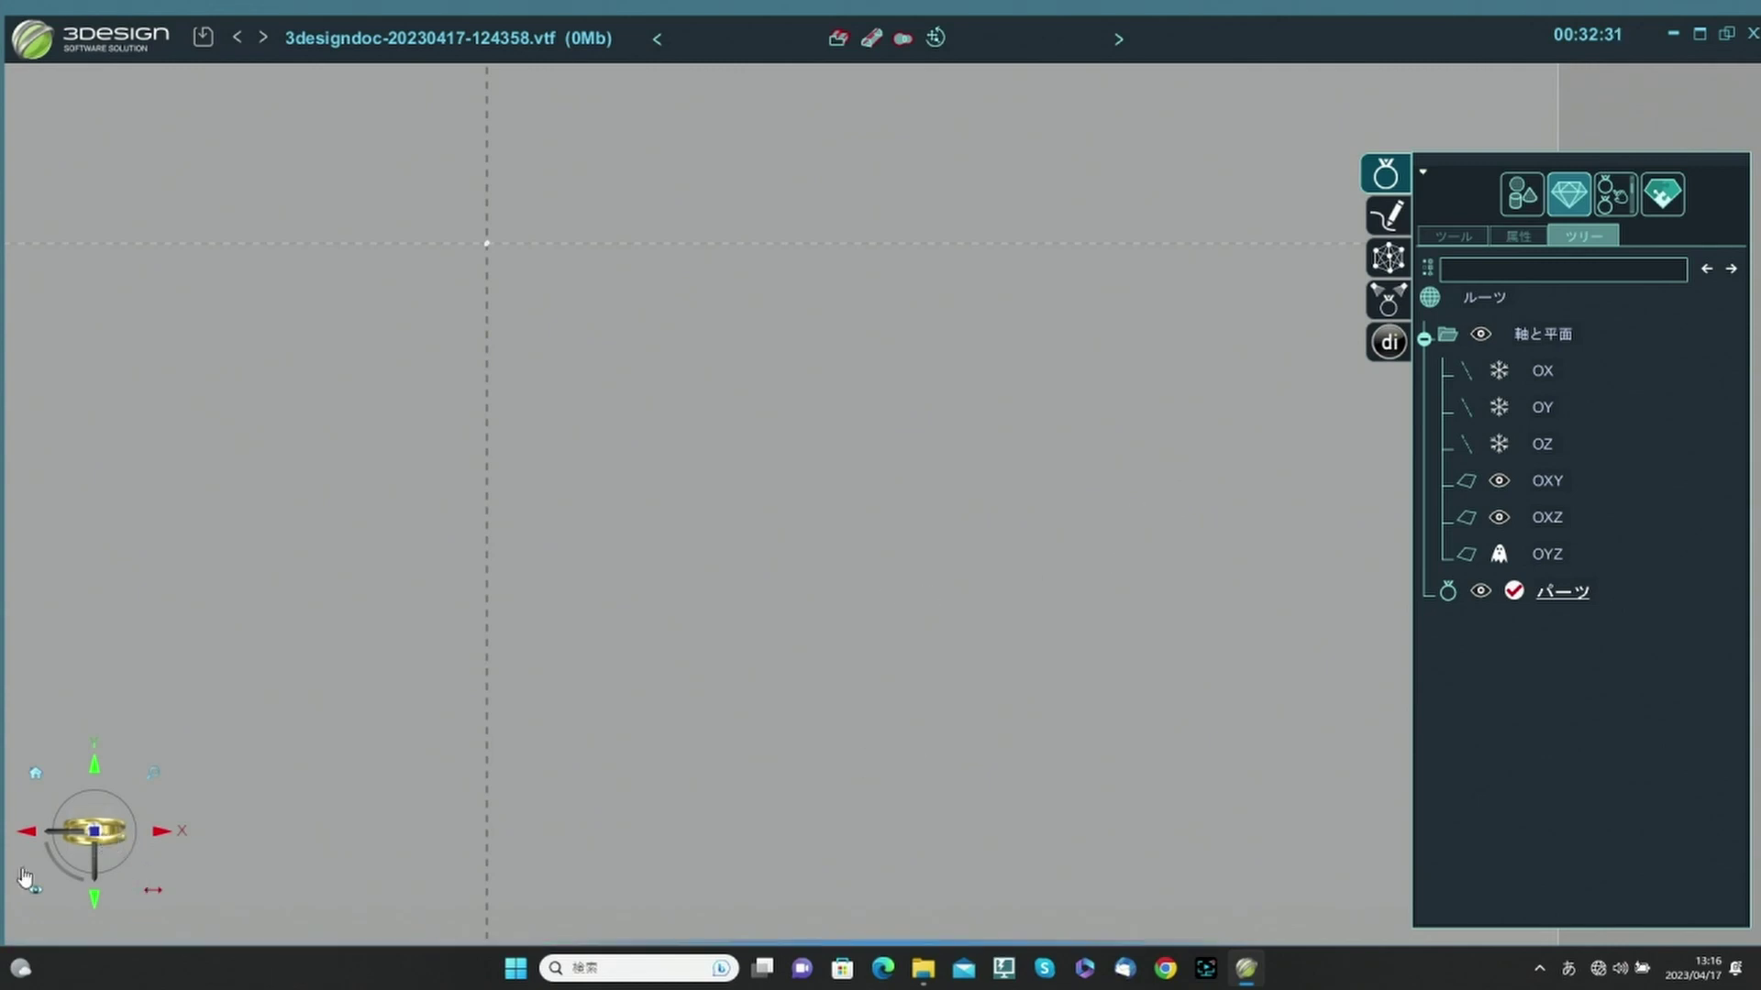
Create a new sketch on the OXZ plane.
left_click(92, 897)
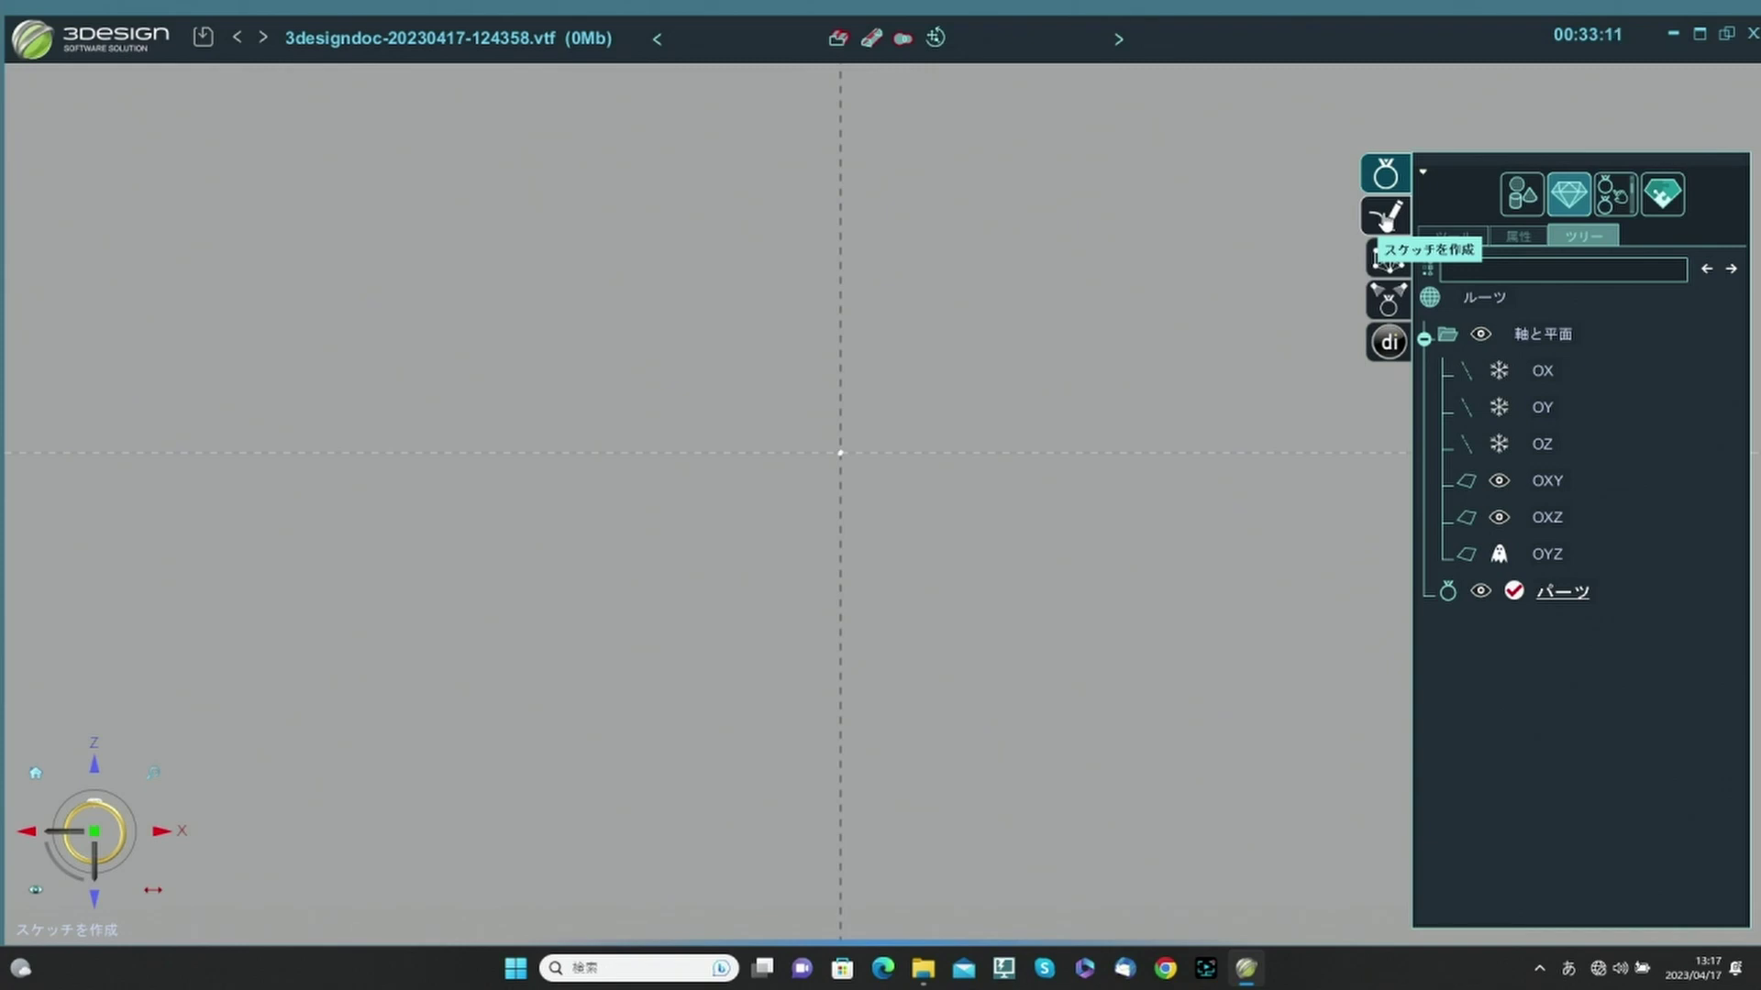
double_click(1555, 519)
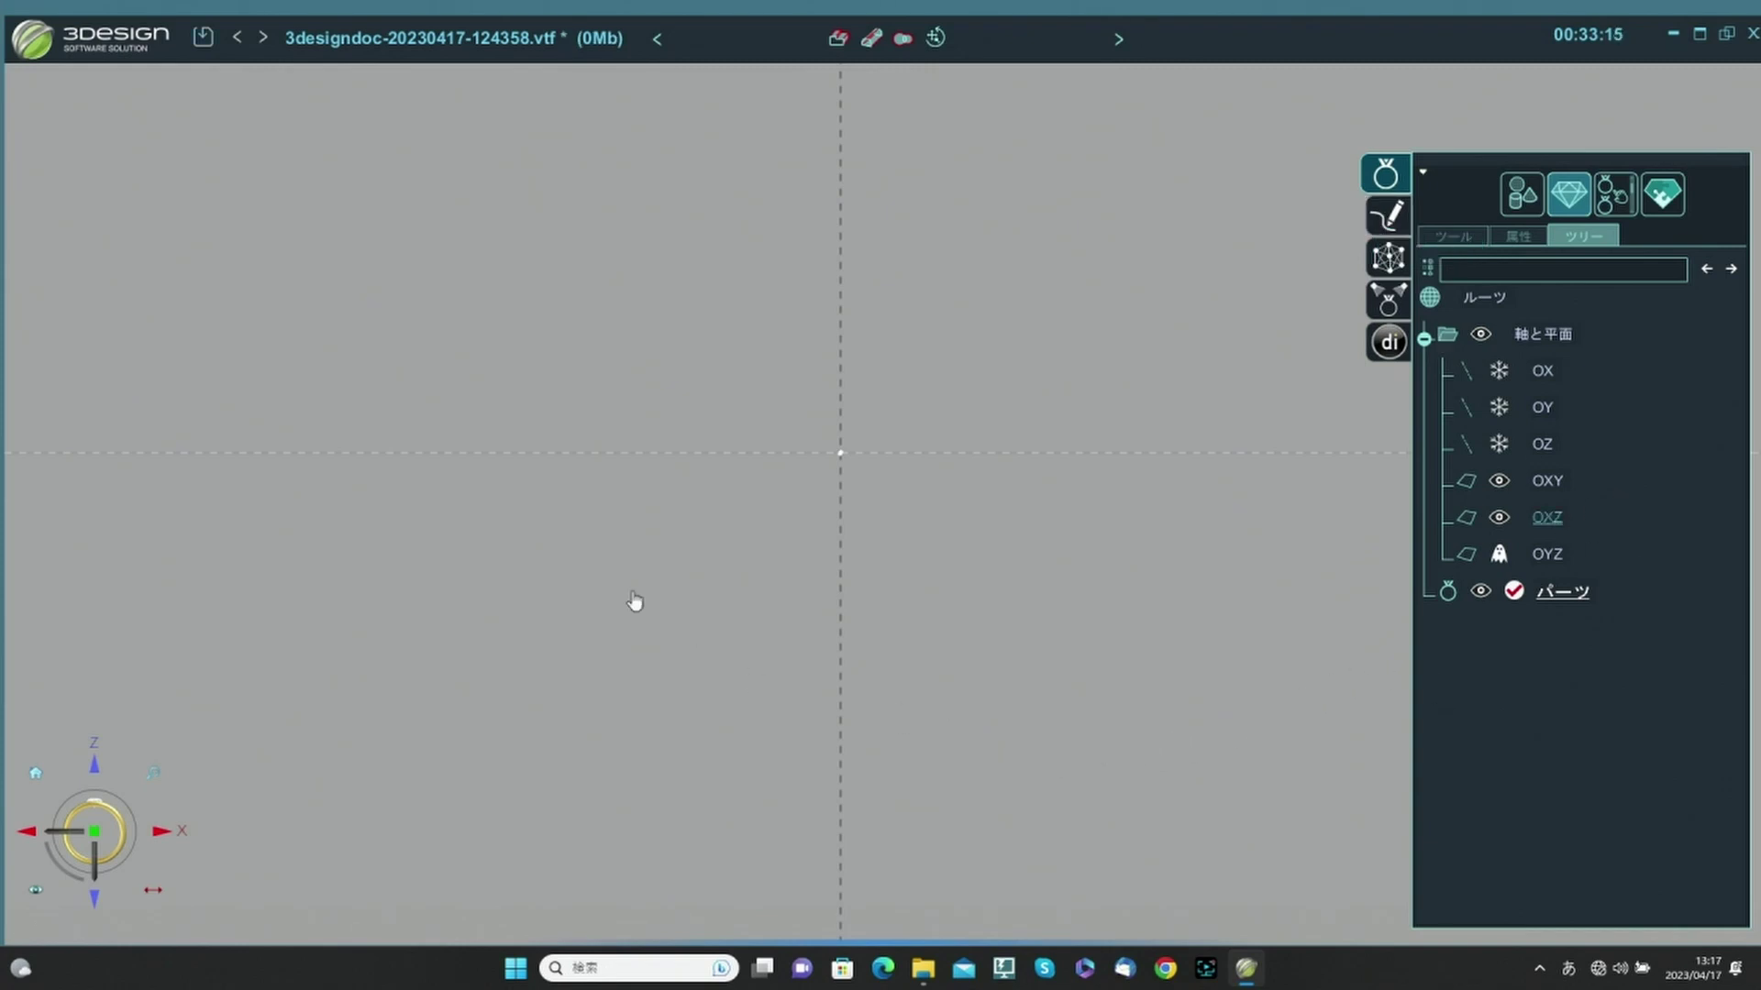
scroll(1049, 531, "down", 7)
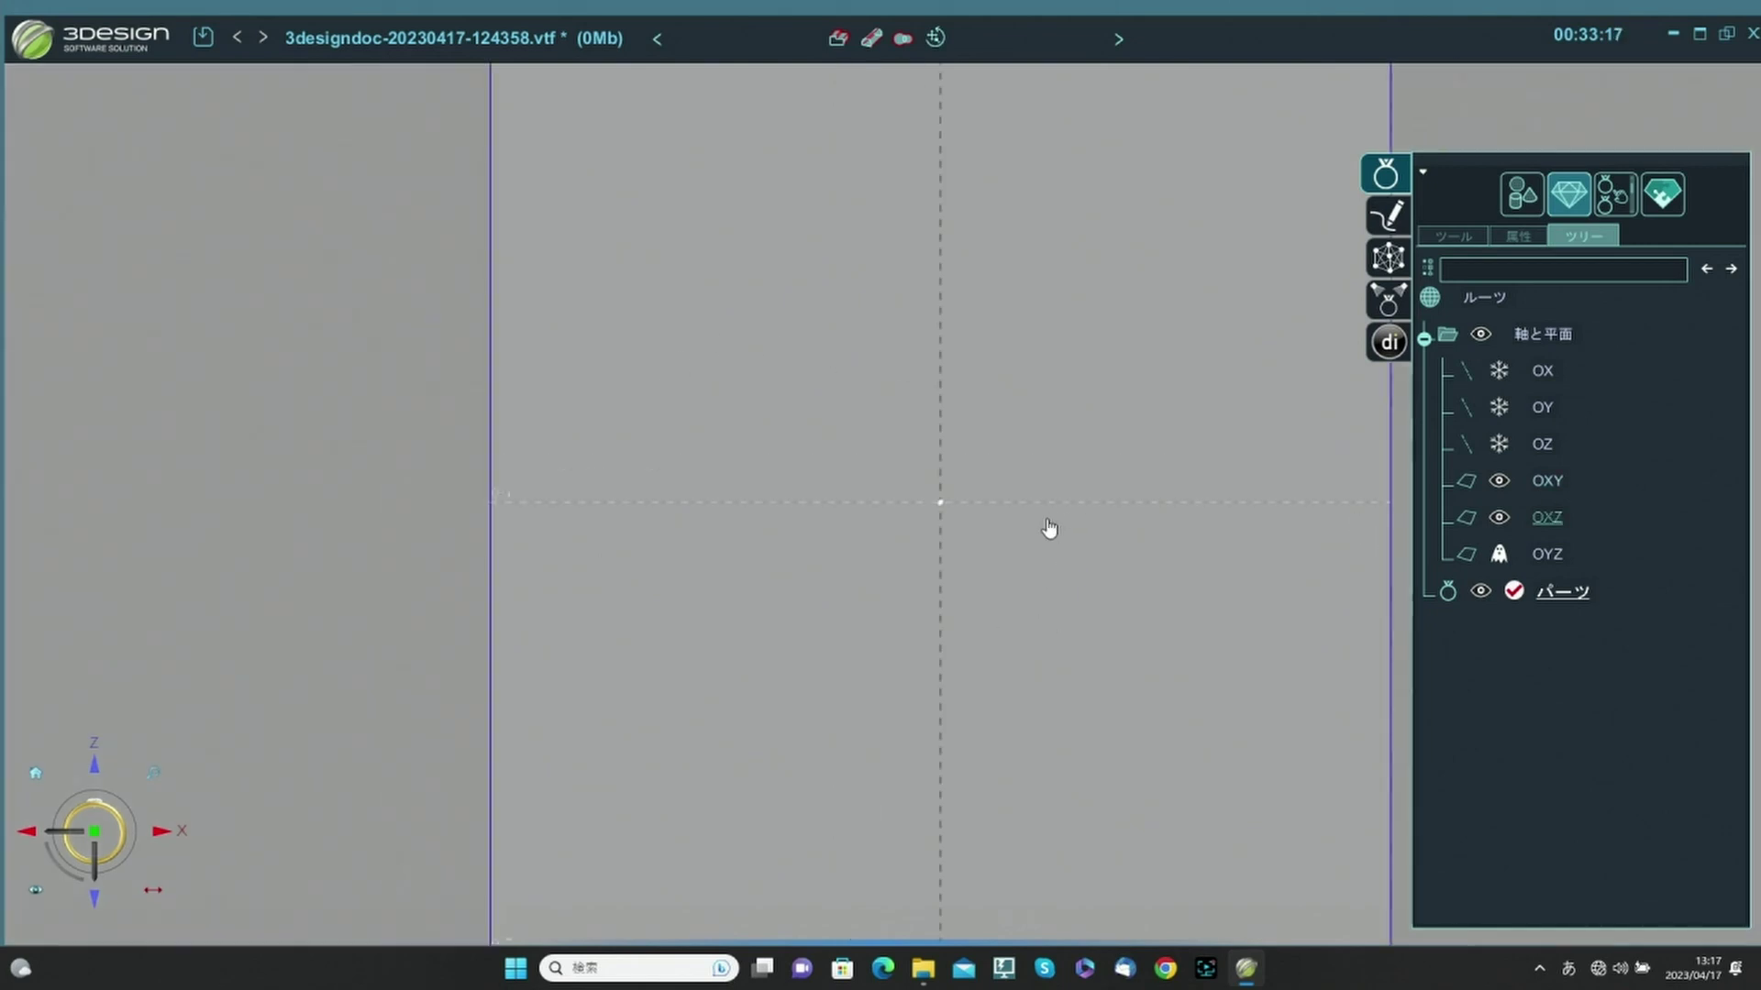
middle_click_drag(1056, 548, 893, 512)
right_click_drag(871, 493, 878, 560)
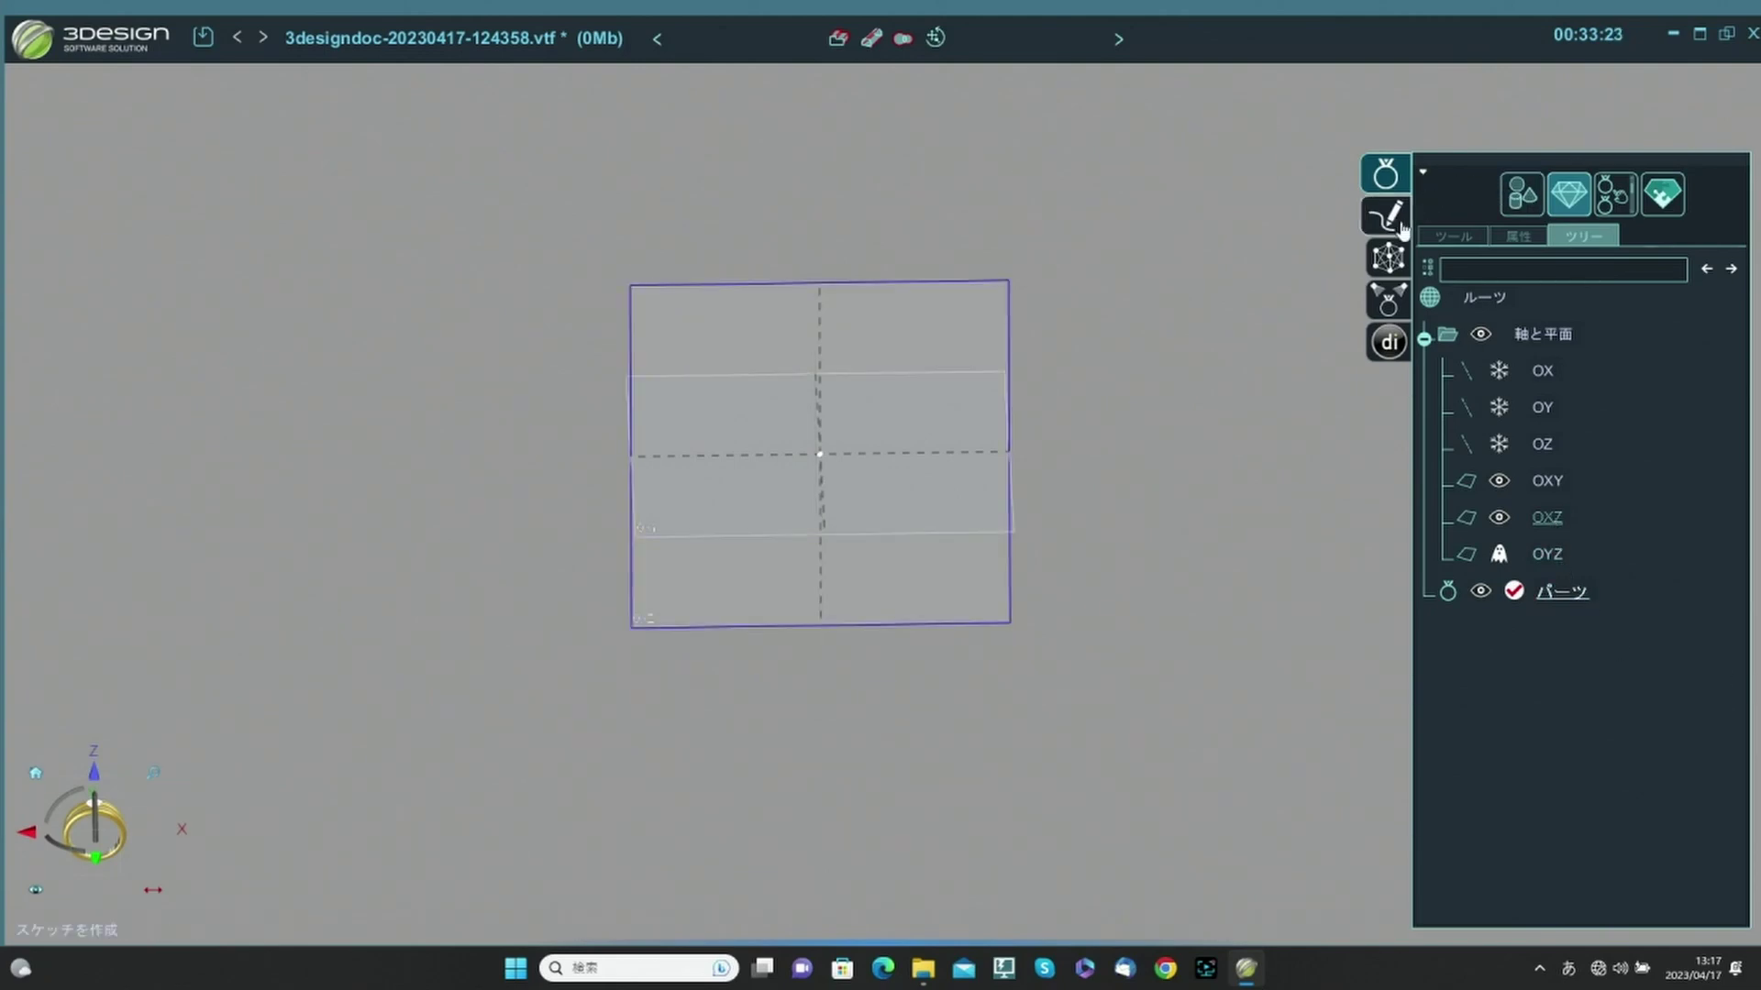
left_click(1387, 220)
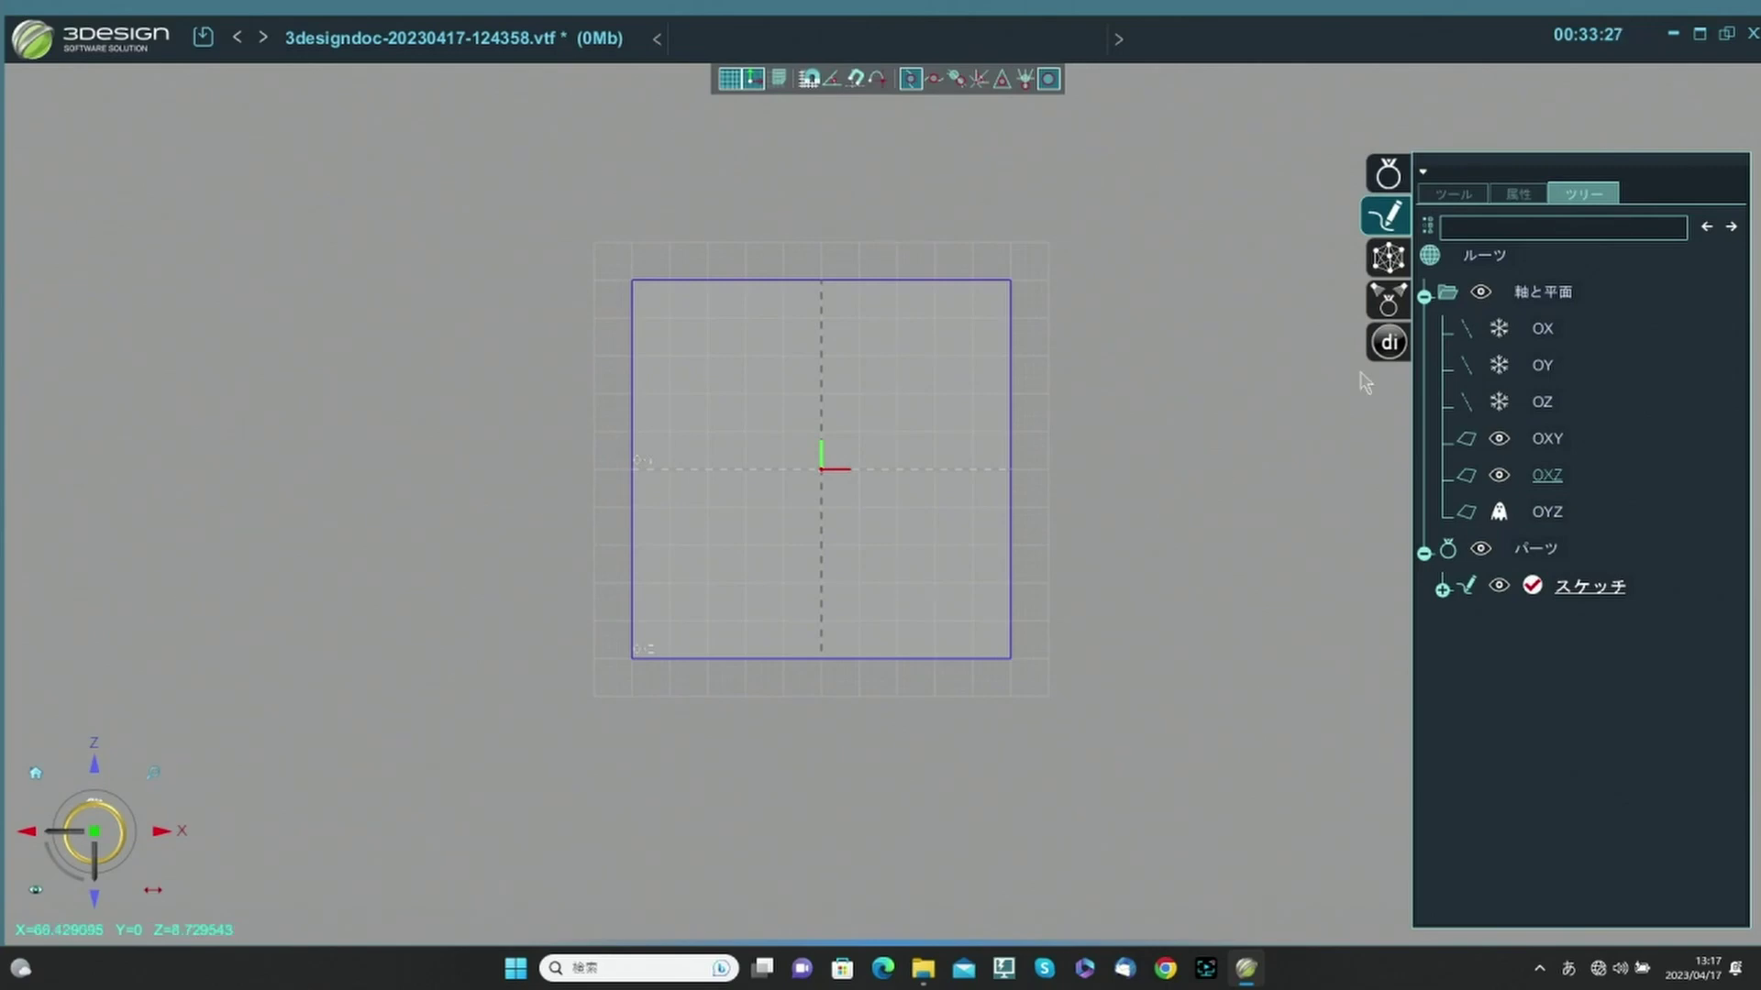
Add a ring circle centred on the origin, using the Japanese sizing standard with size 13.
left_click(1454, 197)
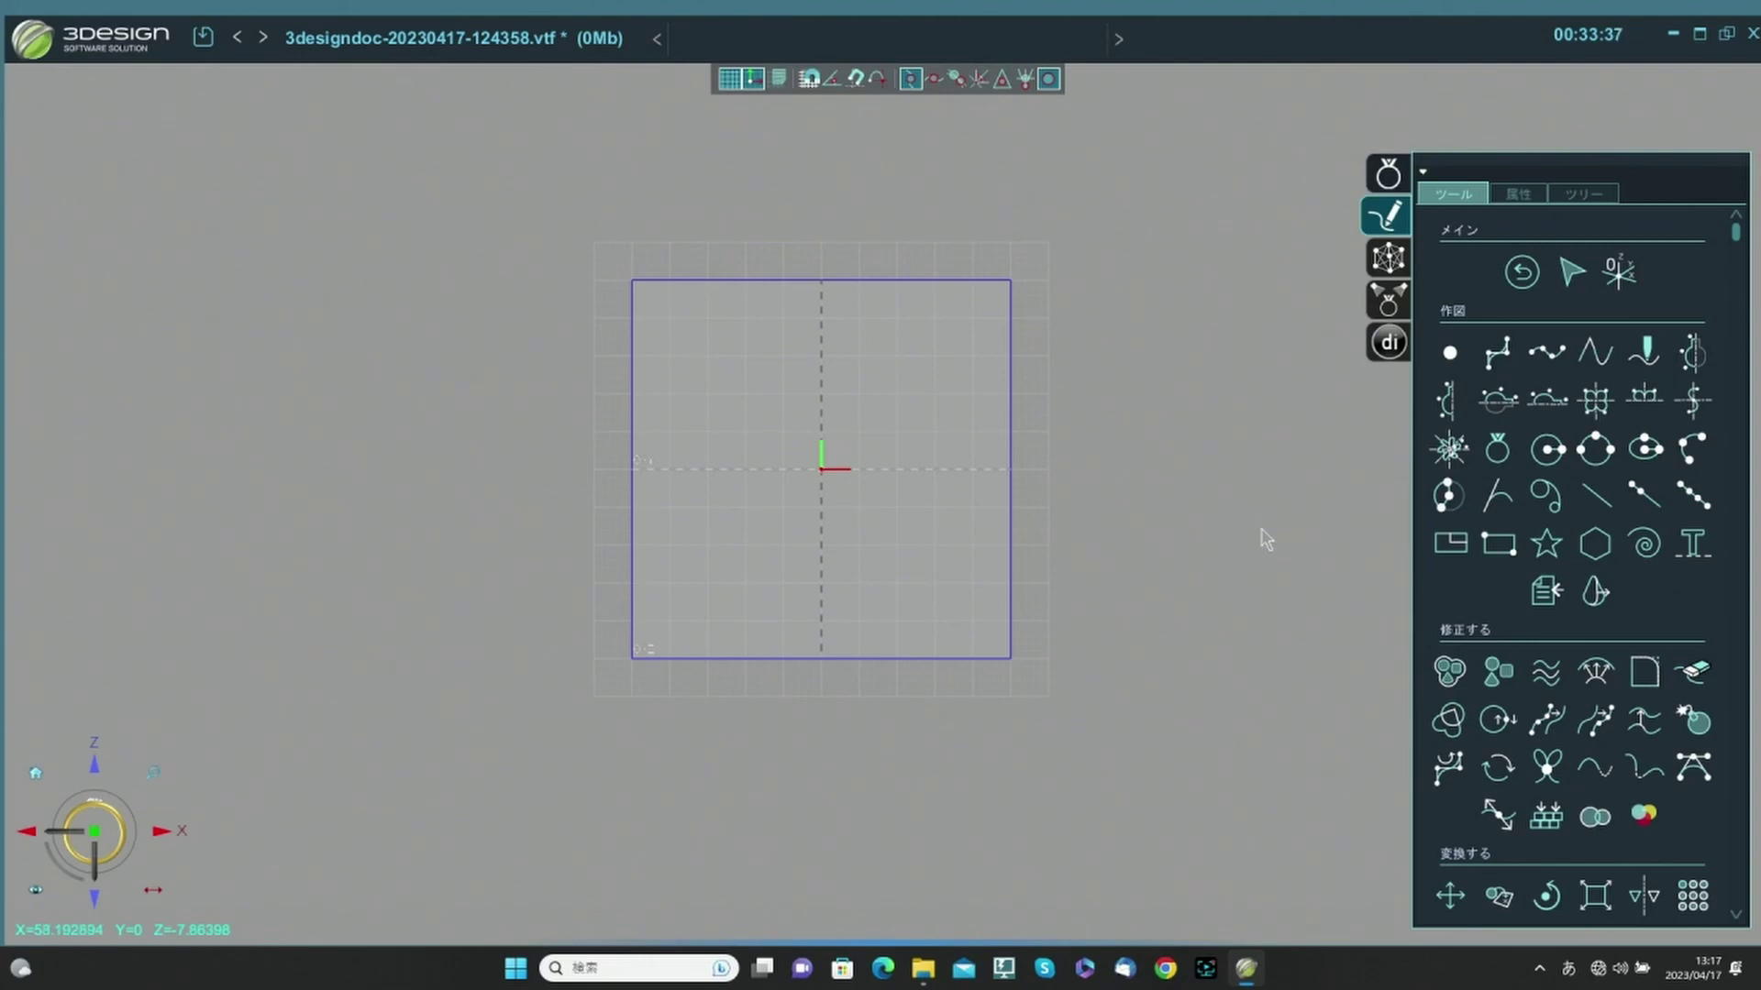
left_click(1496, 450)
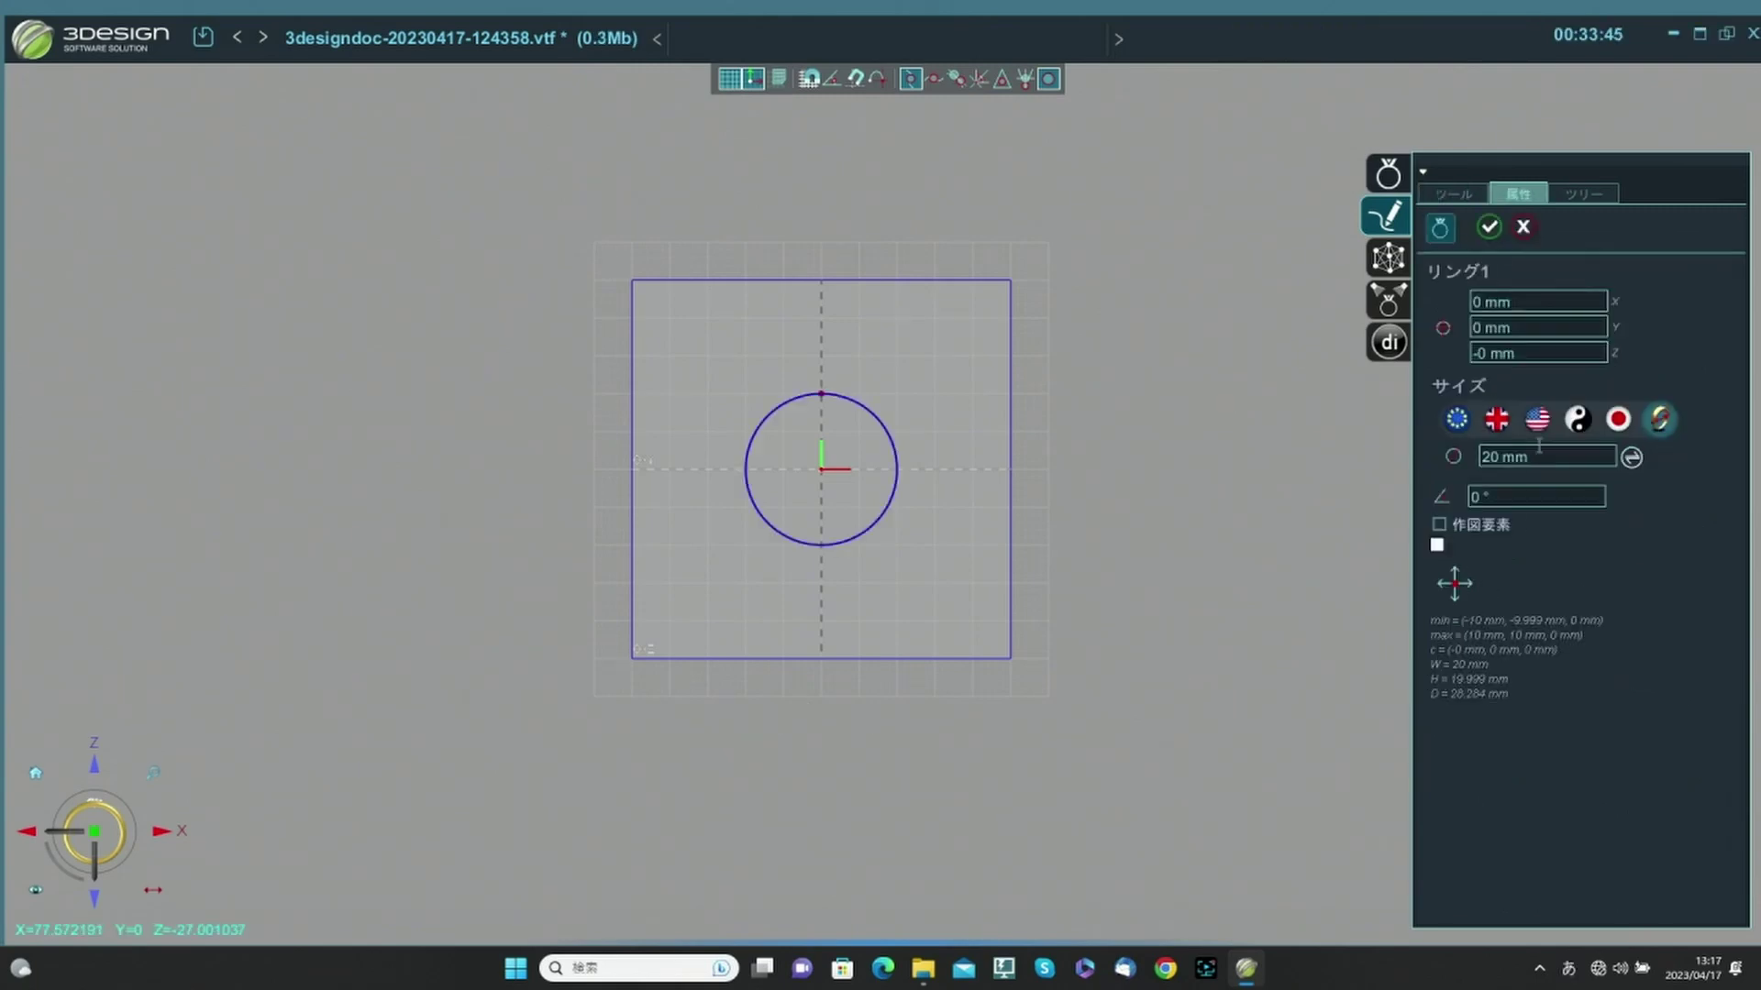
left_click(1619, 420)
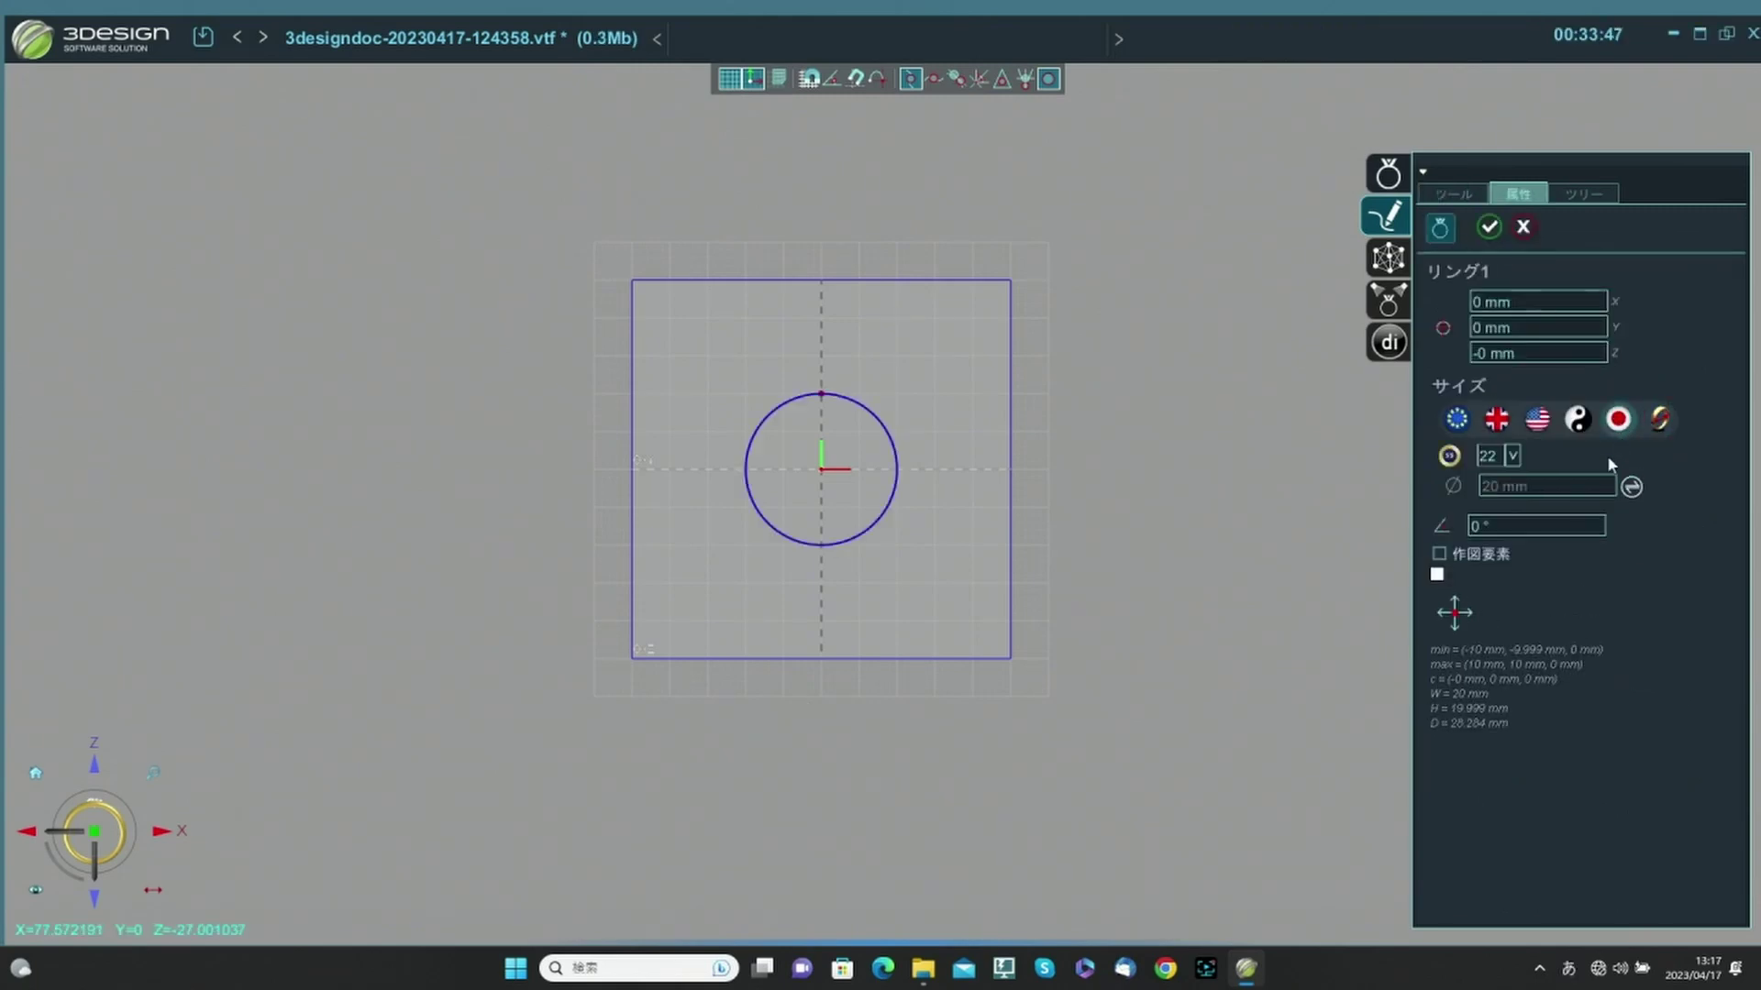
left_click(1501, 457)
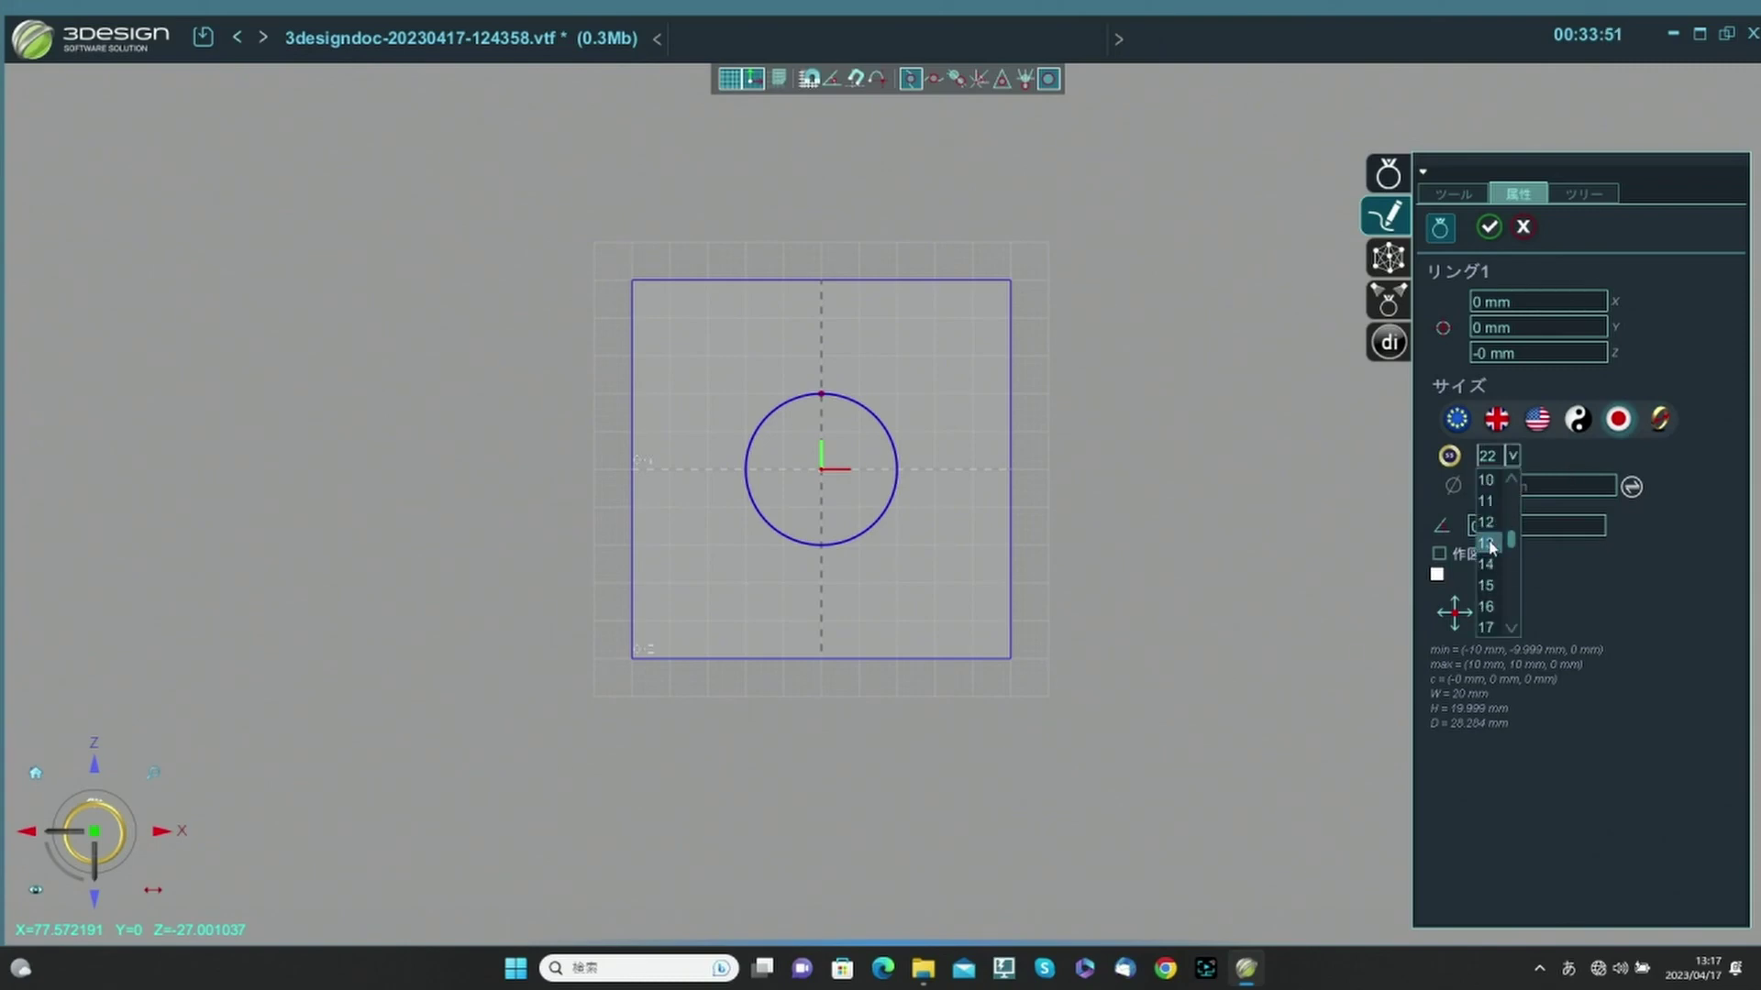
left_click(1488, 543)
Draw a closed dome-shaped curve symmetric about the vertical axis above the ring circle, about 3.9 mm wide and 1.9 mm high.
scroll(1091, 504, "up", 3)
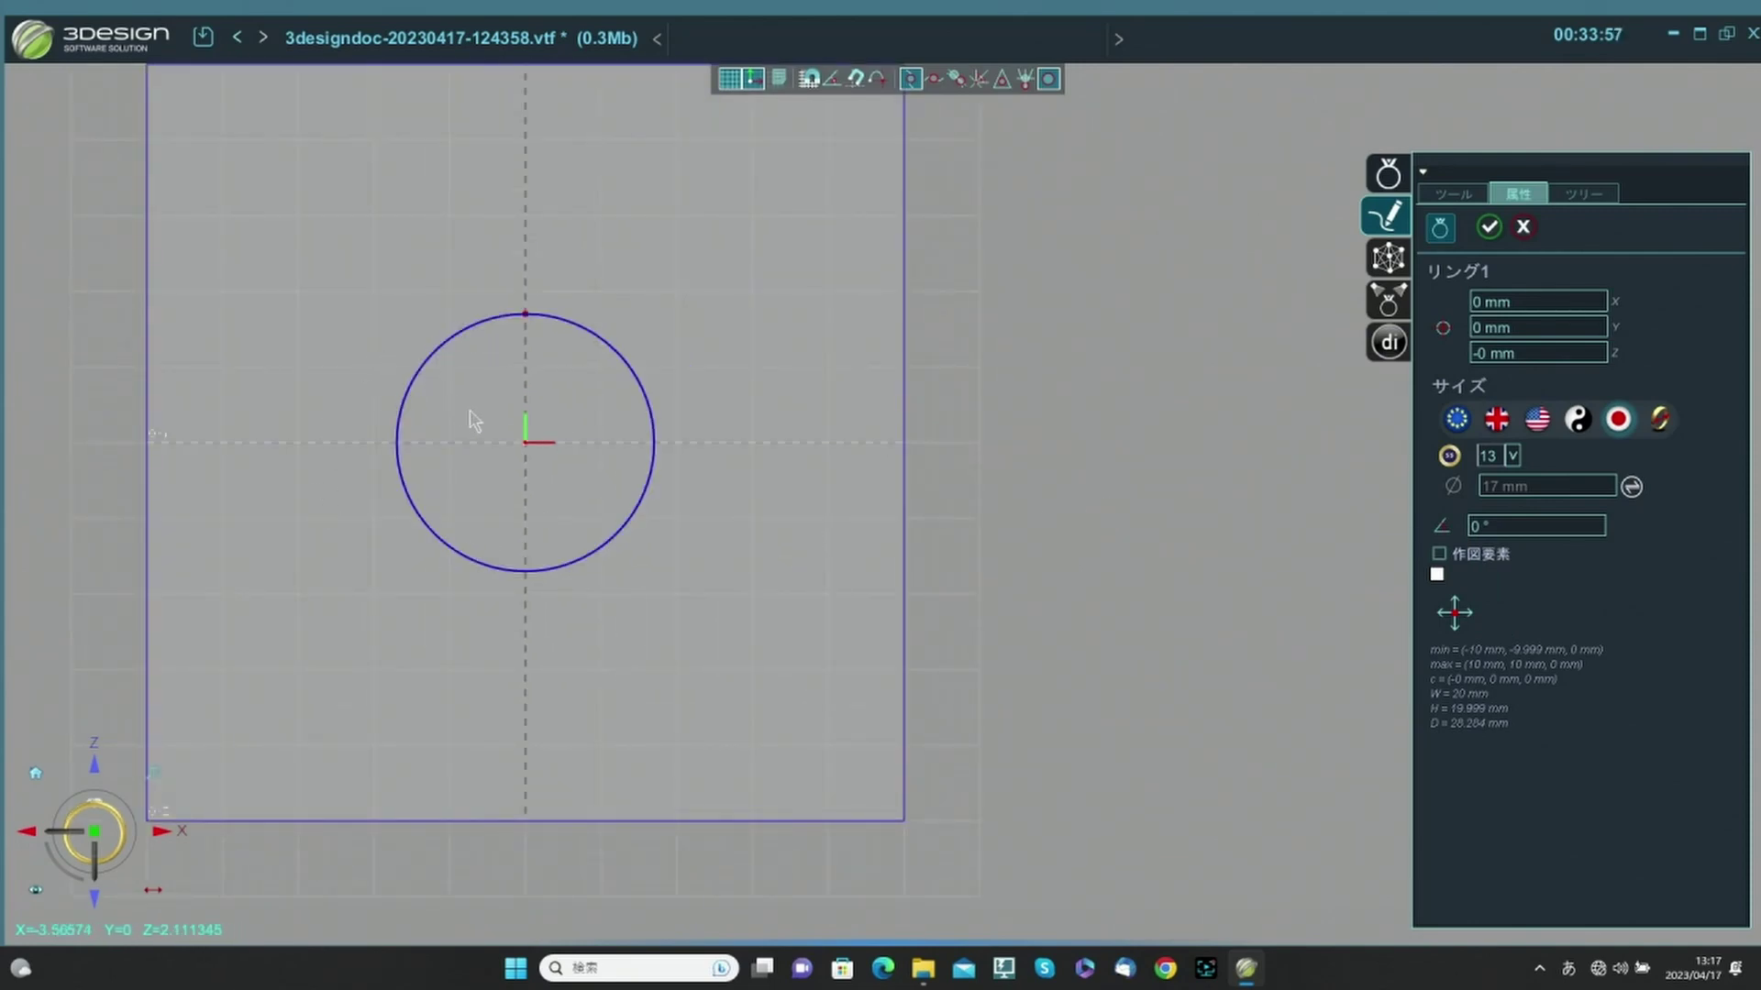
scroll(468, 417, "down", 1)
middle_click_drag(503, 419, 807, 500)
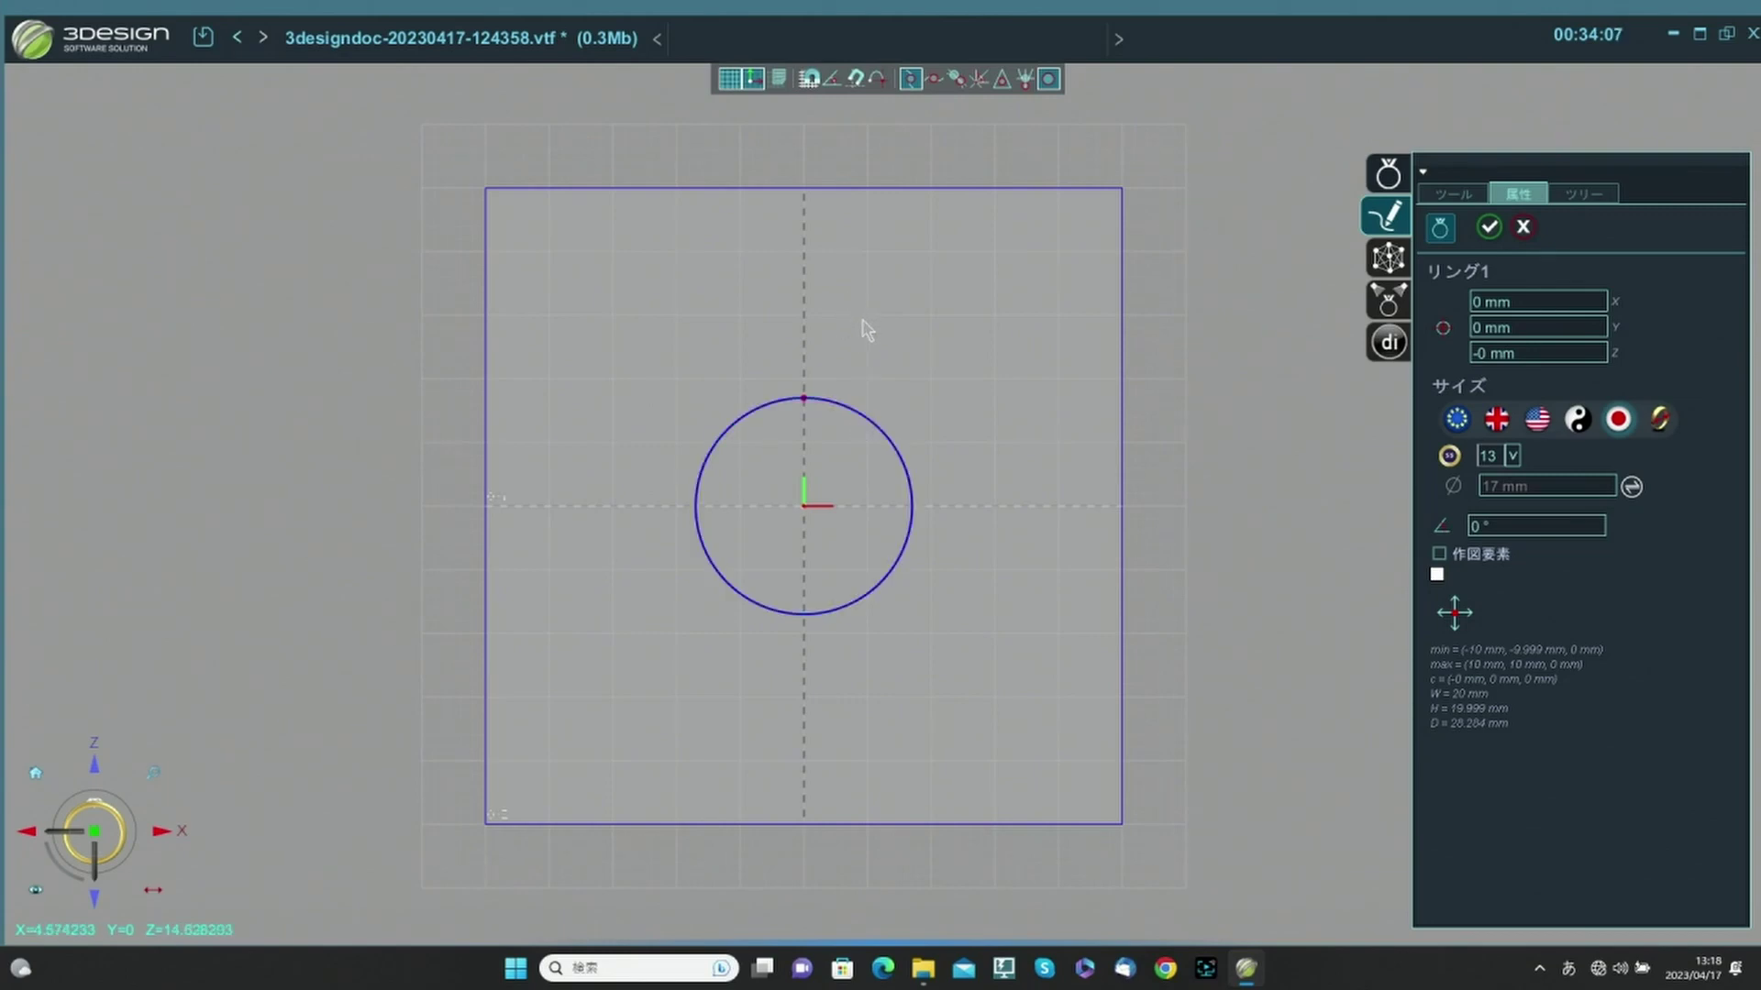
scroll(869, 321, "up", 2)
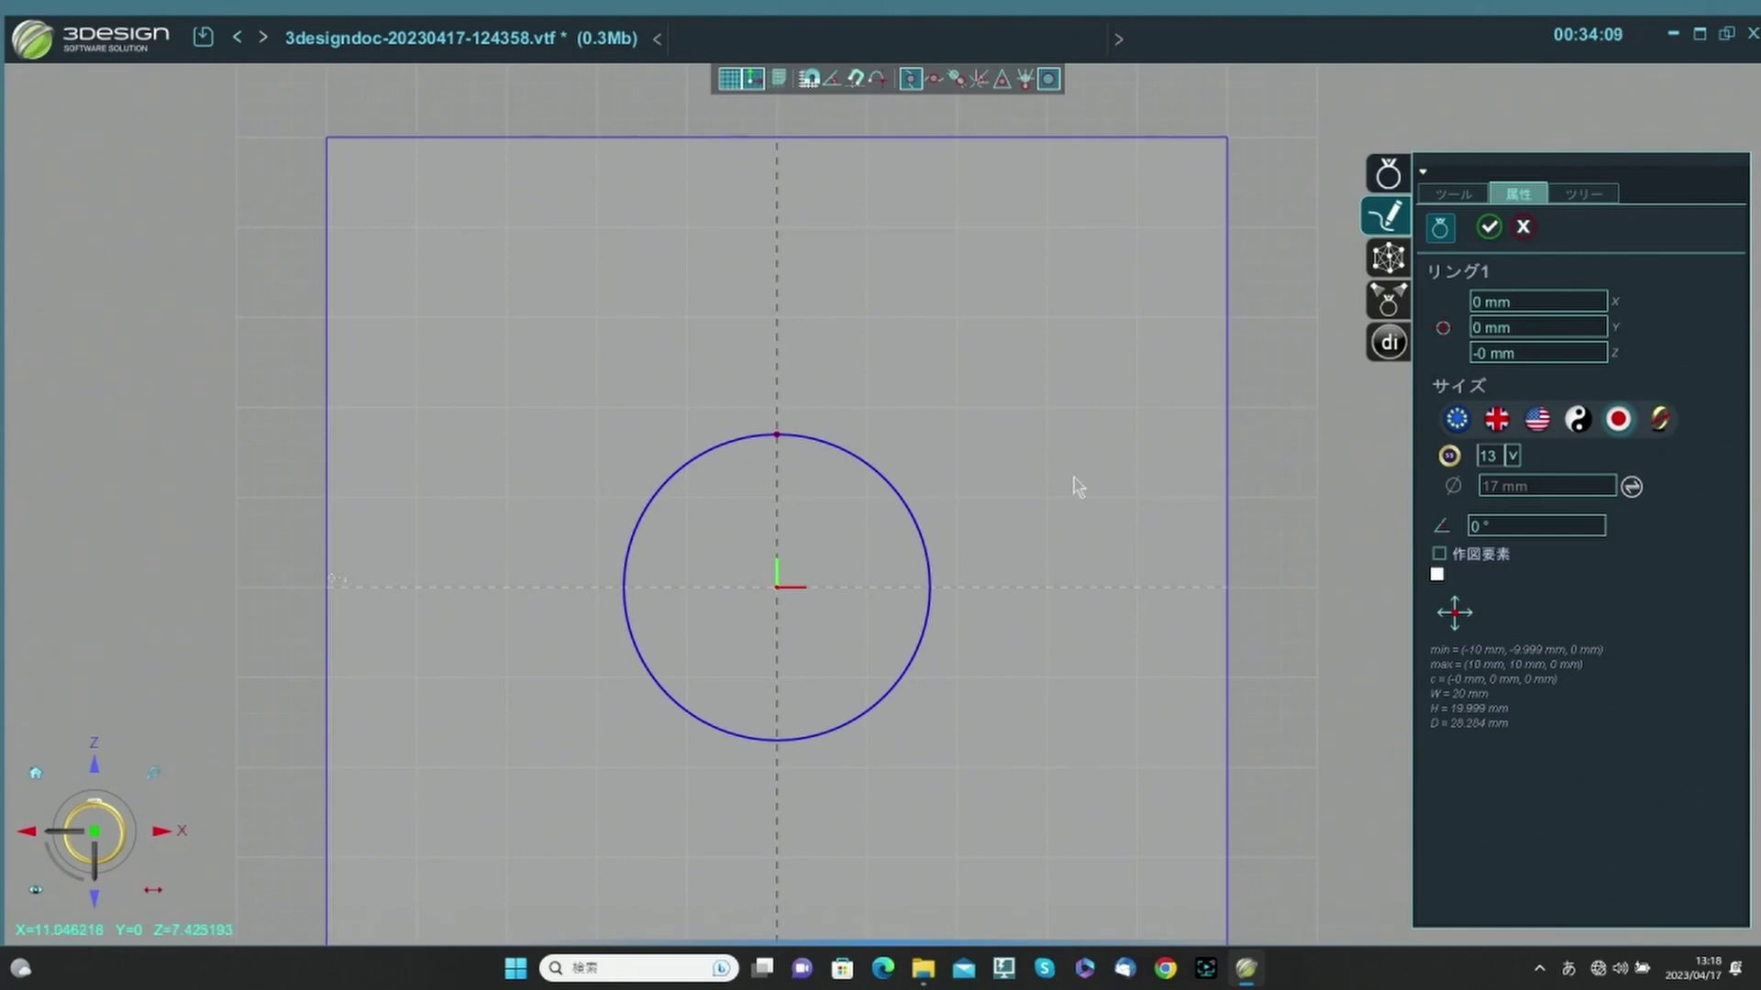
left_click(1449, 195)
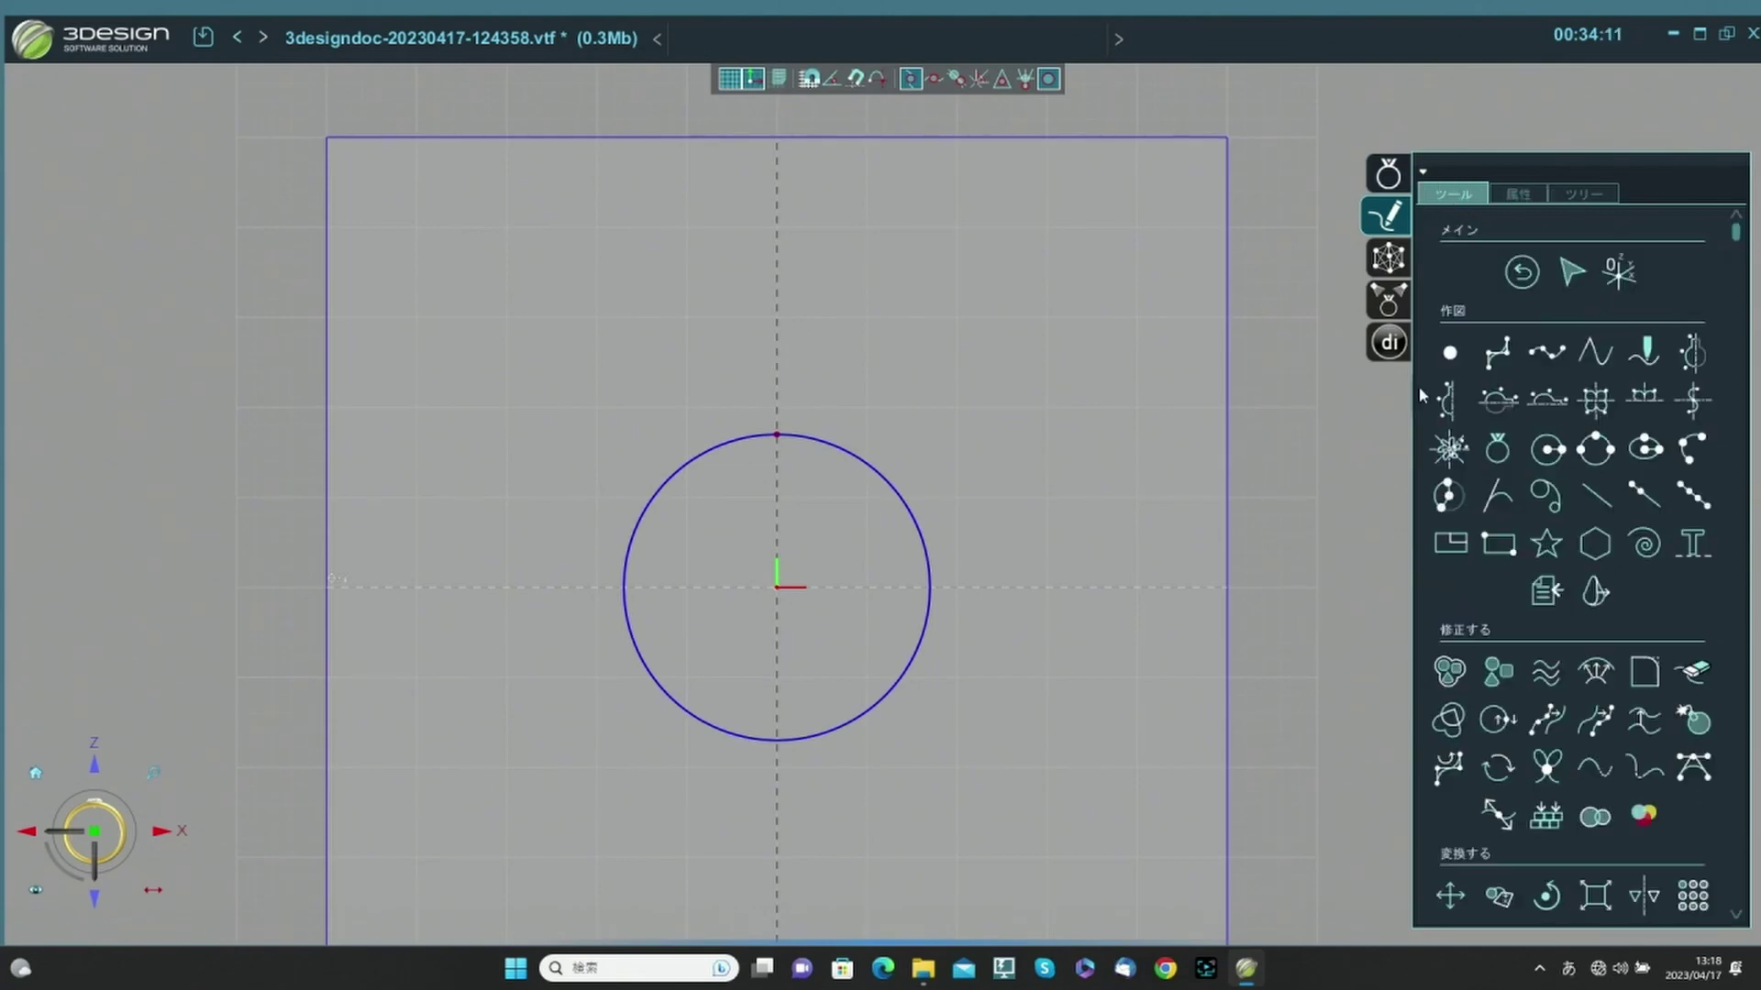
left_click(1693, 353)
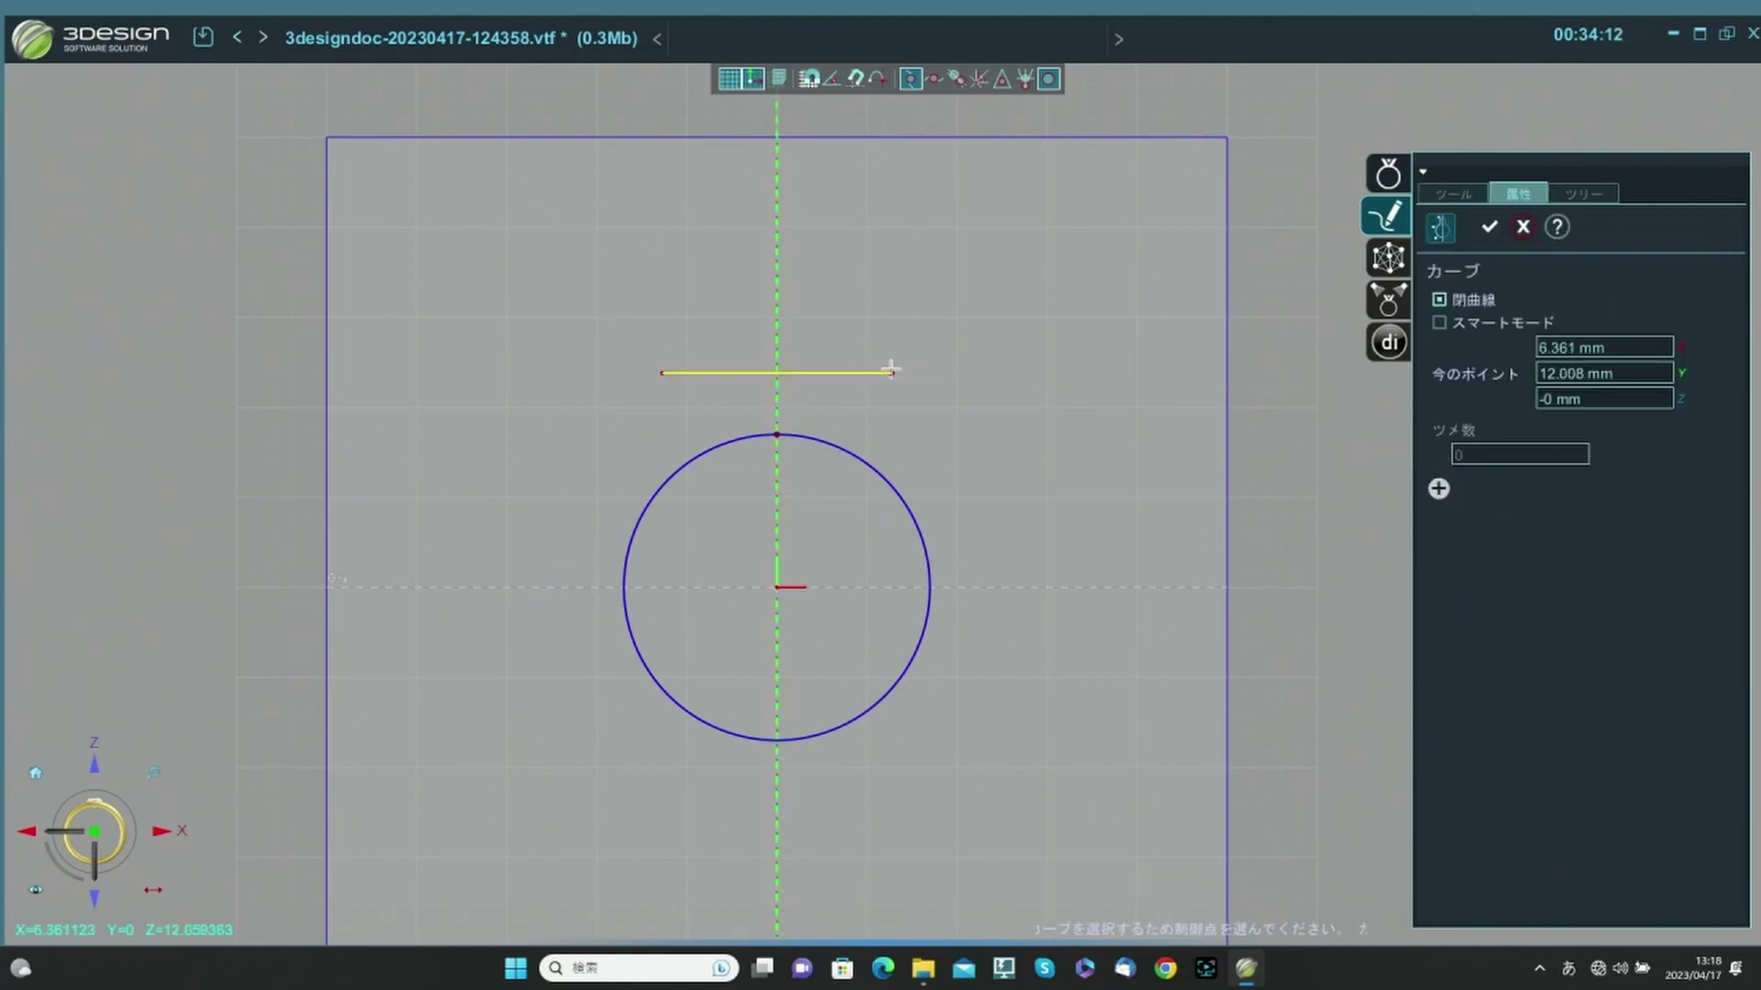
scroll(894, 367, "up", 3)
scroll(757, 362, "up", 1)
left_click(745, 351)
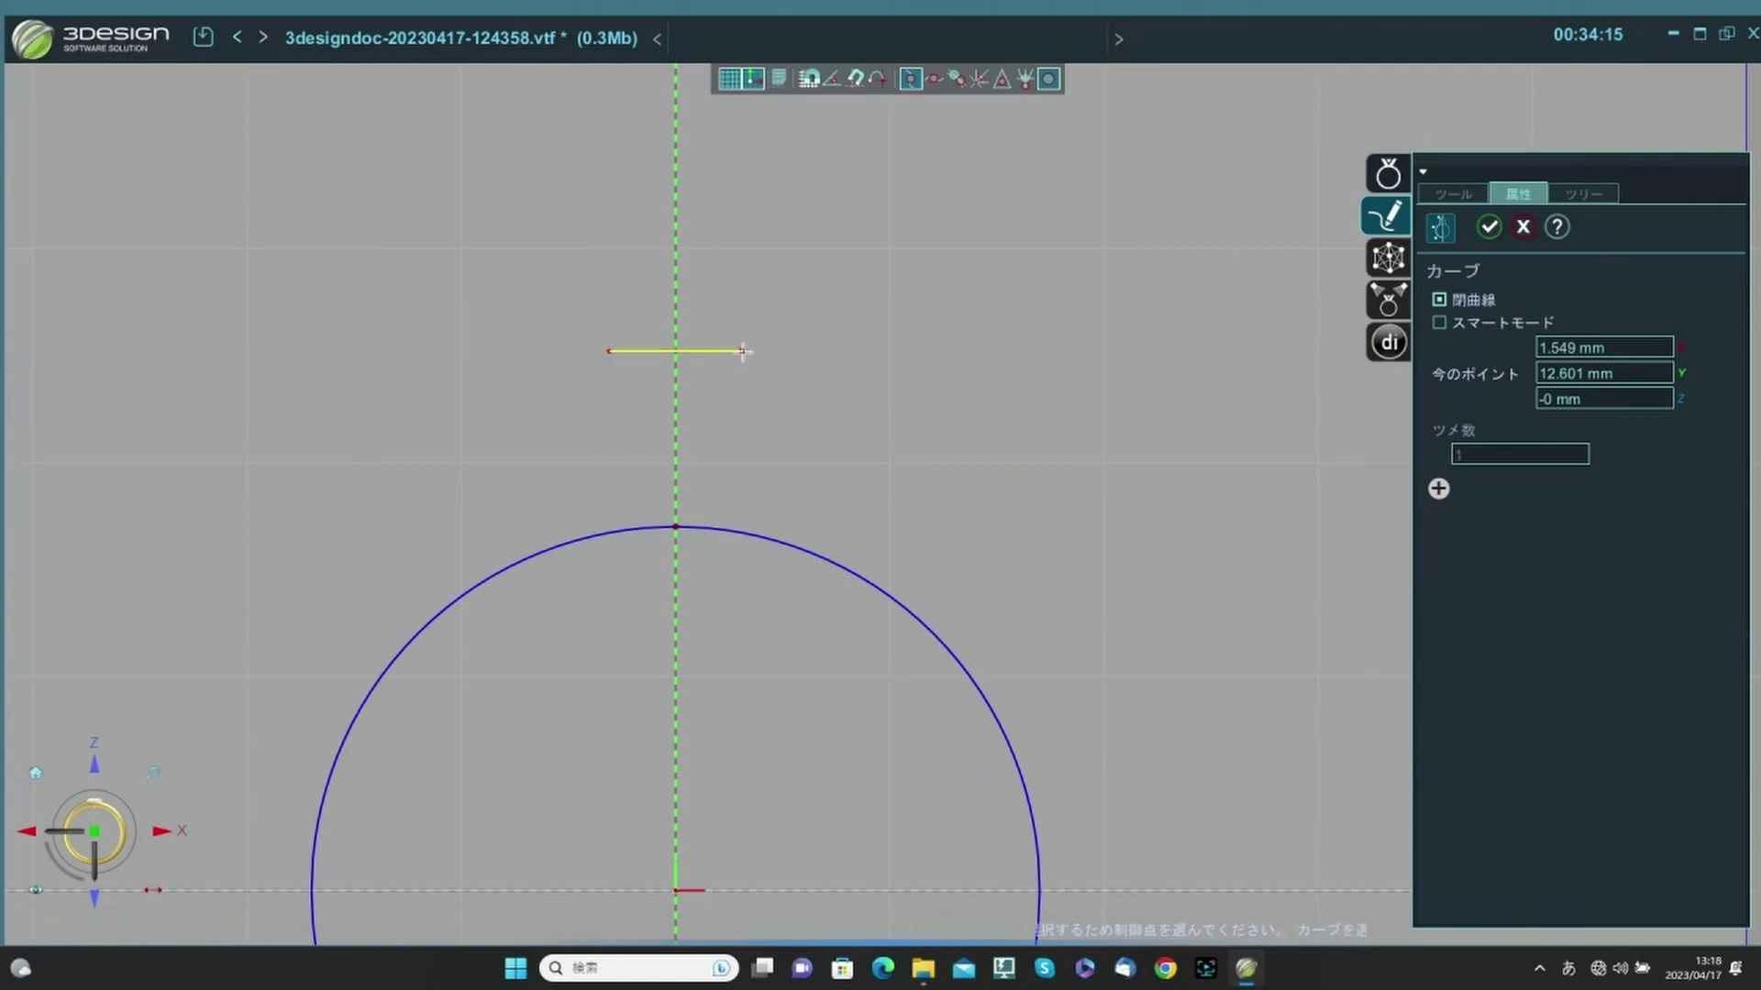
left_click(758, 350)
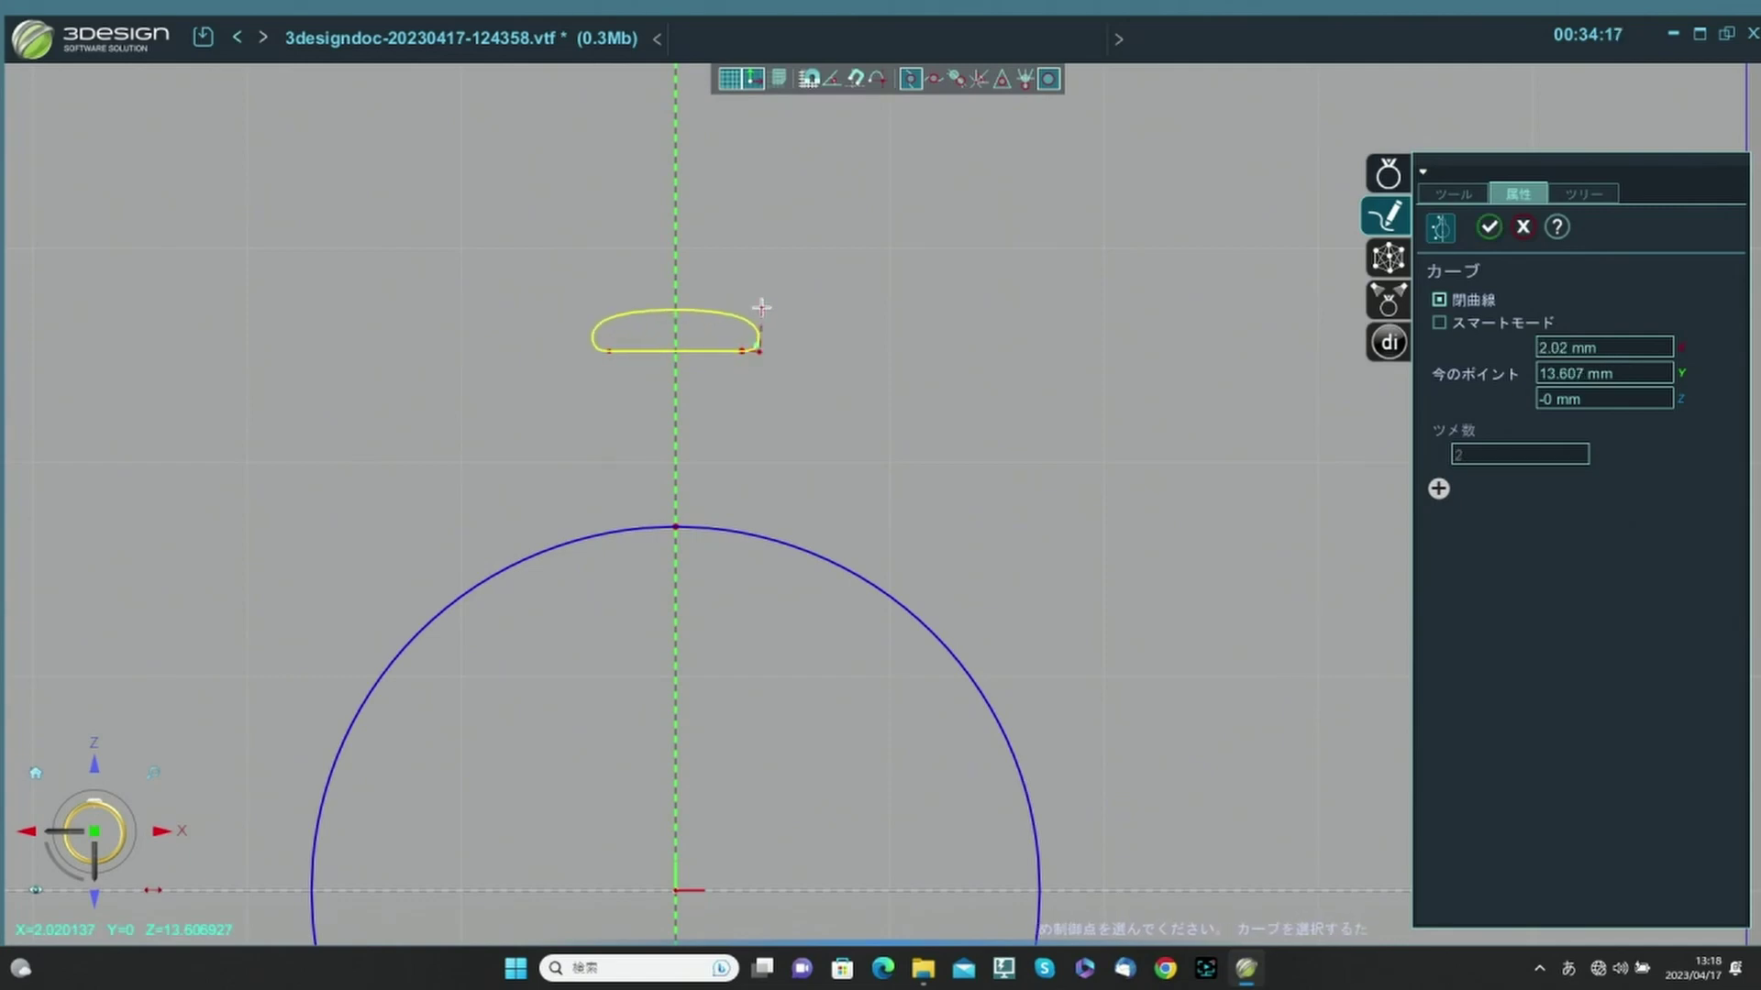
left_click(760, 308)
left_click(730, 267)
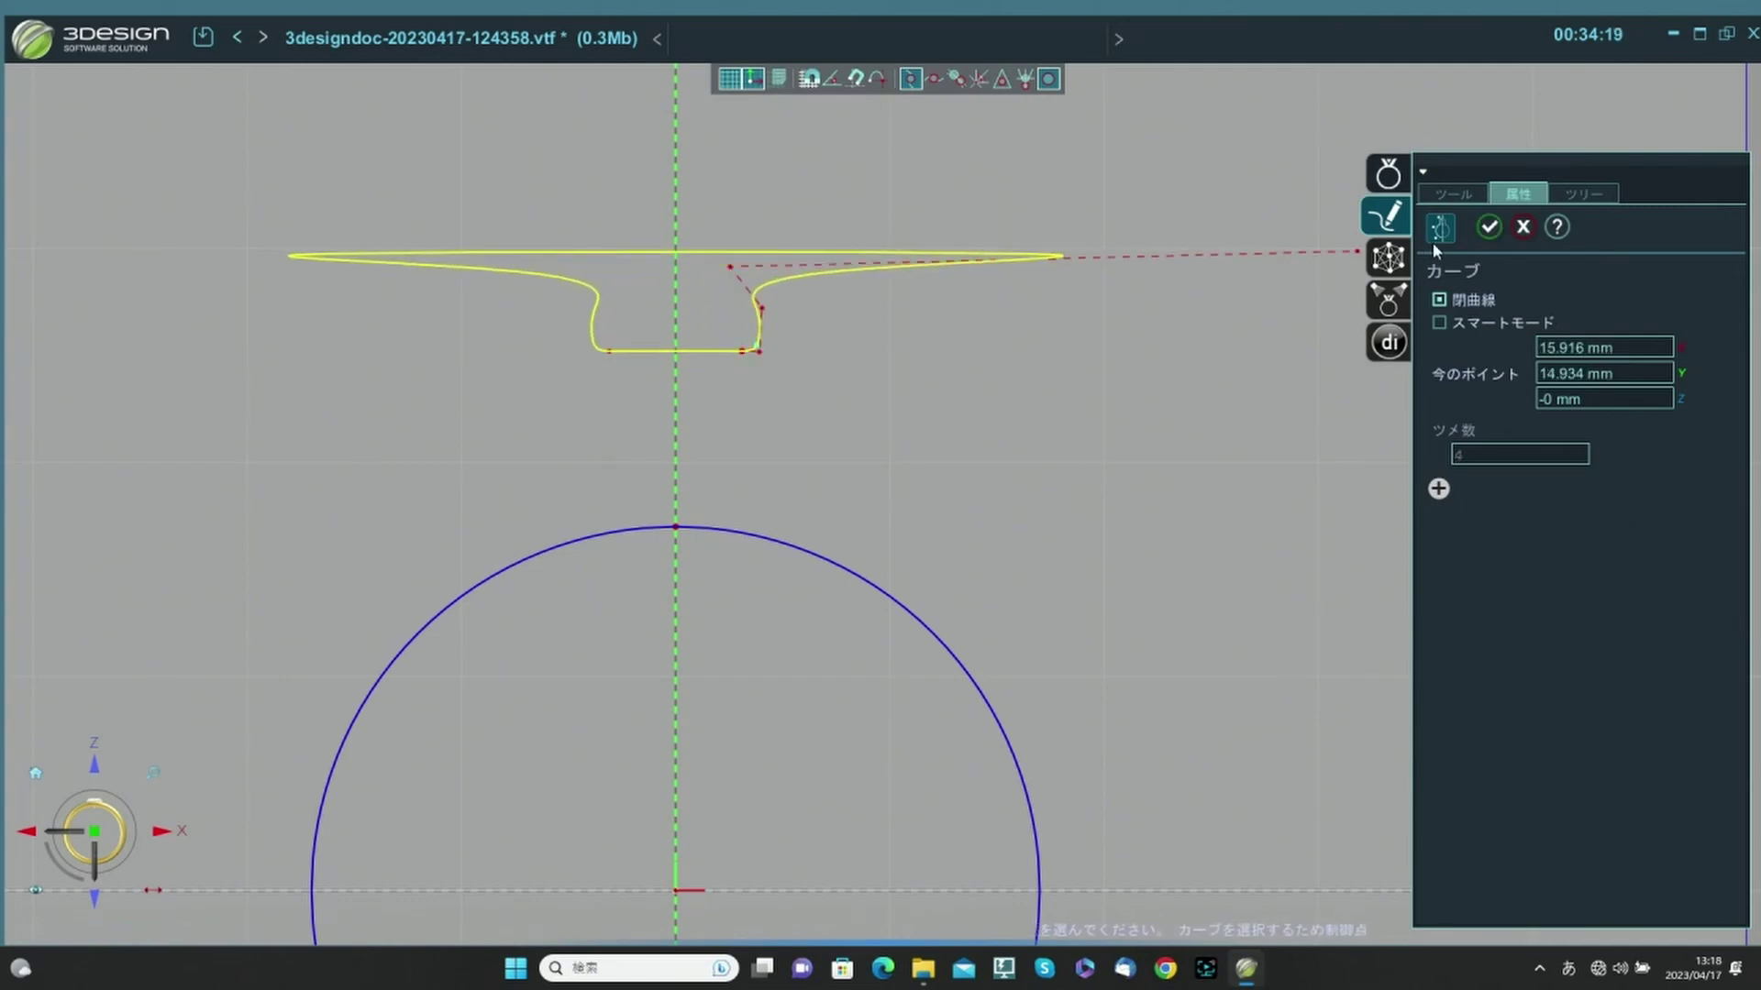
left_click(1485, 226)
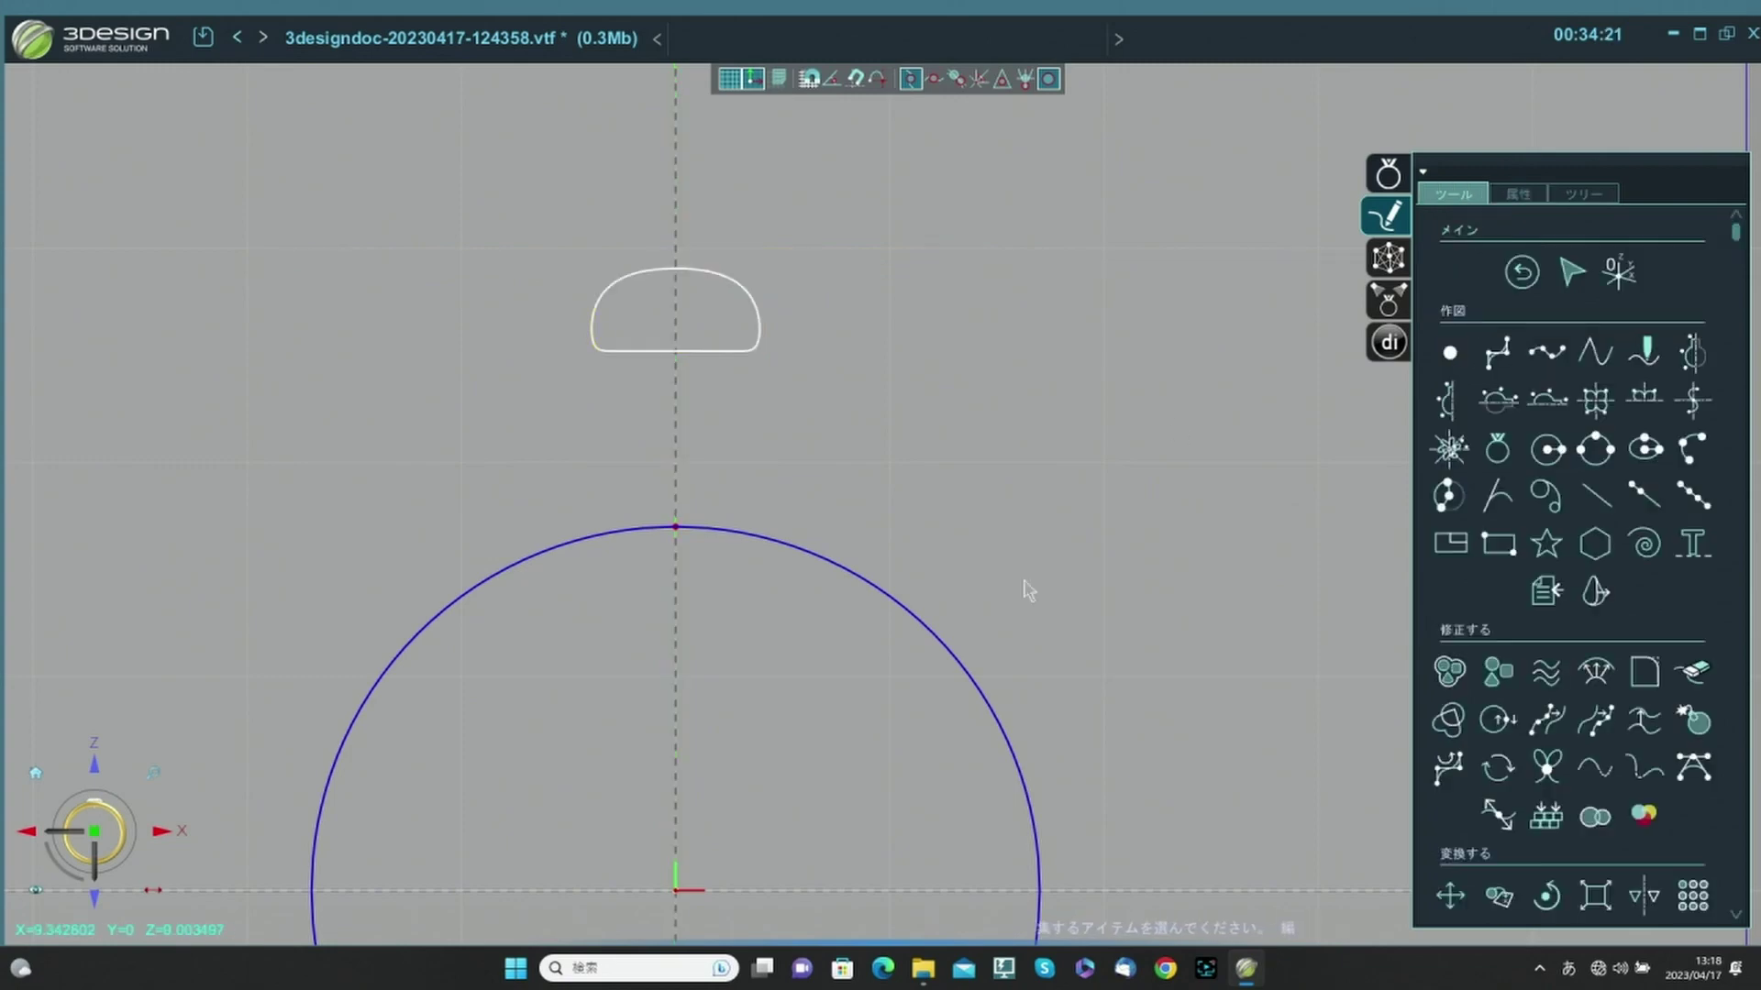
Lower the dome curve's first control point on its bottom edge to about Y 12.3 mm, giving the base a slight bulge.
scroll(894, 678, "down", 1)
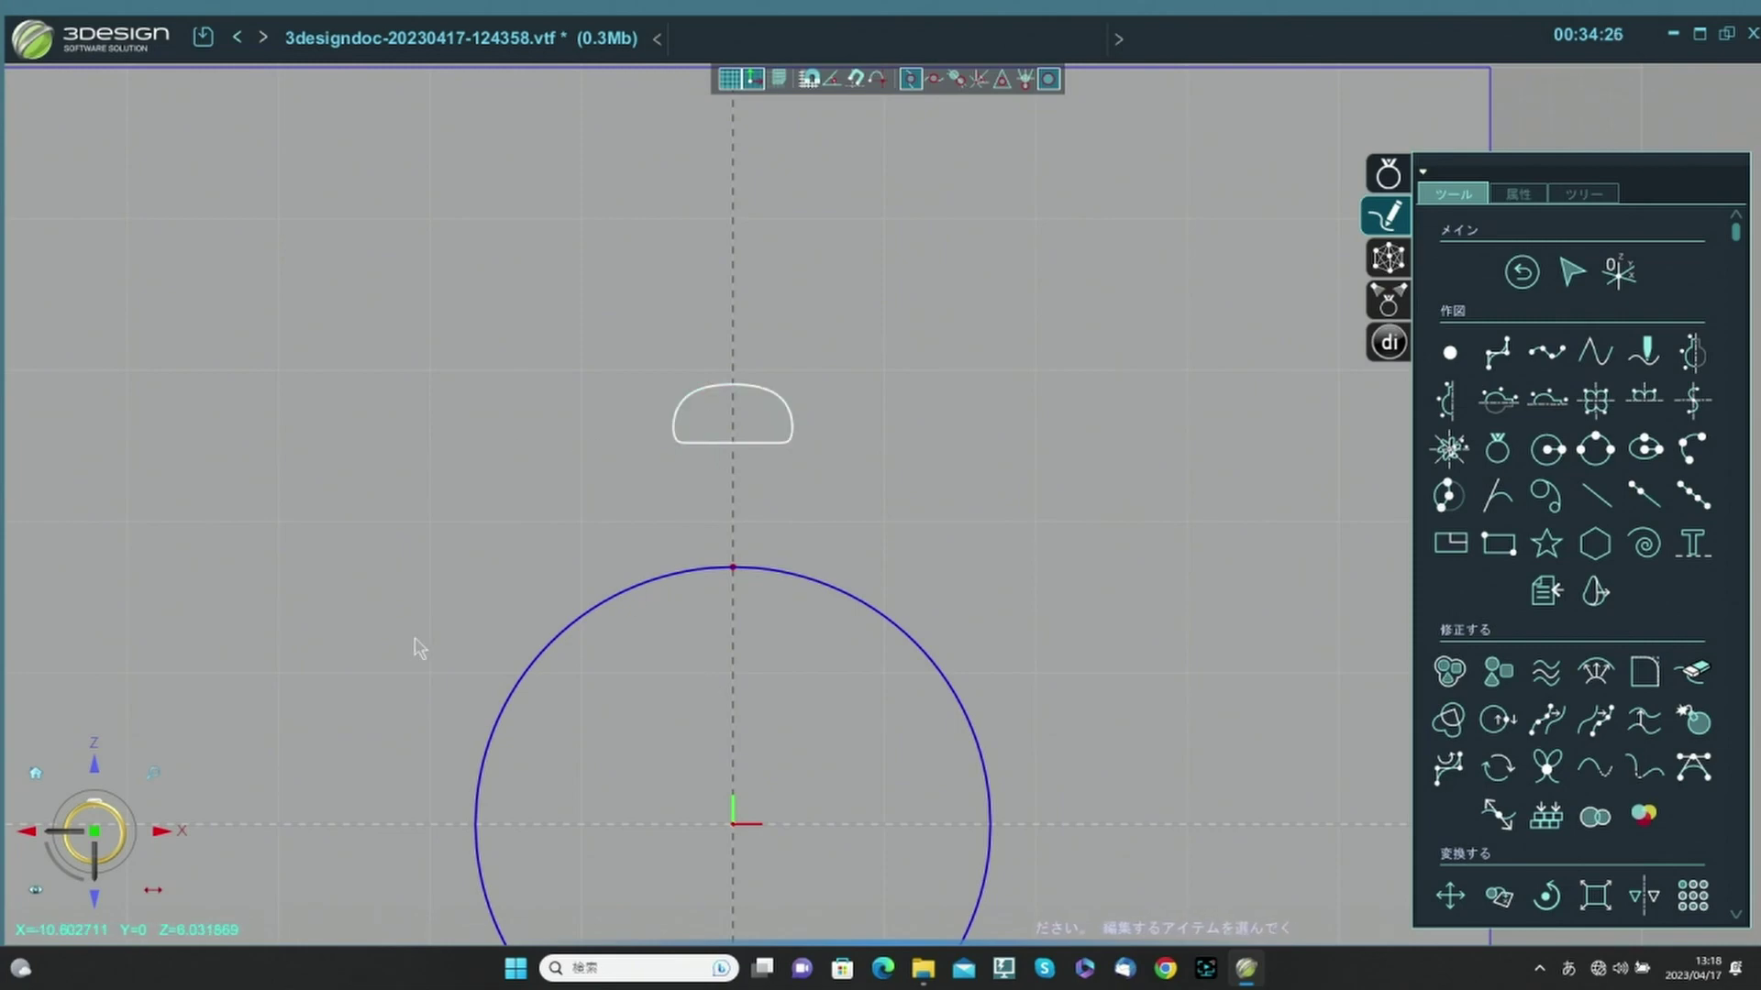
scroll(743, 547, "up", 1)
left_click(759, 402)
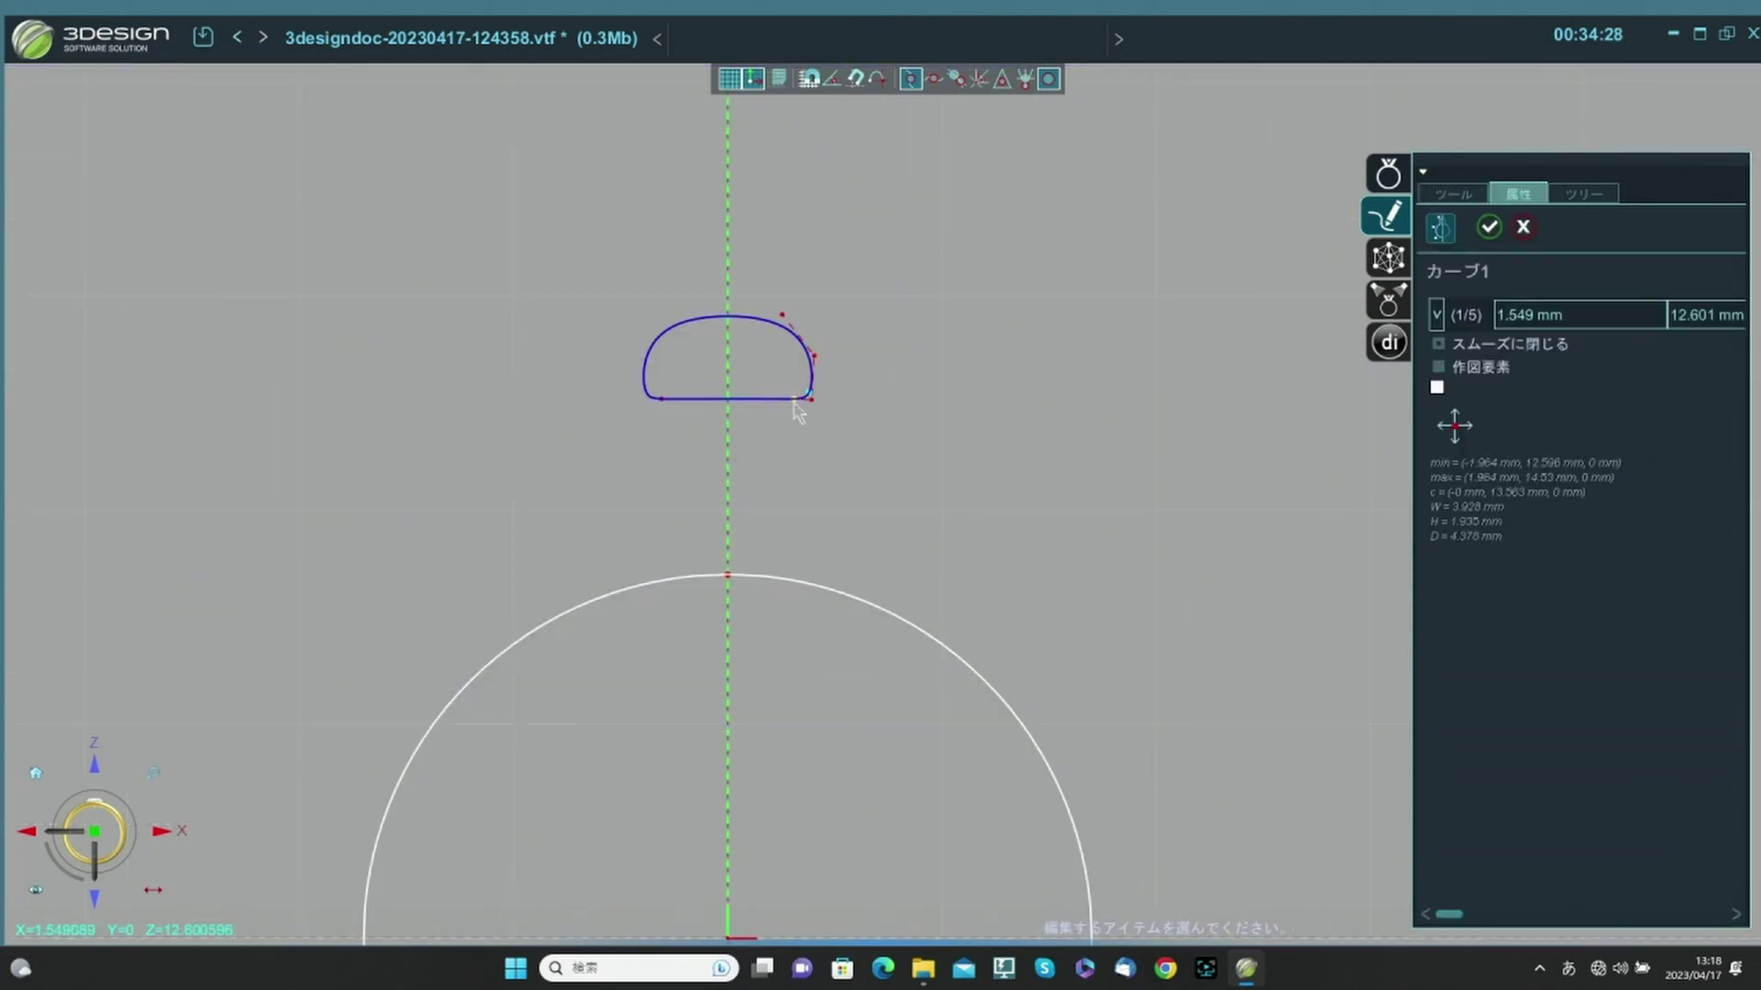
left_click_drag(794, 403, 795, 412)
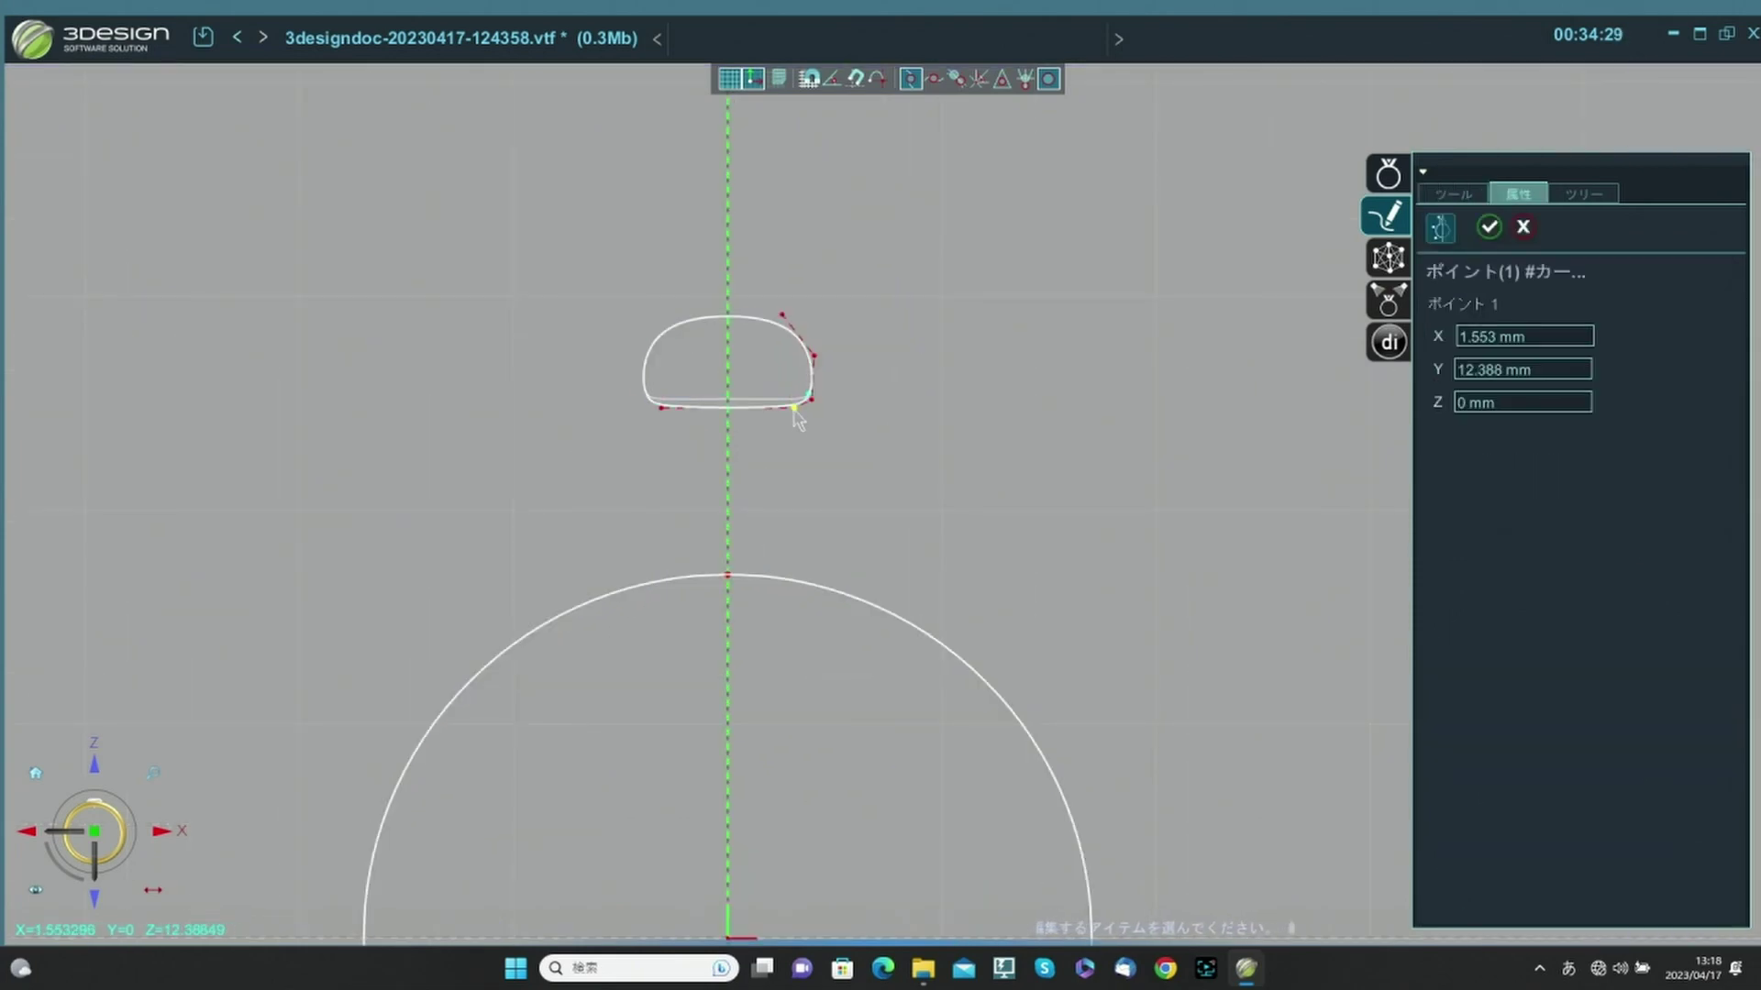
left_click(745, 329)
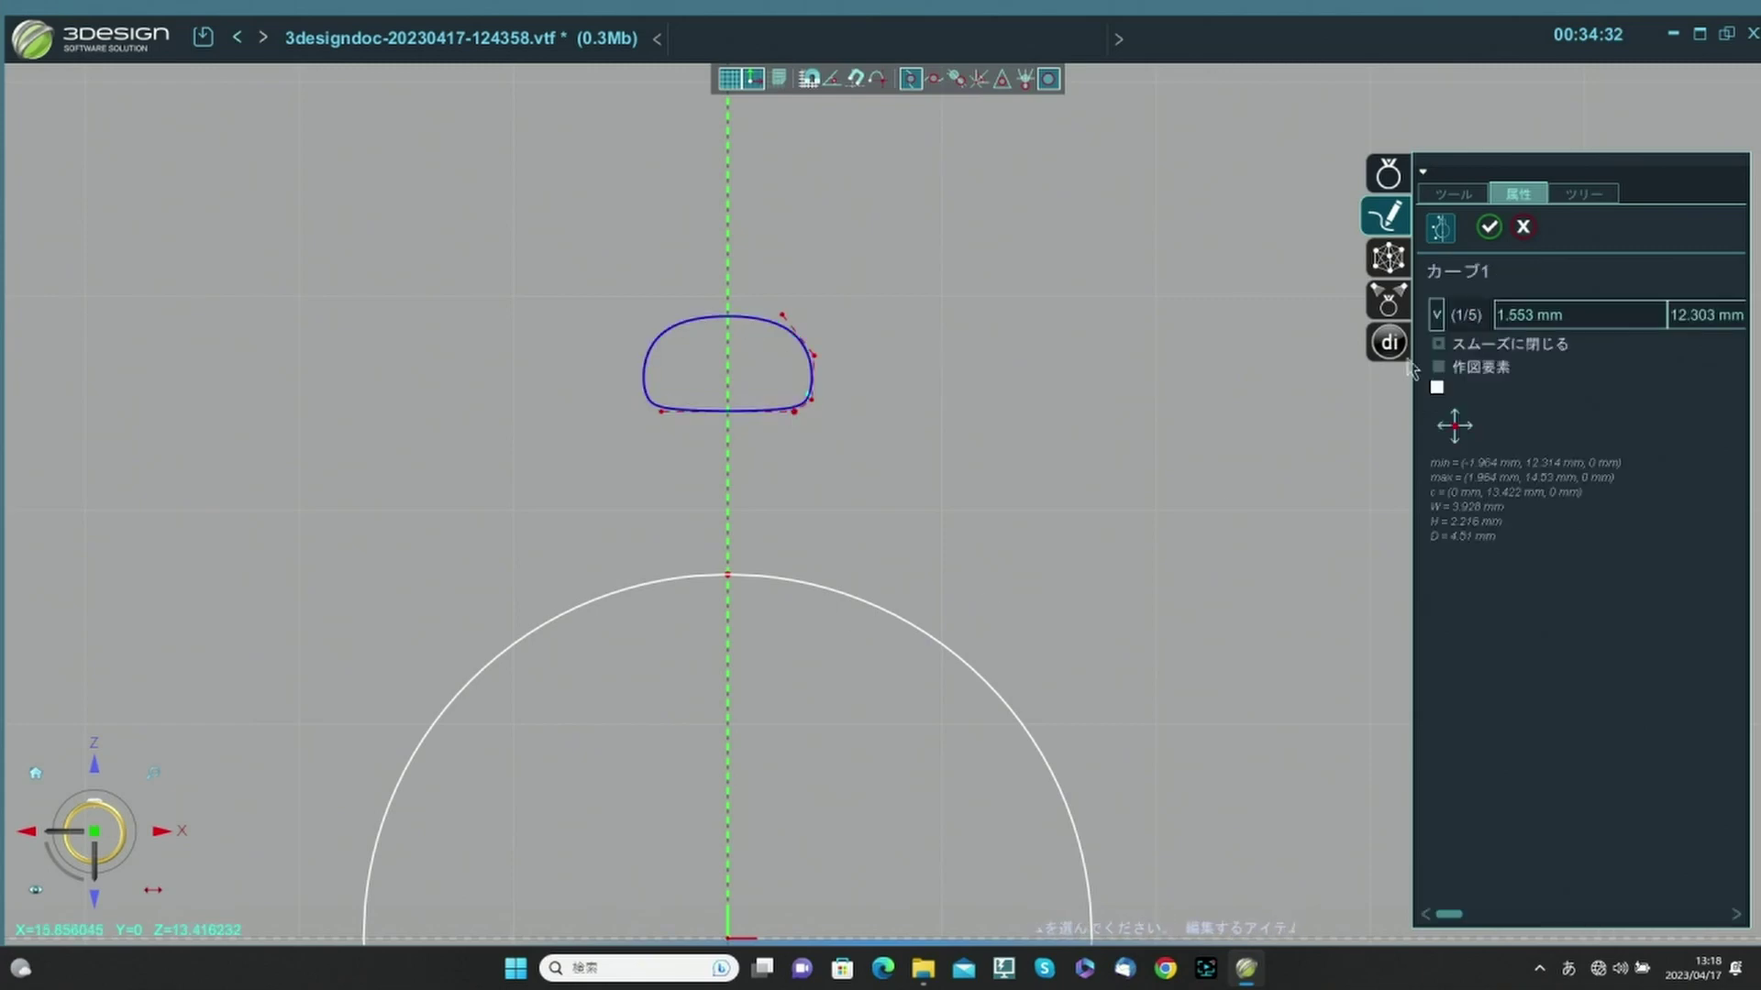
Scale the dome curve non-proportionally to a width of 3 mm and a height of 1.5 mm.
left_click(1452, 193)
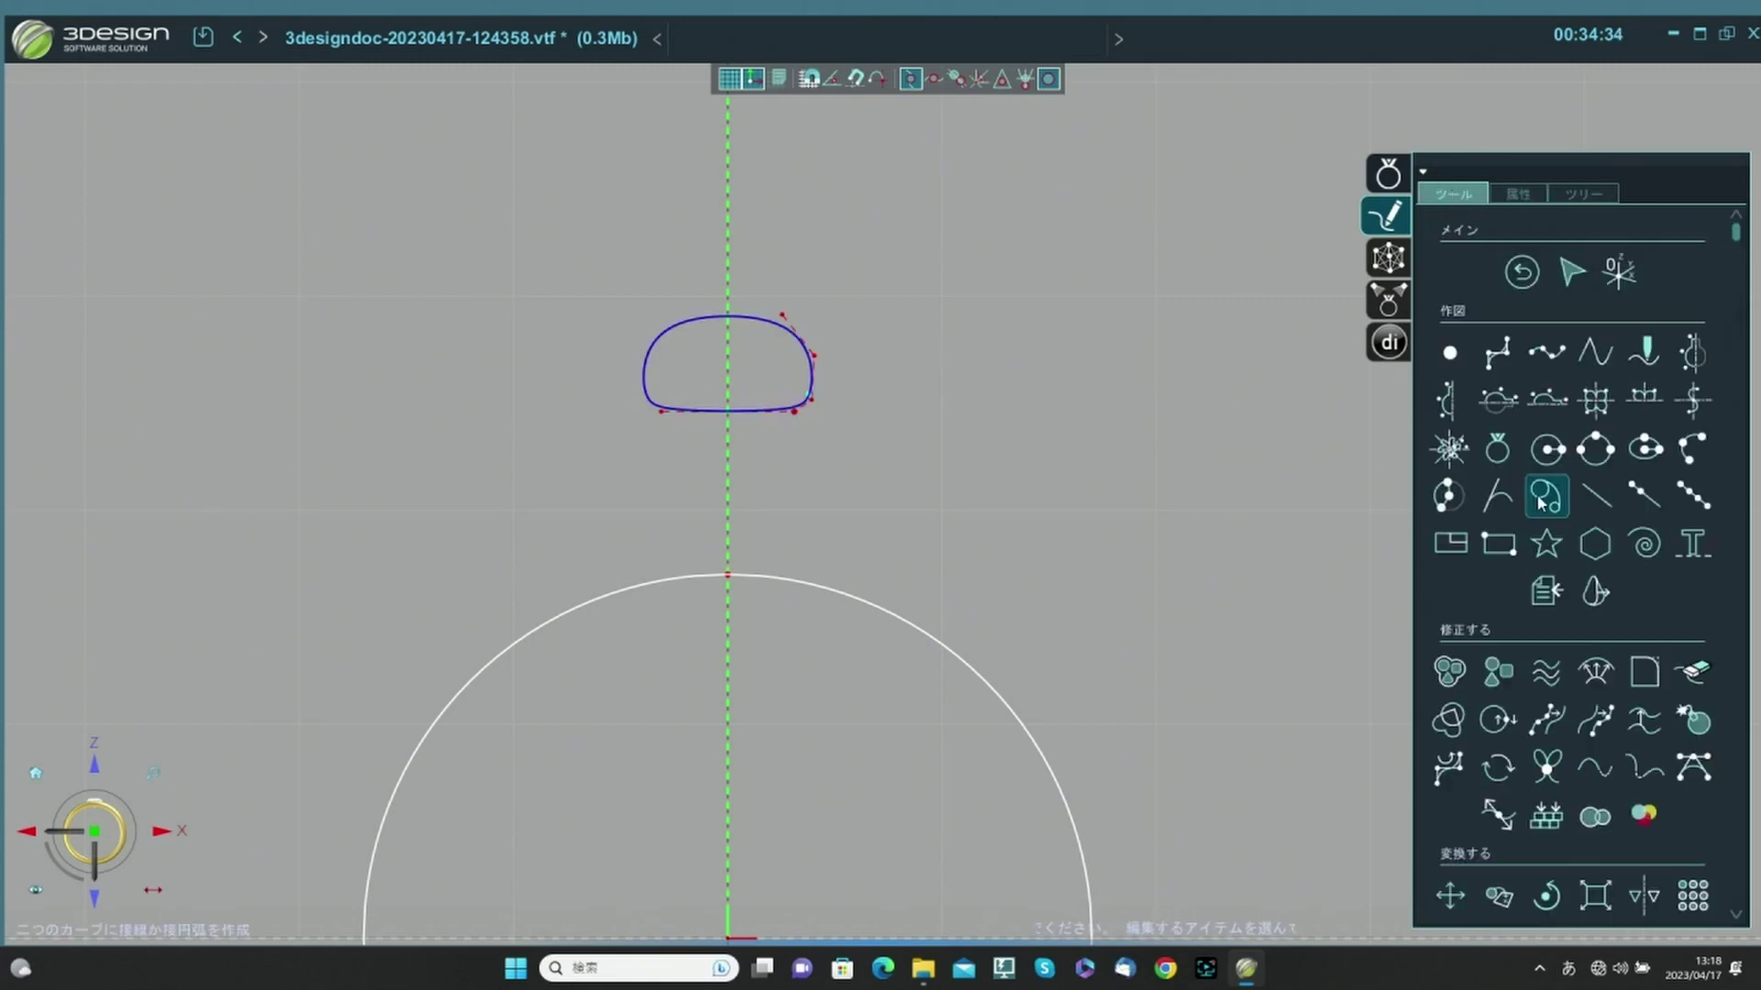
scroll(1541, 501, "down", 4)
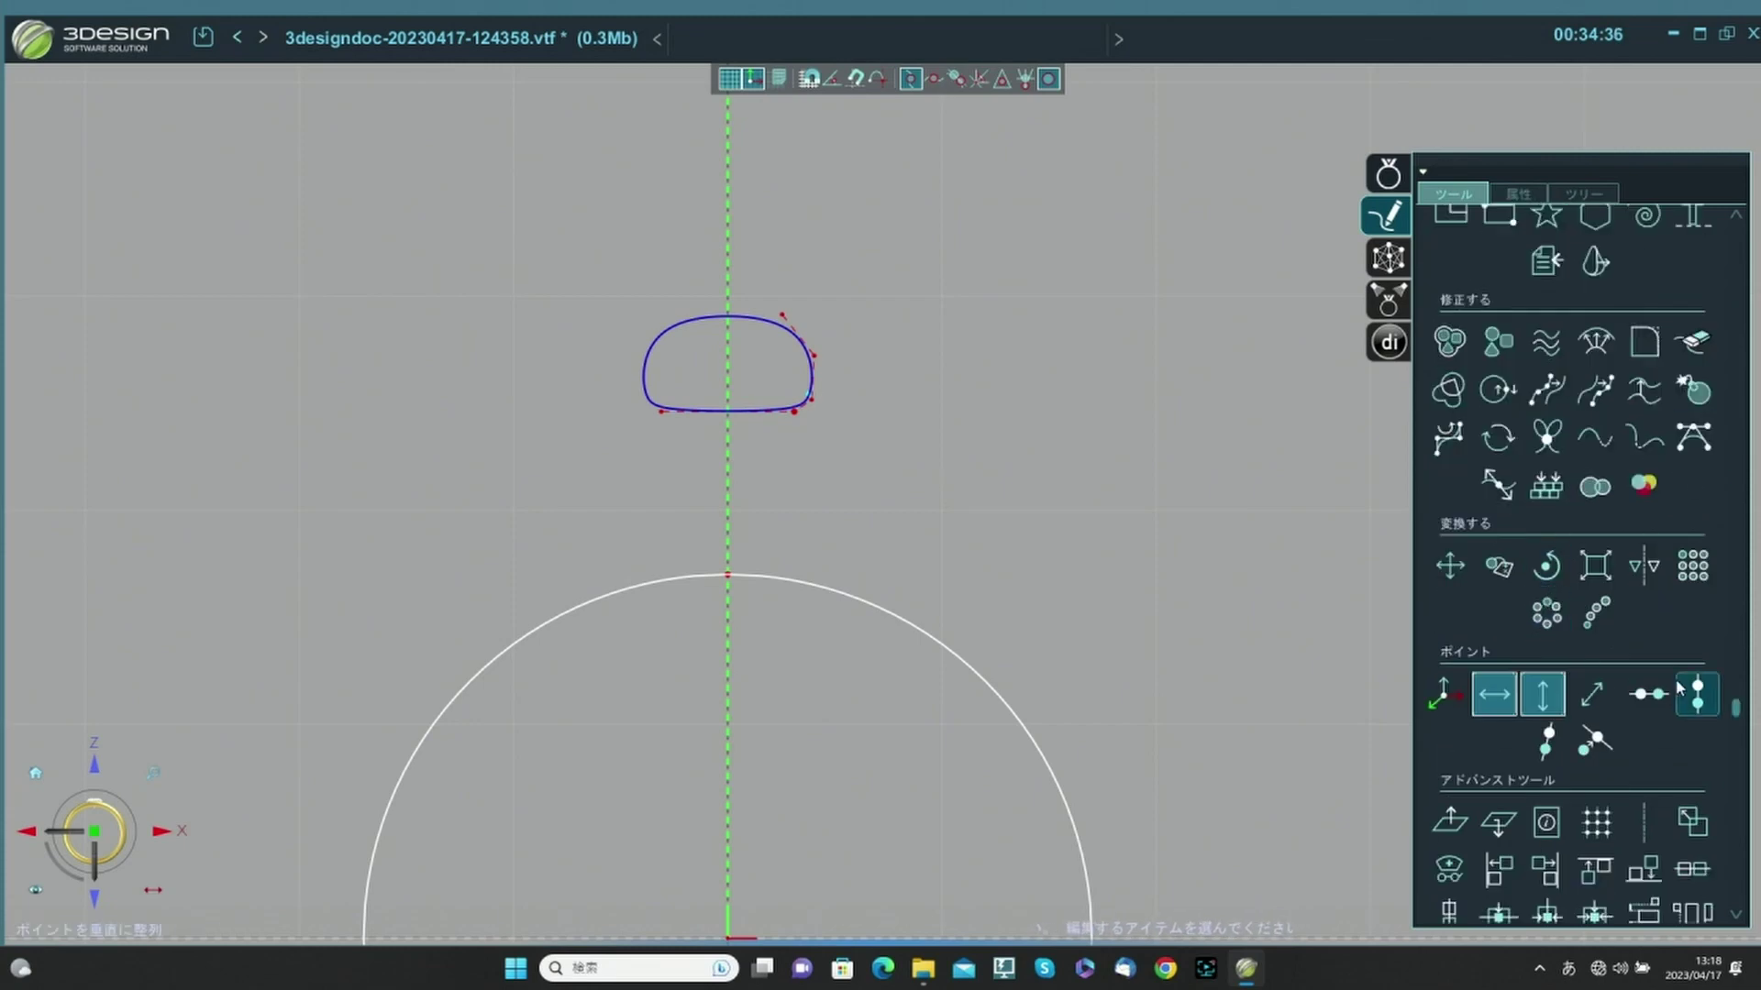
left_click(1599, 569)
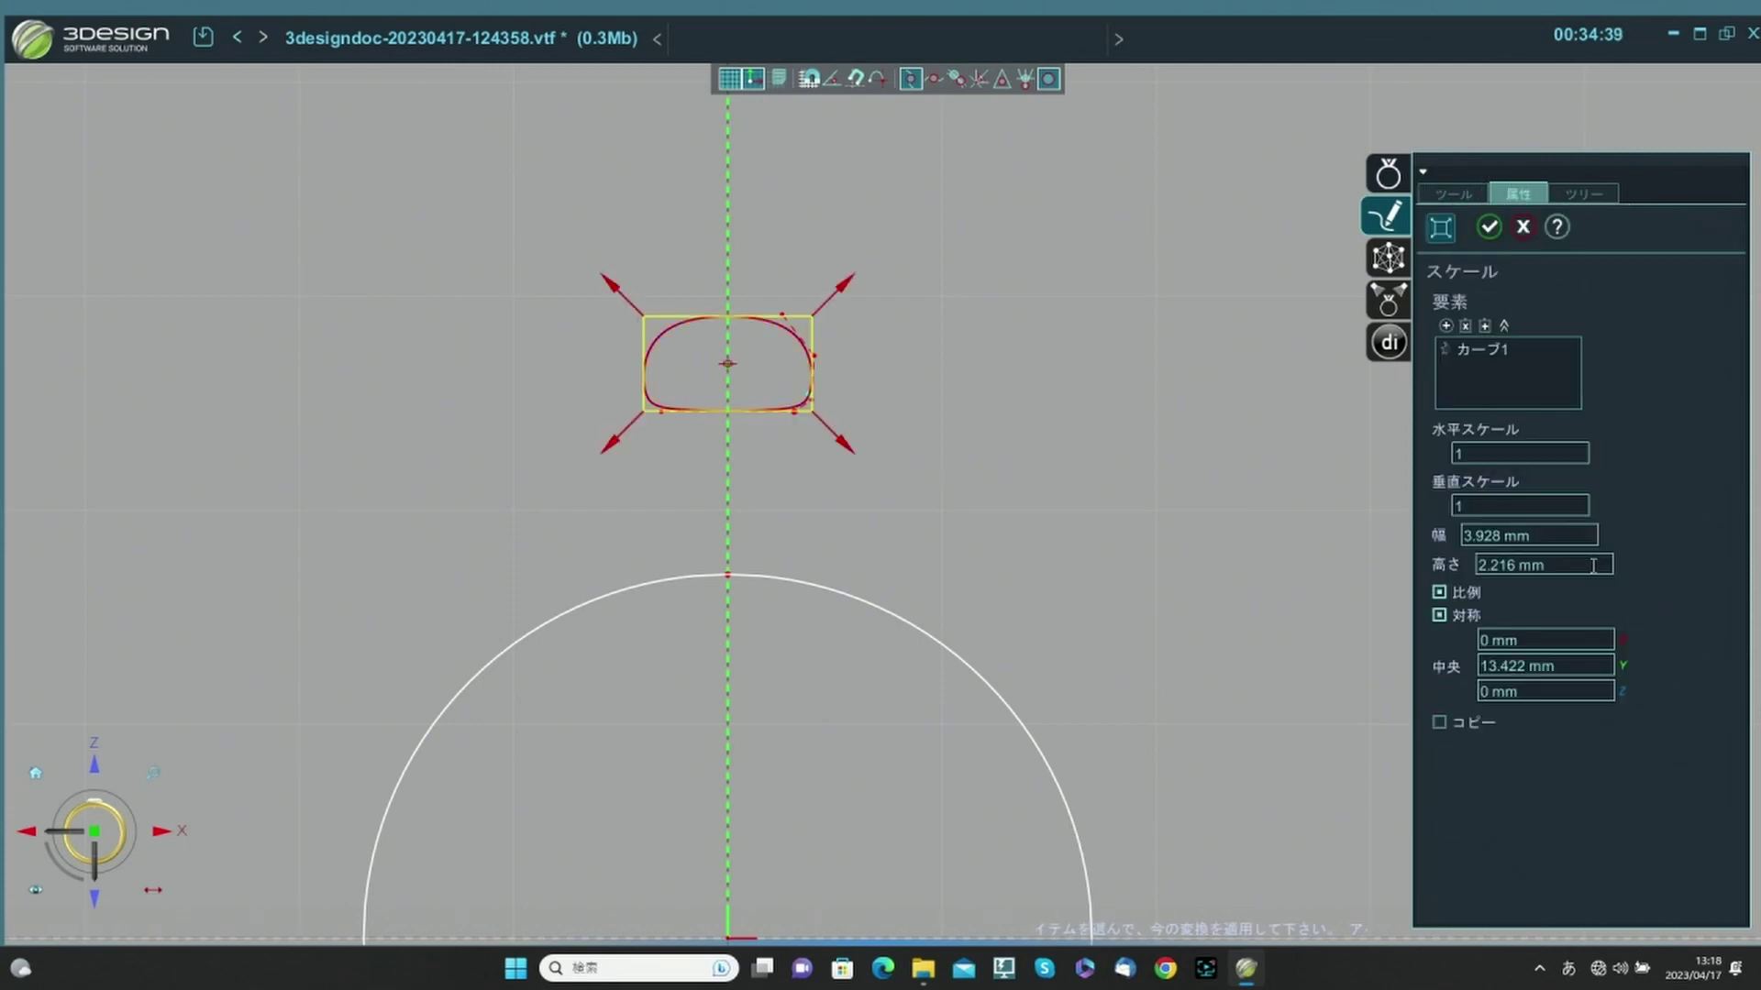
left_click(1439, 593)
left_click(1538, 536)
type("3")
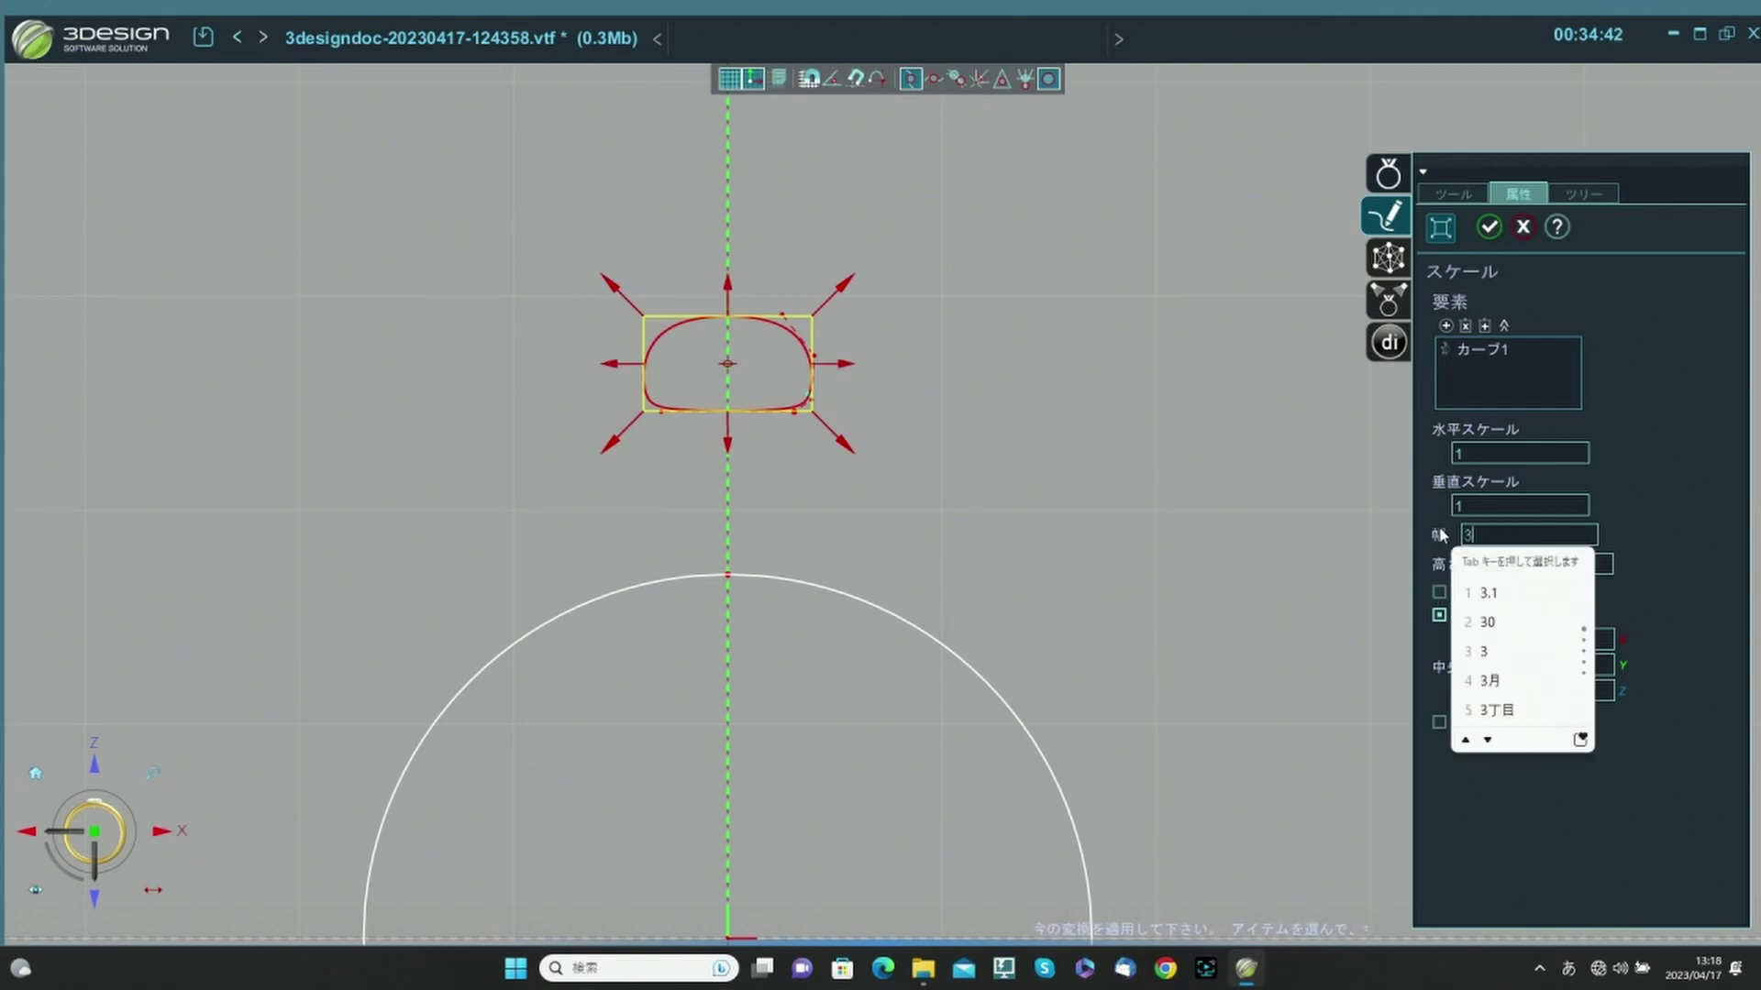
type(".1")
key("BackSpace")
key("Return")
key("Tab")
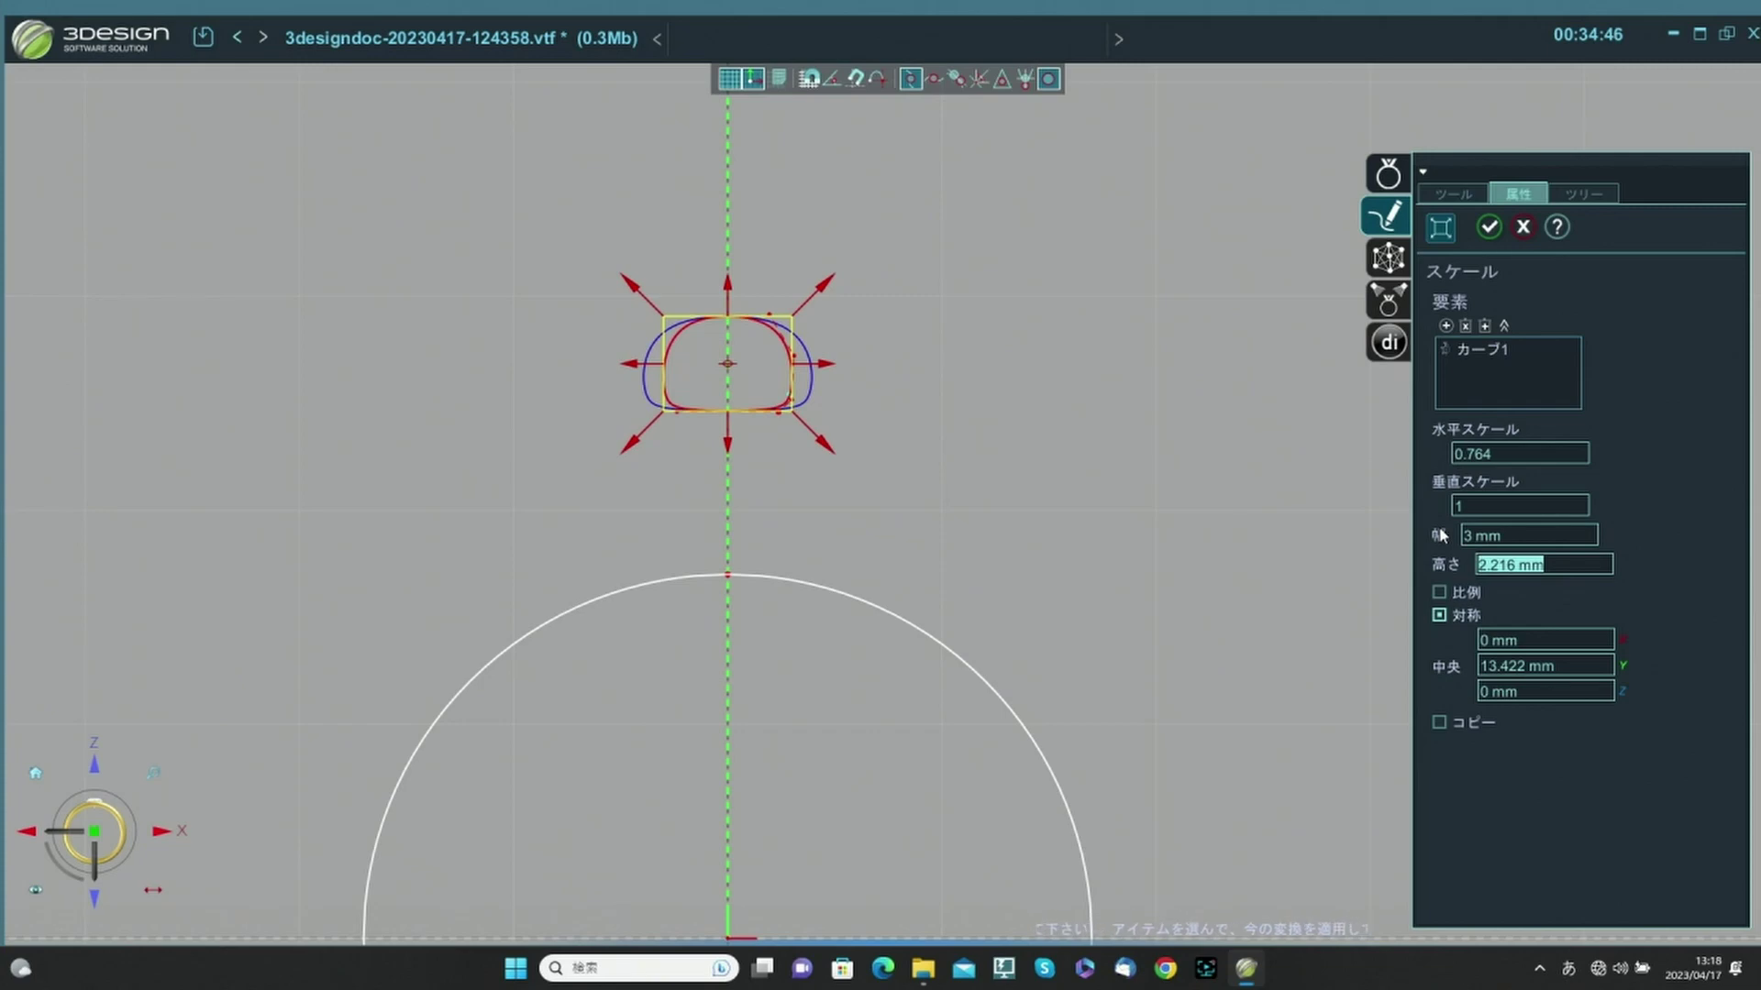
type("1.5")
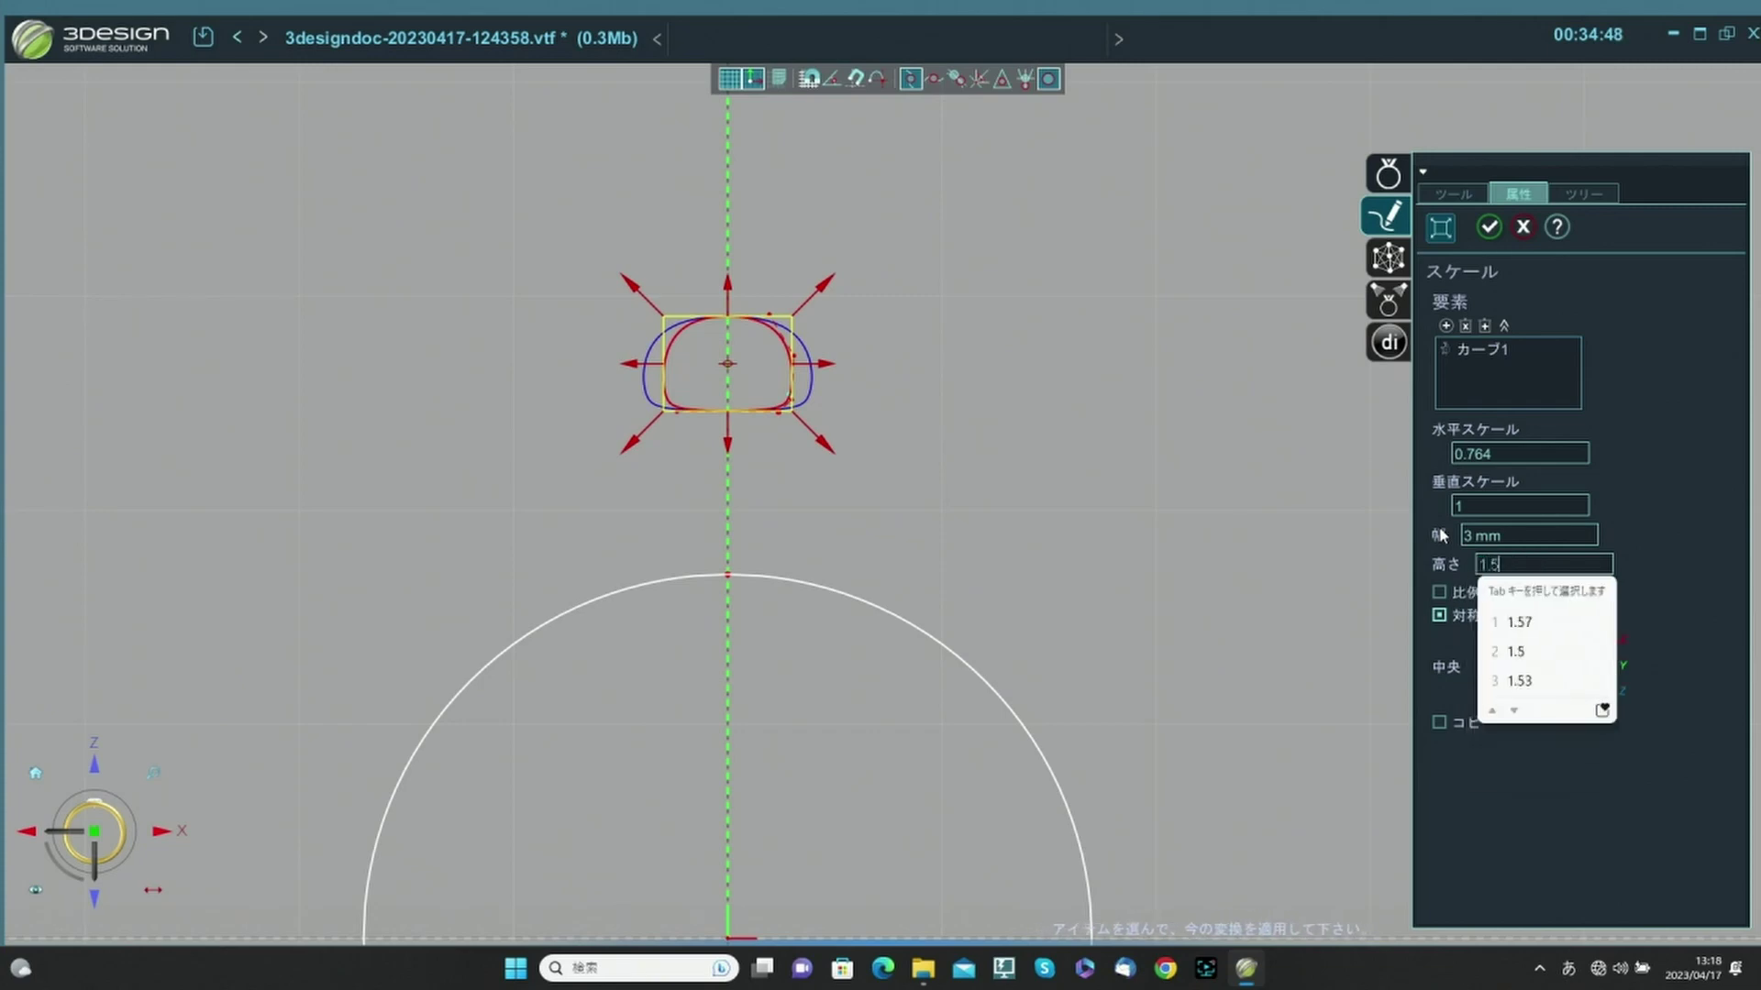
key("Return")
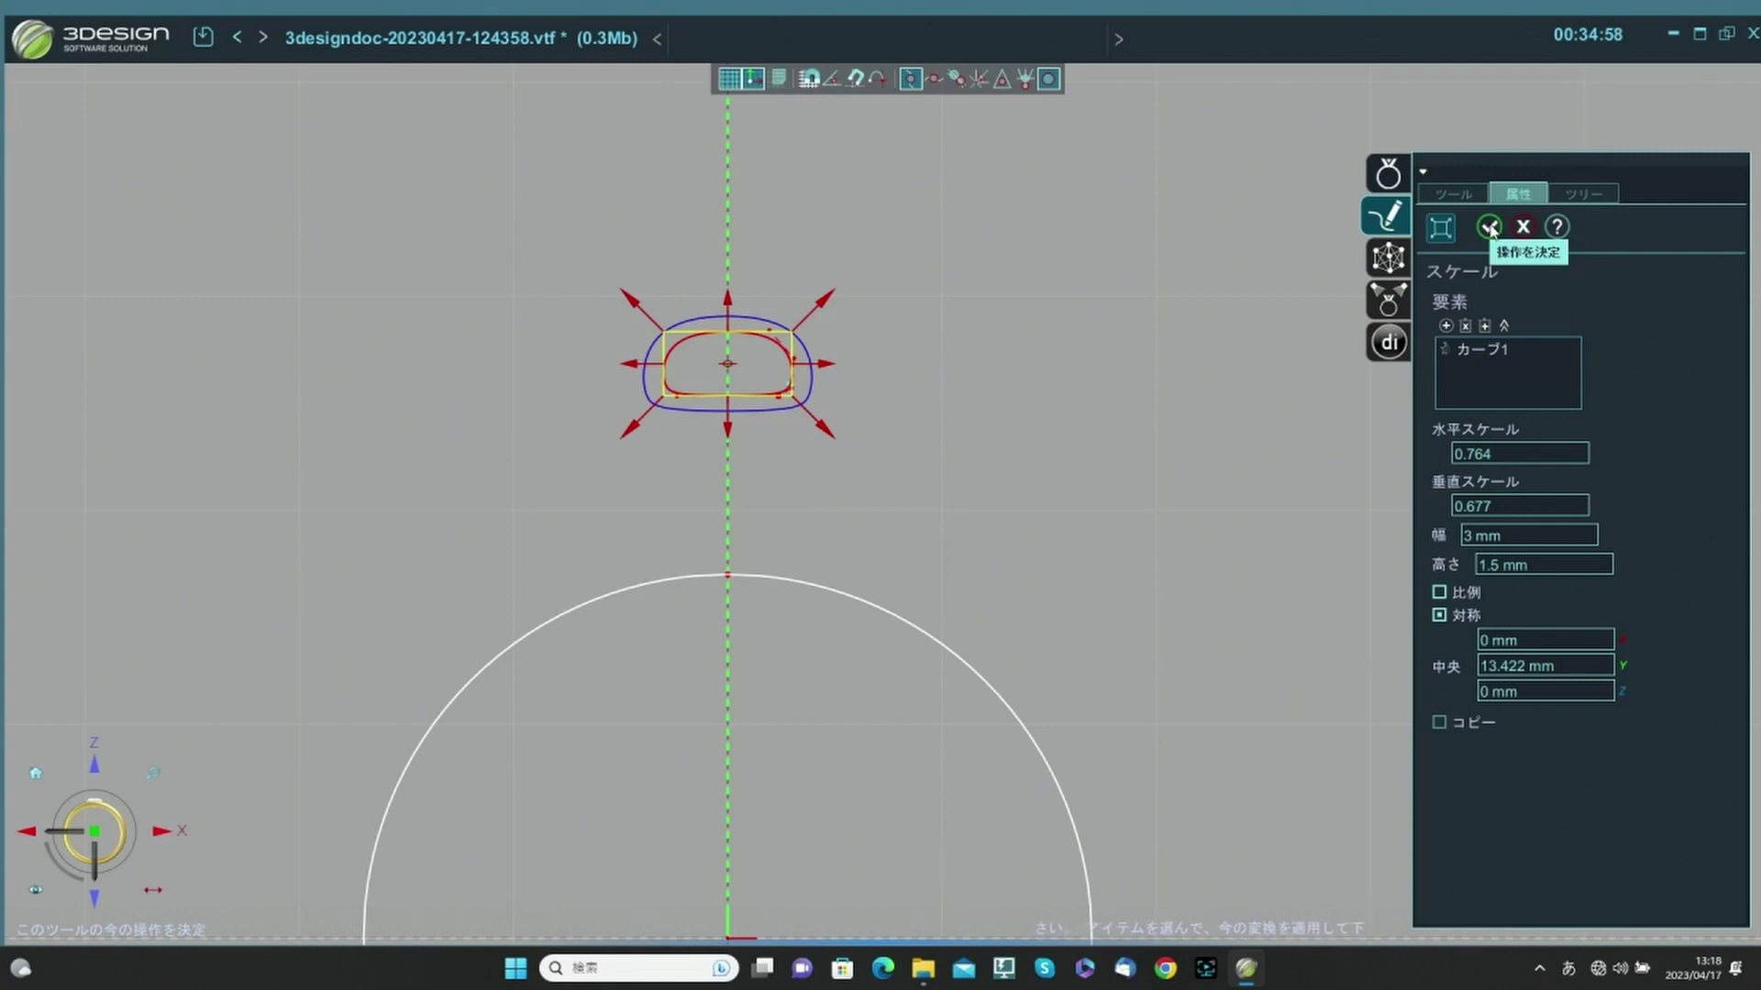
left_click(1489, 228)
Draw a closed symmetric curve with a flat top and bevelled upper corners above the dome curve, about 2.8 mm wide and 1.9 mm high.
scroll(811, 715, "down", 4)
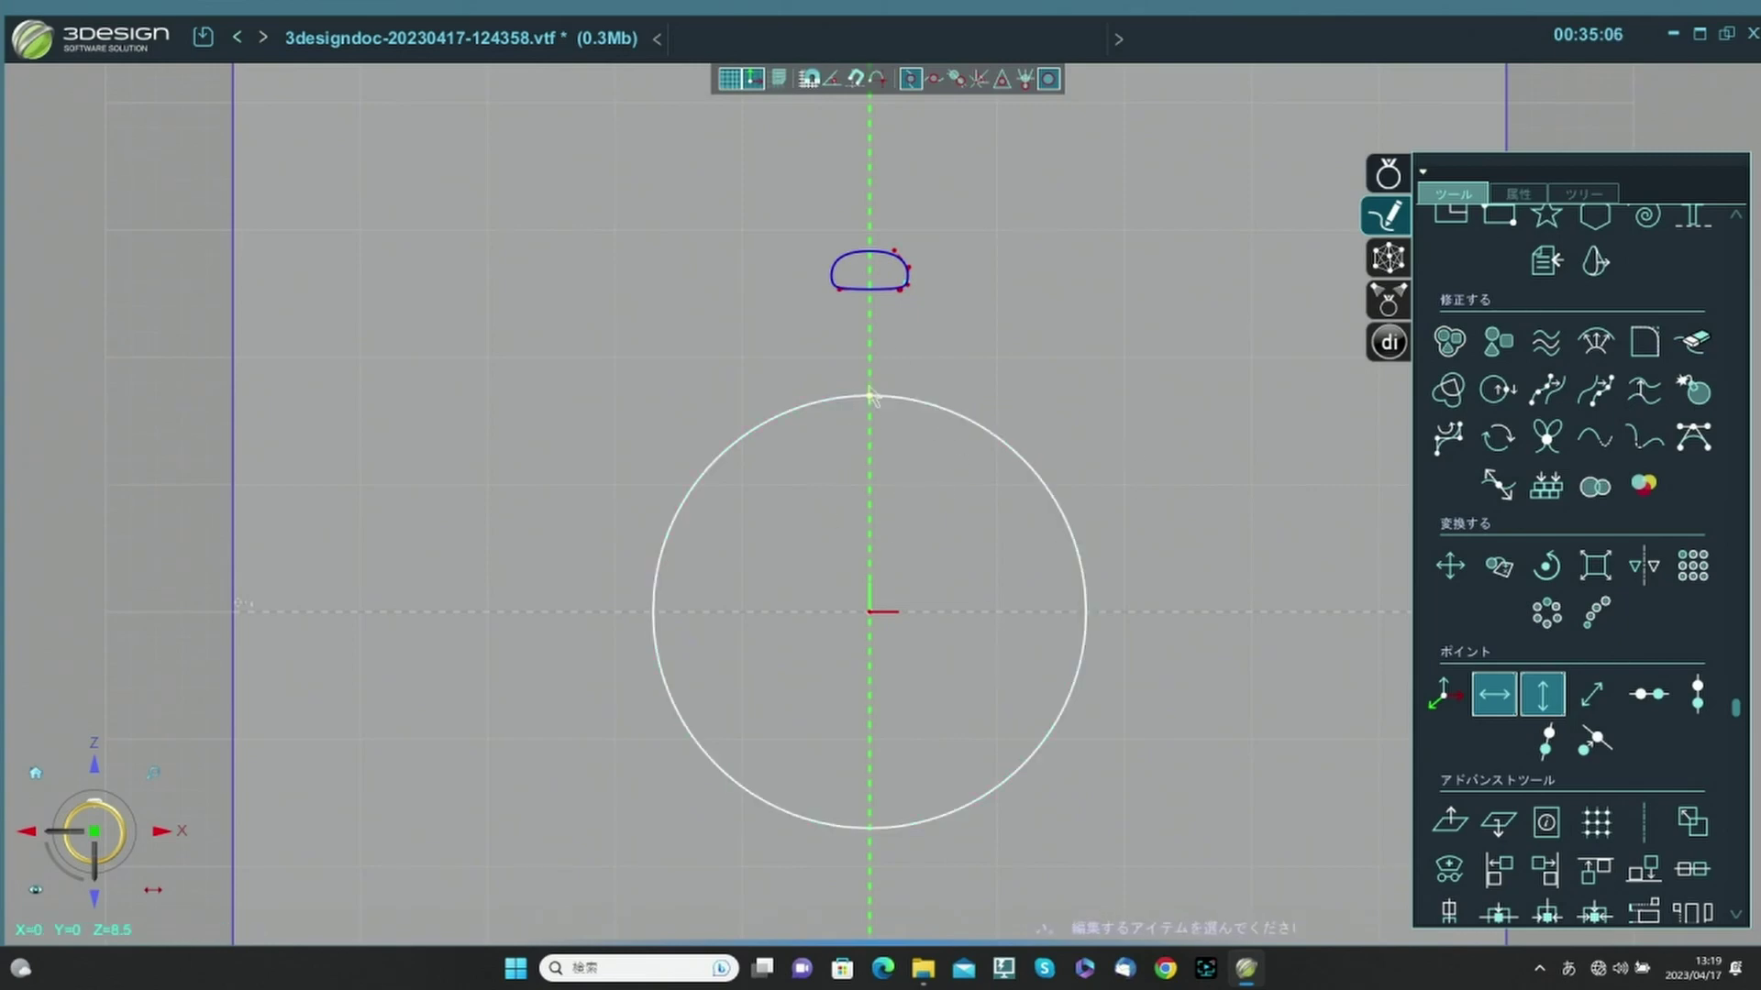
middle_click_drag(909, 342, 887, 506)
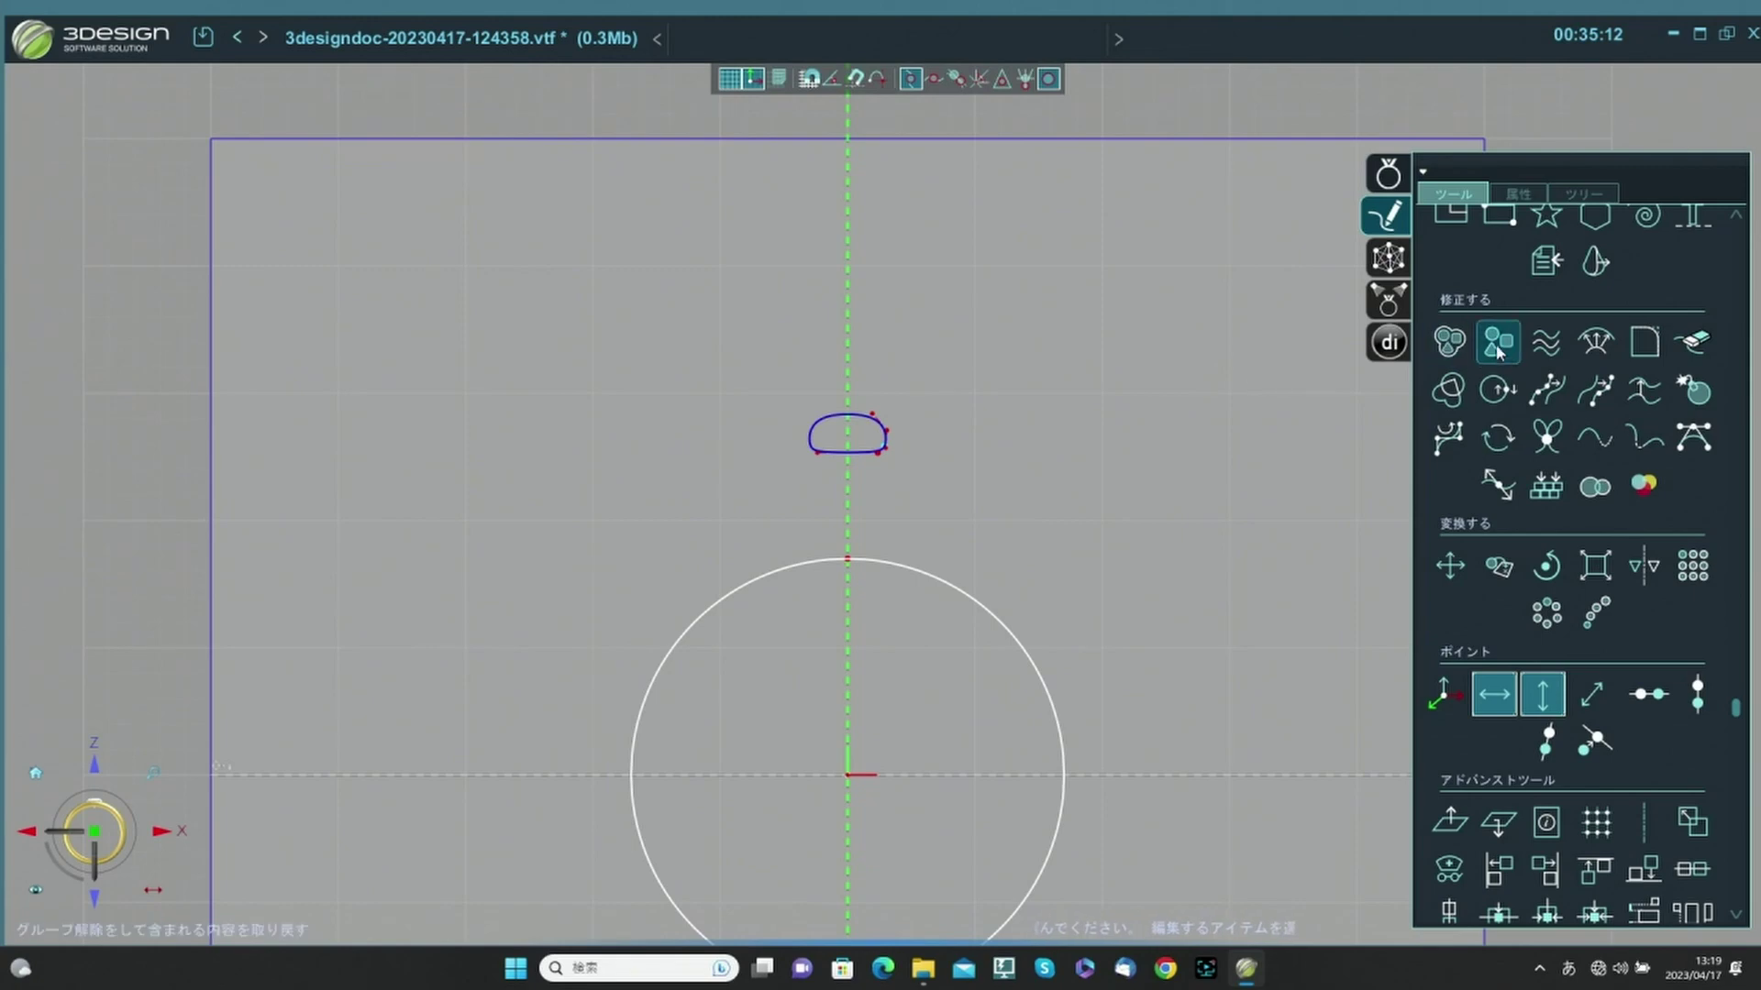
scroll(1497, 348, "up", 5)
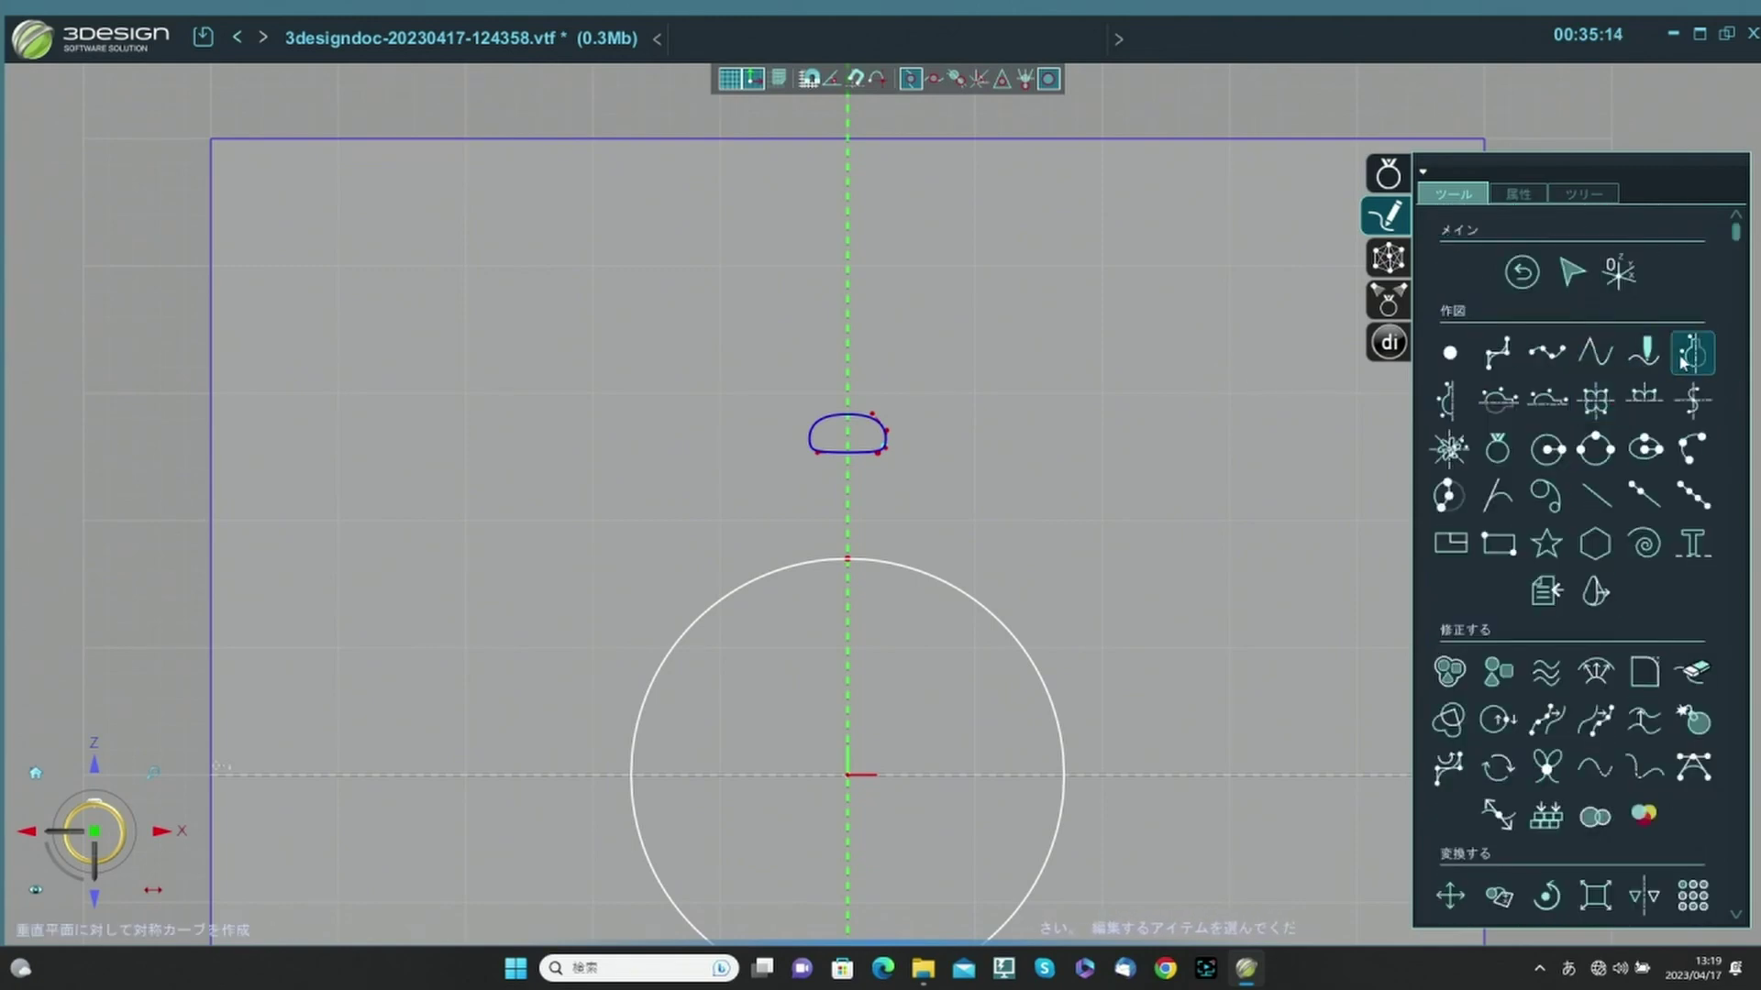
left_click(1692, 354)
scroll(848, 367, "up", 3)
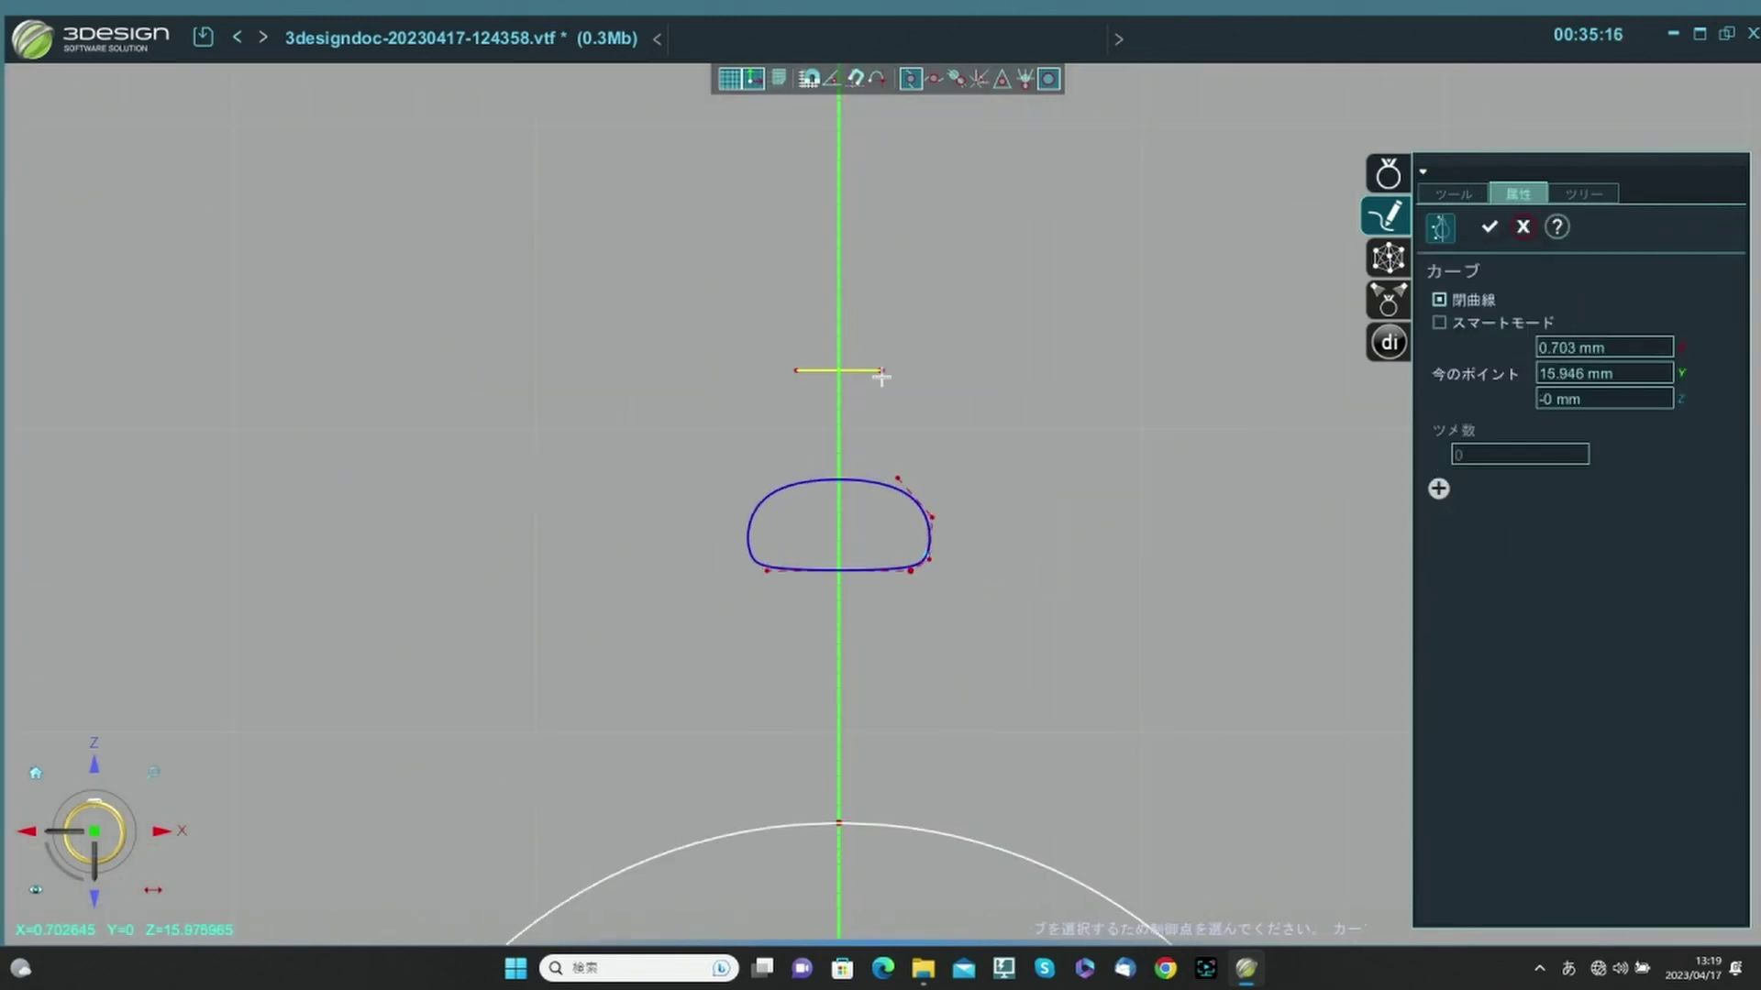
left_click(894, 409)
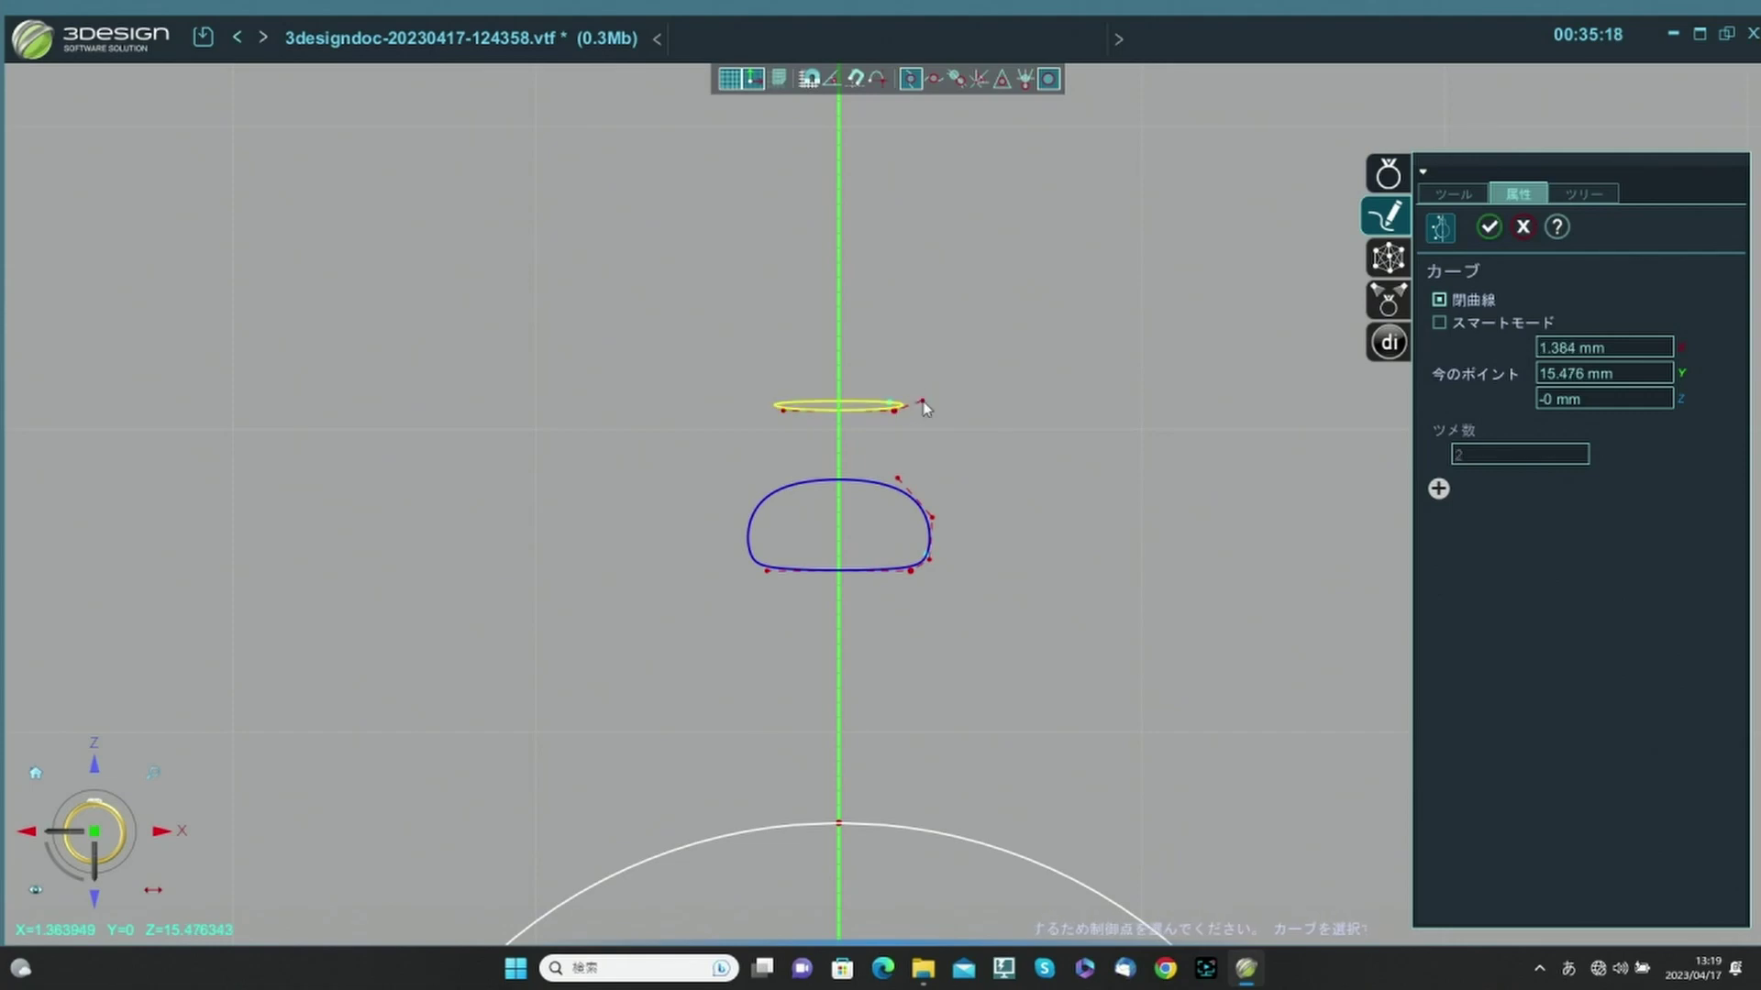
left_click(923, 404)
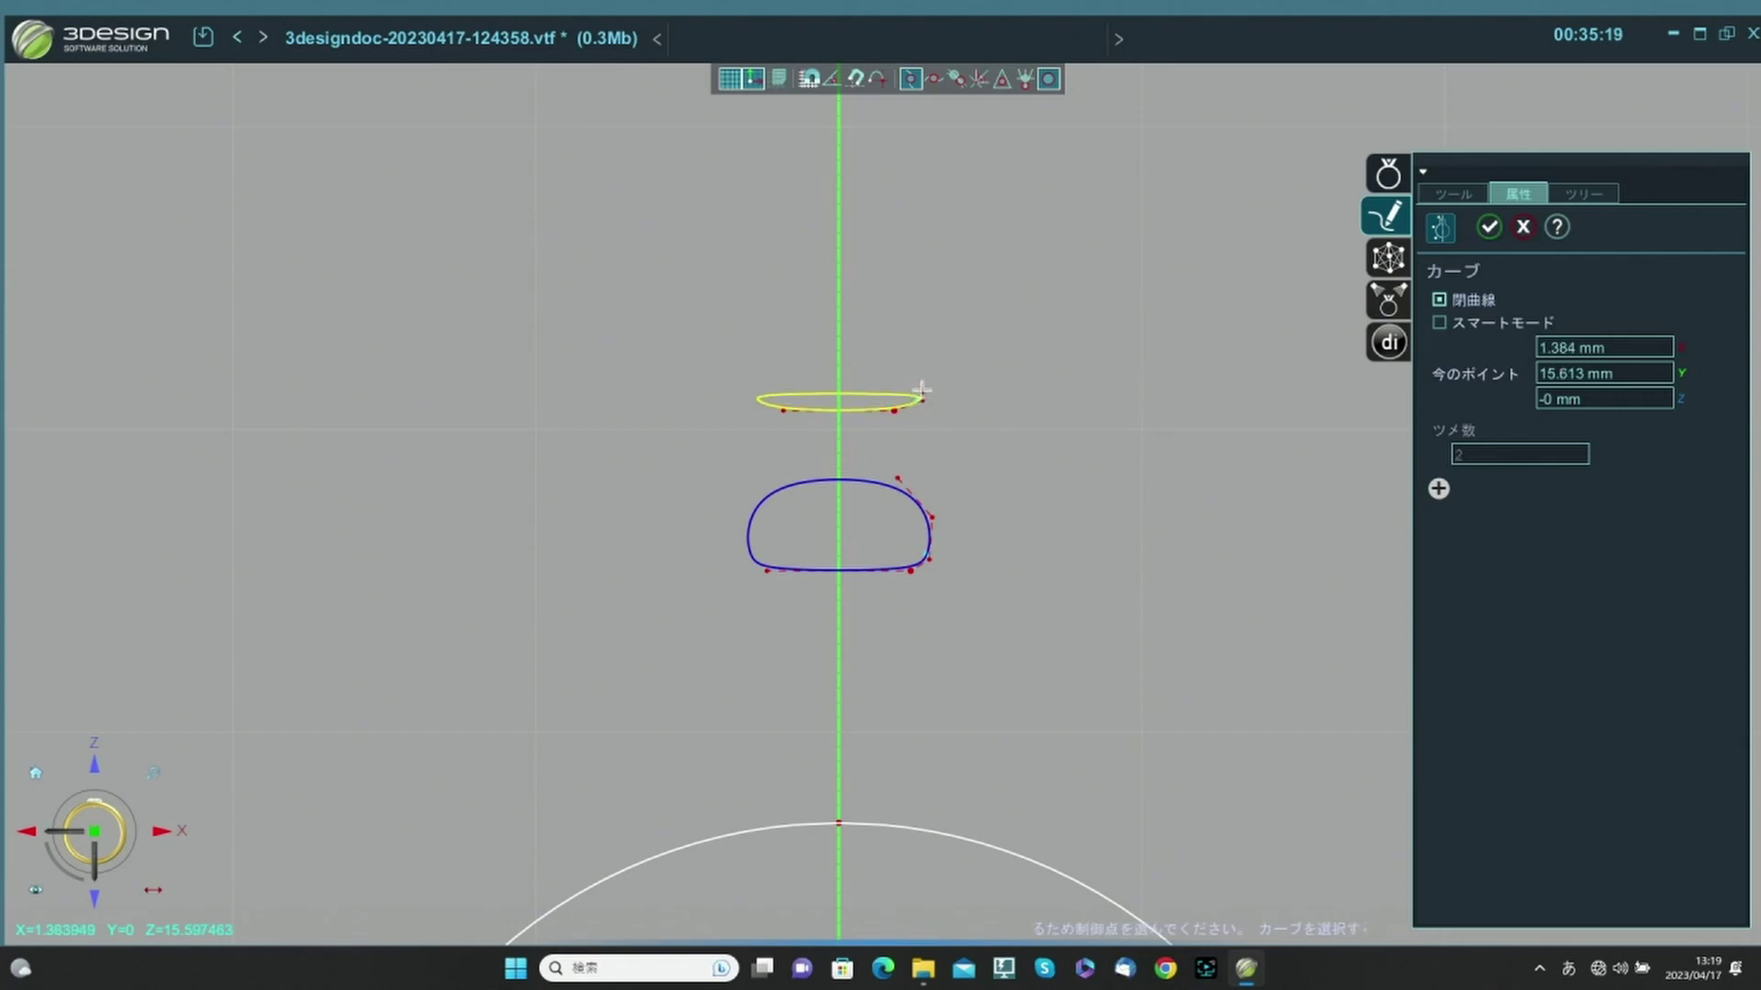
left_click(924, 330)
left_click(923, 328)
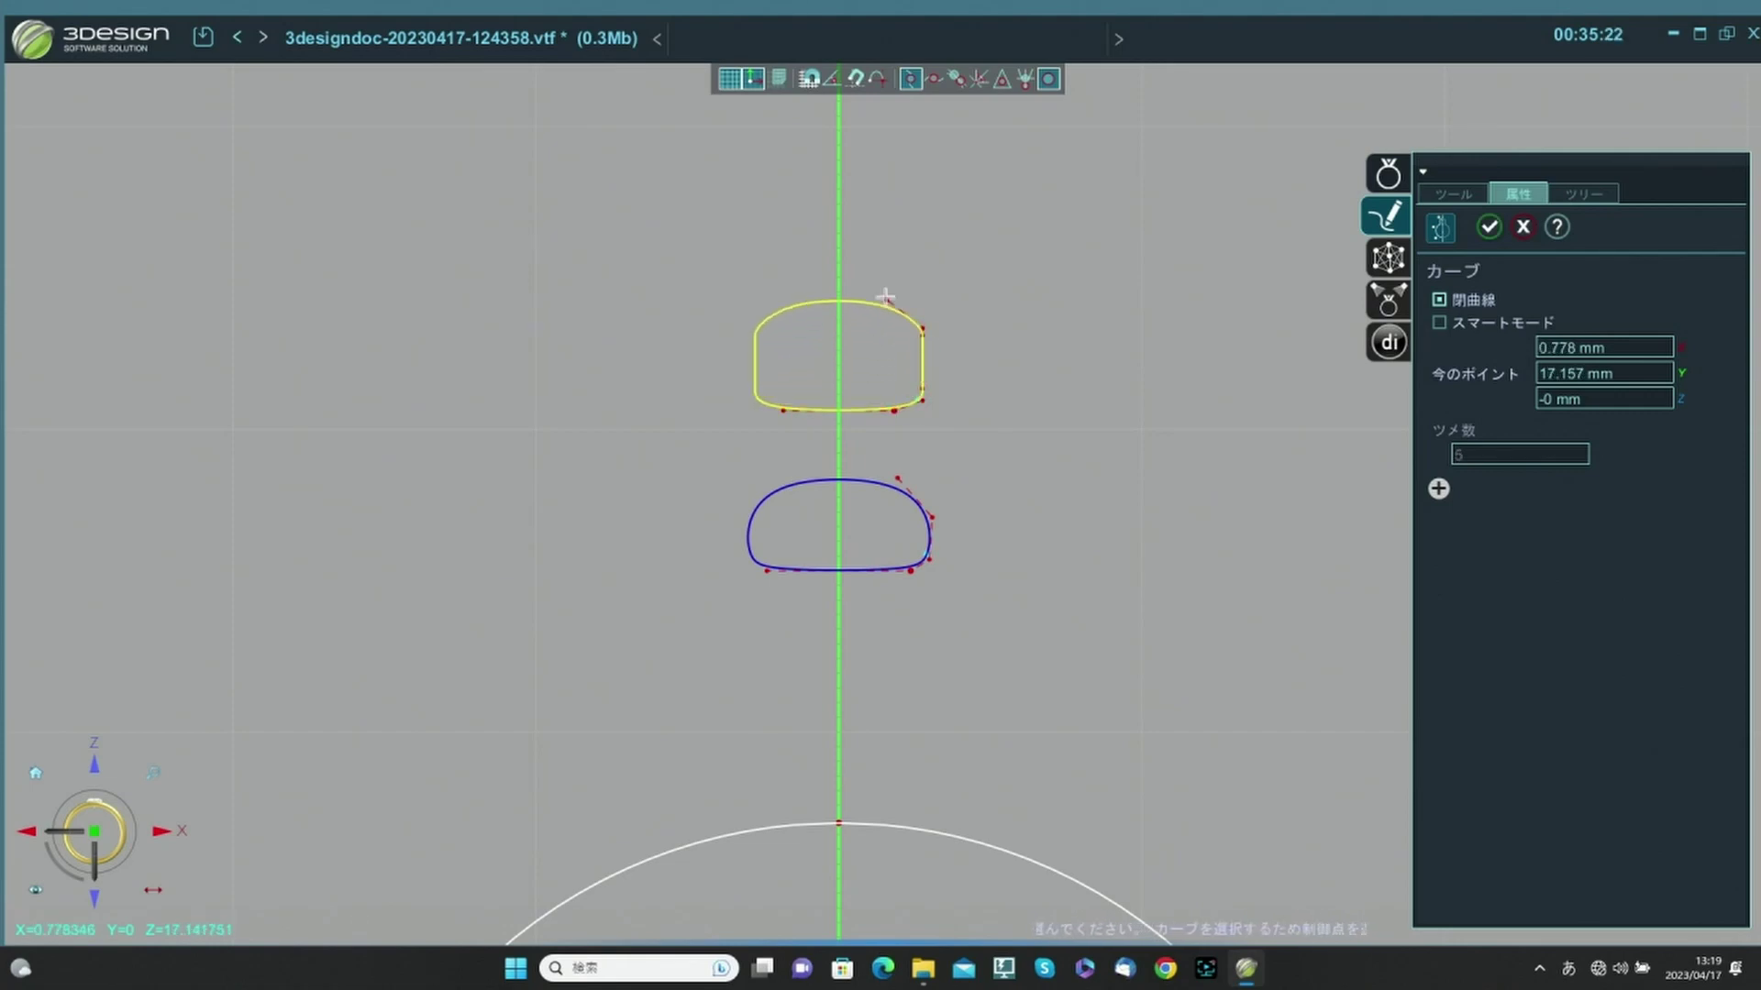
left_click(883, 296)
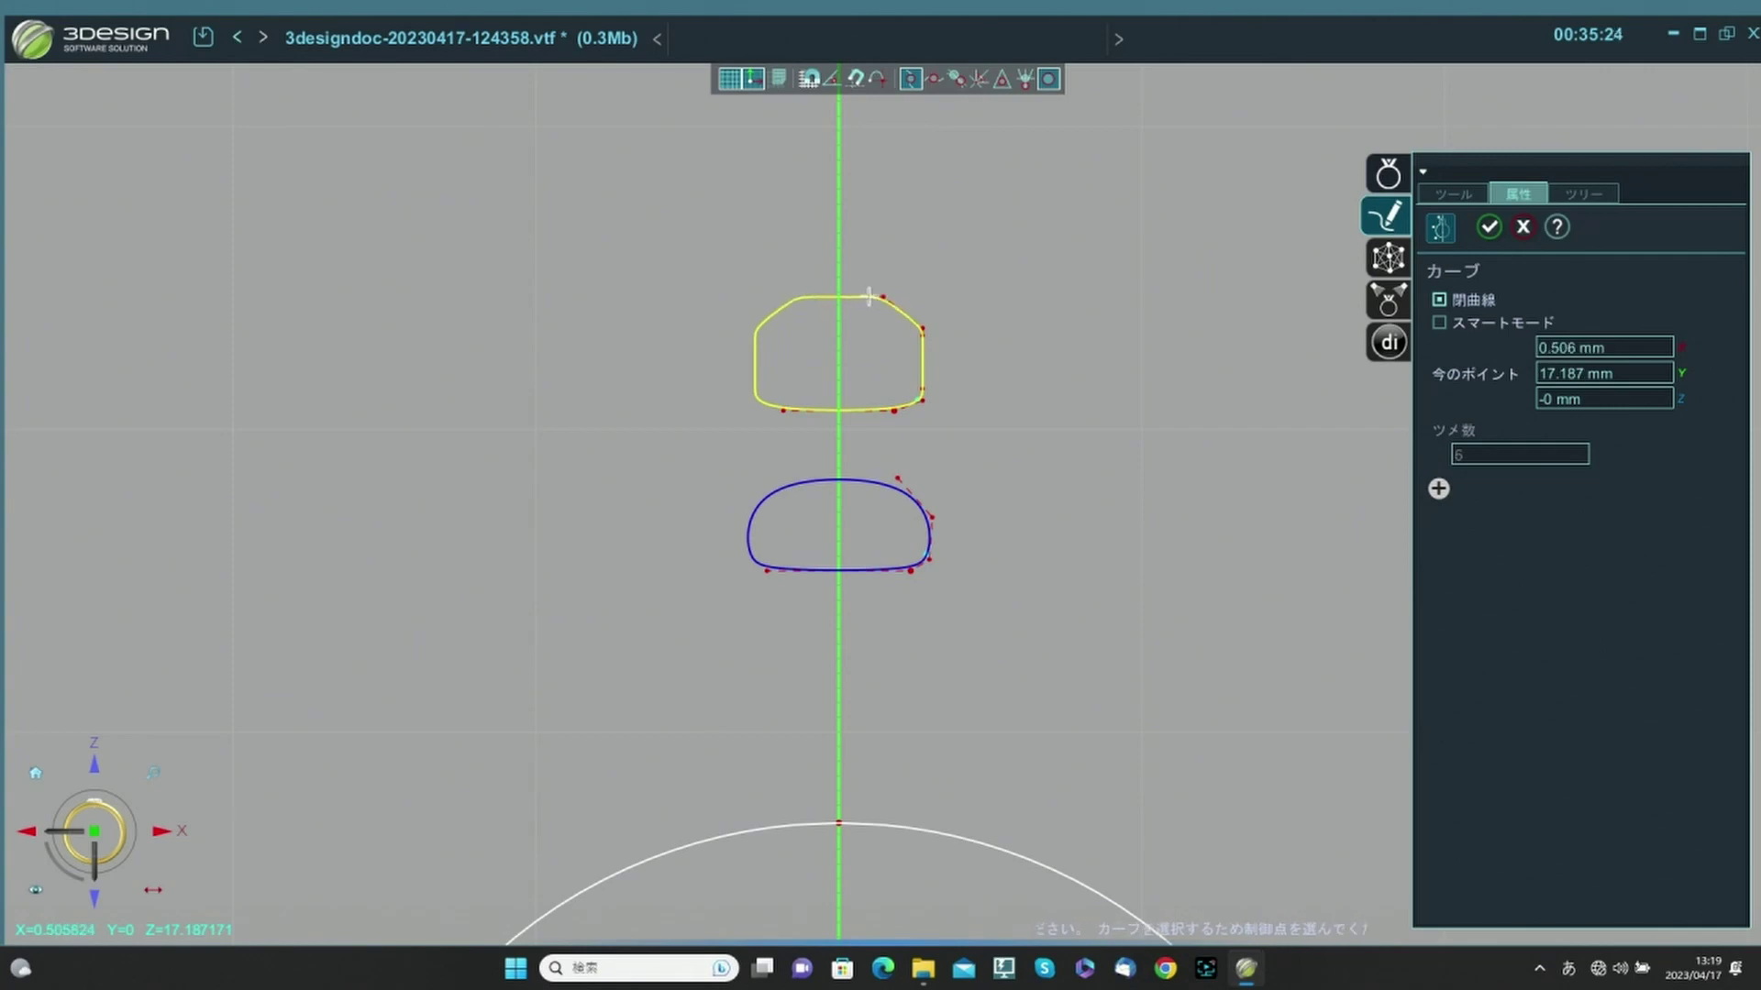
left_click(1488, 227)
left_click(925, 379)
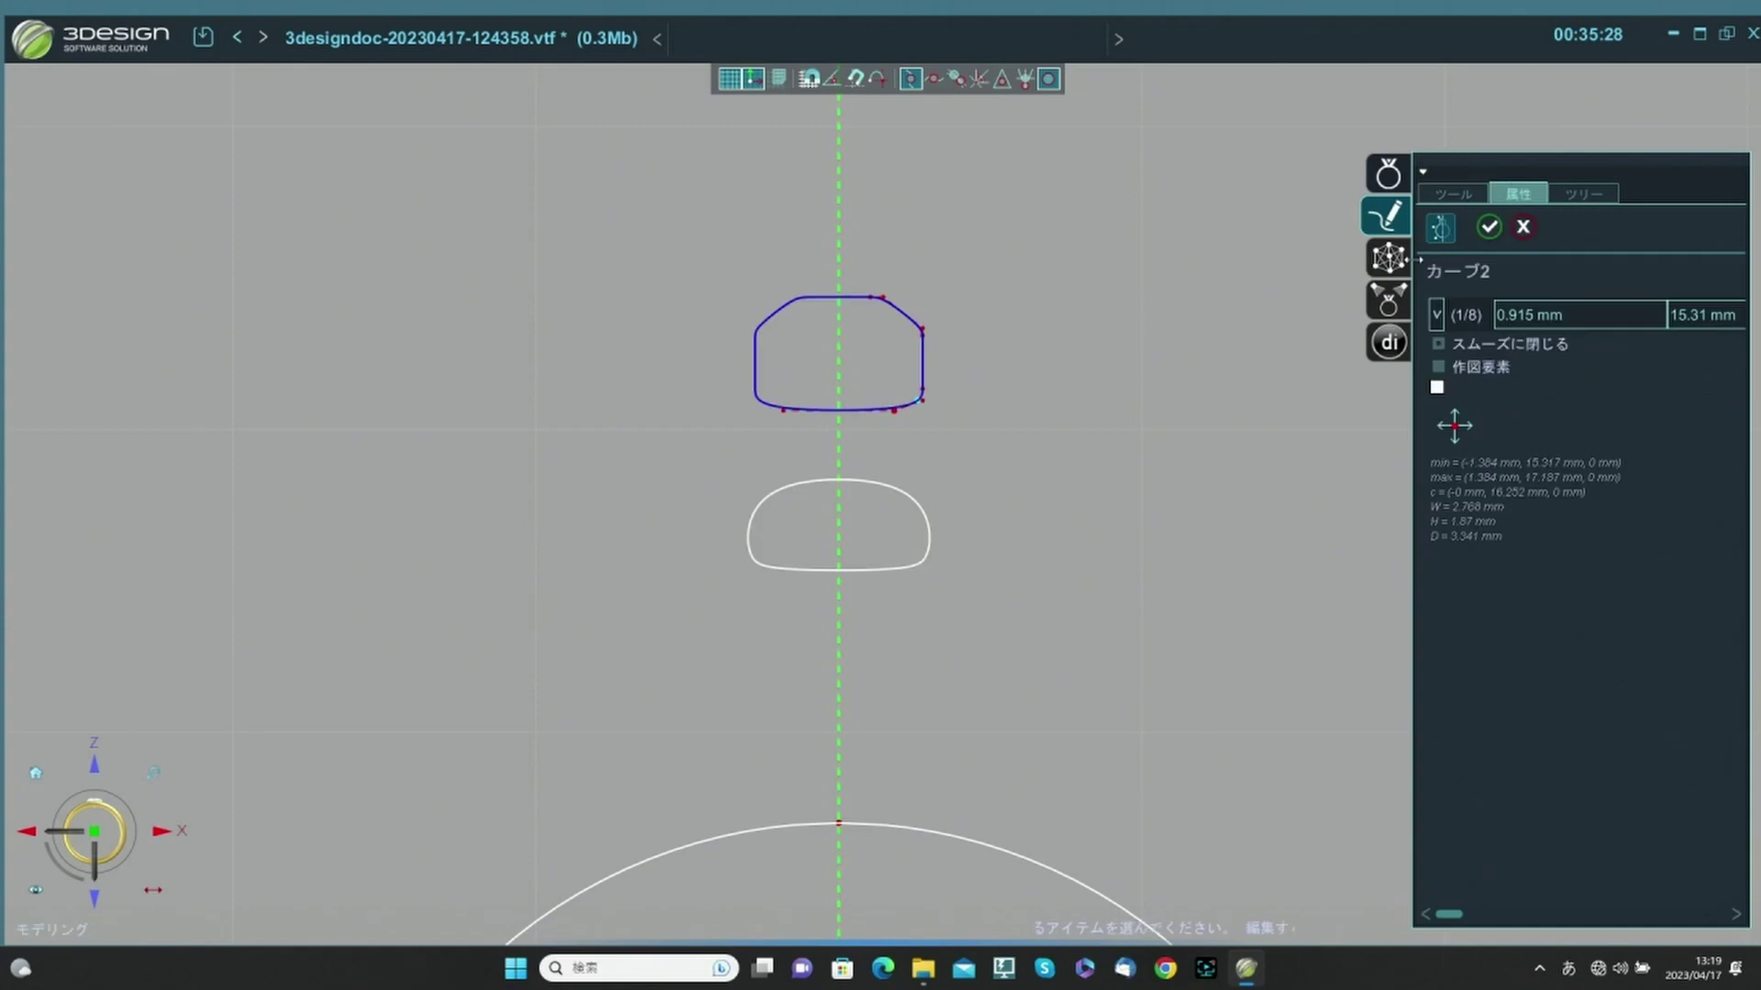
Scale the bevelled curve non-proportionally to a width of 3 mm and a height of 1.5 mm.
left_click(1436, 197)
scroll(1679, 642, "down", 5)
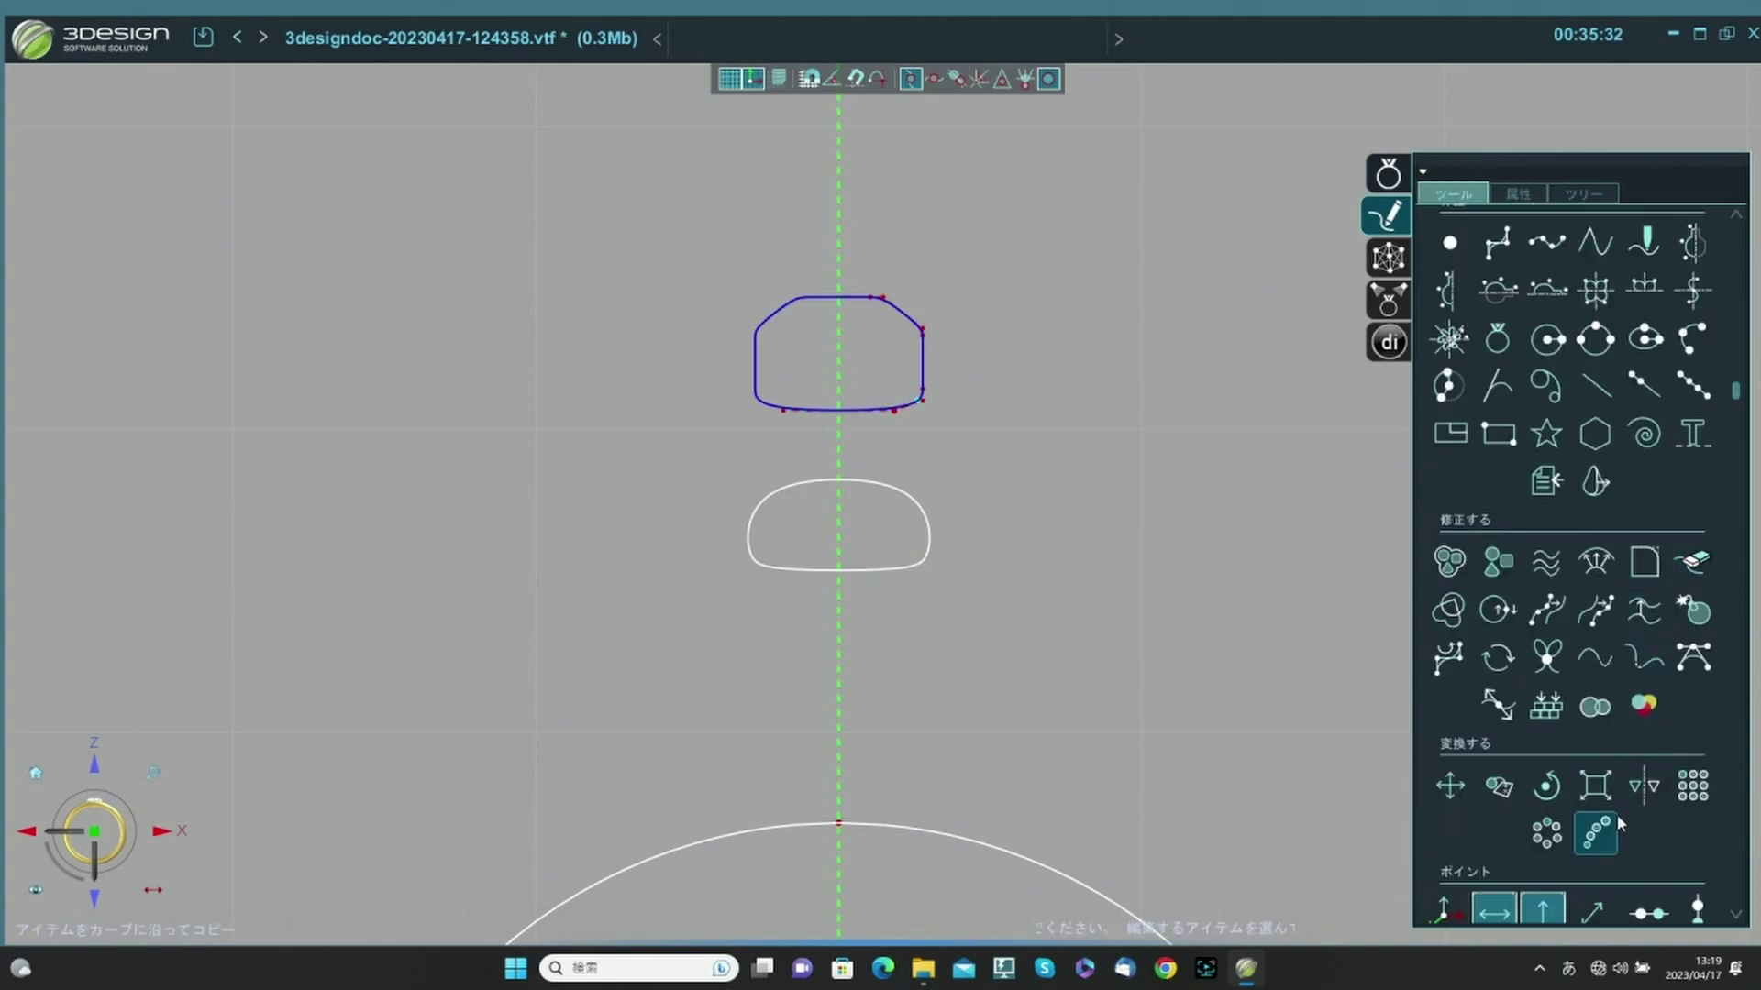
left_click(1595, 785)
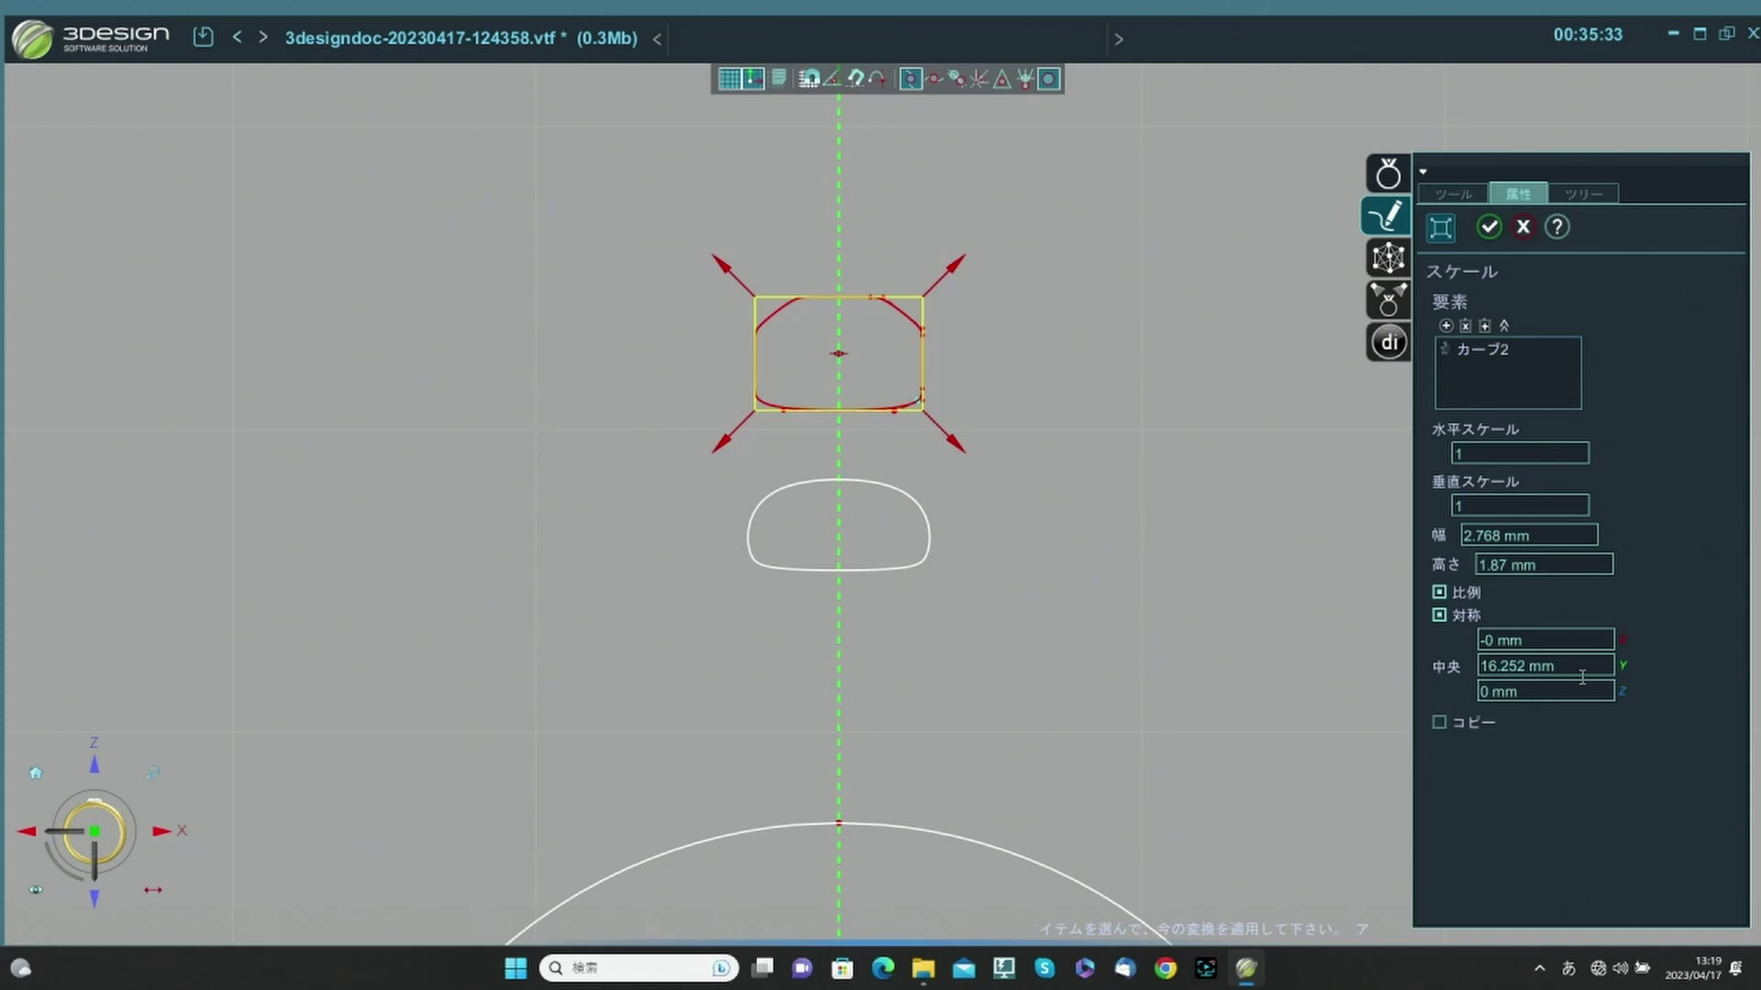
left_click(1548, 538)
left_click(1440, 592)
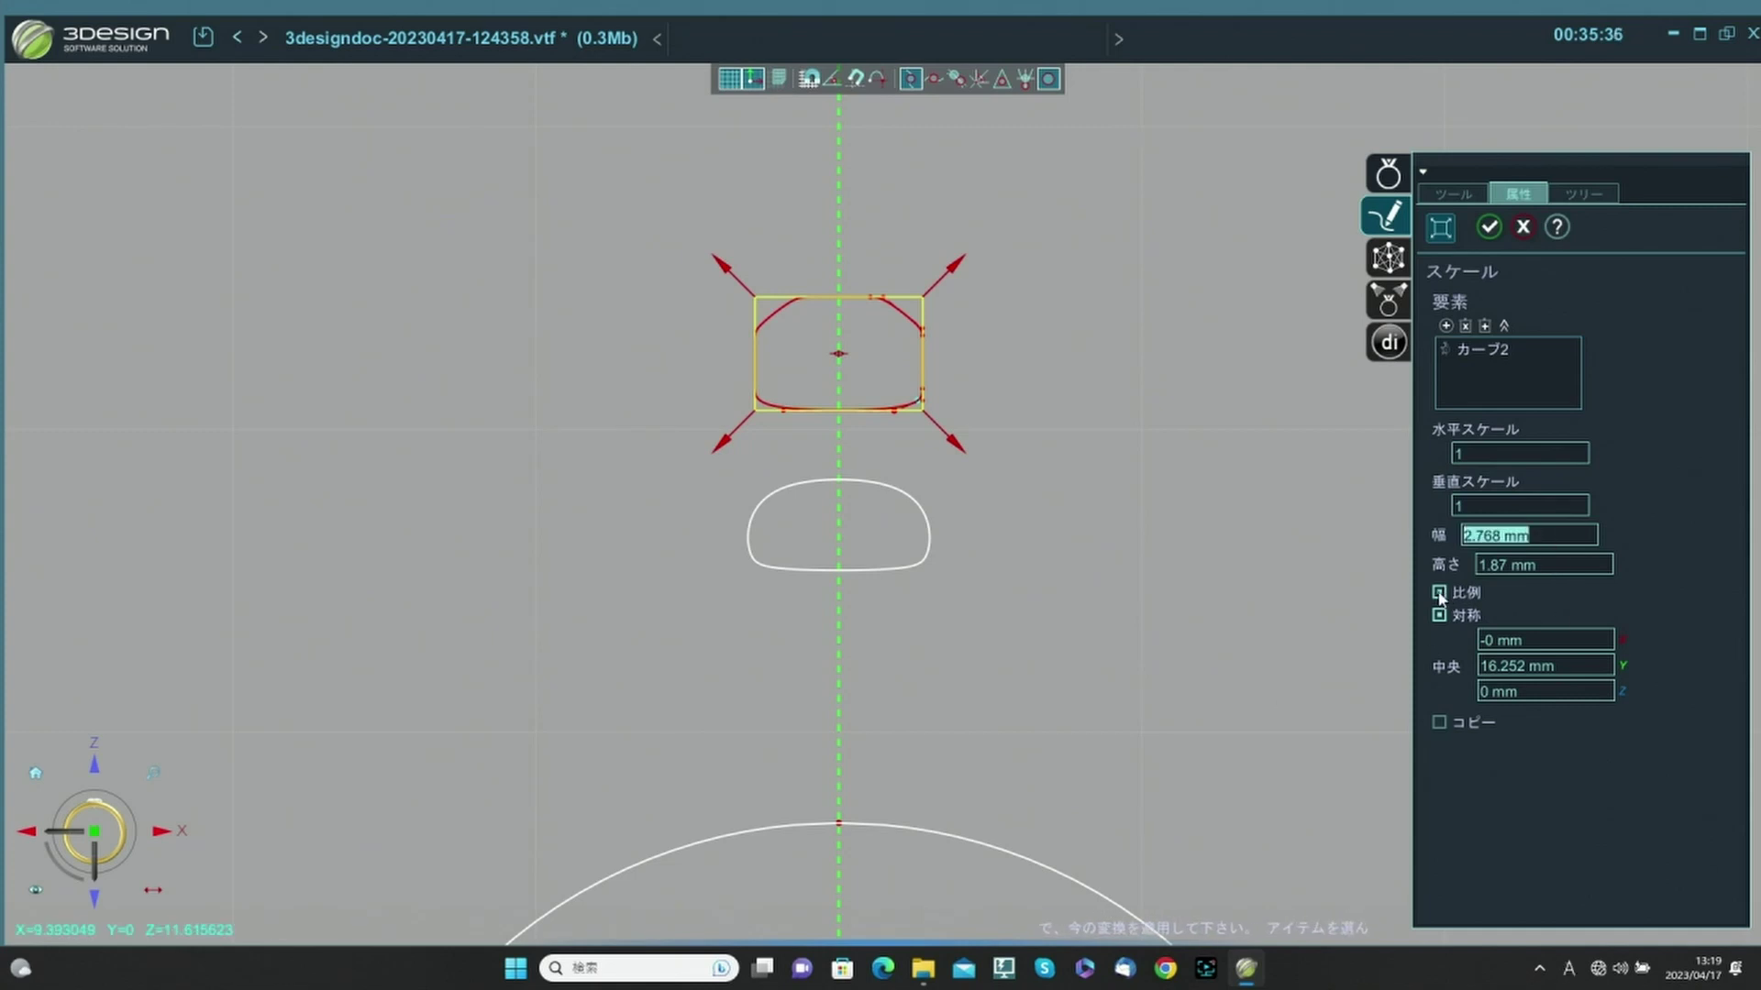
left_click(1581, 536)
type("3")
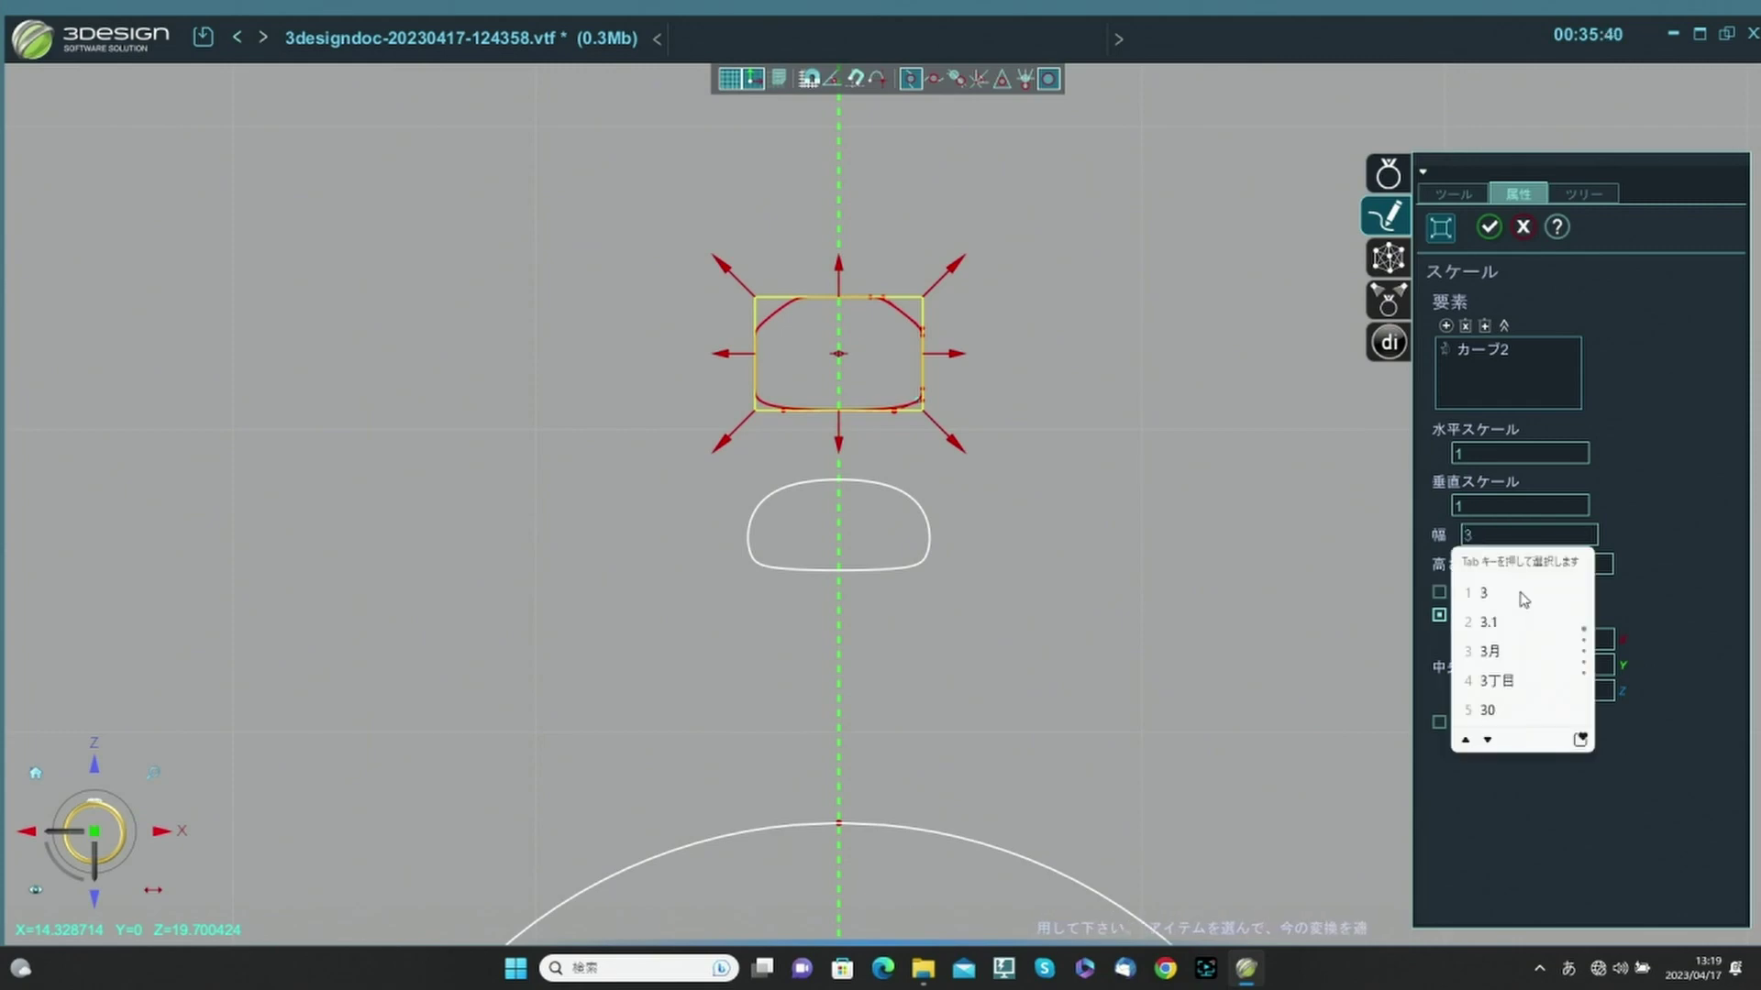
key("Tab")
key("Return")
key("Tab")
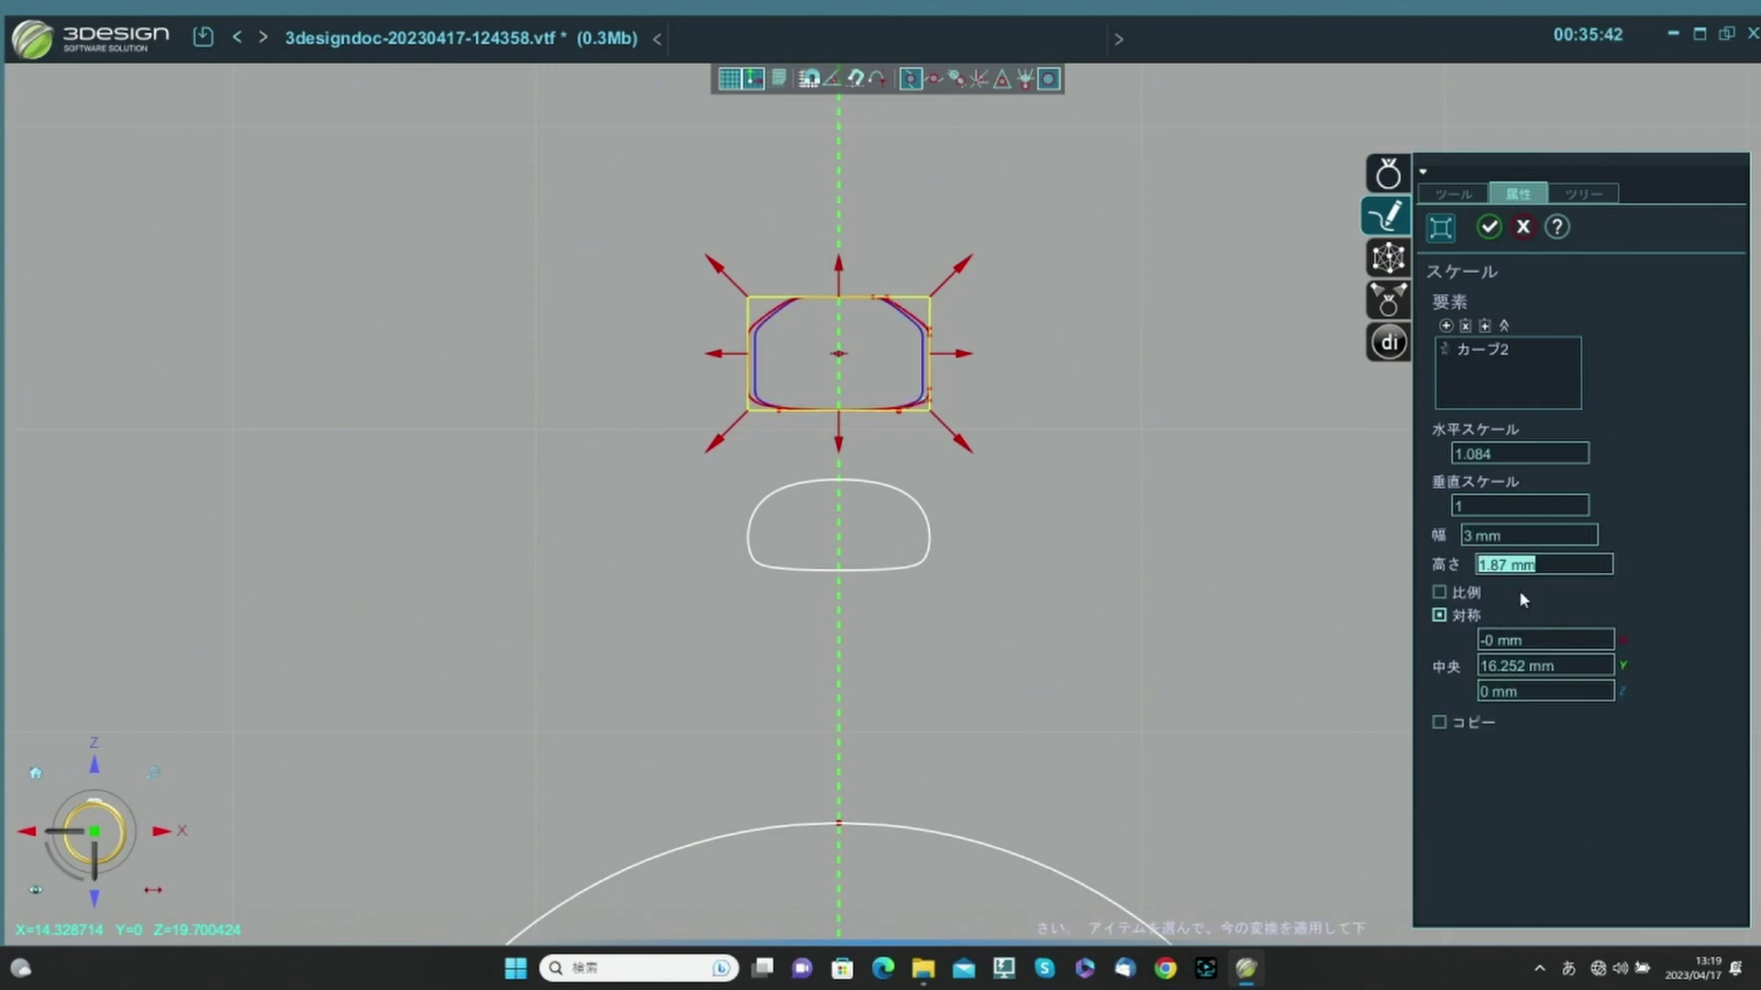
type("1.5")
key("Return")
key("Return")
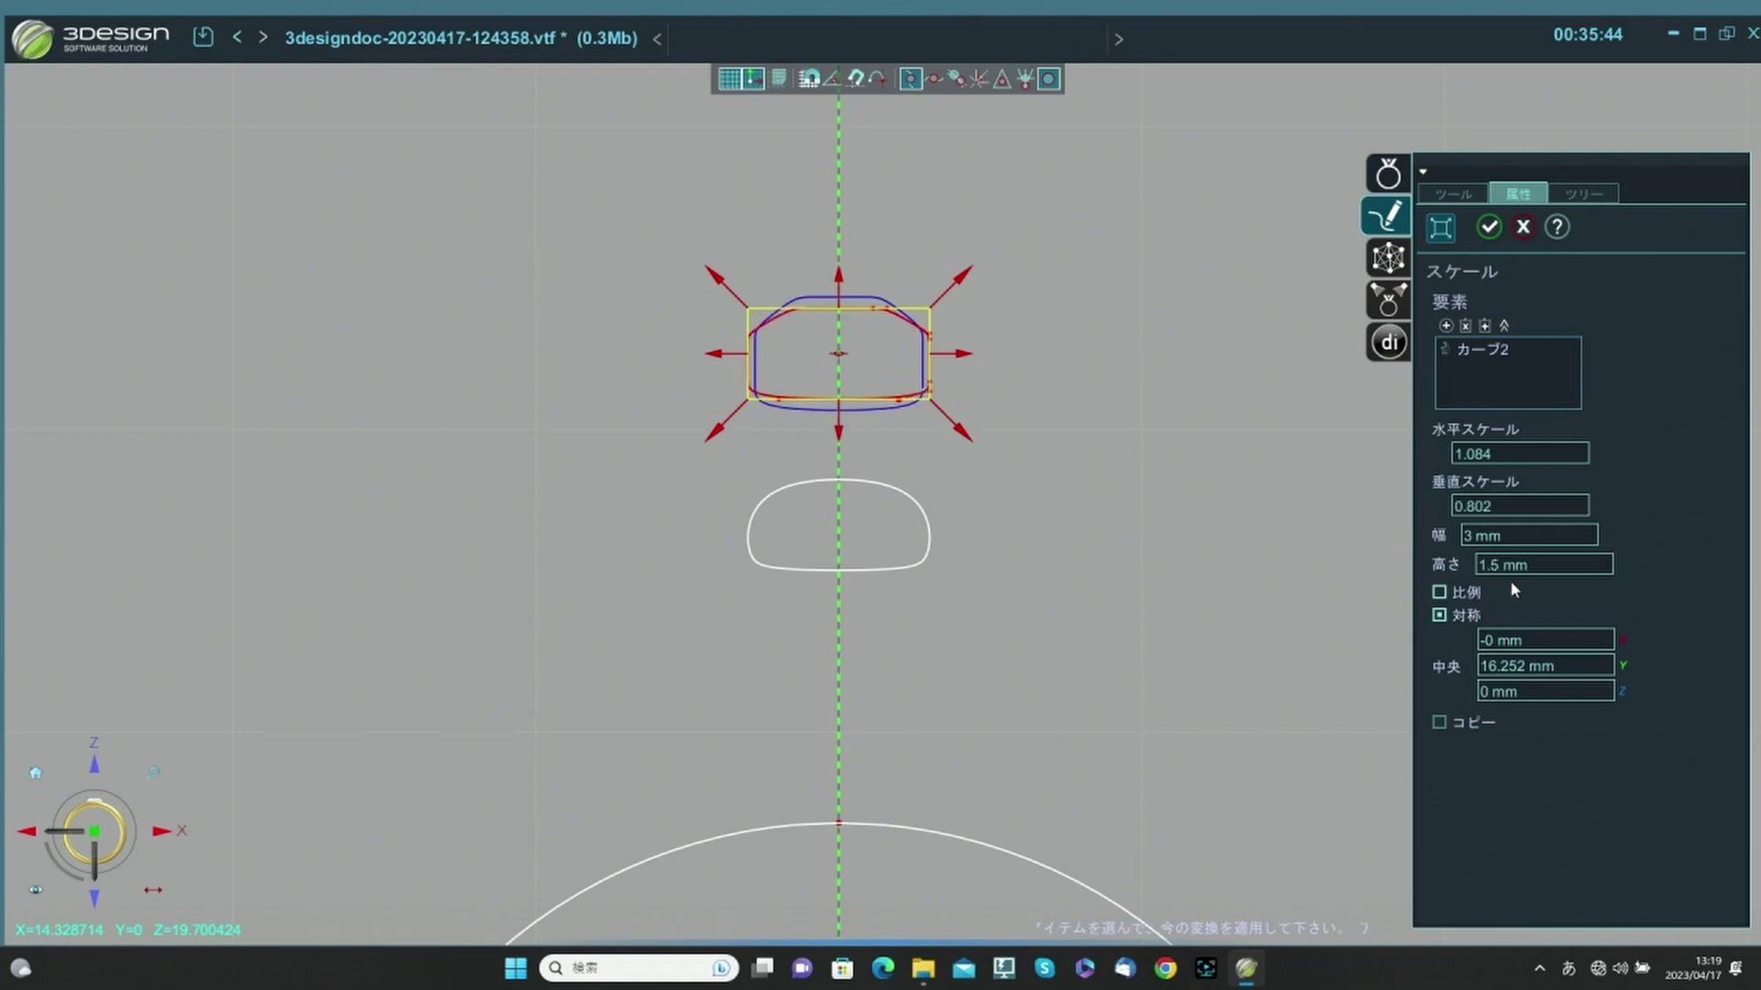
left_click(1488, 227)
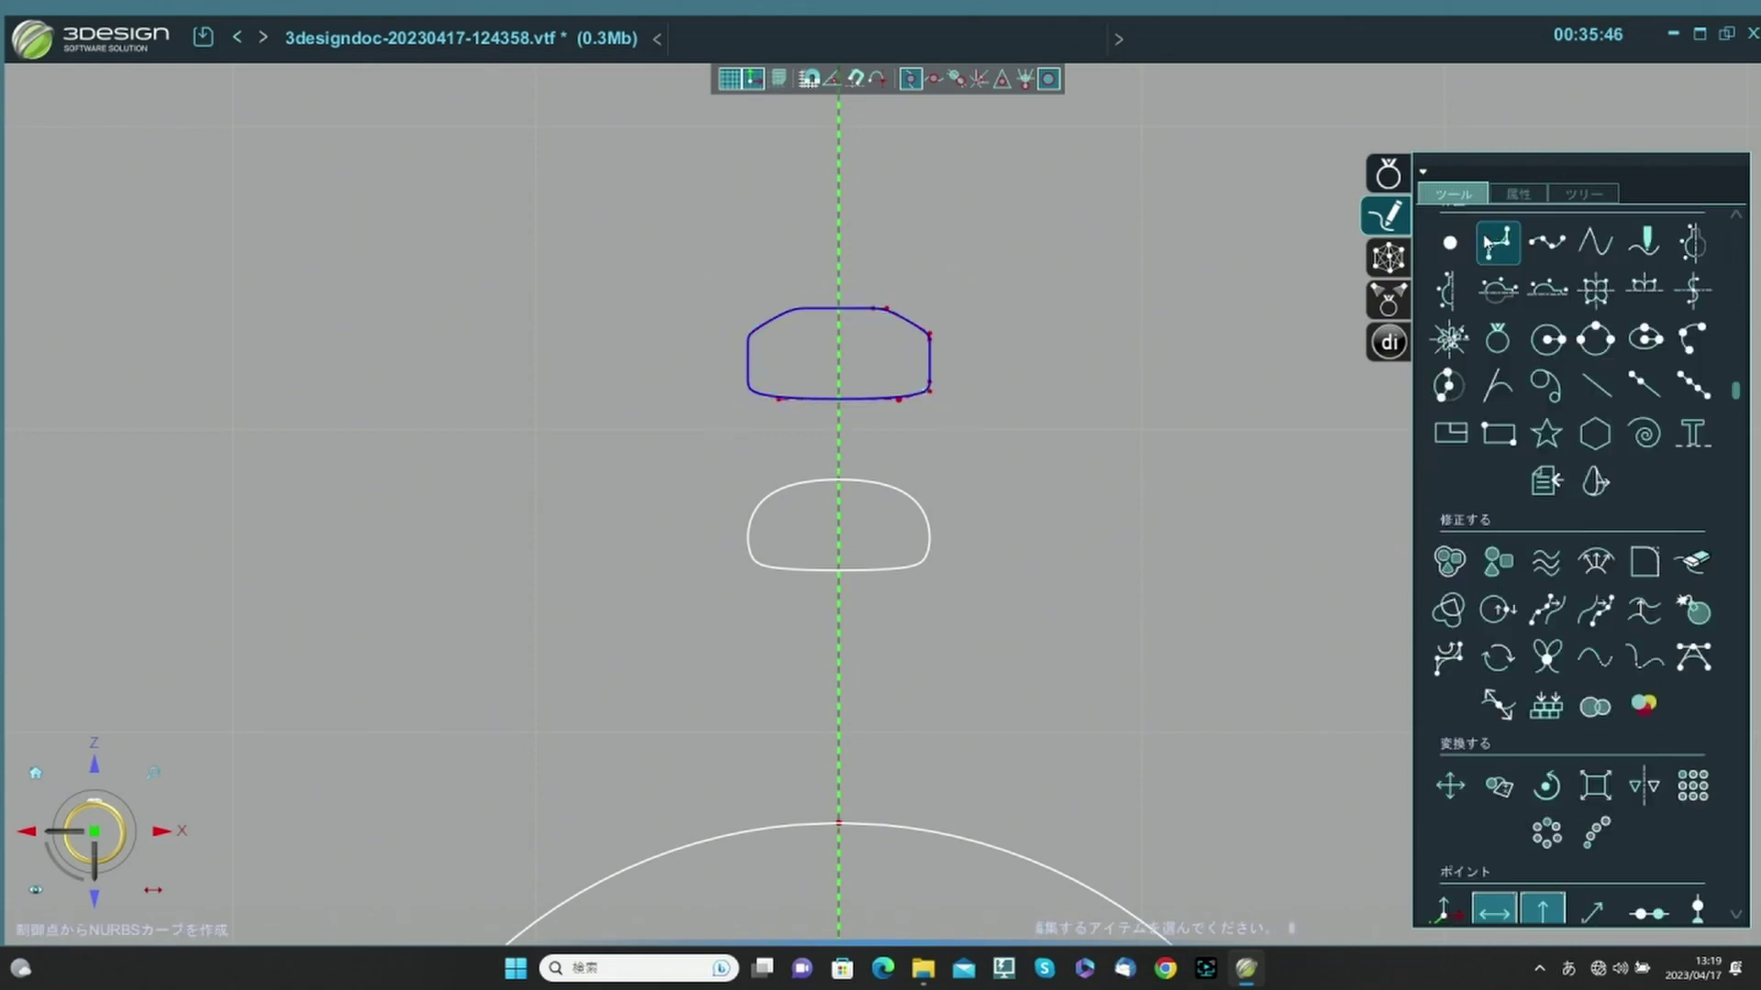
Leave the sketch and return to the 3D modelling workspace.
scroll(852, 719, "down", 2)
scroll(929, 786, "down", 3)
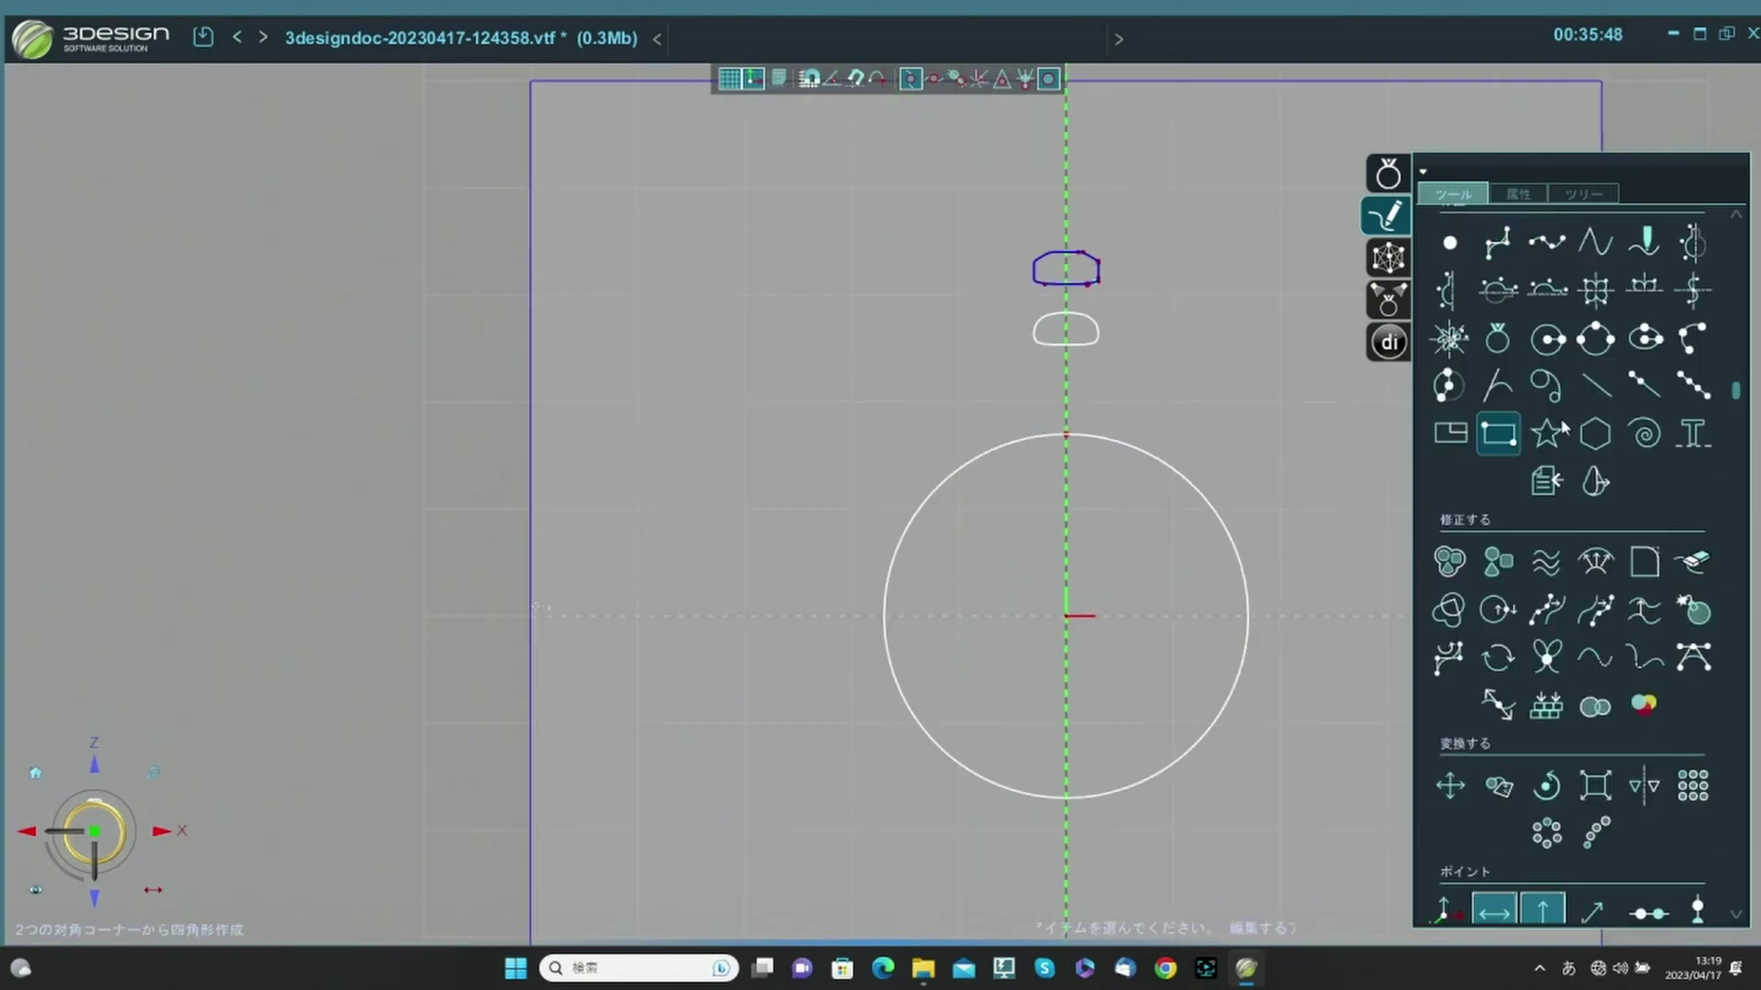
scroll(1255, 512, "down", 1)
middle_click_drag(1254, 511, 916, 512)
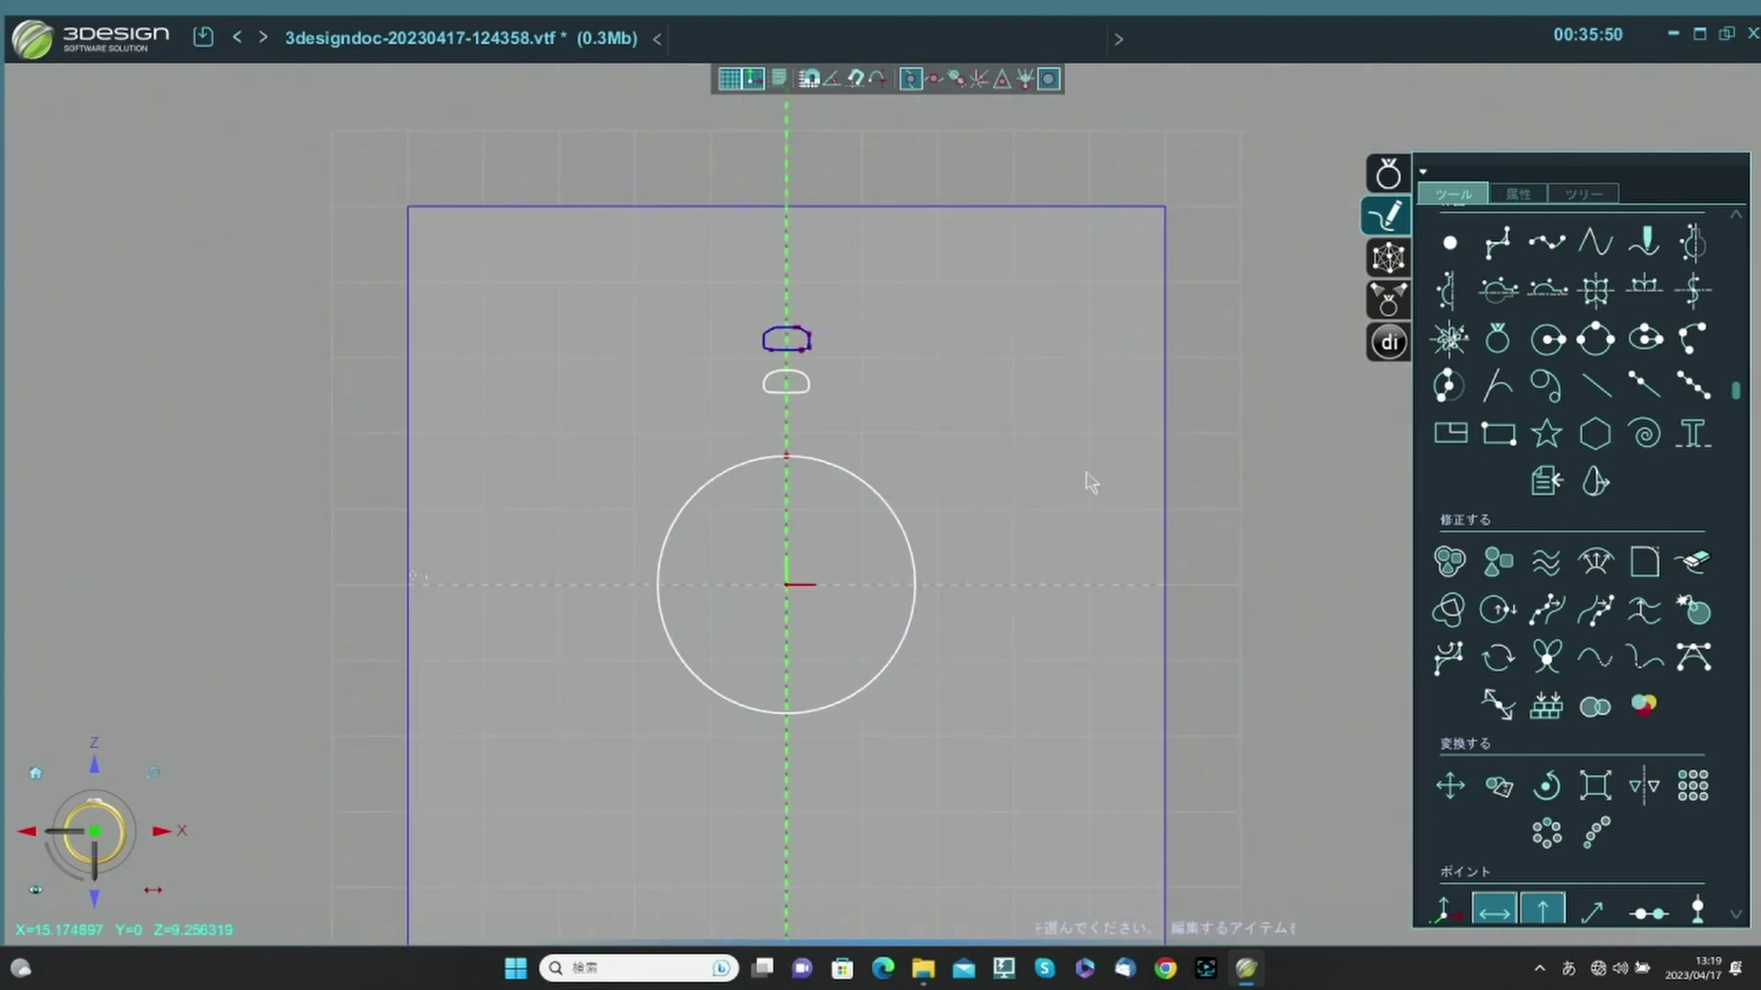
scroll(1596, 436, "up", 1)
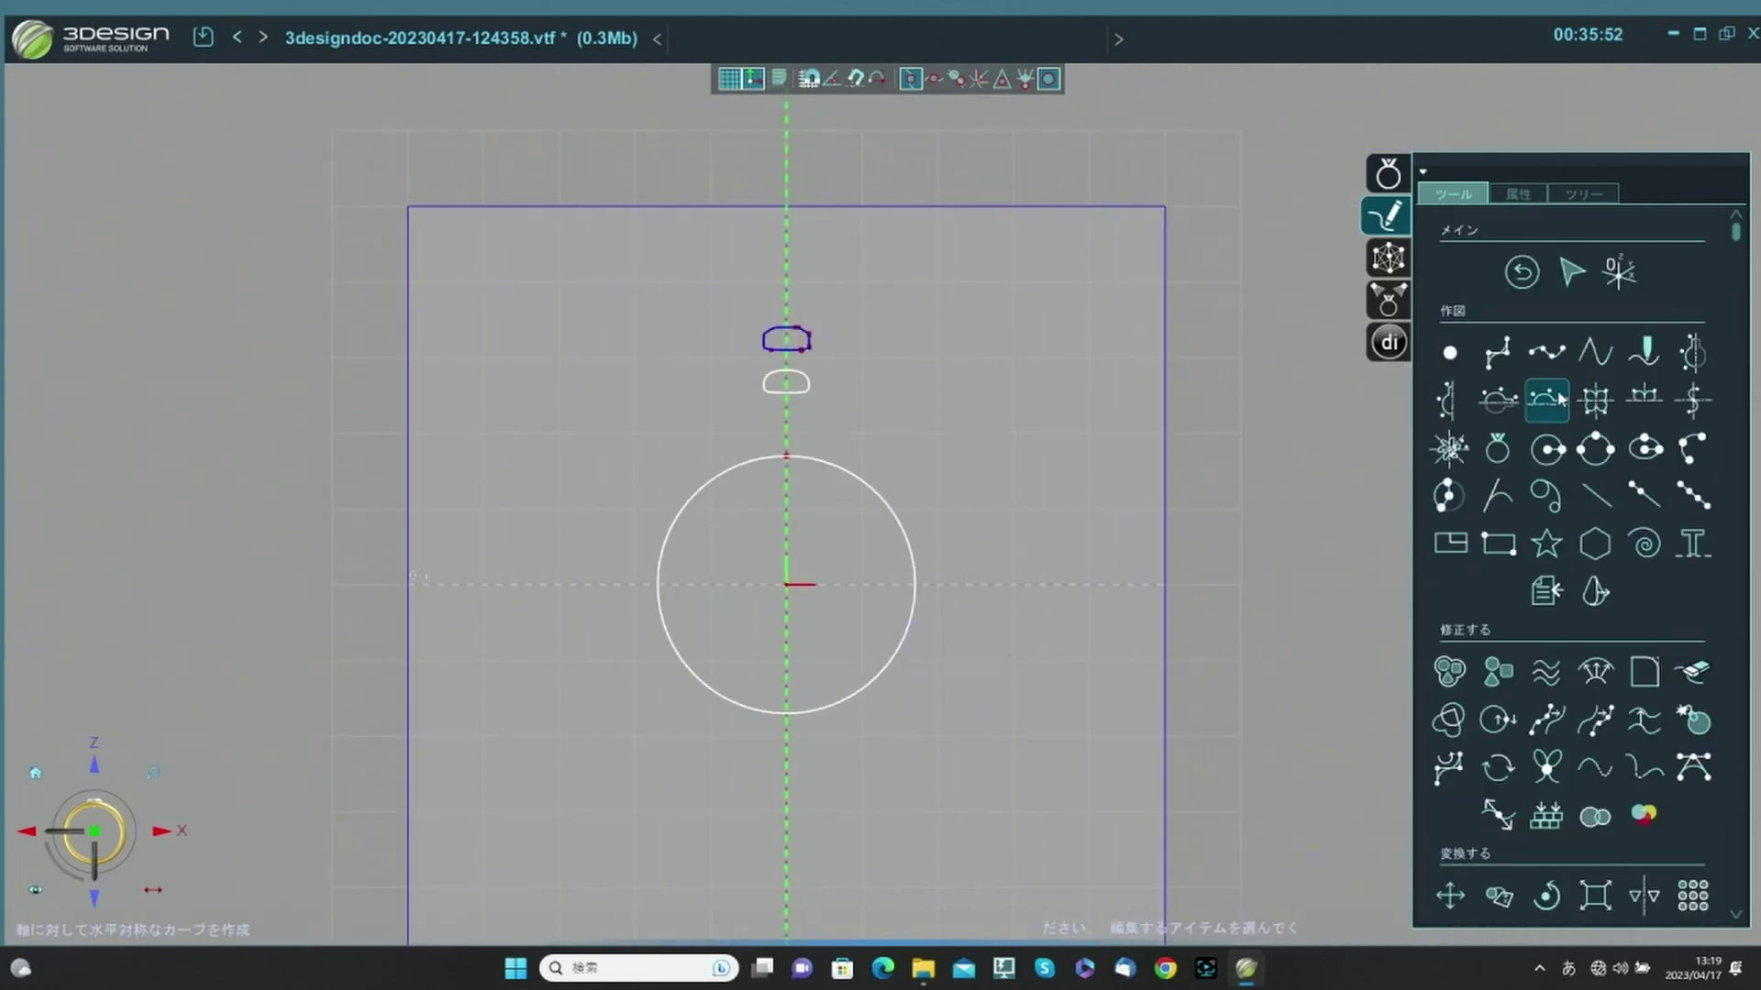
left_click(1522, 273)
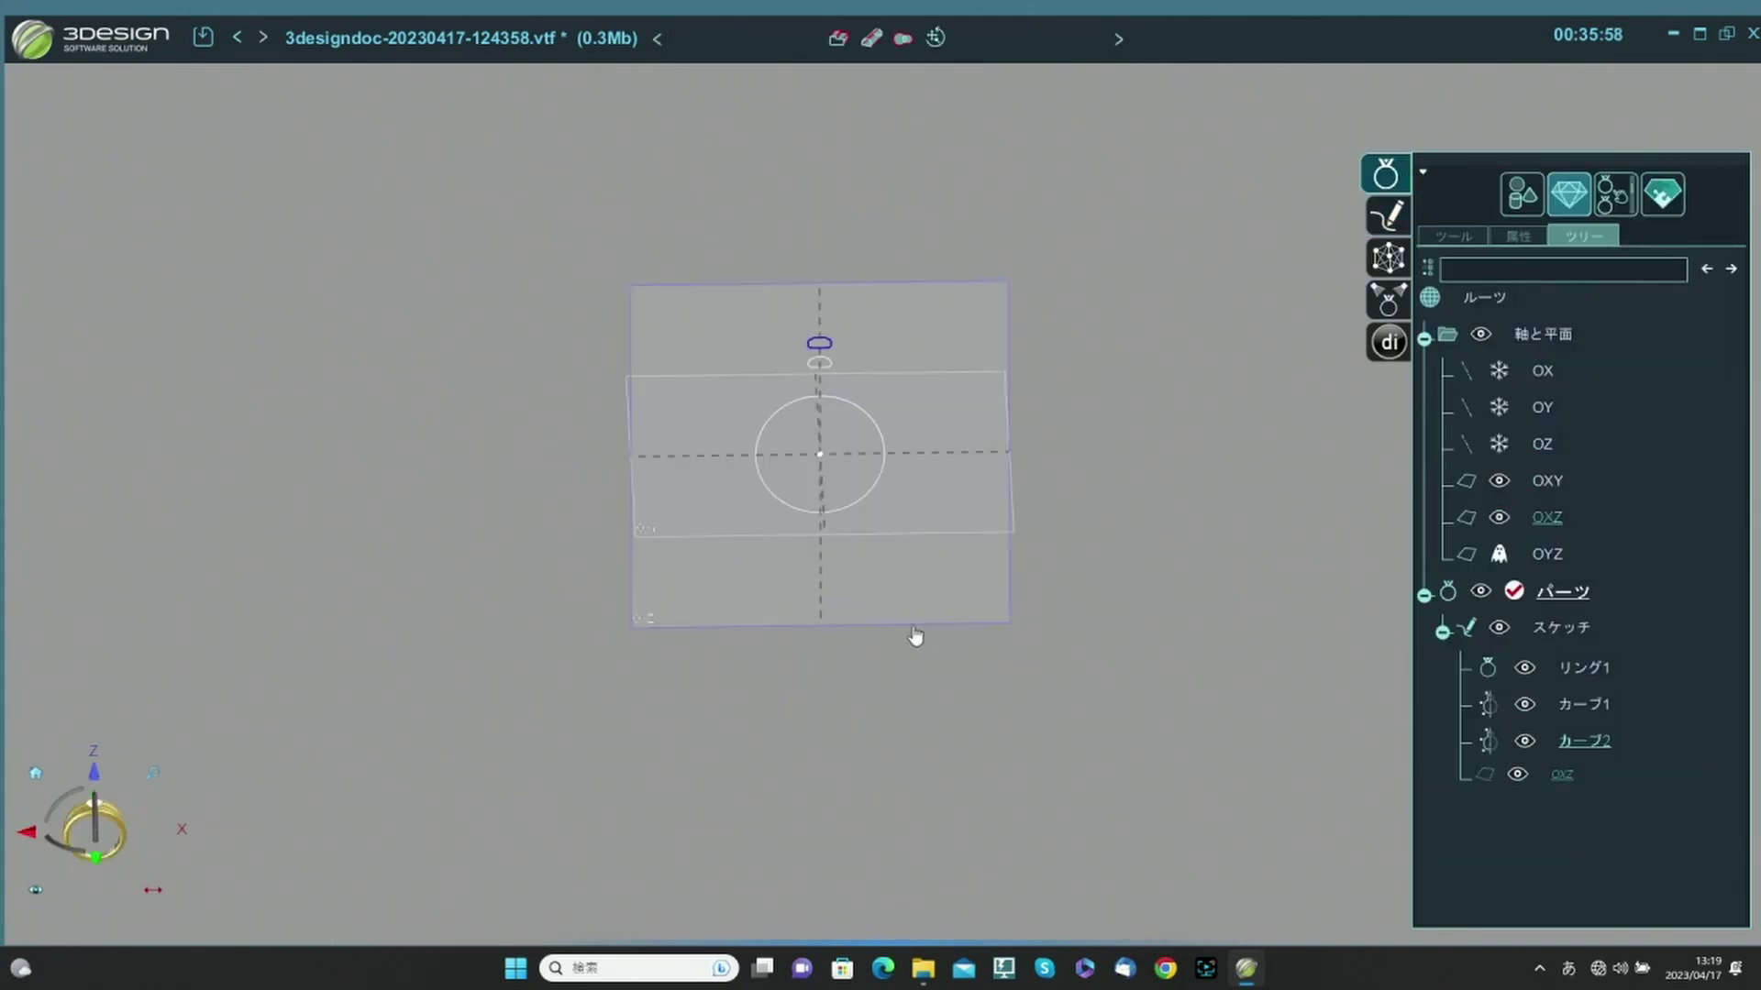
middle_click_drag(915, 637, 906, 524)
scroll(910, 513, "up", 4)
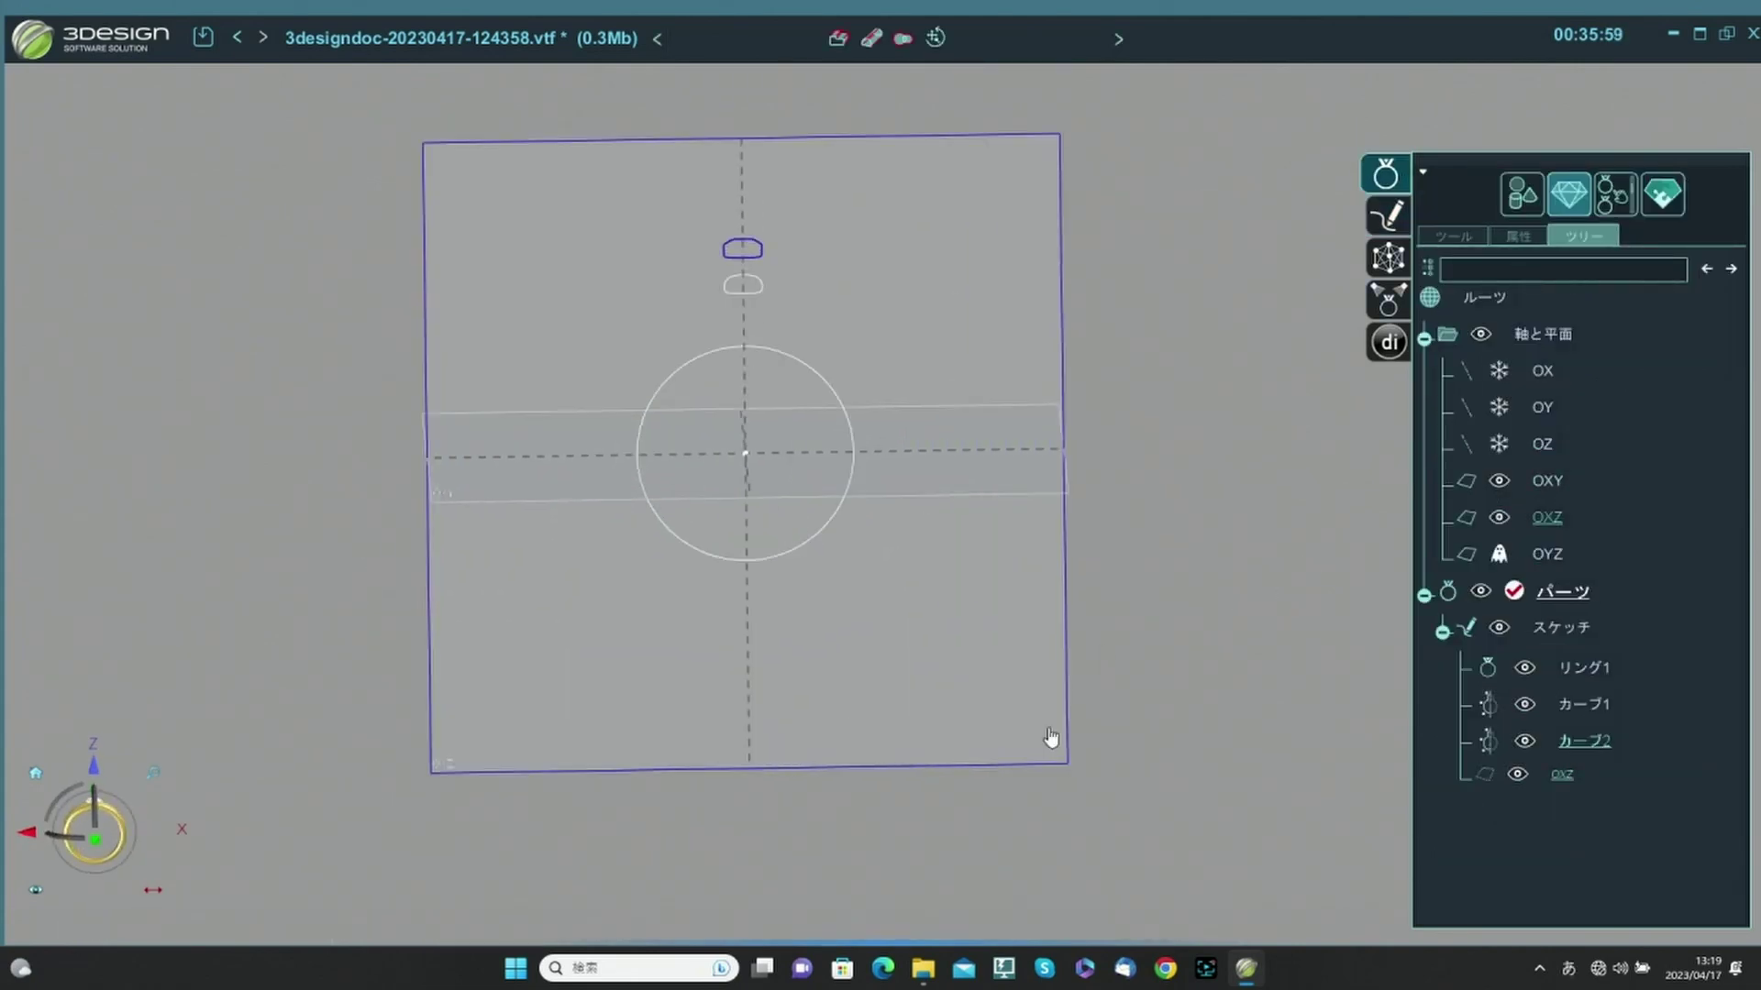
Start a Sweep Wizard with the size 13 ring circle as its custom path.
left_click(834, 388)
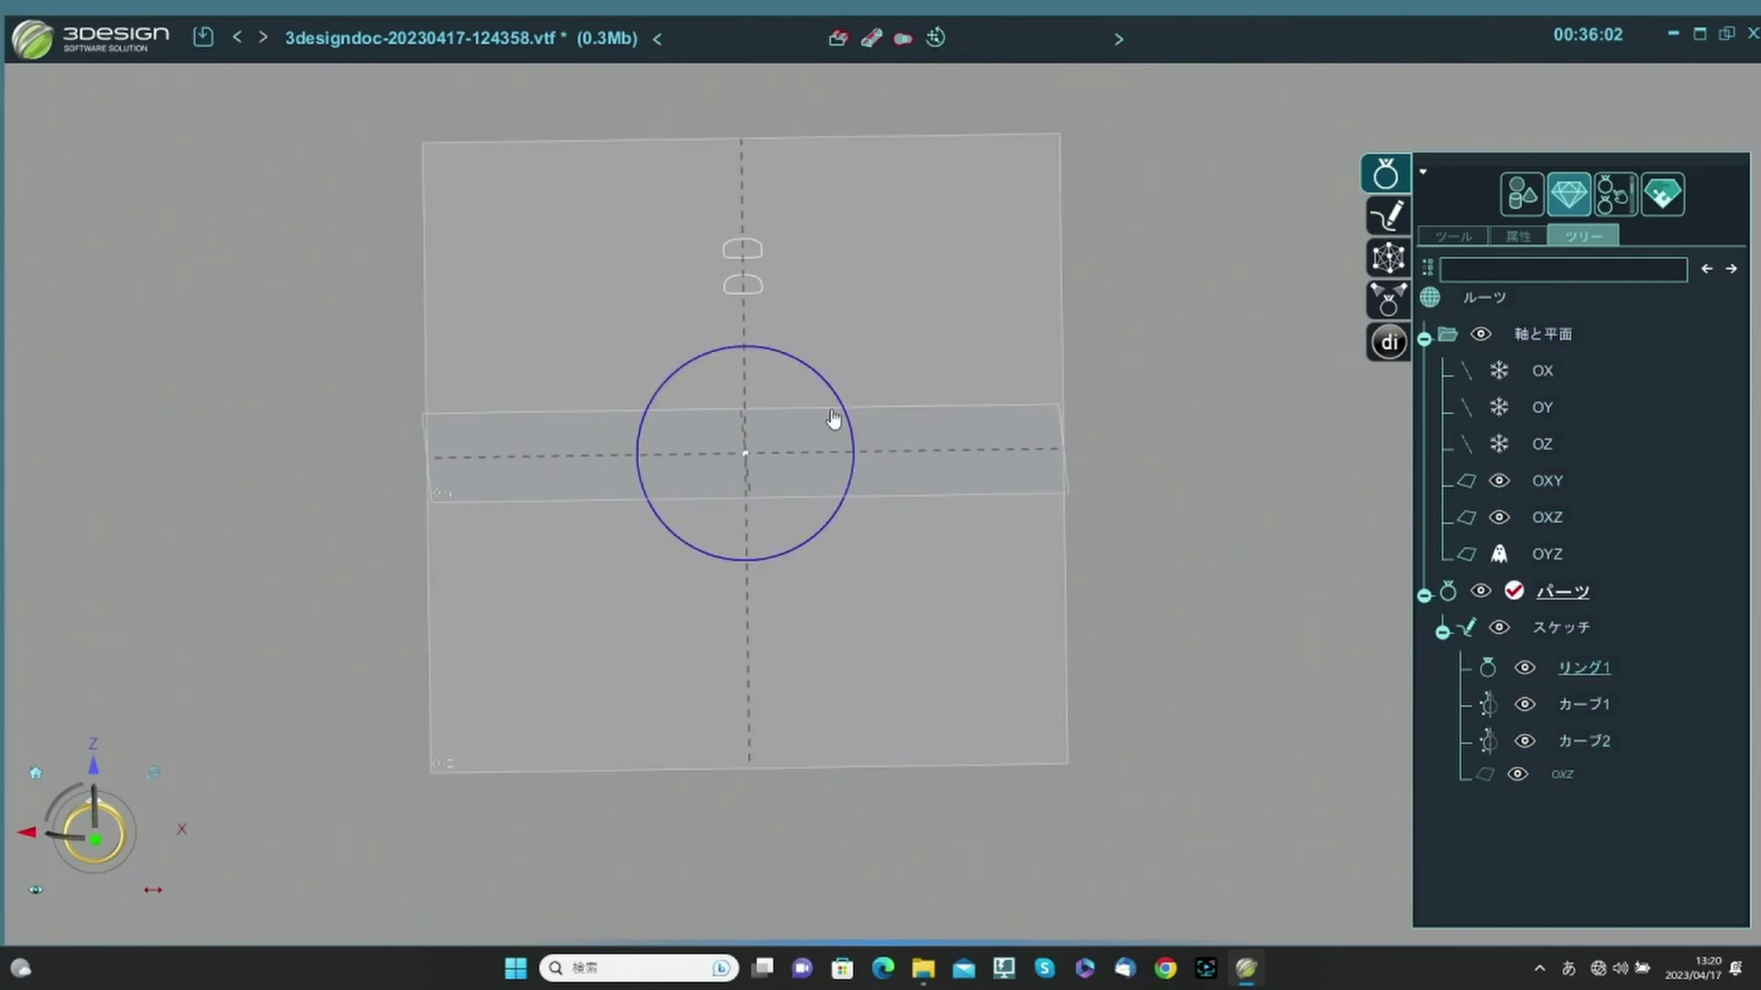
left_click(770, 371)
left_click(644, 419)
left_click(1461, 234)
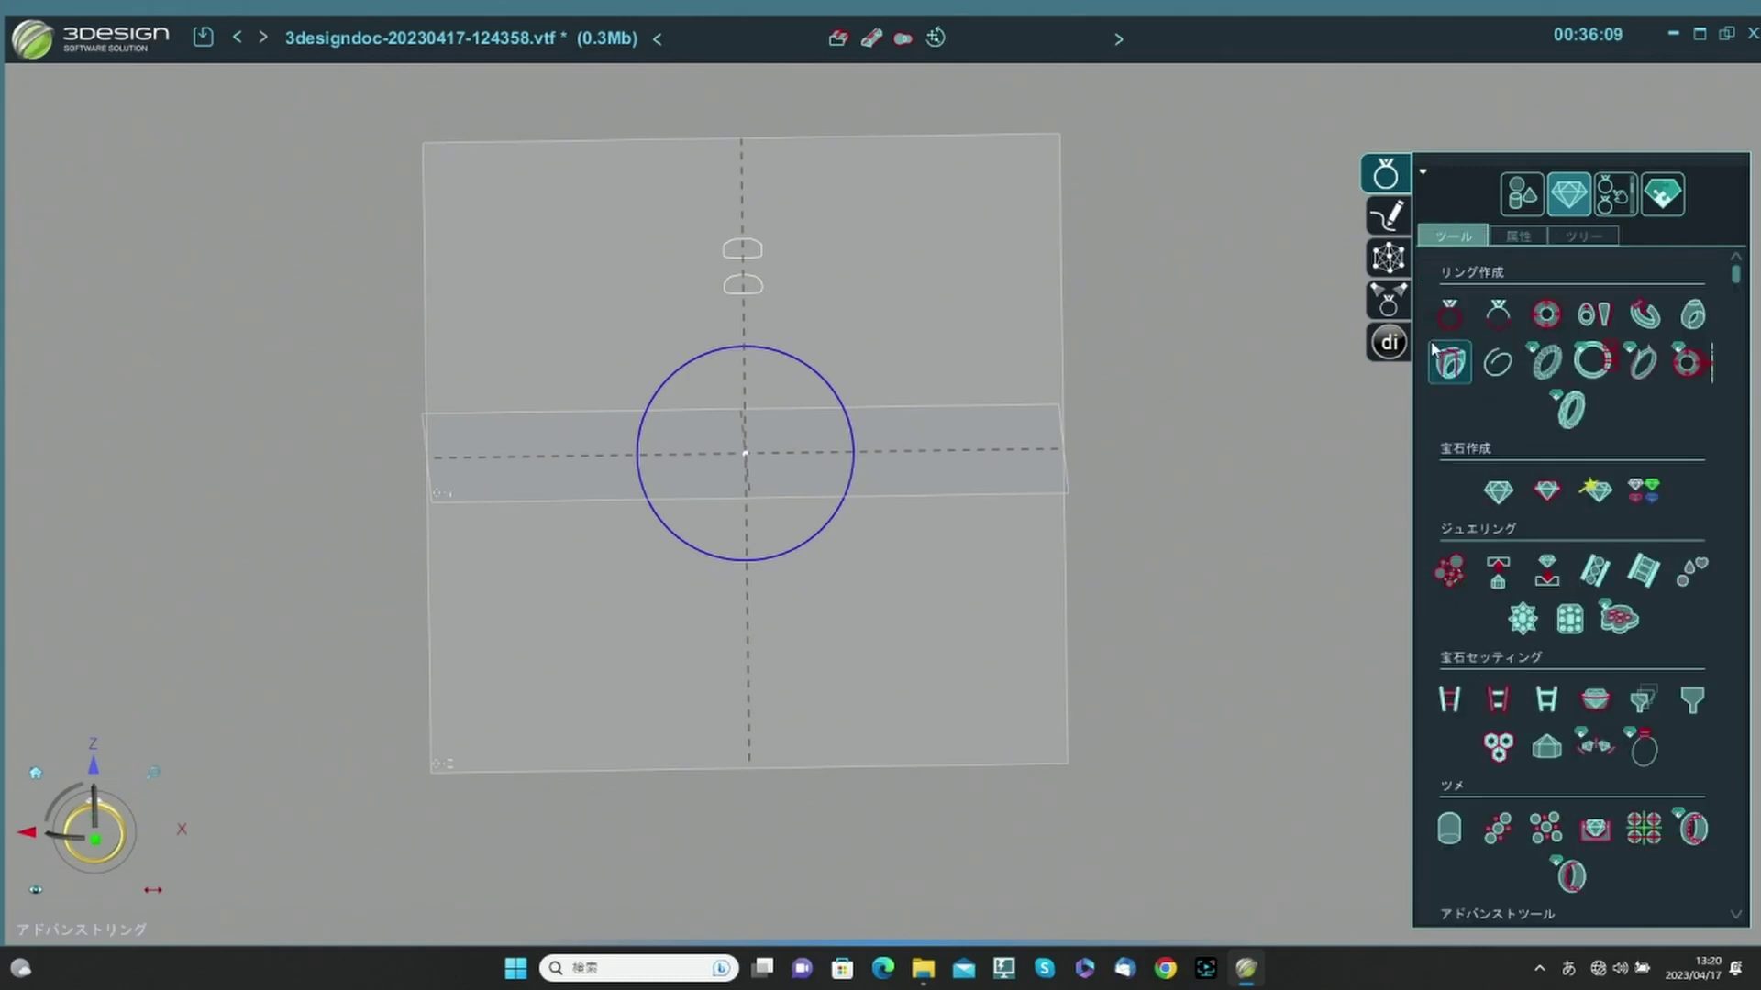
left_click(1647, 318)
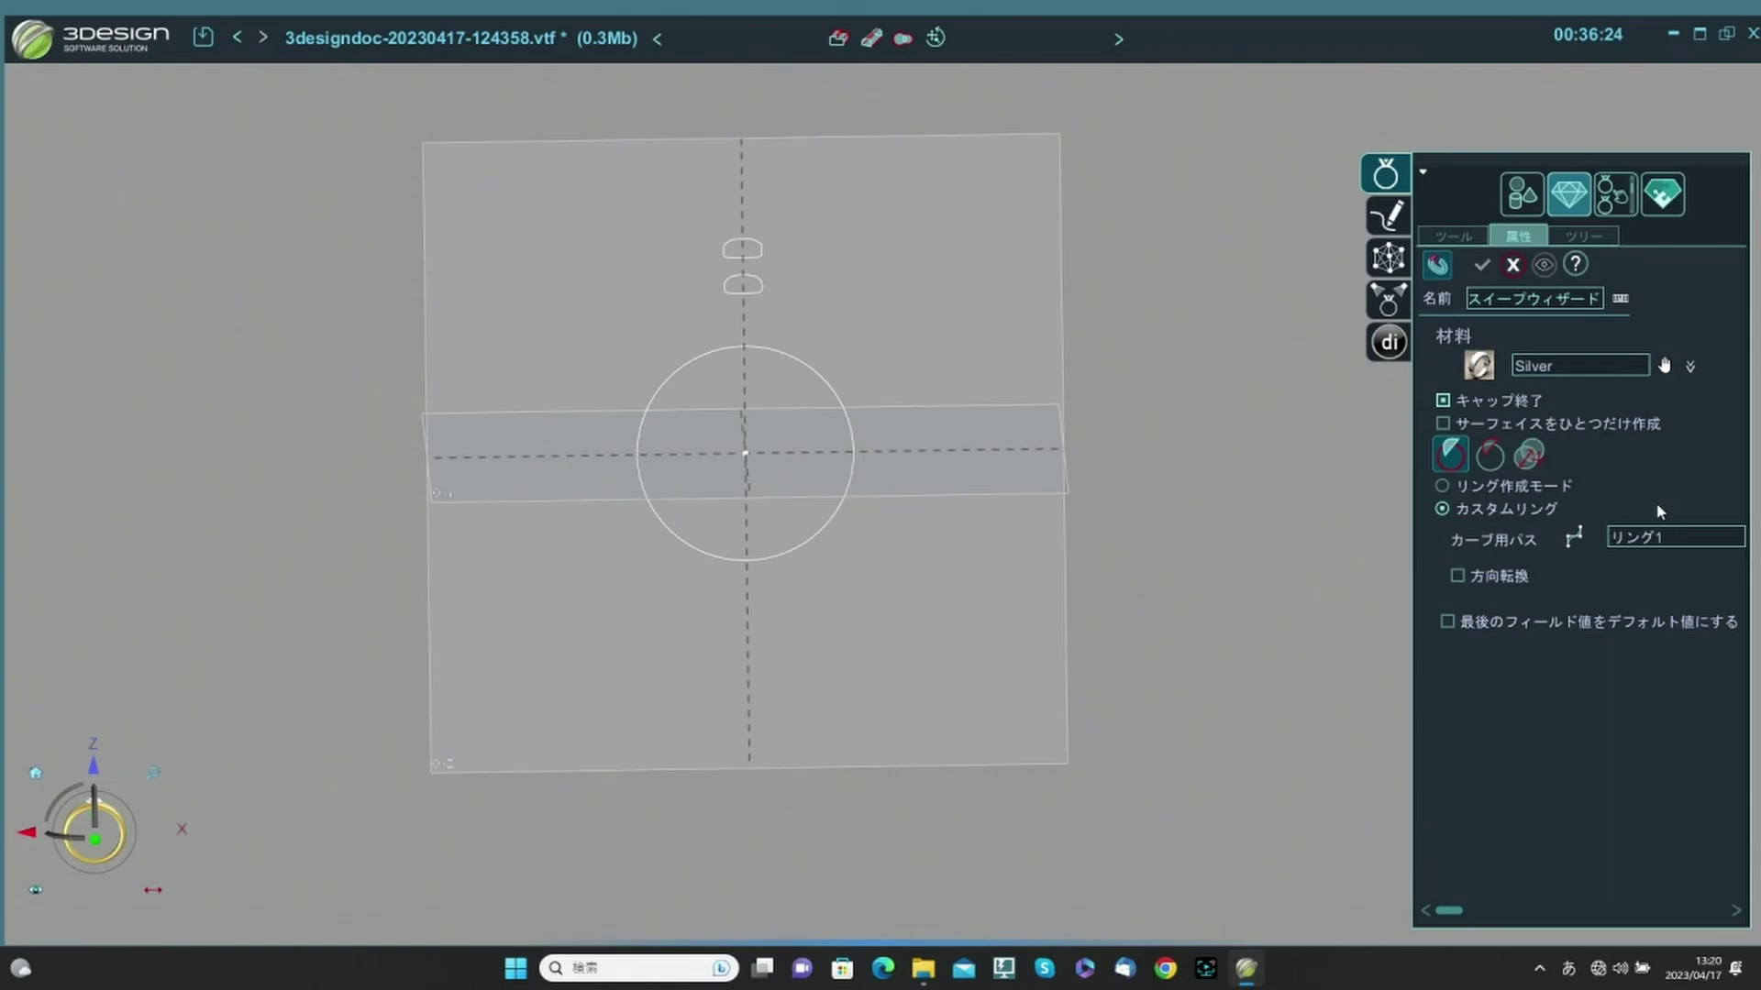
Add a section to the sweep at position 0, using the dome curve as the given cross-section.
left_click(1492, 455)
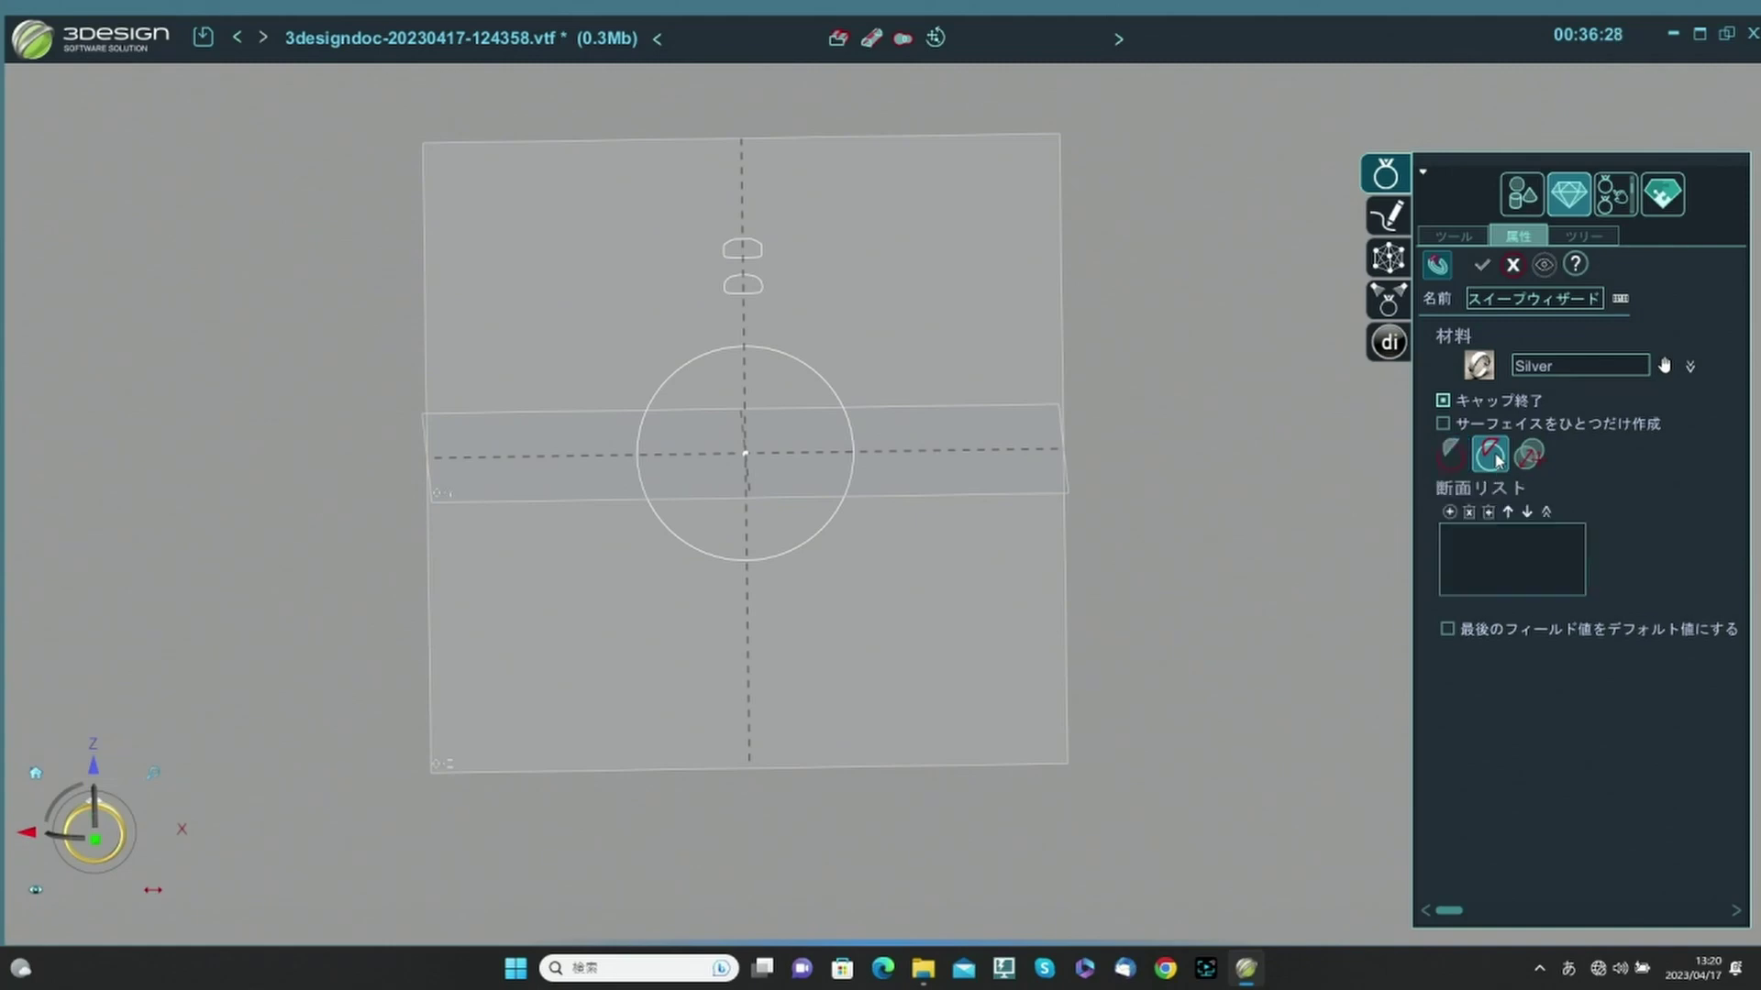
left_click(1449, 512)
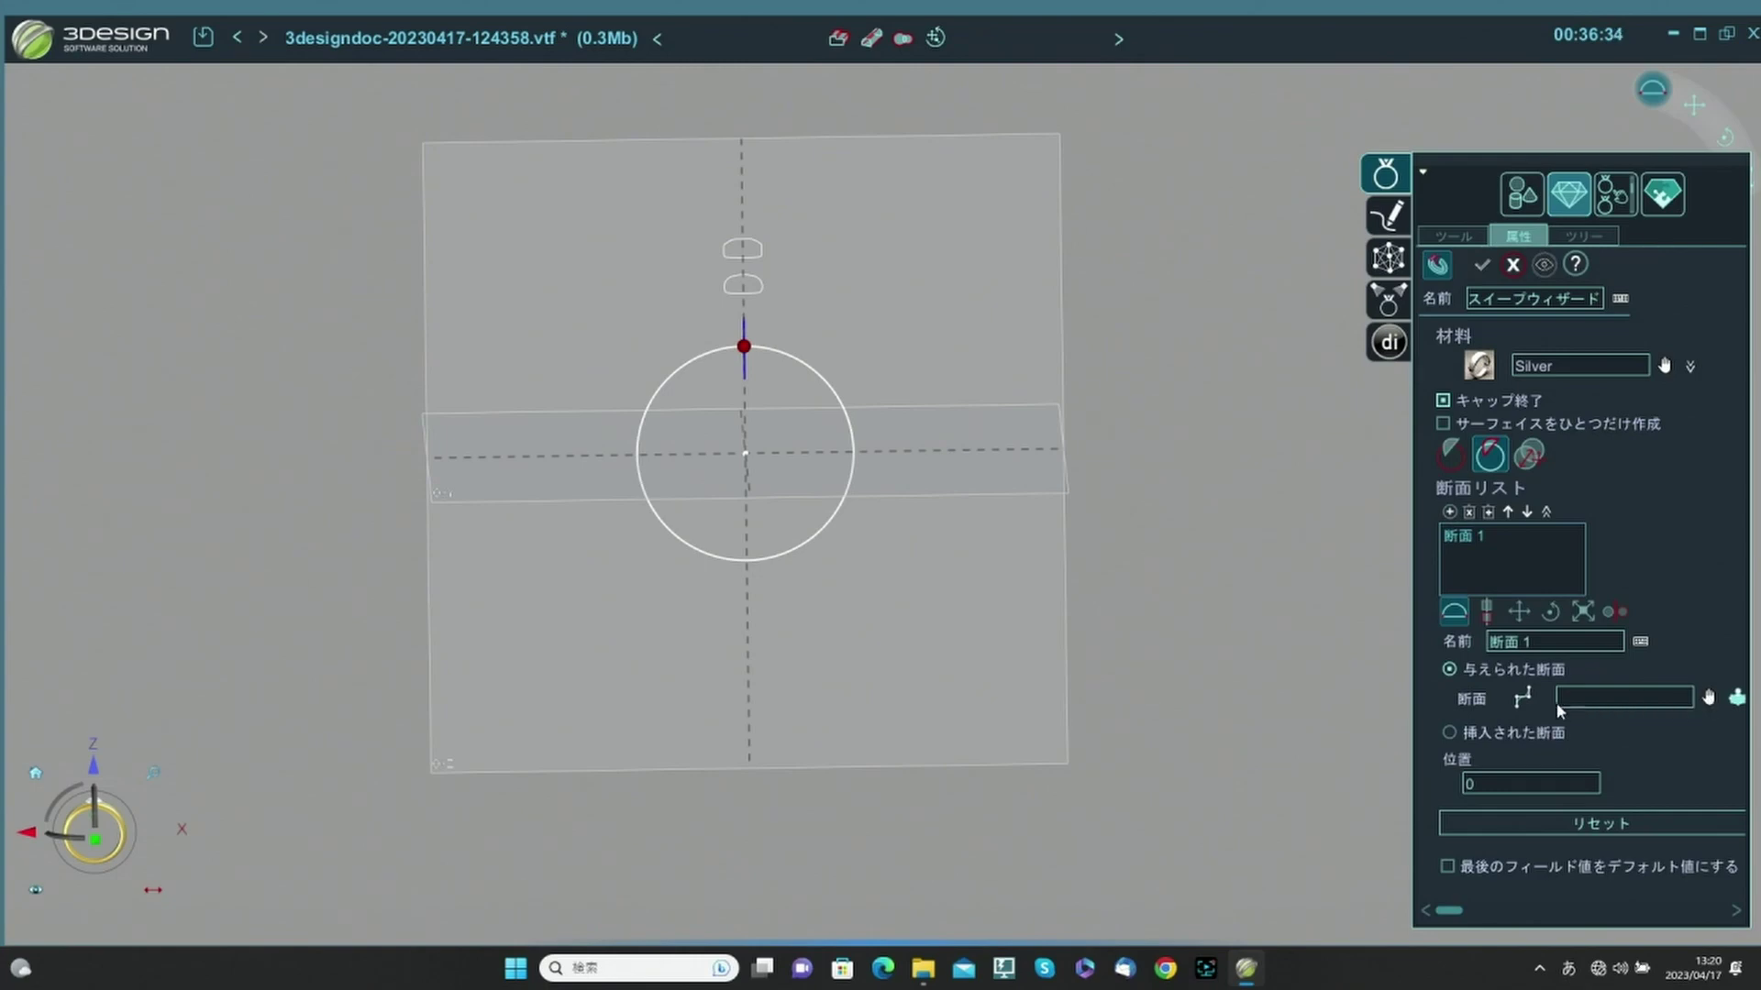
left_click(1711, 700)
scroll(793, 275, "up", 2)
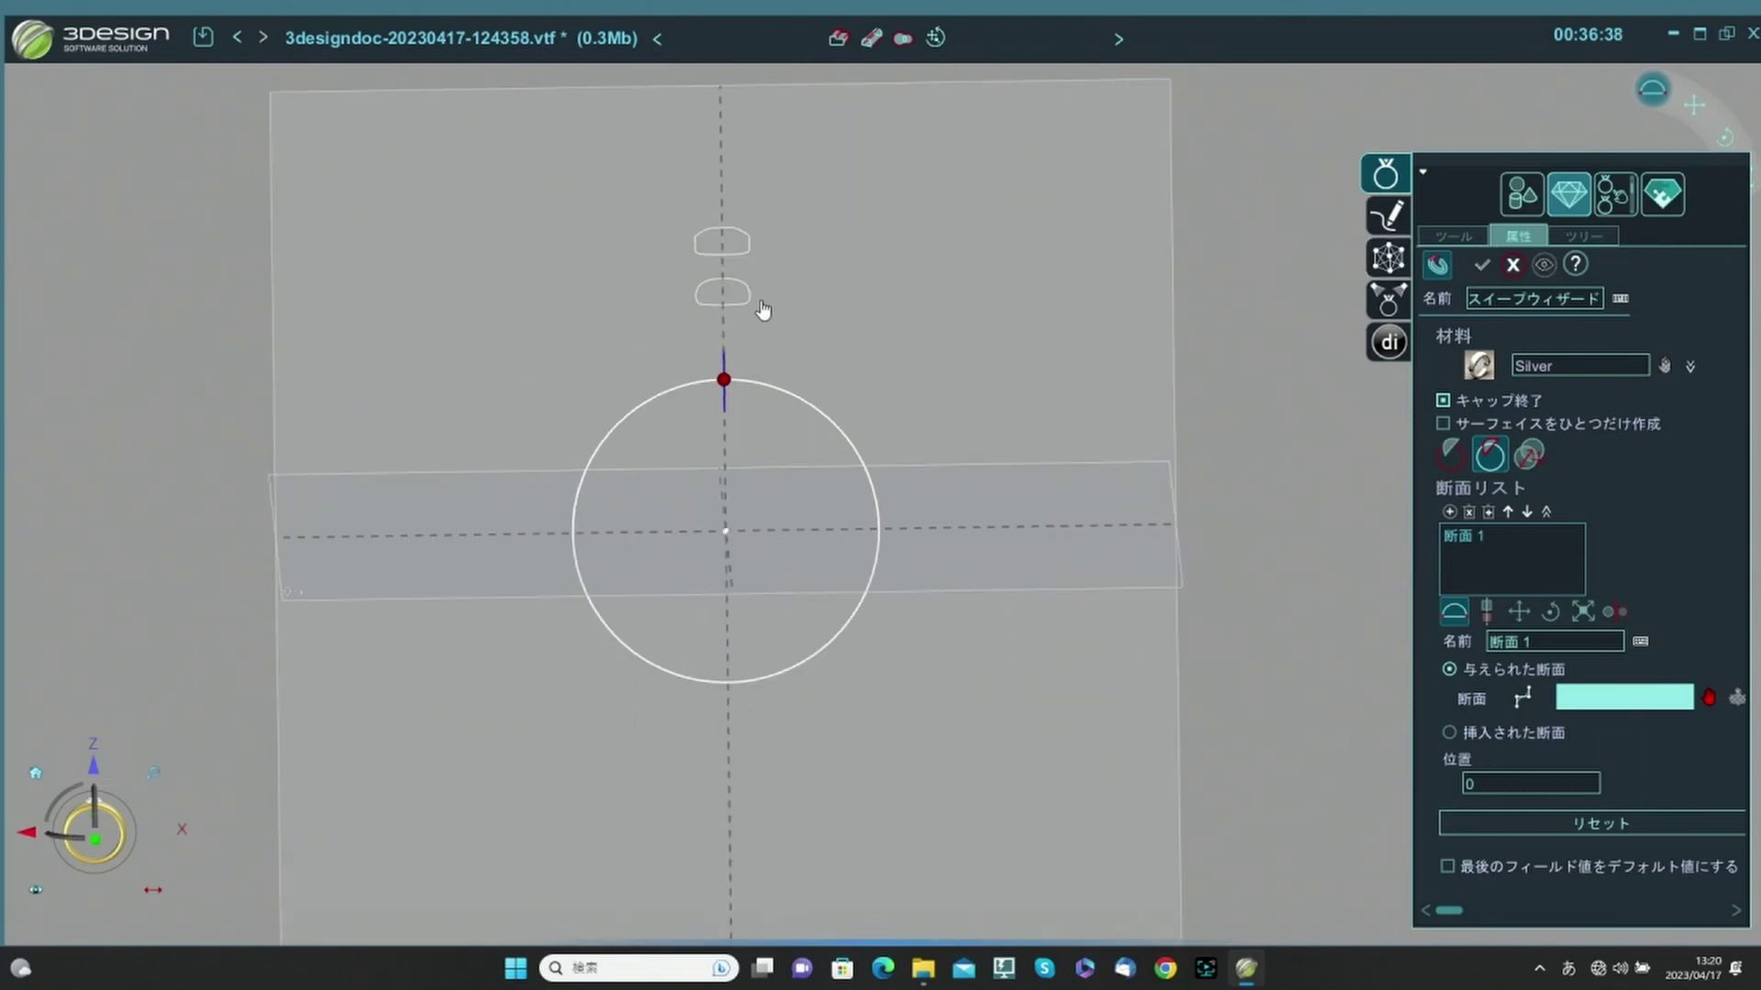
left_click(747, 314)
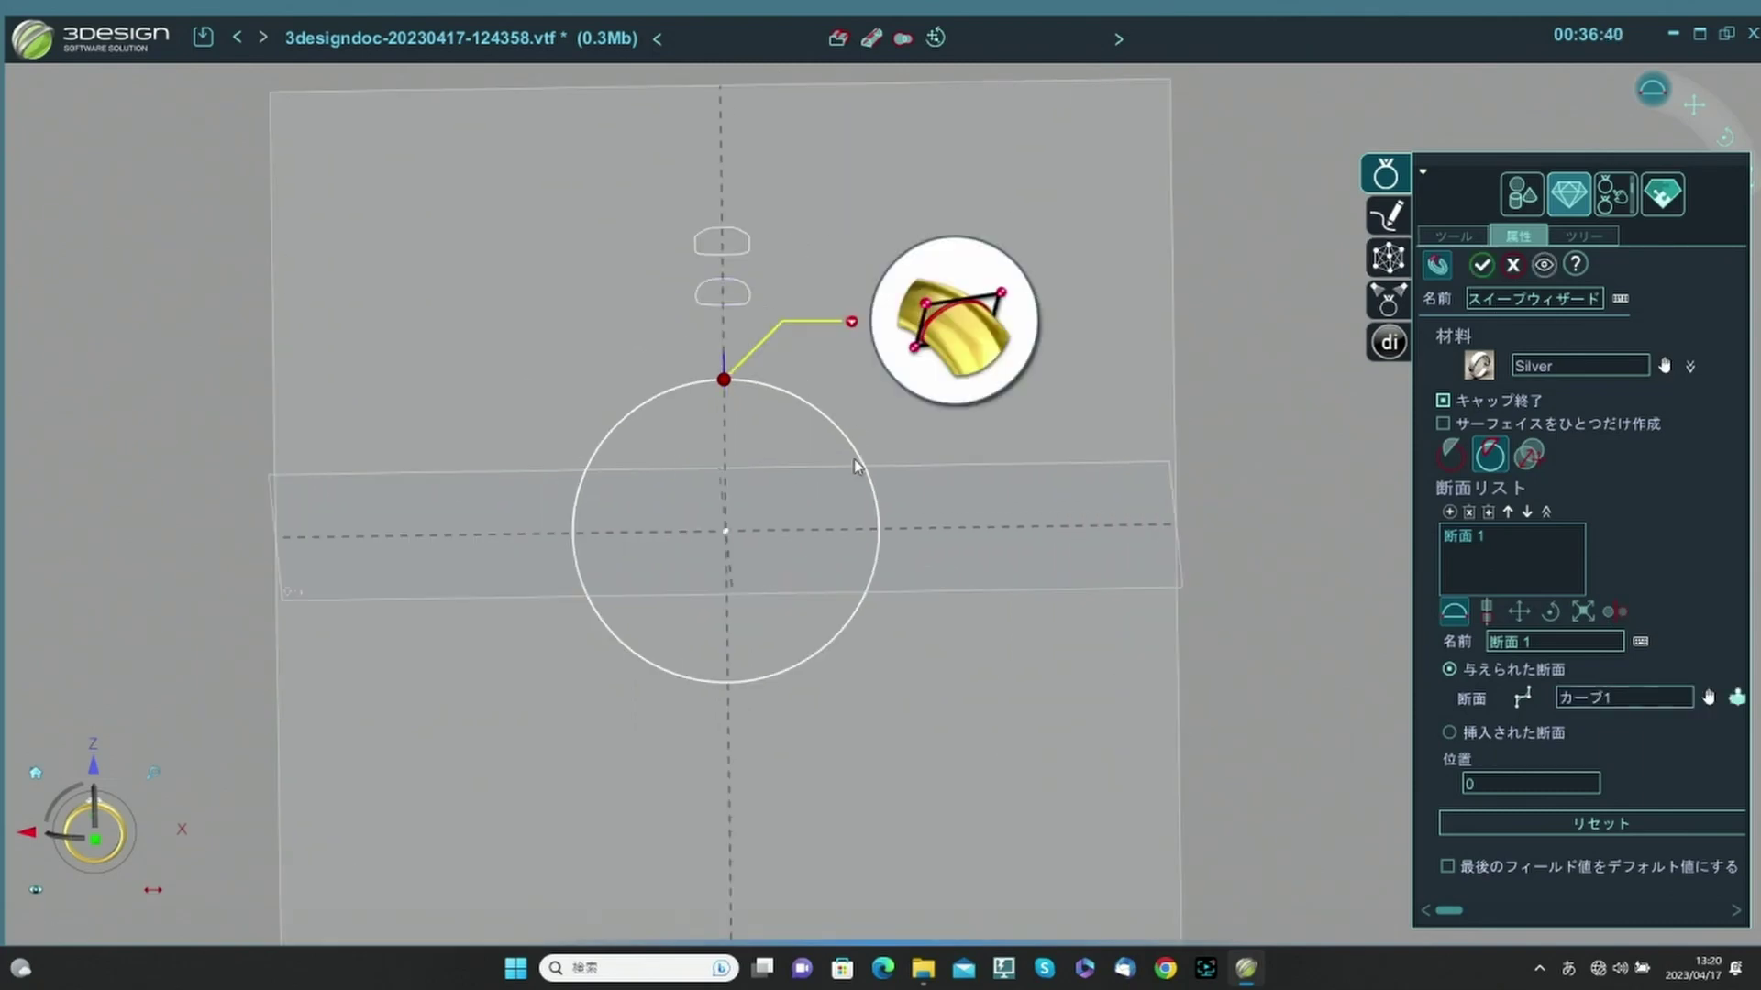
Preview the swept ring and examine its shape from an angled view.
middle_click_drag(857, 466, 1149, 480)
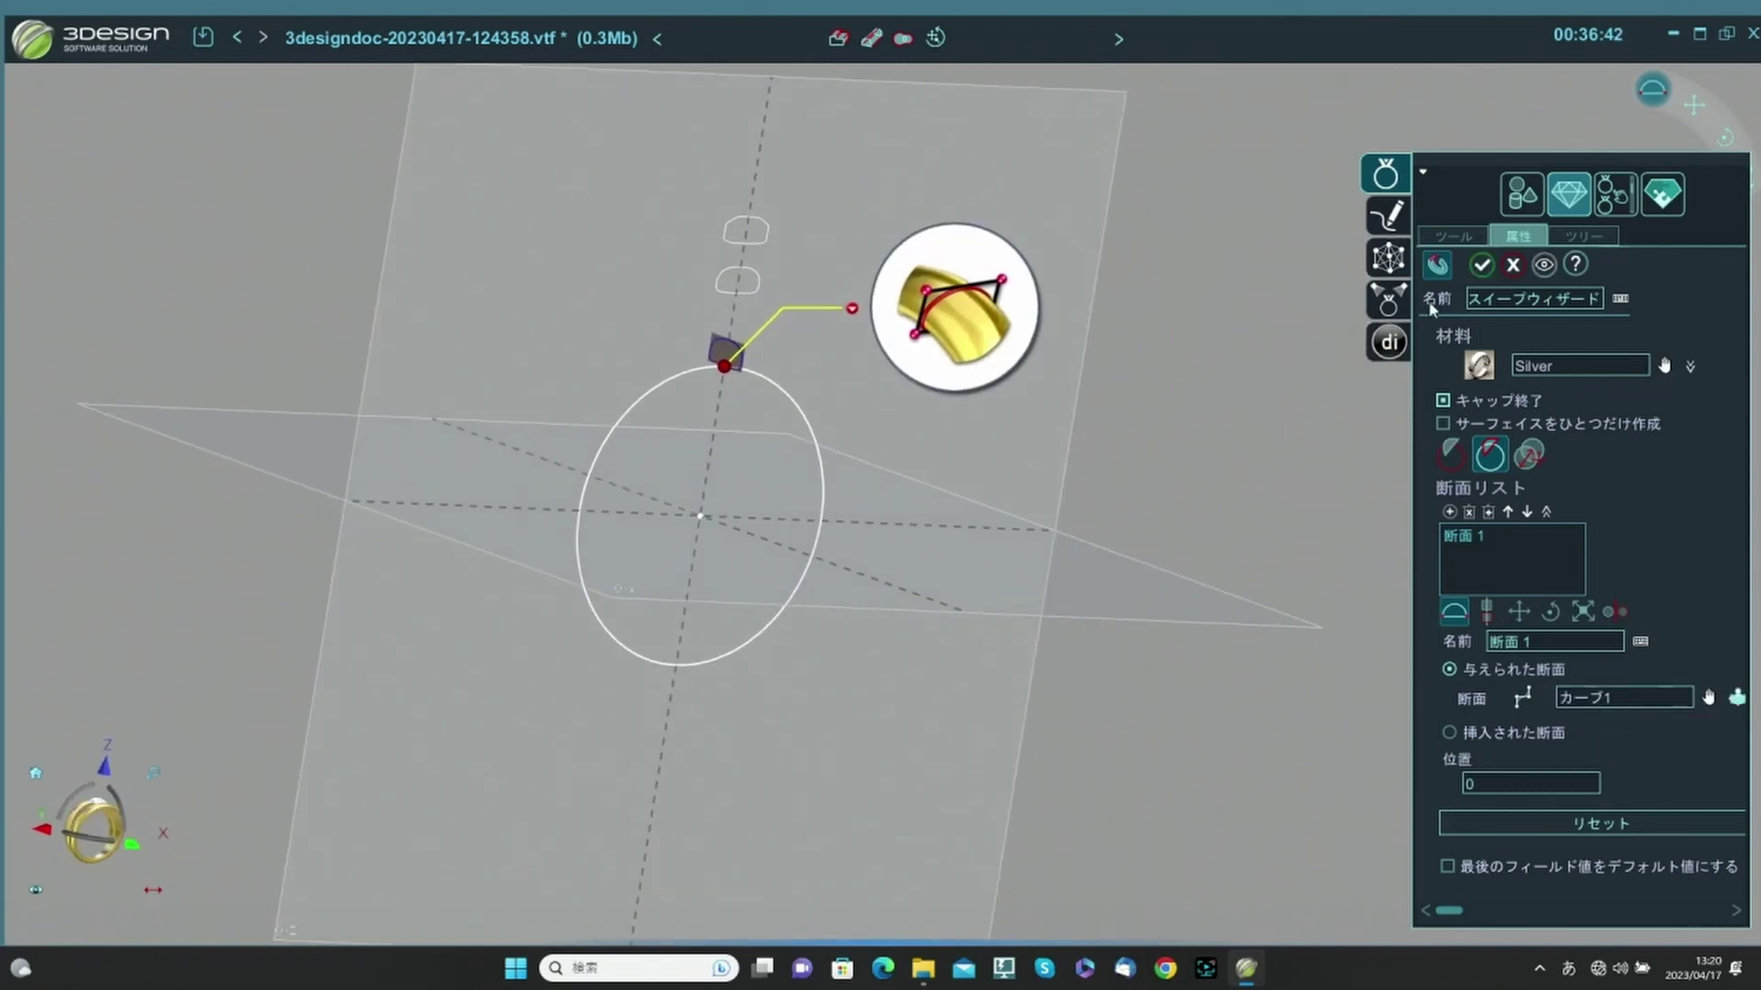
left_click(1544, 265)
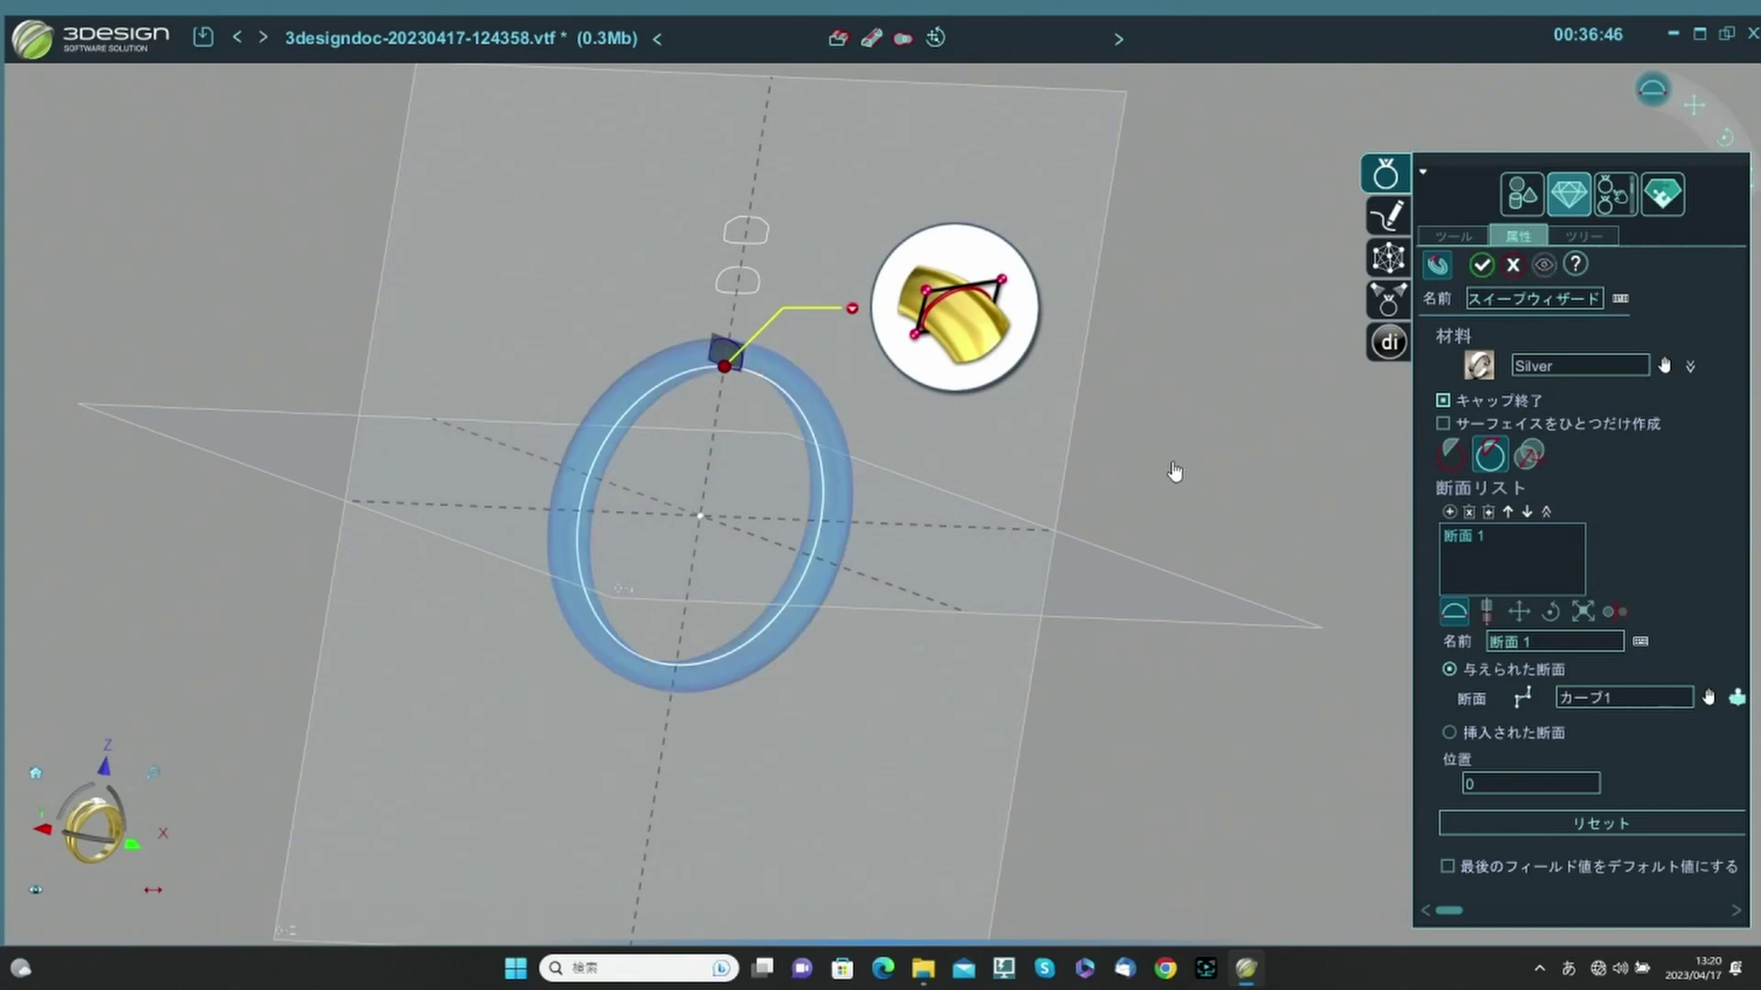
right_click_drag(1167, 479, 527, 380)
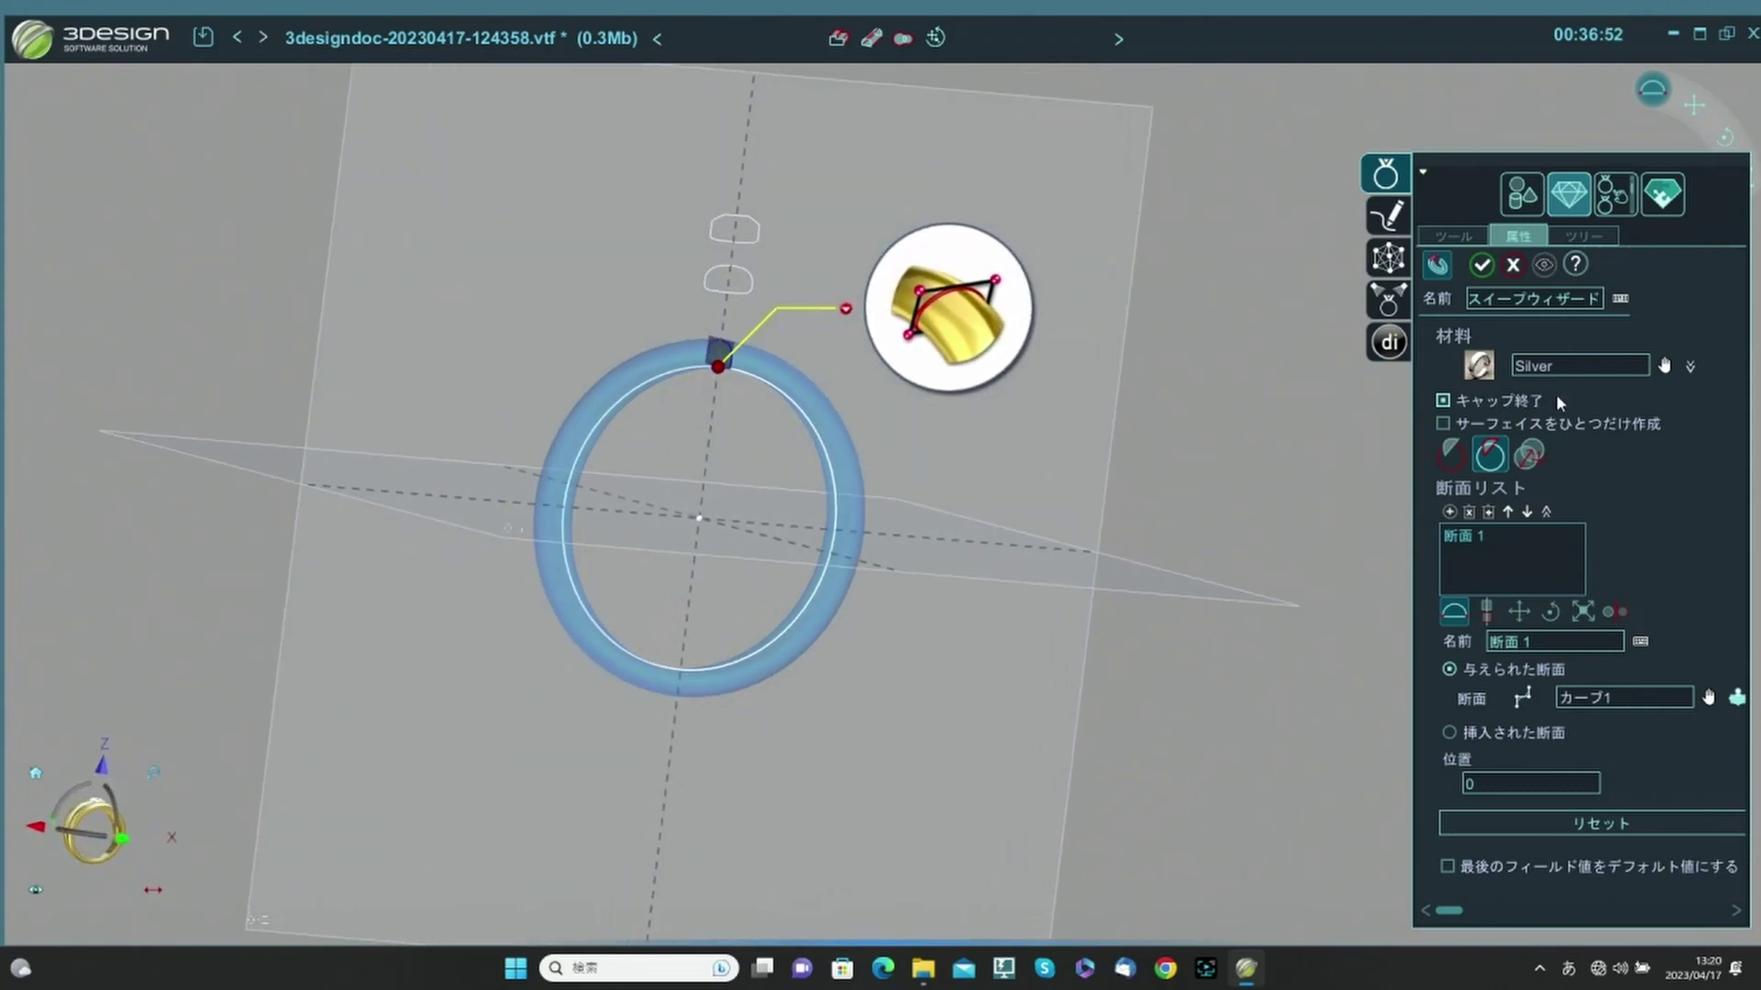
Change the sweep's material to Pink gold 18K from the Gold 18K precious metals.
left_click(1664, 368)
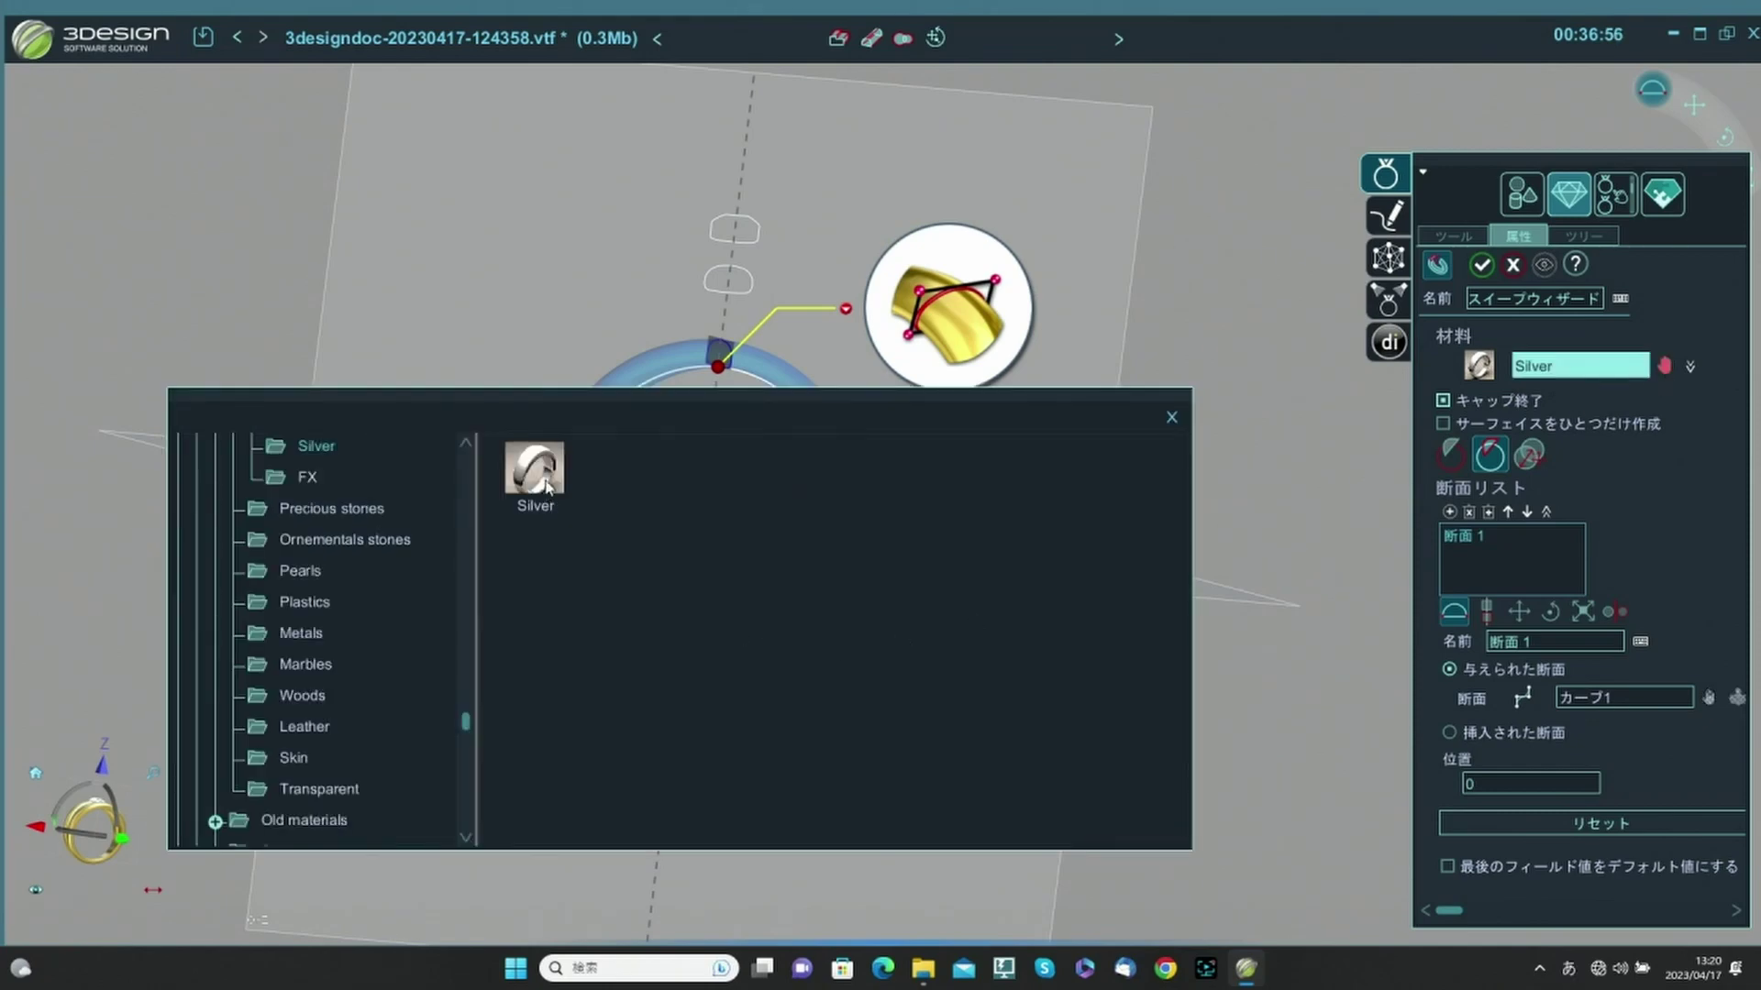
scroll(378, 591, "up", 3)
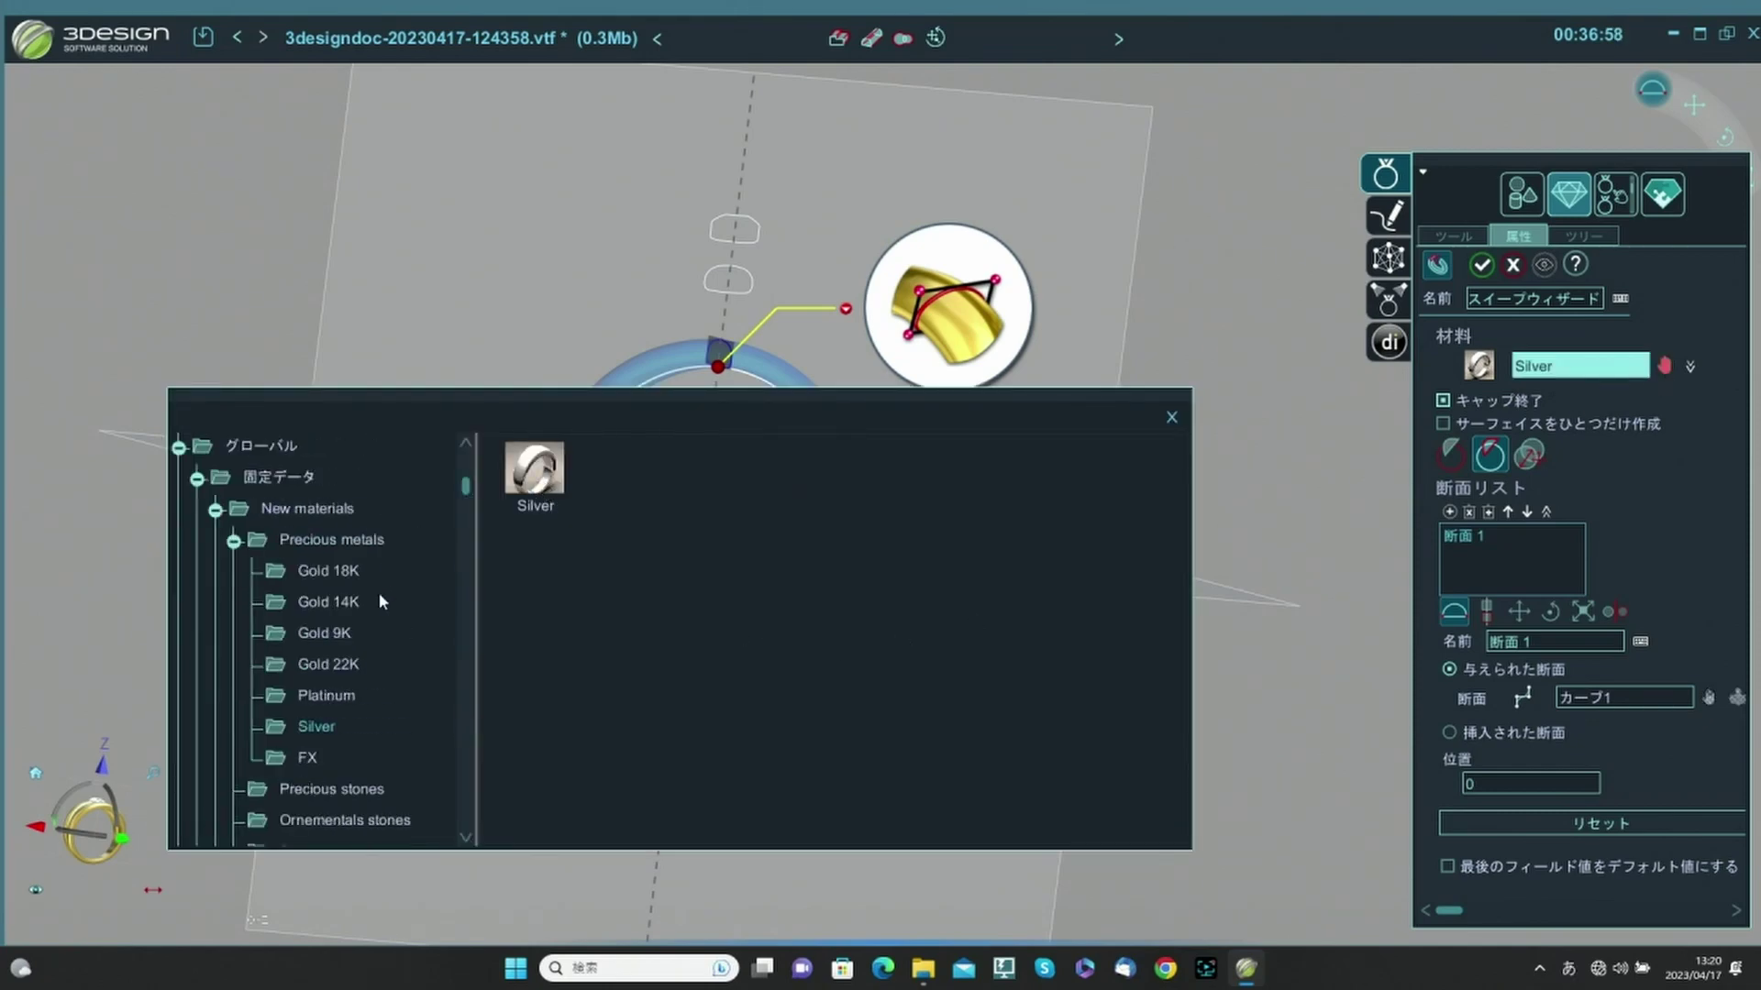
left_click(329, 572)
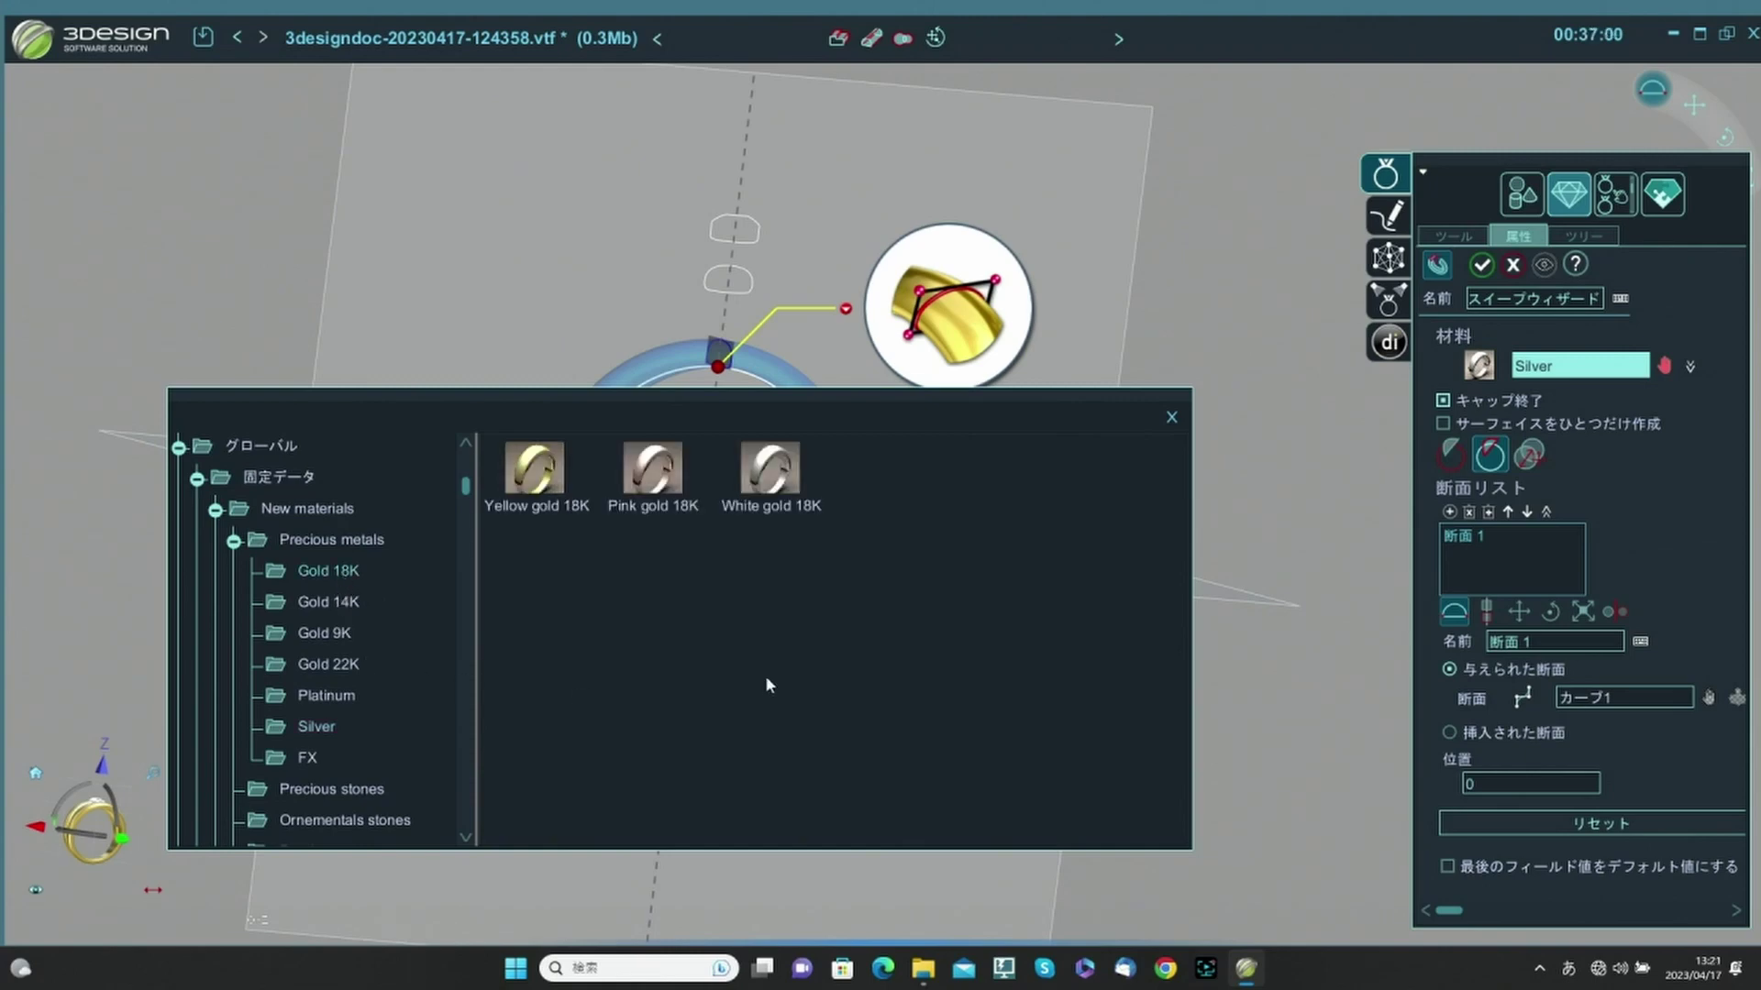
double_click(653, 468)
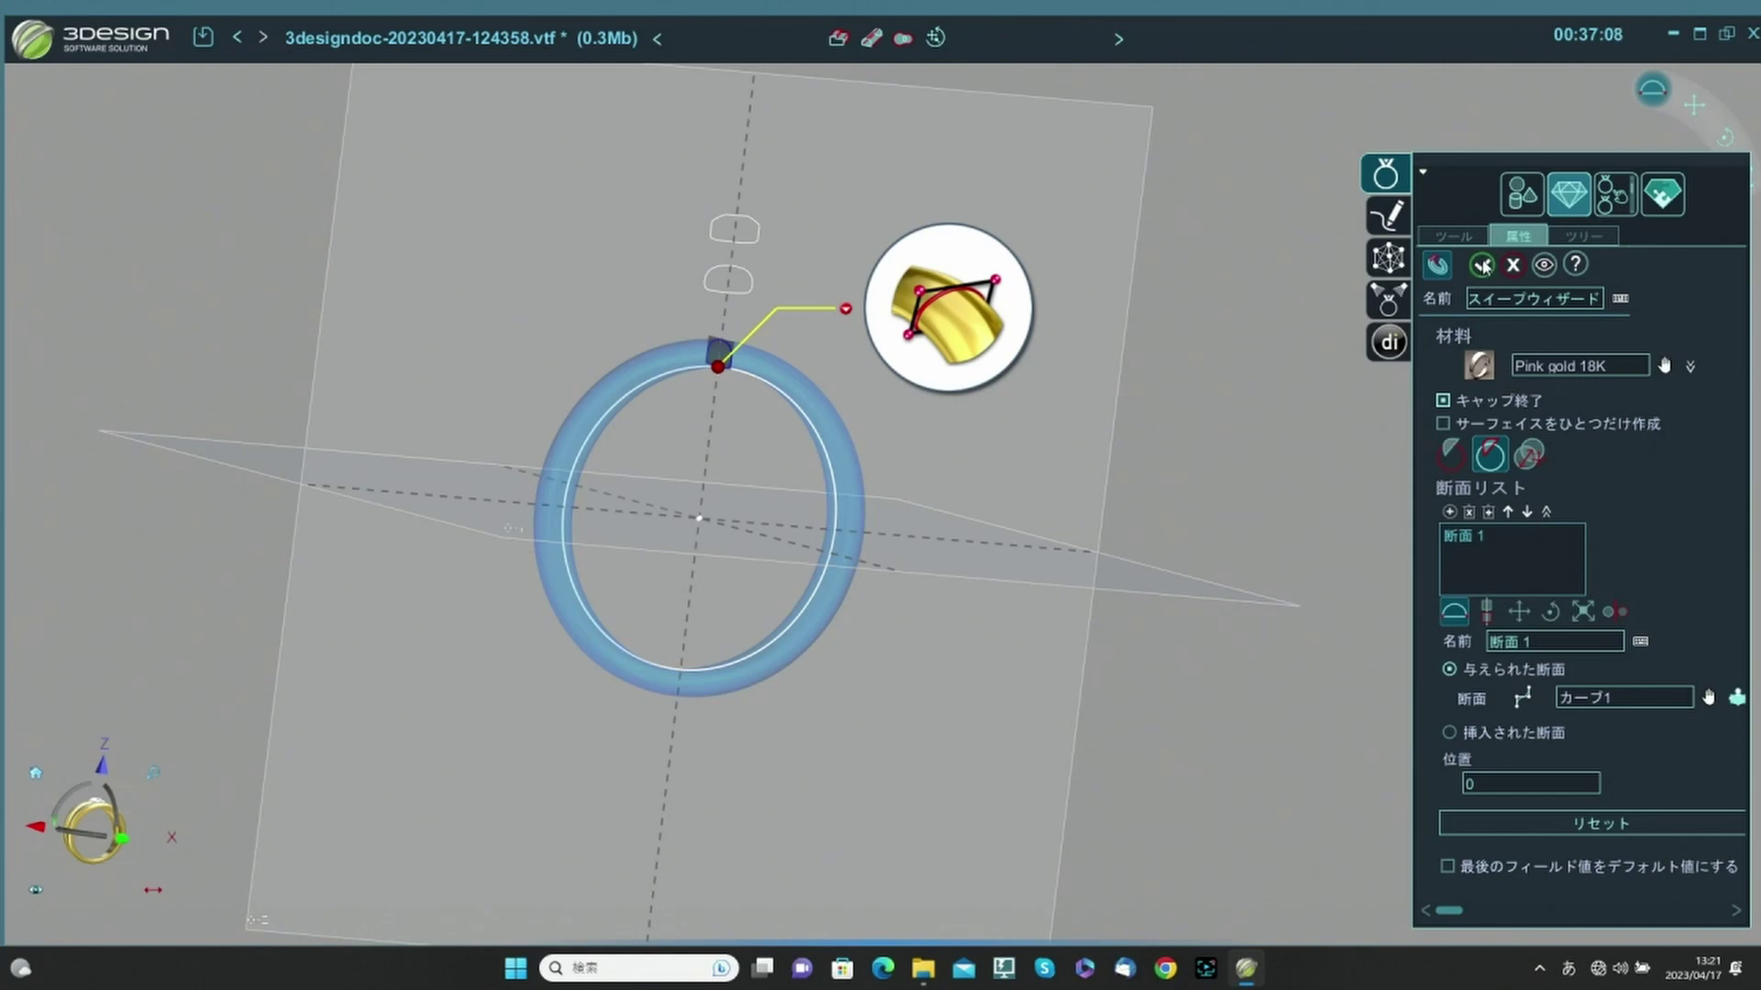
Confirm the sweep and examine the finished pink gold ring from several angles.
left_click(1481, 265)
scroll(991, 365, "up", 2)
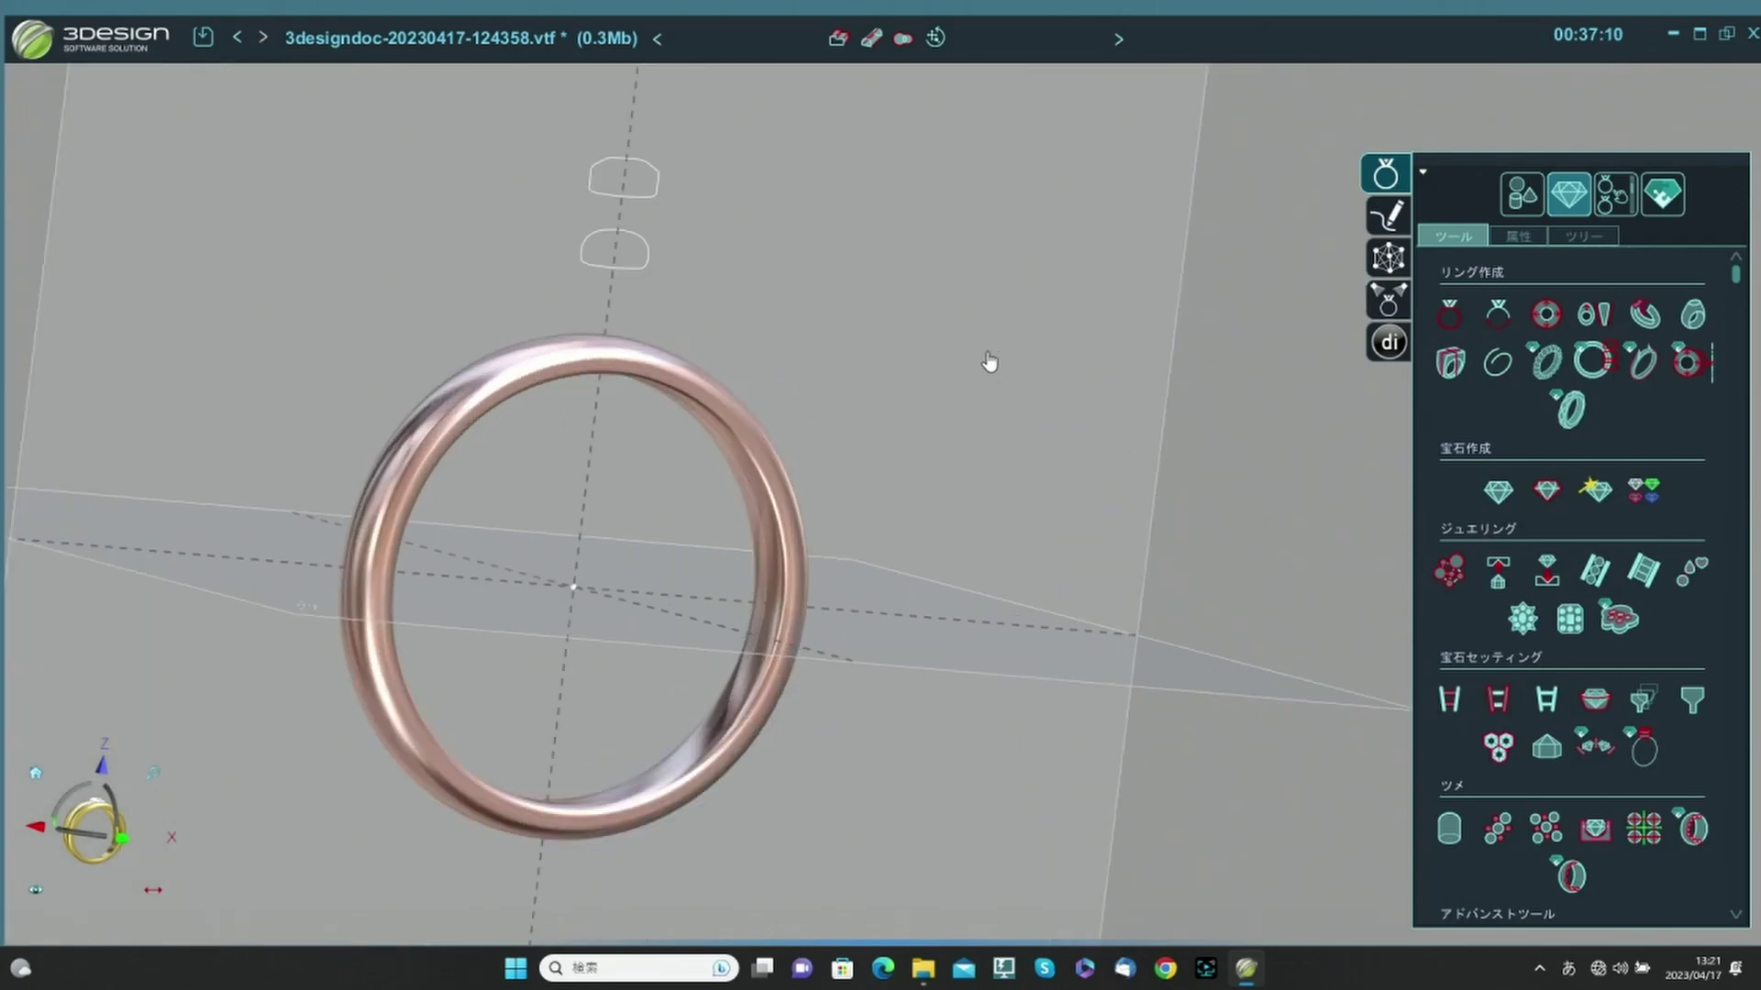
middle_click_drag(606, 565, 889, 492)
right_click_drag(997, 463, 958, 674)
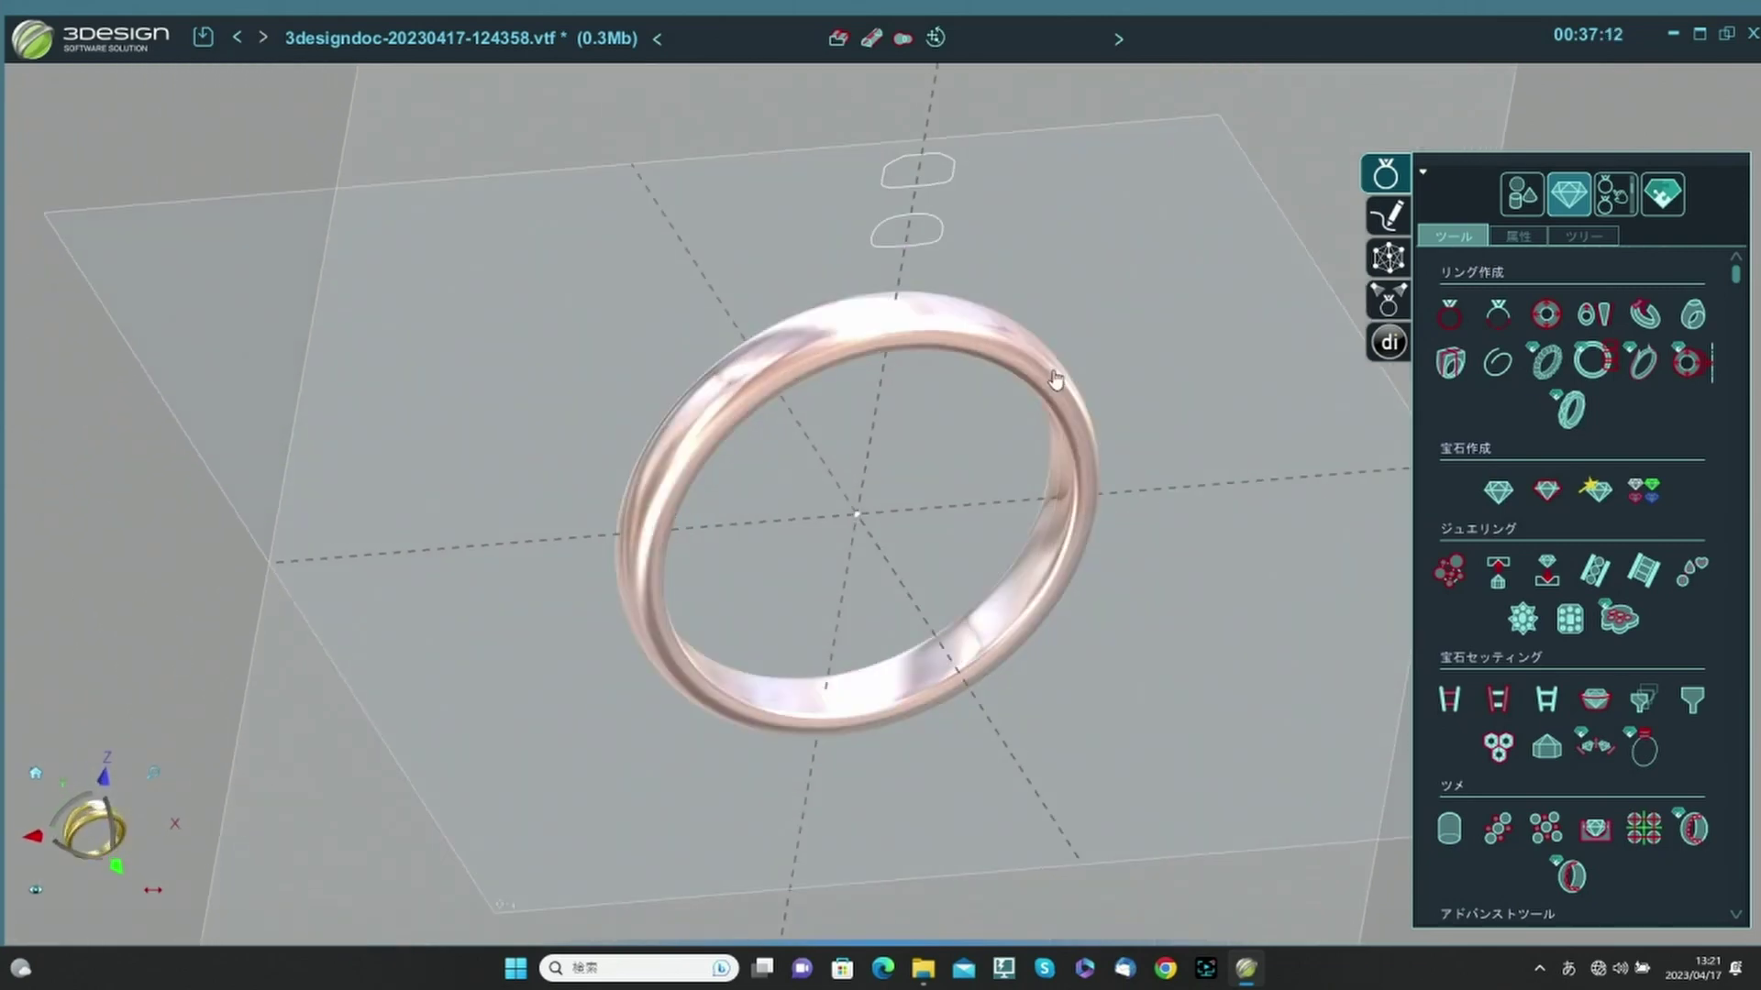
left_click(1051, 376)
right_click_drag(943, 508, 1020, 466)
middle_click_drag(1020, 473, 990, 397)
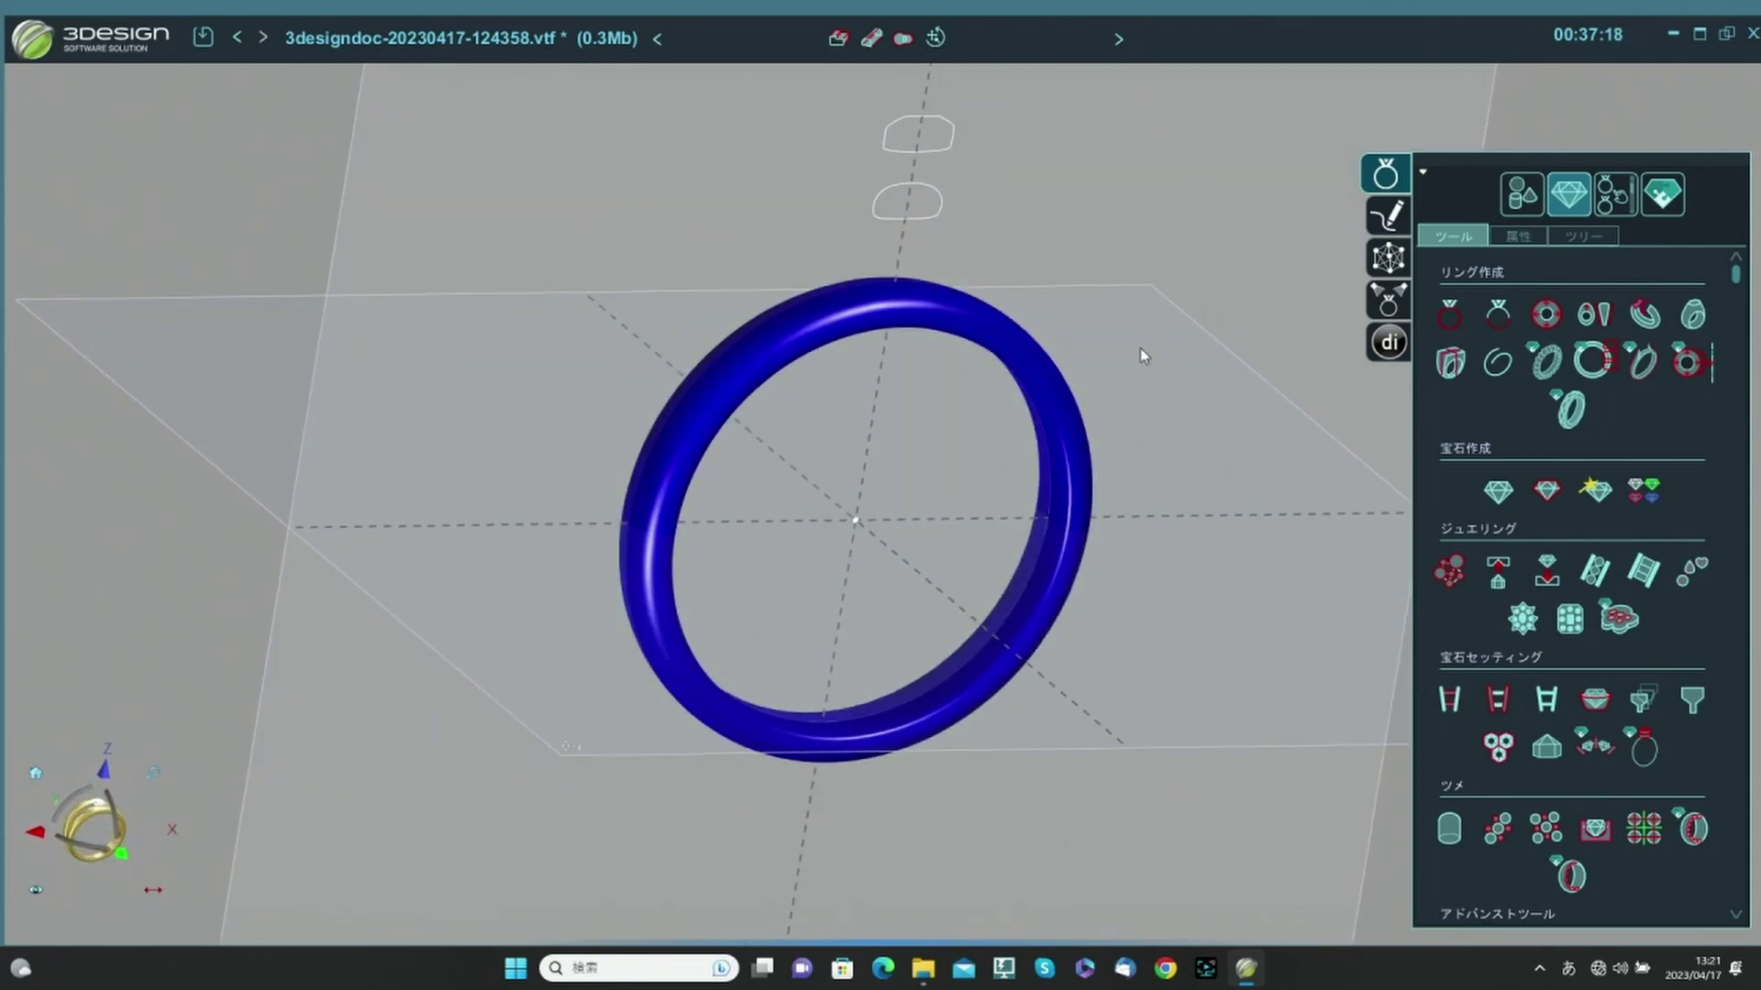
middle_click_drag(1144, 353, 1109, 415)
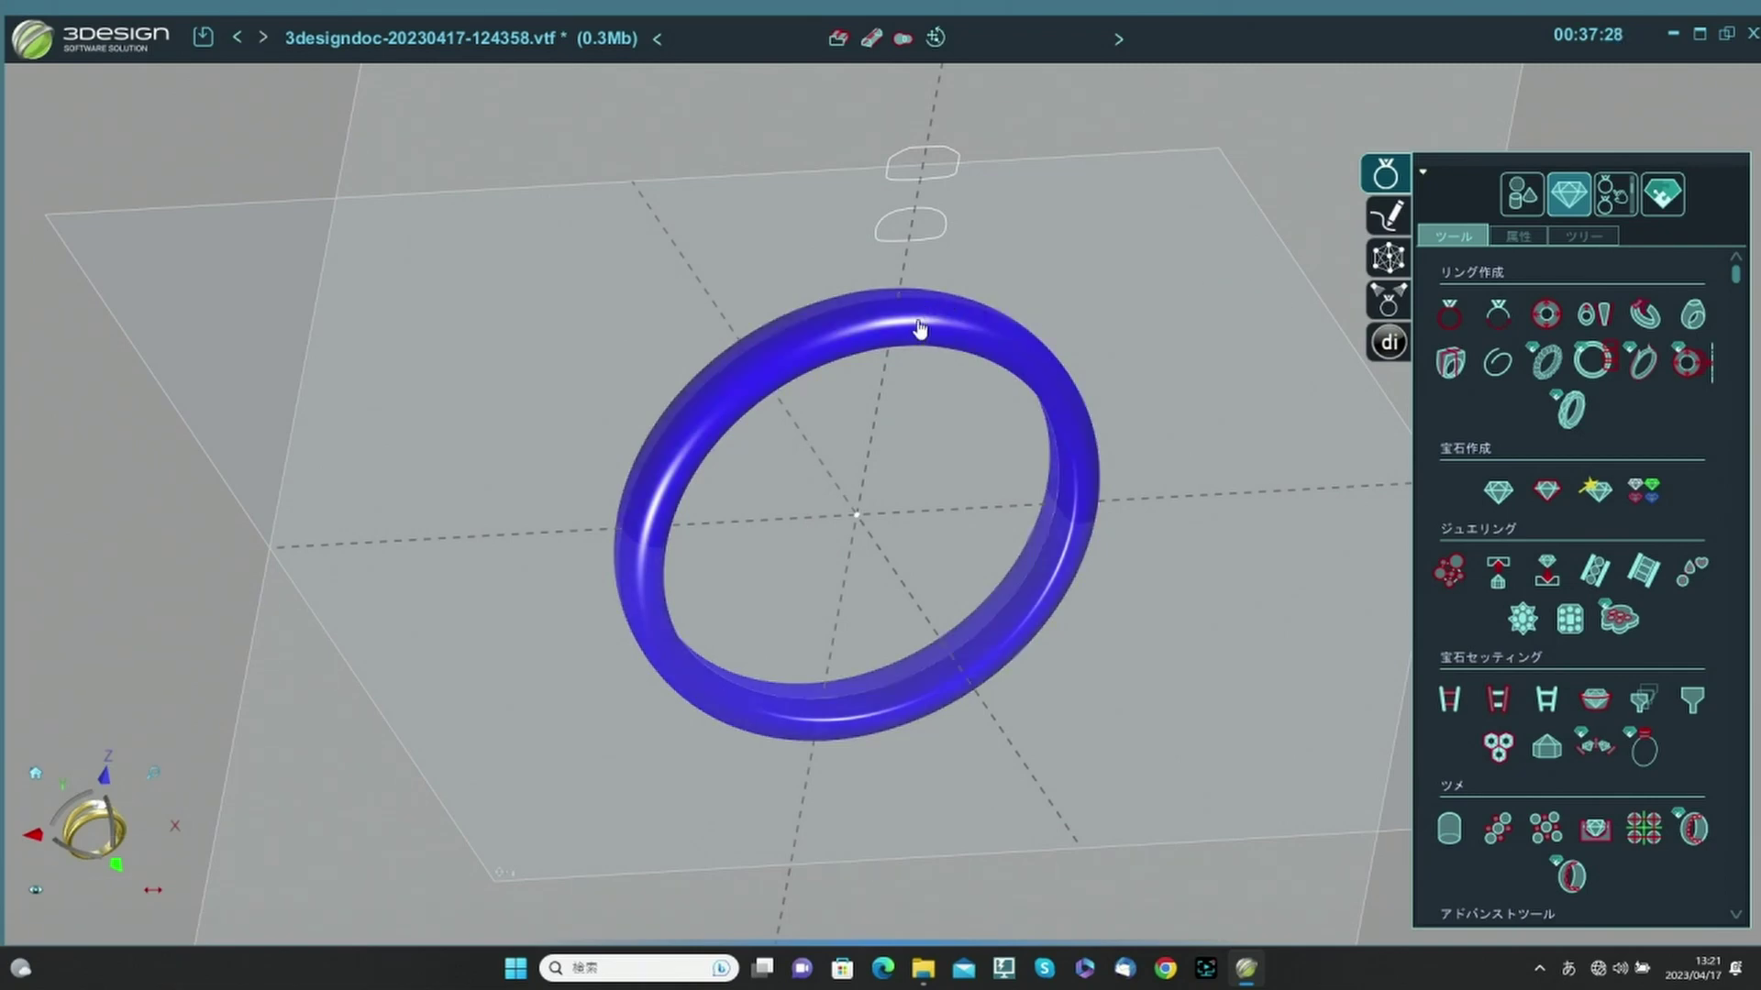
Reopen the ring's sweep for editing and scale its first section to a width of 5 mm with proportions kept.
left_click(1579, 238)
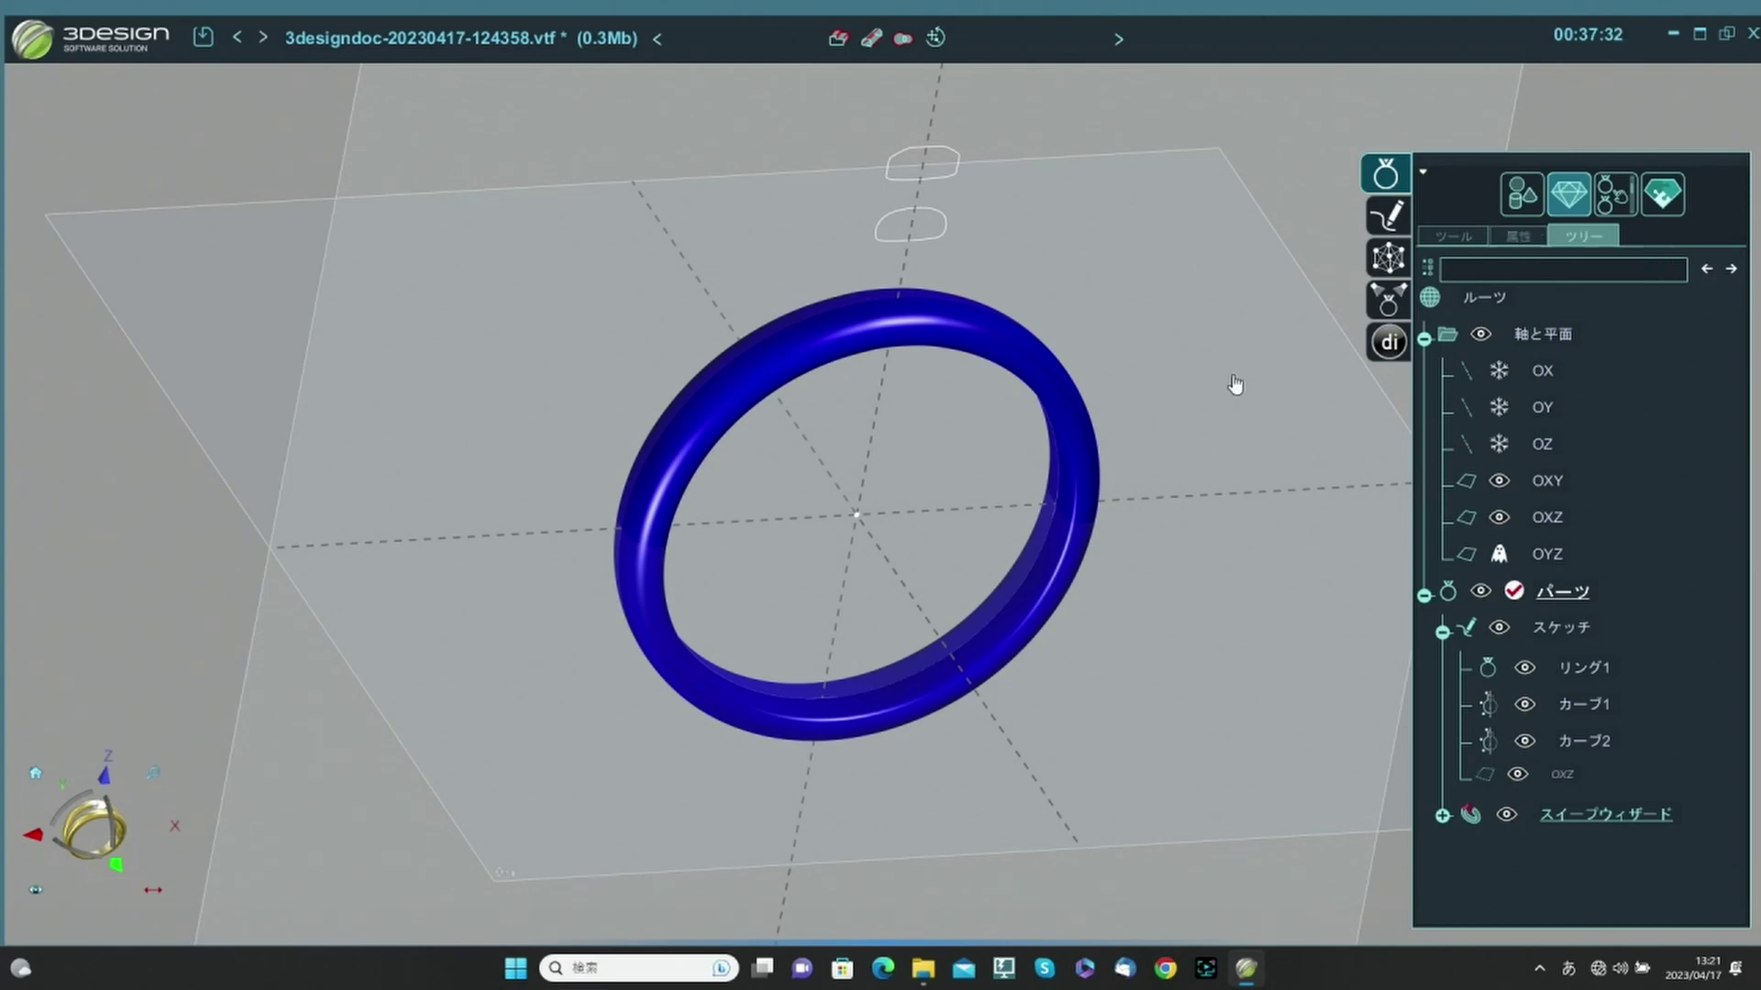
double_click(968, 337)
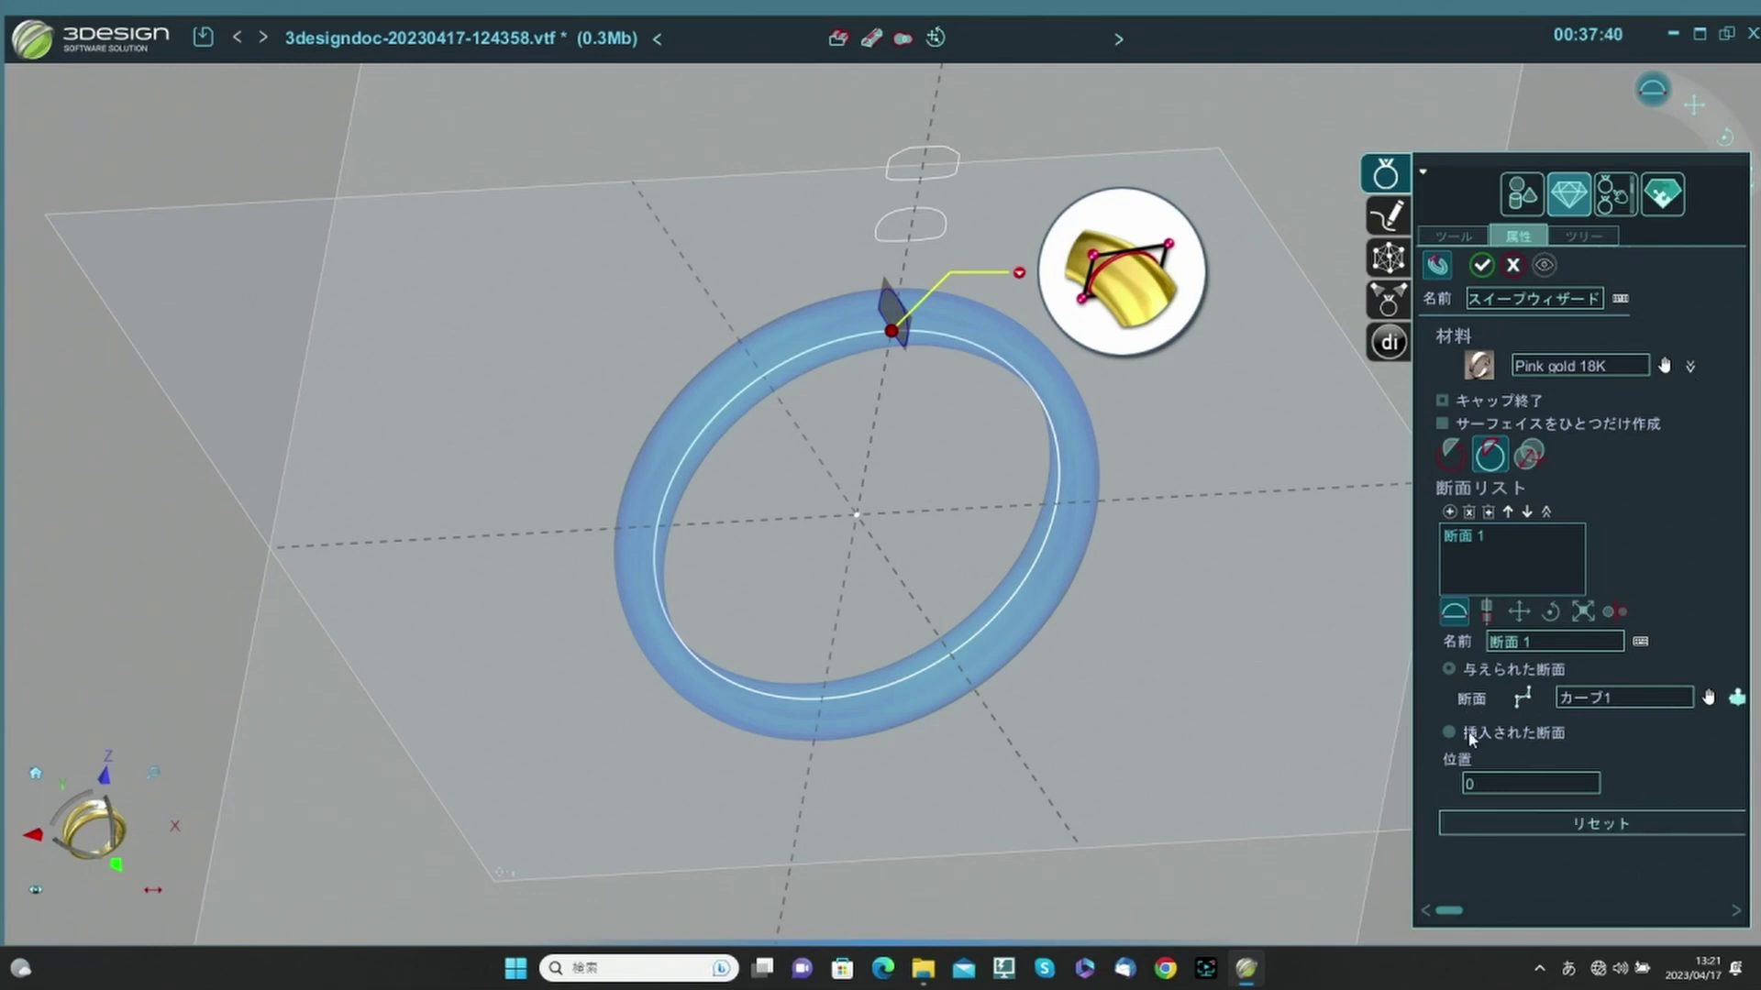
left_click(1582, 611)
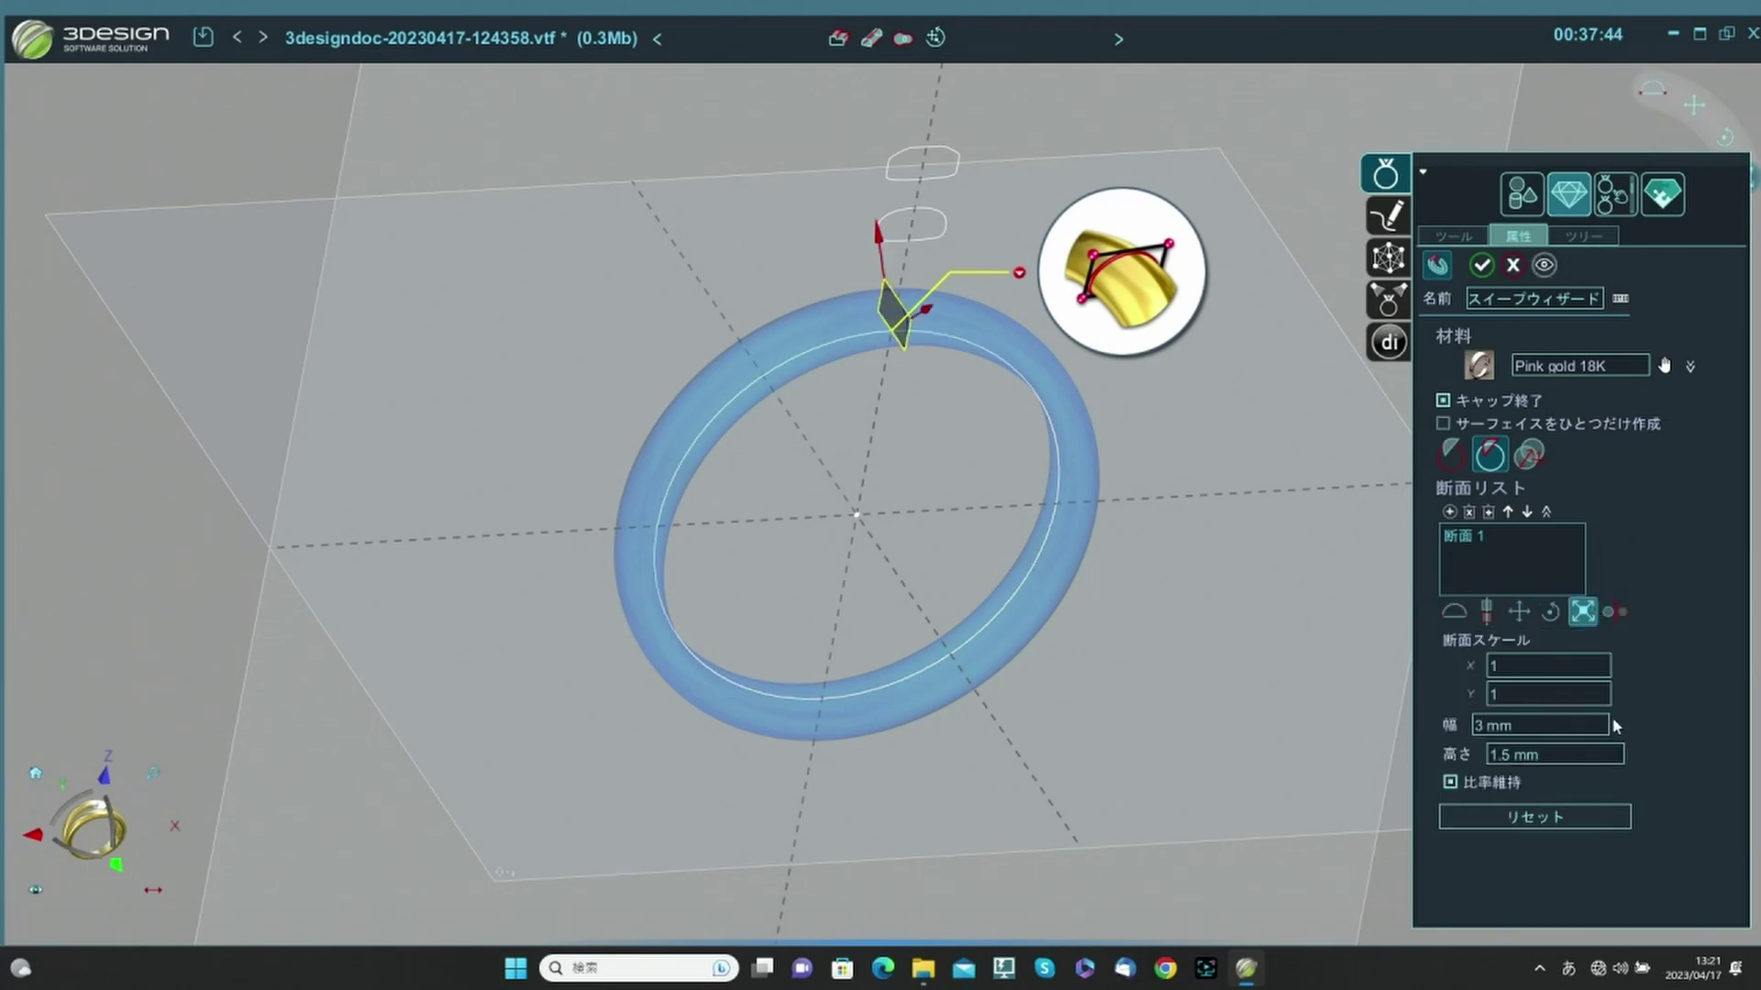
left_click(1546, 726)
type("5")
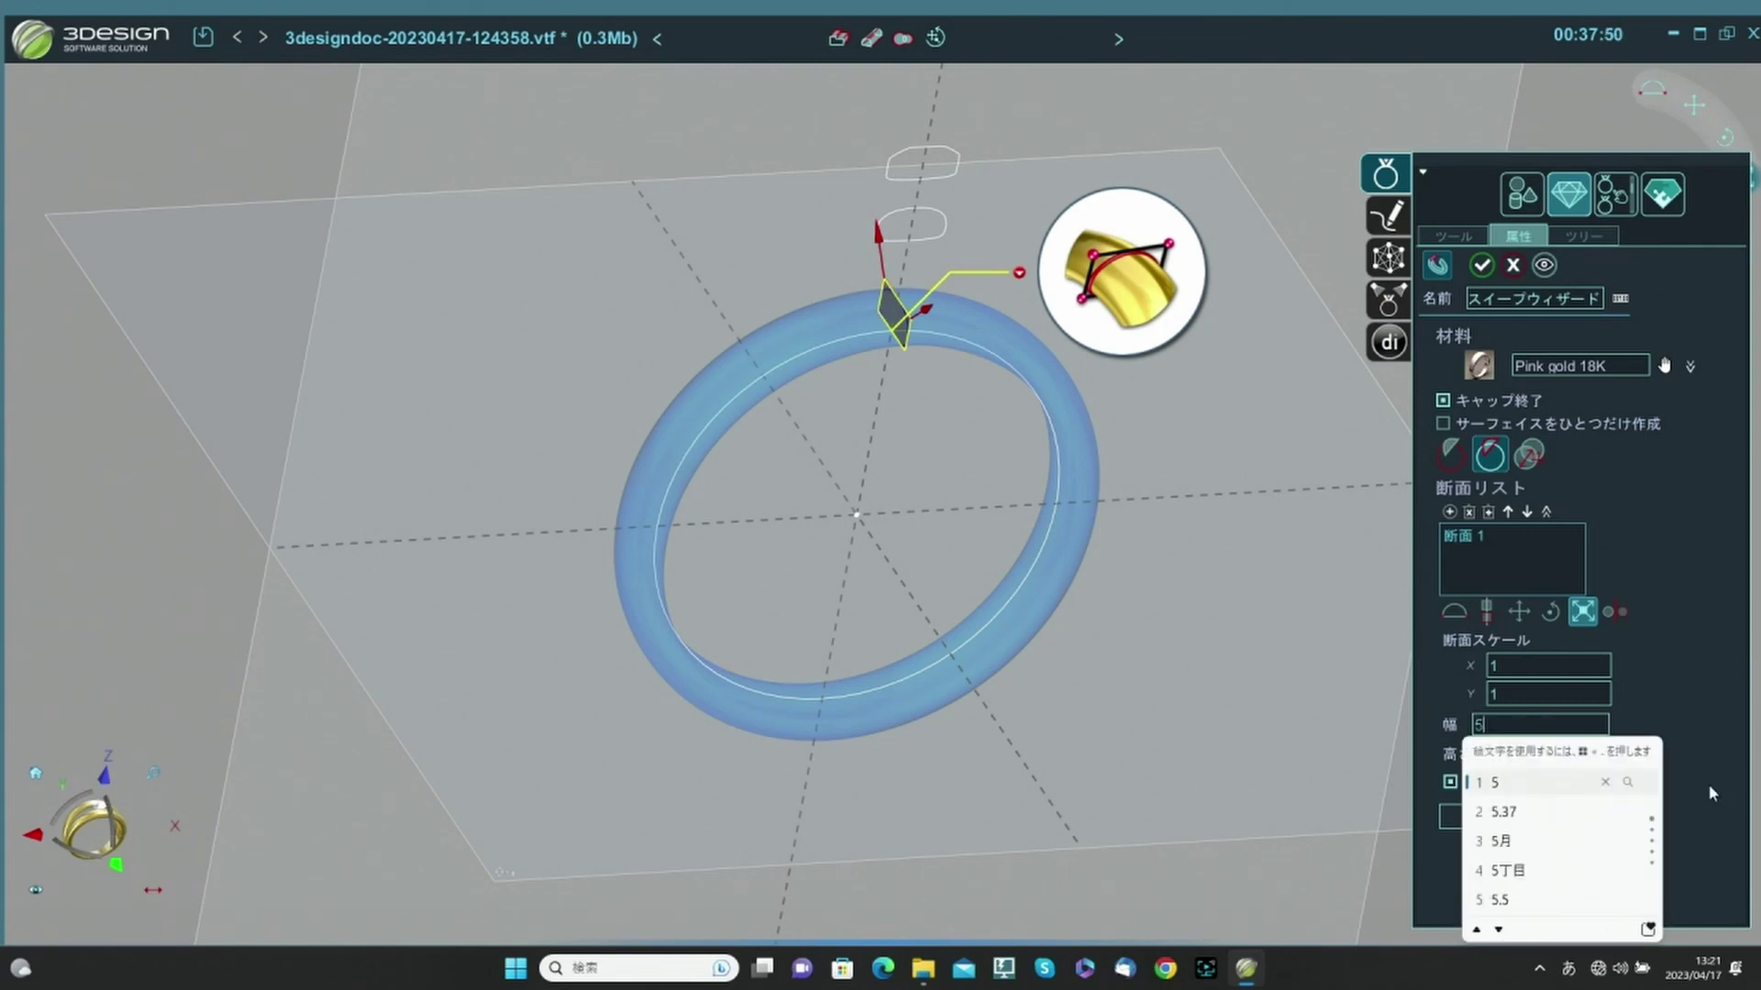
key("Return")
key("Tab")
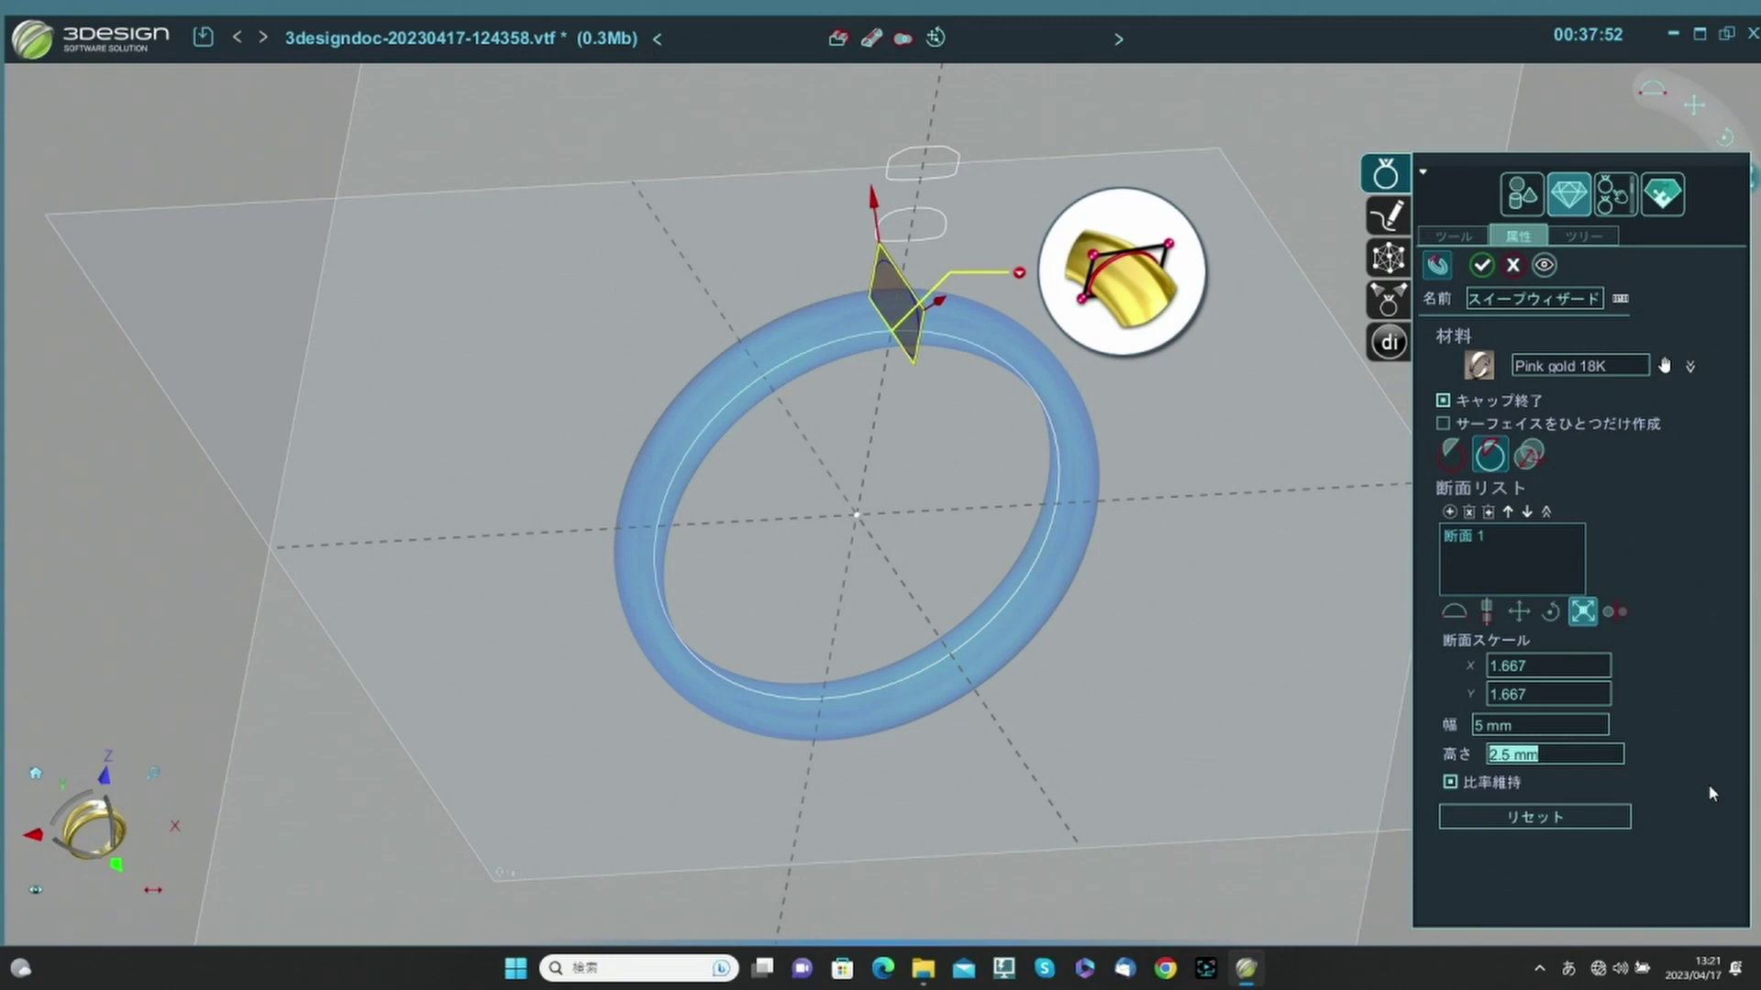
left_click(1450, 782)
scroll(1311, 585, "down", 2)
middle_click_drag(1166, 618, 1113, 526)
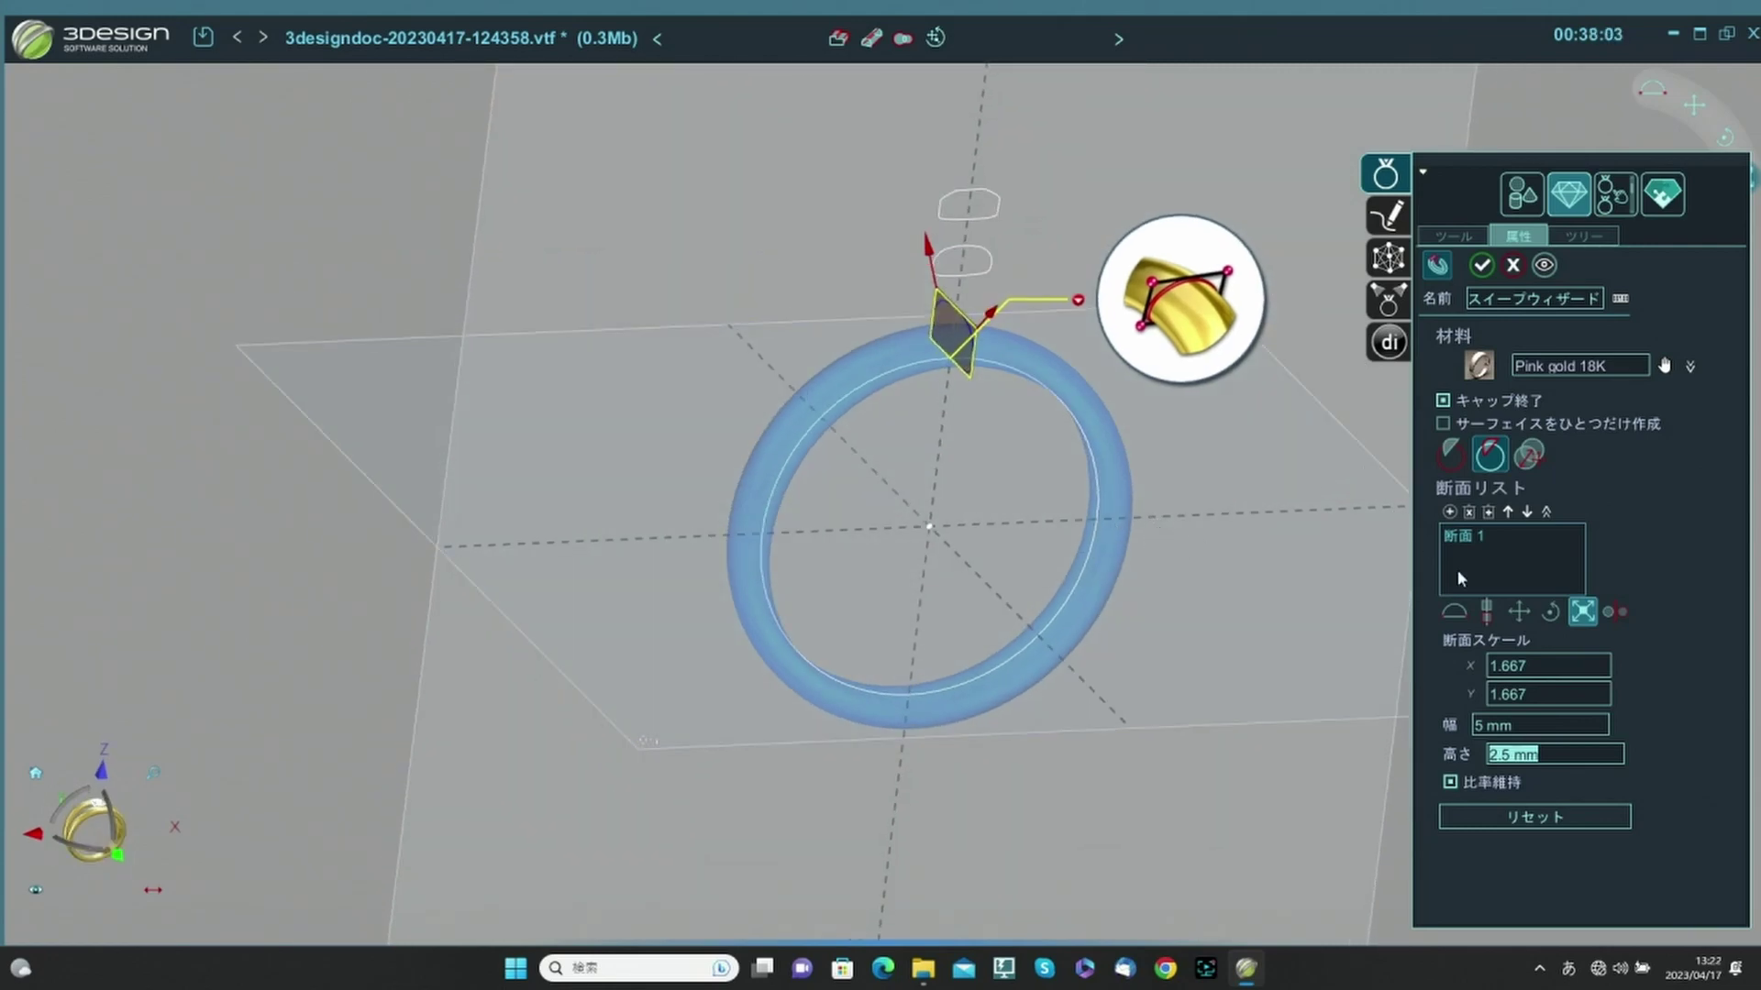
Add a second section to the sweep and place it at position 0.5, at the base of the ring.
left_click(1450, 513)
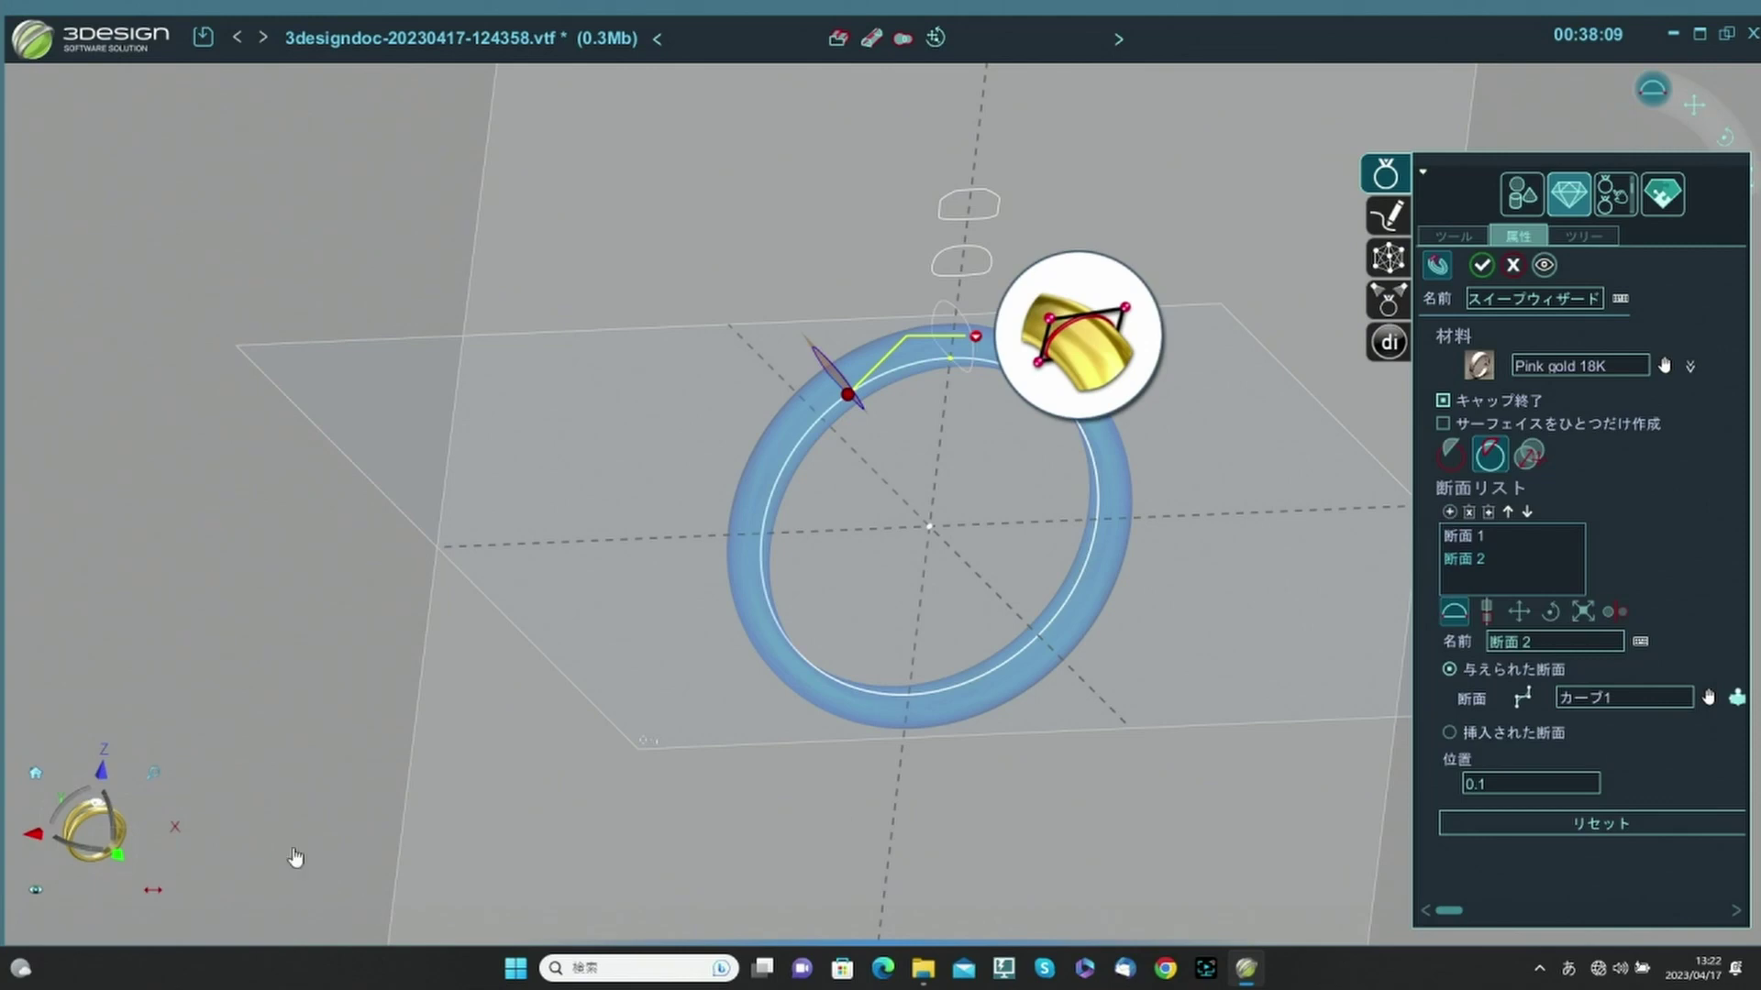
left_click(117, 854)
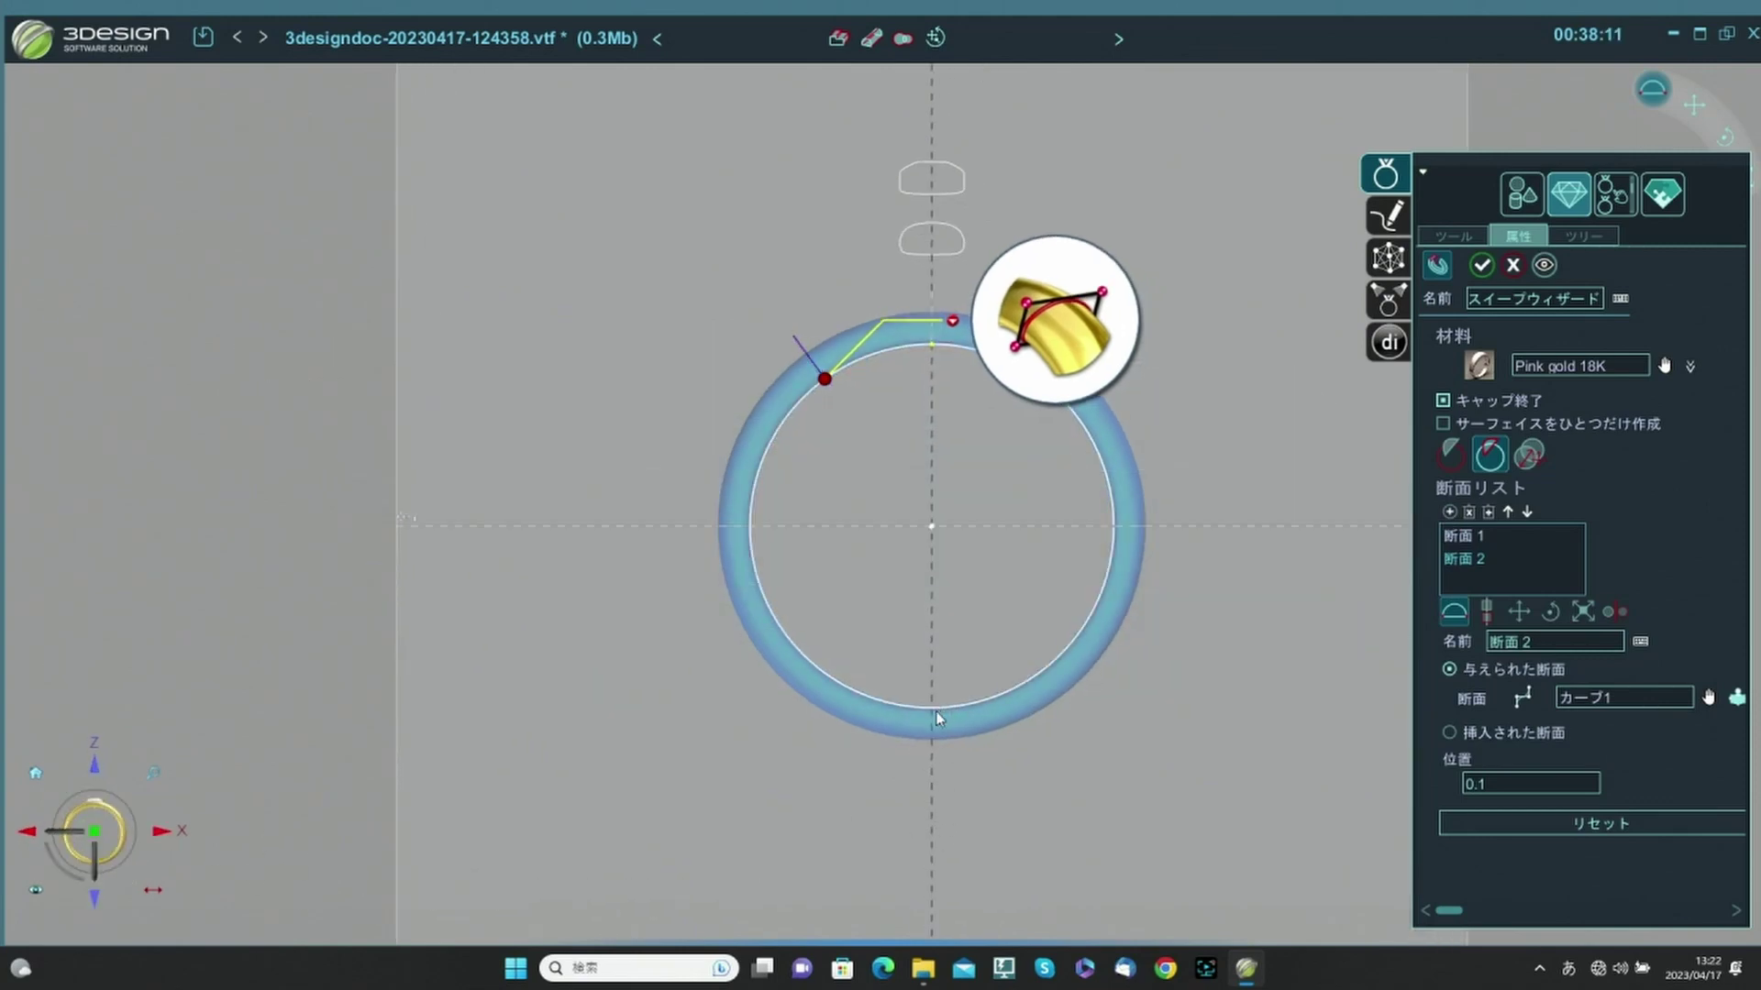
middle_click_drag(822, 409, 1018, 469)
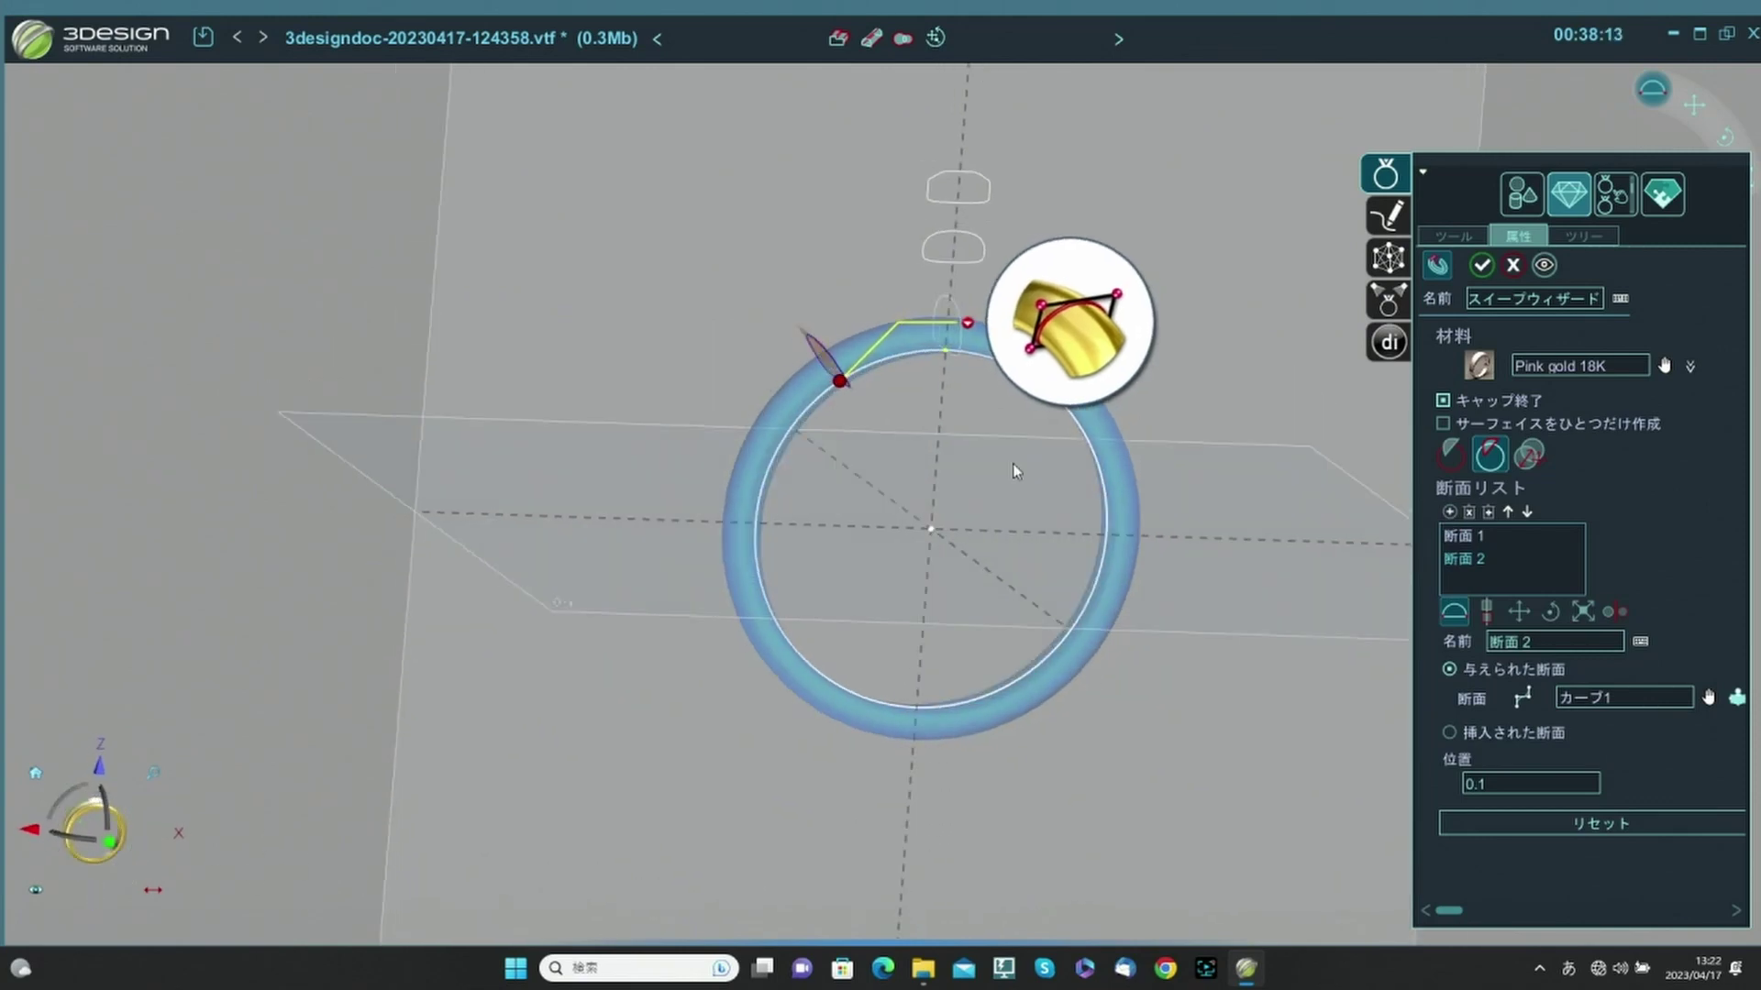
scroll(801, 427, "up", 2)
middle_click_drag(887, 385, 1035, 442)
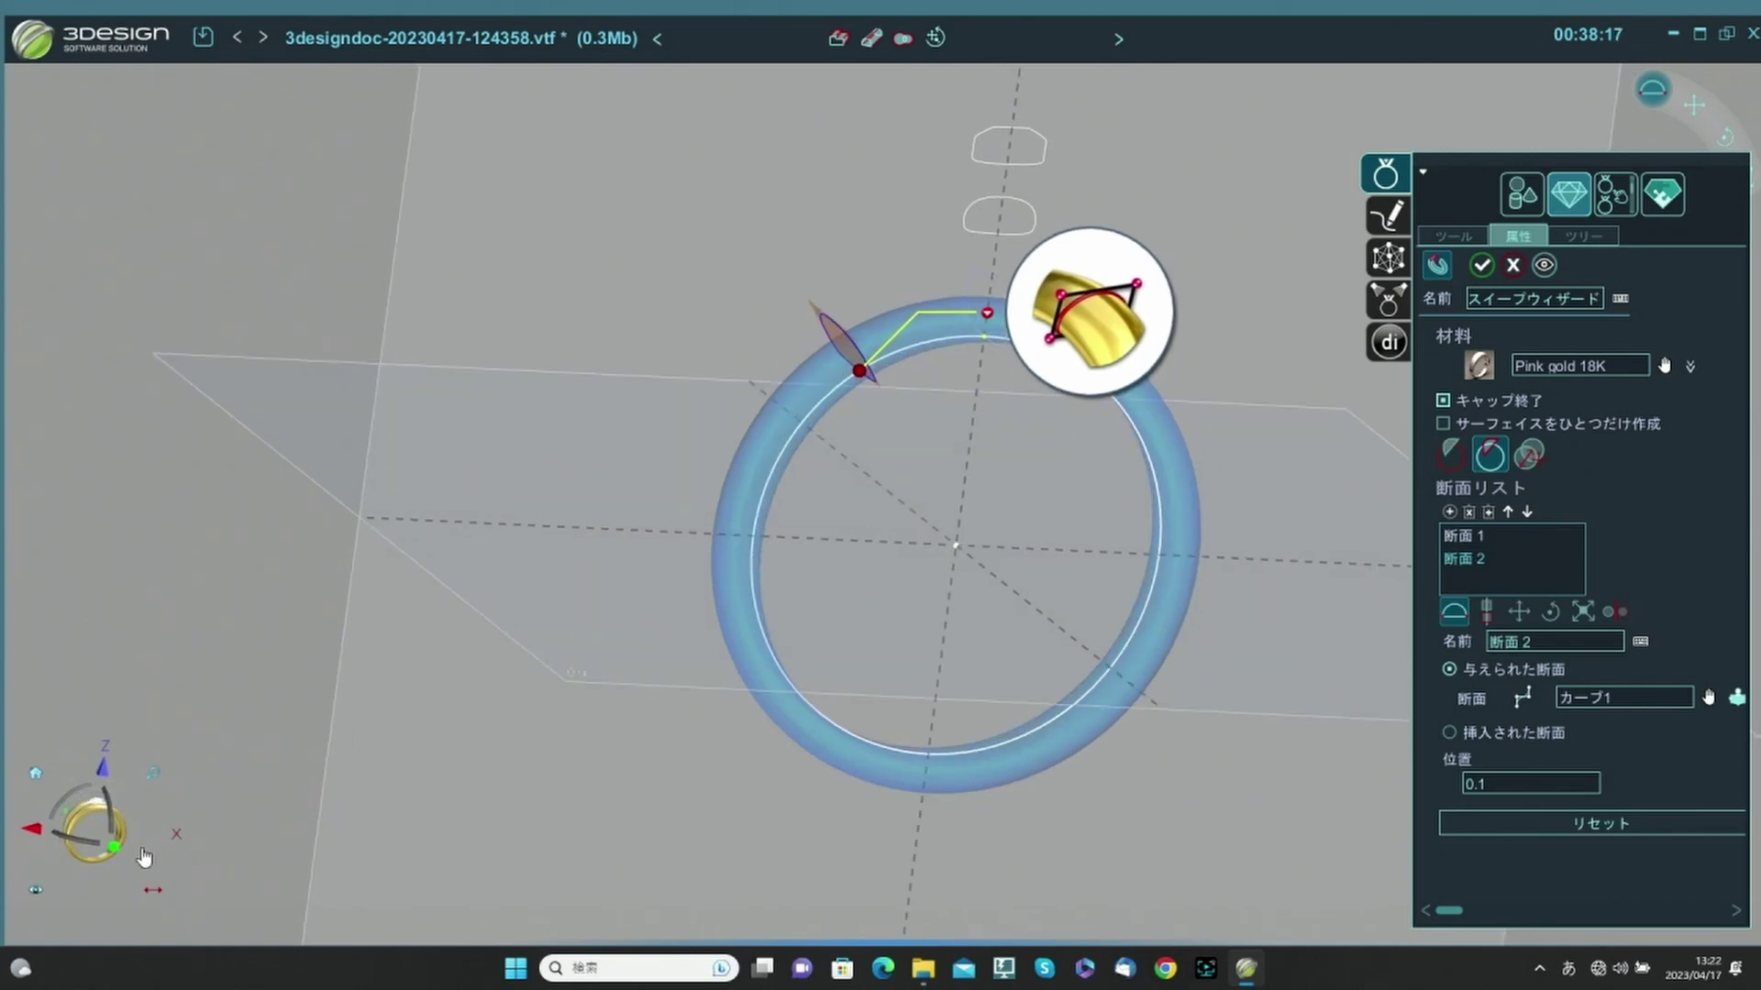
left_click(114, 847)
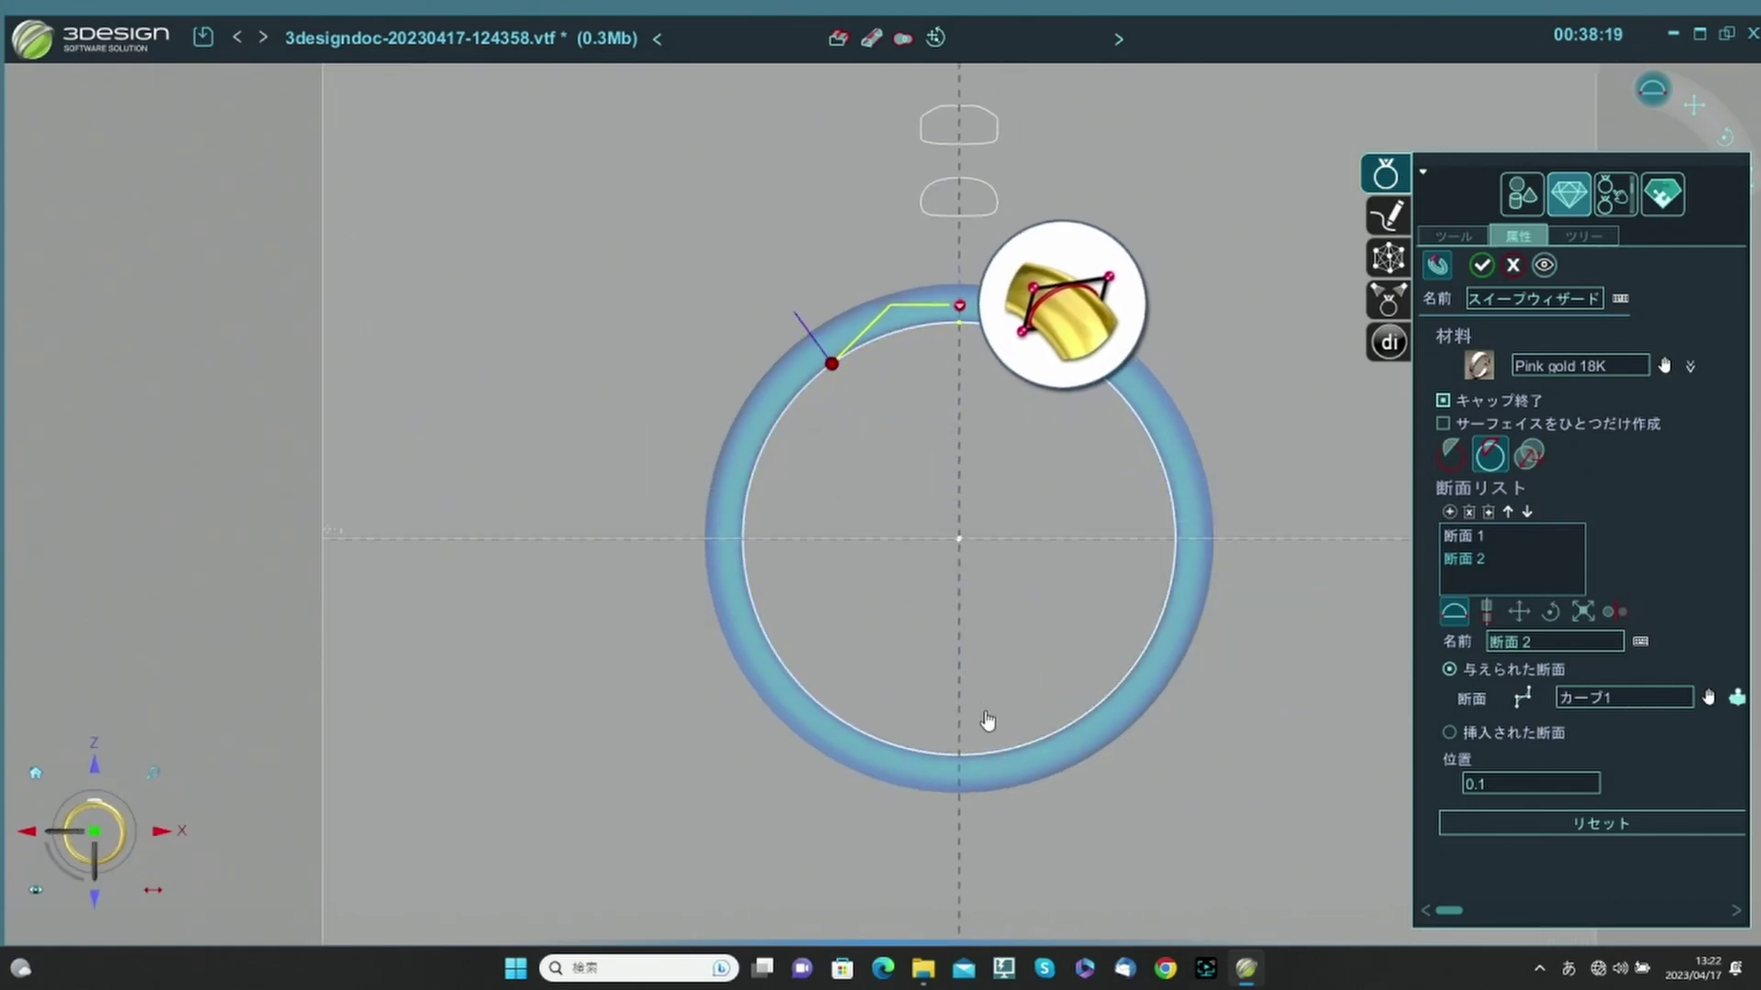
left_click(962, 765)
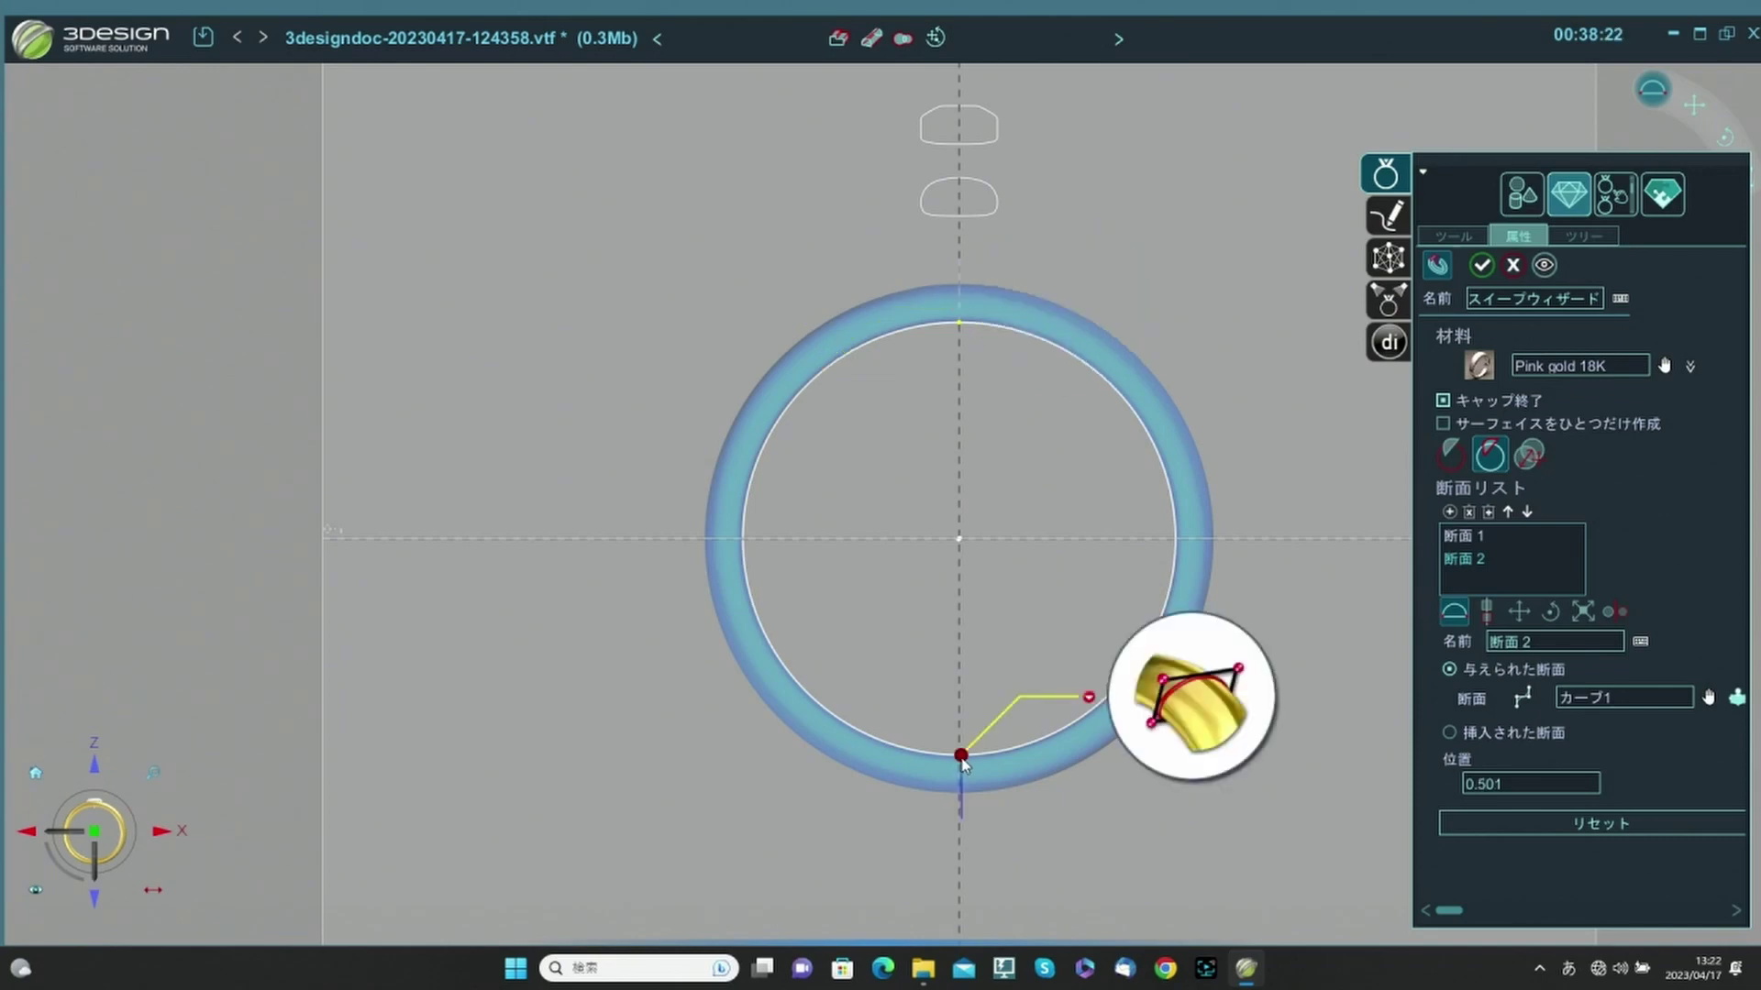
double_click(1548, 786)
type("0.5")
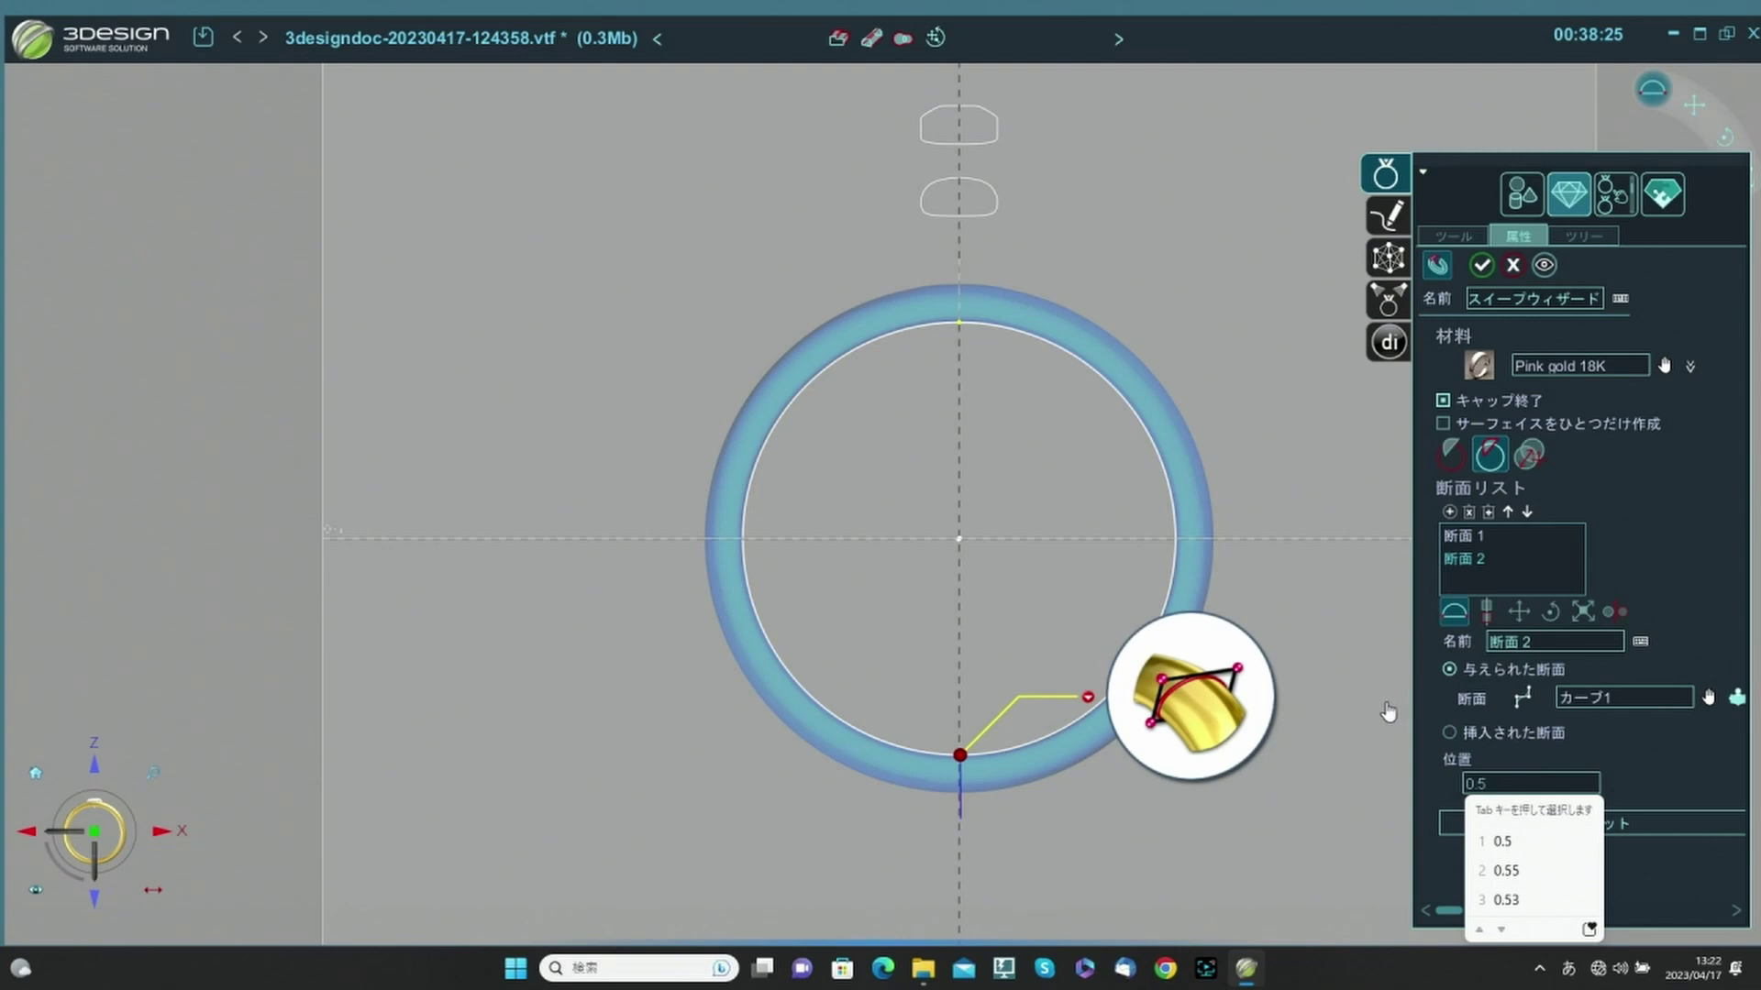
key("Return")
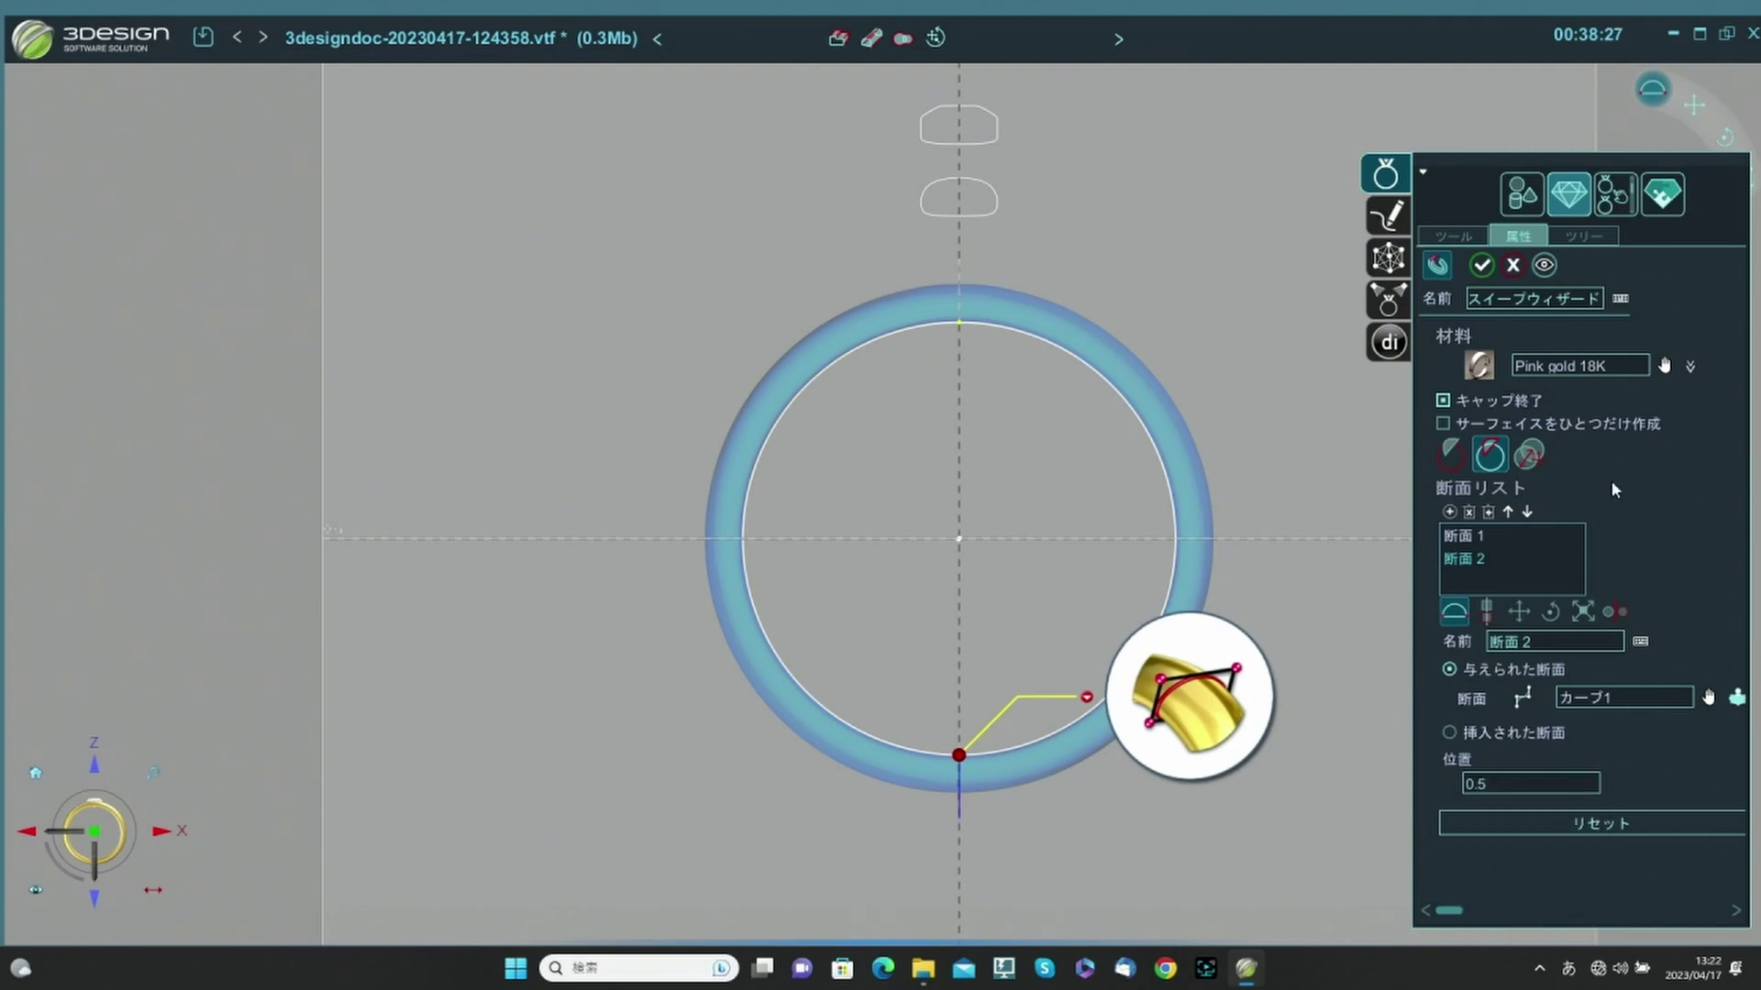
Scale the second section to a width of 3 mm with proportions kept.
left_click(1584, 611)
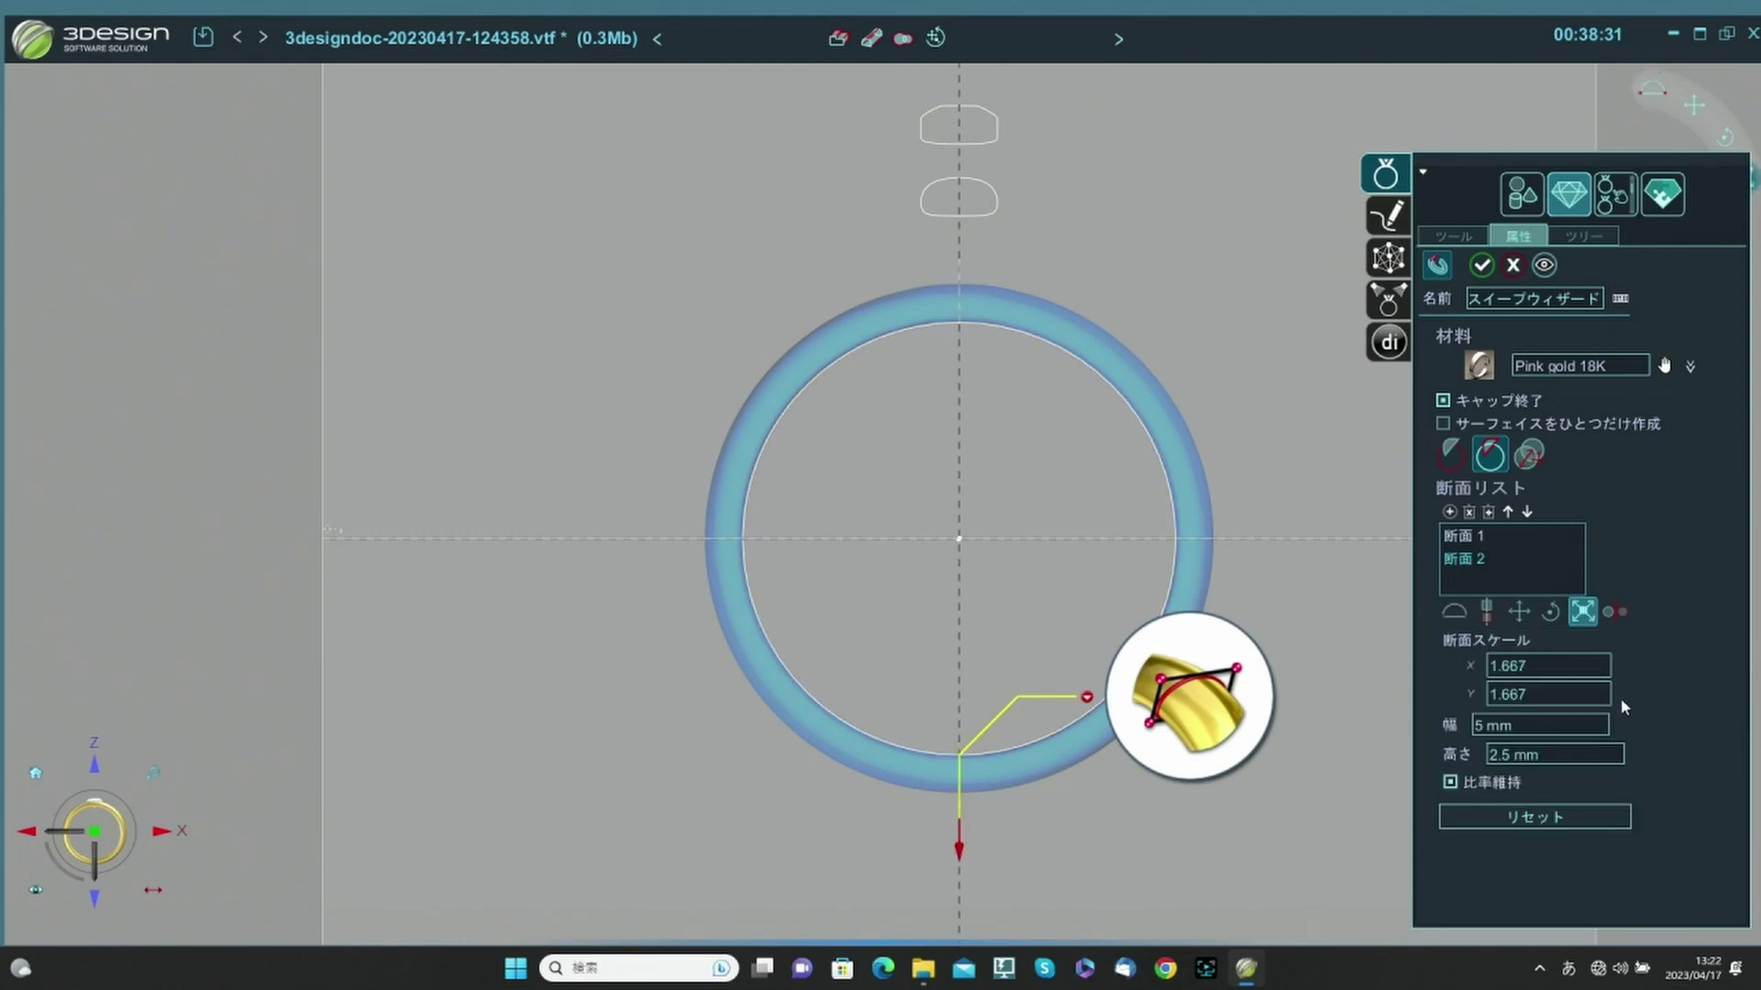
left_click(1566, 728)
type("3")
key("Tab")
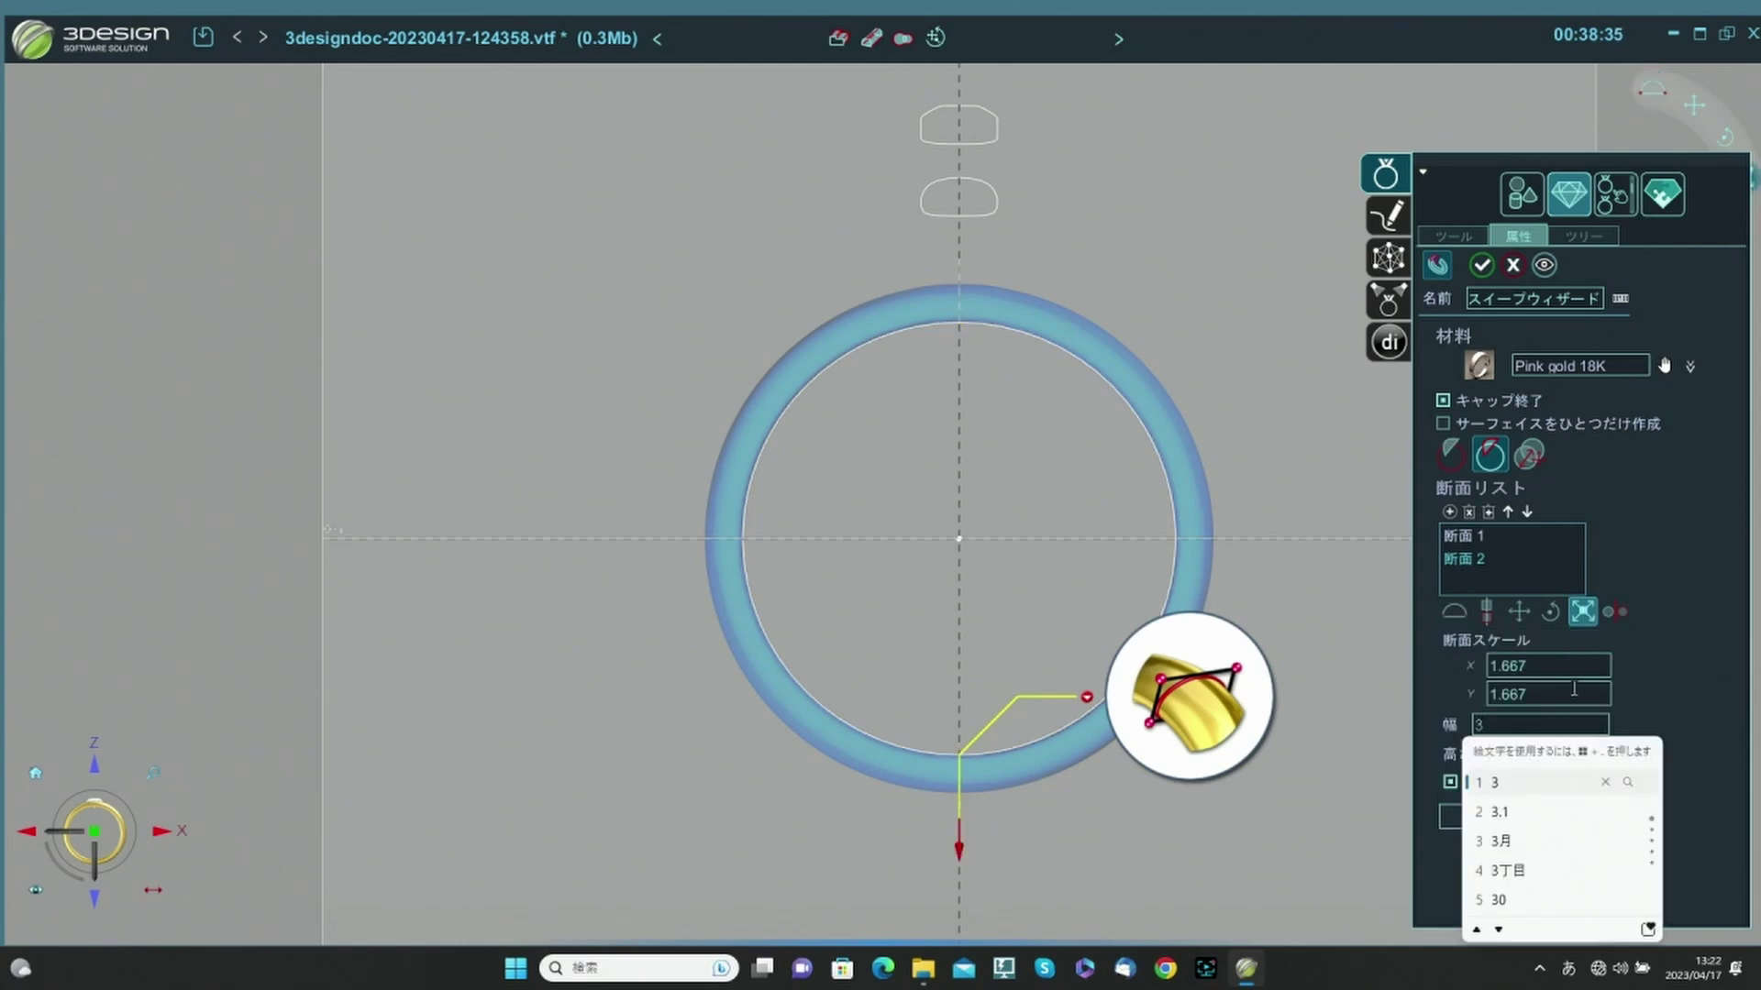
key("Return")
key("Tab")
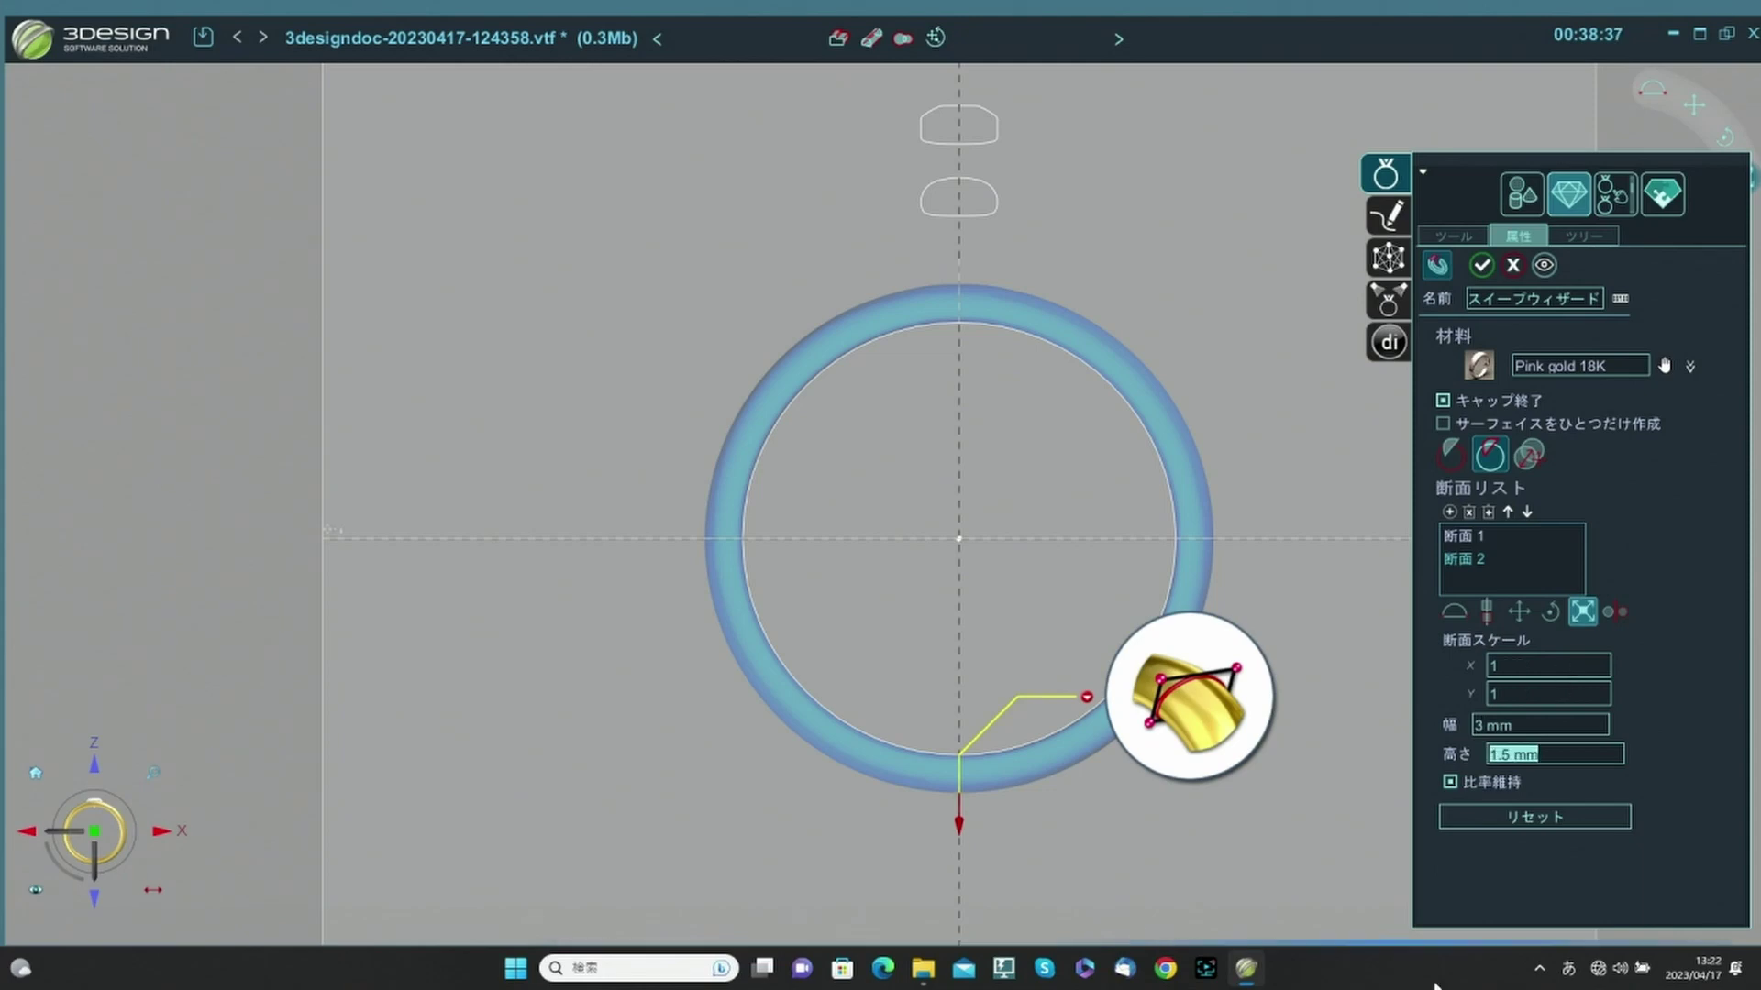
Preview the sweep with both sections and examine the ring's taper from the side.
middle_click_drag(662, 497, 1070, 447)
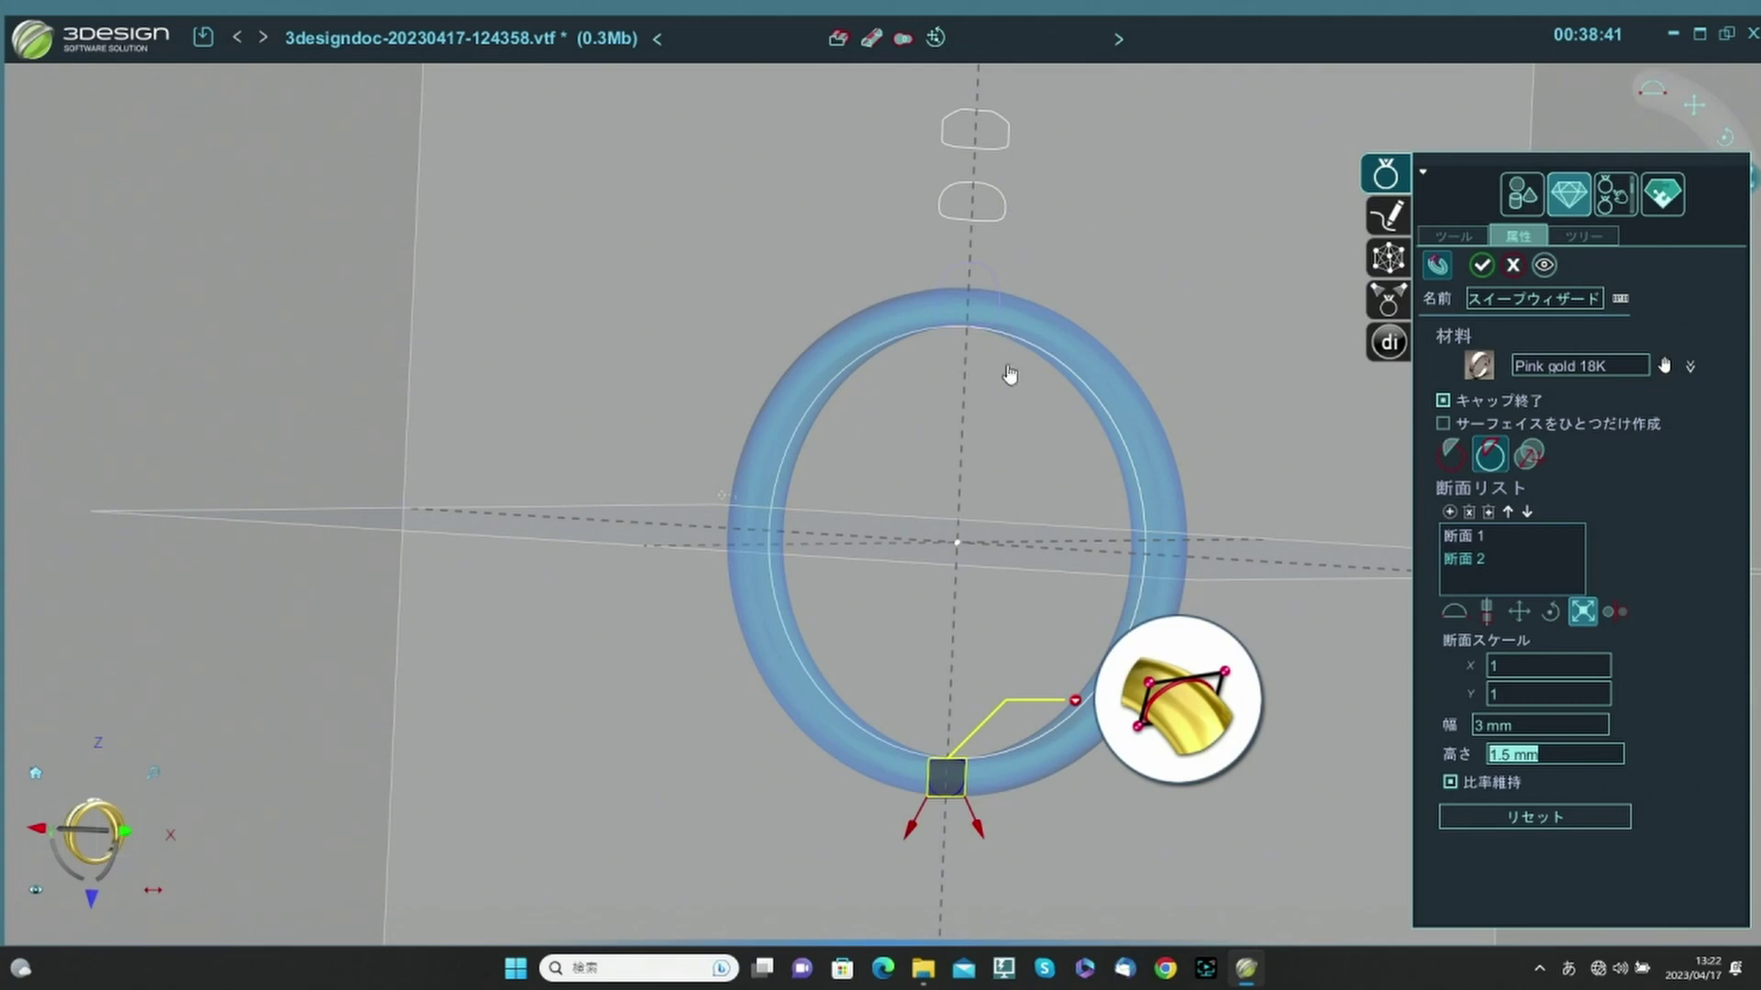
mouse_move(938, 572)
middle_mouse_down()
mouse_move(915, 637)
mouse_move(943, 575)
mouse_move(945, 590)
middle_mouse_up()
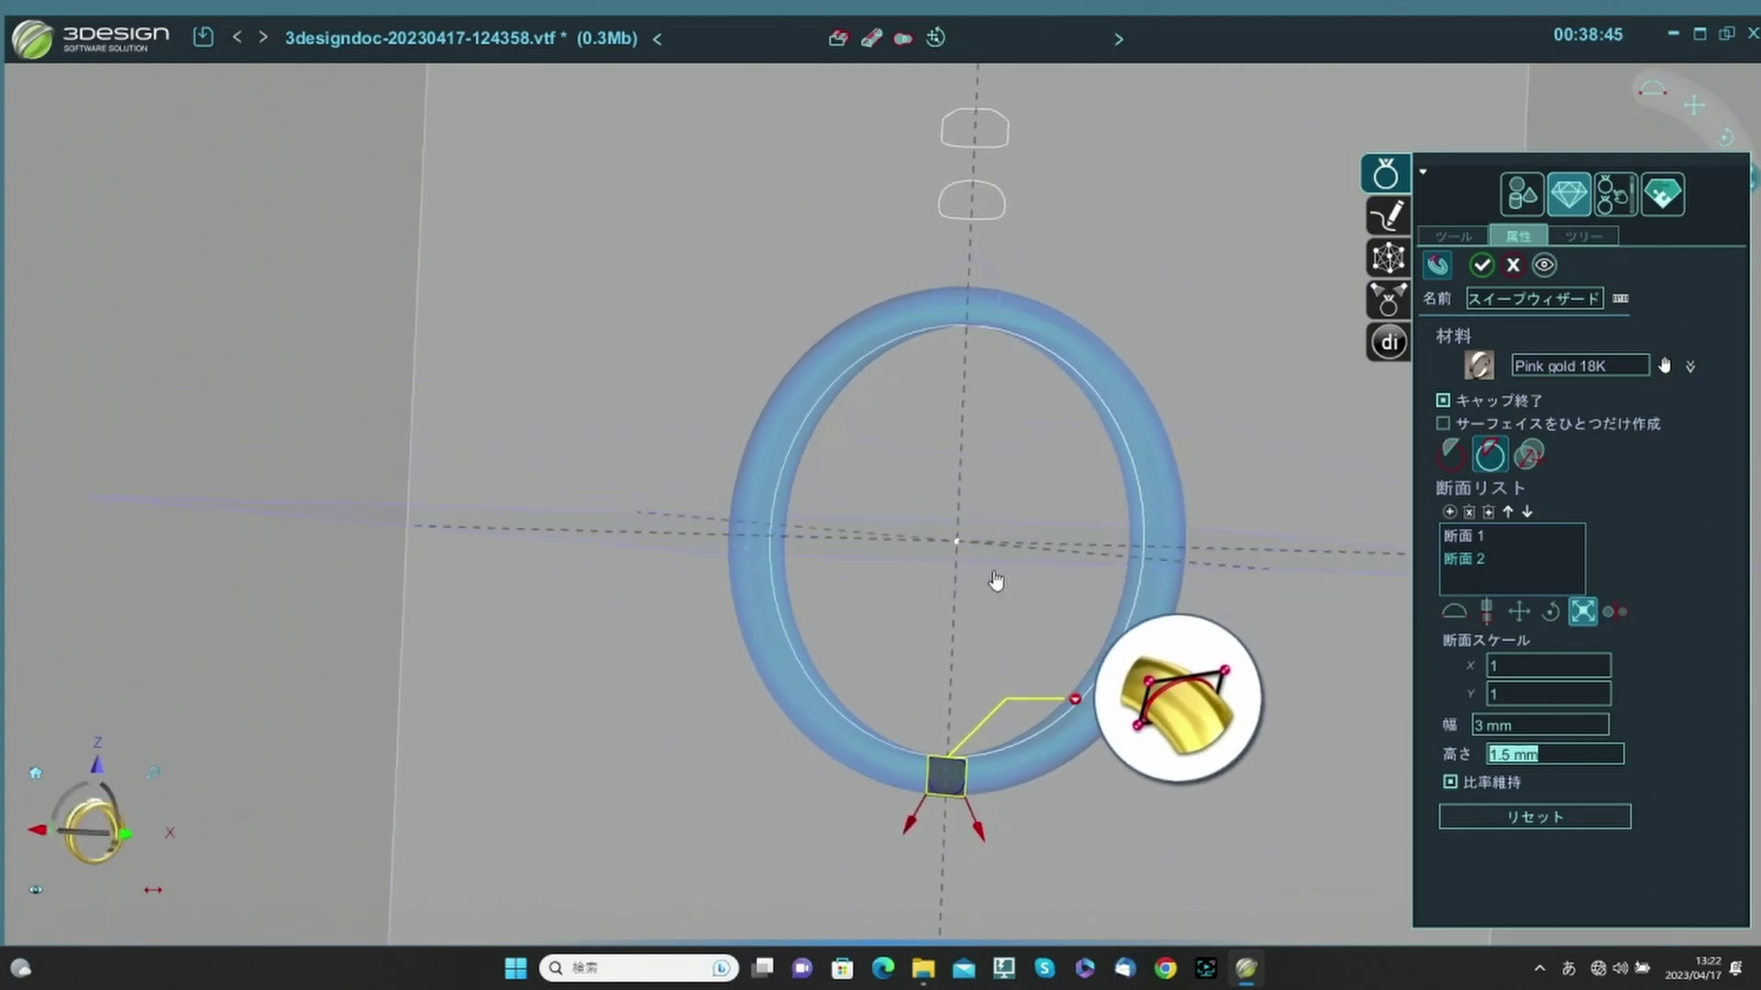
left_click(1545, 266)
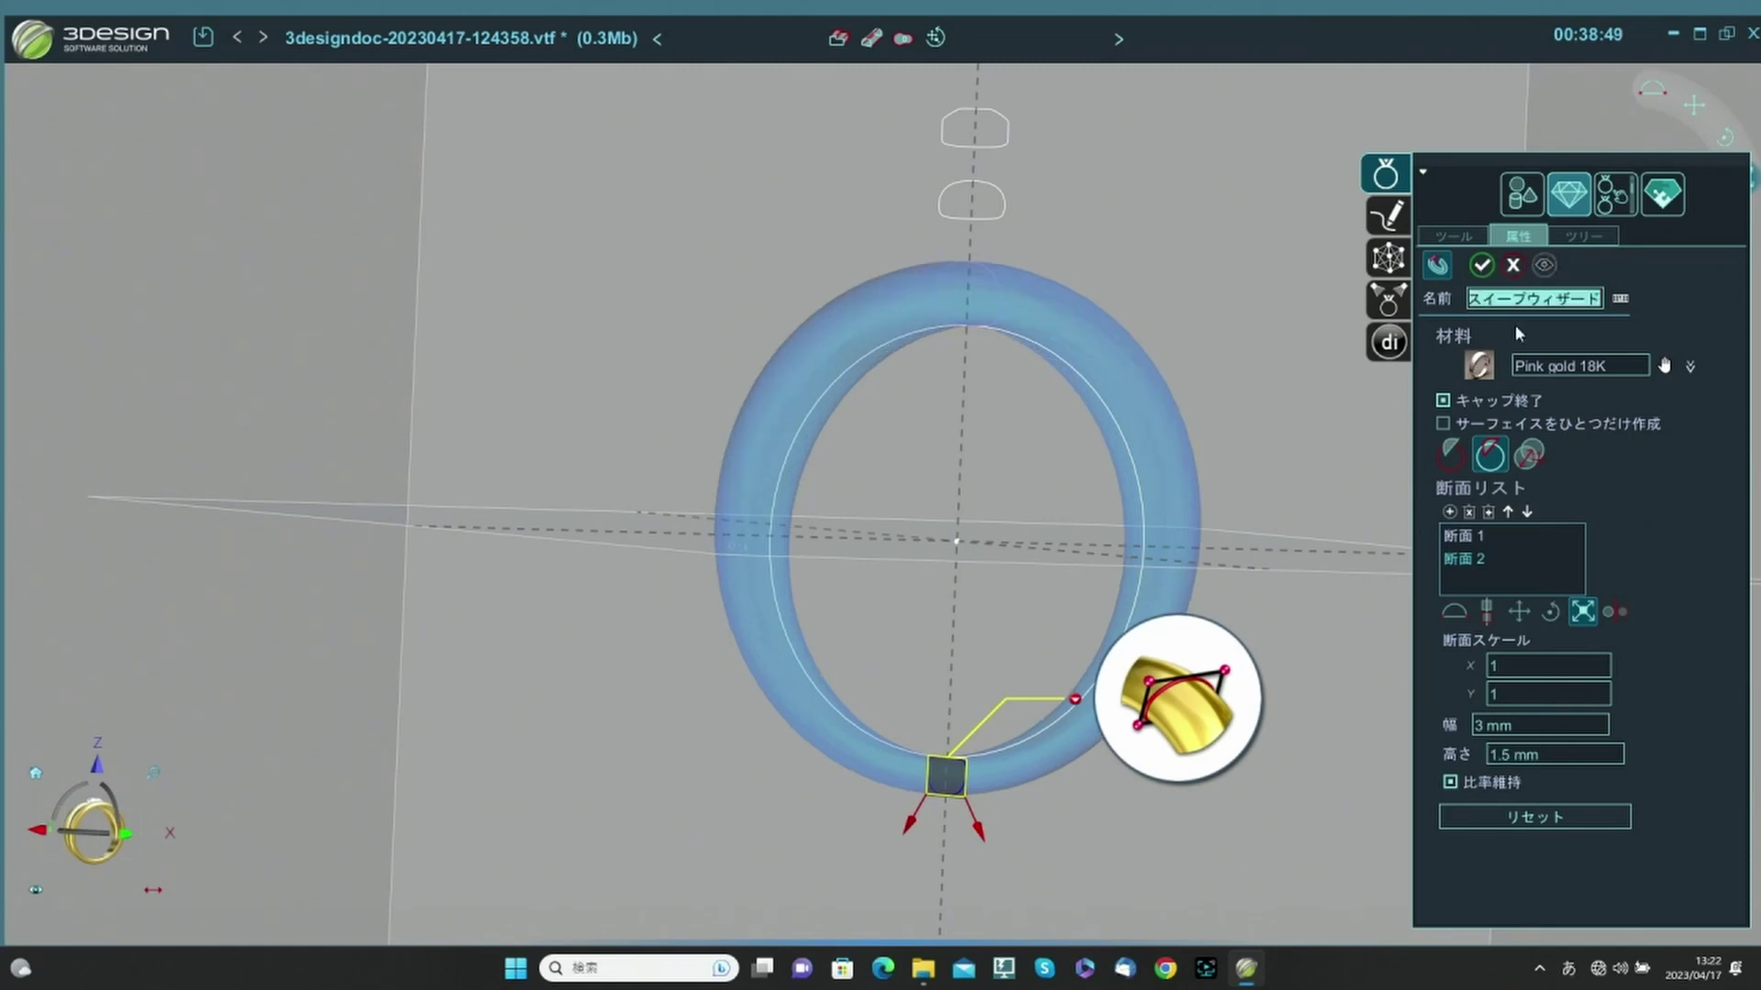
scroll(972, 518, "down", 5)
middle_click_drag(974, 518, 1176, 496)
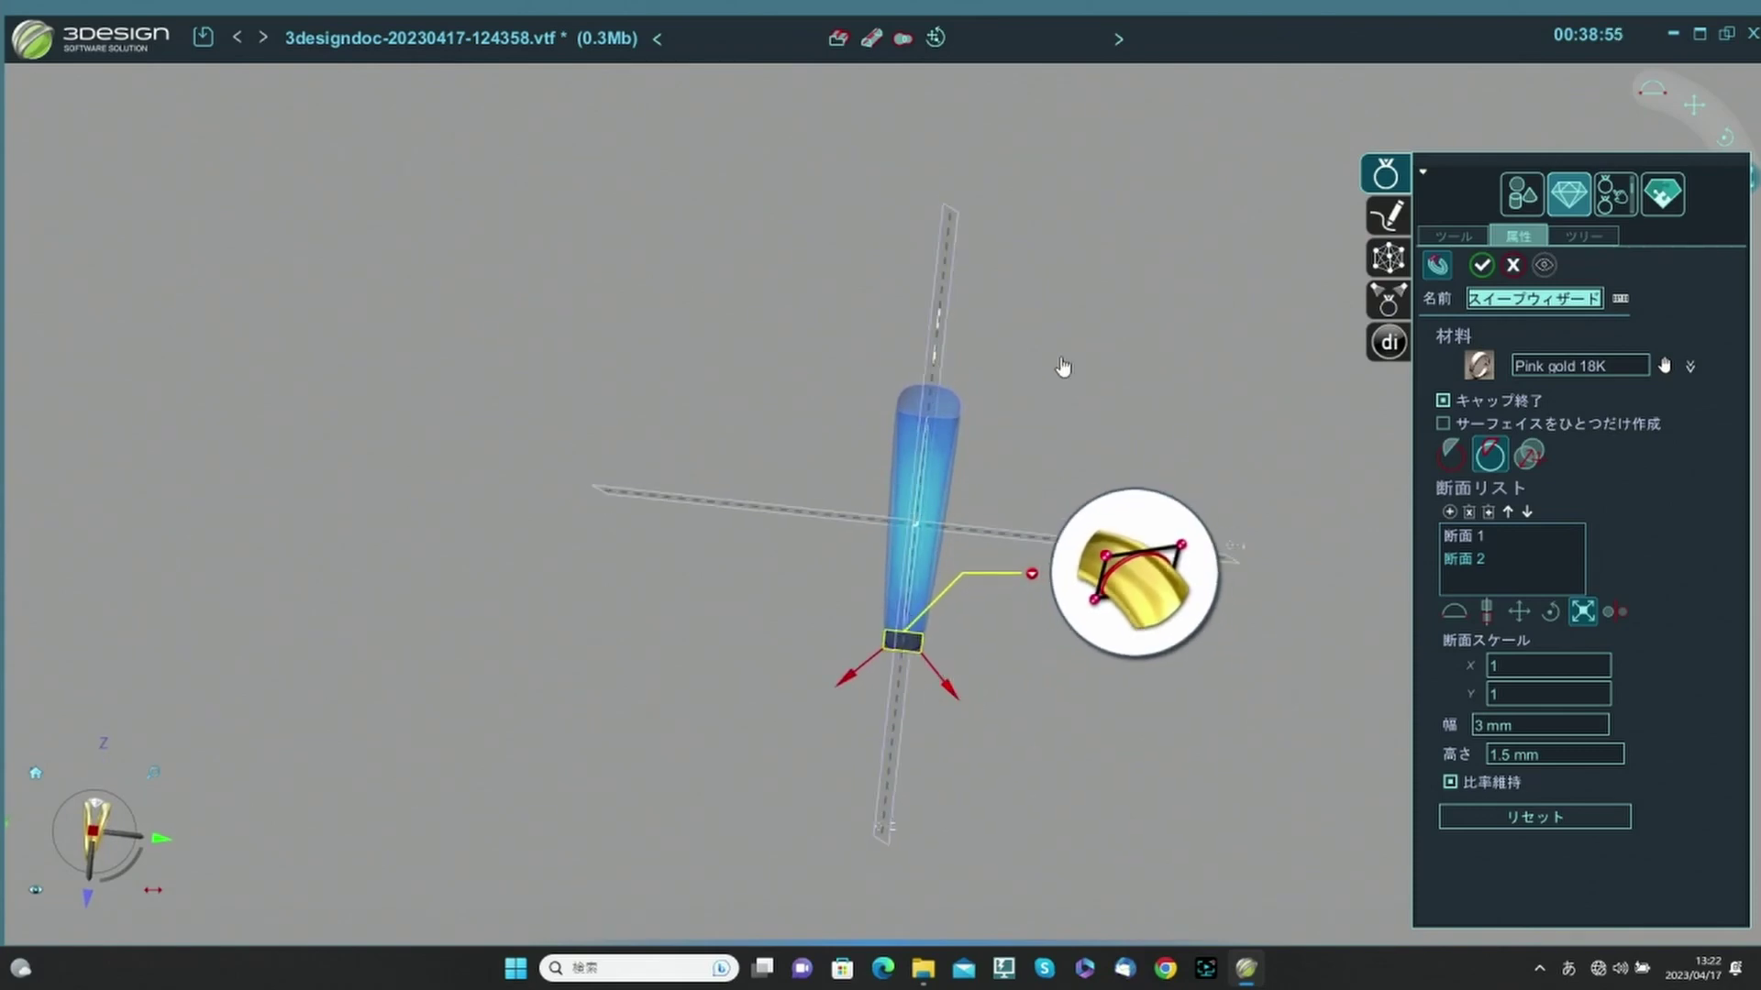
middle_click_drag(1061, 366, 988, 405)
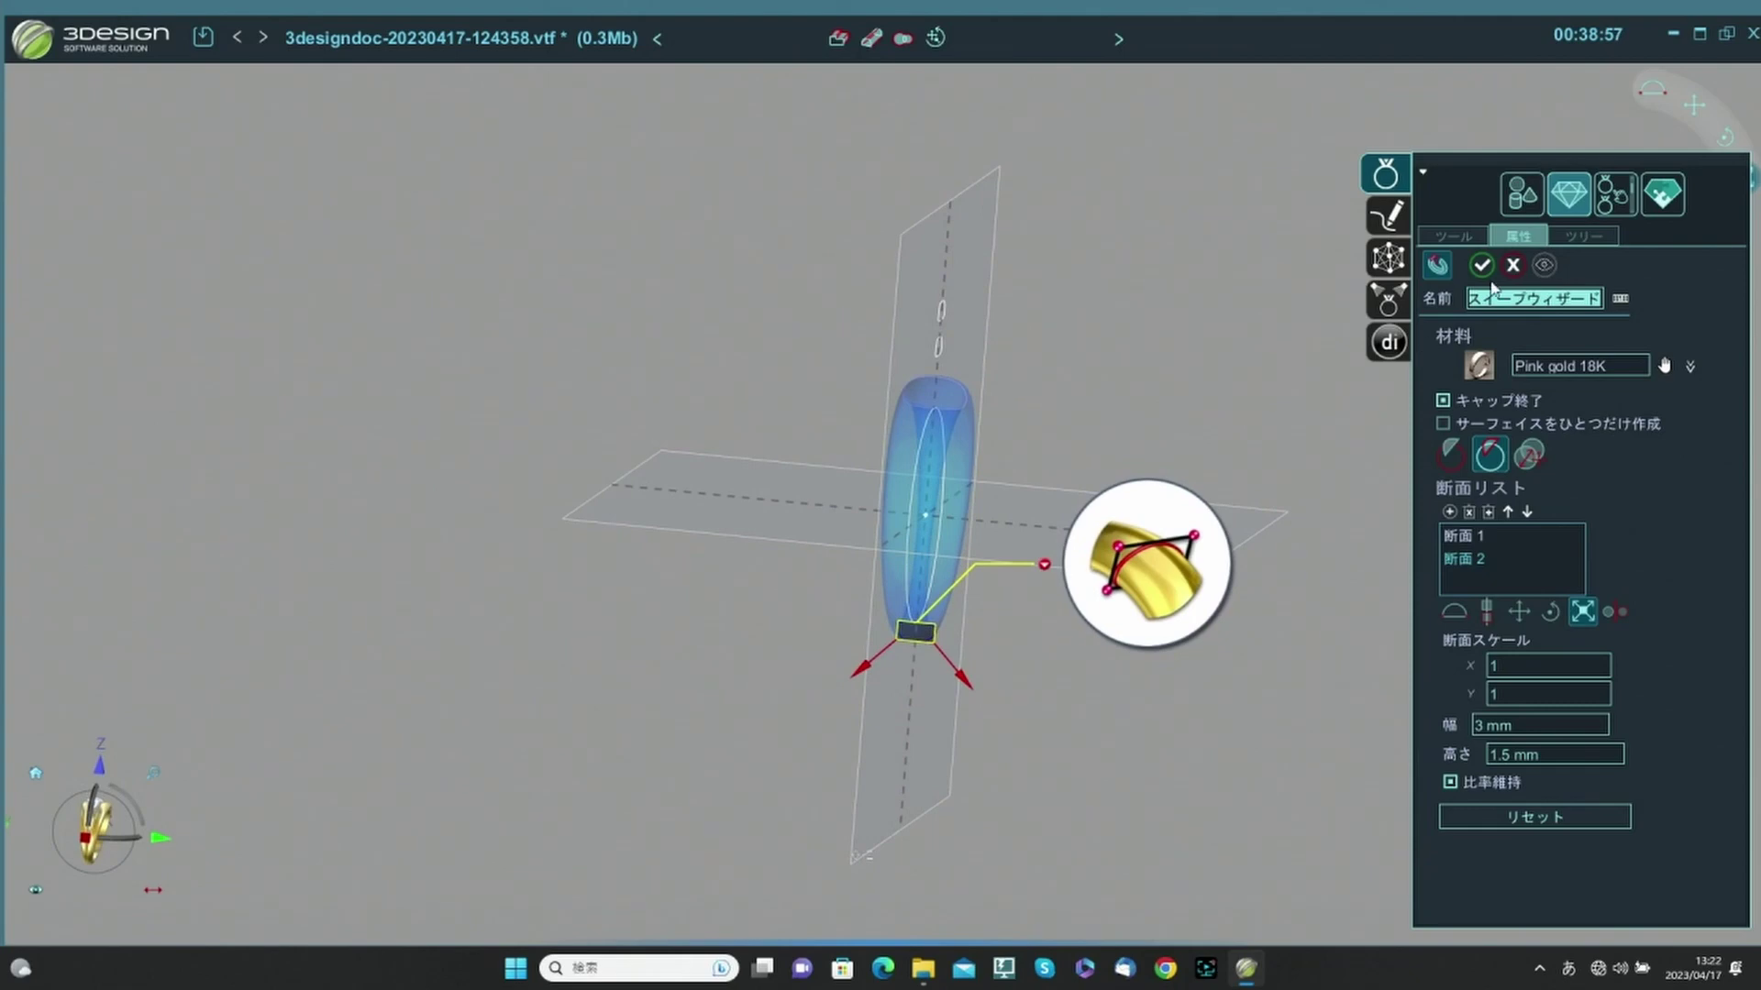
Change the sweep's material to White gold 18K, confirm the sweep, and view the ring from an angle.
left_click(1664, 367)
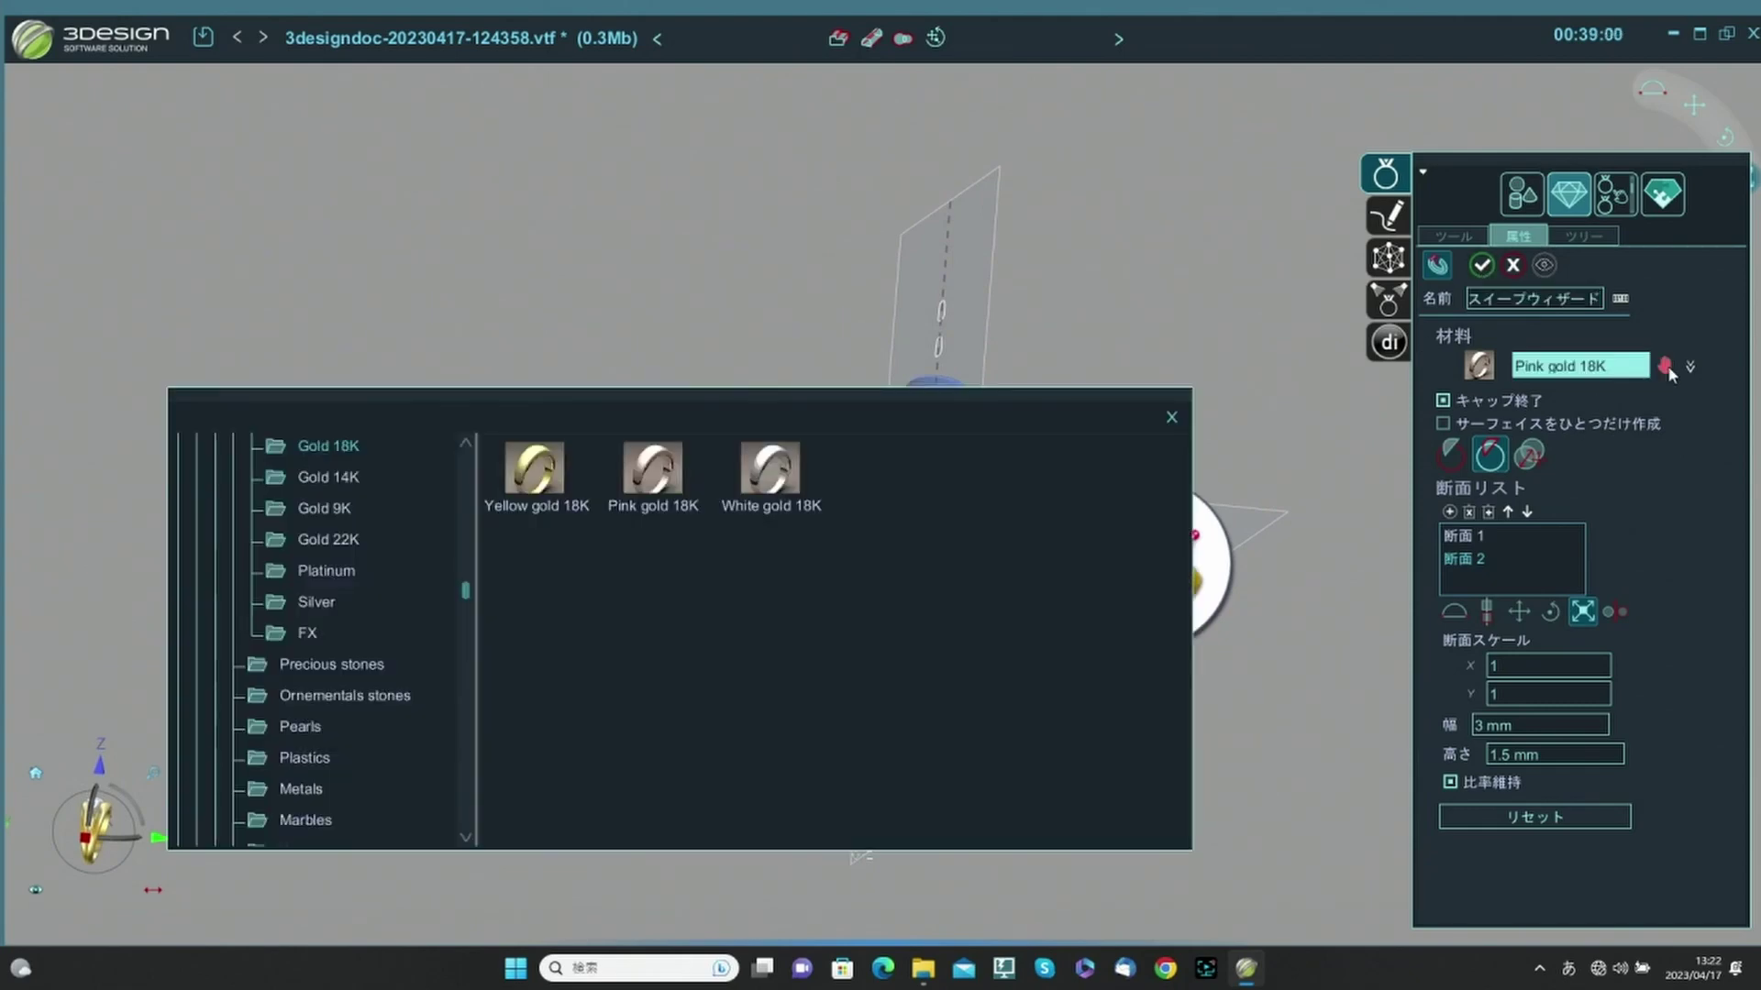
double_click(771, 496)
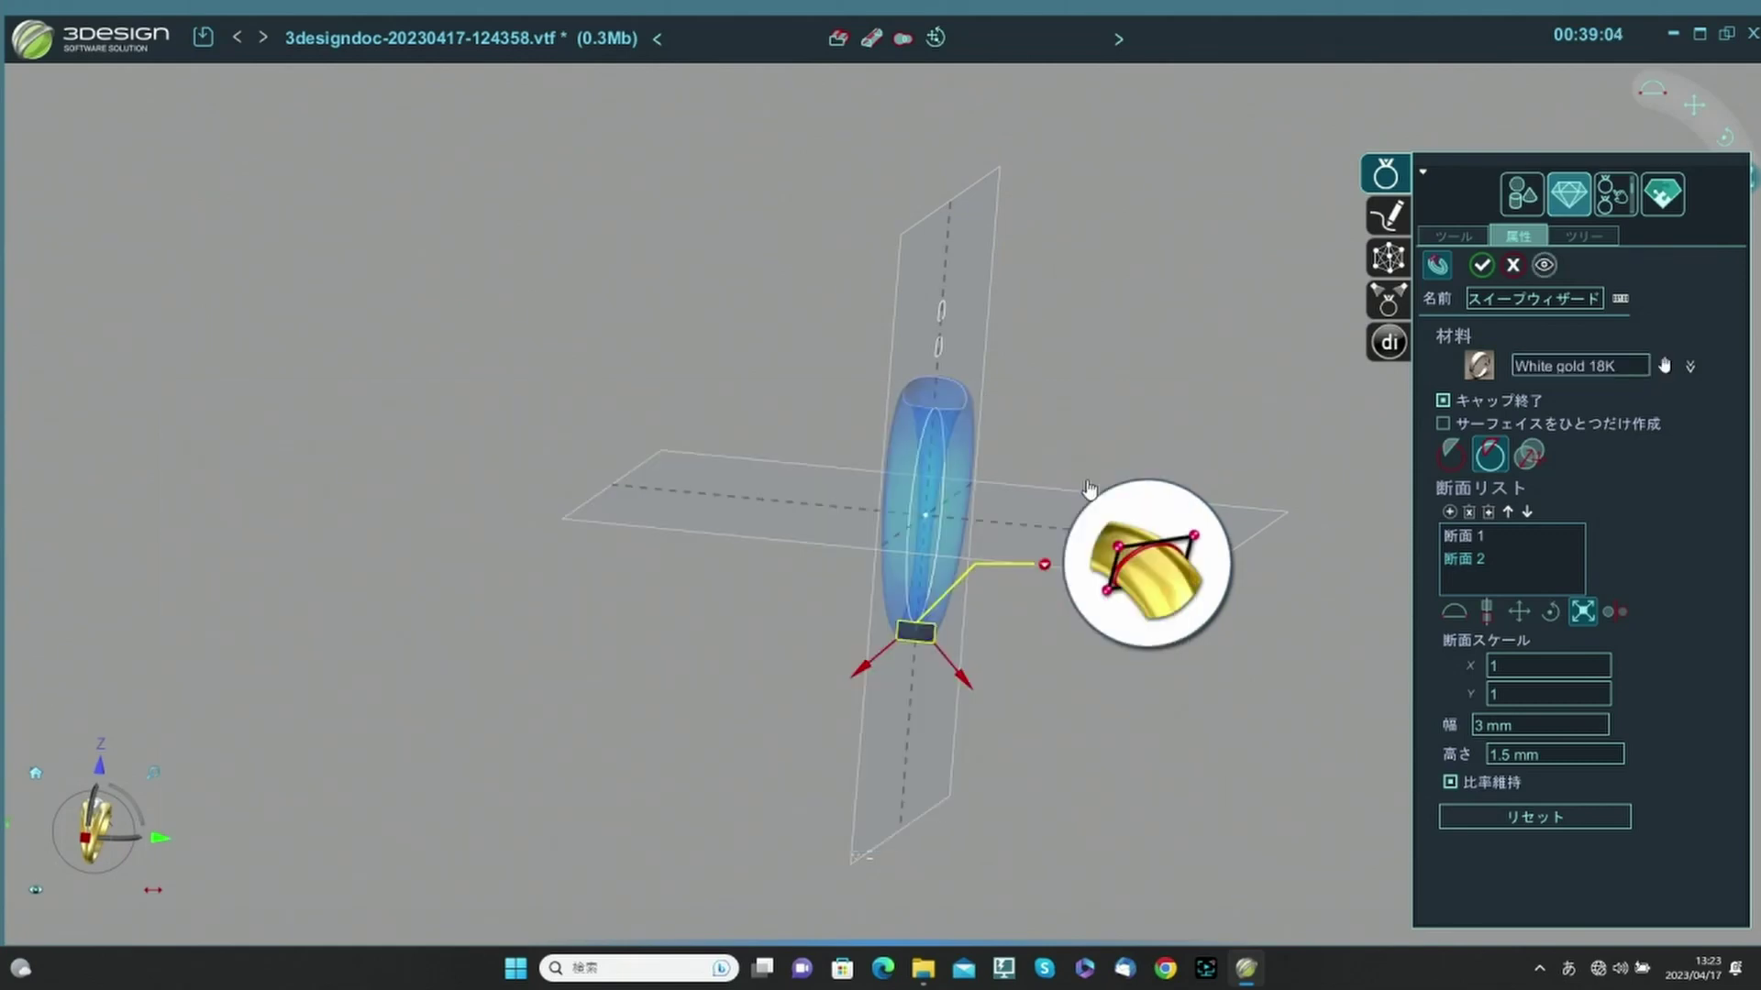
left_click(1484, 265)
middle_click_drag(1320, 436, 1078, 545)
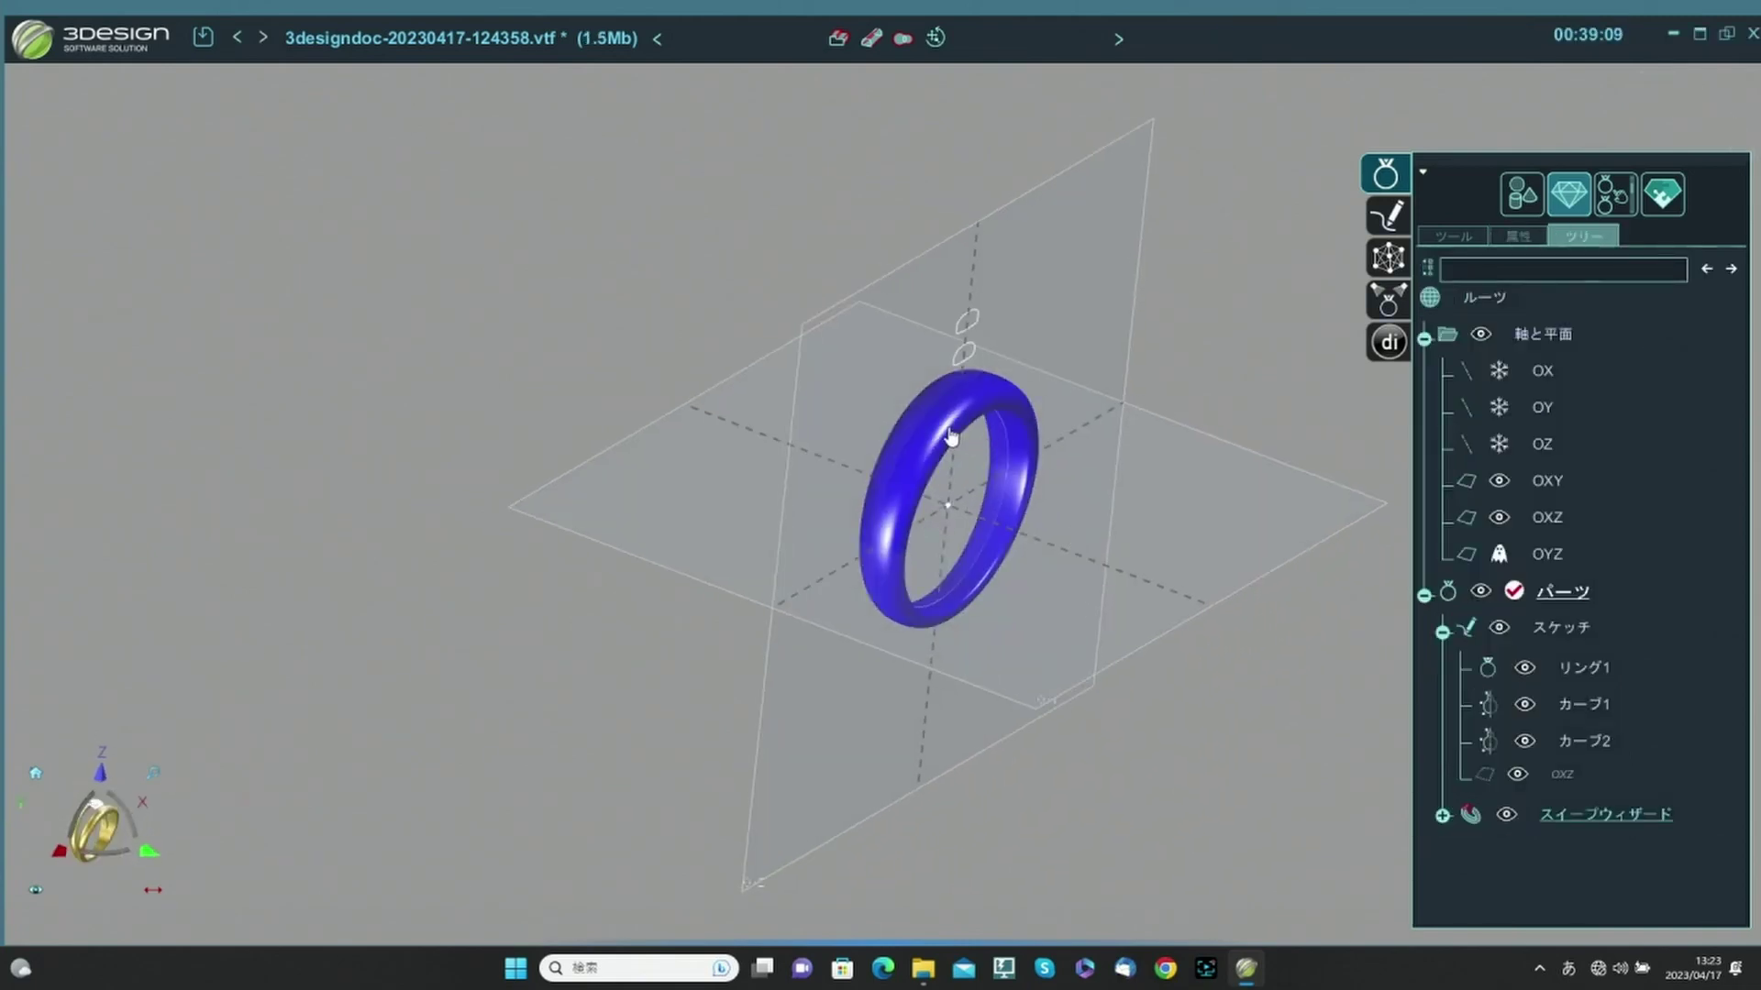
right_click_drag(951, 436, 1034, 707)
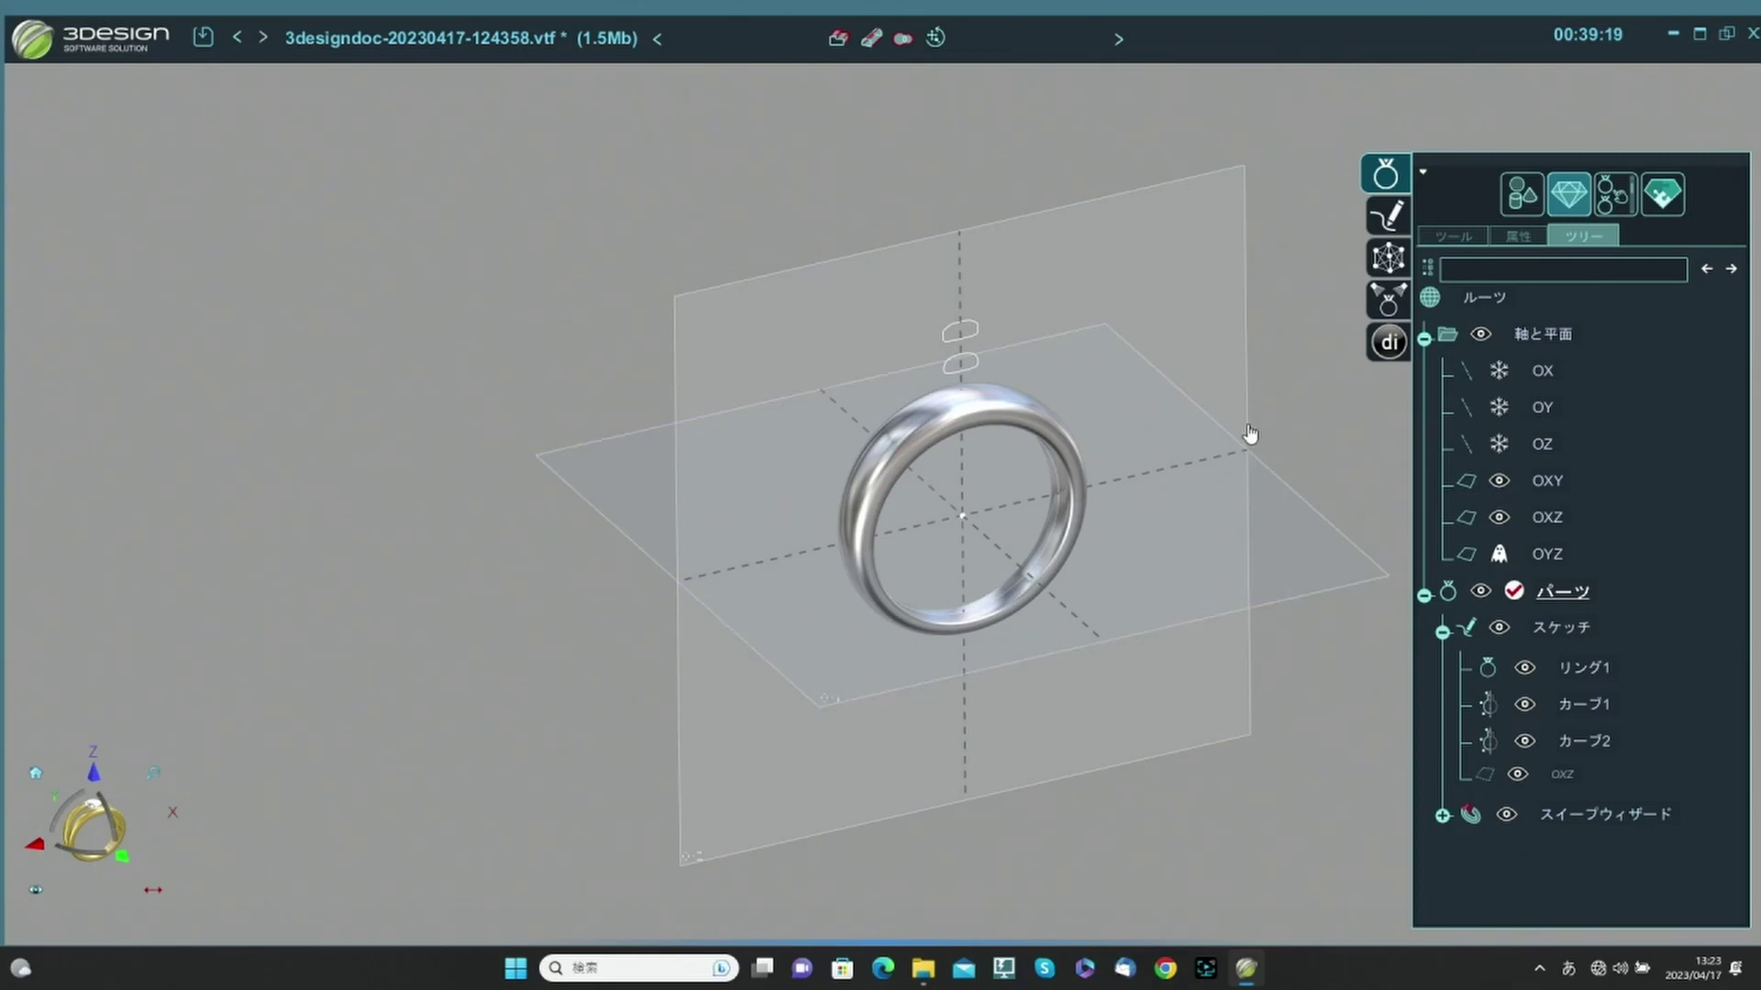
Reopen the ring's sweep for editing and replace section 1's profile with カーブ2, the uppermost outline above the ring.
scroll(1143, 459, "up", 1)
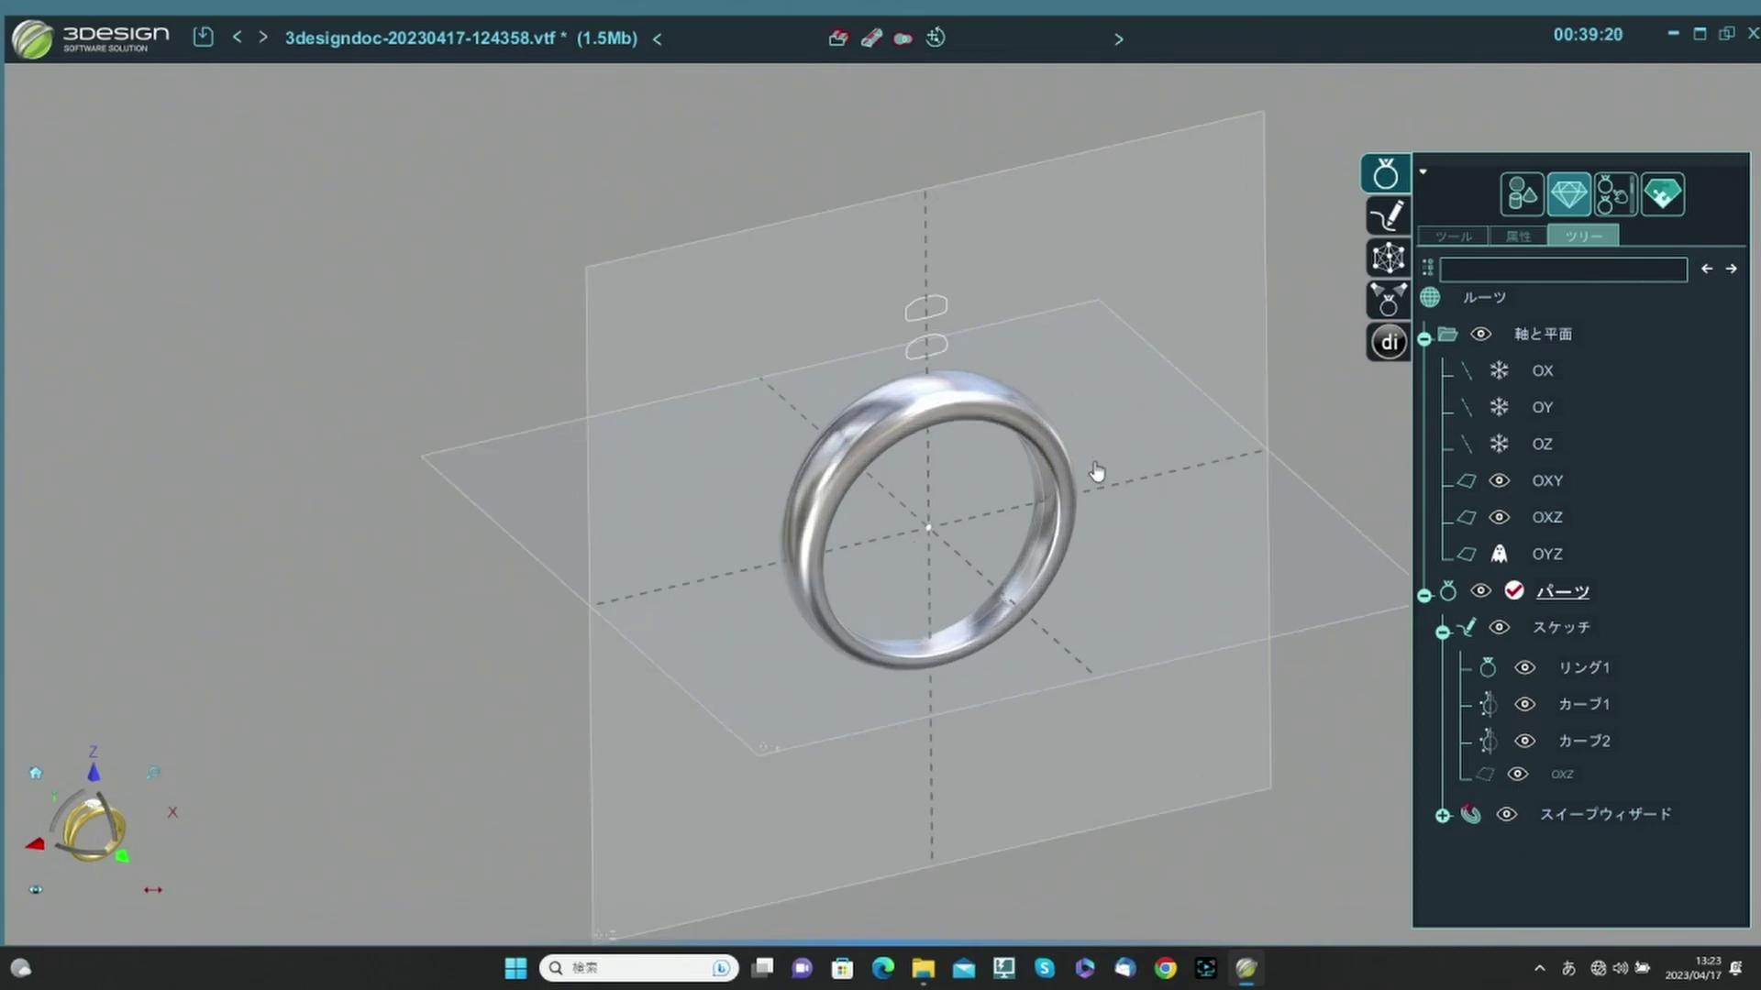
left_click(946, 312)
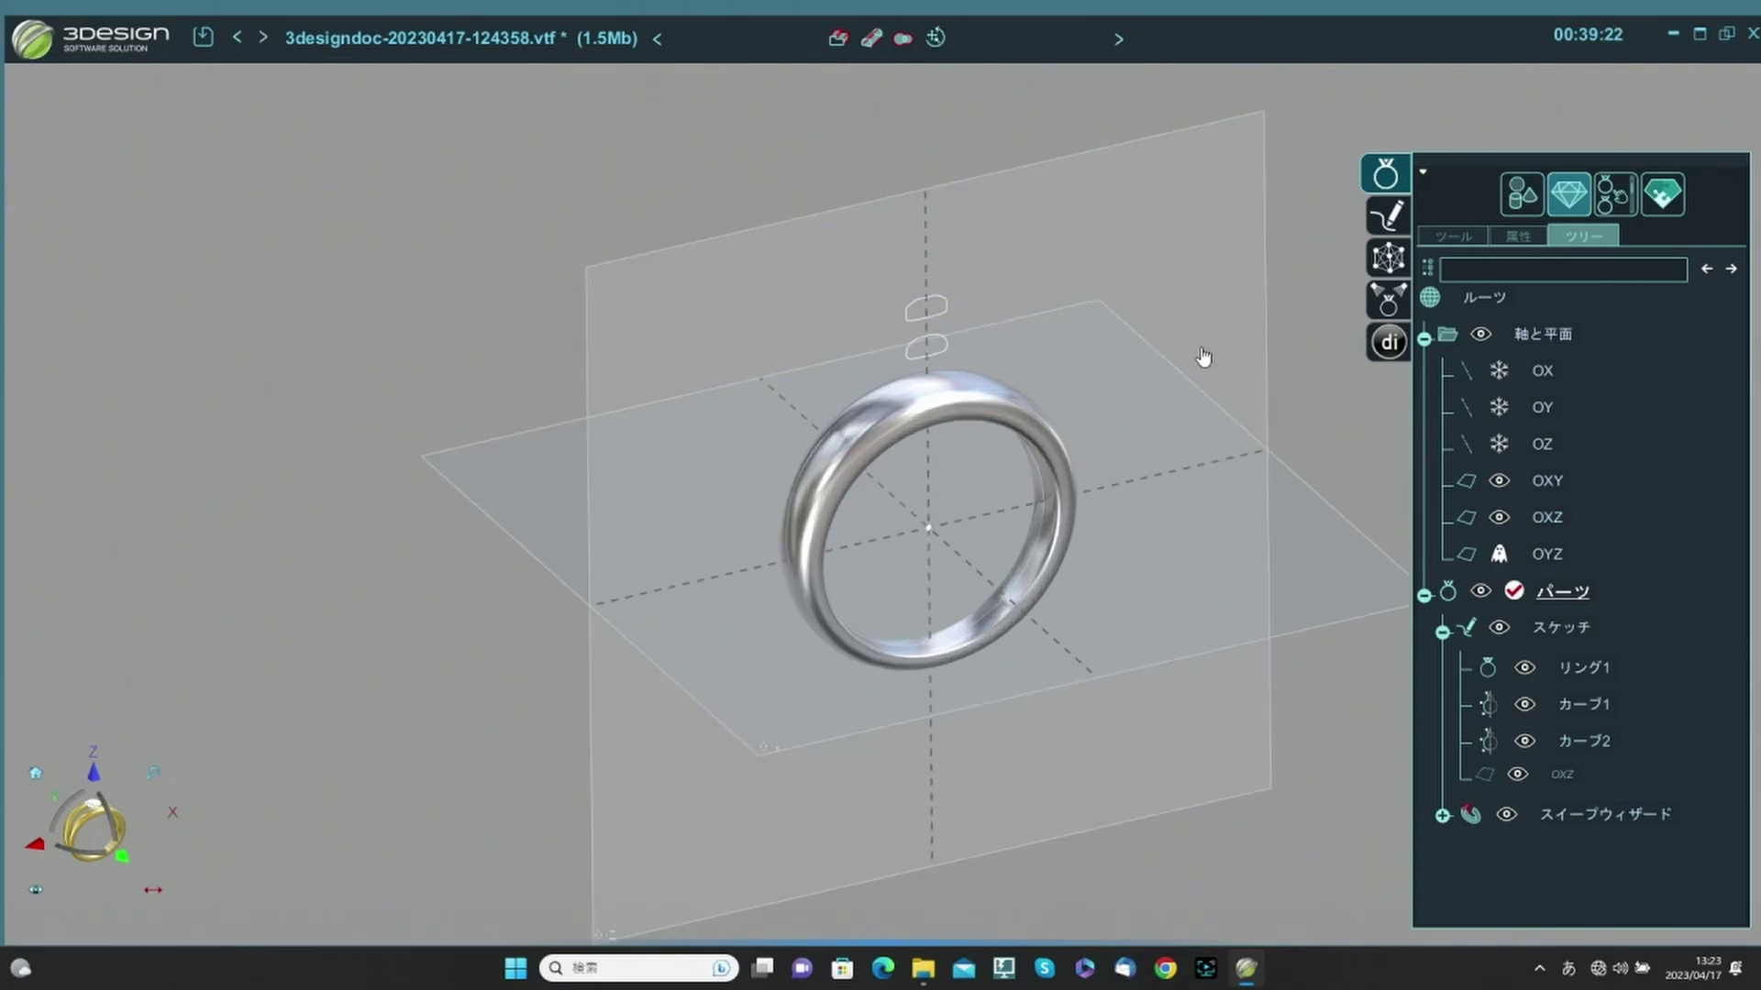
double_click(998, 414)
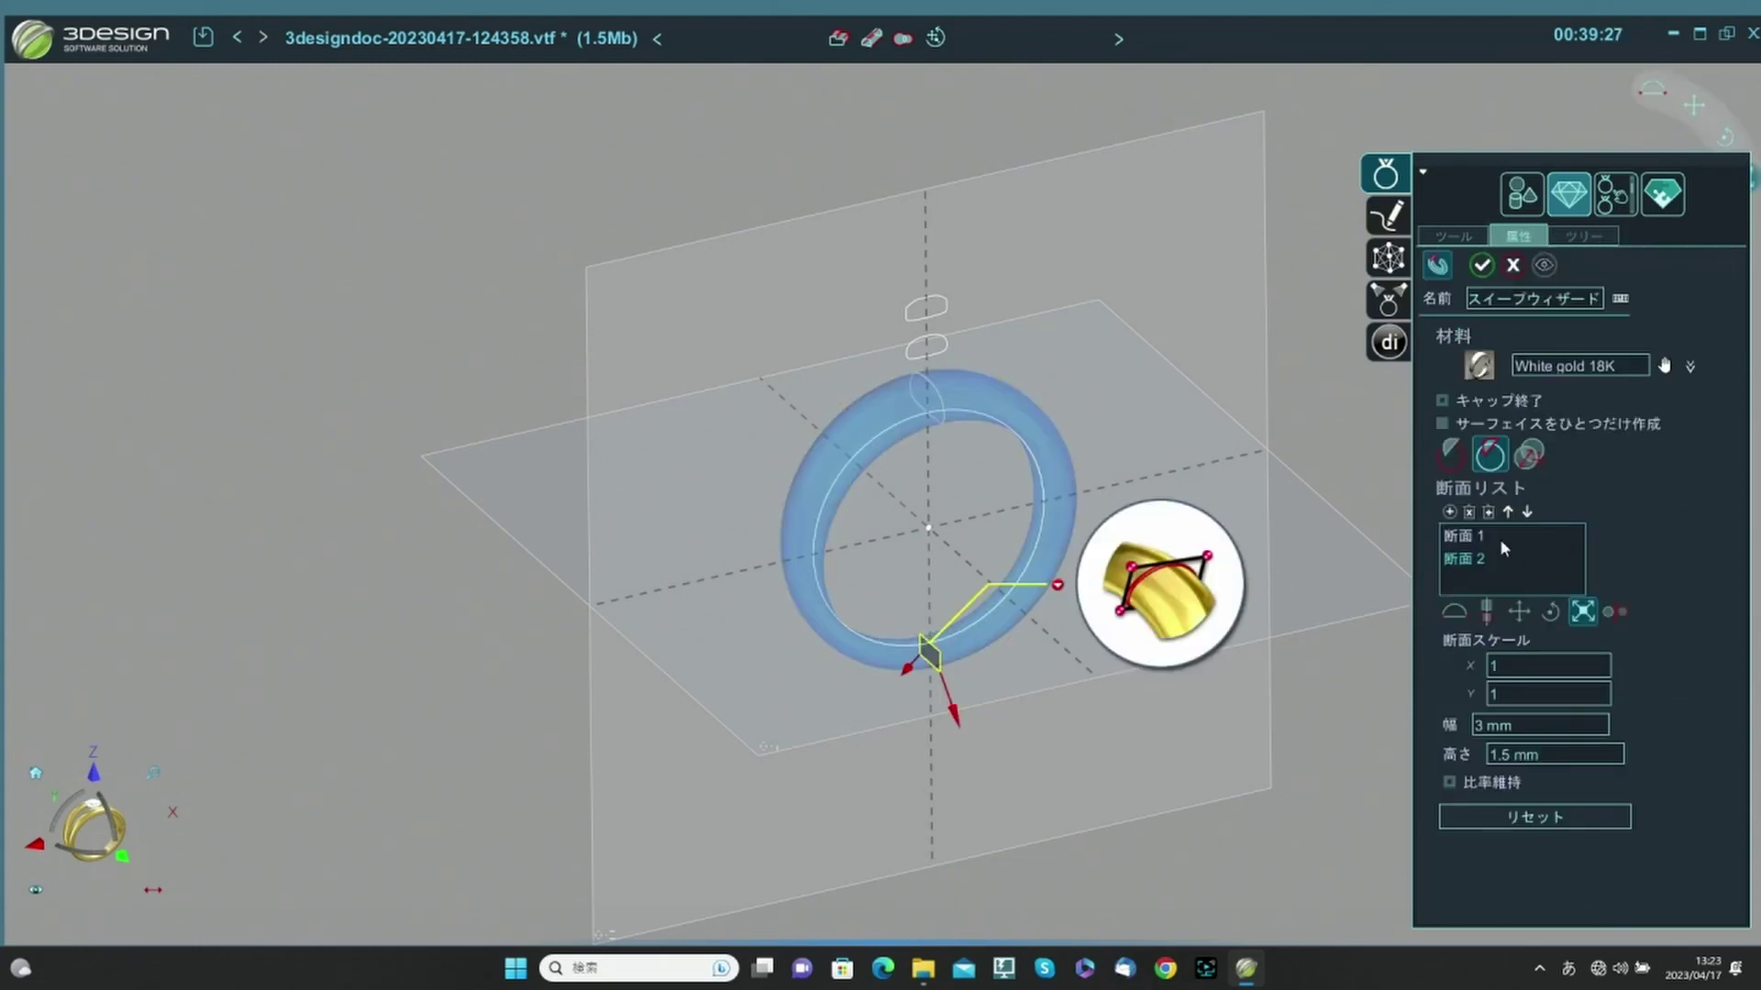
left_click(1467, 537)
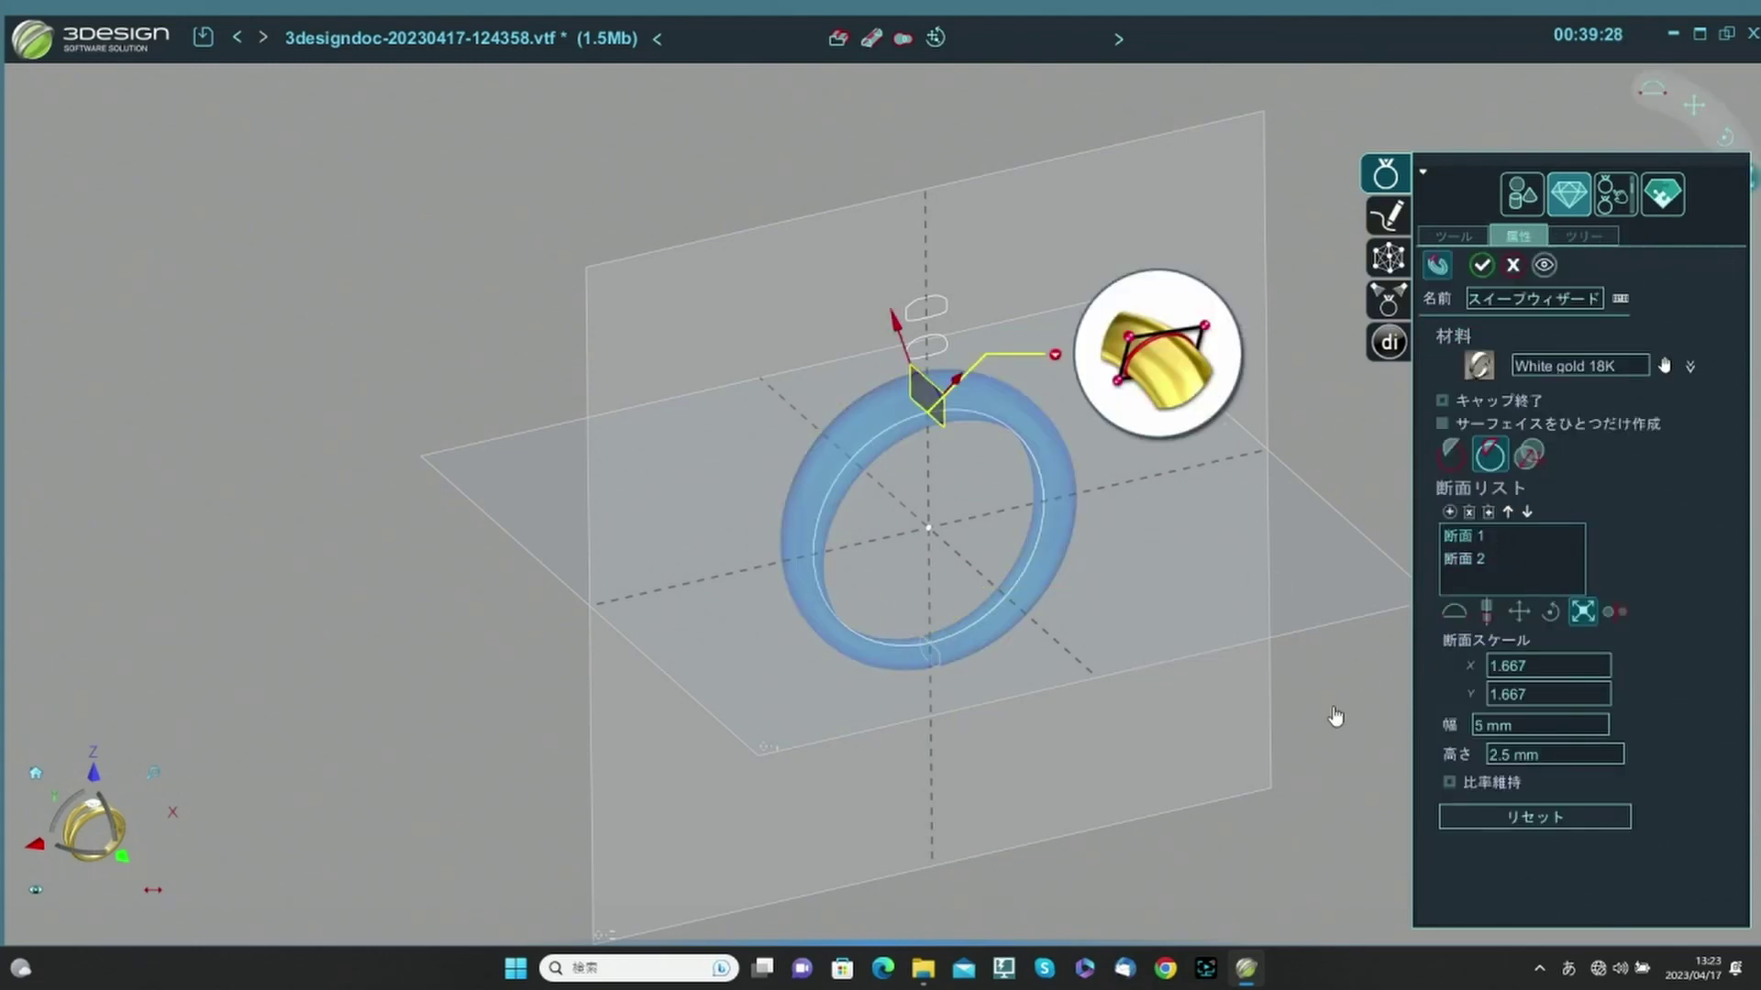
left_click(1454, 613)
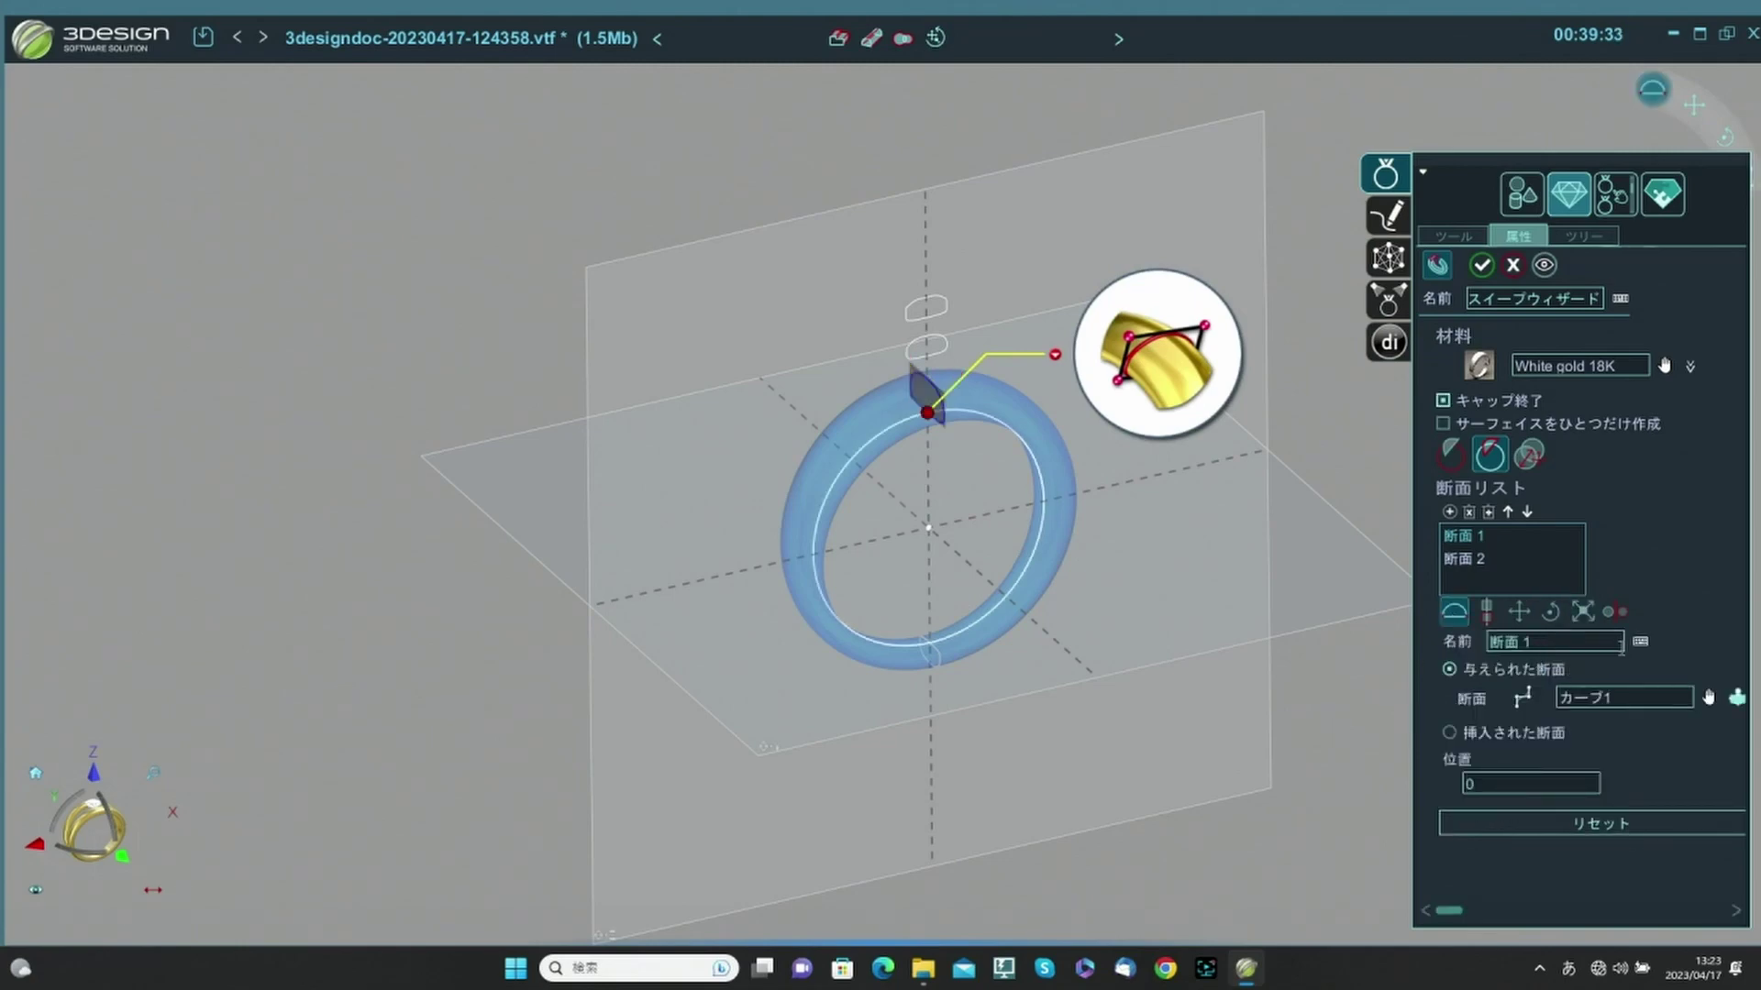
left_click(1637, 698)
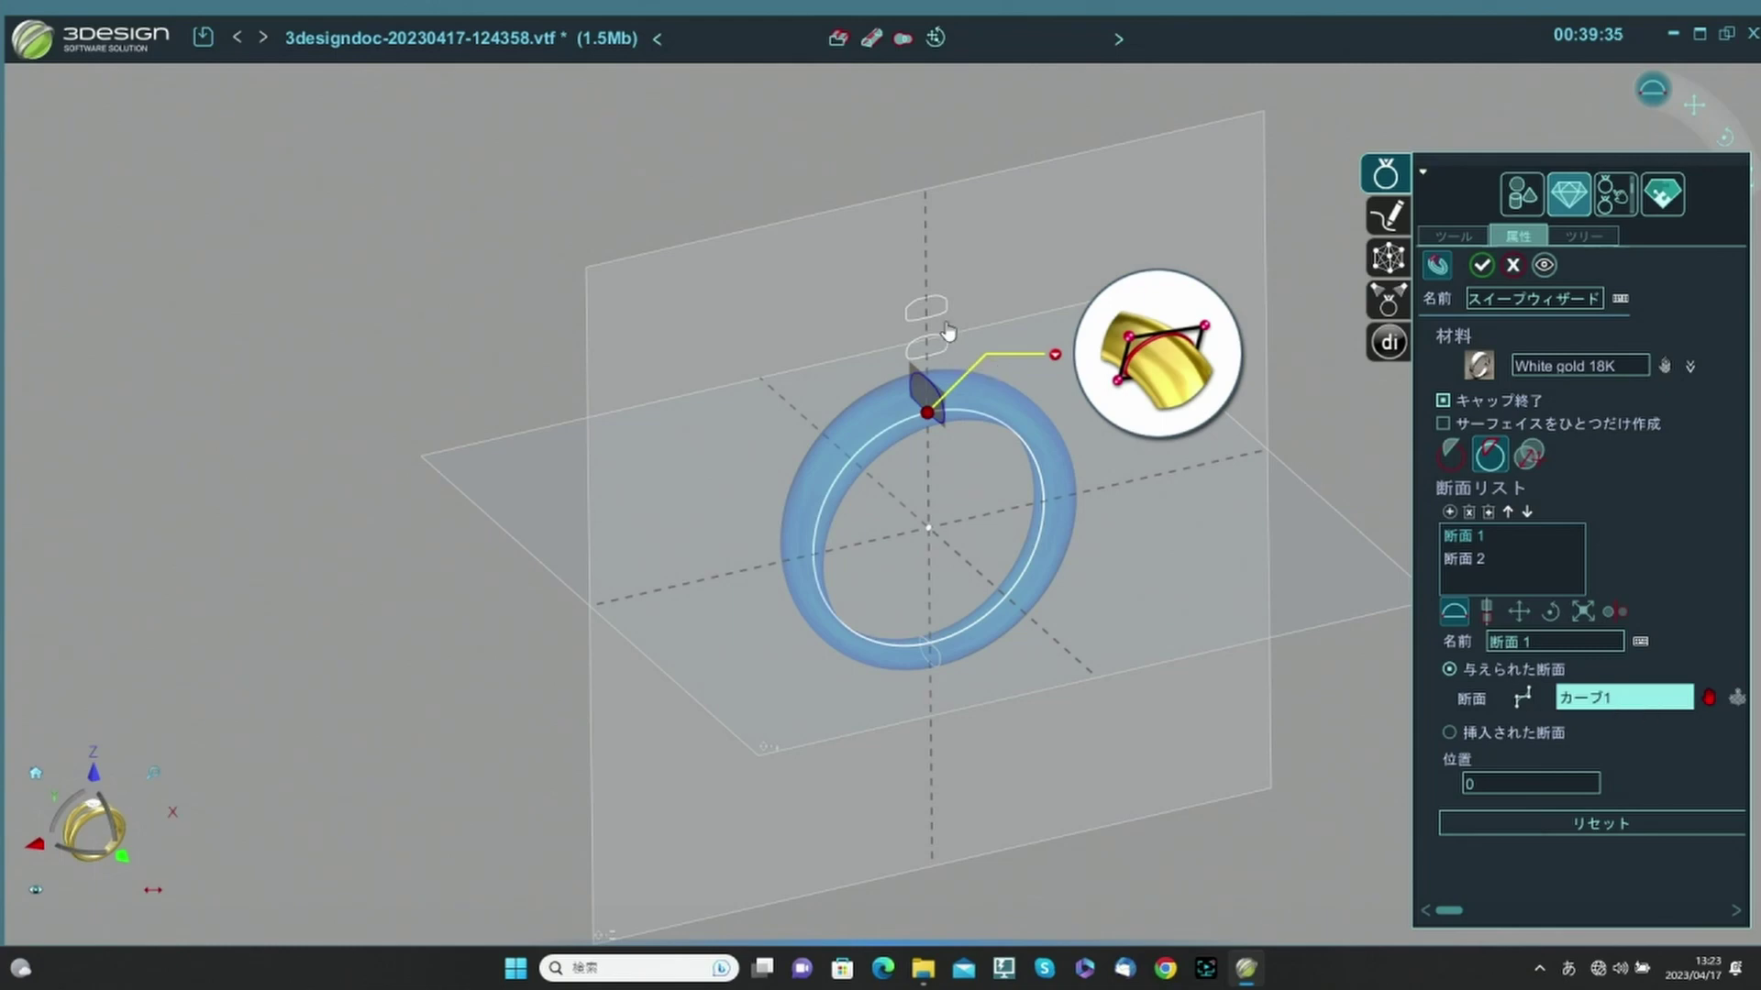
scroll(1036, 259, "up", 4)
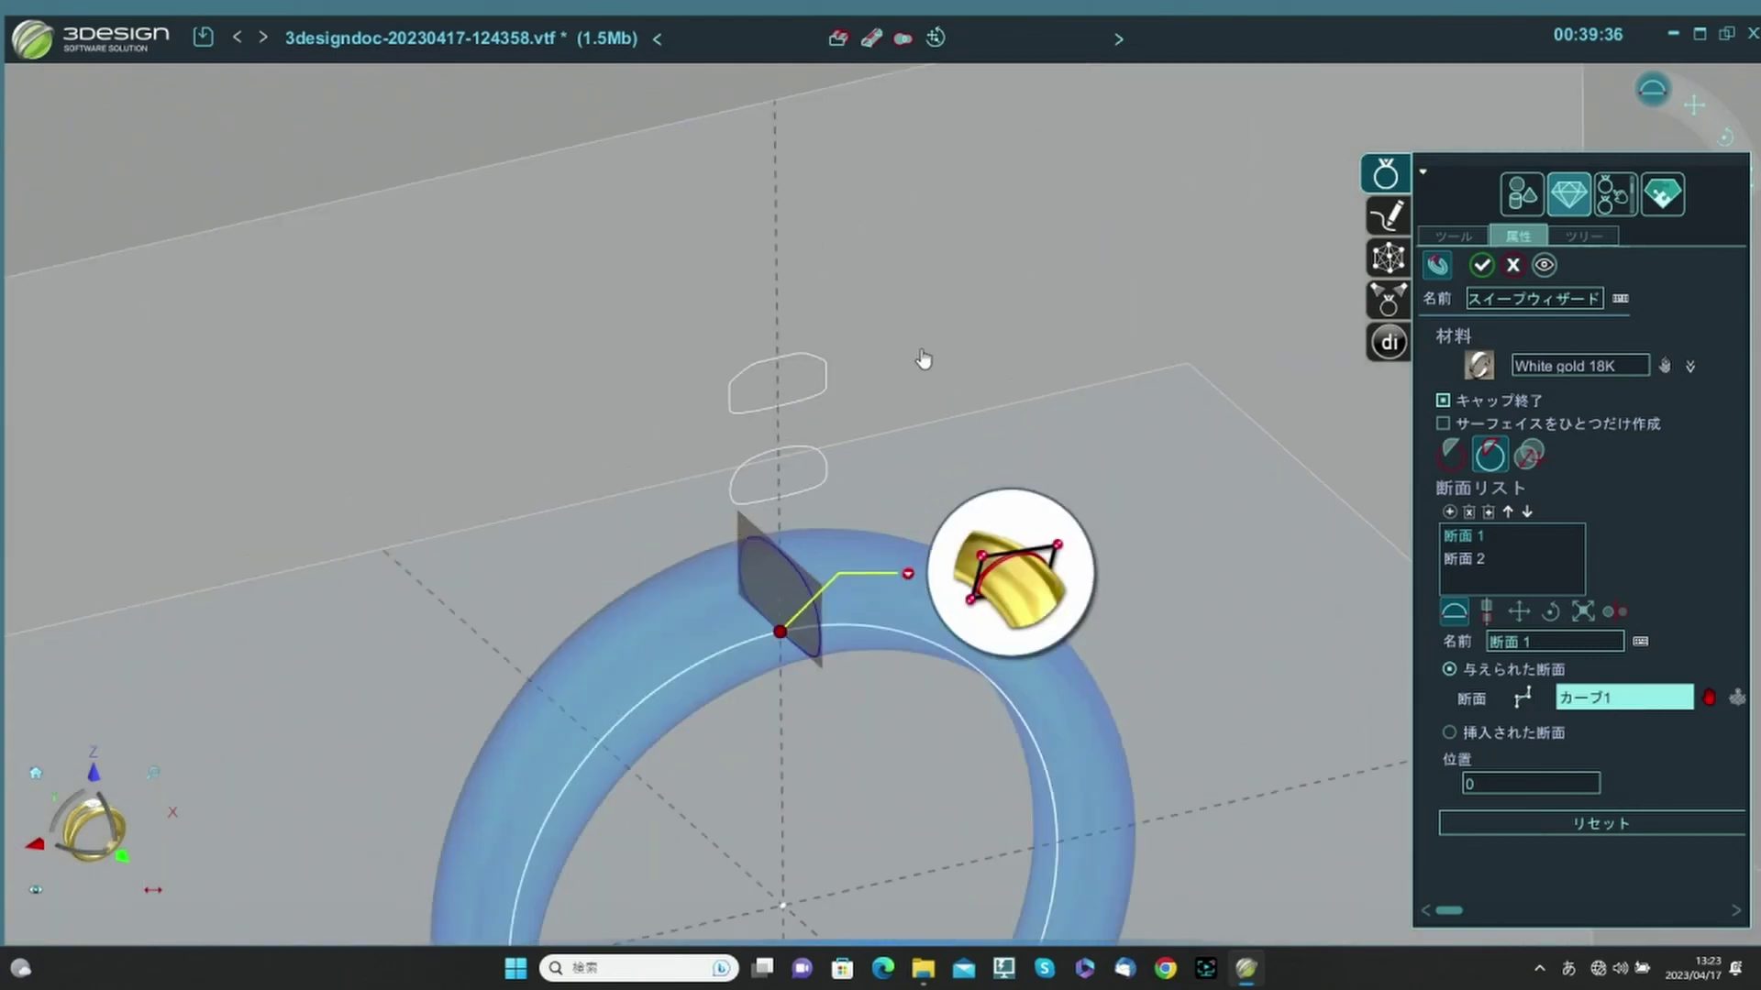
left_click(831, 398)
scroll(757, 238, "down", 4)
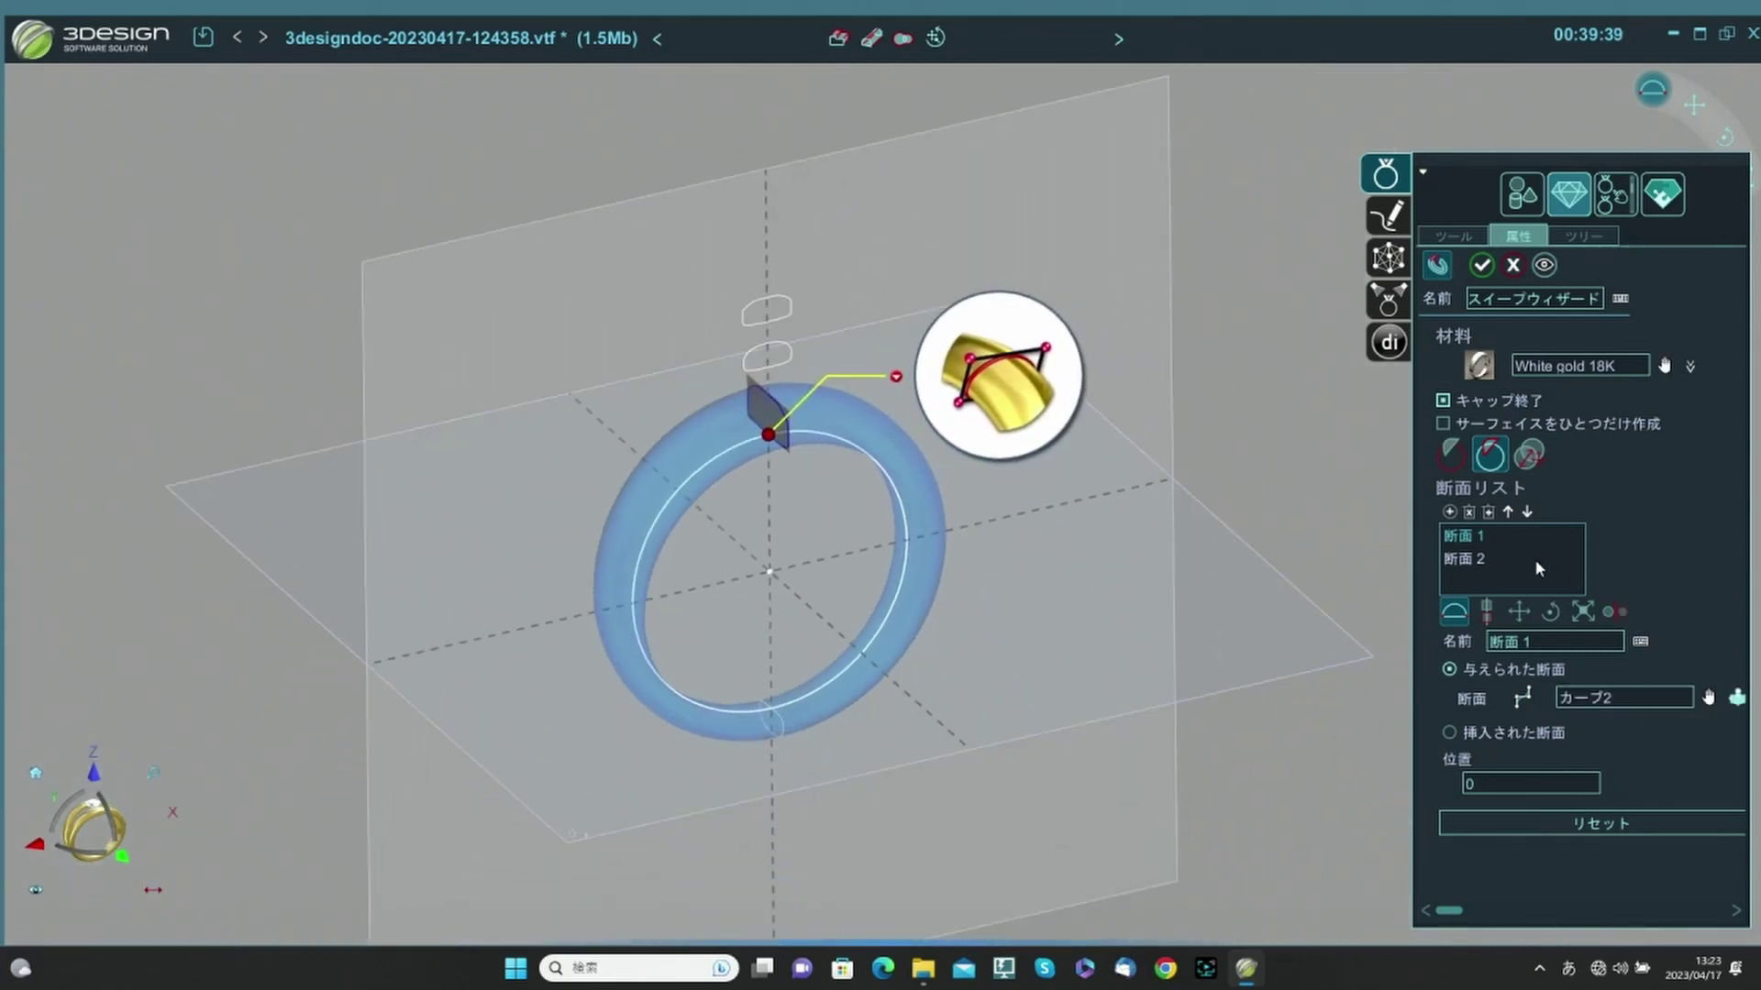
Replace the profile of section 2 at the ring's base with カーブ2 and confirm the sweep.
left_click(1477, 560)
left_click(1453, 611)
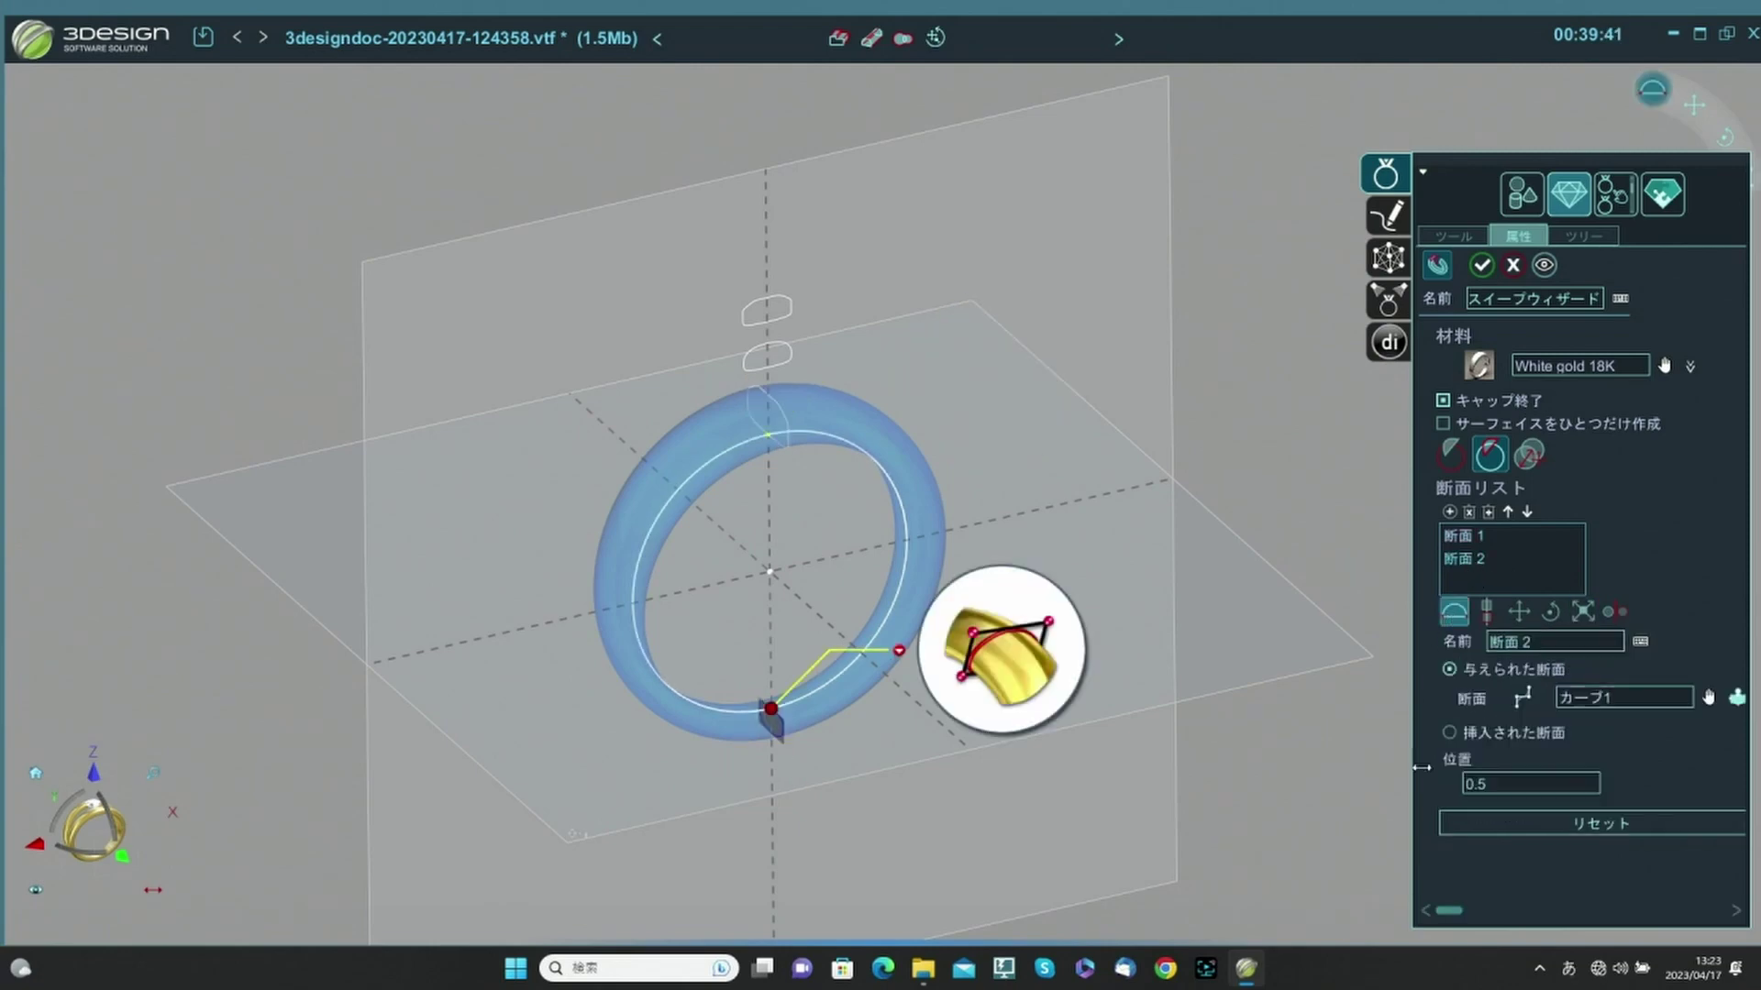
left_click(1710, 699)
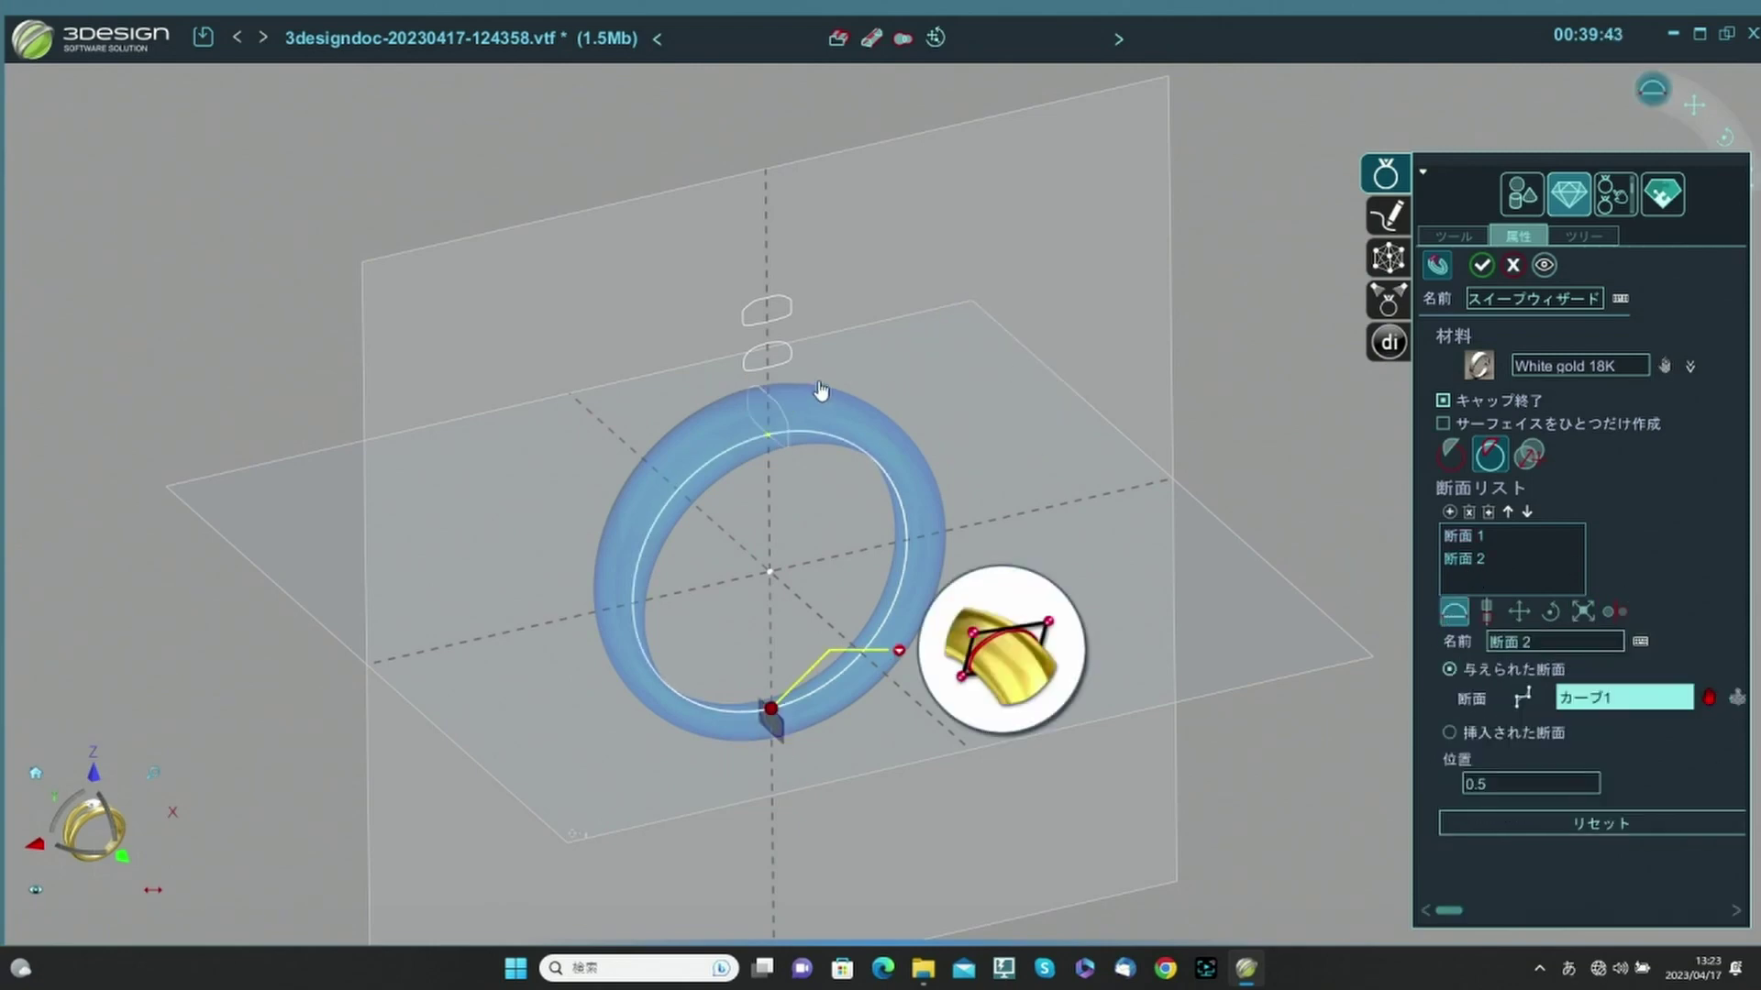
left_click(789, 308)
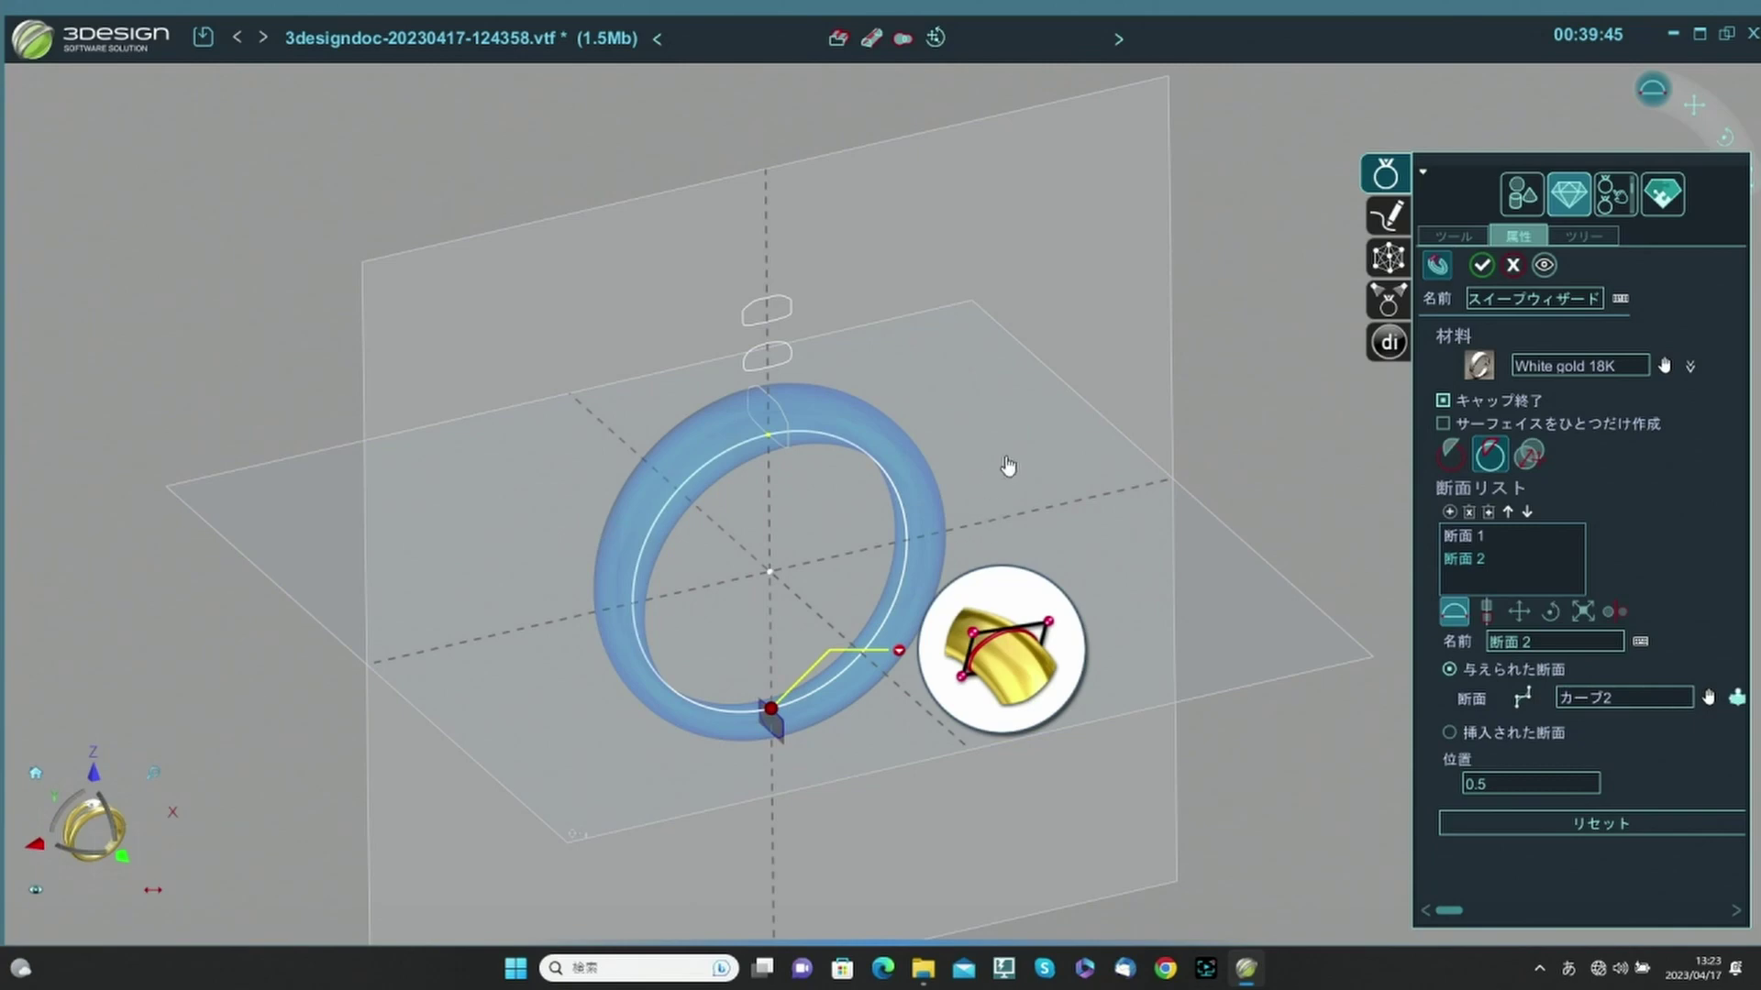
middle_click_drag(1008, 465, 1075, 461)
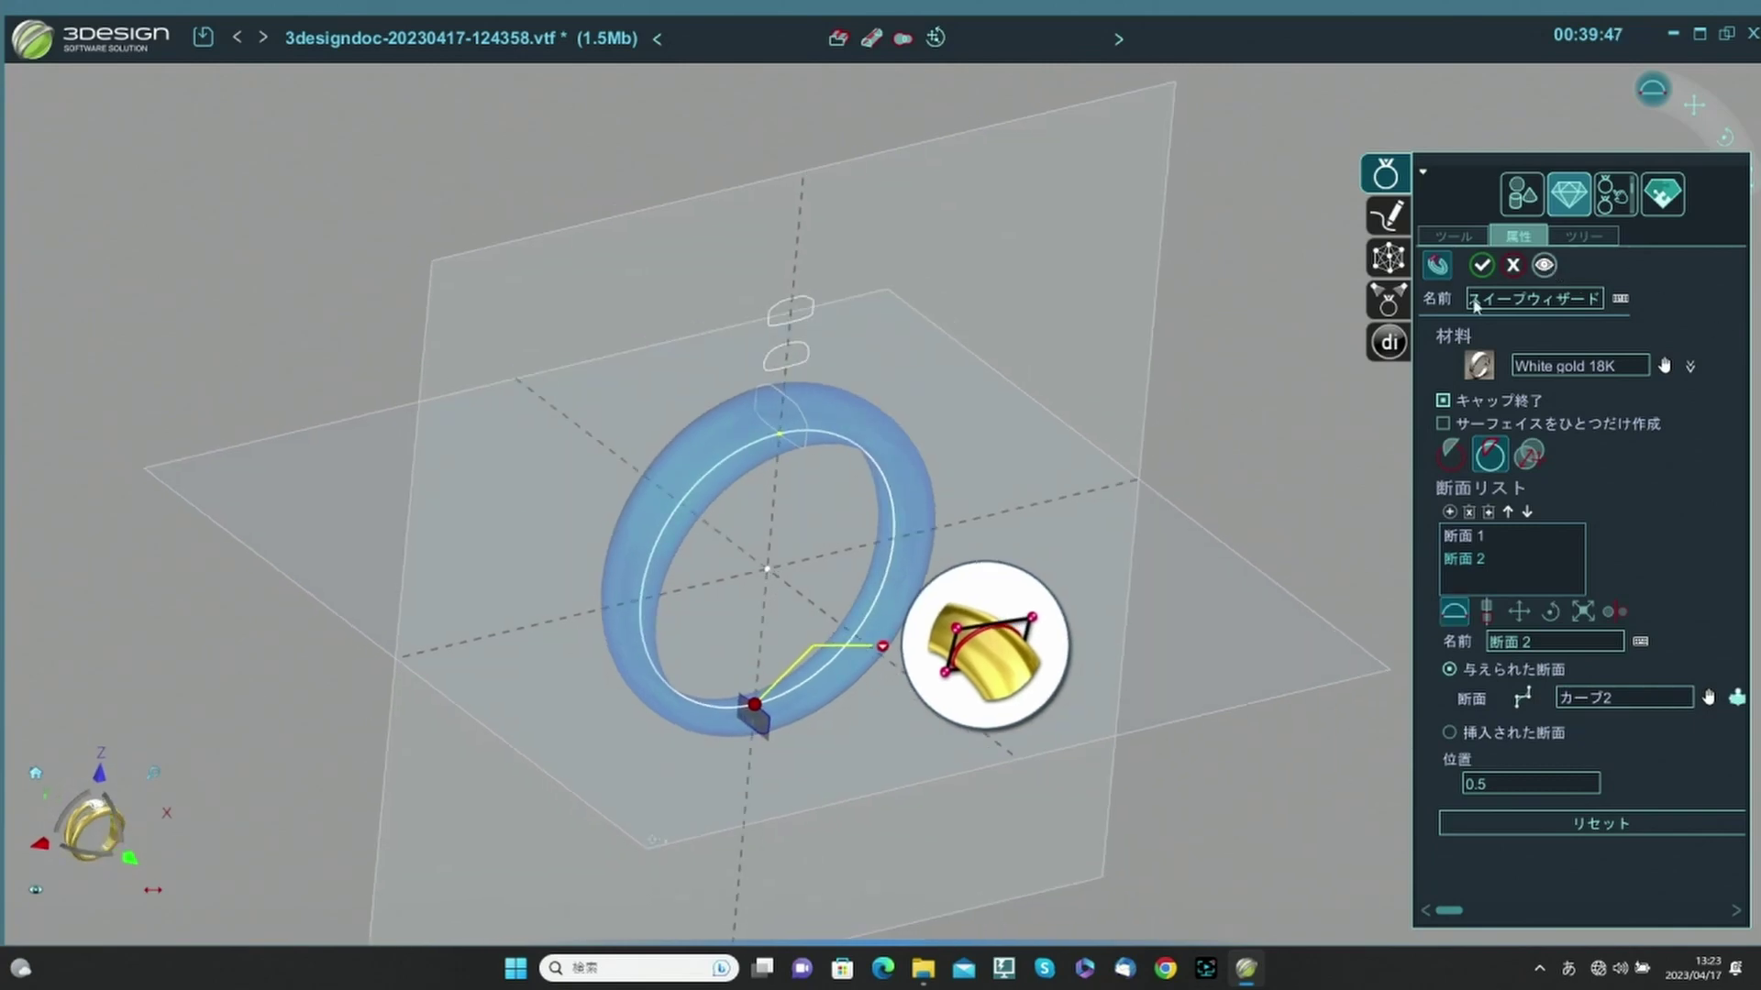
right_click_drag(830, 503, 1557, 551)
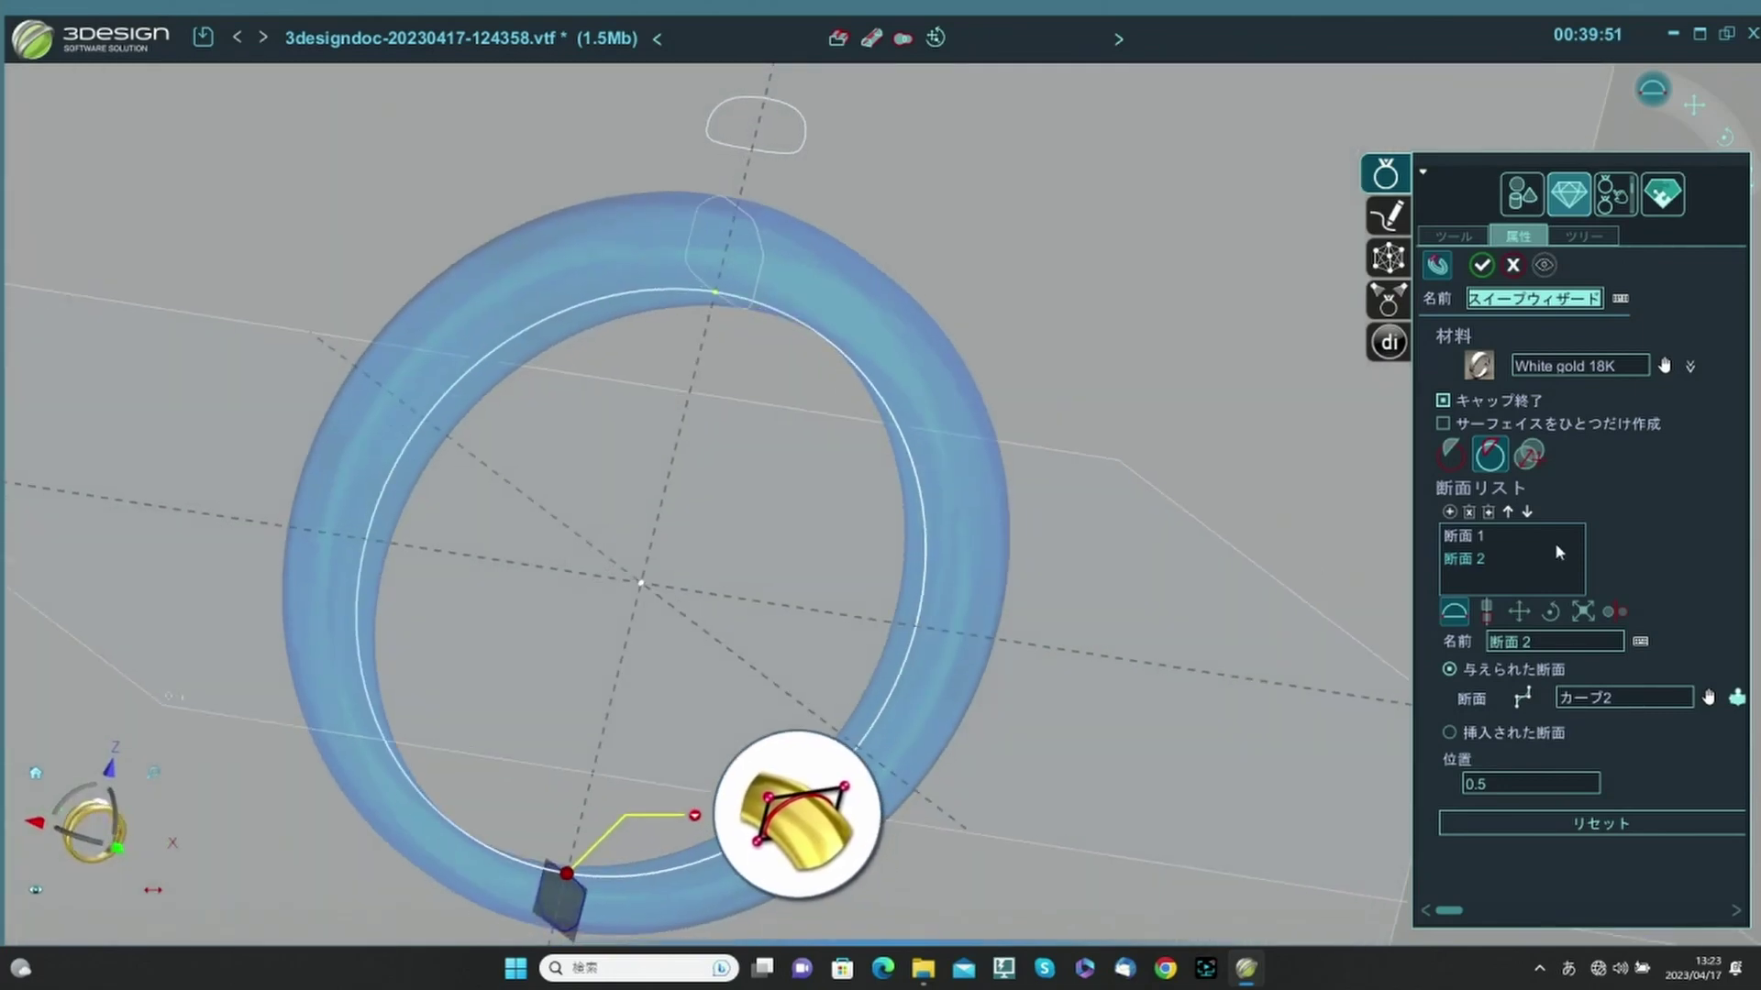
left_click(1482, 266)
Cut the ring in half along X at a cutting ratio of 0.5, keeping one side only.
right_click_drag(1057, 570, 817, 813)
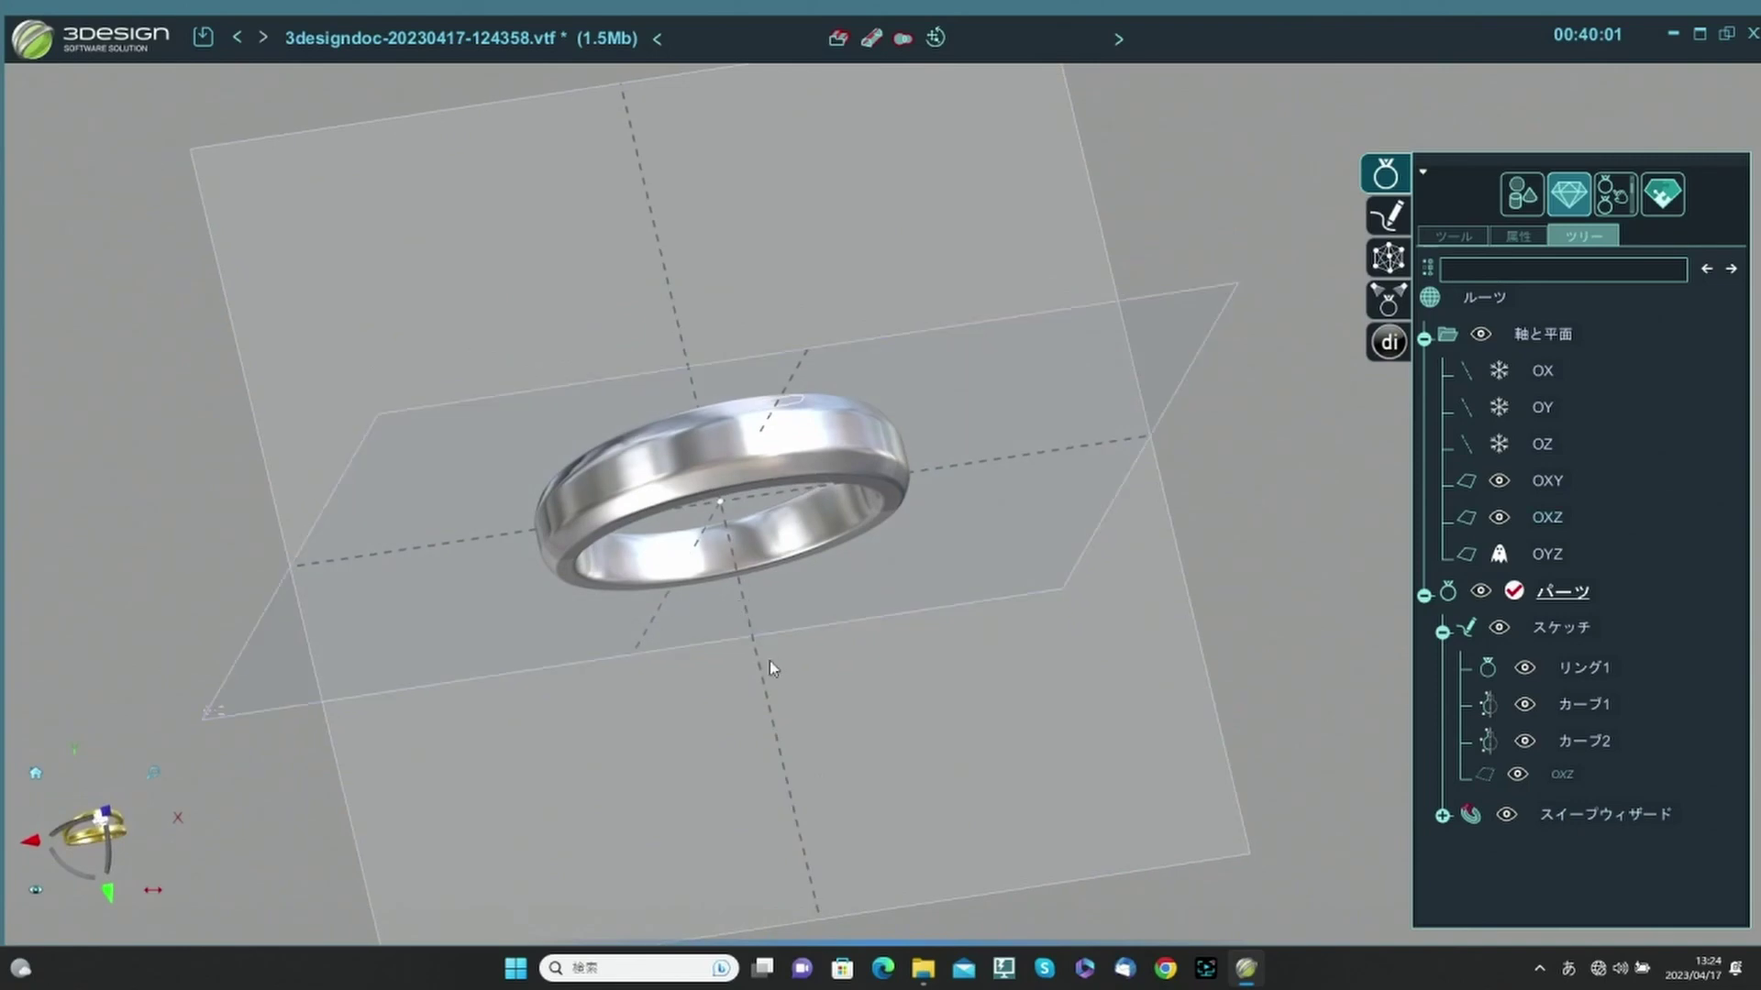
right_click_drag(771, 669, 652, 157)
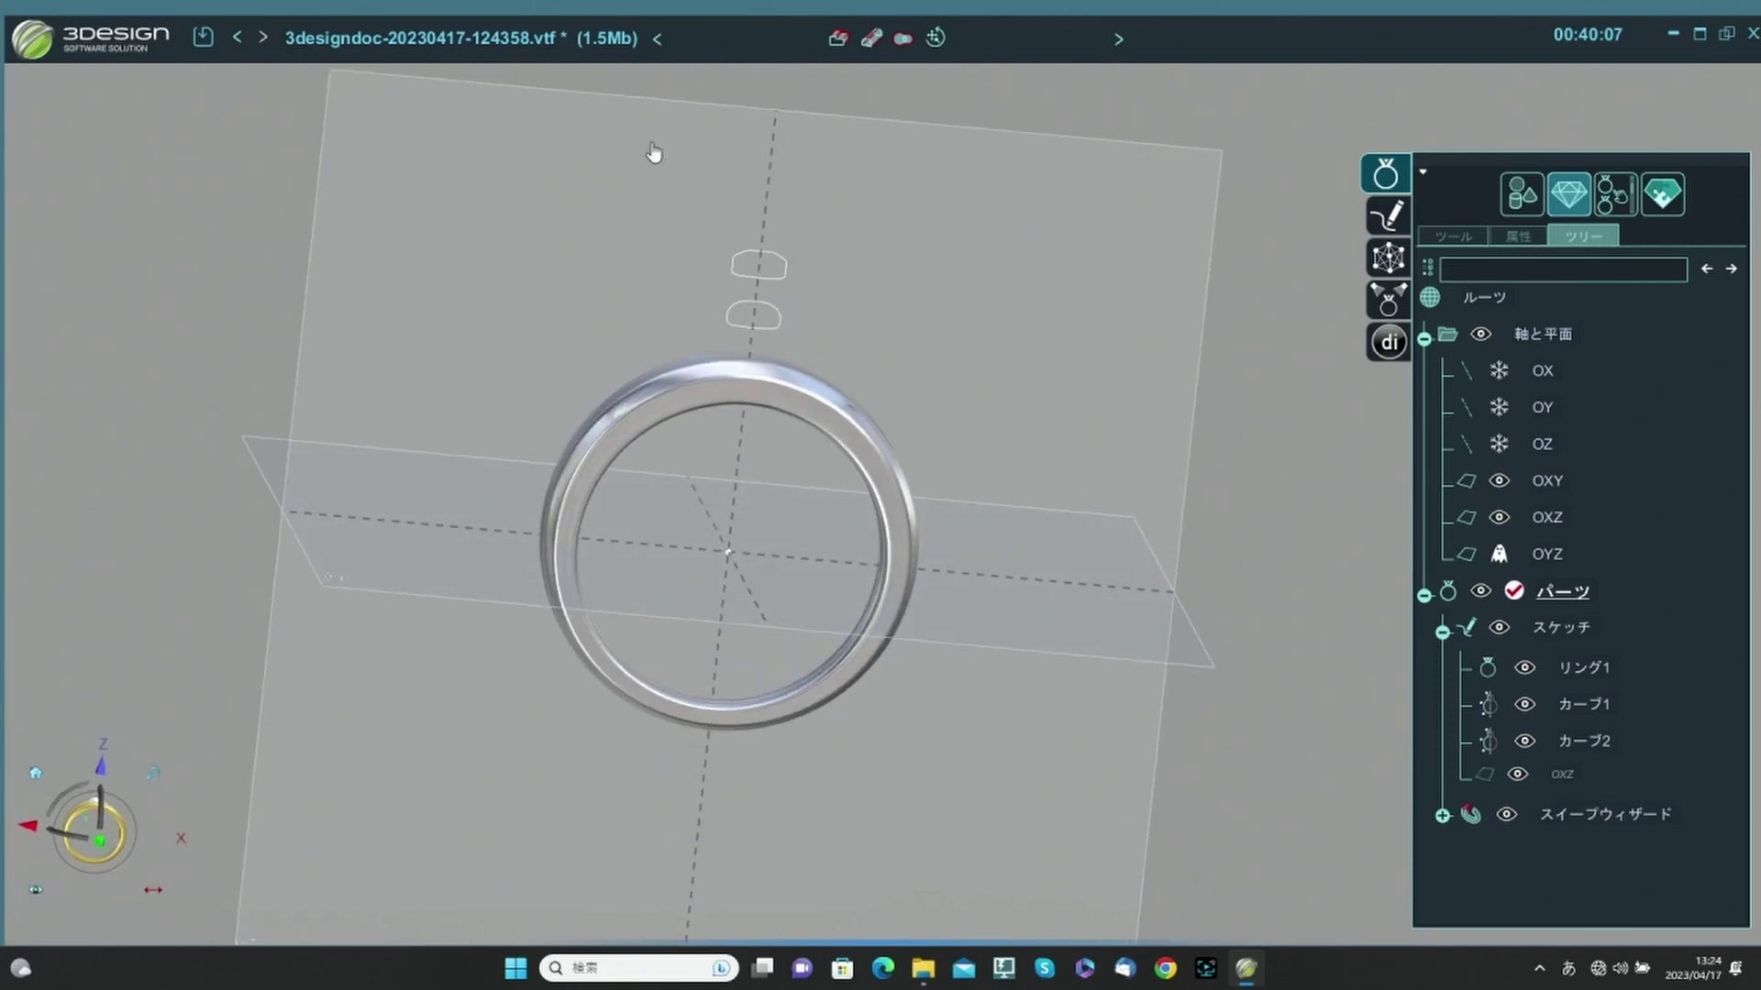
right_click_drag(1225, 420, 1186, 426)
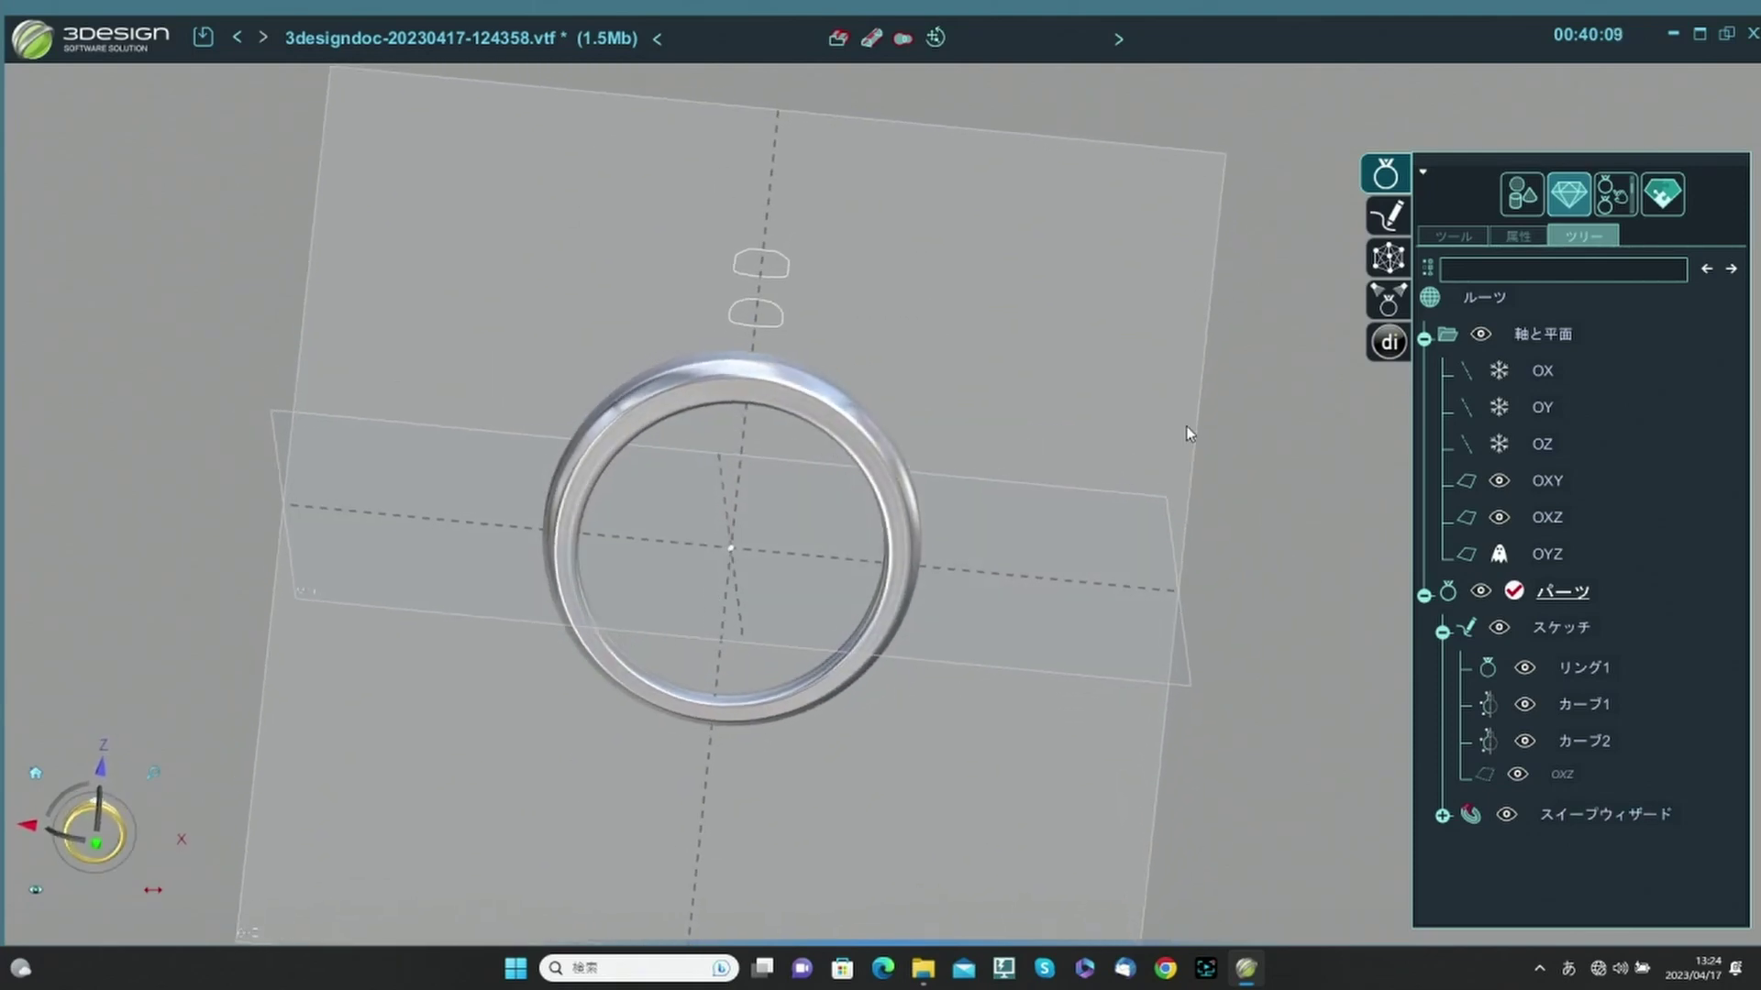
left_click(97, 841)
left_click(864, 445)
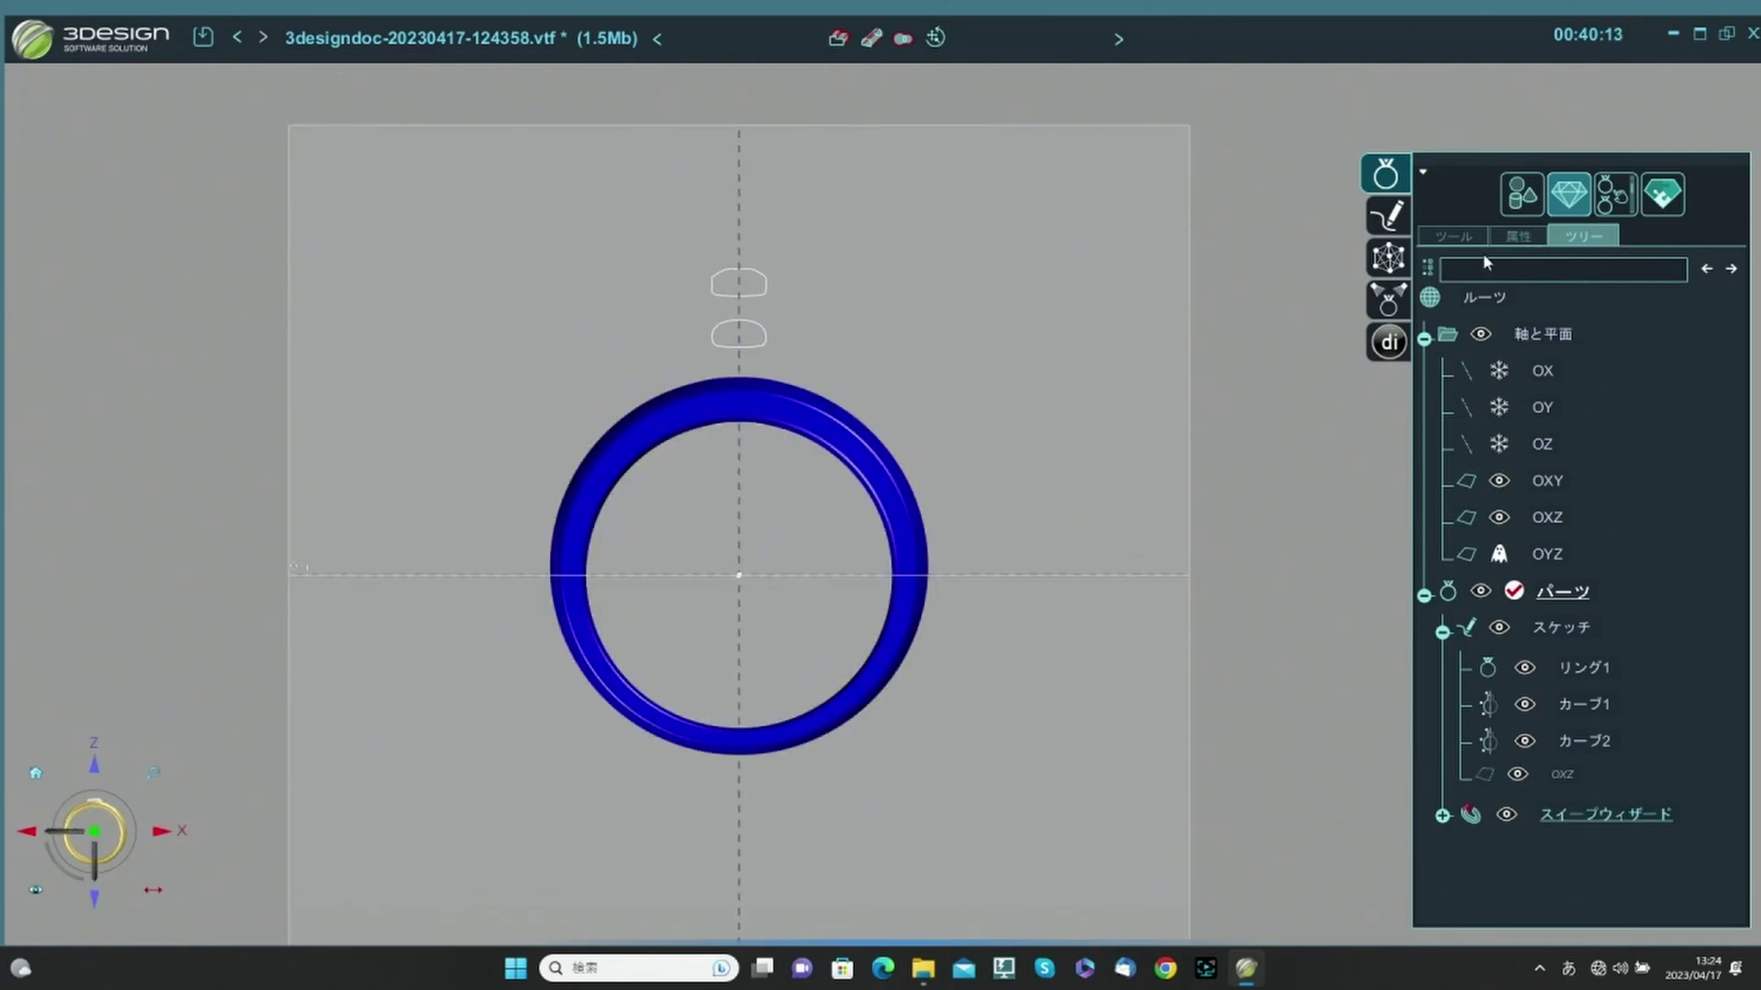
left_click(1446, 240)
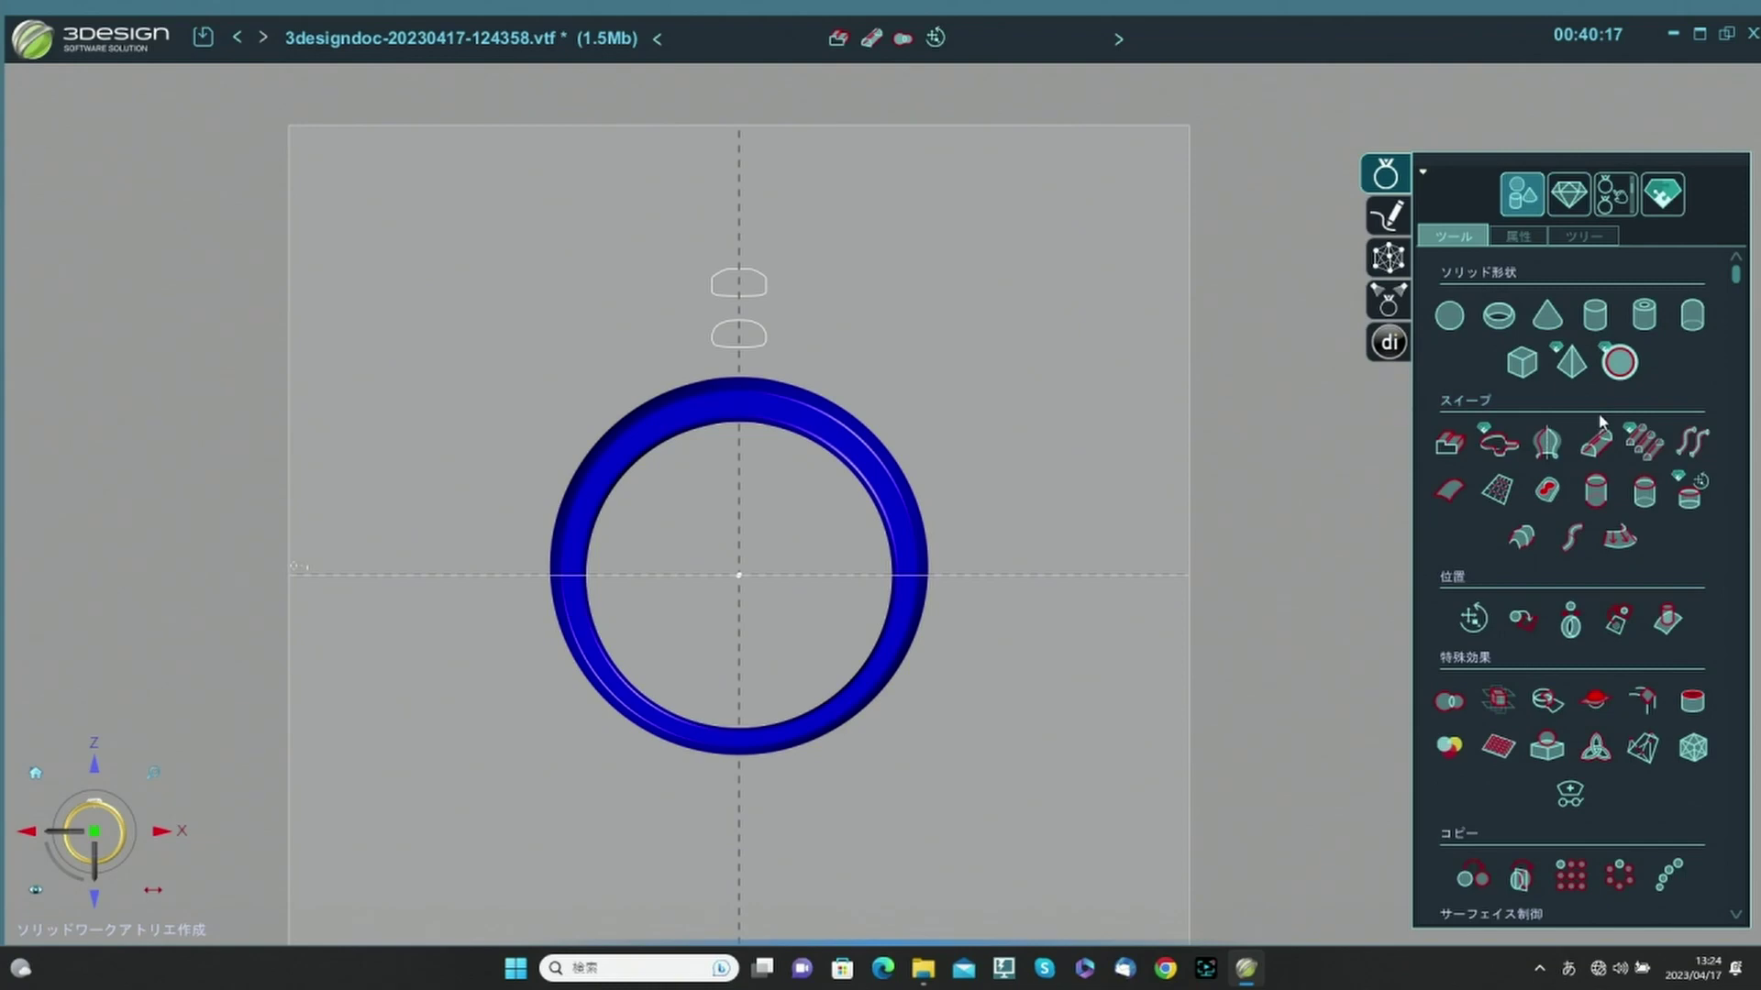
left_click(1596, 697)
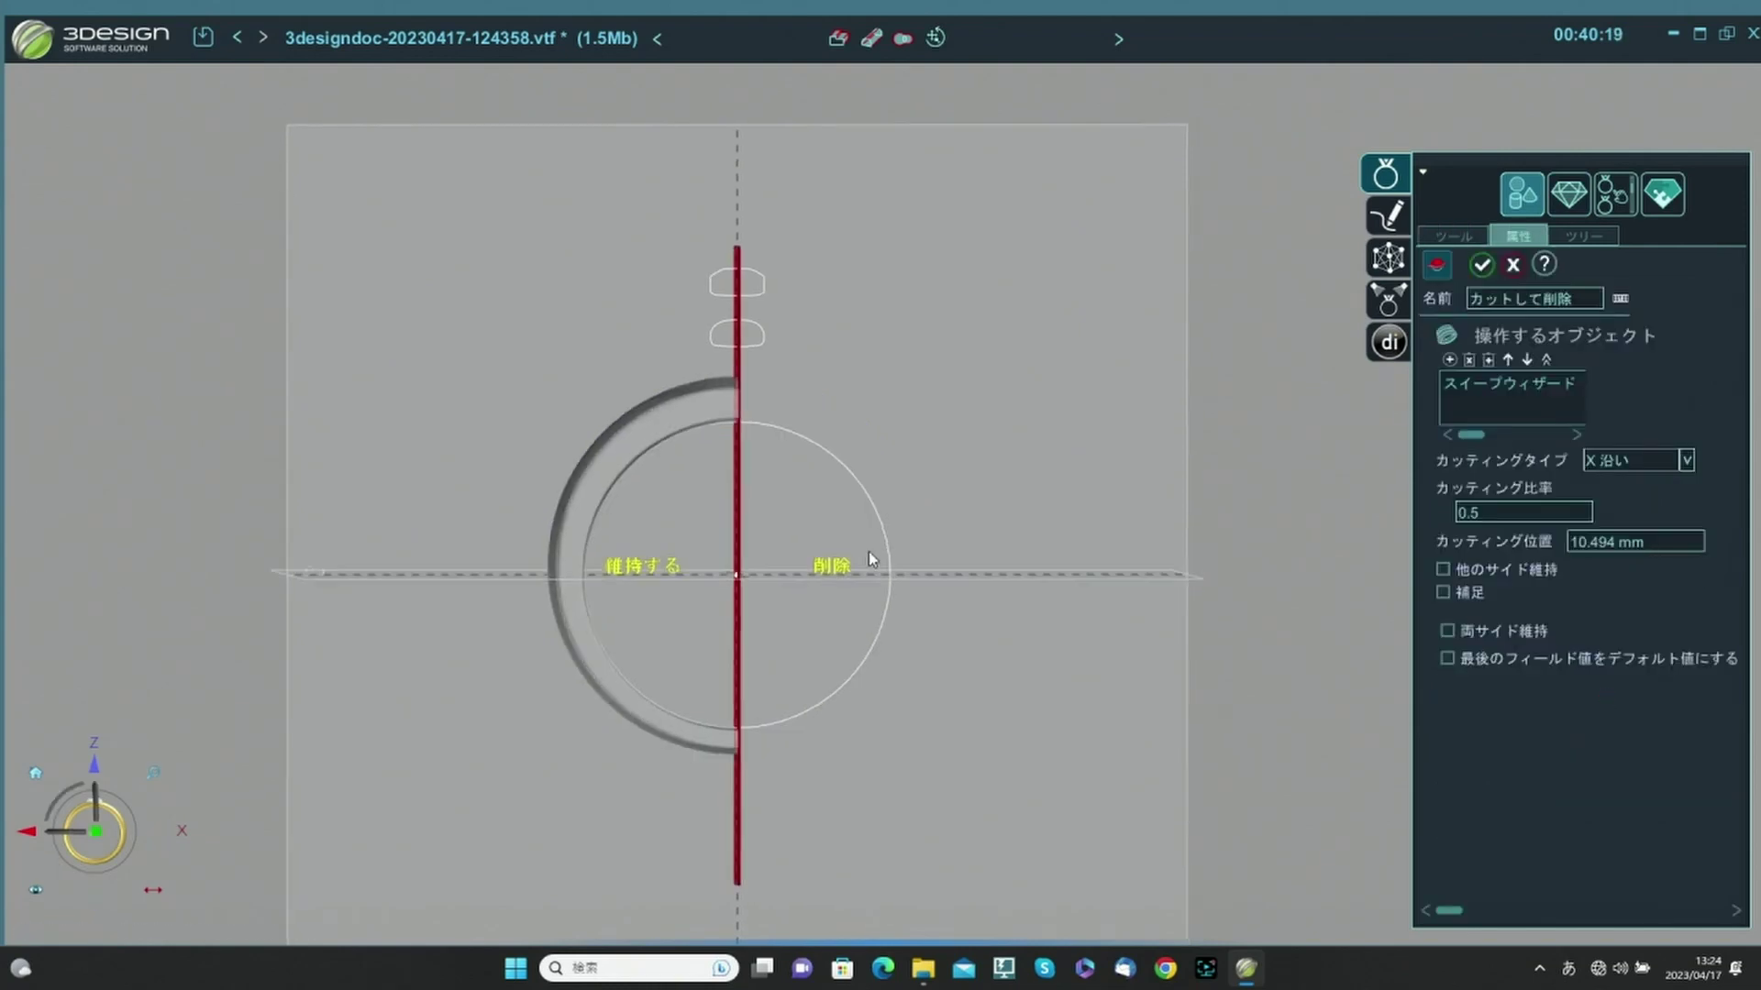
left_click(1483, 265)
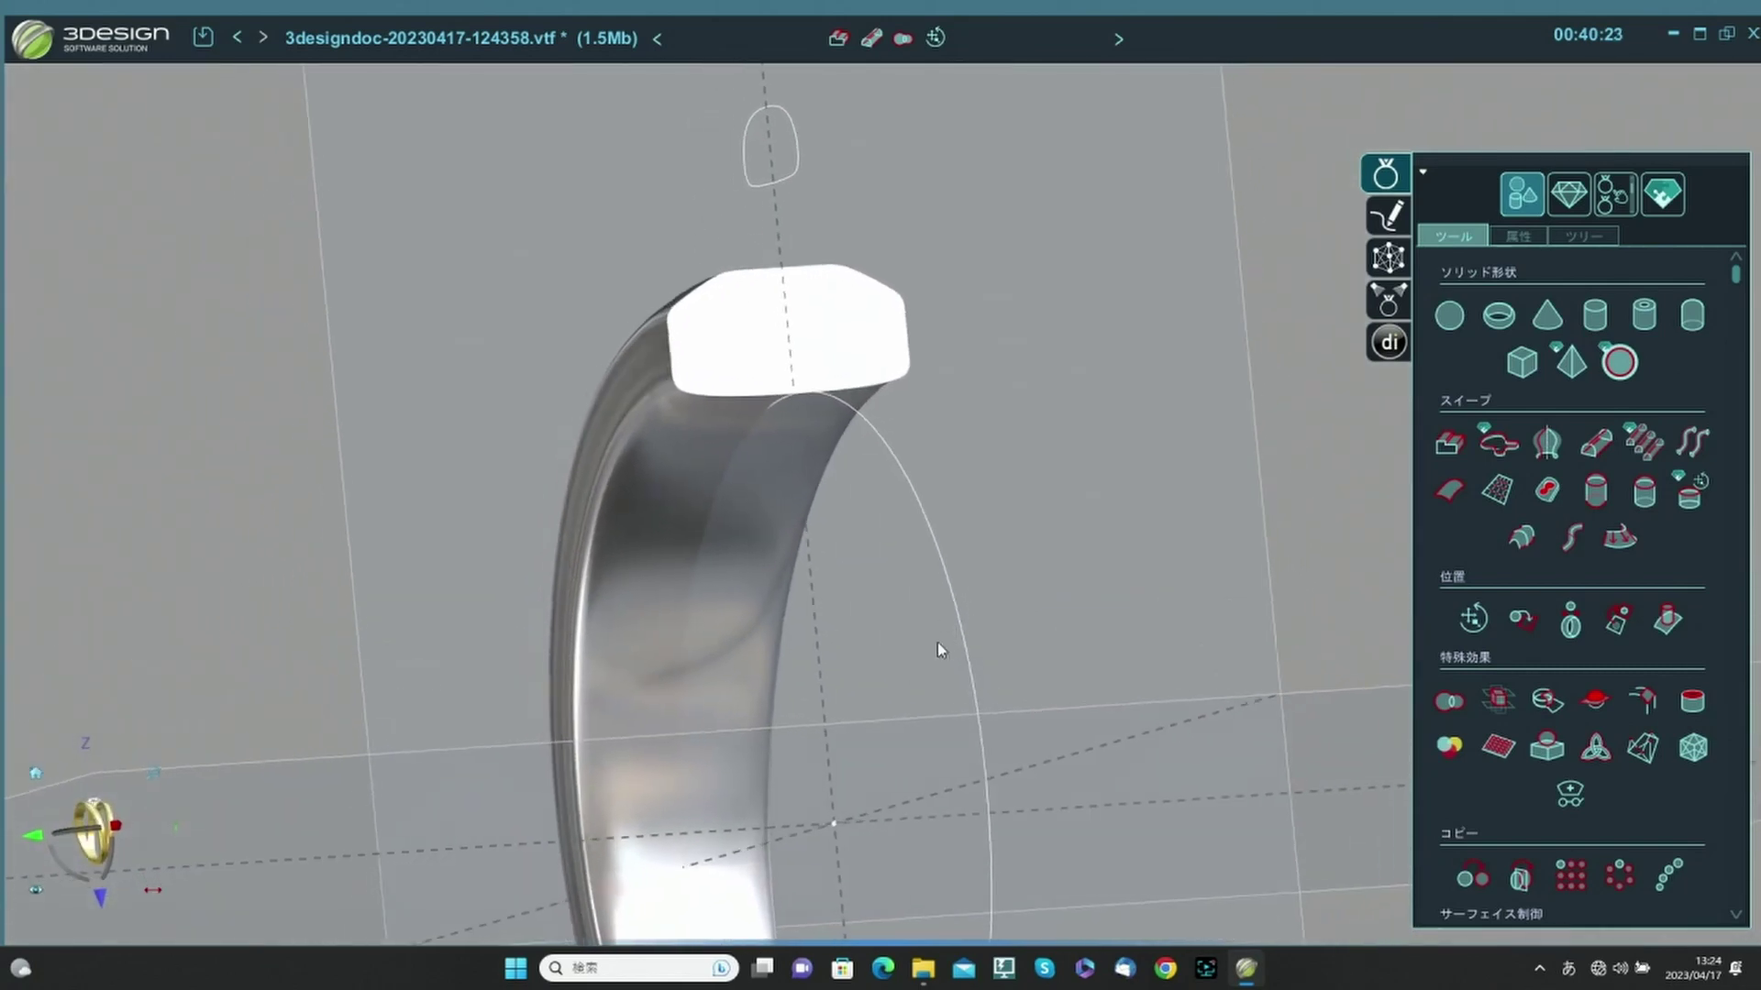
Examine the cut faces at the ring's top and base against the uppermost profile curve.
scroll(837, 188, "down", 3)
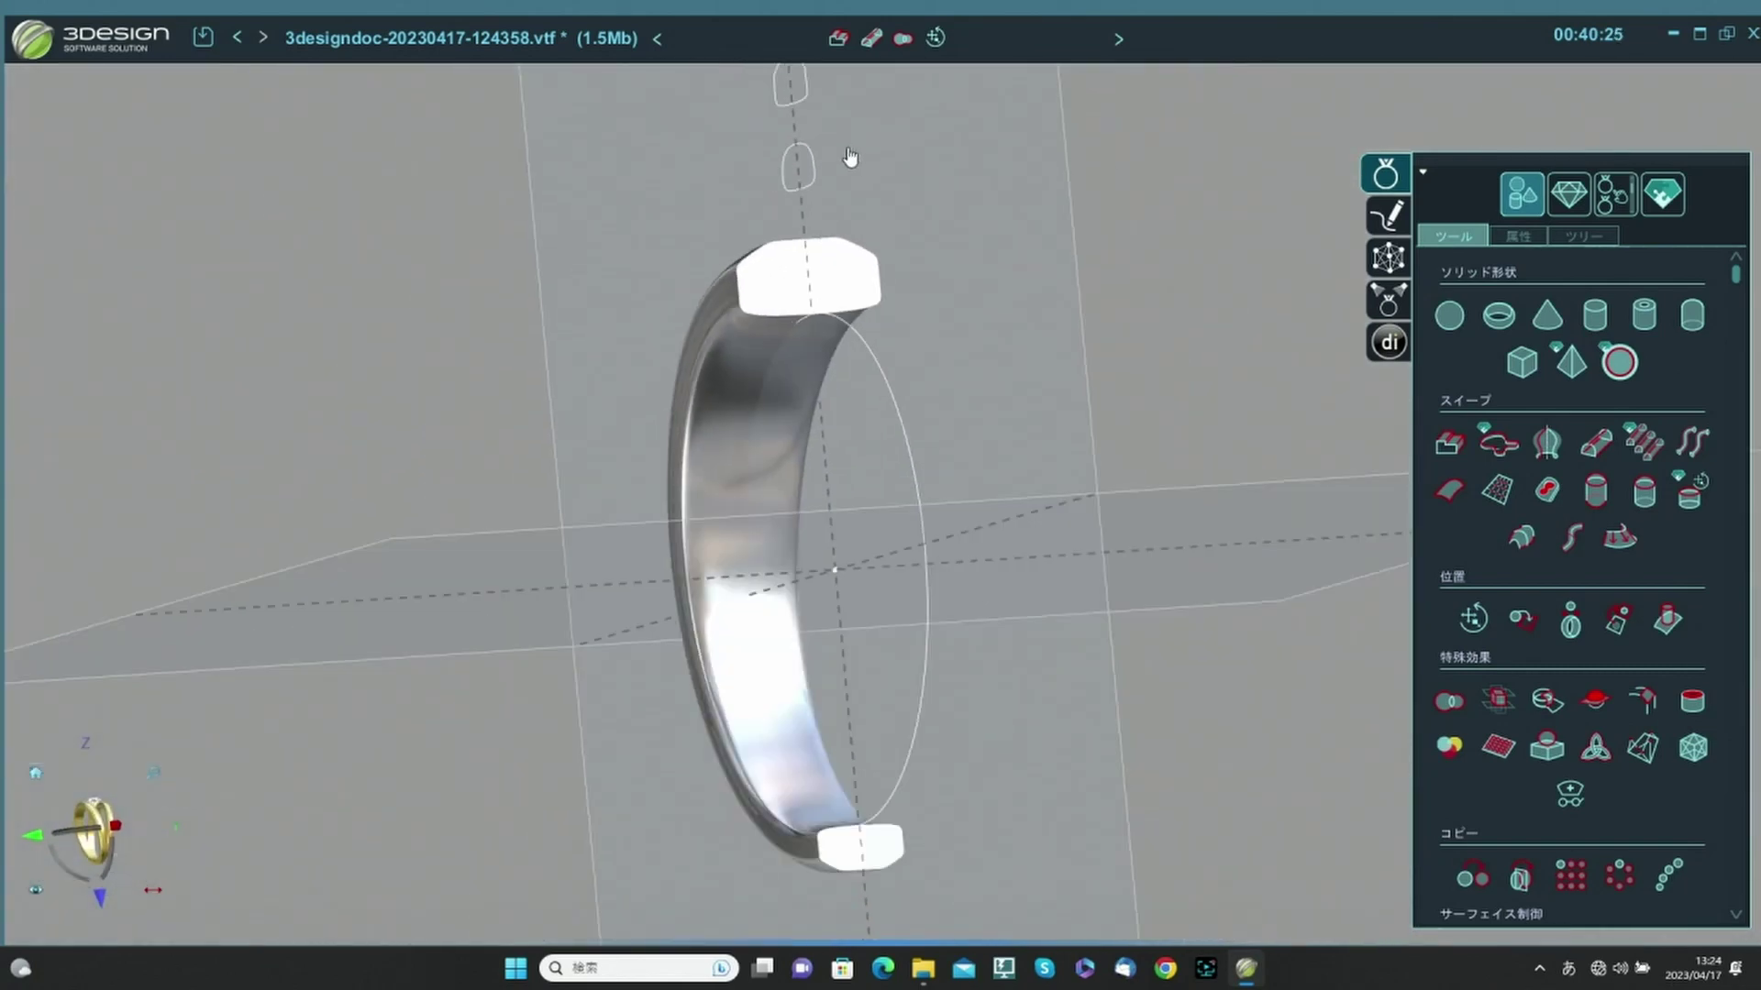
left_click(807, 84)
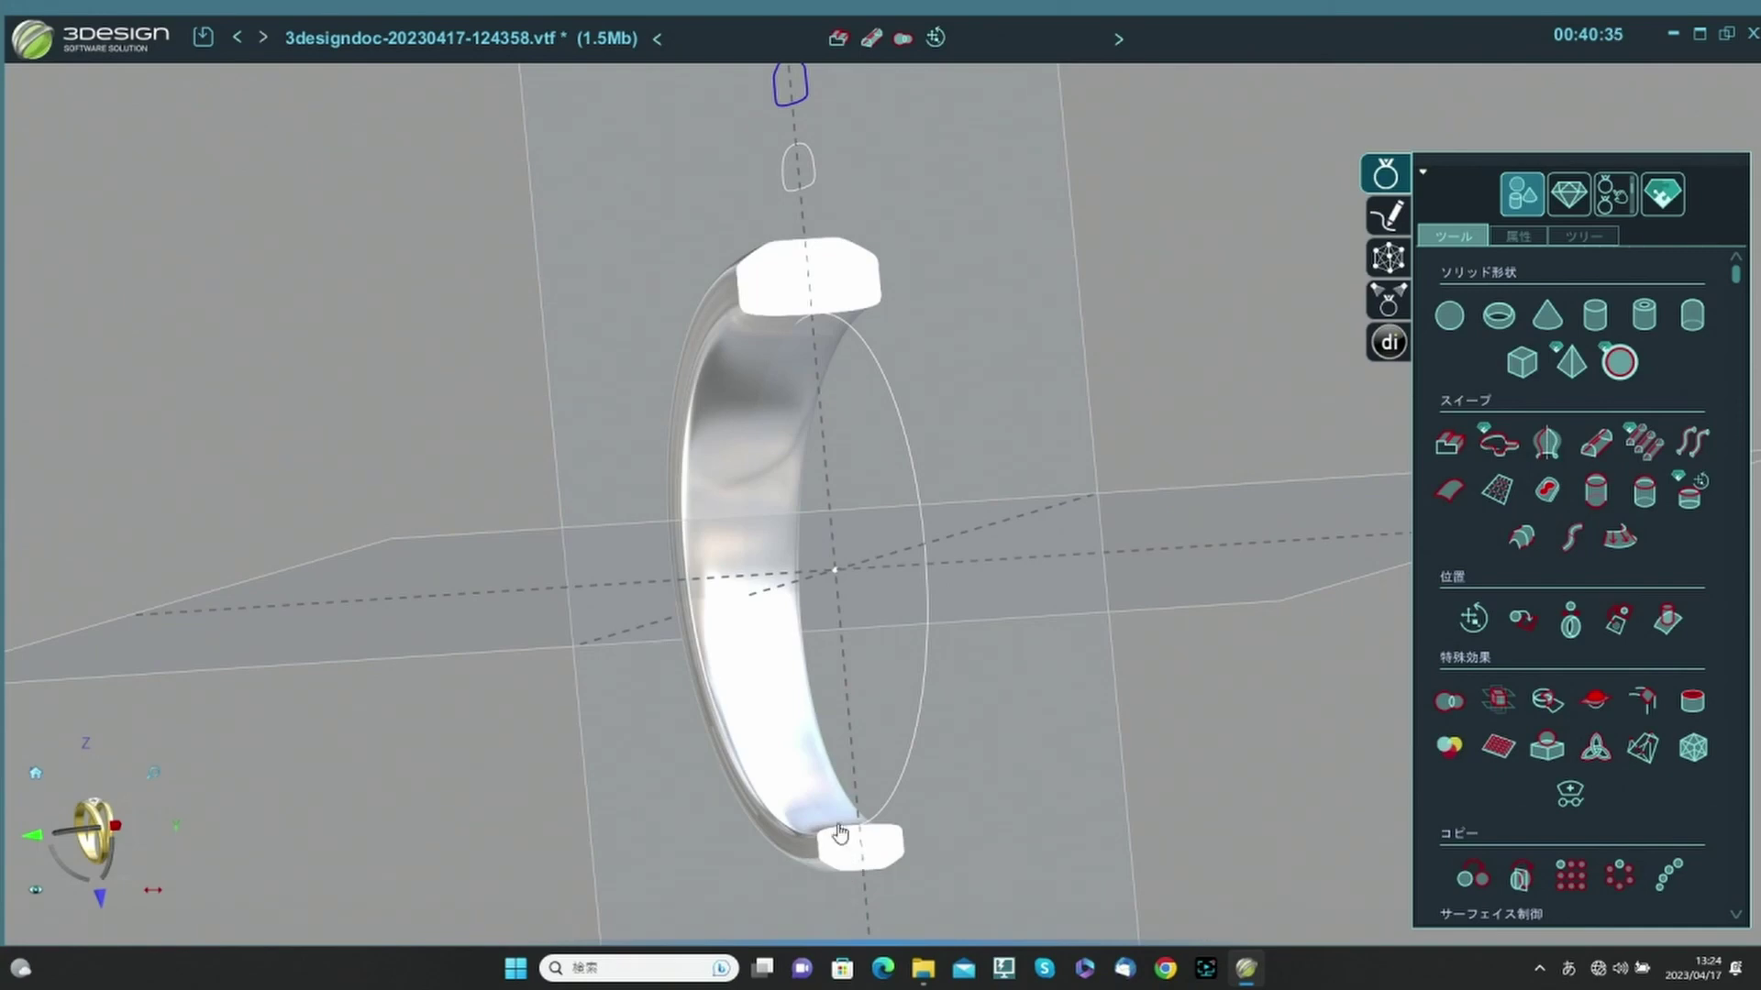
middle_click_drag(812, 902, 767, 694)
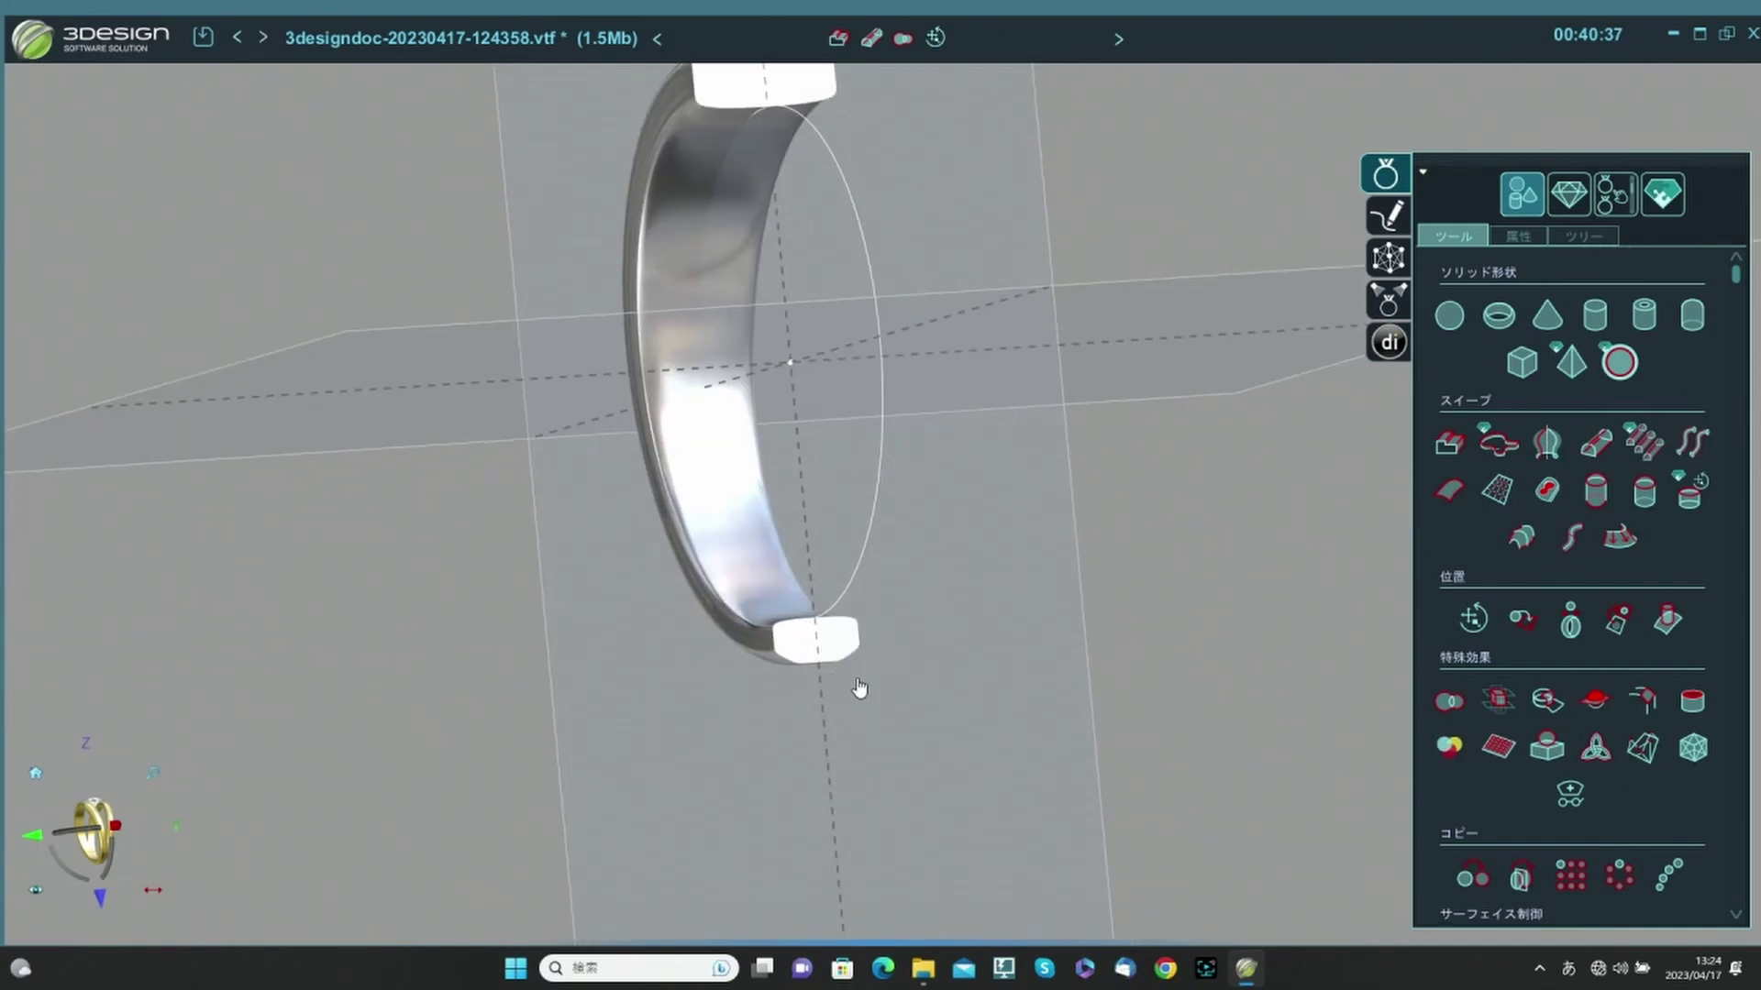
right_click_drag(719, 212, 770, 322)
scroll(814, 354, "down", 3)
middle_click_drag(818, 362, 1096, 397)
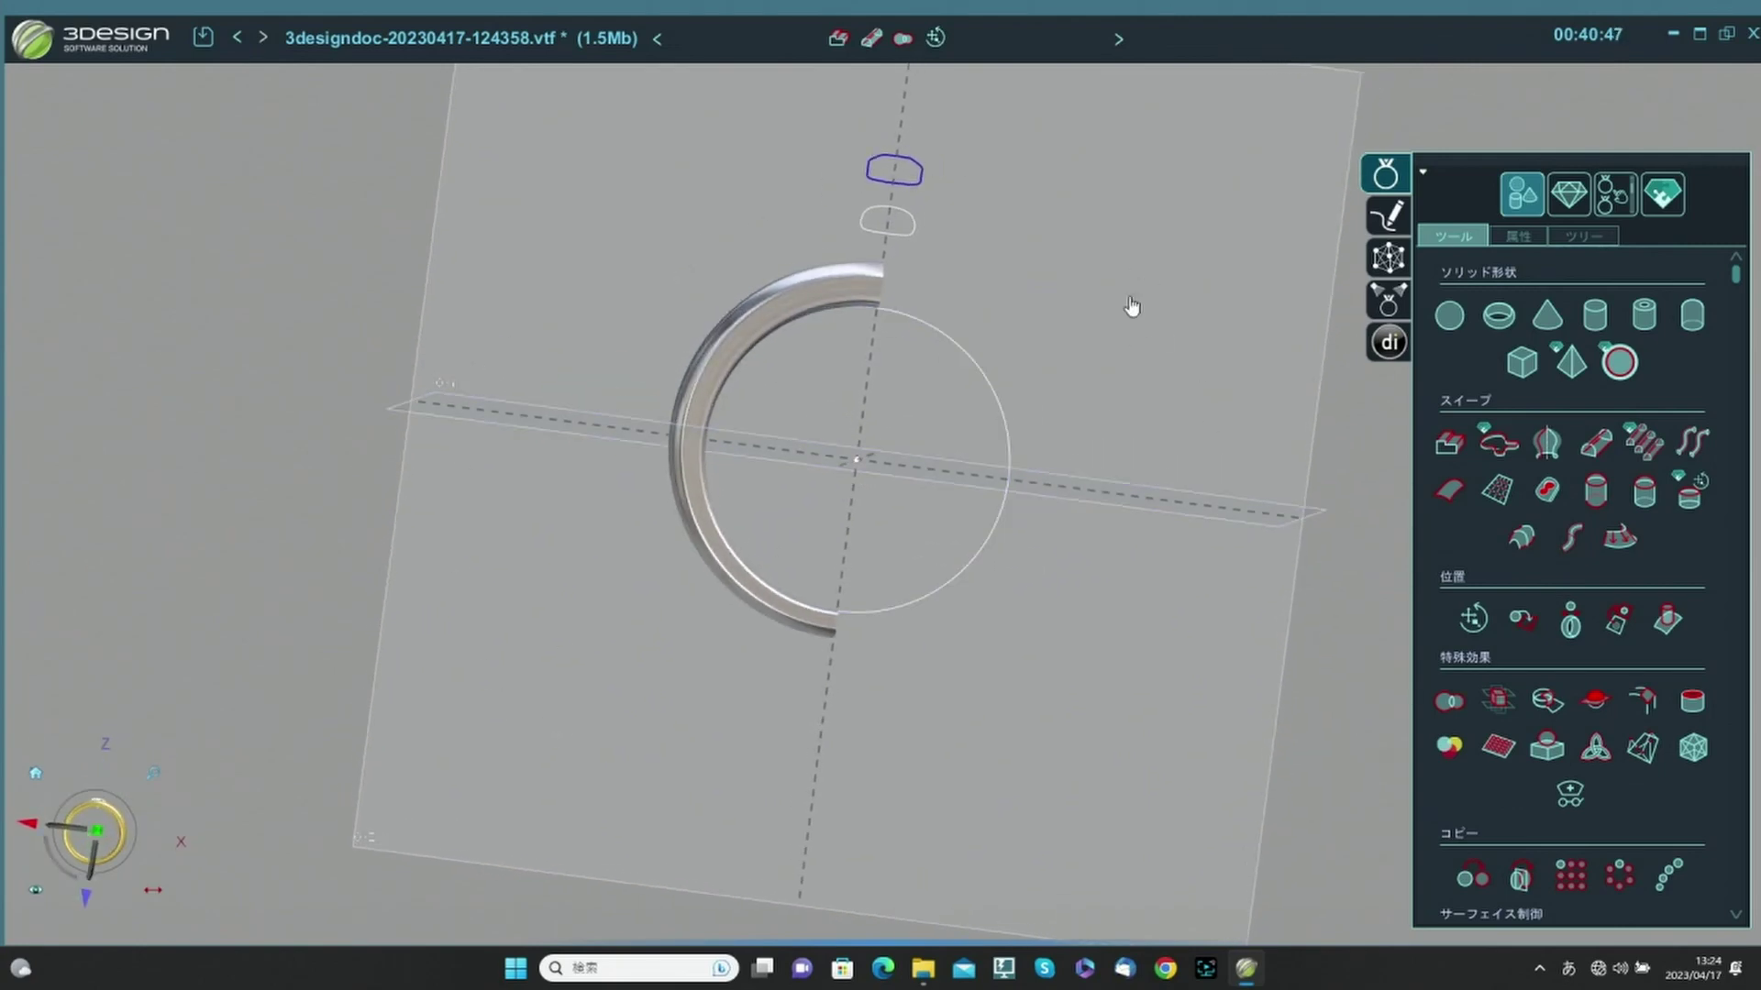
middle_click_drag(1132, 304, 949, 291)
left_click(928, 349)
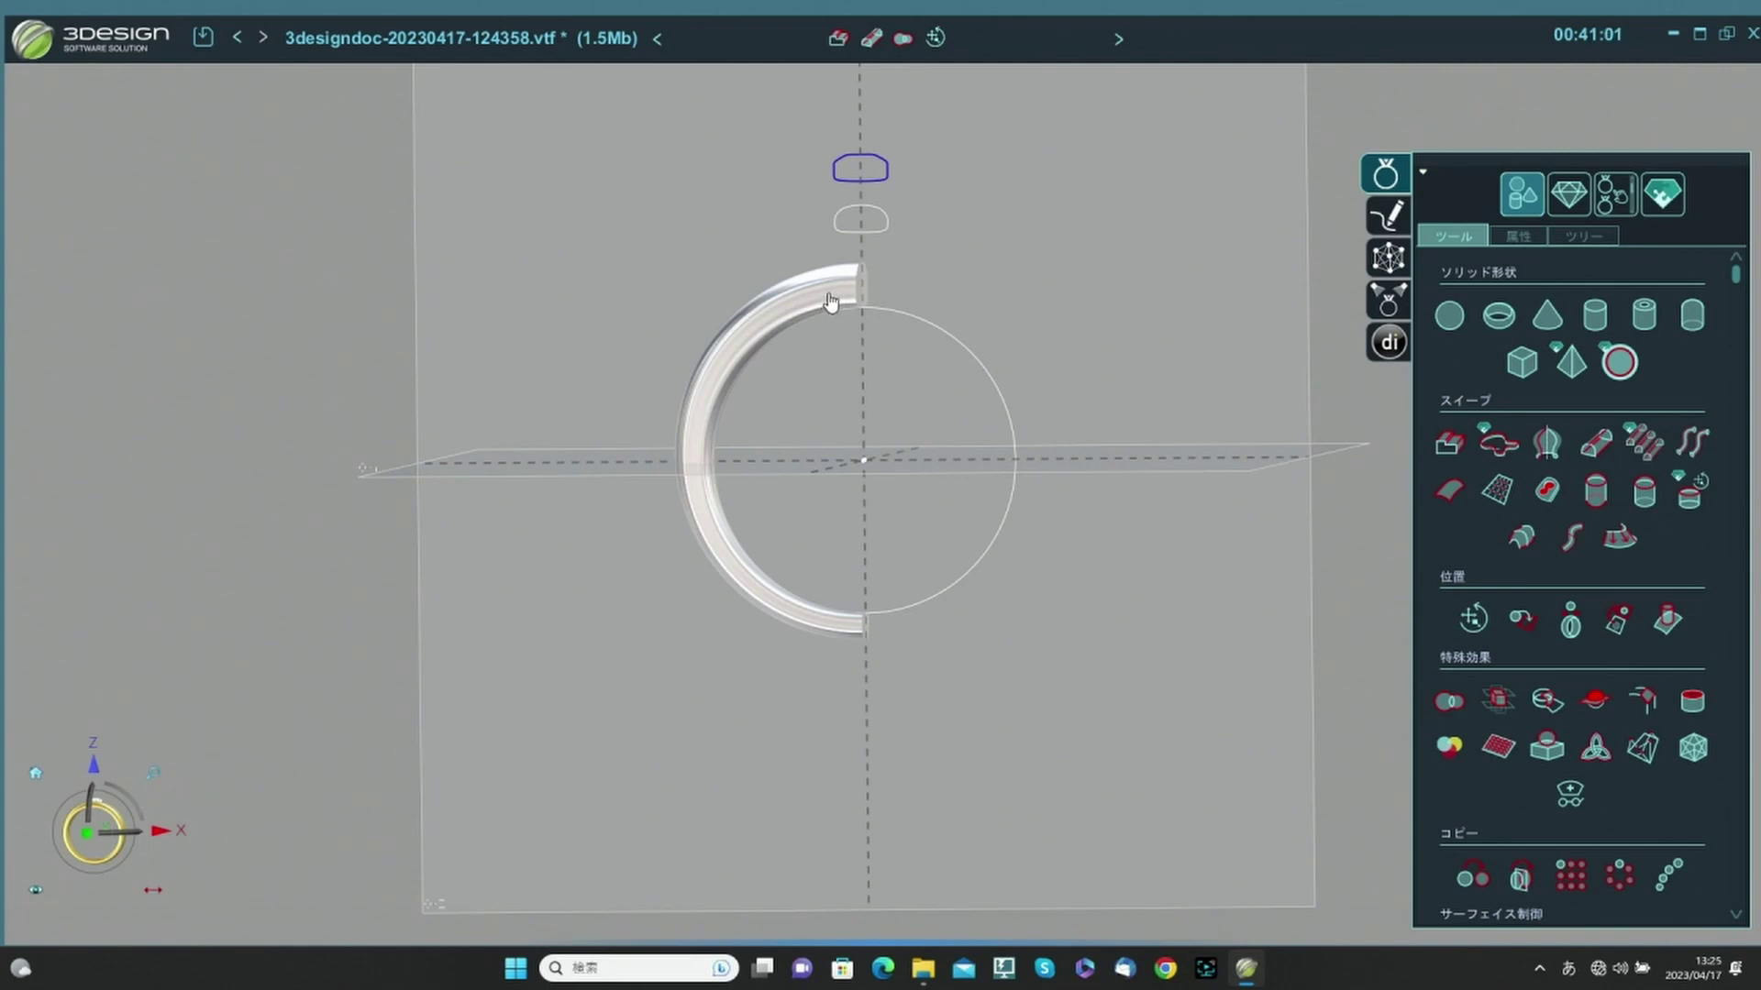
Create a new document without saving the changes to the current ring file.
left_click(36, 54)
left_click(54, 74)
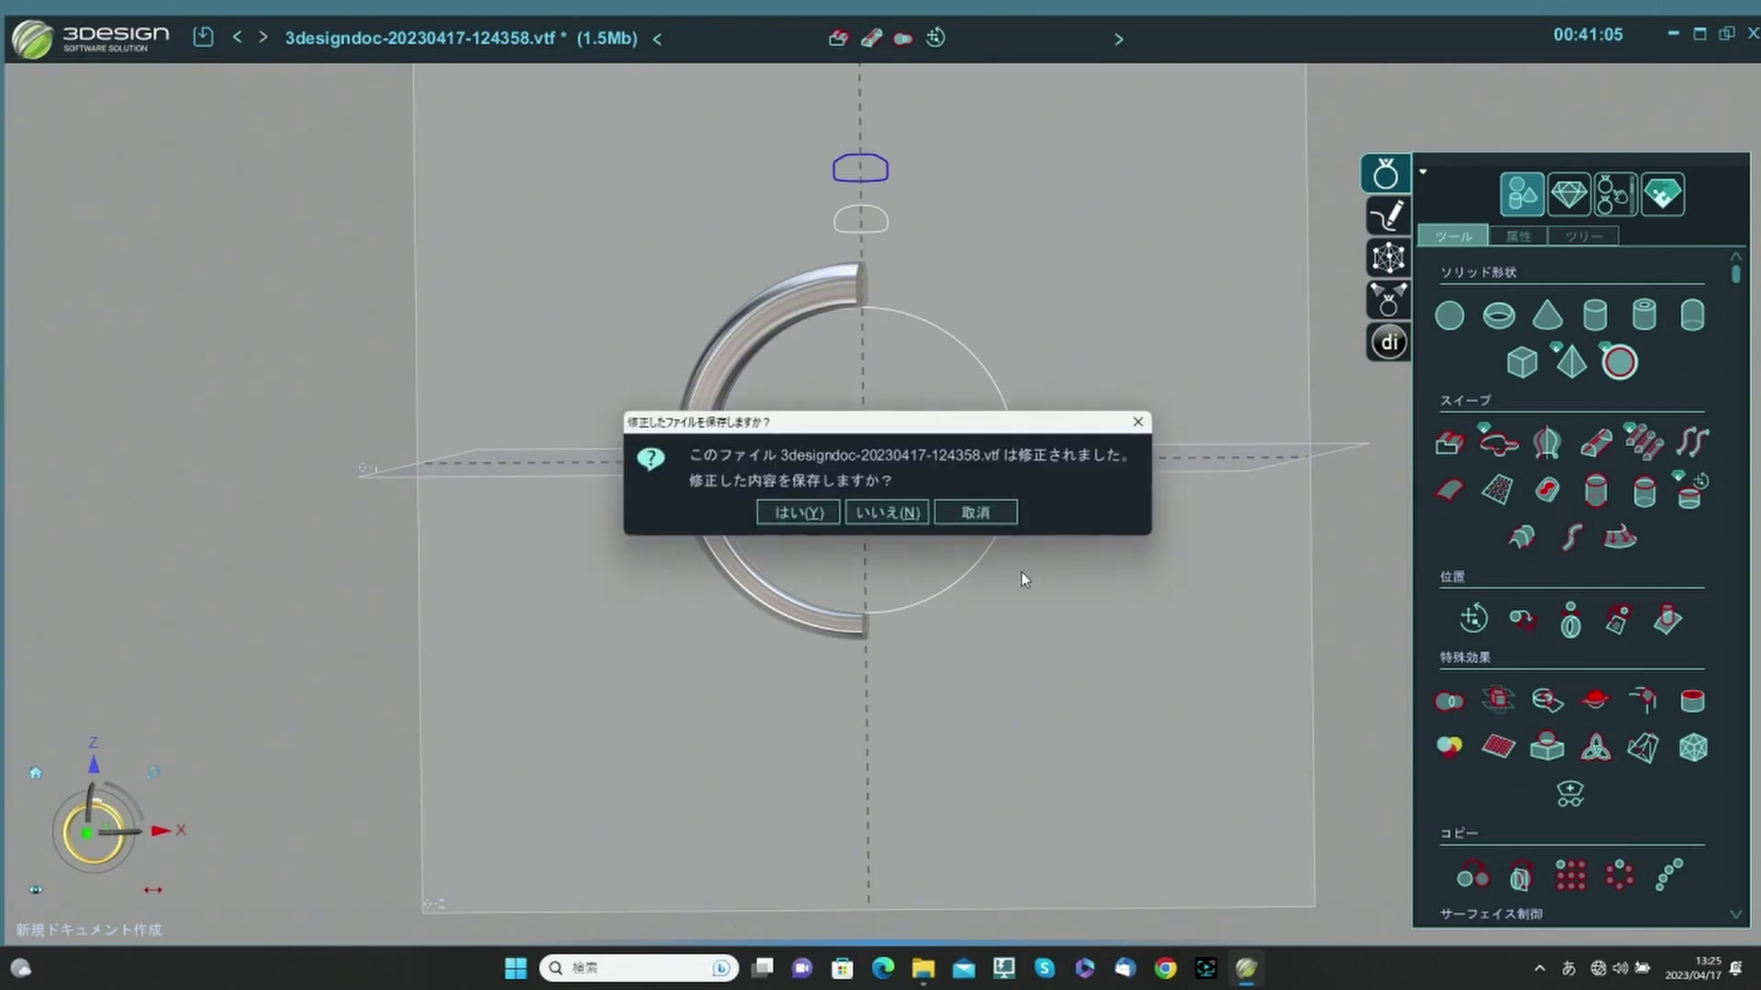
left_click(886, 508)
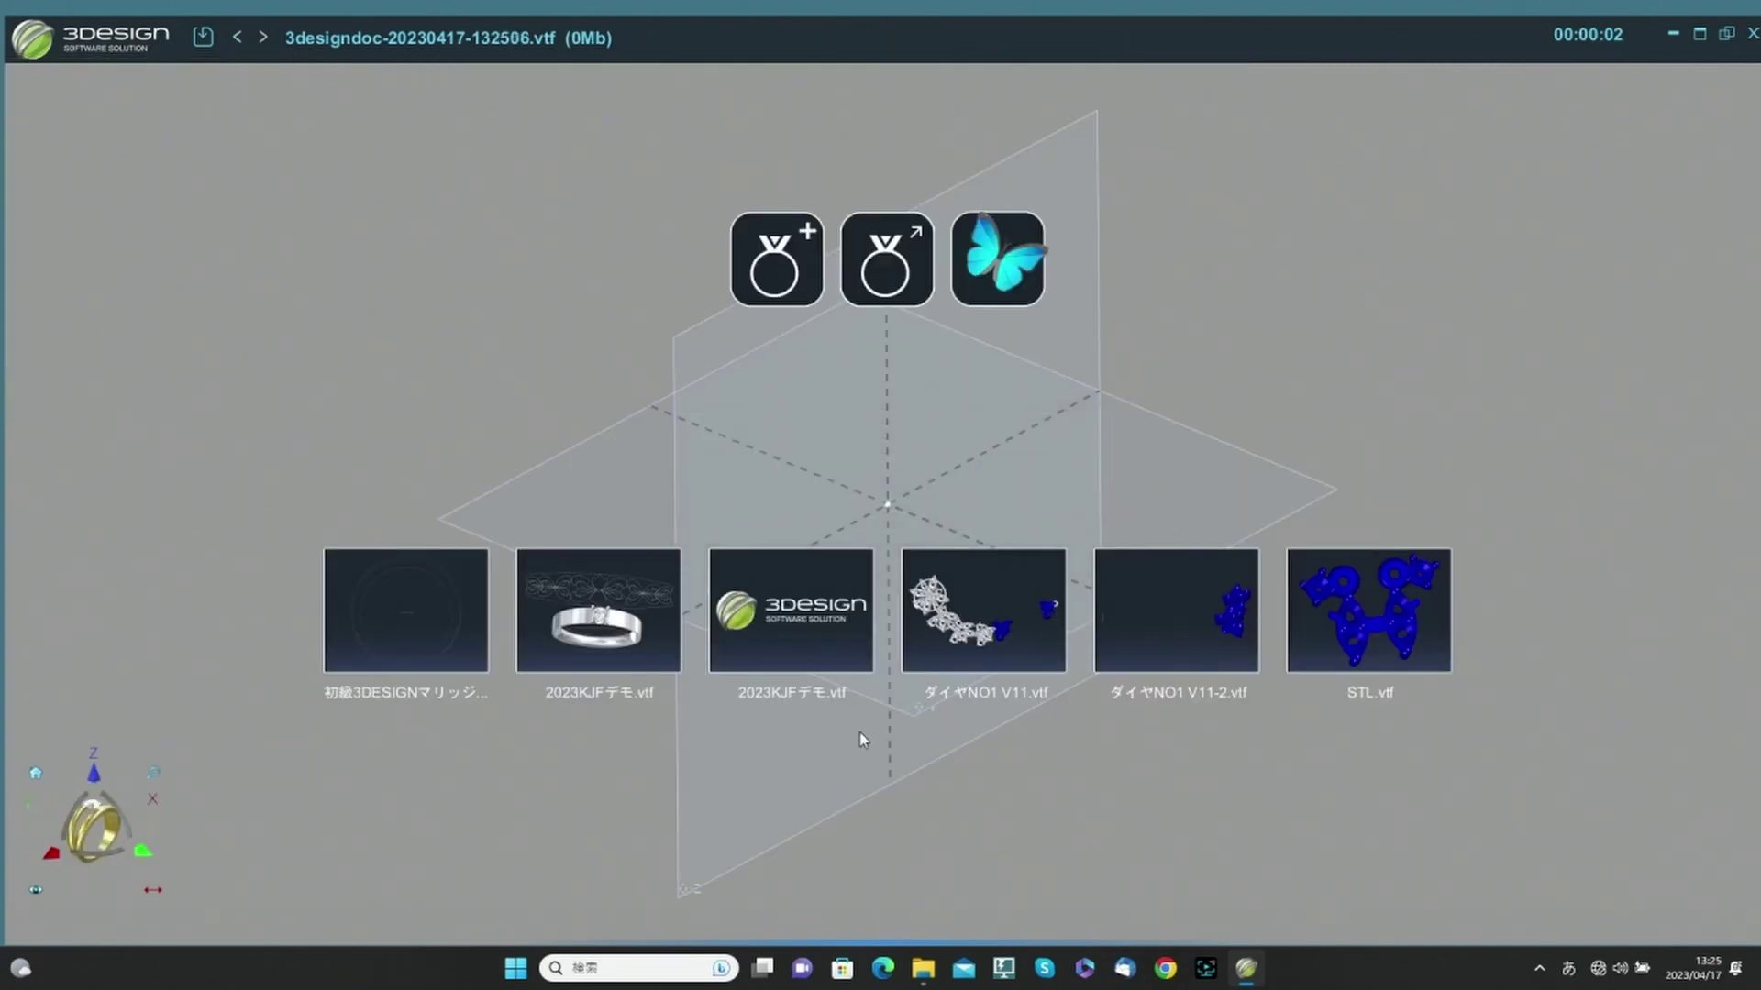
Open the document 初級3DESIGNマリッジ from the 4月17日セミナー folder.
left_click(875, 256)
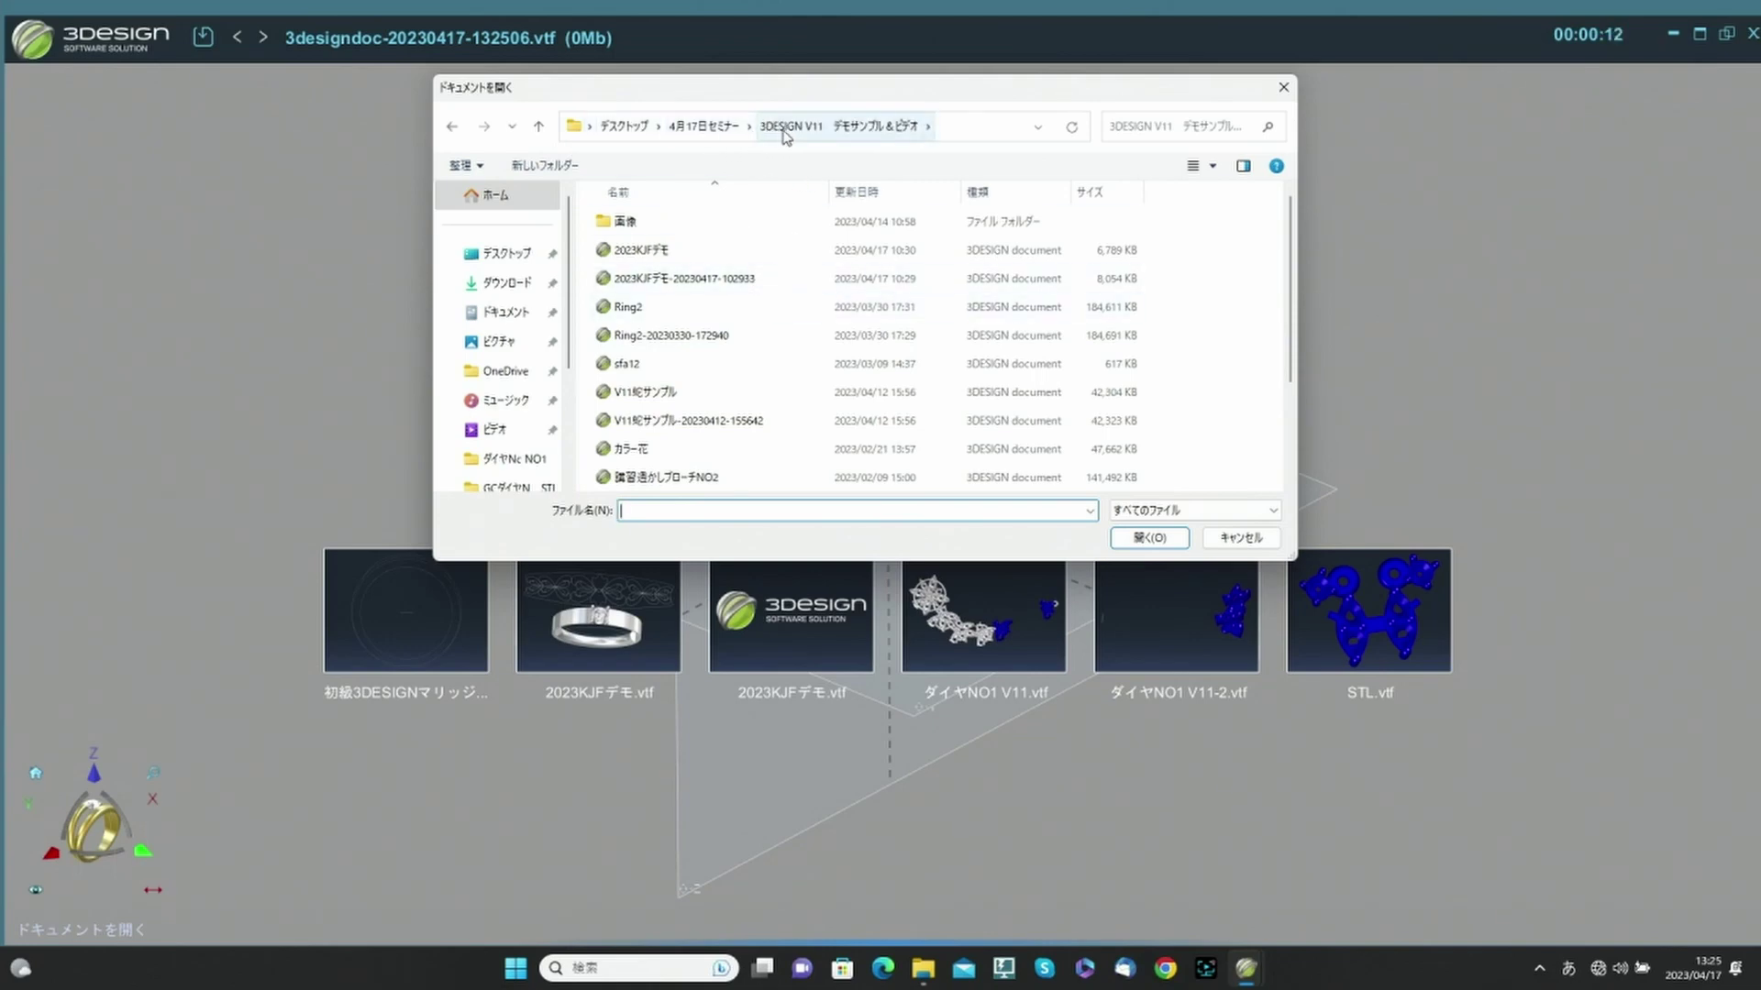
left_click(716, 145)
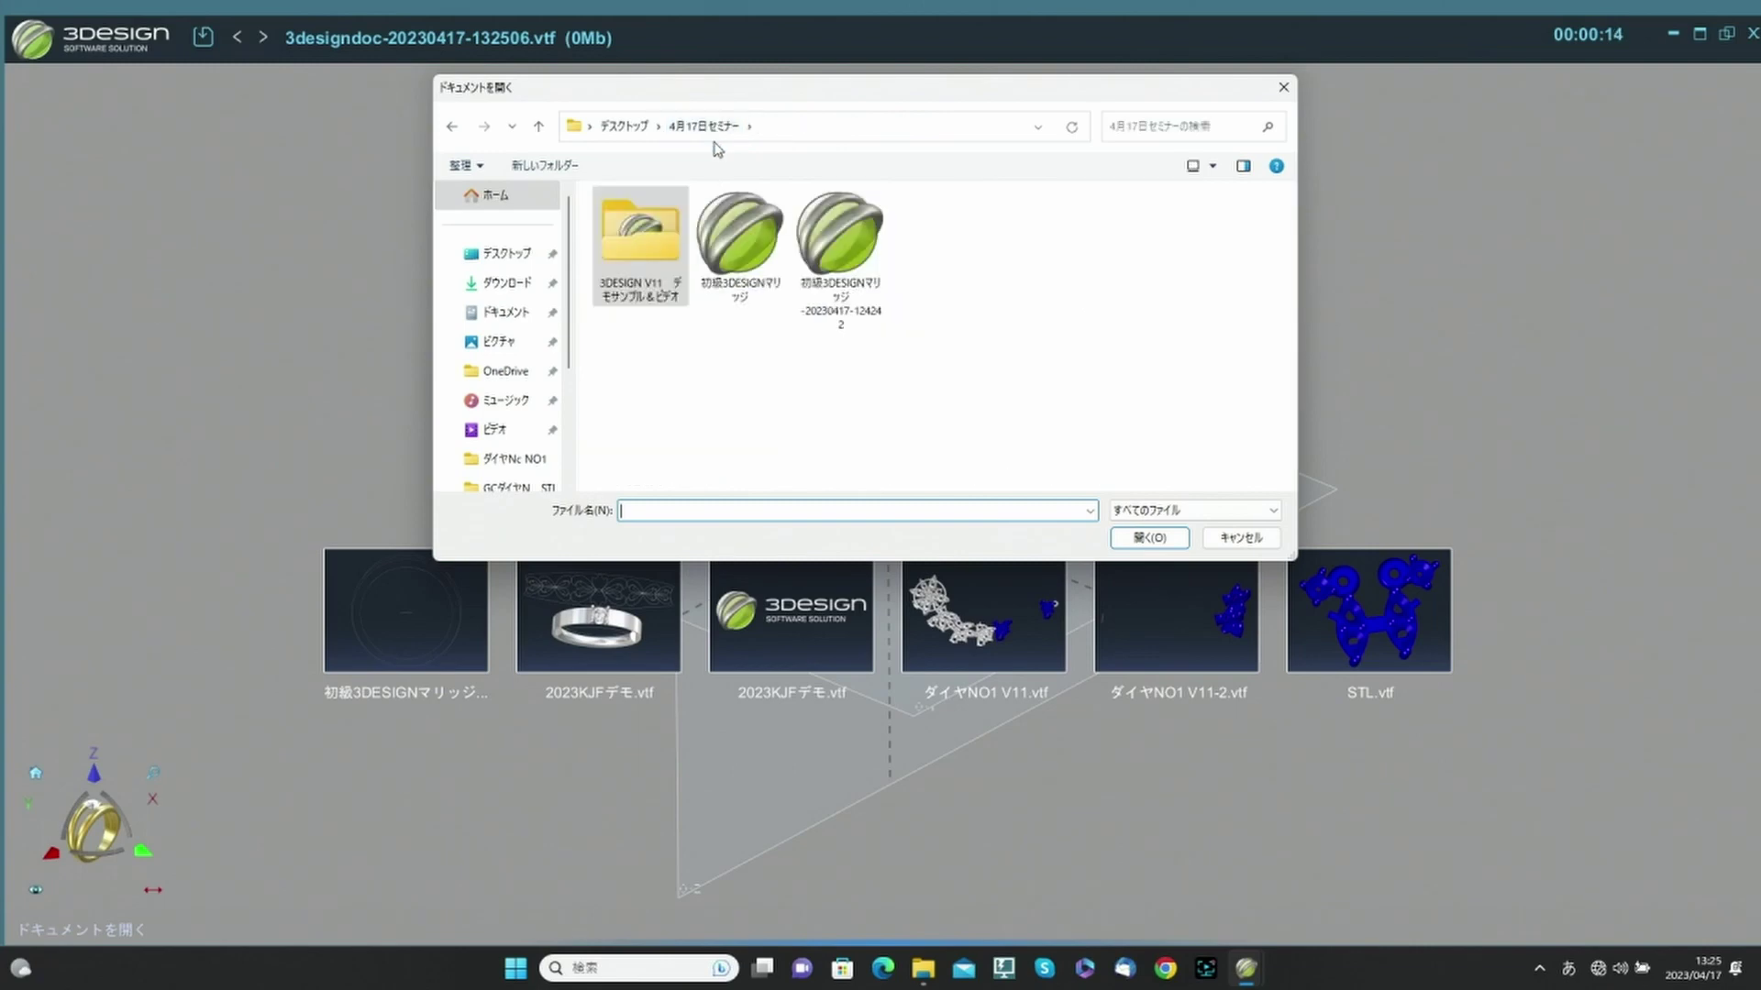
left_click(739, 243)
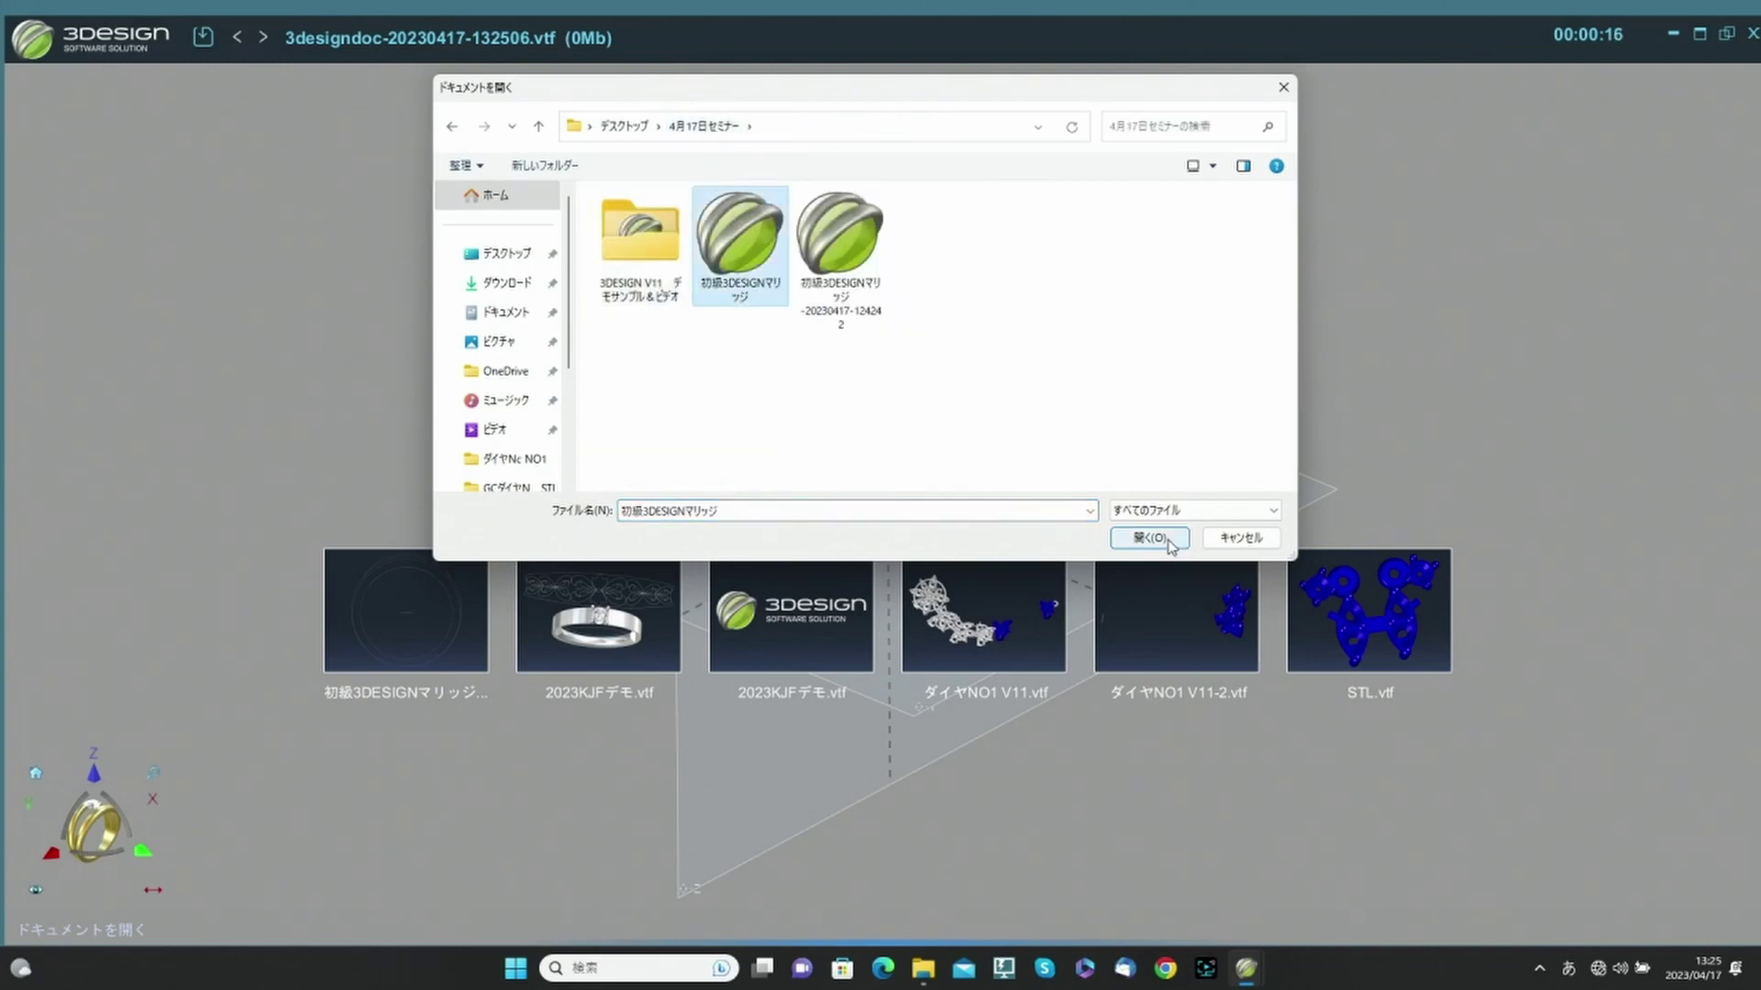
left_click(1149, 537)
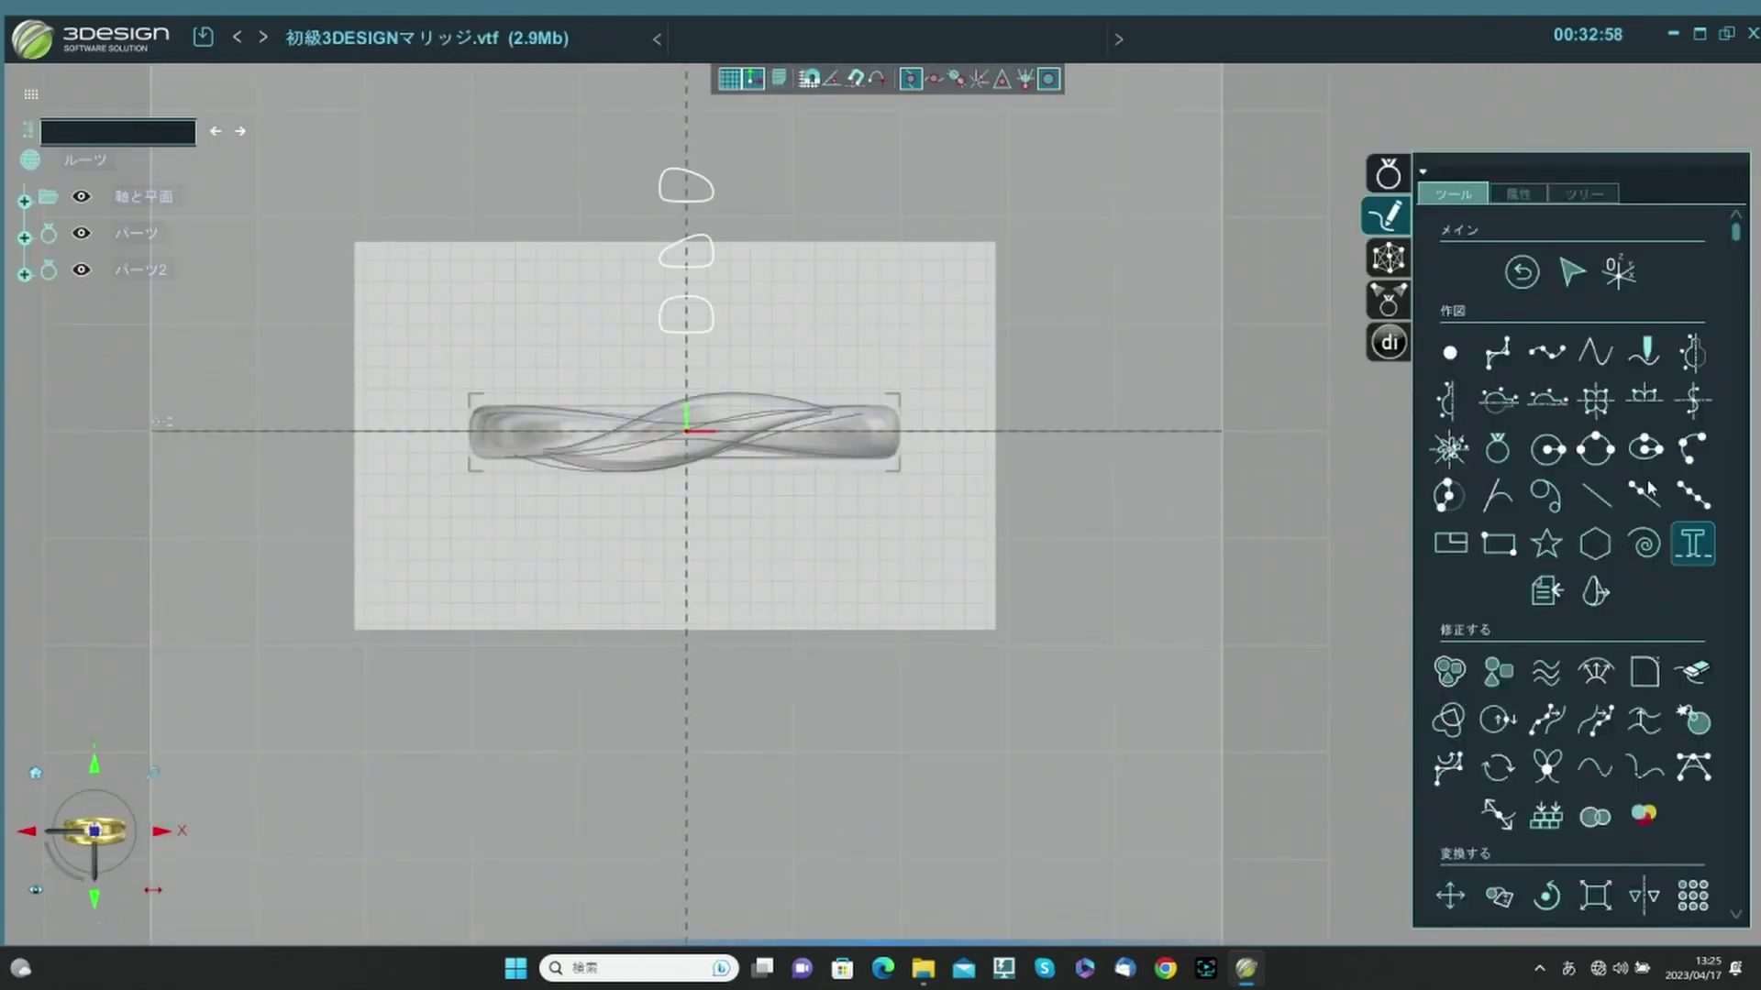
View the marriage ring's curves from an angle, exit the sketch and return to the solid workshop.
middle_click_drag(851, 550, 882, 434)
middle_click_drag(692, 431, 683, 487)
right_click_drag(659, 495, 614, 491)
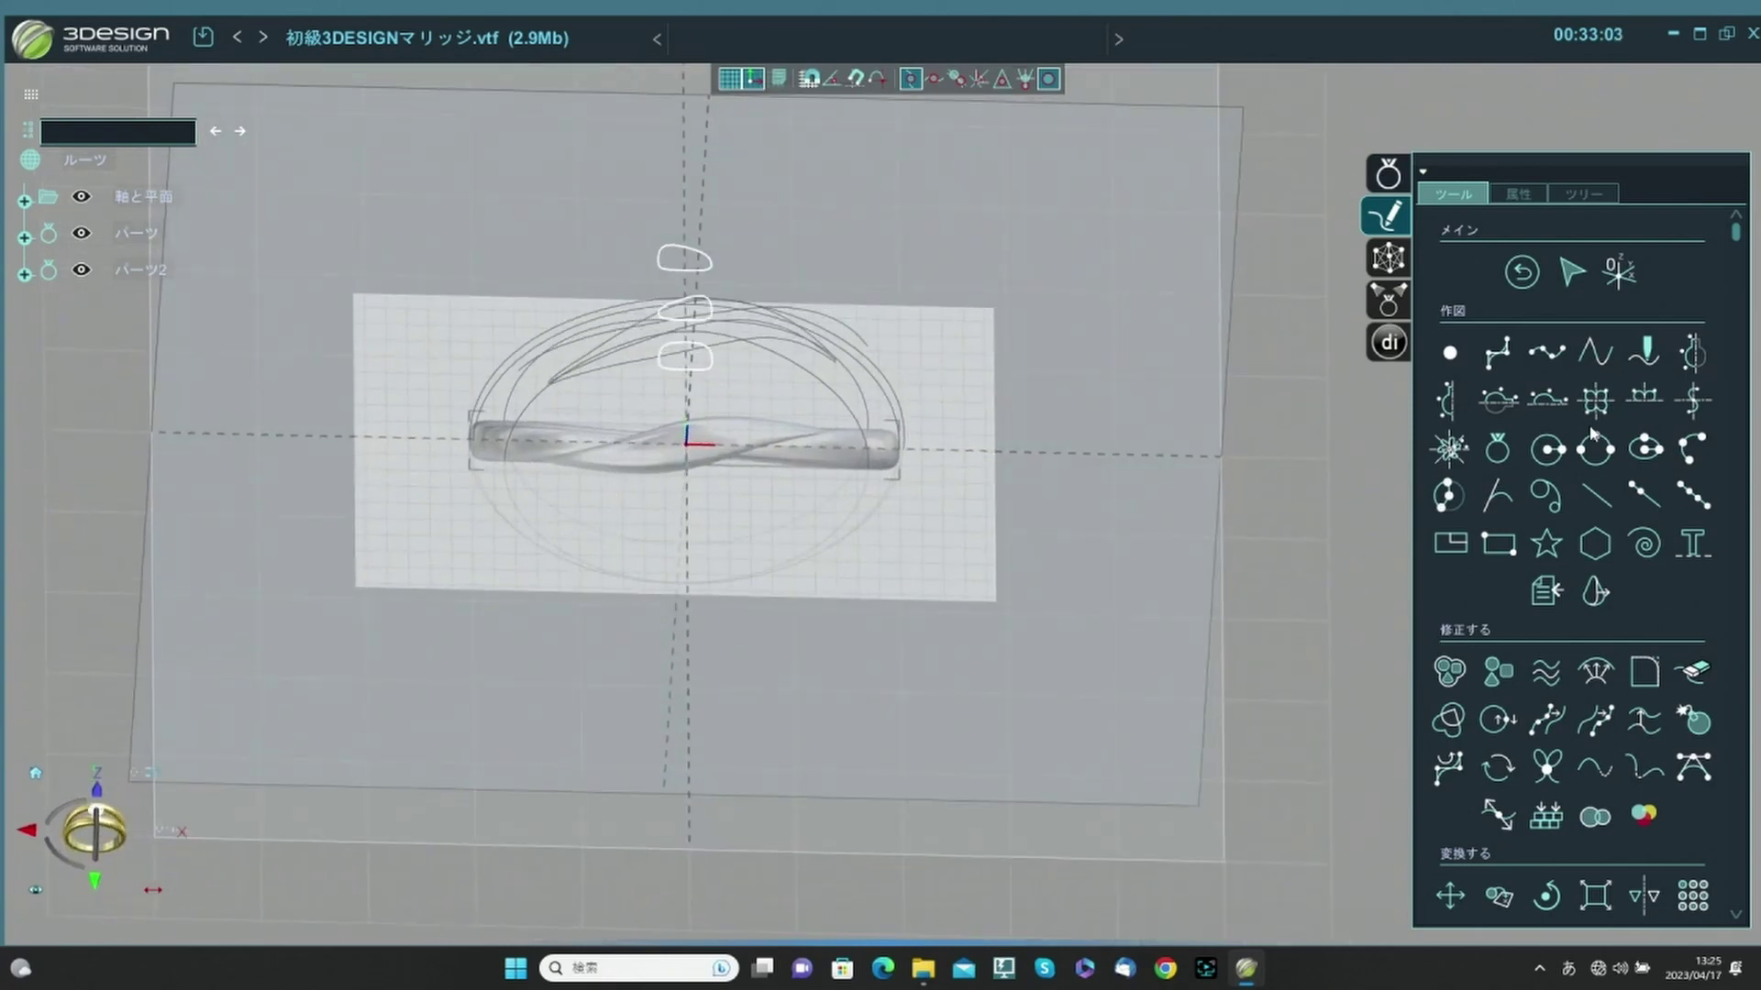
left_click(1527, 273)
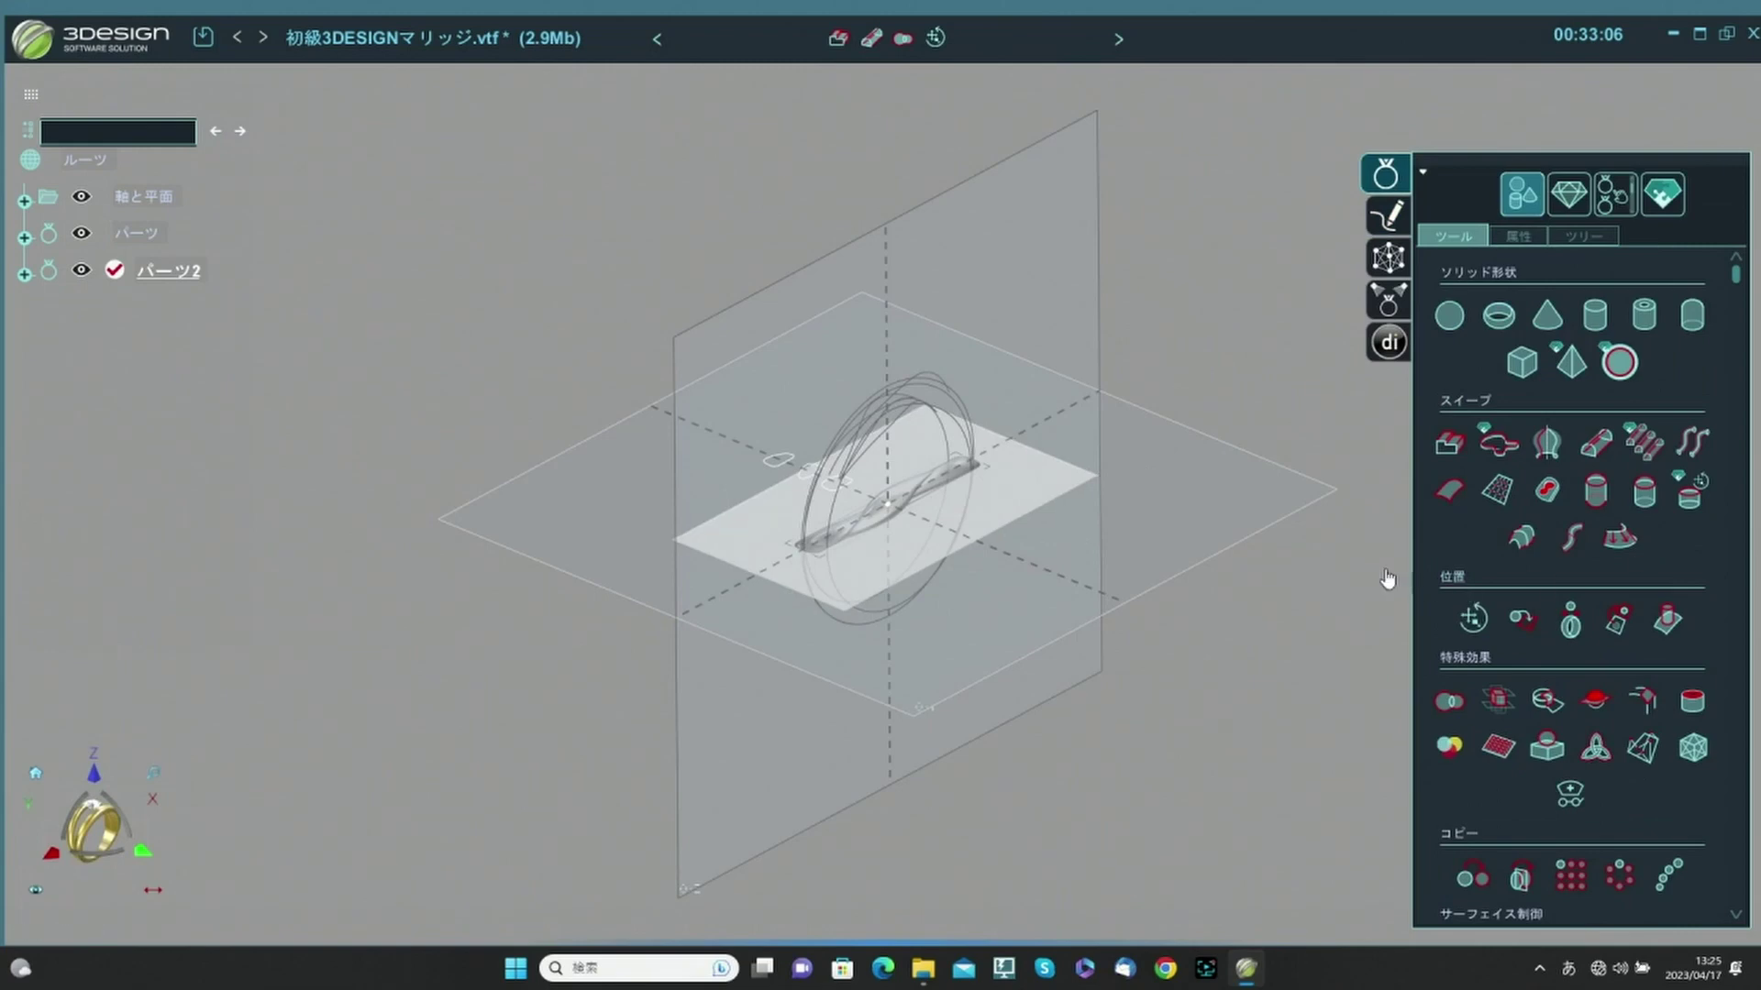
Open the properties of the reference image 平面内にイメージ2 under パーツ2.
right_click_drag(971, 499, 1063, 542)
left_click(1063, 542)
right_click_drag(1226, 522, 1175, 585)
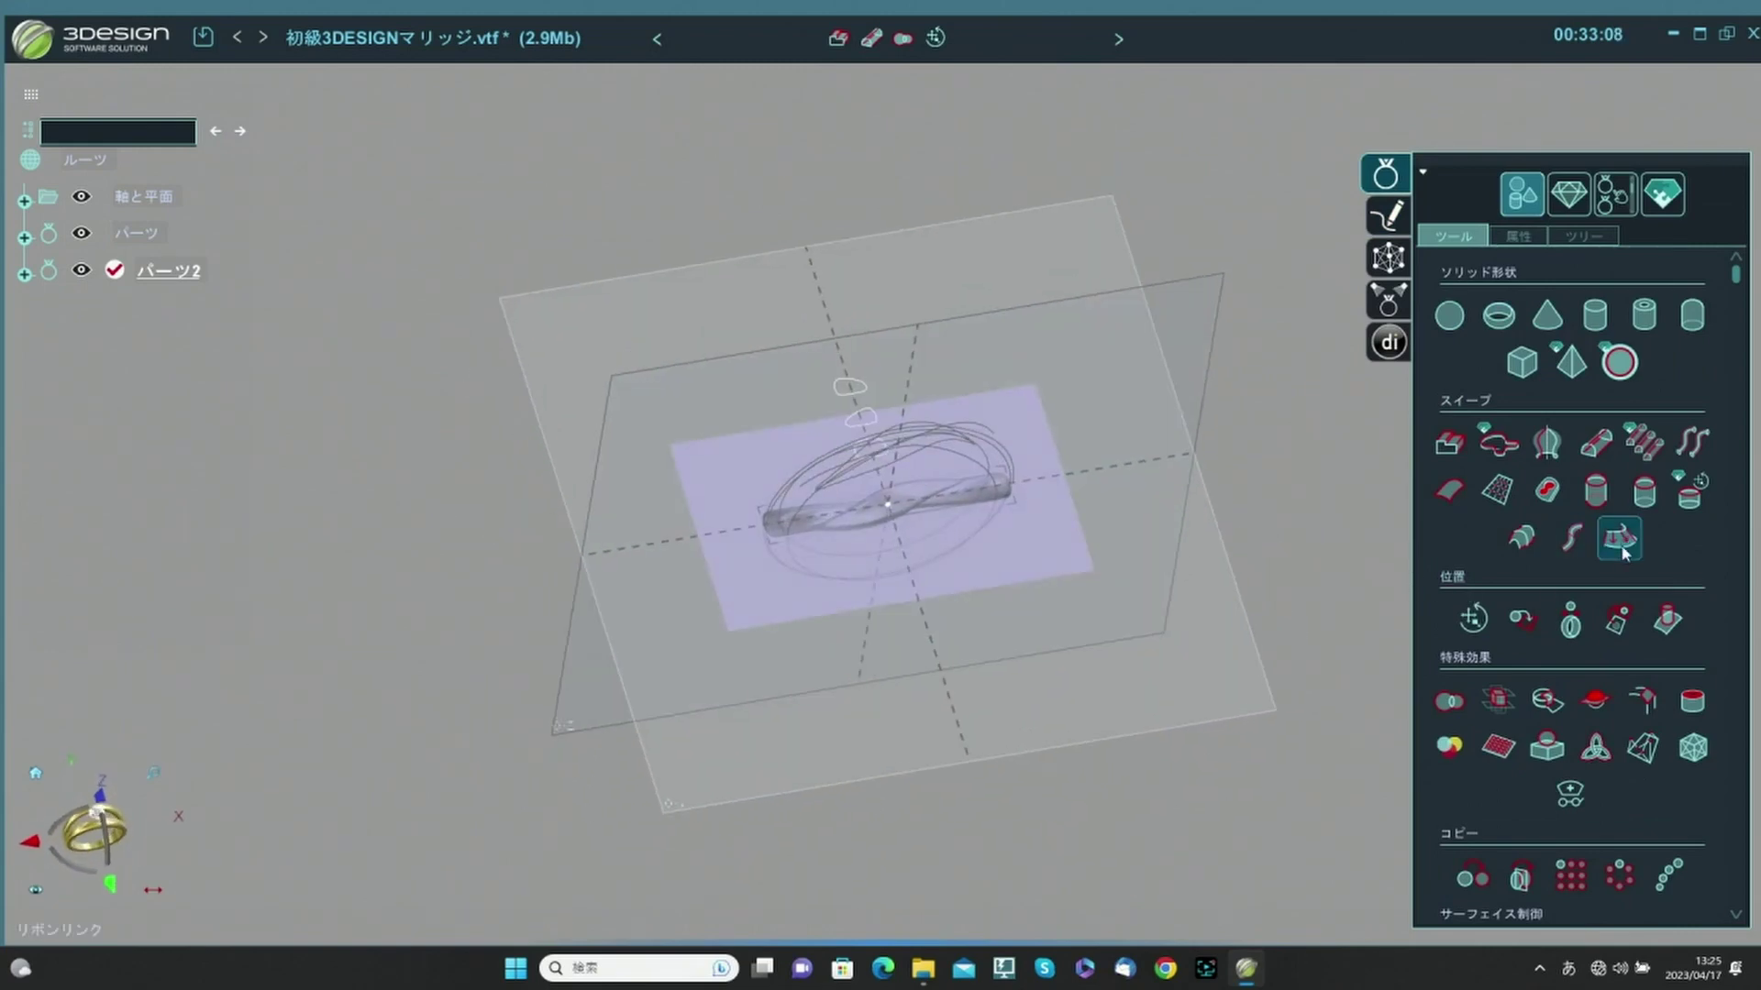
scroll(1656, 610, "down", 10)
scroll(1656, 610, "down", 2)
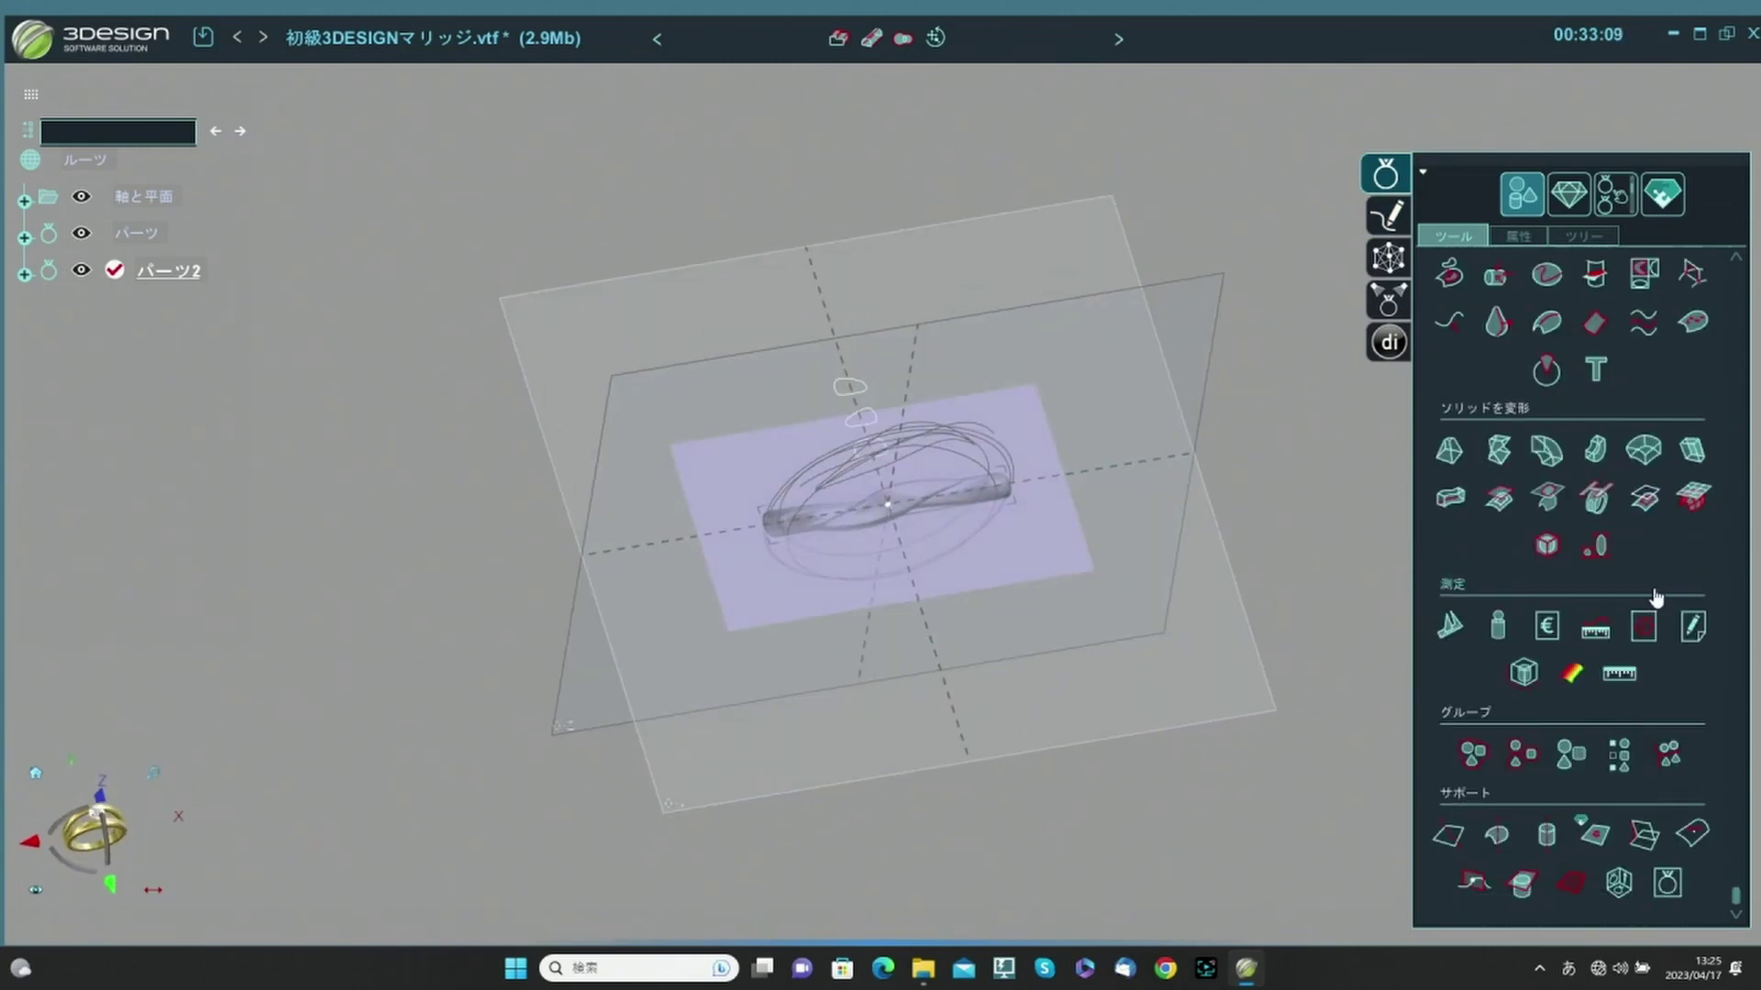
left_click(1584, 236)
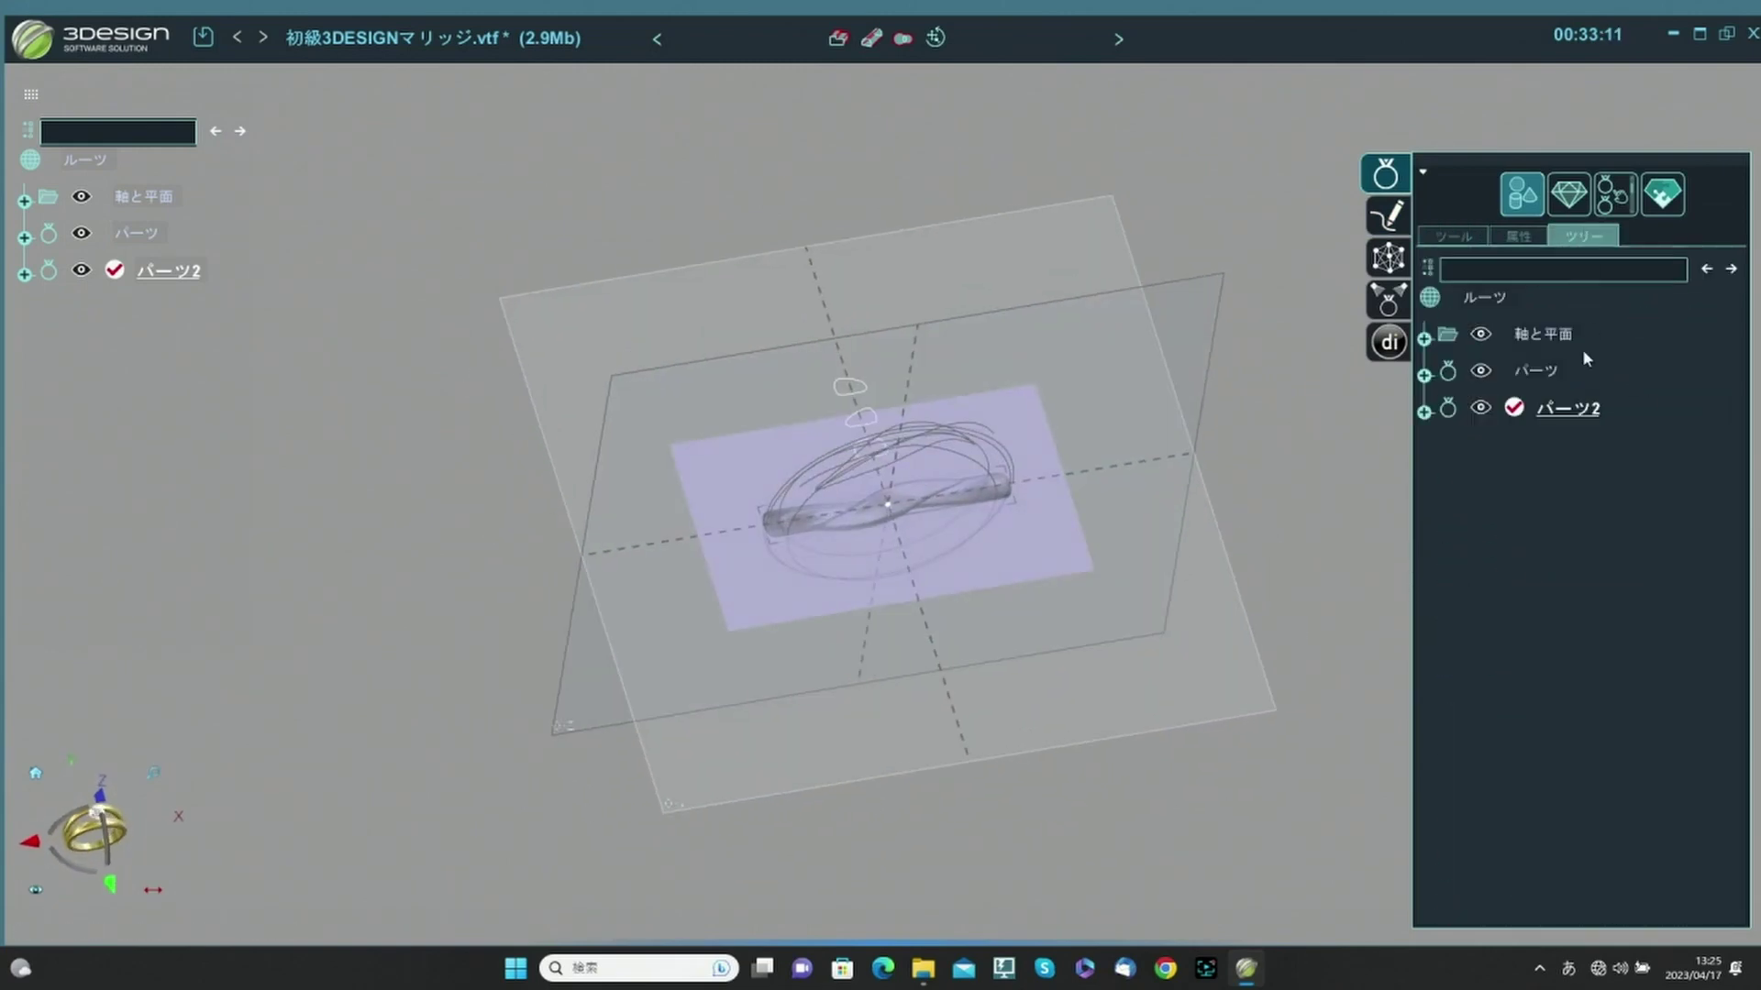
left_click(1424, 413)
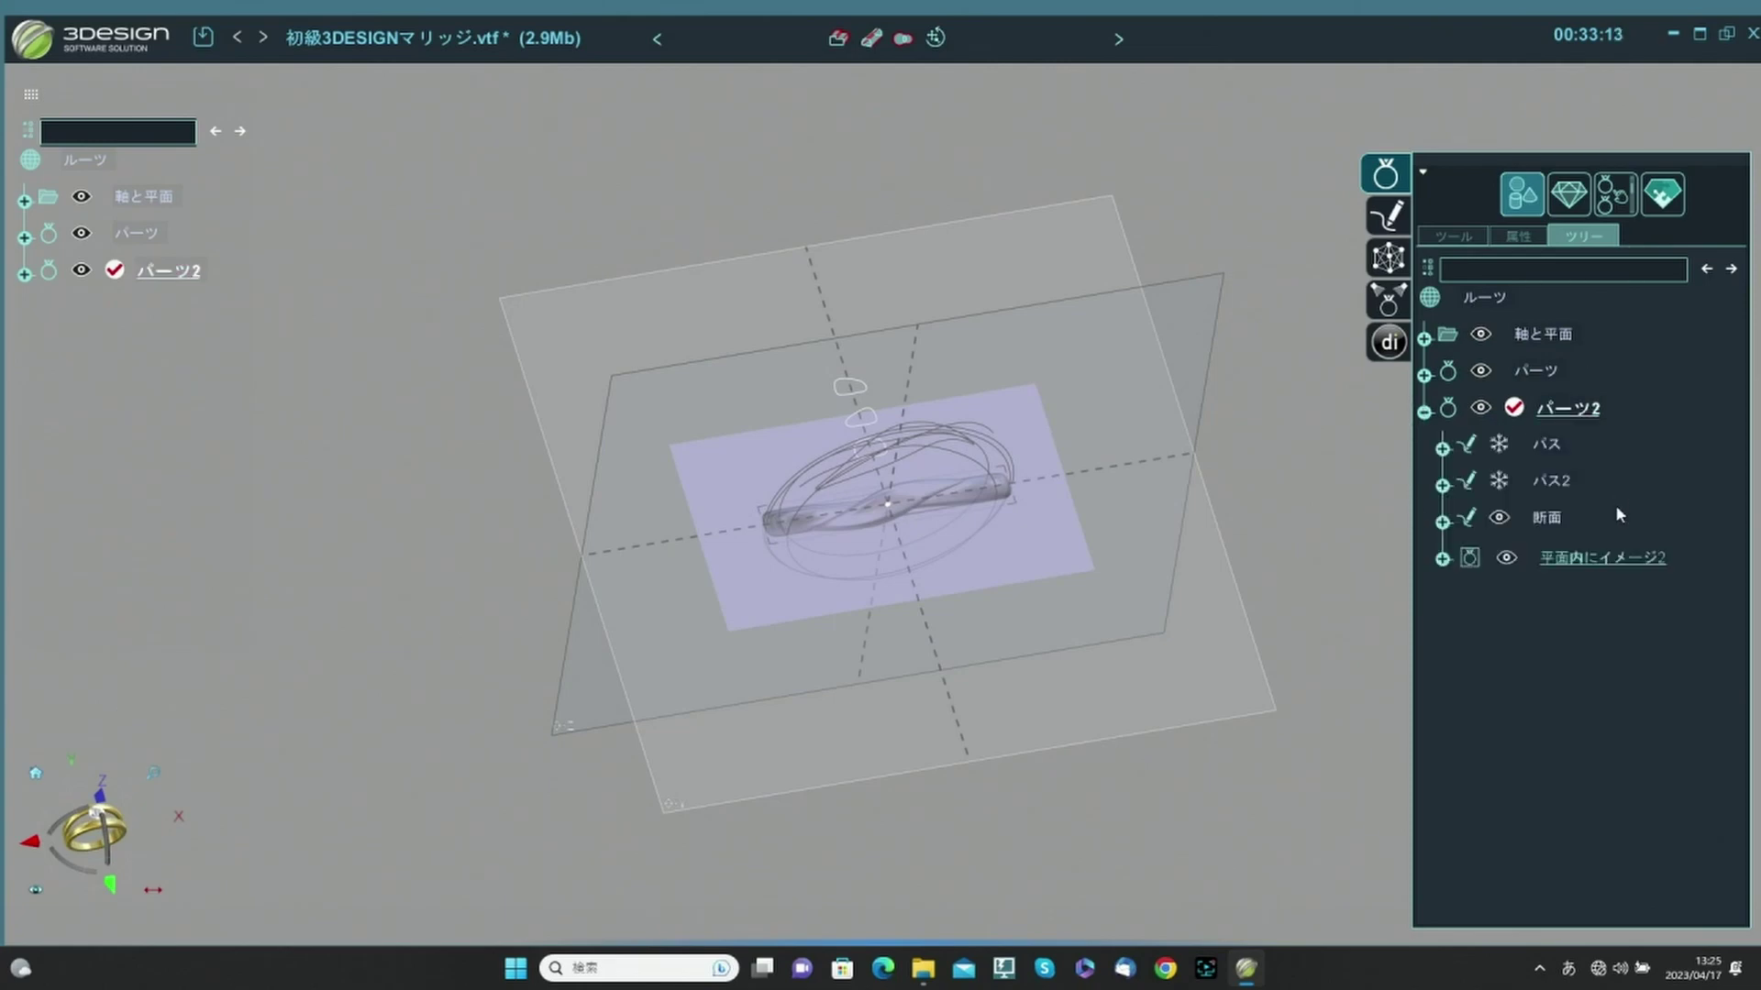
double_click(1612, 559)
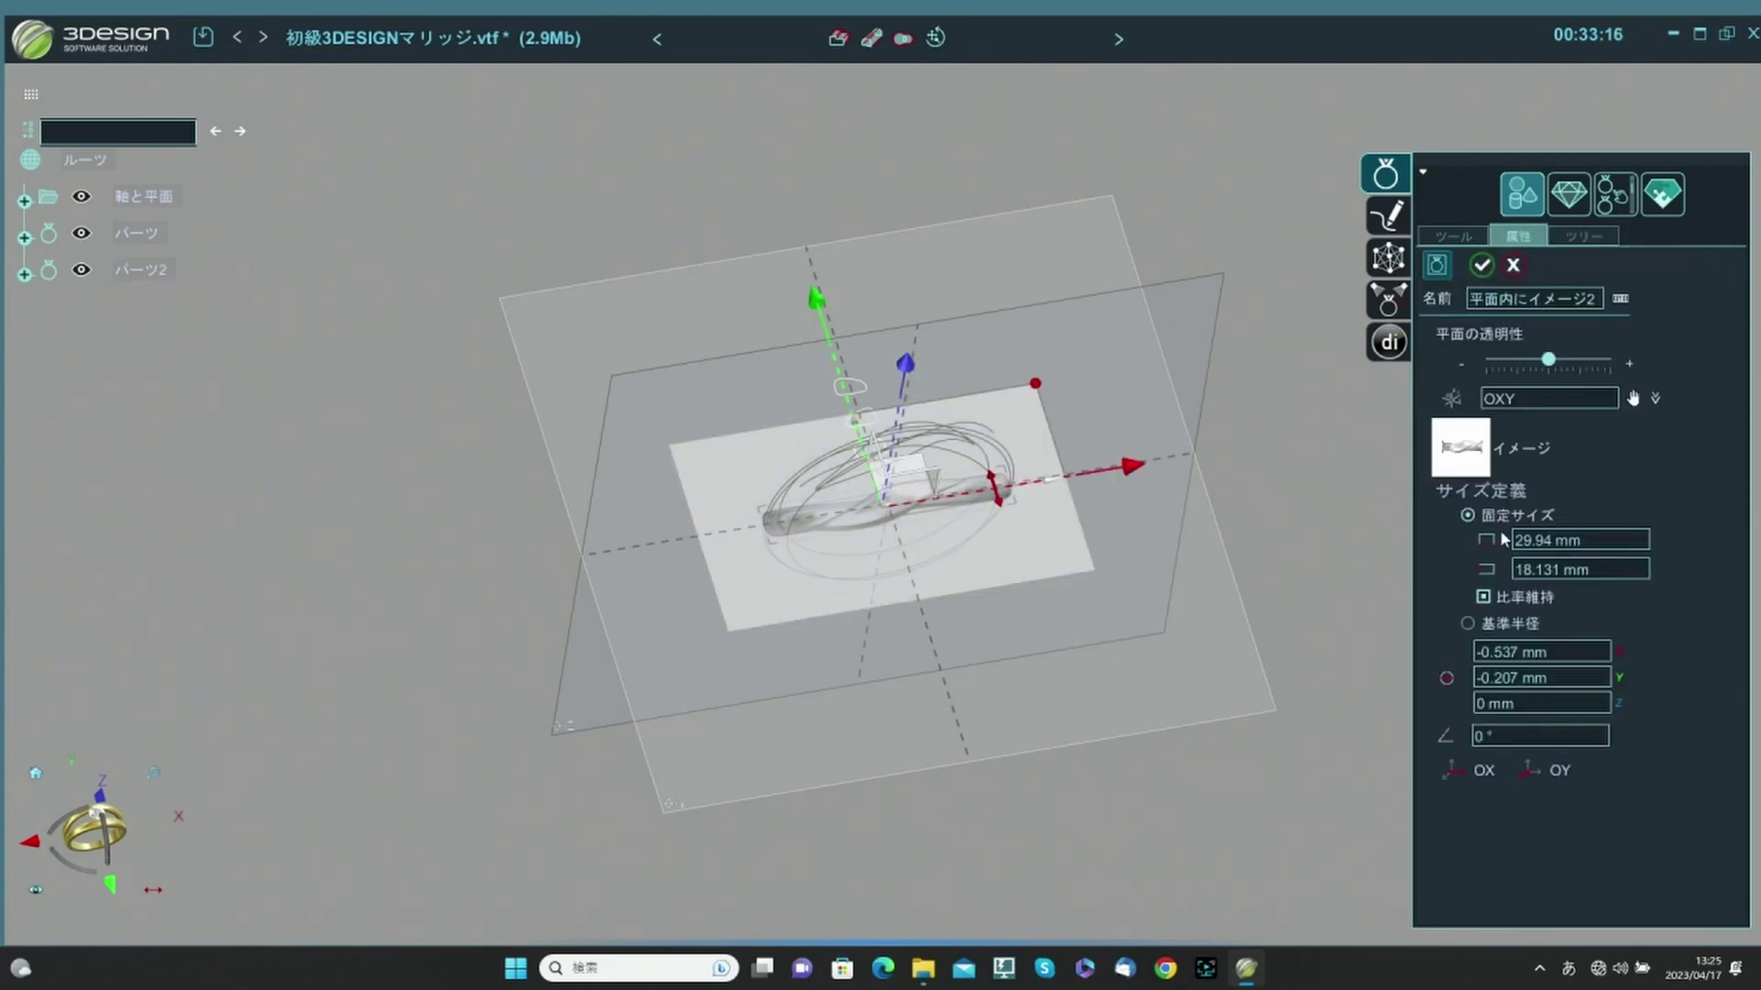
Try enlarging the reference image proportionally to about 30.41 by 18.42 mm in the plan view.
middle_click_drag(1232, 527, 1387, 668)
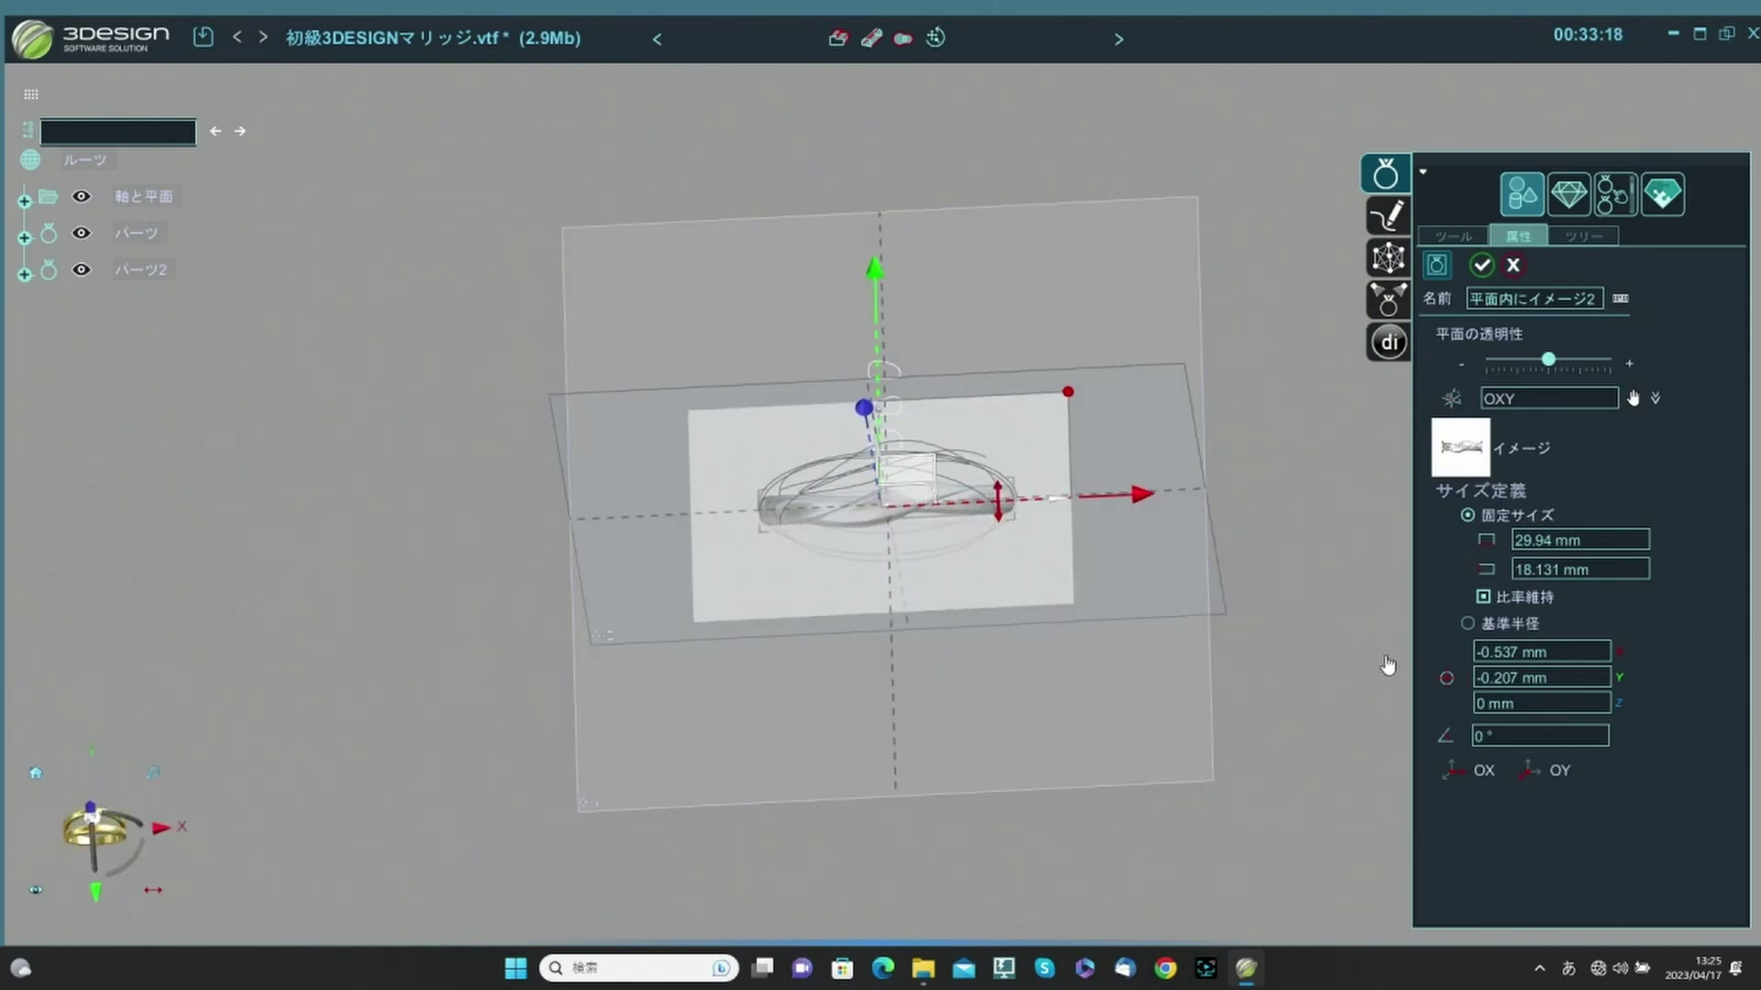
mouse_move(972, 612)
middle_mouse_down()
mouse_move(959, 486)
mouse_move(964, 642)
middle_mouse_up()
scroll(1026, 523, "up", 3)
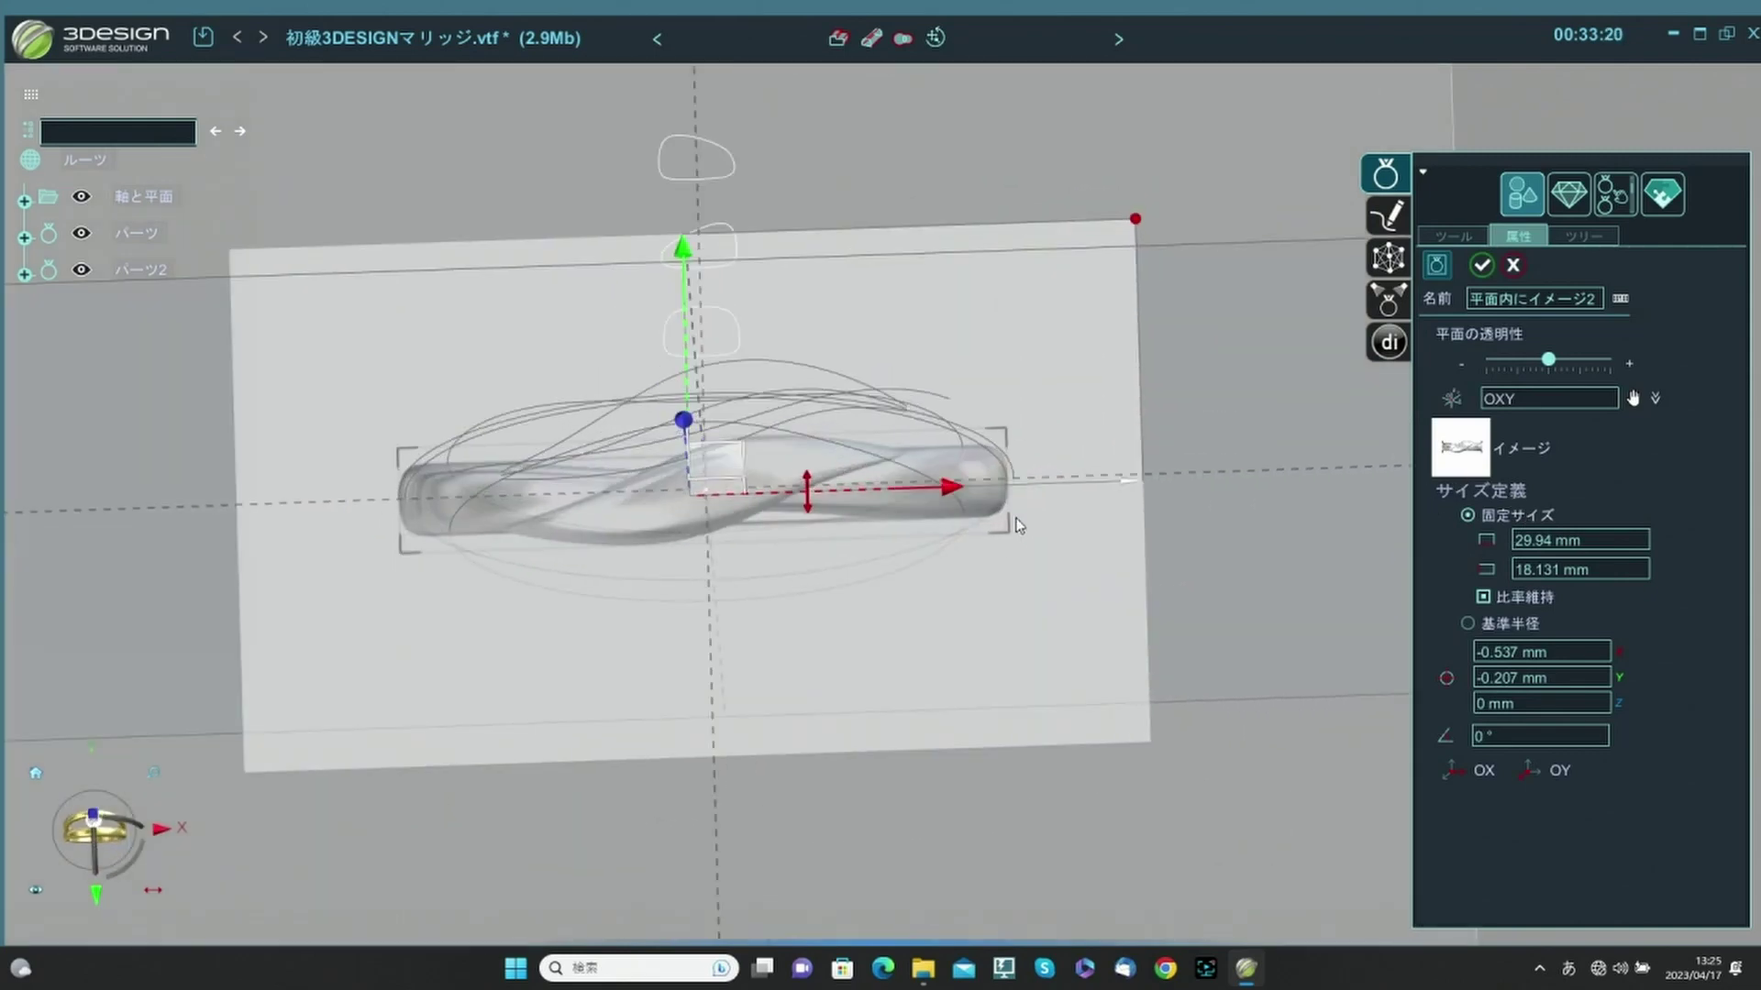
right_click_drag(1082, 456, 1114, 514)
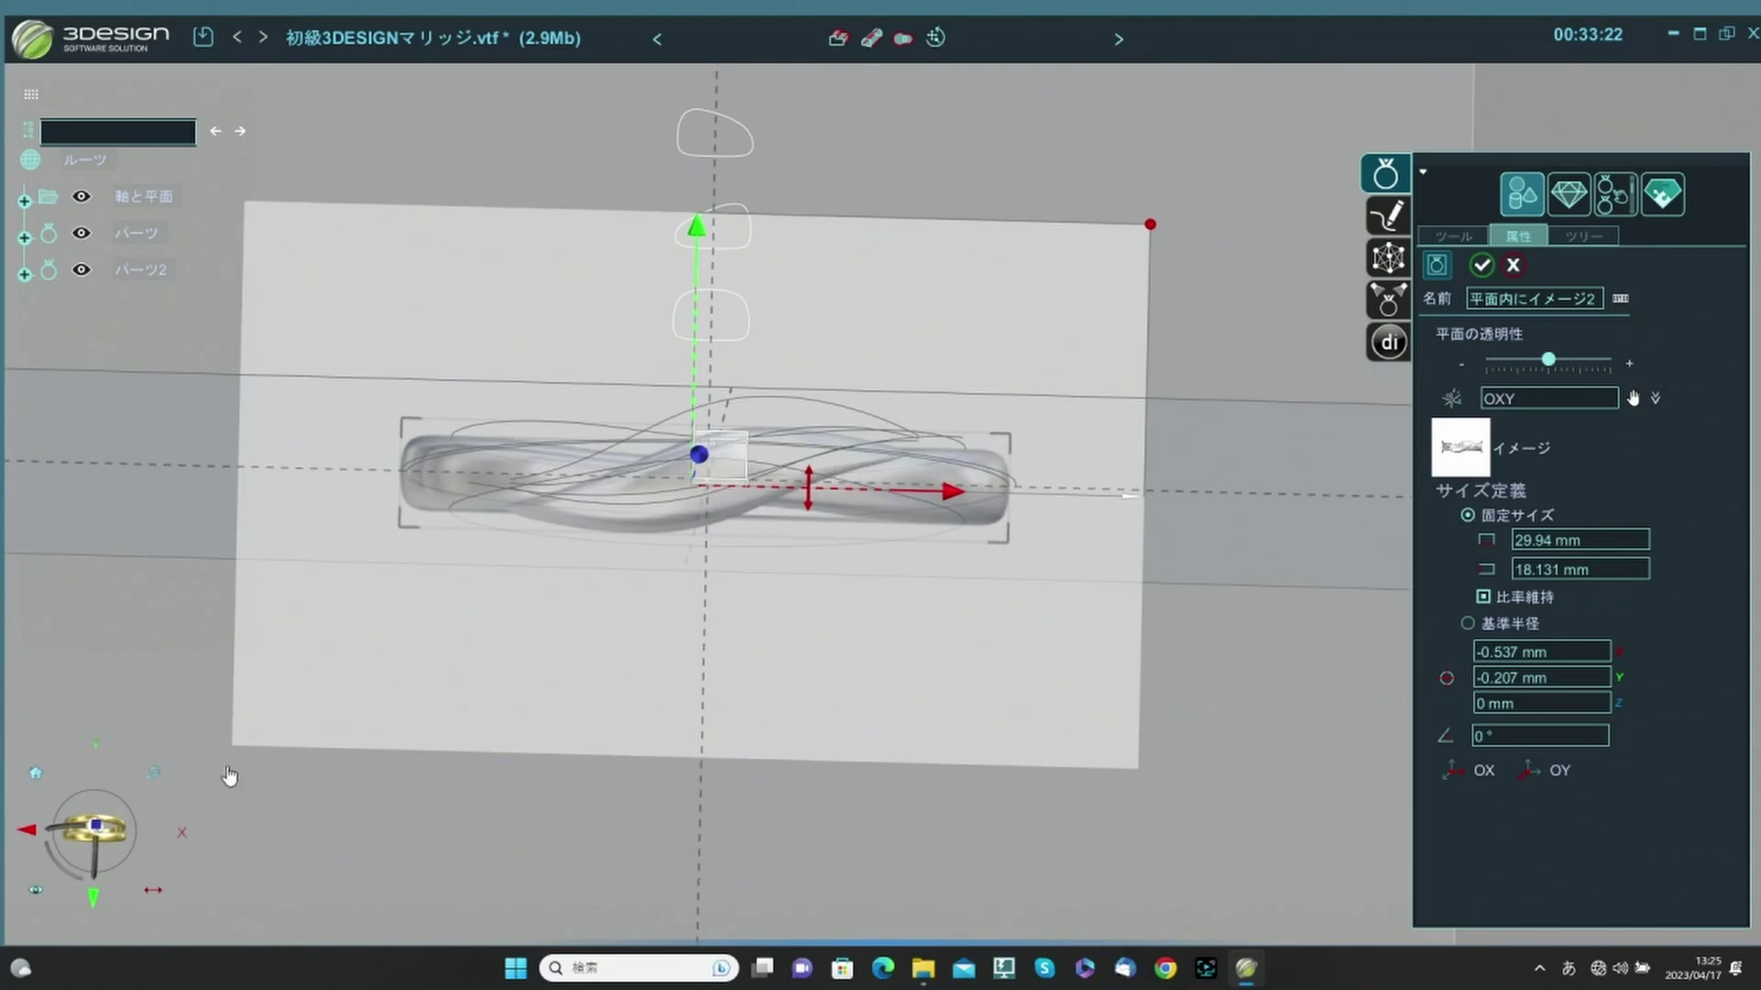
left_click(95, 830)
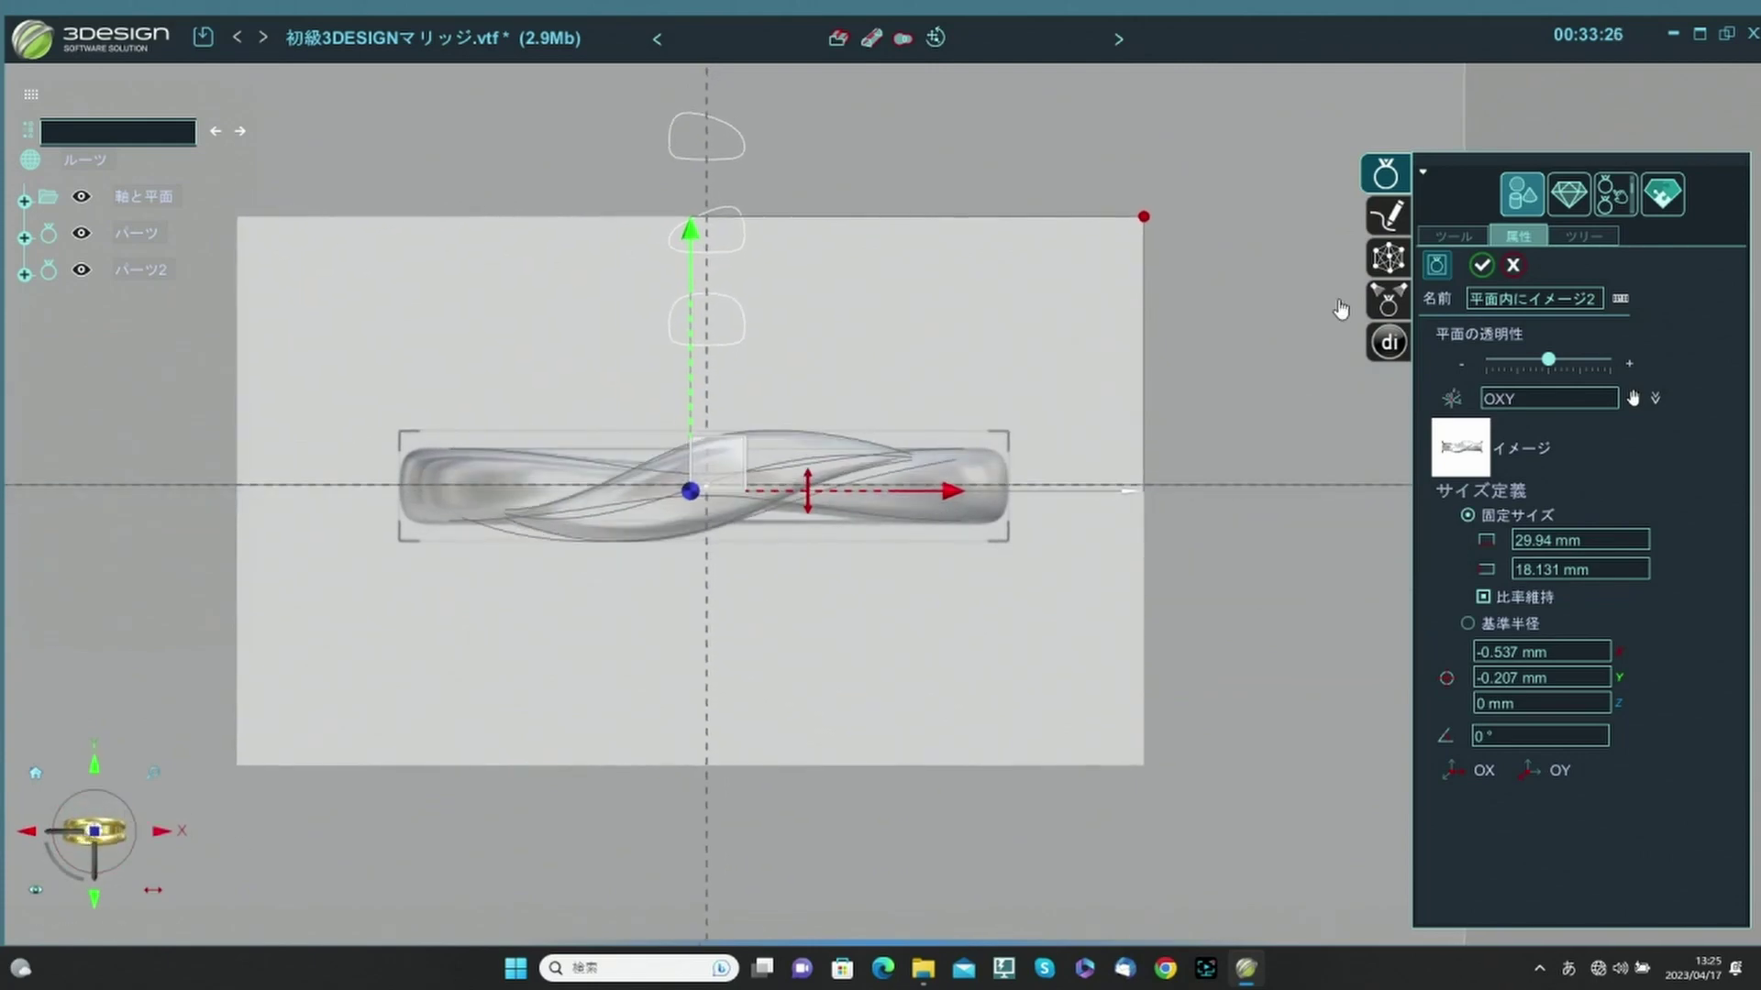
mouse_move(1143, 218)
left_mouse_down()
mouse_move(1166, 197)
mouse_move(1151, 221)
left_mouse_up()
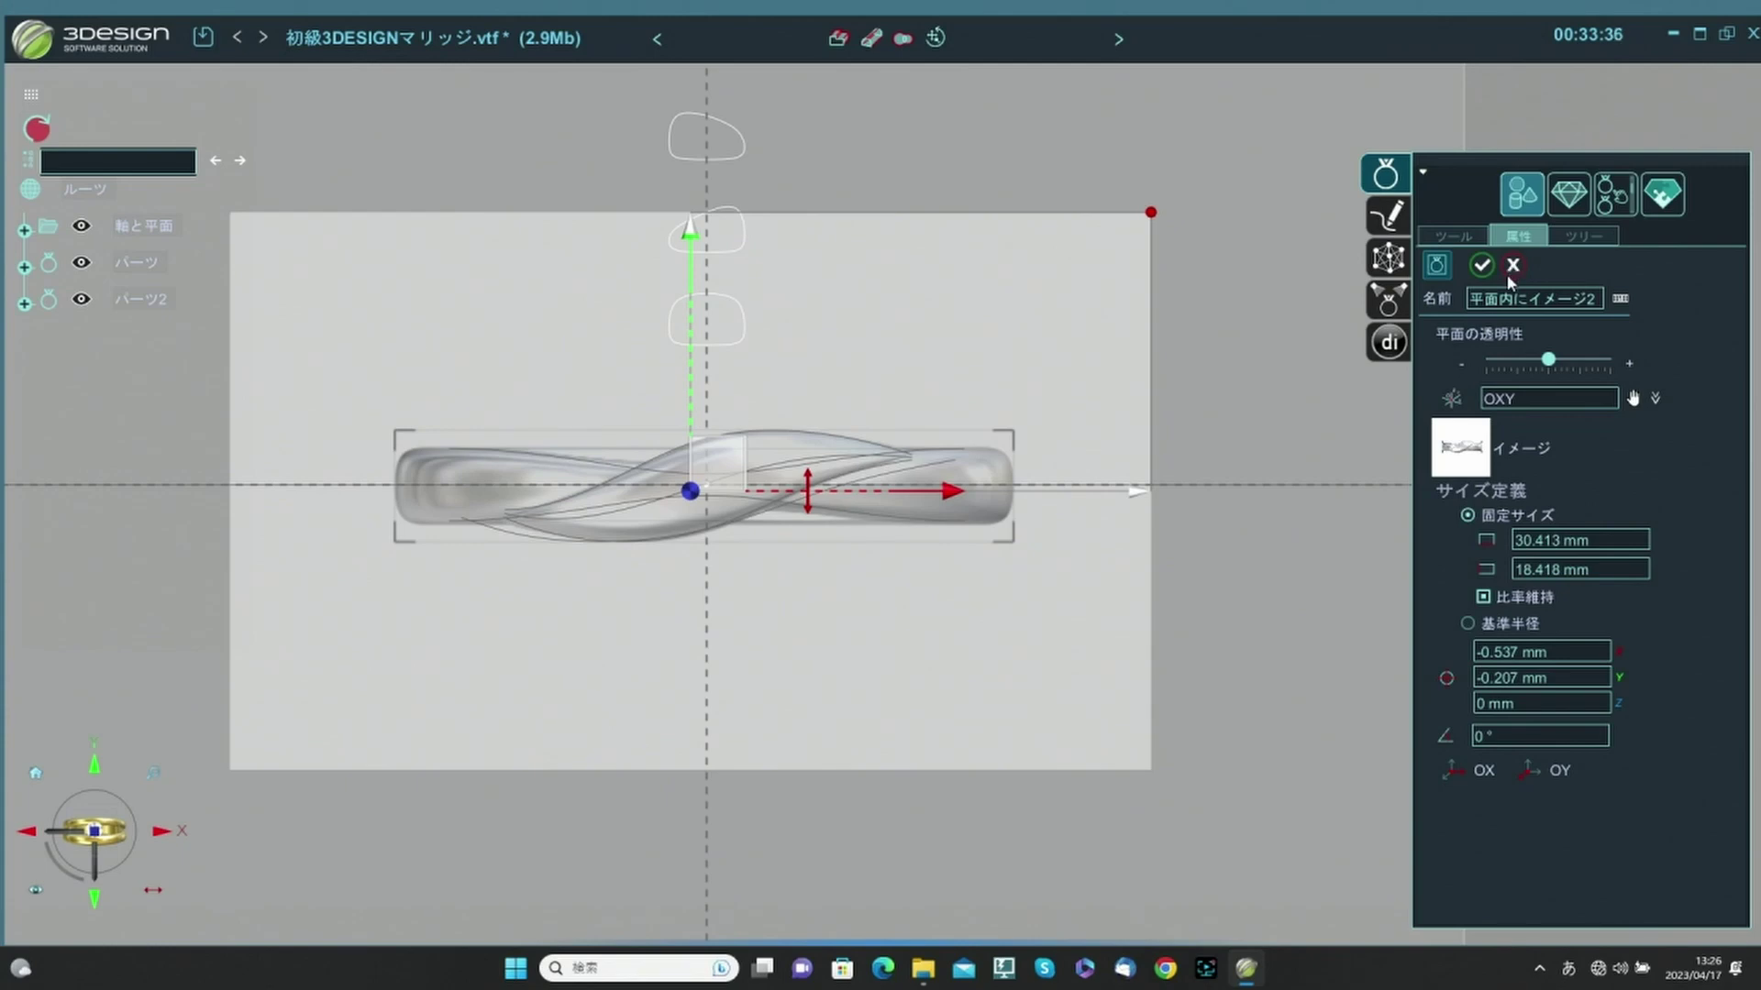
left_click(1482, 266)
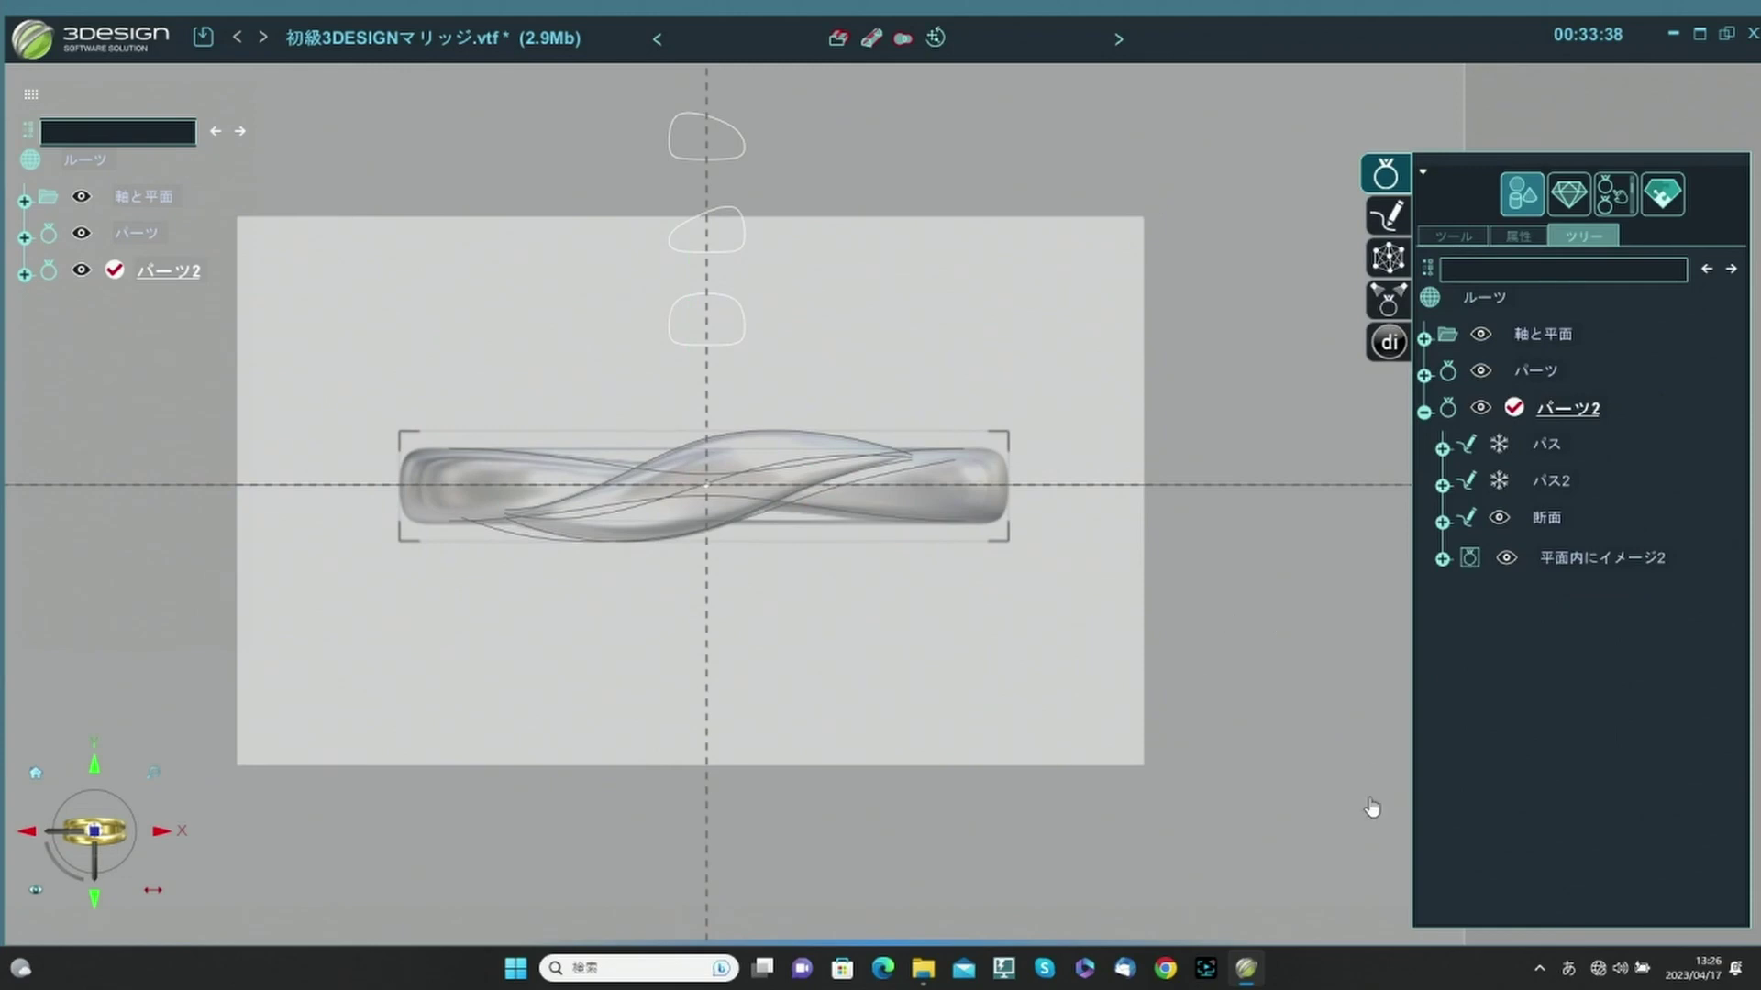
Create a new sketch on the OXZ plane in パーツ2, facing the ring's round profile.
middle_click_drag(1028, 739, 932, 553)
right_click_drag(935, 559, 880, 613)
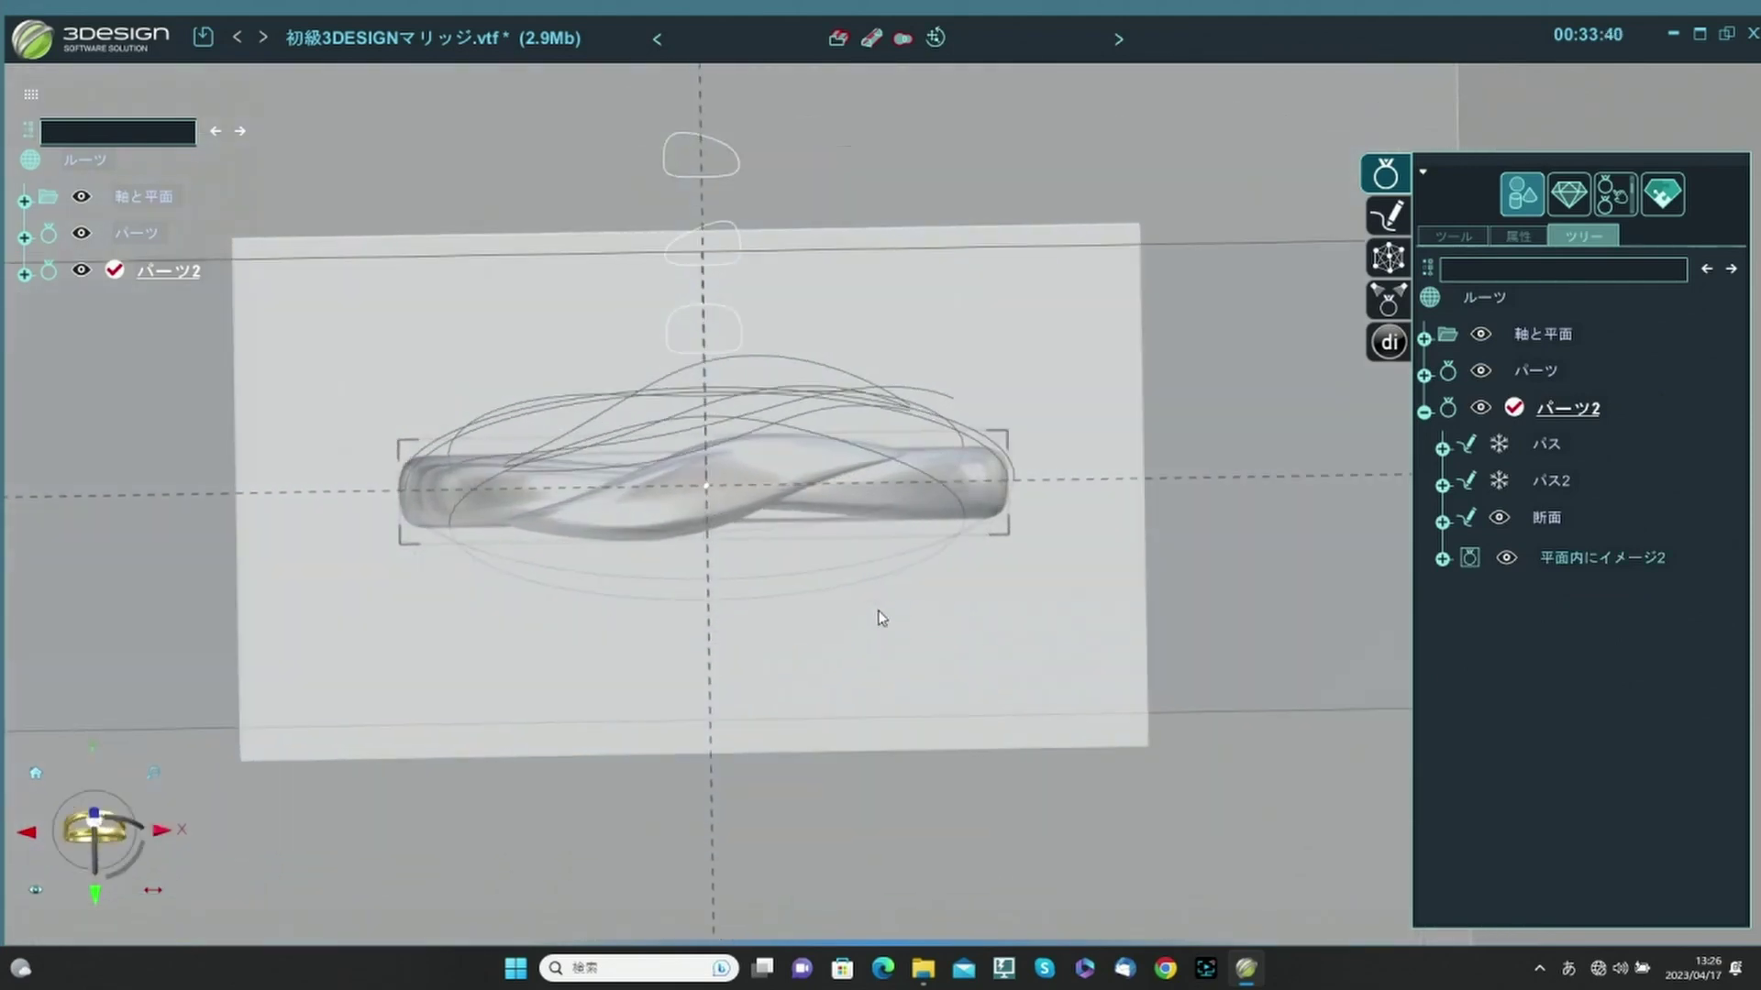
left_click(92, 817)
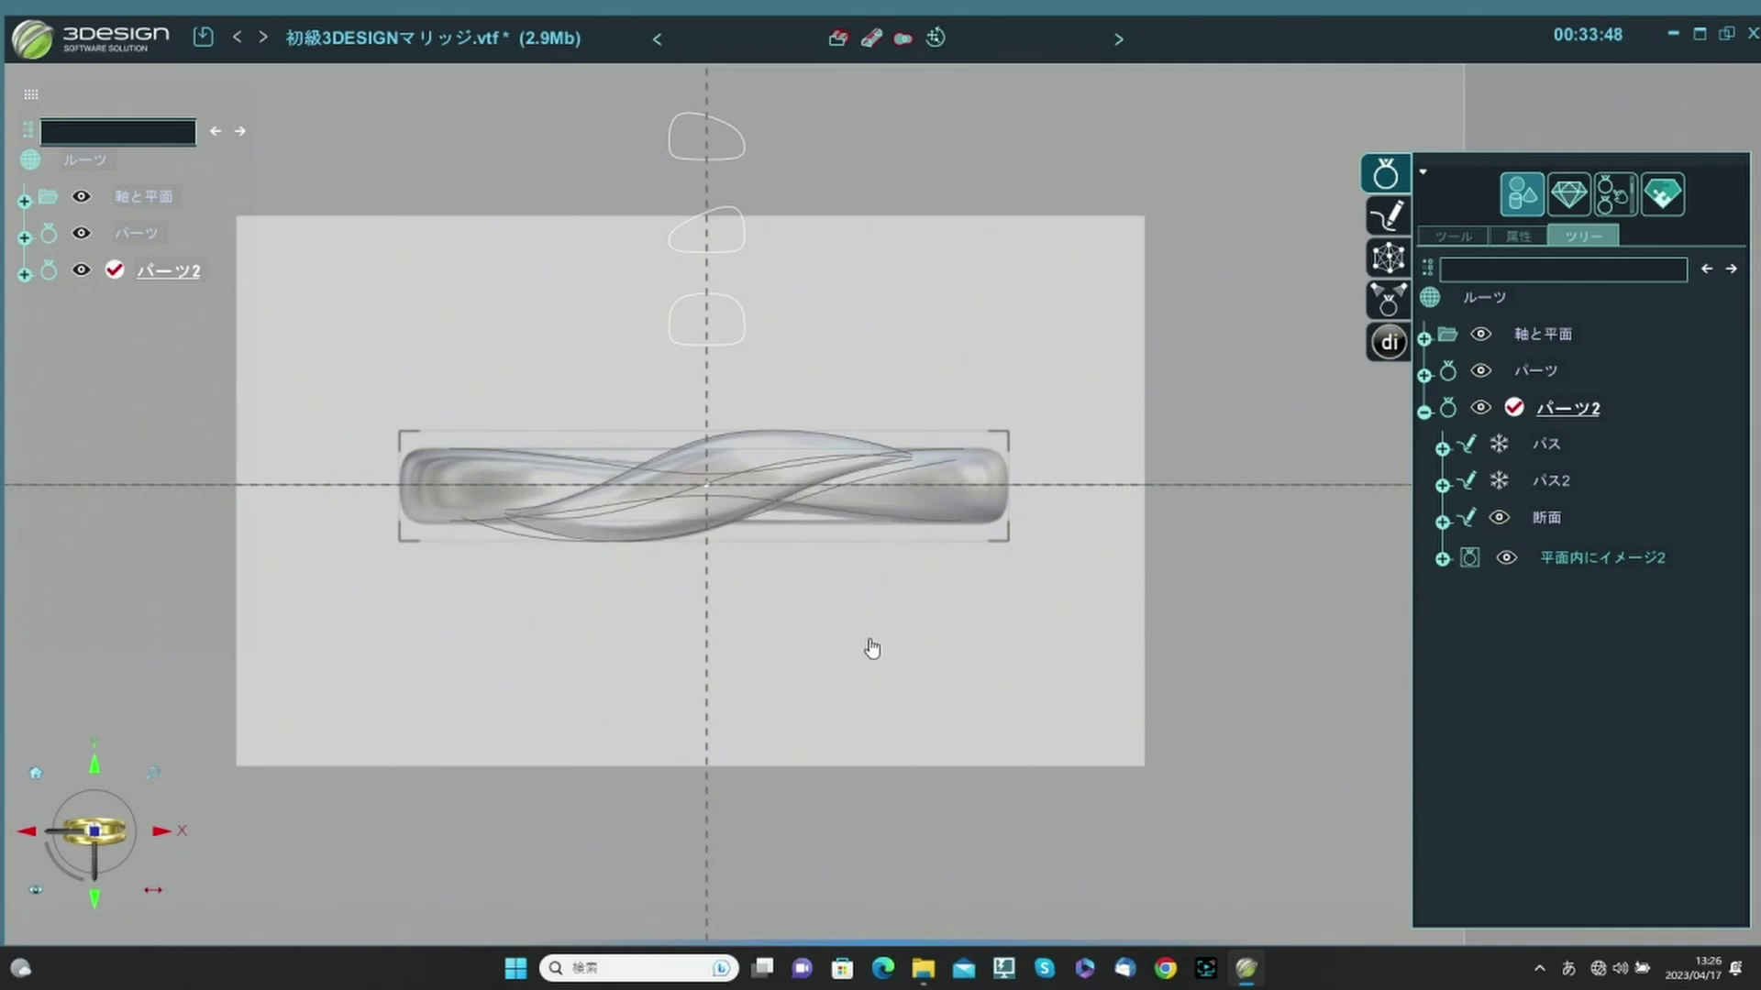
middle_click_drag(840, 653, 779, 625)
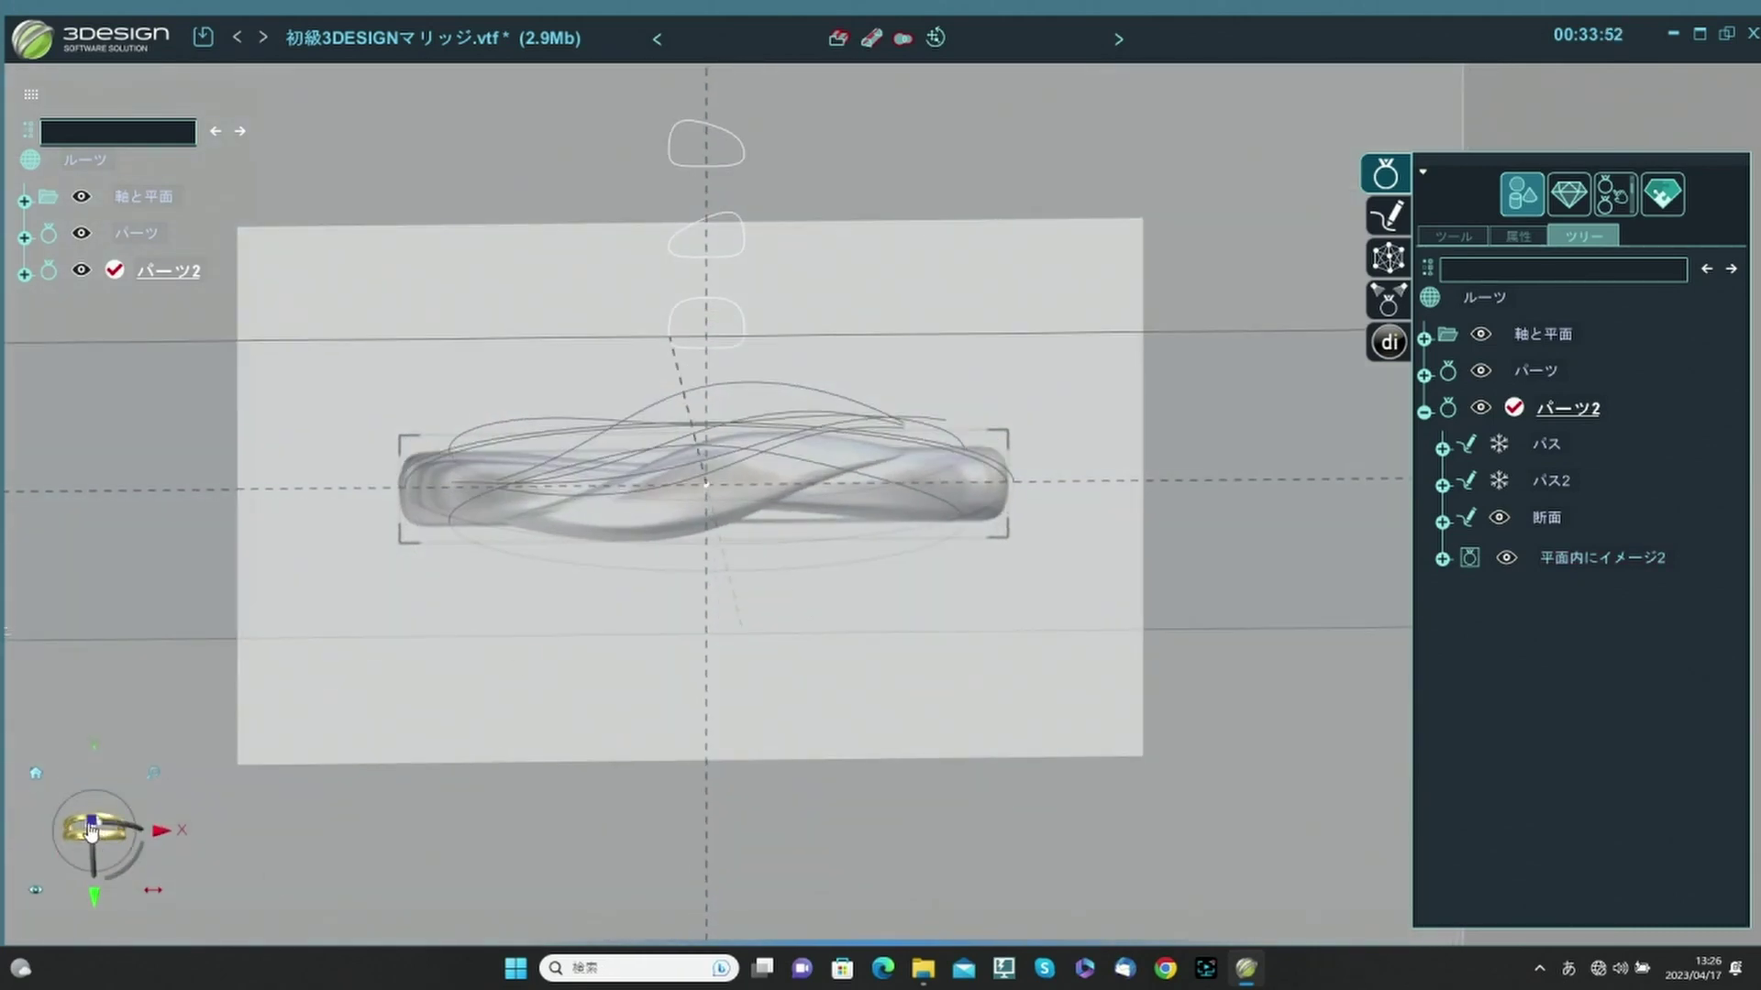
left_click(93, 894)
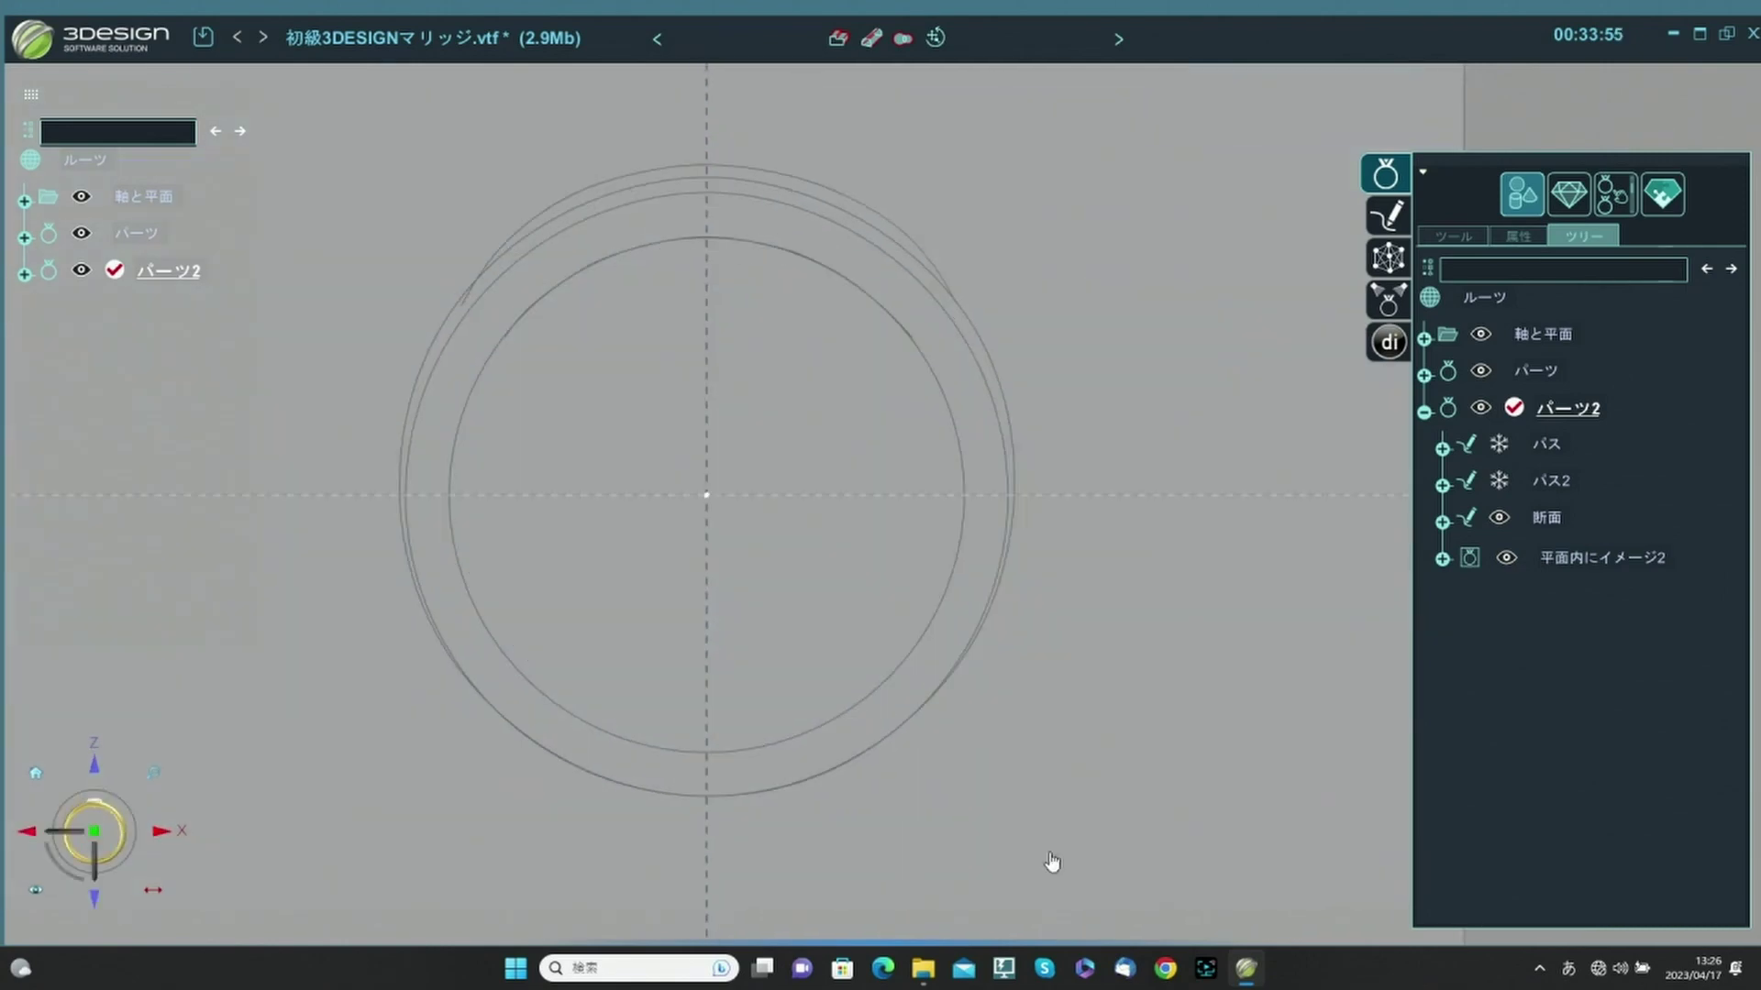
left_click(1425, 339)
left_click(1553, 482)
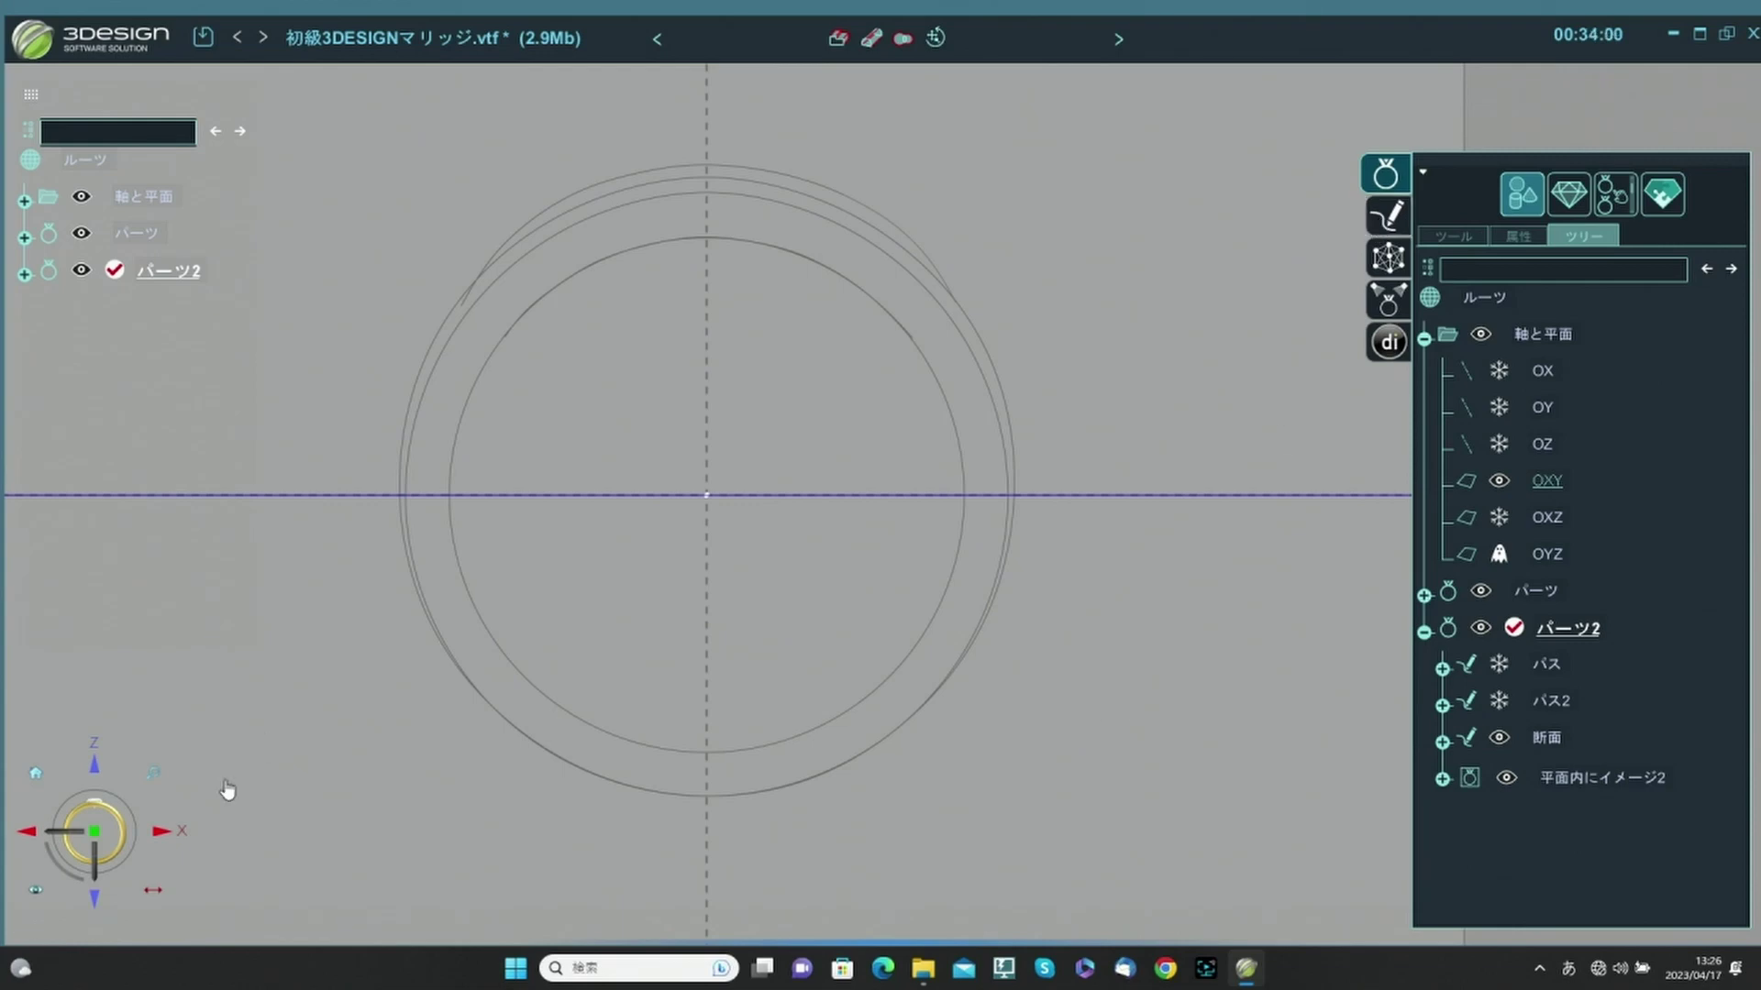
left_click(1538, 519)
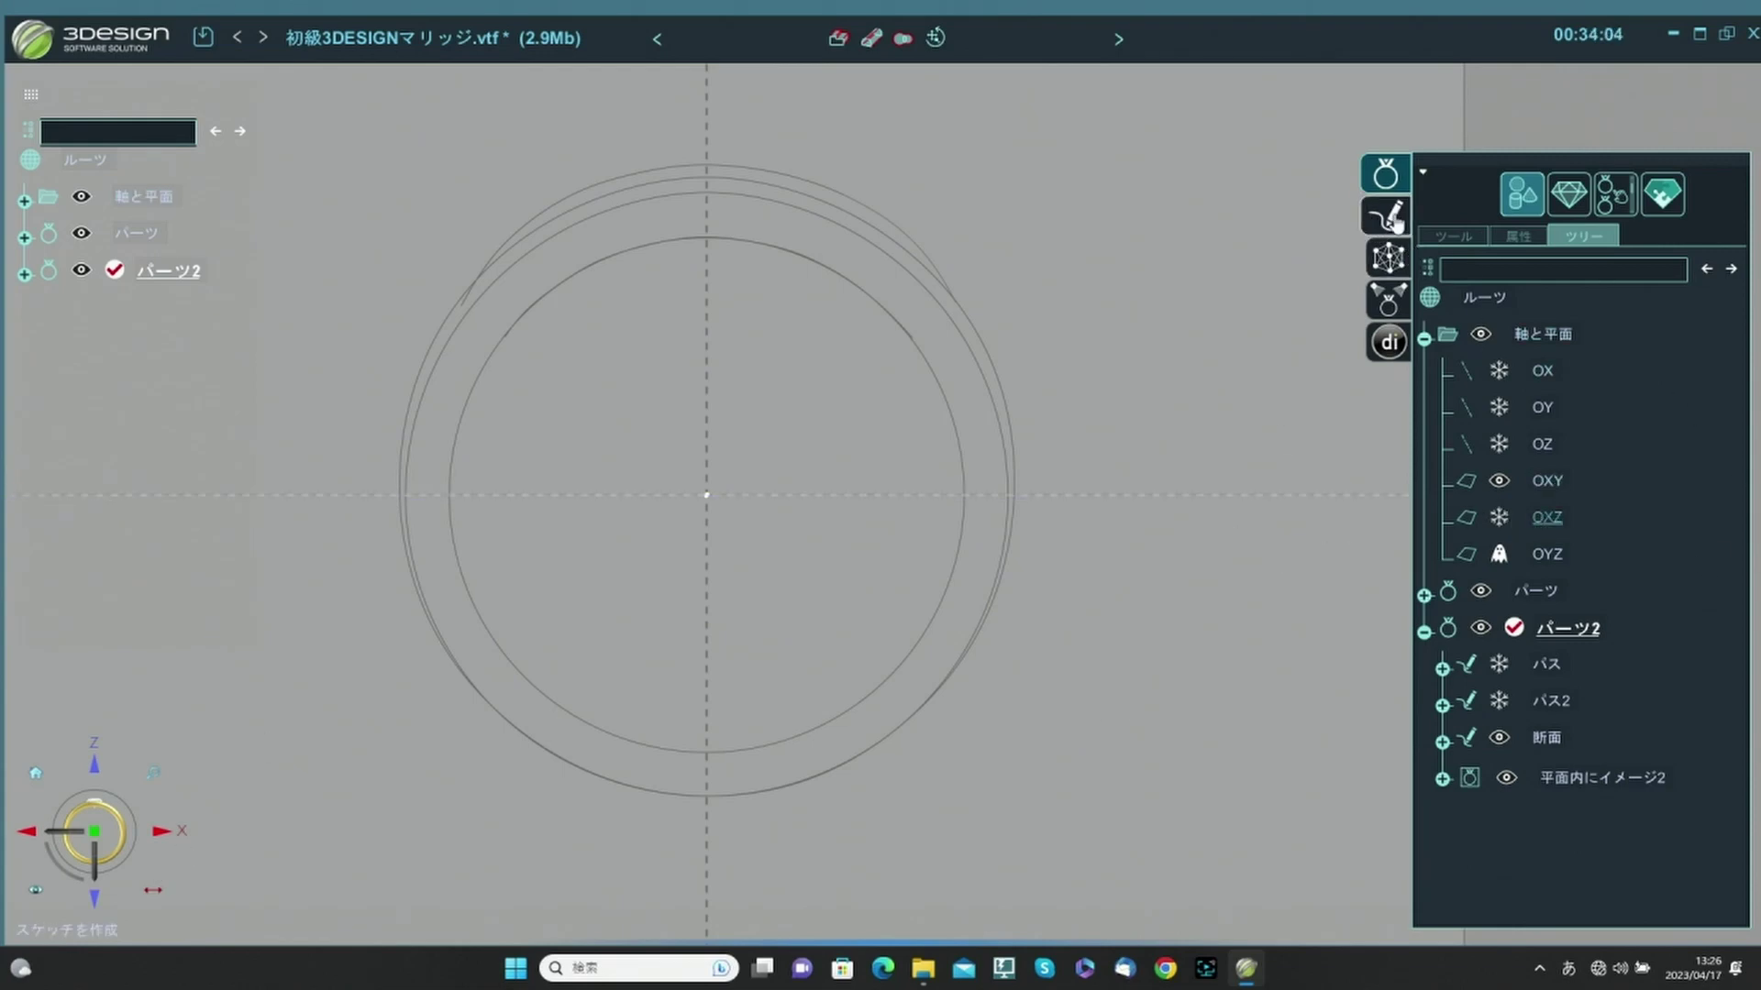
left_click(1390, 219)
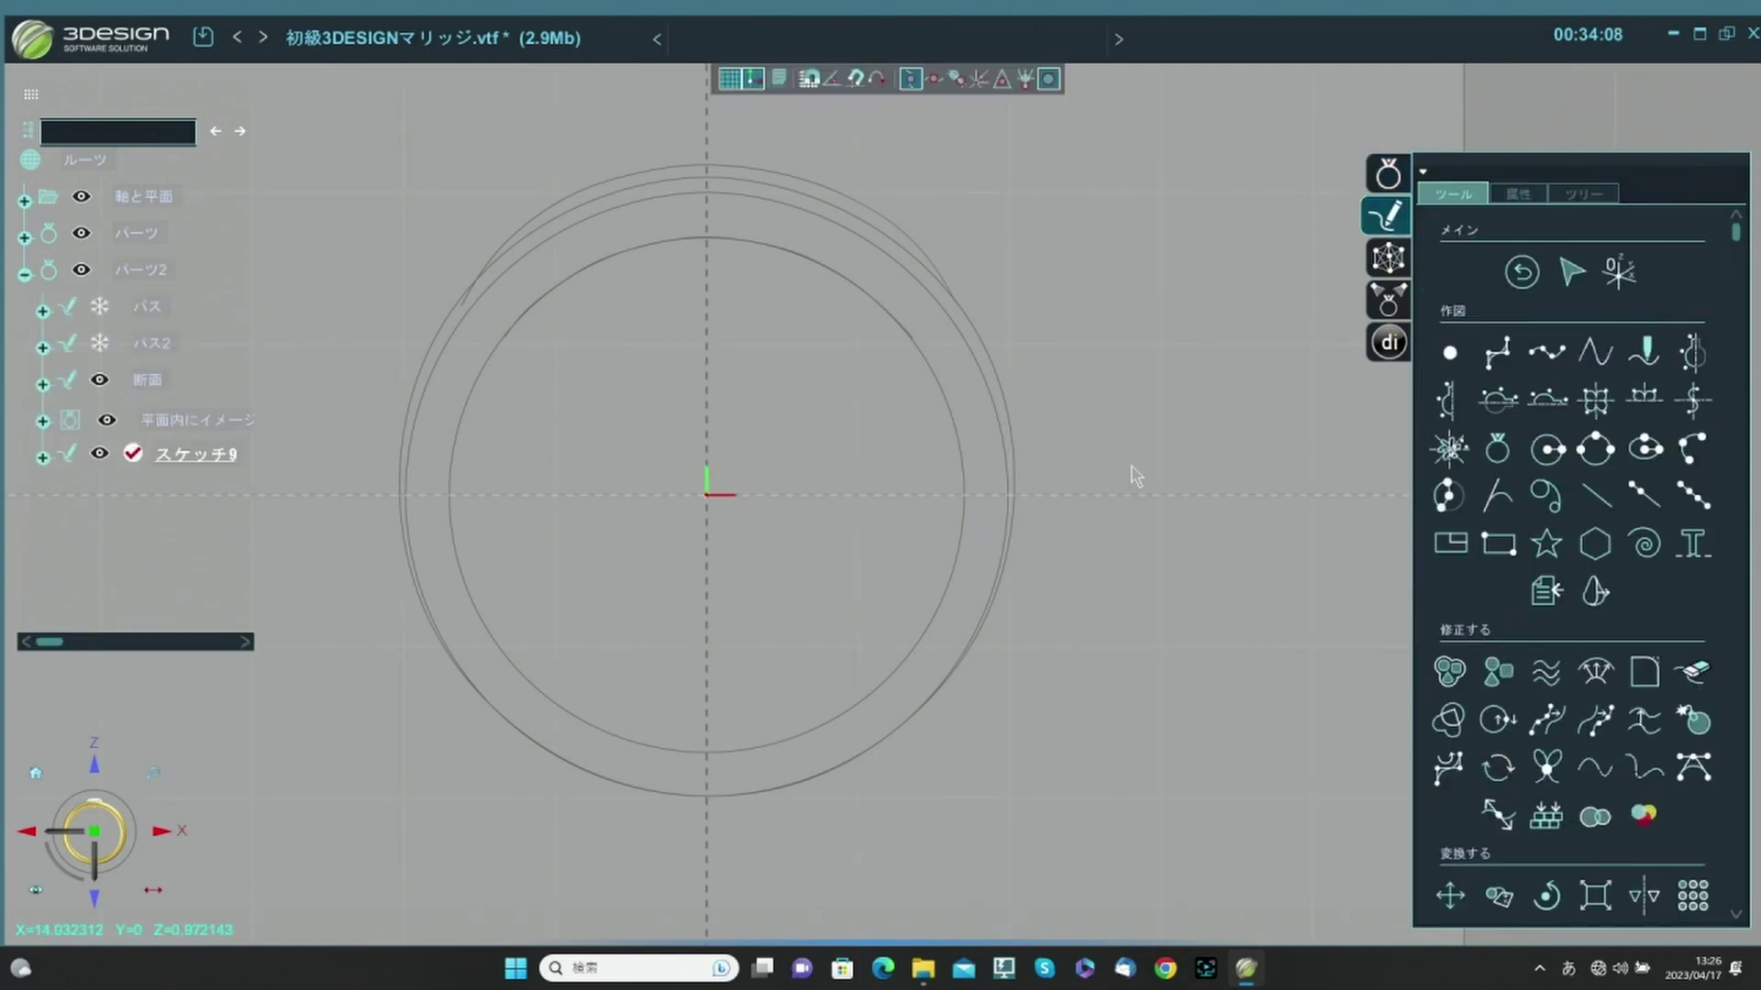
Add a Japanese size 13 ring circle centred on the origin and convert it to a NURBS curve.
left_click(1500, 449)
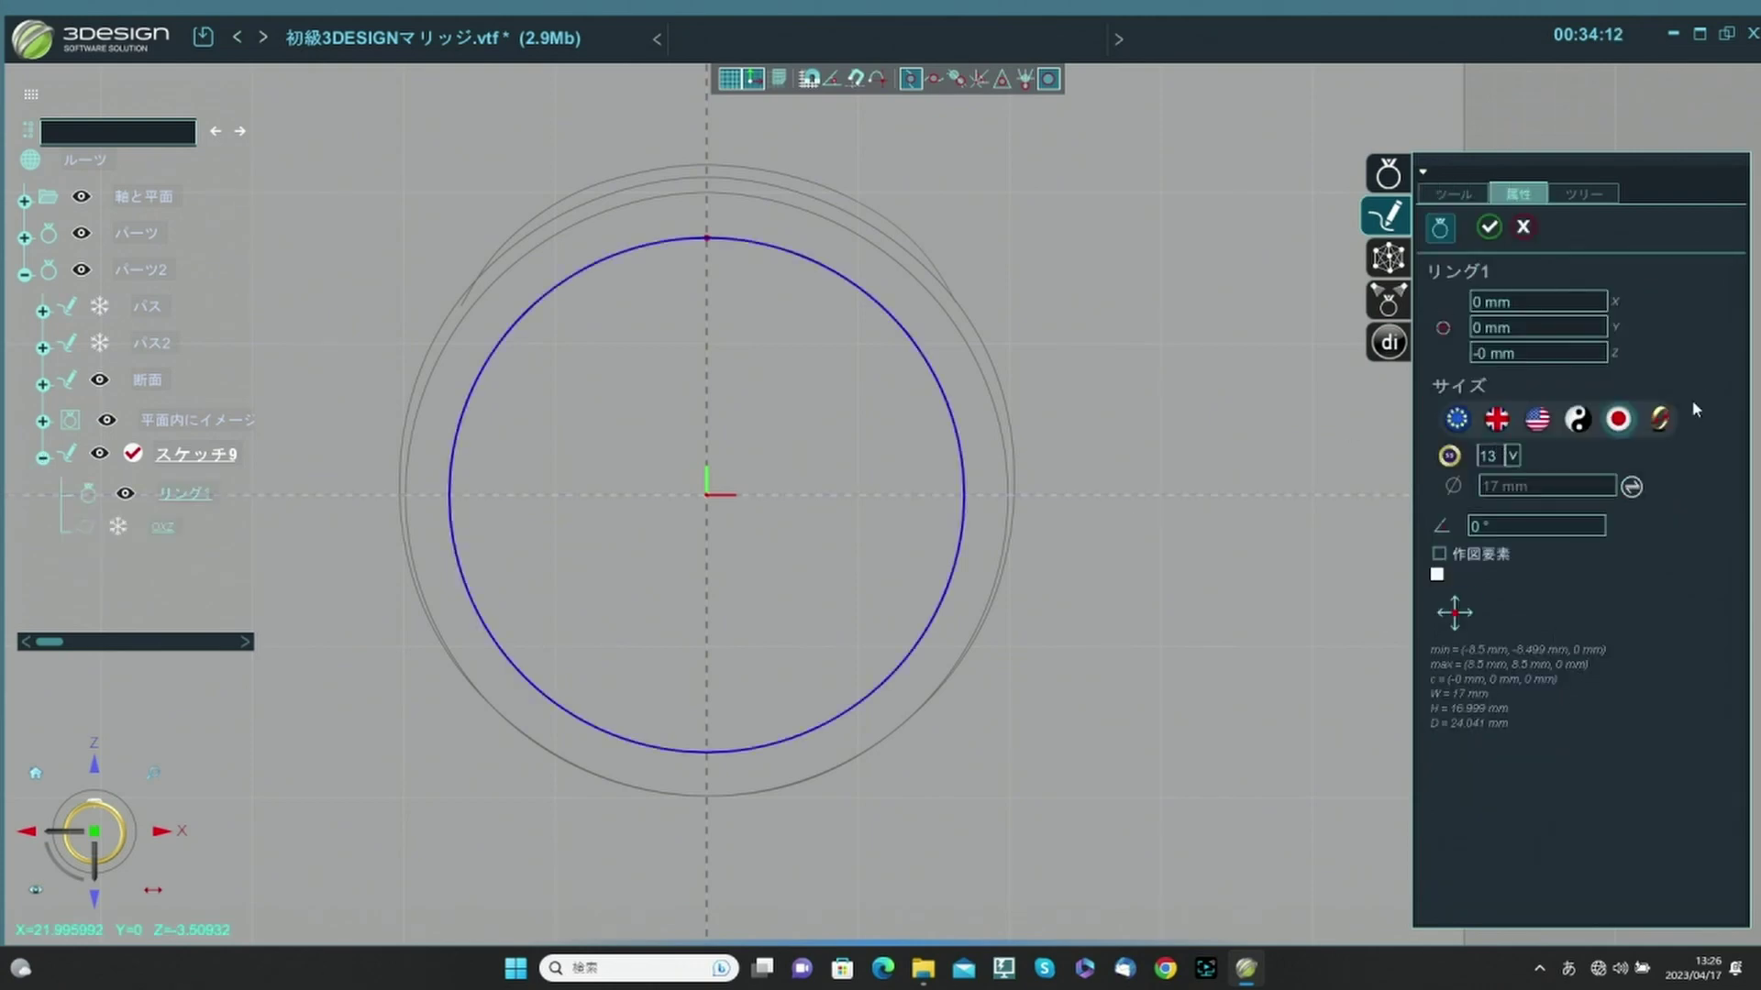
left_click(1490, 227)
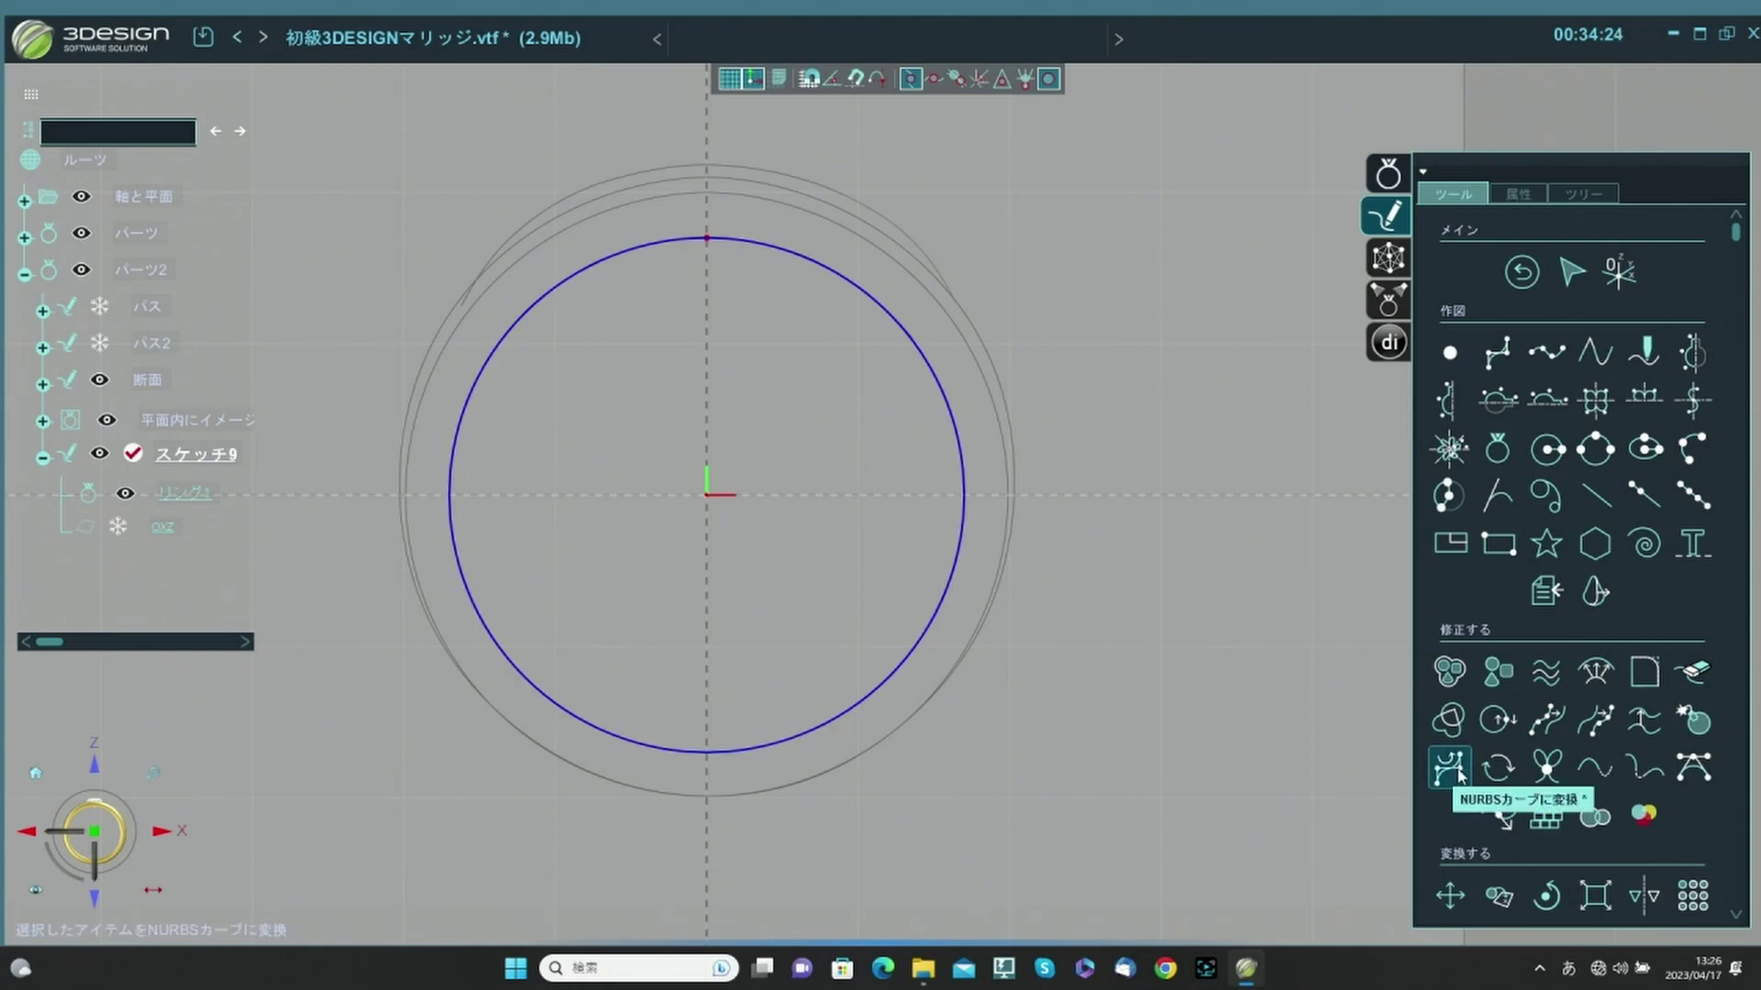
left_click(1459, 773)
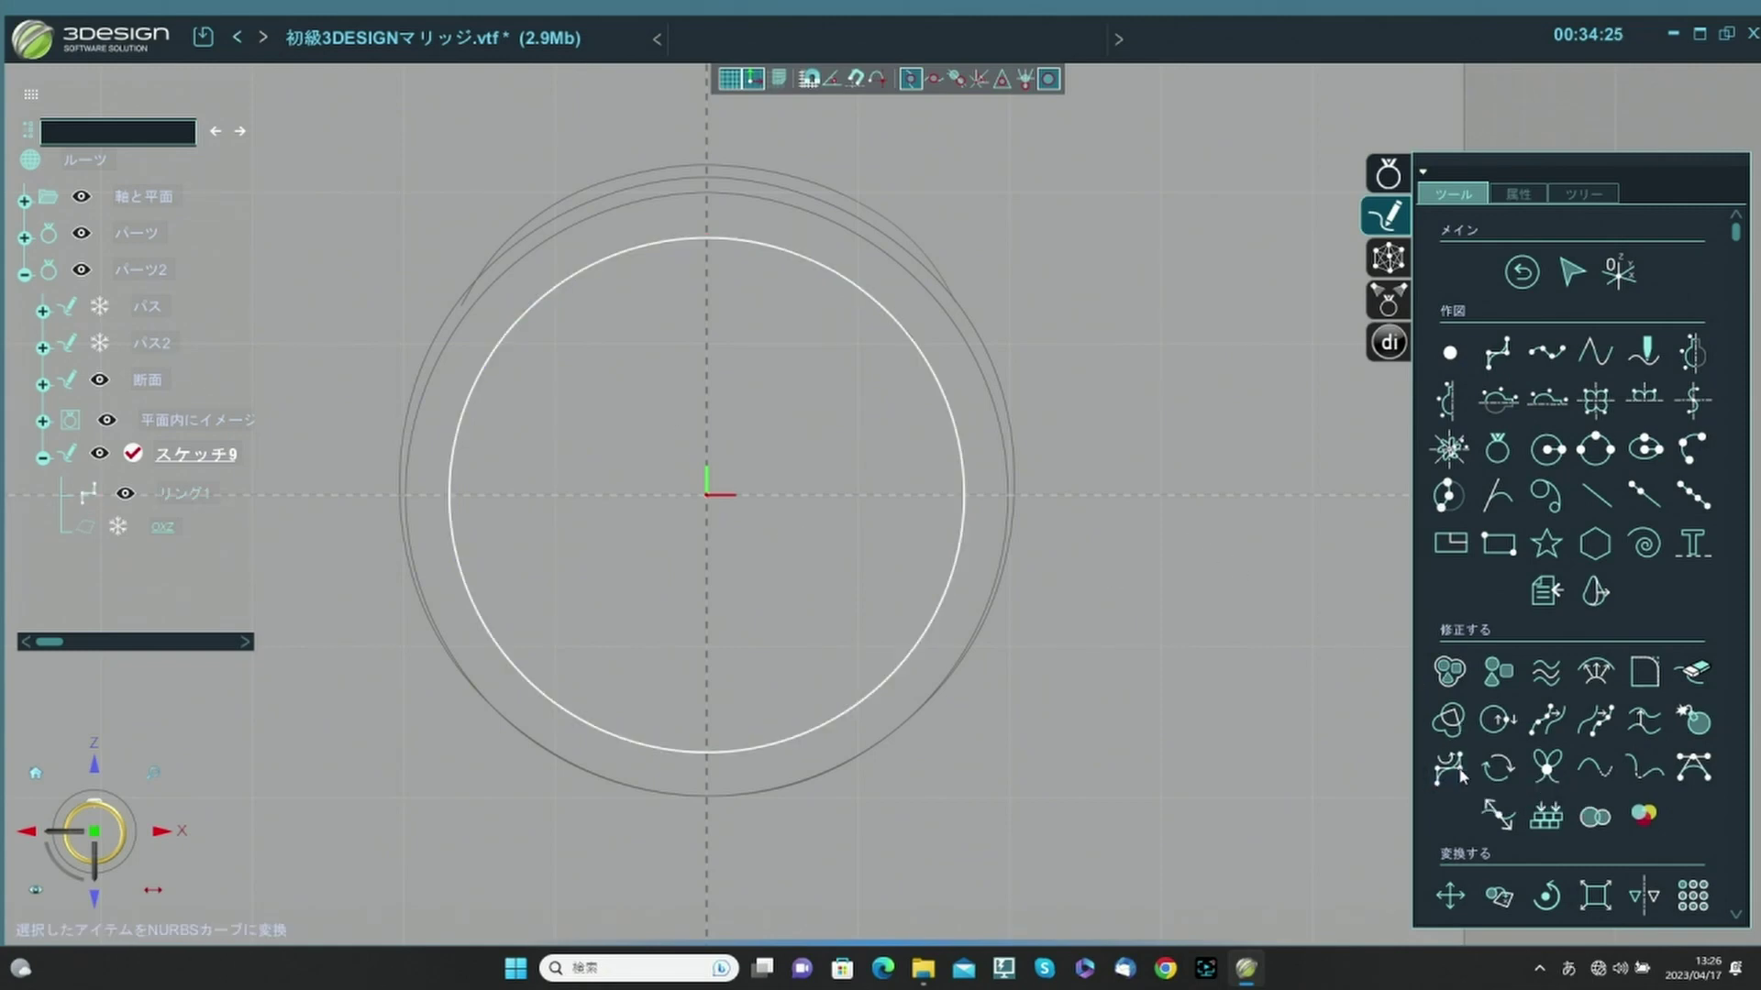
Move the ring curve 1.3 mm along Z to the band's lower edge in the reference image.
left_click(894, 324)
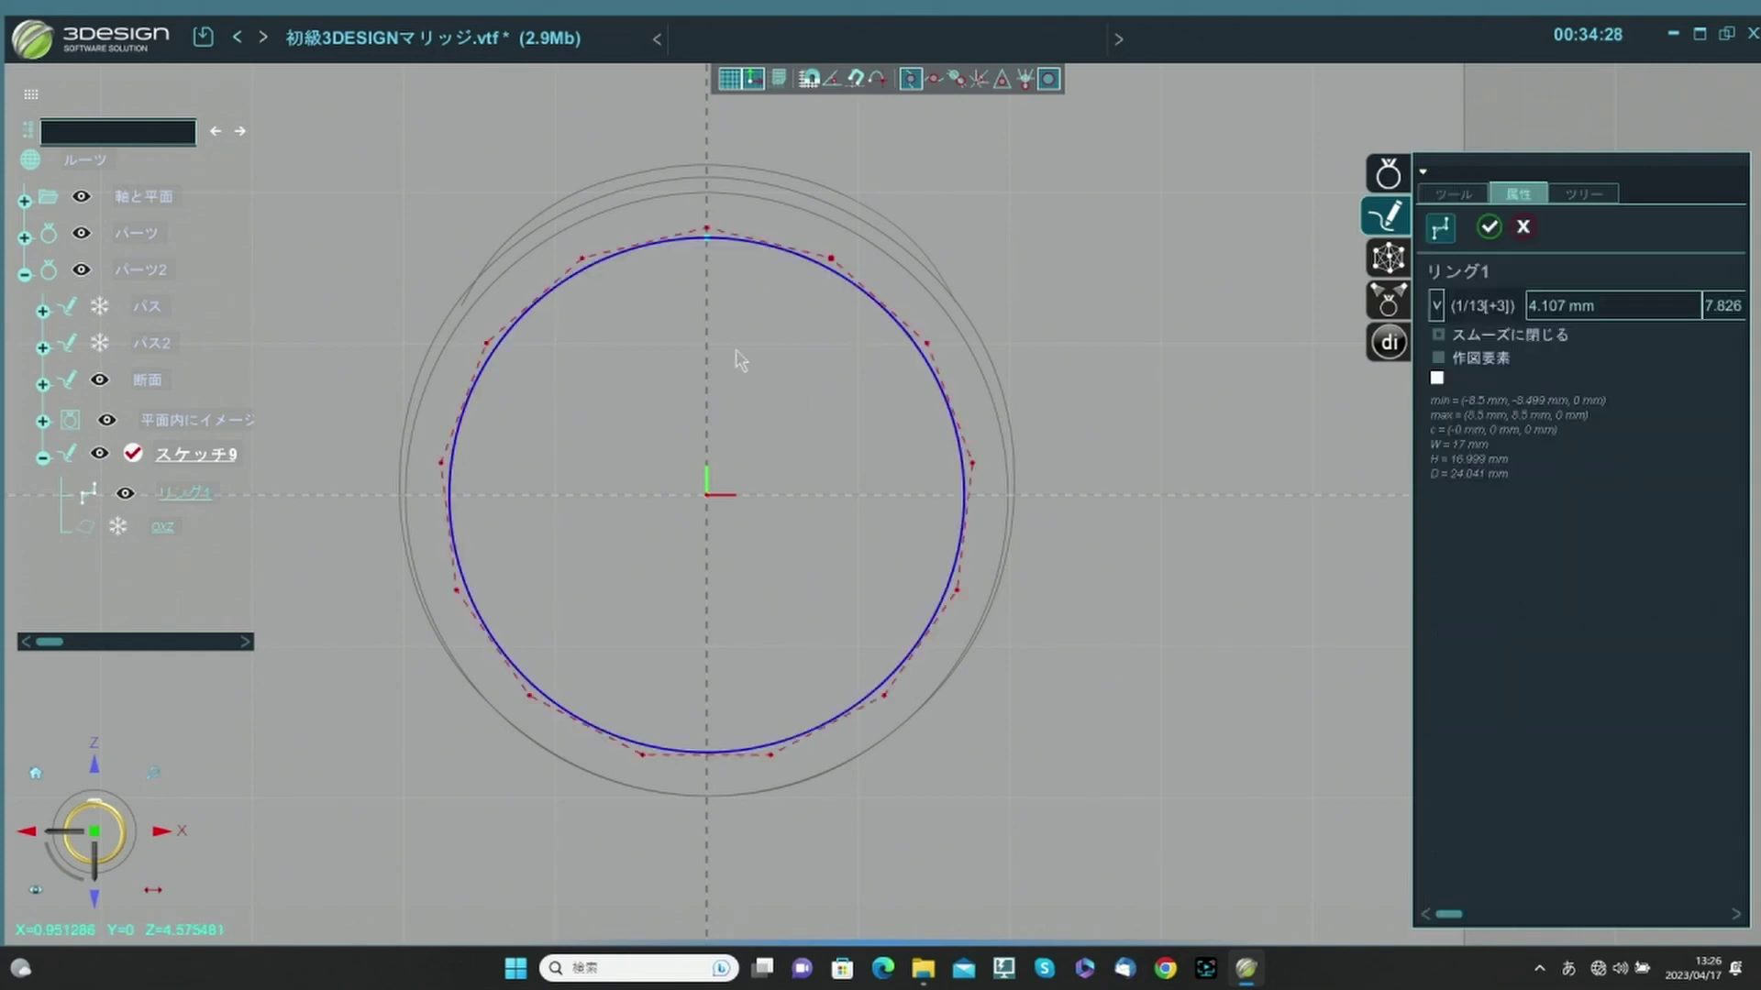
middle_click_drag(741, 359, 744, 678)
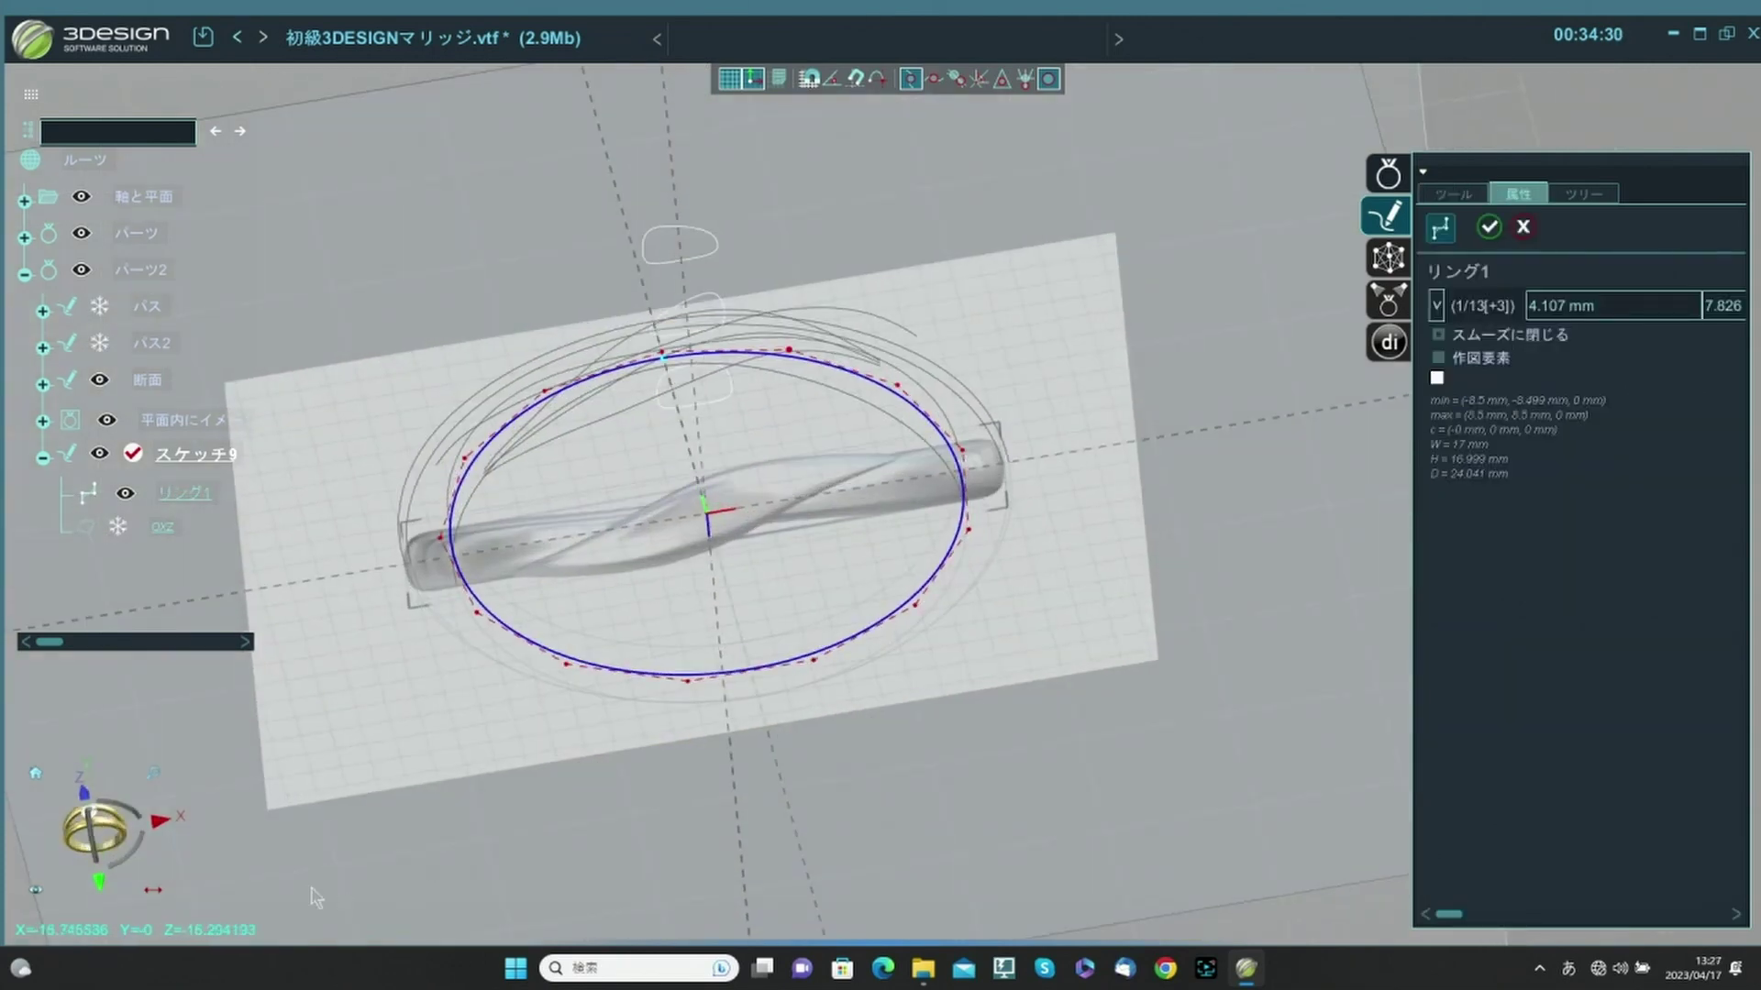
left_click(85, 795)
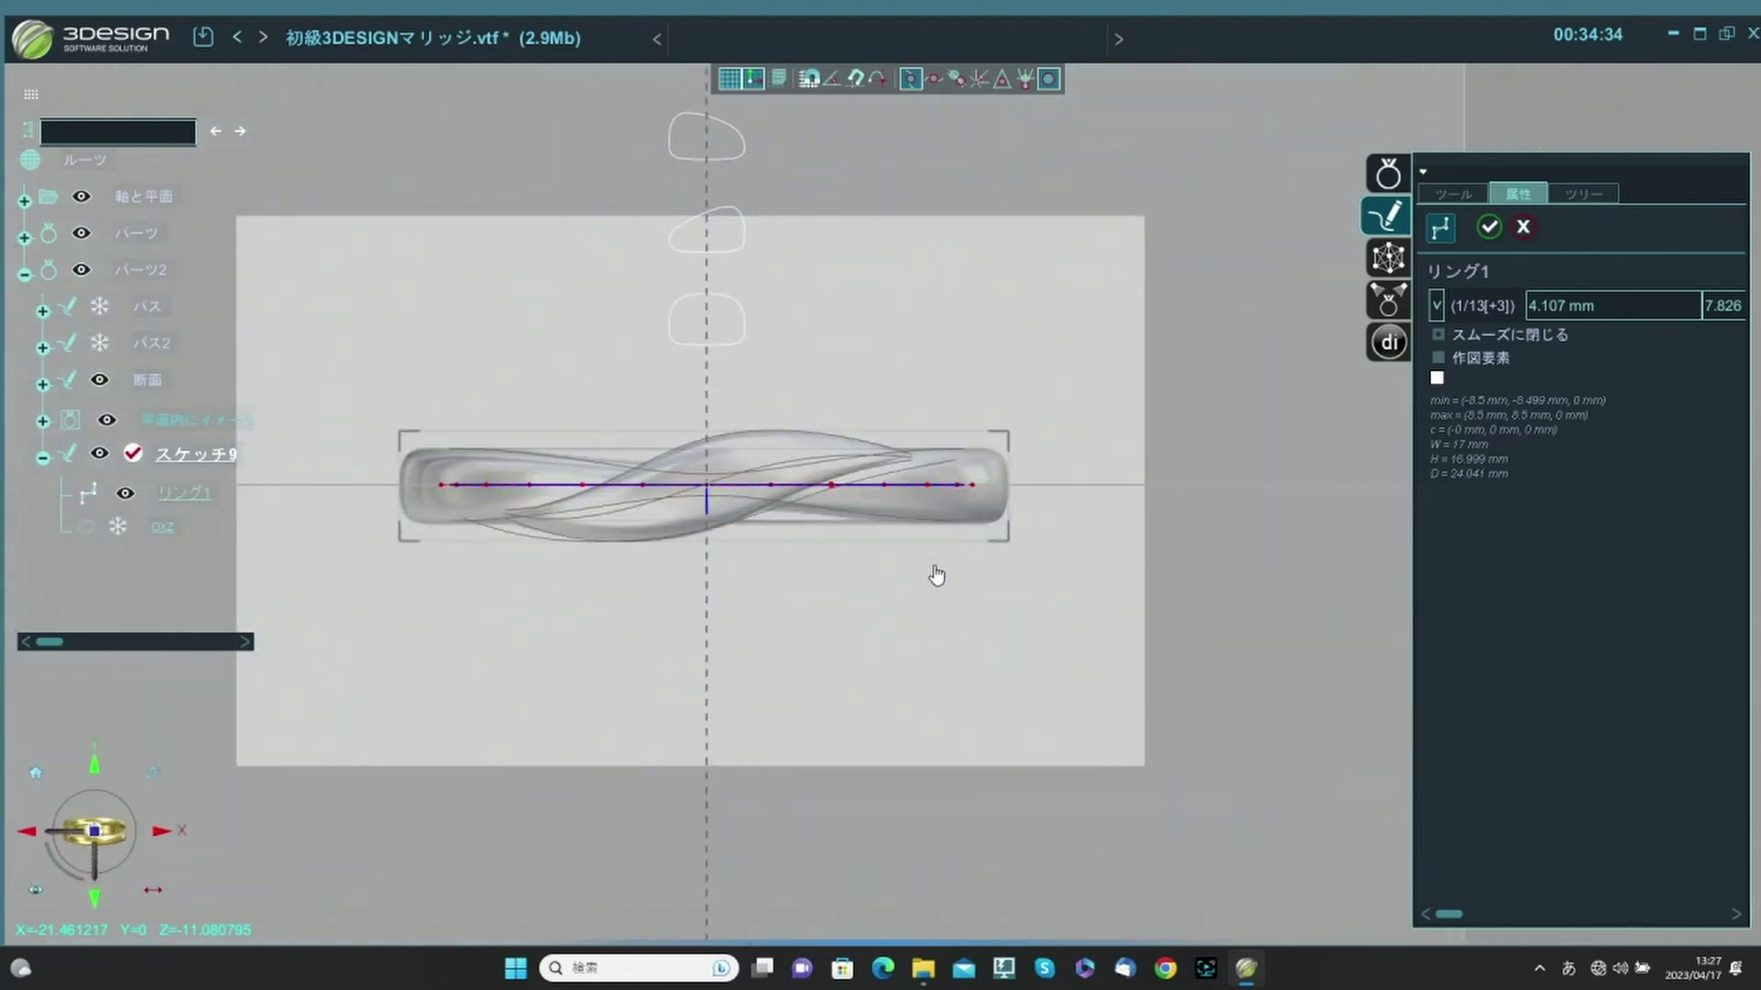
left_click(1452, 194)
scroll(1498, 672, "down", 1)
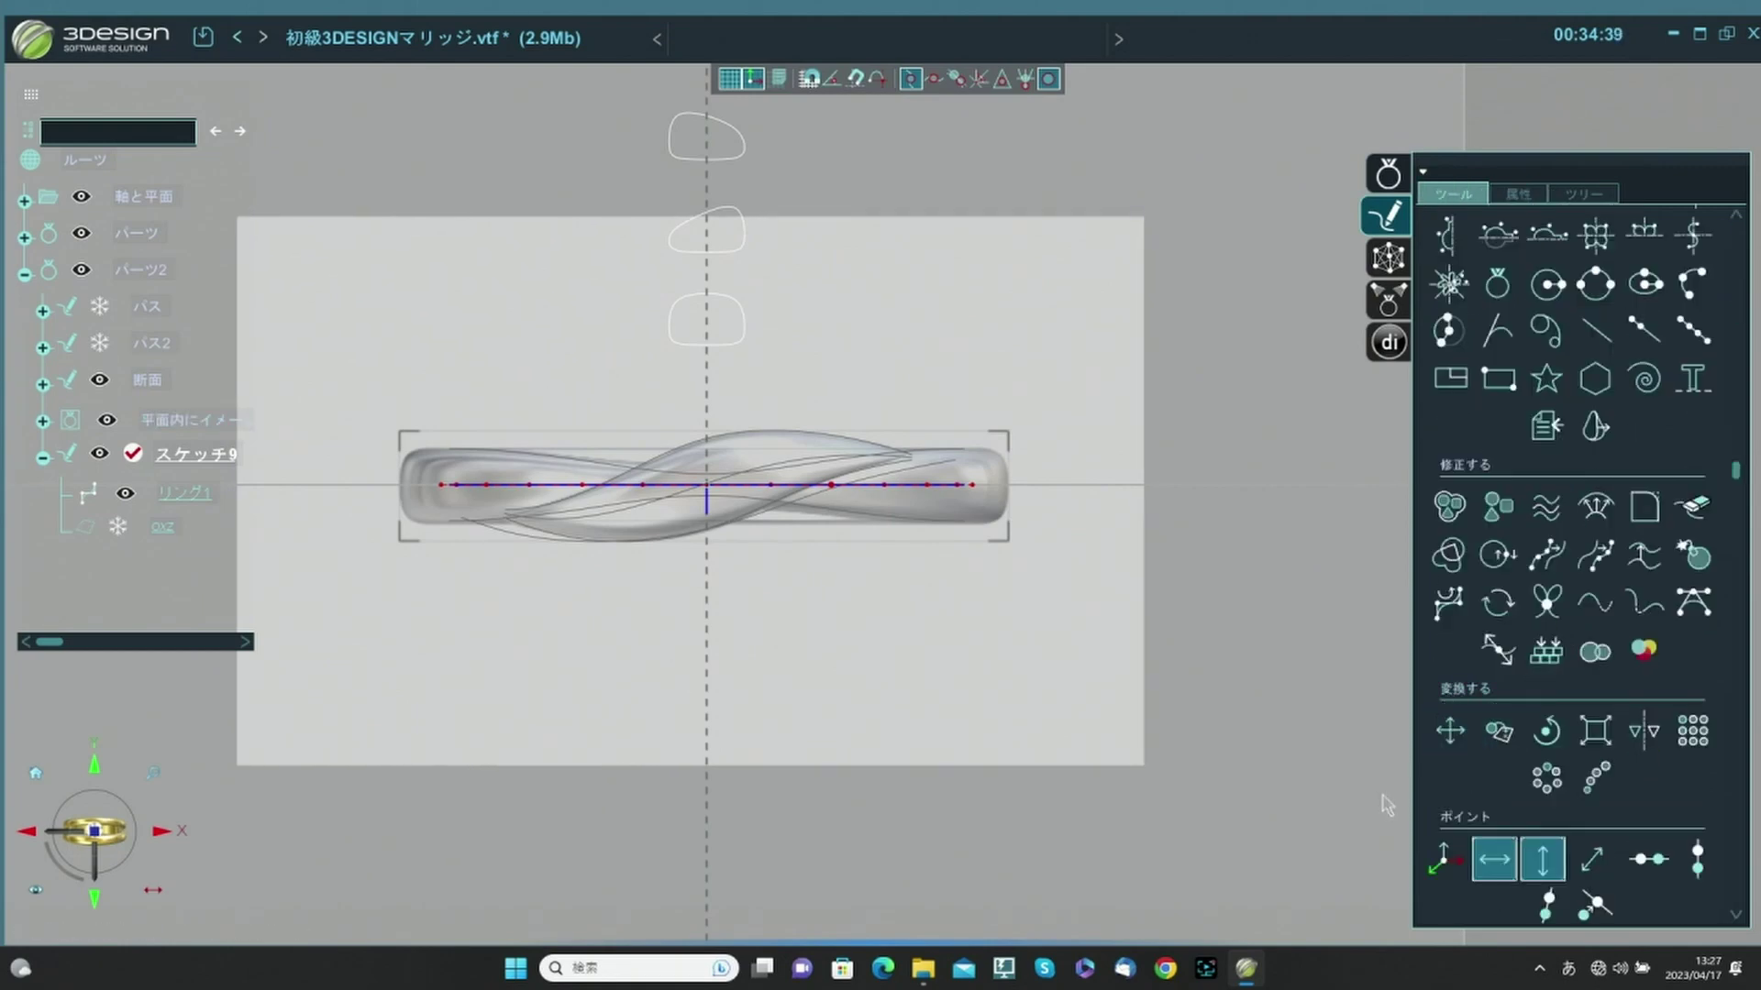
left_click(1450, 731)
left_click_drag(716, 556, 738, 591)
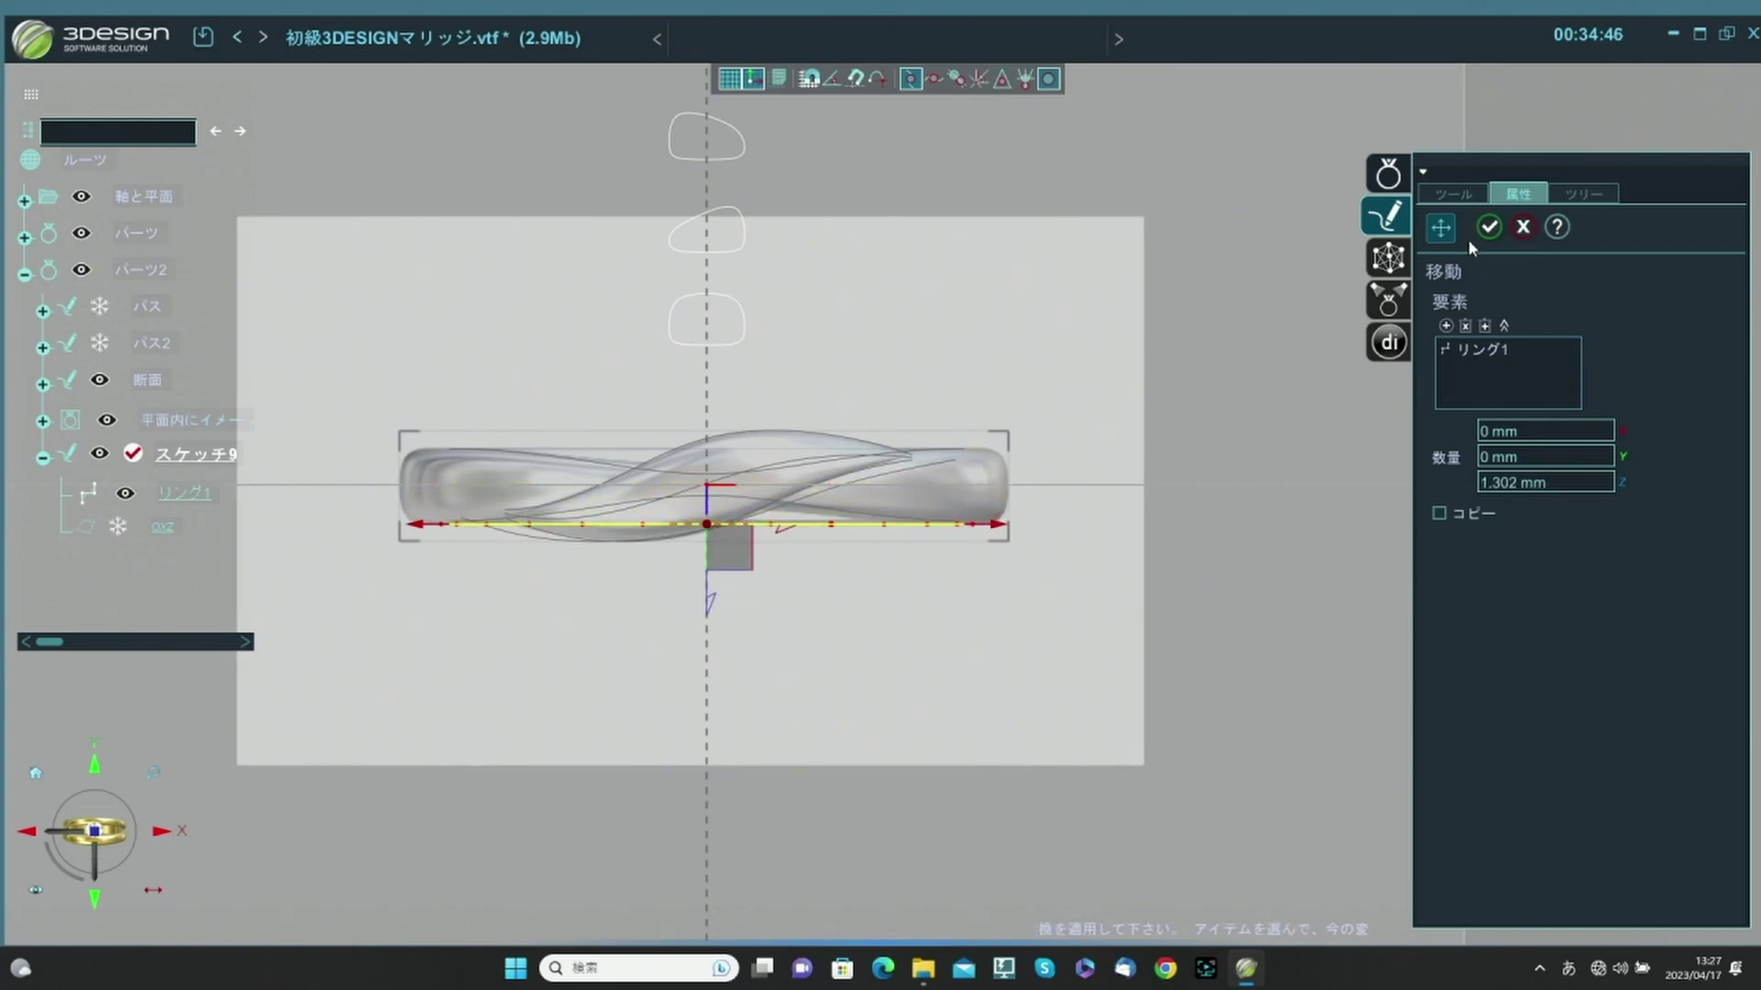
left_click(1562, 484)
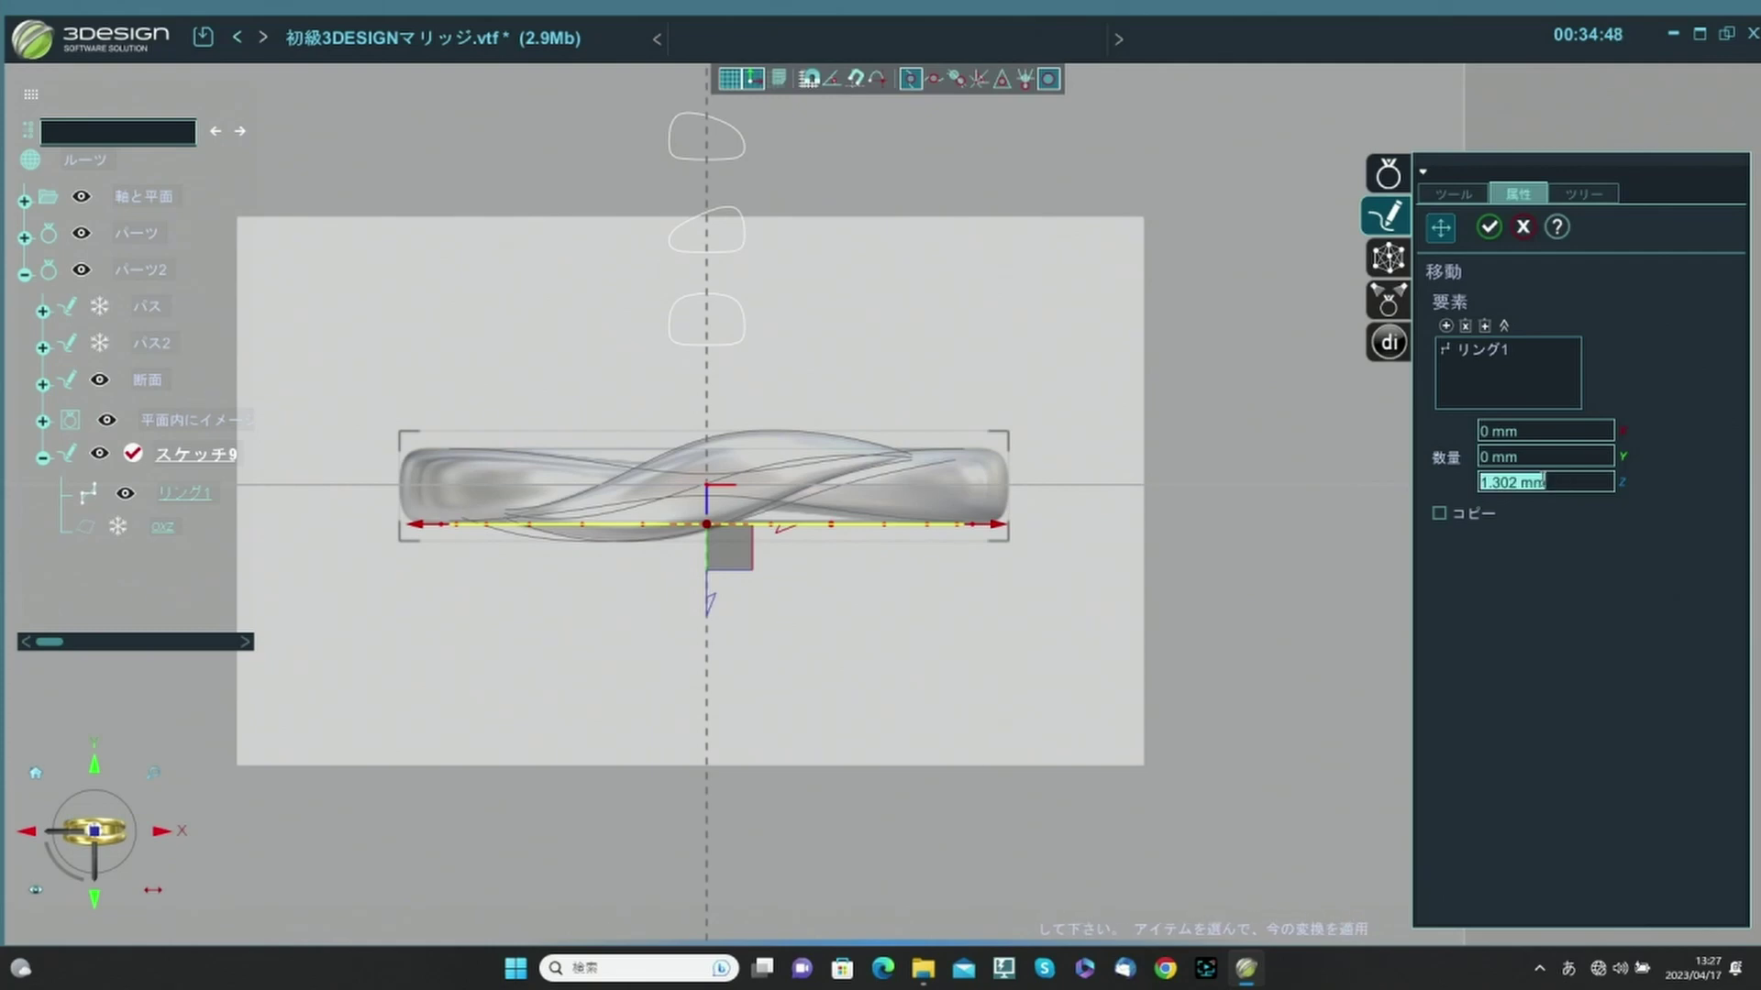
type("1.3")
key("Tab")
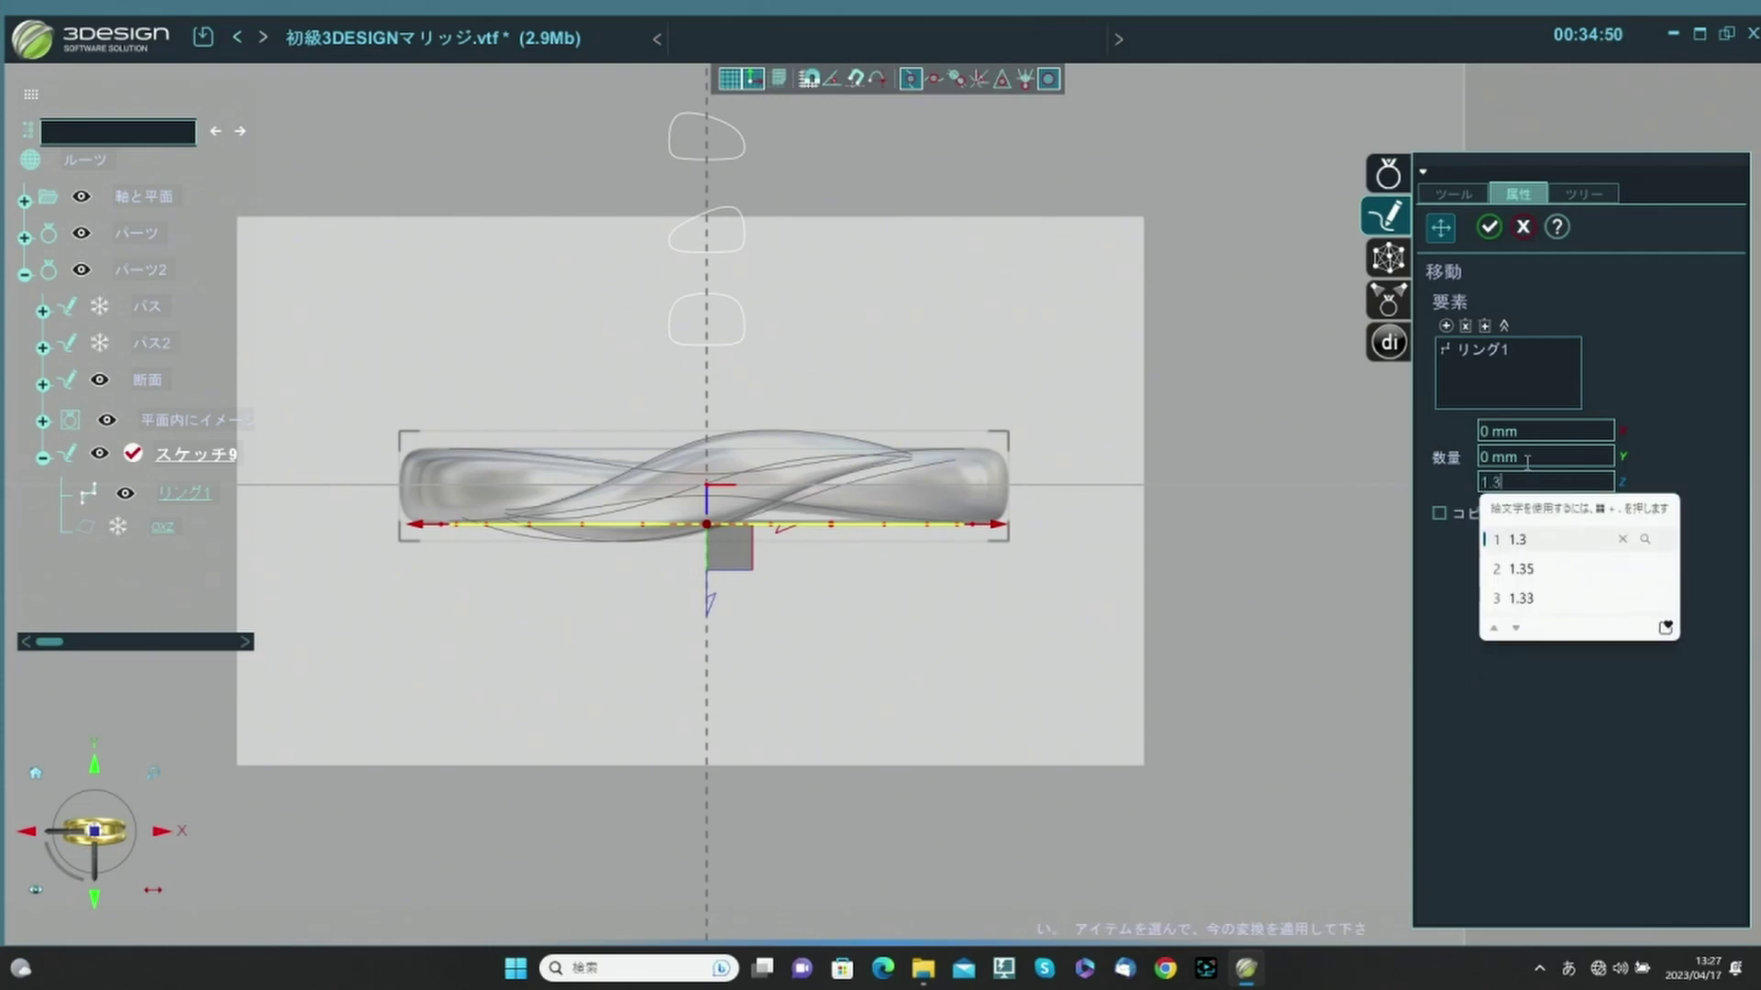
left_click(1489, 228)
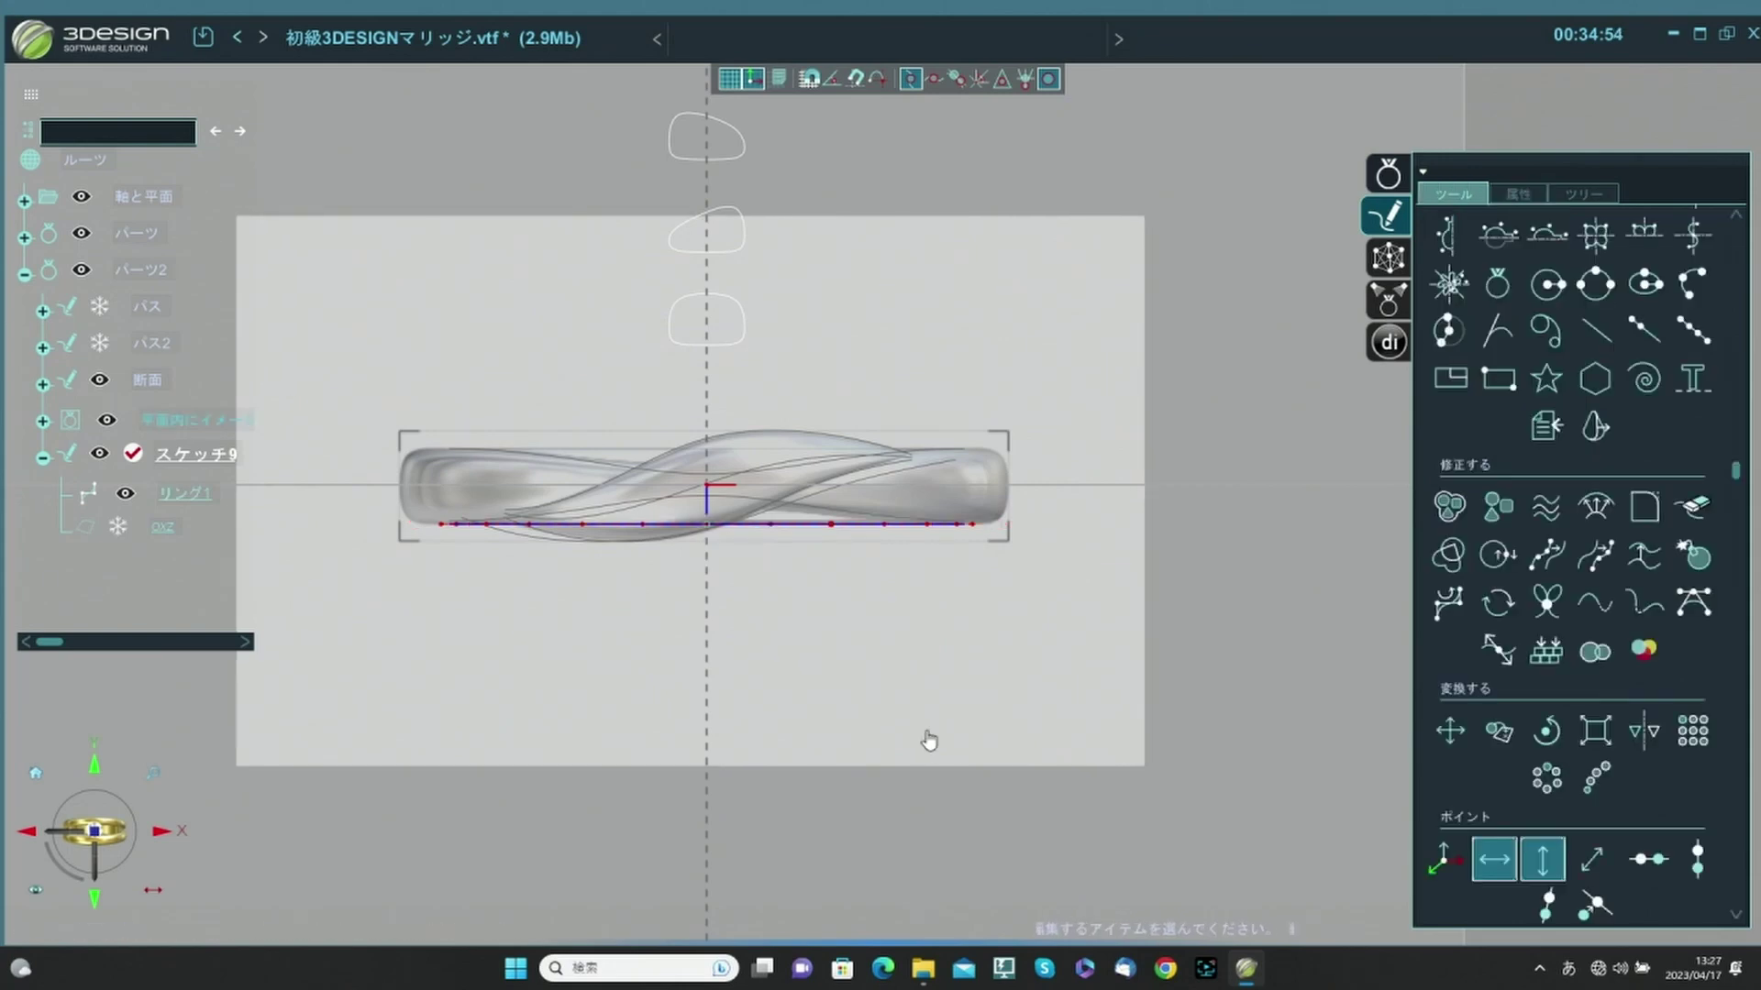
Restrict point movement to the direction perpendicular to the sketch plane and move the ring curve's centre control point to about Z -0.086 mm.
middle_click_drag(879, 556, 871, 627)
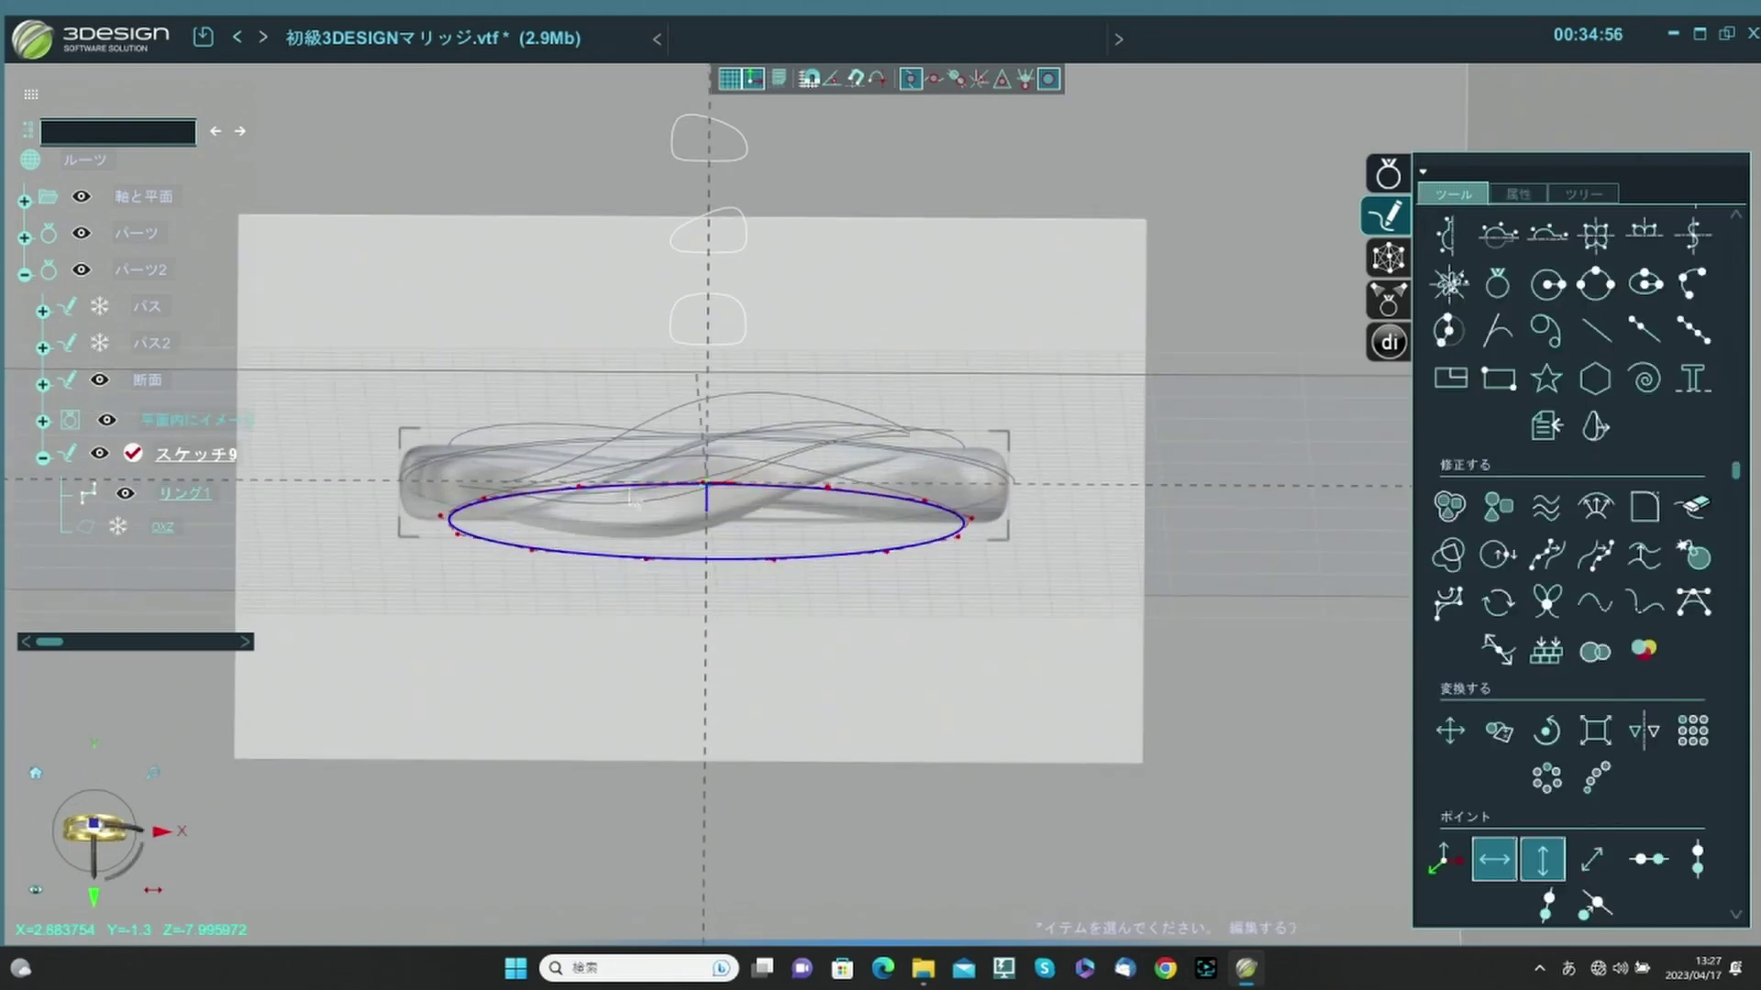
left_click(715, 495)
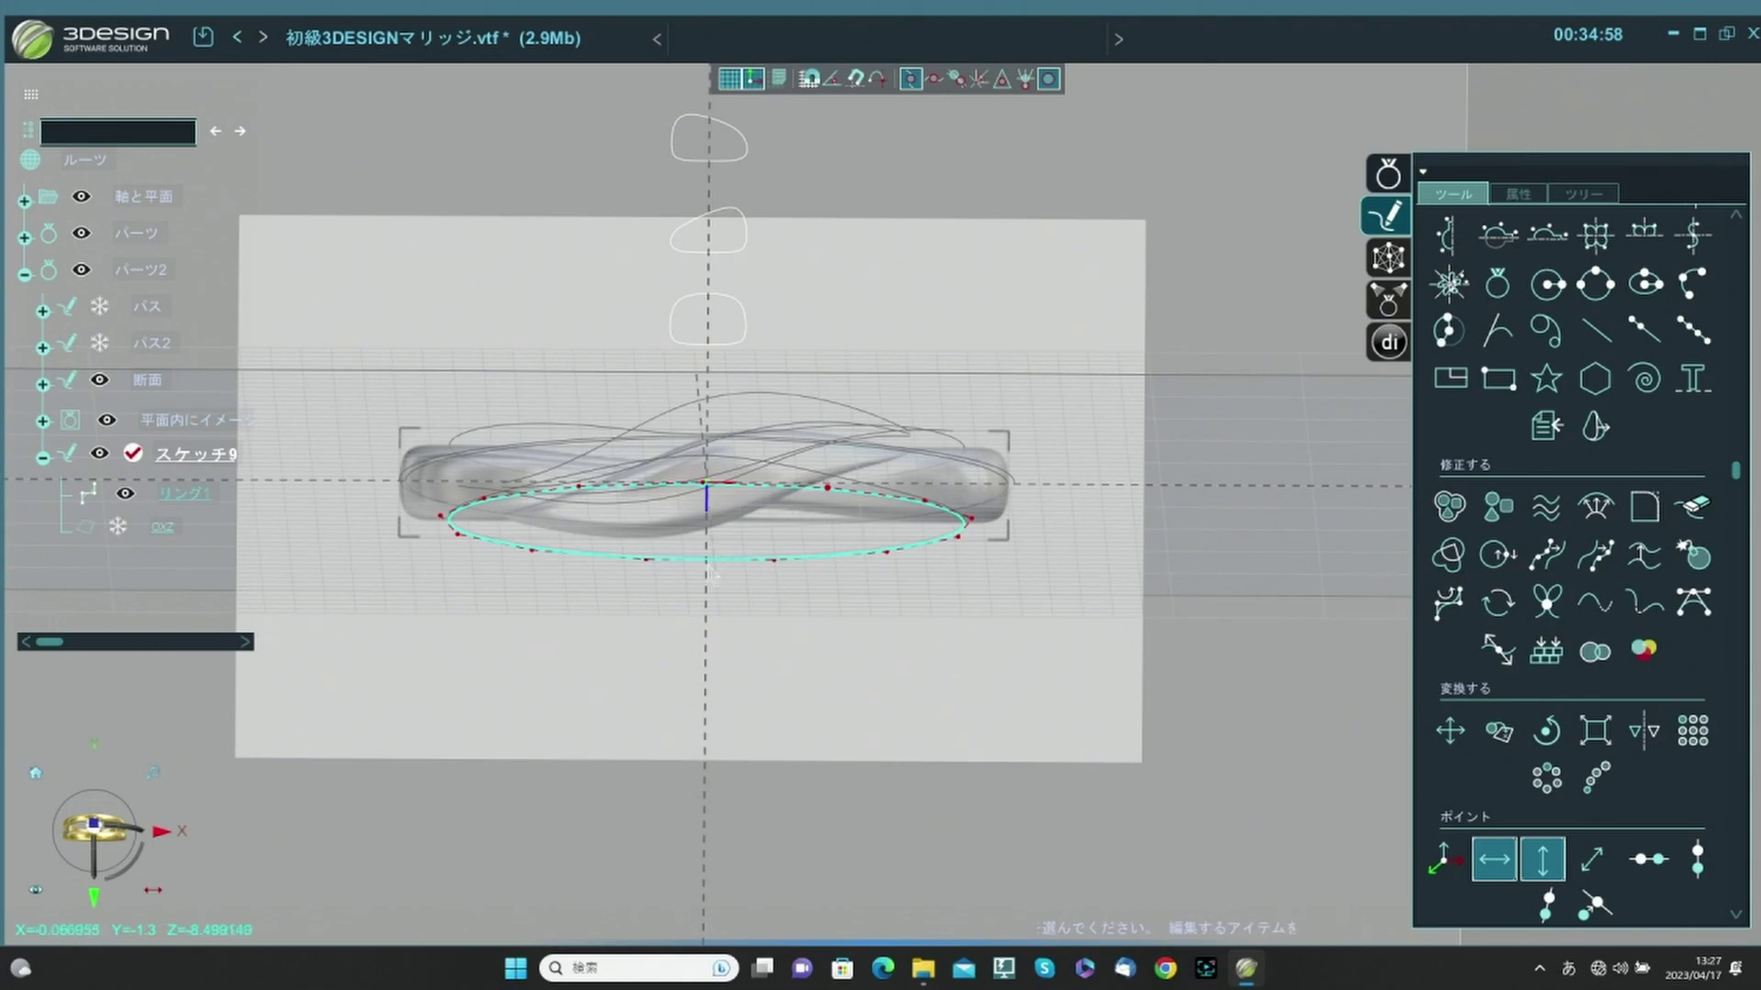
left_click(94, 826)
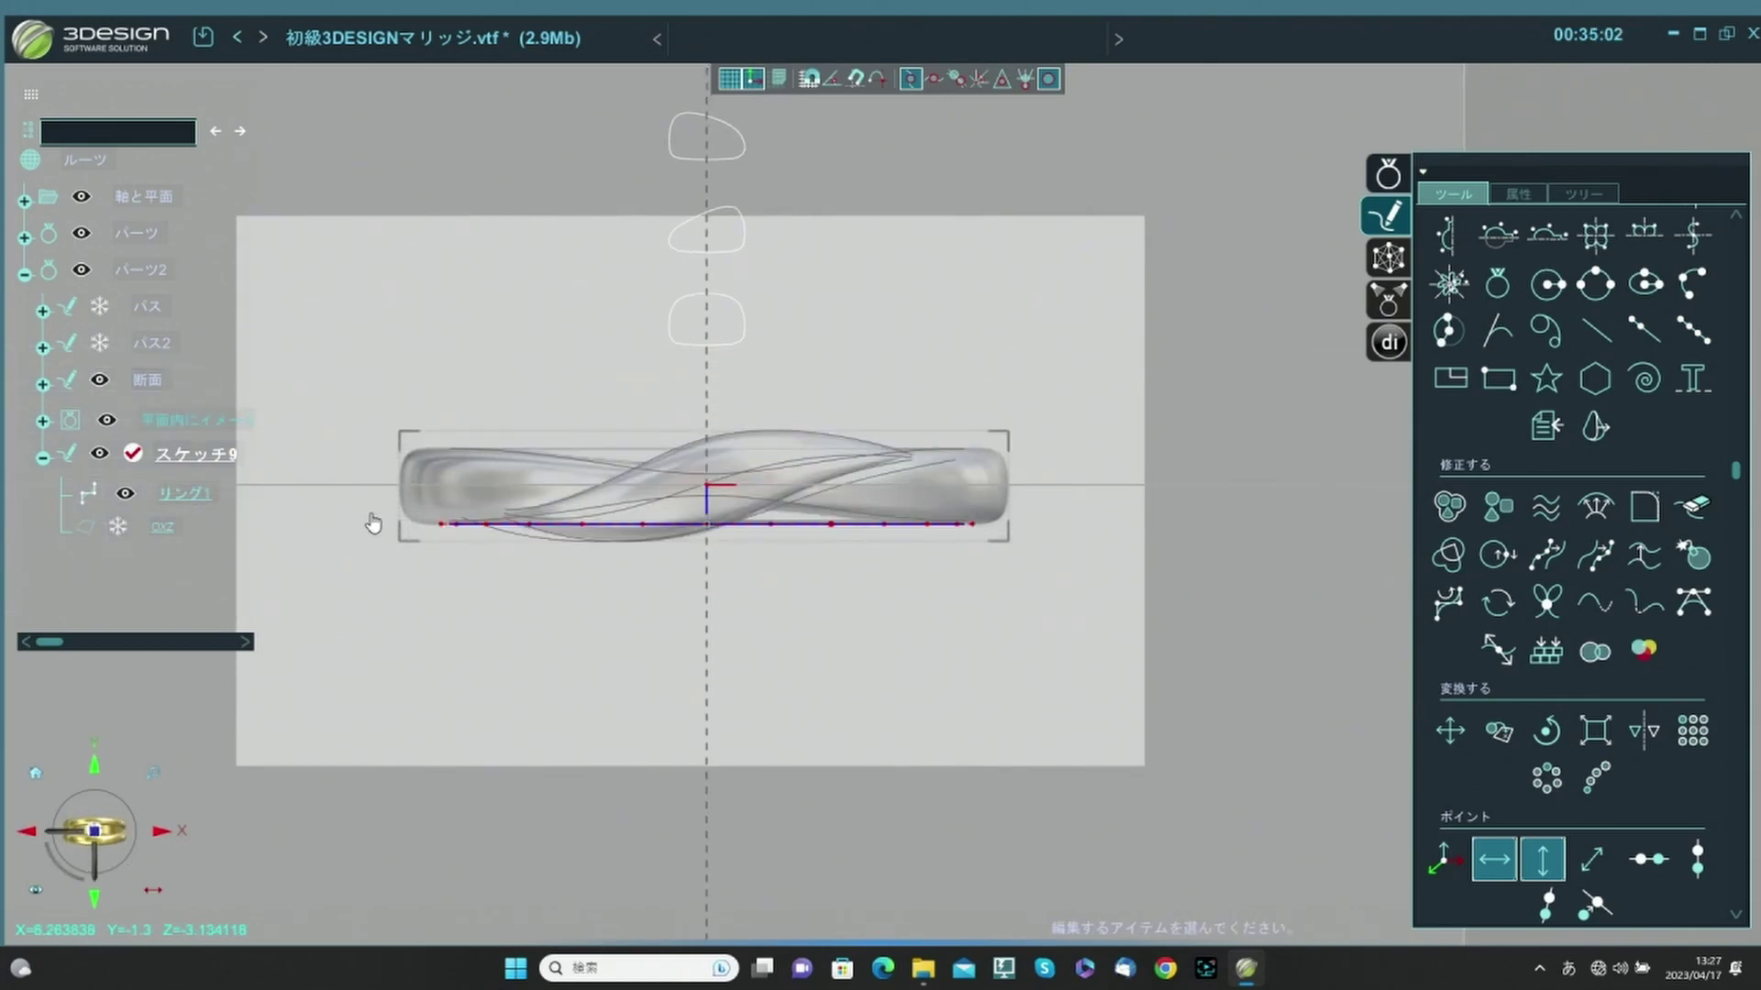
left_click(1603, 855)
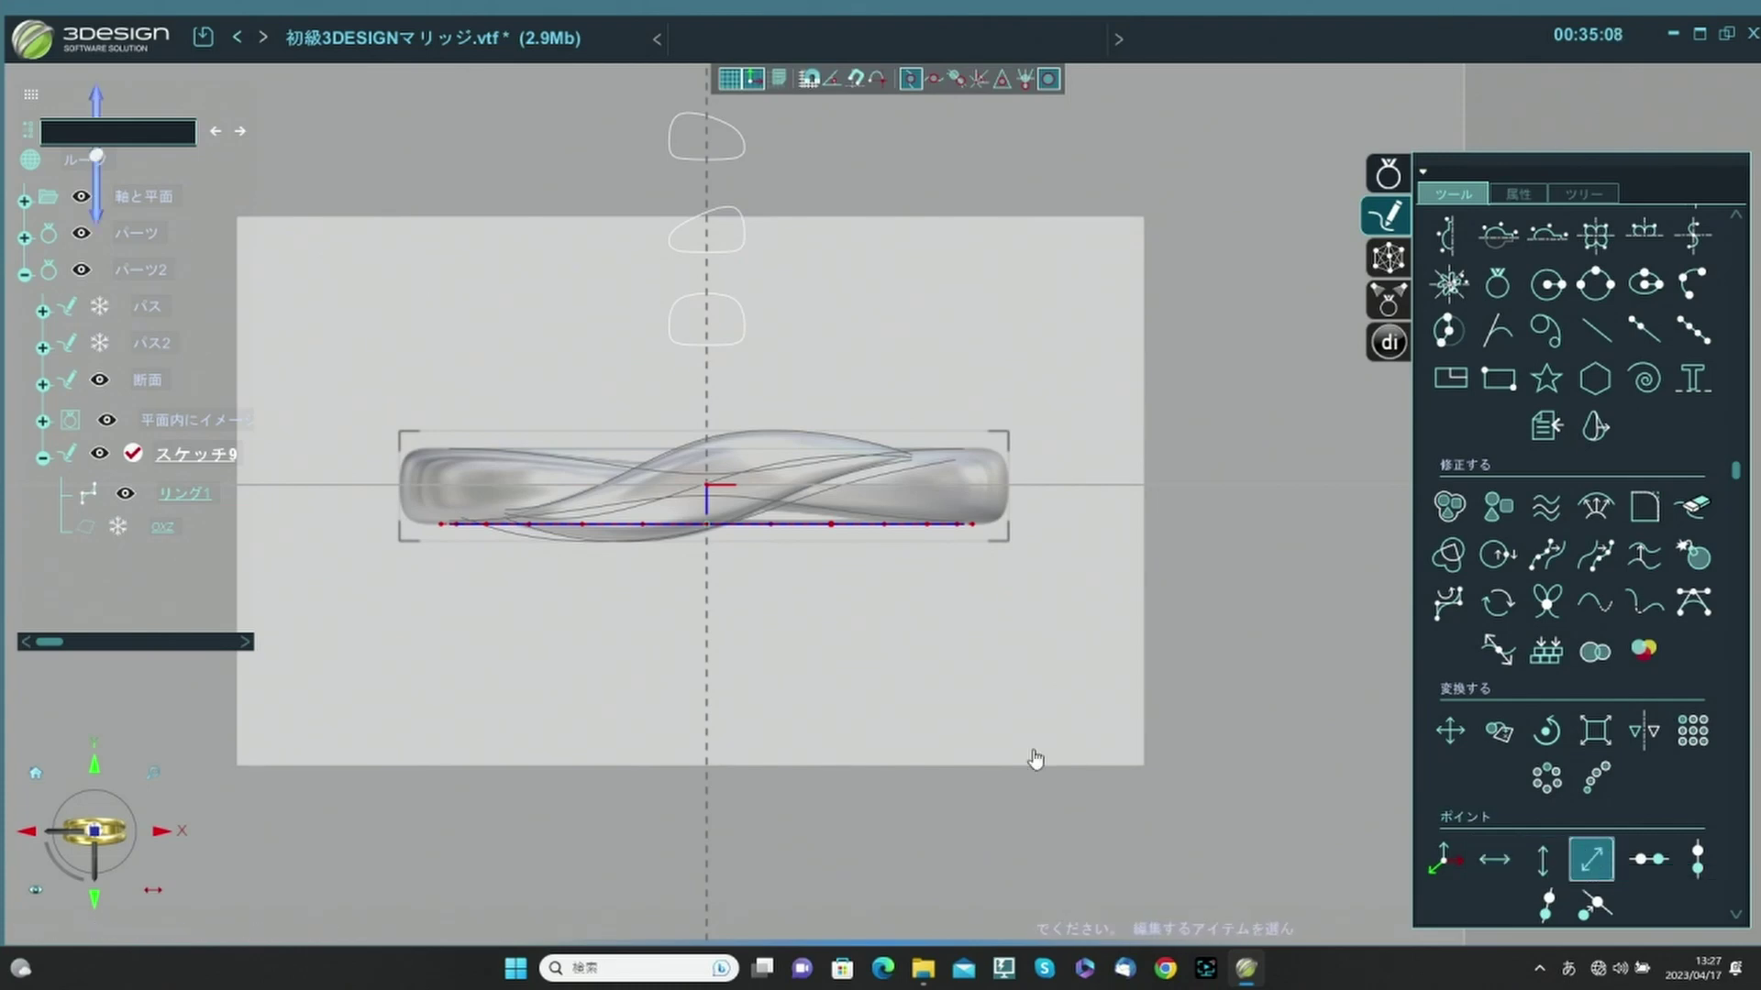
scroll(679, 536, "up", 2)
left_click_drag(702, 510, 704, 466)
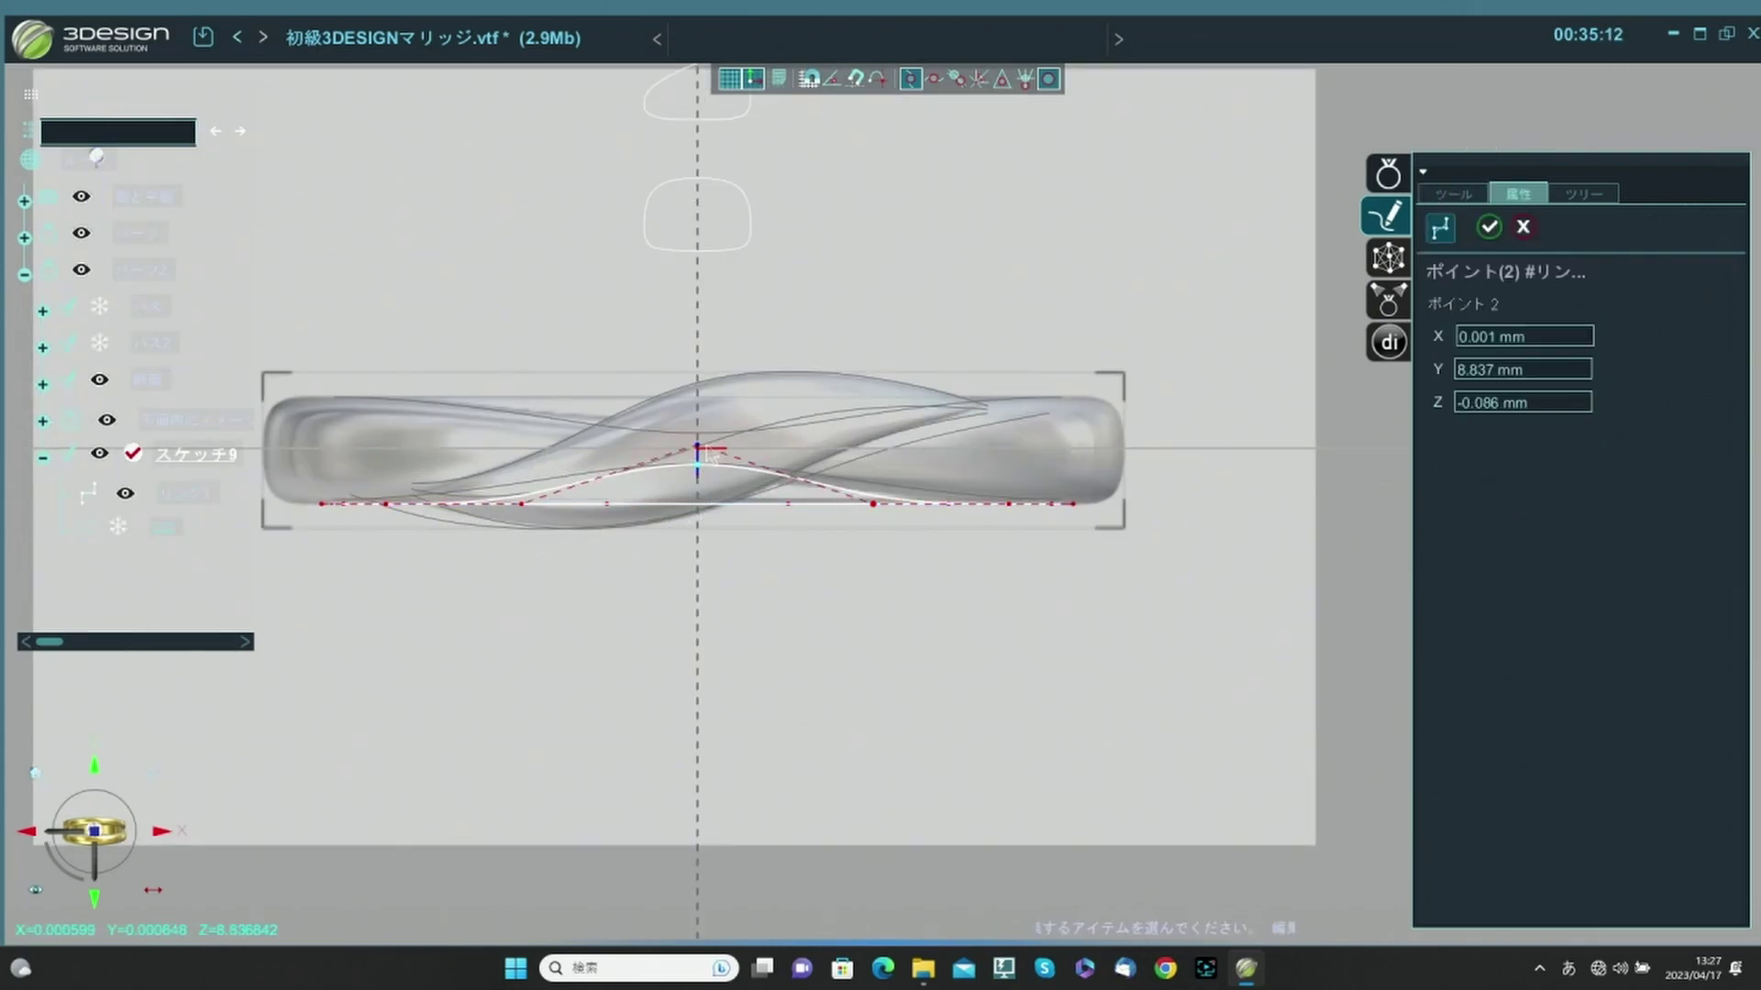
Move the two control points on either side of the curve's raised centre point to about Z 0.963 mm together.
left_click(873, 503)
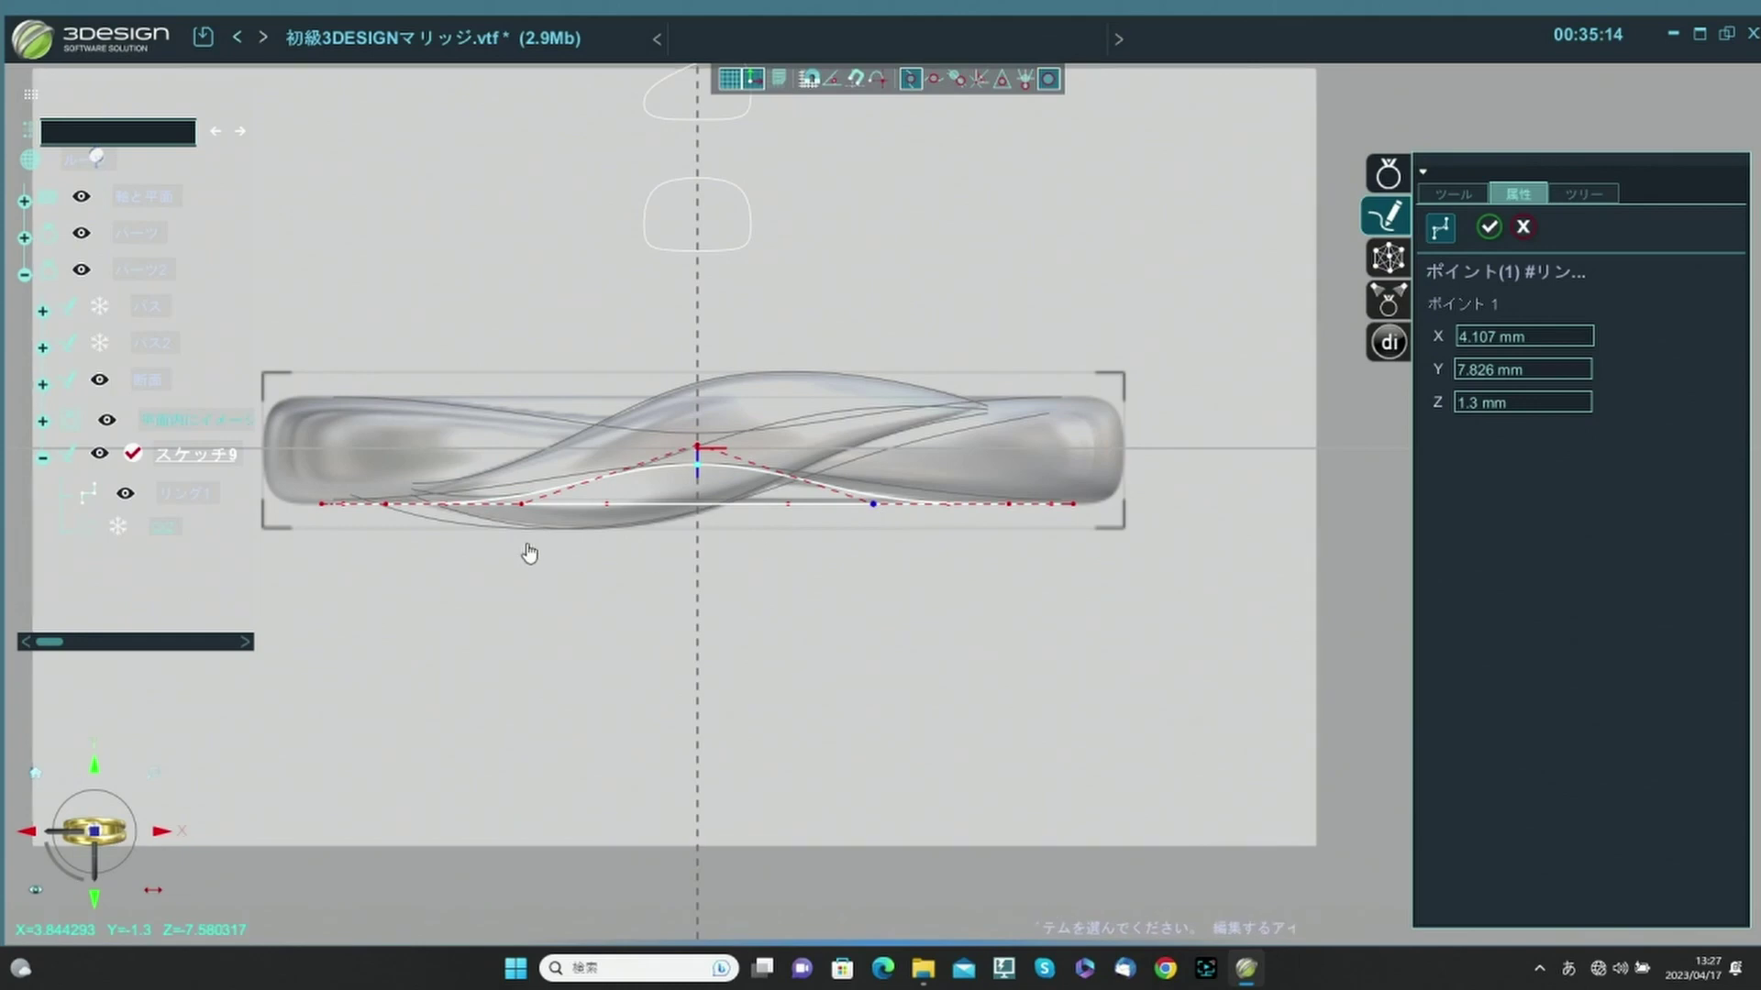
left_click(521, 504)
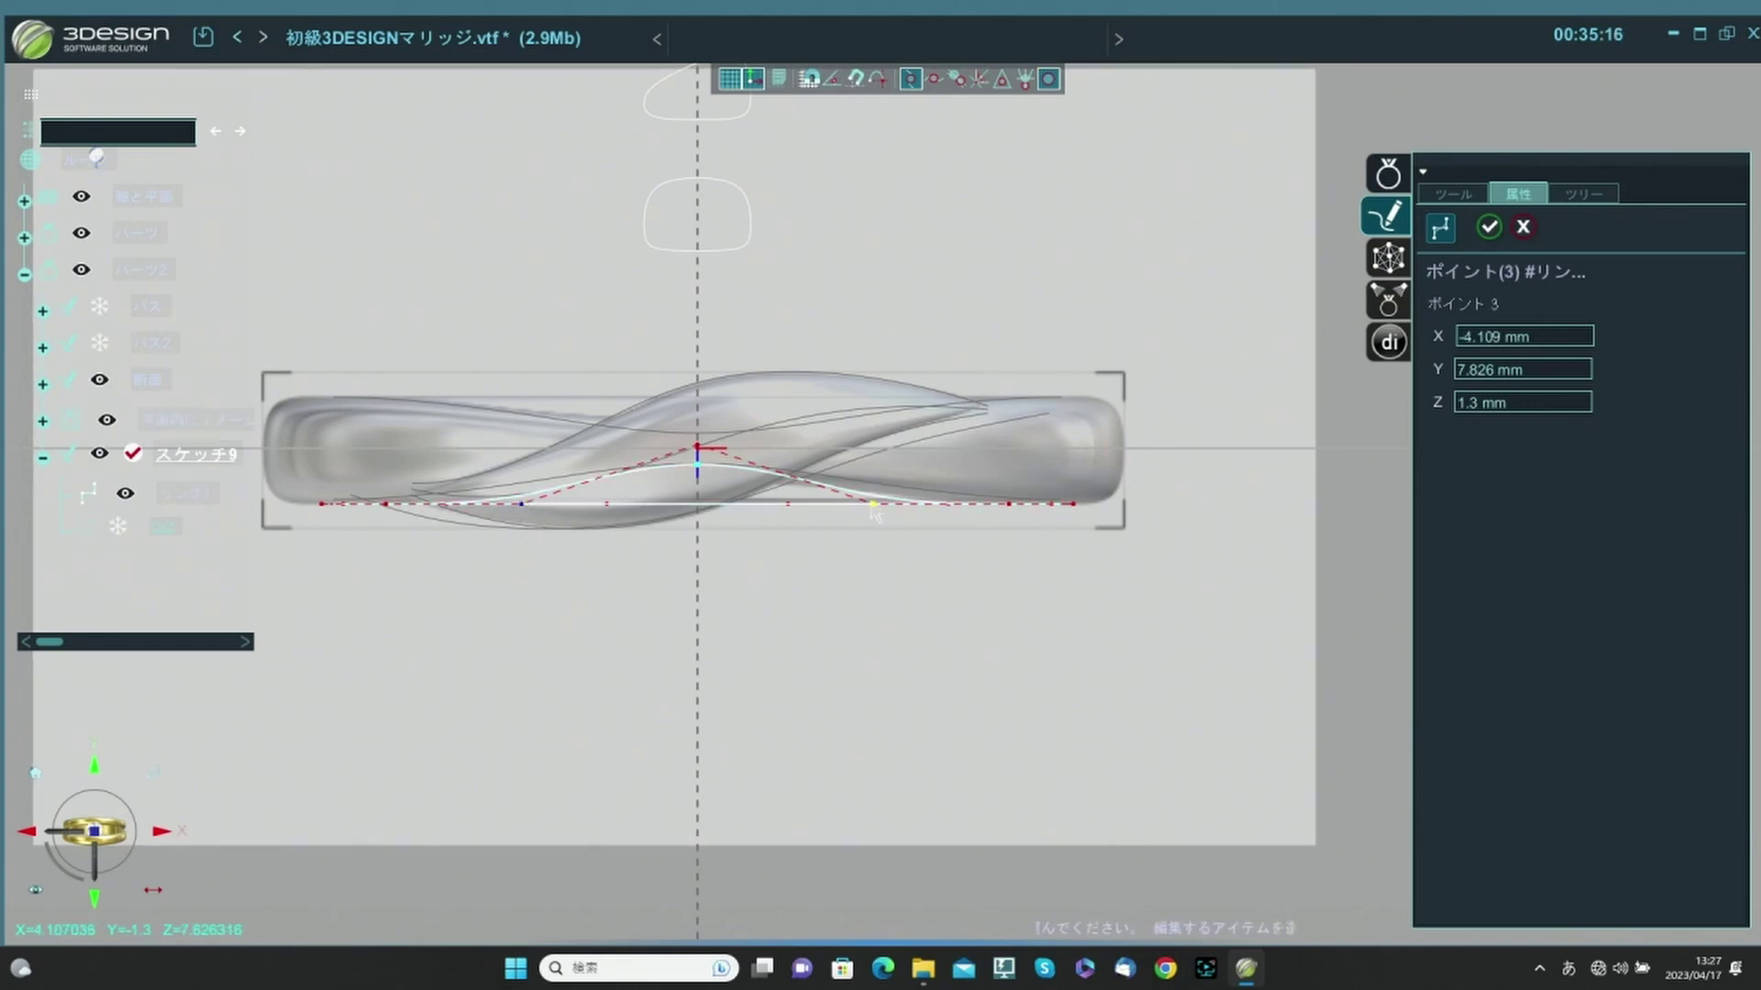
left_click_drag(872, 504, 872, 489)
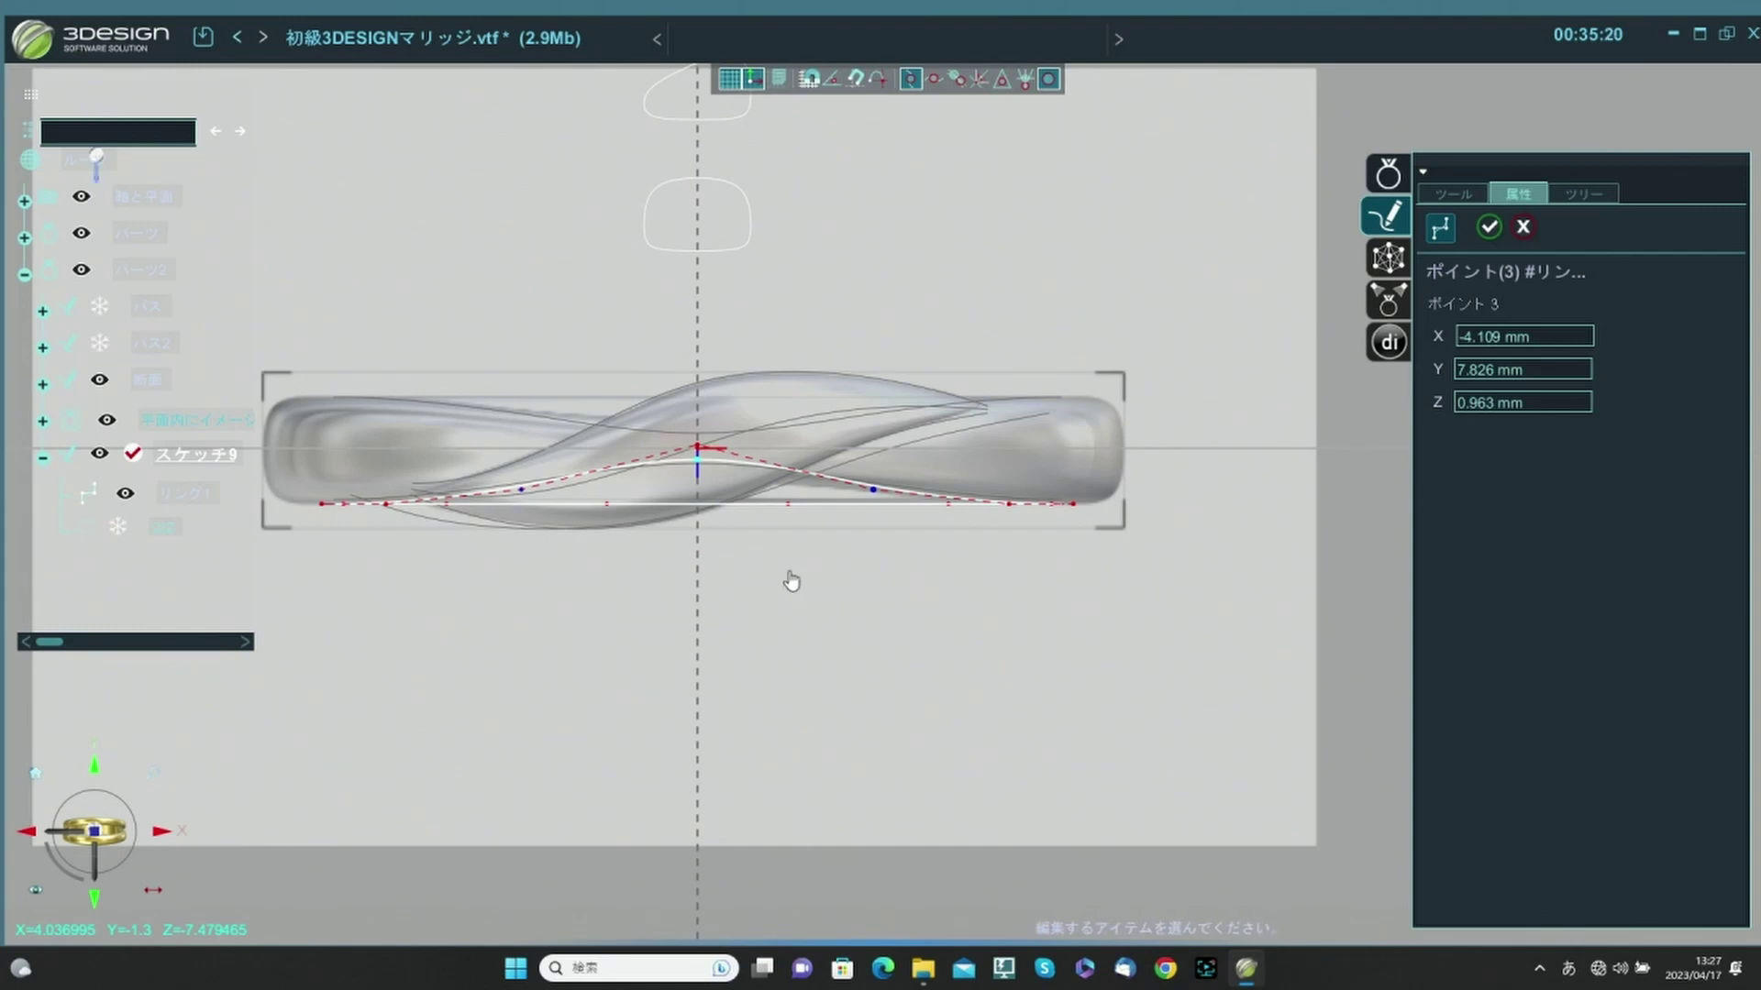
left_click(845, 623)
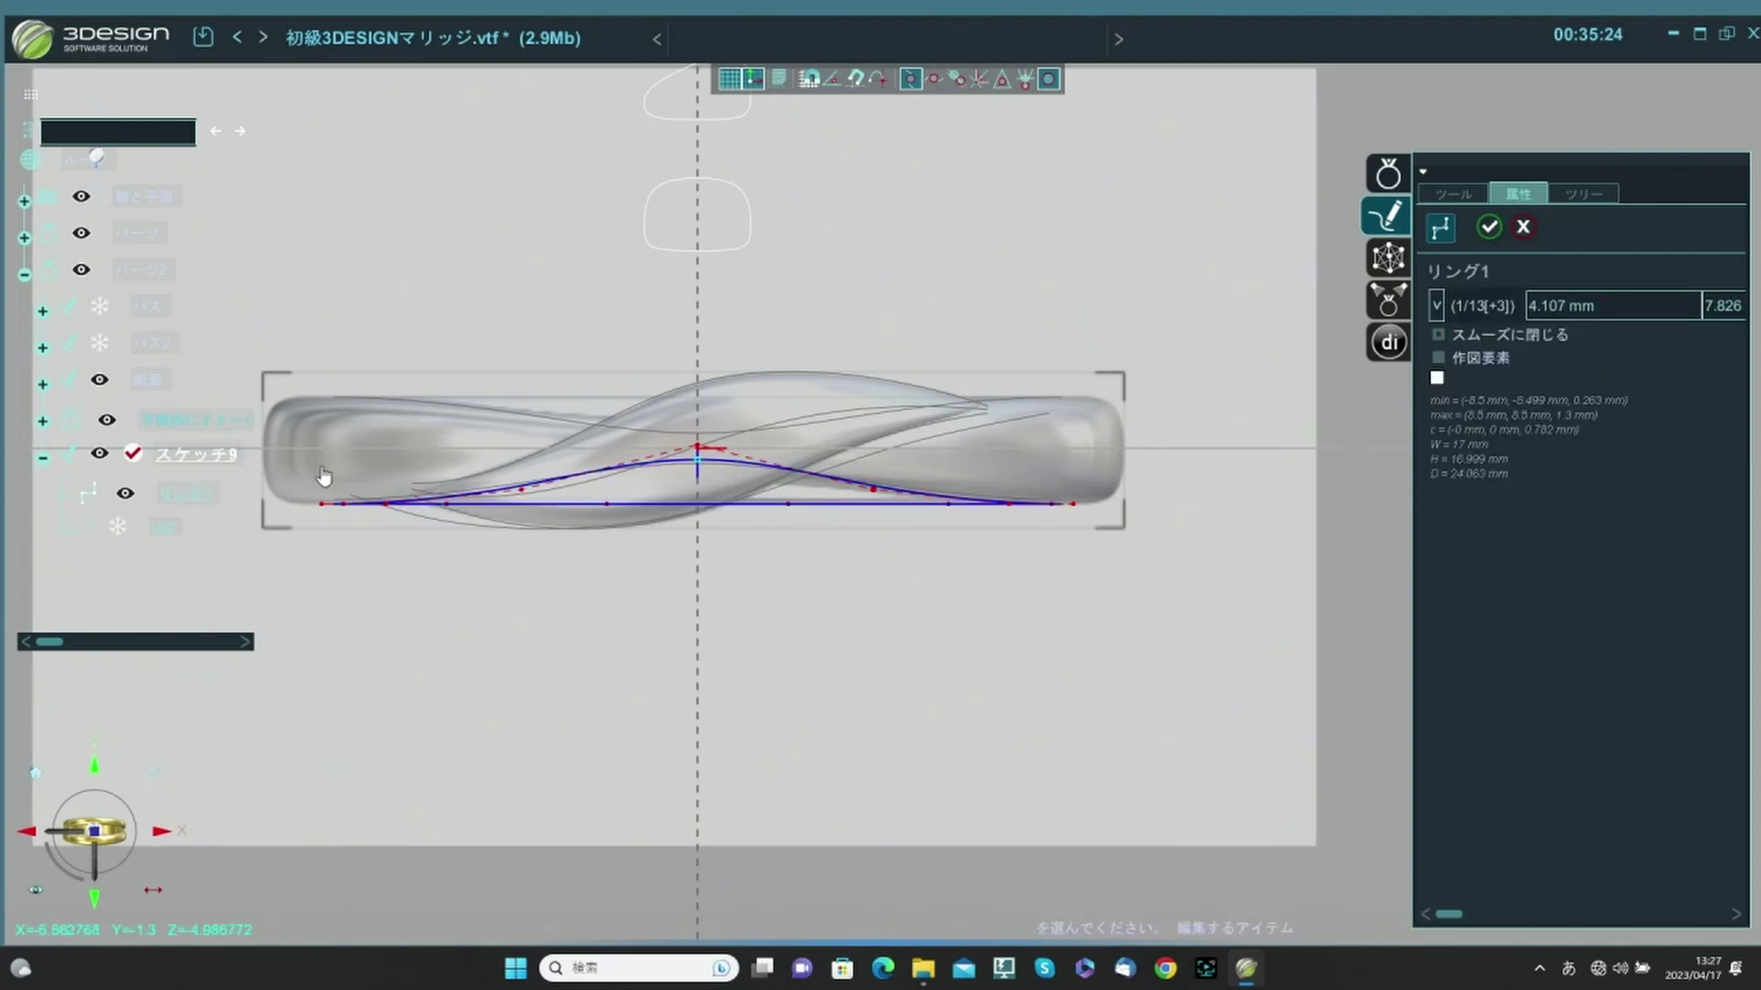
middle_click_drag(816, 679, 796, 558)
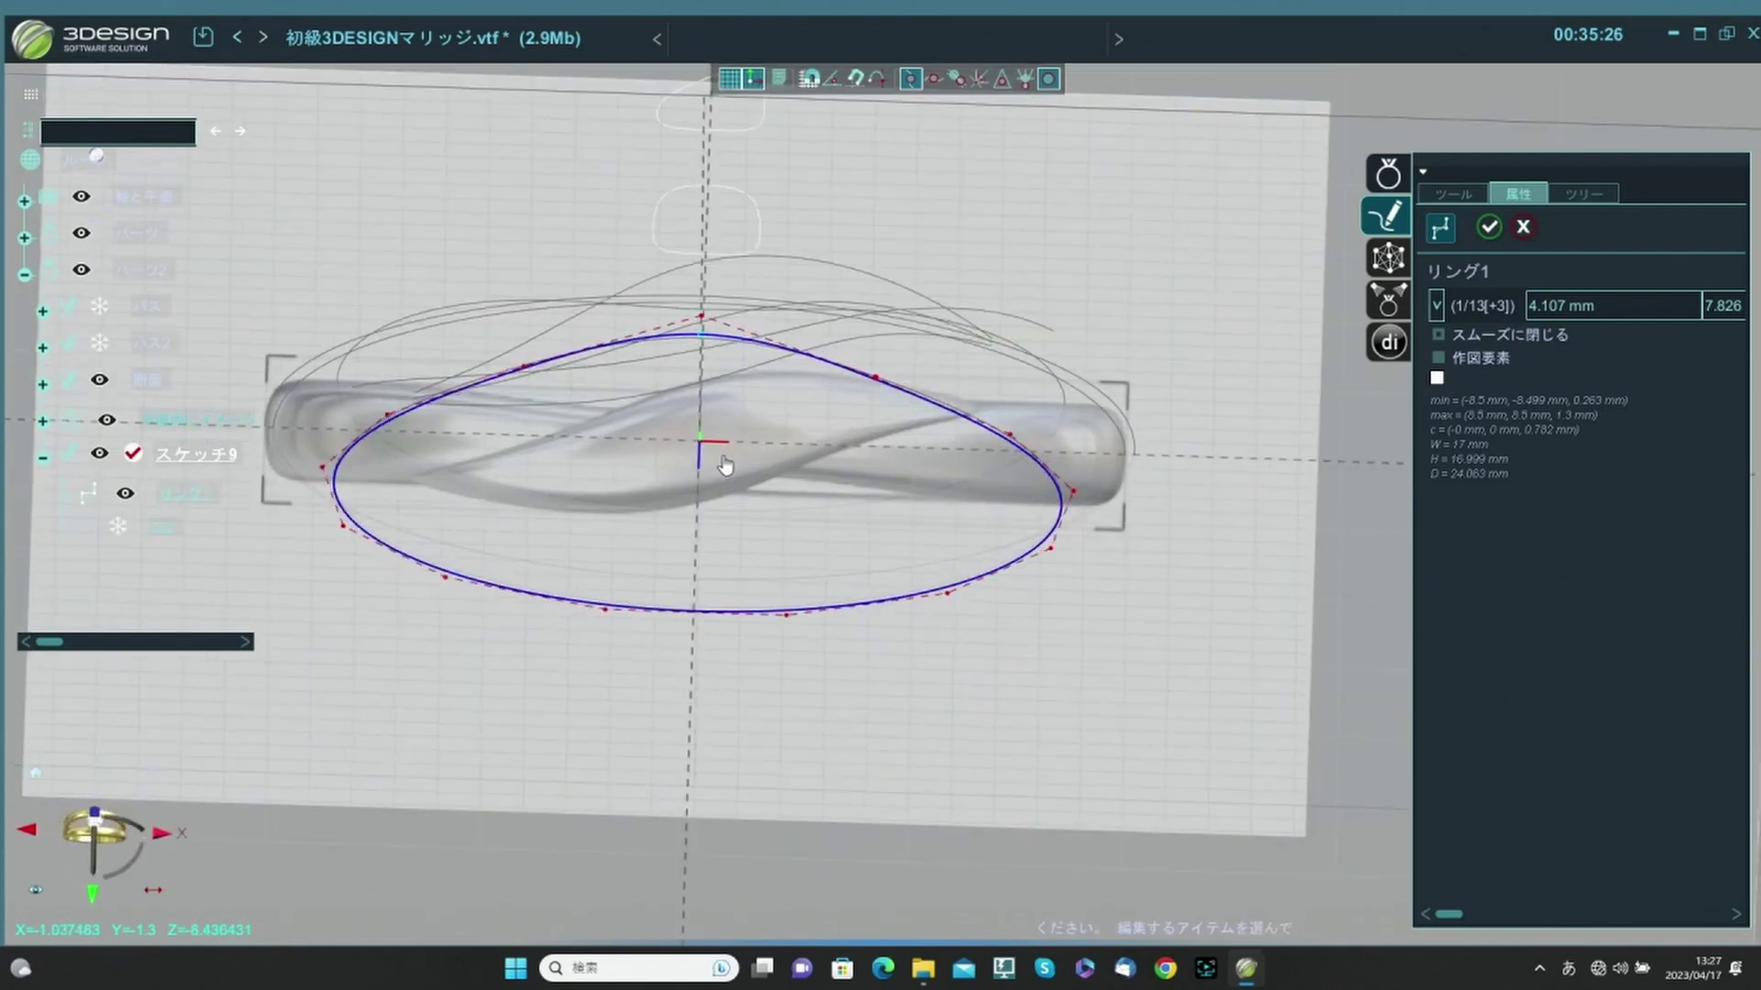
middle_click_drag(724, 466, 693, 653)
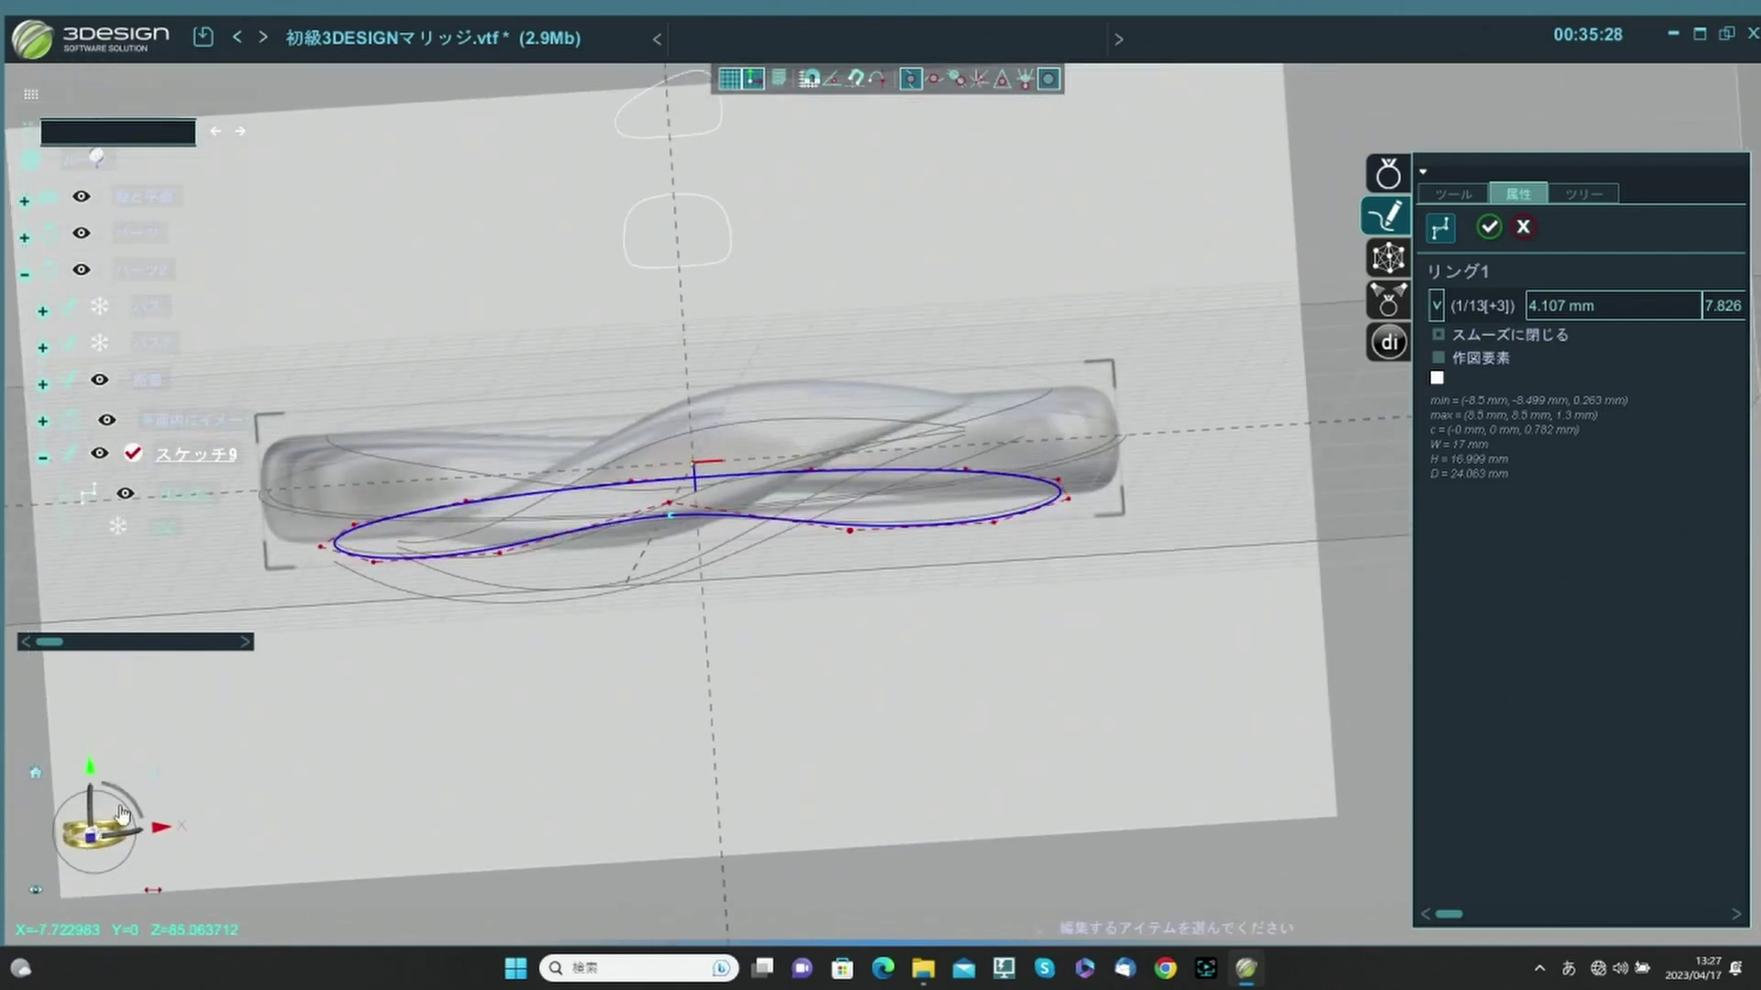
left_click(92, 838)
Hide the history tree overlay and restore horizontal and vertical movement for control points.
left_click(38, 42)
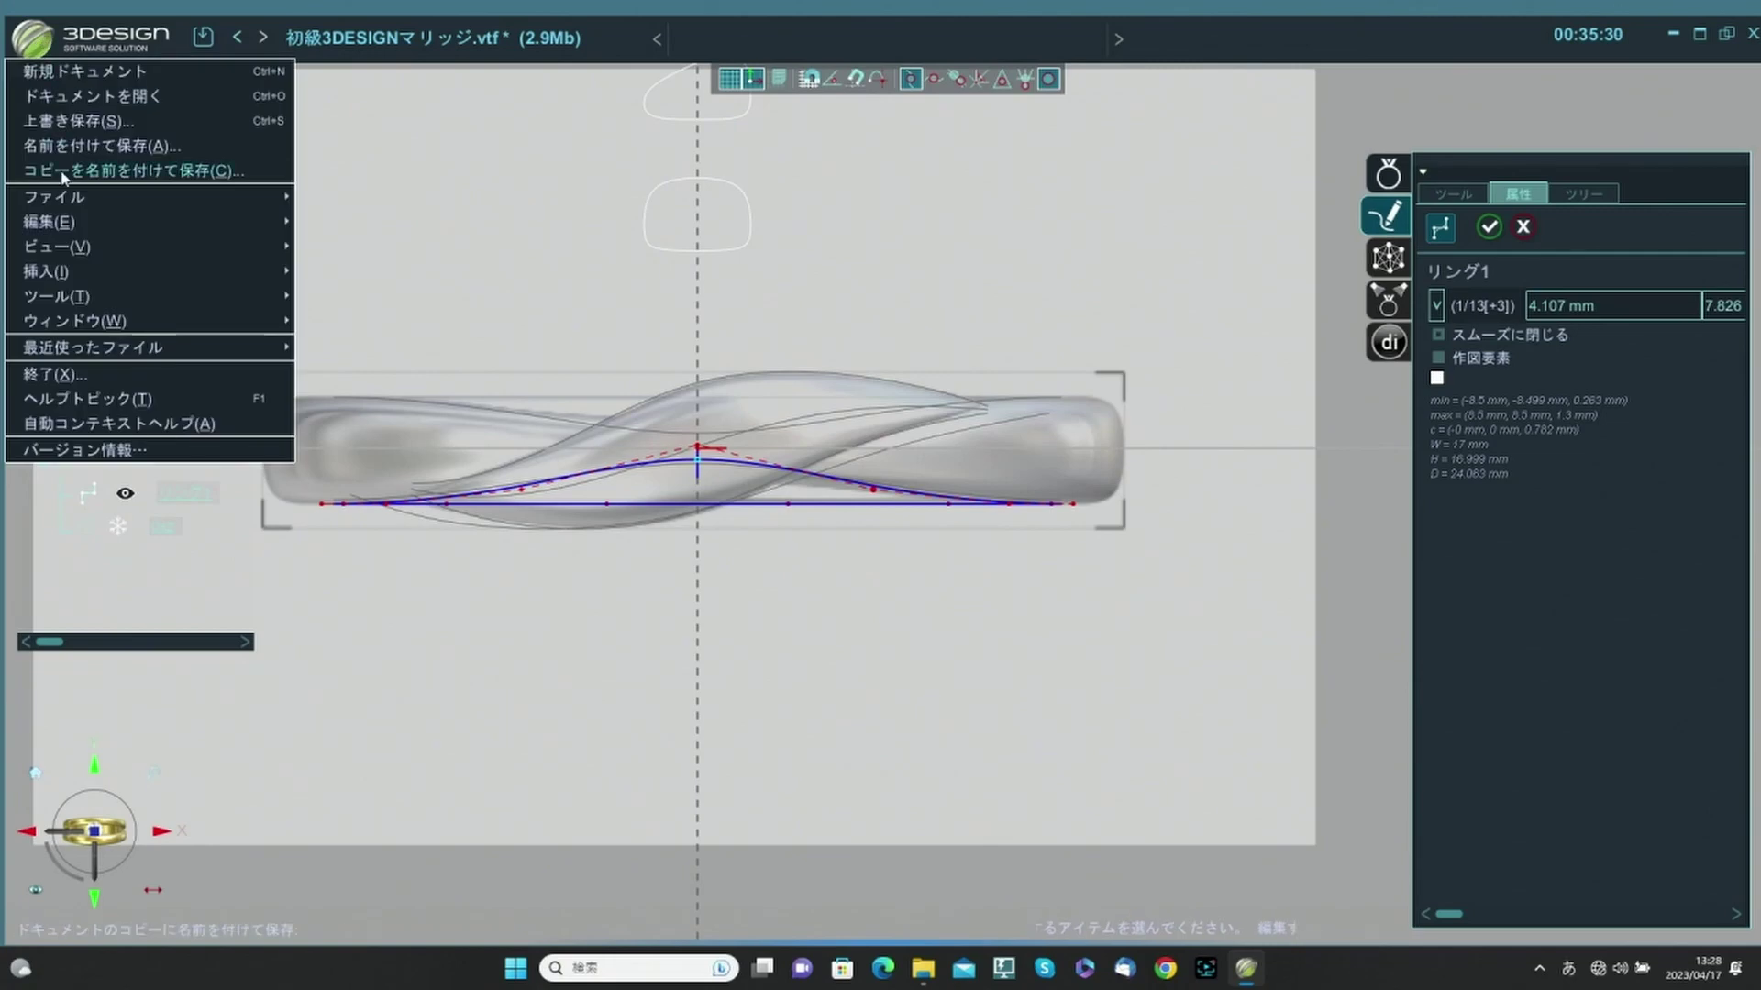
mouse_move(82, 247)
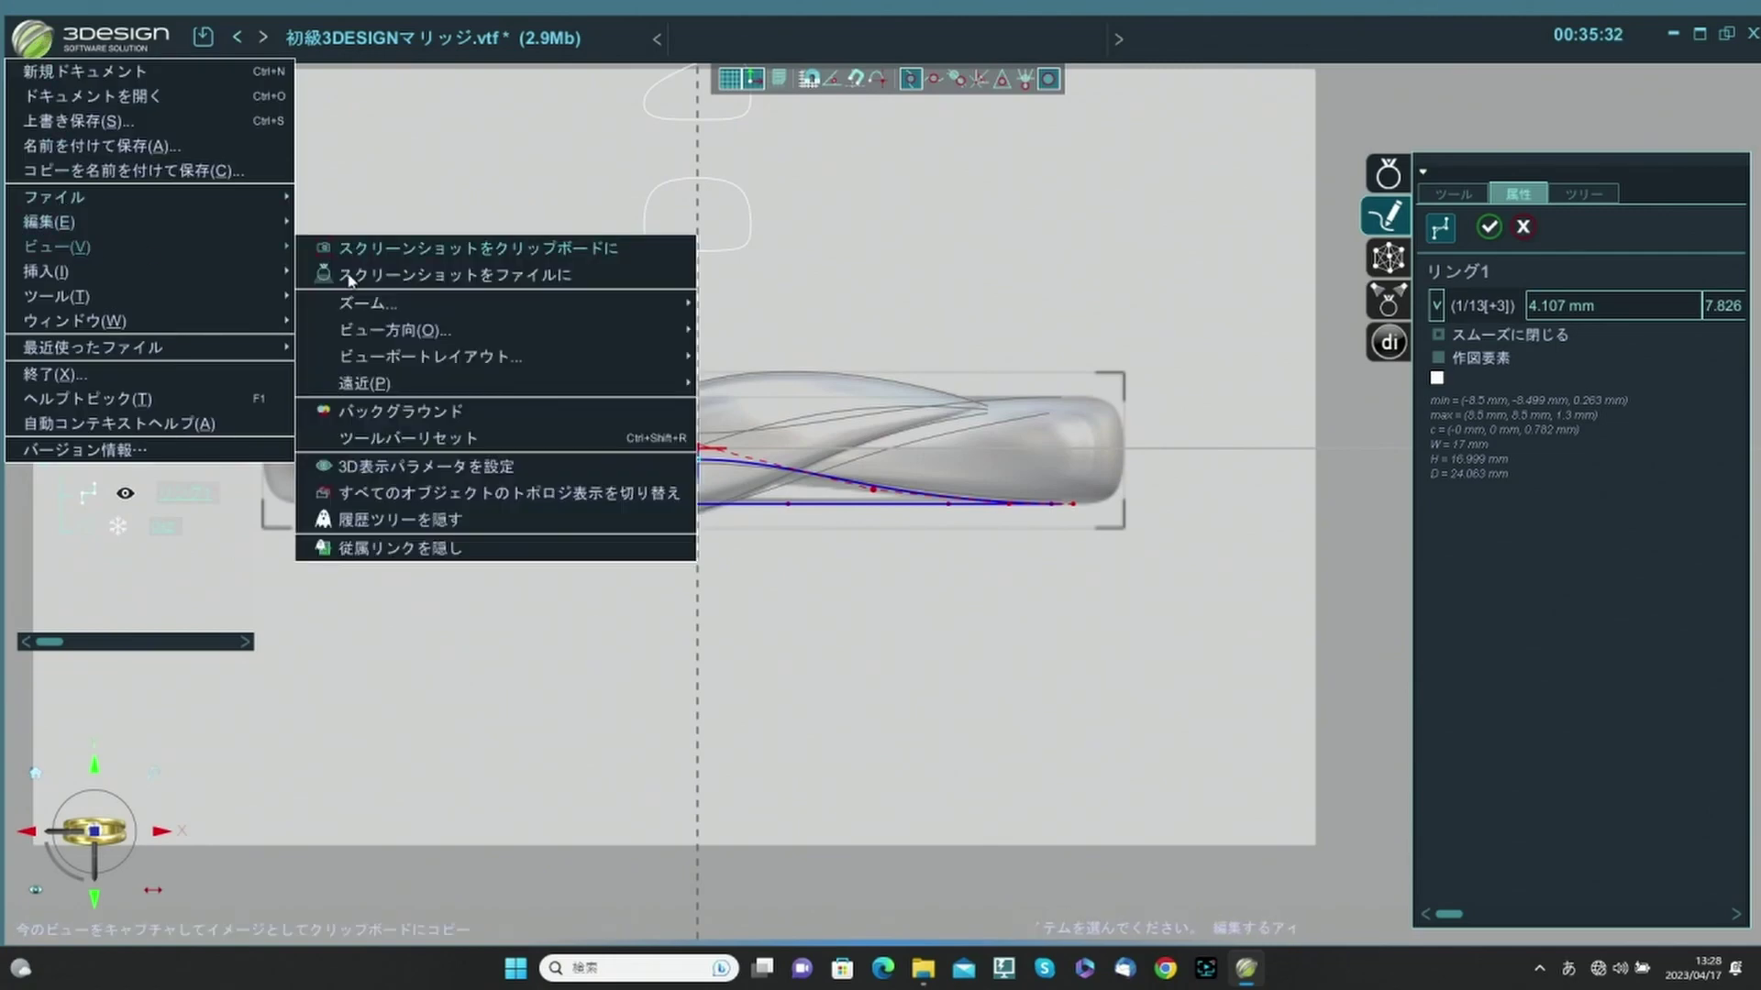
left_click(378, 522)
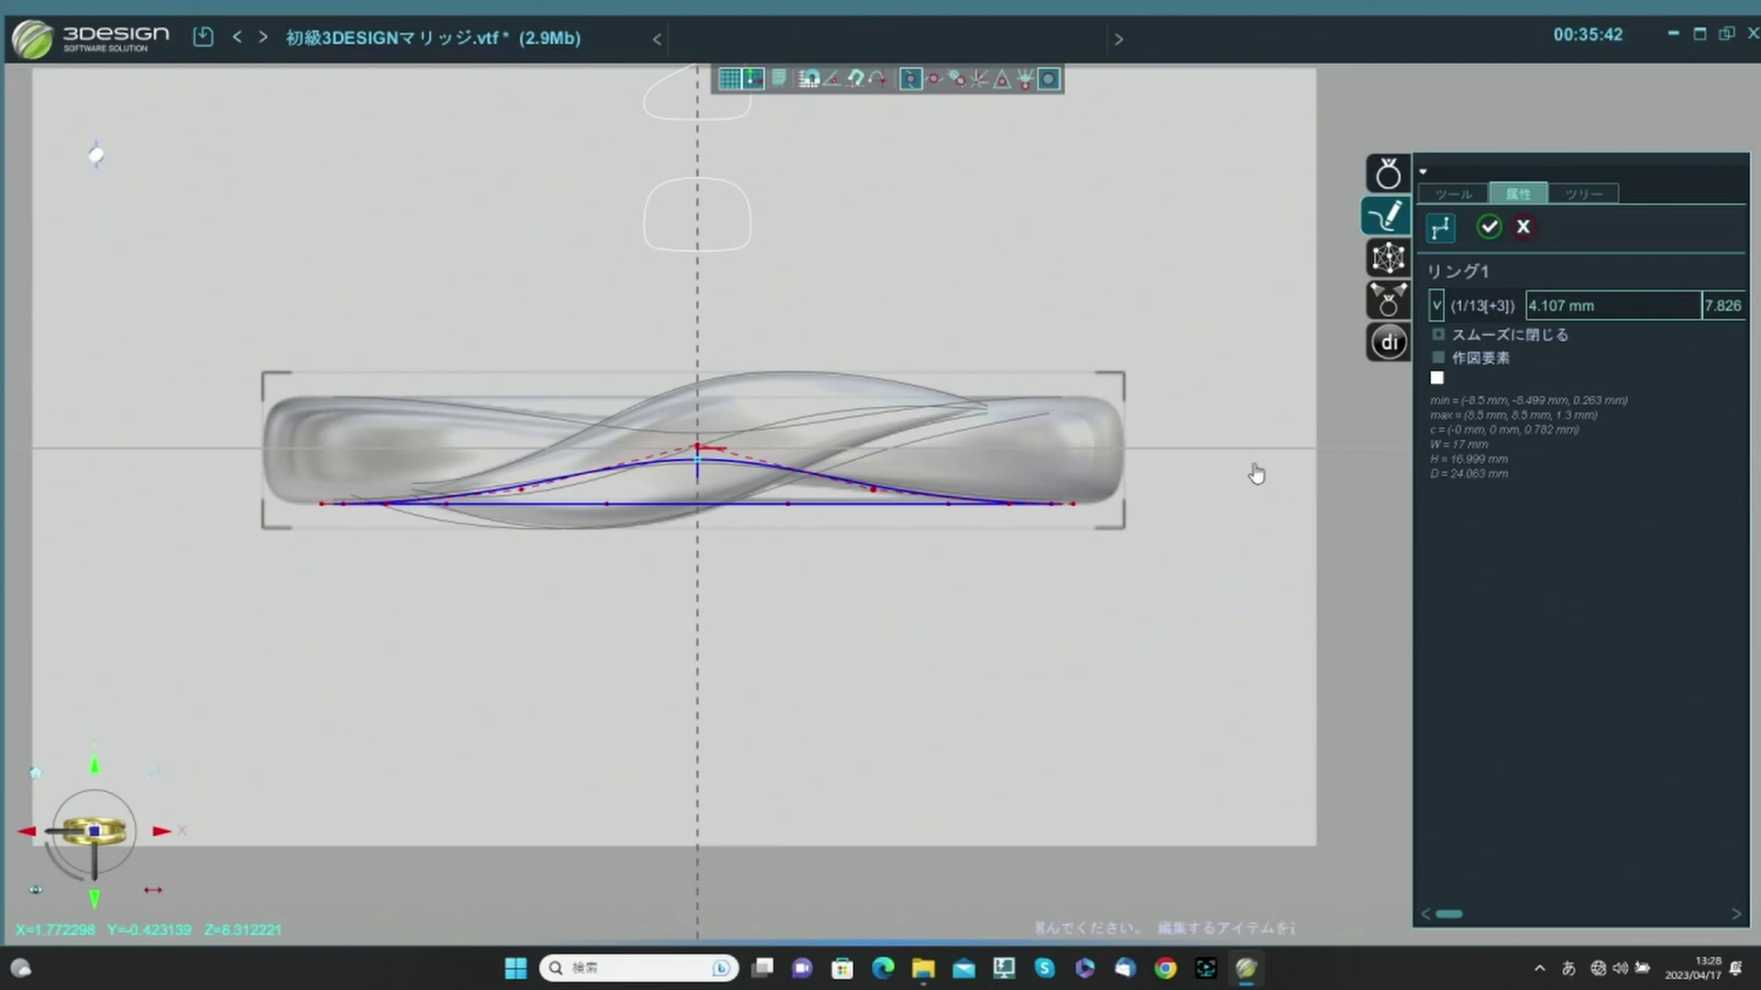
left_click(1428, 196)
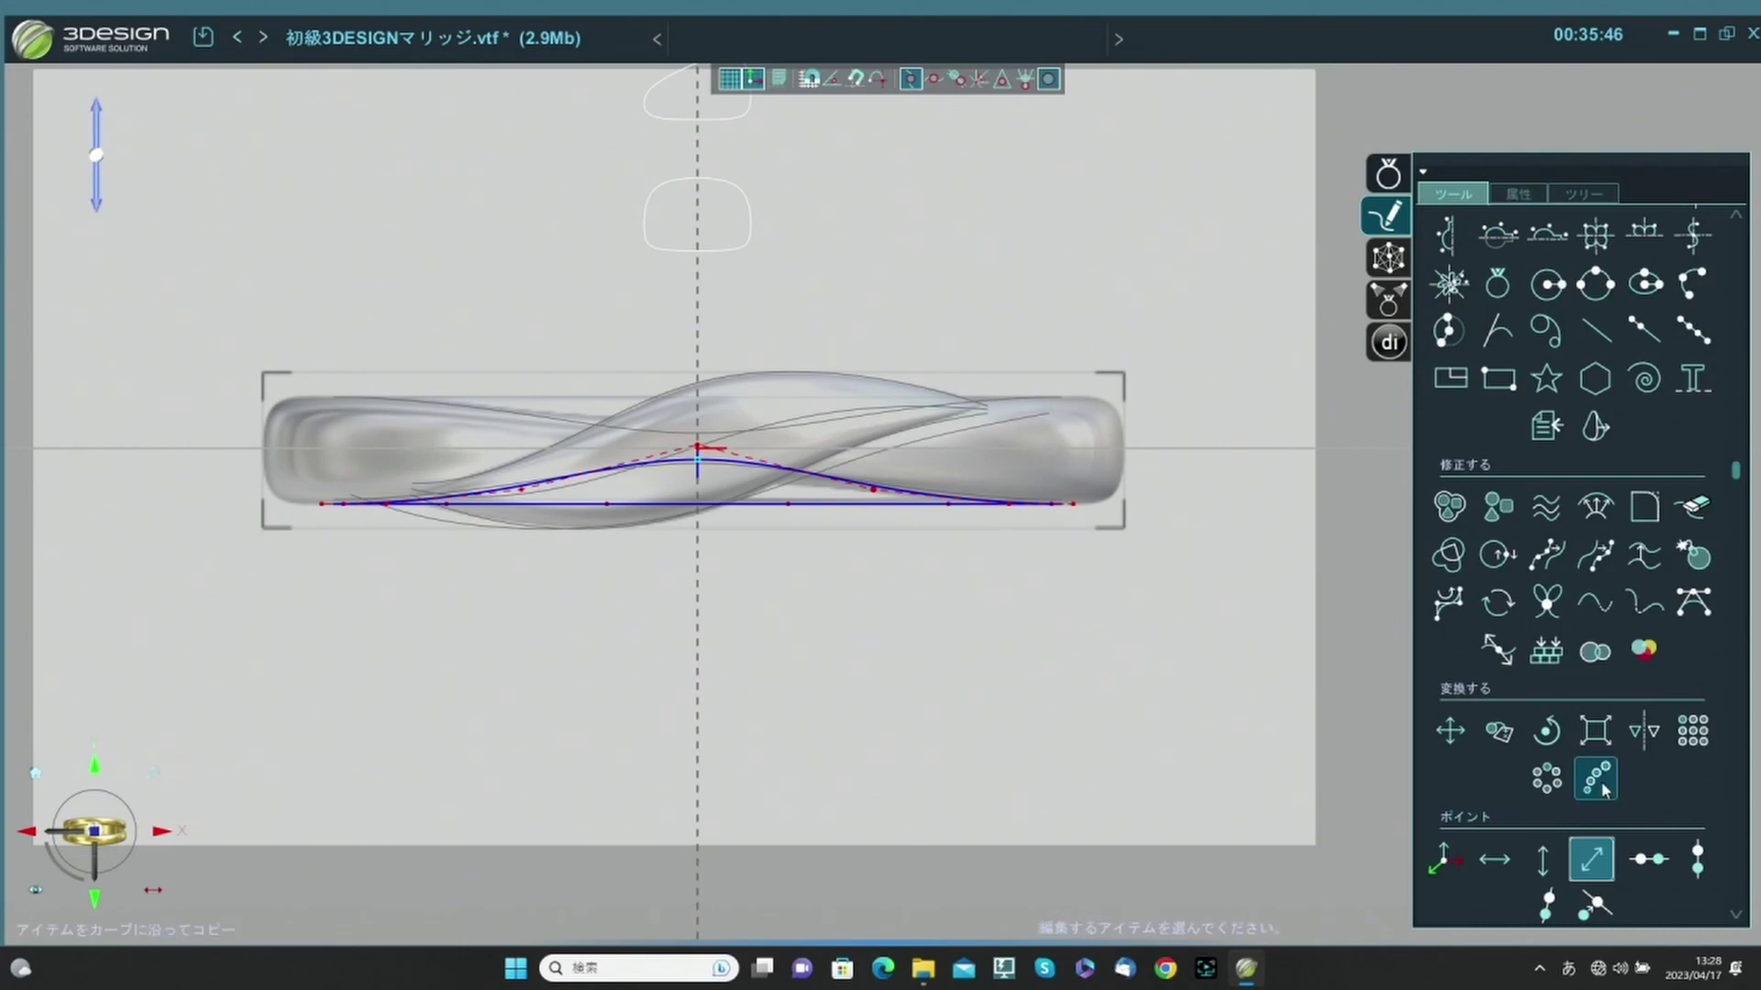
left_click(1598, 866)
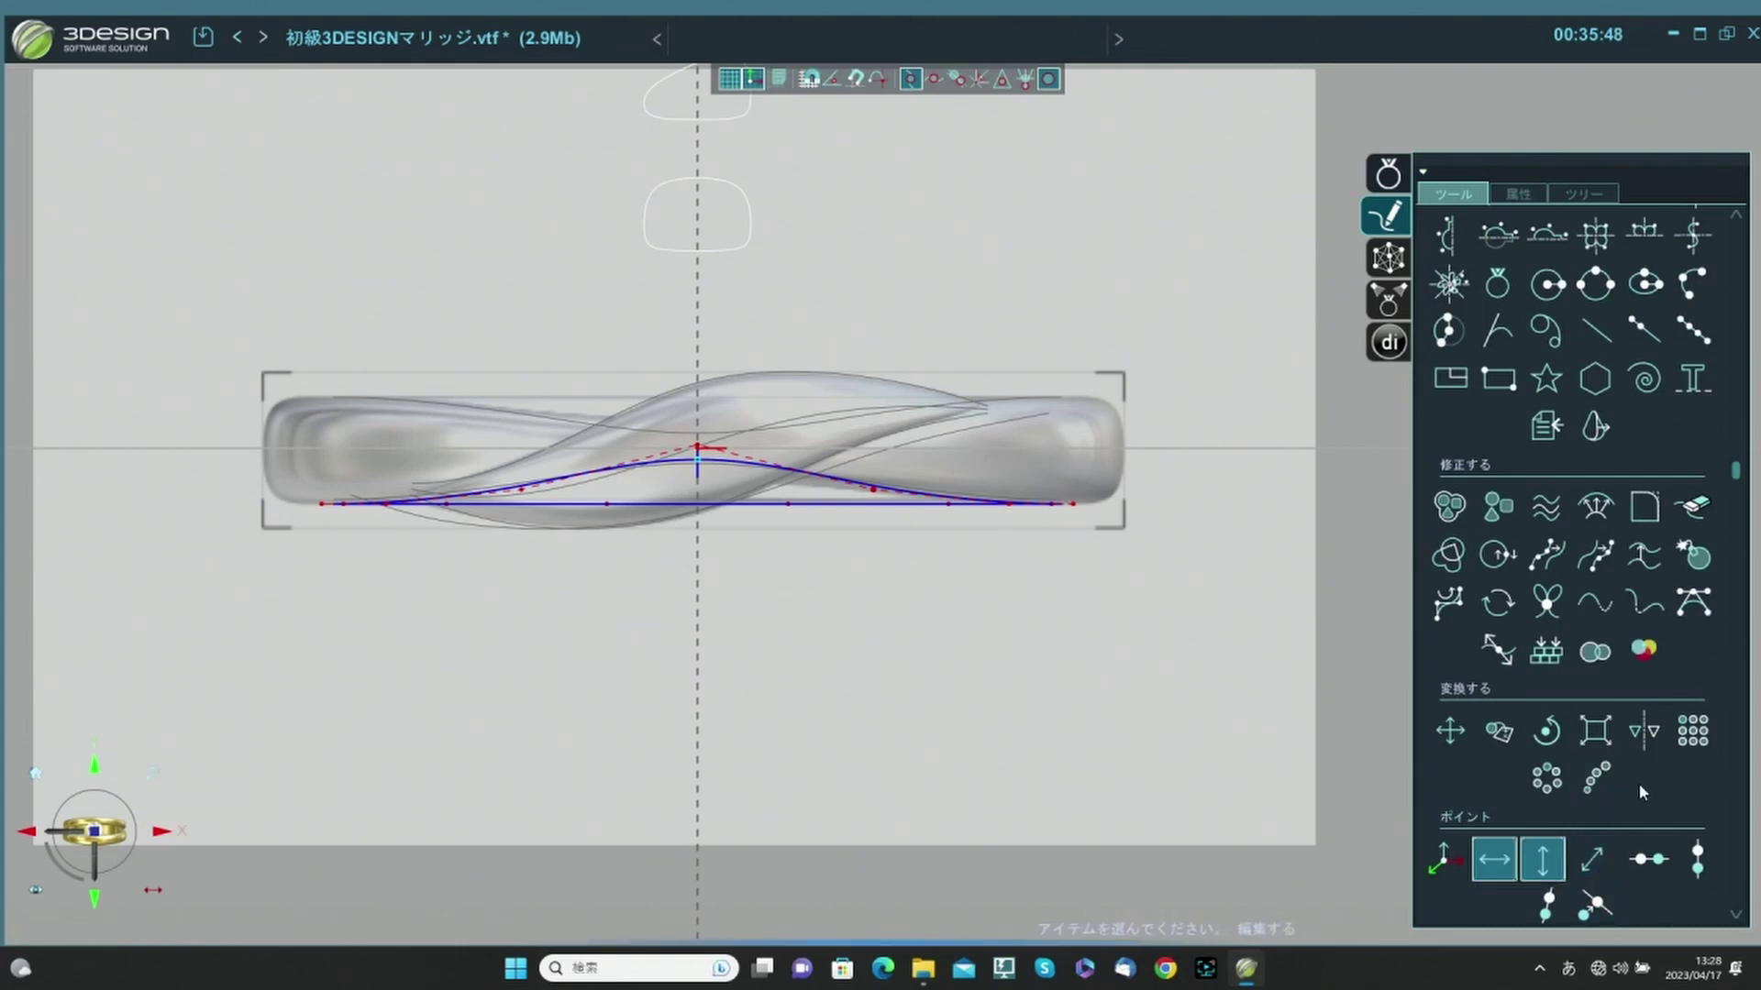
Mirror the ring curve リング1 about the OXZ plane with the copy option on.
left_click(1650, 739)
left_click(1645, 733)
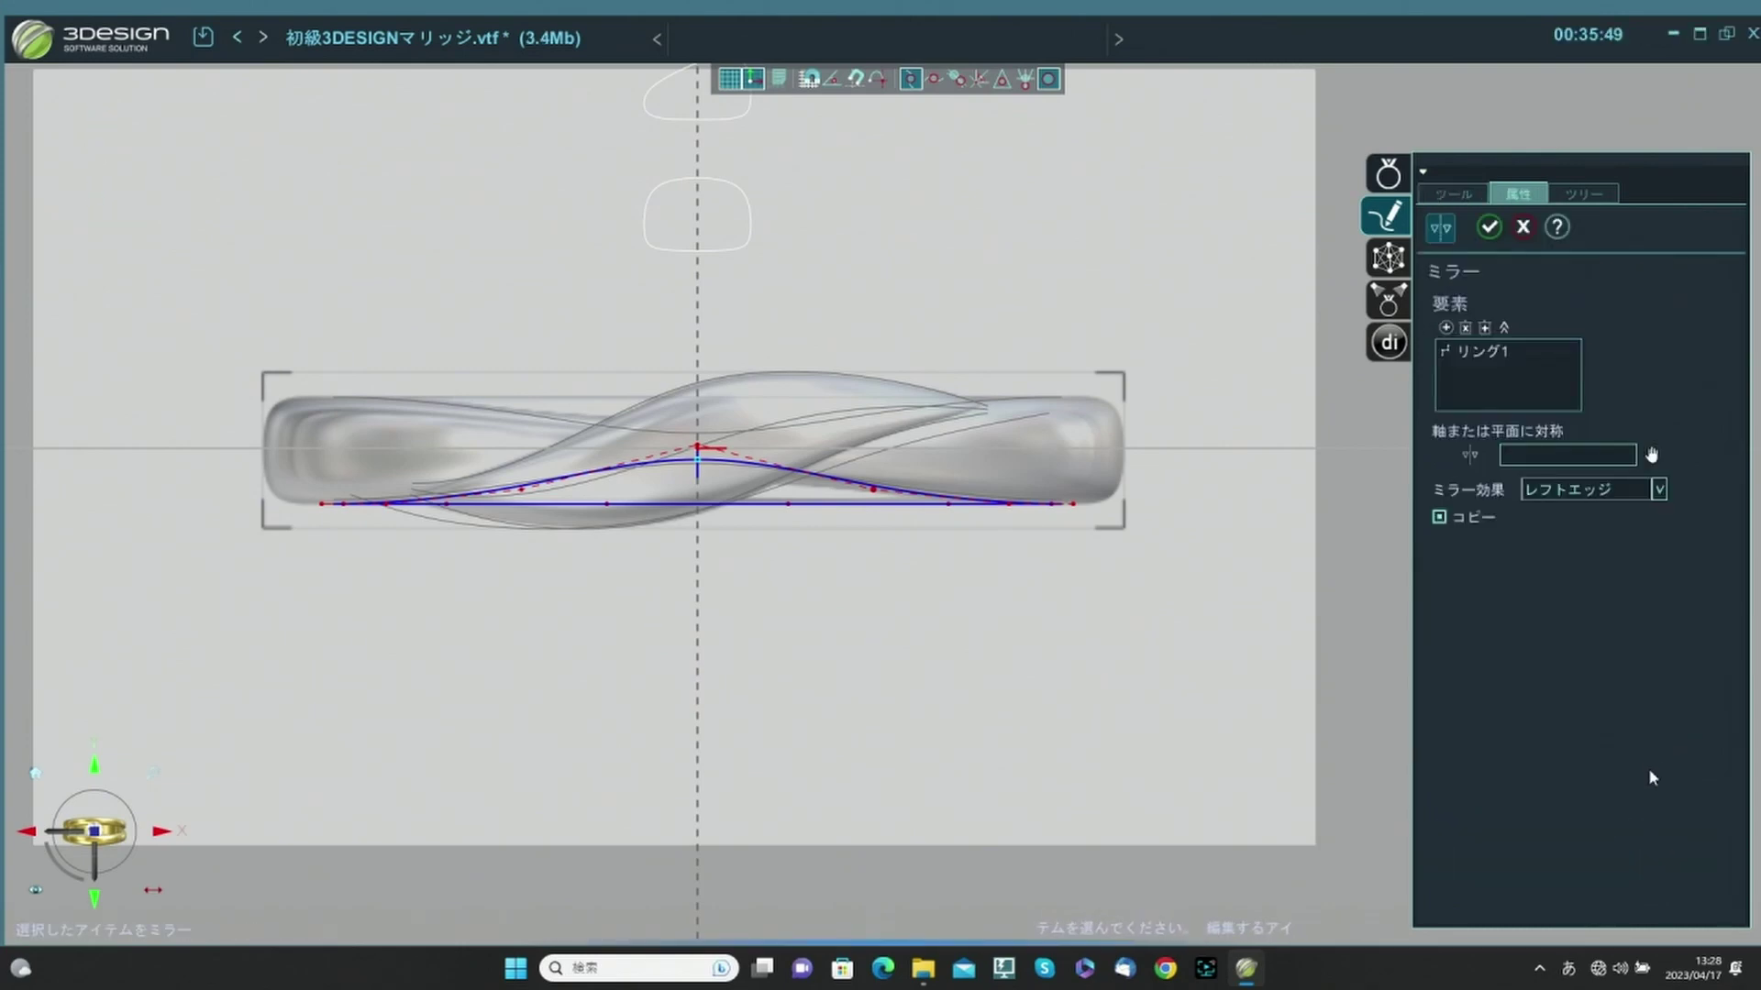
left_click(1597, 461)
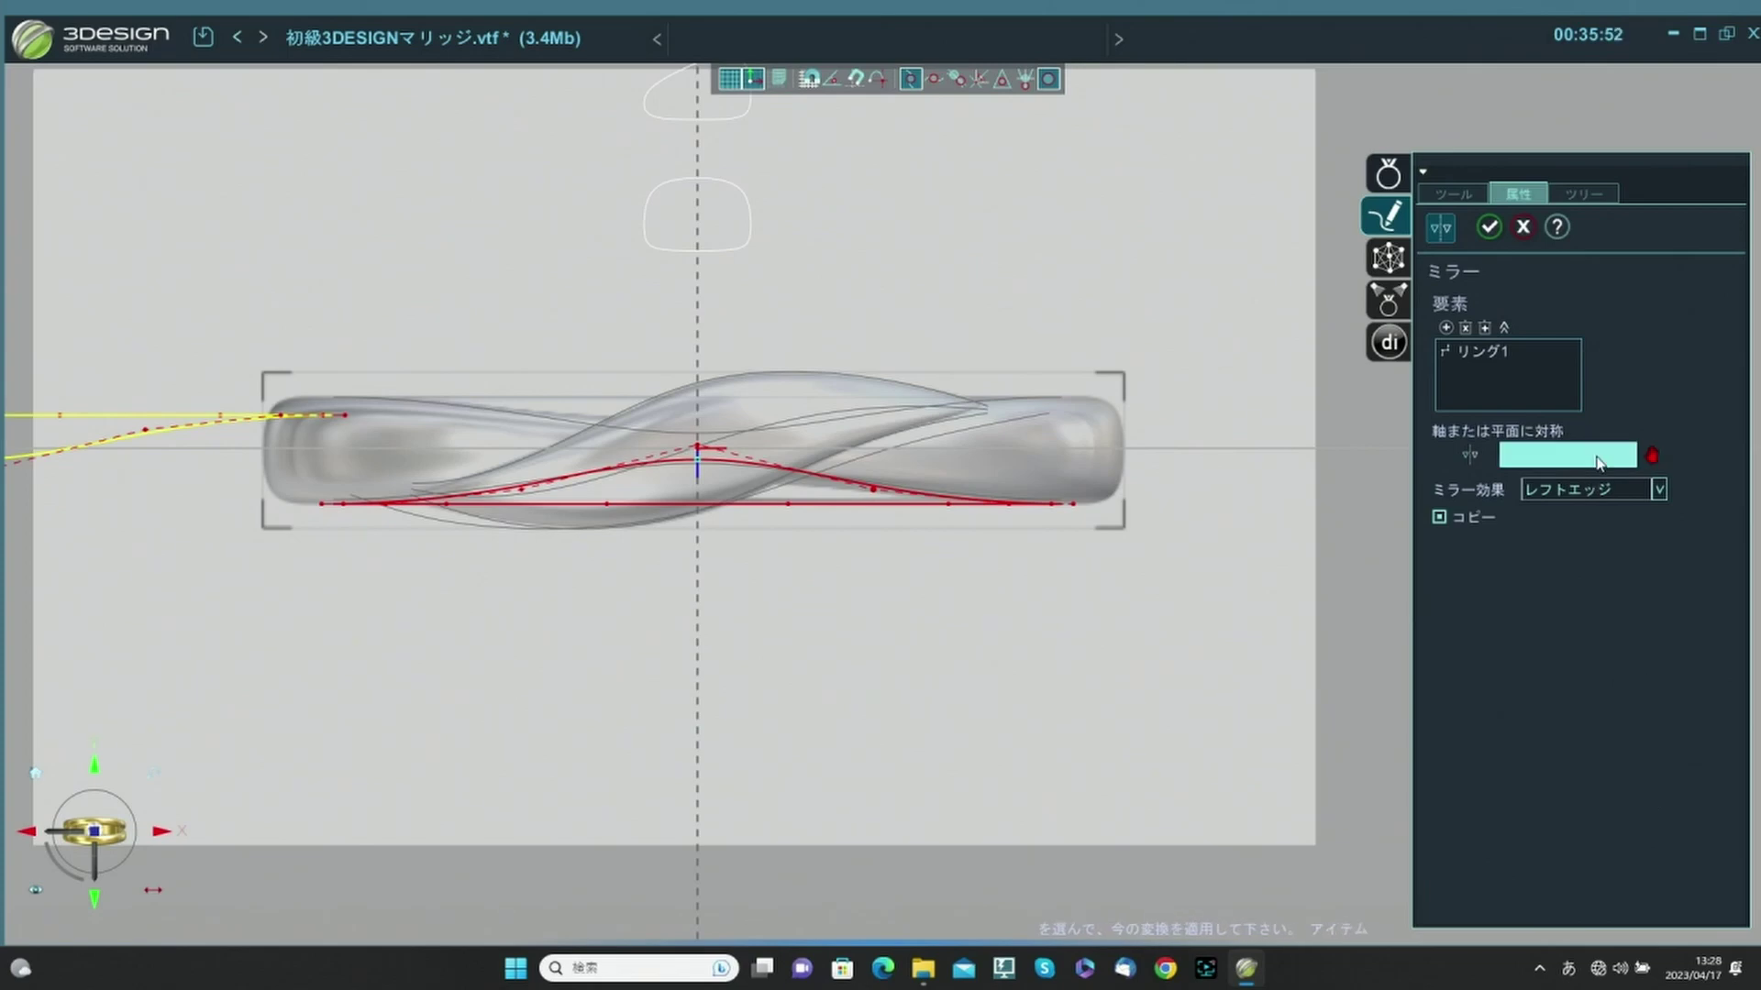
left_click(1587, 194)
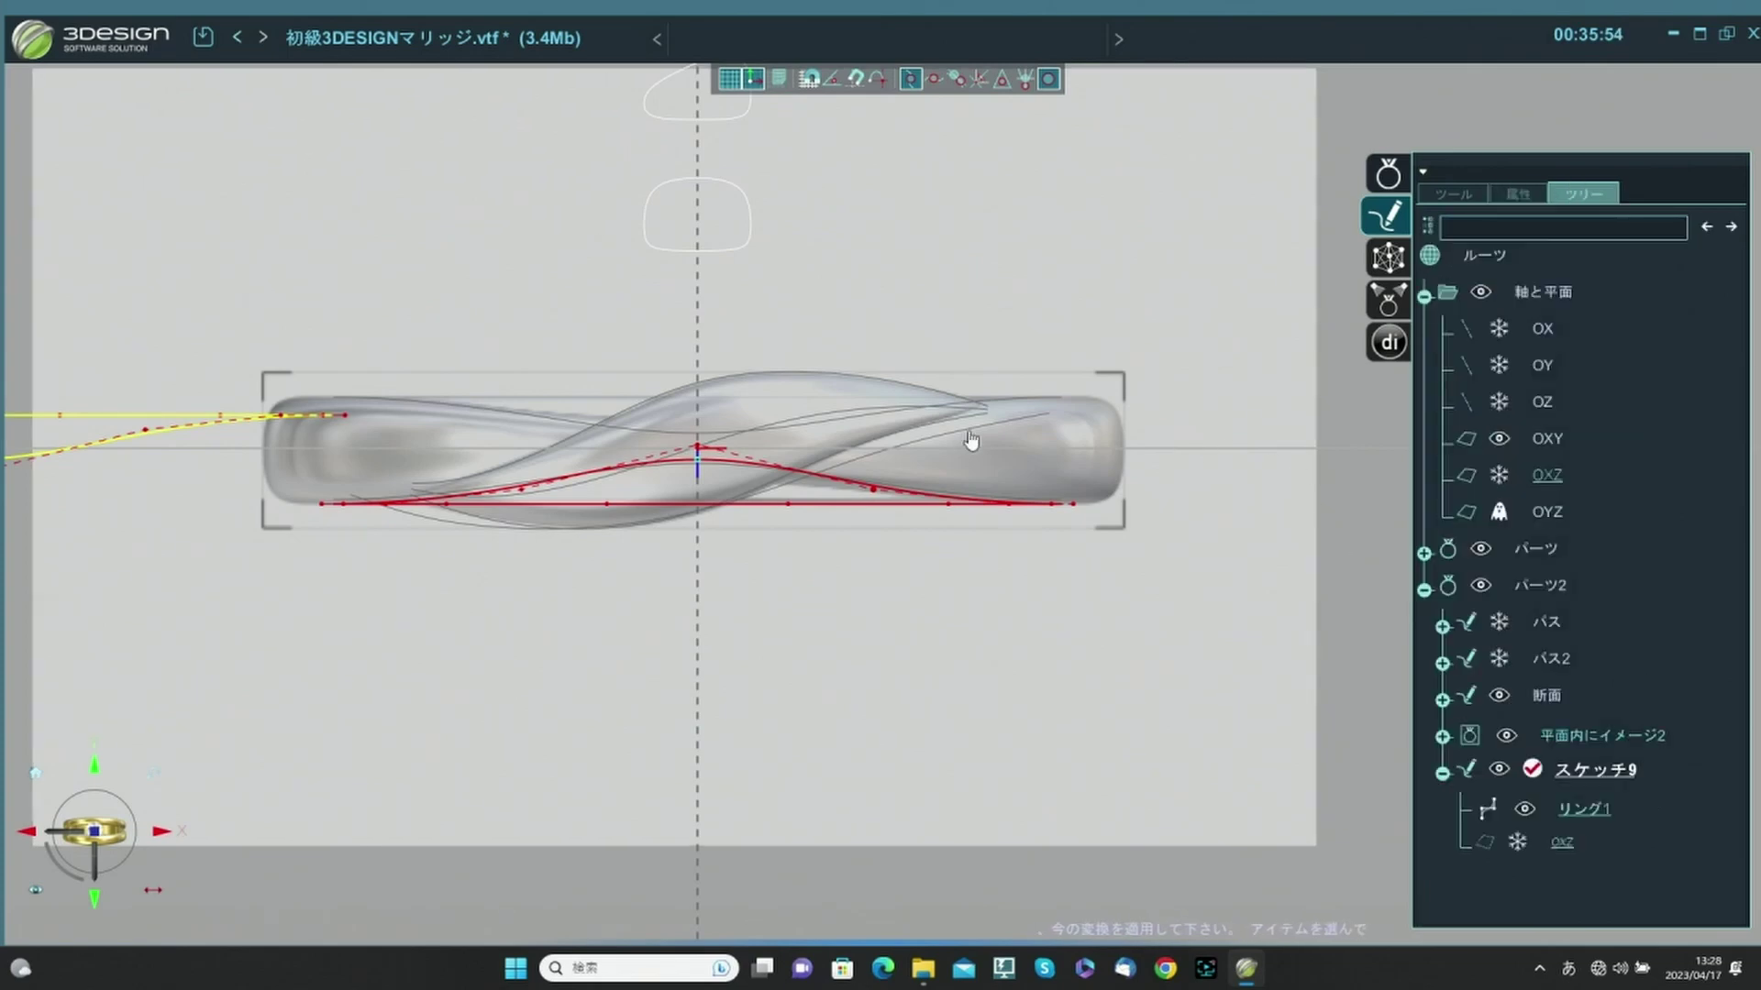
left_click(1547, 476)
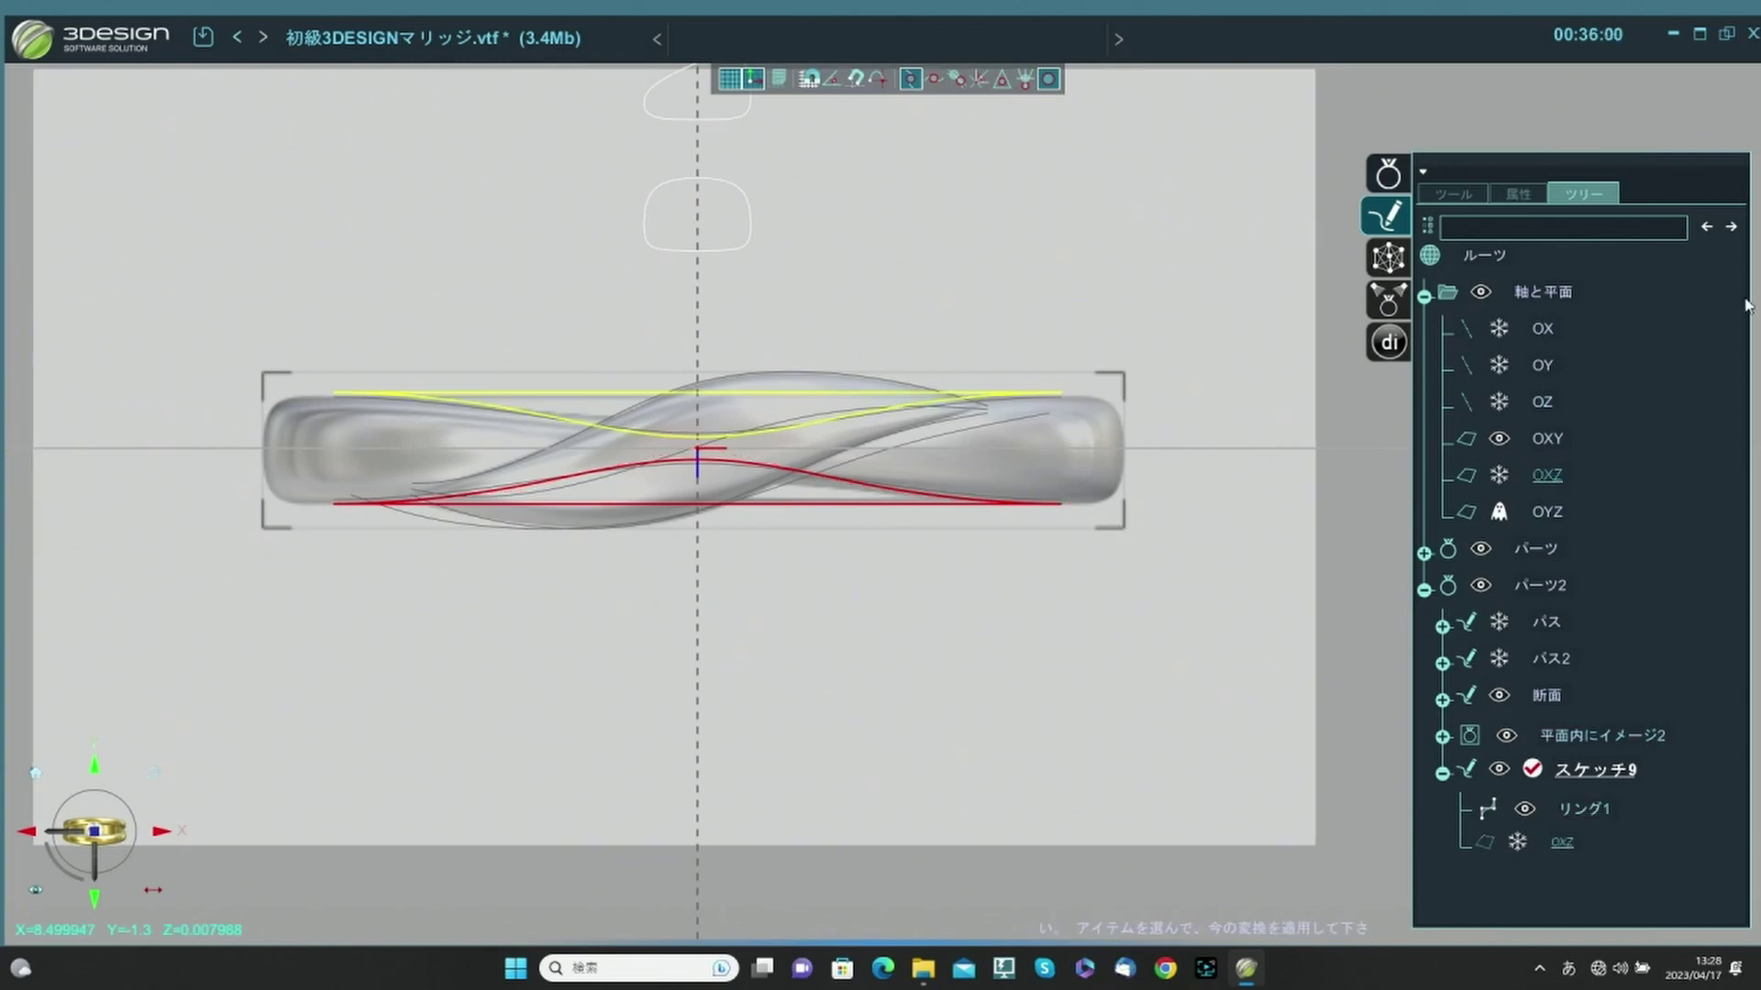
left_click(1449, 201)
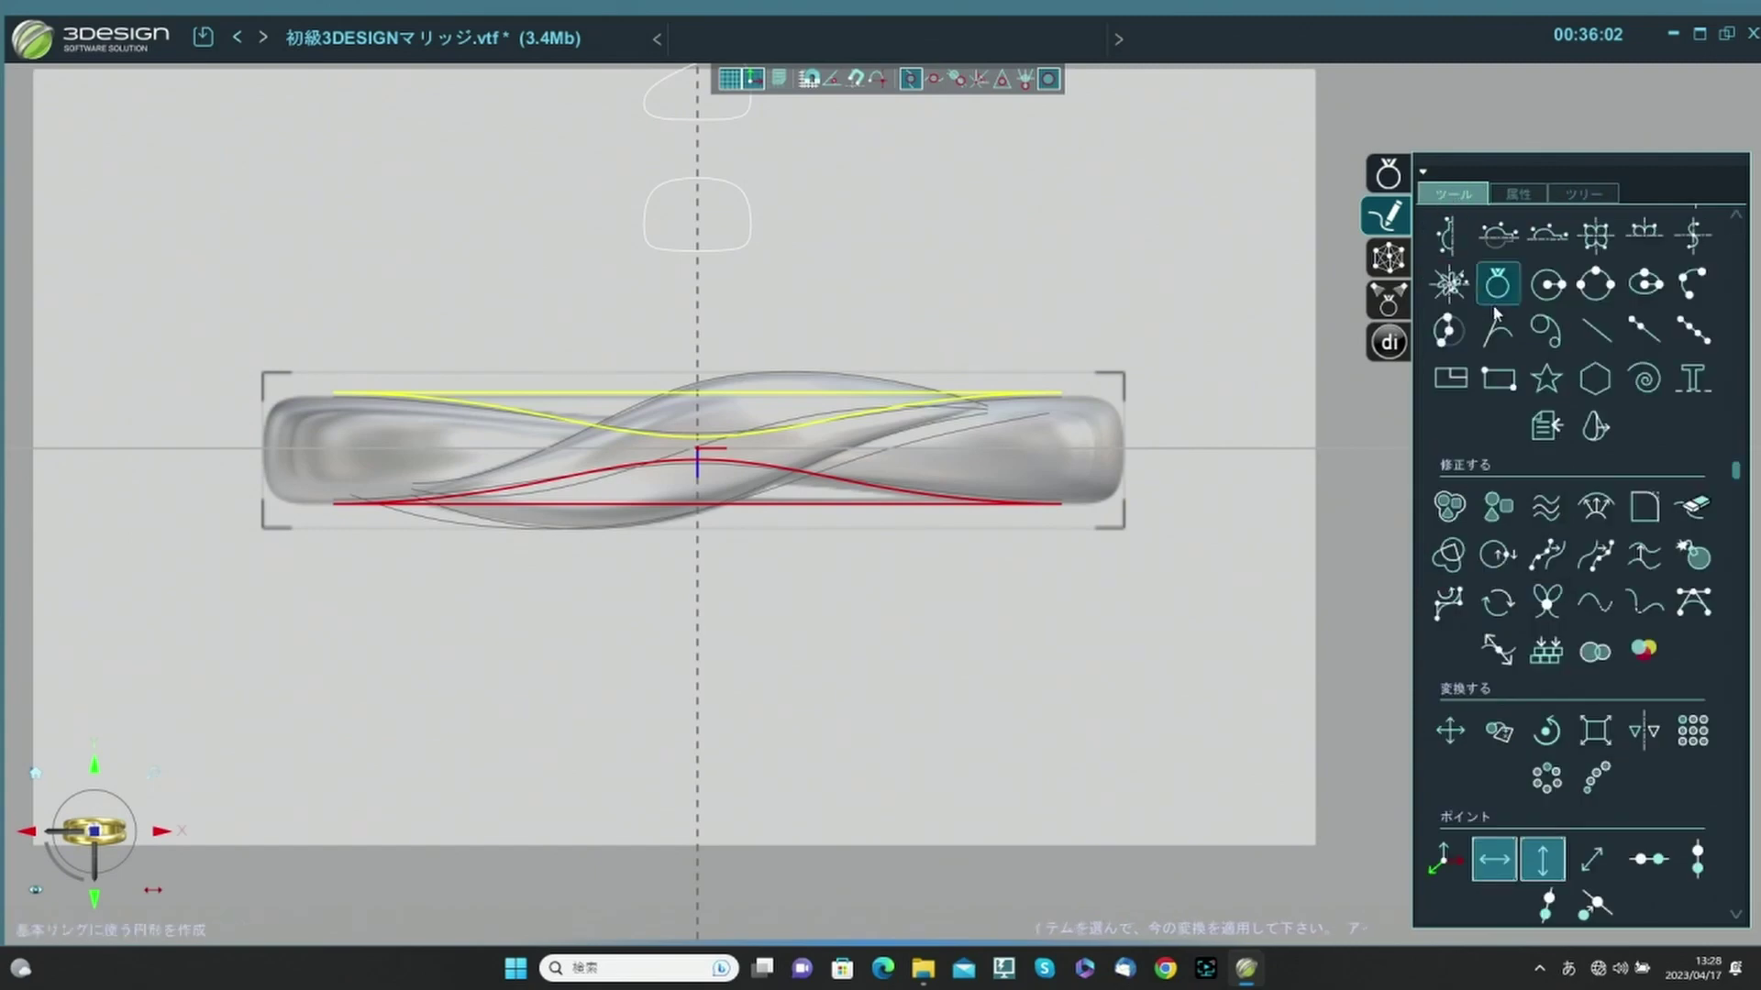
left_click(1529, 198)
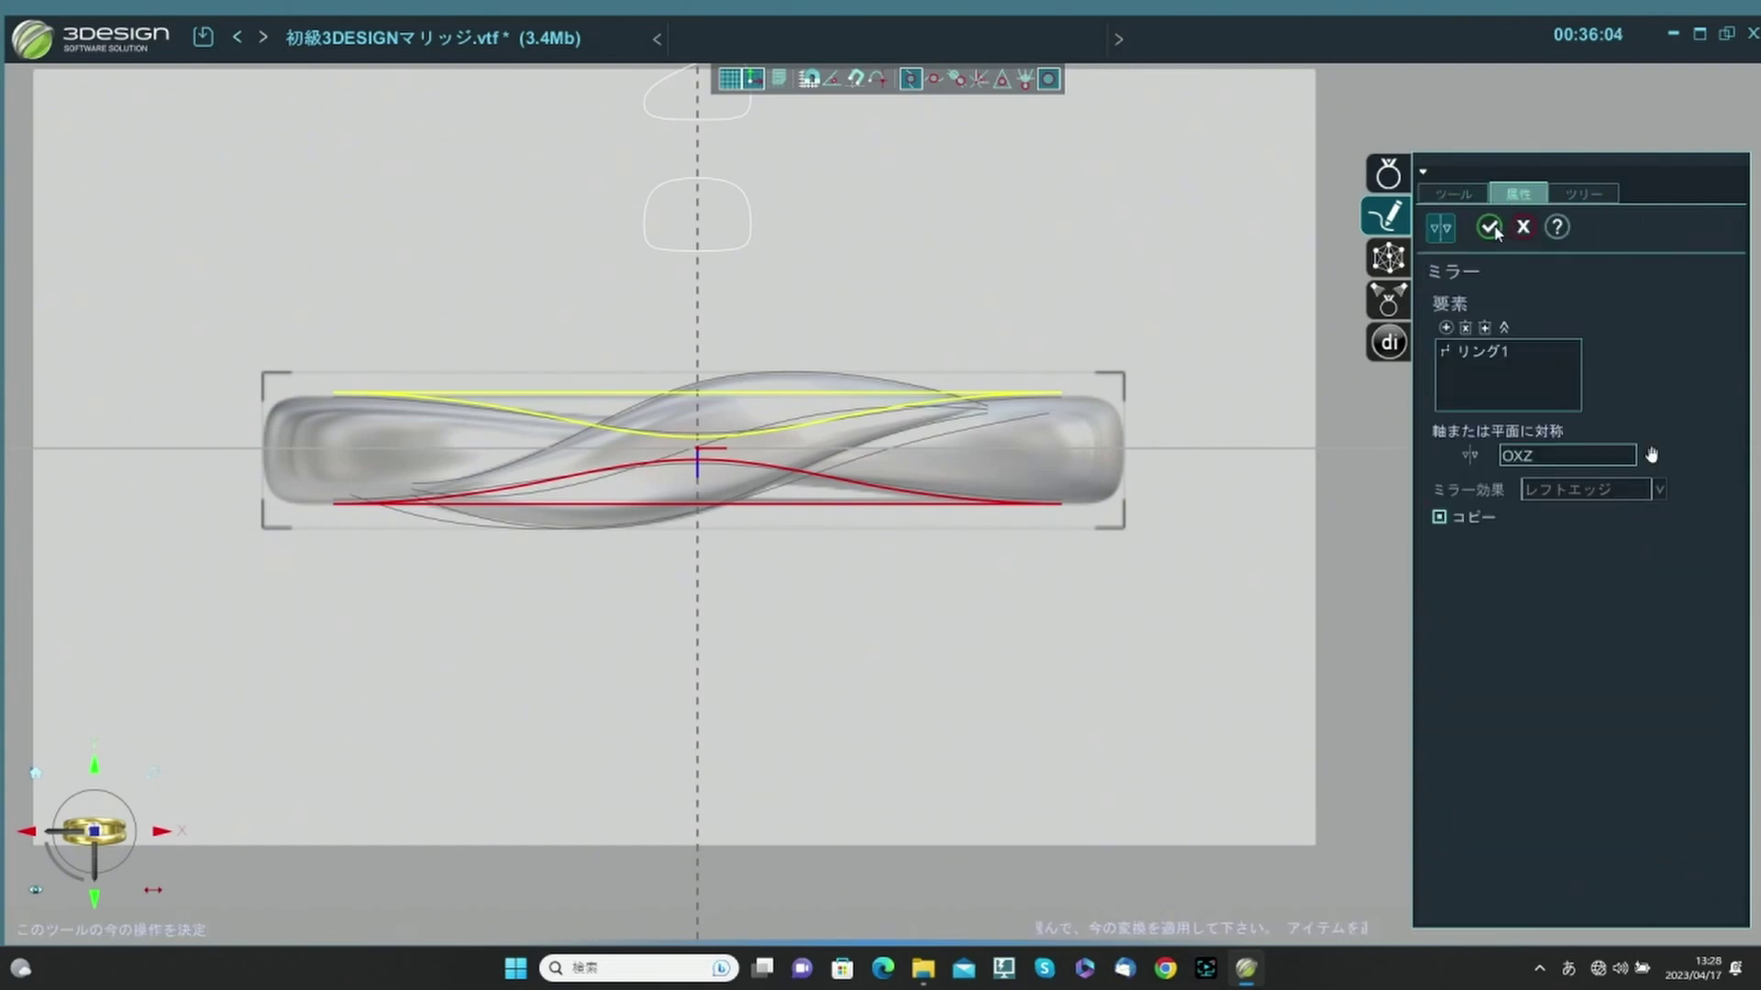
left_click(1491, 229)
Select both mirrored ring curves and examine how they approach each other from several angles.
middle_click_drag(924, 690, 934, 677)
right_click_drag(934, 677, 974, 353)
left_click(970, 331)
left_click(962, 312, "shift")
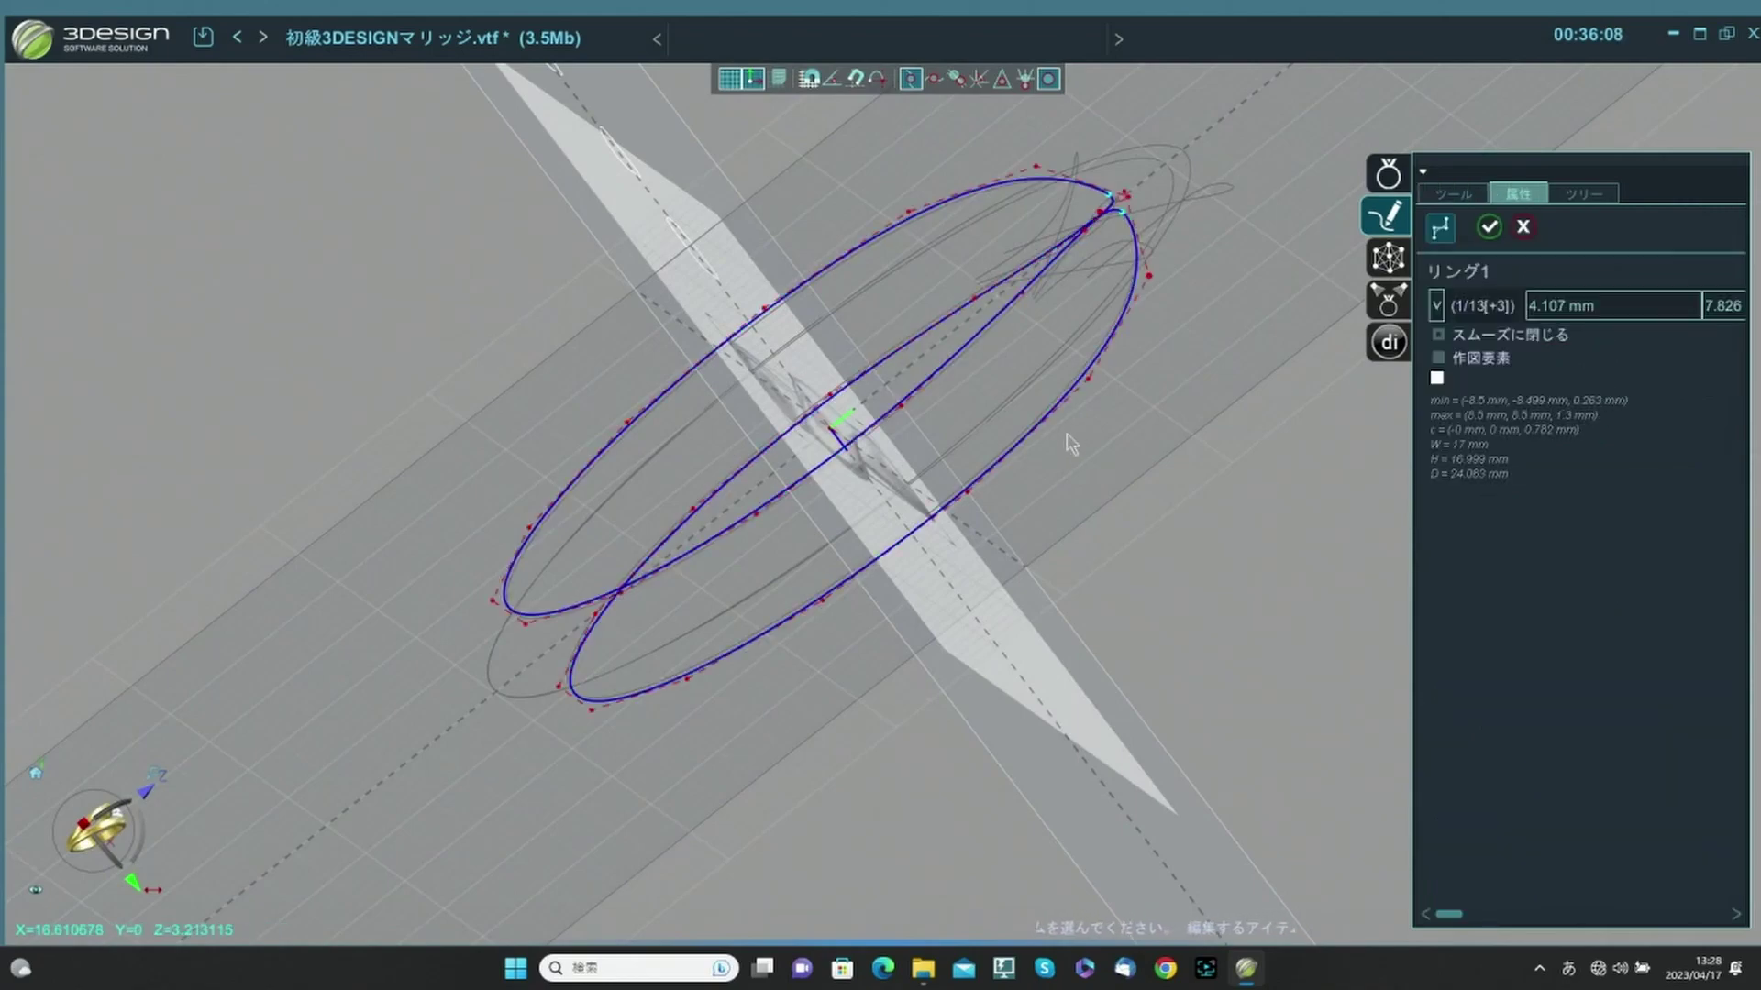
right_click_drag(1054, 440, 927, 479)
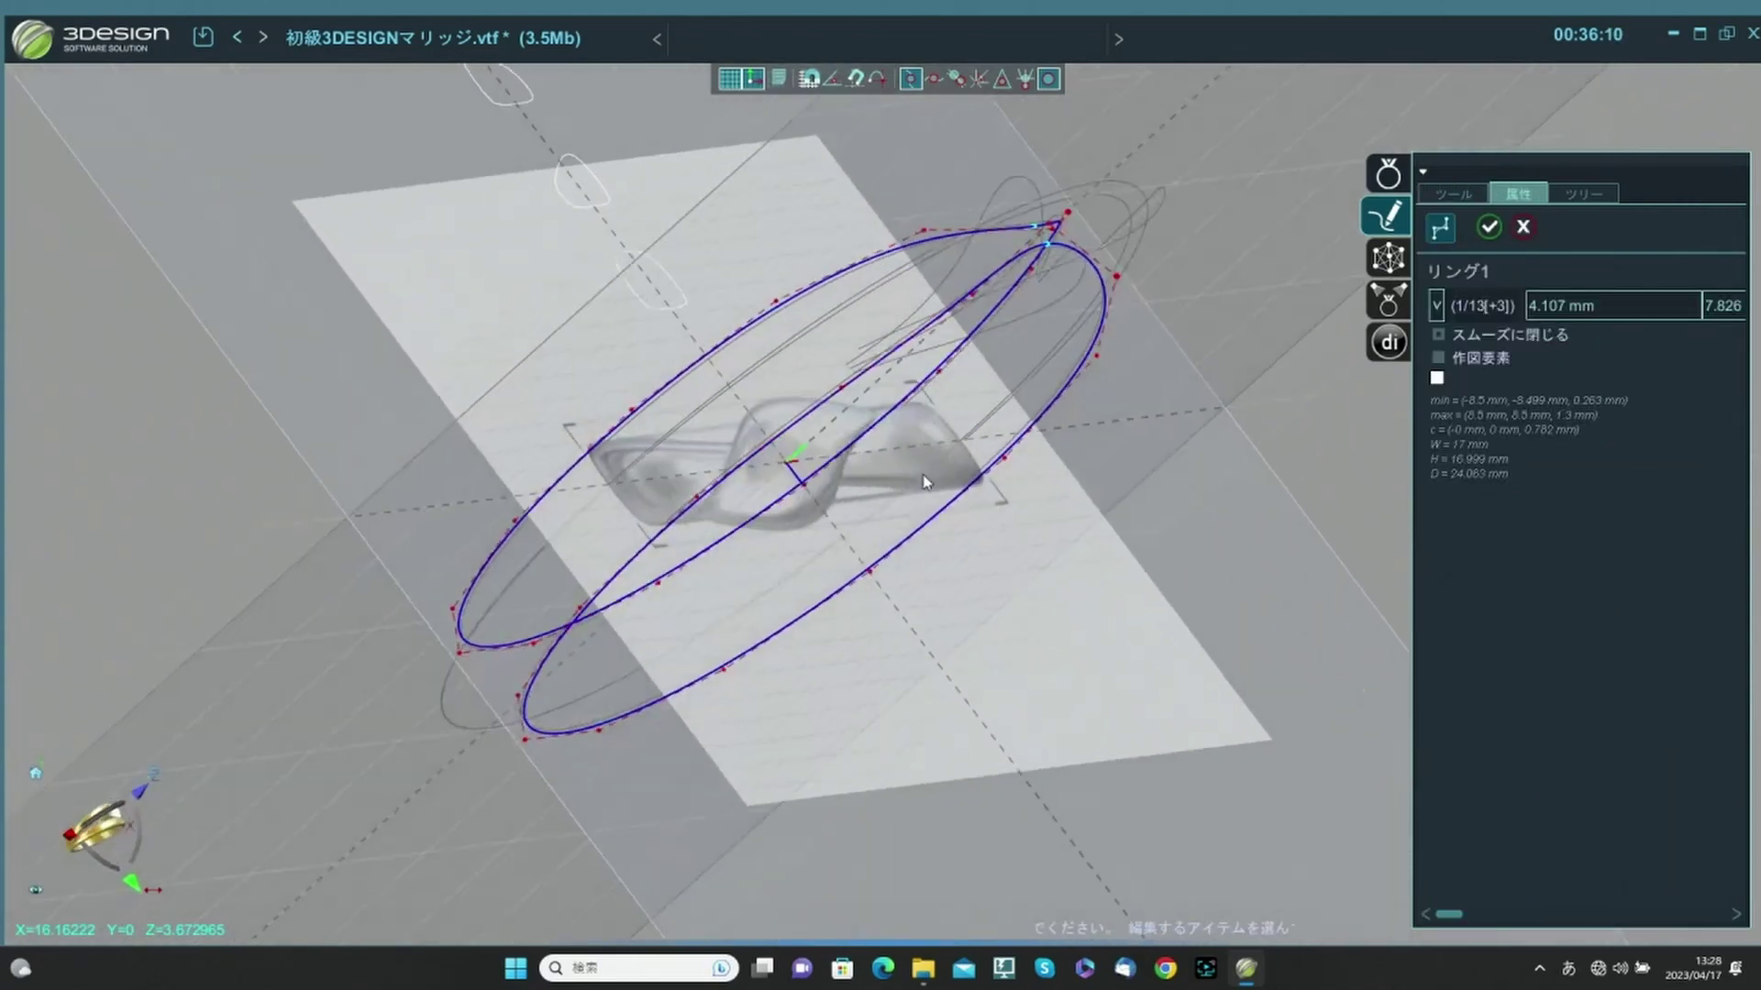
right_click_drag(1169, 734, 708, 789)
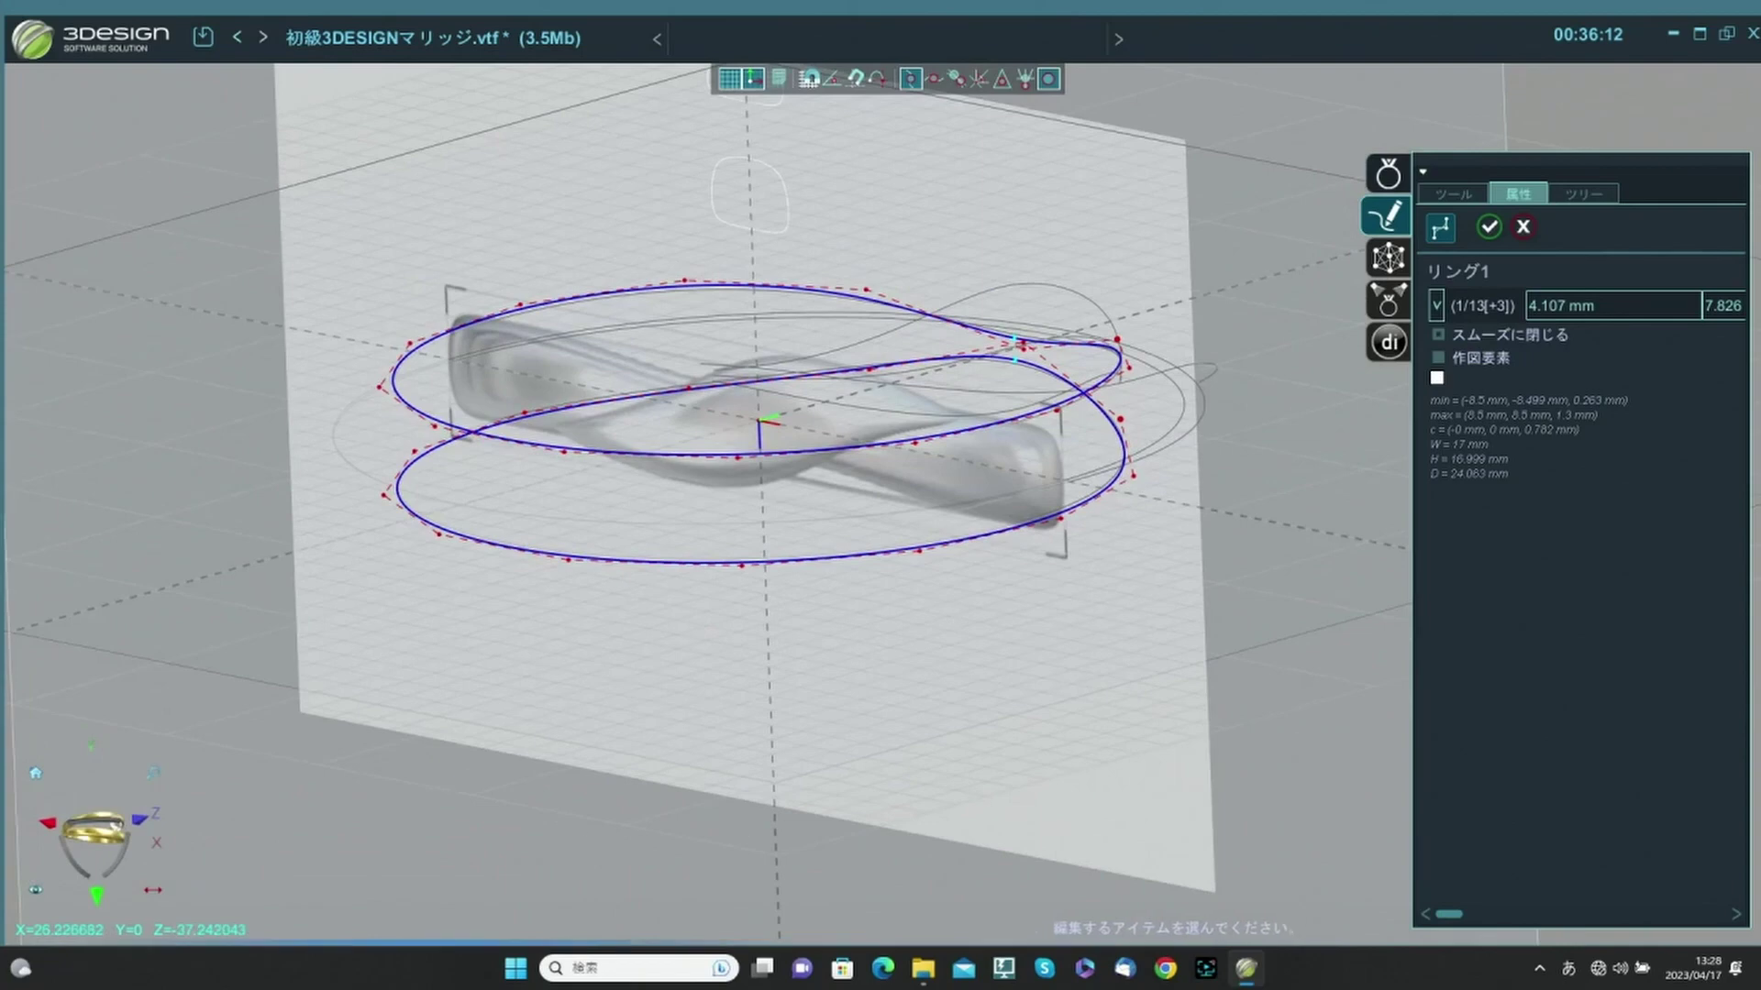
left_click(144, 823)
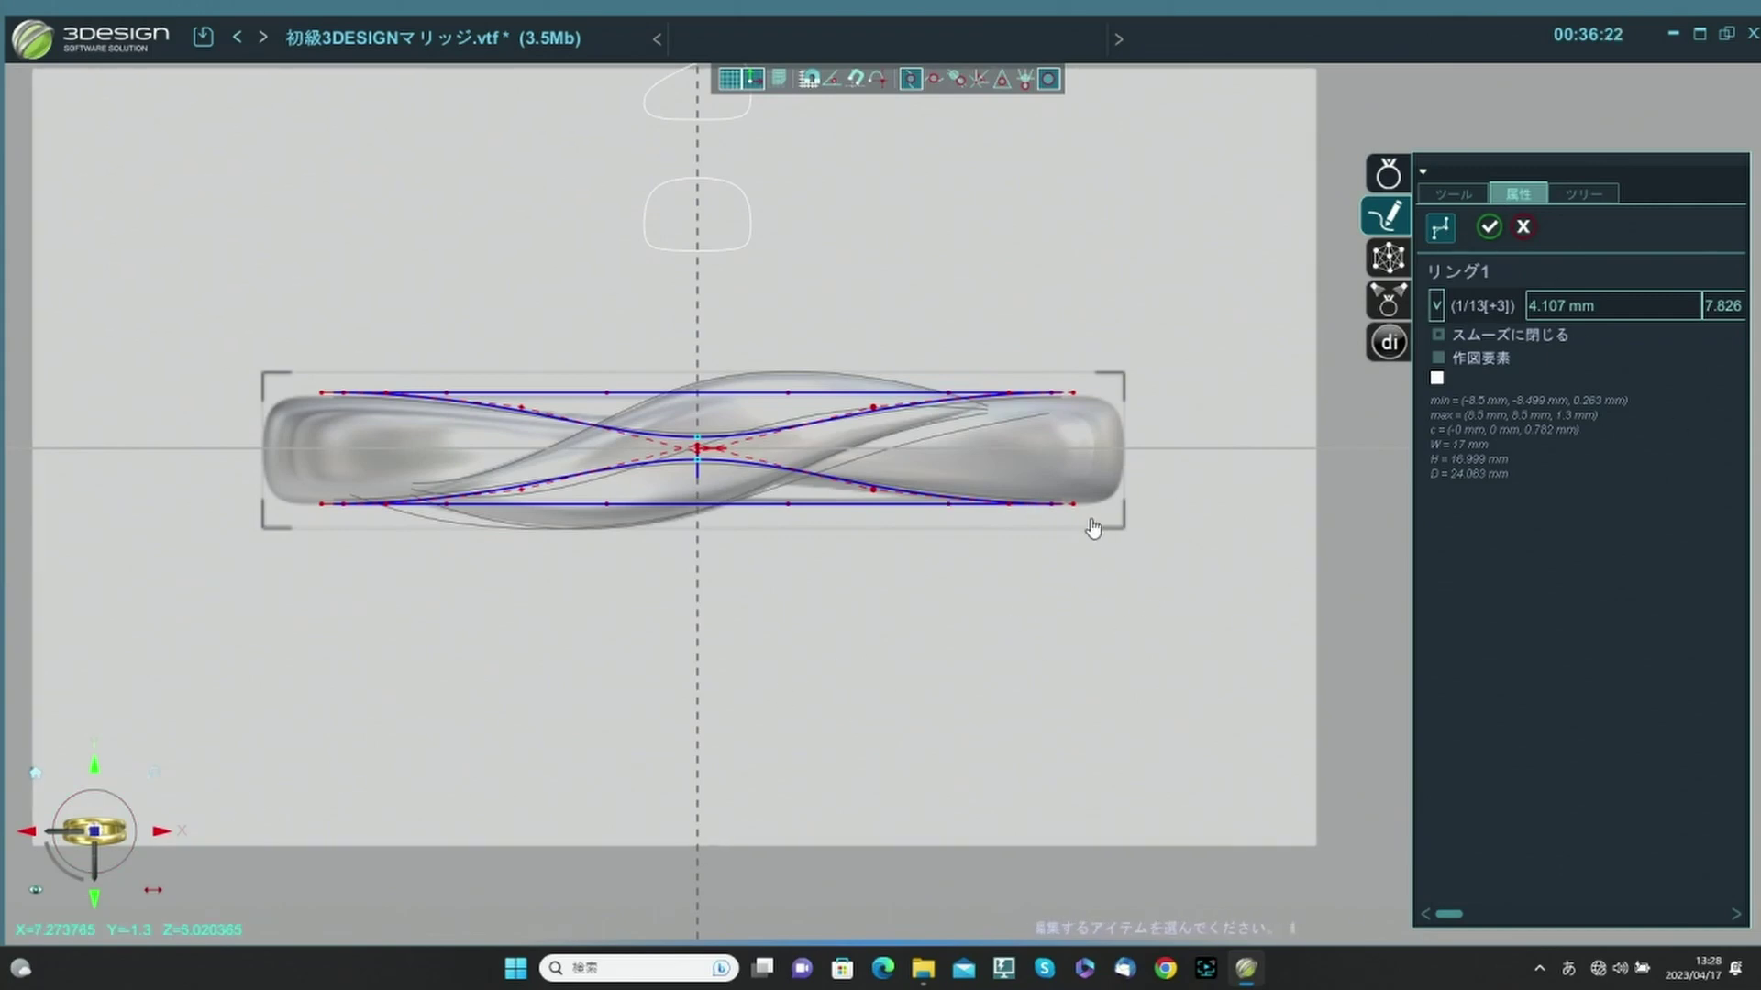
Add a Japanese size 13 ring circle centred on the origin between the two curves and convert it to a NURBS curve.
left_click(1438, 198)
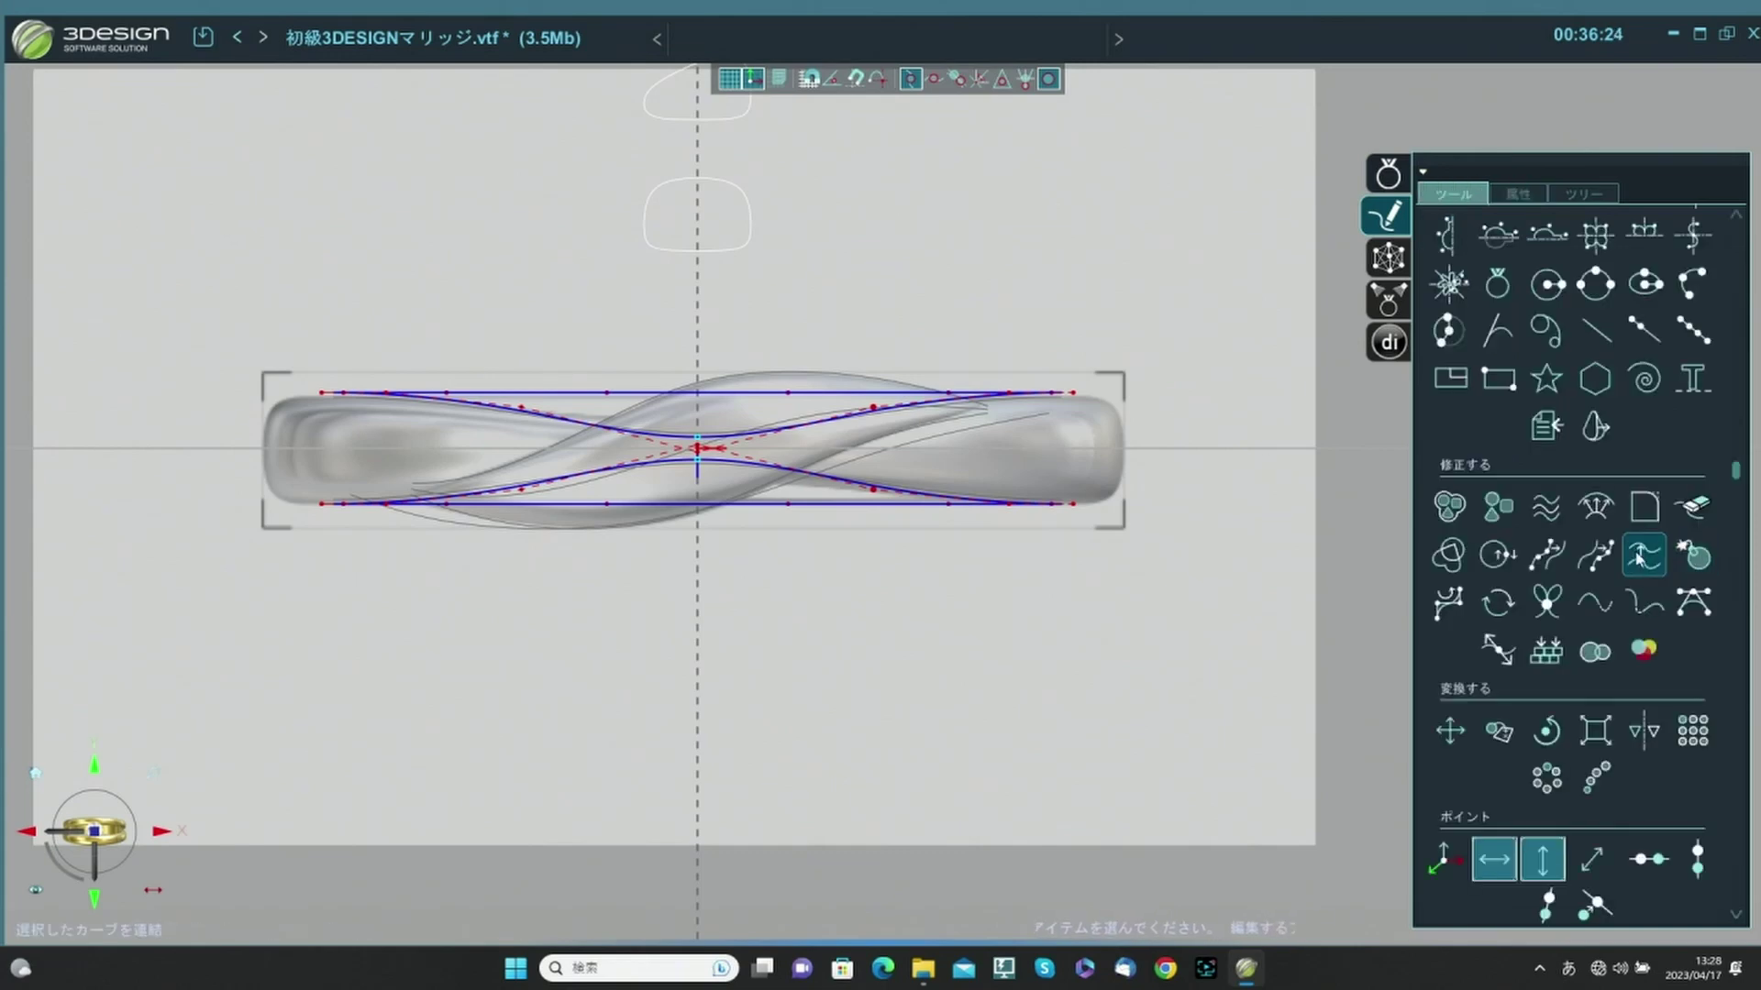
left_click(1502, 281)
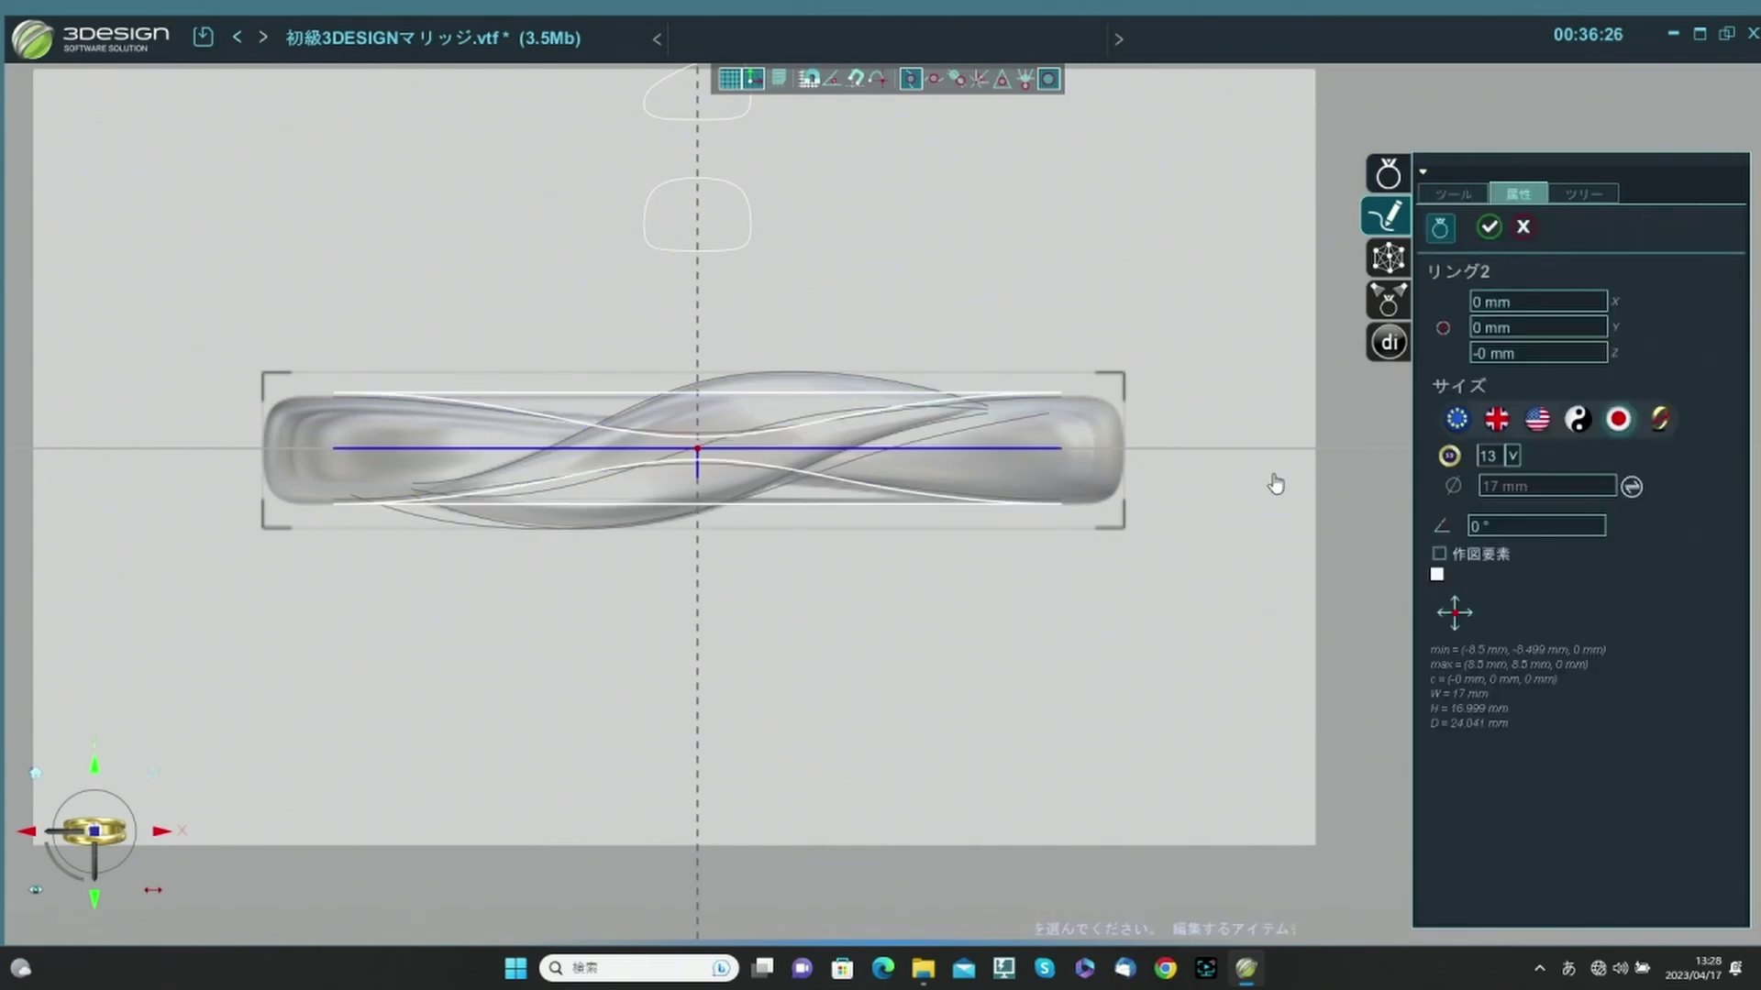
left_click(1487, 228)
left_click(1023, 449)
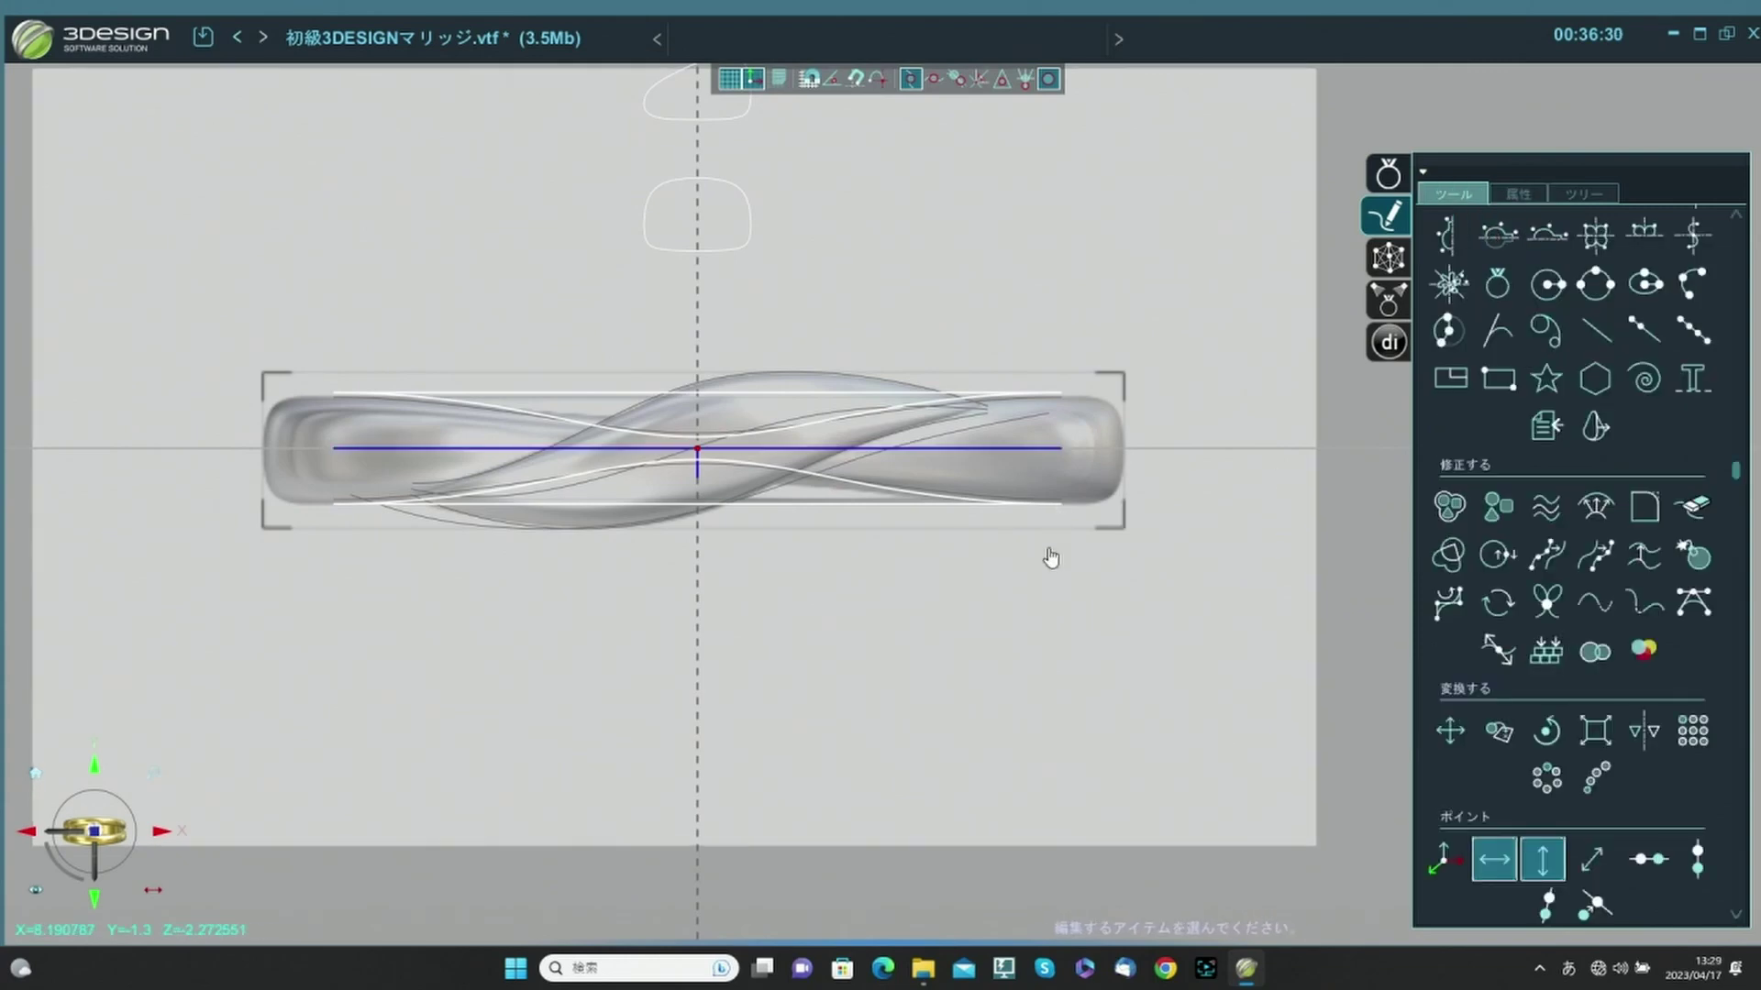
middle_click_drag(847, 558, 879, 356)
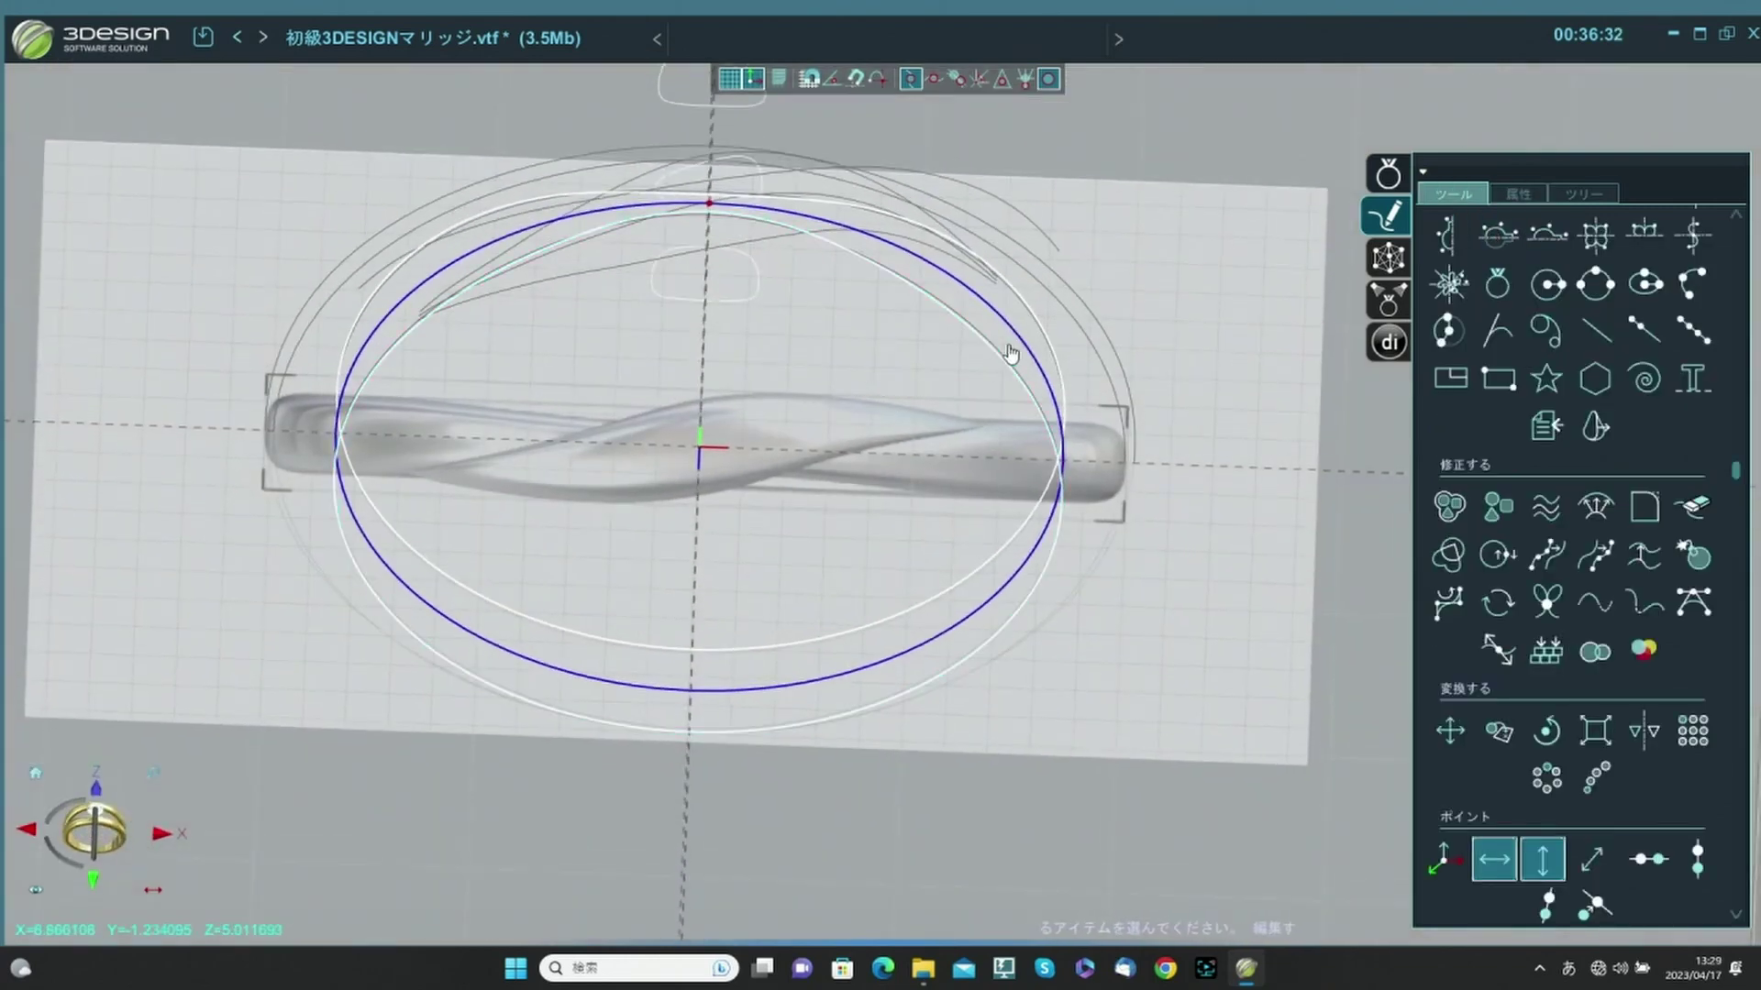
scroll(1526, 702, "down", 3)
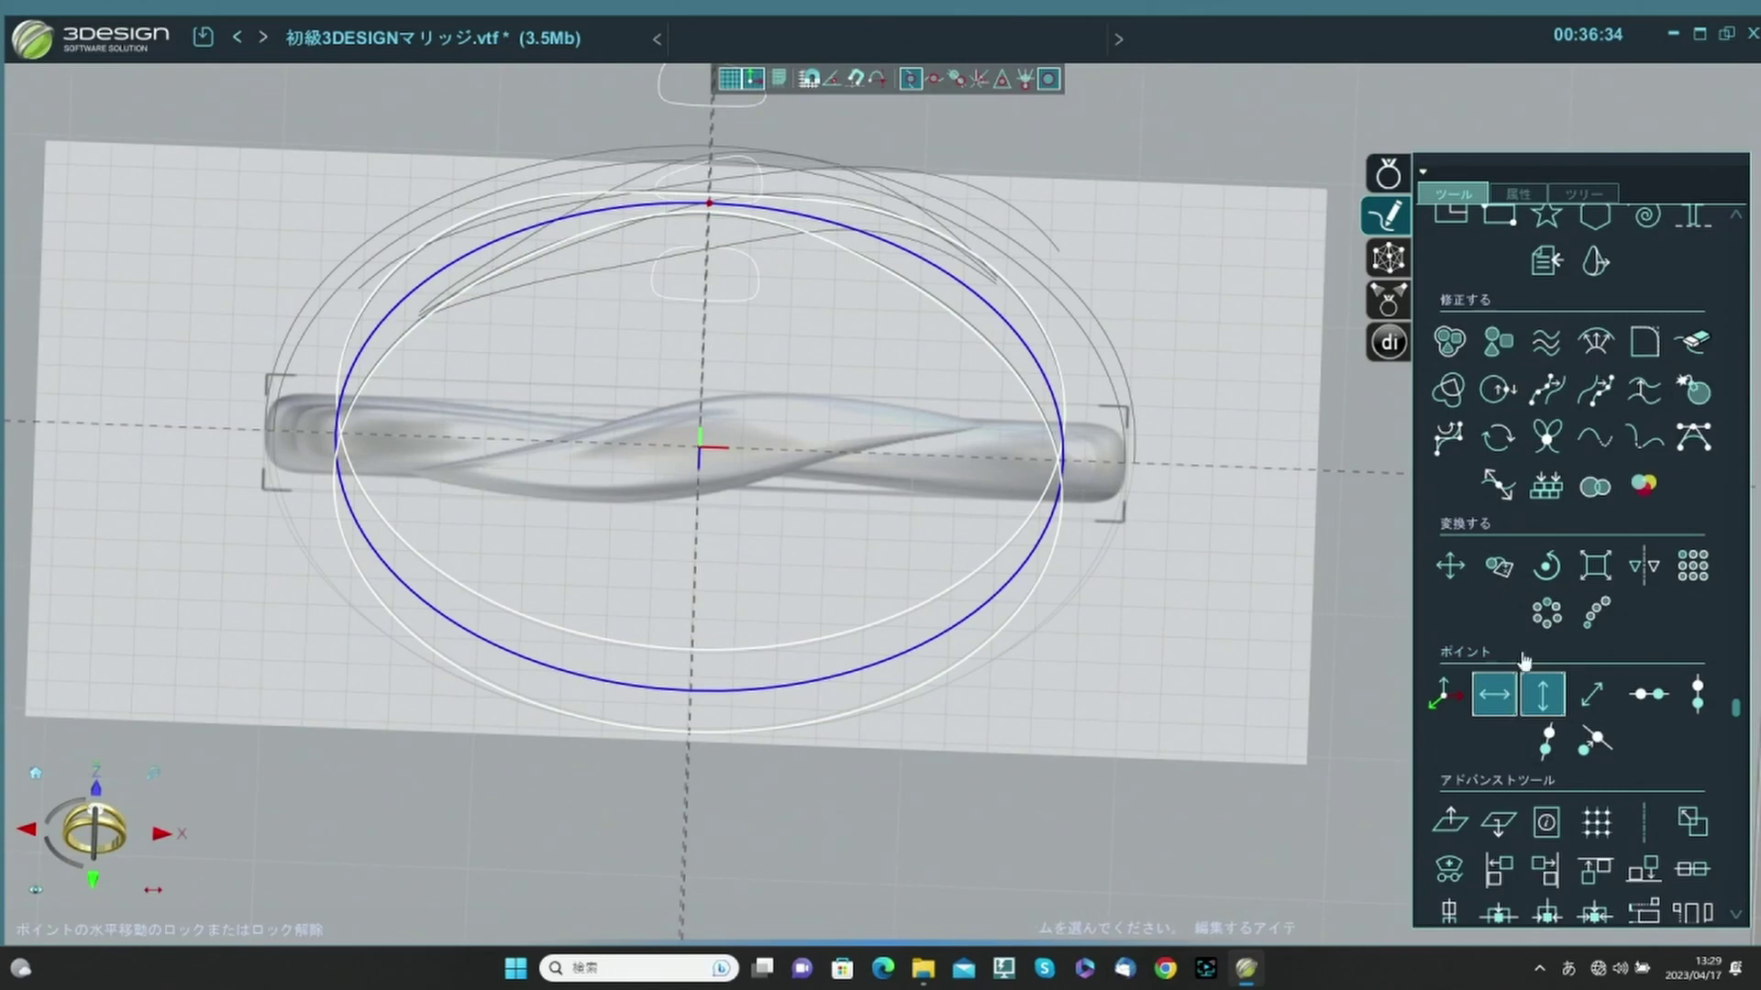
left_click(1446, 438)
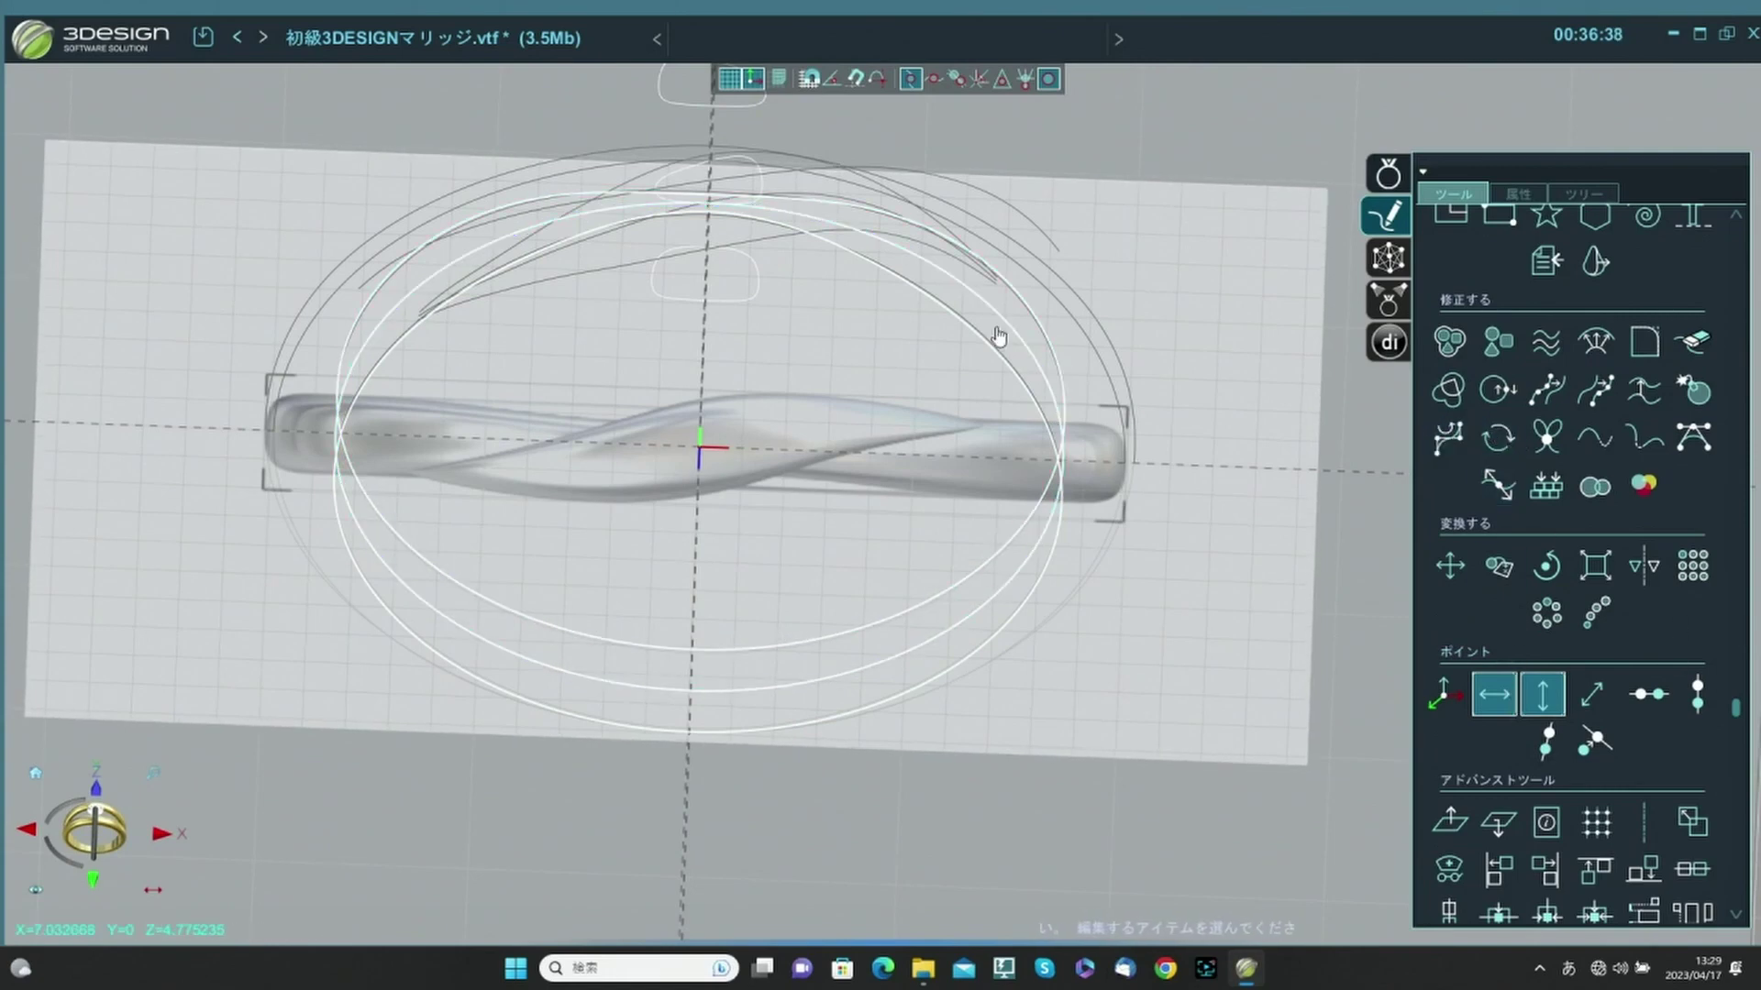
Leave スケッチ9 and make パーツ the active part.
left_click(1572, 196)
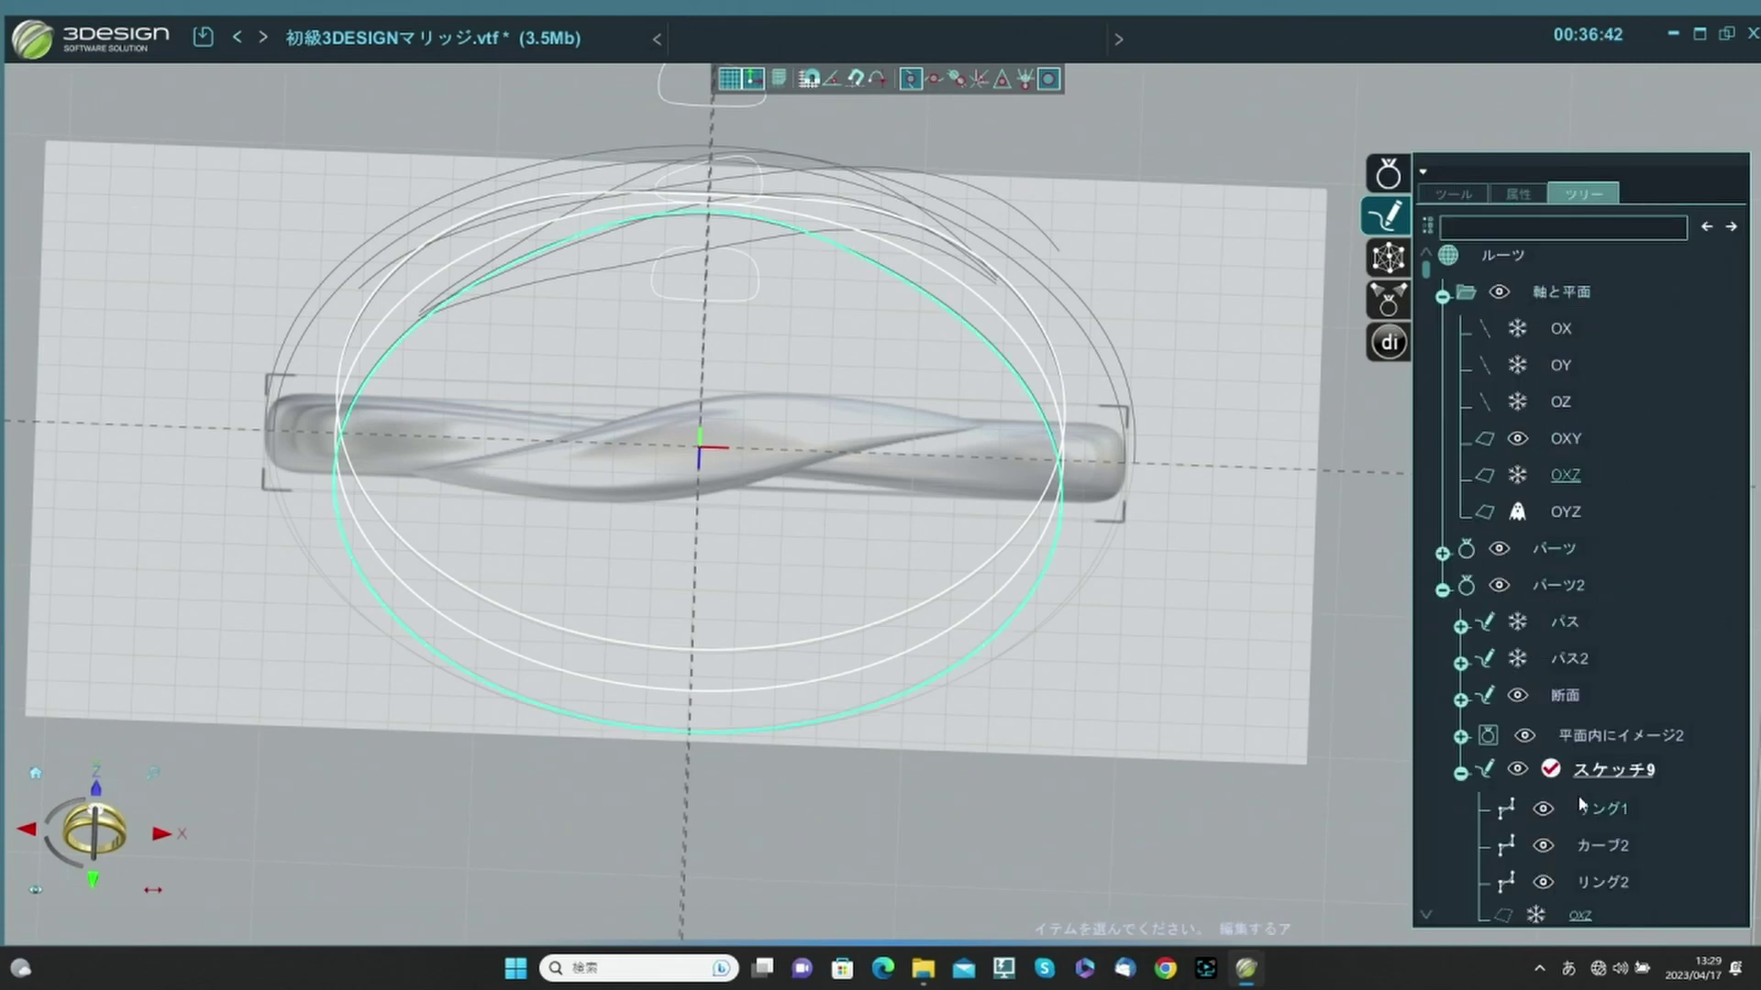
scroll(1619, 768, "down", 1)
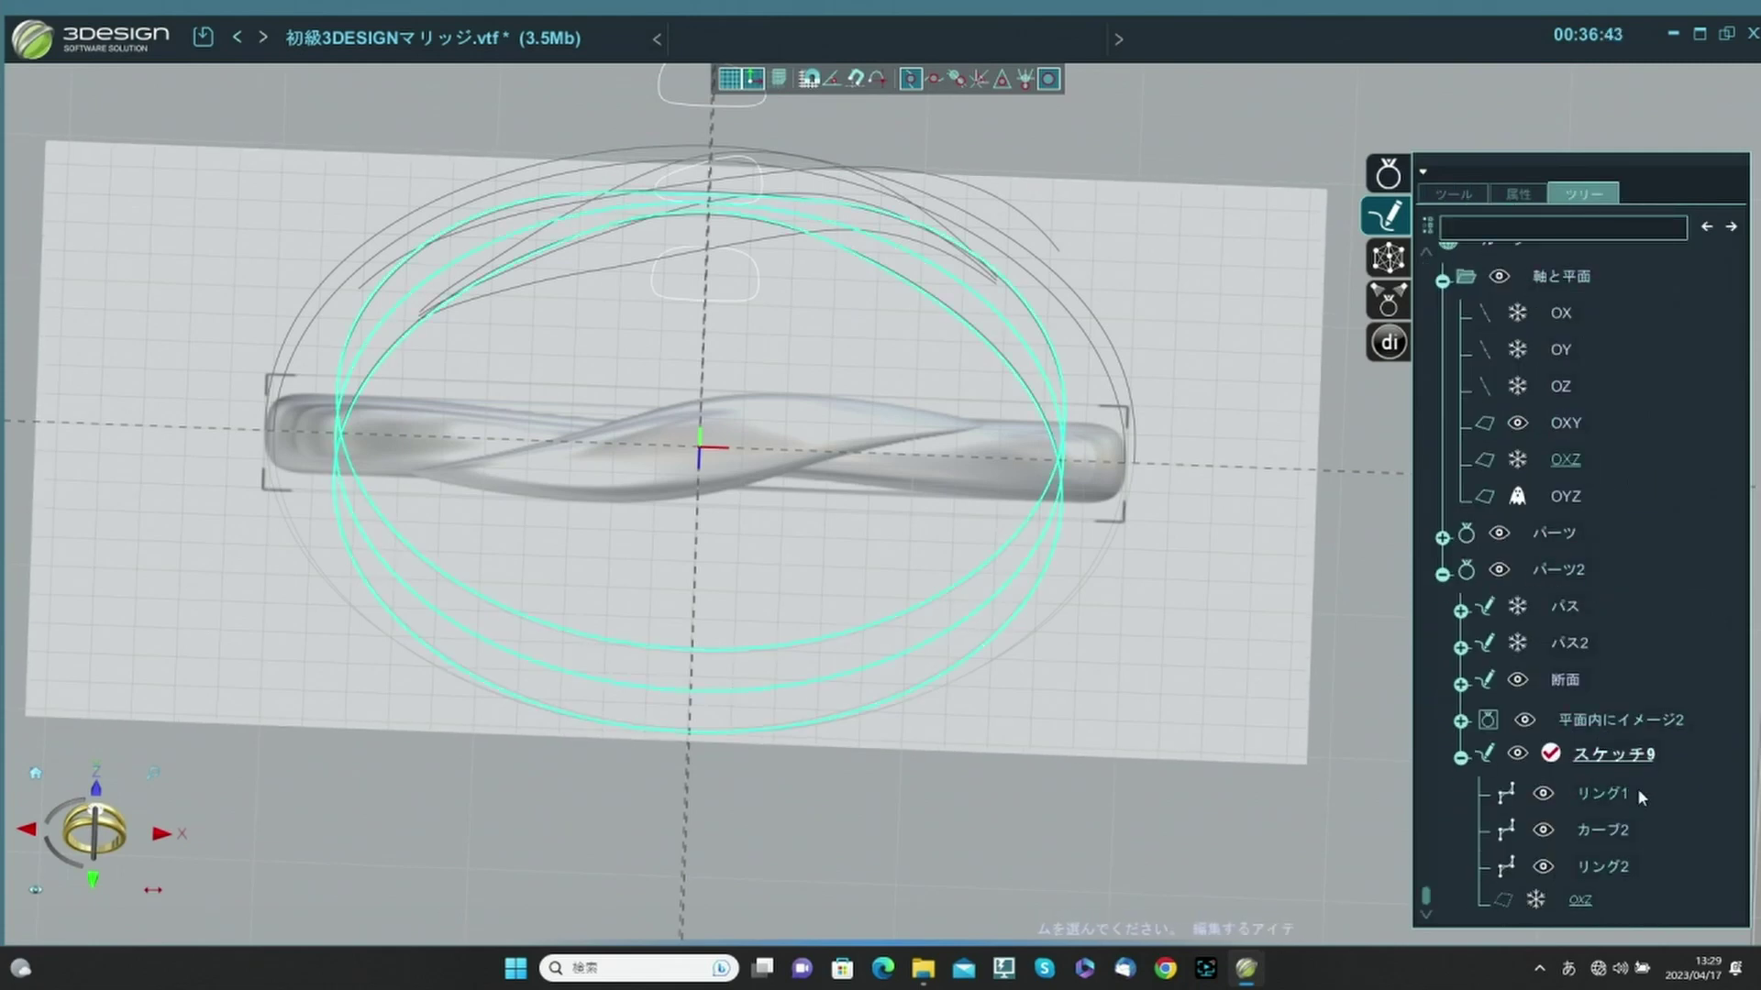
double_click(1561, 533)
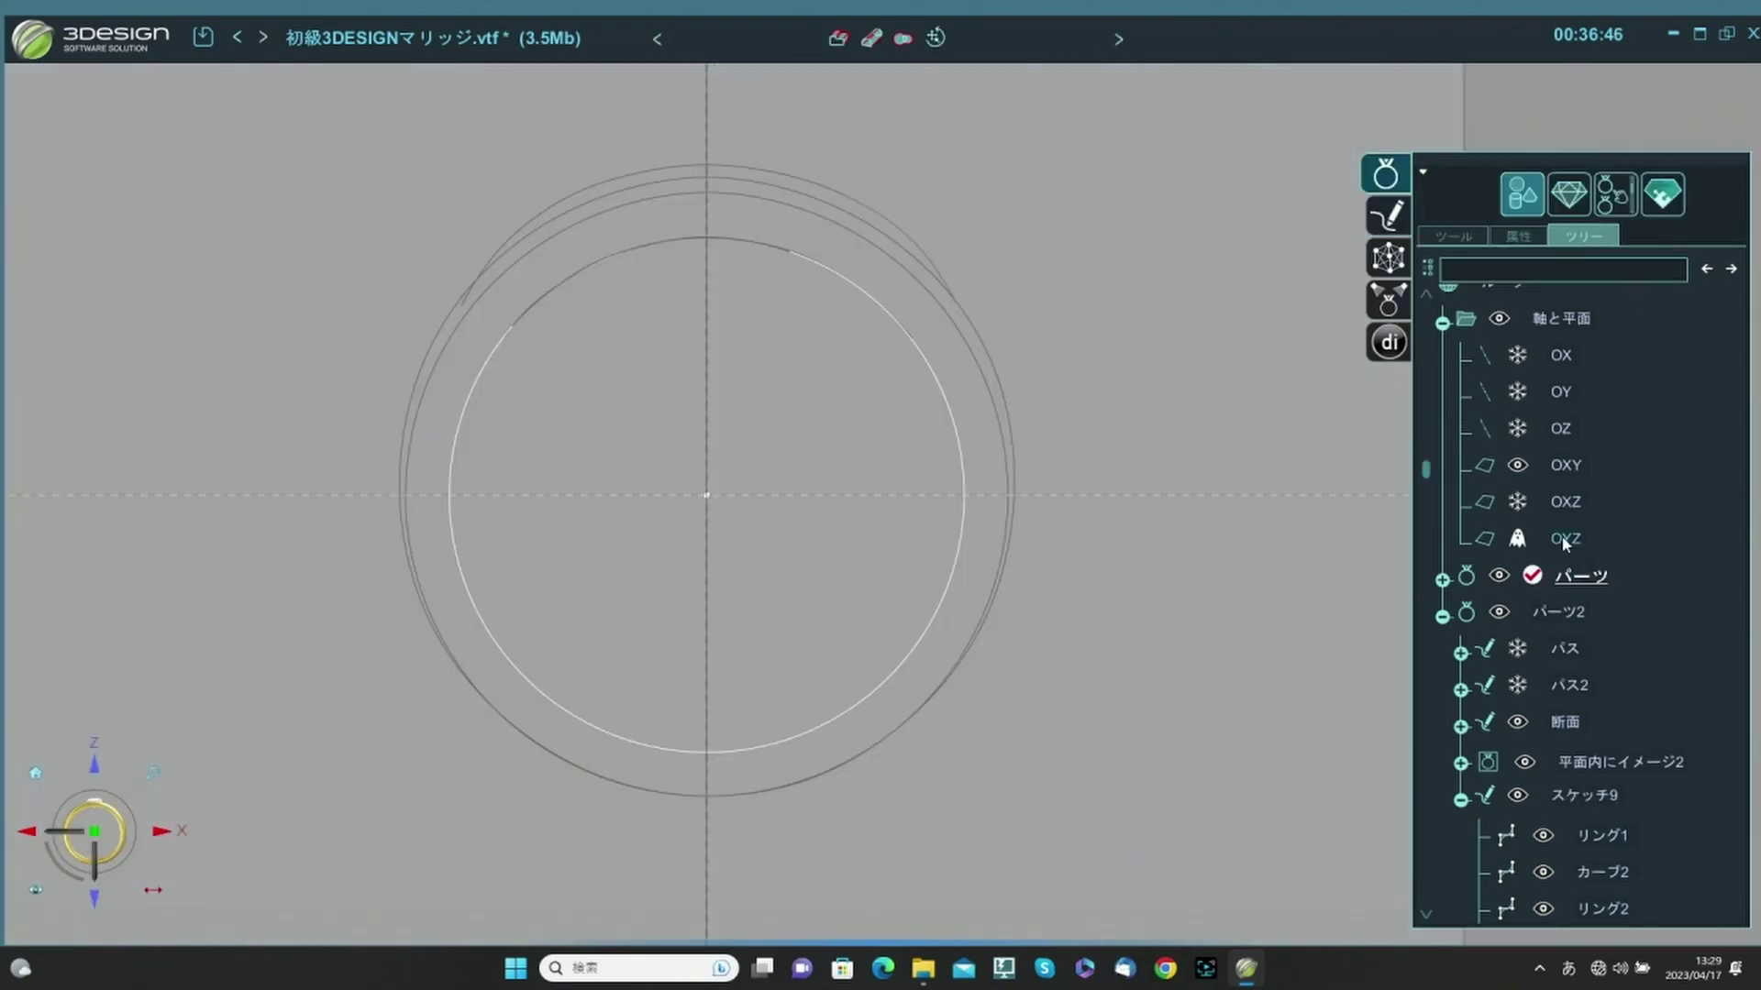
Reopen スケッチ9 and offset the middle ring curve リング2 outward by 1.5 mm at the fastest quality, keeping the original.
double_click(1593, 793)
middle_click_drag(1006, 343, 903, 632)
left_click(947, 481)
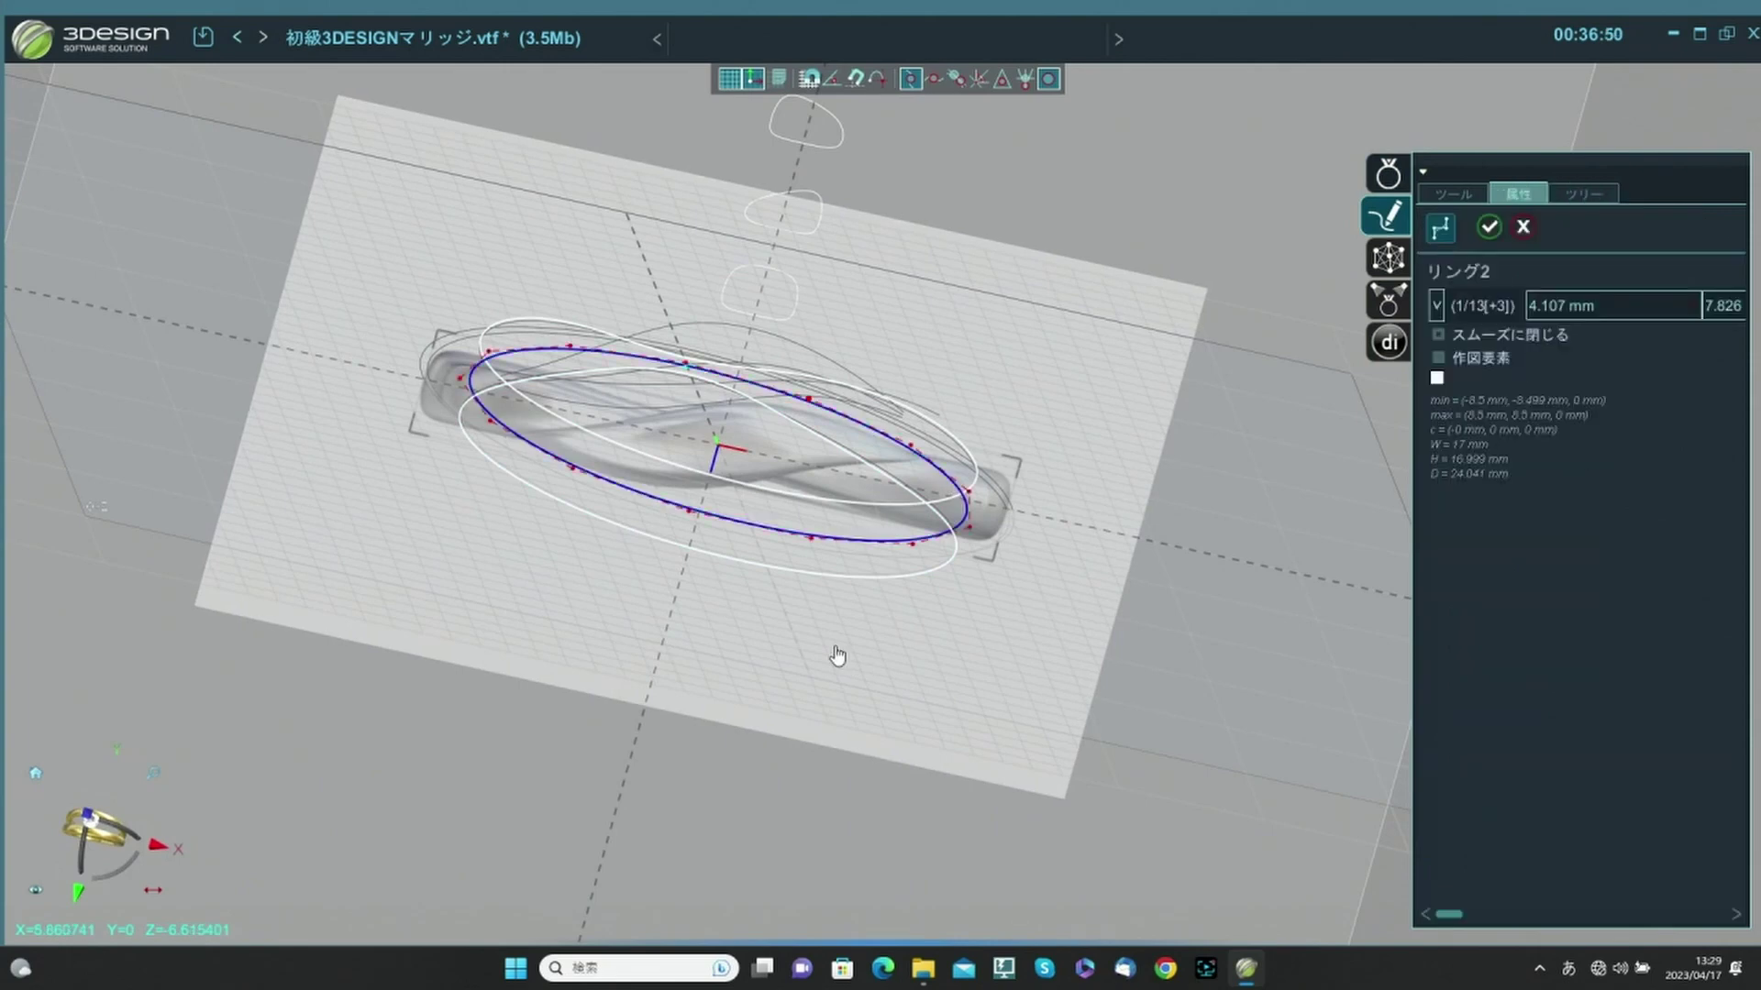
key("f")
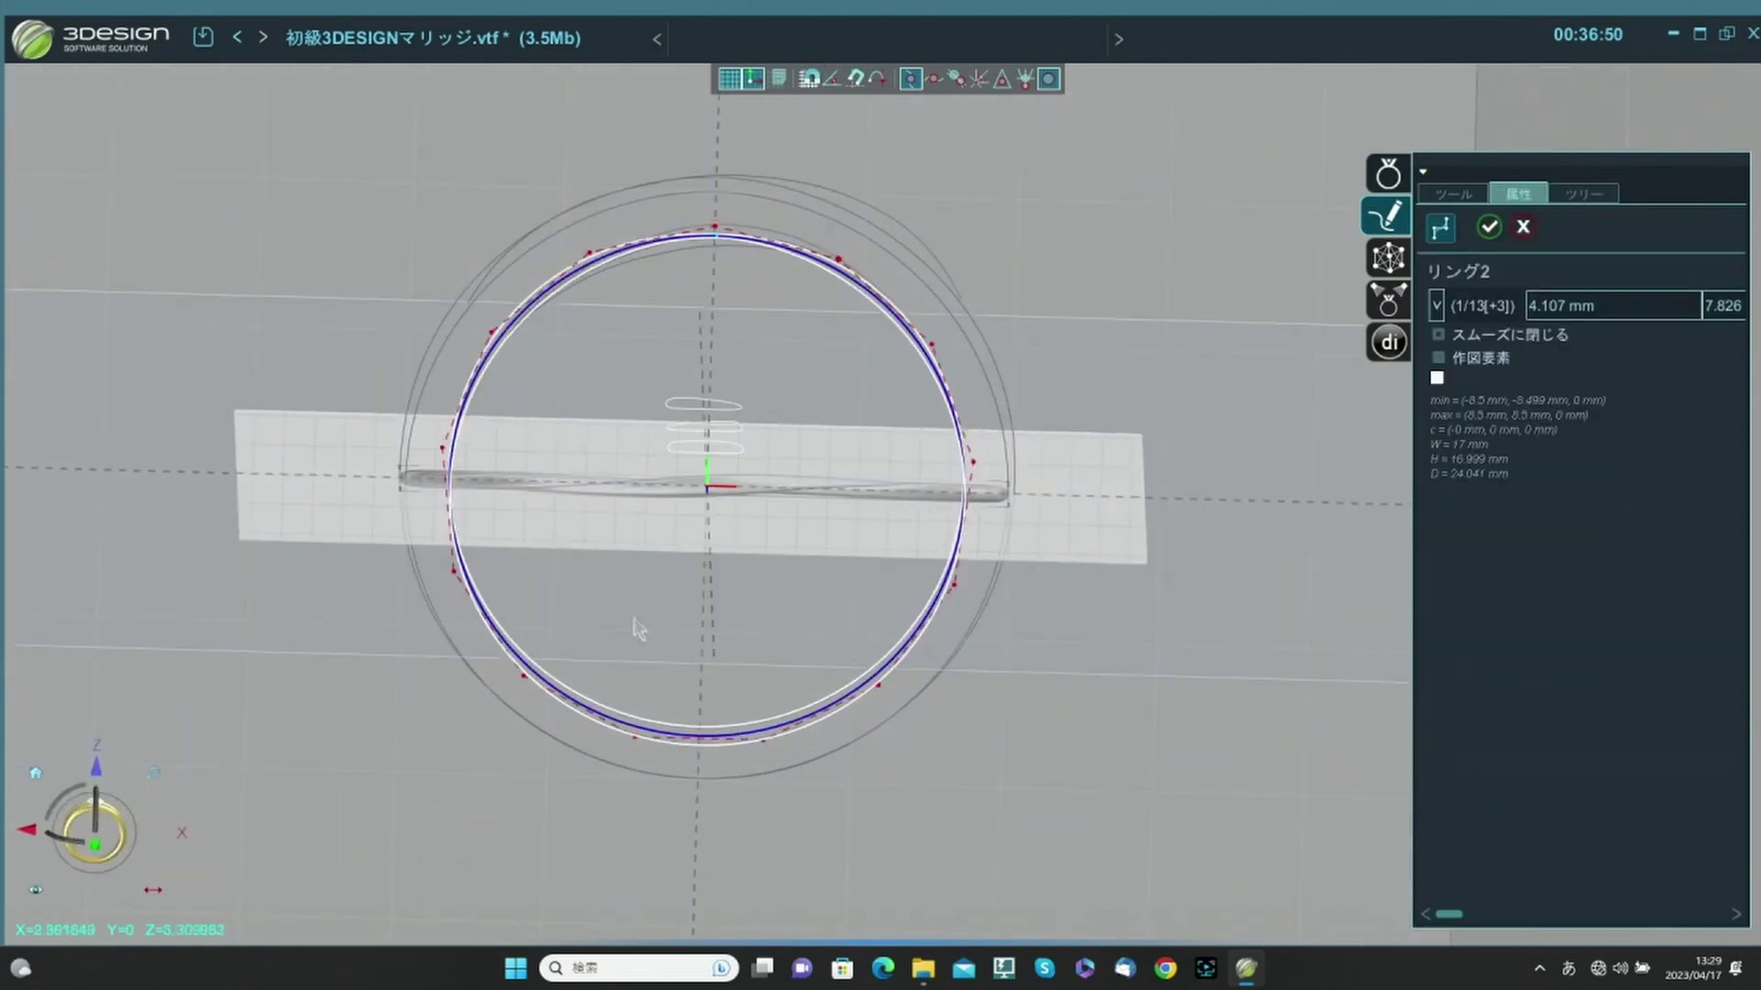
left_click(103, 864)
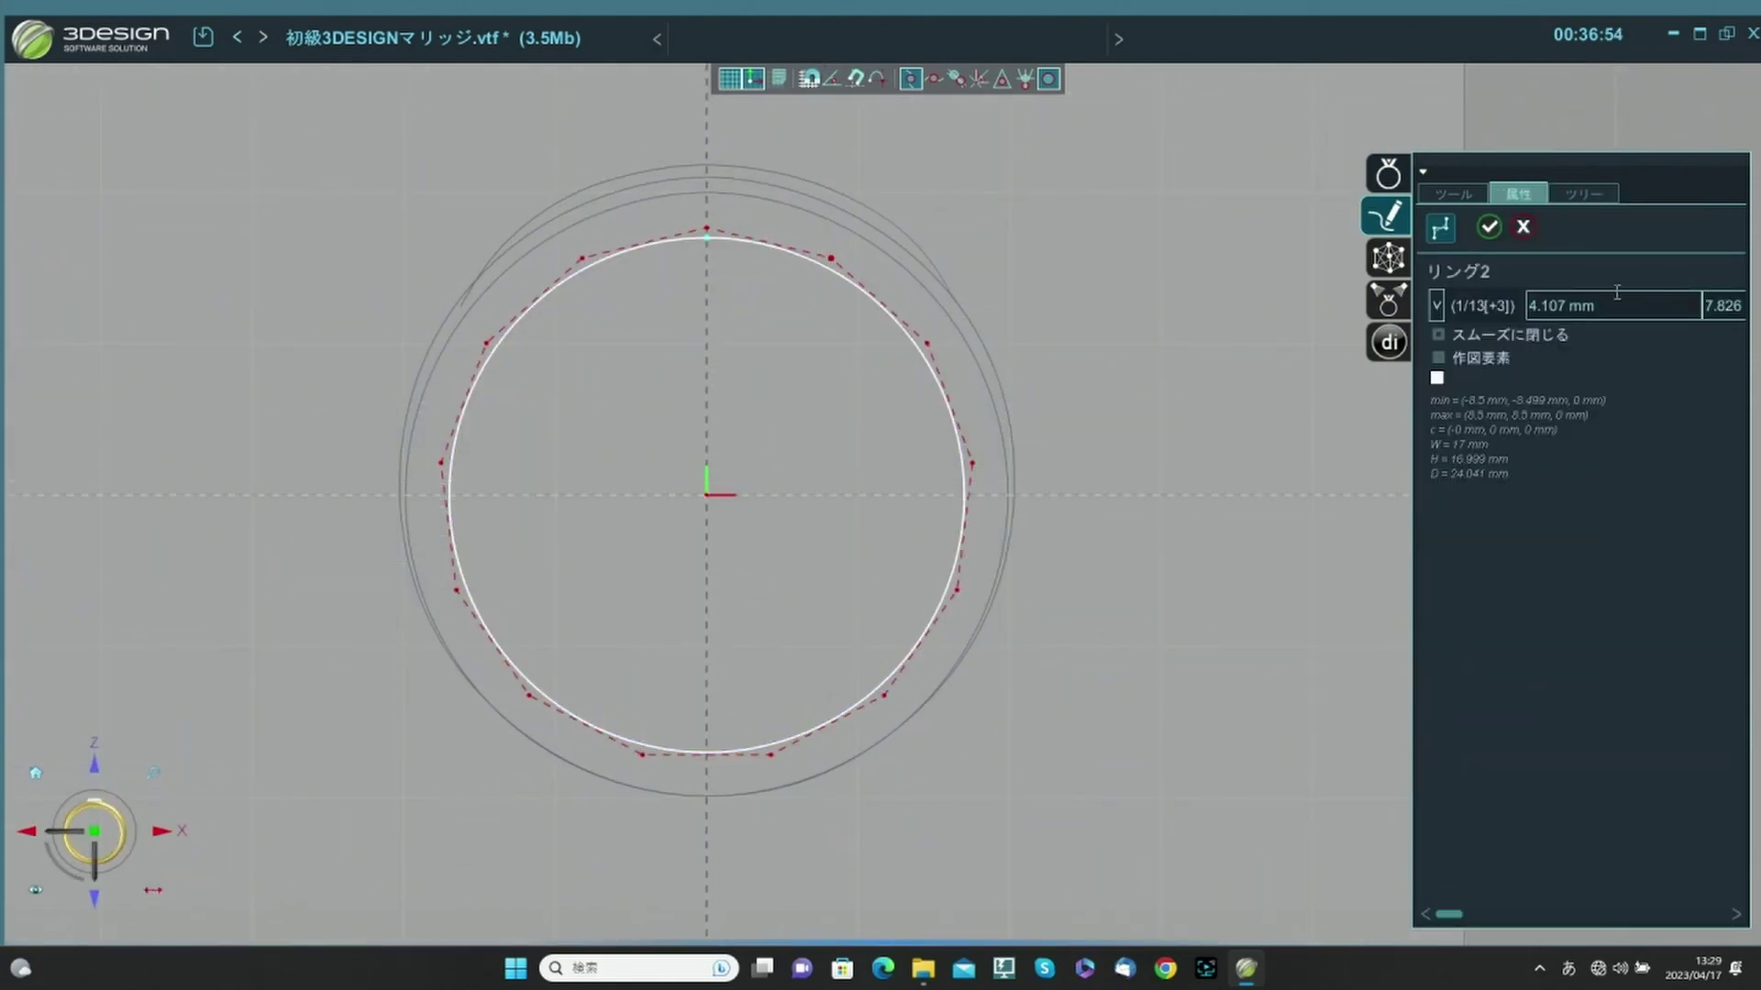
left_click(1447, 195)
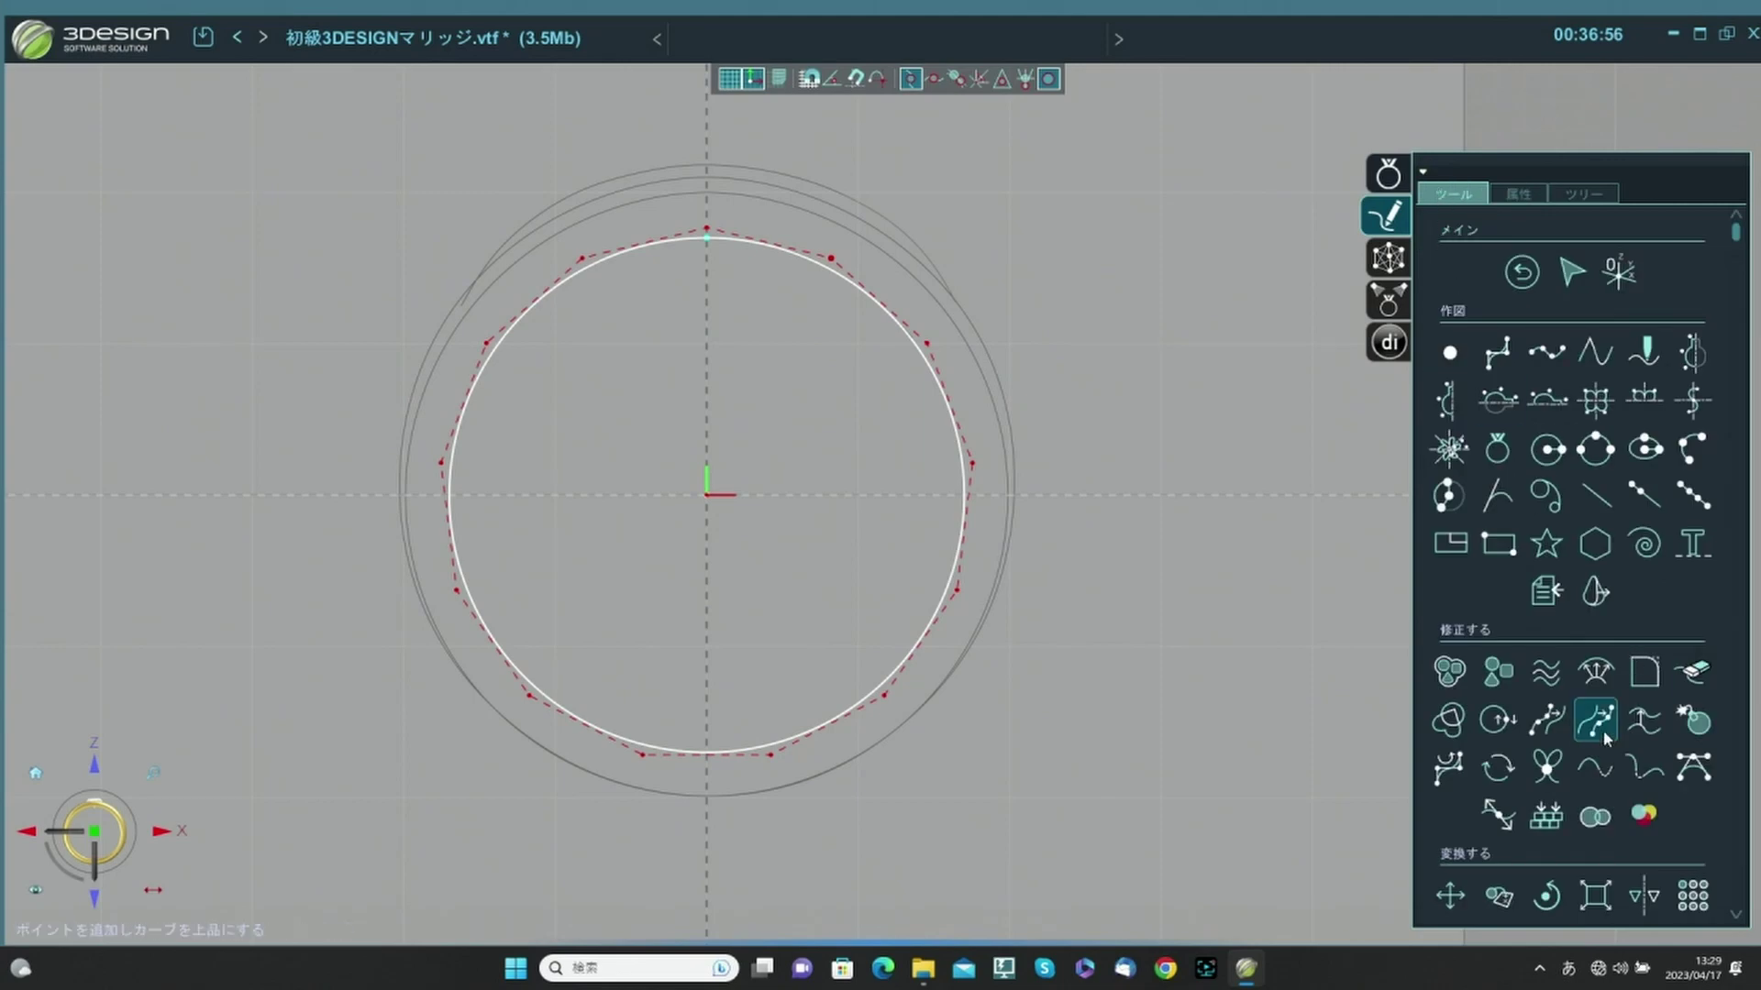
left_click(1597, 672)
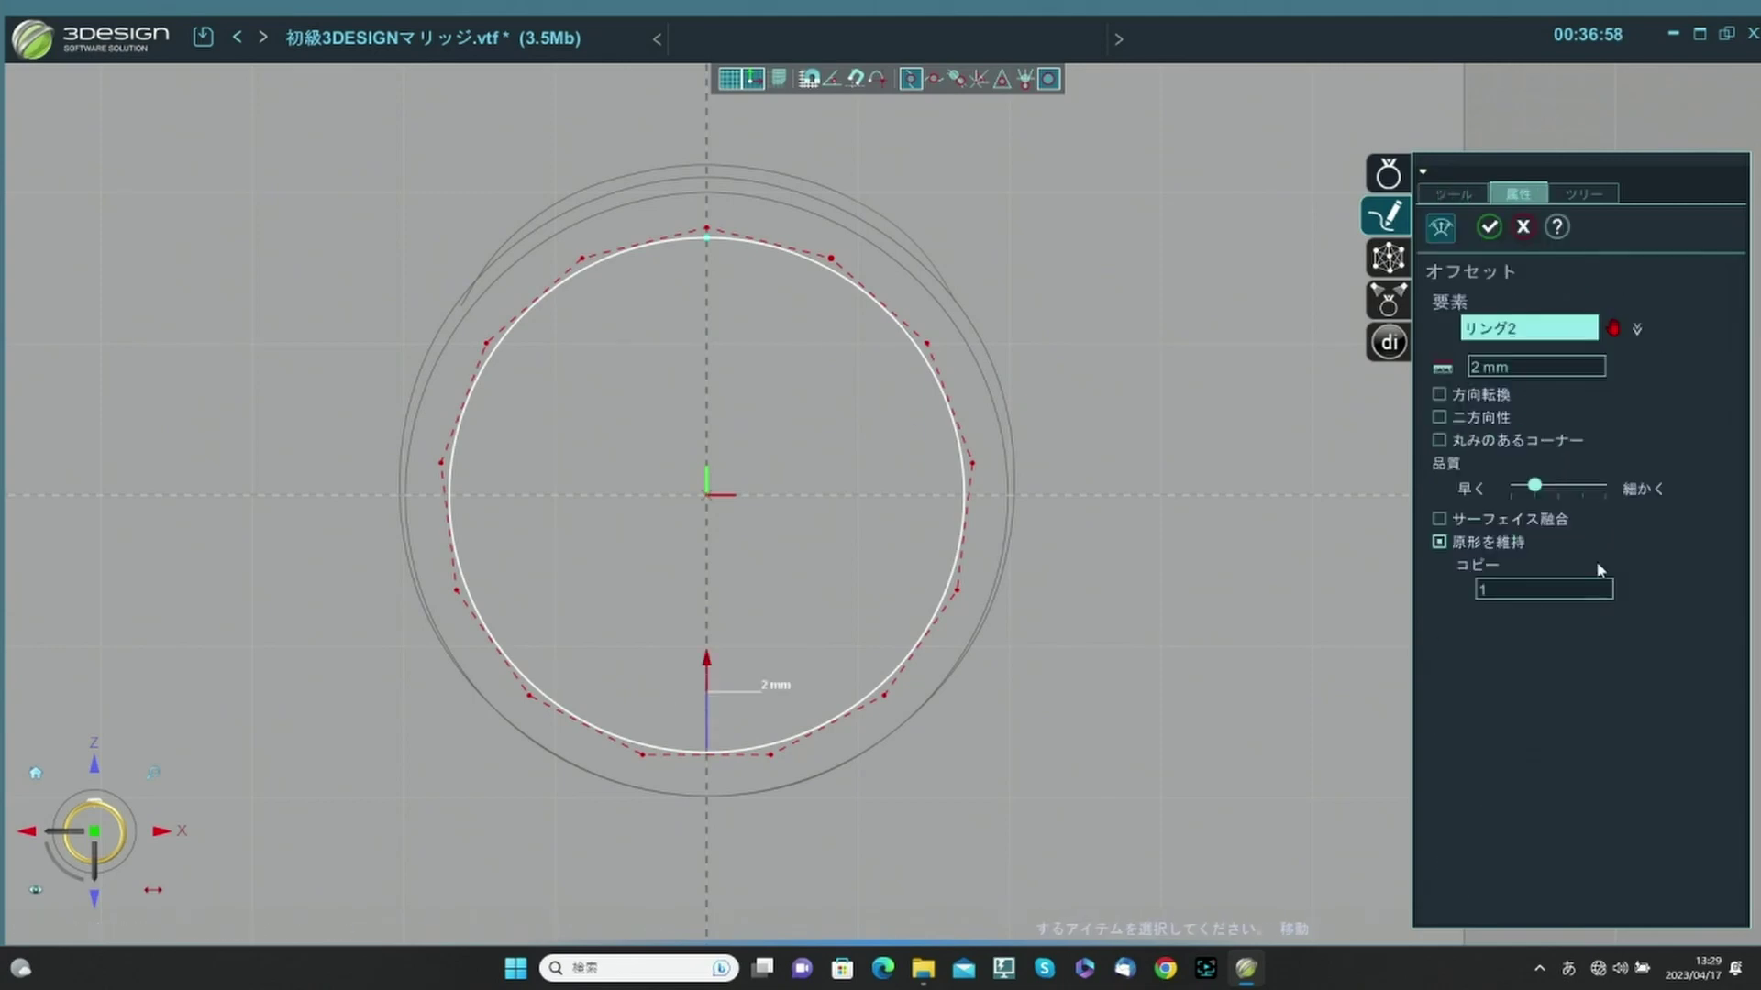
left_click(1445, 400)
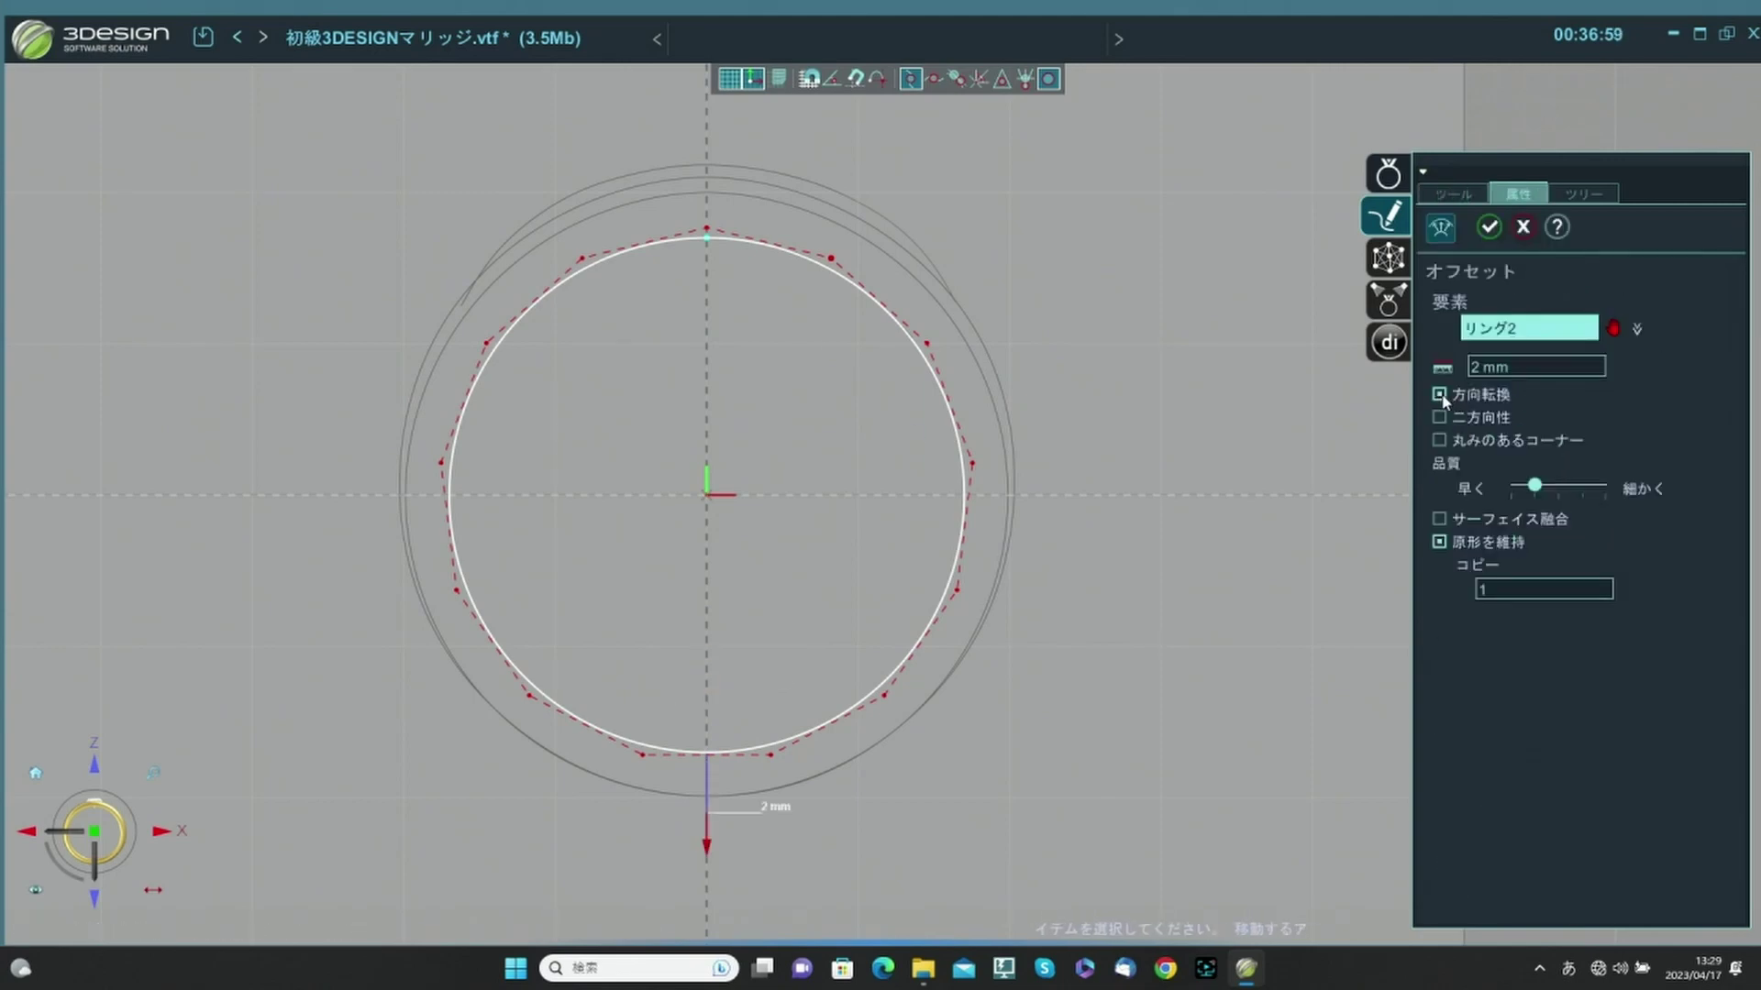
double_click(1532, 363)
type("1.7")
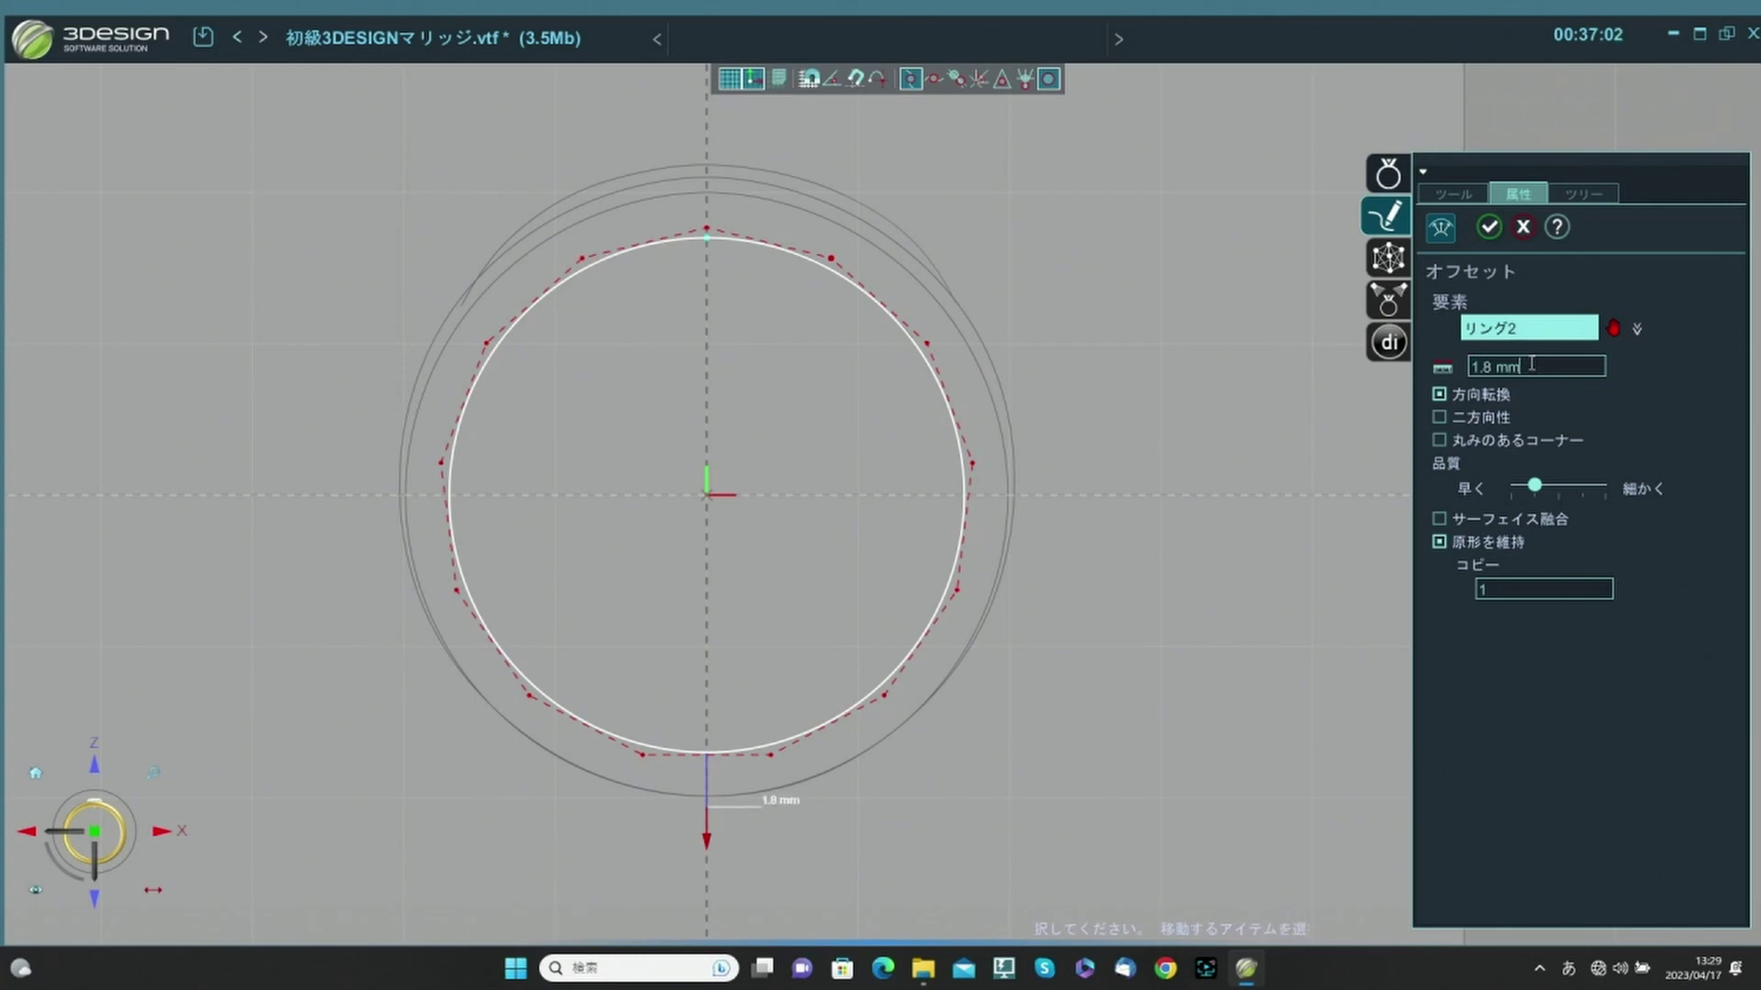
scroll(1533, 365, "down", 2)
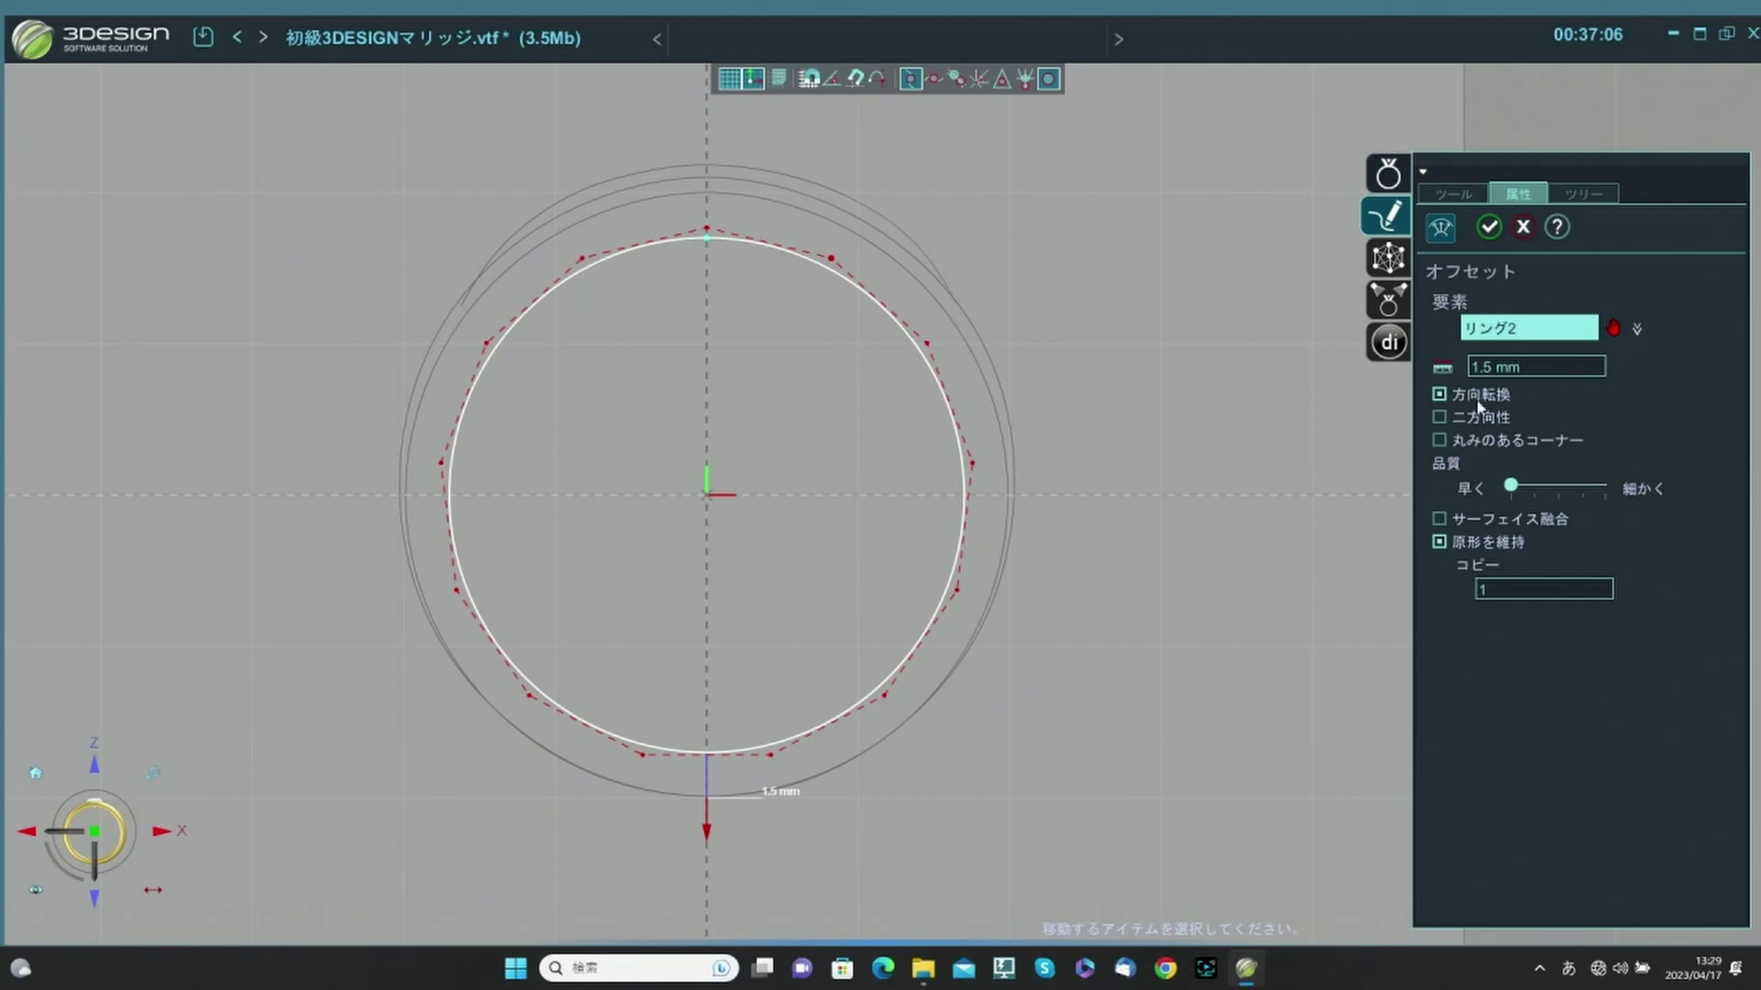
left_click(1487, 228)
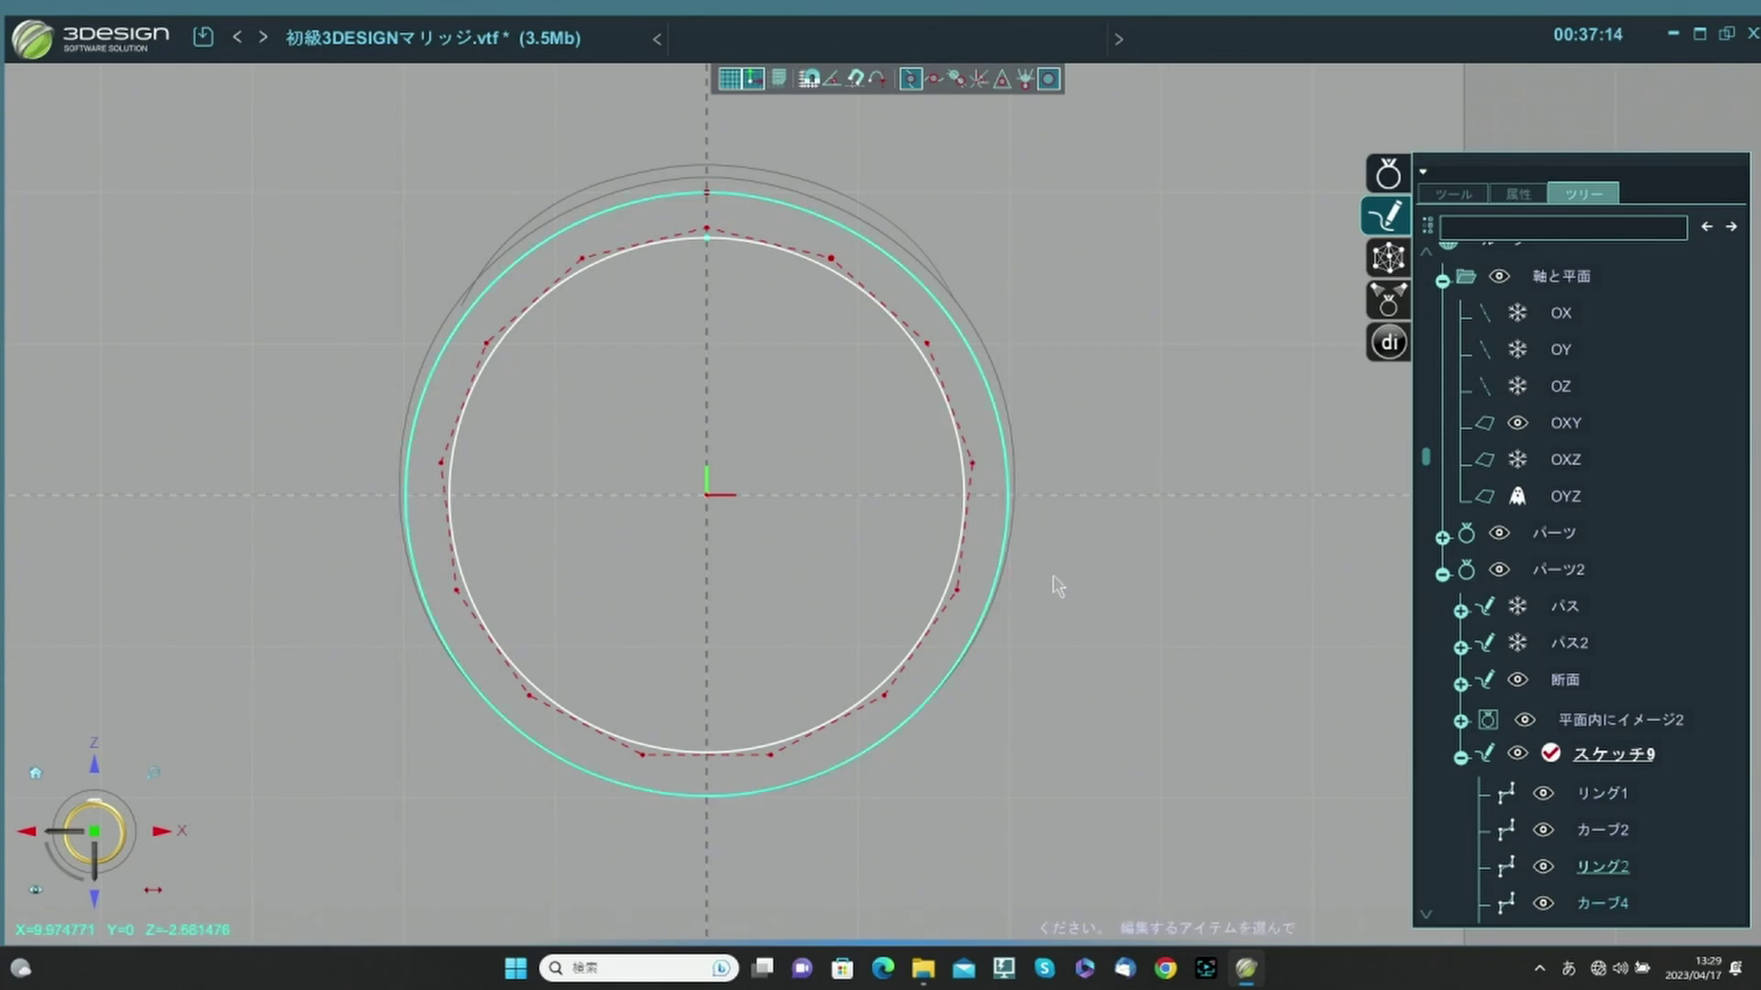
Freeze the 1.5 mm offset curve カーブ4 as a reference.
middle_click_drag(1054, 432, 899, 436)
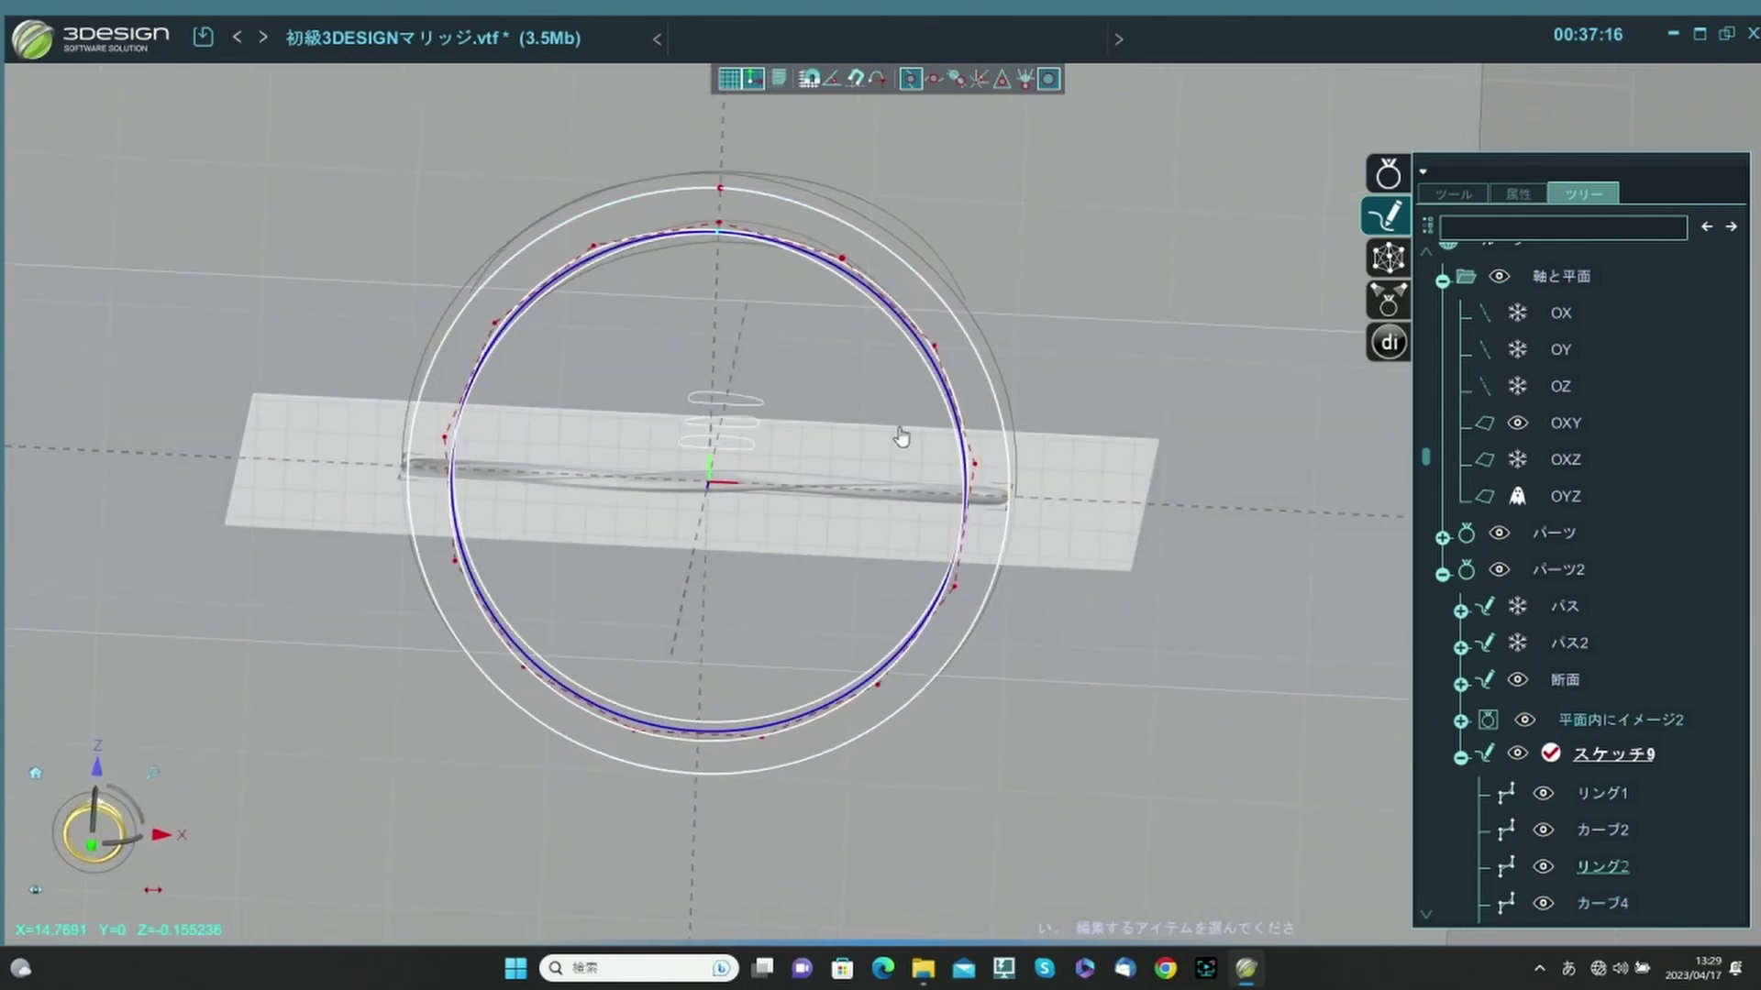
right_click(985, 365)
left_click(1148, 315)
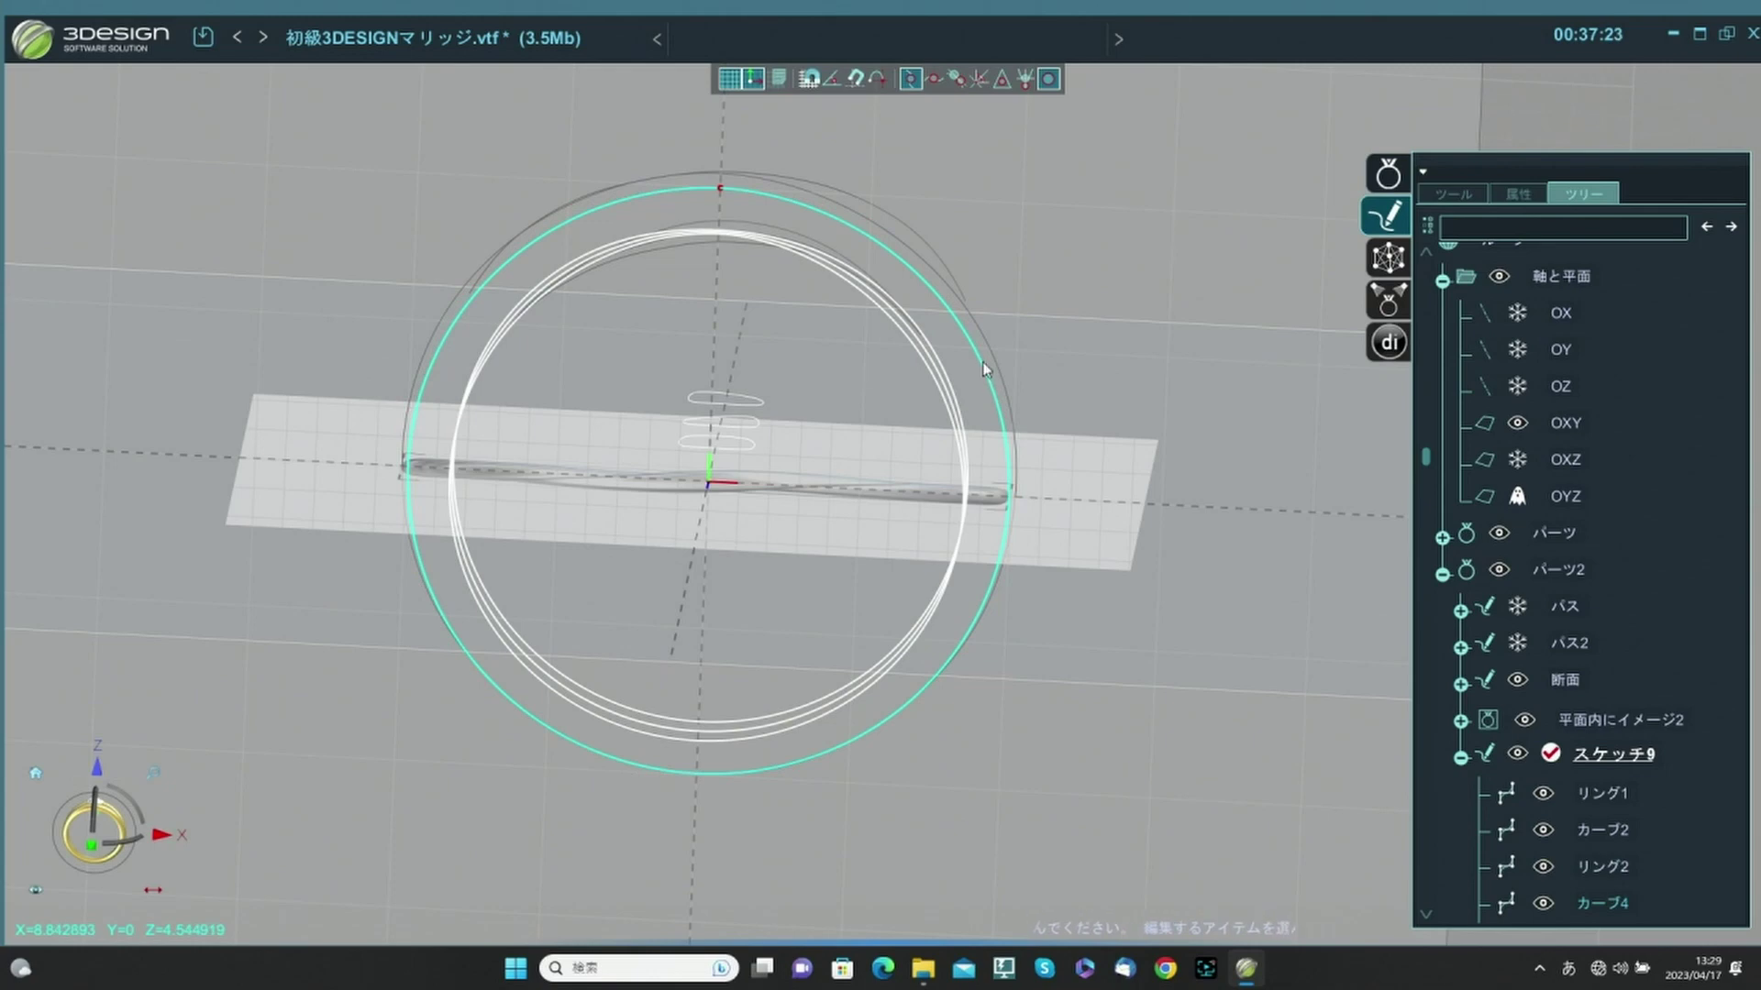
right_click(985, 369)
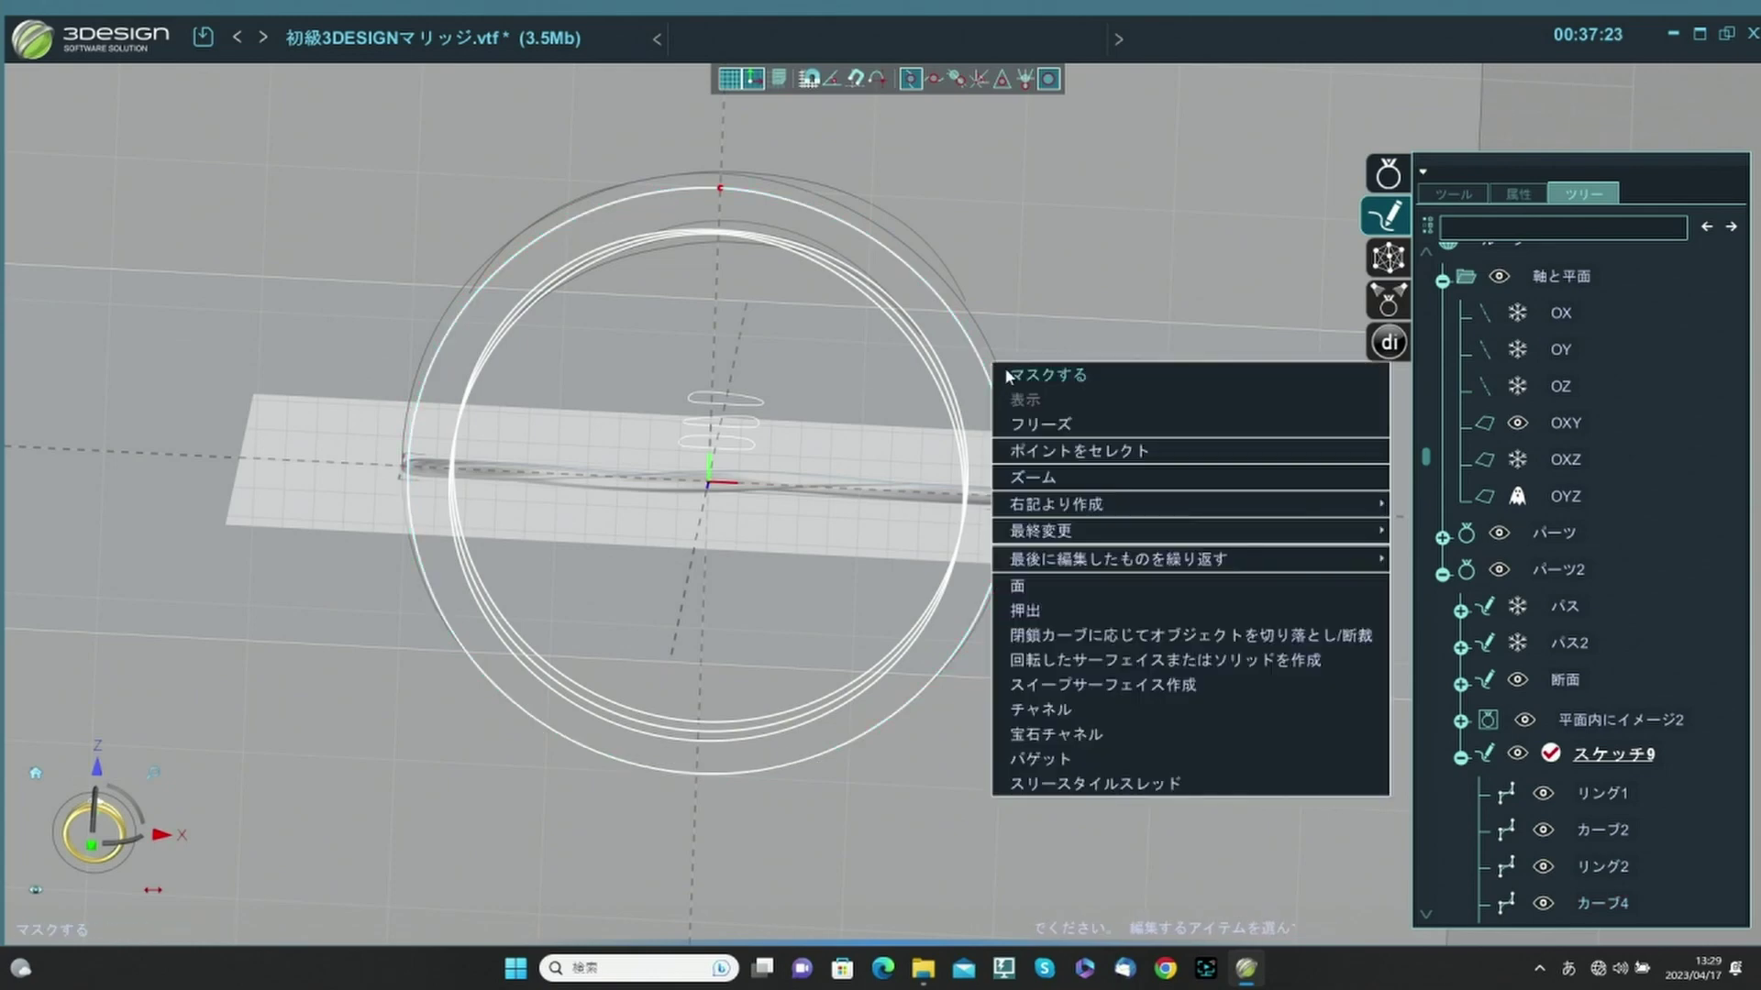
left_click(1060, 444)
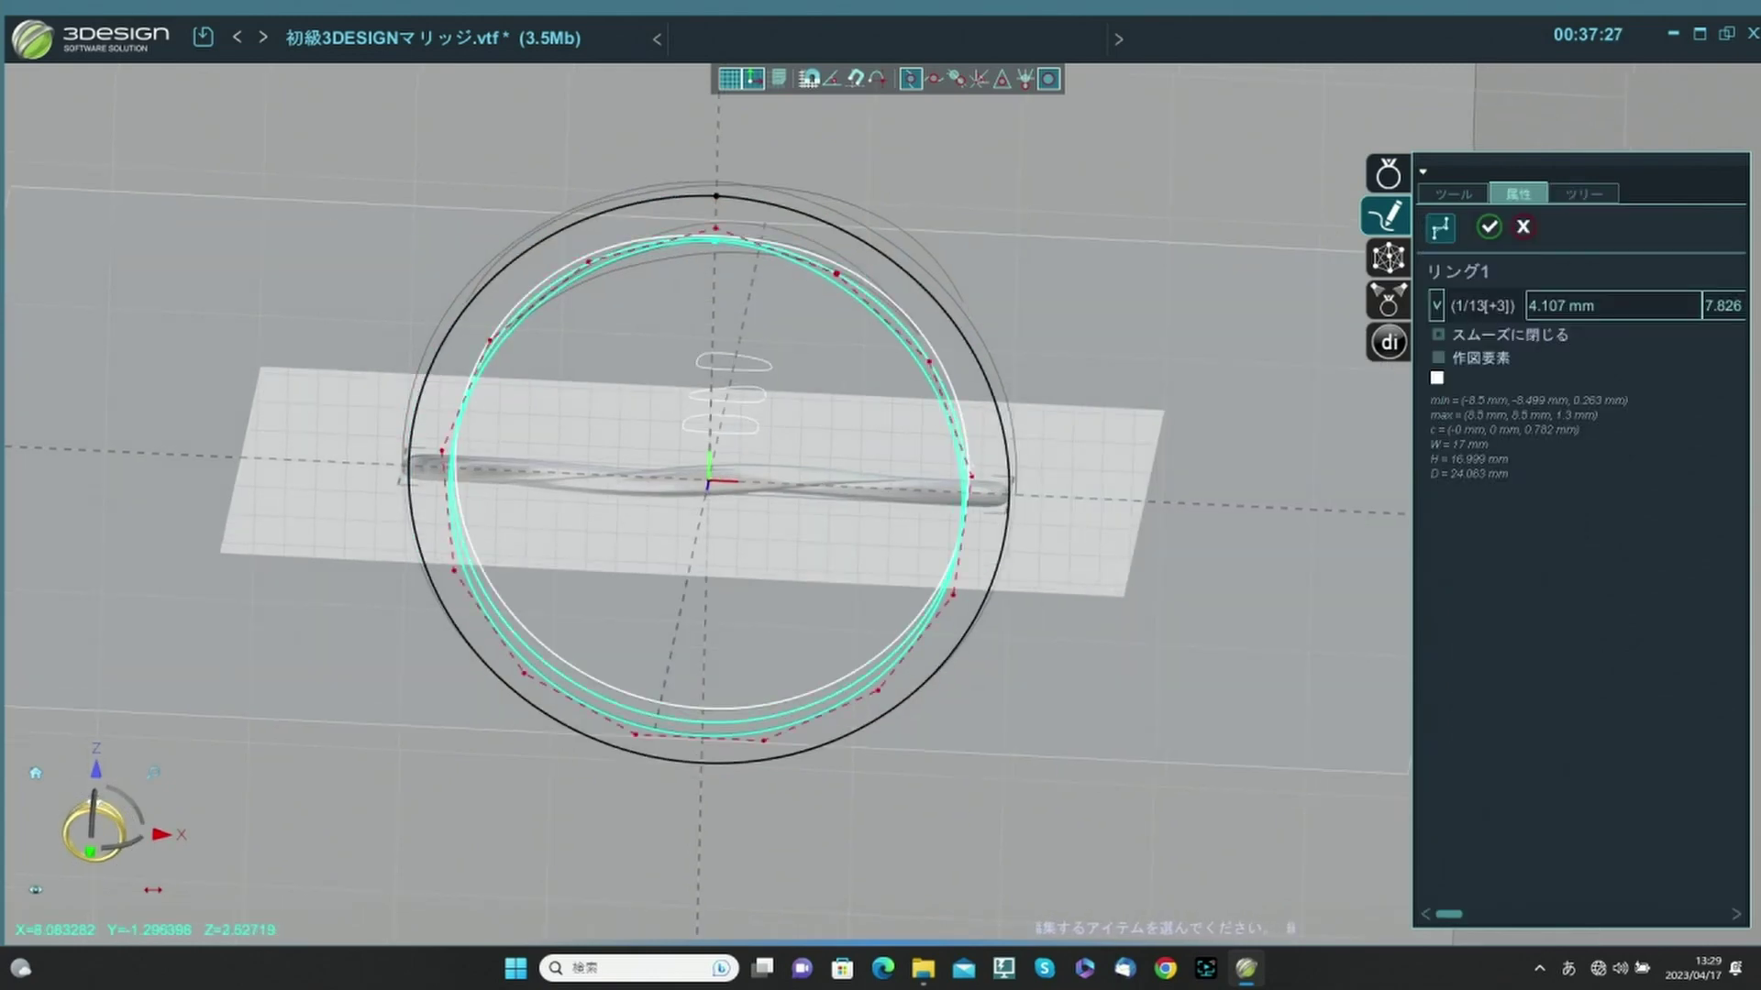
Offset the middle ring curve リング2 outward by 2 mm, with the direction reversed and the original kept.
scroll(1077, 405, "up", 3)
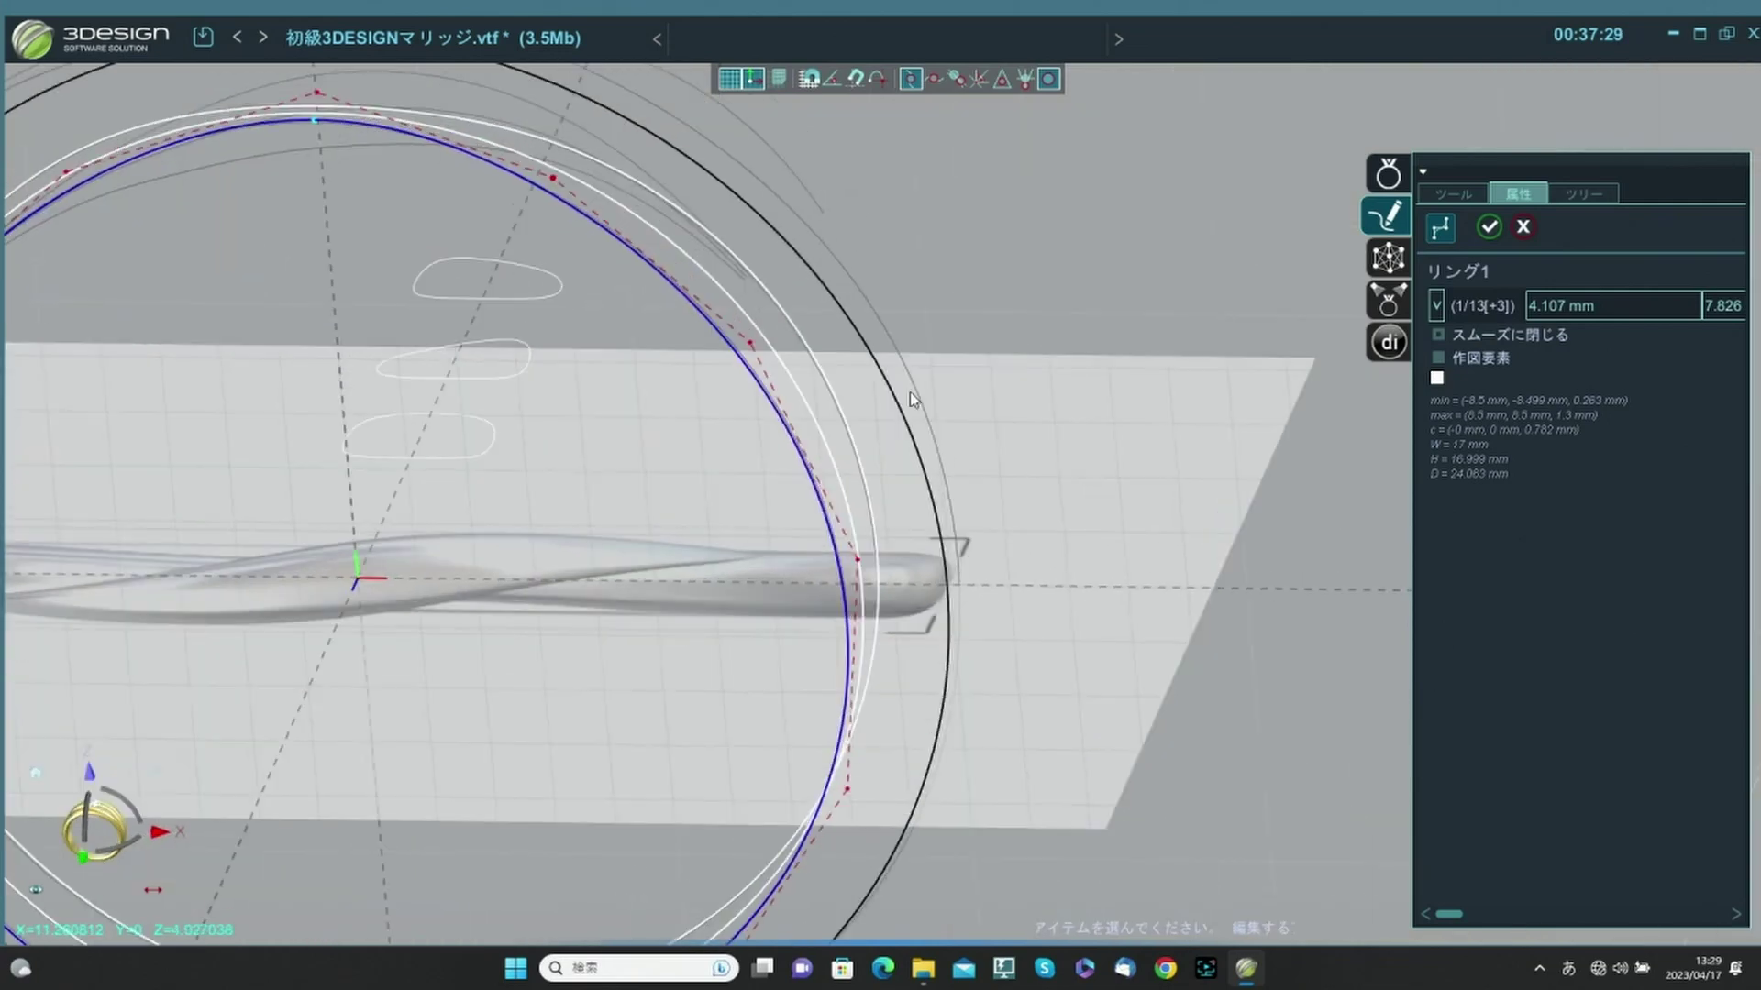
left_click(815, 409)
scroll(229, 814, "down", 1)
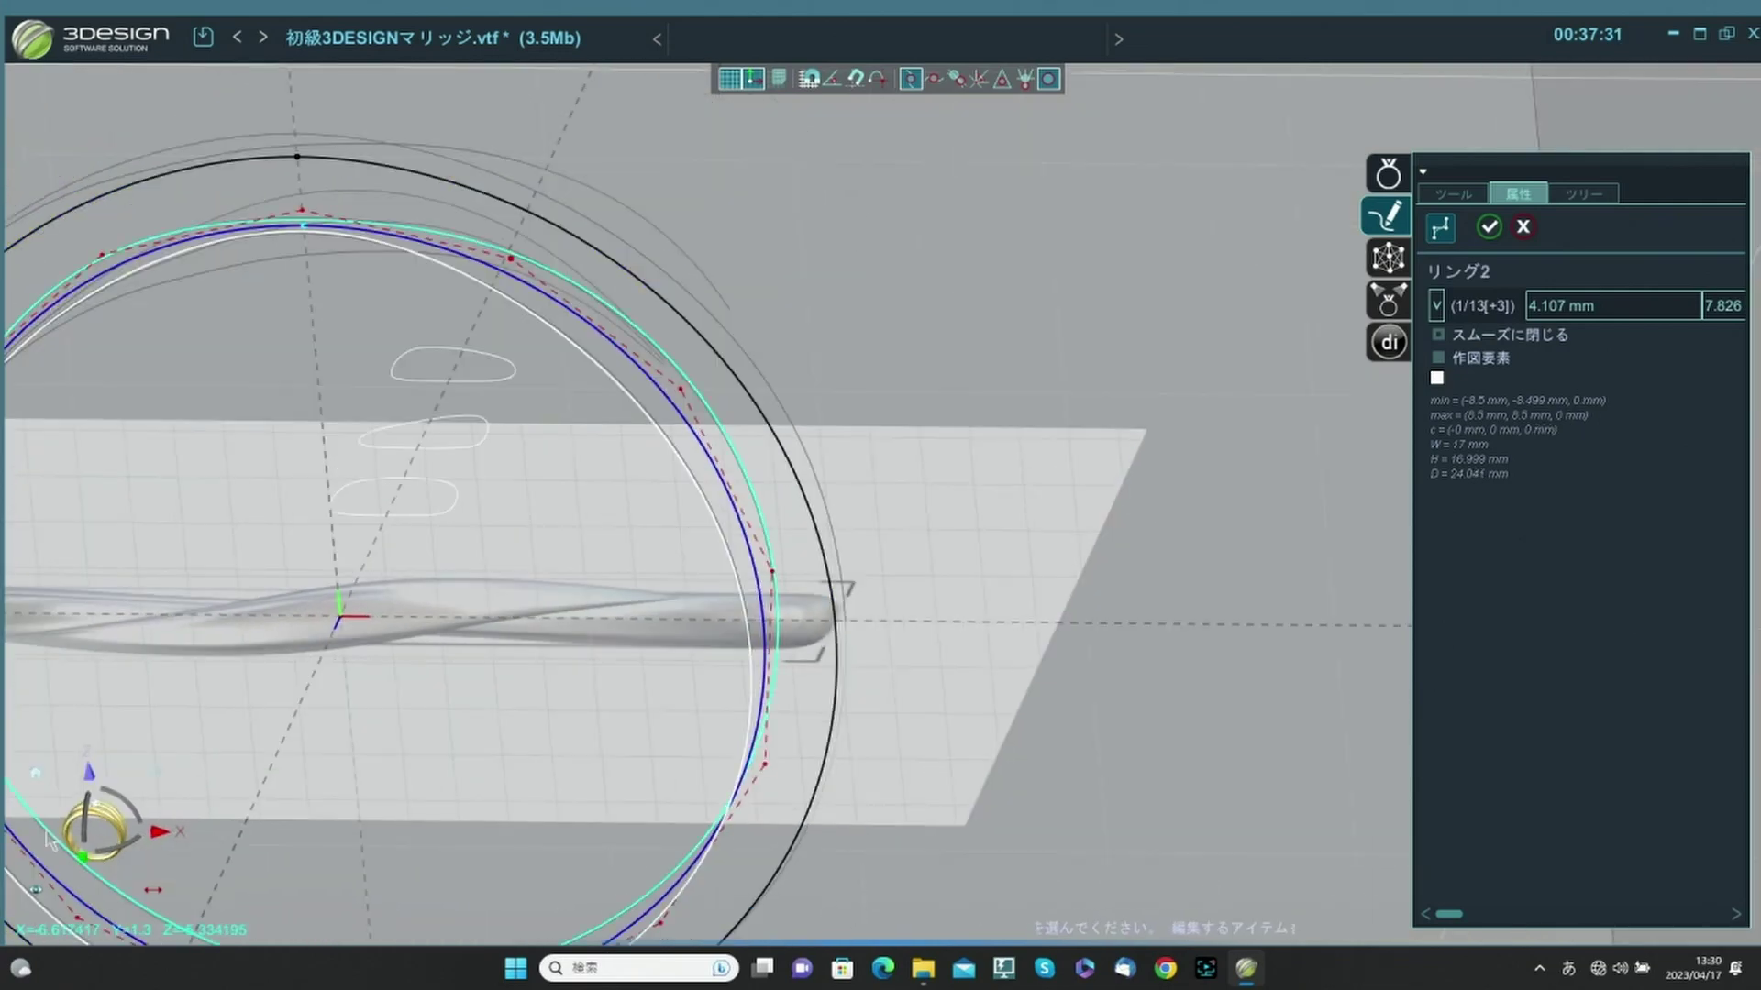
scroll(96, 862, "down", 3)
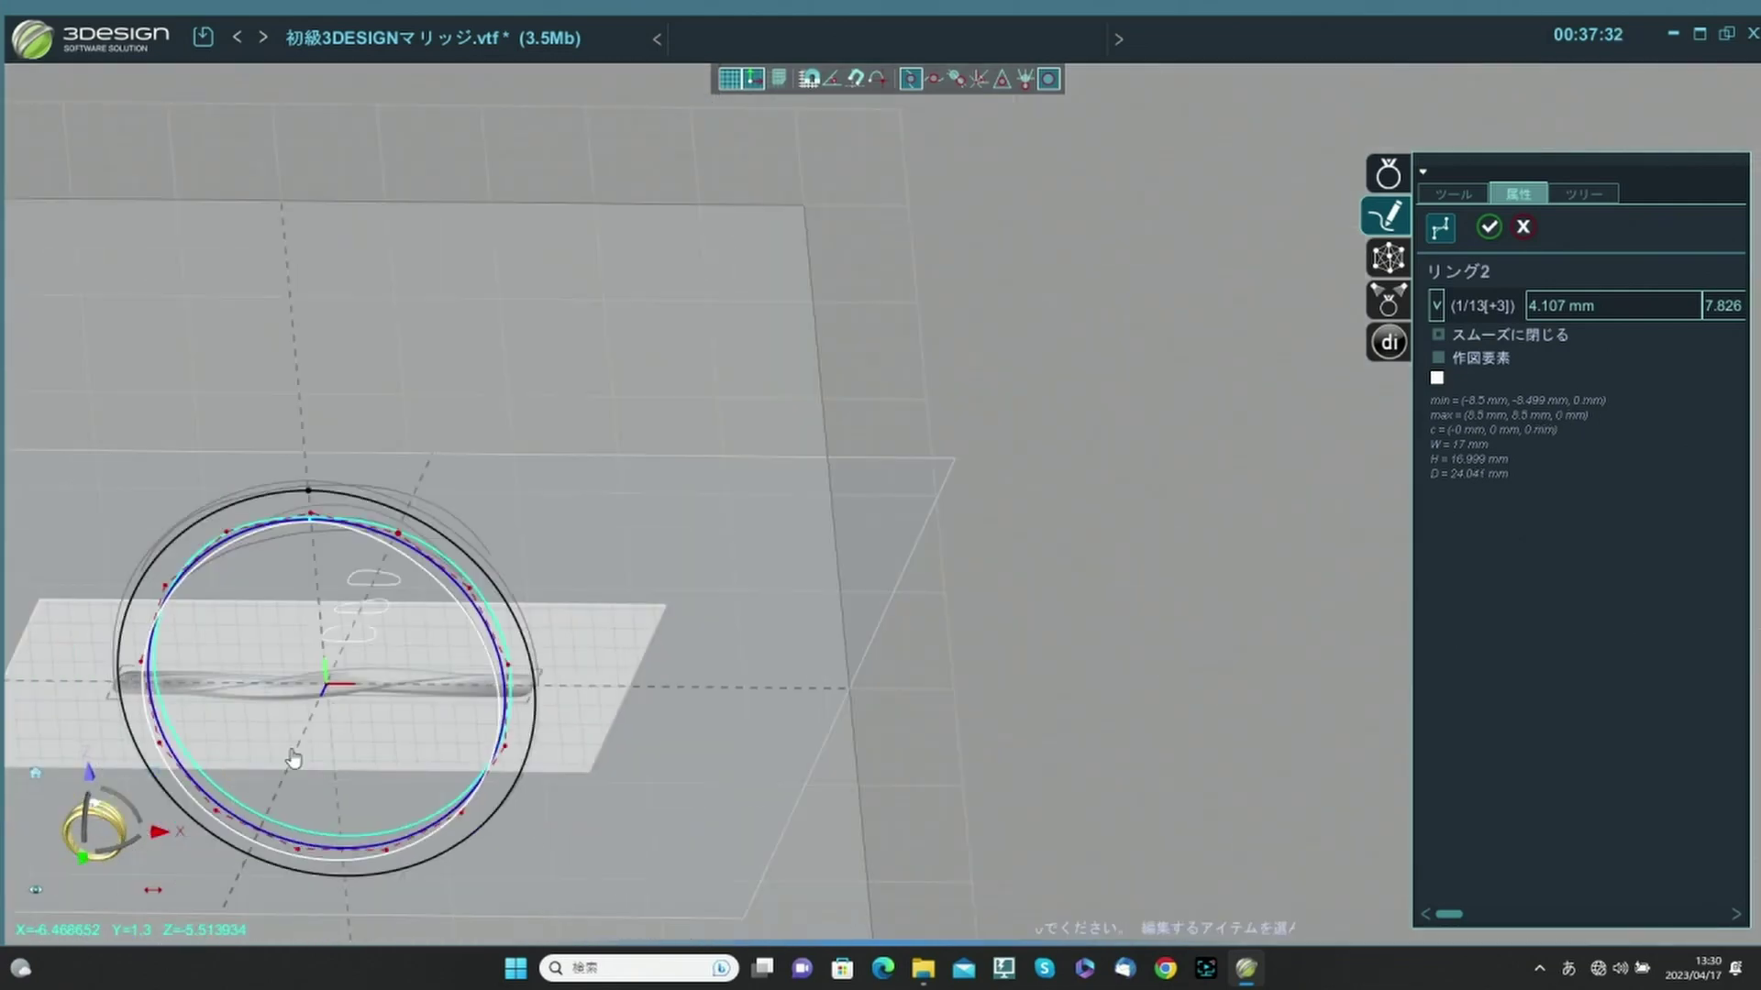
left_click(82, 861)
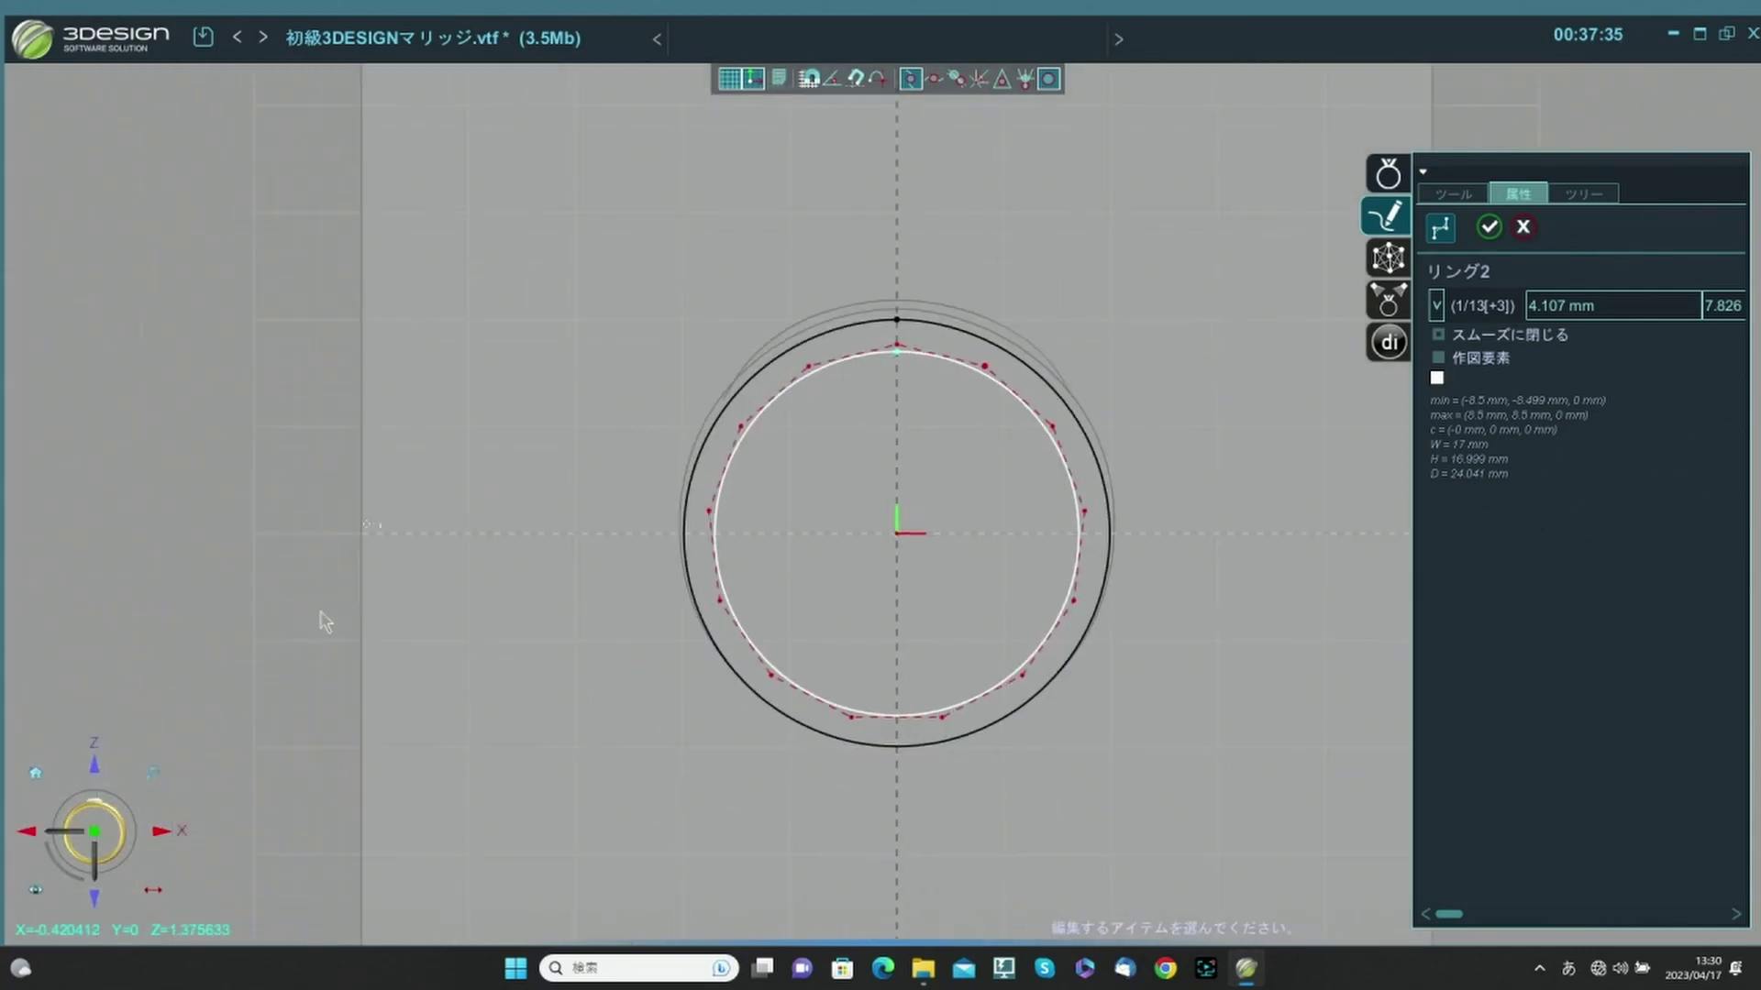
left_click(1456, 197)
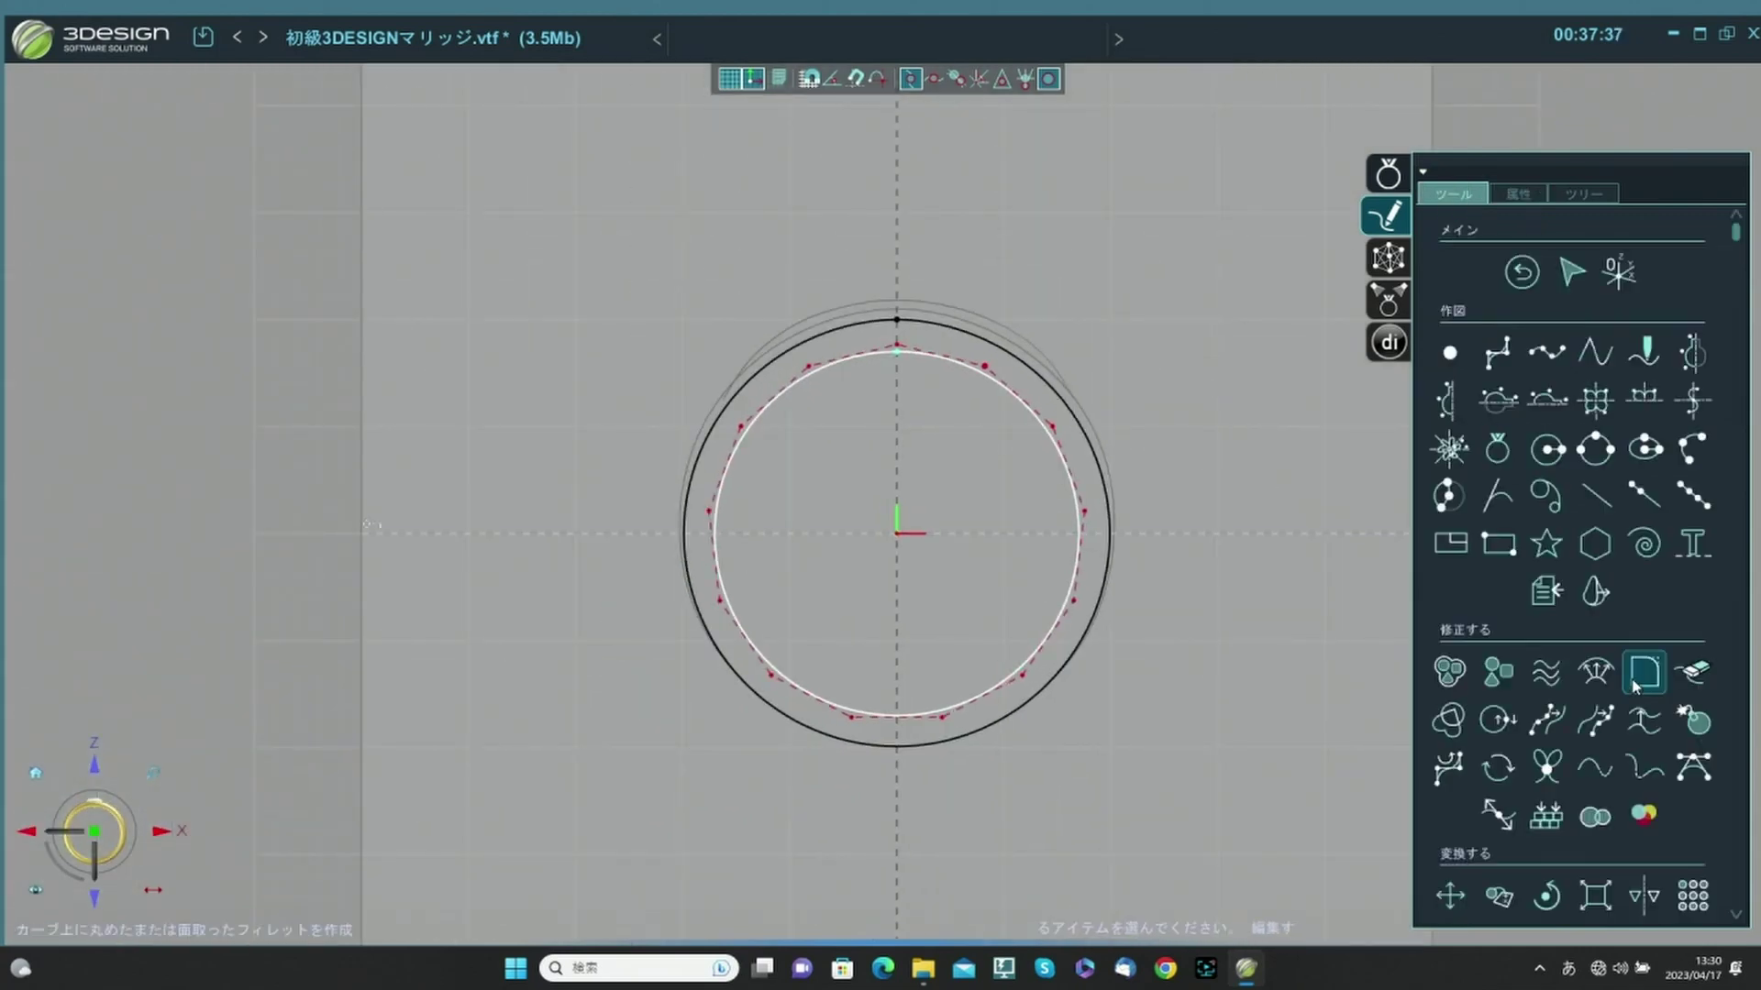
left_click(1606, 671)
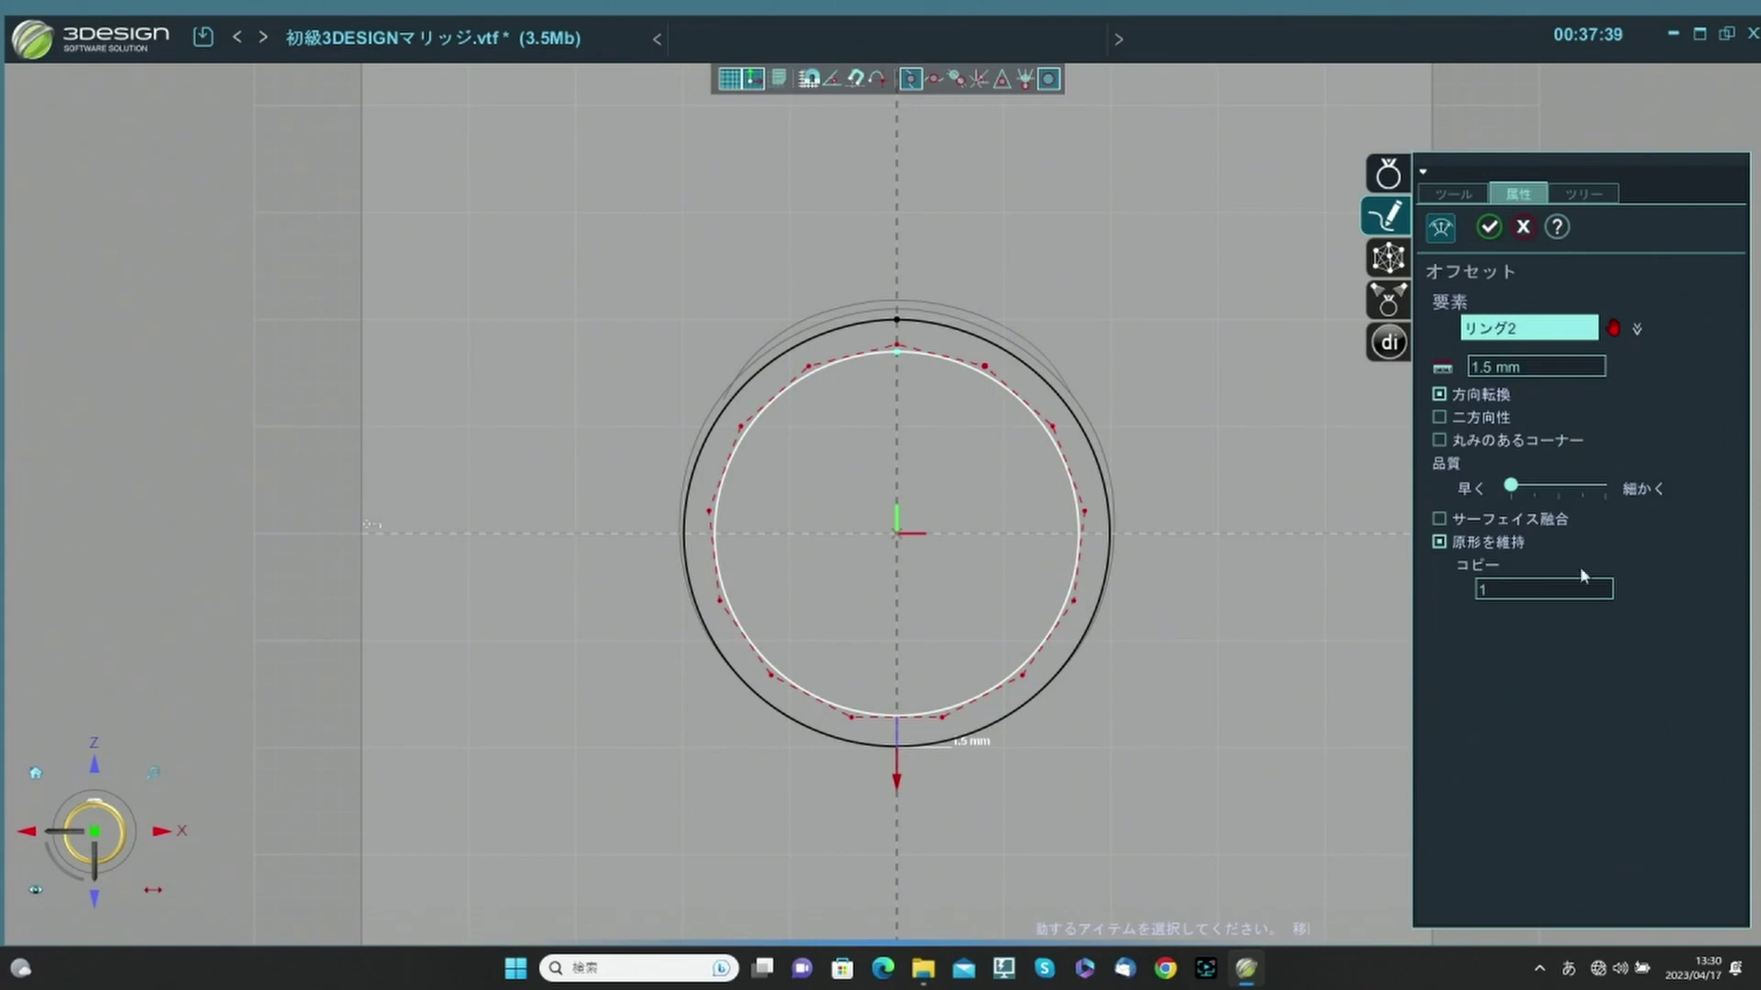
left_click(1550, 377)
scroll(1543, 376, "up", 3)
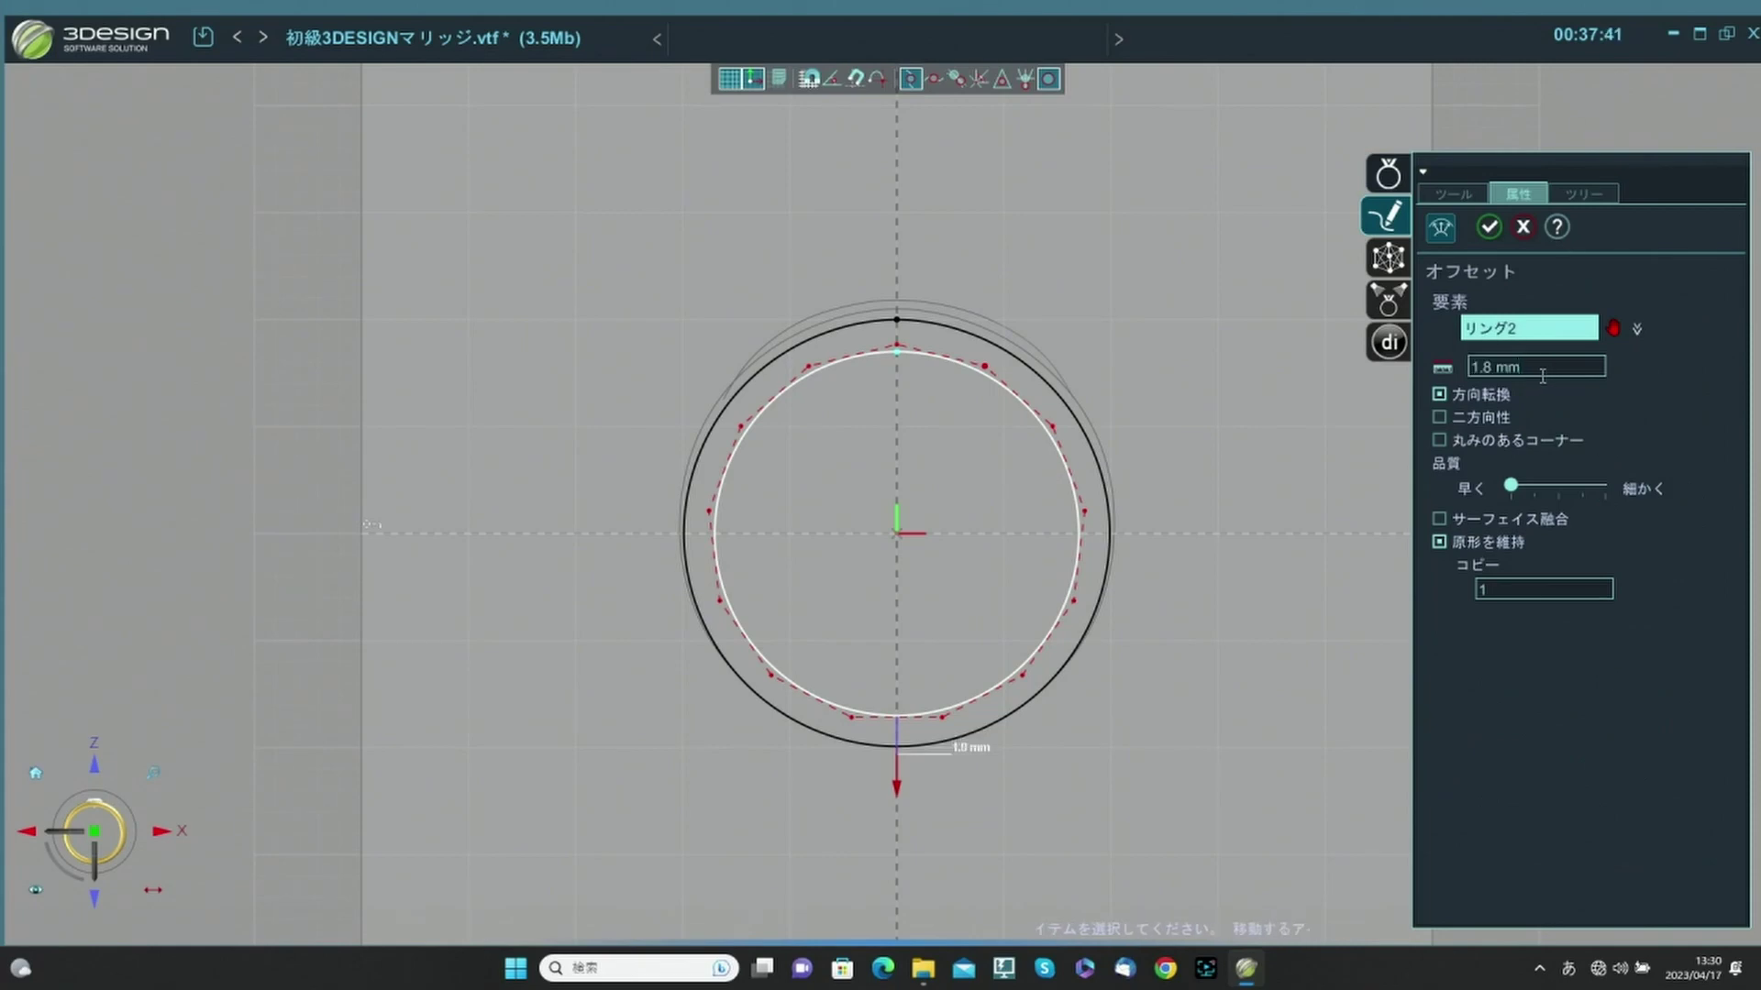
left_click(1542, 376)
type("2")
key("Return")
left_click(1490, 228)
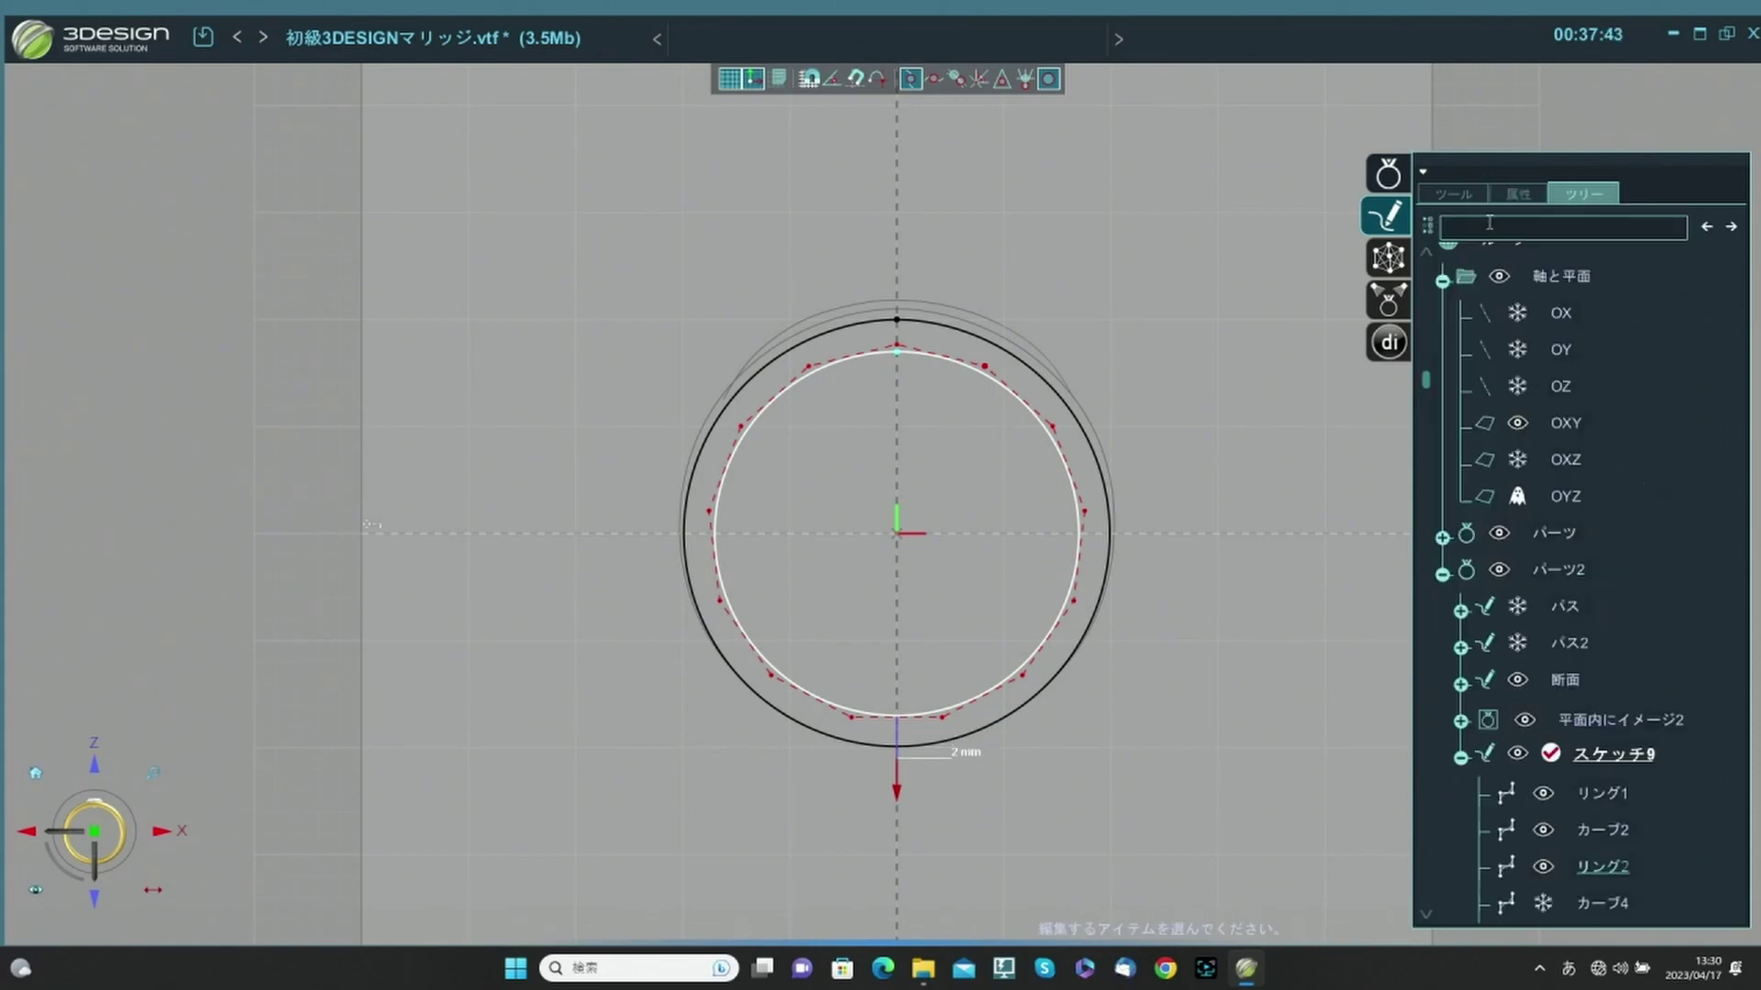
Move the two lowest control points of the 2 mm offset curve up about 0.48 mm in Y to meet the frozen curve.
scroll(963, 564, "up", 2)
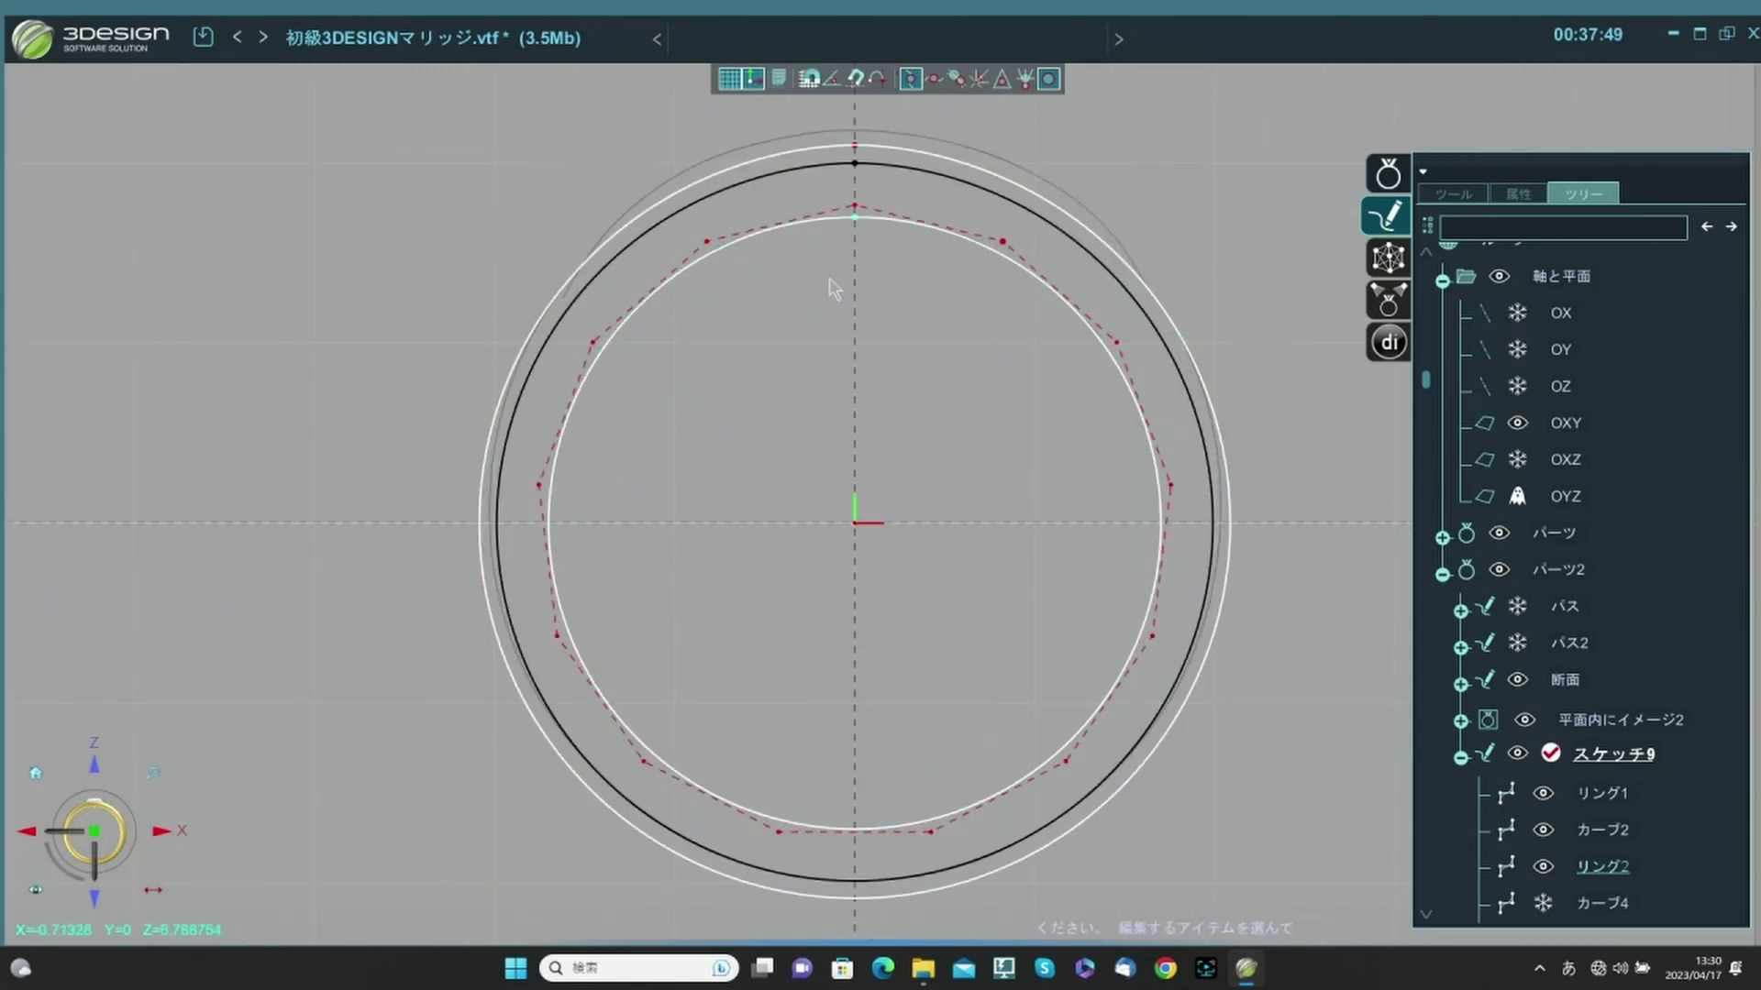
scroll(944, 498, "down", 2)
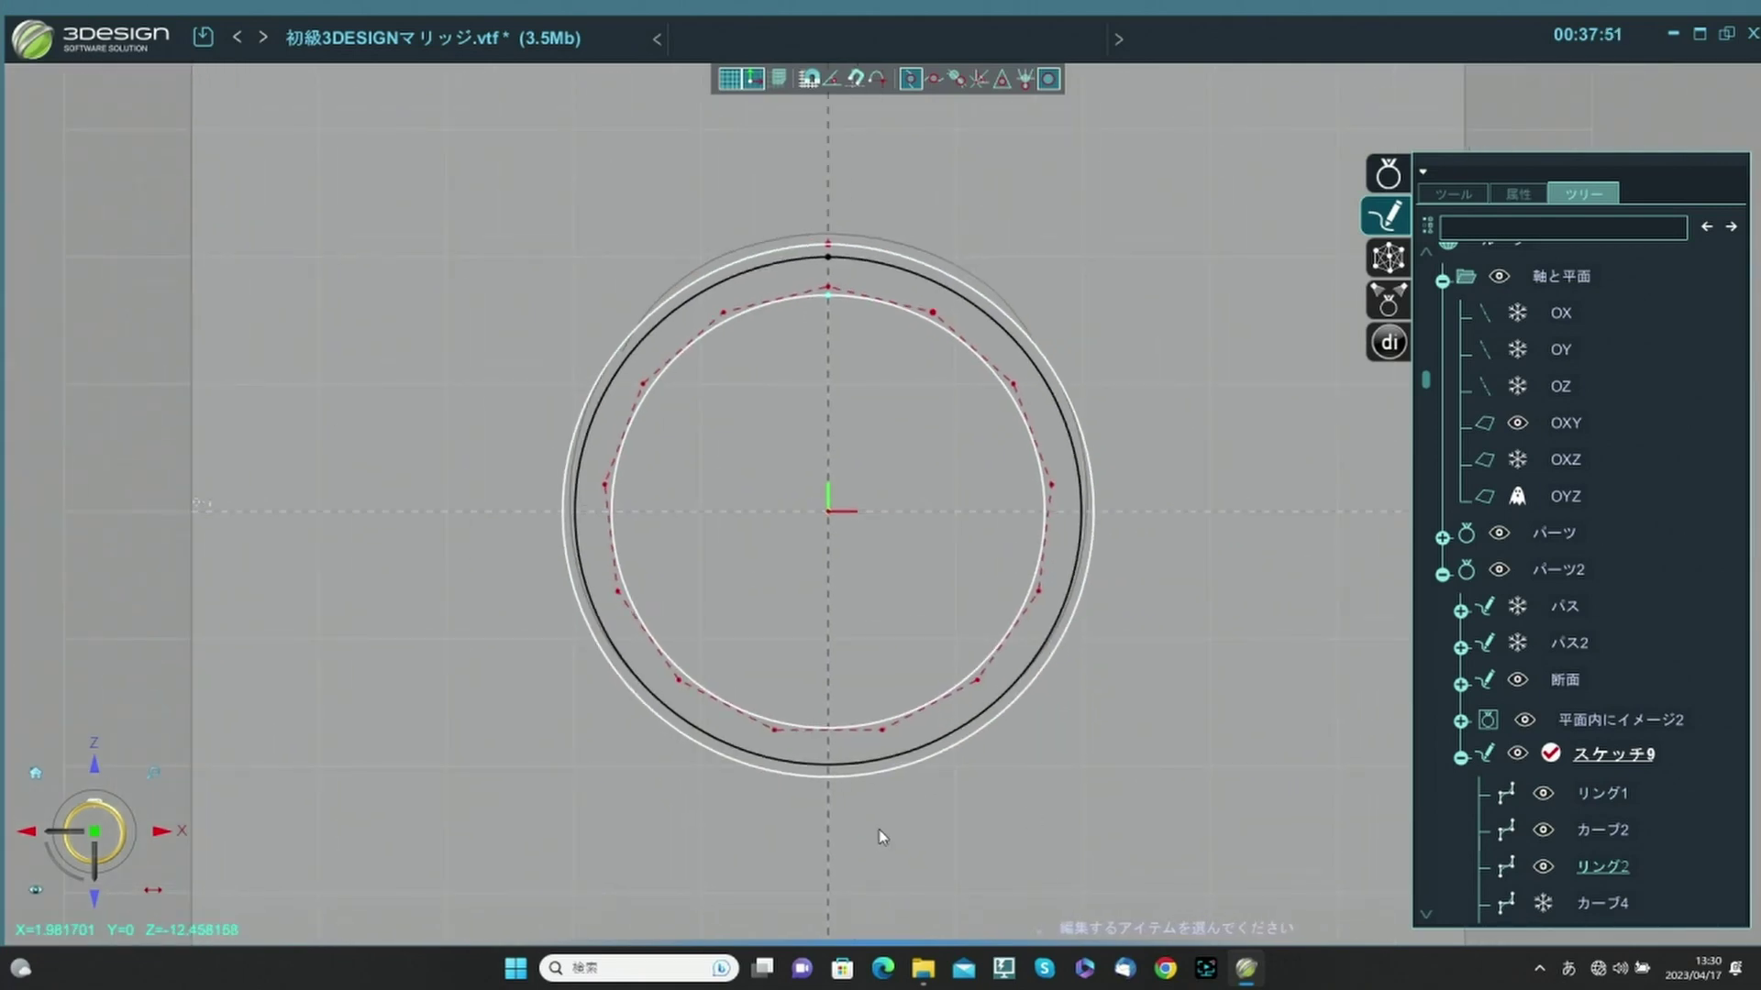
middle_click_drag(879, 829, 883, 608)
scroll(937, 428, "up", 3)
left_click(925, 629)
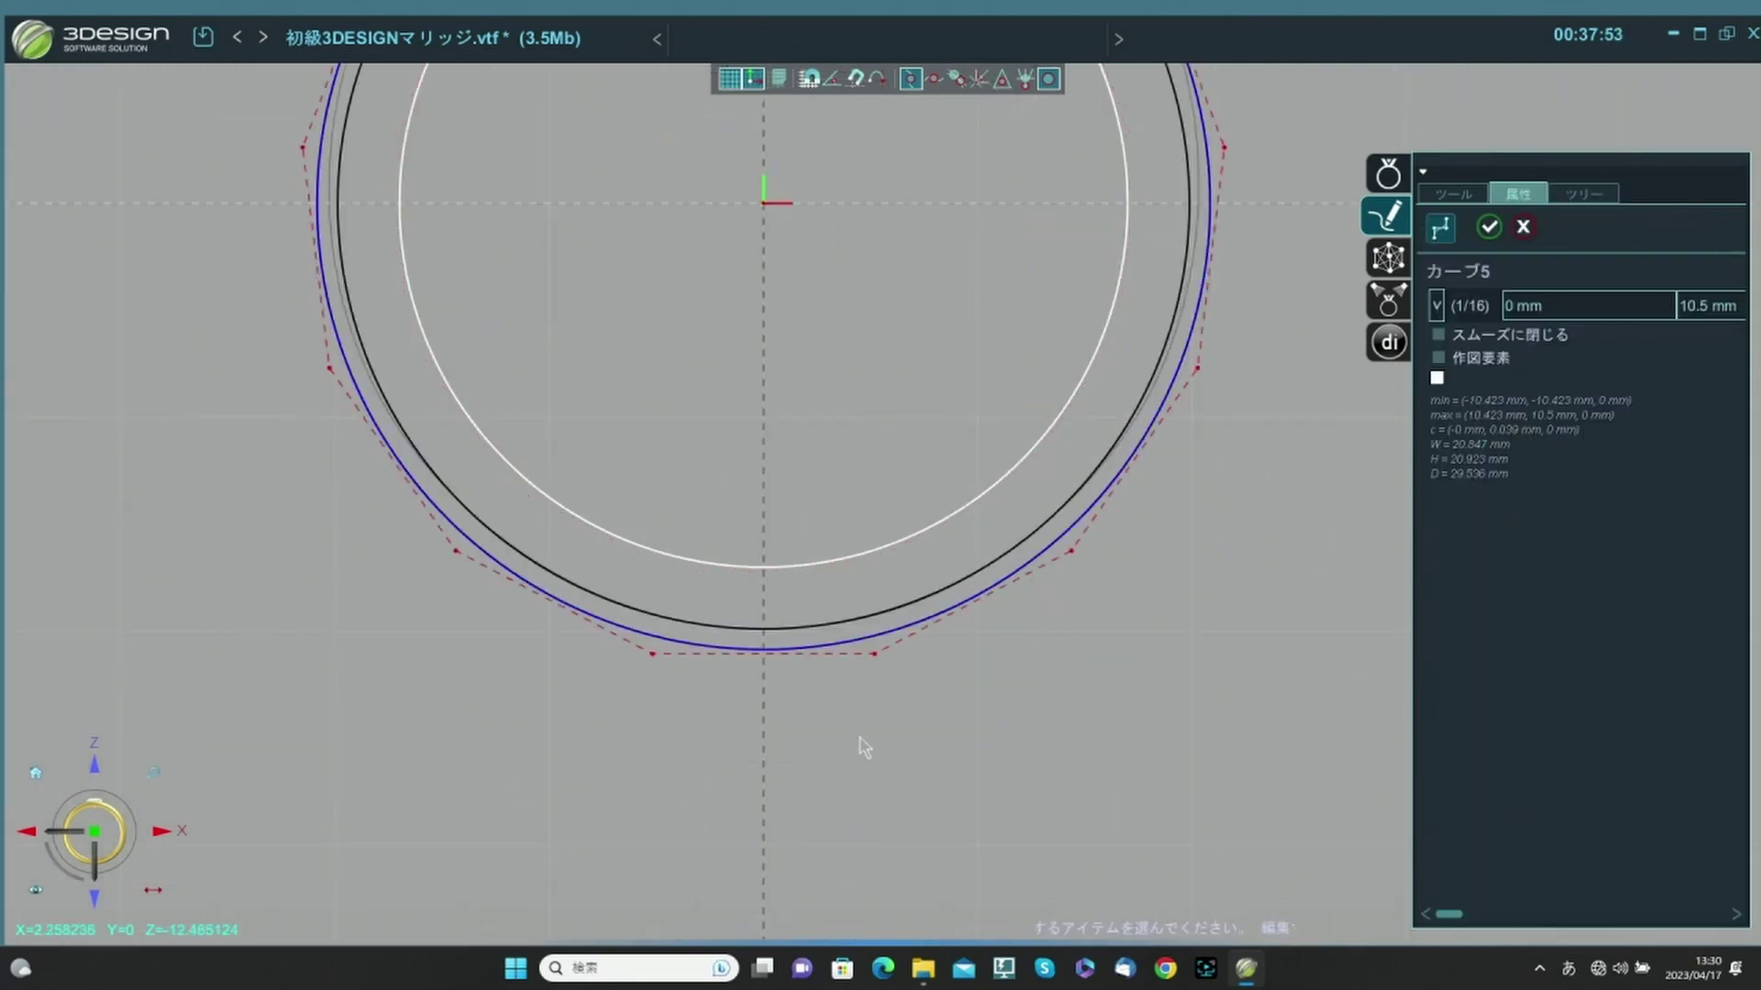
left_click(874, 657)
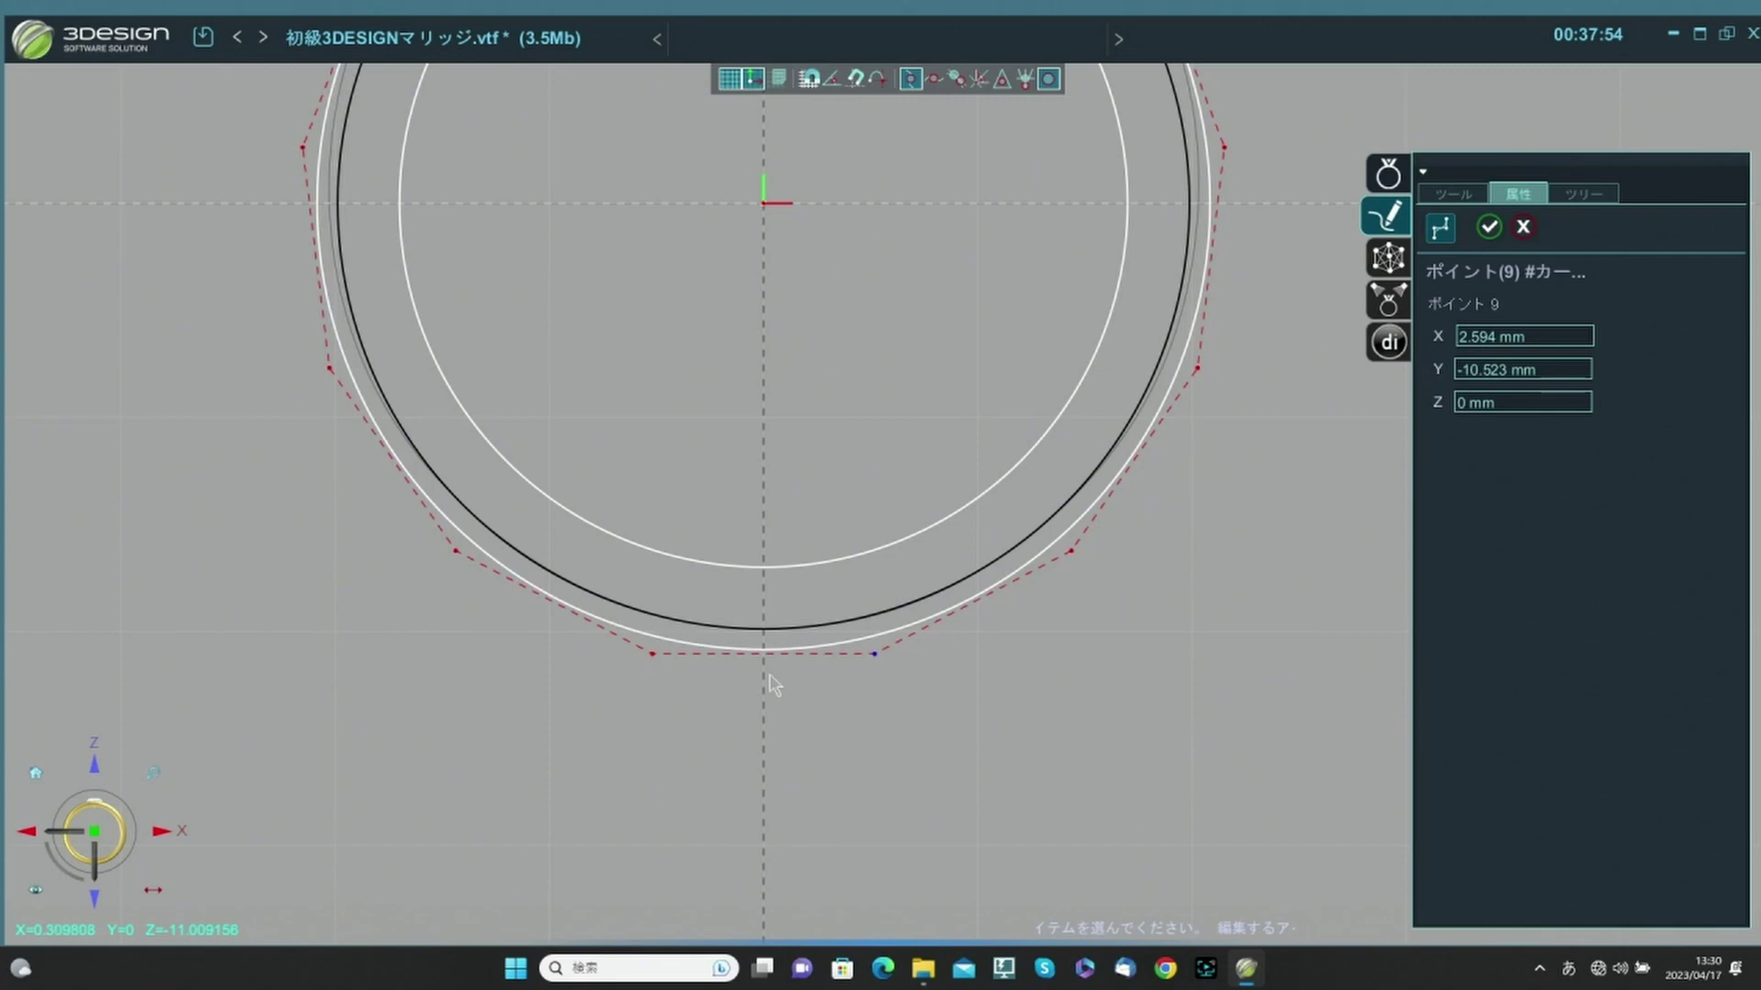
left_click(649, 657)
scroll(1008, 392, "down", 3)
middle_click_drag(963, 248, 912, 421)
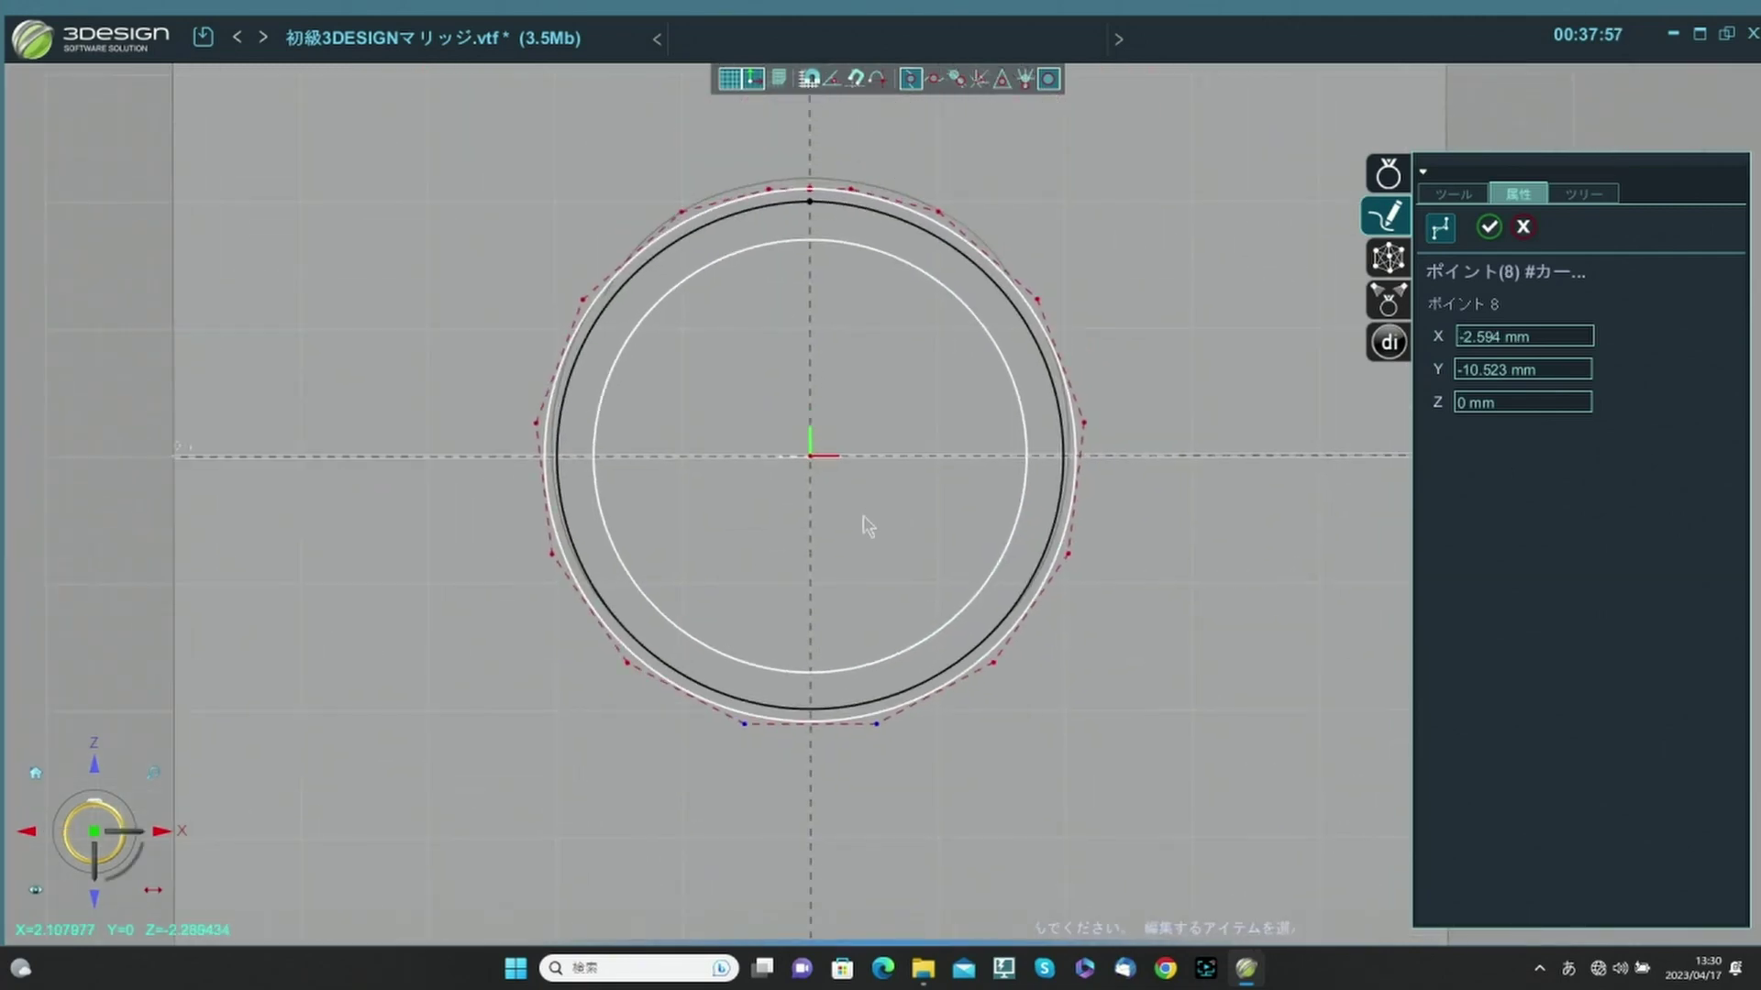
scroll(865, 740, "up", 1)
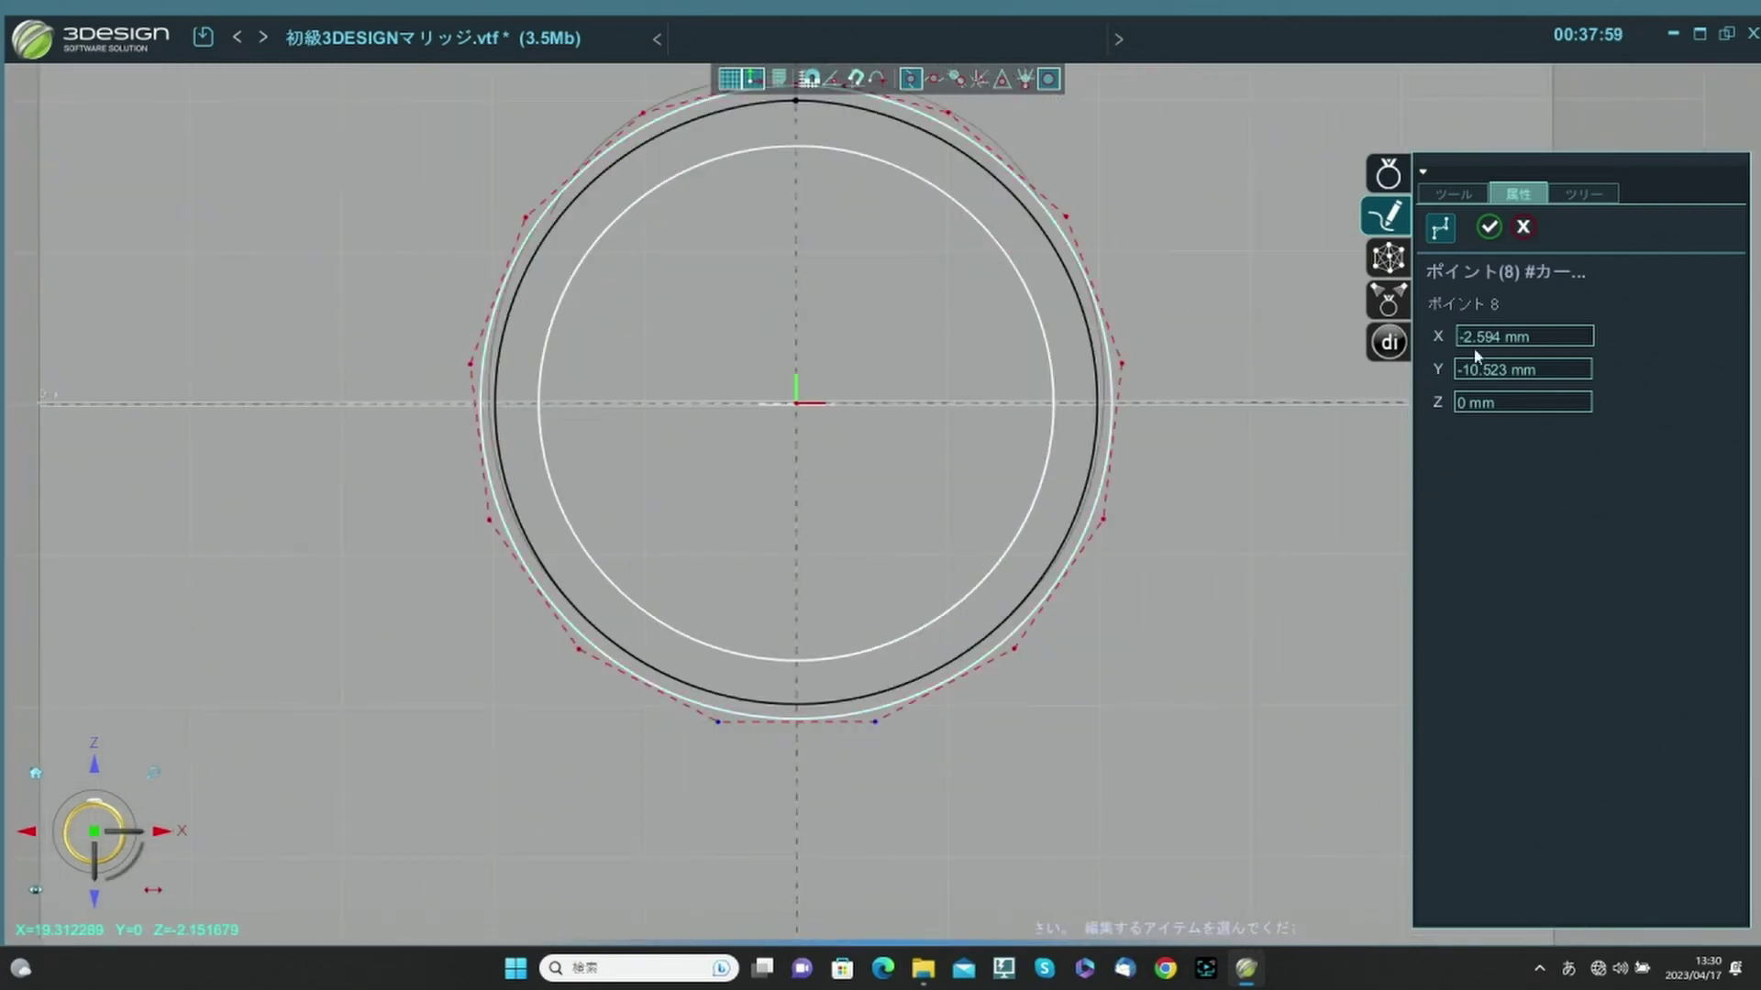
left_click(1449, 197)
left_click(1448, 895)
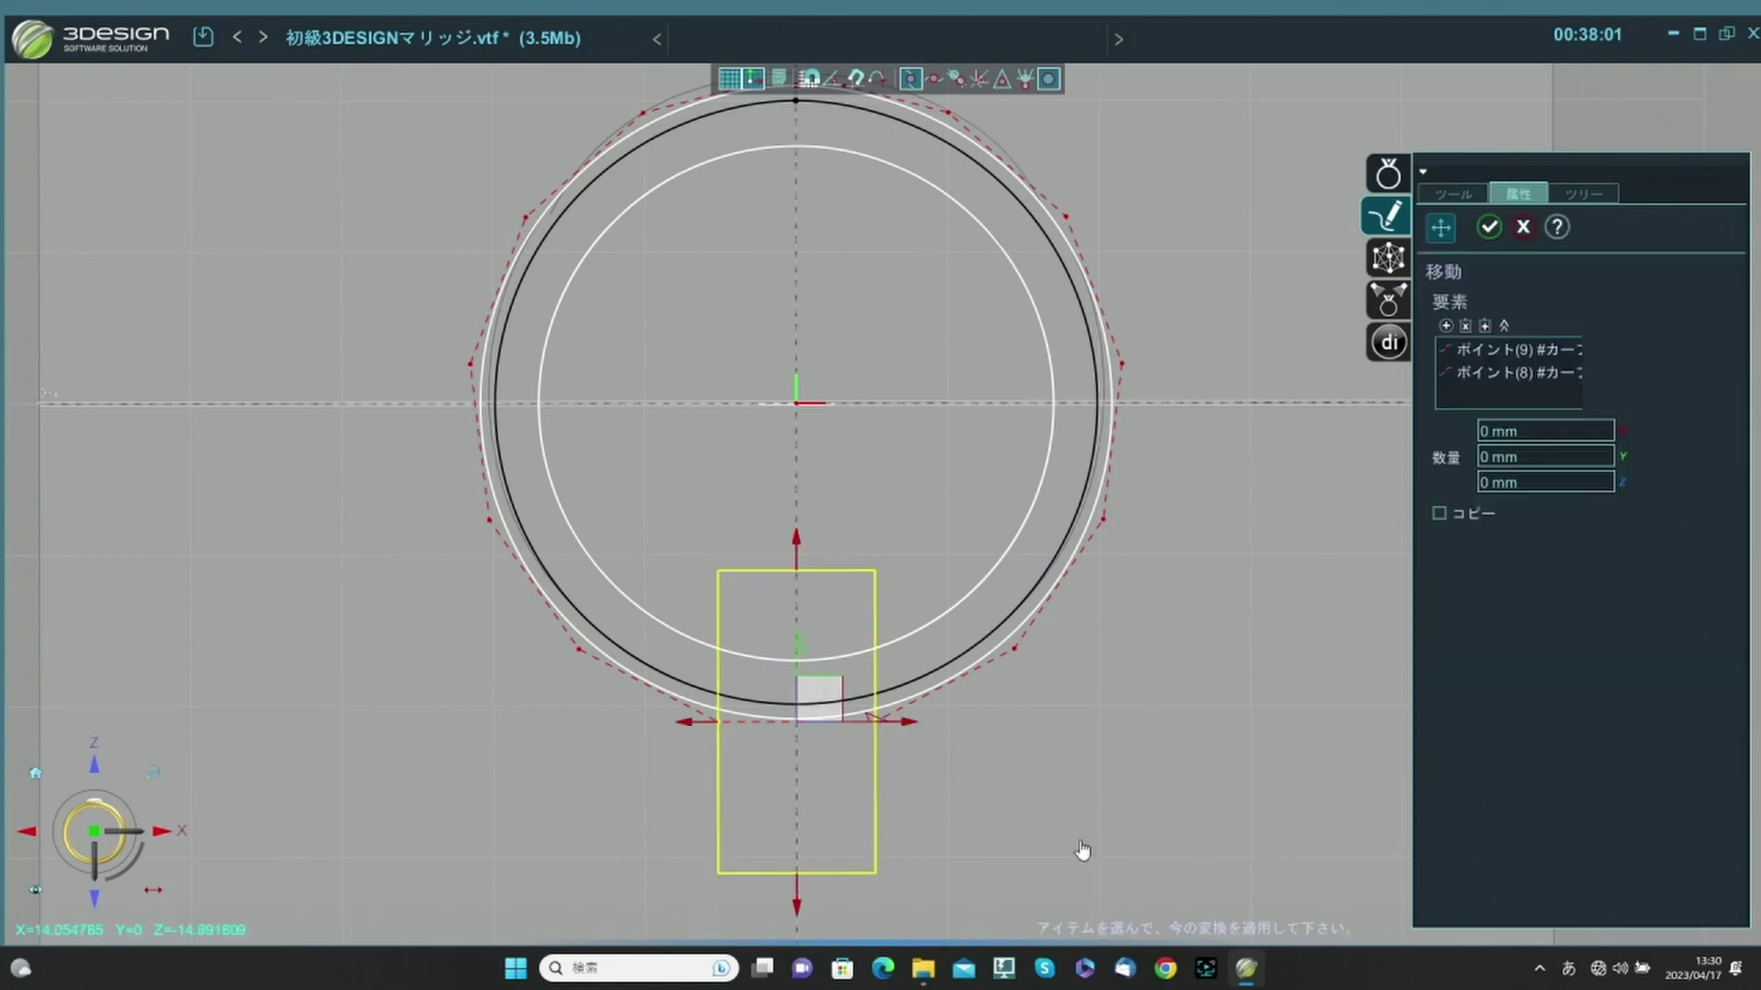
left_click_drag(806, 652, 804, 628)
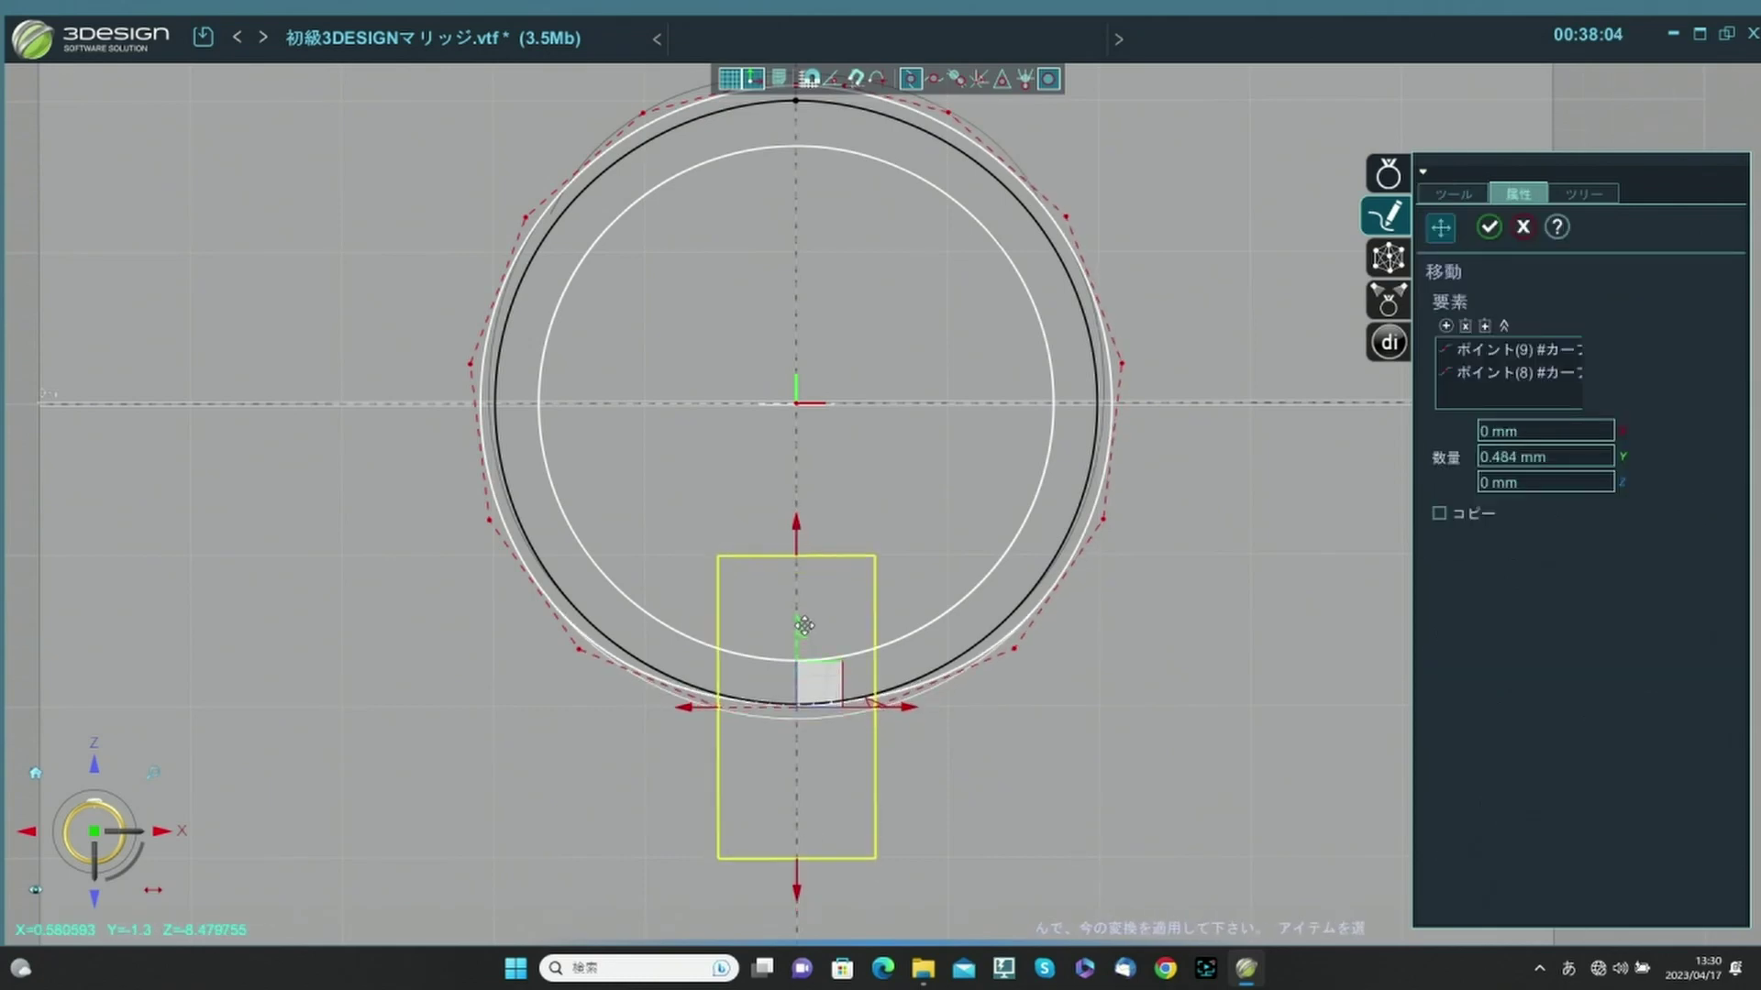
left_click(1487, 227)
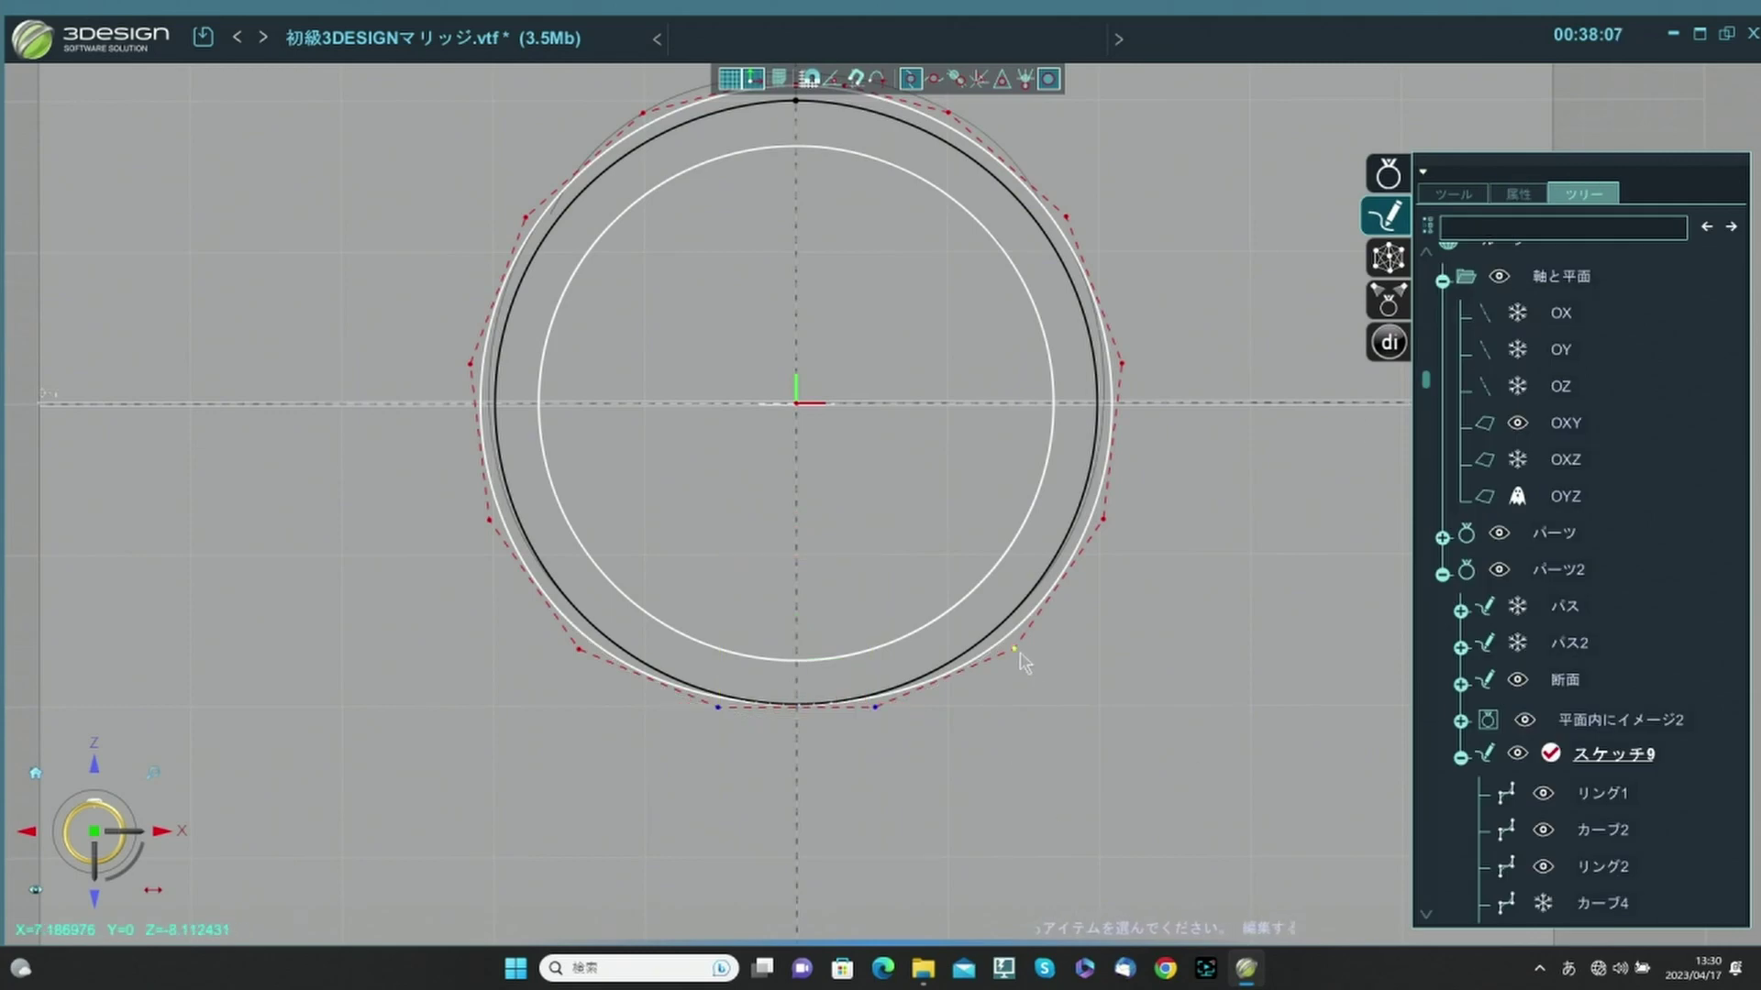
Move the three control points on each side of the 2 mm offset curve's lower half and middle slightly inward toward the frozen curve.
left_click_drag(1020, 654, 1009, 636)
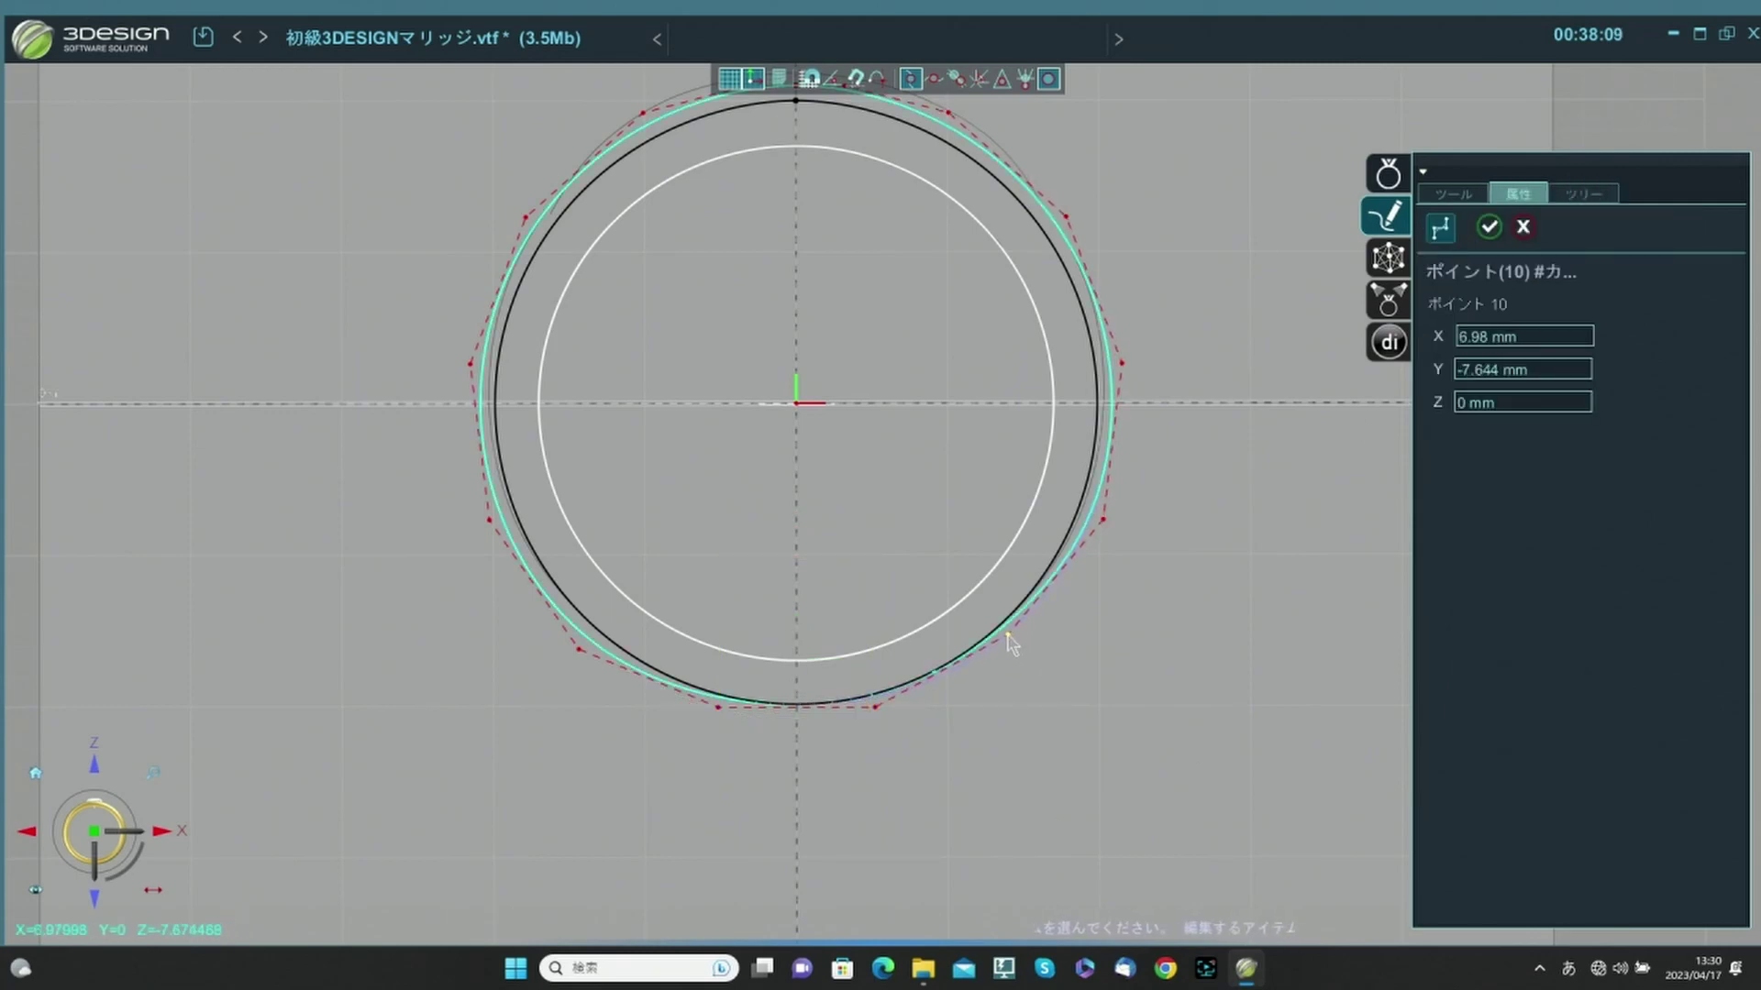
left_click_drag(579, 649, 583, 634)
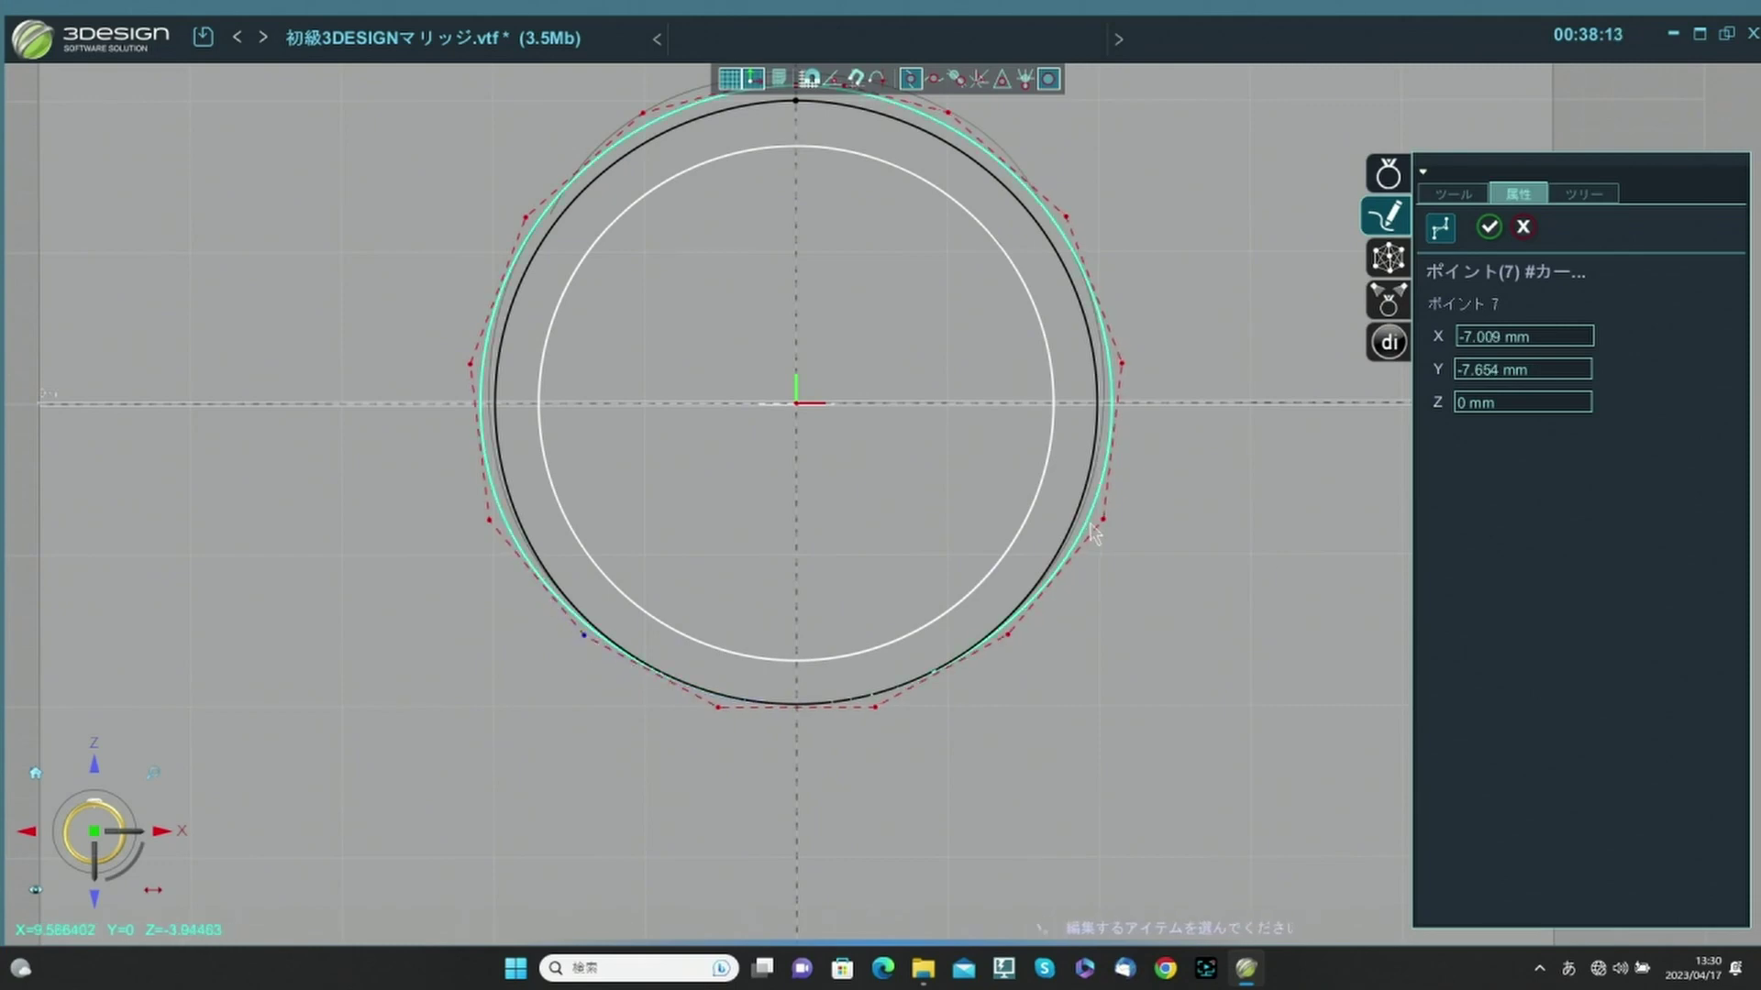
left_click_drag(1103, 521, 1099, 515)
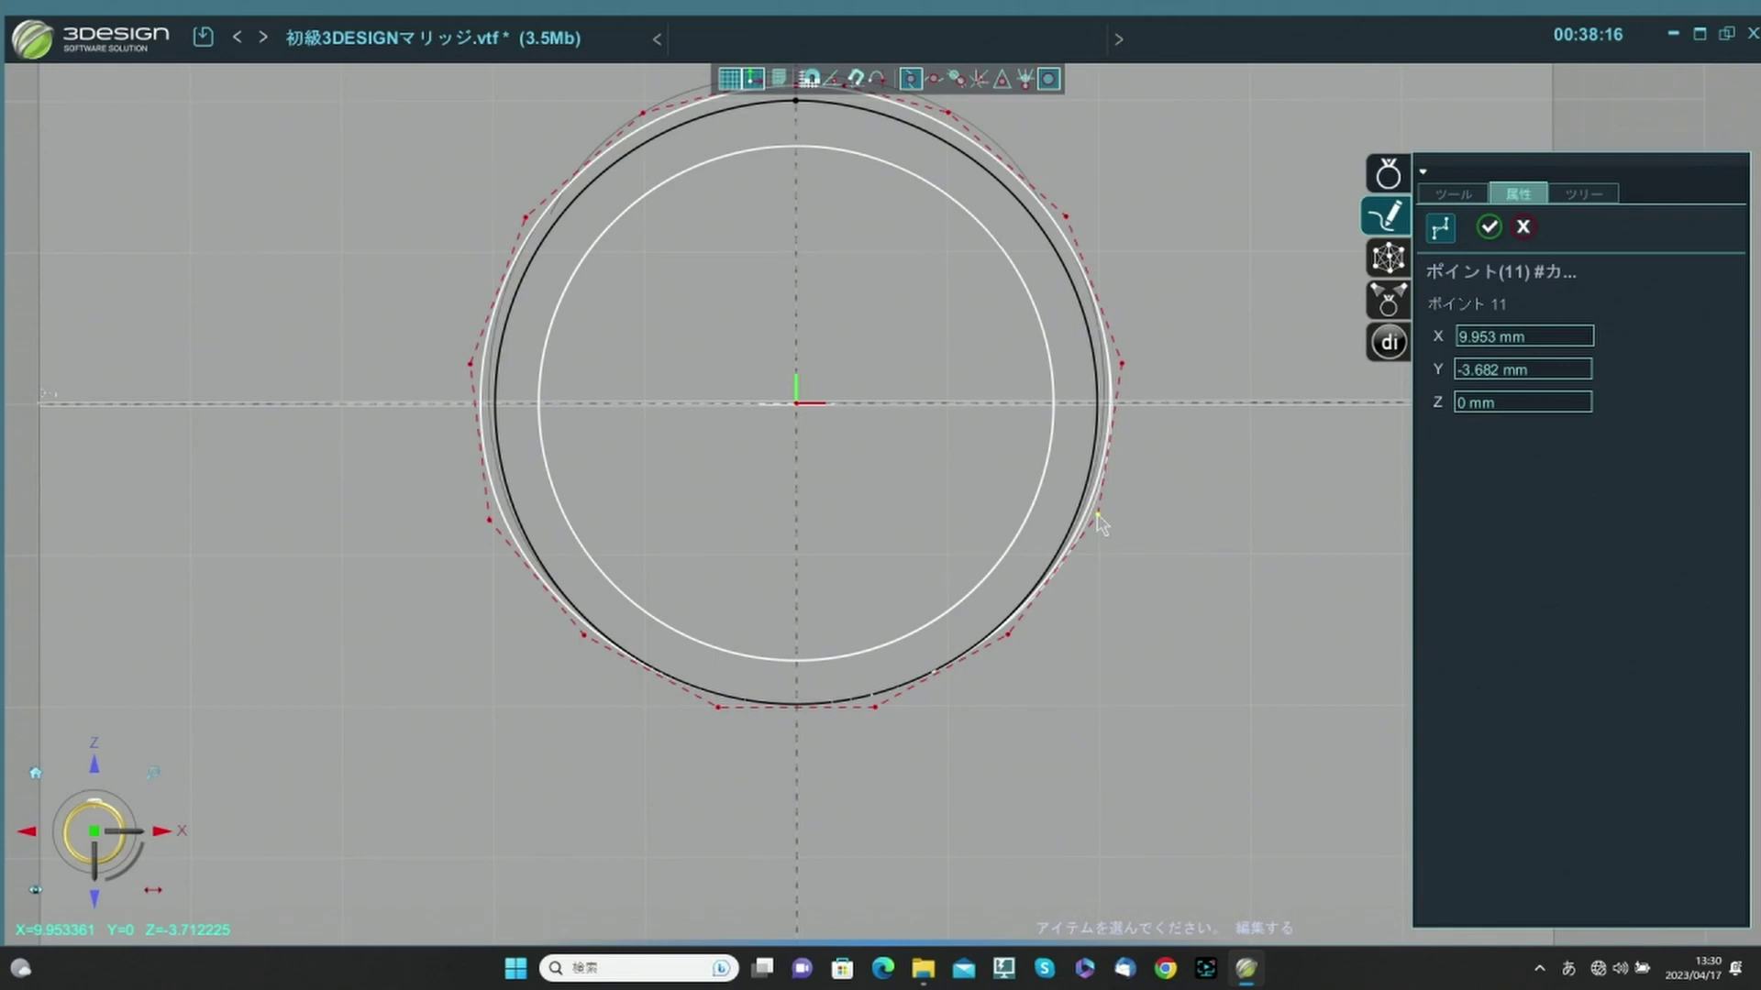
left_click(1119, 365)
left_click_drag(1117, 367, 1120, 360)
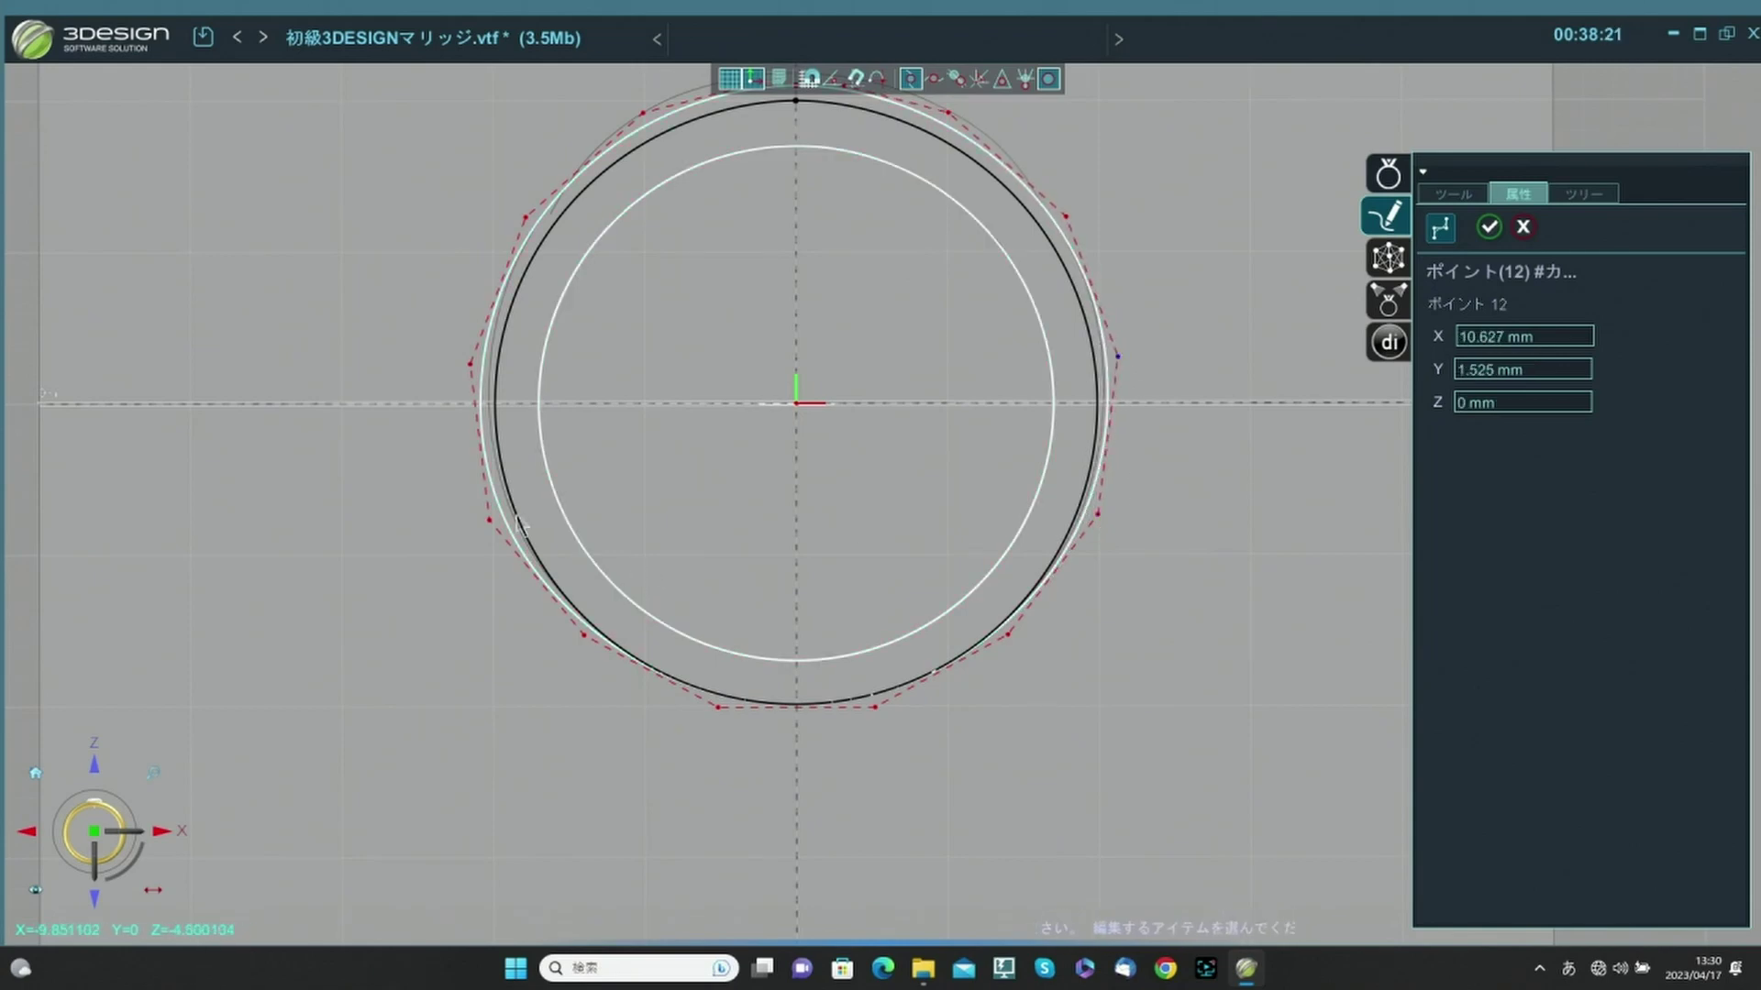
left_click_drag(488, 520, 496, 520)
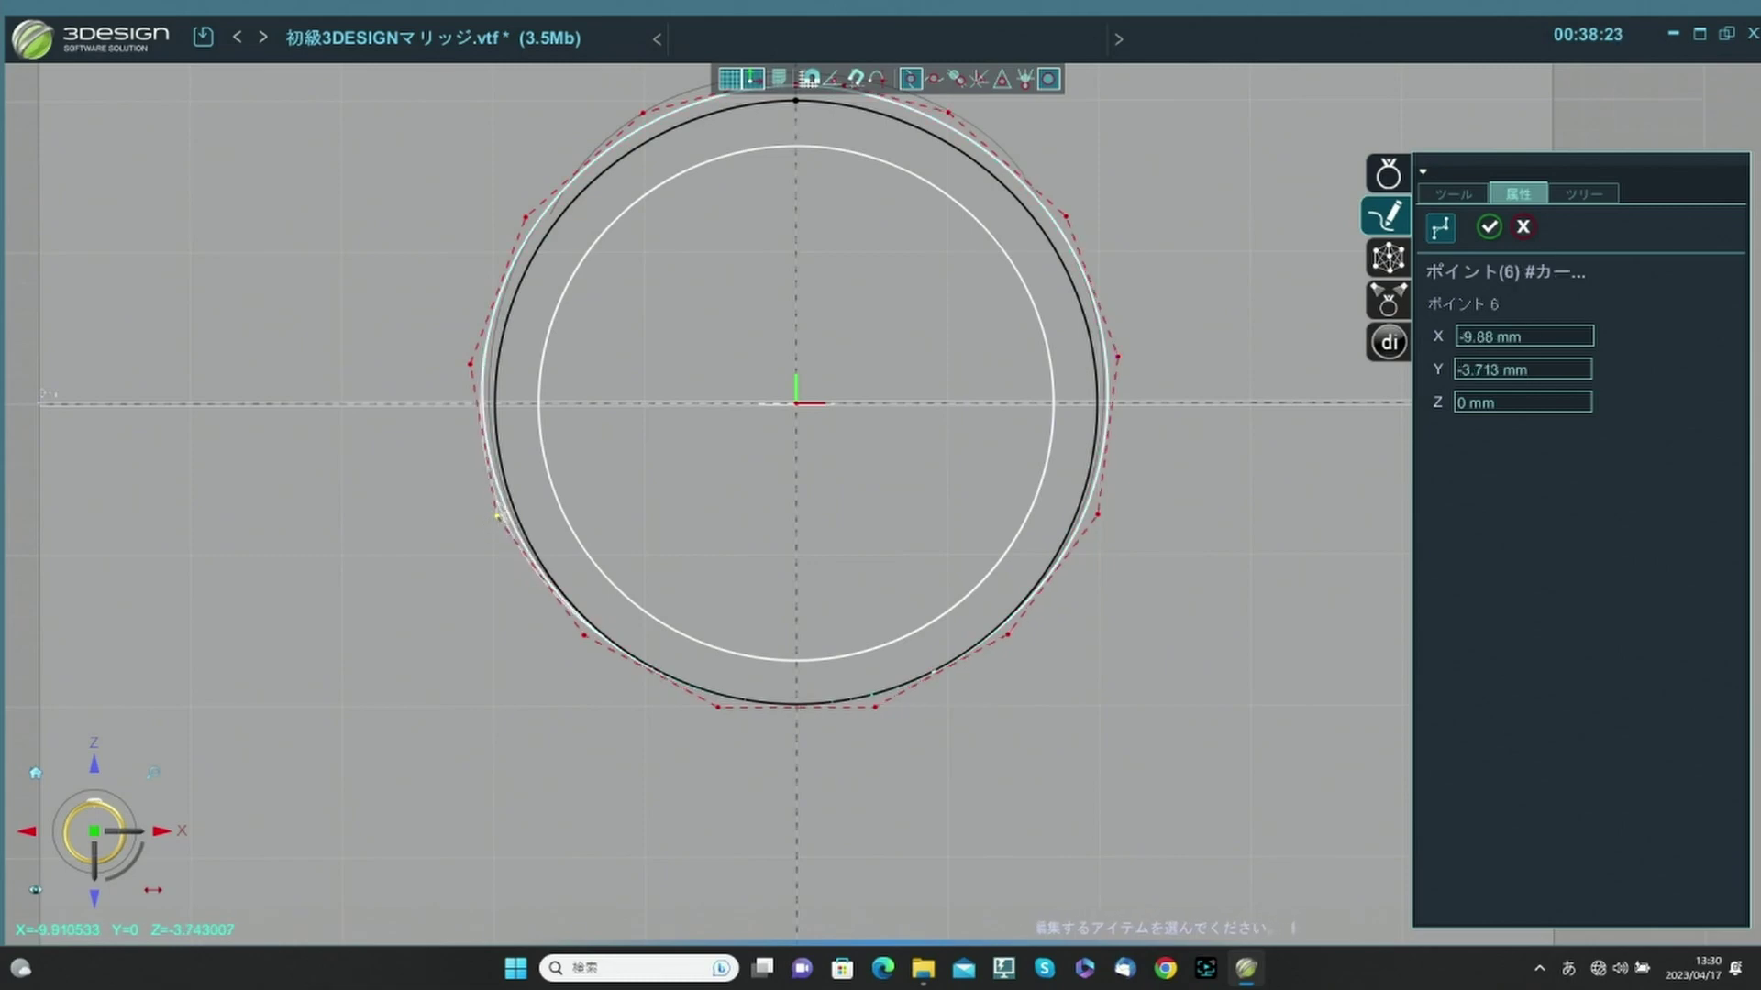
left_click(471, 365)
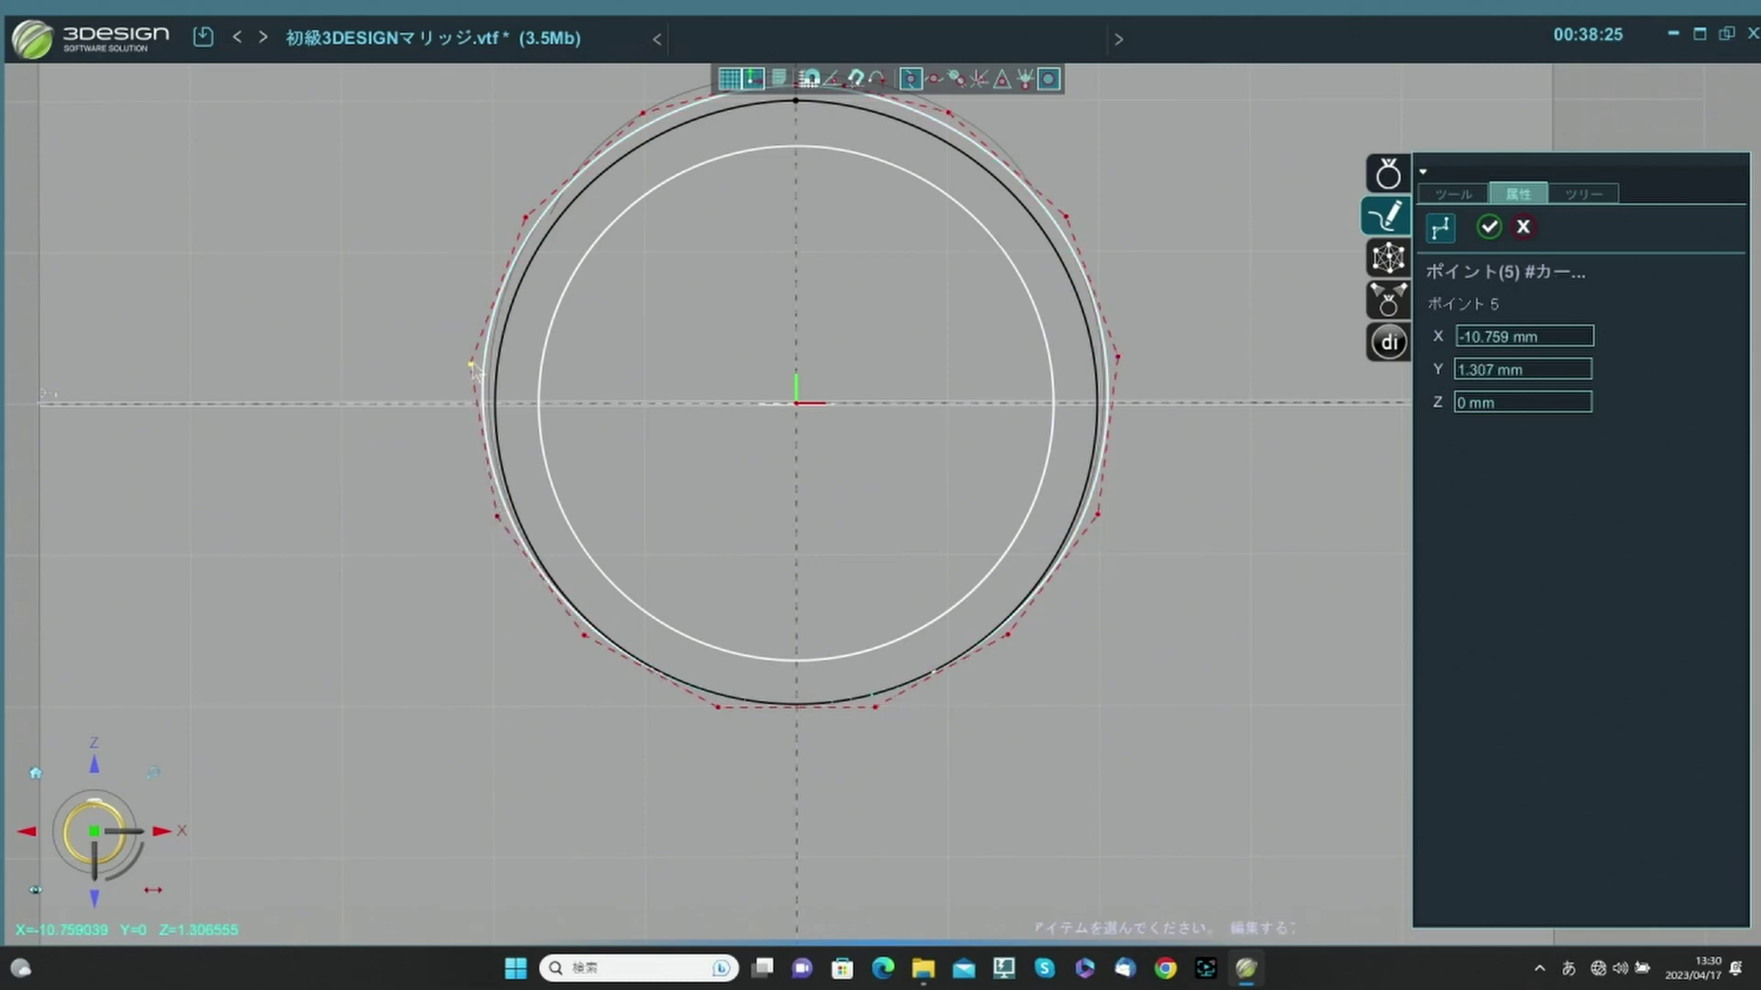
left_click_drag(471, 365, 475, 362)
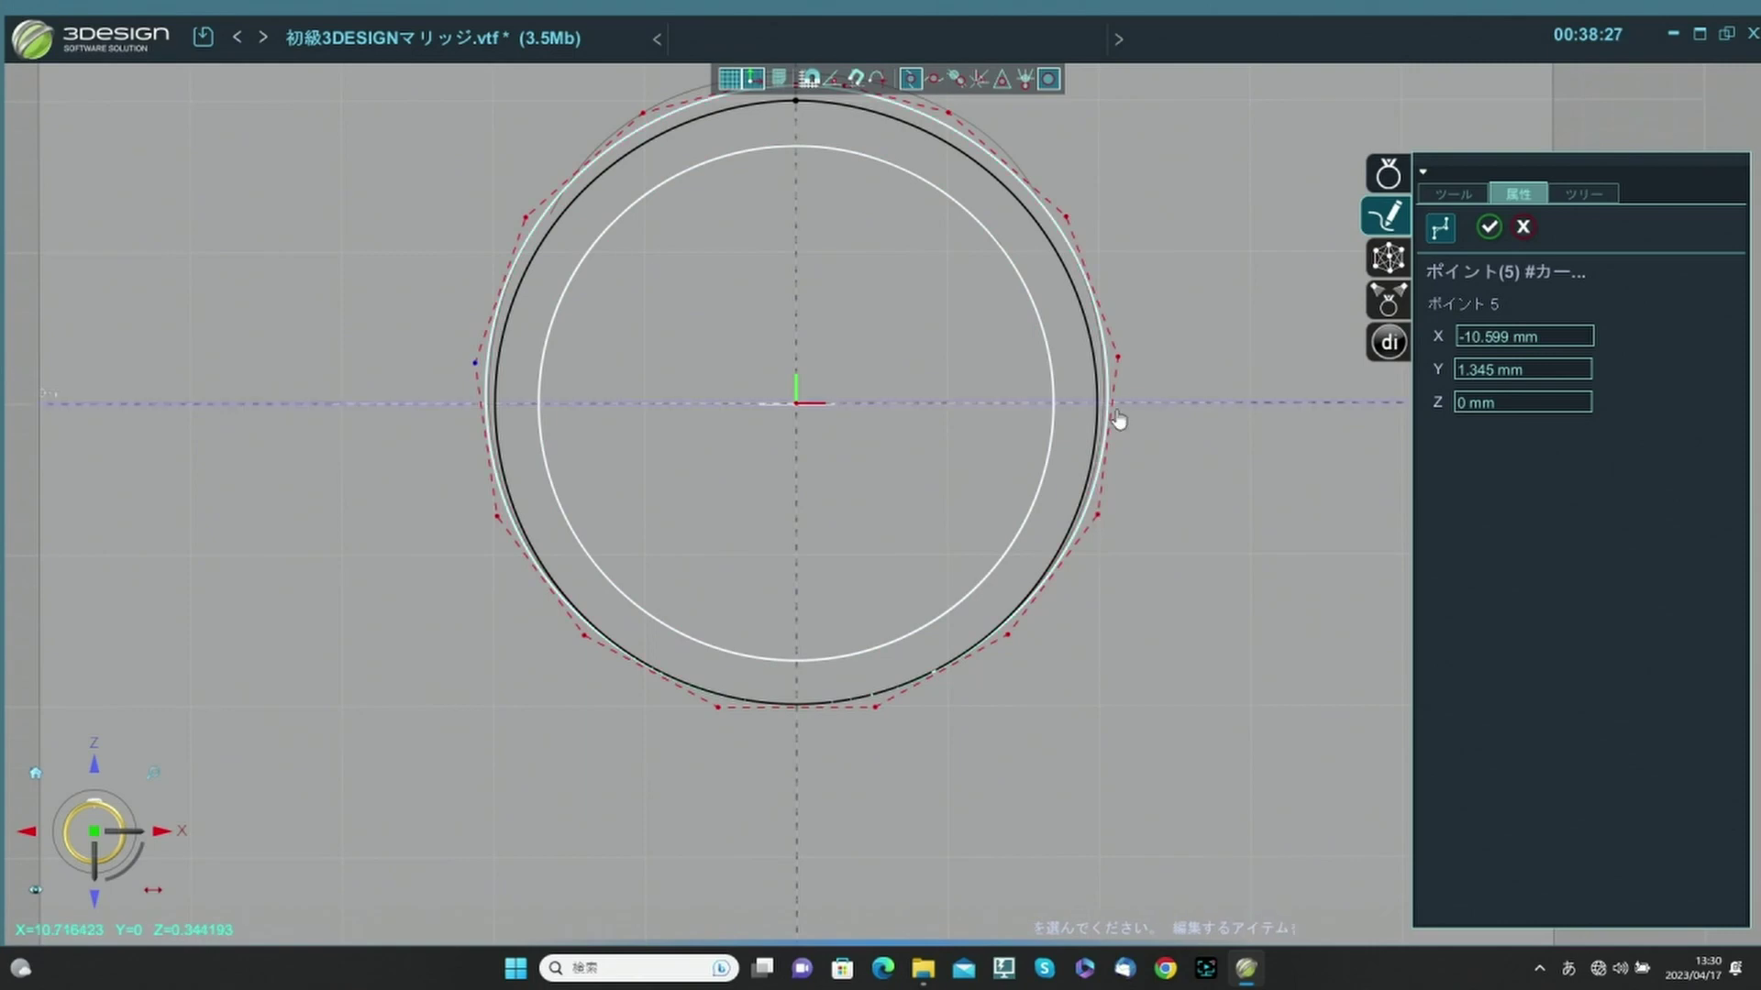
scroll(1250, 464, "down", 3)
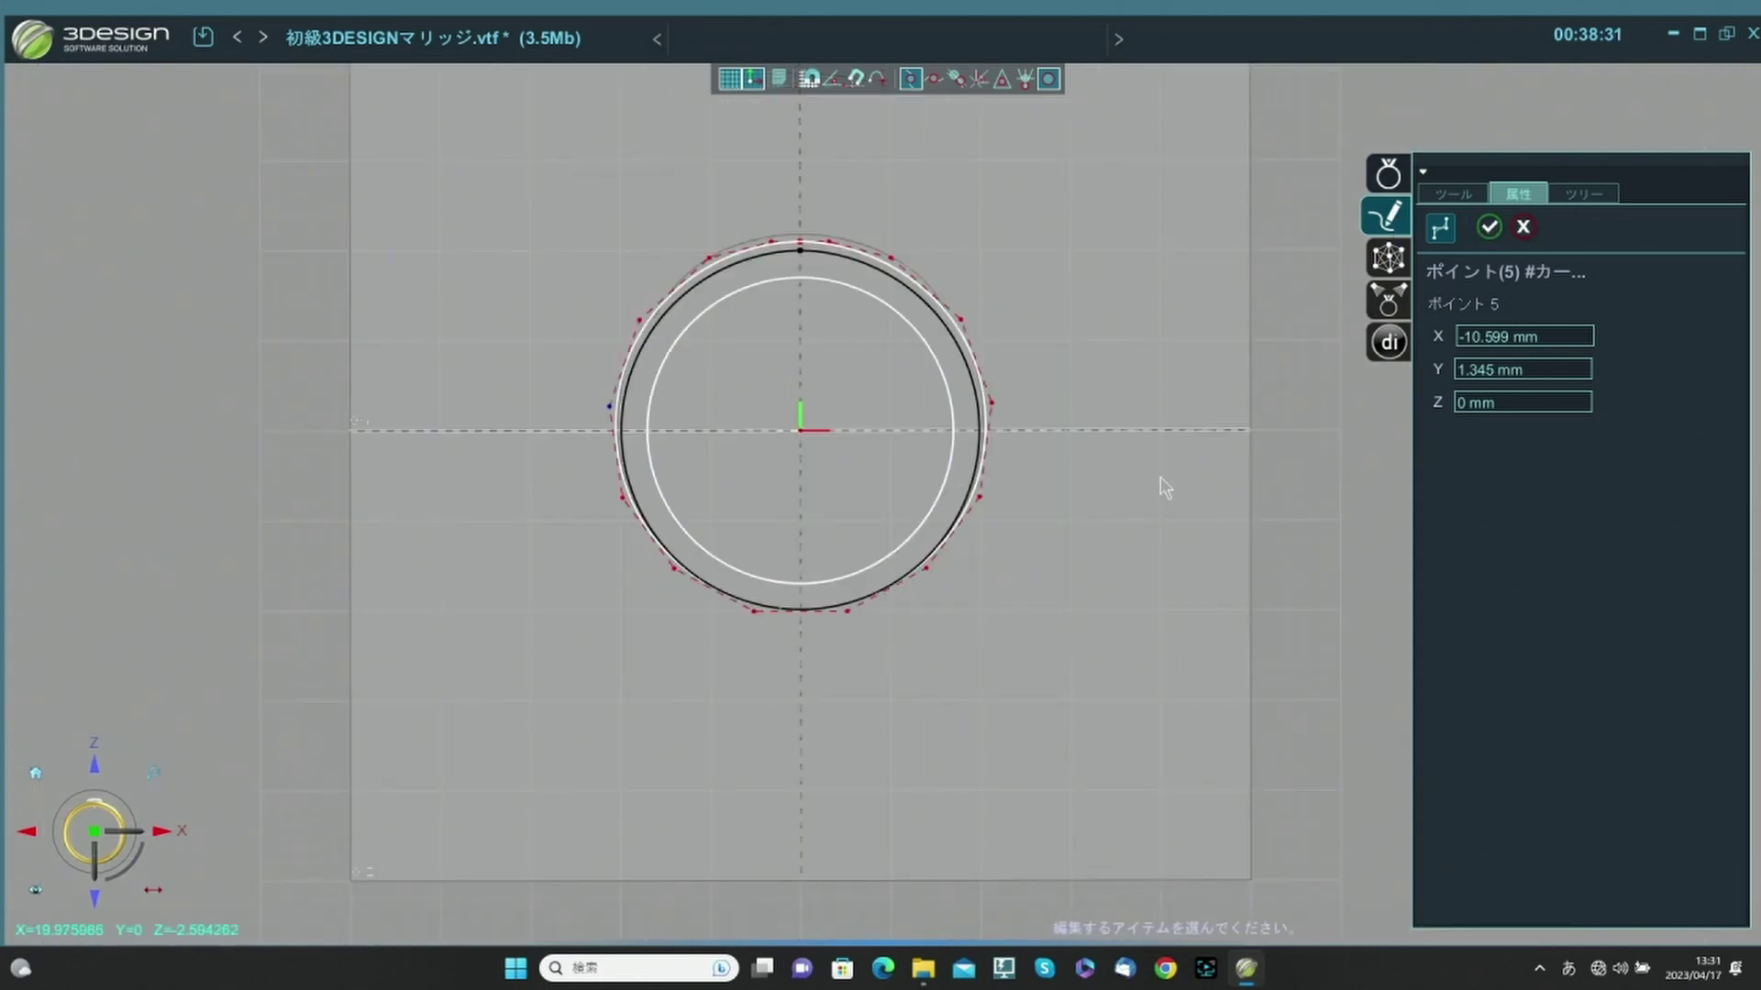
left_click(1489, 226)
Exit the sketch editor for スケッチ9.
middle_click_drag(1078, 422, 757, 583)
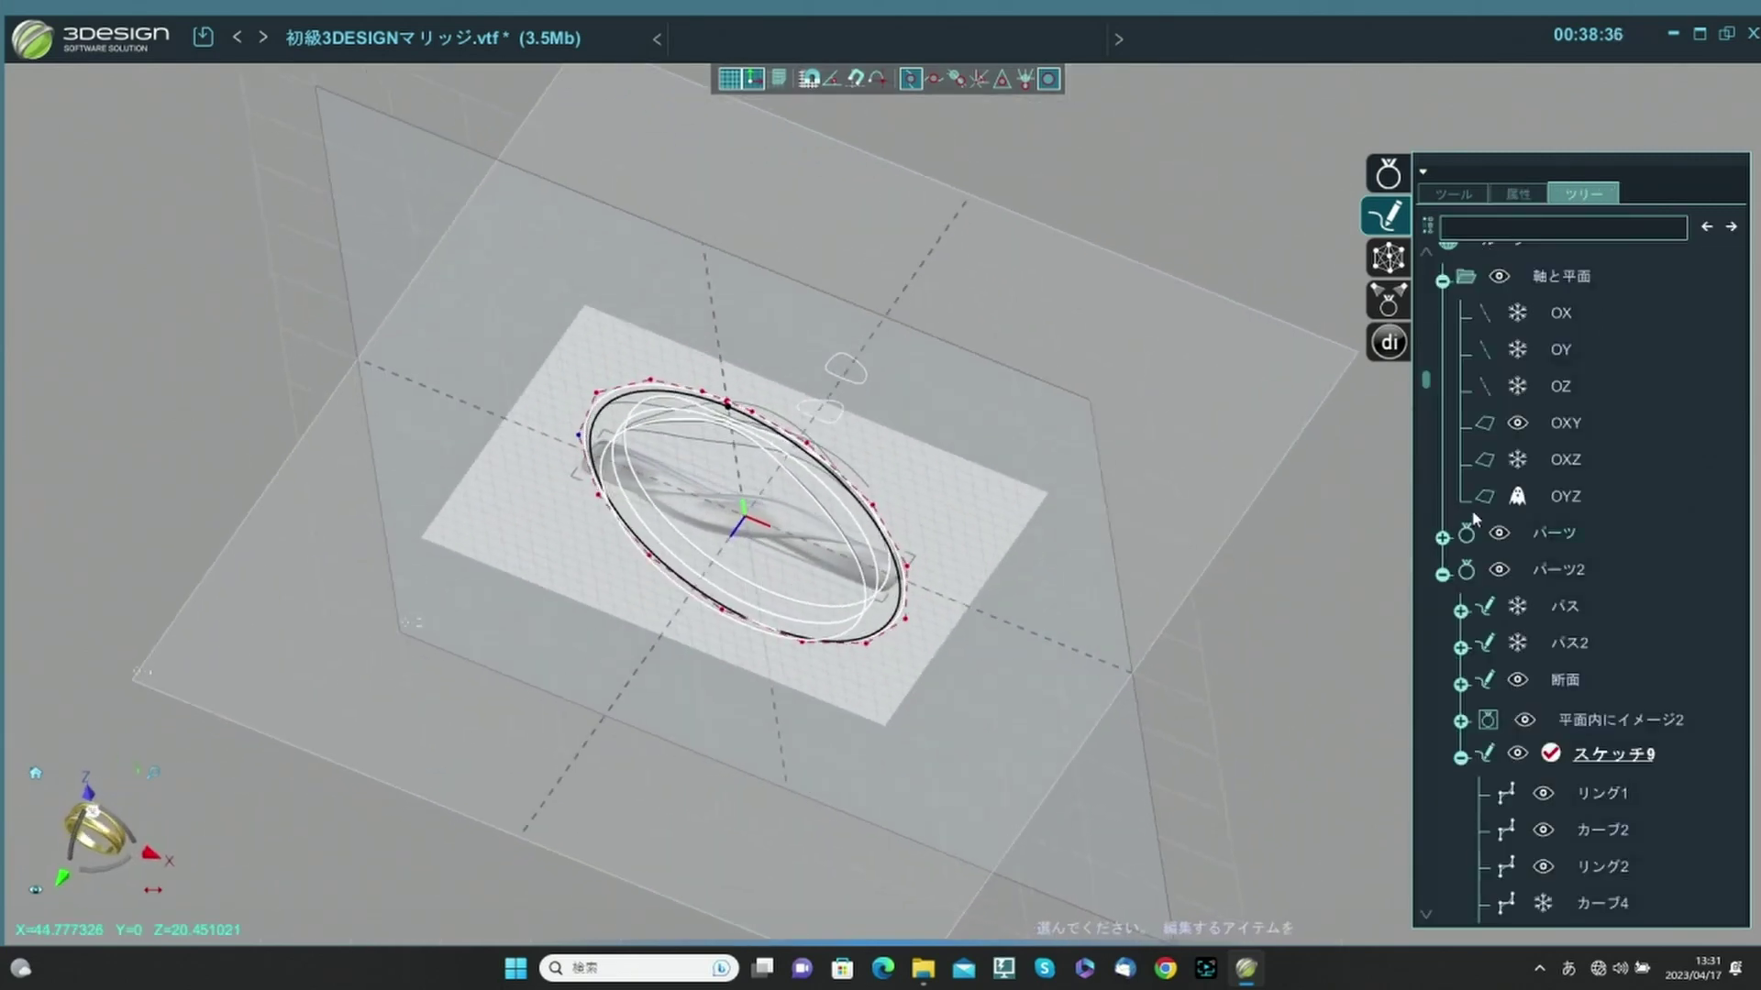
left_click(1479, 191)
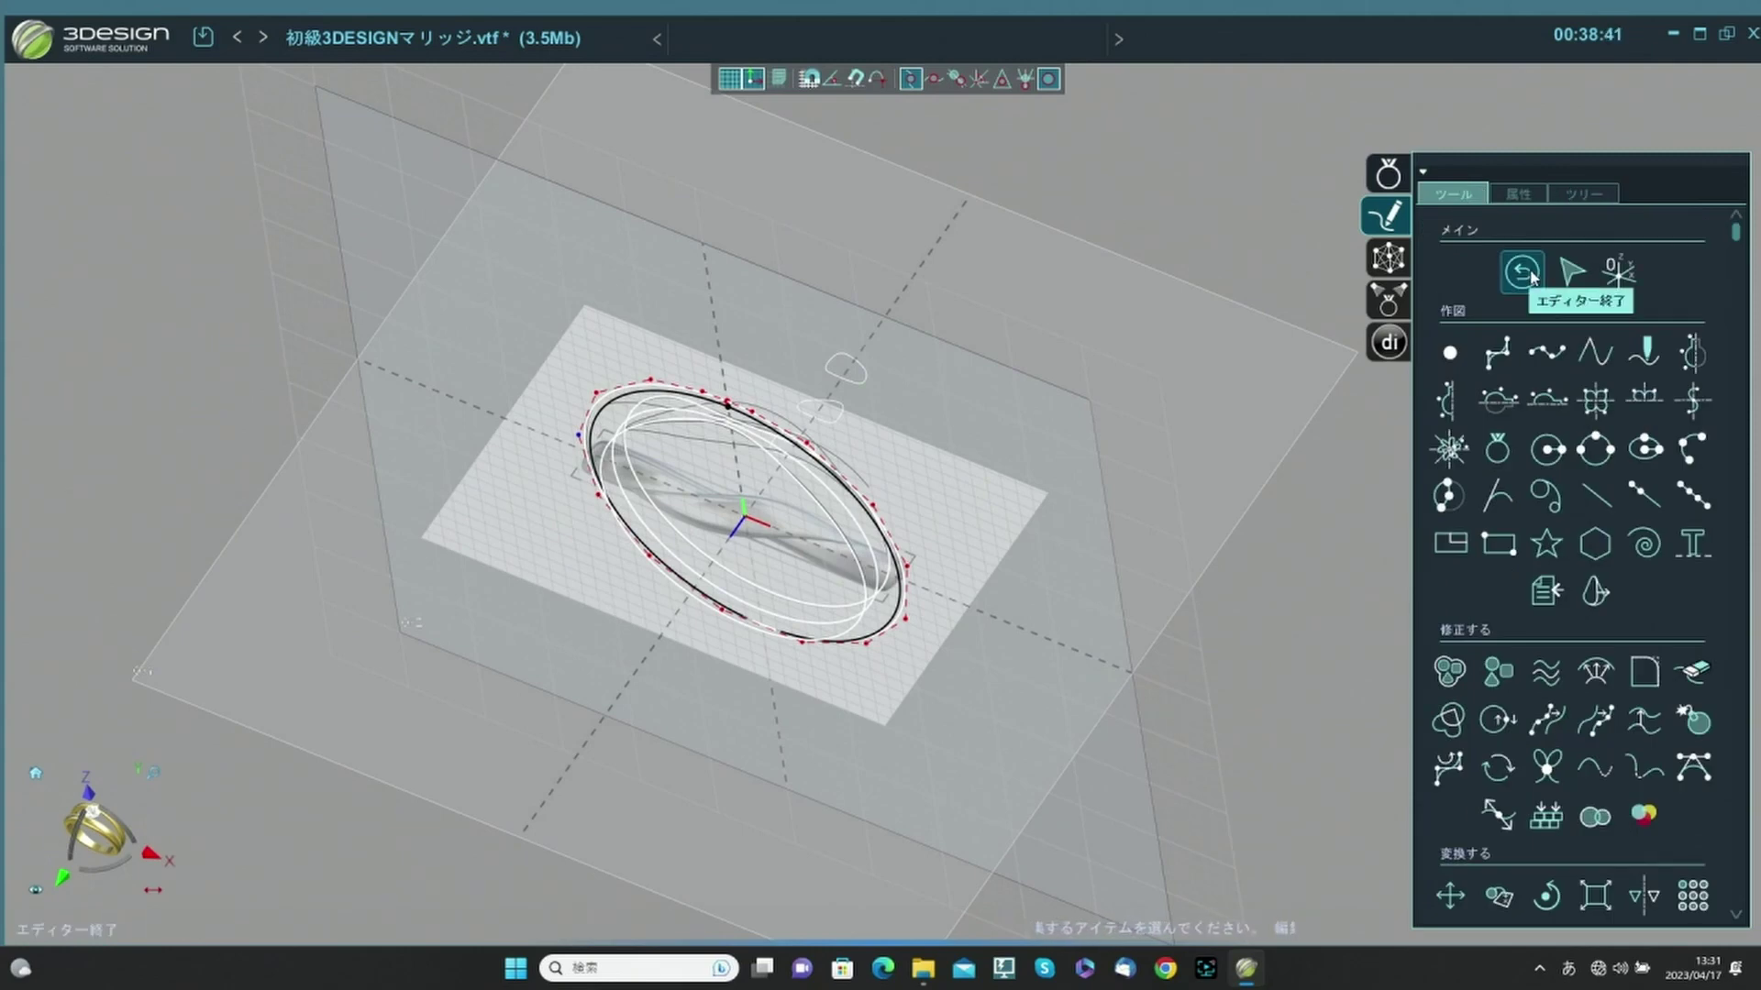
left_click(1522, 272)
Start a Sweep using the ring curves リング1, カーブ2 and カーブ5 as its paths.
right_click_drag(1171, 420, 845, 522)
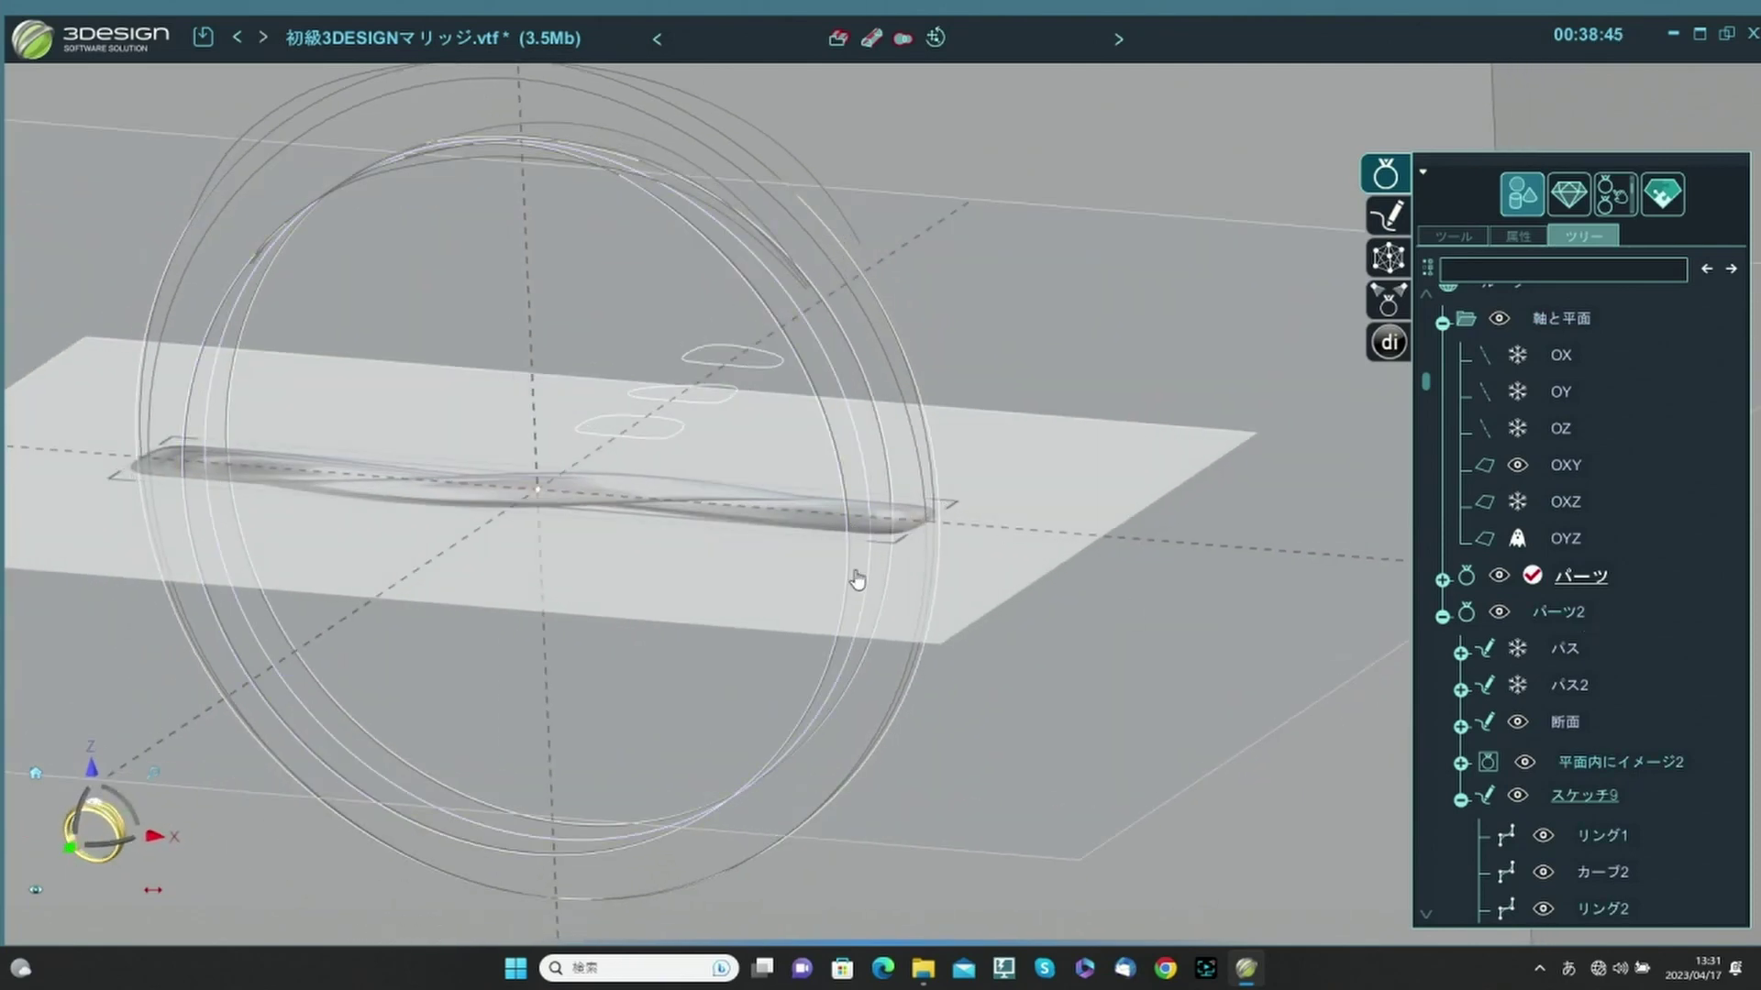
left_click(908, 489)
left_click(940, 475)
scroll(1235, 455, "down", 4)
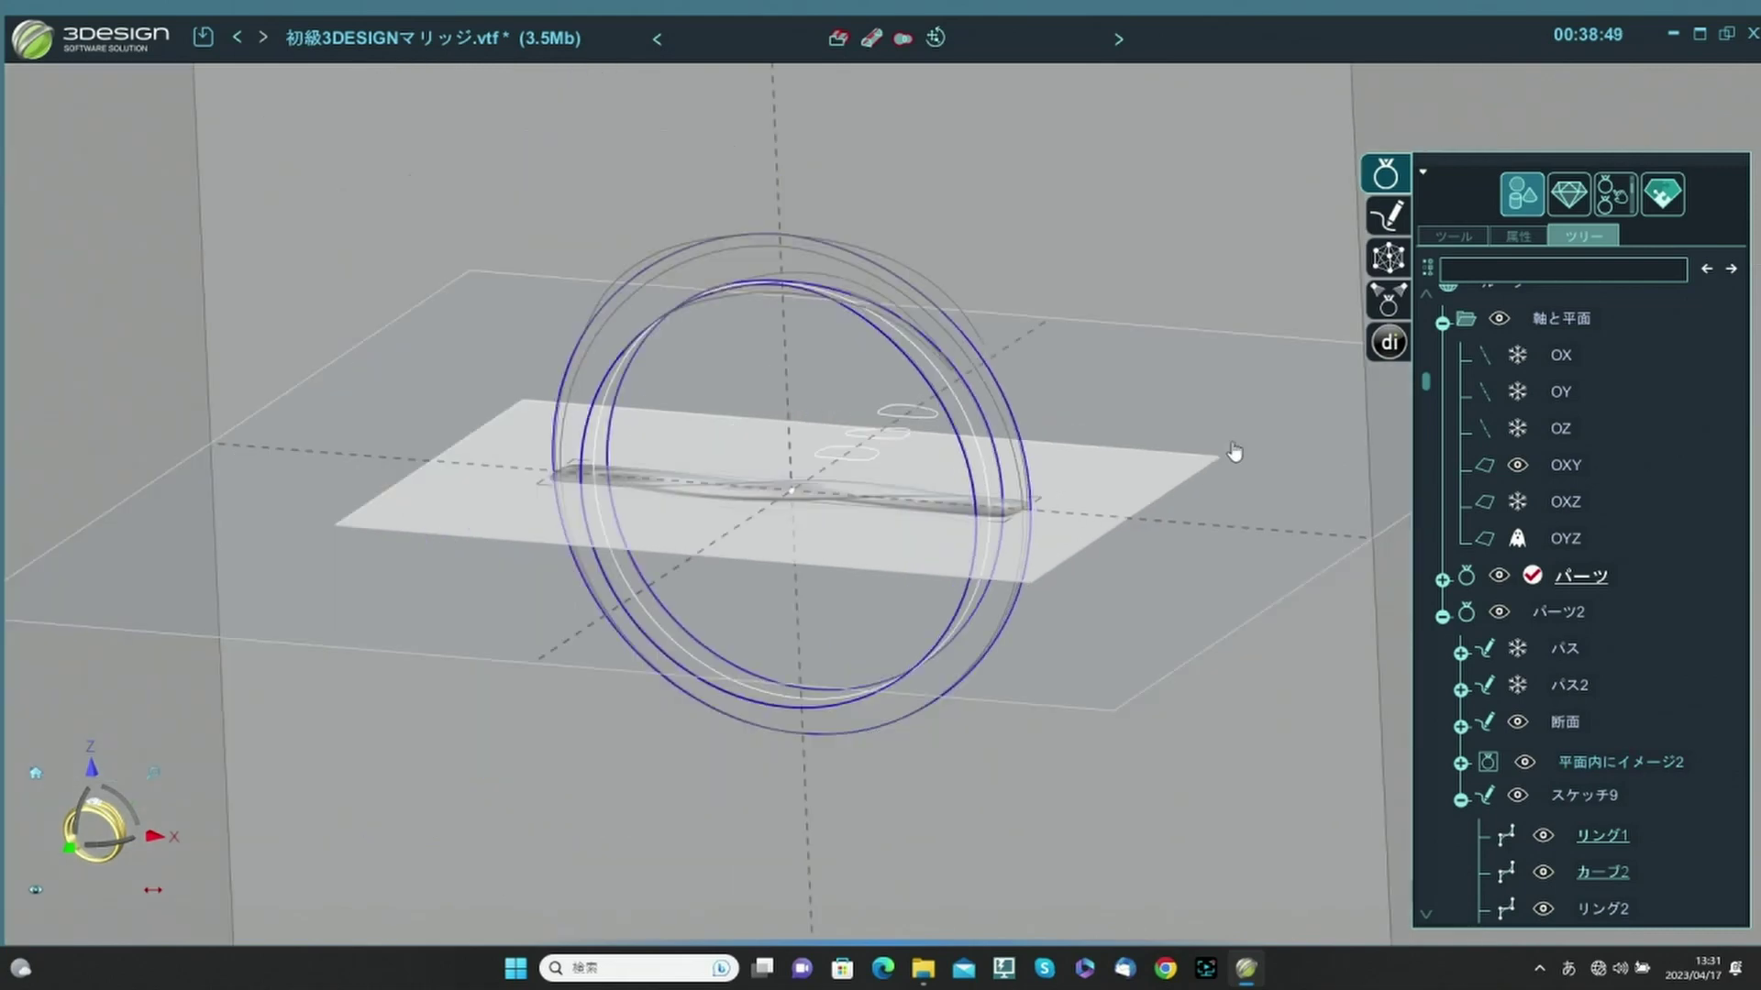
right_click_drag(1234, 456, 1020, 249)
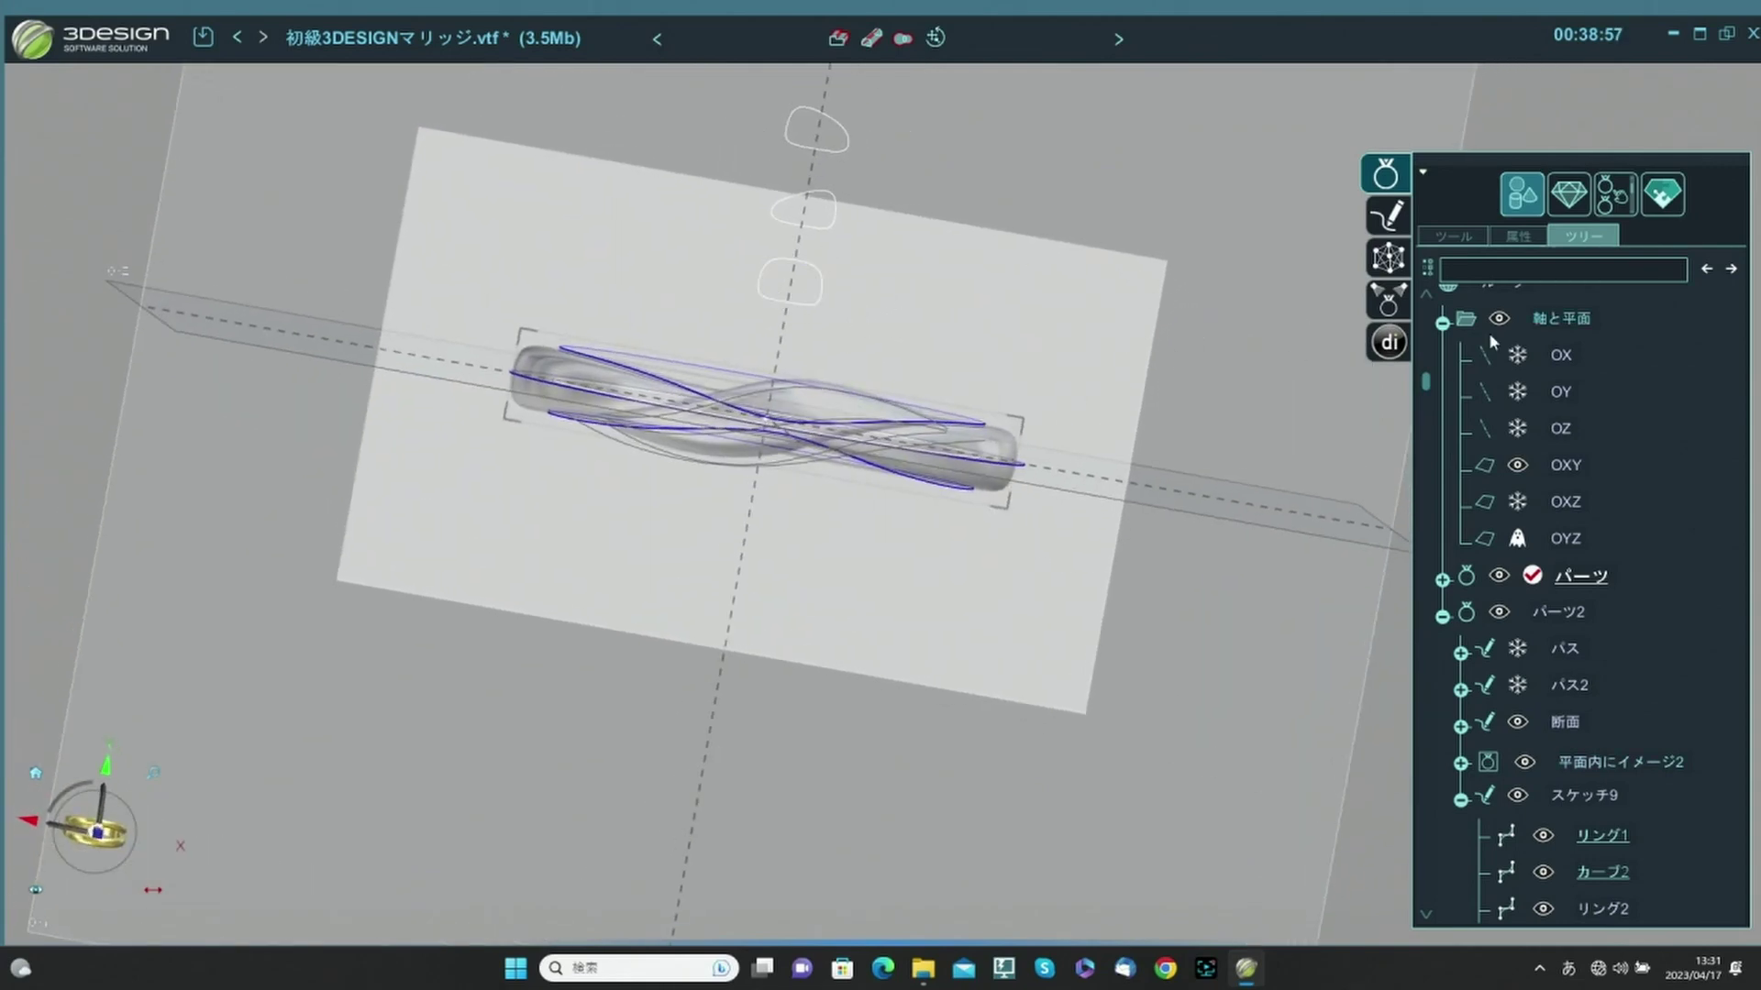
left_click(1458, 237)
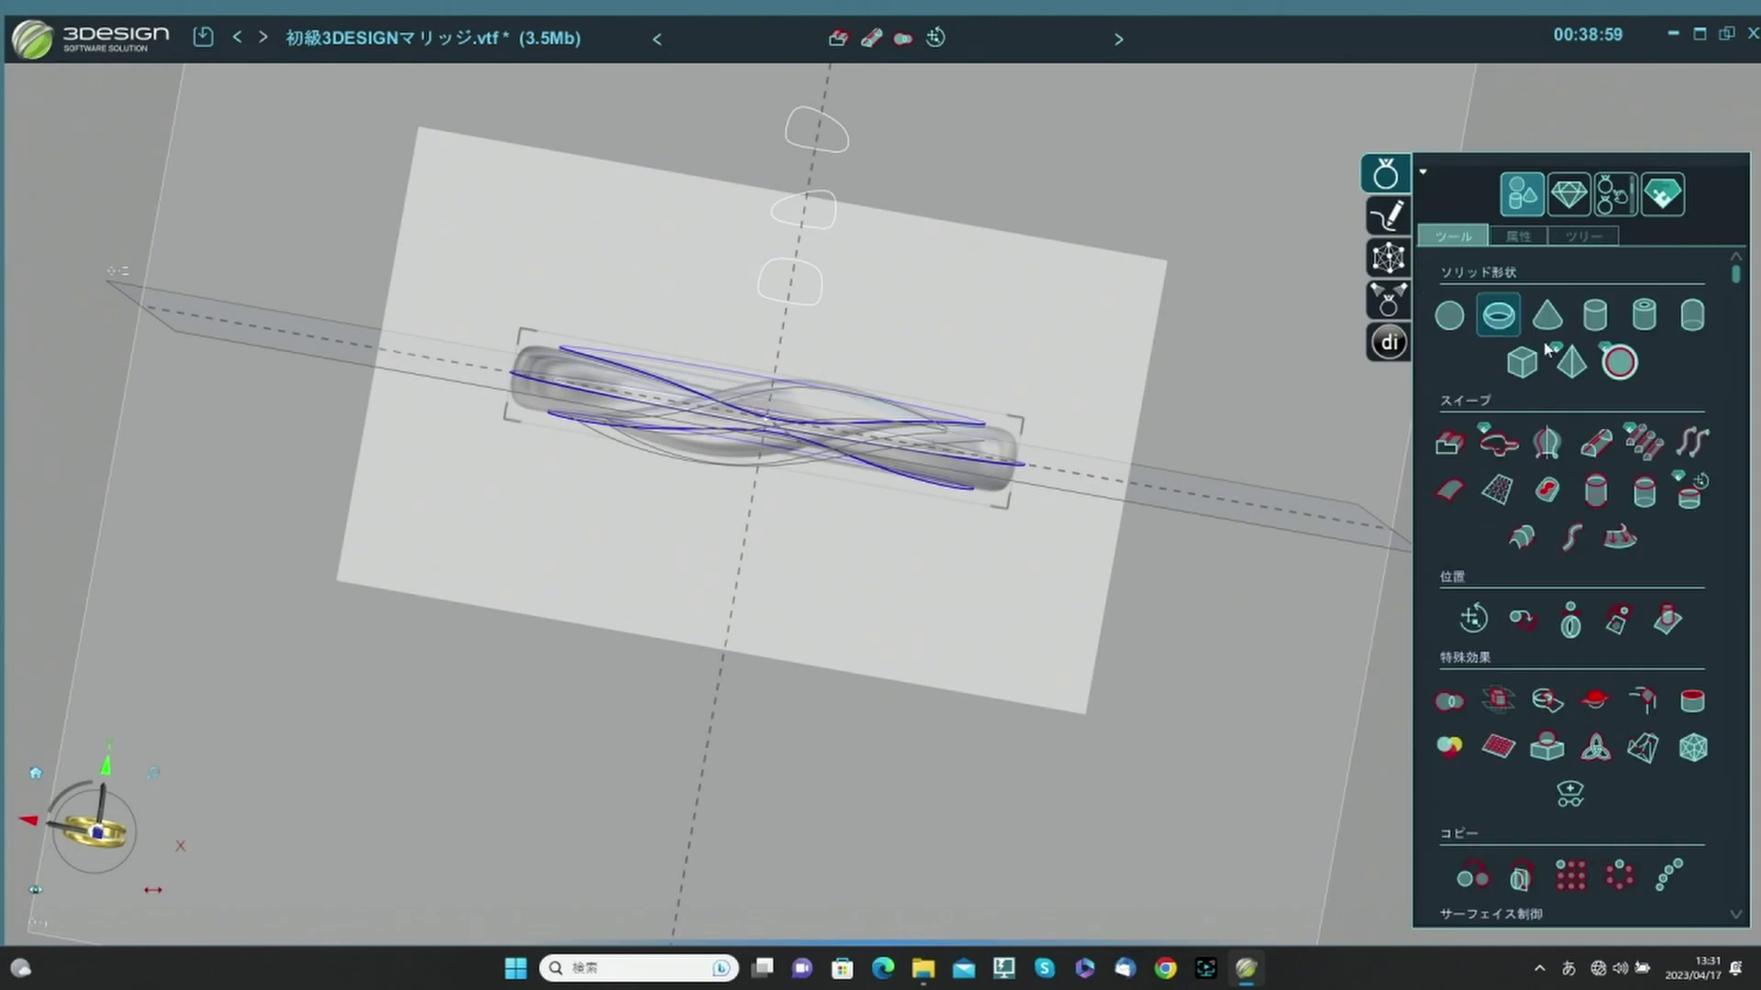
right_click_drag(1159, 597, 923, 579)
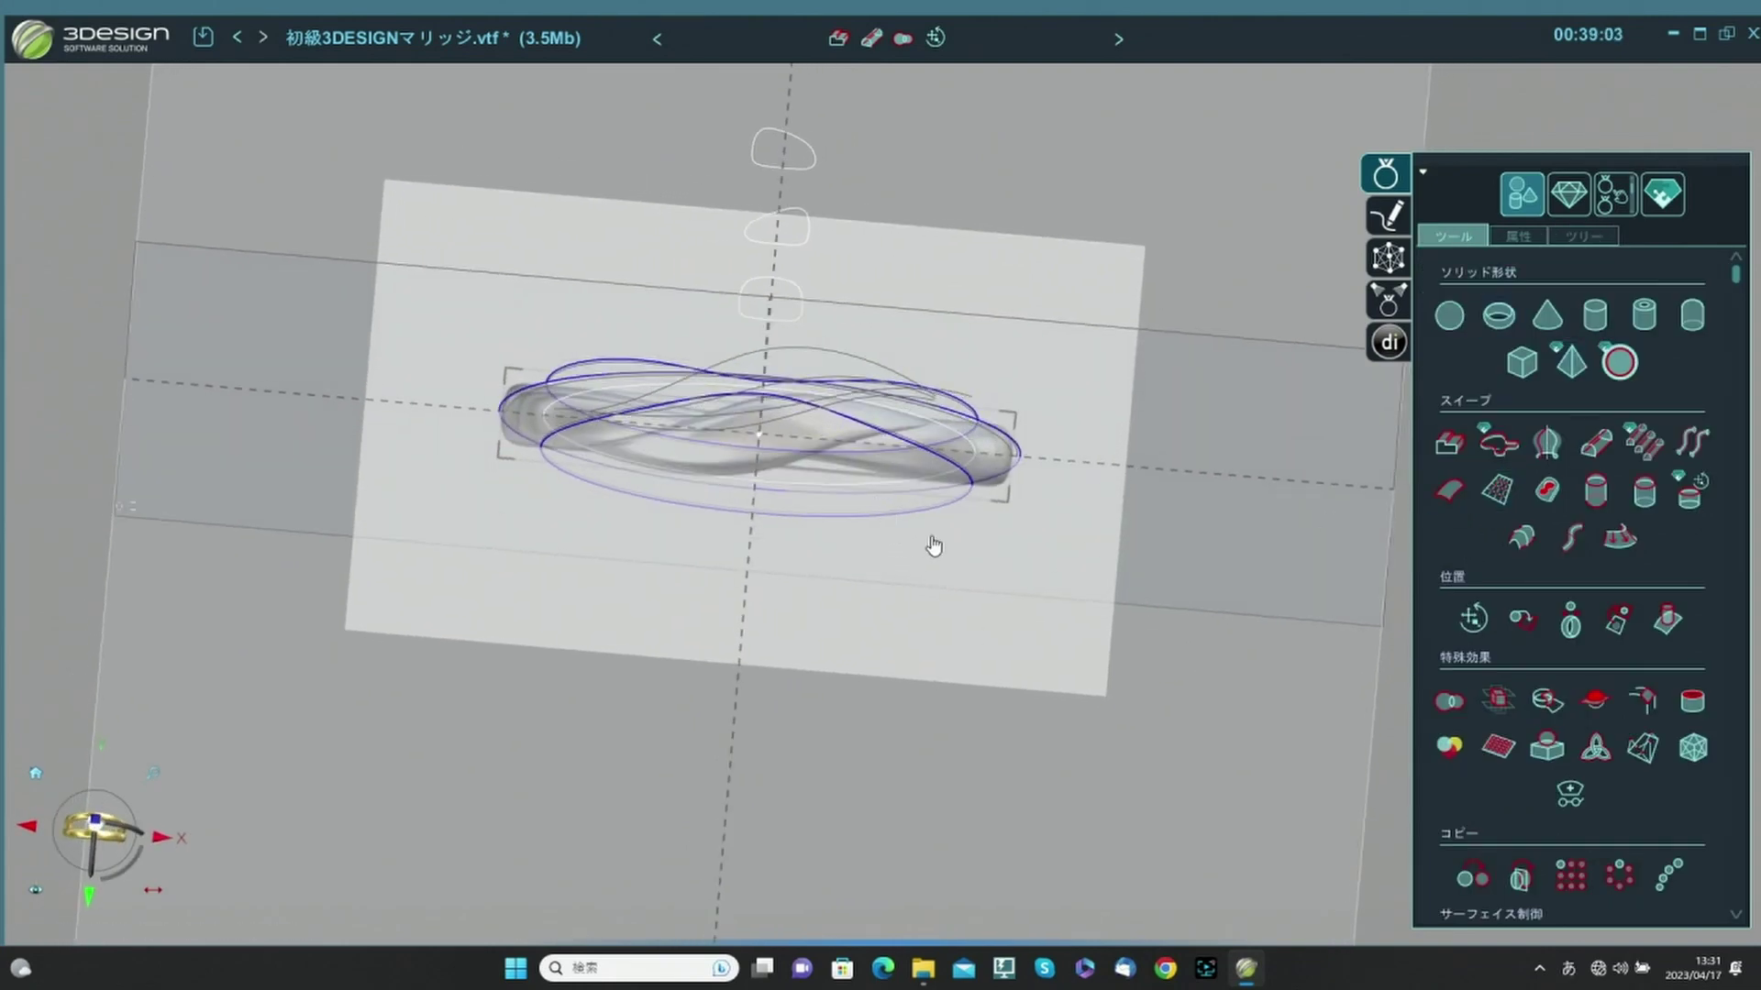
left_click(1598, 450)
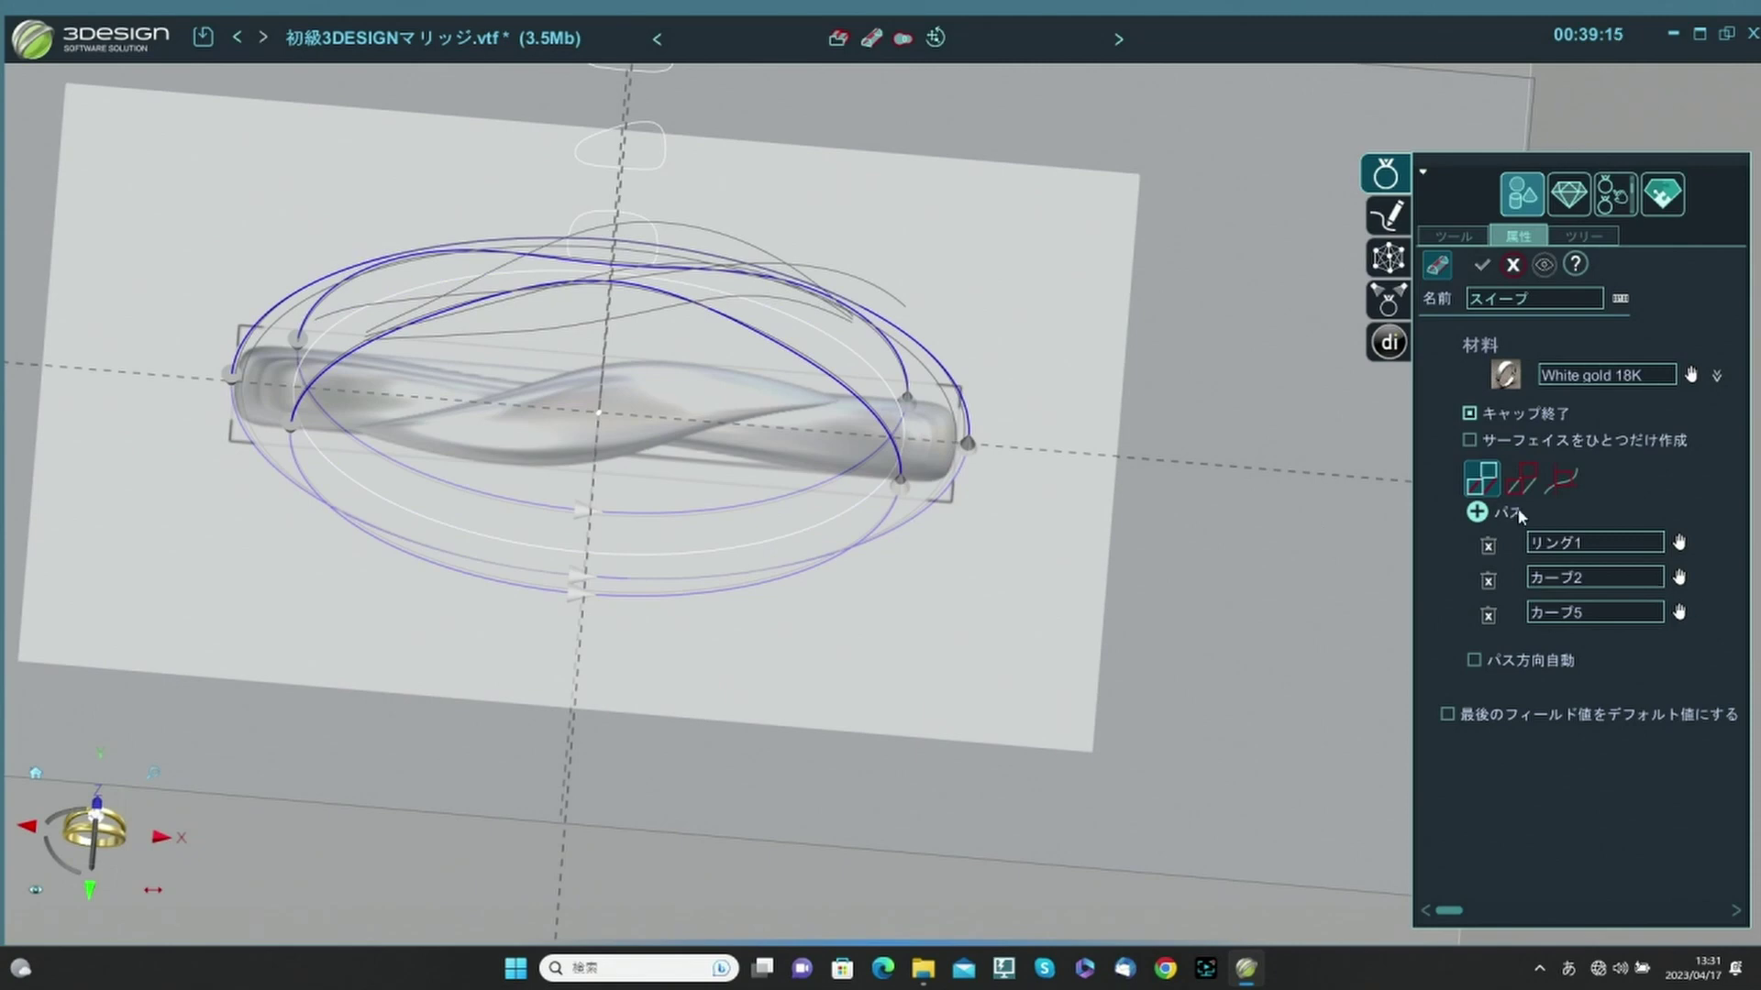
Assign the rounded, symmetrical profile カーブ1 closest to the ring as the sweep's cross-section.
left_click(1522, 479)
left_click(1605, 553)
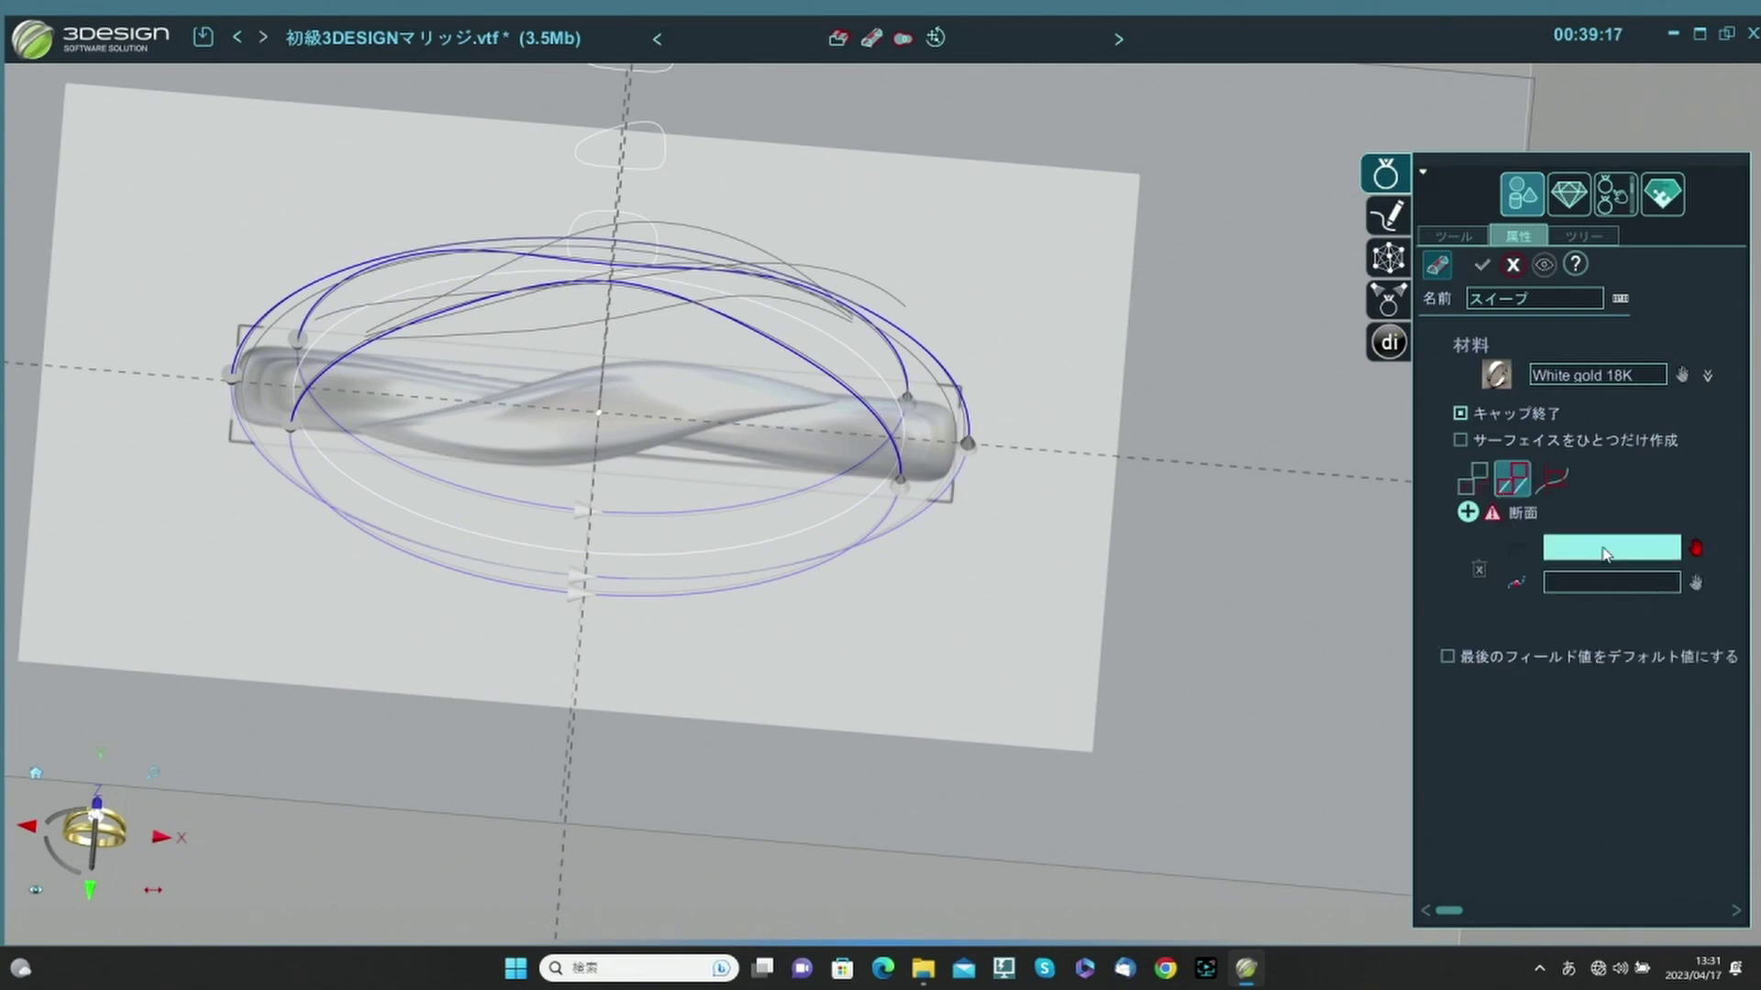
middle_click_drag(912, 255, 891, 409)
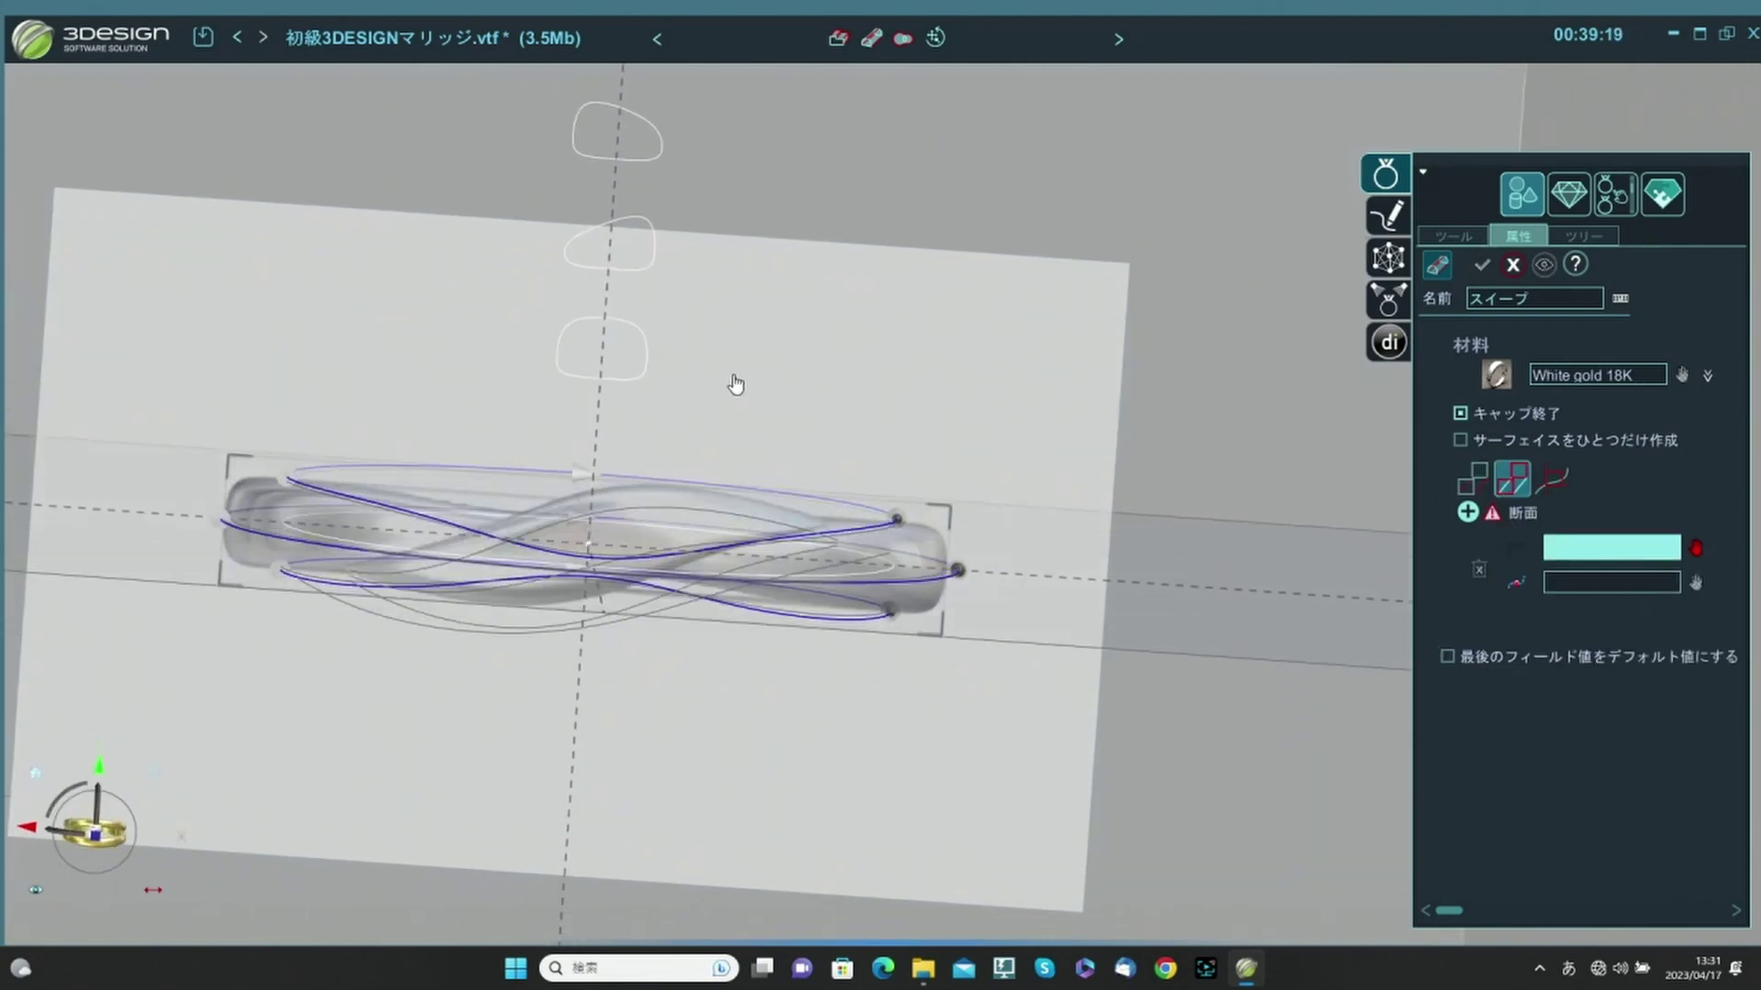
left_click(655, 371)
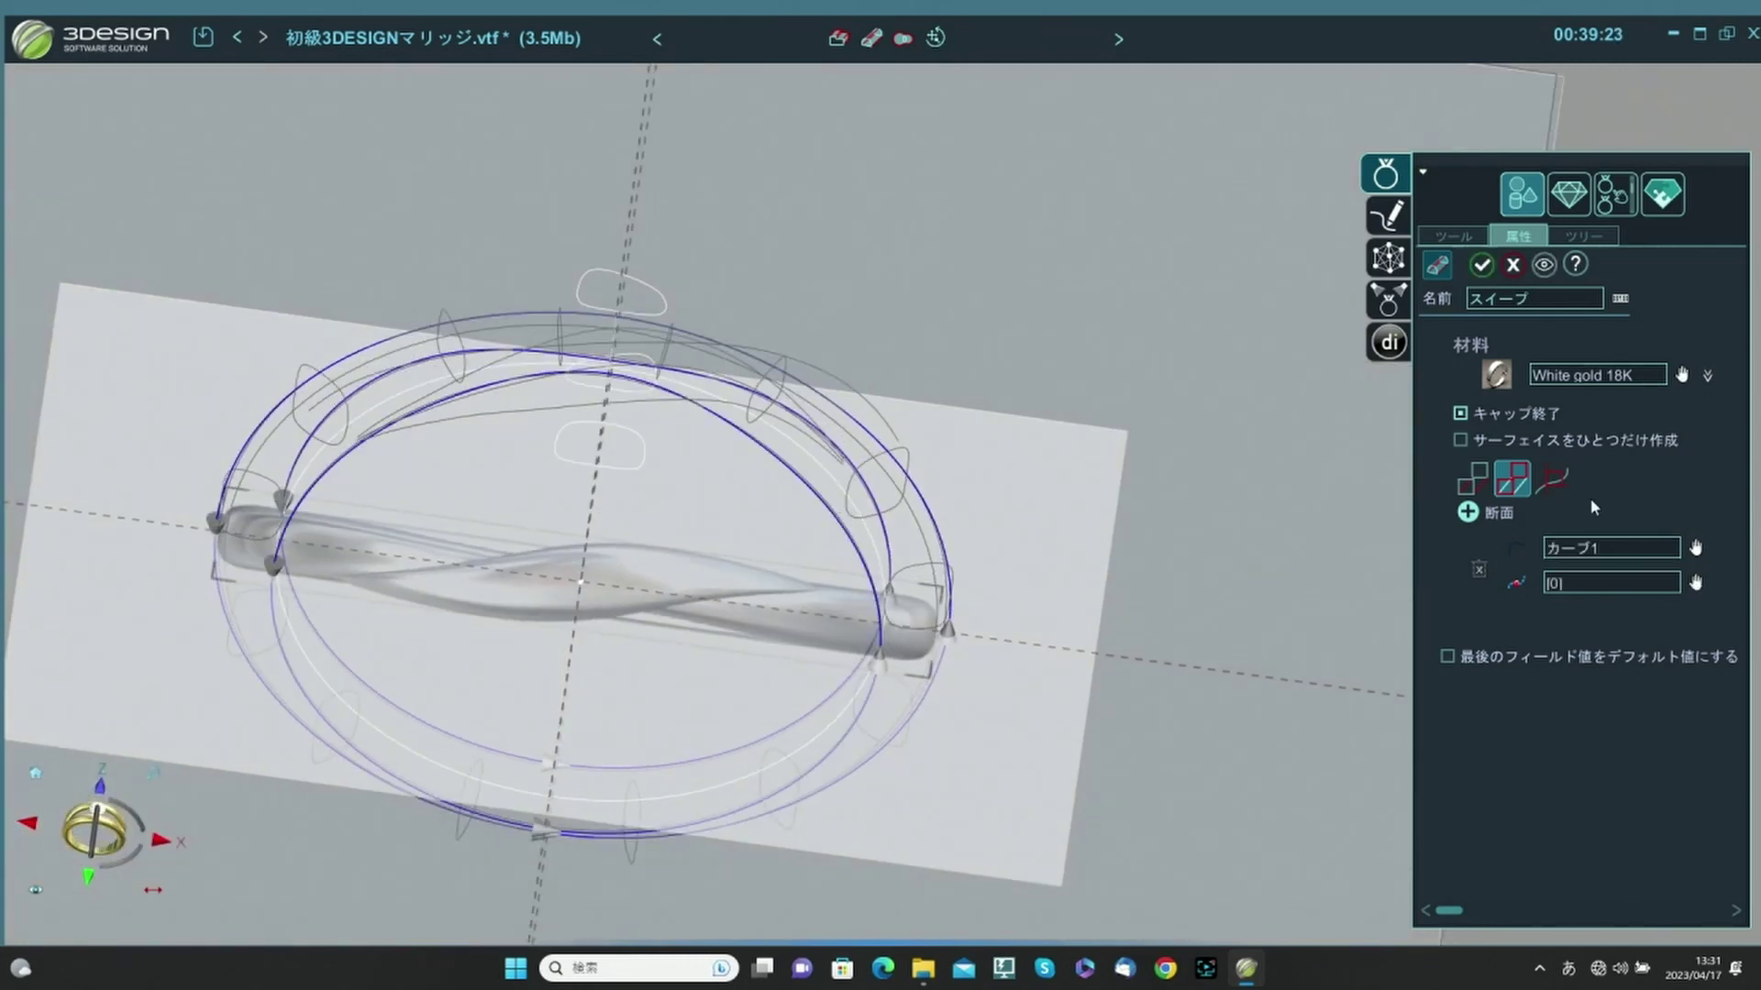
middle_click_drag(853, 541, 960, 472)
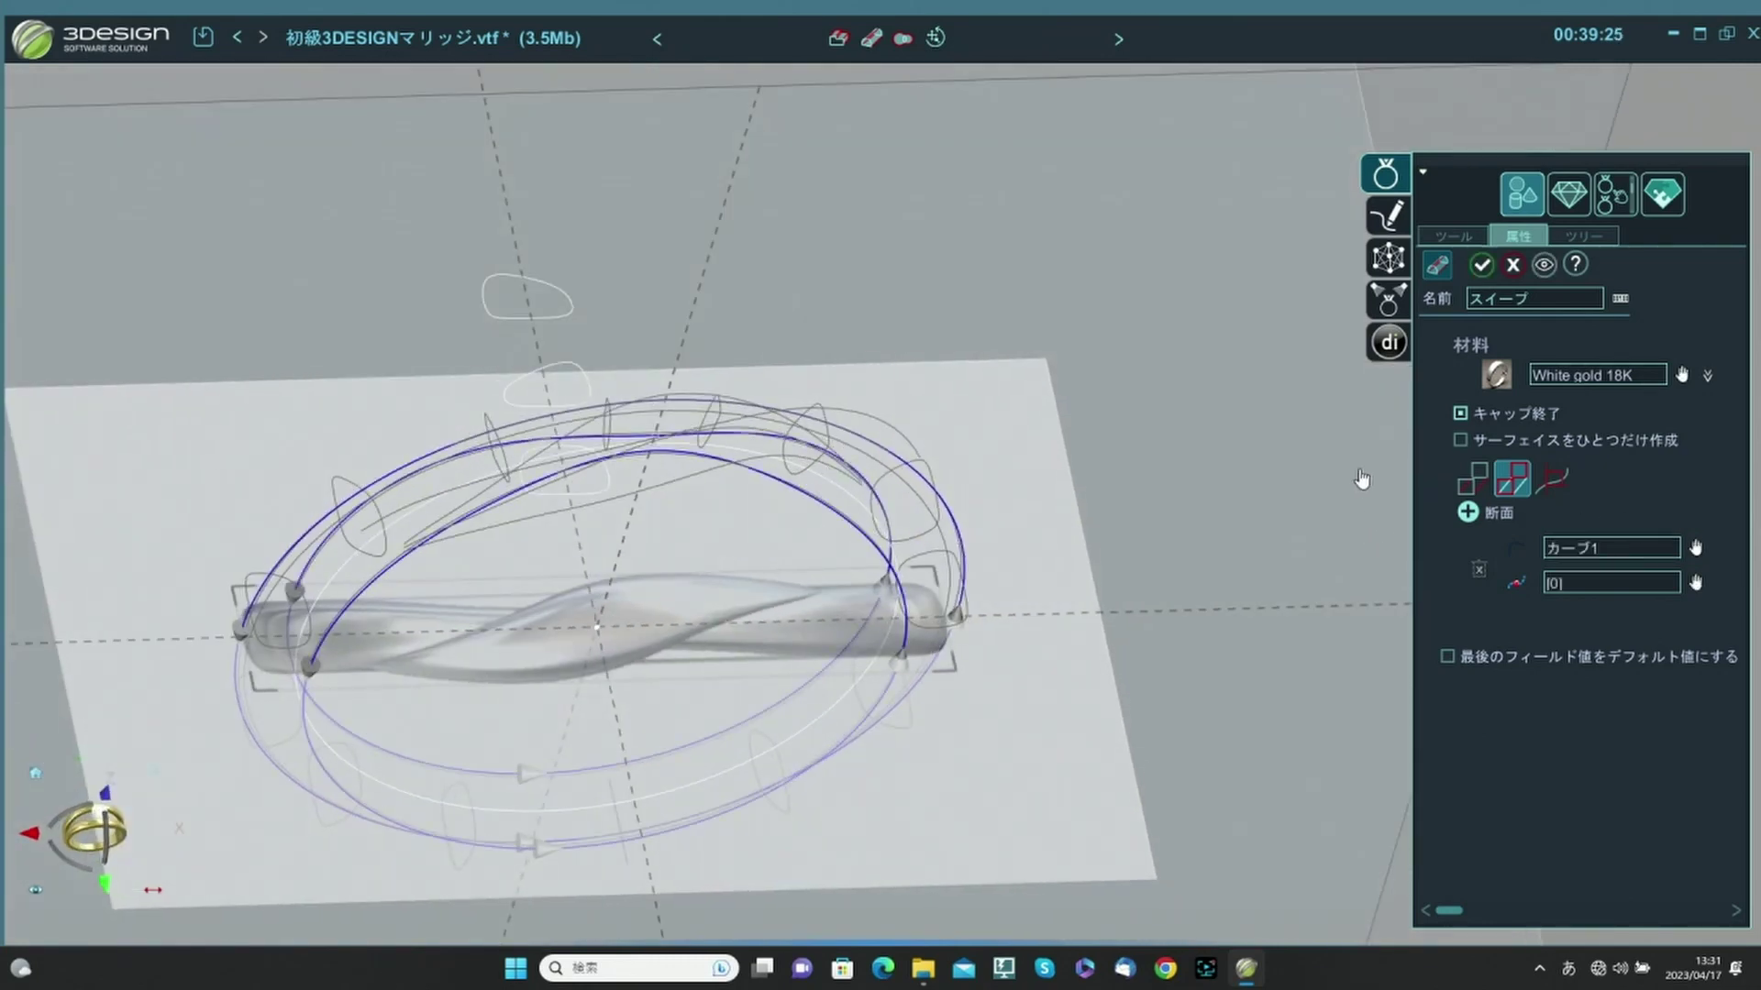
Set the sweep section's effect (効果) to 180°.
left_click(1562, 478)
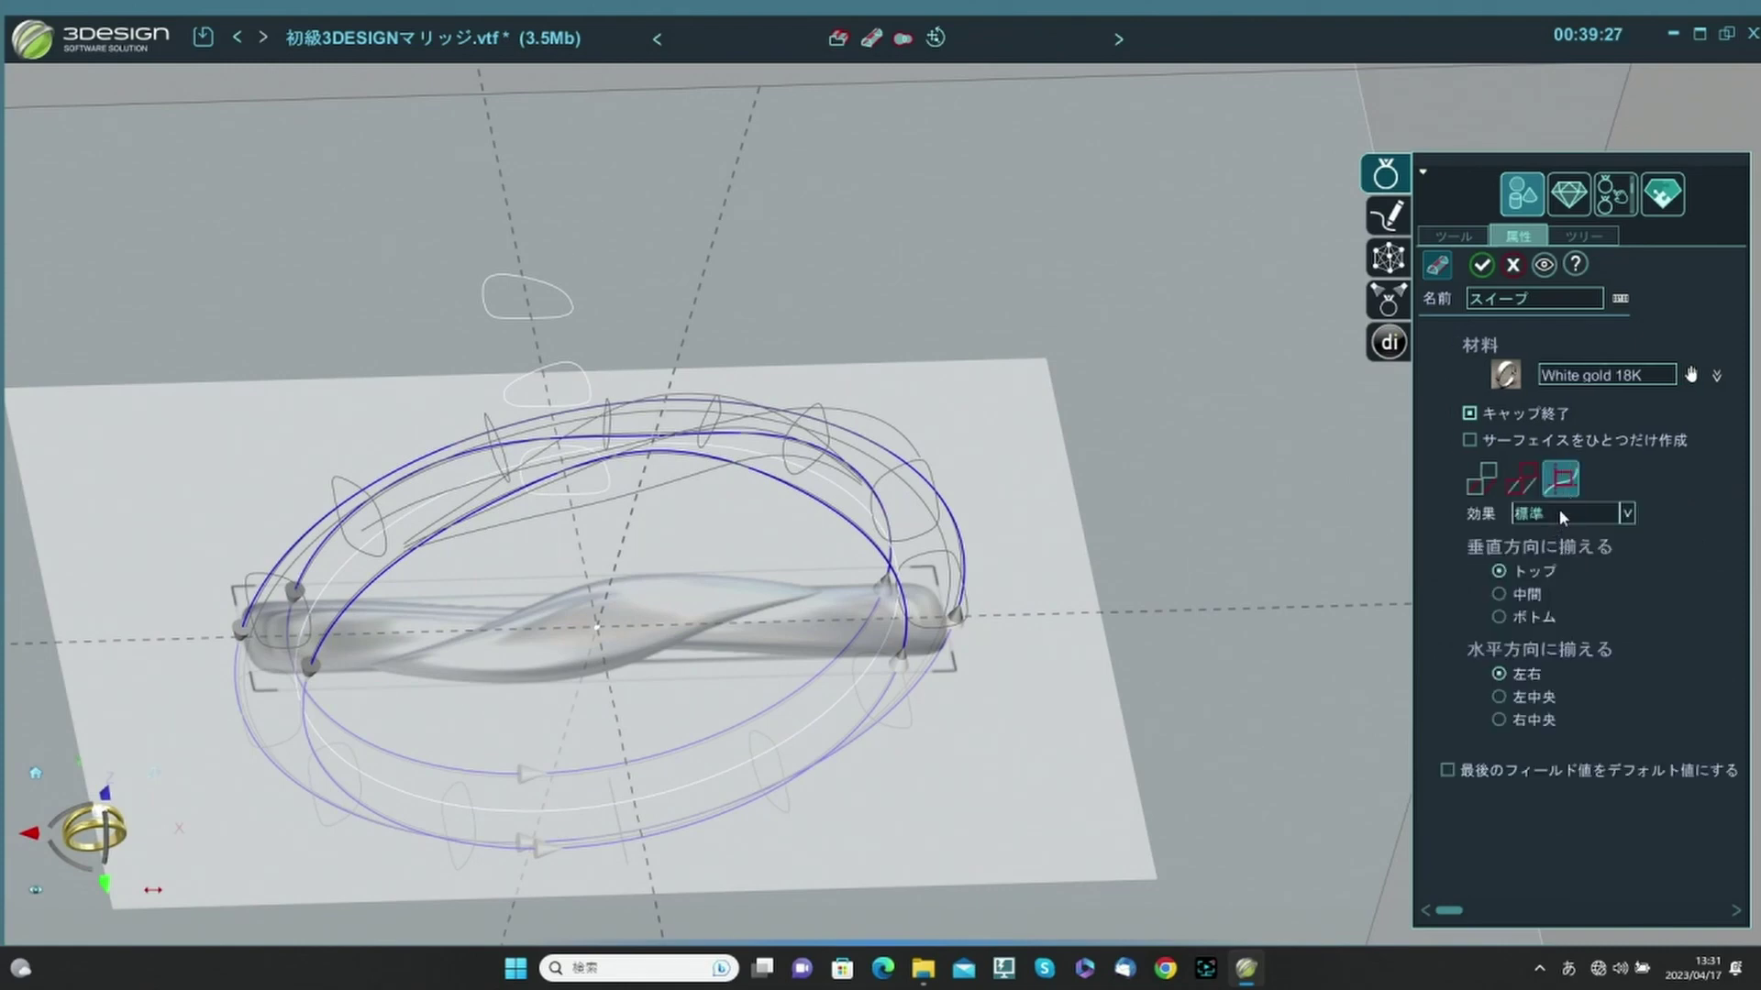
left_click(1561, 513)
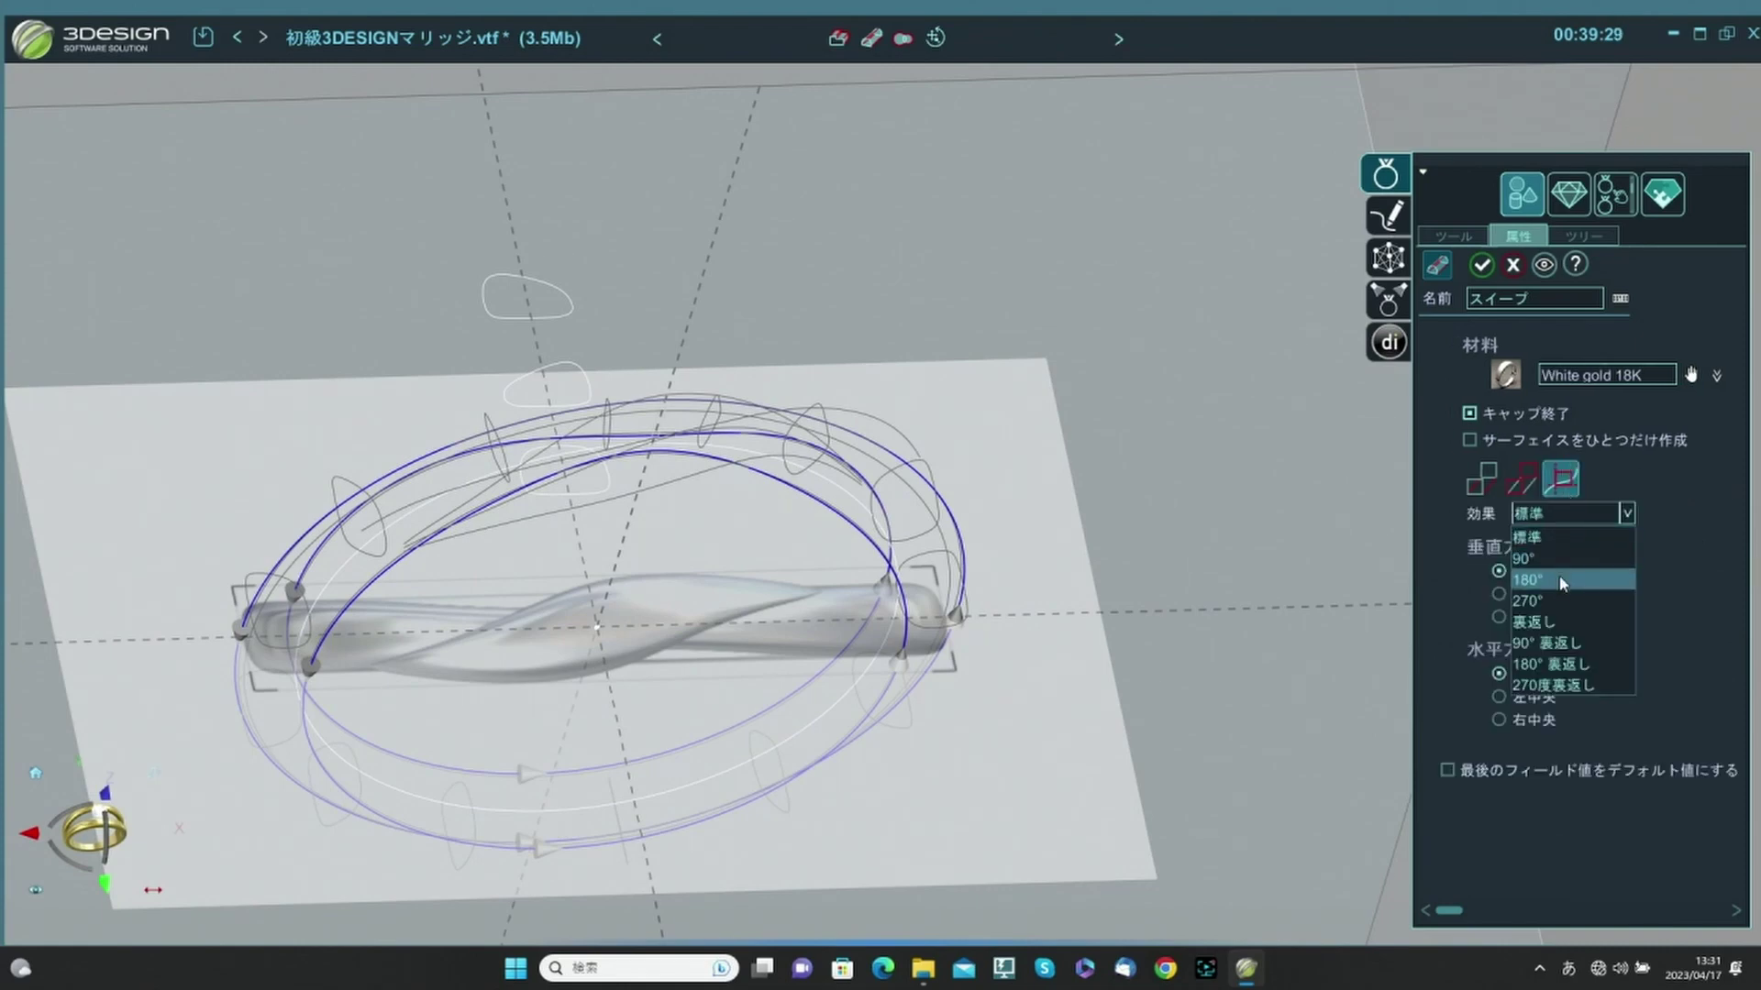
left_click(1562, 582)
Set the sweep's material to Silver and create the solid ring.
left_click(1690, 376)
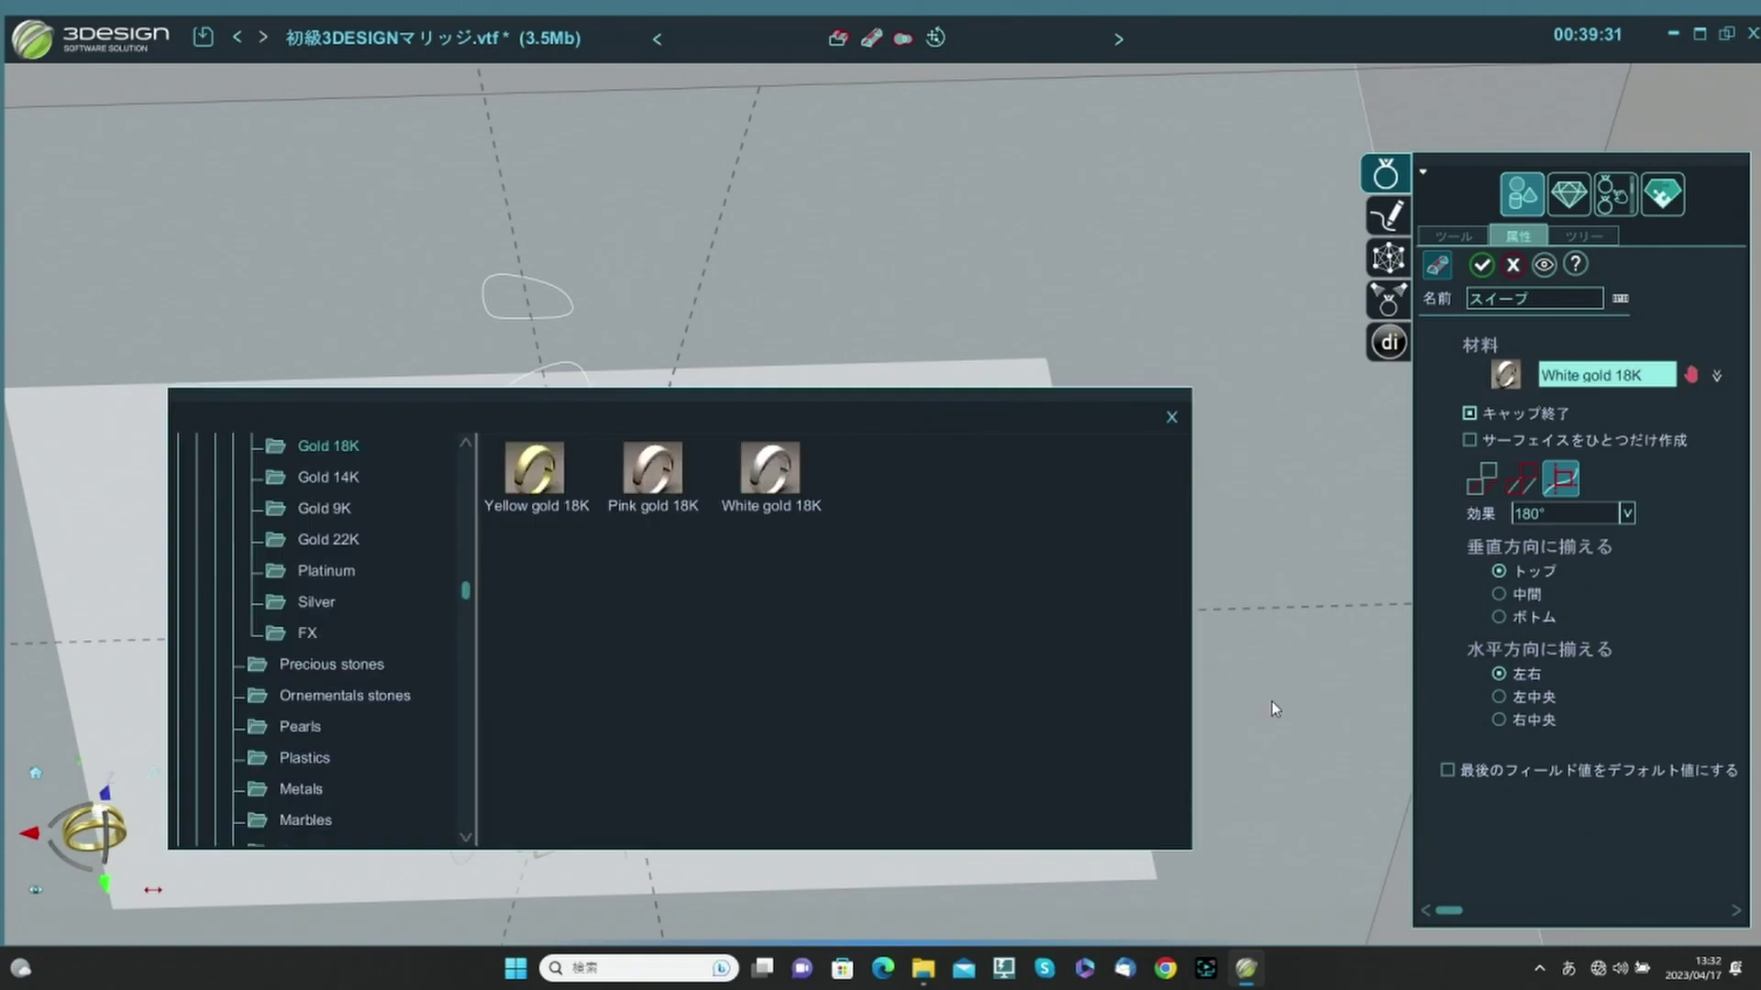
left_click(311, 602)
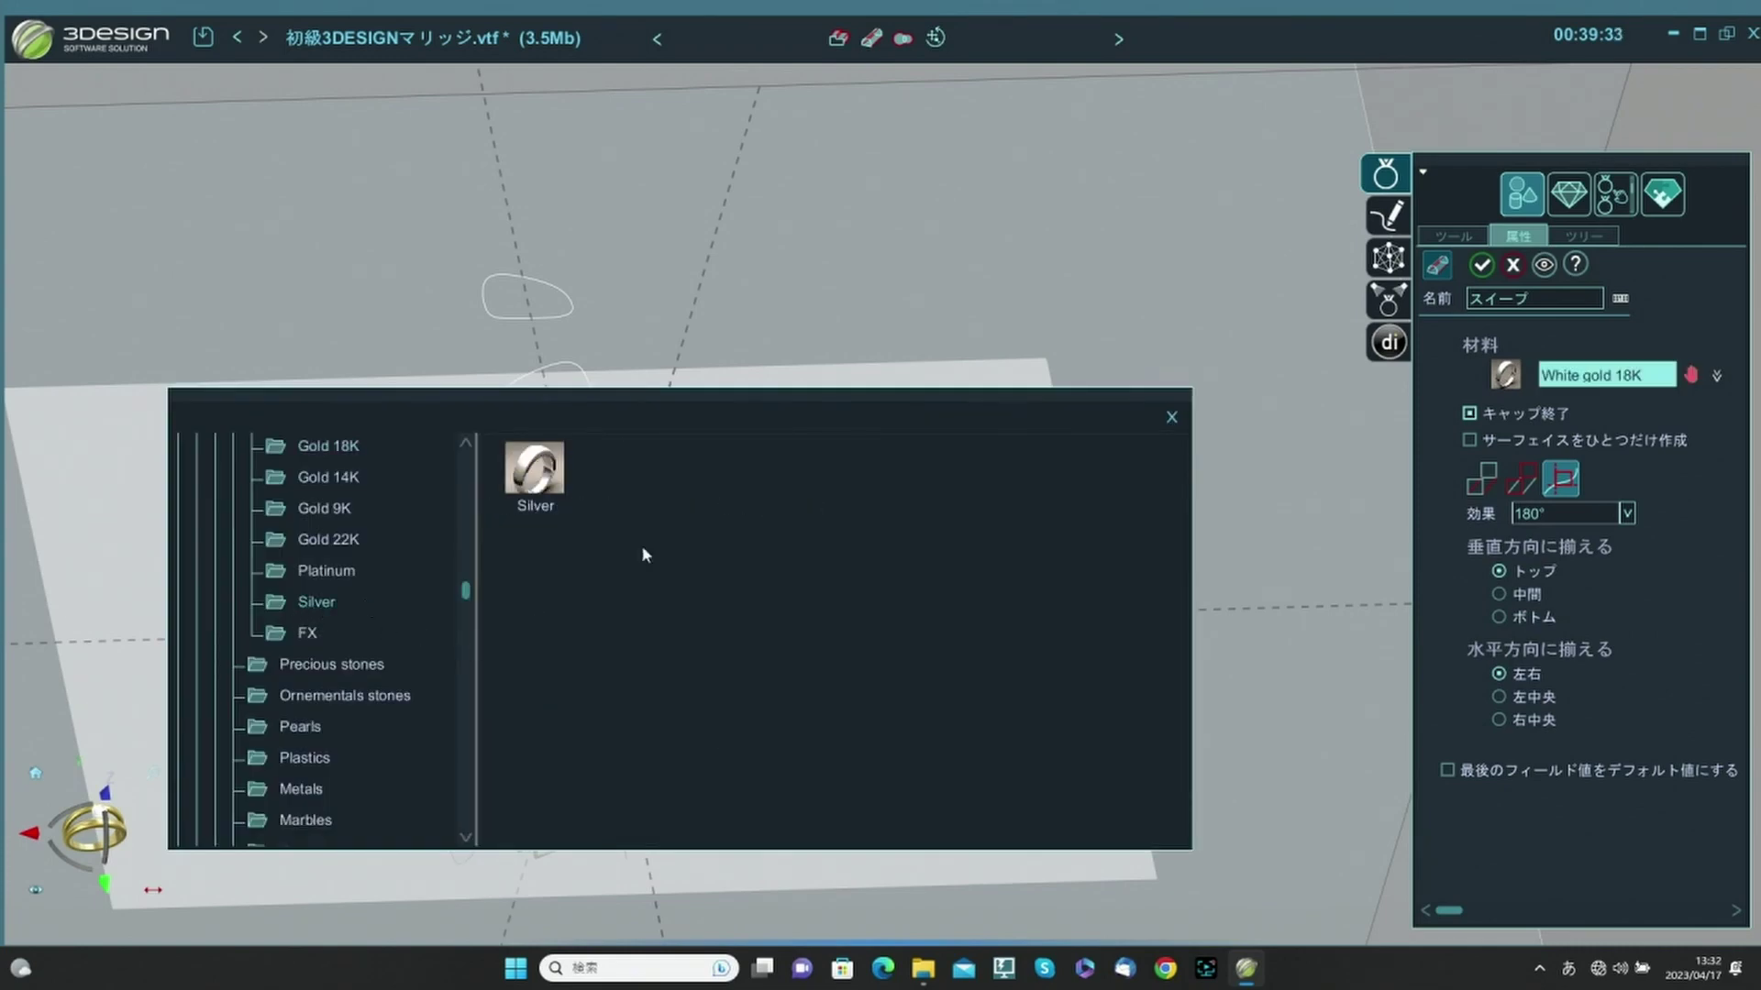
double_click(547, 482)
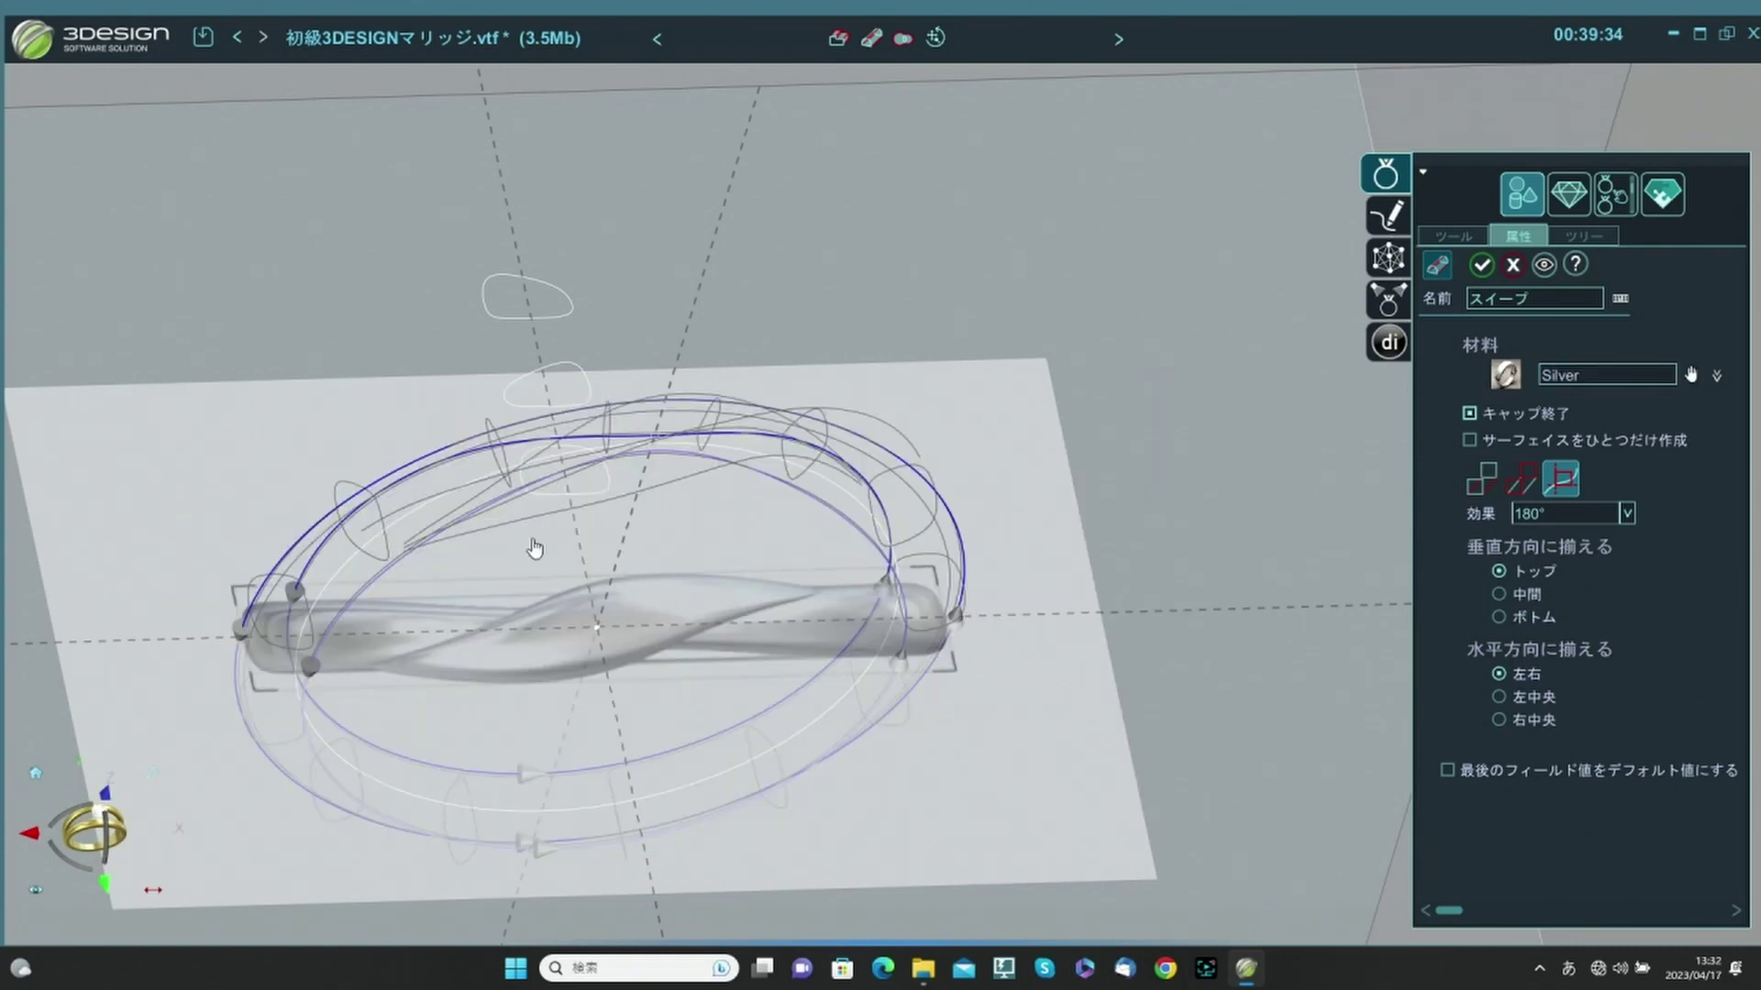
left_click(1481, 266)
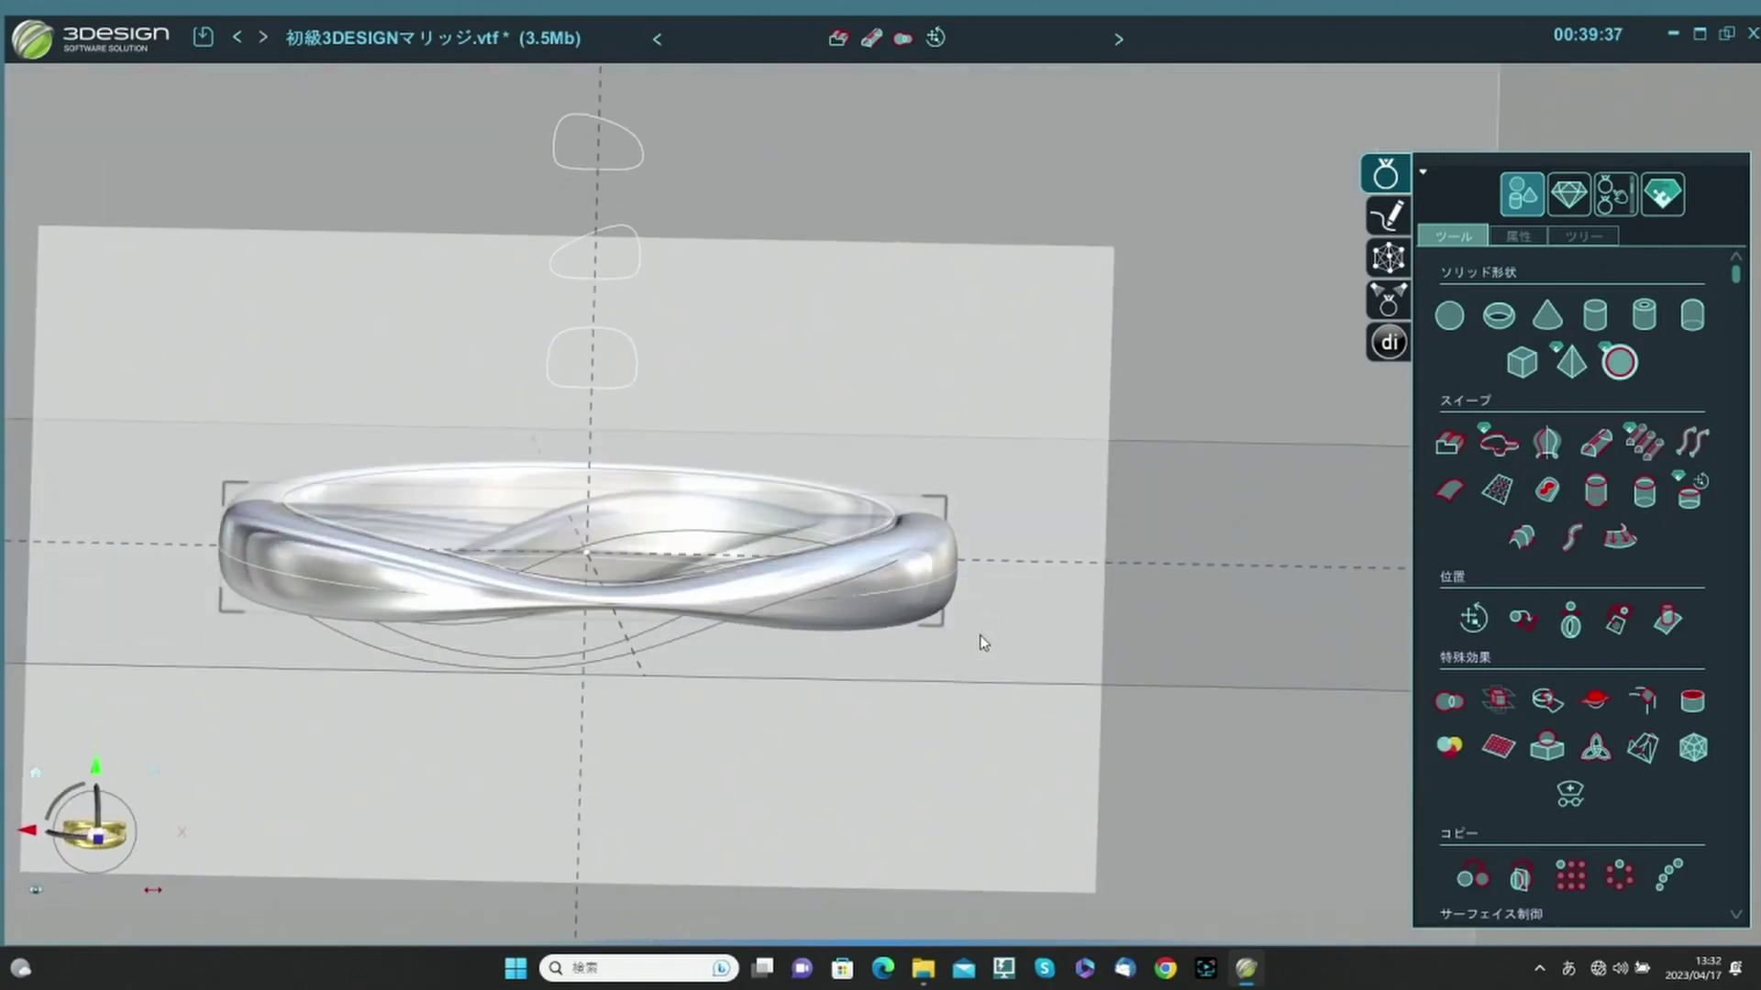
View the swept silver ring straight on over the reference image and mask it from display.
right_click_drag(983, 612, 966, 560)
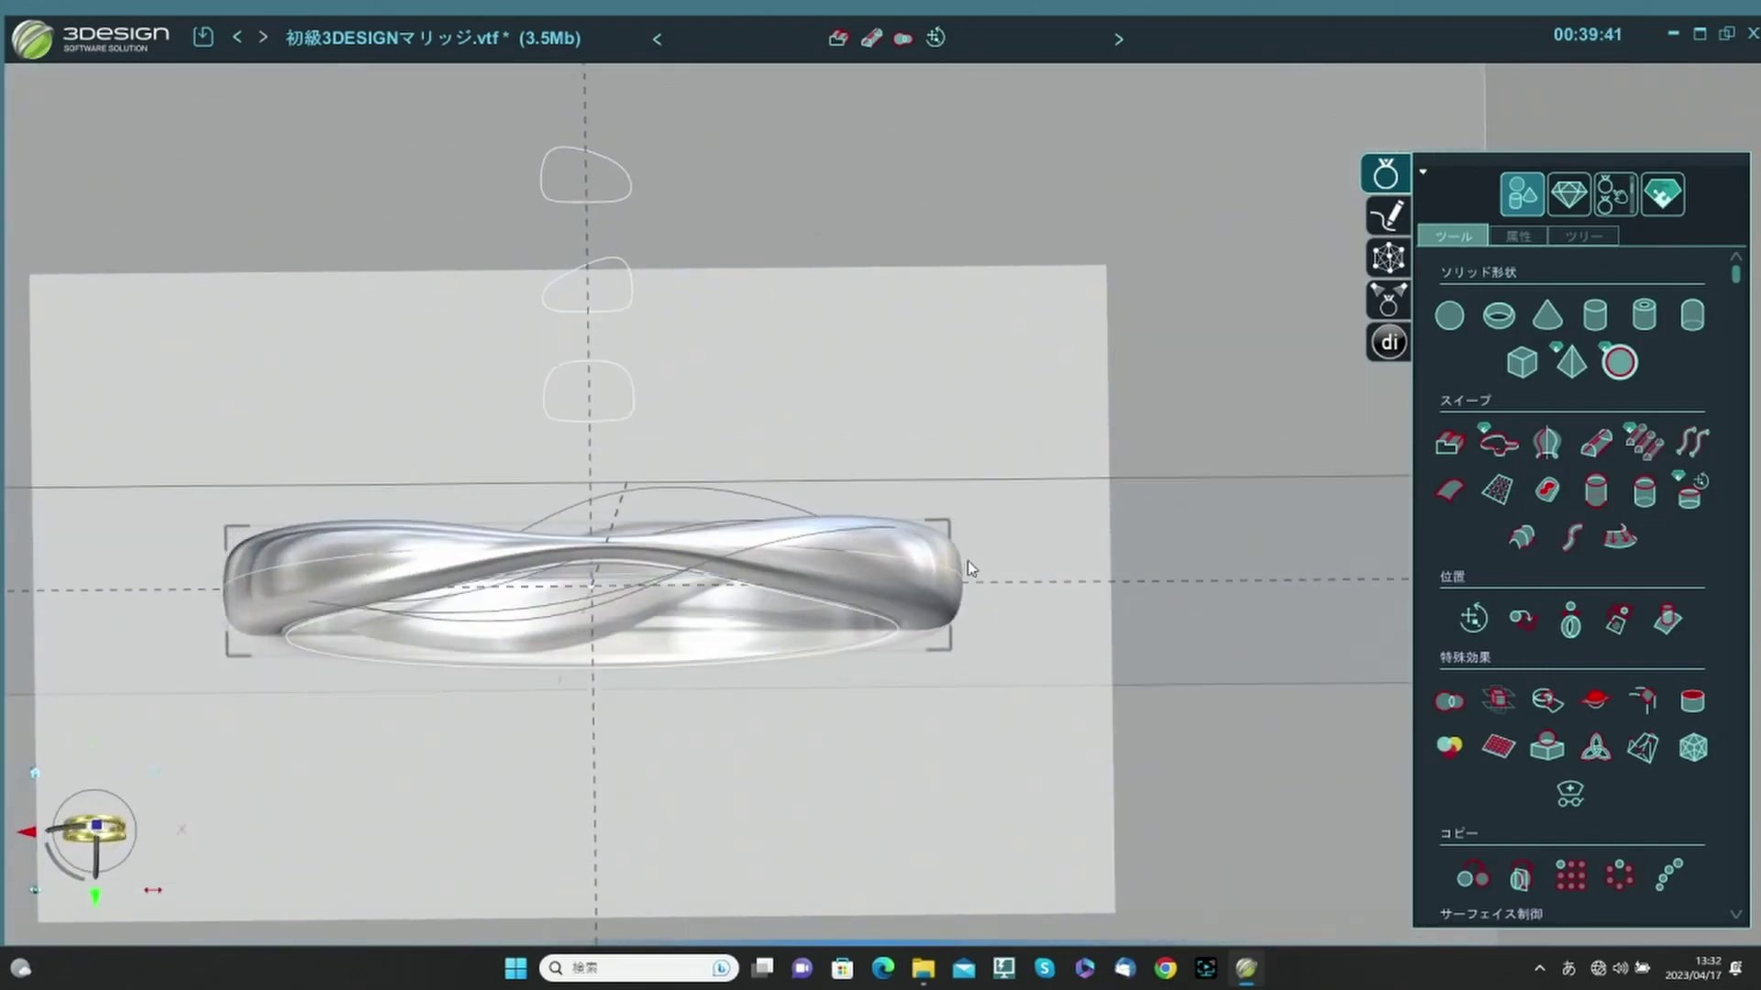
left_click(101, 844)
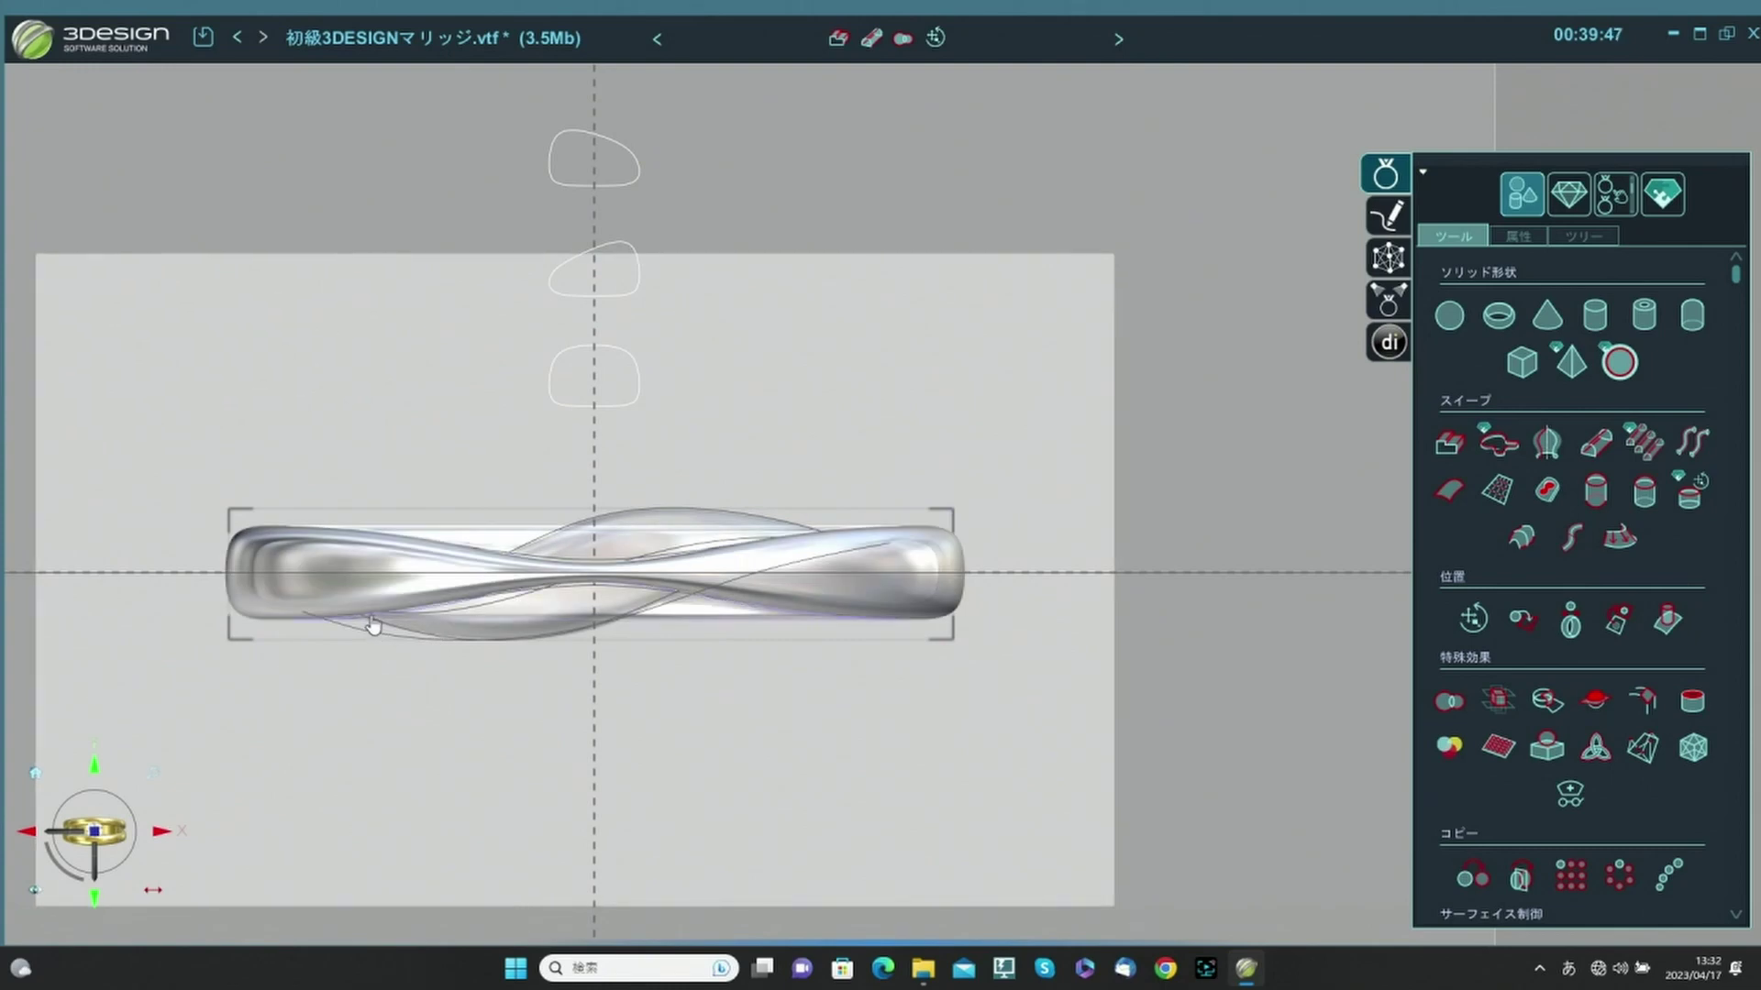
right_click(904, 617)
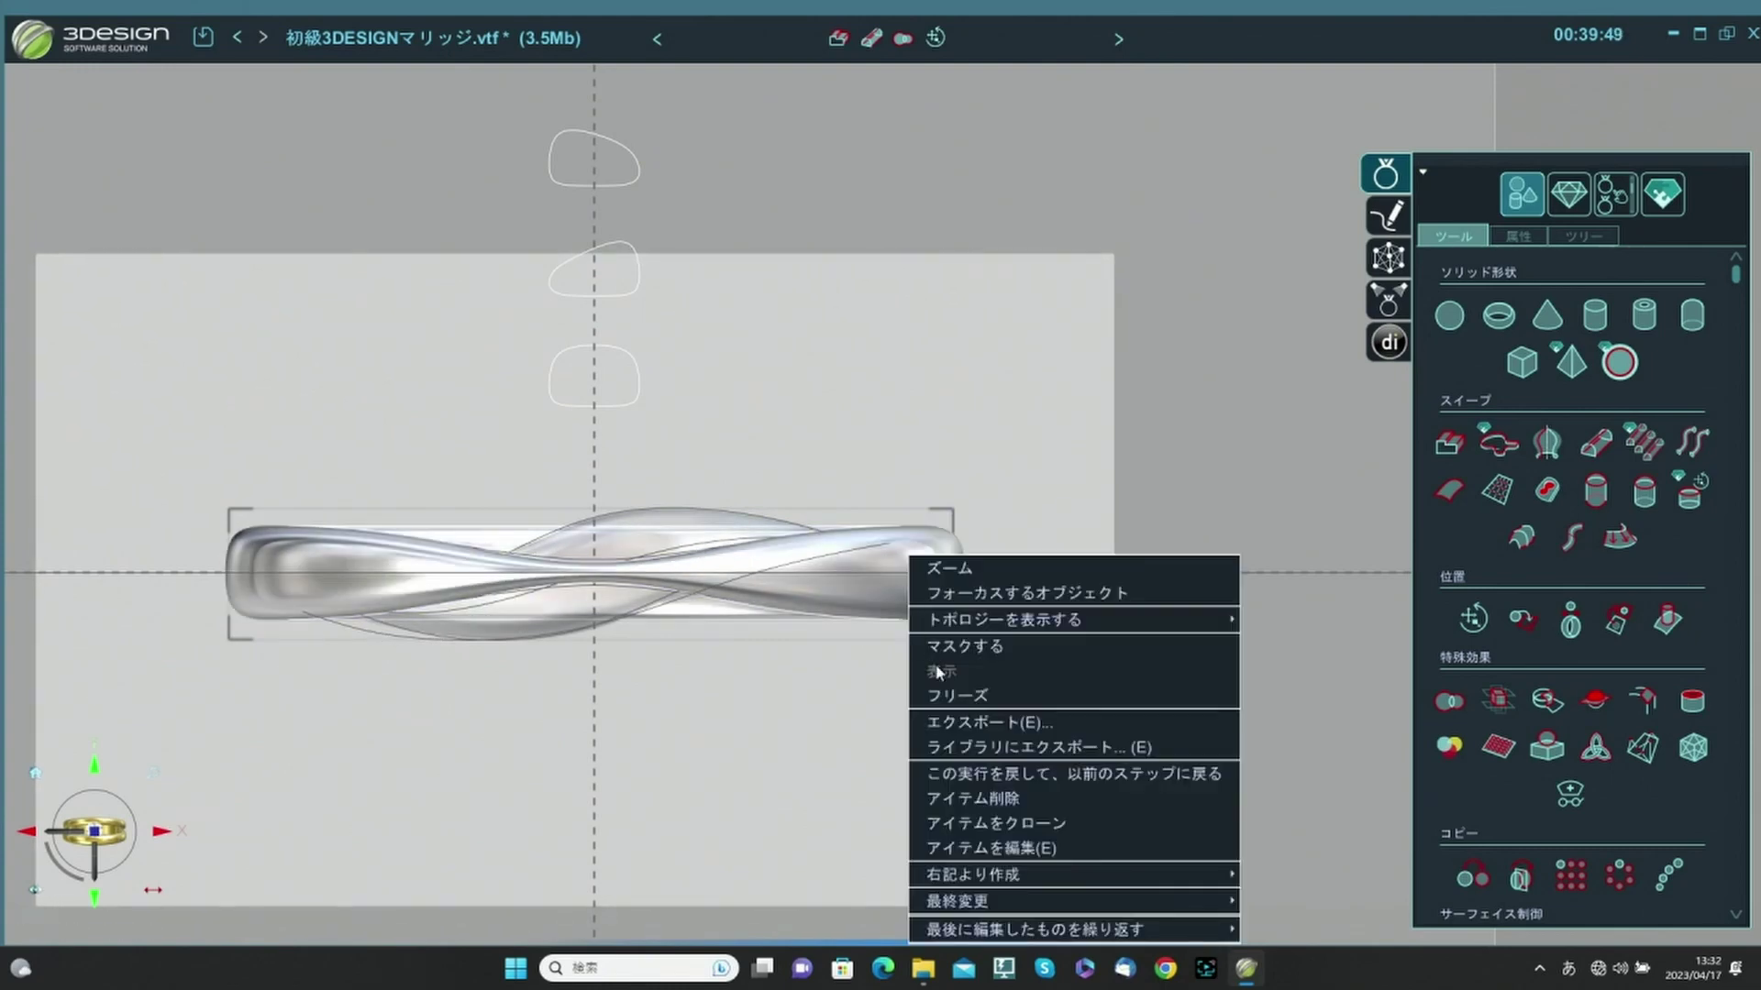
left_click(965, 648)
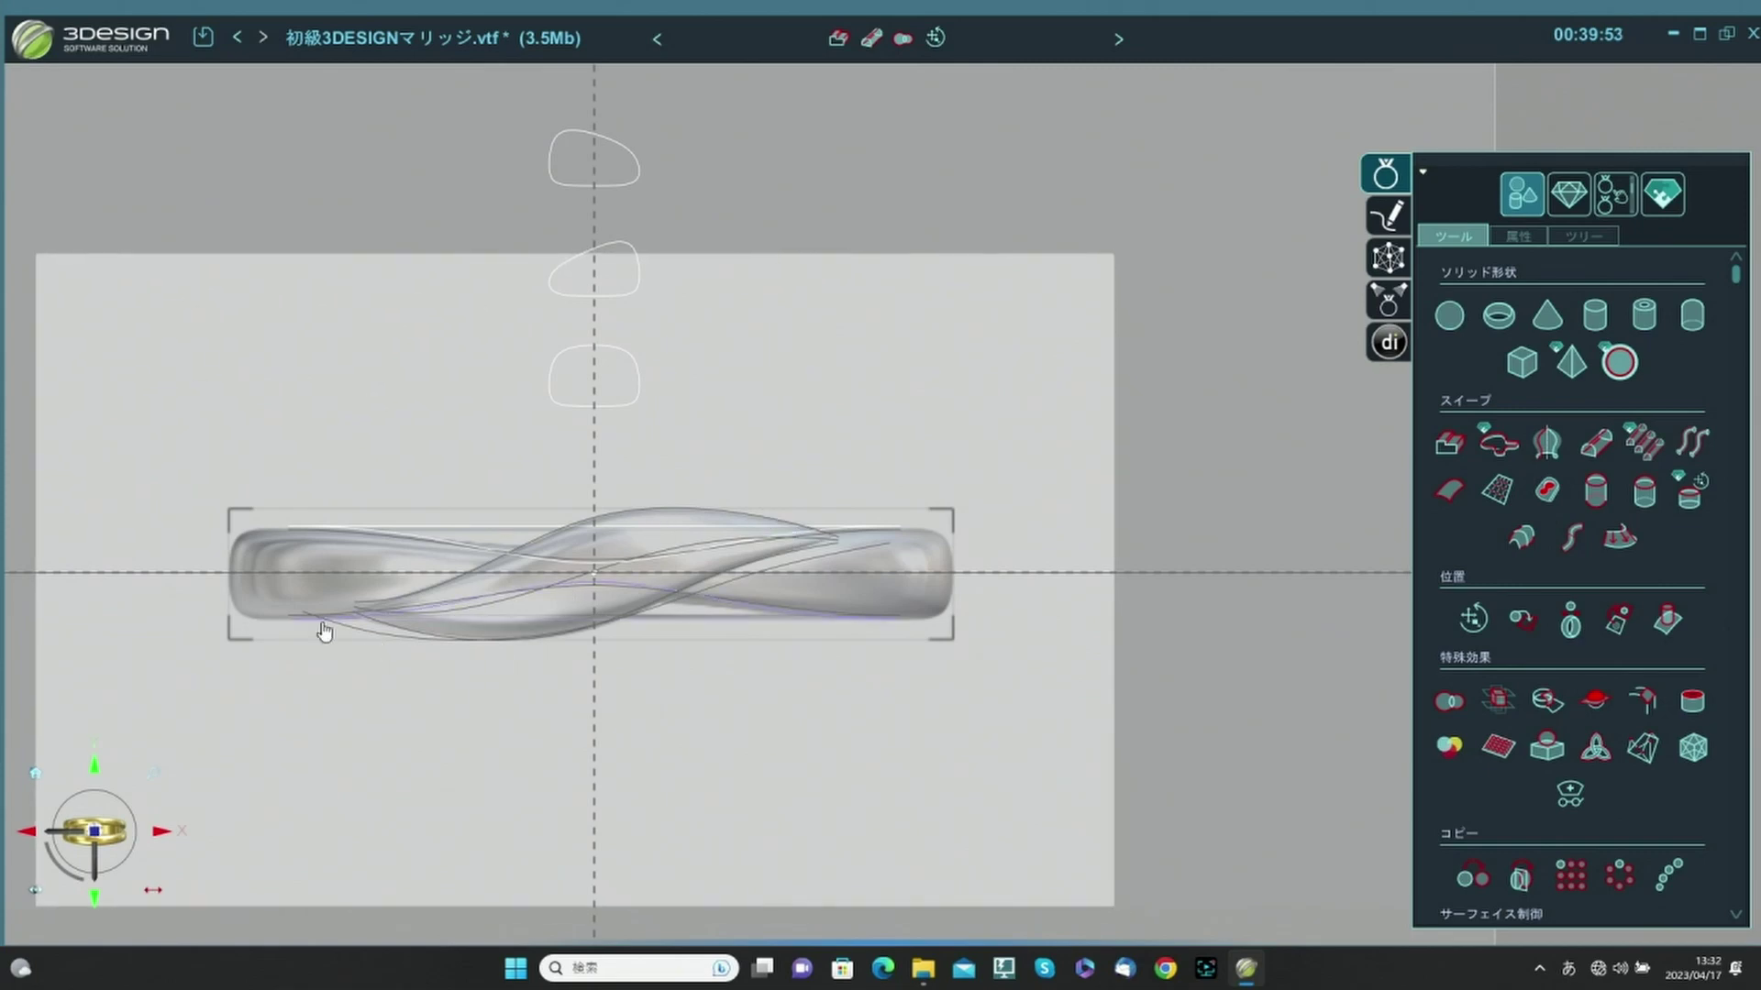
Start a new sketch on the OXY plane.
left_click(1576, 238)
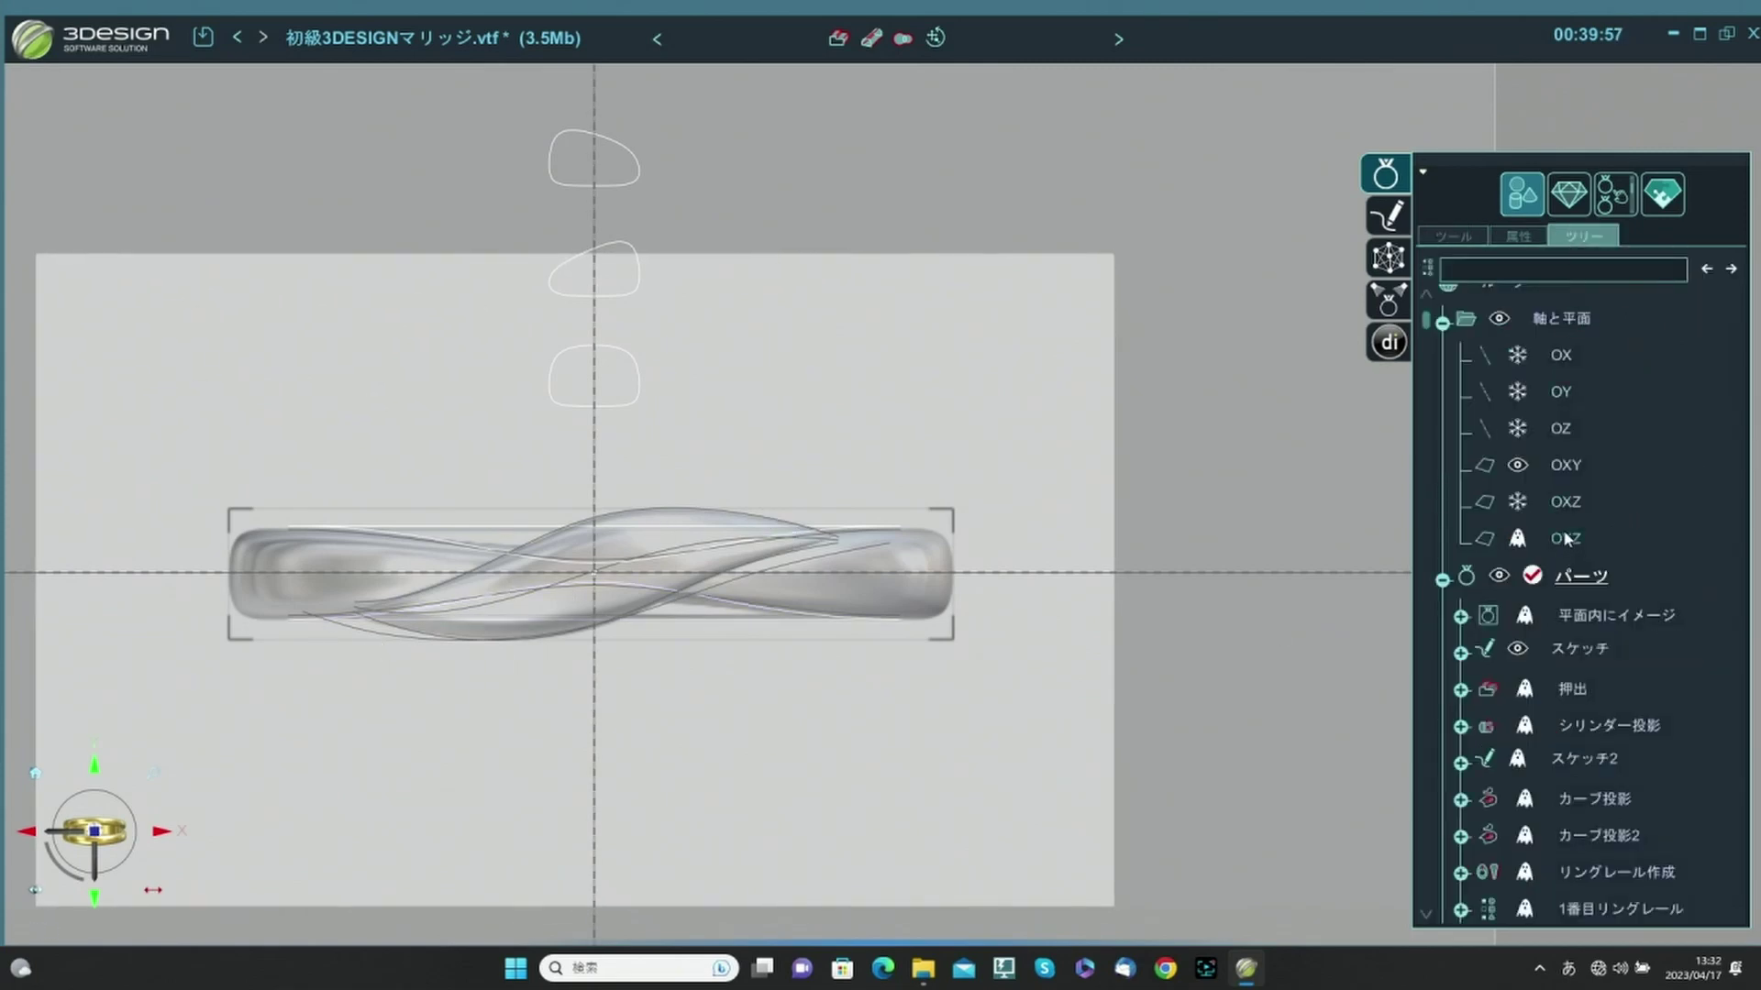
left_click(1567, 466)
left_click(1386, 215)
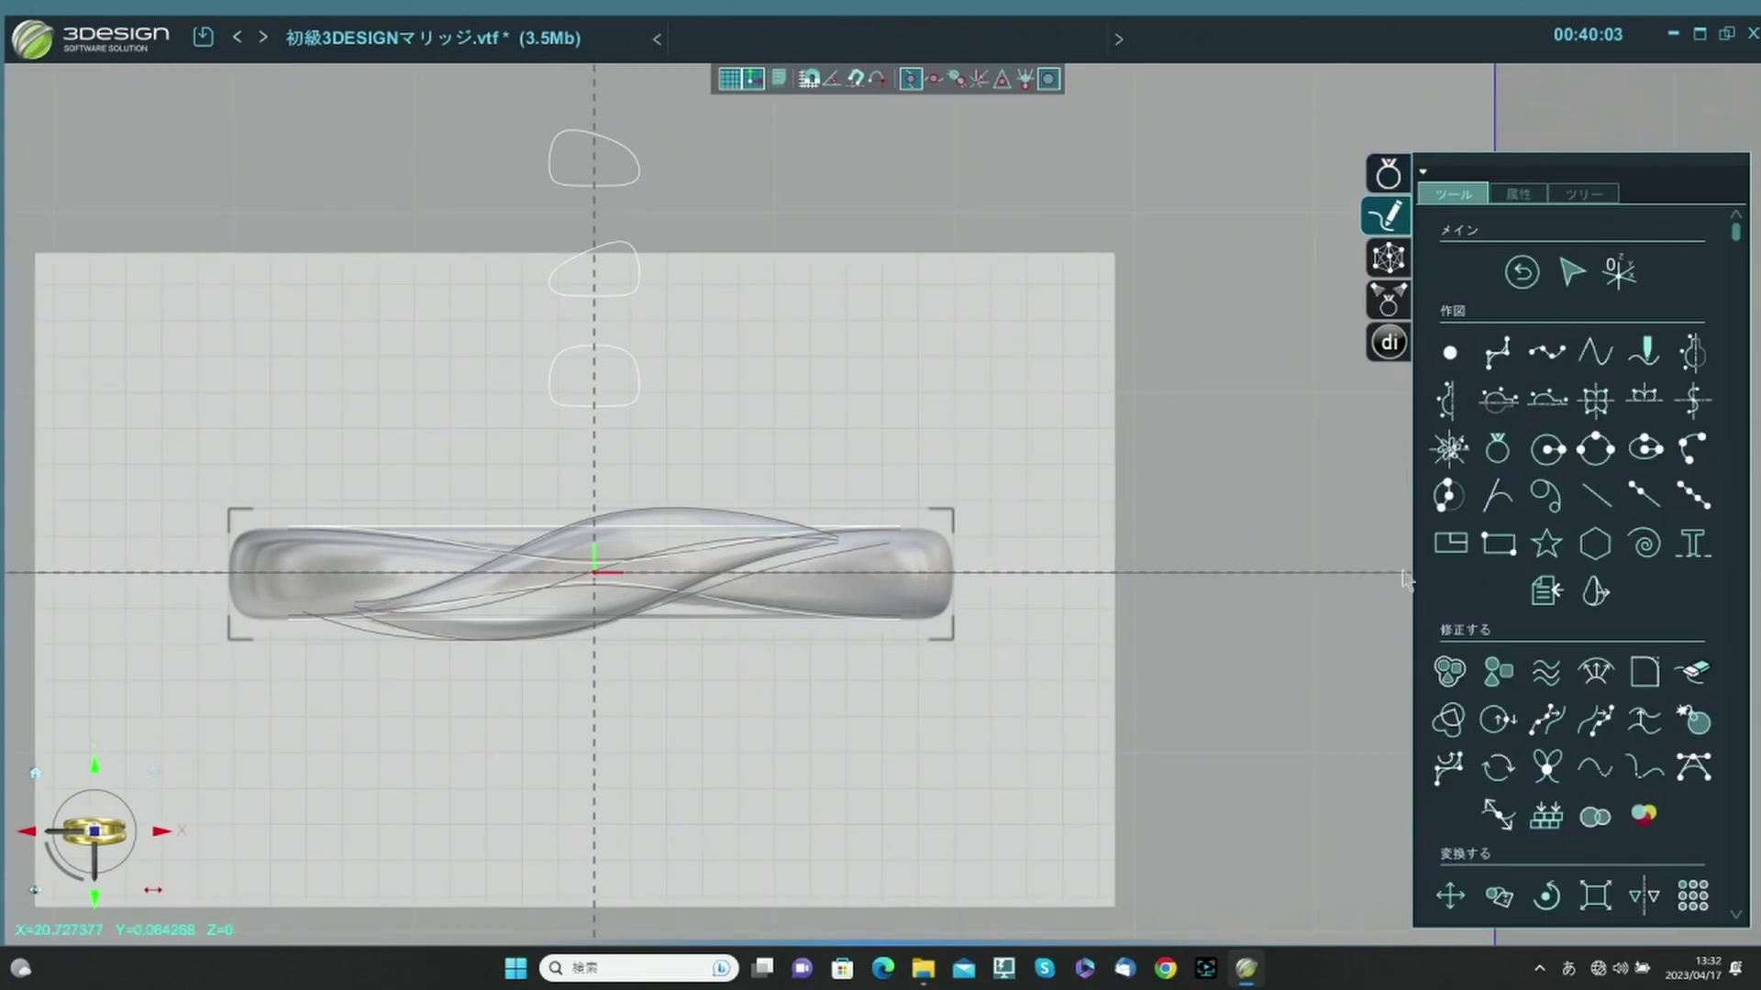
Trace the strand's upper edge from its right tip to its left tip with an open eight-point NURBS curve about 13.5 mm wide.
left_click(1509, 351)
scroll(839, 583, "up", 5)
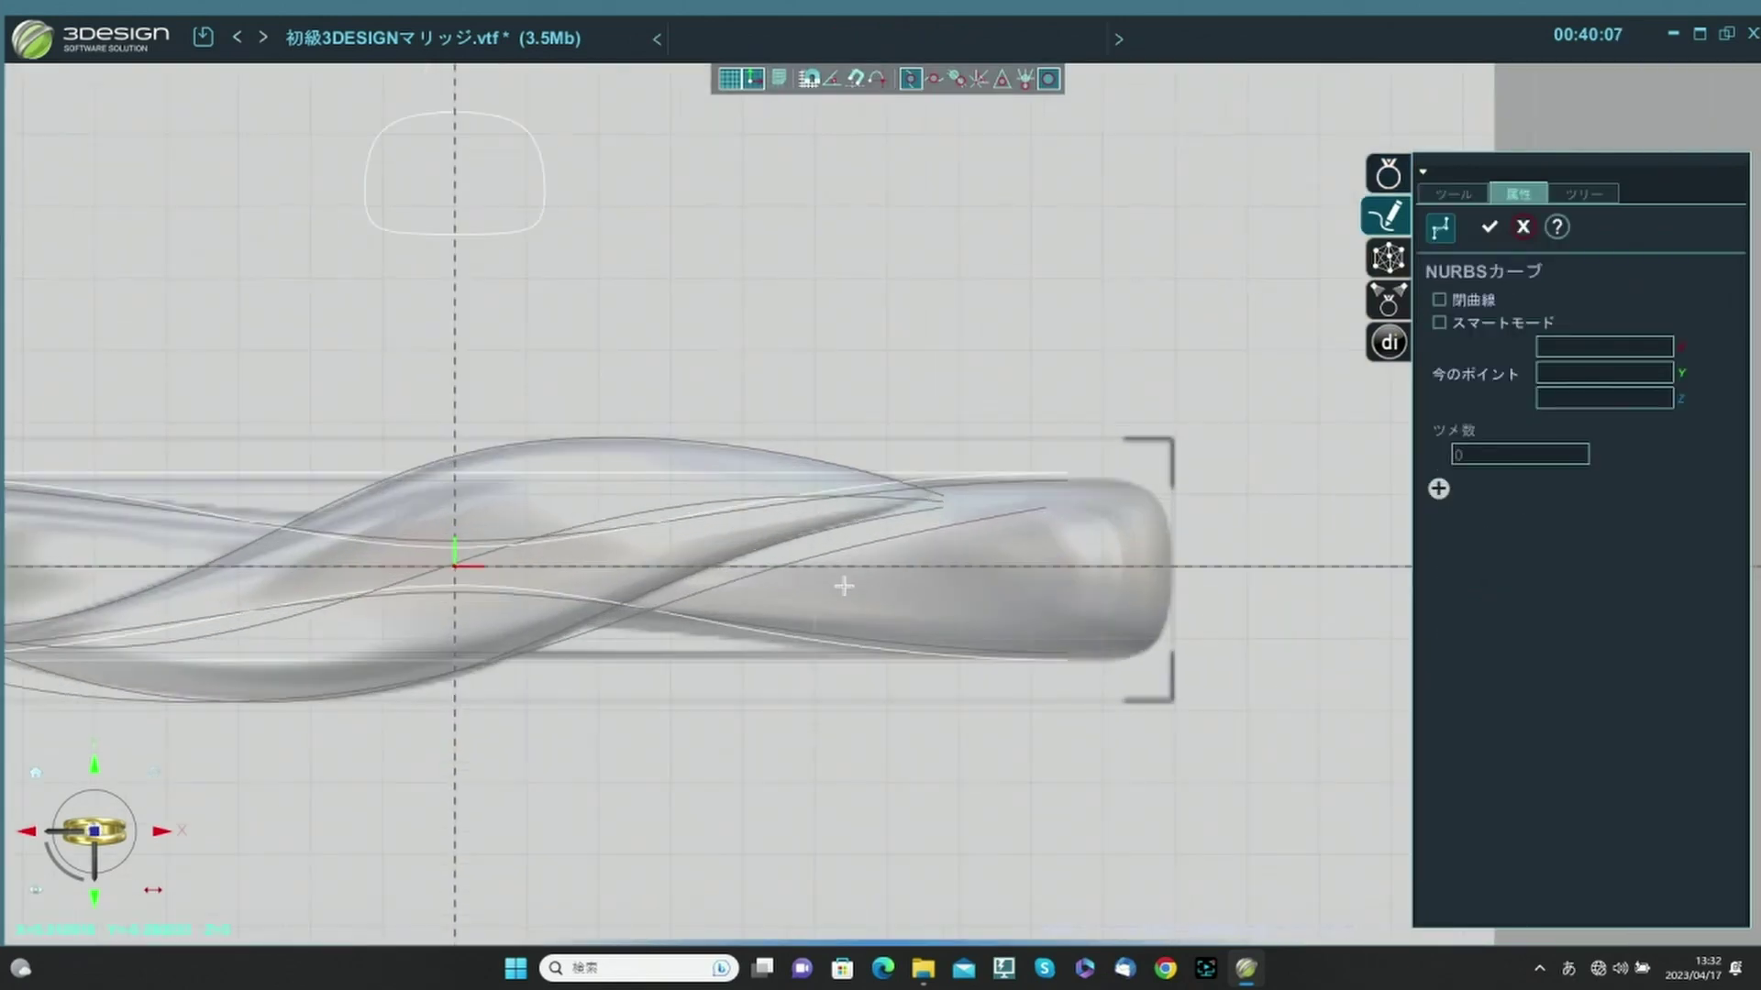
left_click(958, 484)
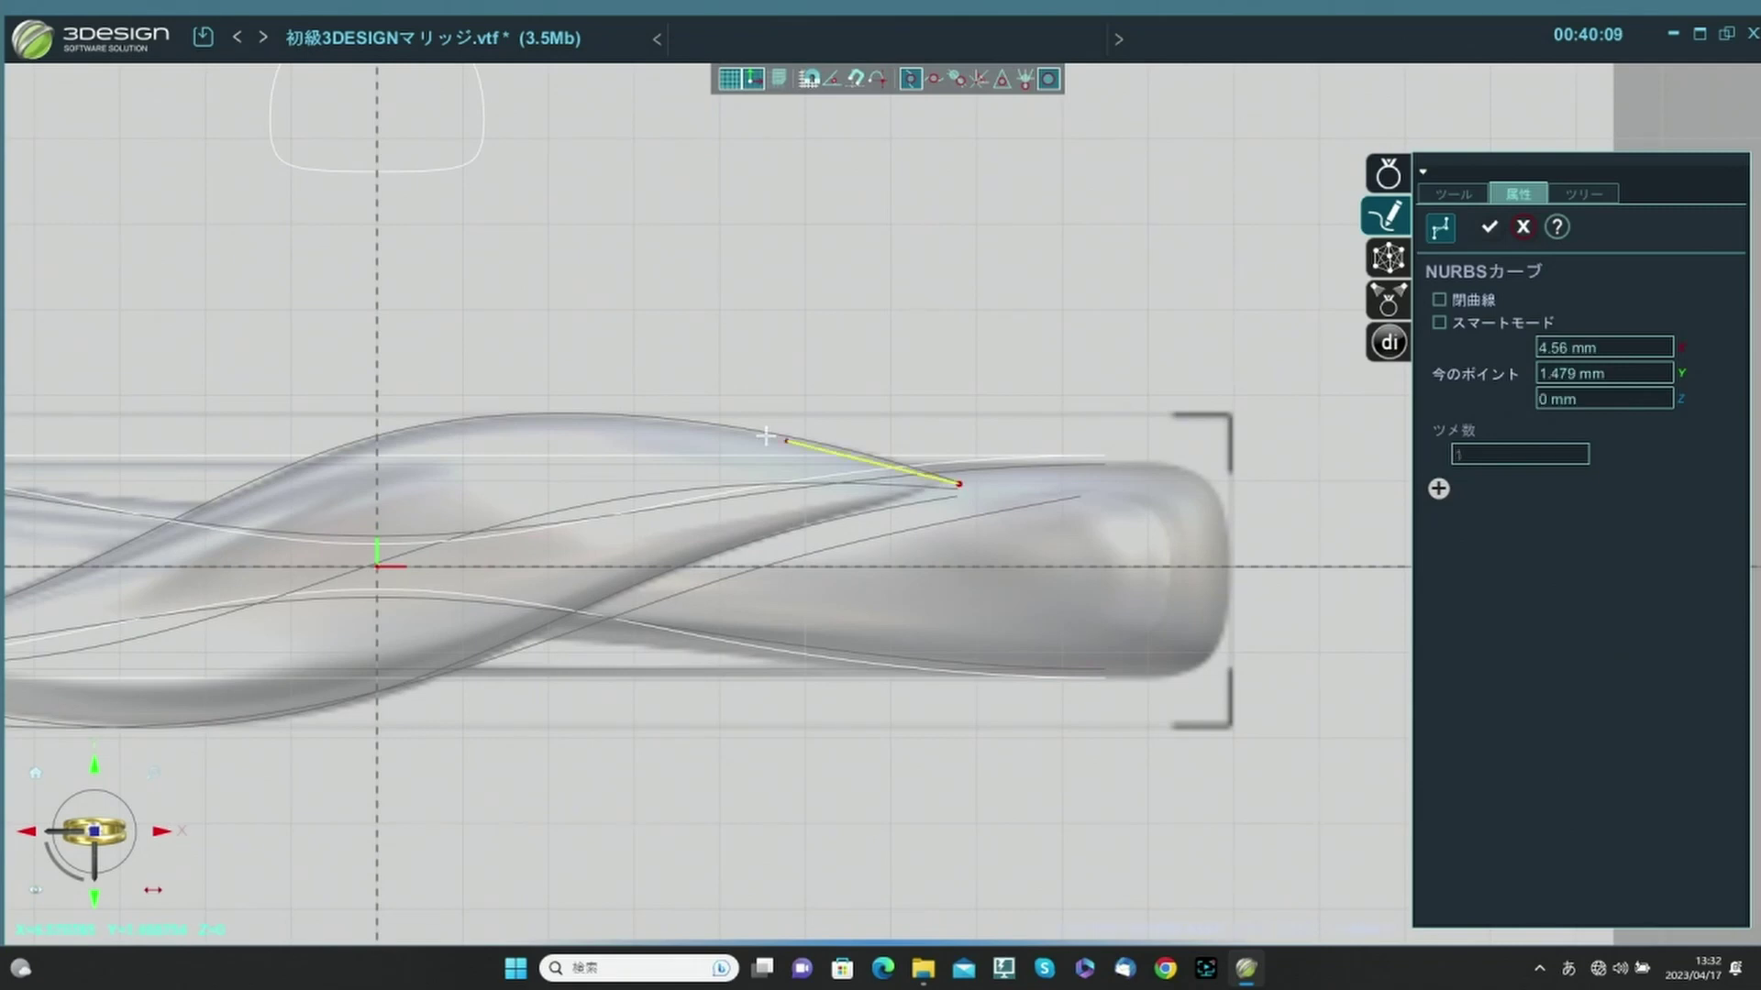
left_click(762, 432)
left_click(497, 404)
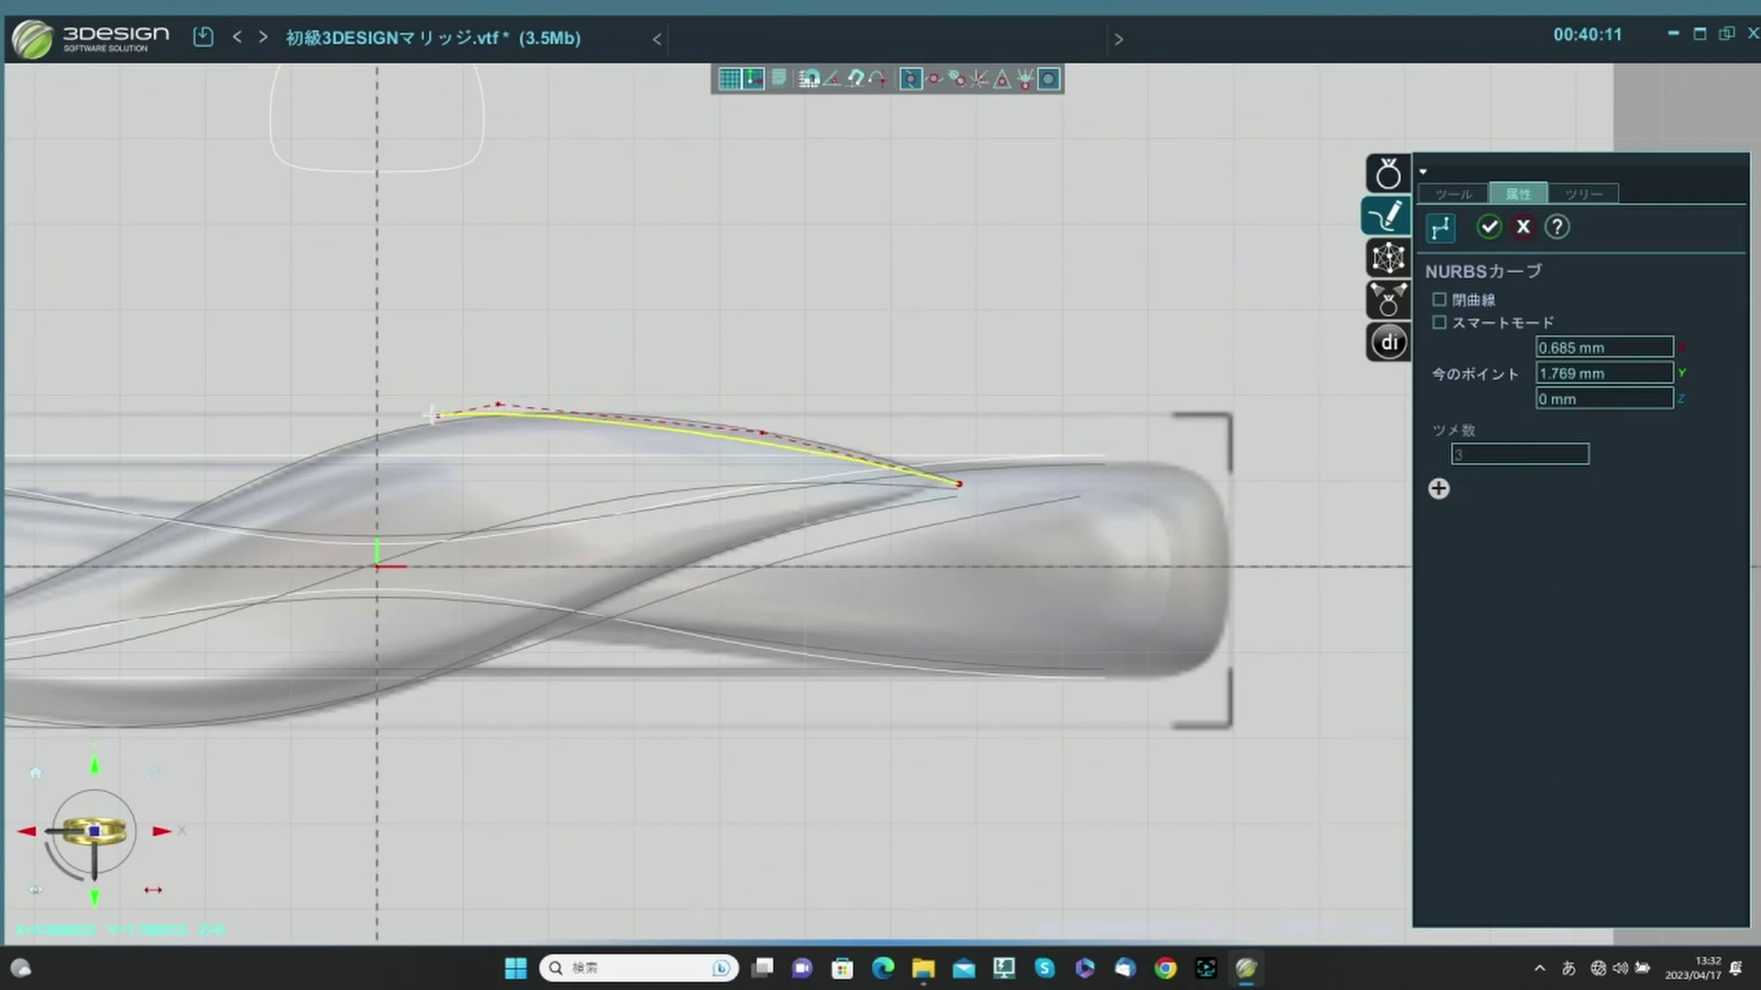
left_click(364, 442)
middle_click_drag(352, 524, 816, 507)
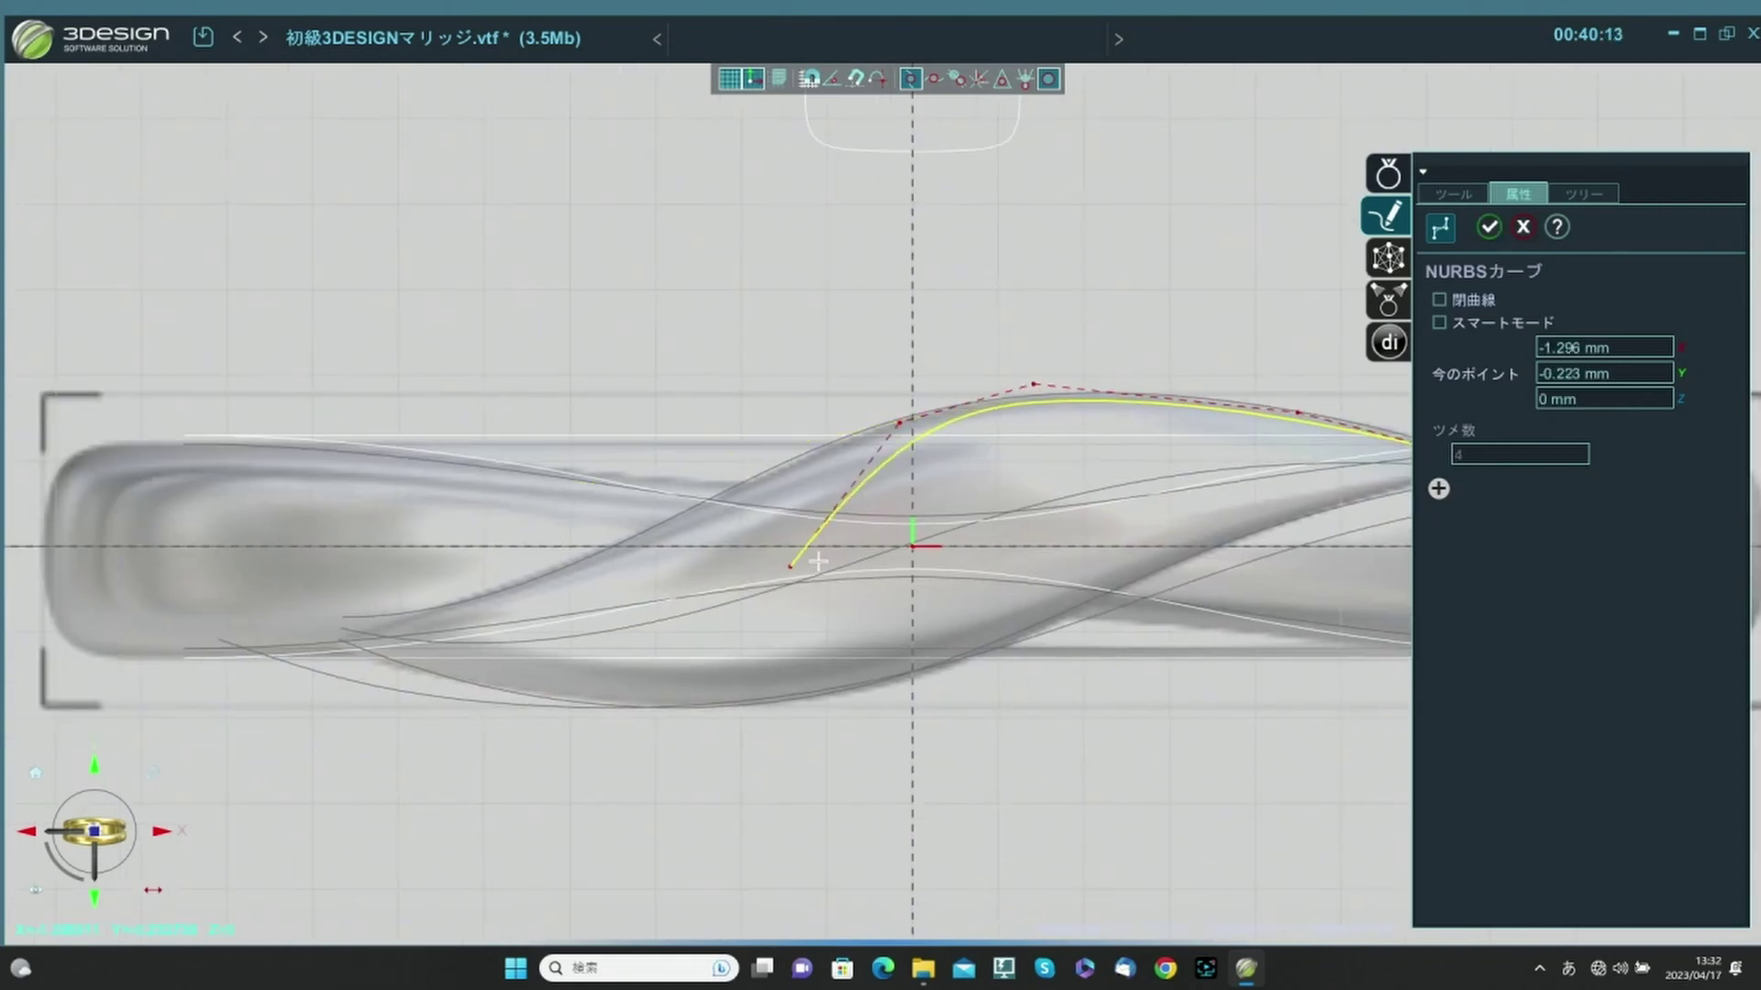
left_click(720, 496)
left_click(720, 496)
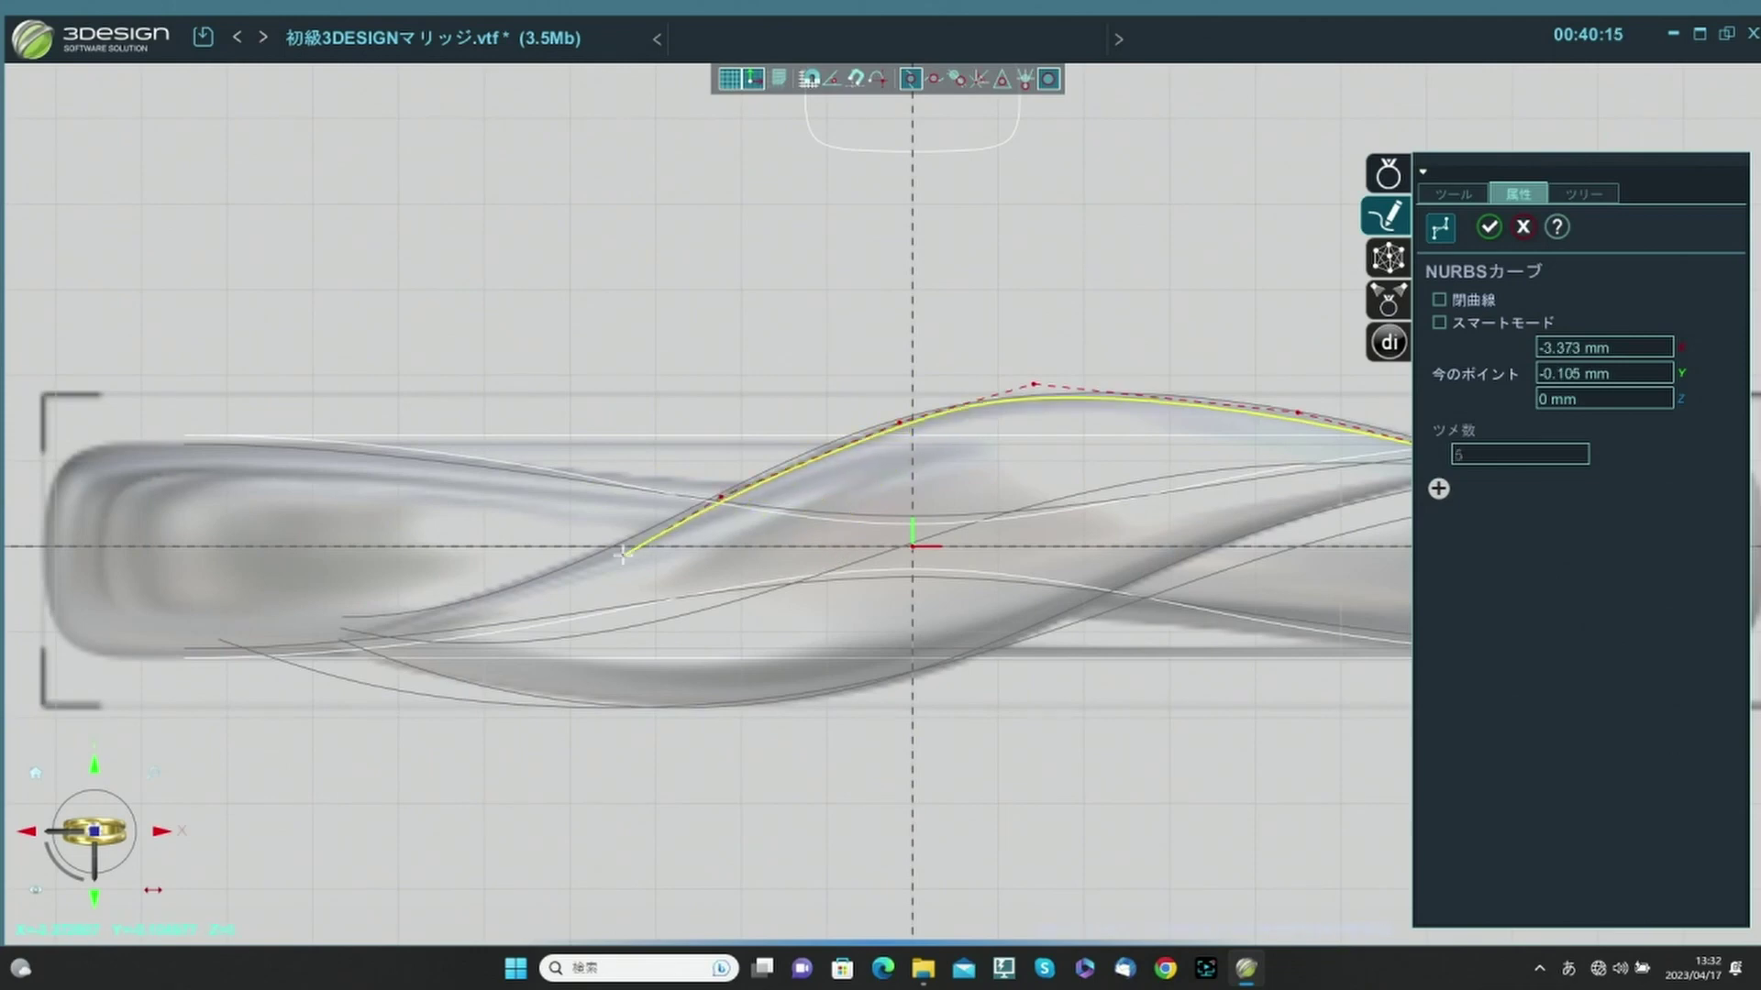
left_click(584, 563)
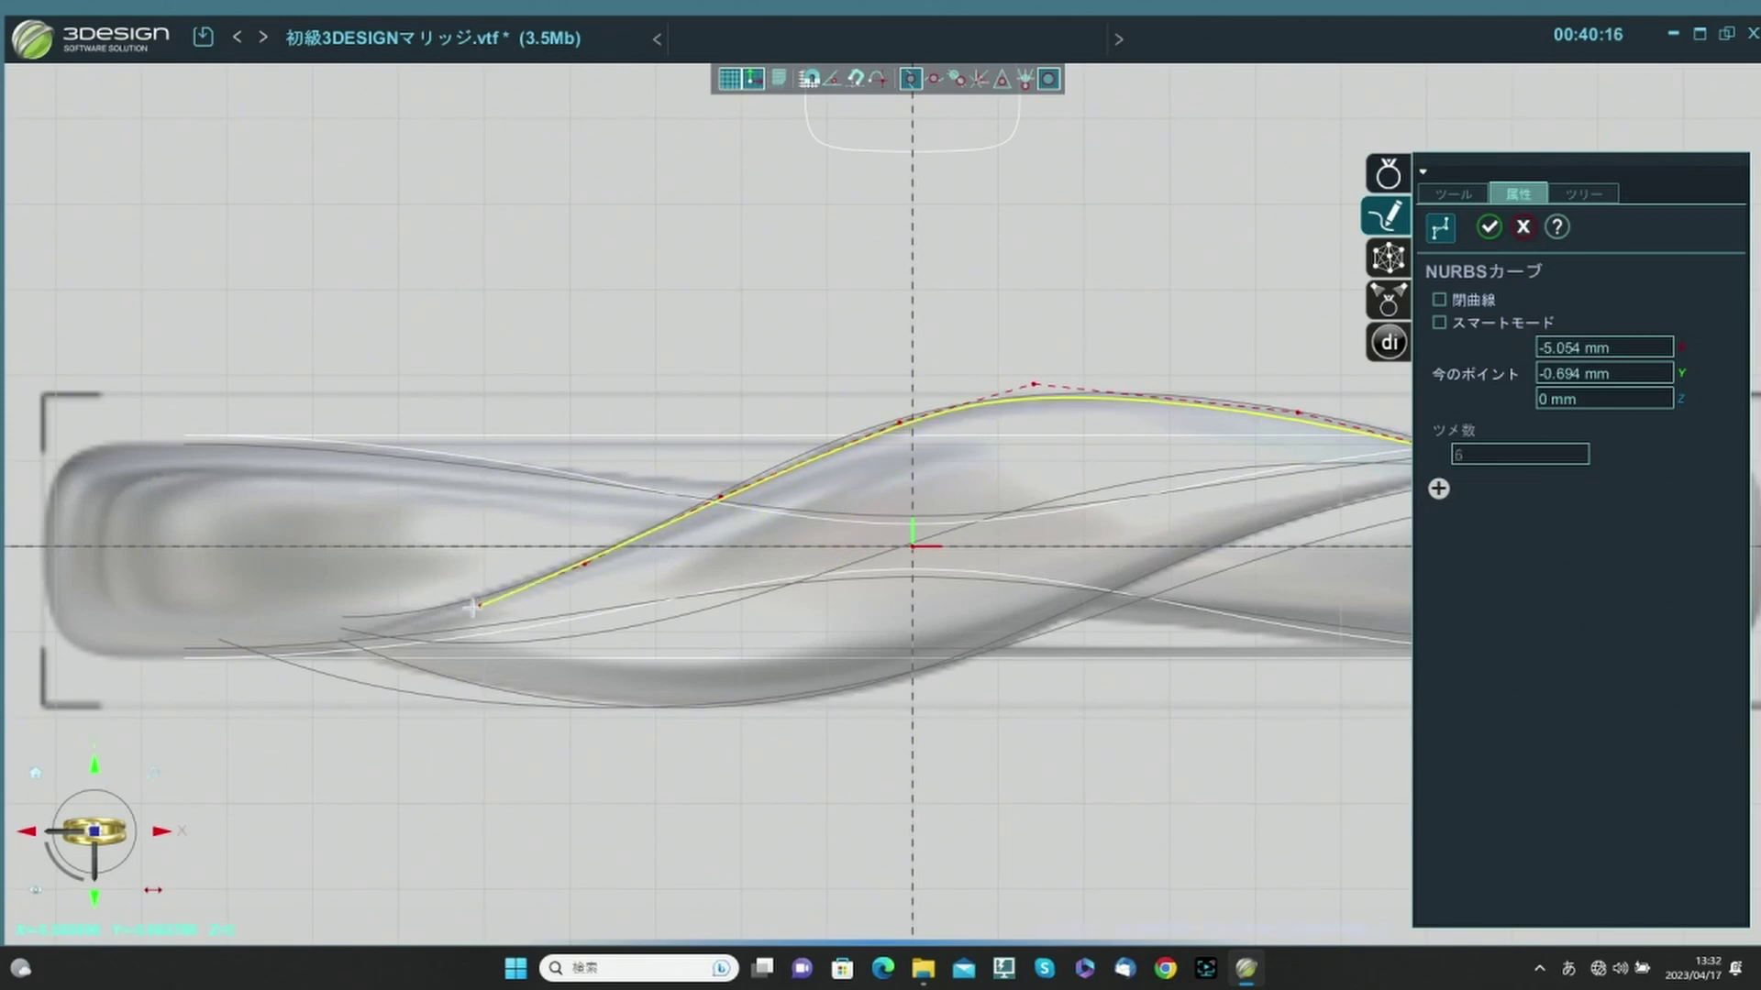
left_click(341, 614)
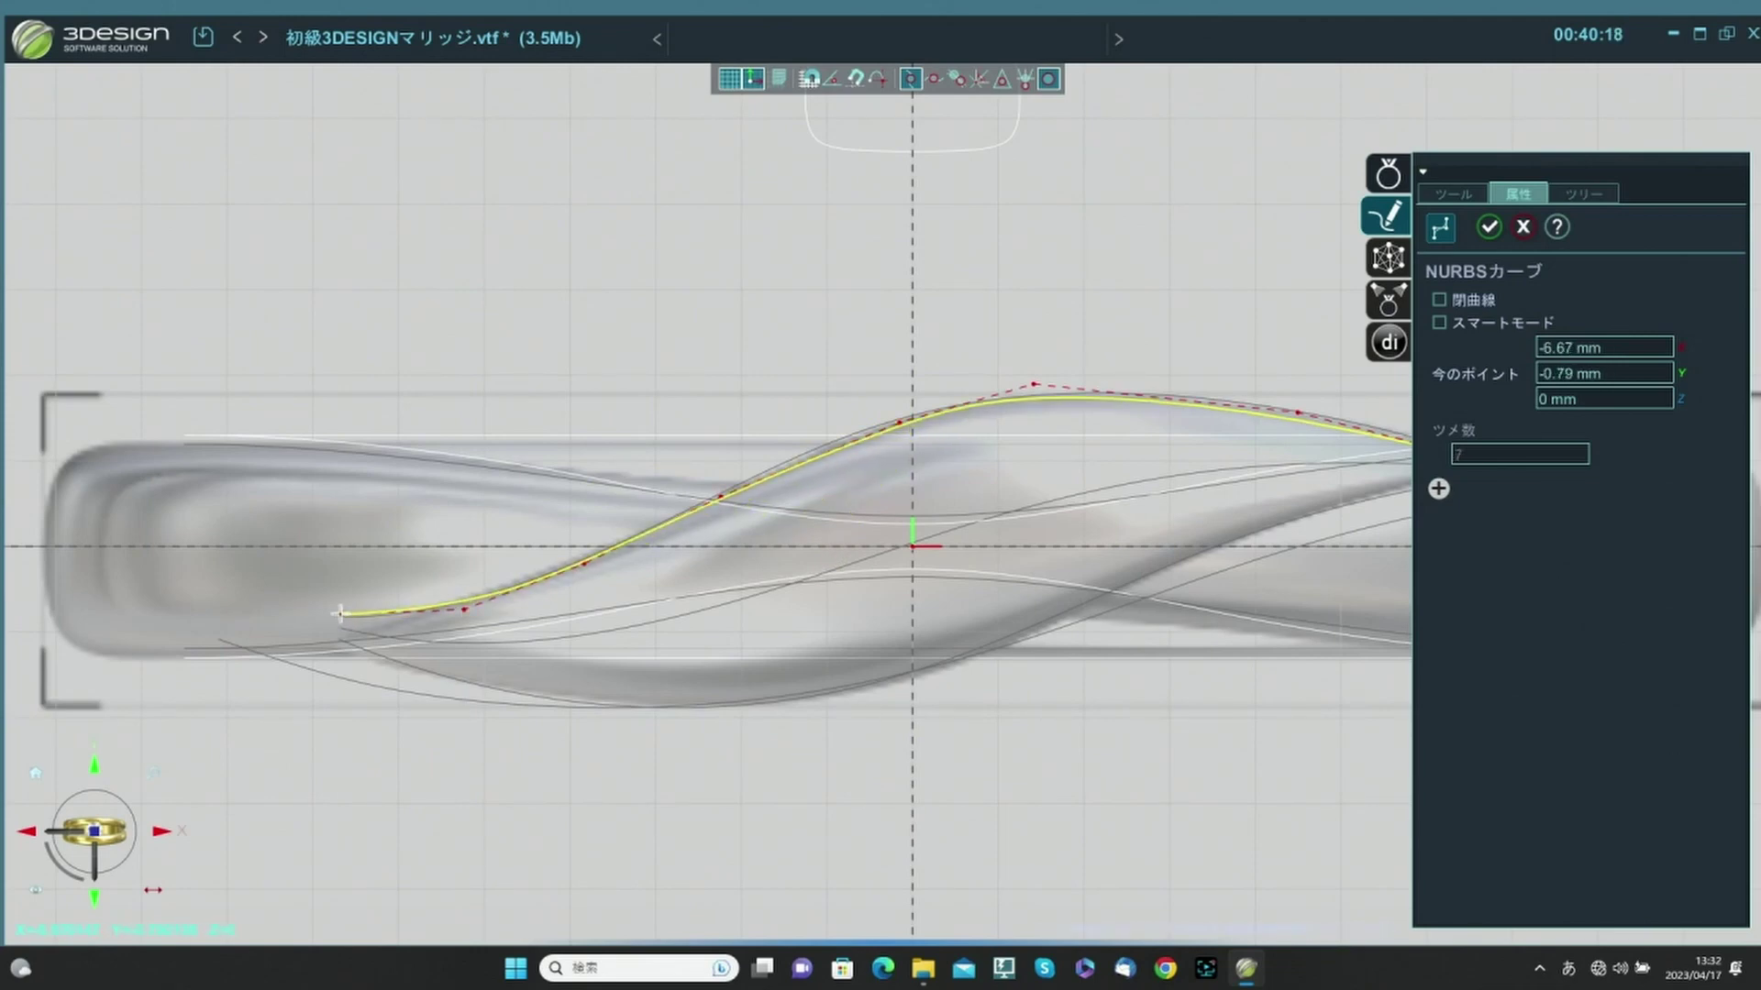
left_click(1495, 225)
Refine the traced curve's control points to the strand's upper edge, placing point 2 at about X 4.51, Y 1.70 mm.
left_click(1006, 403)
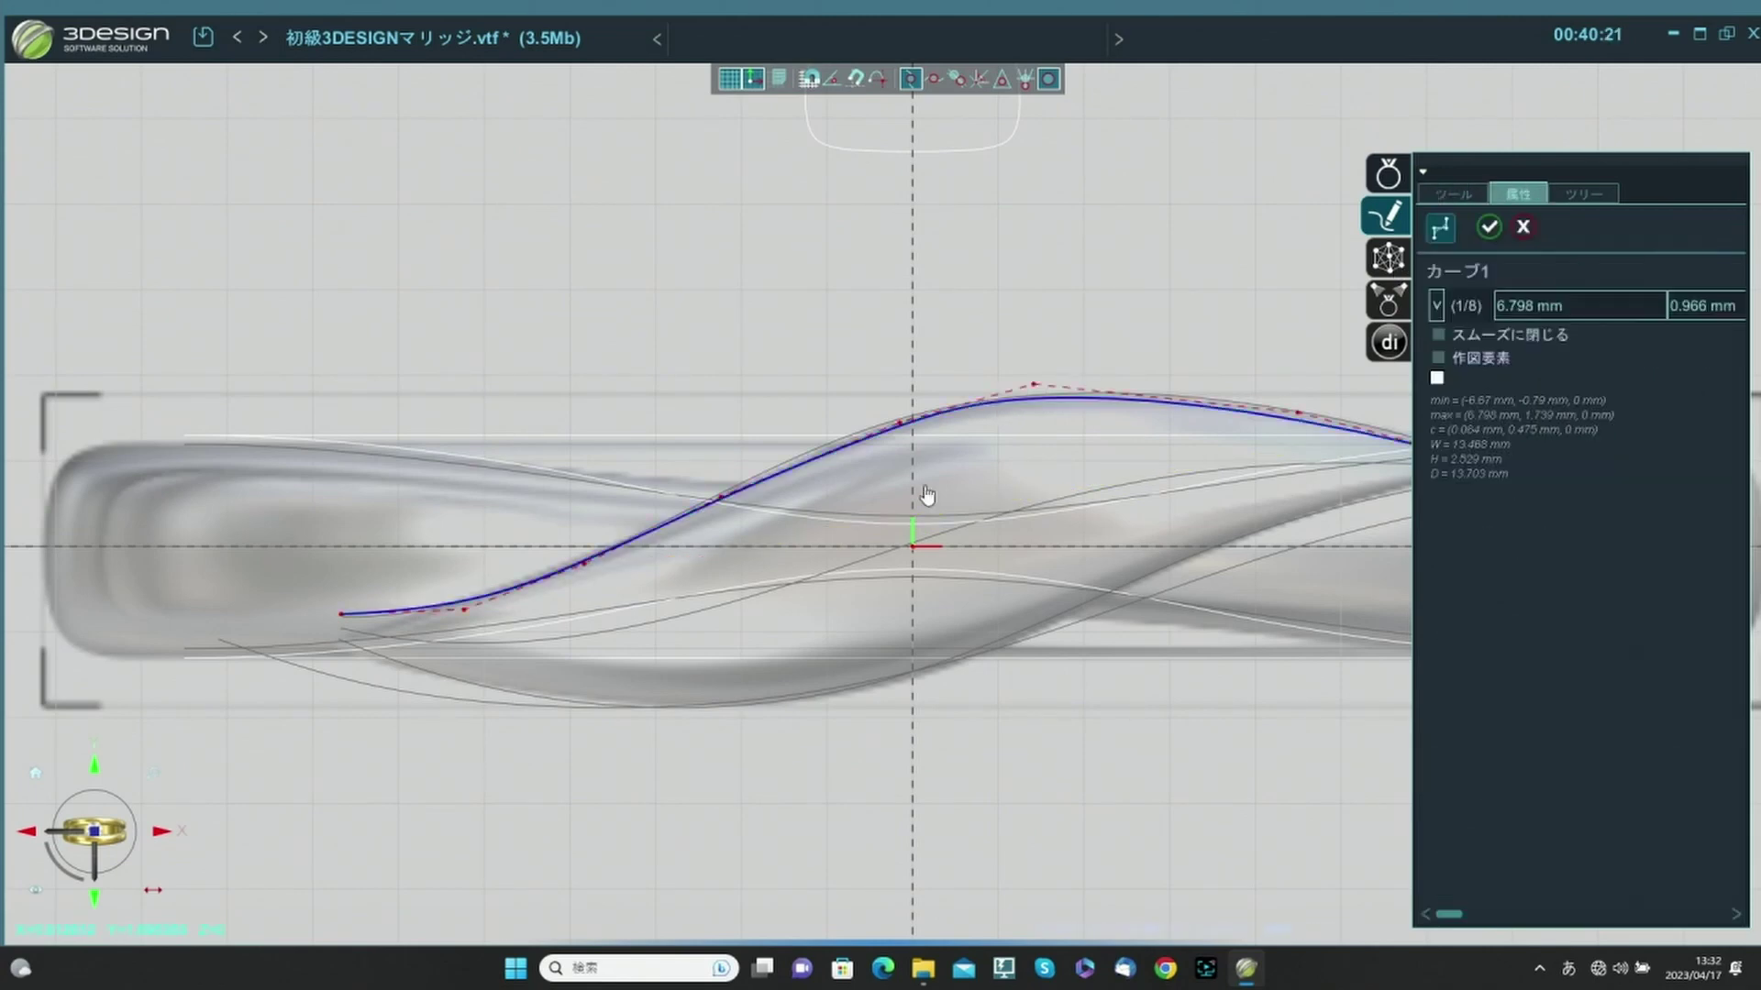
left_click(899, 423)
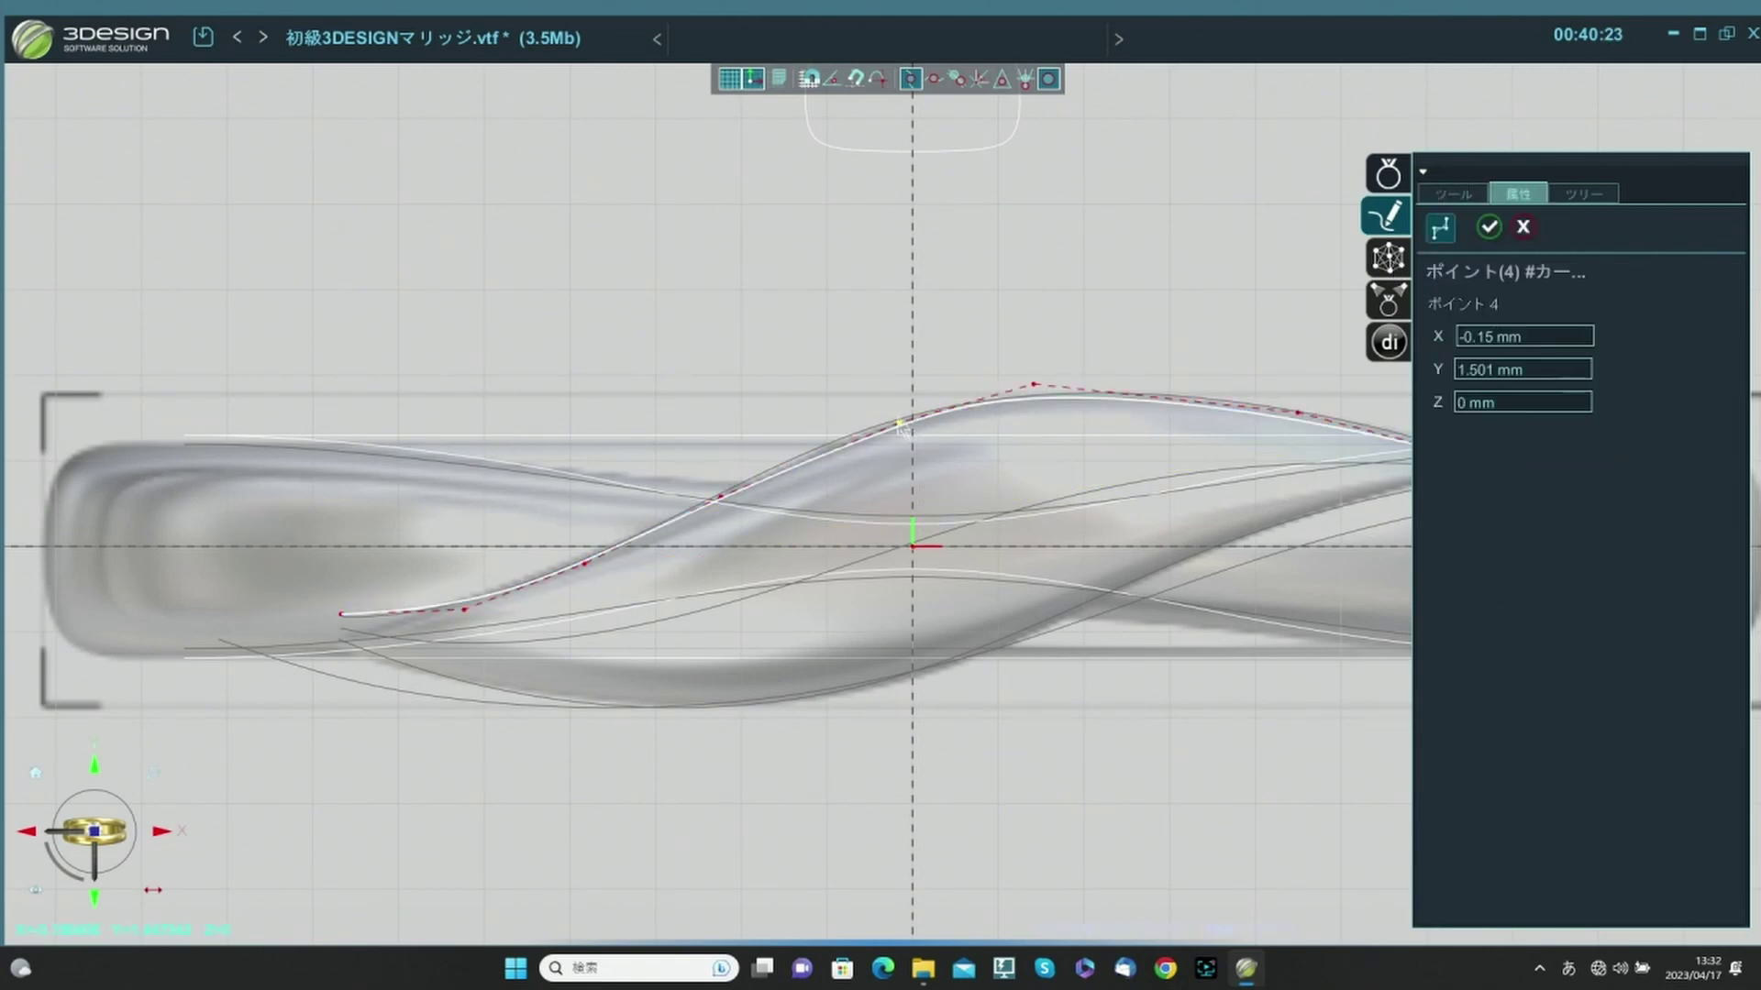
left_click(717, 495)
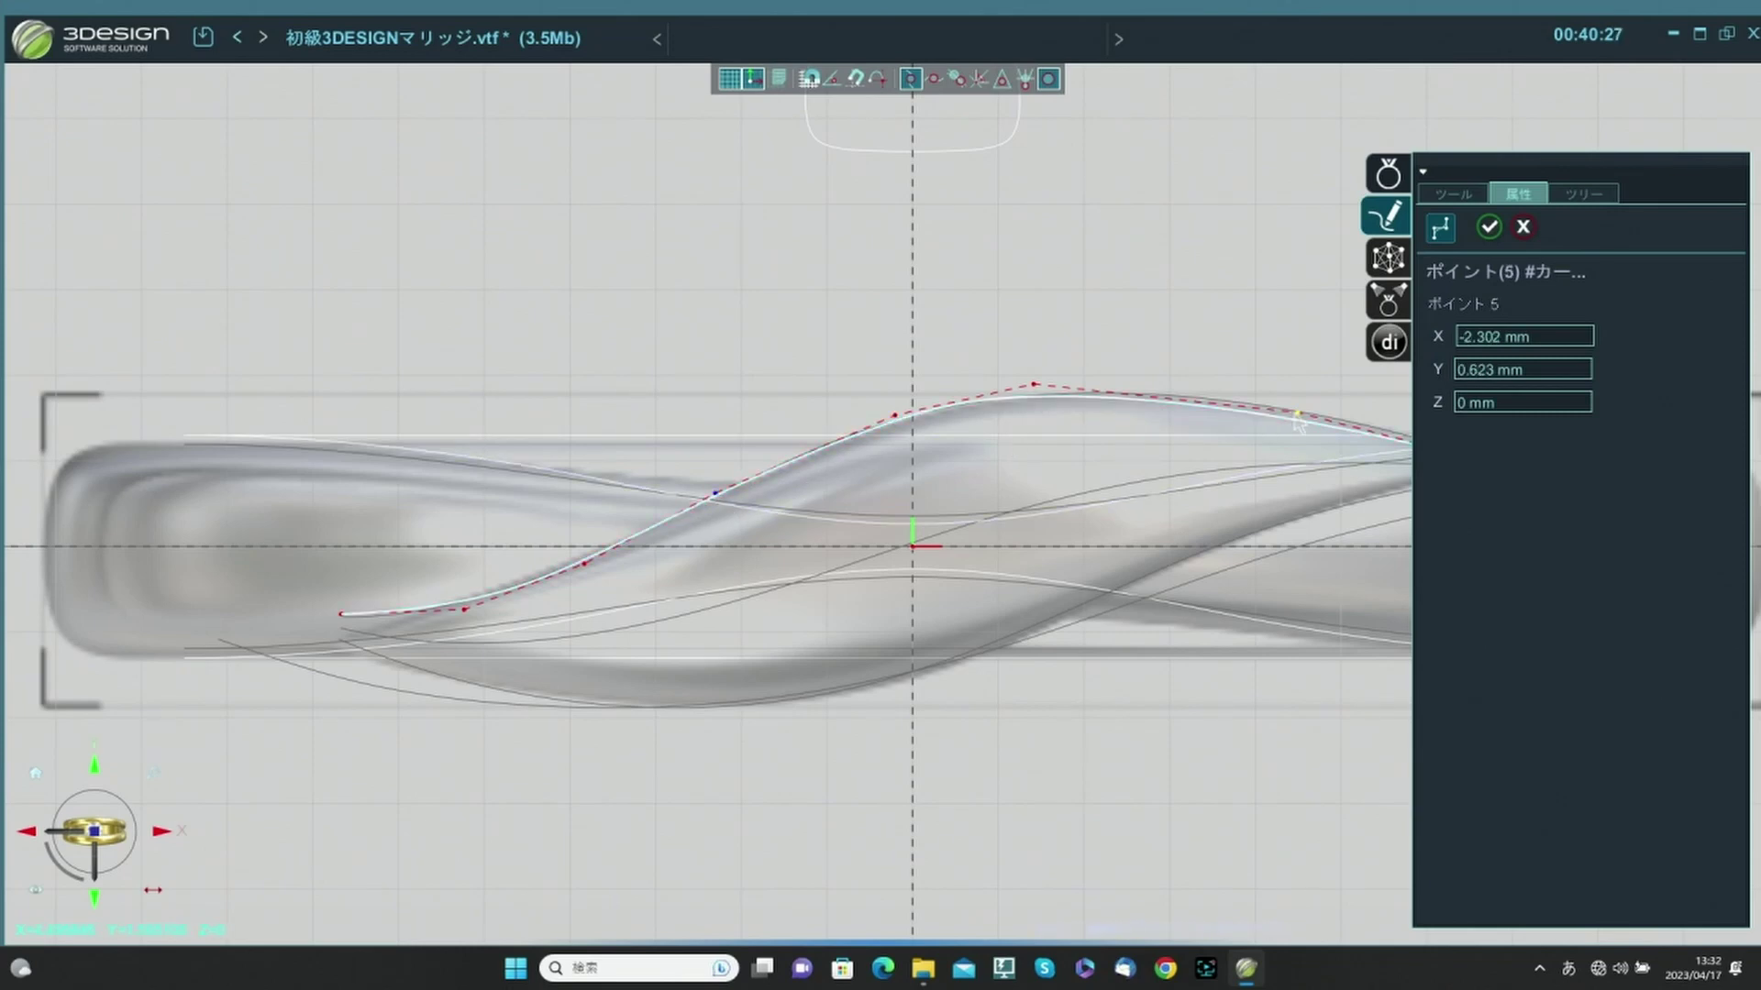
left_click_drag(1298, 414, 1299, 401)
scroll(1282, 496, "down", 3)
scroll(1279, 503, "down", 1)
middle_click_drag(1279, 503, 1078, 476)
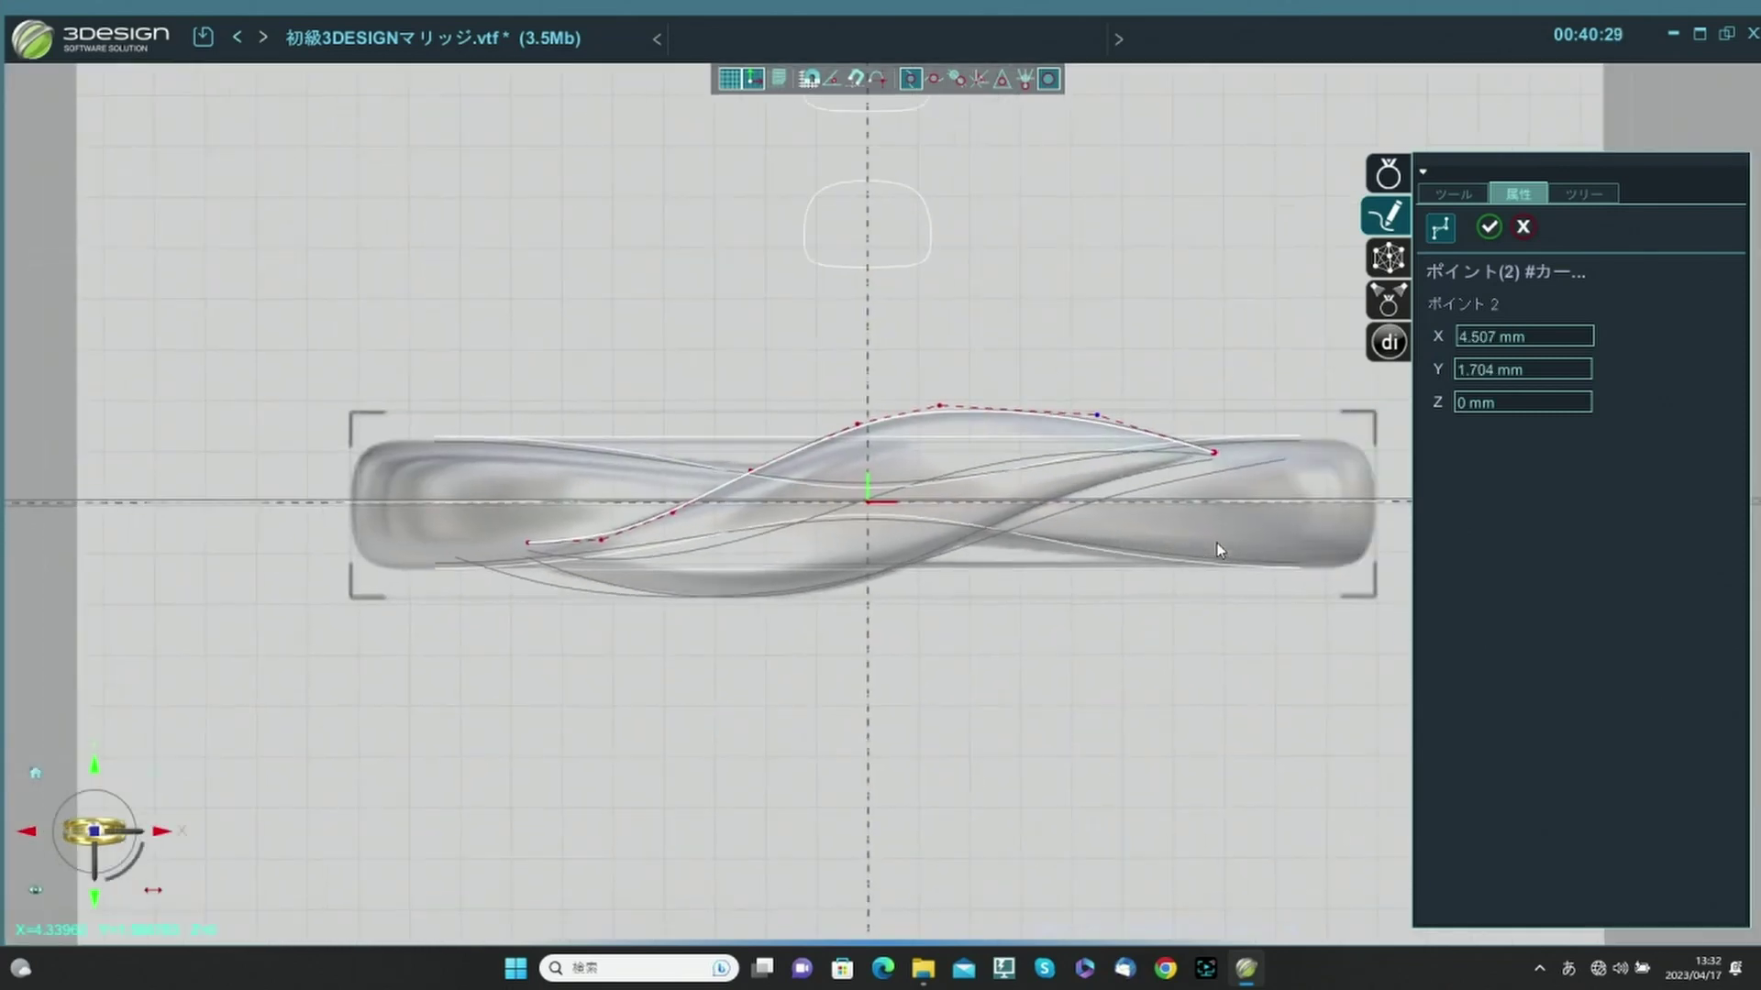
scroll(1217, 545, "up", 2)
middle_click_drag(1218, 544, 1101, 522)
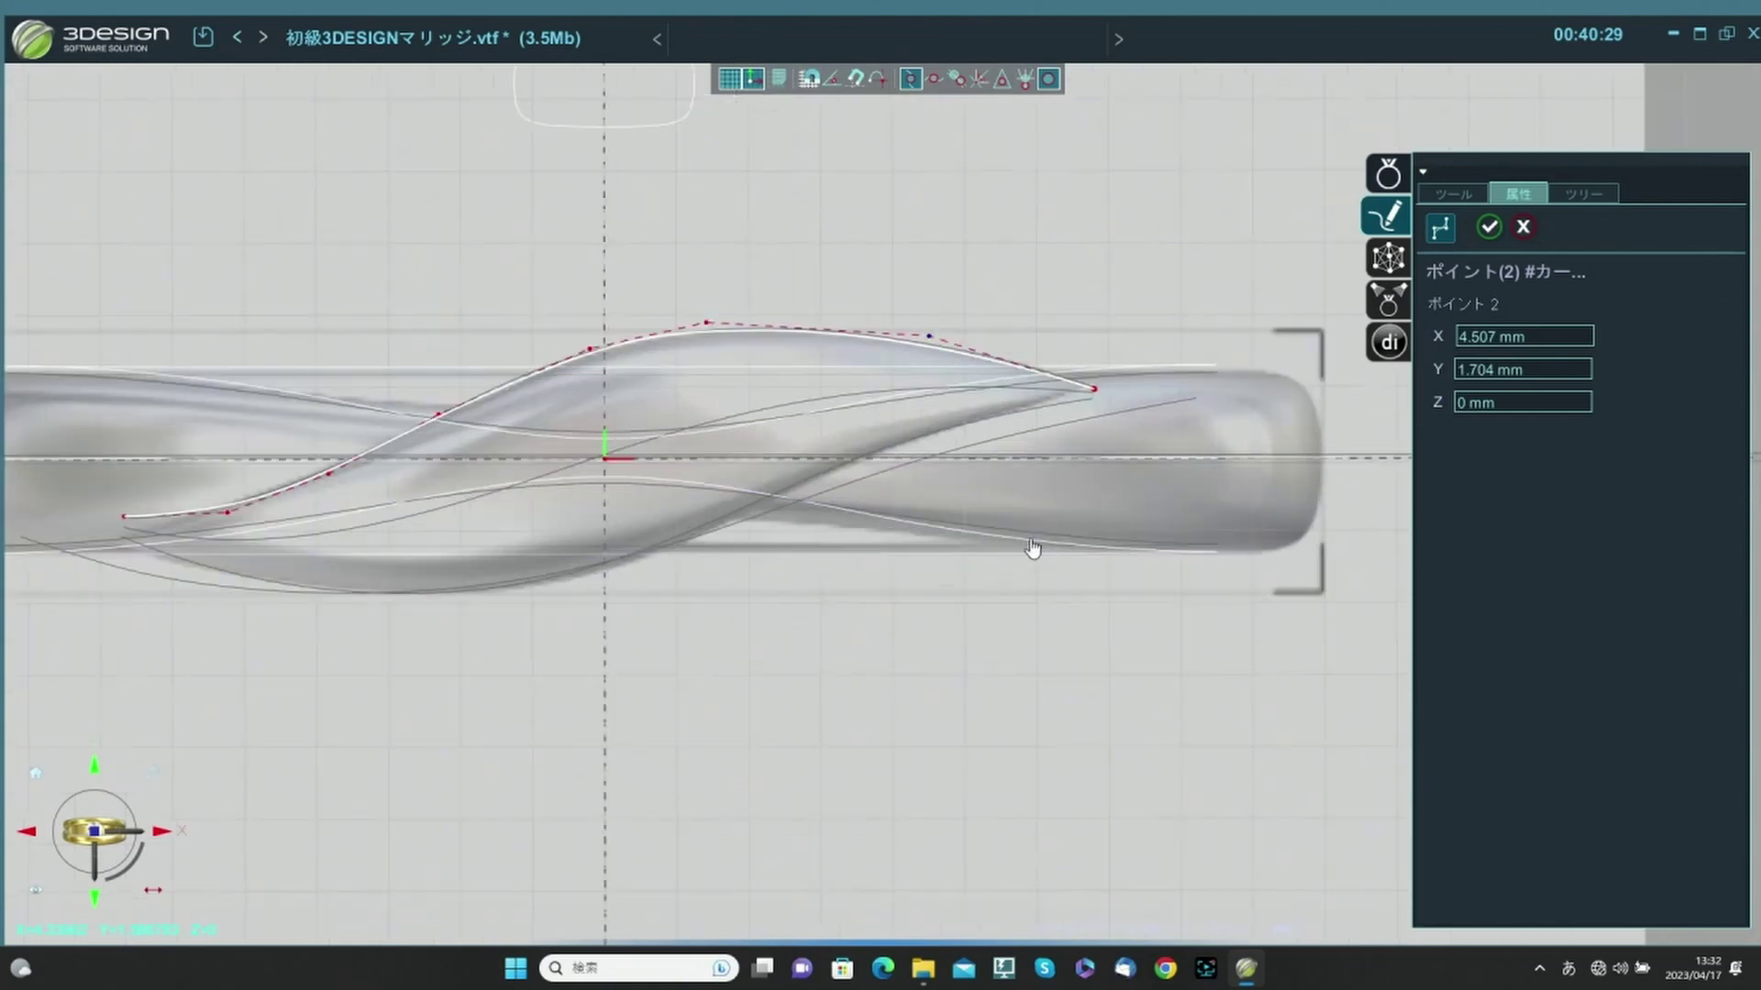
Copy the curve below the original and move the copy's first two points onto the strand's lower edge, point 1 at about X 6.74, Y 0.82 mm.
left_click(974, 359)
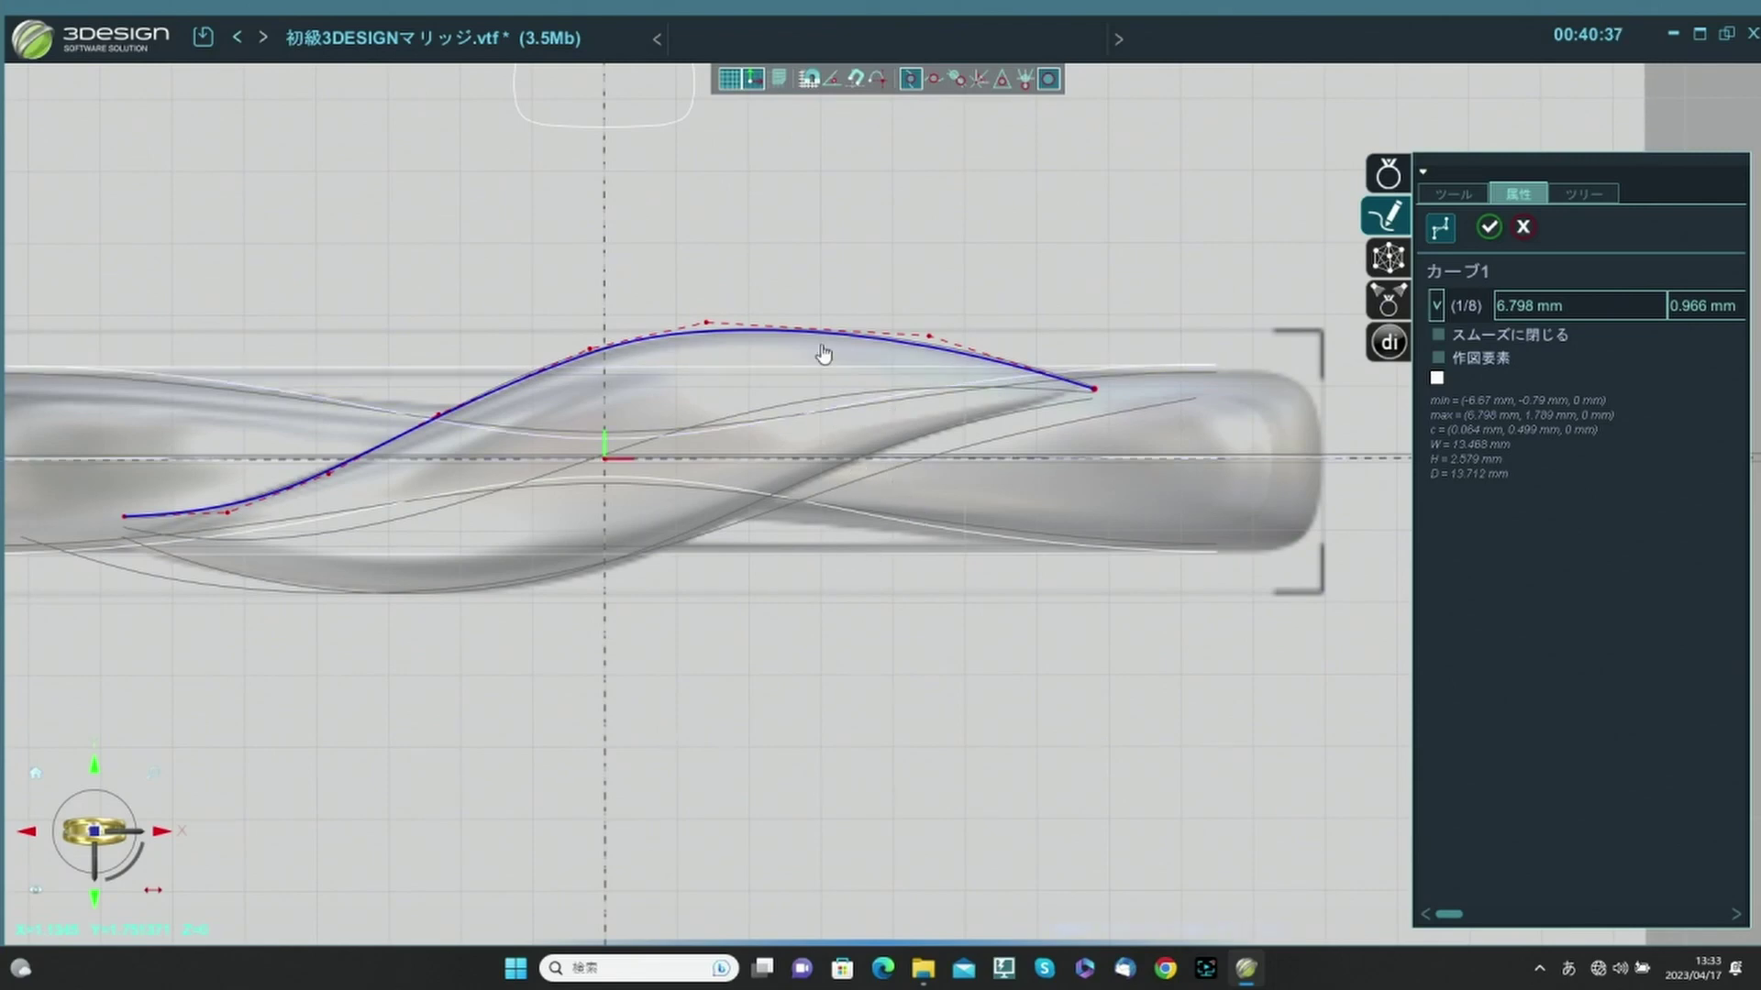
left_click_drag(778, 332, 778, 519, "ctrl")
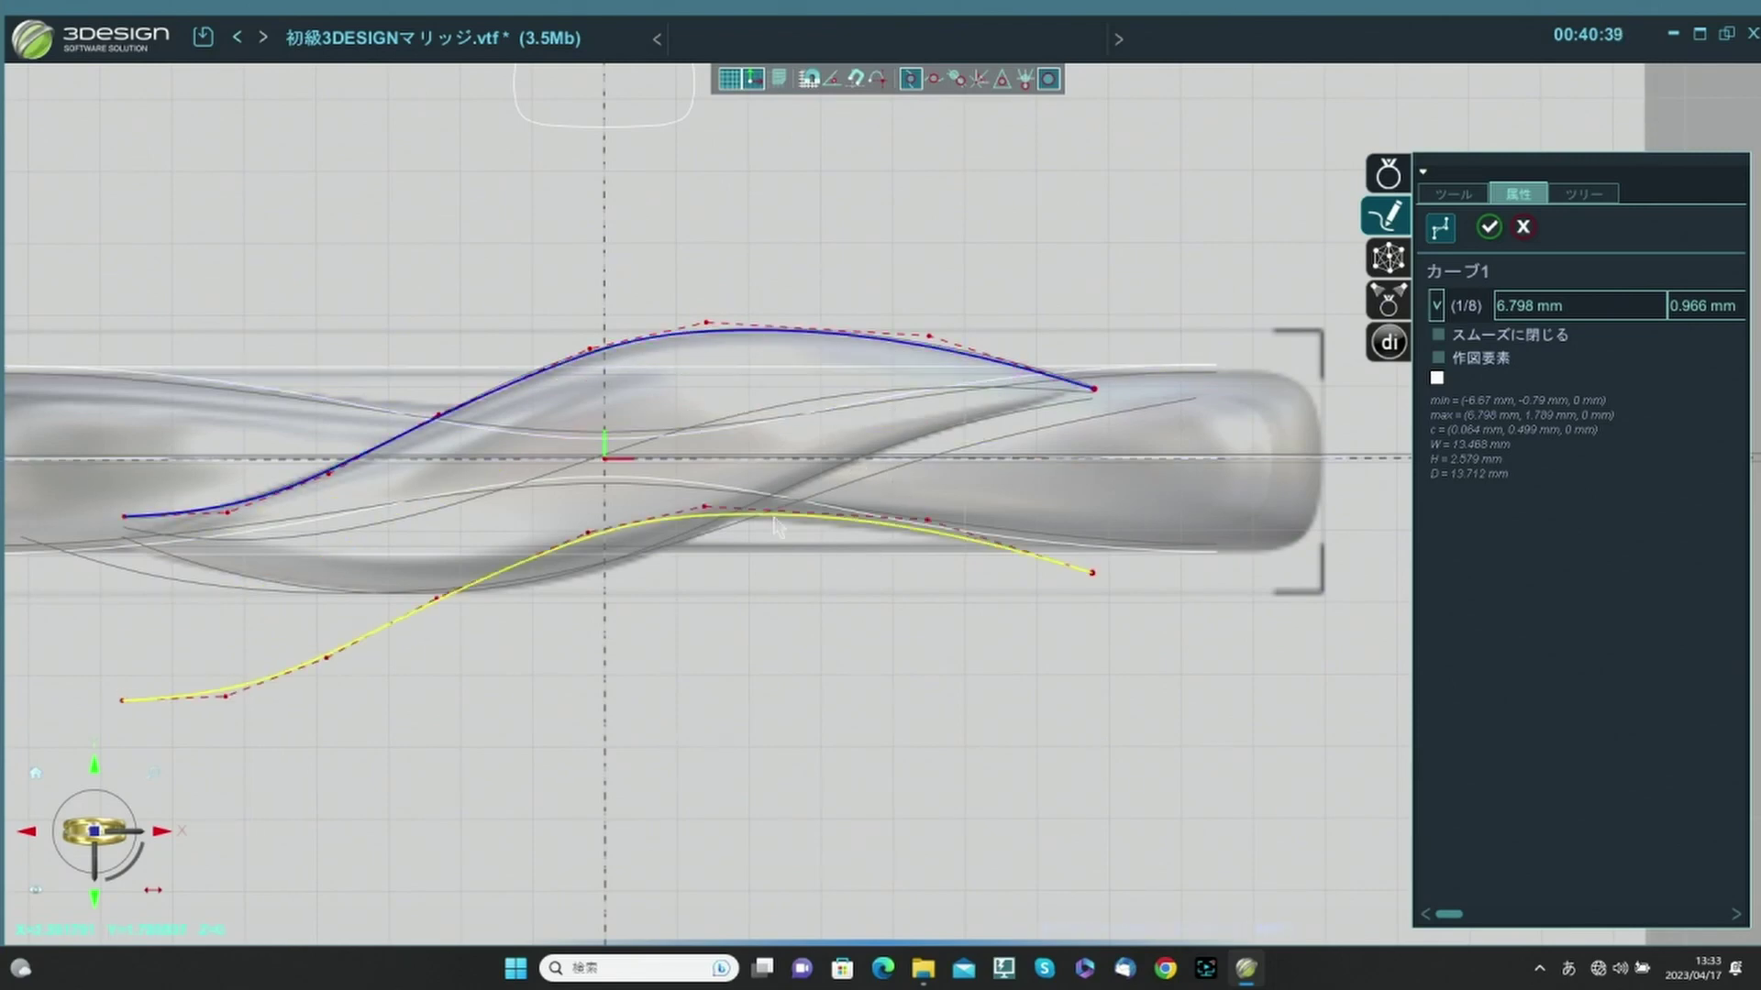
scroll(1134, 587, "up", 3)
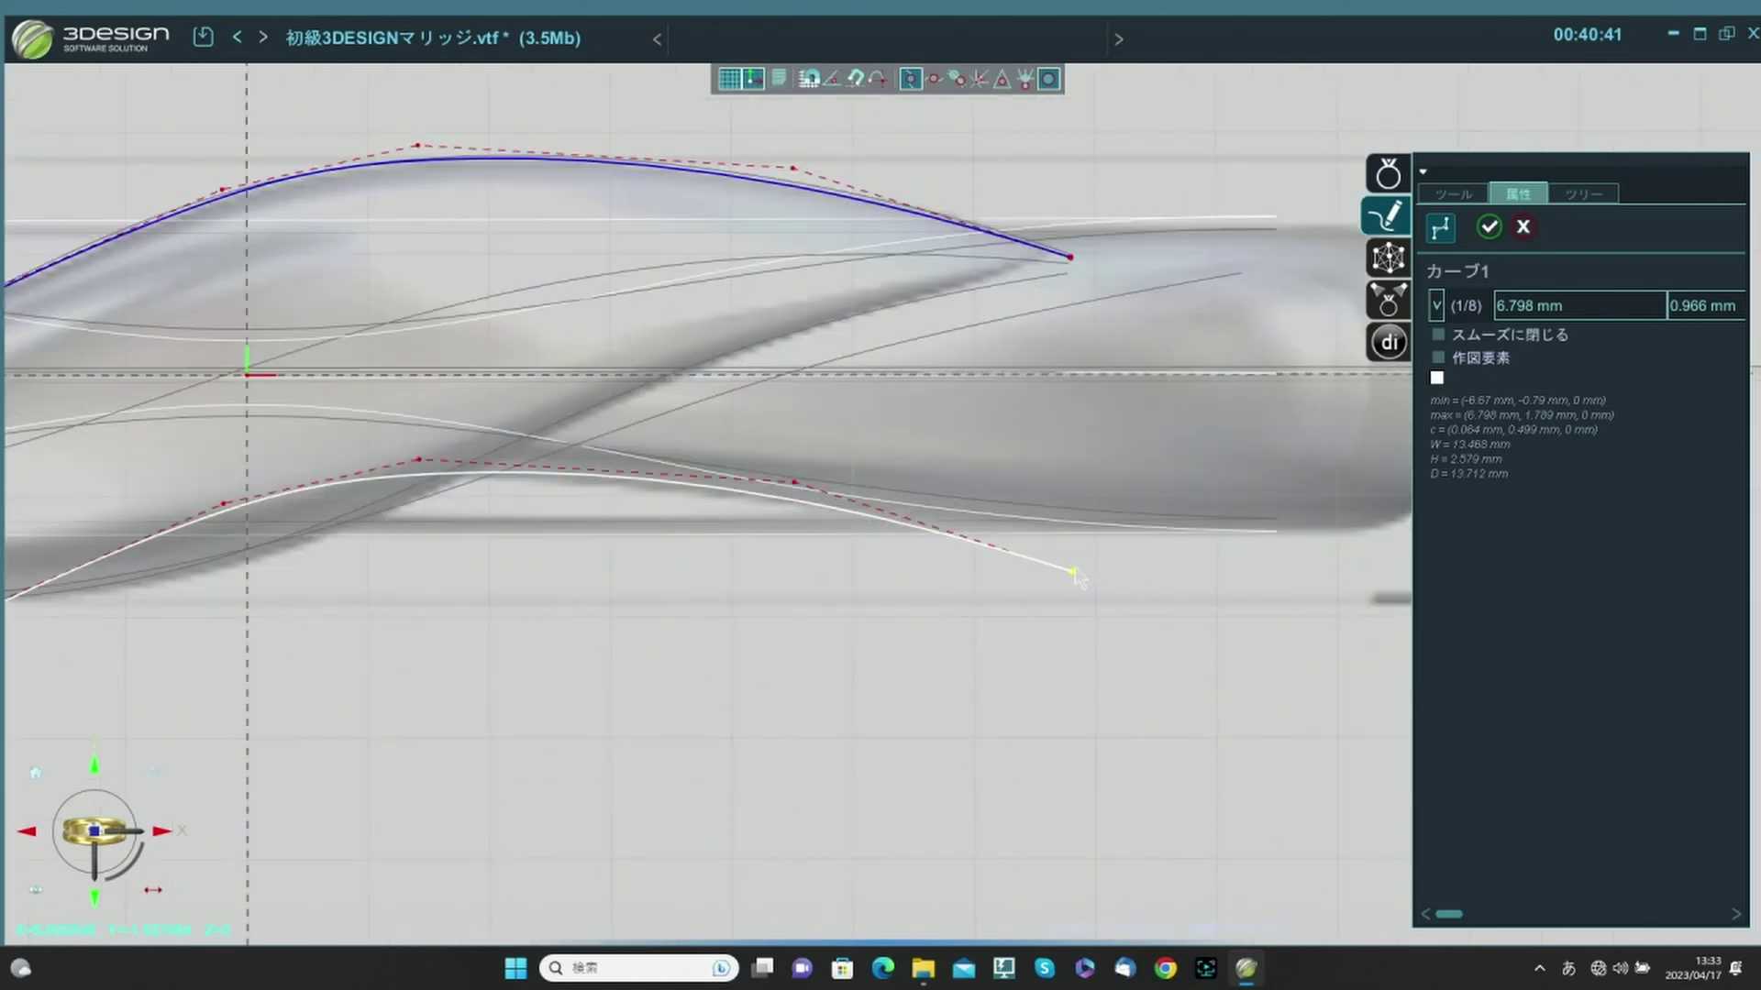
left_click_drag(1073, 572, 1064, 275)
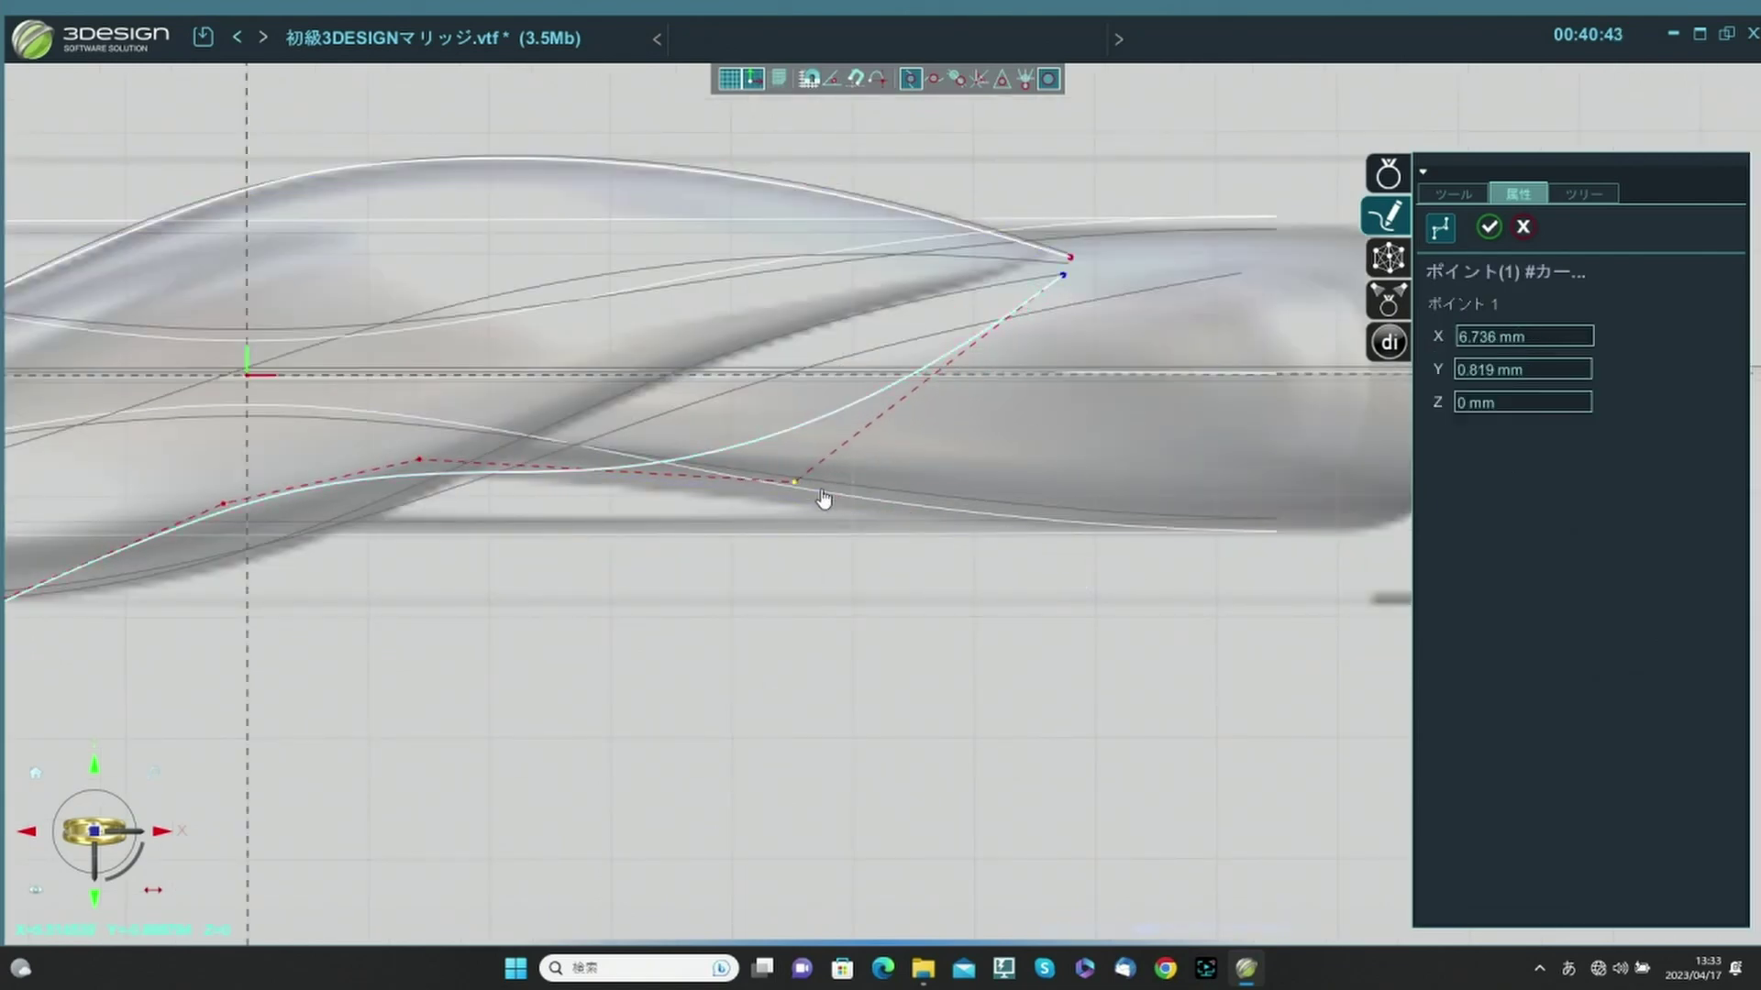
left_click_drag(796, 485, 795, 323)
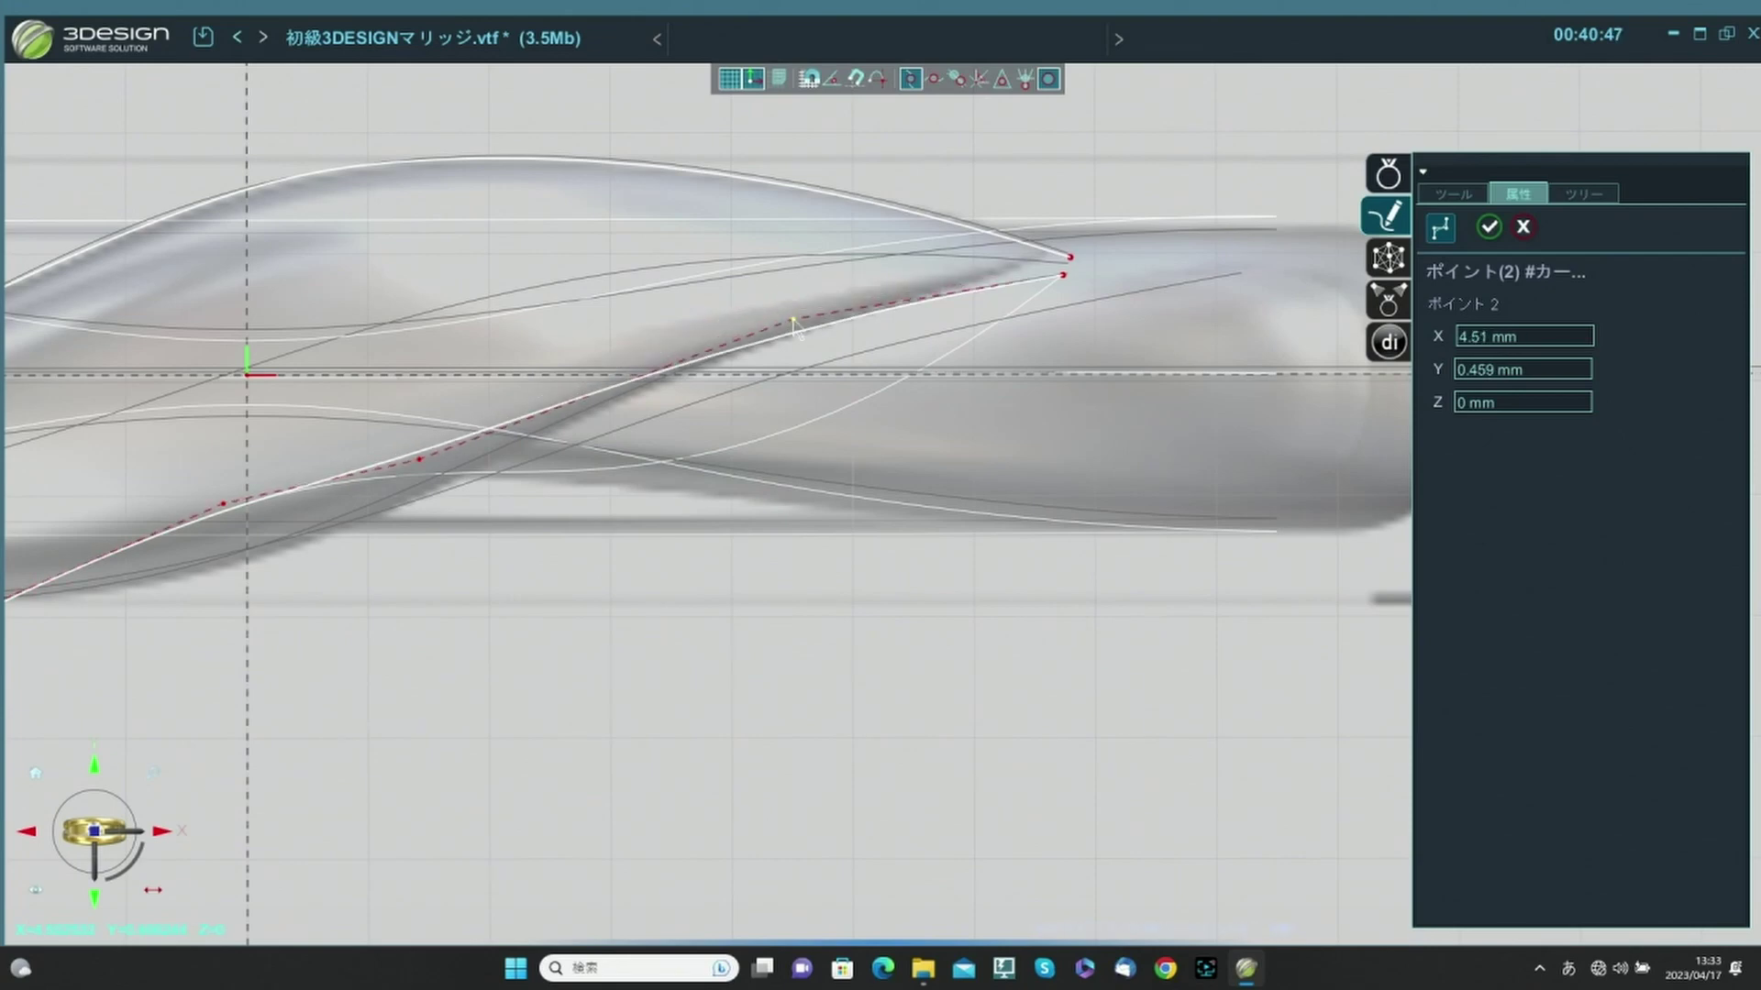
left_click(926, 222)
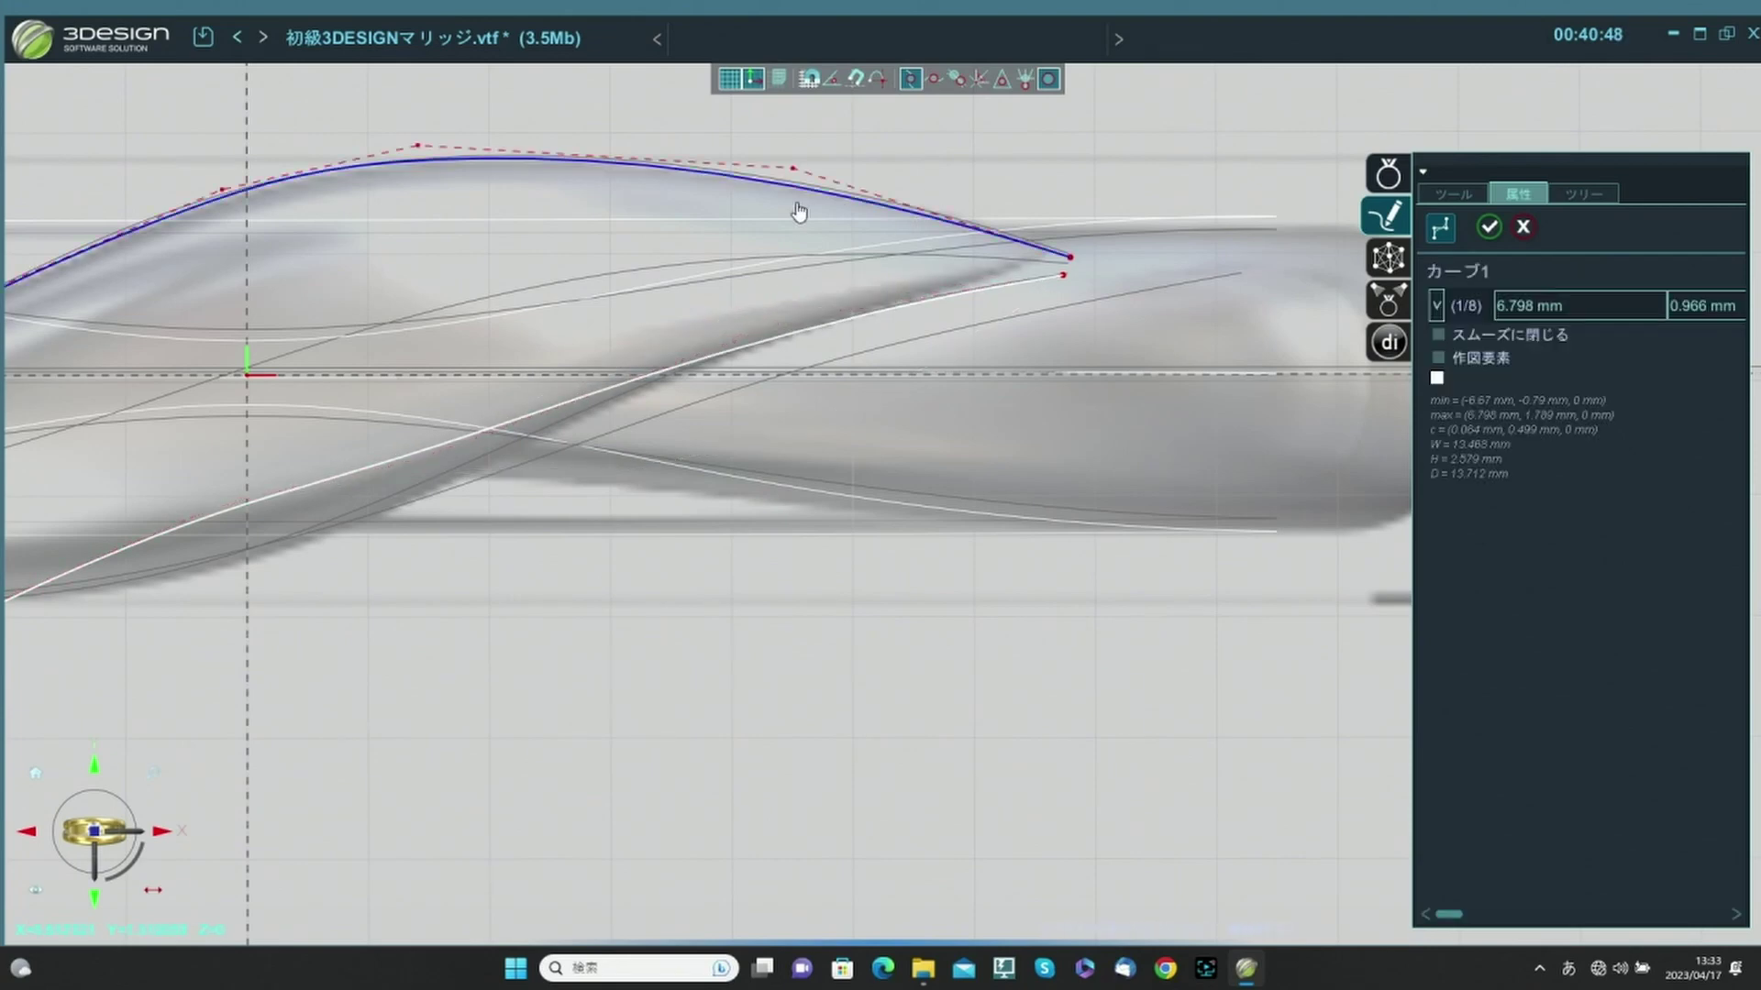
left_click(844, 334)
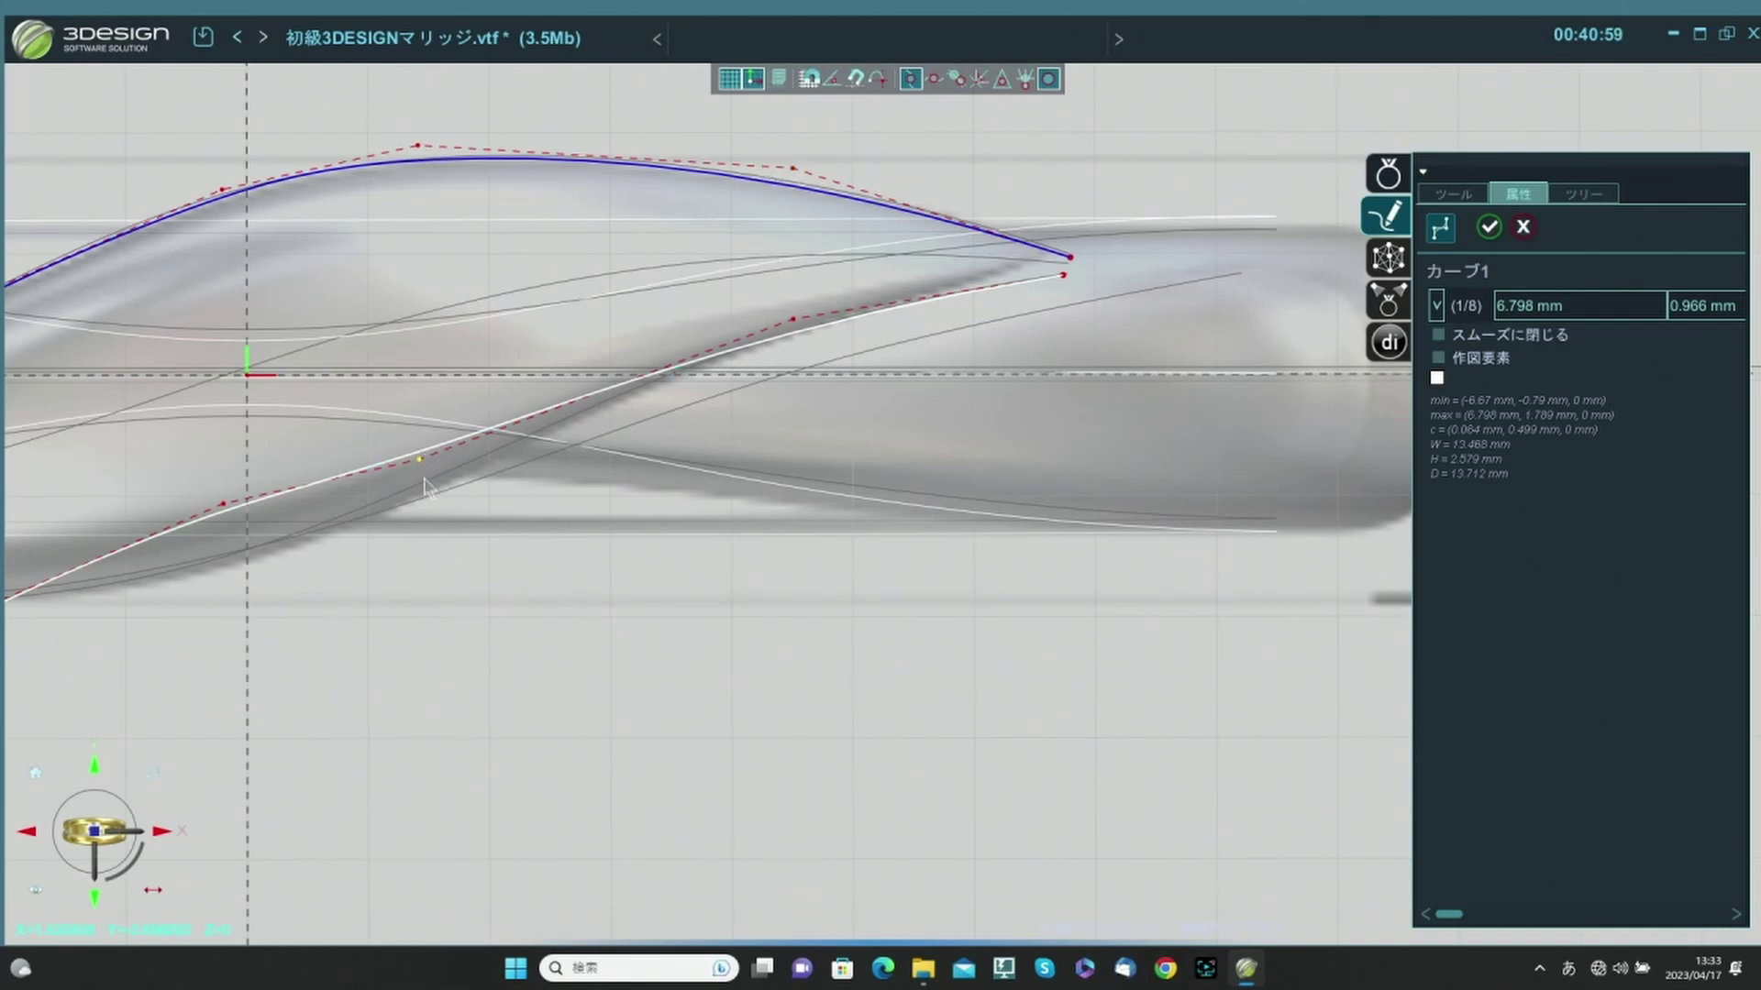
Move the copied curve's point 3 to about X 1.66, Y -1.00 mm and point 4 to about X -0.06, Y -1.41 mm.
left_click_drag(423, 481, 435, 520)
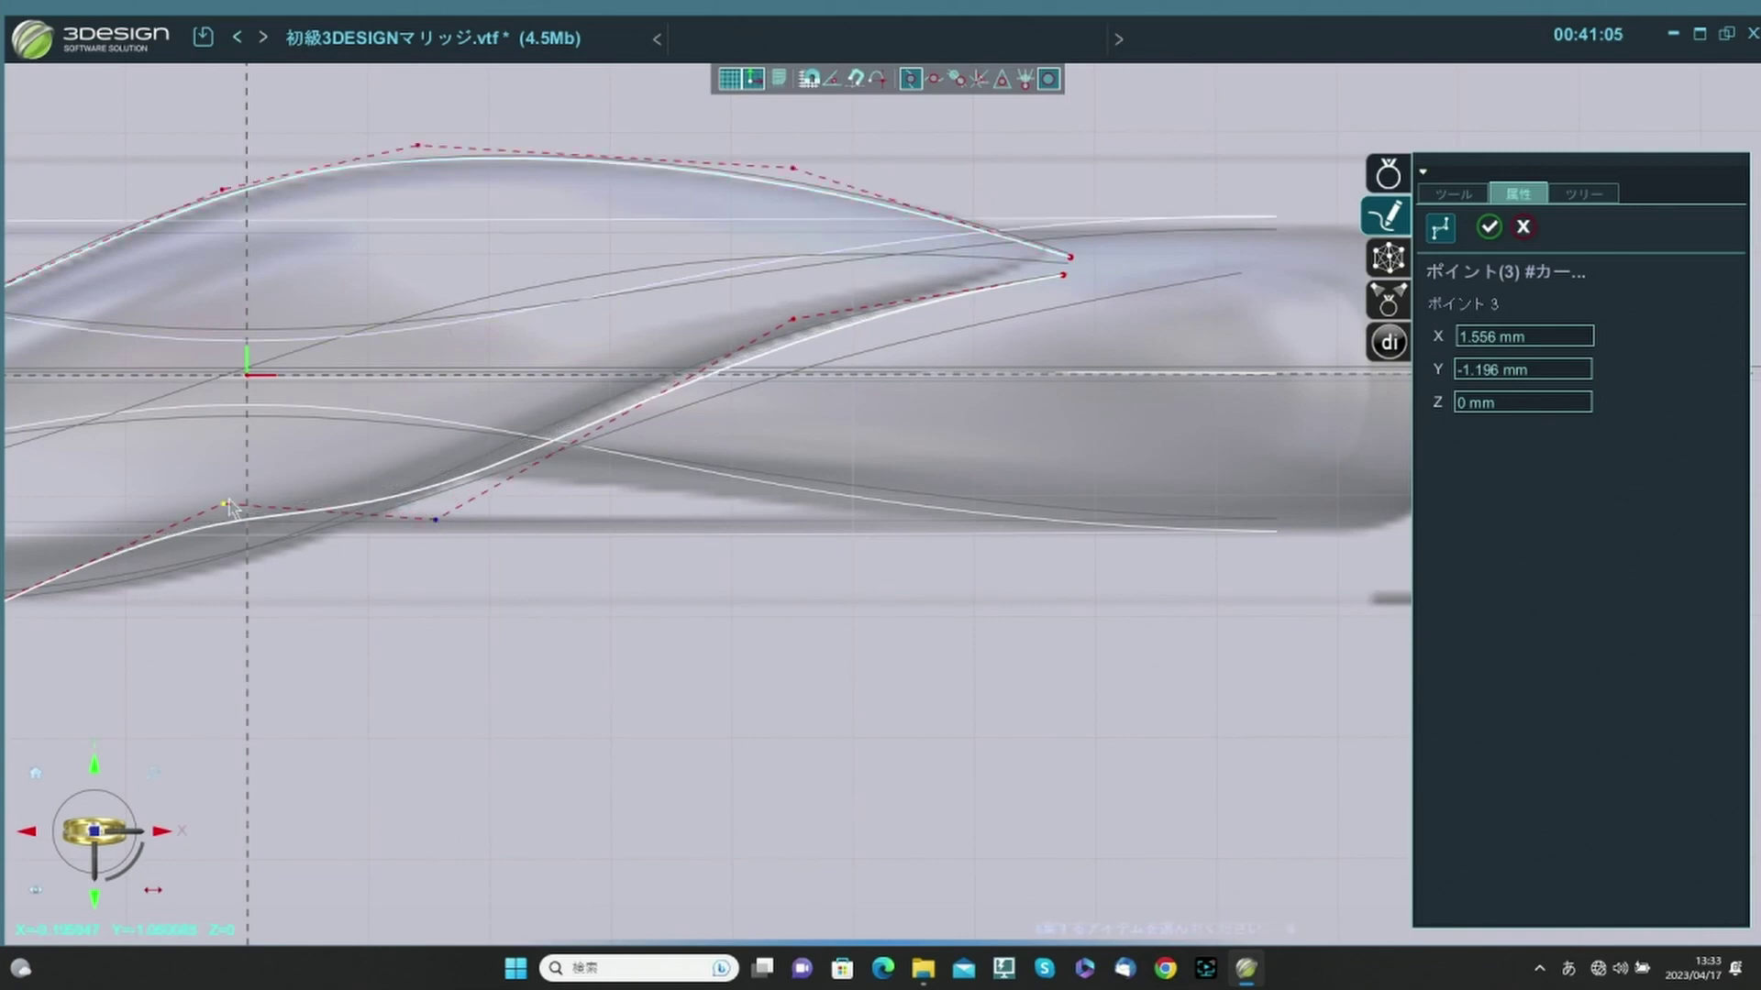
left_click_drag(229, 507, 241, 556)
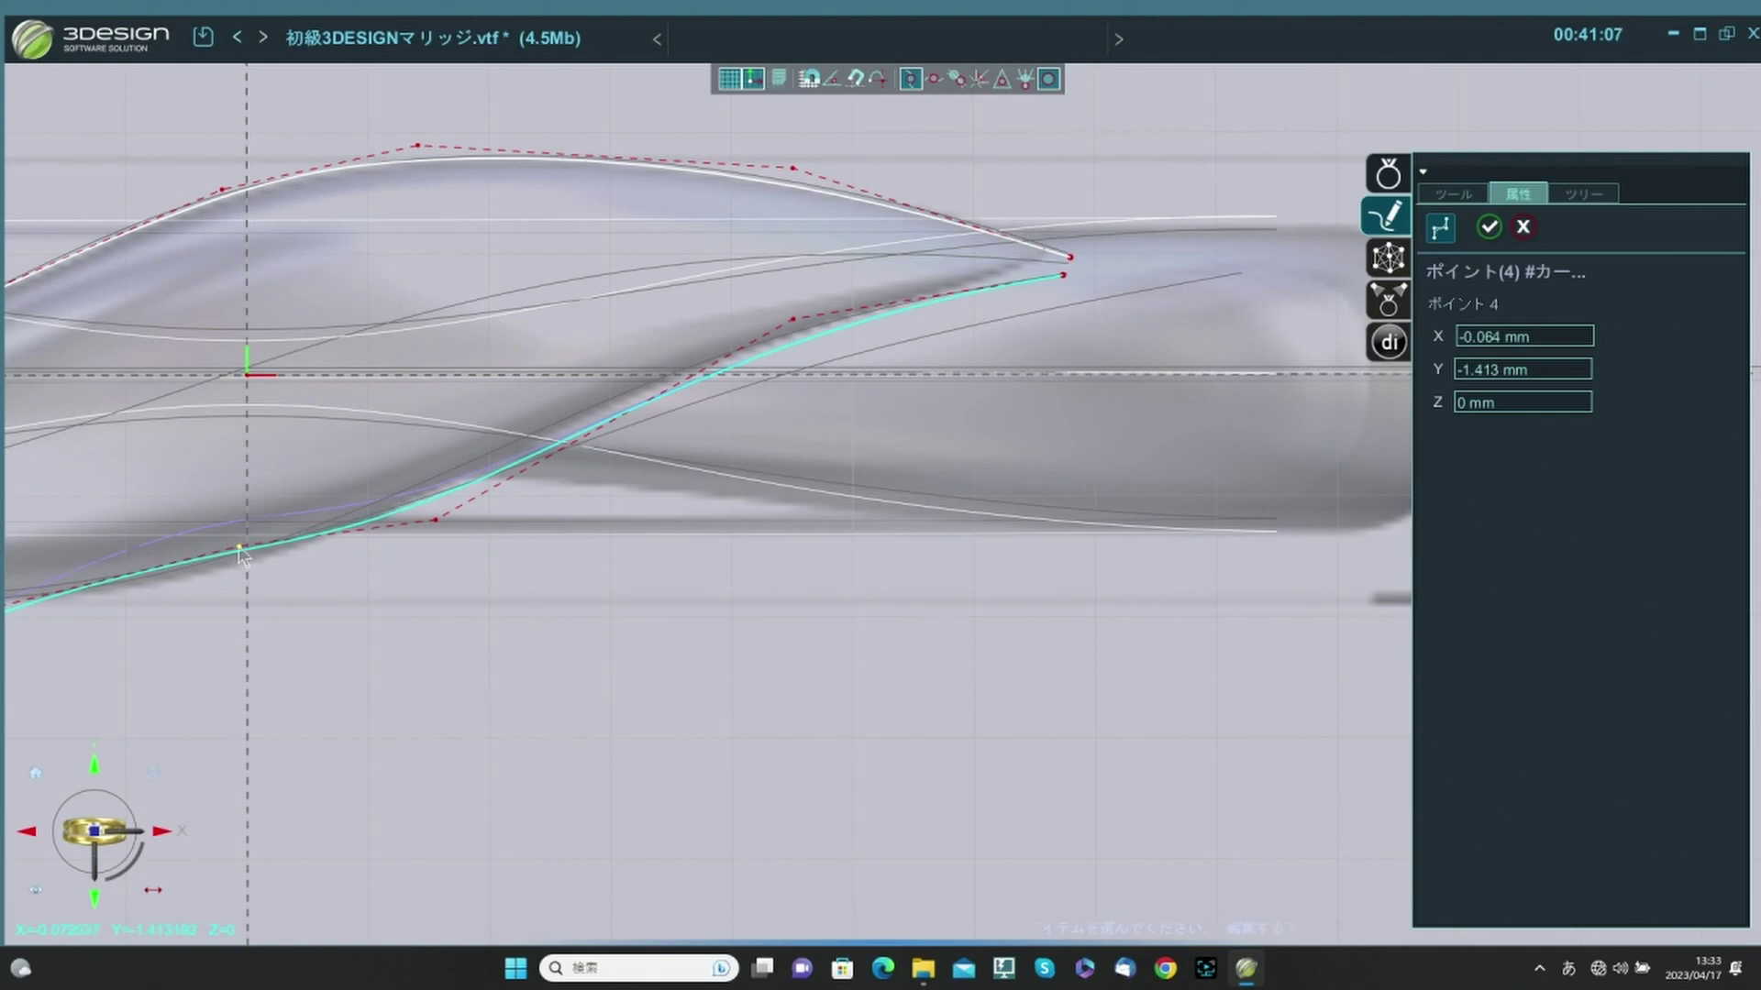
left_click_drag(434, 521, 448, 496)
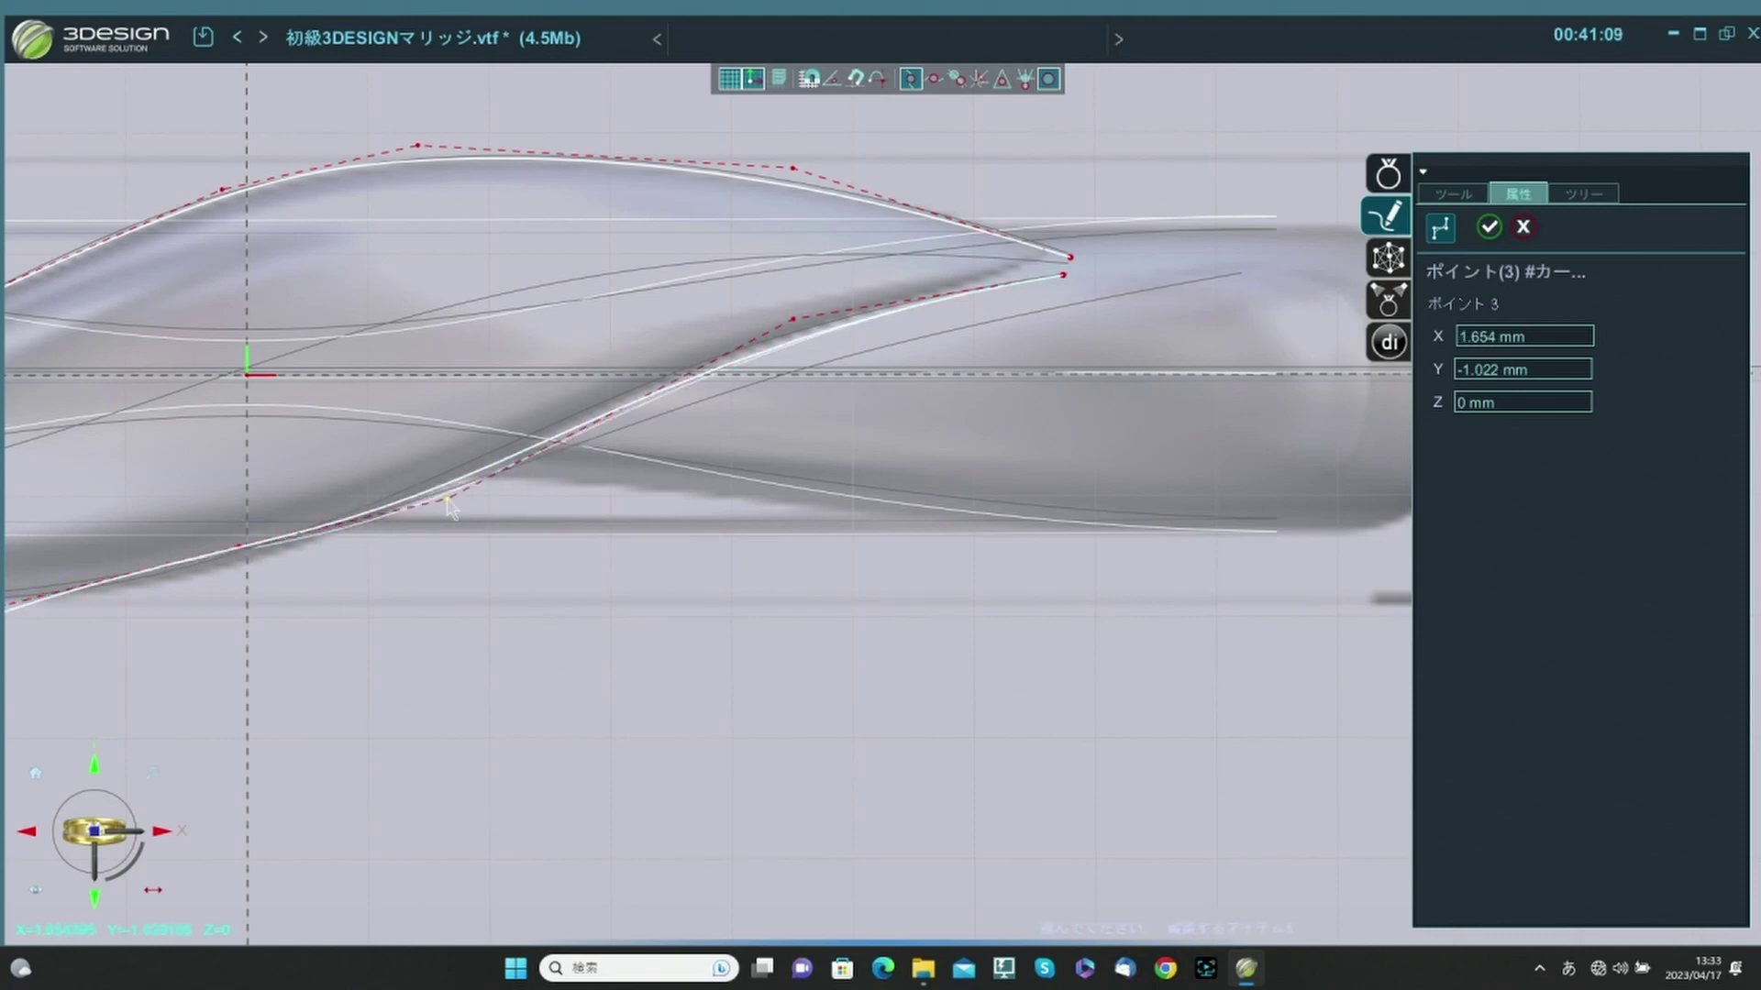
Fit the copied curve's remaining points to the strand's lower edge, ending at its left tip, with point 4 at about X 0.04, Y -1.54 mm.
mouse_move(392, 607)
middle_mouse_down()
mouse_move(244, 627)
mouse_move(890, 520)
middle_mouse_up()
middle_click_drag(216, 679, 755, 545)
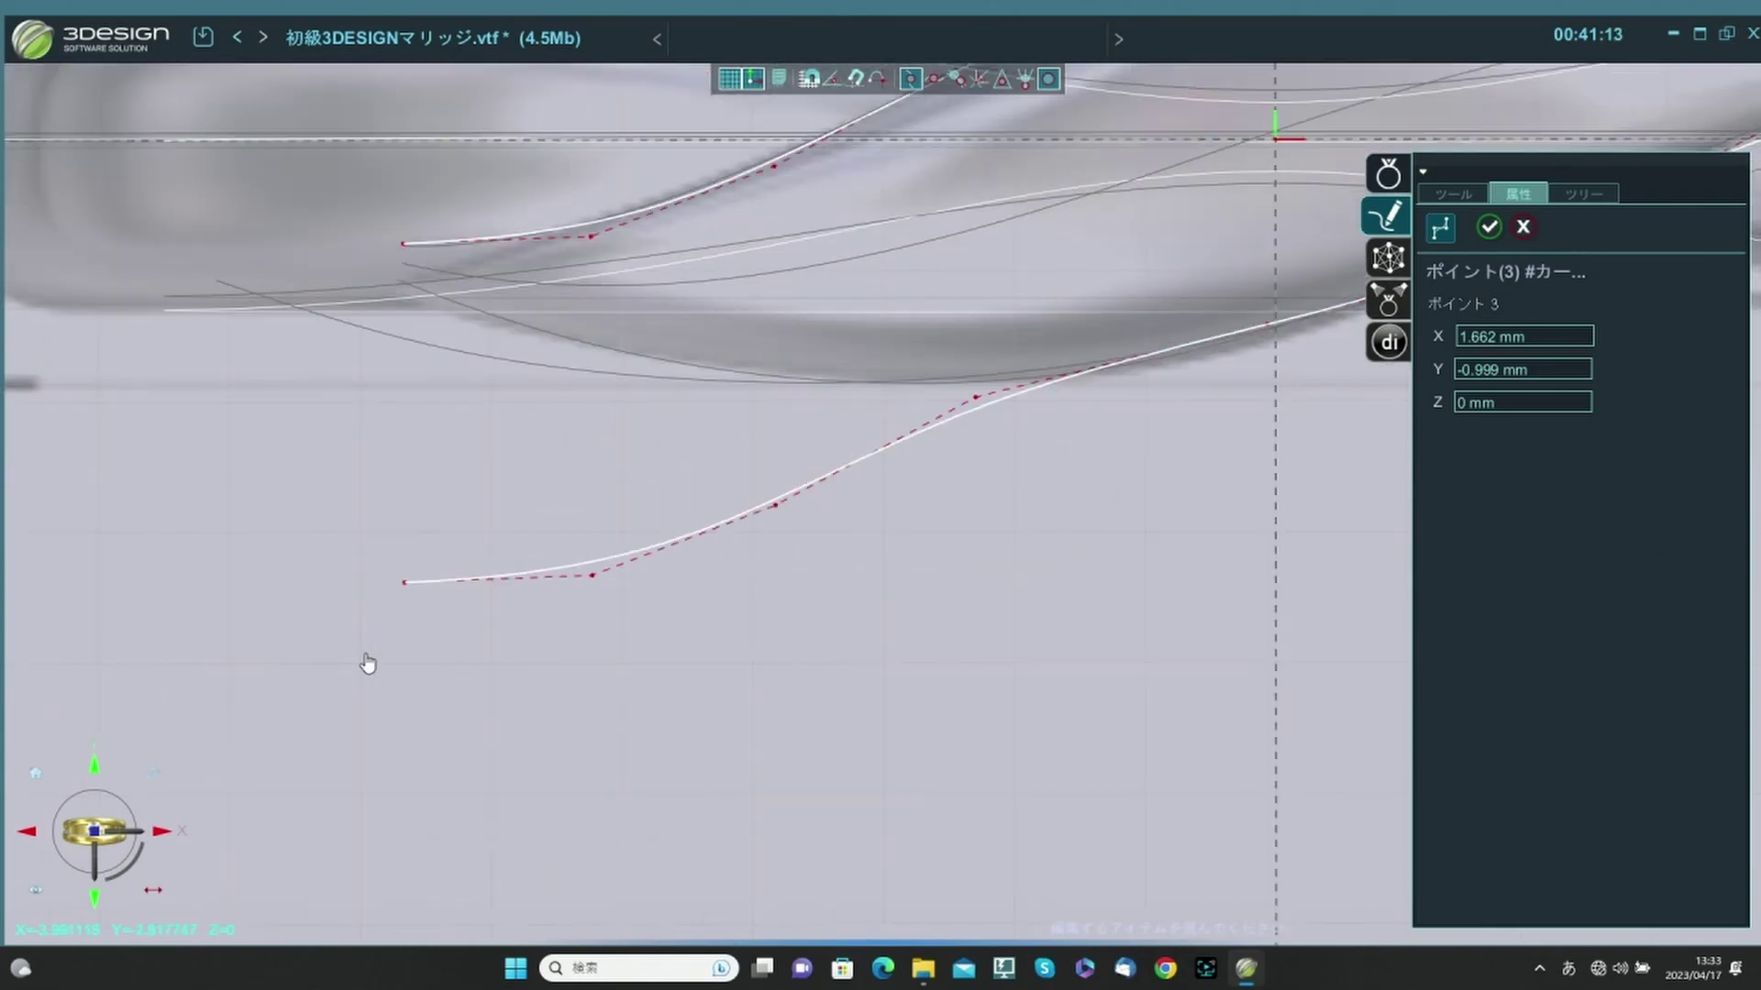
left_click_drag(401, 583, 396, 280)
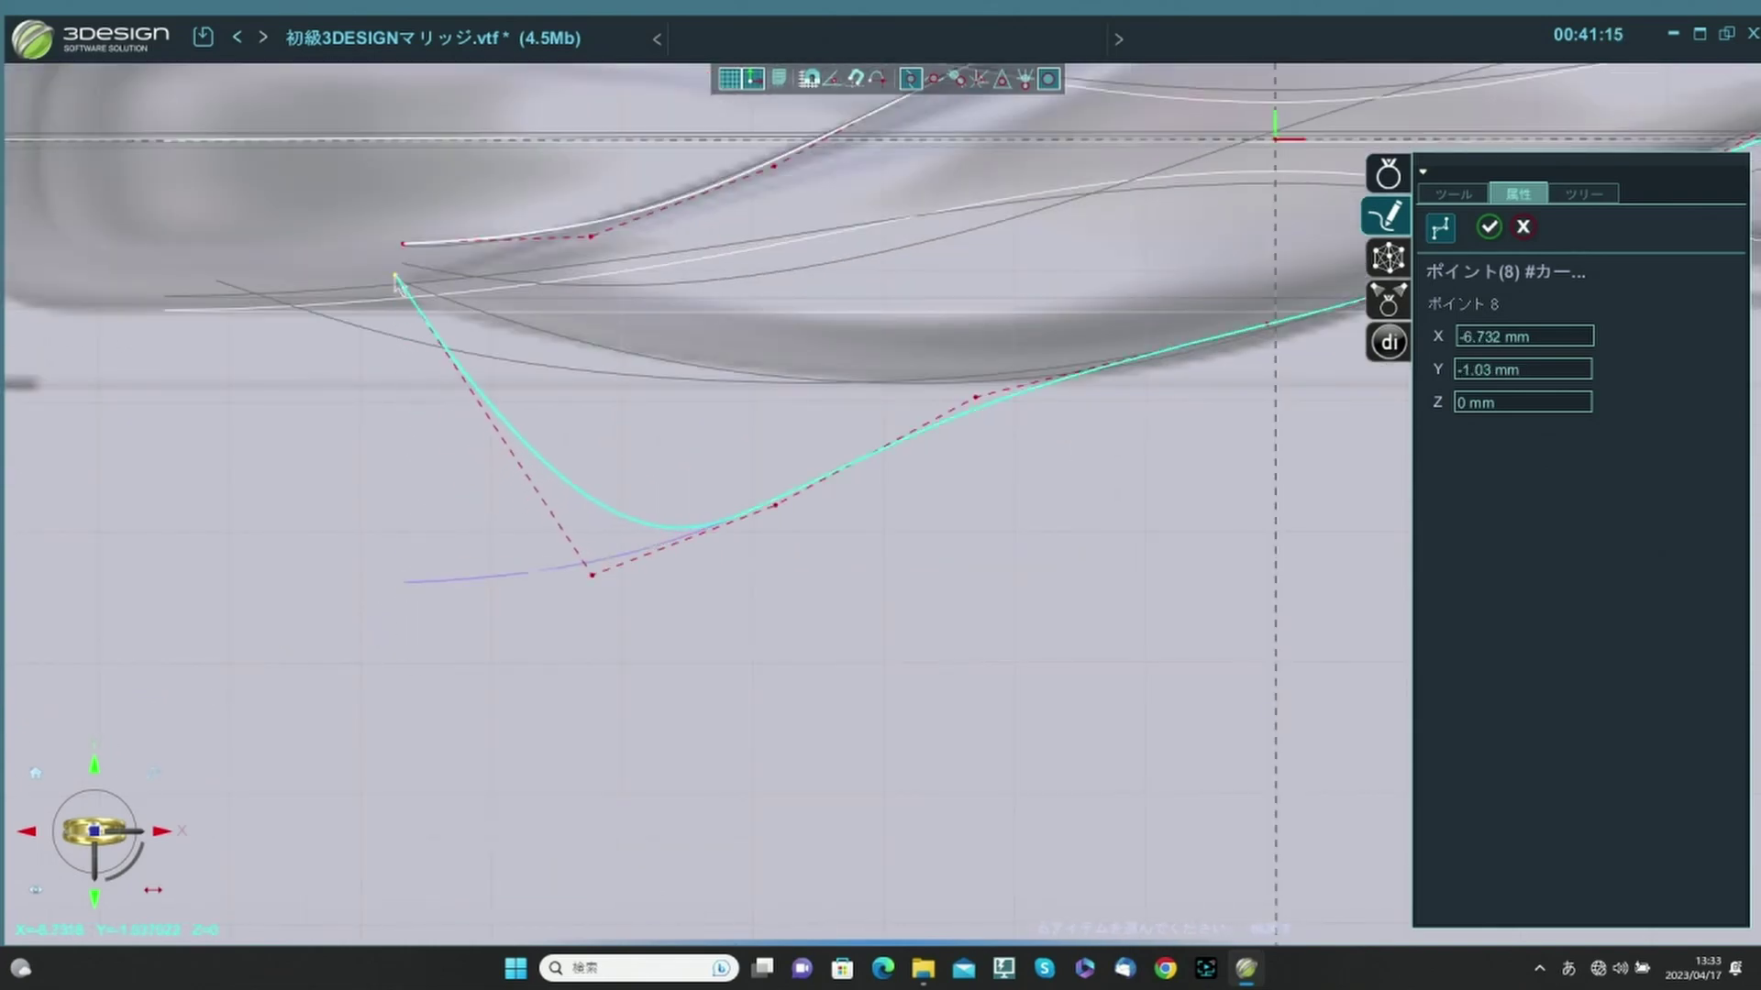
left_click_drag(592, 578, 796, 378)
scroll(1048, 378, "down", 3)
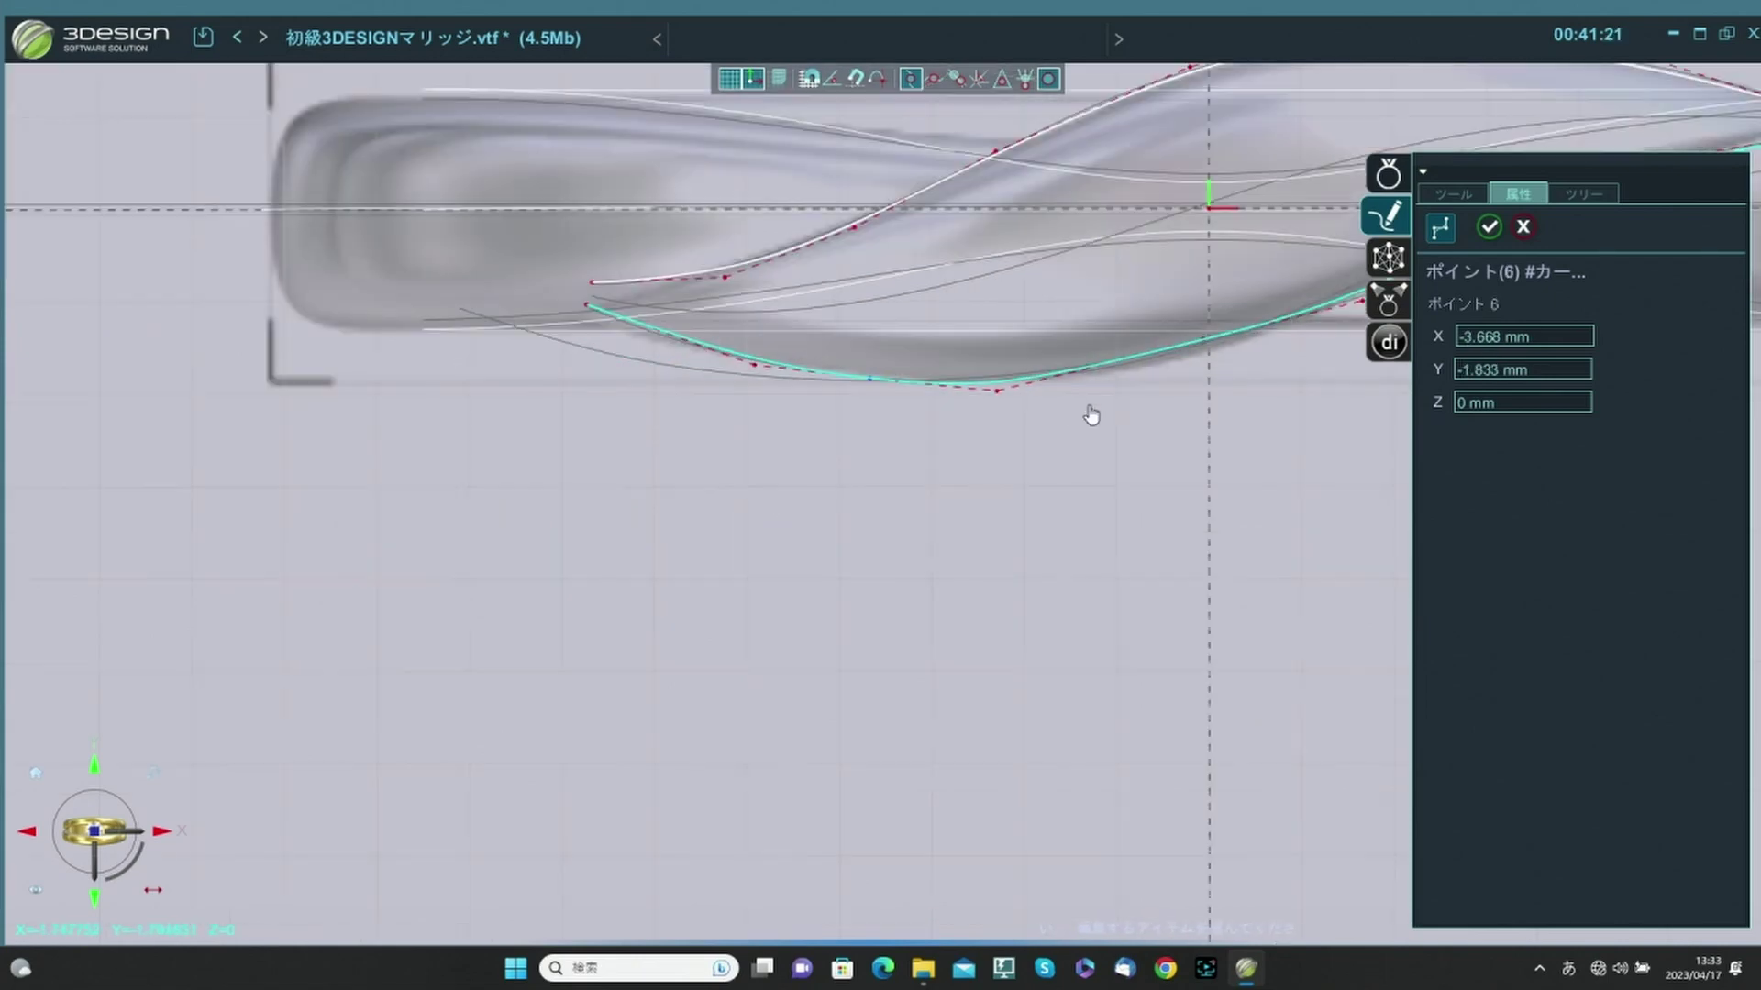
middle_click_drag(1279, 339, 1072, 431)
scroll(1124, 576, "down", 2)
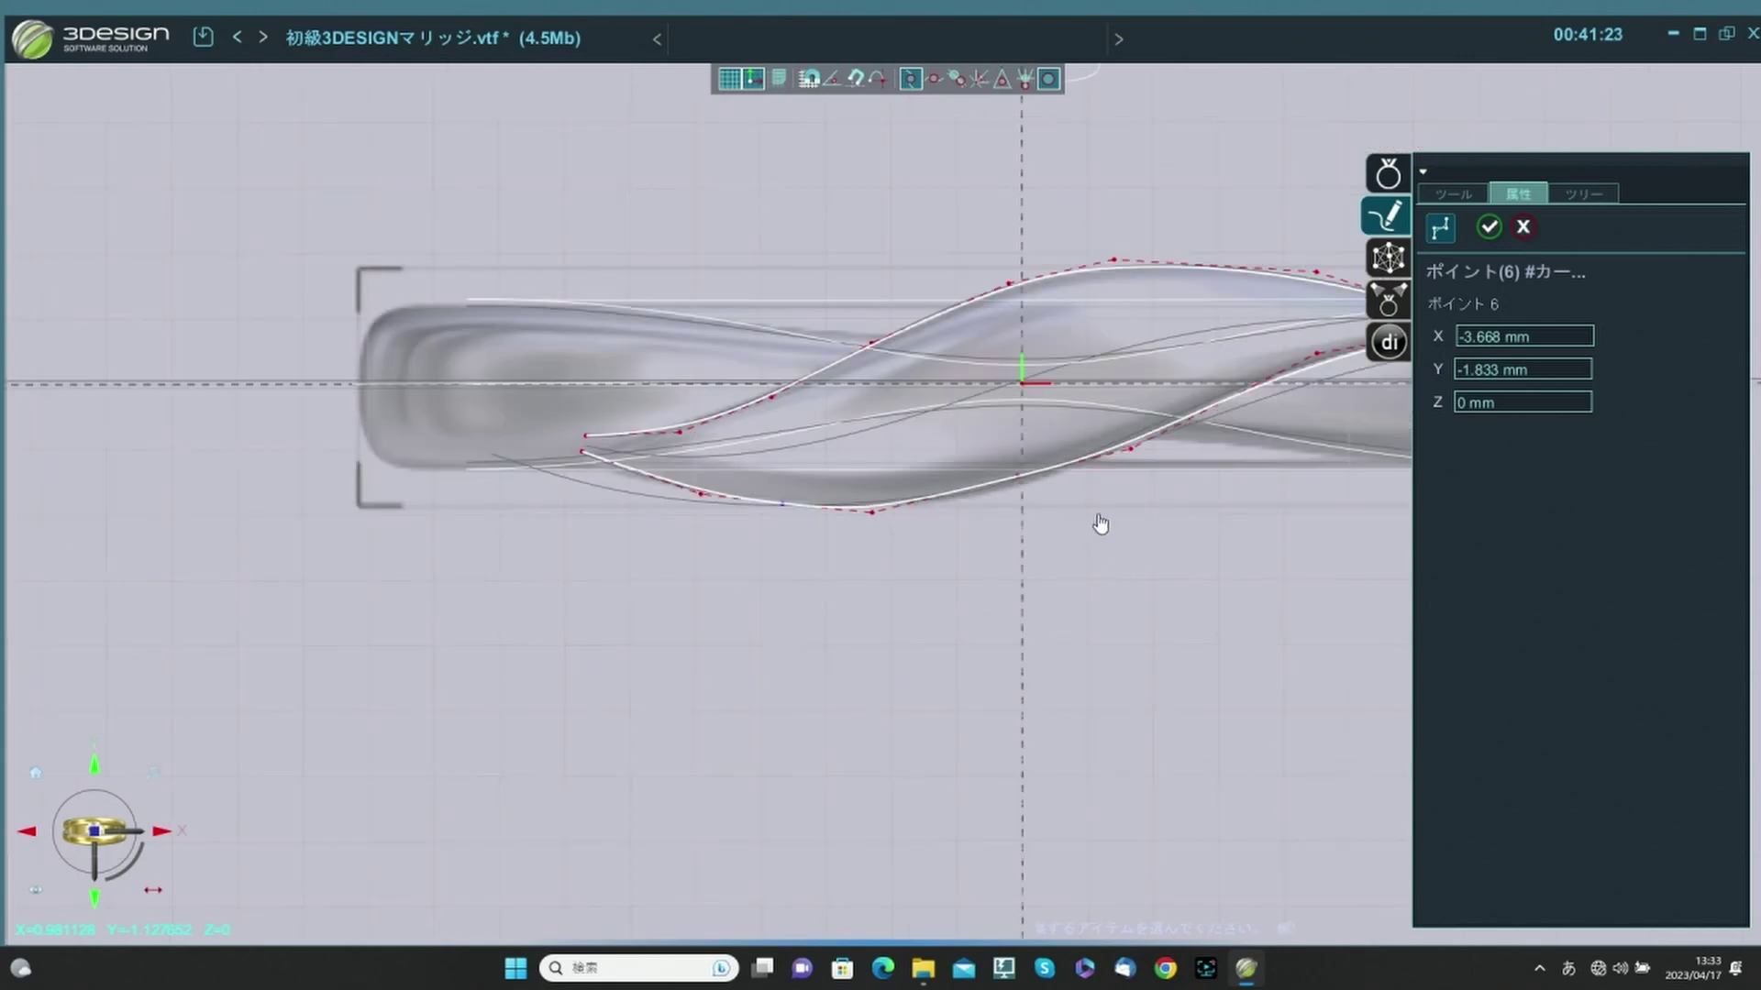
left_click_drag(1017, 470, 1023, 485)
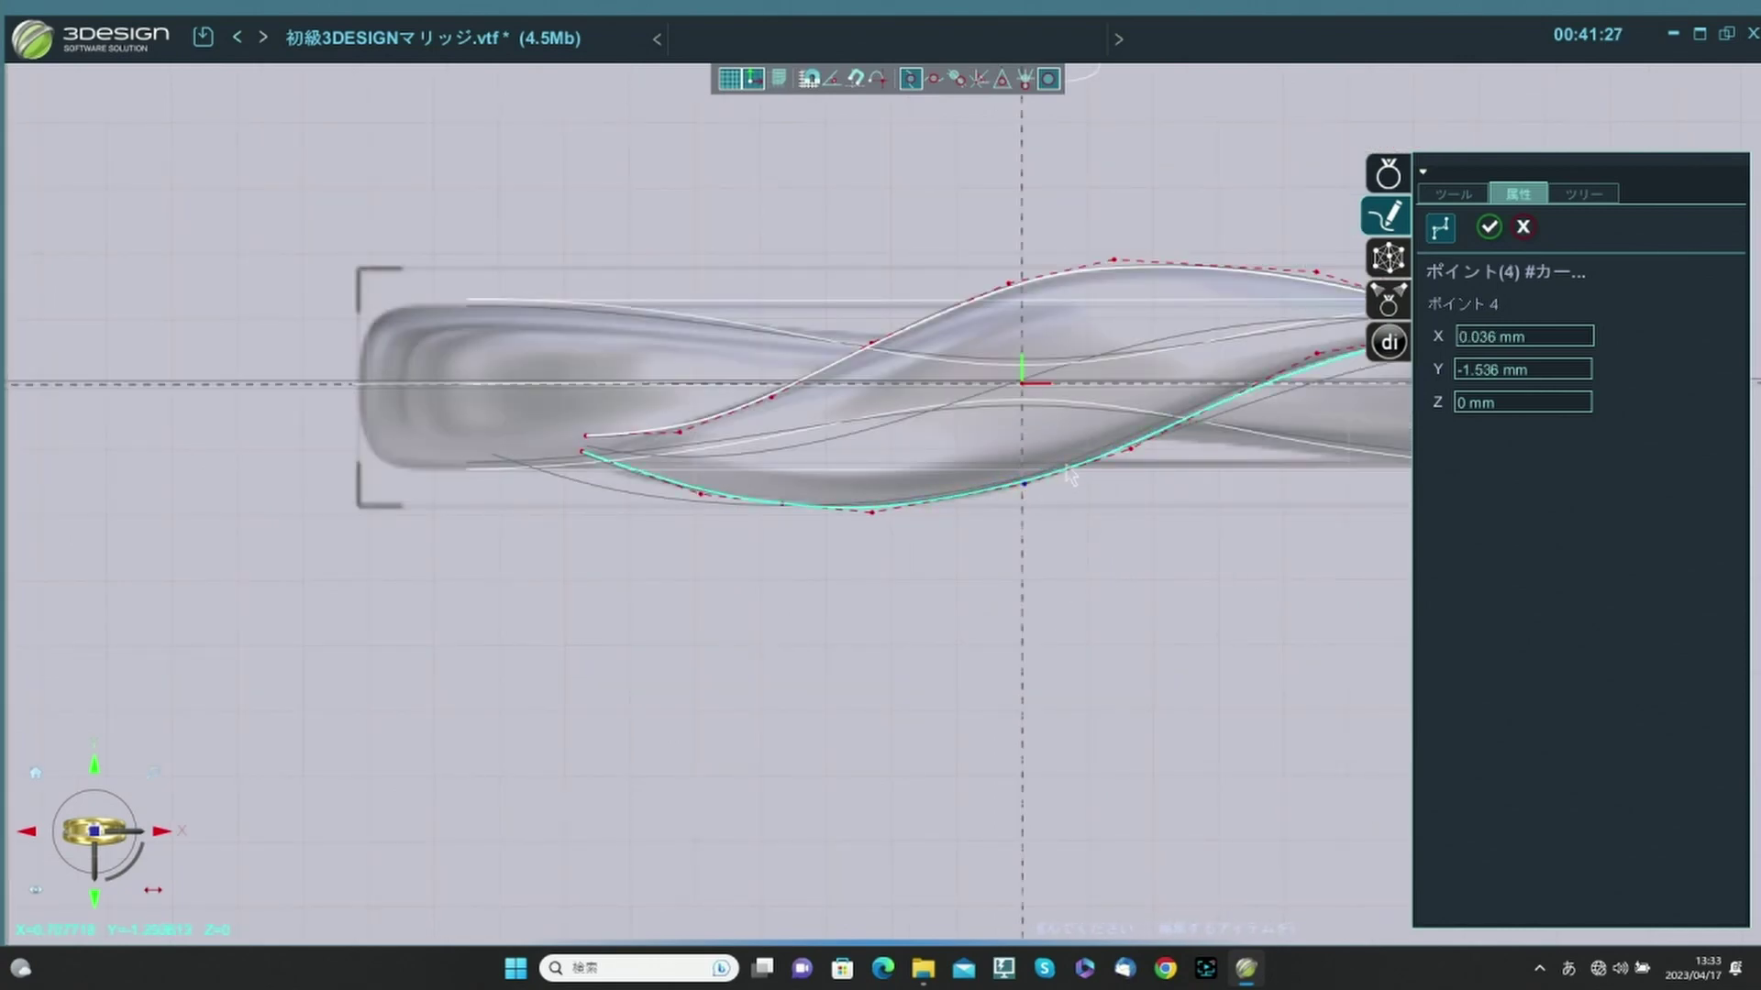
scroll(1114, 564, "down", 2)
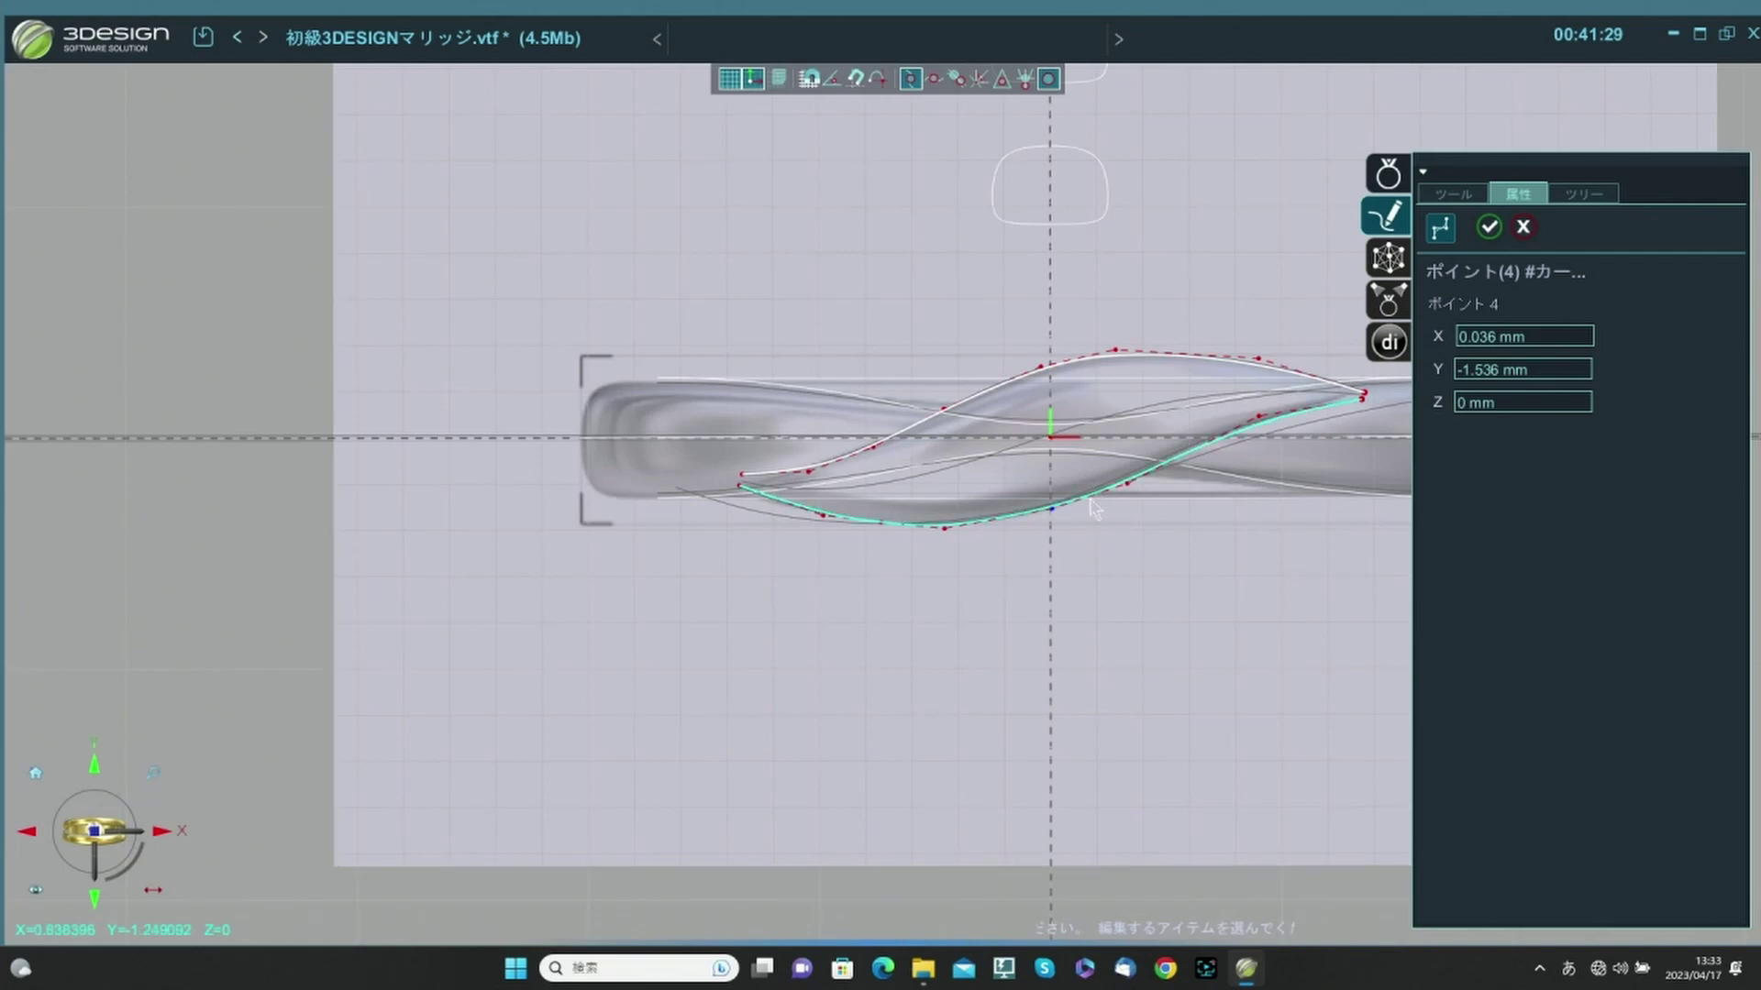
Move both strand edge curves 8.551 mm along Z, up to the top of the ring's inner circle.
left_click(1091, 503)
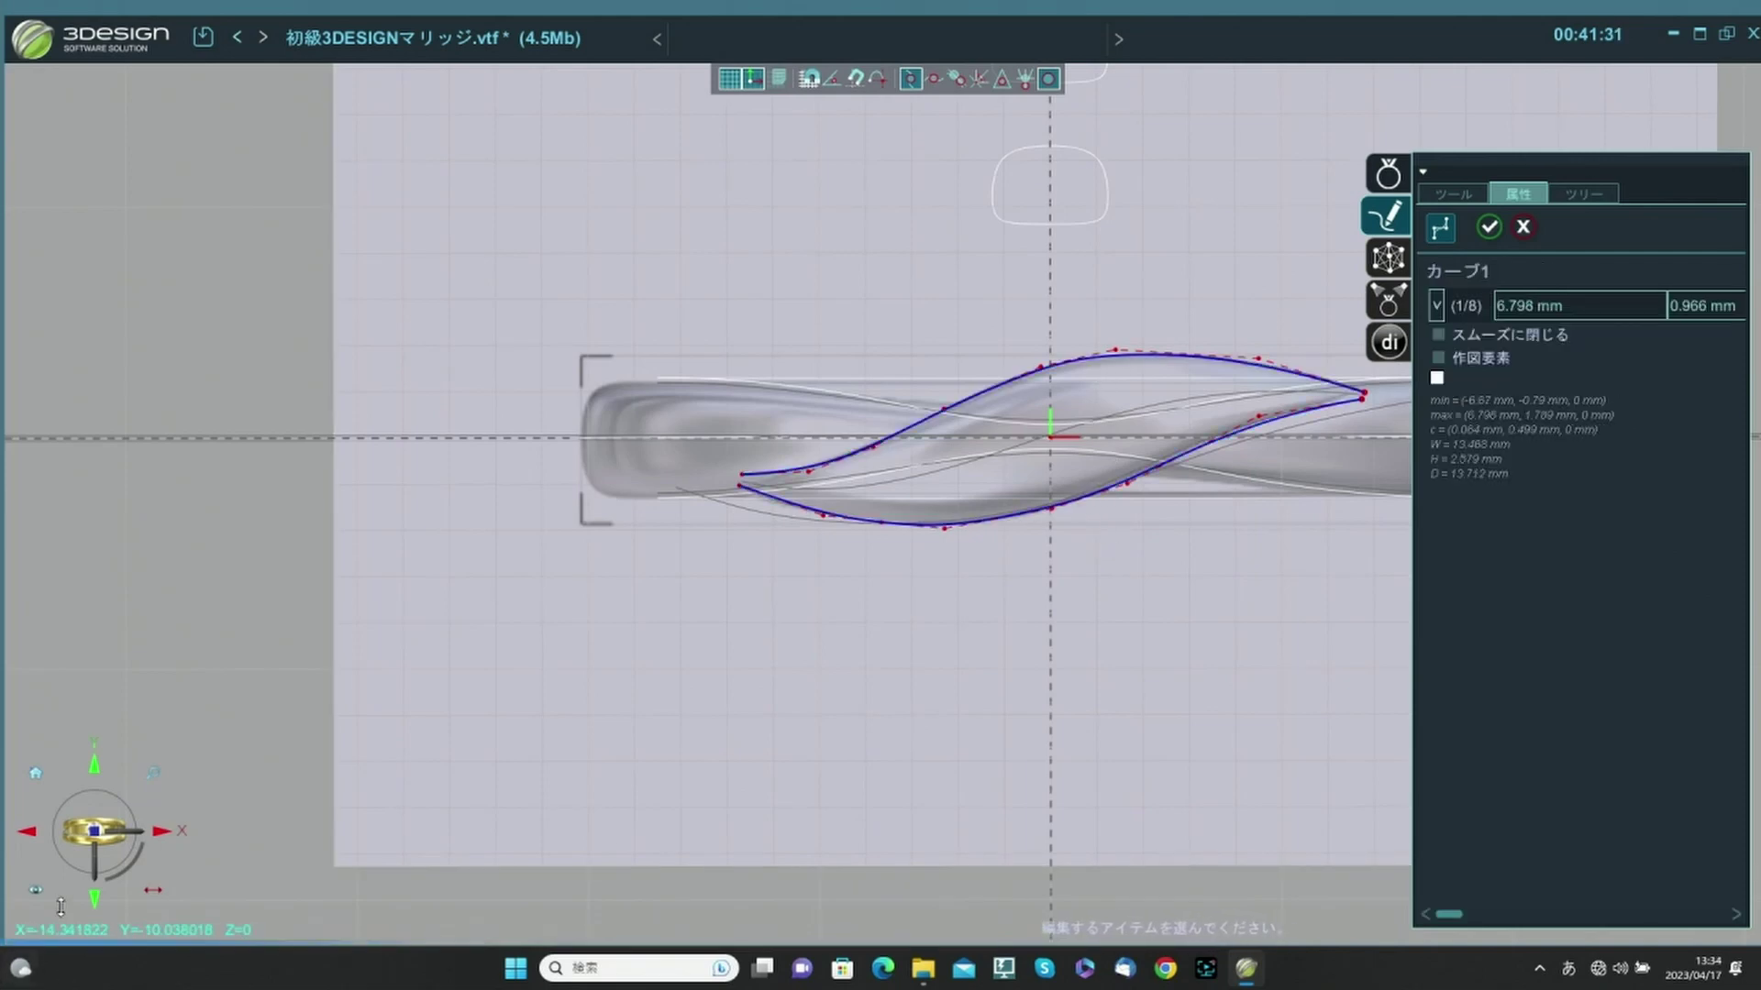
left_click(95, 897)
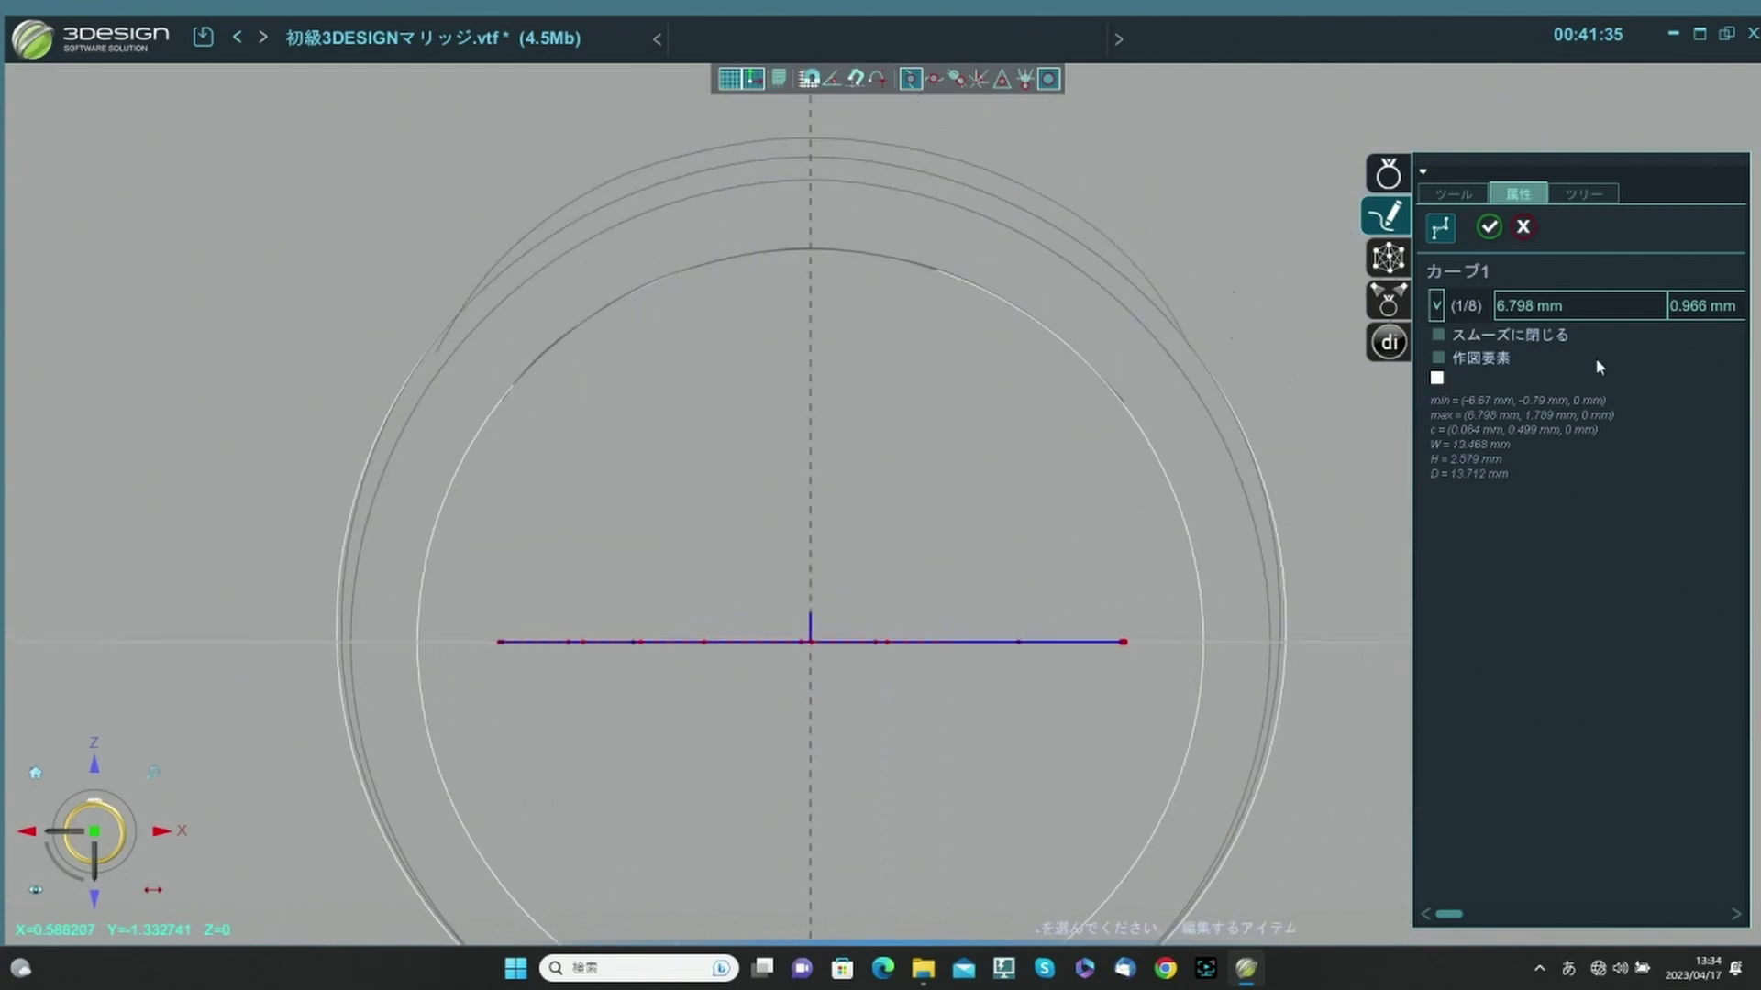
left_click(1433, 193)
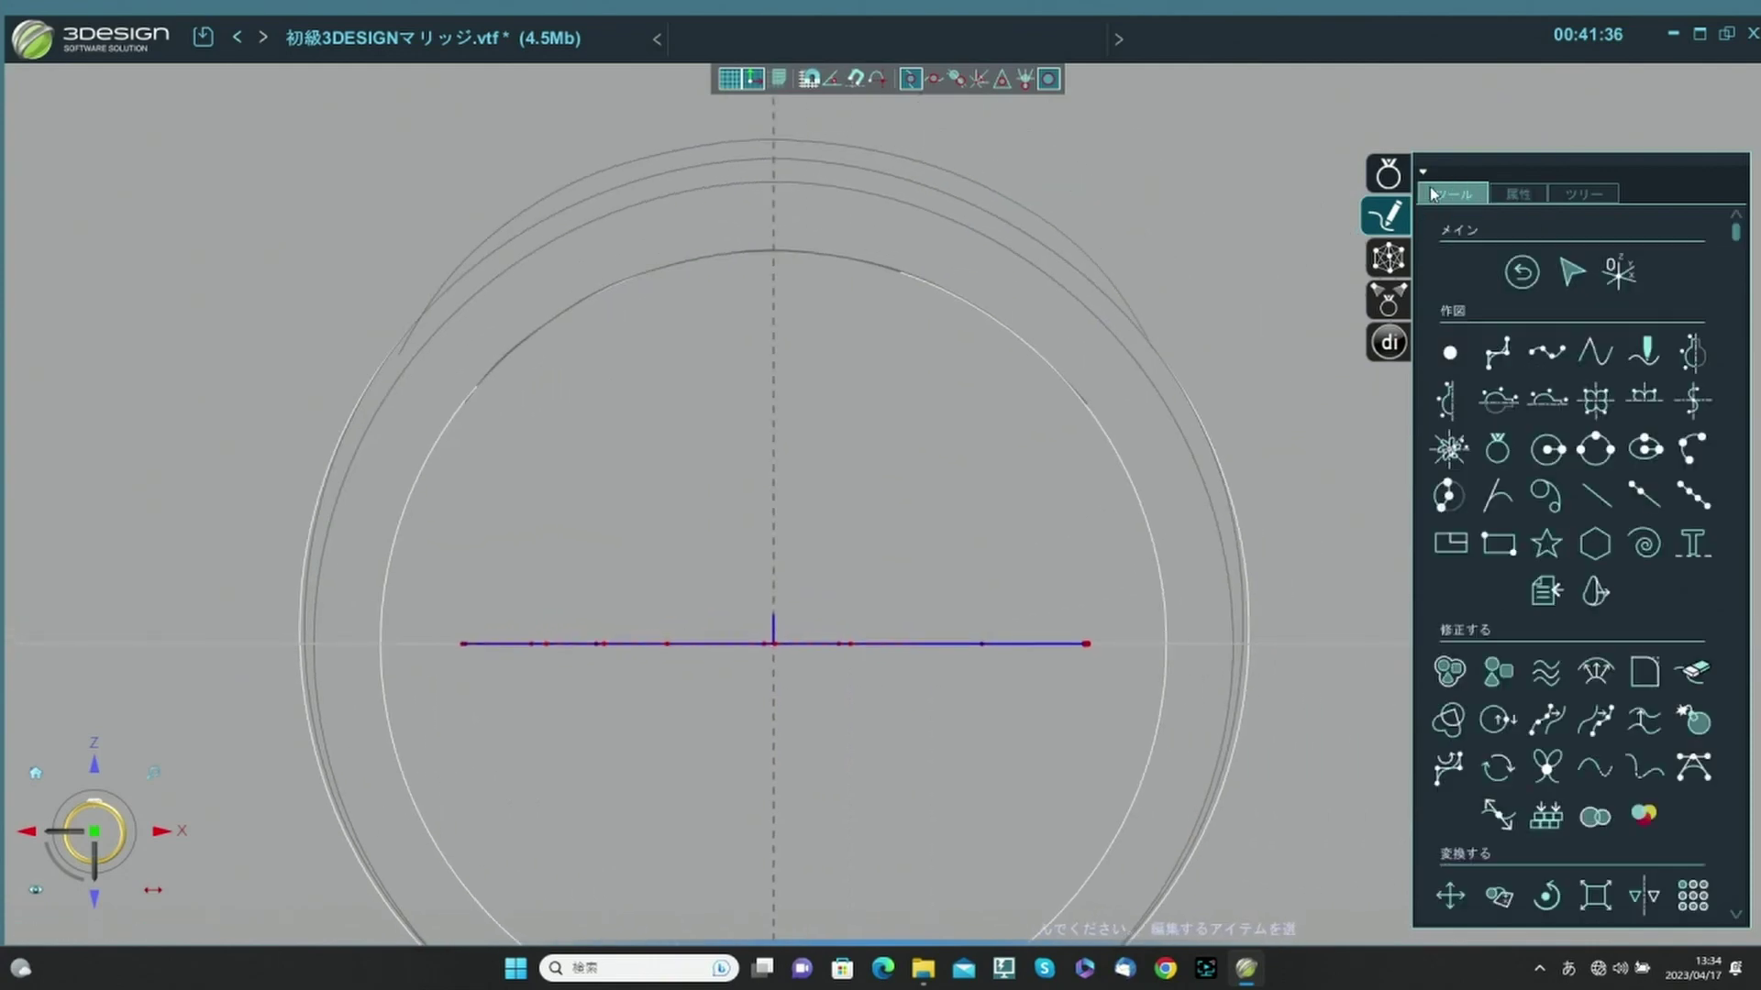
left_click(1450, 895)
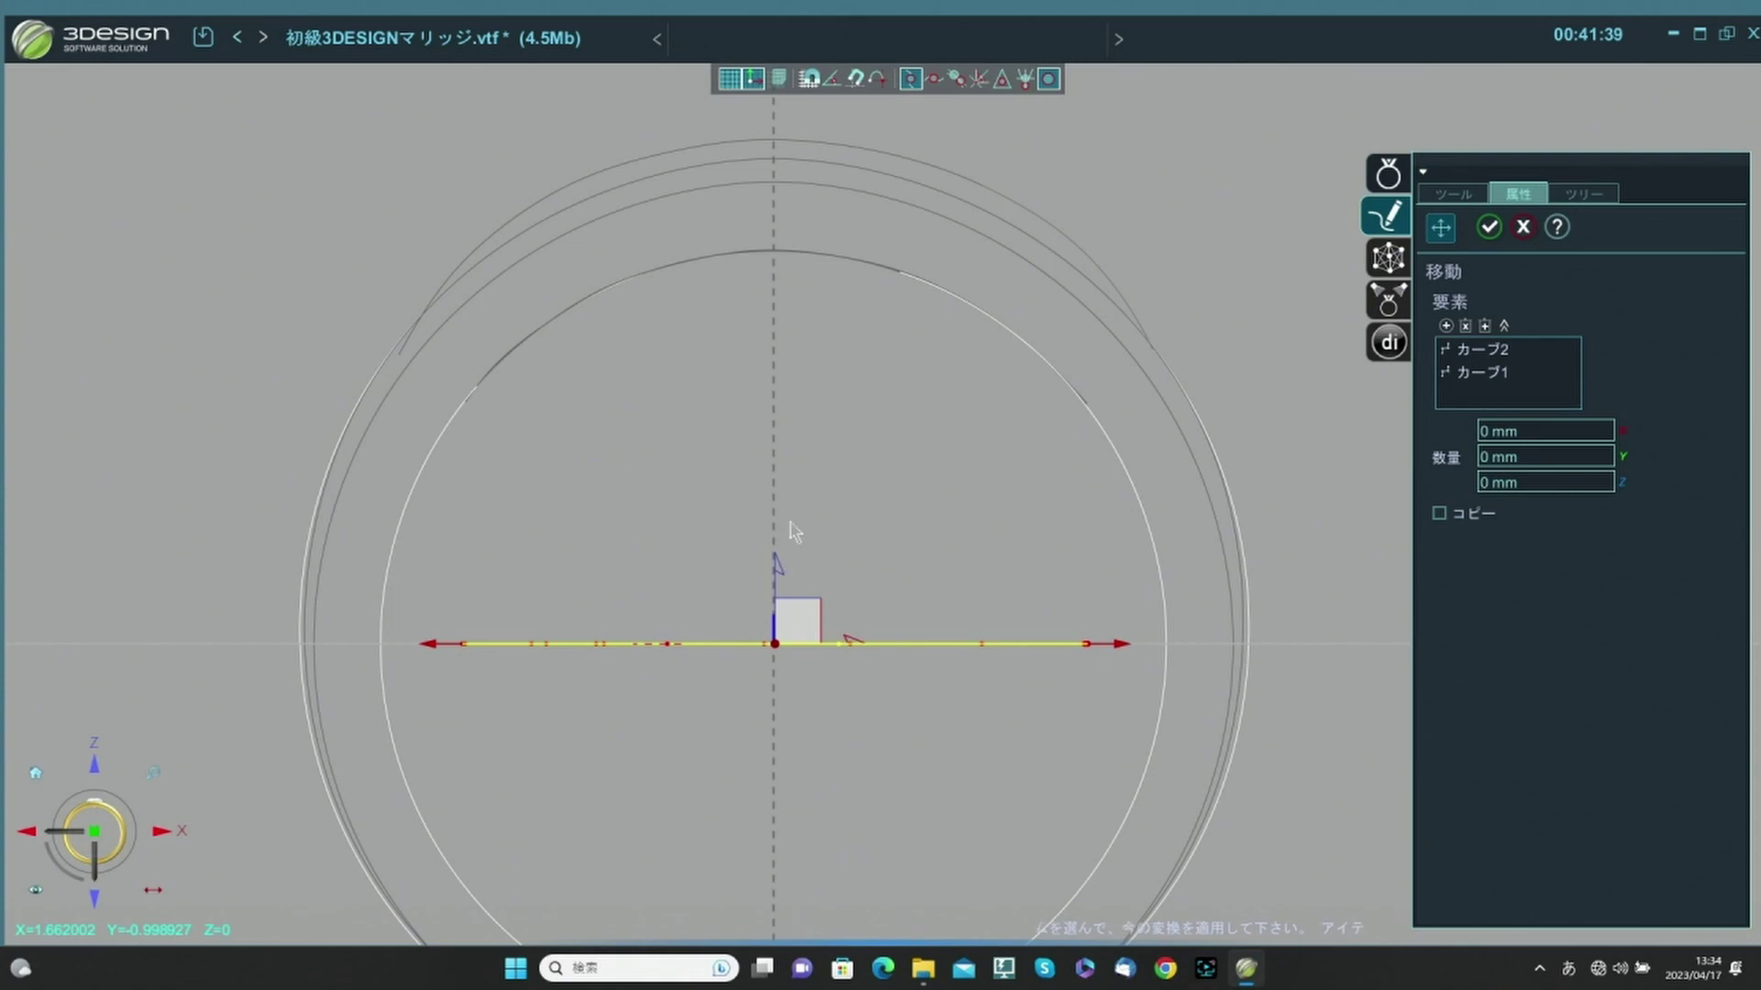
left_click_drag(792, 585, 790, 180)
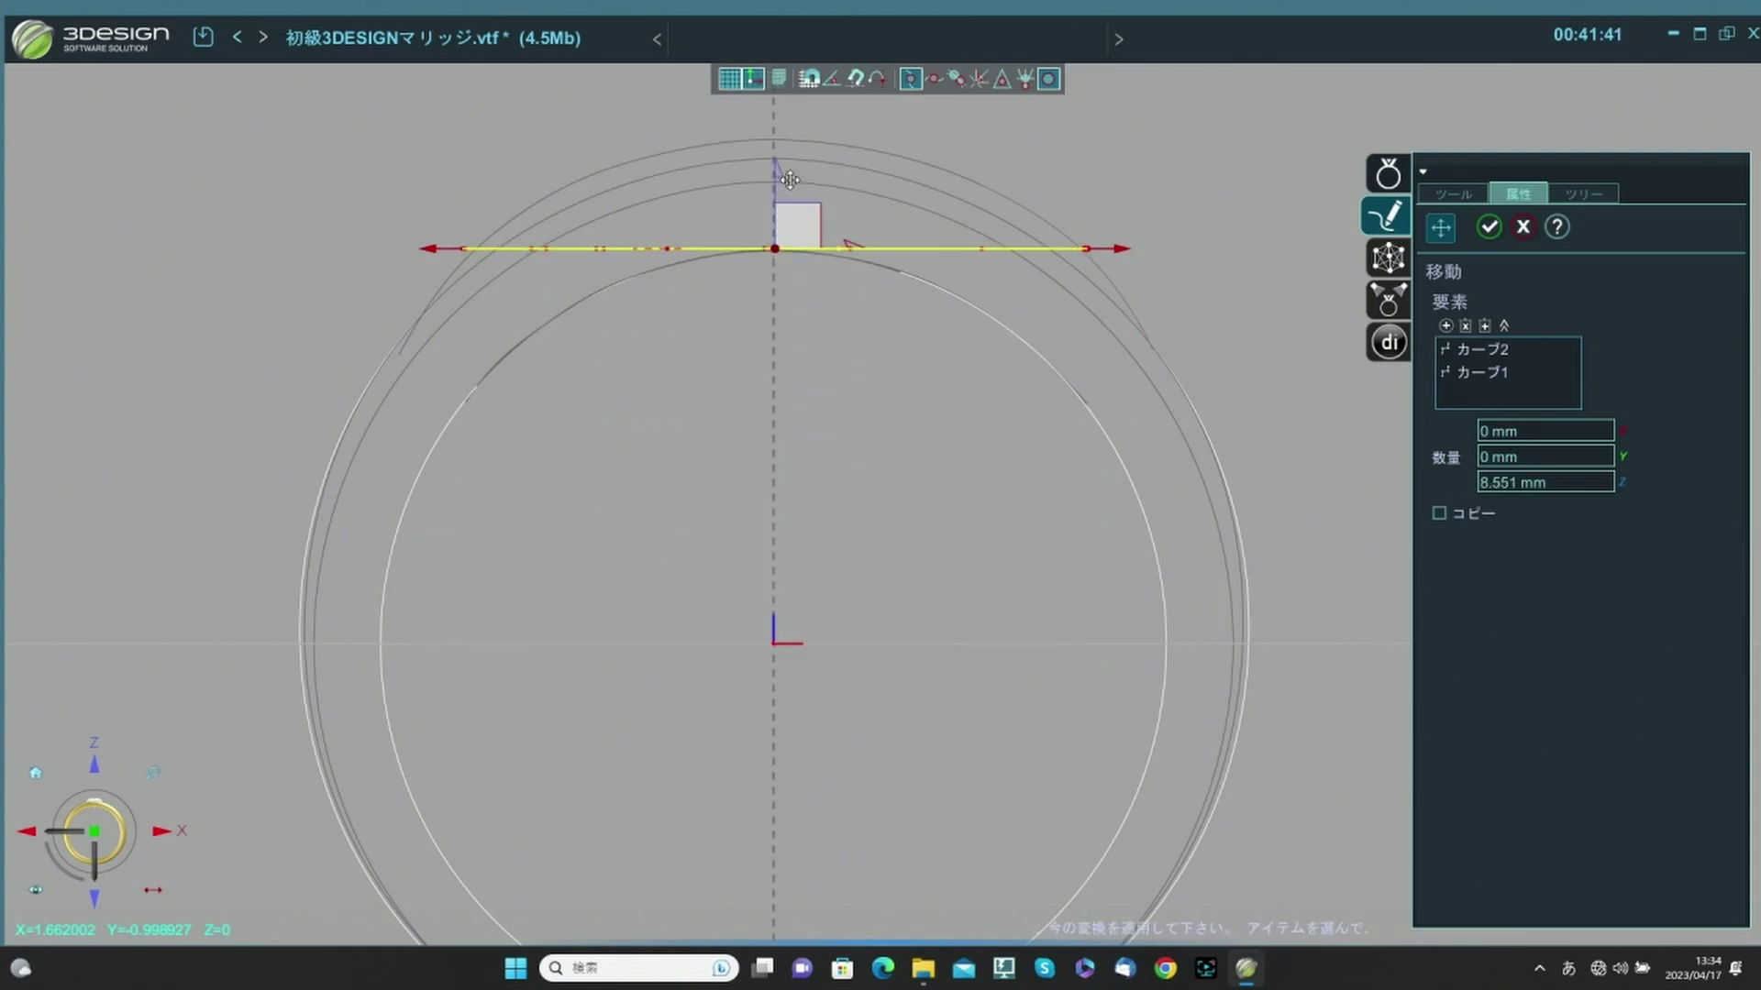
left_click(1491, 227)
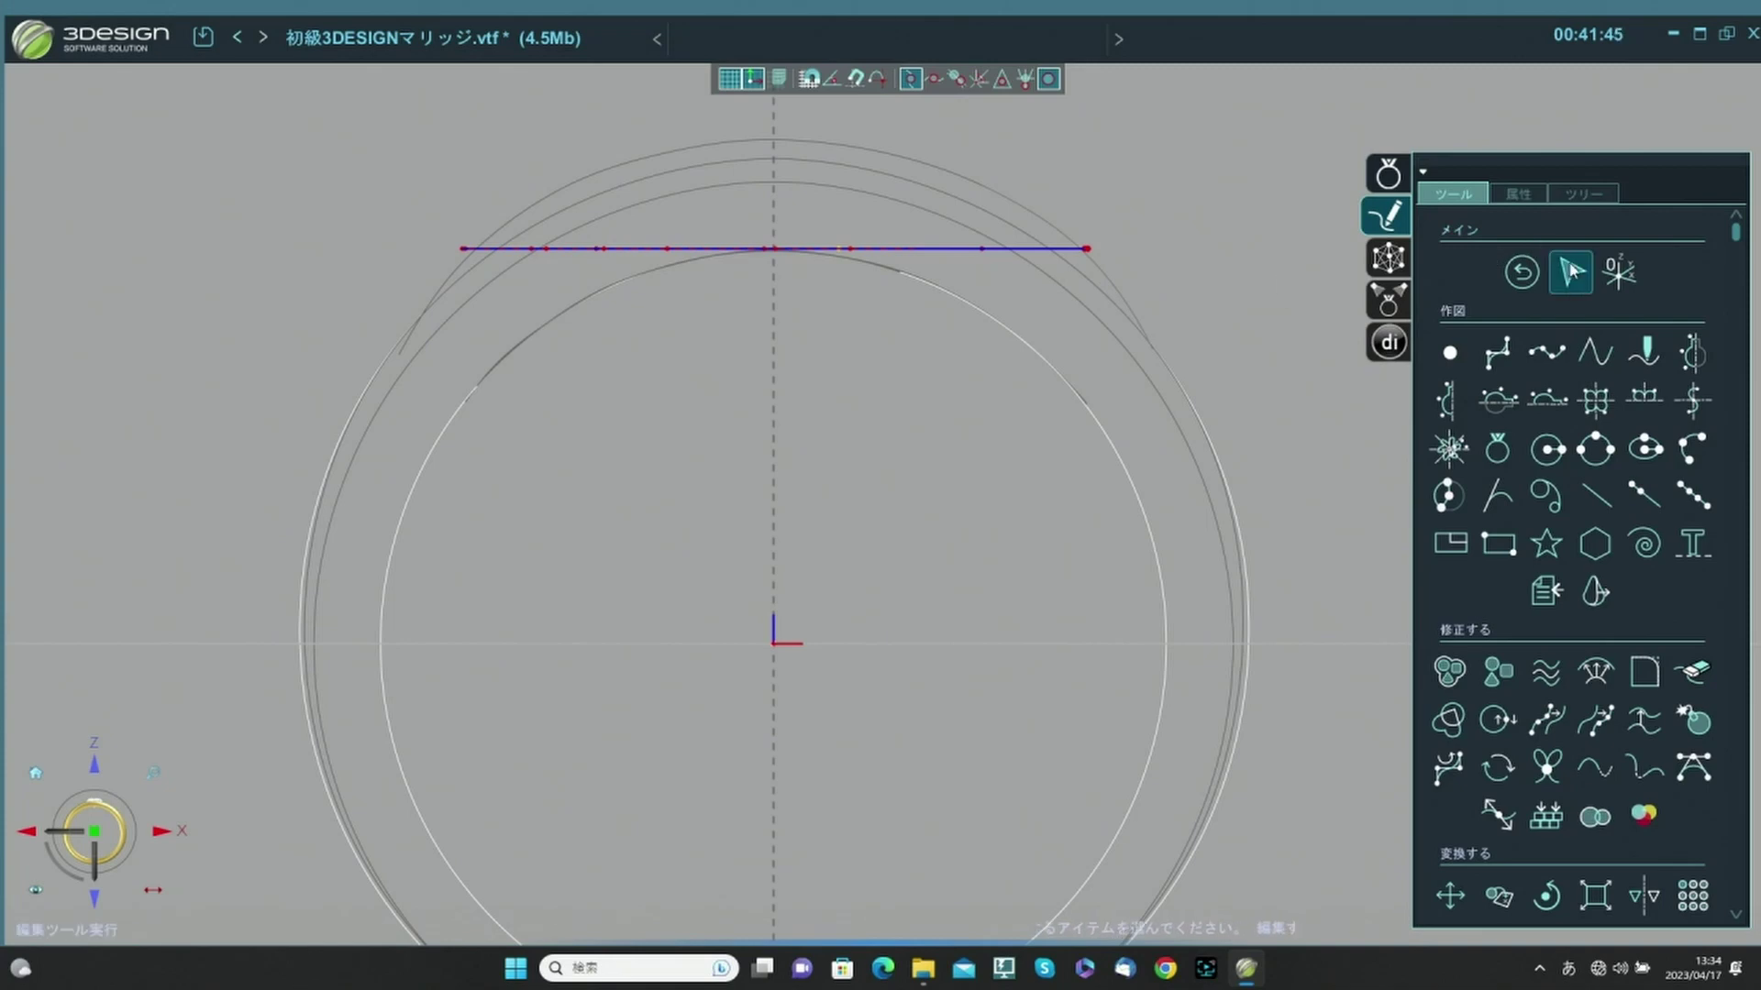
middle_click_drag(1270, 323, 1130, 317)
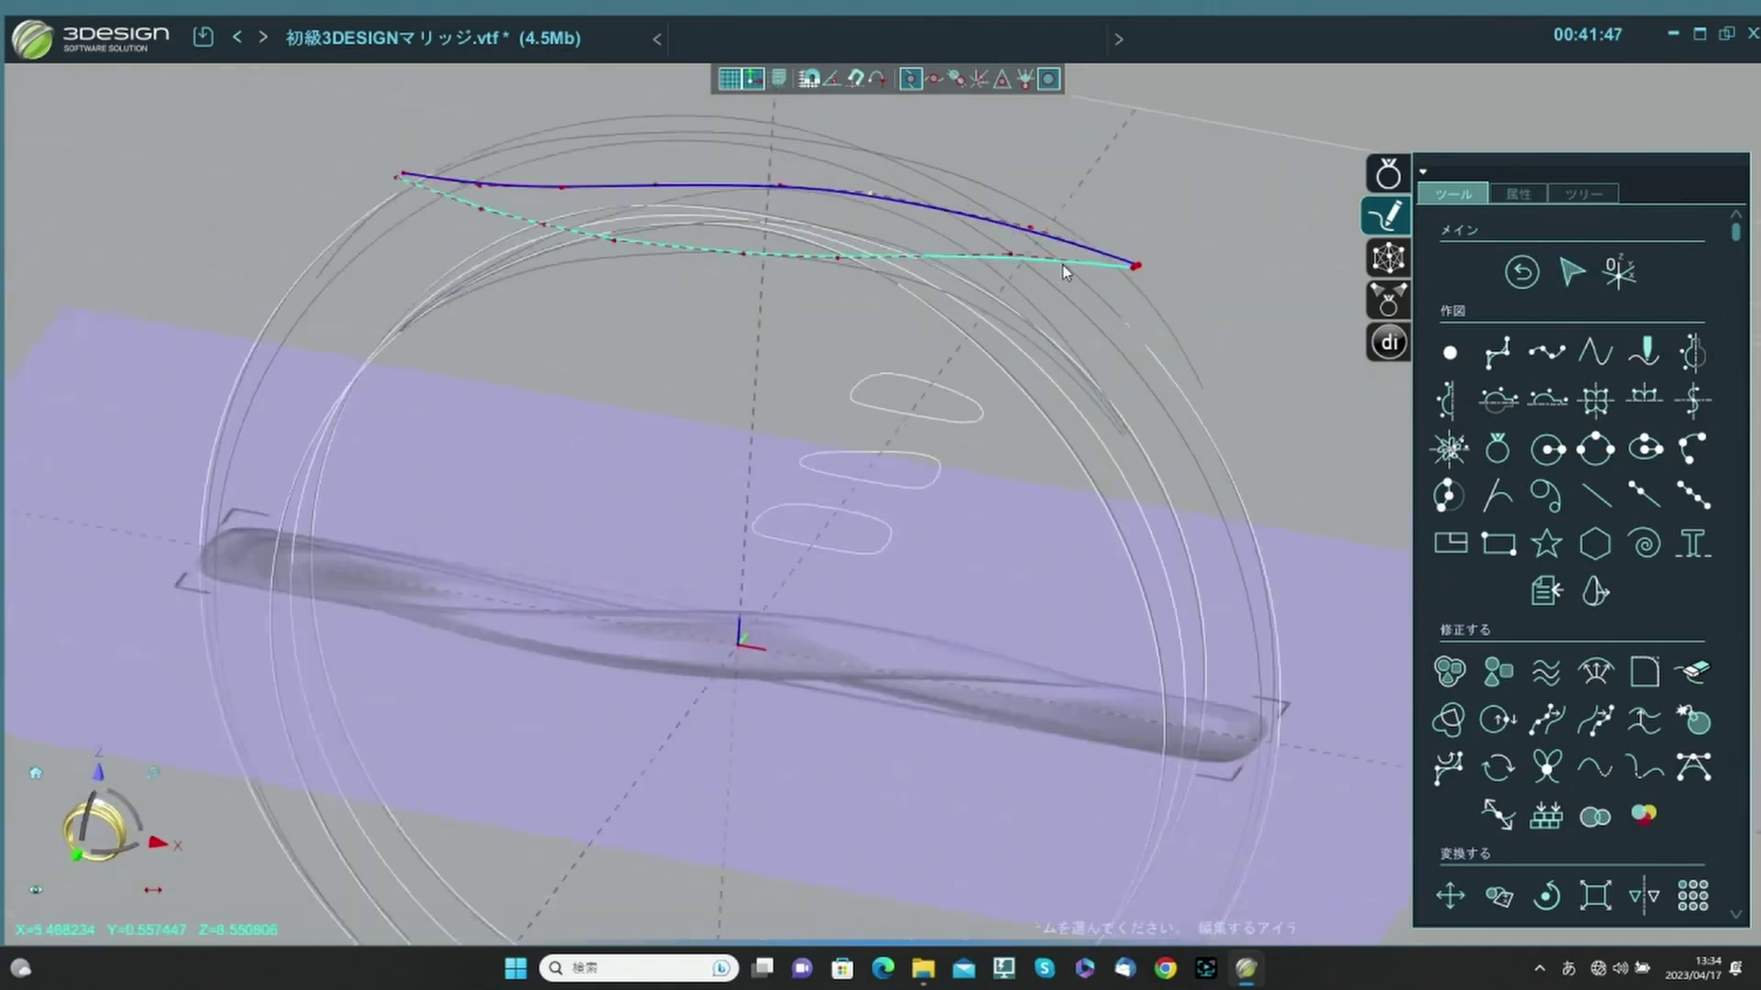
Restrict point movement to depth and lower point 1 of both edge curves onto the ring's inner circle, to about Z 5.25 mm.
scroll(1127, 304, "up", 1)
left_click(1148, 267)
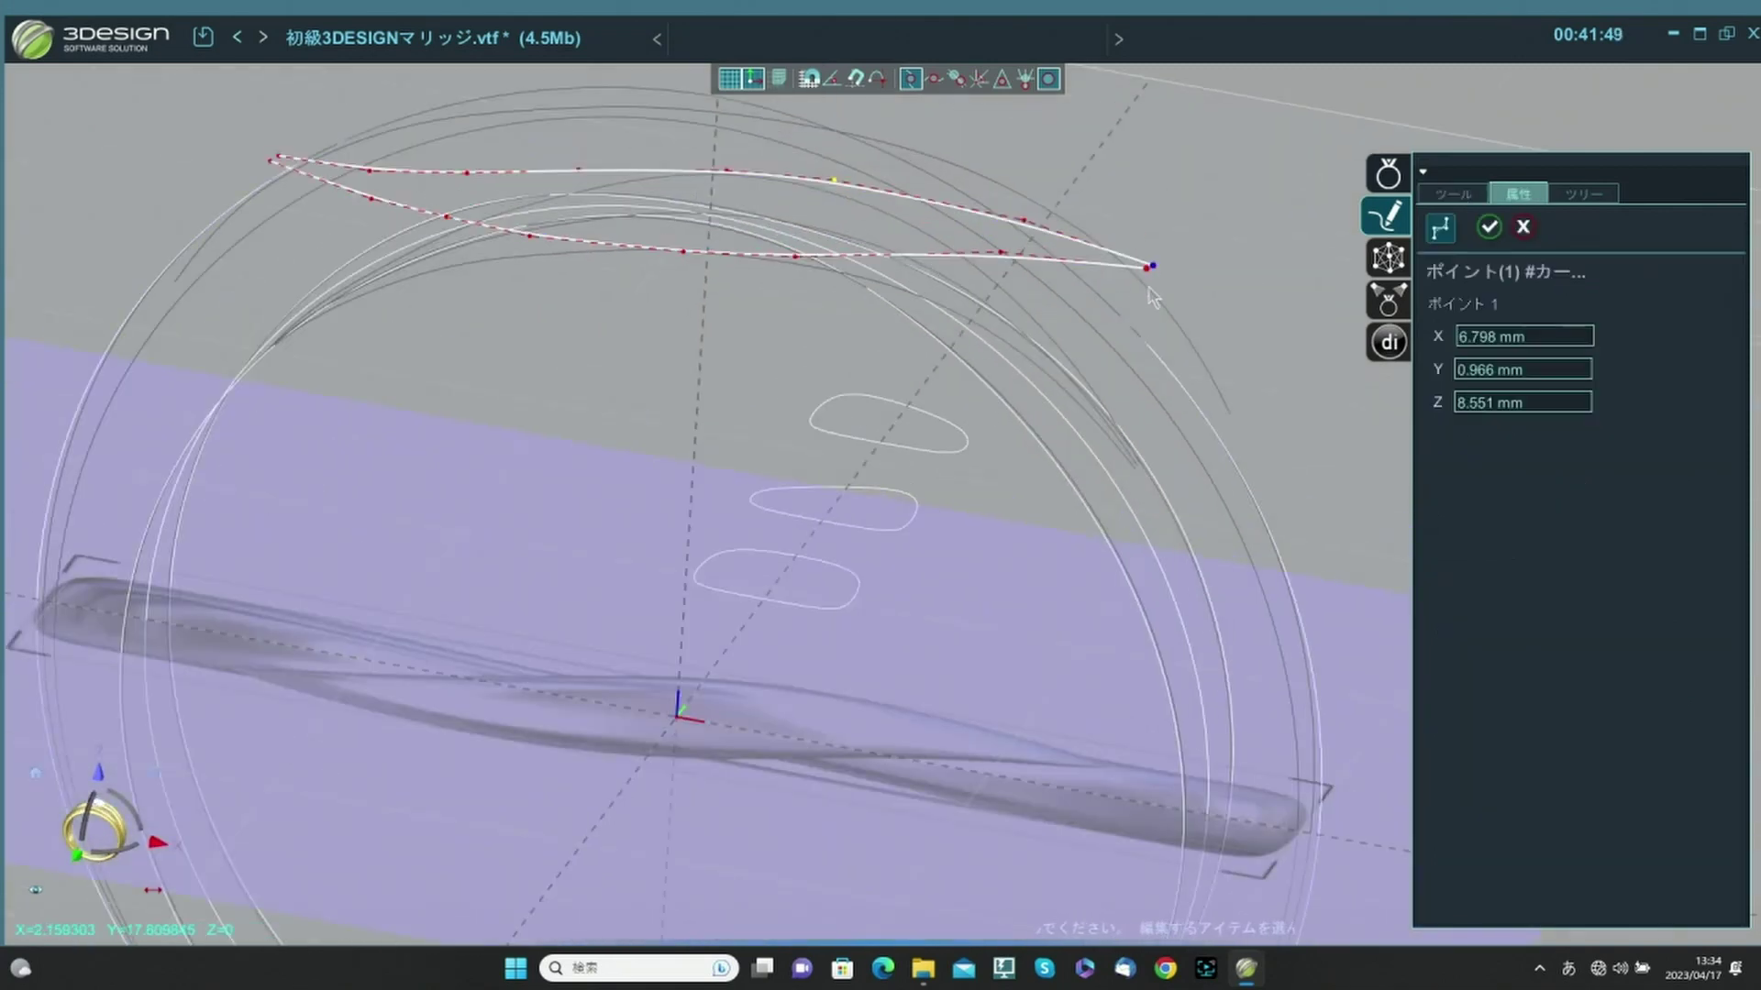
left_click(1146, 270)
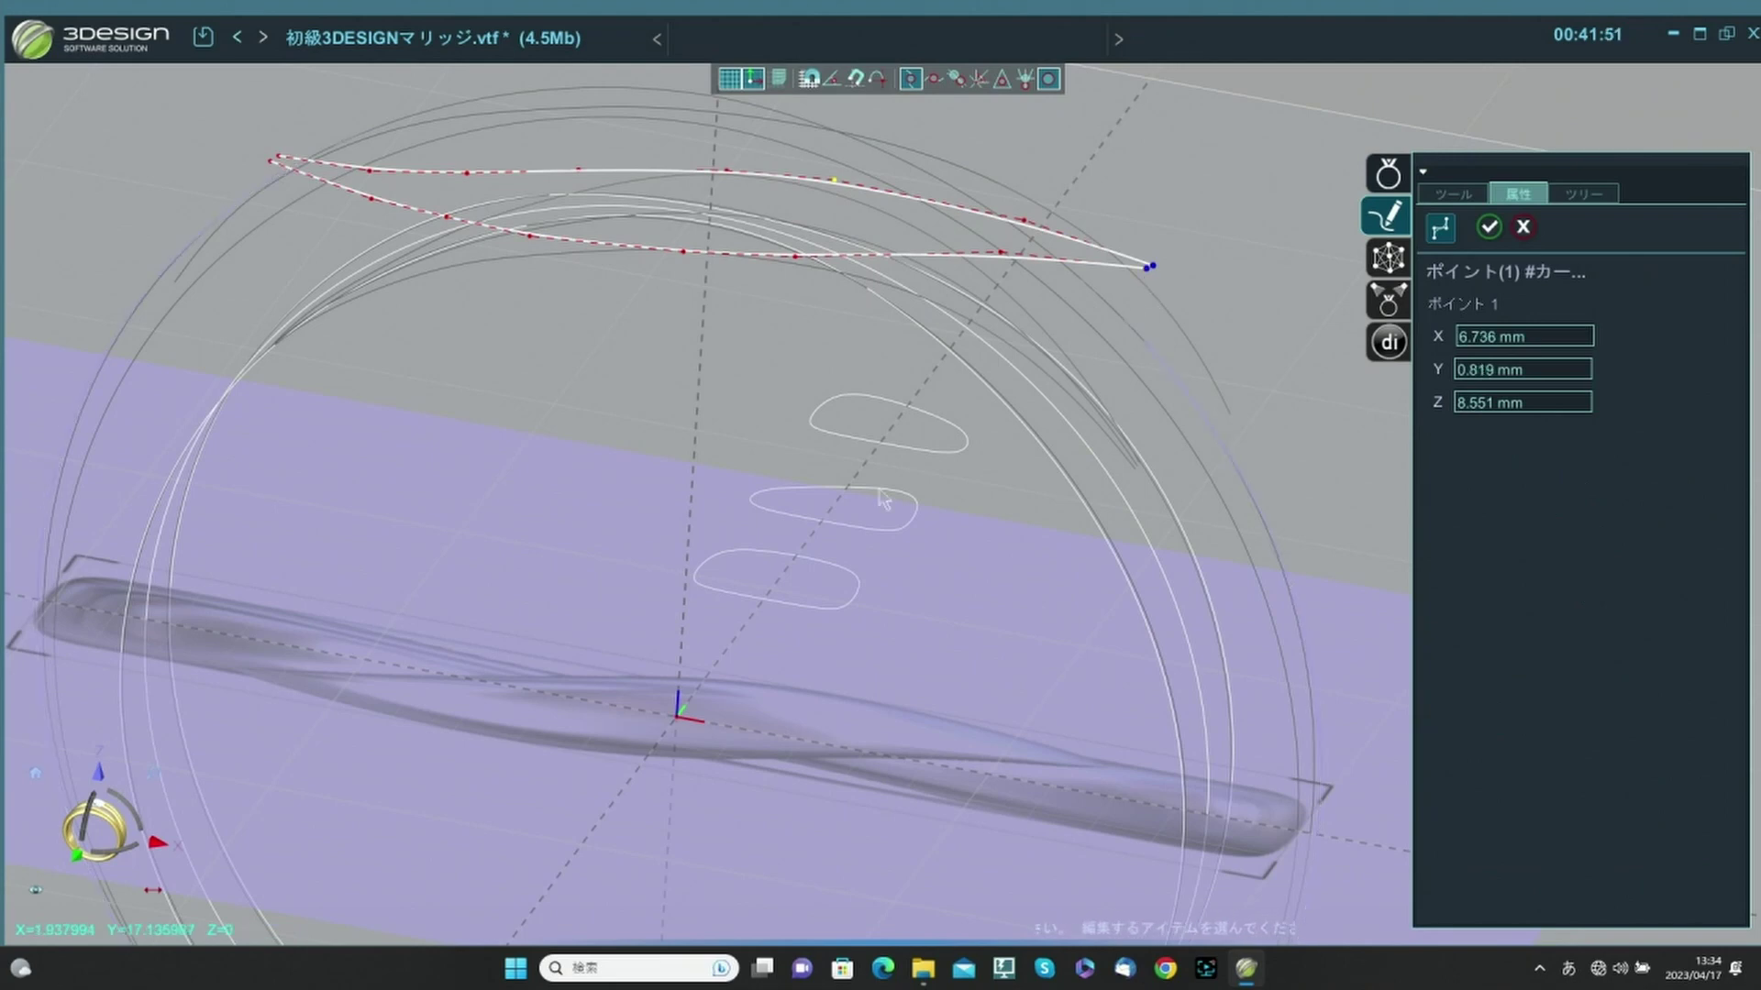
left_click(81, 860)
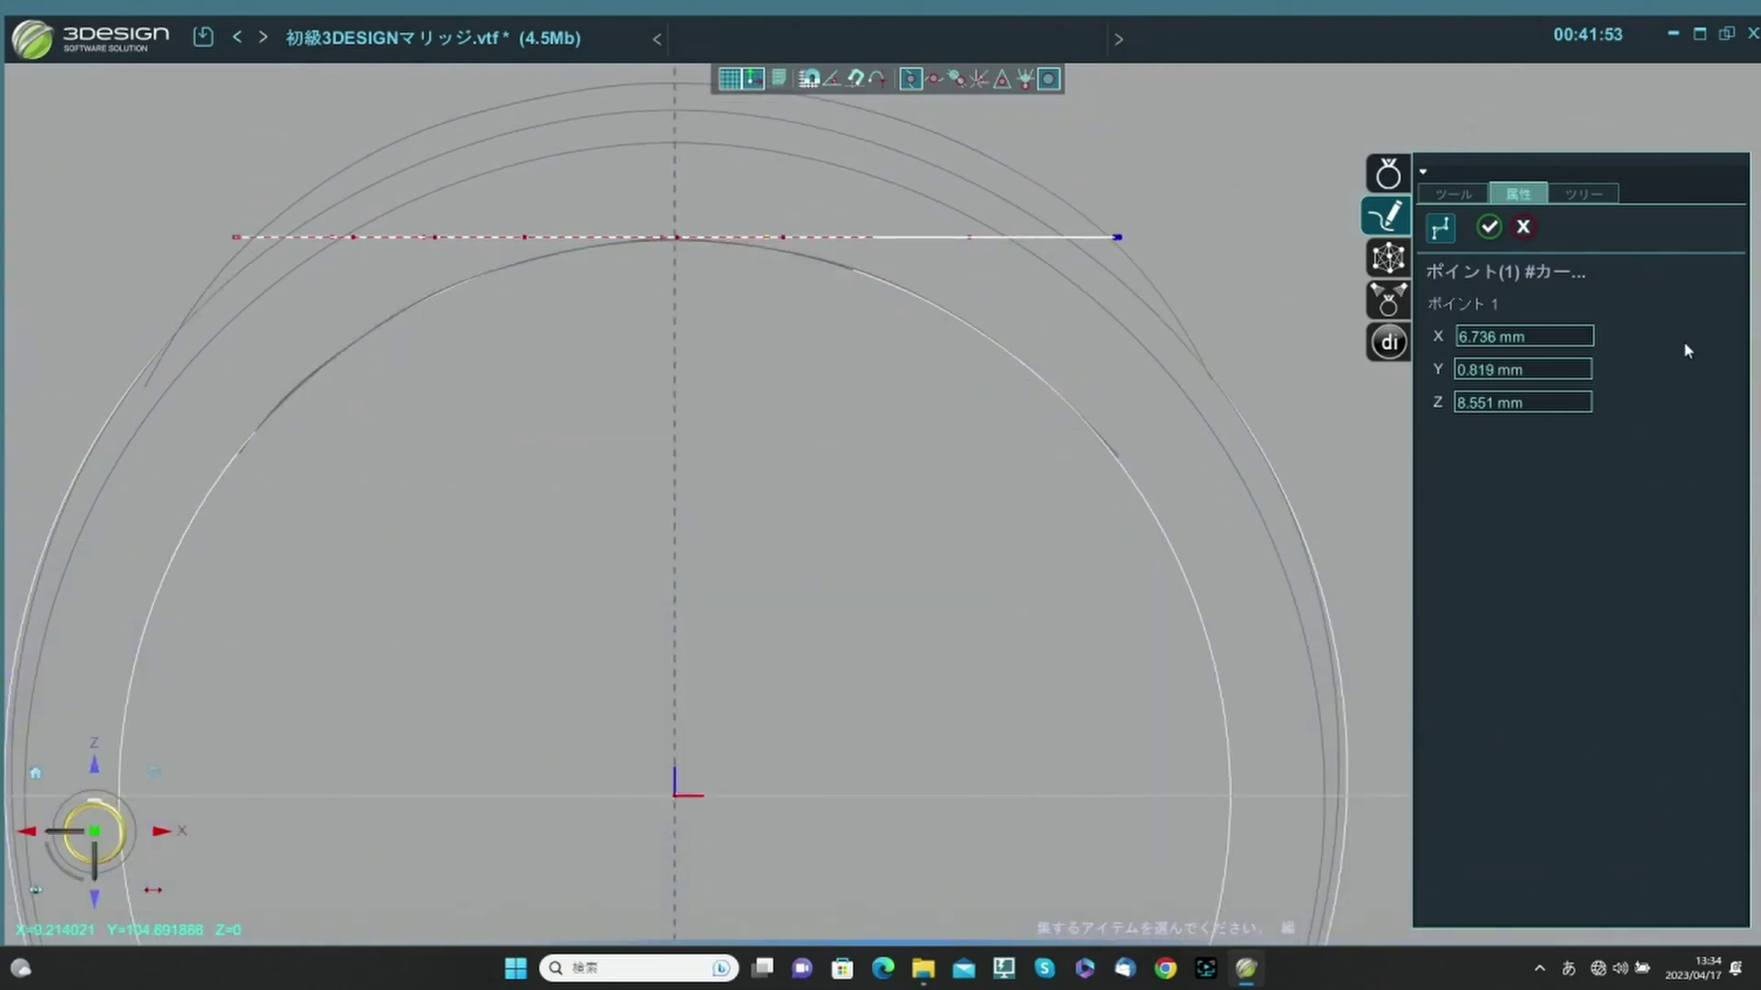
left_click(1467, 196)
scroll(1660, 548, "down", 3)
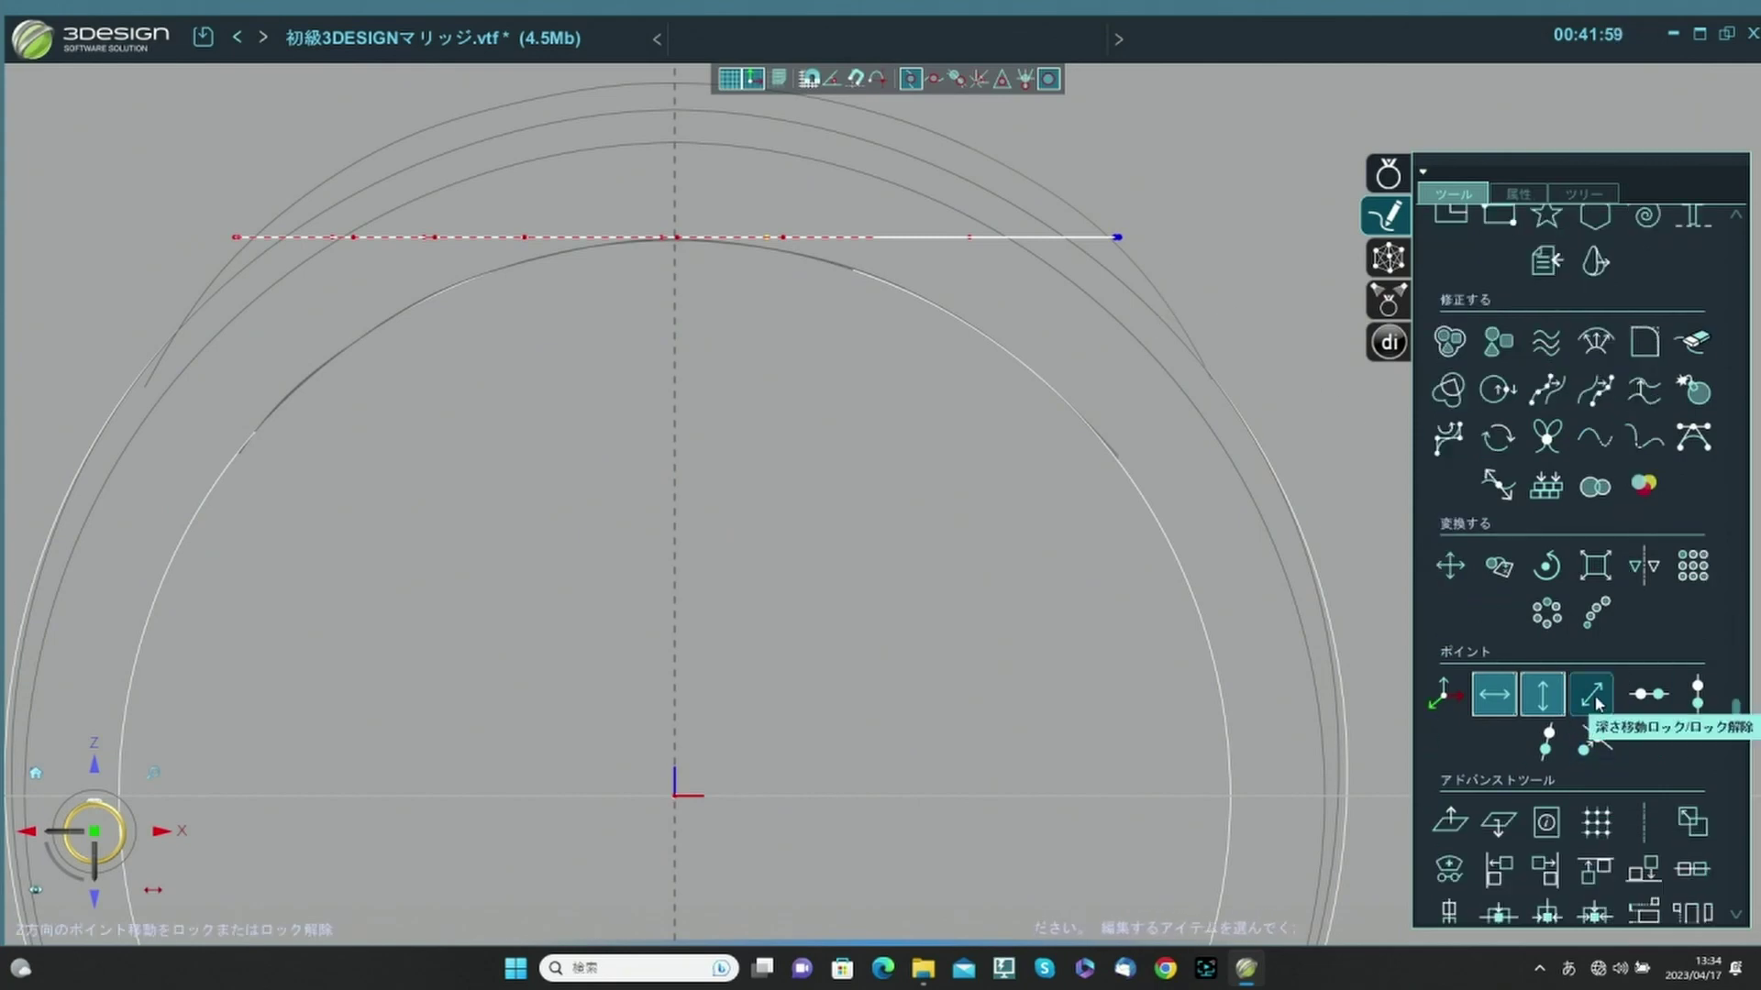
left_click(1593, 699)
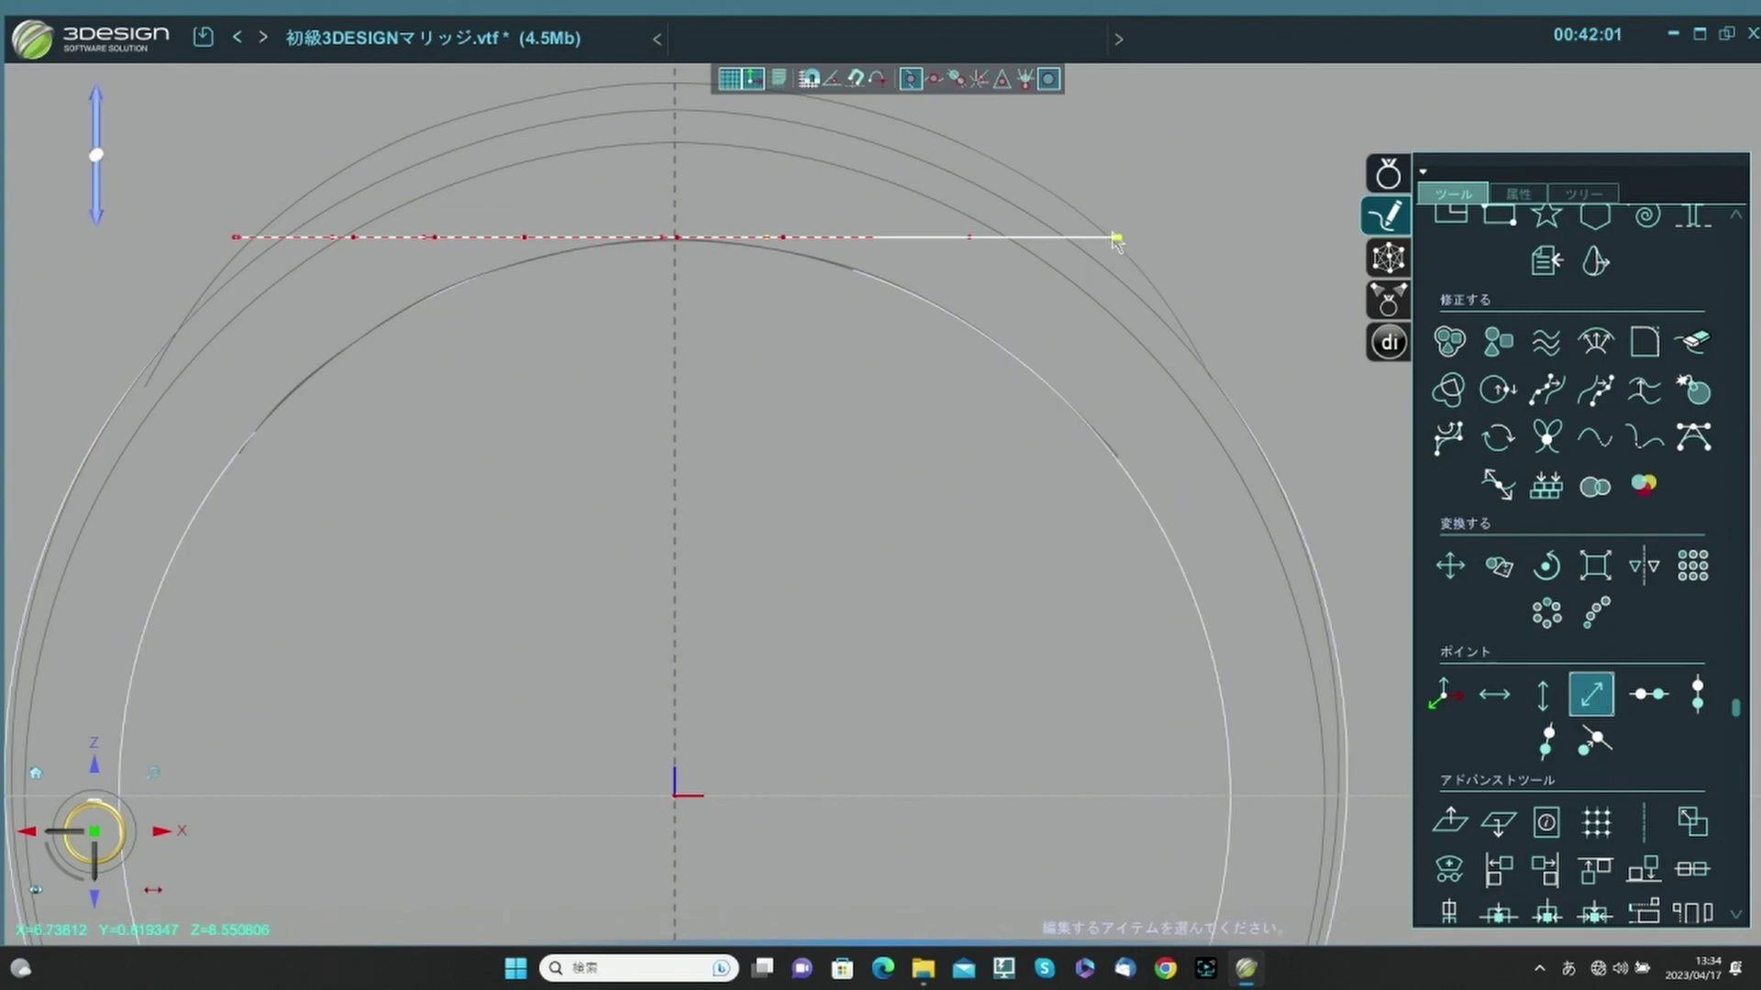
left_click_drag(1117, 238, 1105, 461)
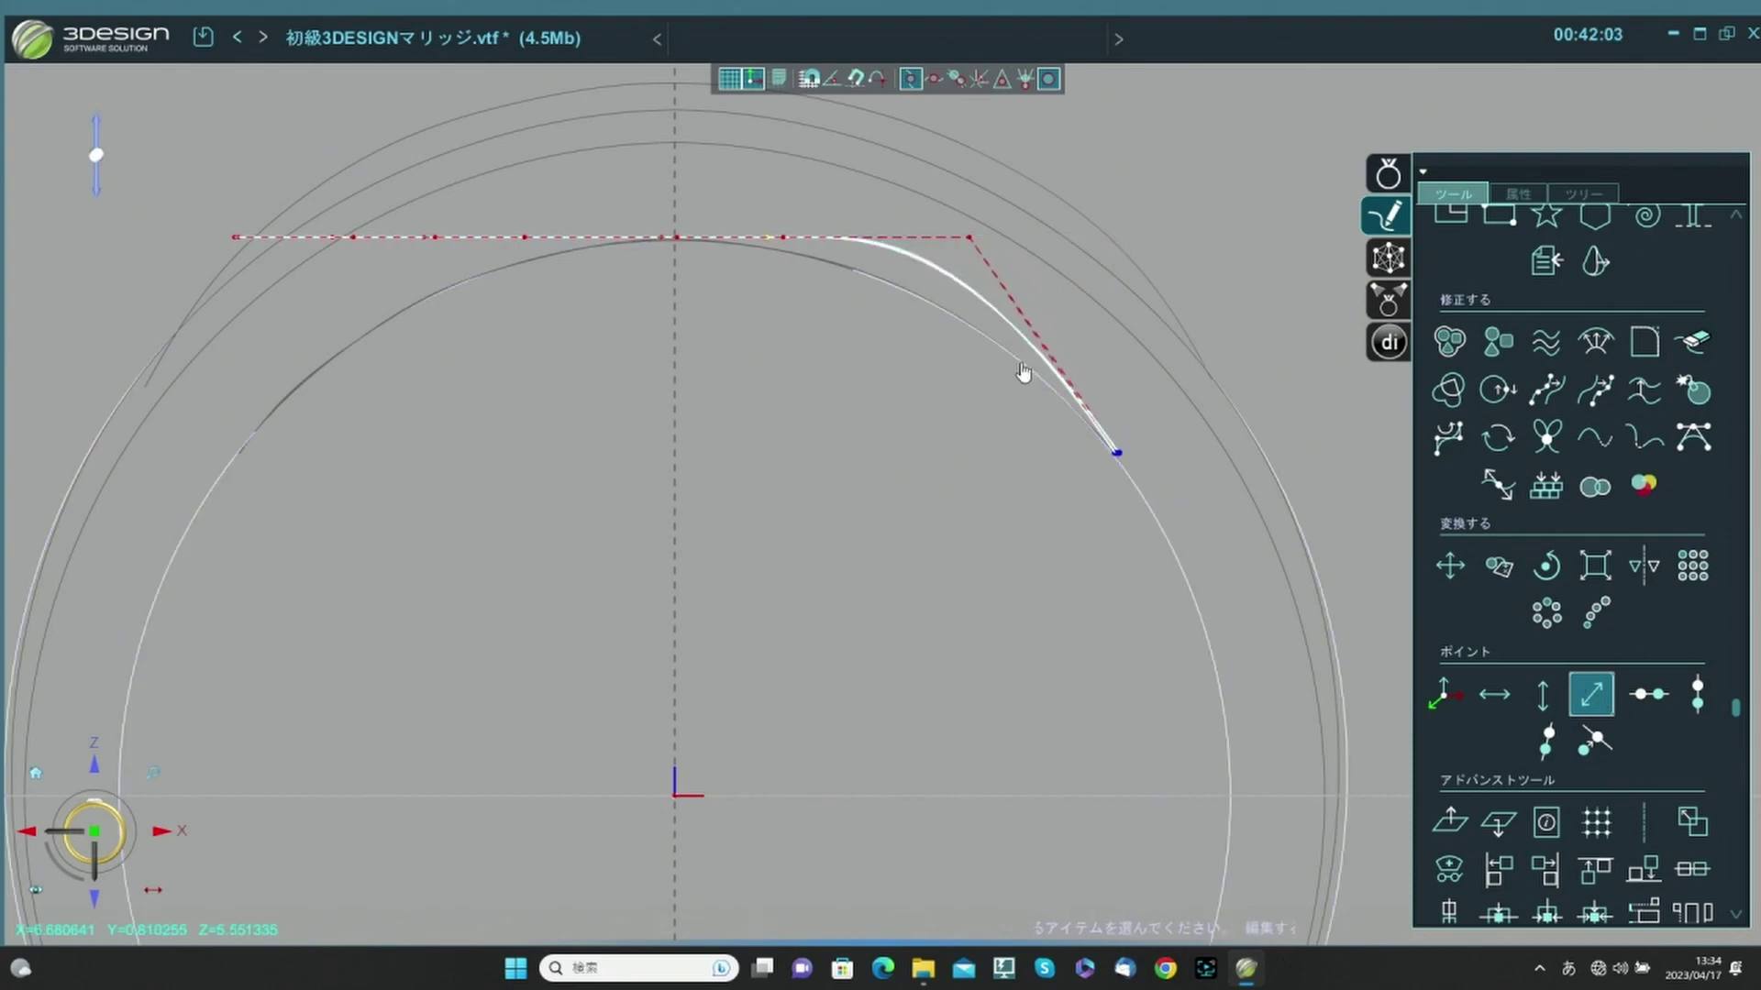
Lower point 2 of both edge curves to about Z 7.64 mm so they follow the inner circle.
left_click(971, 238)
middle_click_drag(1082, 286, 1070, 328)
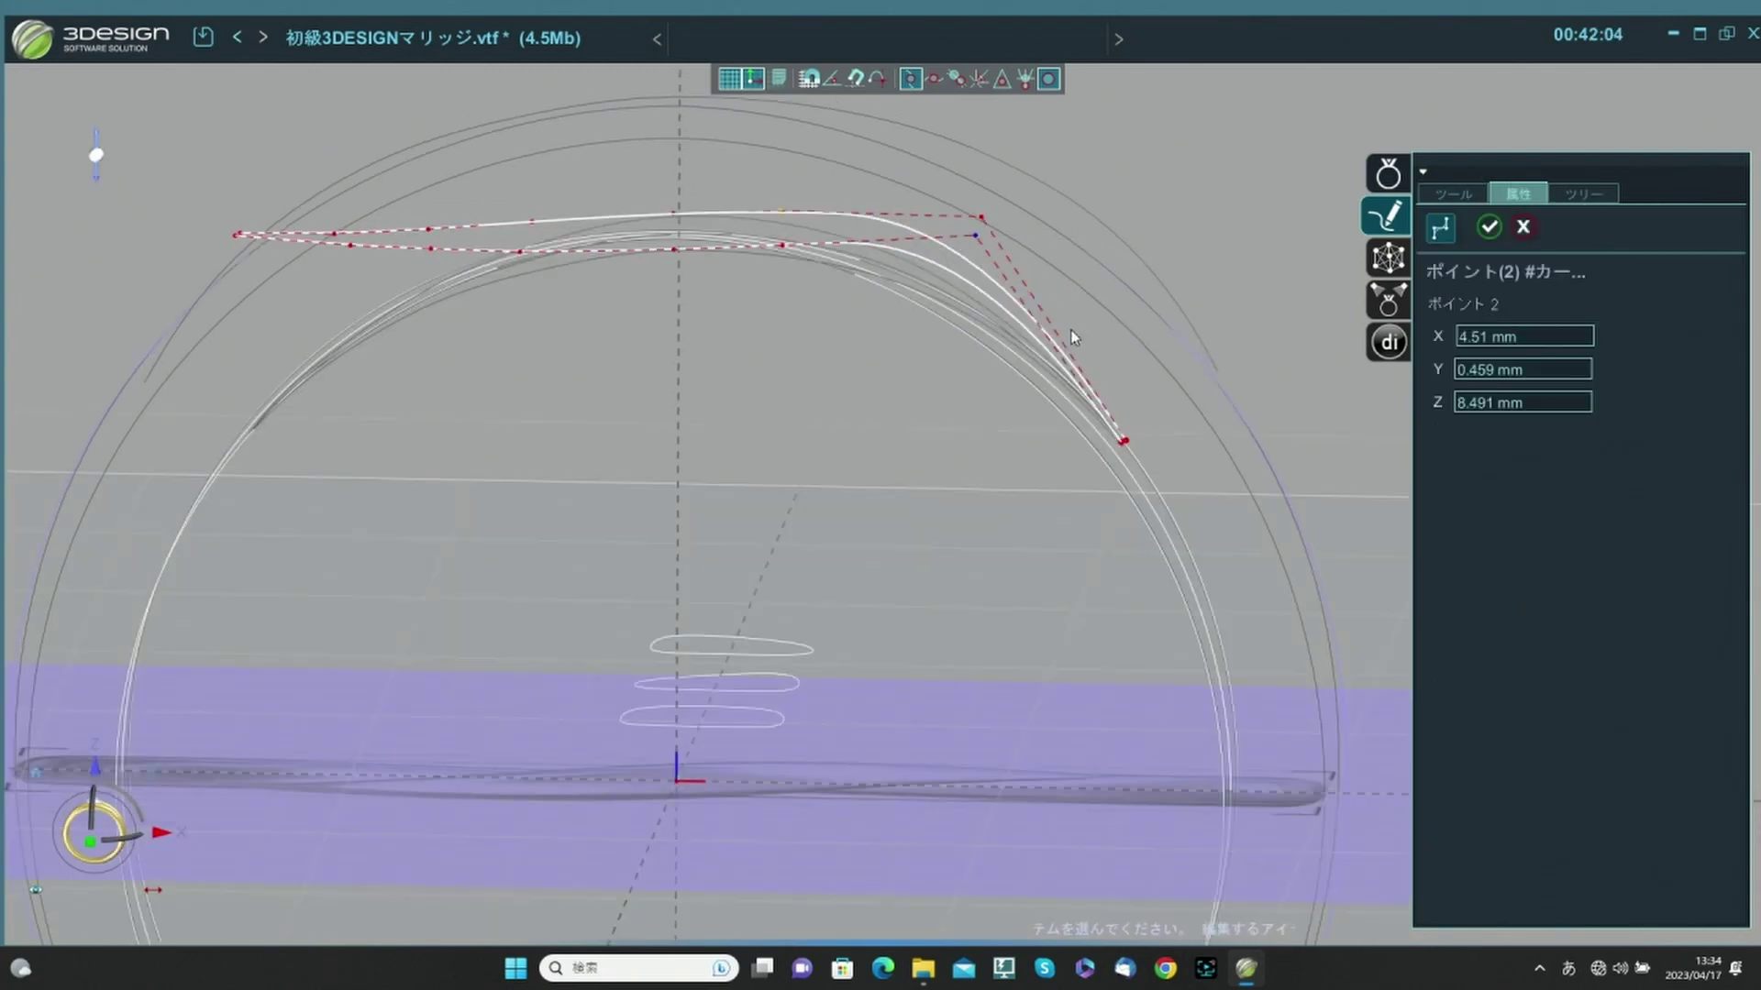
left_click(981, 217, "shift")
left_click(99, 839)
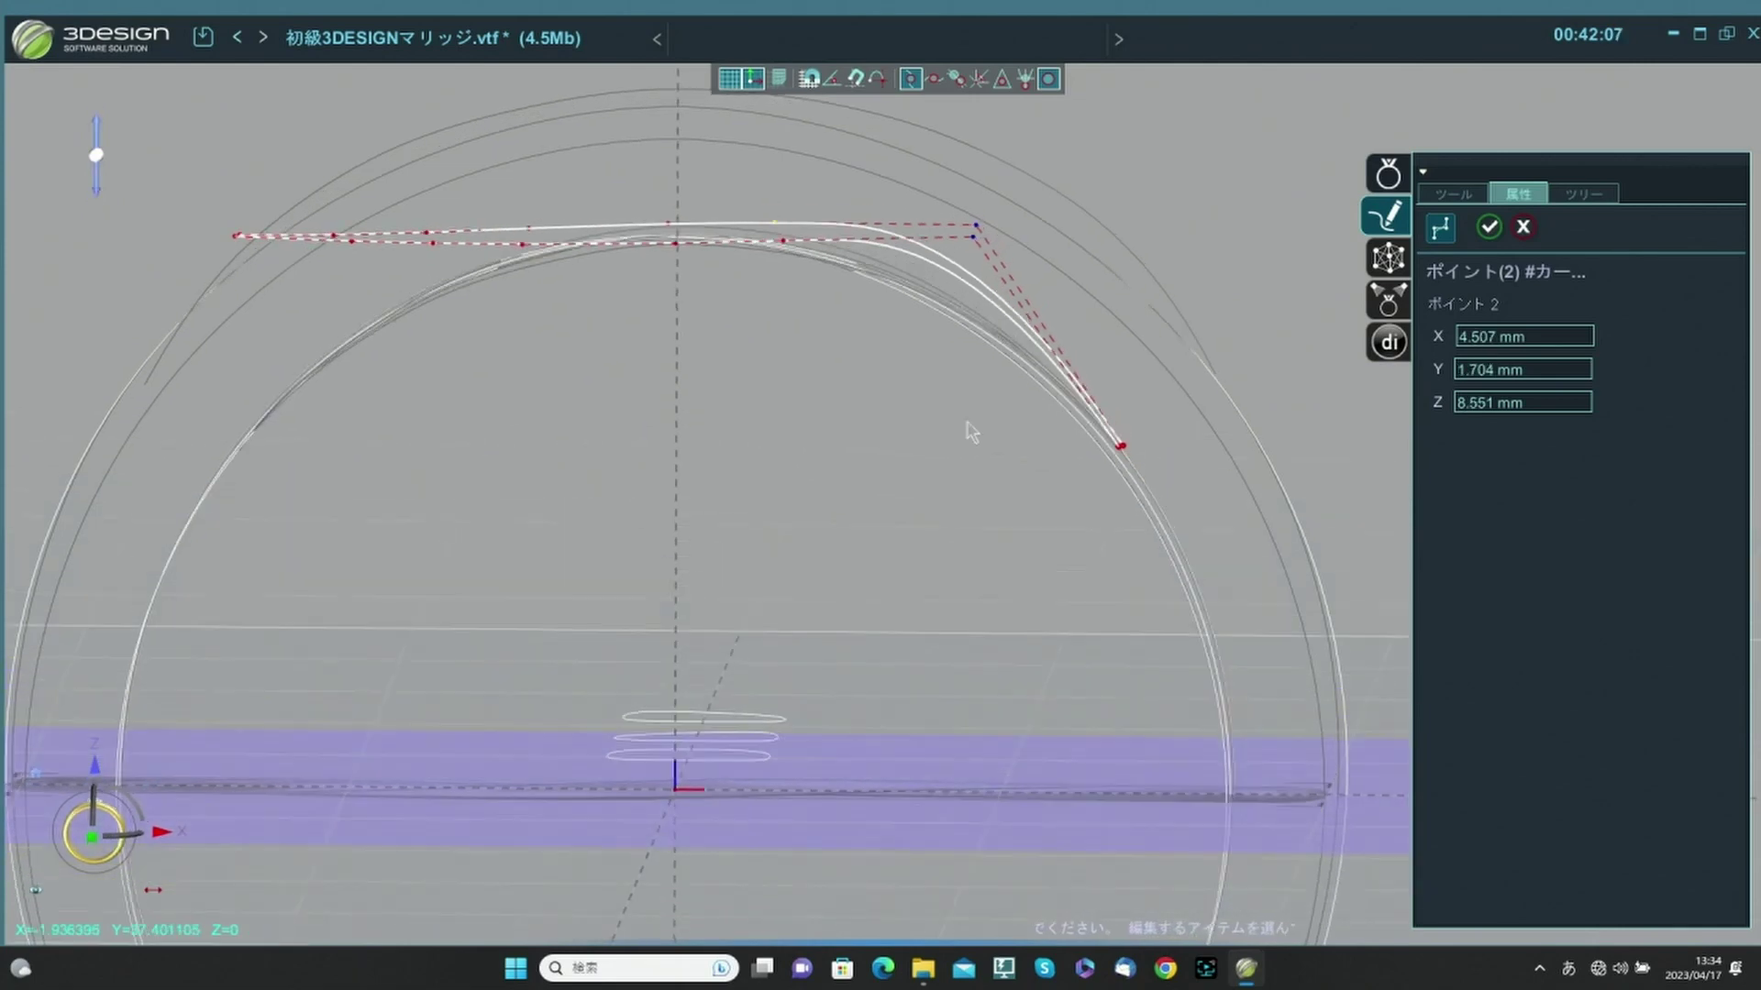
left_click_drag(970, 267, 970, 298)
Lower point 3 of both edge curves slightly, to about Z 8.50 mm.
scroll(878, 346, "up", 2)
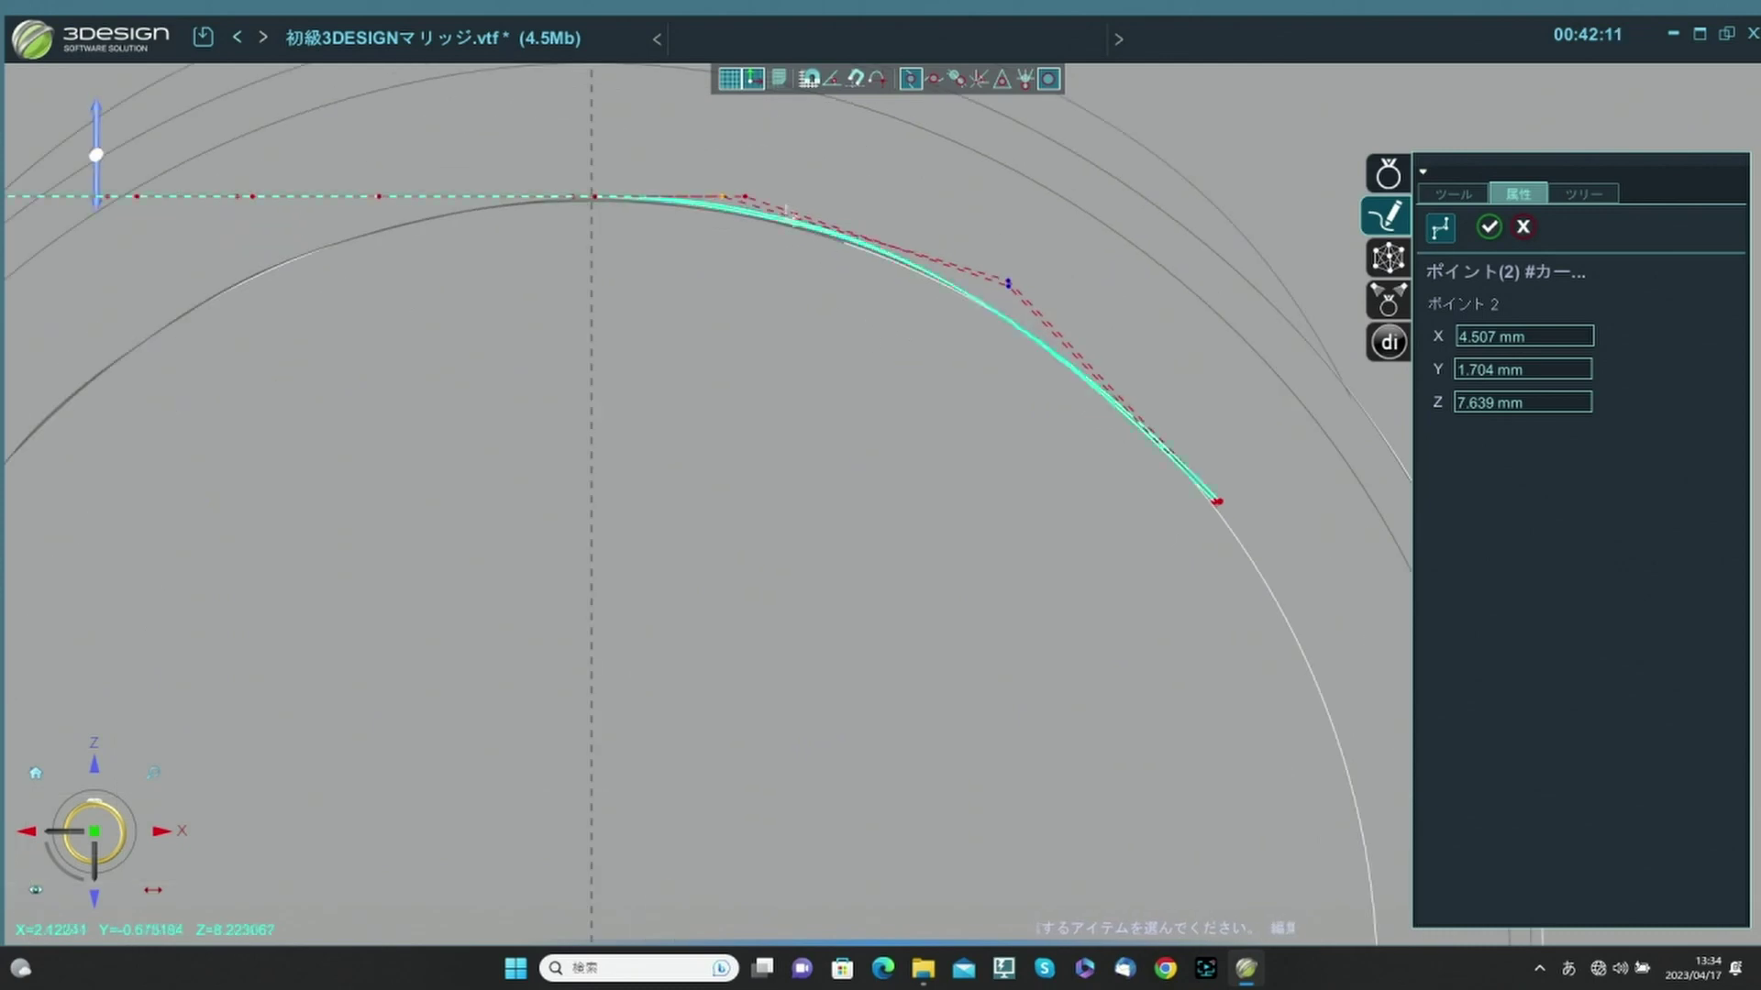
left_click(744, 198)
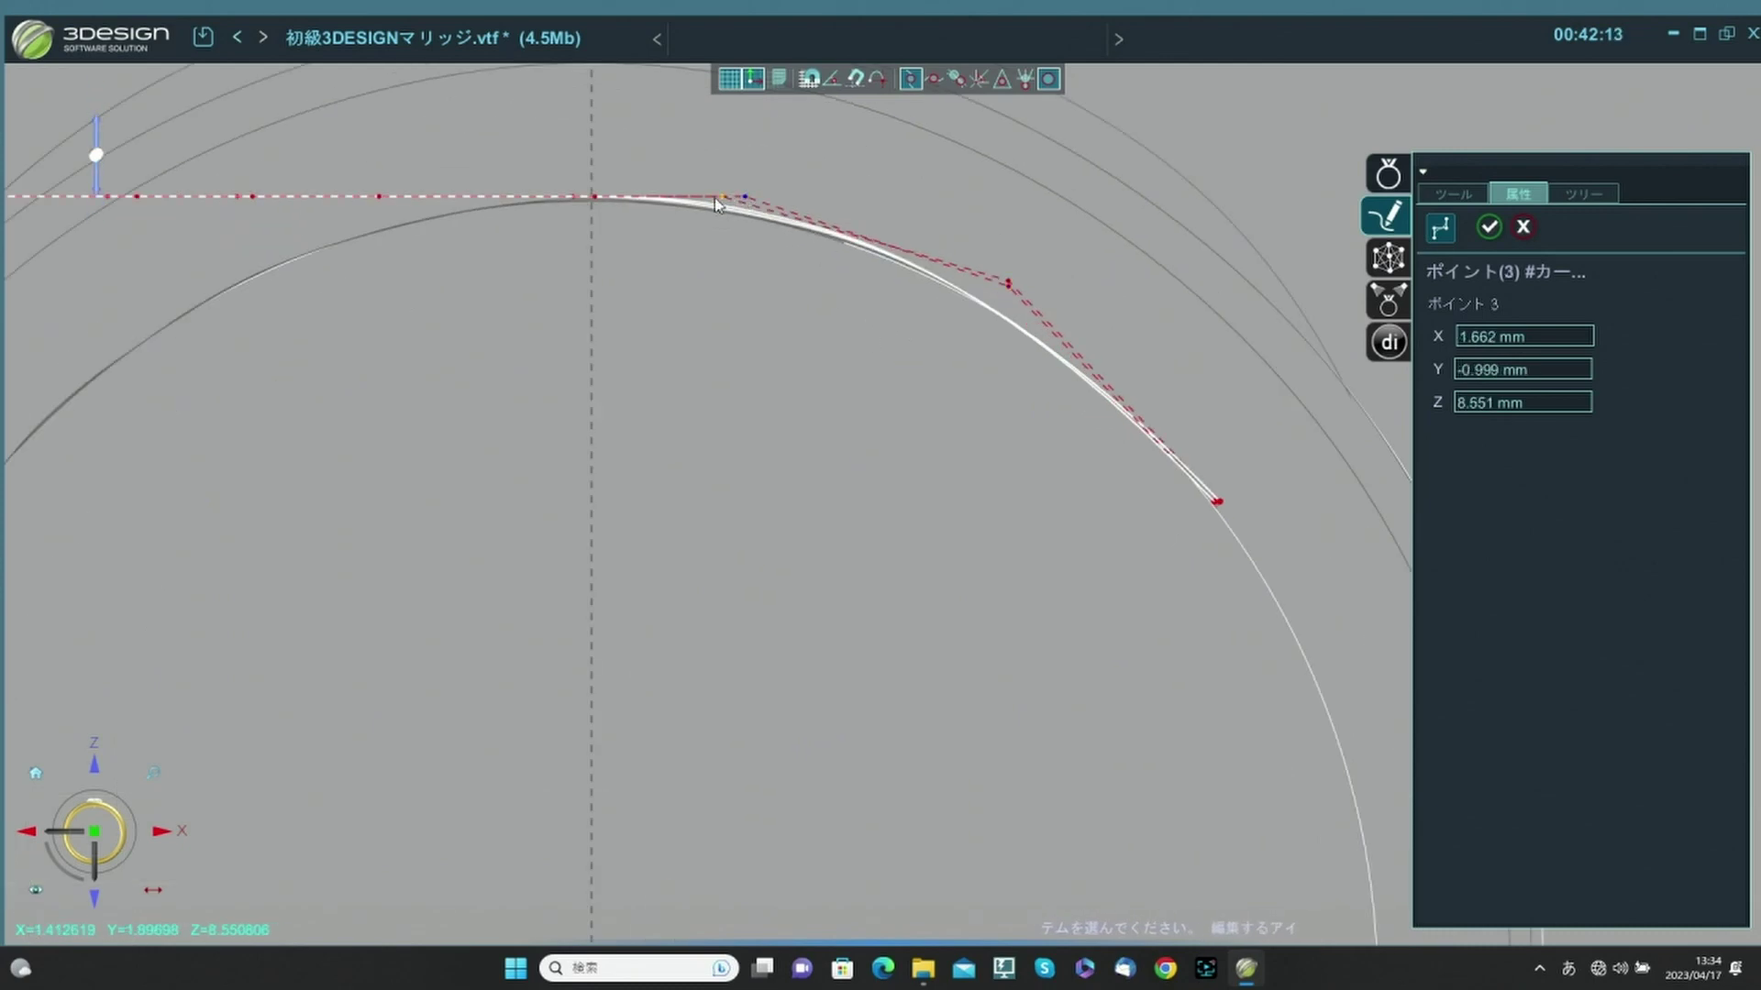
left_click(721, 197)
left_click_drag(746, 198, 745, 203)
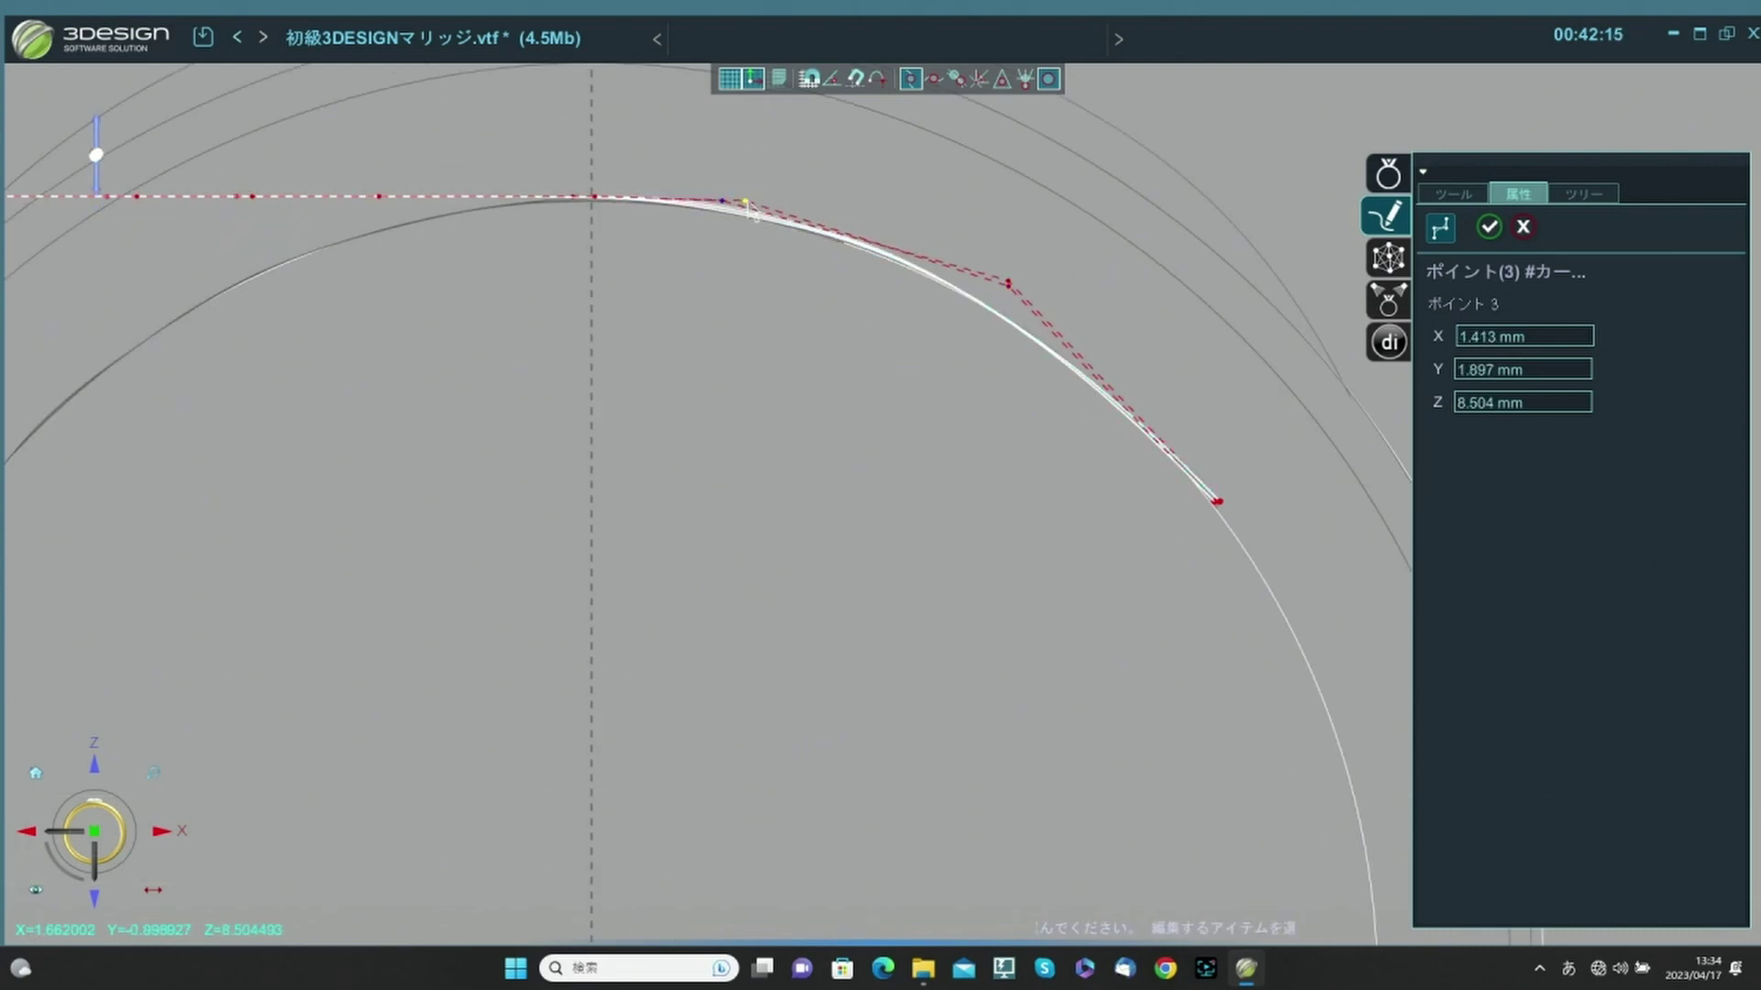
Lower point 8 at the opposite end of both edge curves onto the inner circle, to about Z 5.26 mm.
scroll(494, 366, "down", 2)
middle_click(455, 380)
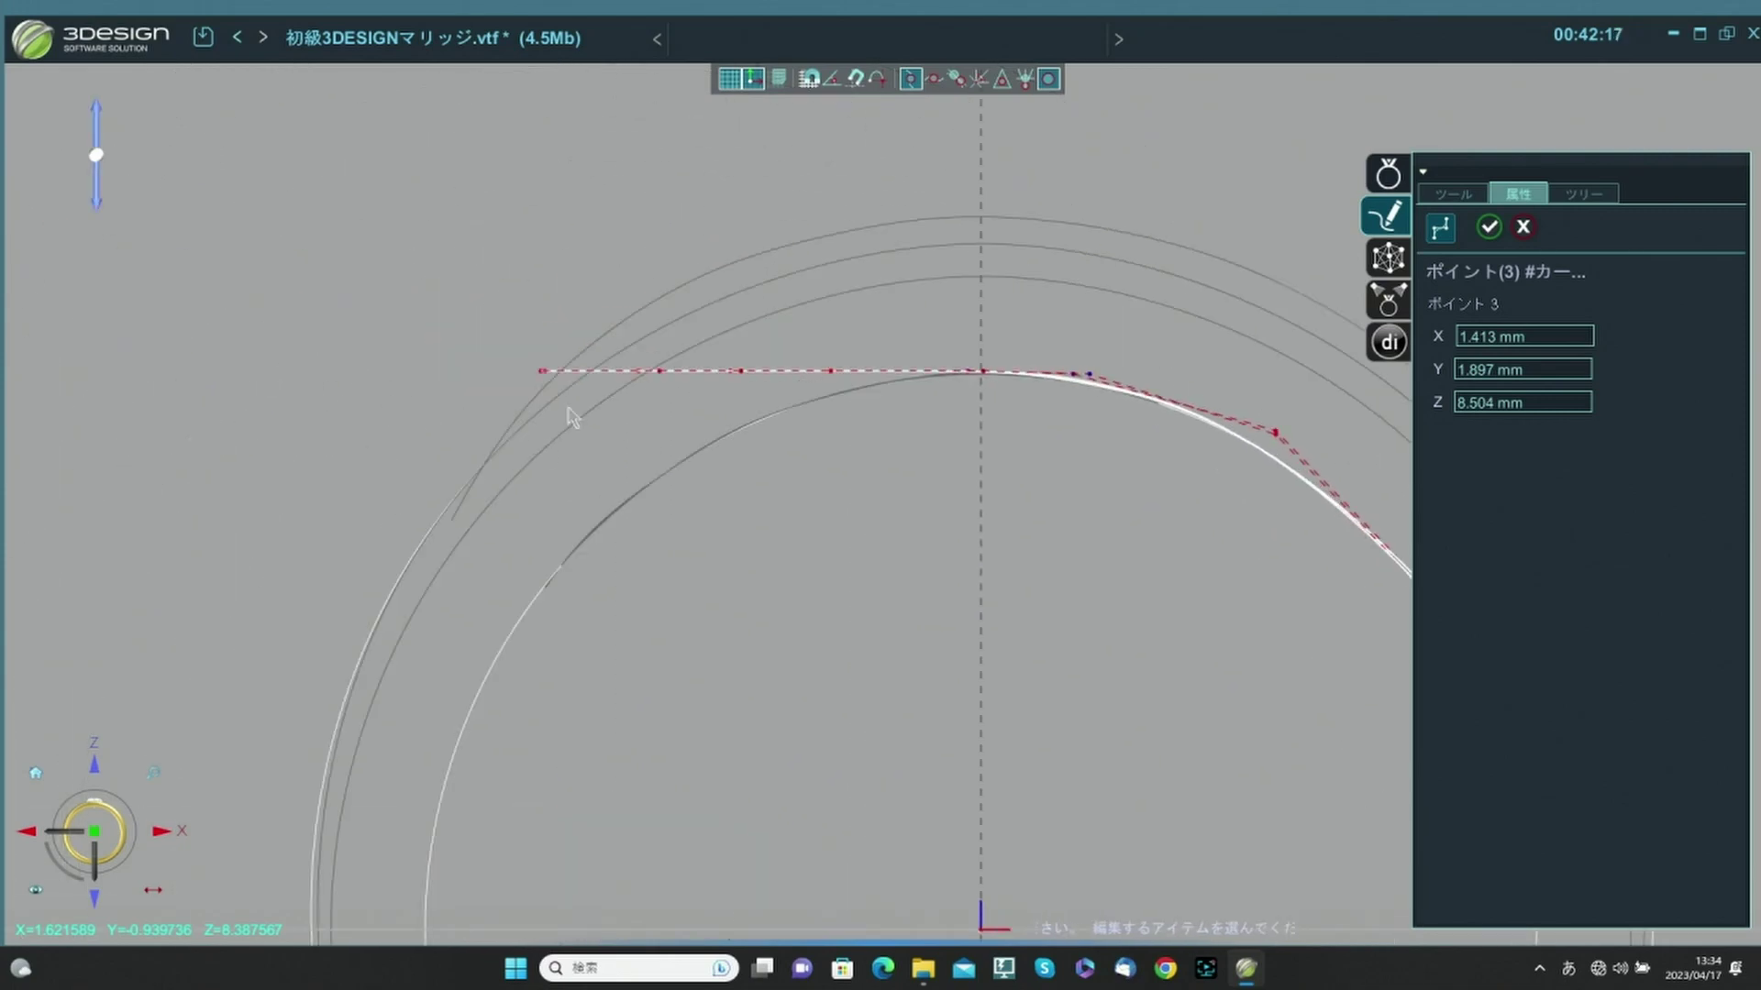
scroll(569, 404, "up", 3)
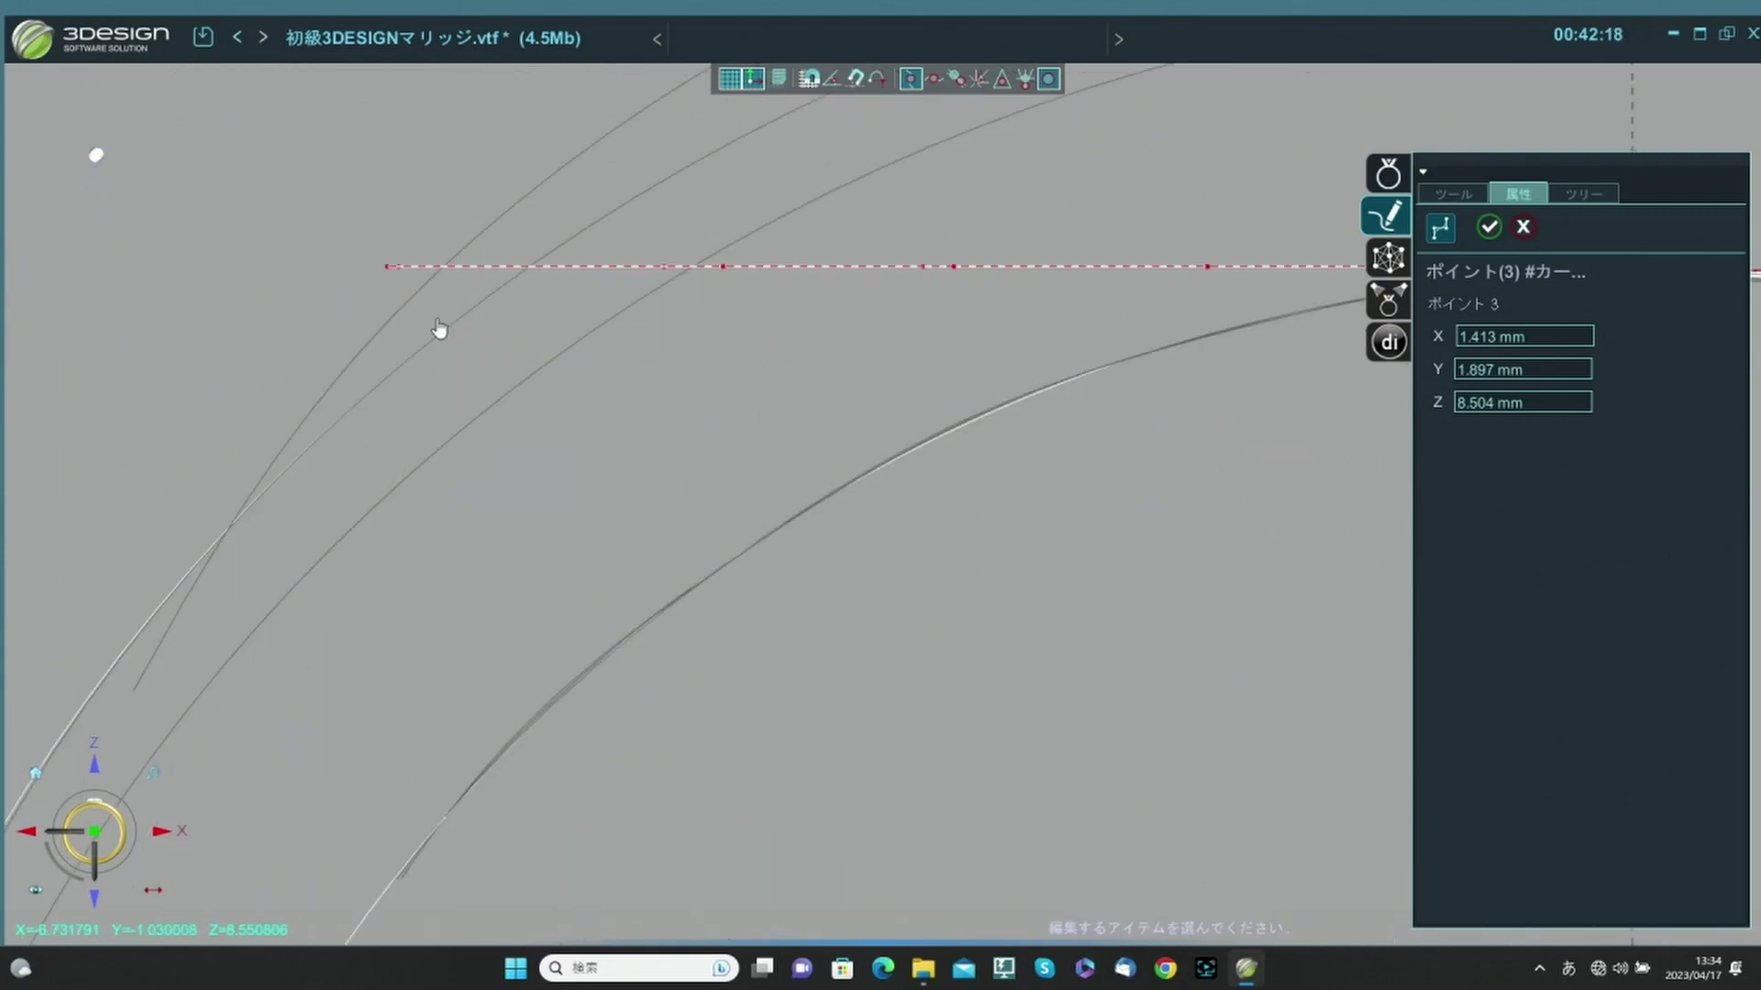
left_click(387, 266)
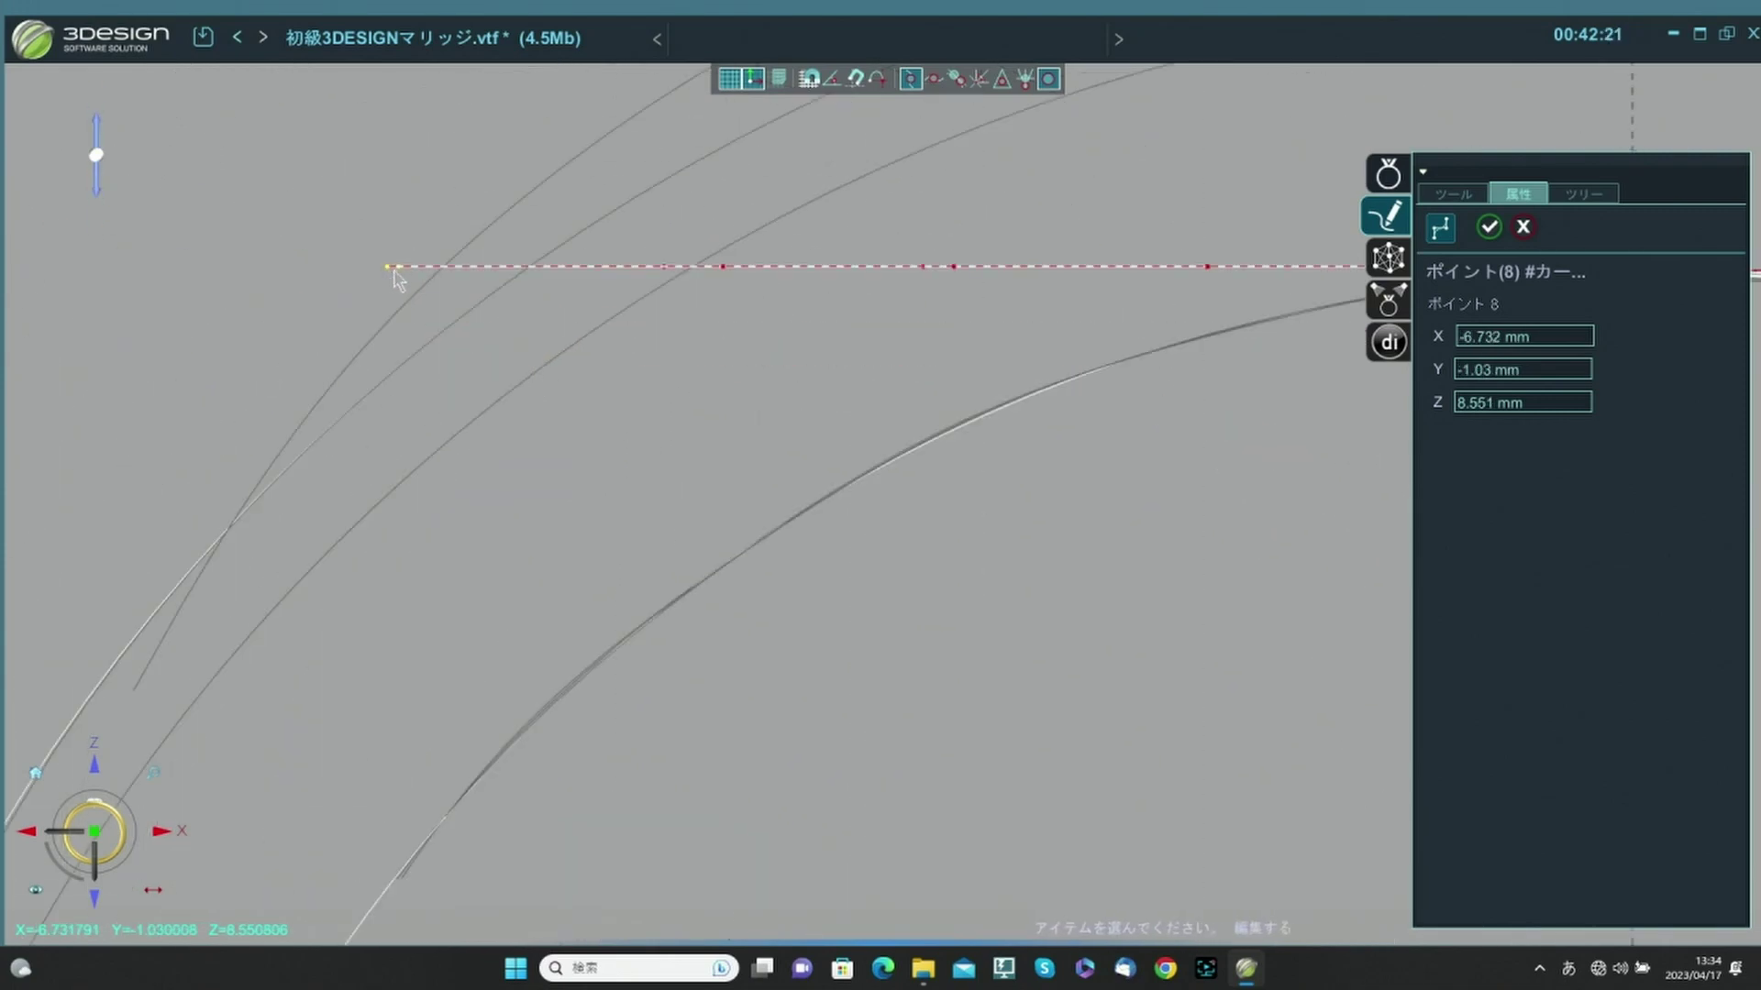
left_click_drag(399, 272, 496, 885)
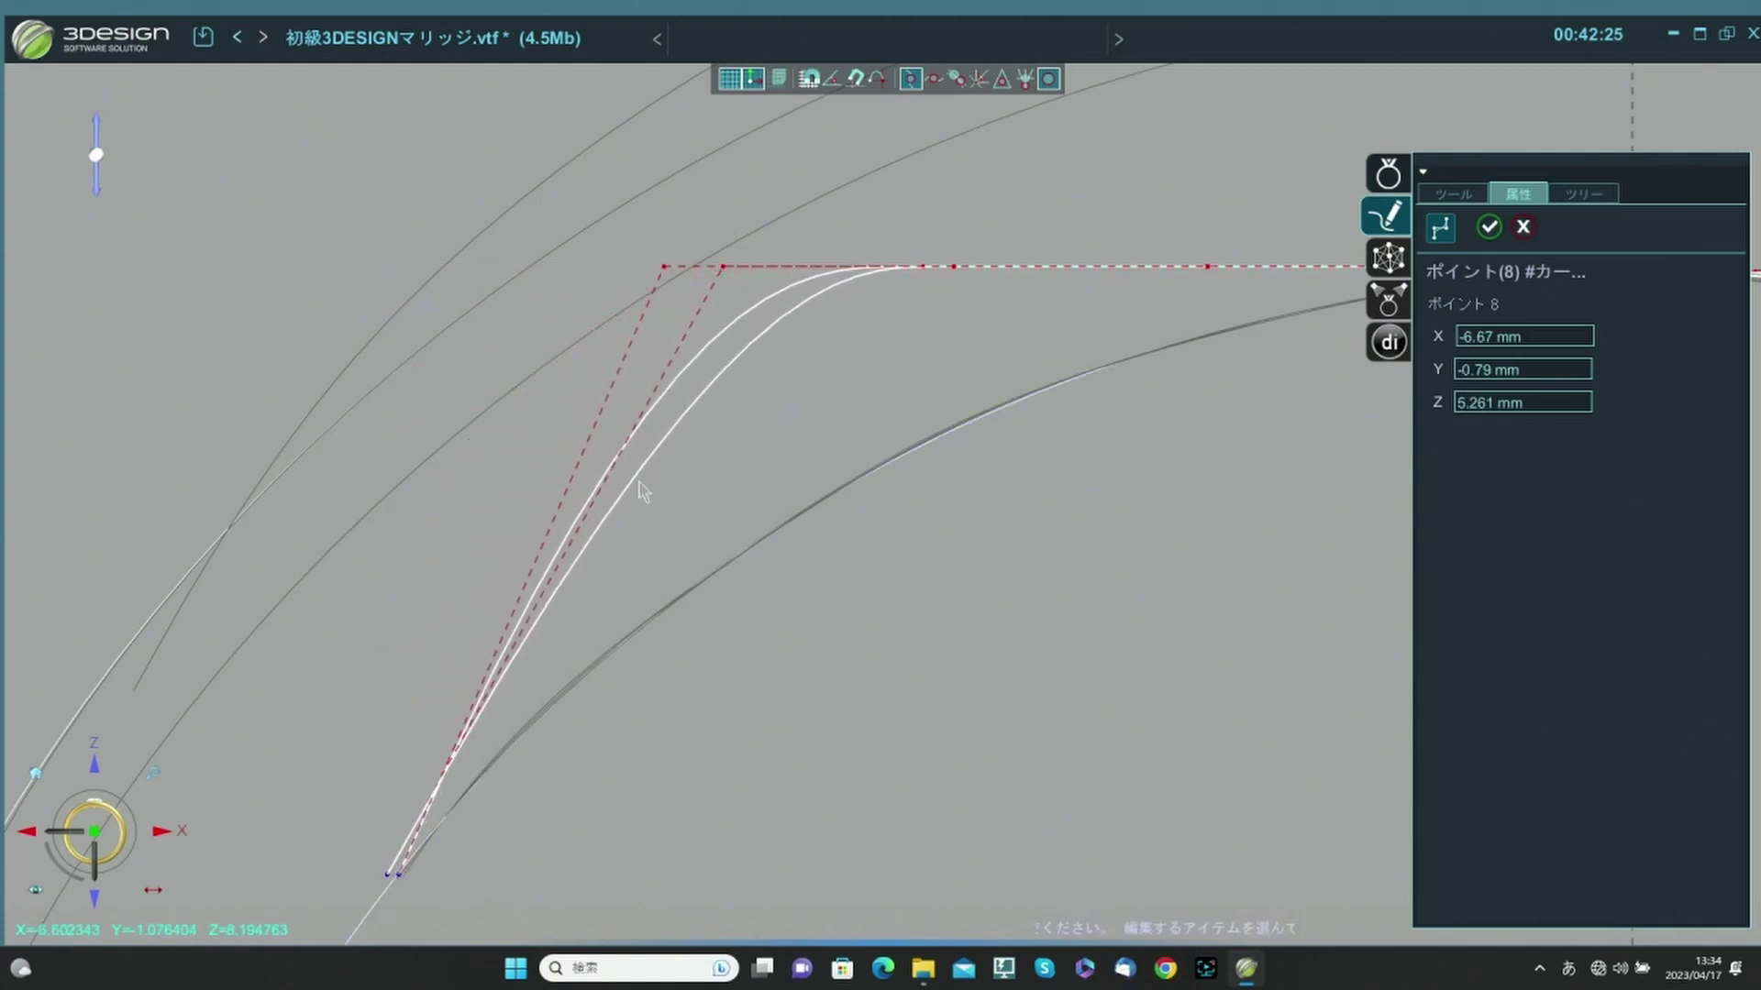
Fit points 6 and 7 of both edge curves to the inner circle, with point 6 at about Z 7.67 mm and the upper edge's point 7 at 6.90 mm.
left_click(664, 267)
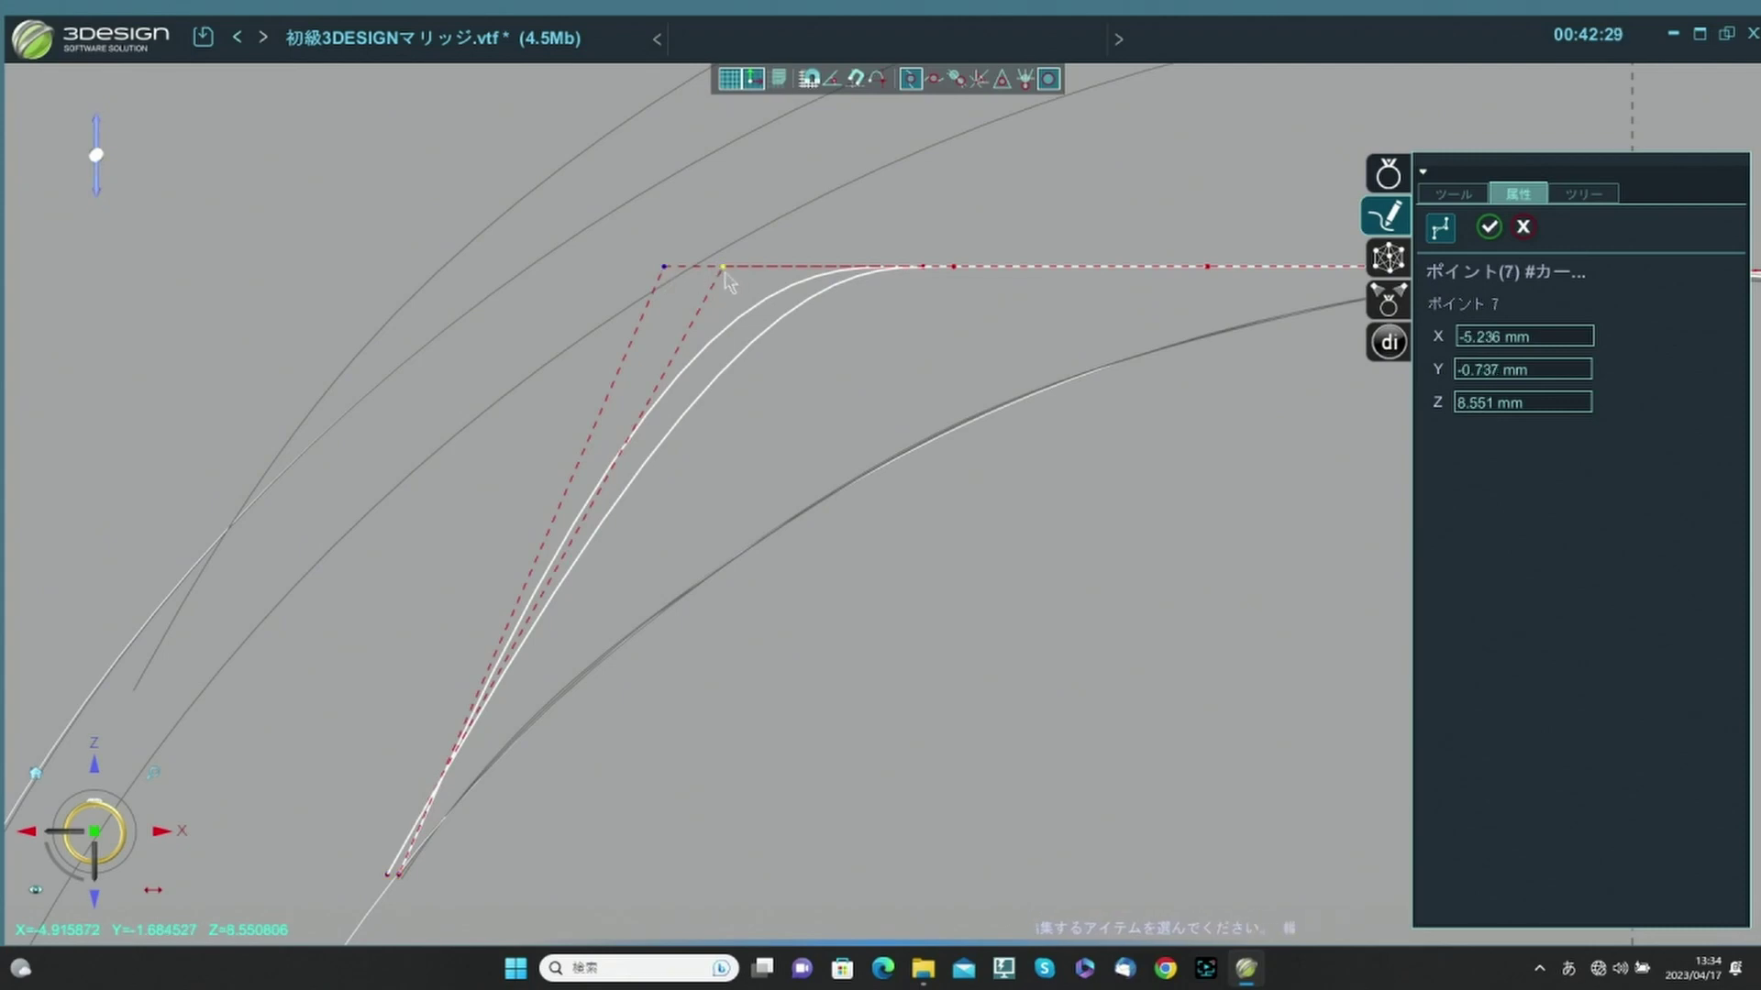
left_click_drag(725, 279, 737, 548)
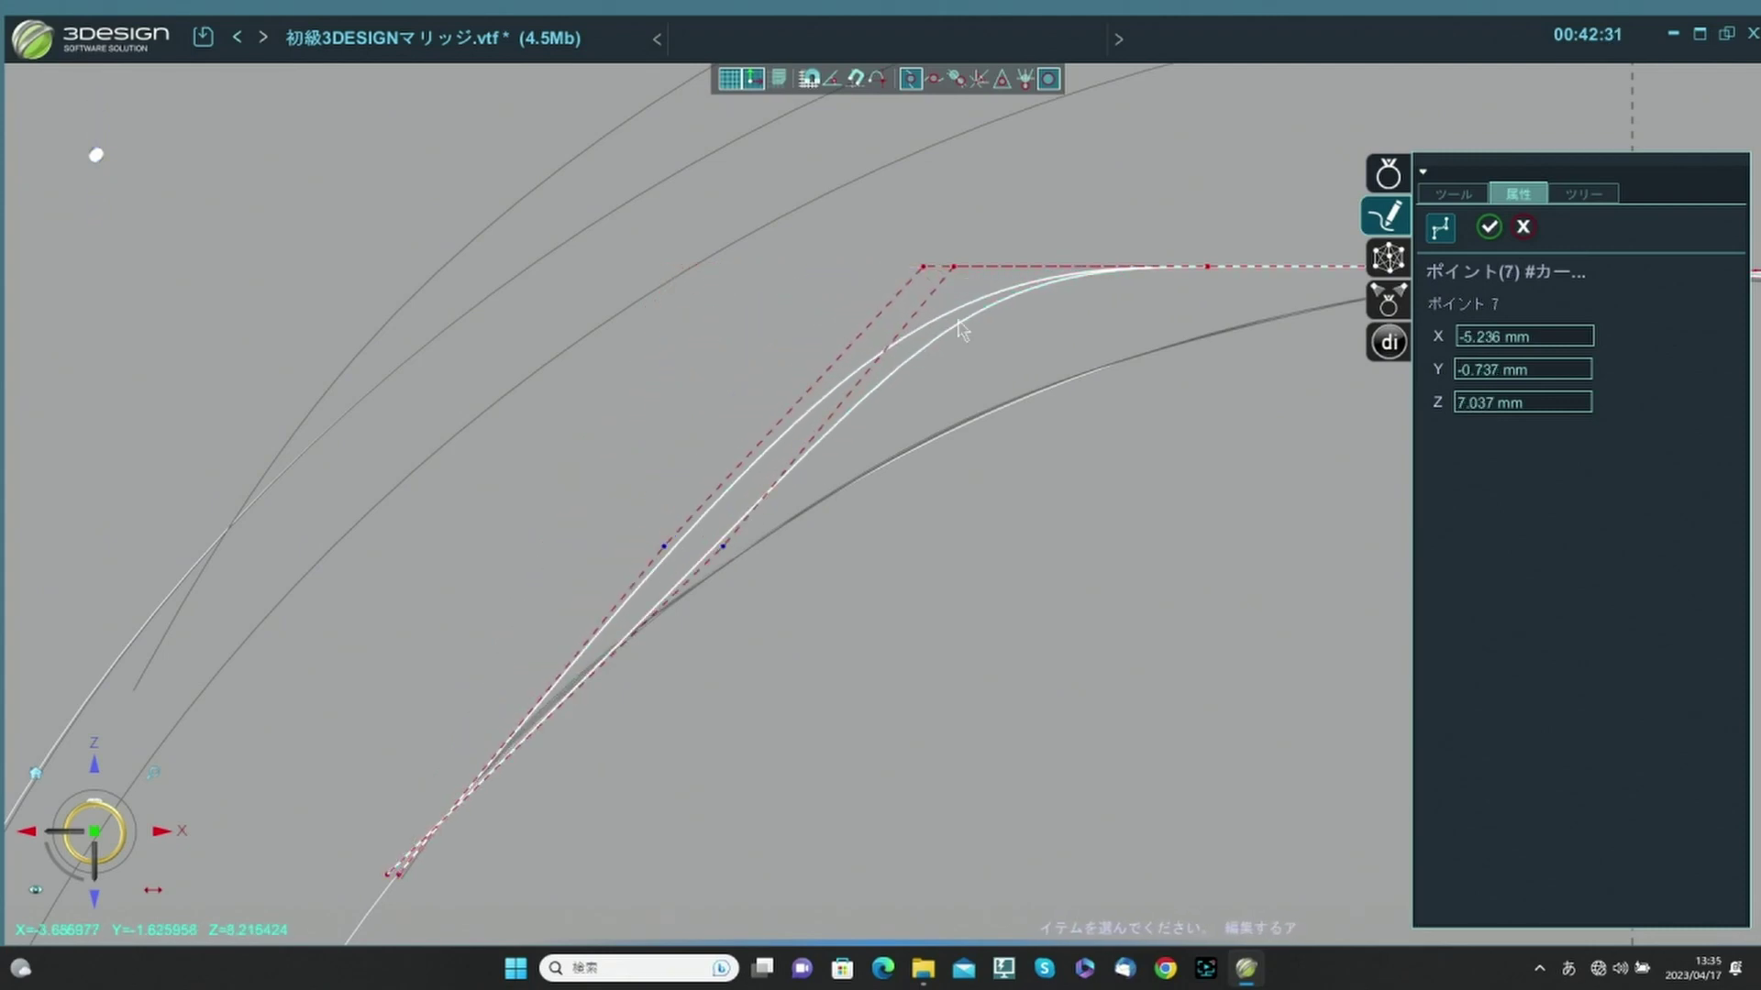
left_click(944, 271)
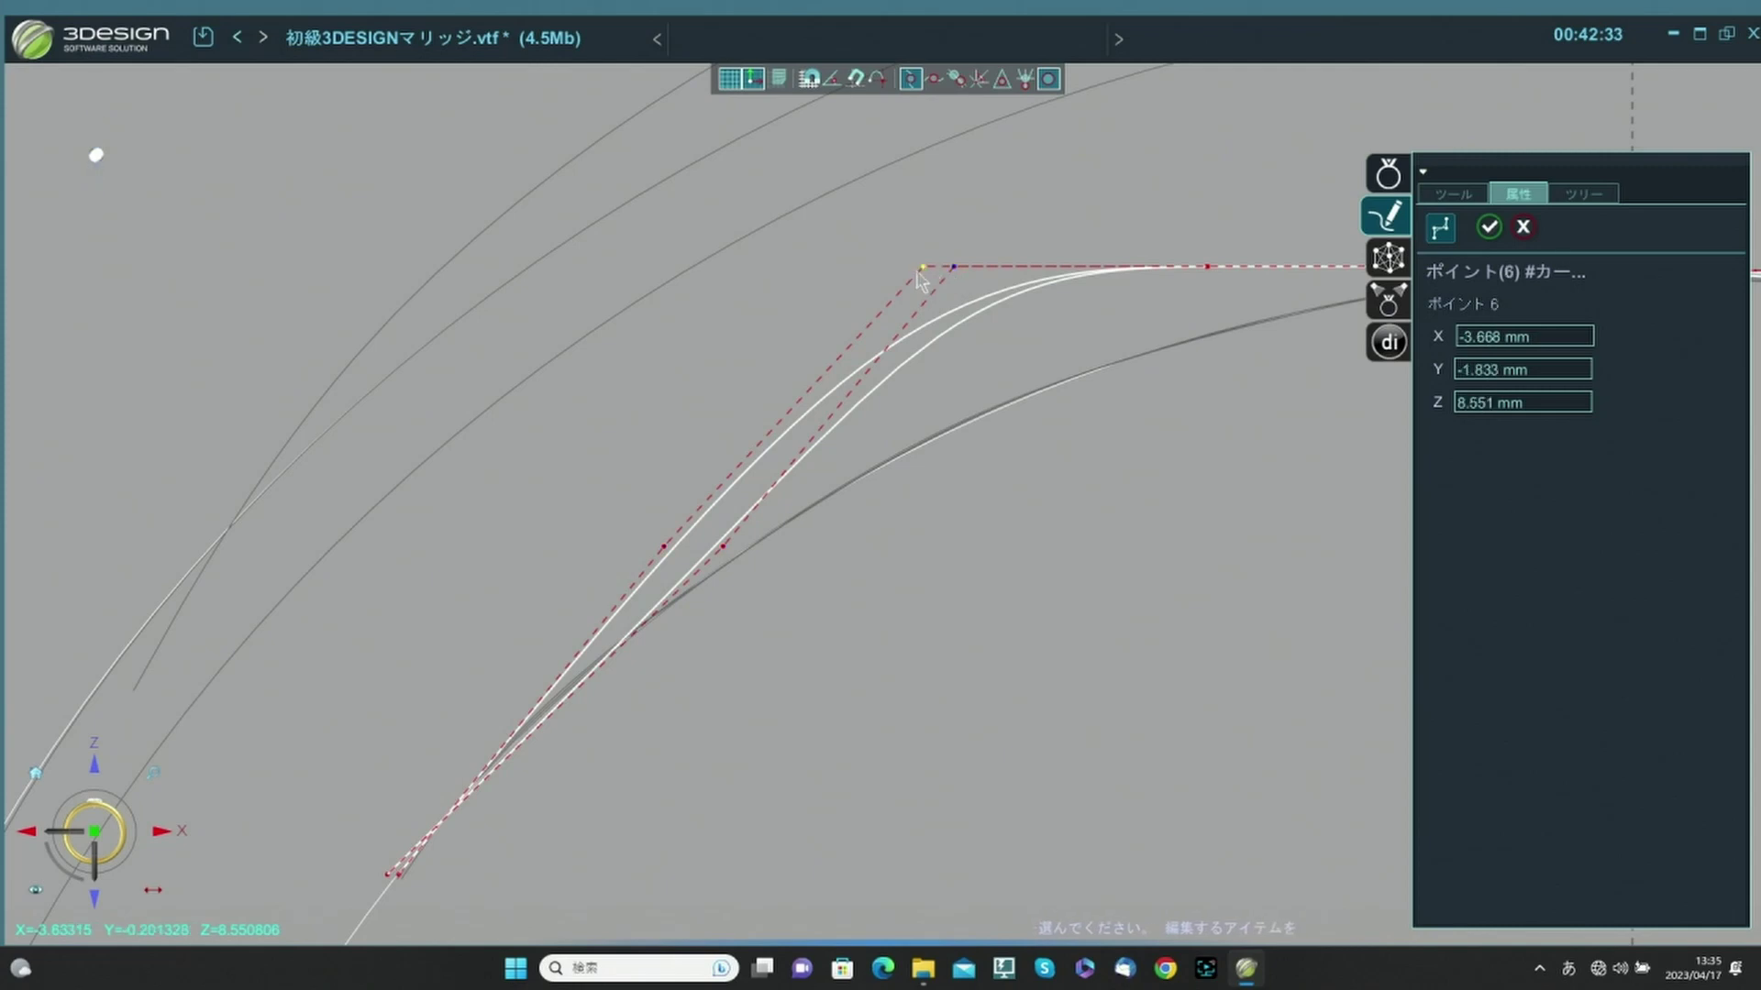
left_click(926, 308, "ctrl")
left_click_drag(958, 273, 988, 442)
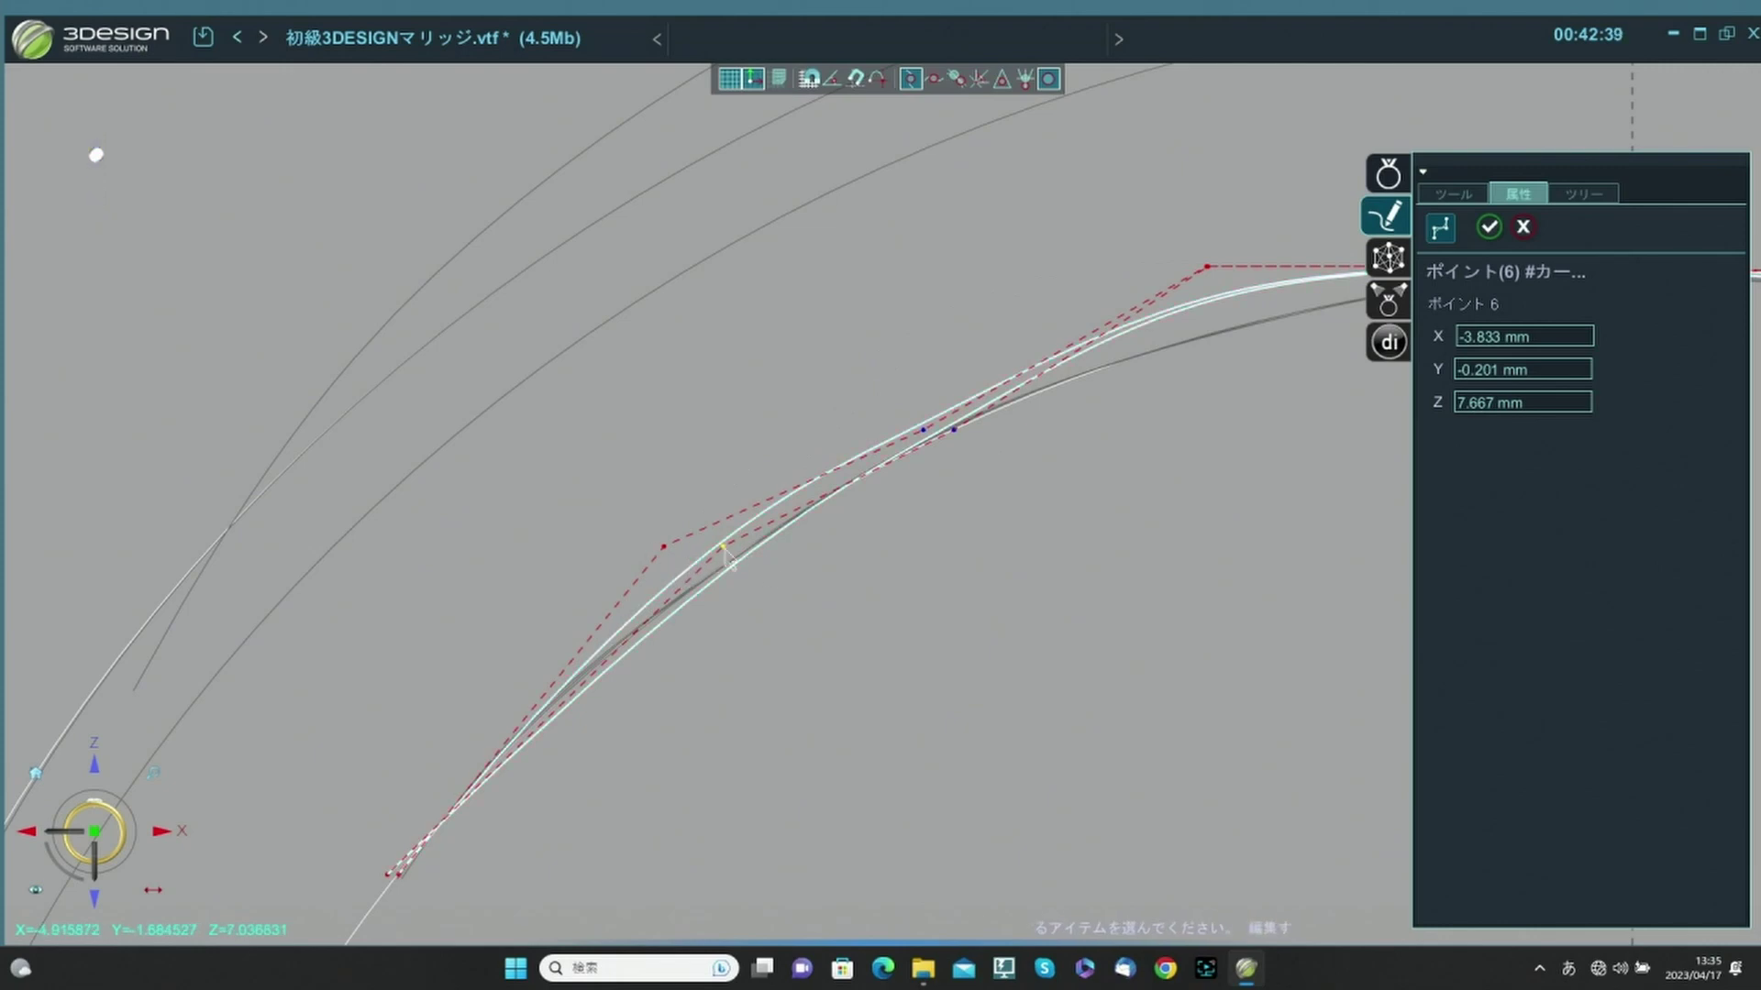
left_click_drag(722, 547, 667, 574)
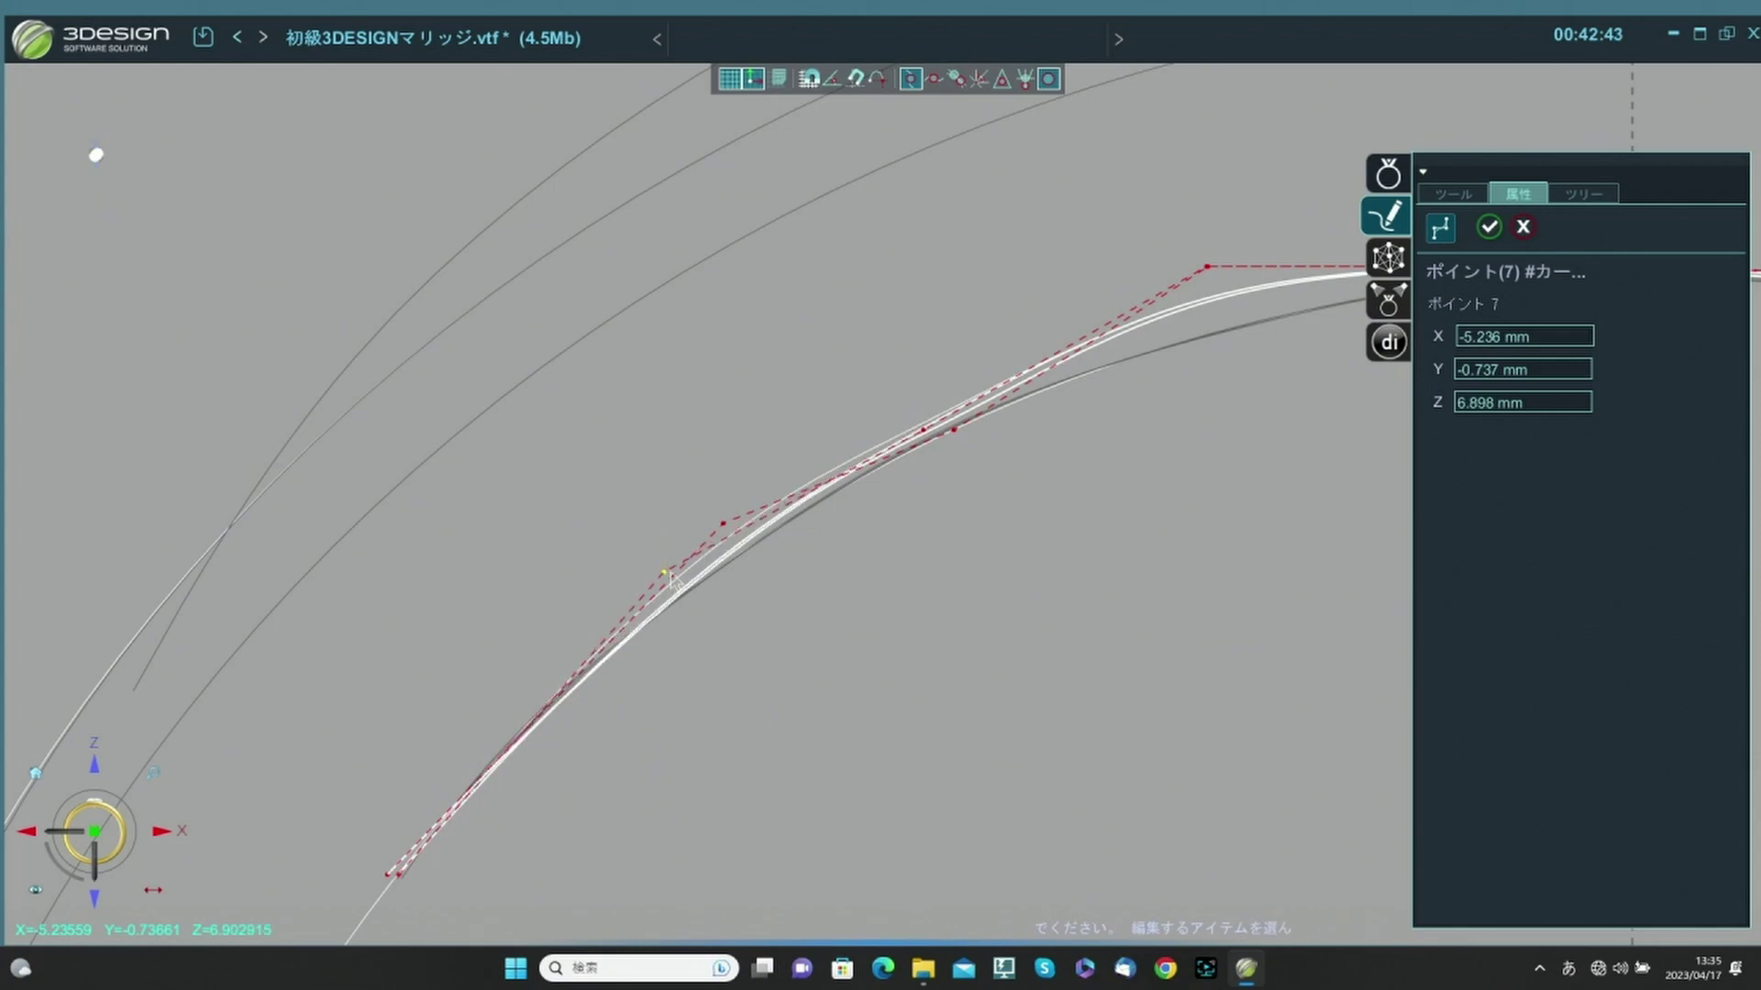
Lower point 5 of both edge curves to about Z 8.27 mm to match the inner circle.
scroll(1215, 534, "down", 3)
scroll(1247, 524, "down", 1)
scroll(1273, 505, "up", 2)
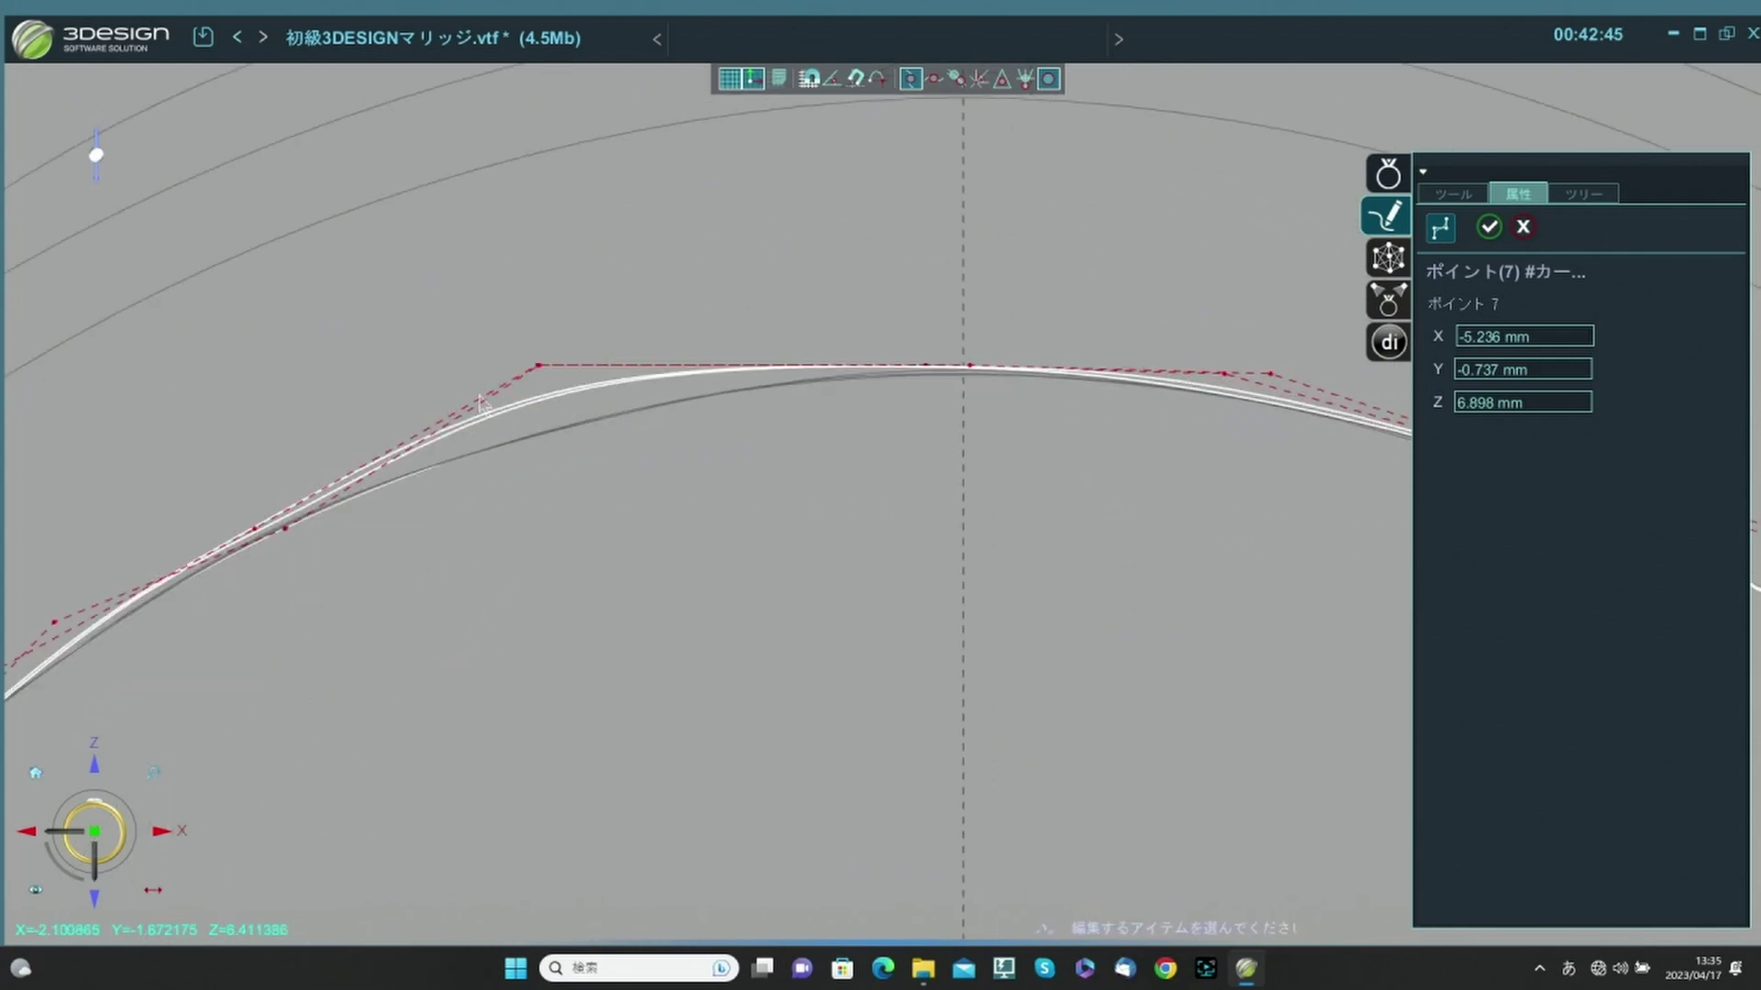
left_click(536, 369)
middle_click_drag(668, 322, 662, 345)
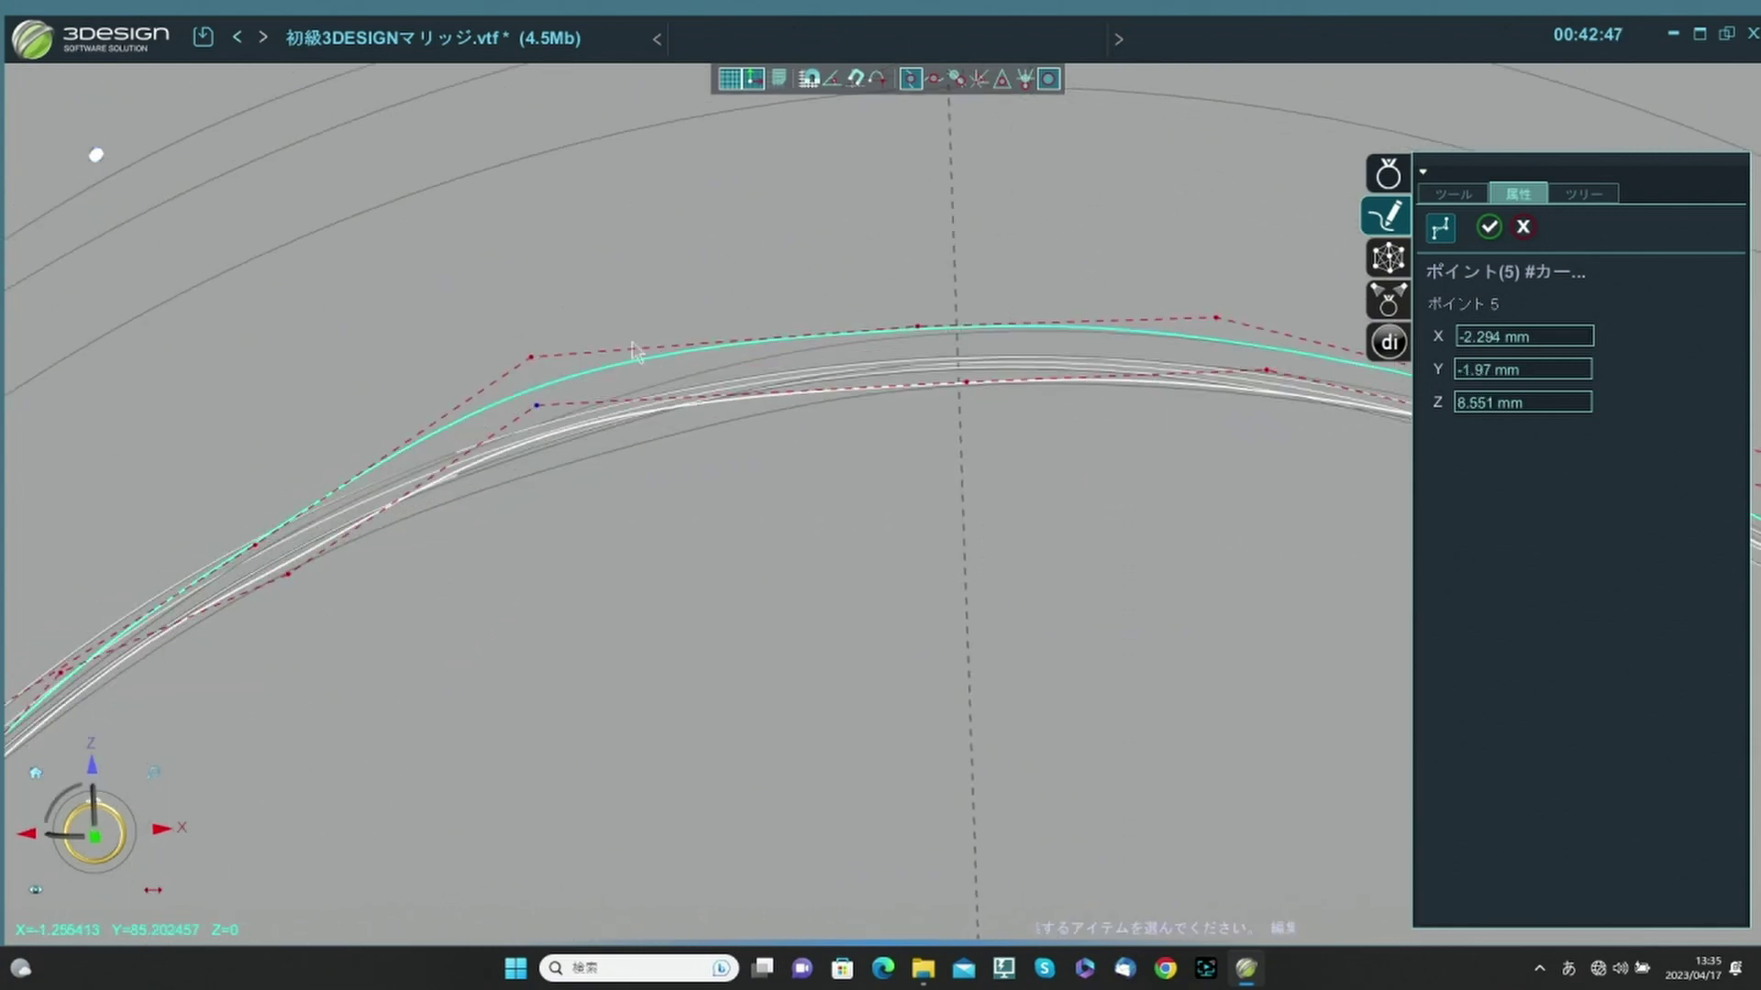
left_click(529, 367)
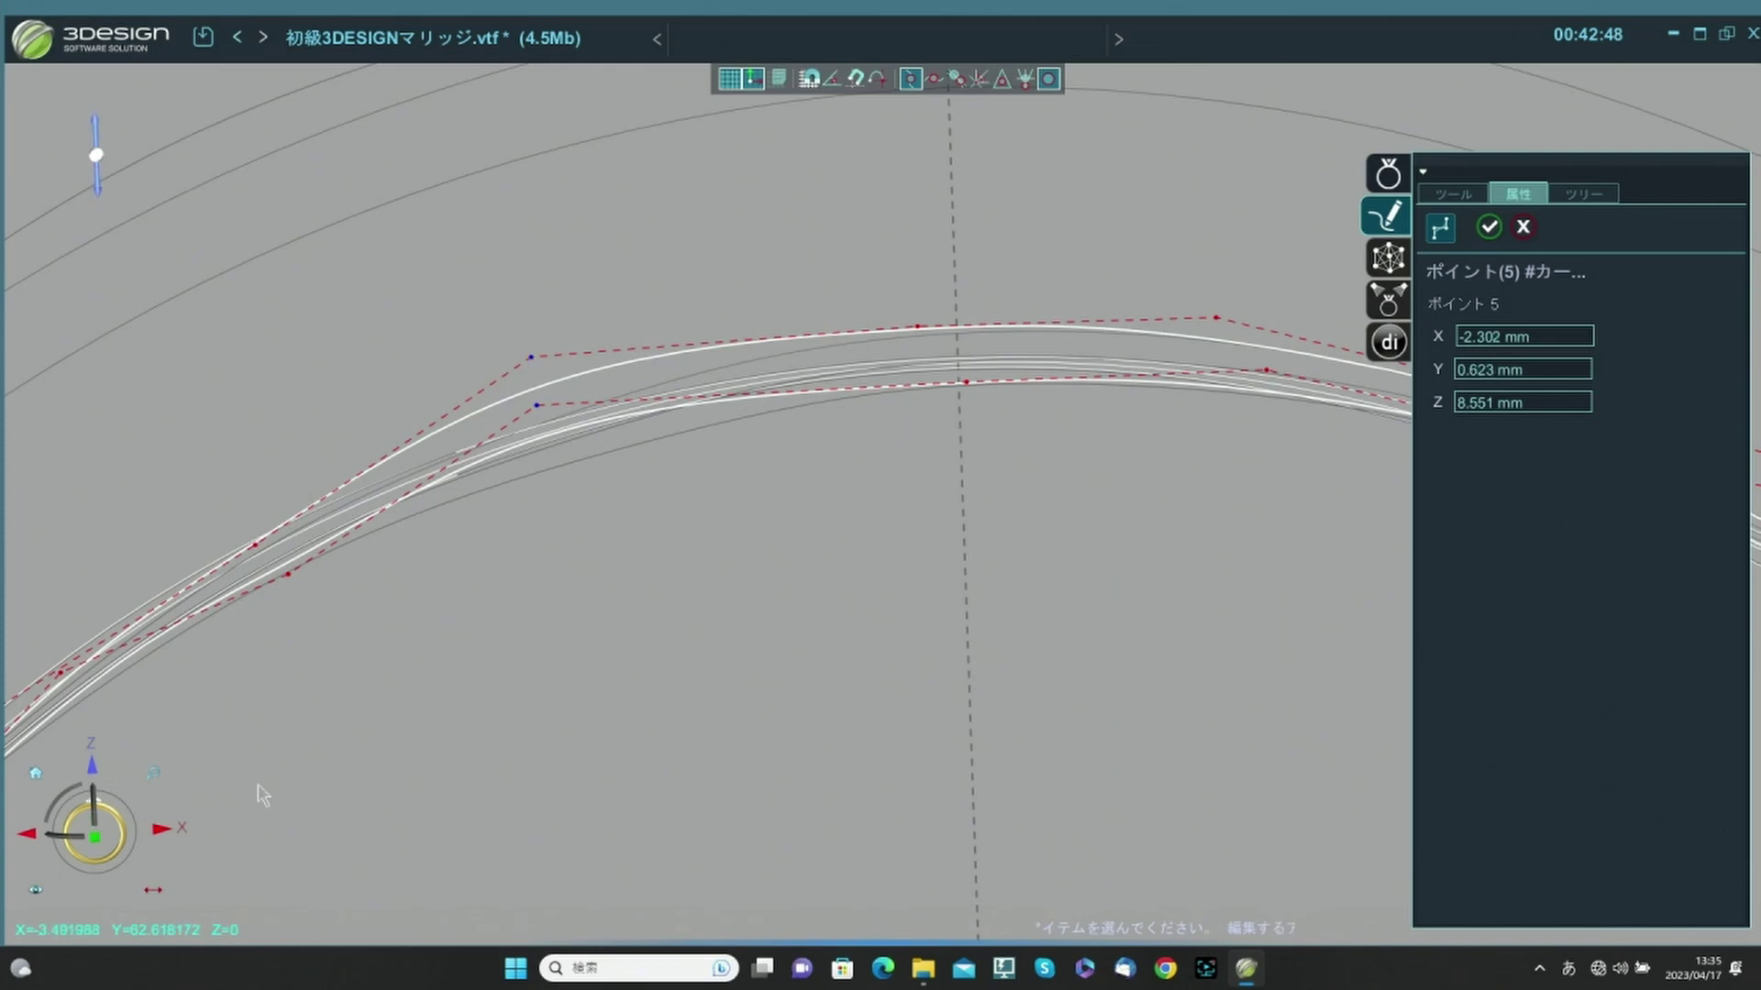
left_click(93, 834)
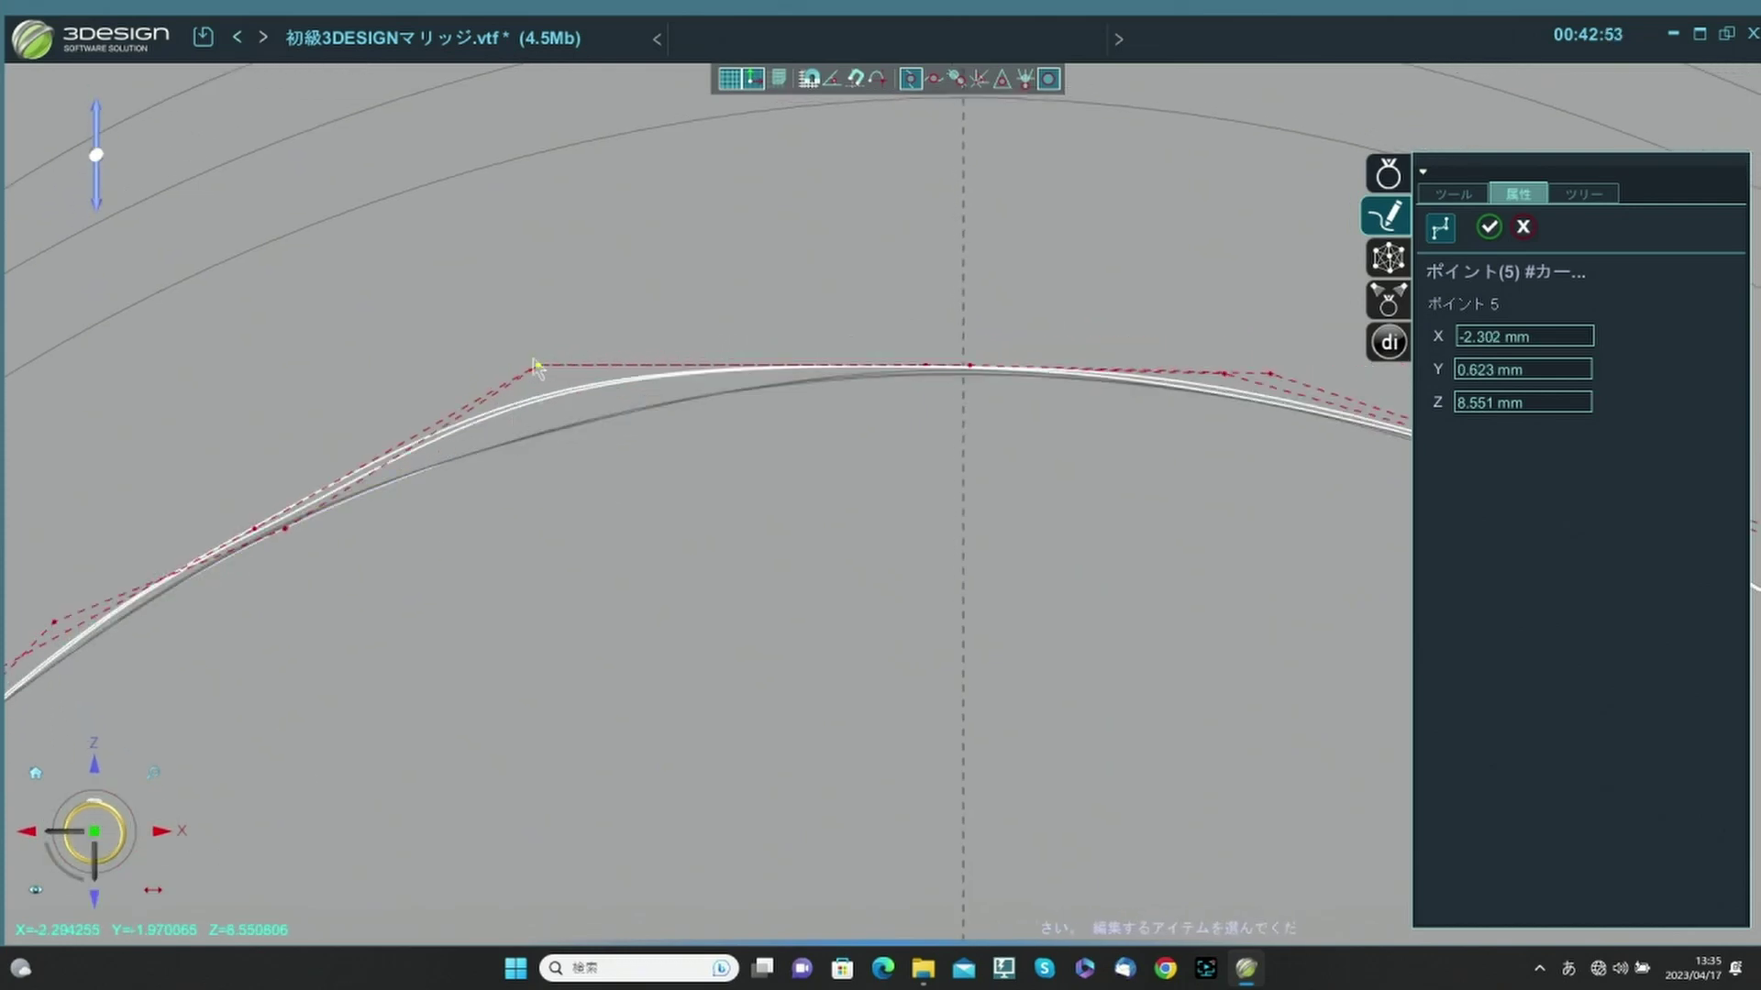
left_click_drag(539, 367, 547, 420)
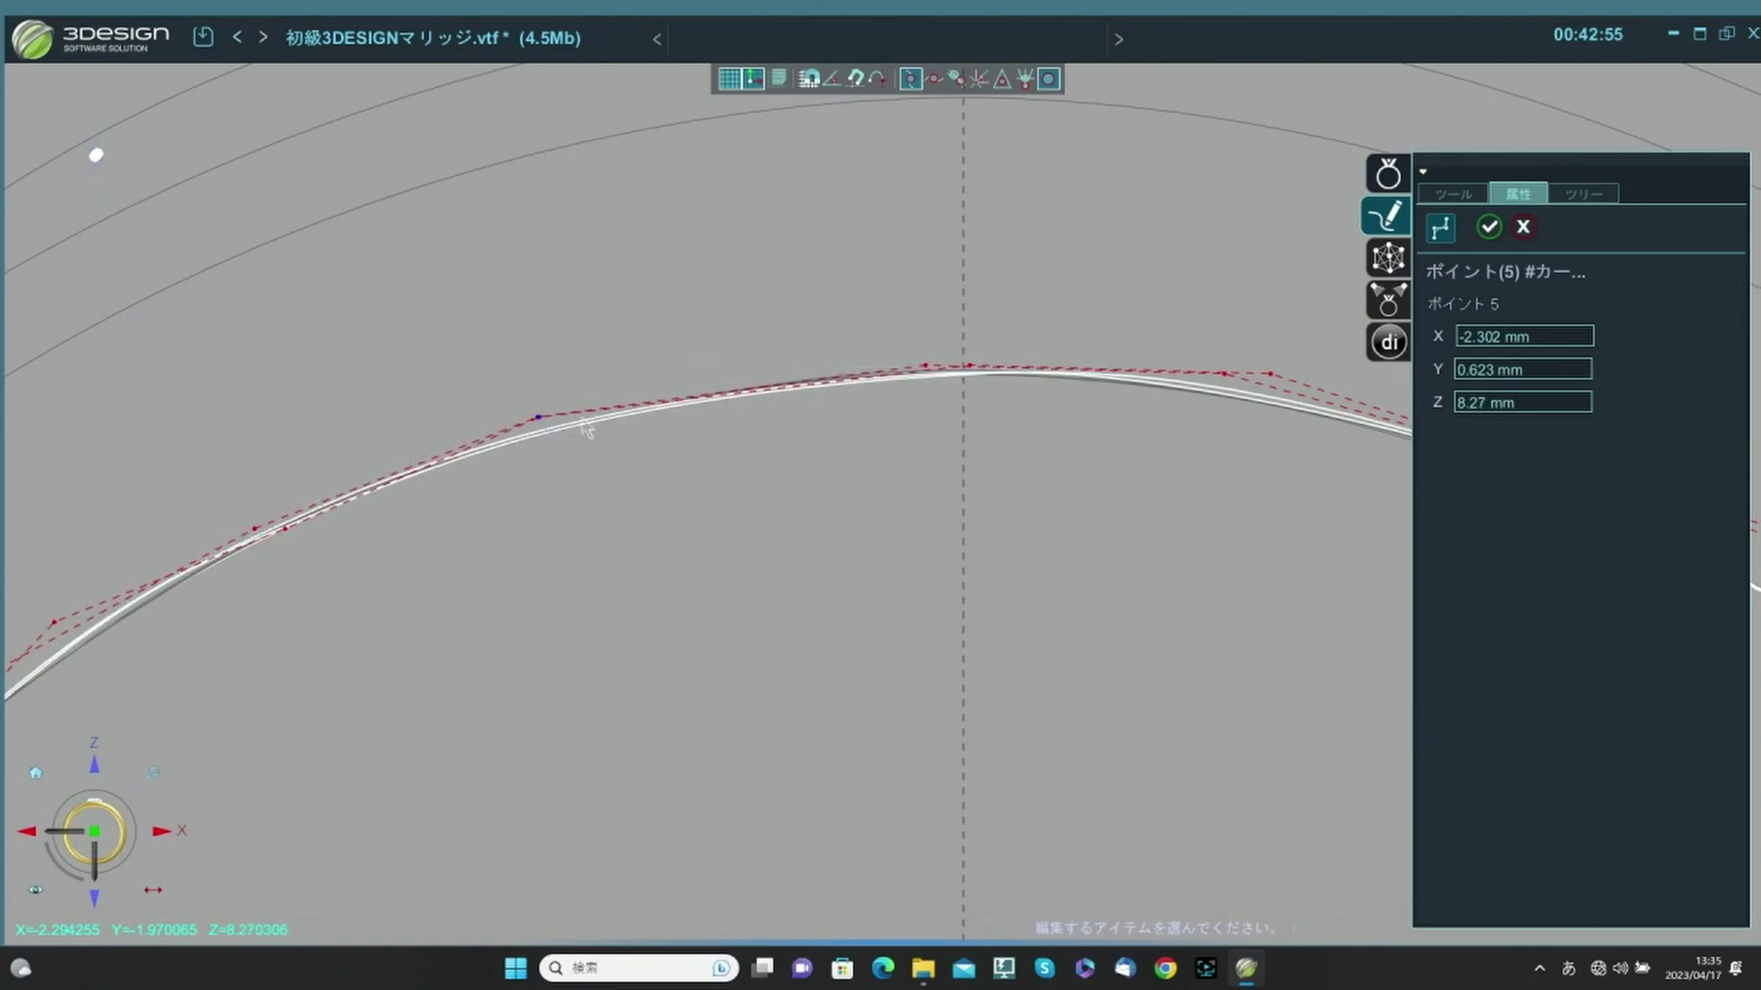
Select both edge curves and switch point movement from depth only back to horizontal and vertical.
scroll(1083, 448, "down", 3)
middle_click_drag(1260, 571, 1076, 536)
scroll(1092, 502, "down", 2)
right_click_drag(1098, 504, 970, 495)
left_click(941, 408)
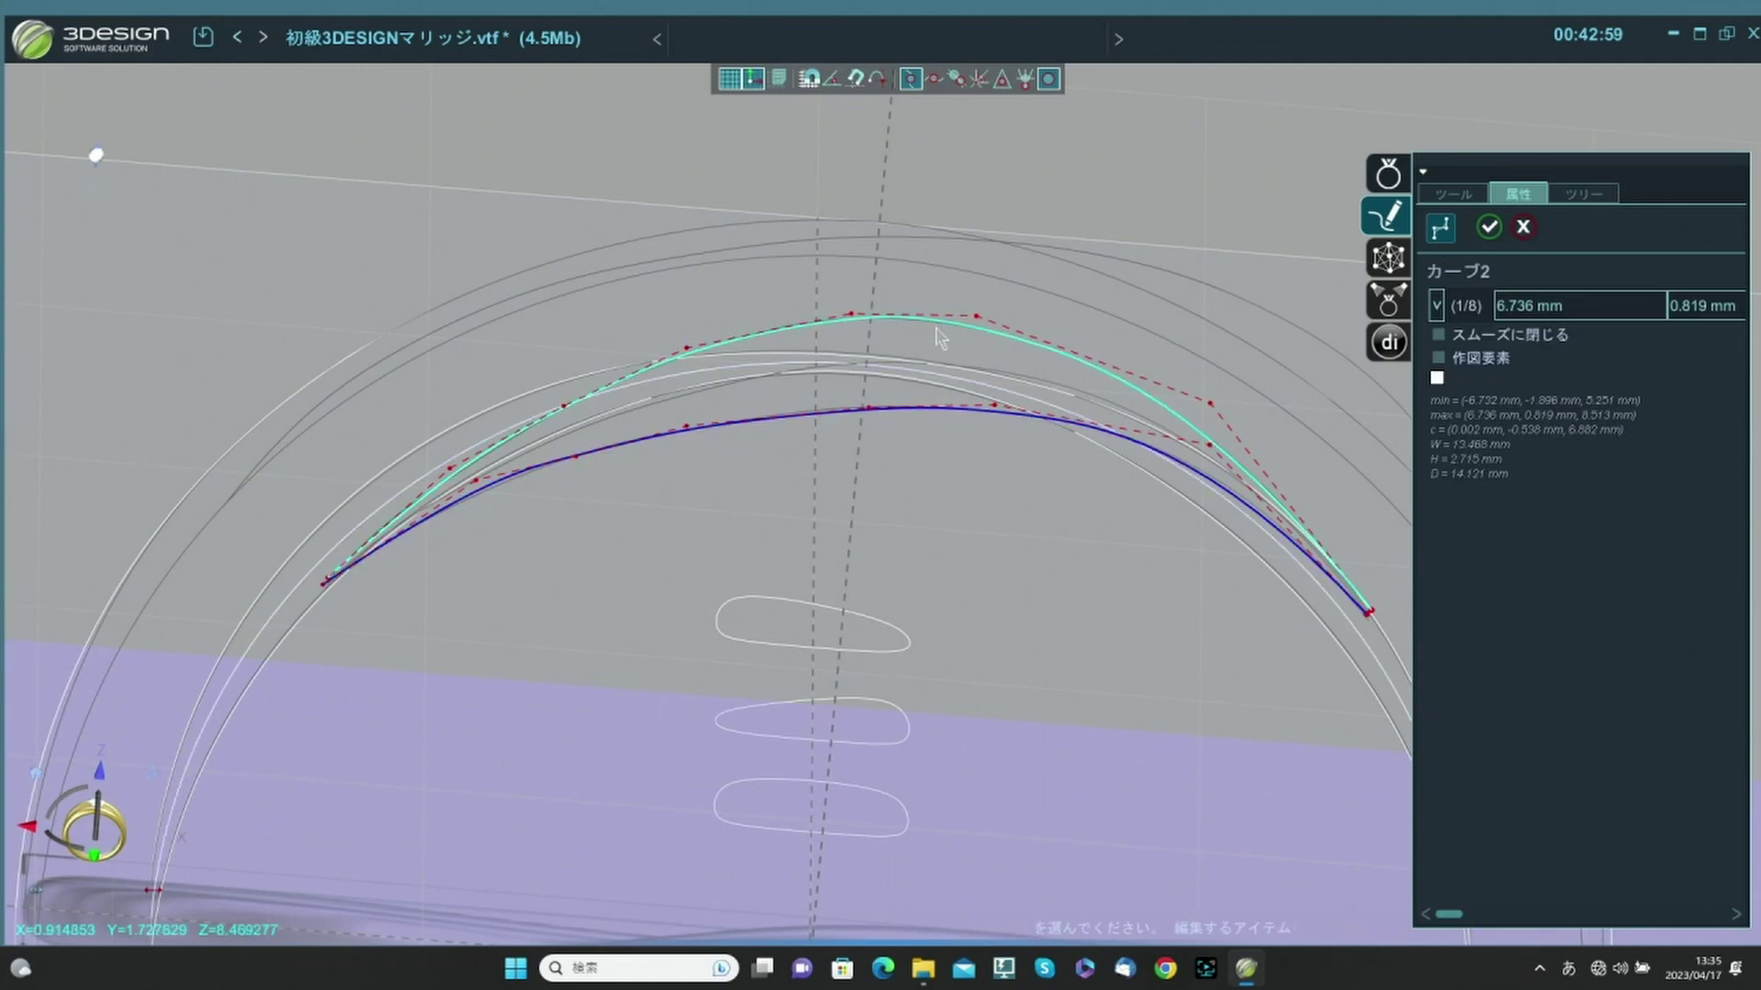
left_click(934, 322, "ctrl")
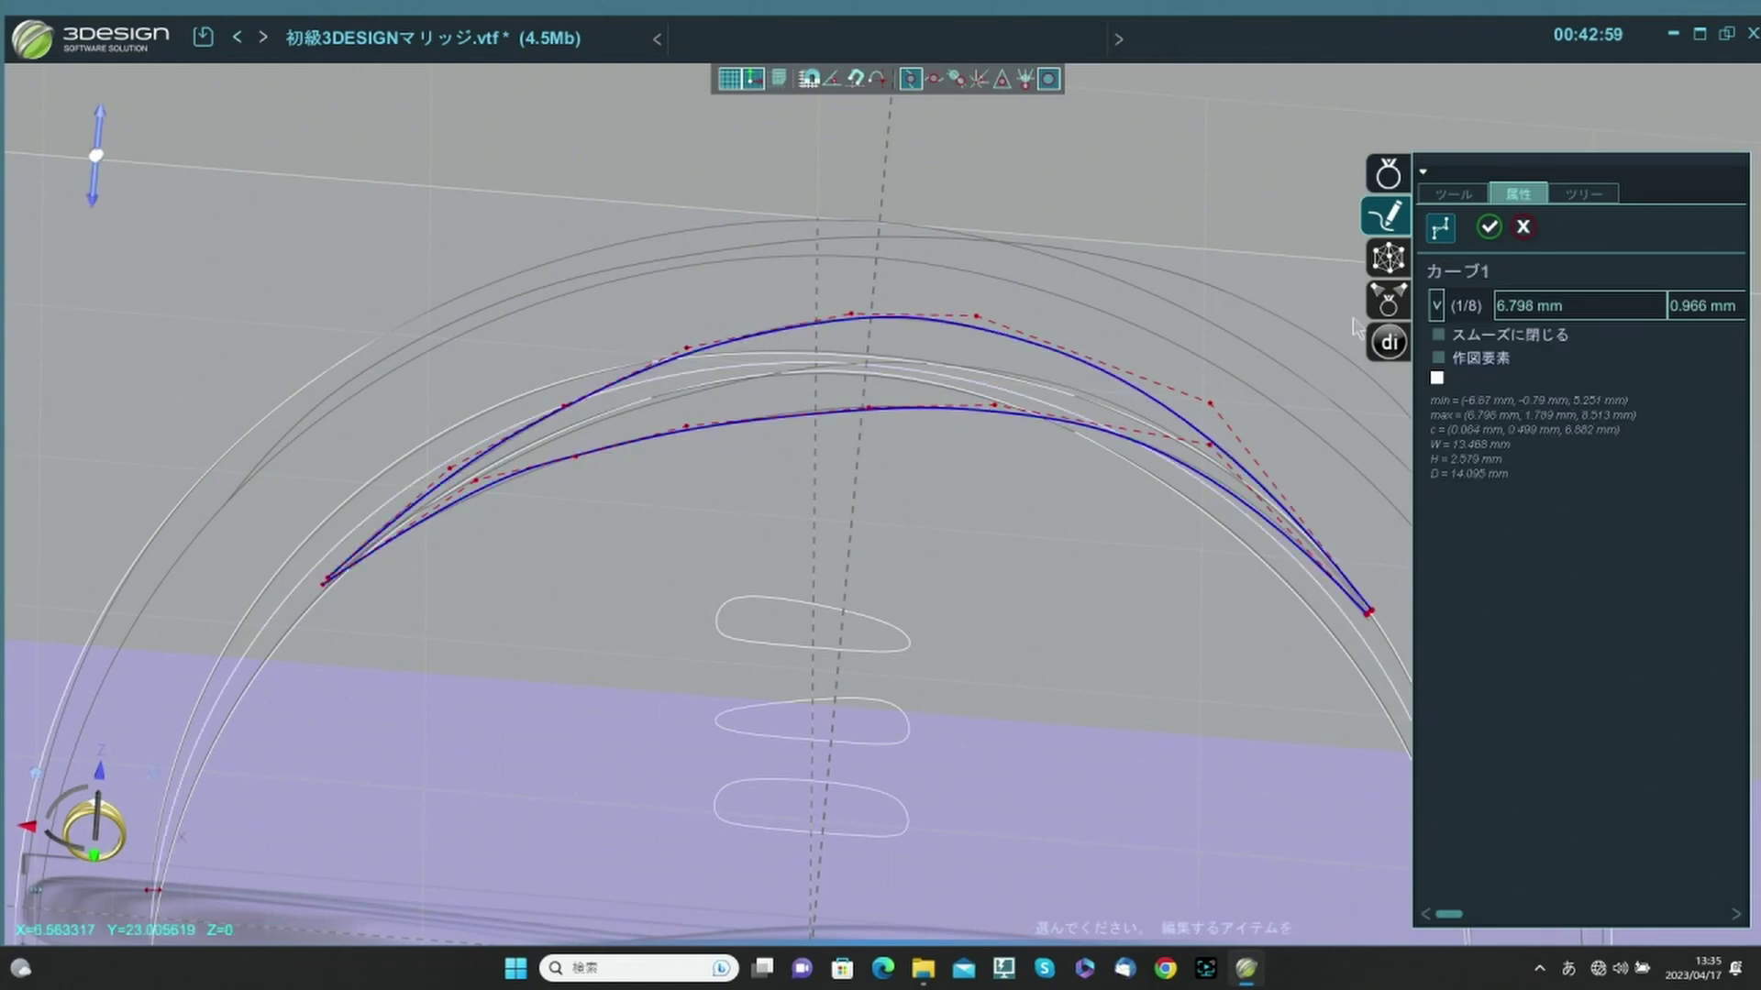
left_click(1442, 194)
scroll(1678, 724, "down", 2)
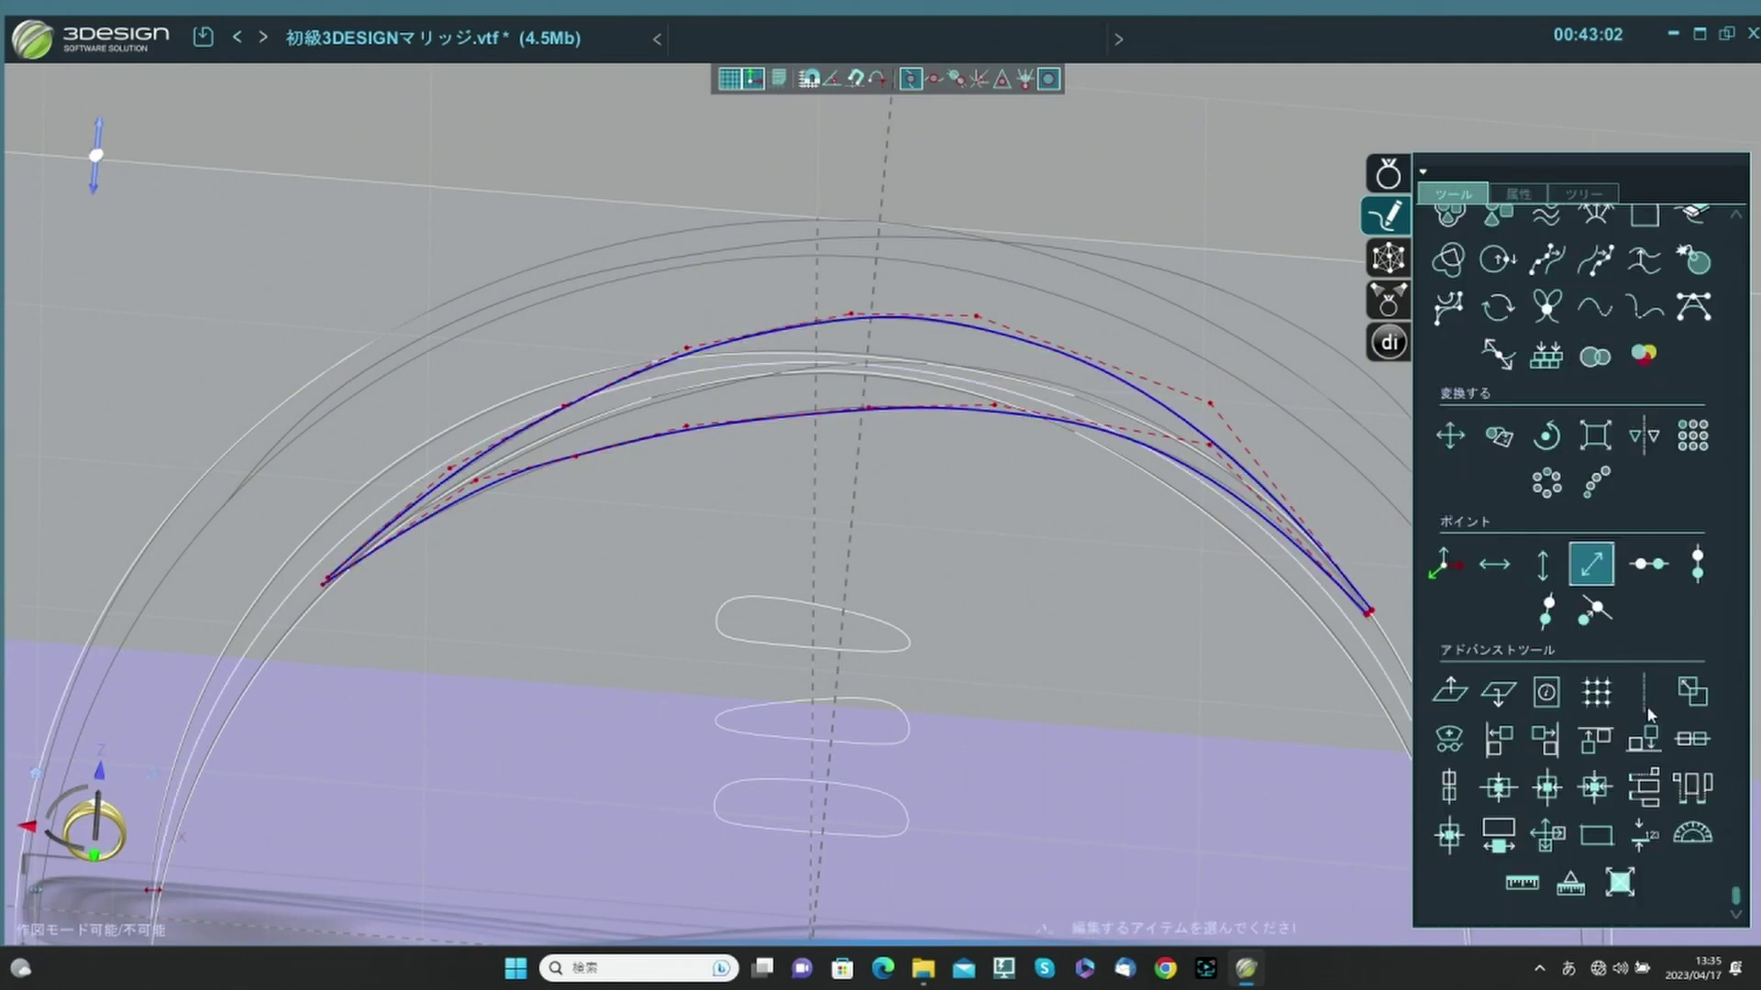
left_click(1591, 563)
Create one intermediate curve between the two edge curves with the Between tool (間に), using 1 copy.
scroll(1621, 462, "up", 2)
scroll(1611, 463, "up", 2)
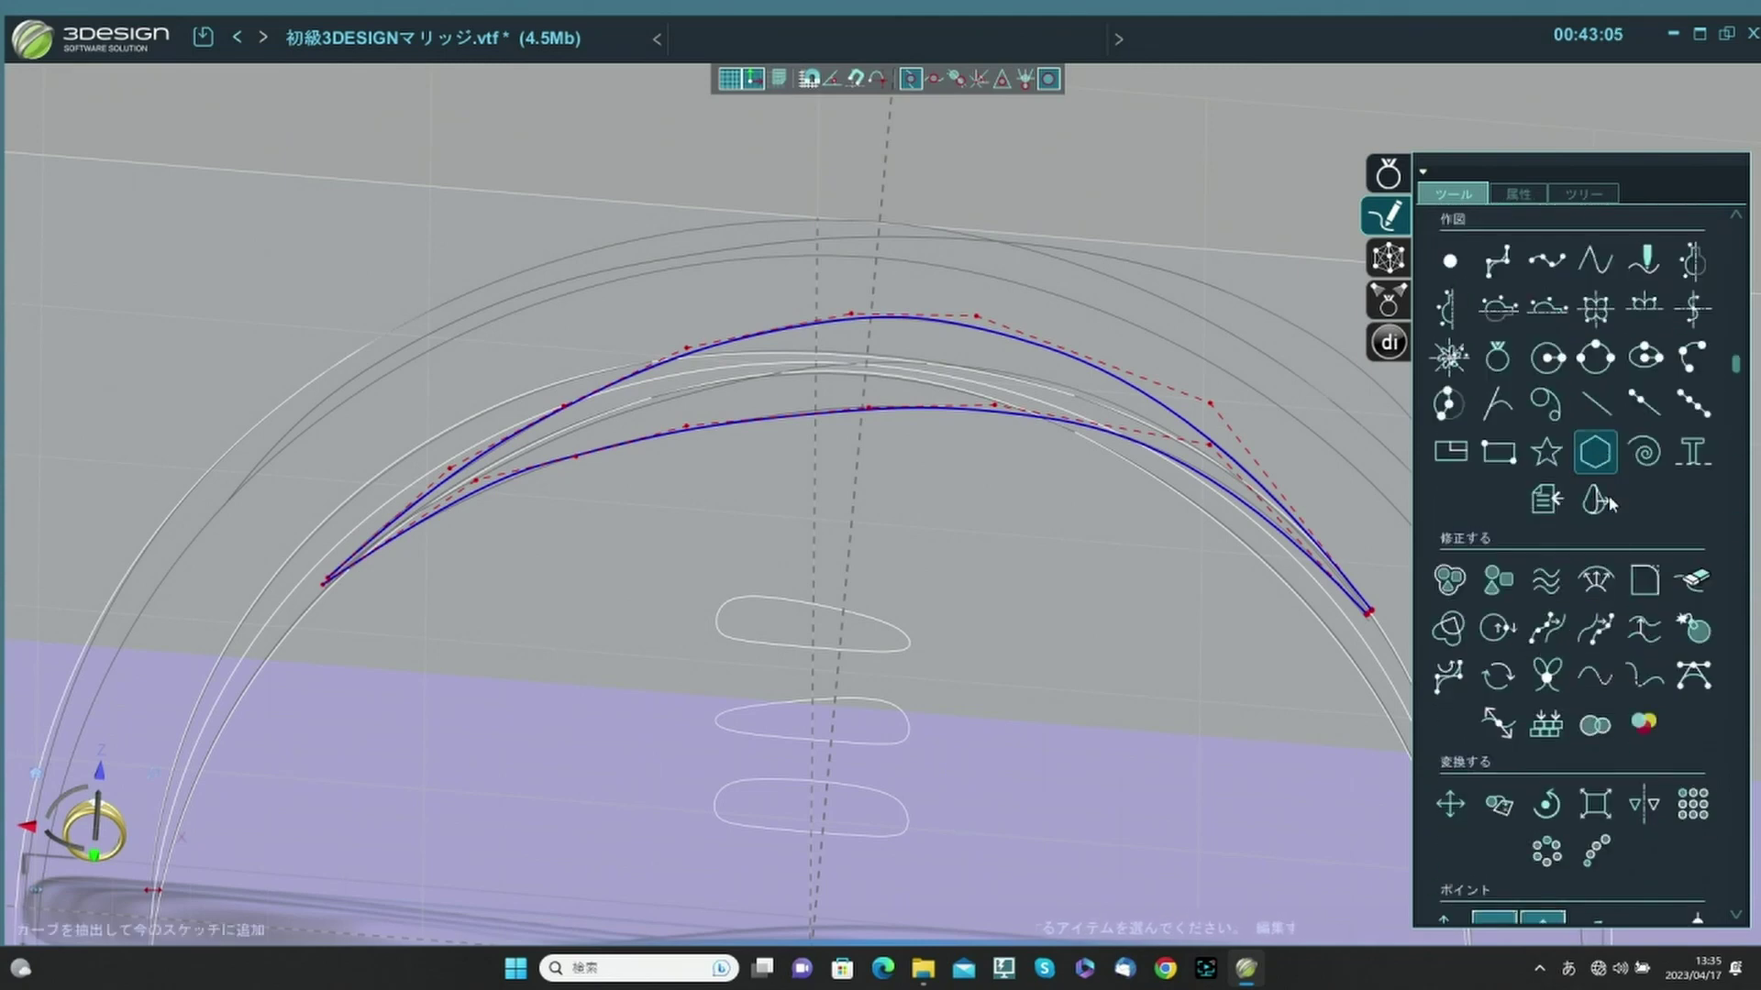
left_click(1552, 576)
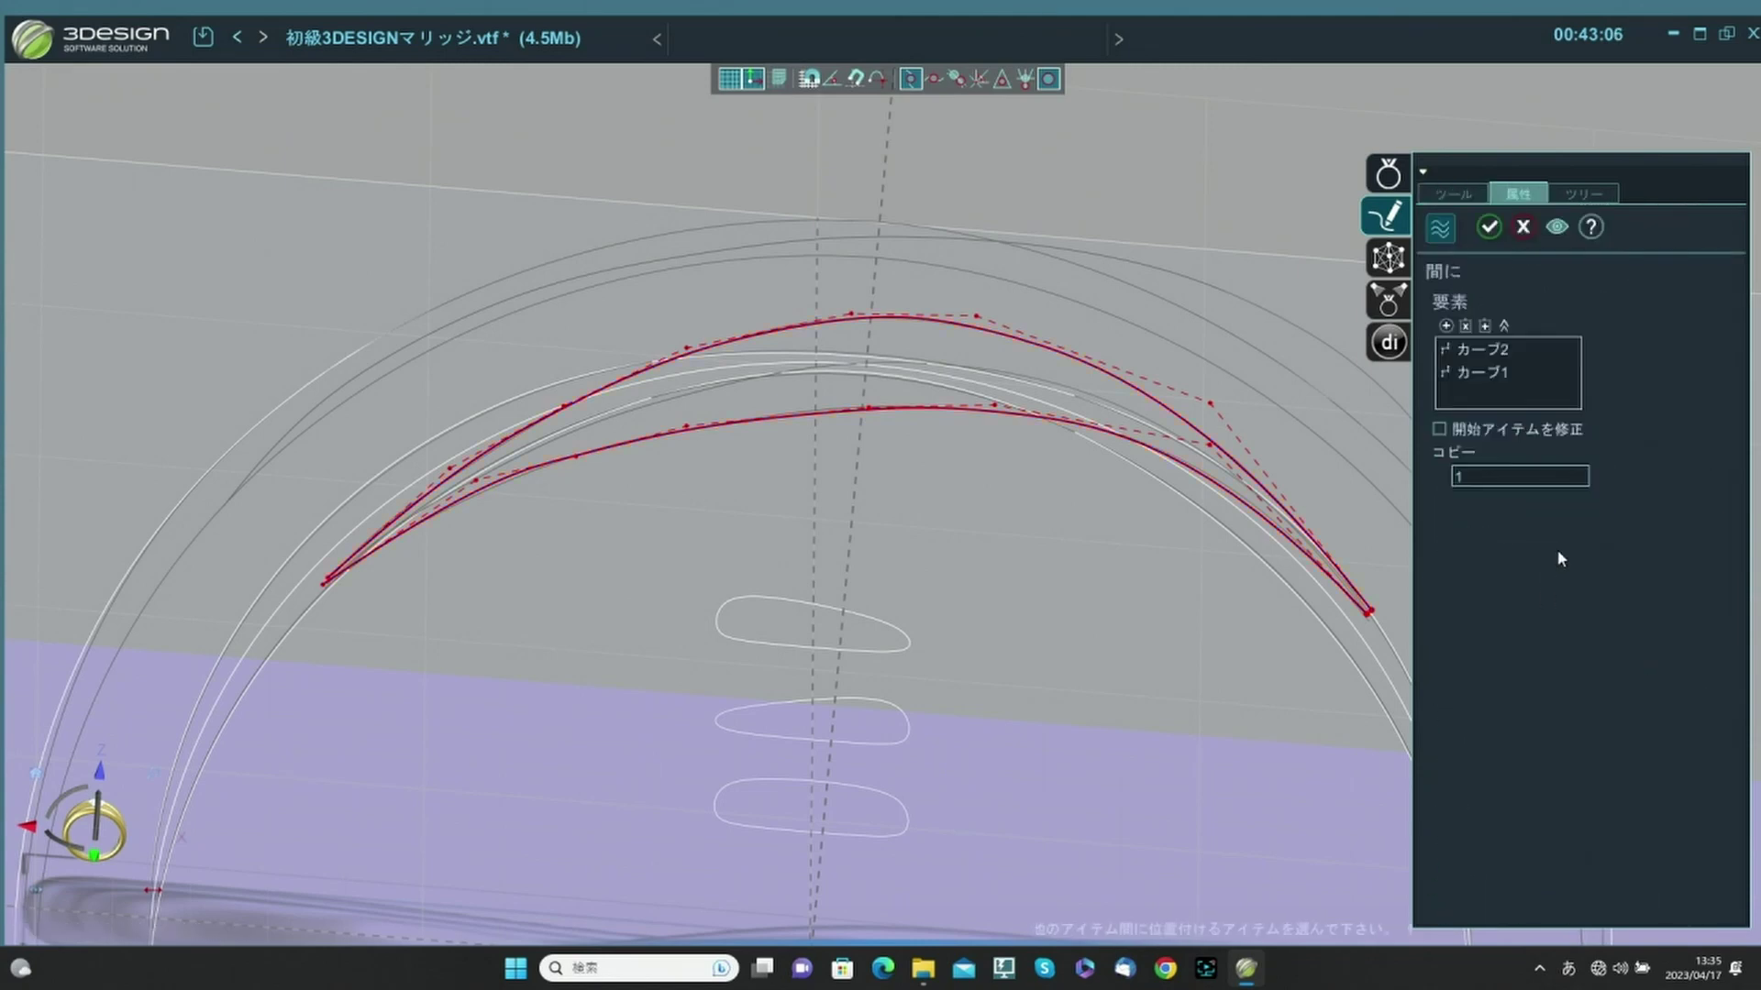
left_click(1492, 226)
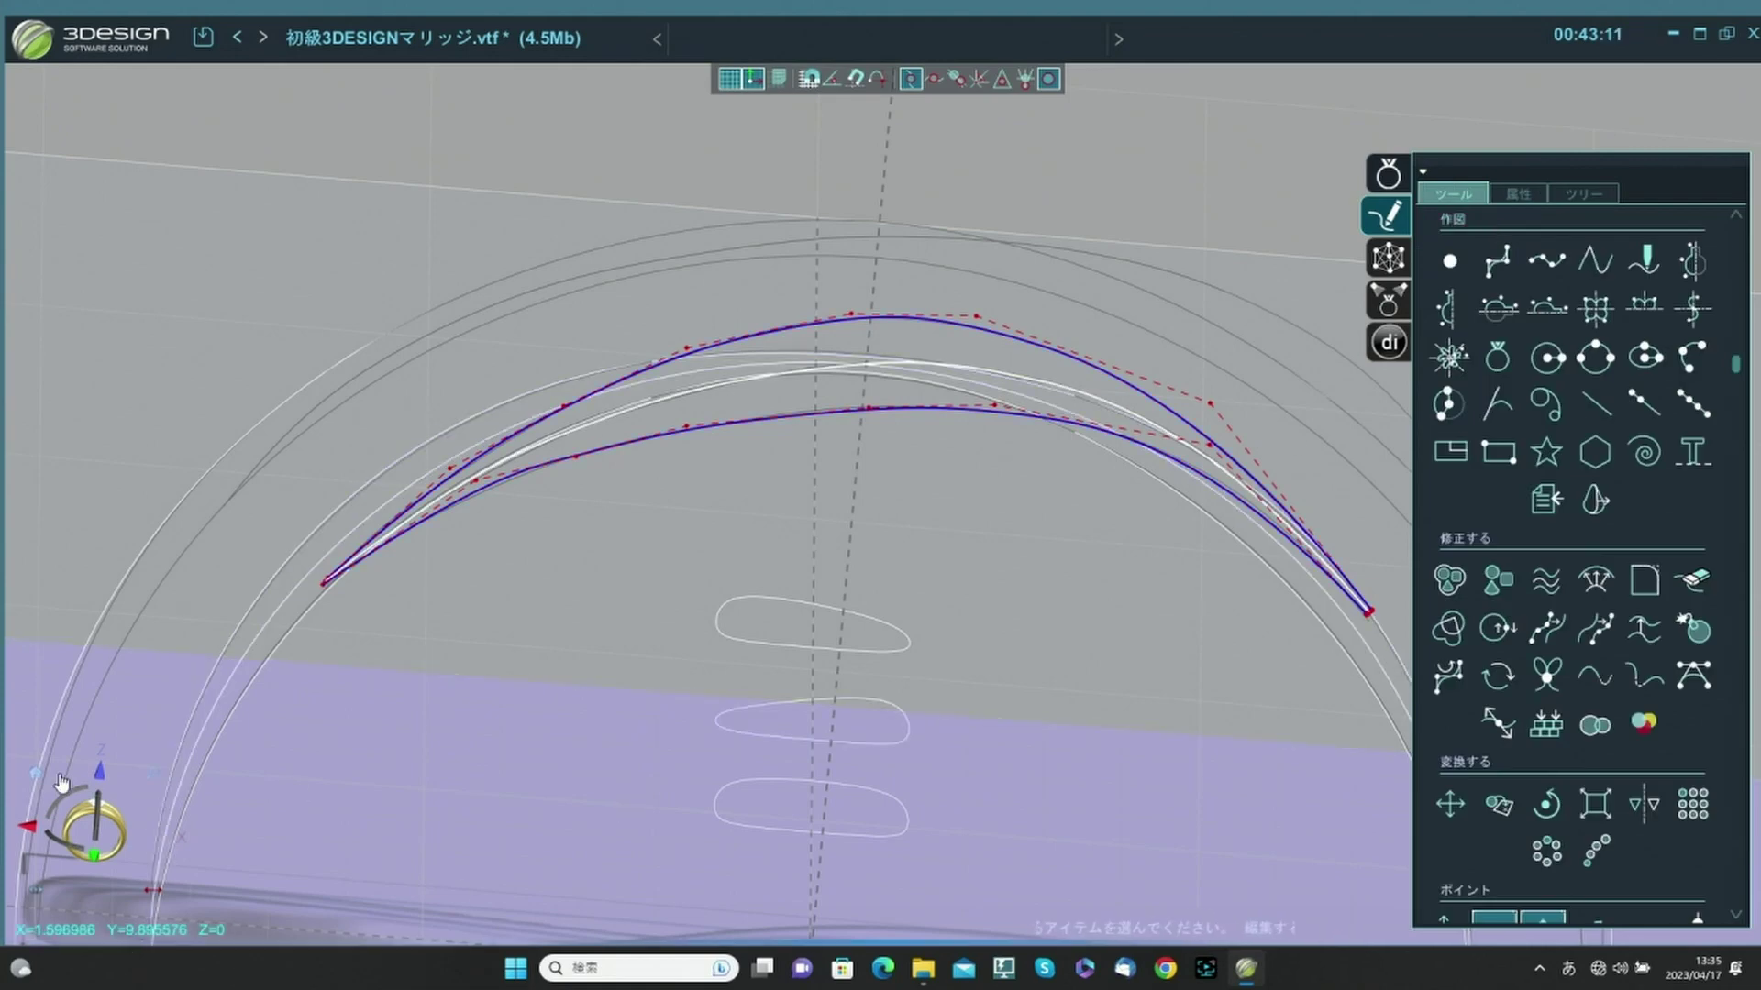
Offset the middle curve outward by about 2.436 mm with one copy, keeping the original curve.
left_click(99, 781)
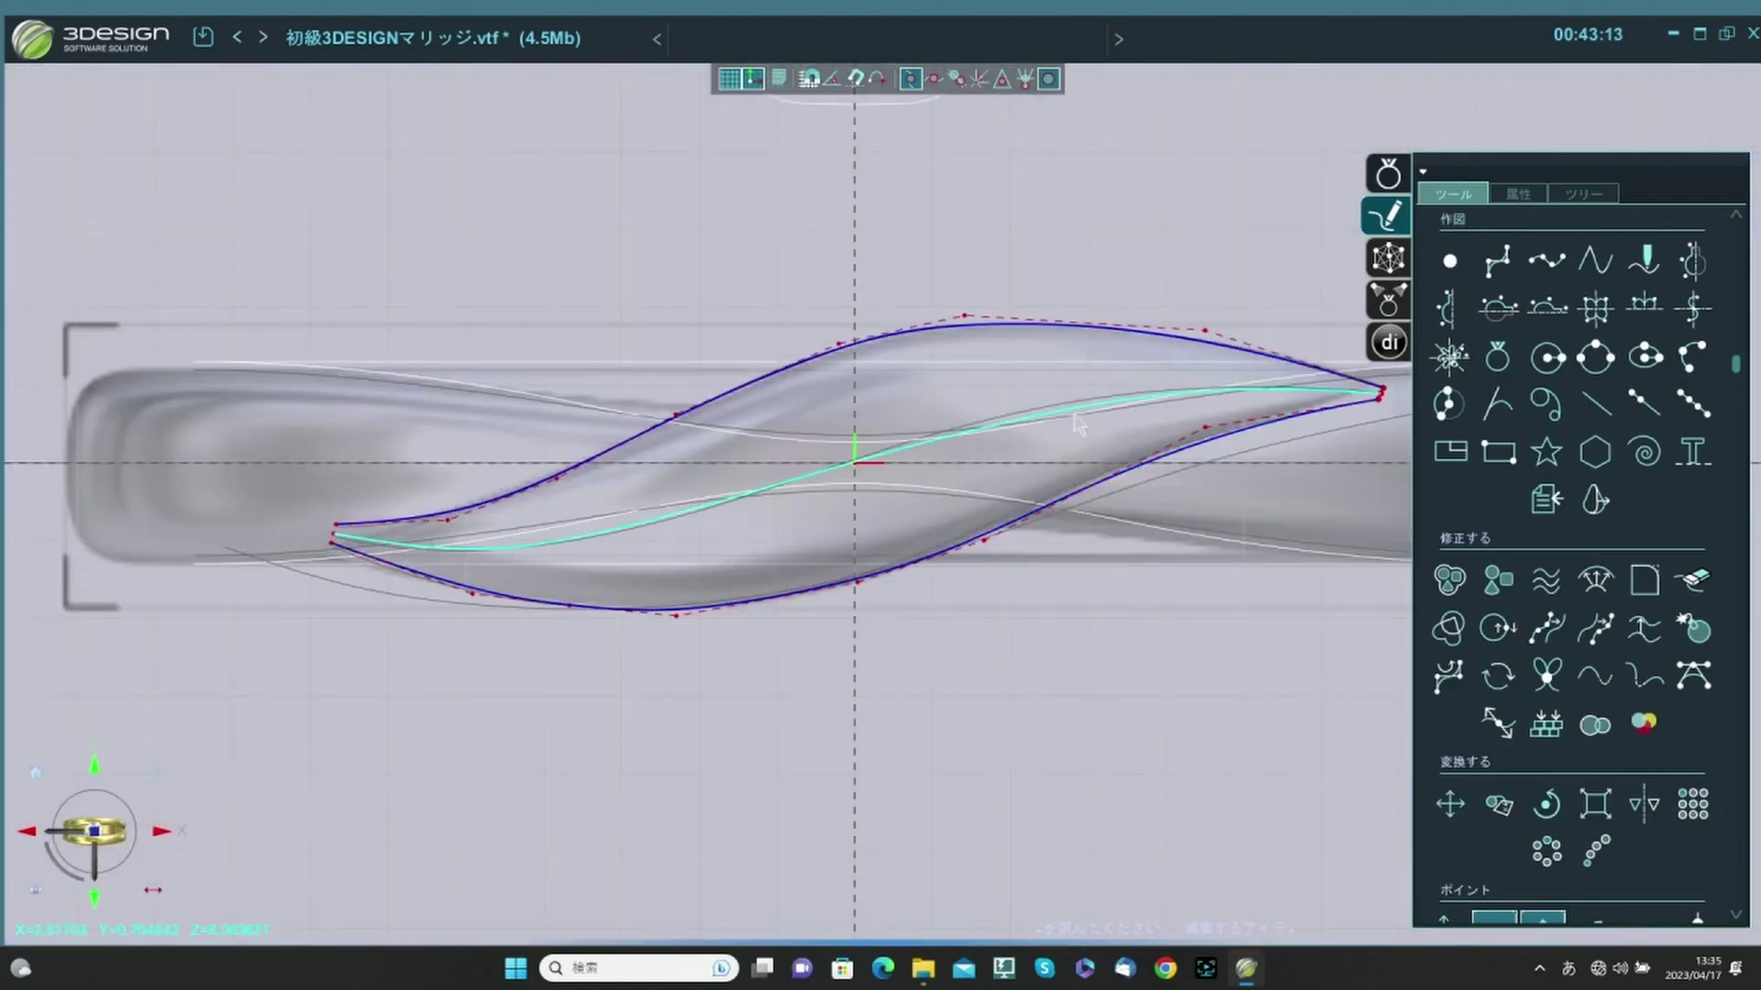
left_click(1046, 414)
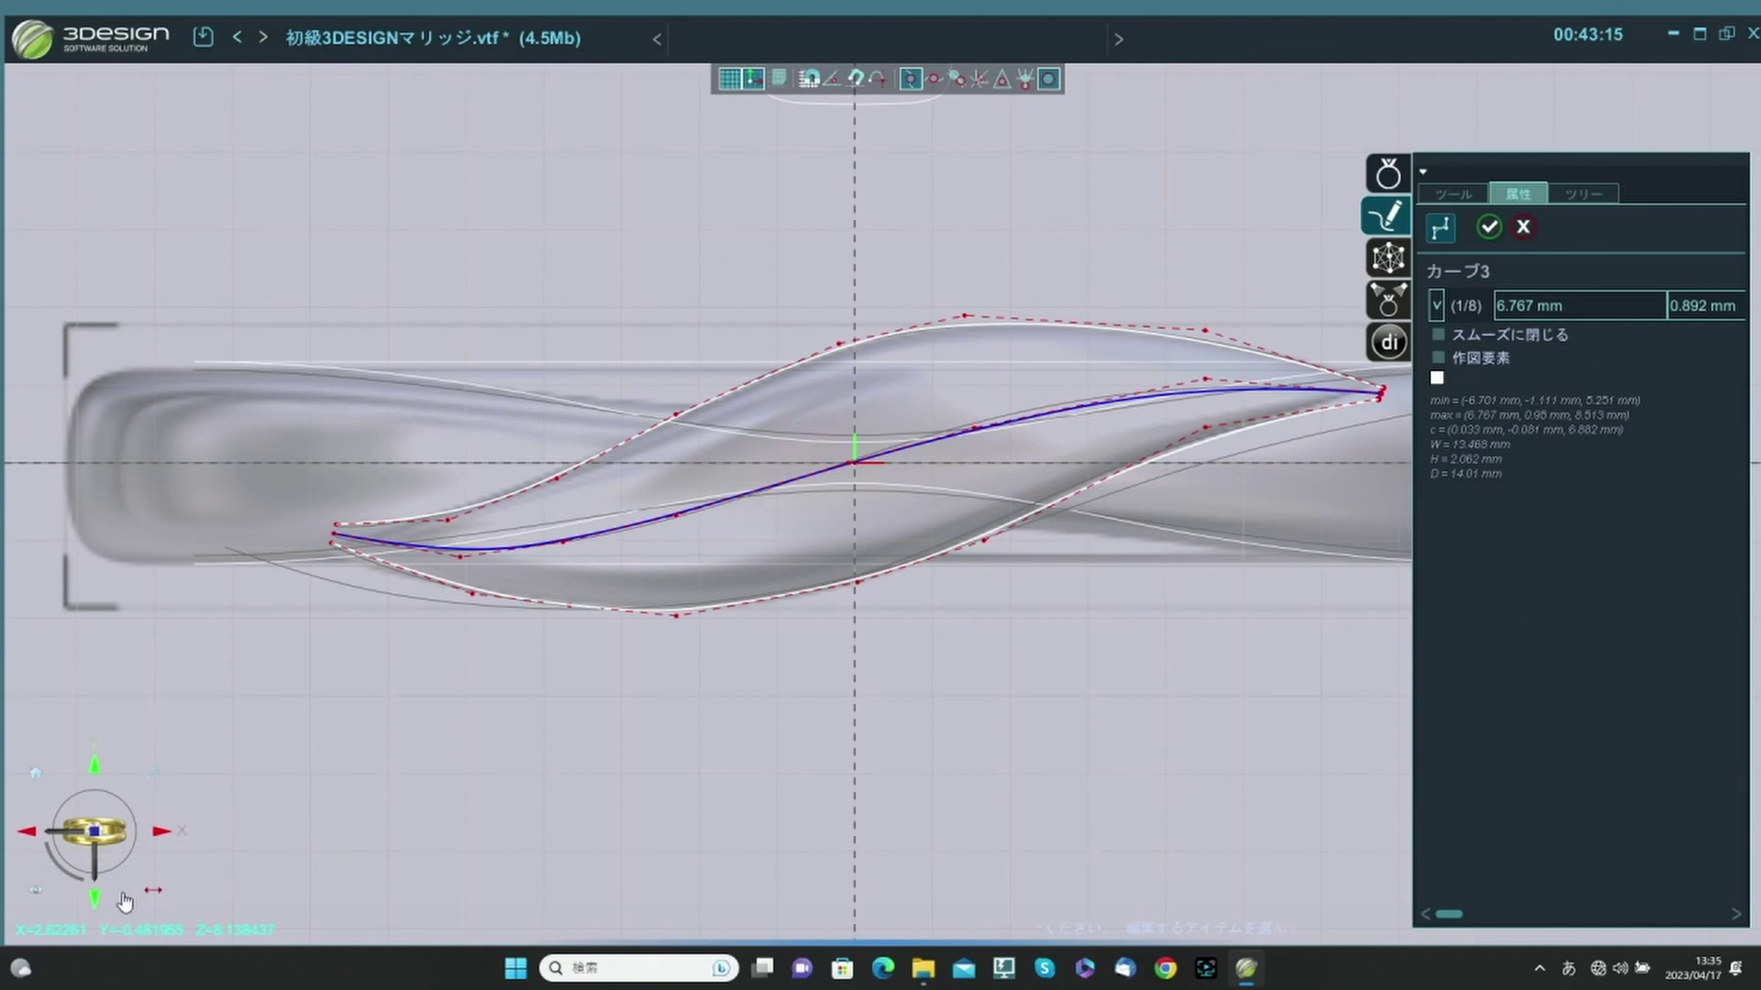
key("F2")
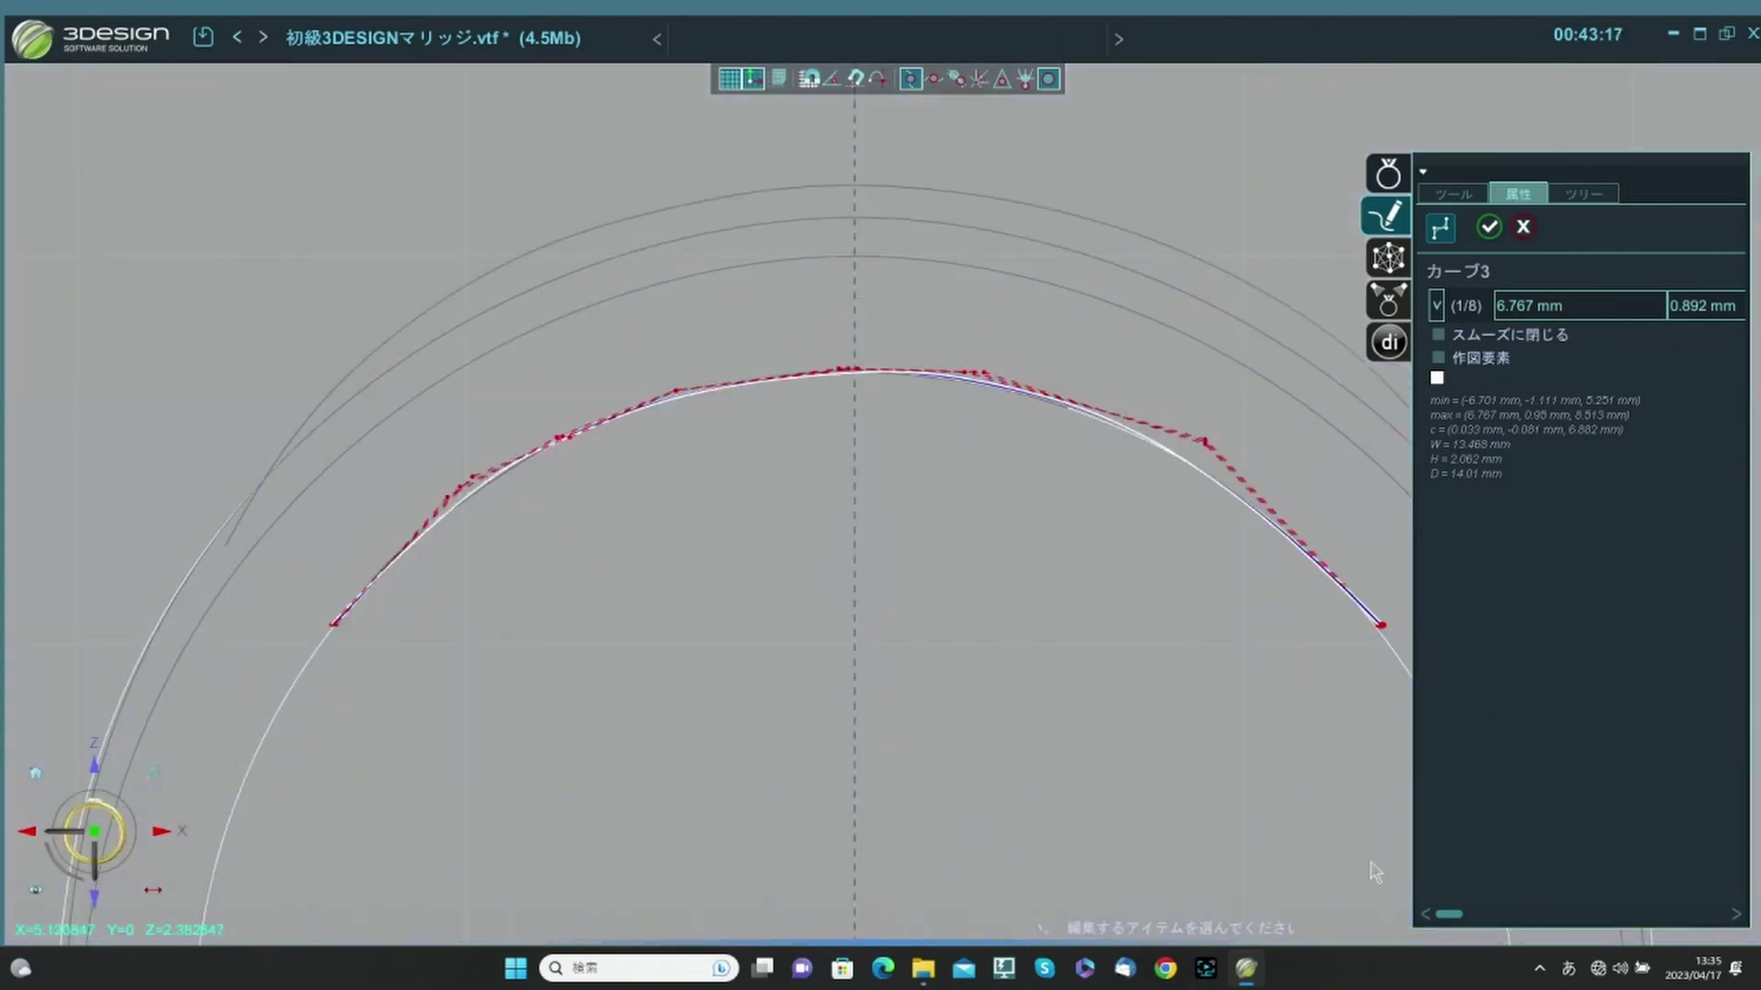
left_click(1458, 195)
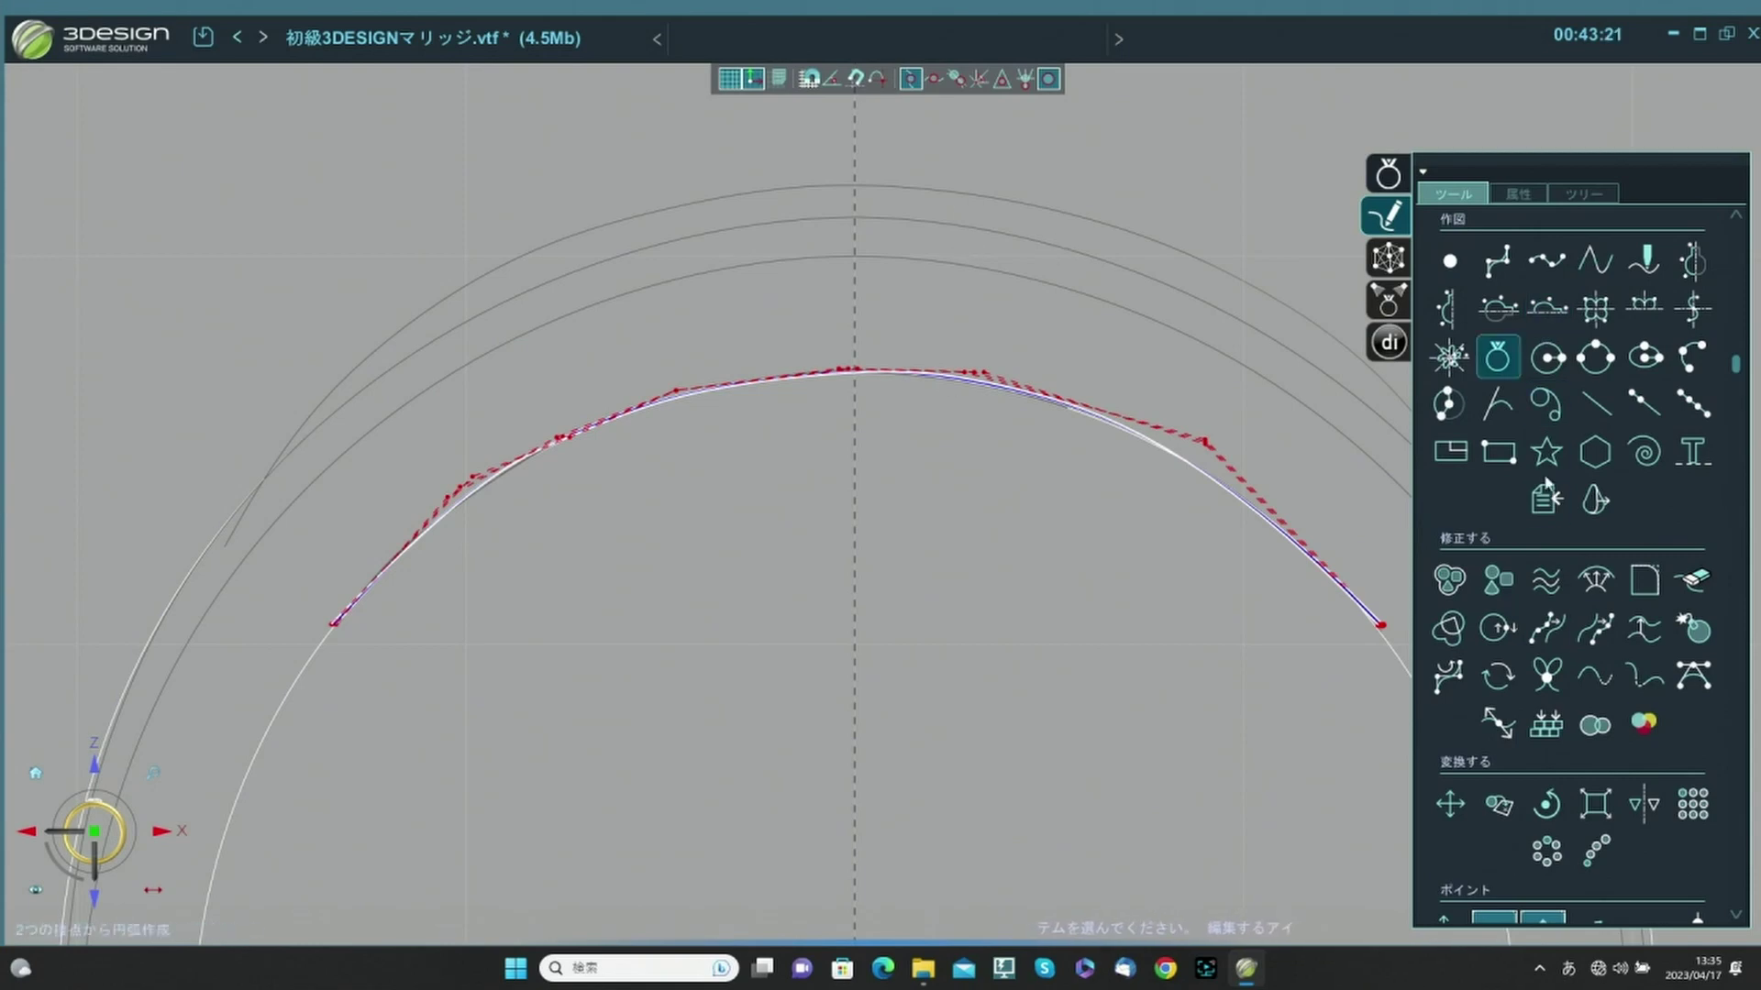
left_click(1597, 581)
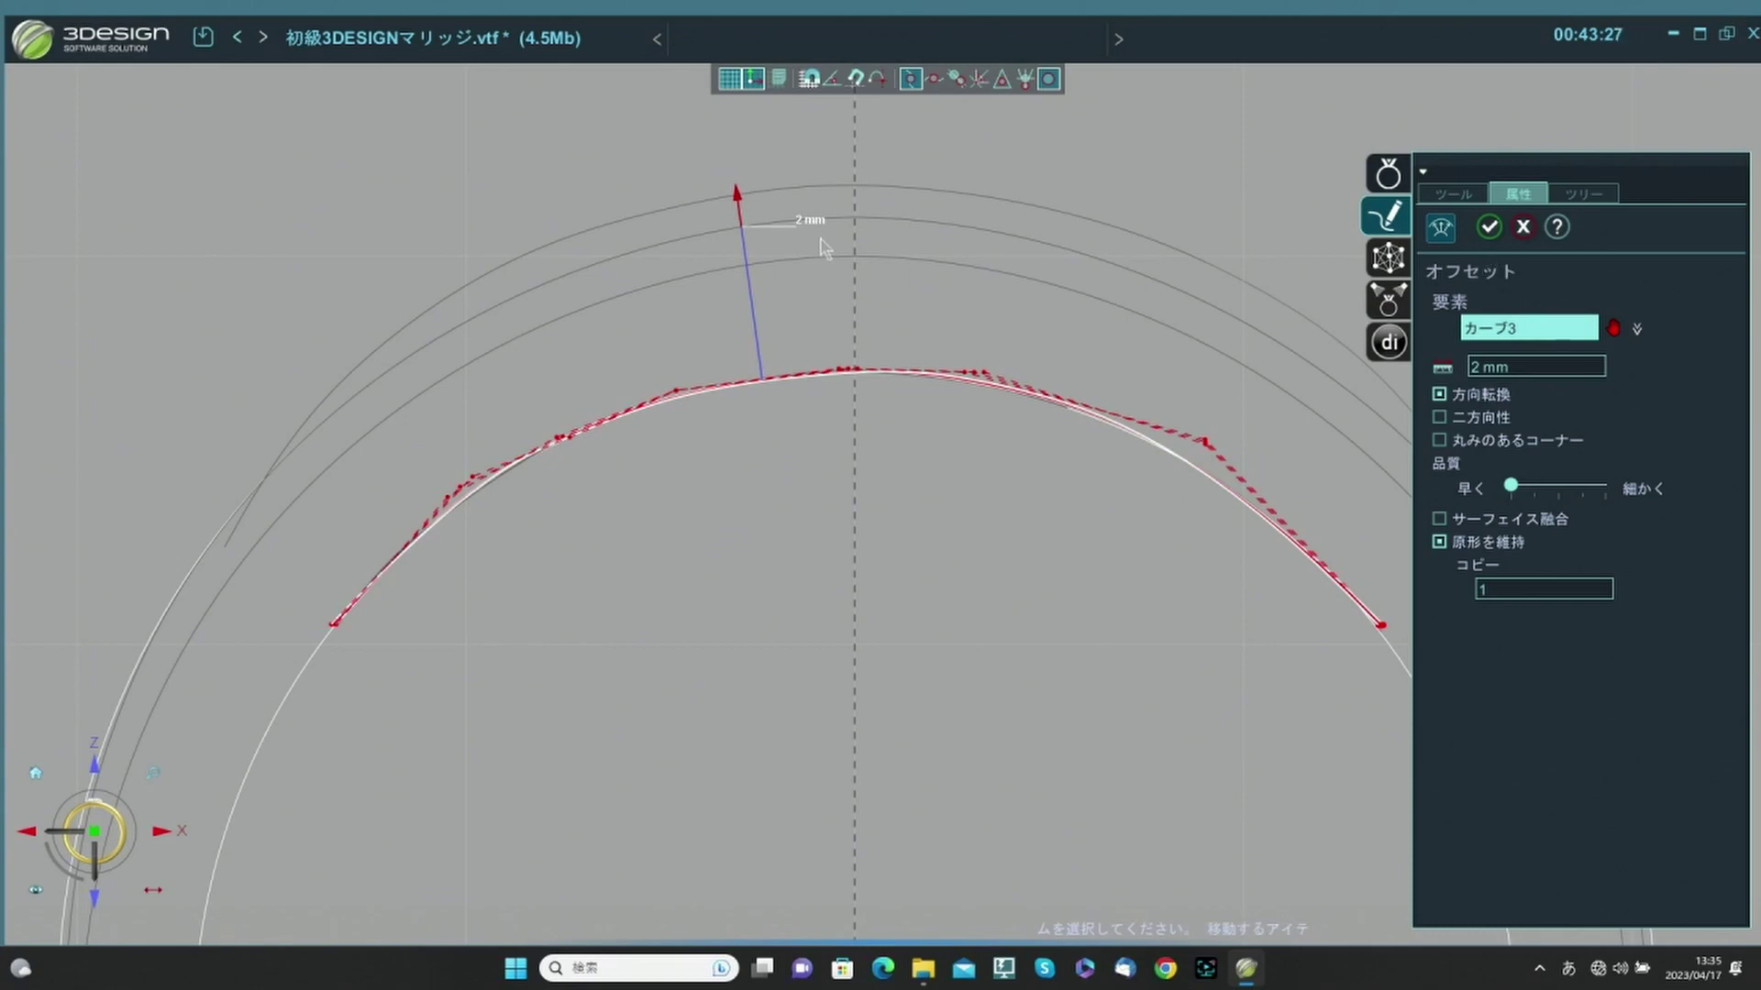
left_click_drag(734, 183, 731, 149)
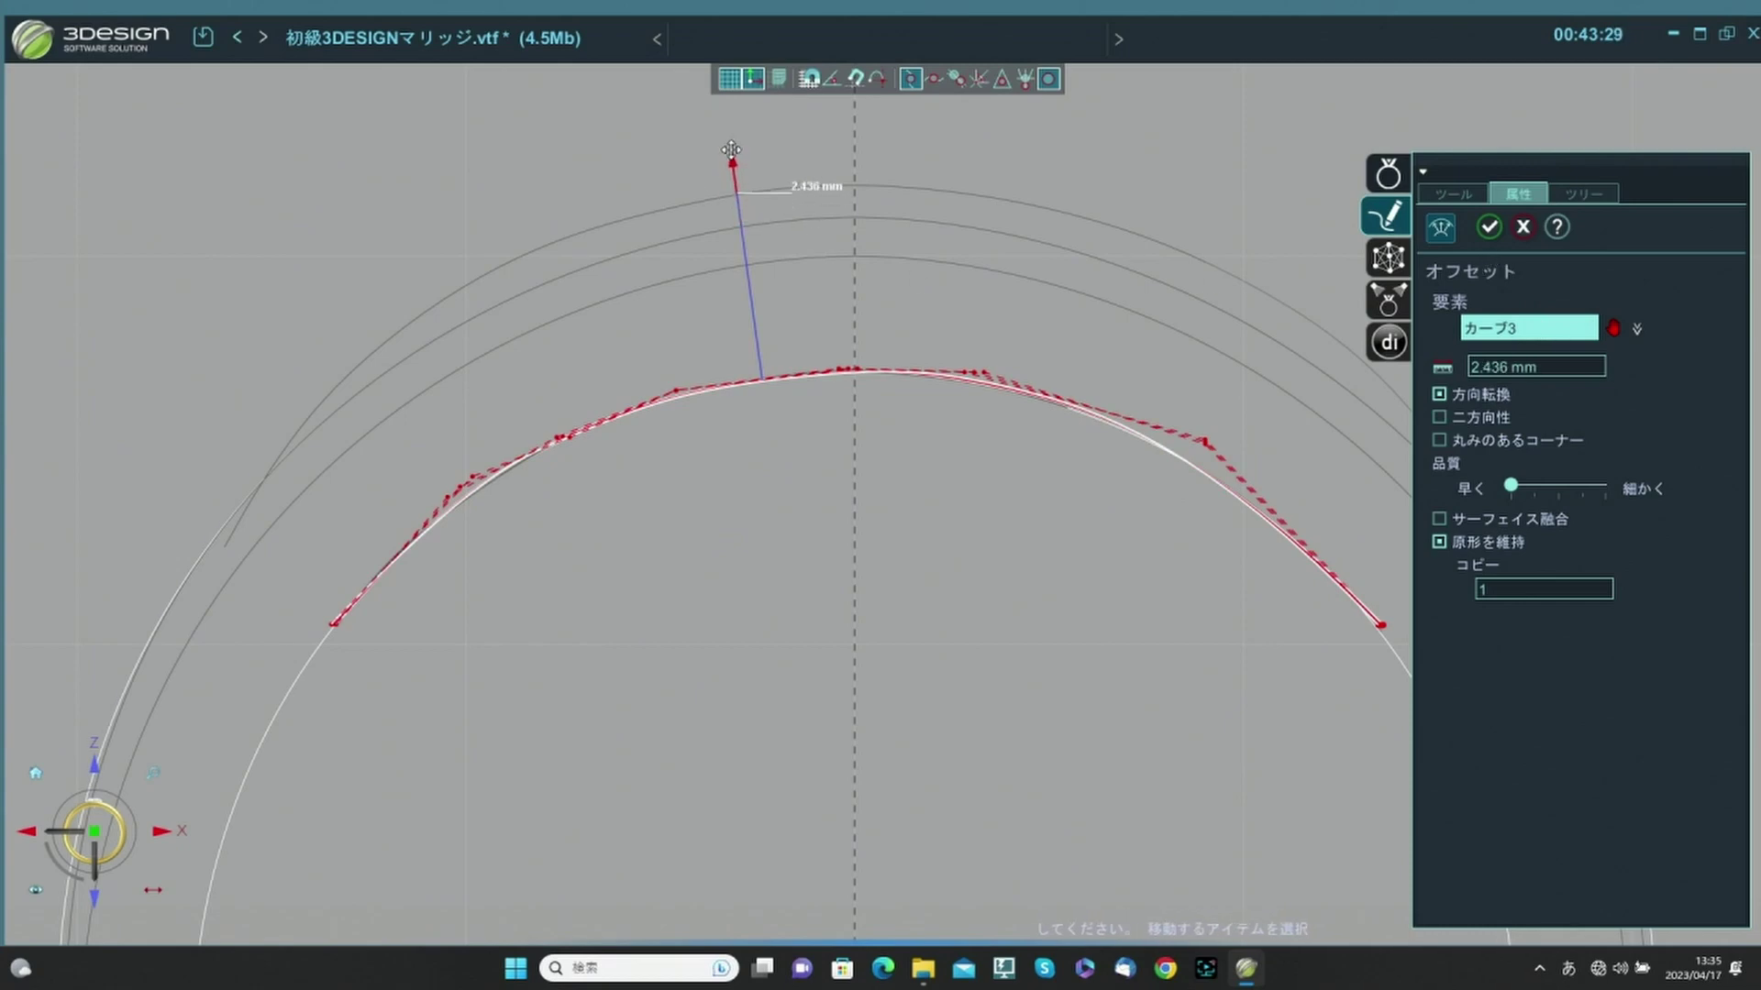
left_click(1490, 229)
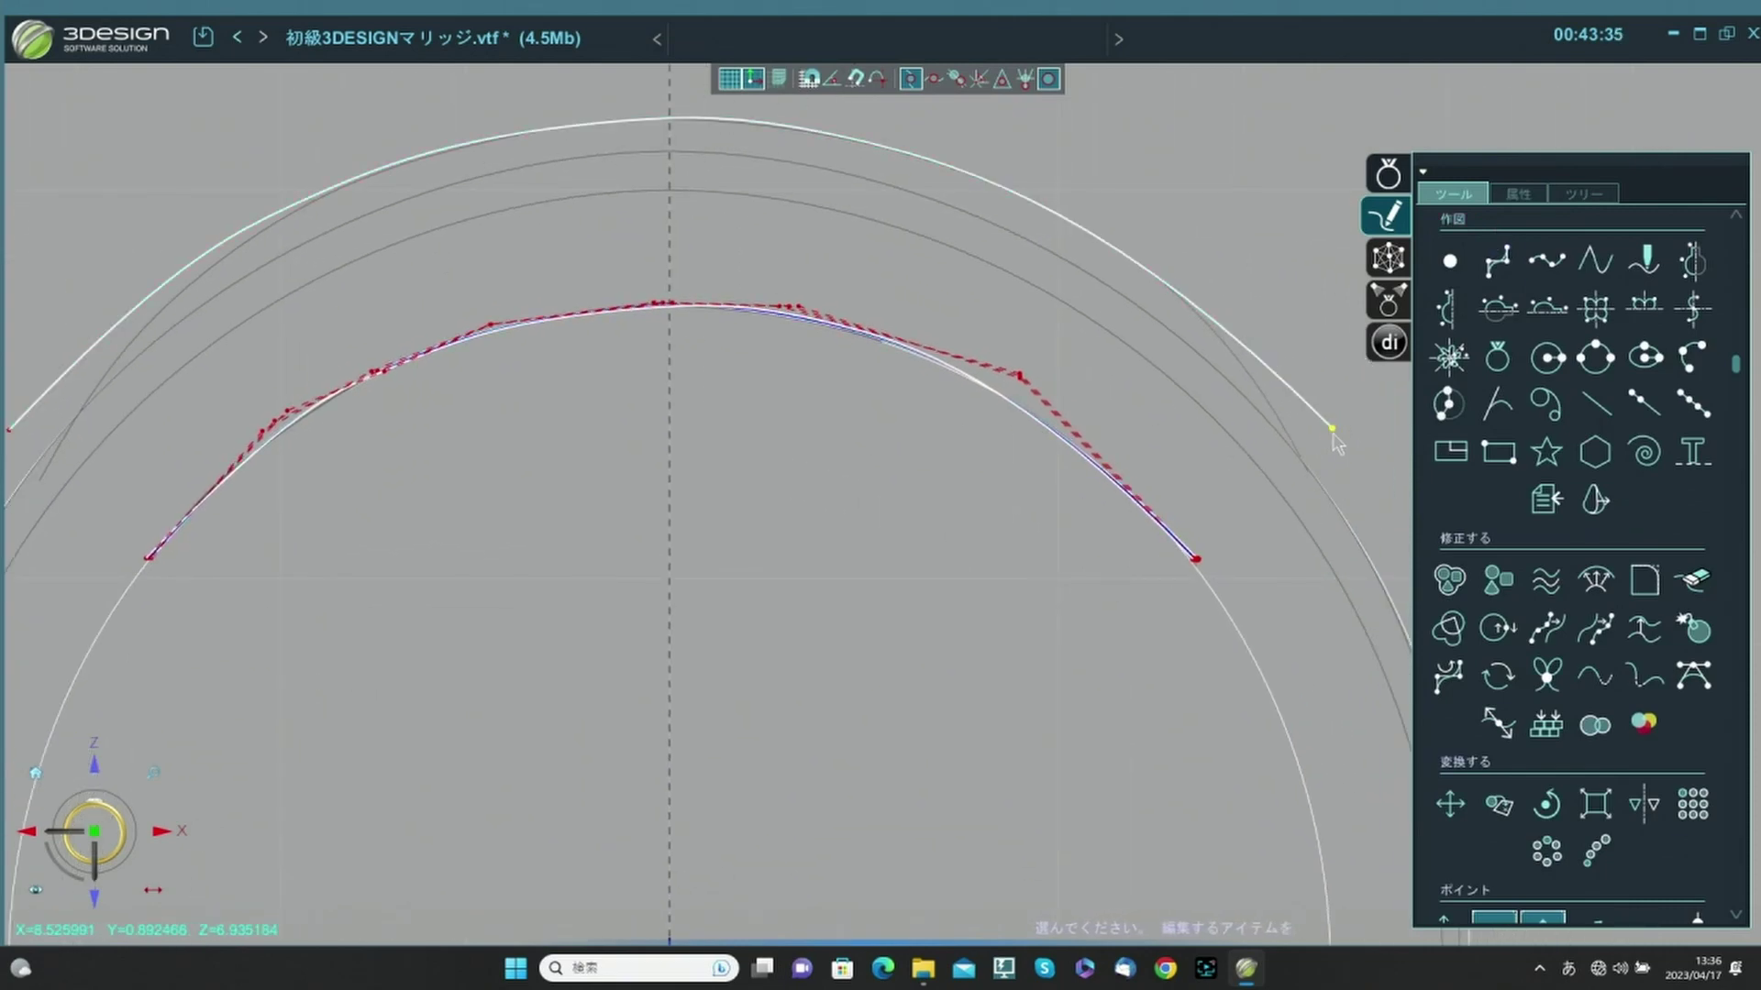
Move point 1 of the offset curve onto the ring's outer circle at about X 8.117, Z 6.382 mm.
left_click(1298, 473)
left_click_drag(1293, 477, 1298, 473)
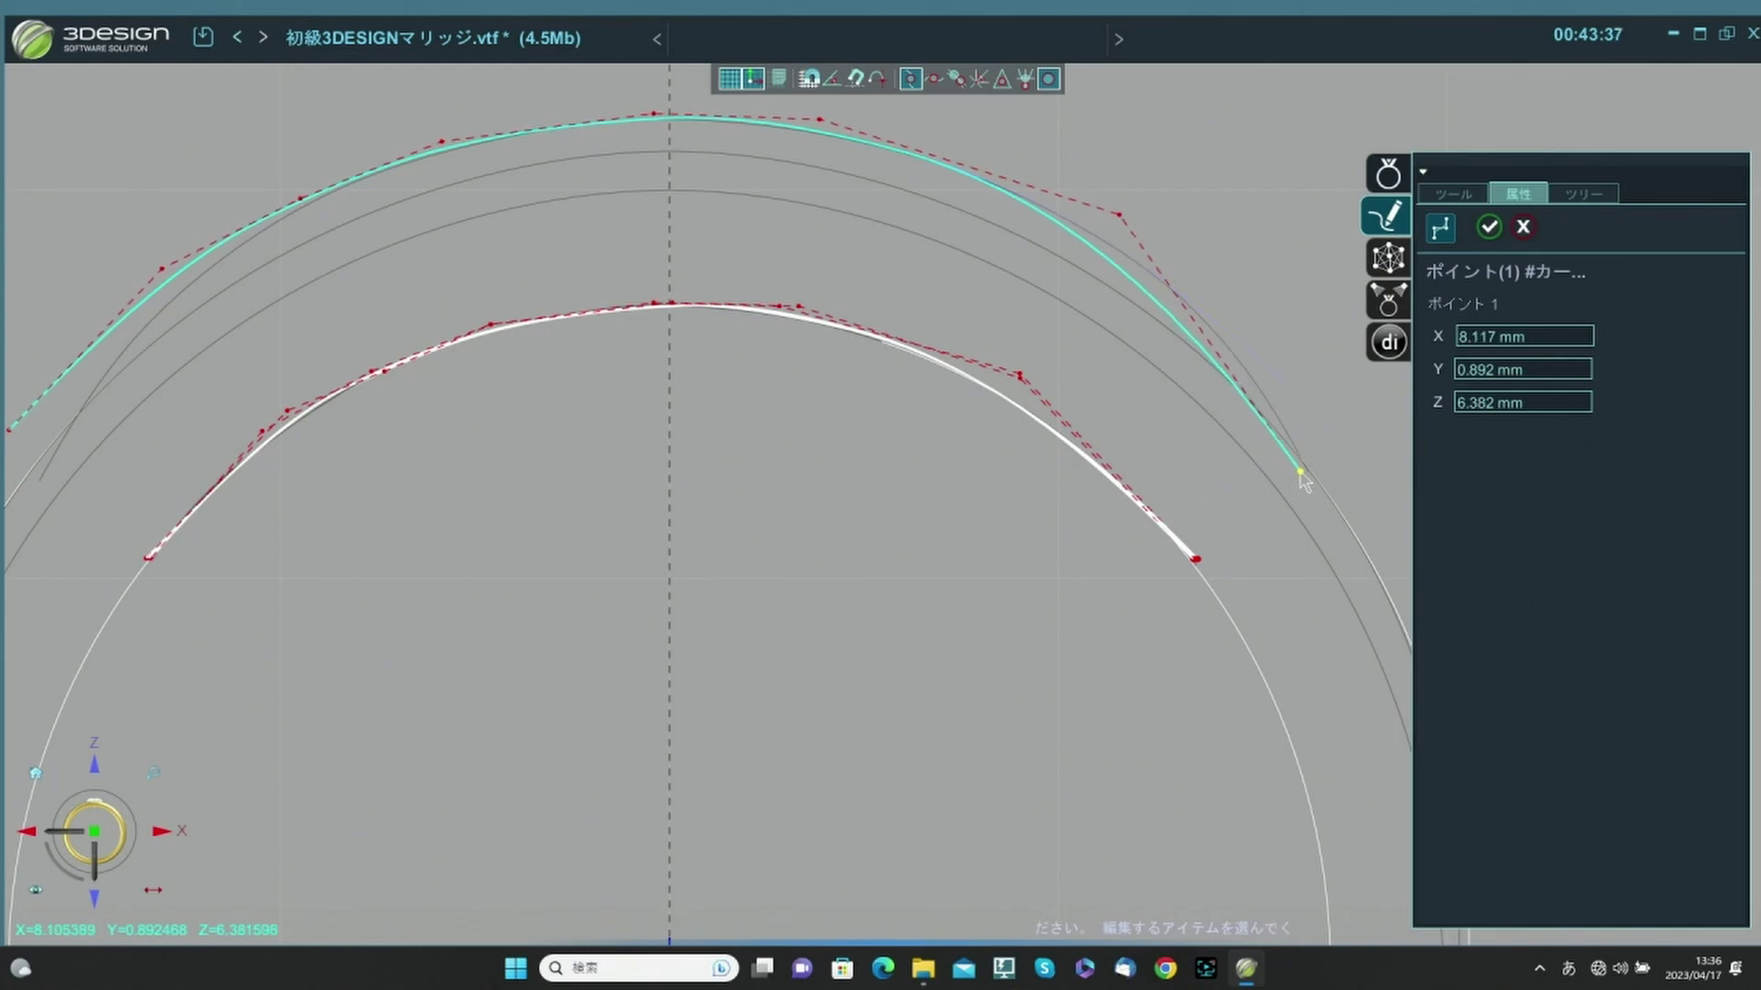
scroll(611, 517, "down", 2)
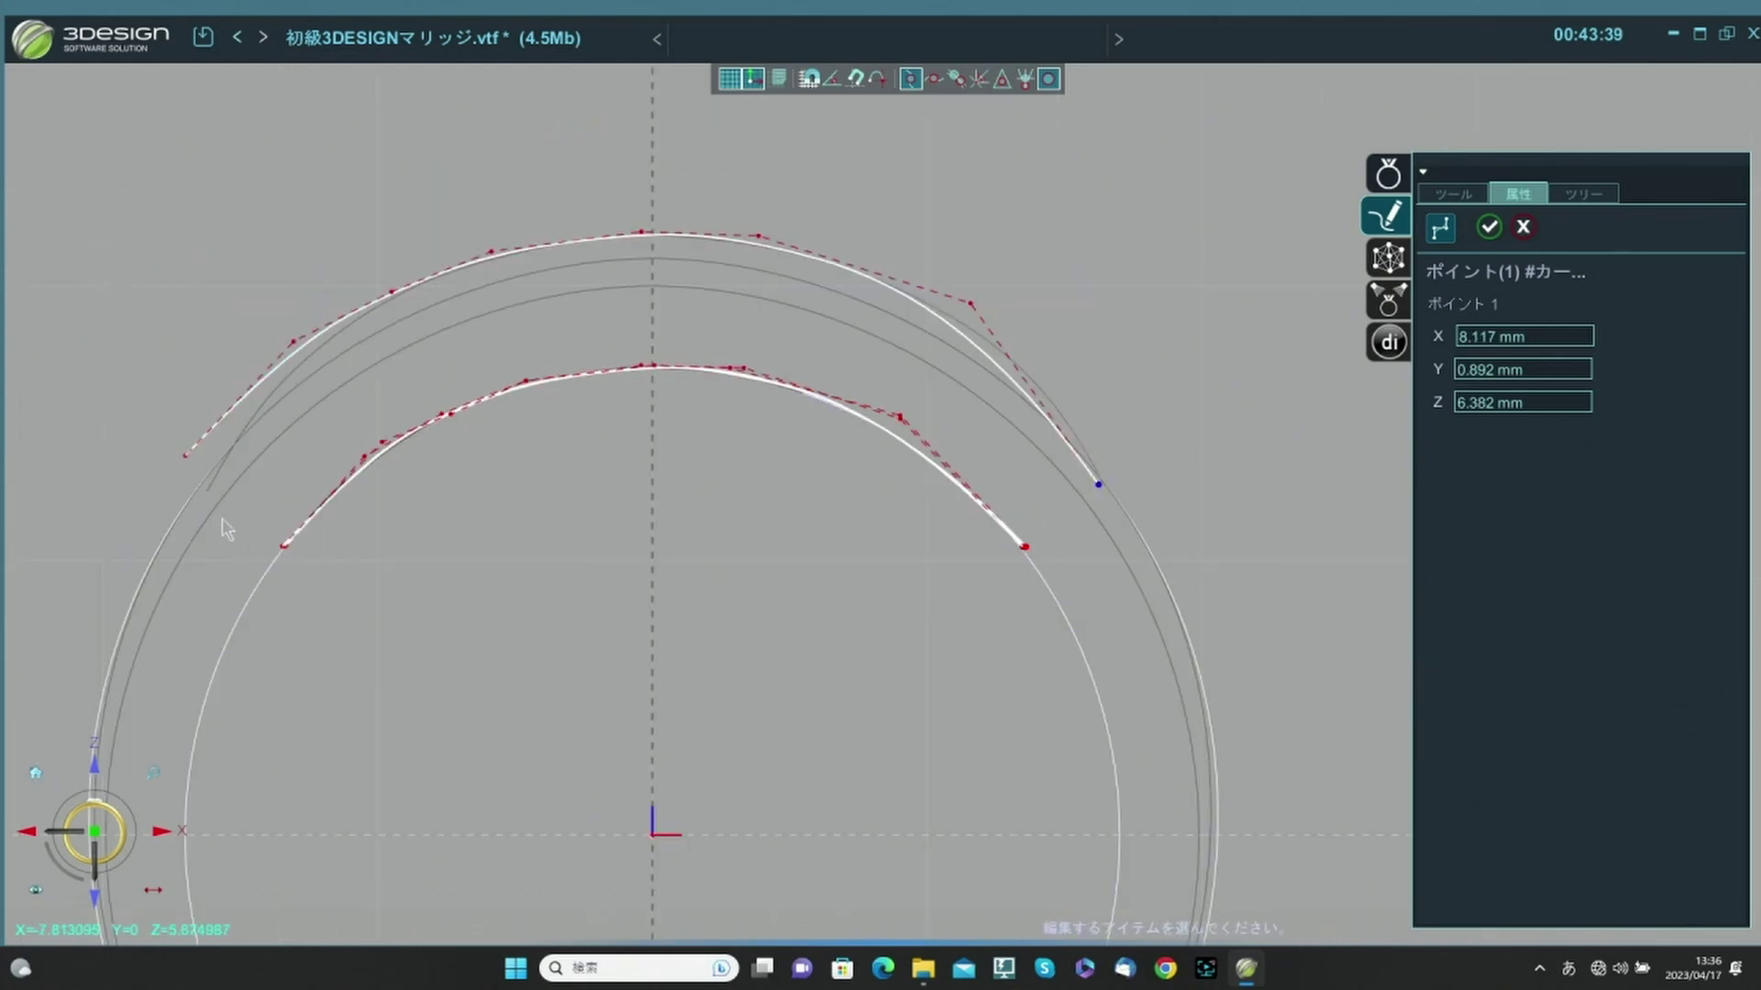
left_click_drag(192, 447, 209, 491)
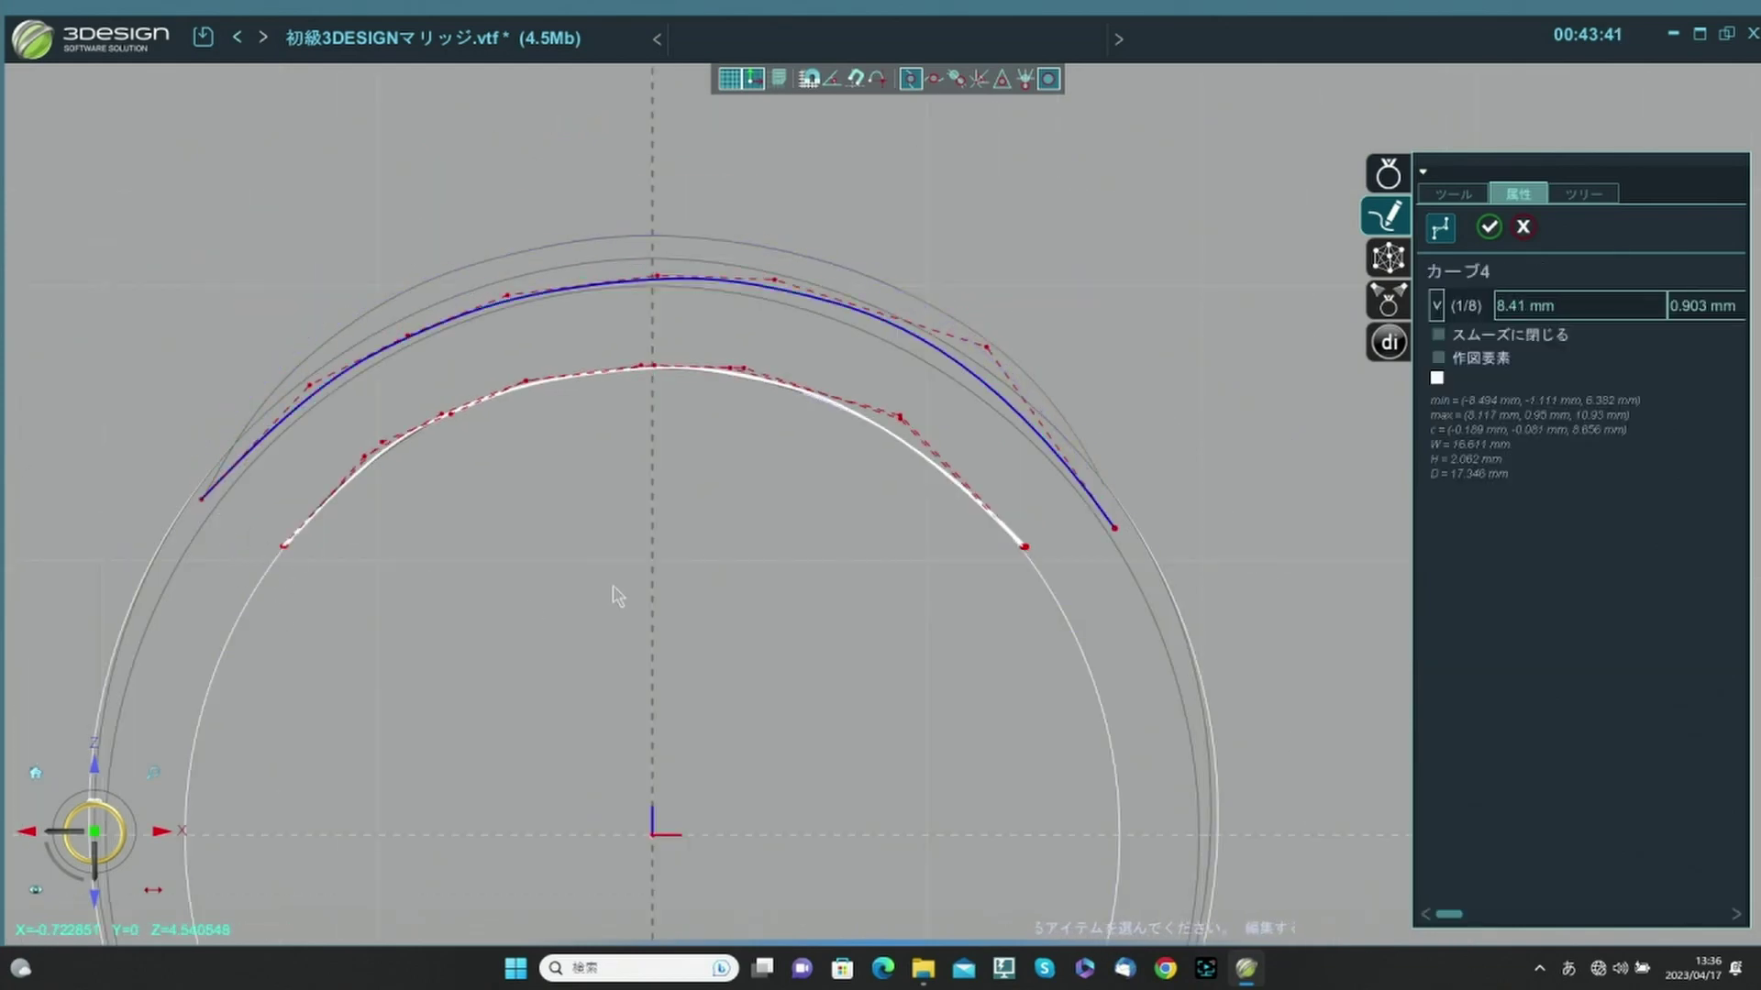
key("ctrl+z")
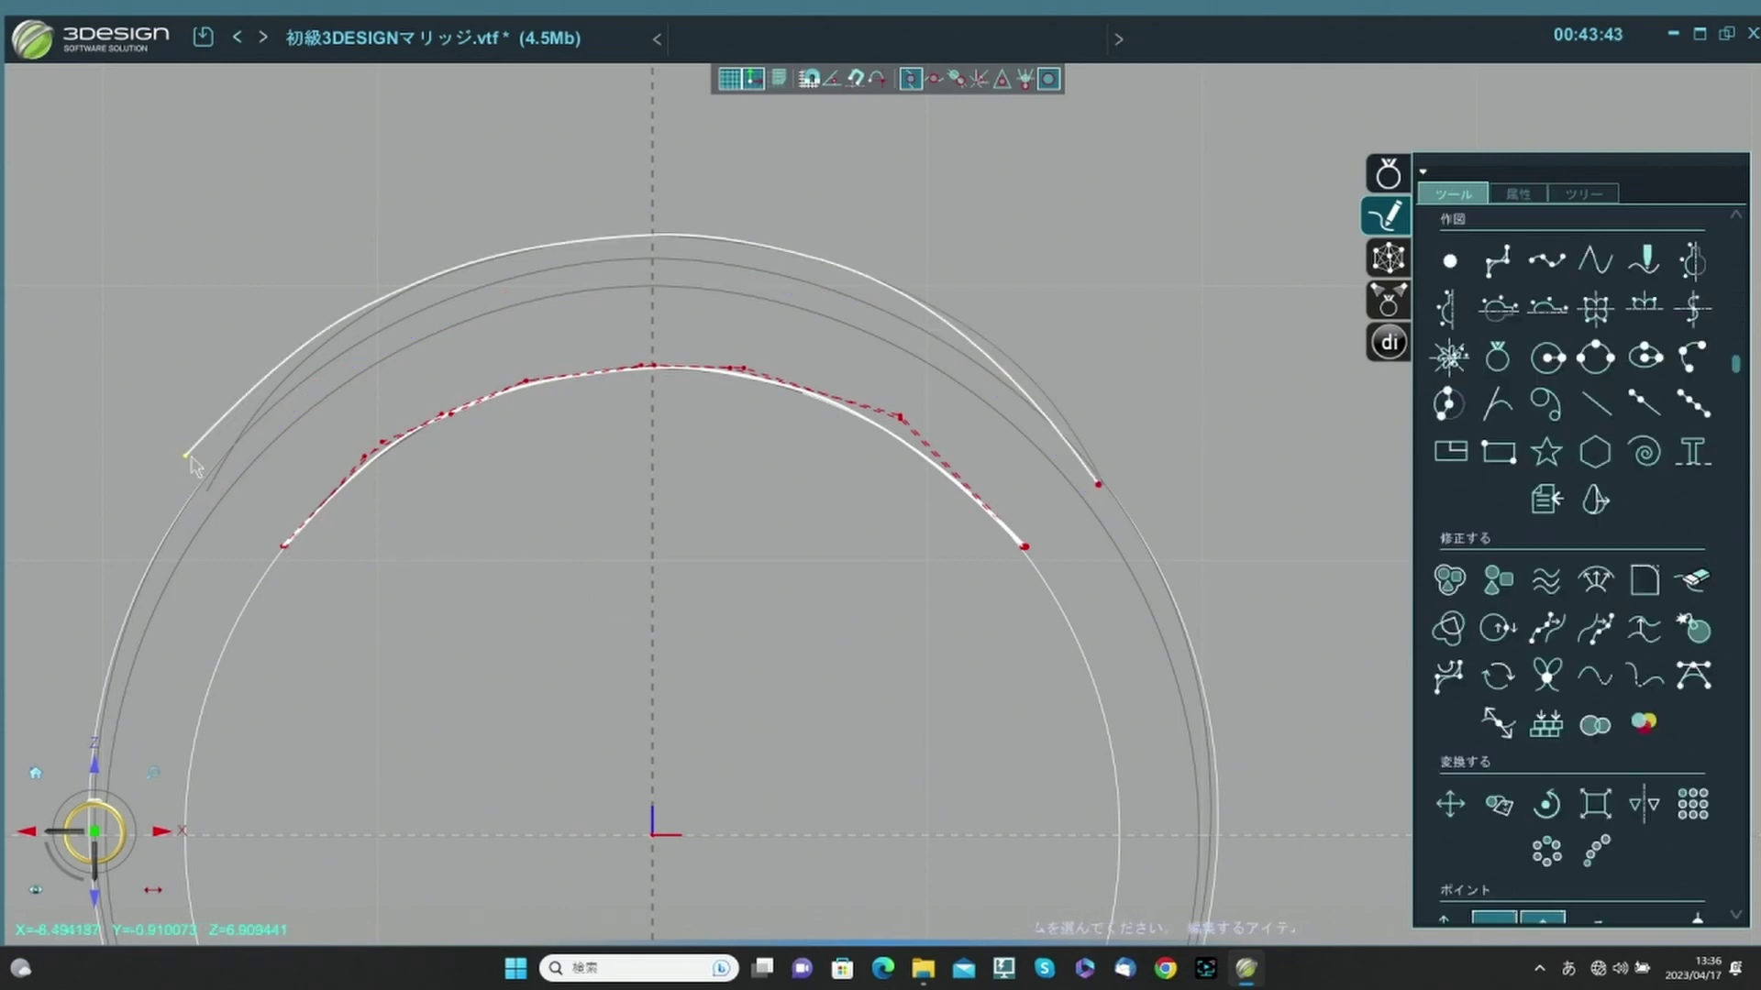
Move the offset curve's point 8 to about X -8.113, Z 6.326 mm and point 7 to X -6.328, Z 8.828 mm, and exit the sketch editor.
left_click_drag(190, 452, 206, 487)
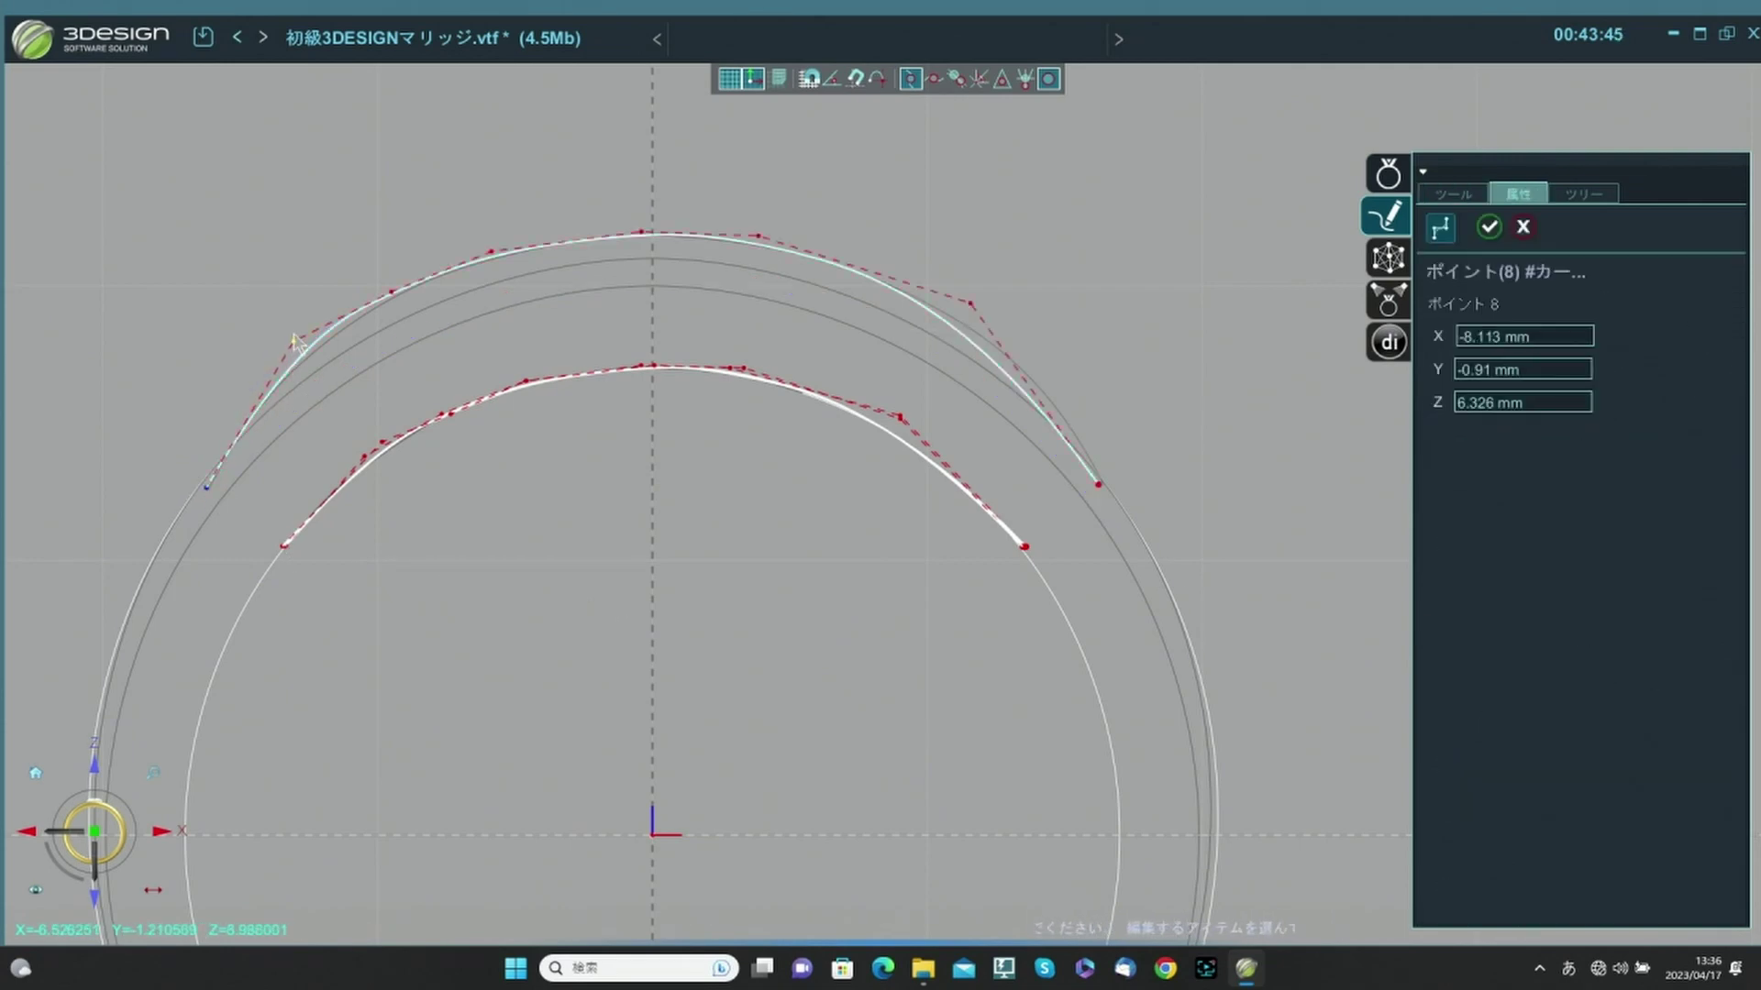
left_click_drag(293, 342, 309, 355)
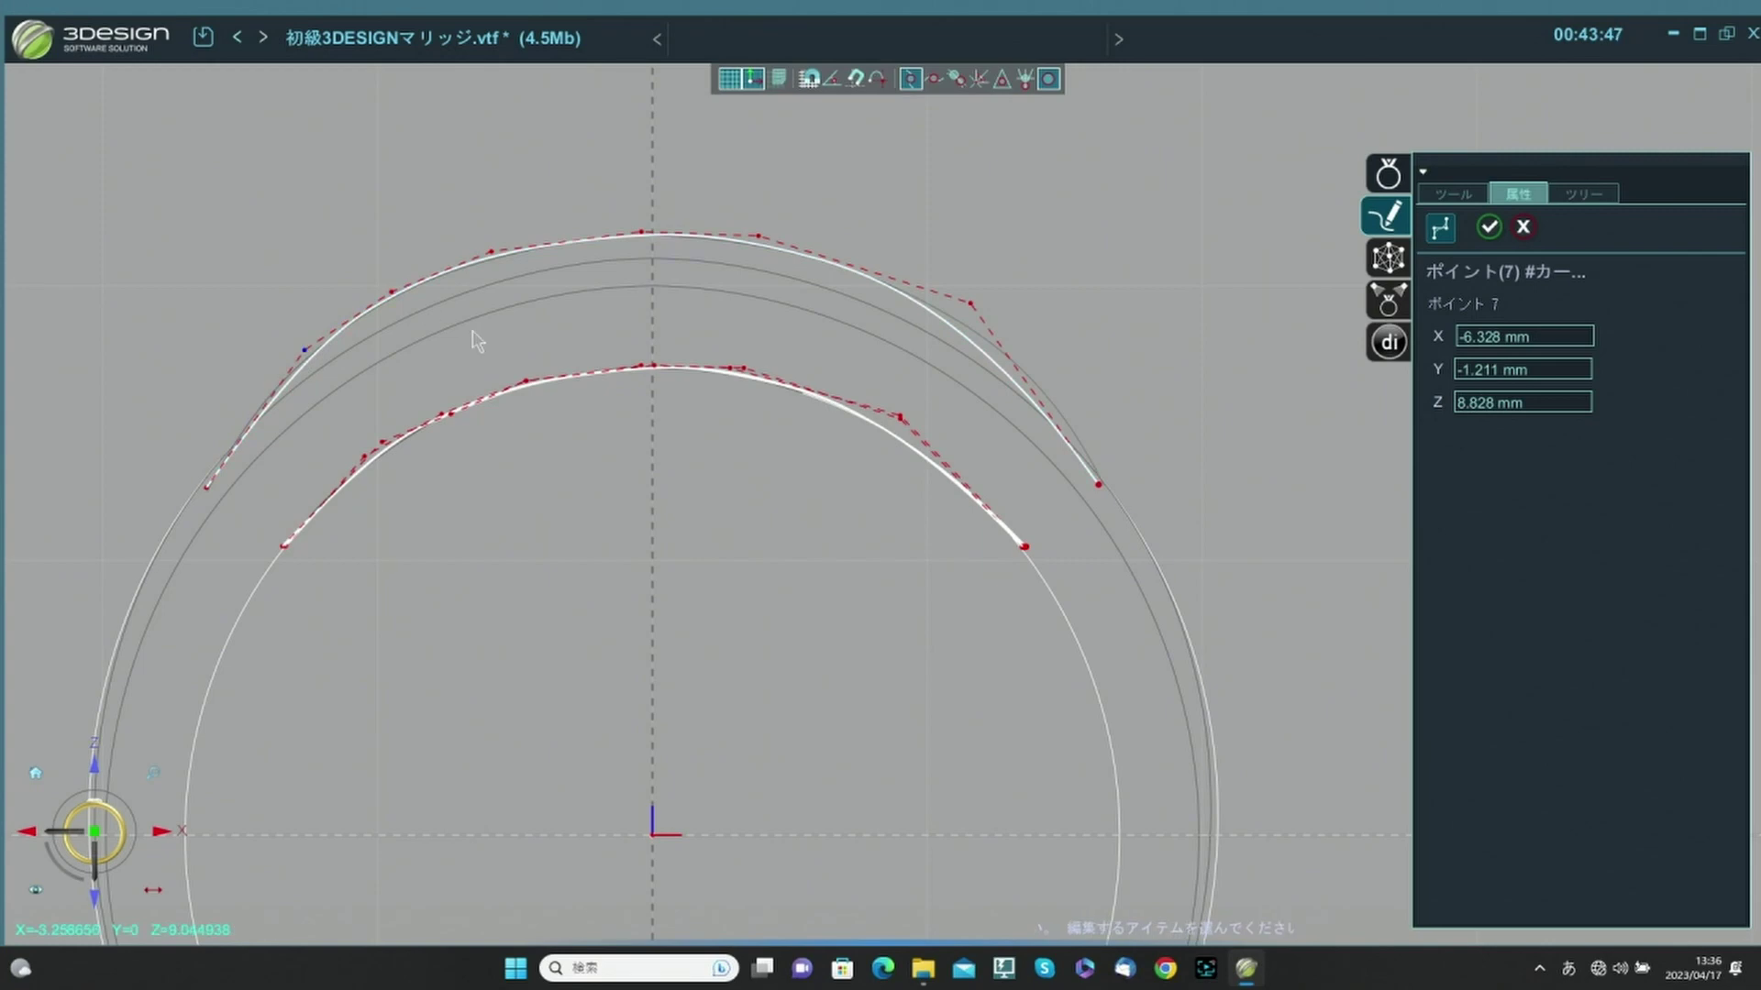
left_click(1491, 226)
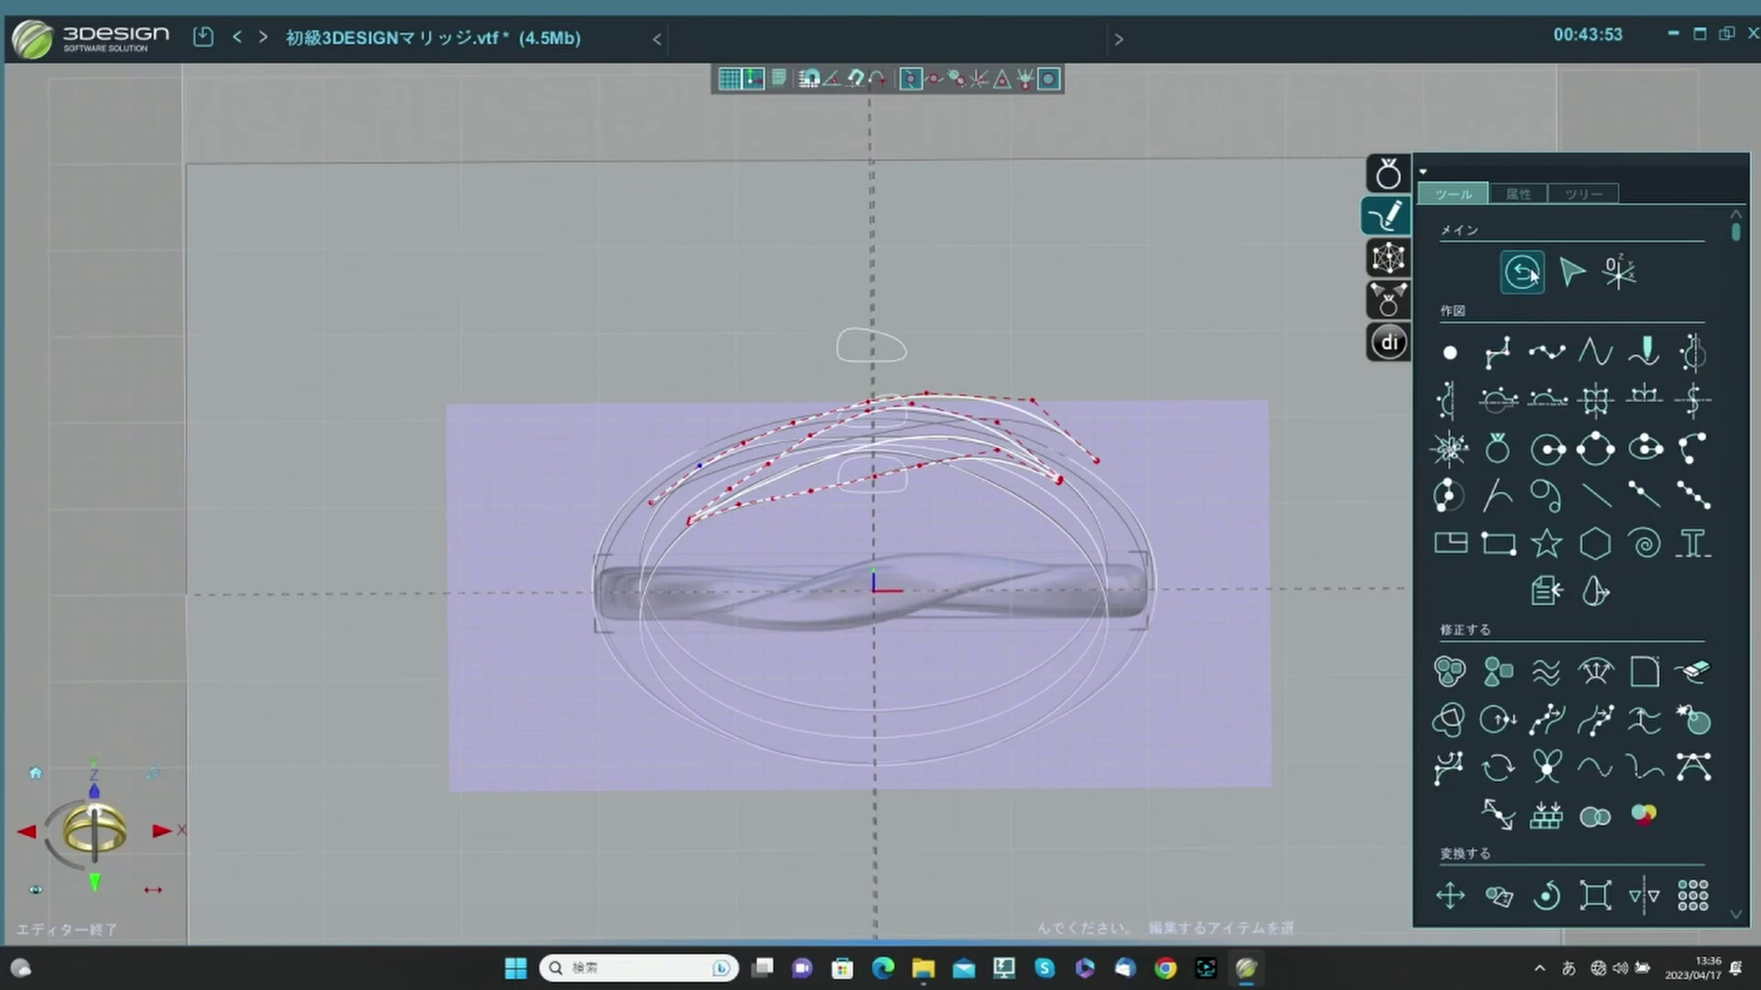
left_click(1524, 273)
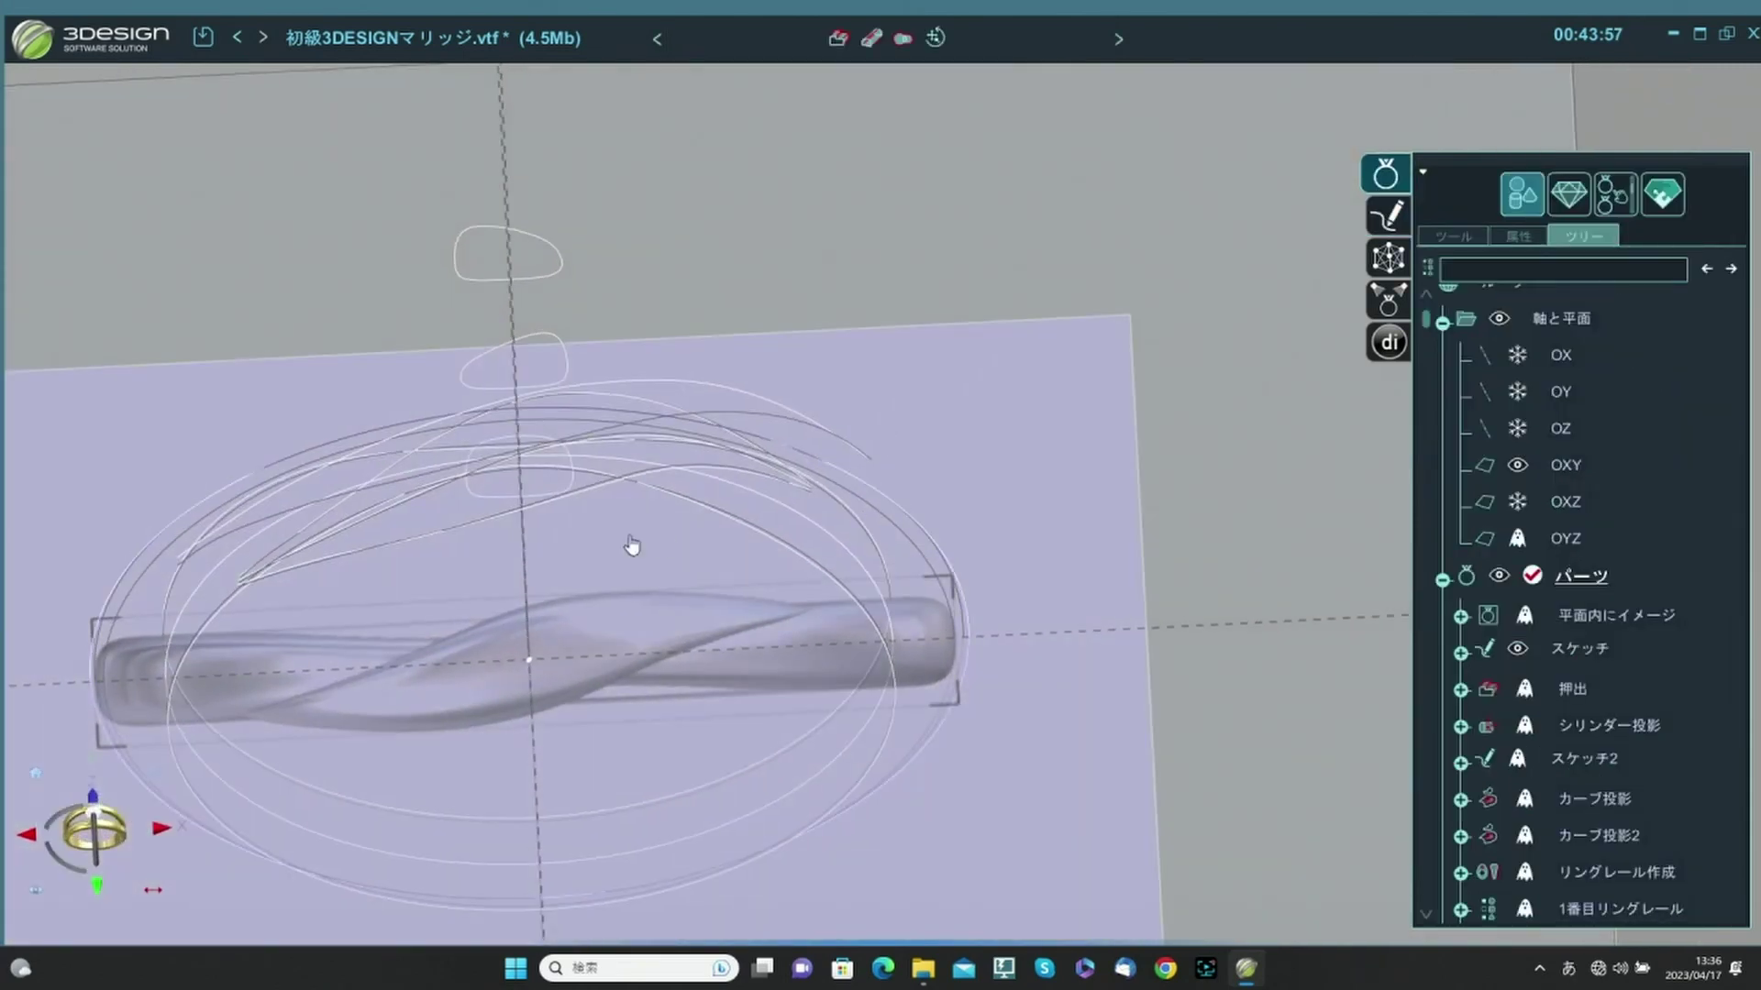
Start a Silver sweep using the two strand edge curves and the outer offset curve as its three paths.
left_click(617, 485)
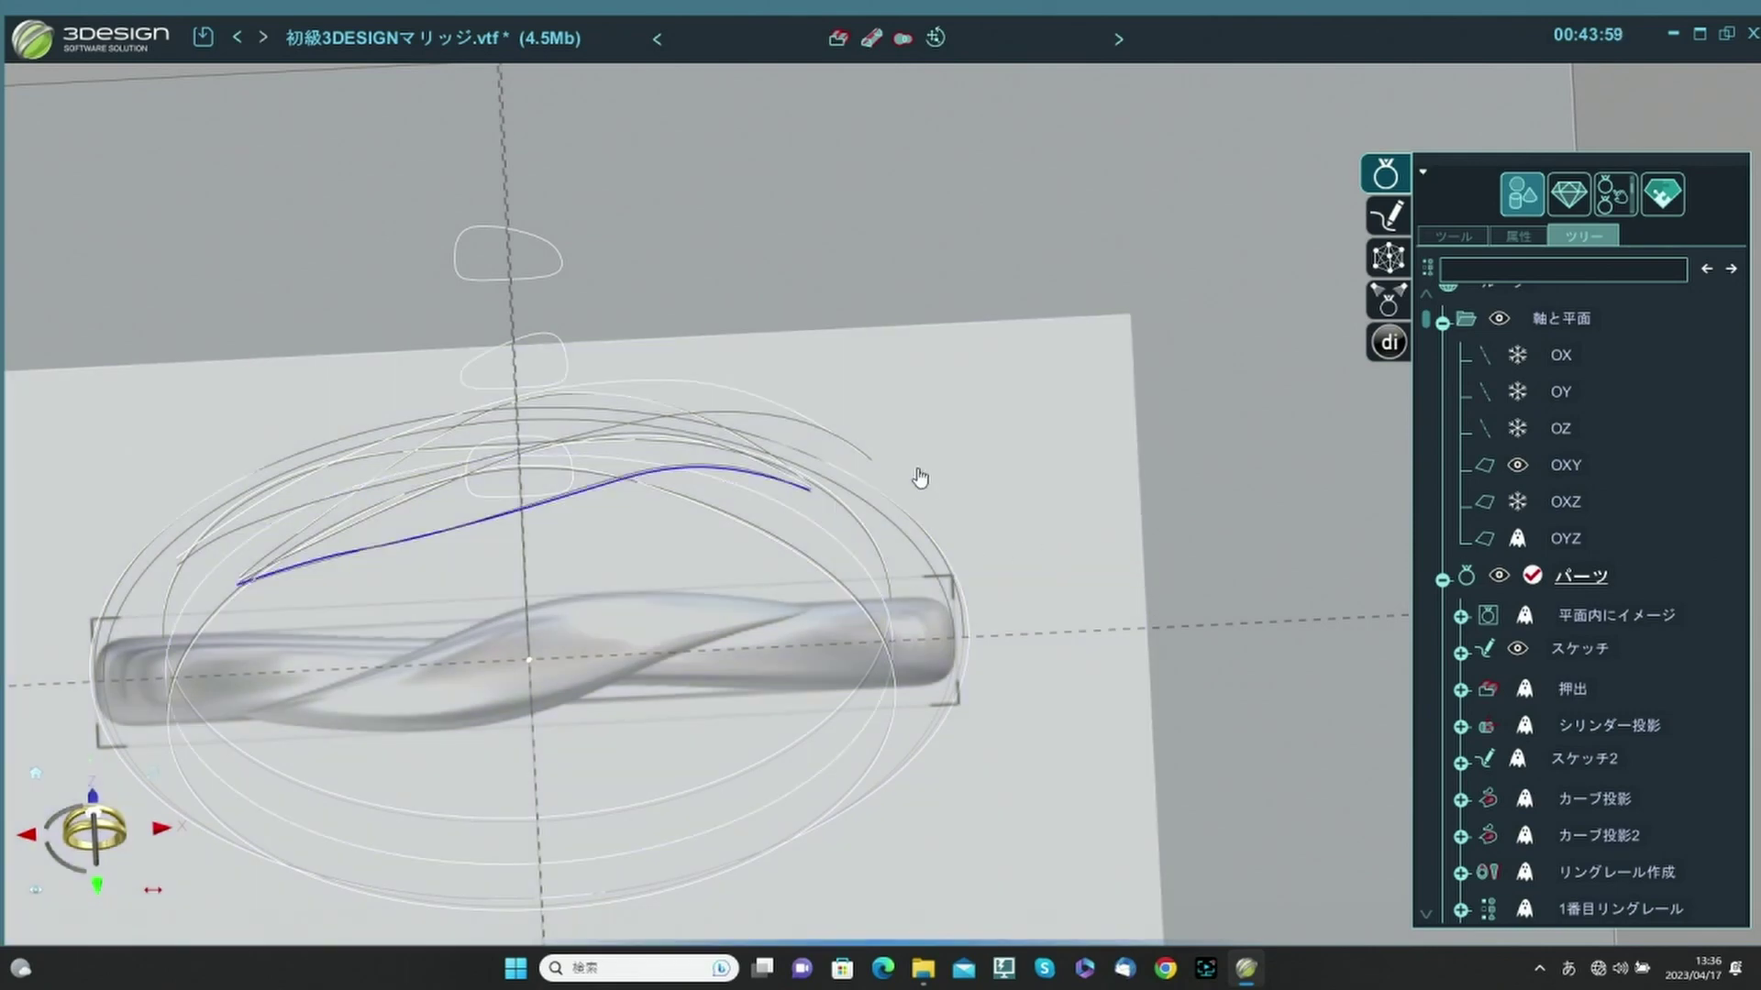
scroll(919, 477, "up", 3)
middle_click_drag(917, 481, 885, 271)
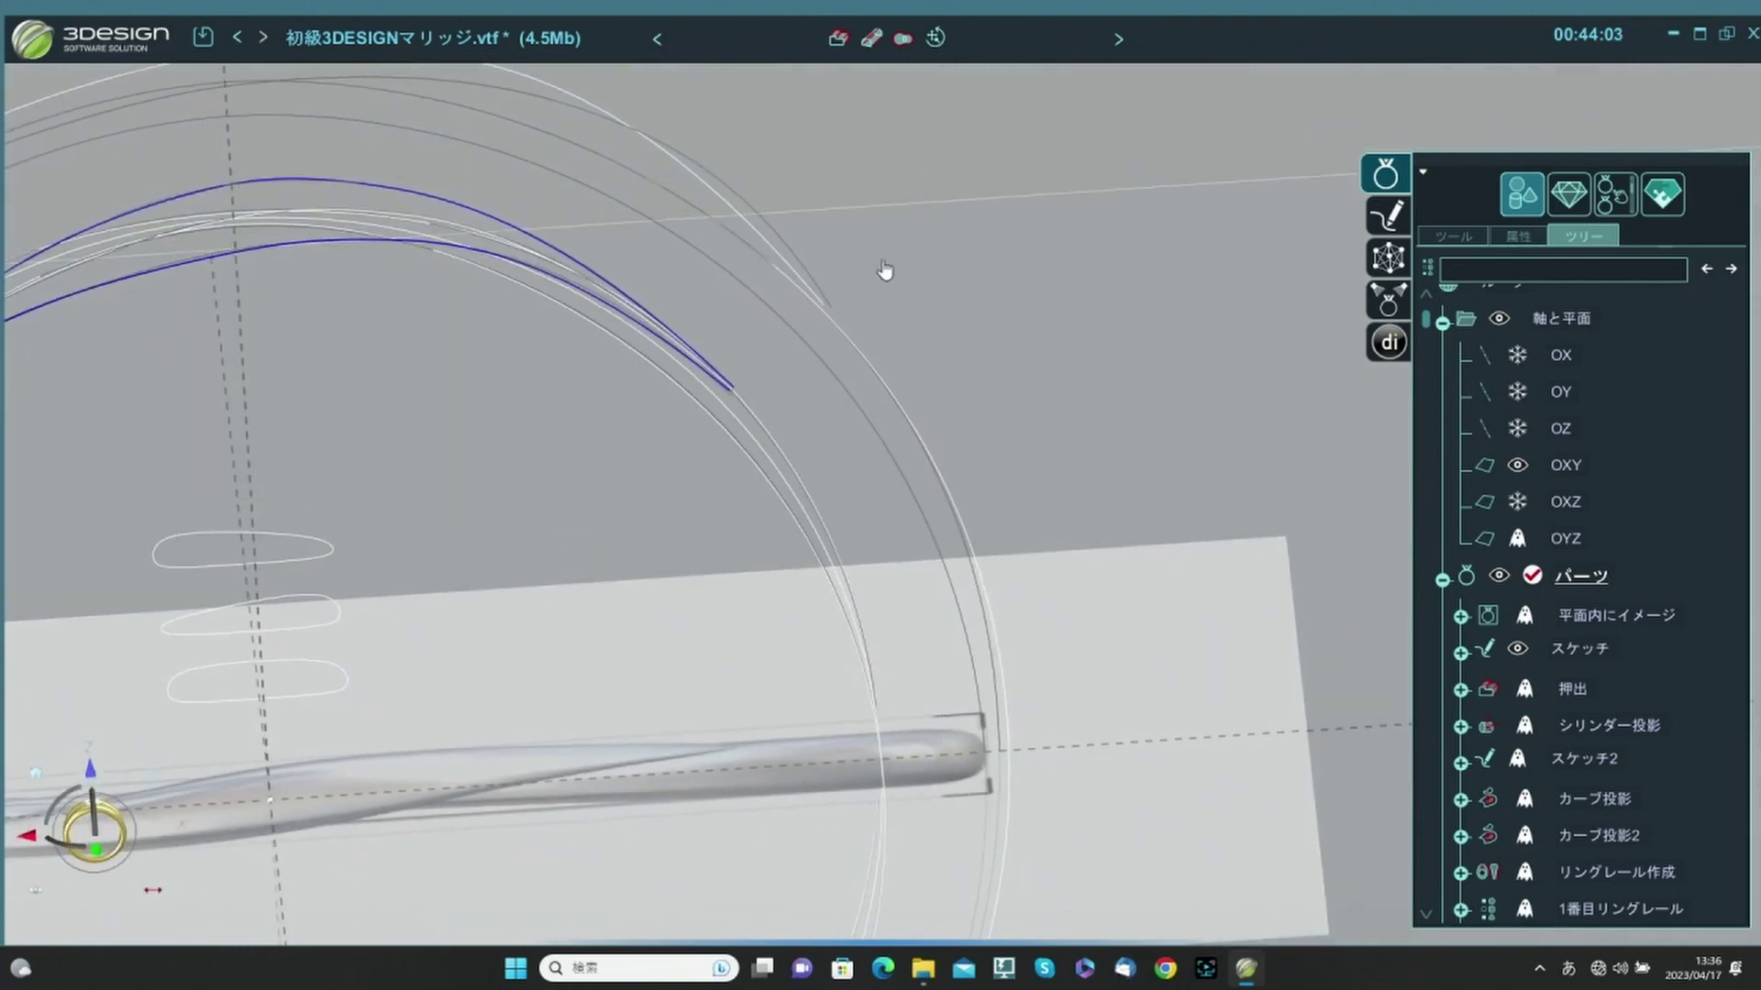
left_click(721, 221)
scroll(917, 403, "down", 3)
scroll(623, 610, "down", 3)
middle_click_drag(612, 624, 818, 536)
left_click(1453, 236)
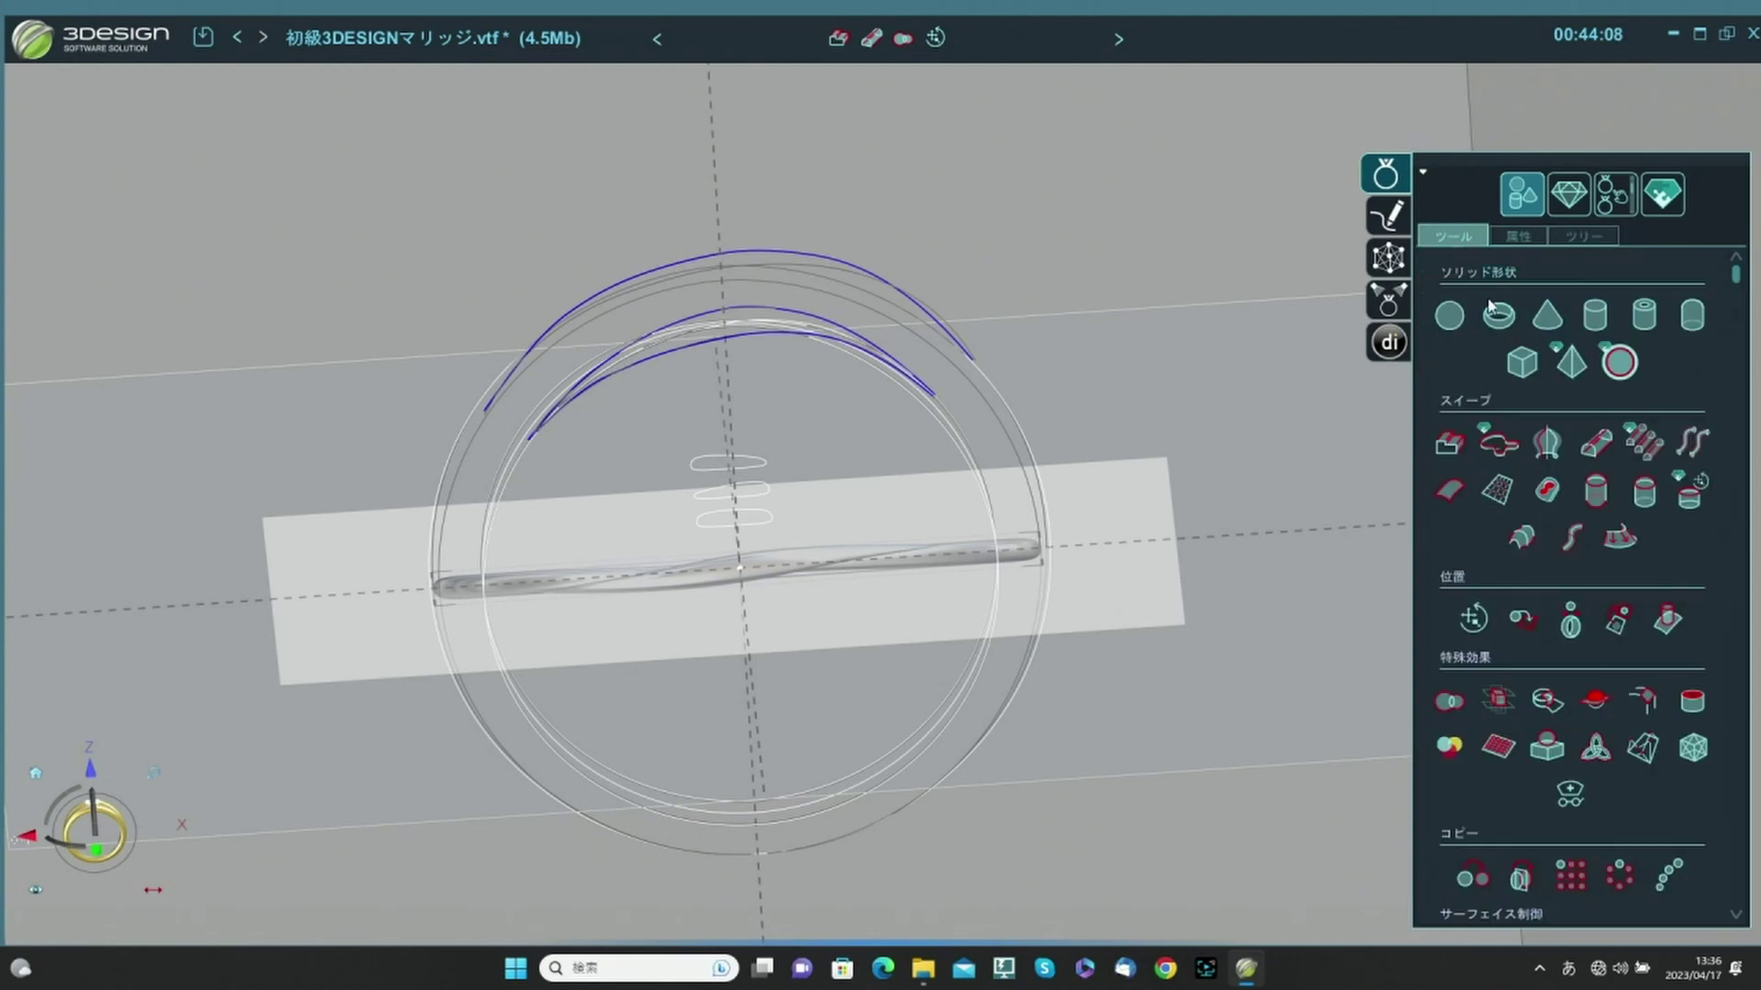
left_click(1593, 443)
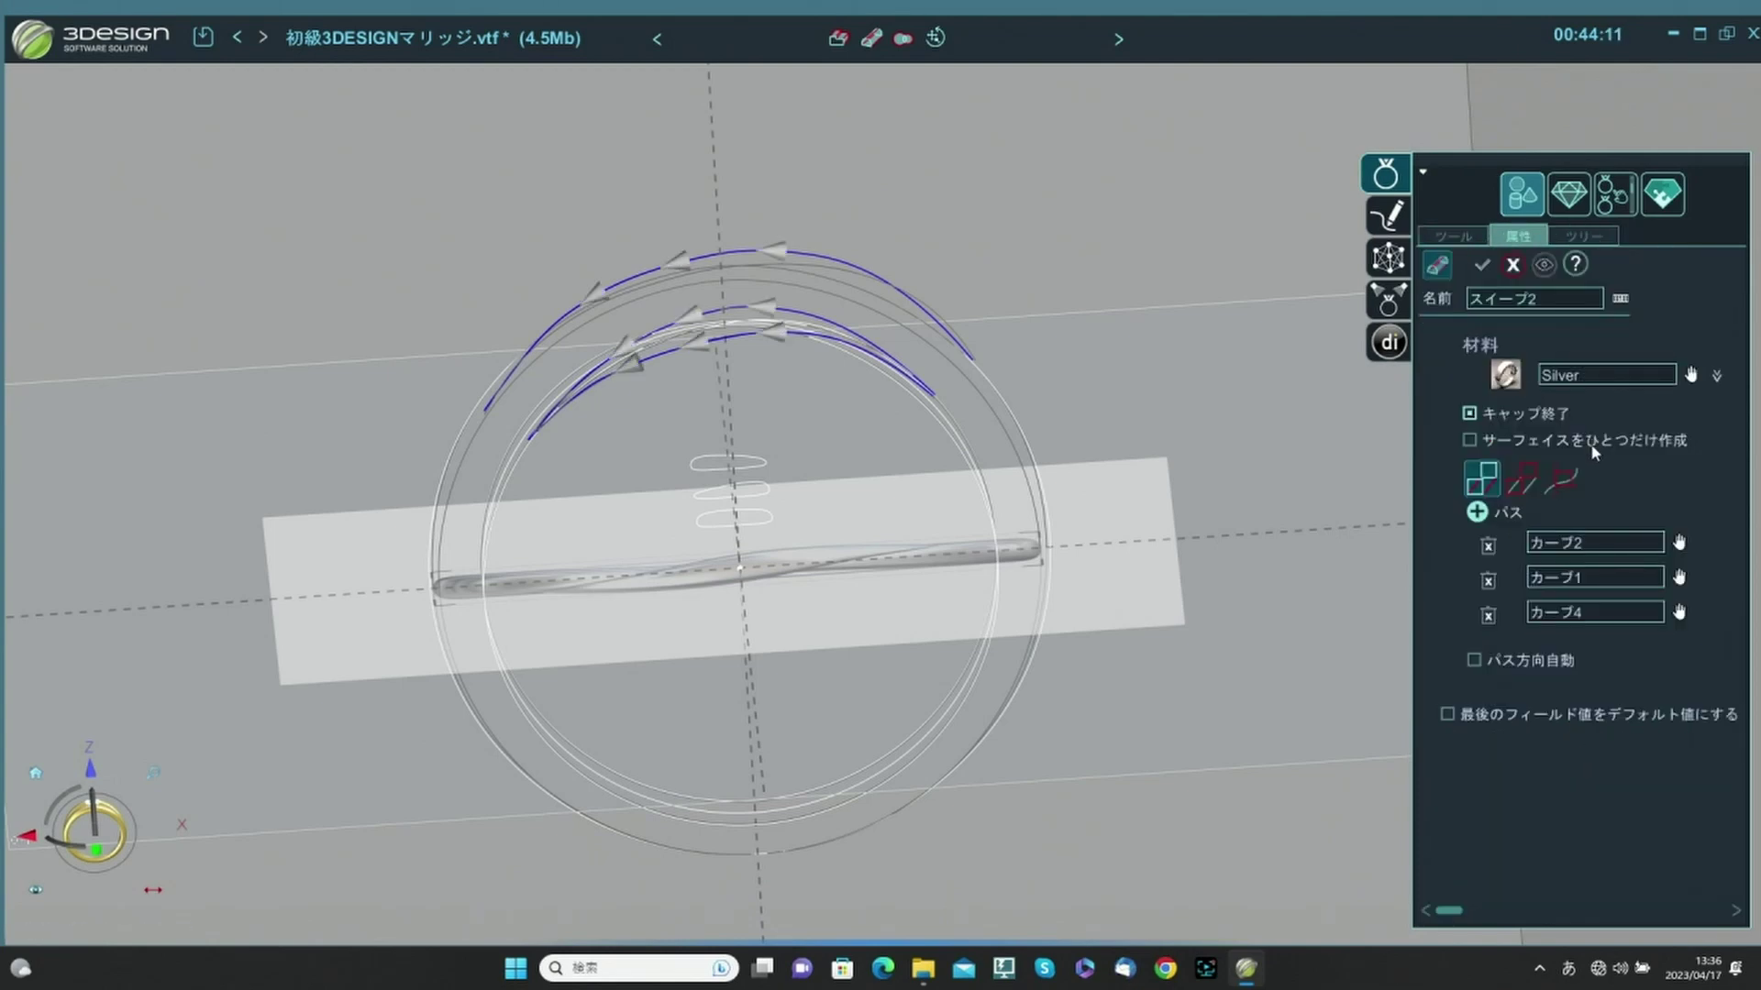
Assign the closed profile nearest the ring (カーブ1) as the sweep's first cross section.
left_click(1522, 477)
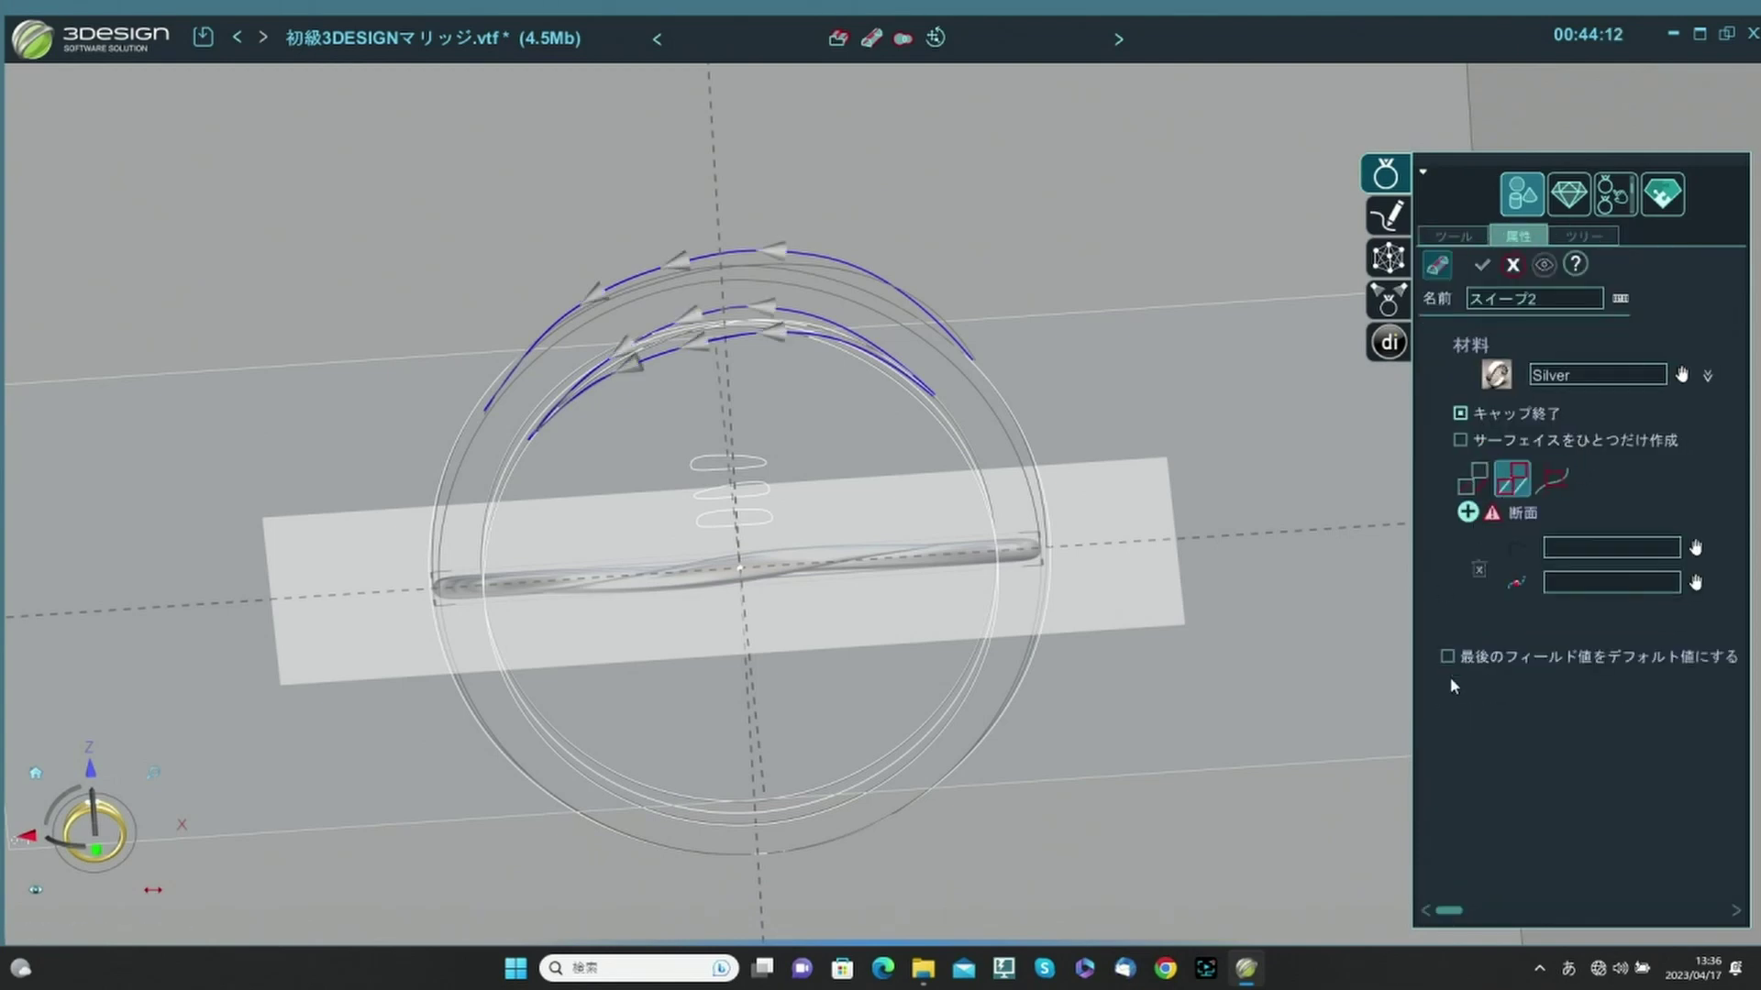
left_click(1629, 556)
middle_click_drag(1075, 210, 987, 664)
left_click(801, 374)
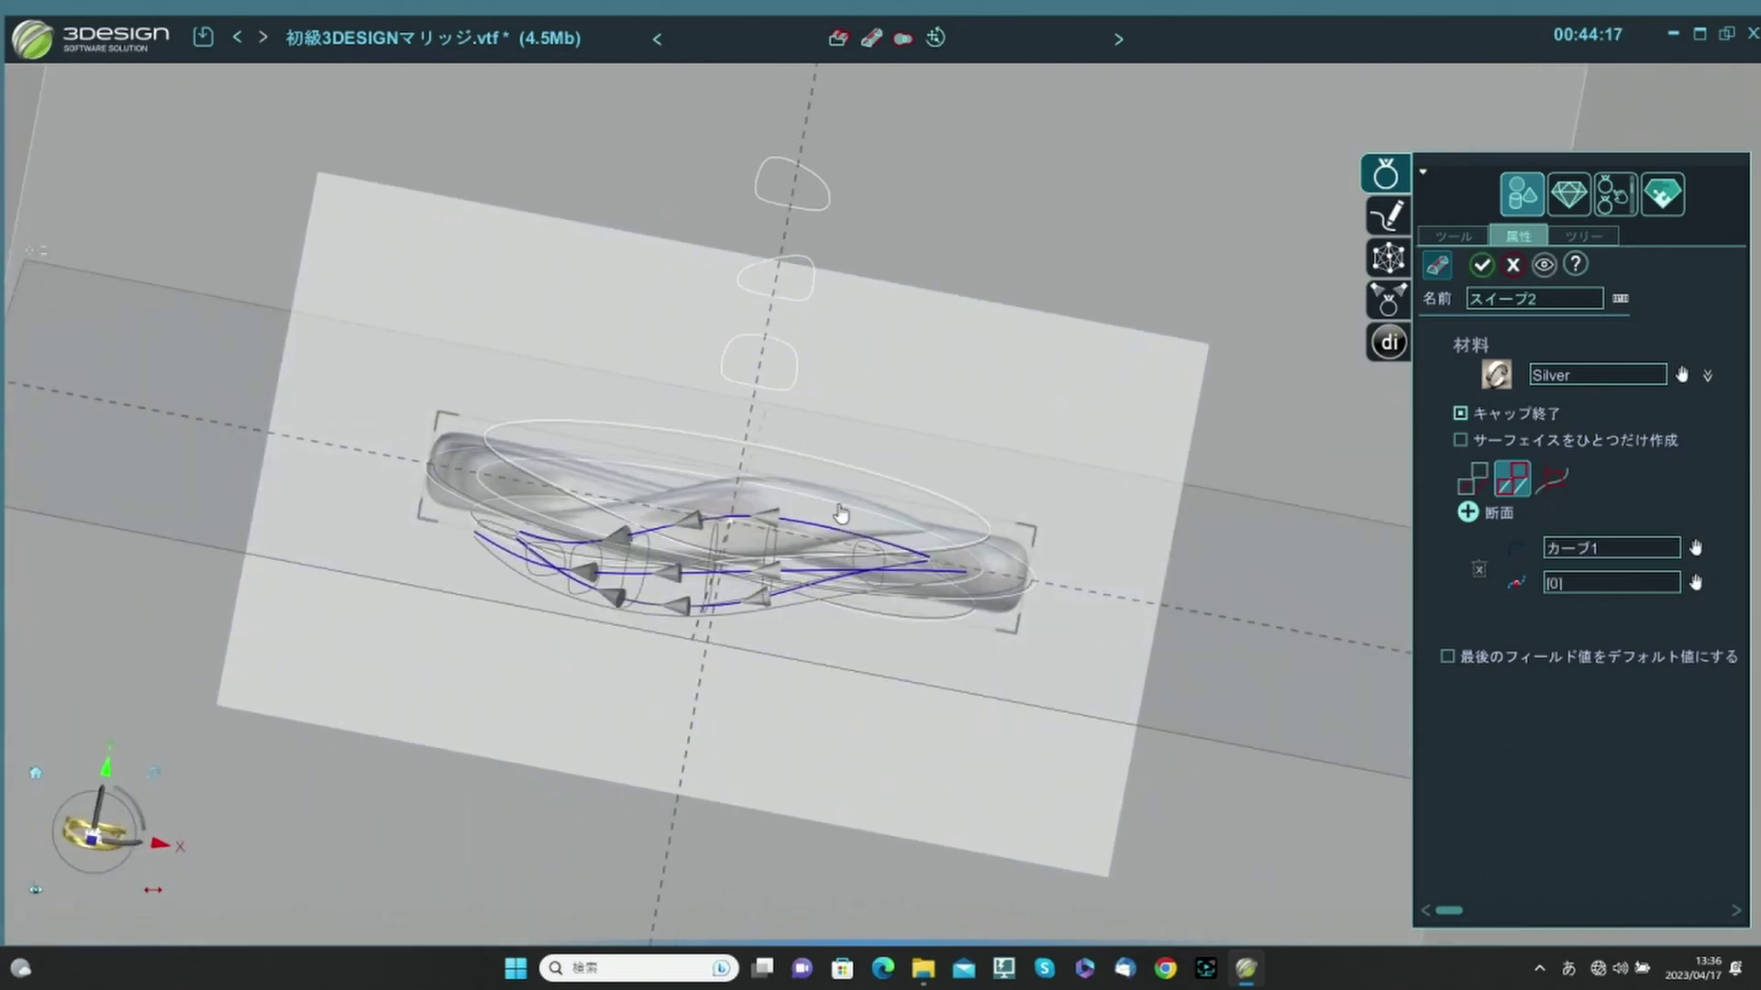
middle_click_drag(960, 880, 984, 455)
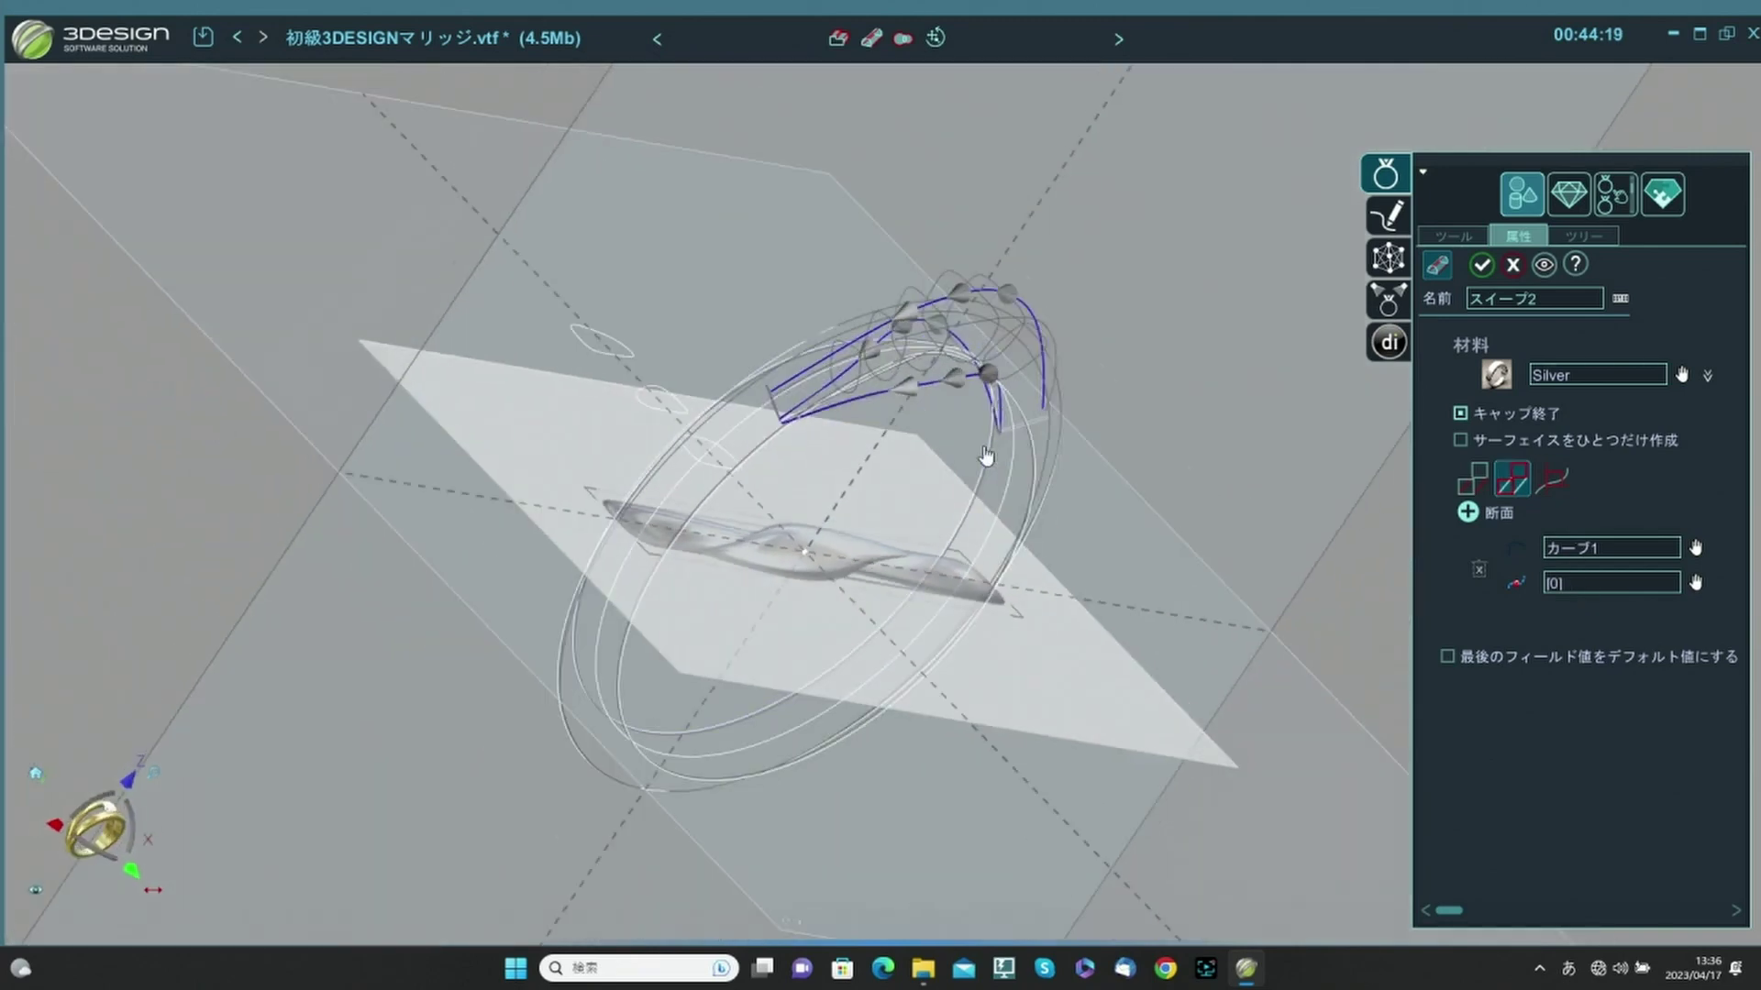
Set the sweep's section effect (効果) to 180°, keeping the top and left-right alignment.
left_click(1557, 480)
left_click(1546, 513)
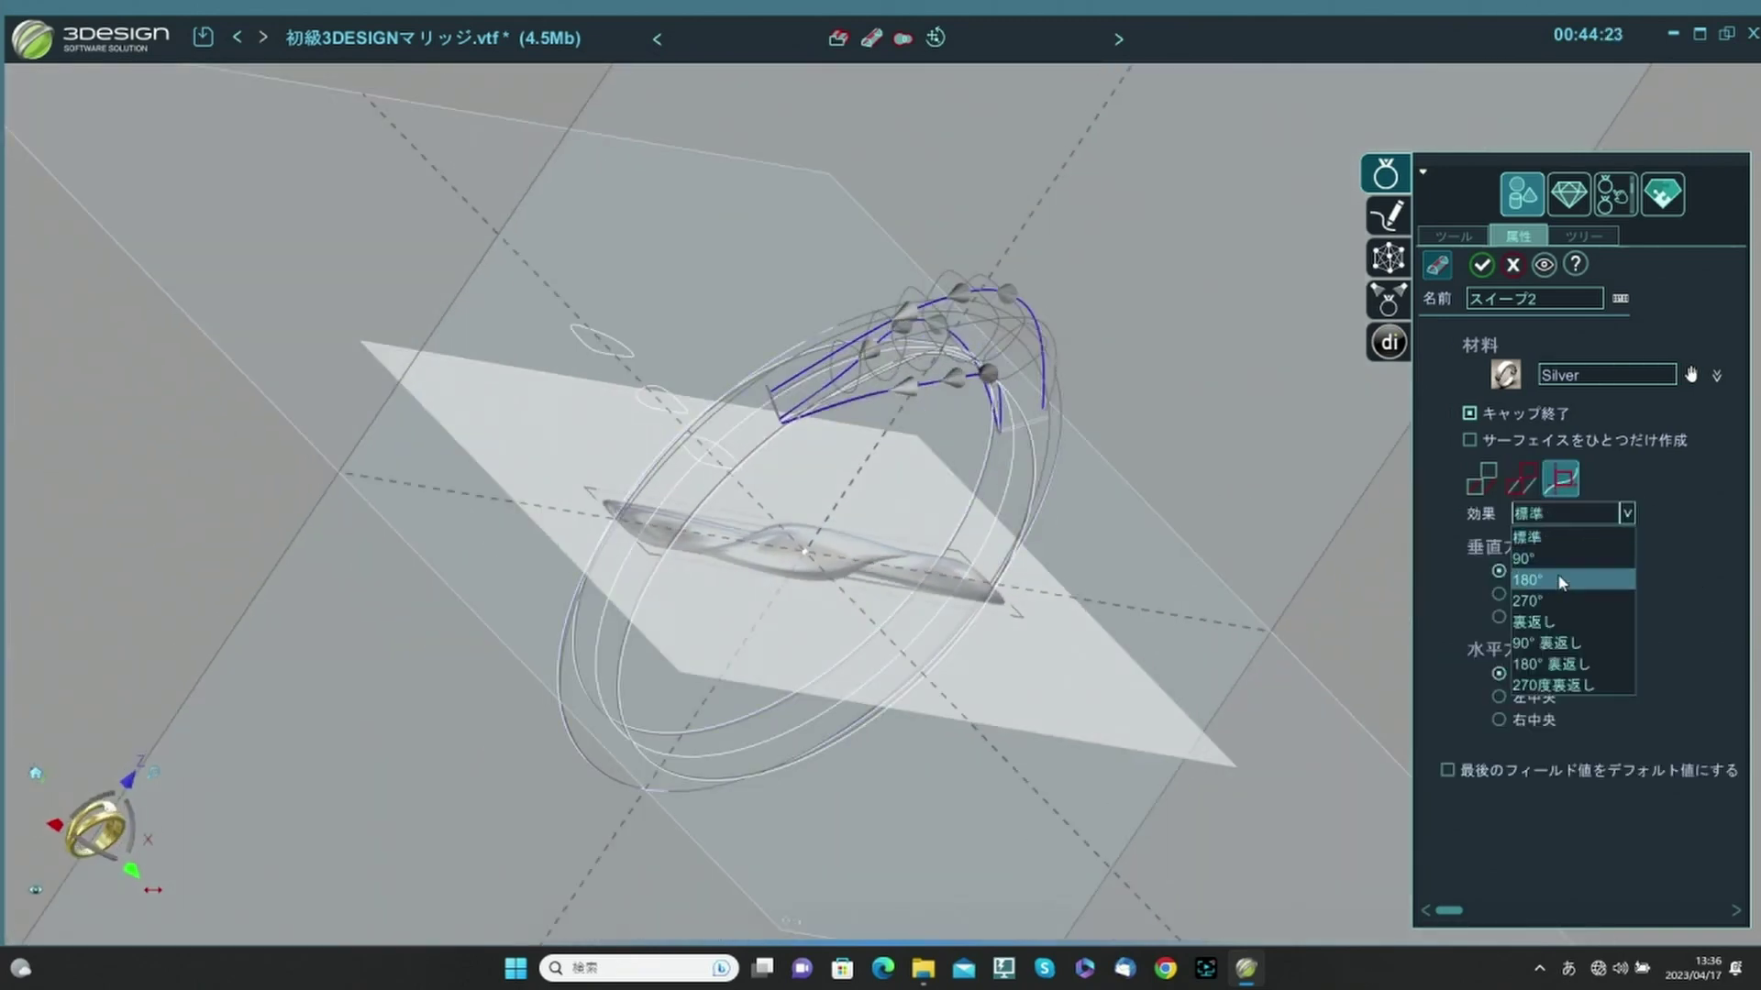
left_click(1549, 576)
right_click_drag(917, 532, 968, 755)
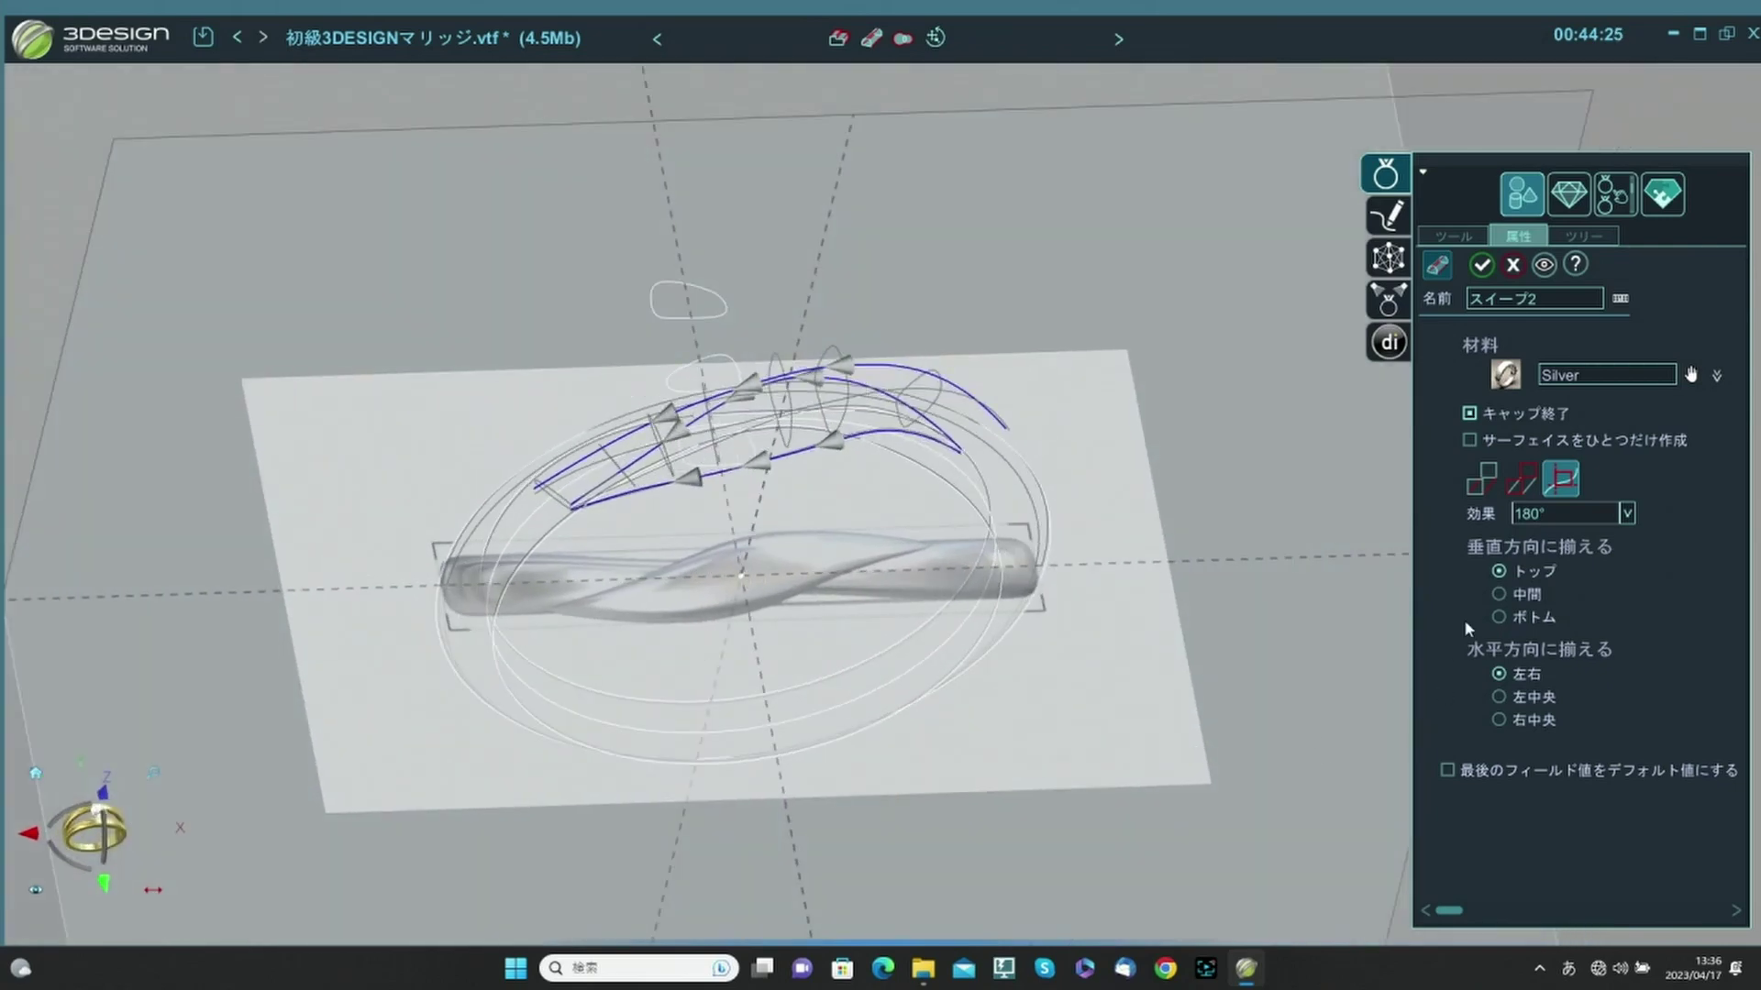
Place the first cross section at position [3] near the middle of the strand's paths.
left_click(1509, 489)
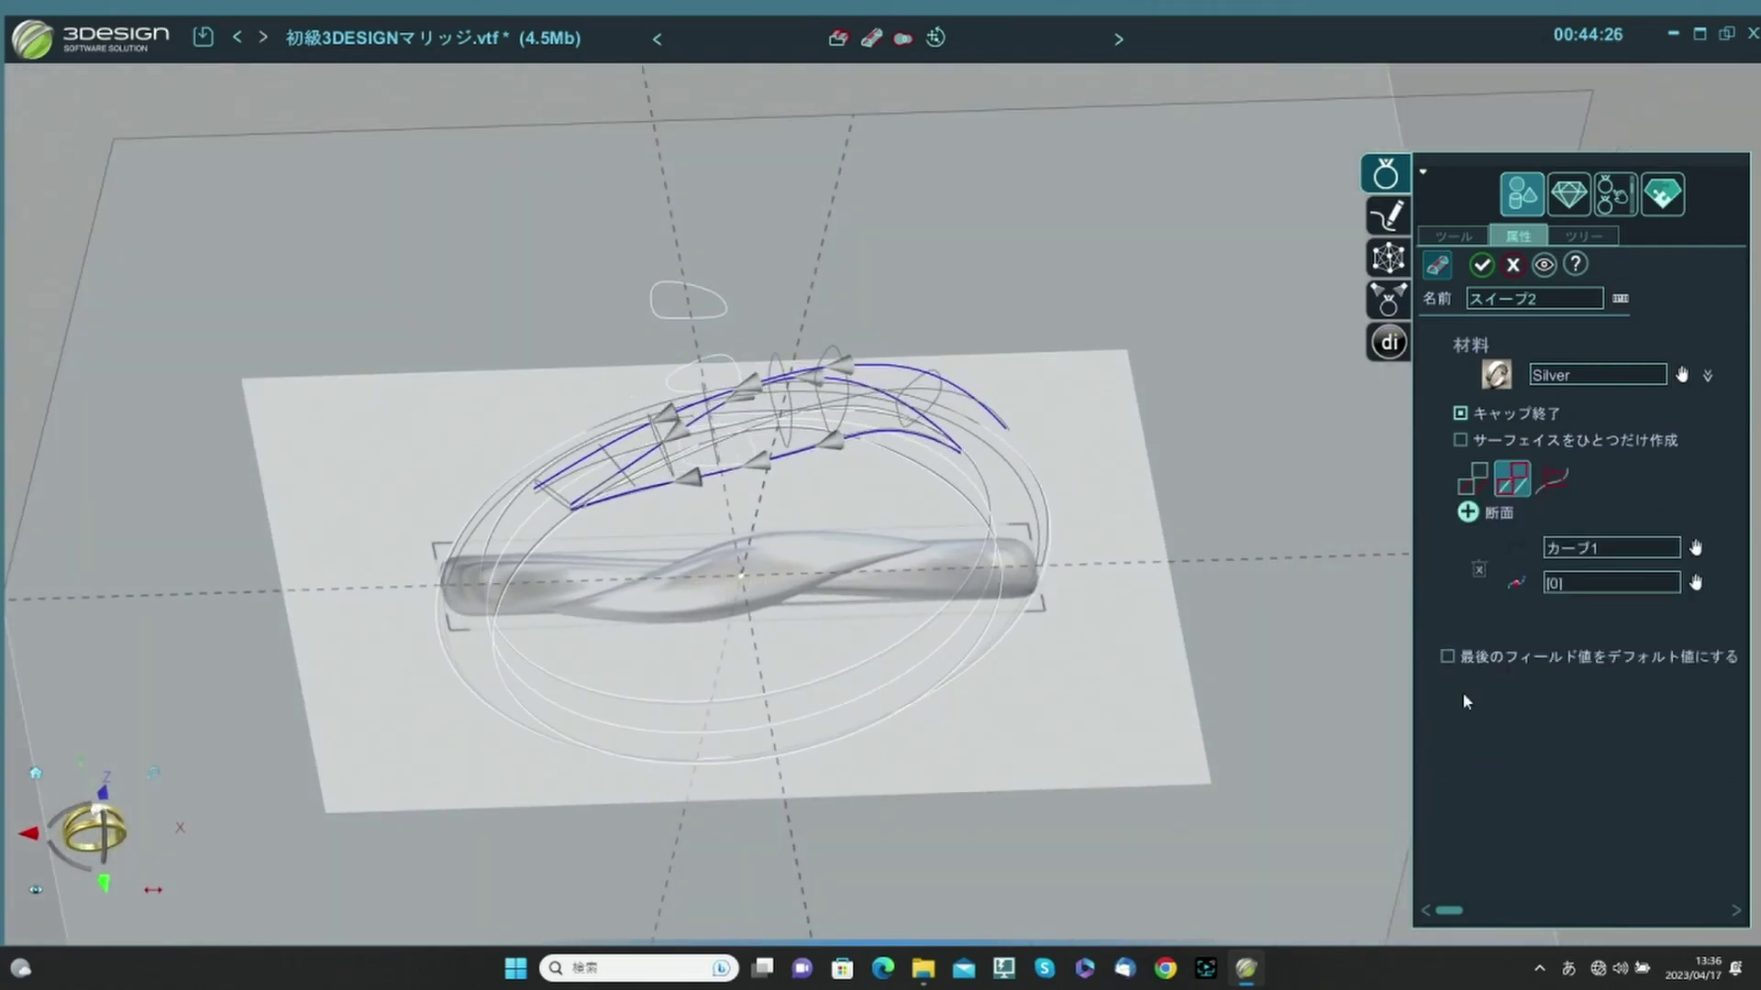
left_click(1615, 589)
right_click_drag(1018, 580, 816, 569)
left_click(739, 447)
right_click_drag(755, 649, 826, 312)
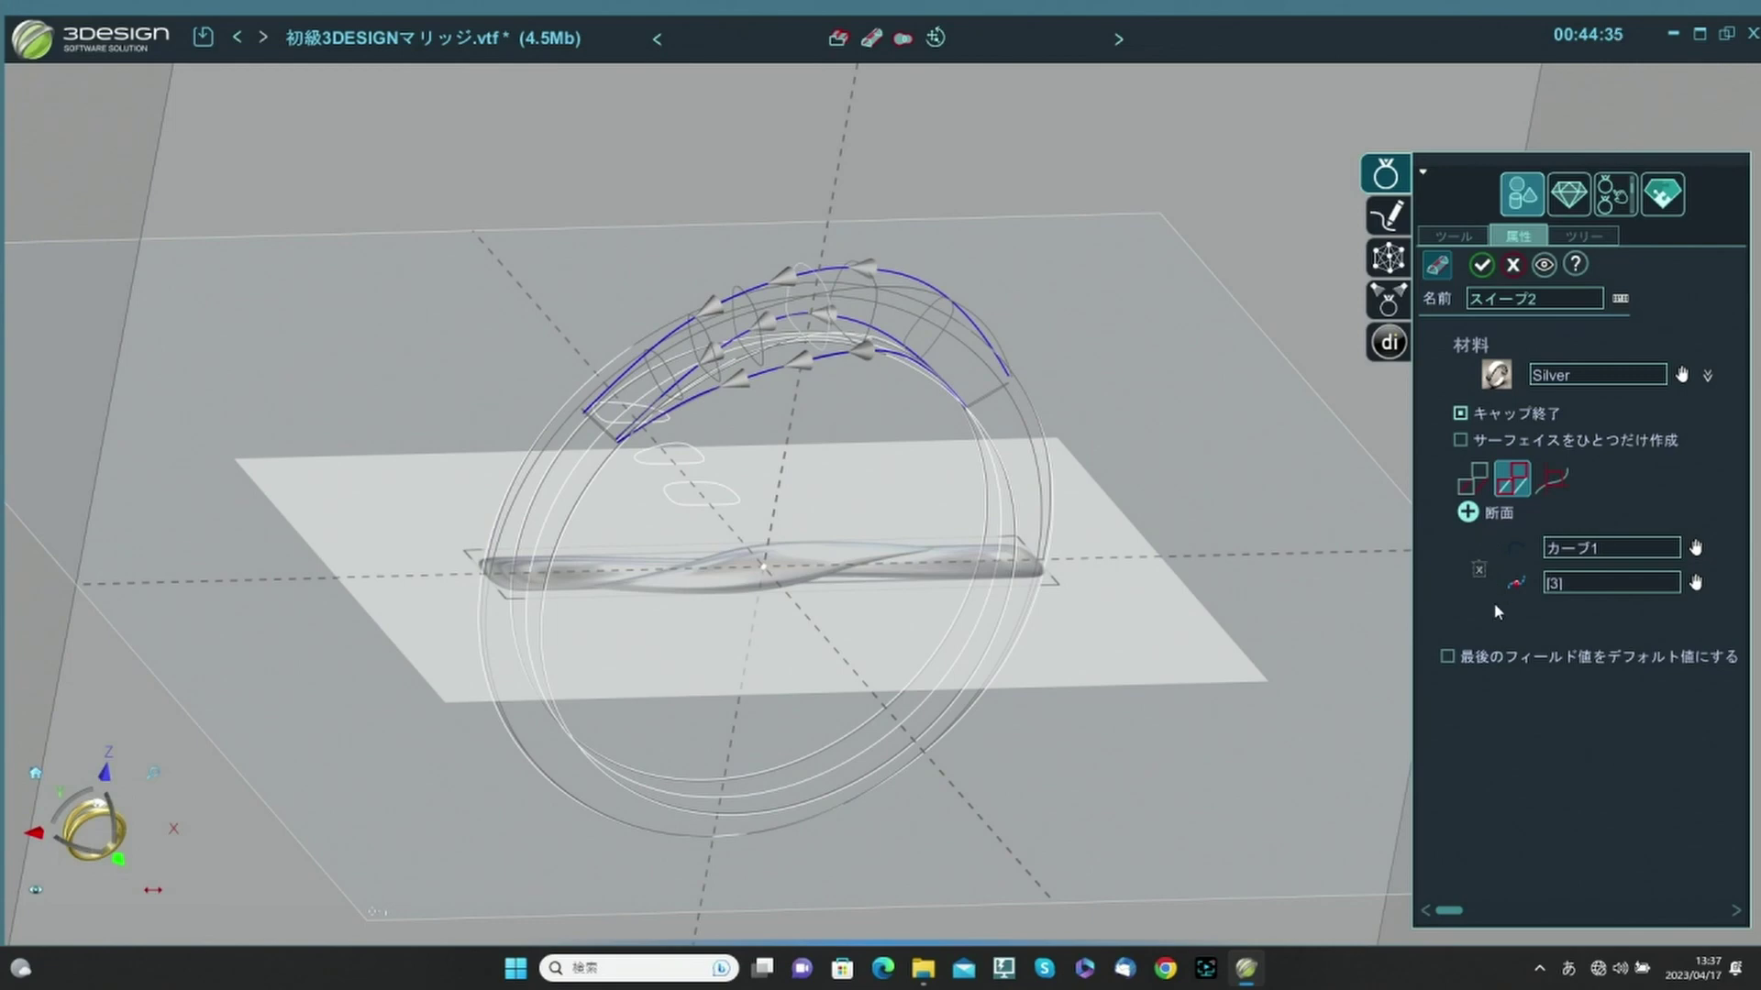
Add a second cross section using the middle profile (カーブ2) at position [0], the starting tip of the paths.
left_click(1468, 513)
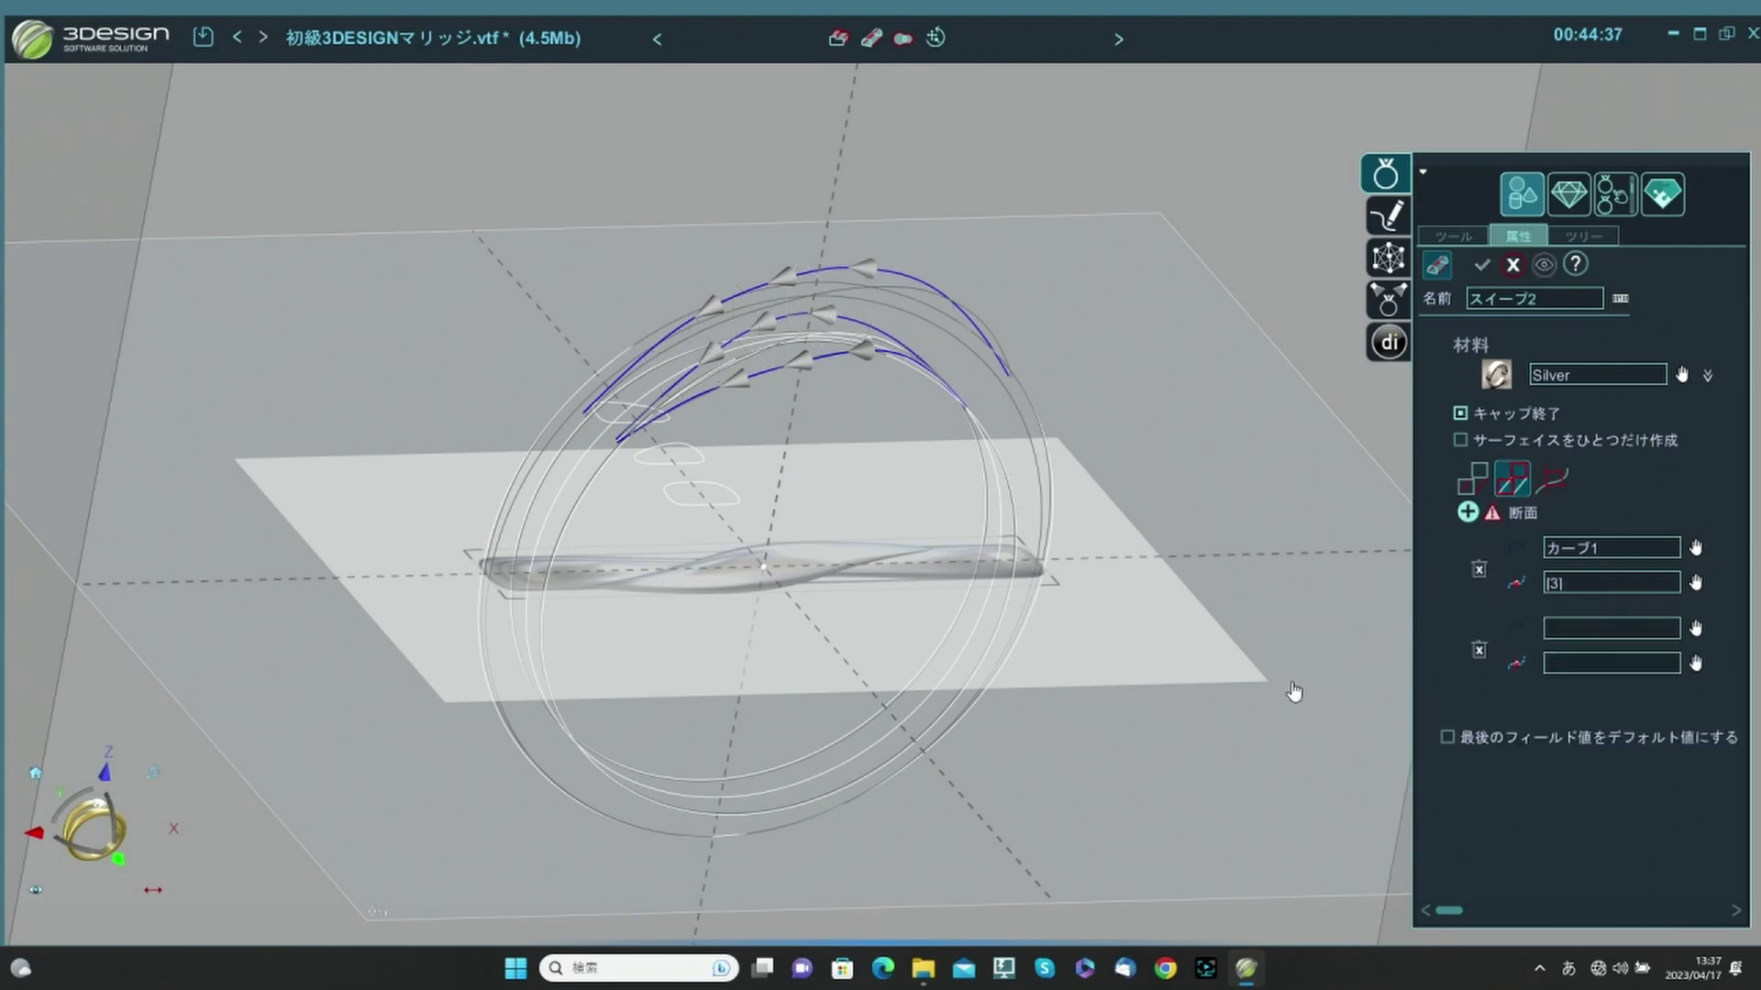
left_click(1593, 631)
right_click_drag(1179, 267, 694, 311)
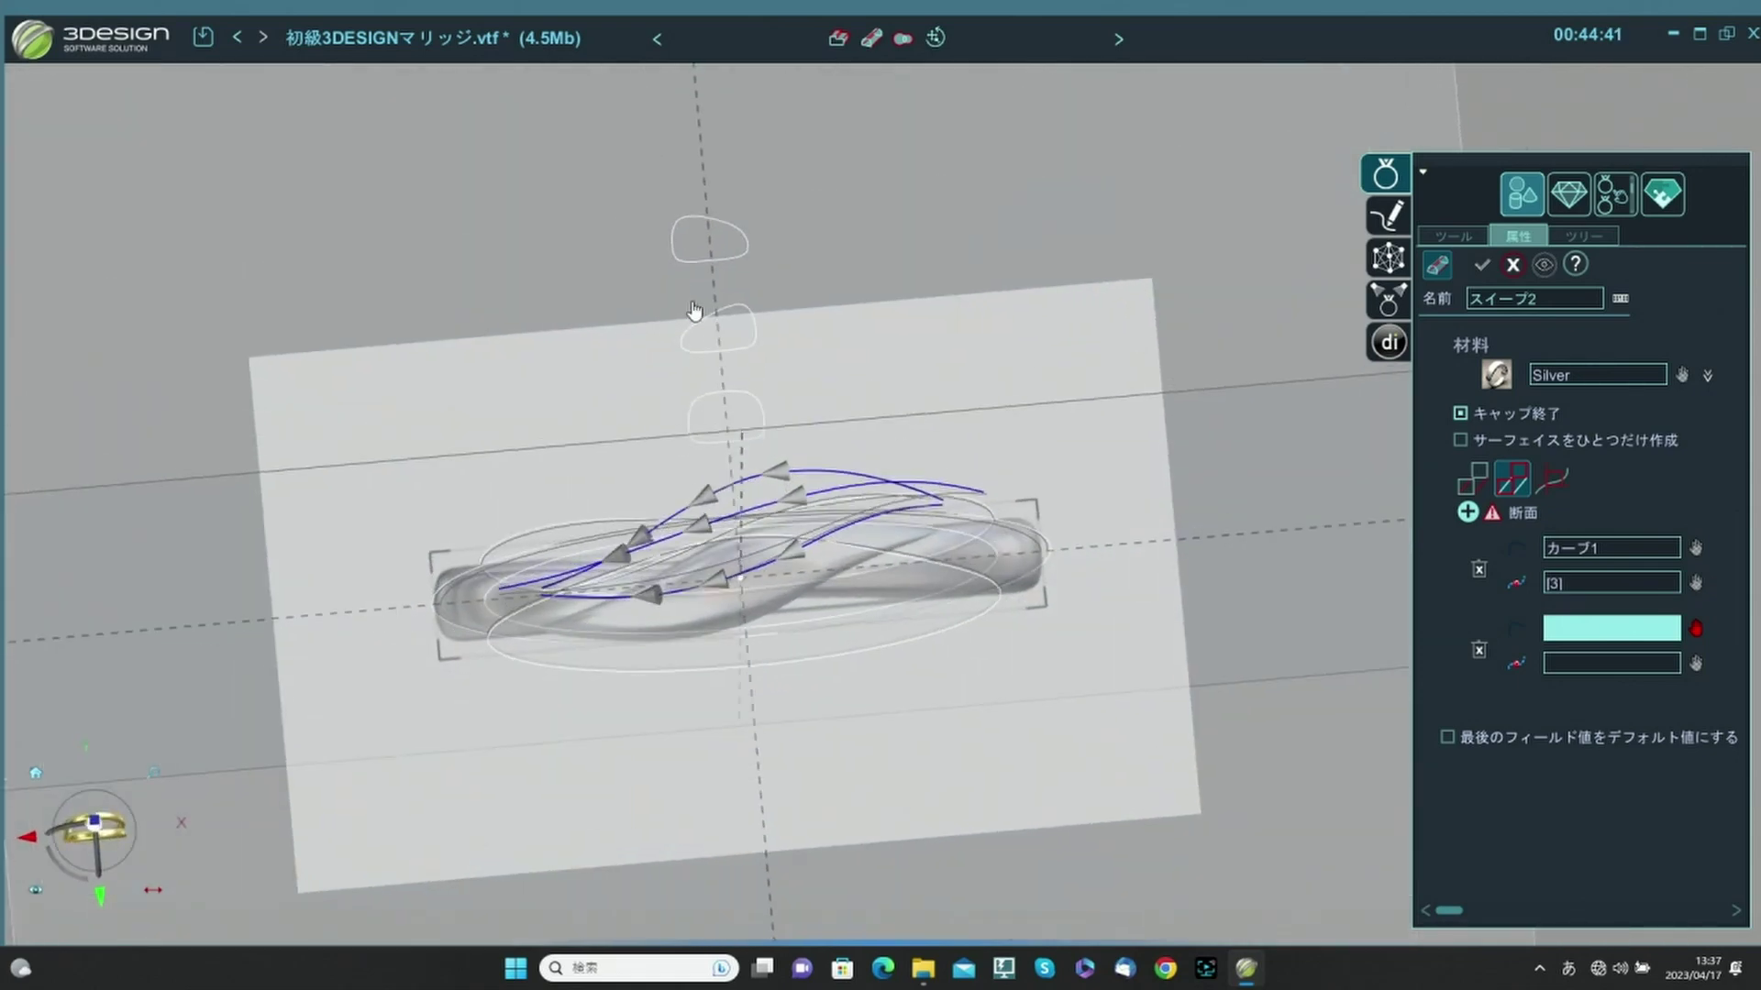
left_click(755, 307)
right_click_drag(1014, 727, 1756, 790)
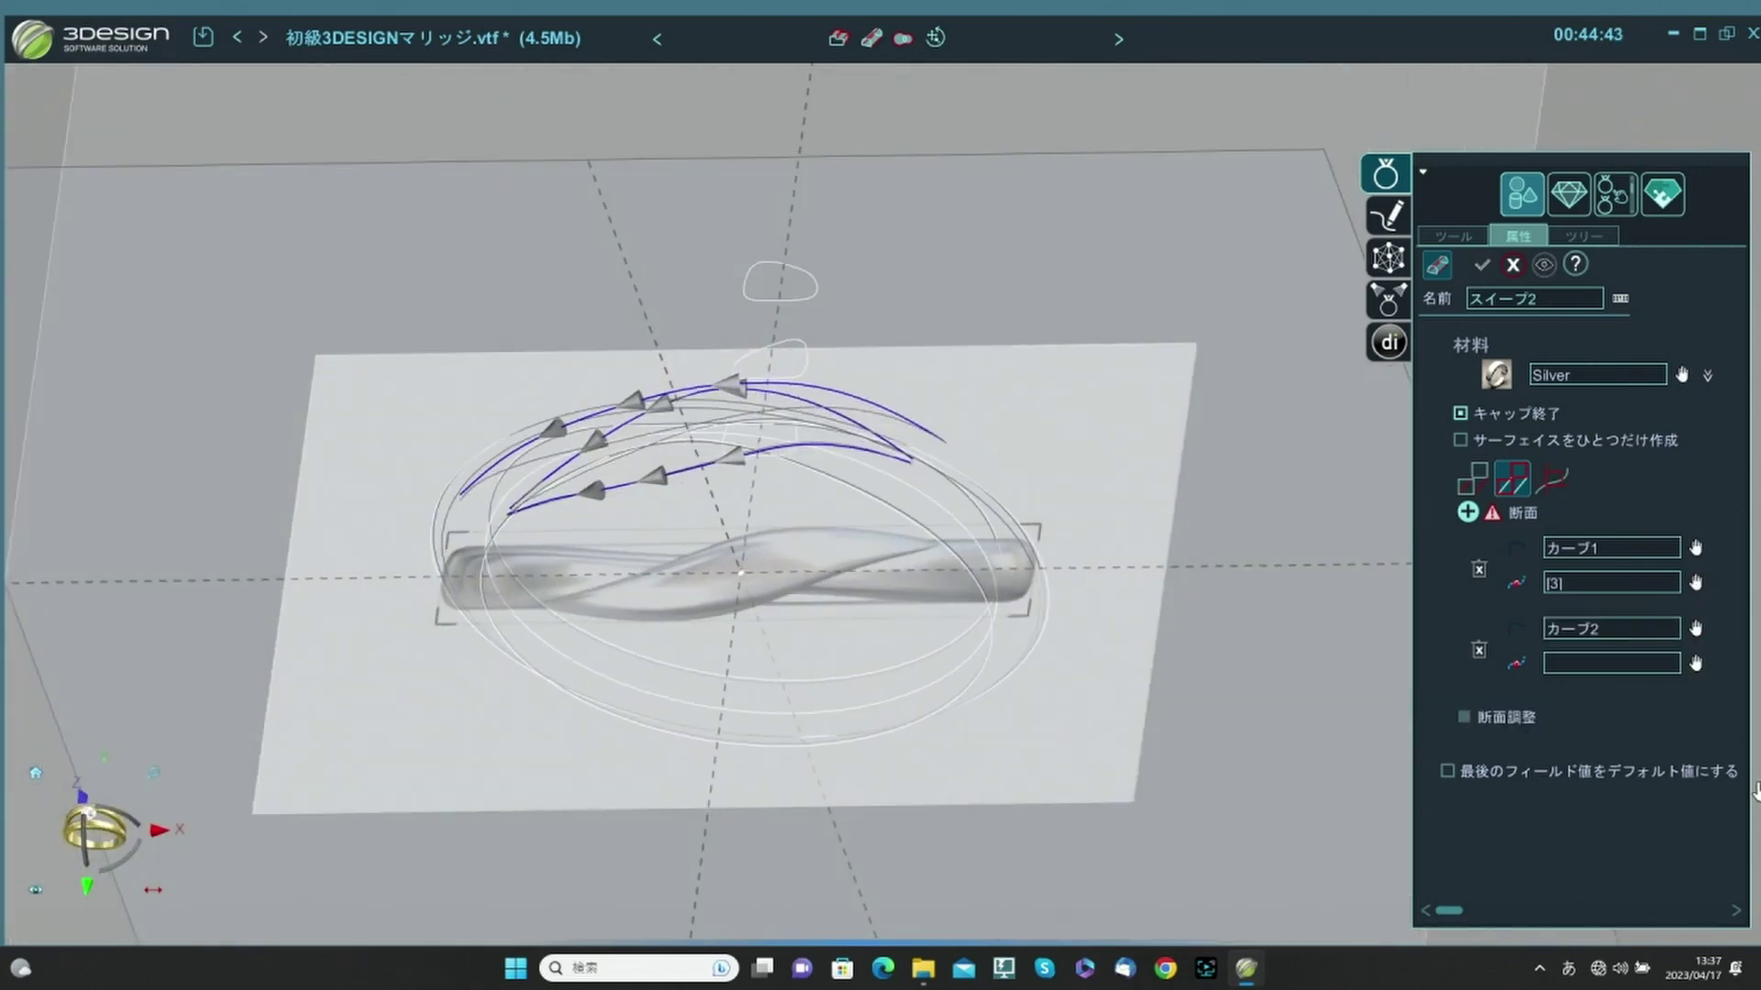
left_click(1661, 666)
scroll(832, 530, "up", 3)
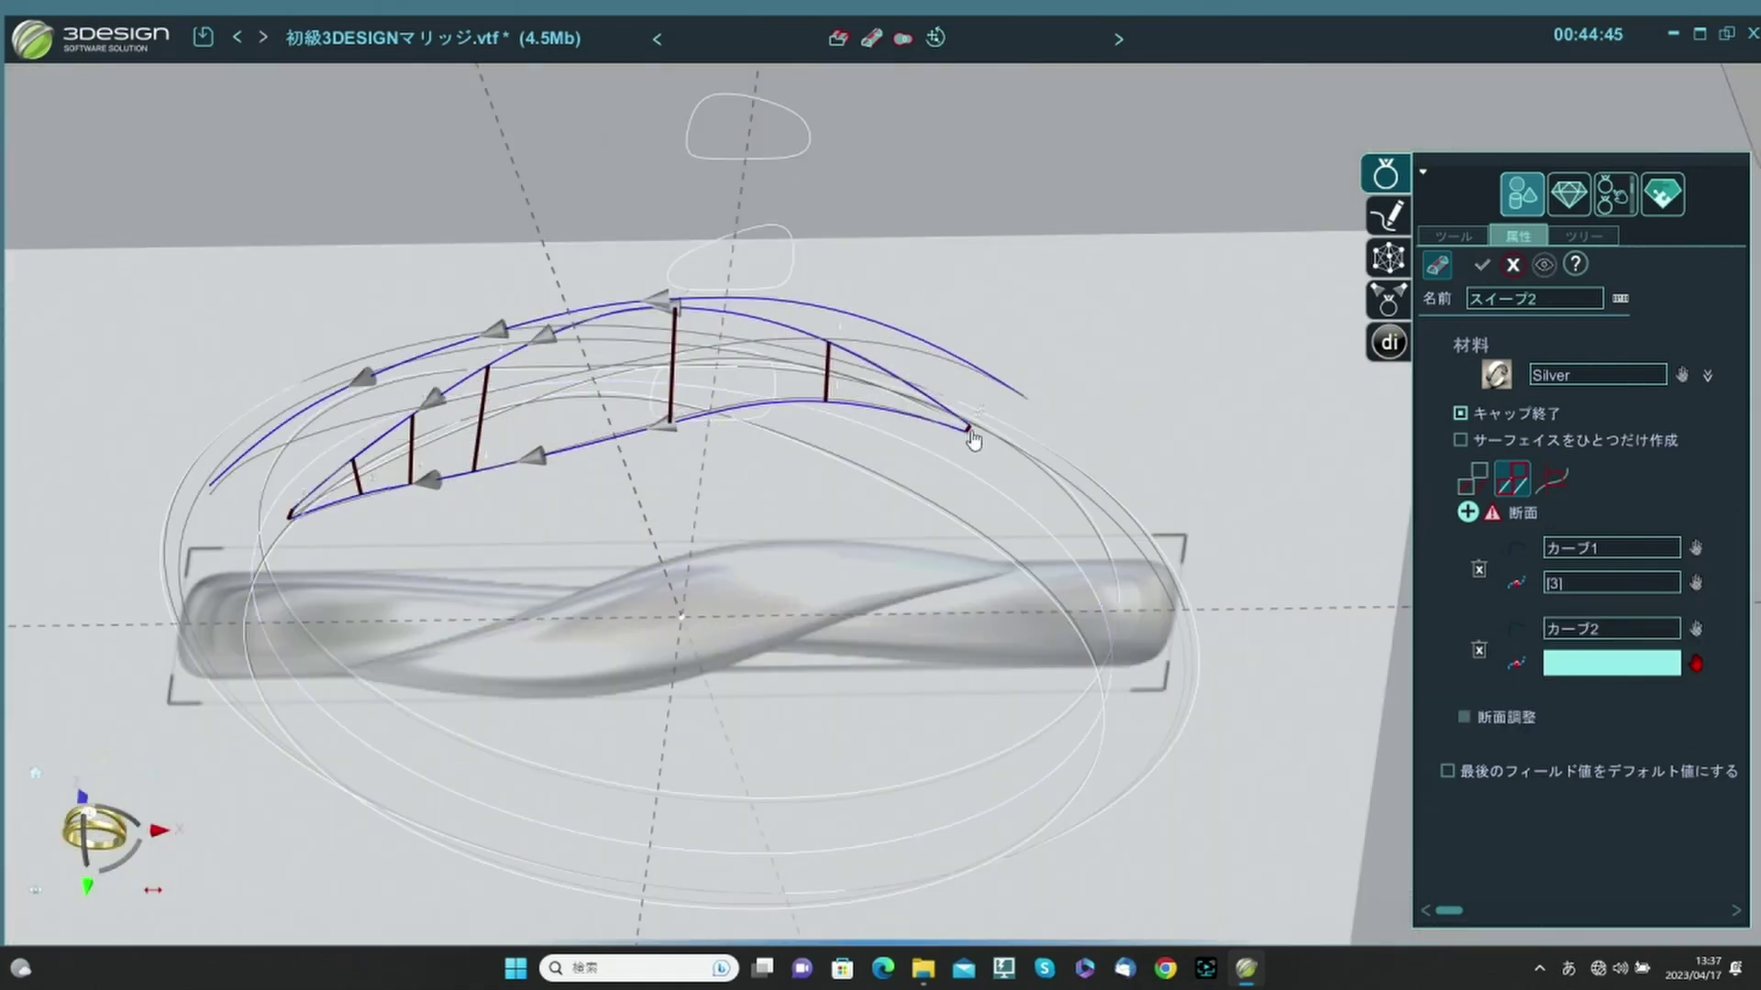
left_click(966, 432)
right_click_drag(1204, 695, 928, 694)
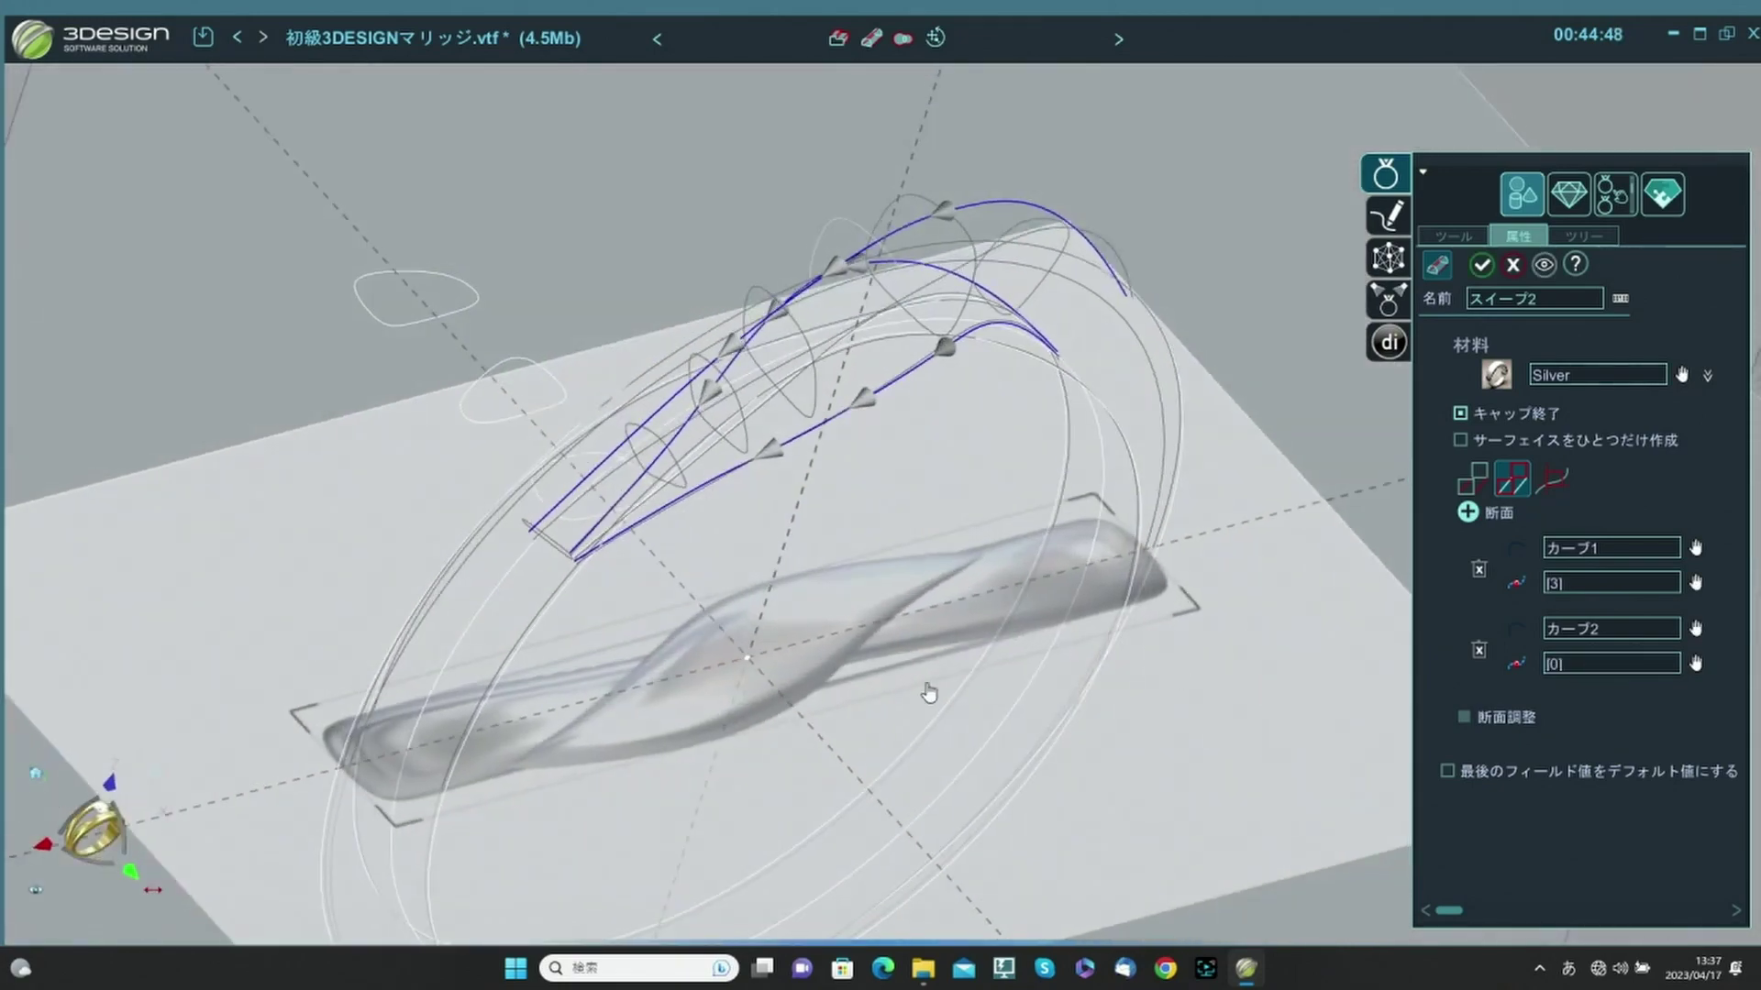
Add the farthest profile (カーブ3) as a third cross section at position [7], the opposite tip, and preview the sweep.
left_click(1467, 512)
scroll(588, 377, "down", 3)
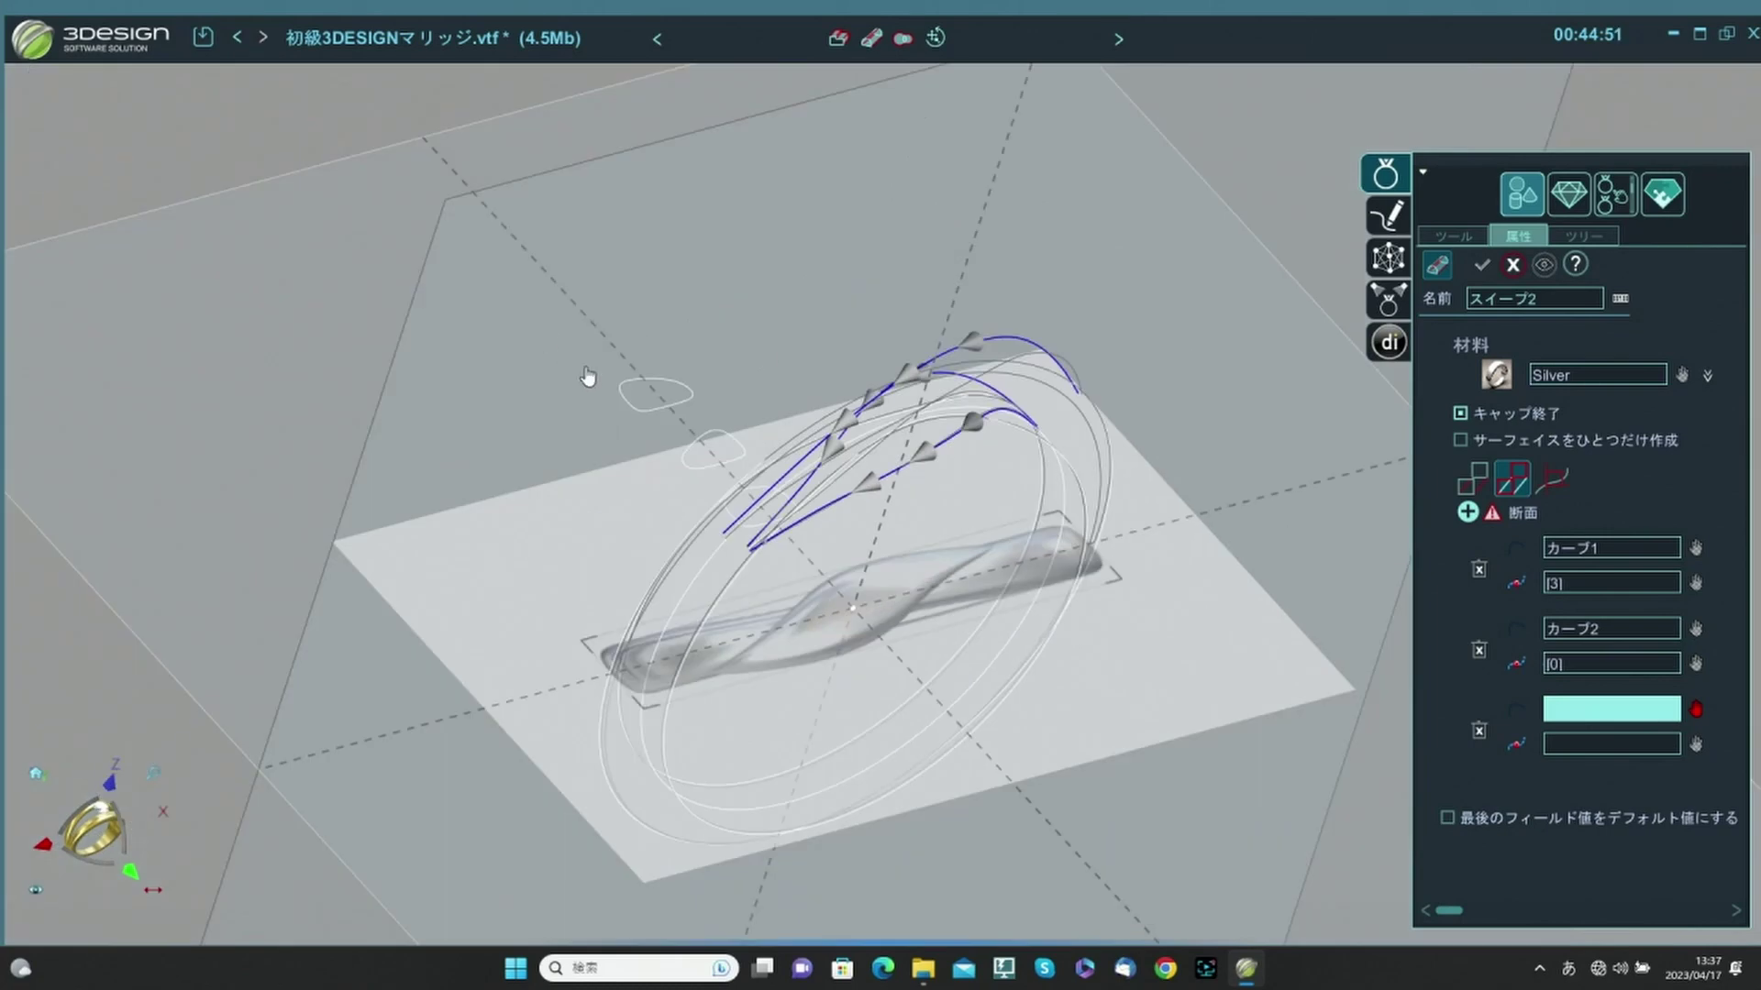
left_click(651, 419)
left_click(1571, 741)
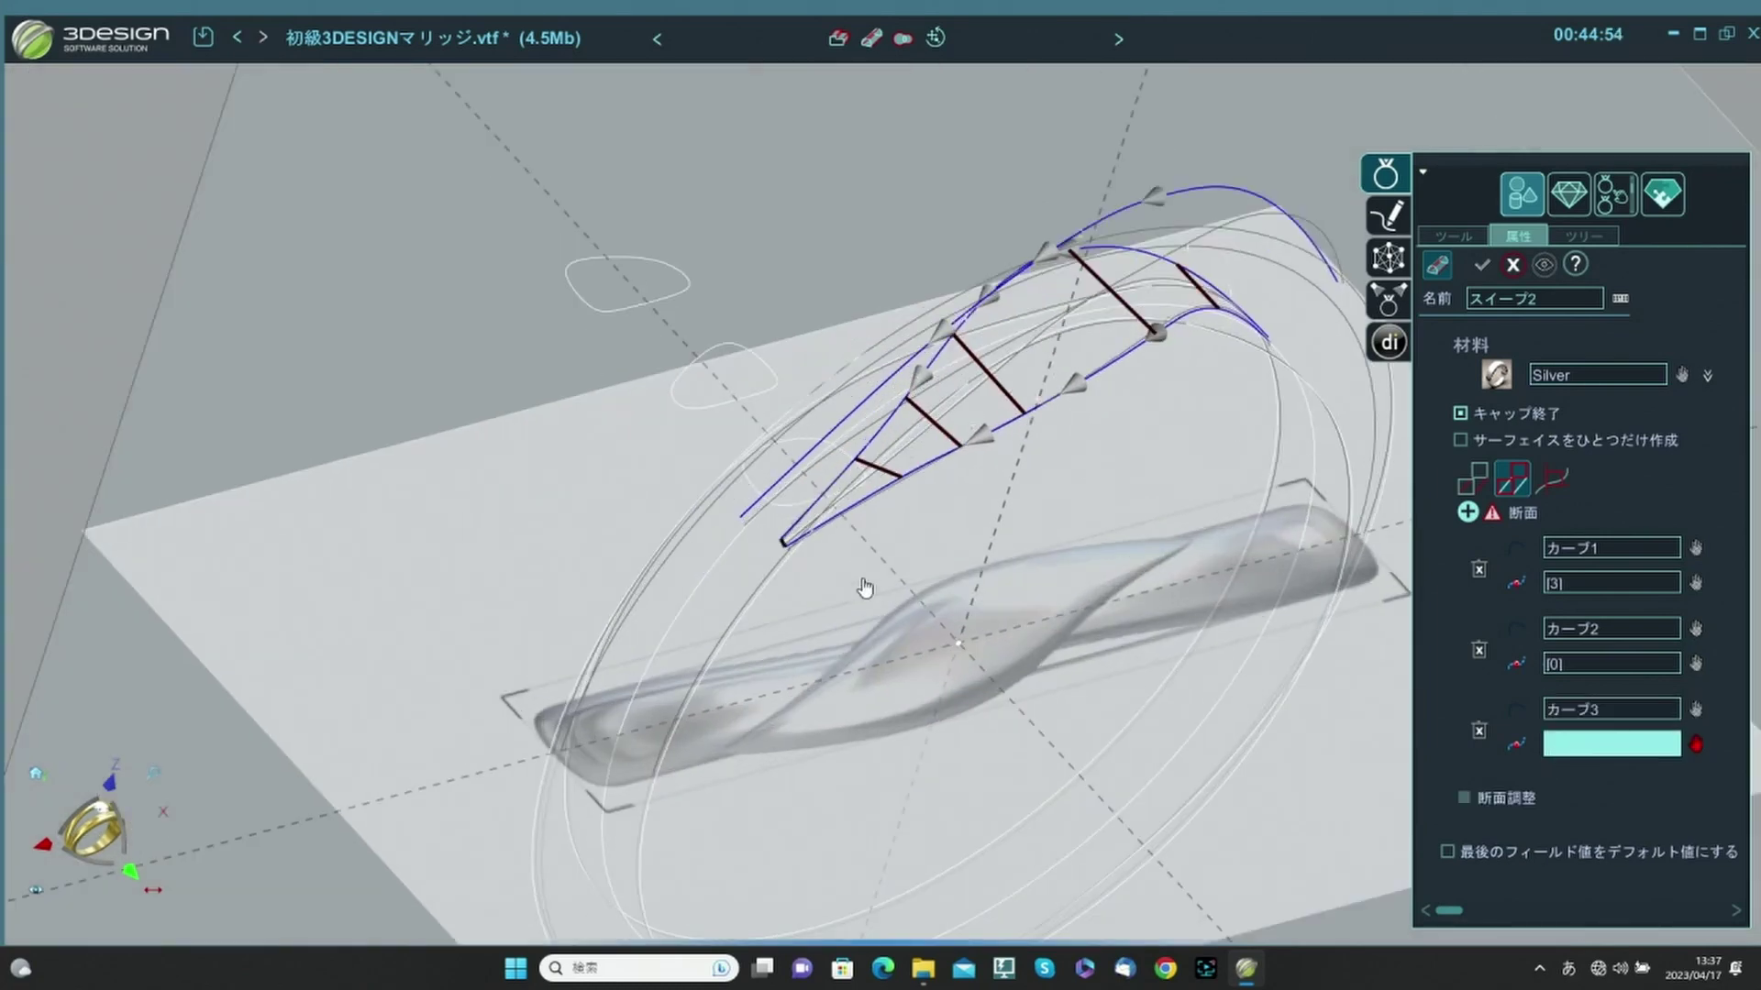
left_click(785, 551)
right_click_drag(786, 557, 1231, 642)
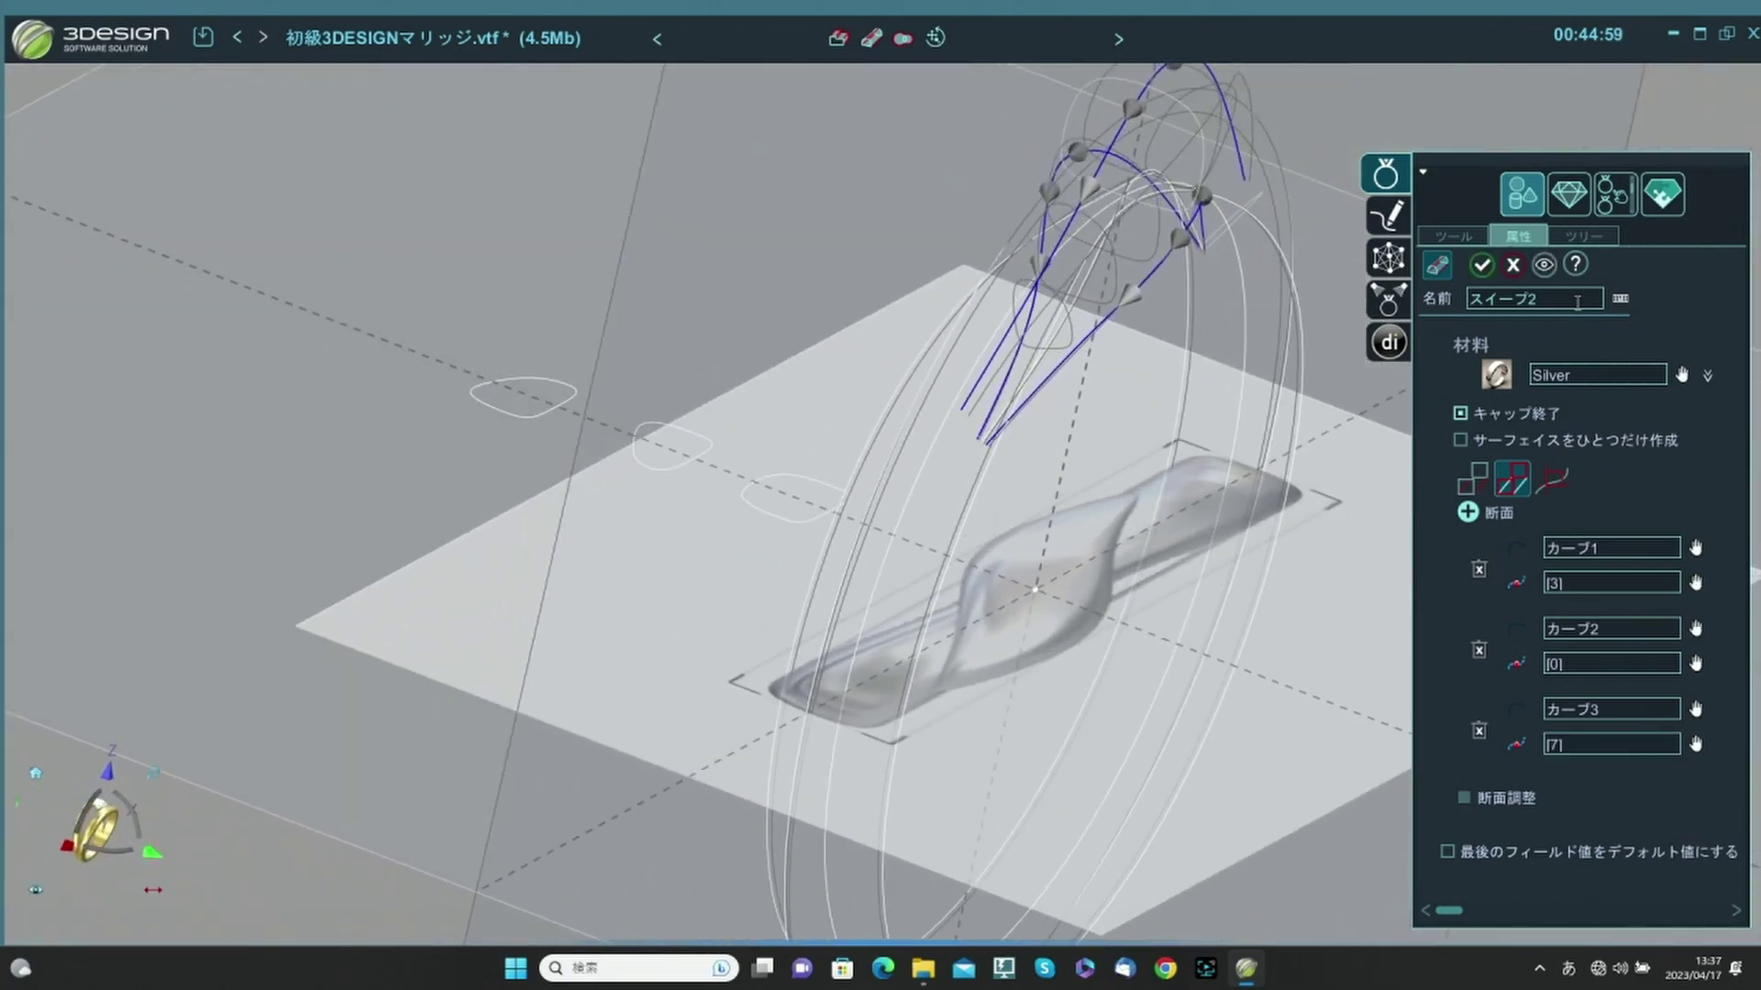
left_click(1544, 265)
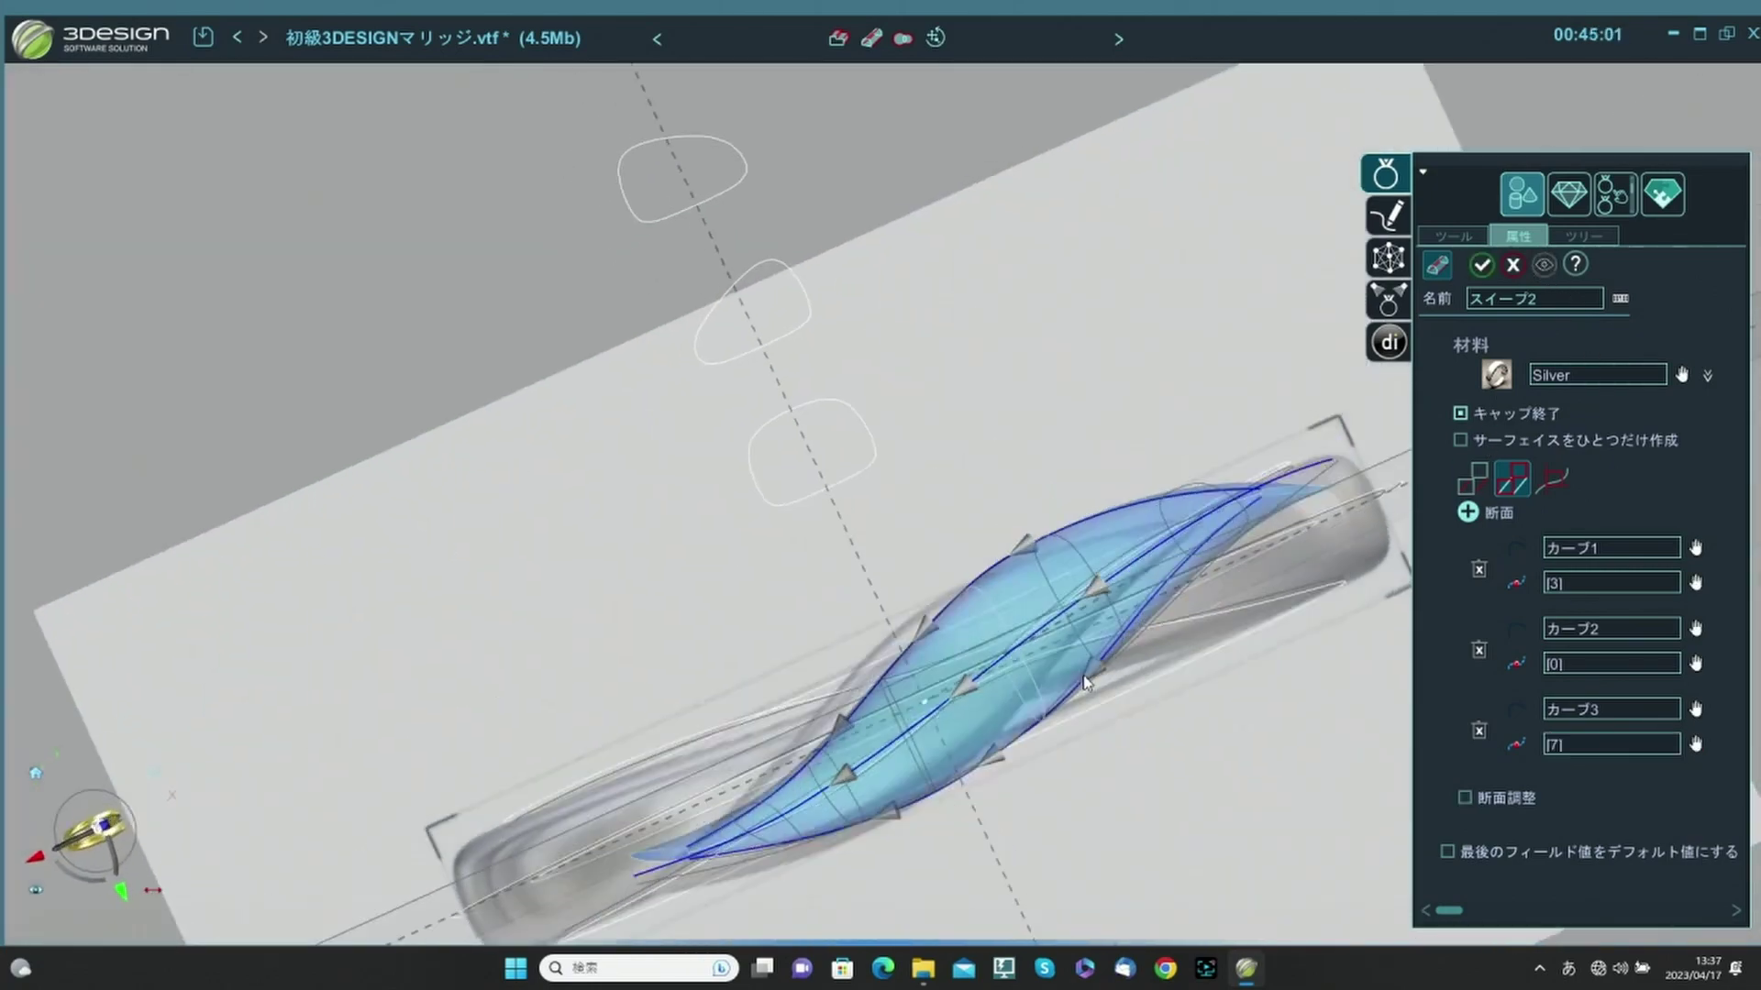
Finish the three-section sweep of the crossing strand and unhide the first sweep (スイープ) beside it.
left_click(1483, 266)
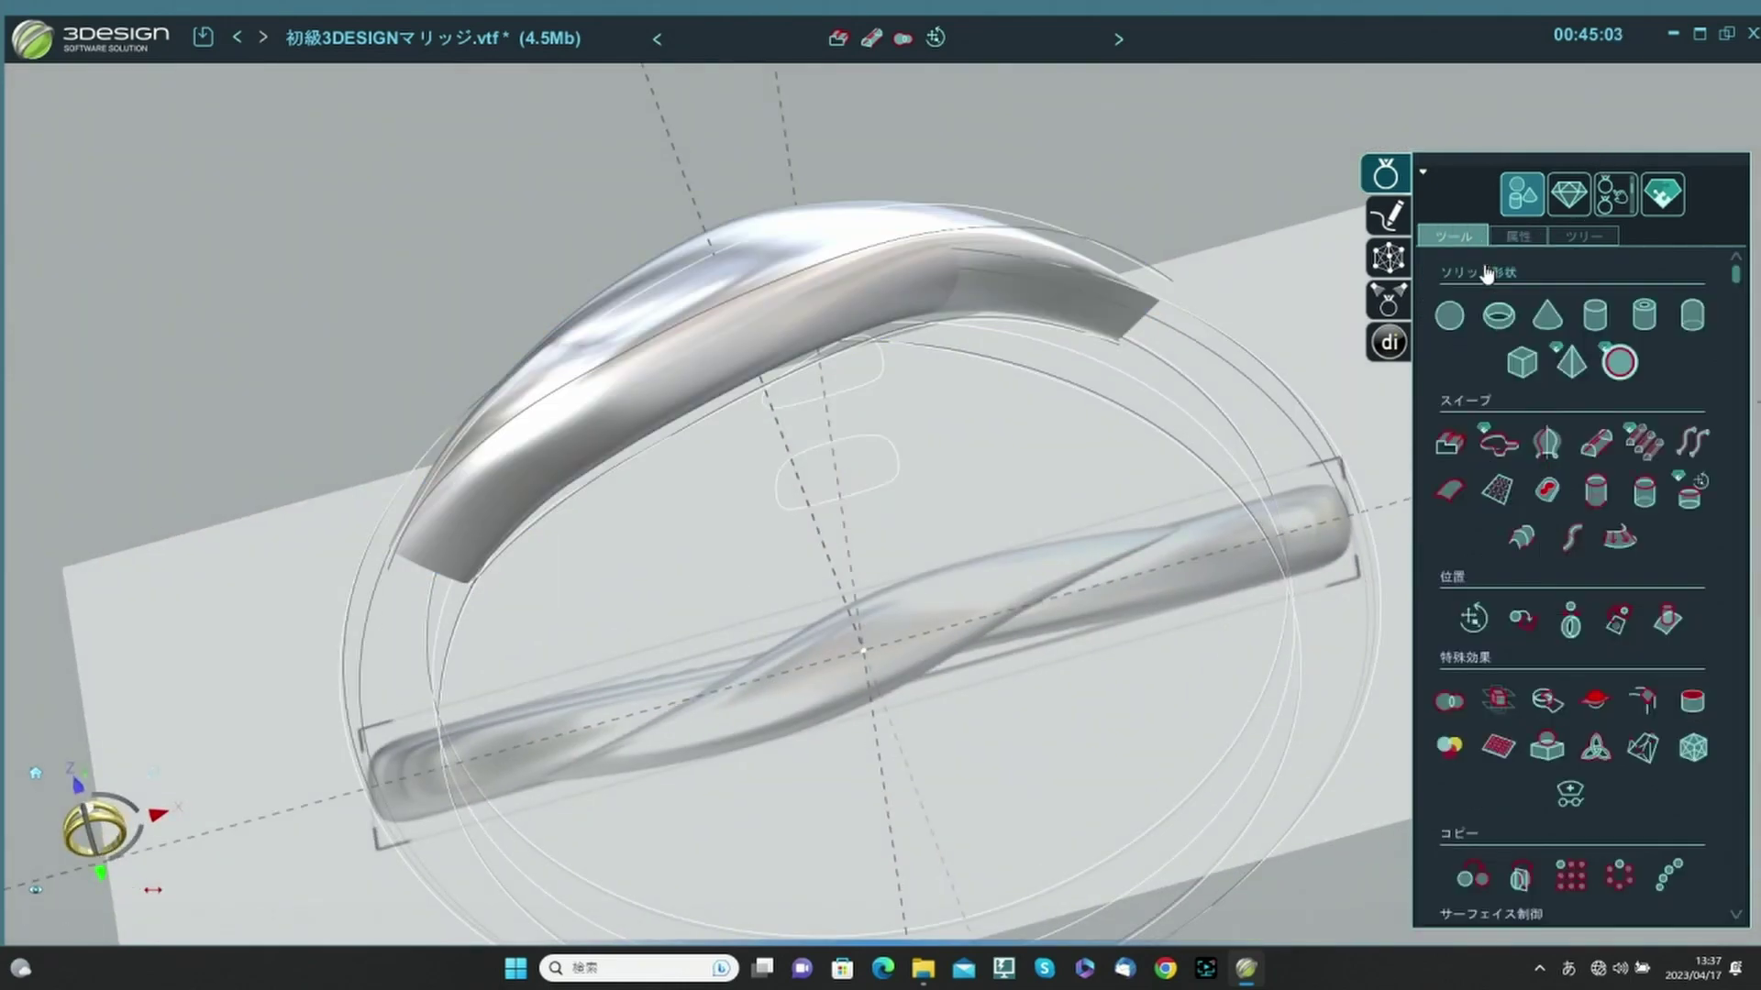
left_click(1570, 238)
scroll(1640, 723, "down", 10)
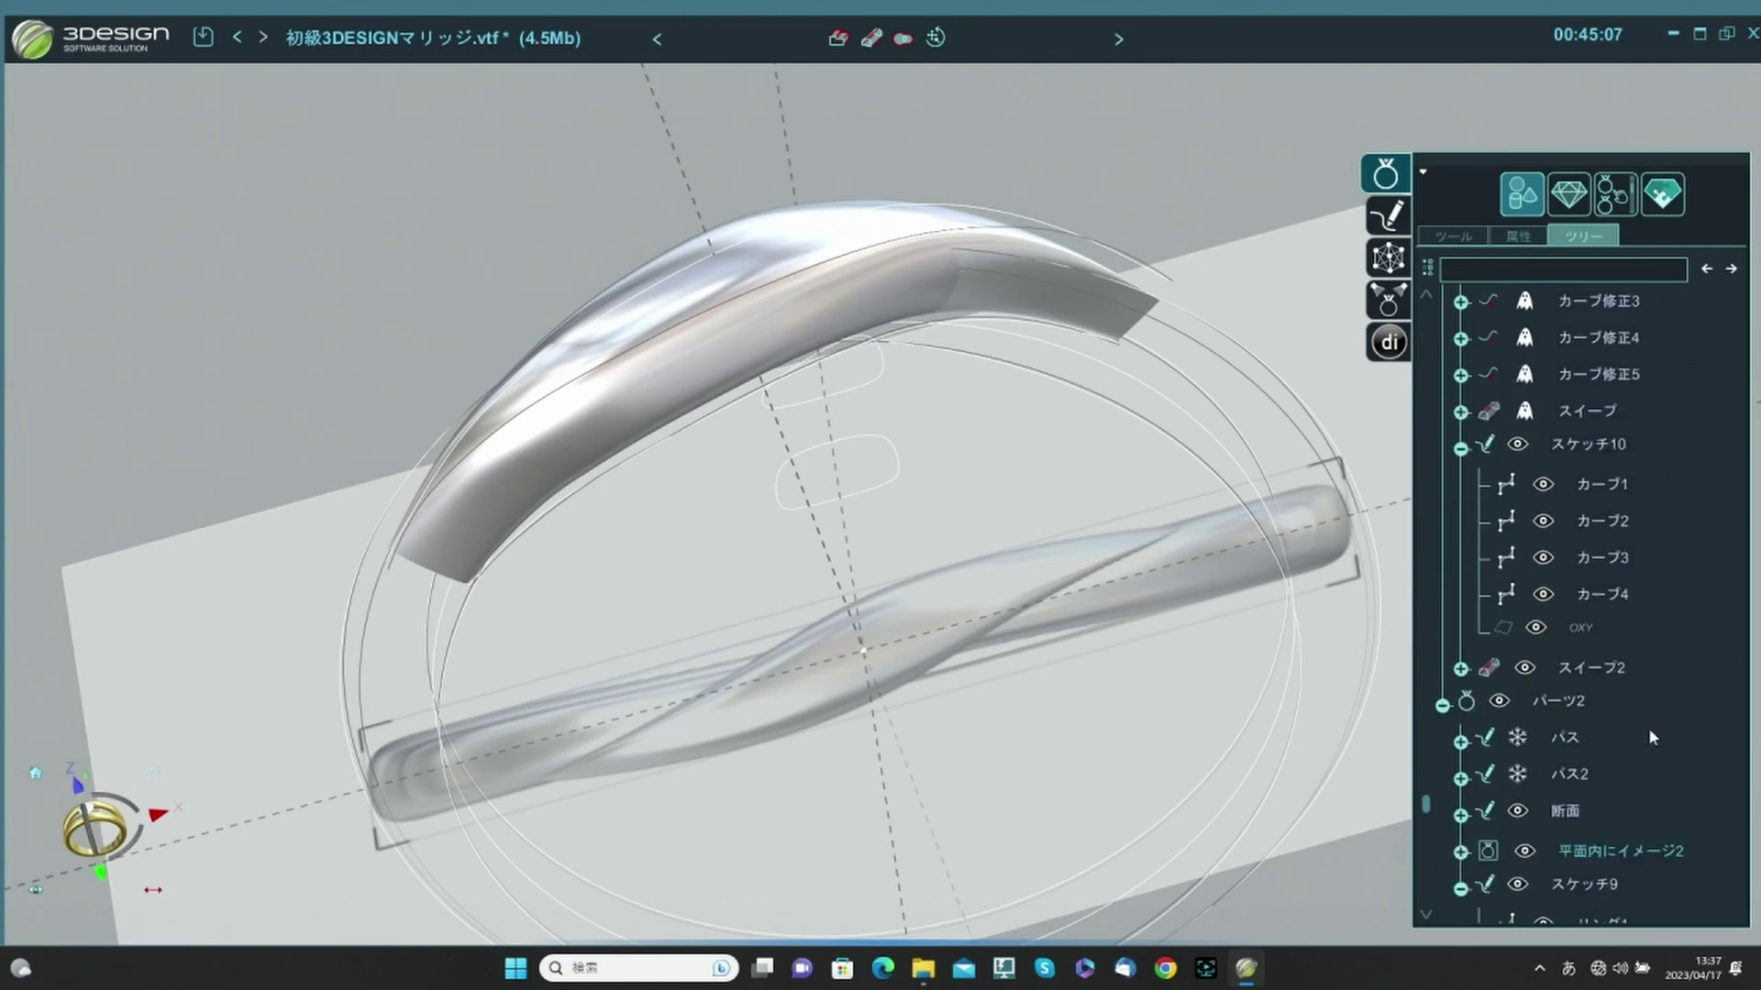
scroll(1649, 737, "down", 3)
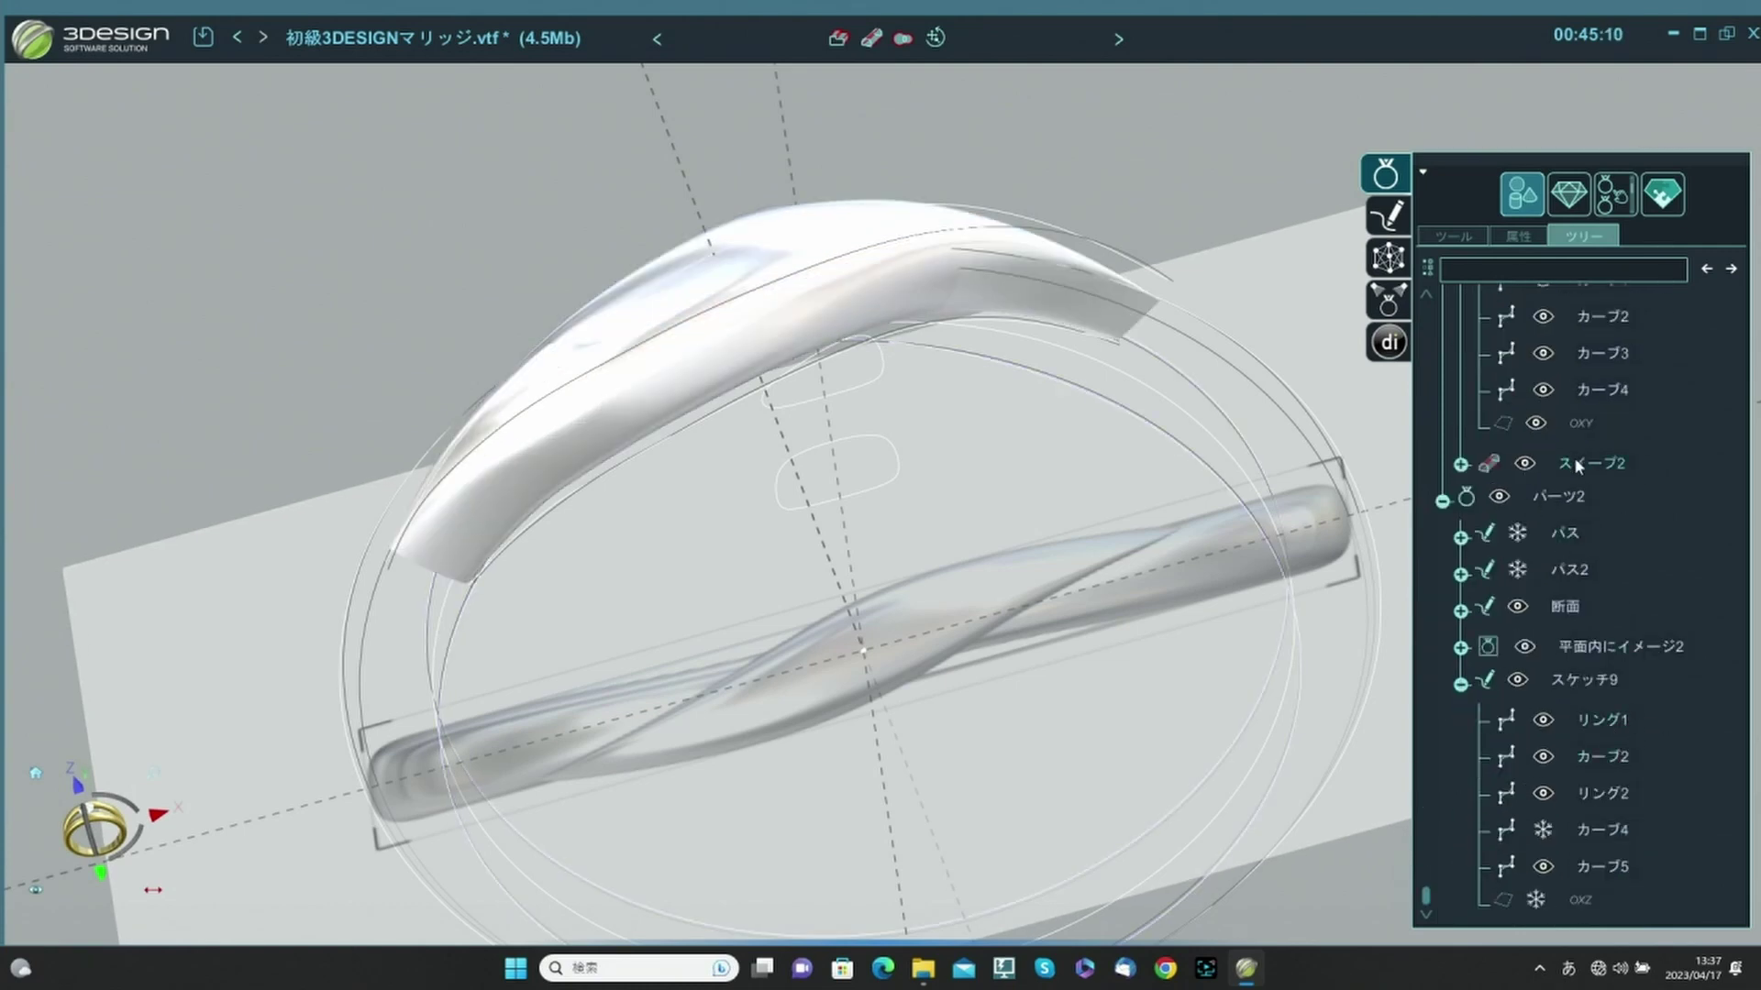
scroll(1646, 630, "up", 5)
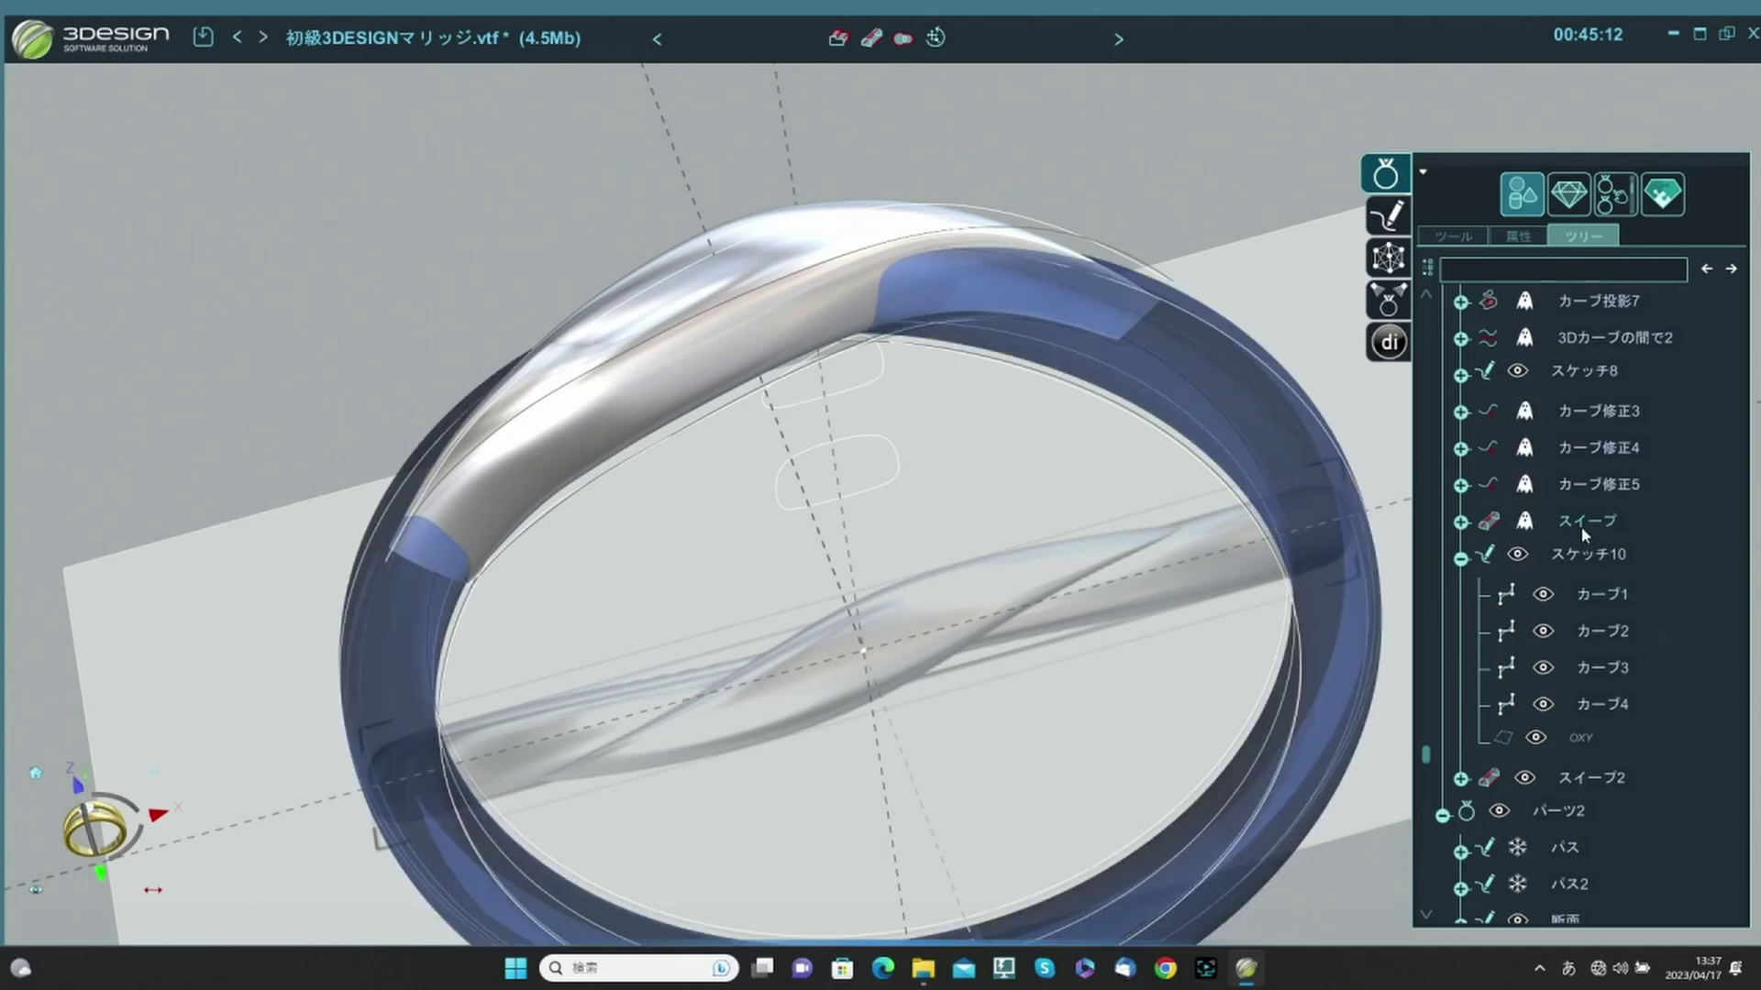
right_click(1581, 526)
left_click(1471, 570)
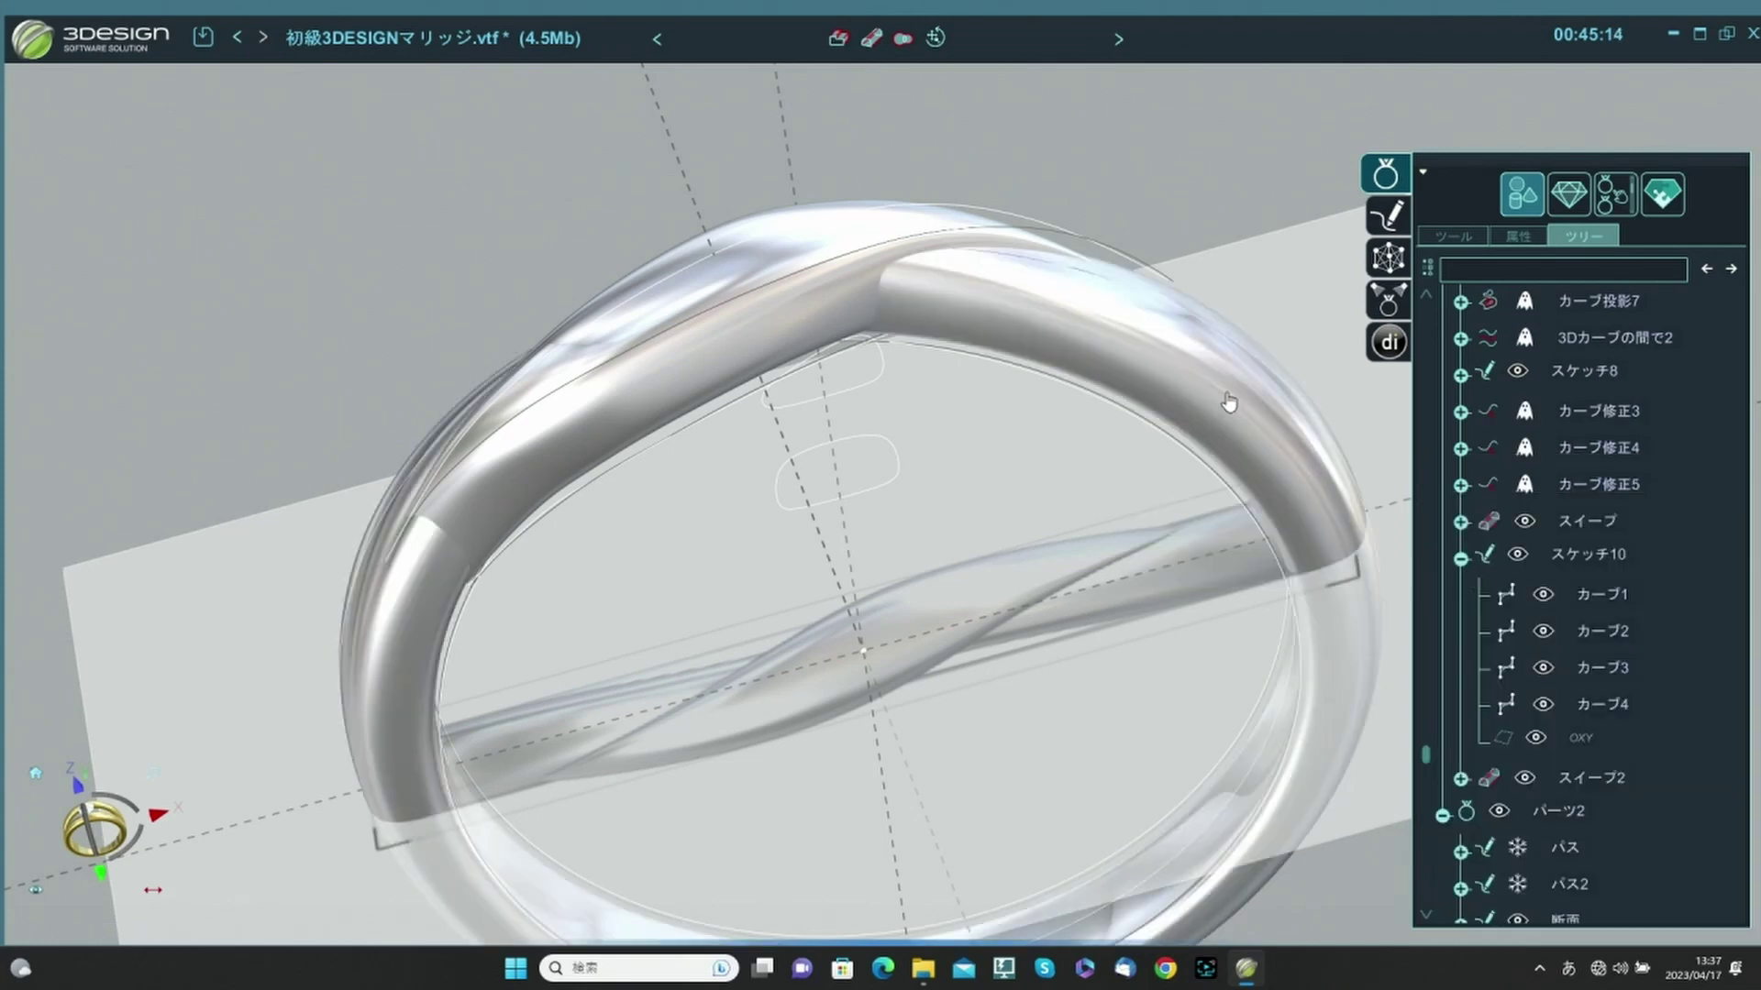
Examine how the new strand's tips and edges meet the ring band from tilted angles, straight above and the ring's front.
middle_click_drag(1228, 403, 1281, 562)
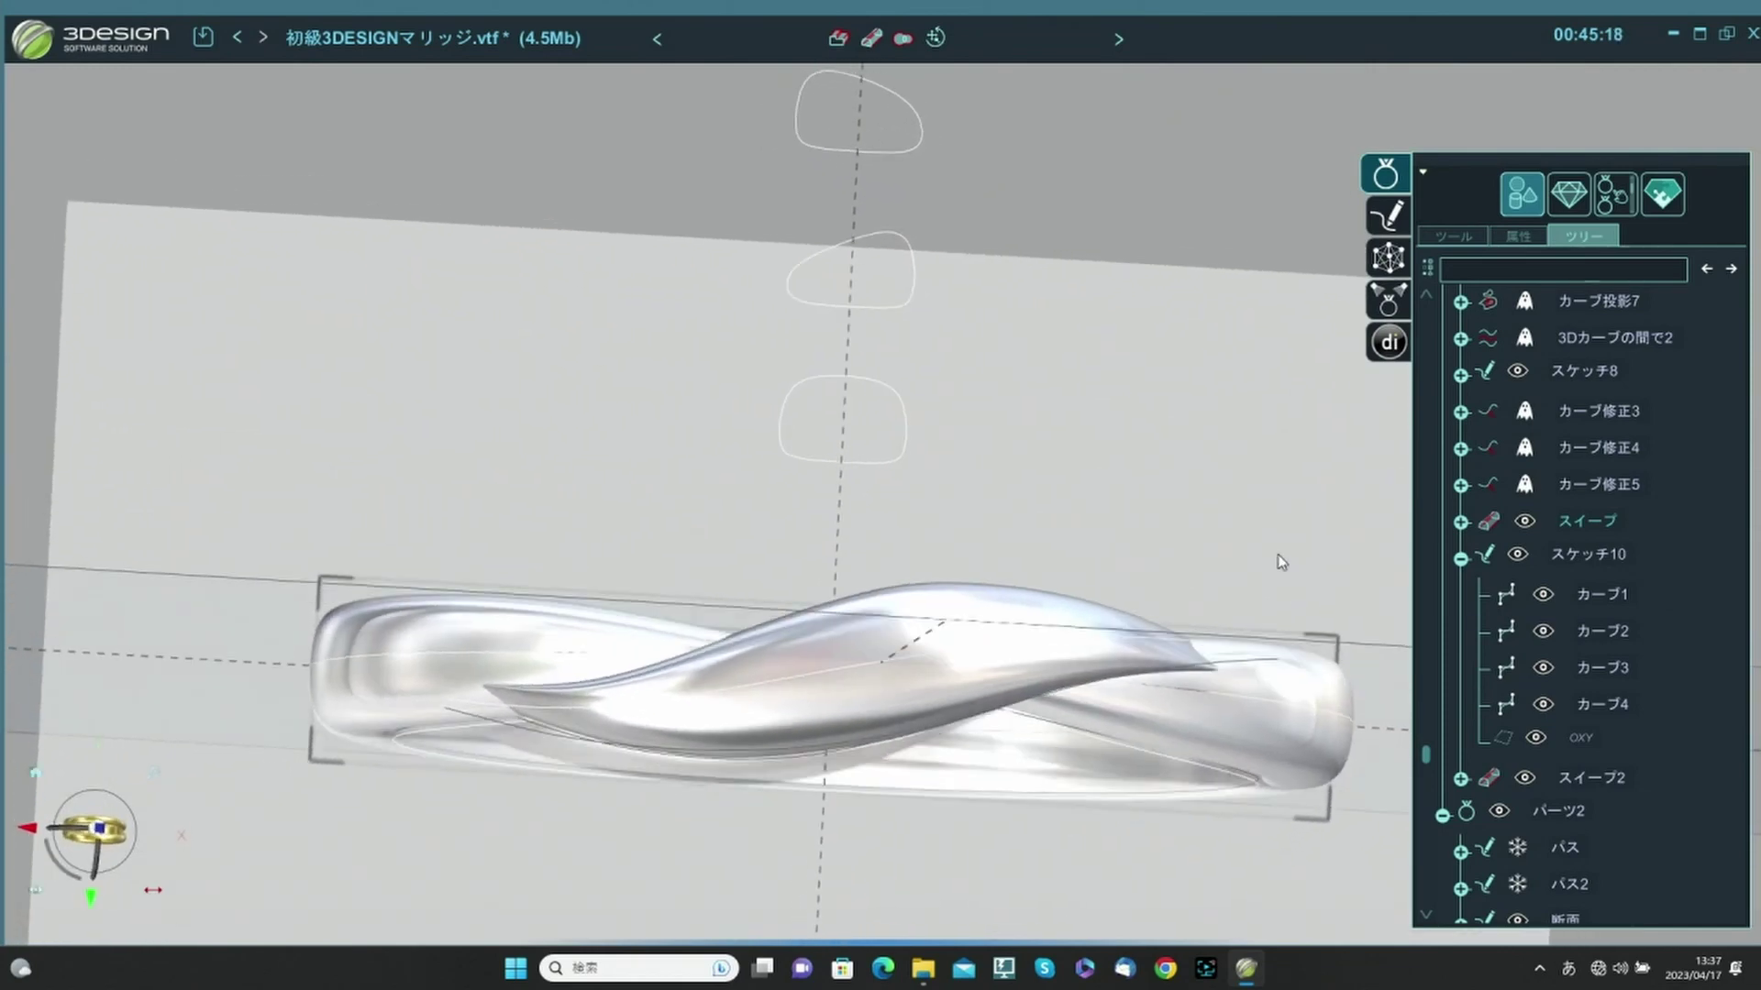
middle_click_drag(1238, 711, 764, 405)
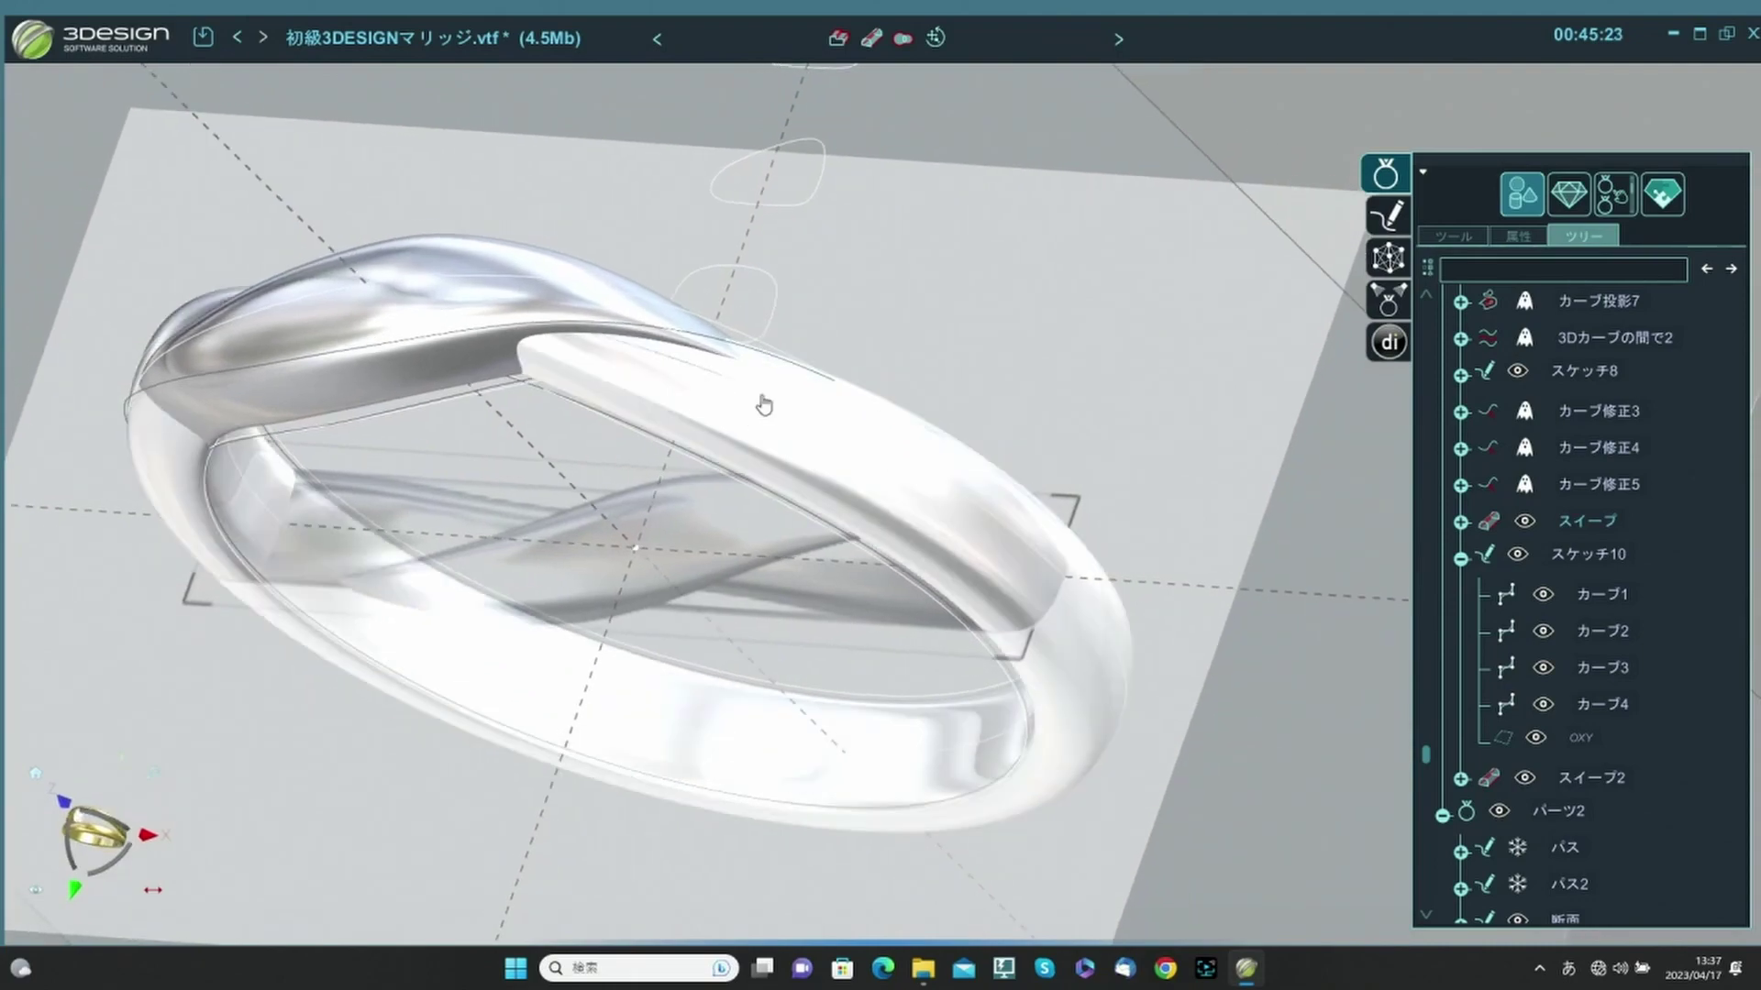
middle_click_drag(1053, 416, 1113, 806)
left_click(114, 828)
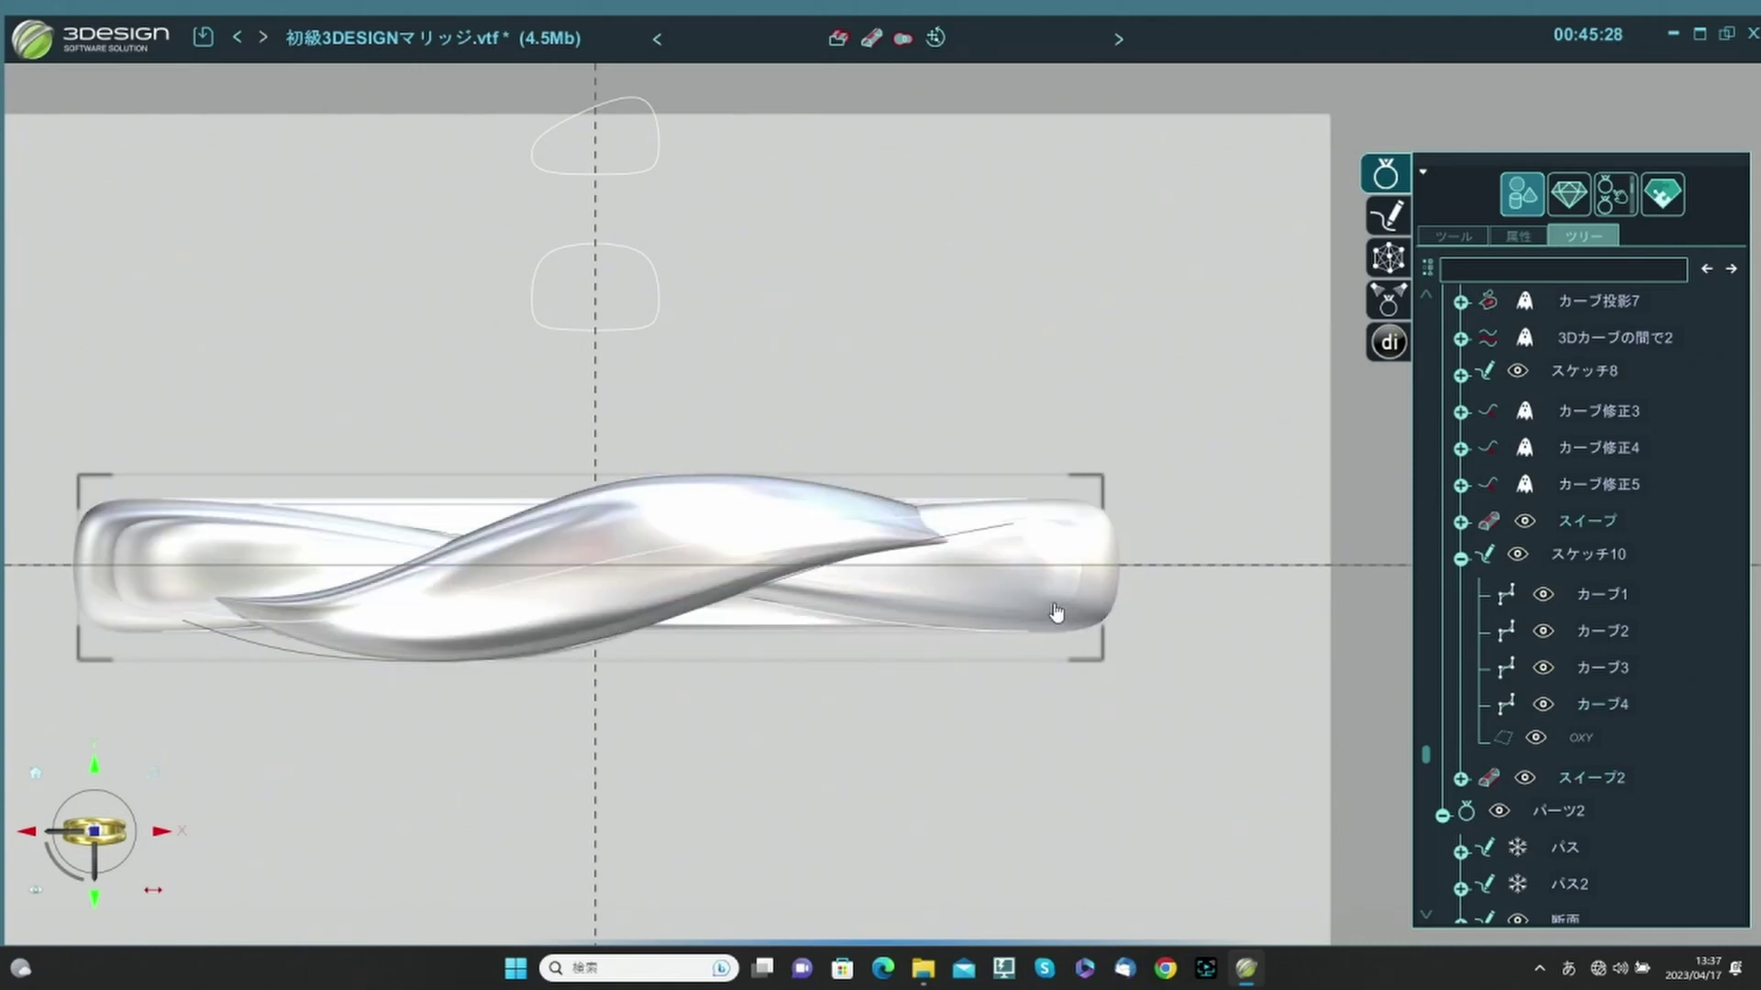
scroll(1053, 593, "up", 2)
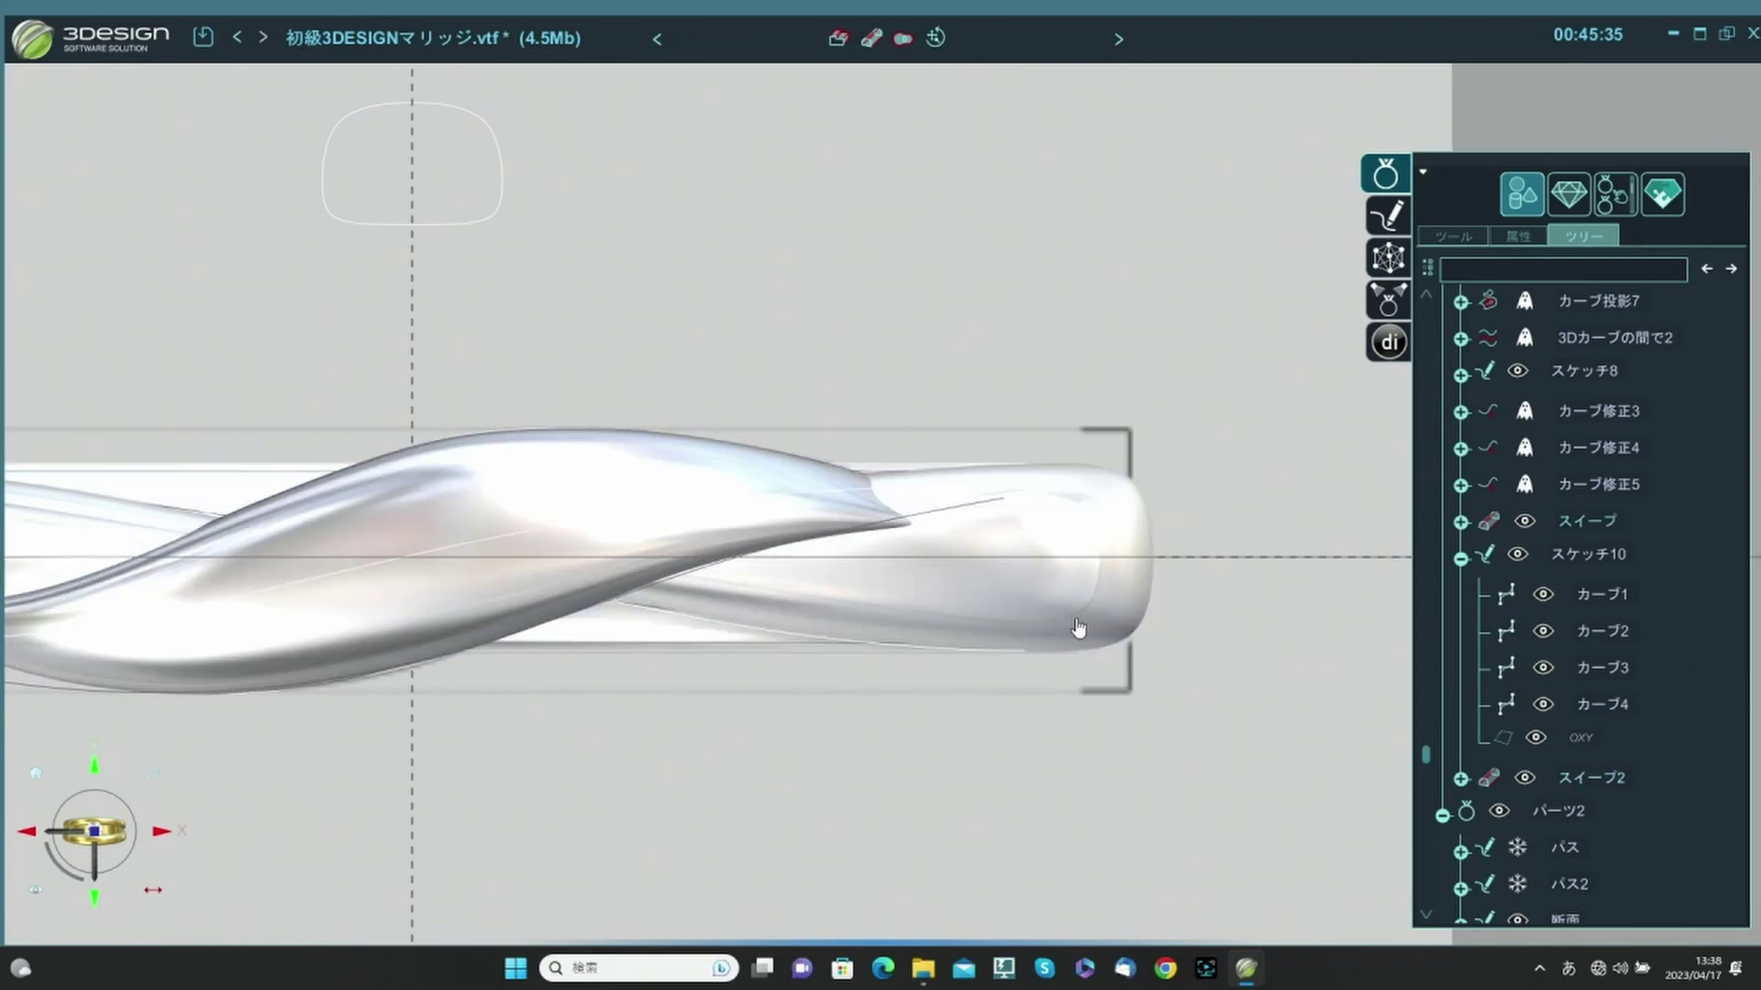
scroll(1050, 651, "down", 1)
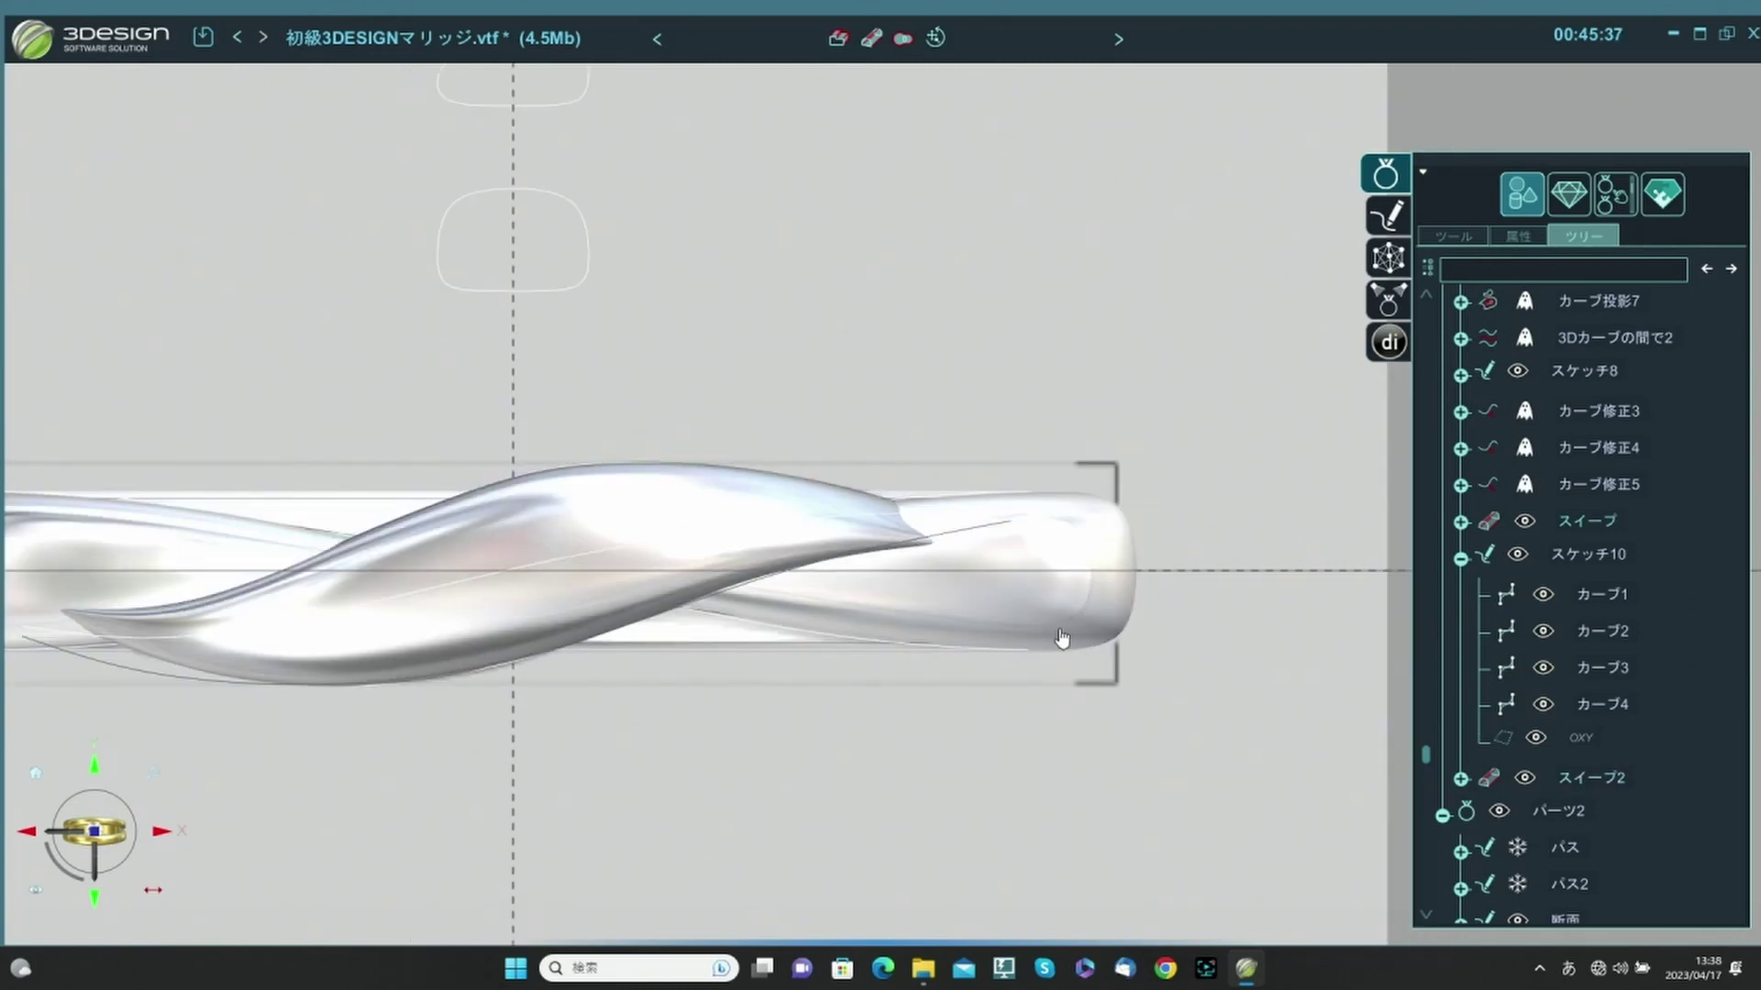
scroll(1013, 715, "down", 5)
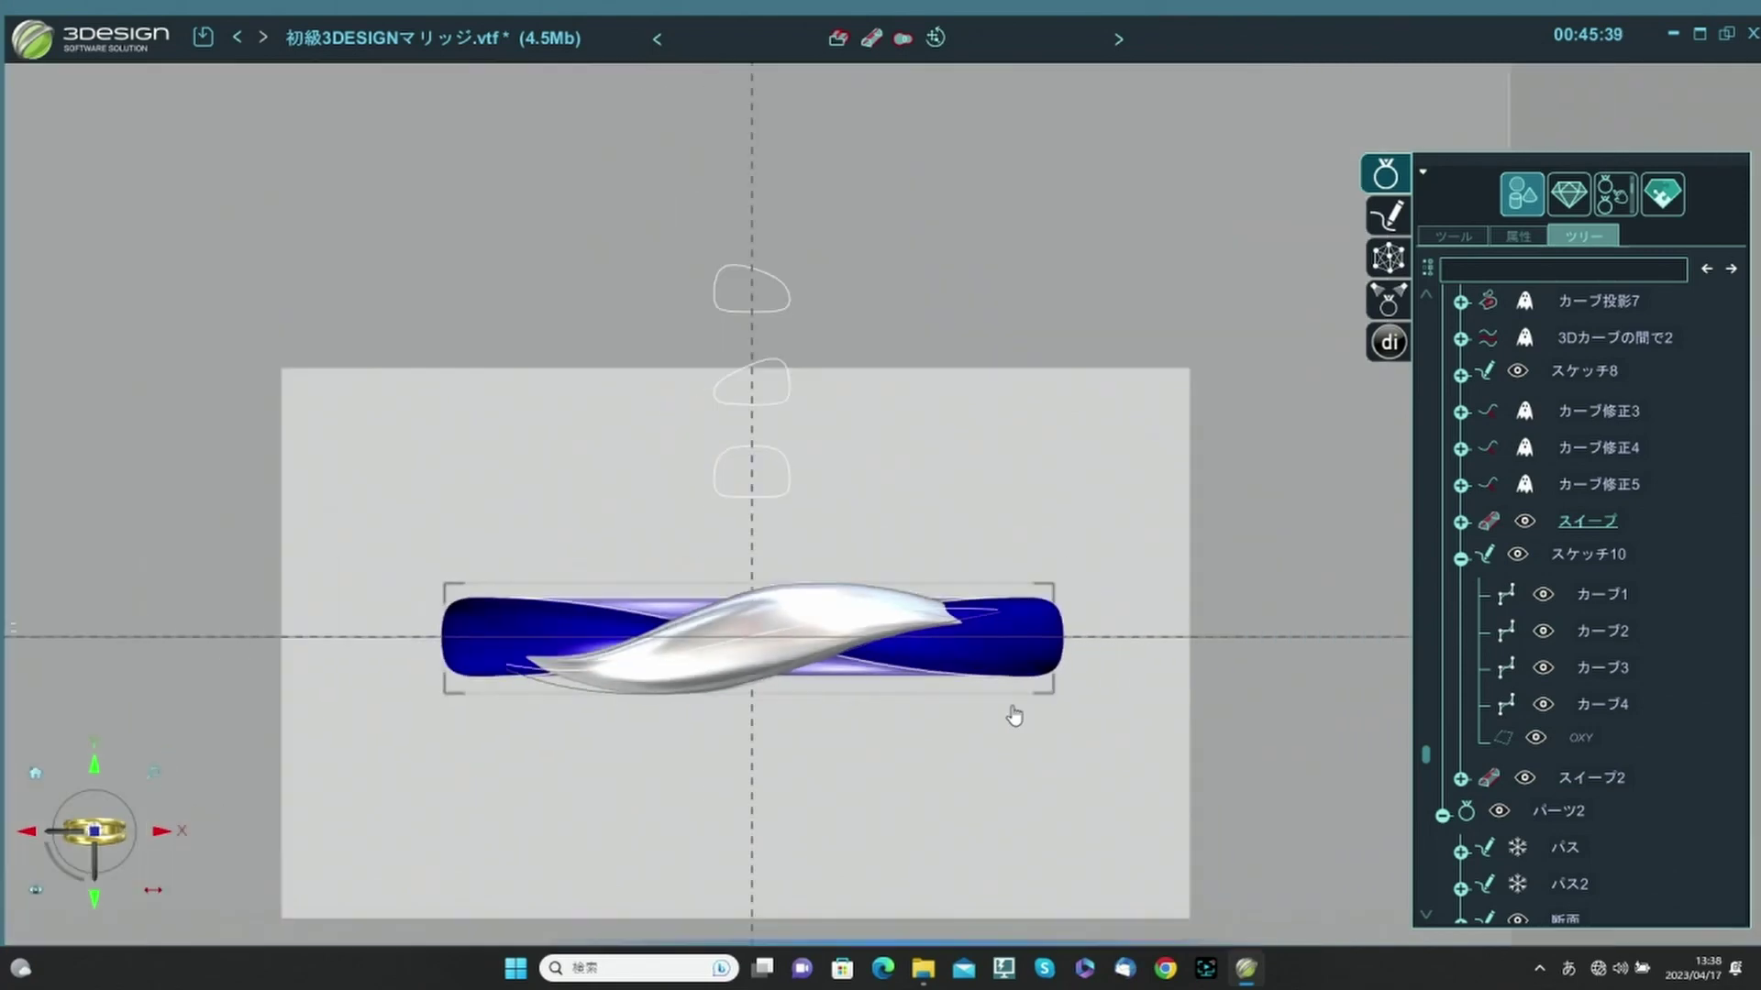
right_click_drag(1013, 715, 943, 735)
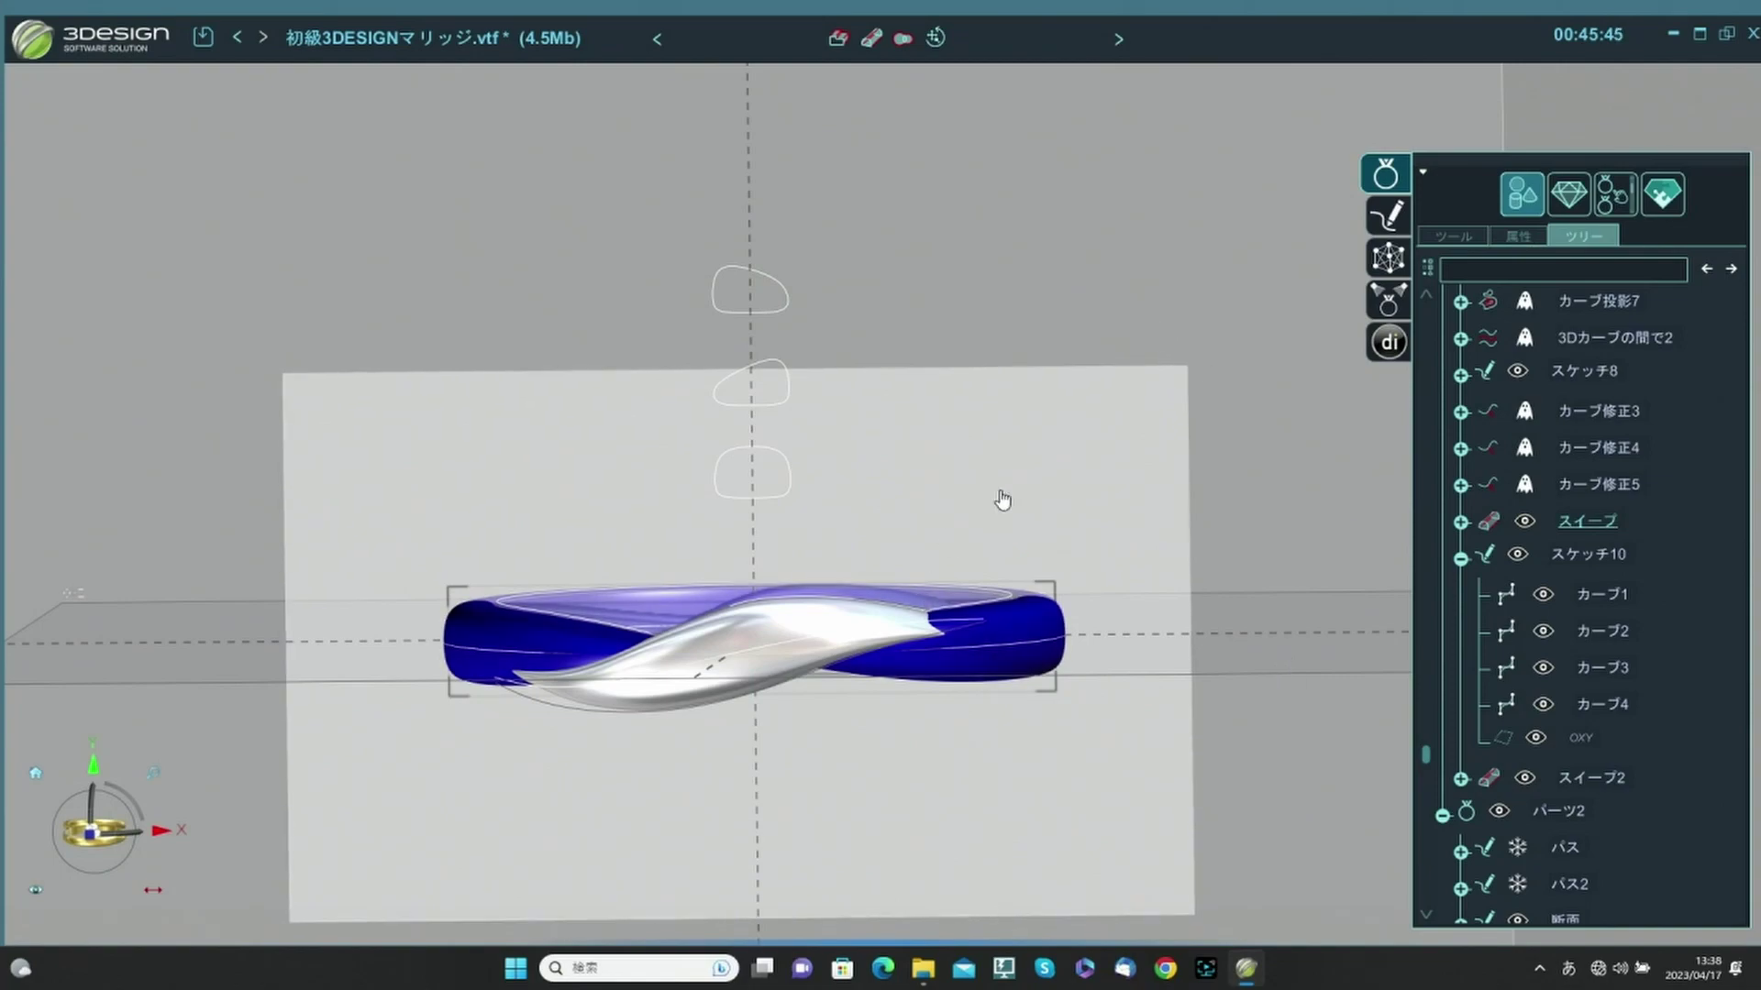
right_click_drag(1003, 499, 974, 463)
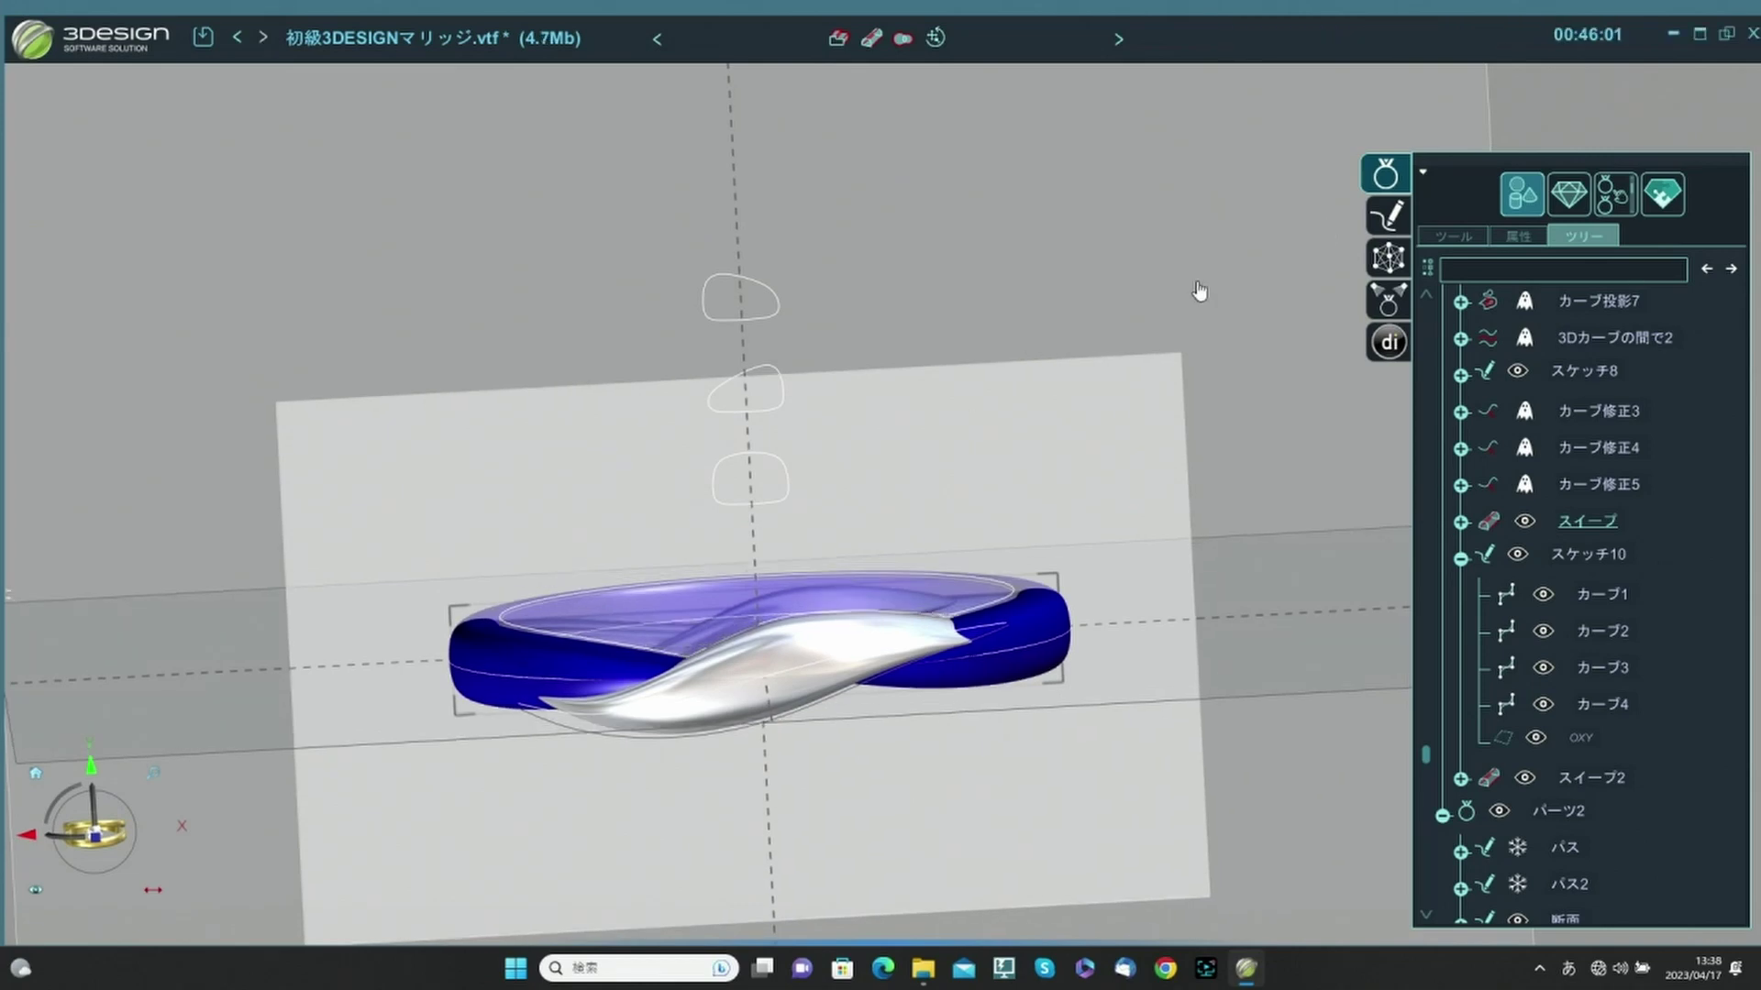
right_click_drag(1241, 386, 1083, 315)
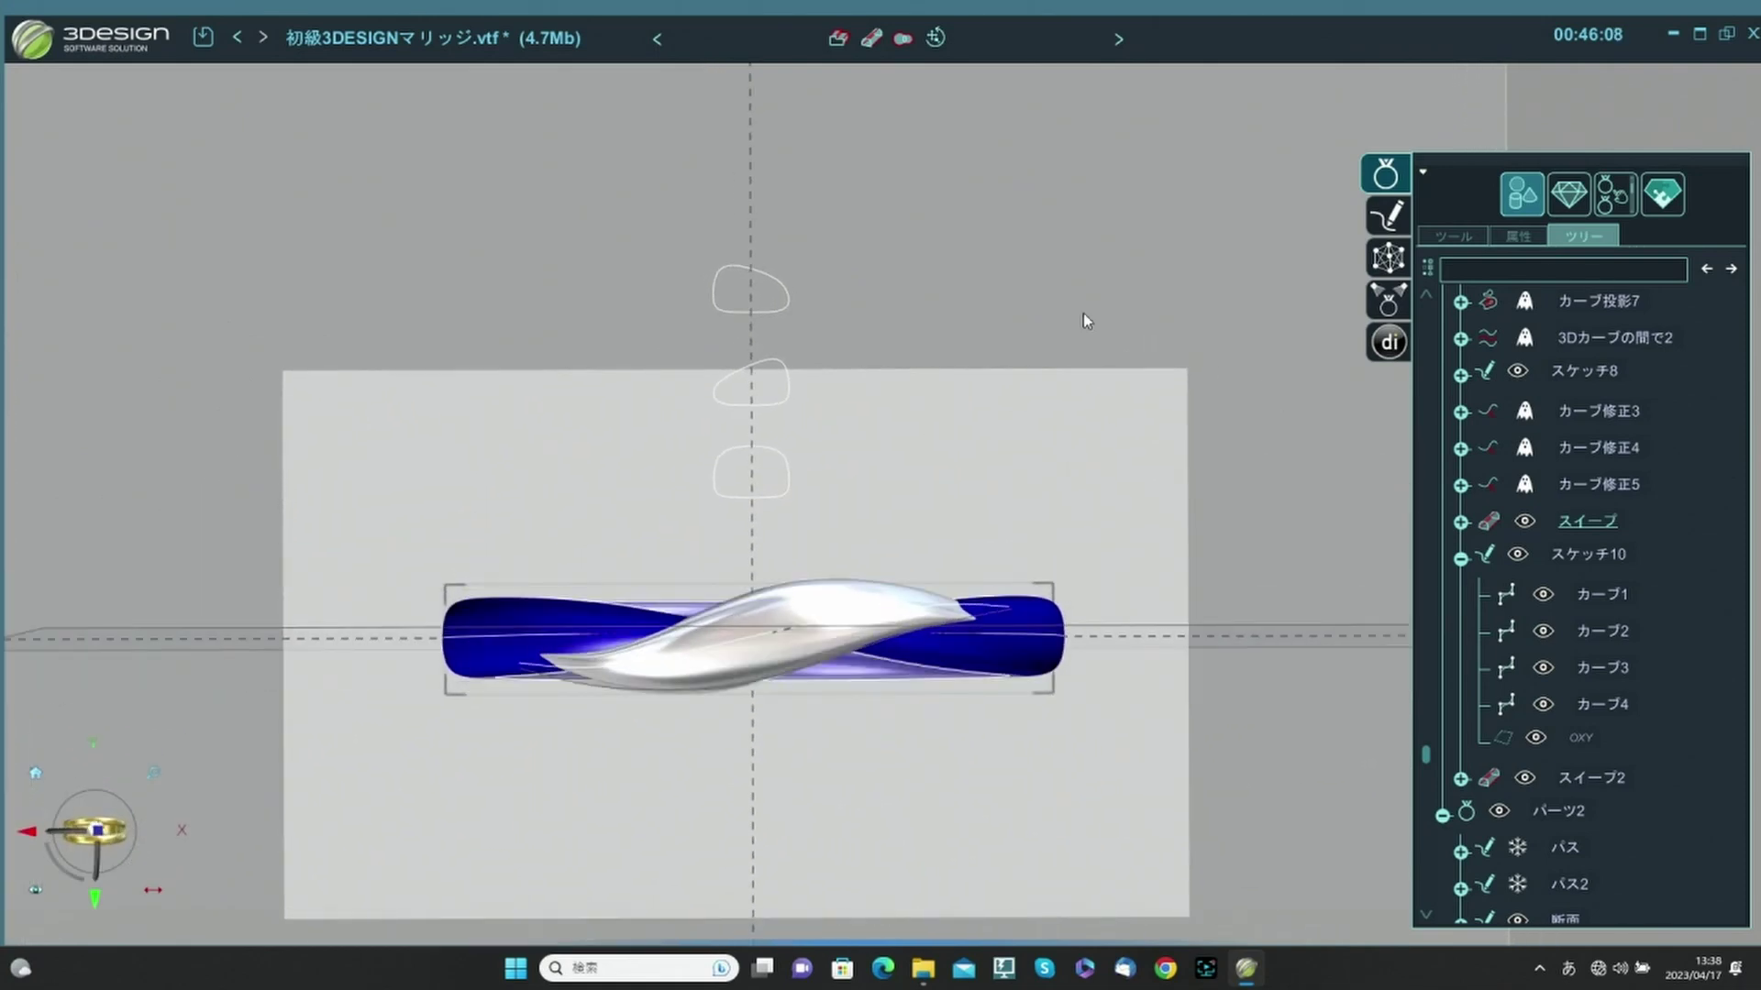
right_click_drag(1082, 320, 1049, 327)
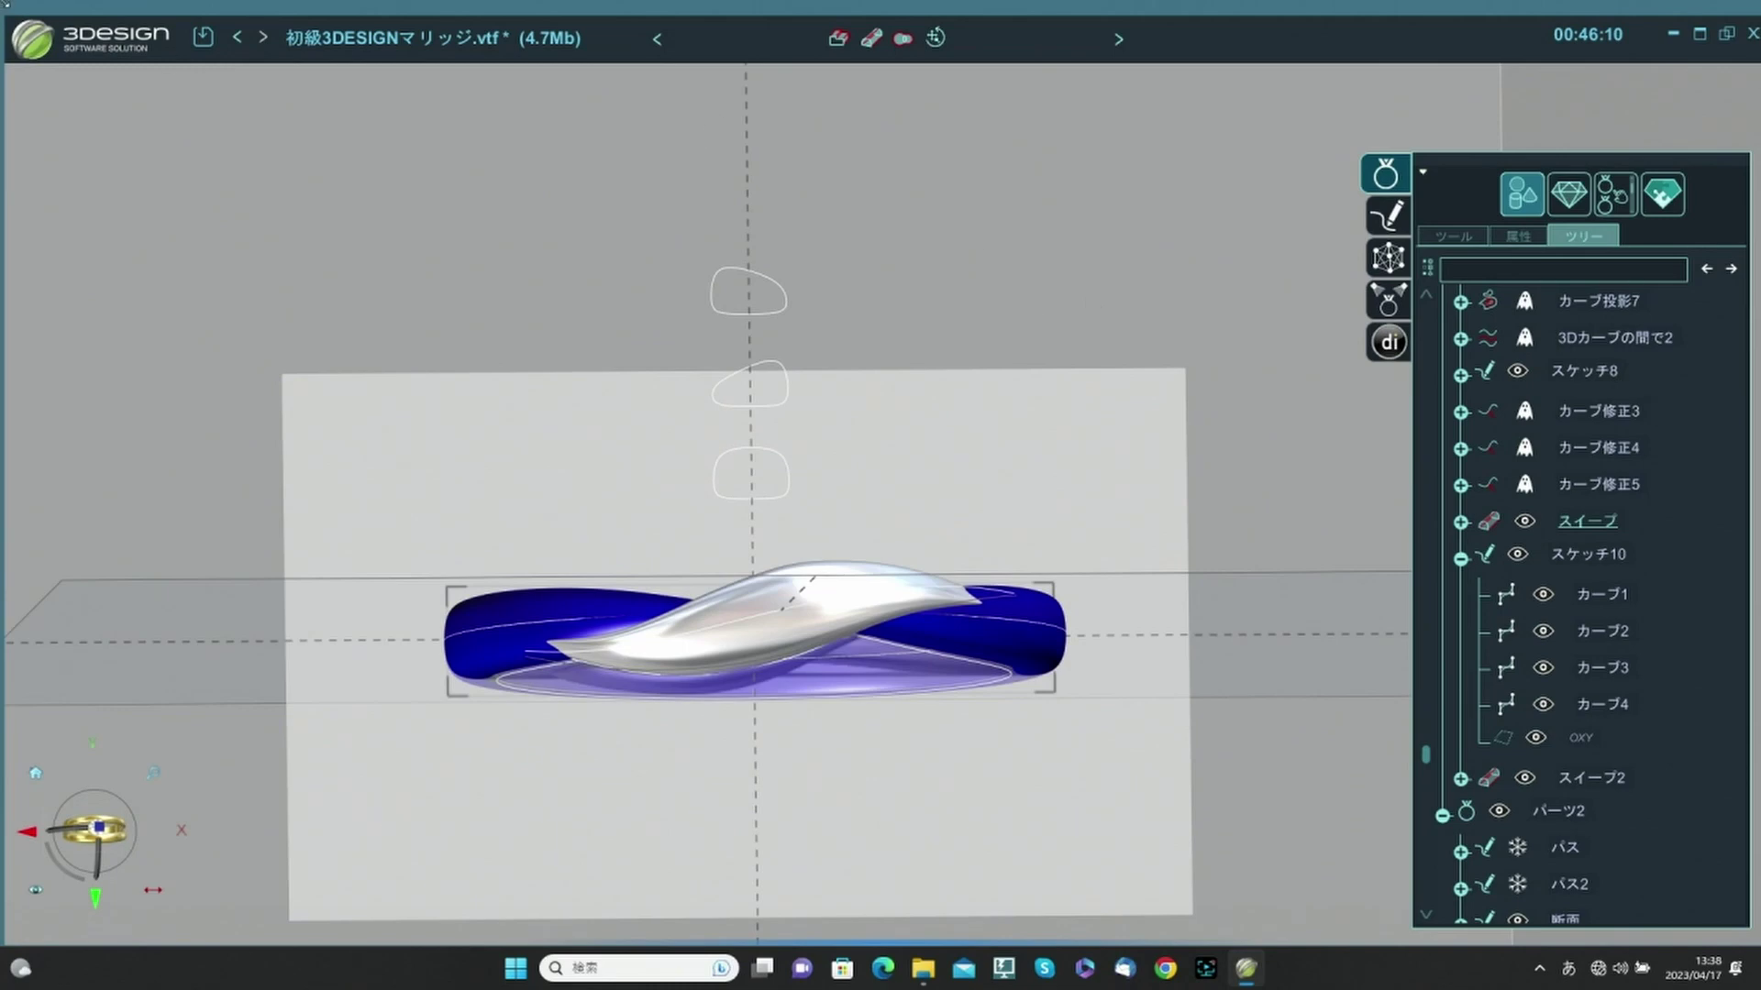
right_click_drag(1080, 223, 766, 217)
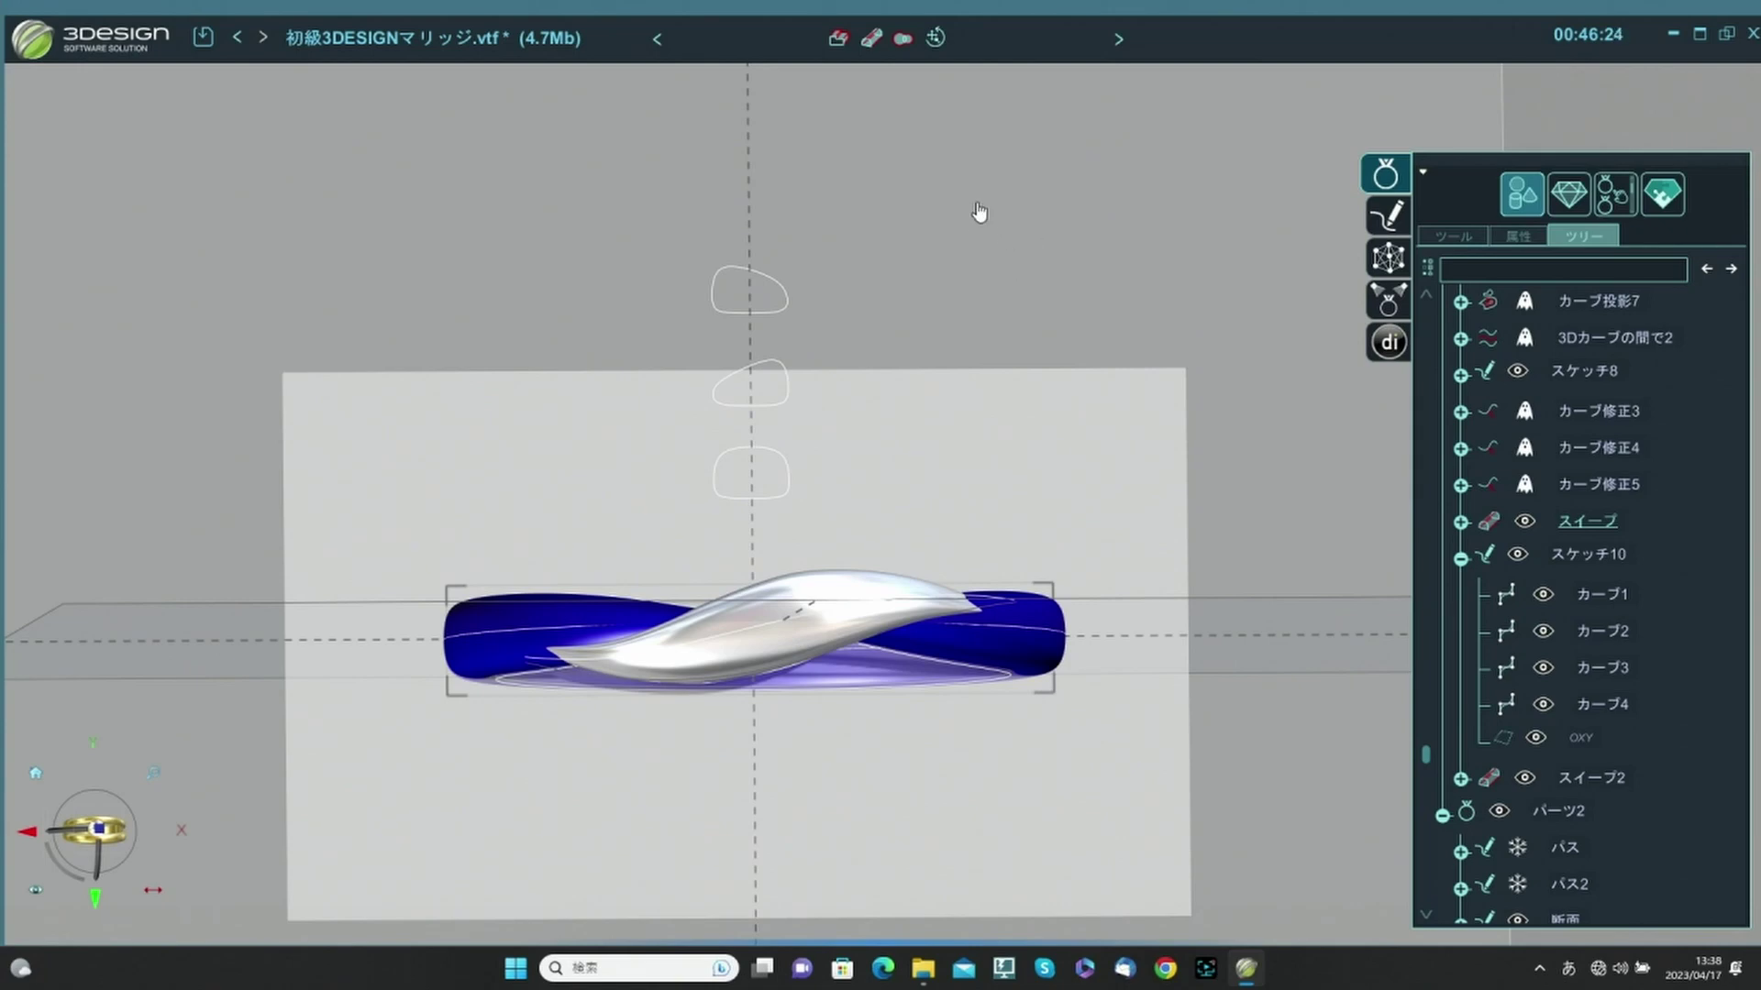
mouse_move(983, 192)
middle_mouse_down()
mouse_move(978, 267)
mouse_move(982, 224)
middle_mouse_up()
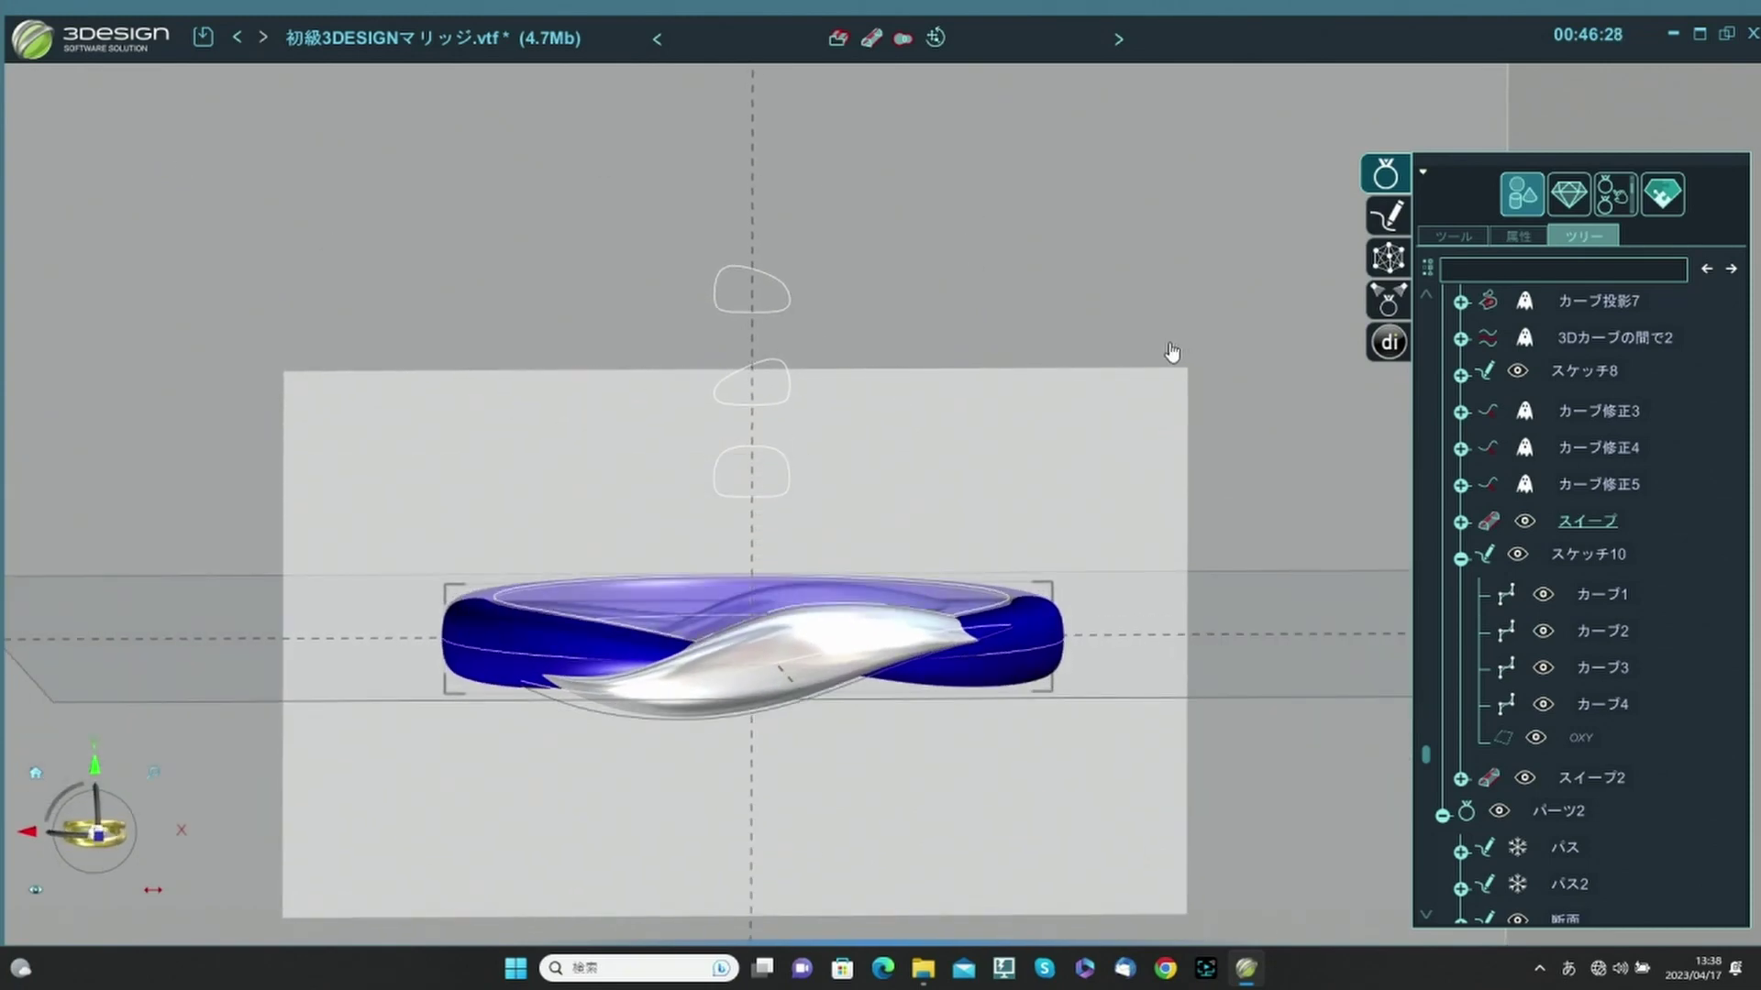
middle_click_drag(967, 543, 961, 436)
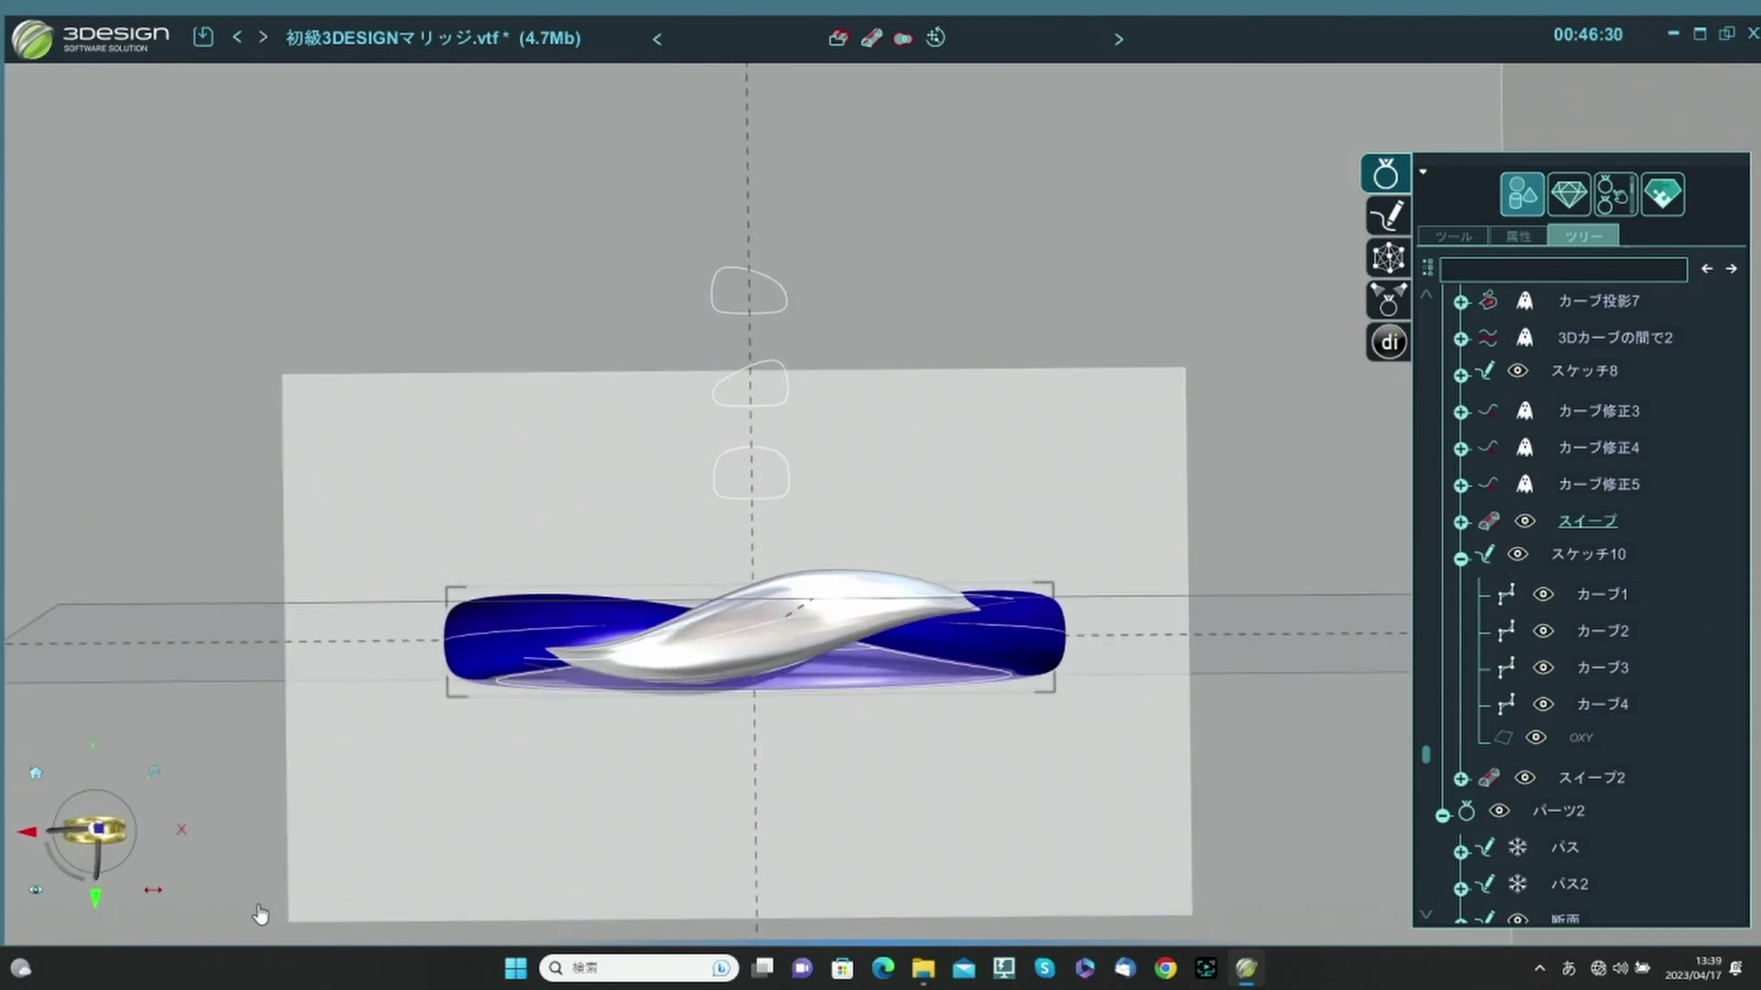
left_click(88, 832)
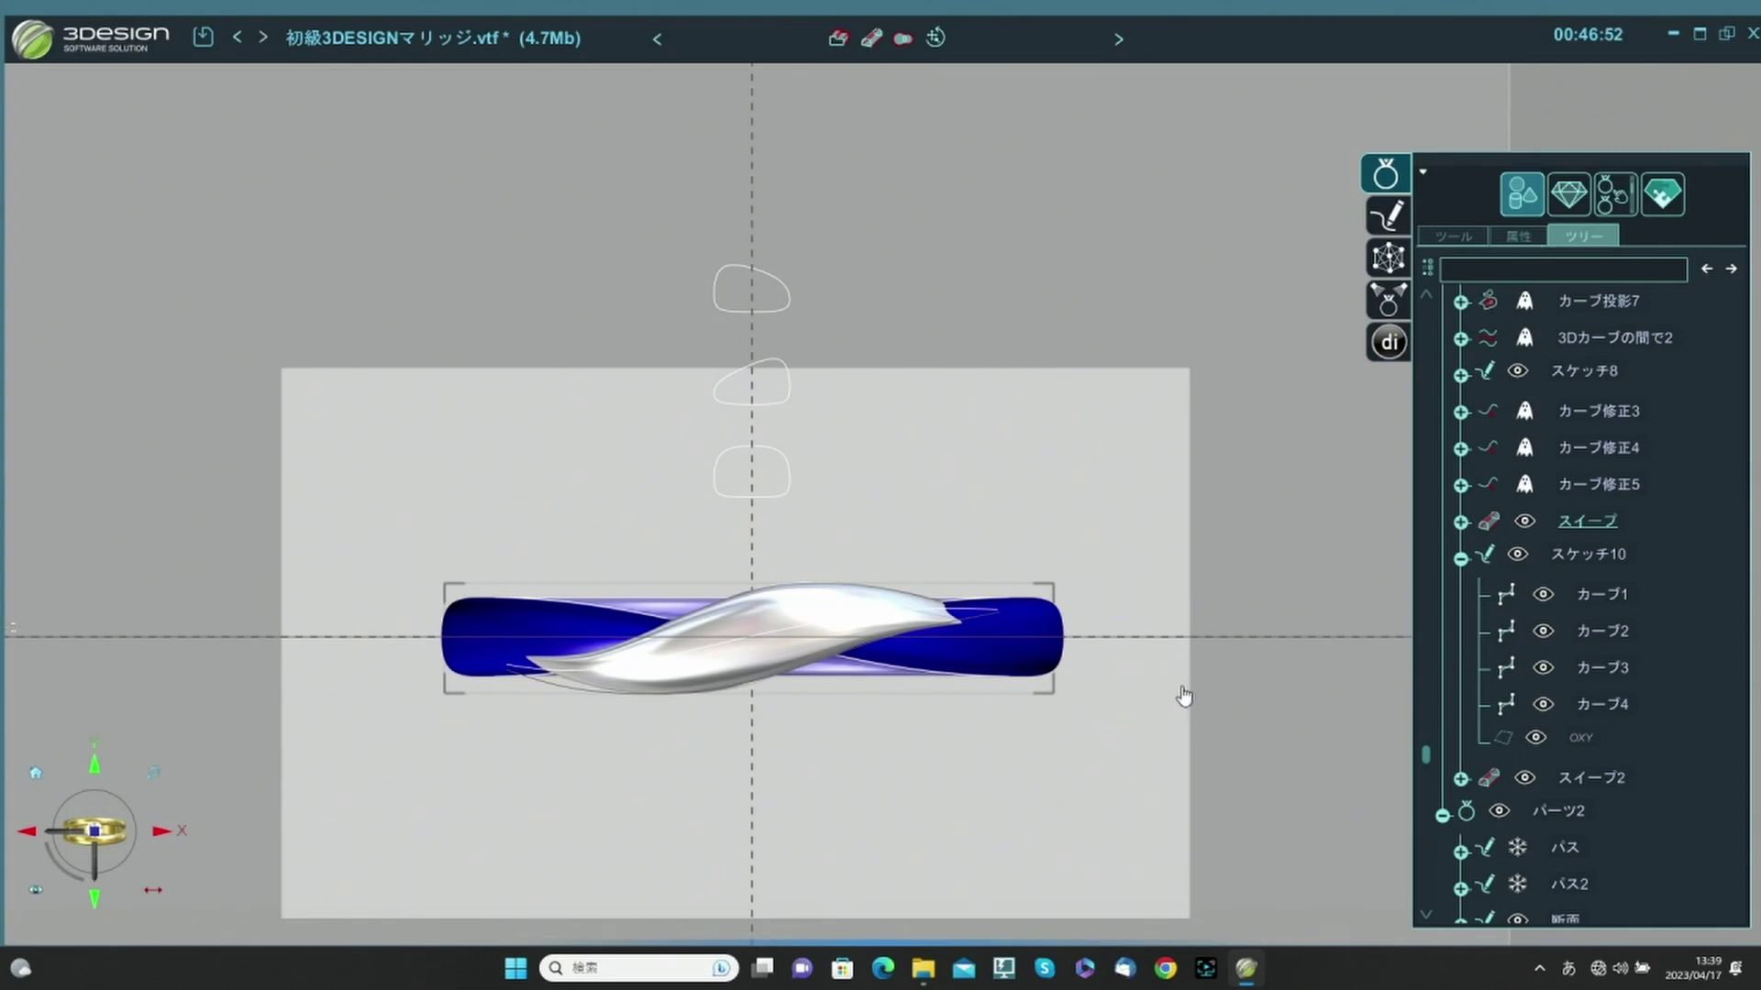
middle_click_drag(1024, 752, 1181, 515)
middle_click_drag(916, 737, 734, 535)
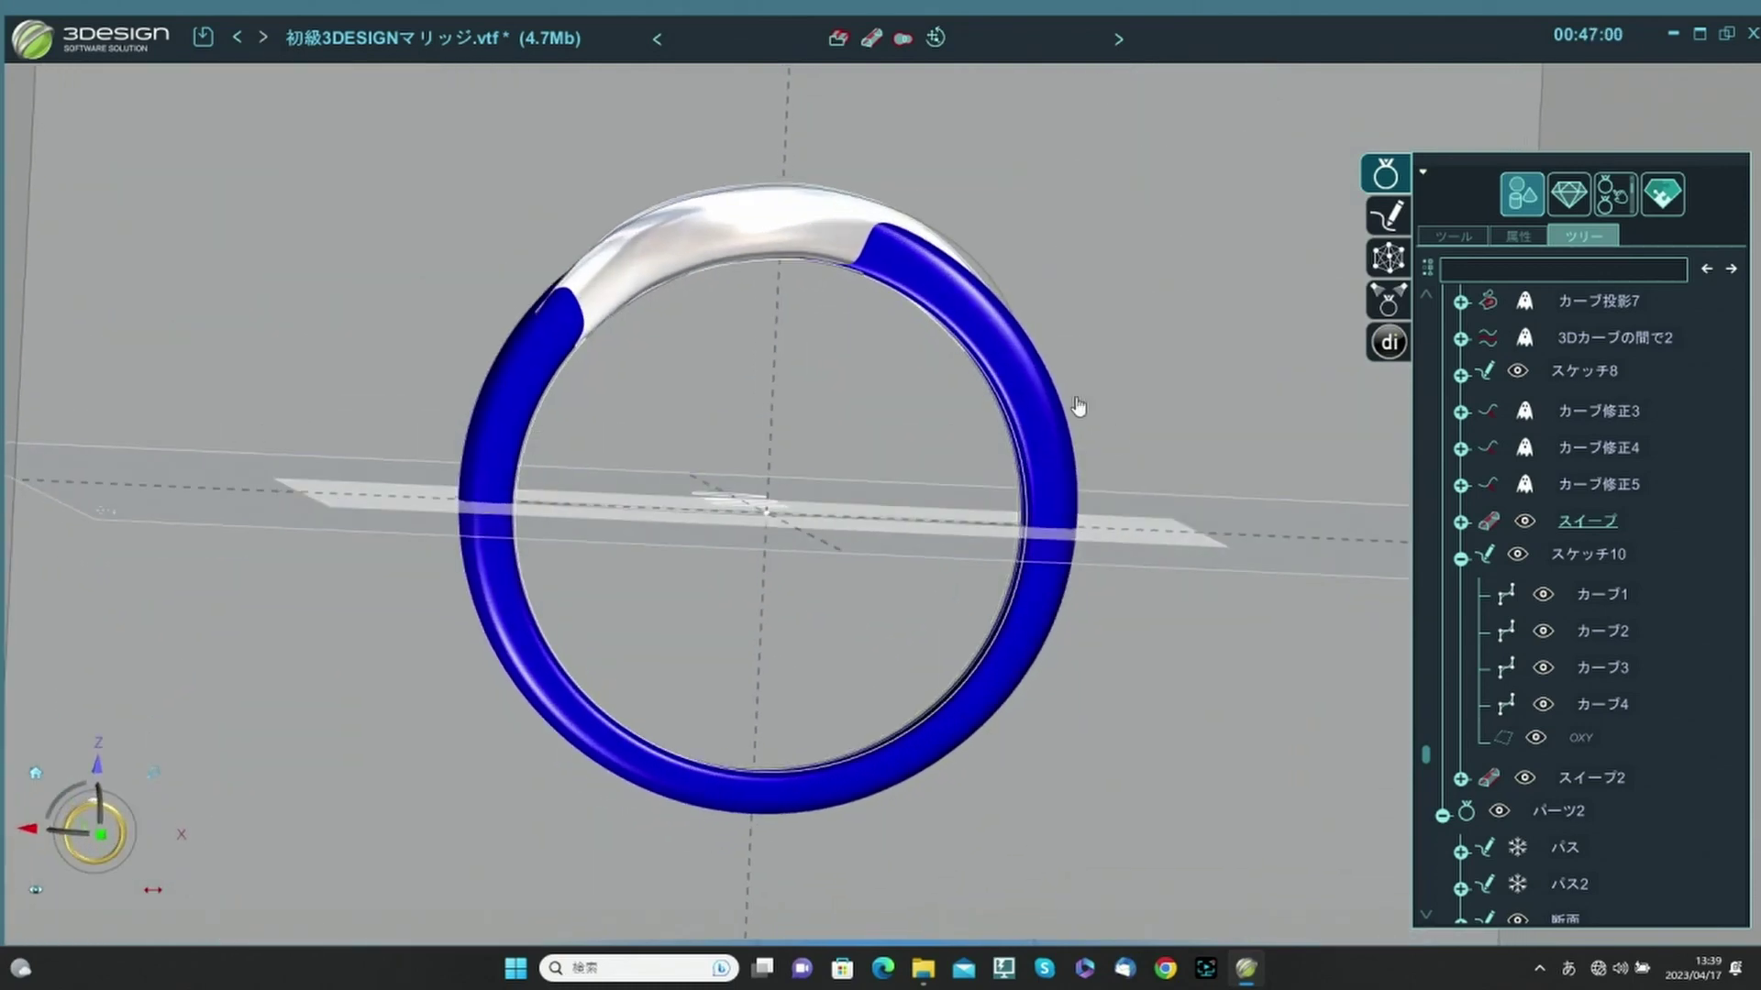
Examine the material, path, section and alignment settings of the sweep forming the twisted strand on the ring's front.
middle_click_drag(1078, 406, 880, 865)
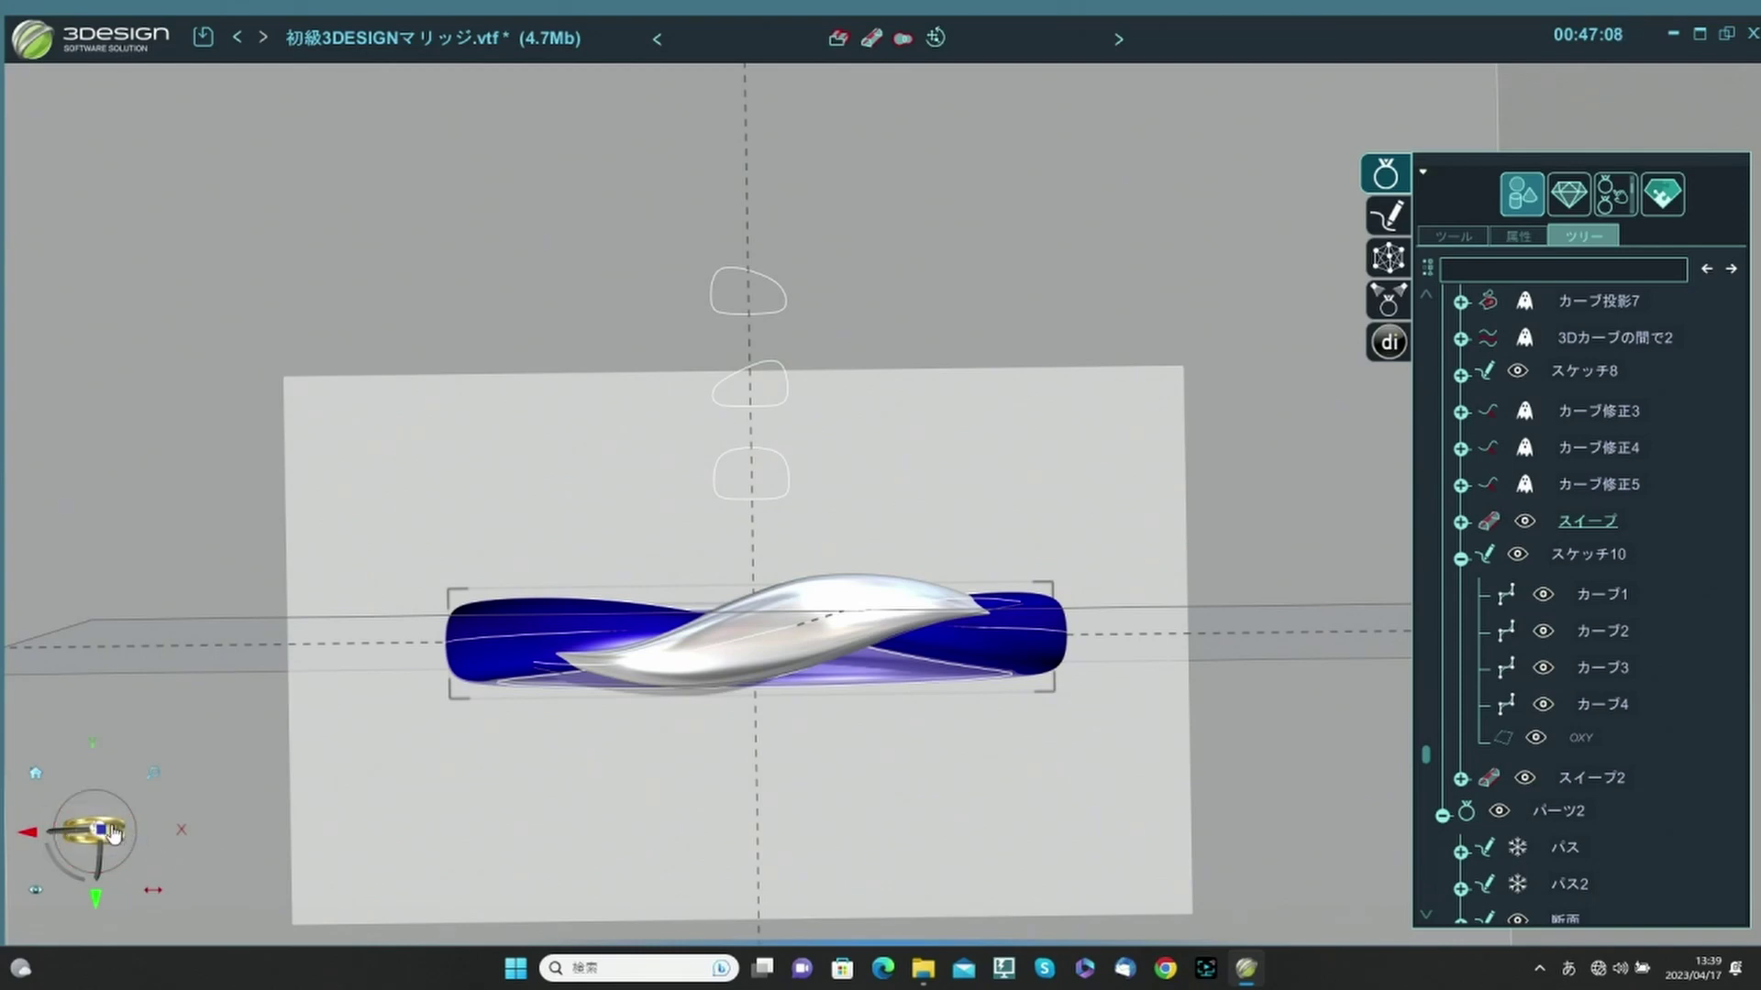
left_click(107, 832)
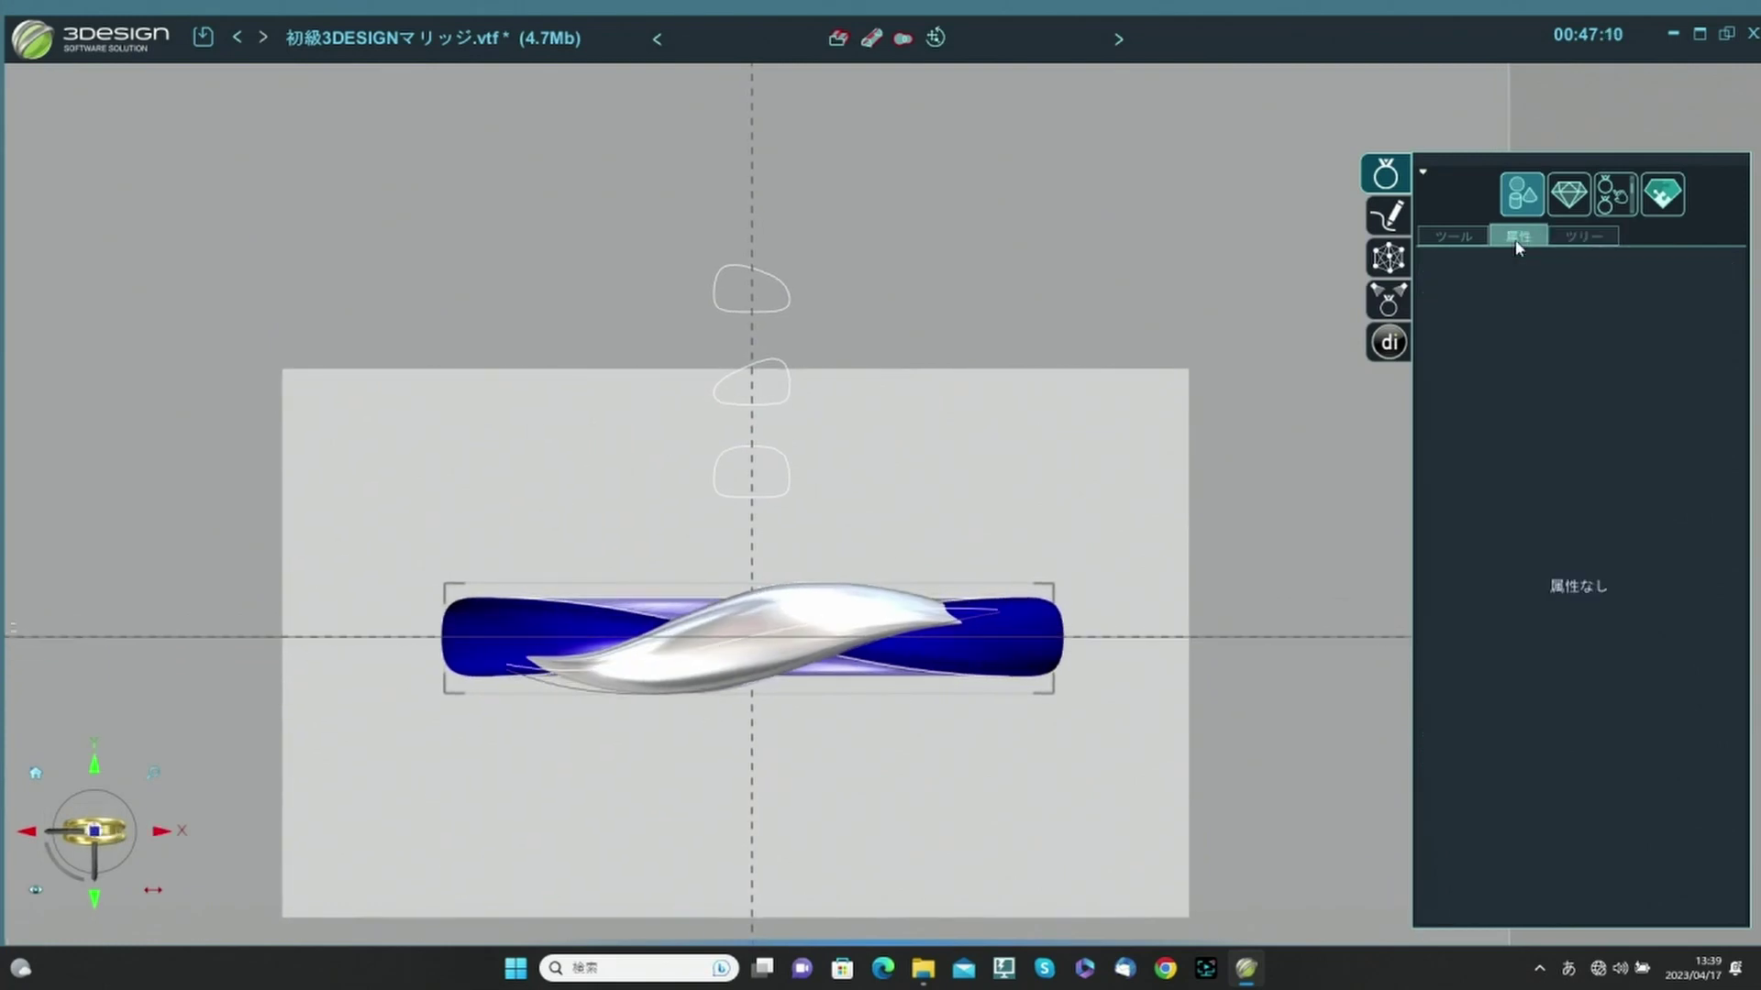
double_click(854, 609)
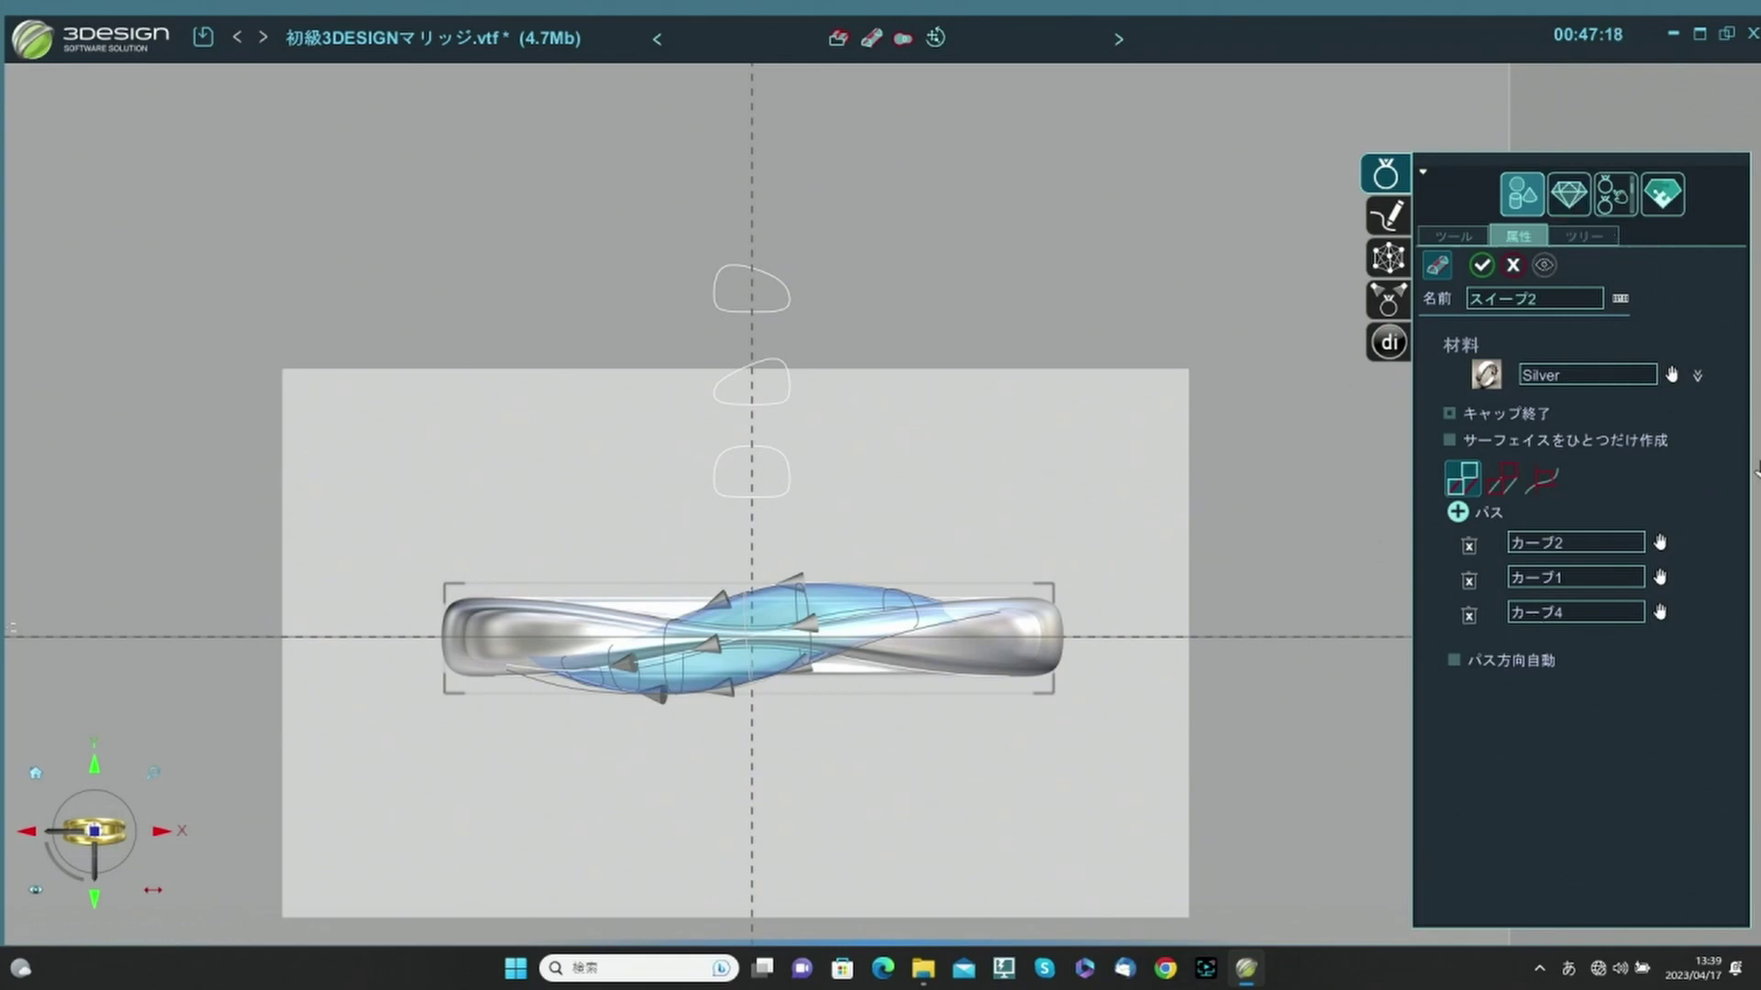
left_click(1501, 478)
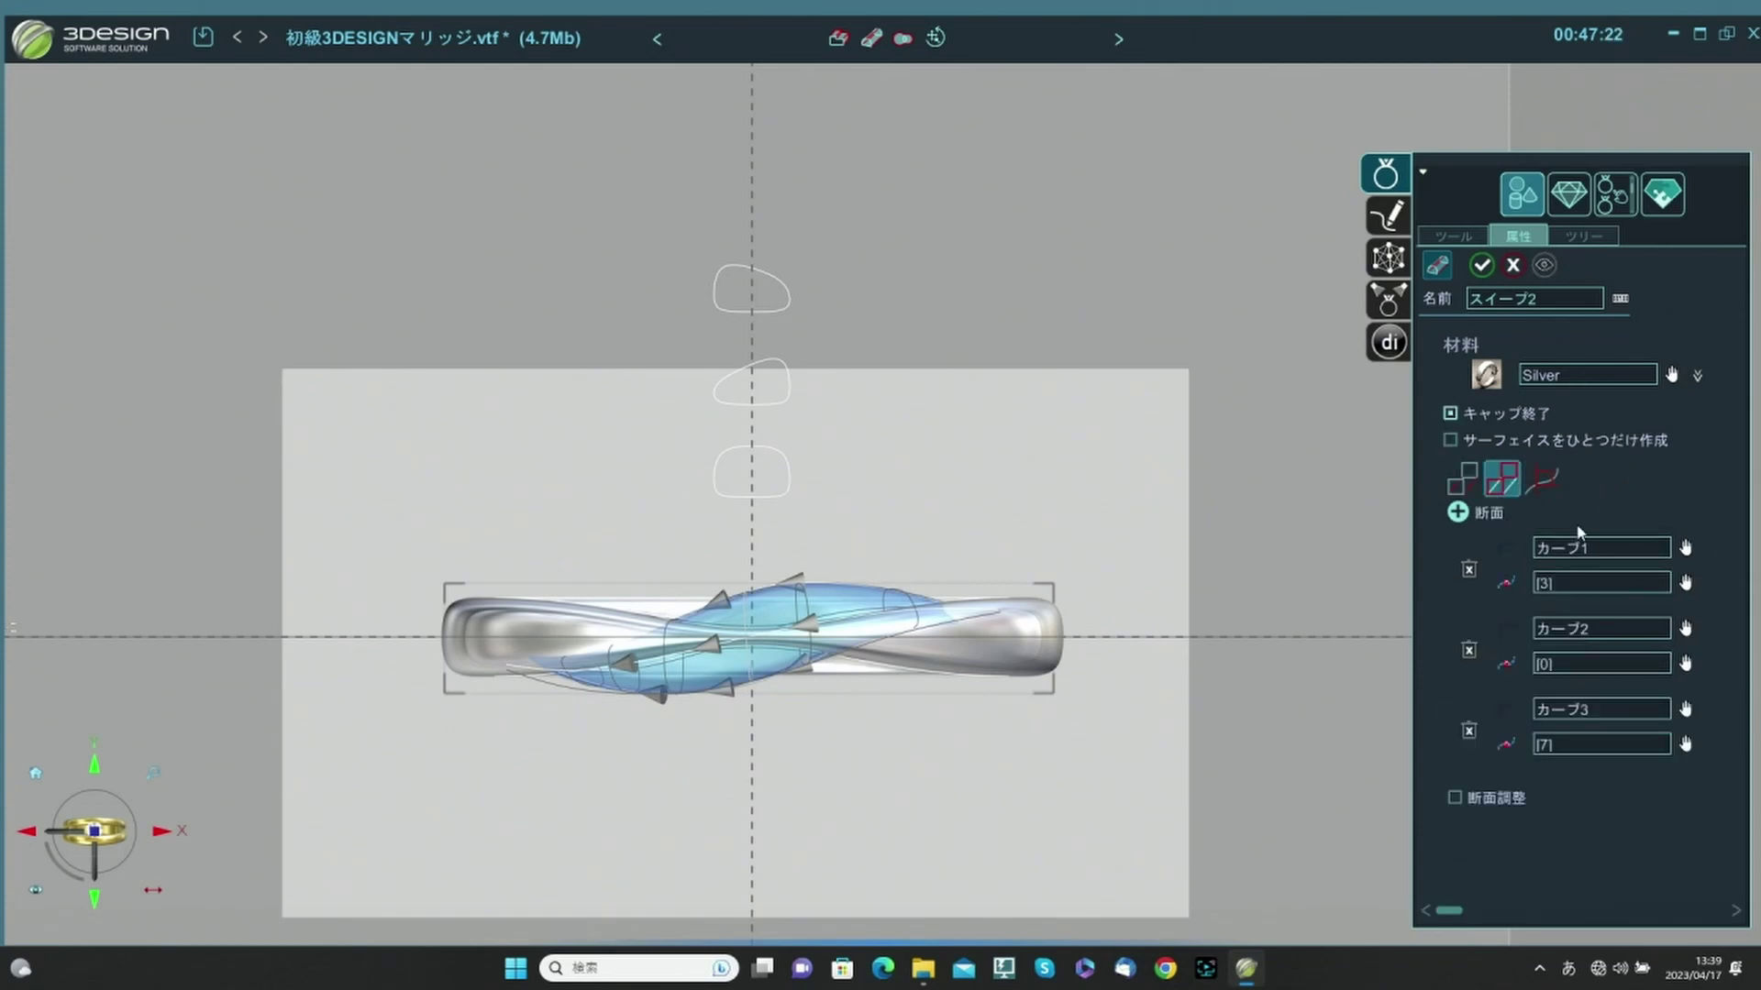
left_click(1545, 480)
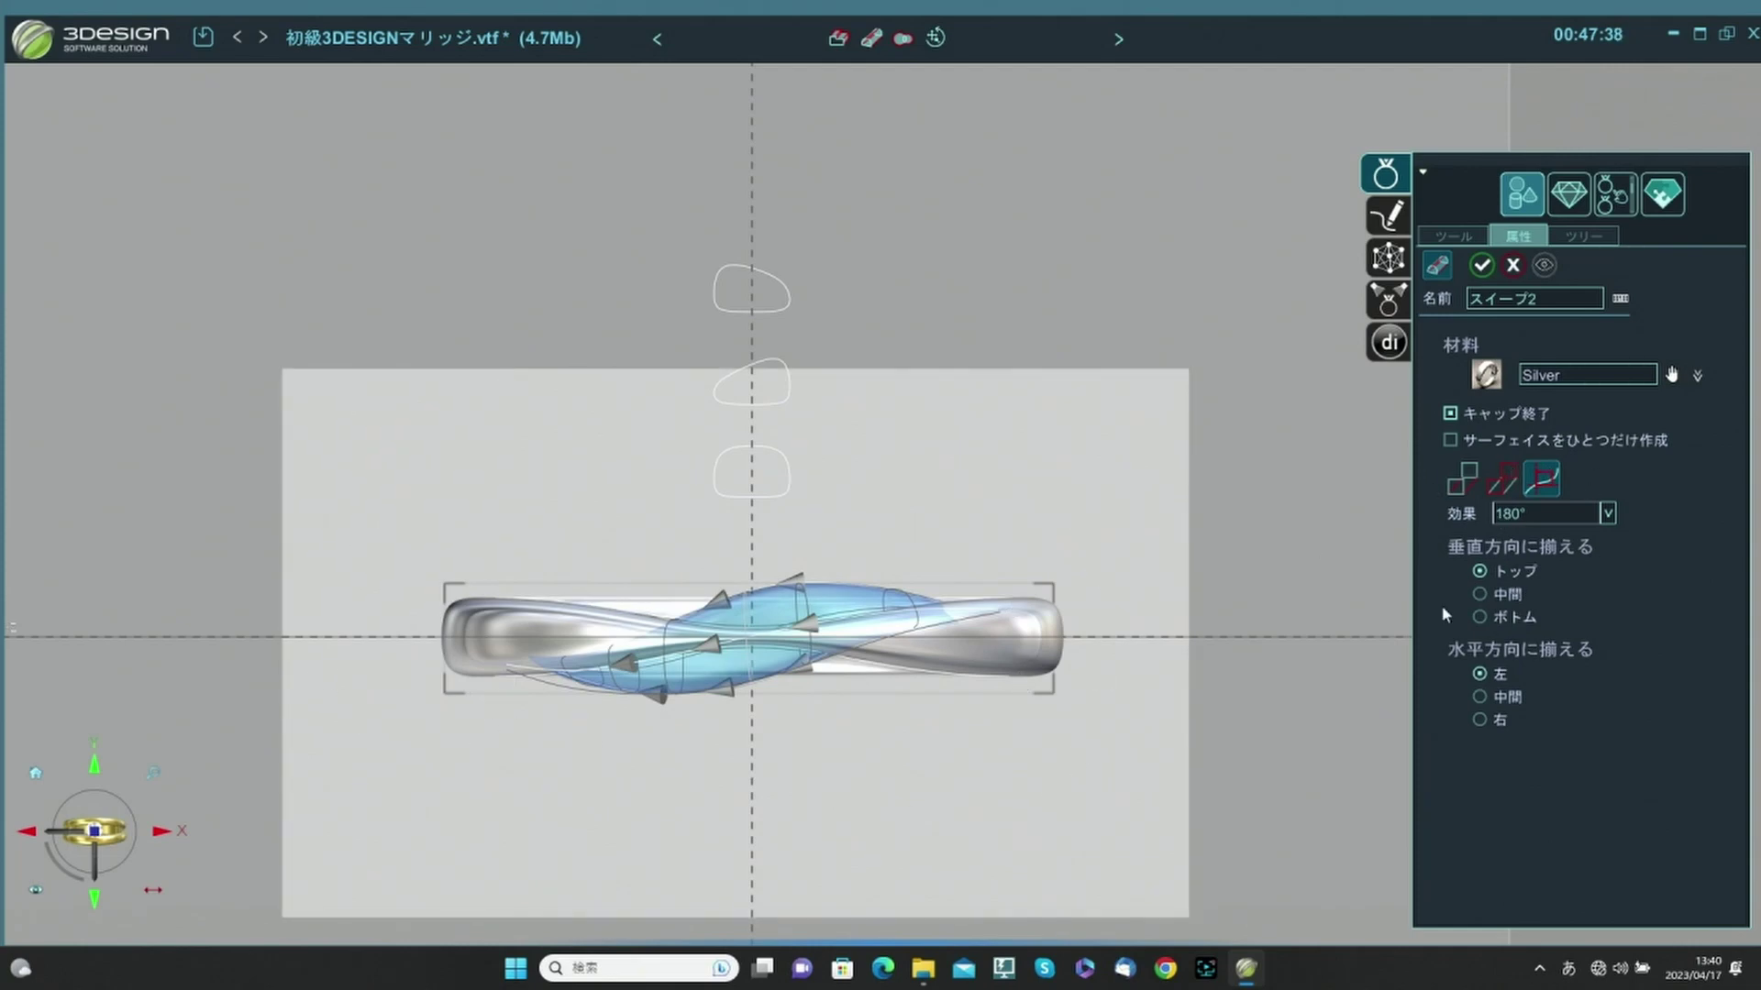
left_click(1462, 478)
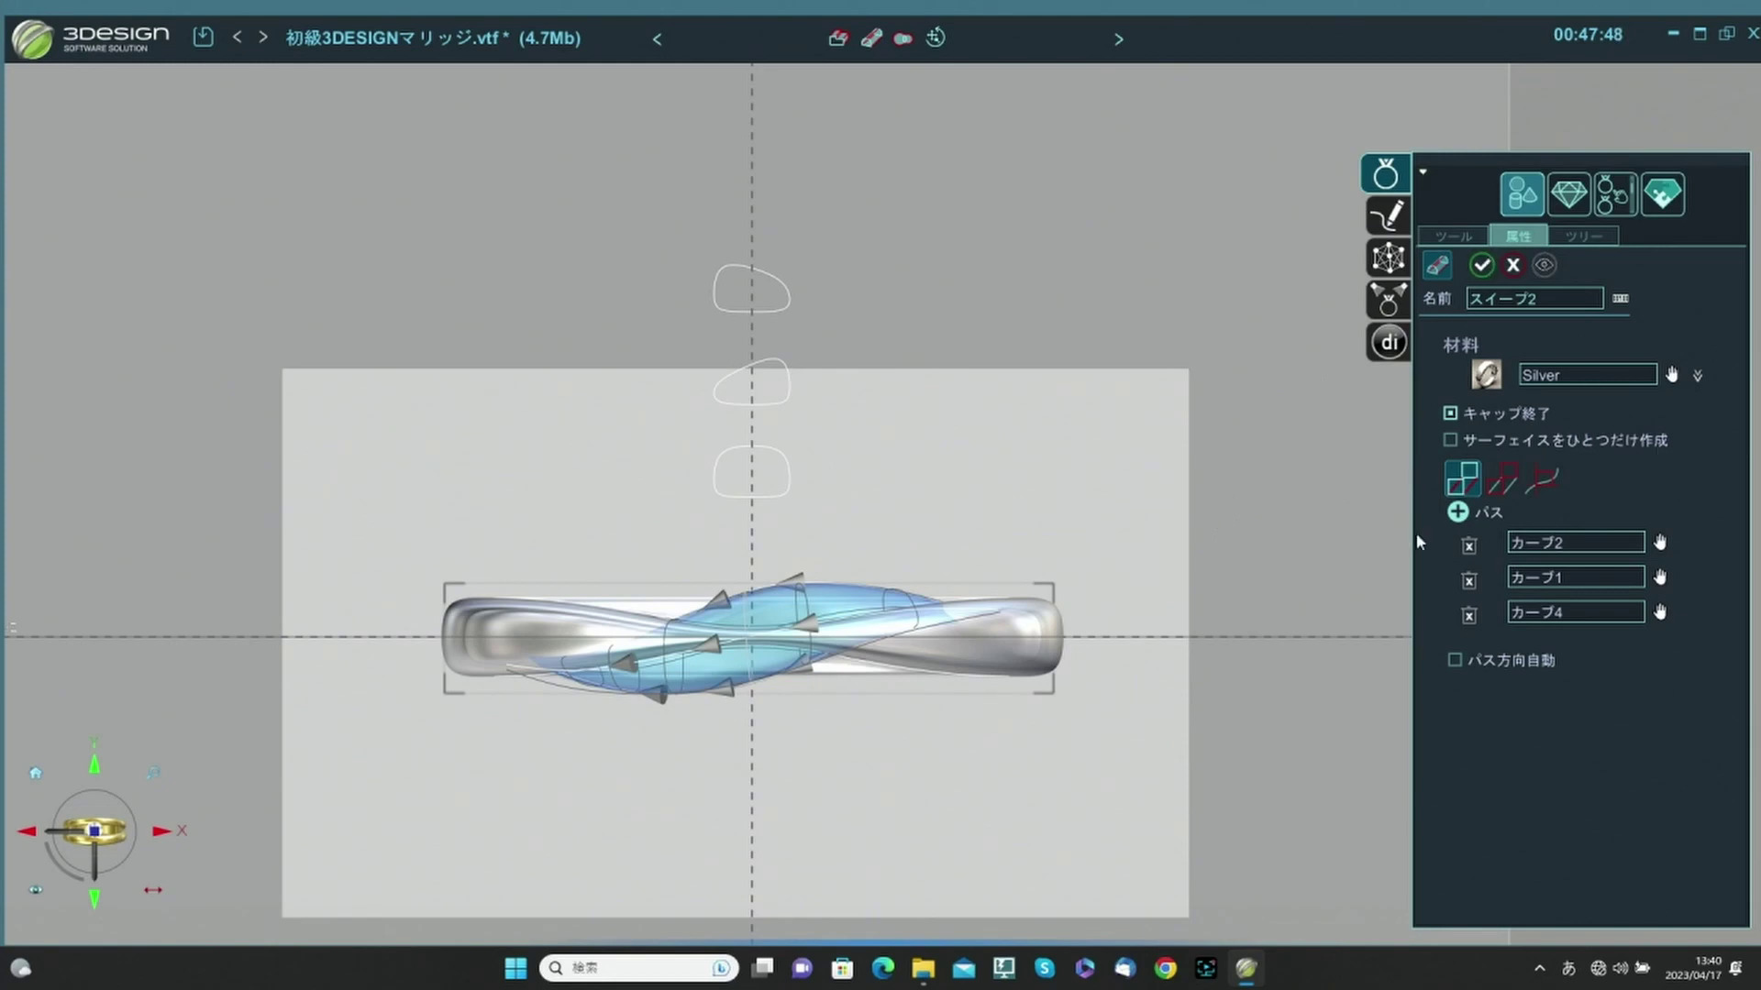
left_click(1501, 479)
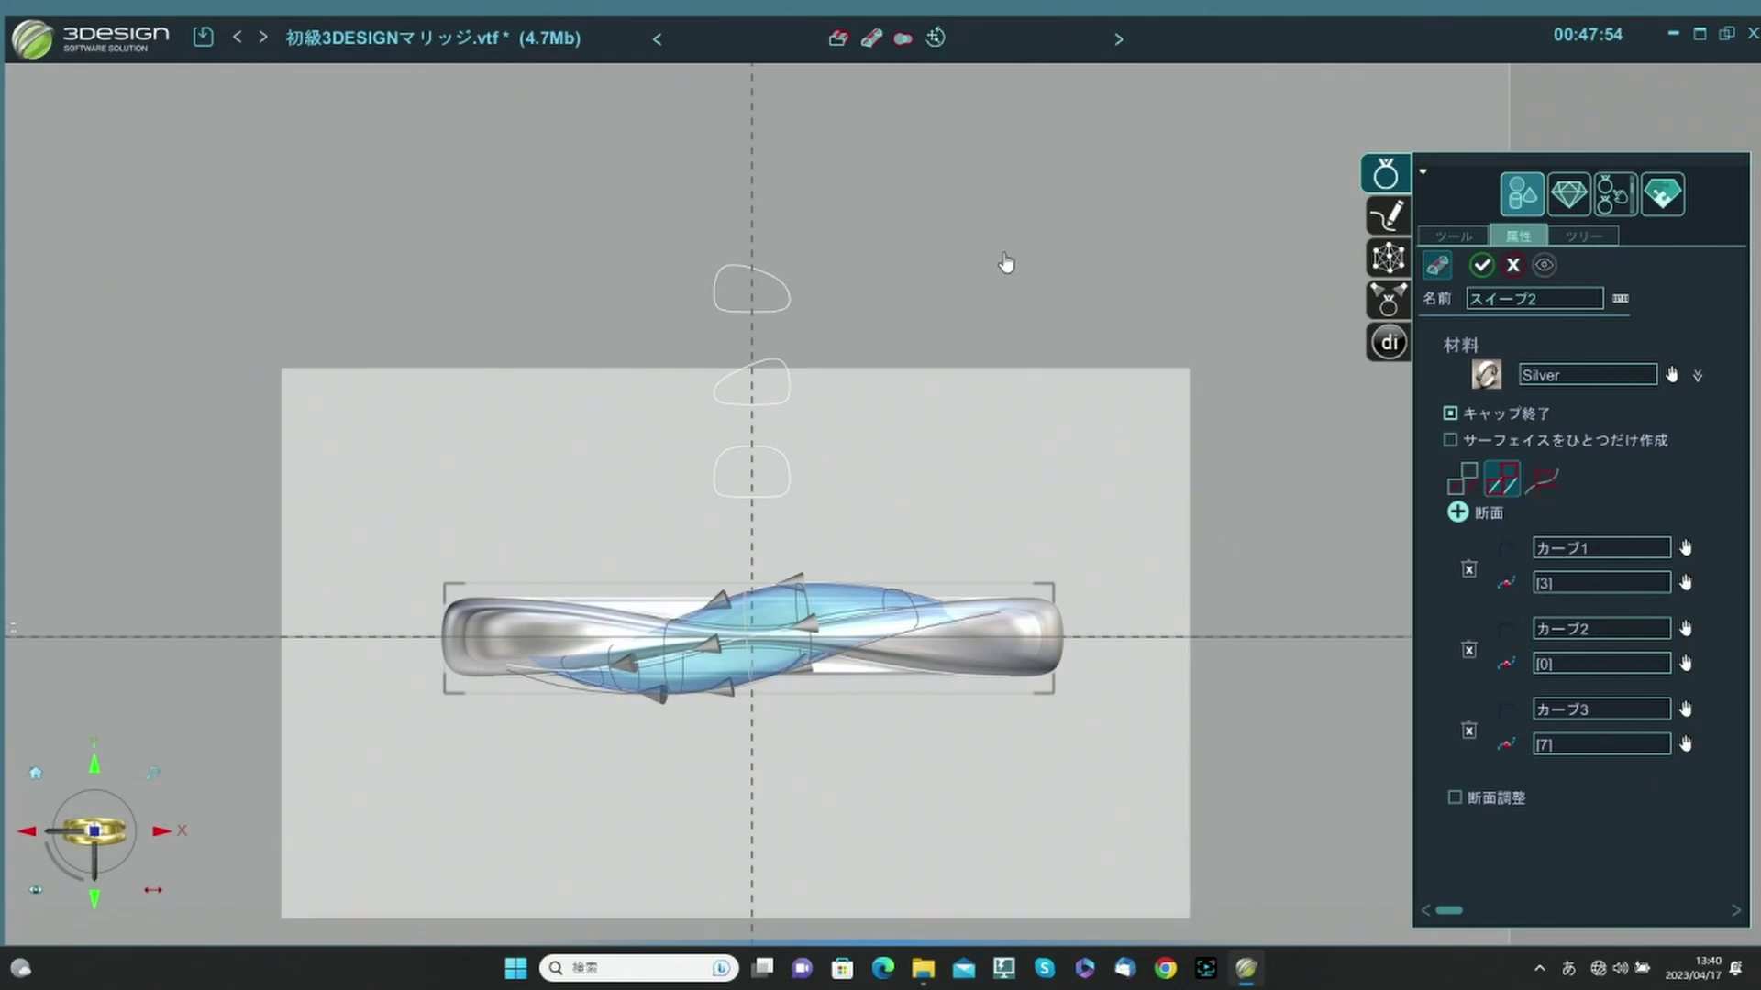
Create a new empty document, discarding the unsaved changes to the ring file.
left_click(37, 40)
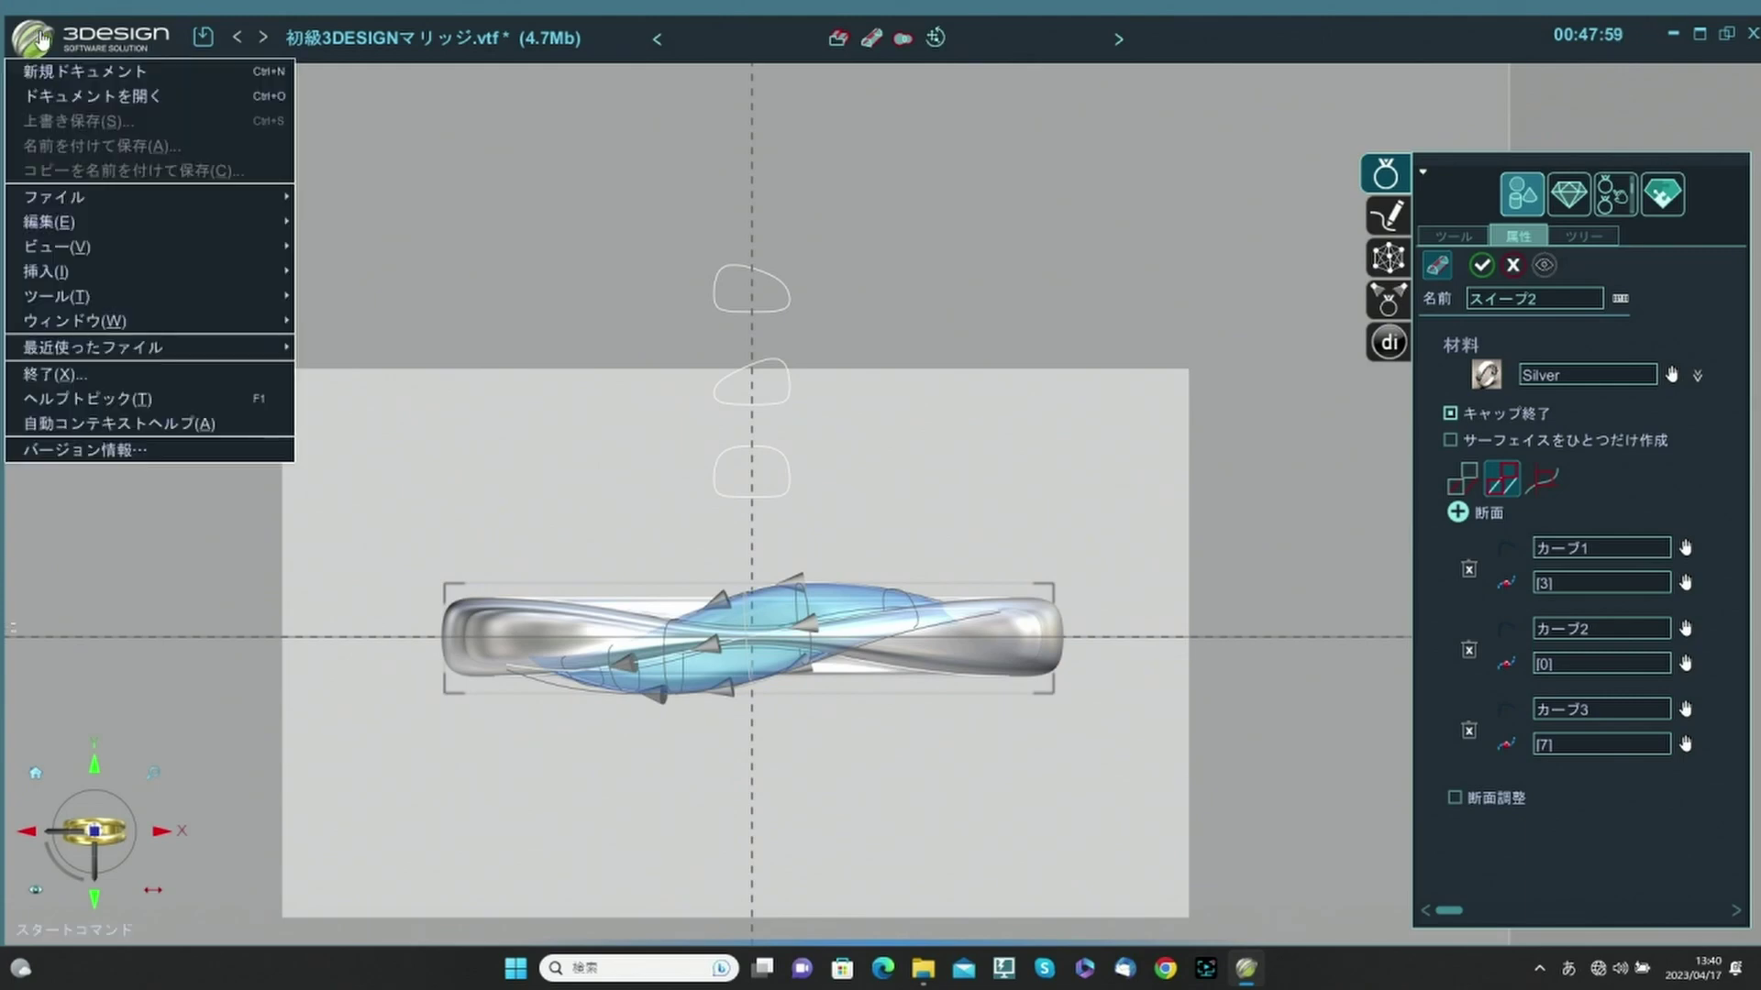
left_click(70, 72)
left_click(888, 515)
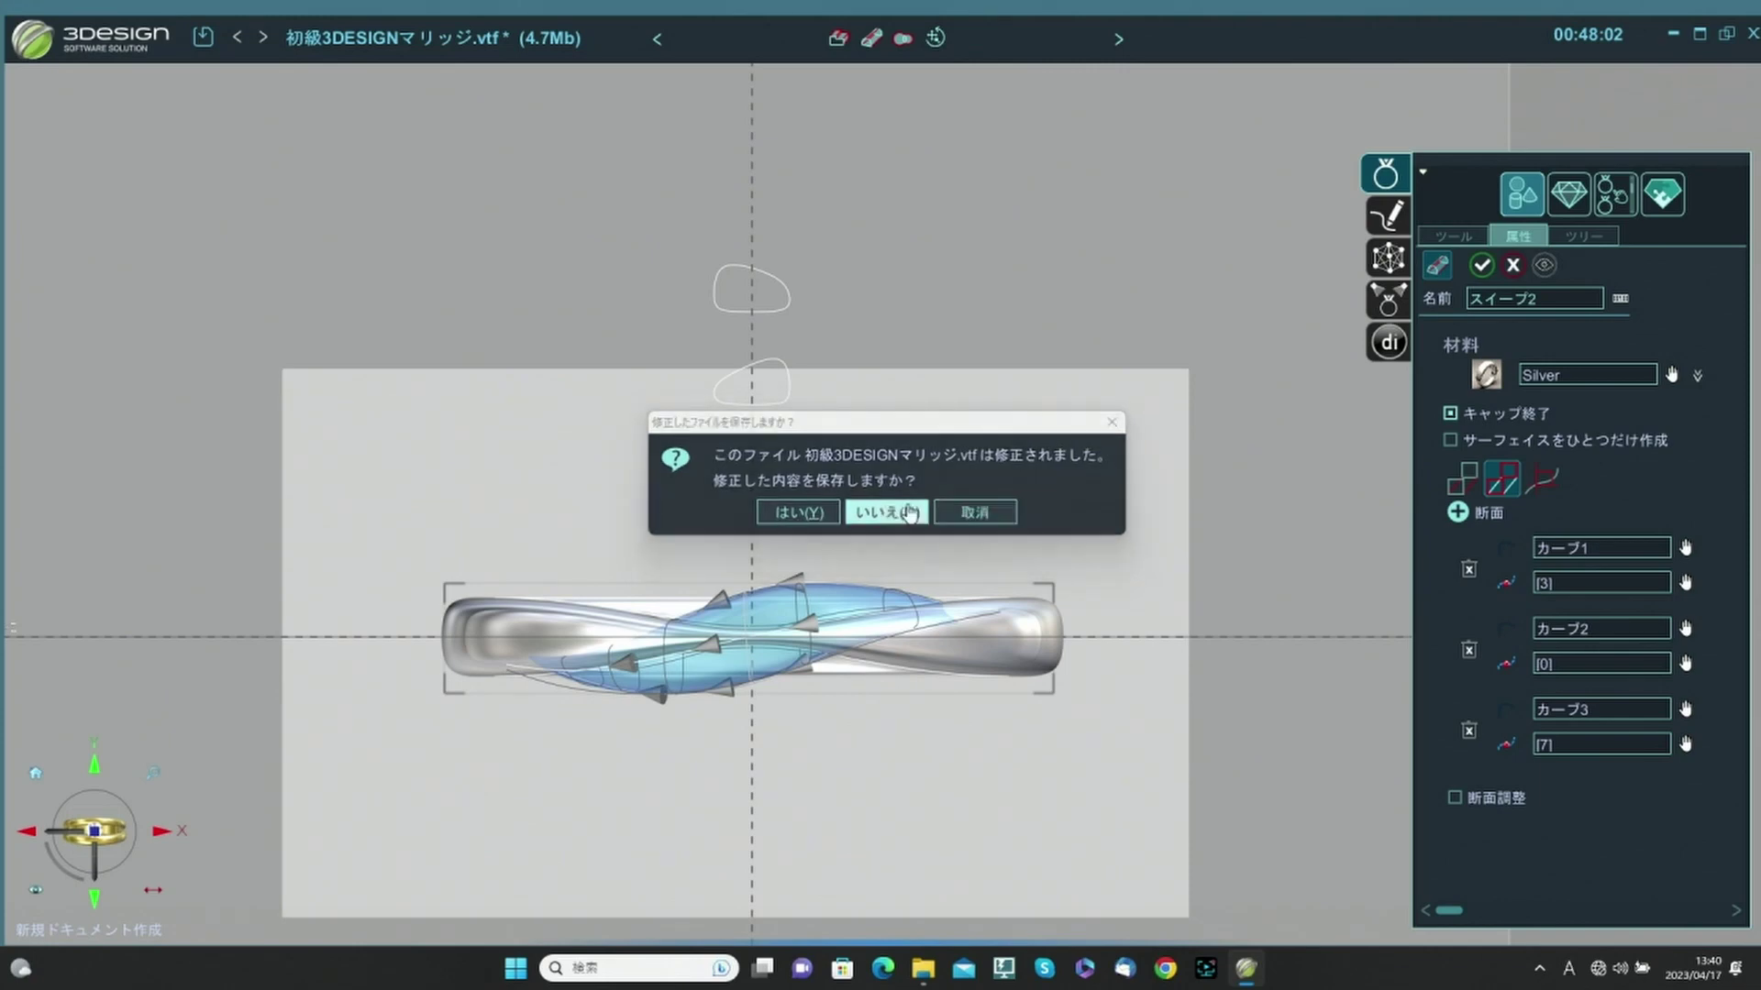
left_click(780, 261)
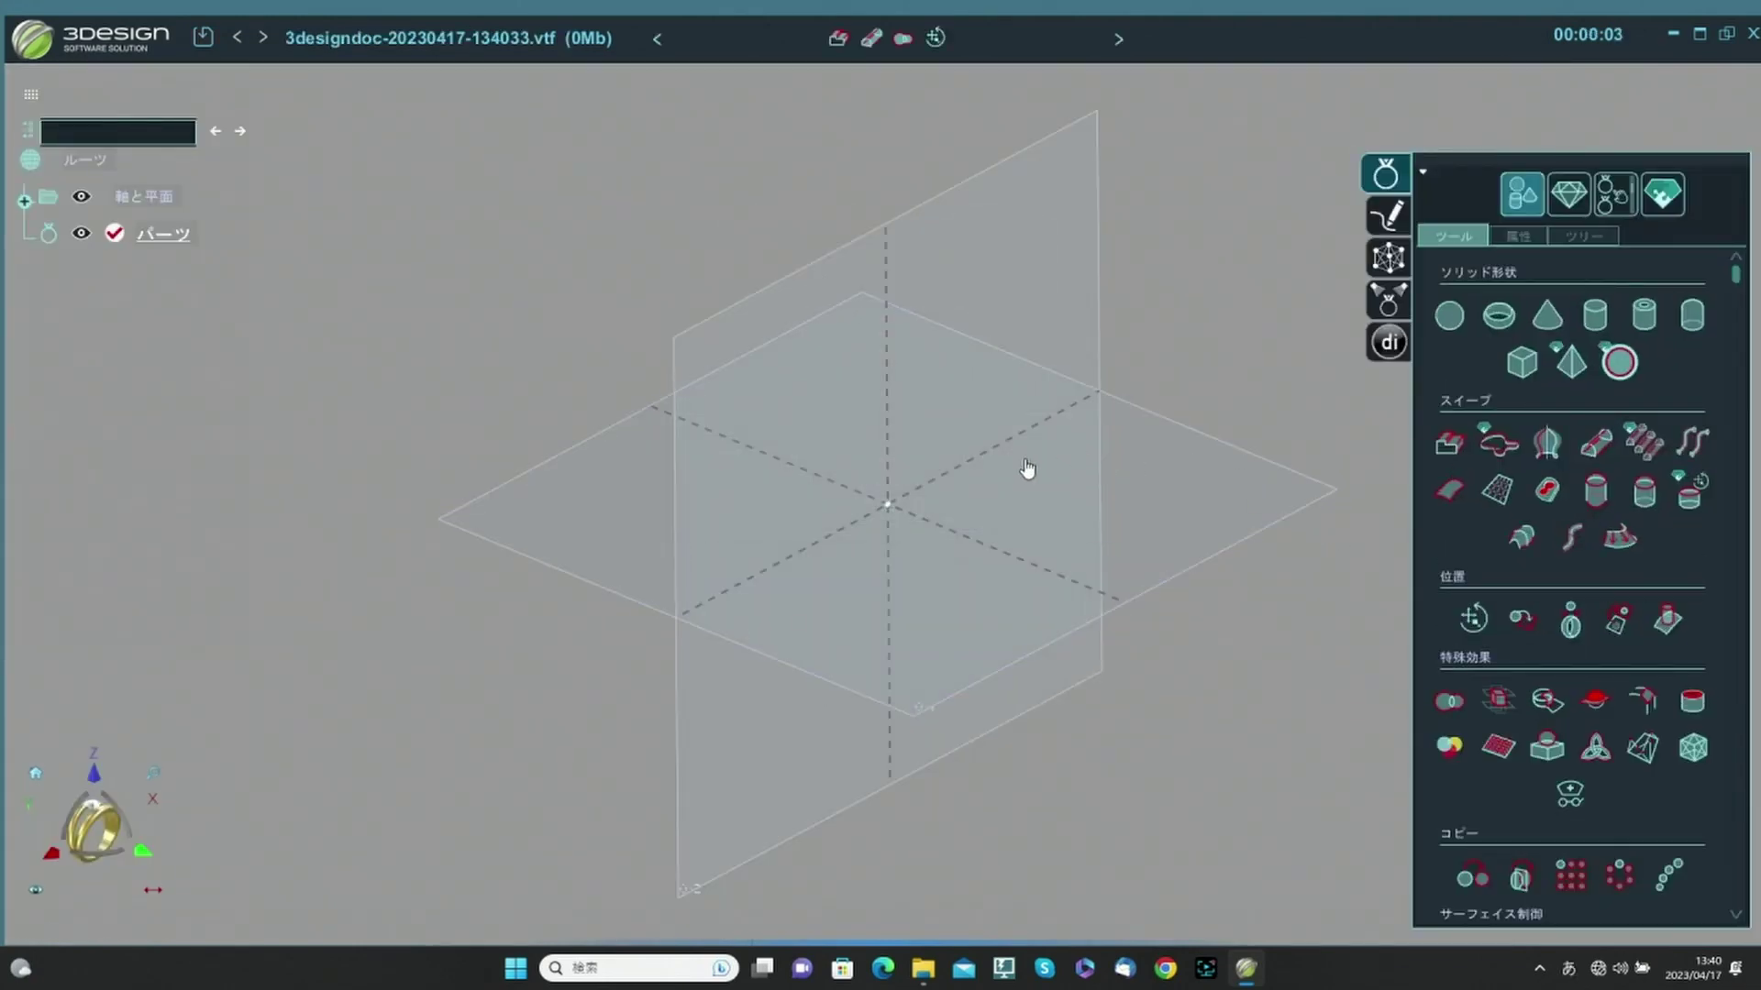
Hide the history tree overlaid on the 3D view.
left_click(39, 38)
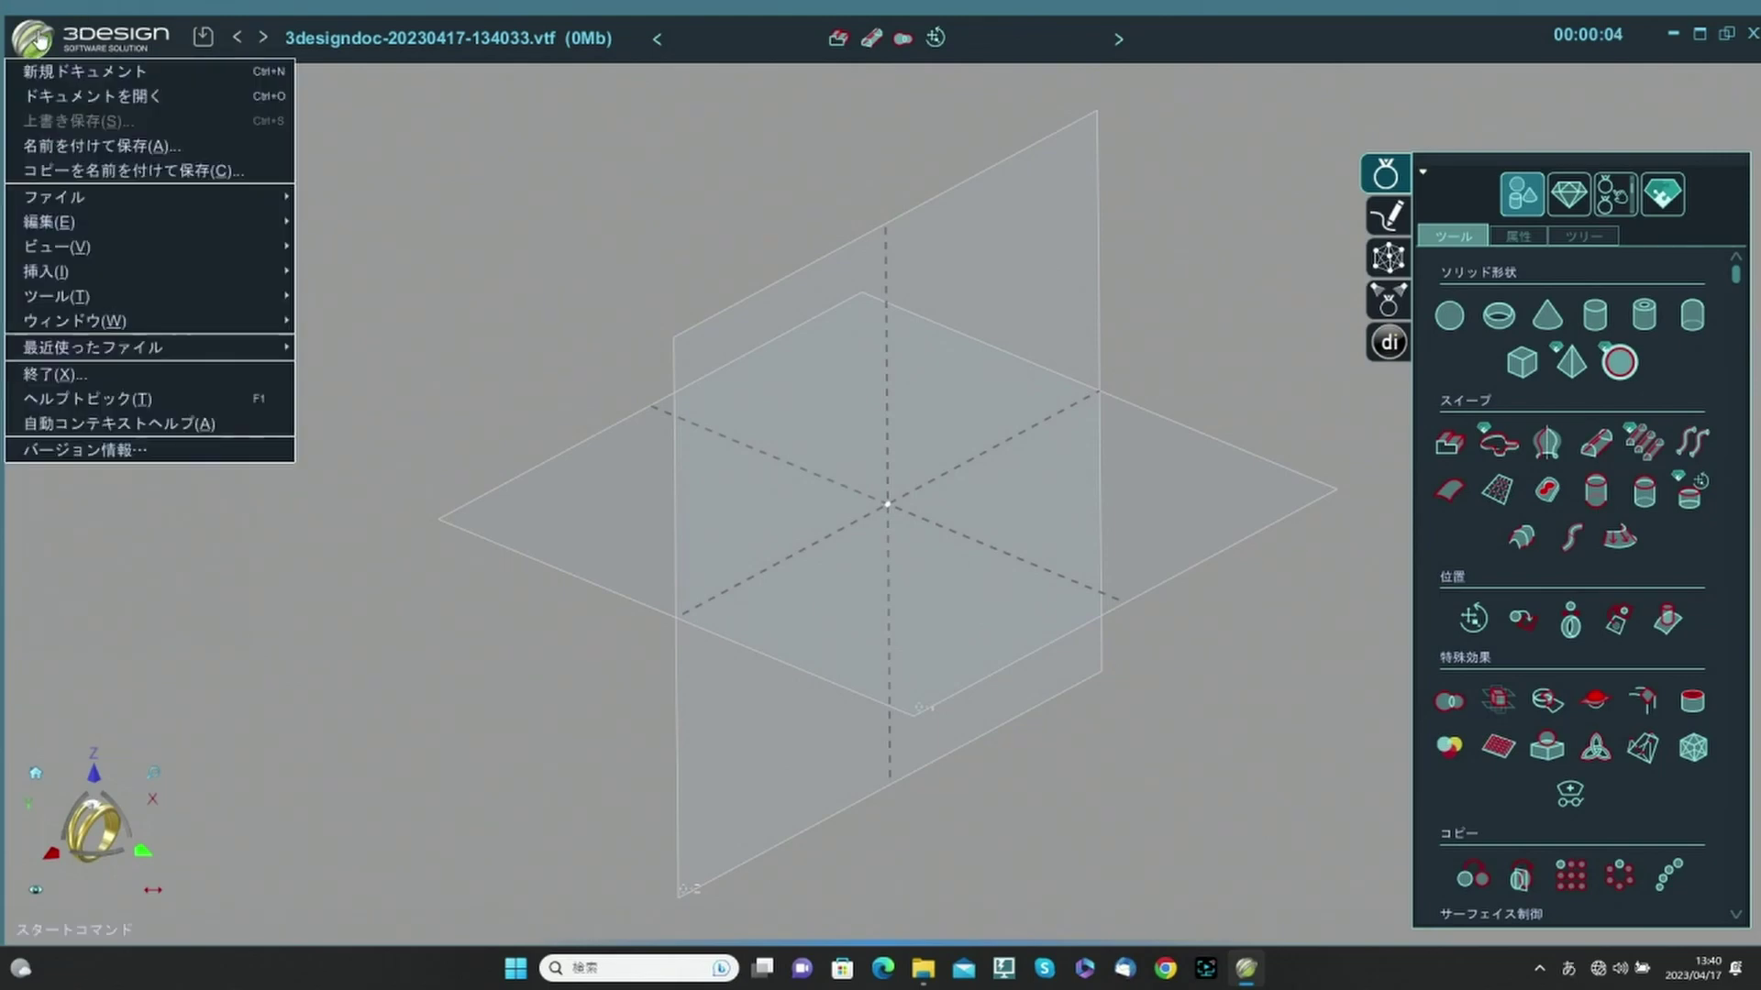
mouse_move(38, 223)
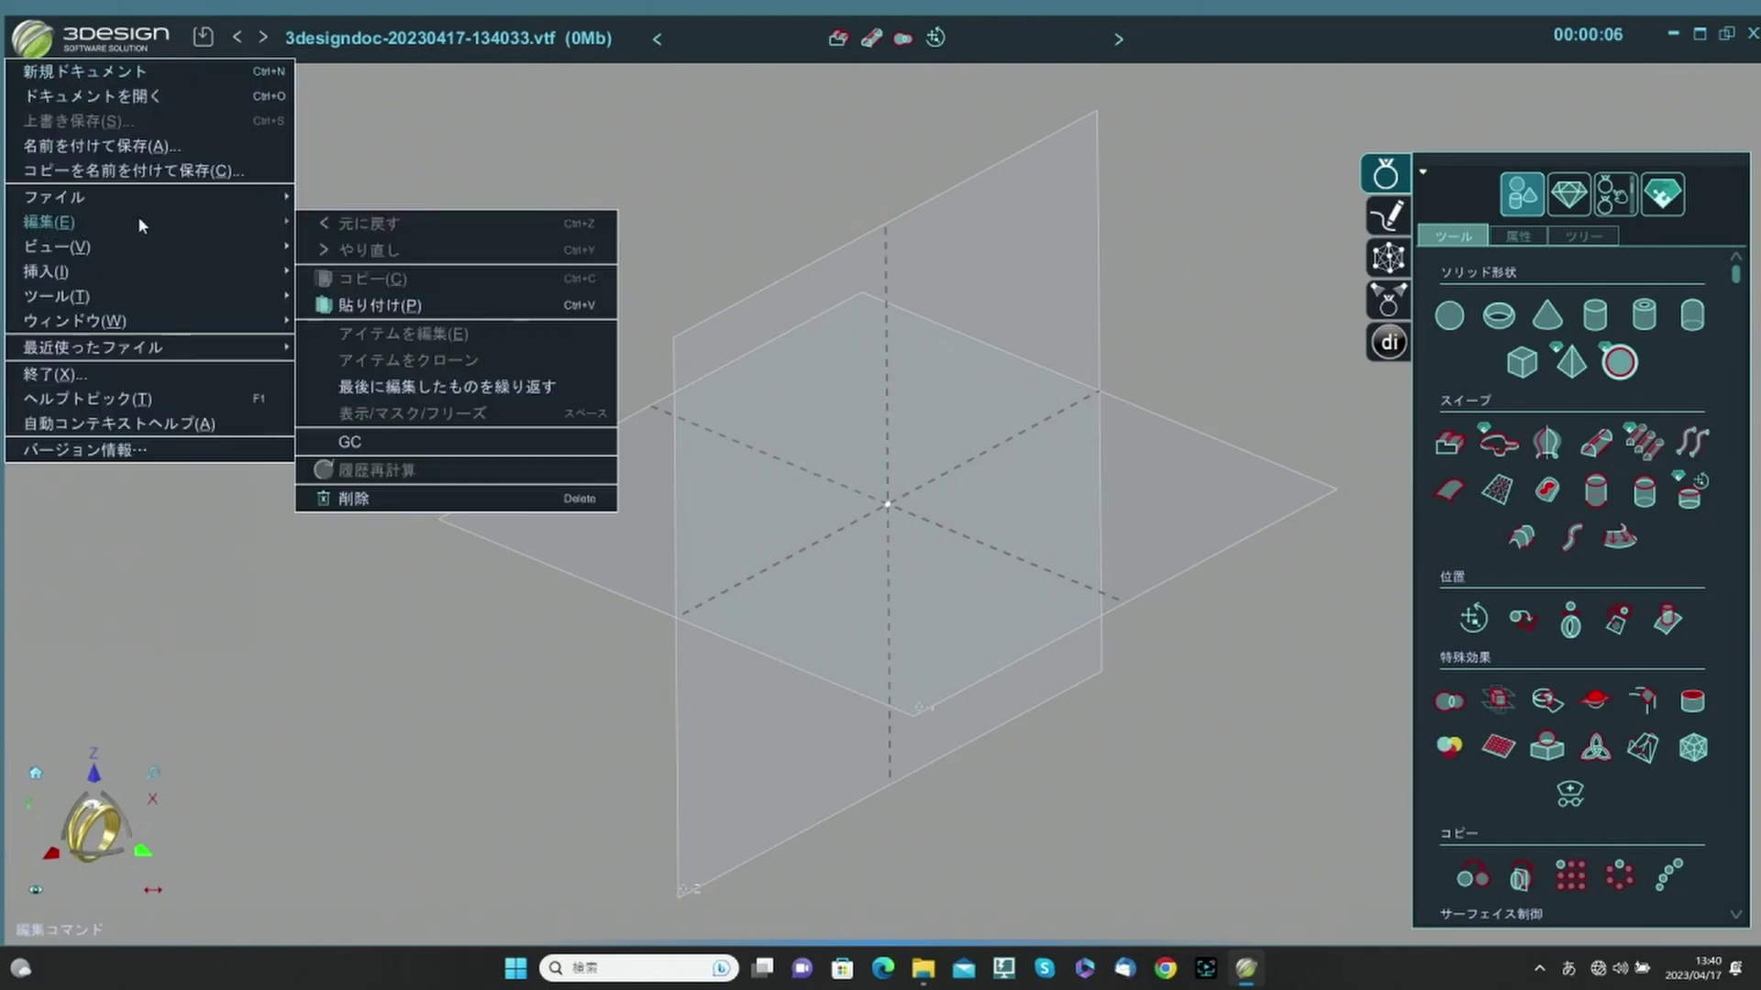
mouse_move(88, 243)
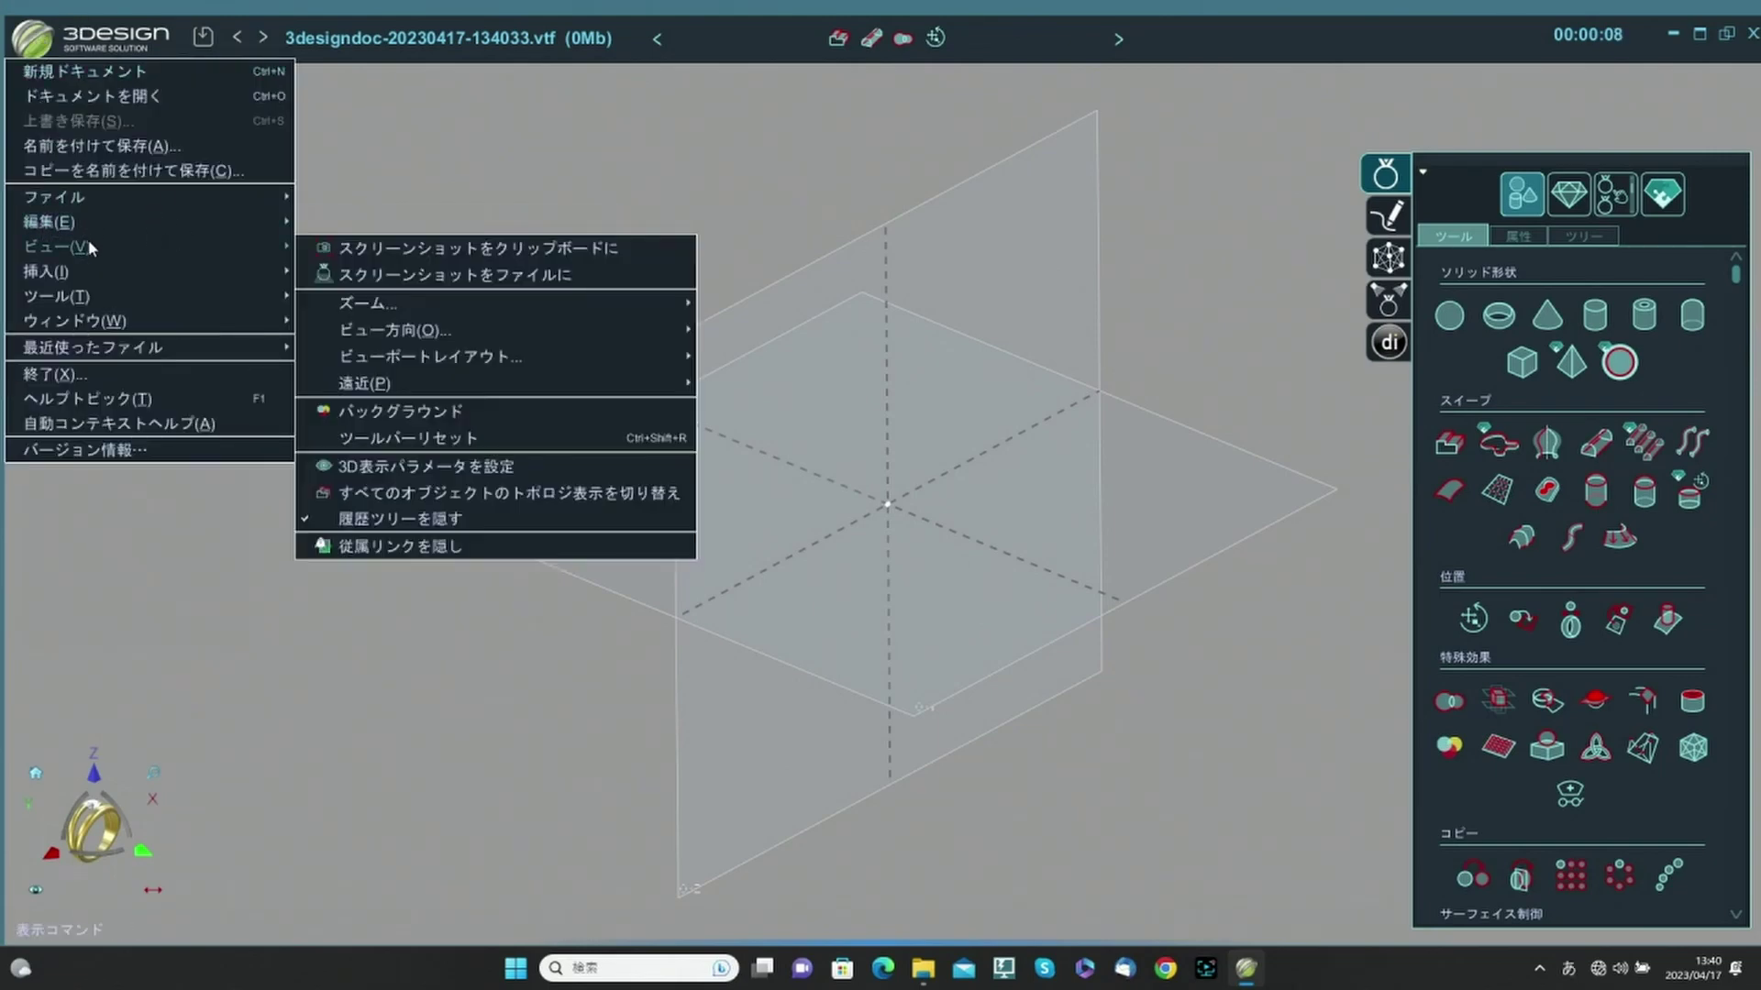
left_click(412, 520)
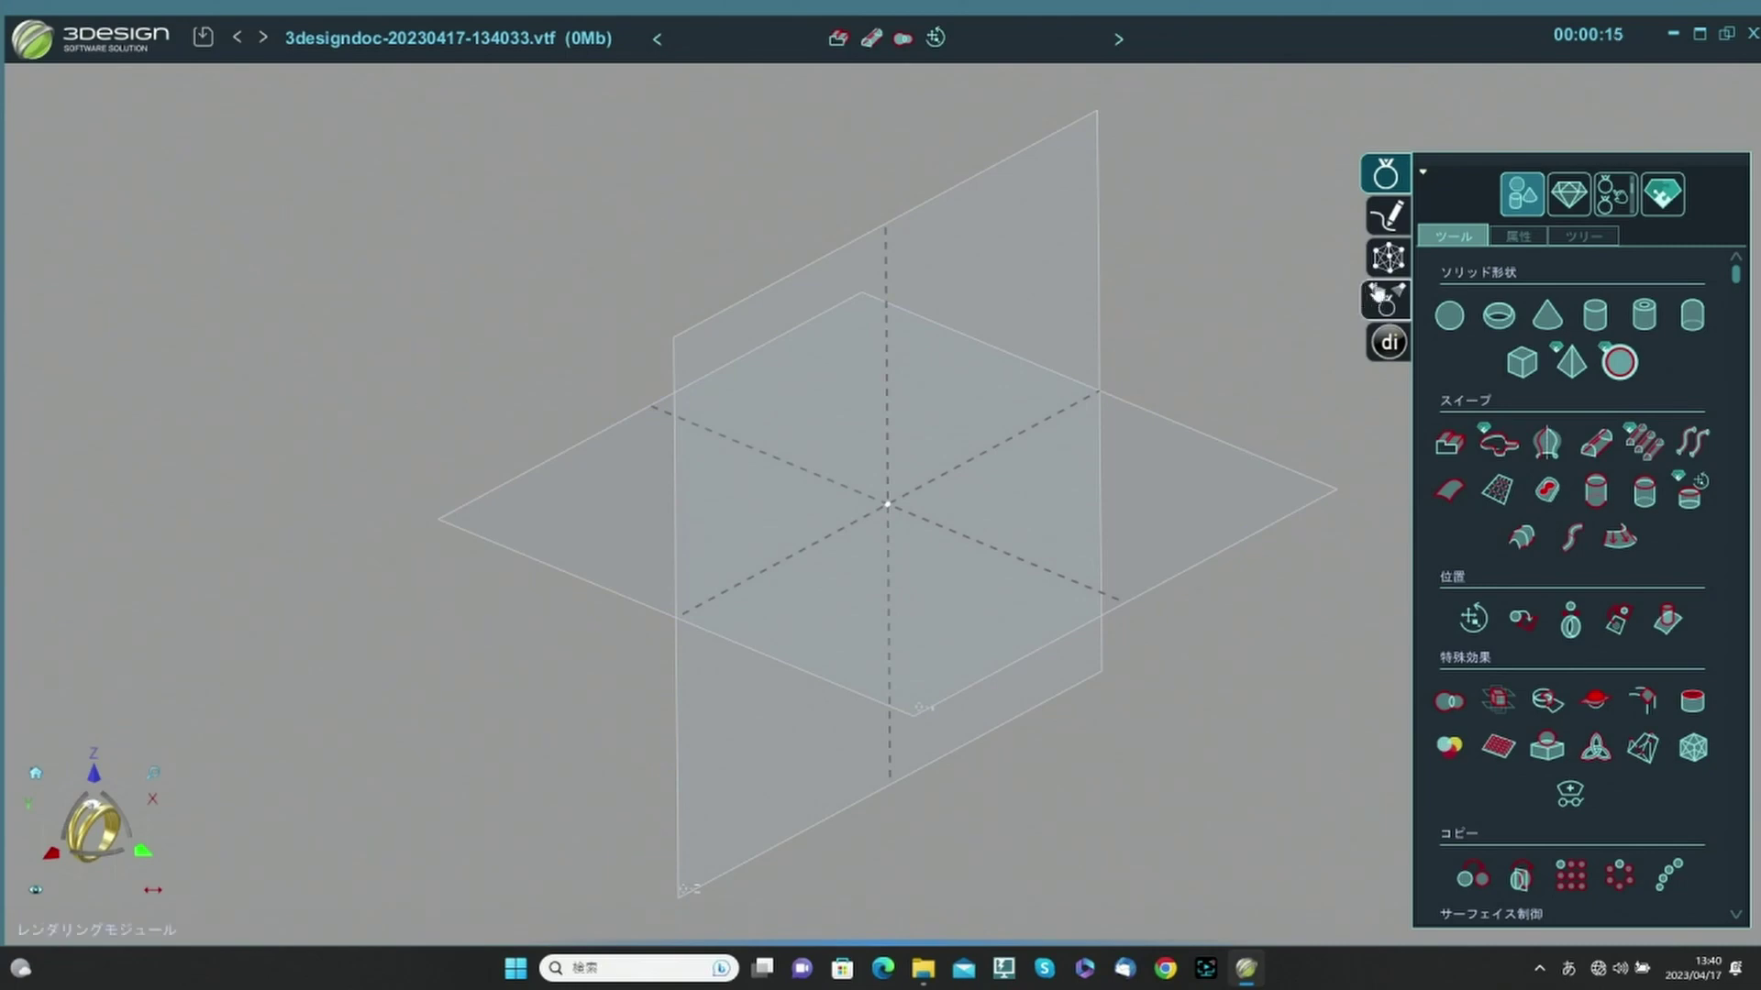
Insert a box primitive in the subdivision modelling module and view it from above.
left_click(1388, 260)
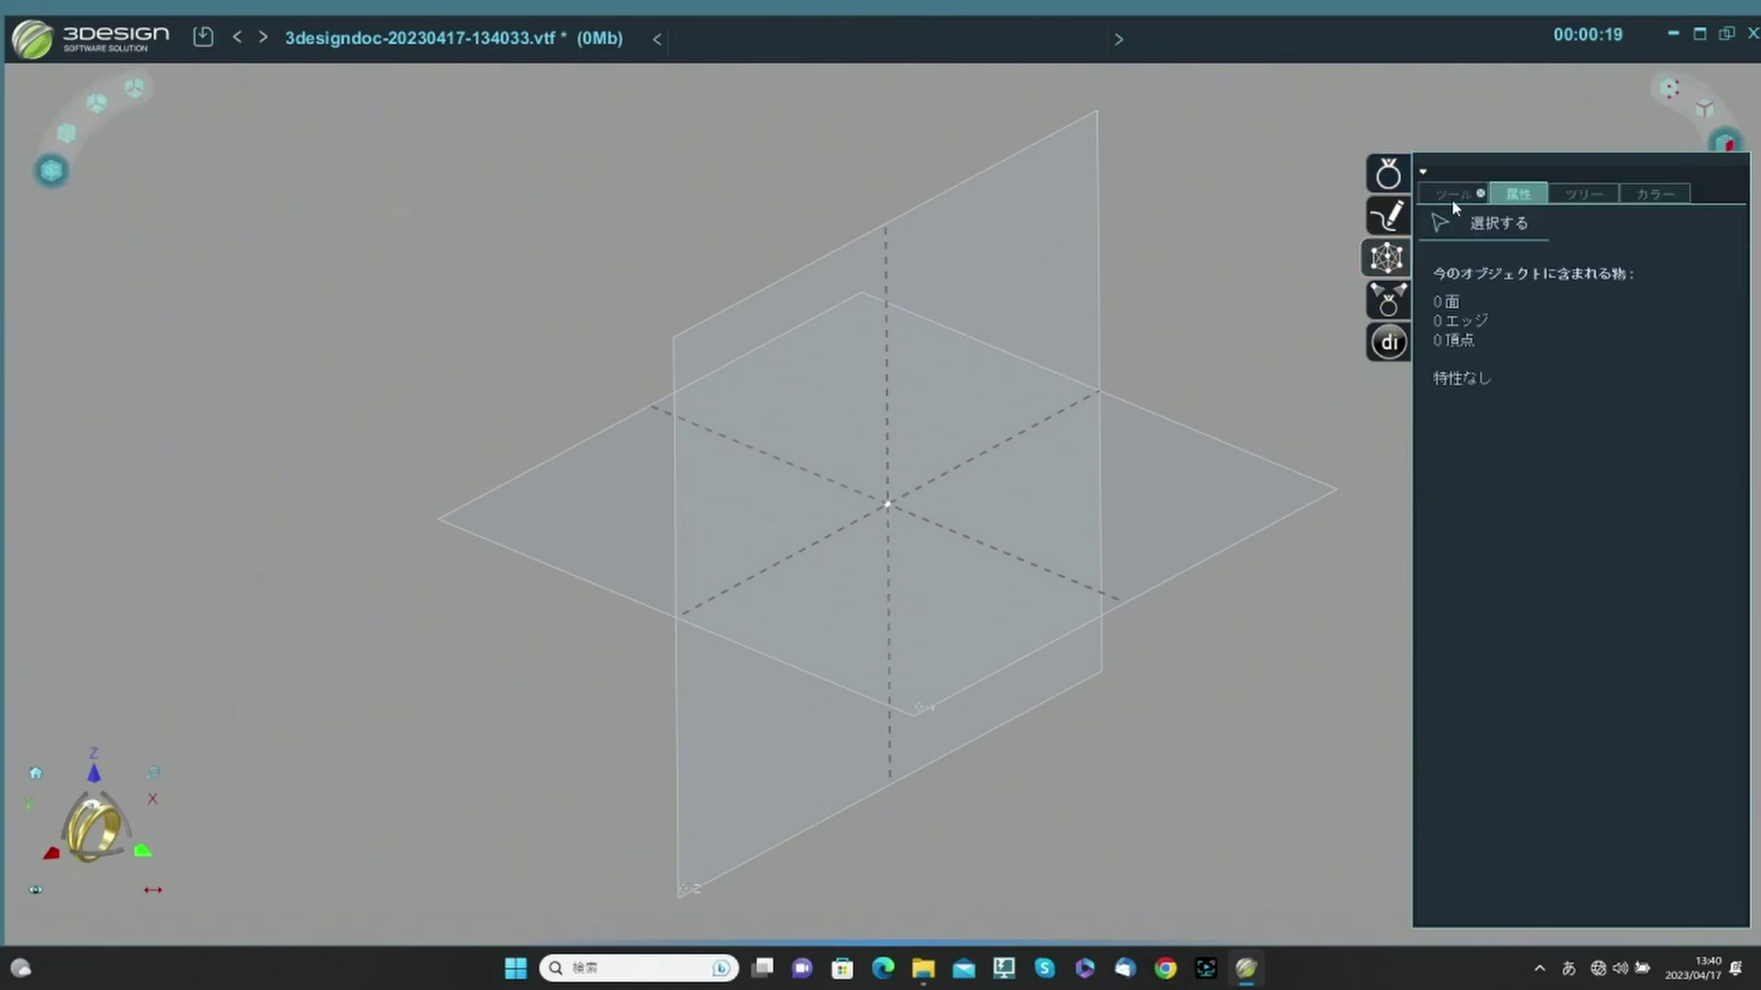
left_click(1455, 195)
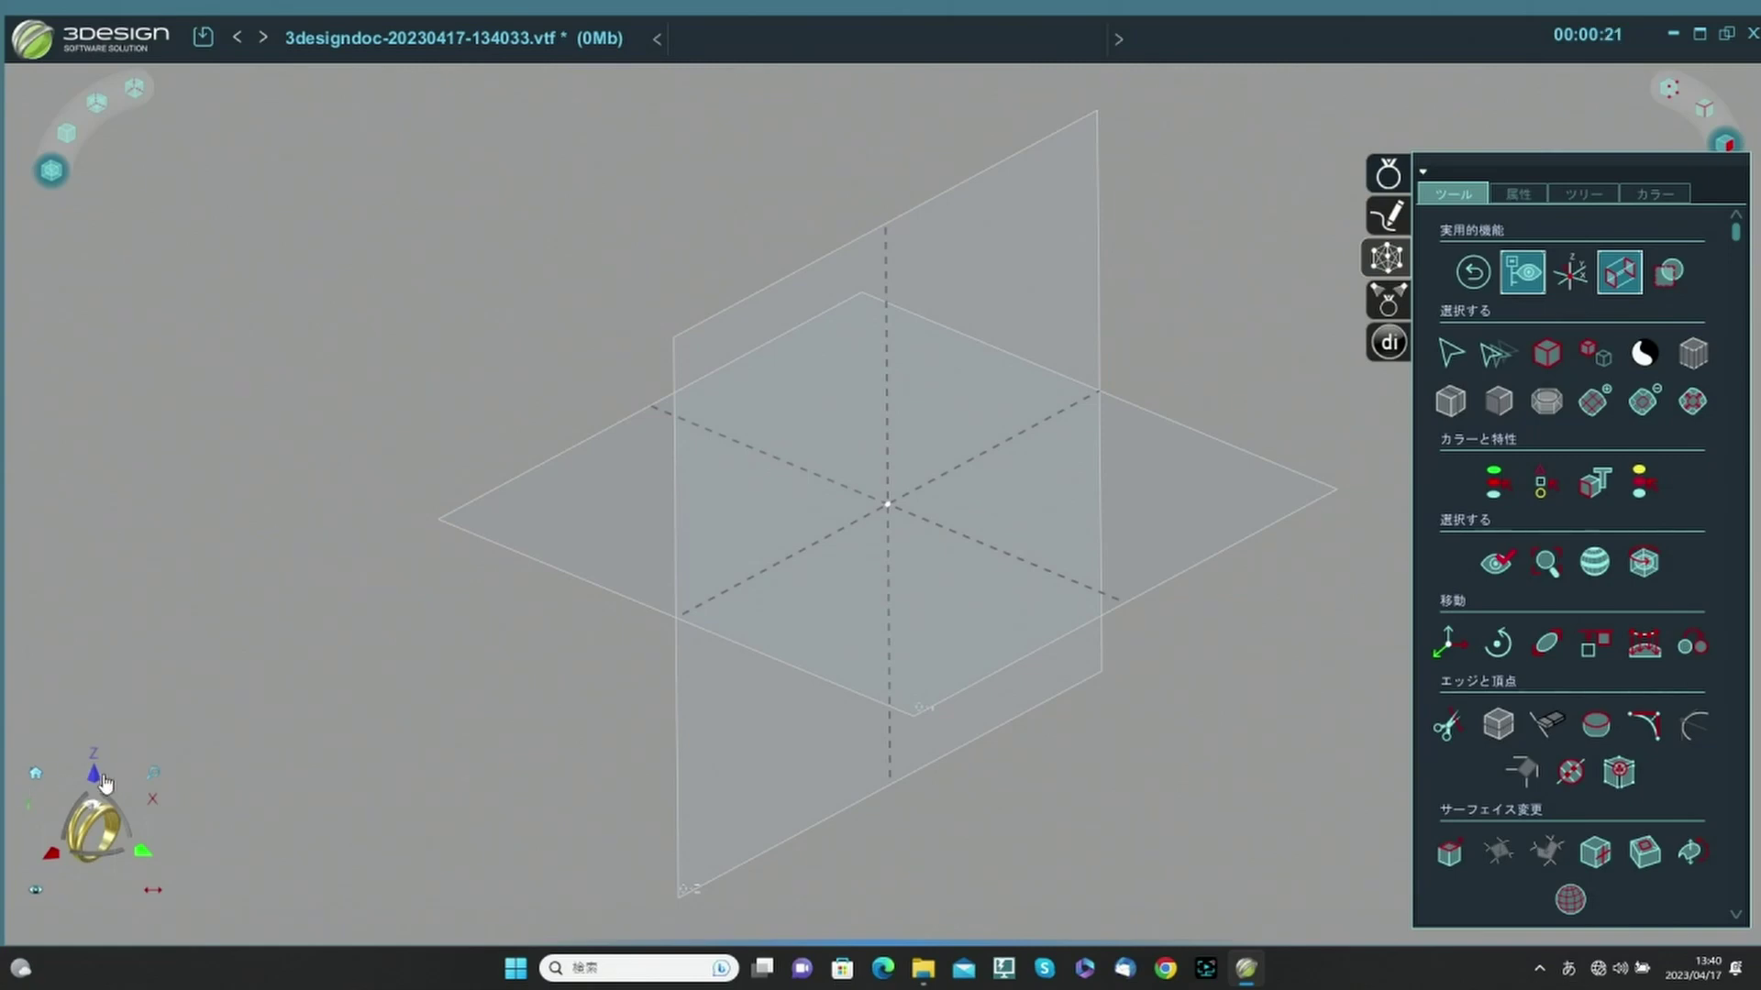
scroll(1533, 739, "down", 8)
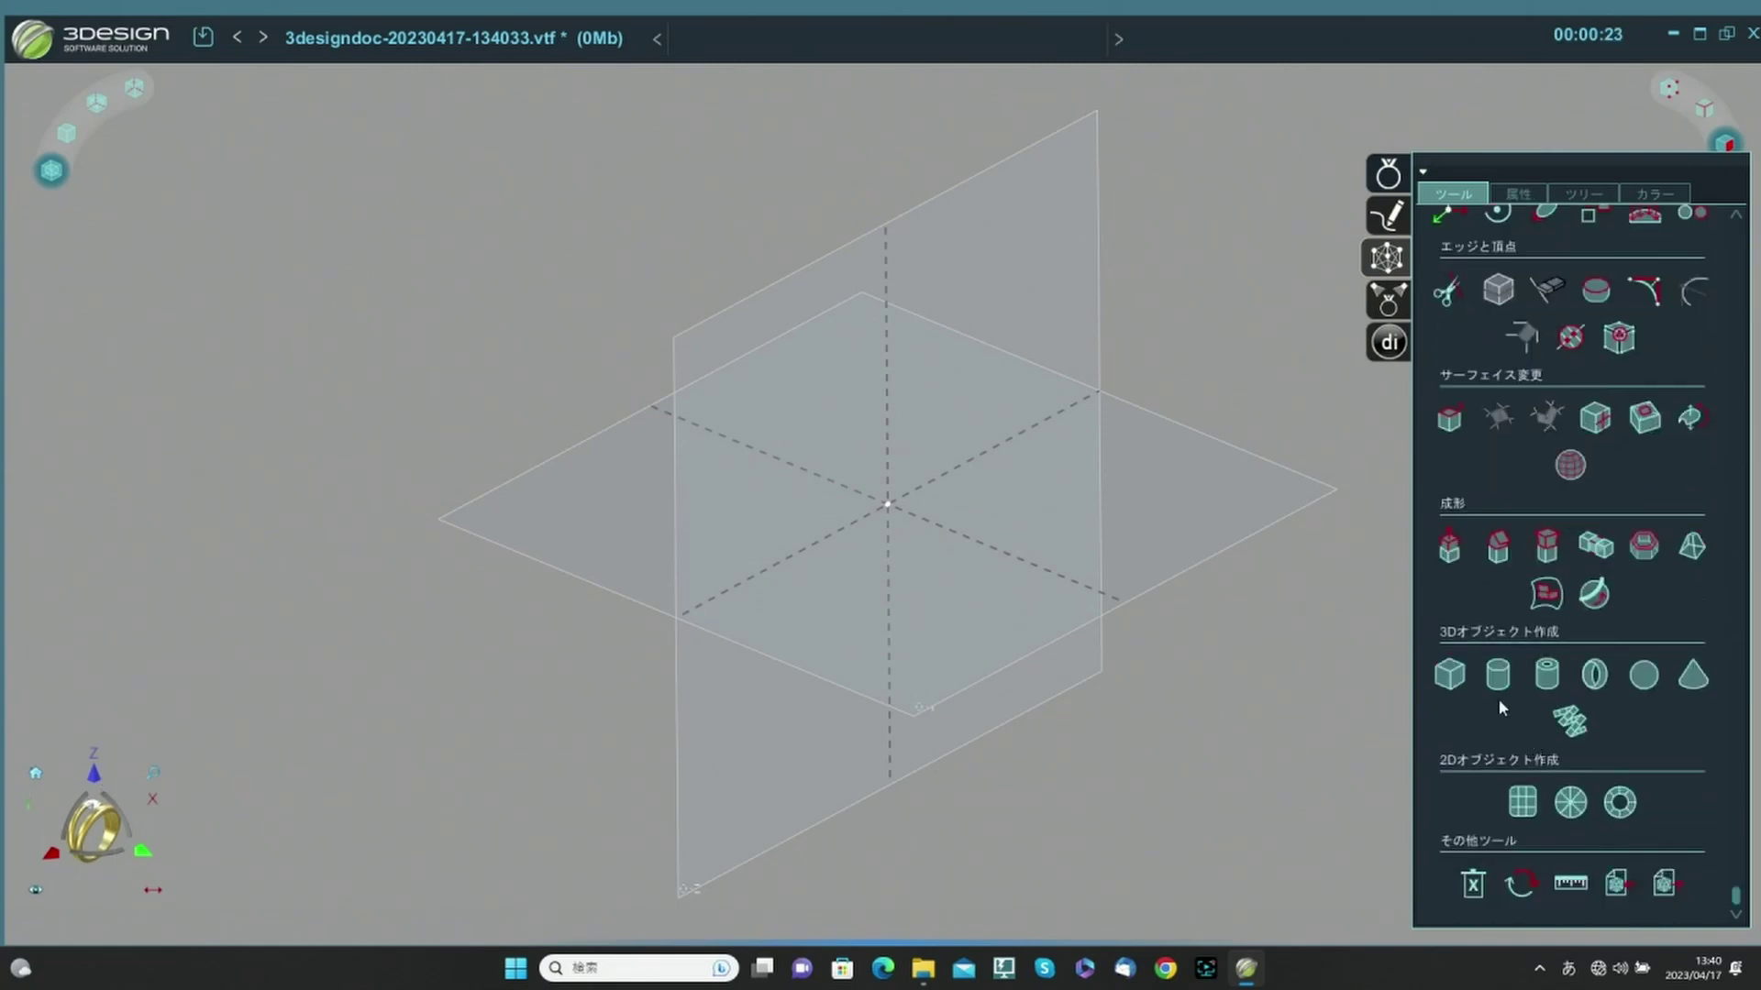
left_click(1447, 678)
middle_click_drag(1055, 527, 917, 716)
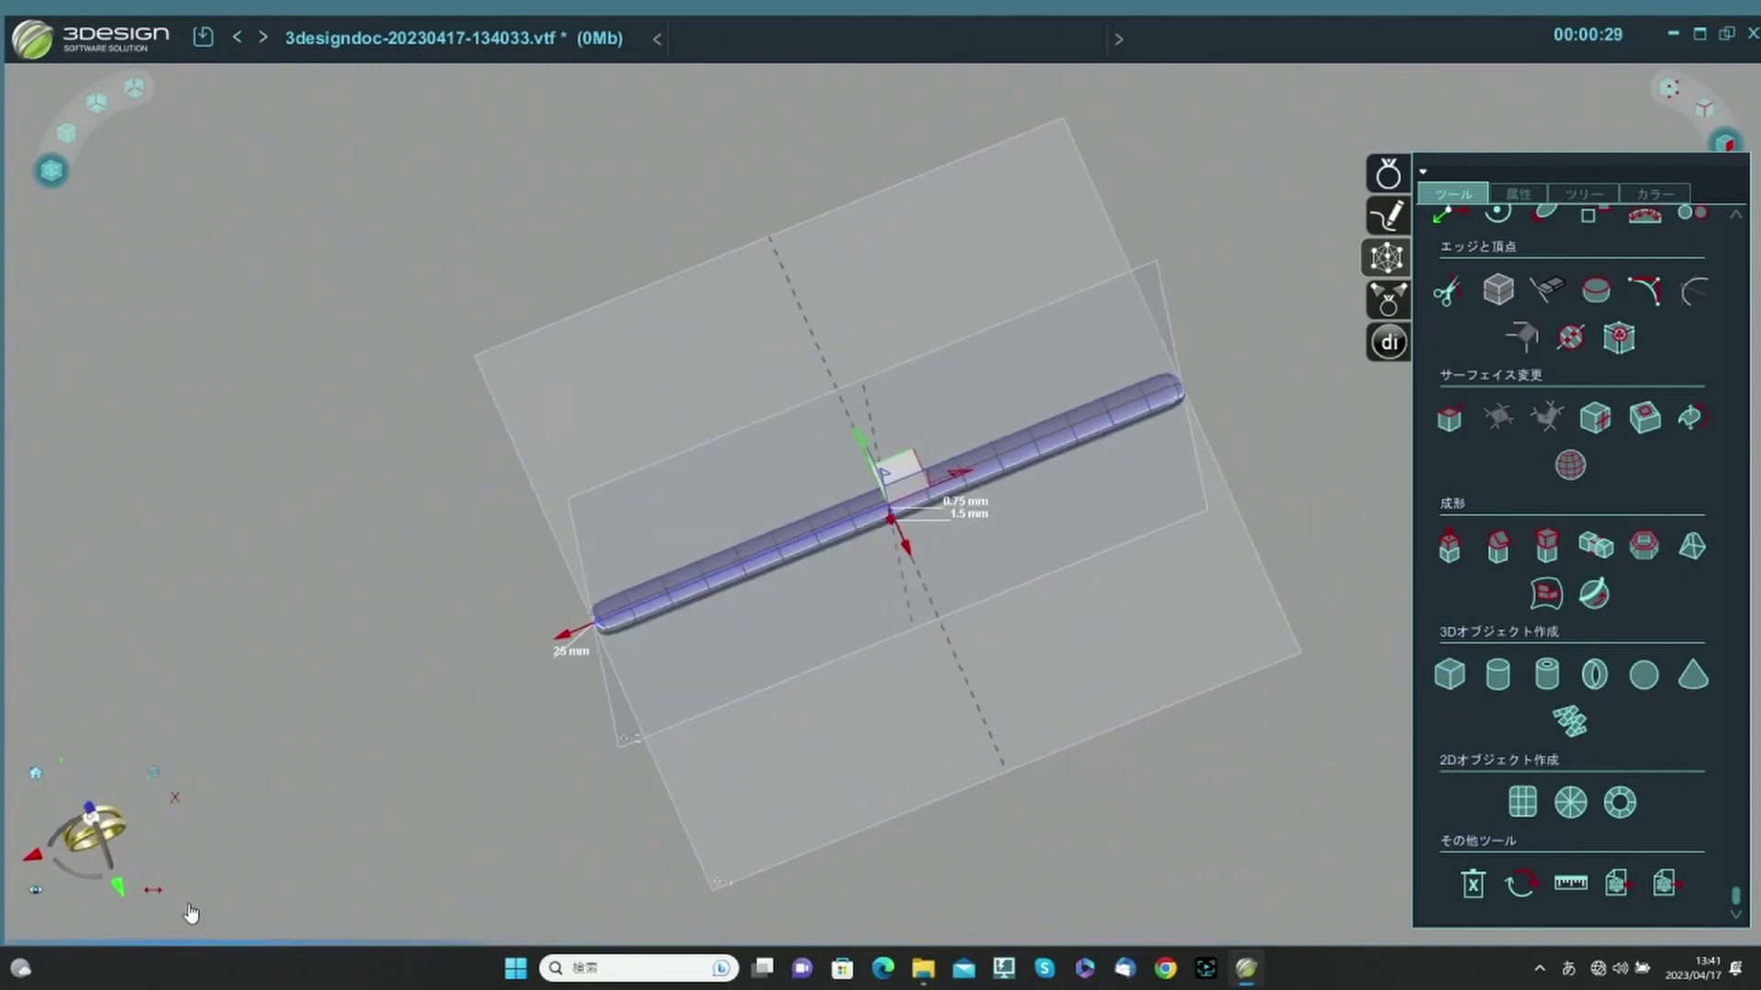
left_click(94, 808)
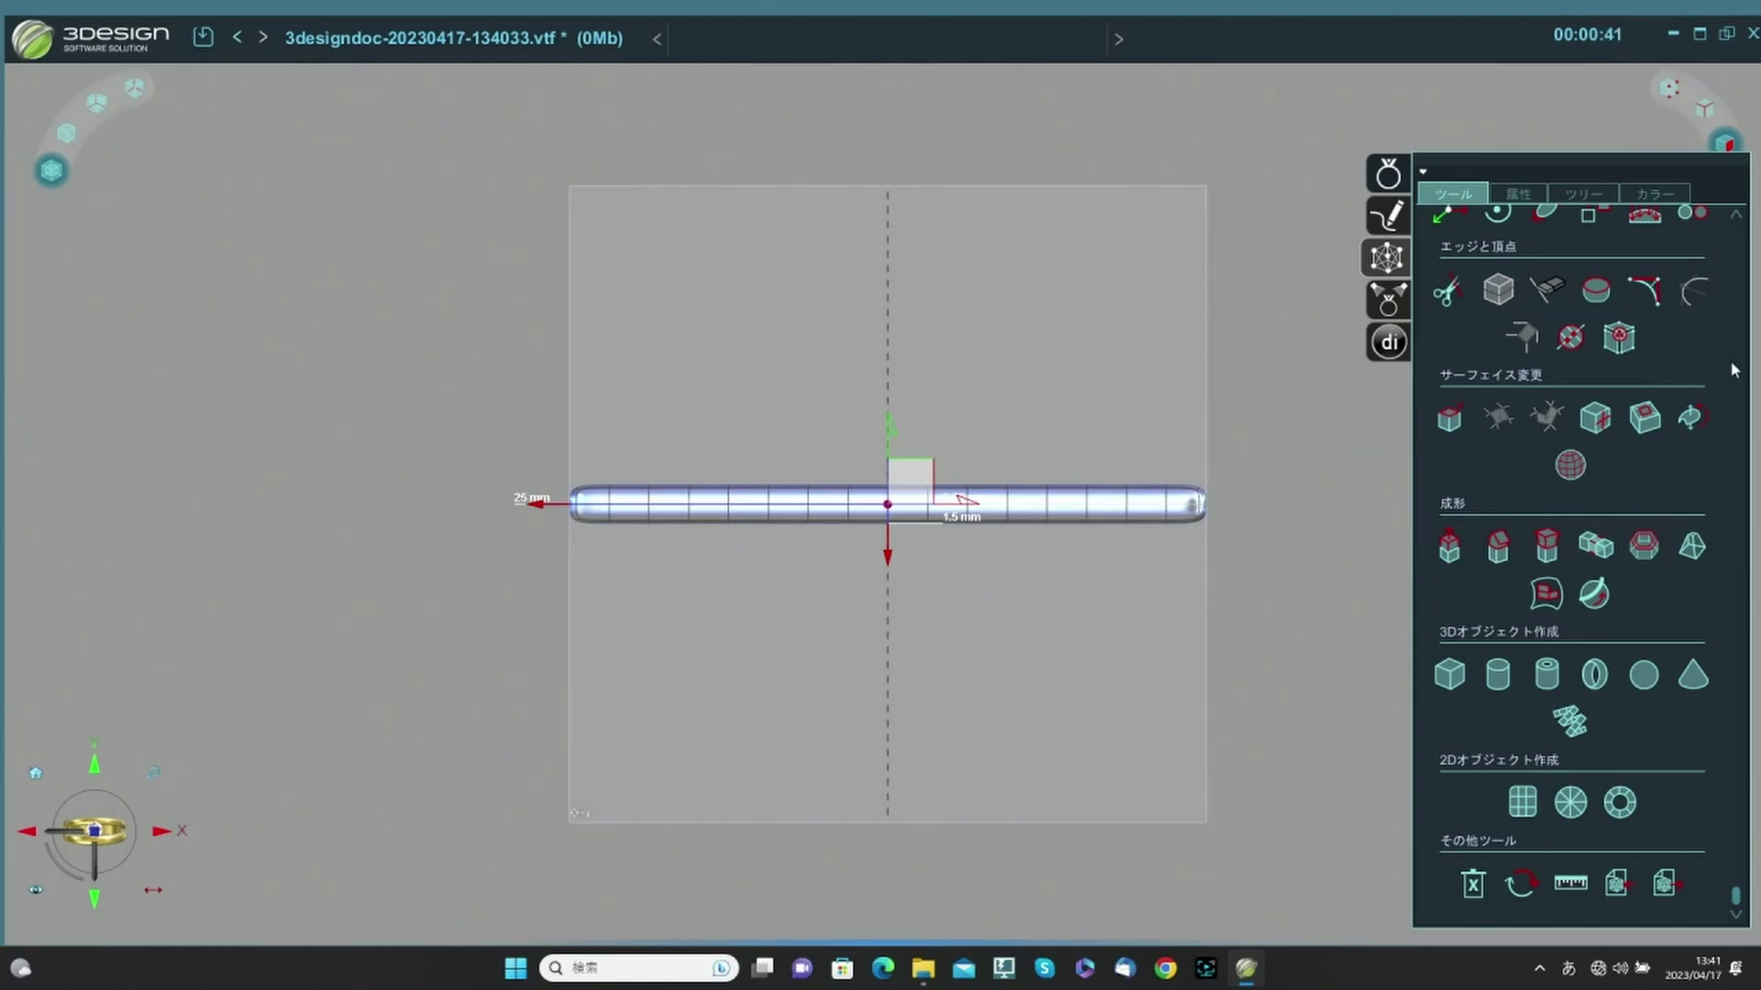
Set the box's number of subdivisions to 6 in each of the three directions.
left_click(1517, 194)
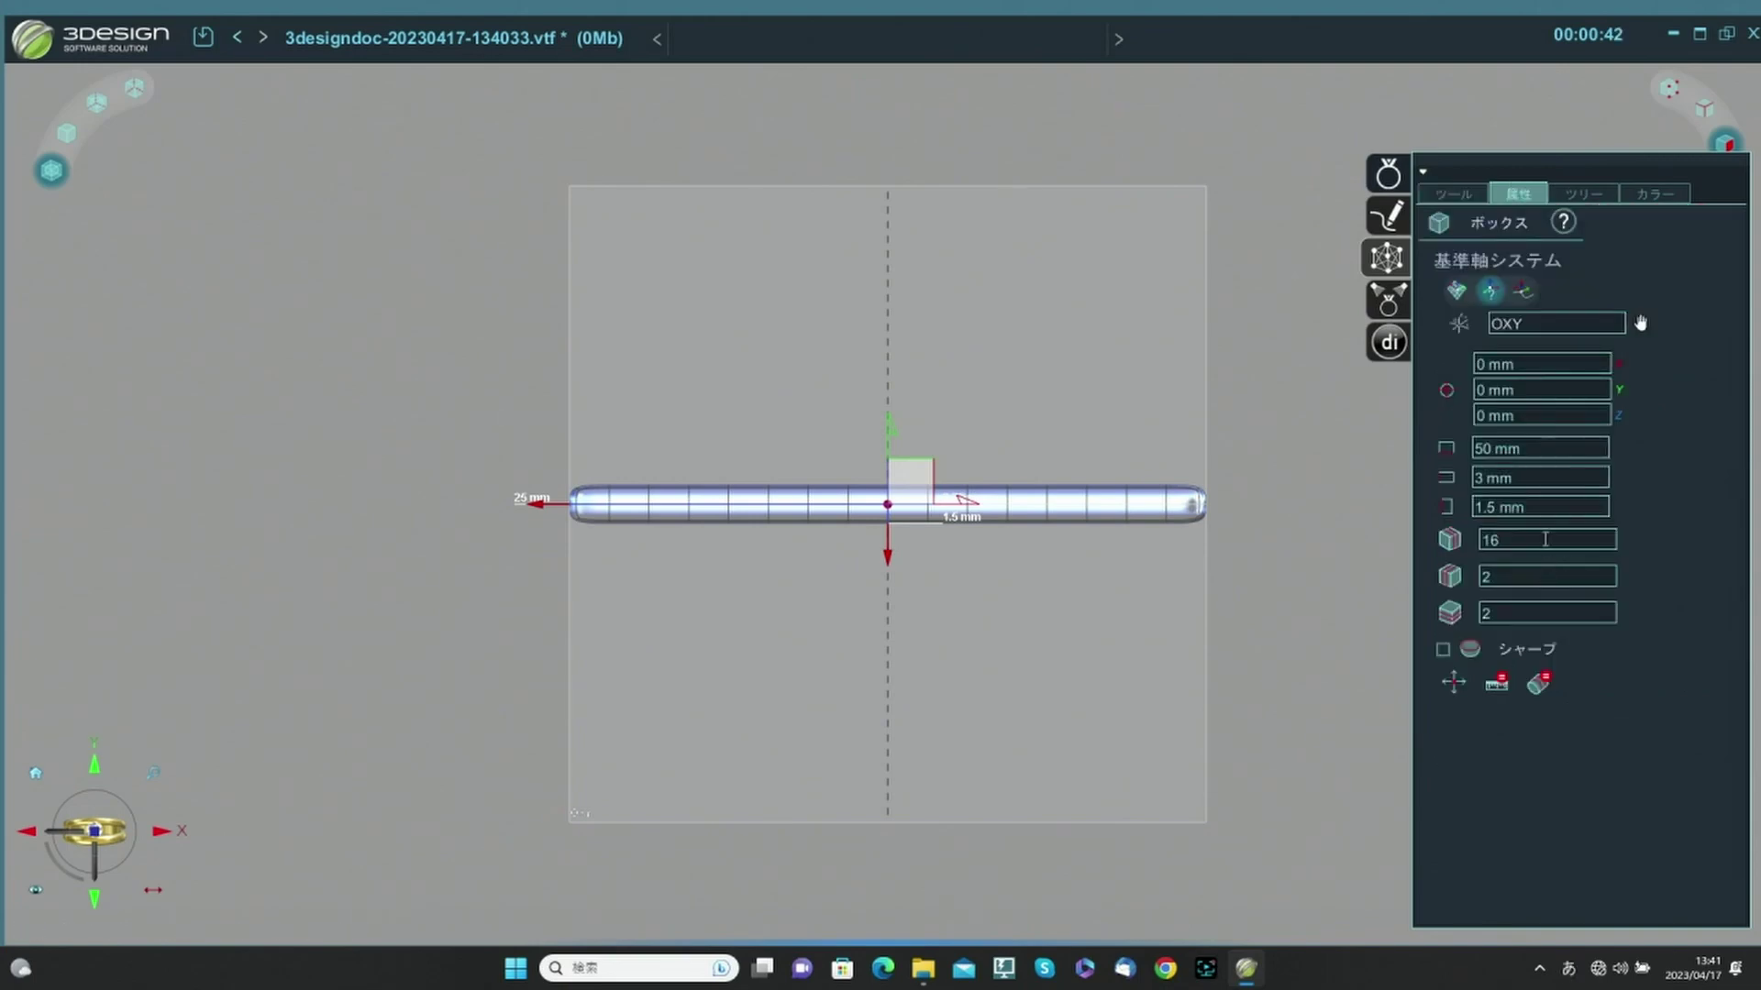
type("6")
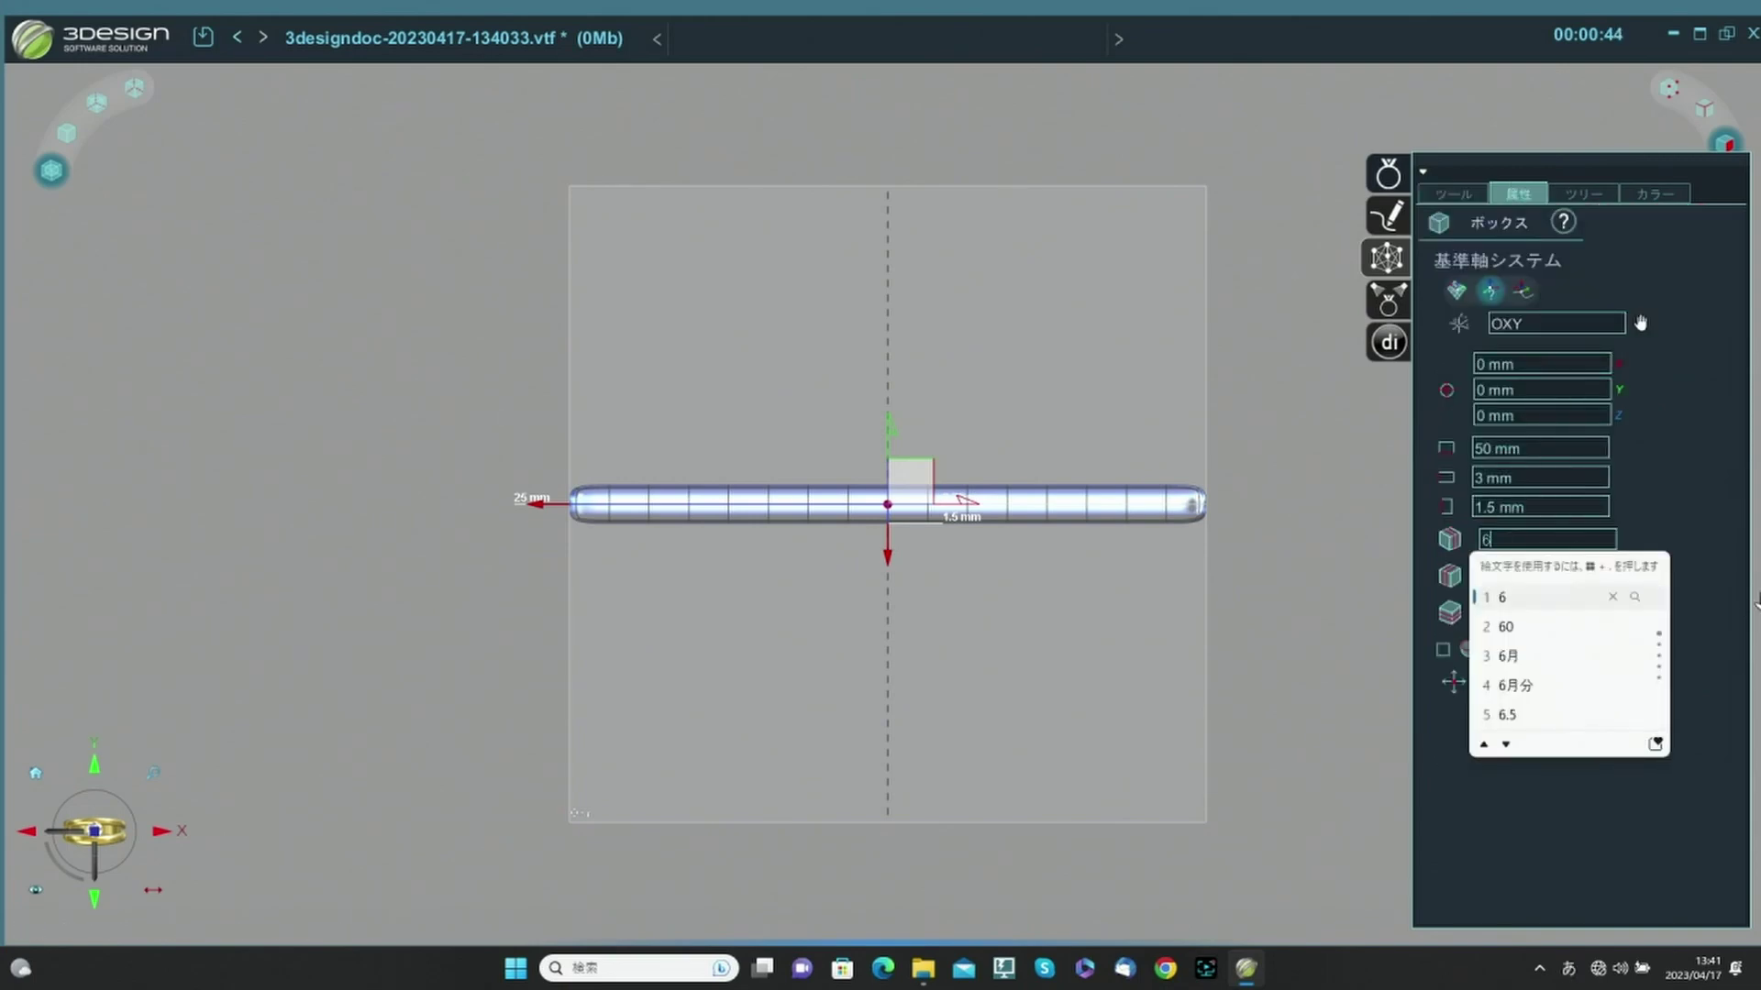
key("Return")
key("Tab")
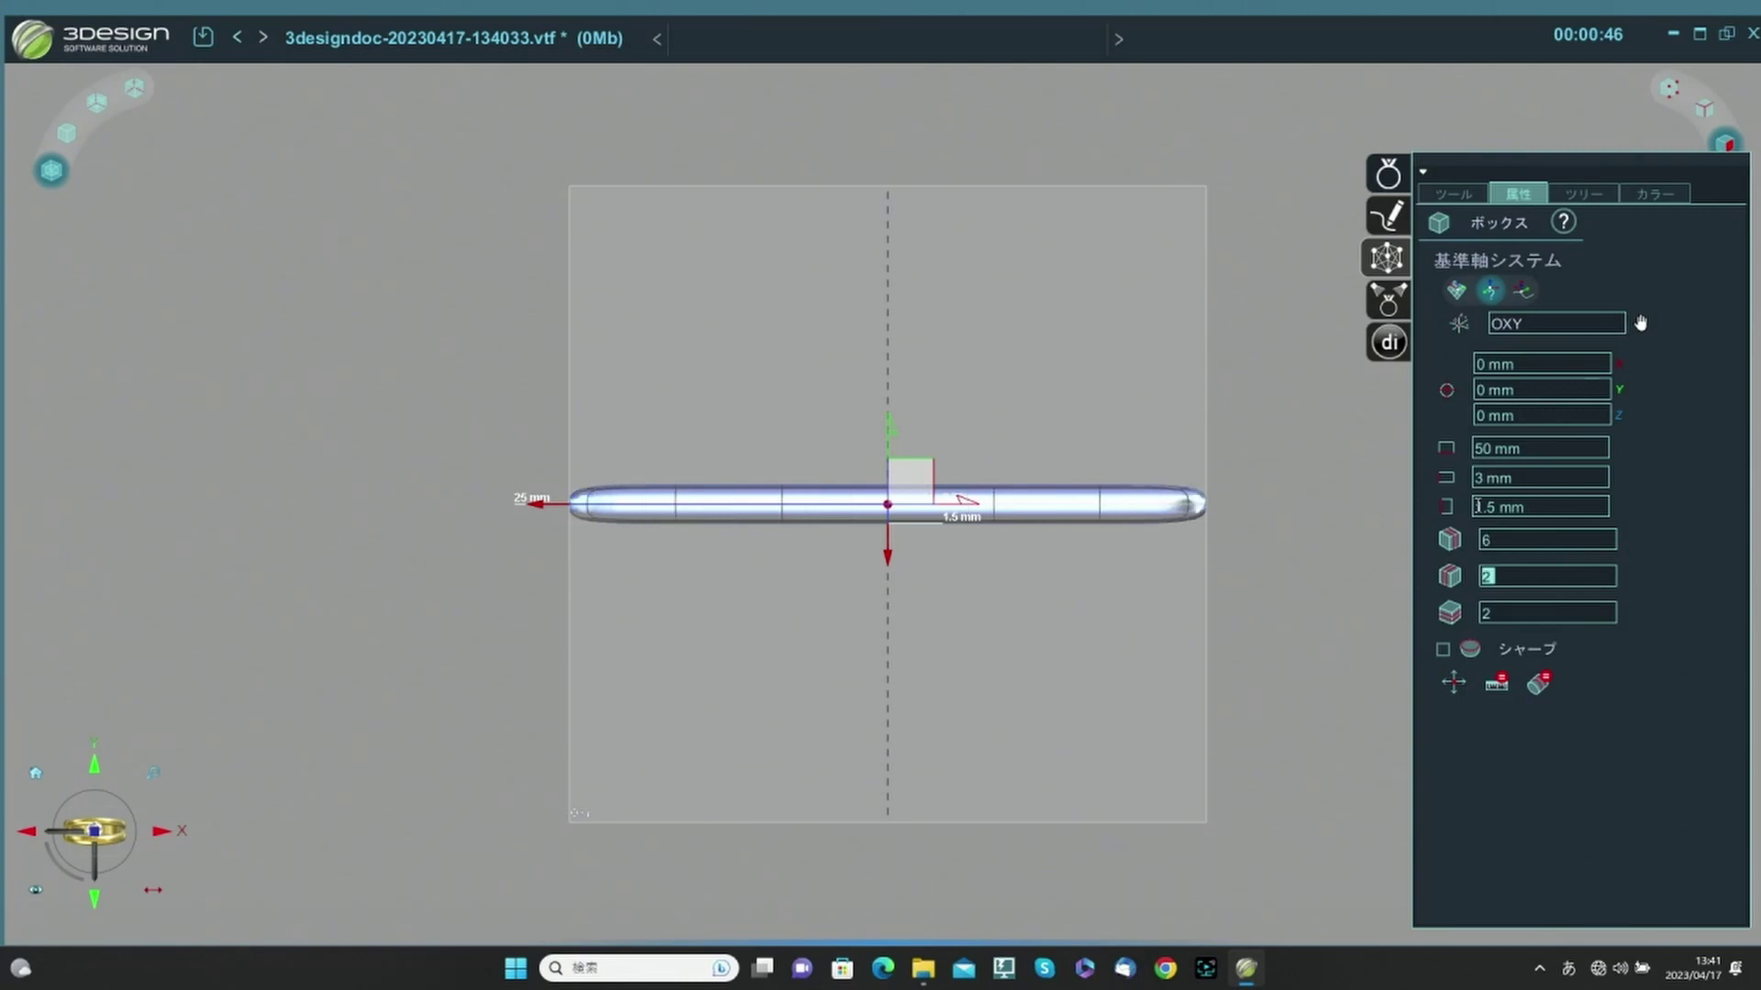
type("6")
key("Return")
key("Tab")
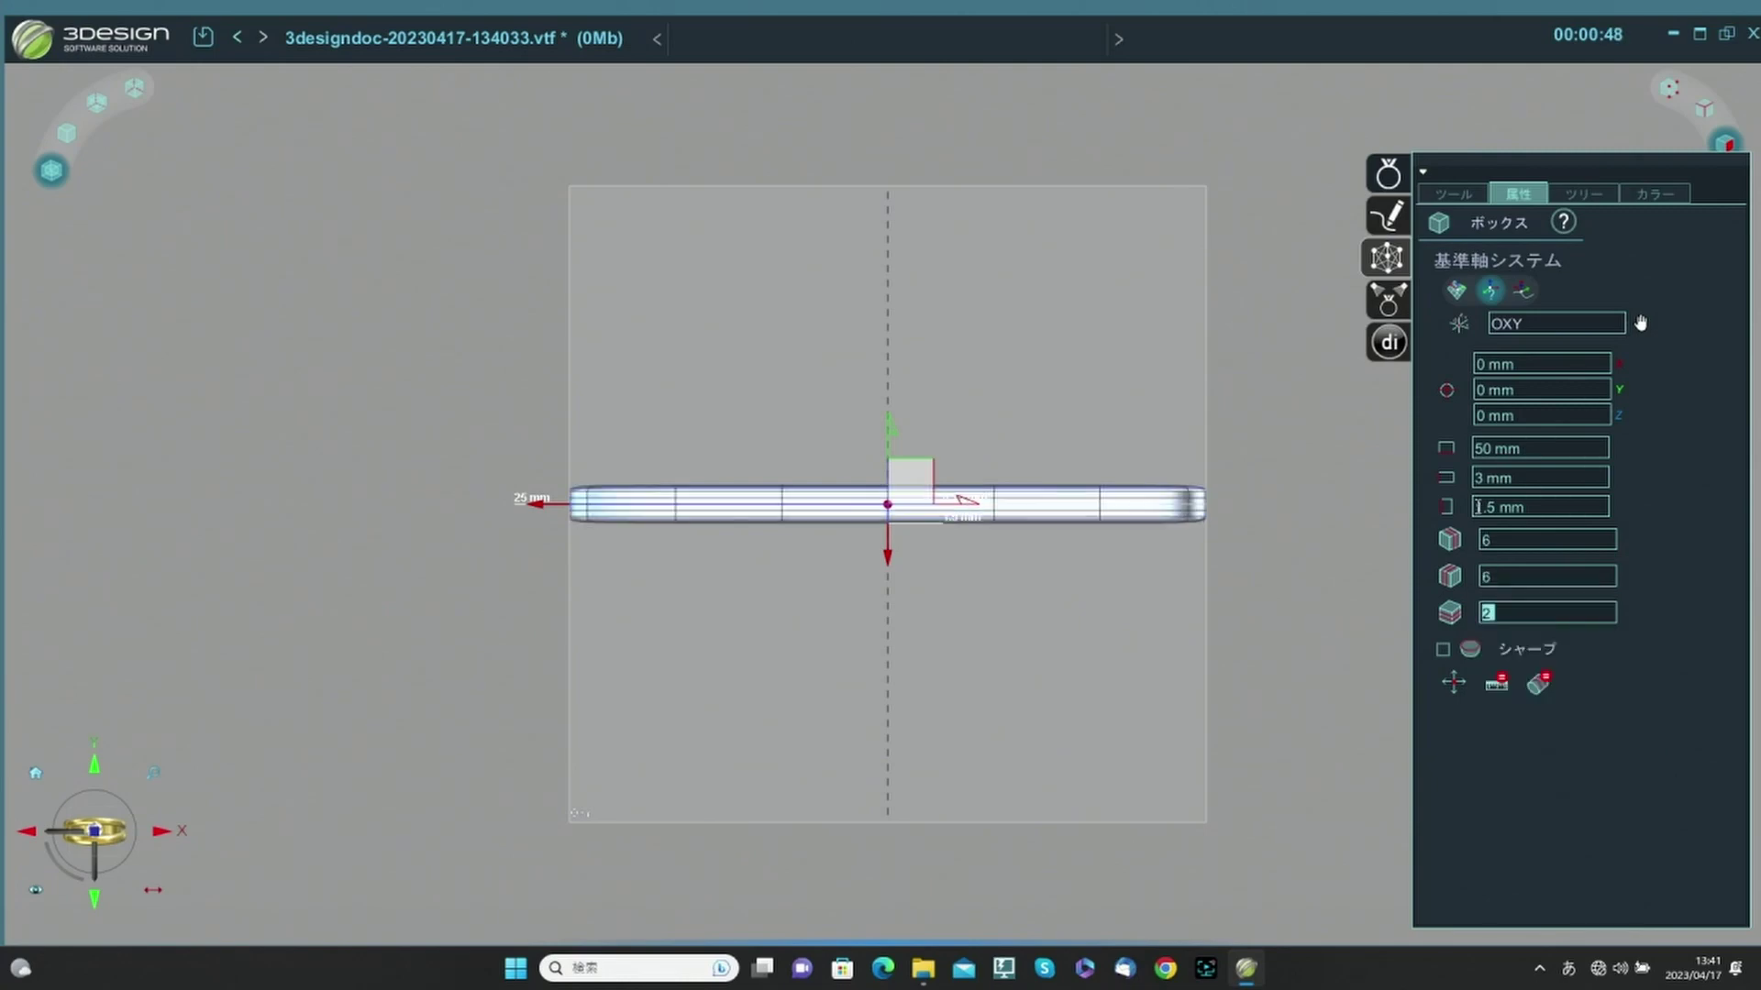
type("6")
key("Return")
key("Tab")
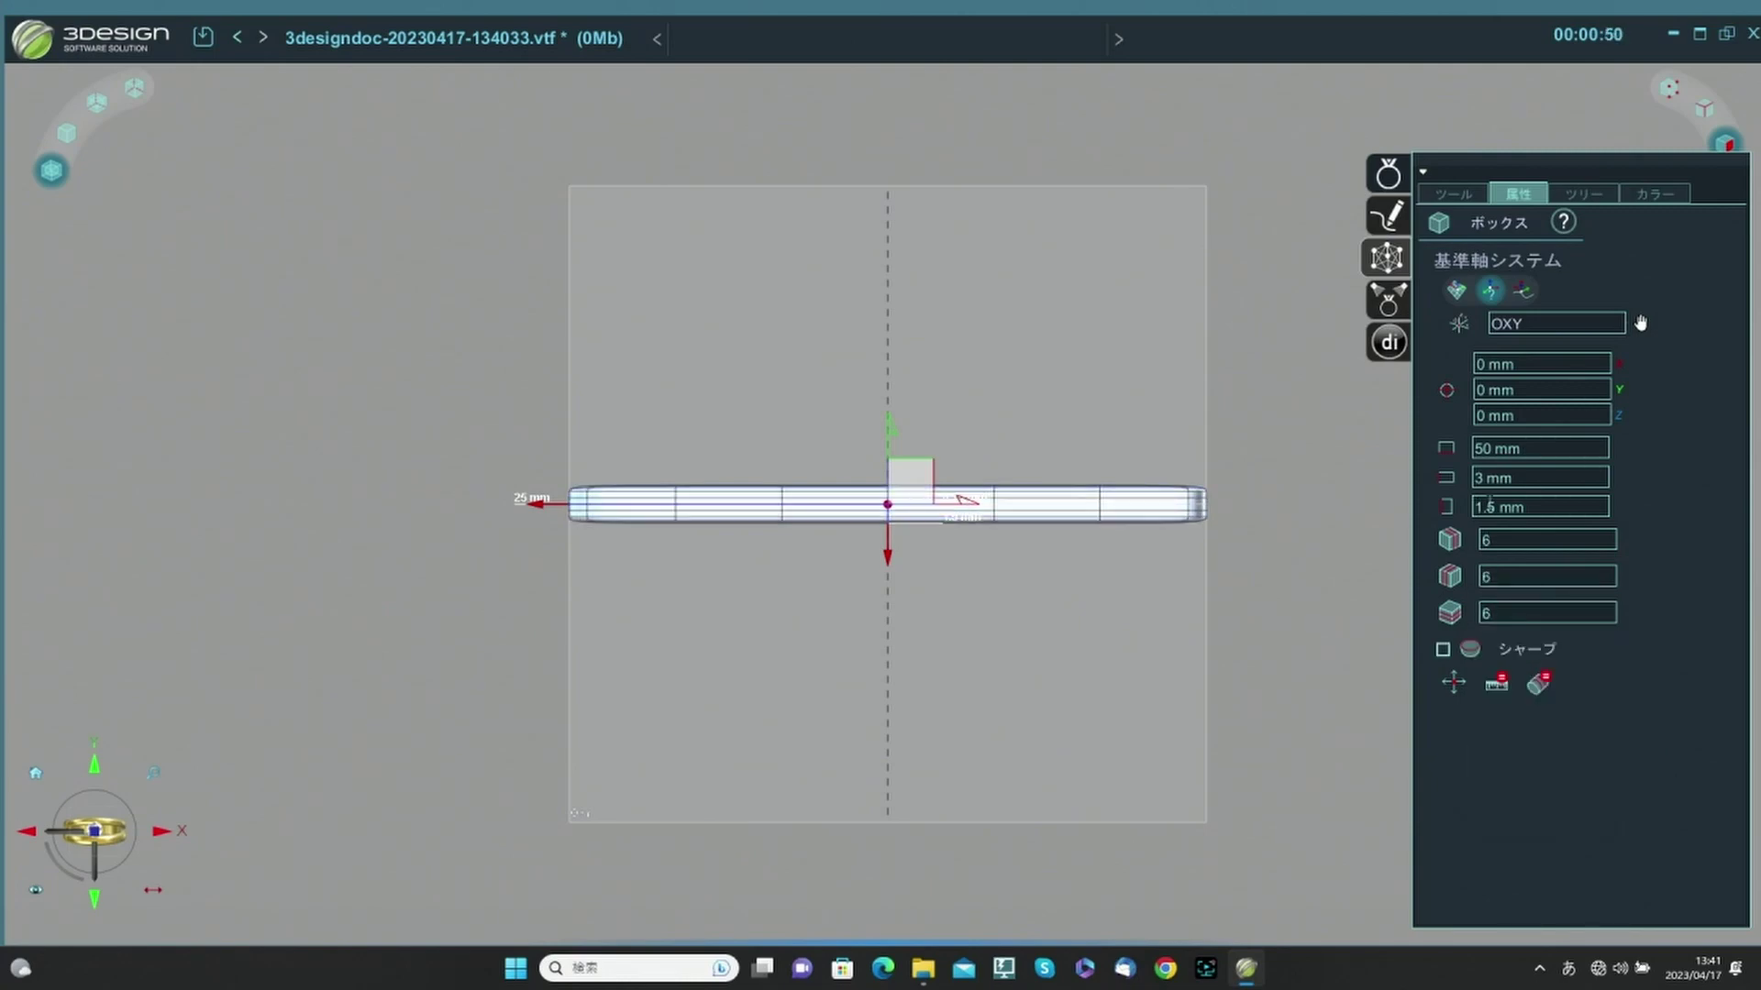
Set all three box dimensions to 10 mm and finish creating the box.
left_click(1542, 441)
type("10")
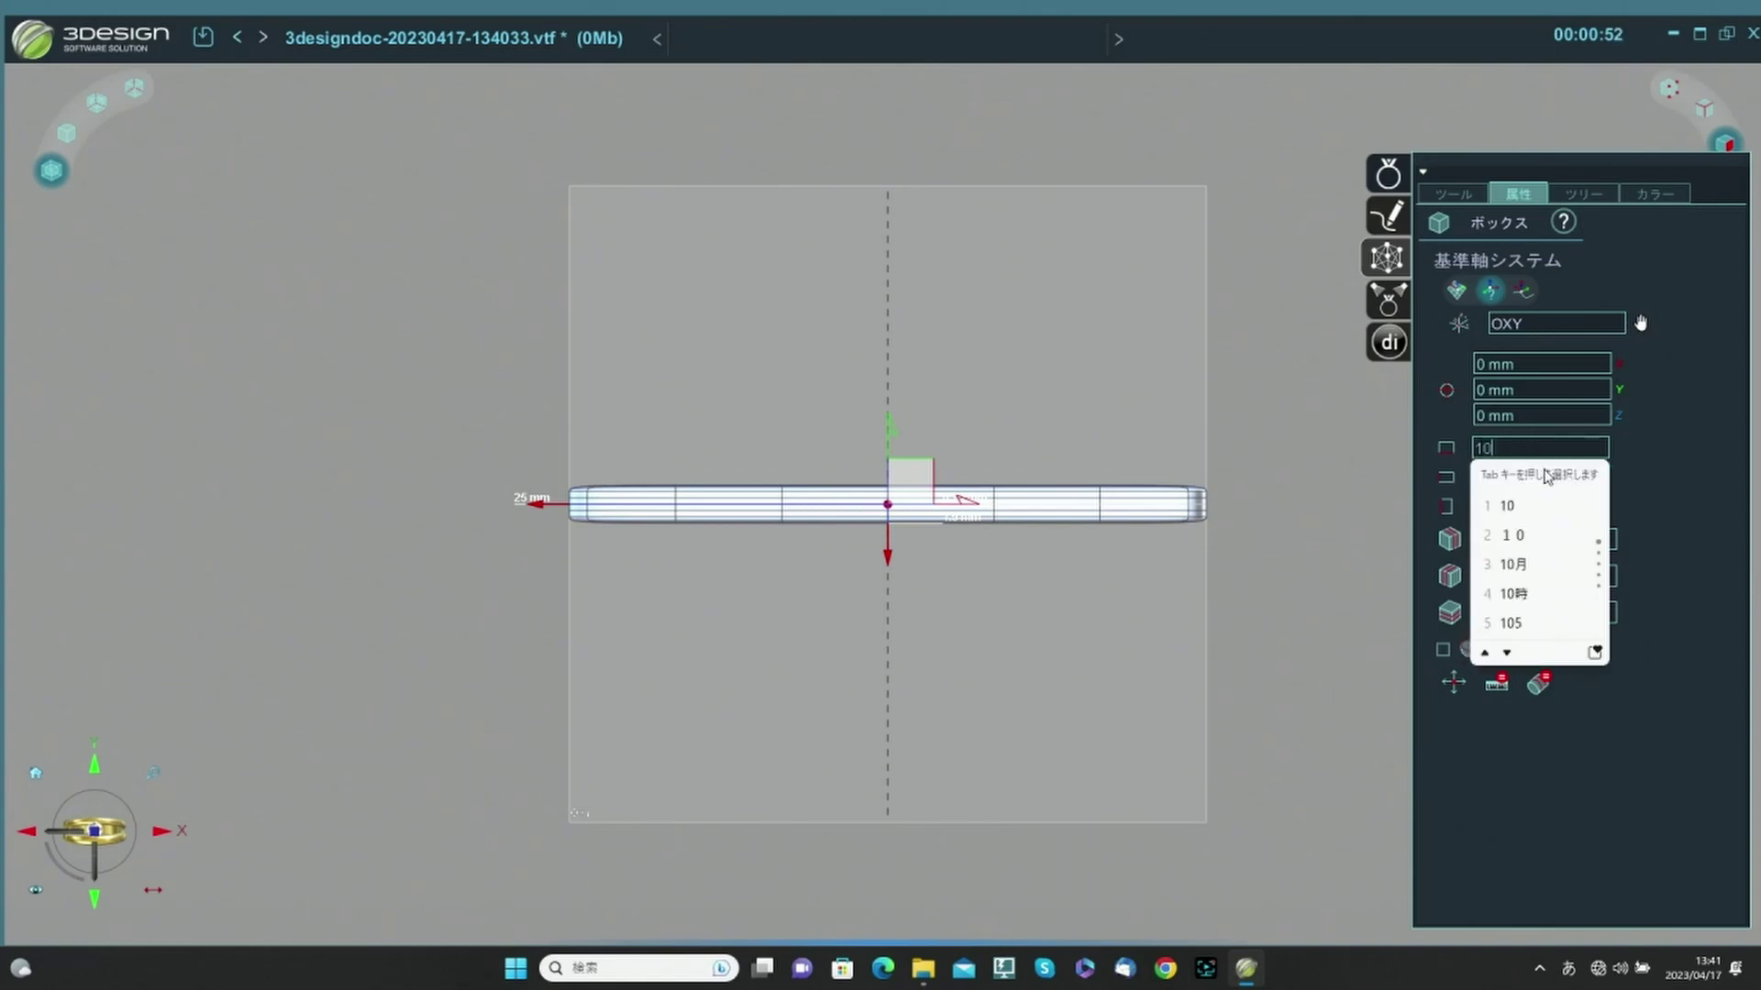
key("Tab")
key("Return")
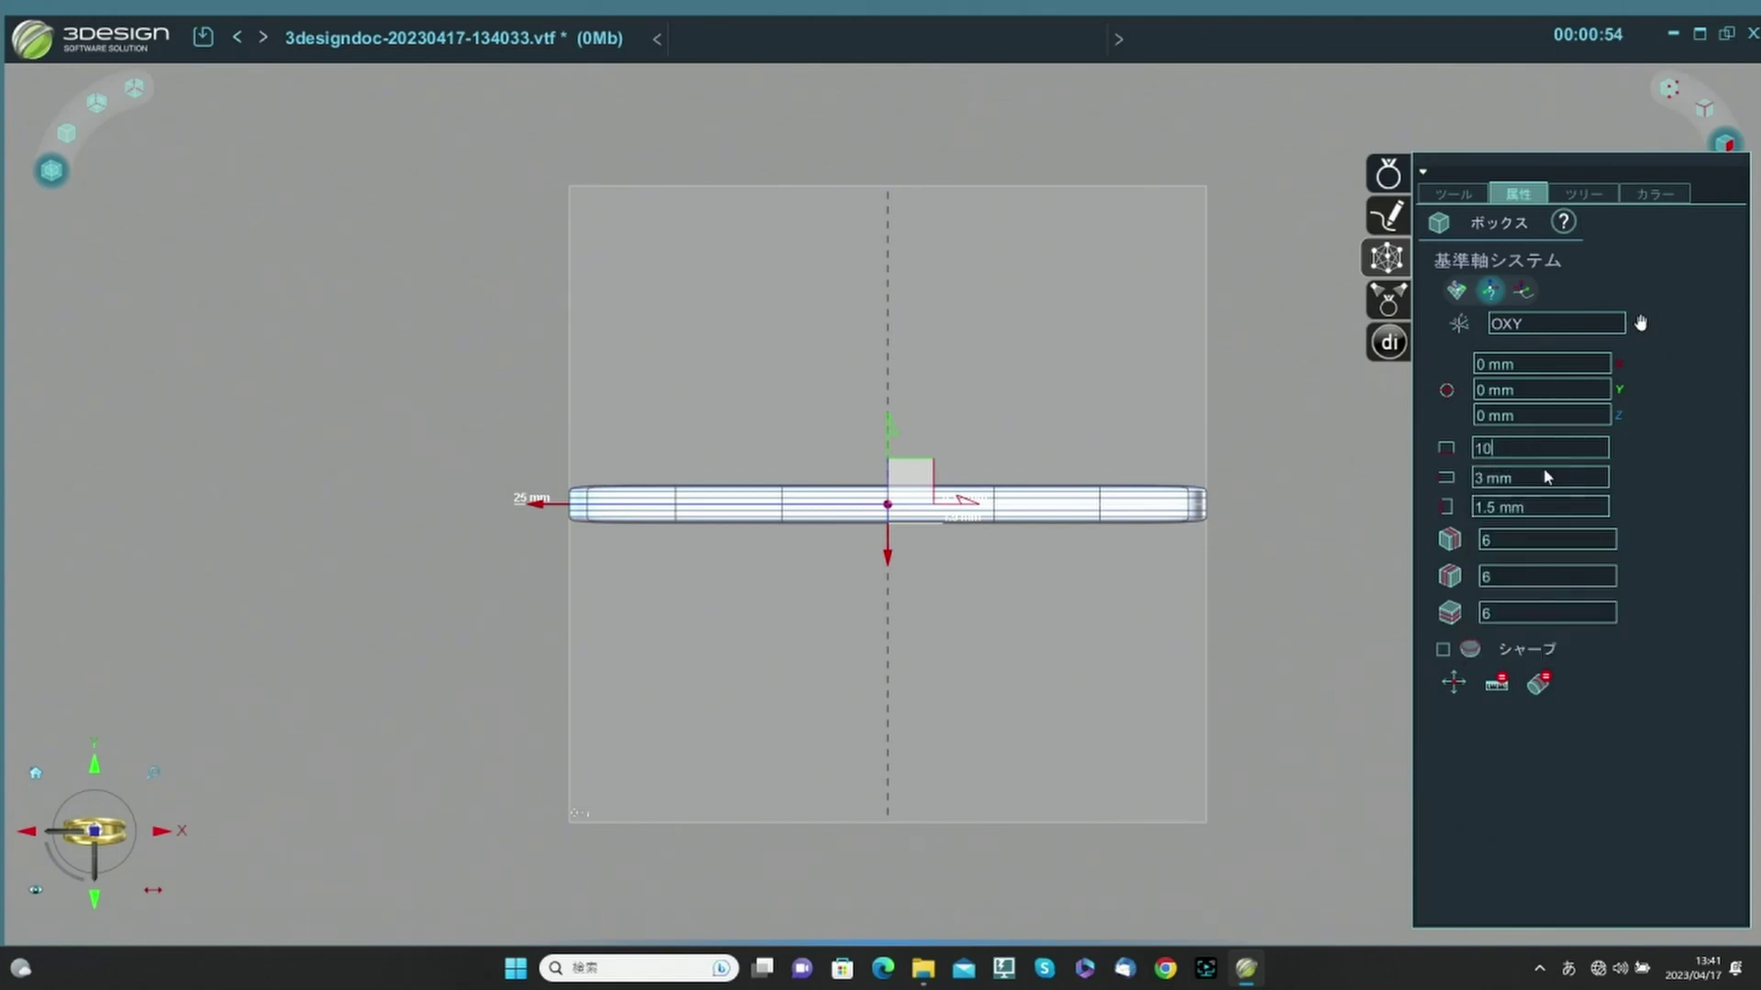
left_click(1546, 477)
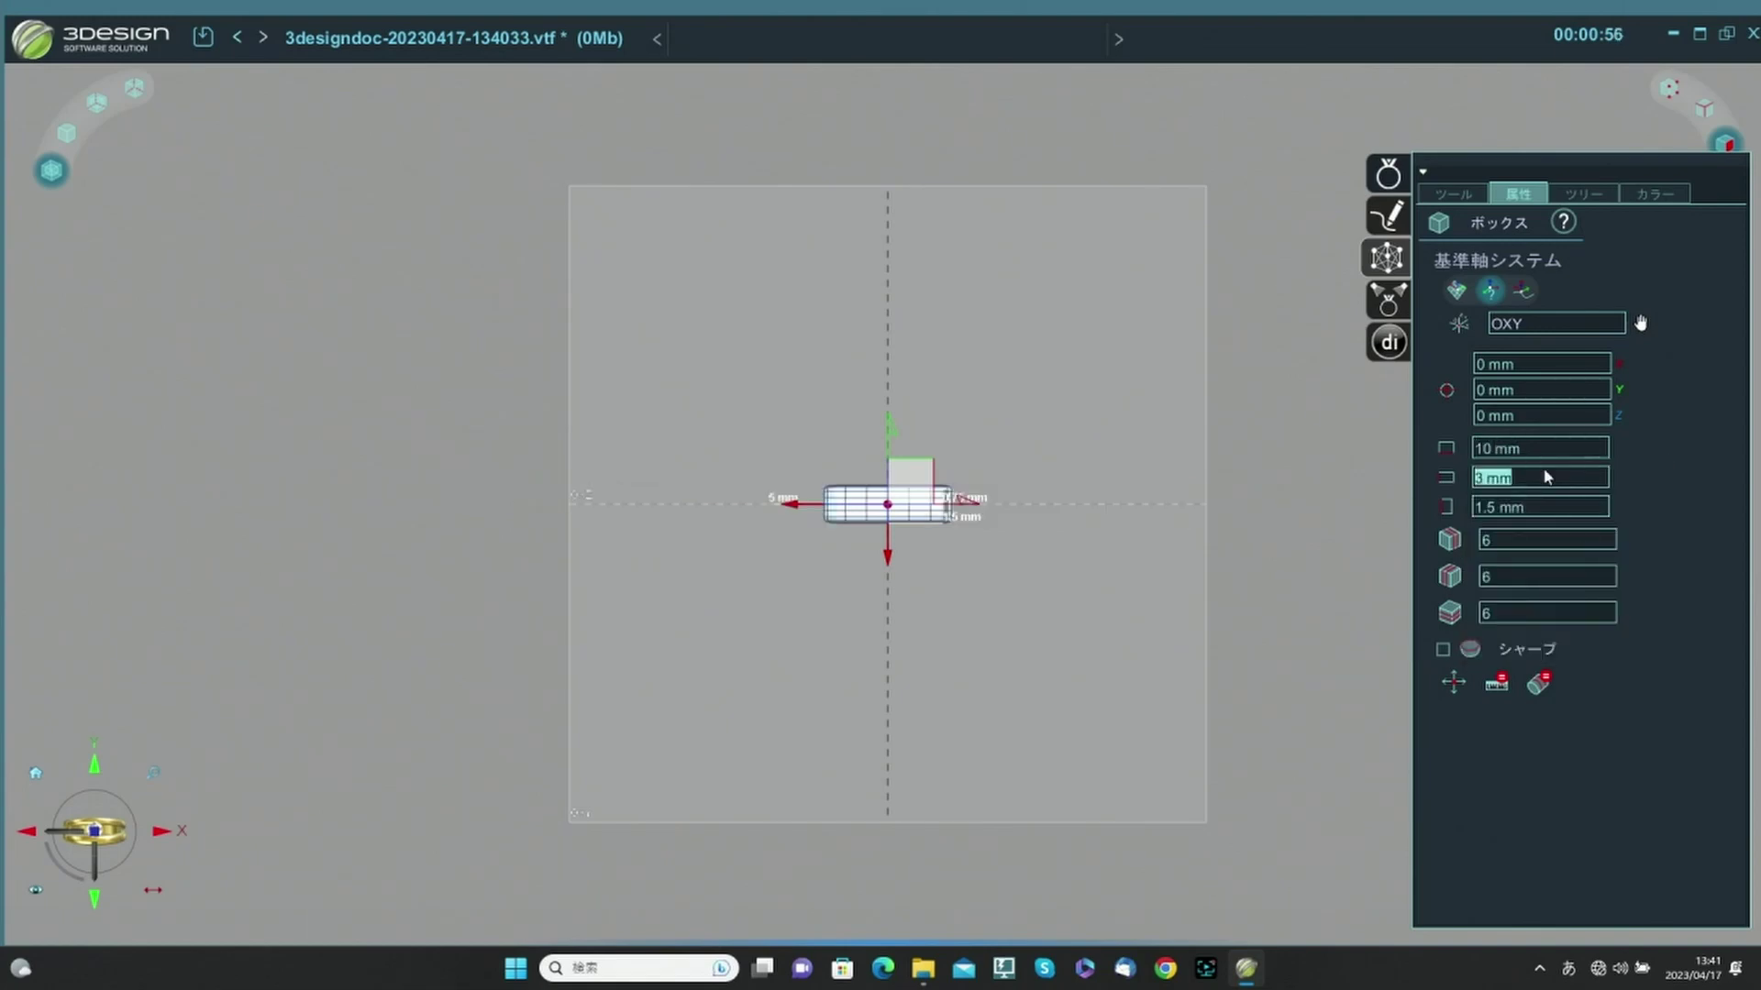
type("10")
key("Return")
key("Return")
type("10")
key("Return")
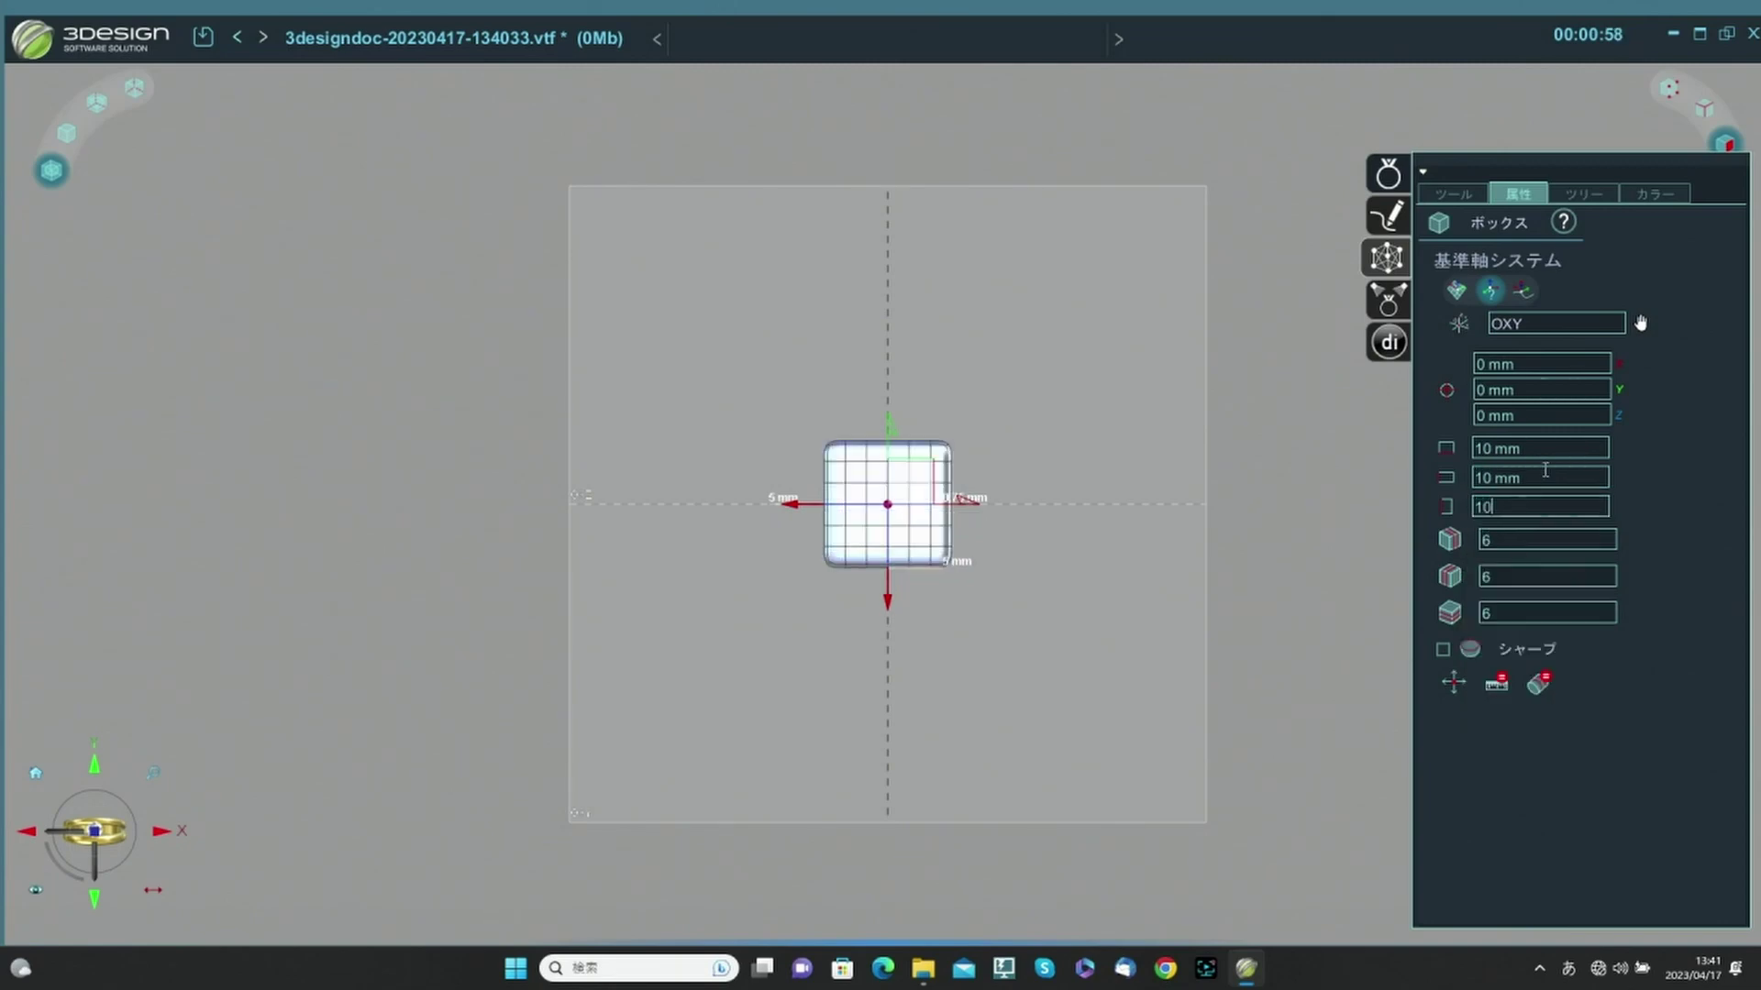
key("Return")
middle_click_drag(991, 674, 1206, 486)
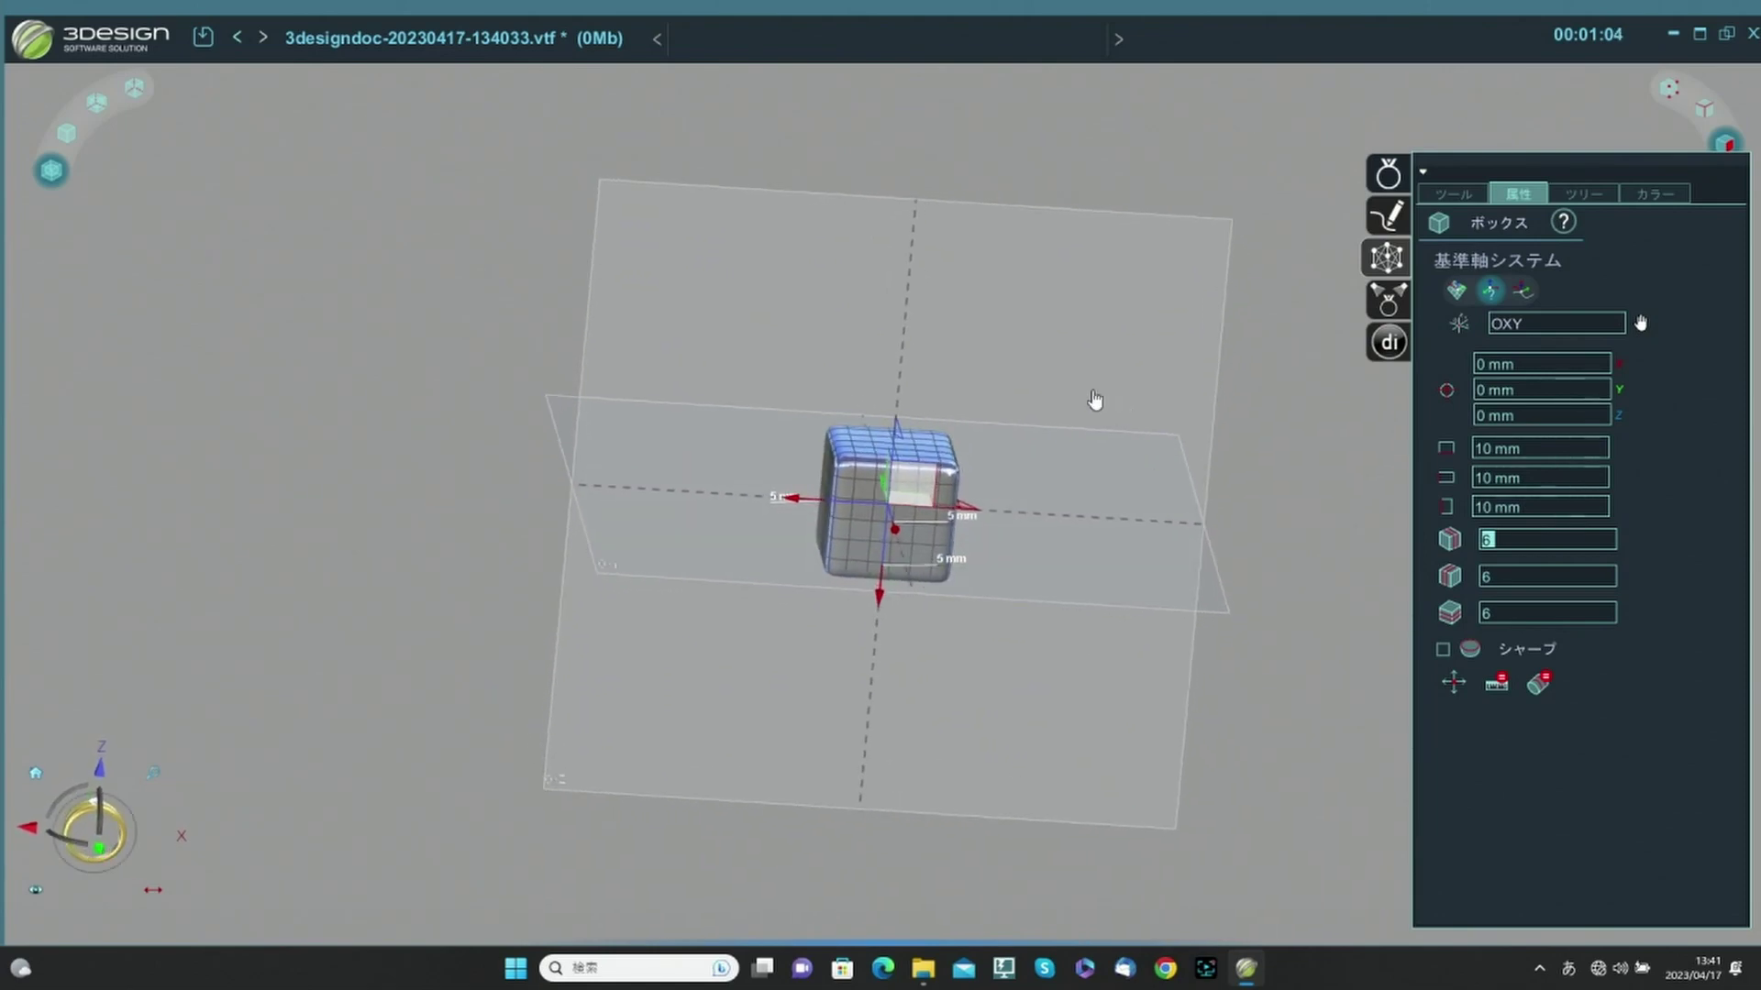
scroll(1097, 400, "up", 3)
middle_click_drag(1096, 400, 1064, 543)
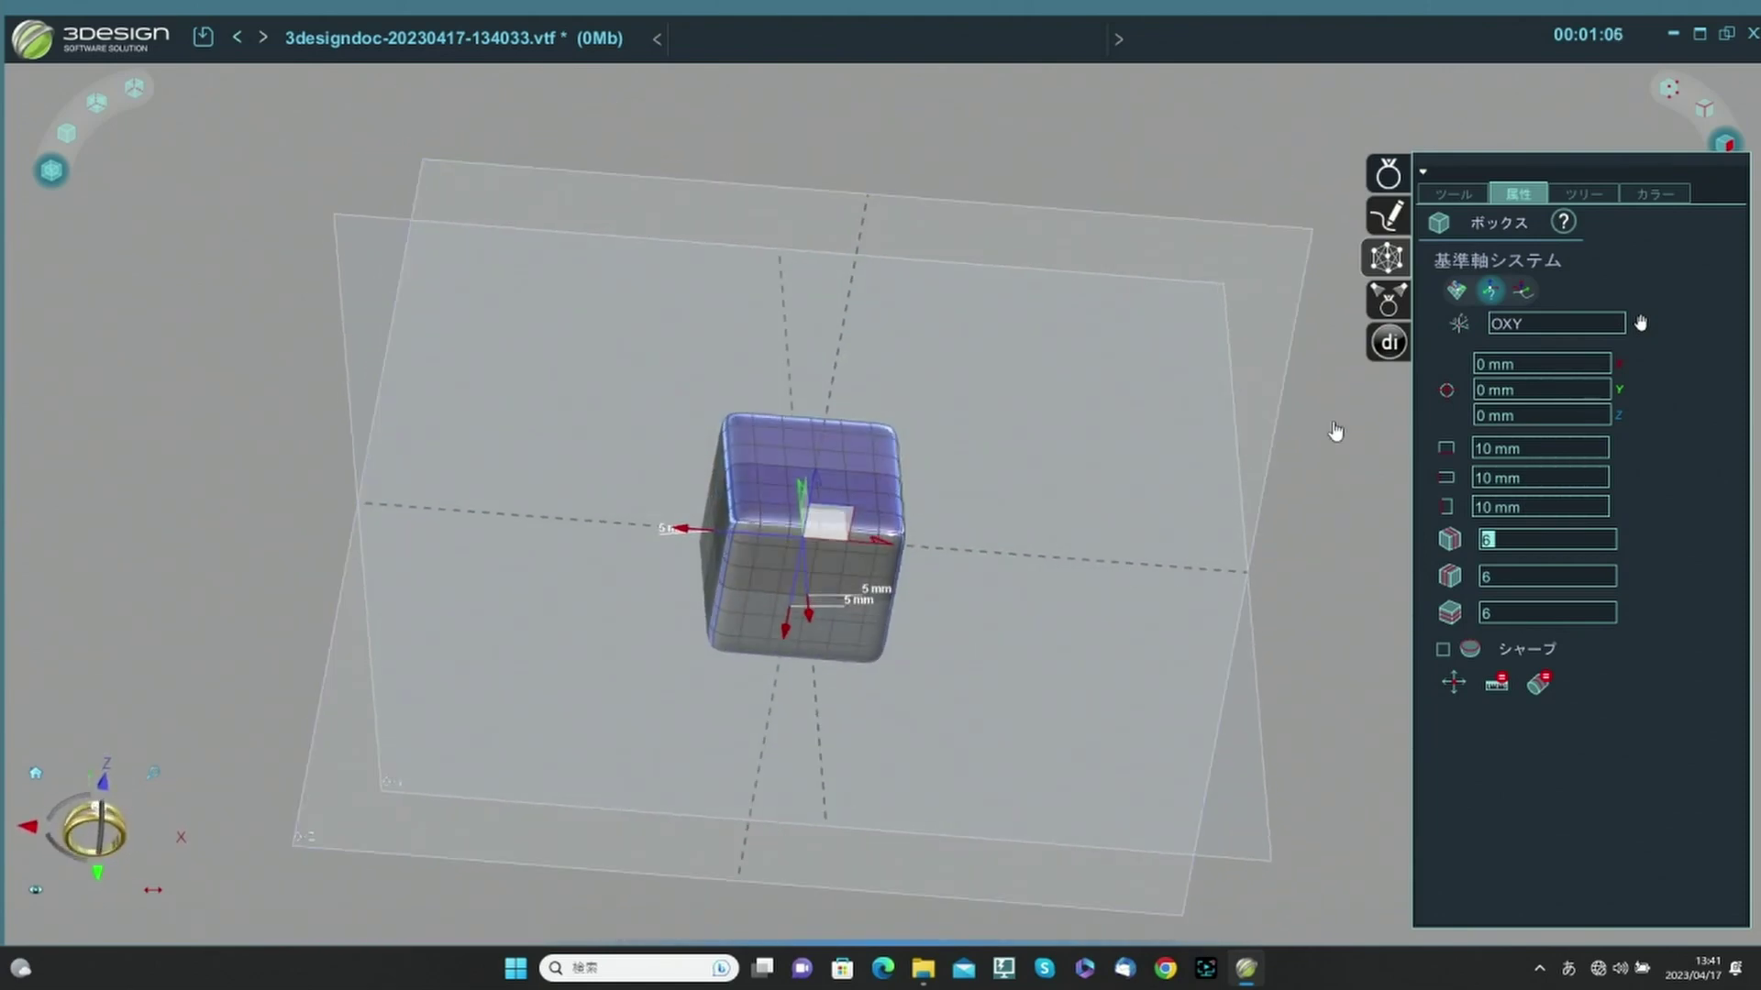
key("Escape")
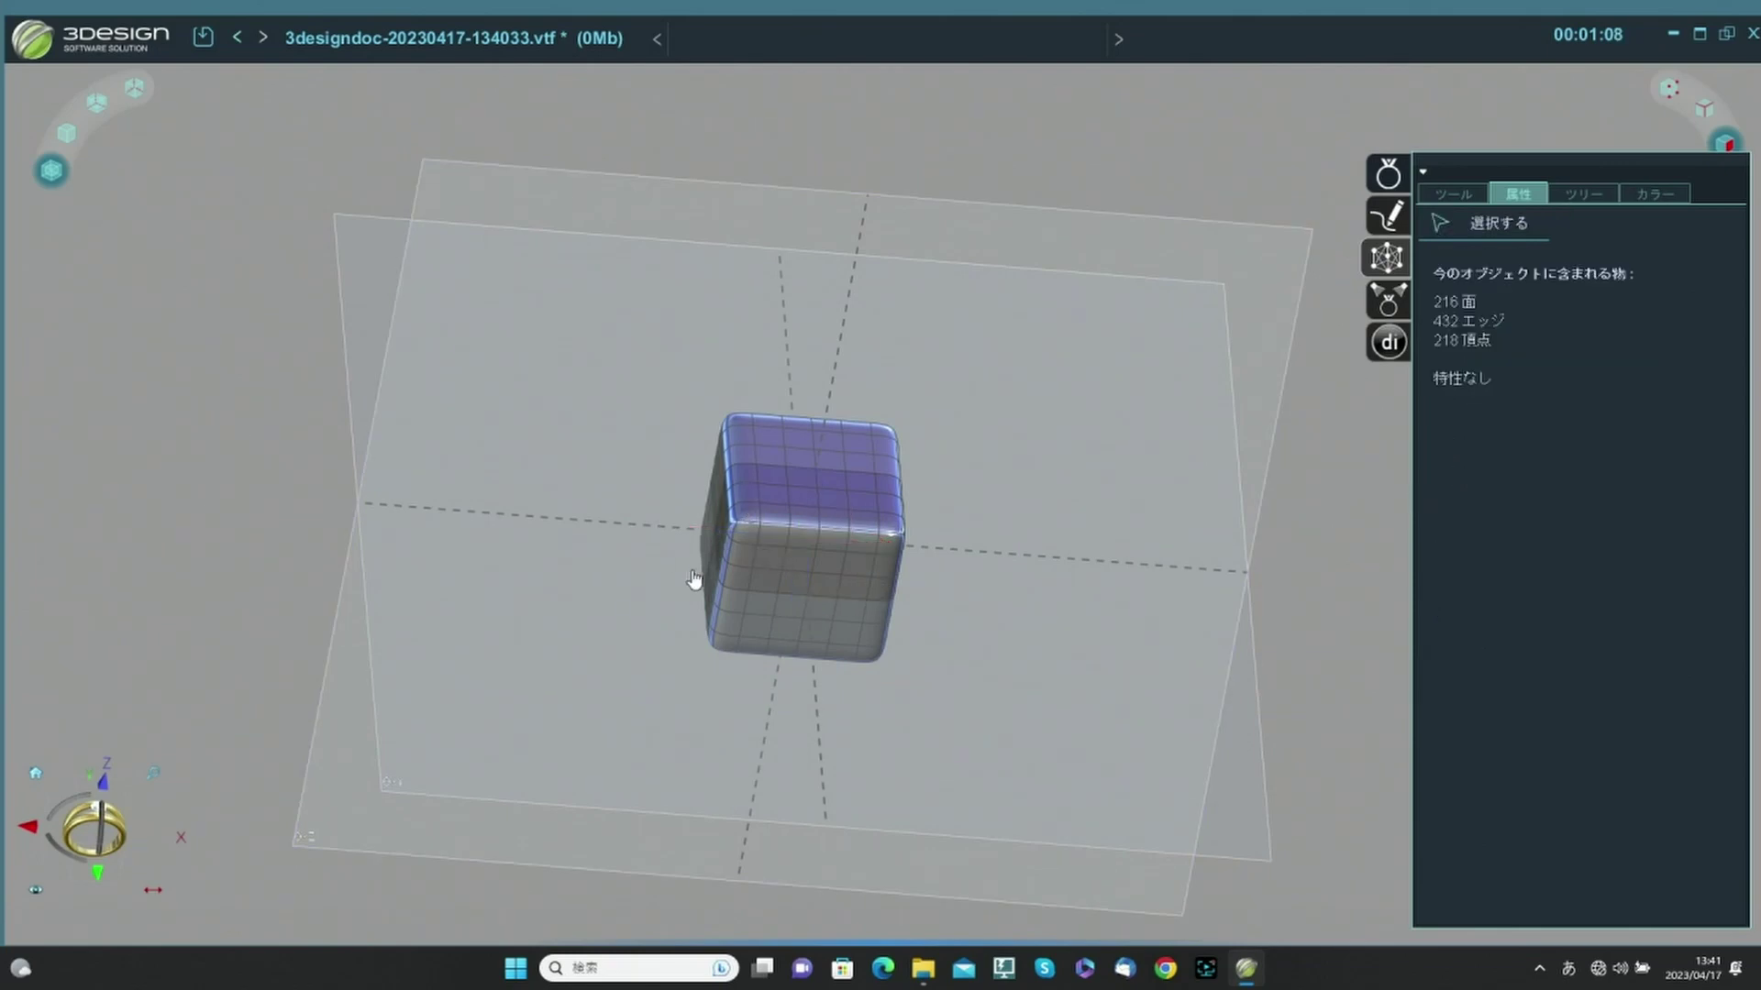
Try pulling the four central faces of the box's top side upward with the Move tool, and undo it.
scroll(695, 575, "up", 3)
left_click(875, 428)
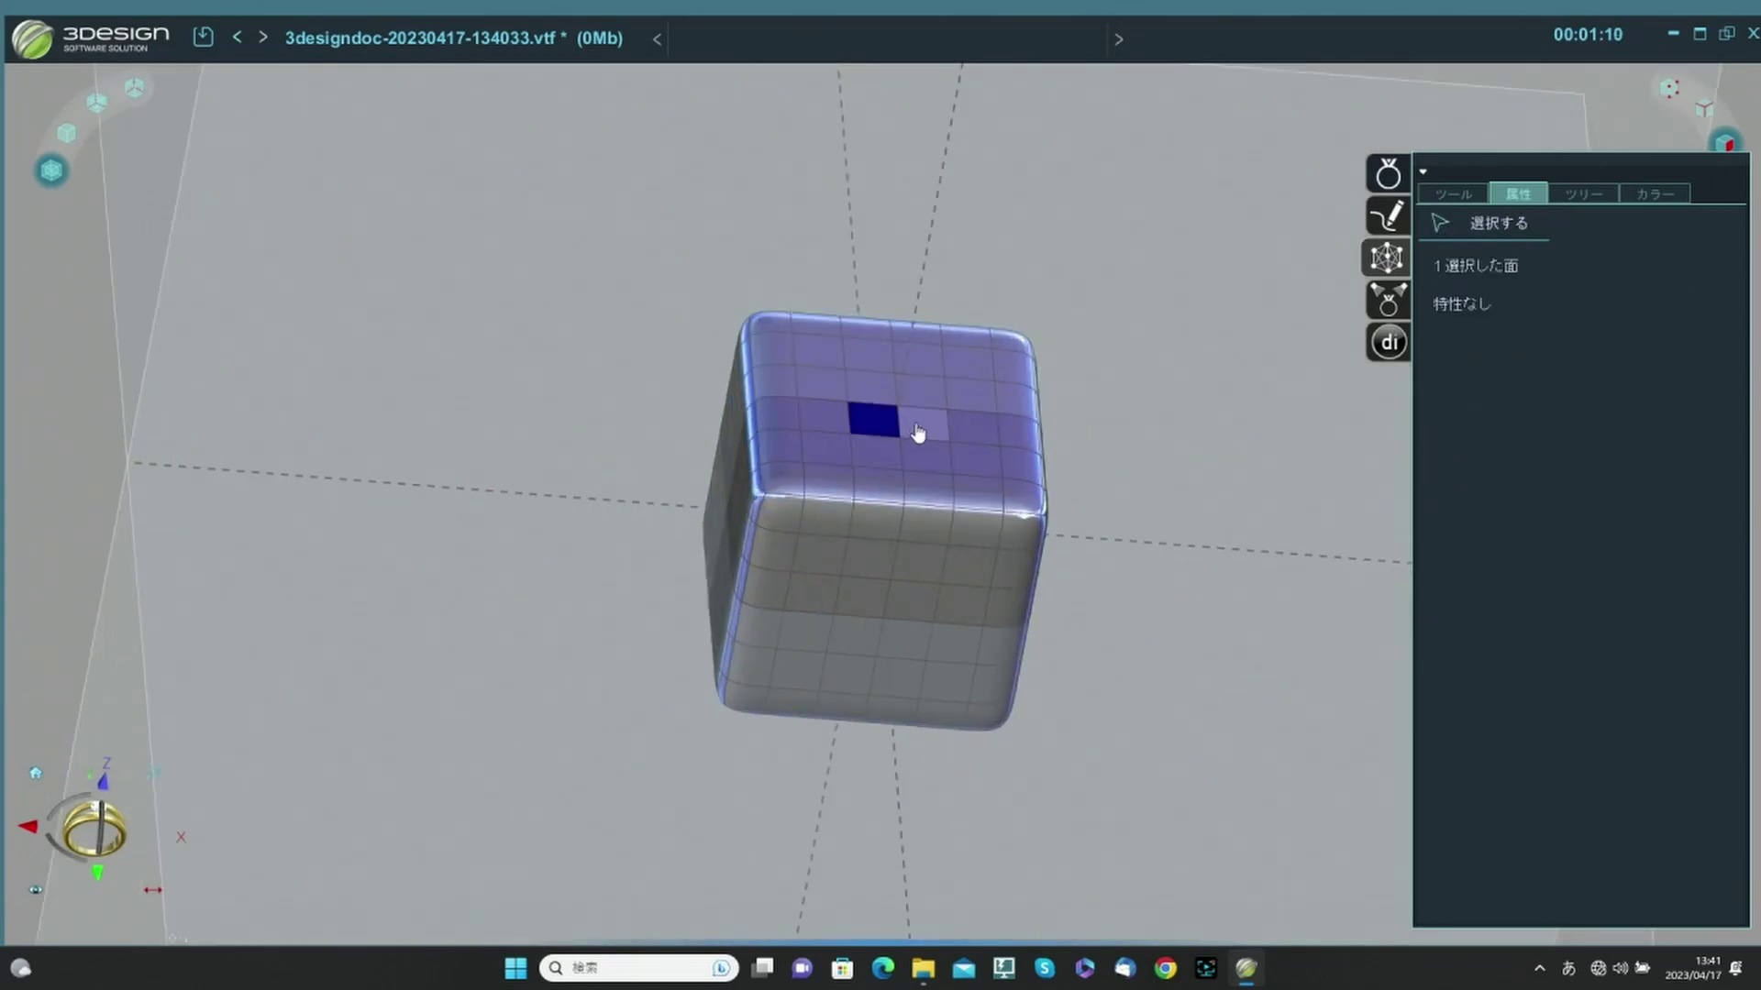
left_click(916, 429)
left_click(921, 397)
left_click(871, 389)
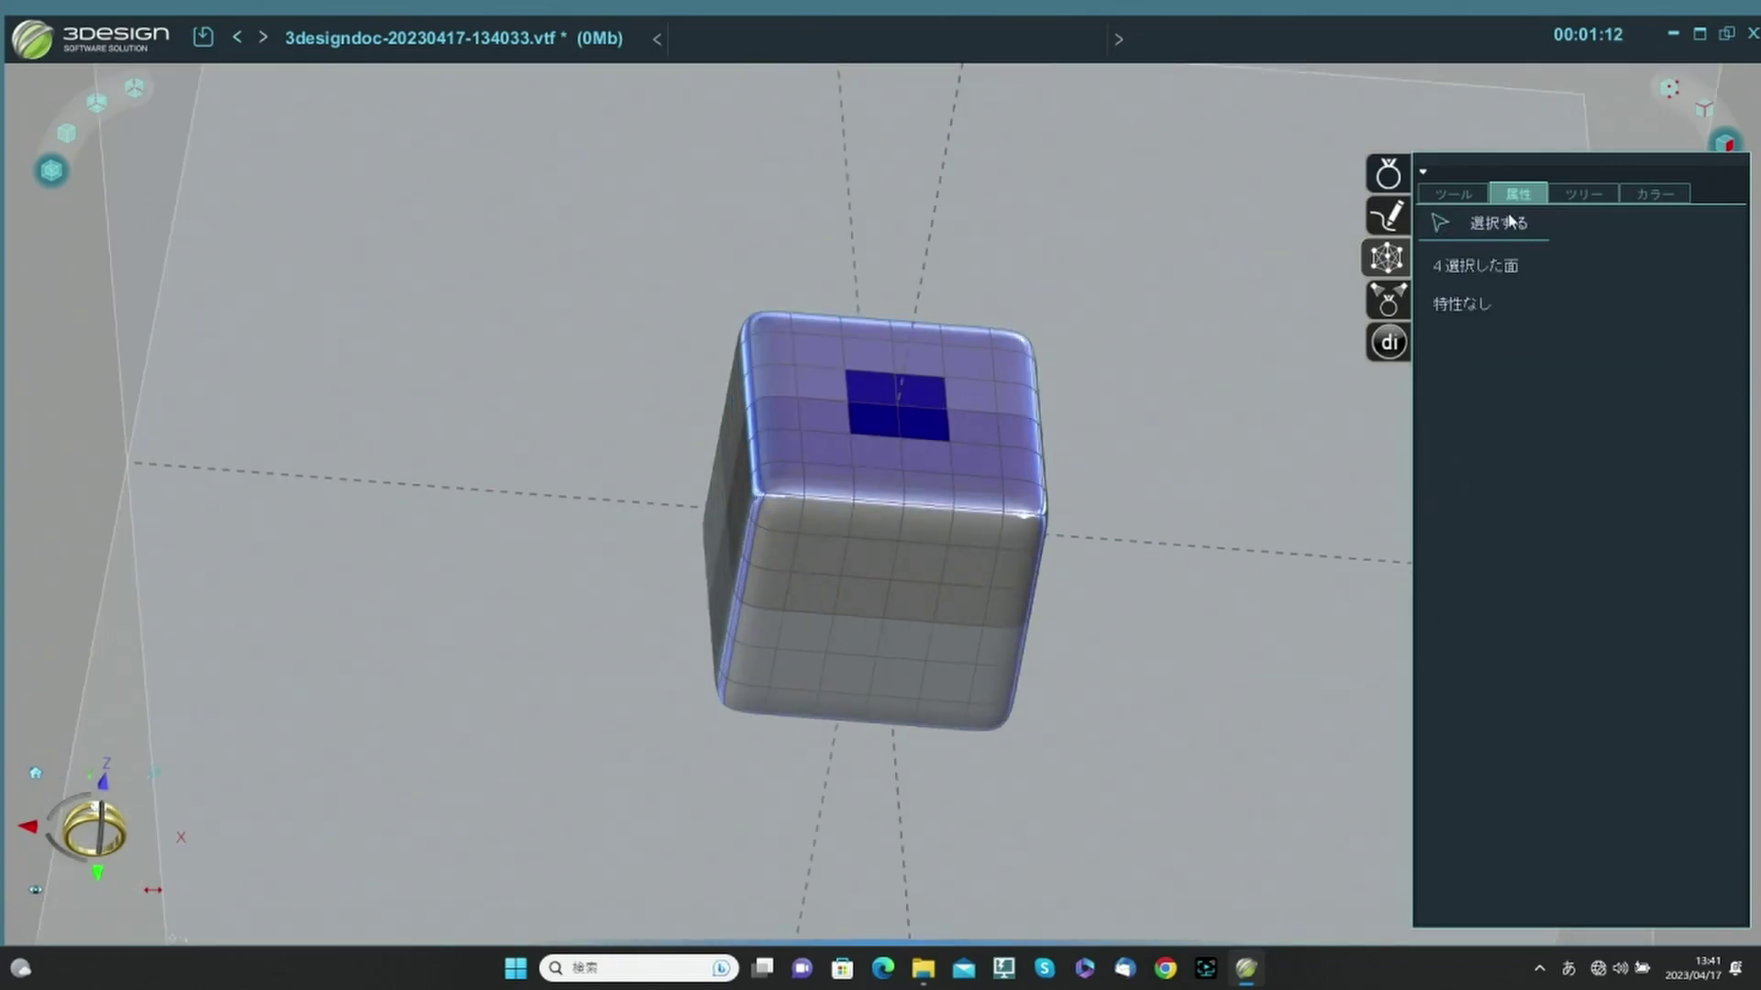
left_click(1453, 194)
scroll(1453, 275, "up", 2)
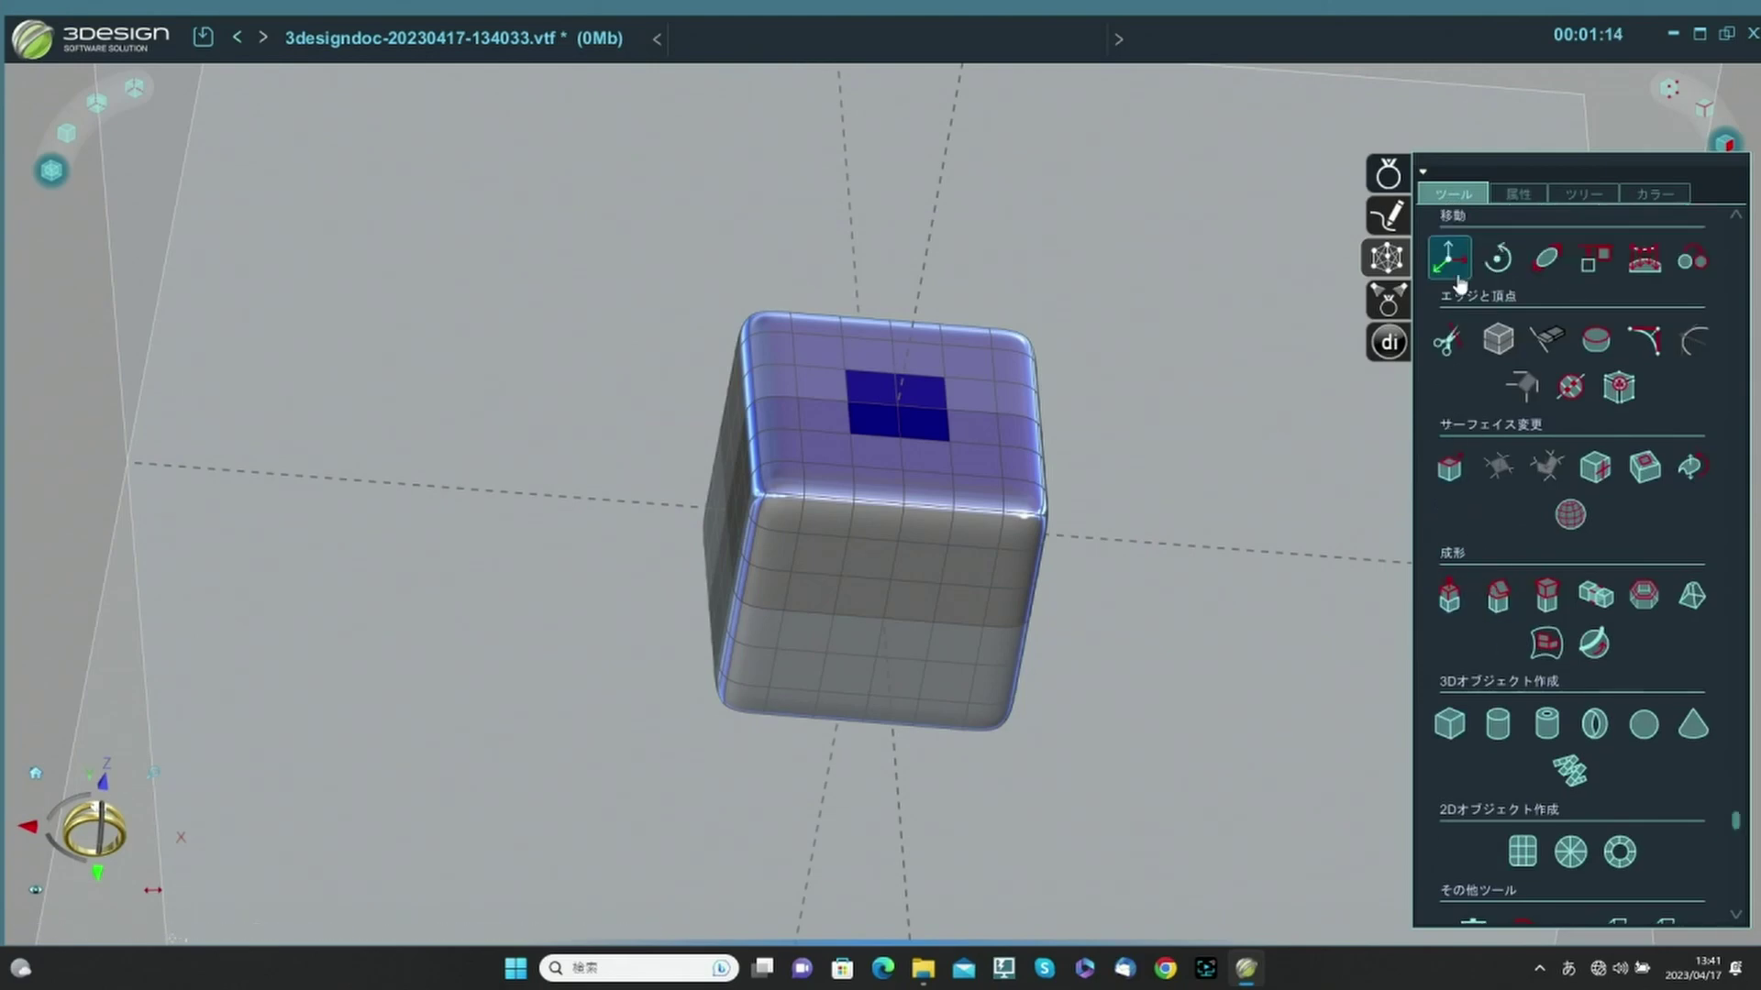
middle_click_drag(893, 510, 869, 421)
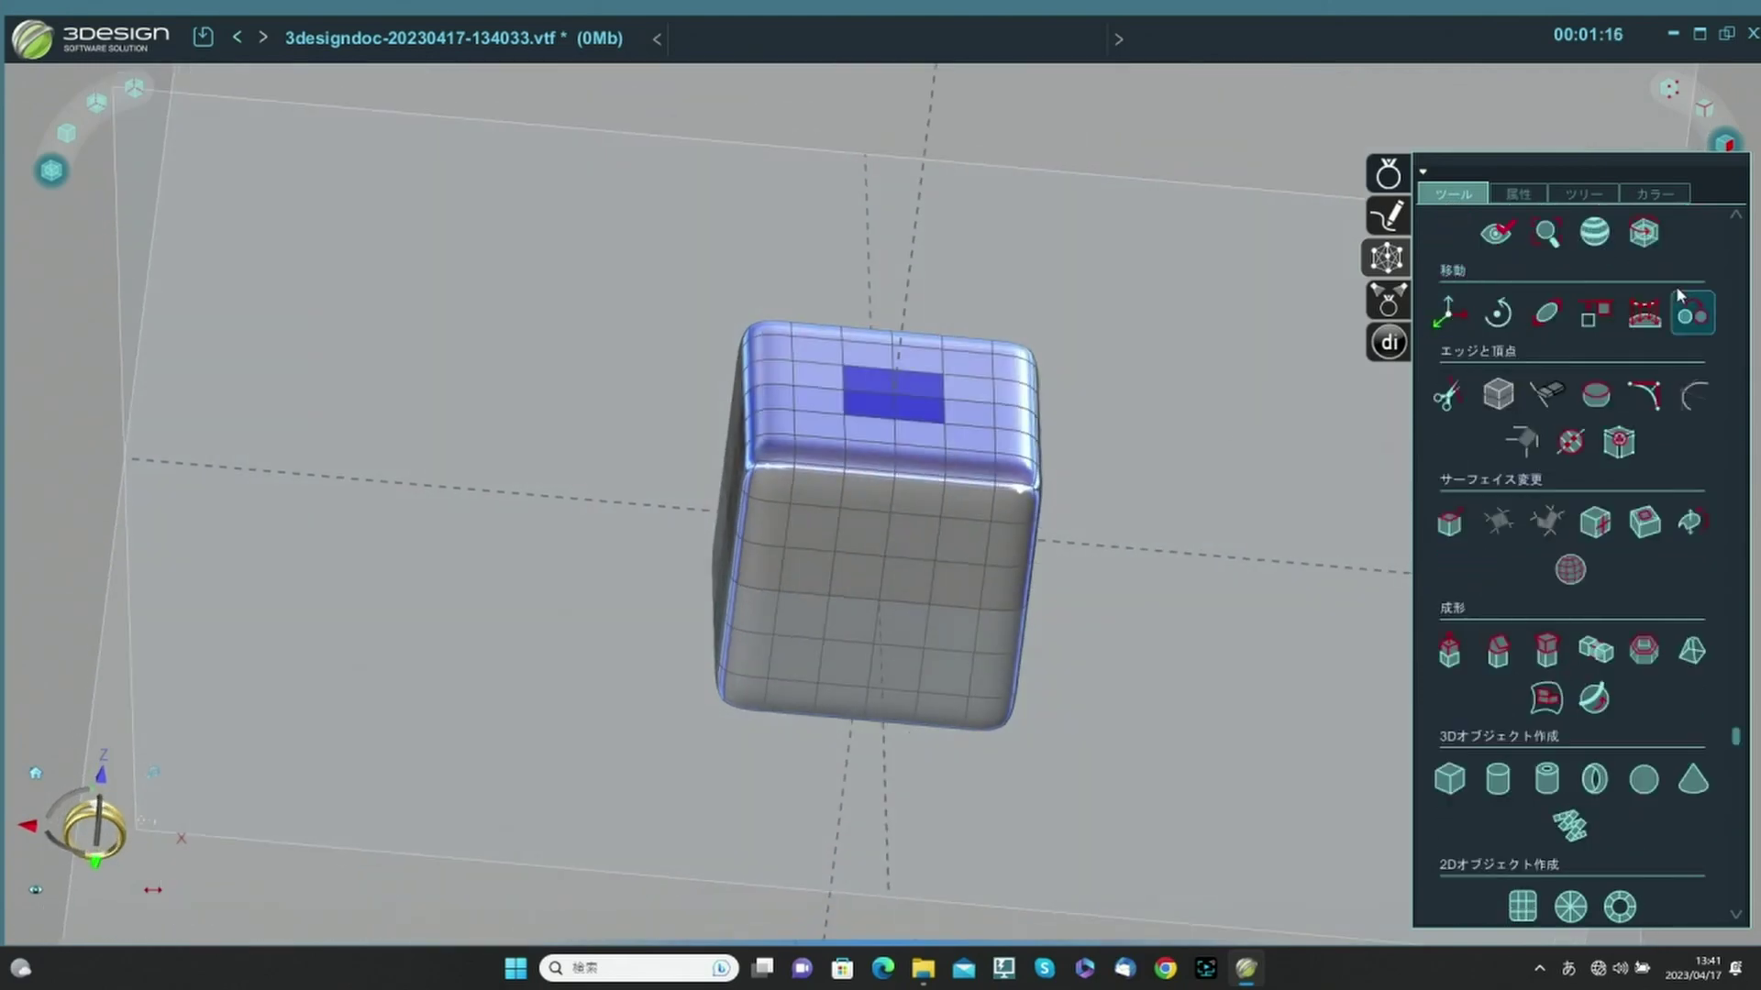
left_click(1458, 317)
middle_click_drag(911, 532, 922, 404)
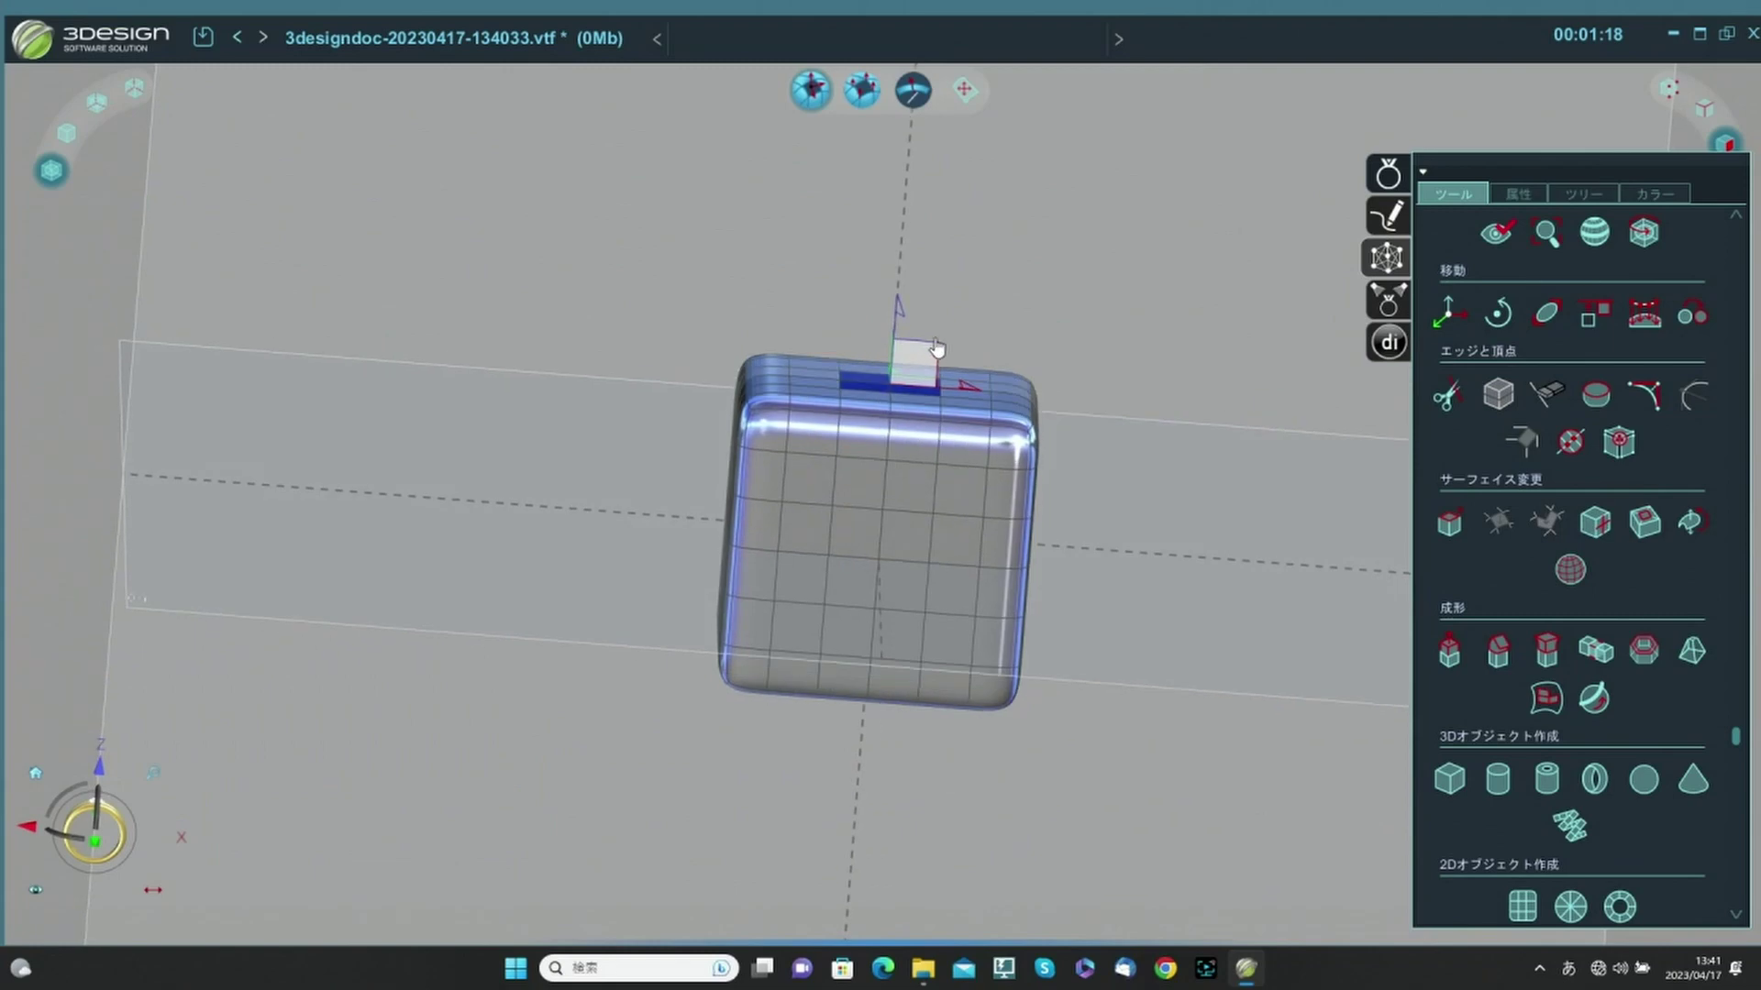
left_click_drag(914, 371, 931, 241)
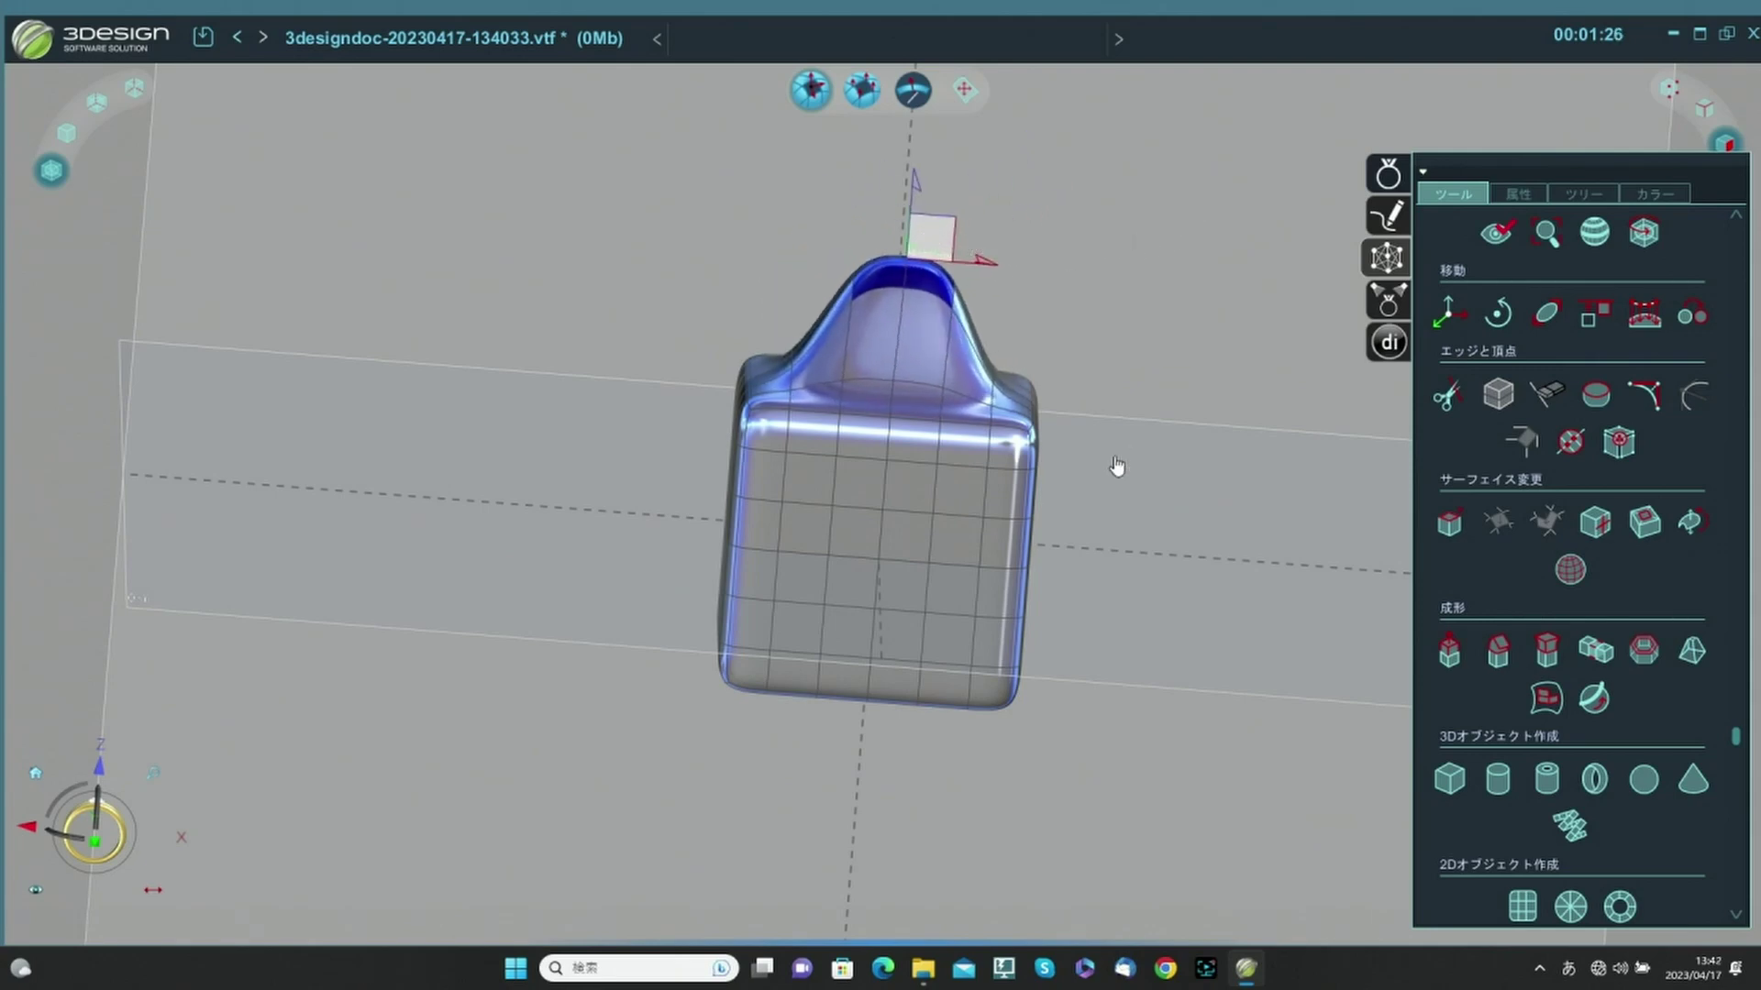
key("ctrl+z")
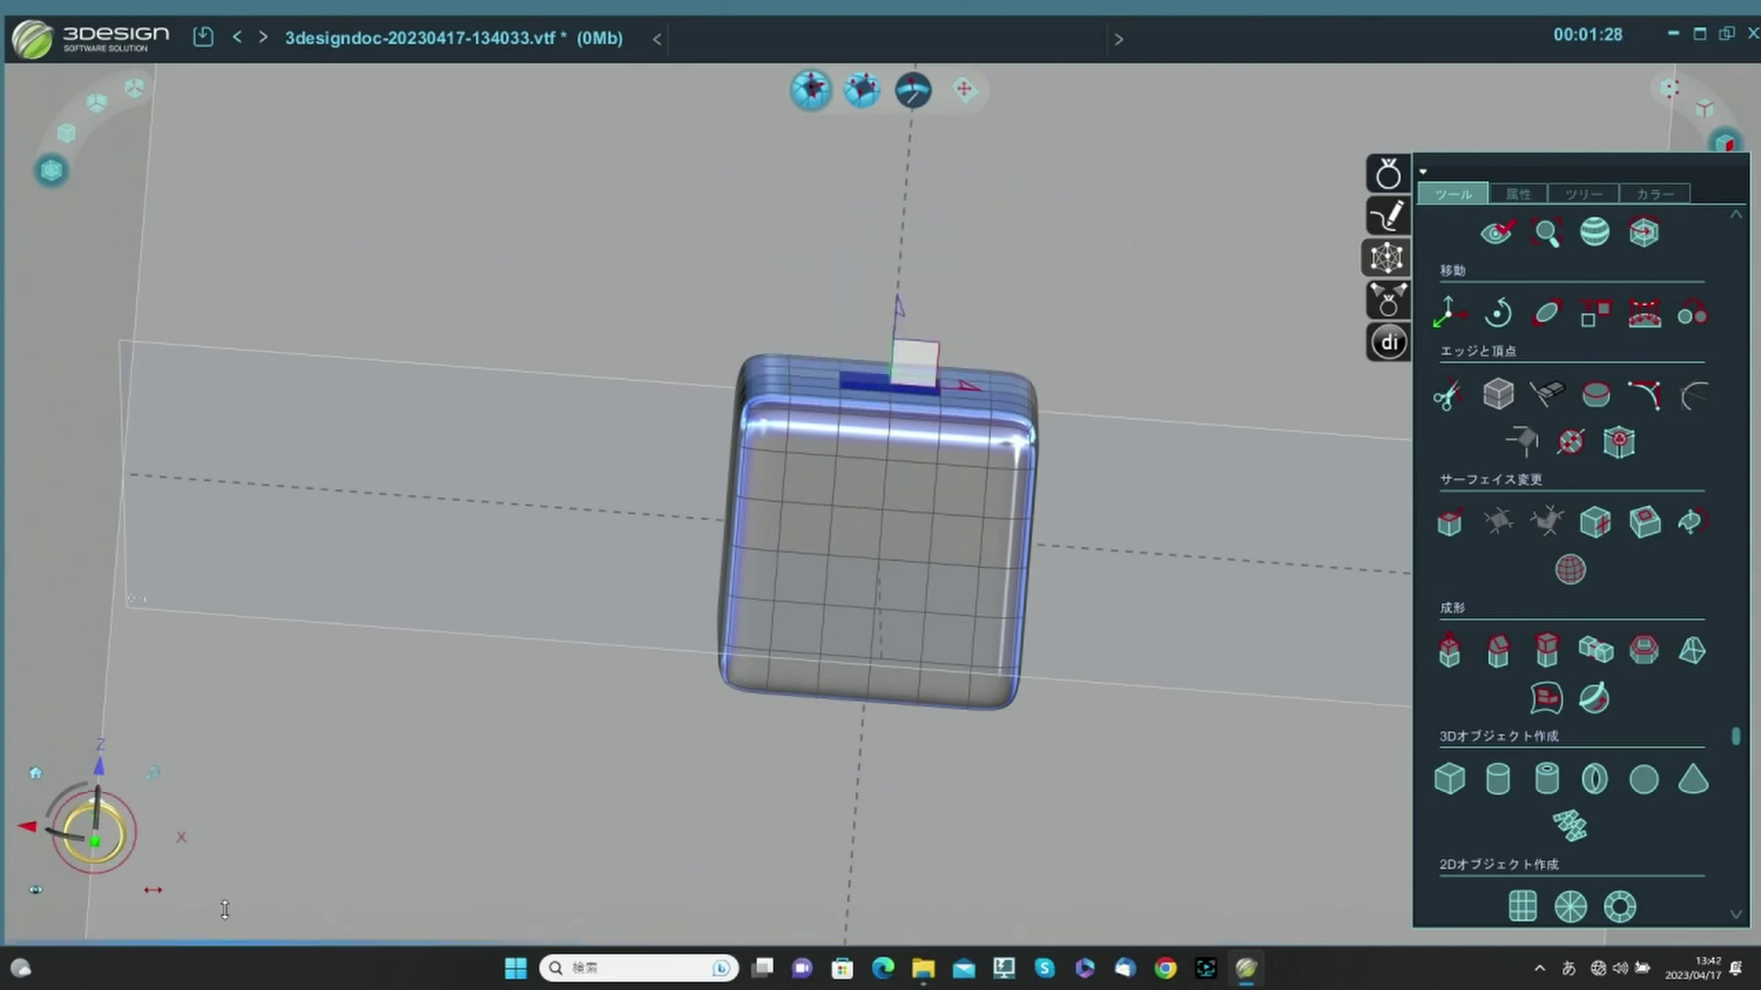
From the front view, try extruding the box's uppermost layer of faces by about 3.2 mm, and undo it.
left_click(116, 855)
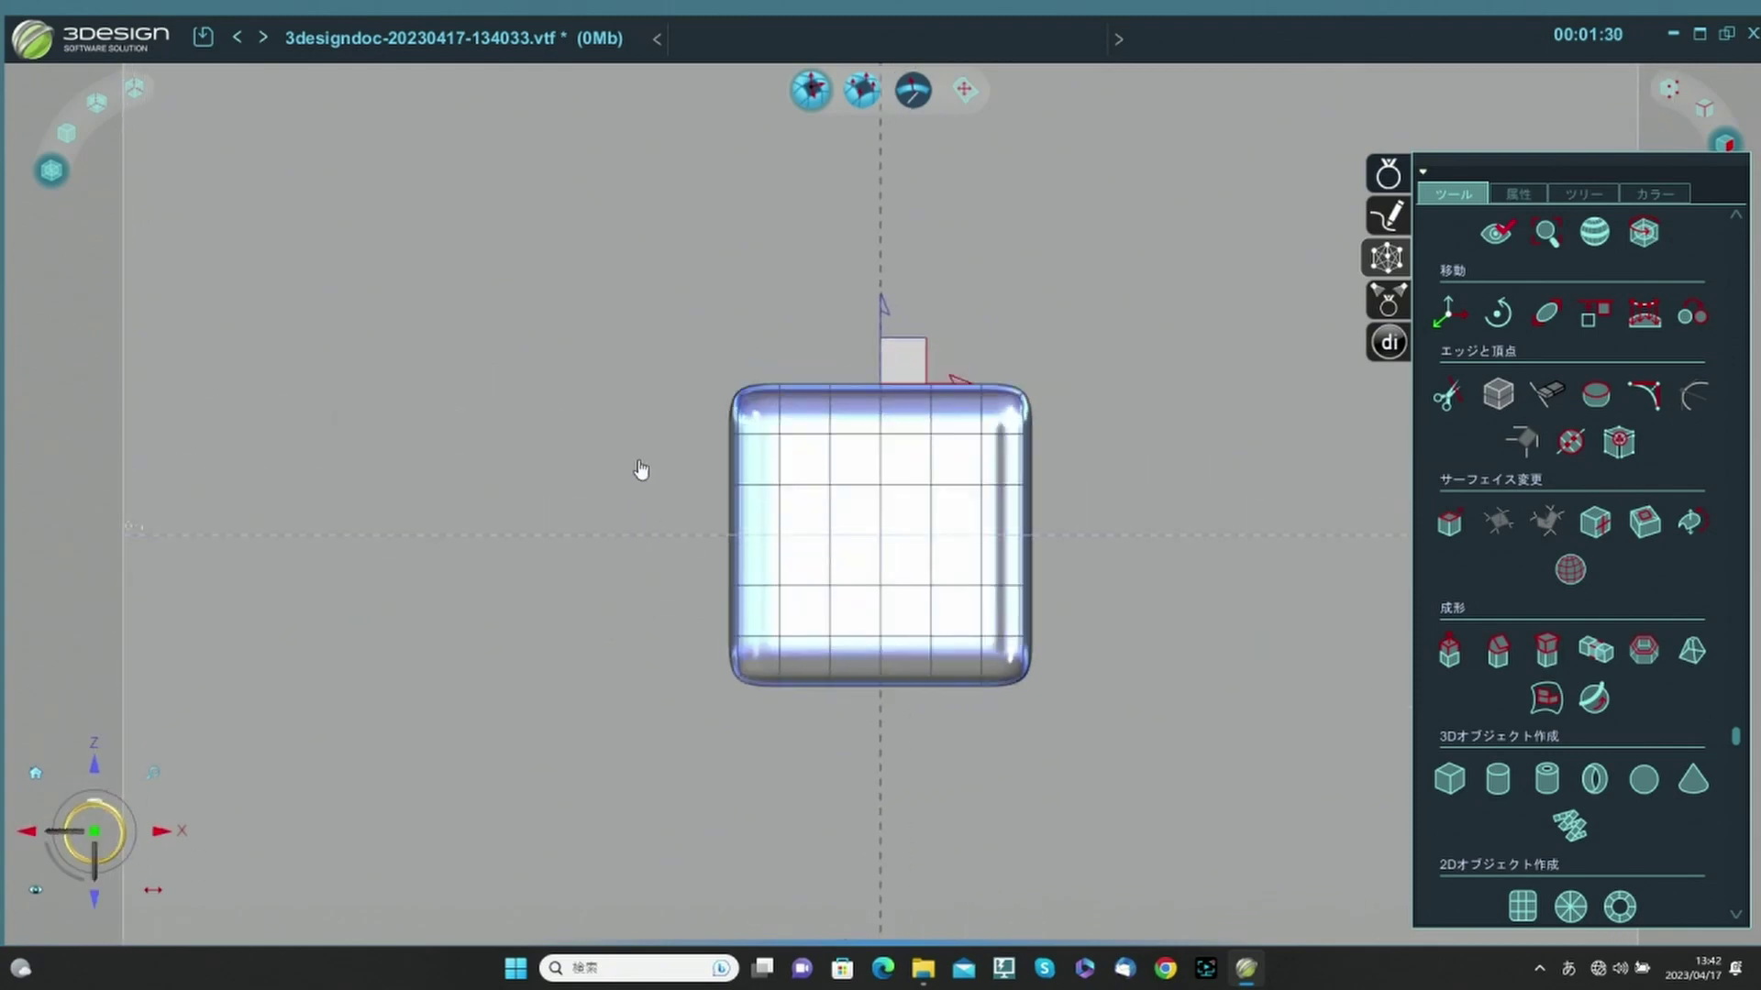
left_click_drag(885, 503, 1180, 303)
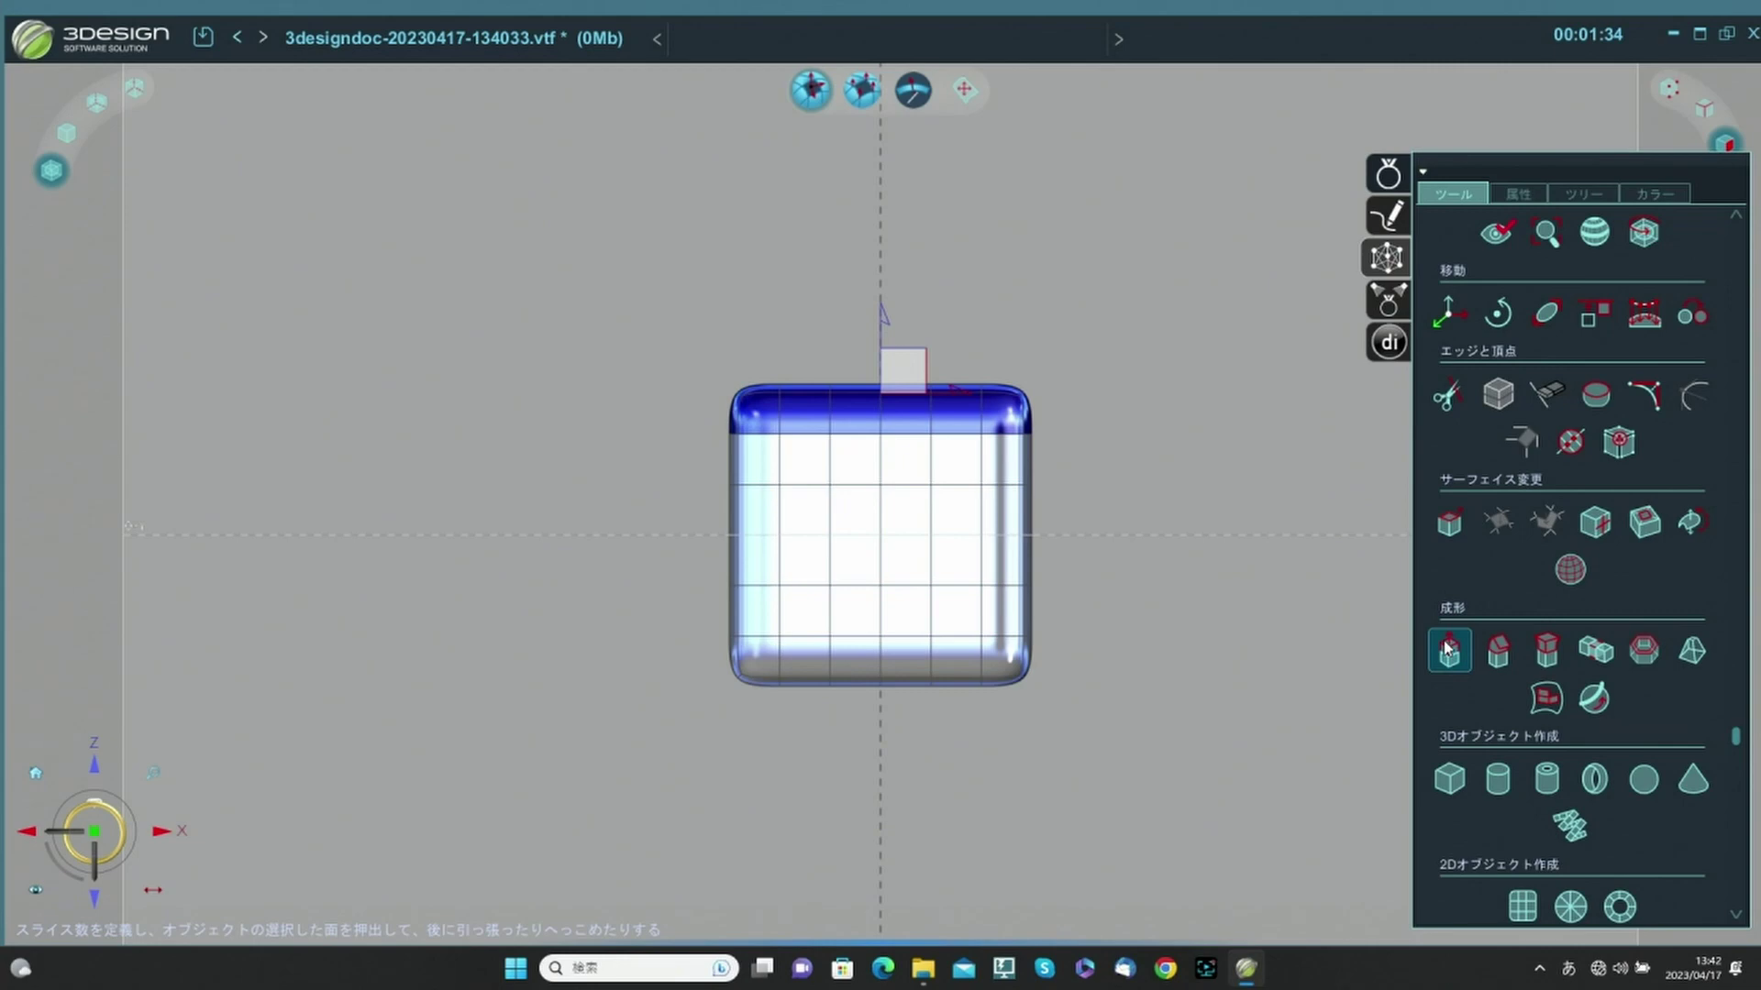
left_click(1542, 648)
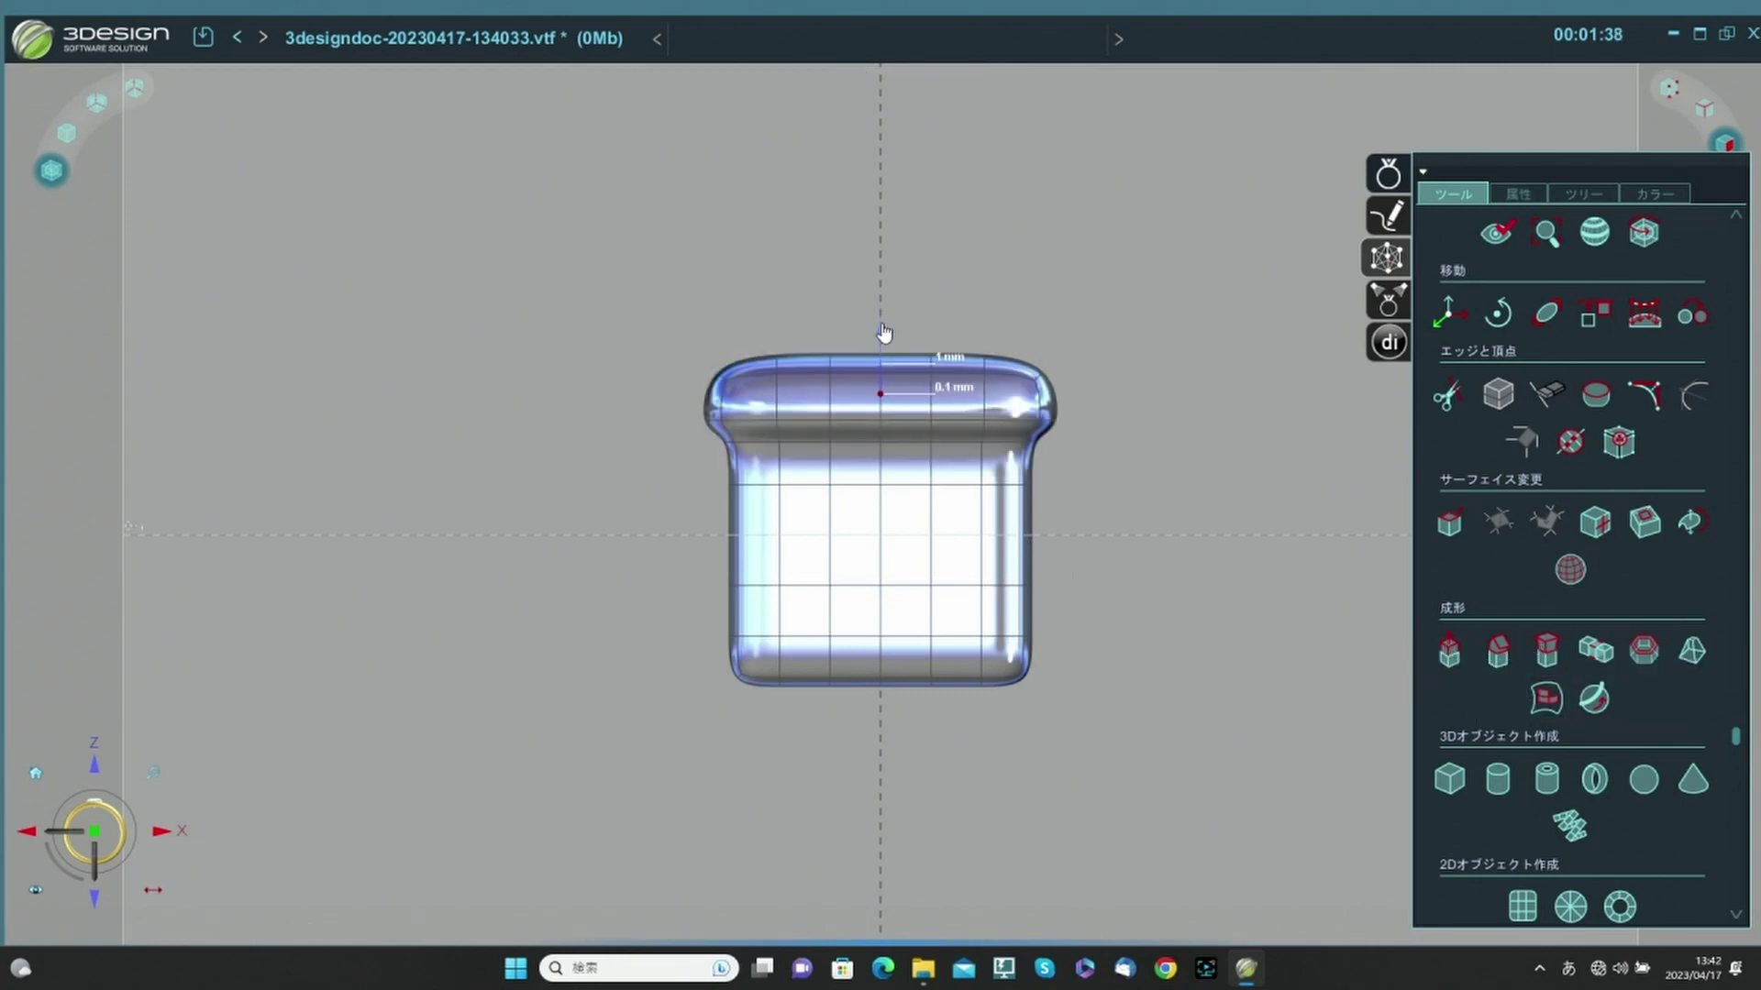
left_click_drag(883, 330, 886, 265)
middle_click_drag(1143, 261, 1075, 574)
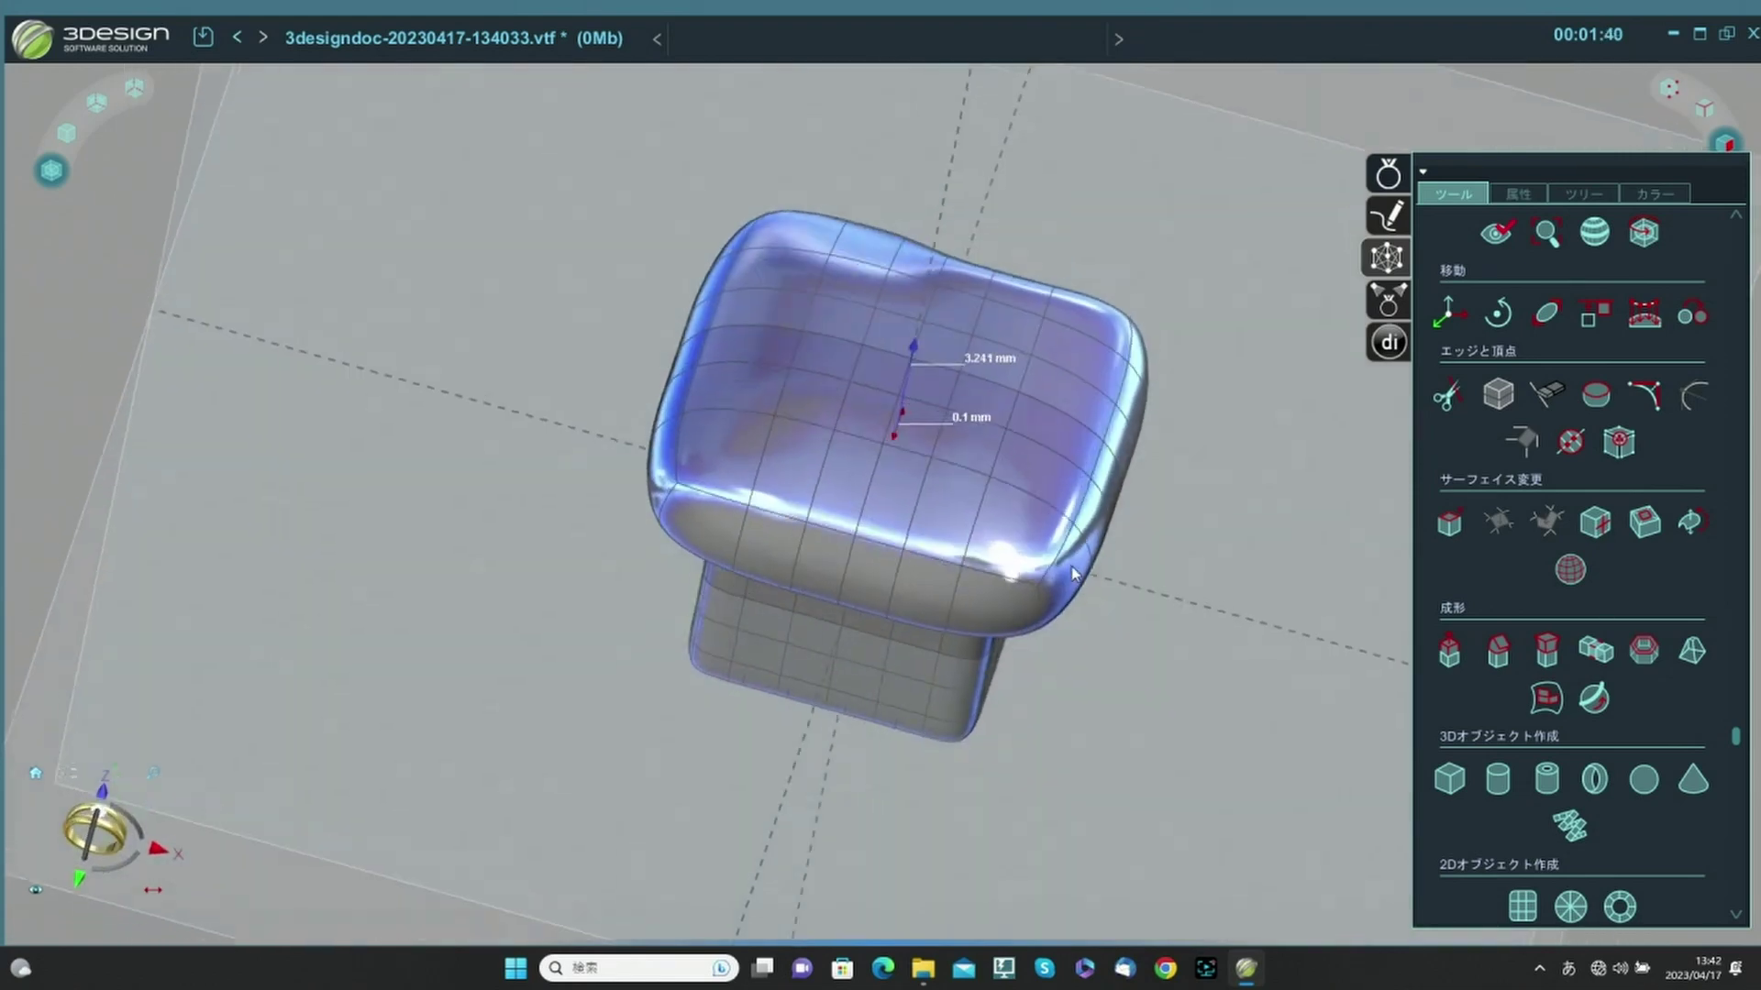
right_click_drag(1074, 573, 1274, 683)
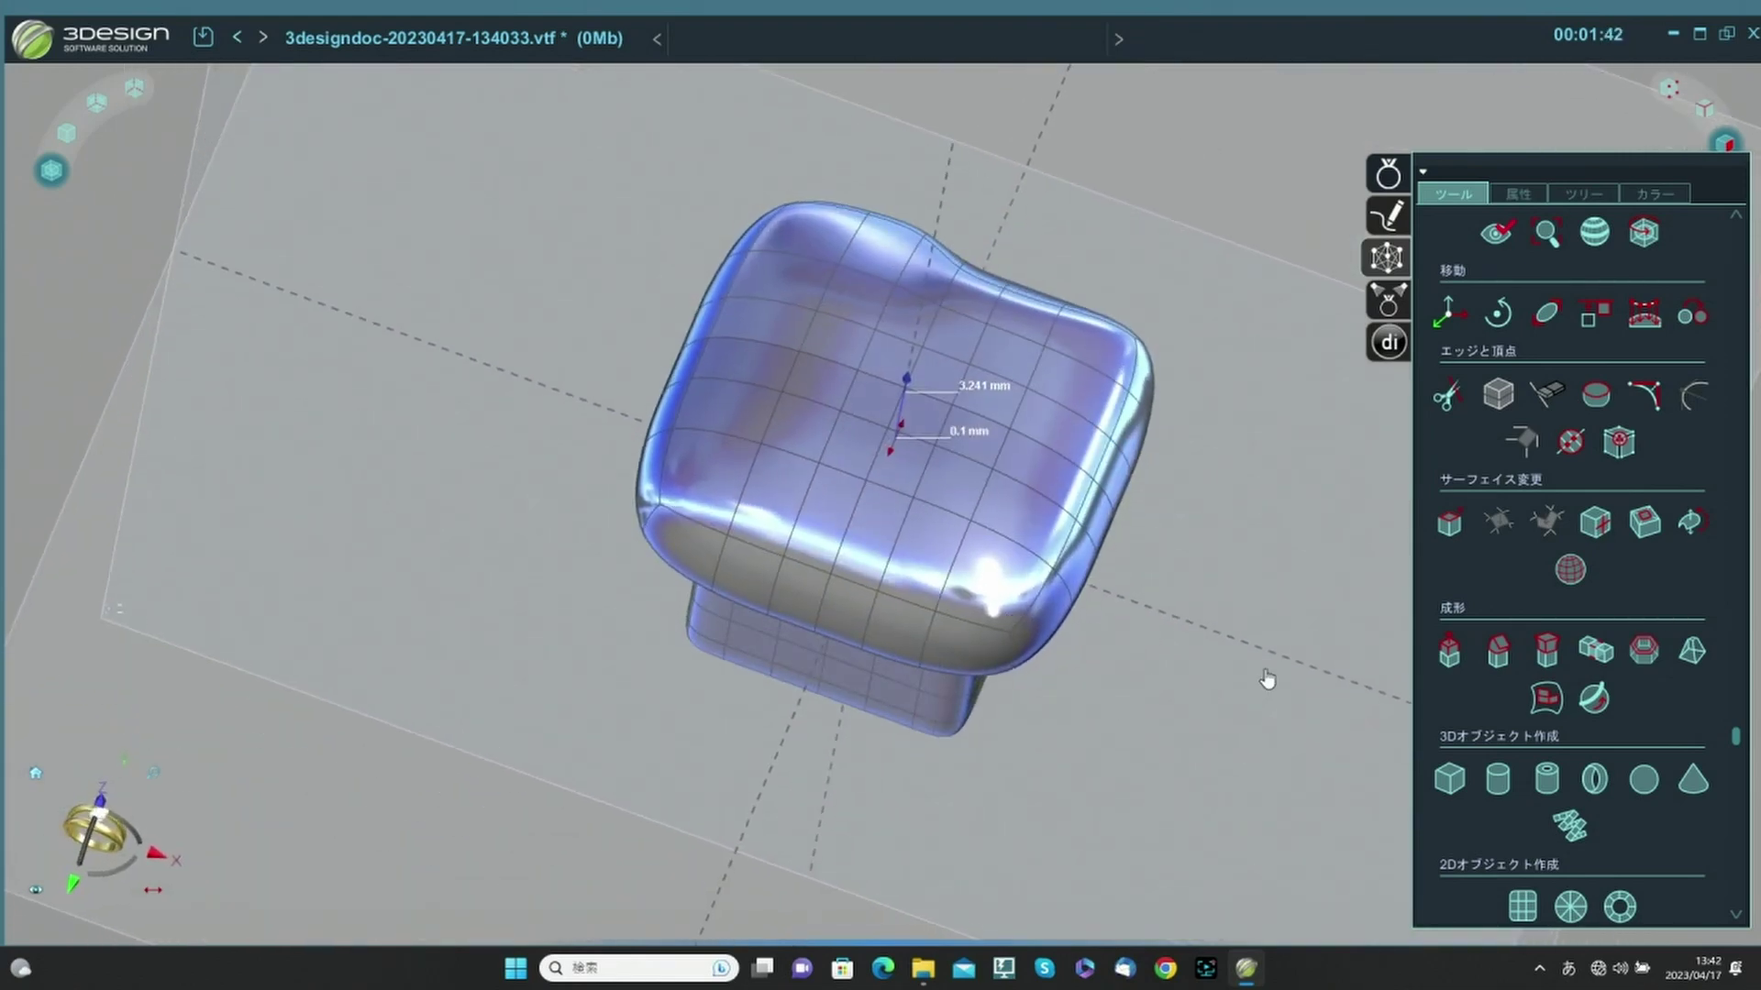
key("ctrl+z")
Try rotating the selected top layer of faces on the box, and undo the rotation.
right_click_drag(1171, 561, 1238, 420)
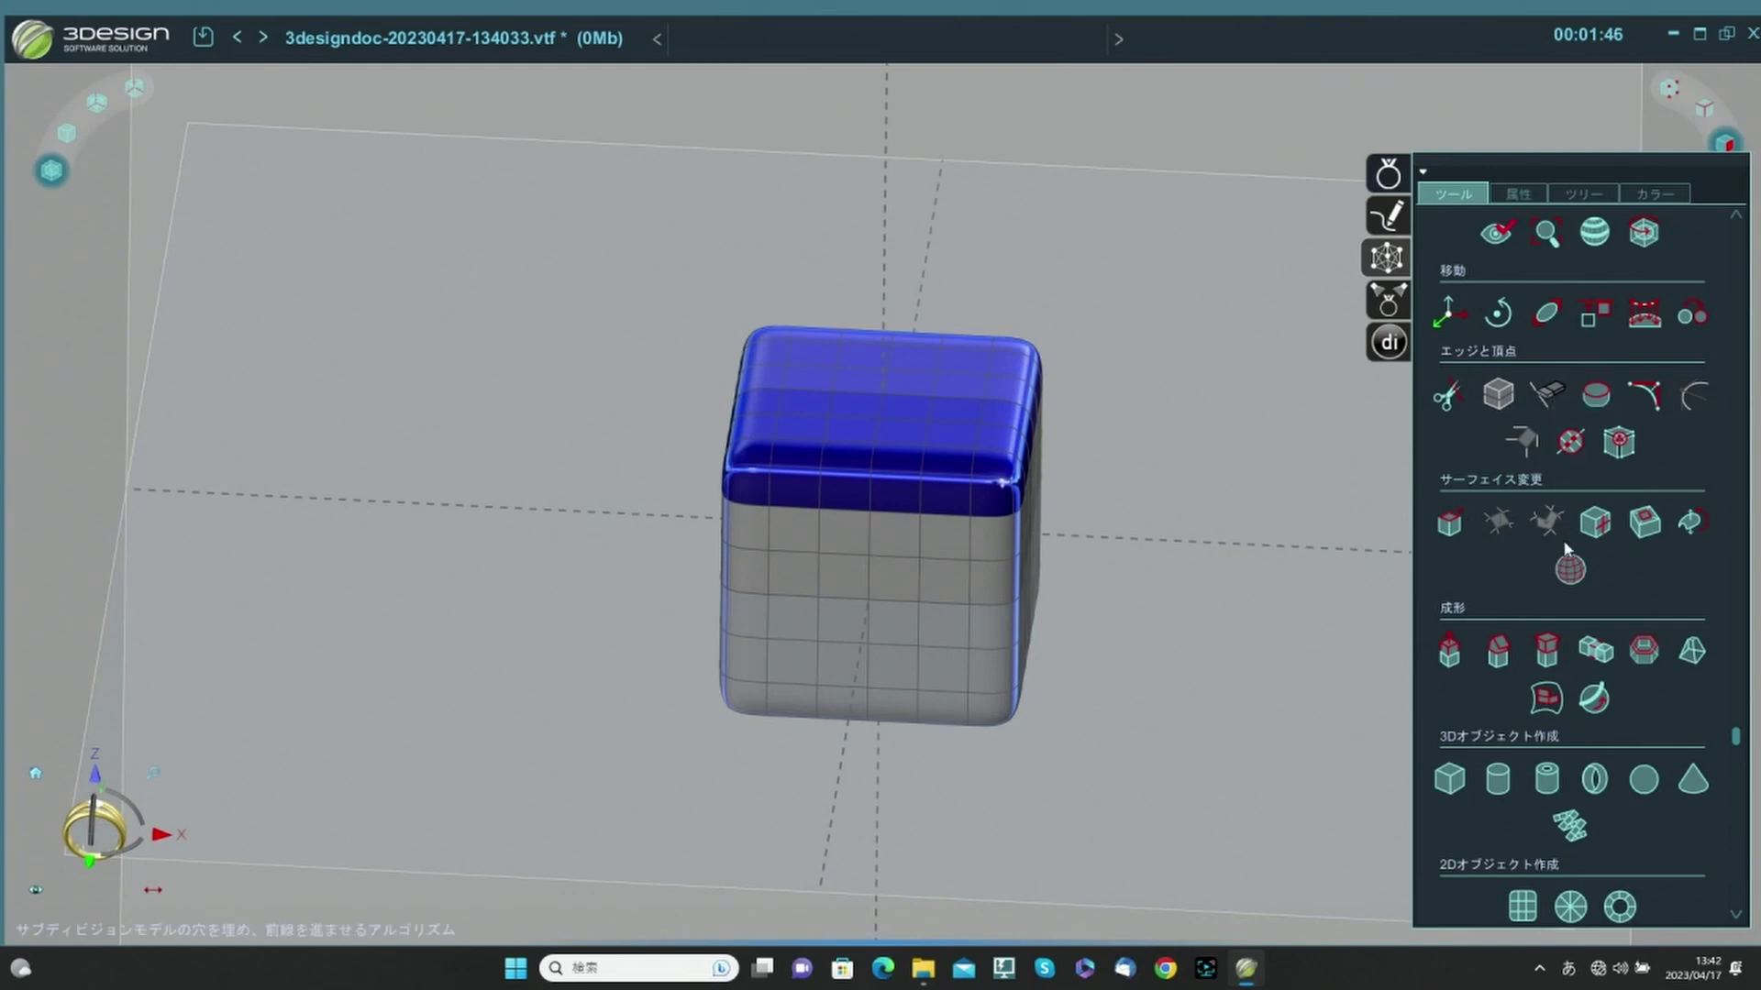
scroll(1566, 549, "up", 3)
left_click(1498, 533)
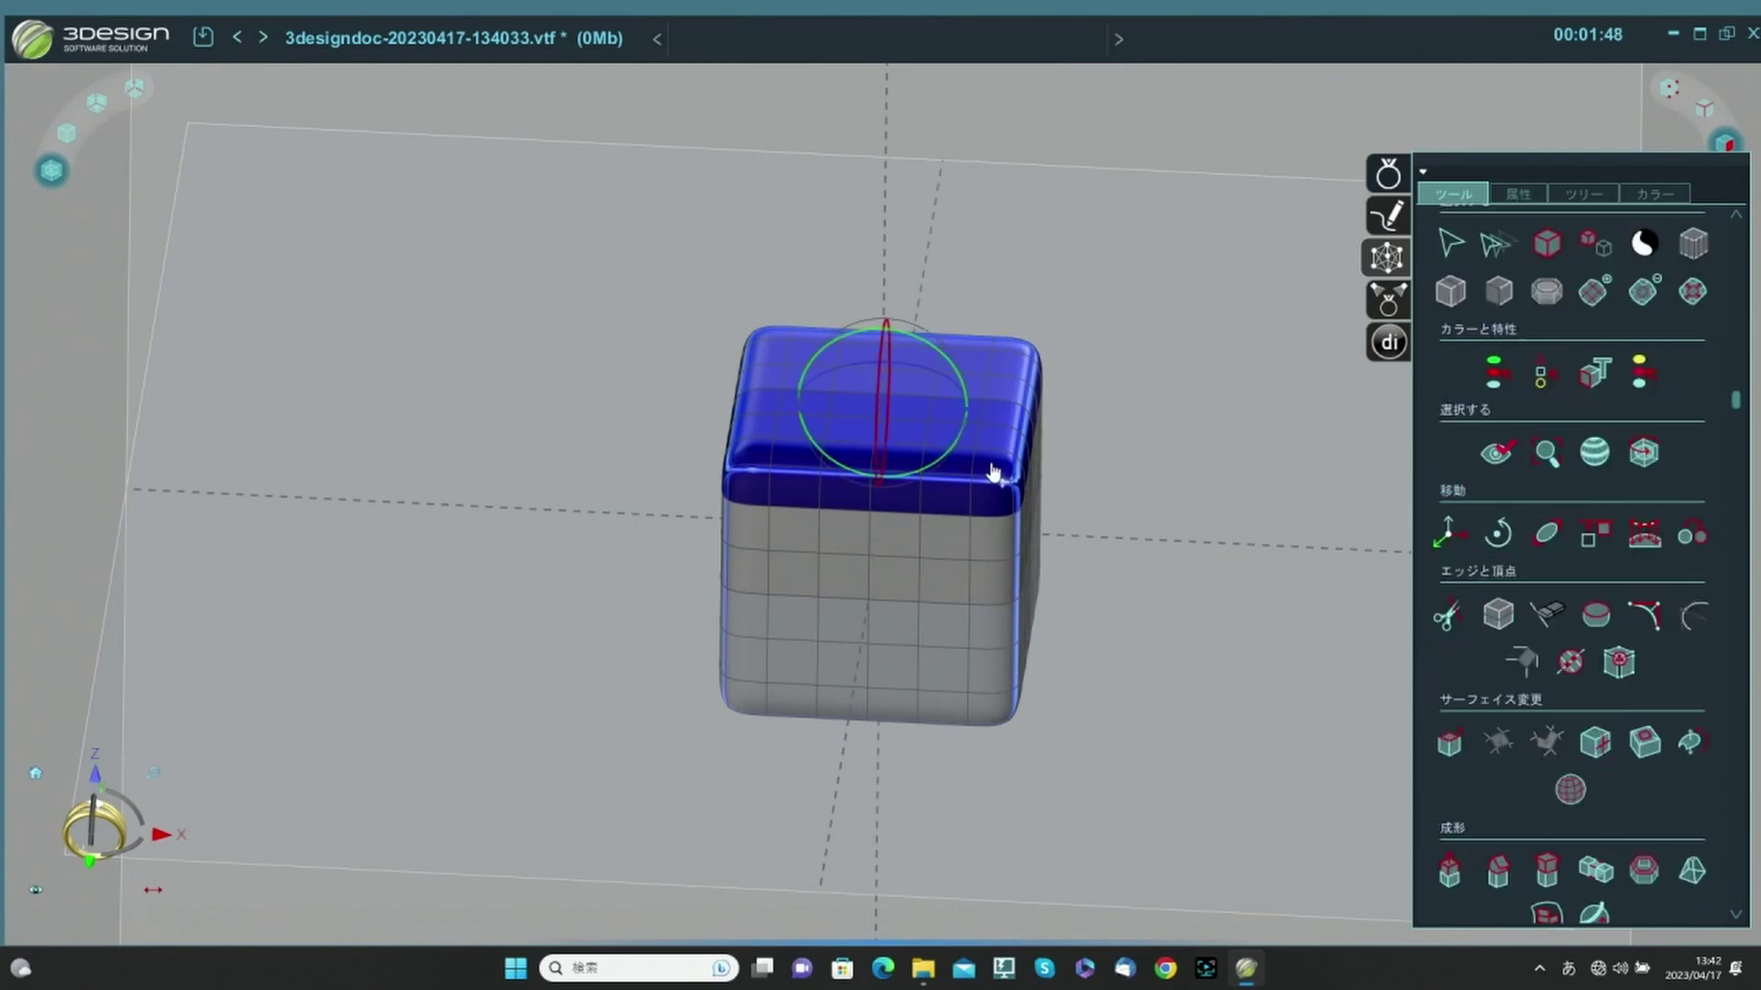
right_click_drag(1070, 389, 978, 550)
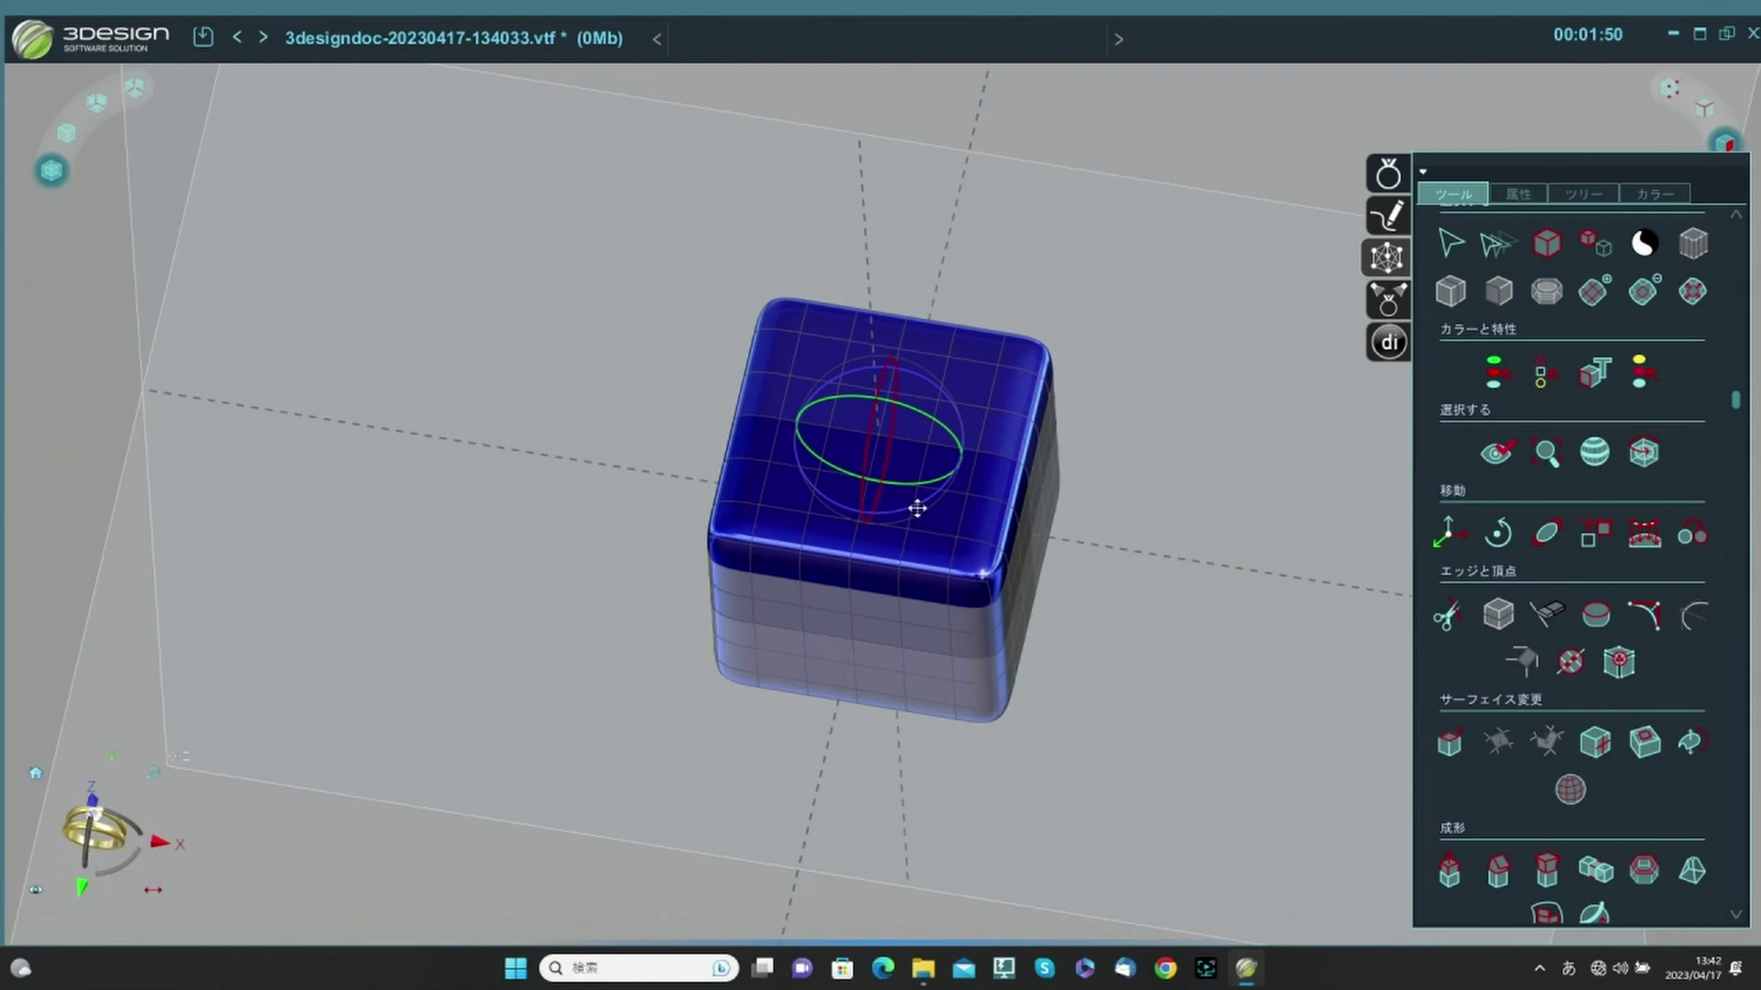
left_click_drag(917, 508, 938, 541)
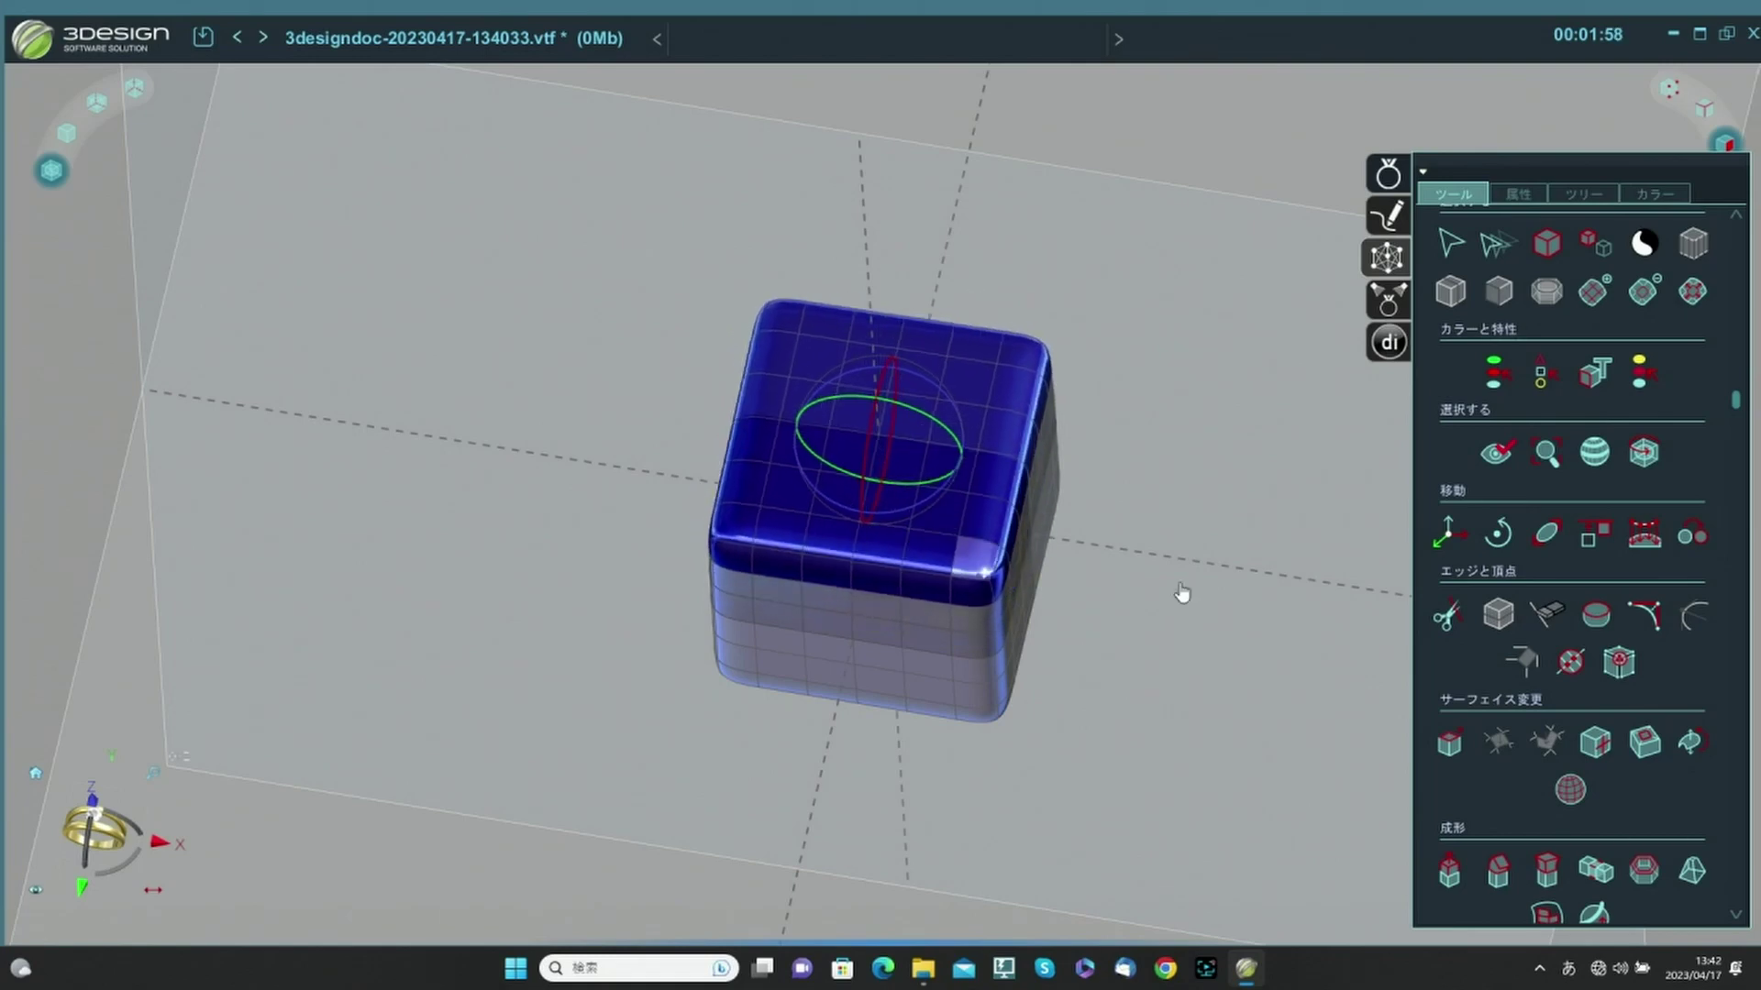
left_click(1296, 554)
key("ctrl+z")
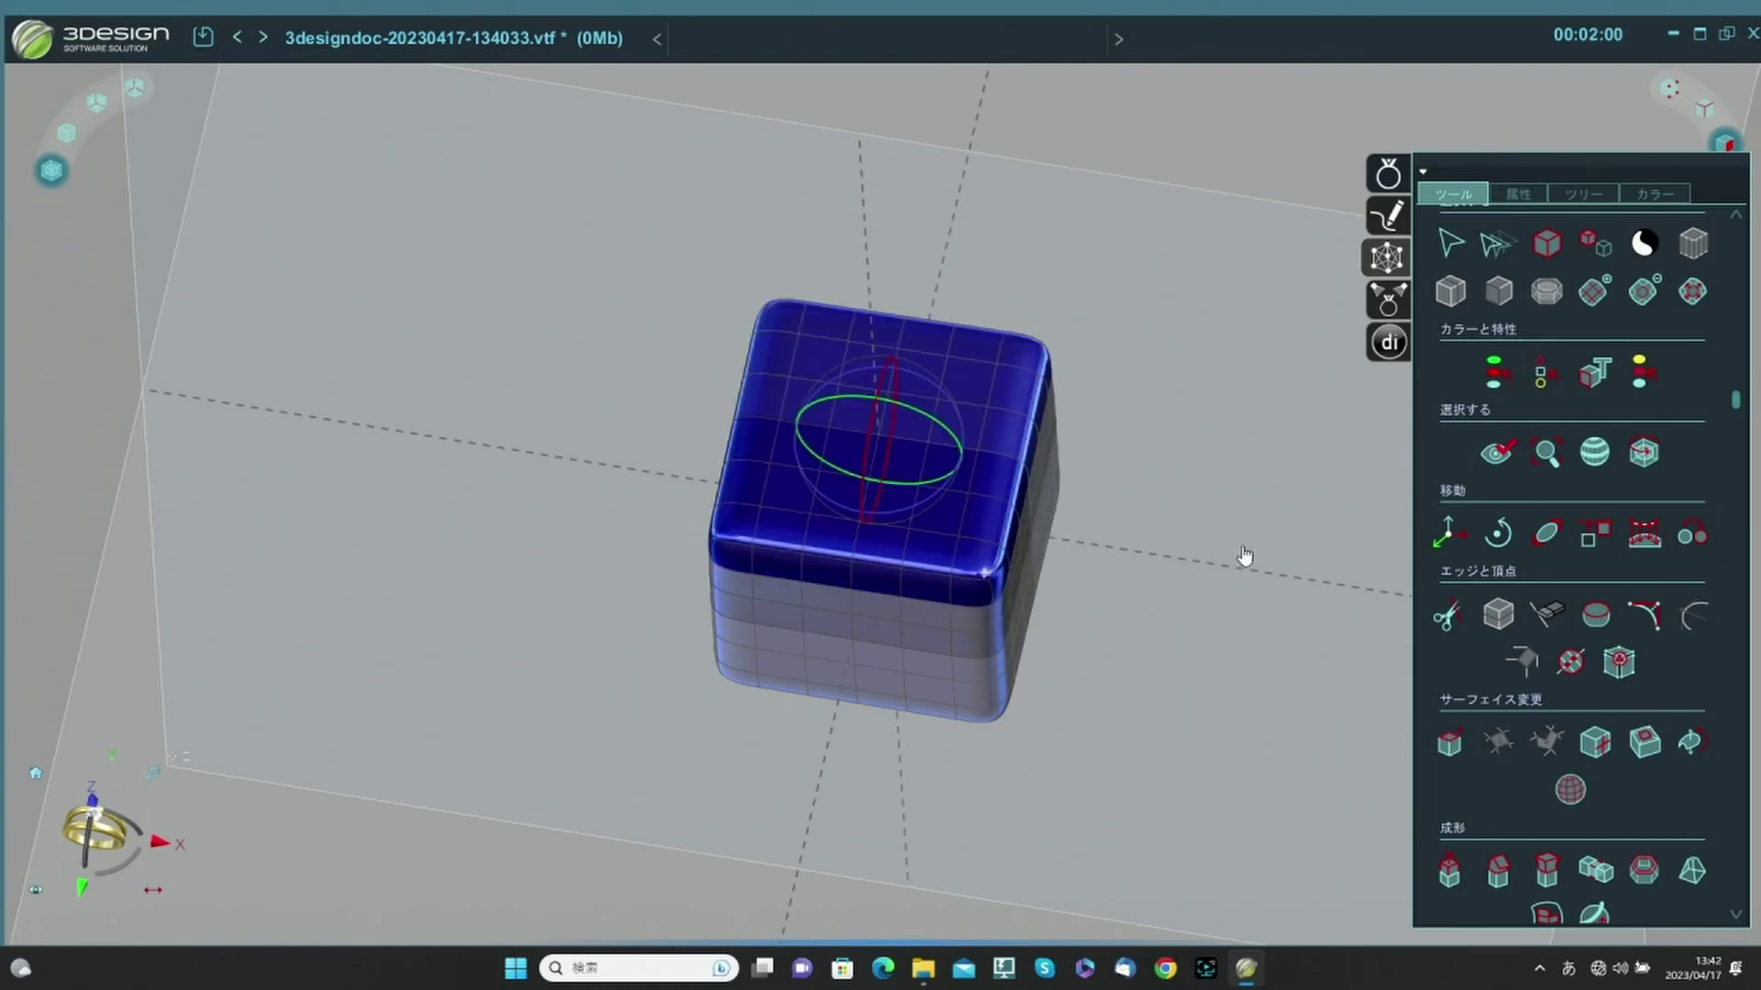
Select all of the box's faces and delete them.
scroll(1068, 741, "down", 4)
left_click_drag(645, 801, 1359, 312)
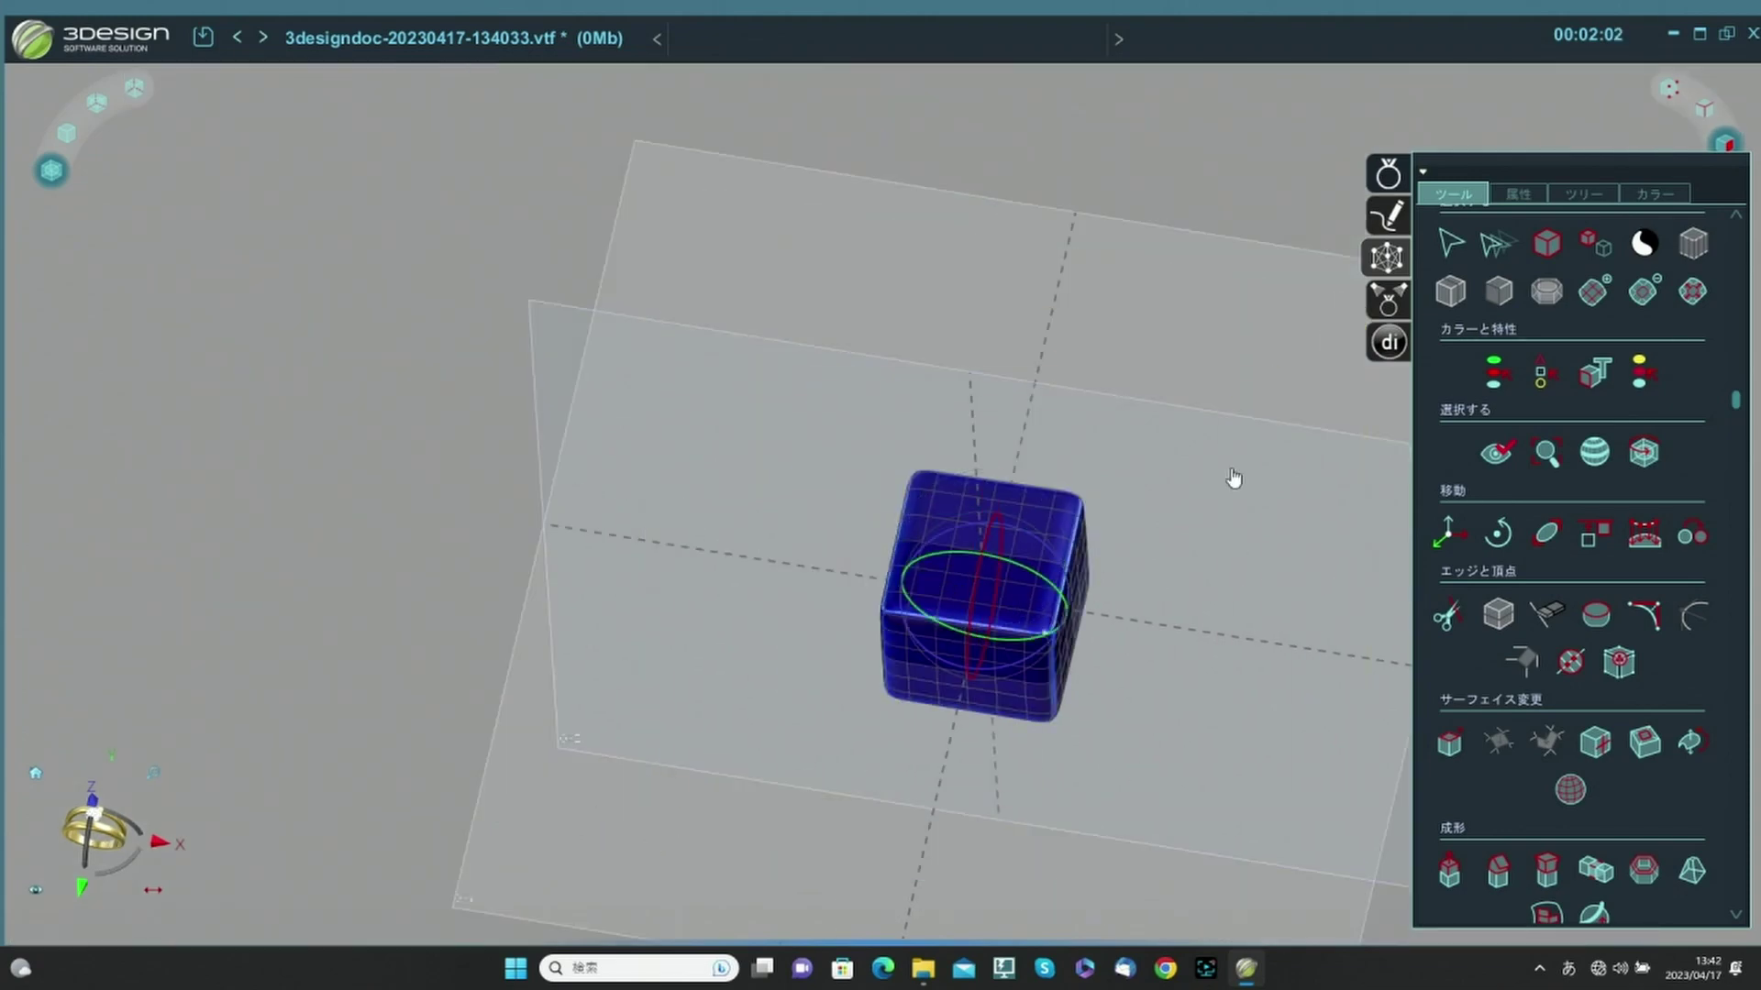
left_click(1449, 744)
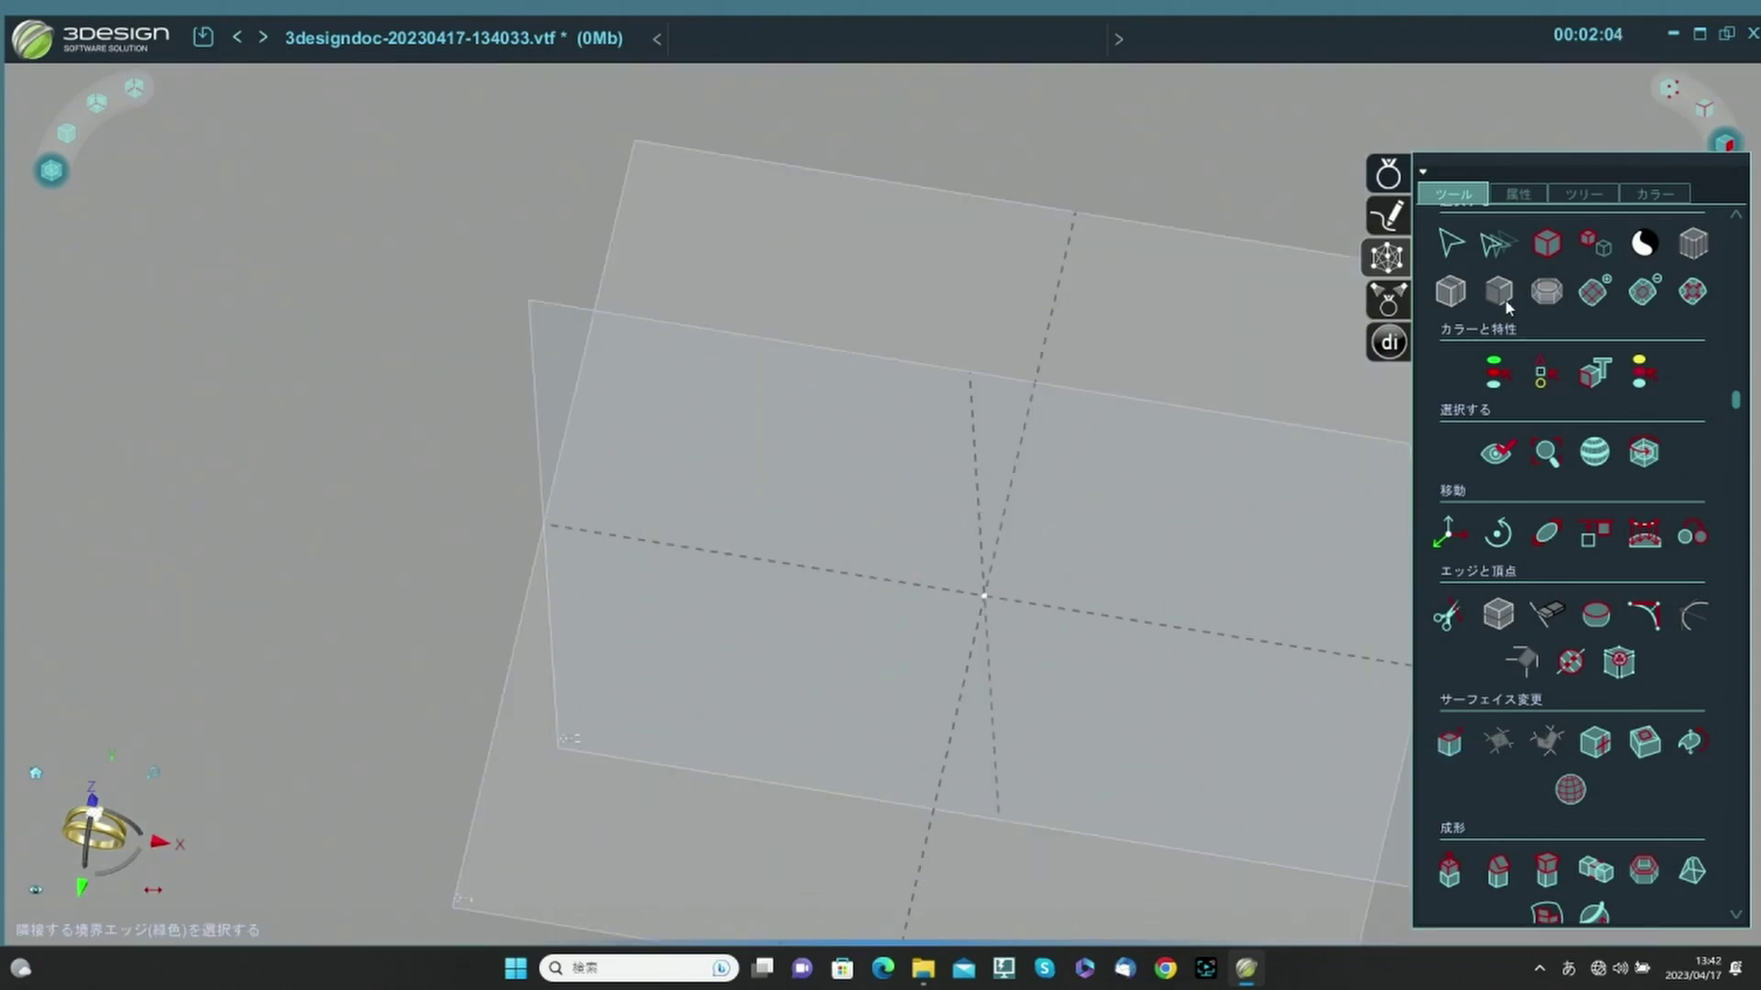
scroll(1491, 626, "down", 5)
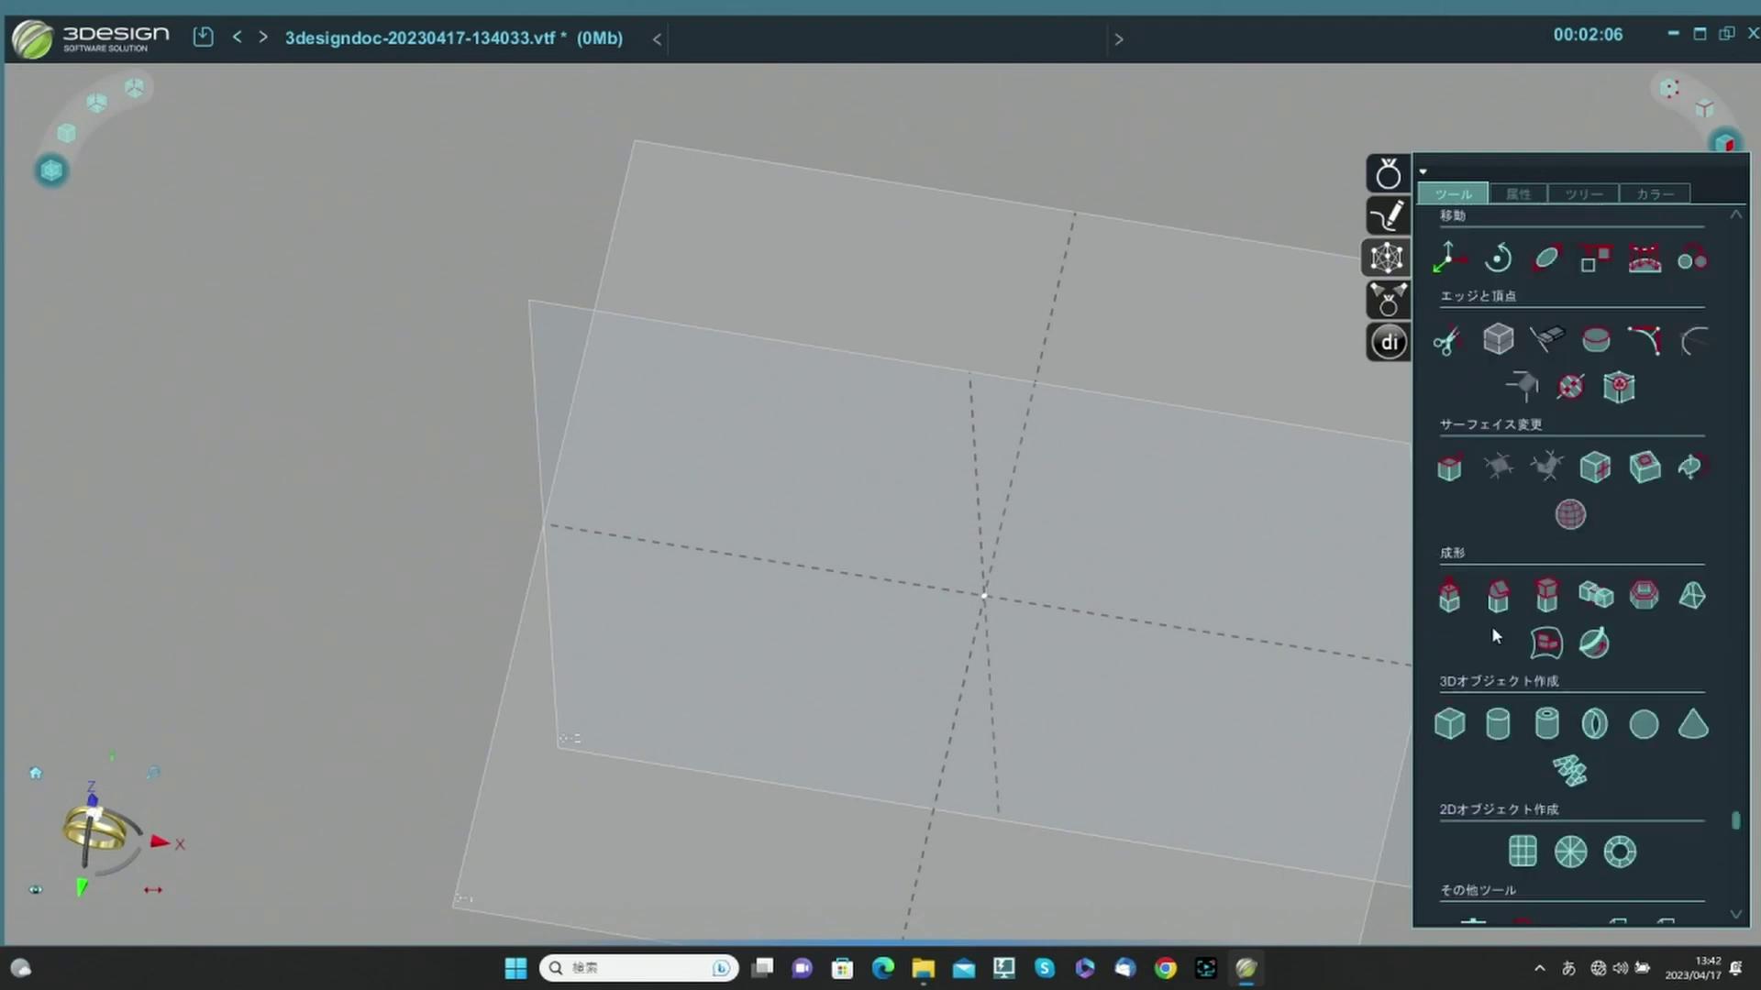
Undo back to the box's creation settings and set its X length to 50 mm in the top view.
key("ctrl+z")
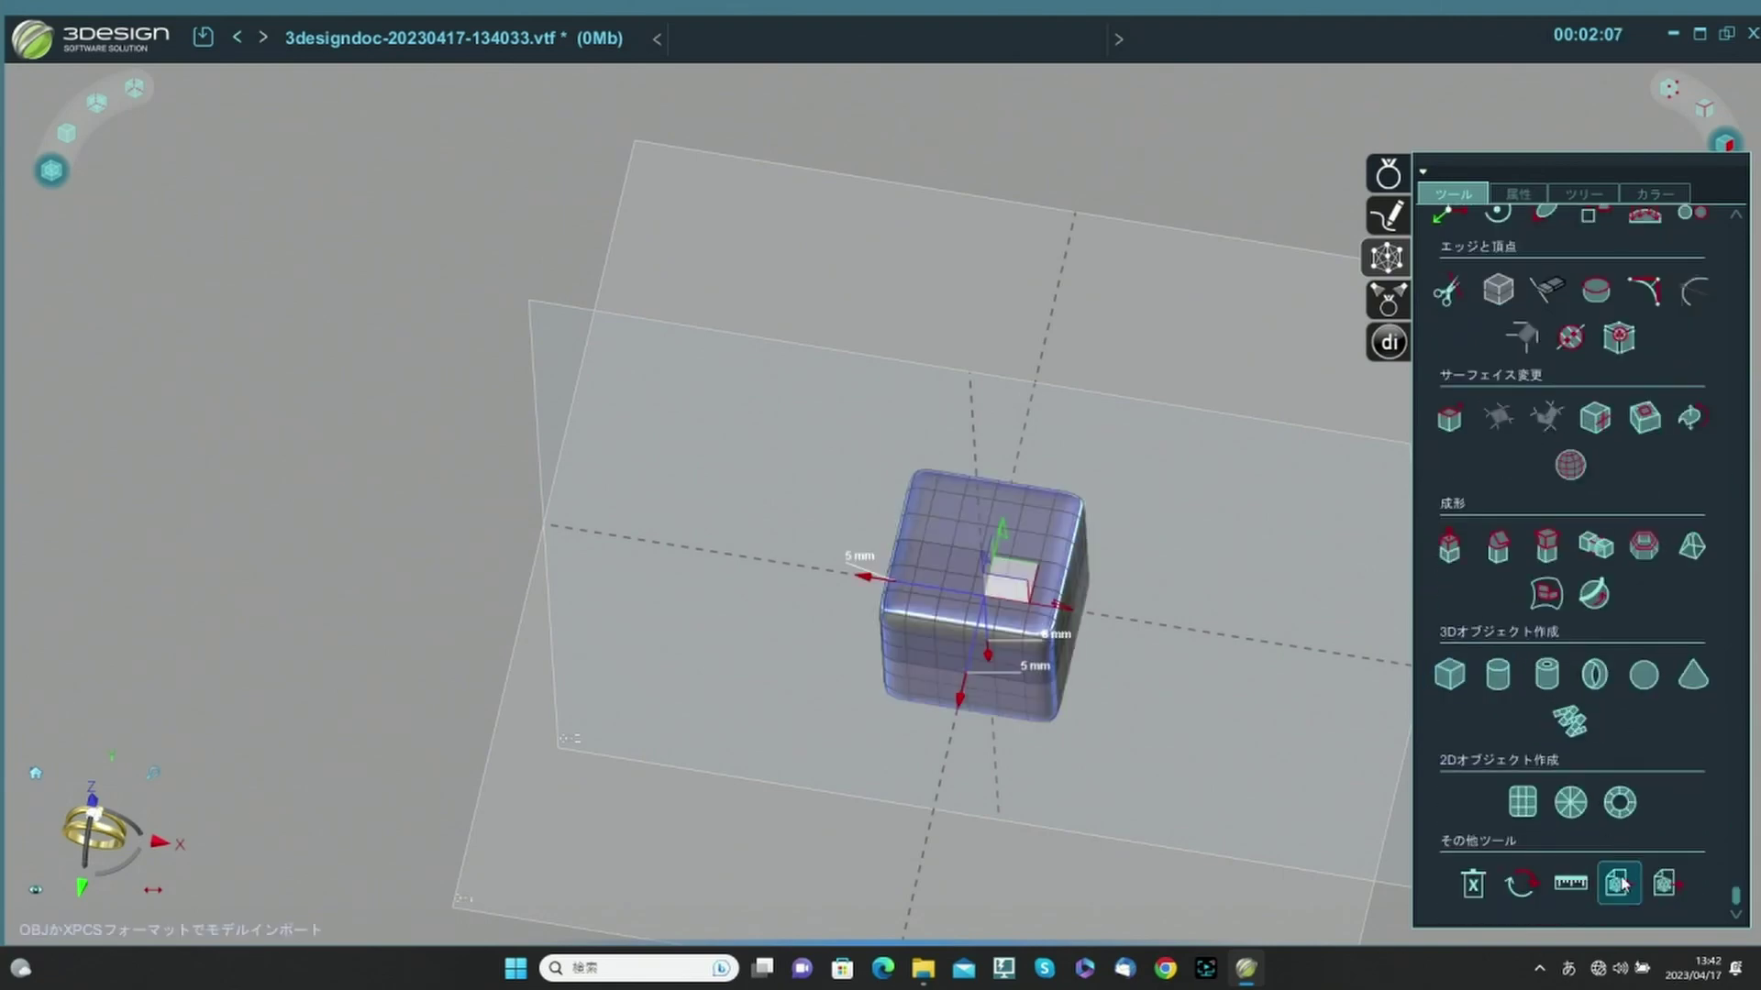
left_click(1514, 196)
left_click(90, 799)
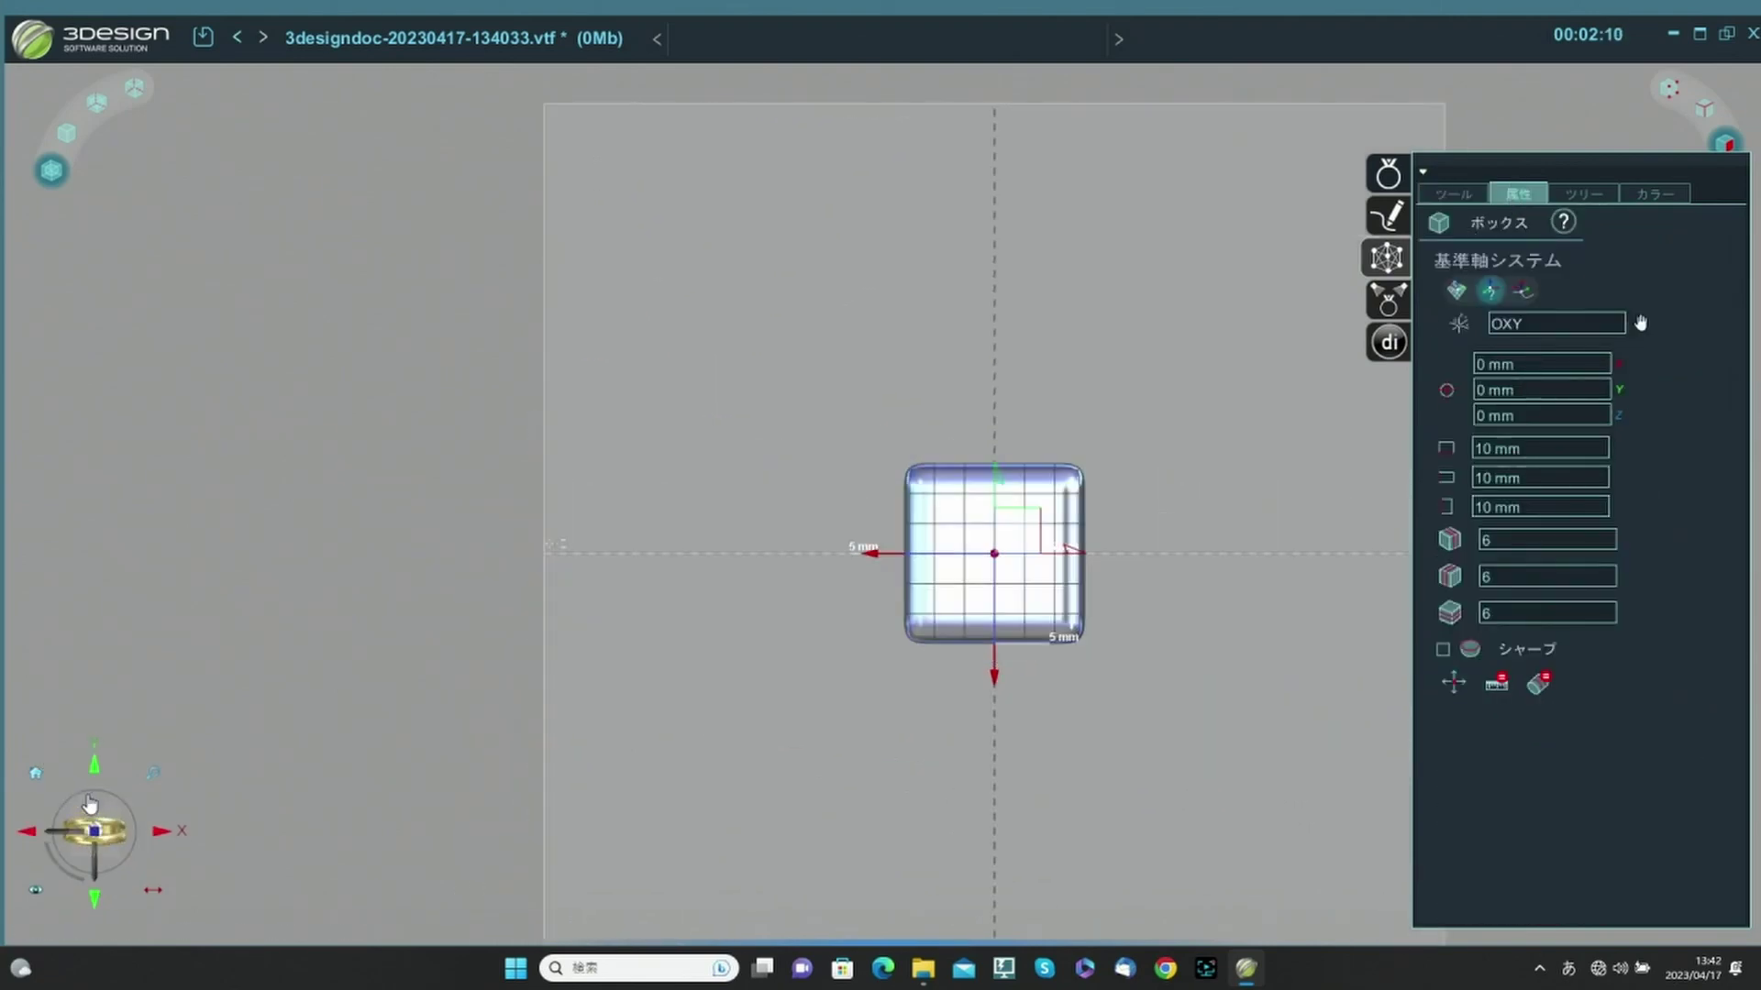
left_click(1561, 450)
type("50")
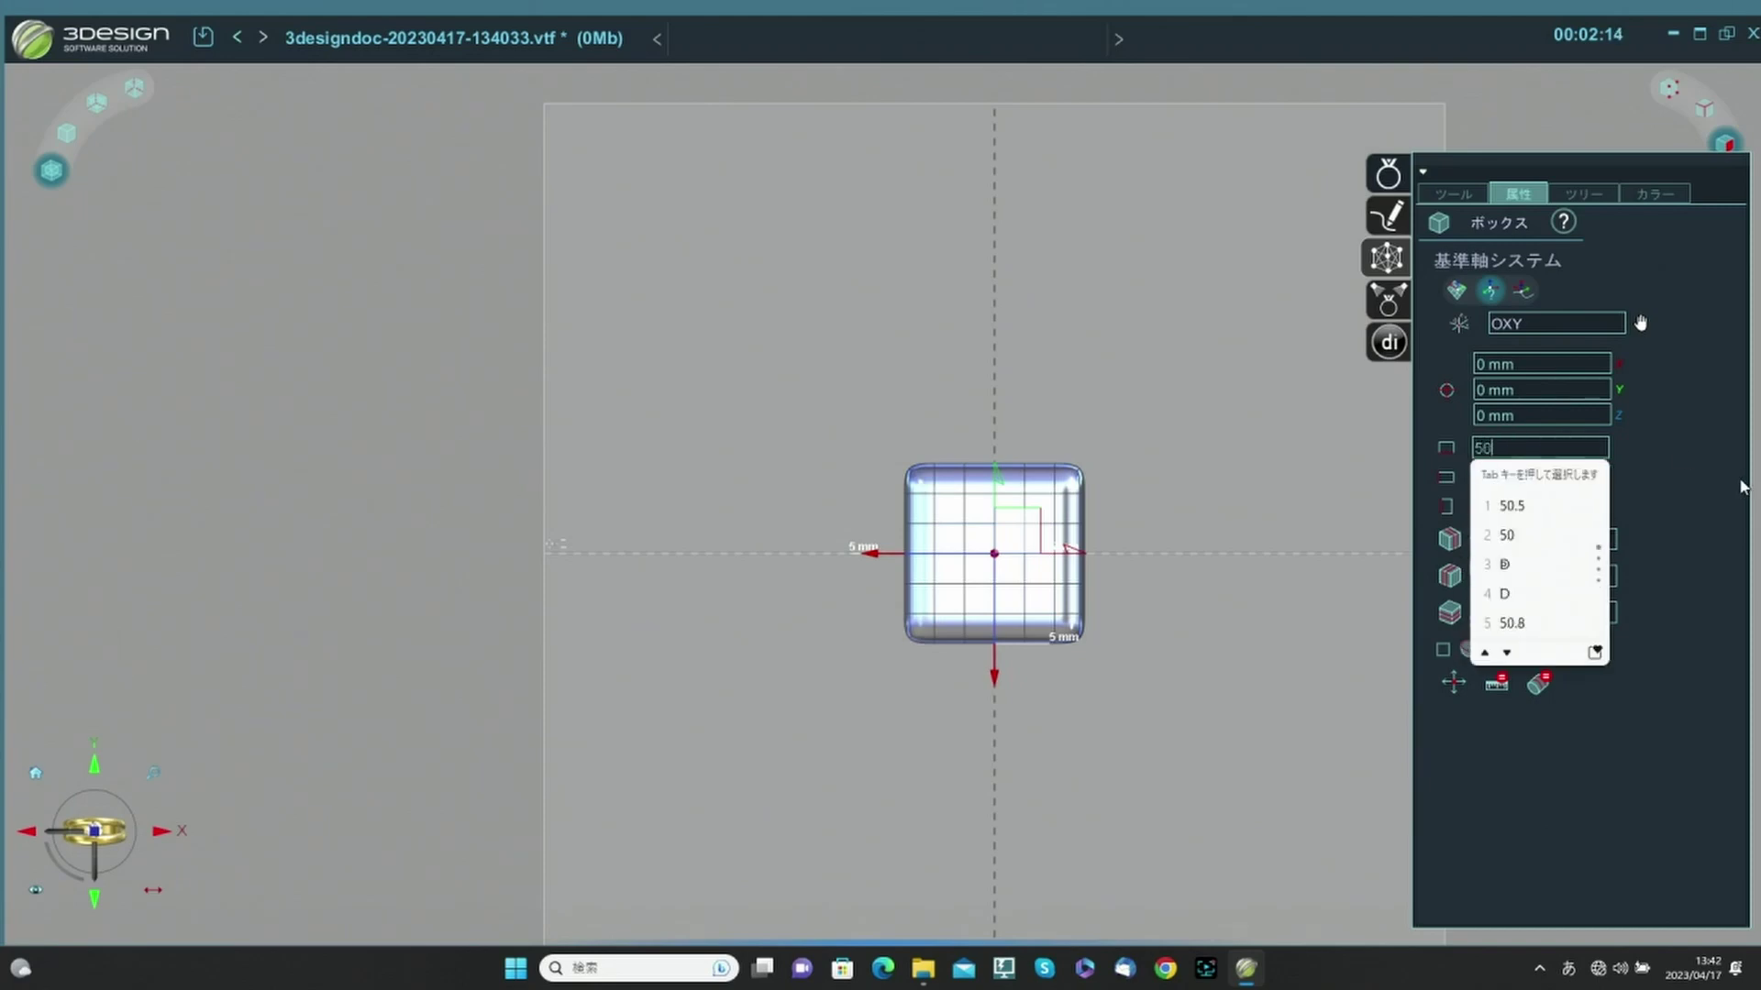
key("Tab")
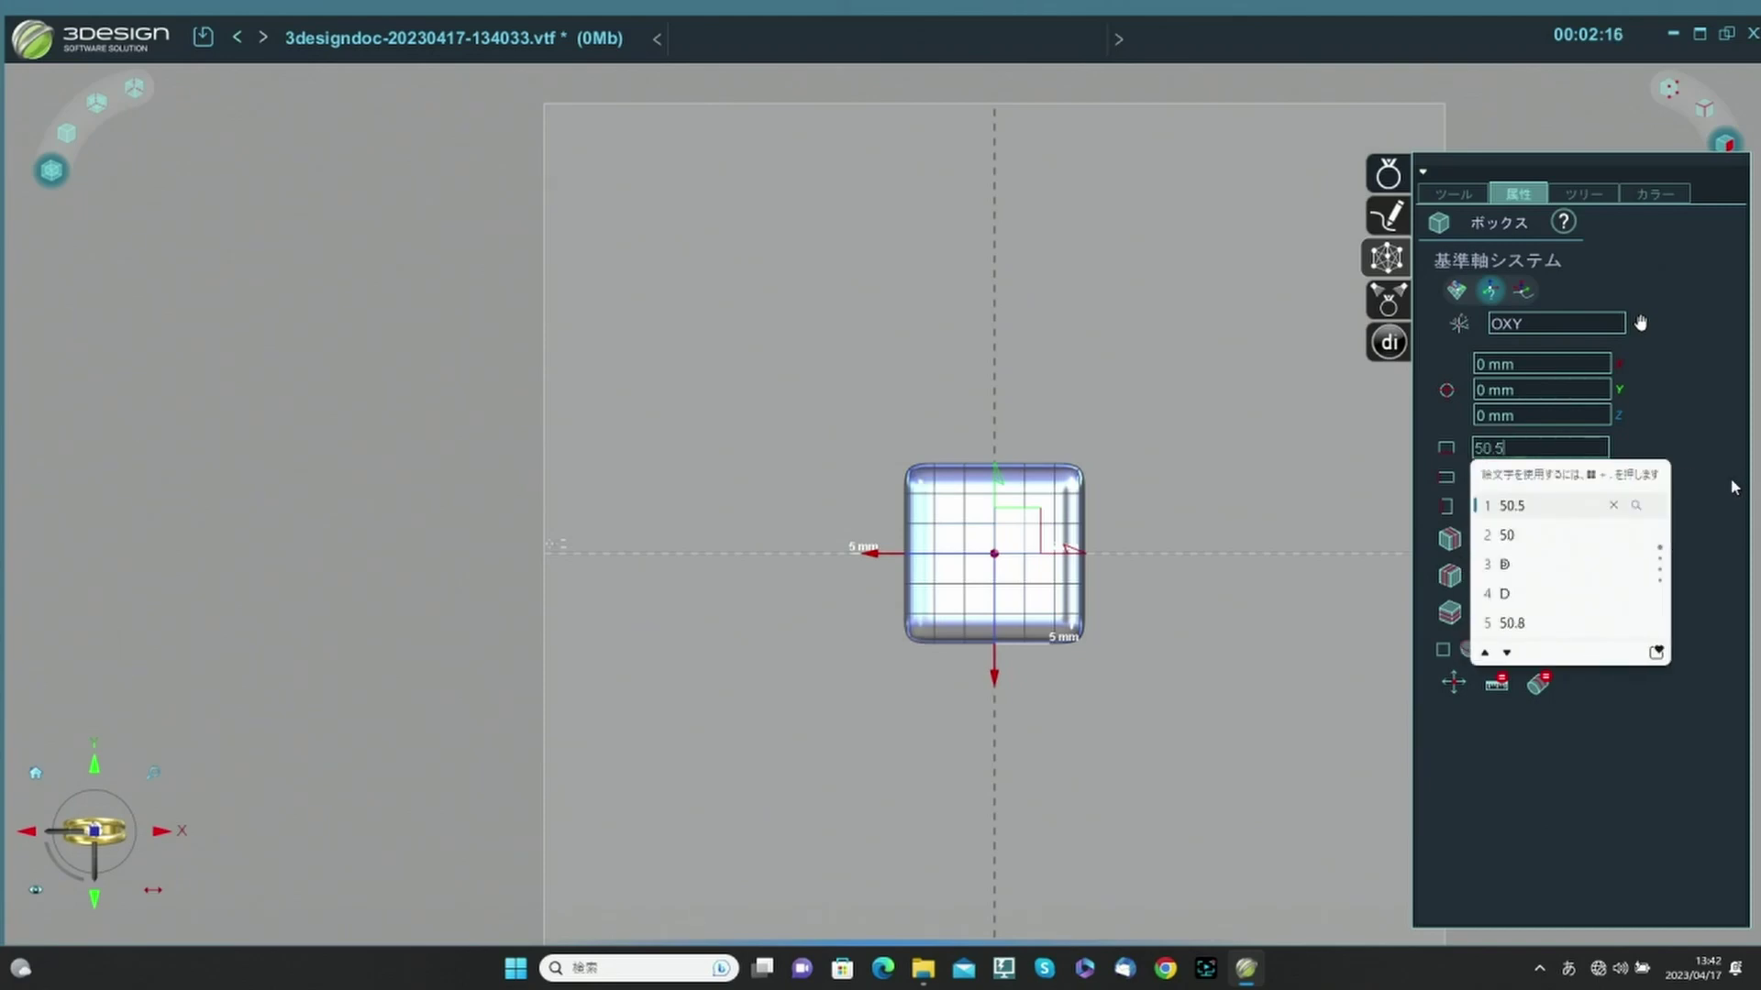
key("BackSpace")
key("Return")
Set the box's Y width to 3 mm and its Z thickness to 1.5 mm.
key("Tab")
type("3")
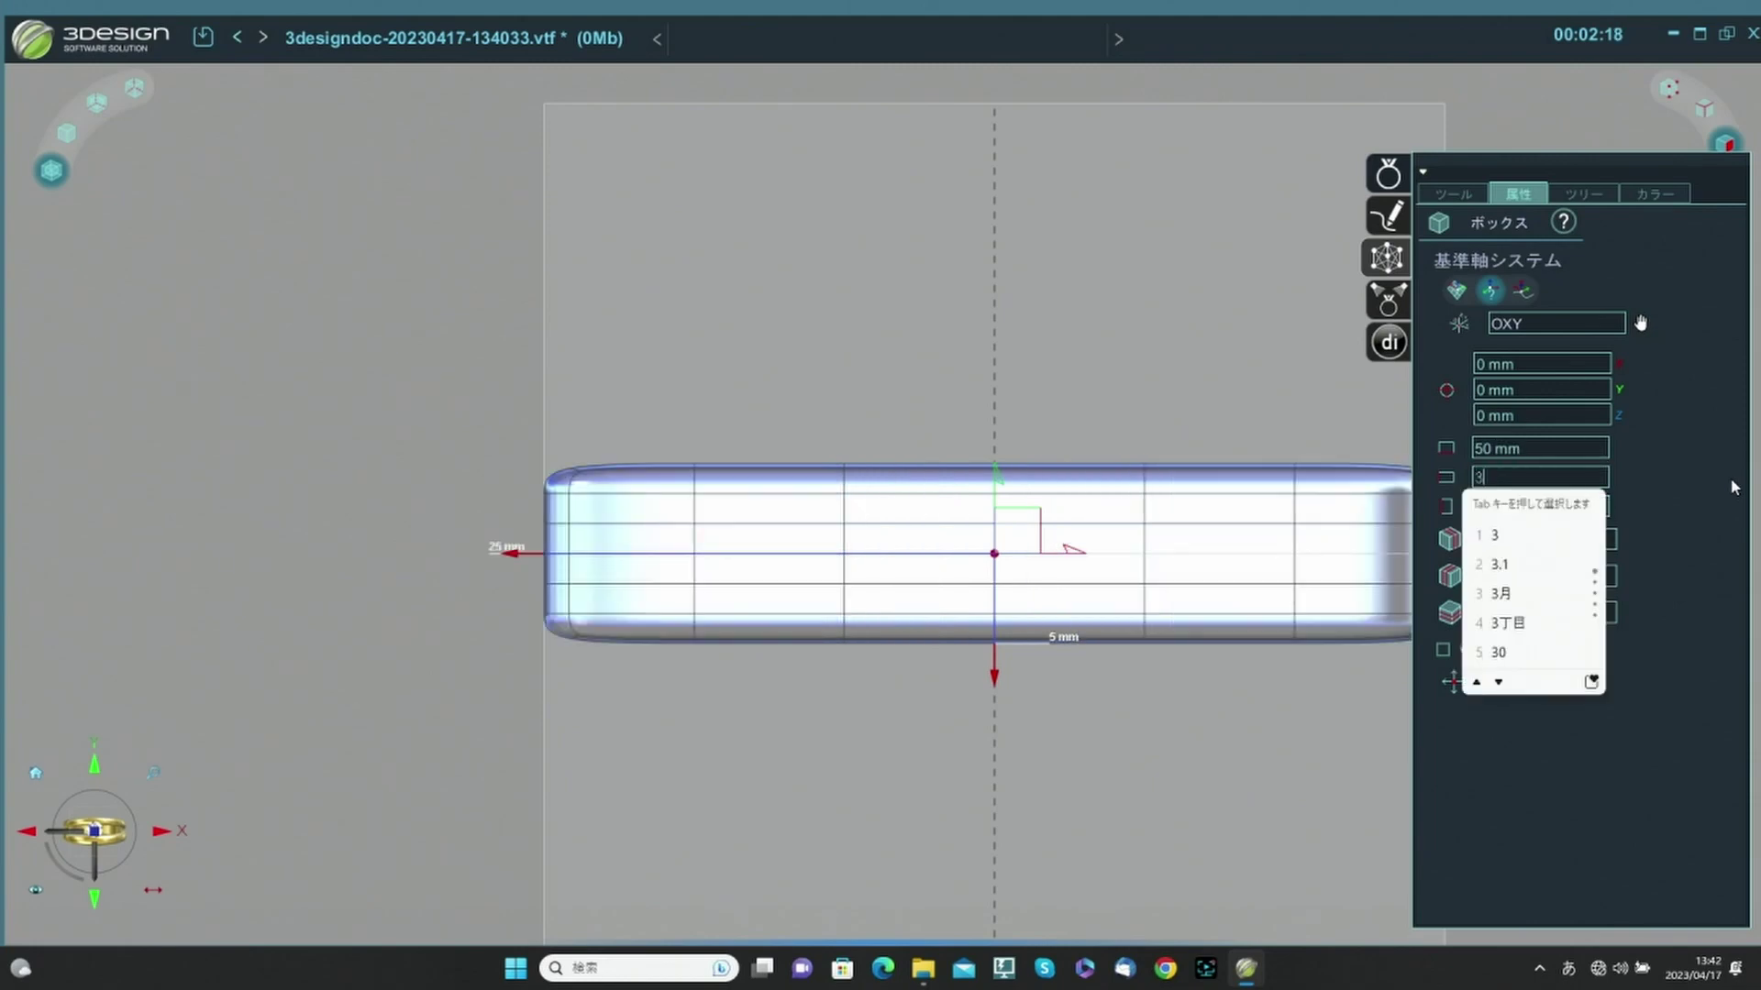
key("Return")
key("Tab")
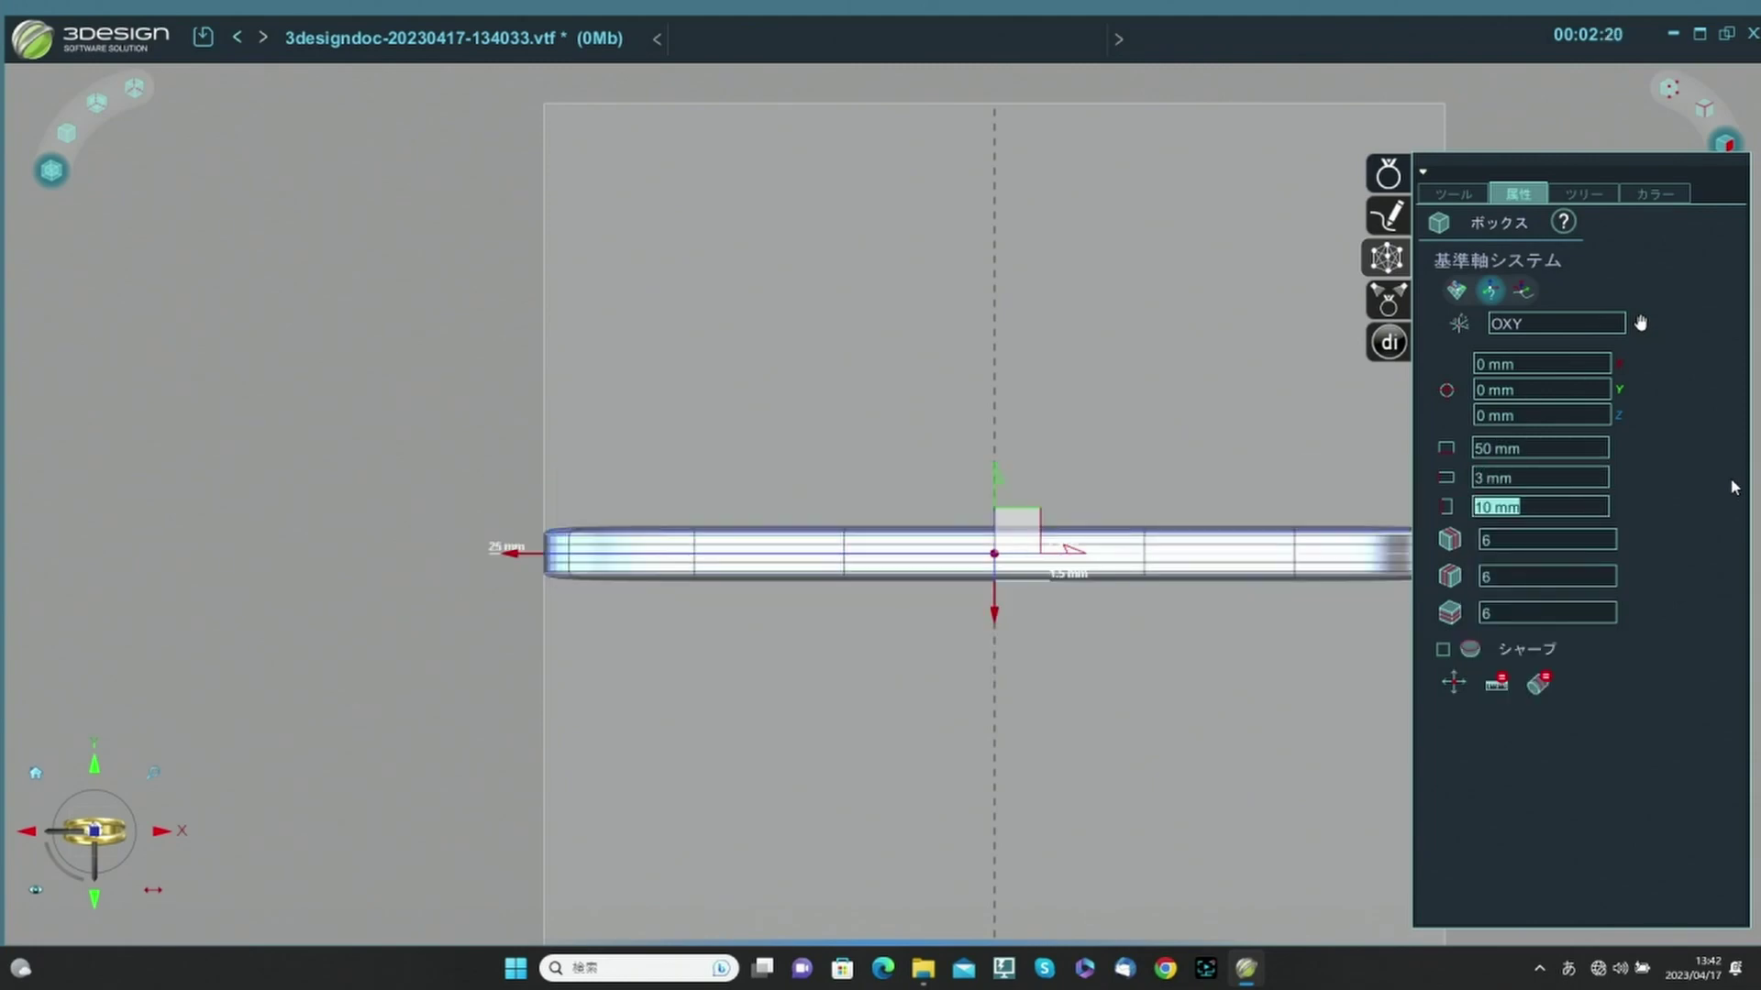
type(".5")
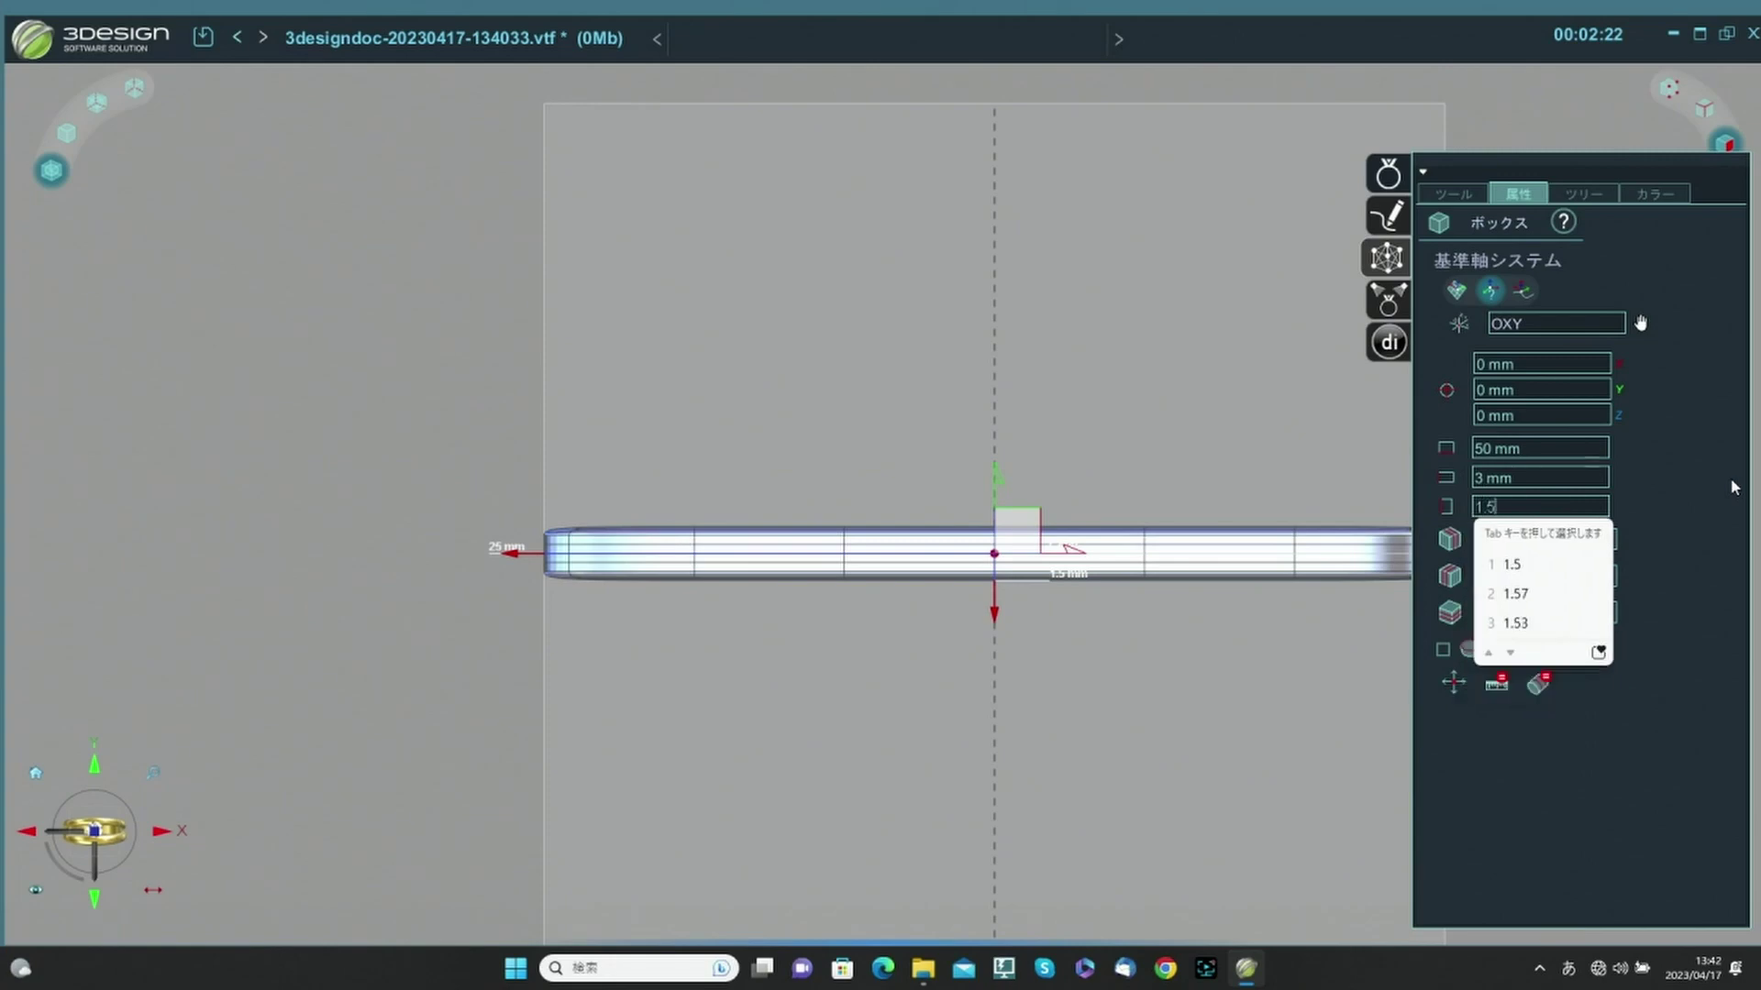
key("Return")
Set the number of subdivisions along the box's 50 mm length to 16.
key("Tab")
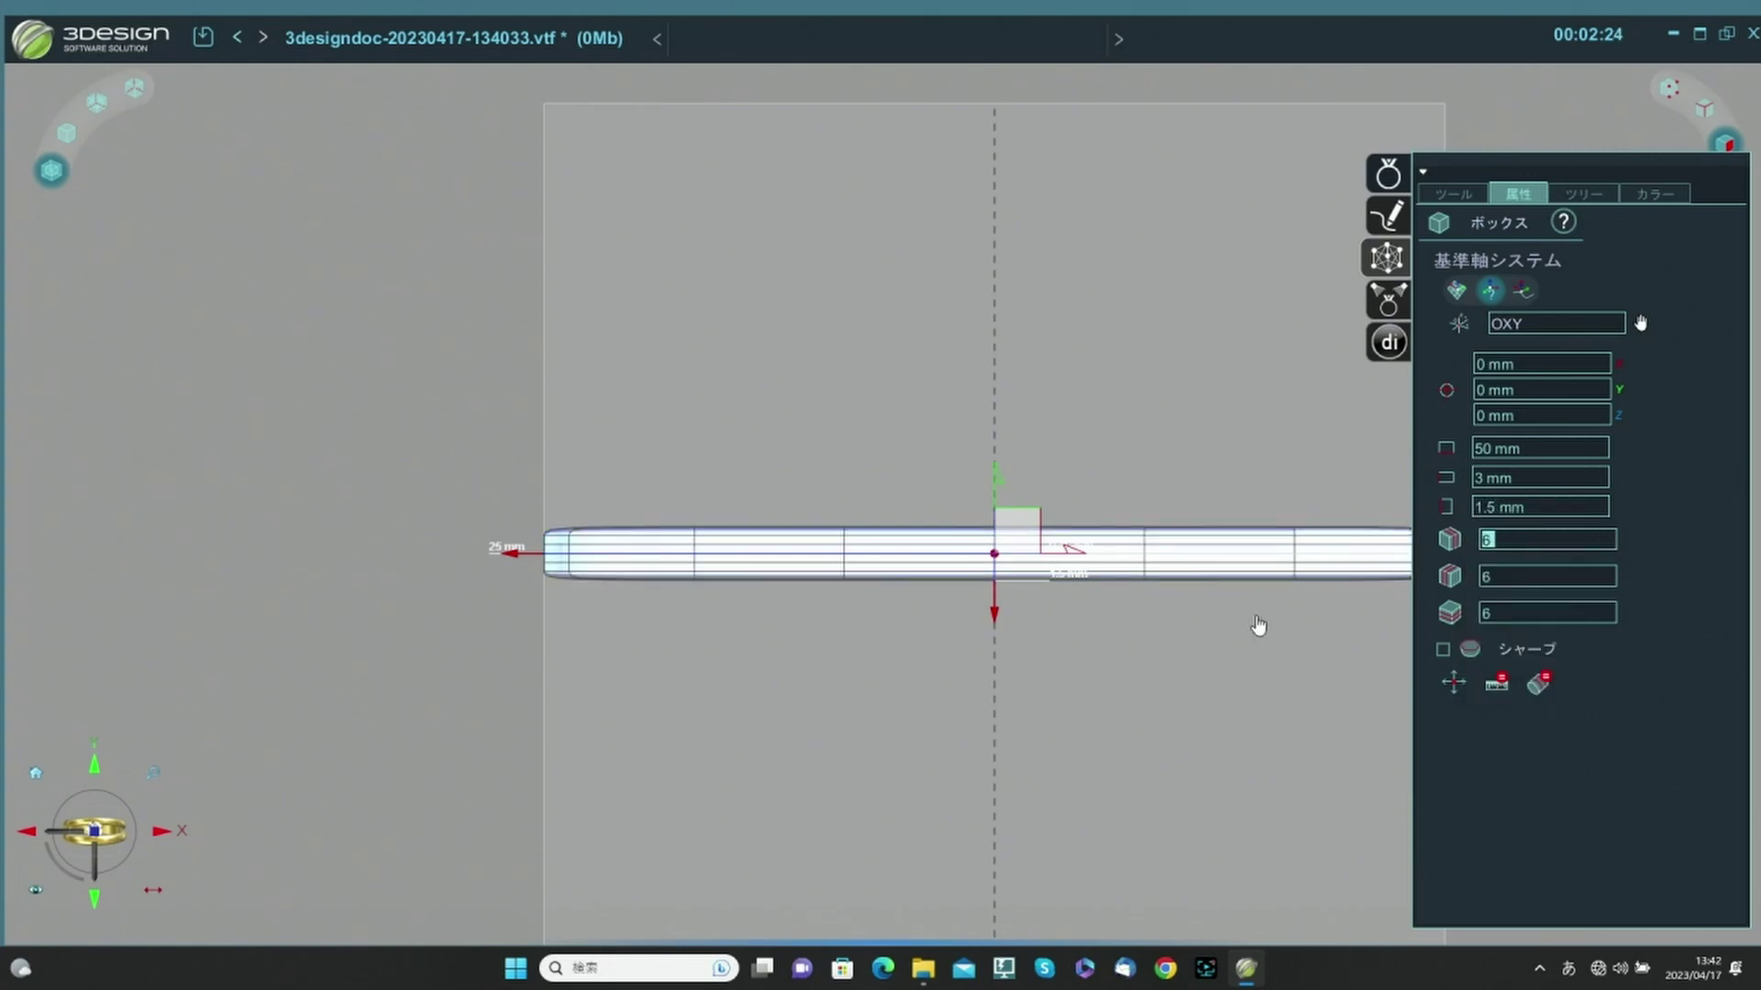
middle_click_drag(991, 666, 1019, 560)
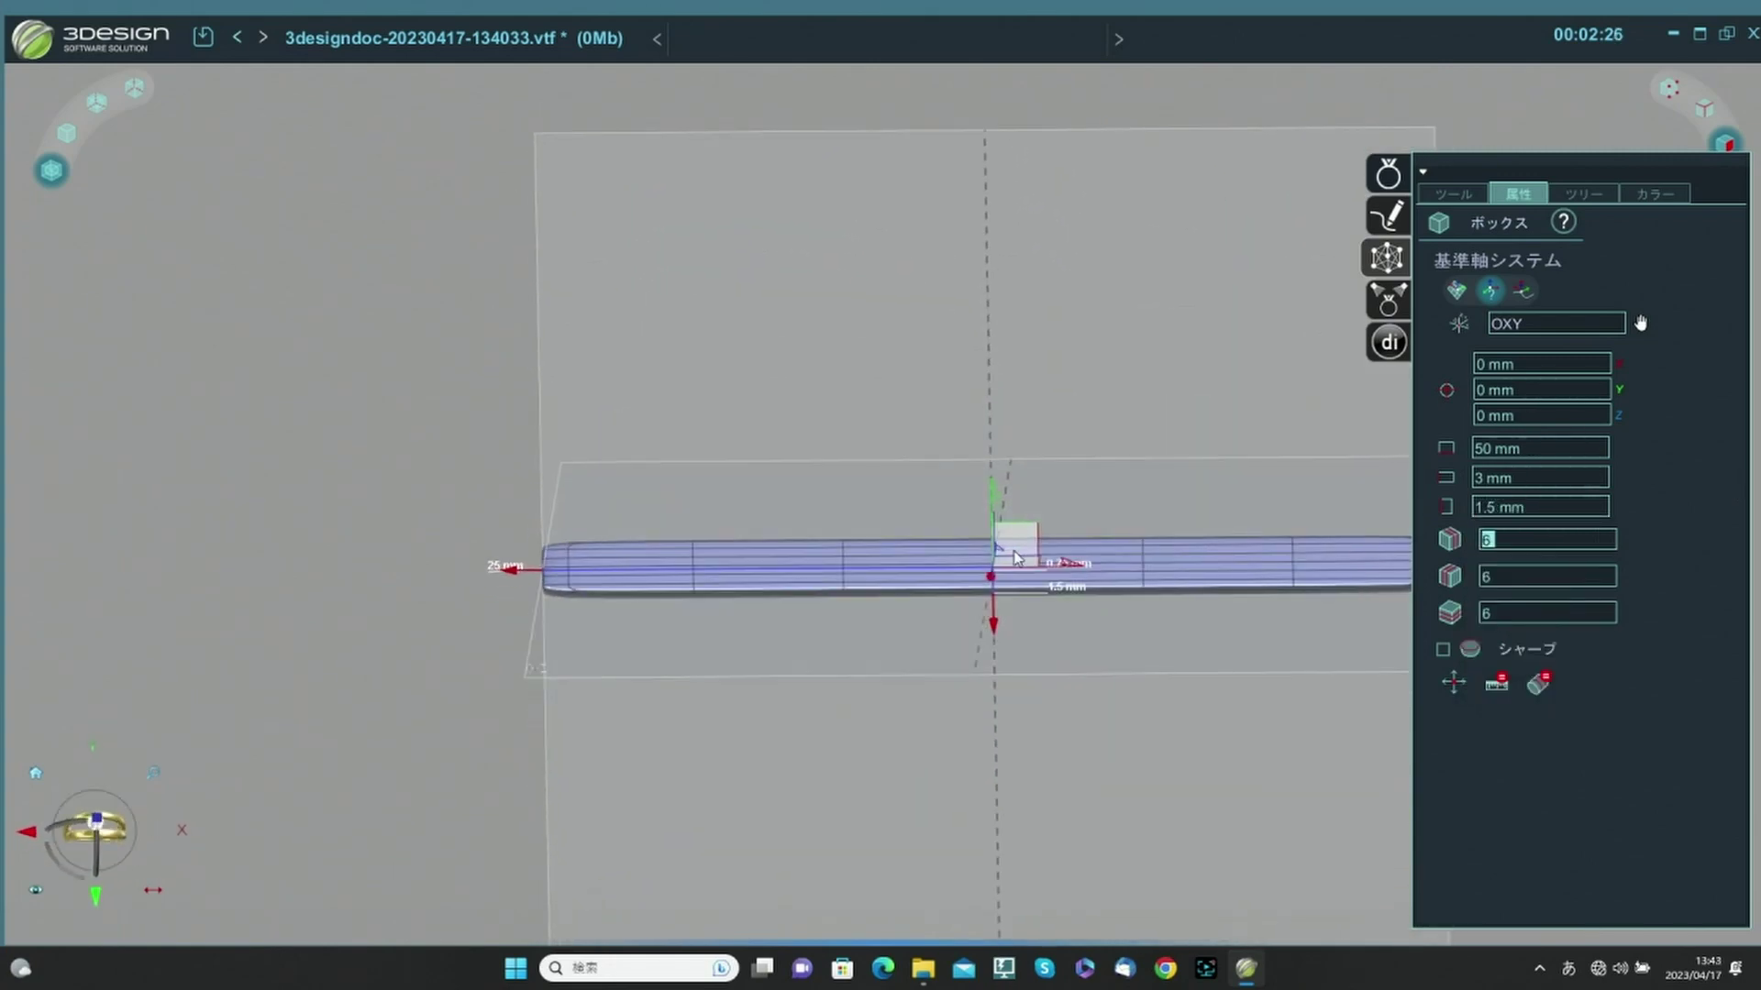
left_click(98, 819)
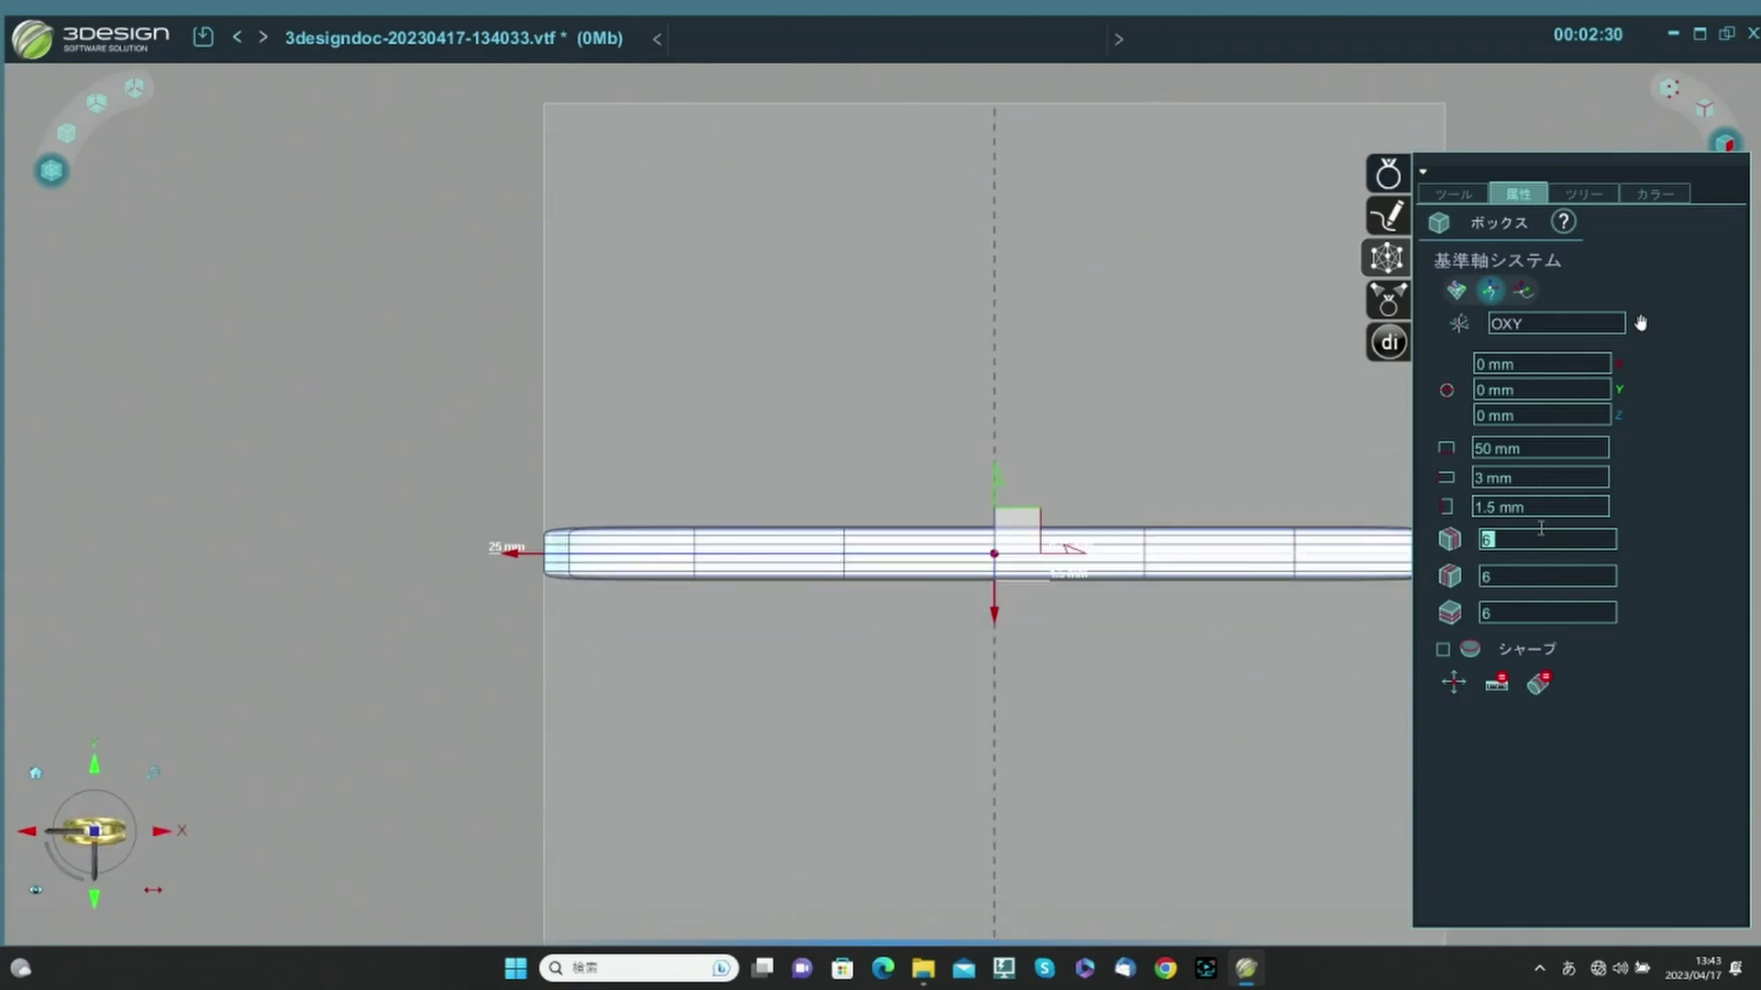
type("2")
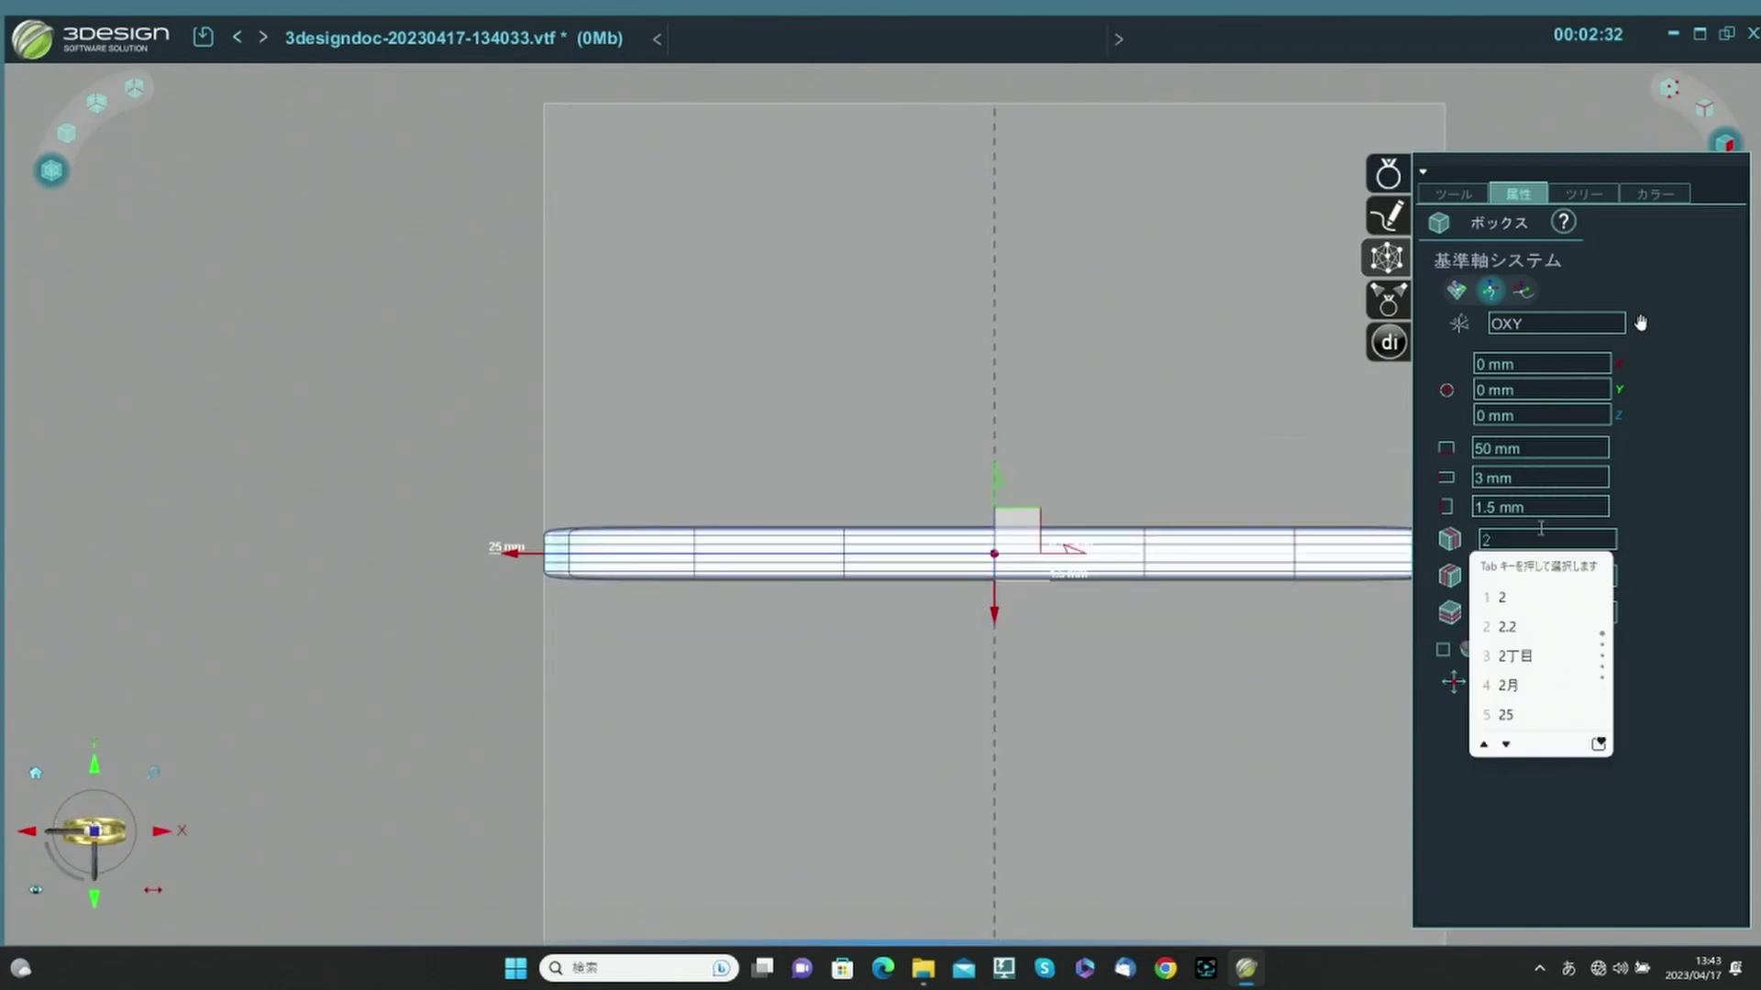
key("BackSpace")
type("1")
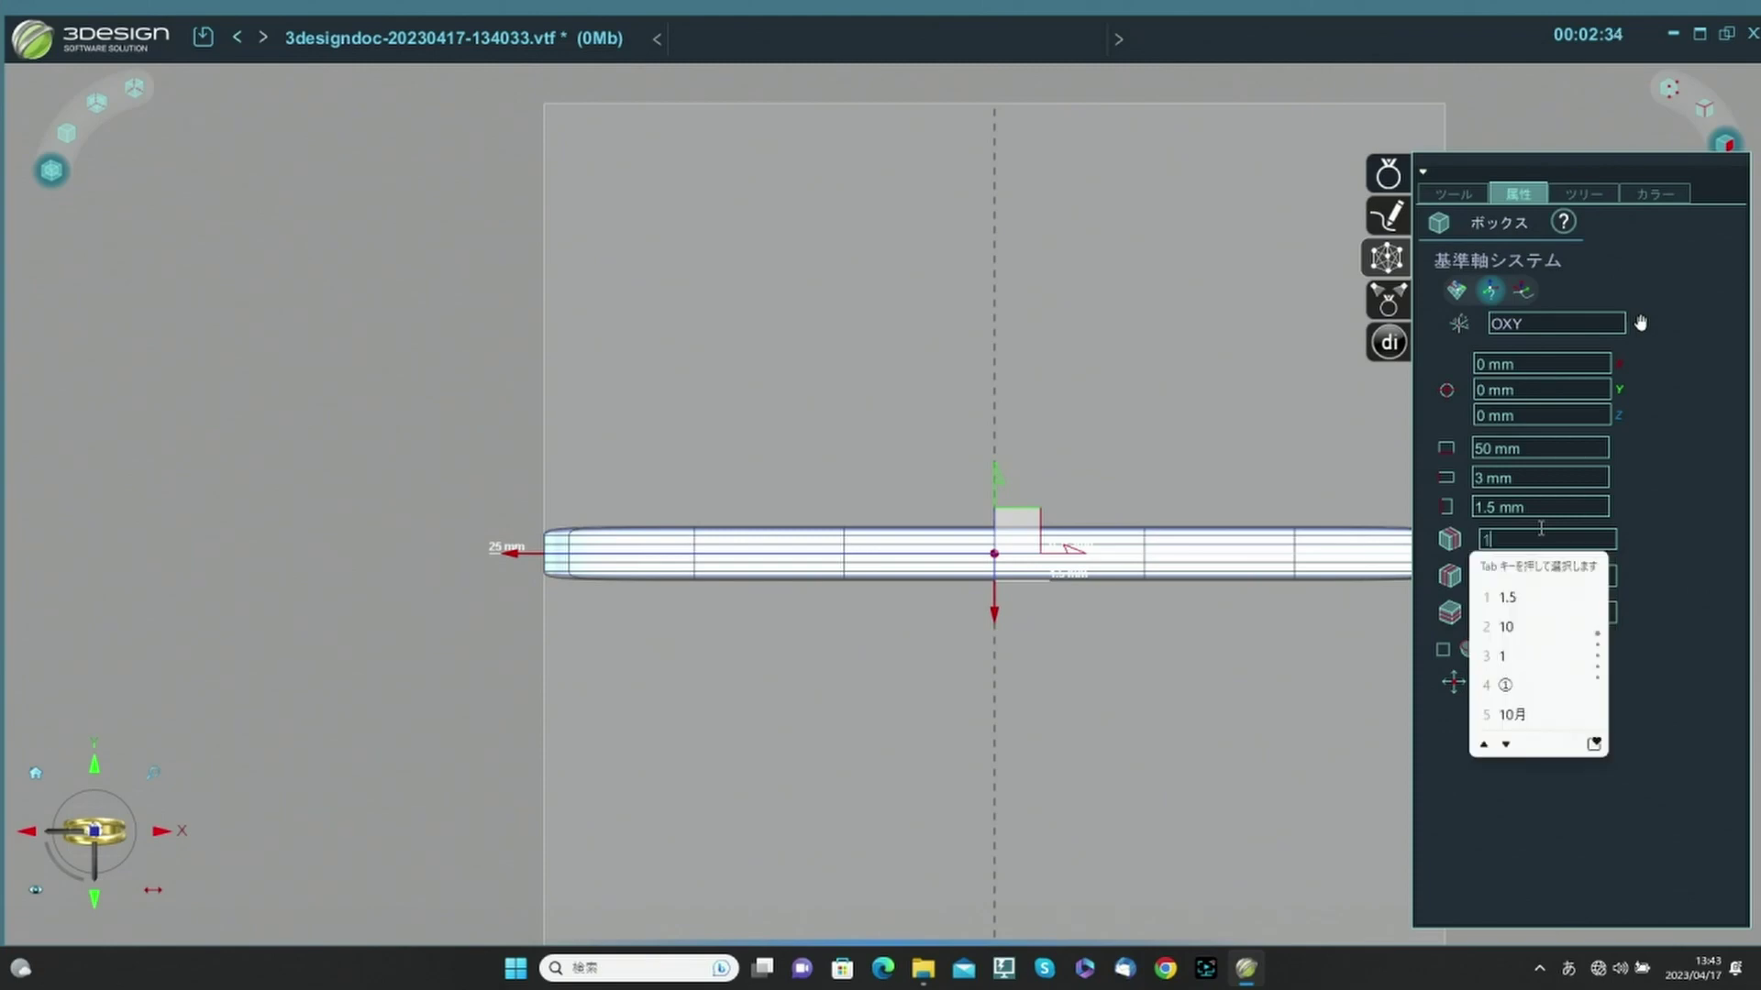
type("6")
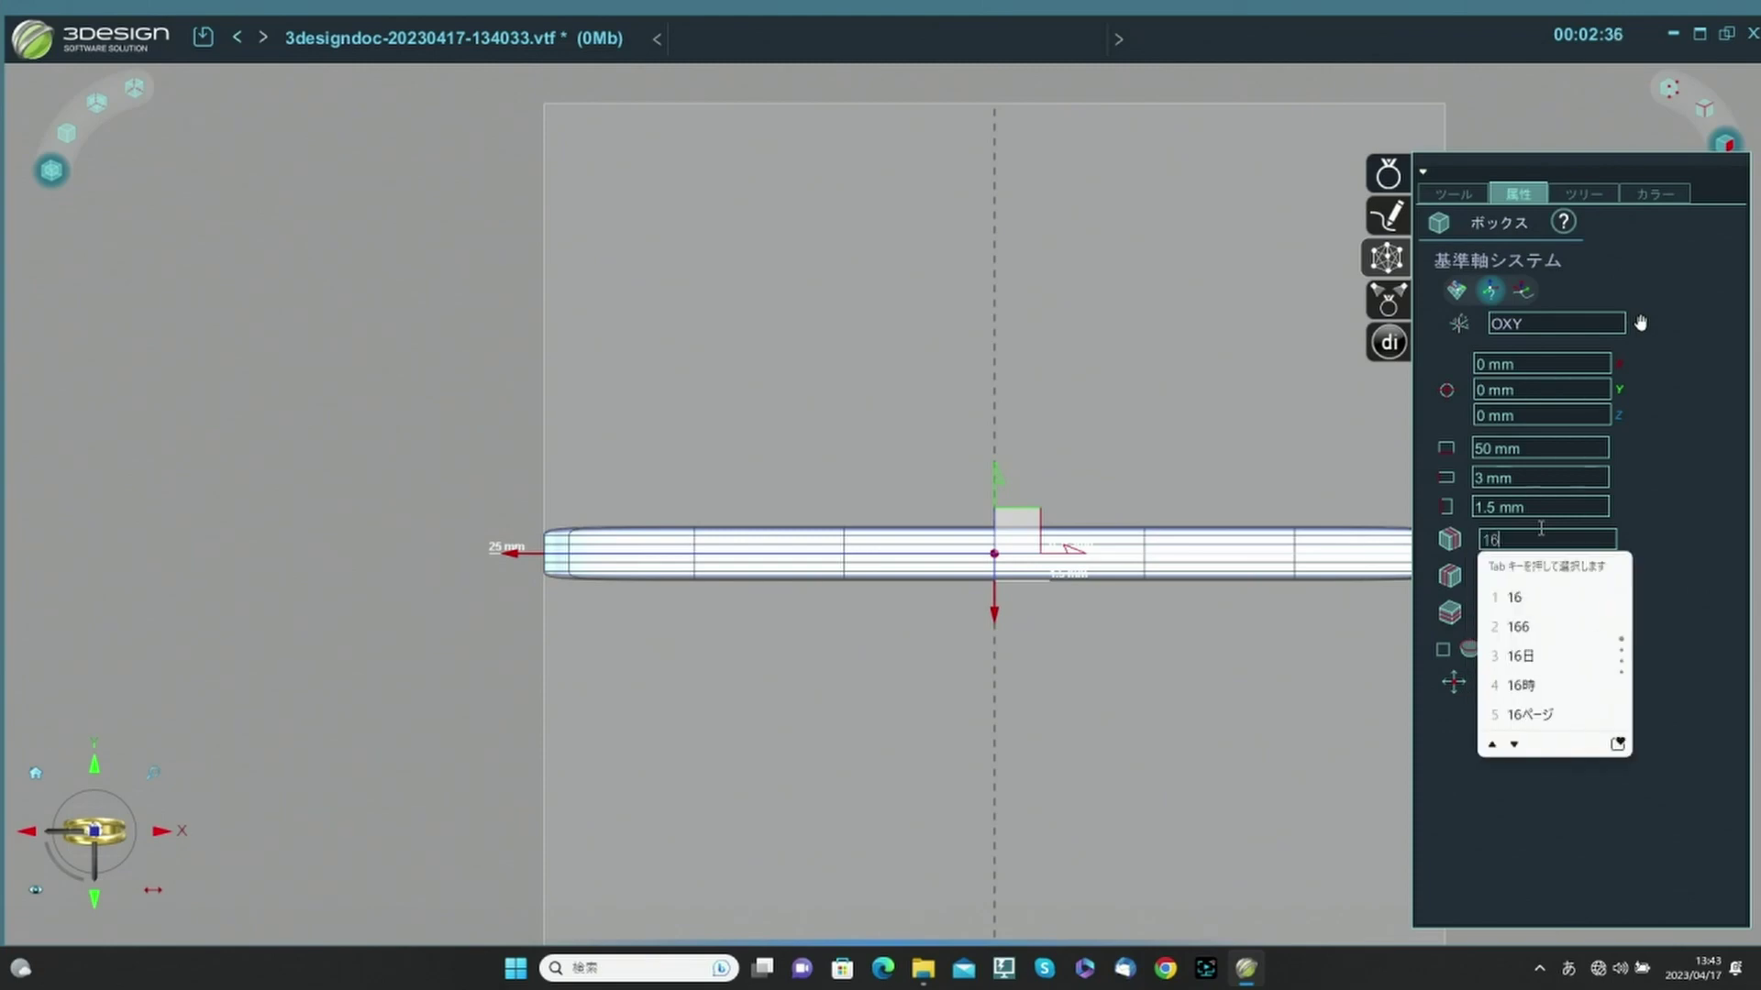
key("Tab")
key("Return")
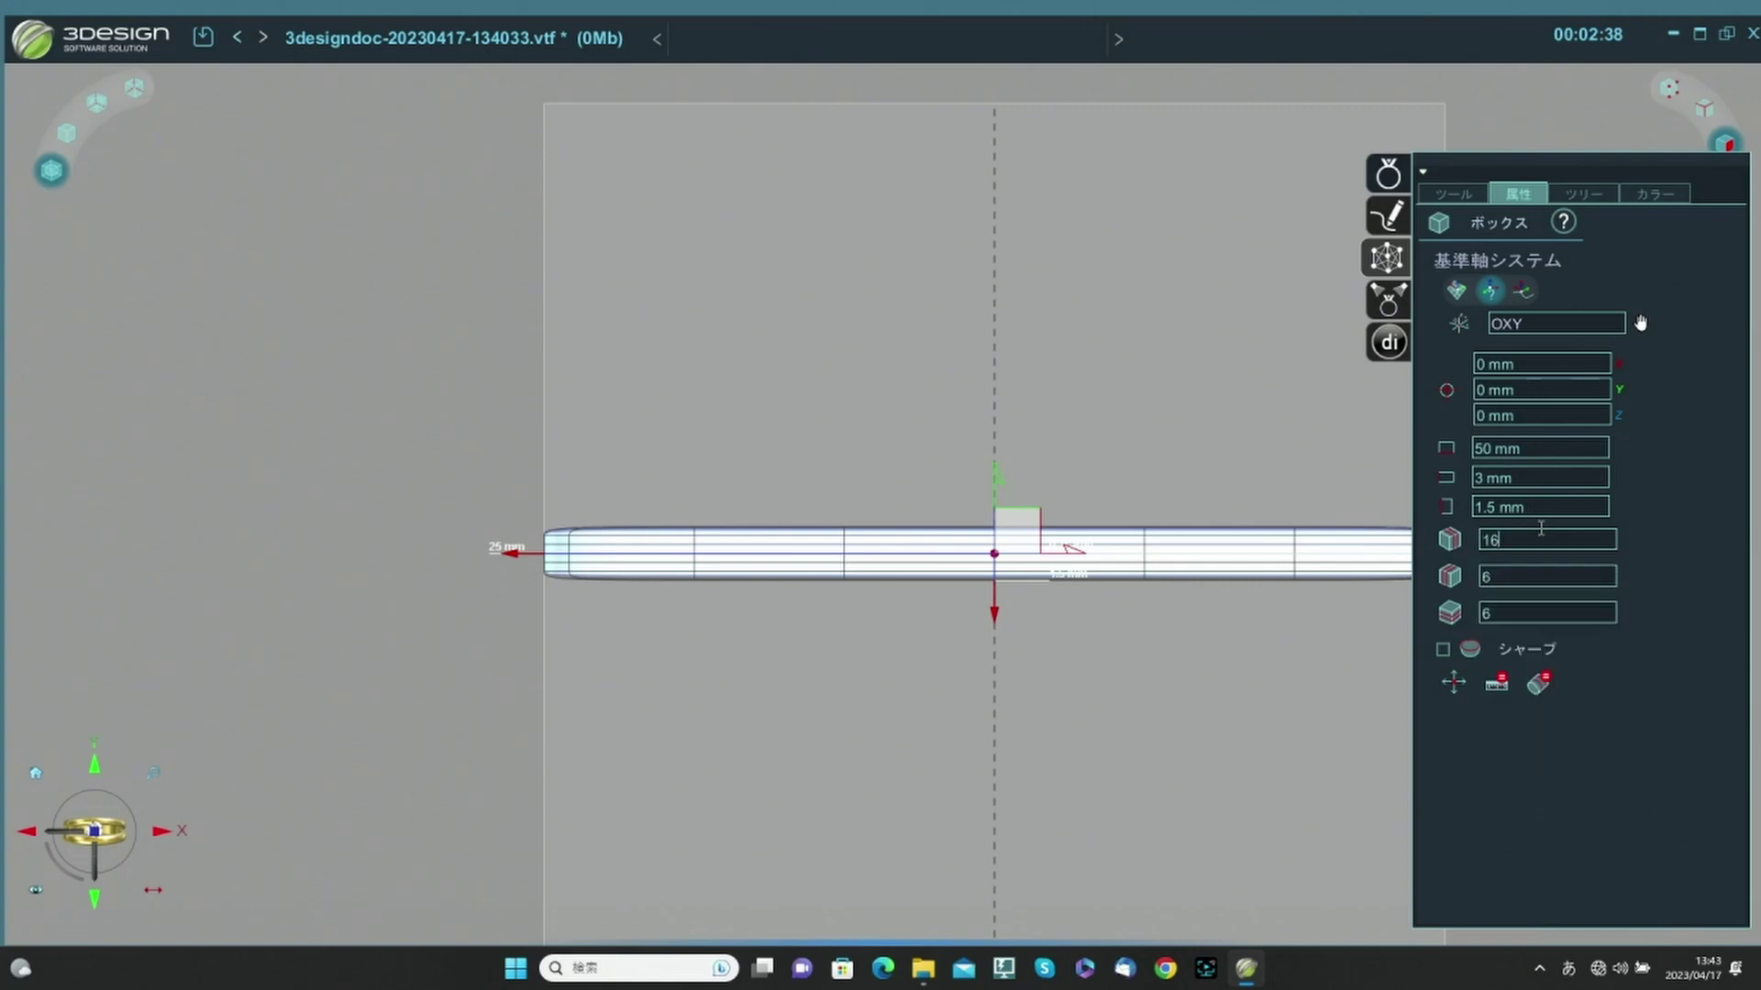
key("Tab")
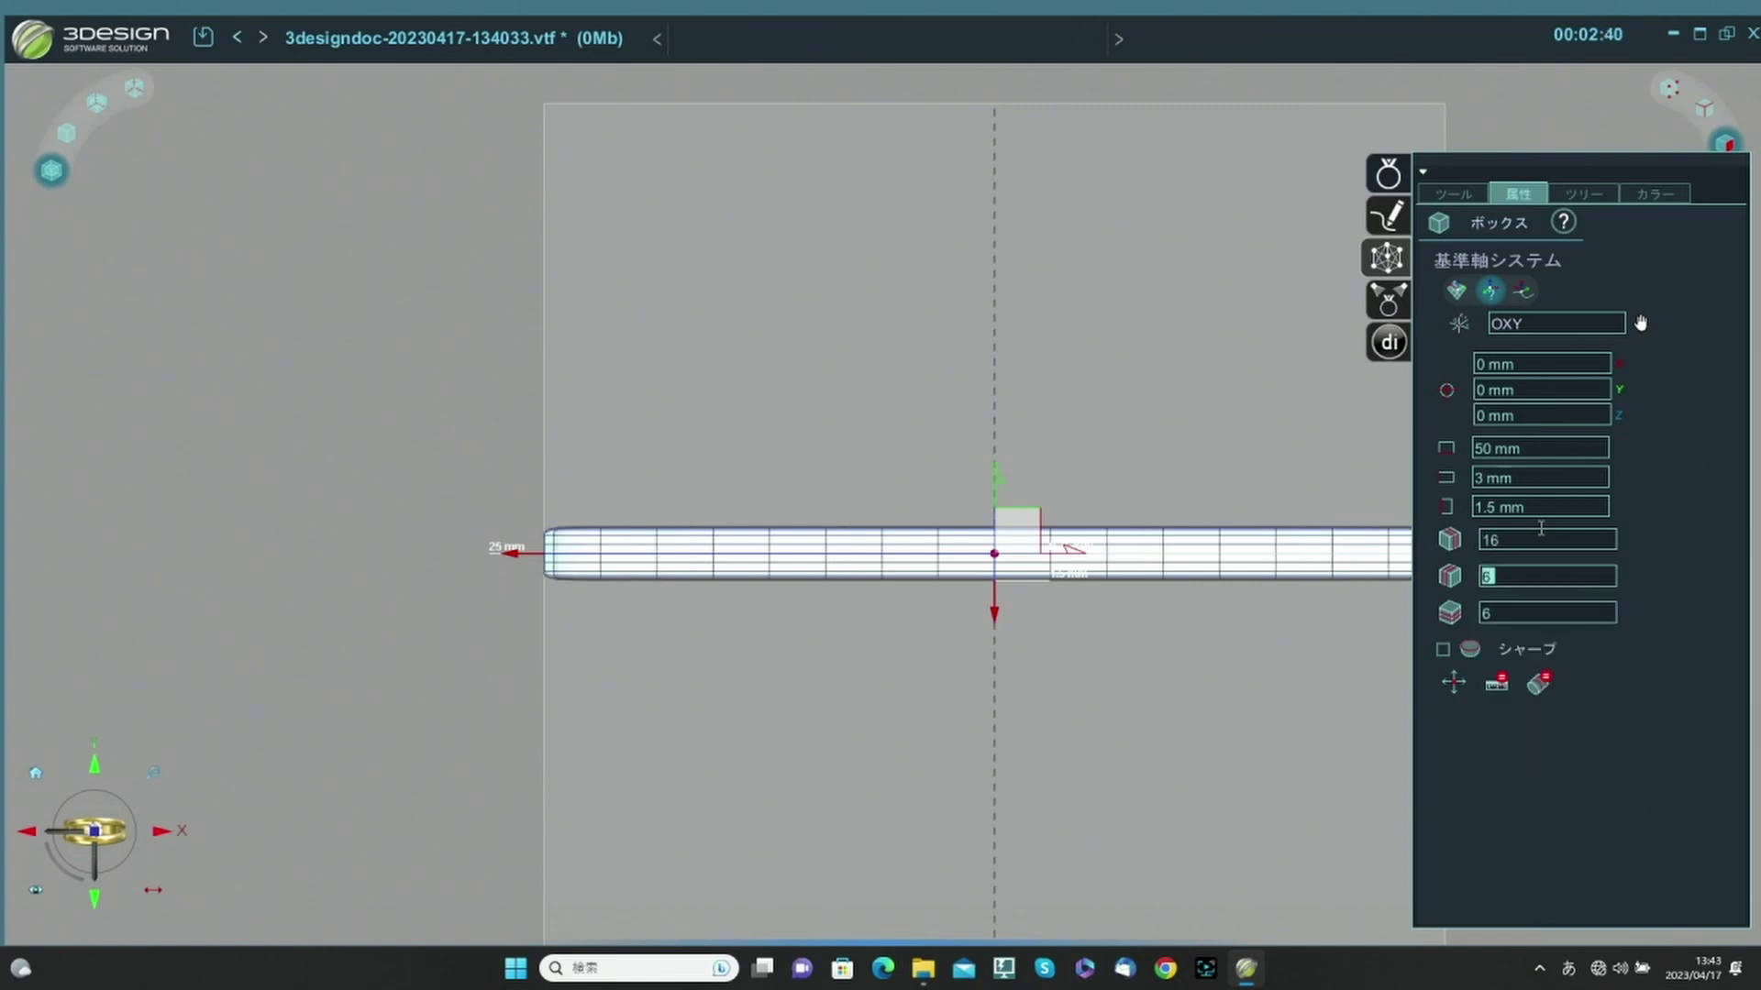
Set the box's subdivisions to 2 across its width and 1 through its thickness.
type("2")
key("Tab")
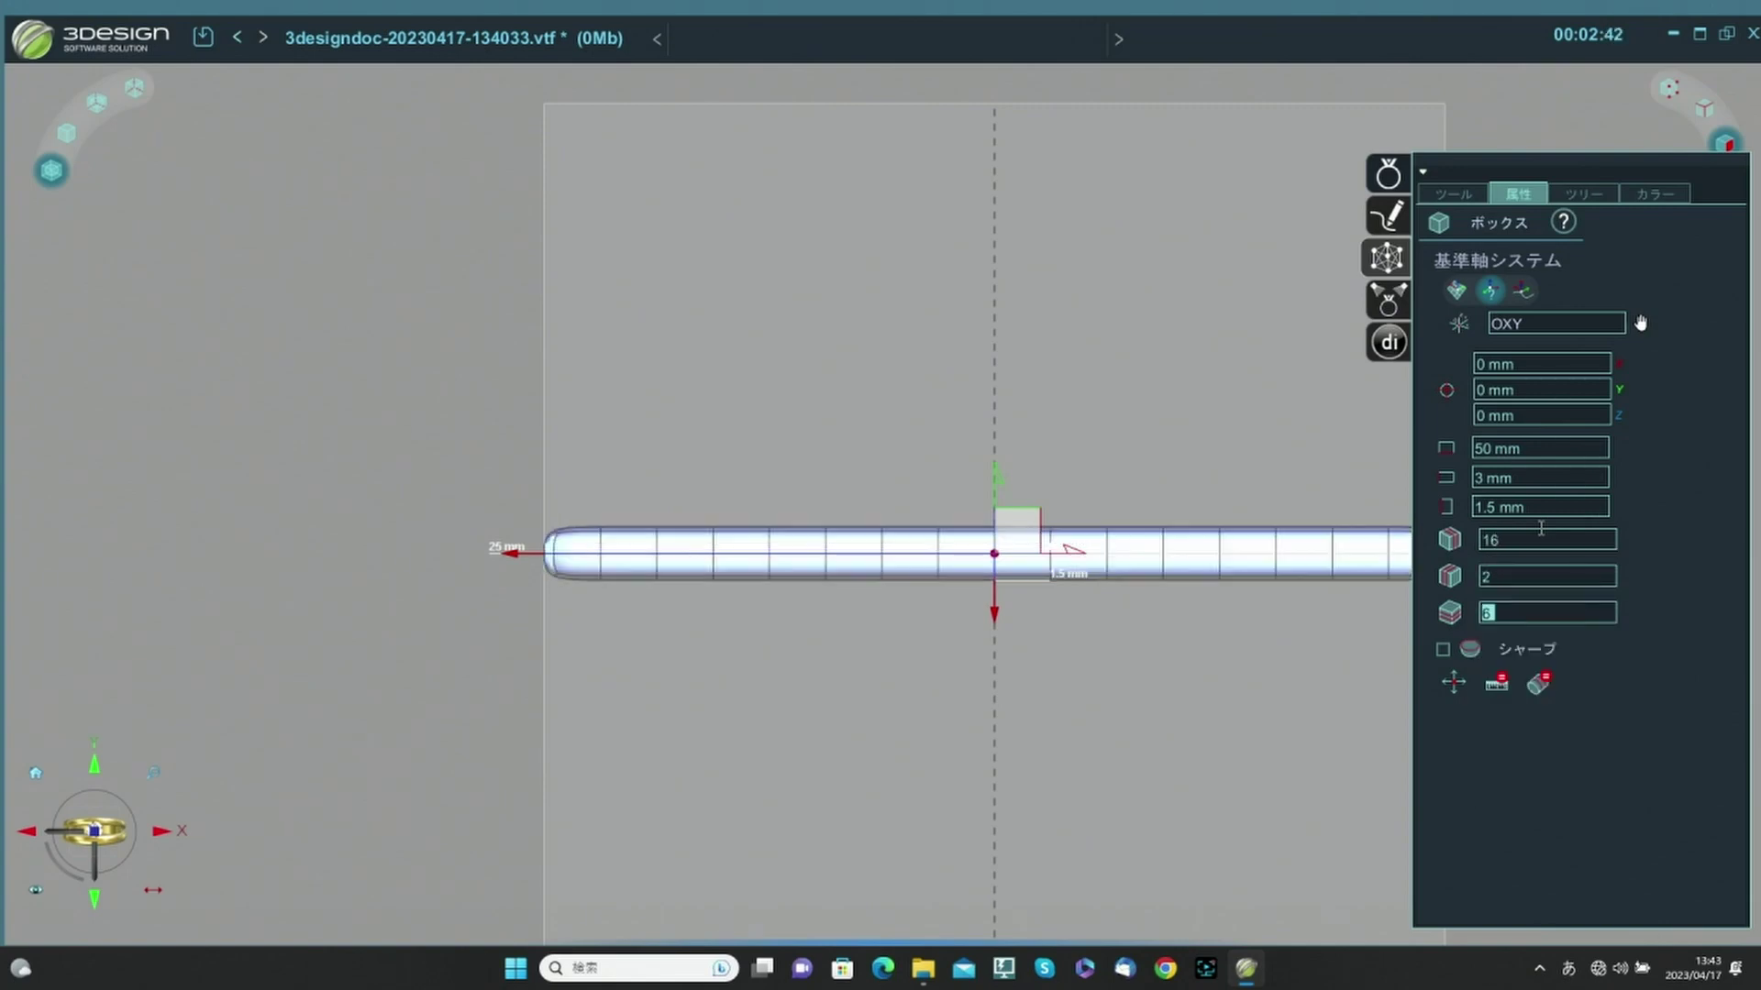
type("1")
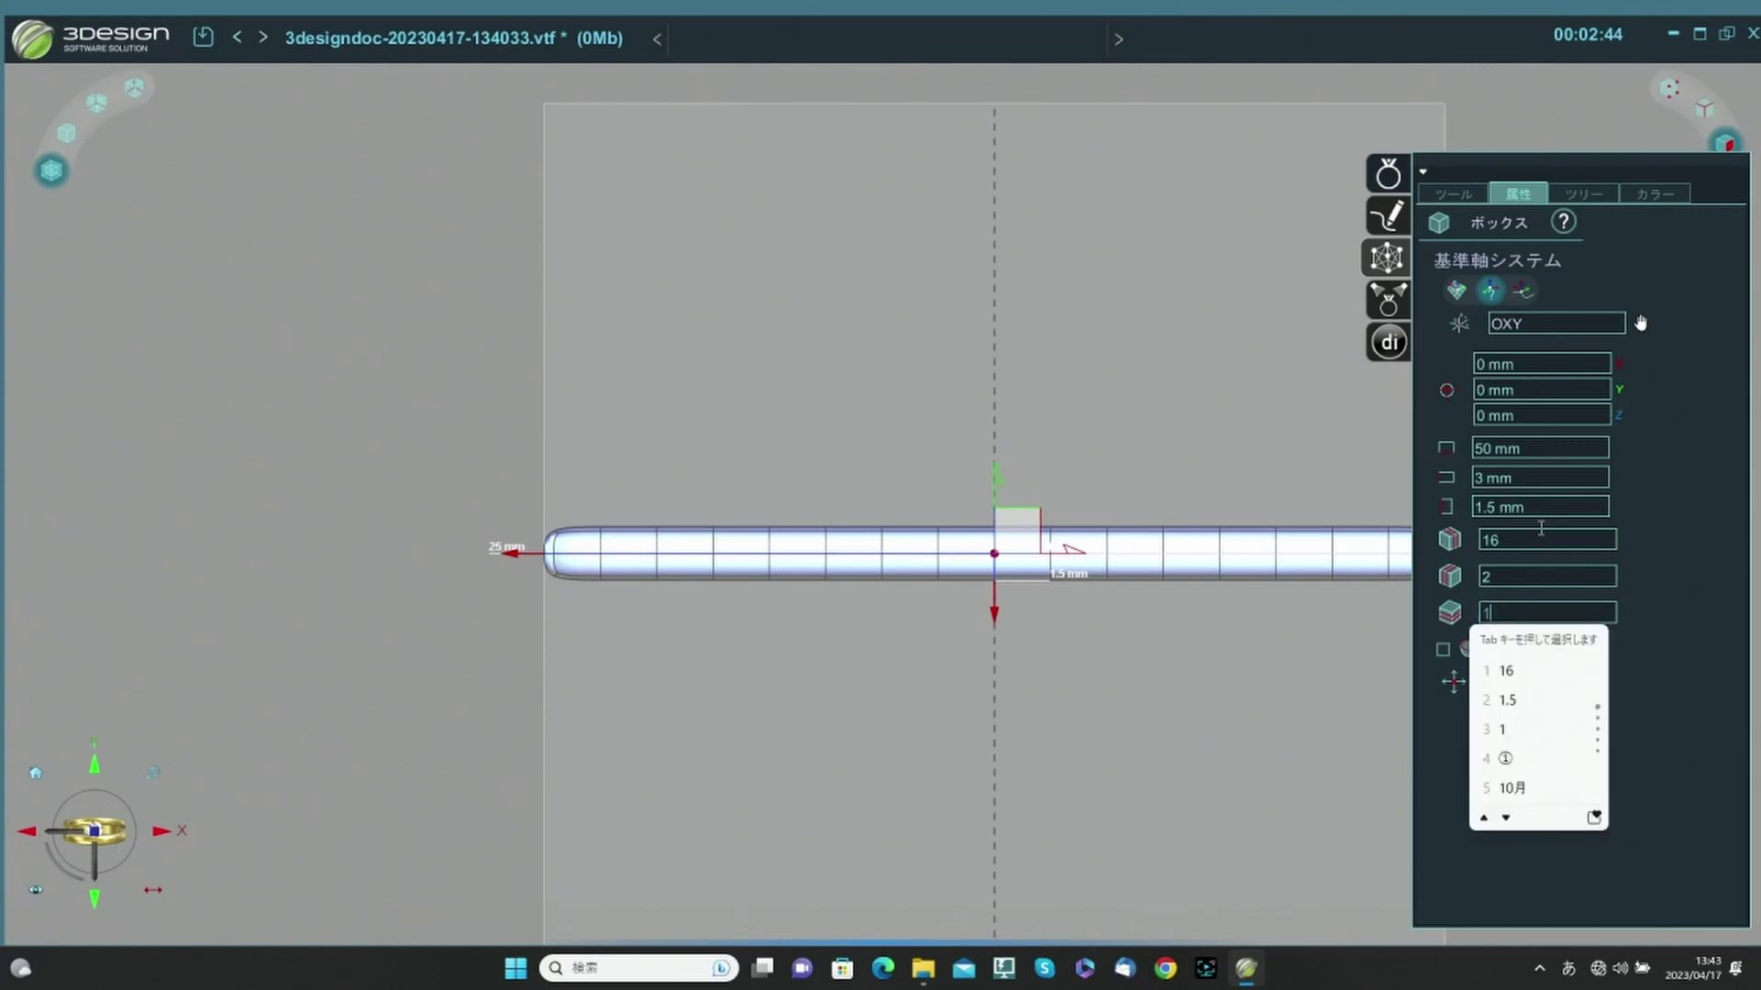
key("Return")
key("Tab")
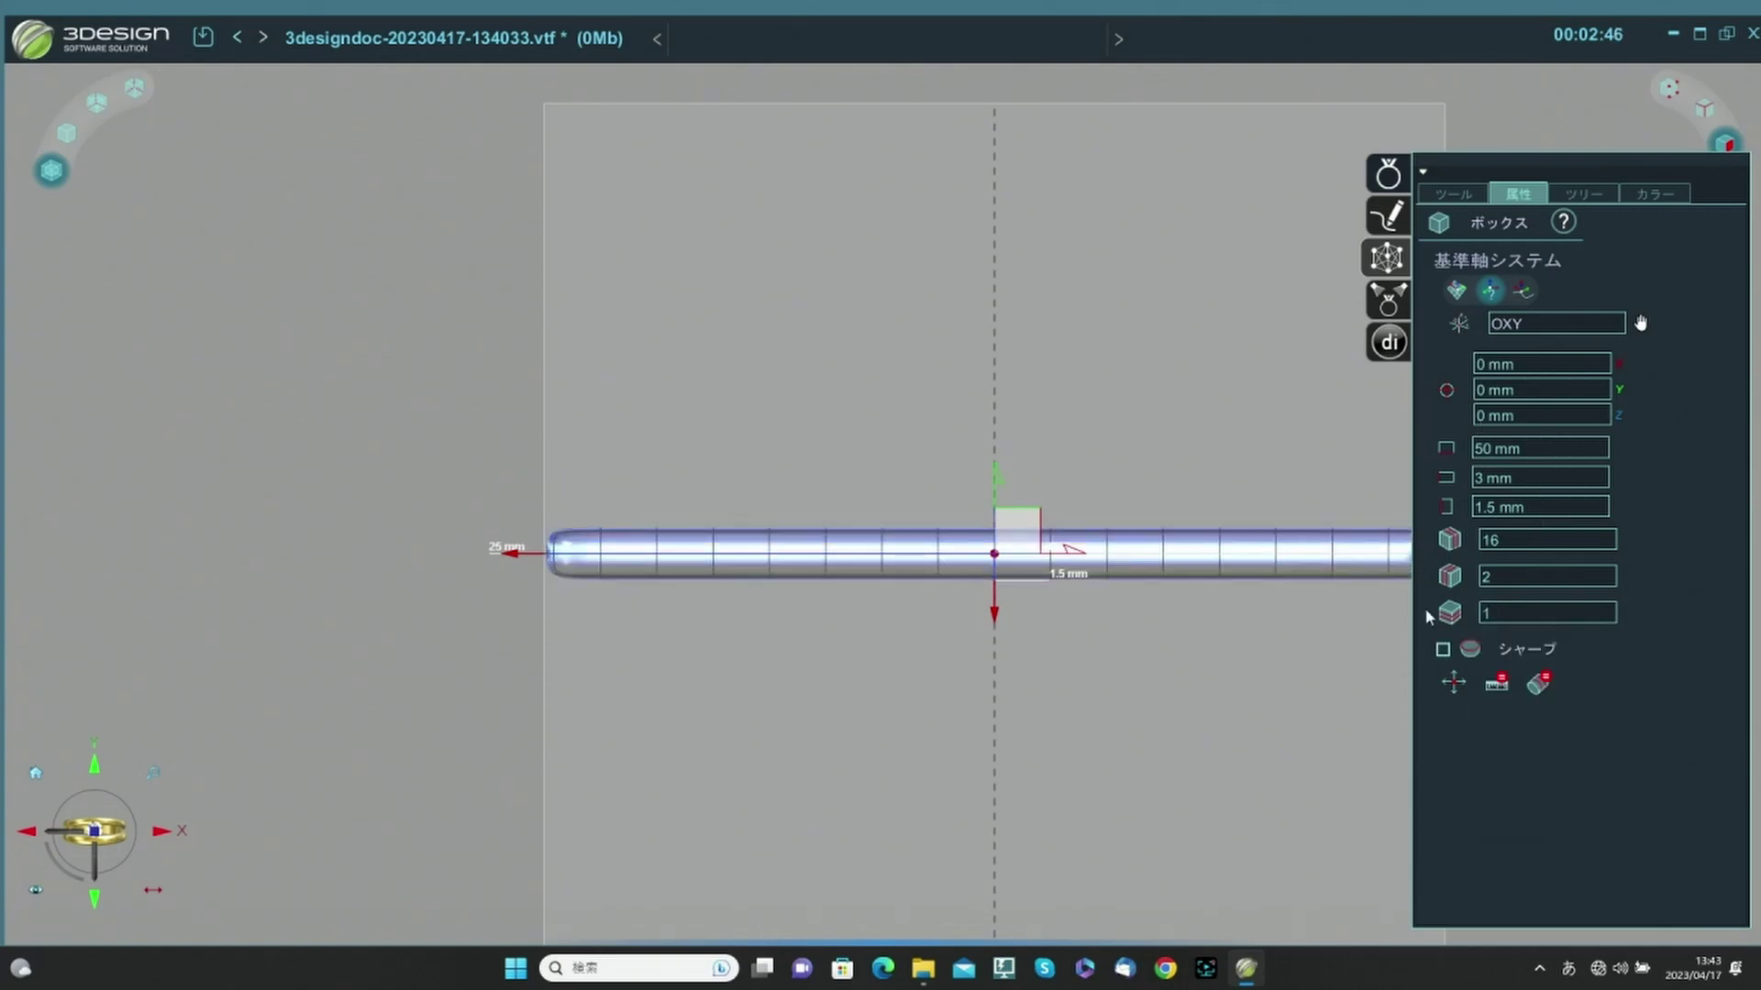
Delete all faces of the bar's negative-X half together with the end faces at its positive-X end.
middle_click_drag(1228, 564, 878, 505)
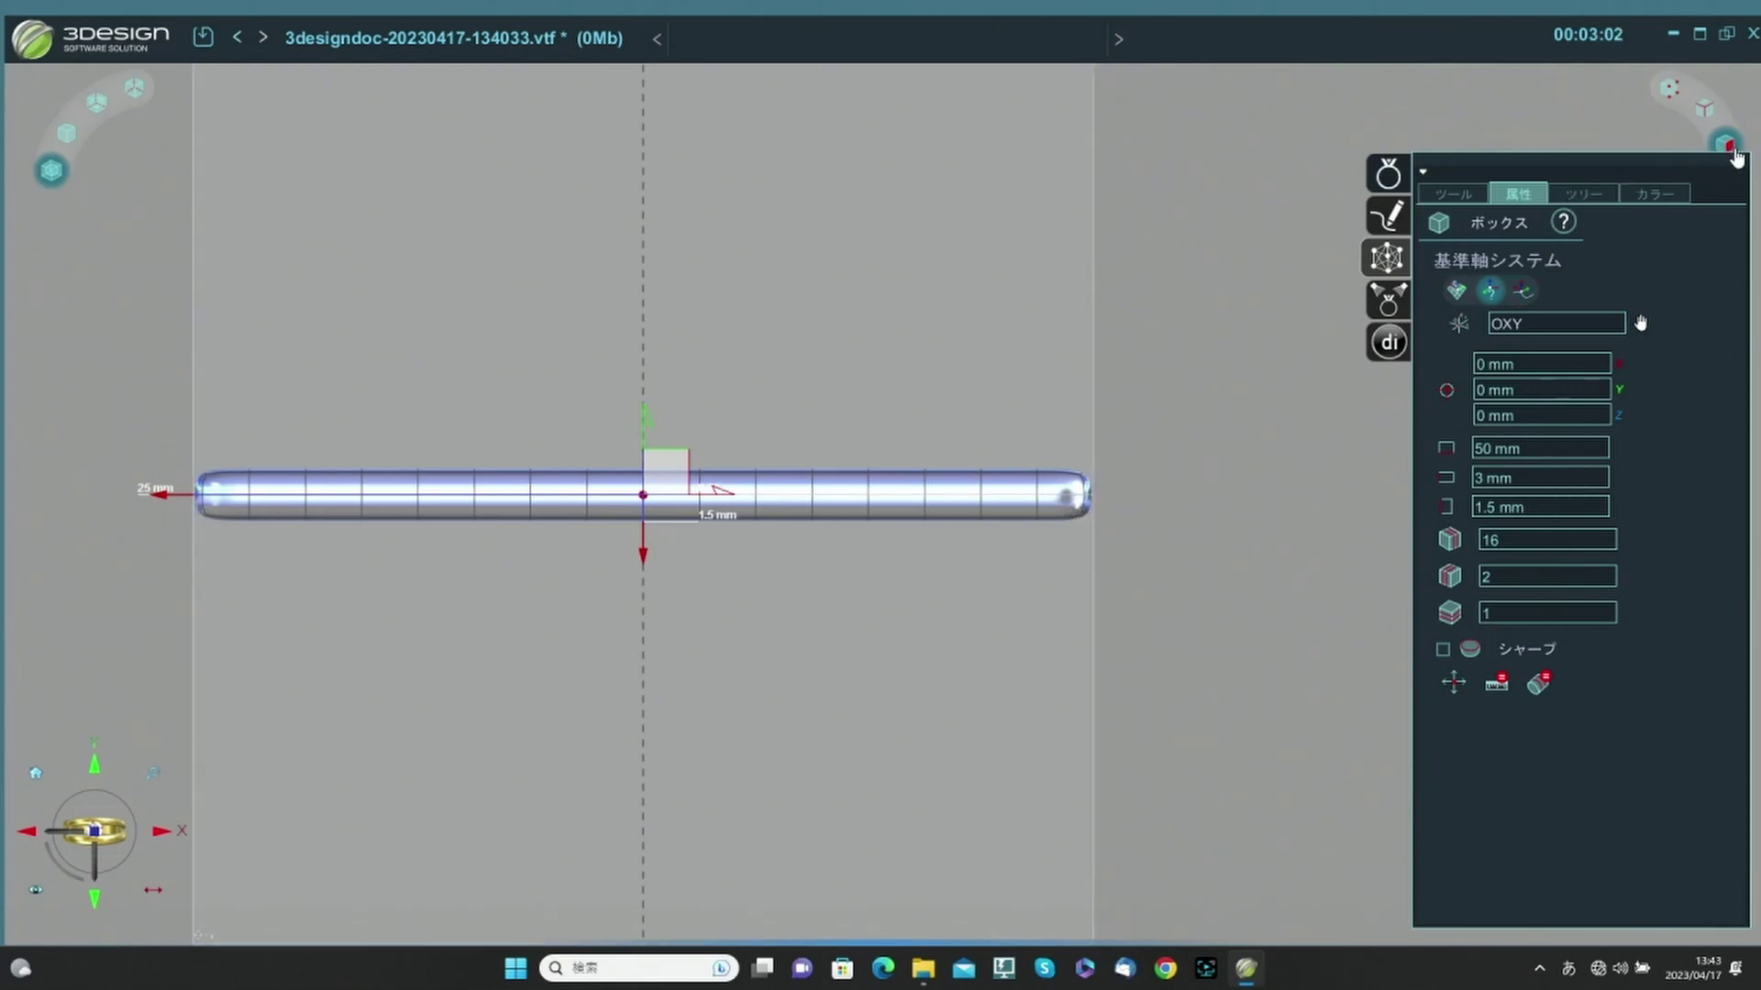
left_click_drag(81, 666, 656, 426)
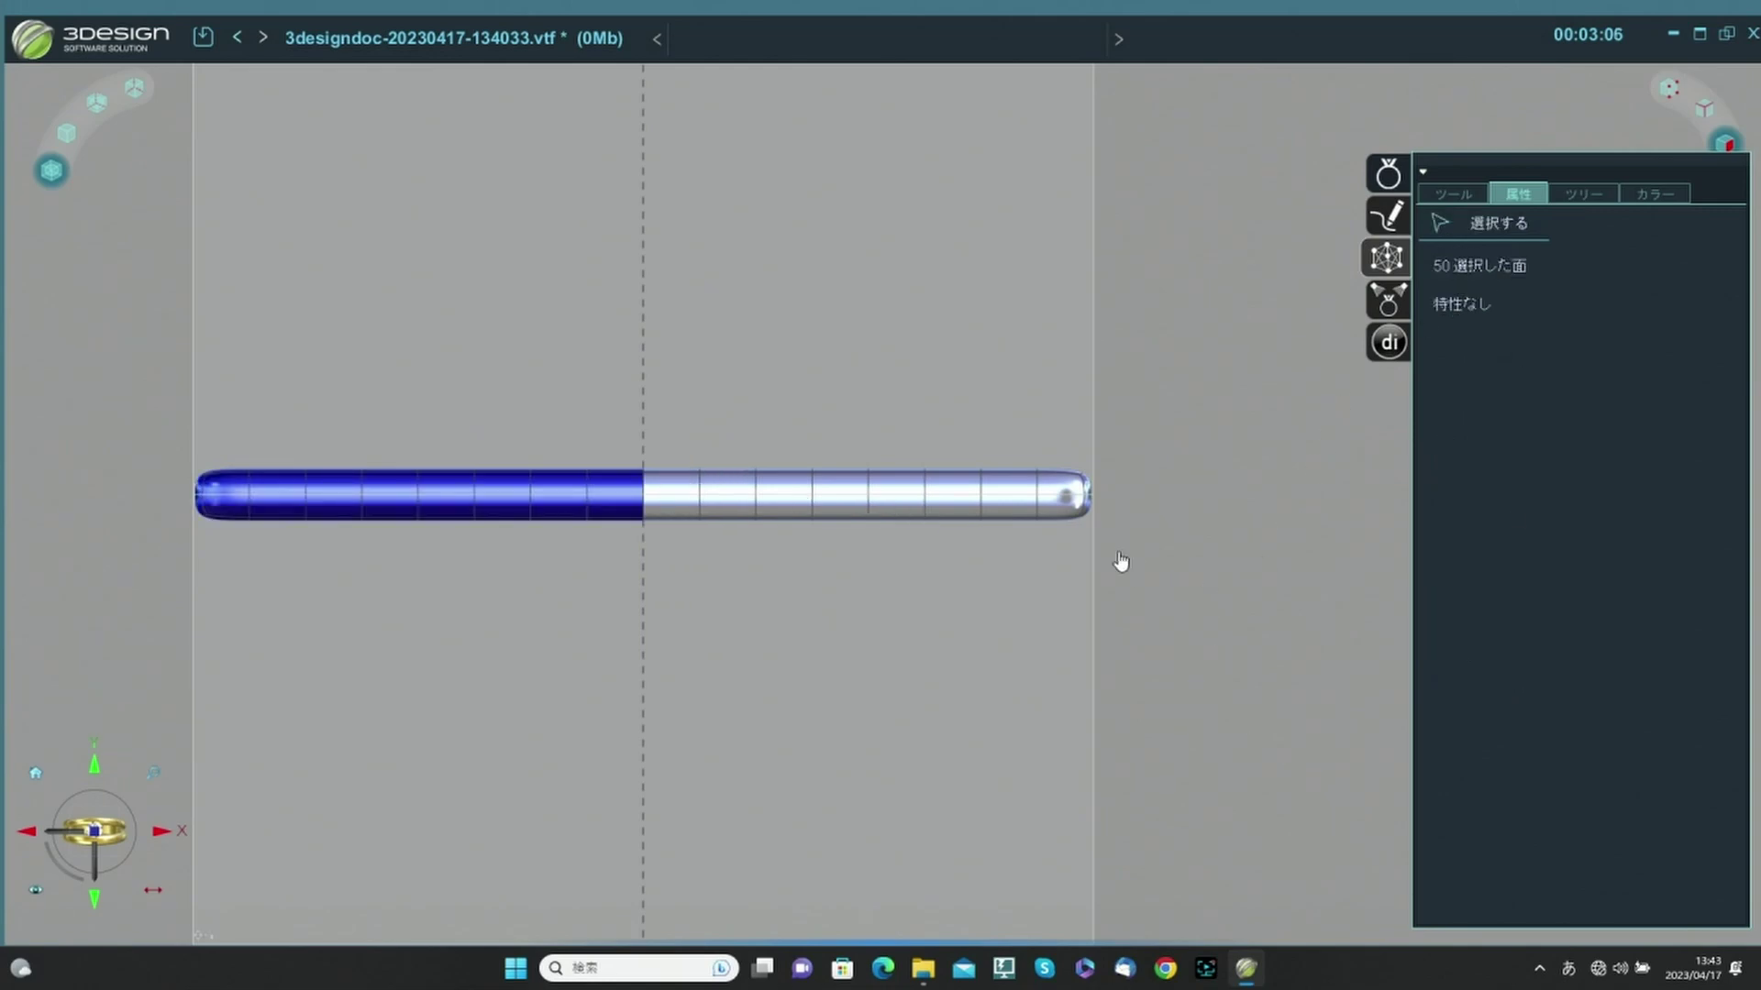
left_click_drag(1073, 561, 1143, 460, "shift")
left_click(1454, 195)
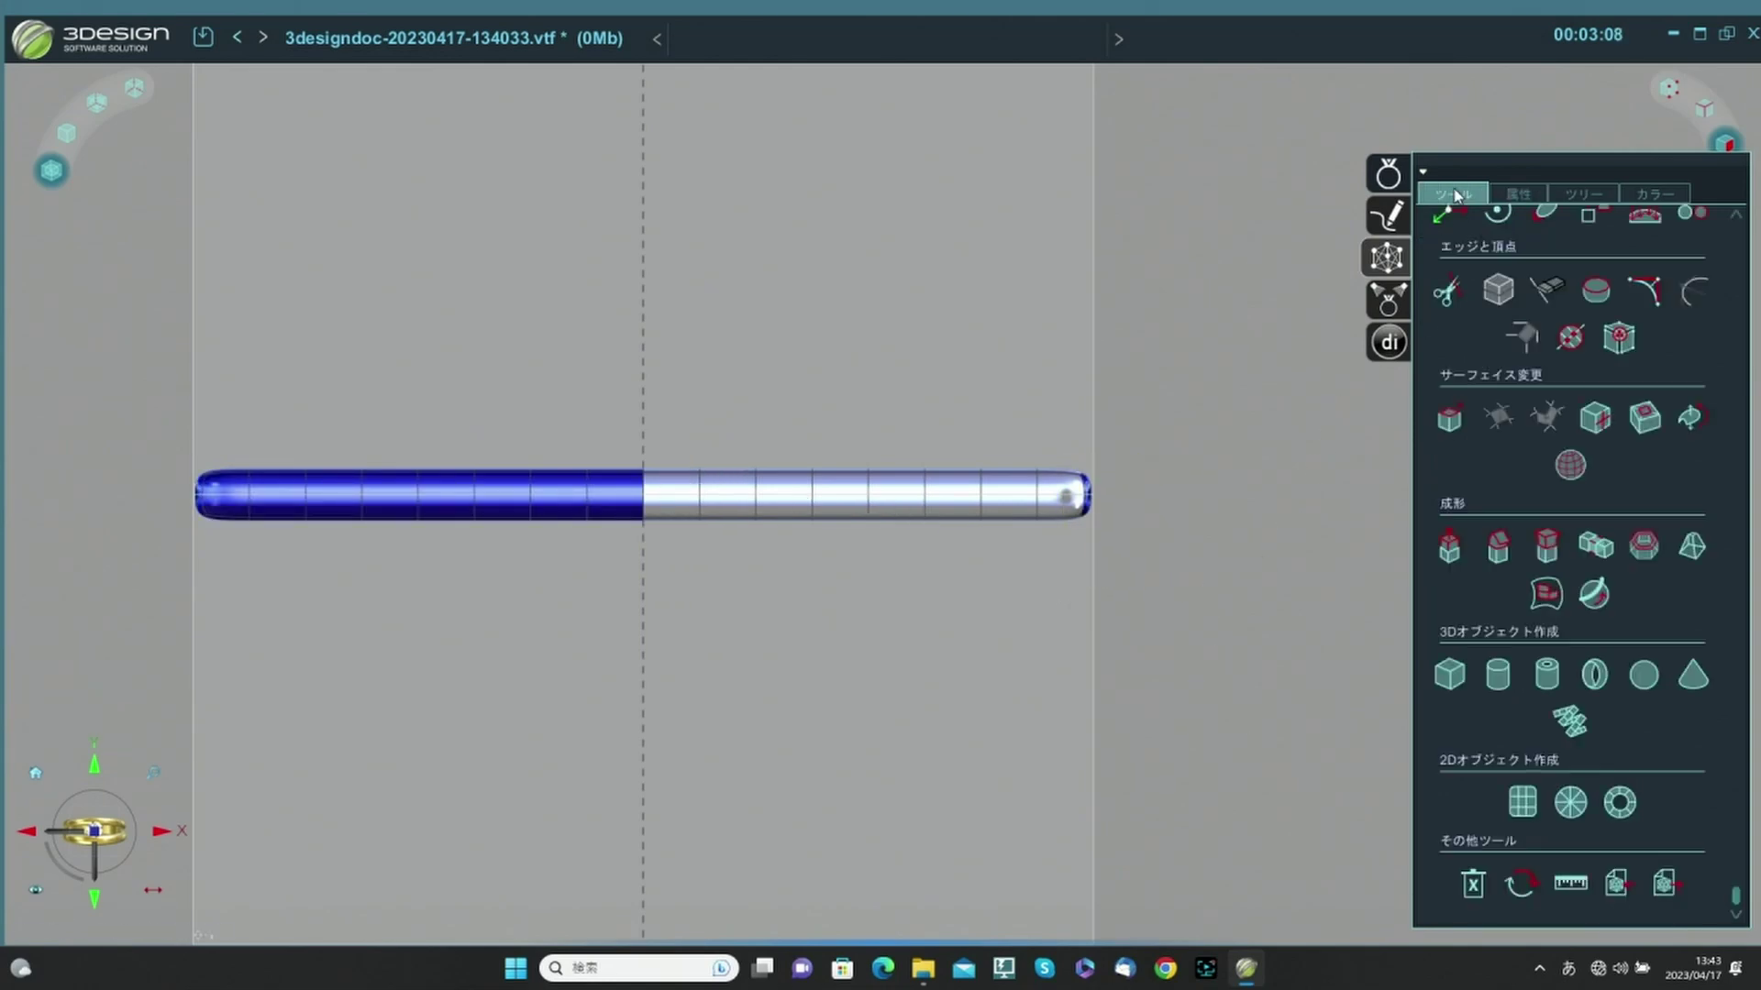
left_click(1449, 417)
scroll(906, 567, "up", 2)
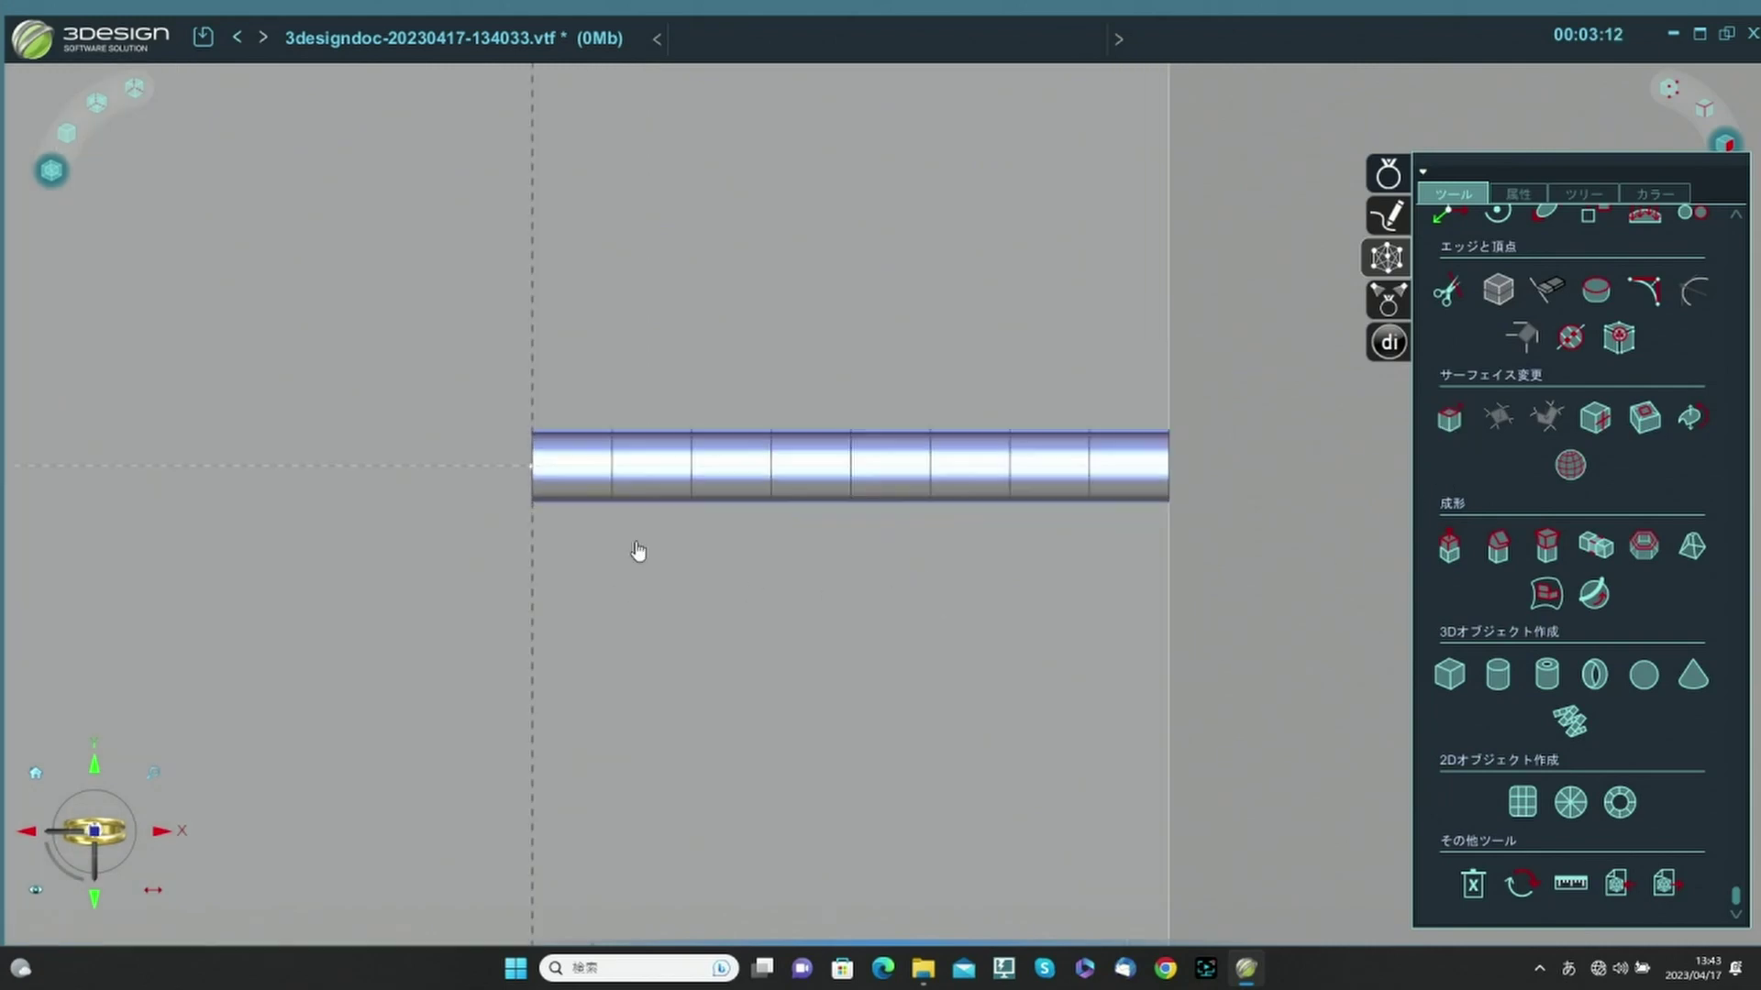
Select the full lengthwise strip of faces along the upper side of the remaining half bar.
left_click(594, 453)
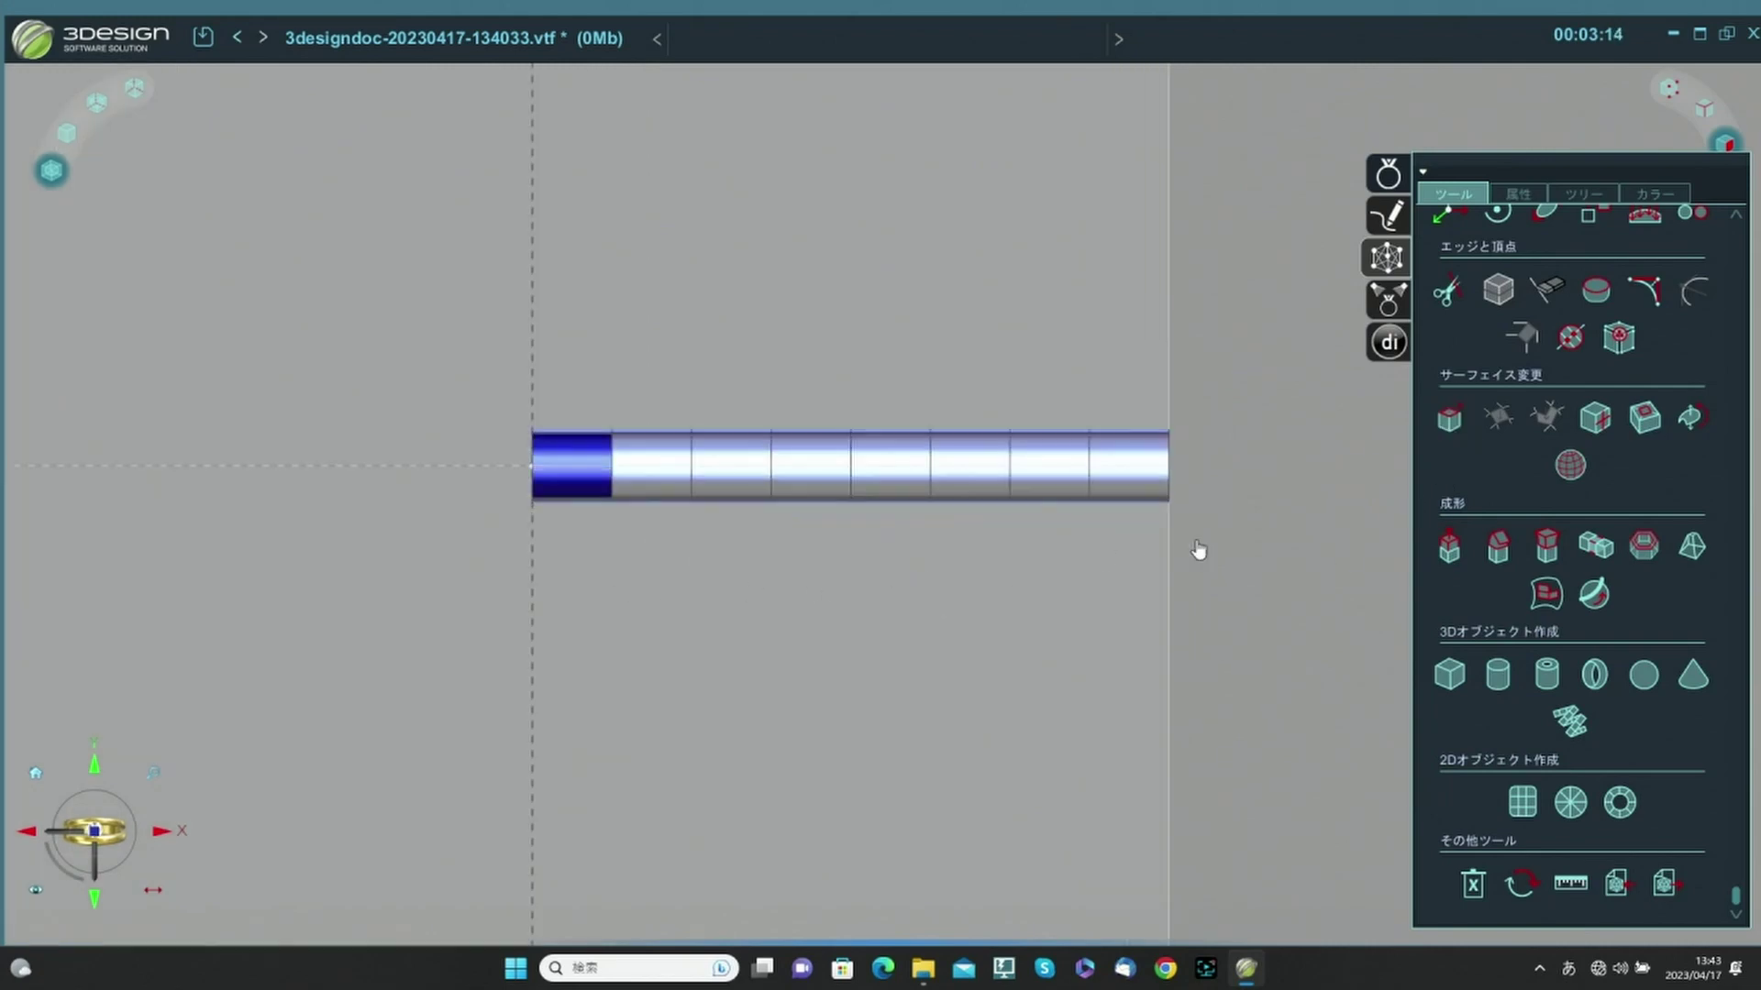
scroll(1643, 365, "up", 3)
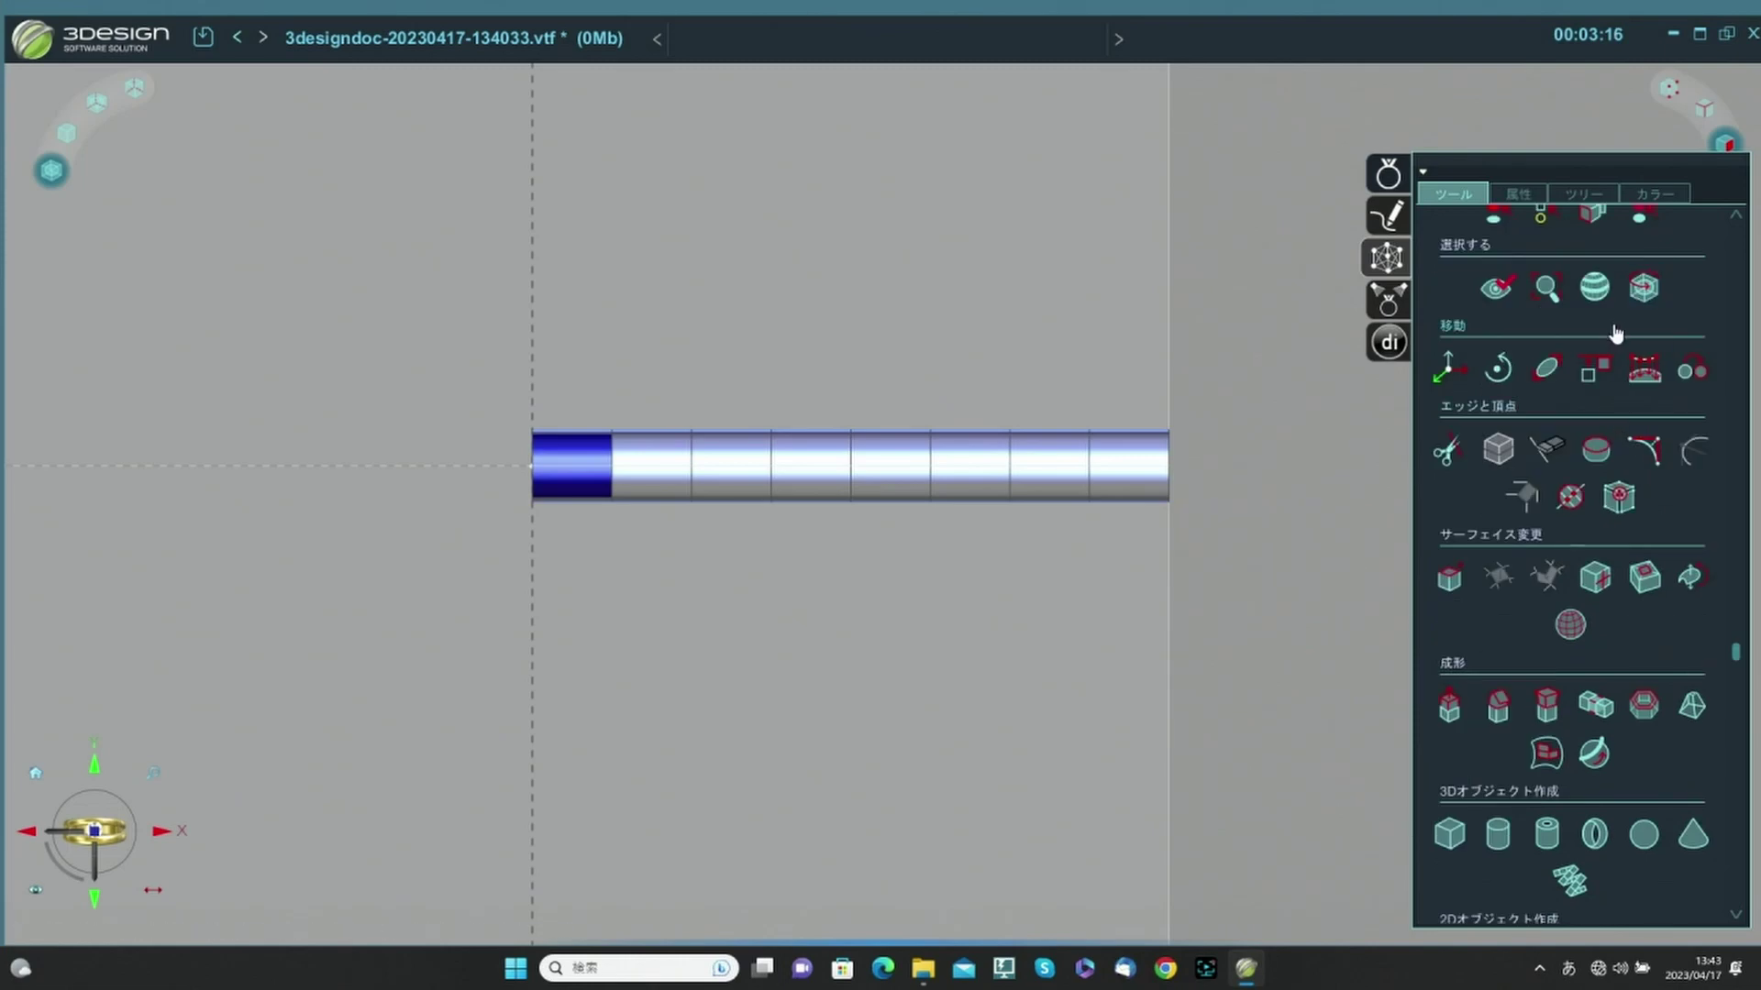
scroll(1614, 341, "up", 1)
left_click(1692, 235)
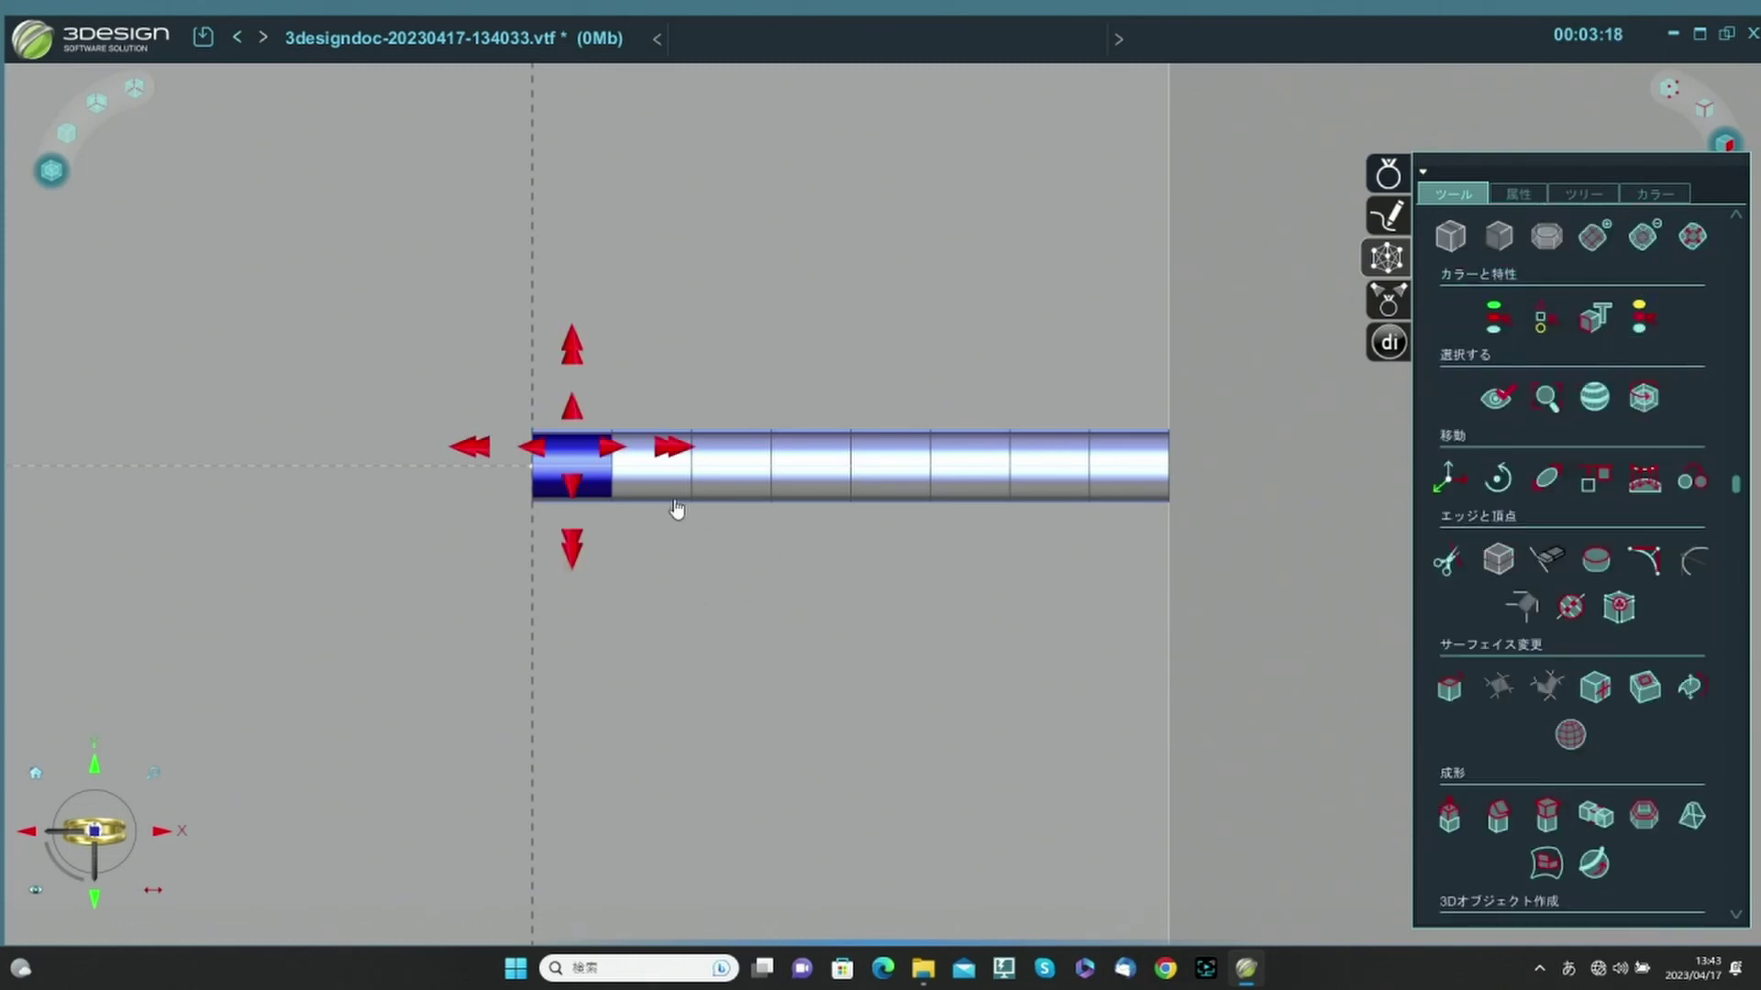
left_click(668, 456)
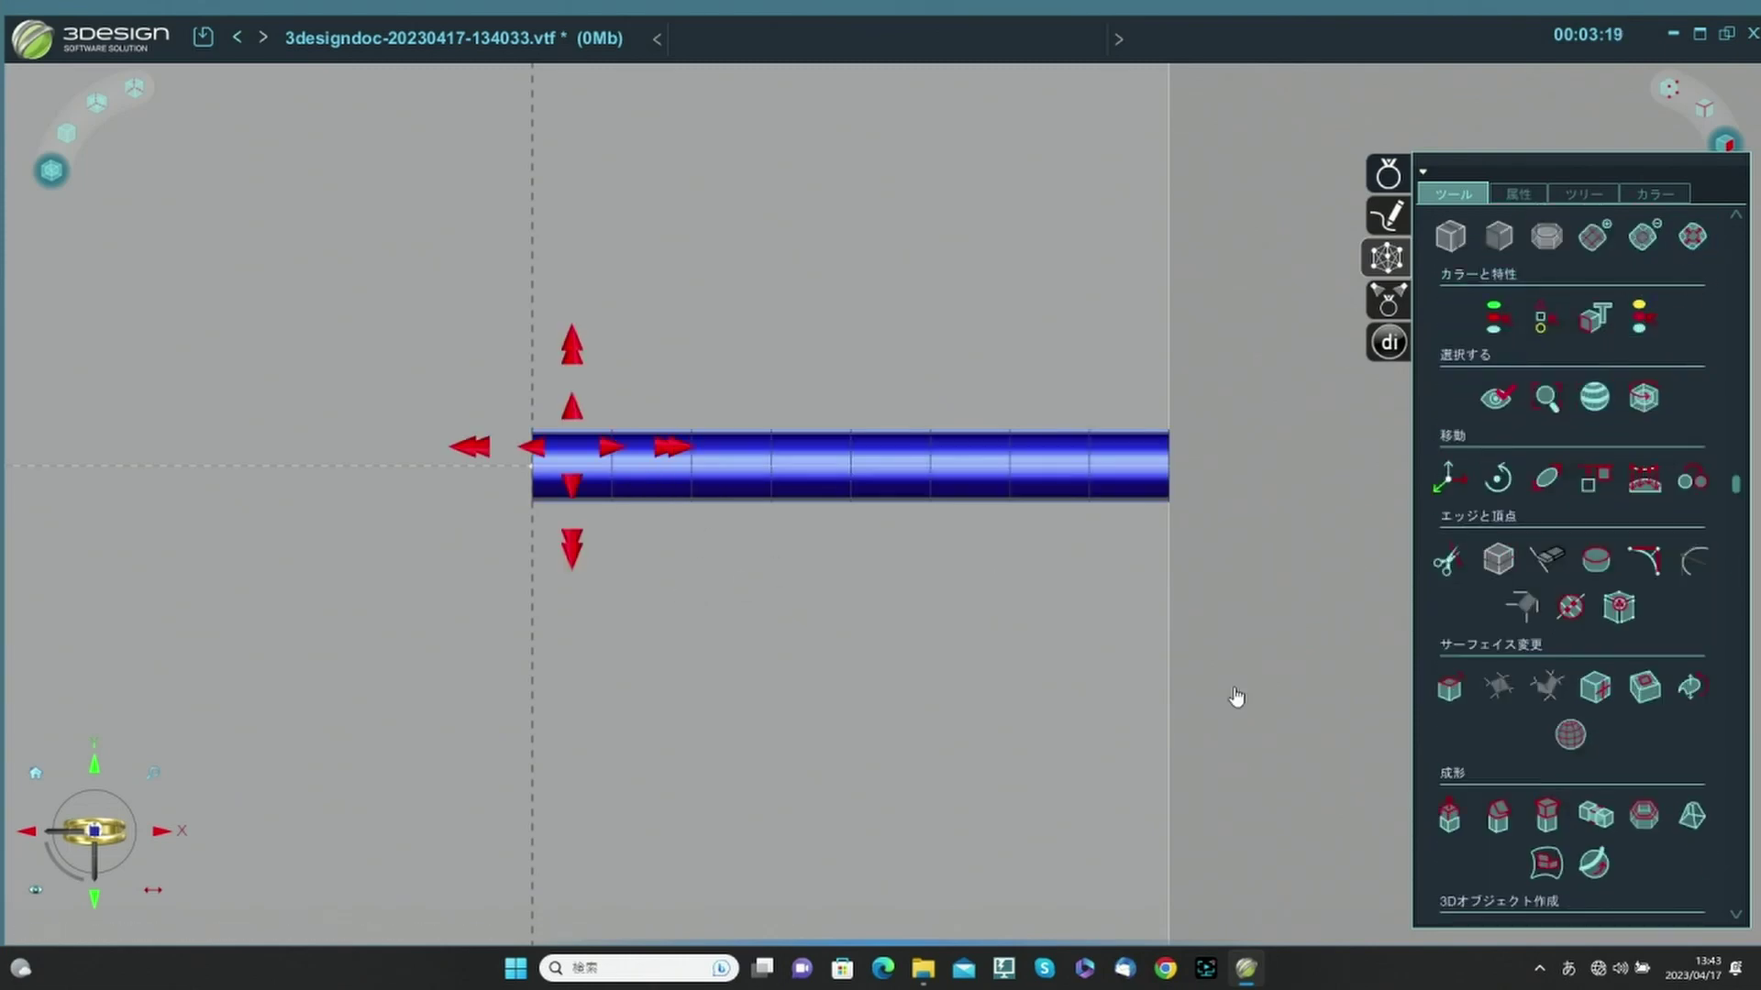
Try splitting the selected faces into triangles around their centre points, and undo the split.
left_click(1604, 702)
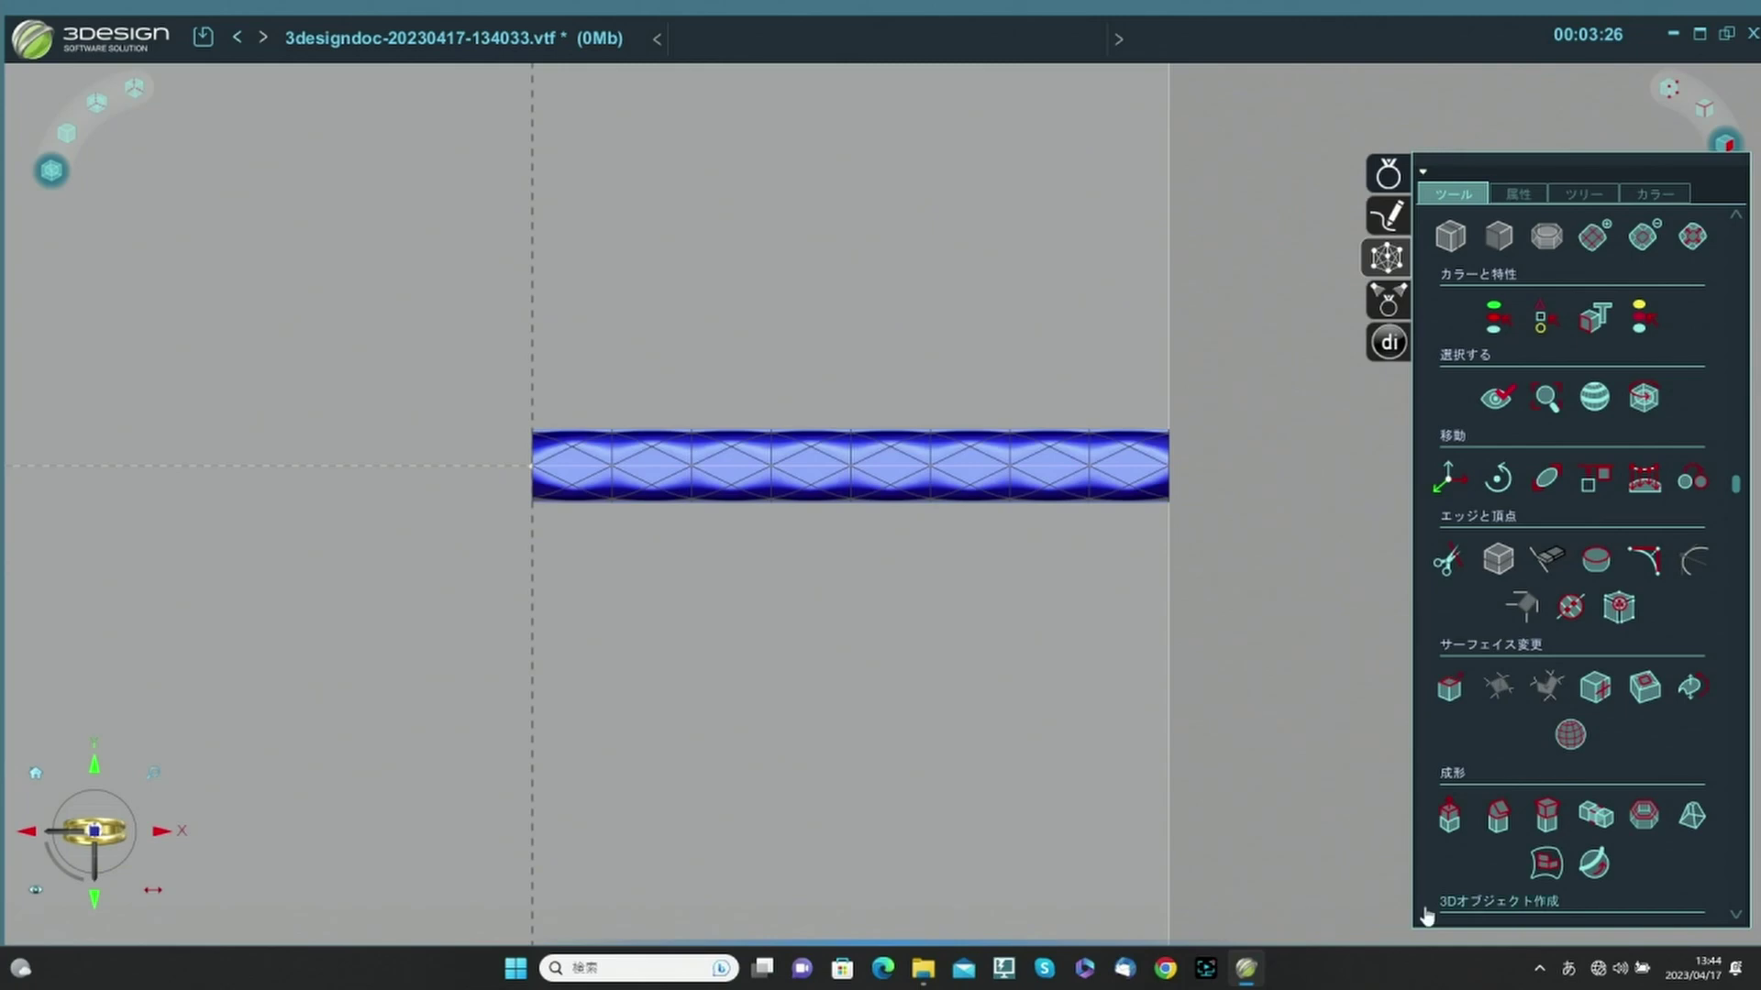
key("ctrl+z")
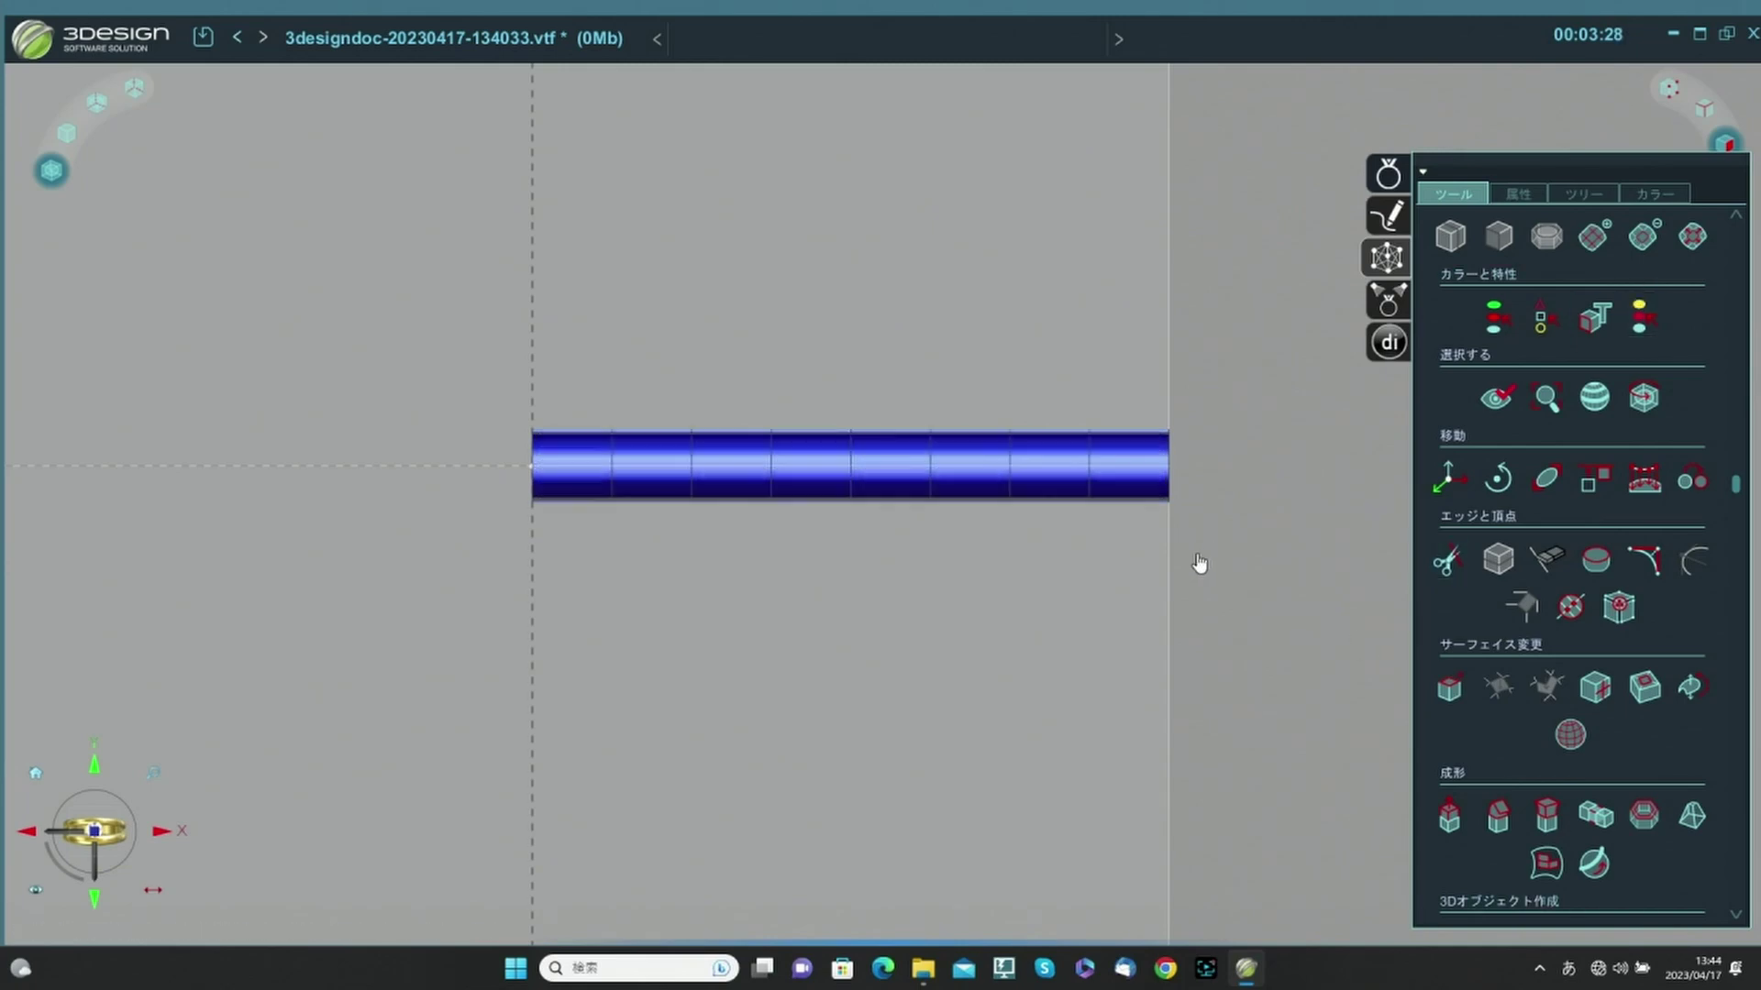
Select the upper corner vertices along both long sides of the bar in the end view and lower them slightly along Z.
key("F8")
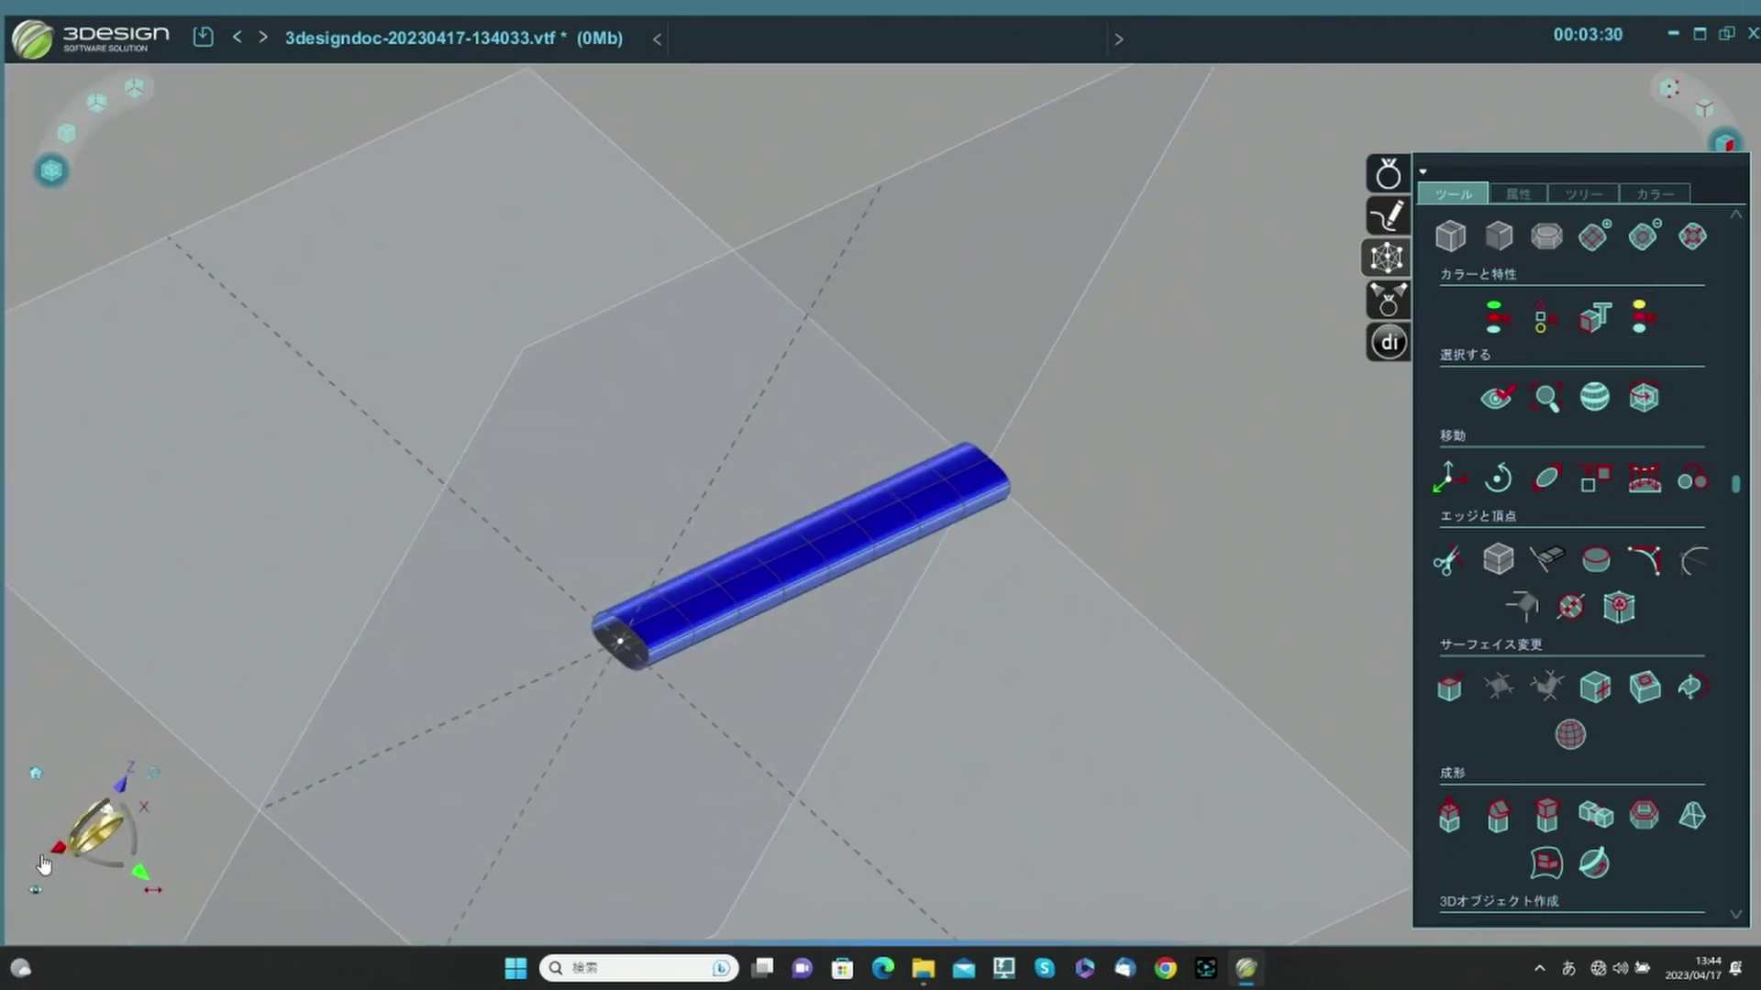
left_click(46, 857)
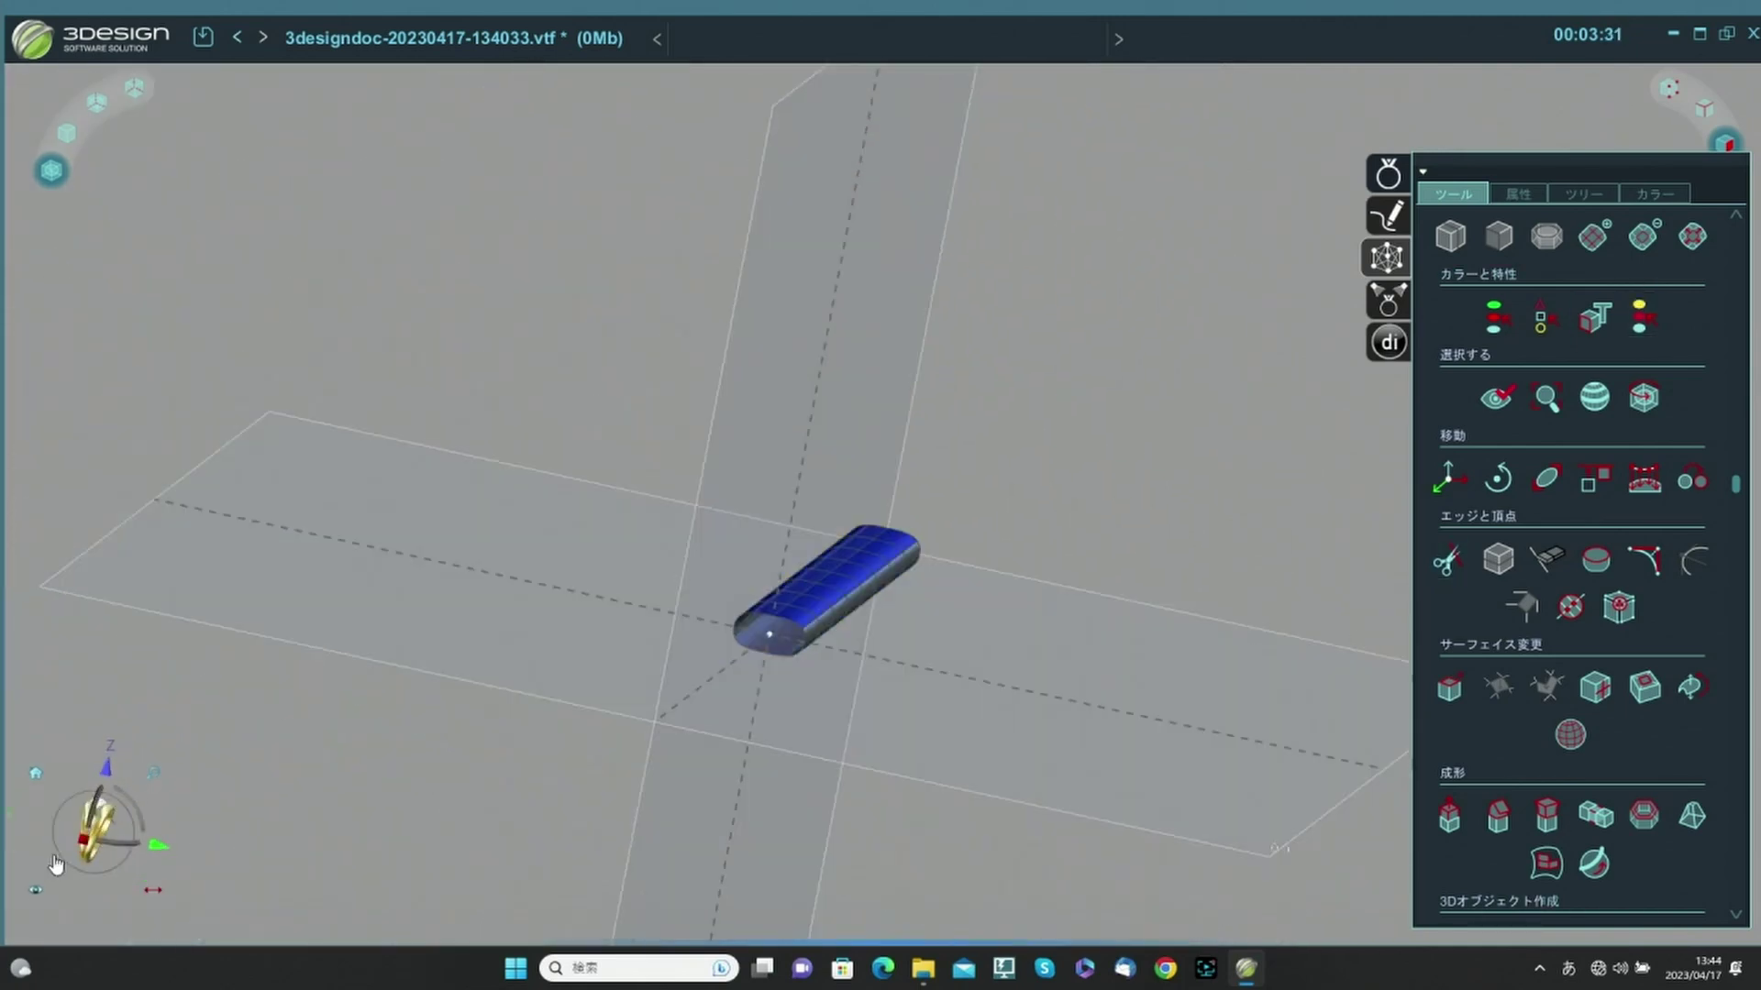
left_click(1668, 88)
left_click(752, 729)
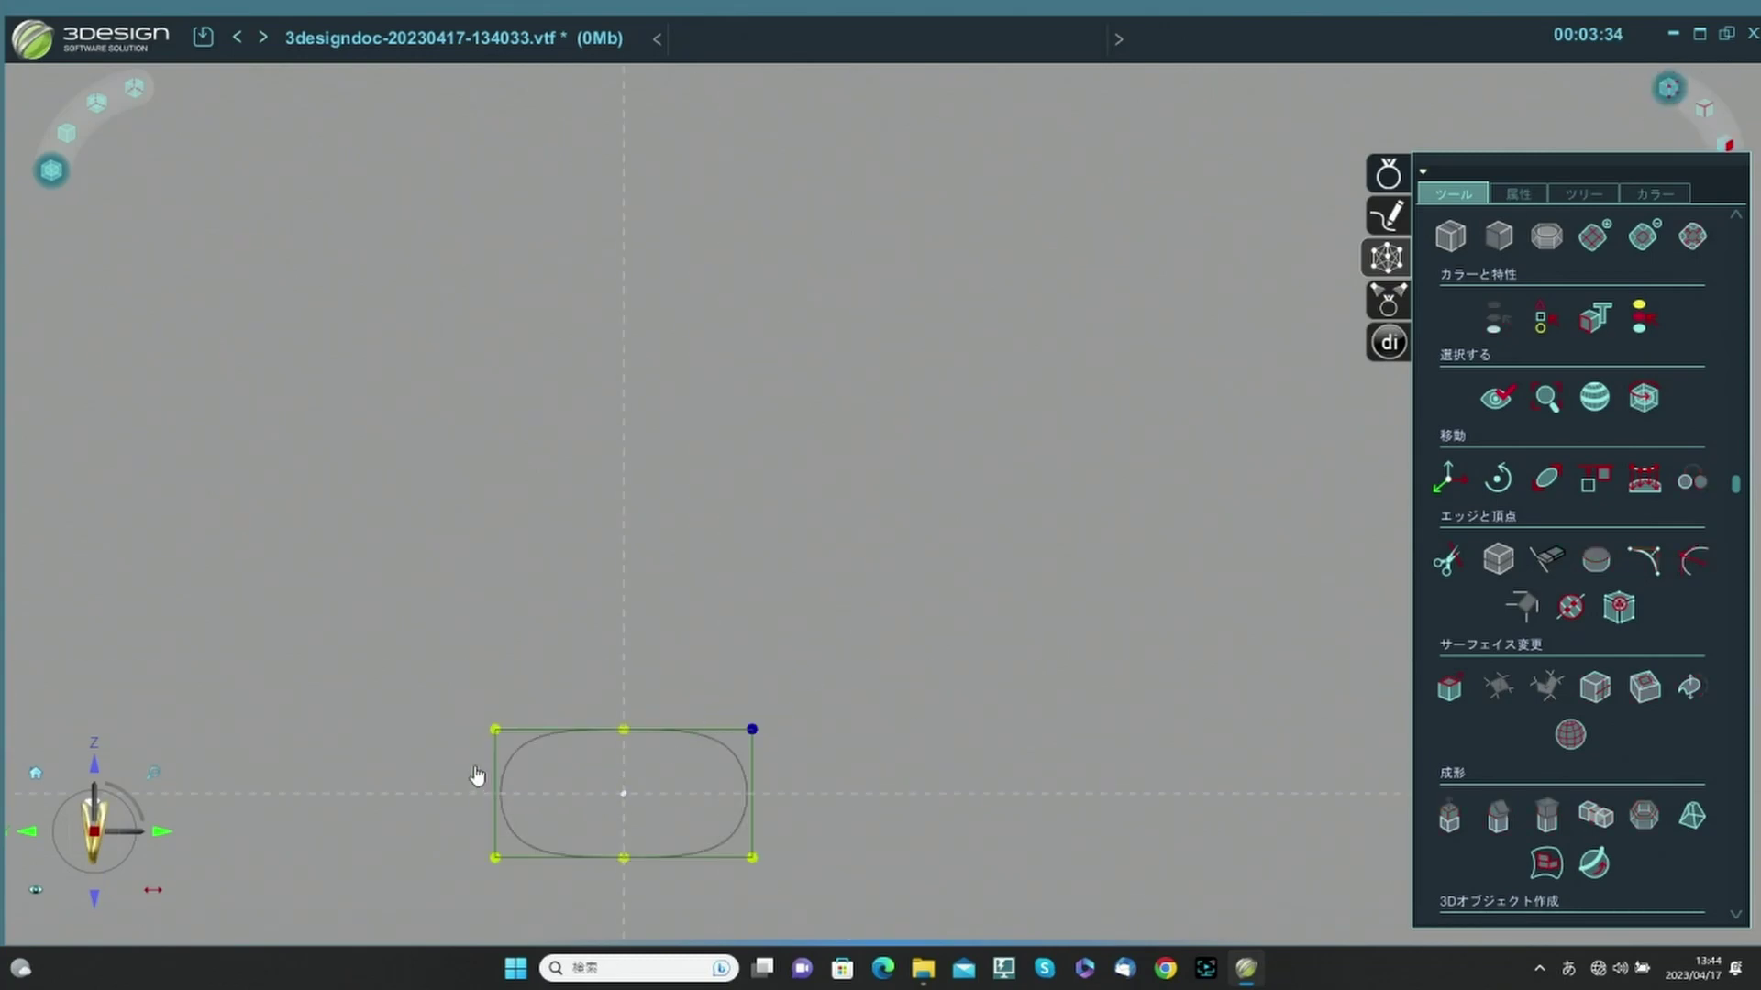
left_click_drag(477, 758, 519, 704)
middle_click_drag(1131, 562, 1130, 569)
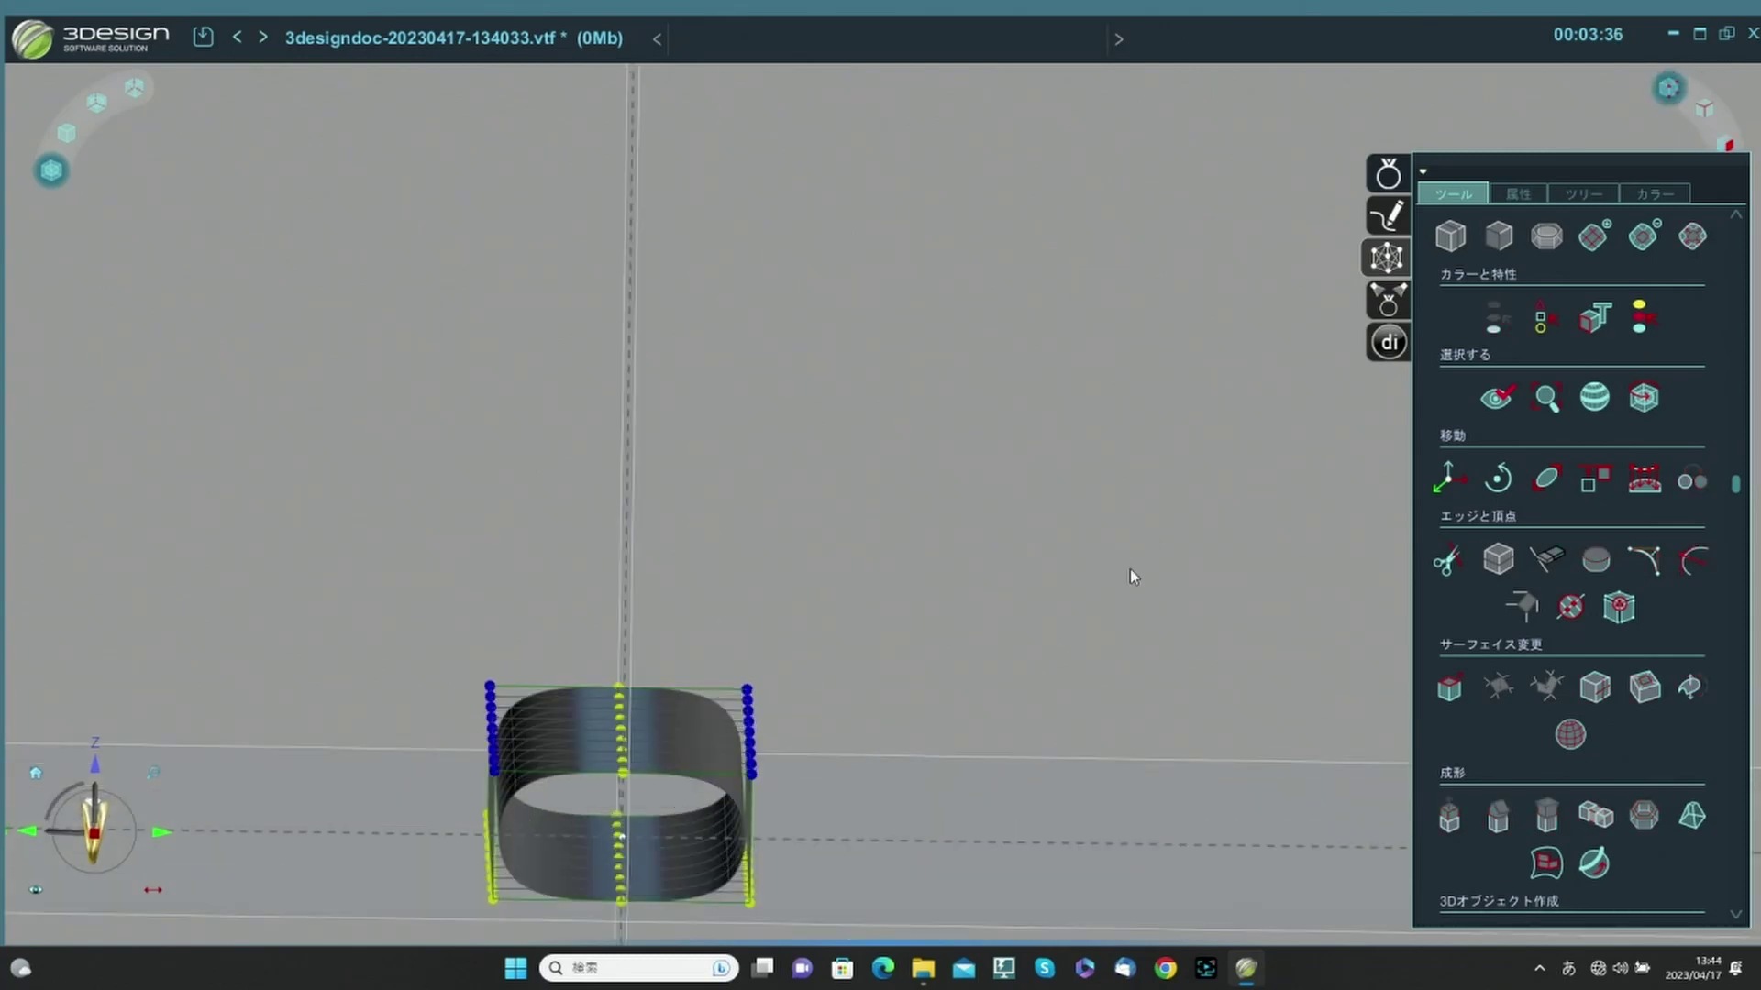
left_click(95, 835)
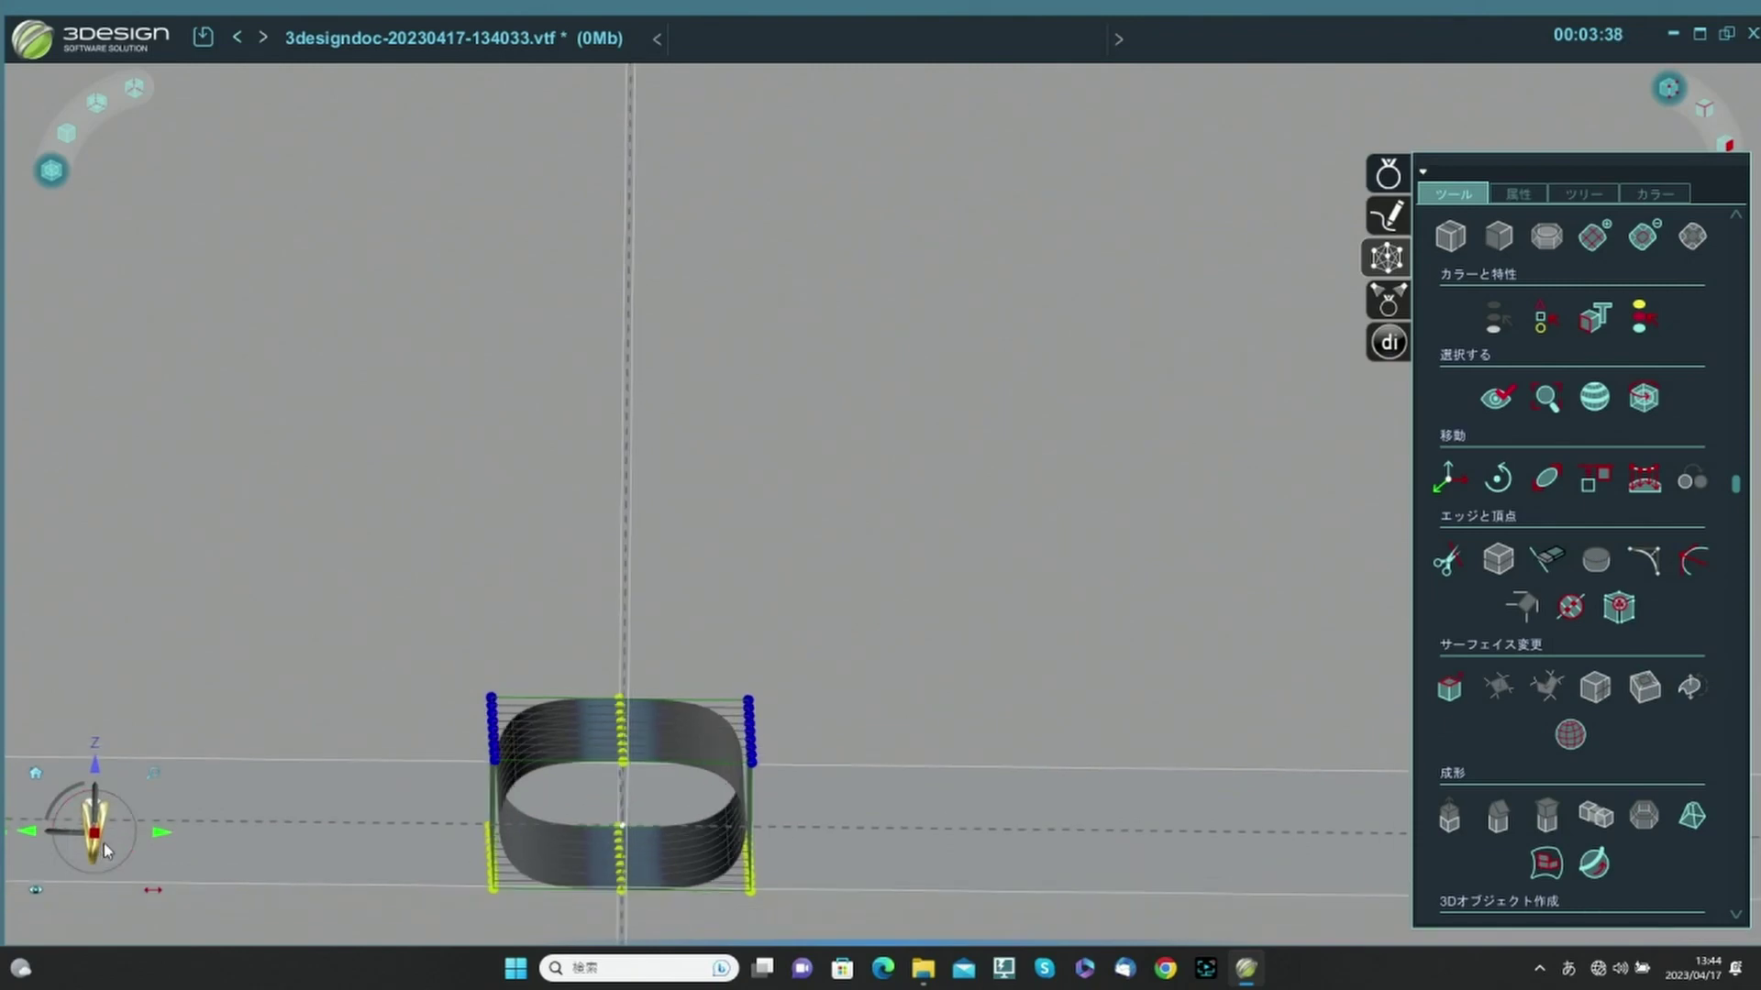
left_click(1448, 476)
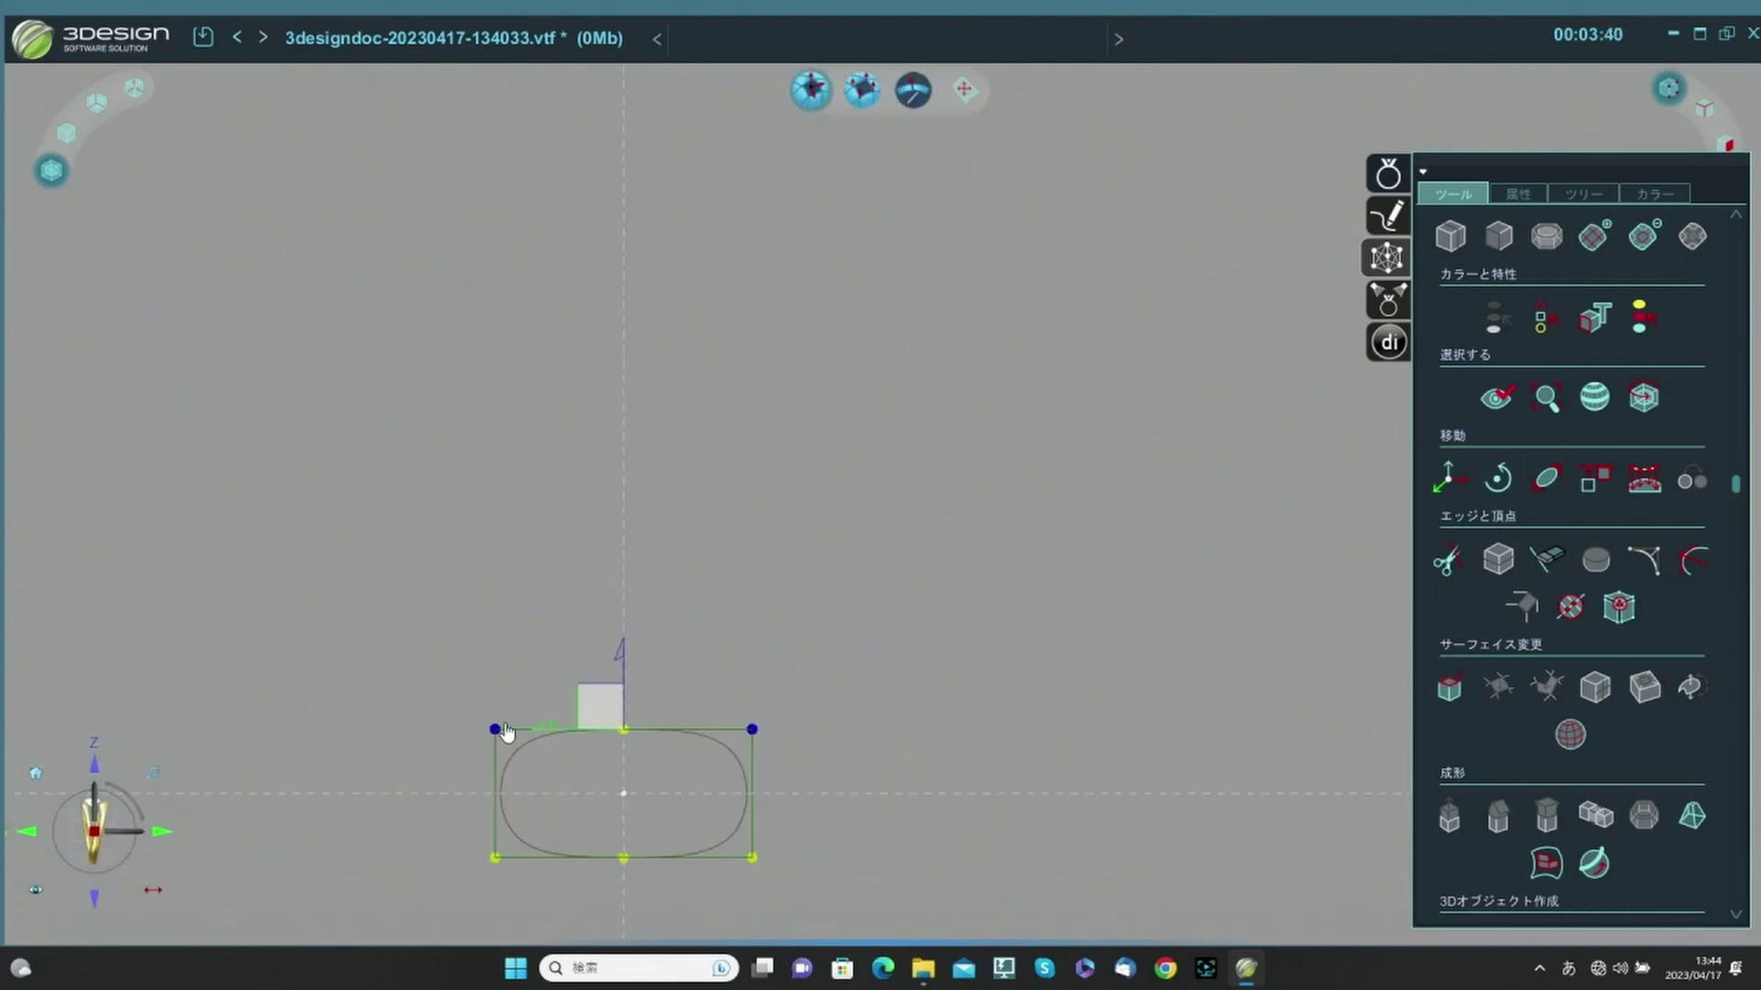
left_click_drag(614, 664, 652, 690)
right_click(1171, 719)
middle_click_drag(1177, 669, 591, 812)
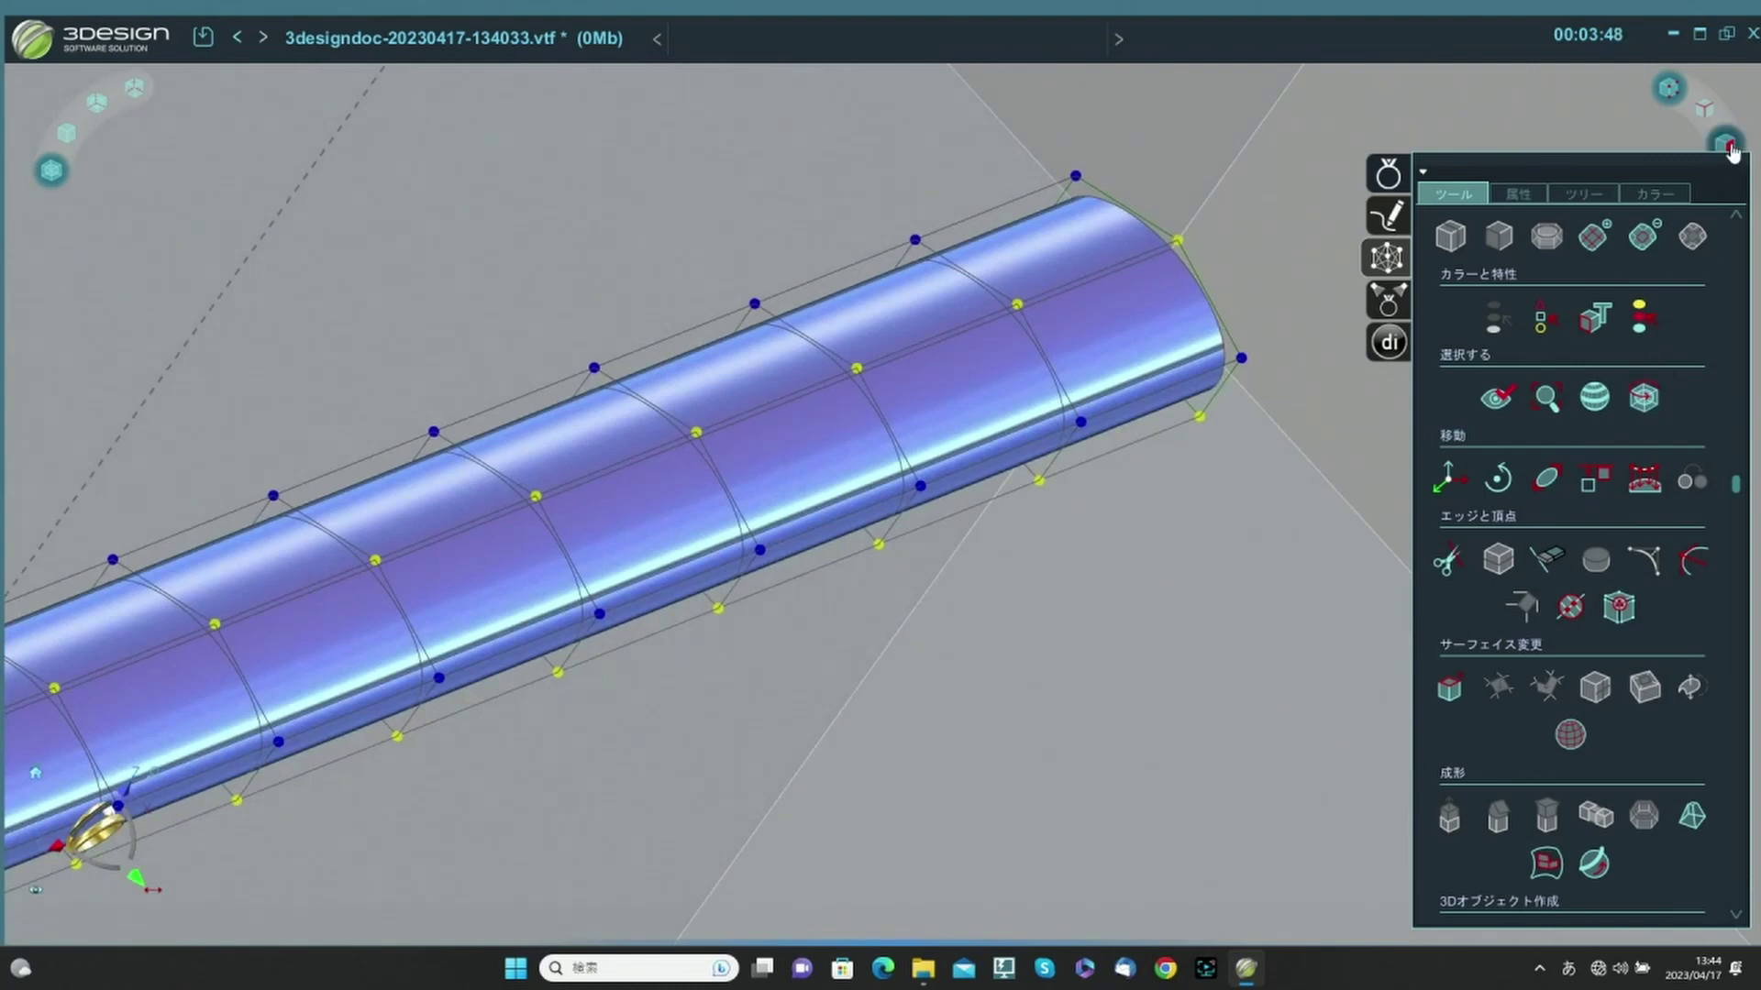
Return to face selection and split the selected upper faces into triangles around their centre points.
left_click(1726, 146)
scroll(683, 657, "down", 3)
middle_click_drag(937, 781, 994, 733)
scroll(995, 733, "up", 1)
left_click_drag(995, 733, 845, 718)
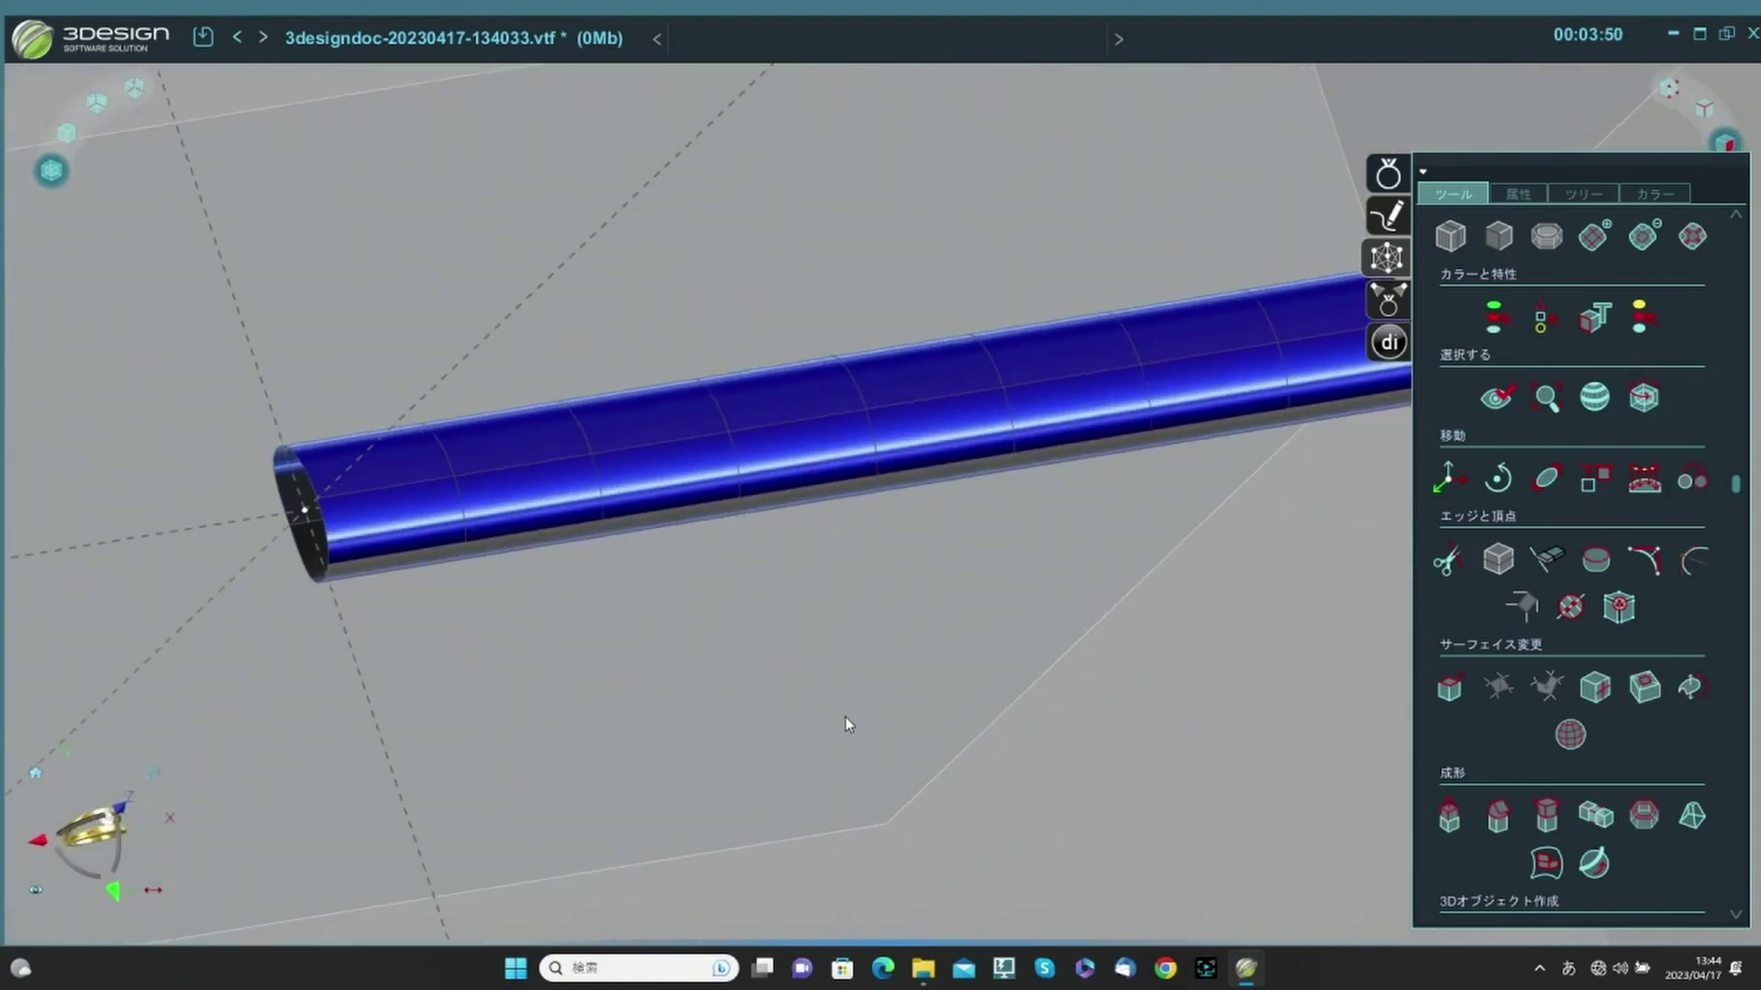
middle_click_drag(1209, 619, 1115, 754)
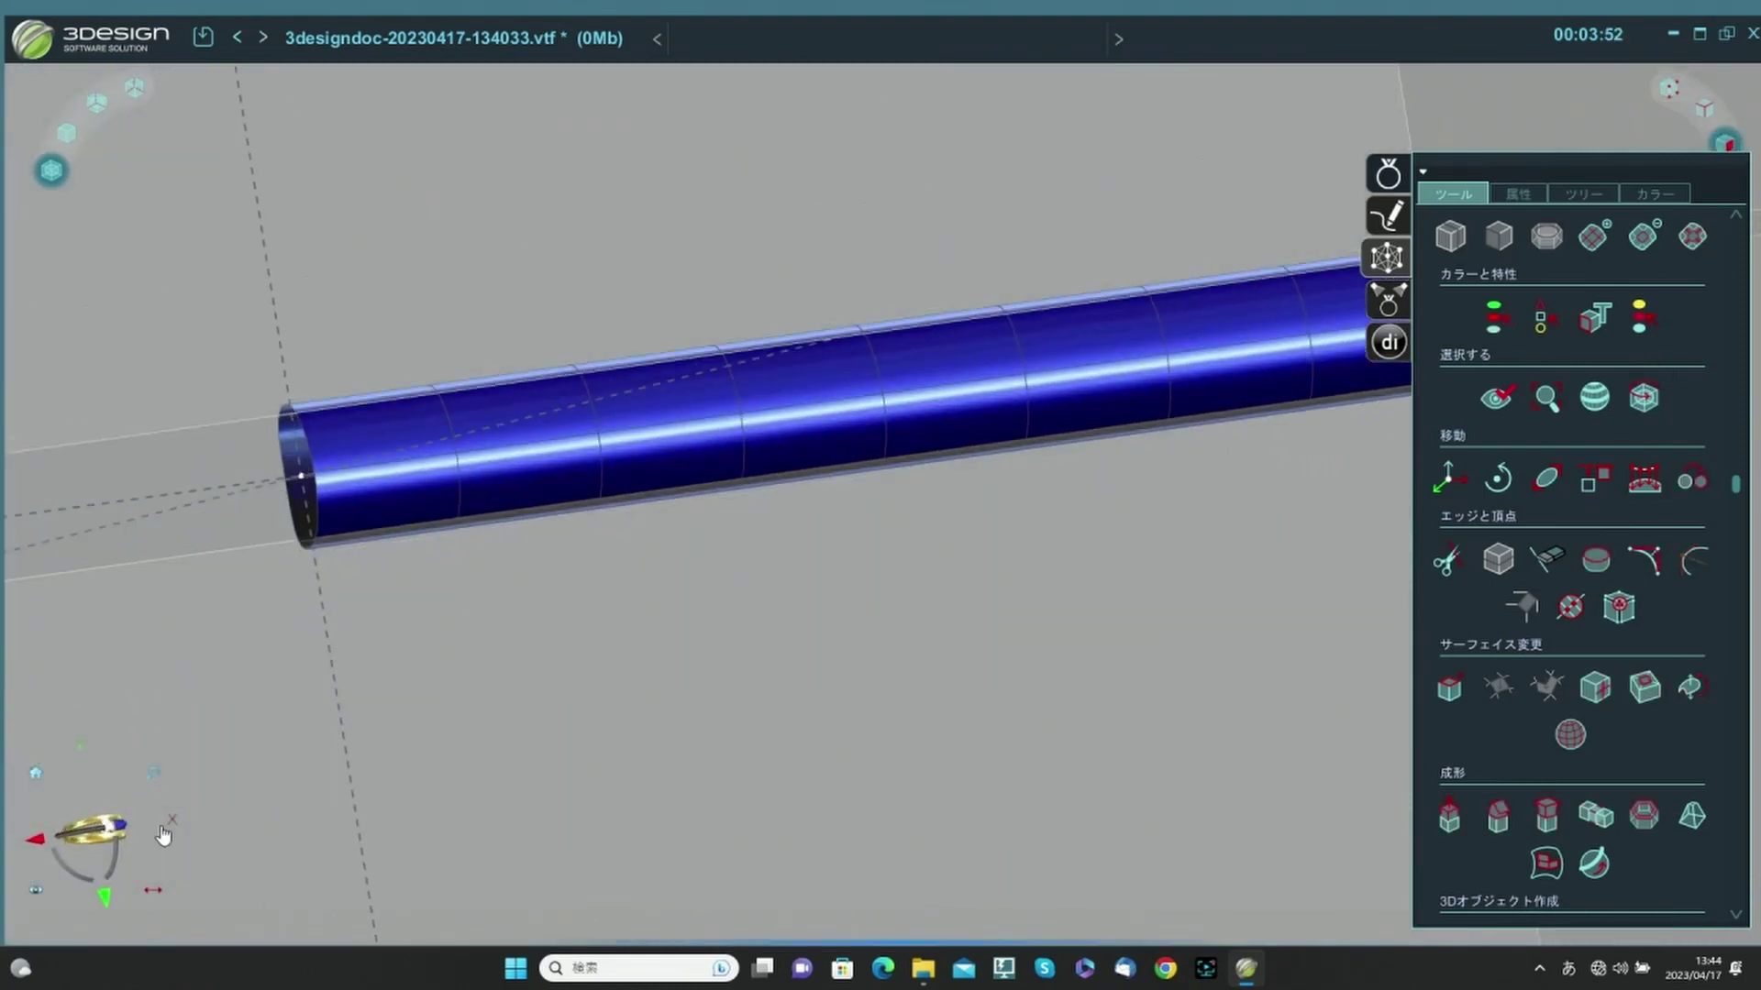
left_click(124, 836)
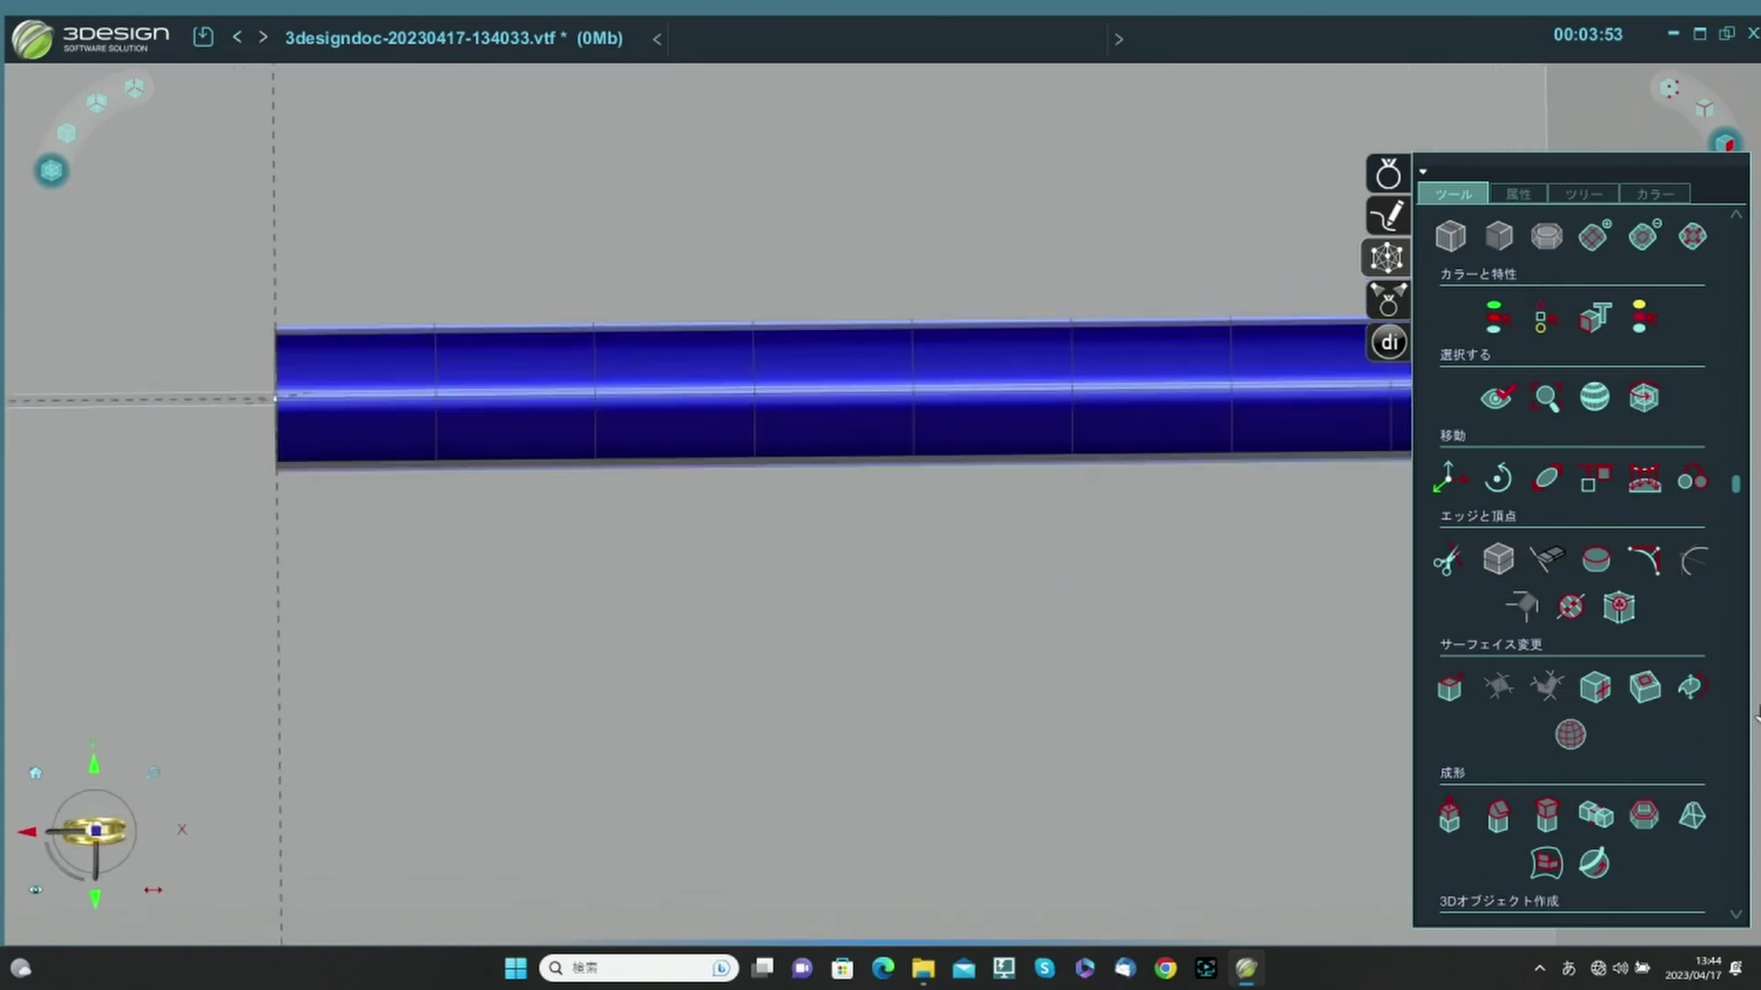
left_click(1607, 697)
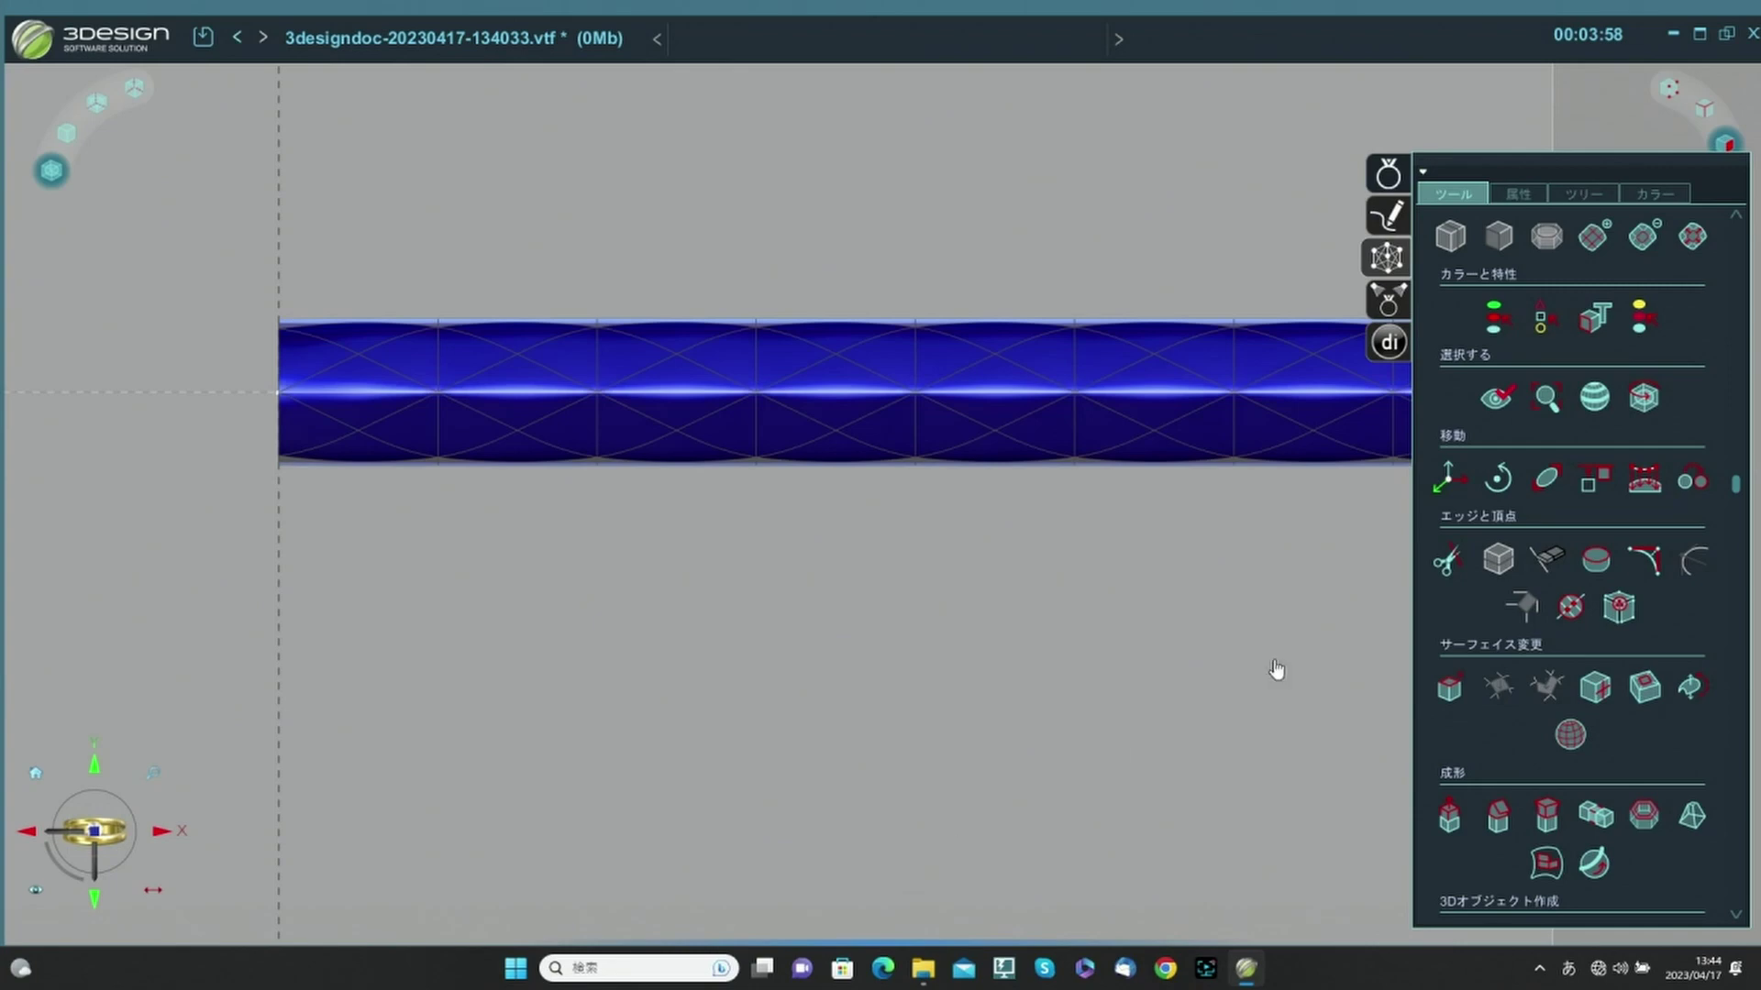
Switch to edge selection on the bar's triangulated mesh.
left_click(1710, 116)
middle_click_drag(487, 443, 748, 486)
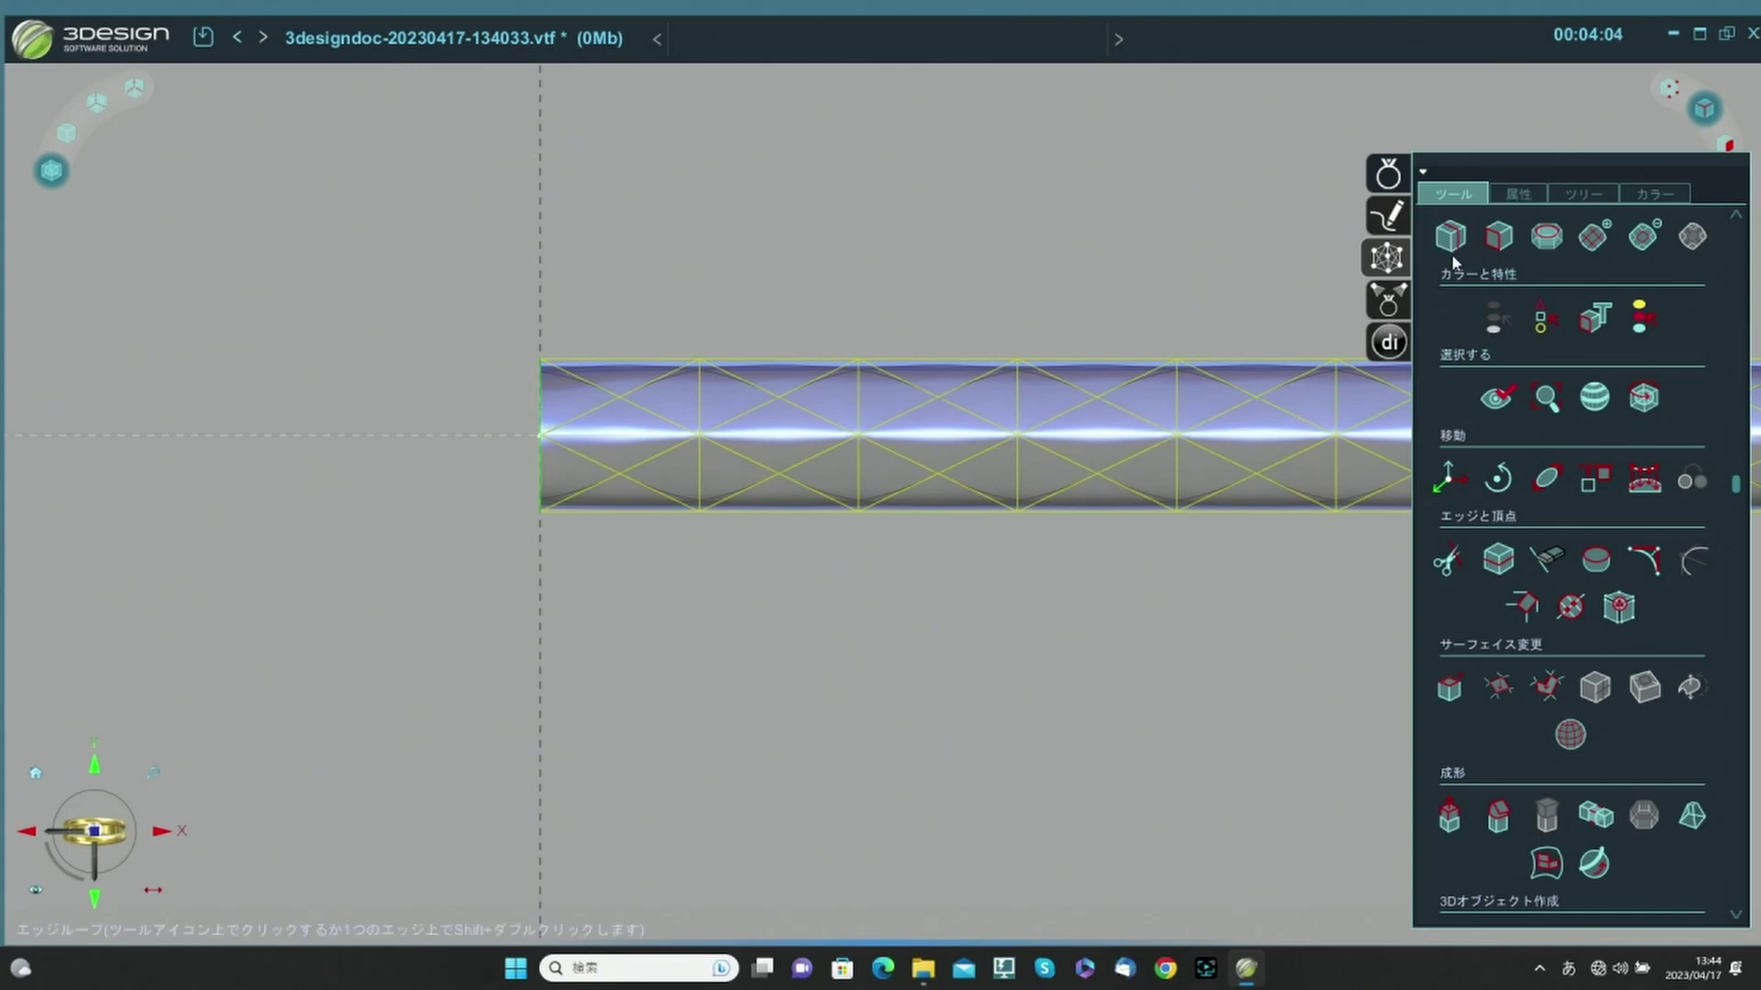
scroll(1553, 399, "up", 2)
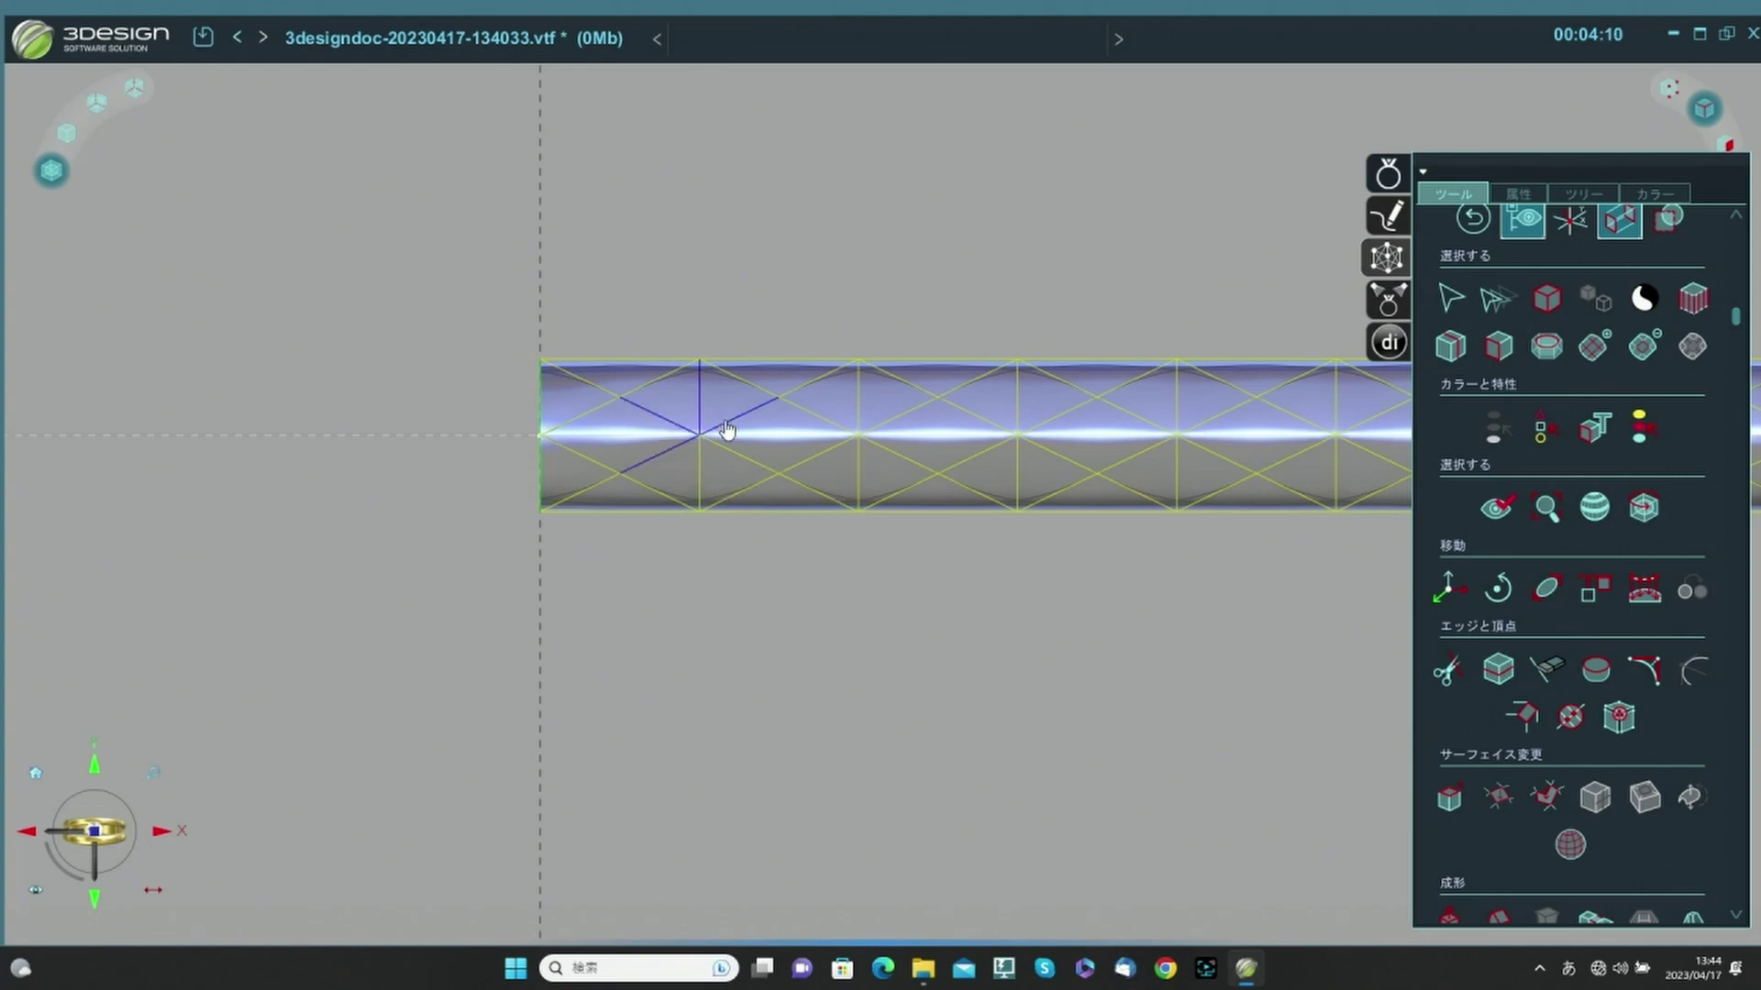
middle_click_drag(908, 715, 888, 671)
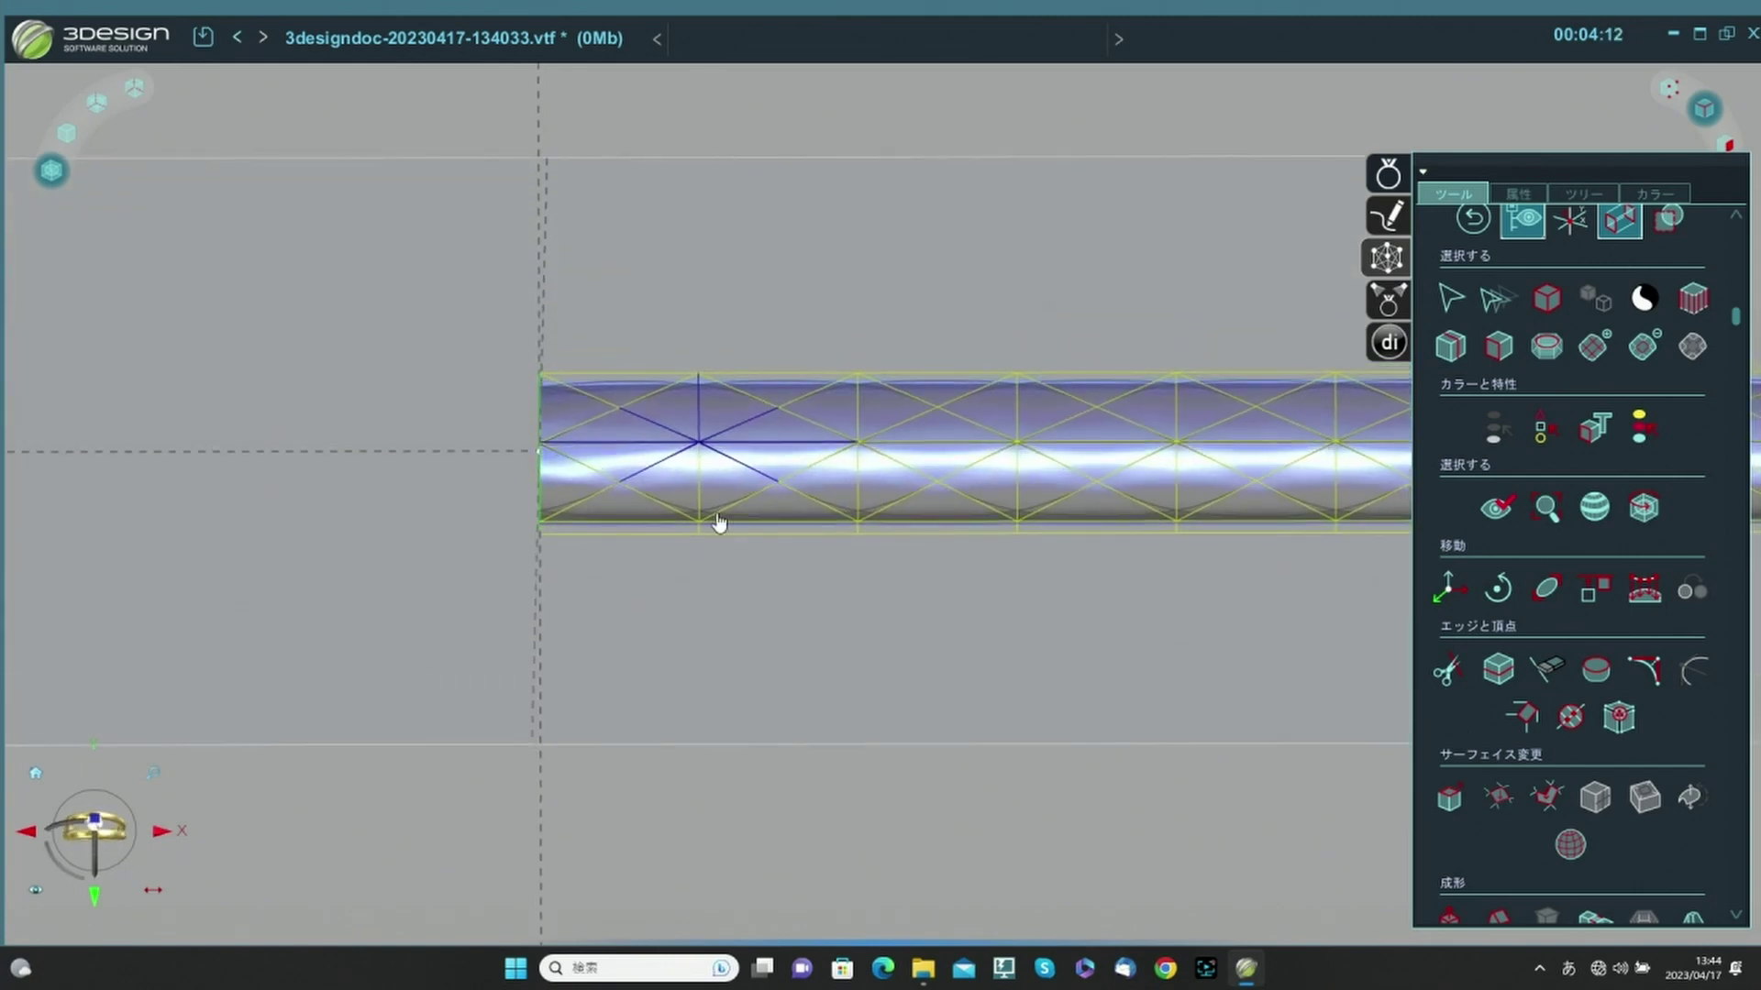
left_click(1497, 668)
right_click_drag(942, 747, 936, 790)
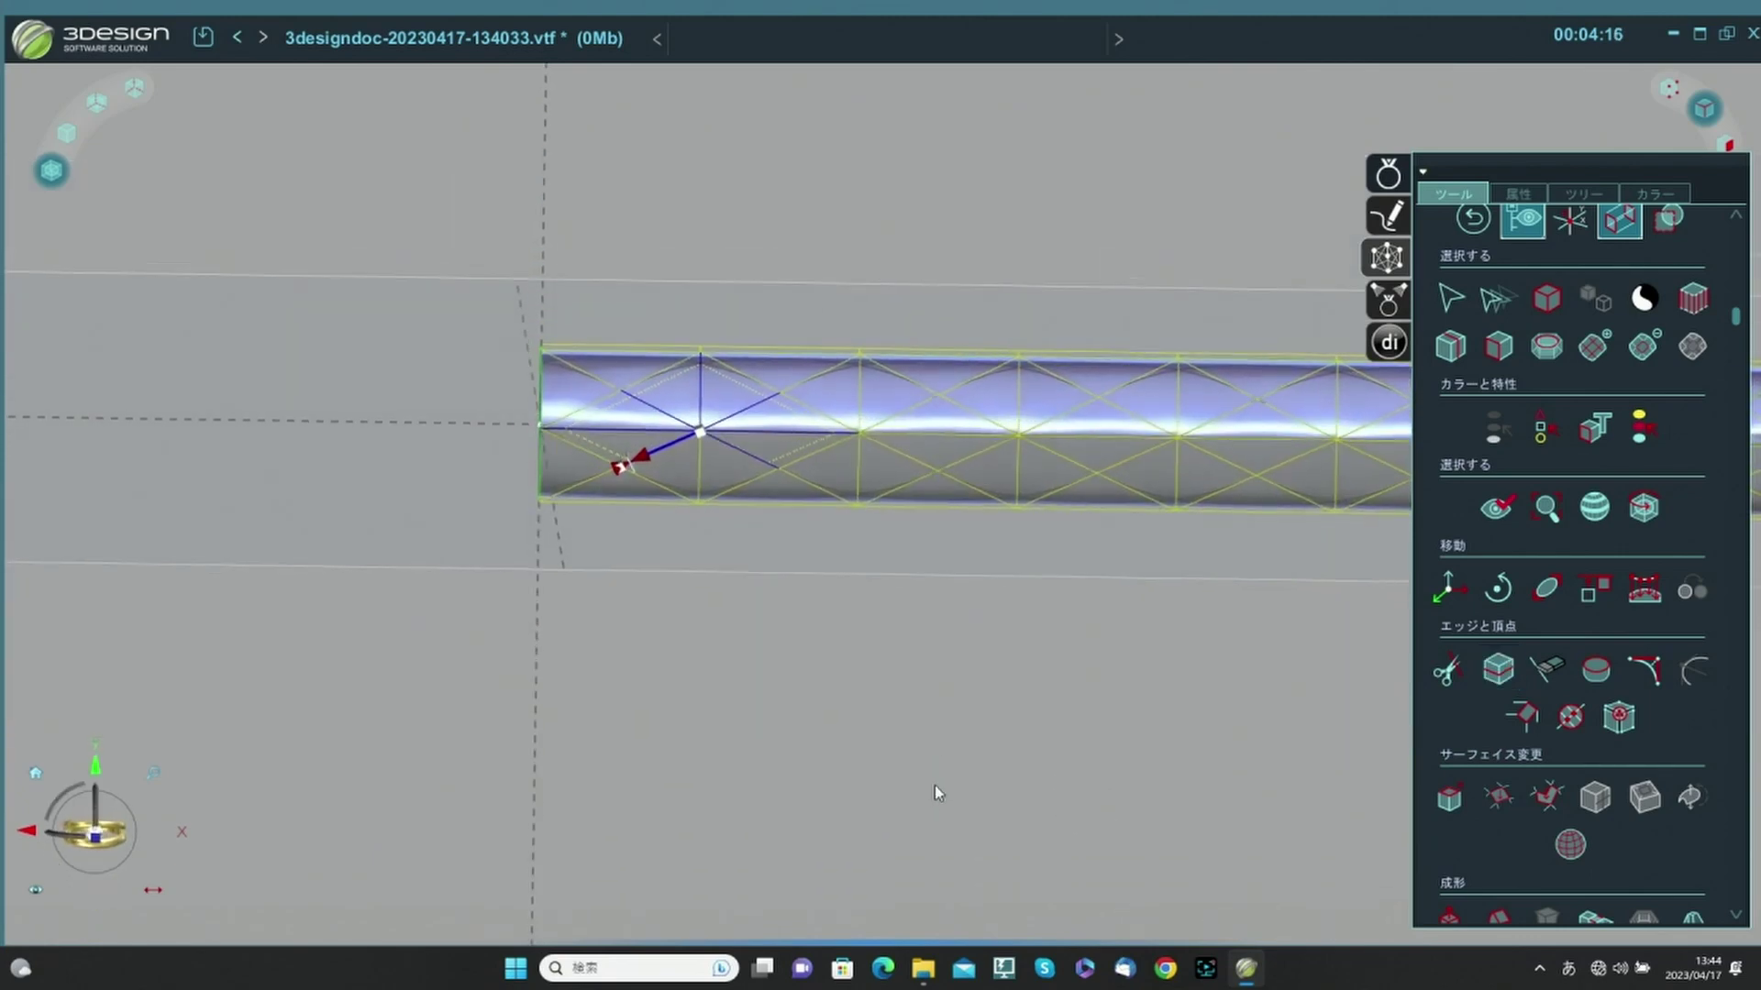
left_click(704, 493)
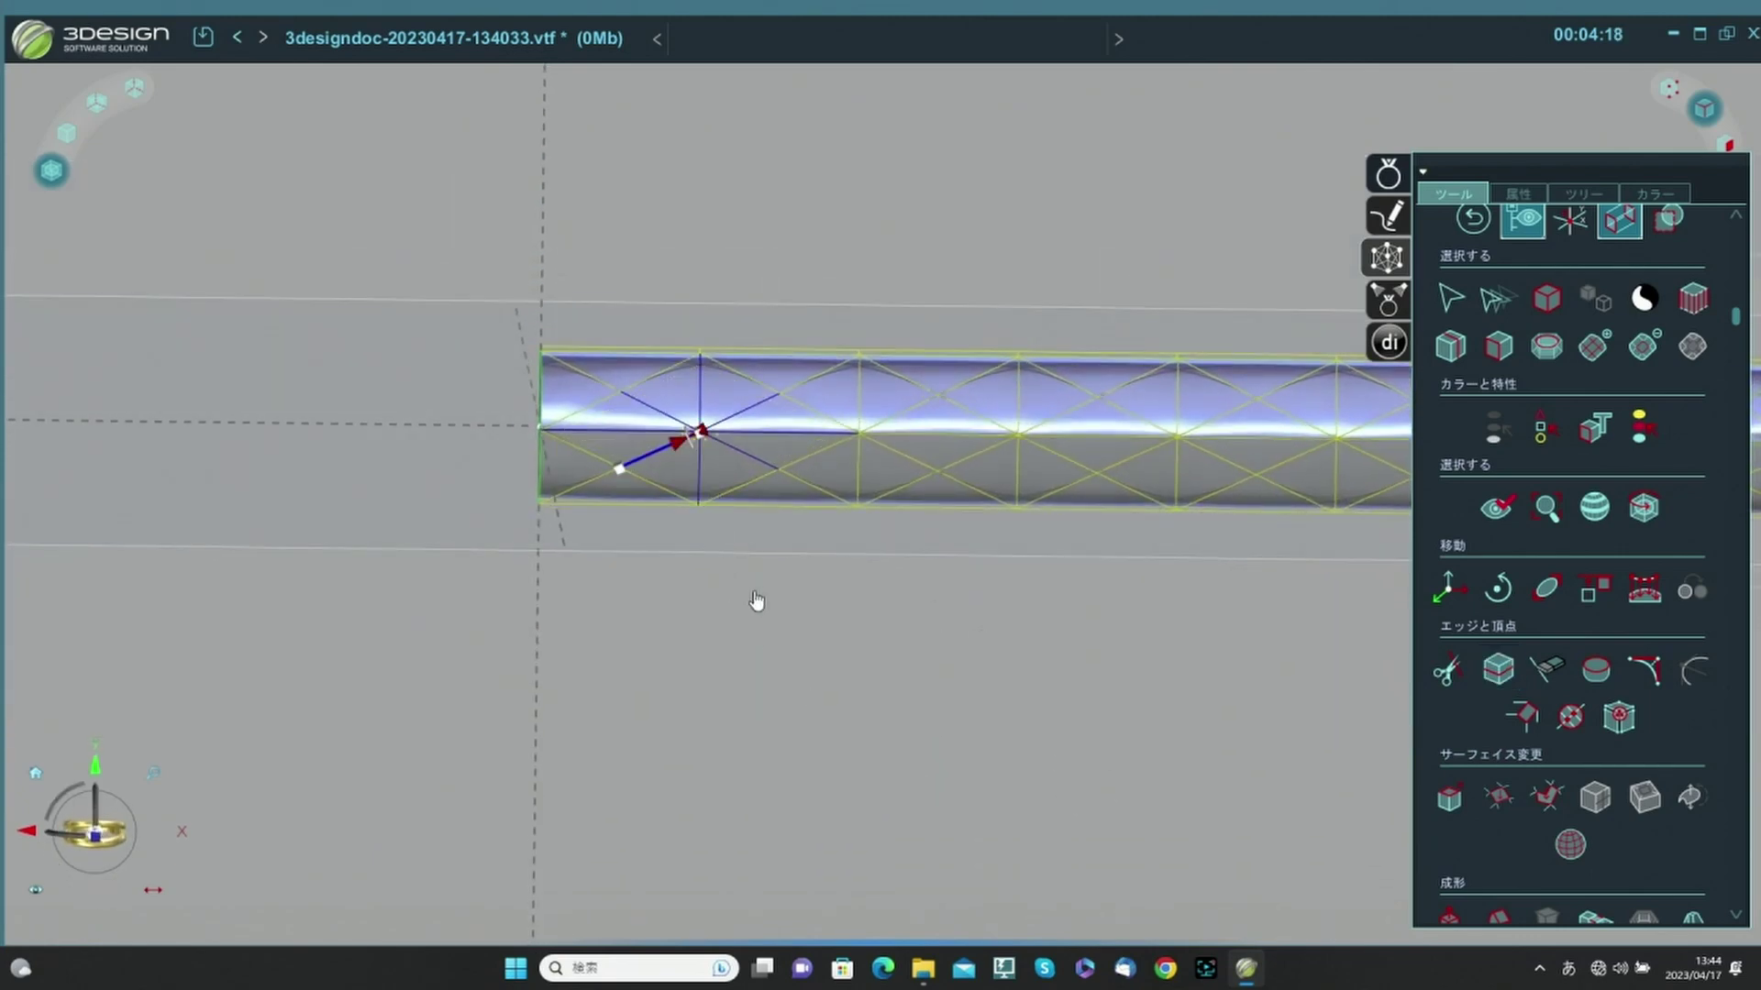
left_click(807, 601)
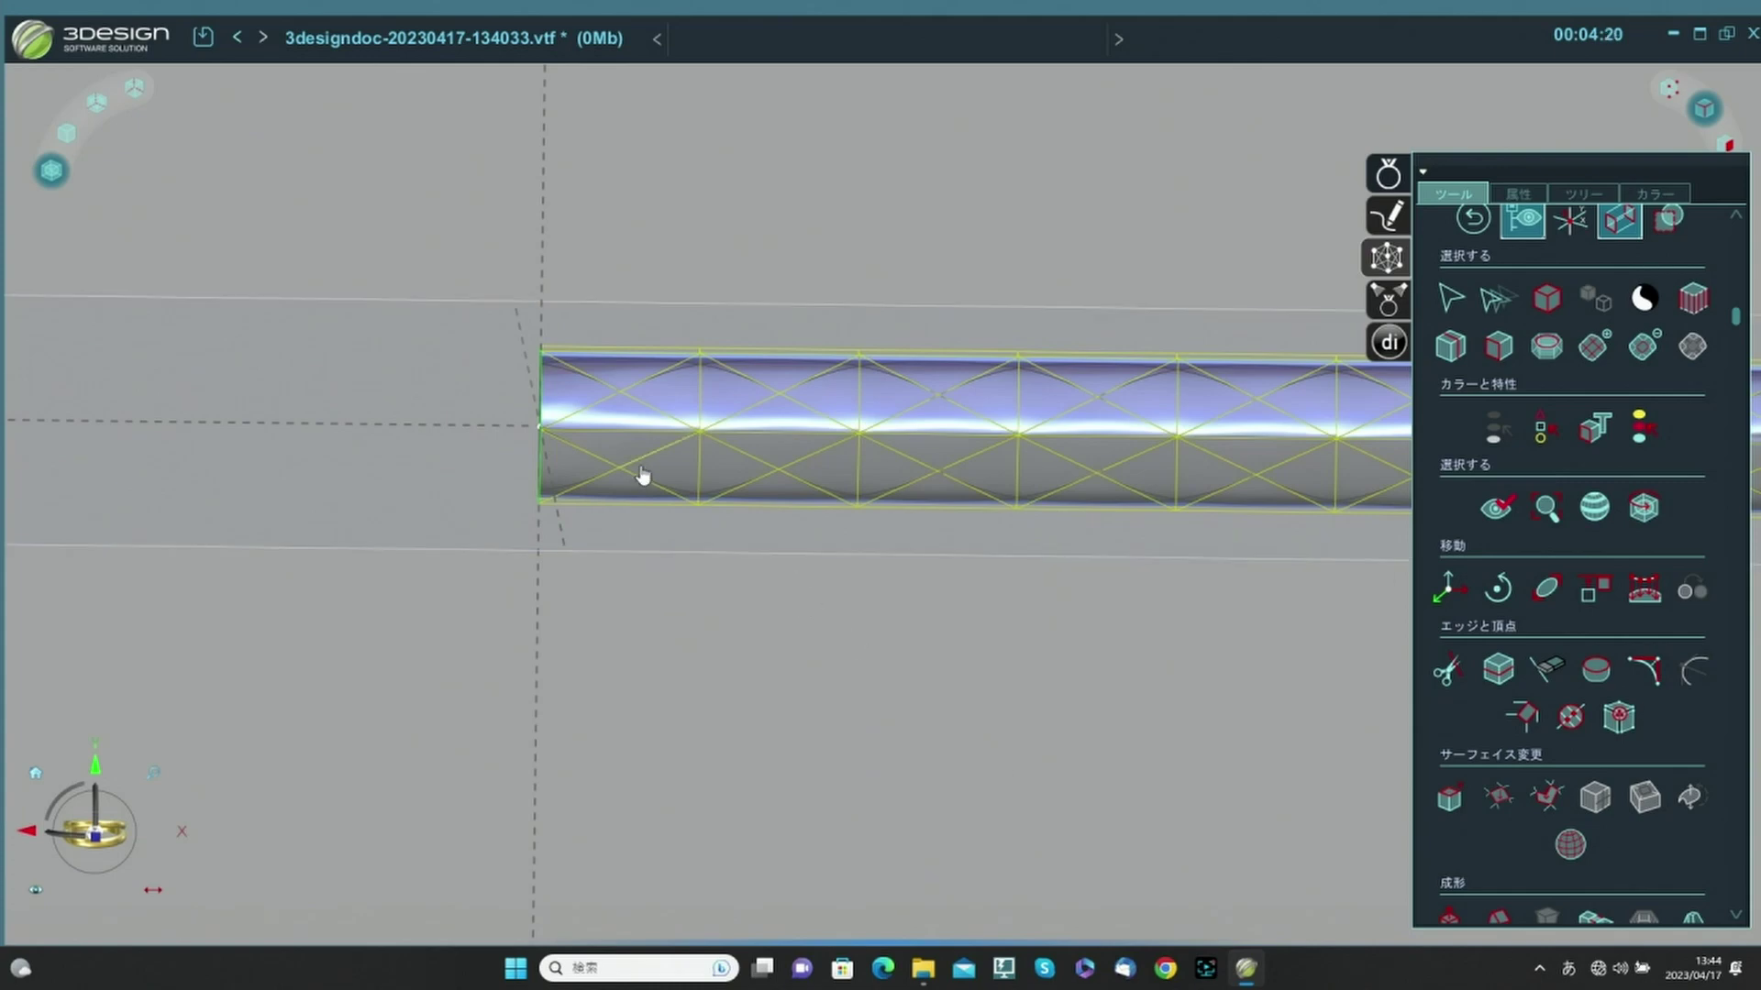
Select the eight edges radiating from the first inner ridge vertex at the bar's start and split them into a diamond near their outer ends.
left_click_drag(643, 456, 713, 422)
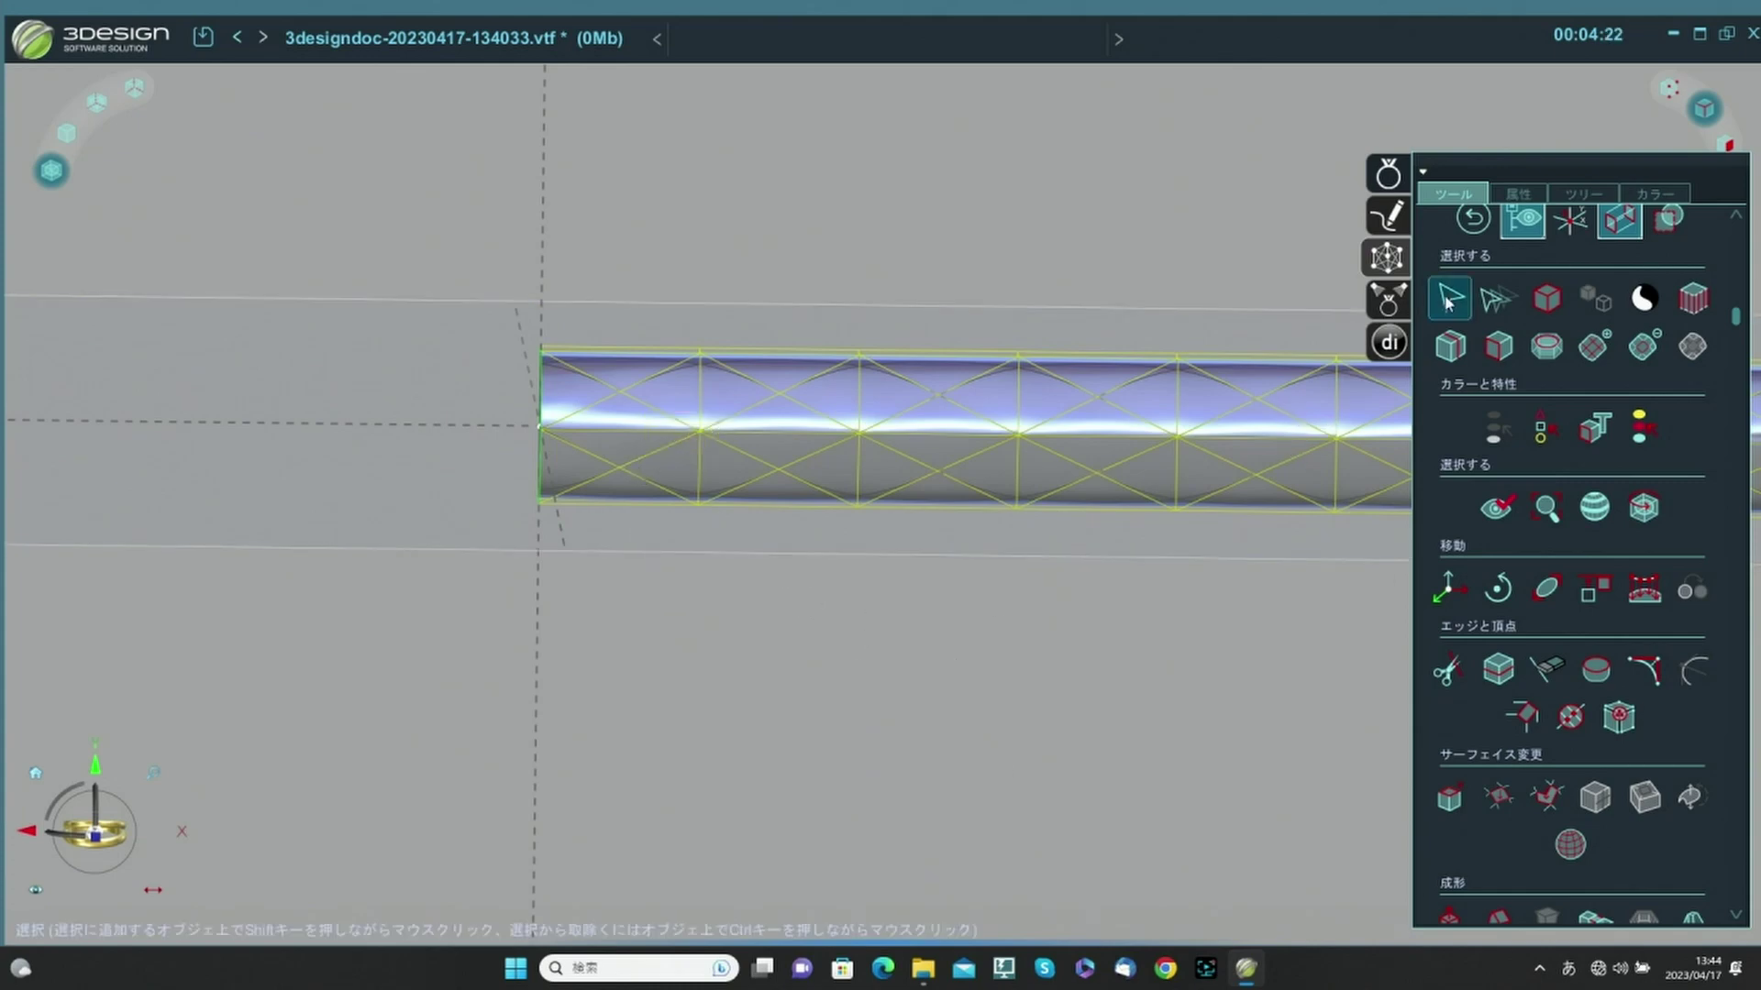
left_click(1478, 300)
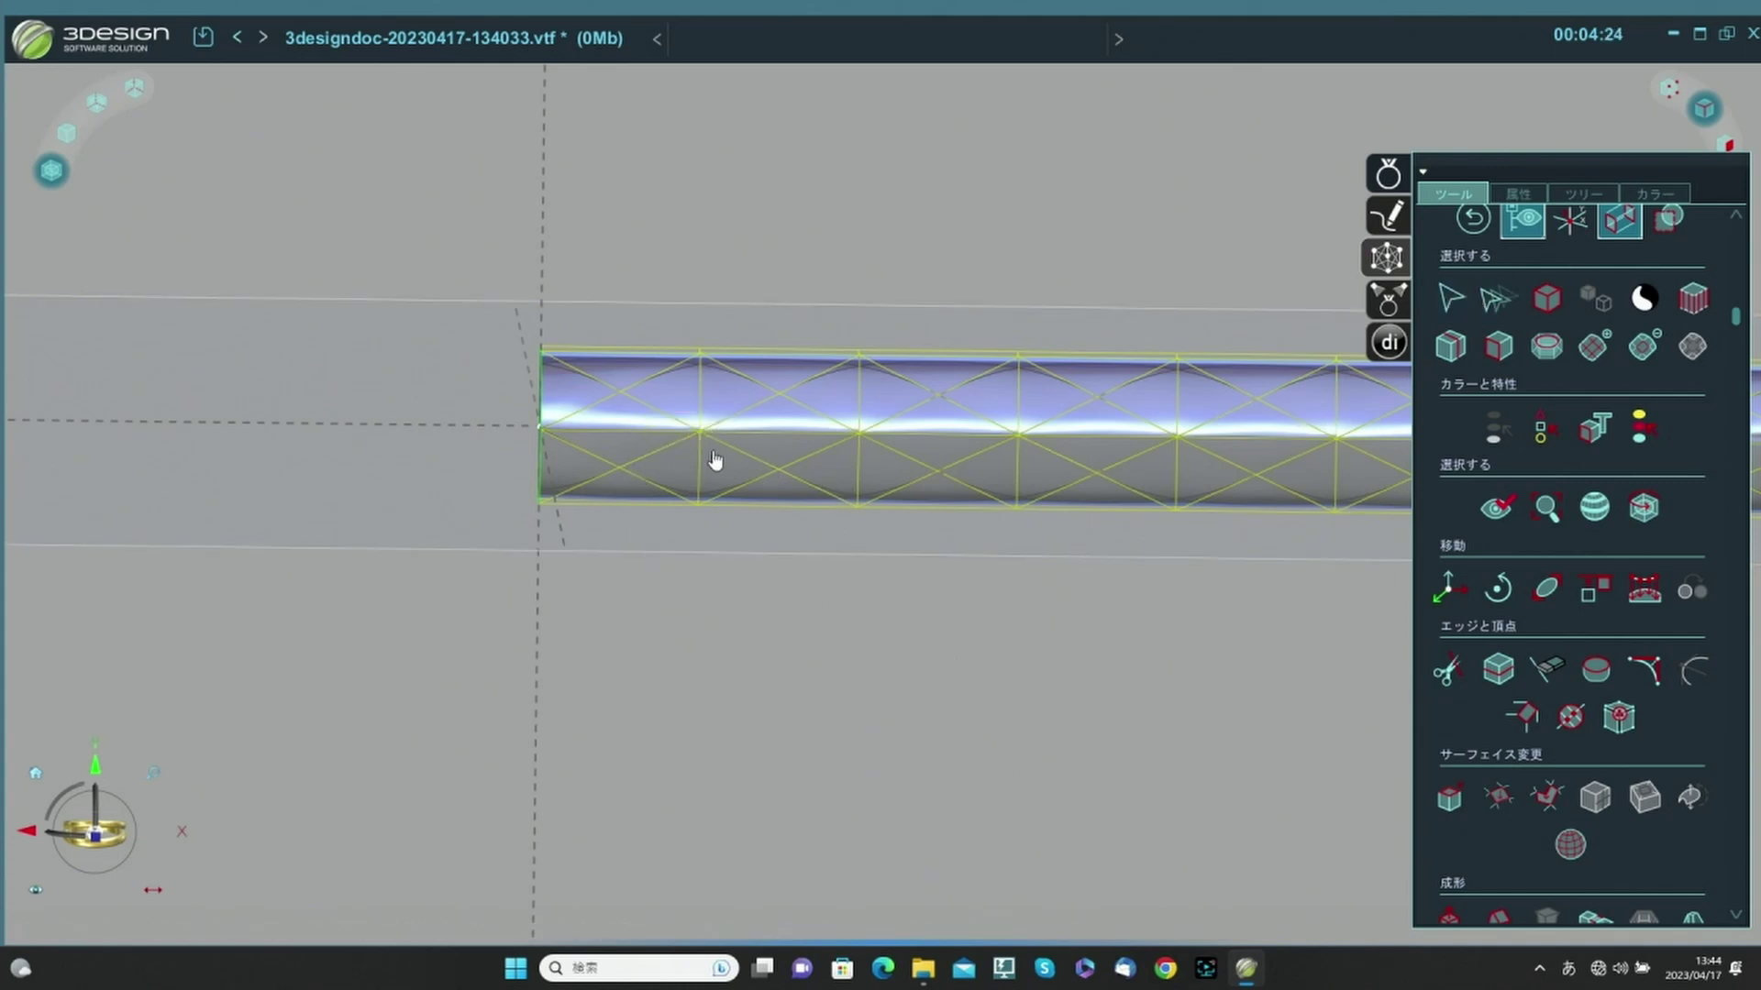
left_click_drag(684, 452, 691, 407)
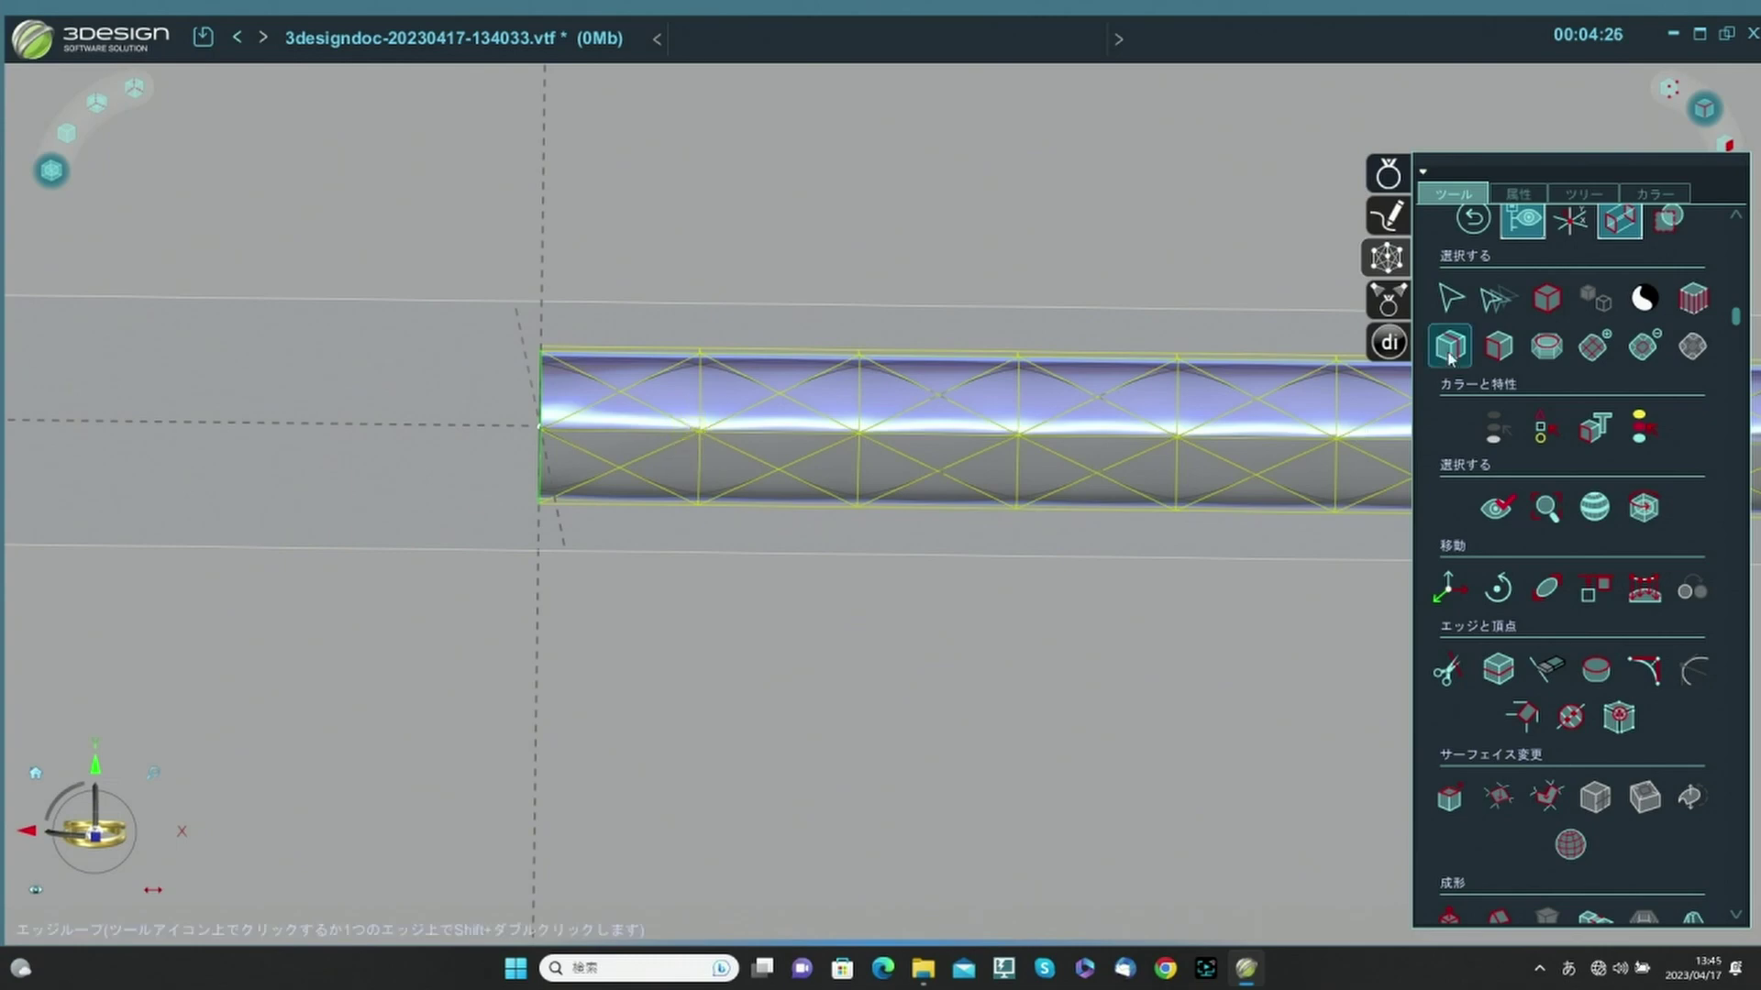
left_click(1490, 305)
mouse_move(703, 476)
left_mouse_down()
mouse_move(663, 468)
mouse_move(696, 401)
mouse_move(735, 448)
left_mouse_up()
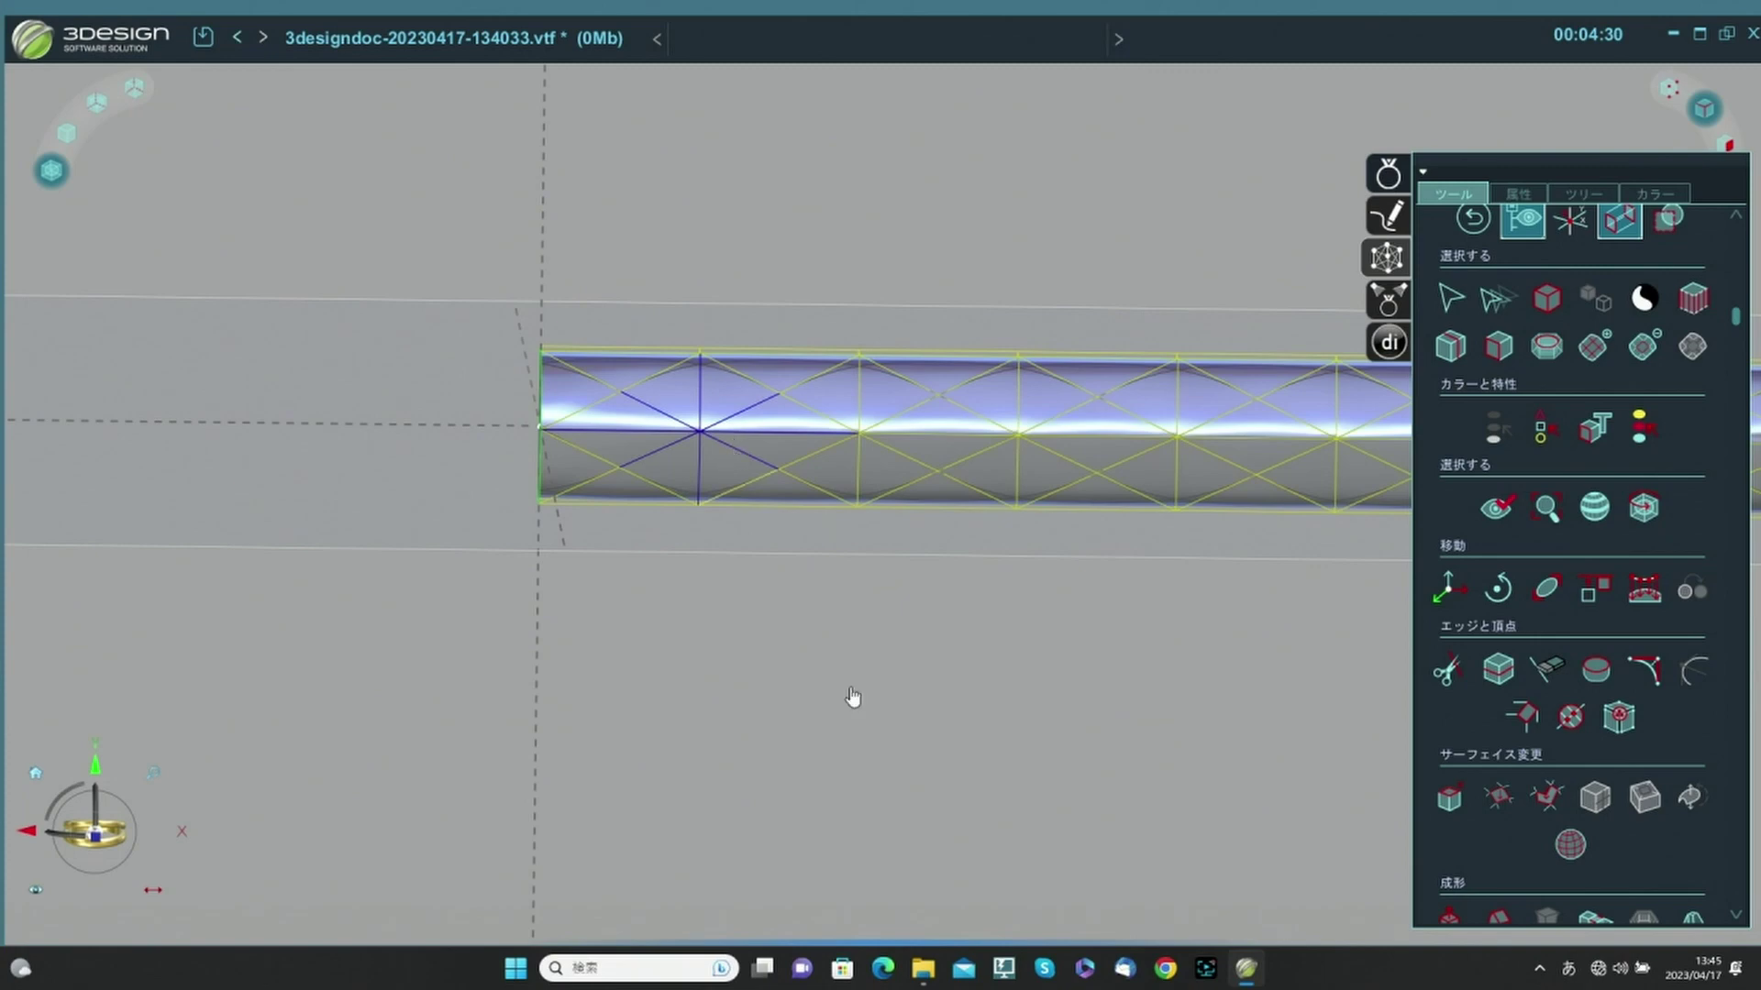
middle_click_drag(940, 747, 944, 680)
left_click(1502, 678)
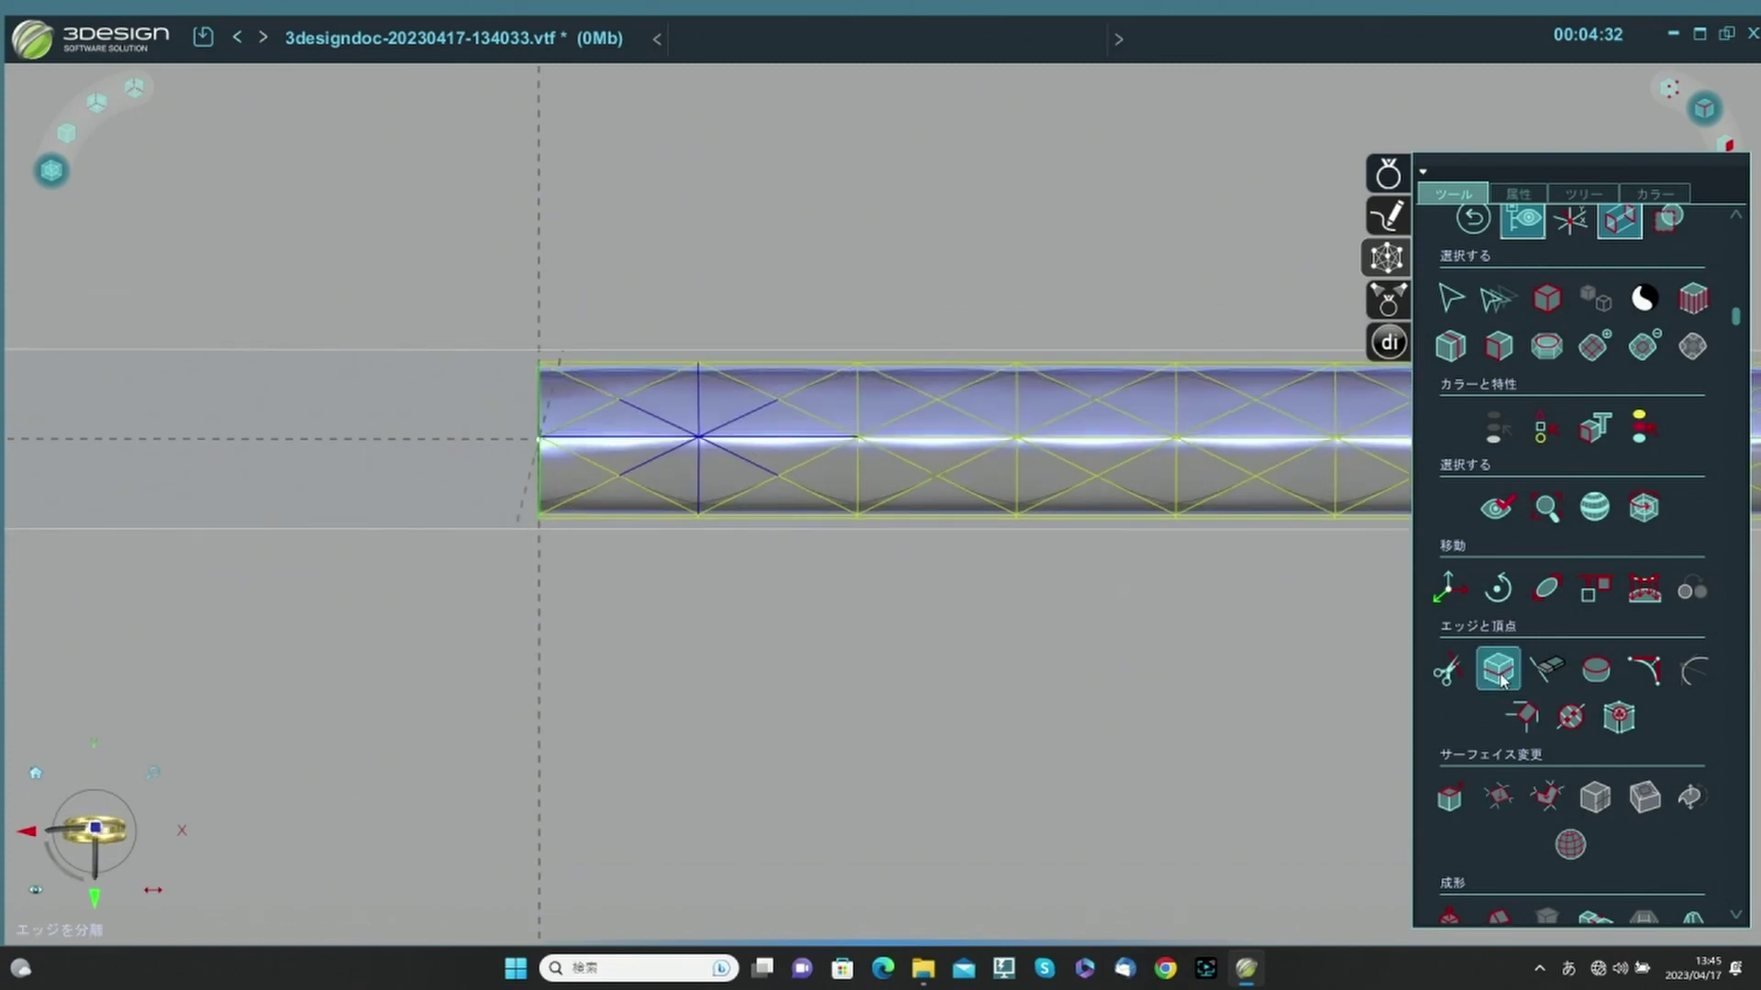
left_click(1501, 678)
middle_click_drag(1212, 763, 911, 554)
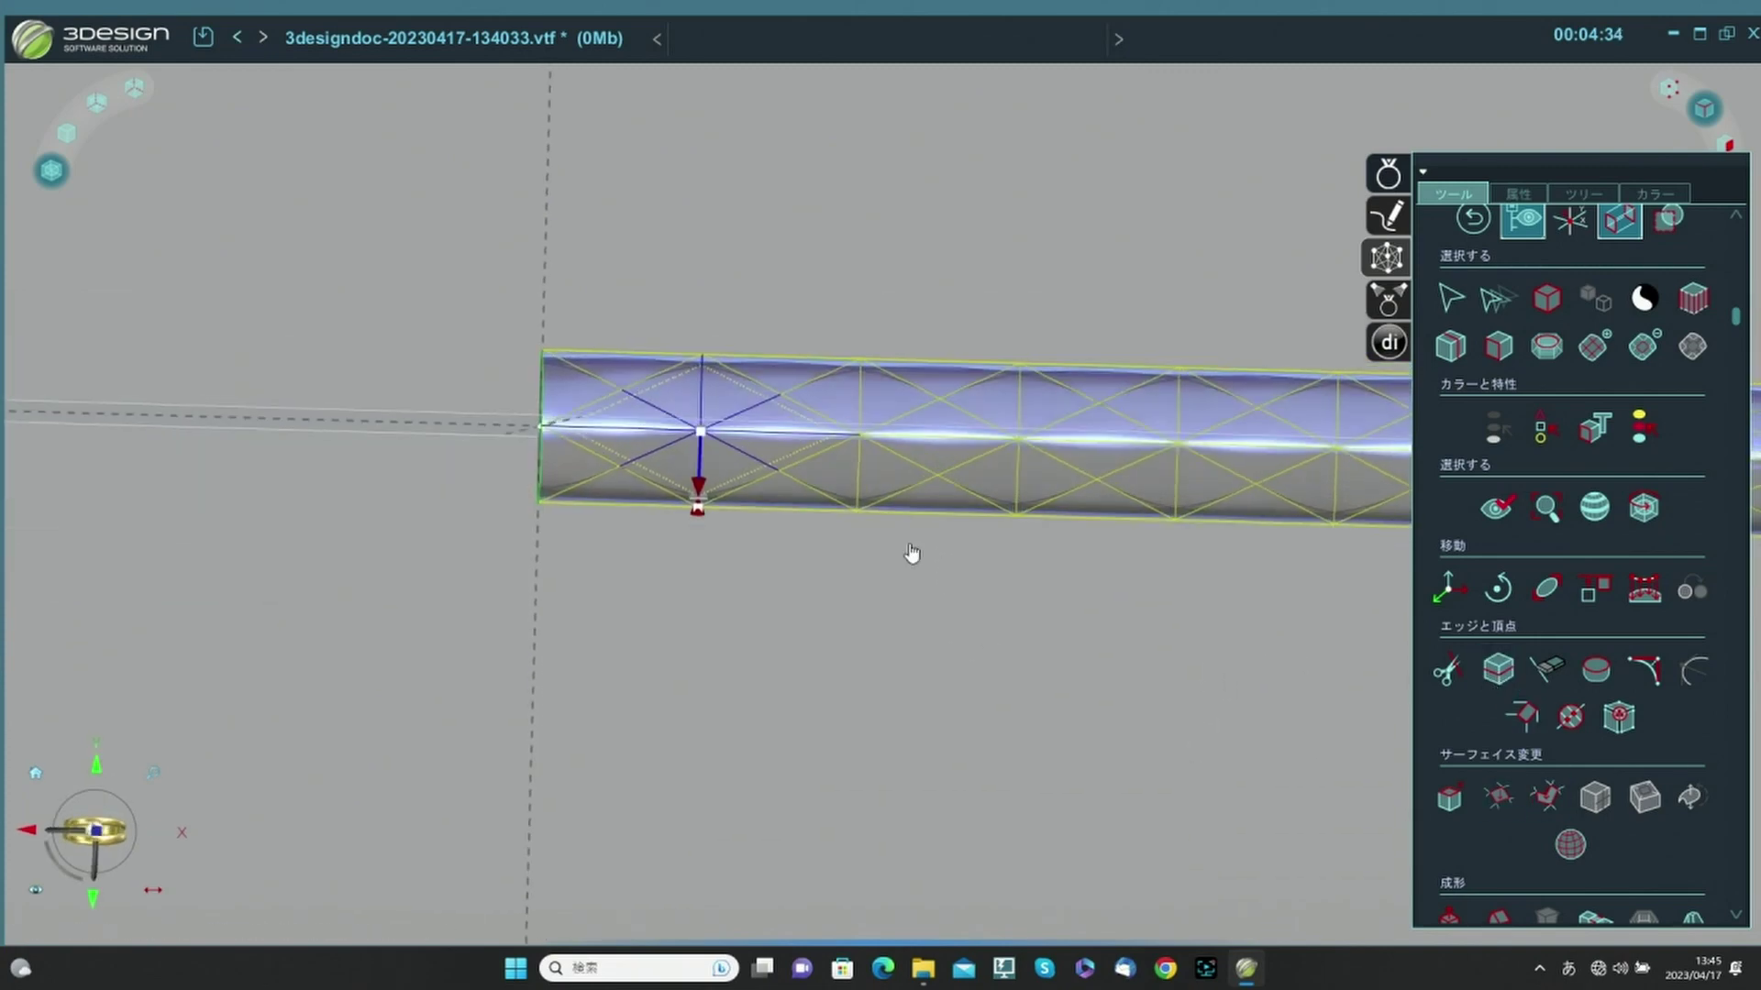
left_click(1451, 807)
middle_click_drag(1221, 597, 967, 534)
Split the eight edges around the ridge vertex two segments further along, with the split direction reversed to run outward from that vertex.
left_click(764, 417)
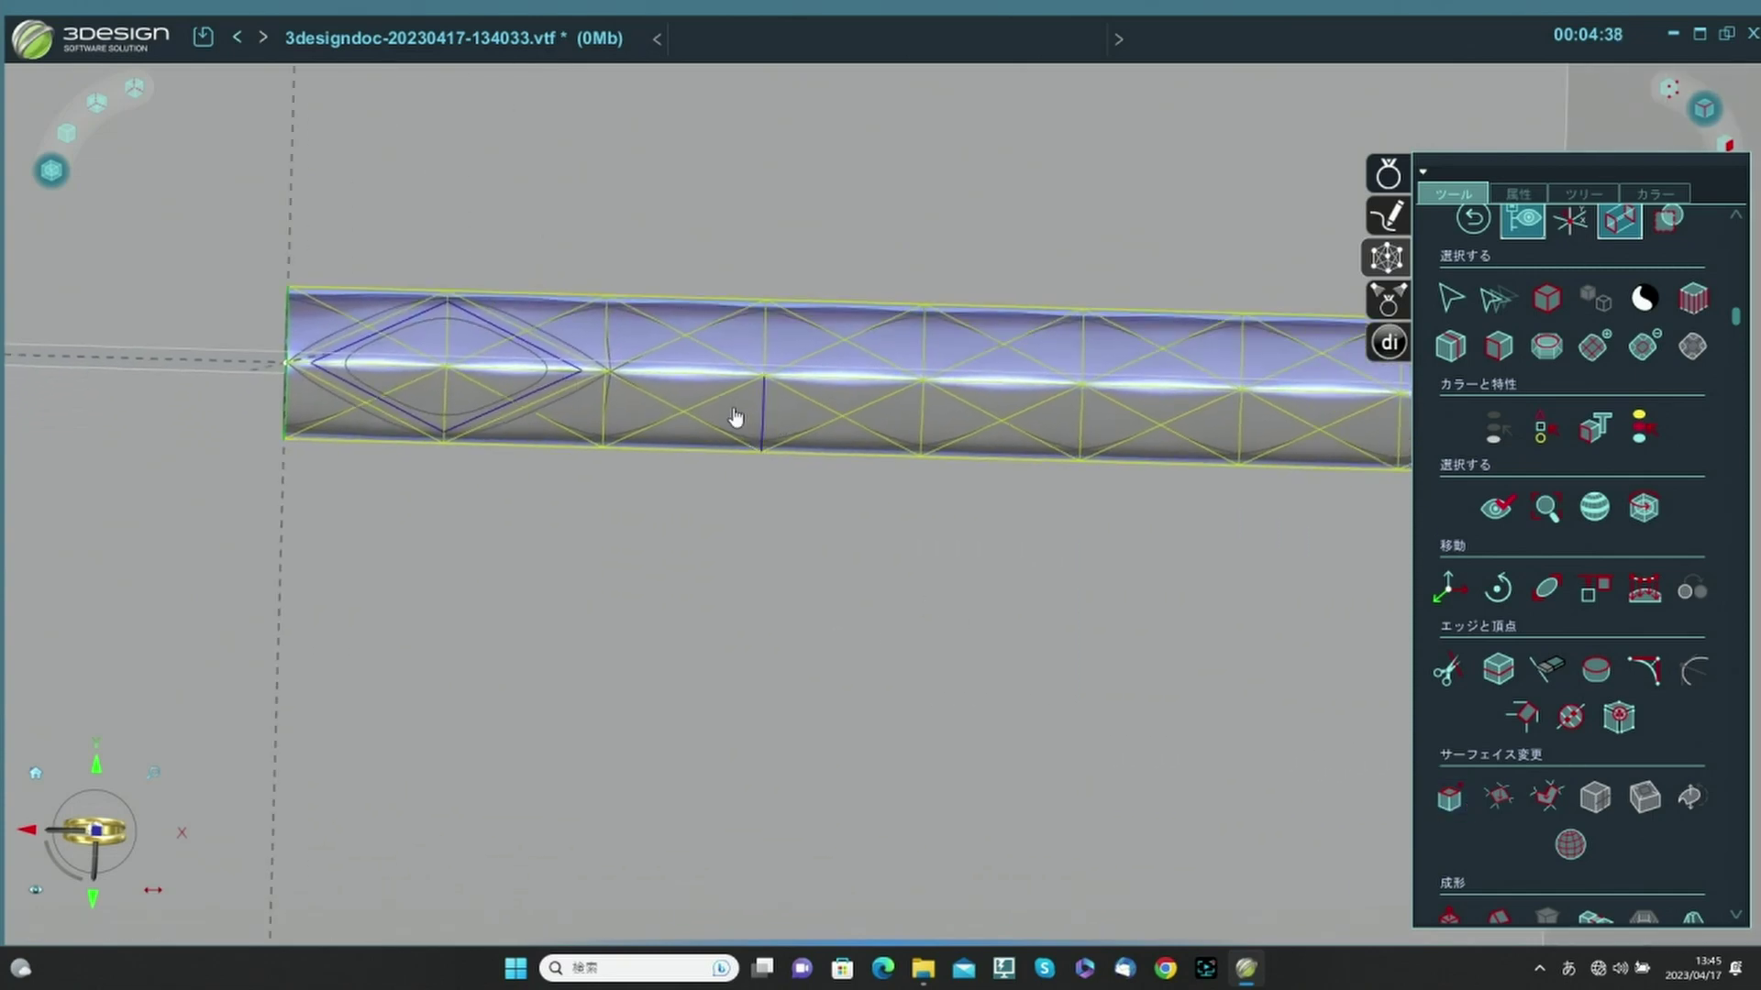
mouse_move(733, 412)
left_mouse_down()
mouse_move(760, 348)
mouse_move(817, 374)
mouse_move(795, 408)
mouse_move(713, 390)
left_mouse_up()
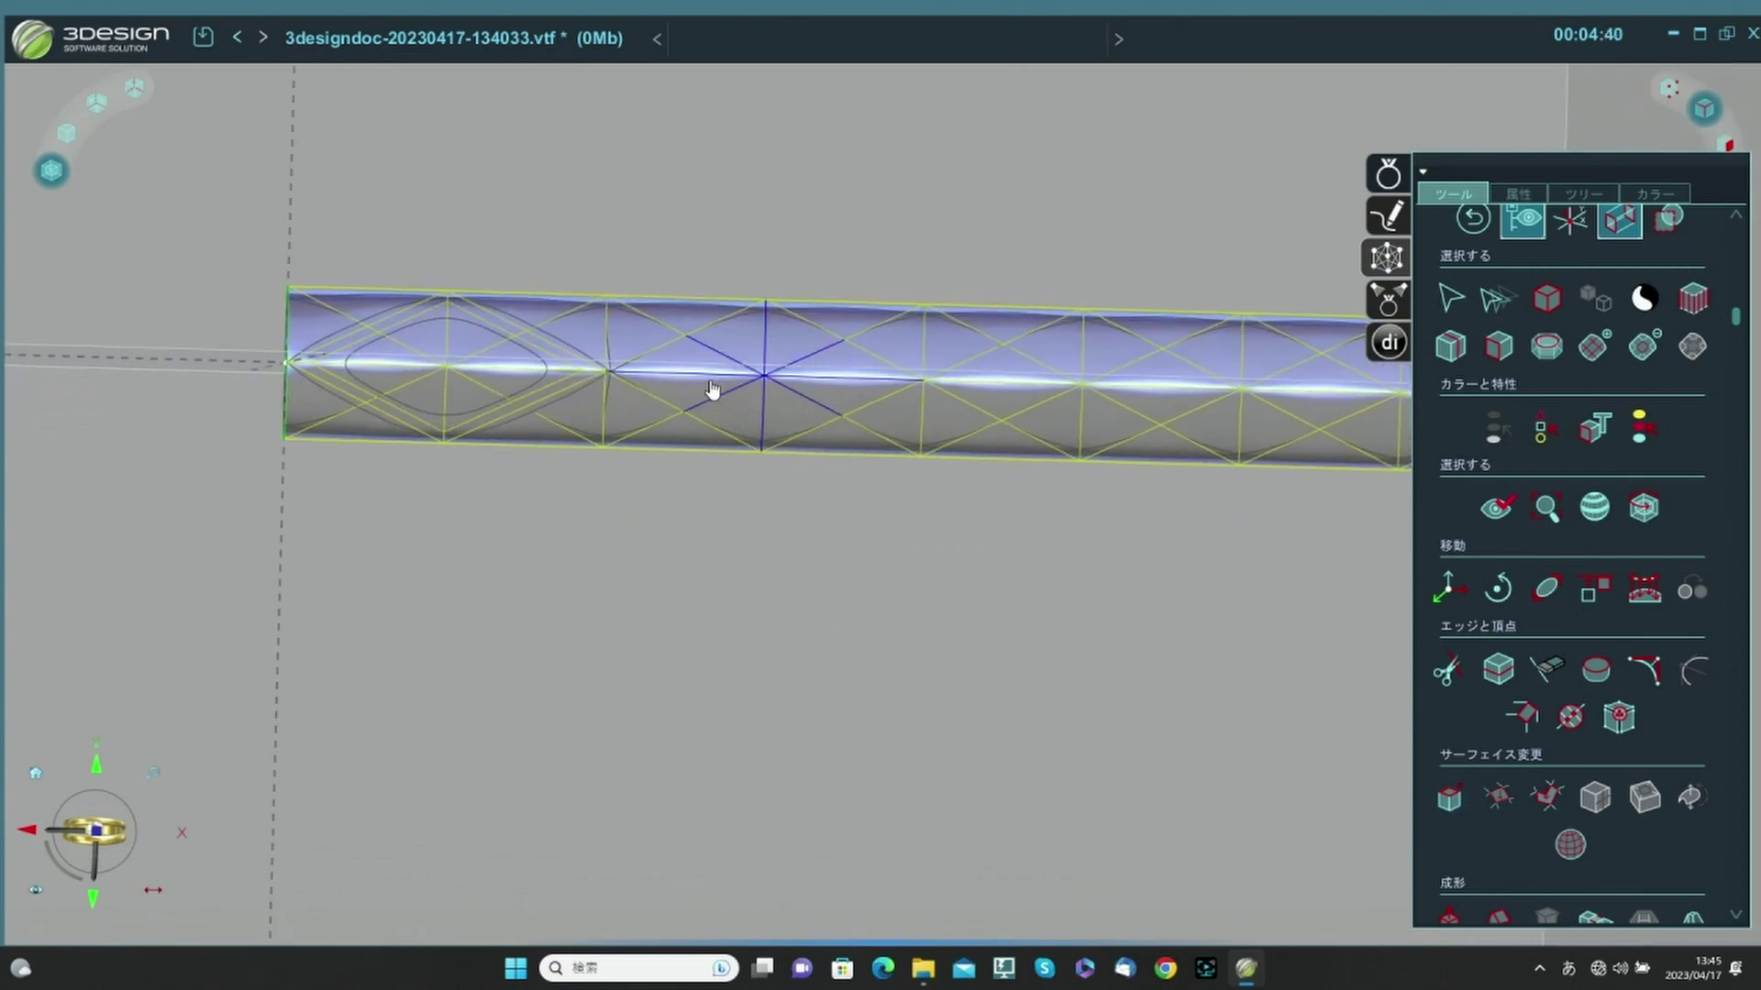
left_click(1445, 683)
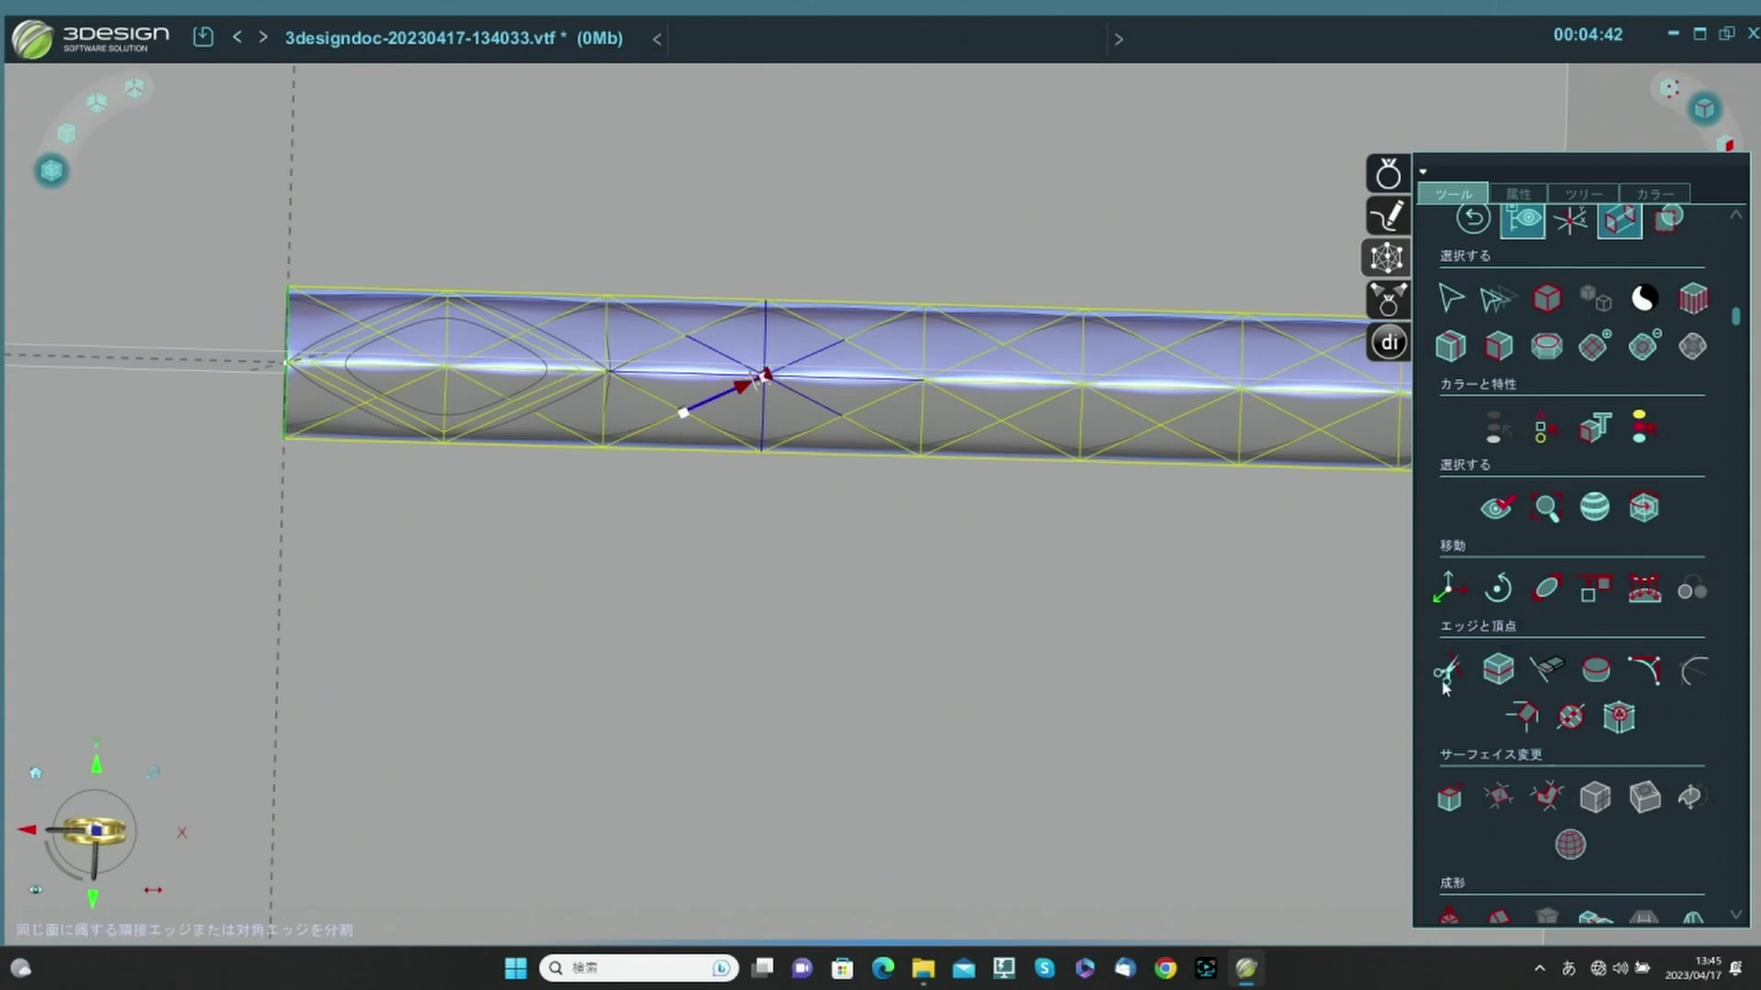
left_click(1515, 194)
left_click(1475, 324)
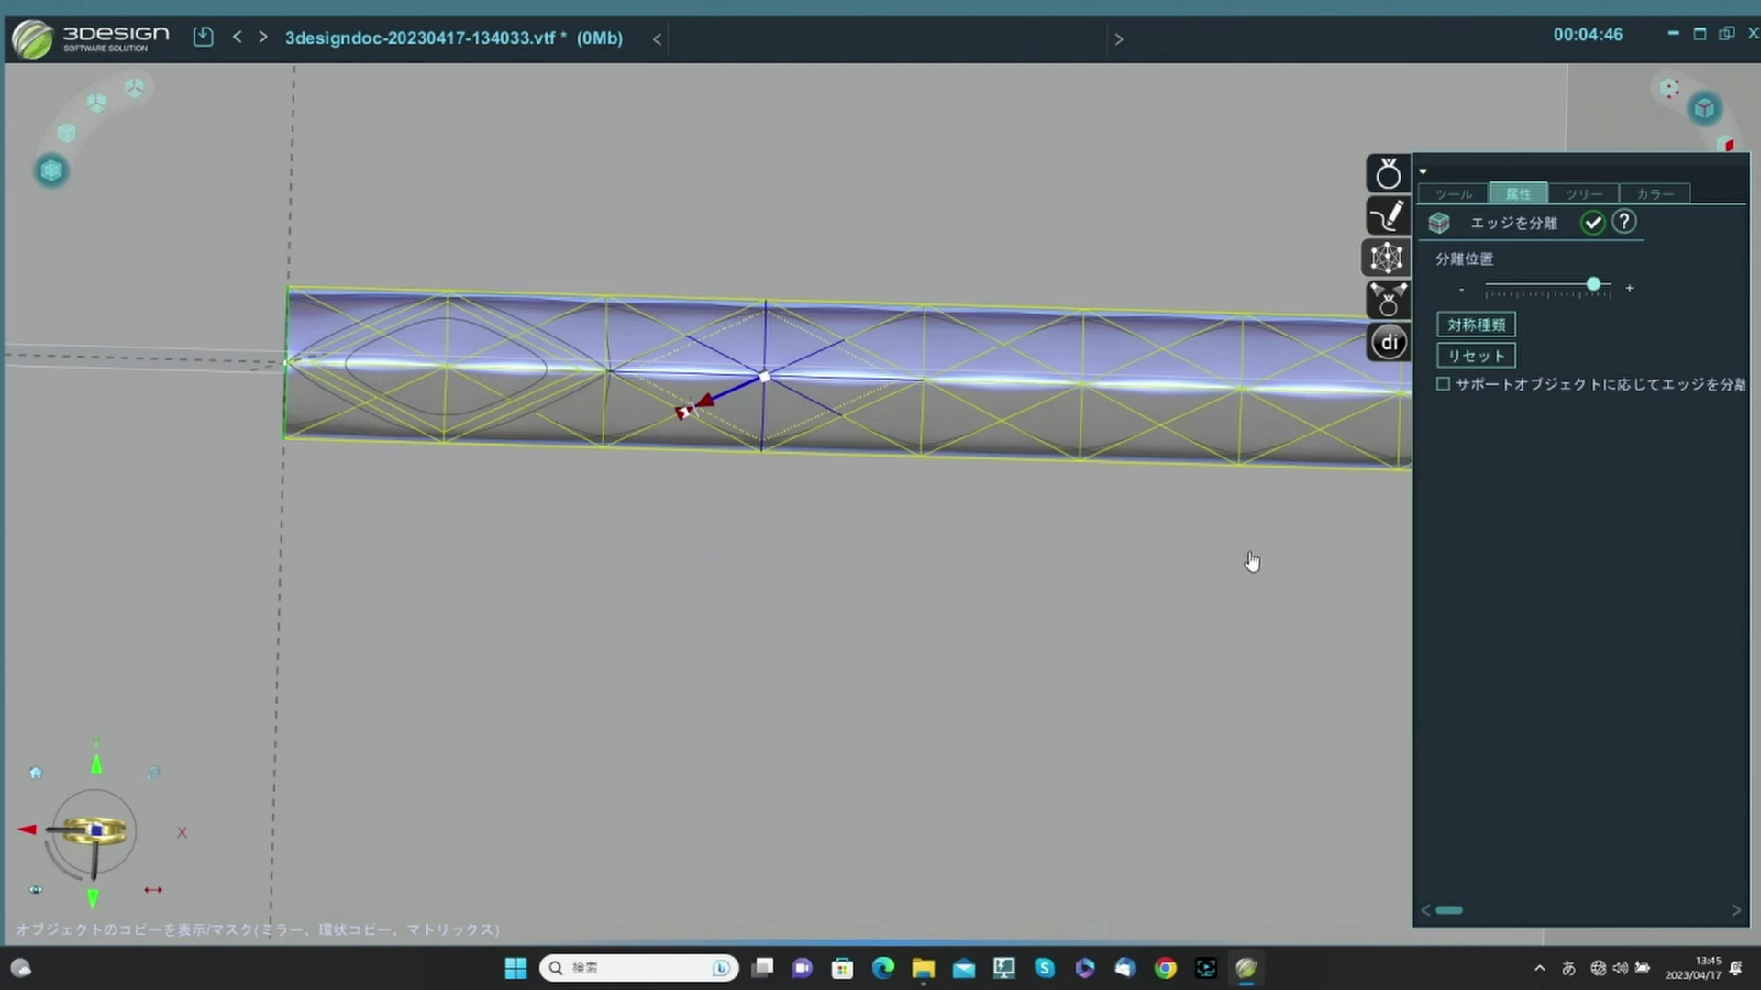
left_click(1251, 586)
Form a third diamond by splitting the edges around the next alternate ridge vertex, with the split direction reversed outward.
mouse_move(1100, 418)
left_mouse_down()
mouse_move(1072, 362)
mouse_move(1131, 386)
mouse_move(1152, 416)
left_mouse_up()
left_click(1458, 194)
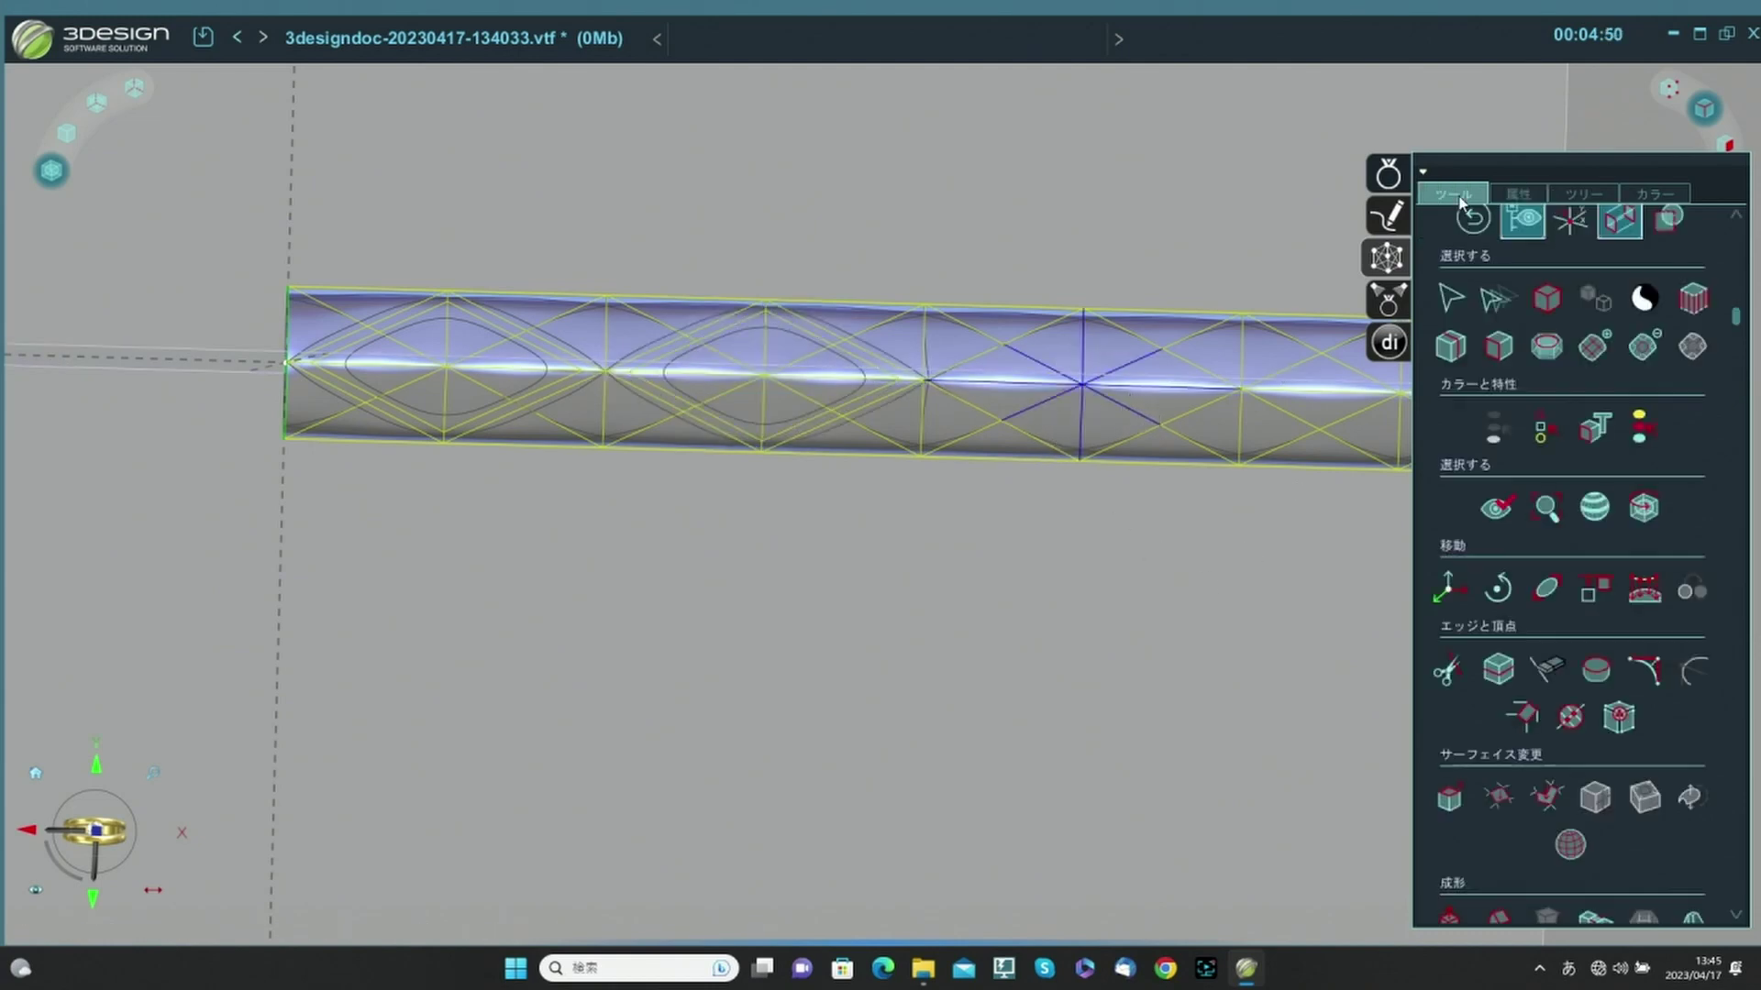
left_click(1497, 669)
left_click(1518, 195)
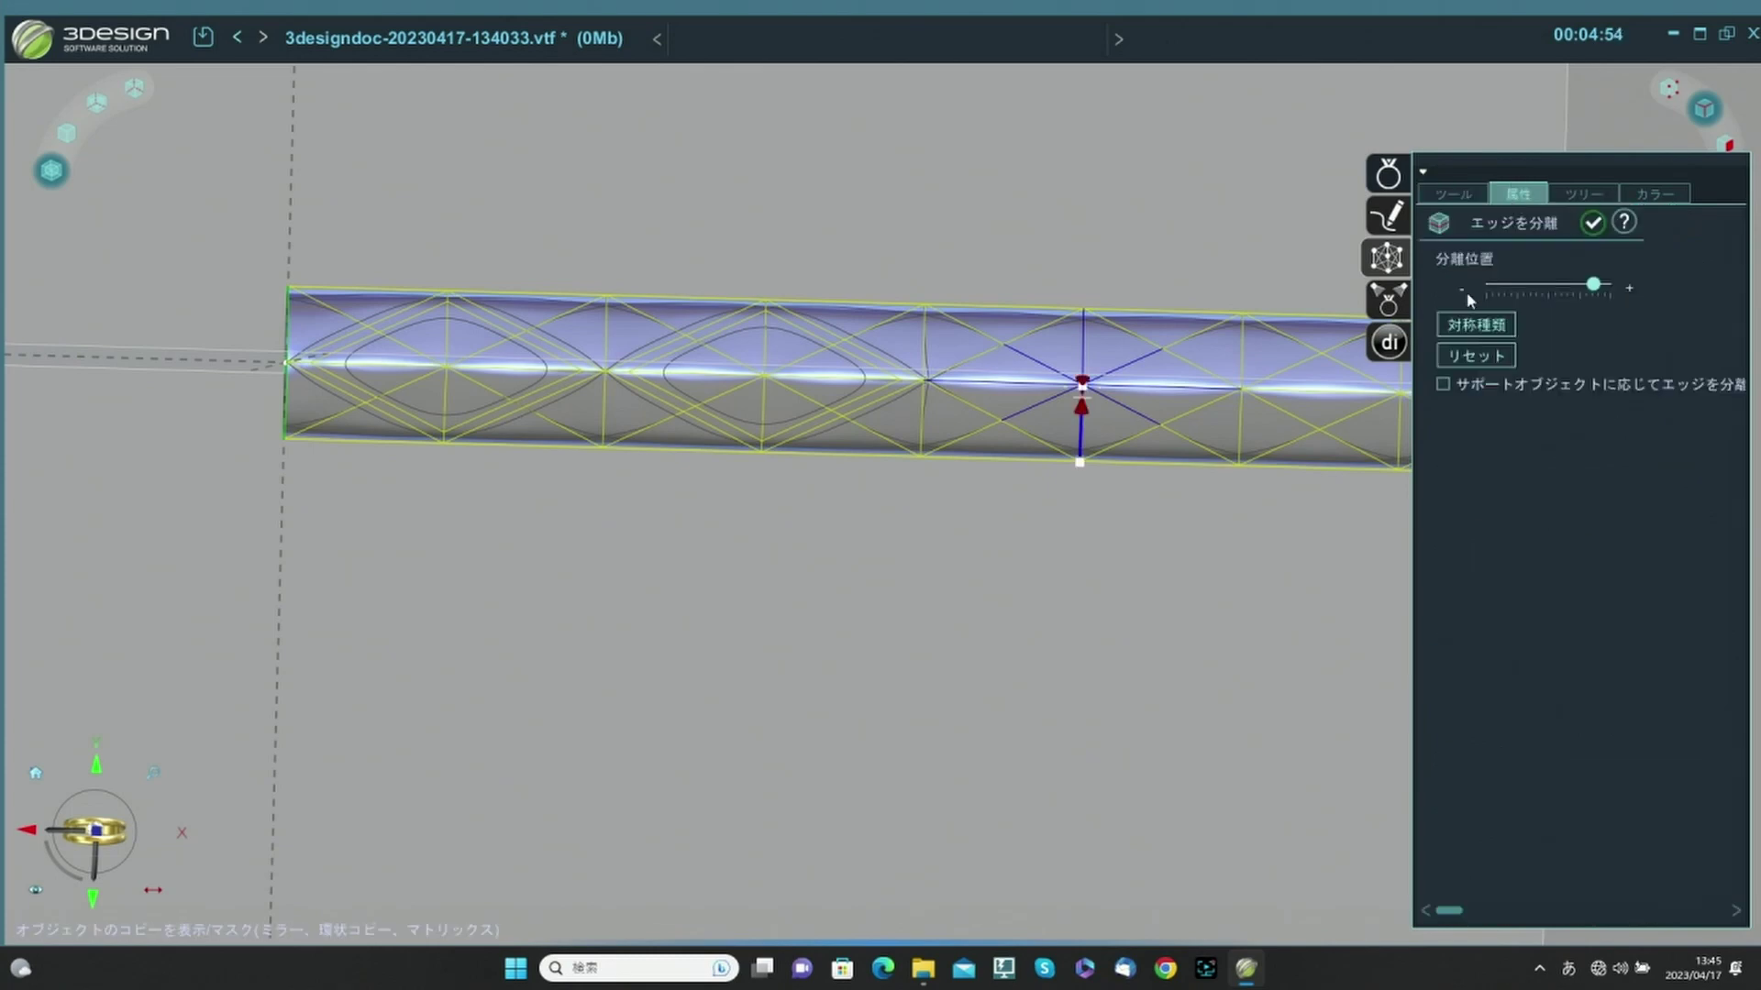
left_click(1469, 360)
right_click(1322, 429)
Try to split the edges around the last inner ridge vertex near the bar's far end, and undo the split.
middle_click_drag(1257, 426, 1159, 504)
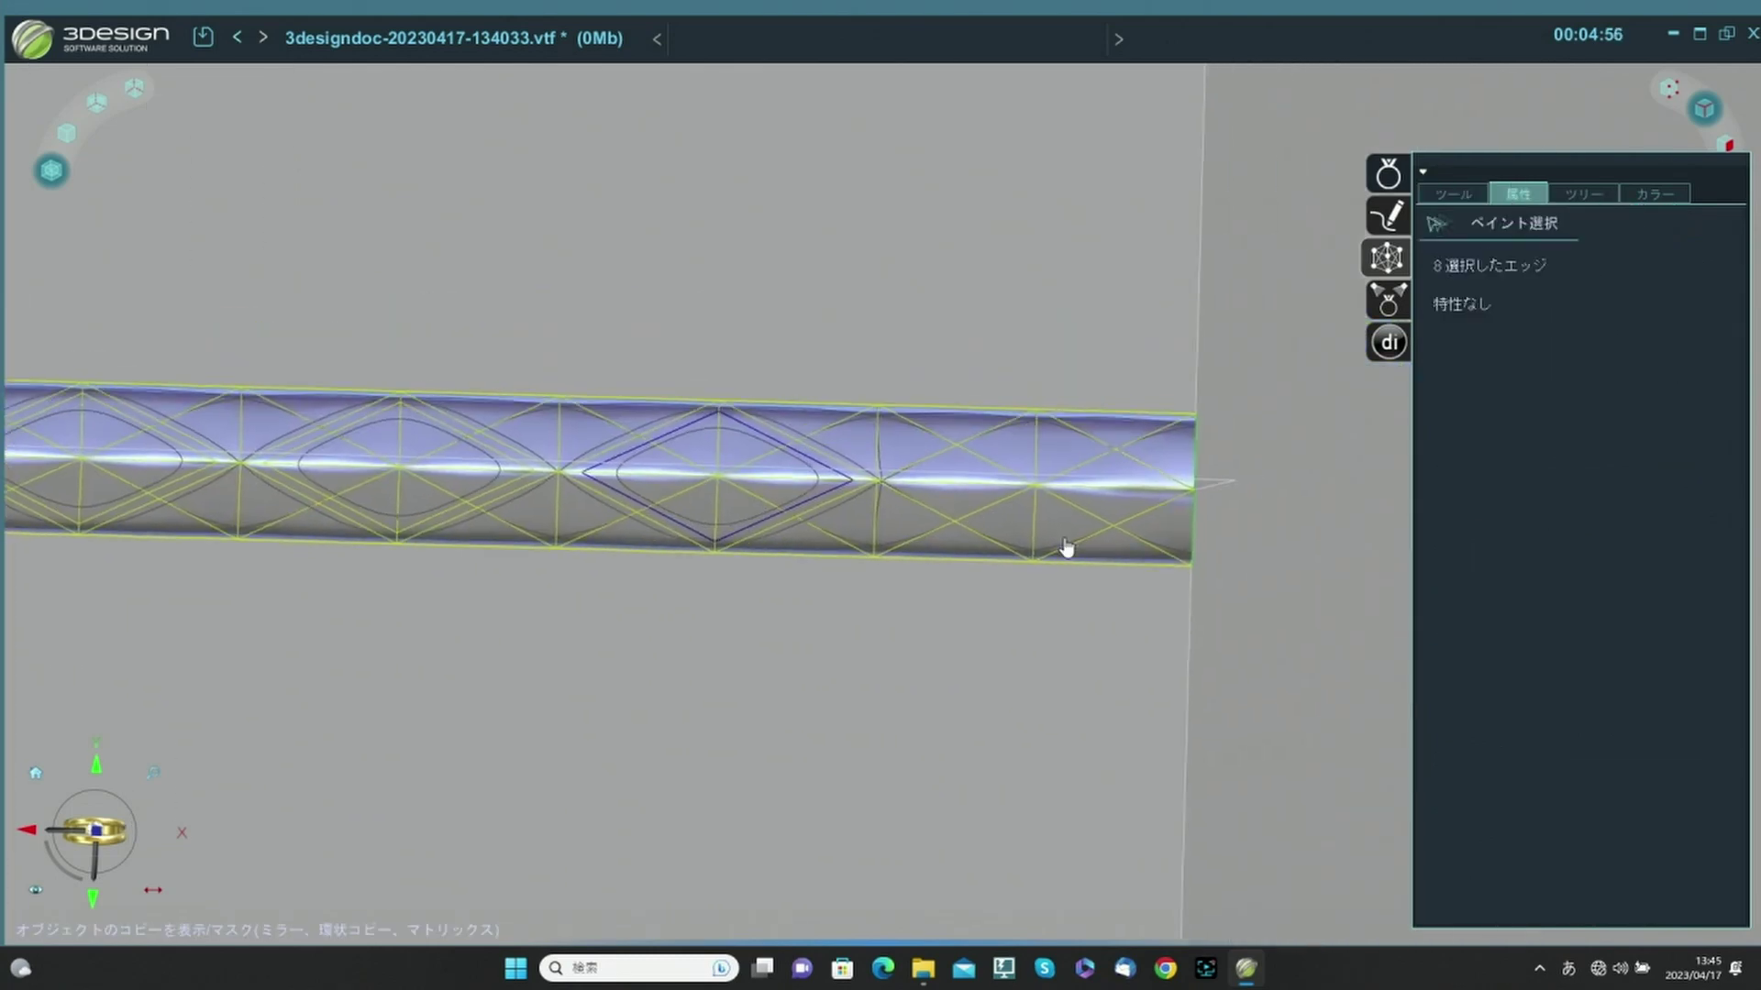
mouse_move(1046, 536)
left_mouse_down()
mouse_move(1073, 444)
mouse_move(1086, 520)
left_mouse_up()
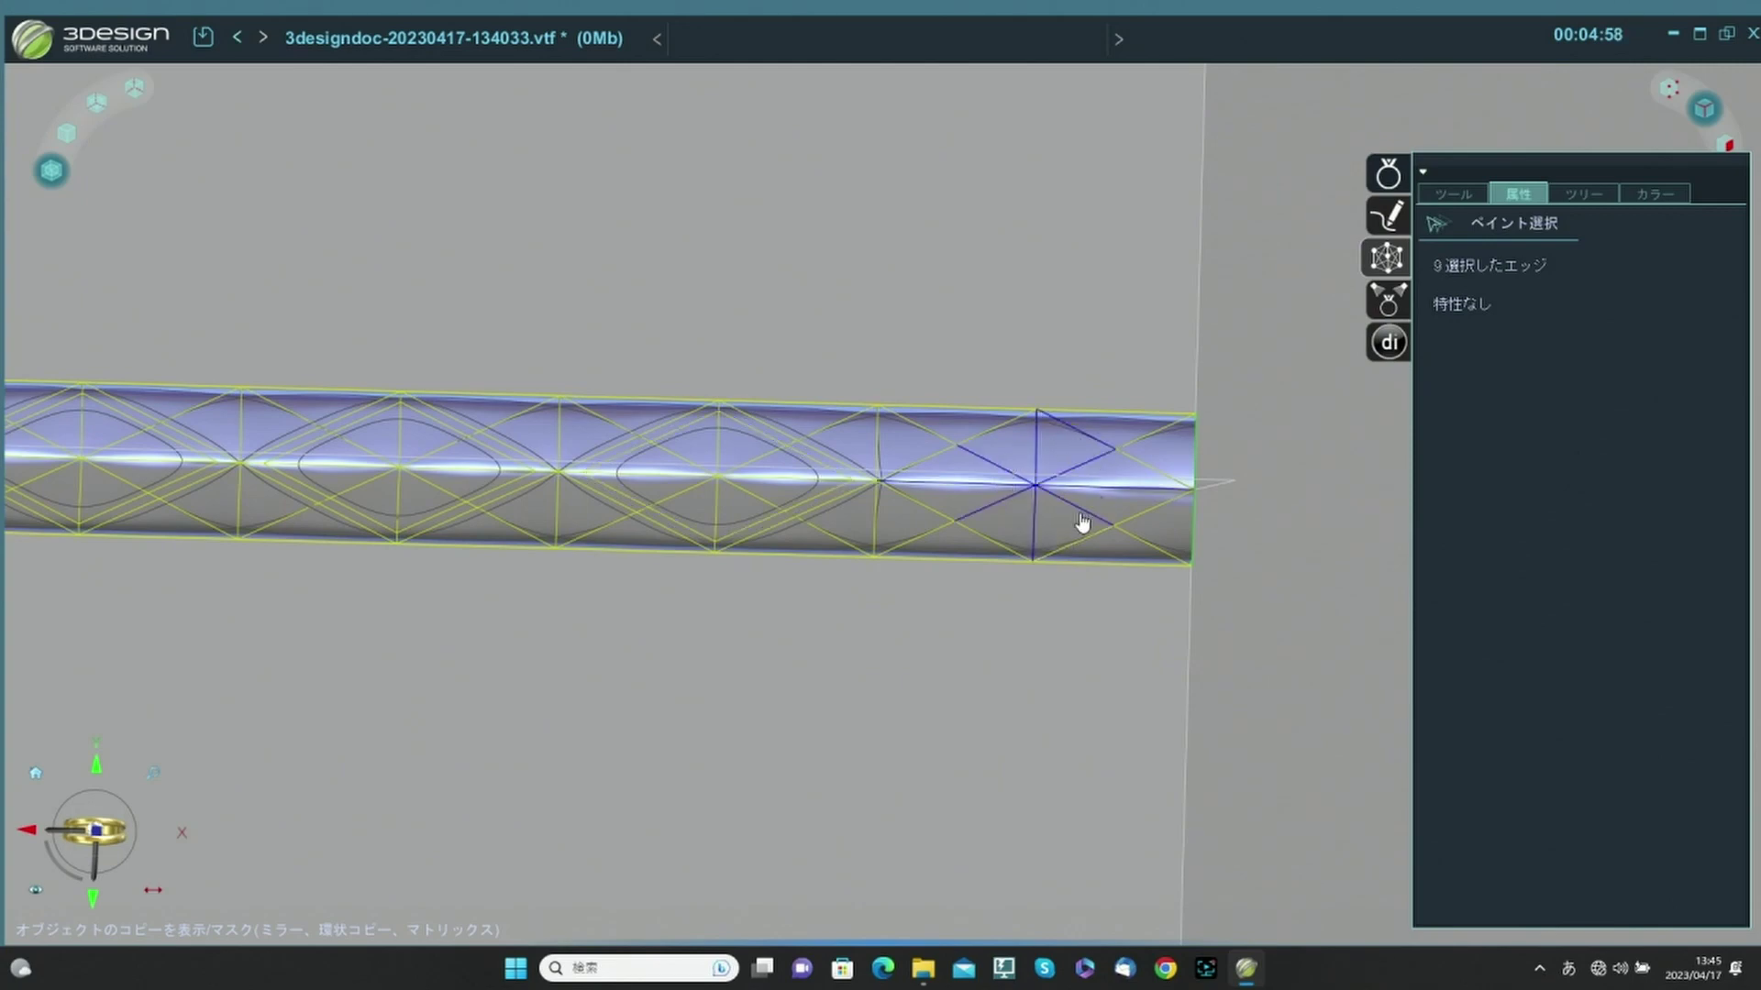
left_click(1474, 198)
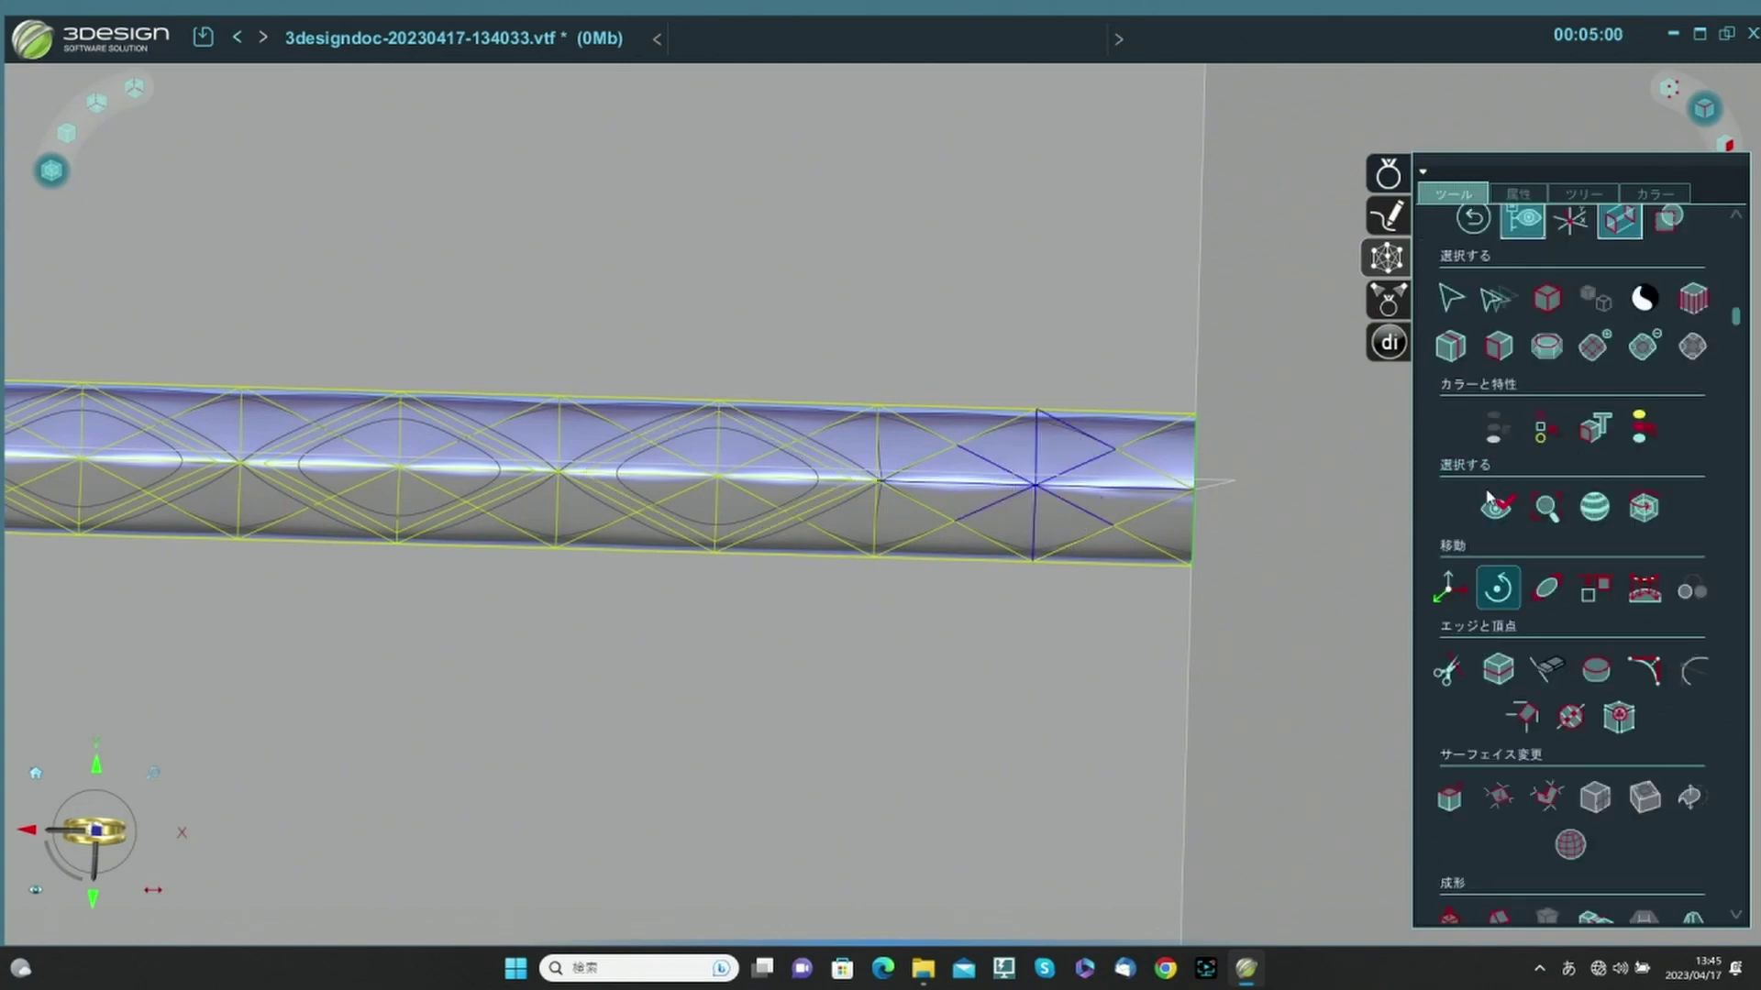
left_click(1495, 670)
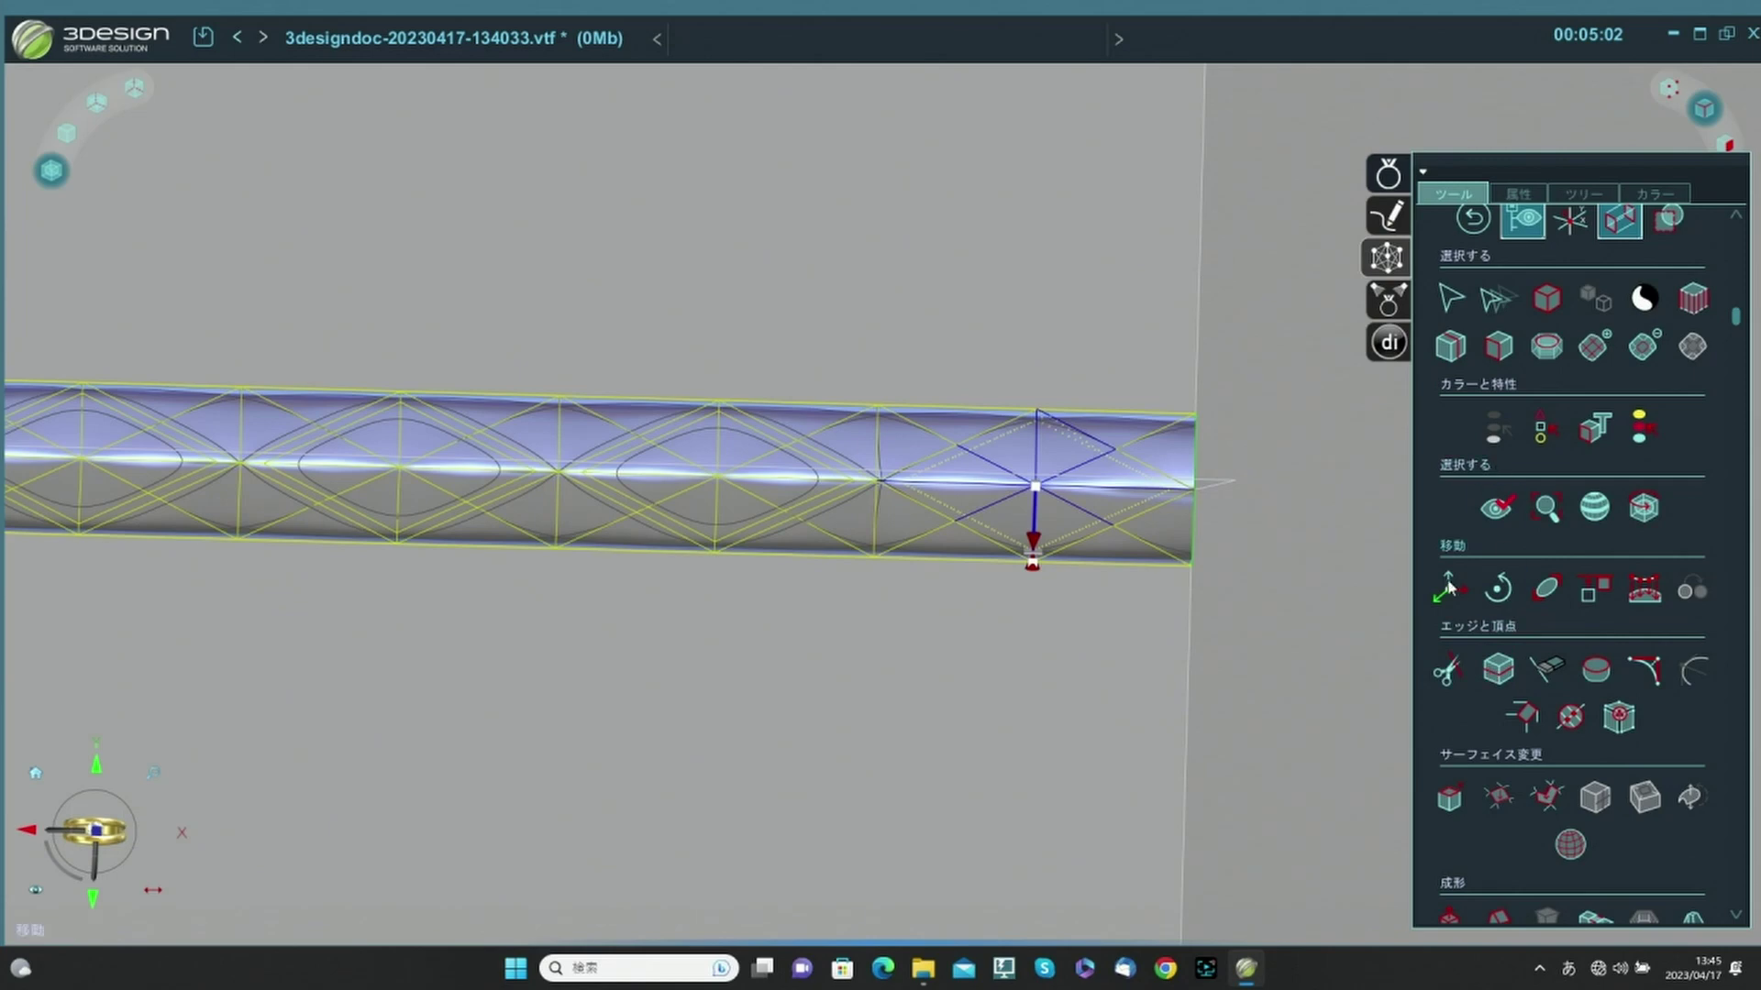
scroll(651, 641, "down", 3)
middle_click_drag(877, 746, 1033, 597)
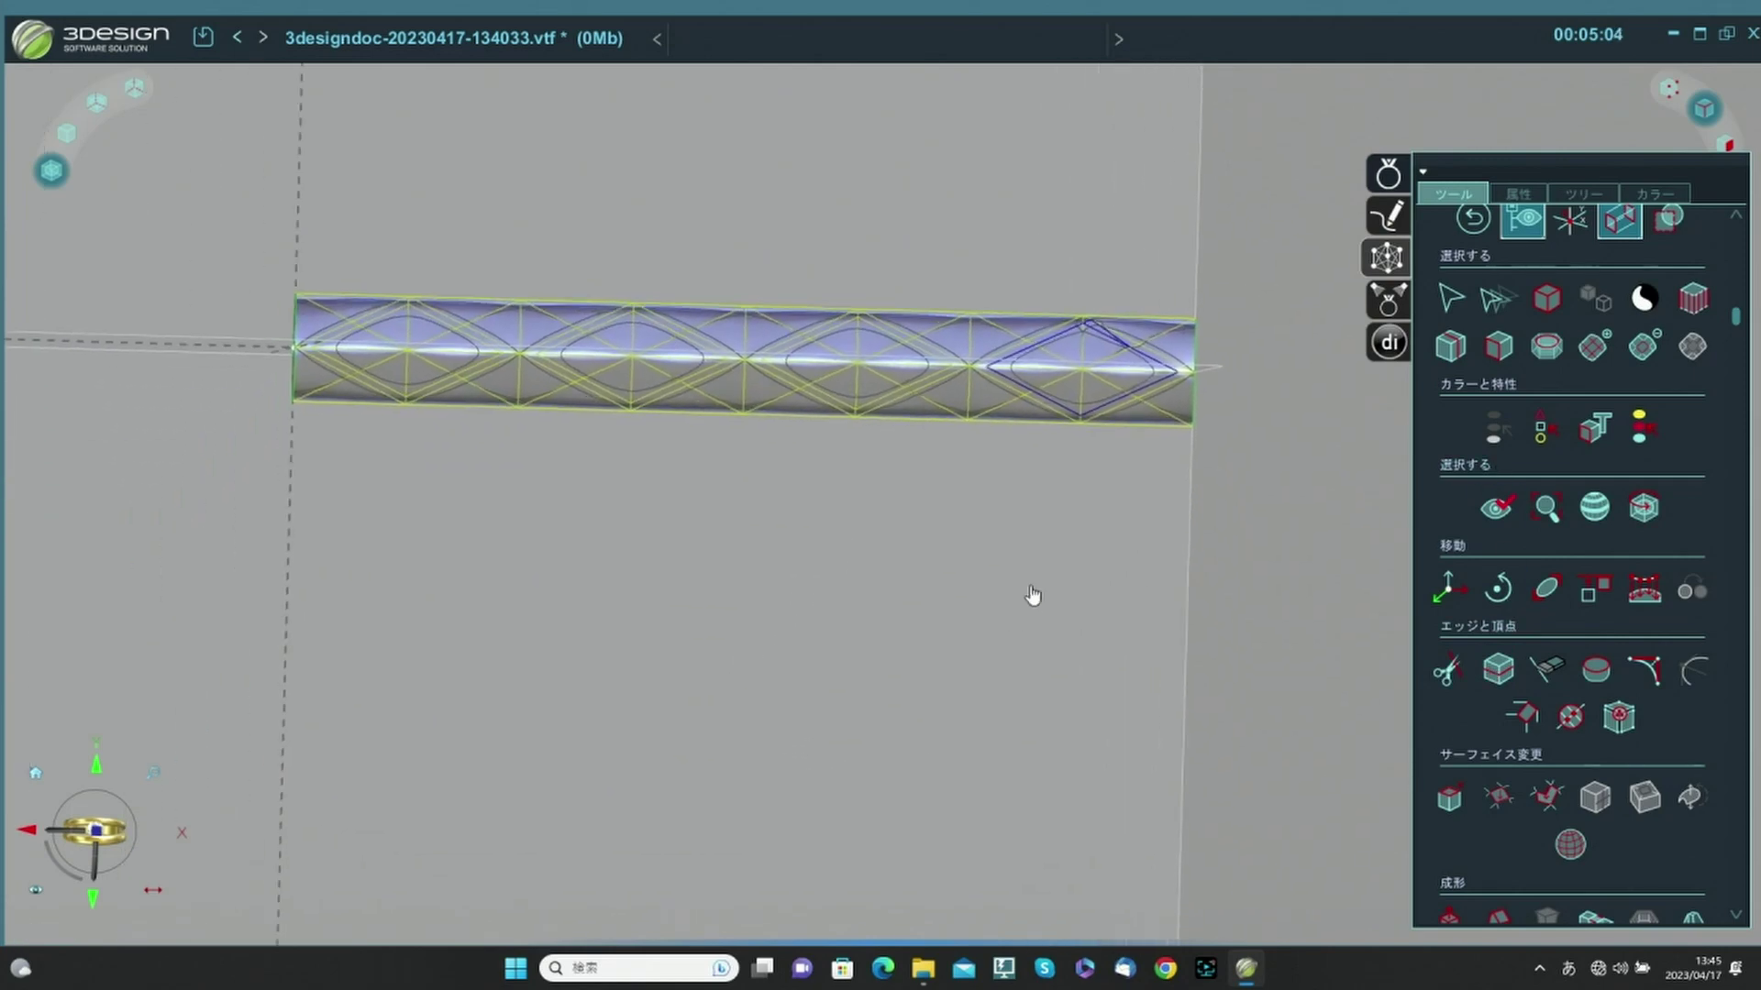
right_click_drag(1033, 597, 1107, 653)
scroll(1078, 439, "up", 3)
key("ctrl+z")
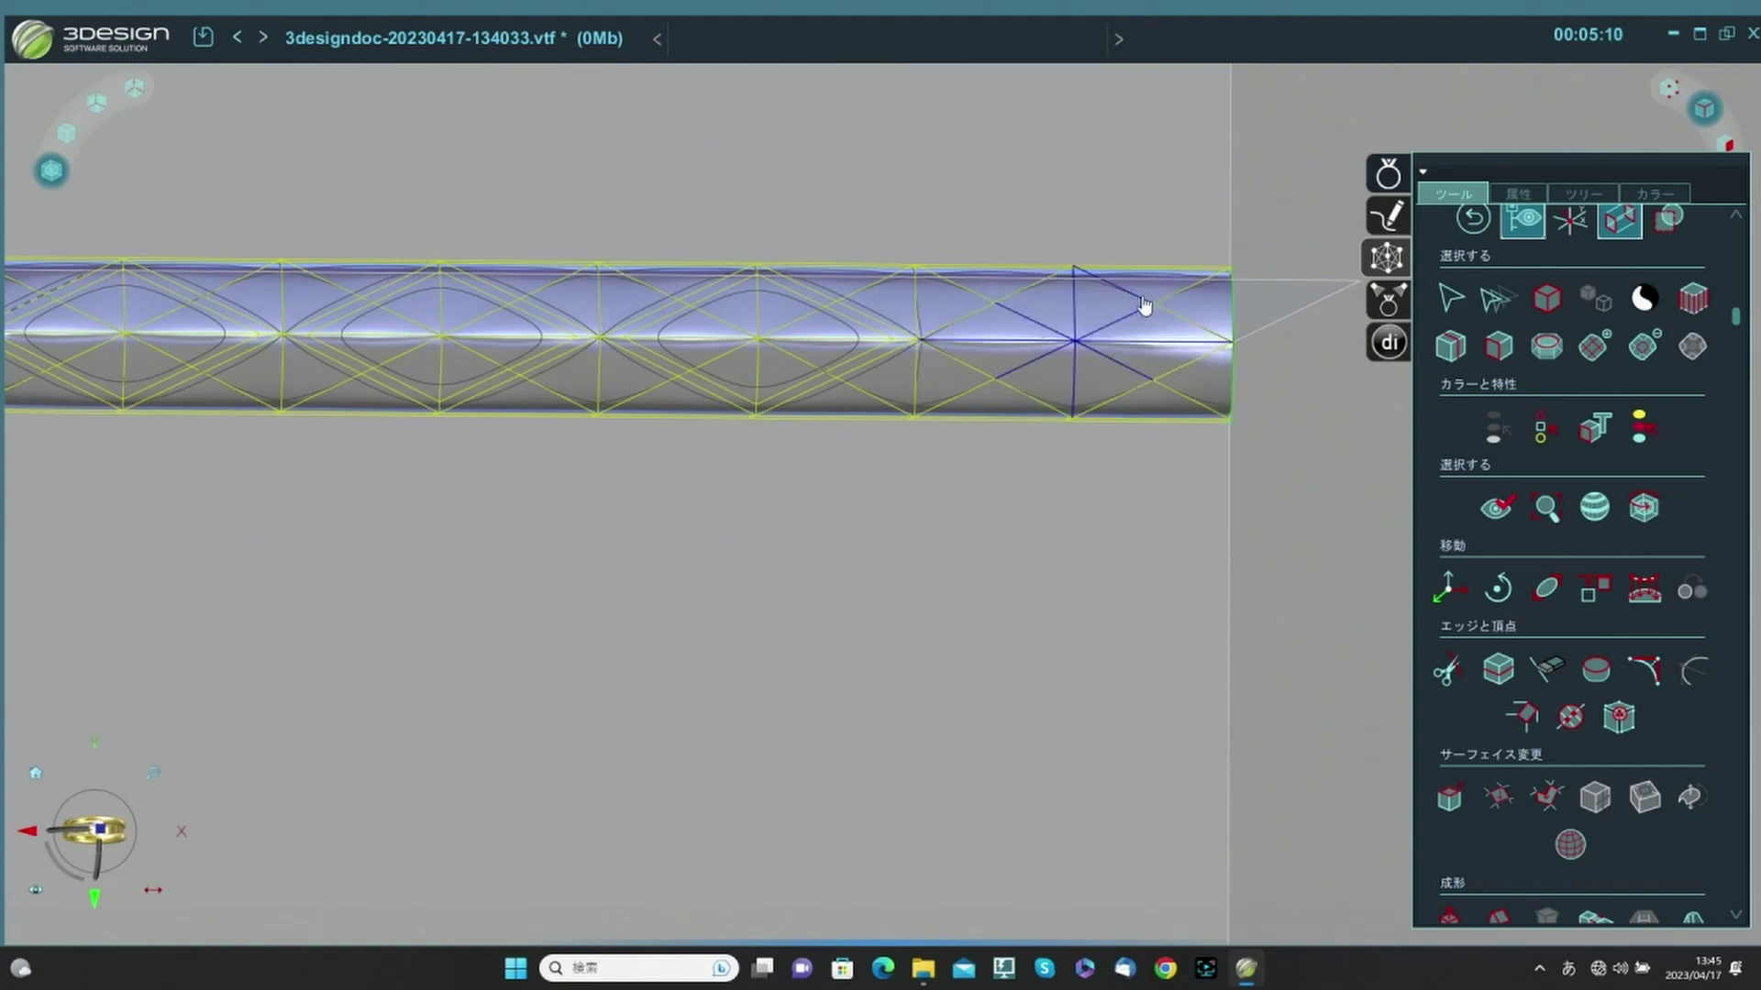
Split all eight edges around the last inner ridge vertex into the fourth diamond, with the split direction reversed outward.
left_click(1503, 675)
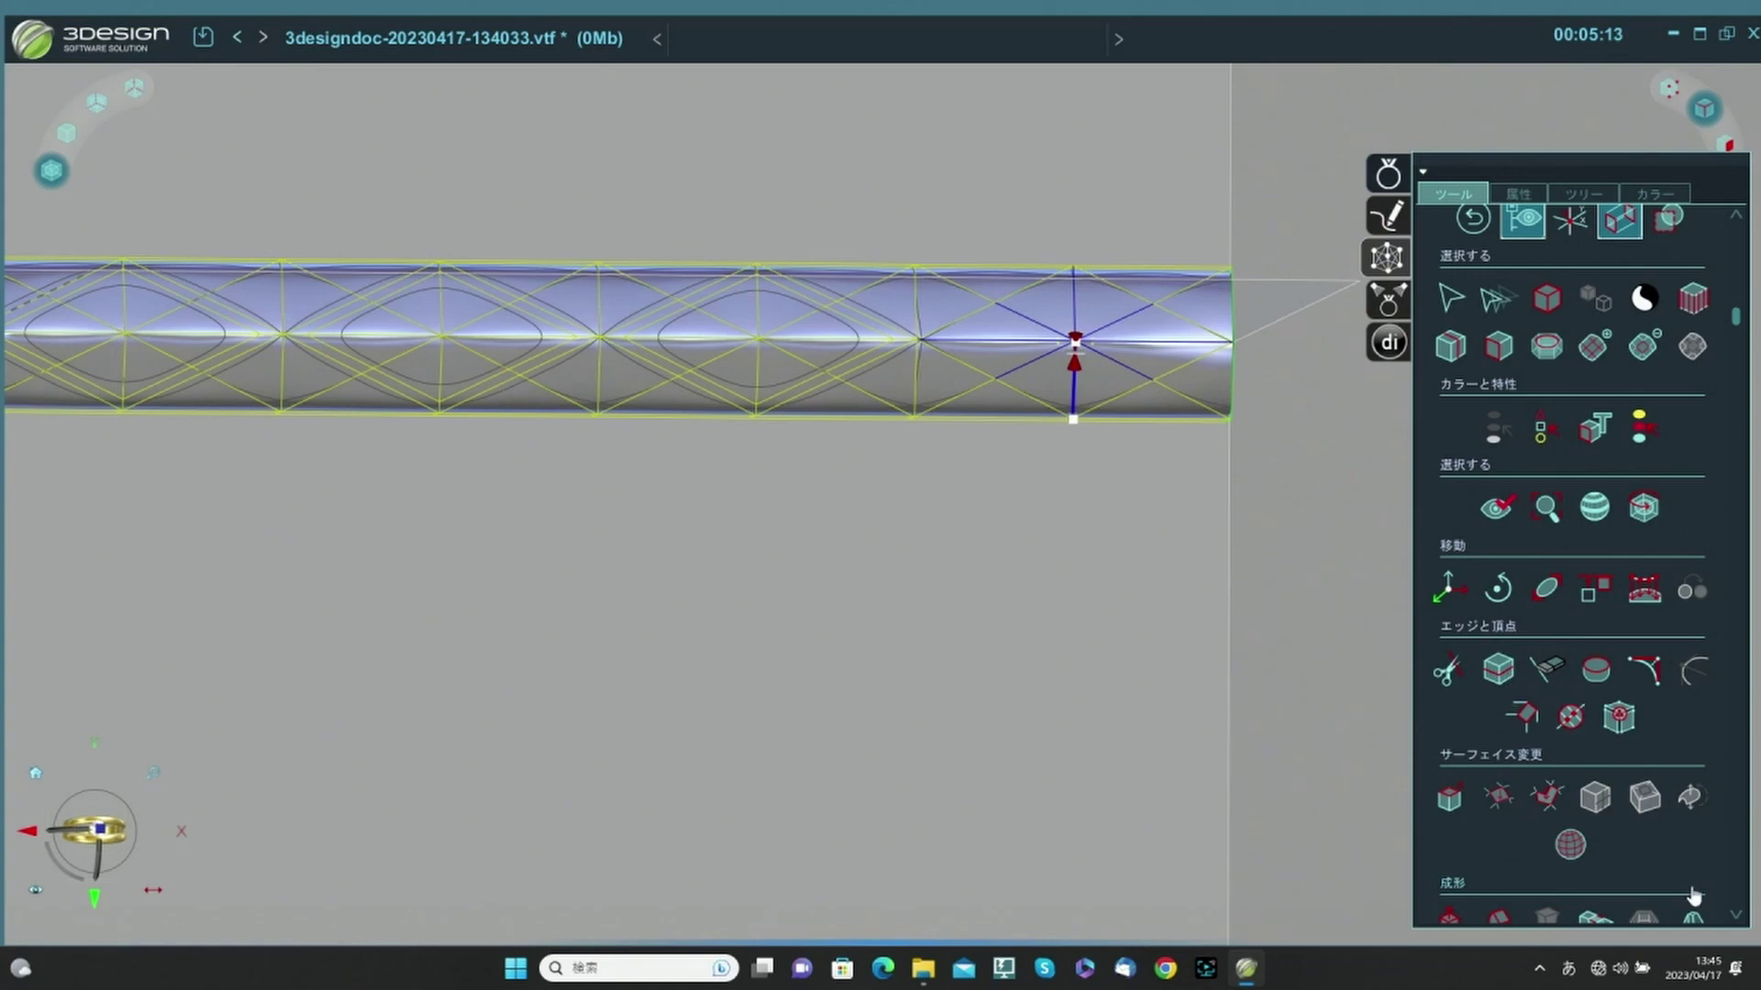
left_click(1519, 195)
left_click(1477, 328)
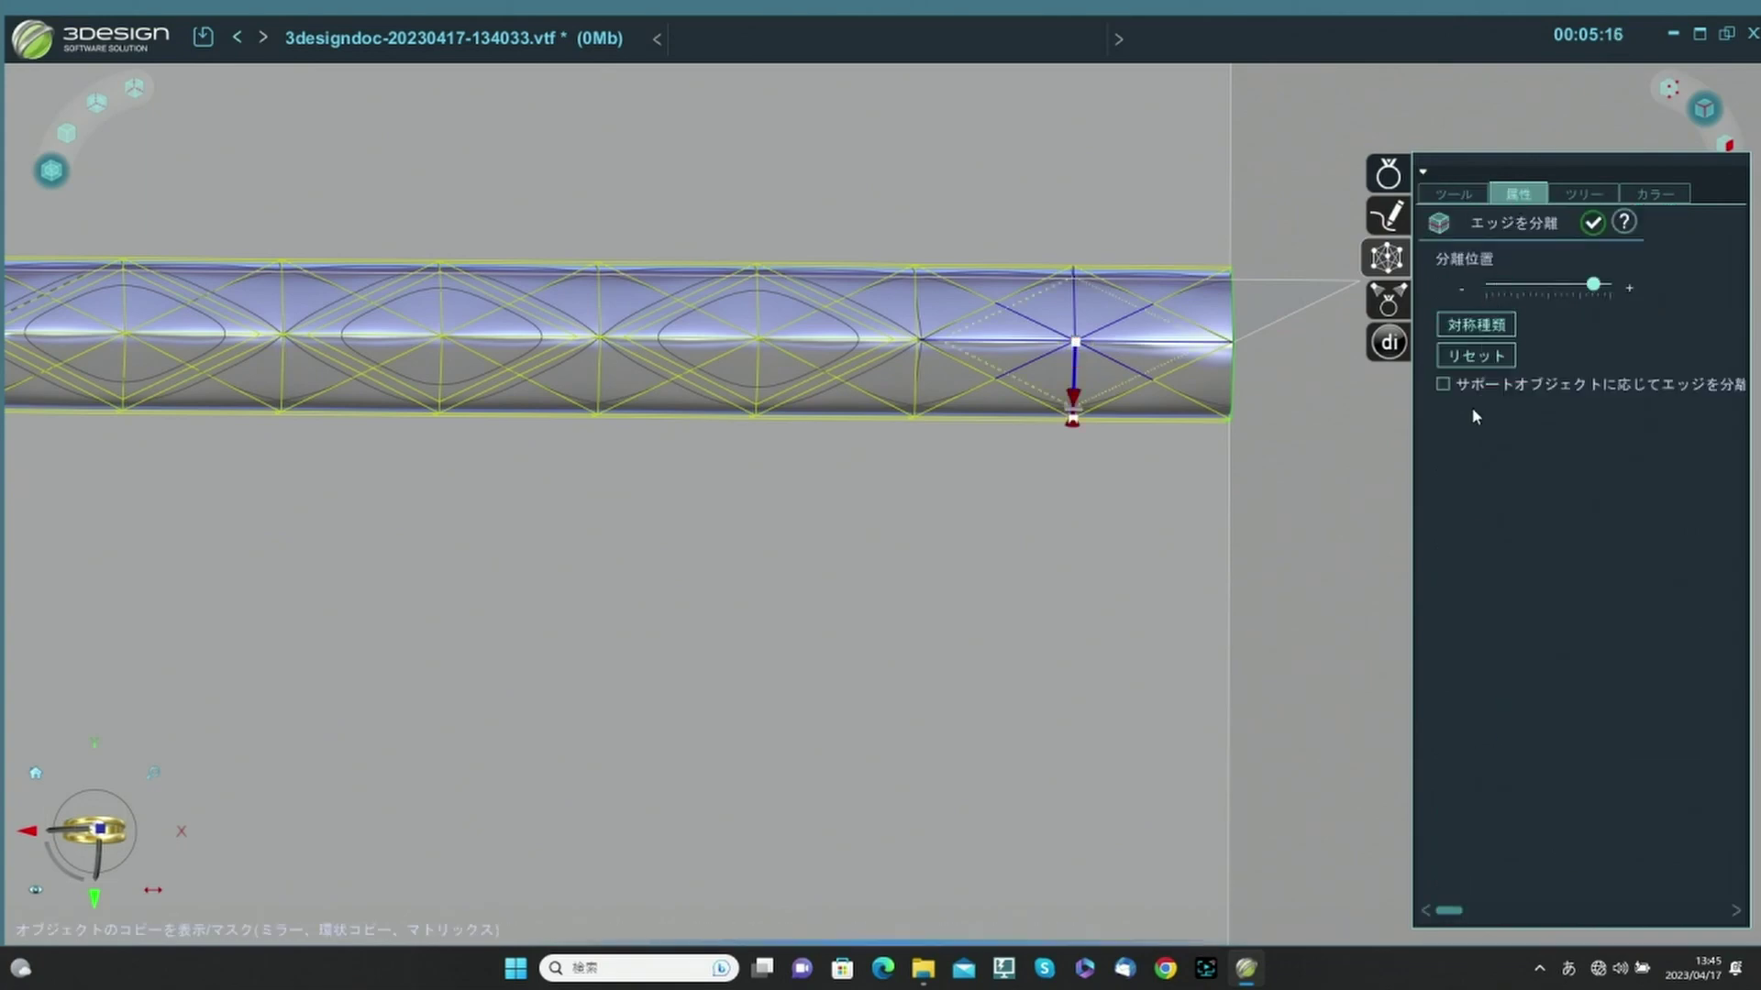
key("Return")
Select the edges meeting at the front corner of the bar's far end and split them with the direction reversed away from the corner.
middle_click_drag(1108, 482, 1021, 480)
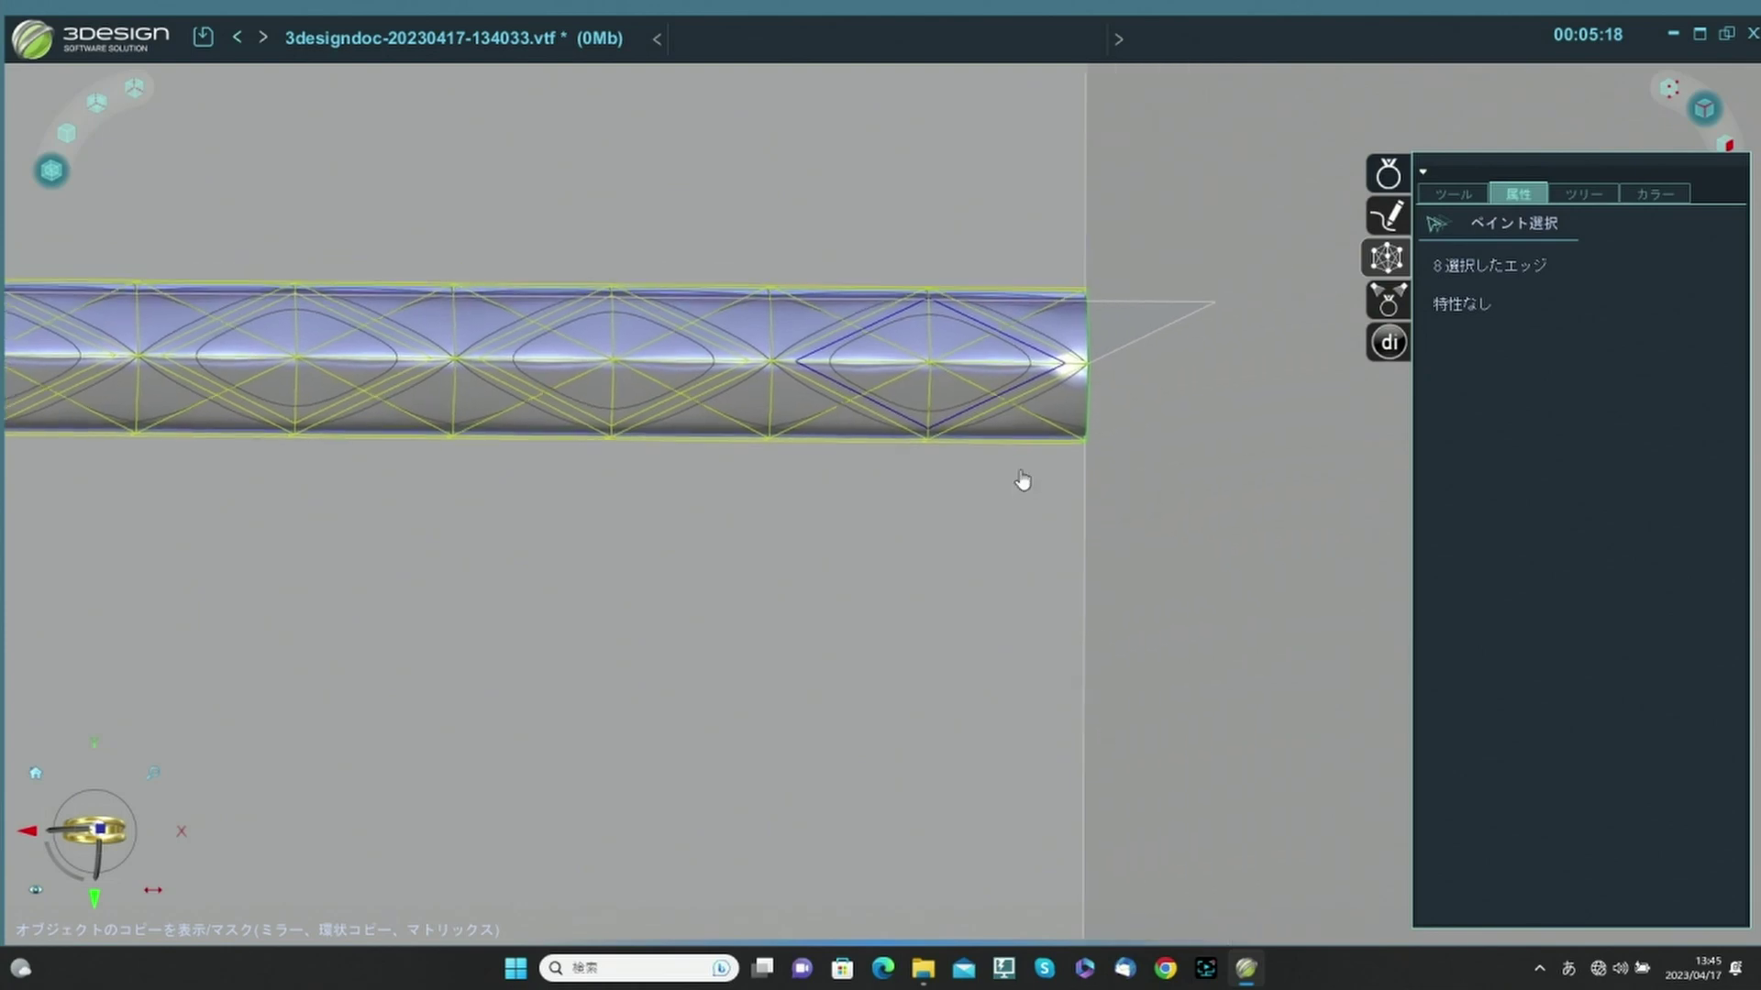
scroll(1020, 470, "up", 3)
right_click_drag(1020, 463, 1057, 429)
left_click(1055, 423)
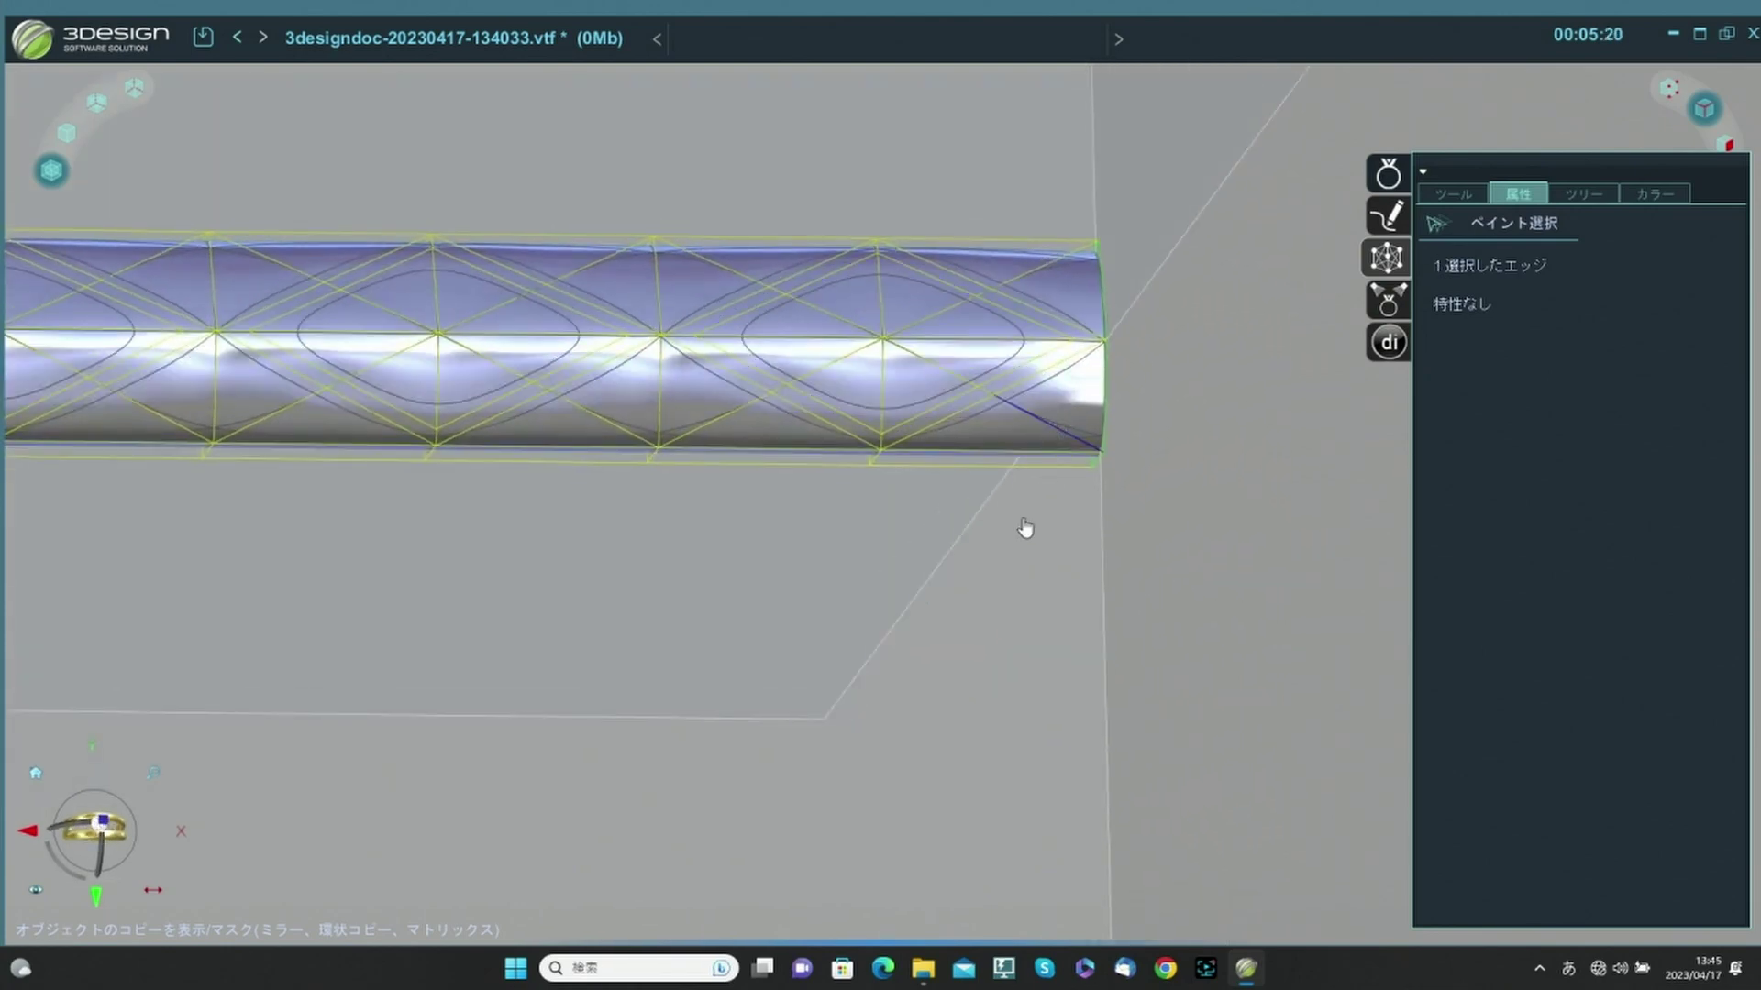
left_click(1105, 417)
left_click(1478, 192)
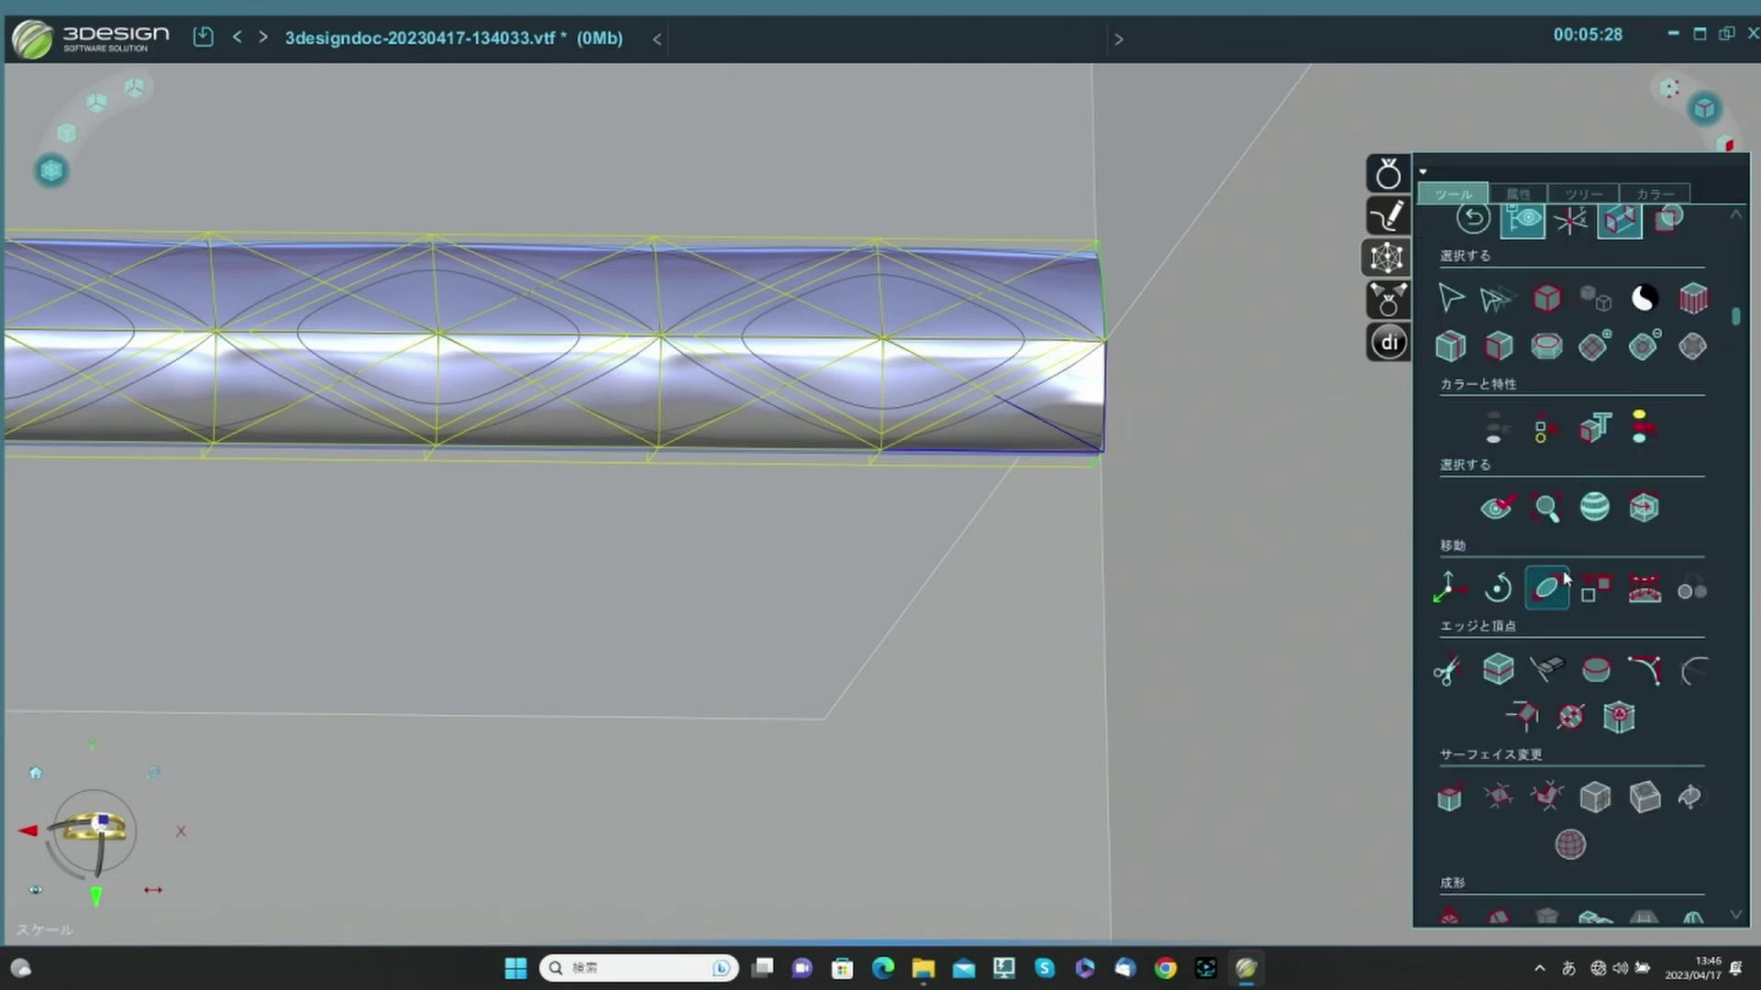
left_click(1498, 669)
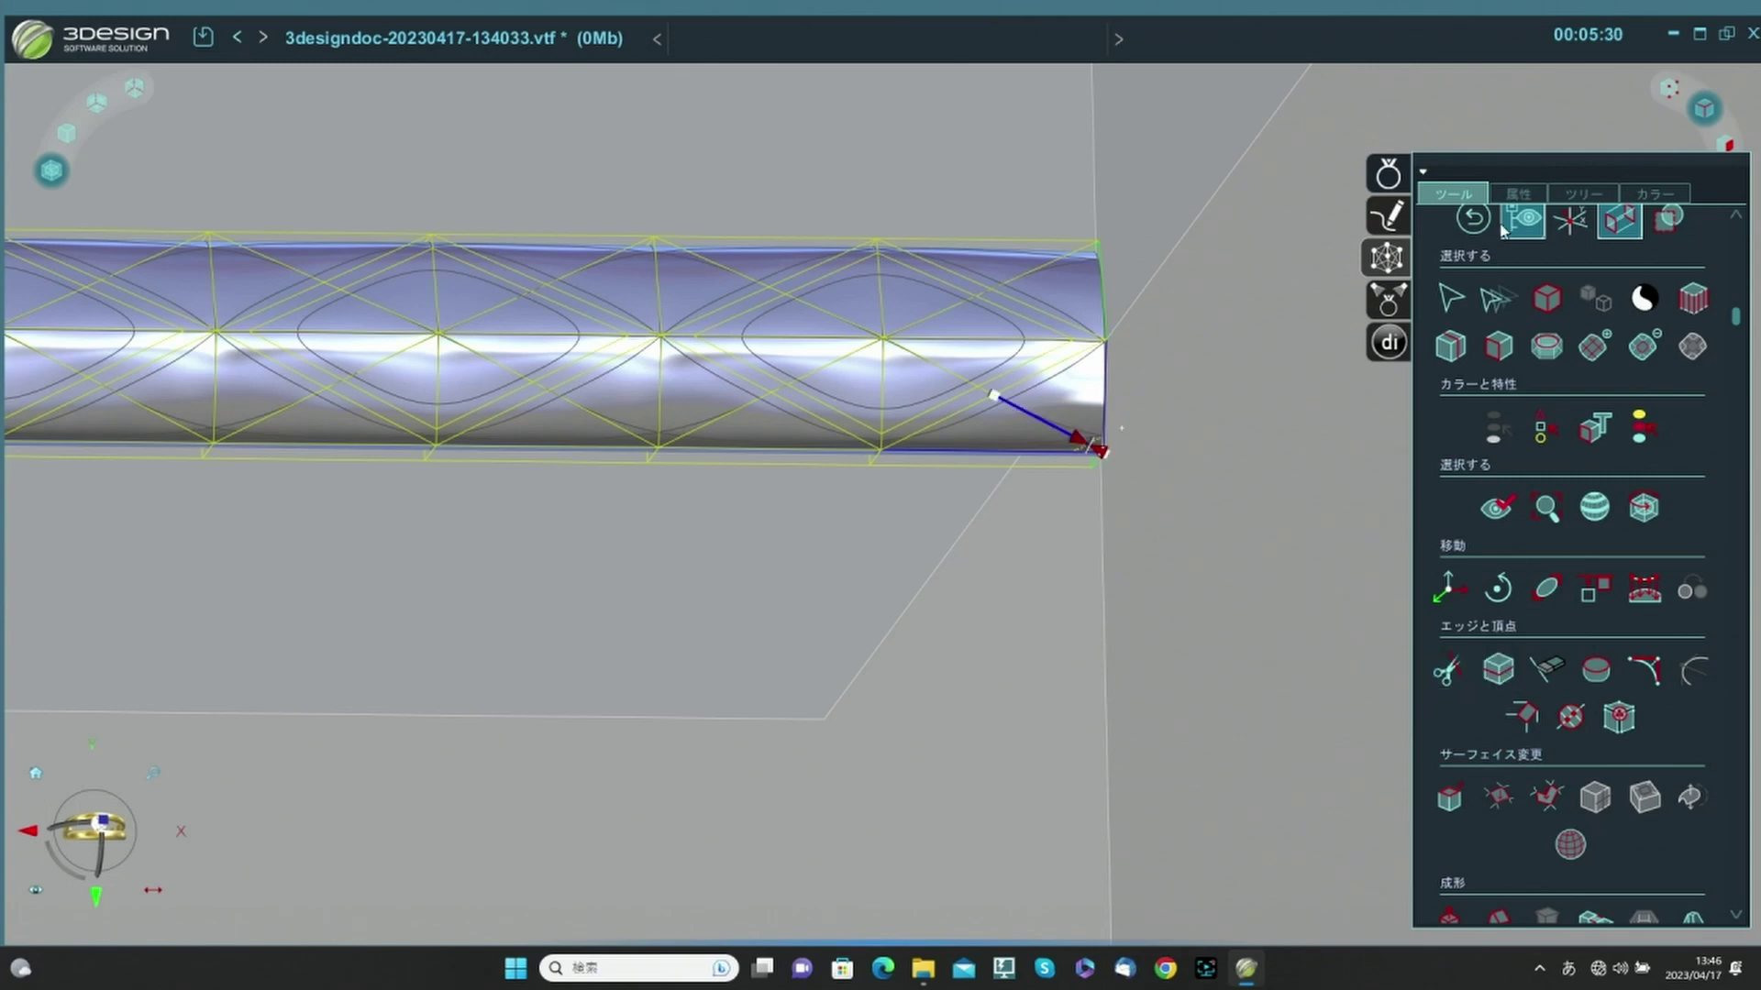
left_click(1521, 194)
left_click(1504, 324)
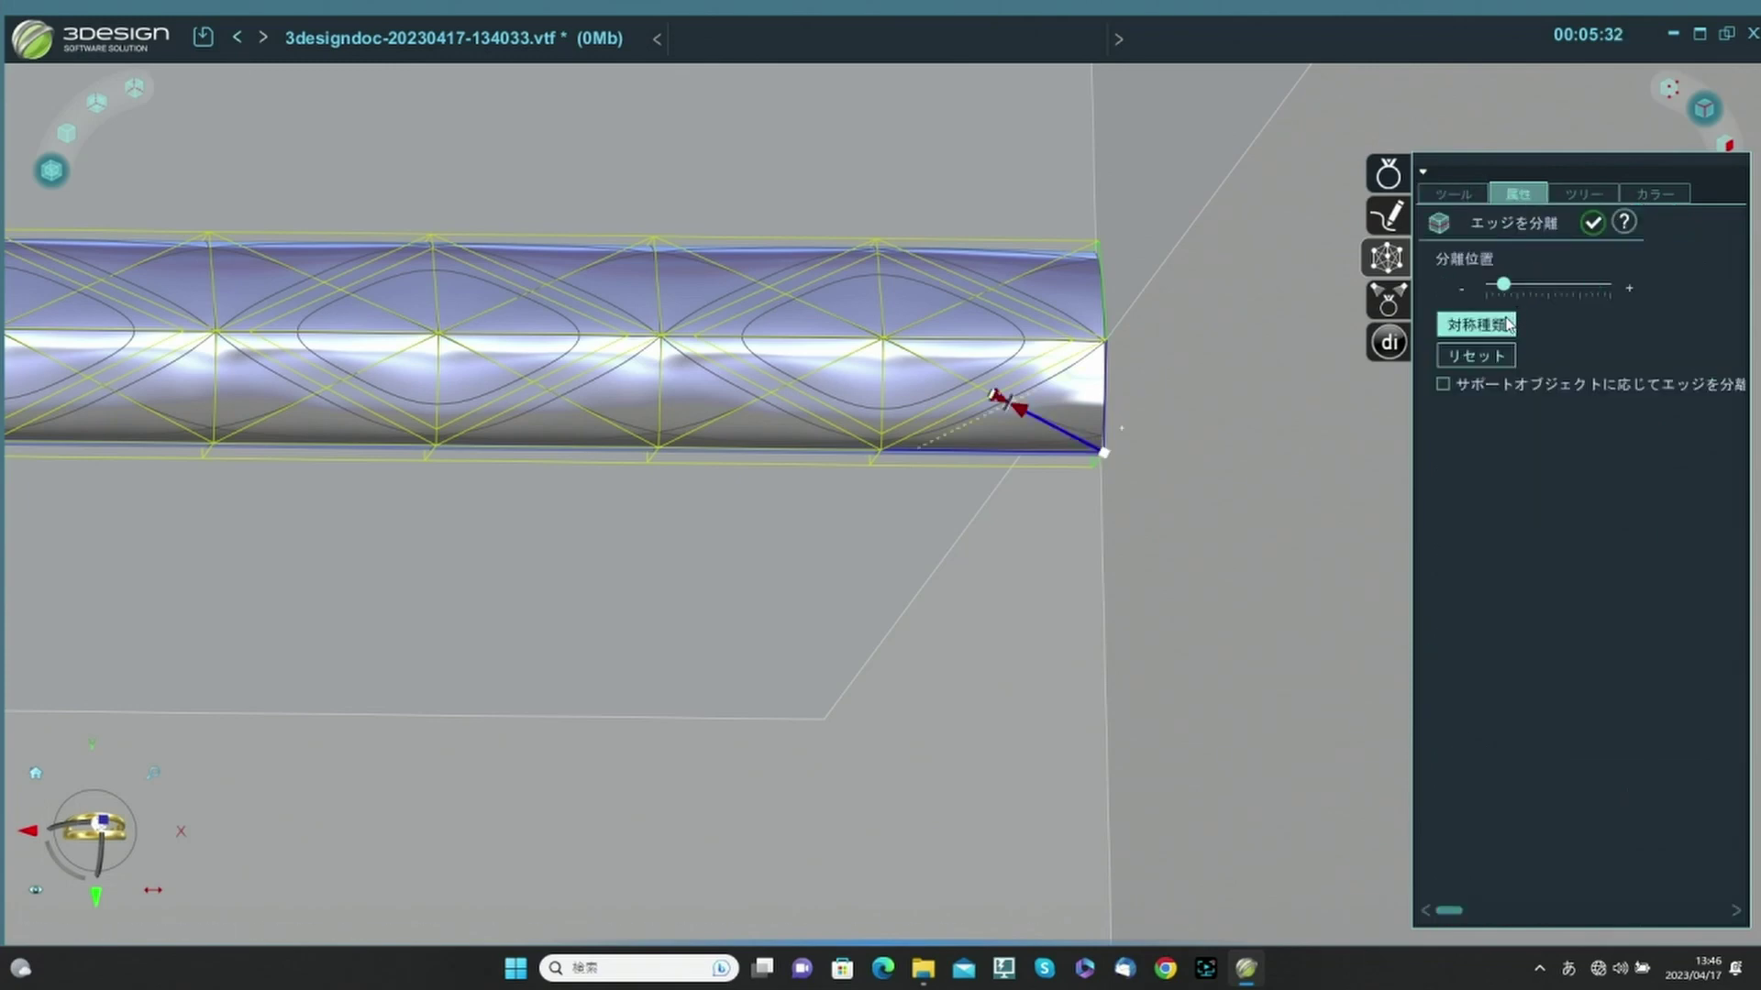
key("Return")
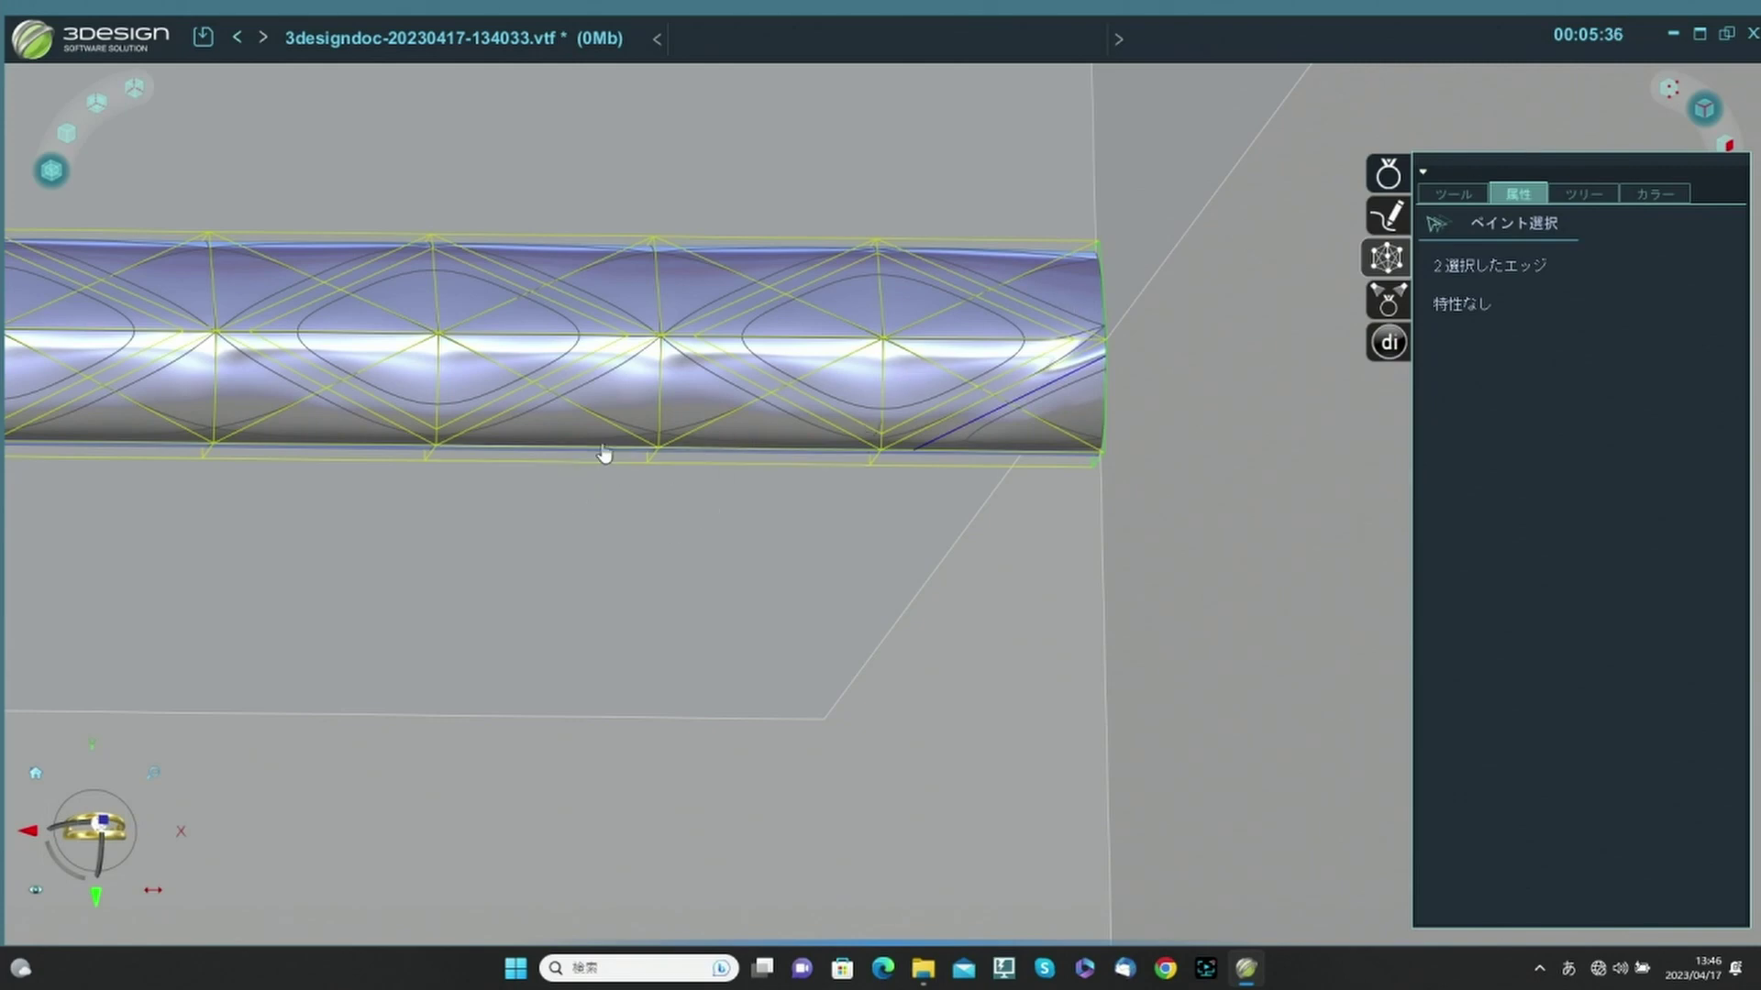
Select the edges around the front side vertex between the last two diamonds and split them into a half diamond.
mouse_move(606, 456)
left_mouse_down()
mouse_move(649, 428)
mouse_move(715, 456)
left_mouse_up()
middle_click_drag(926, 409, 883, 459)
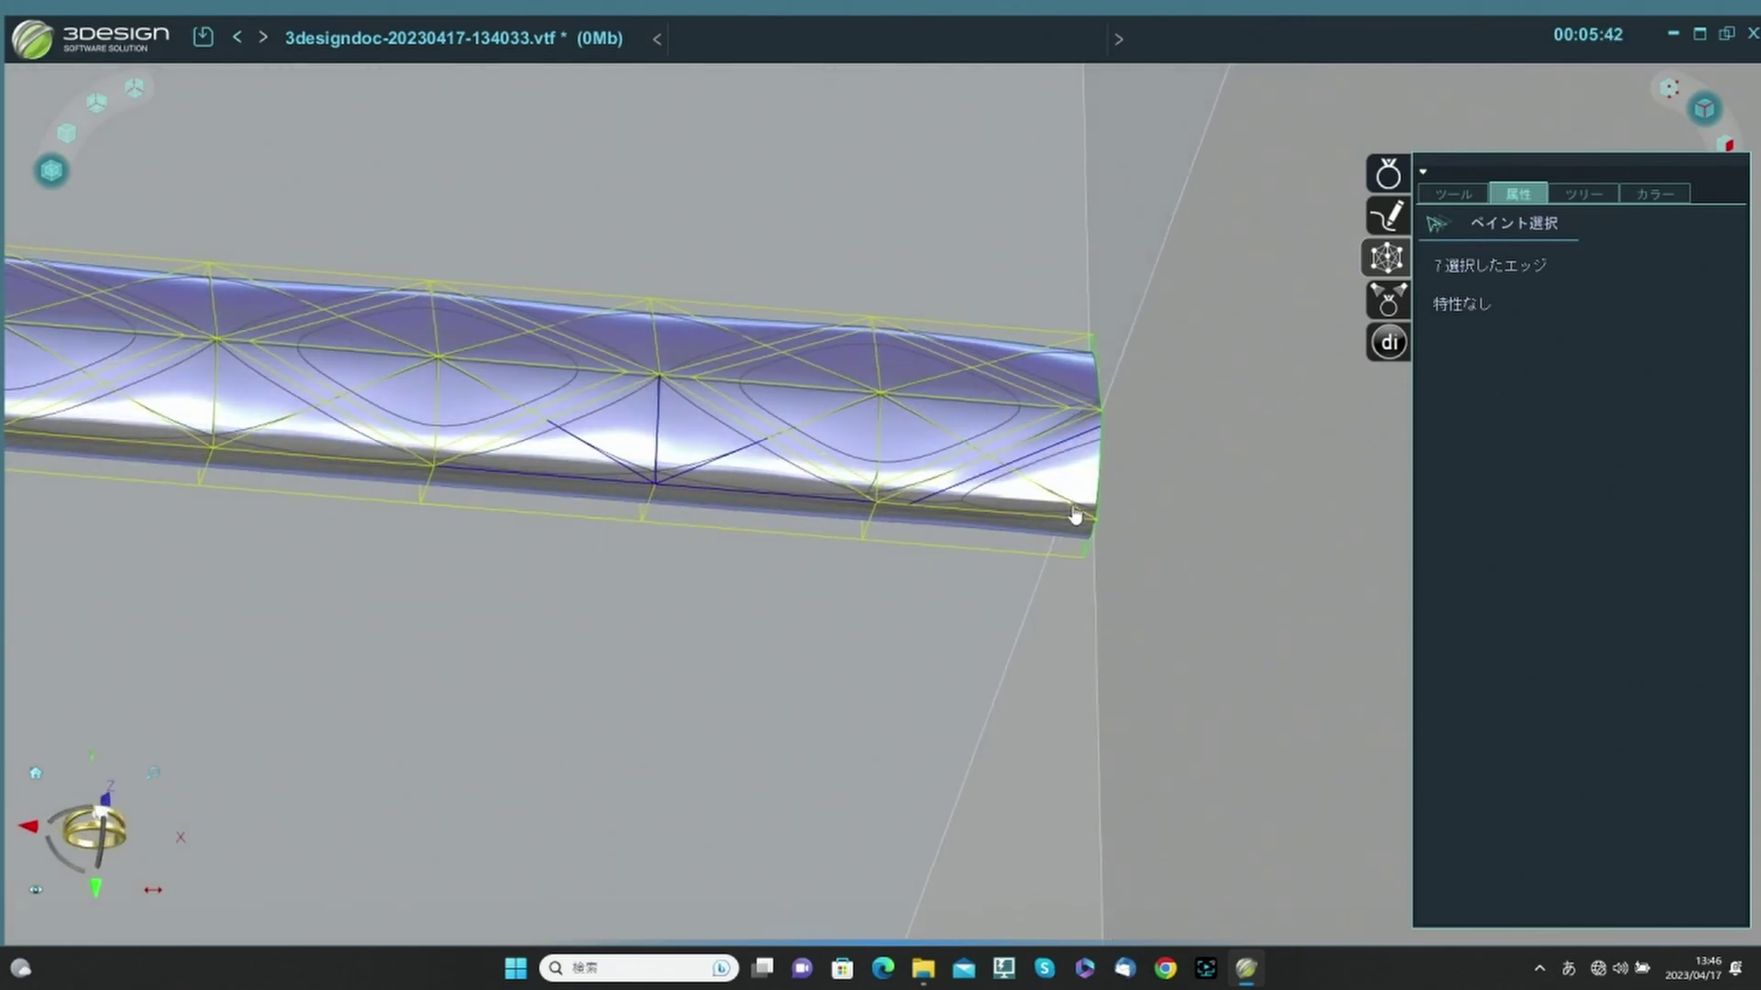
left_click(1040, 525)
mouse_move(614, 490)
left_mouse_down()
mouse_move(656, 460)
mouse_move(691, 492)
left_mouse_up()
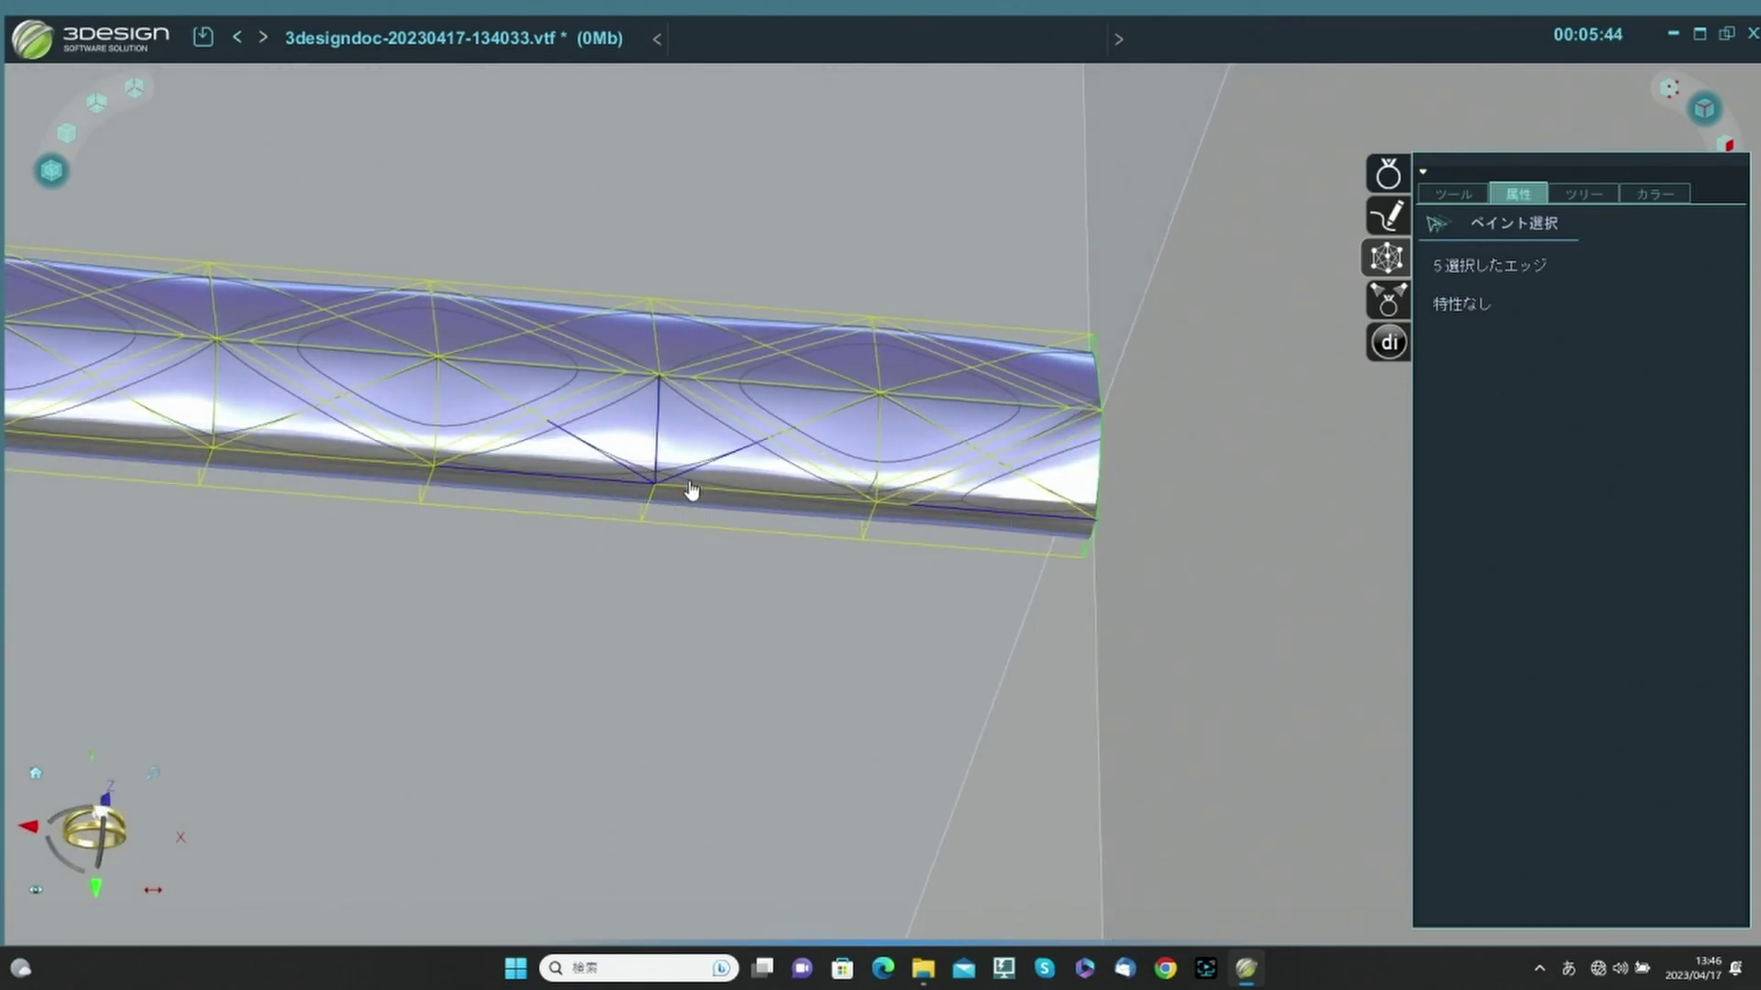
left_click(691, 486)
left_click(1437, 198)
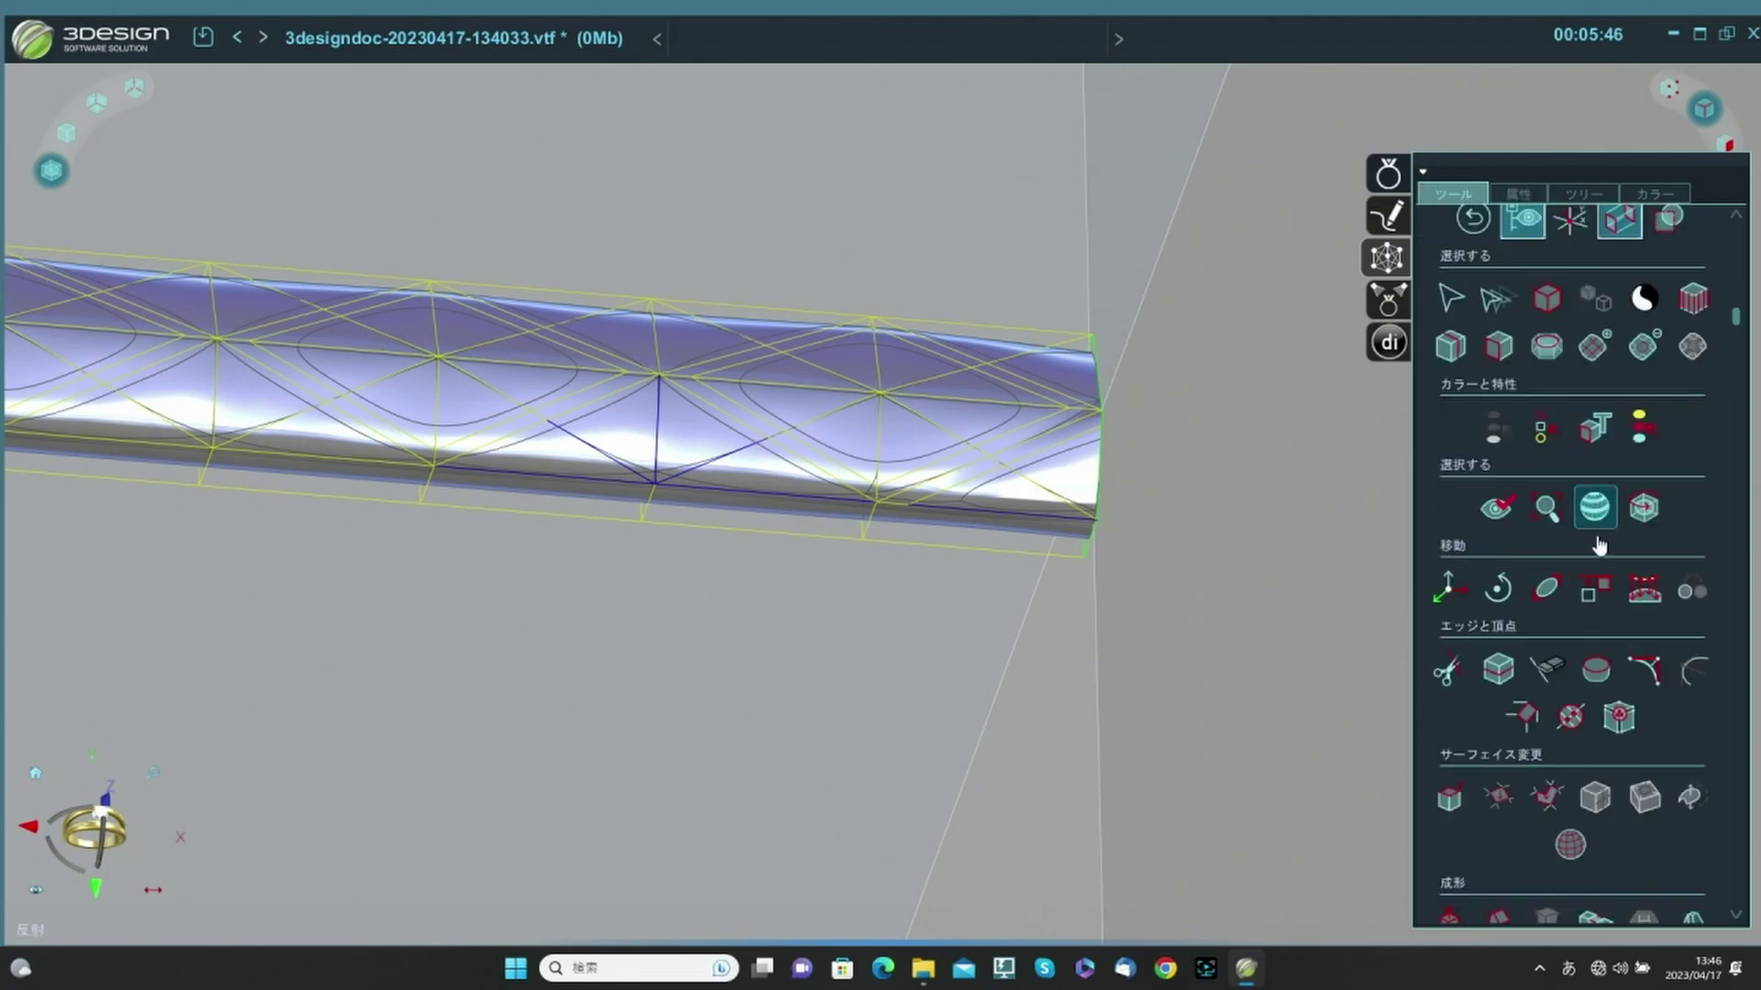
left_click(1501, 674)
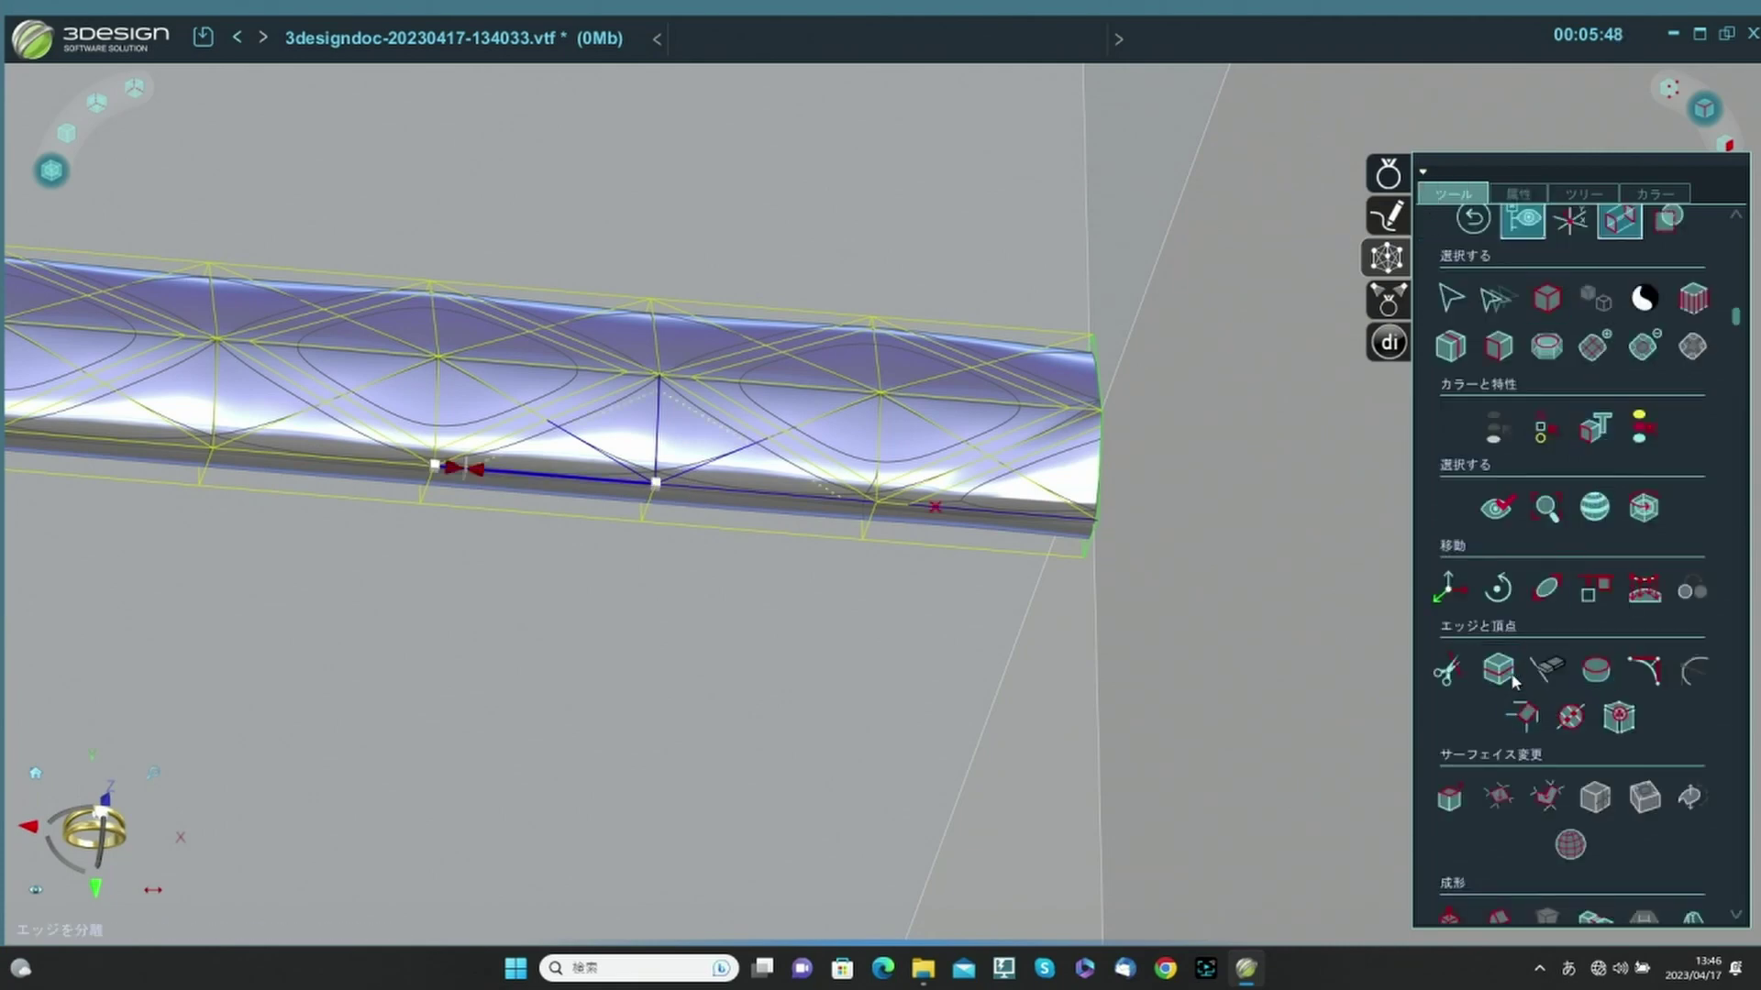
left_click(1225, 652)
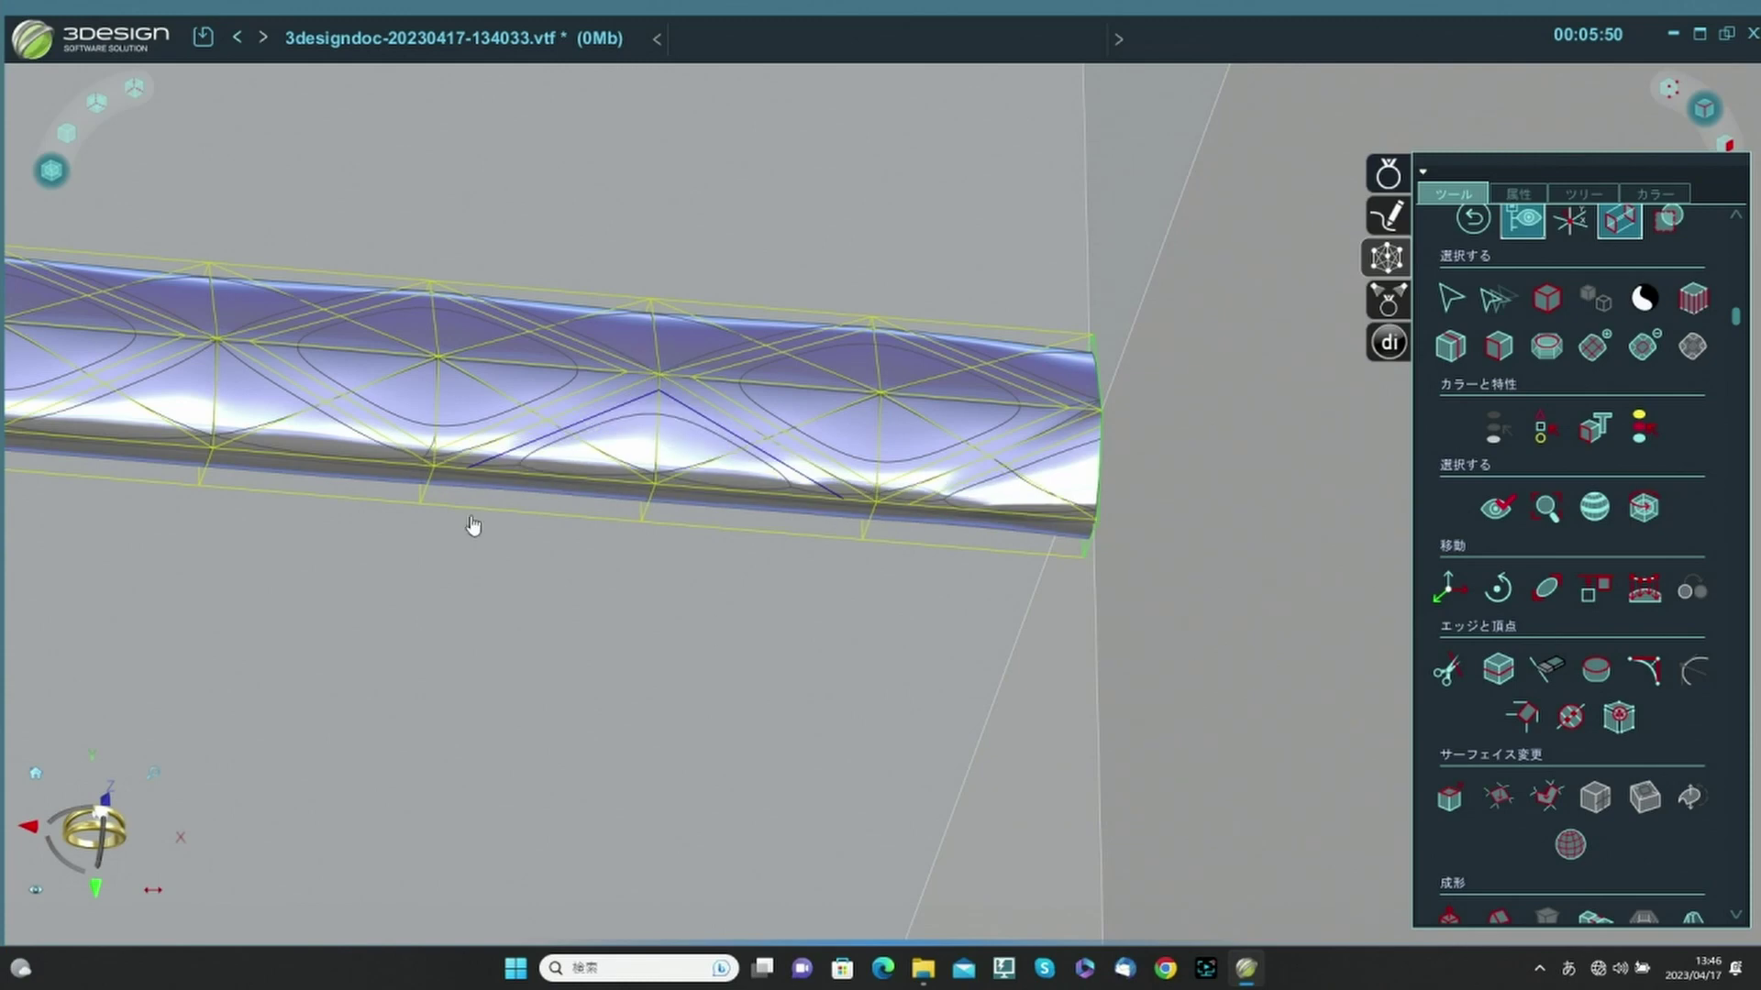
Try to split the edges around the next front side vertex, between the second and third diamonds.
middle_click_drag(330, 491, 769, 482)
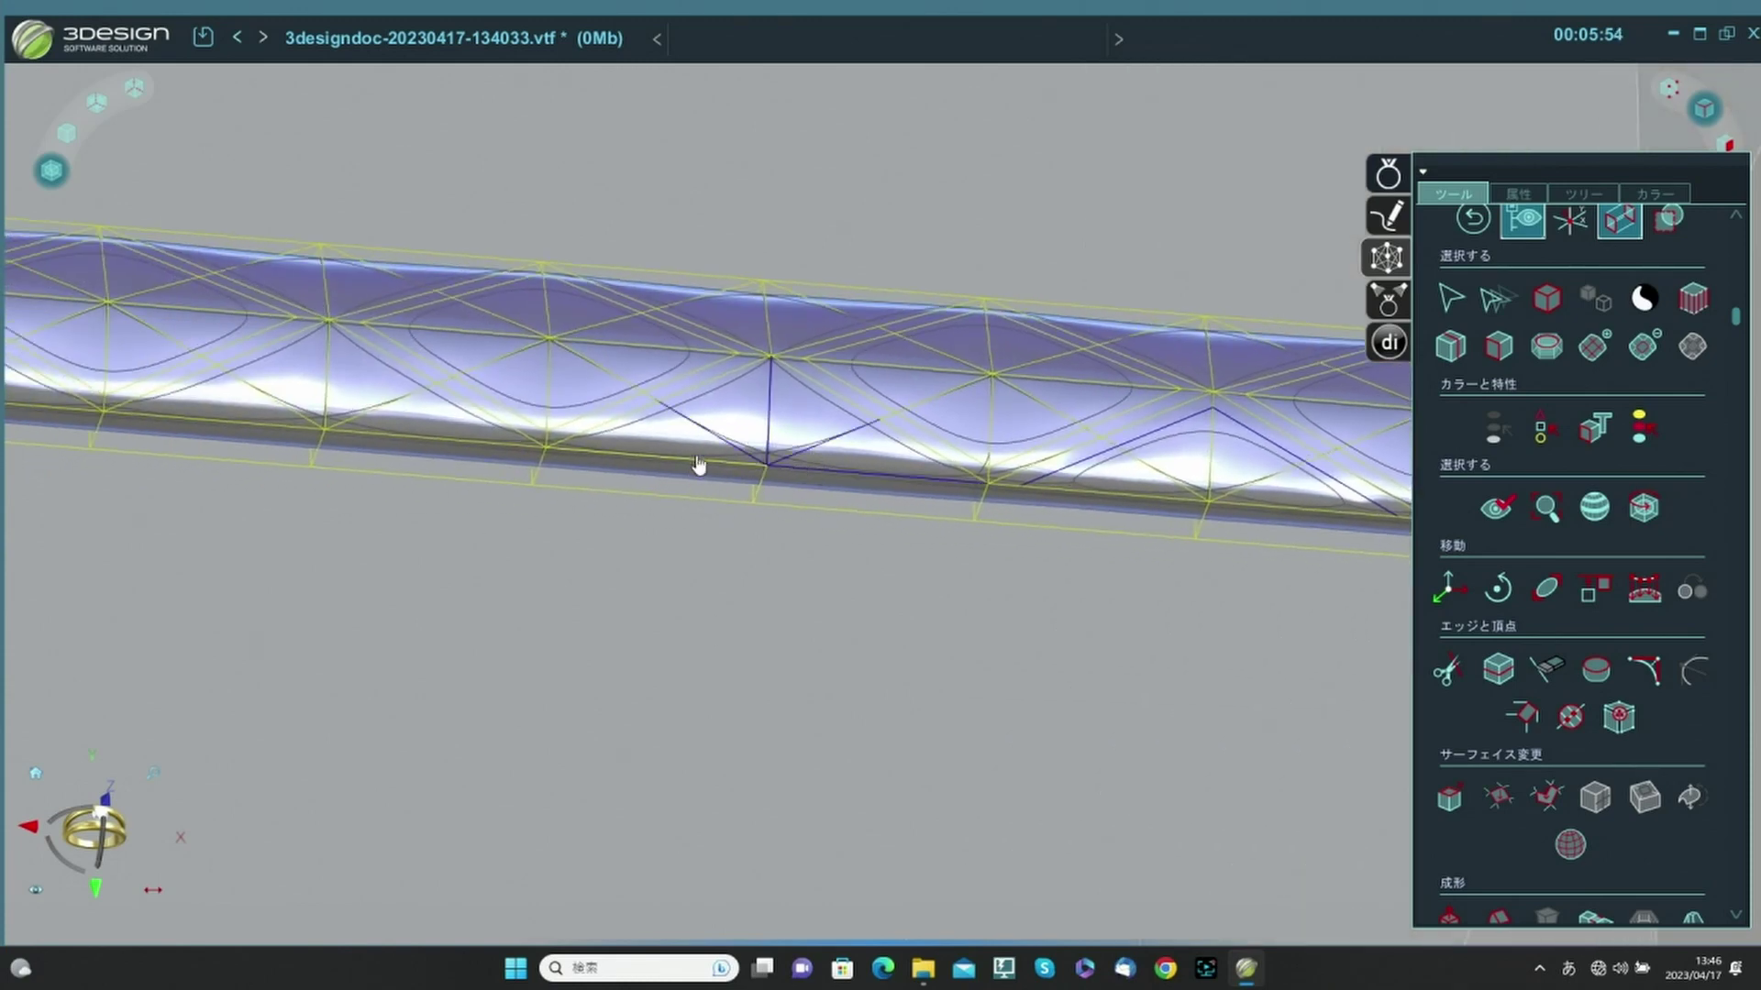
left_click(1503, 674)
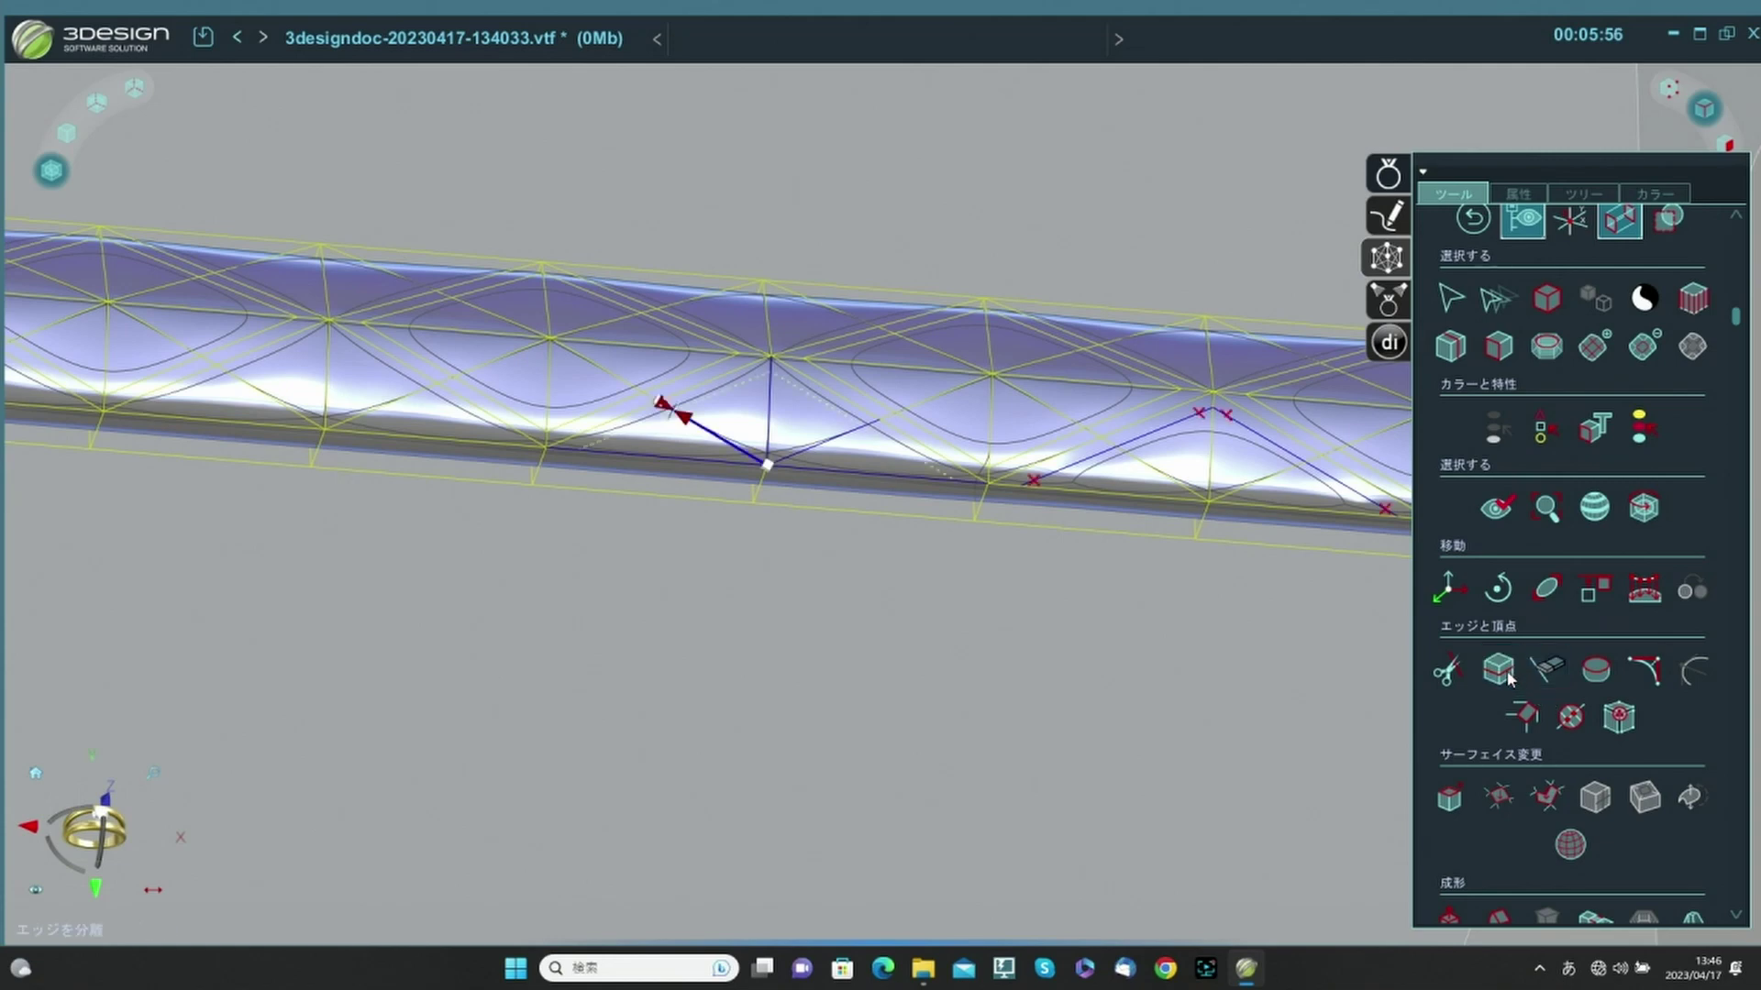
left_click(1142, 733)
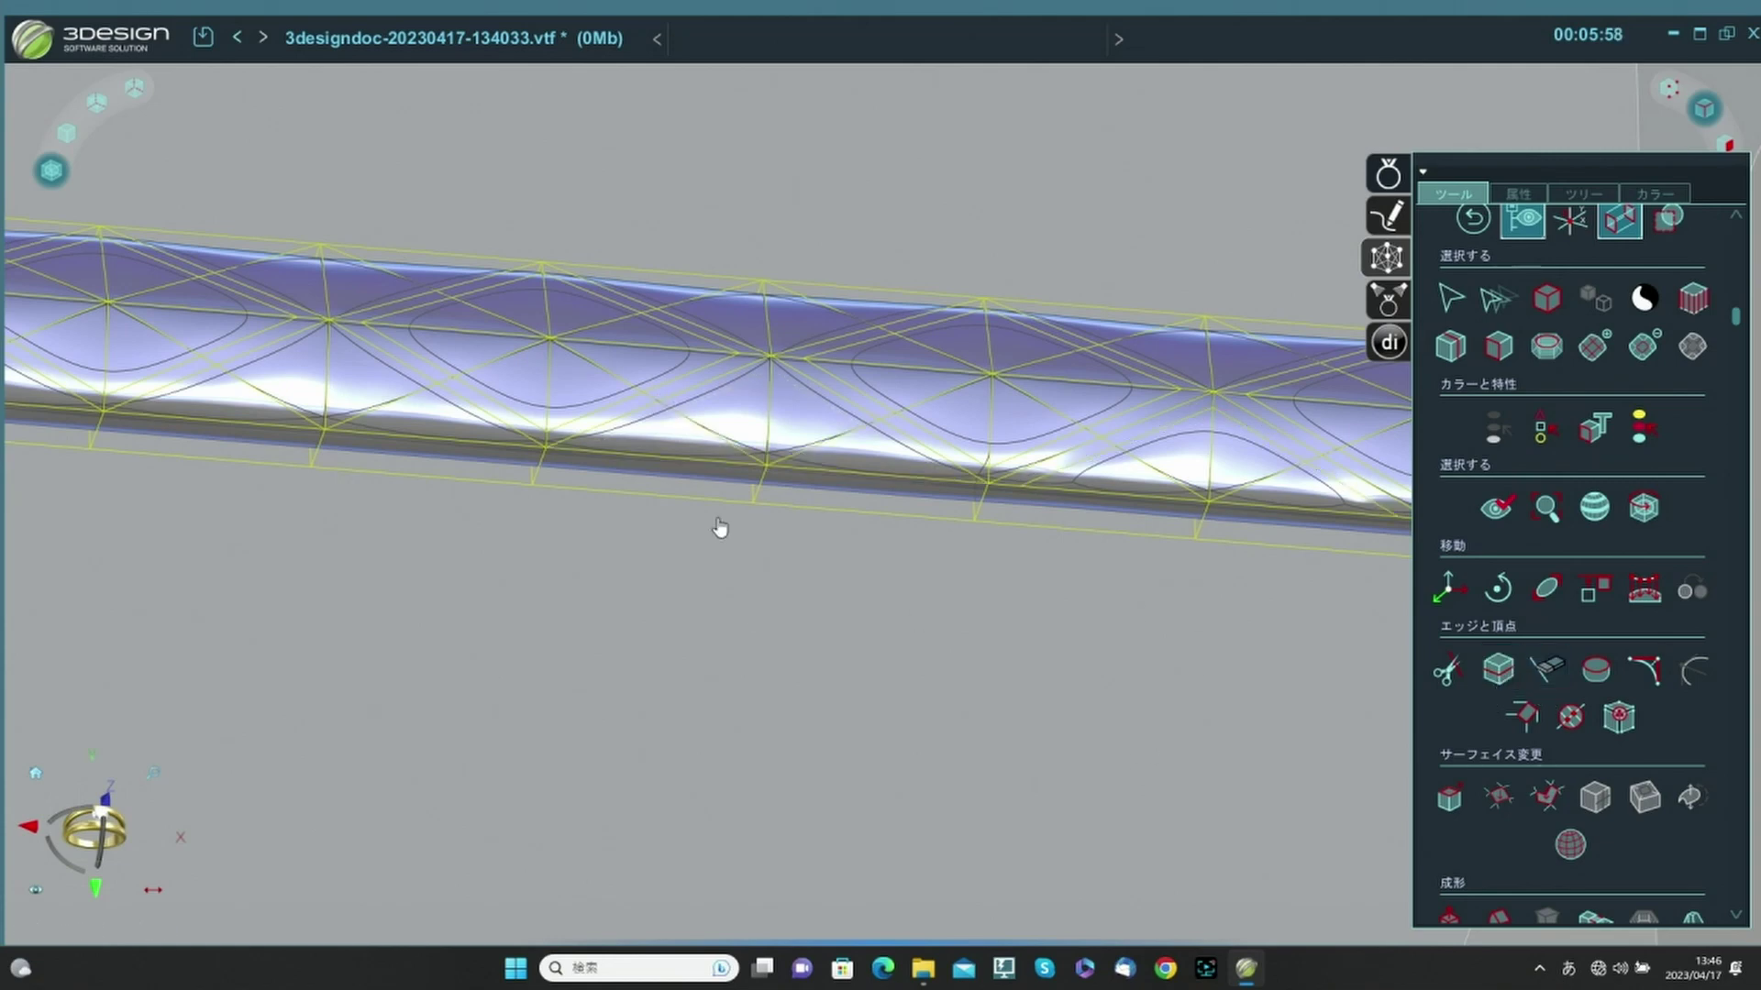
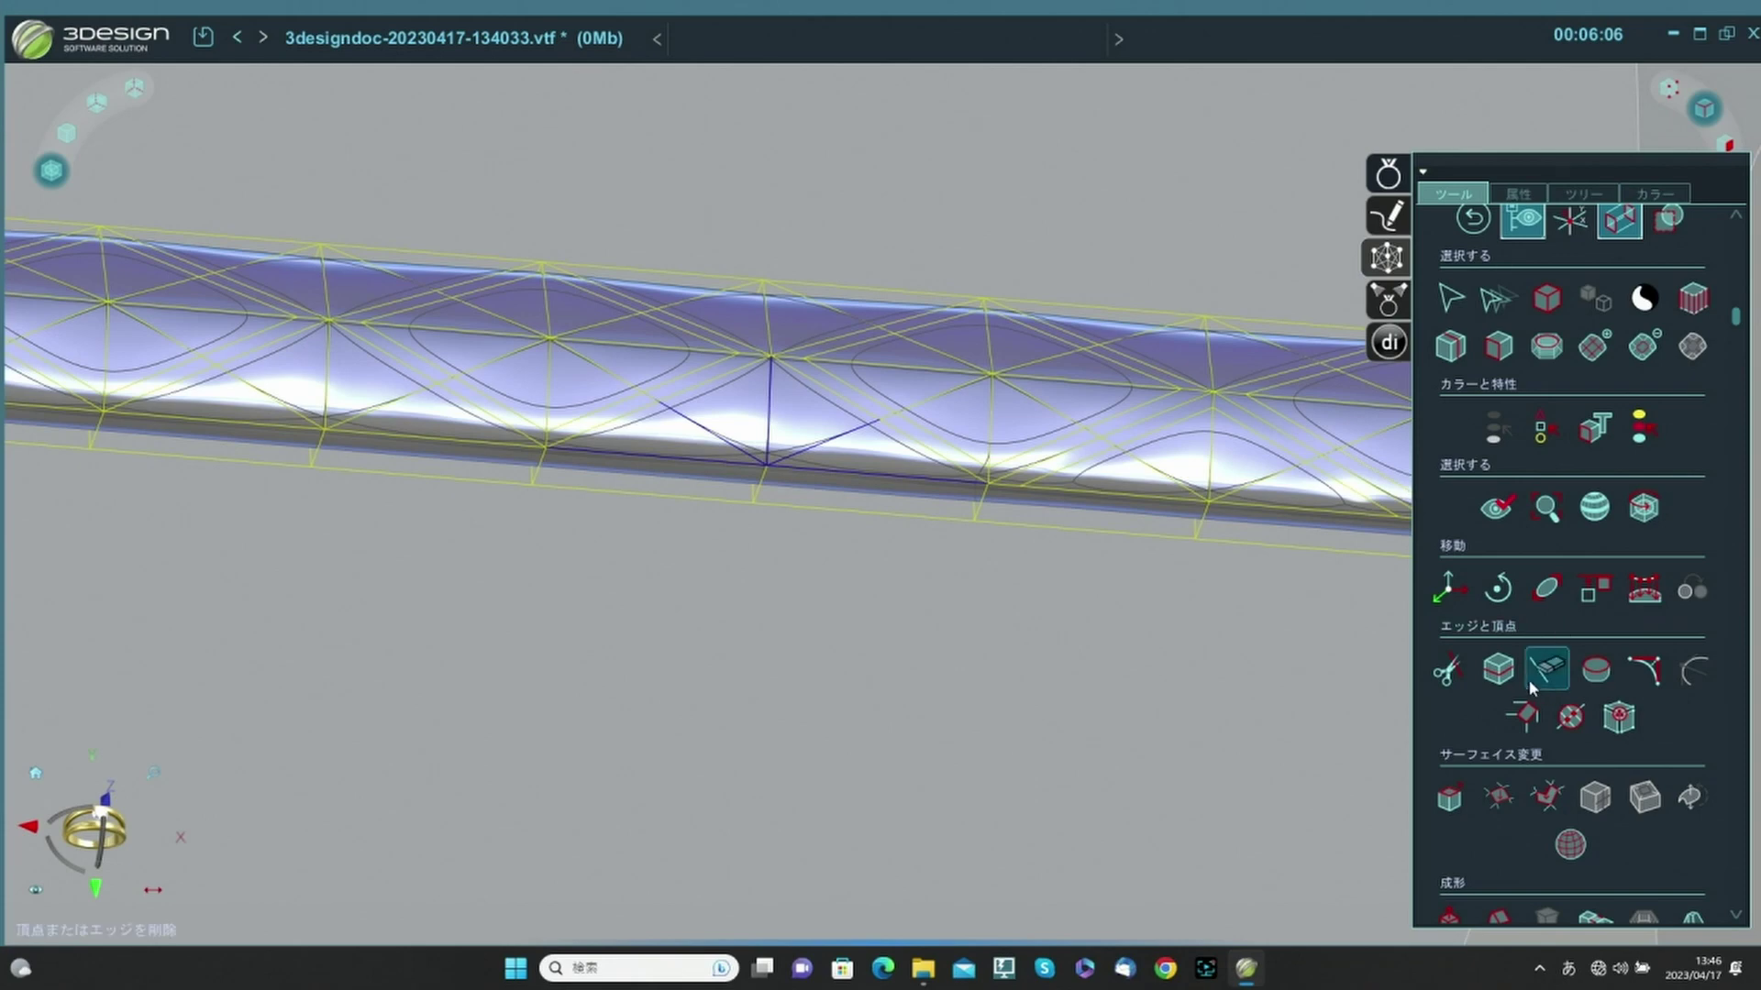
Split the edges around the two remaining inner front side vertices and the near end's front corner into half diamonds.
left_click(1500, 682)
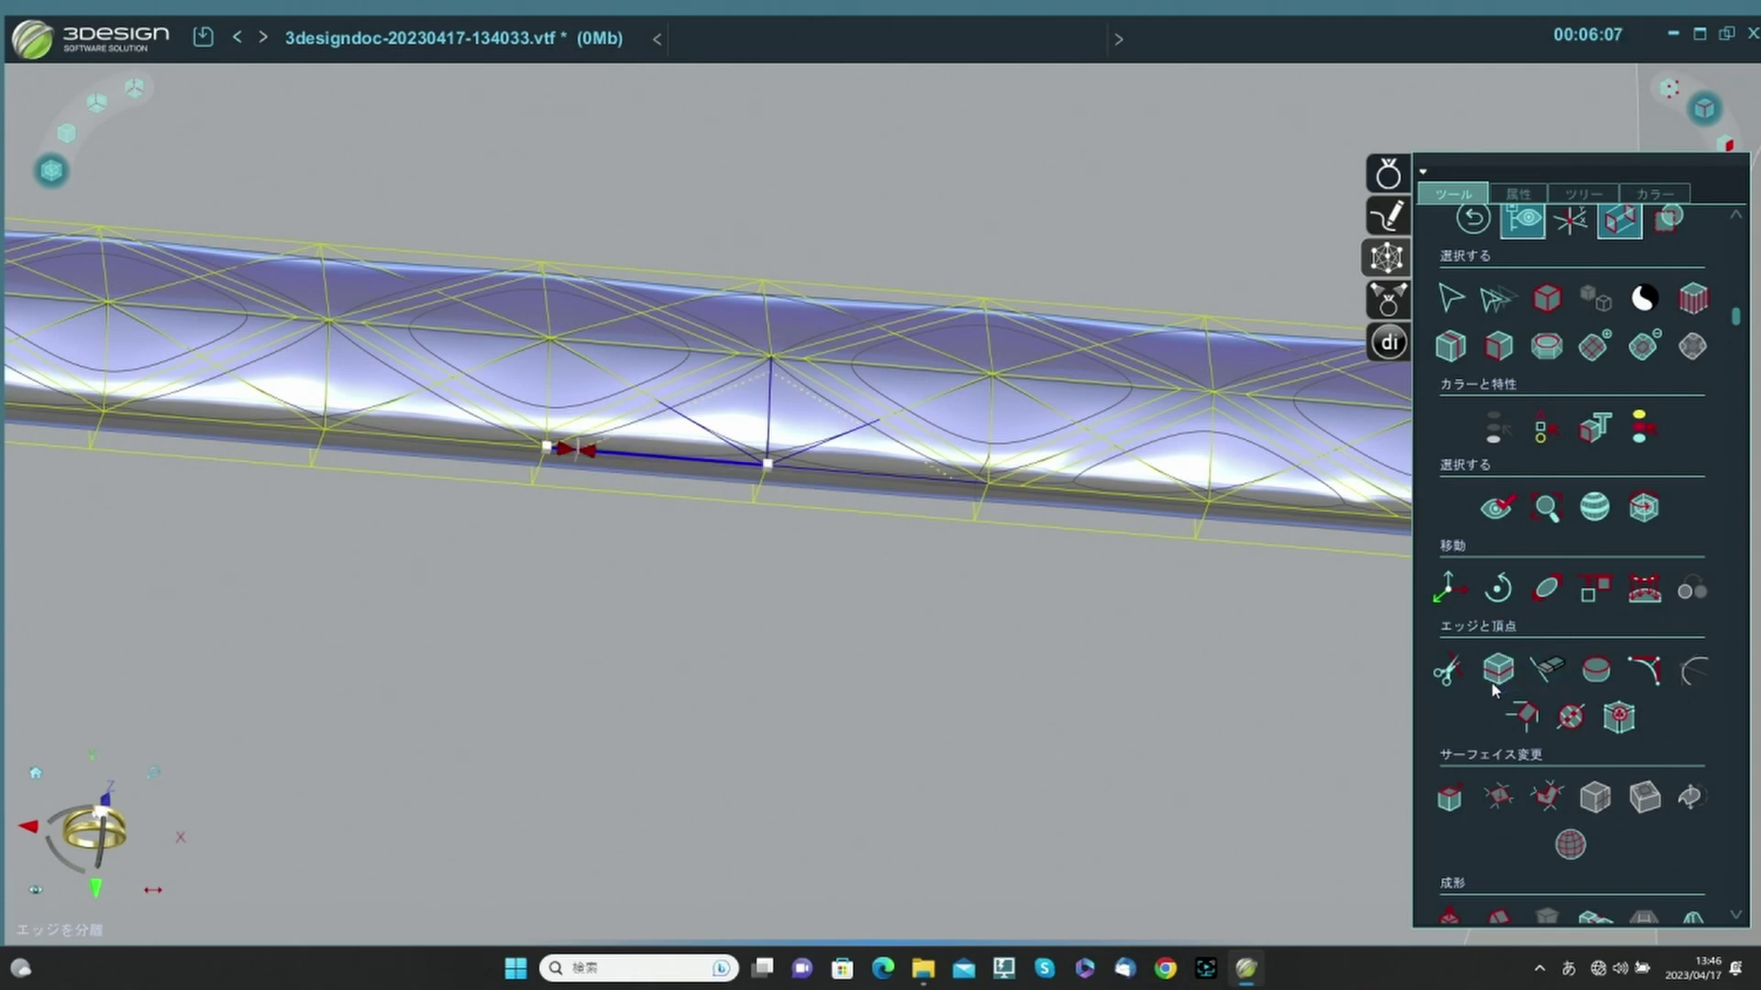
left_click(1243, 768)
middle_click_drag(560, 543, 889, 514)
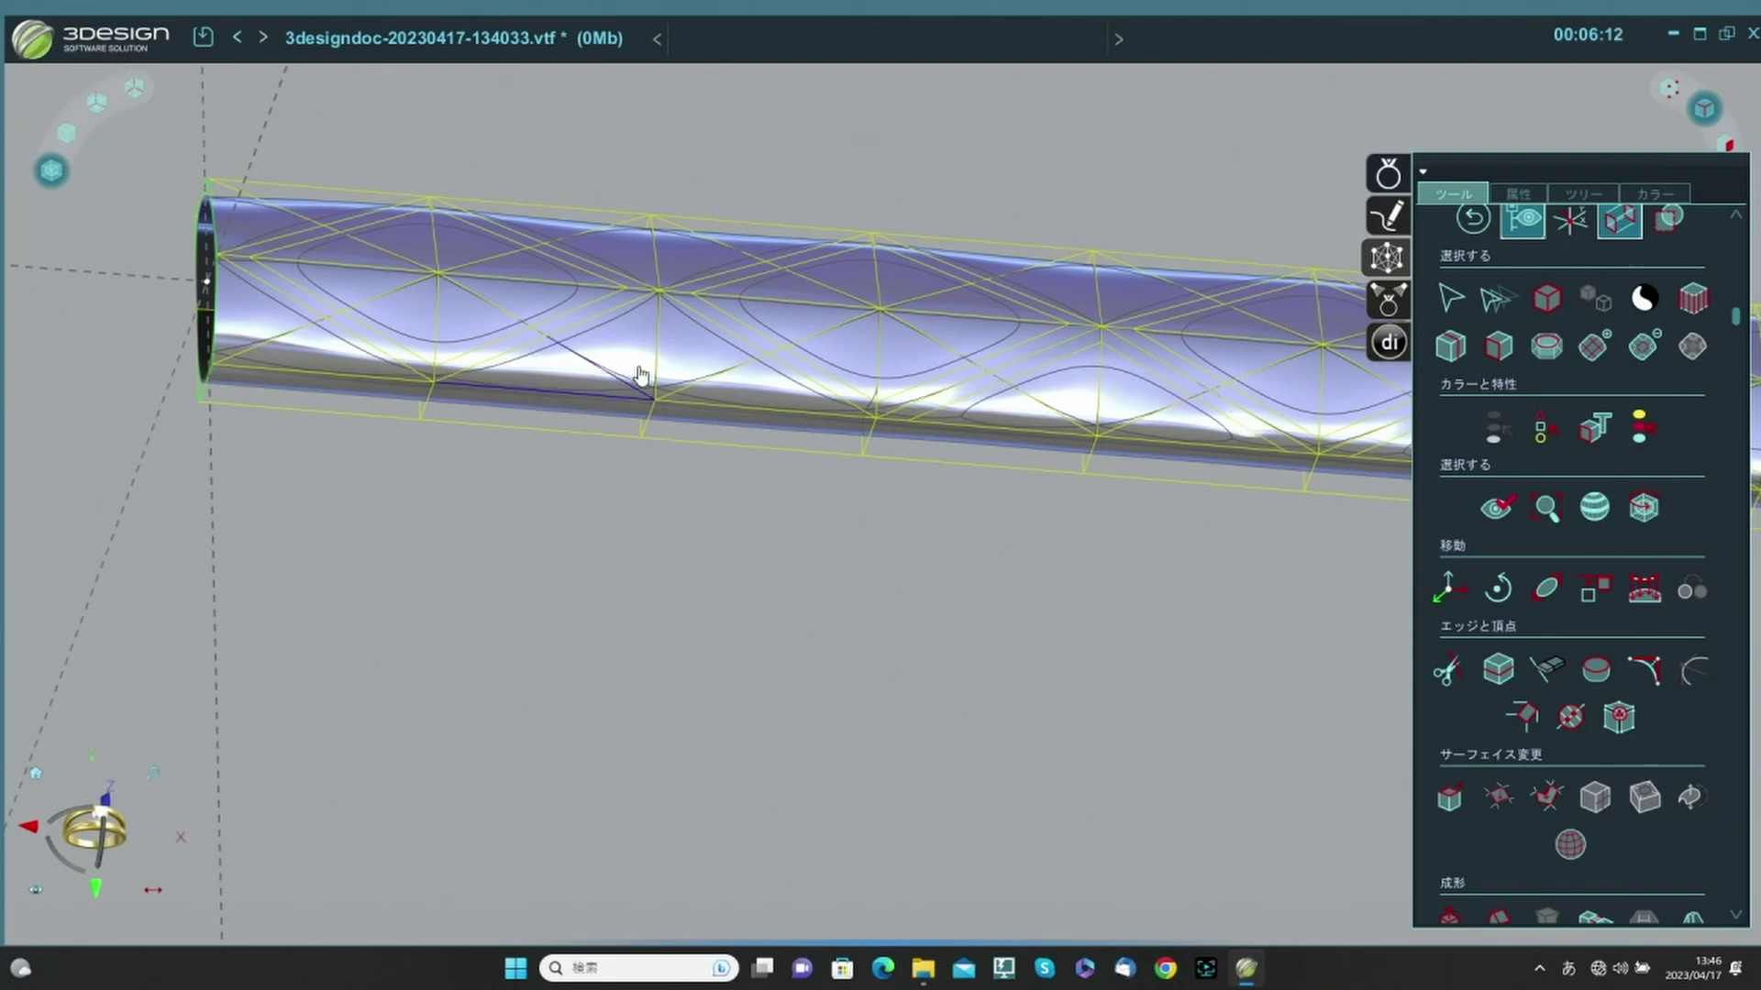
left_click(1494, 670)
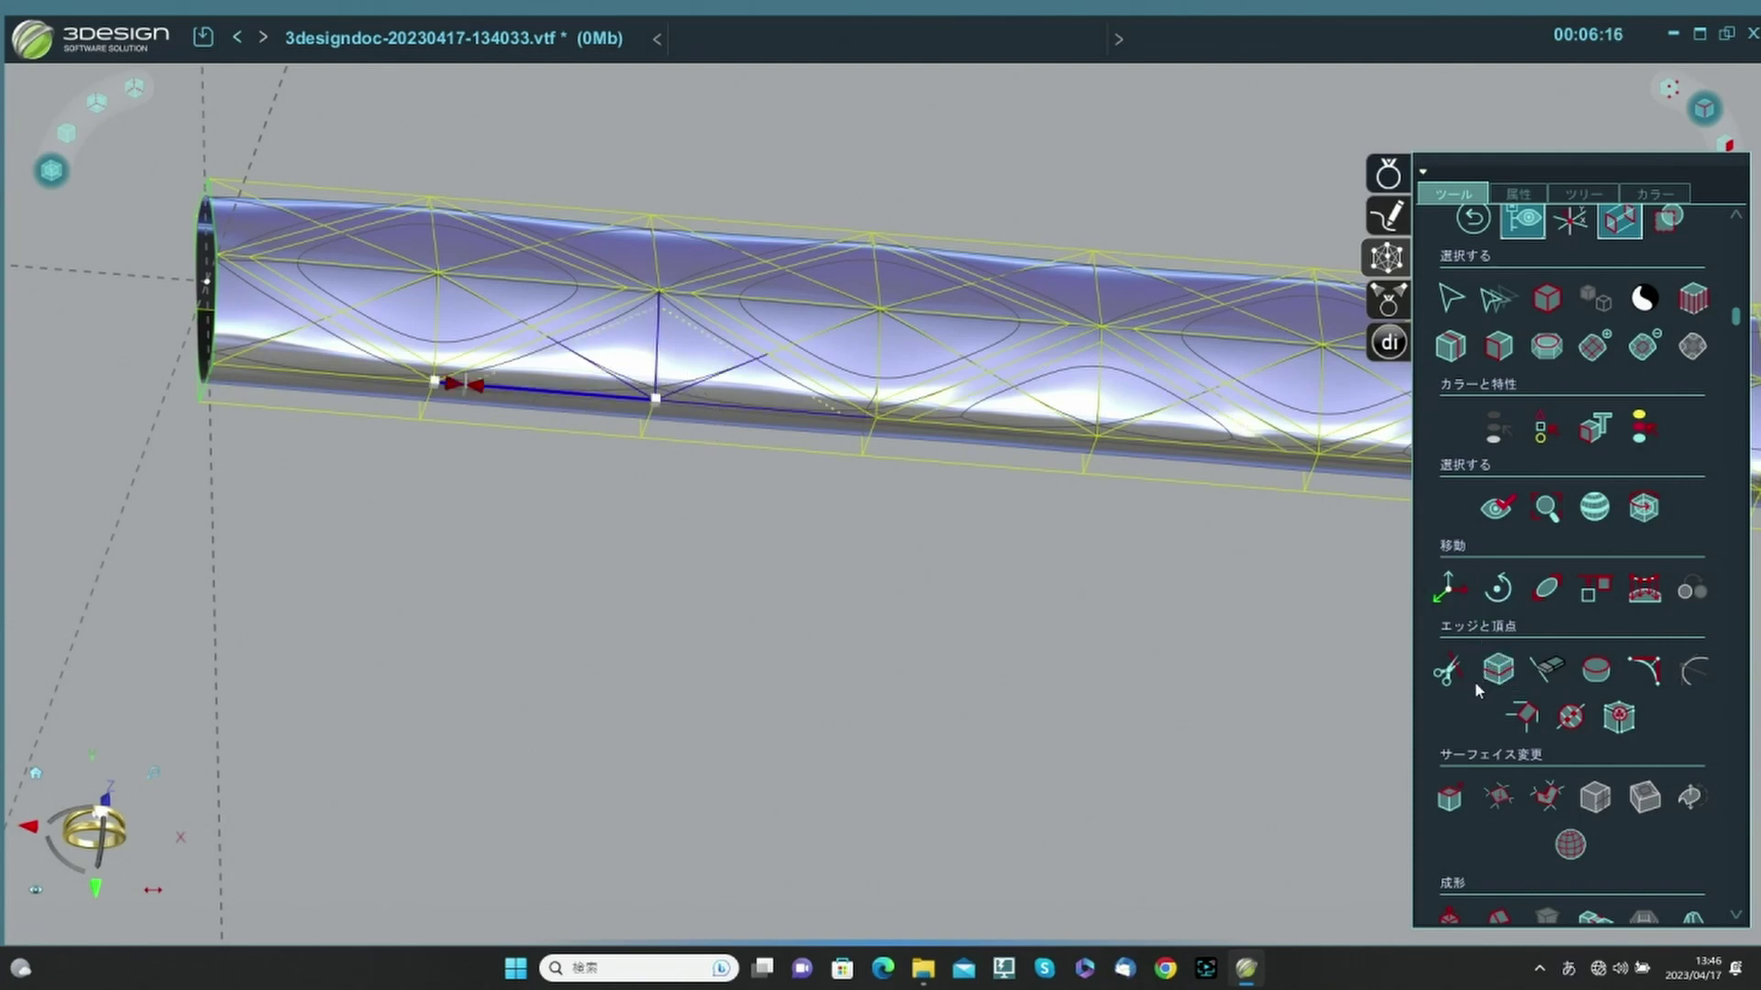
key("Return")
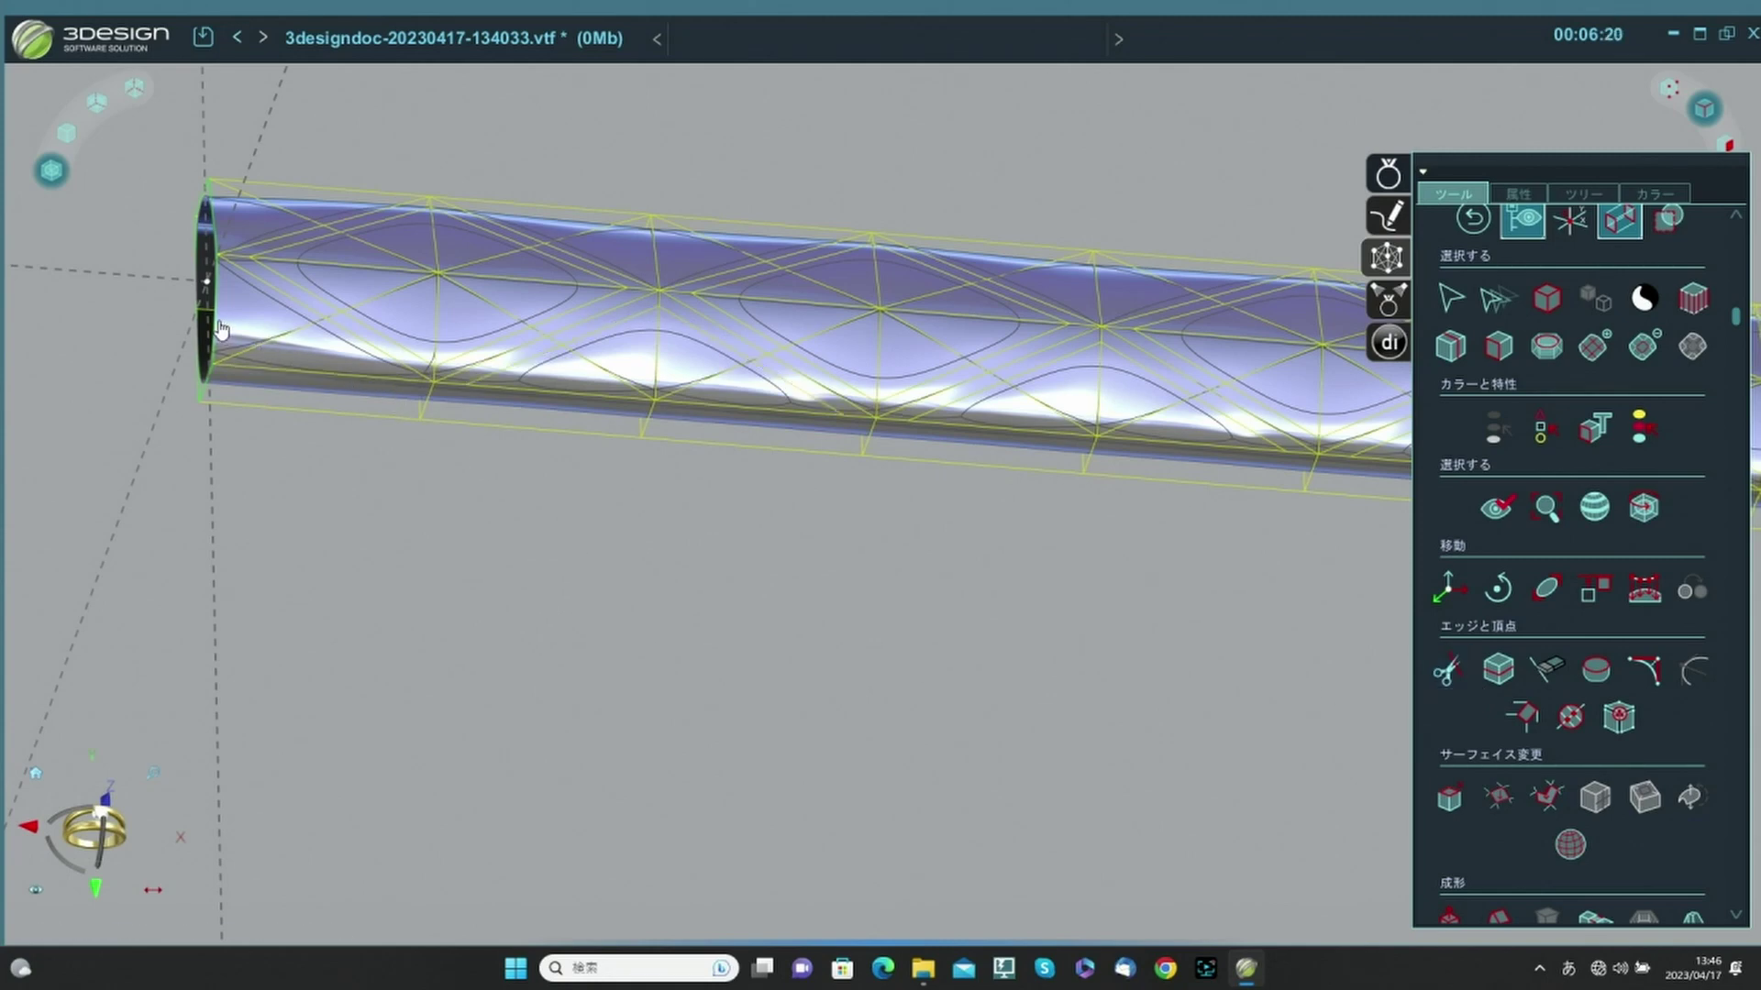
left_click(274, 339)
left_click(291, 371)
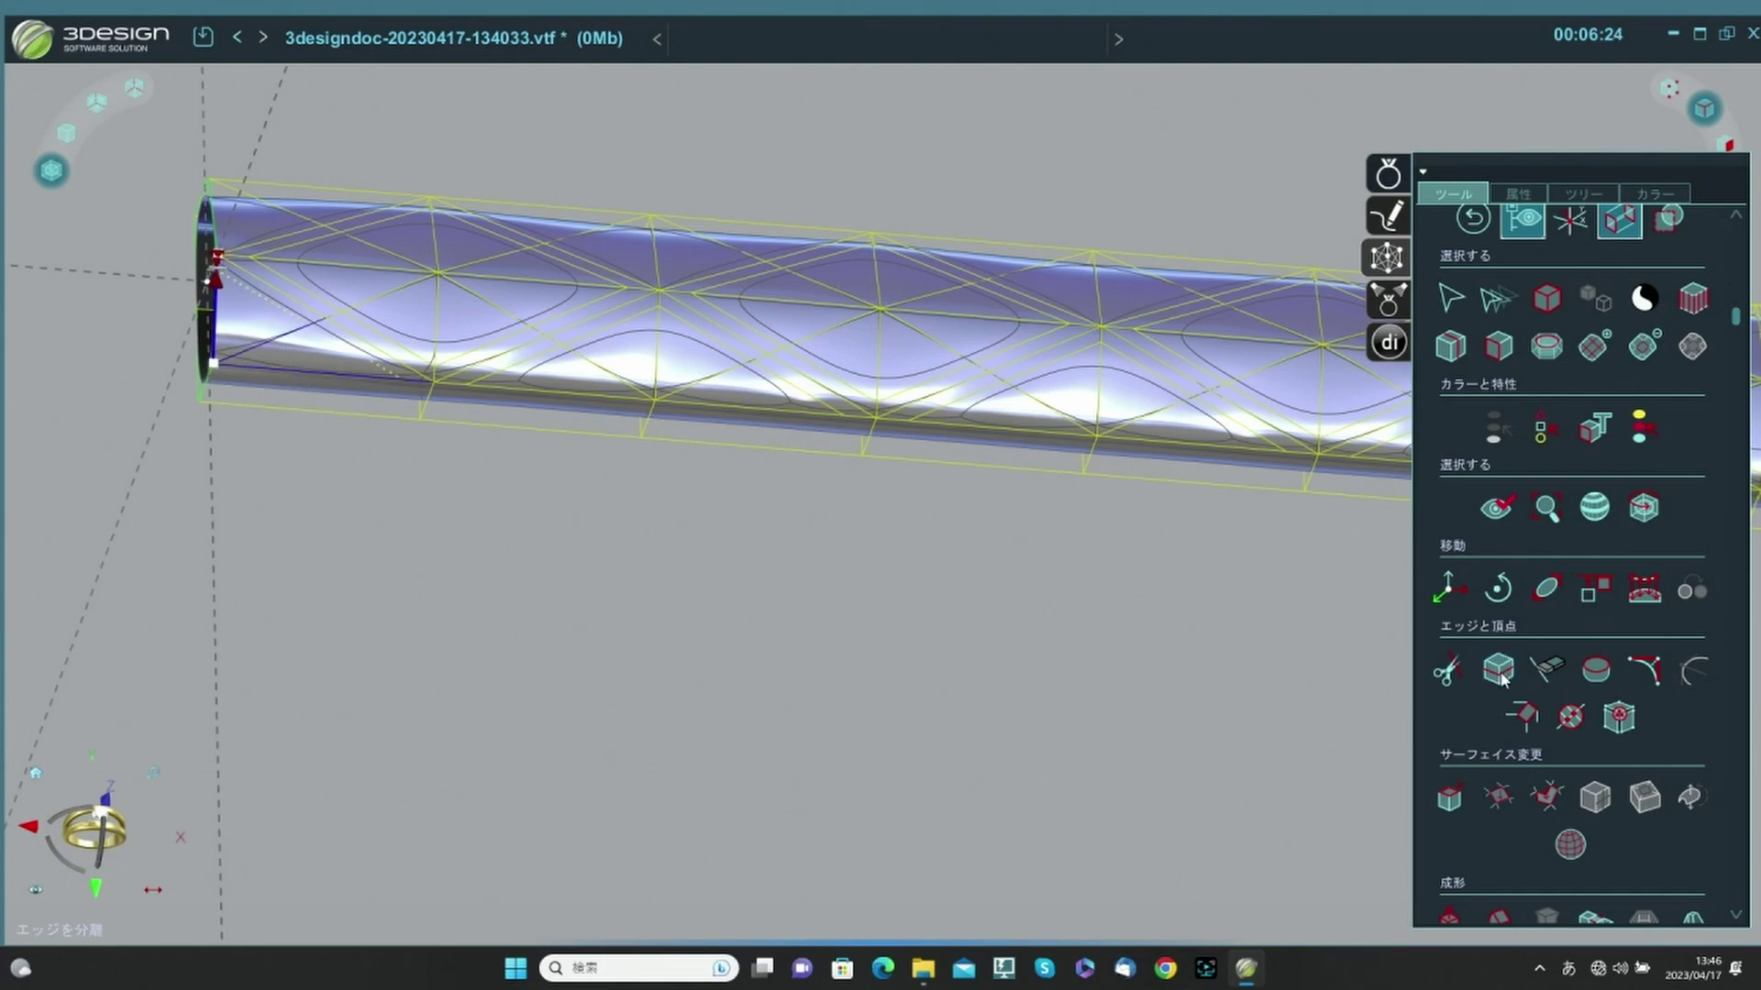
Select all faces on the back half of the bar in top view and delete them.
scroll(995, 566, "down", 4)
middle_click_drag(1109, 522, 1051, 520)
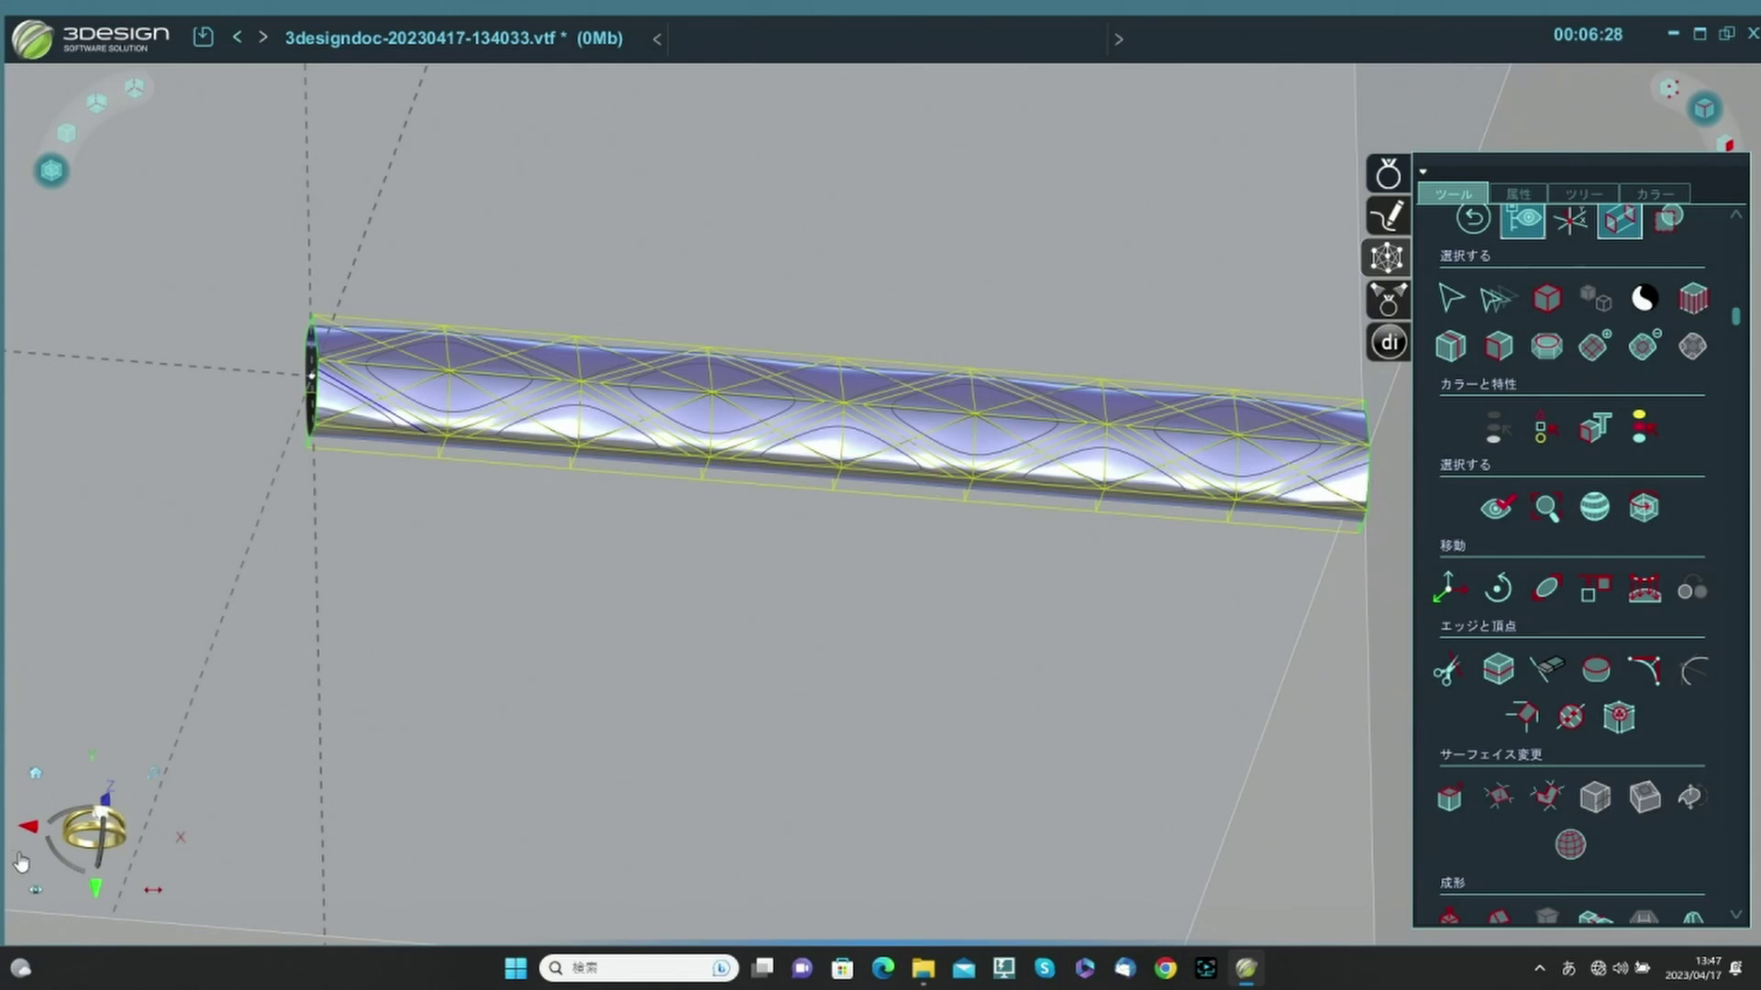
left_click(110, 809)
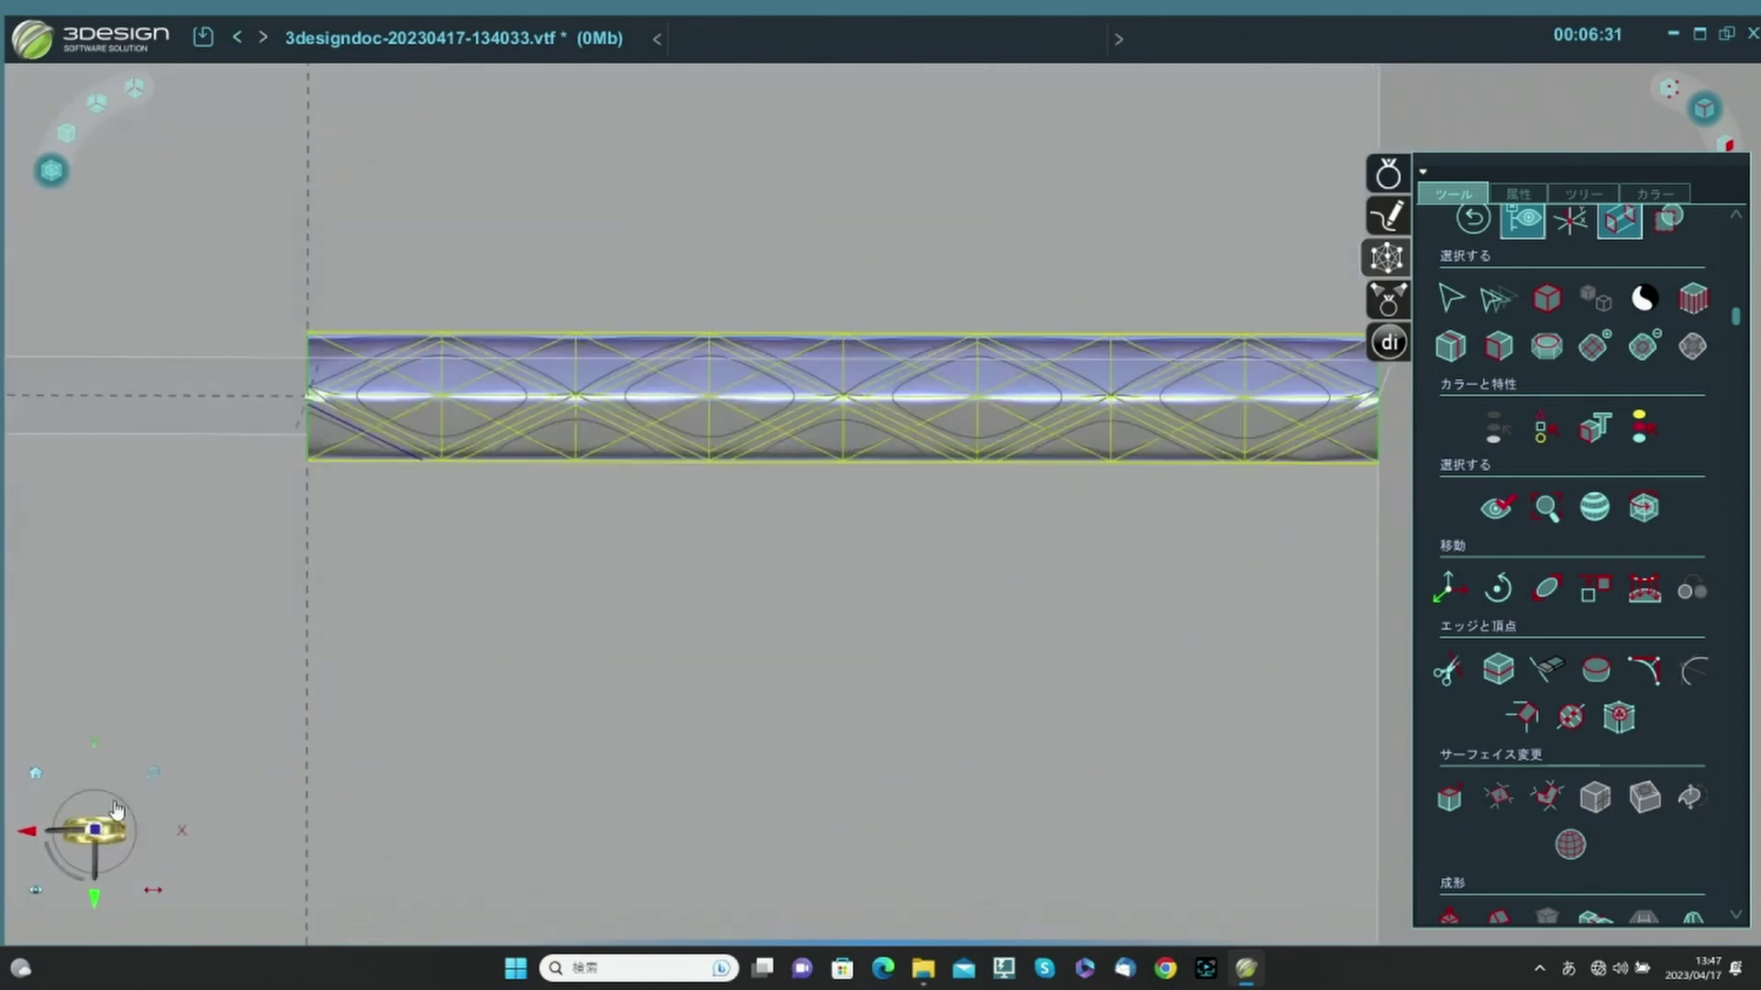
left_click(1726, 148)
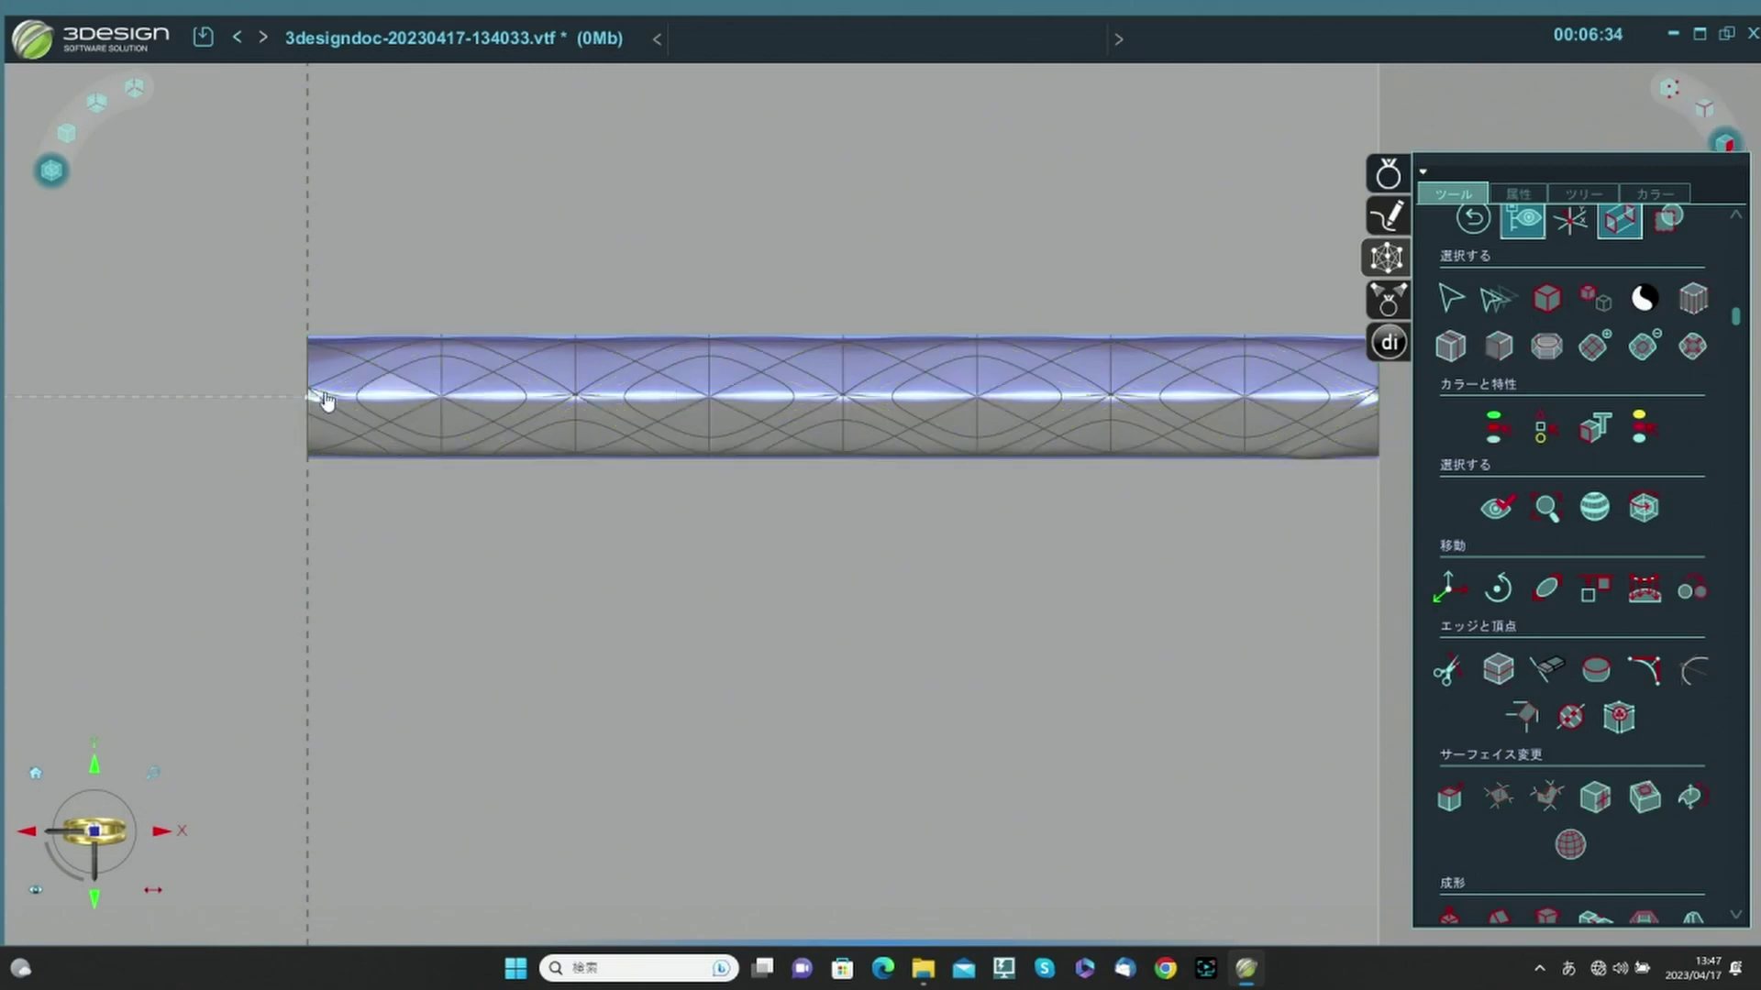
scroll(700, 657, "down", 5)
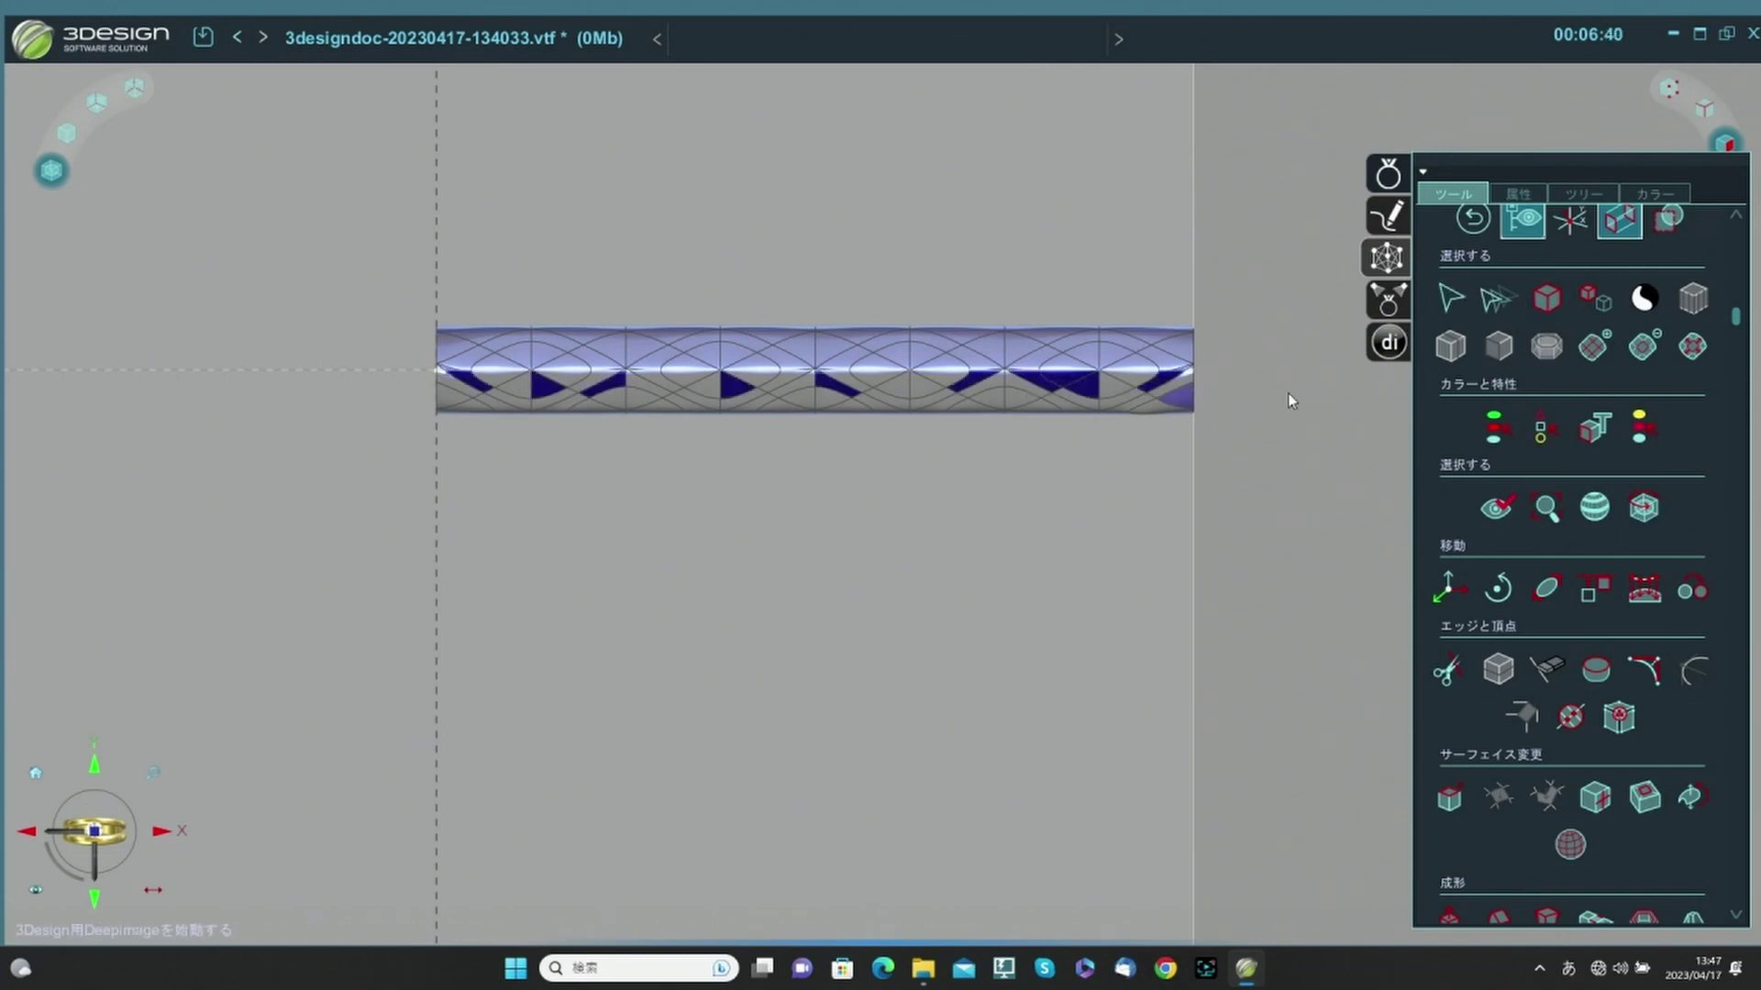
left_click_drag(362, 391, 385, 299)
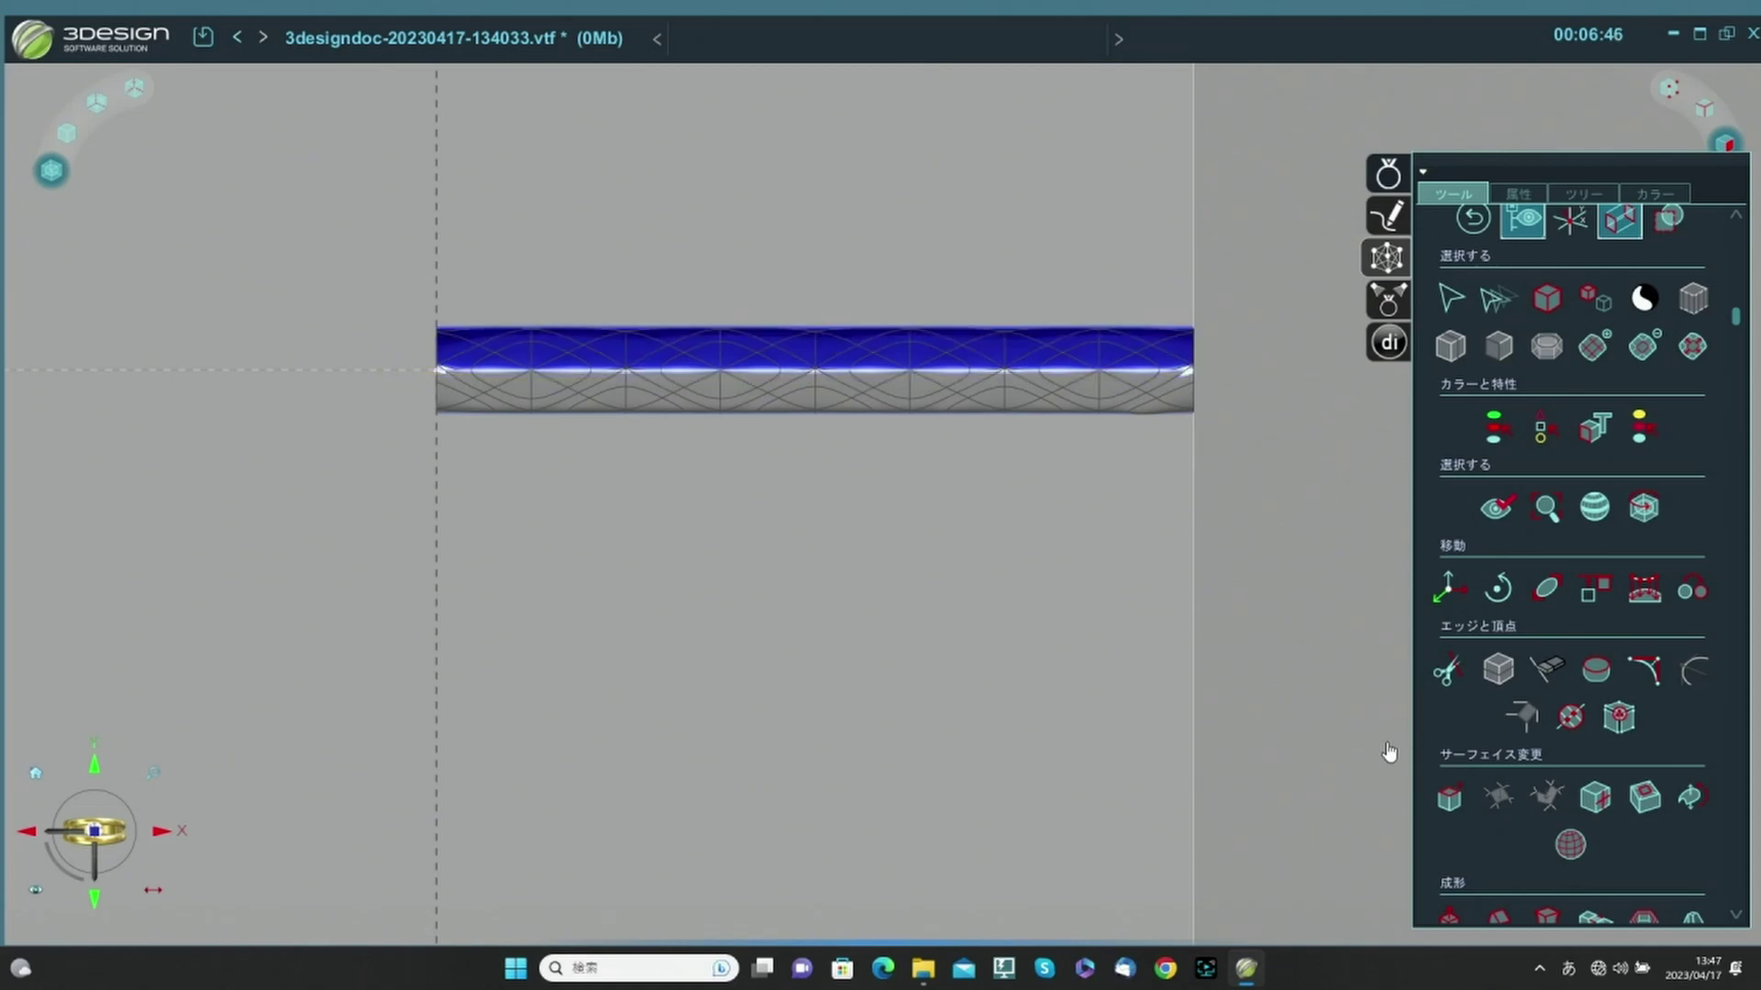
left_click(1450, 797)
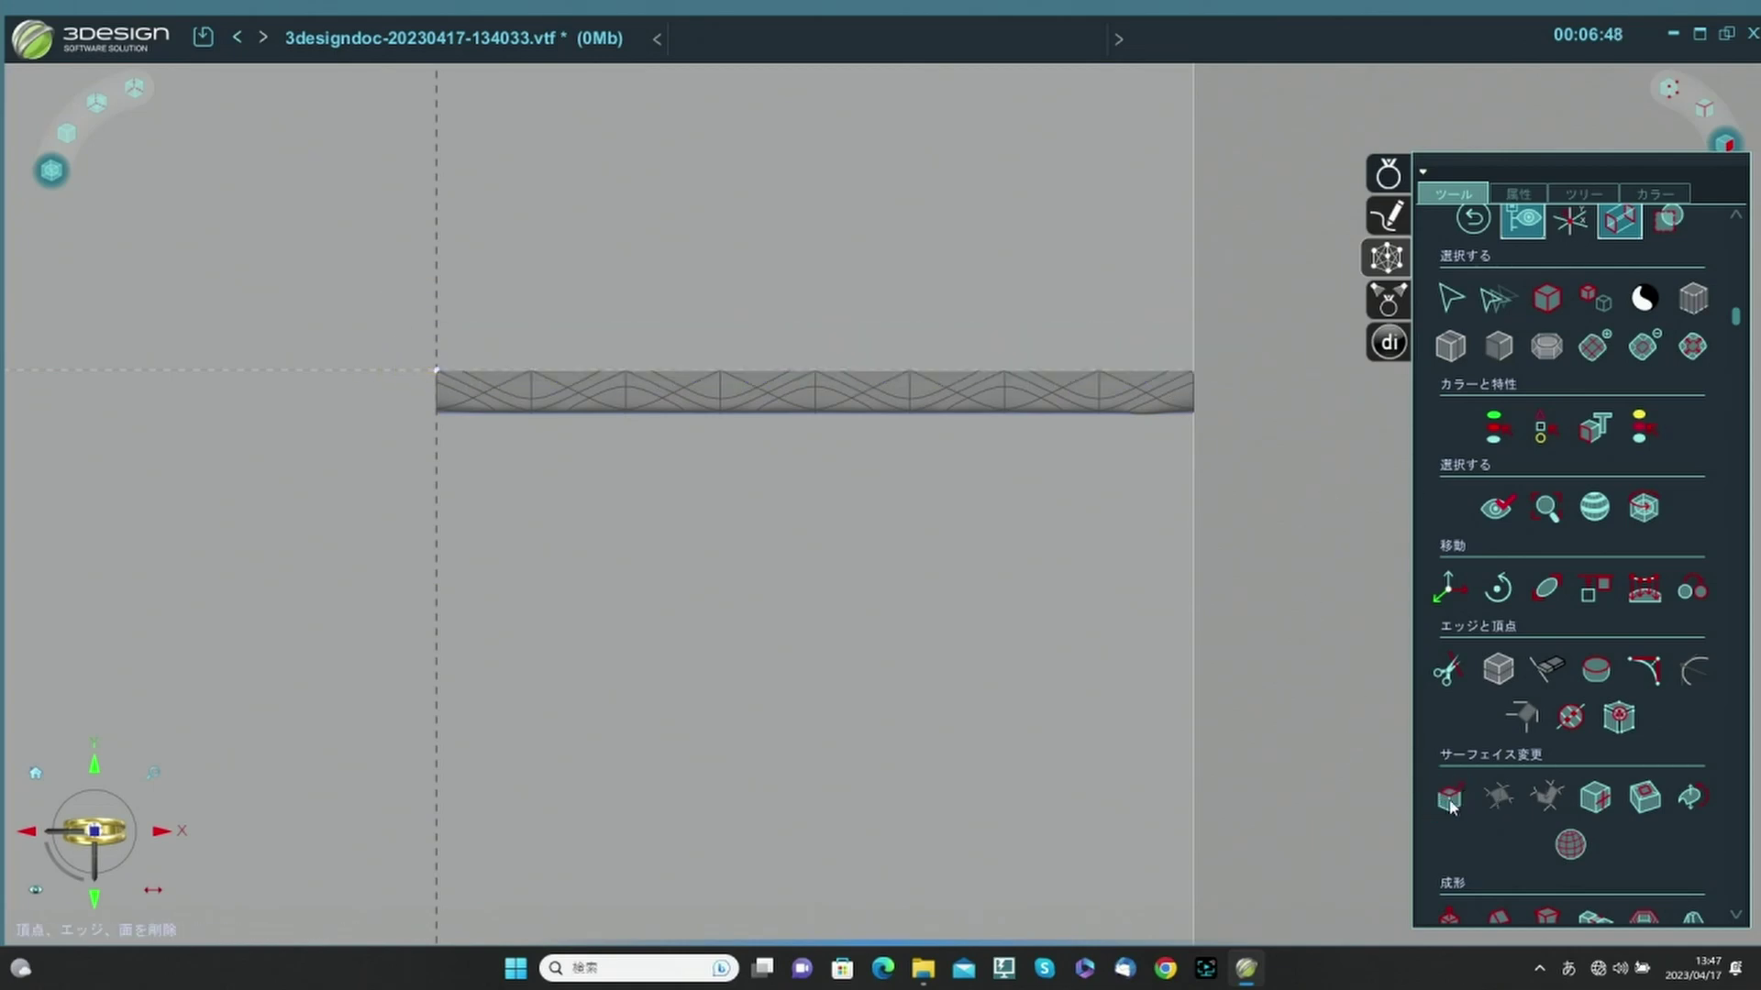
Leave mesh editing and mirror the remaining half bar across the OYZ plane, keeping the source shape and merging the halves.
scroll(1476, 303, "up", 1)
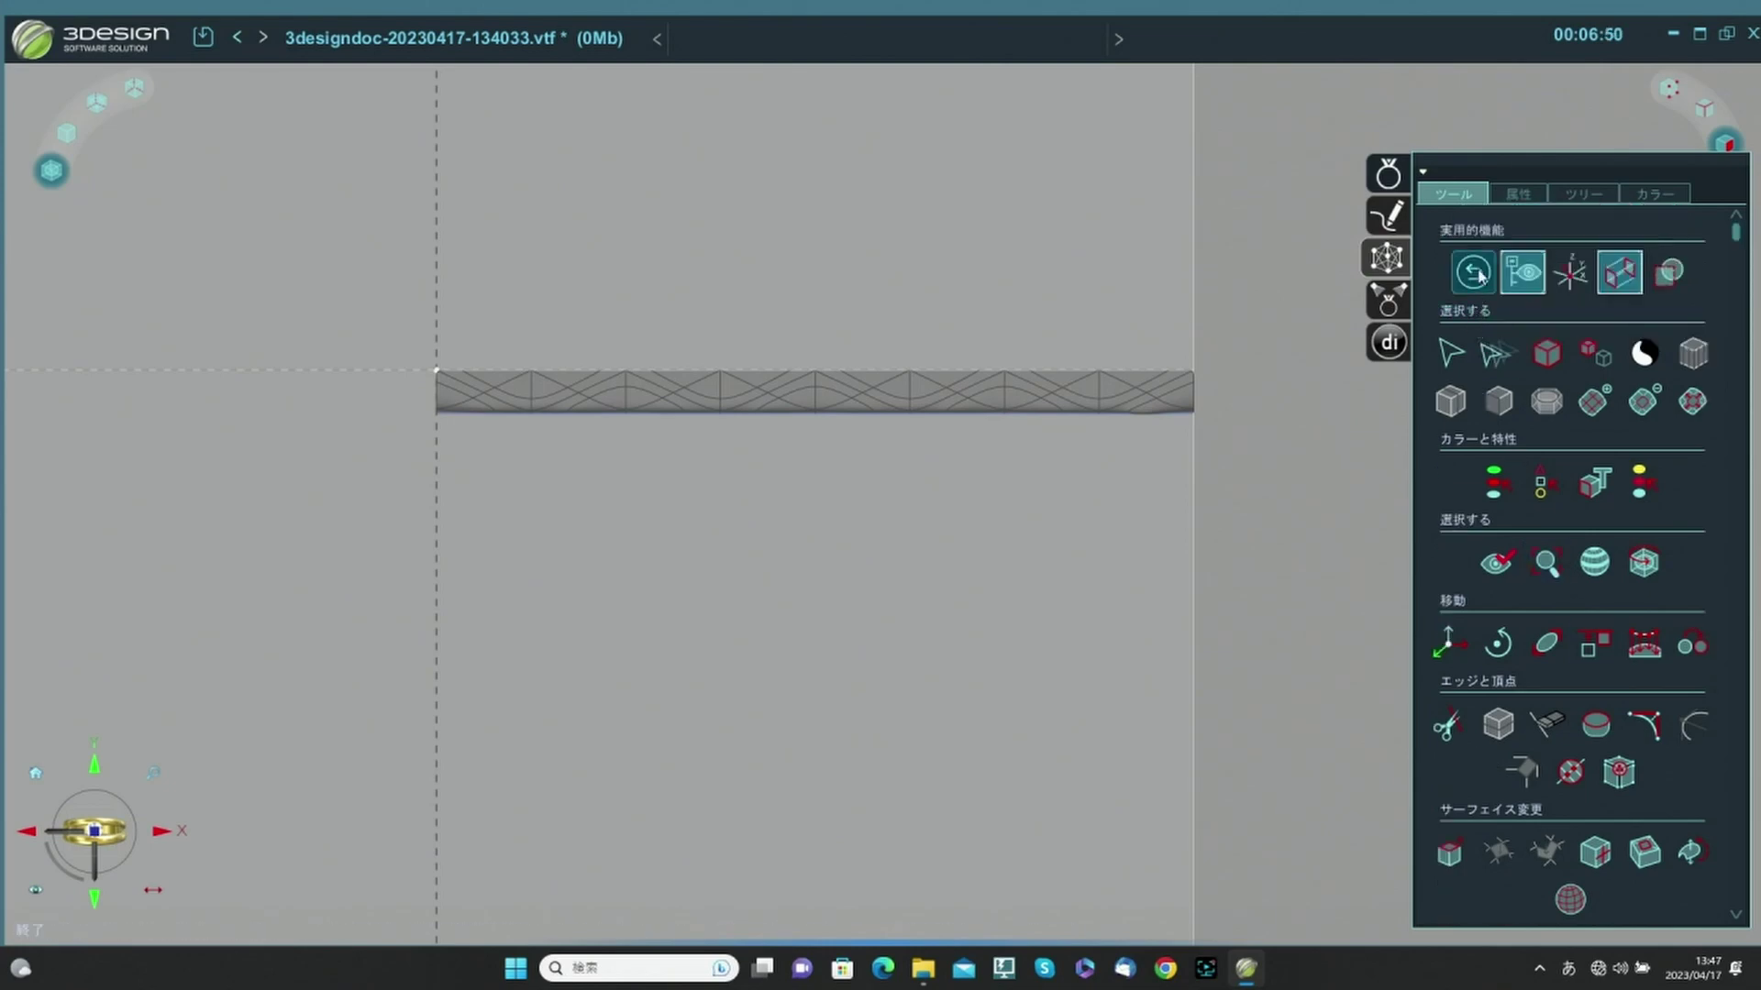
left_click(1476, 273)
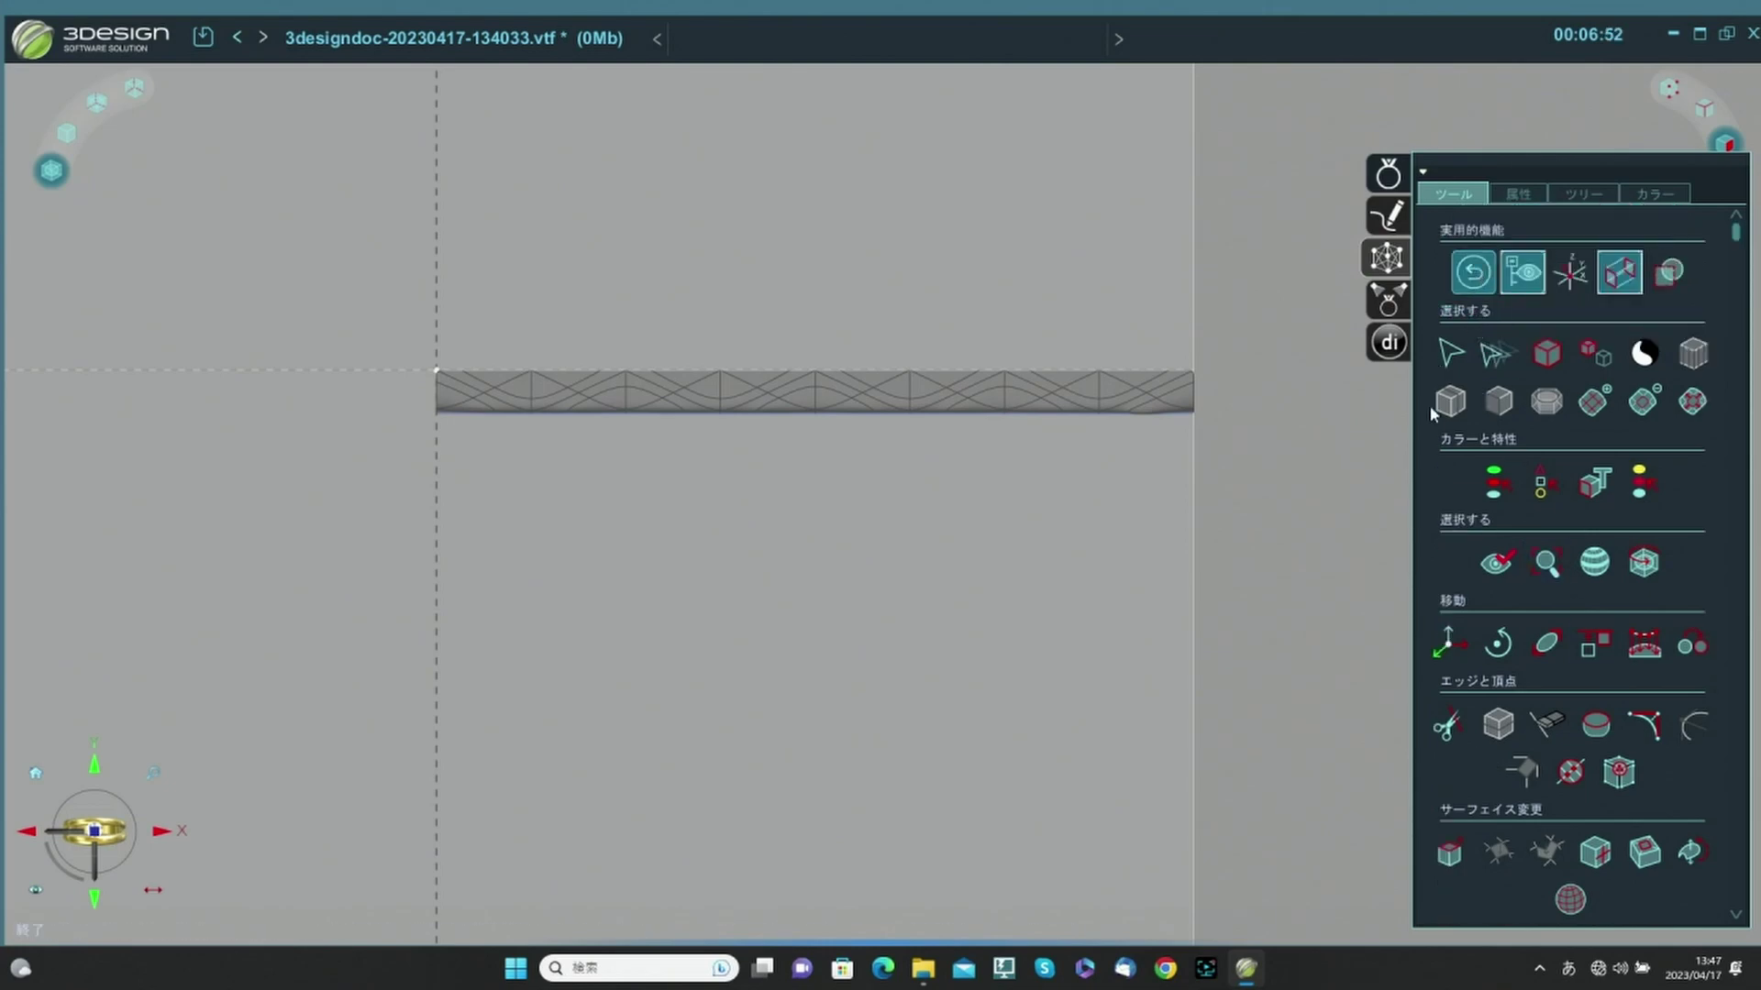
left_click(1544, 359)
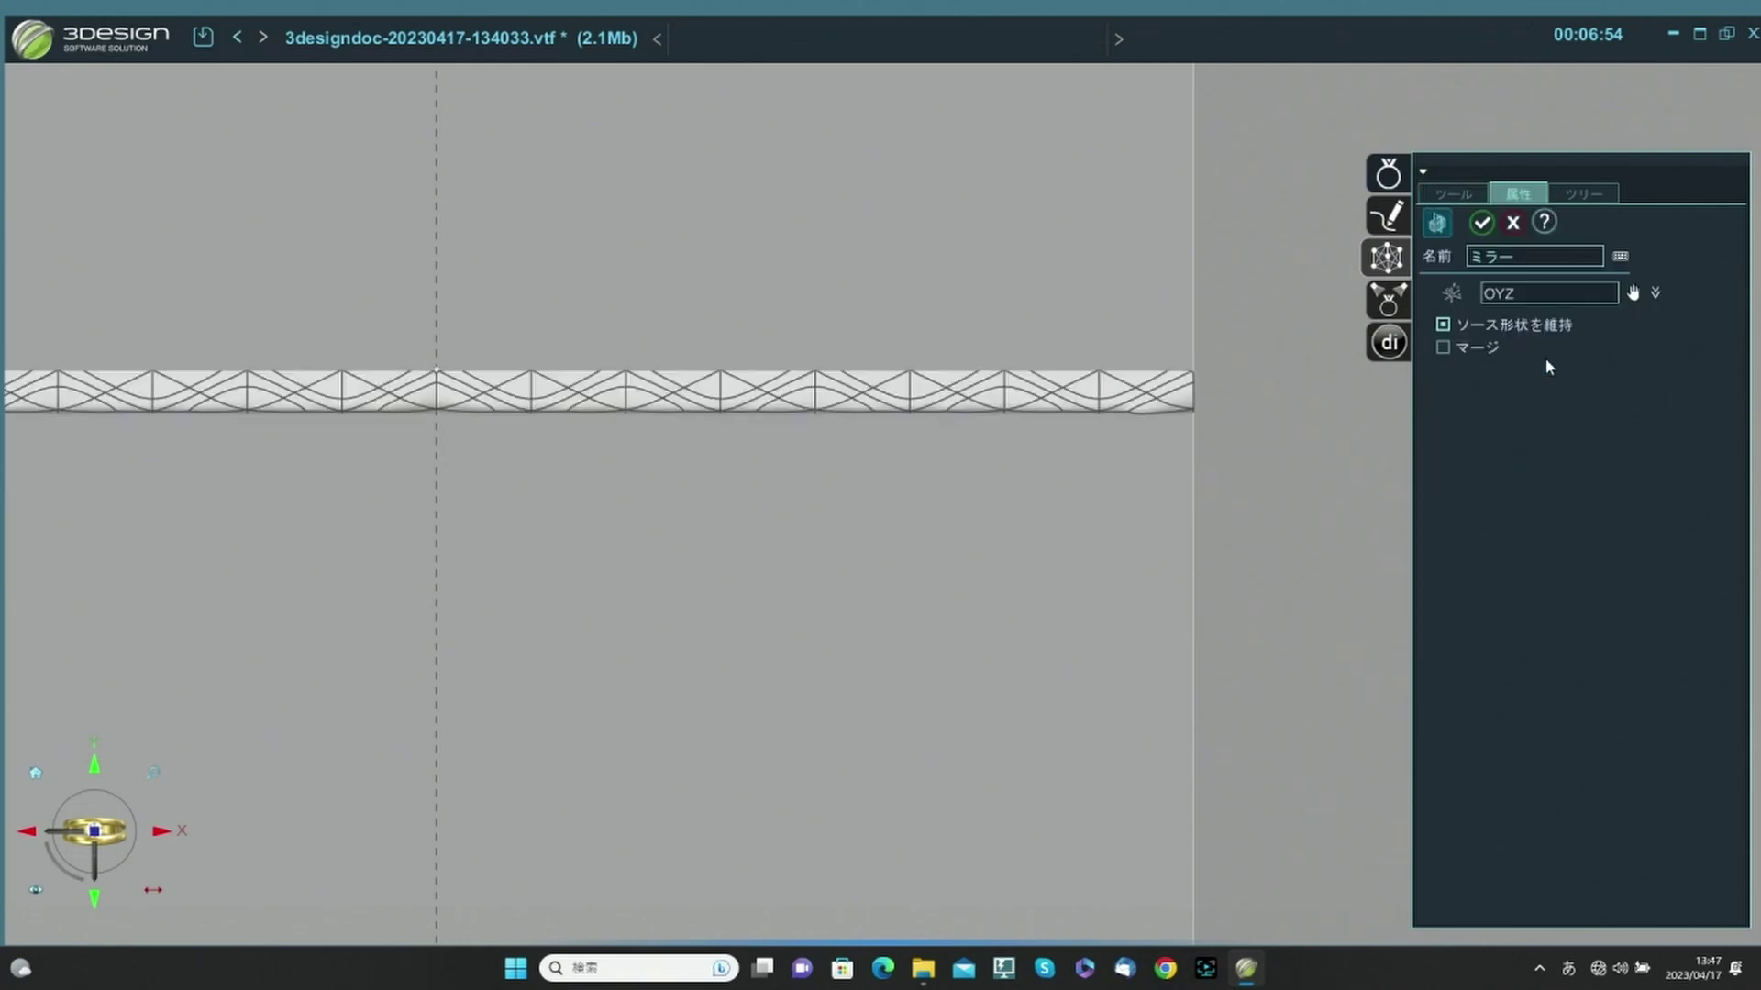
left_click(1443, 348)
left_click(1481, 223)
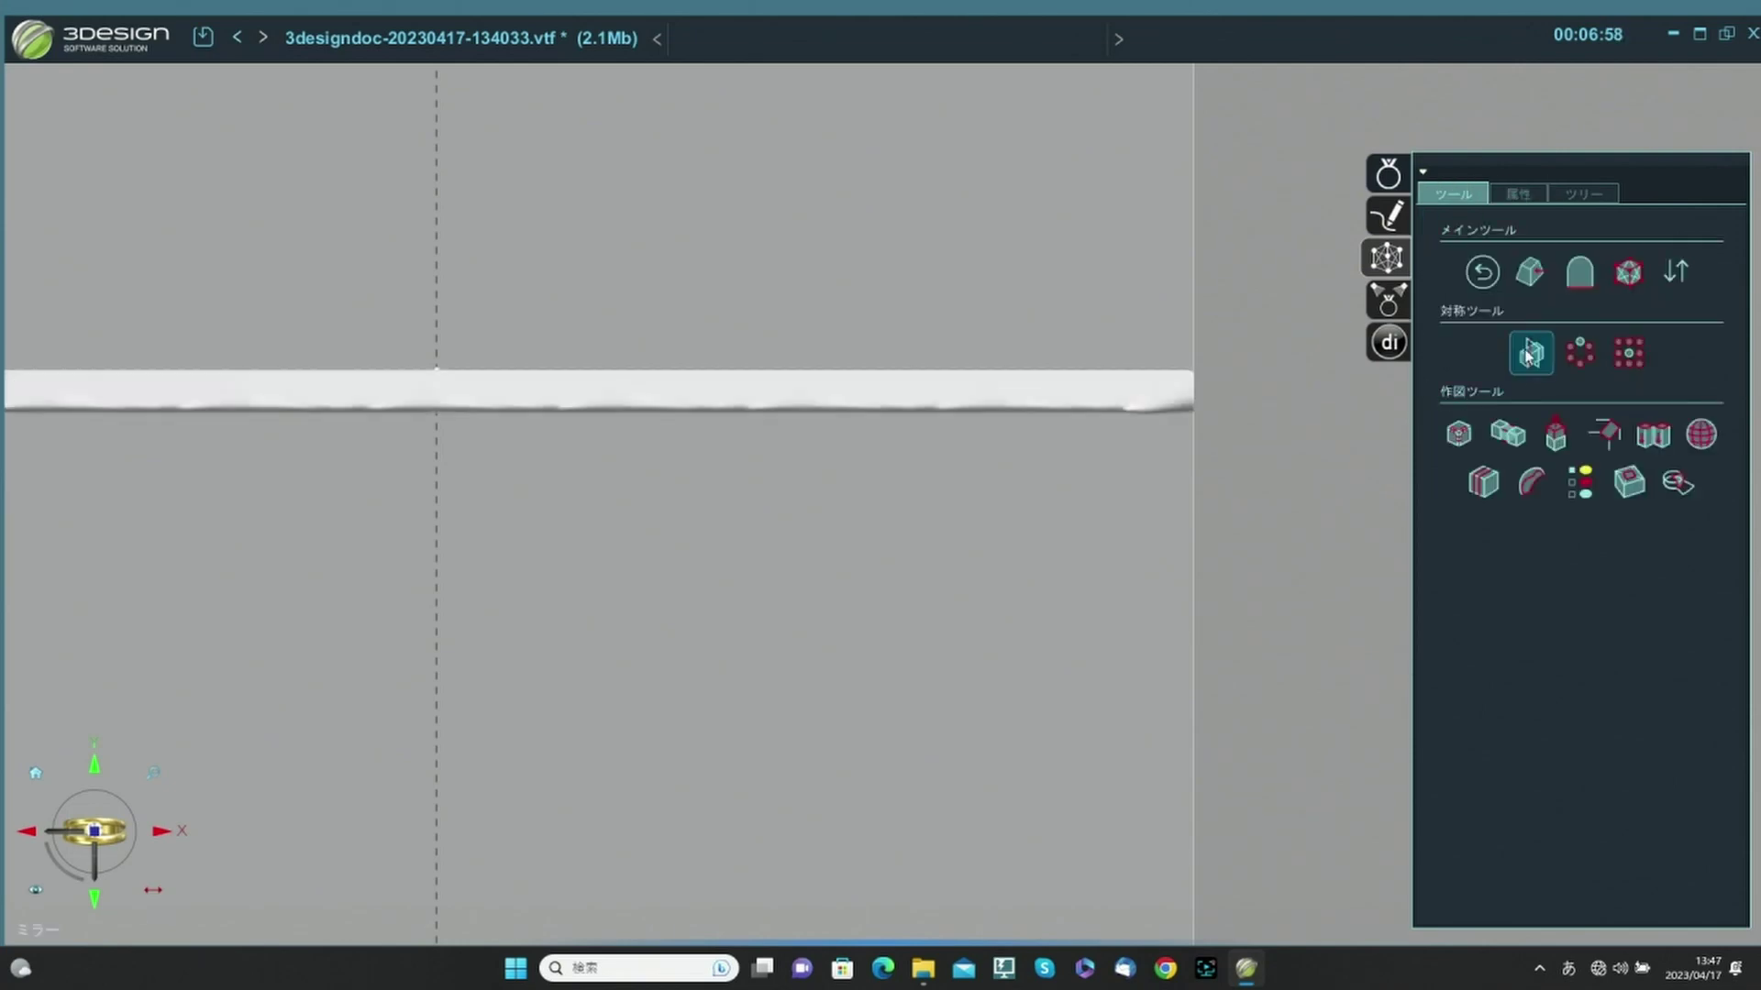
Mirror the bar across the OXZ plane, keeping the source shape and merging the result.
left_click(1532, 353)
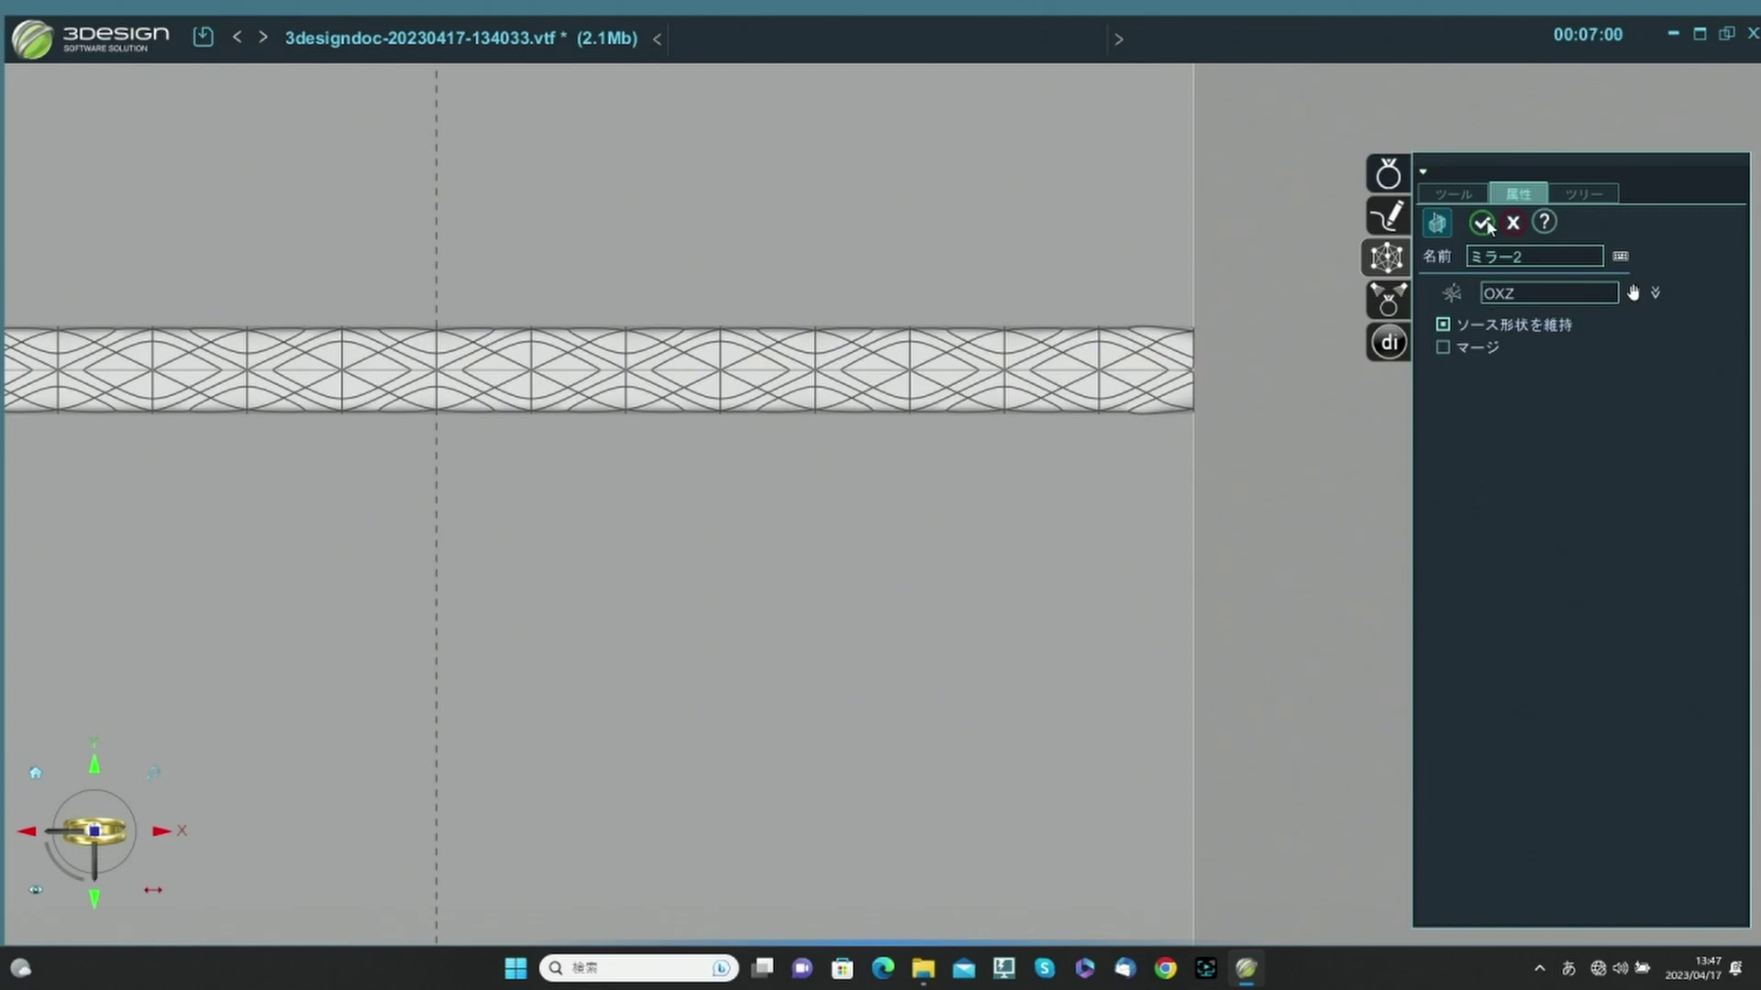
left_click(1444, 348)
left_click(1482, 223)
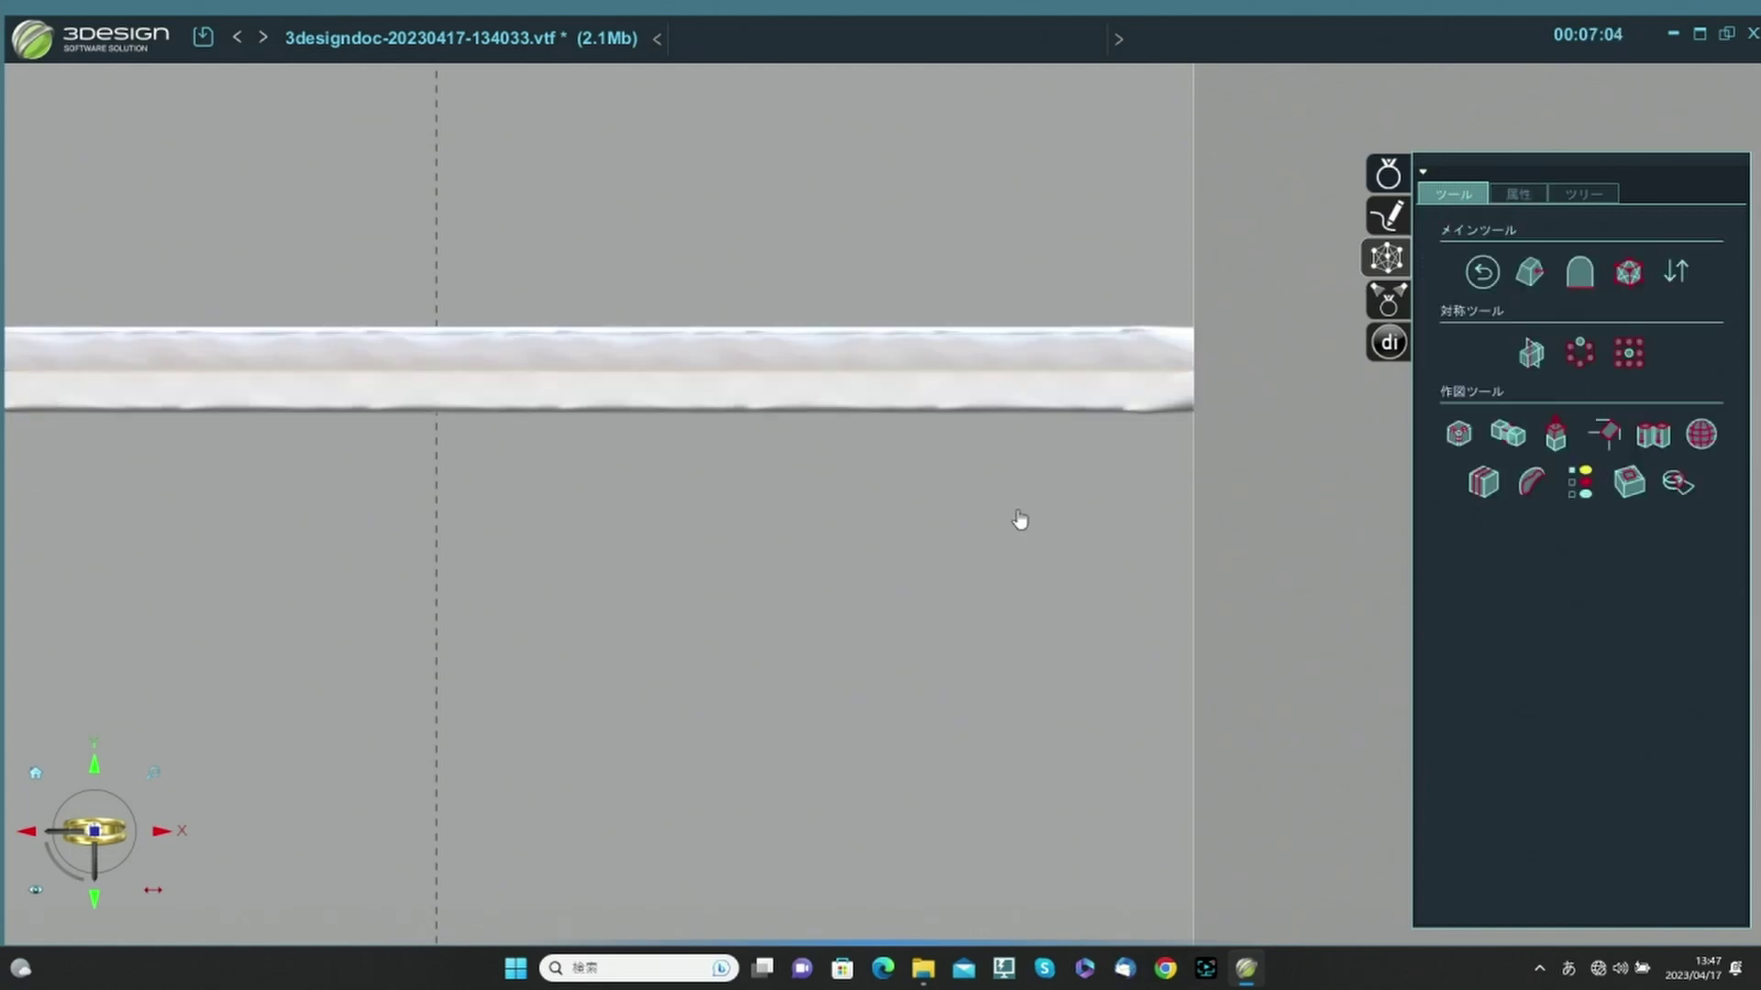
Reopen the bar's mesh for editing and delete all faces on the mirrored side of the OYZ plane.
scroll(786, 514, "down", 3)
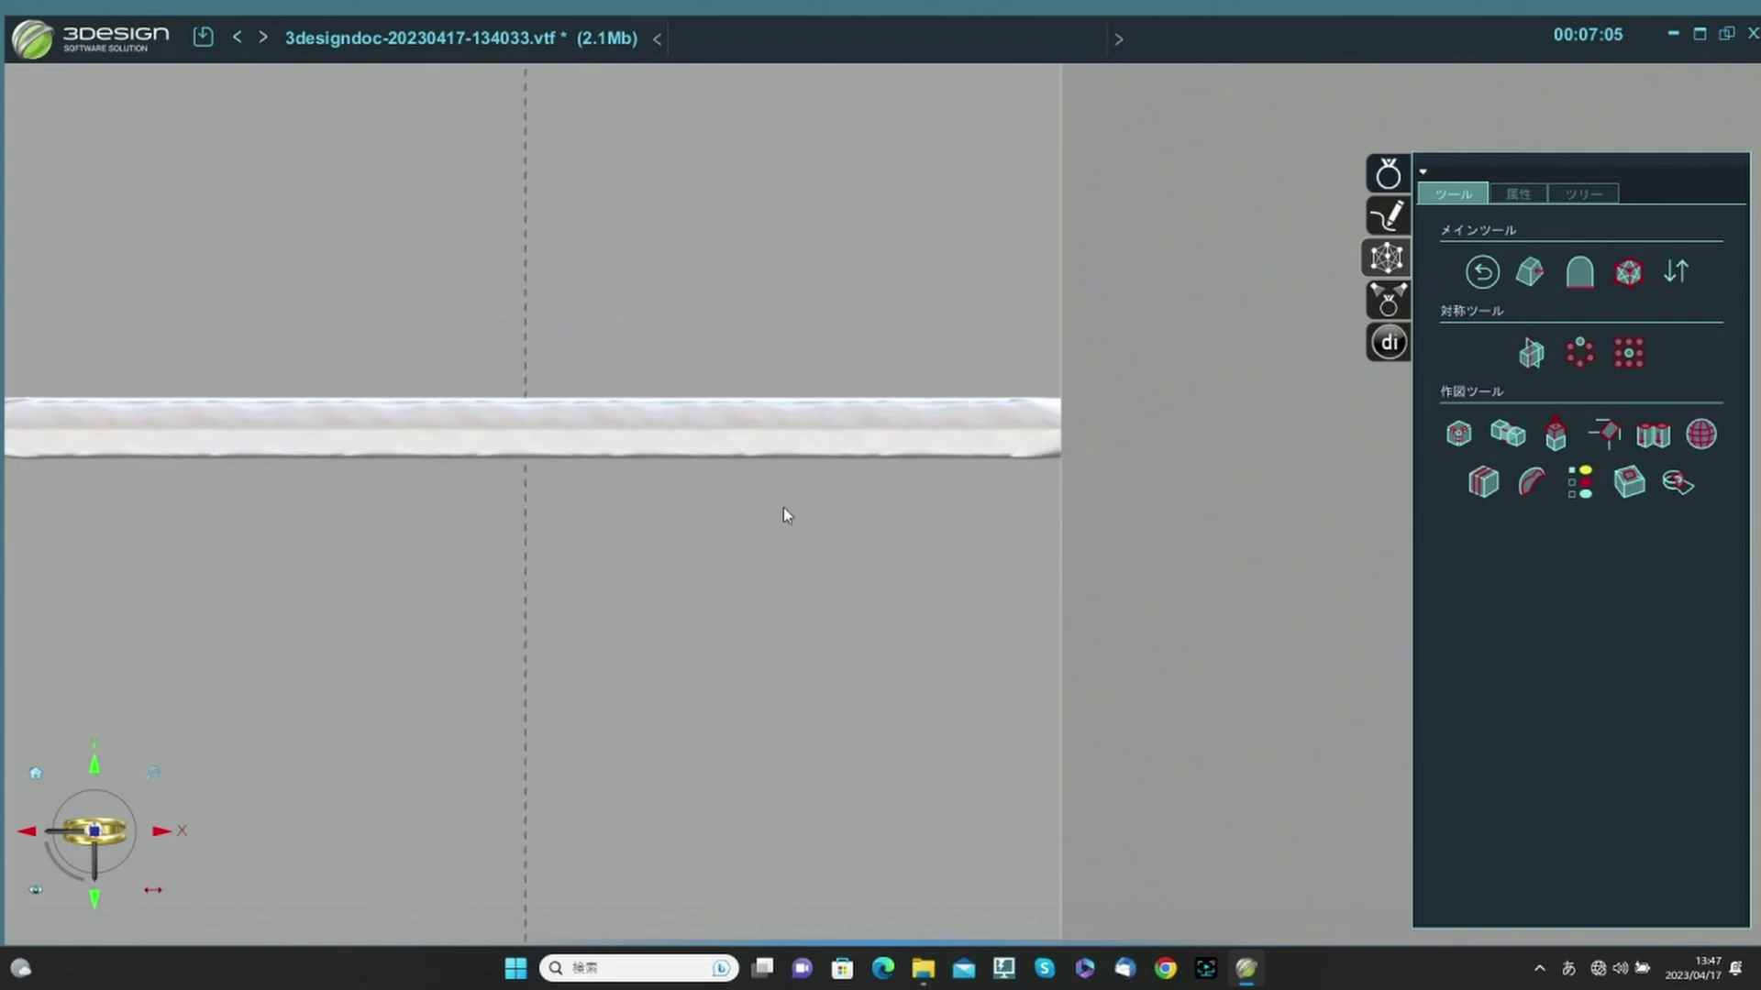
left_click(1645, 269)
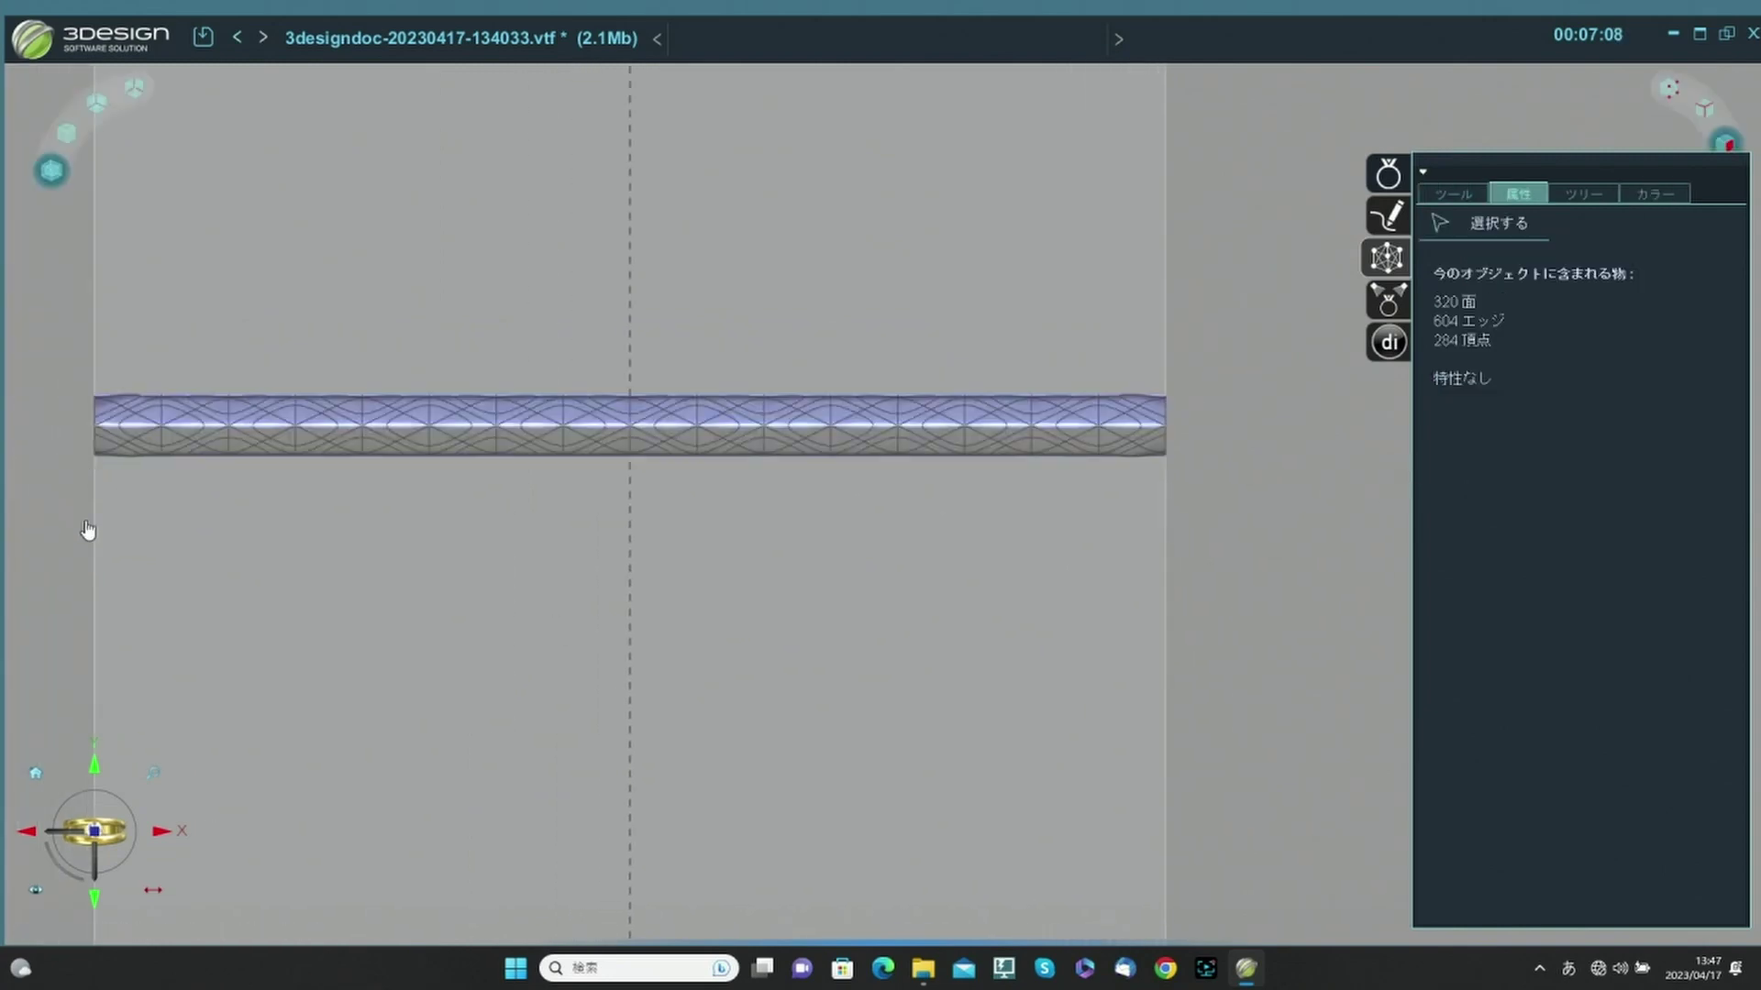
left_click_drag(55, 570, 653, 264)
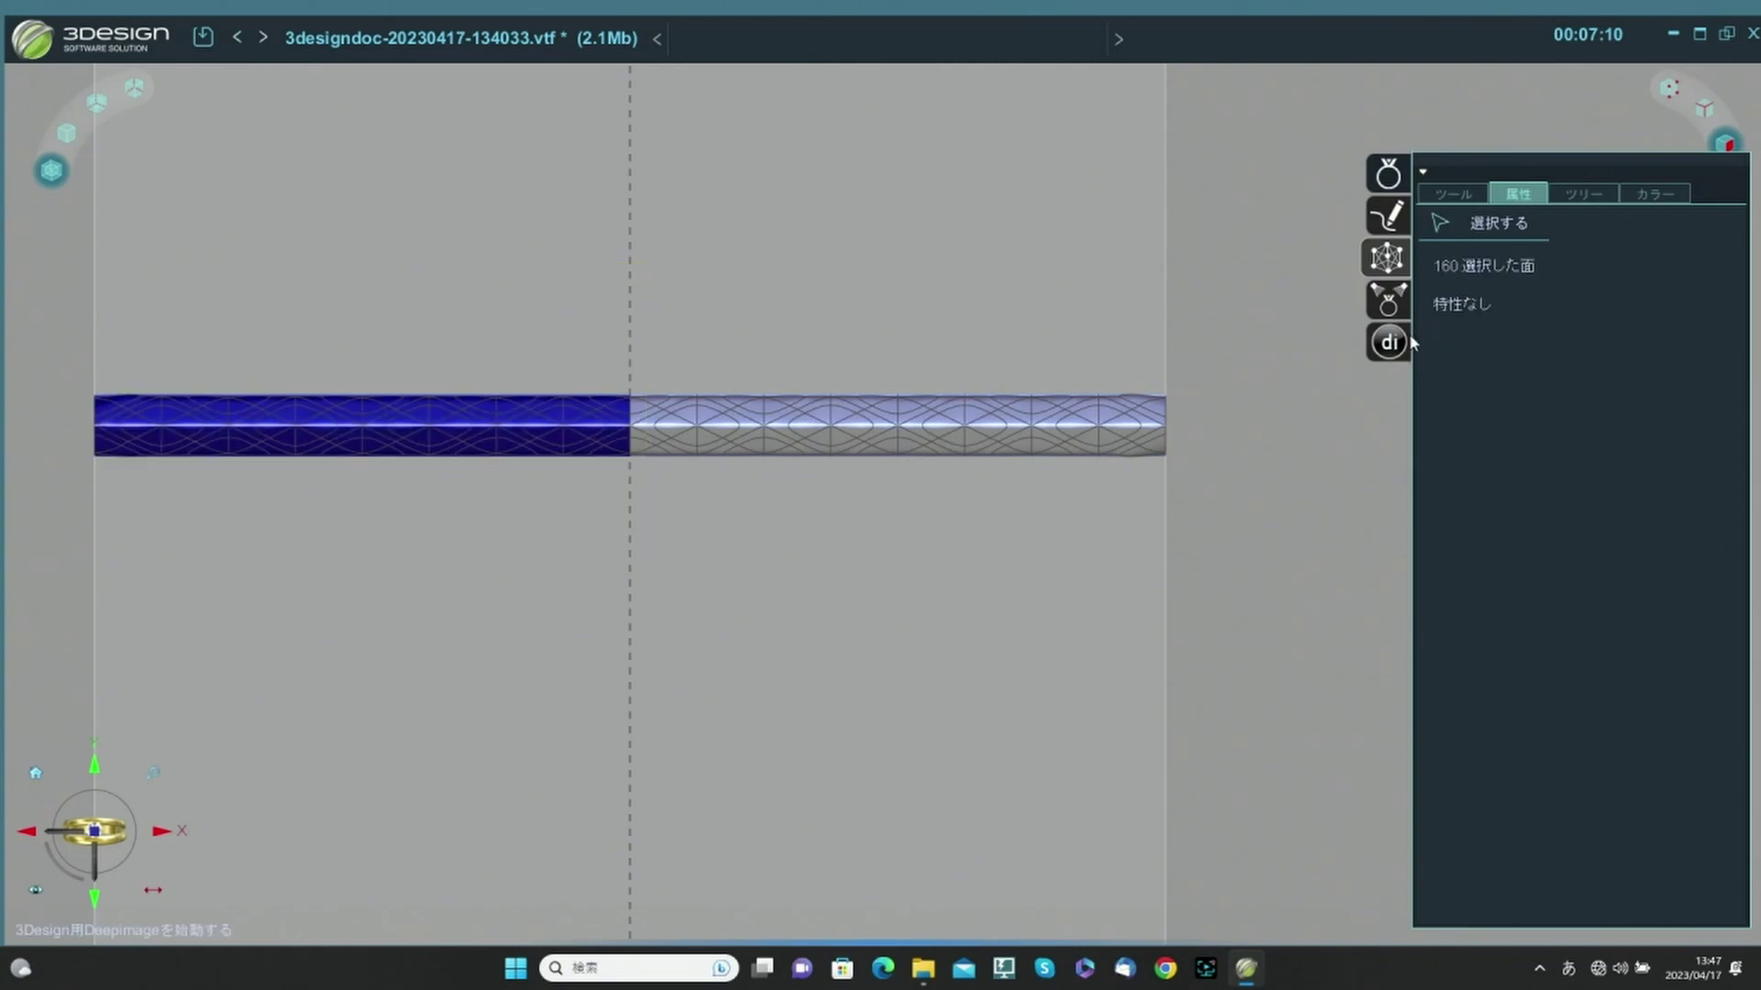
left_click(1442, 194)
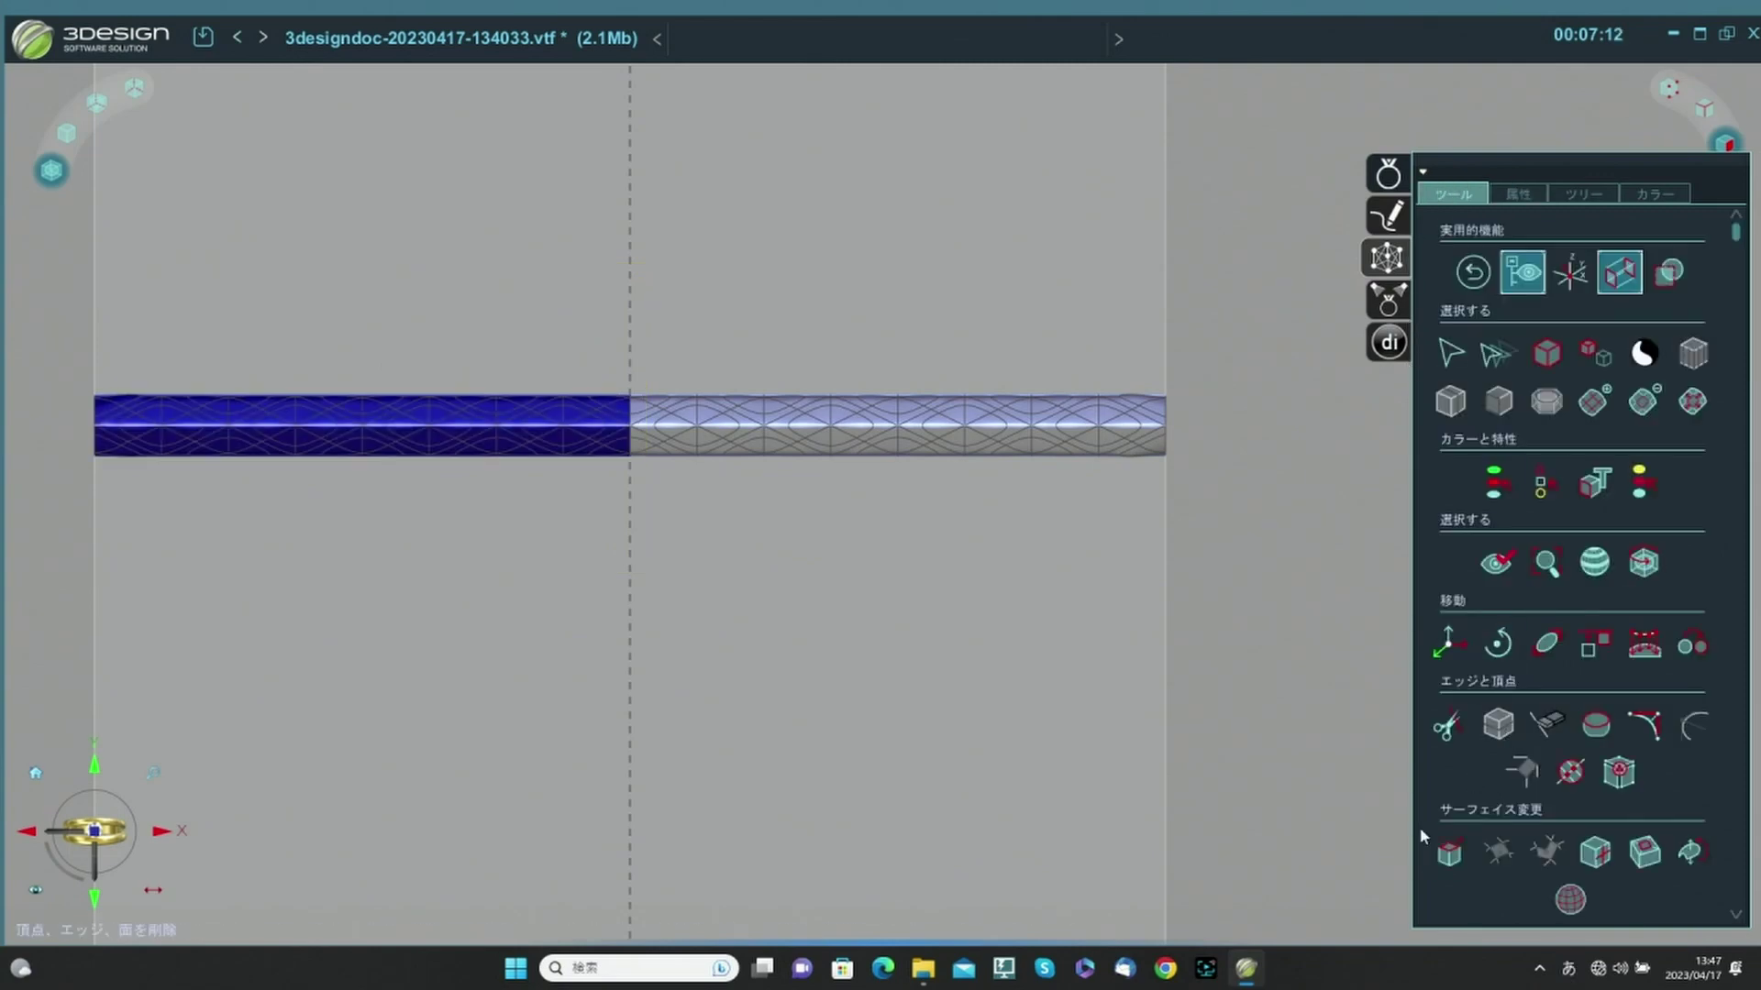
key("Delete")
Display the unsmoothed mesh and select the outer outline edges of the fourth diamond at the bar's far end.
left_click(1705, 112)
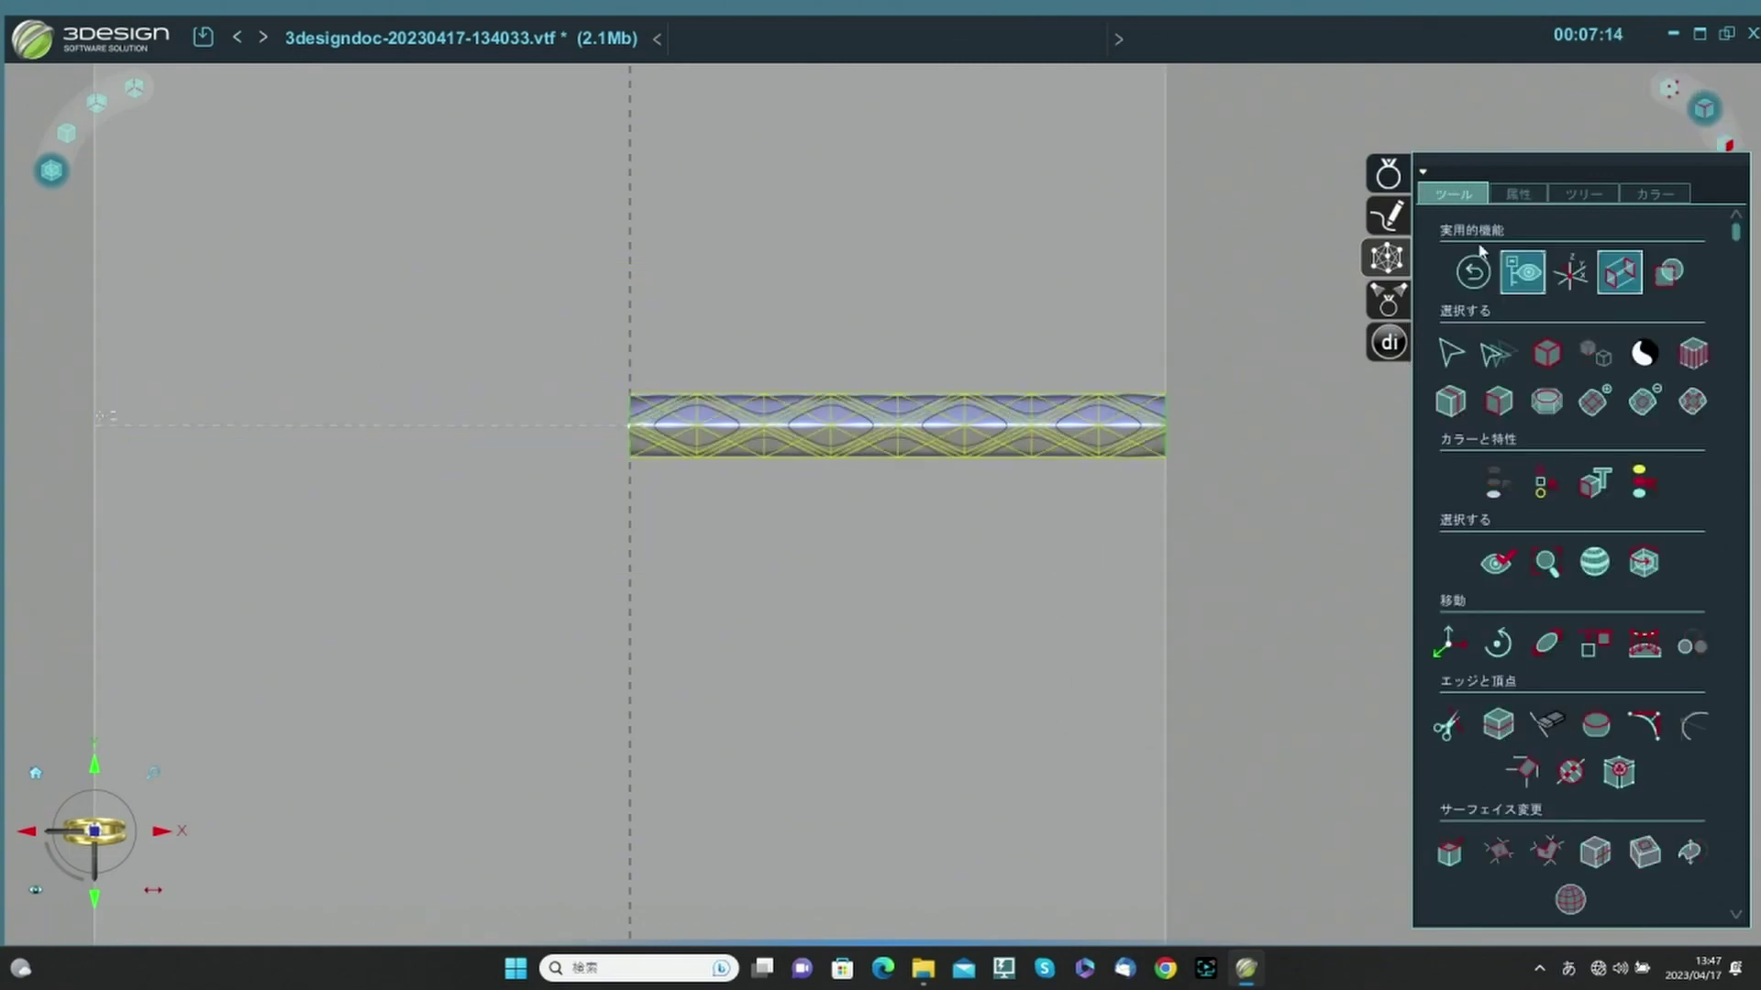
scroll(1082, 488, "up", 3)
middle_click_drag(1222, 378, 1152, 403)
scroll(1152, 404, "up", 3)
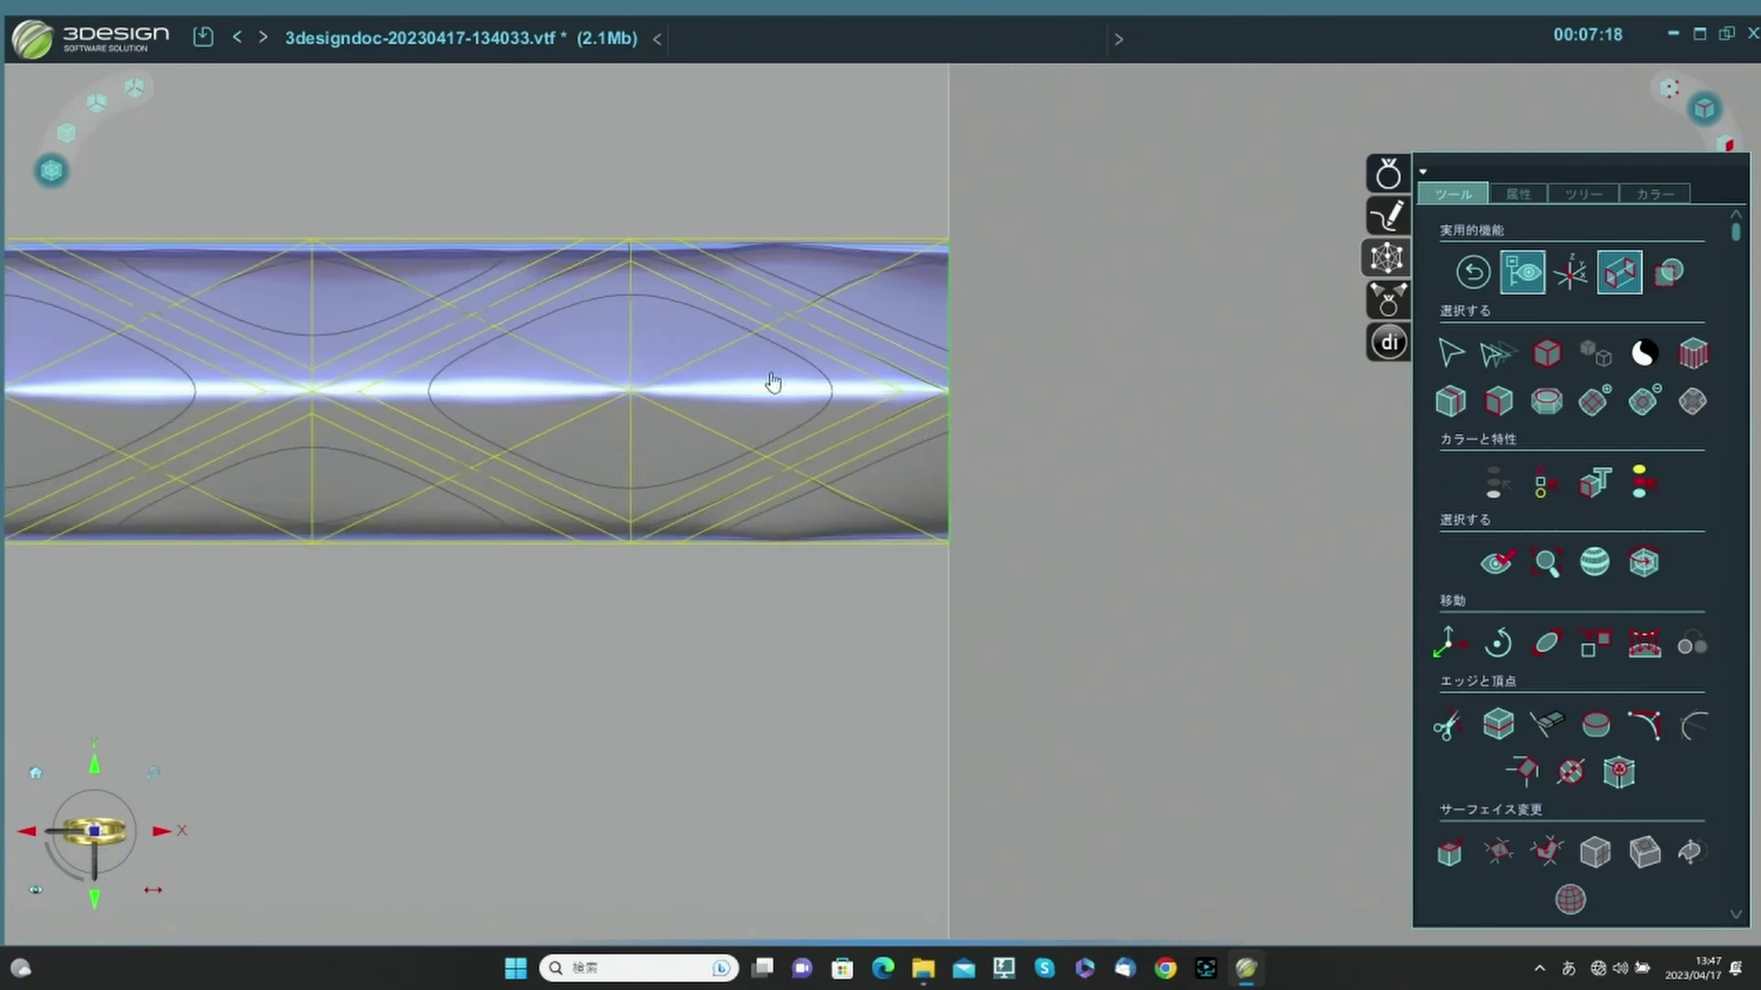
left_click(66, 138)
left_click(870, 364)
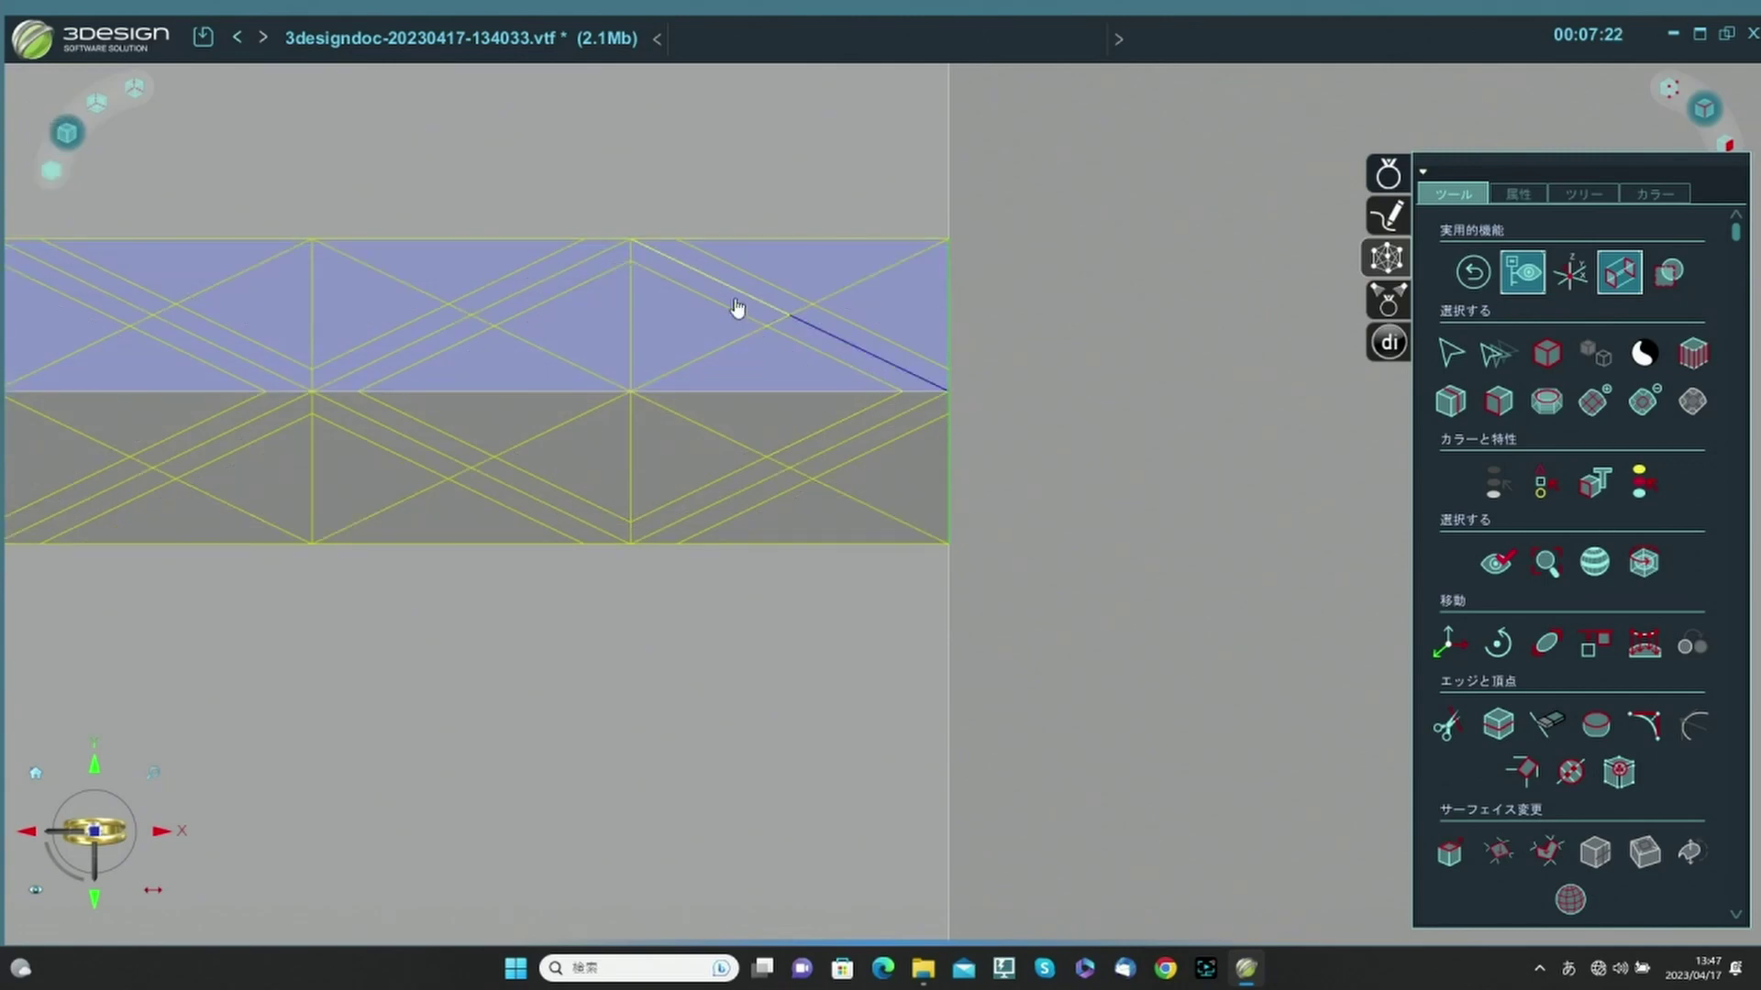
left_click(737, 303)
left_click(575, 271)
left_click(420, 345)
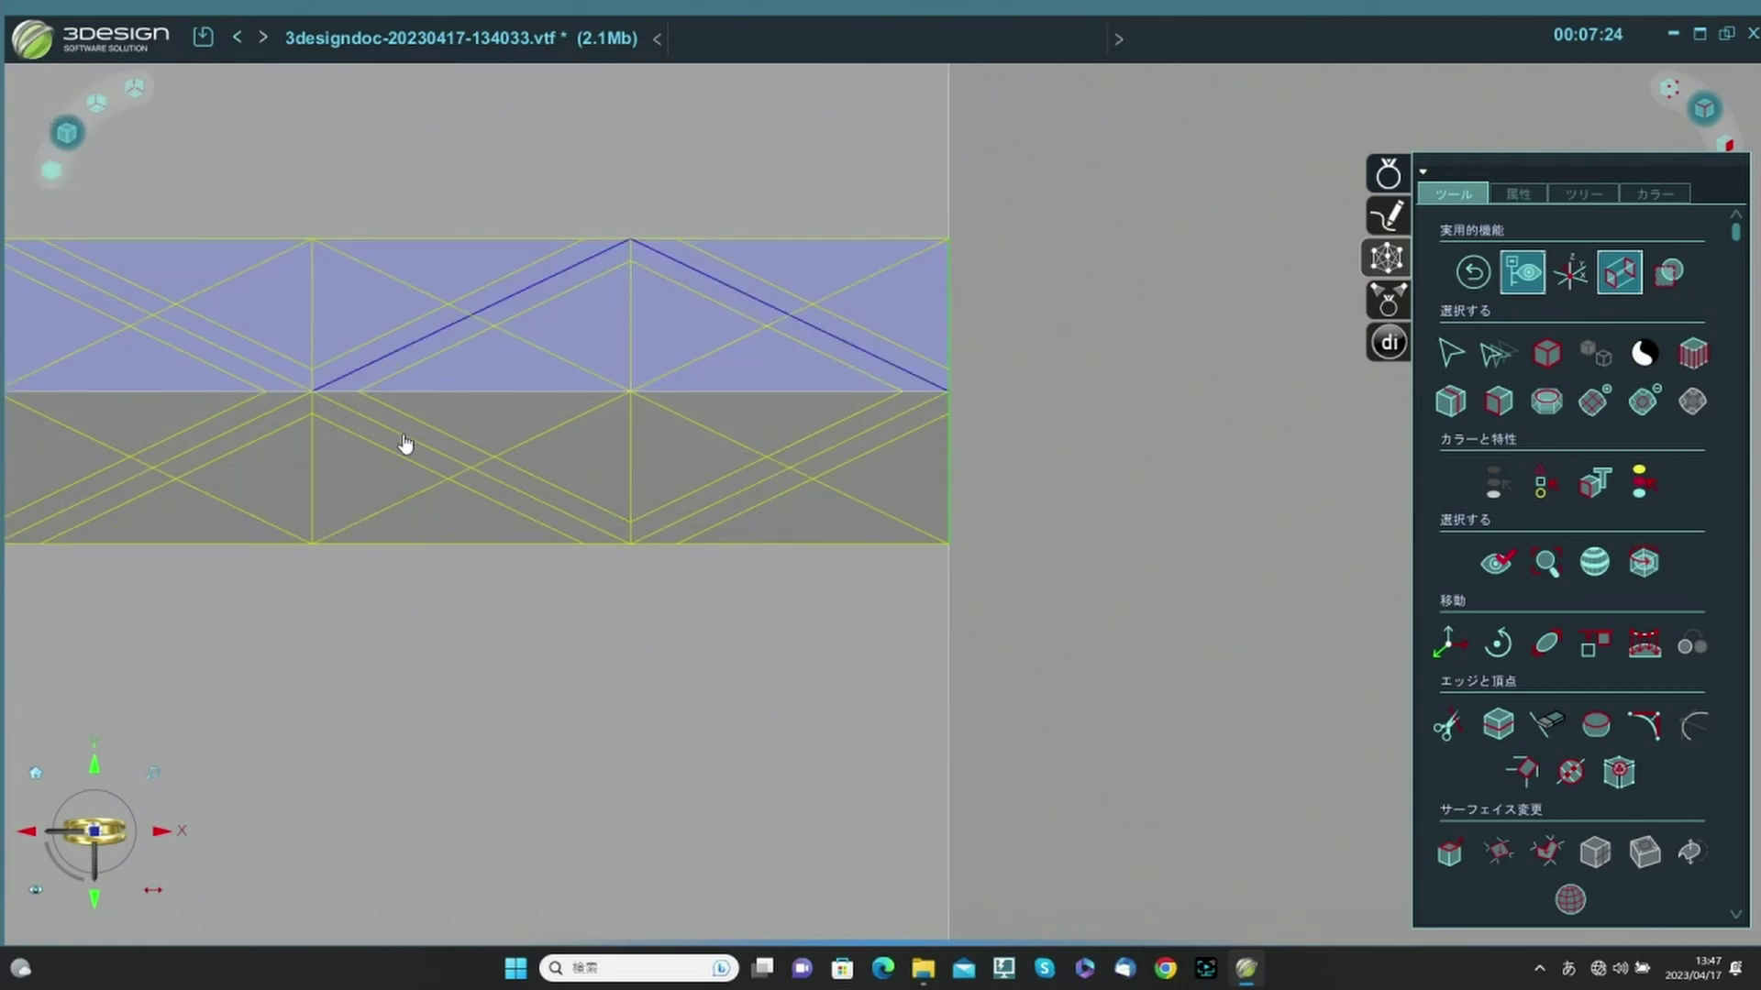
left_click(418, 446)
left_click(779, 479)
left_click(832, 456)
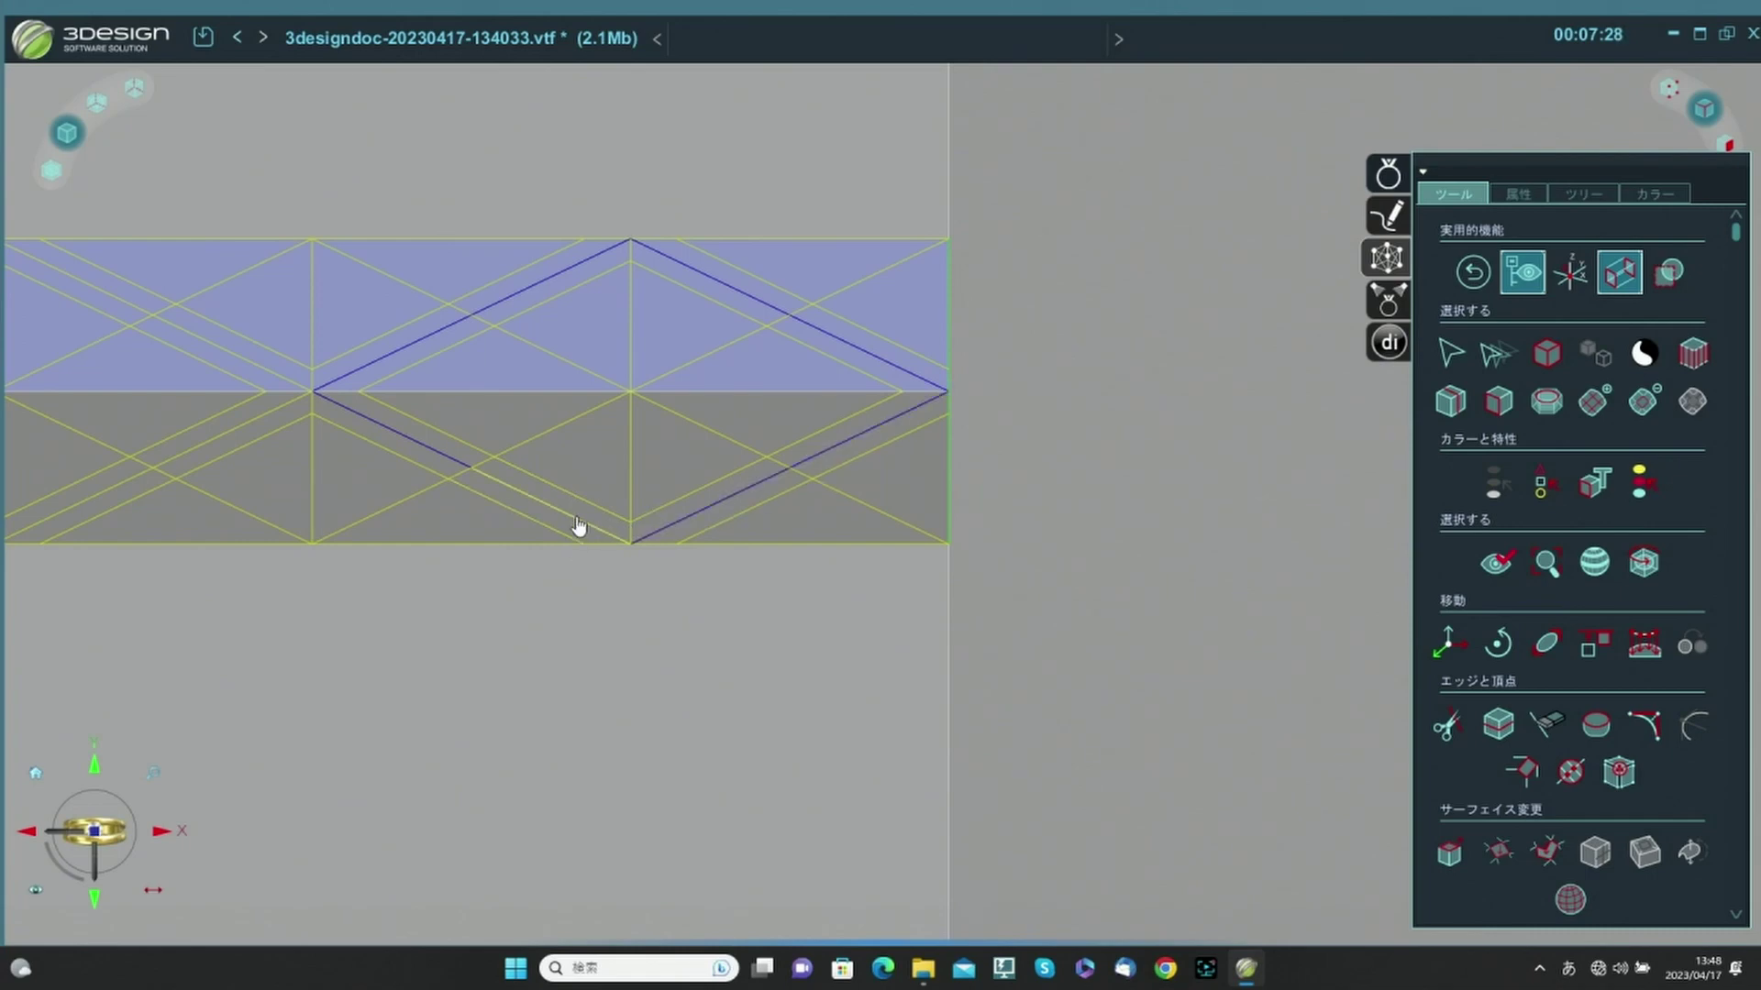
left_click(576, 522)
Add all outer outline edges of the third diamond to the edge selection.
scroll(486, 651, "down", 3)
middle_click_drag(358, 555, 888, 513)
scroll(610, 496, "up", 1)
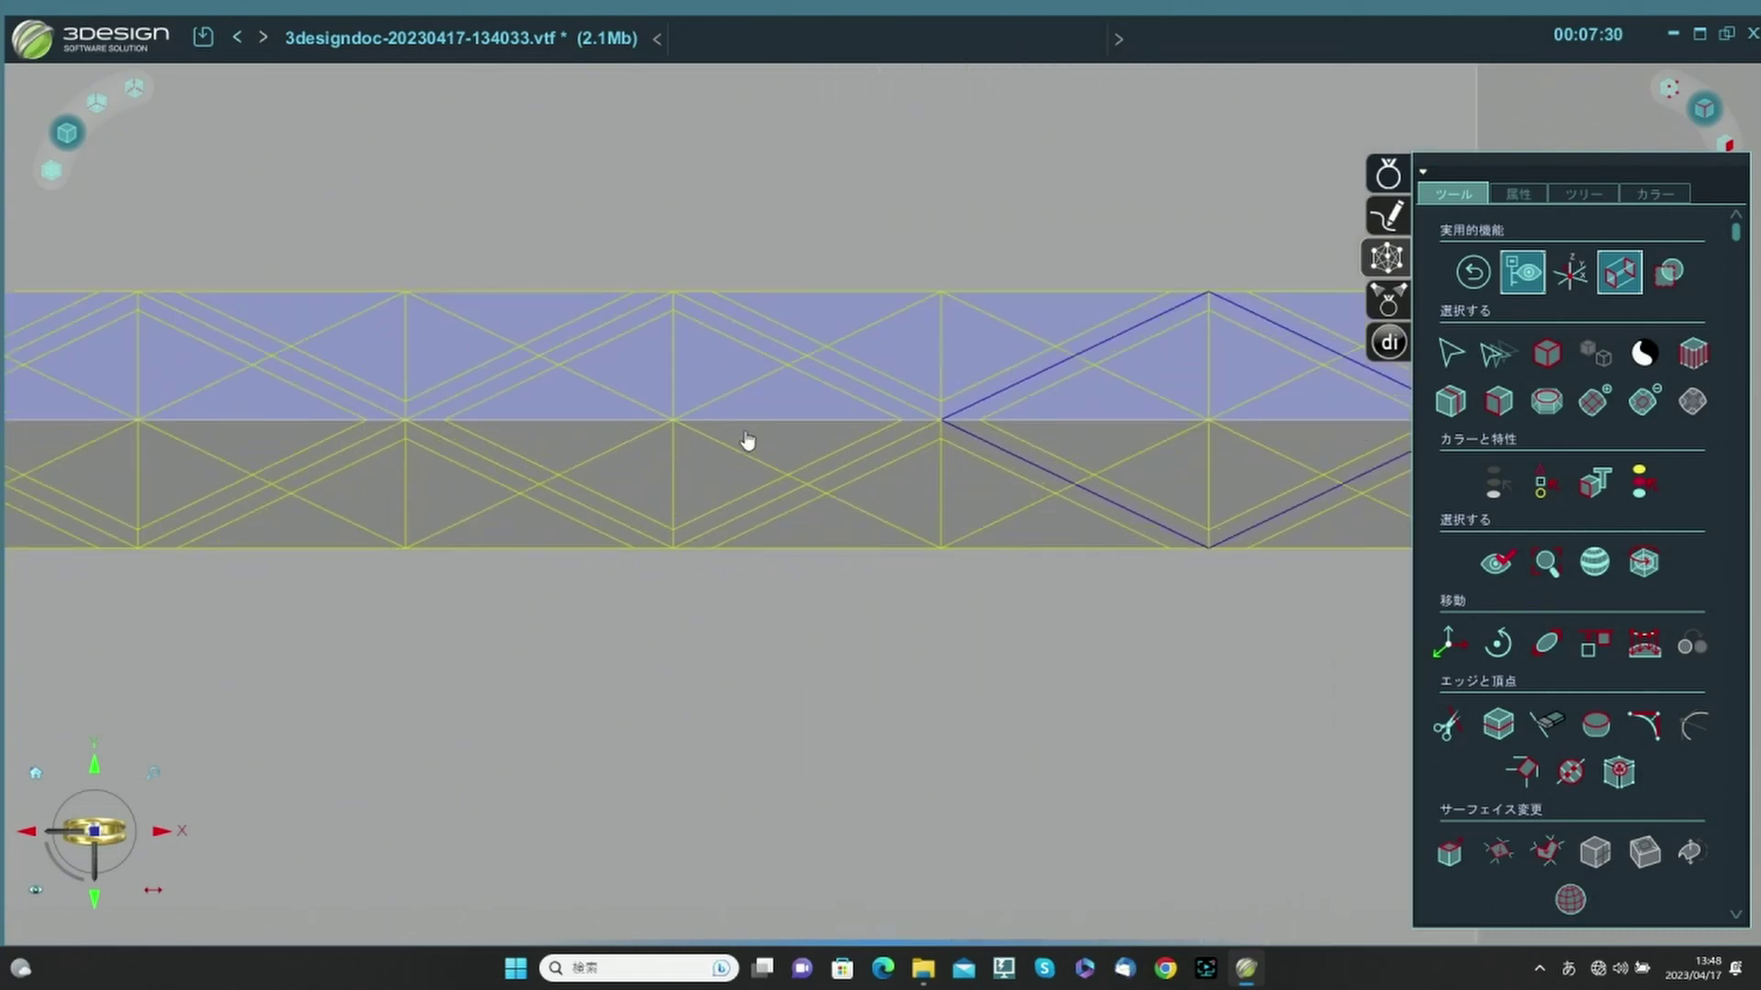
left_click(862, 385)
left_click(732, 324)
left_click(609, 322)
left_click(456, 397)
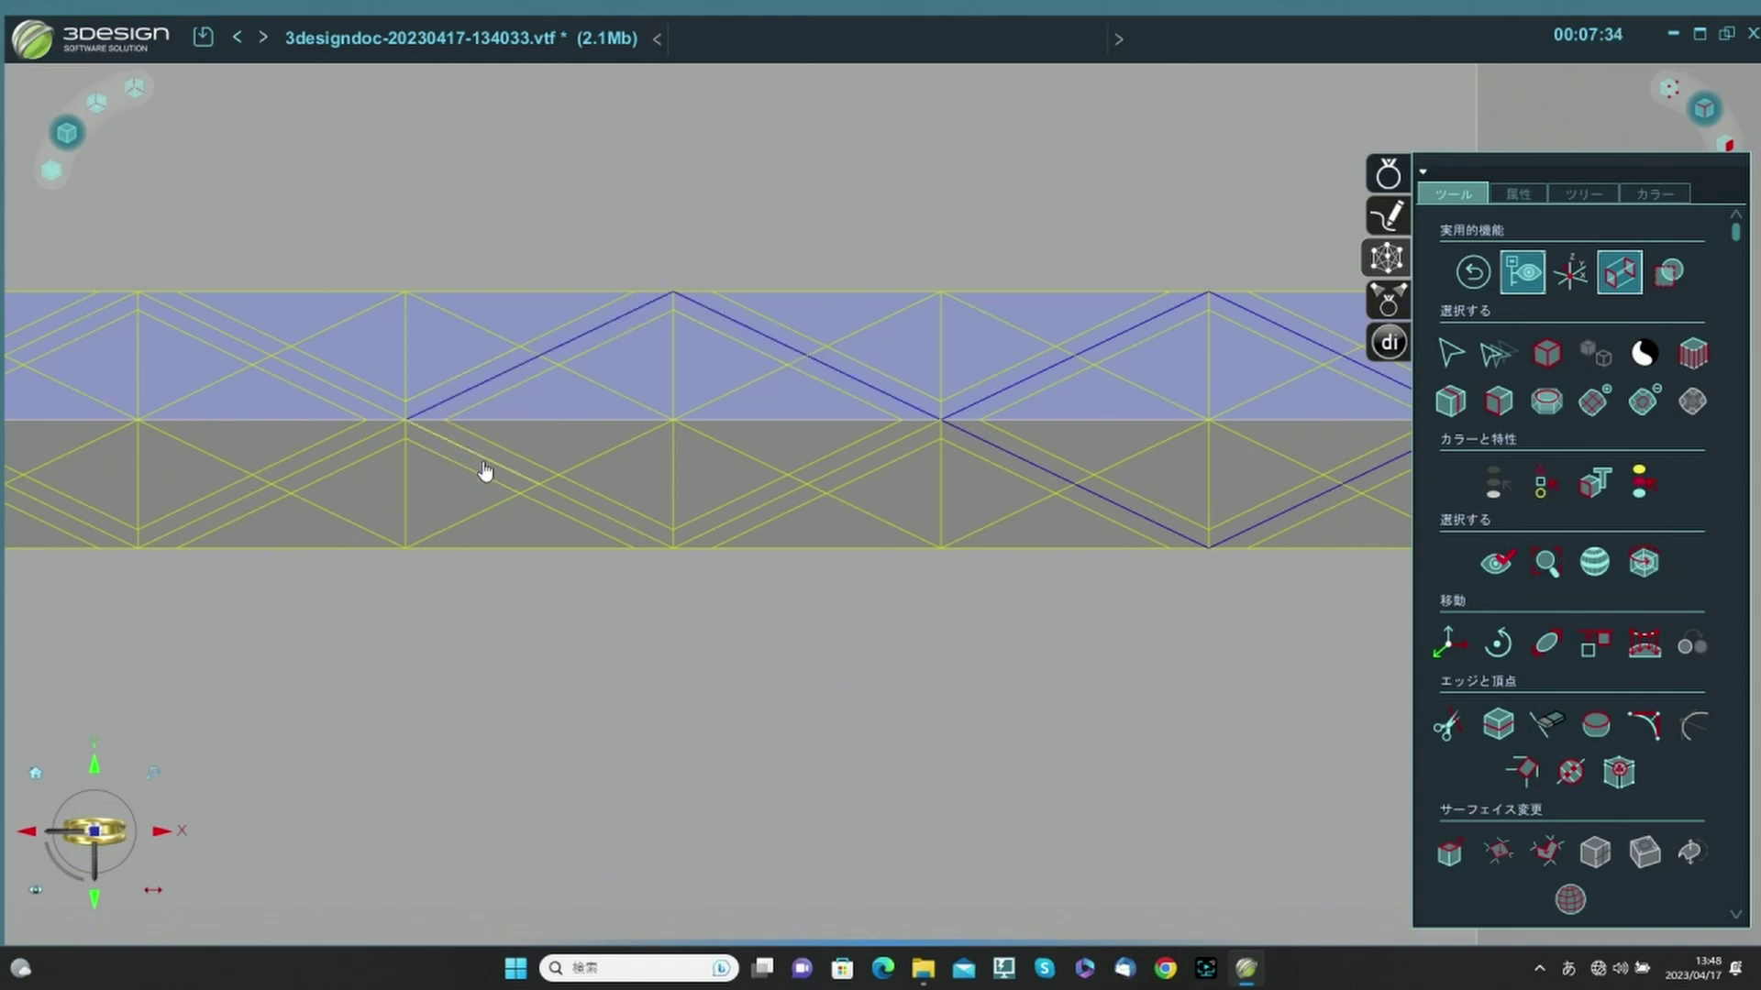
left_click(487, 463)
left_click(591, 511)
left_click(720, 528)
left_click(821, 478)
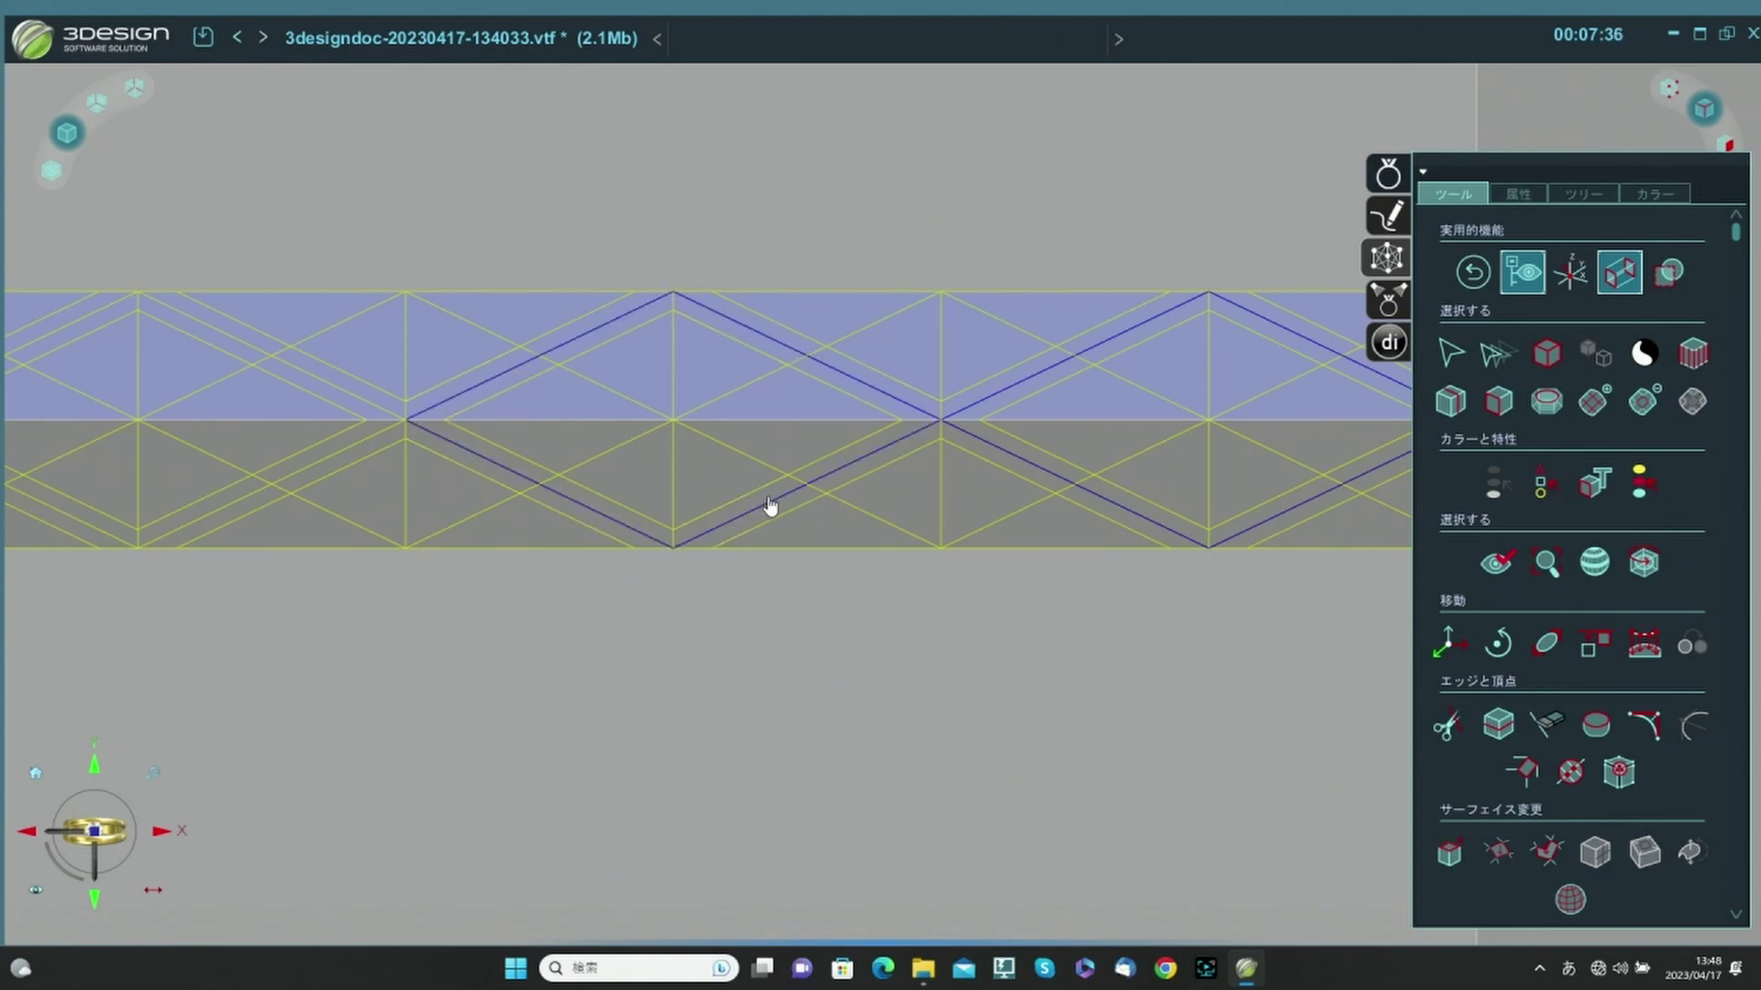
Add all outer outline edges of the second diamond to the edge selection.
left_click(349, 448)
left_click(353, 408)
left_click(156, 521)
left_click(193, 508)
left_click(202, 519)
middle_click_drag(246, 588, 695, 535)
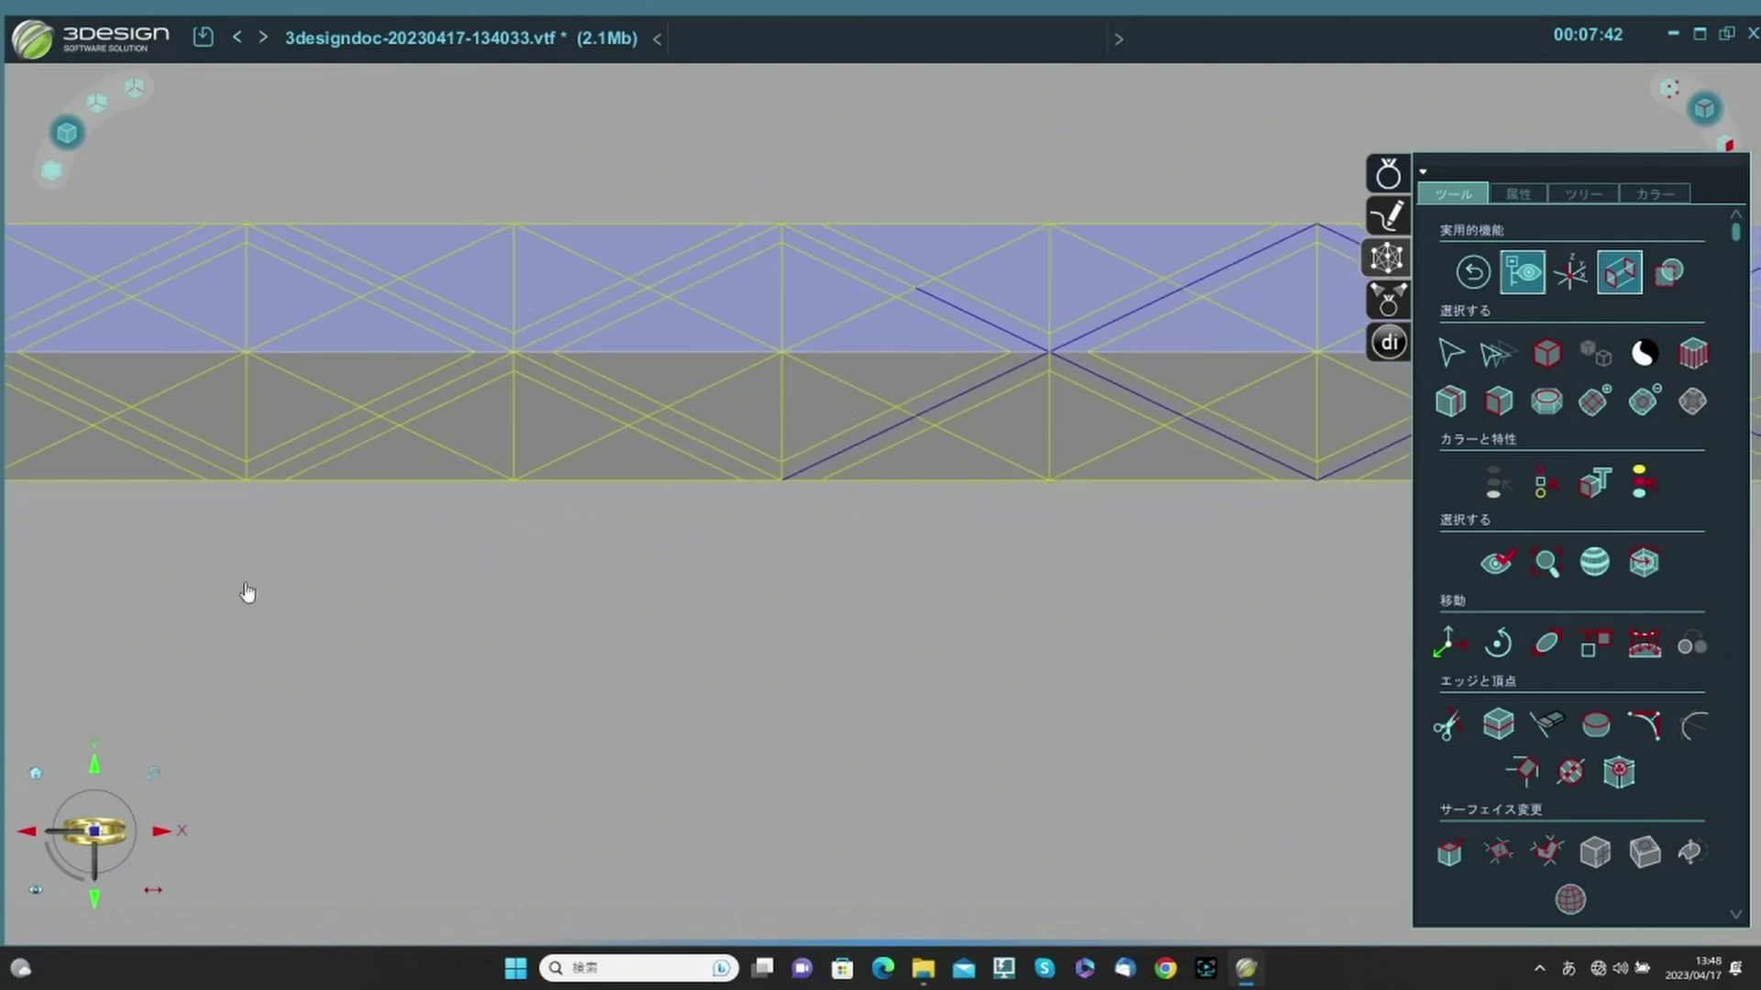
left_click(718, 457)
left_click(576, 389)
left_click(594, 310)
left_click(597, 302)
left_click(600, 314)
left_click(717, 267)
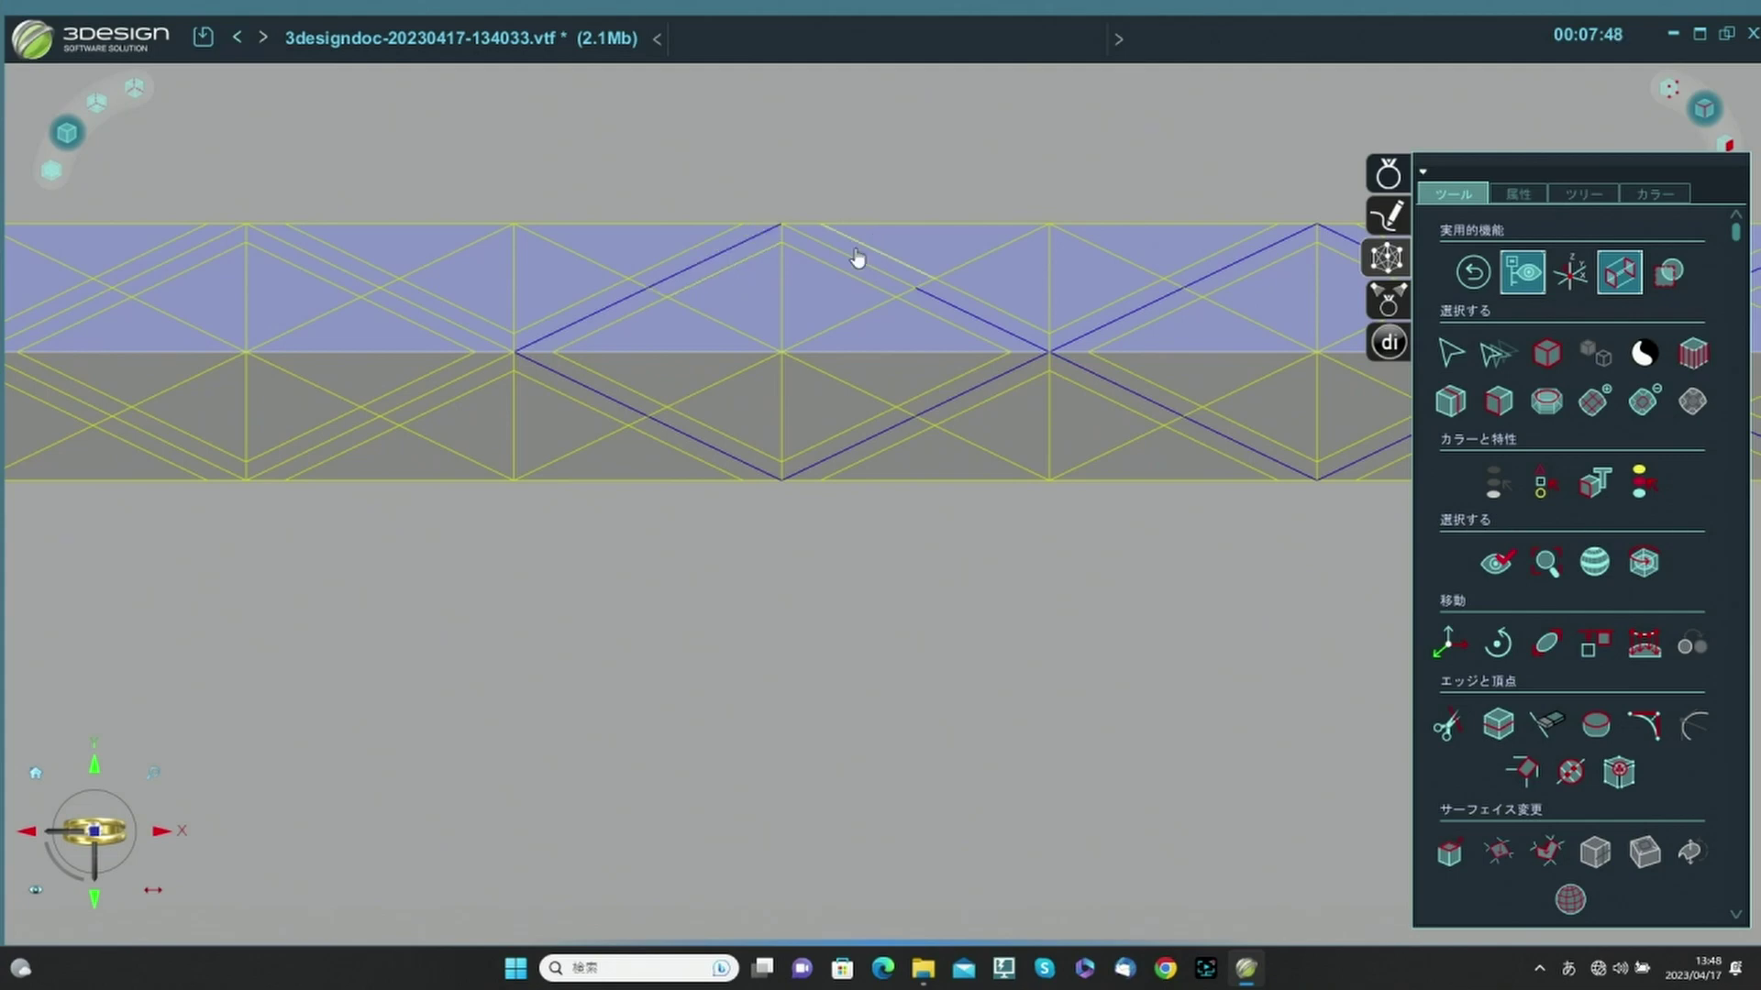
left_click(856, 263)
Add all outer outline edges of the first diamond, next to the OYZ plane, to the edge selection.
left_click(434, 326)
left_click(212, 248)
middle_click_drag(164, 348, 502, 422)
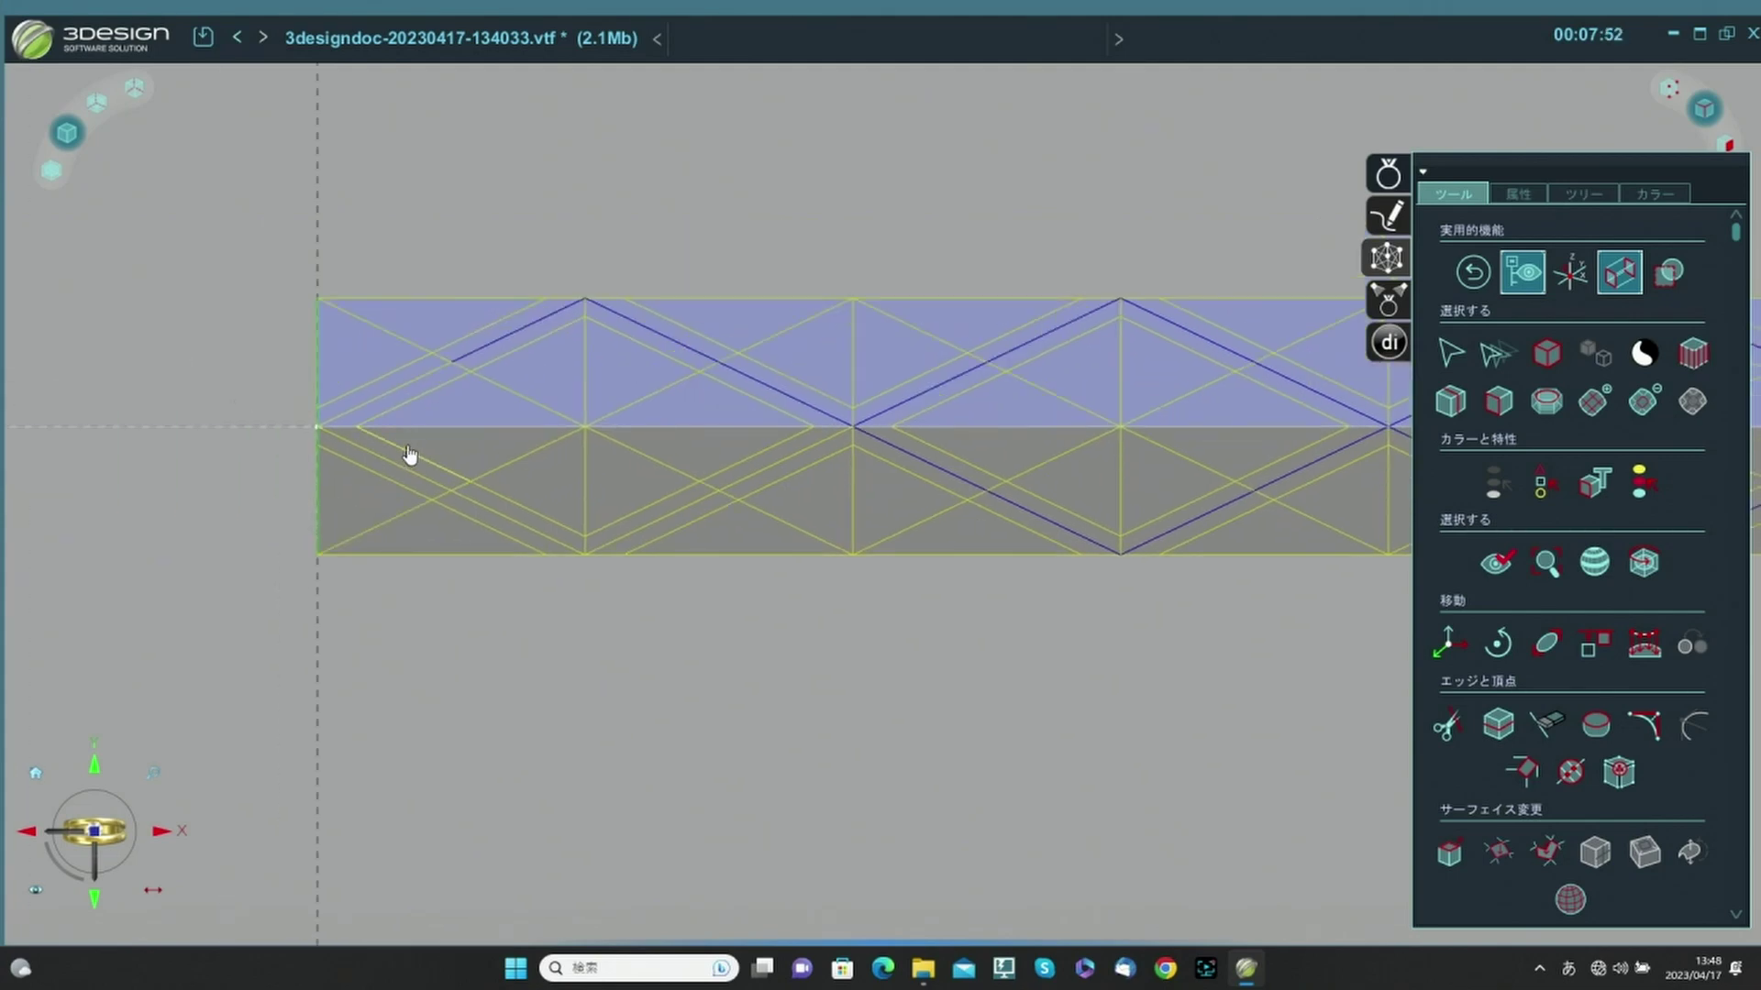
left_click(390, 392)
left_click(413, 473)
left_click(514, 521)
left_click(683, 510)
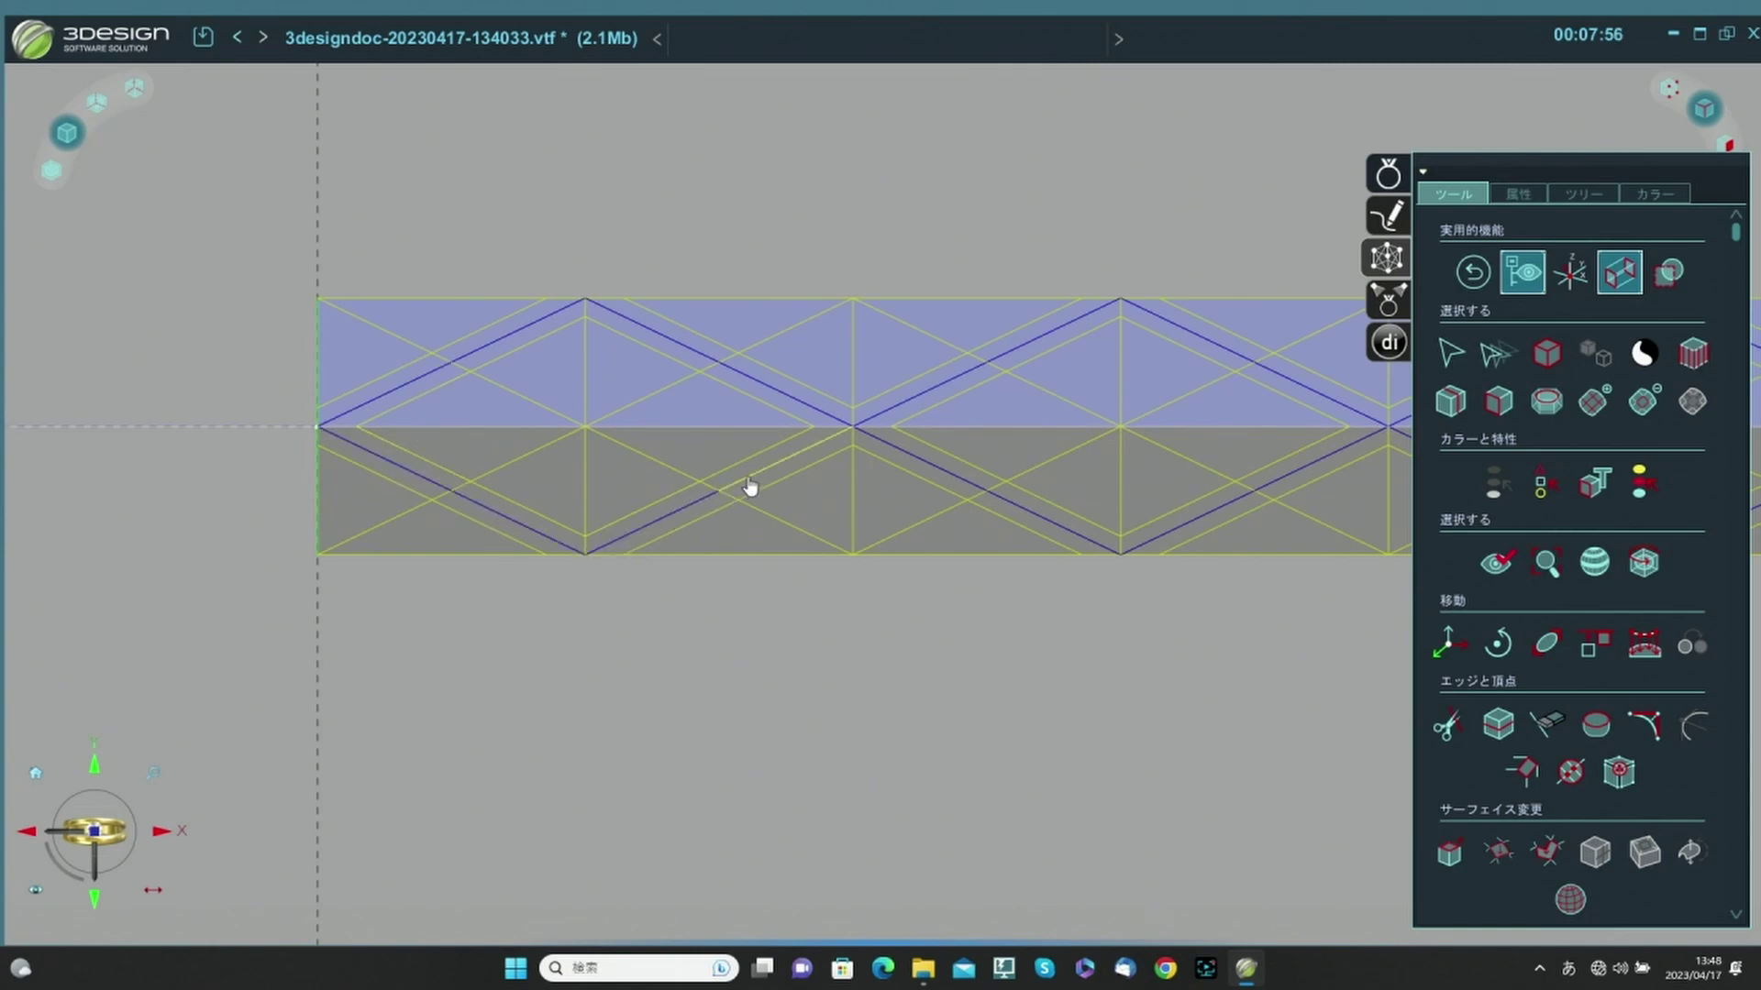
scroll(1059, 720, "down", 2)
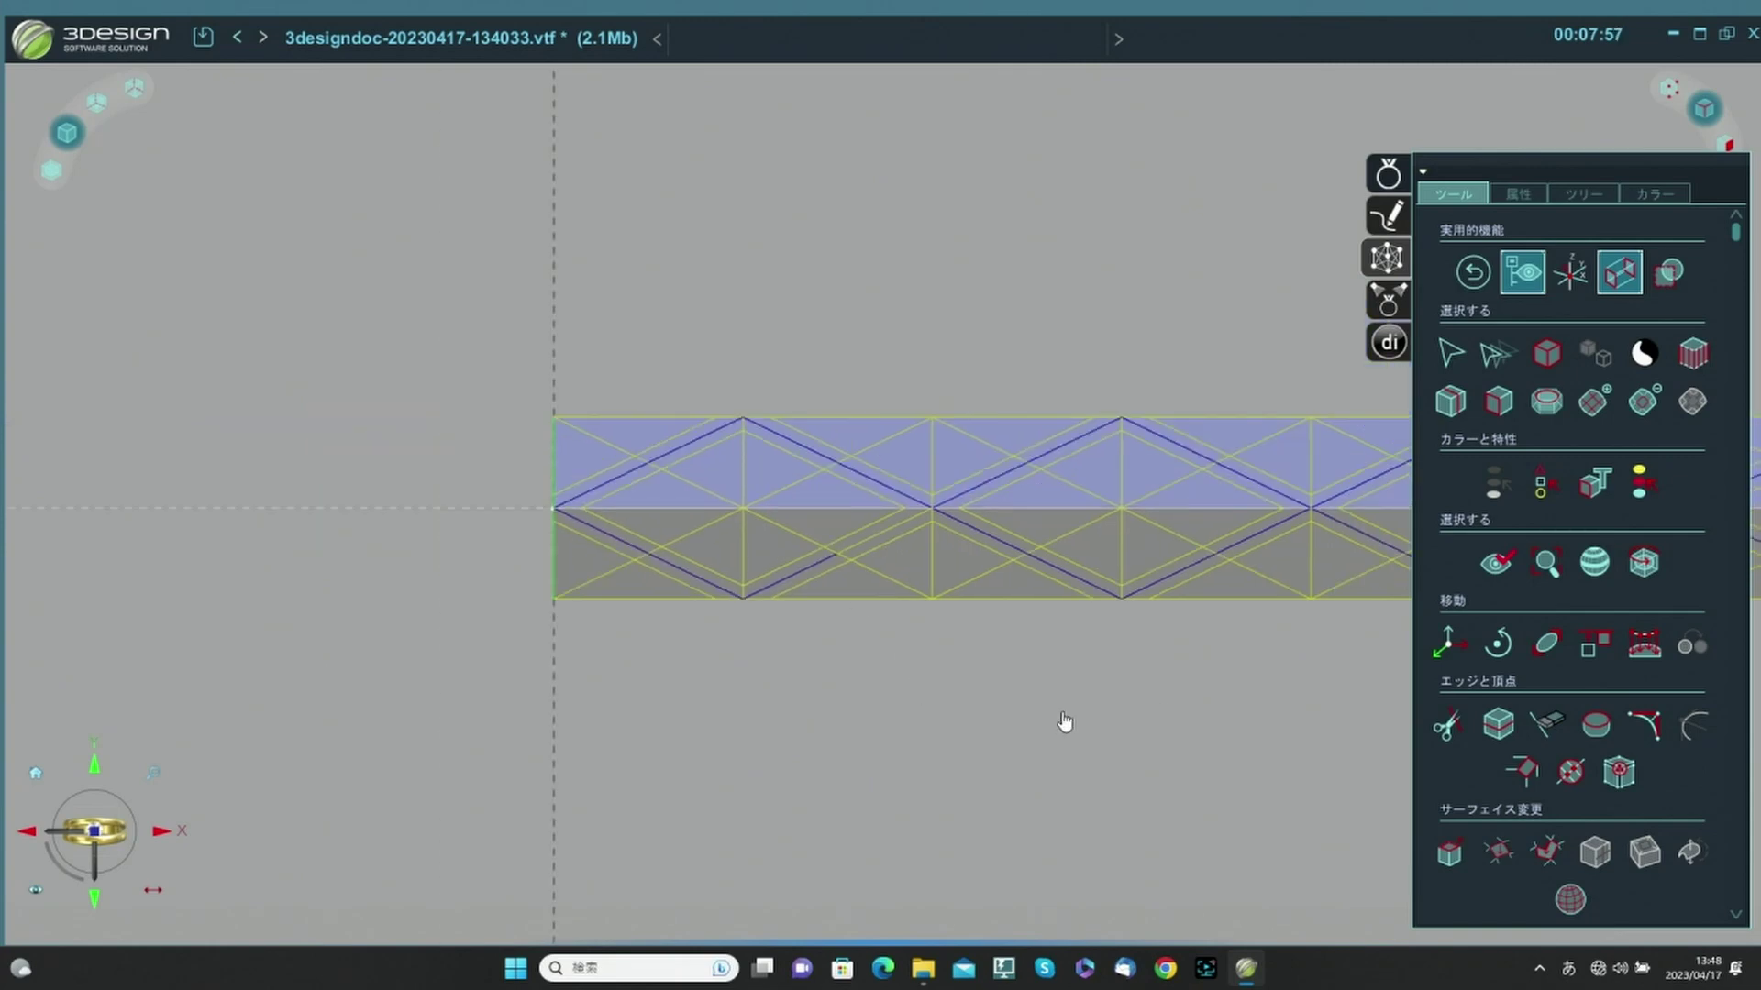
left_click(896, 542)
scroll(1360, 786, "down", 3)
middle_click_drag(1329, 736, 1165, 730)
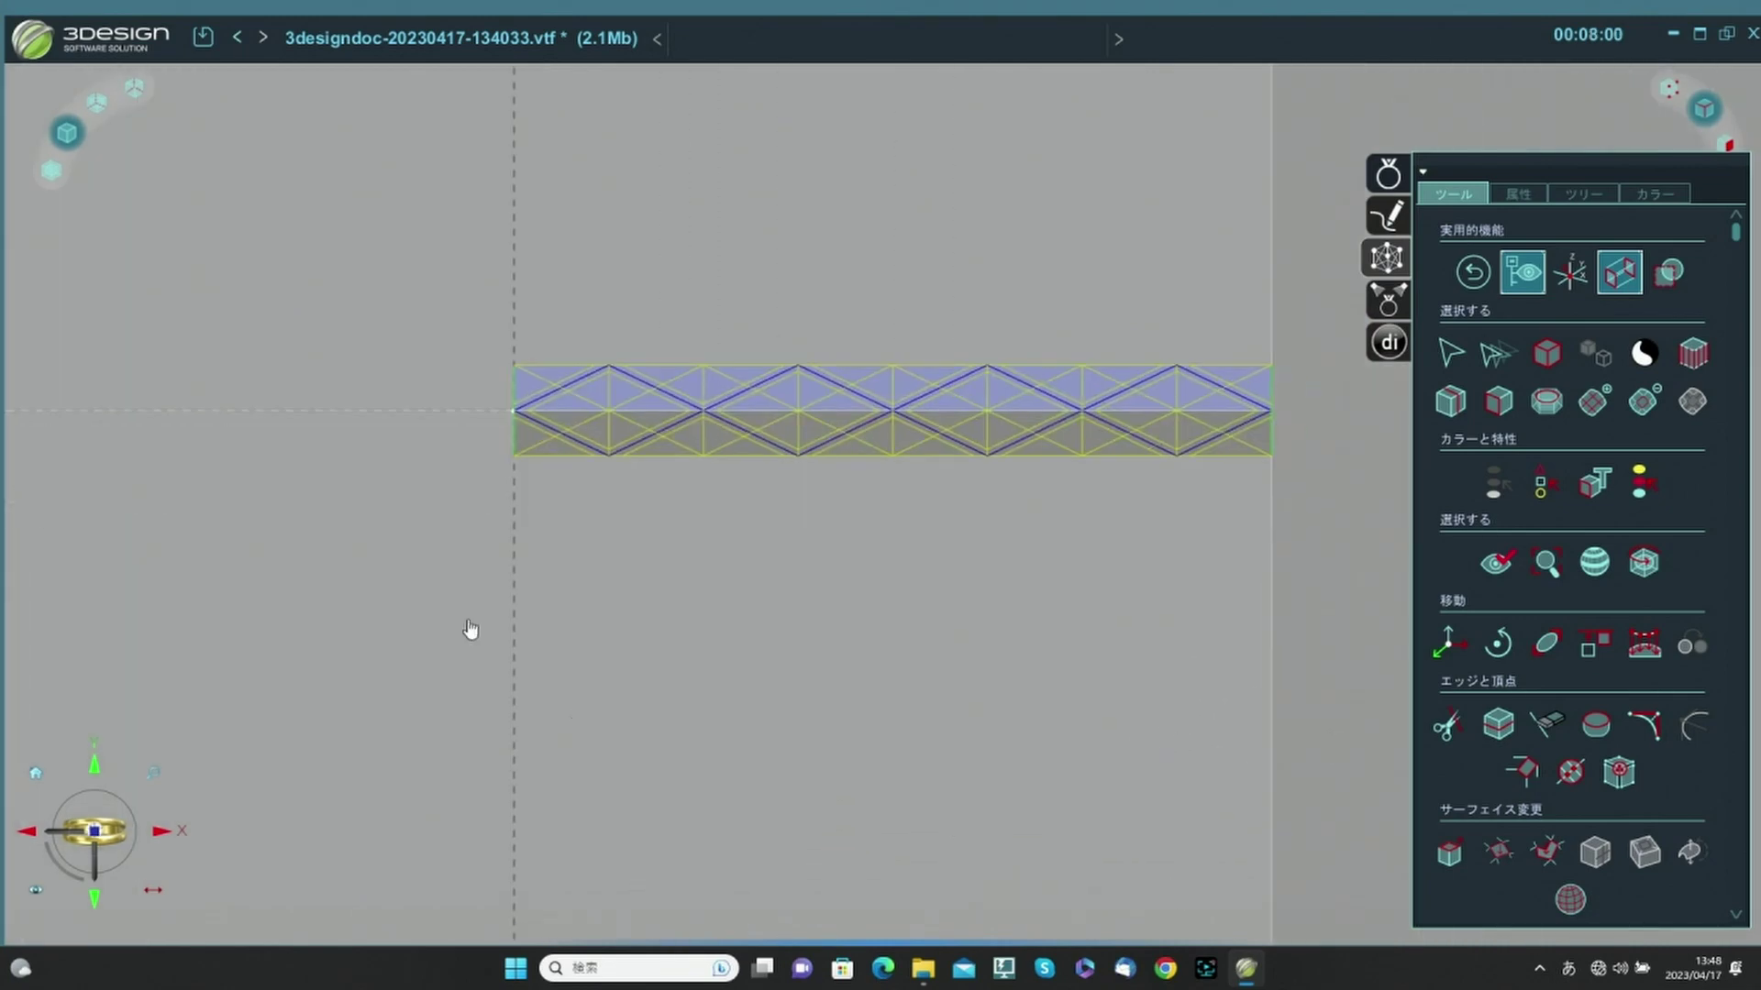
Display the smoothed mesh and move the selected diamond outline edges down along Z to form grooves in the bar.
left_click(52, 171)
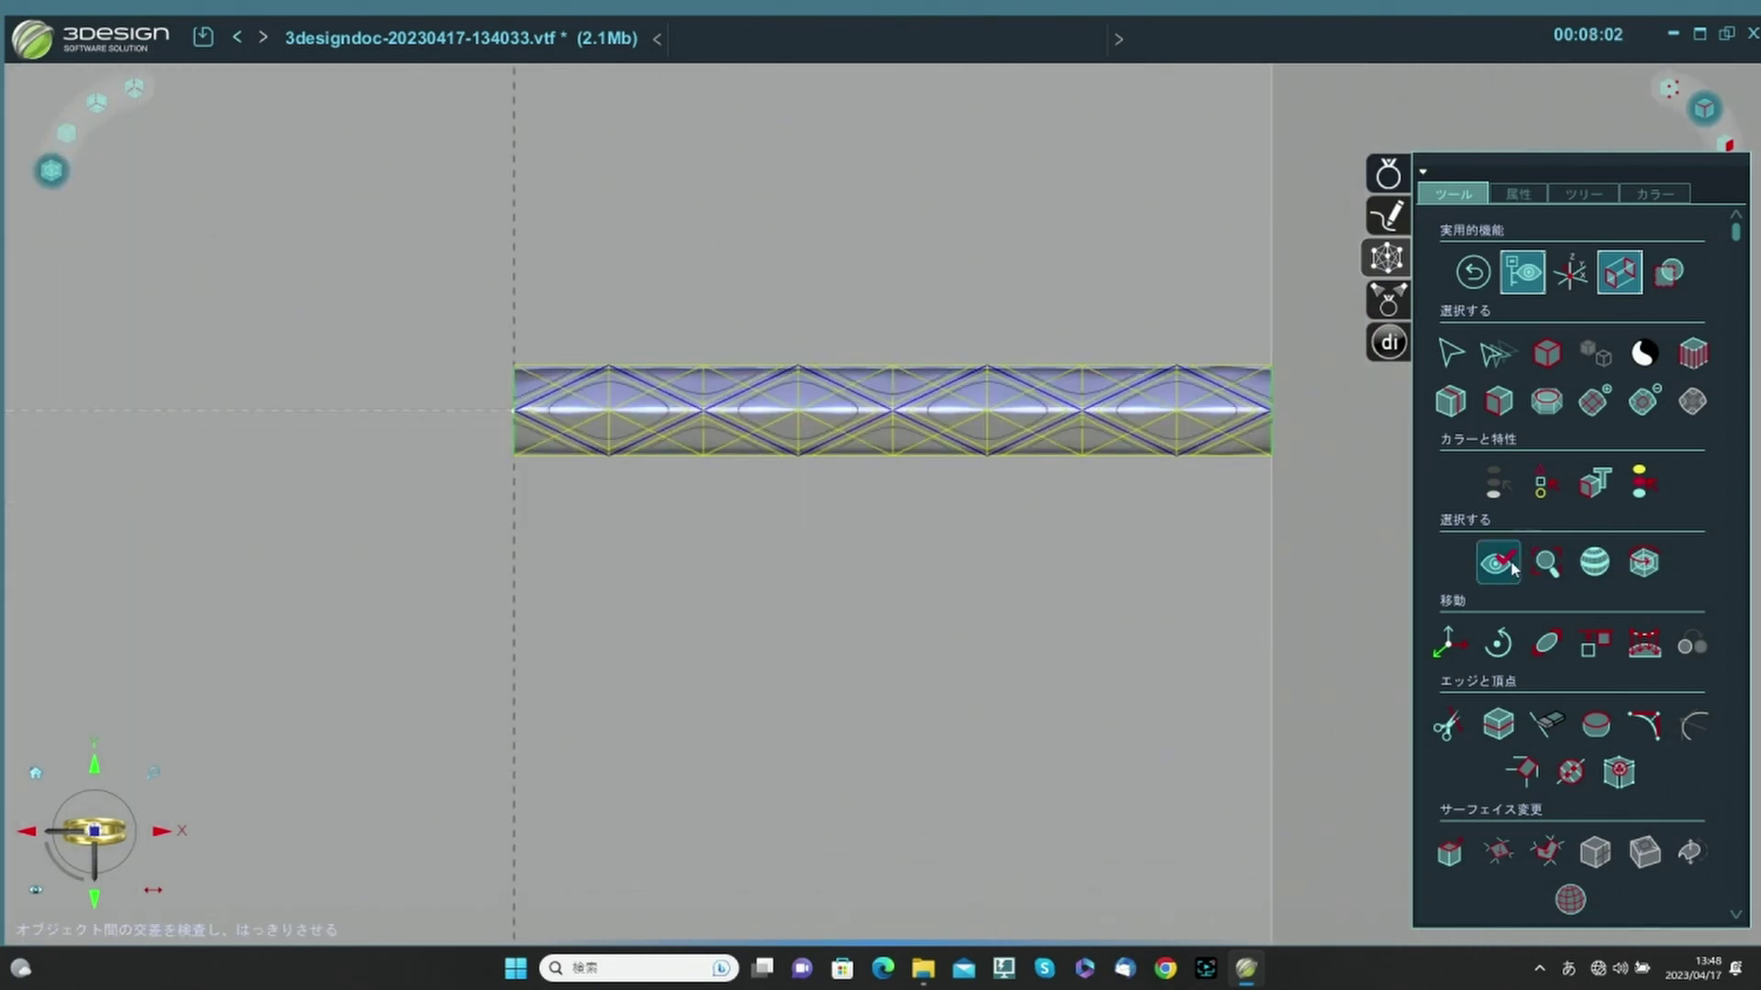
left_click(1456, 636)
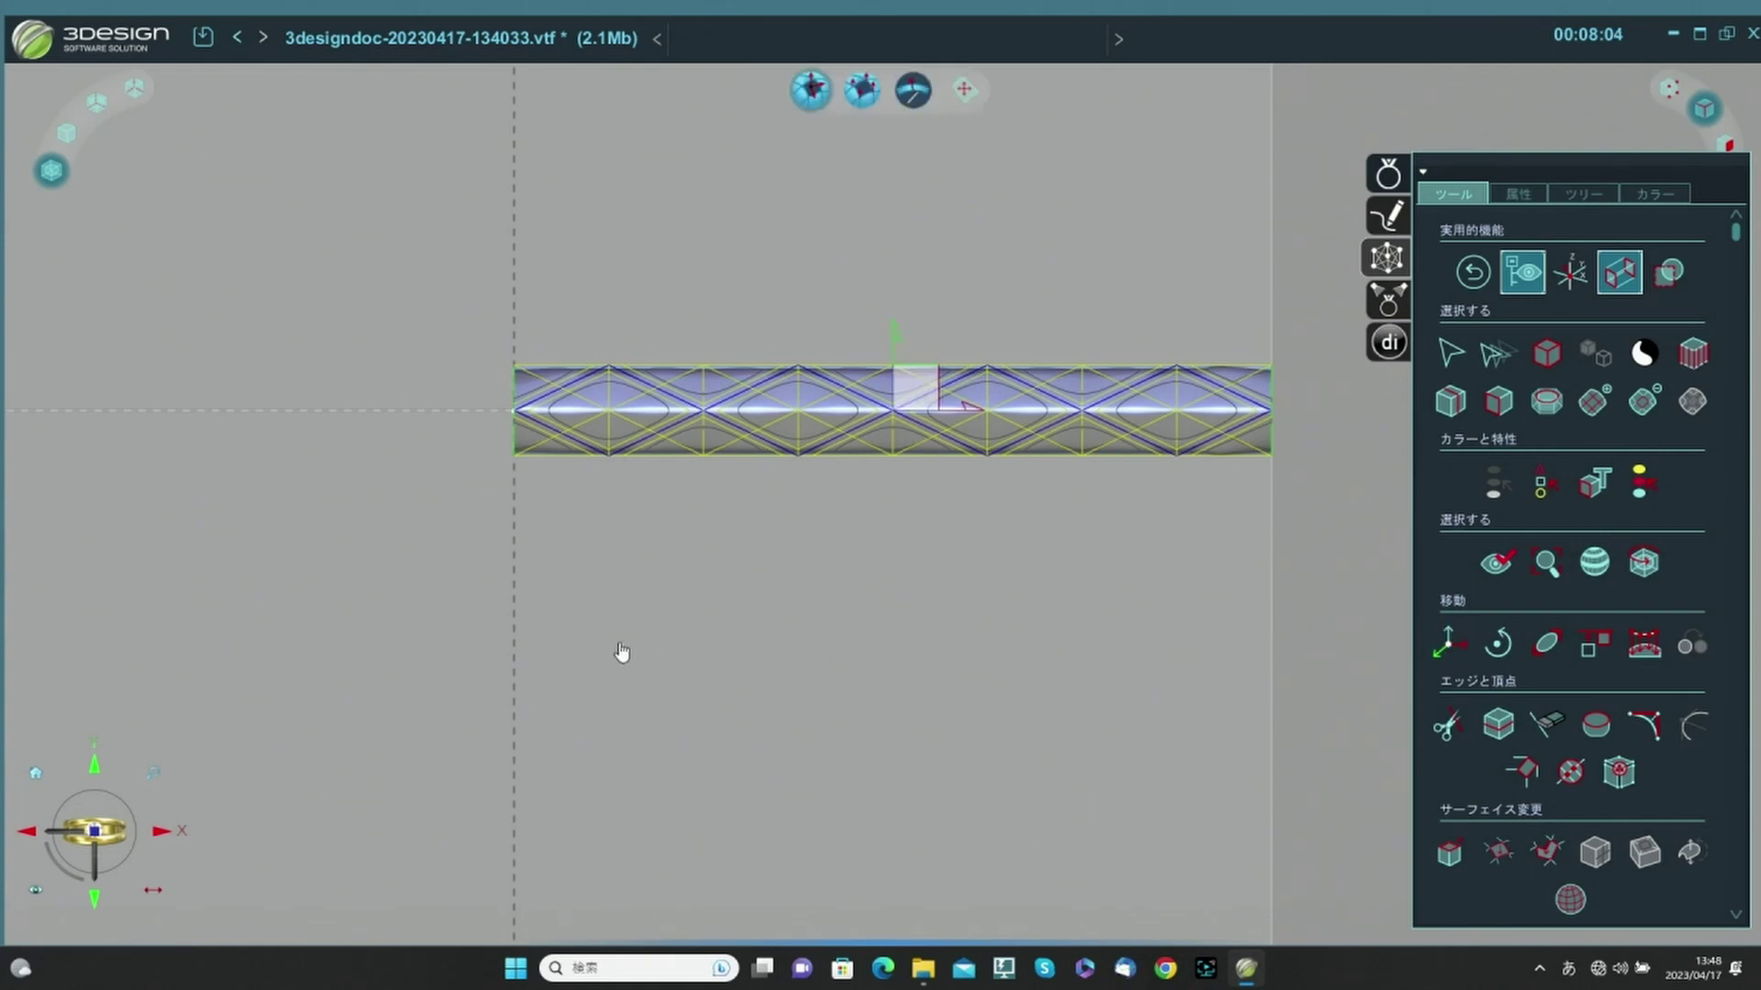
middle_click_drag(622, 653, 683, 370)
scroll(943, 597, "up", 5)
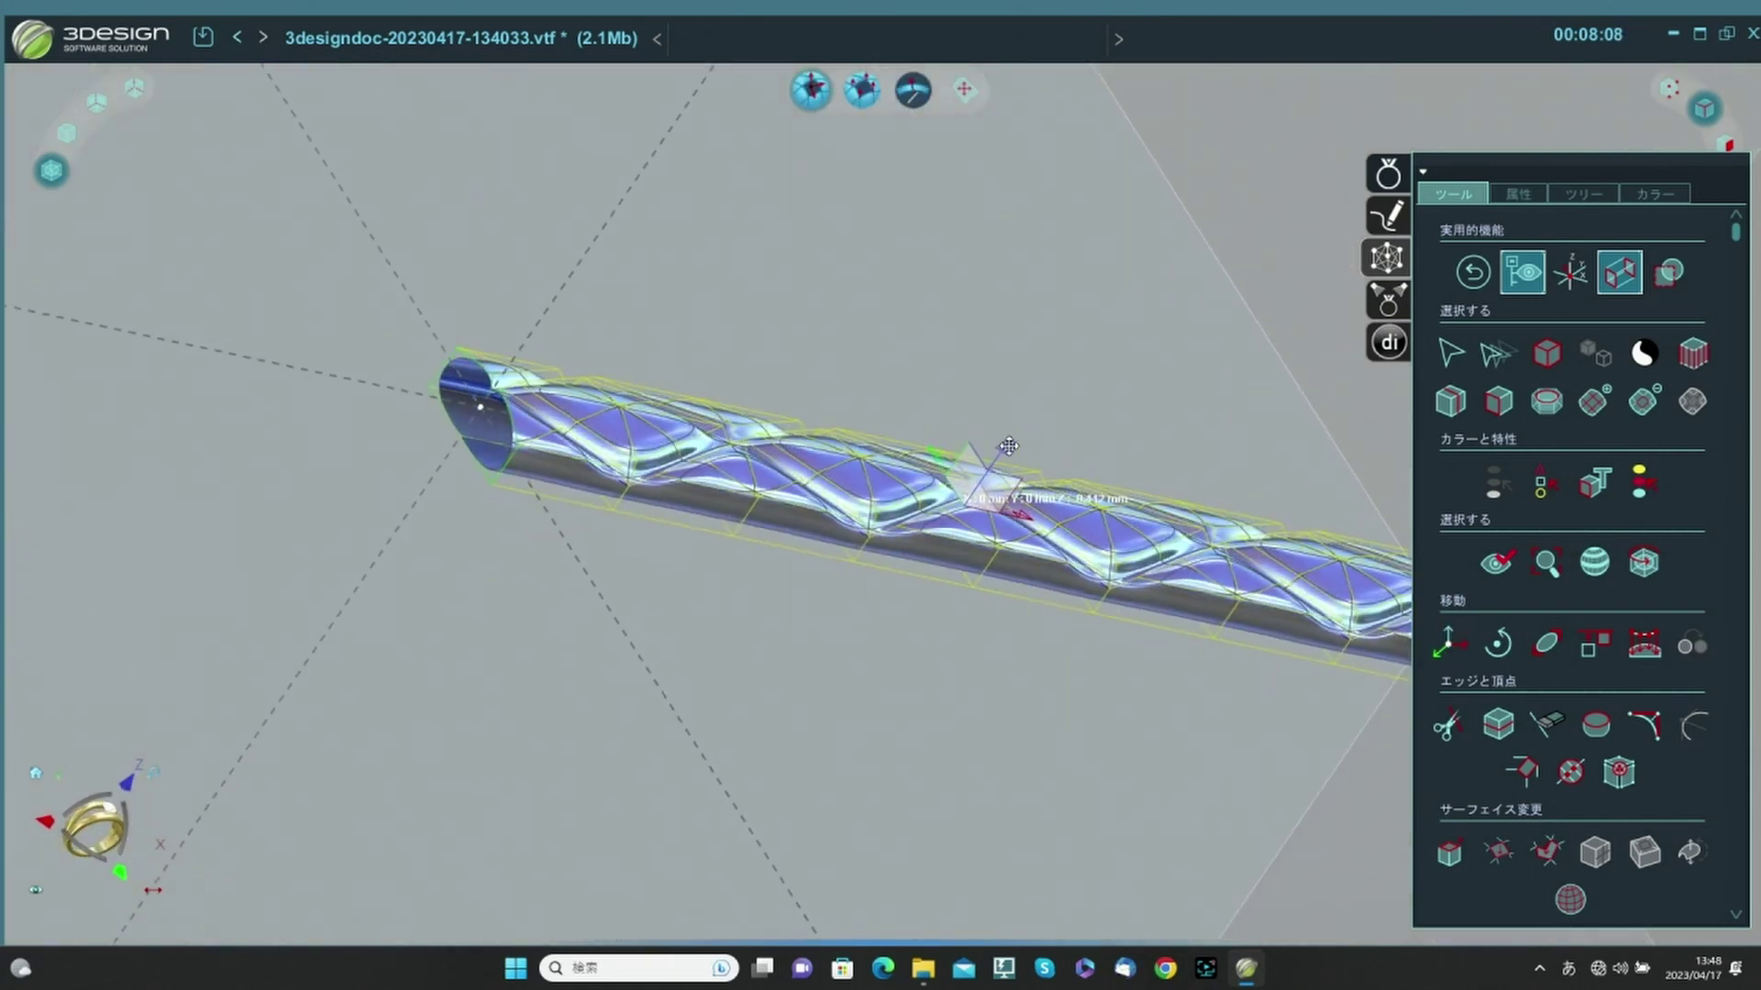
mouse_move(1057, 444)
right_mouse_down()
mouse_move(963, 524)
mouse_move(896, 620)
mouse_move(865, 632)
mouse_move(809, 602)
mouse_move(752, 642)
right_mouse_up()
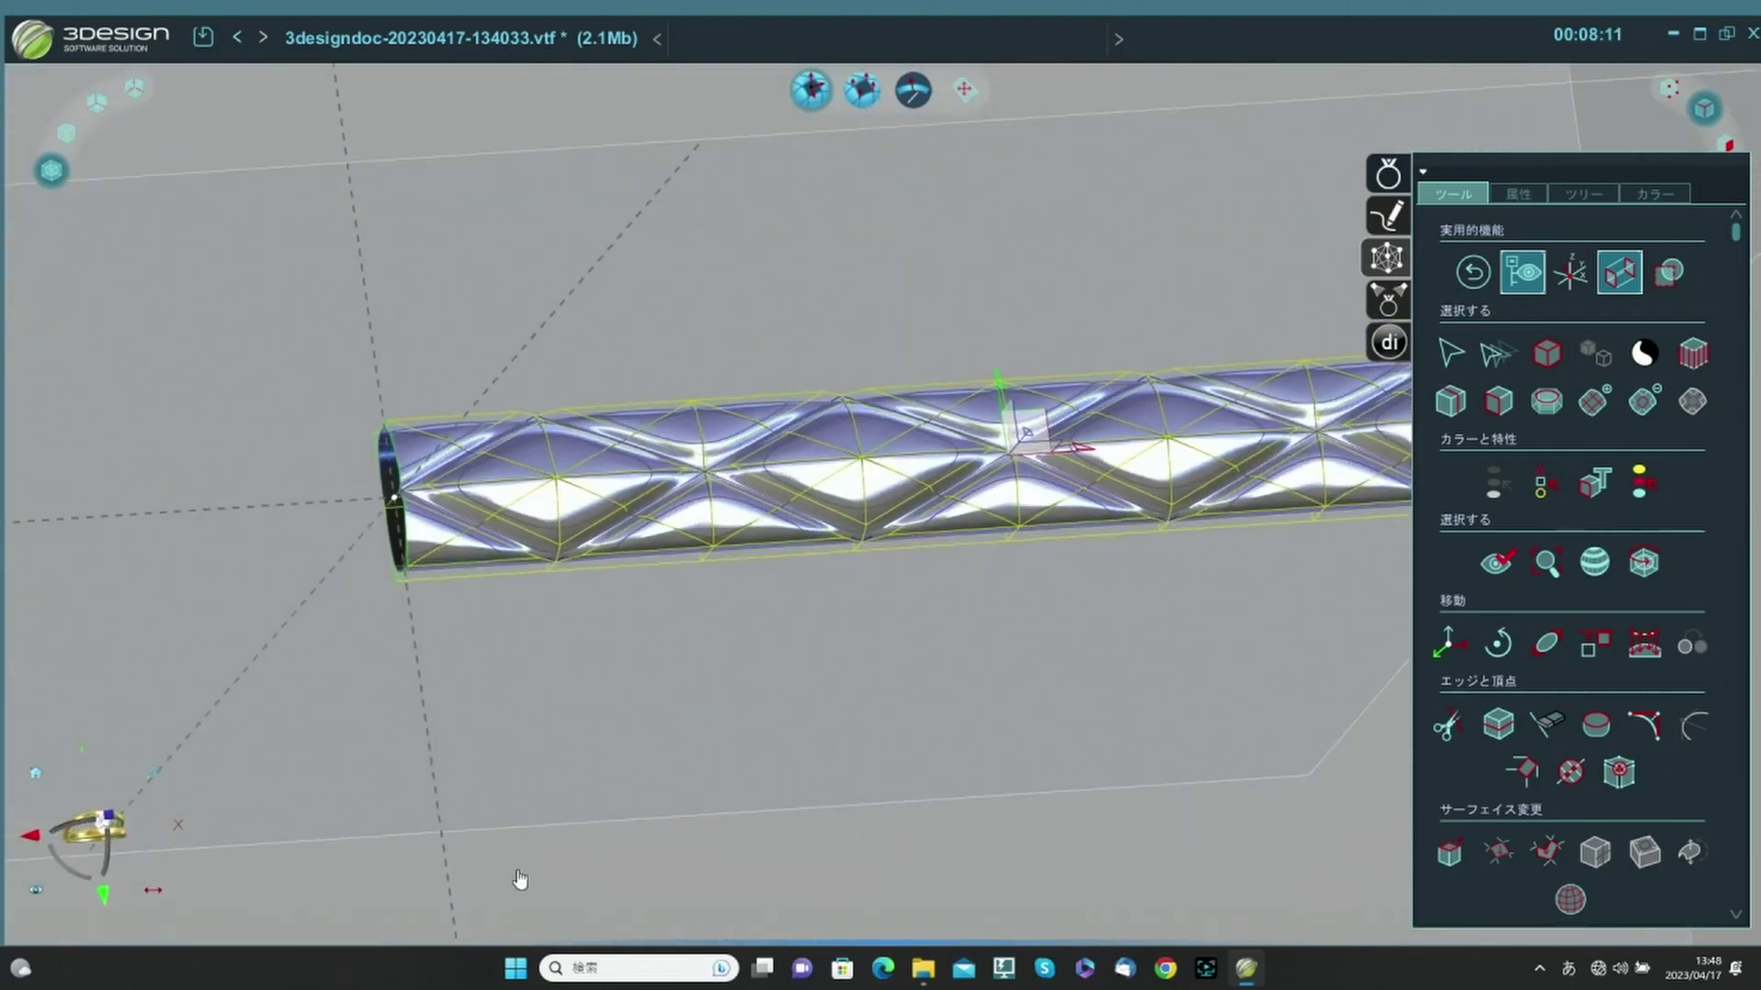
left_click(93, 842)
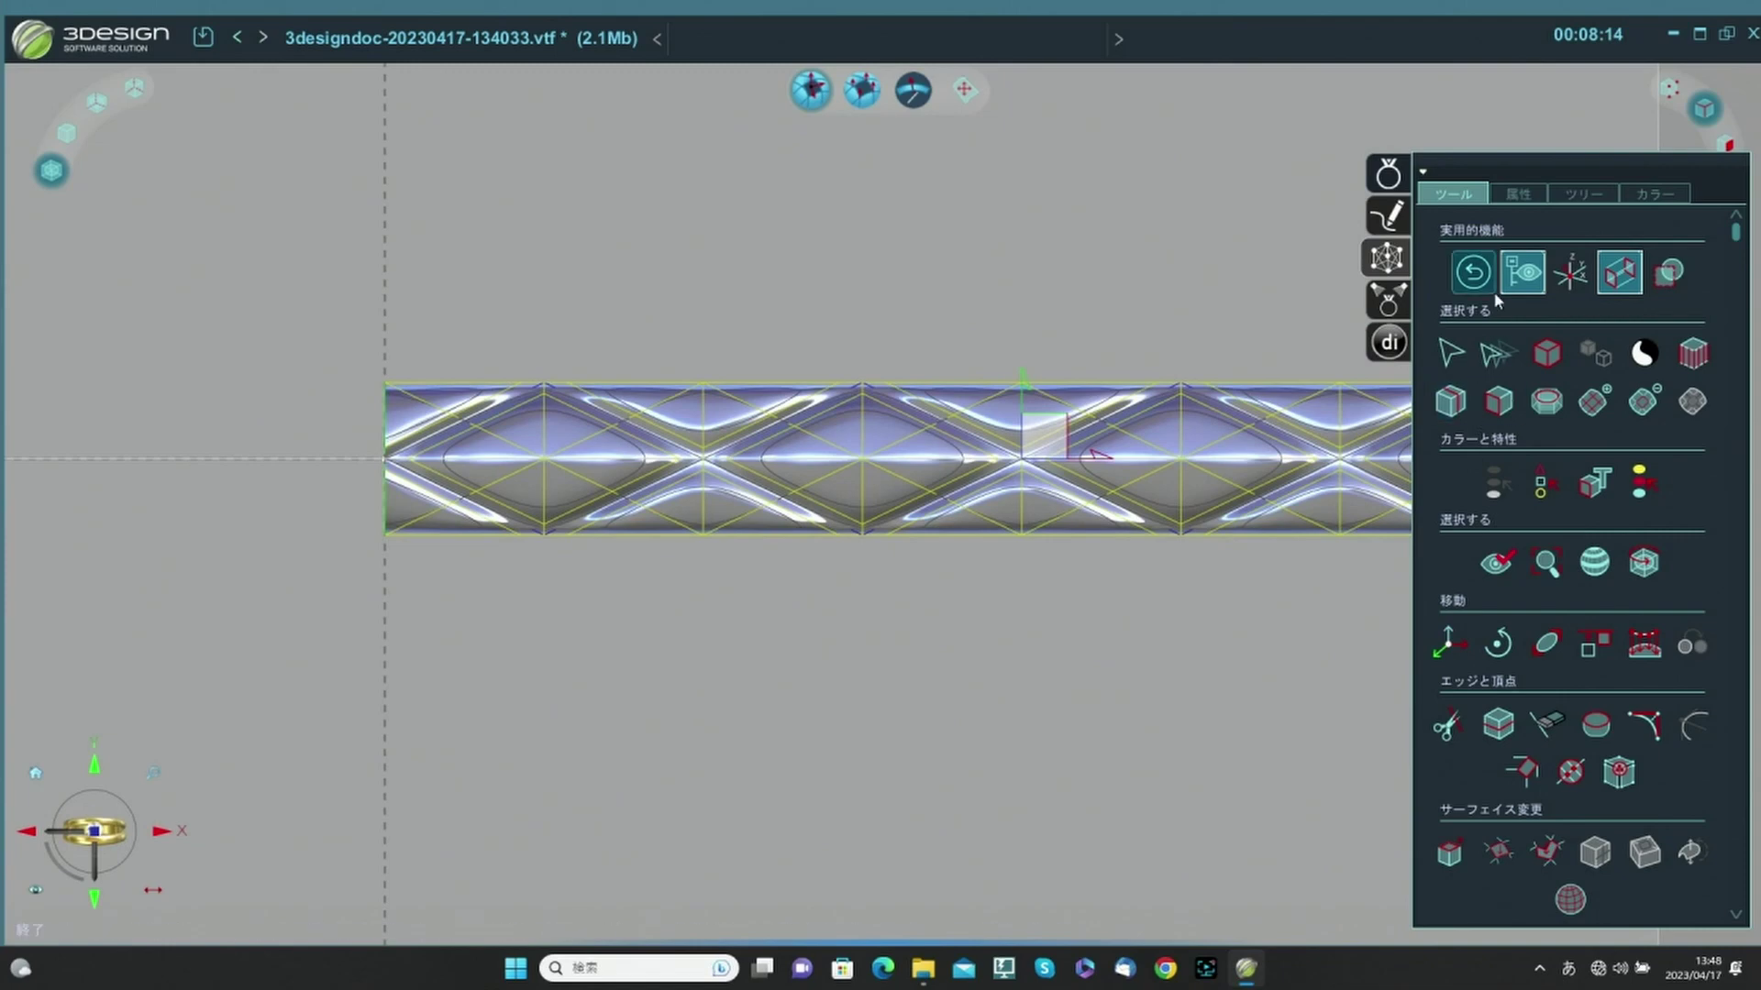
Finish the mesh edit and mirror the bar about the OYZ plane, keeping the source shape and merging both halves.
left_click(1488, 283)
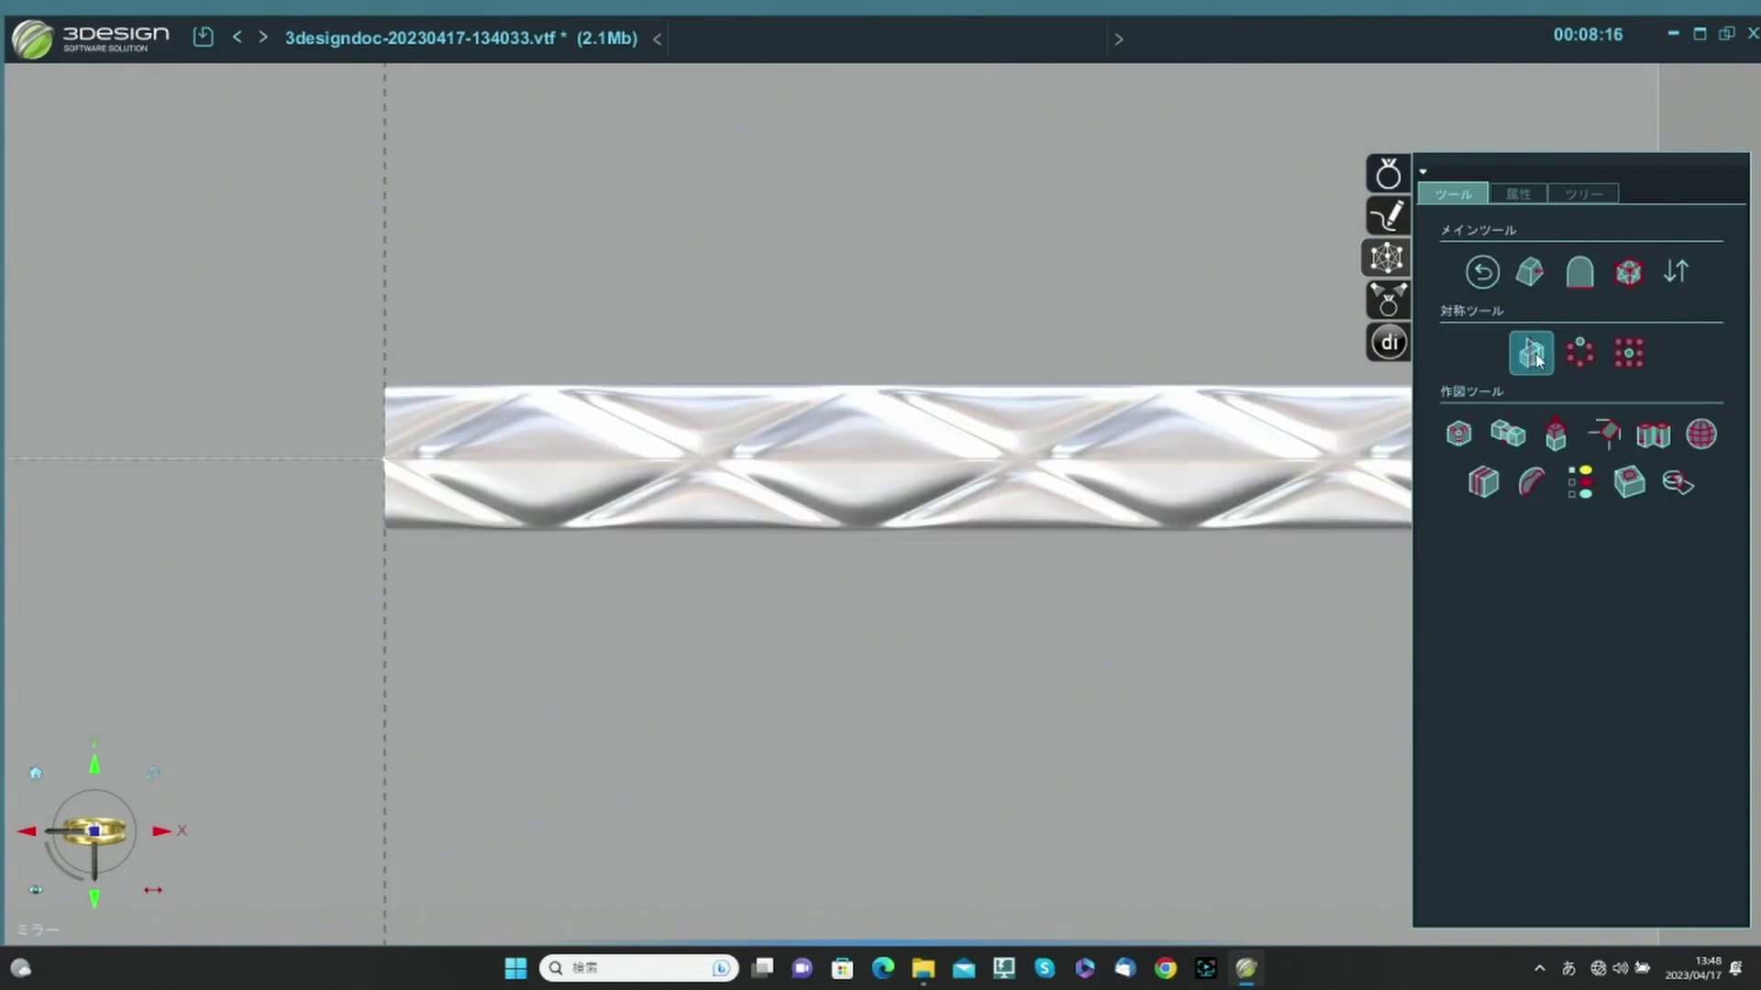
left_click(1531, 353)
left_click(1441, 348)
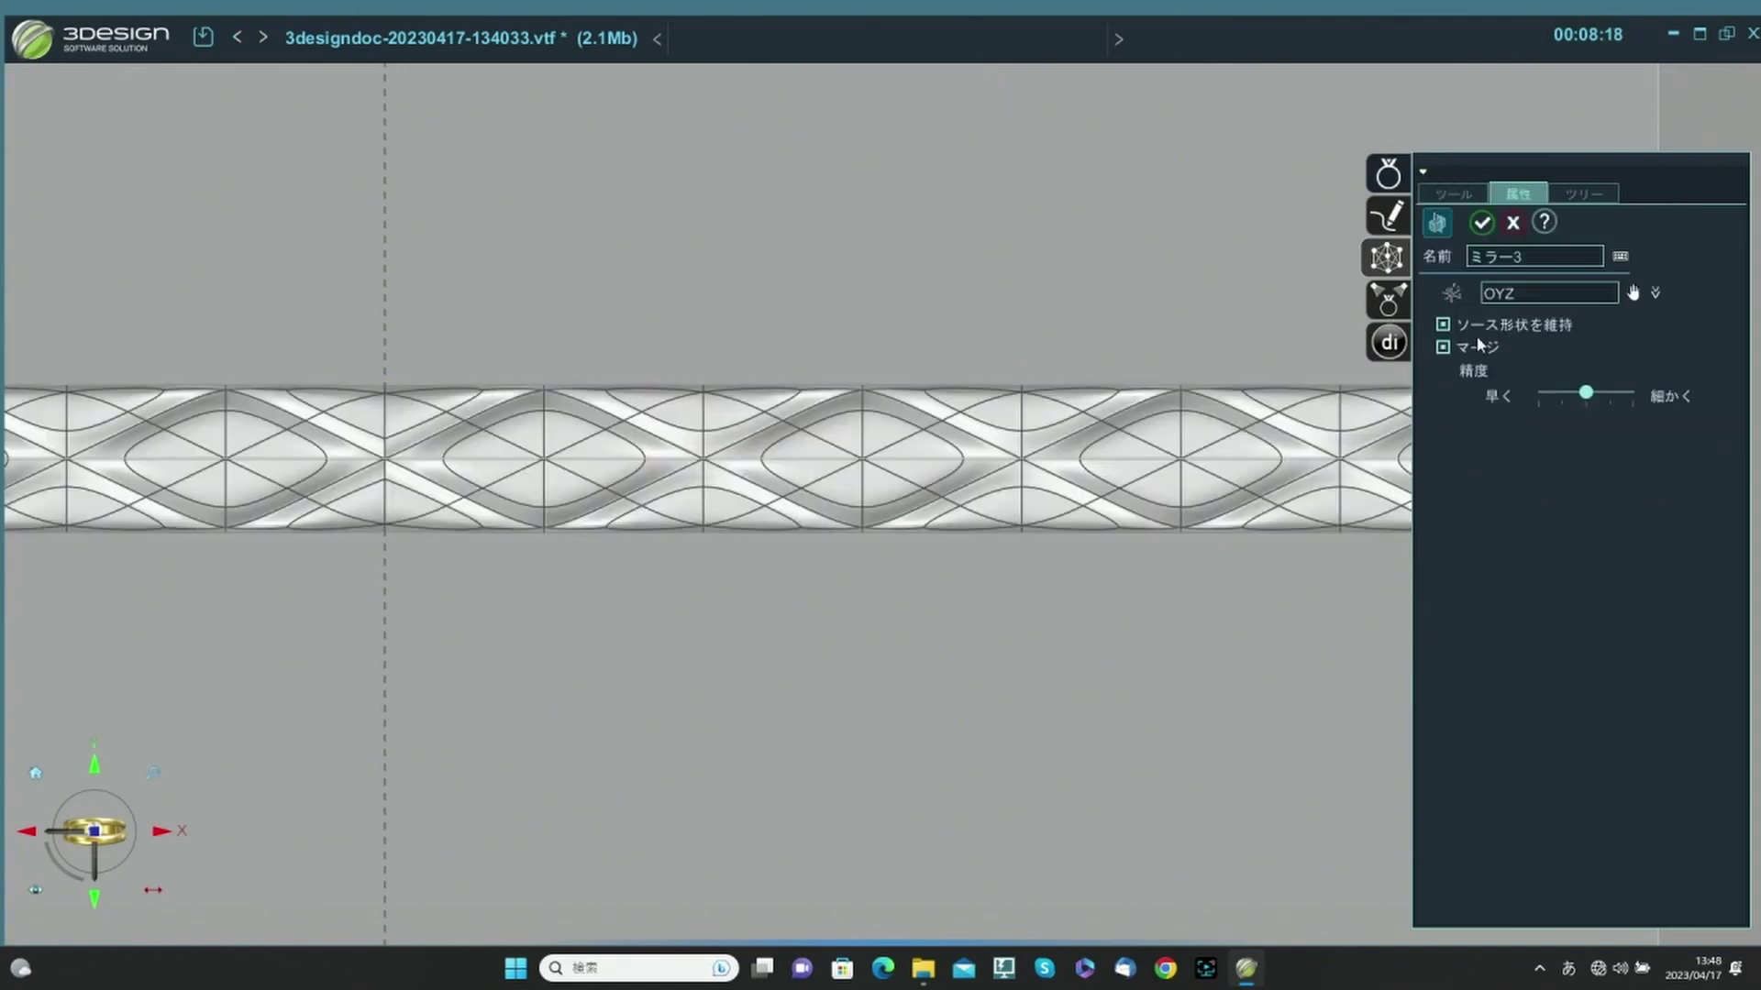
left_click(1482, 223)
Check the full-length mirrored bar from several angles and exit the mesh modelling environment.
scroll(899, 828, "down", 2)
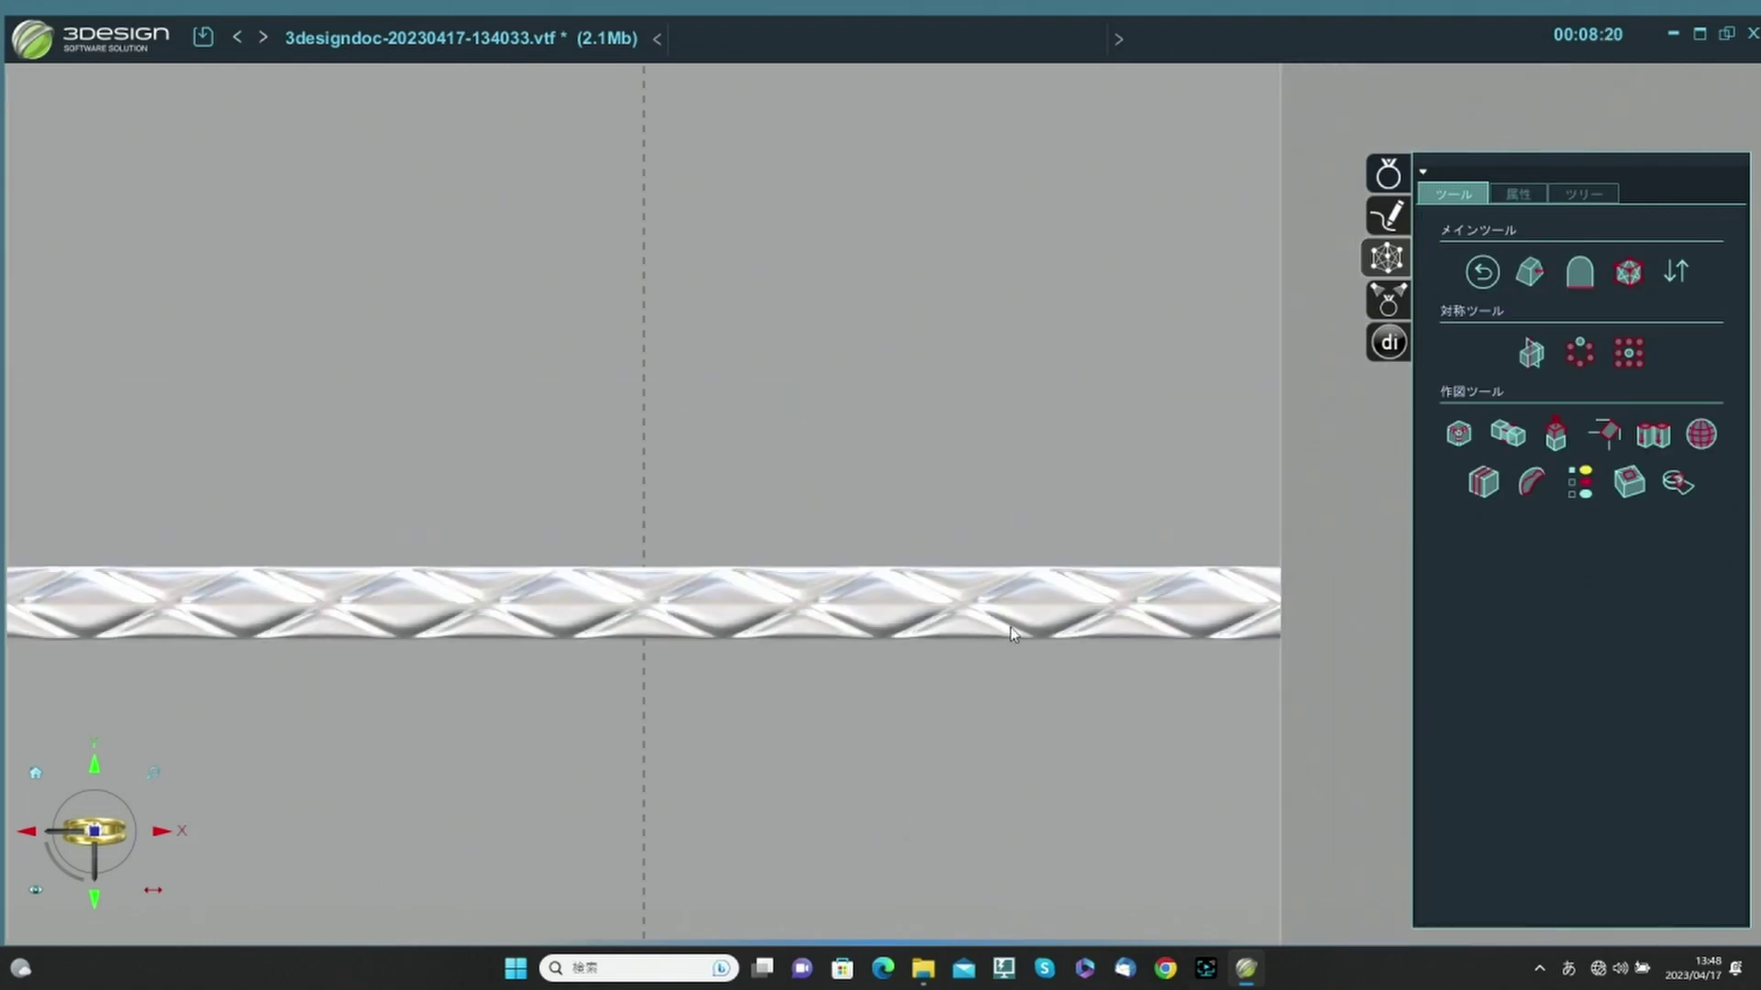
scroll(977, 763, "down", 2)
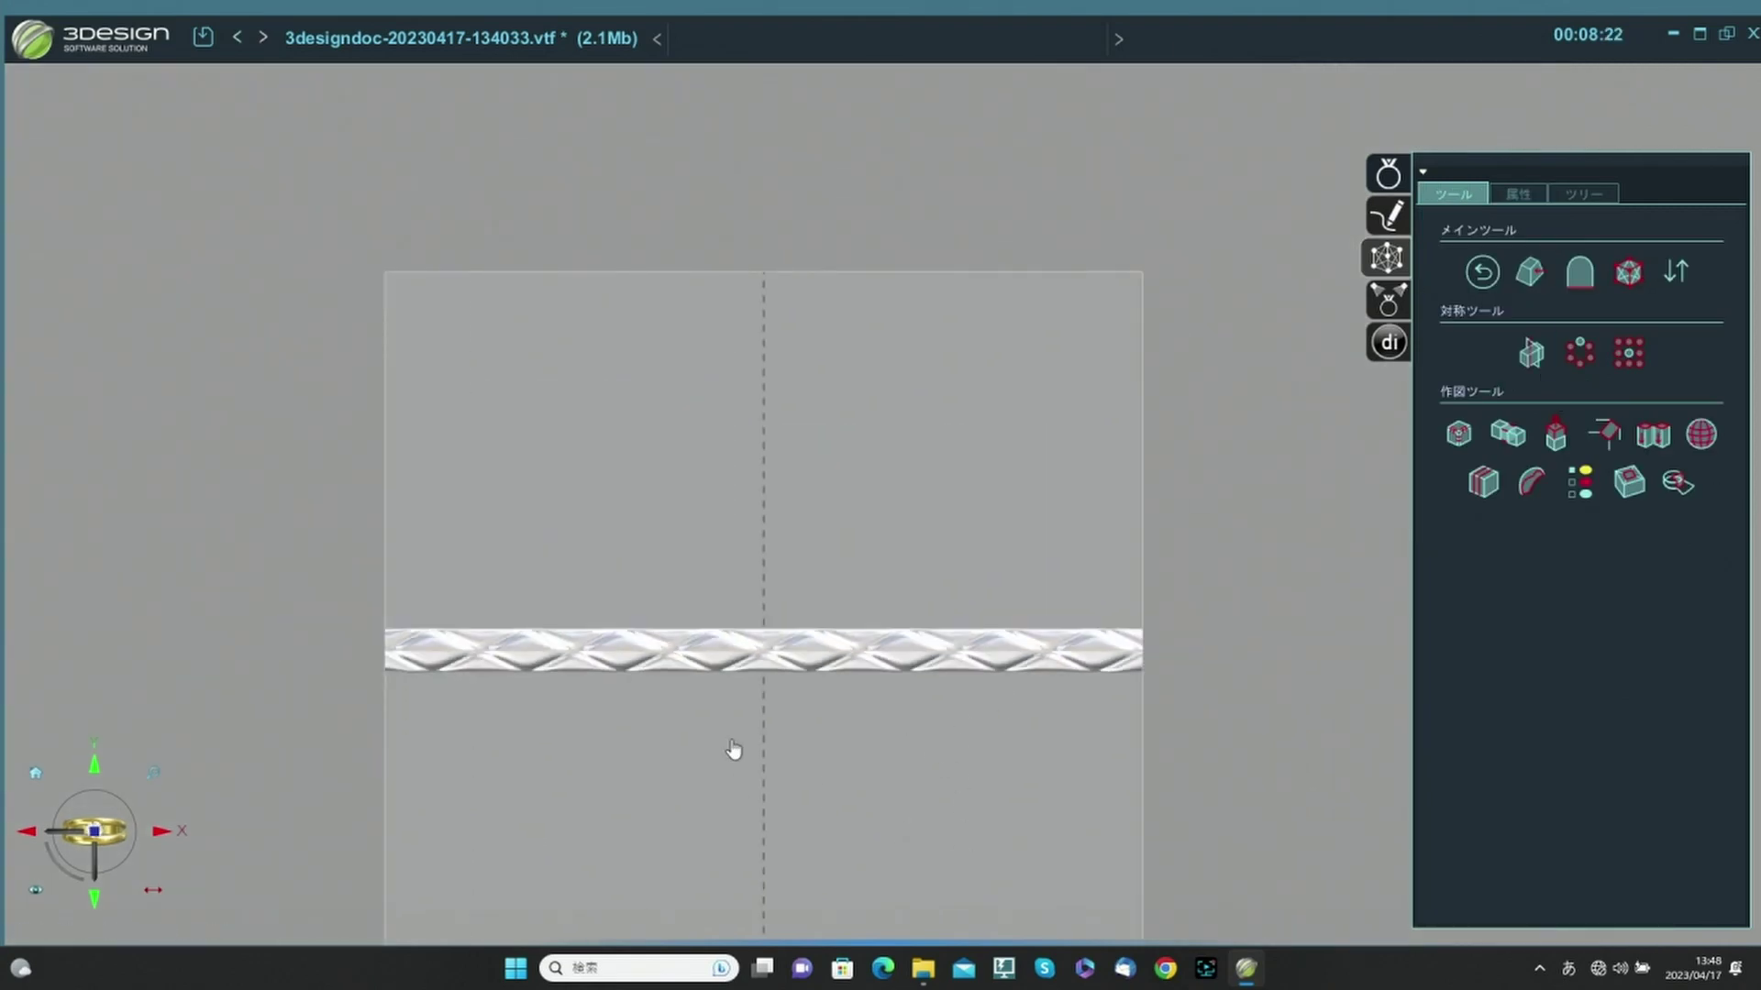
middle_click_drag(734, 749, 734, 558)
scroll(733, 559, "up", 3)
middle_click_drag(779, 679, 1099, 771)
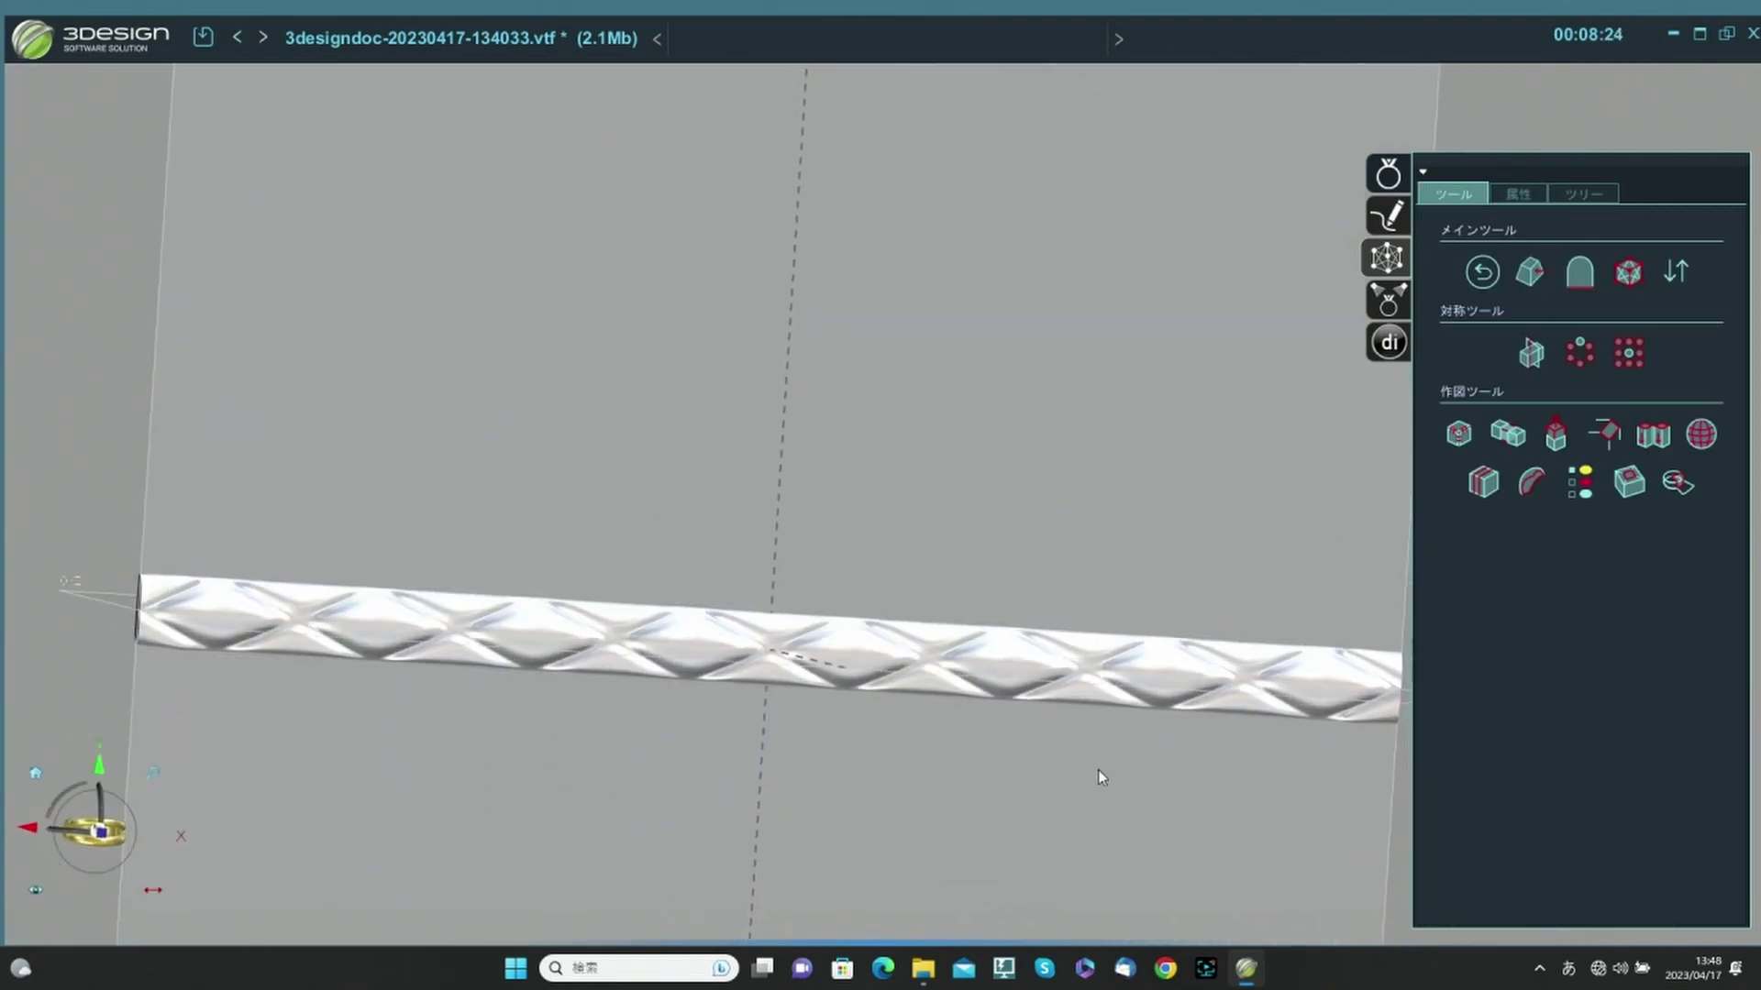
right_click_drag(1100, 777, 1050, 759)
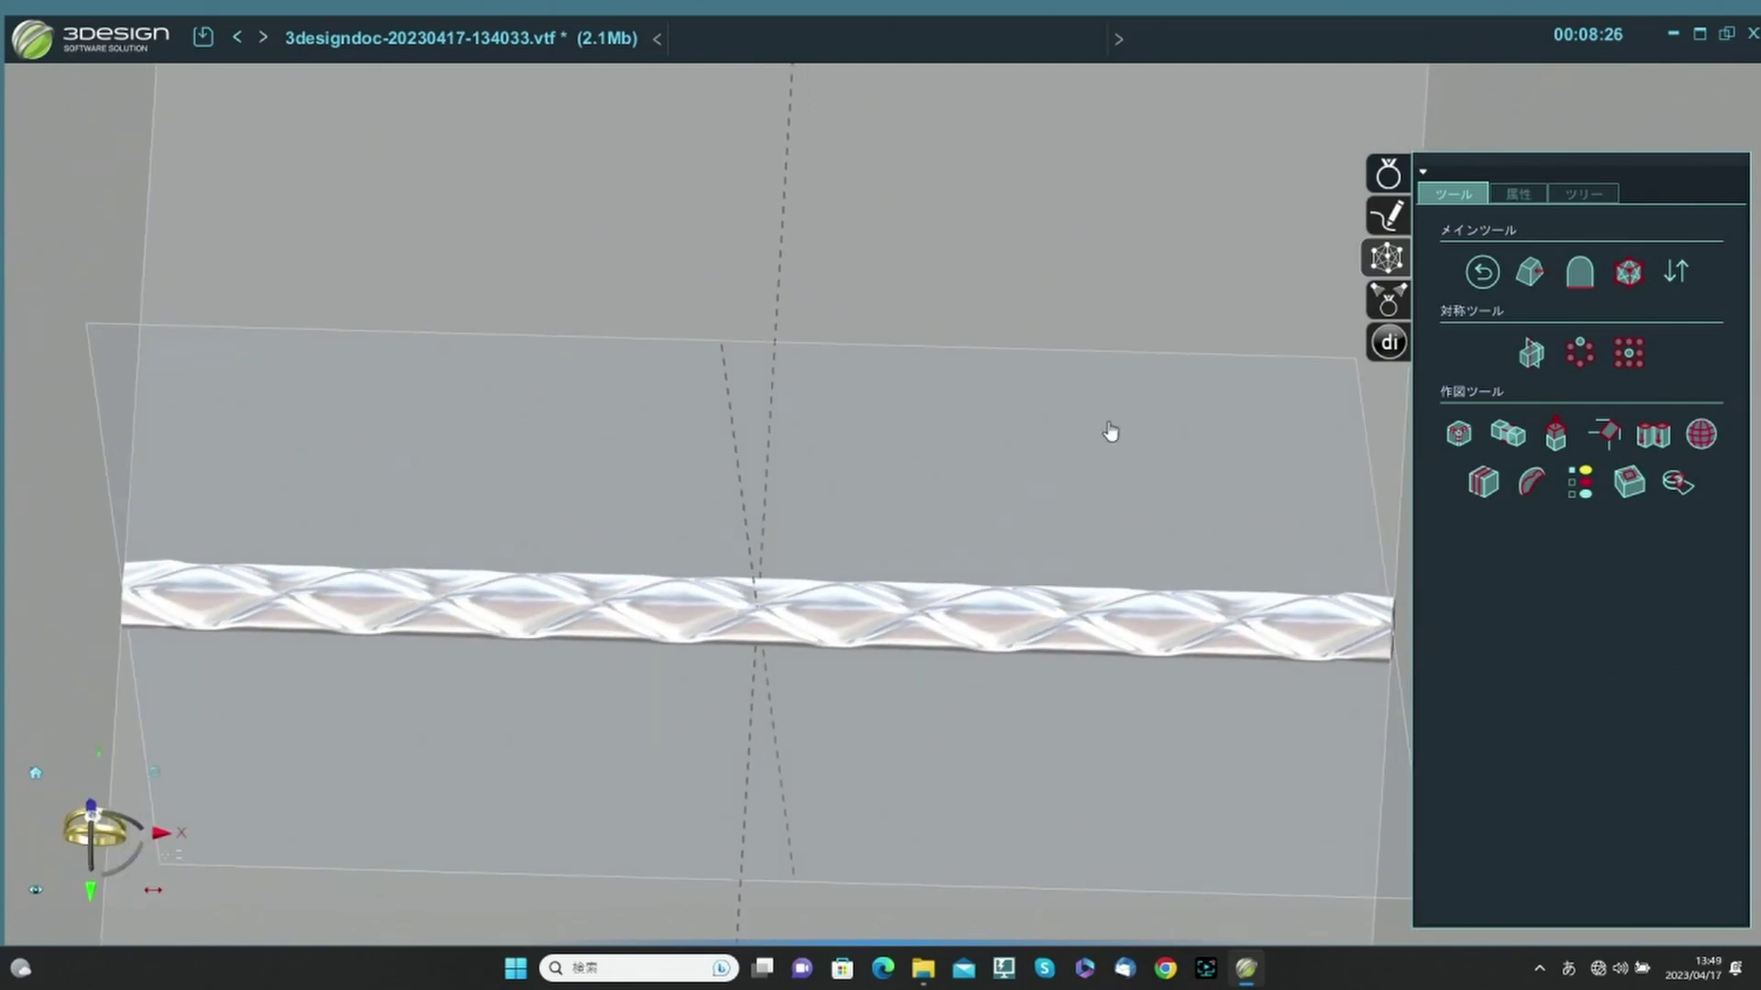
left_click(1483, 271)
Create a ring size curve on the OXZ plane with Japanese size 13 and a 3 mm top surface offset.
right_click_drag(935, 679, 1162, 666)
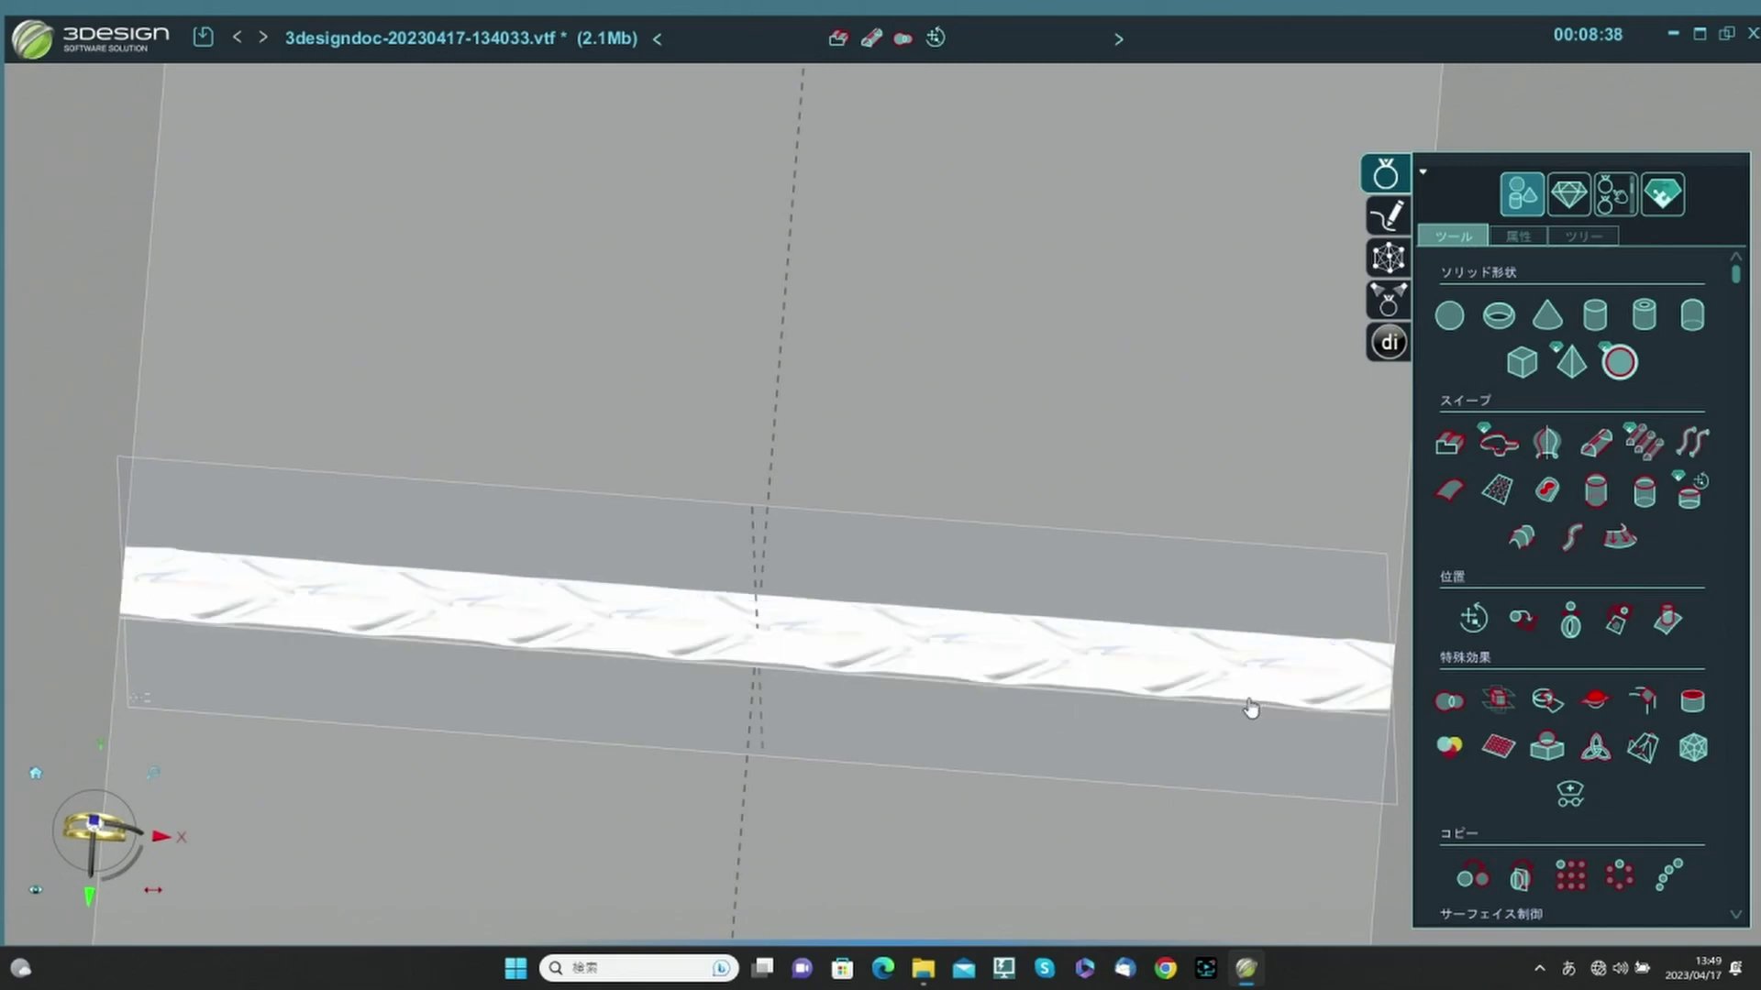
right_click_drag(1210, 679, 1043, 316)
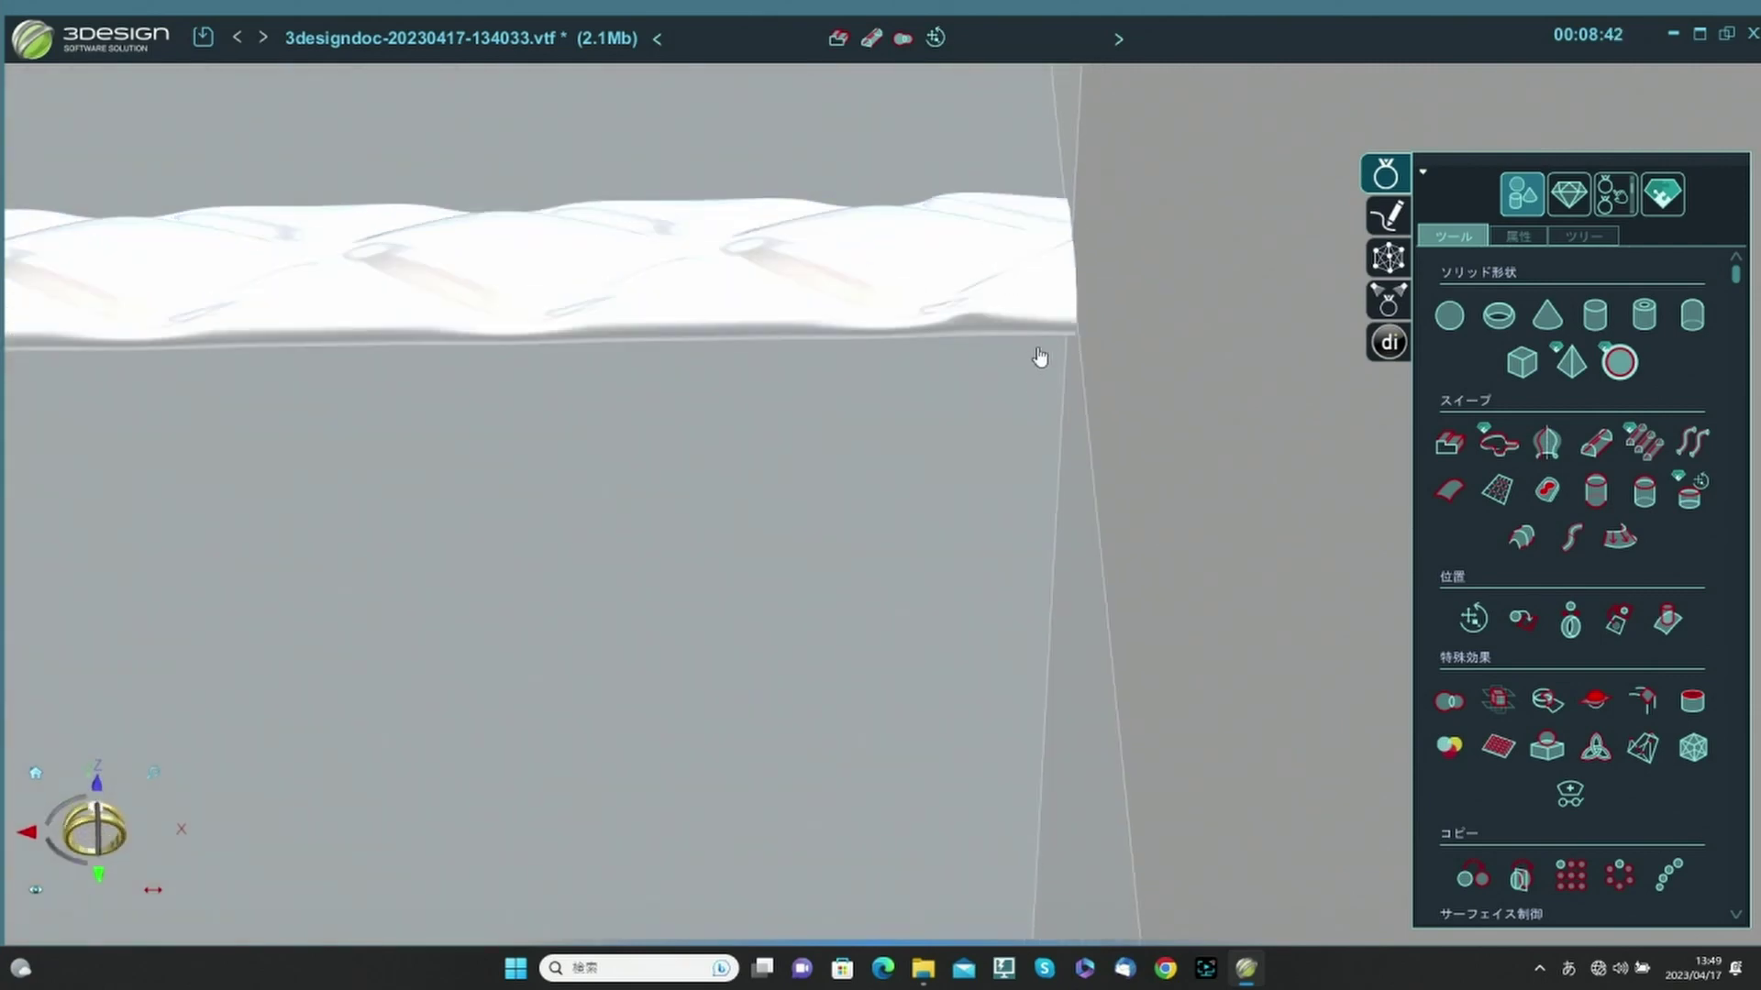
right_click_drag(1043, 389, 1076, 448)
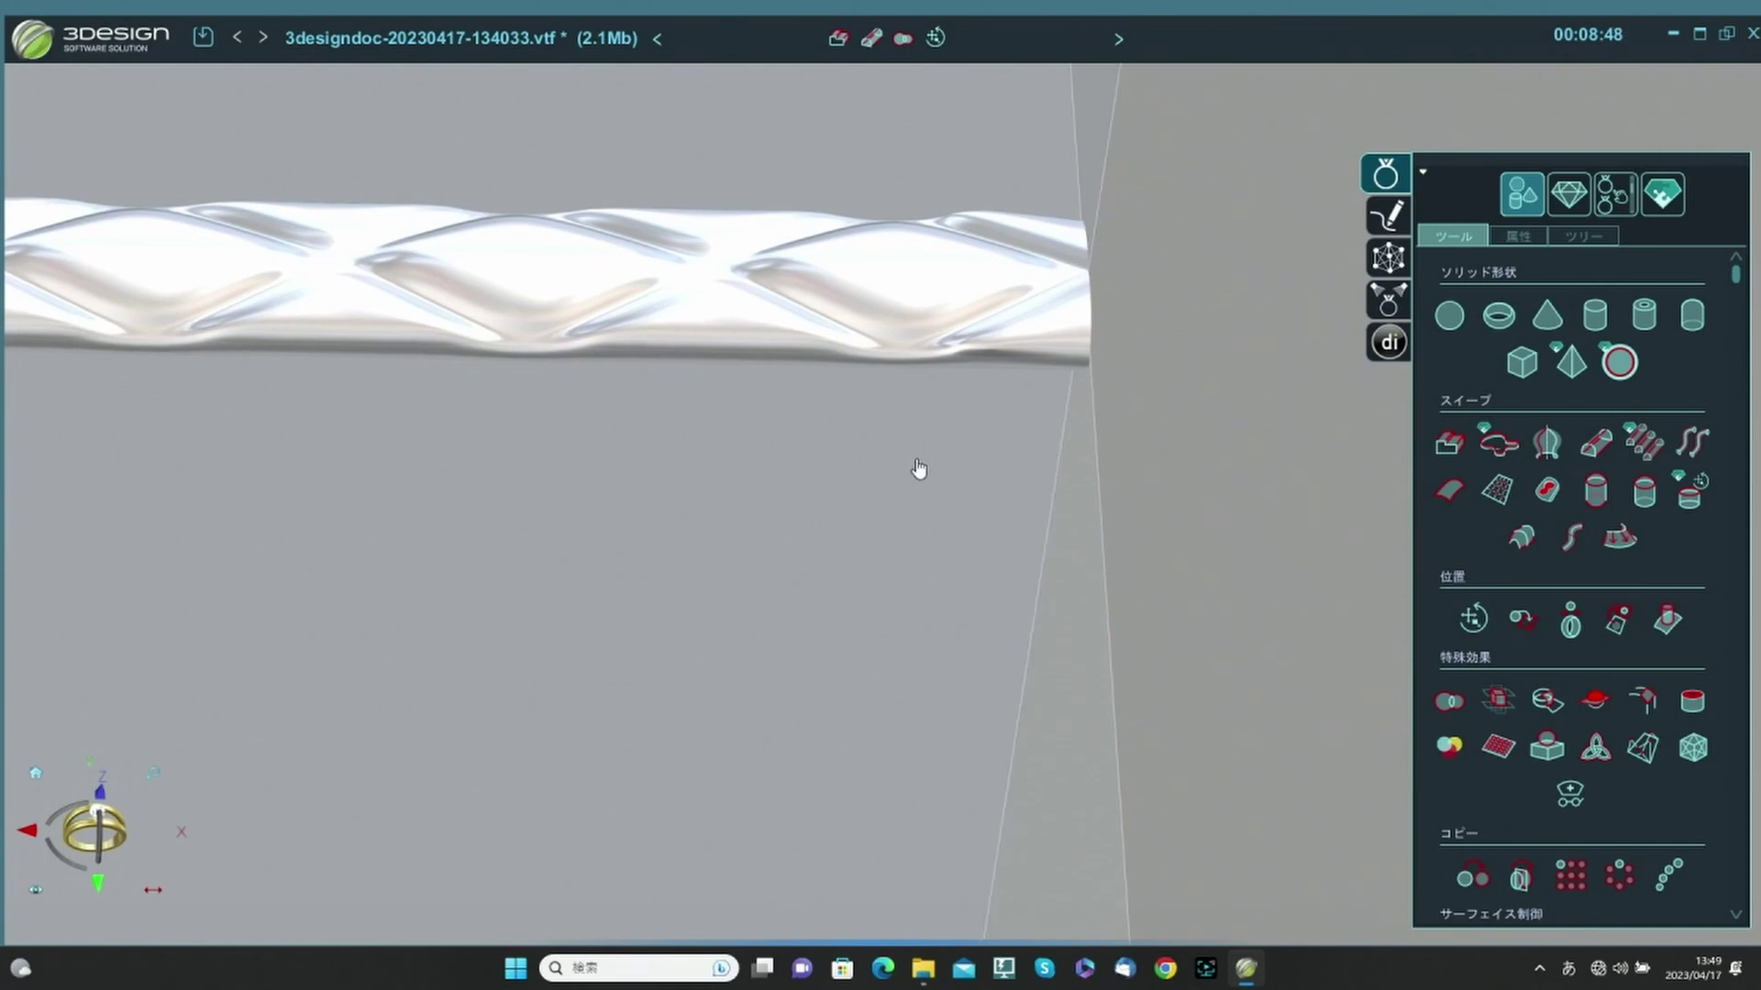
scroll(853, 511, "down", 5)
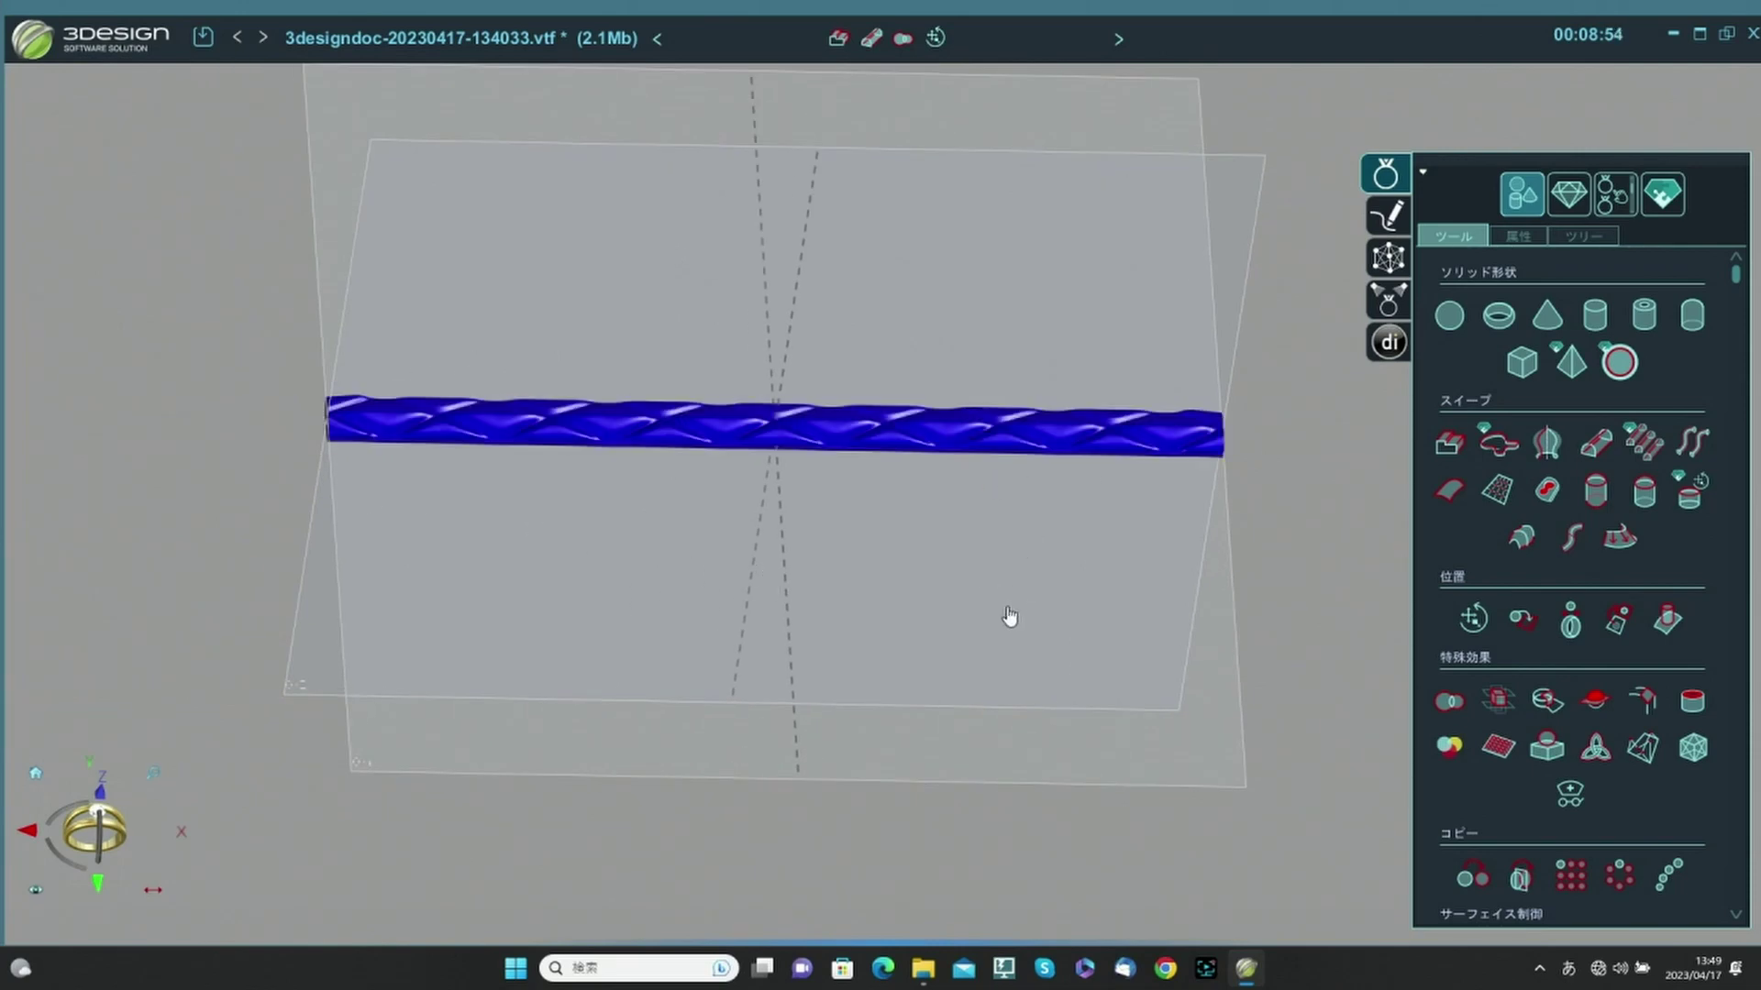
left_click(849, 440)
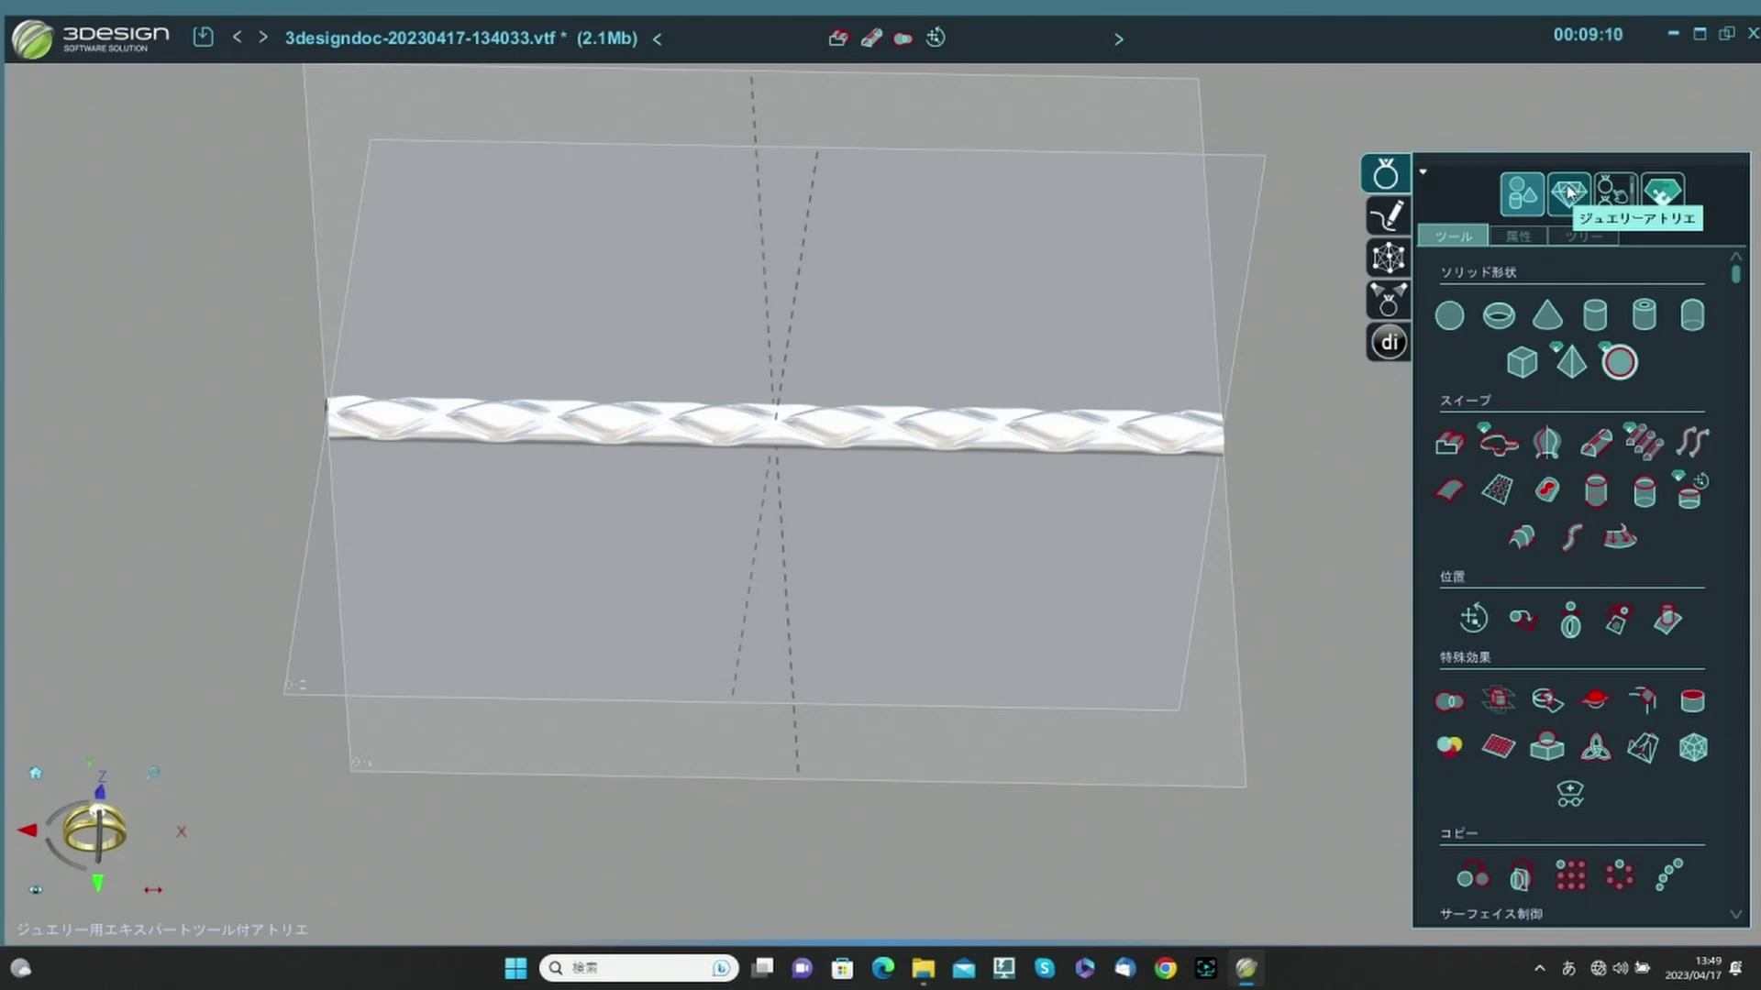
left_click(1568, 191)
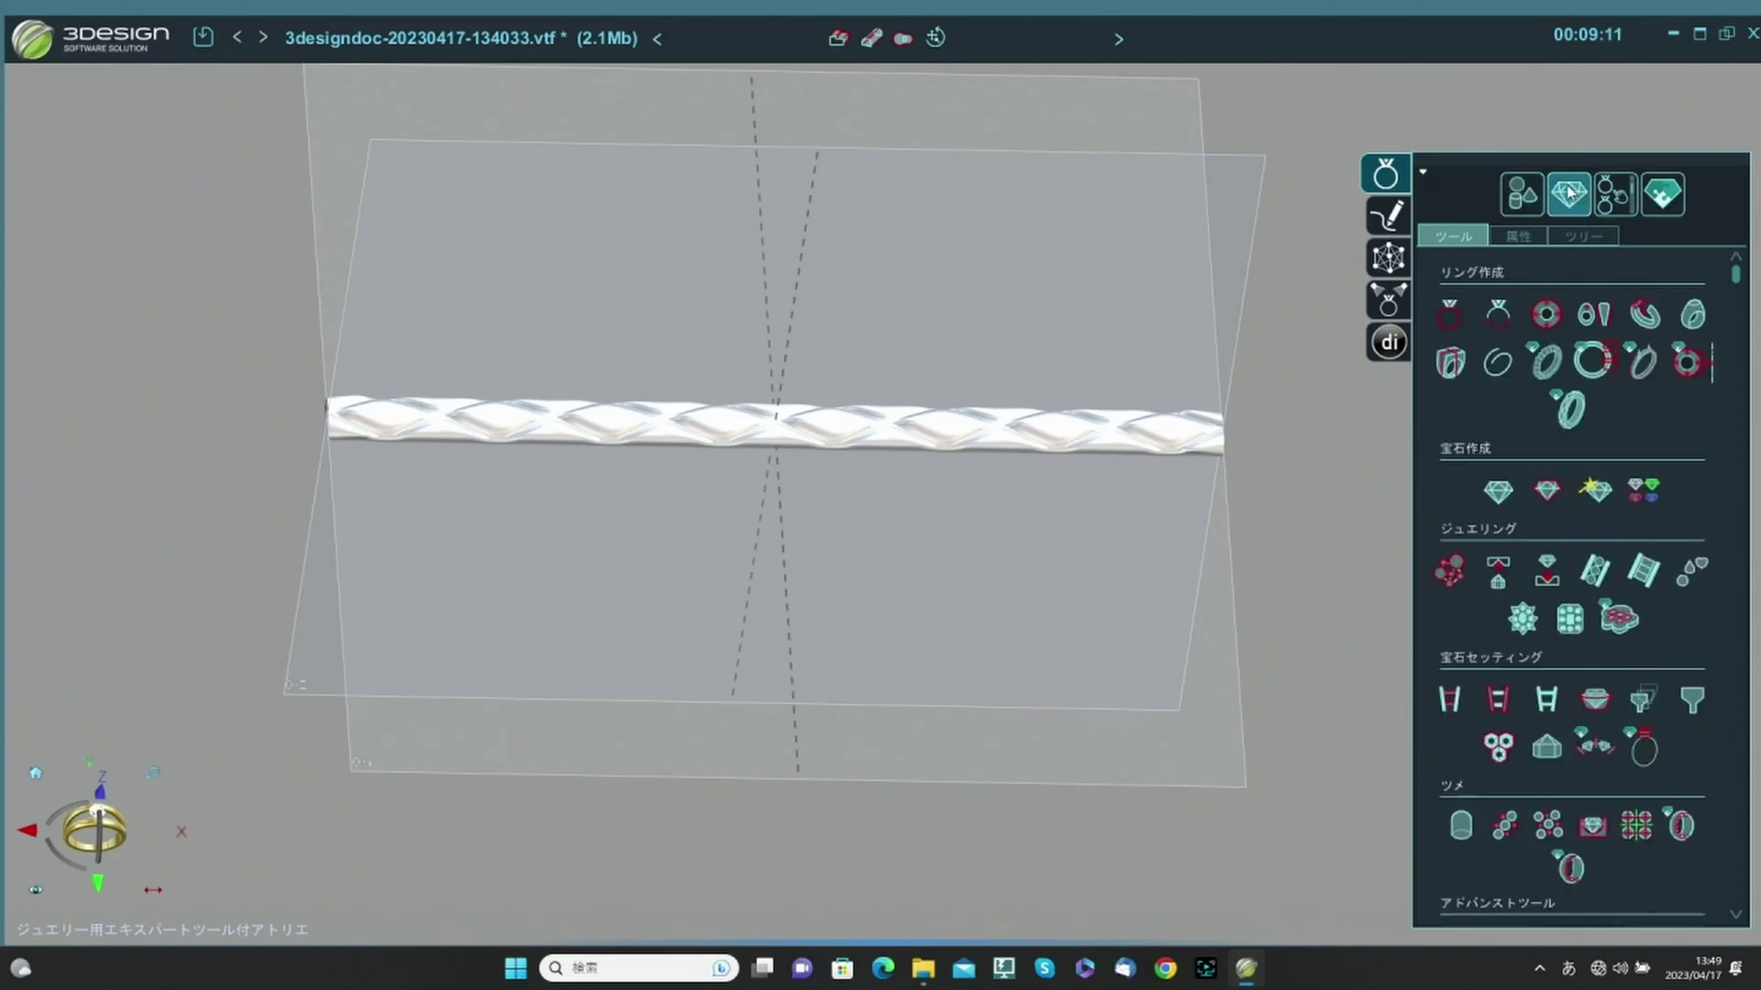
left_click(1456, 306)
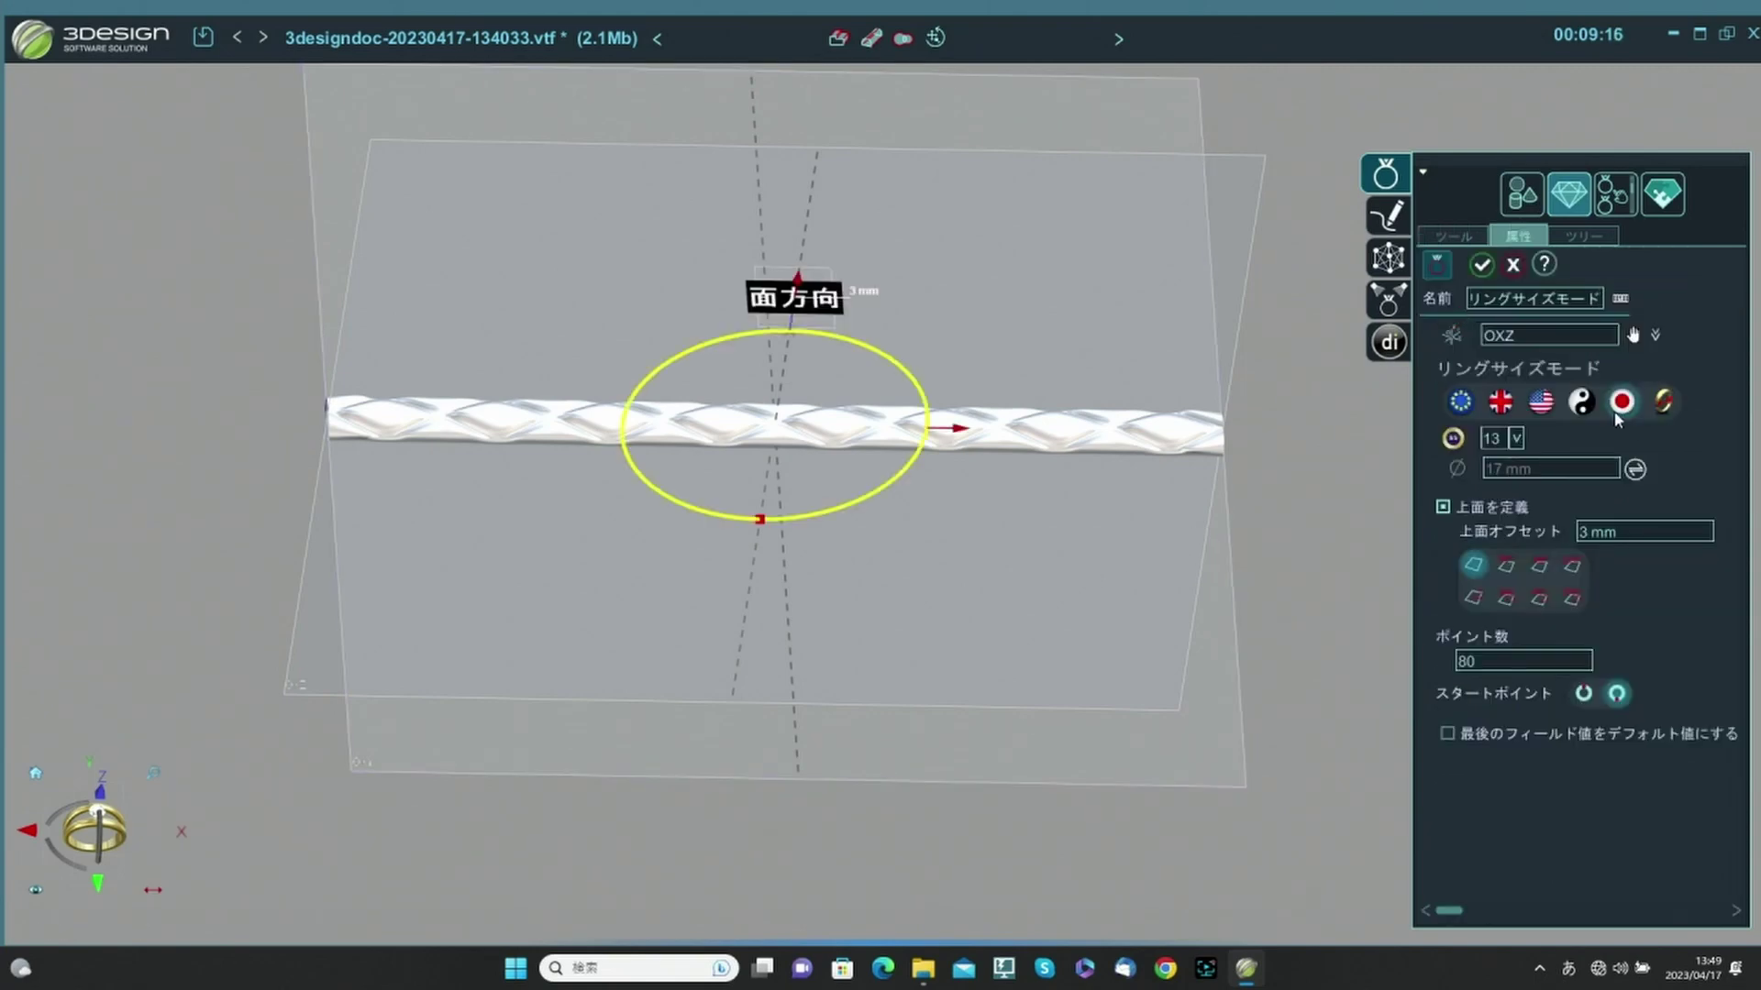
left_click(1482, 268)
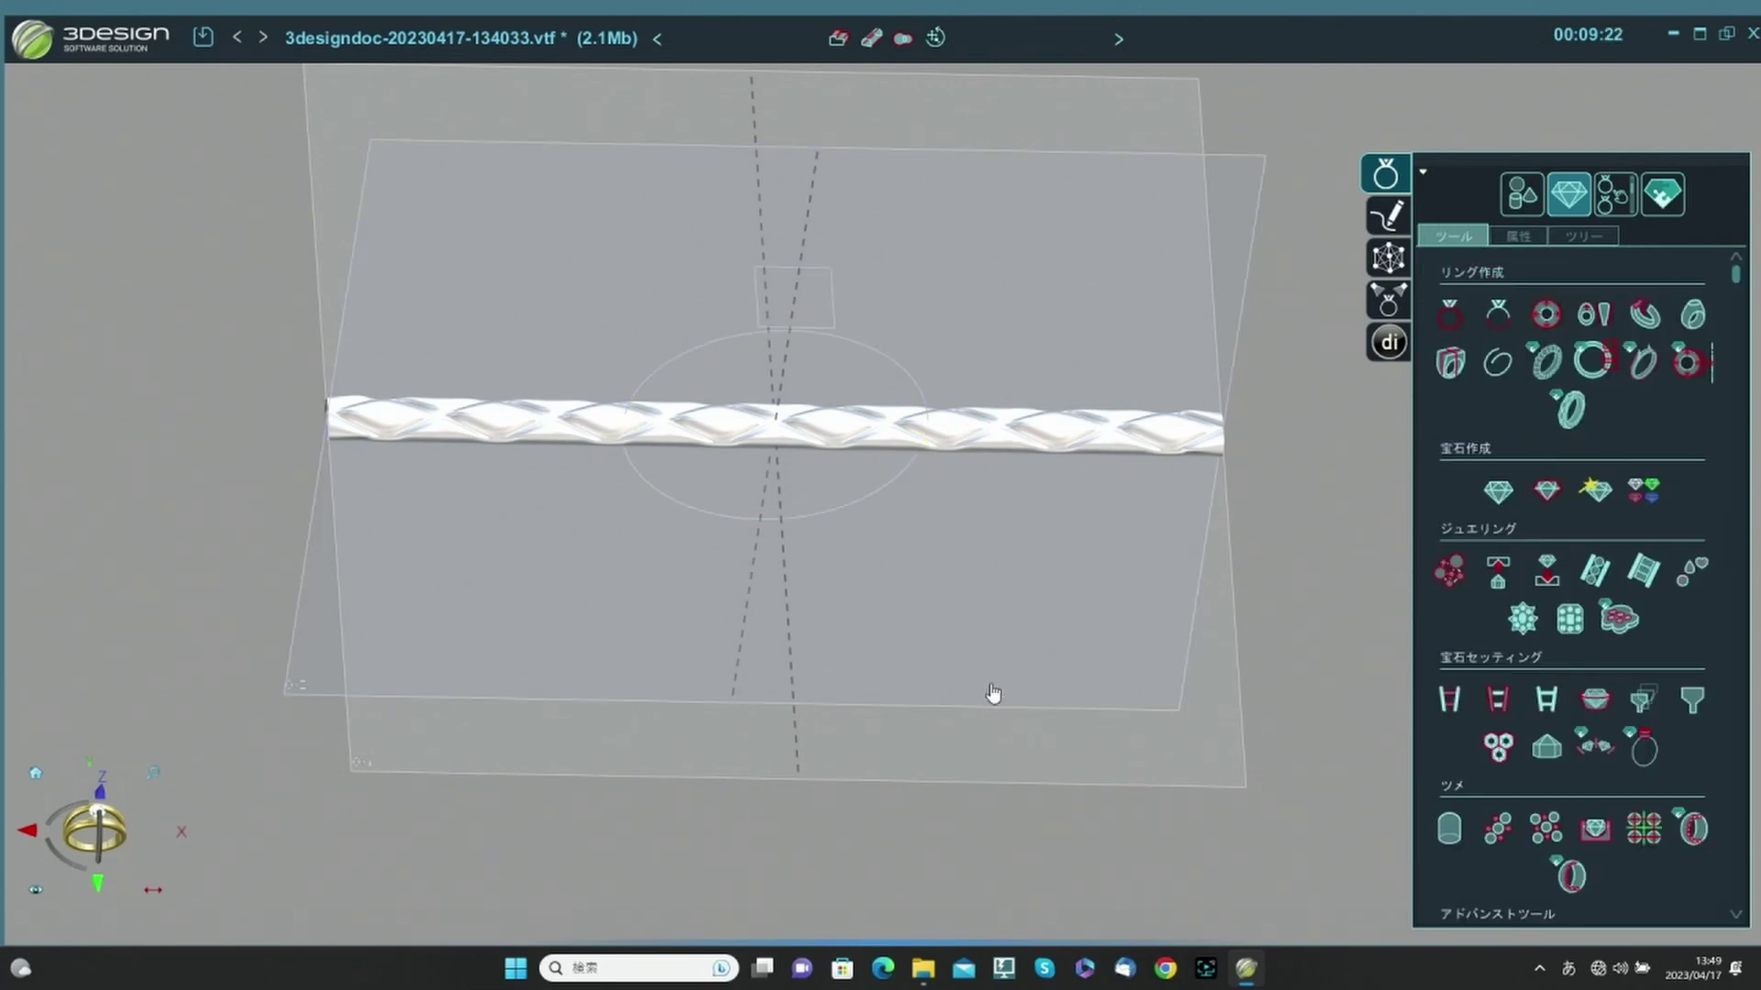
Start a ring rail from the ring size curve, setting its top thickness to 2.5 mm and bottom thickness to 1.5 mm.
middle_click_drag(1032, 626, 923, 440)
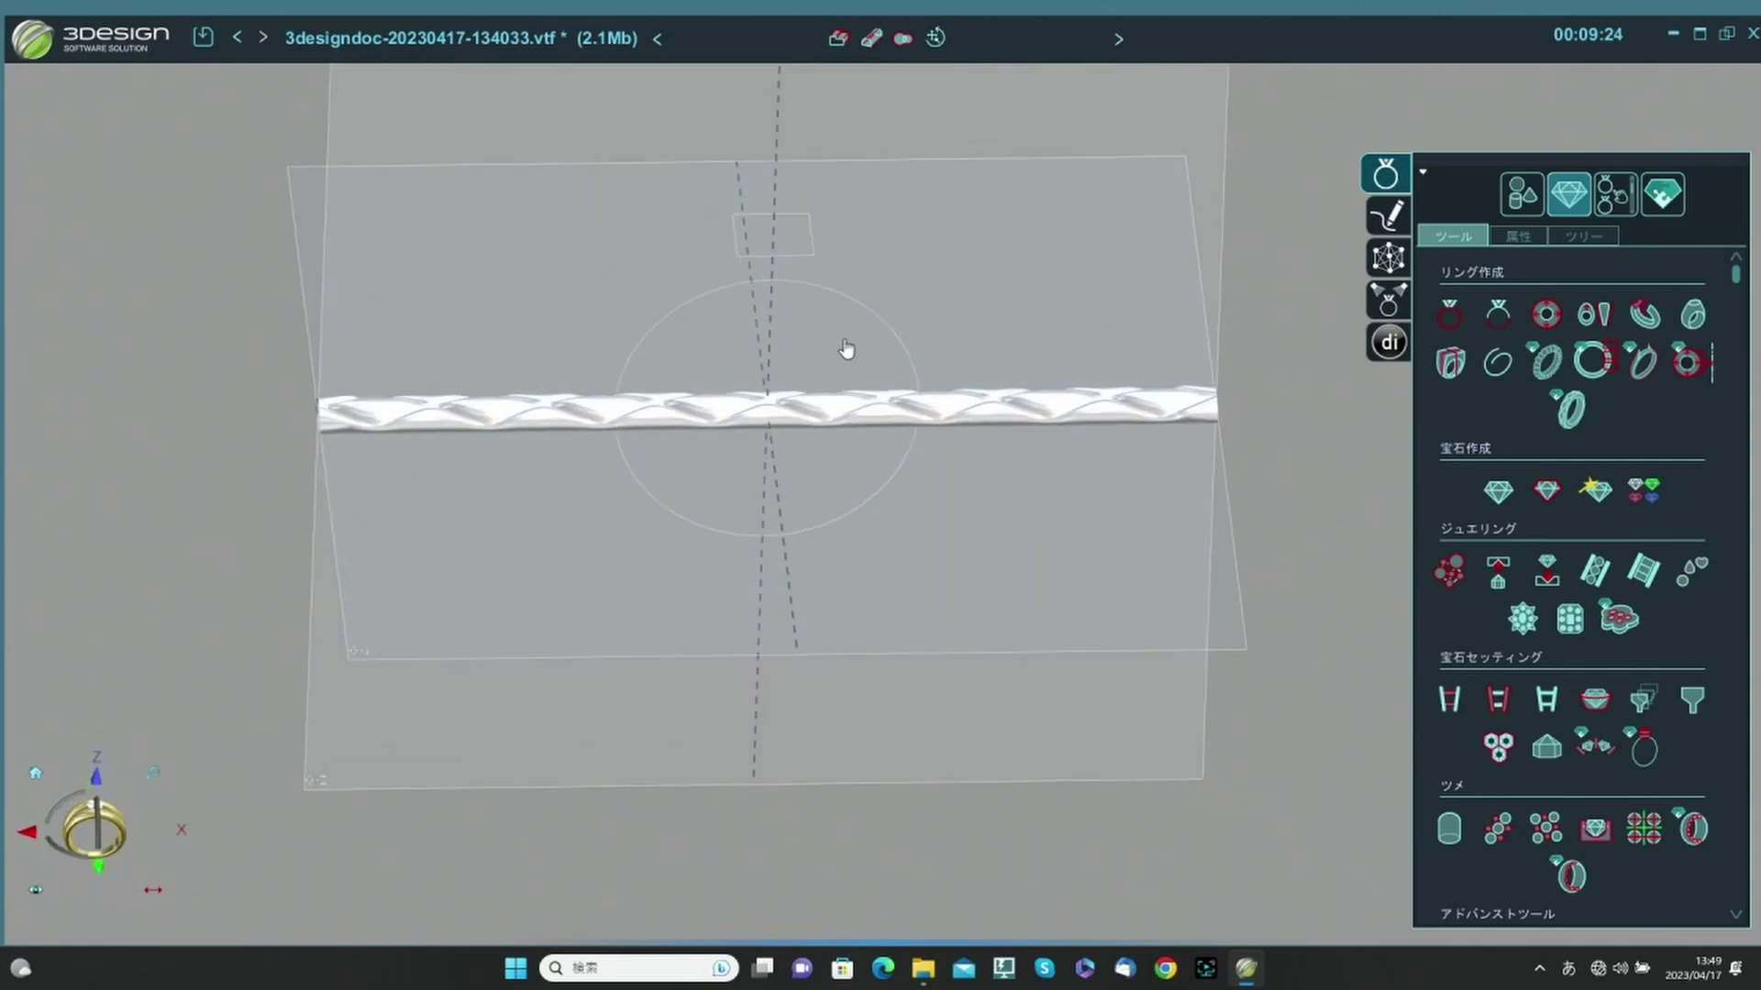
left_click(1595, 315)
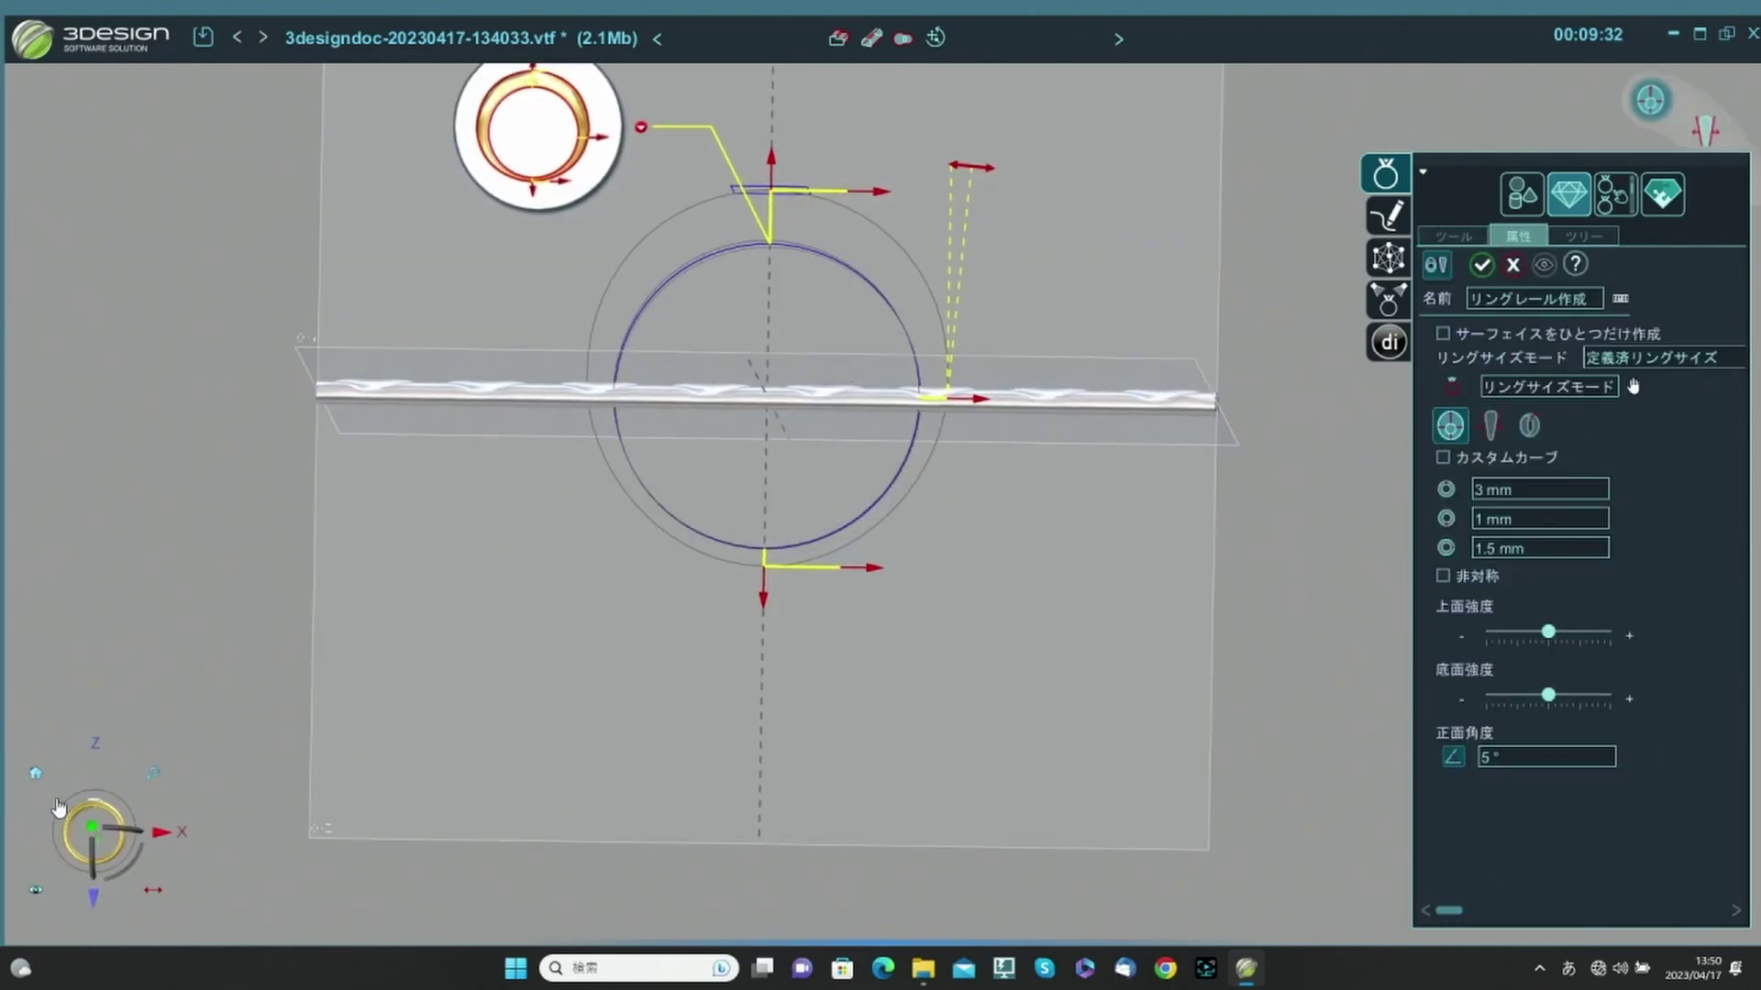
left_click(92, 831)
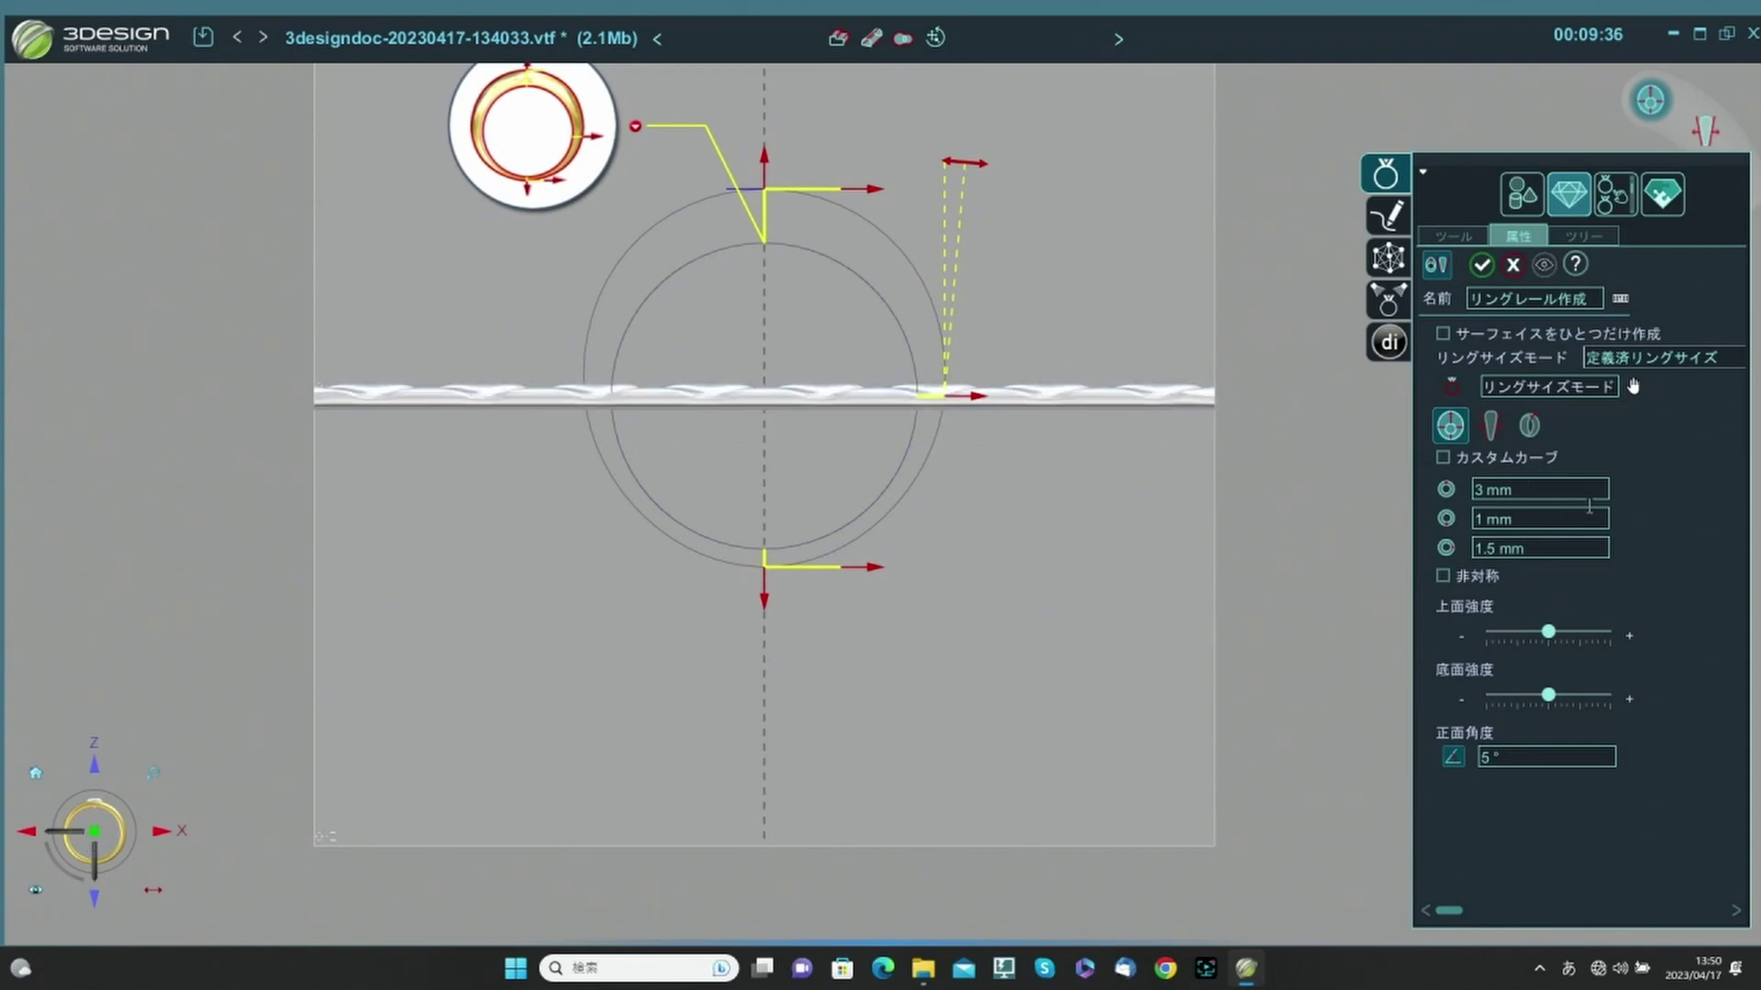
left_click(1523, 486)
type("2.5")
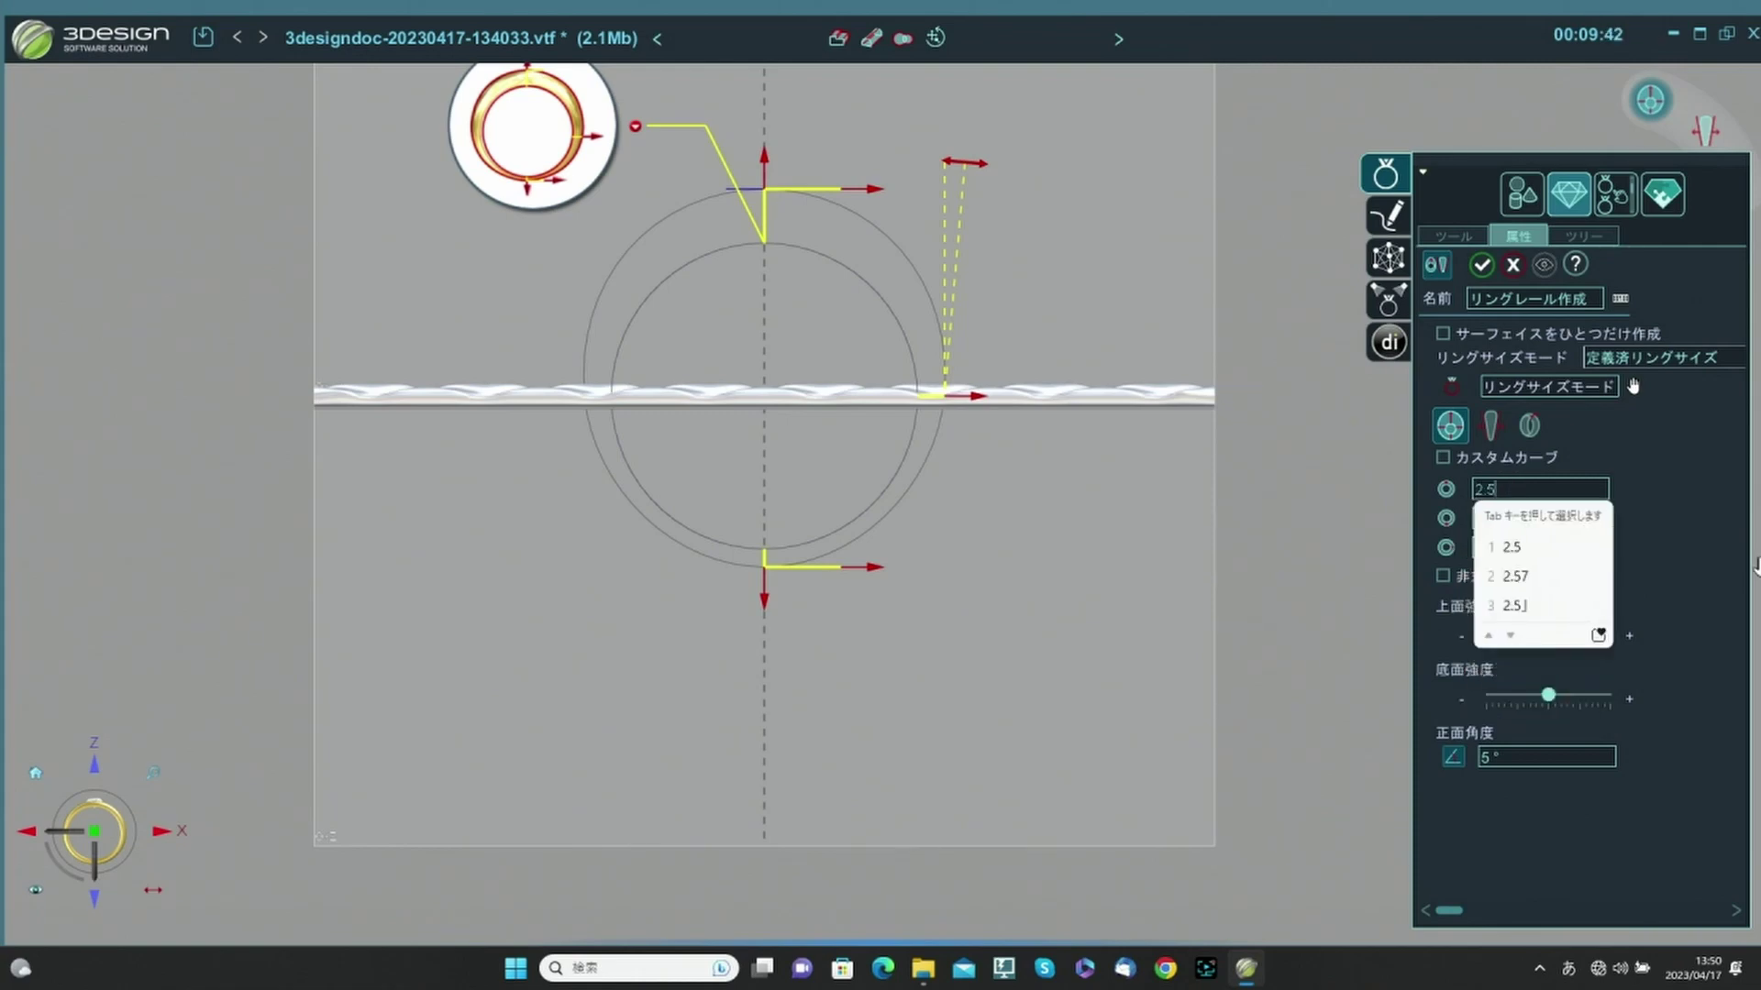
key("Return")
key("Tab")
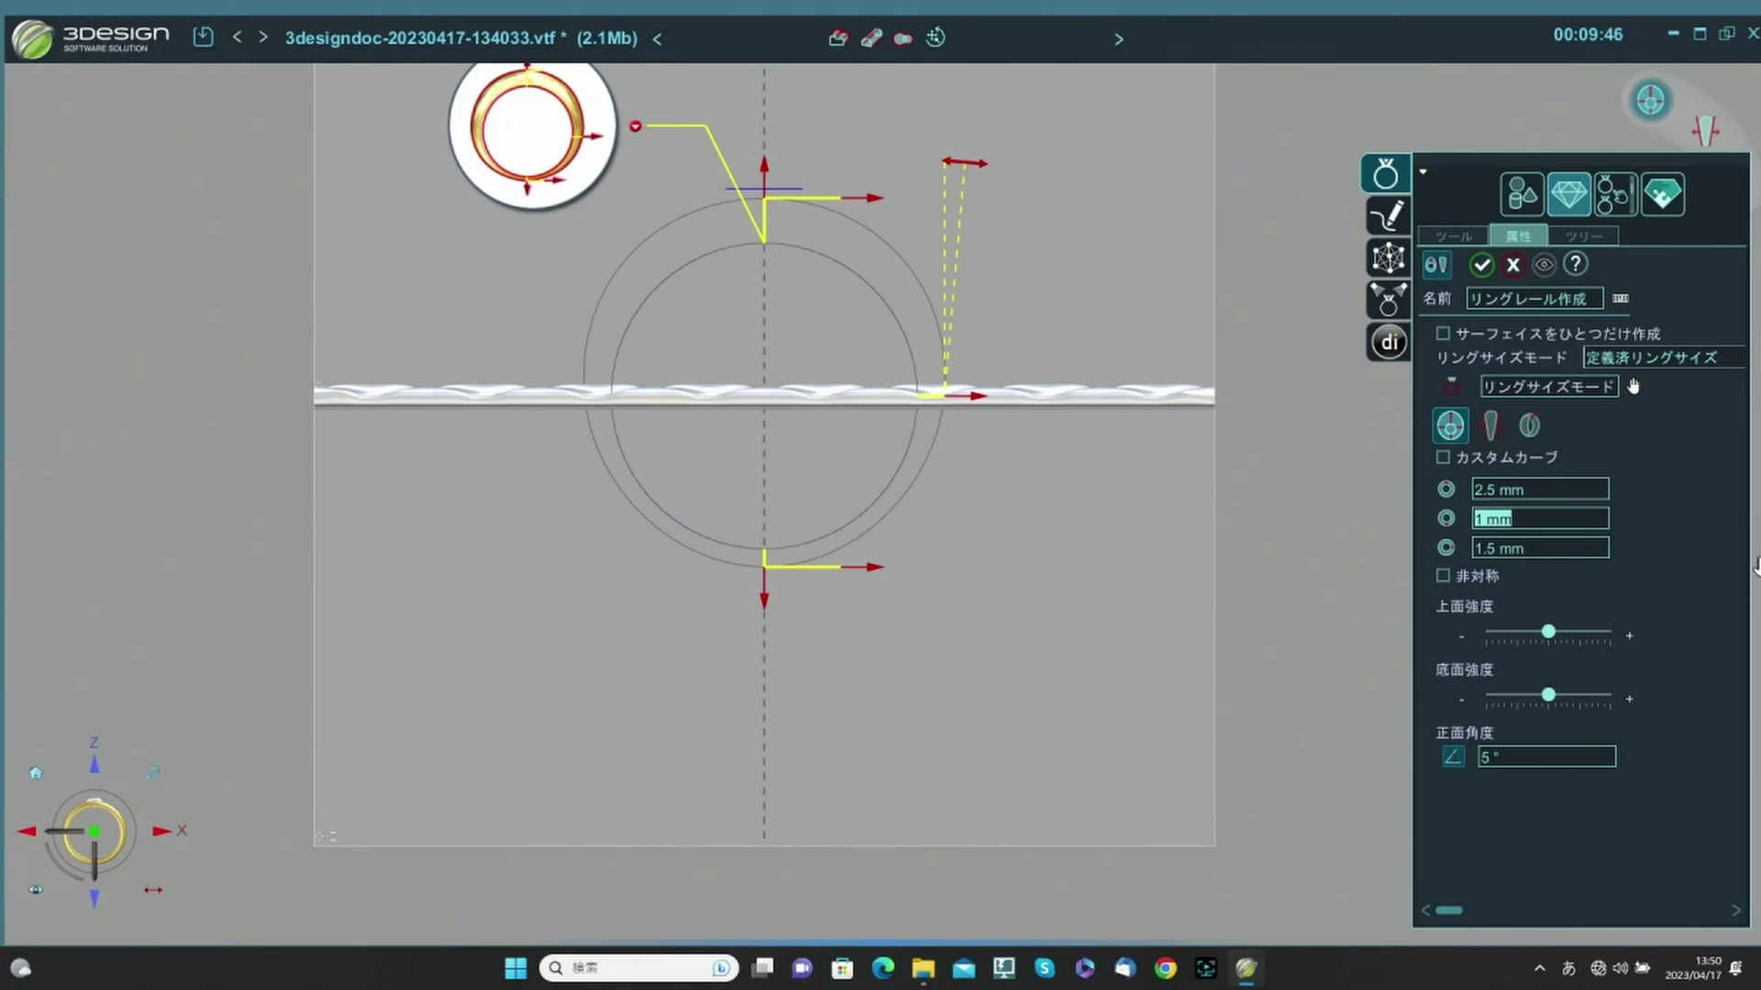
type("1.5")
key("Return")
Increase the ring rail's side thickness to about 2 mm and slightly raise its bottom curve strength.
key("Tab")
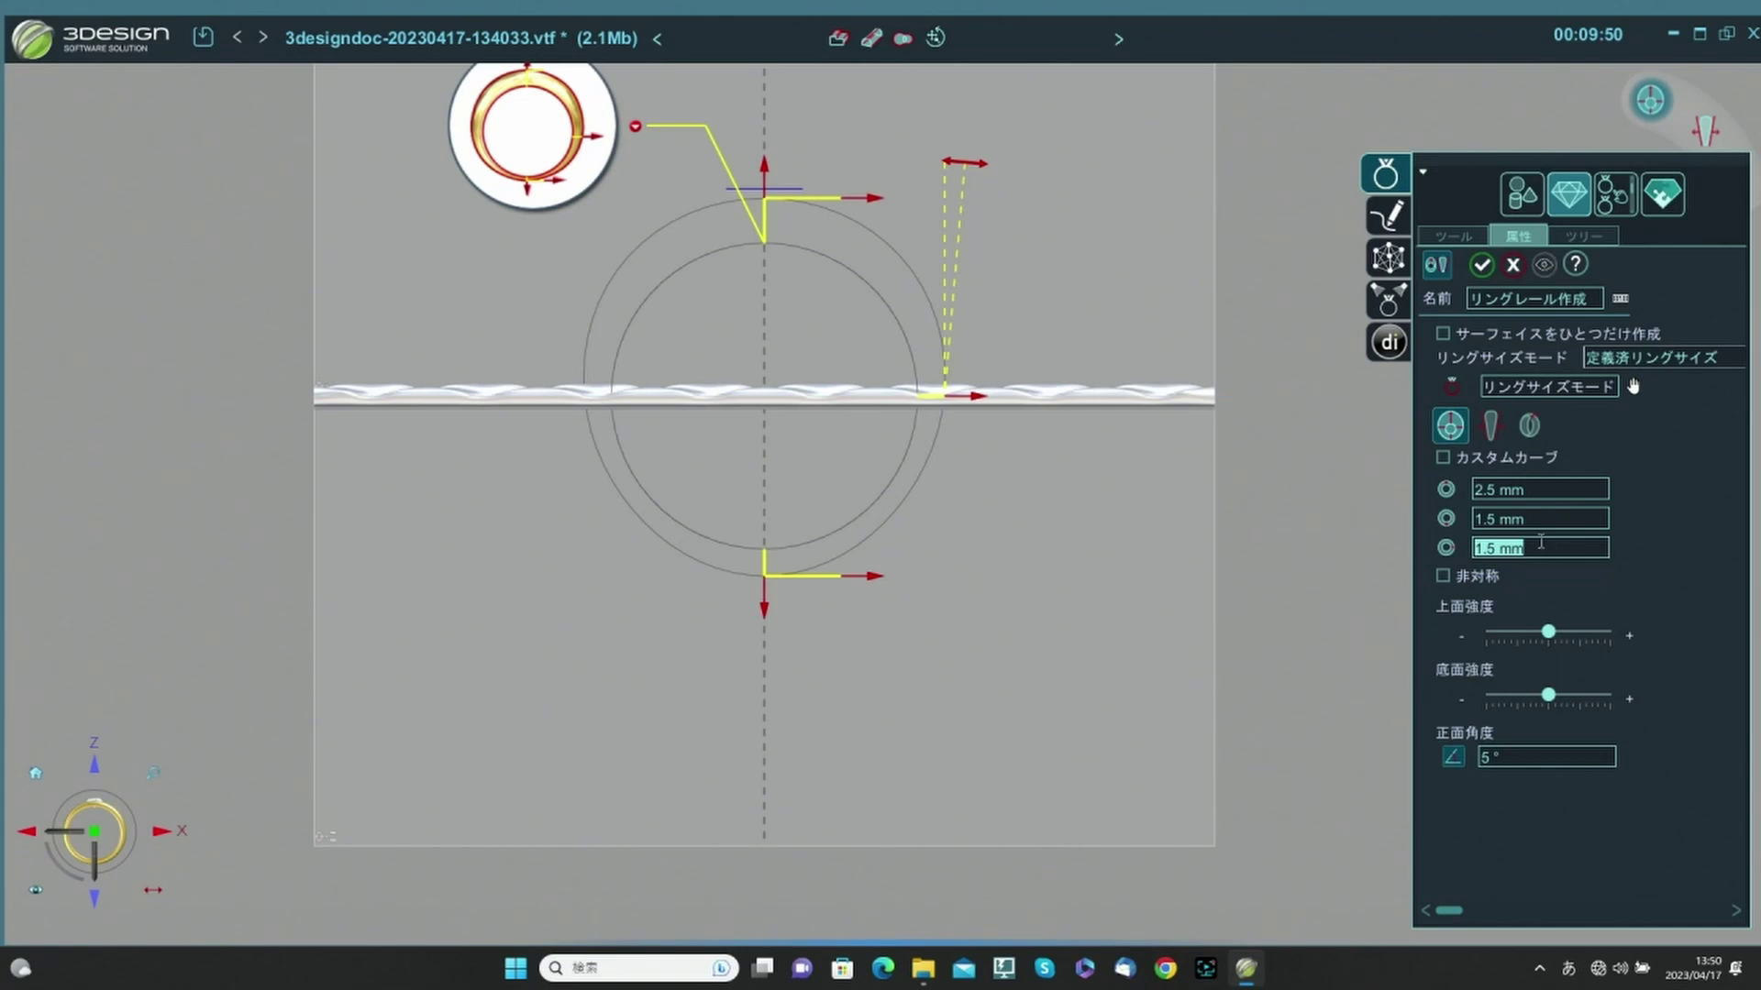
left_click_drag(968, 396, 980, 395)
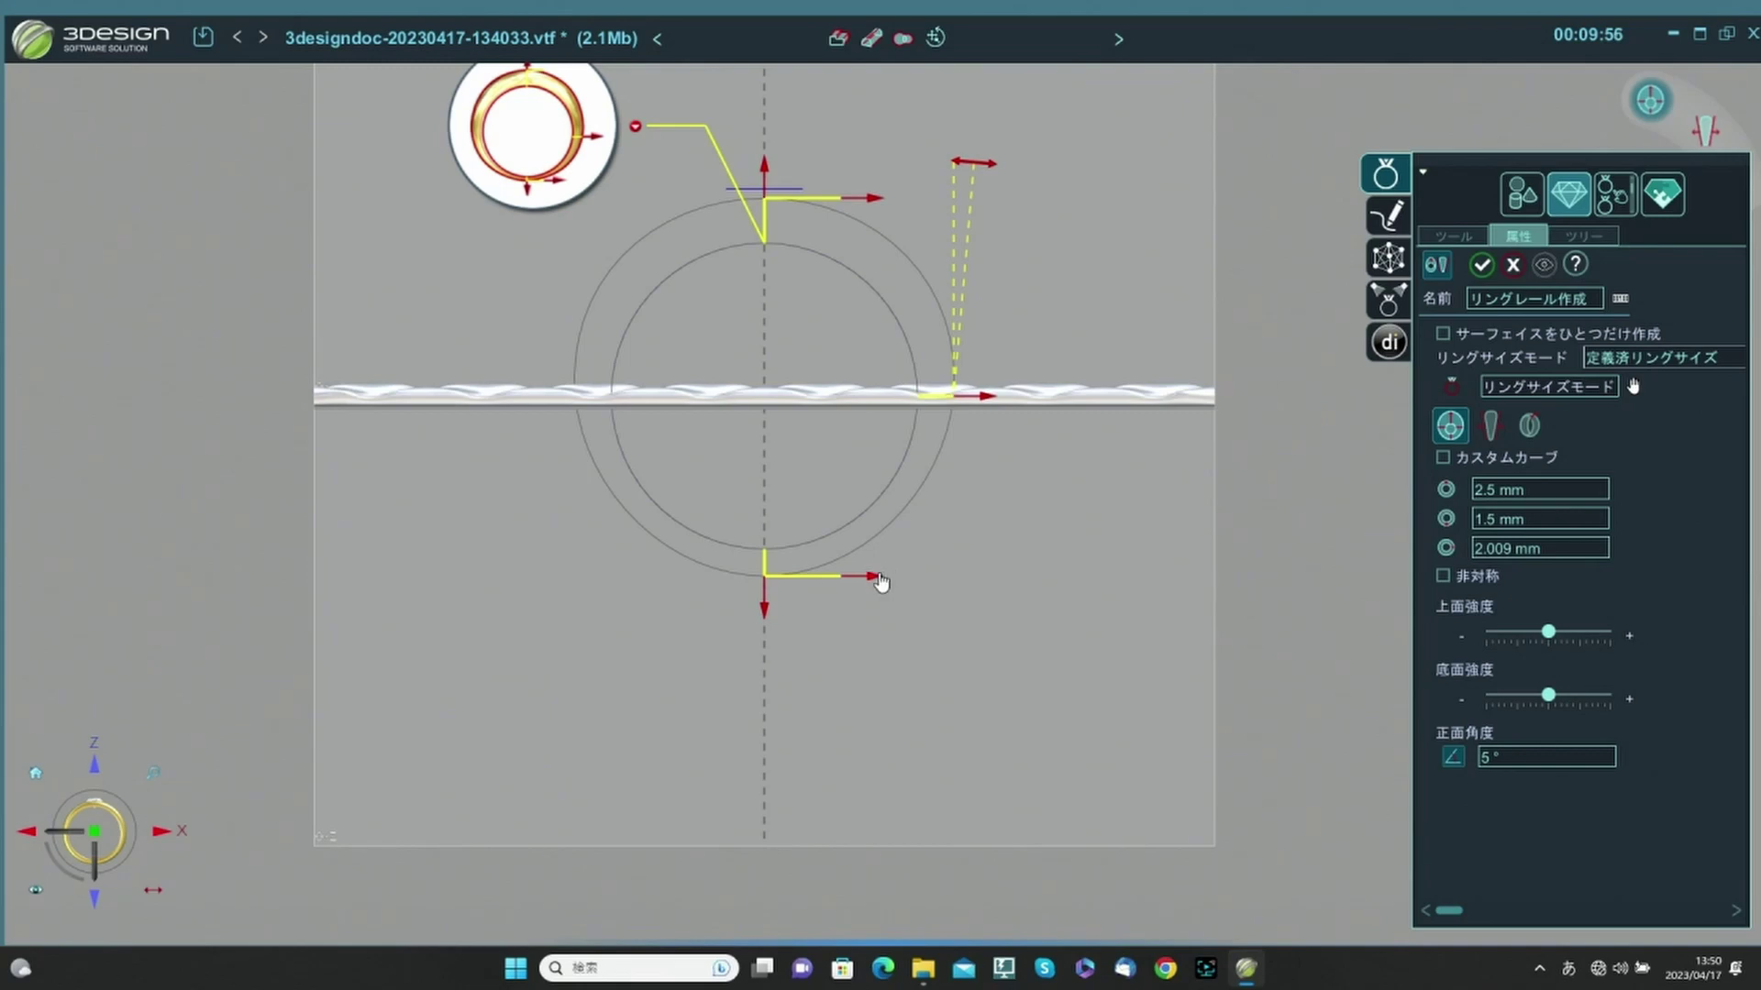
left_click_drag(883, 580, 891, 582)
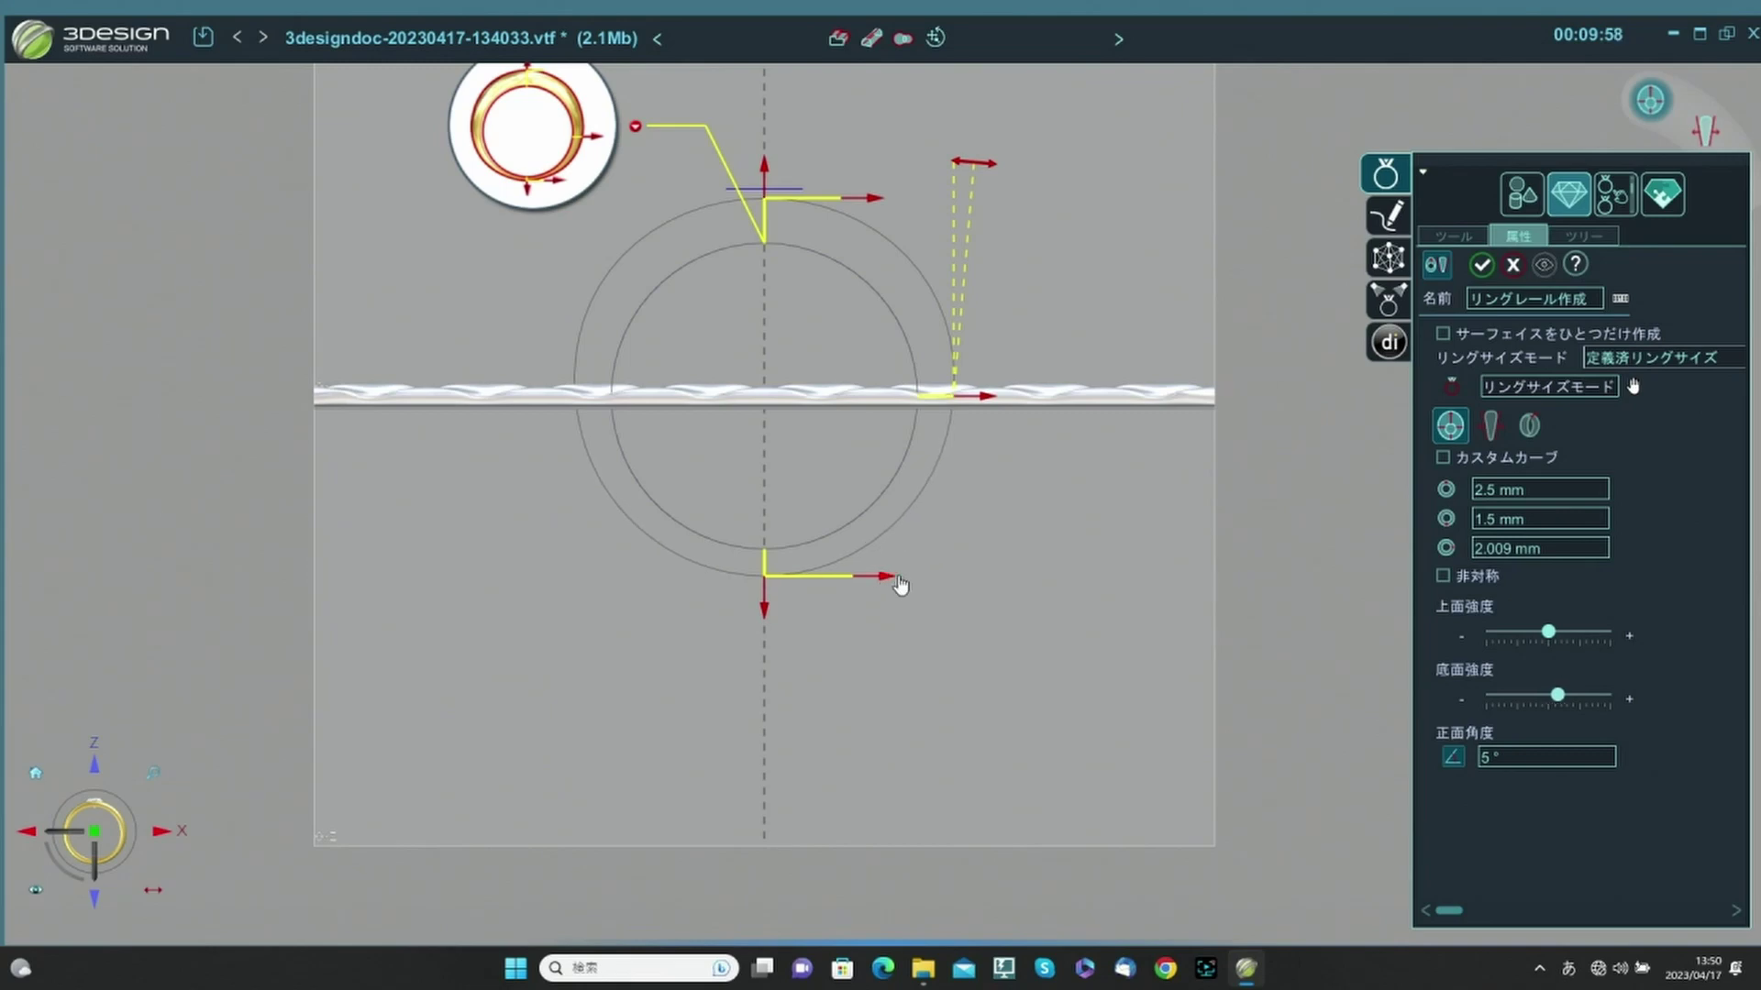
View the ring rail from the side and set its side offset mode to straight (ストレート).
left_click(159, 836)
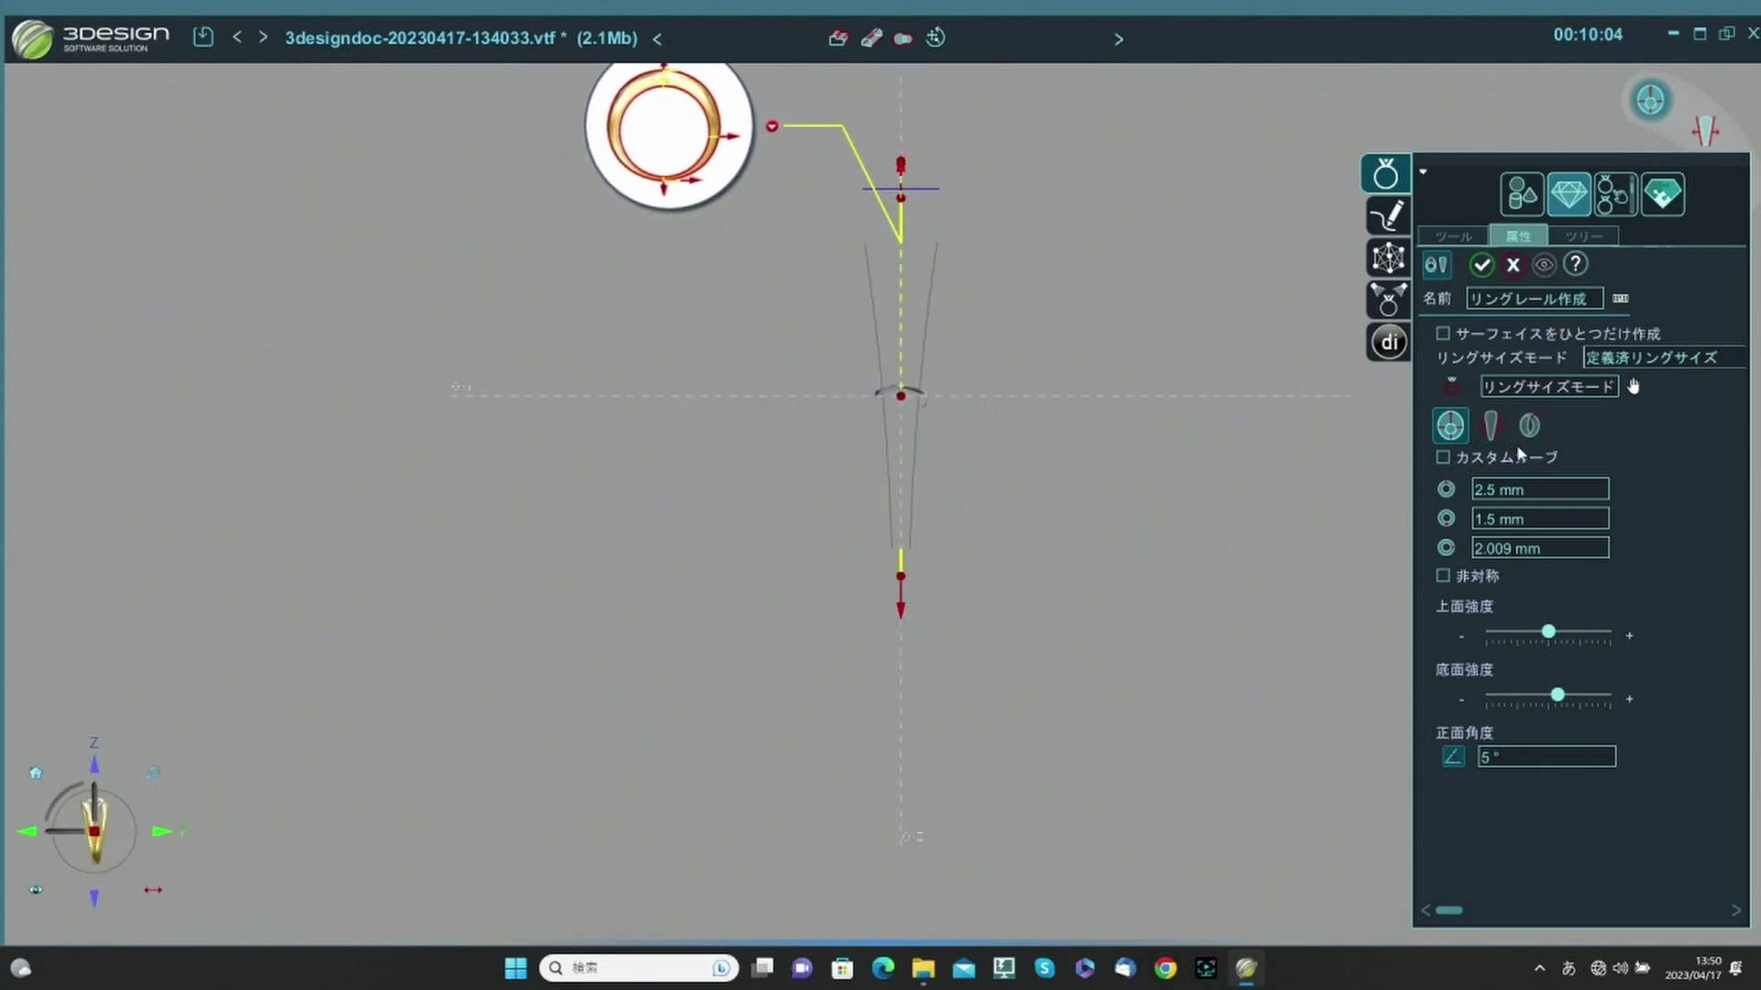
left_click(1490, 424)
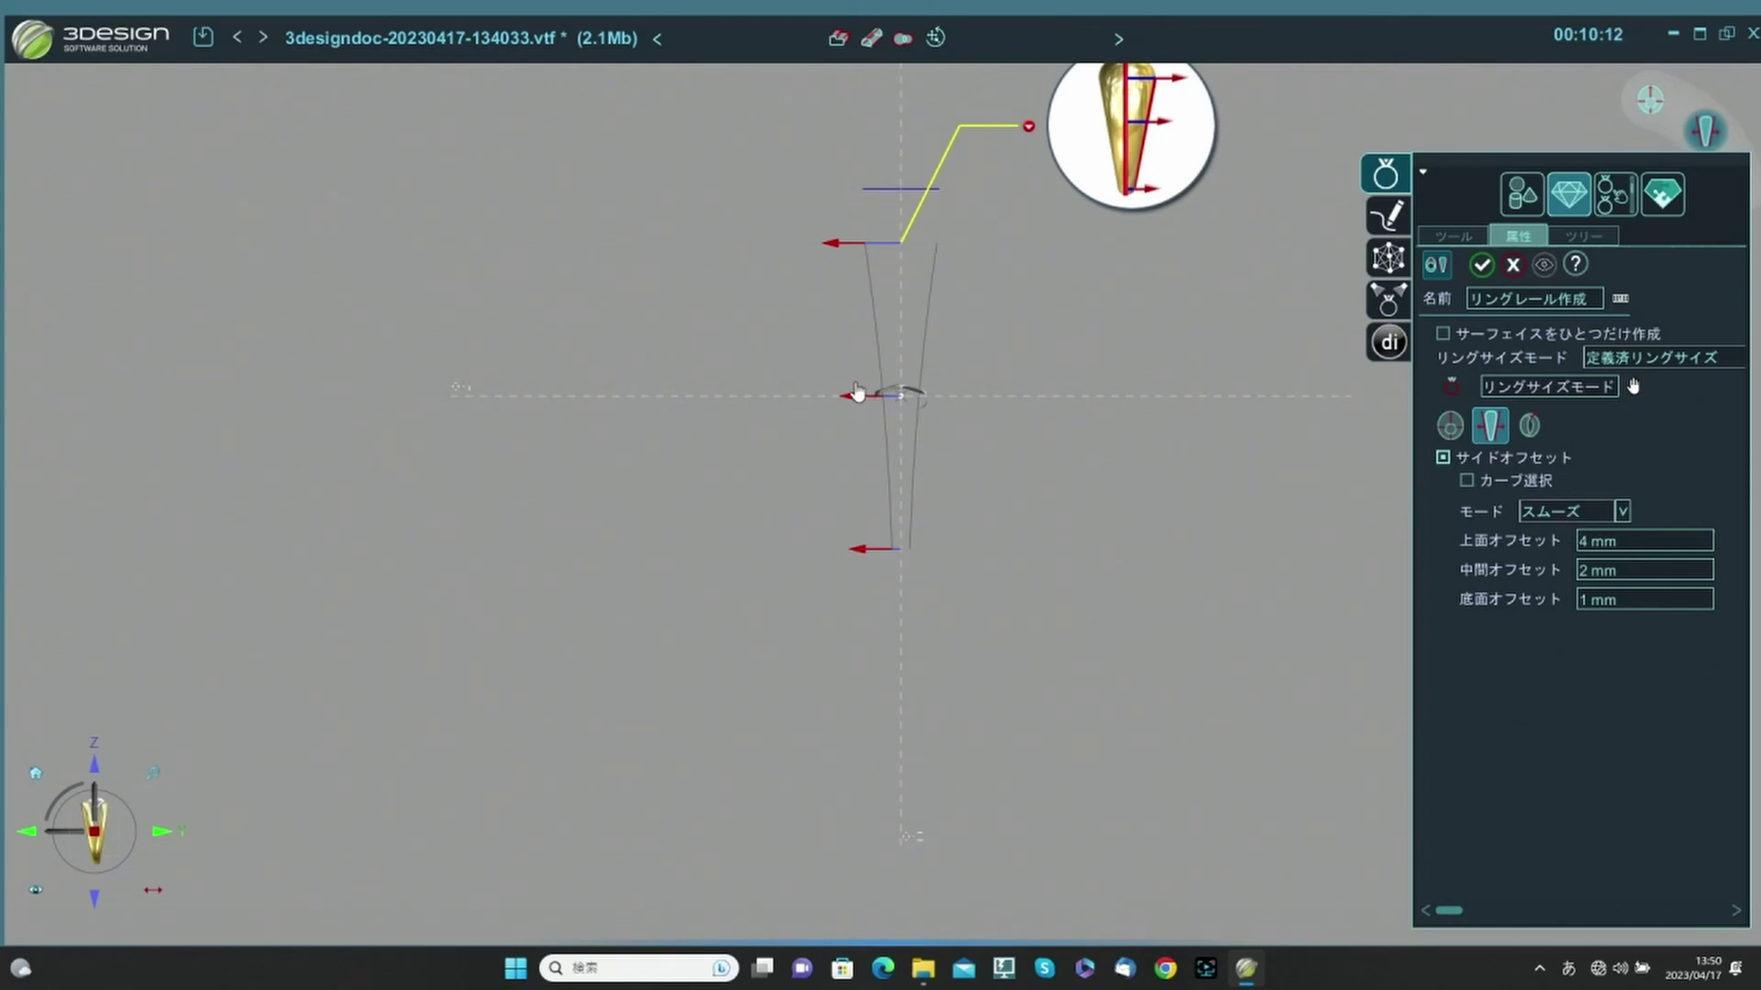
left_click(1543, 514)
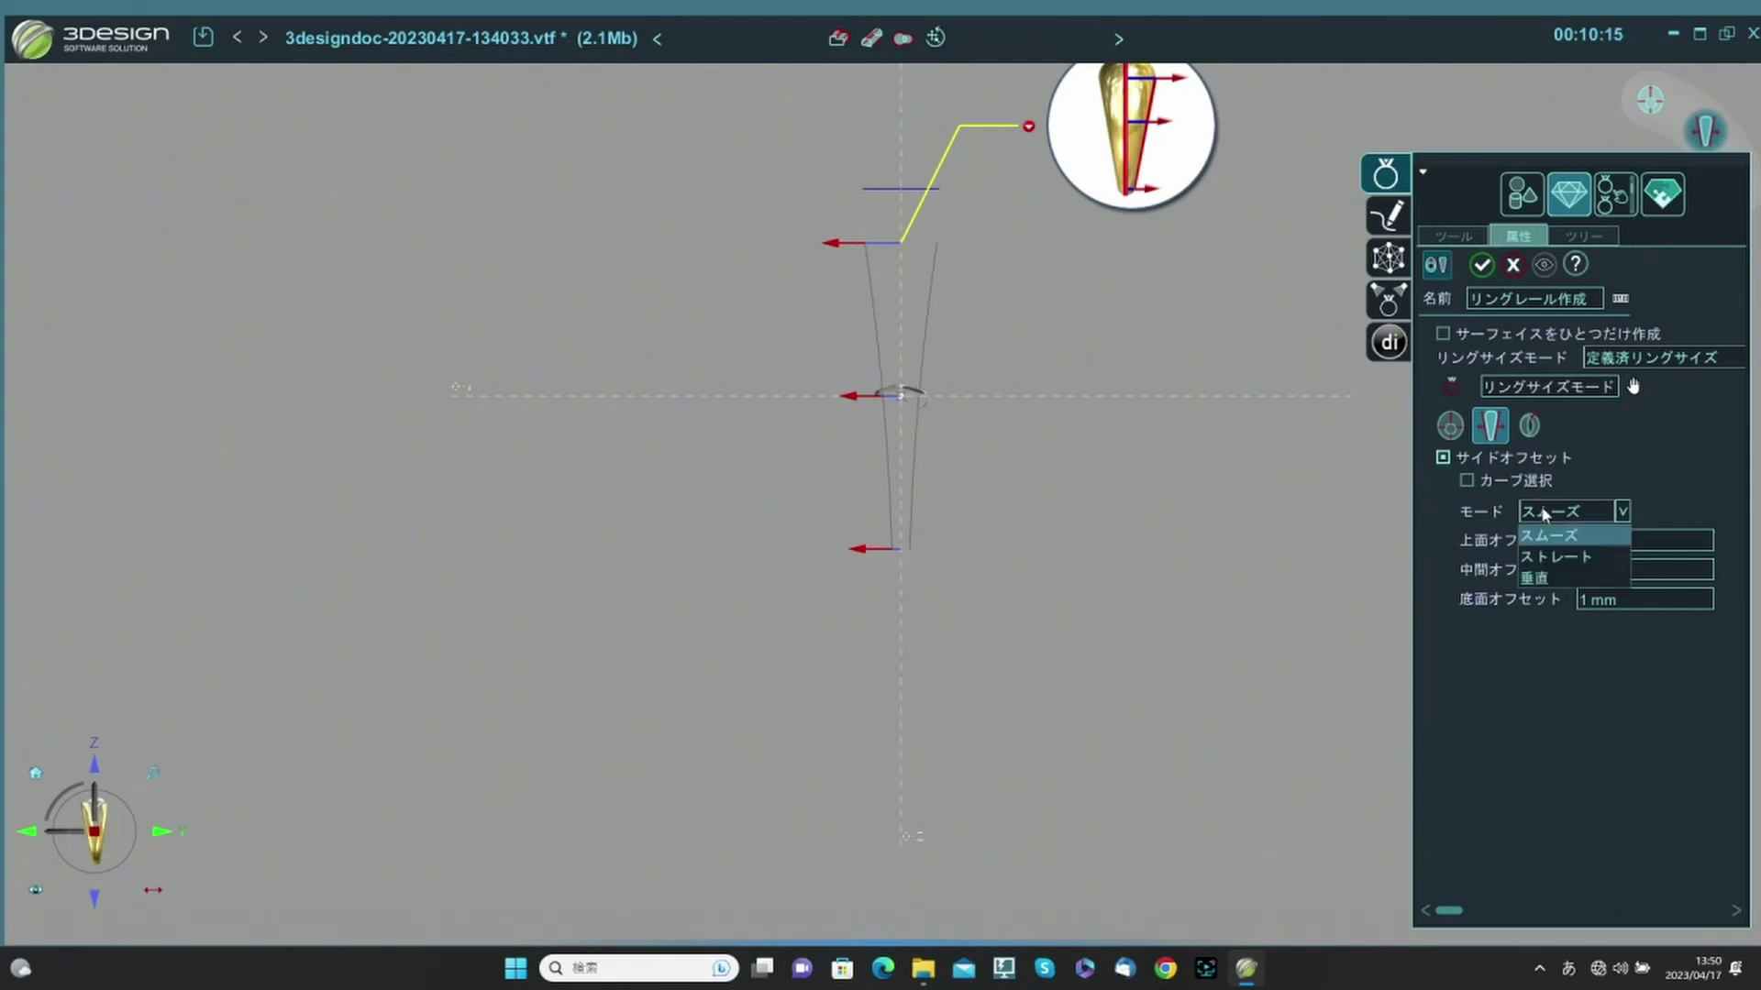
left_click(1544, 557)
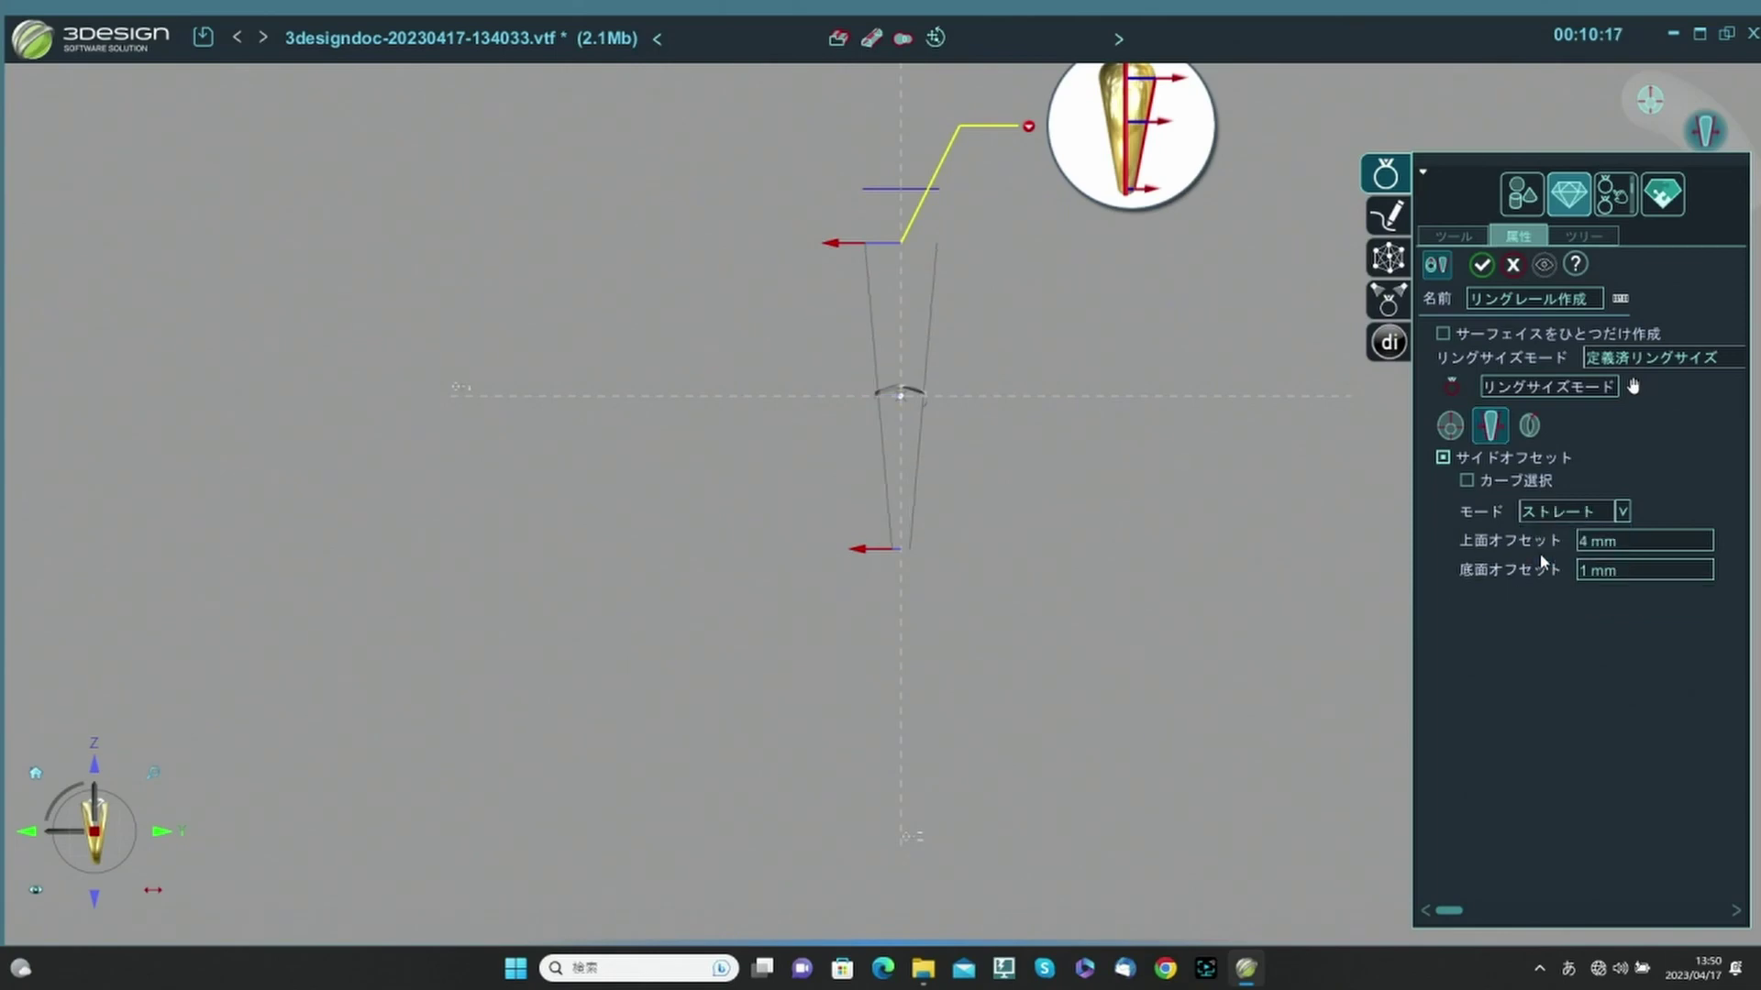
Set the ring rail's top side offset to 3 mm and its bottom side offset to 2.5 mm.
left_click(1625, 541)
type("3")
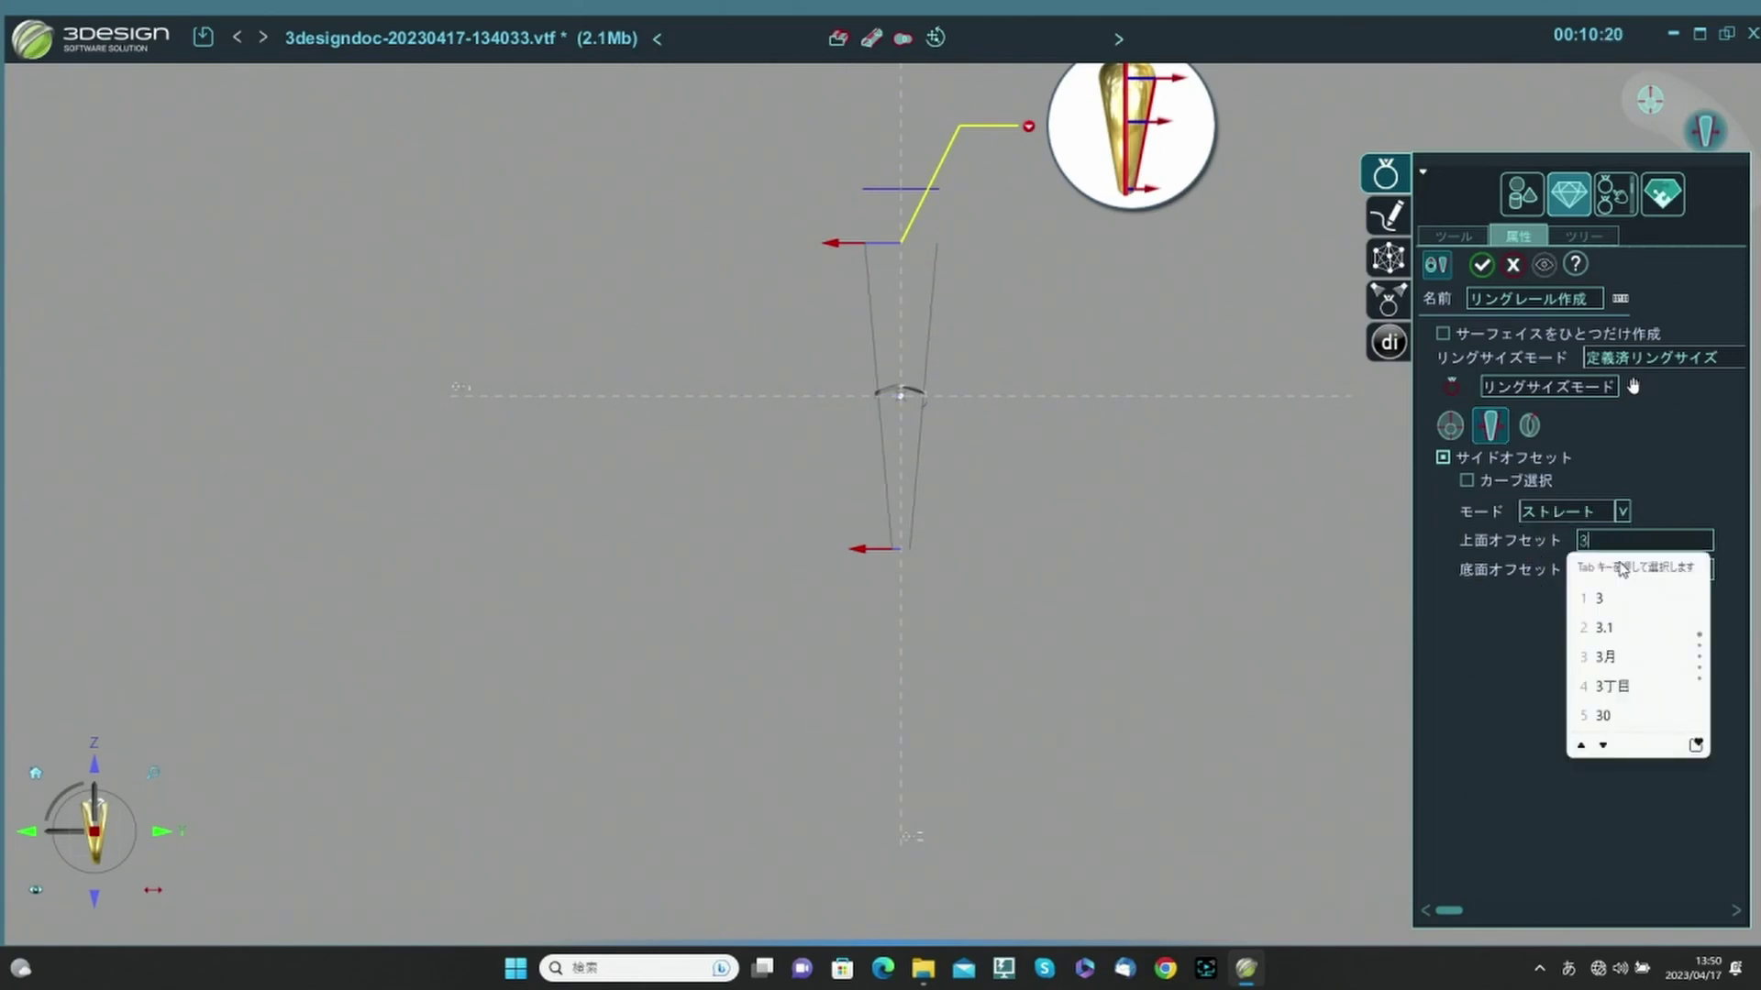
key("Tab")
key("Return")
left_click(1623, 570)
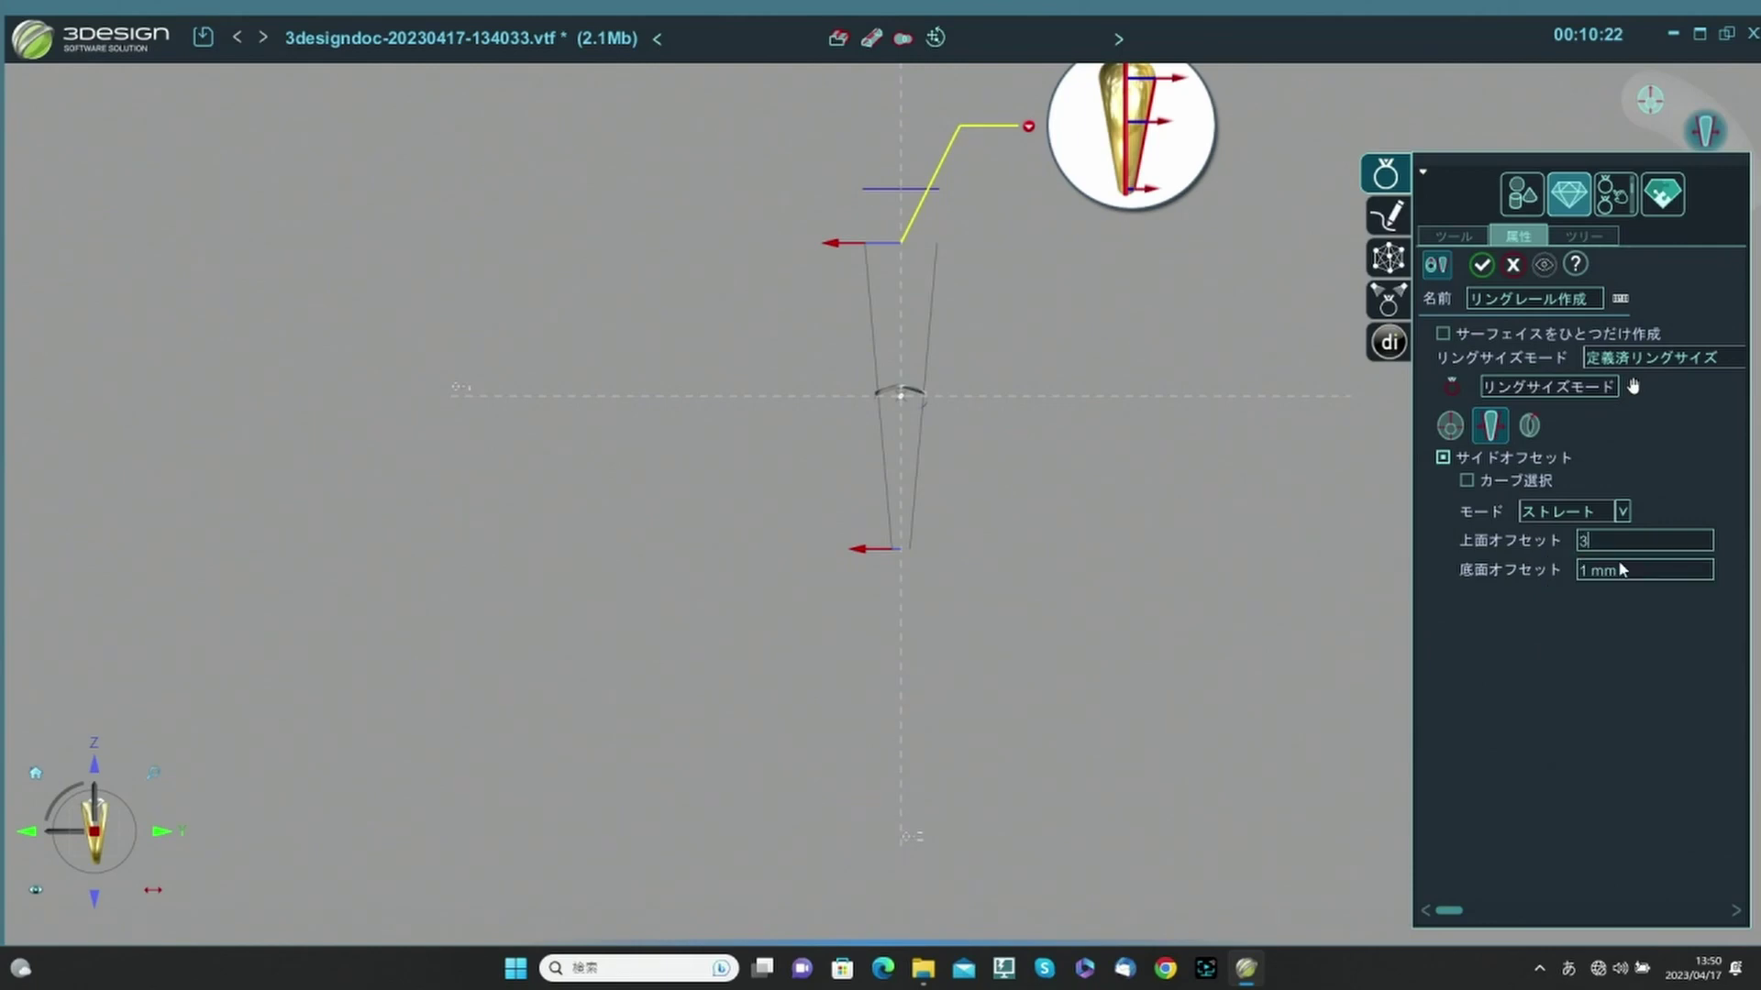
type("2.5")
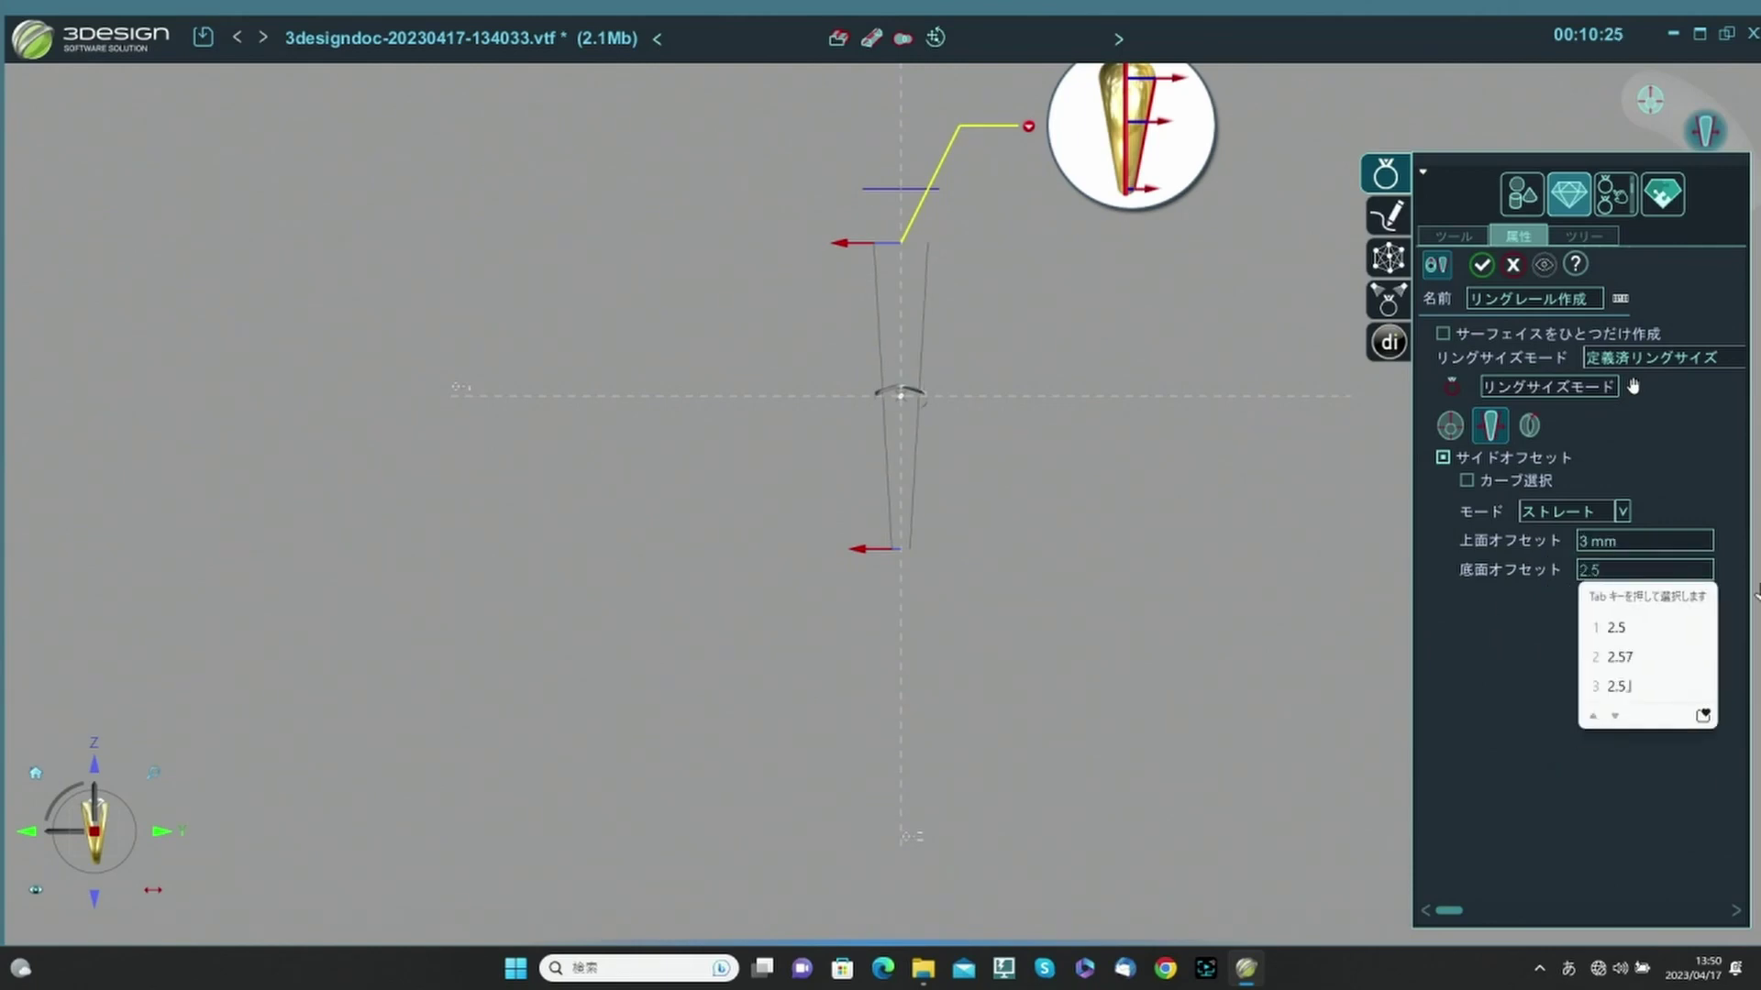
key("Return")
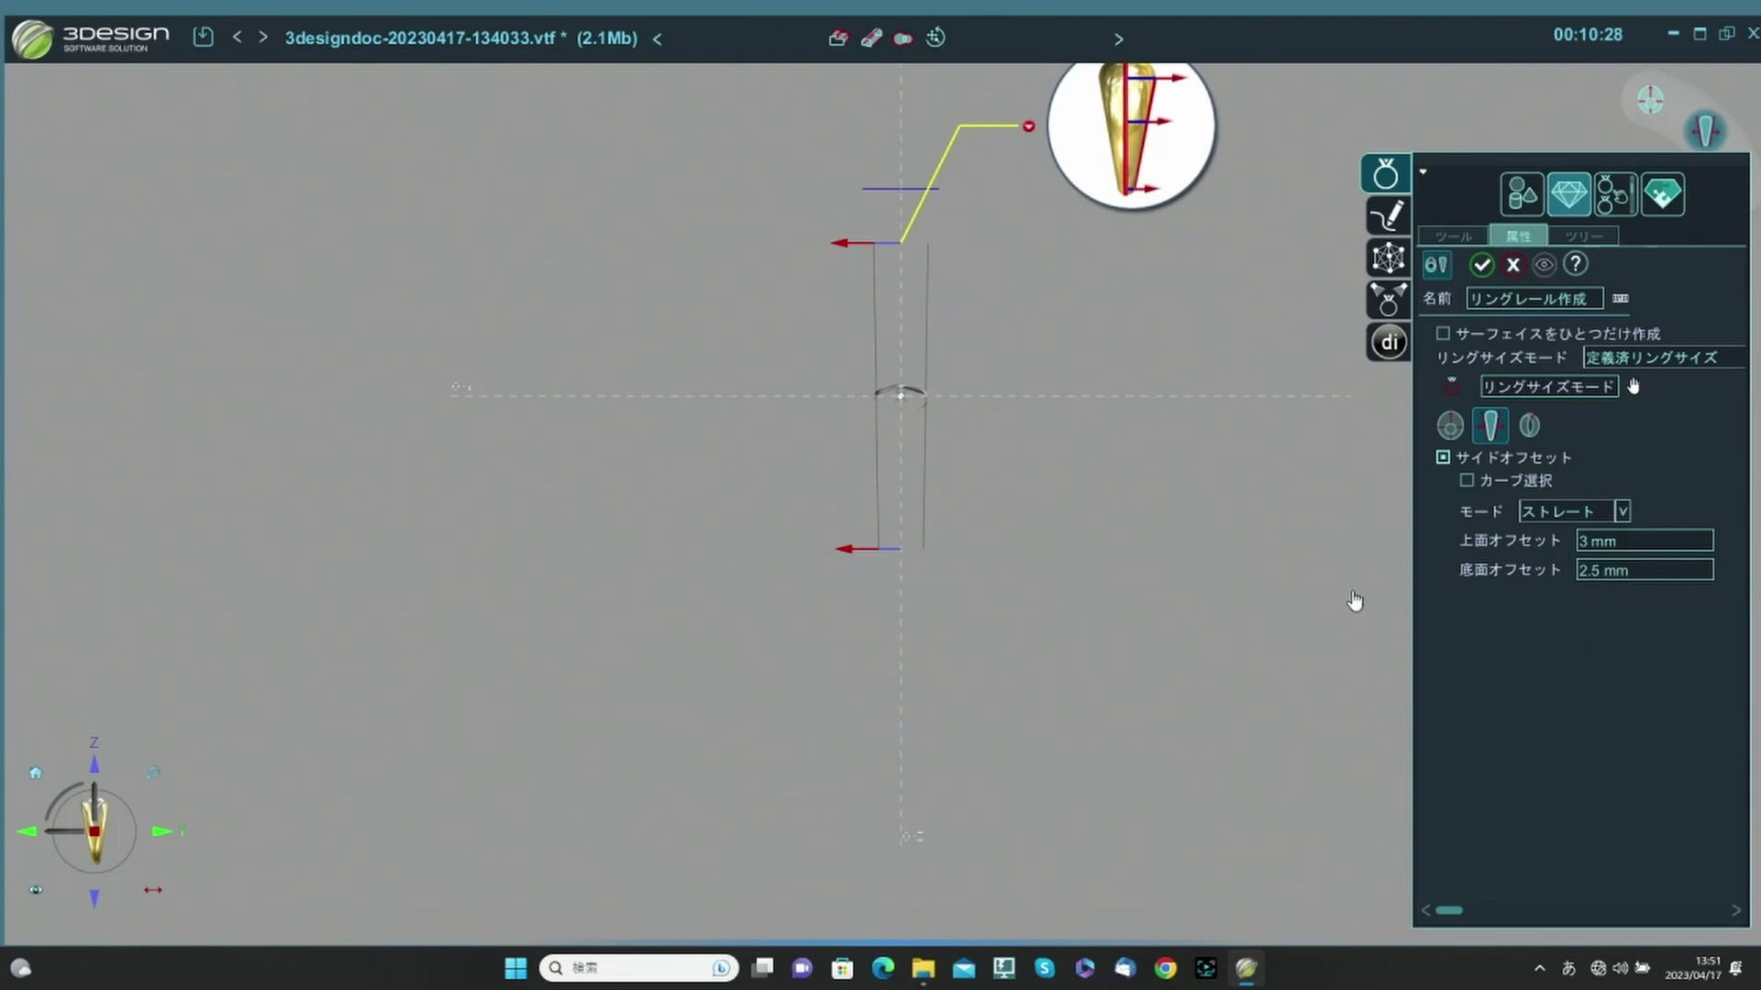
Set the ring rail's bottom side offset to 2.2 mm and create the rail curves.
left_click(1646, 571)
scroll(1643, 578, "down", 1)
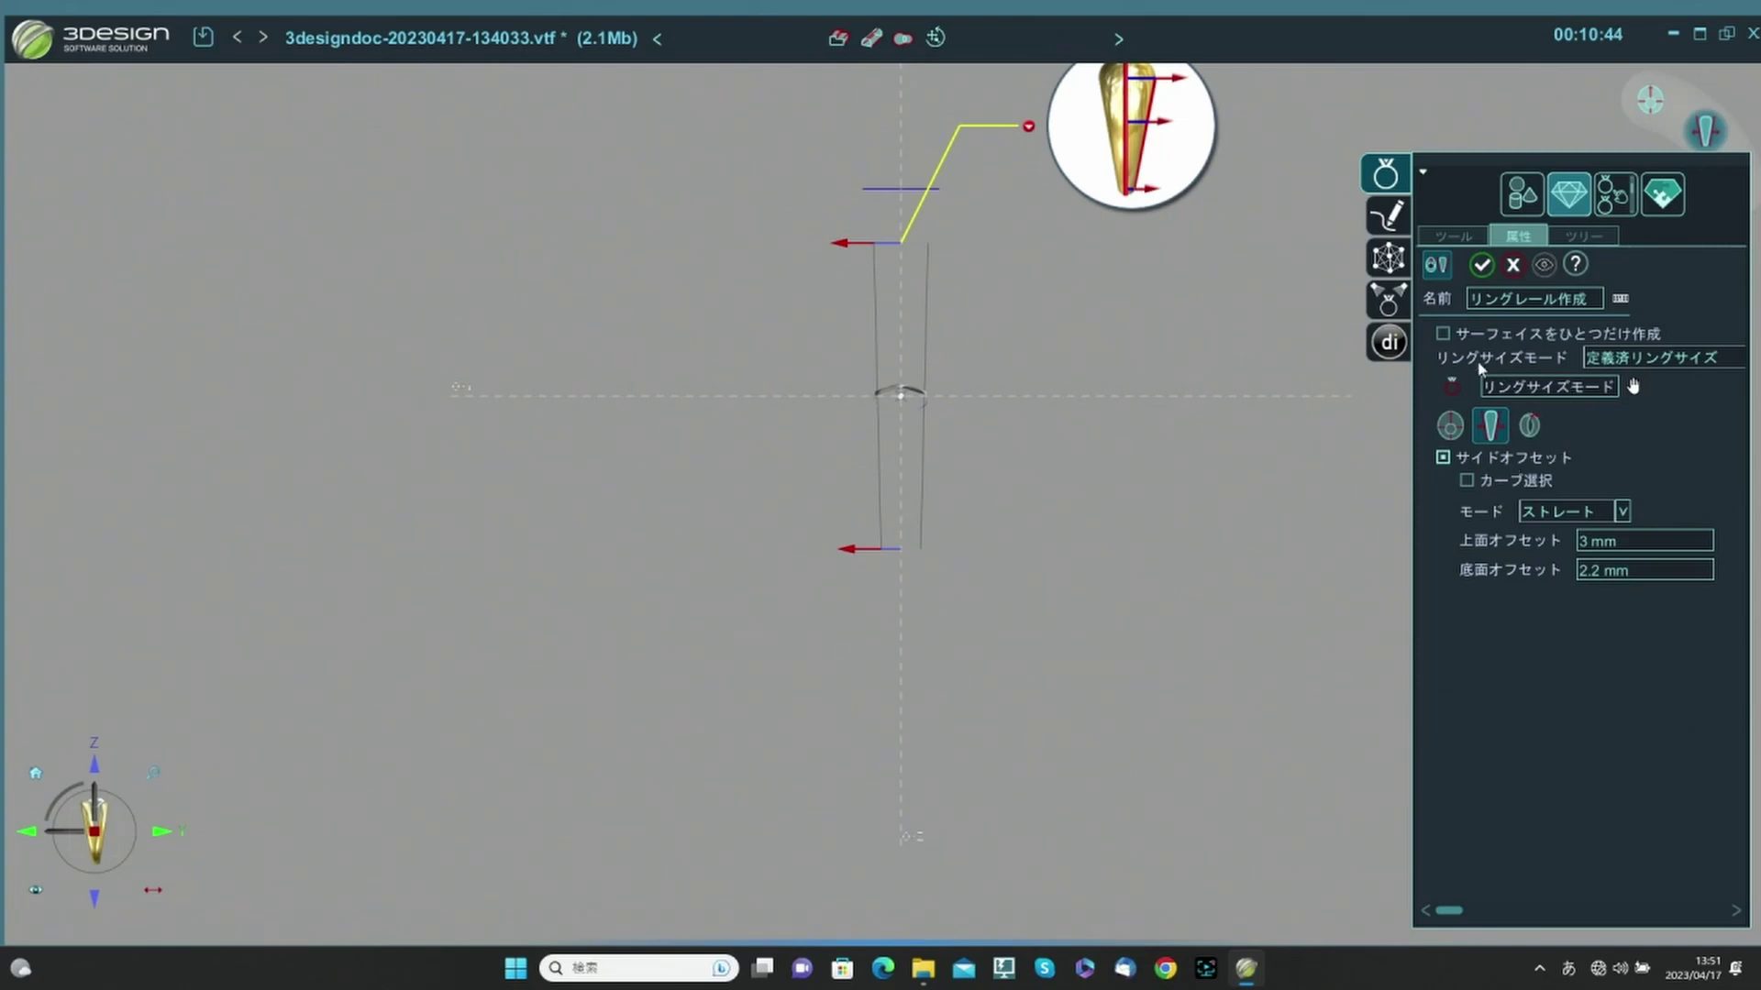
left_click(1450, 424)
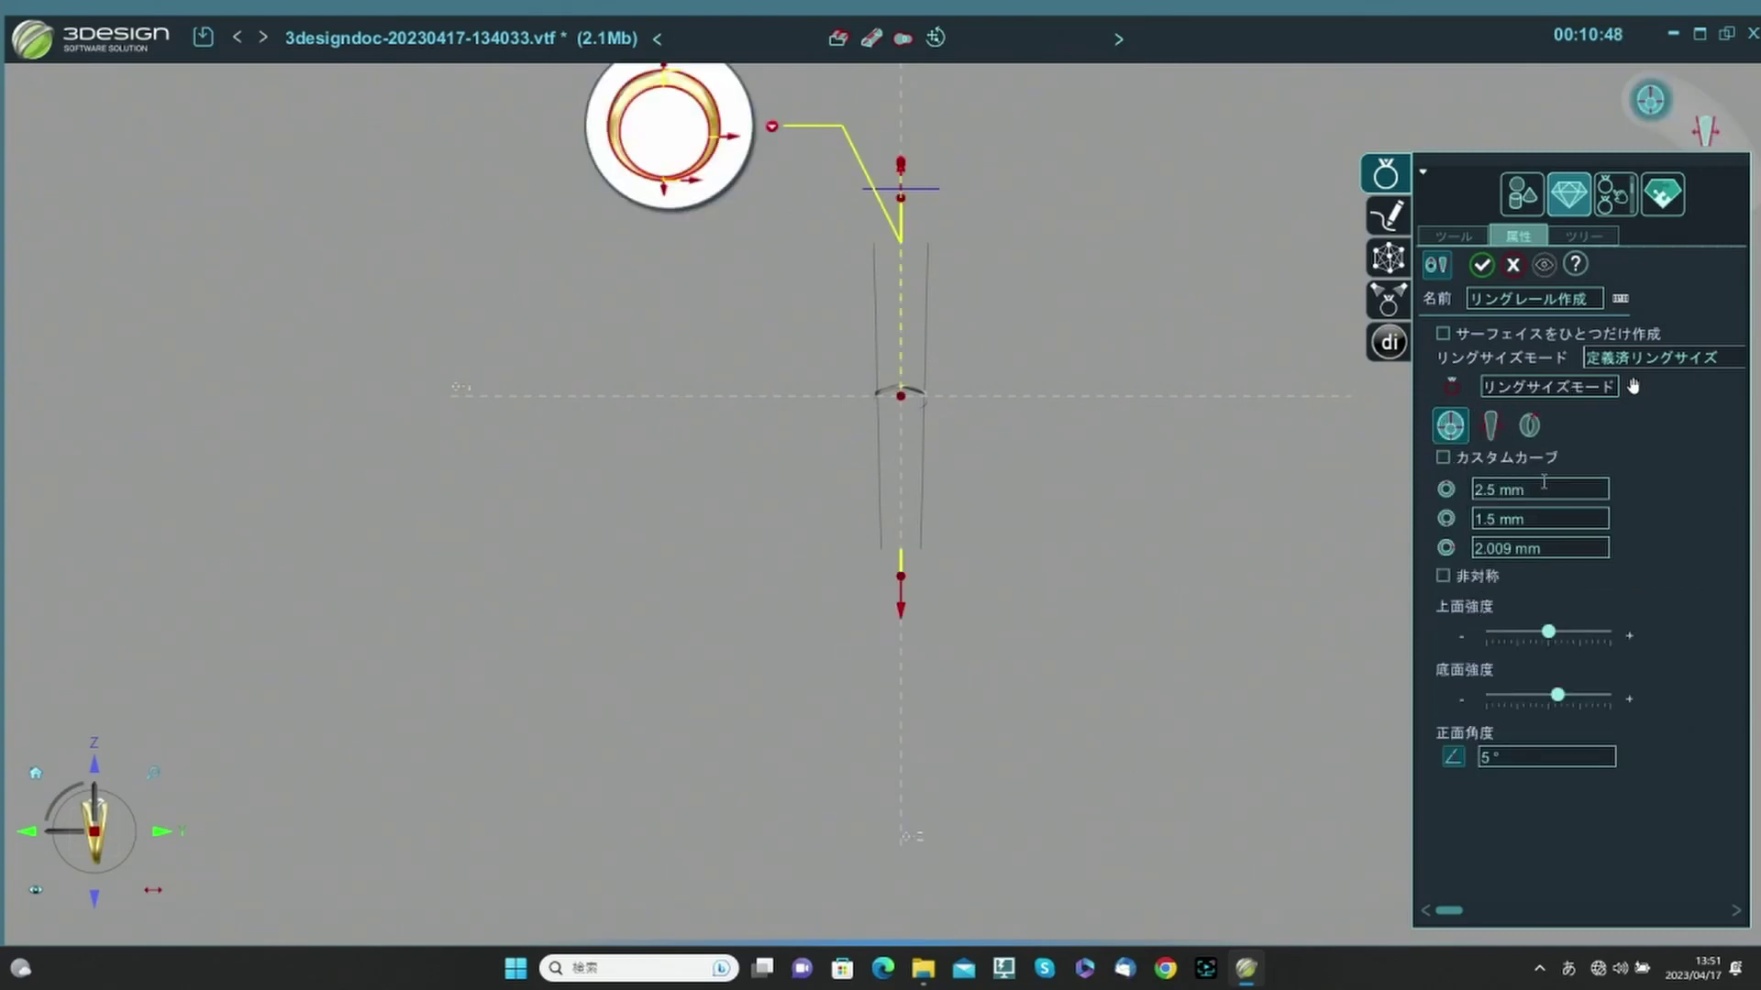
left_click(1490, 425)
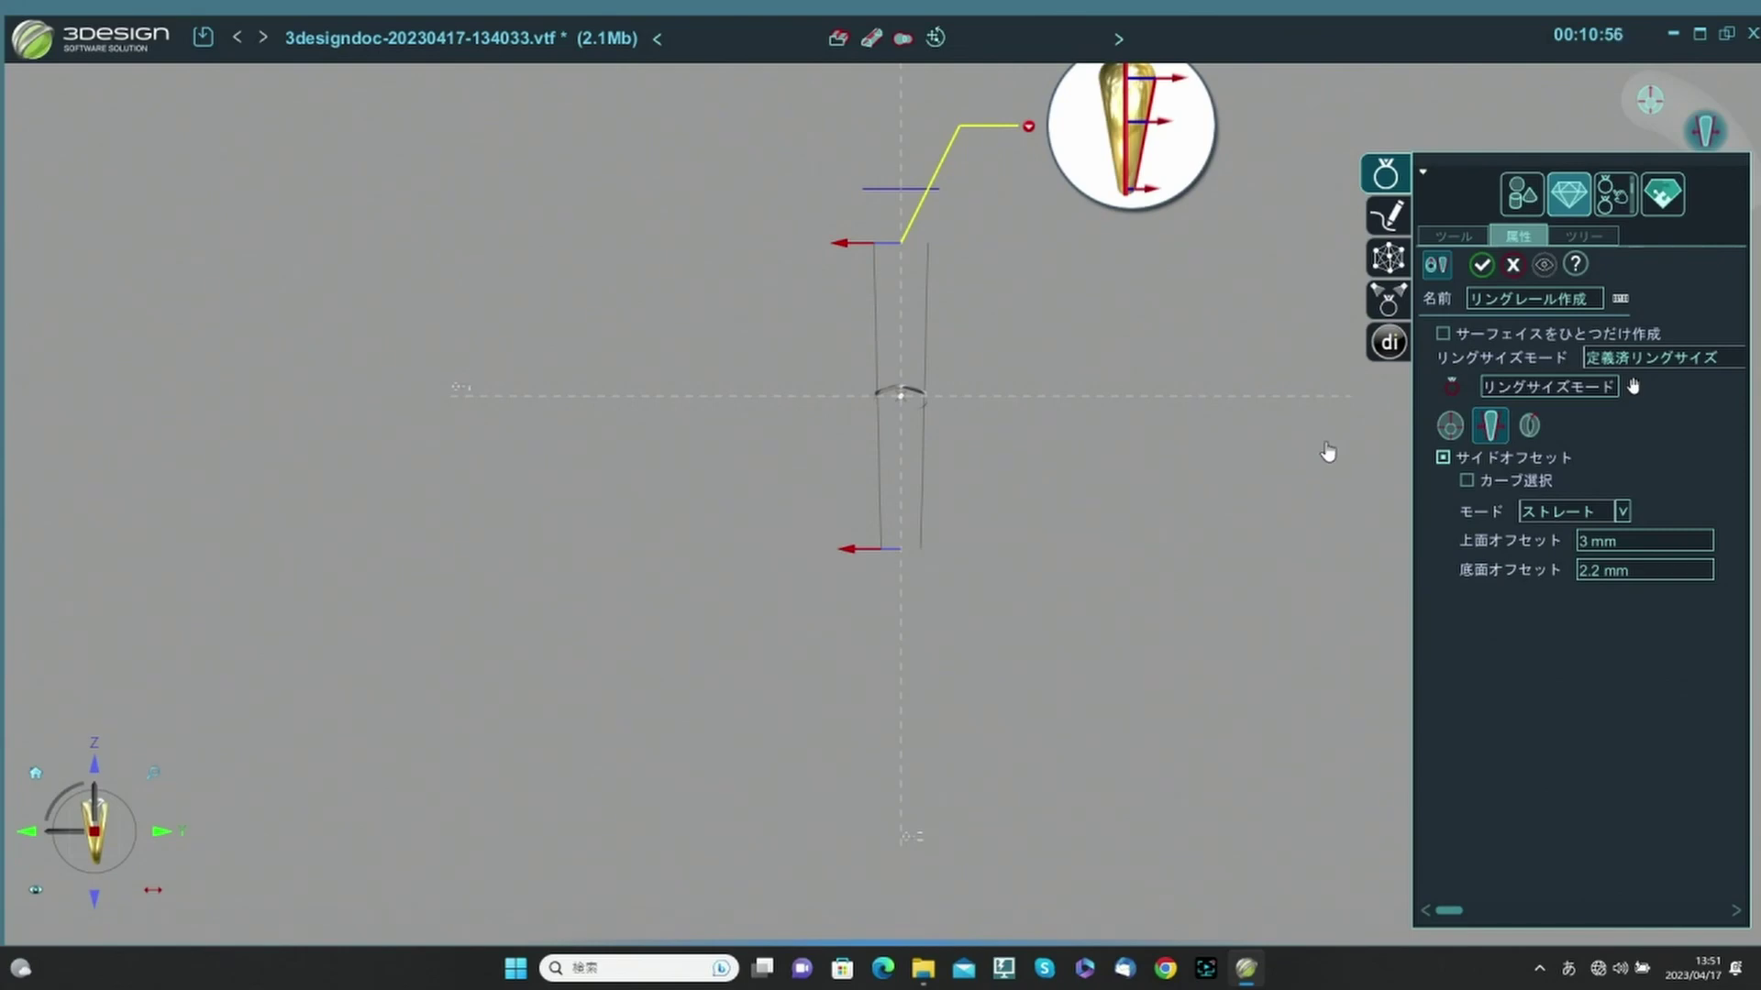
left_click(1481, 266)
Start wrapping the diamond-patterned bar along the two side ring rails, using the outer ring rail as the third curve.
middle_click_drag(637, 349, 767, 406)
middle_click_drag(846, 353, 844, 407)
scroll(843, 404, "up", 3)
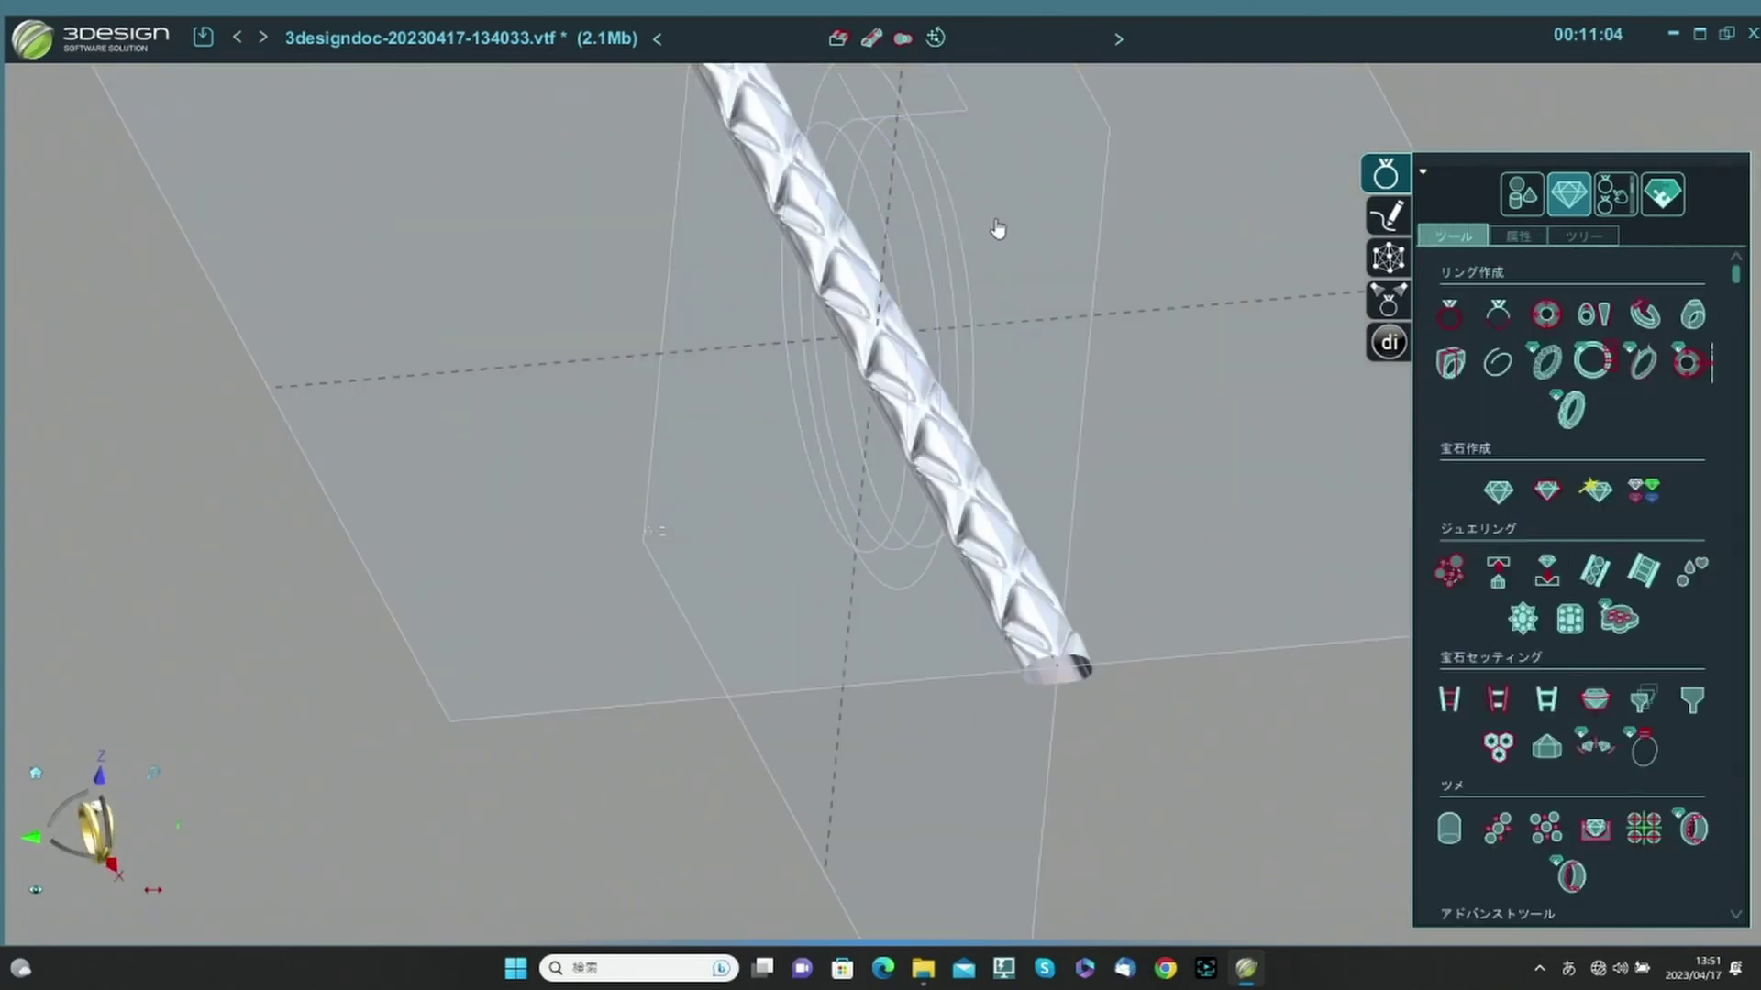
middle_click_drag(833, 281, 839, 234)
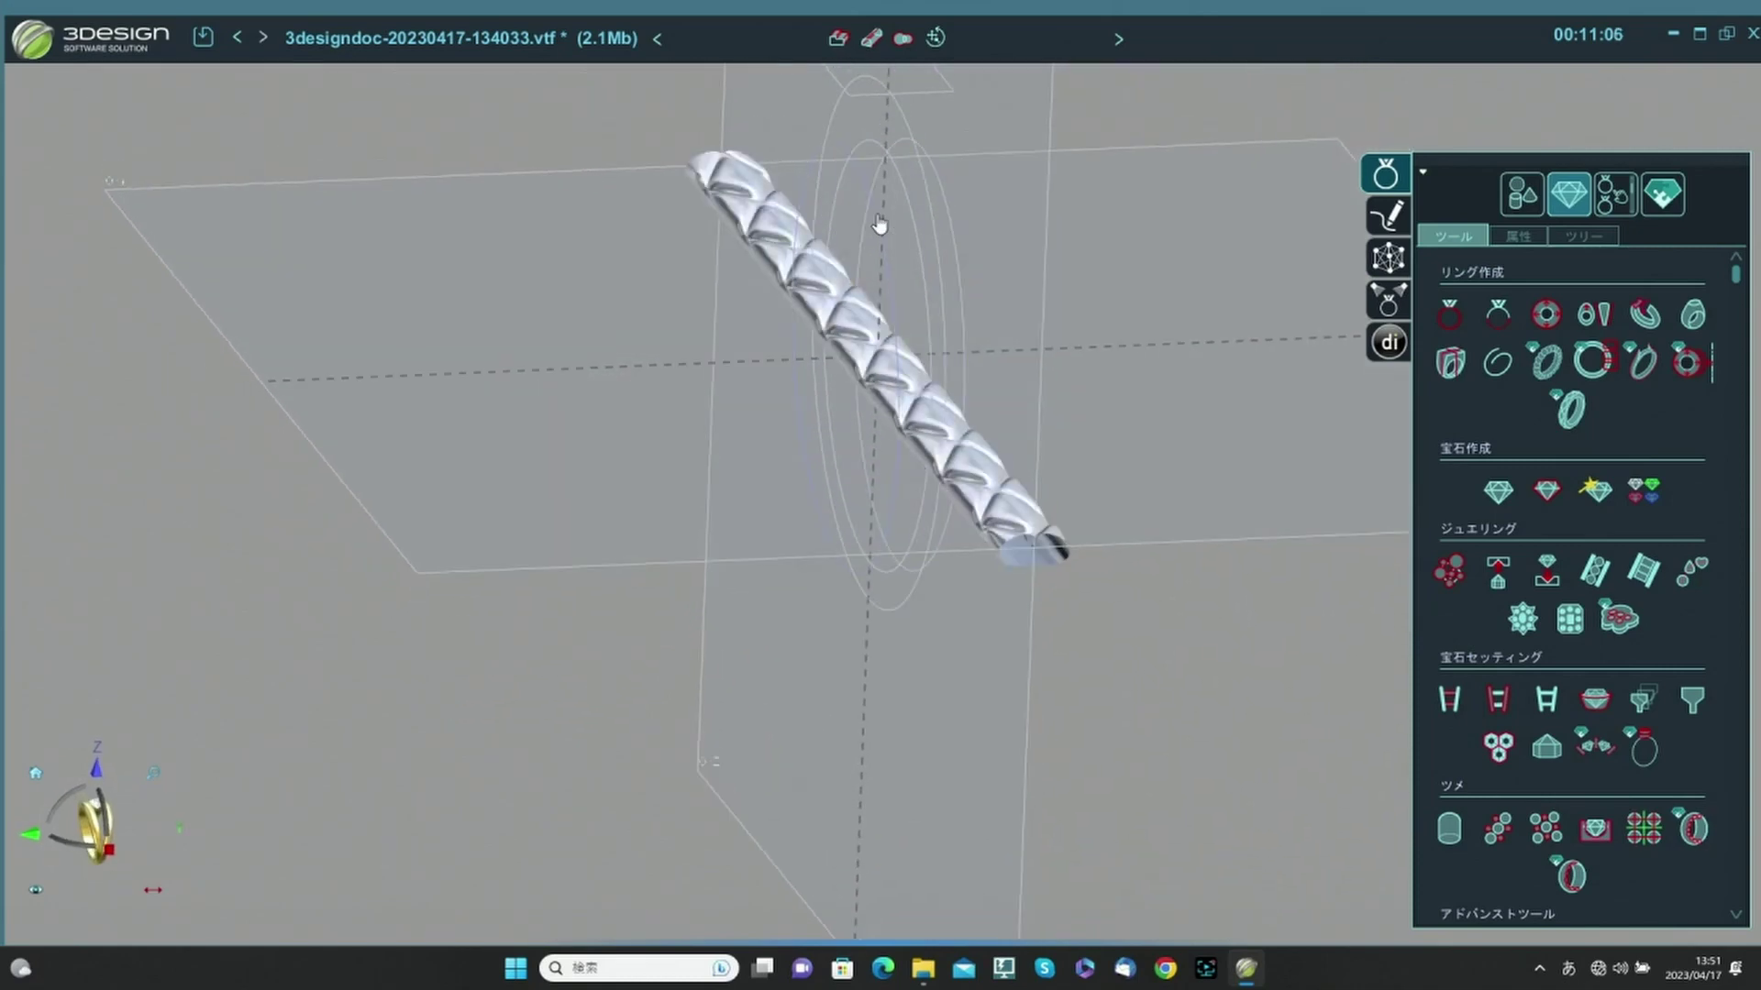
left_click(878, 221)
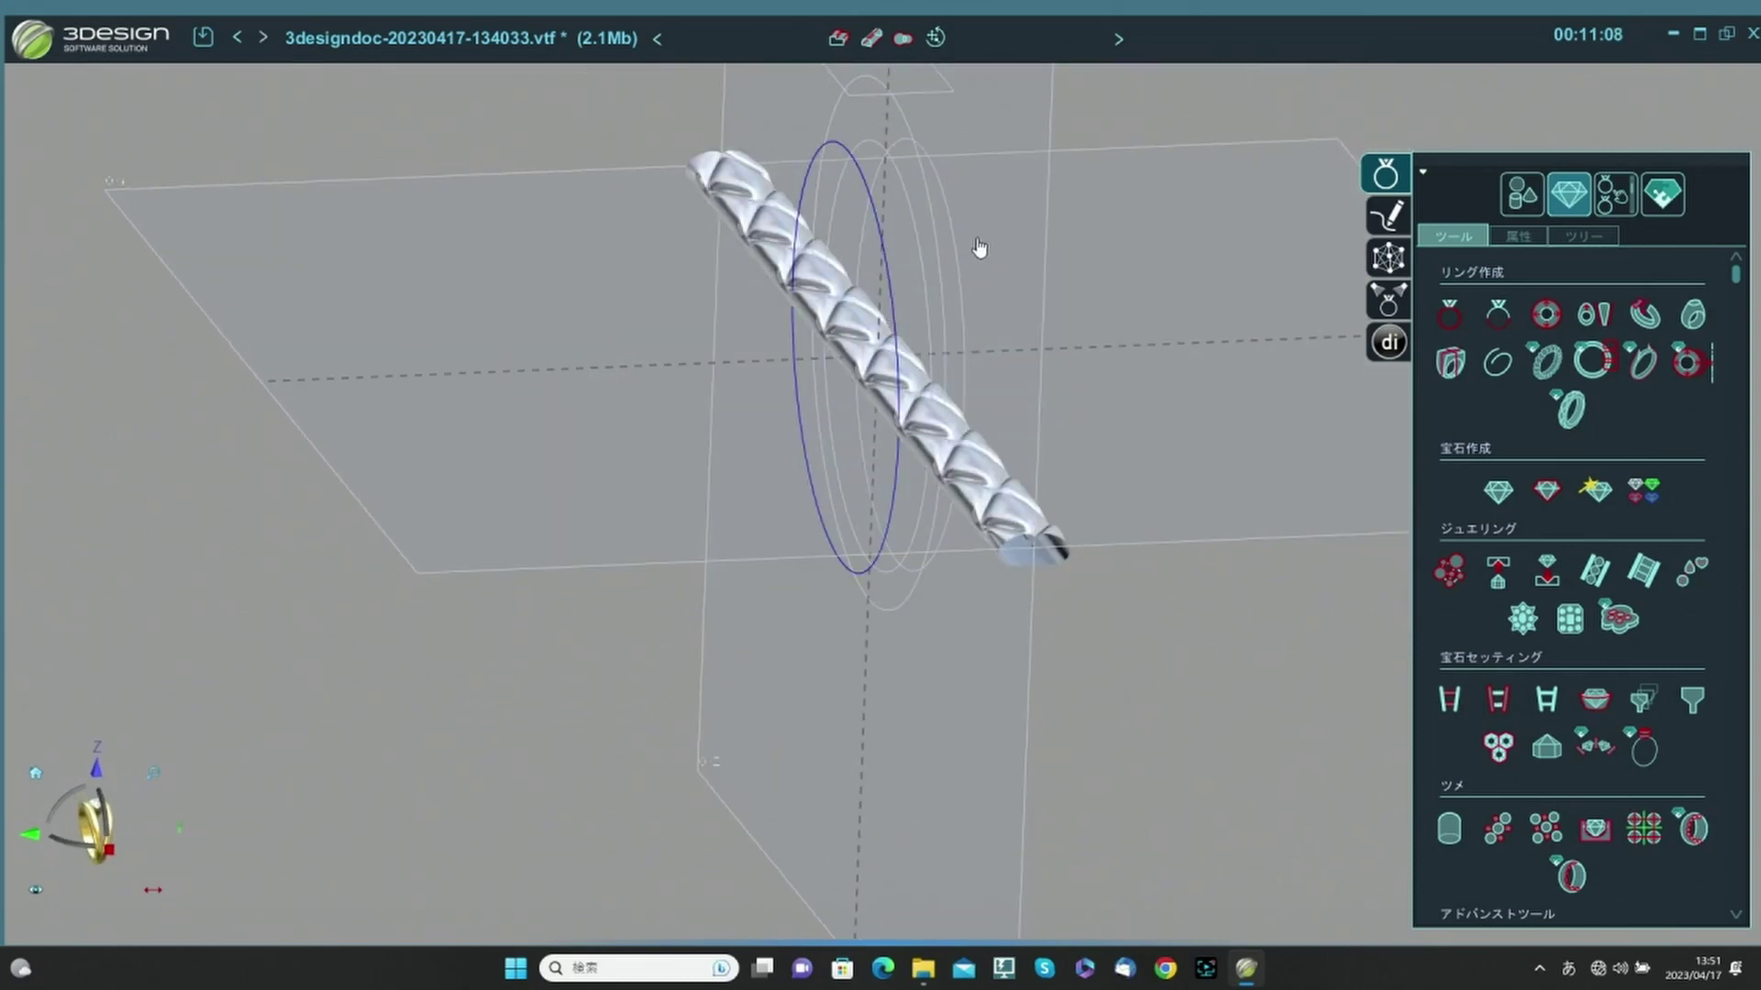
left_click(958, 248, "shift")
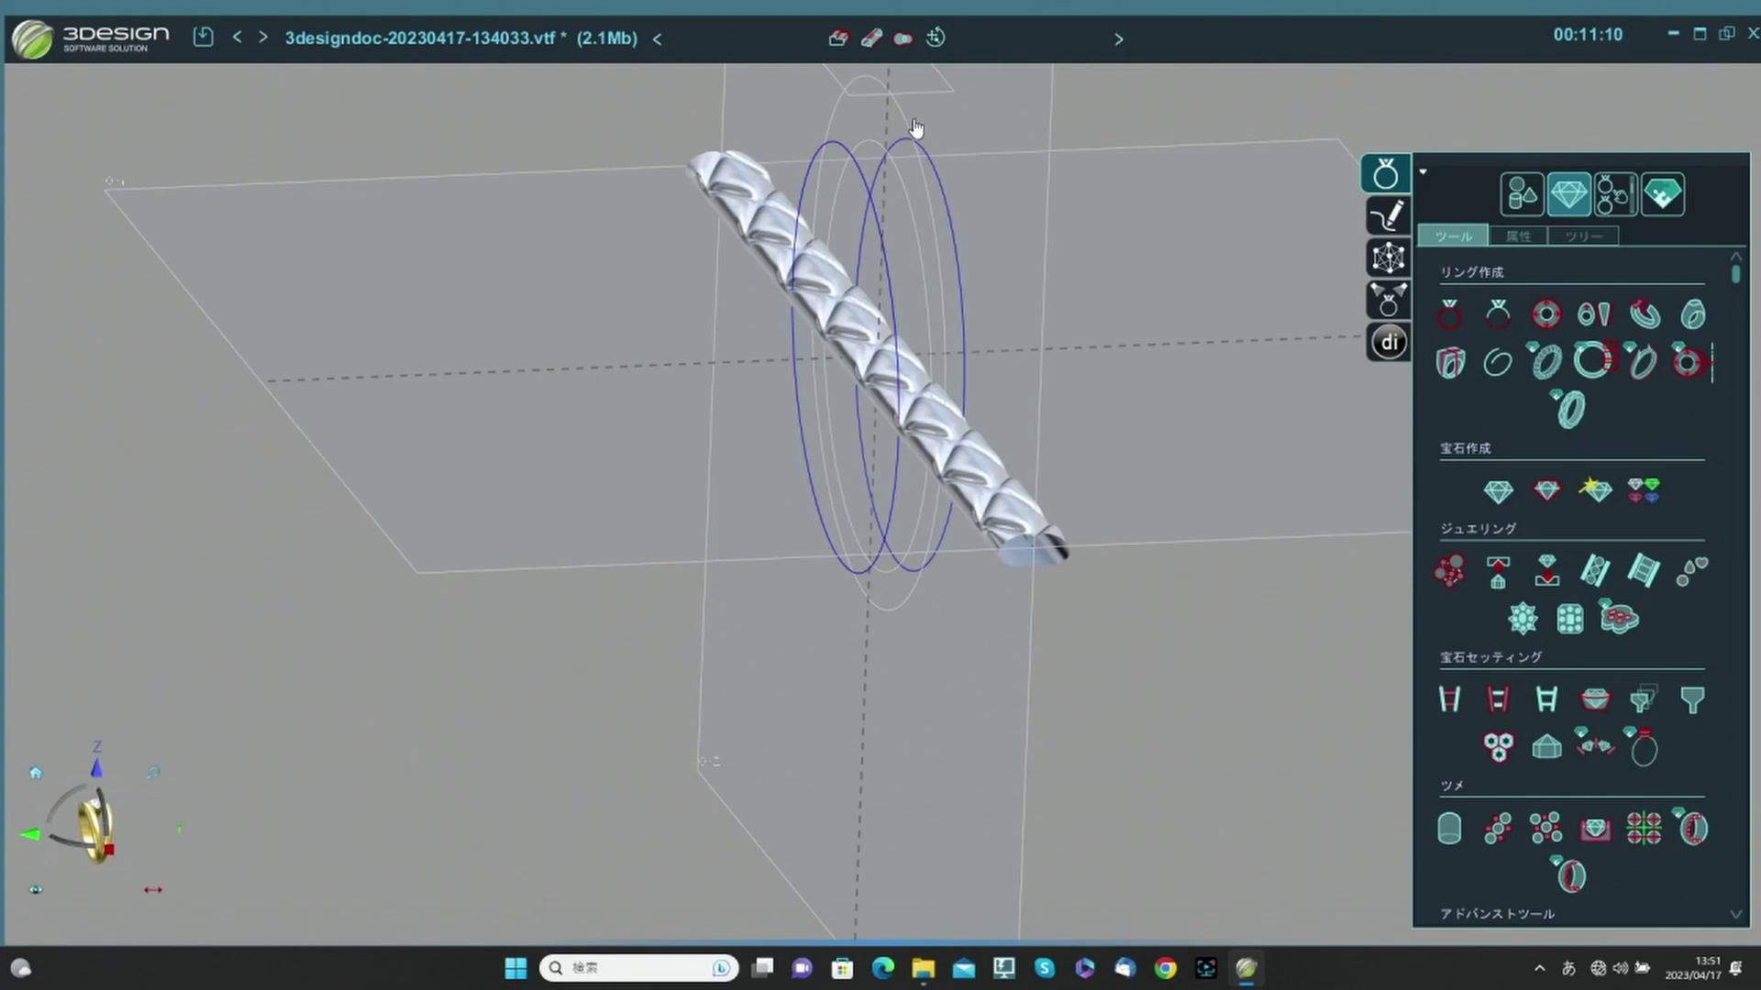
left_click(908, 129, "shift")
middle_click_drag(968, 545, 1142, 526)
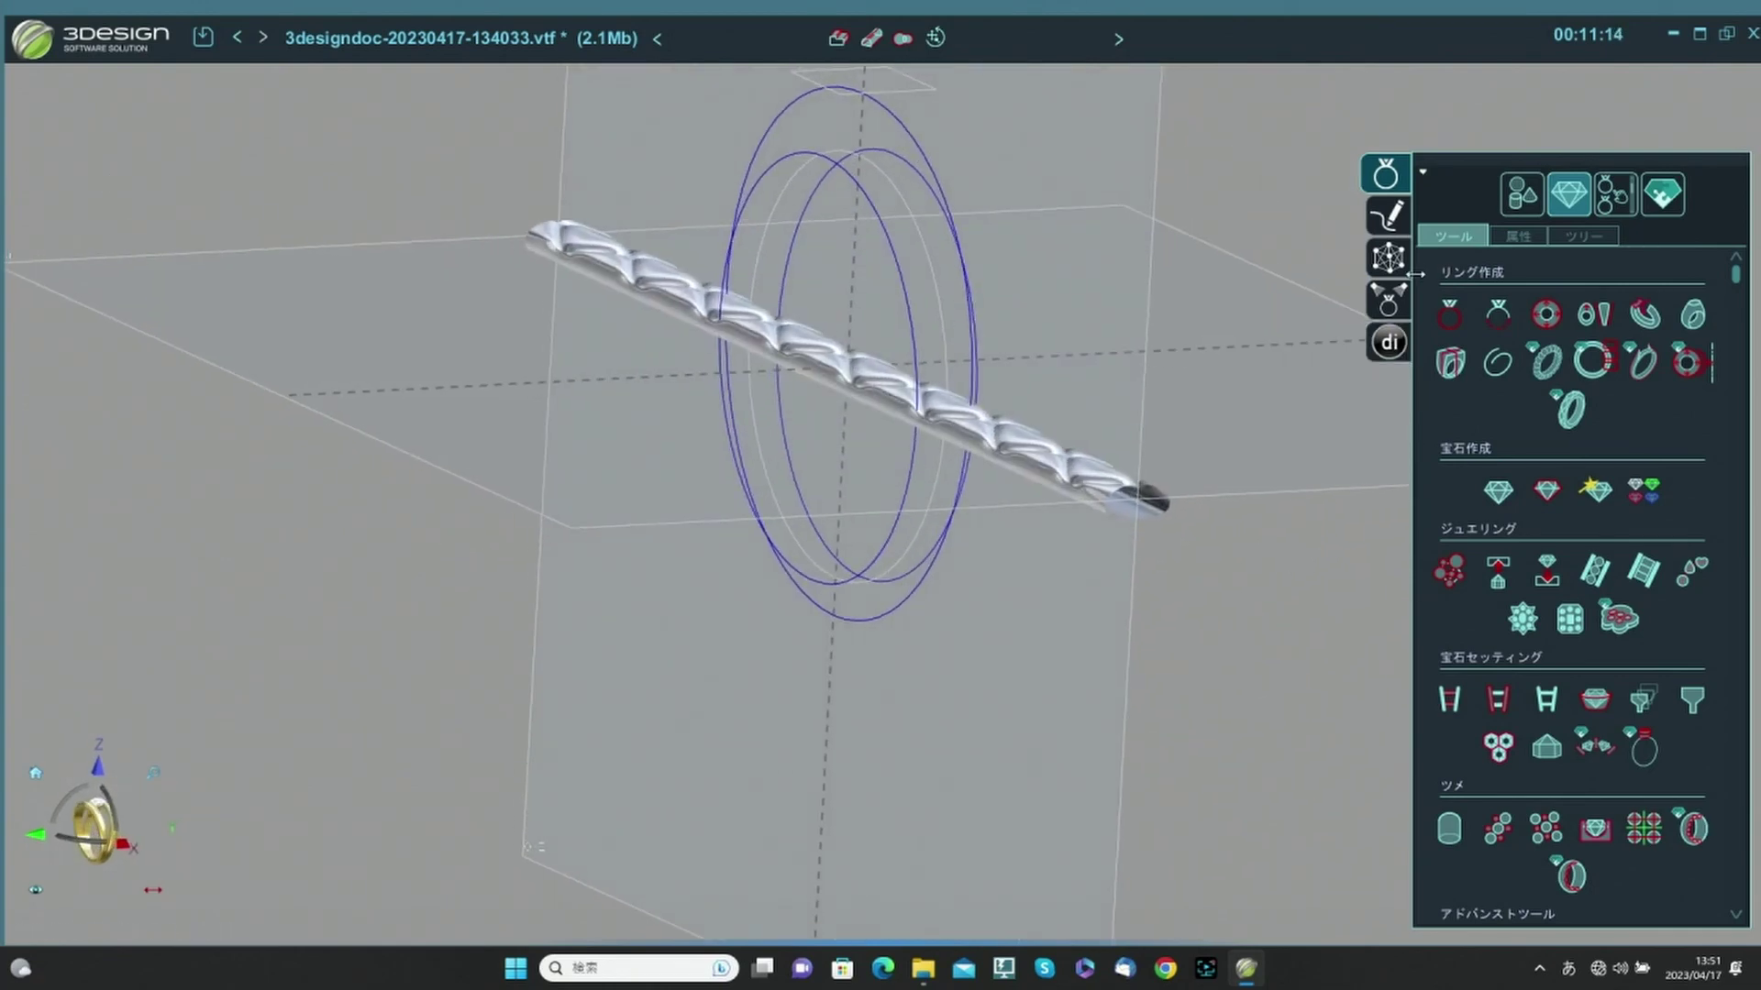
left_click(1521, 193)
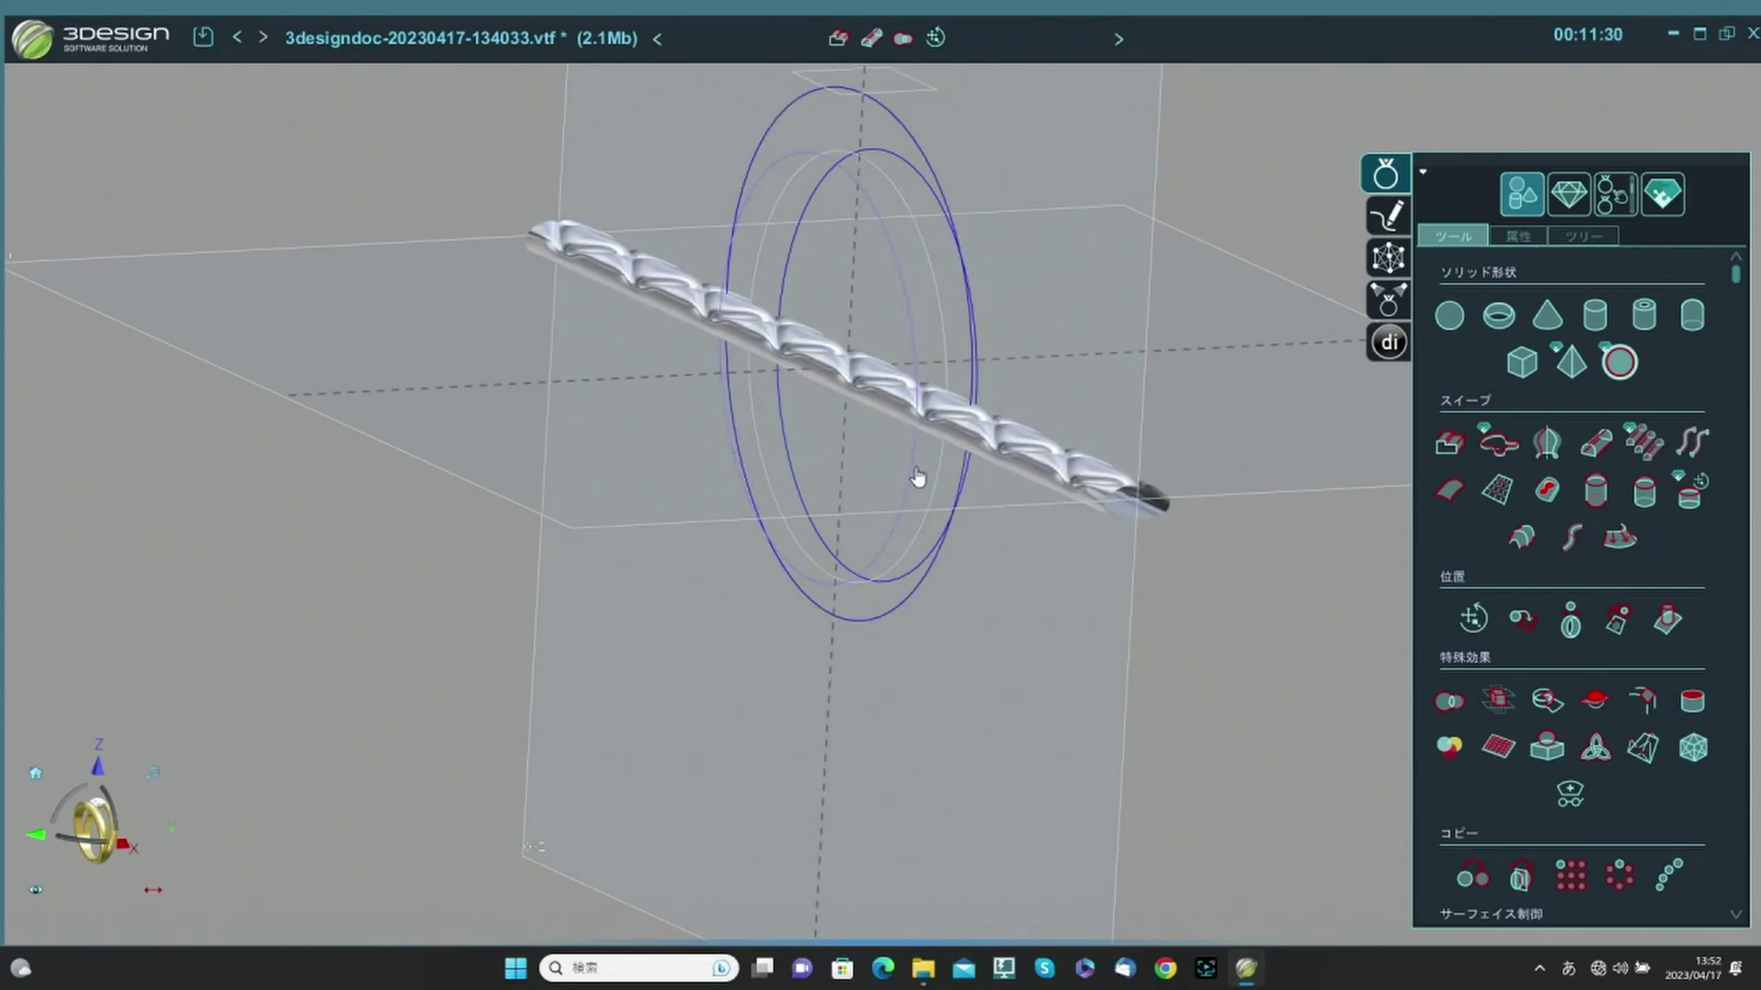
left_click(1034, 442)
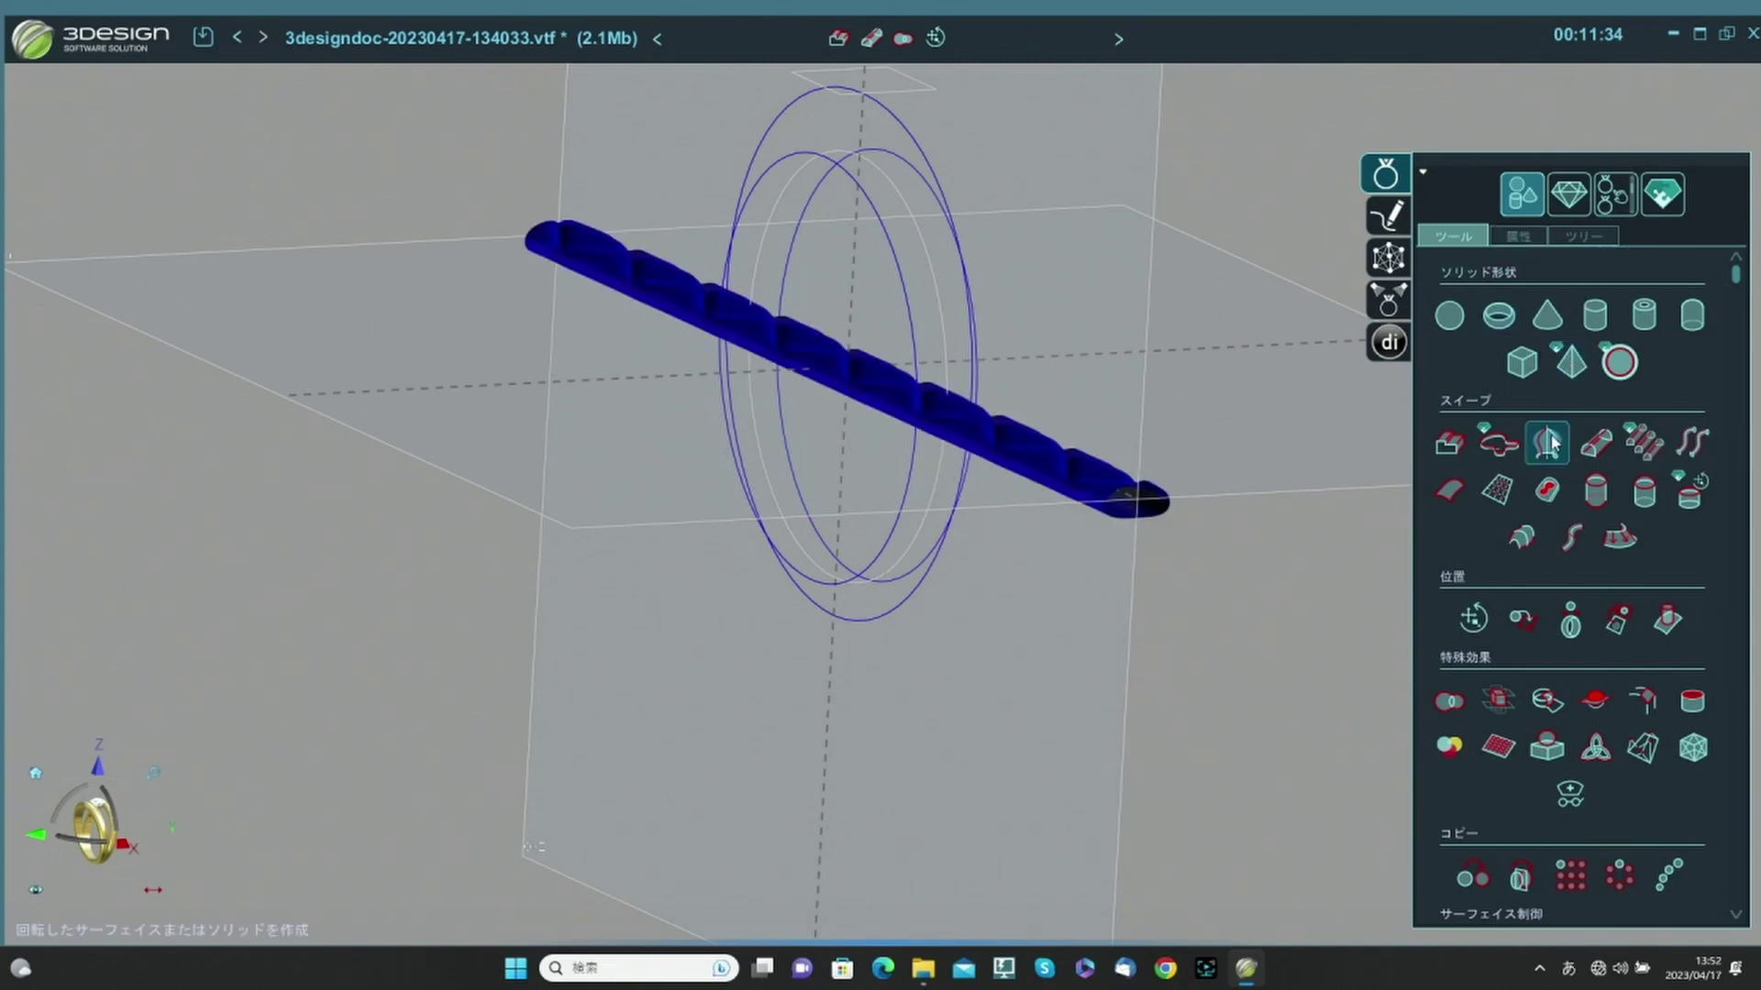
scroll(1550, 449, "down", 10)
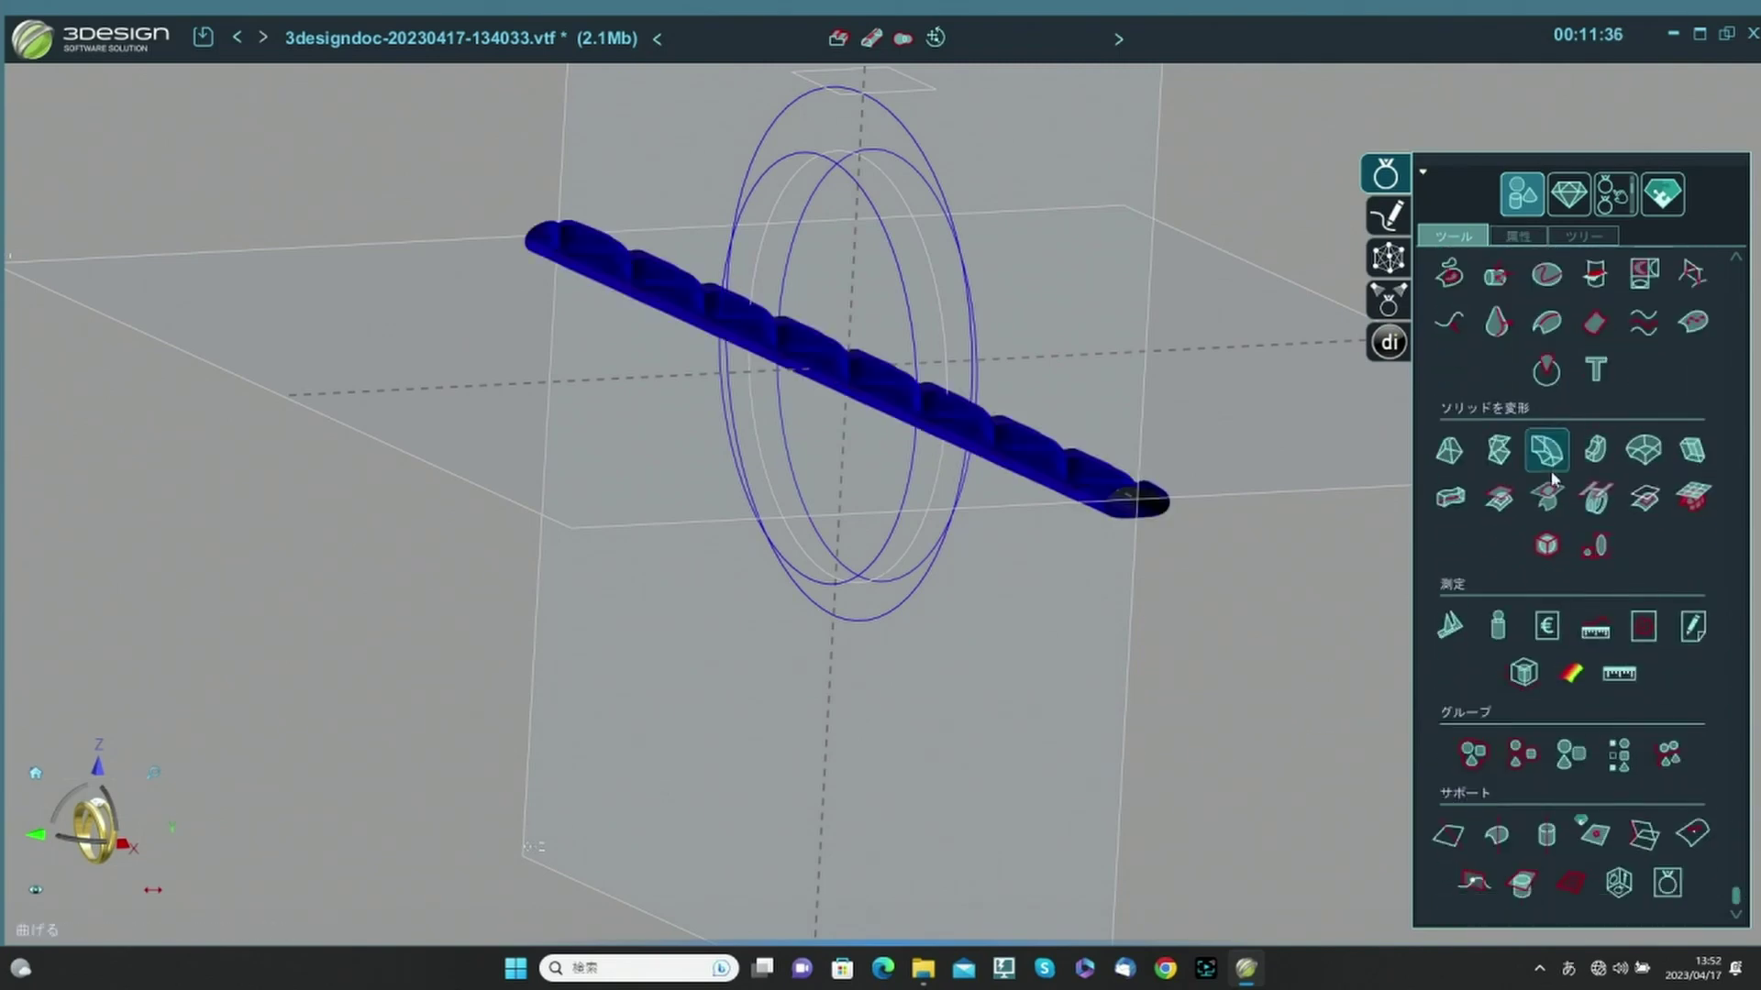
left_click(1450, 500)
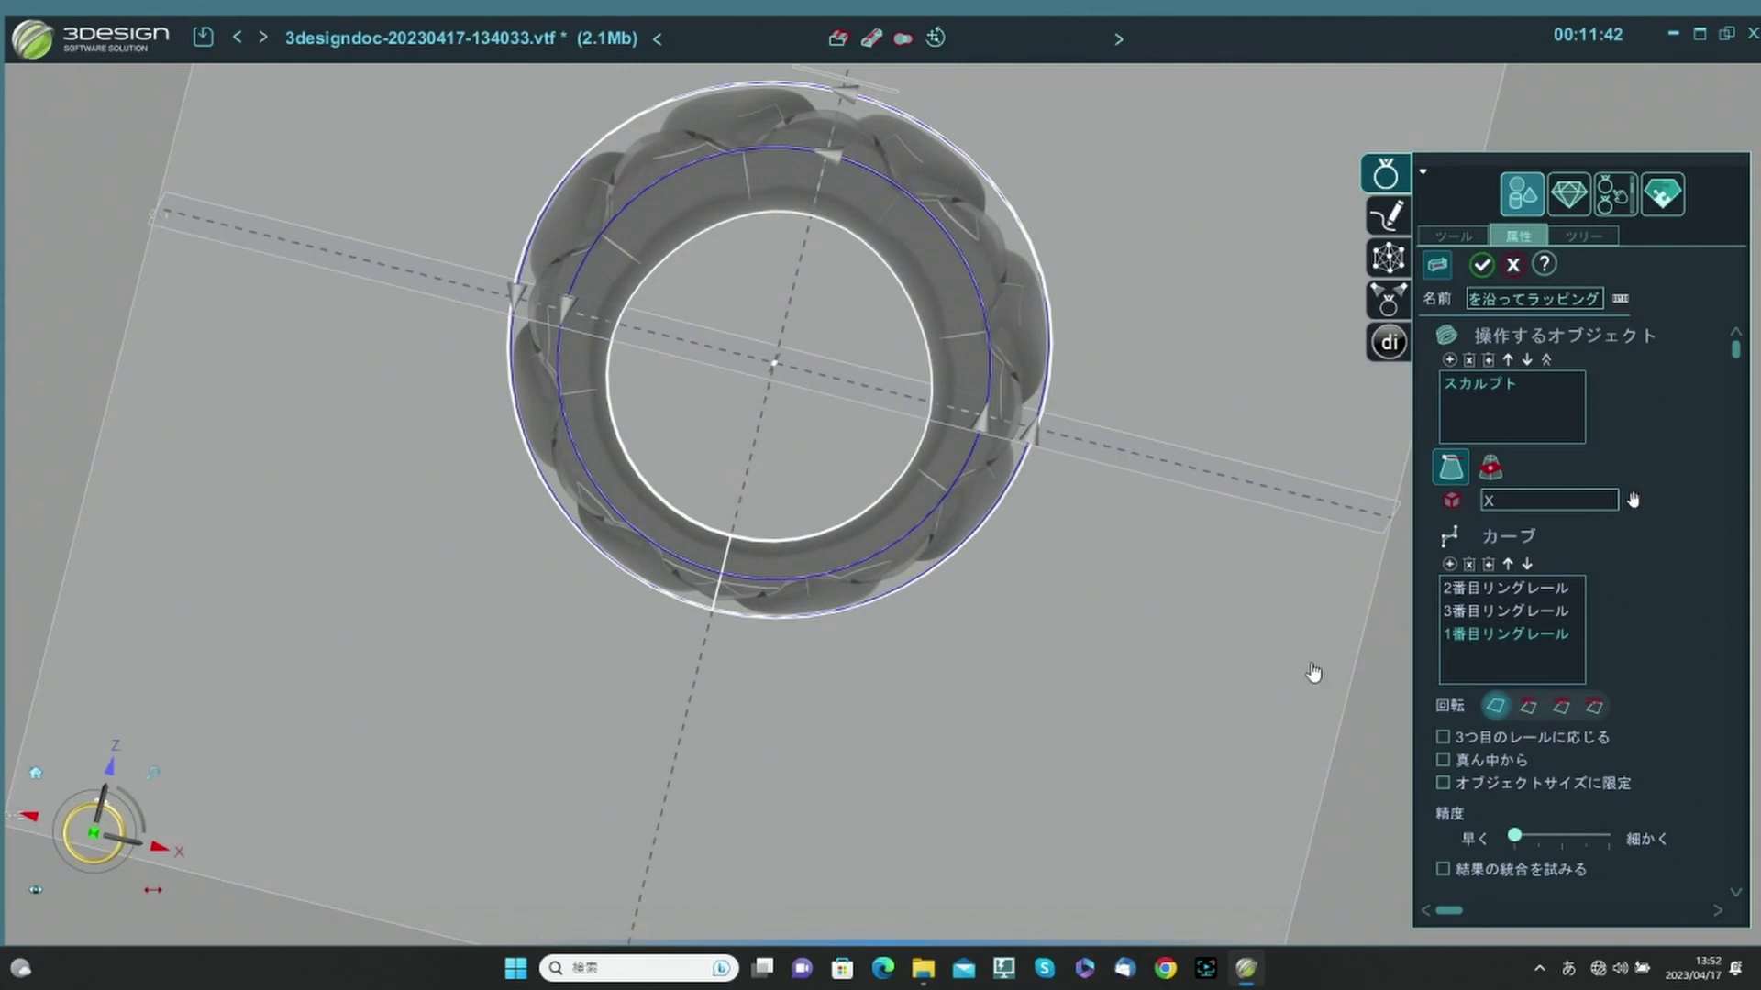
Make the wrap measure from the middle (真ん中から) and create the wrapped ring.
left_click(1443, 762)
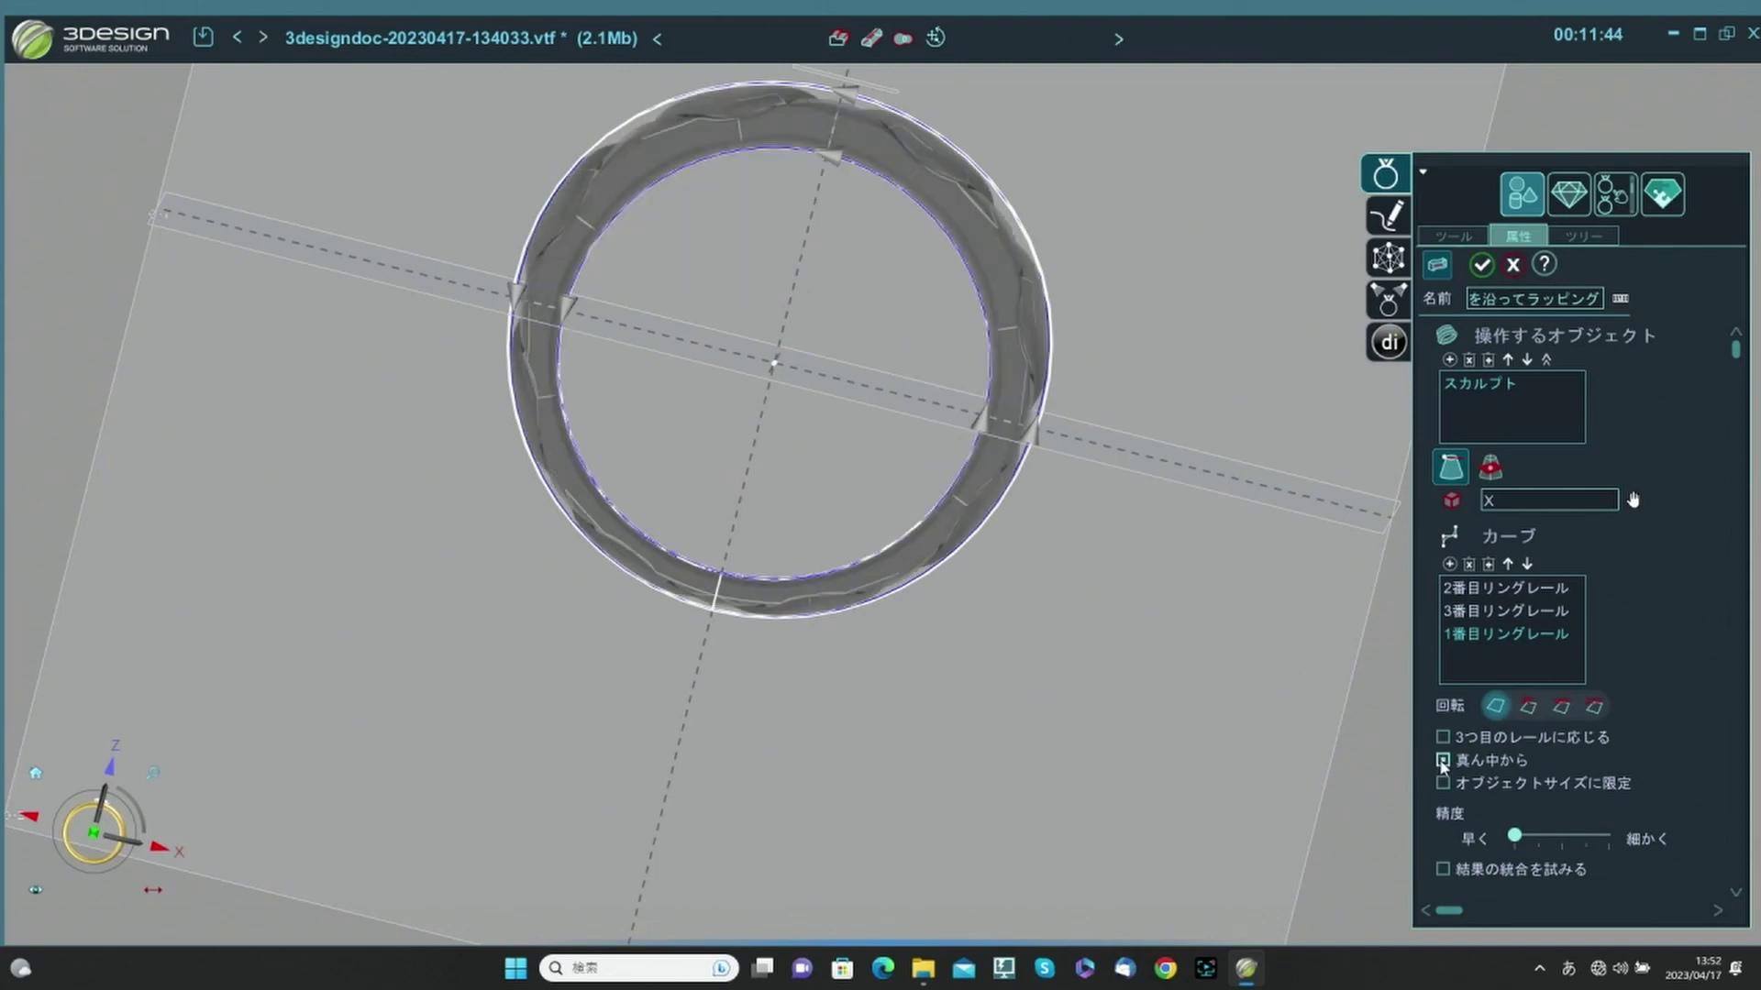
middle_click_drag(1086, 424, 977, 663)
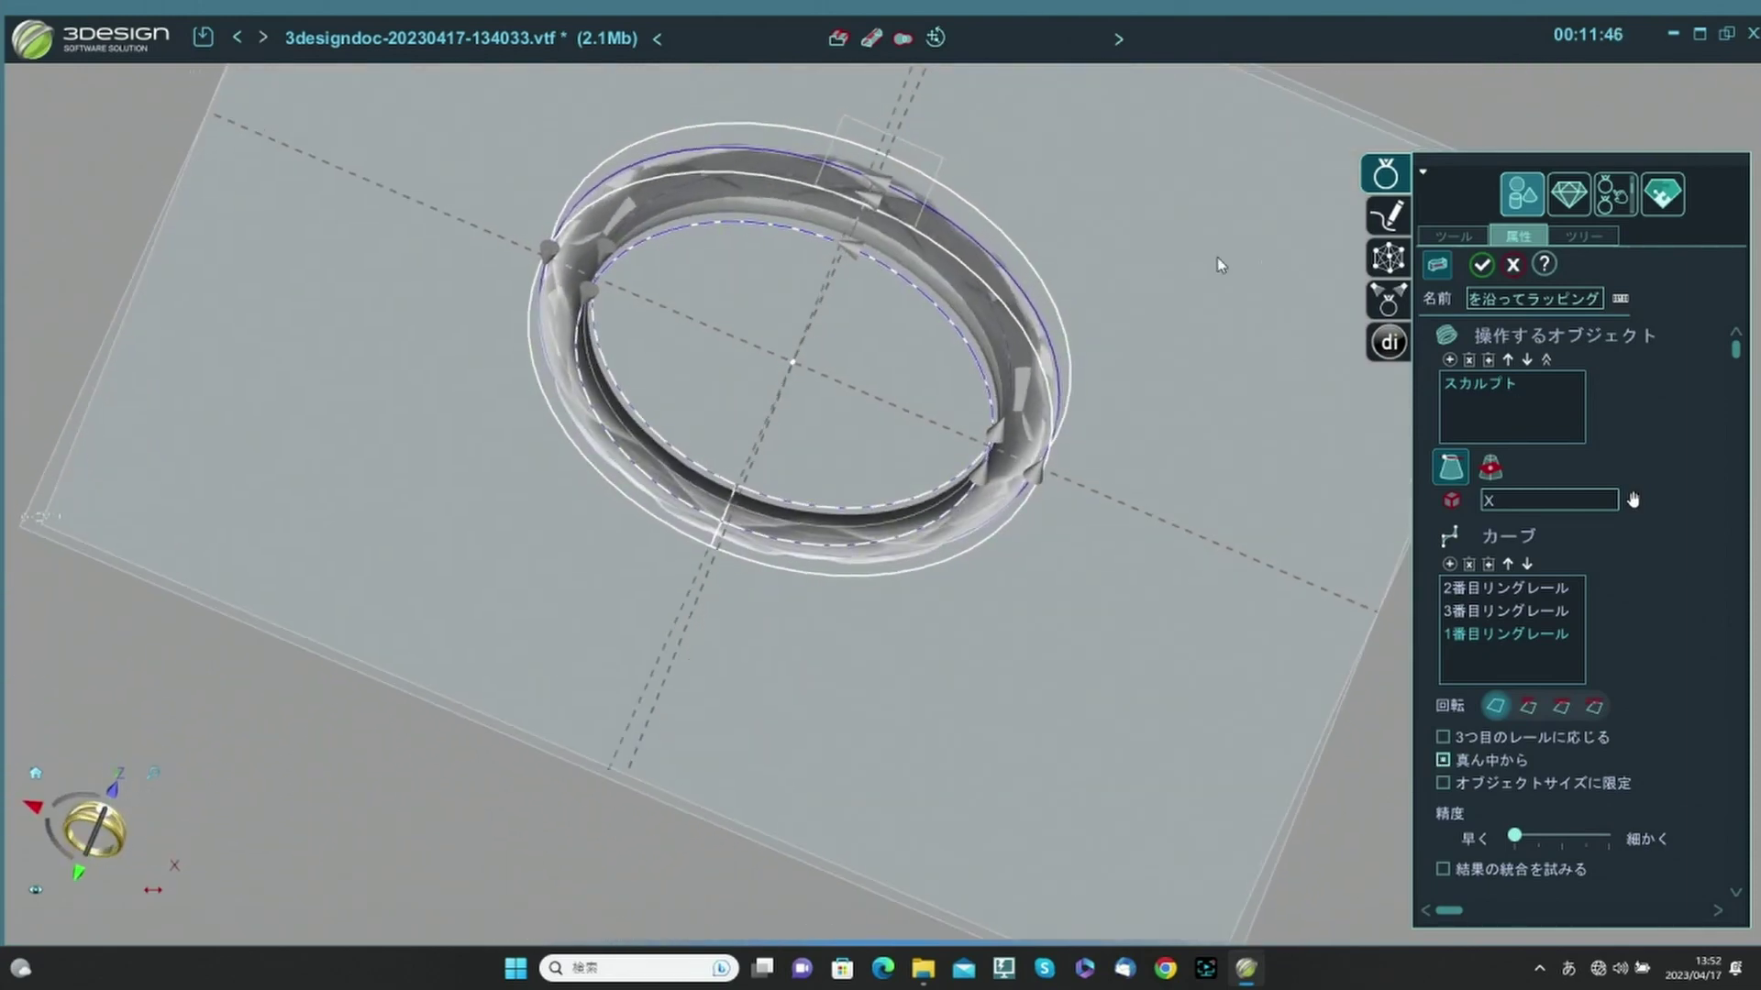
middle_click_drag(1215, 265, 919, 304)
scroll(896, 338, "up", 4)
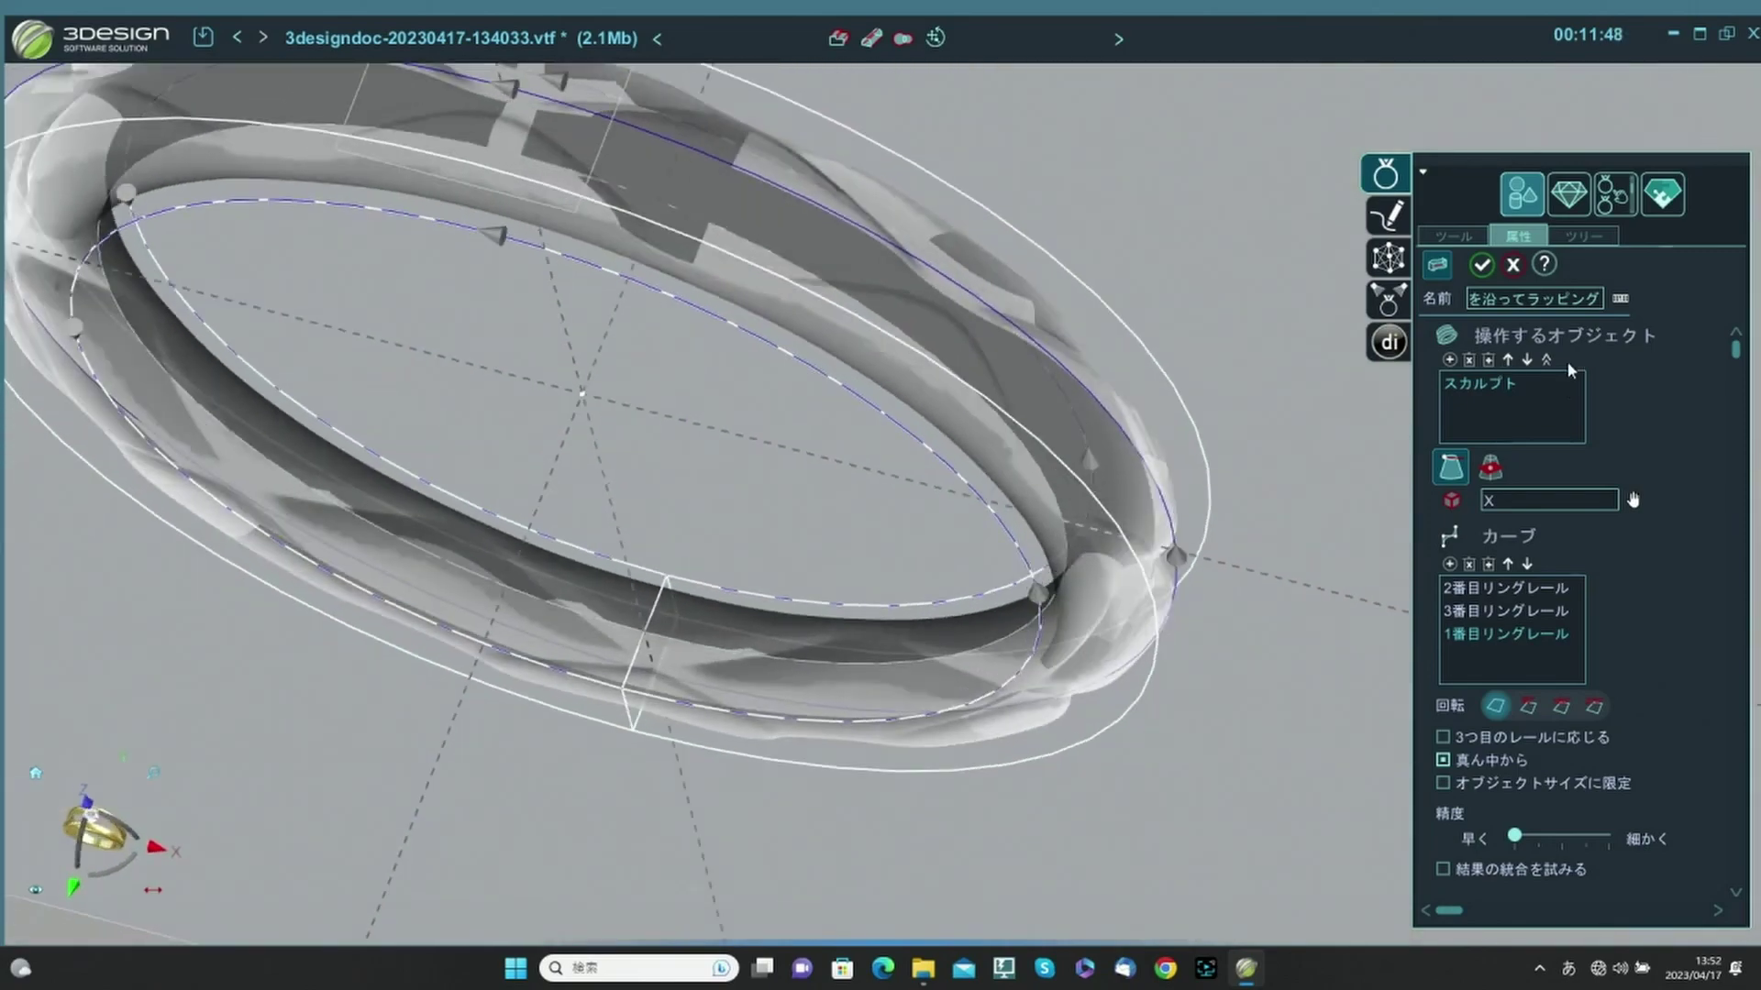
left_click(1482, 265)
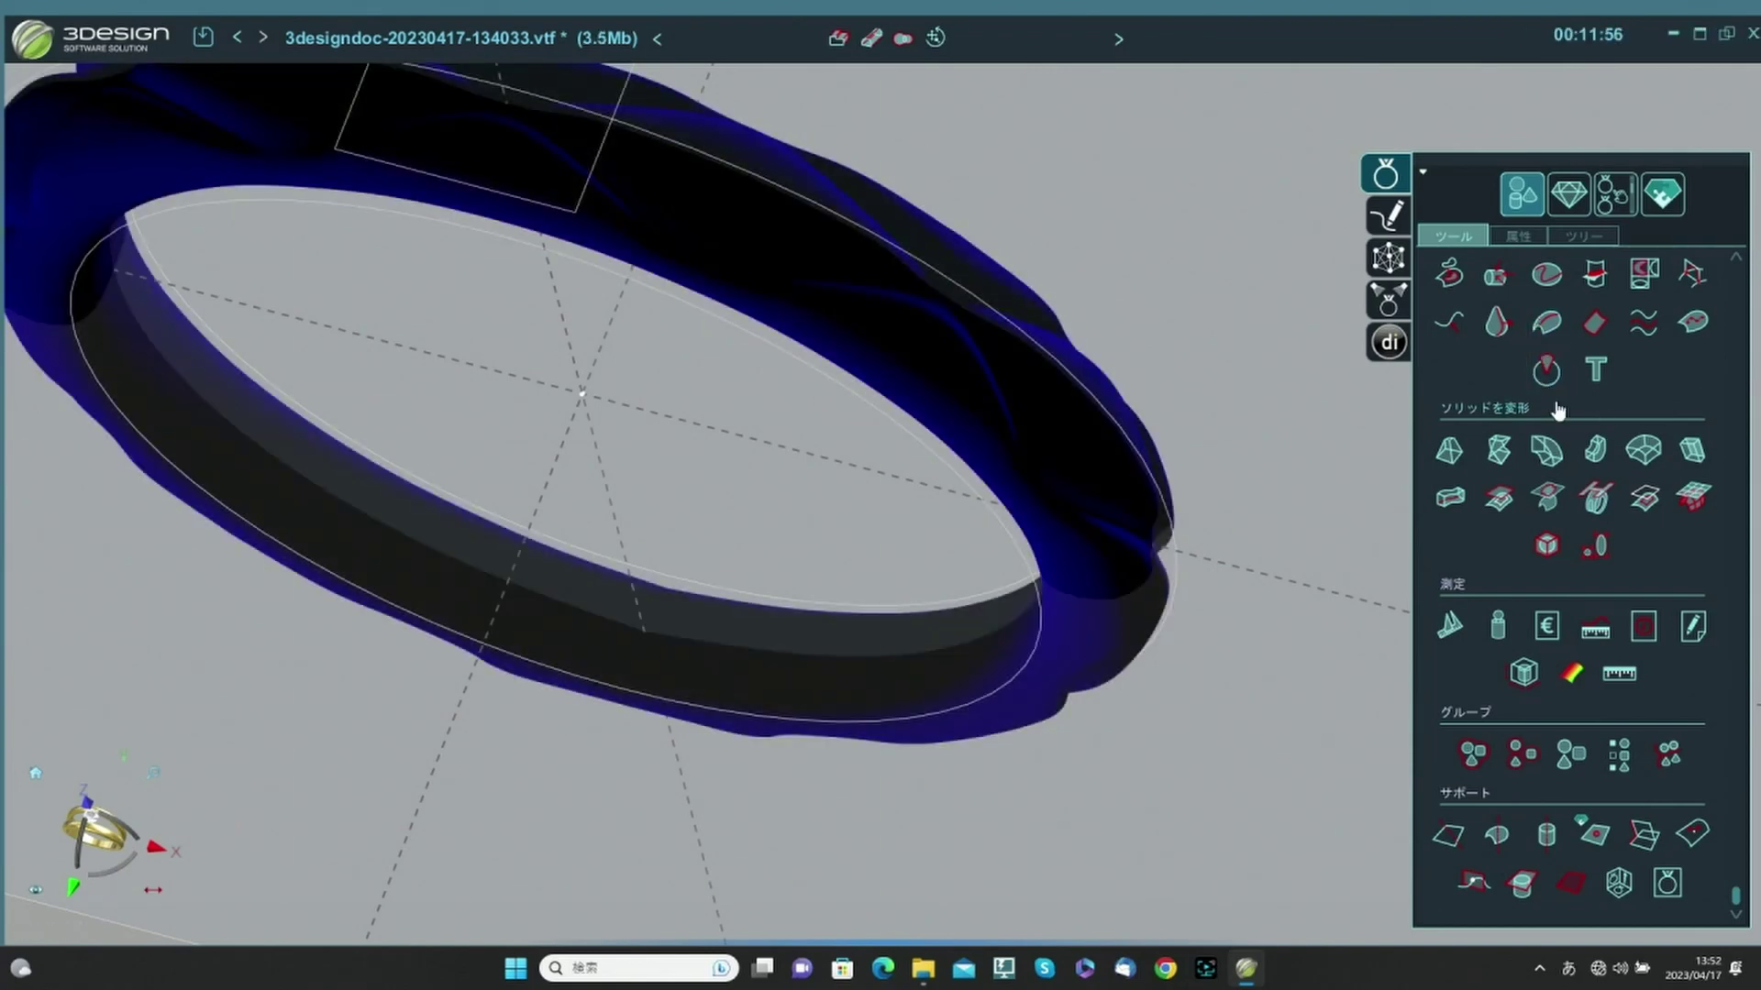
Reverse the surface direction of the wrapped ring with サーフェイス方向の転換.
scroll(1559, 410, "up", 2)
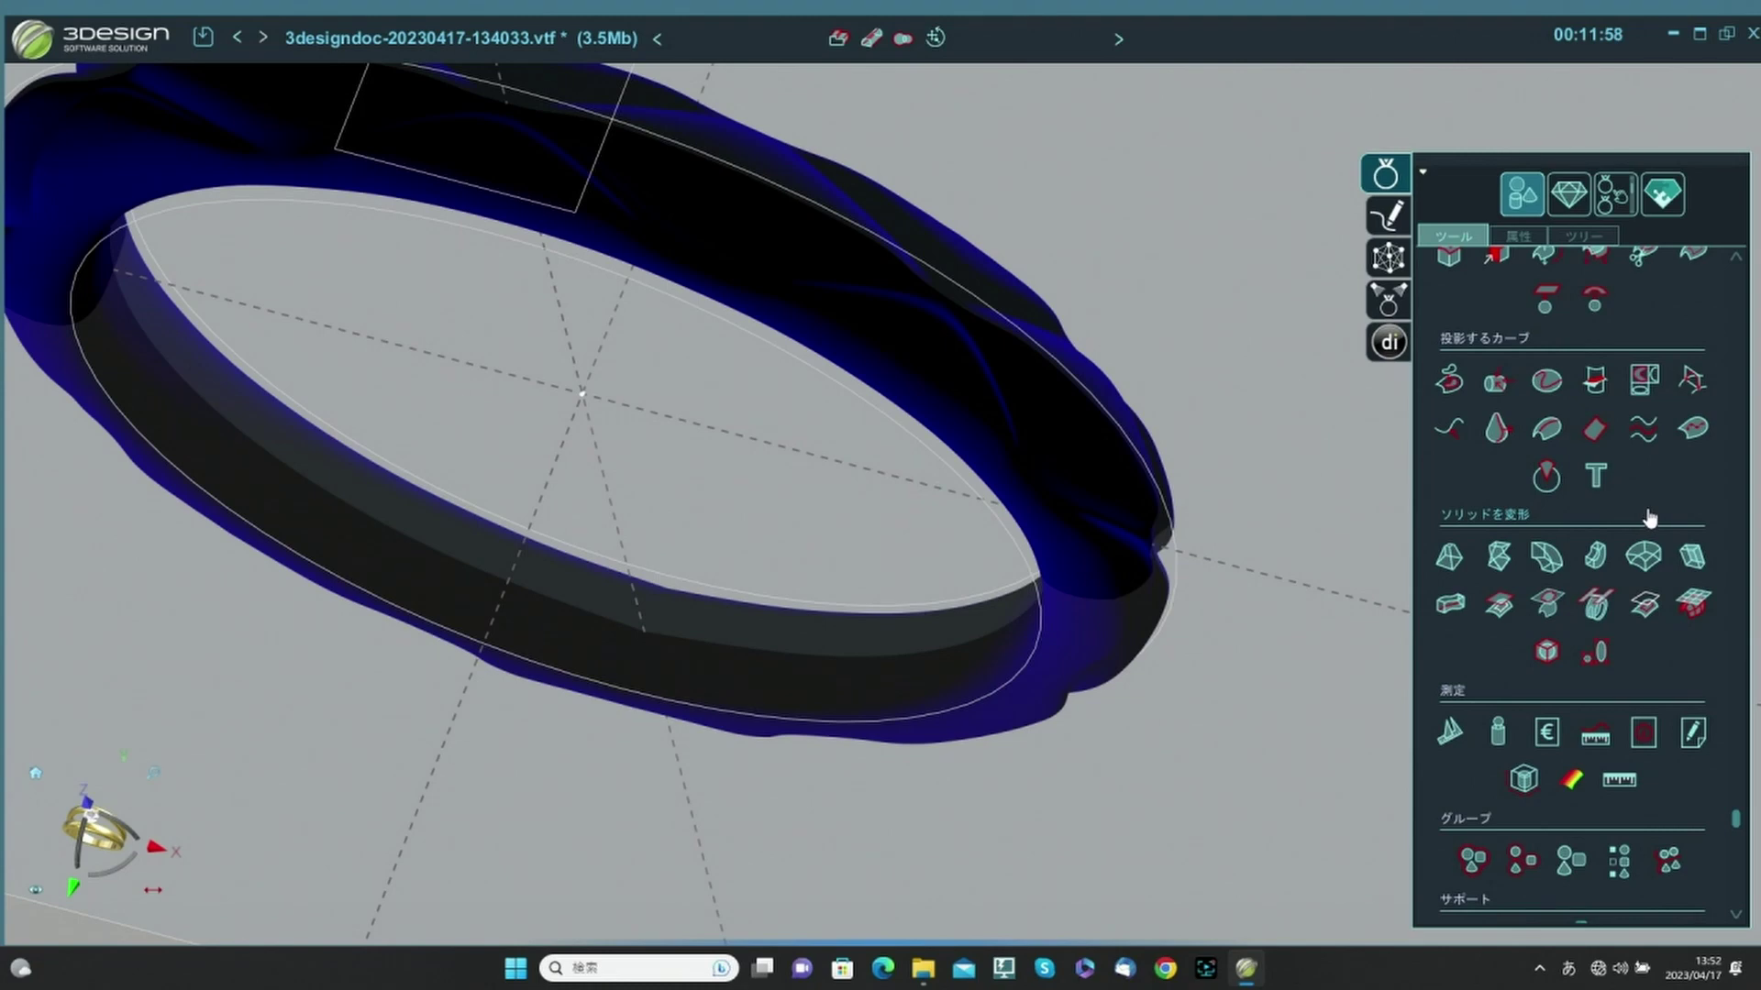
scroll(1651, 518, "up", 3)
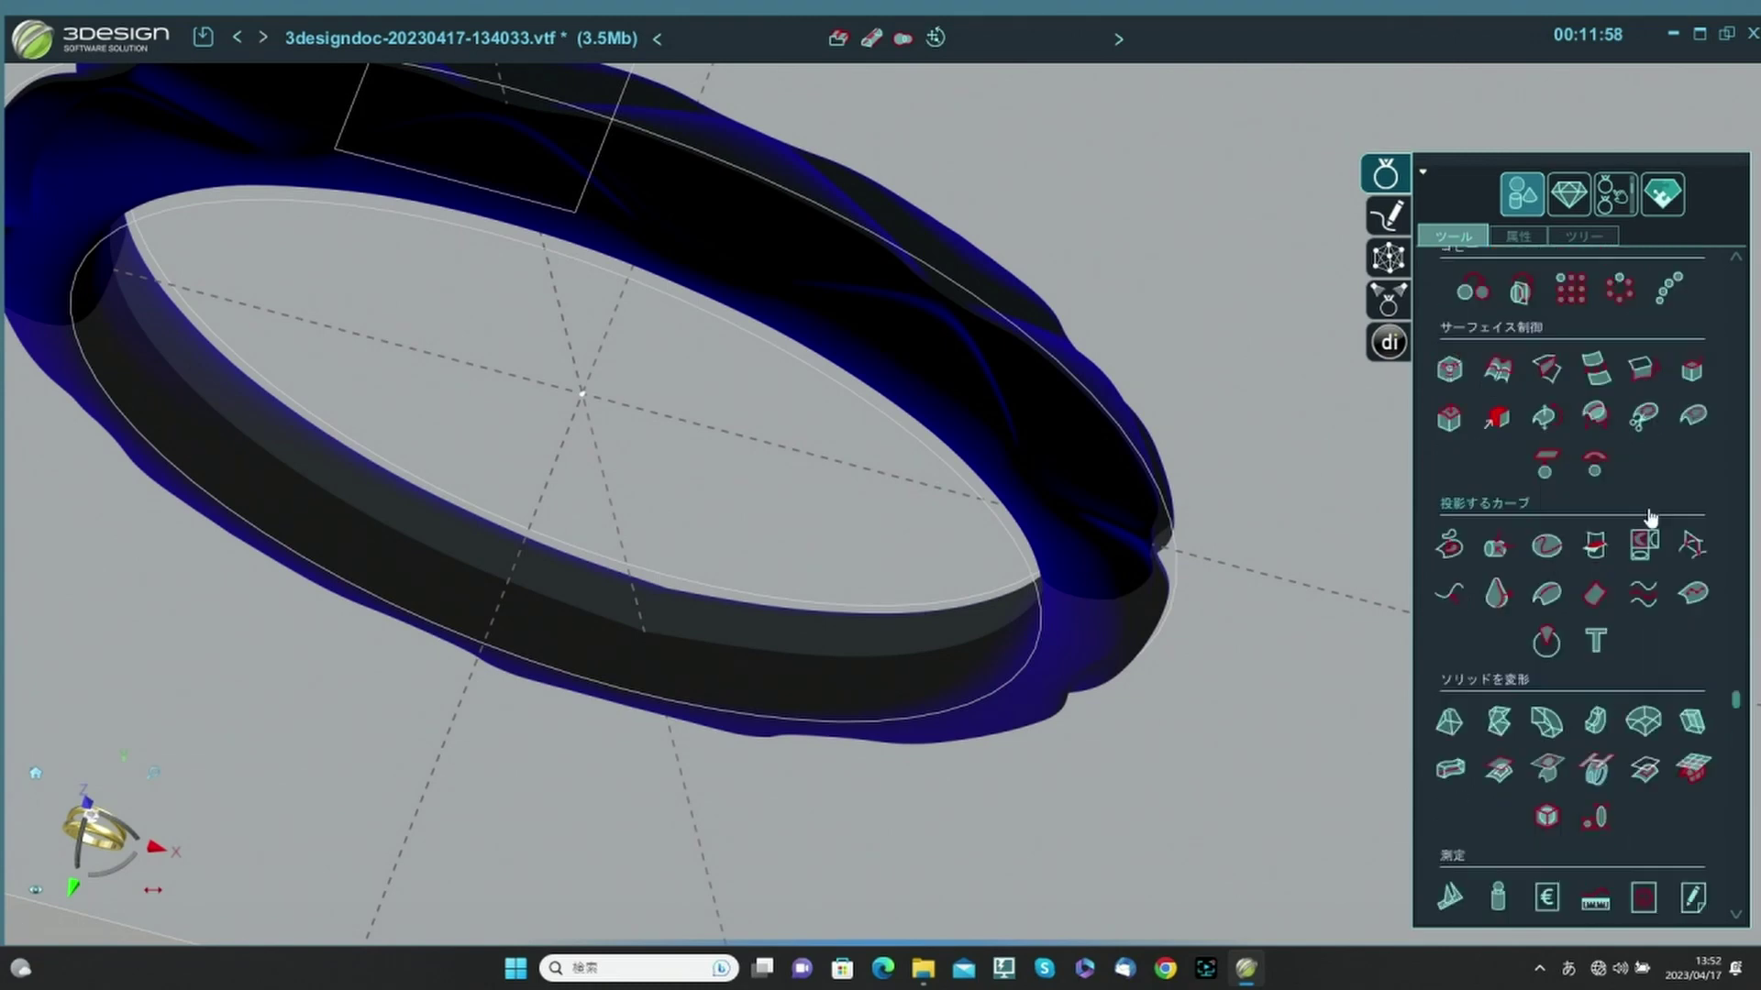
left_click(1546, 420)
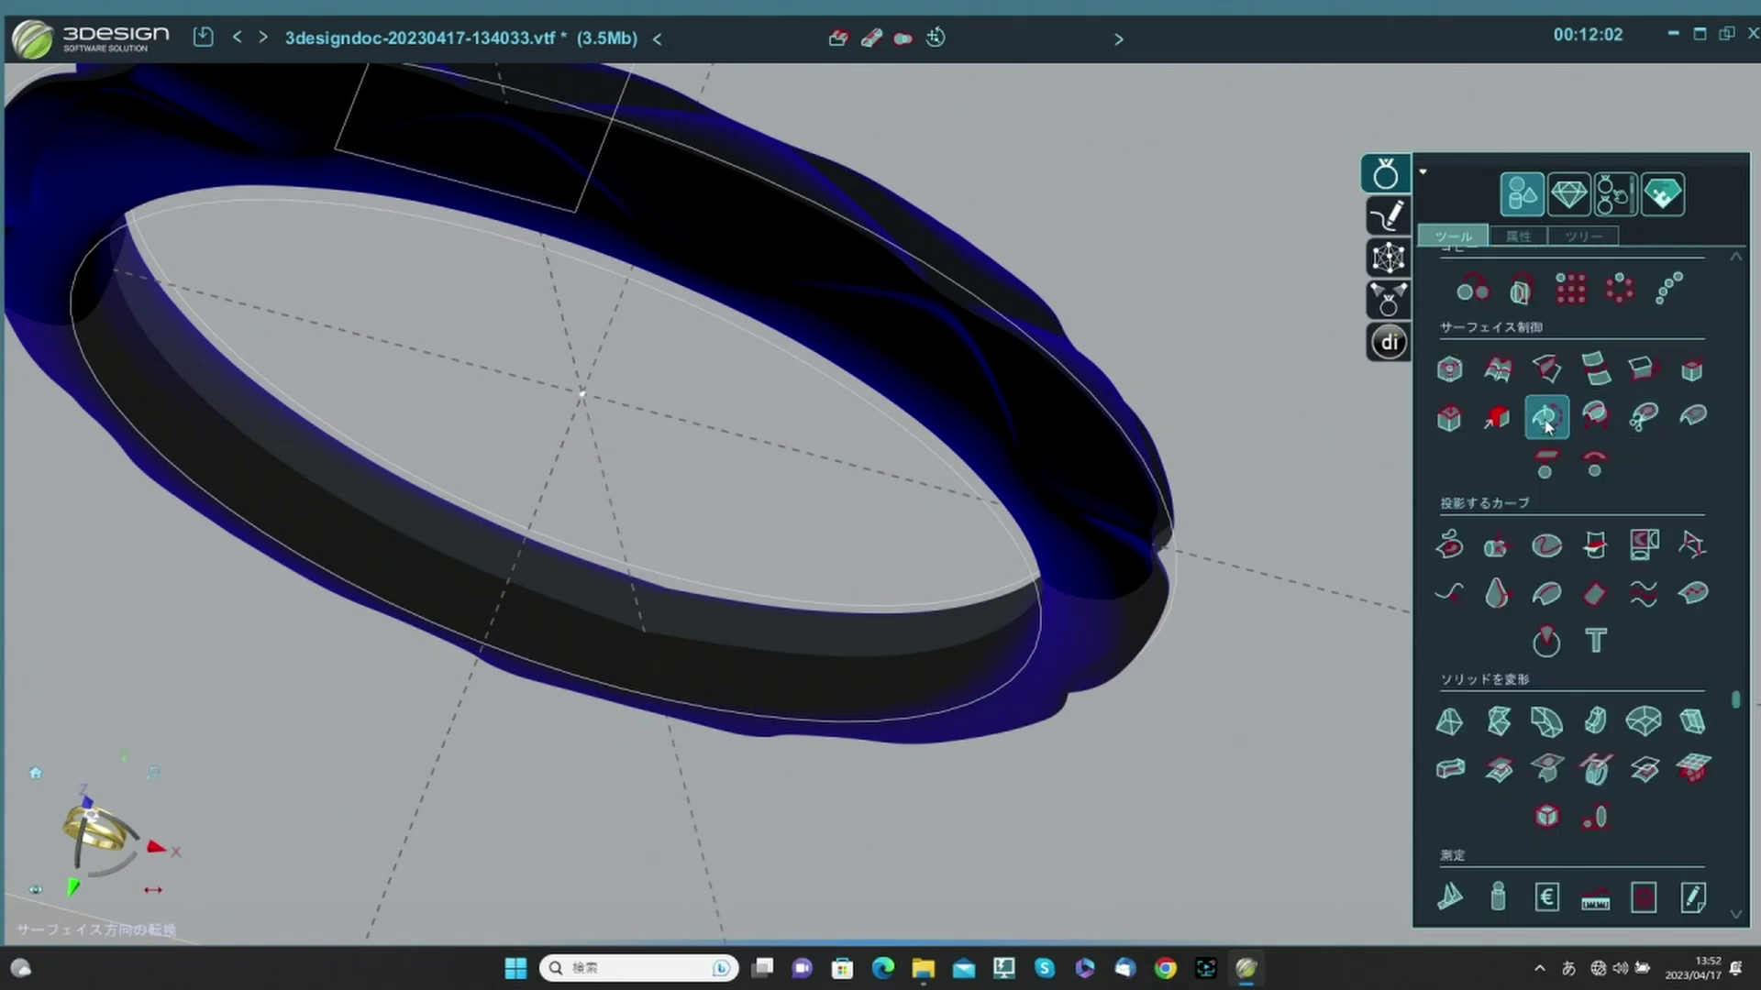
left_click(1483, 265)
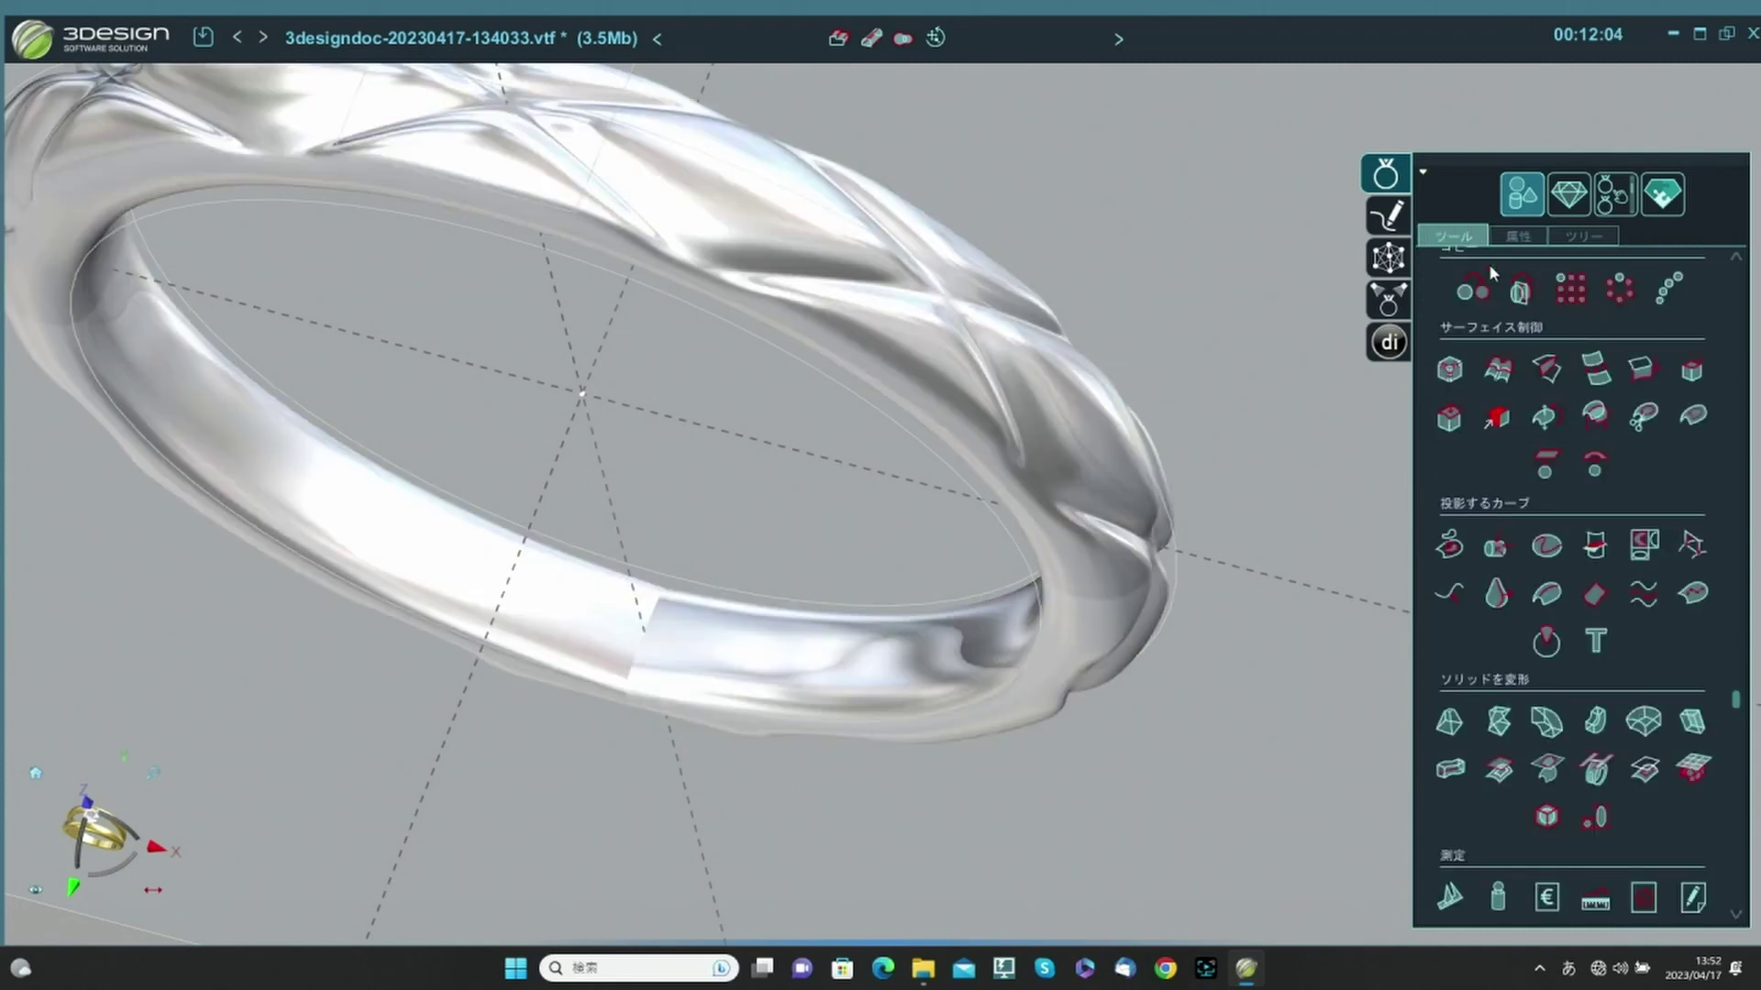
scroll(939, 529, "down", 2)
middle_click_drag(939, 528, 1029, 442)
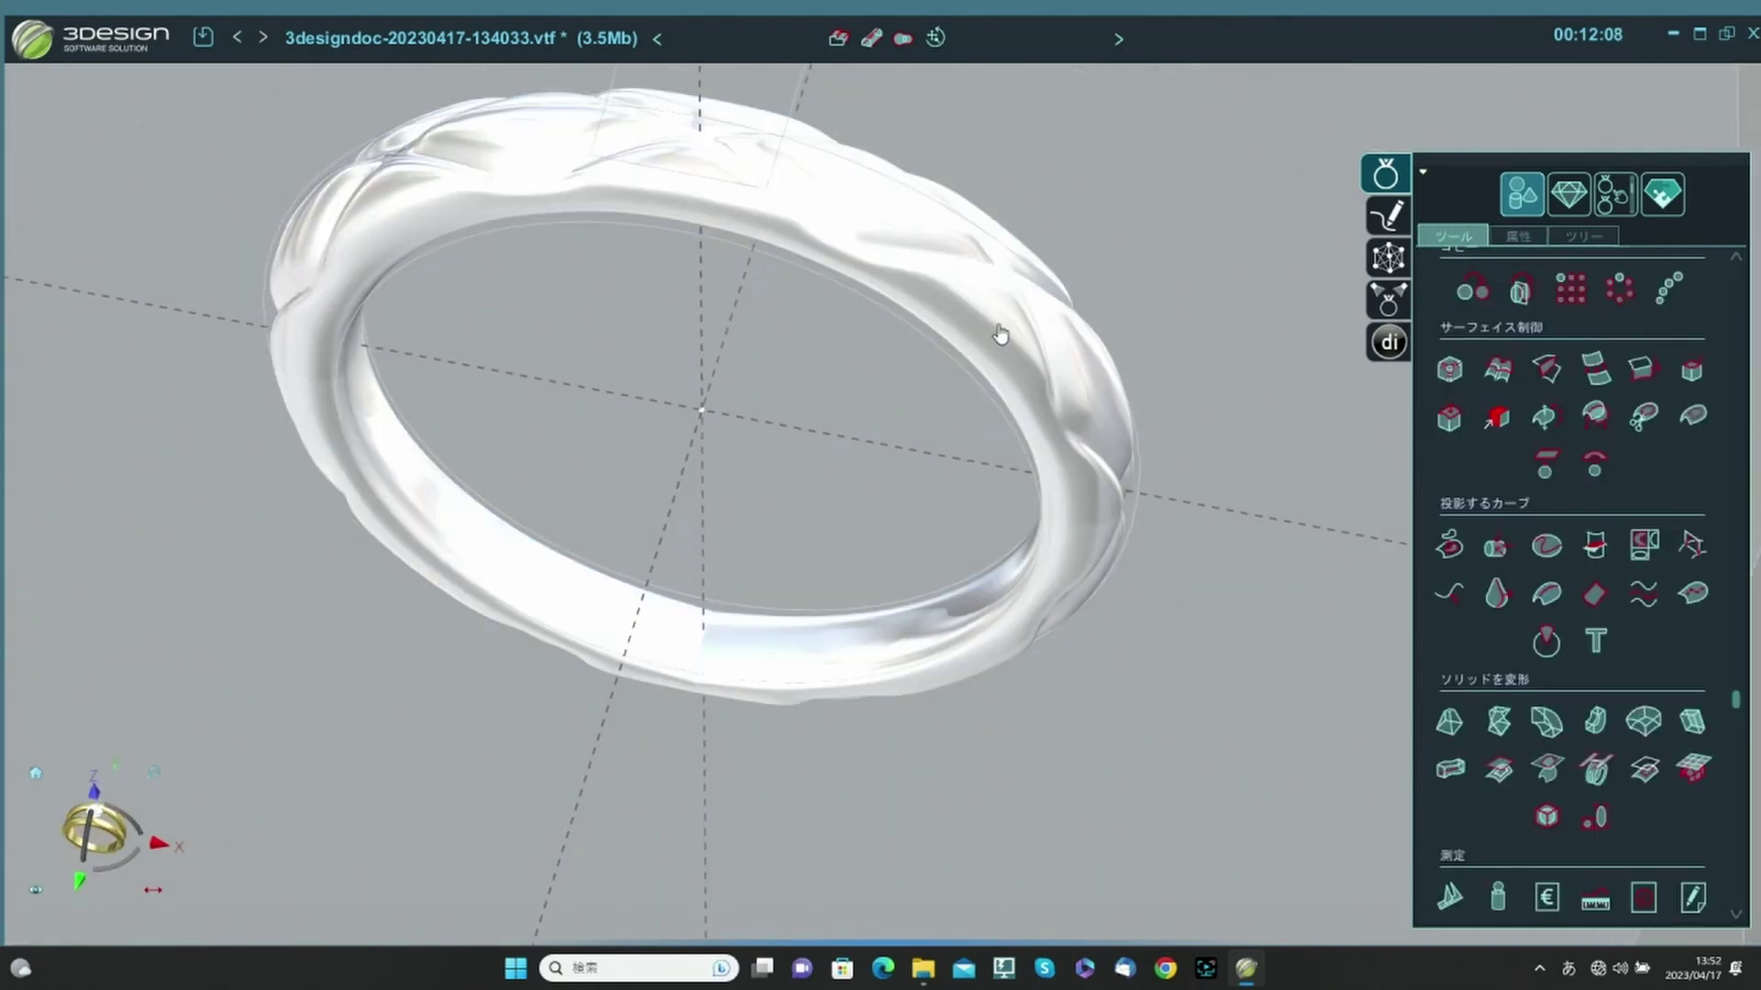
Import the wrapped ring as a subdivision mesh and merge it to close the seam inside the band.
left_click(1000, 334)
middle_click_drag(804, 417, 797, 468)
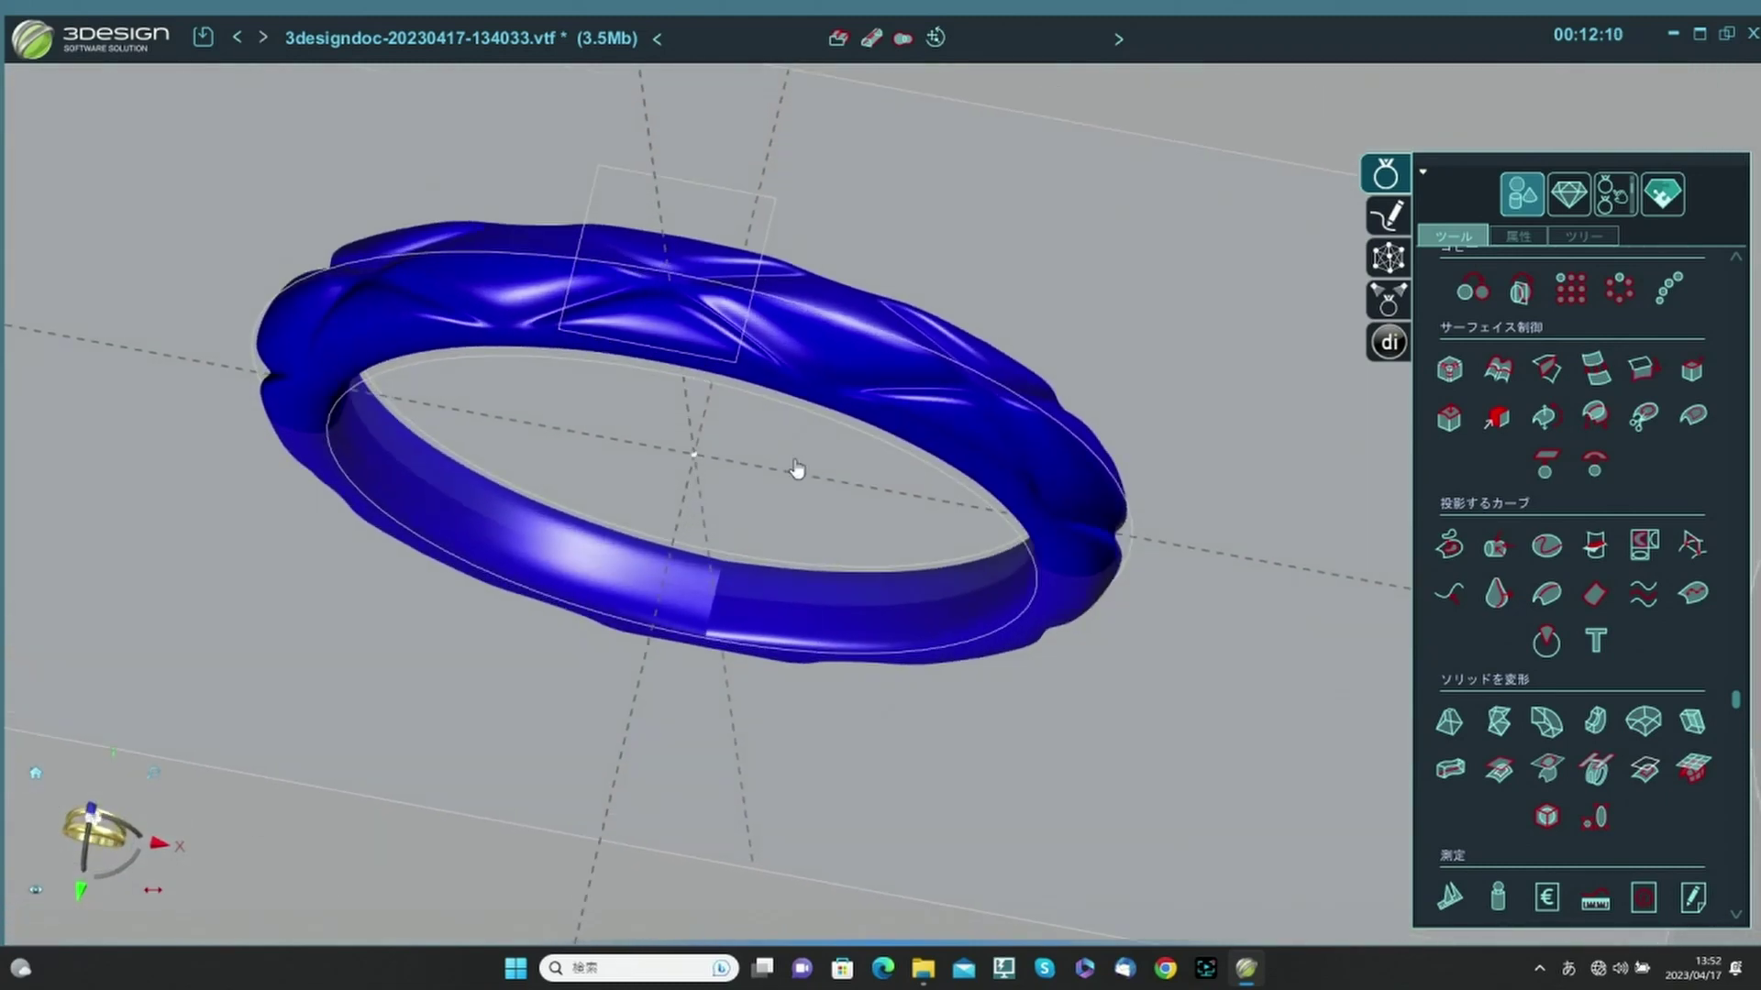
scroll(796, 470, "up", 2)
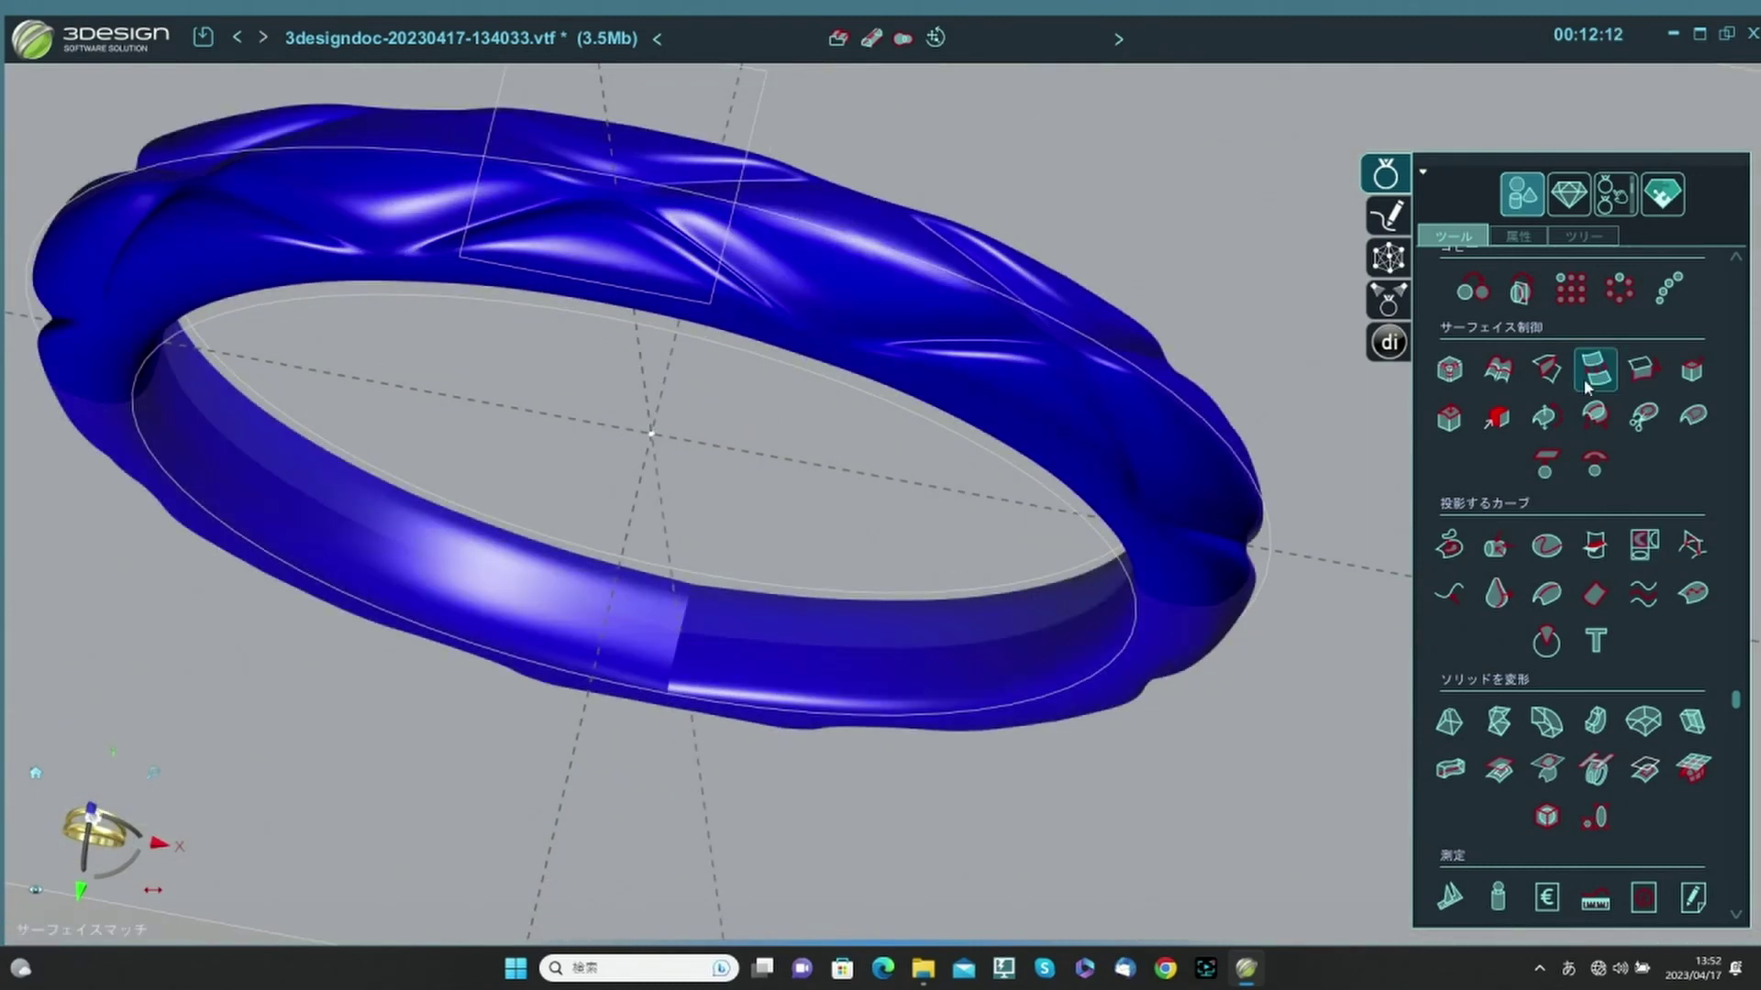
left_click(1389, 259)
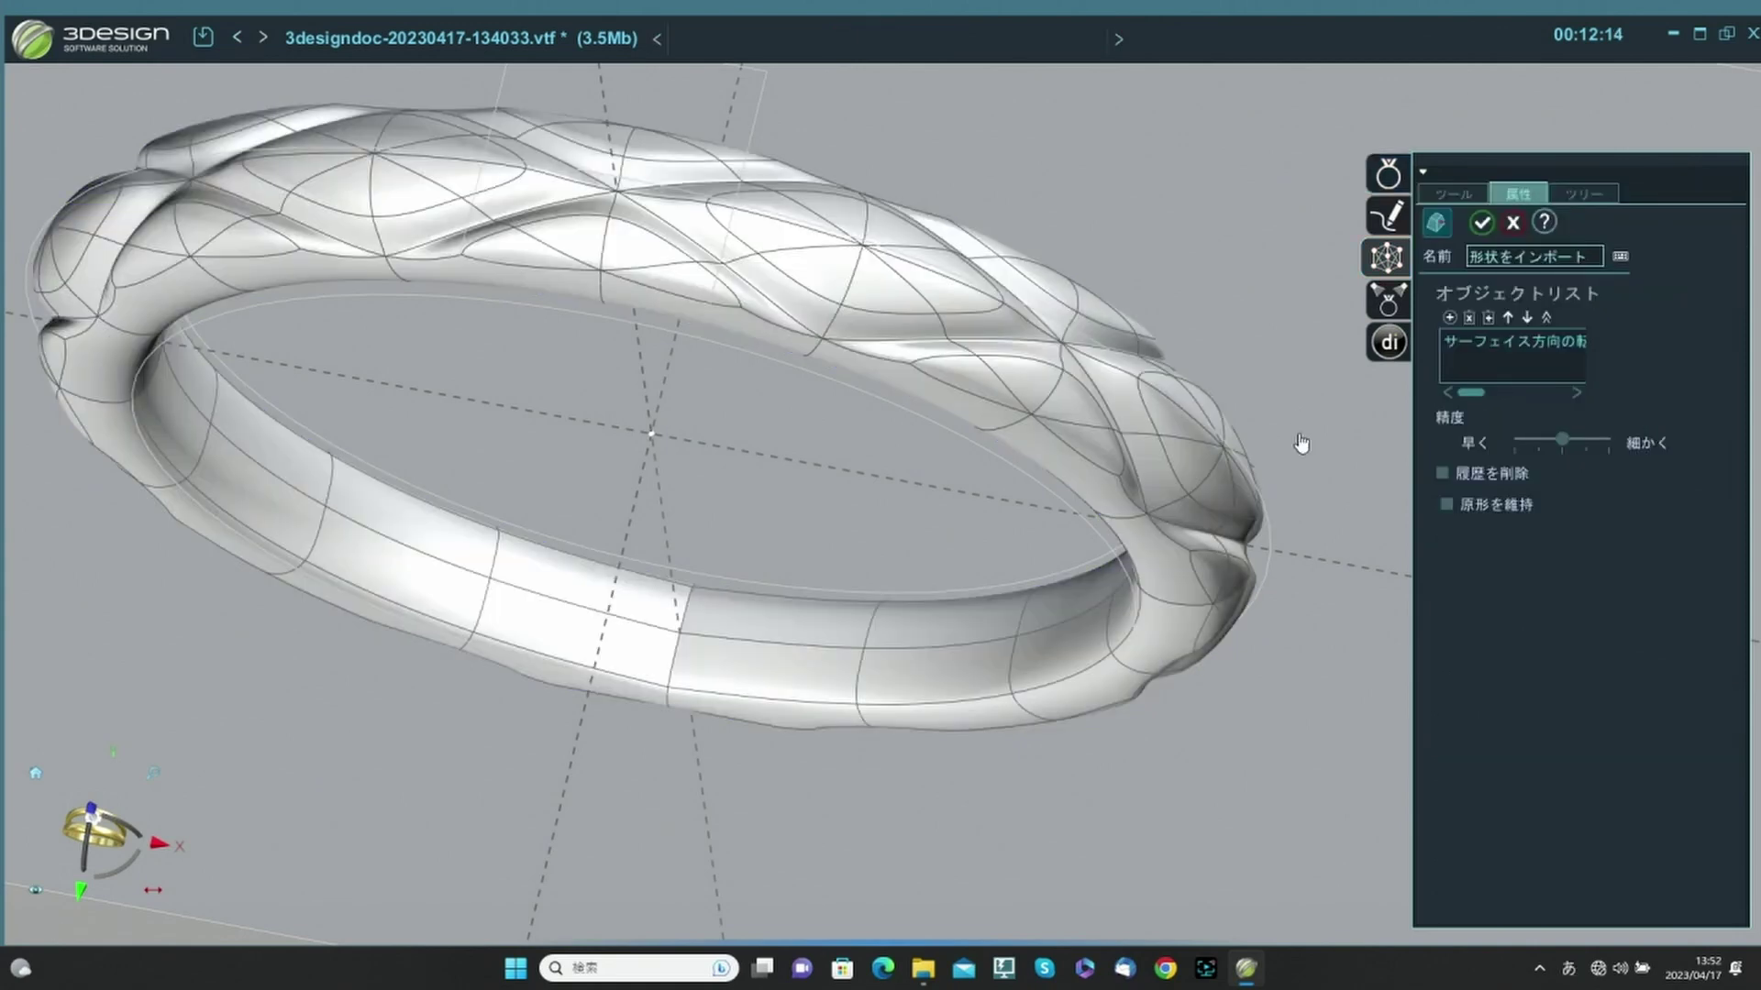
left_click(1481, 222)
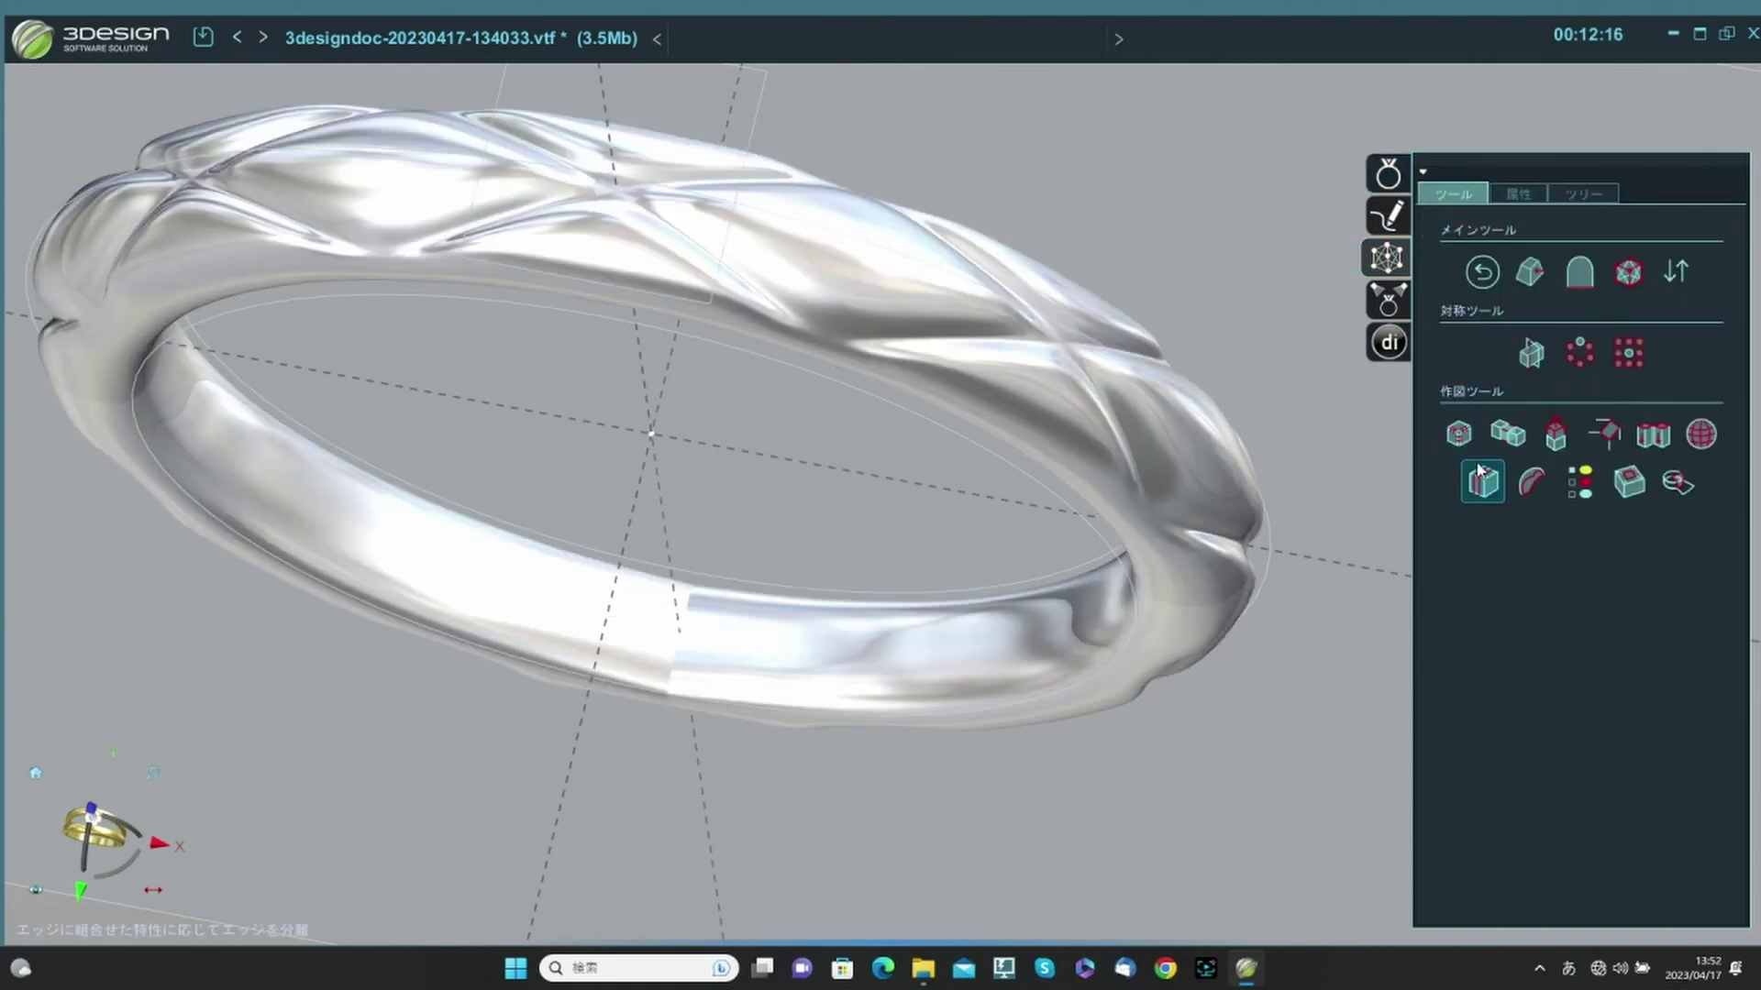
left_click(1458, 434)
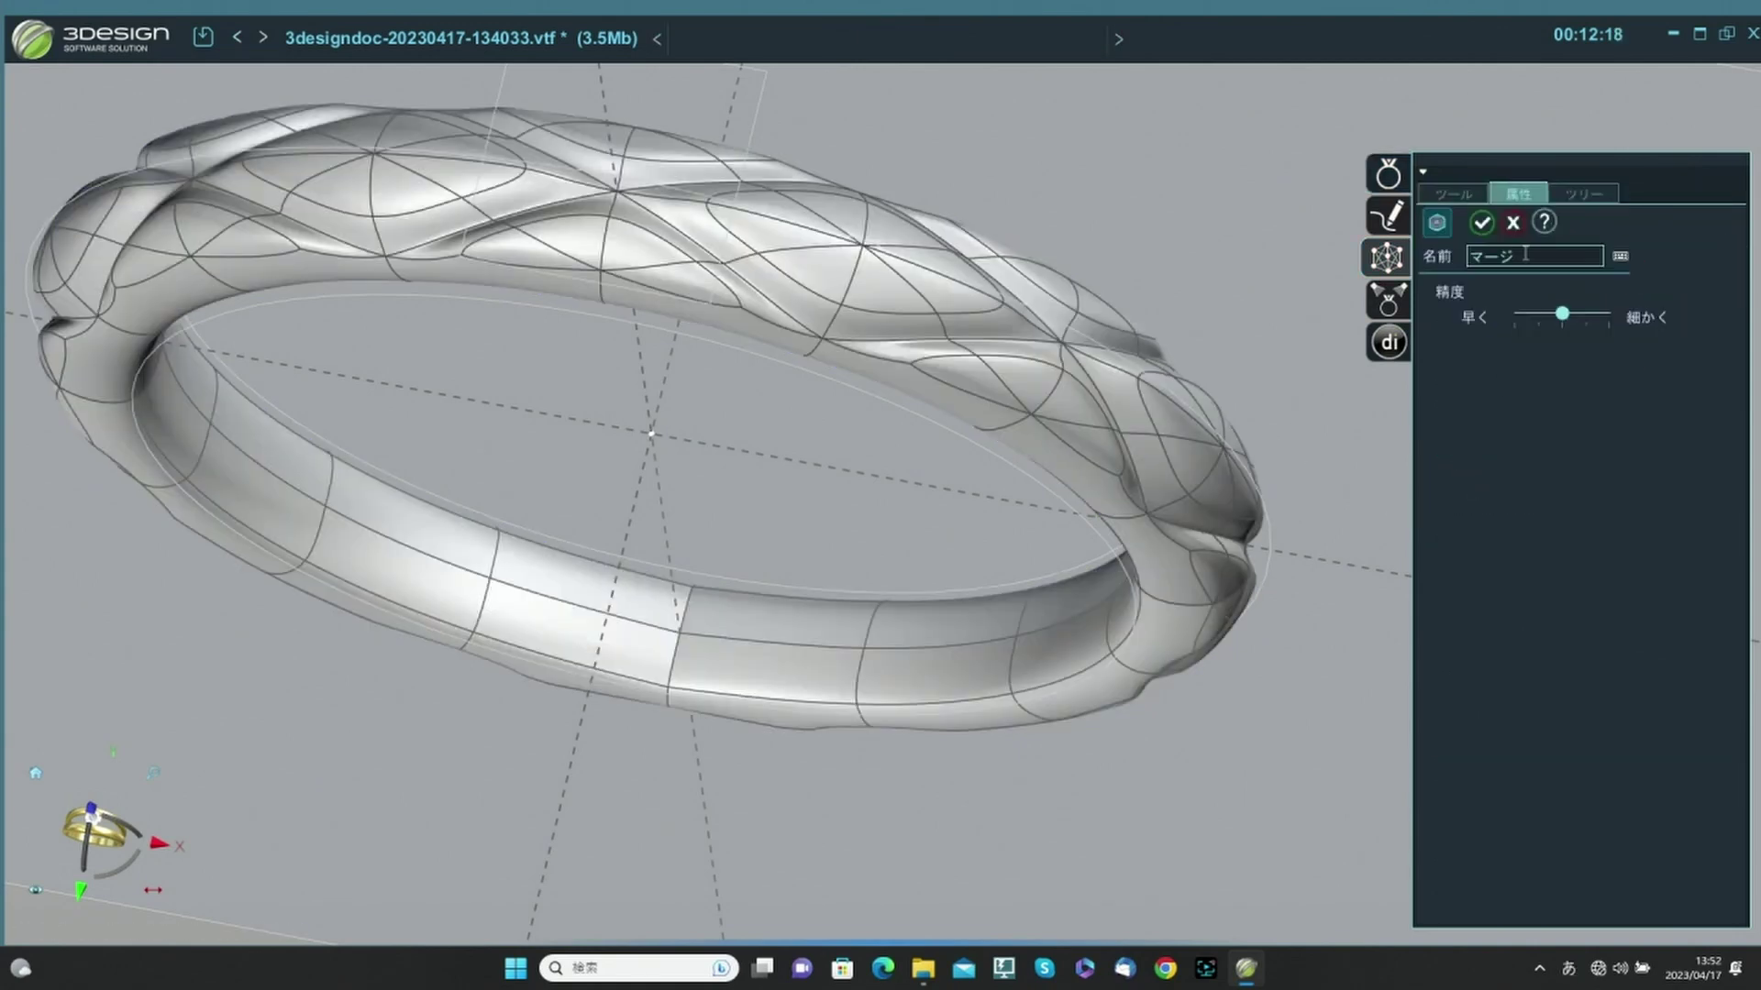
left_click(1481, 223)
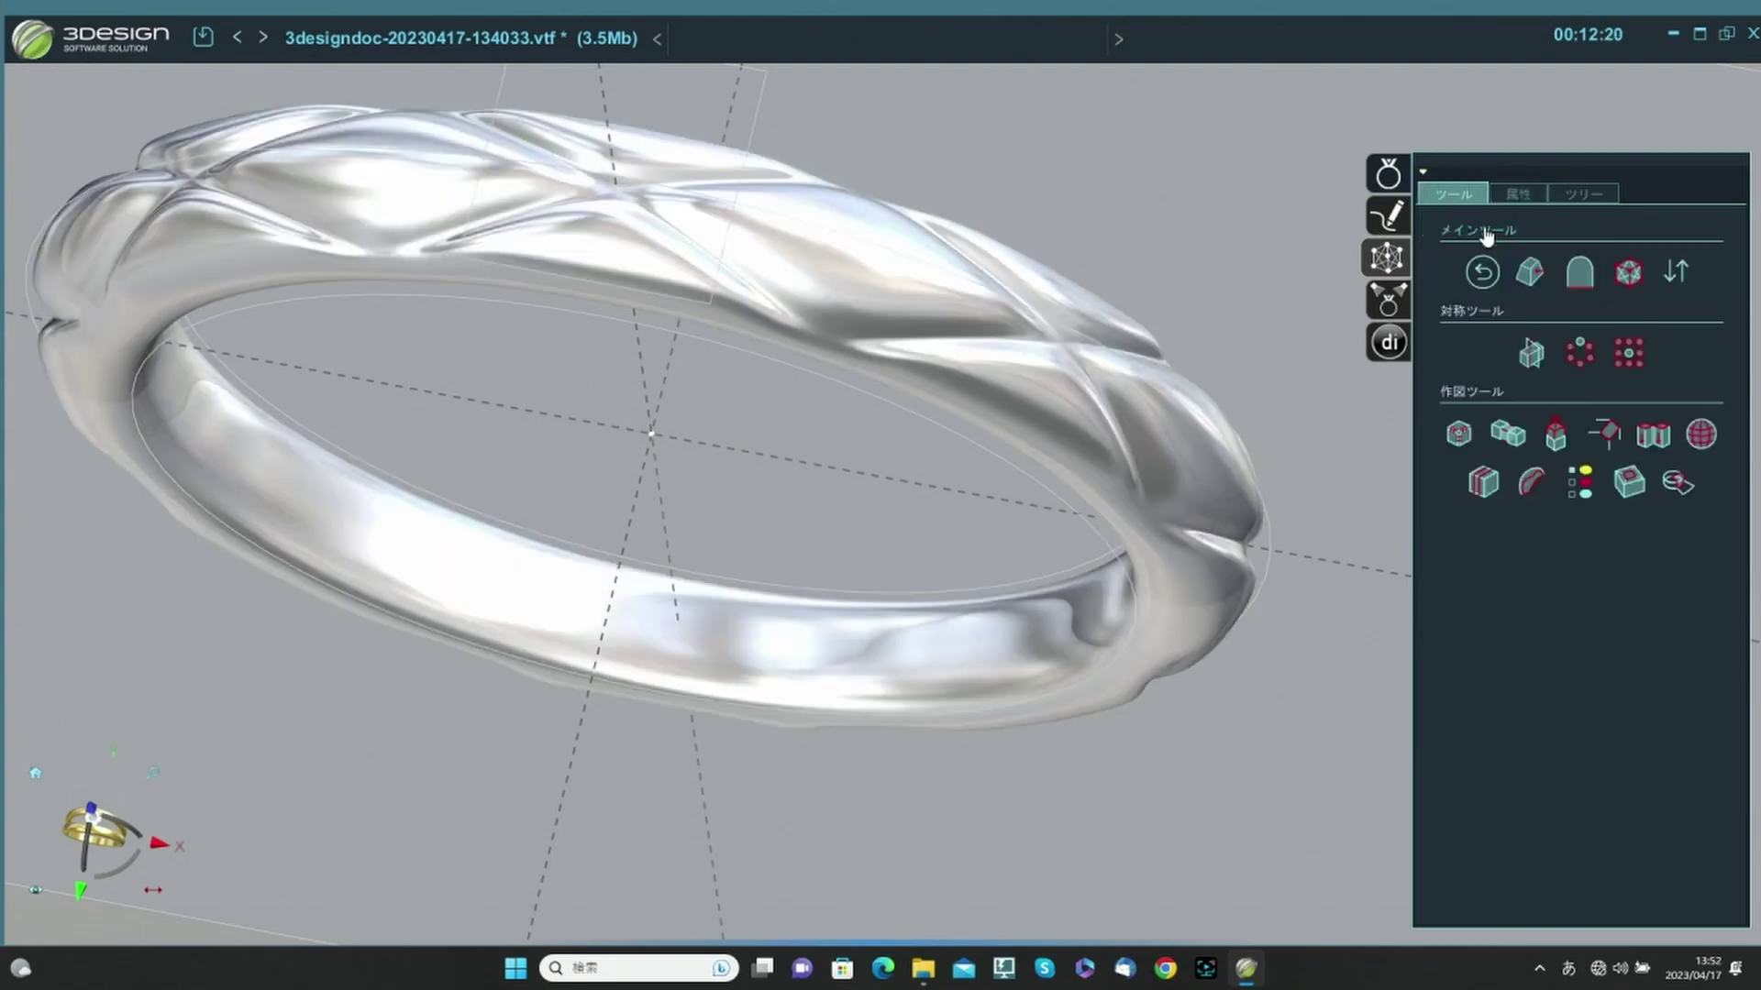
Examine the merged ring's diamond pattern and inner band from several angles.
middle_click_drag(789, 592, 1055, 478)
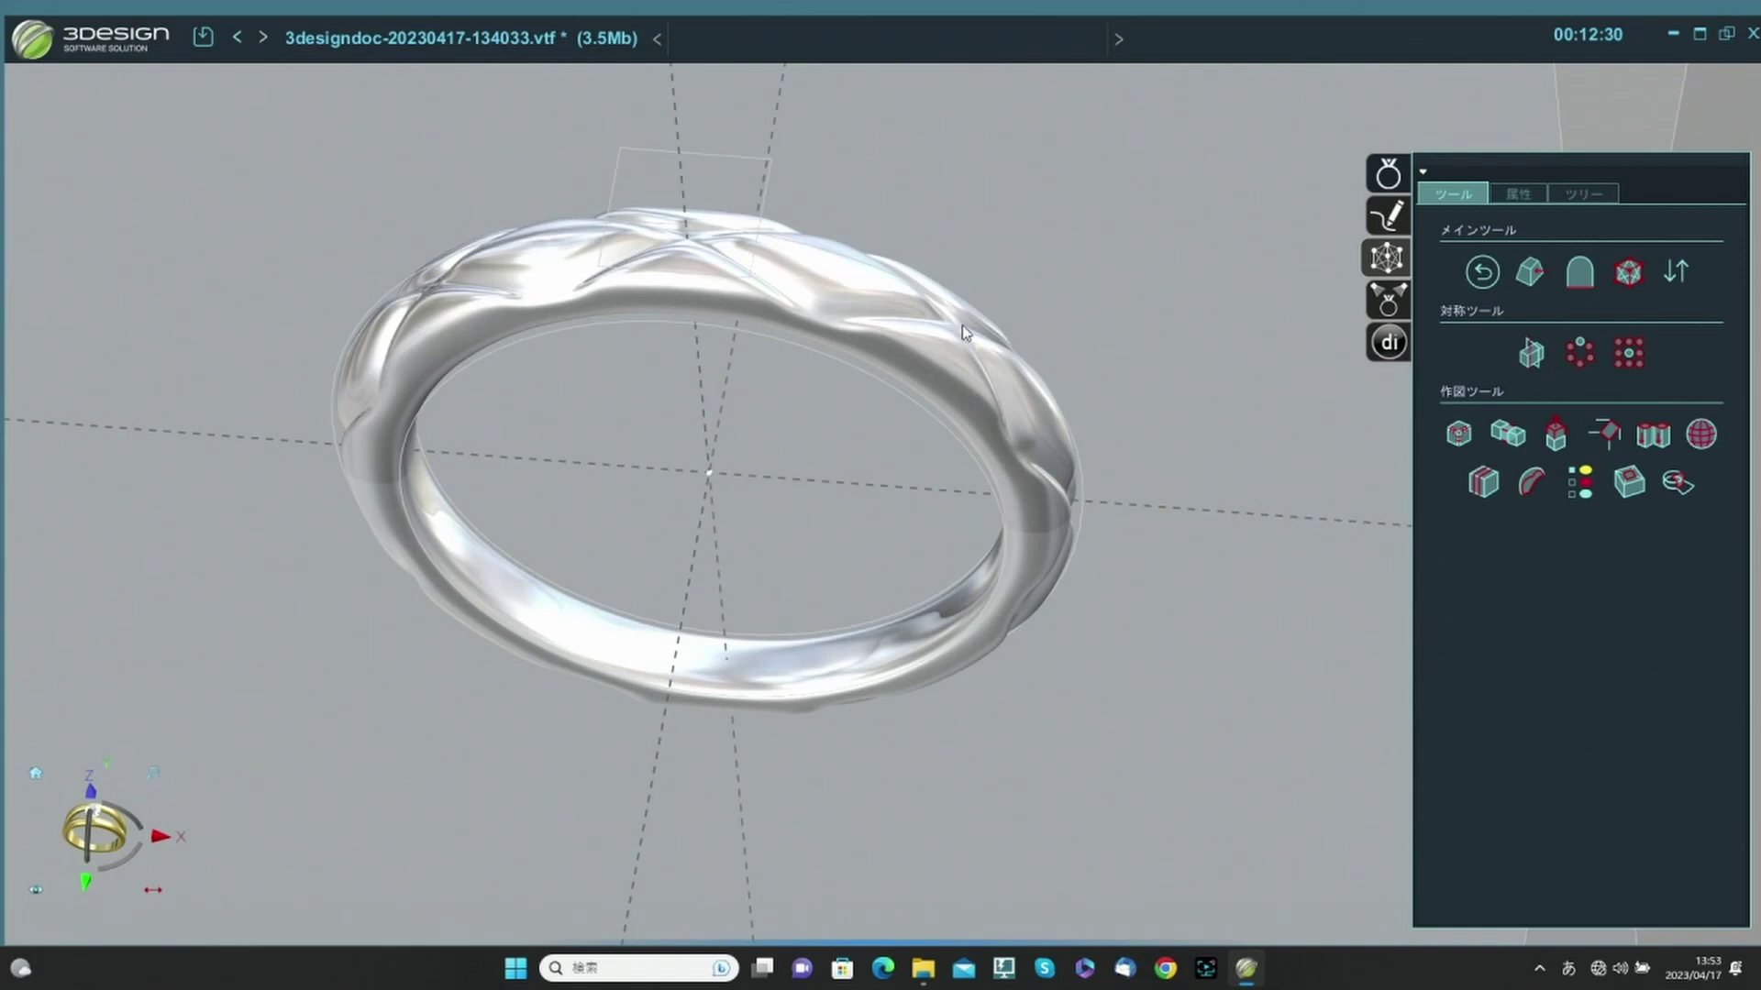
middle_click_drag(945, 401, 871, 321)
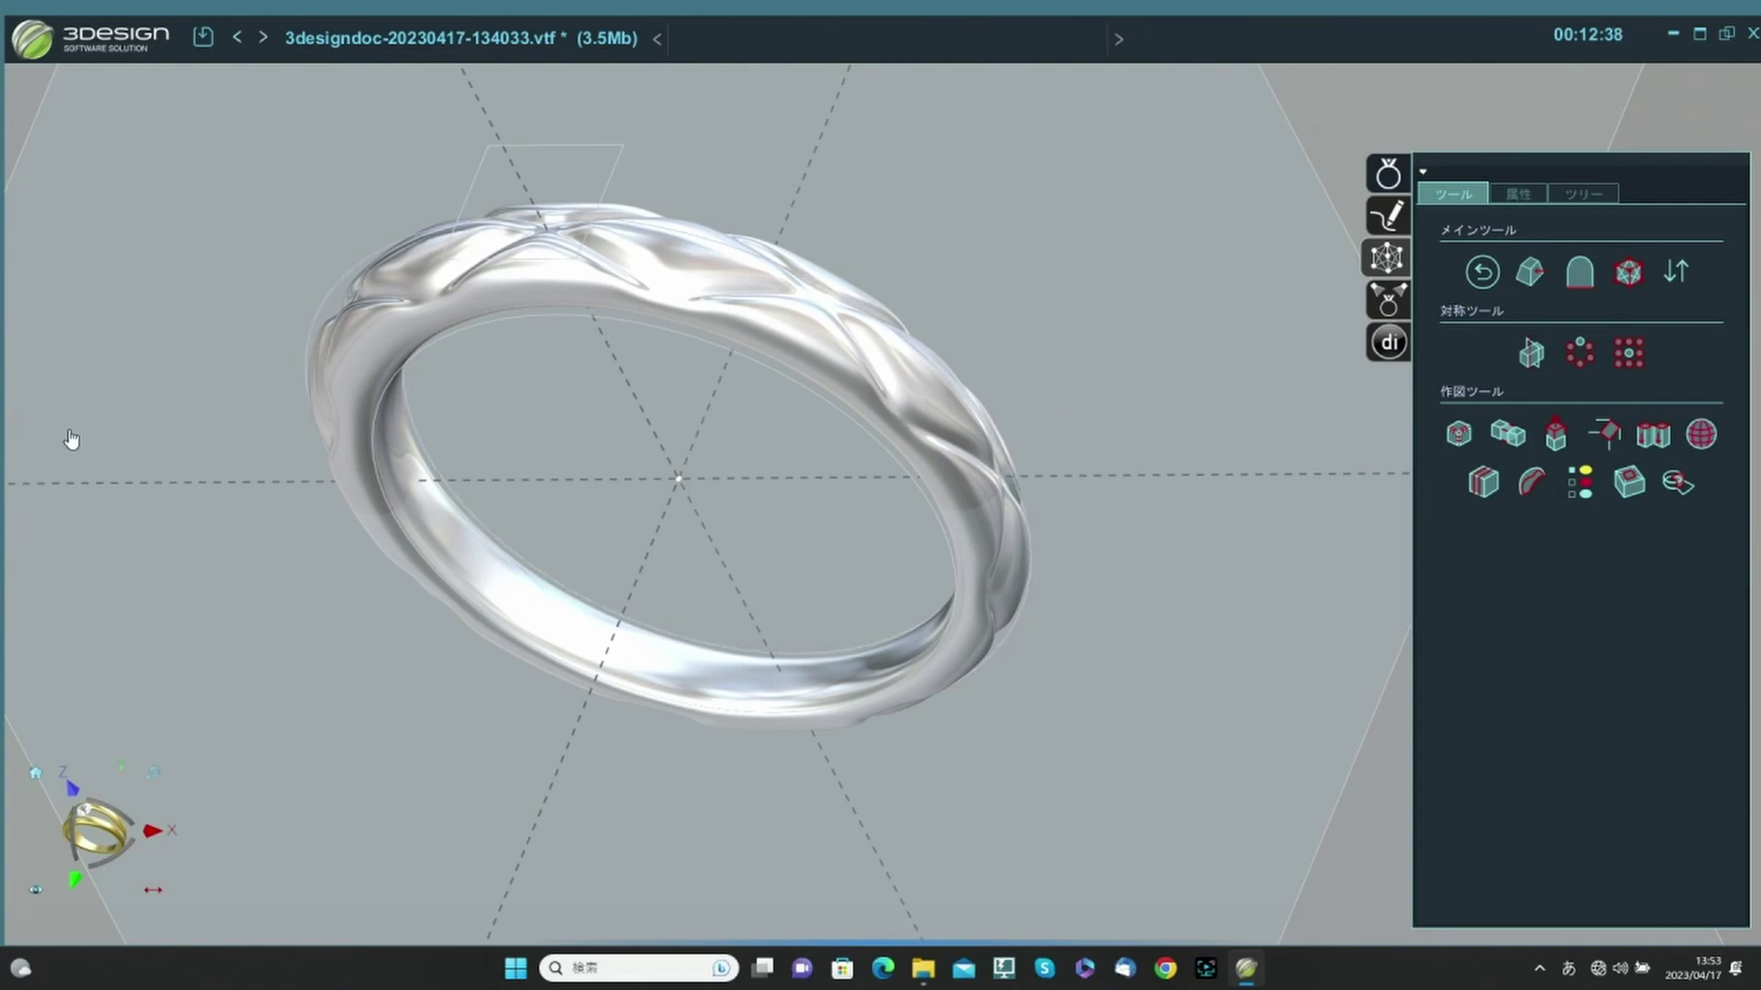
middle_click_drag(582, 617, 820, 535)
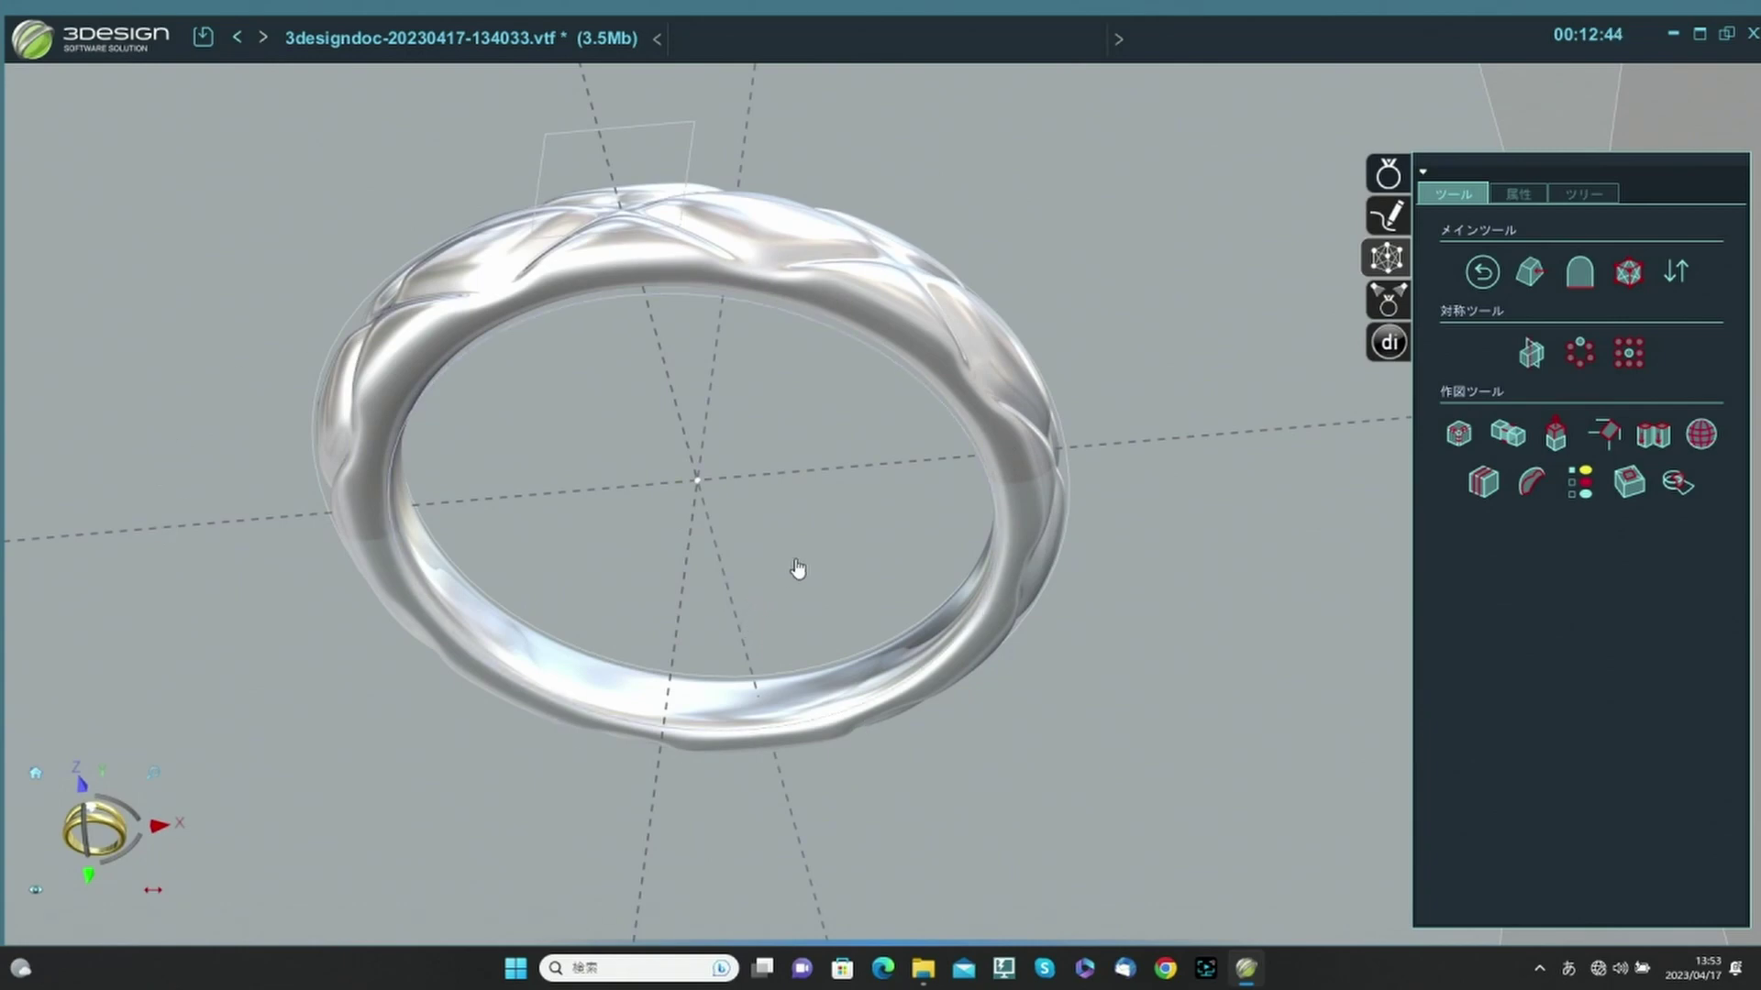
middle_click_drag(825, 472, 933, 463)
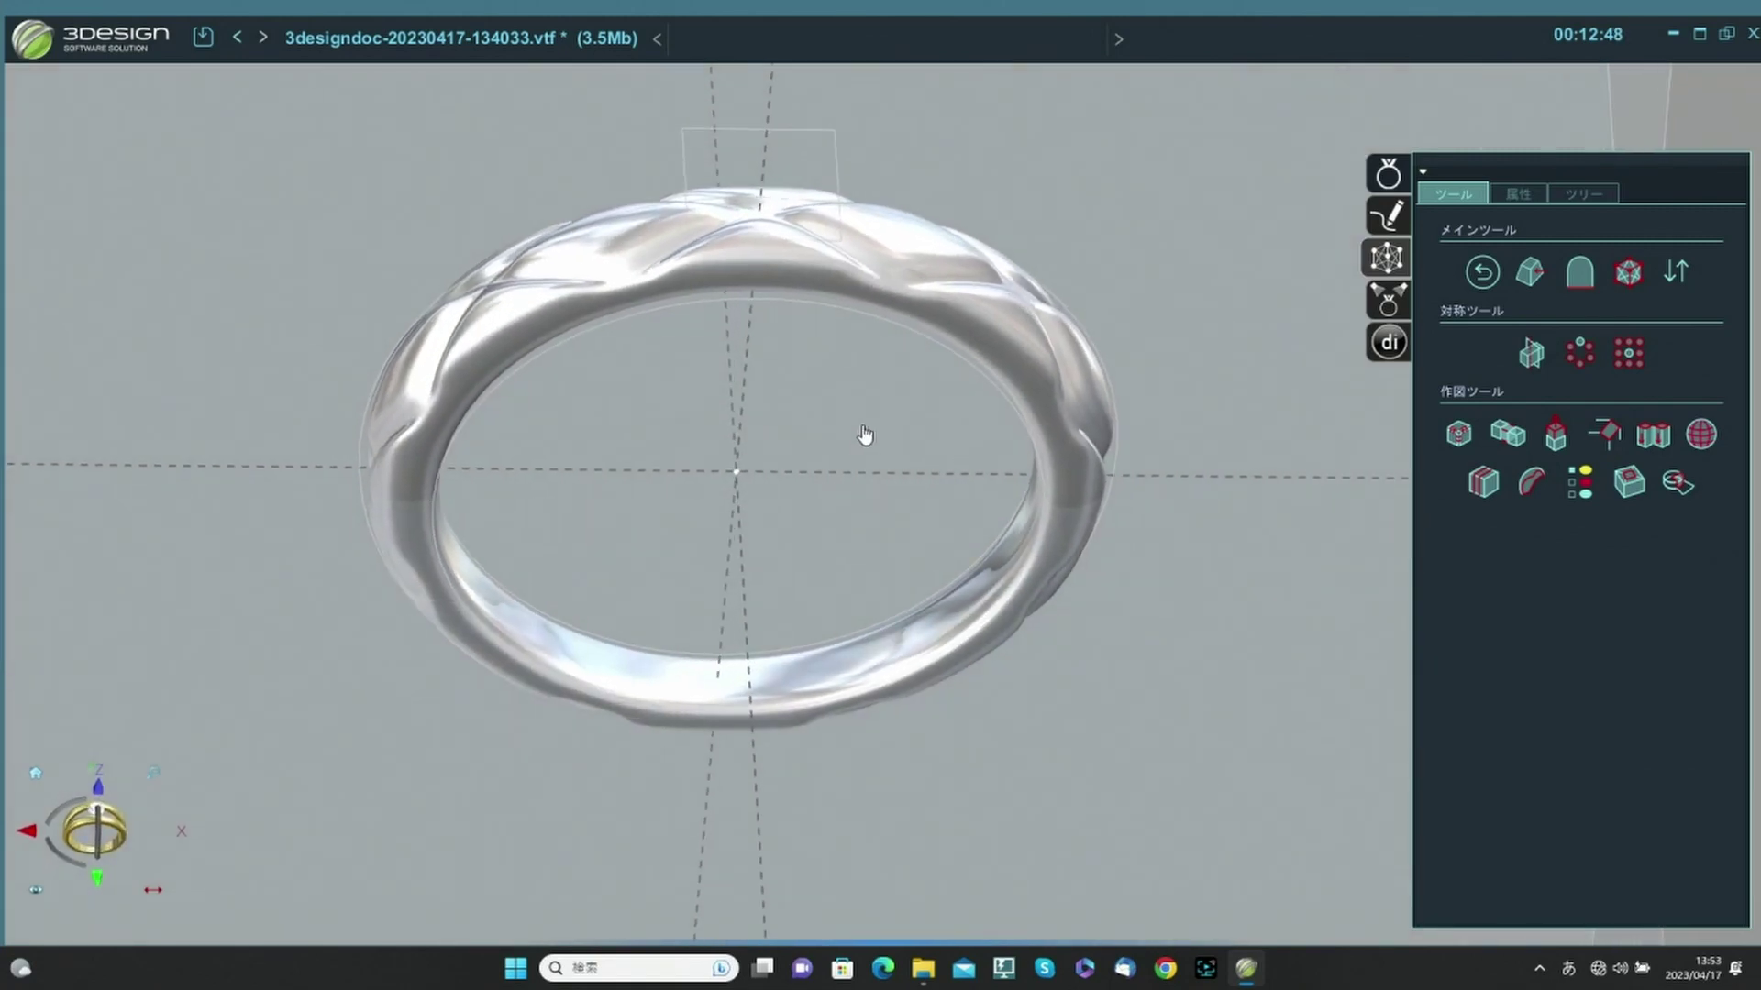
middle_click_drag(872, 397, 1107, 422)
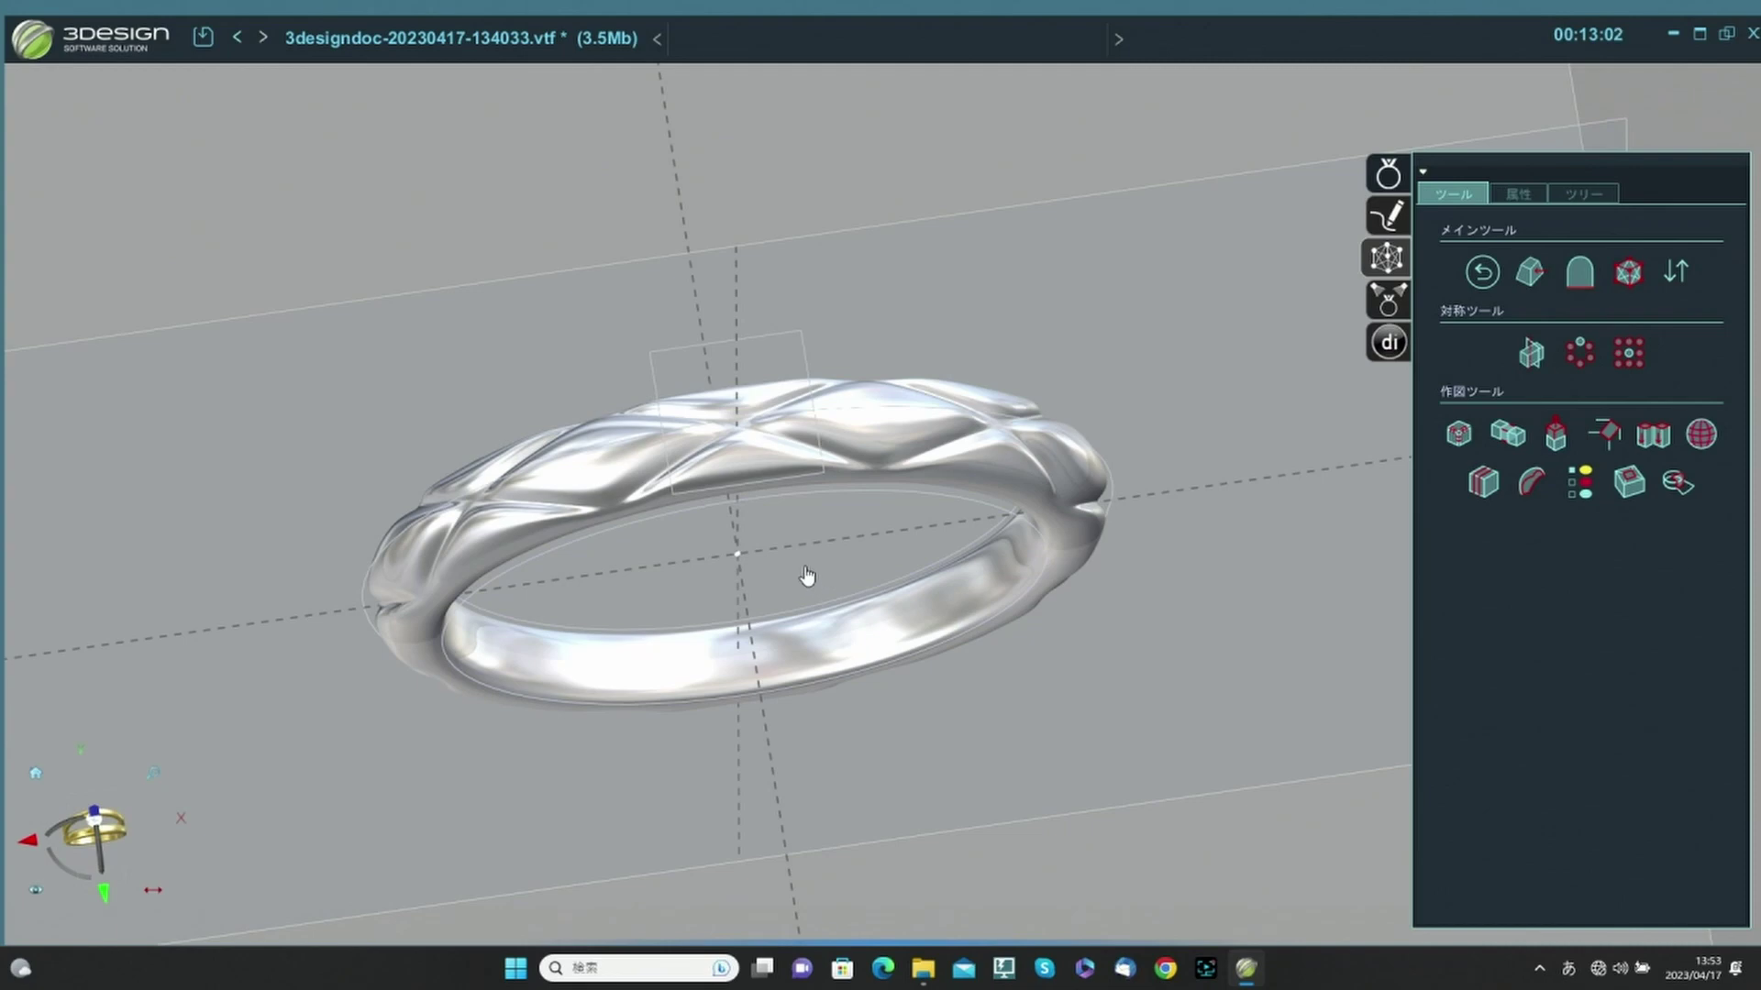
middle_click_drag(806, 578, 832, 511)
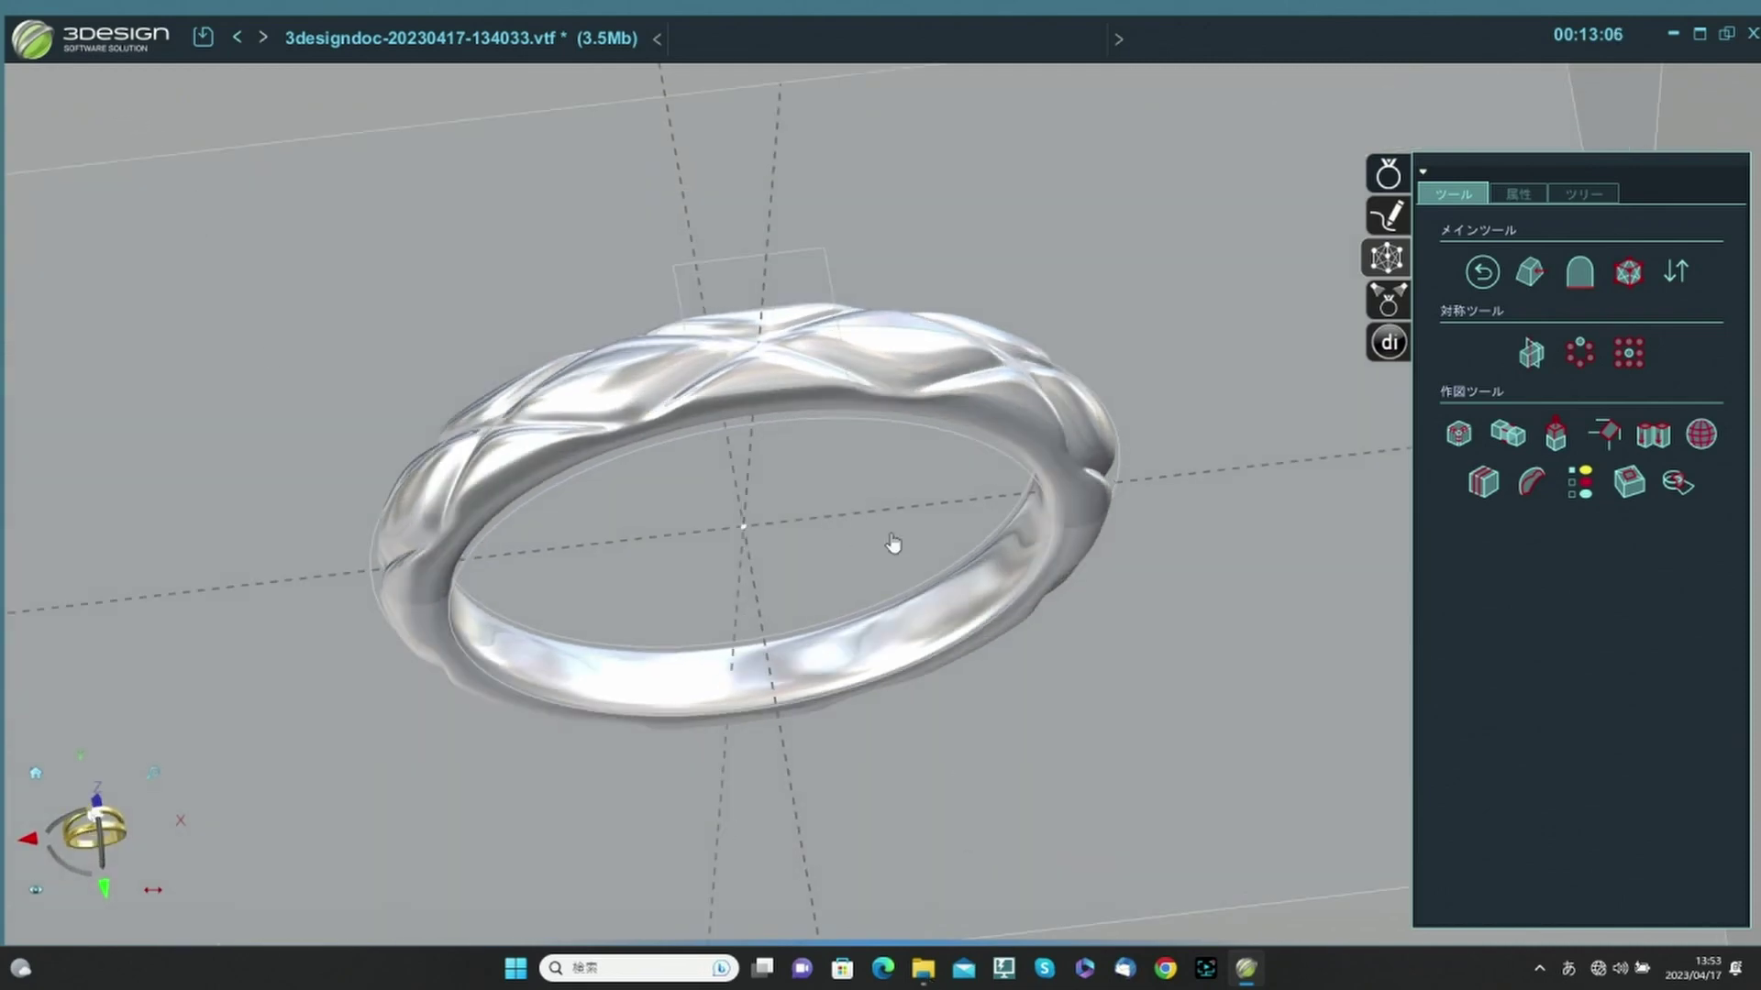
Leave mesh editing and hide the diamond-patterned ring with マスクする.
left_click(1489, 277)
right_click(962, 381)
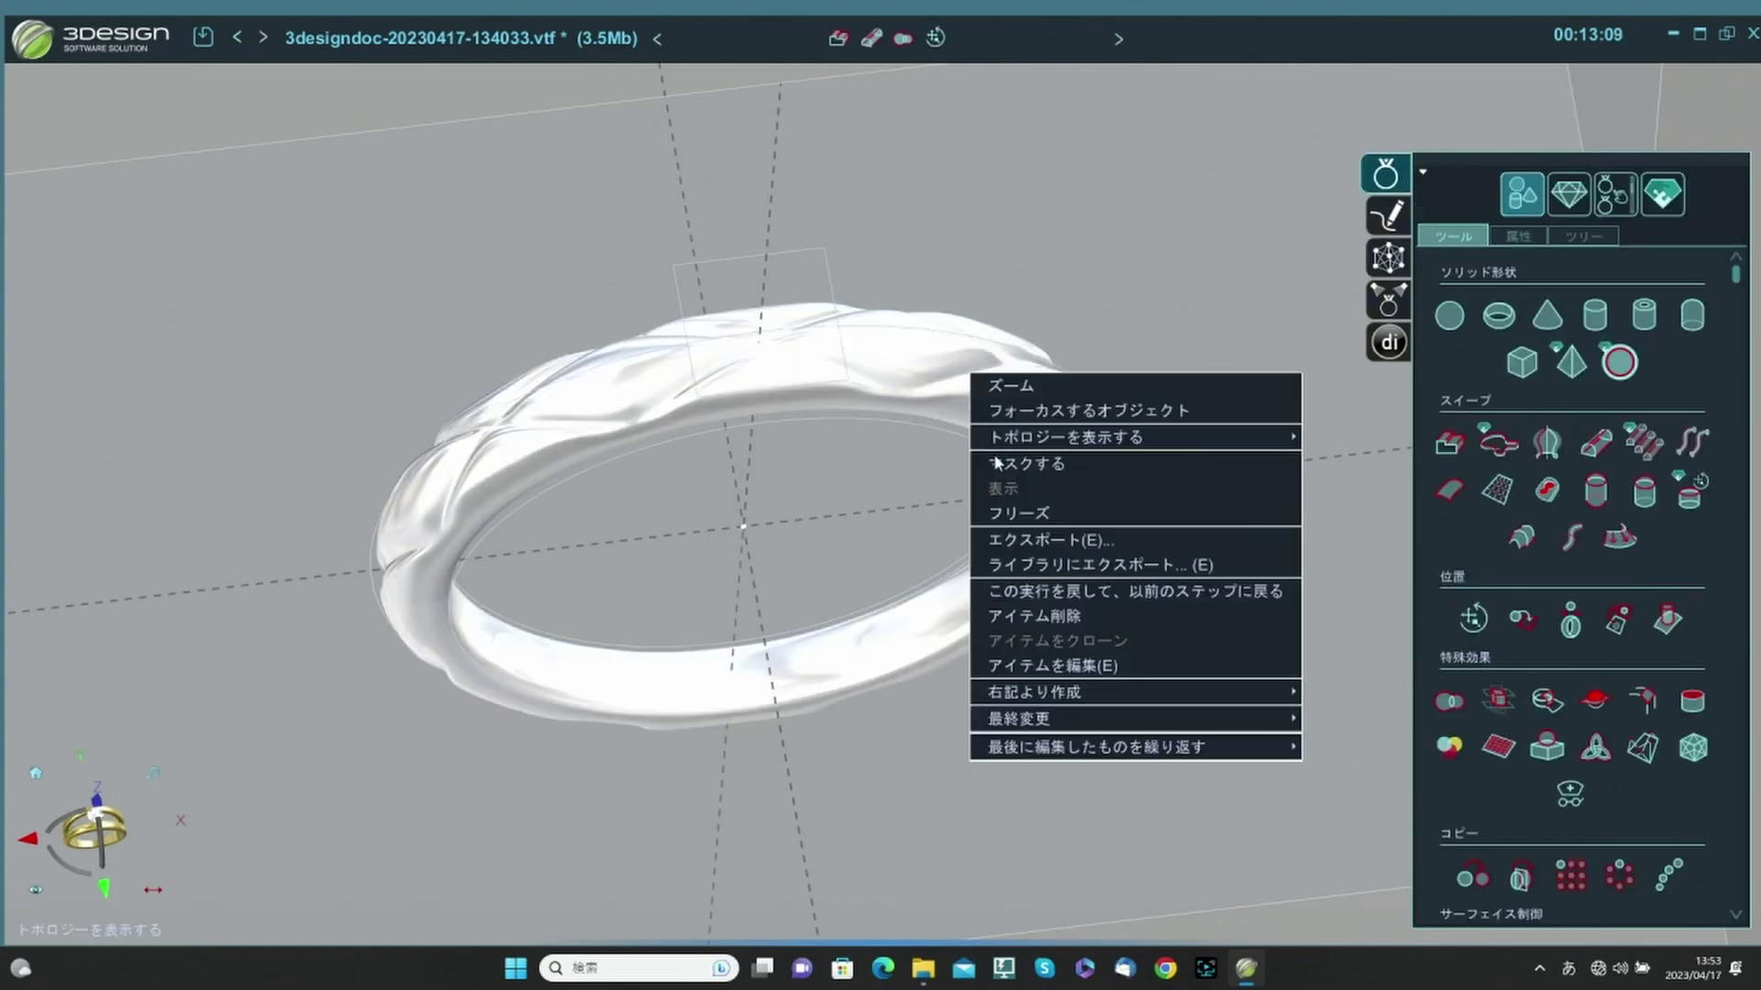
left_click(1056, 468)
Insert the エッジ波 bar from the シェイバー腕 symbol library on the OXY plane at its default size.
left_click_drag(1033, 941, 1048, 447)
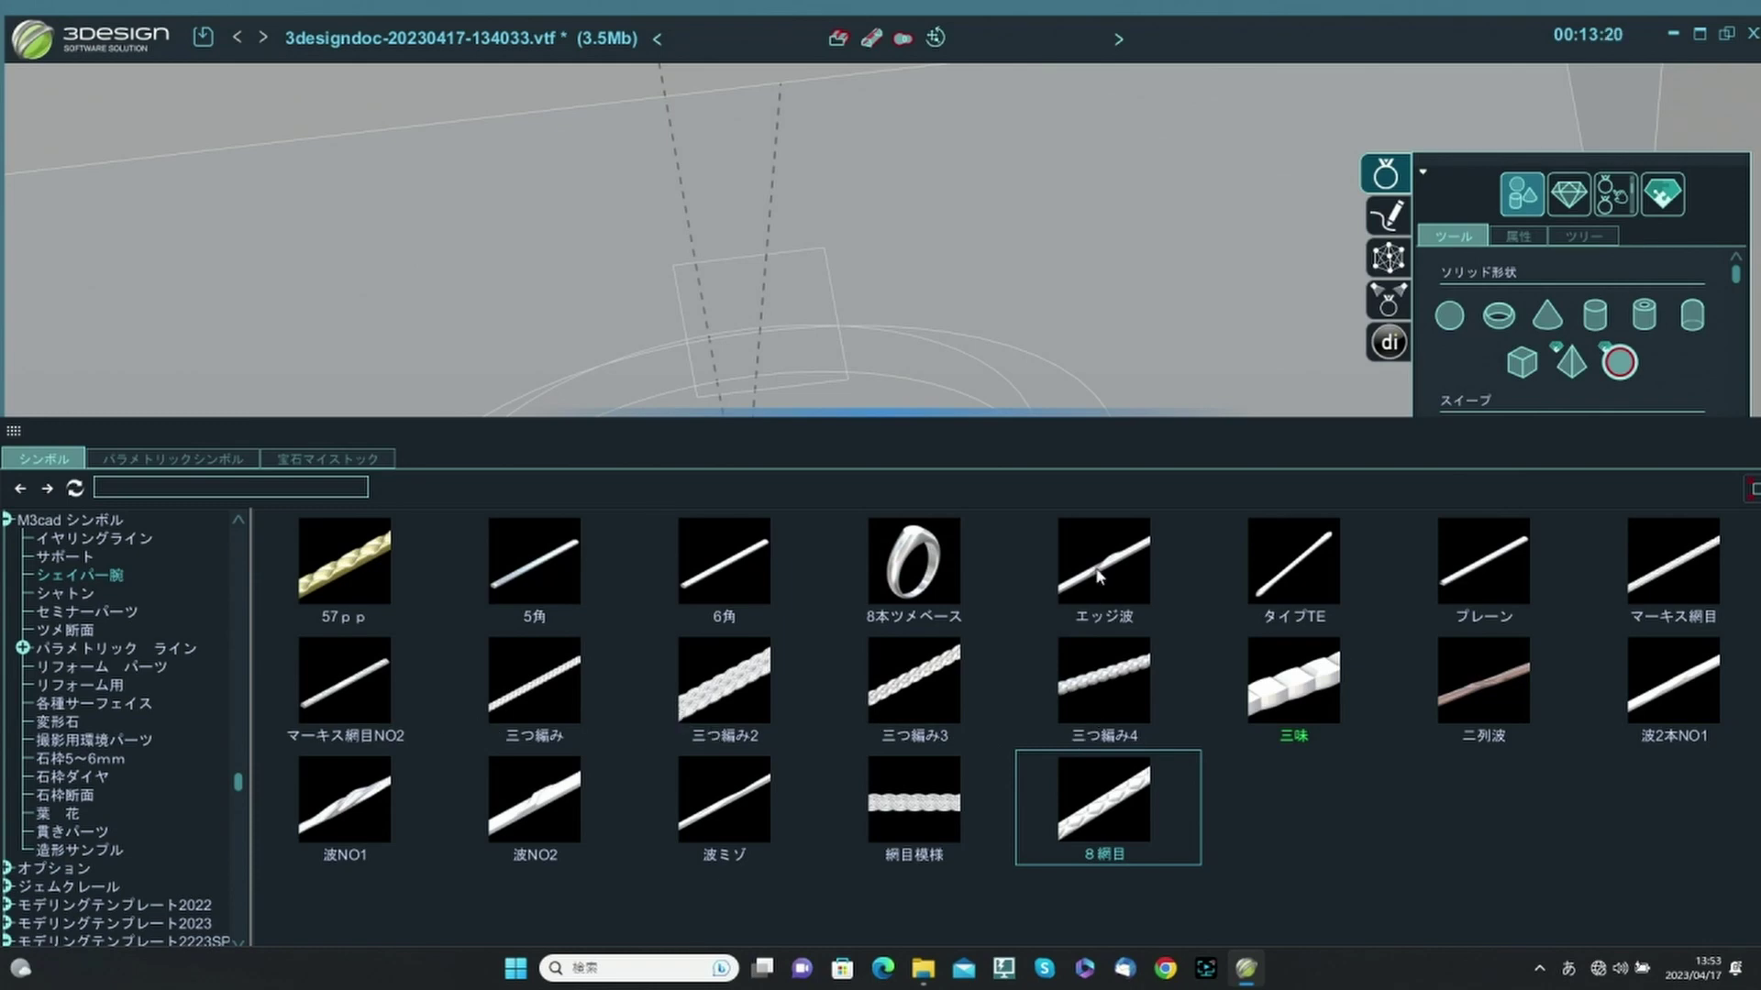
left_click_drag(1098, 569, 1109, 337)
left_click_drag(1188, 402, 1187, 374)
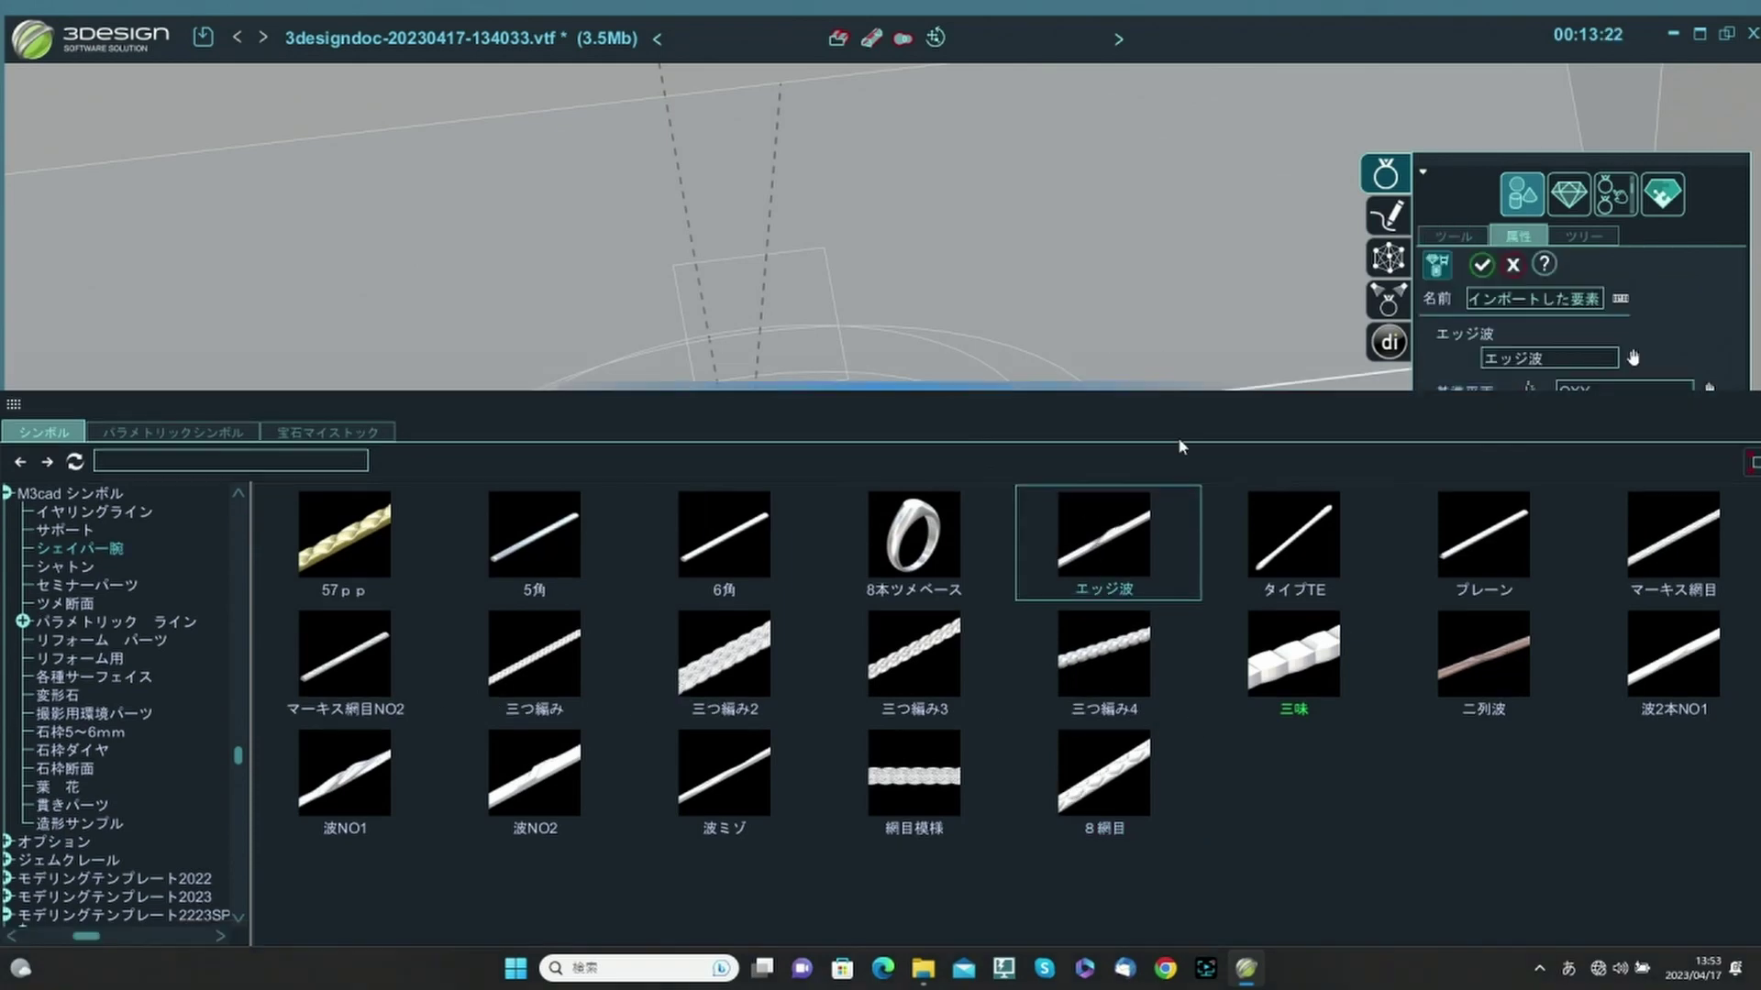
left_click(1189, 372)
middle_click_drag(1182, 389, 1043, 409)
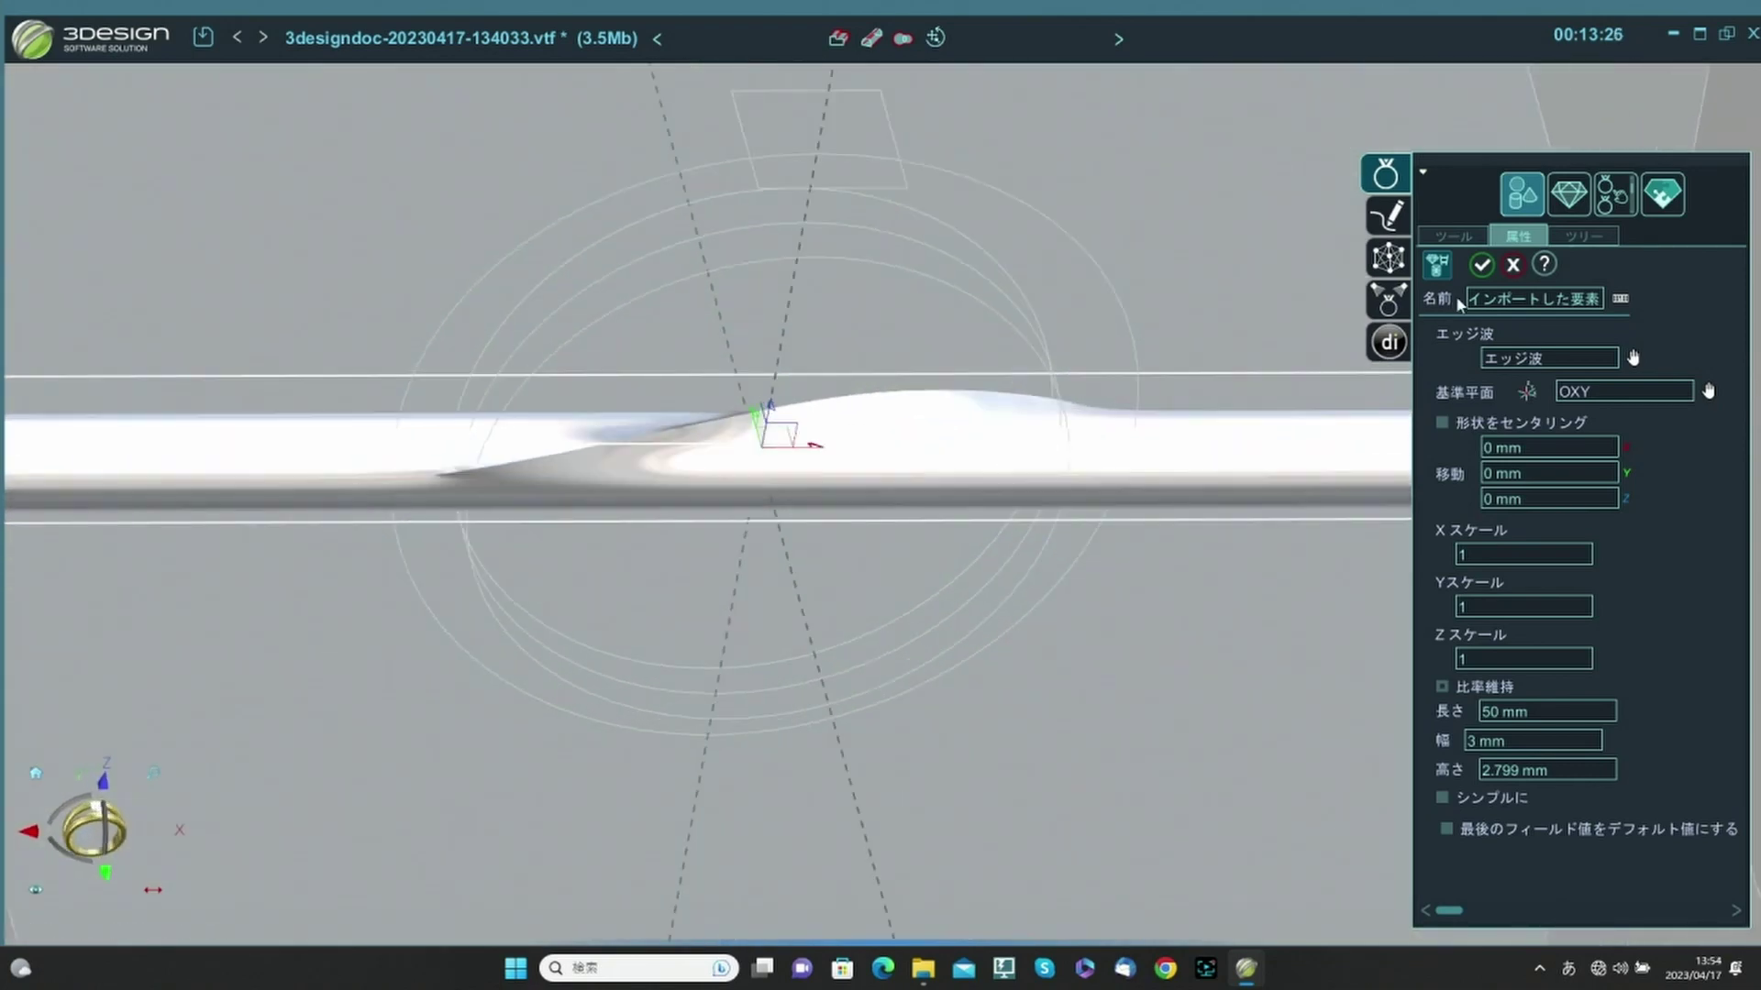
left_click(1481, 265)
right_click_drag(1364, 569, 862, 709)
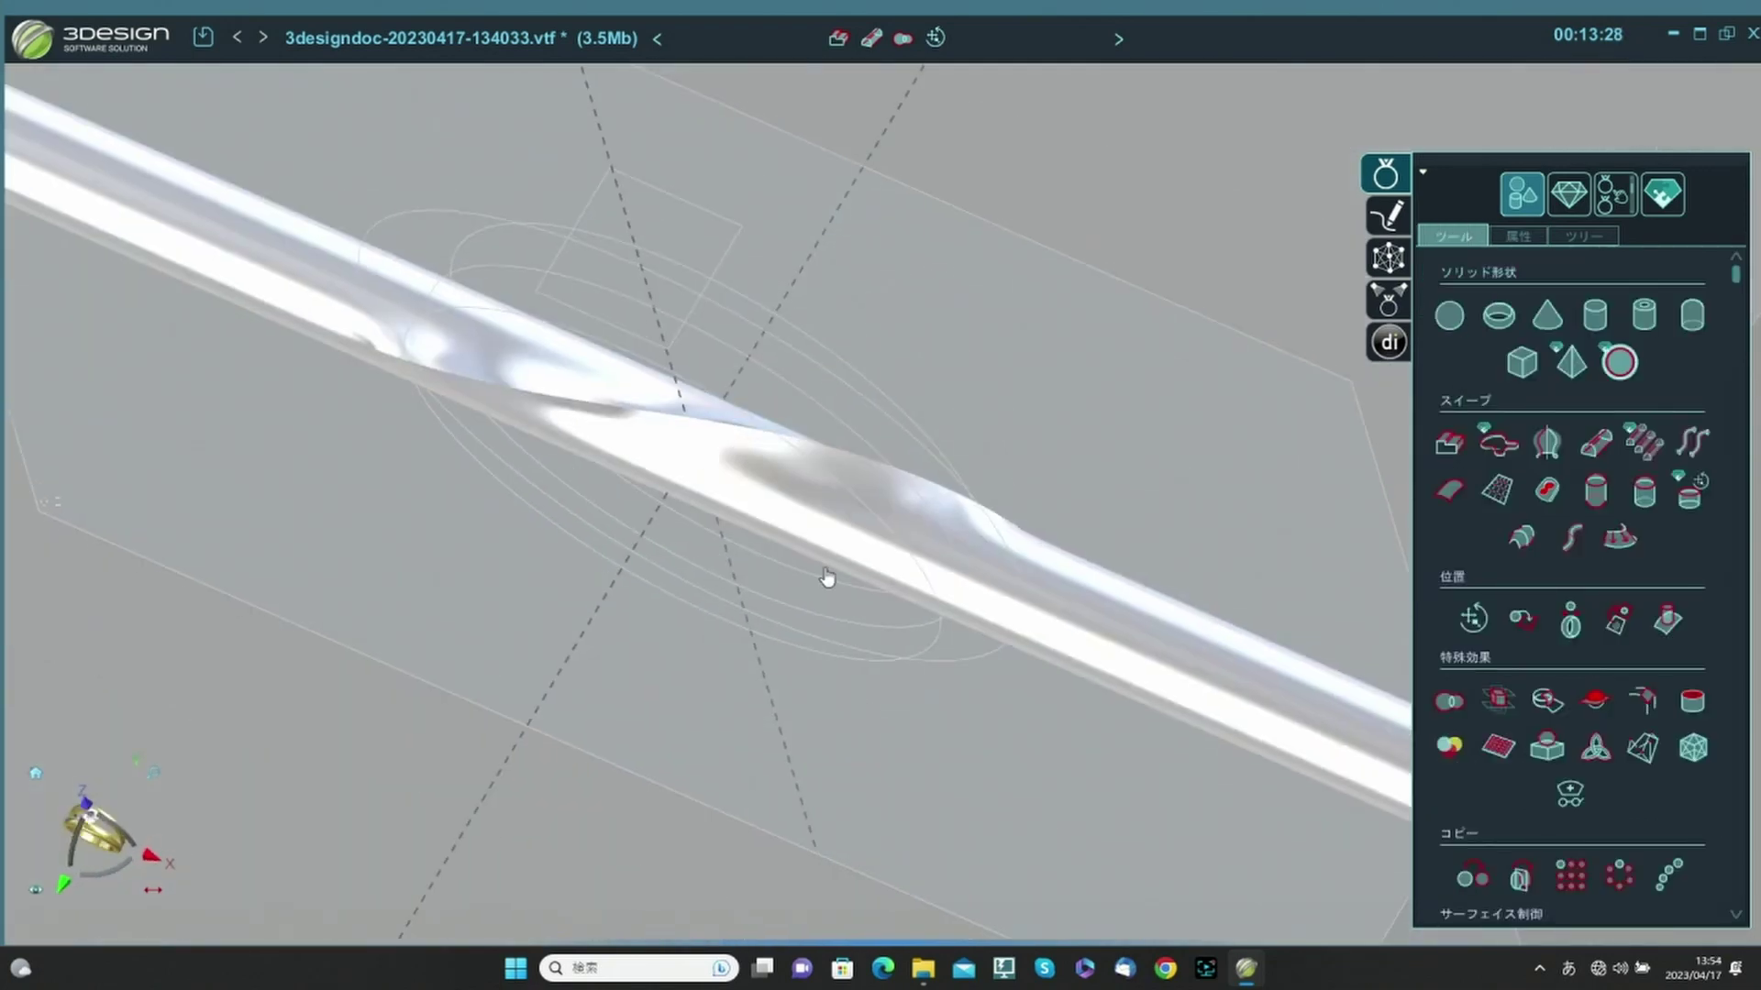
left_click(851, 439)
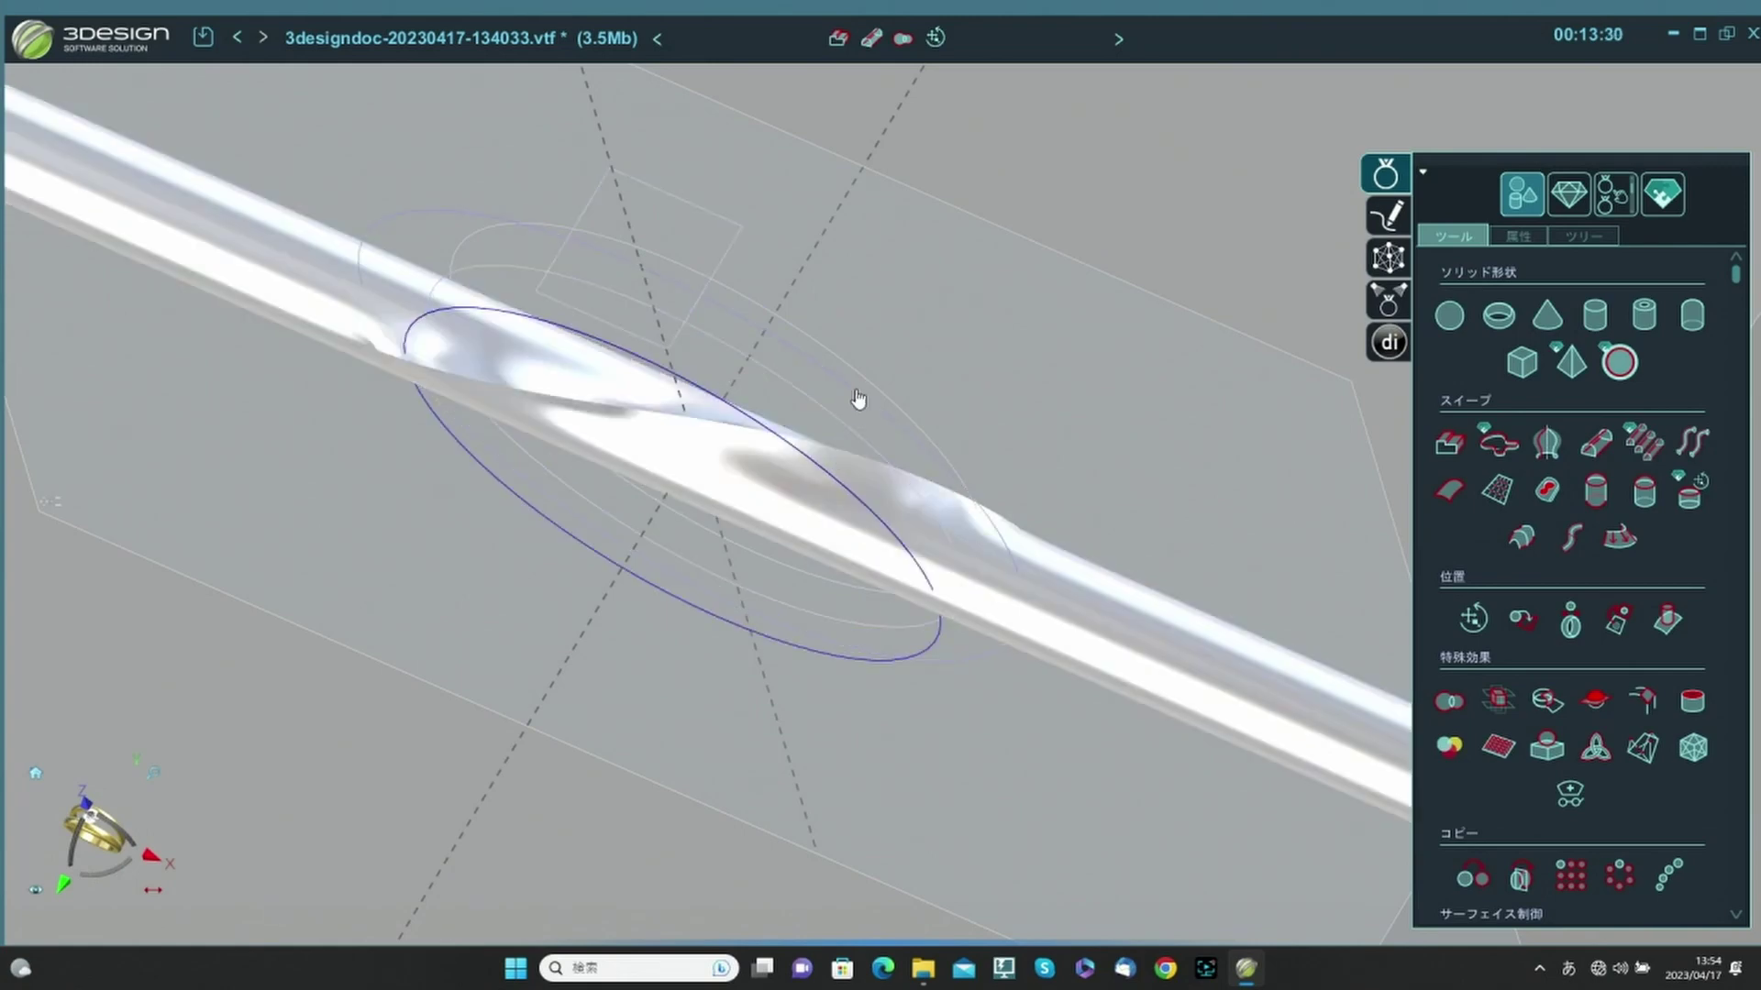
left_click(860, 389)
left_click(972, 505)
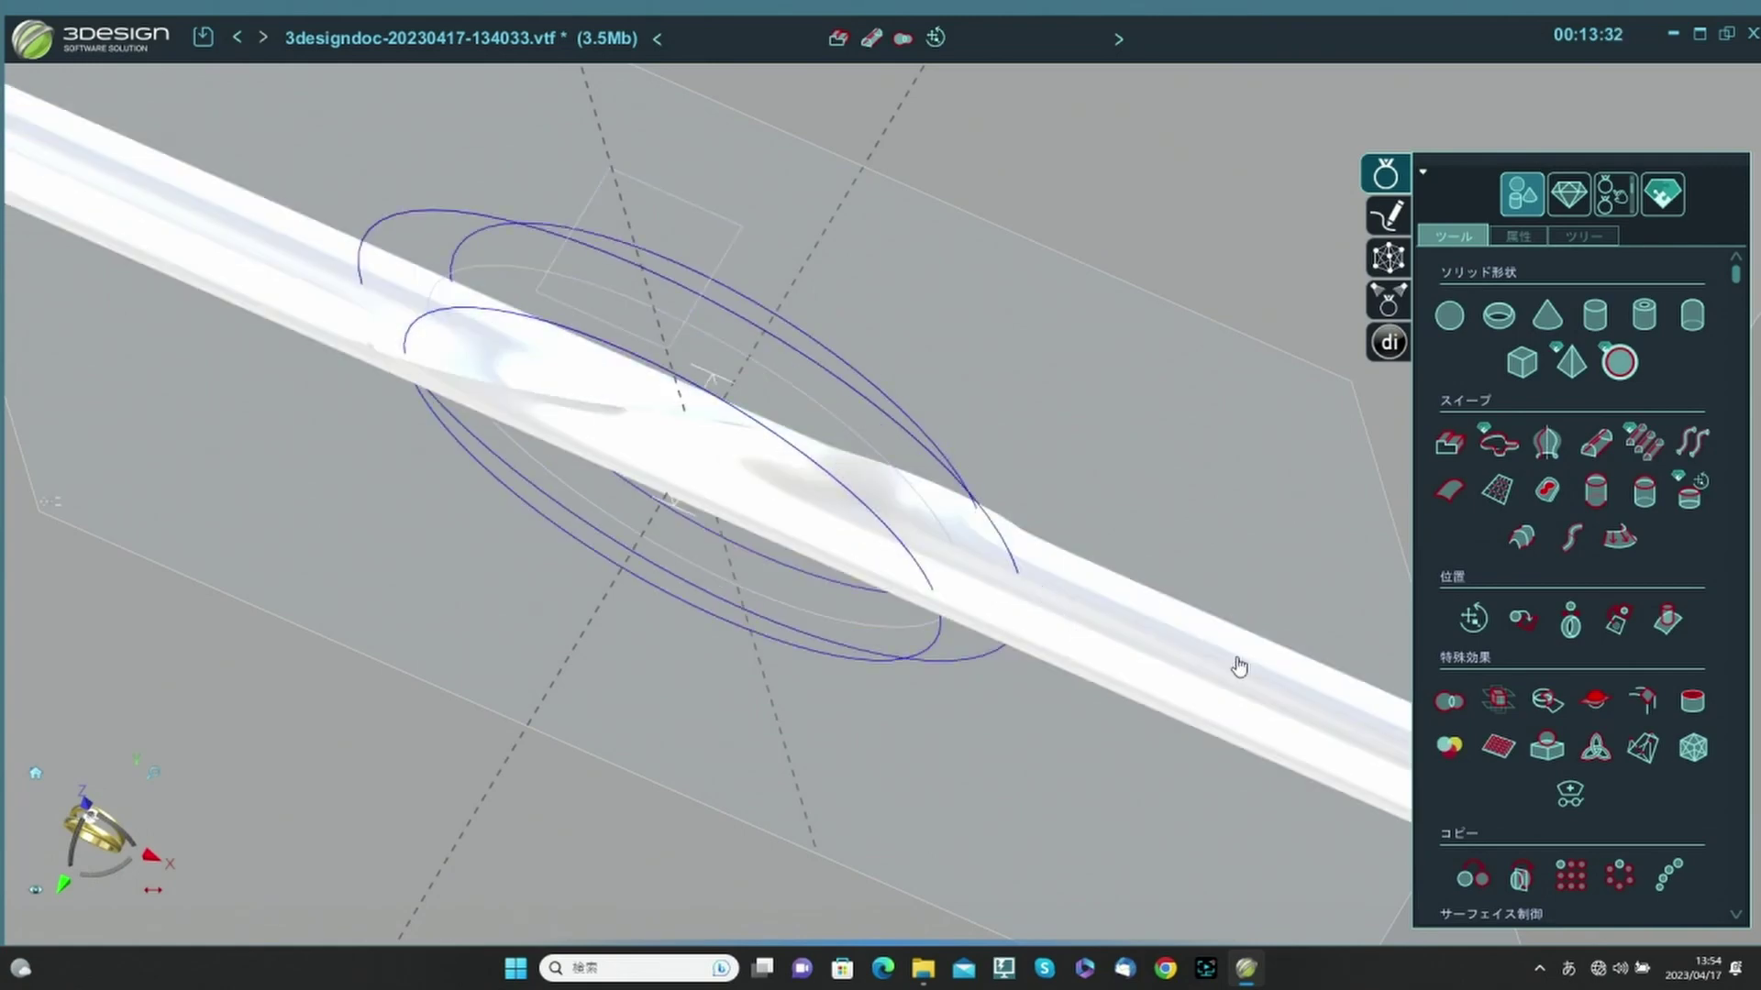
left_click(1300, 712)
scroll(1480, 754, "down", 6)
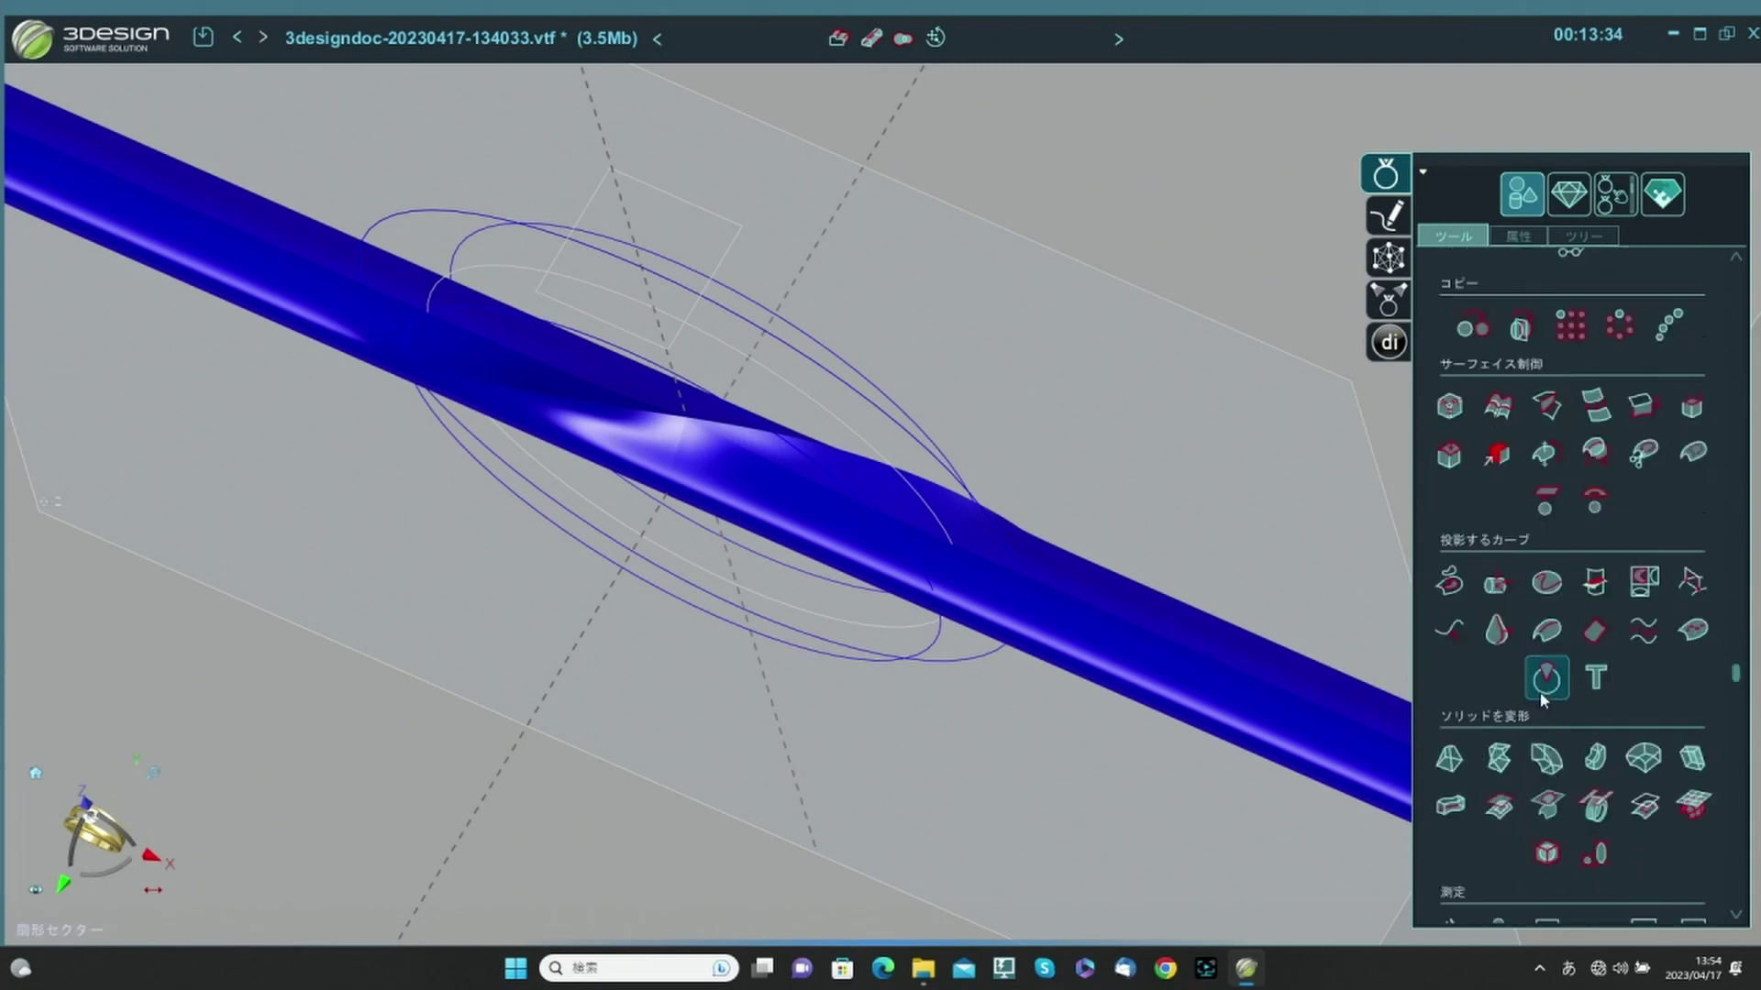
left_click(1482, 754)
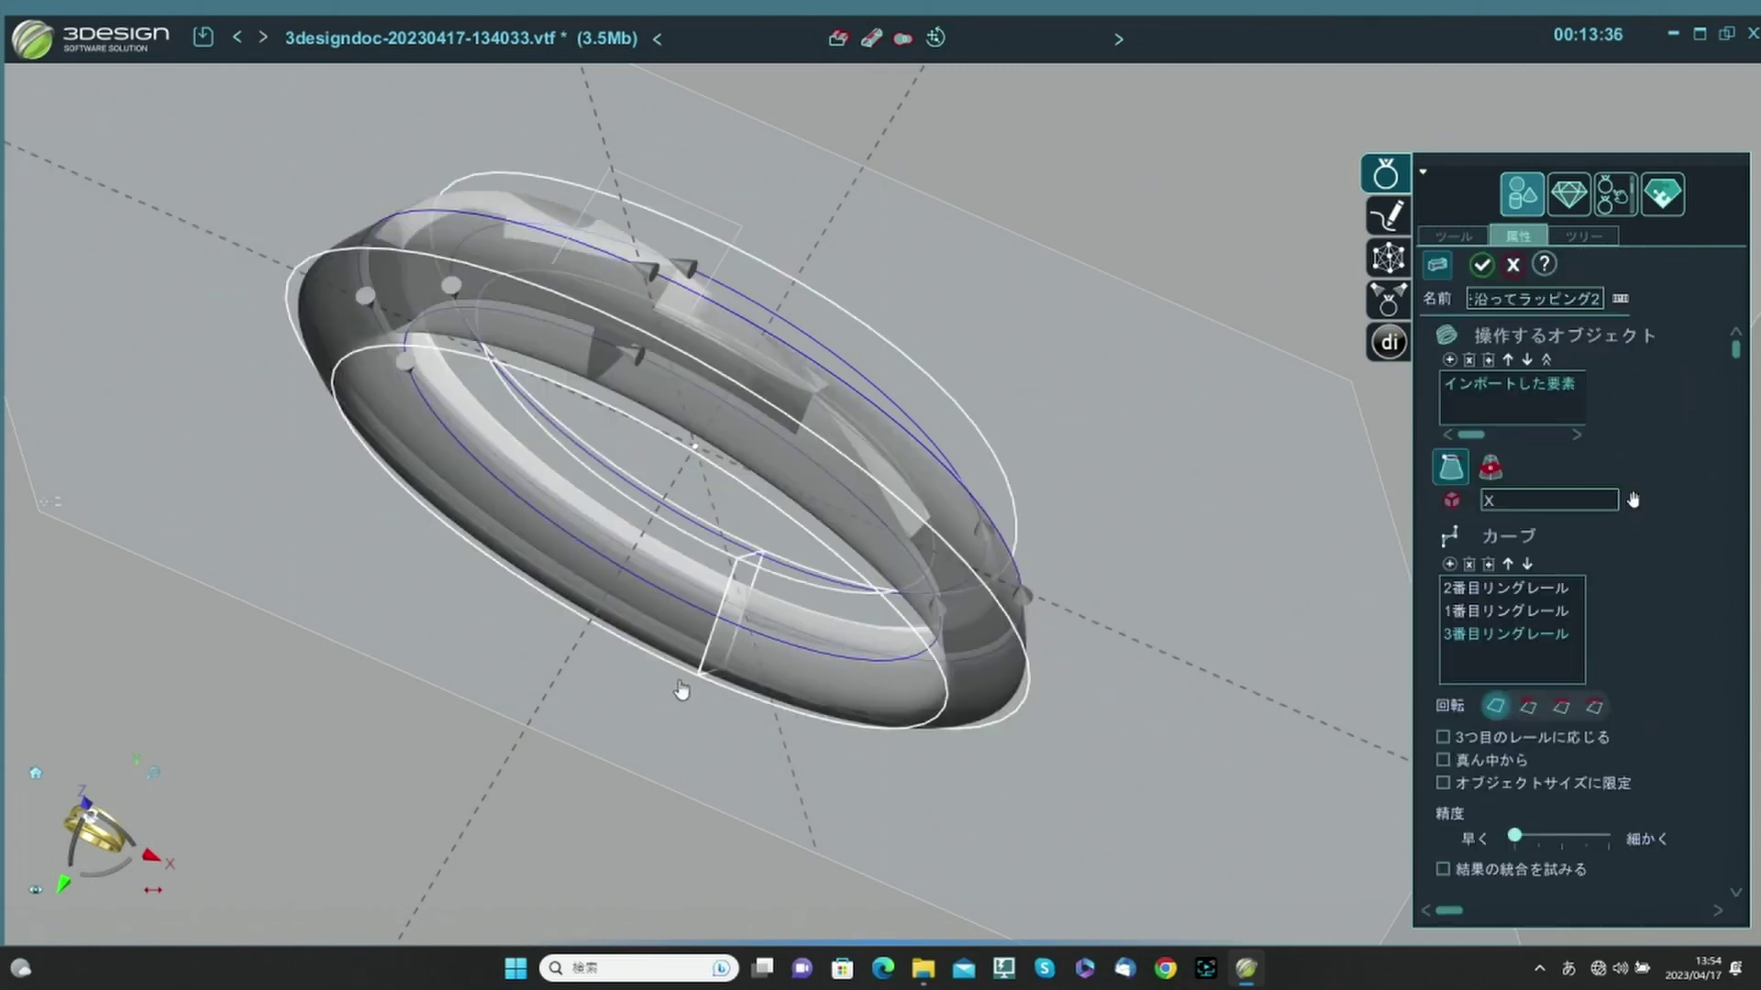
left_click(1514, 265)
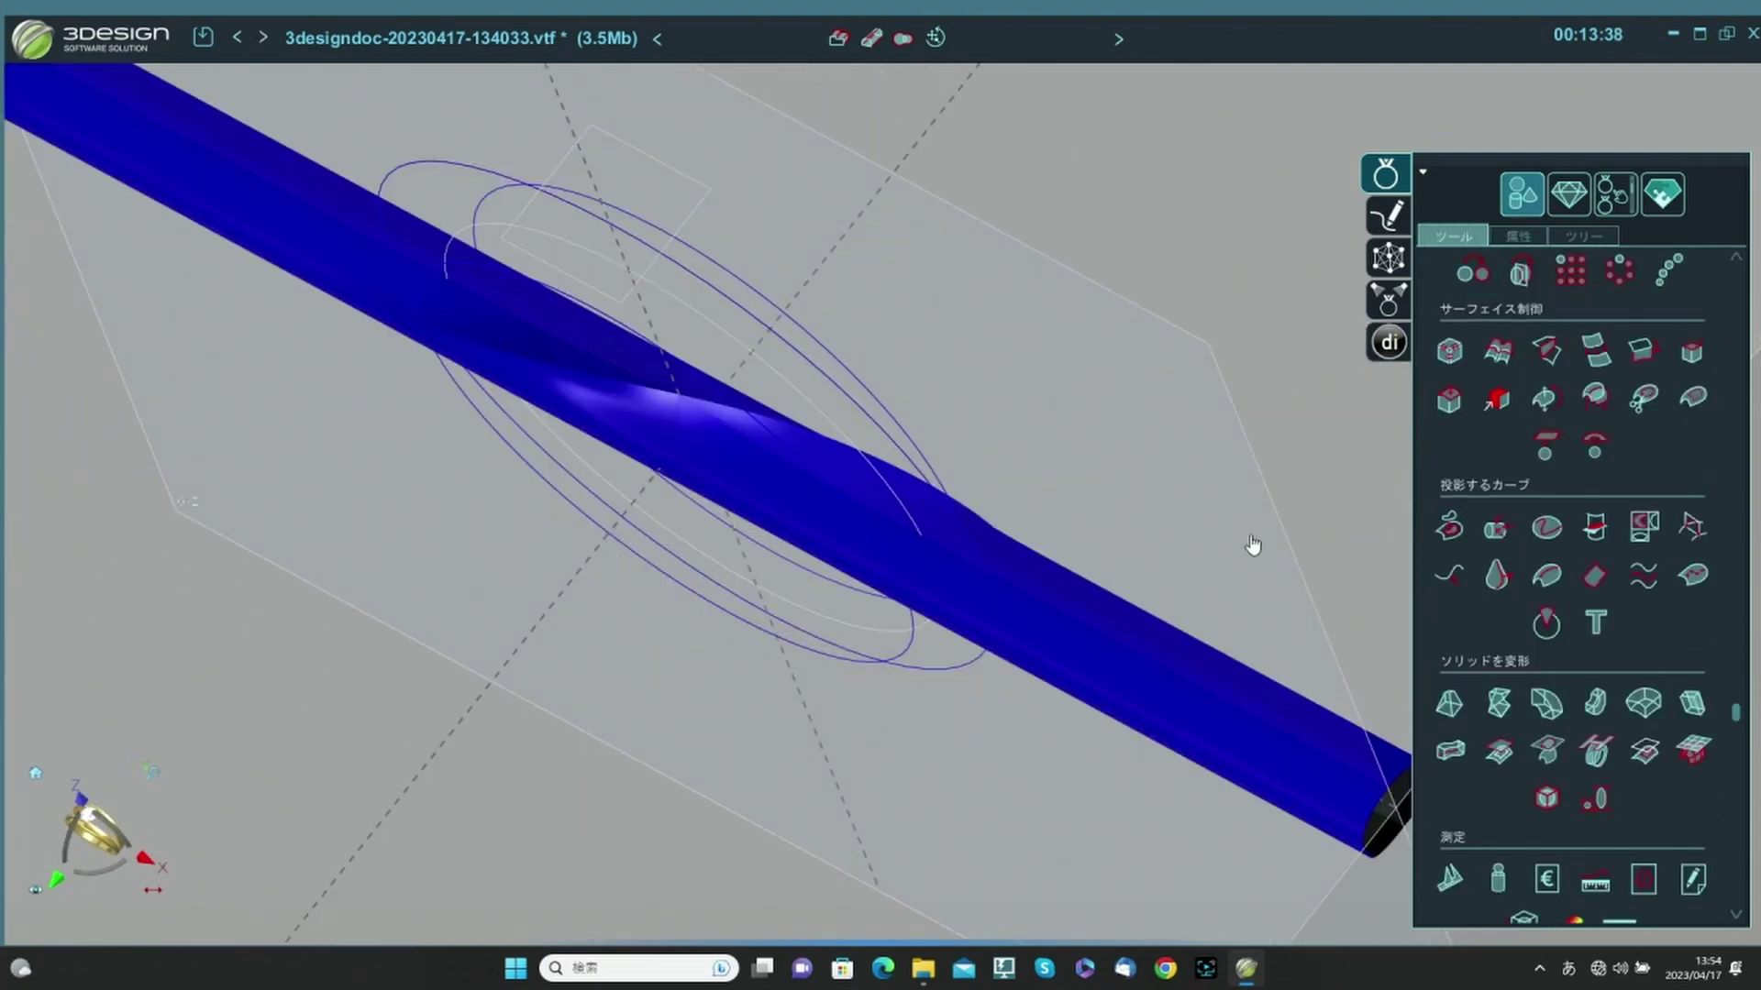
right_click_drag(775, 571, 1207, 406)
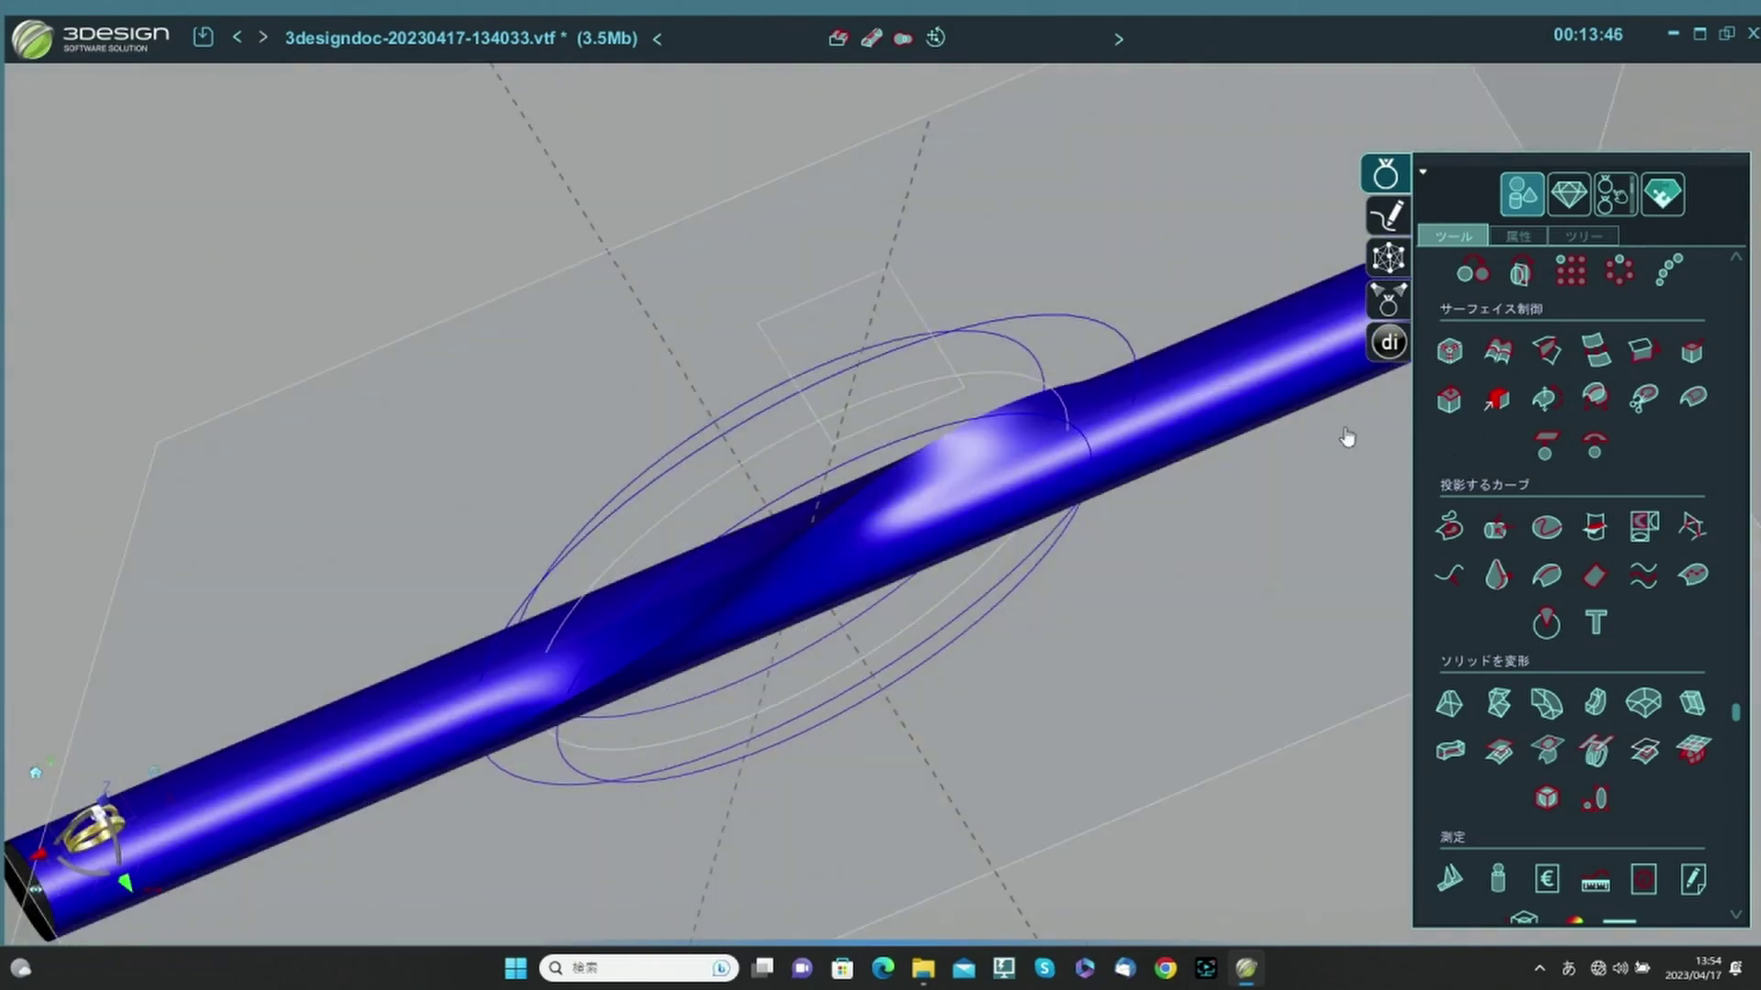
left_click(1209, 442)
Wrap the エッジ波 bar along the third, second and first ring rails, in that order, with 真ん中から enabled.
right_click_drag(1062, 408, 1048, 371)
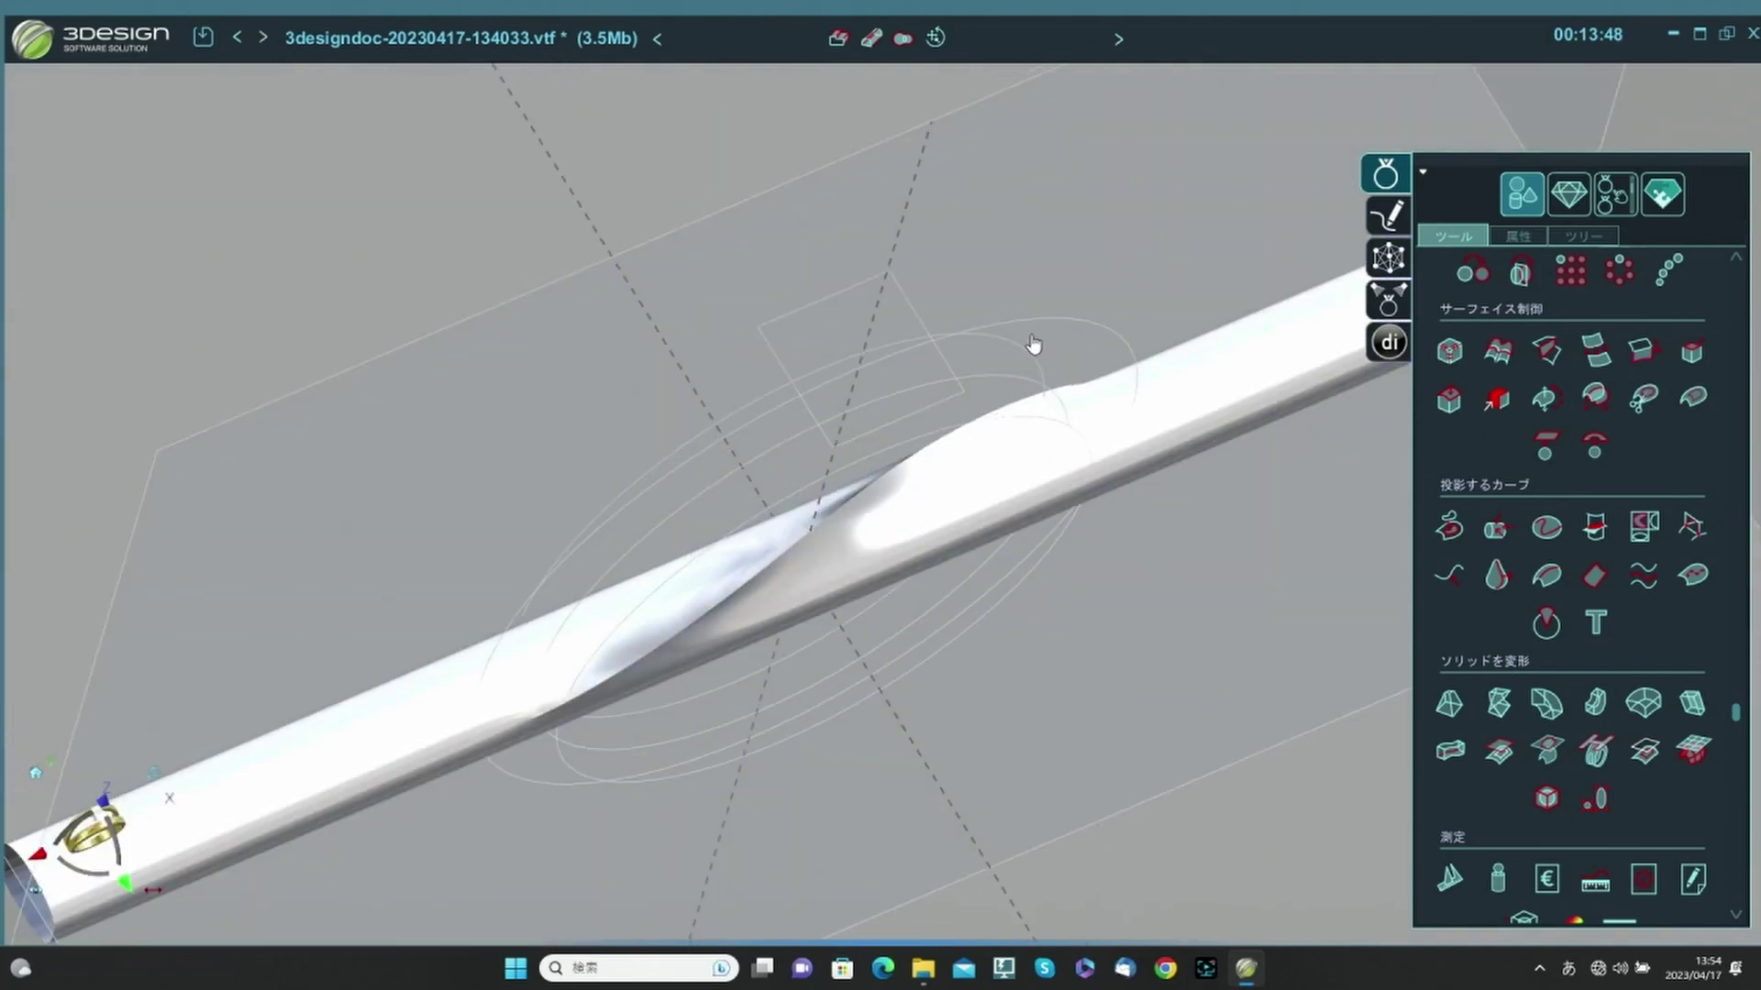
left_click(1043, 399)
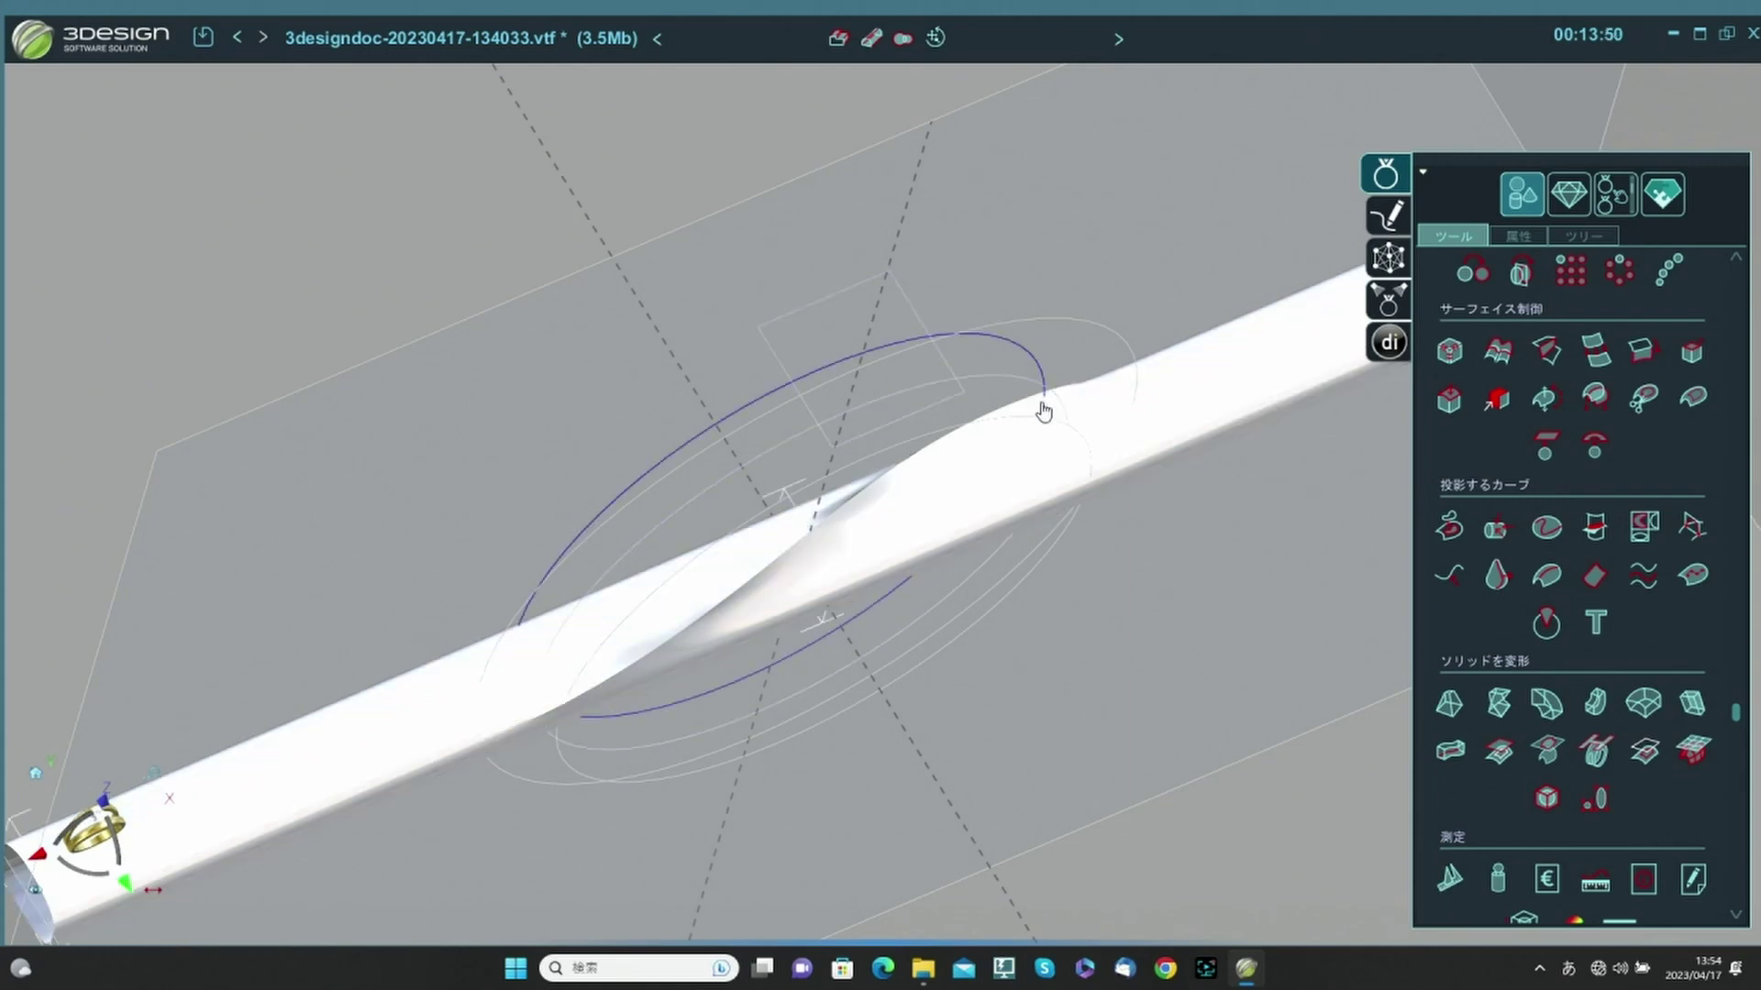
left_click(1043, 419)
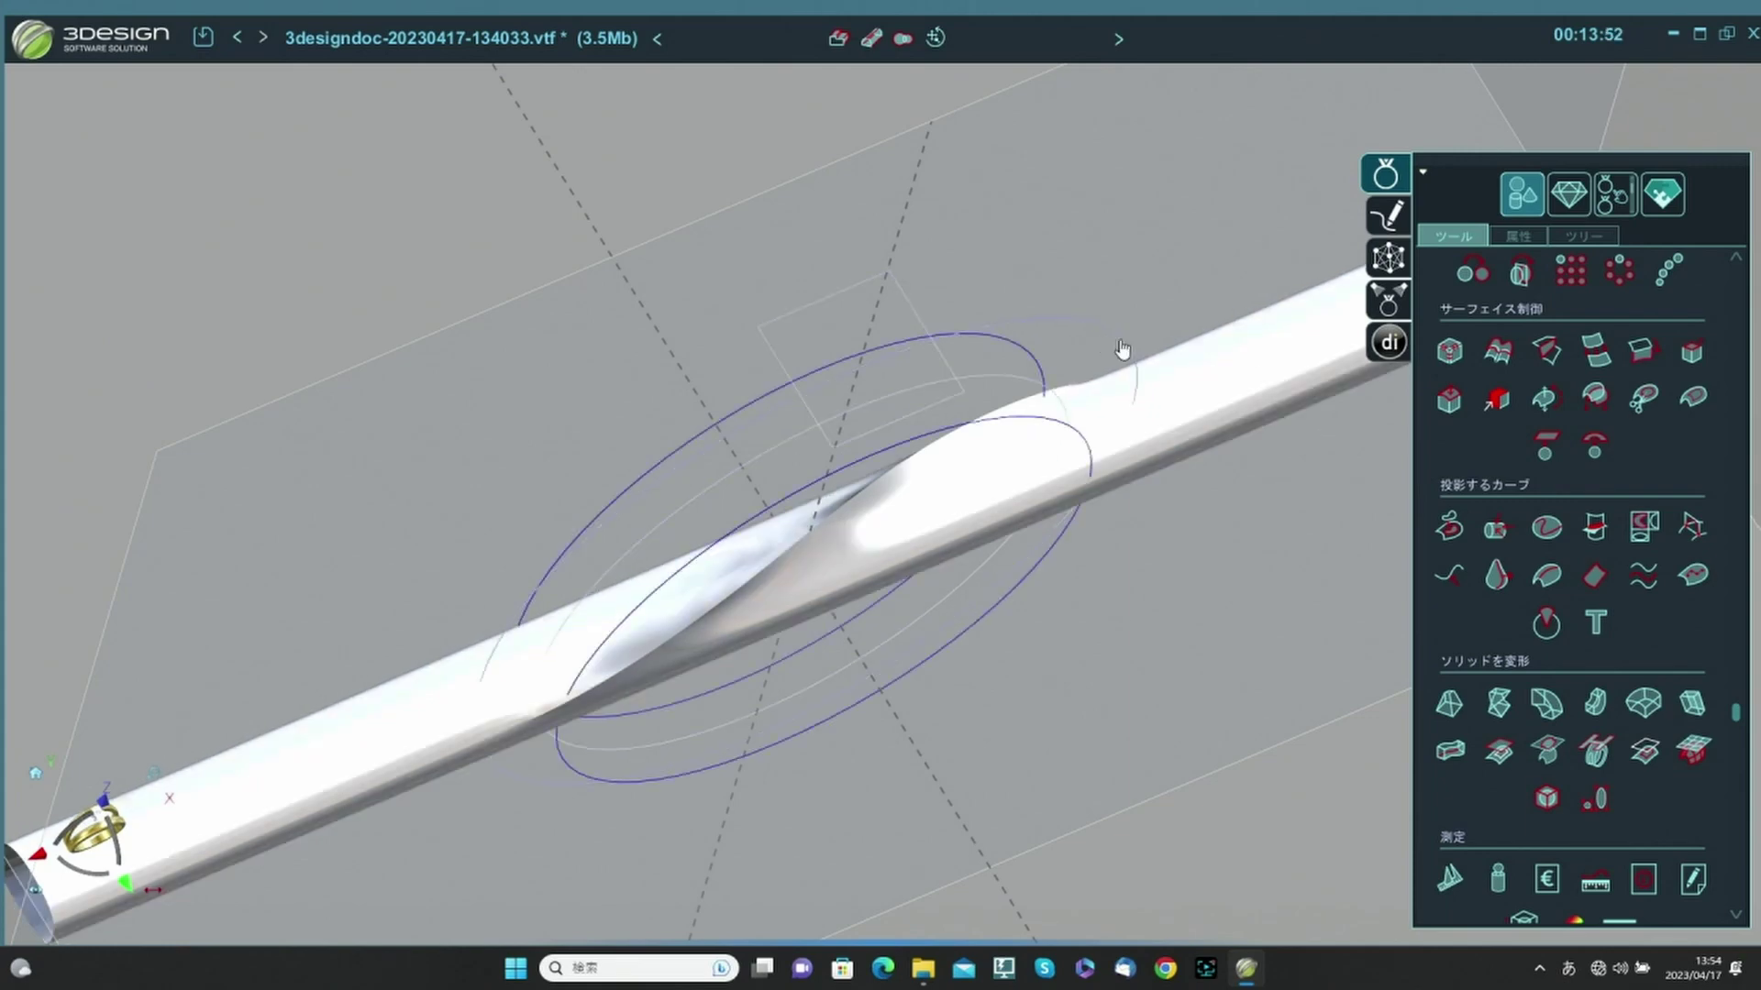
left_click(1119, 344)
left_click(1450, 751)
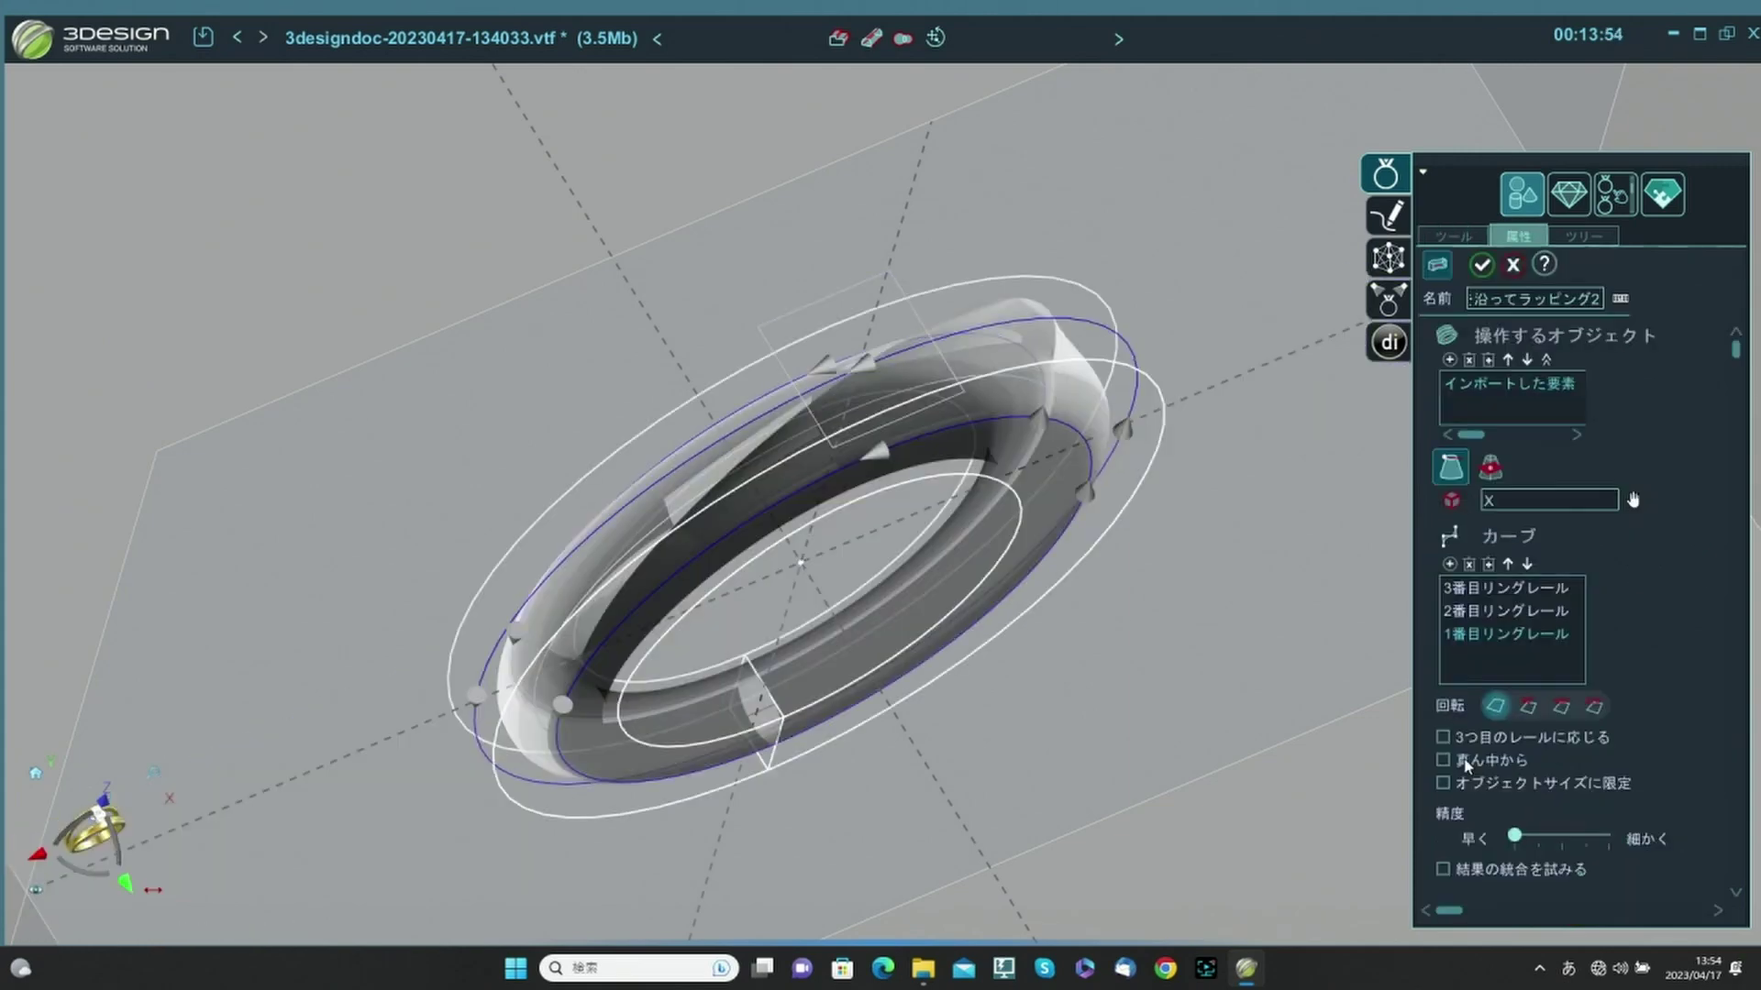
middle_click_drag(1050, 688, 971, 523)
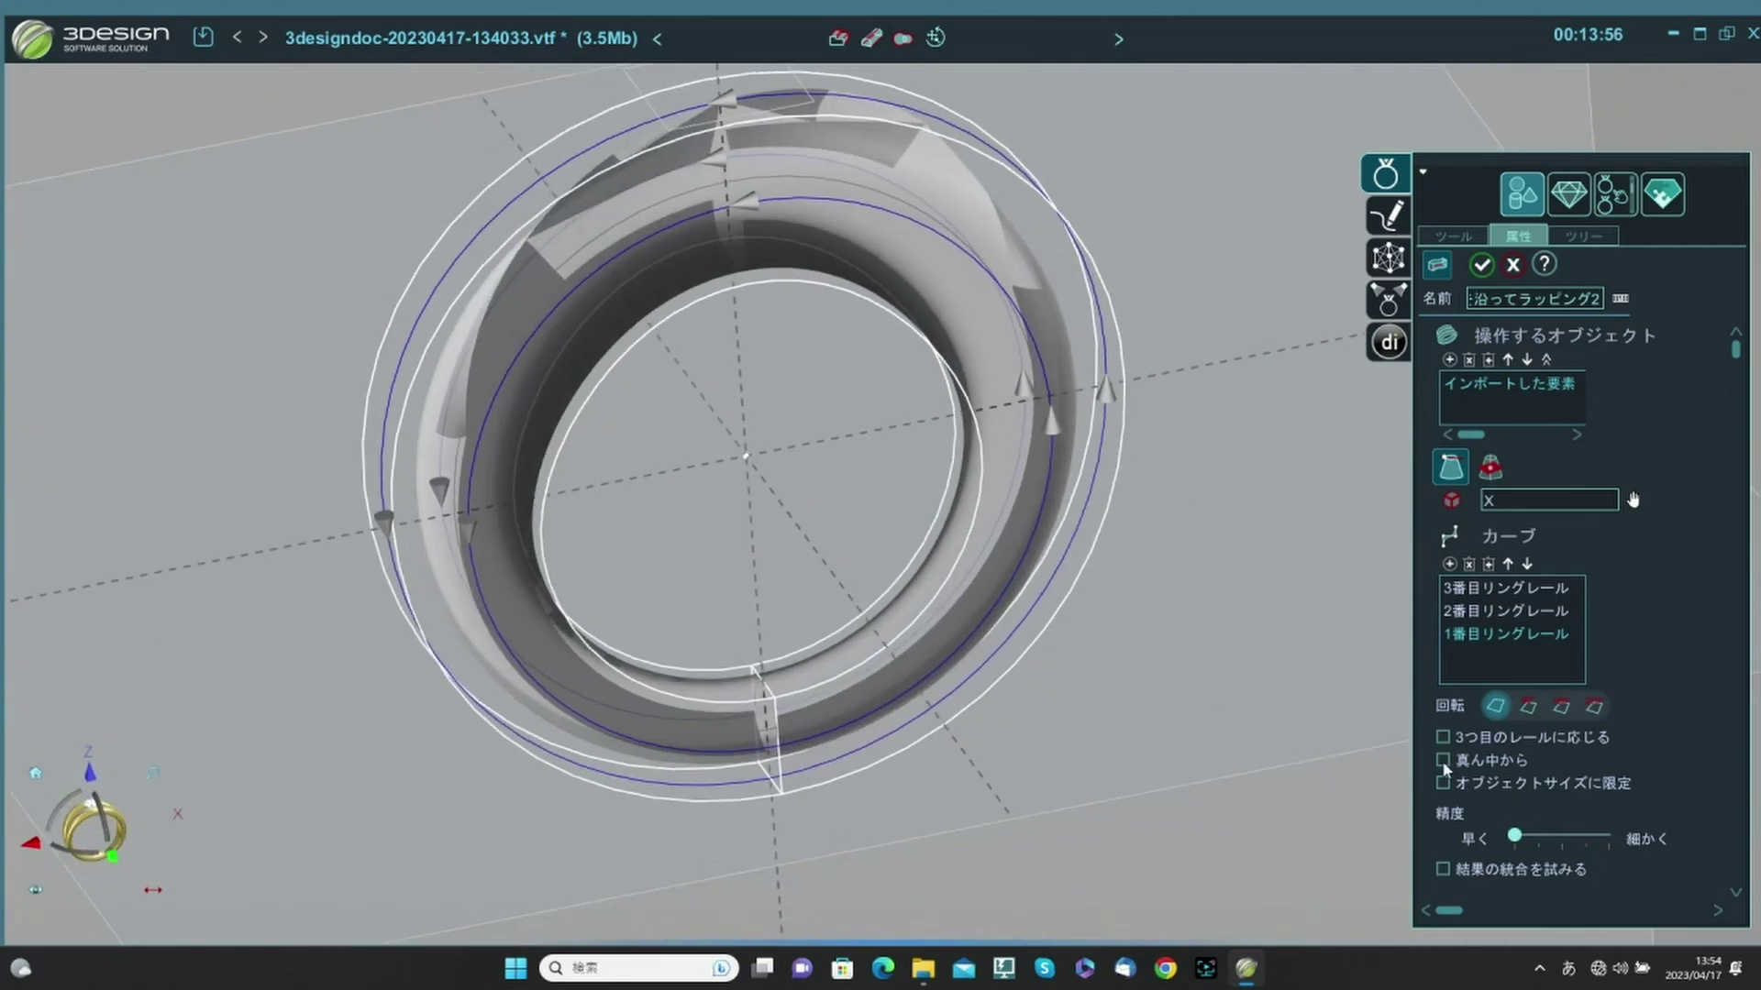
left_click(1443, 760)
left_click(1481, 265)
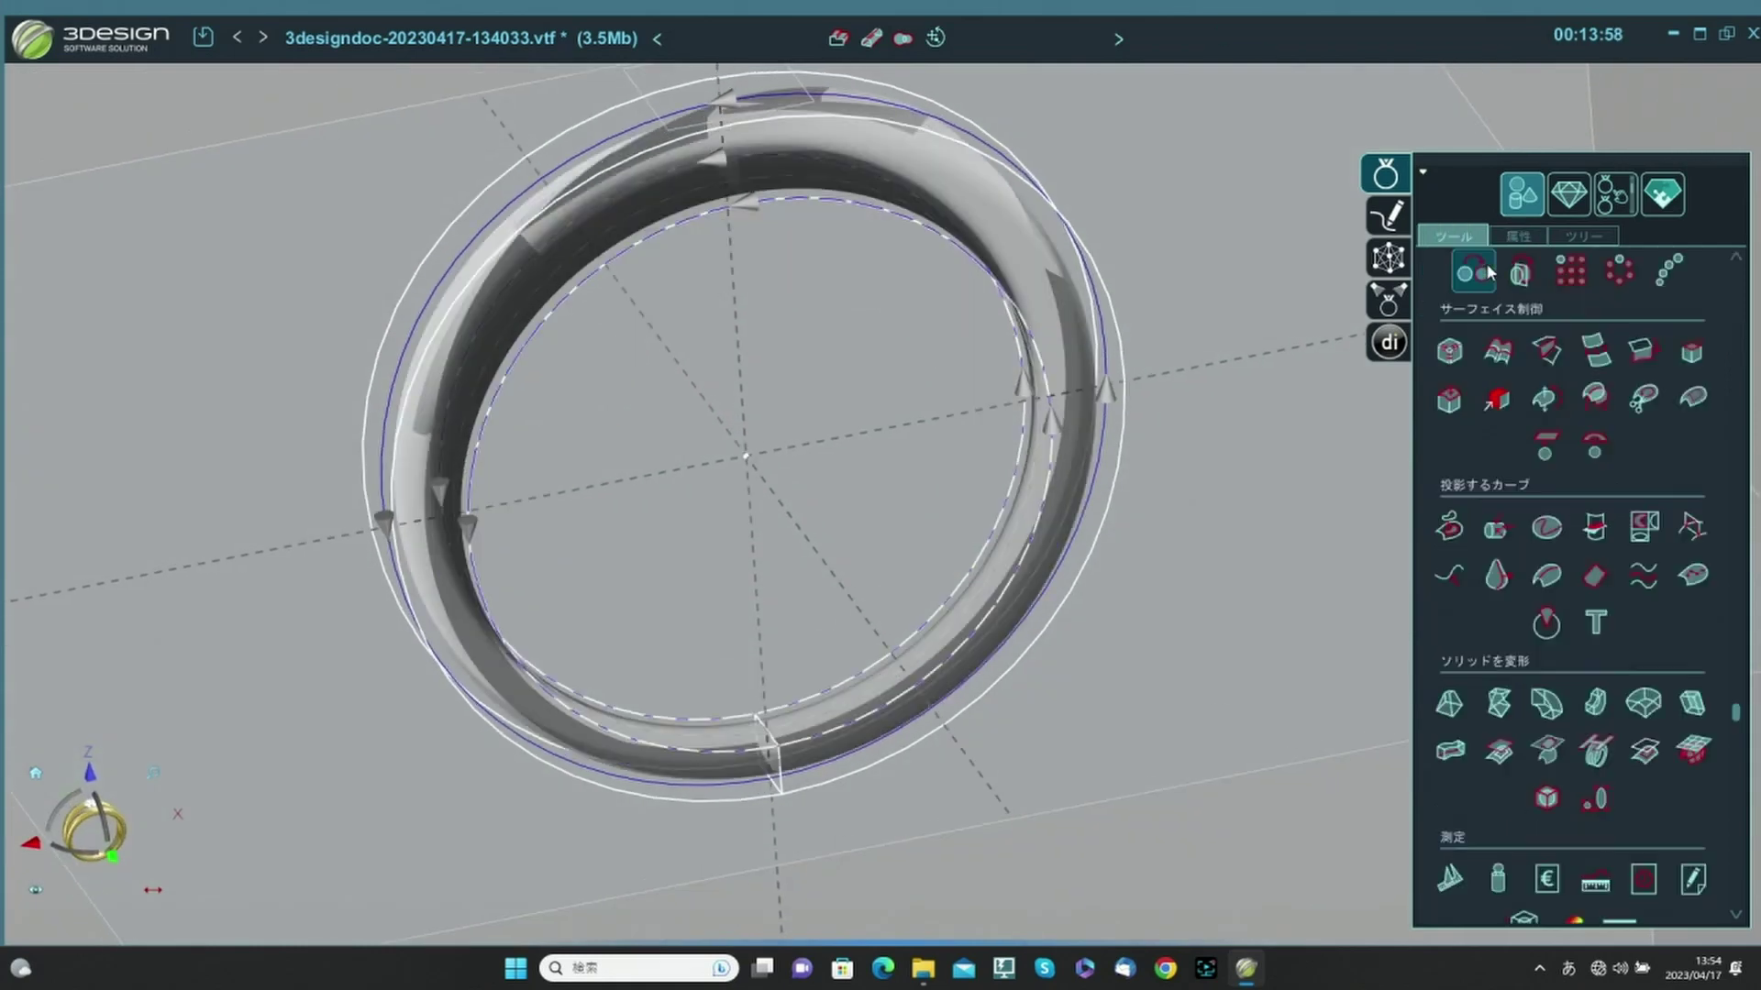
Import the wrapped エッジ波 ring as a subdivision mesh and merge it at the default precision.
left_click(927, 500)
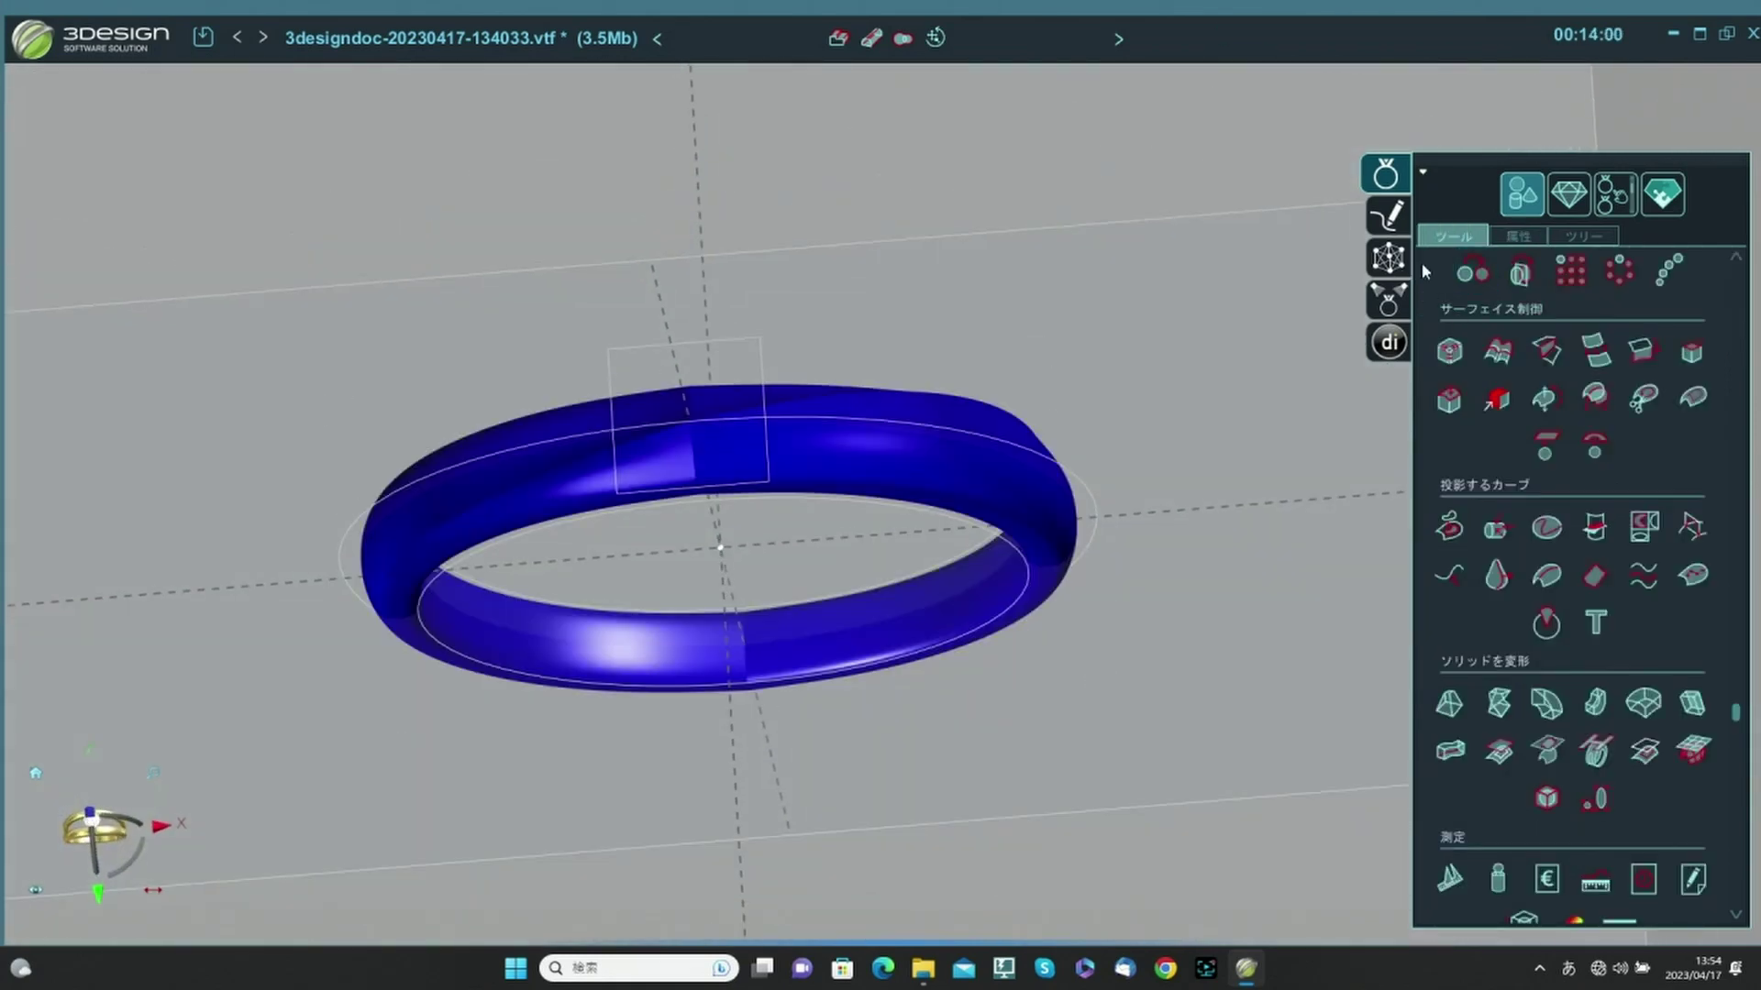
left_click(1388, 258)
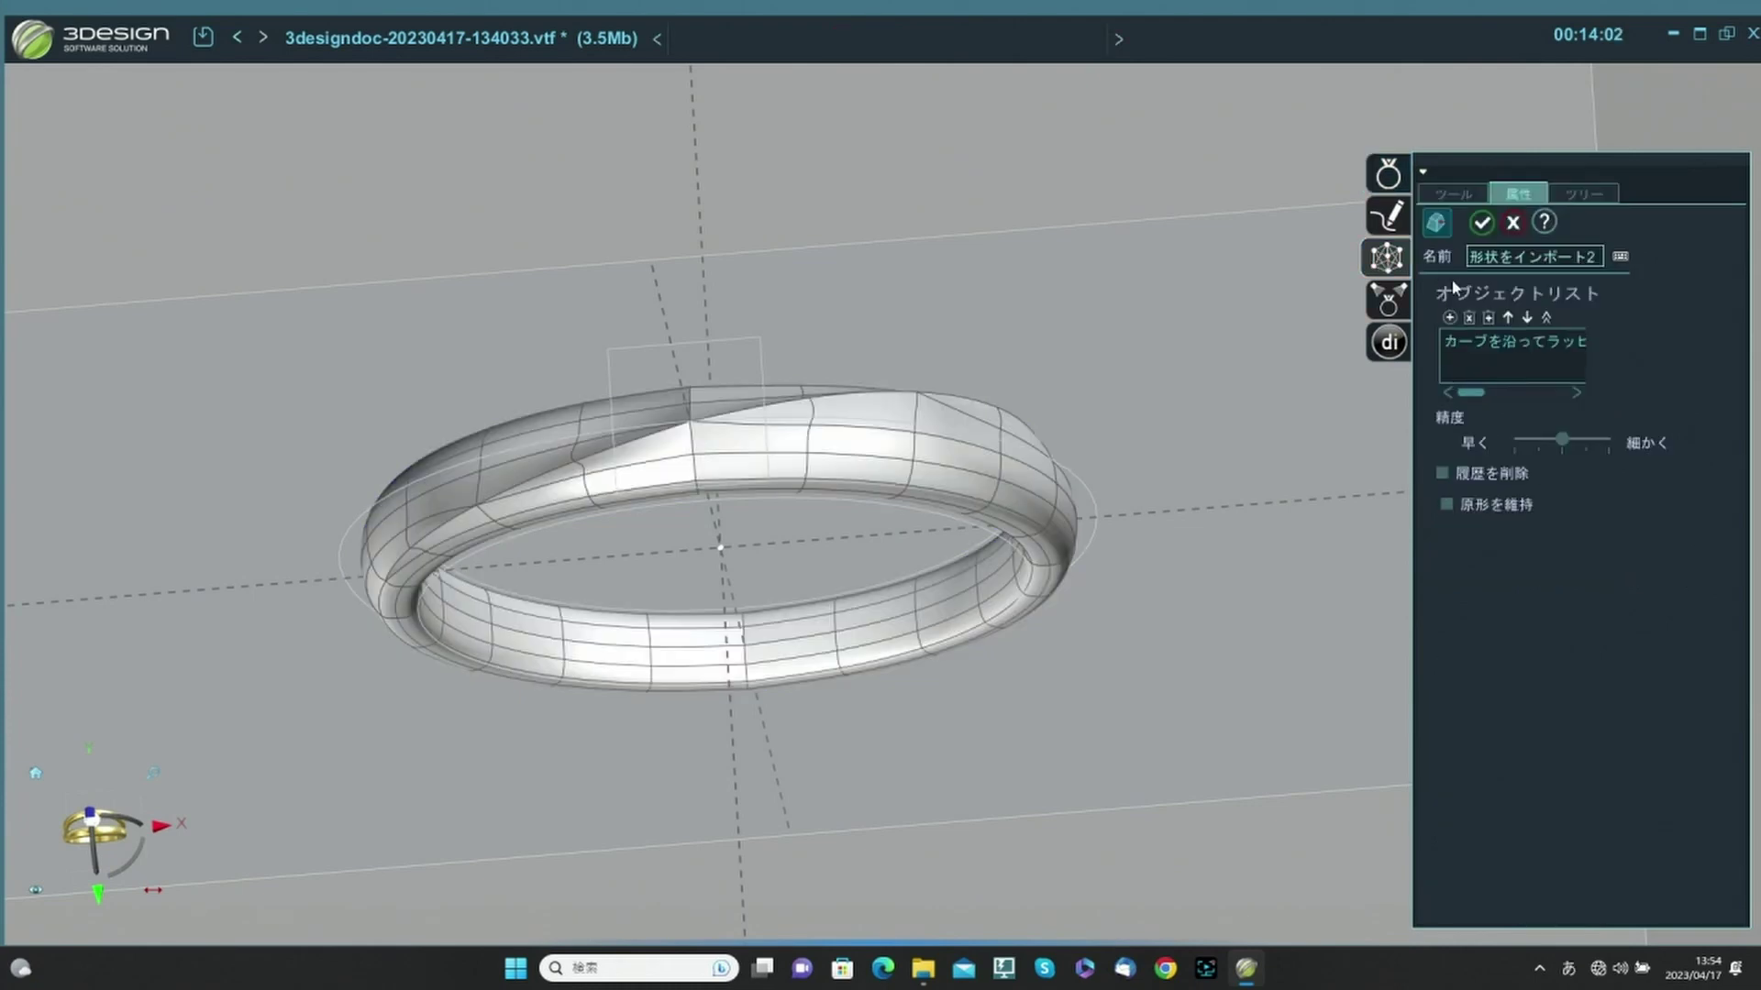
left_click(1481, 222)
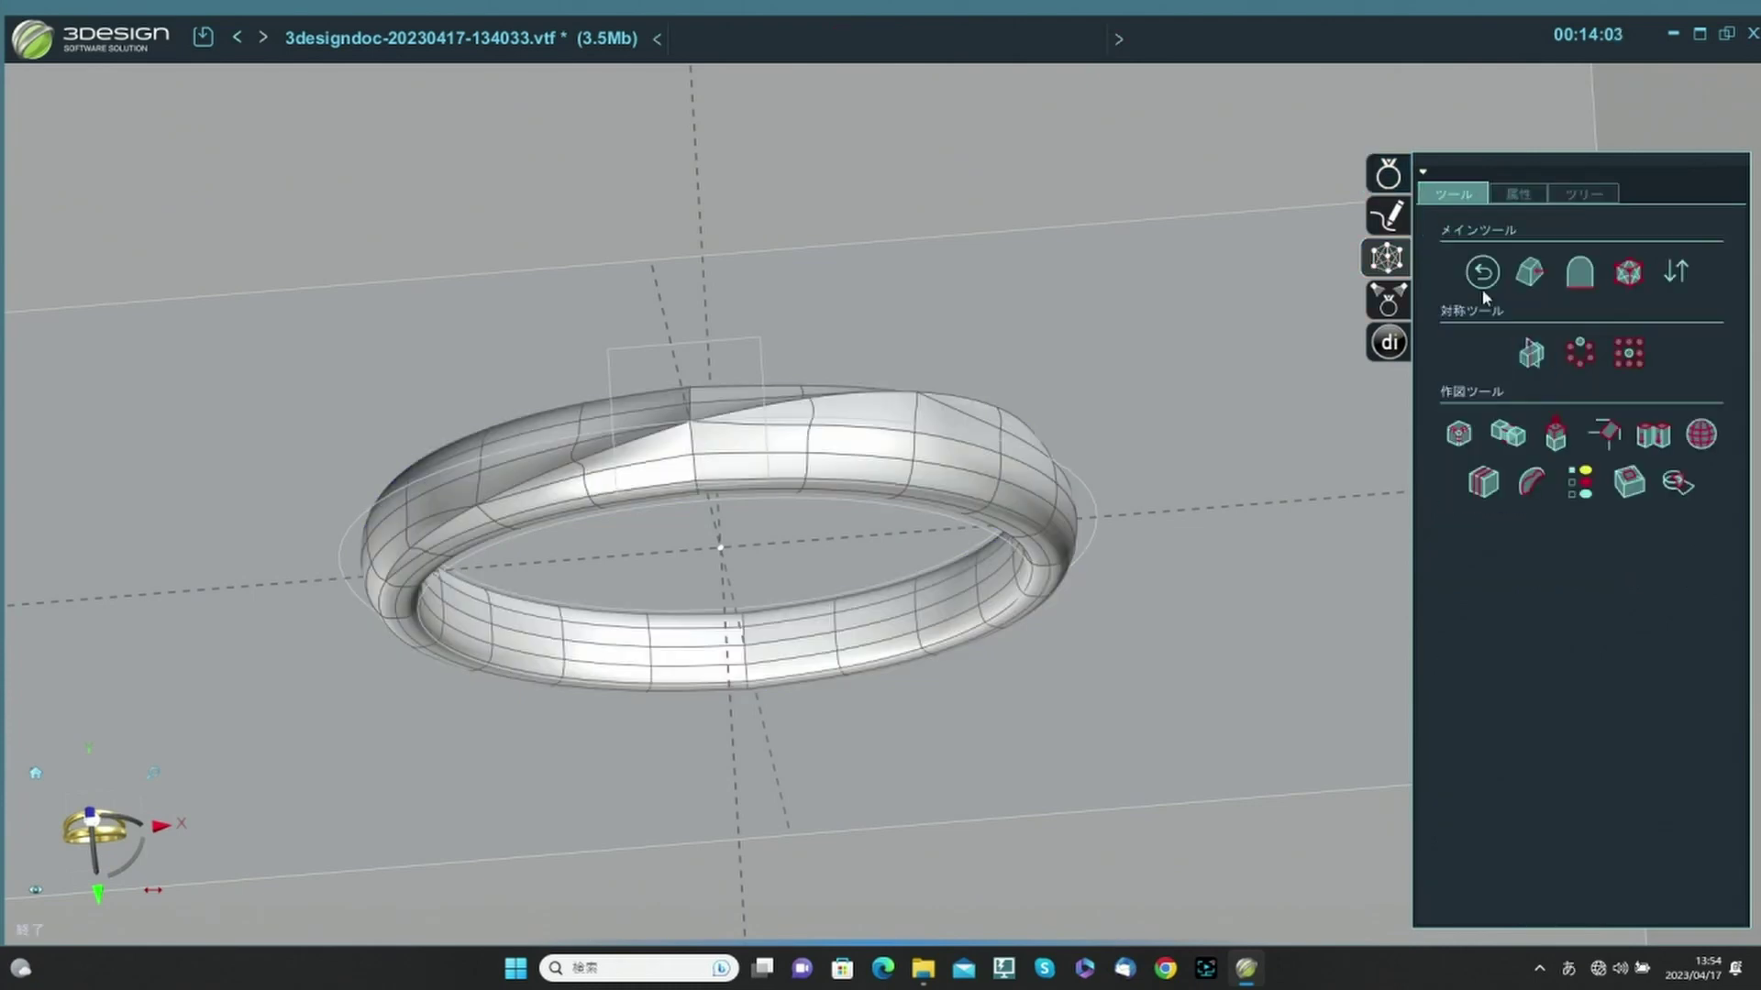
left_click(1460, 433)
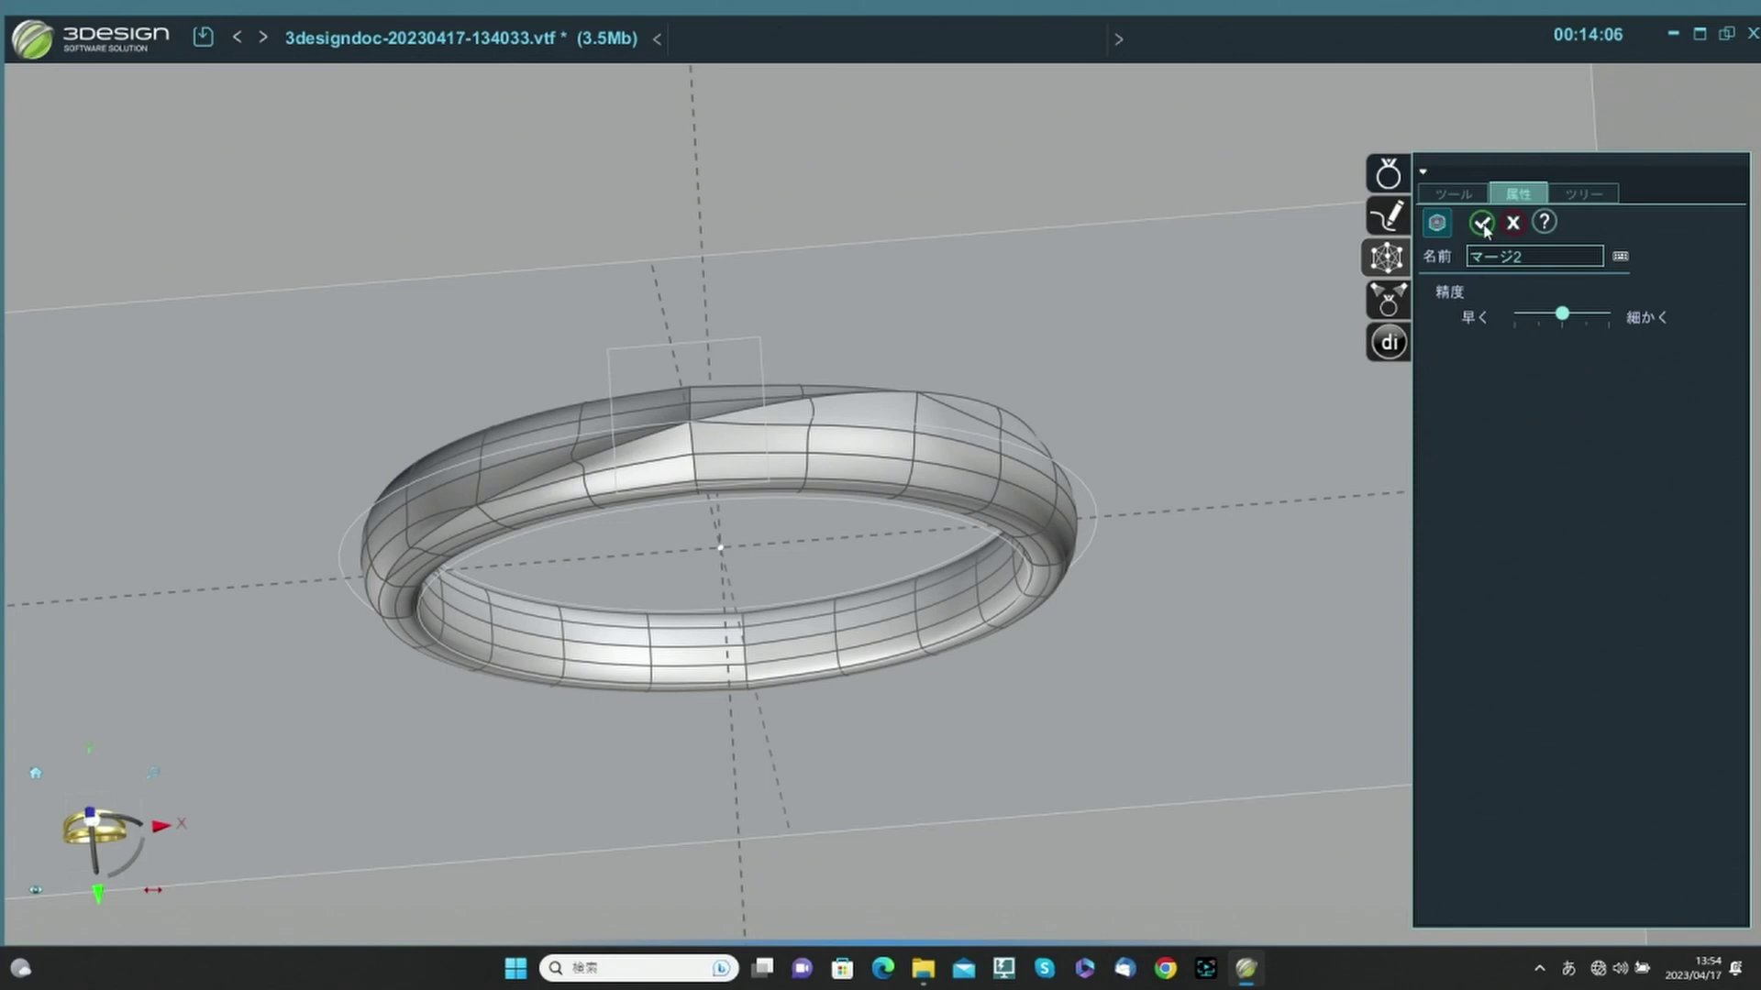
left_click(1482, 222)
Inspect the merged wave ring from several angles and leave mesh editing.
middle_click_drag(1089, 602, 645, 456)
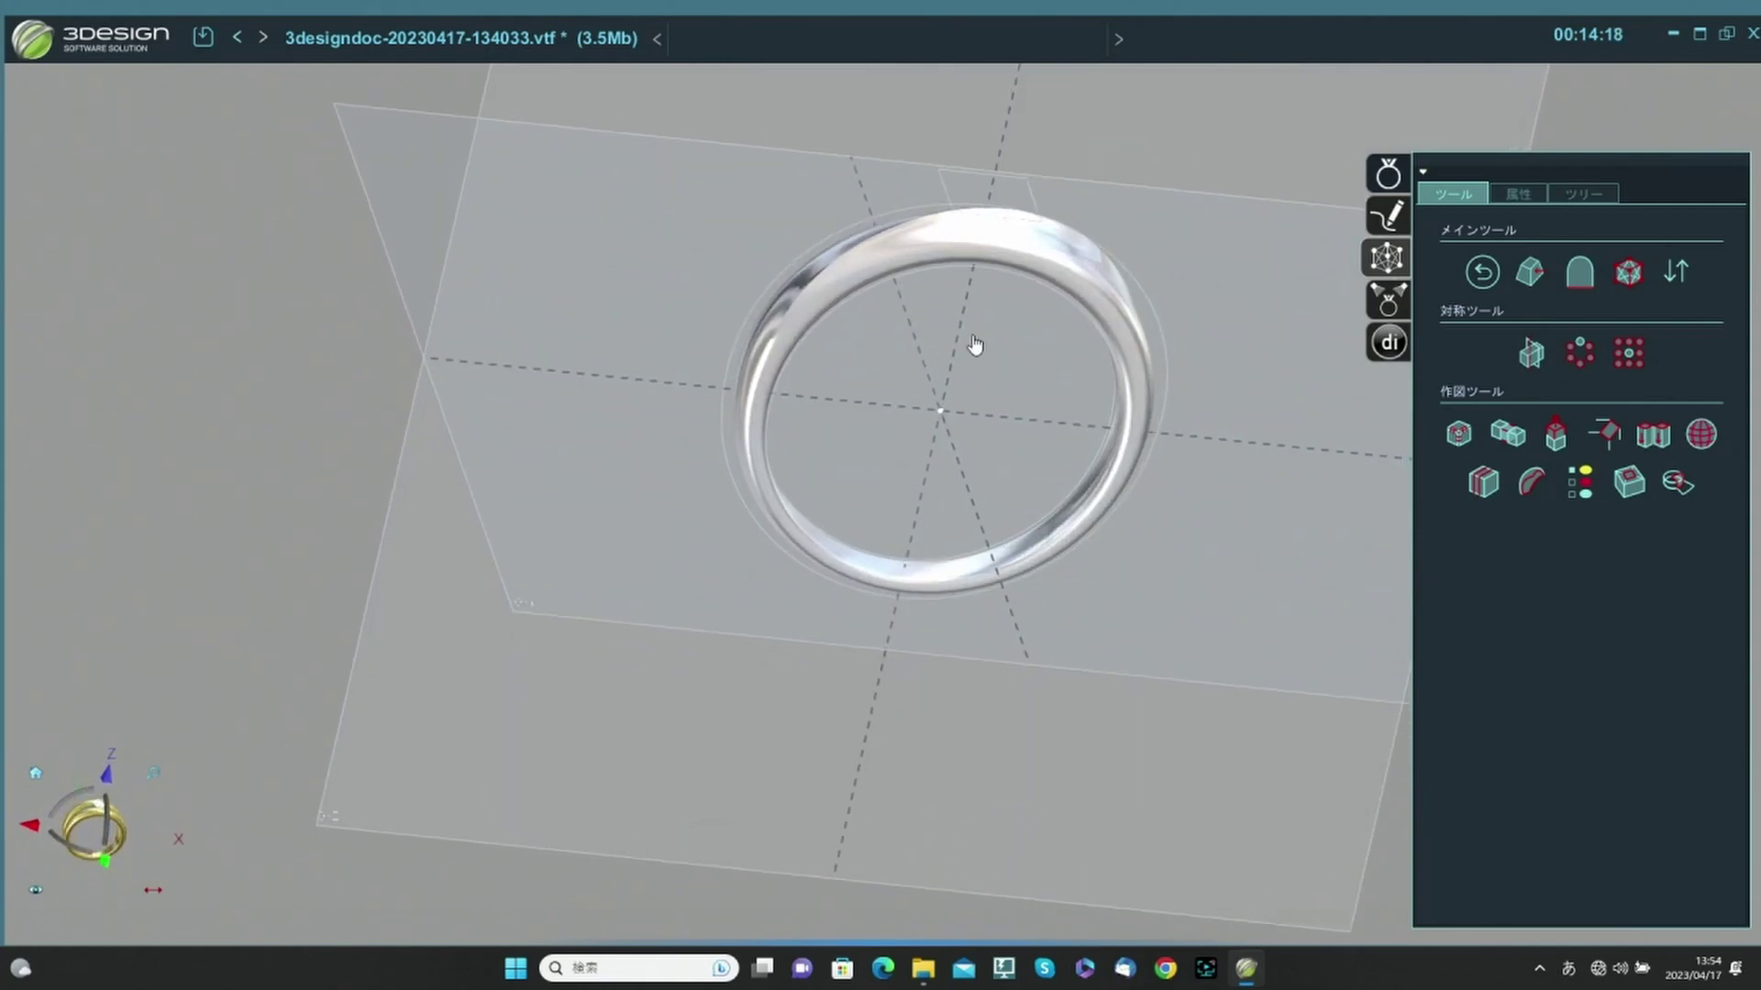
mouse_move(975, 345)
middle_mouse_down()
mouse_move(861, 455)
mouse_move(810, 551)
middle_mouse_up()
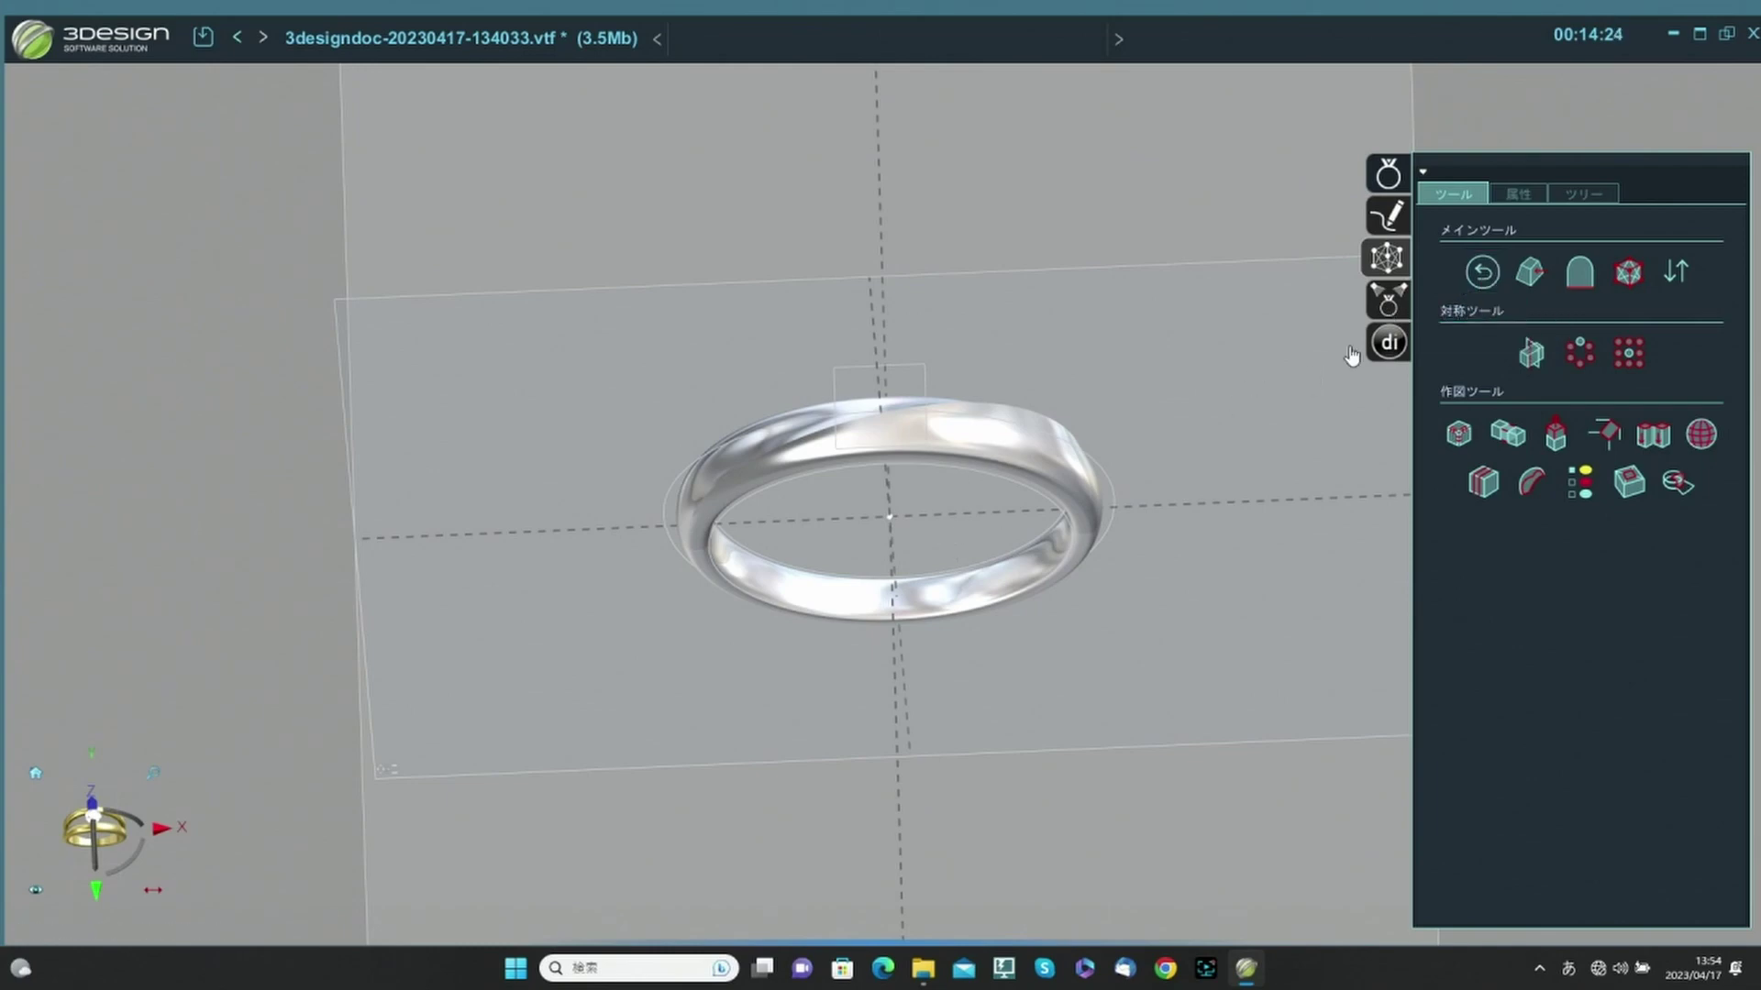
left_click(1483, 273)
left_click(1045, 548)
middle_click_drag(937, 577, 937, 428)
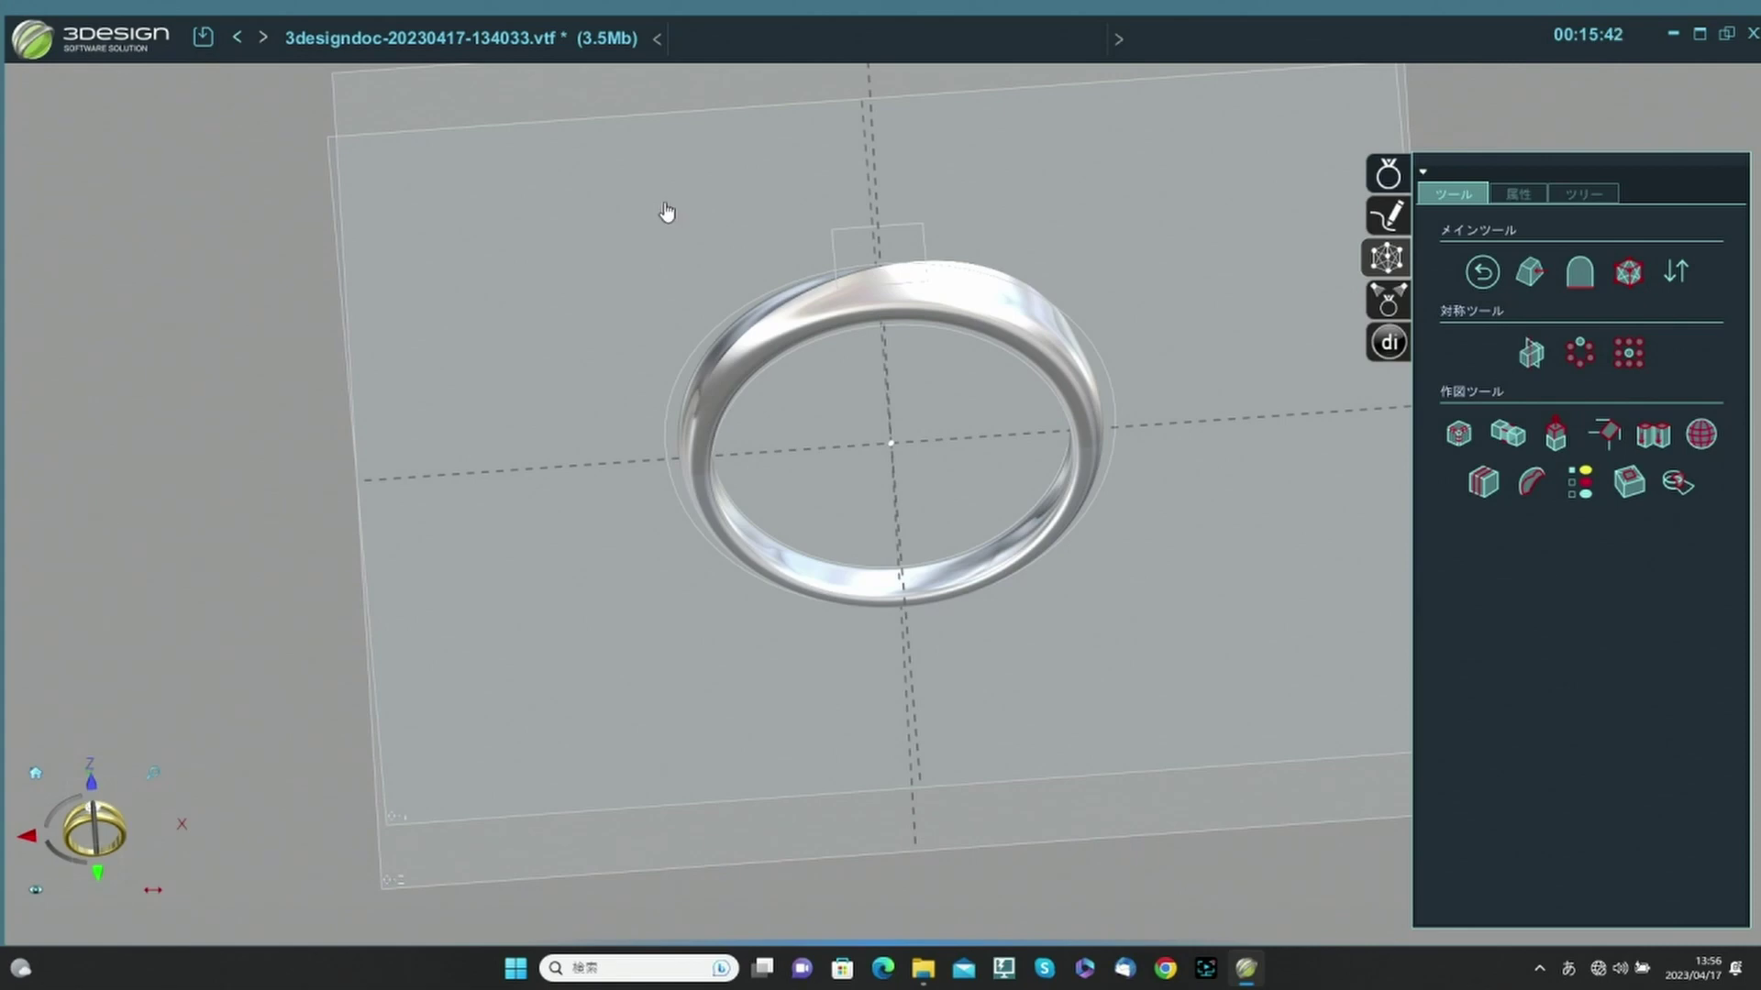
left_click(1491, 286)
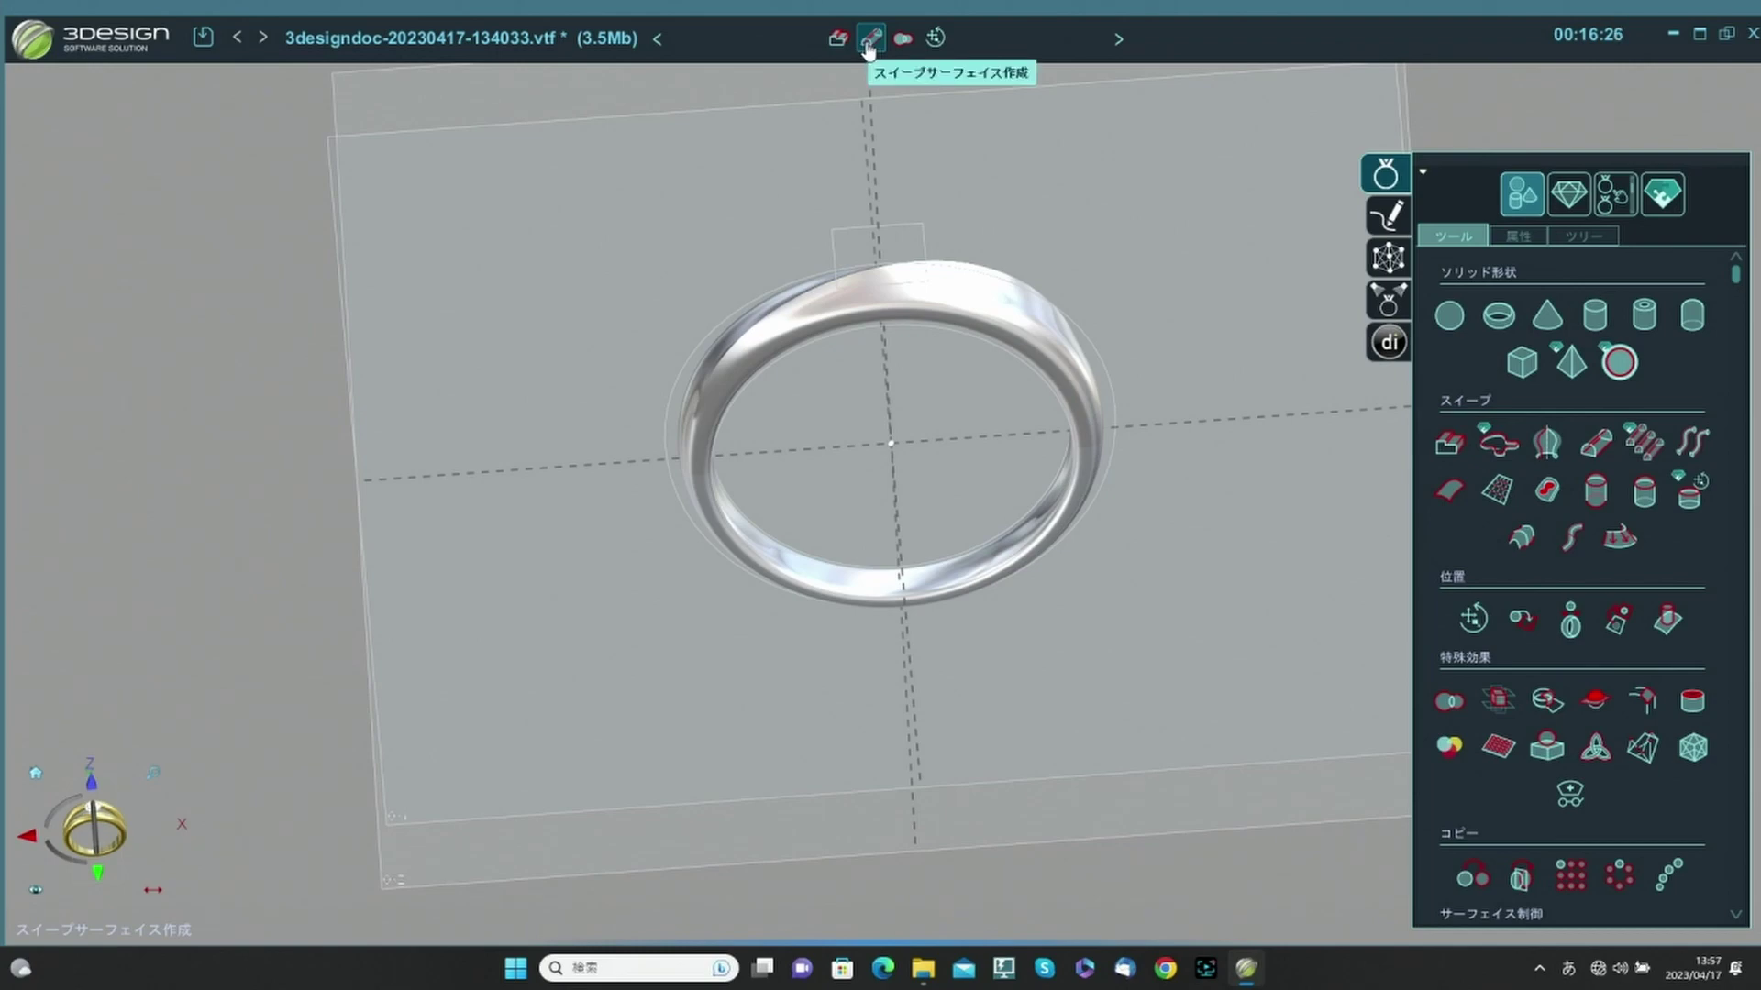
Start a new document without saving the current ring file and create a new part in it.
left_click(1568, 194)
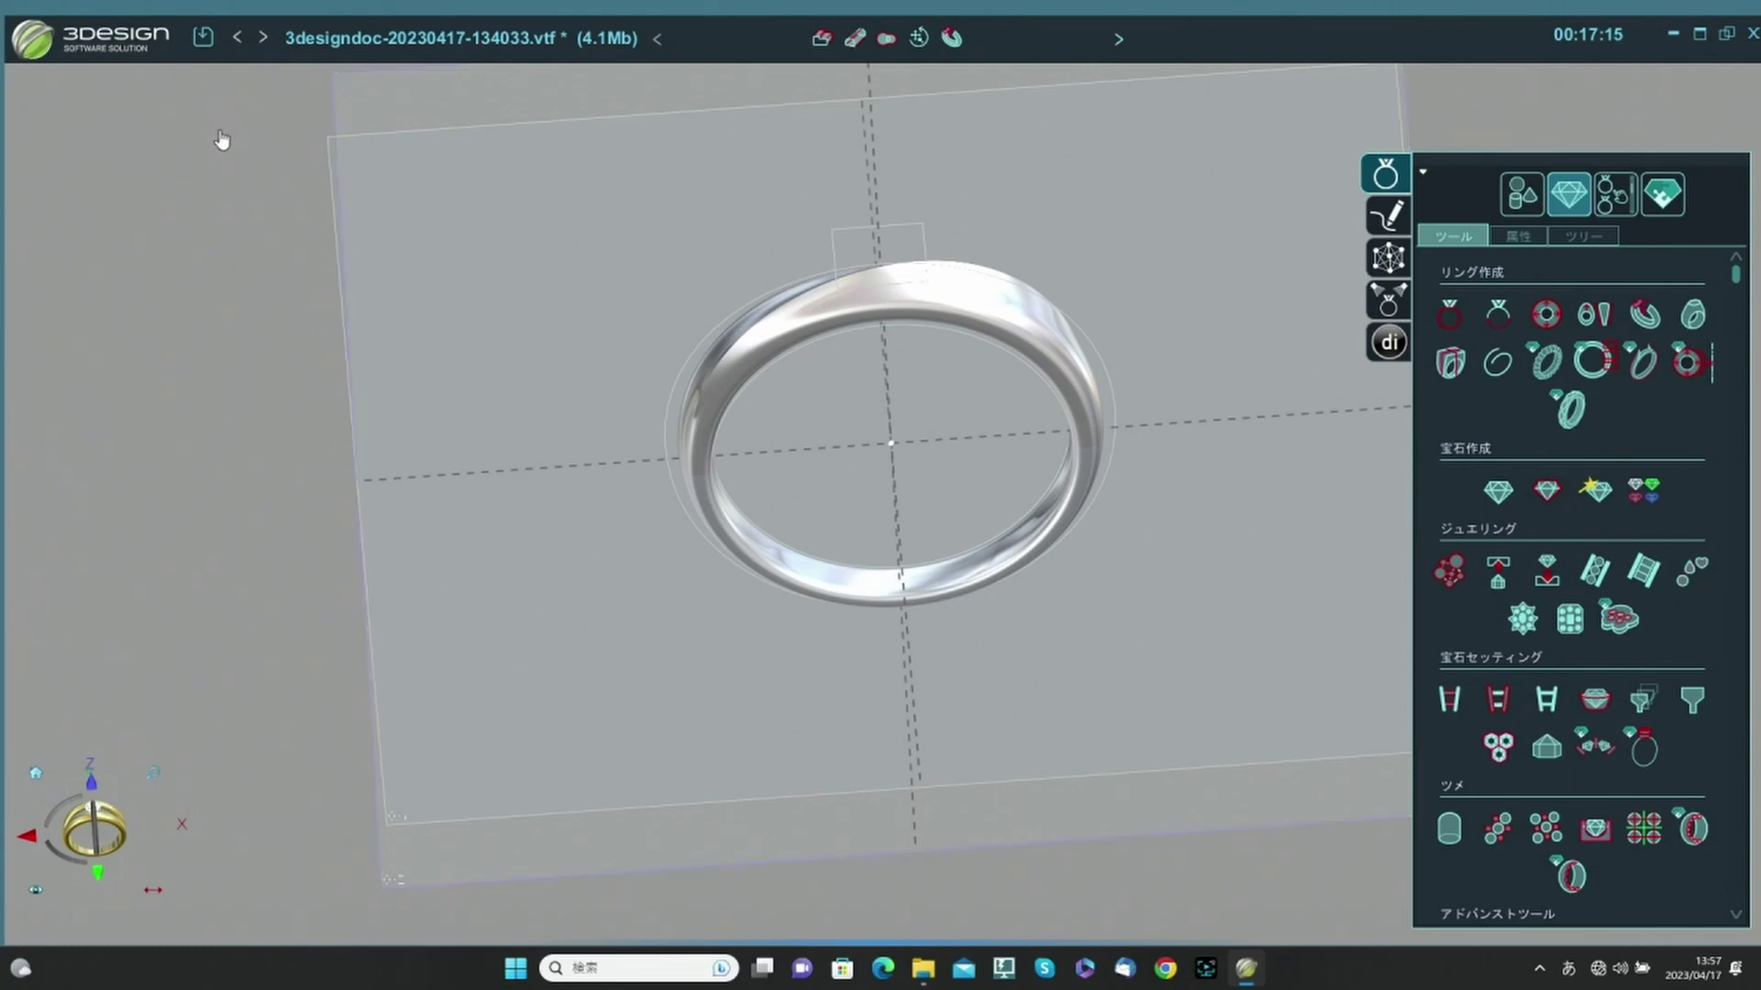
left_click(35, 53)
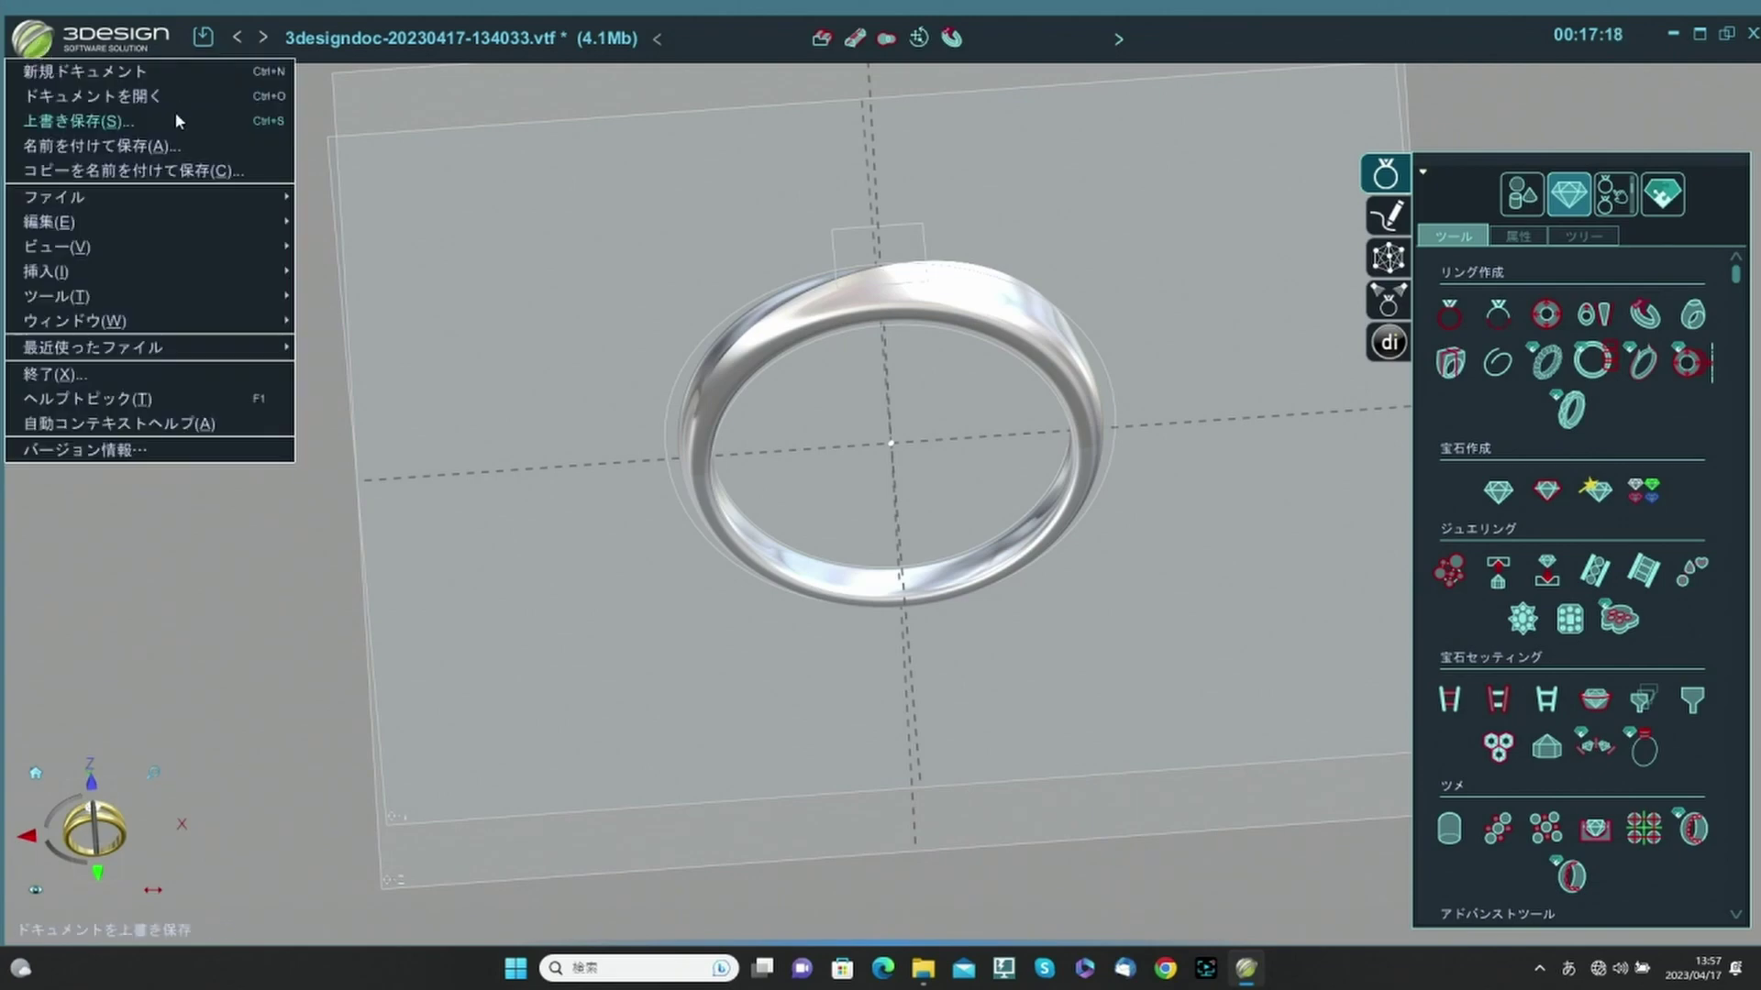
left_click(78, 71)
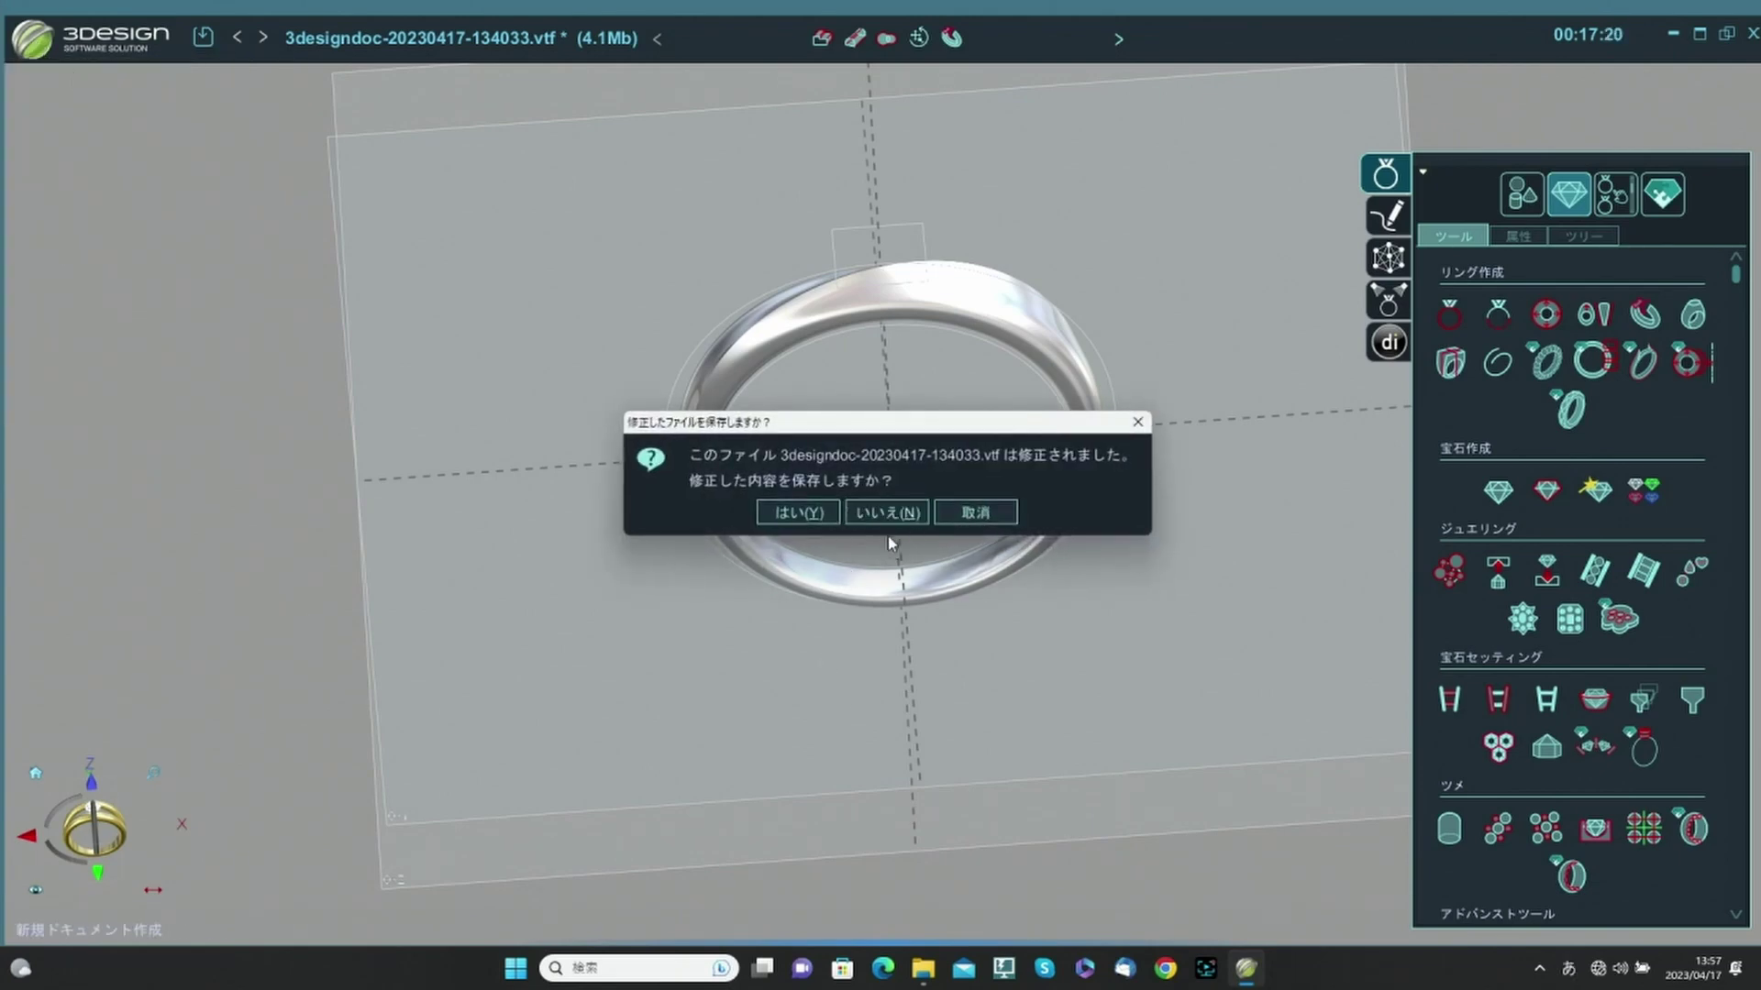
left_click(888, 621)
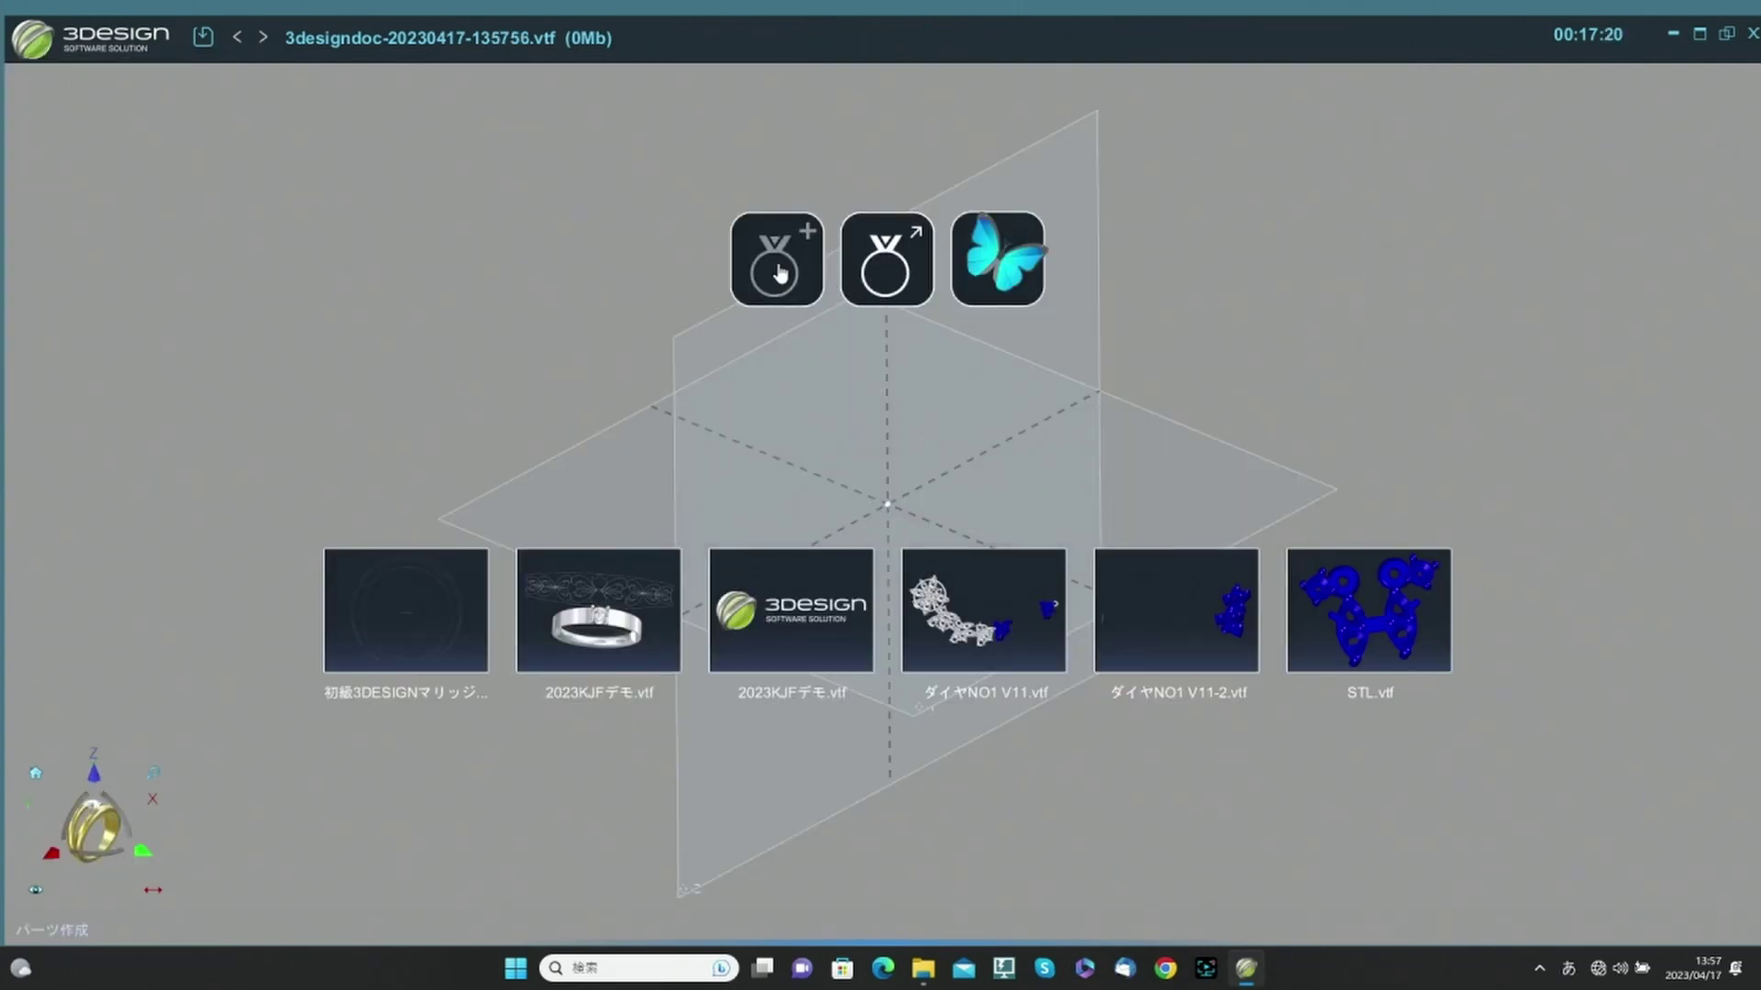
left_click(777, 265)
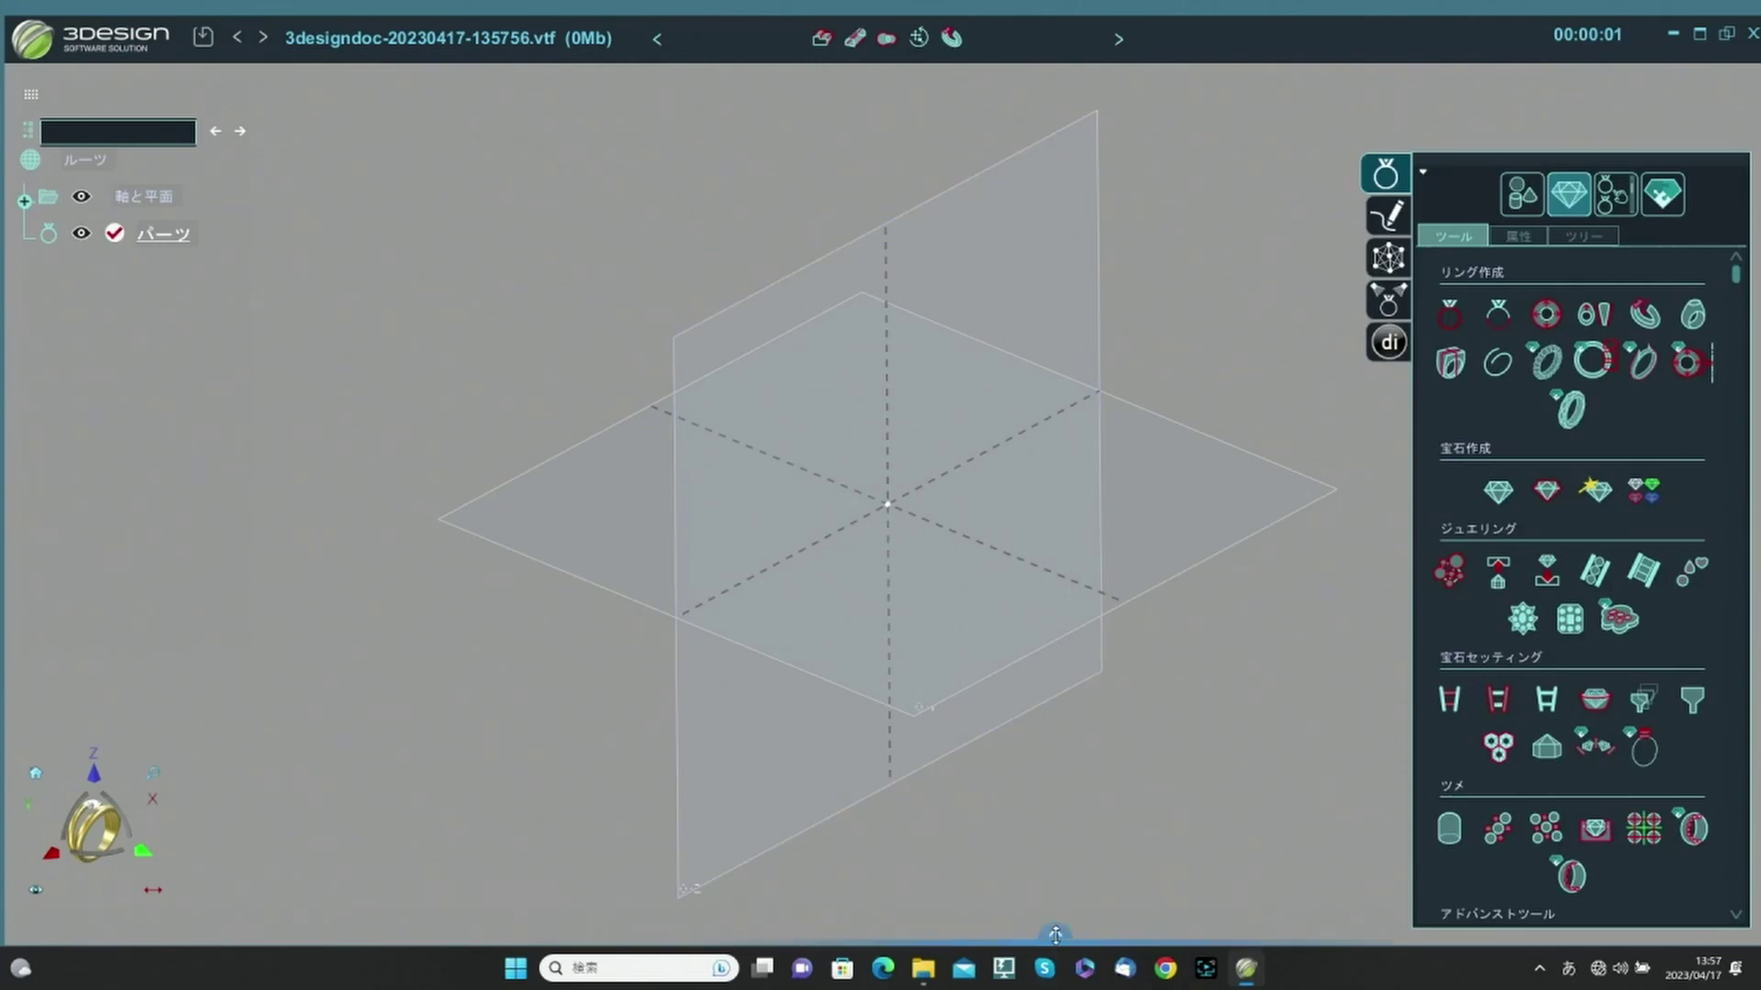
Insert the 三つ編み braided bar from the シェイバー腕 symbol library on the OXY plane at its default size.
left_click(1054, 937)
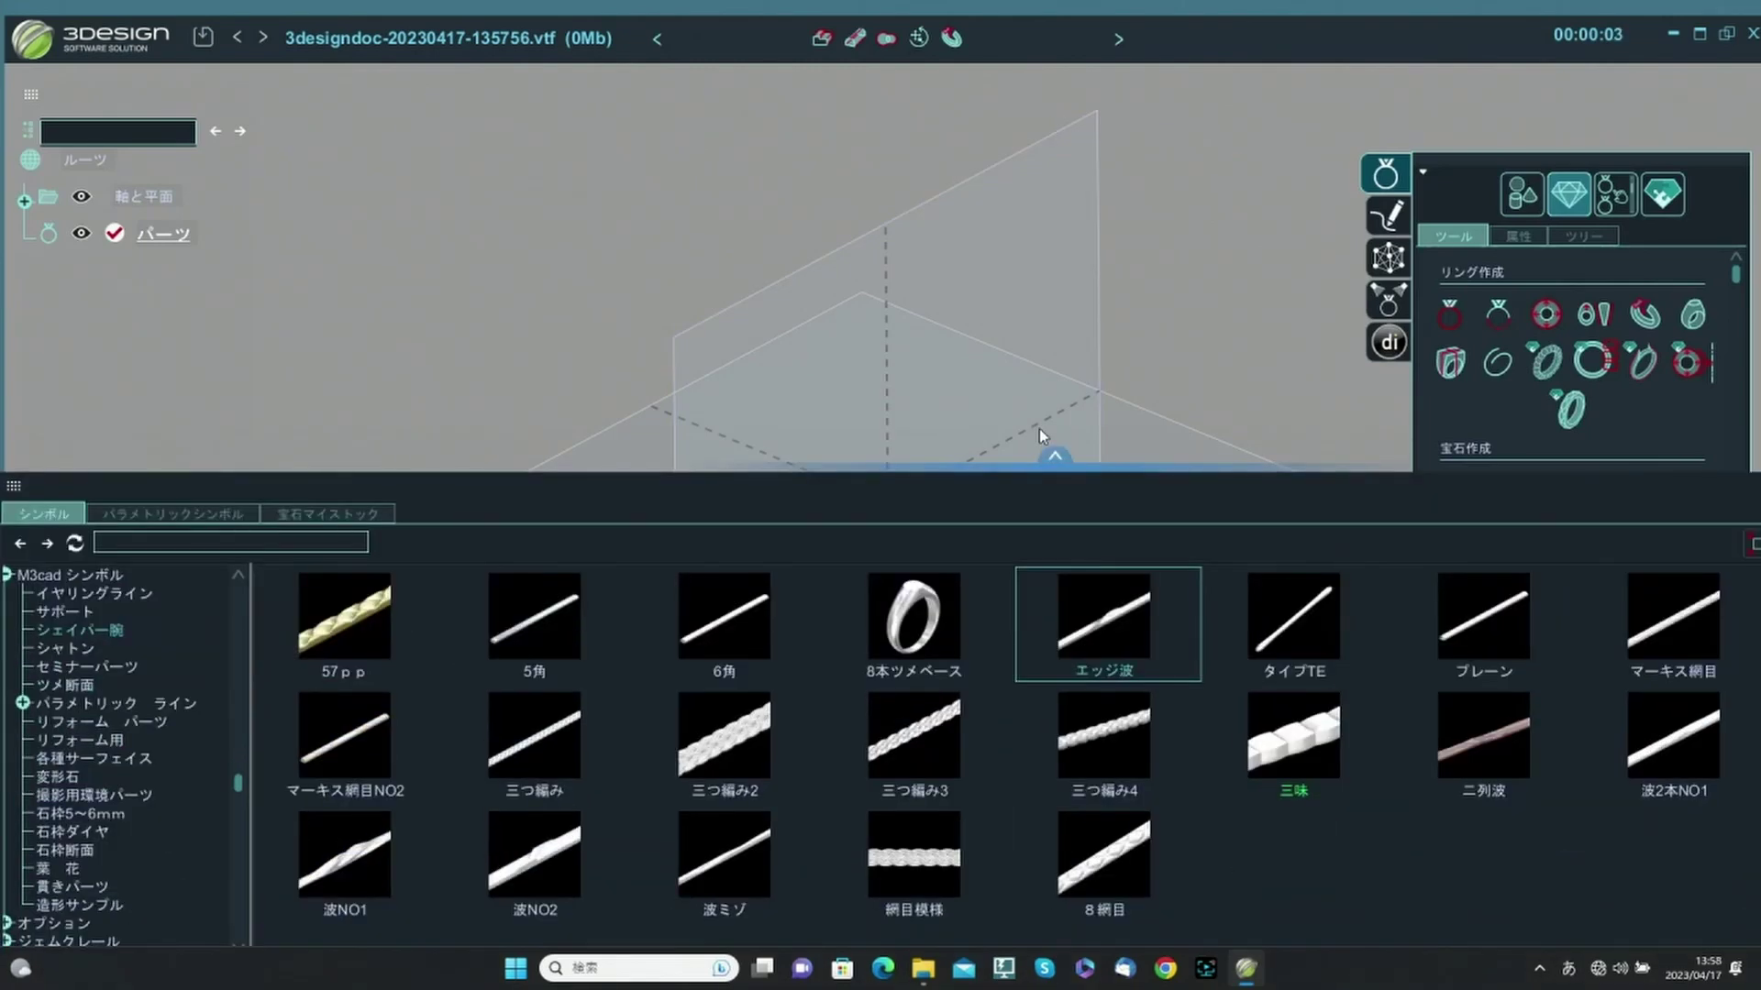
left_click_drag(508, 762, 1053, 431)
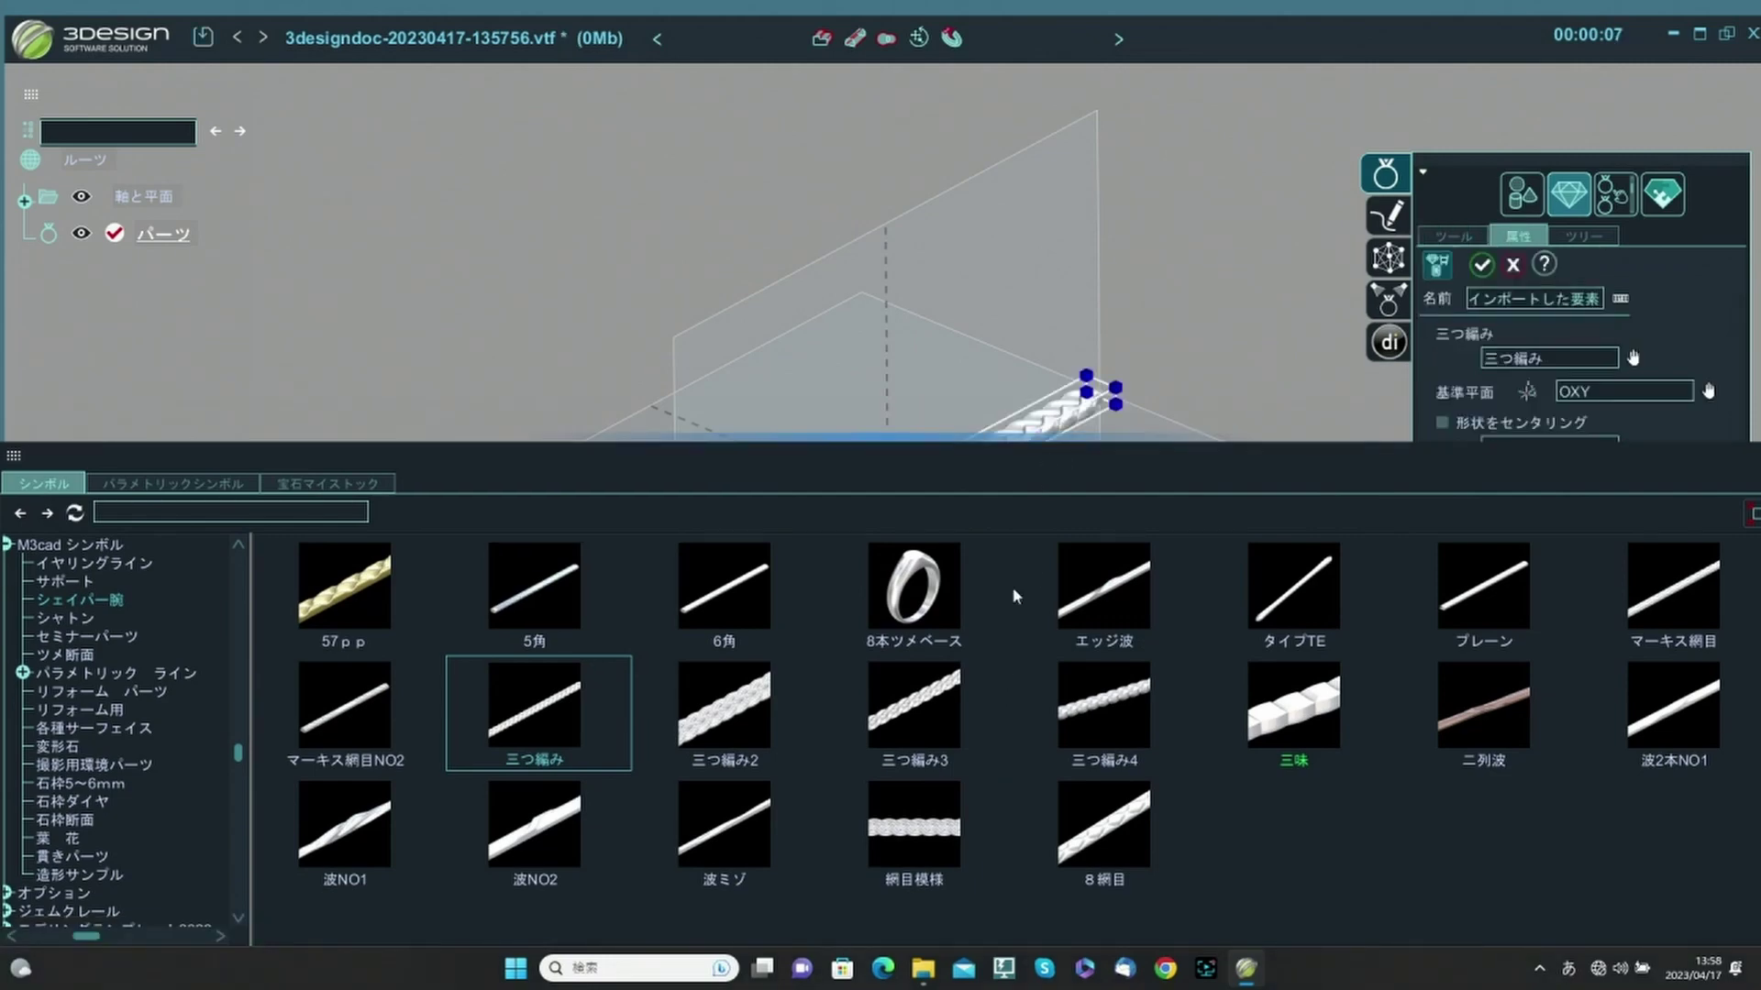
left_click(1039, 429)
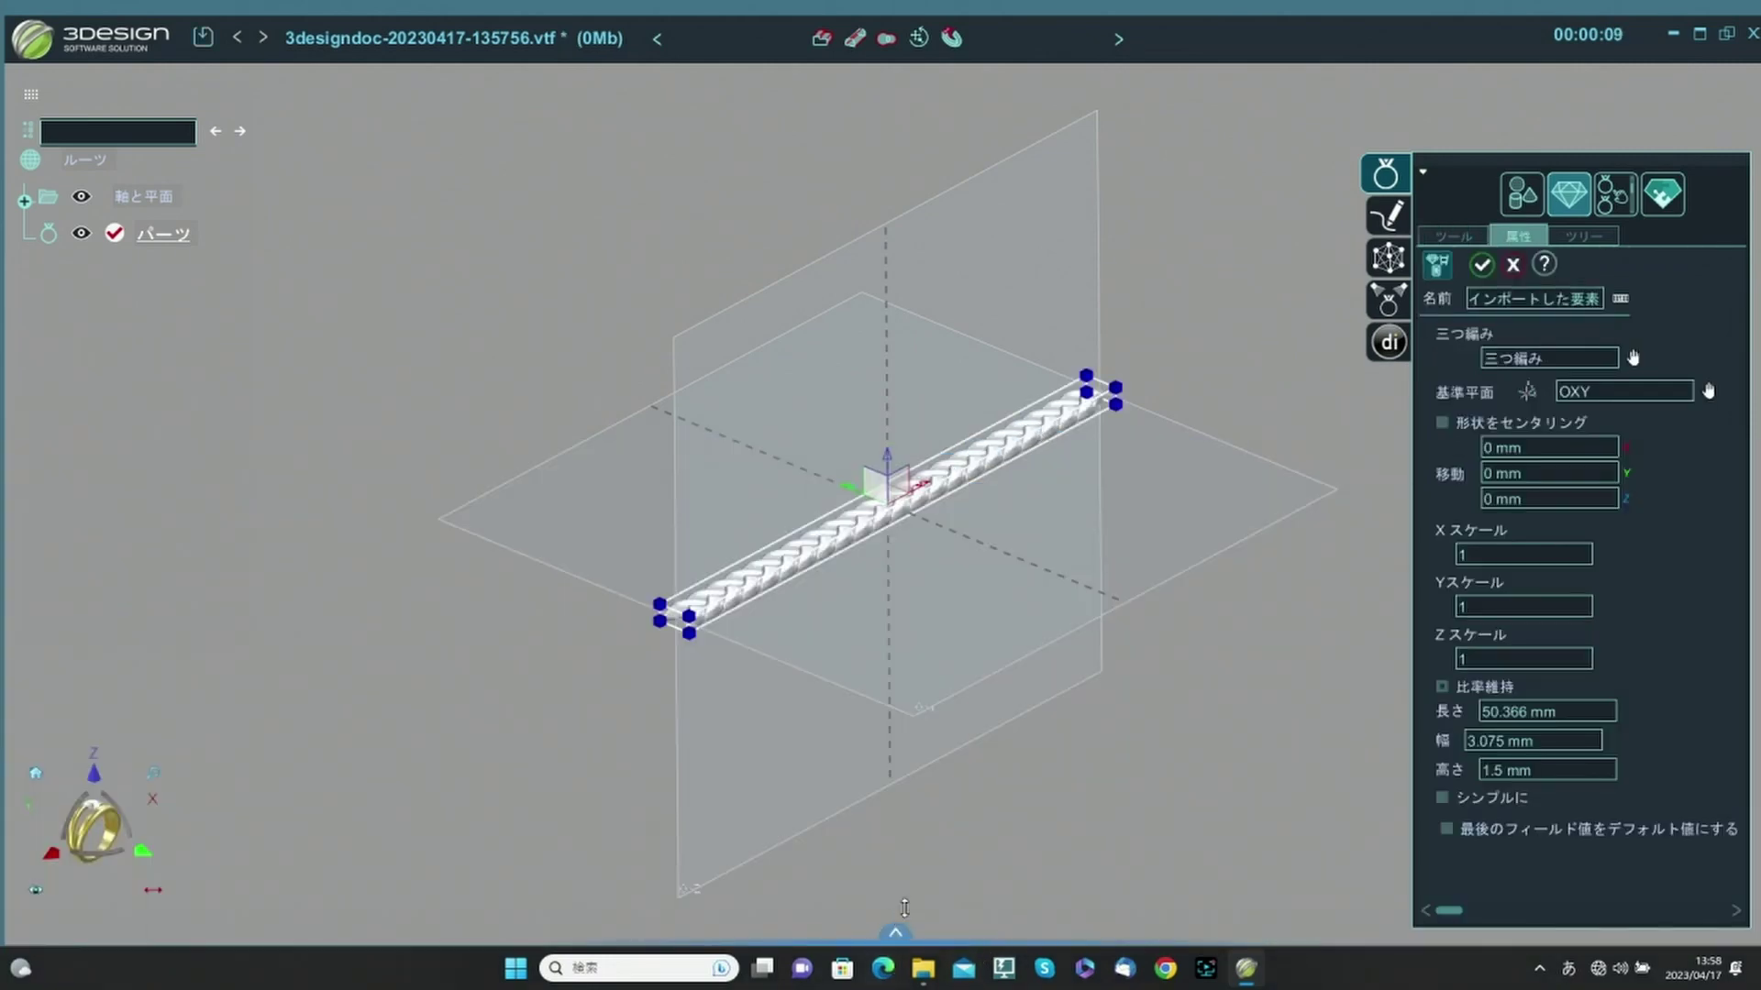
left_click(94, 773)
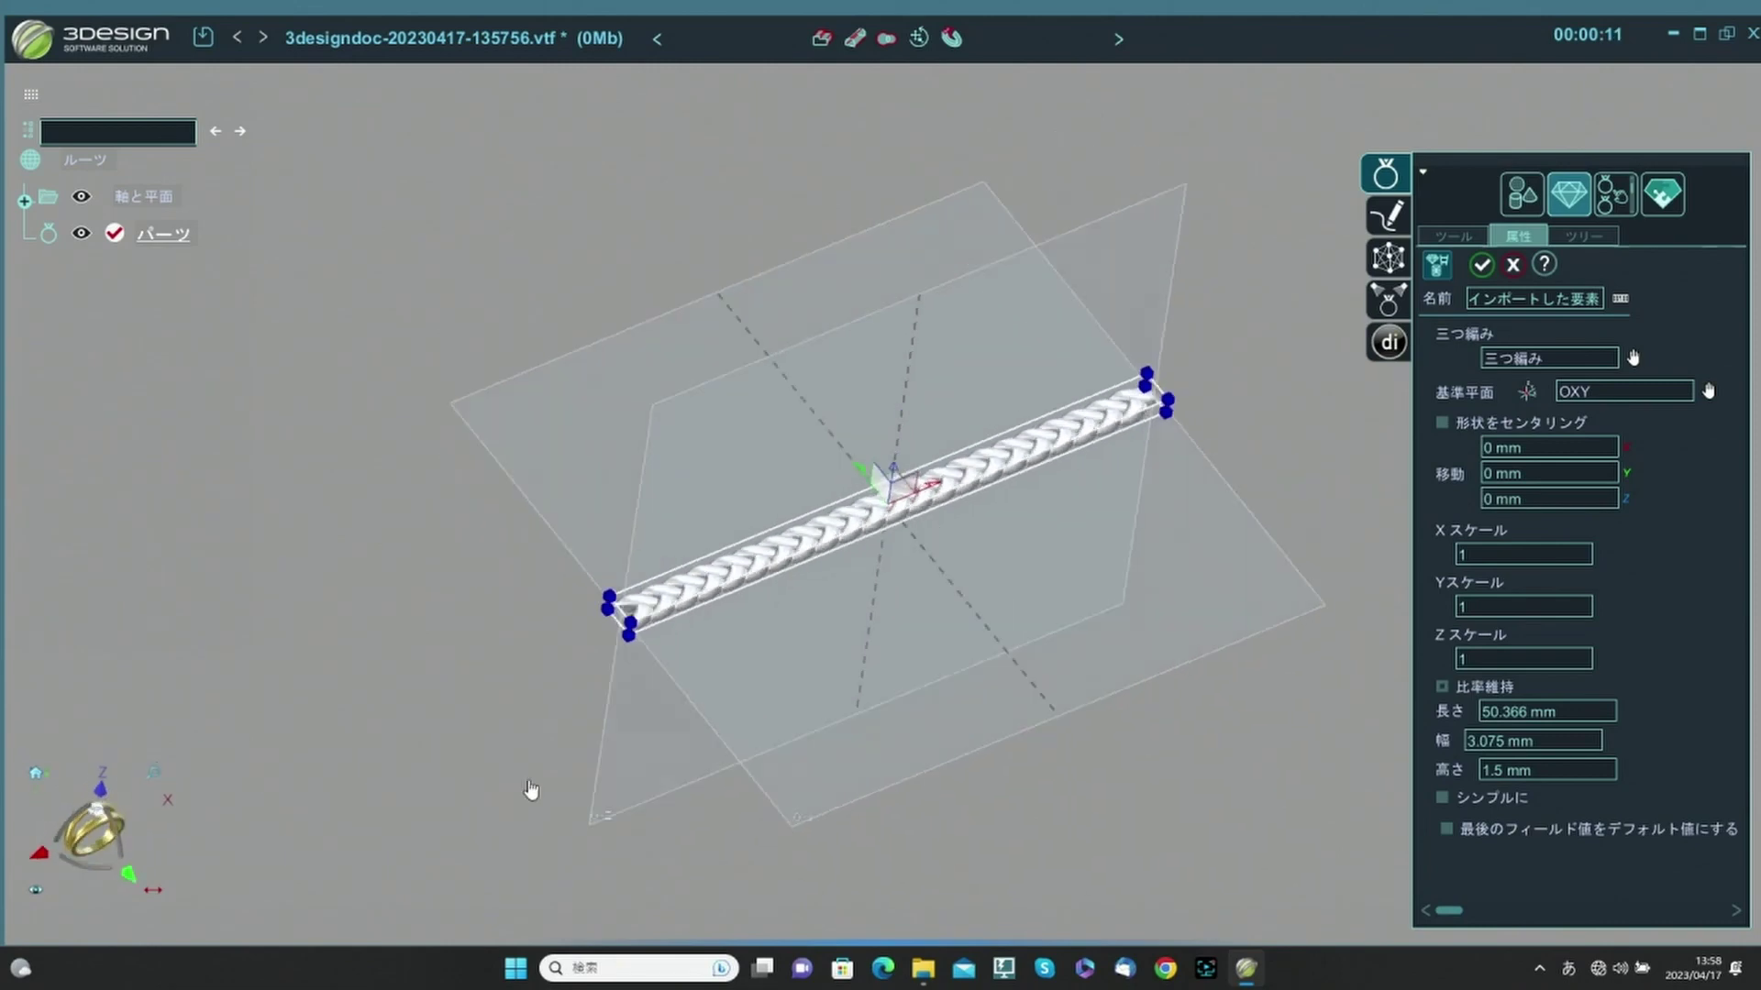
scroll(1018, 597, "up", 2)
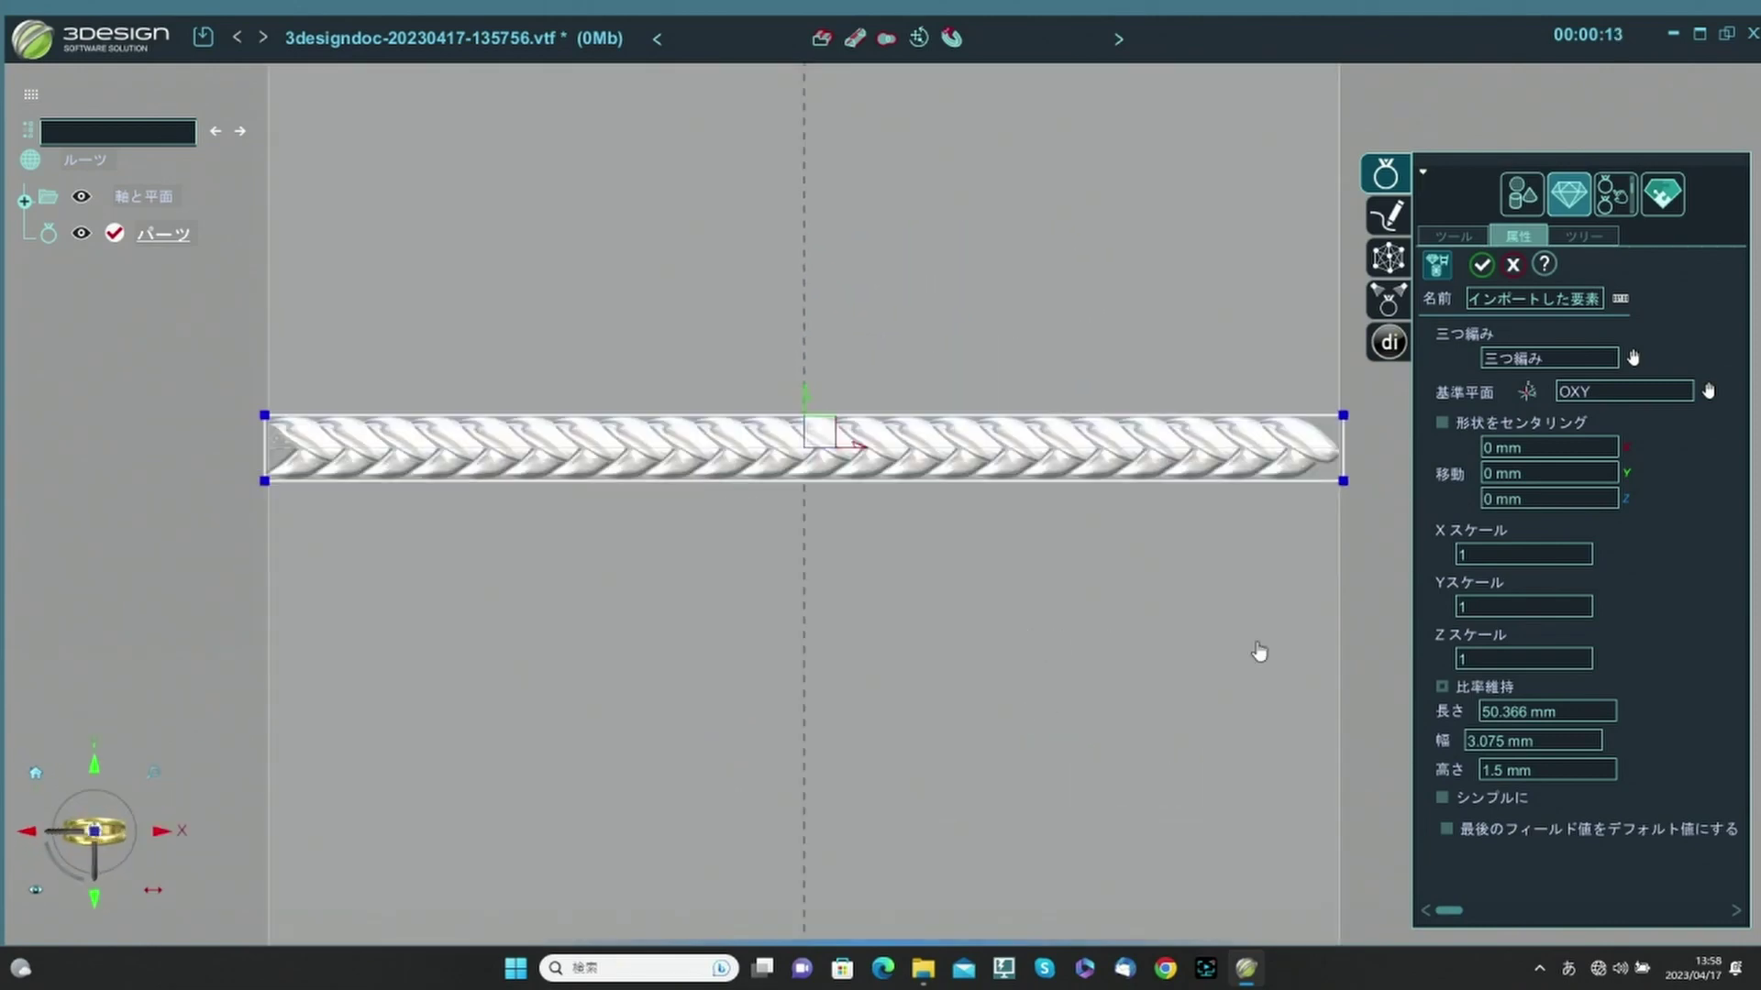
left_click(1481, 267)
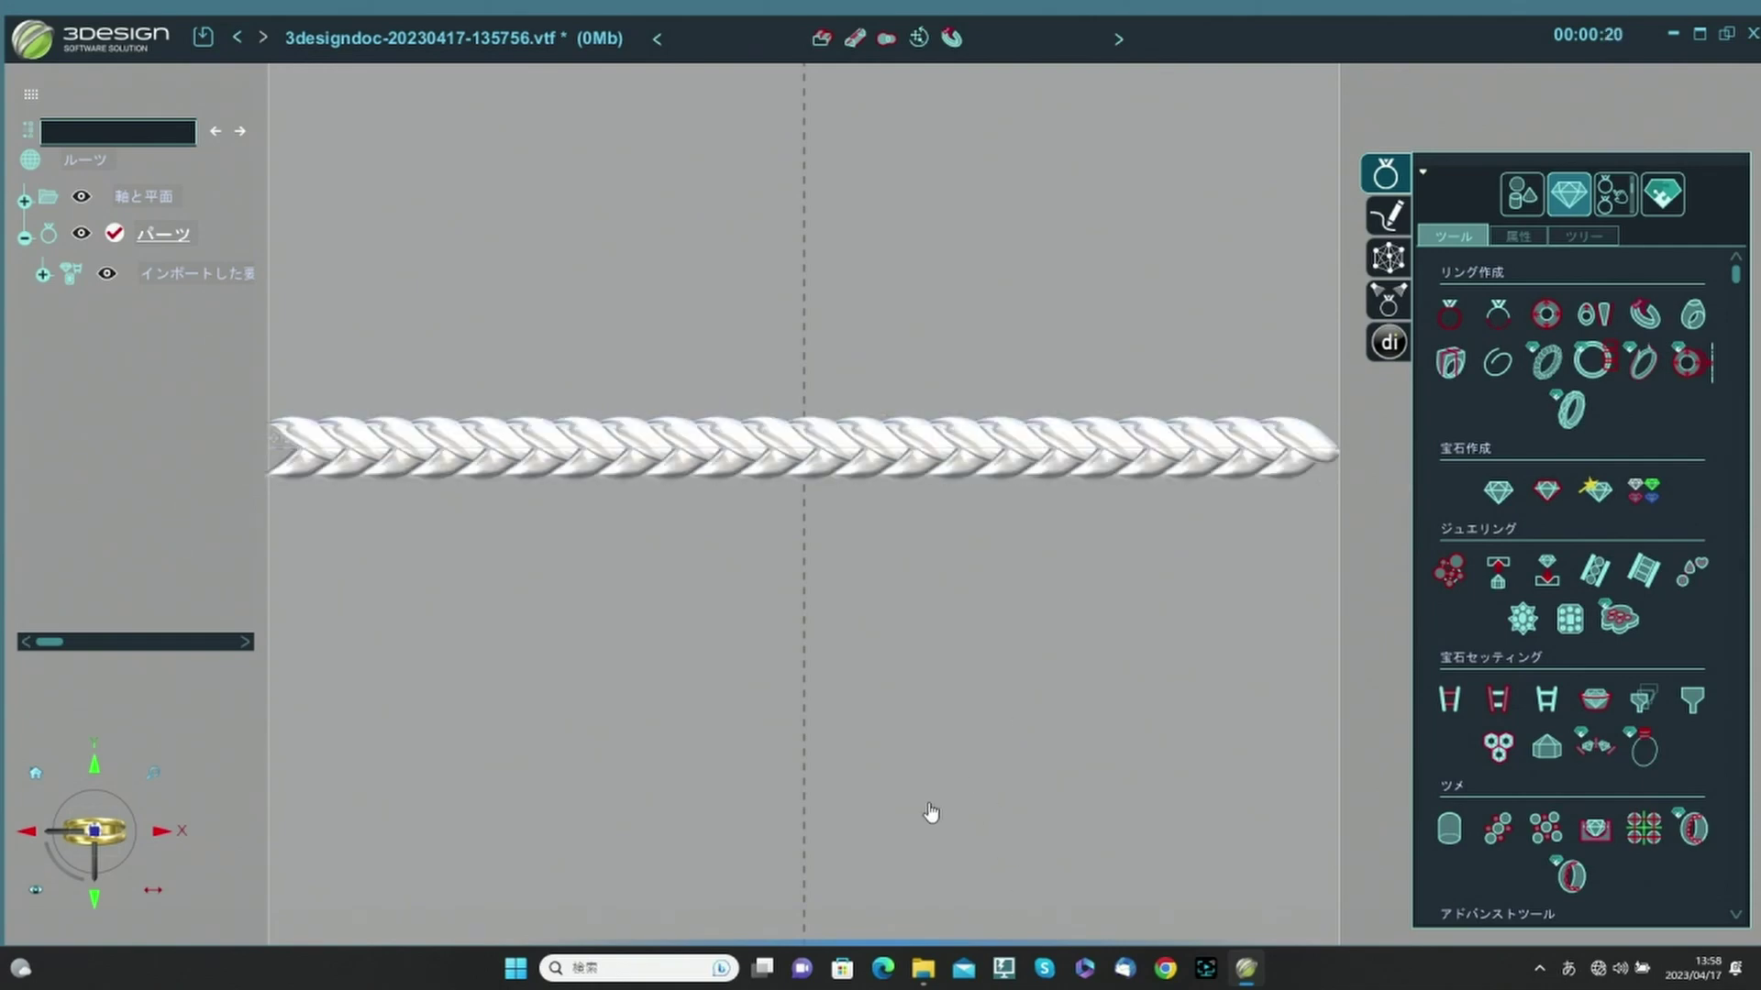
Ungroup the imported braided bar into its separate elements.
left_click(994, 468)
left_click(994, 467)
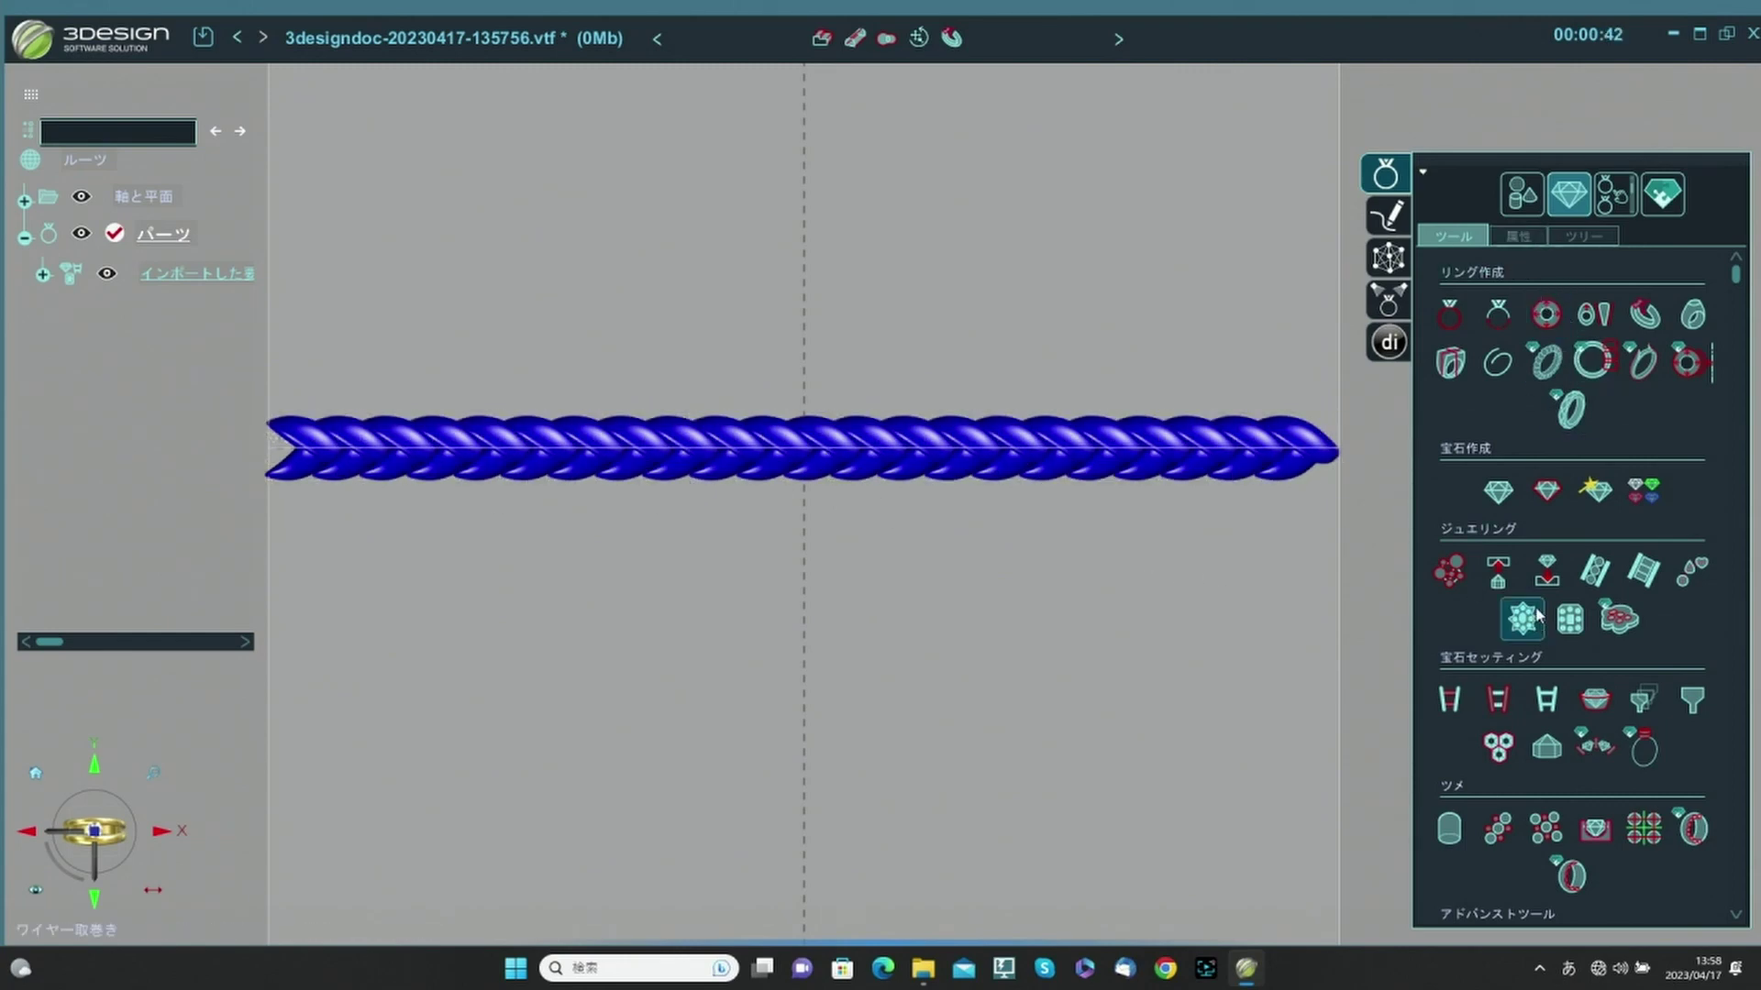
left_click(1524, 205)
scroll(1587, 642, "down", 10)
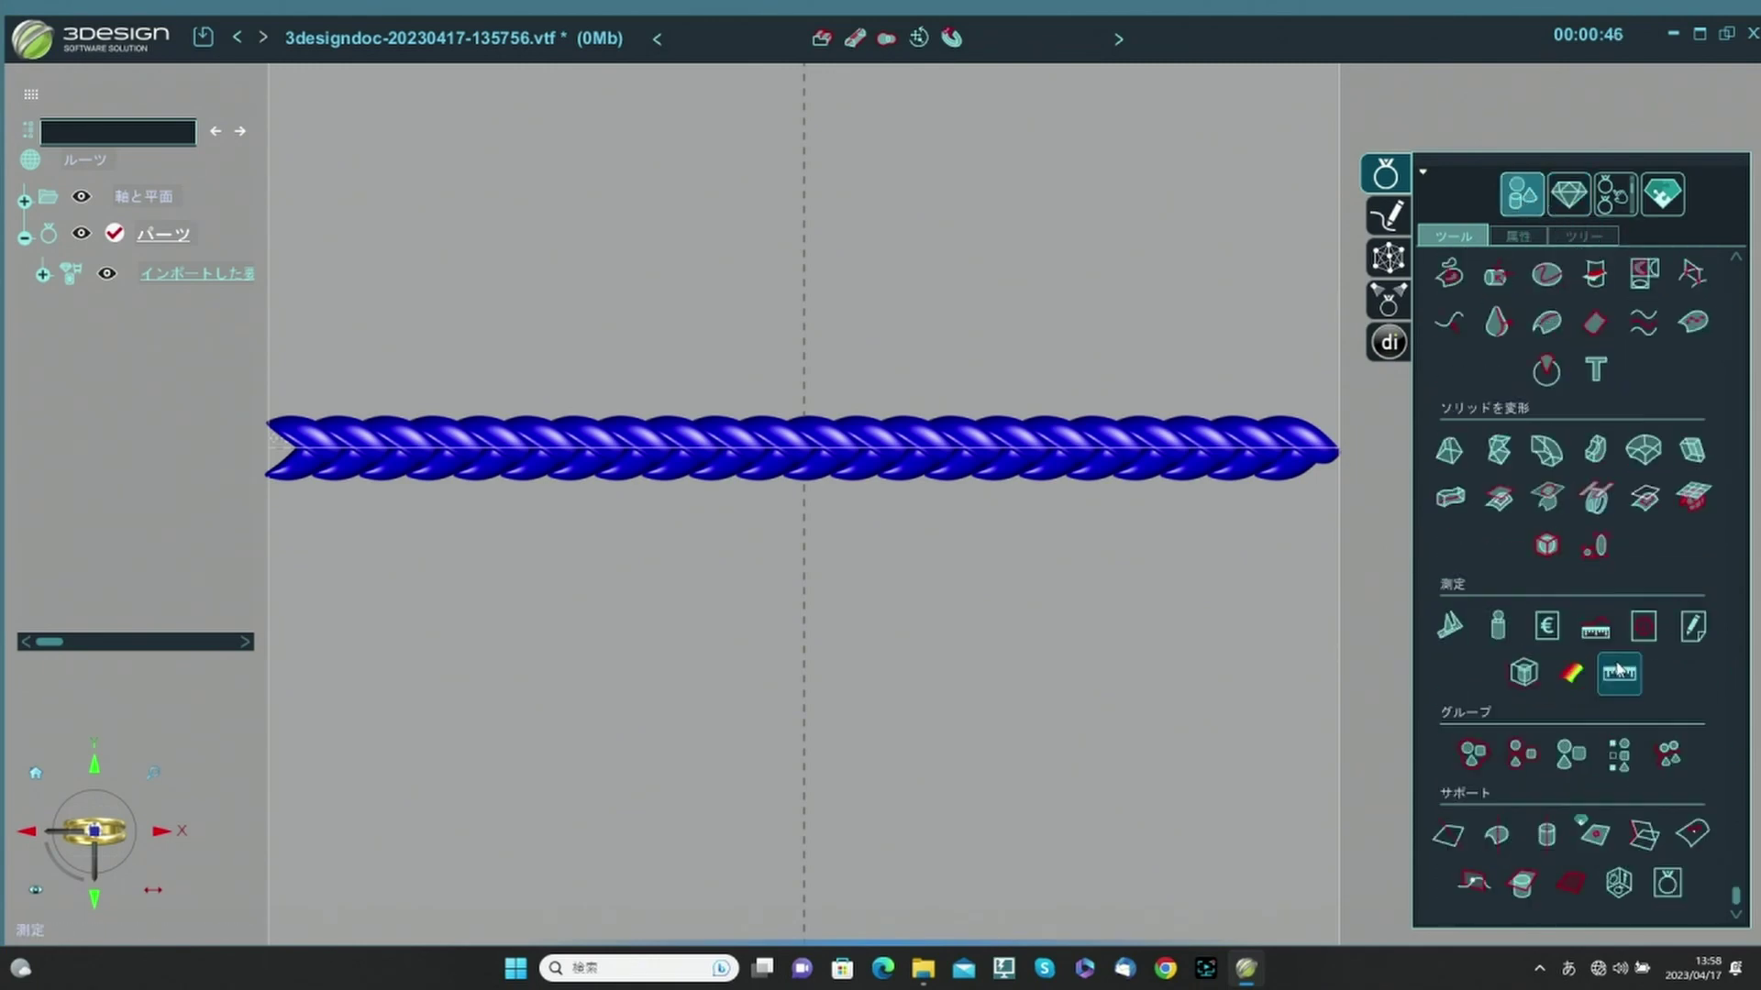
left_click(1571, 753)
left_click(945, 523)
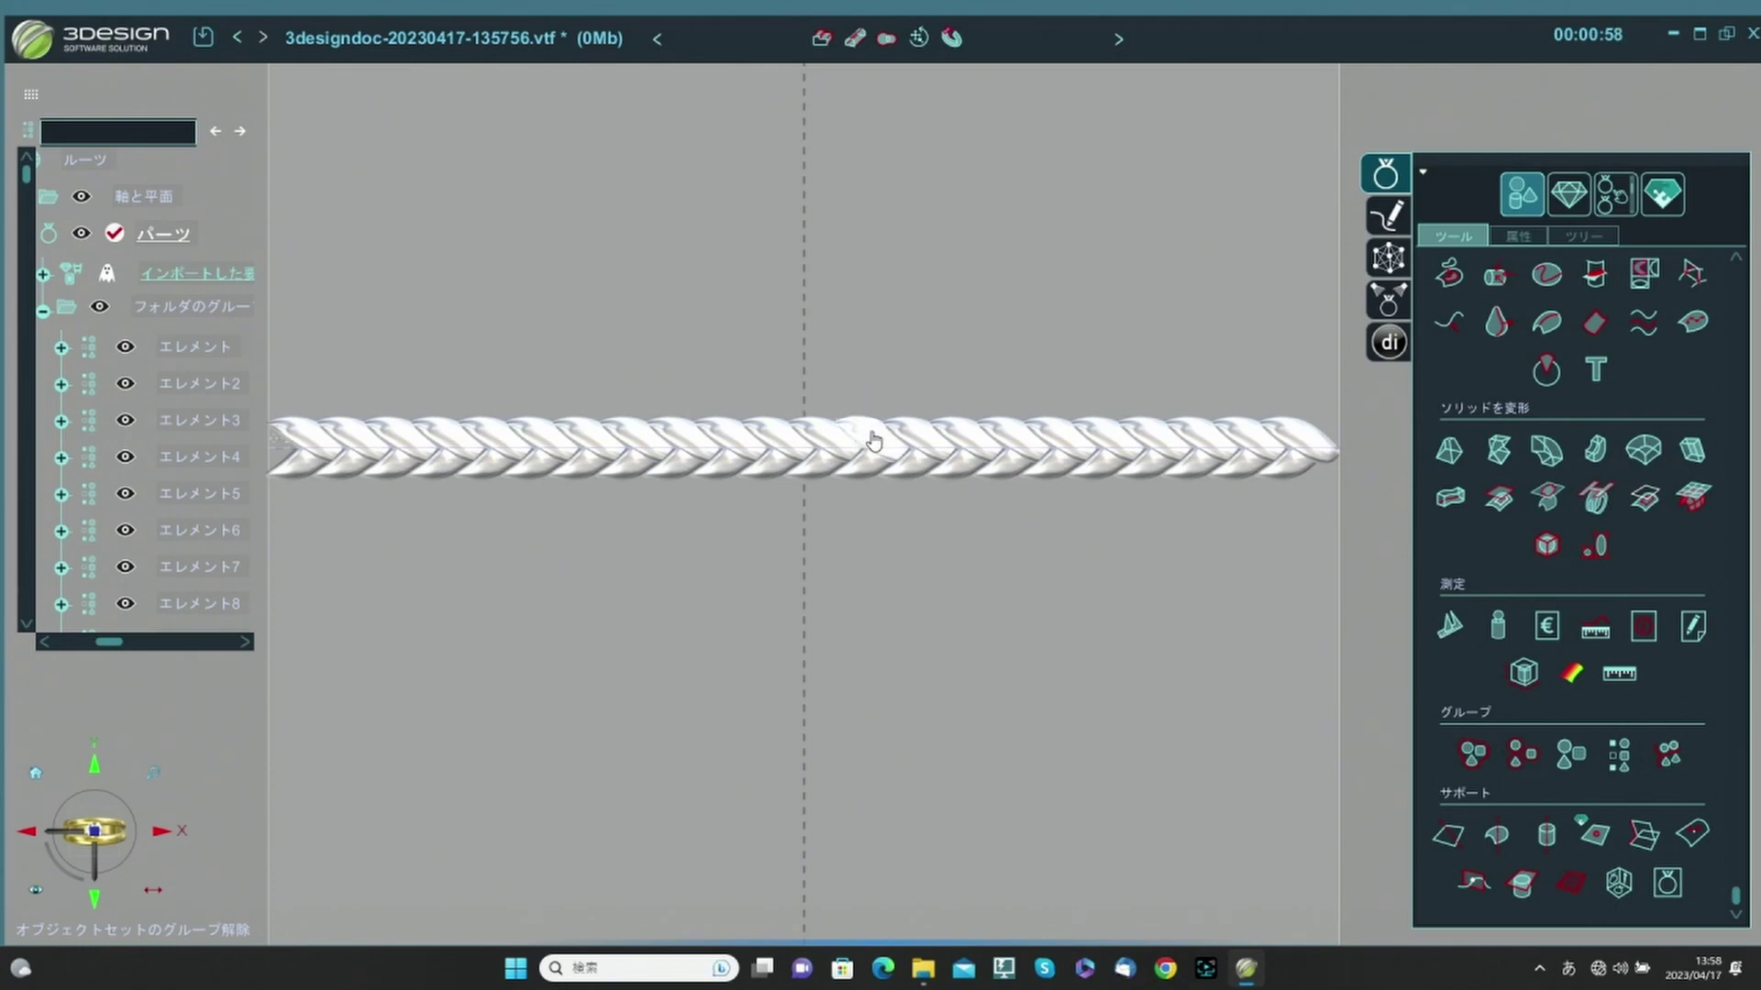
Delete the original imported braided bar without restoring the elements it contains.
type("pppppppppppppppppppppp")
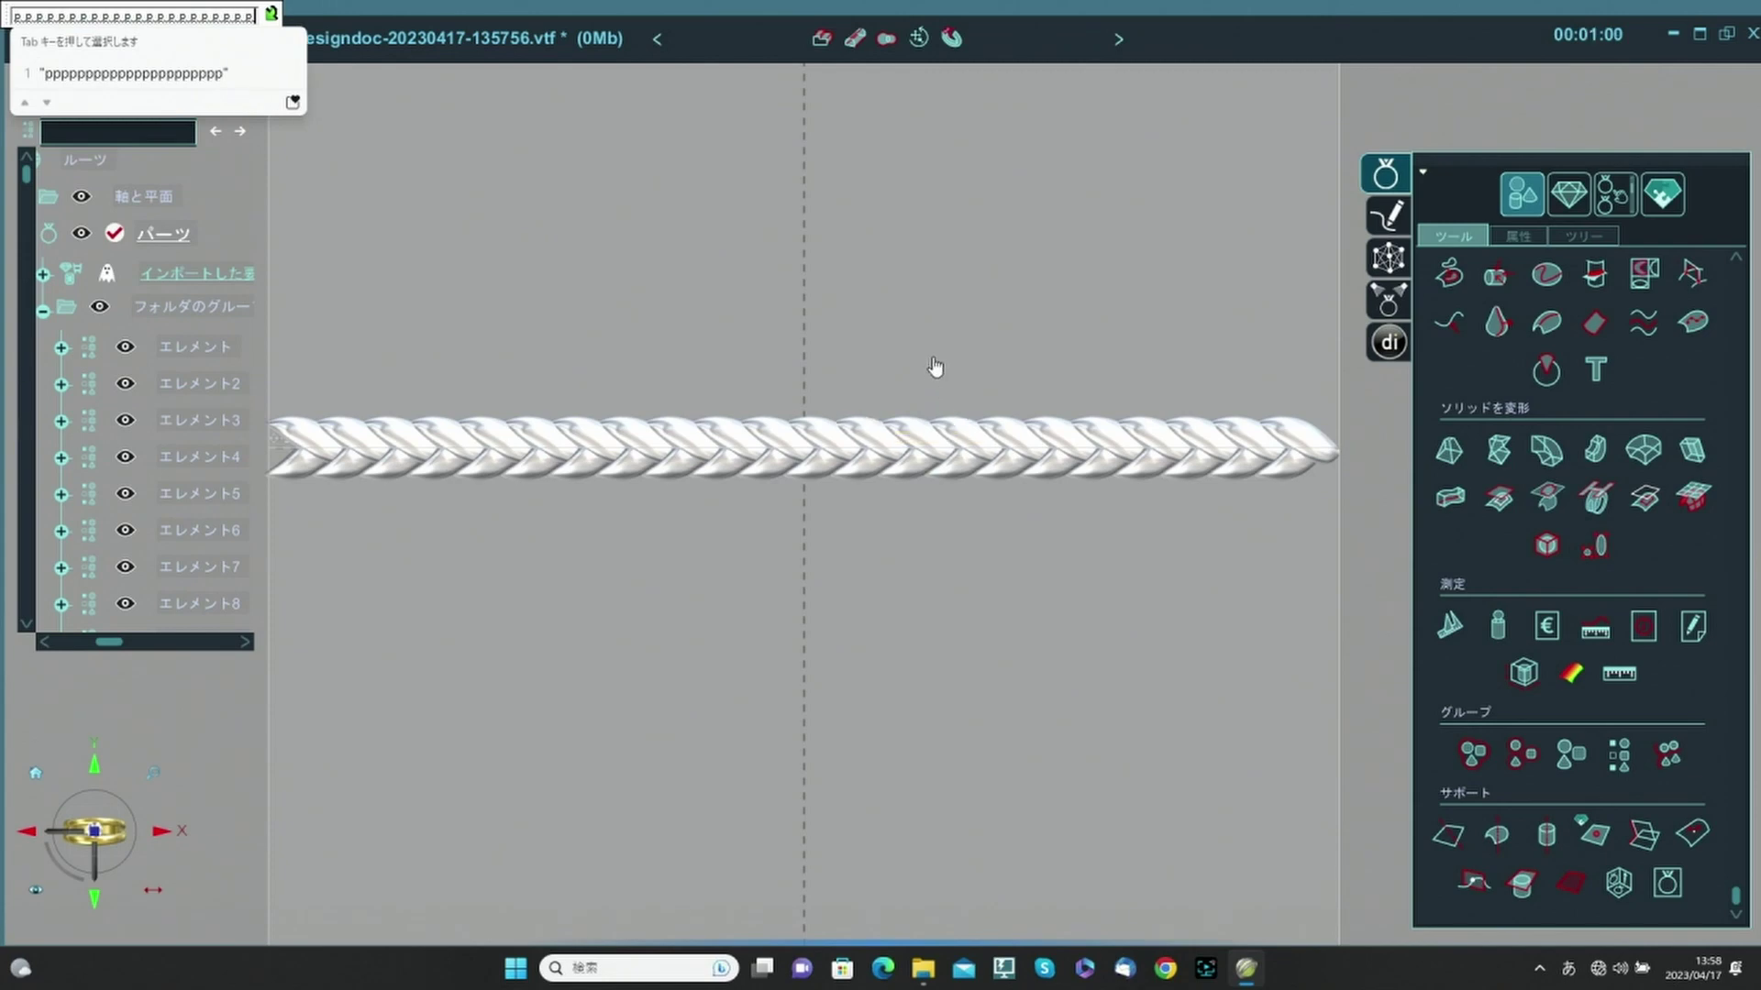
key("Delete")
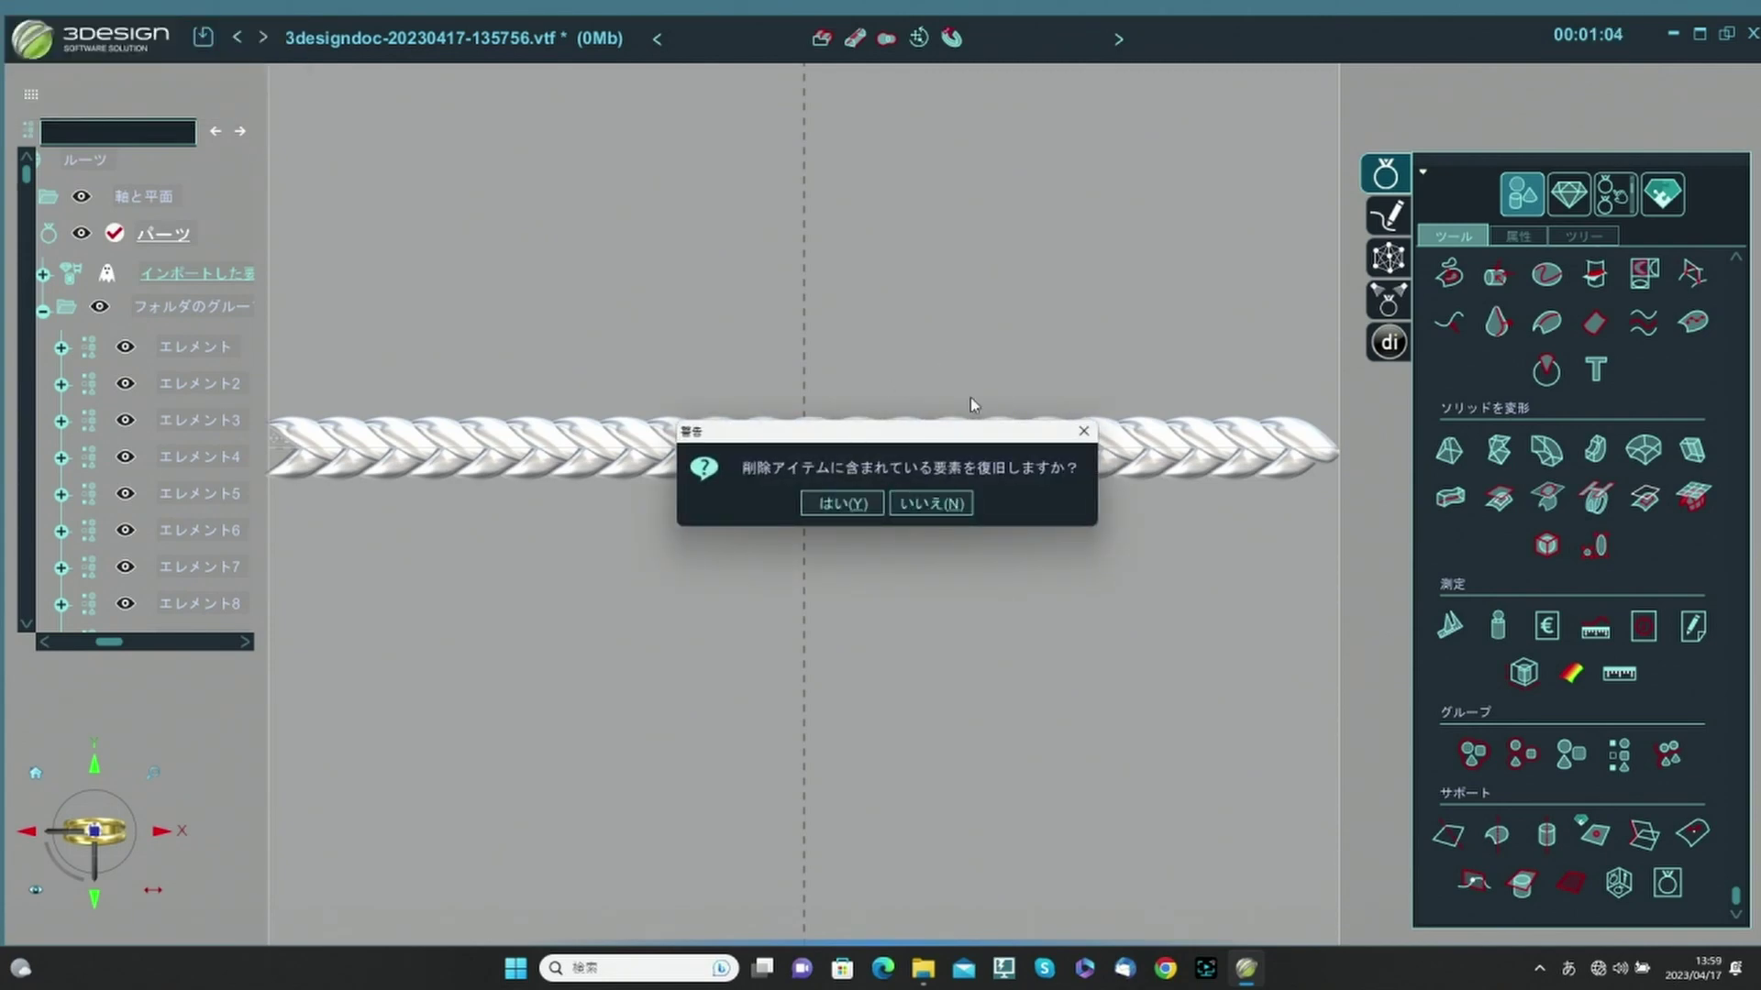
key("Right")
key("Left")
key("Right")
key("Return")
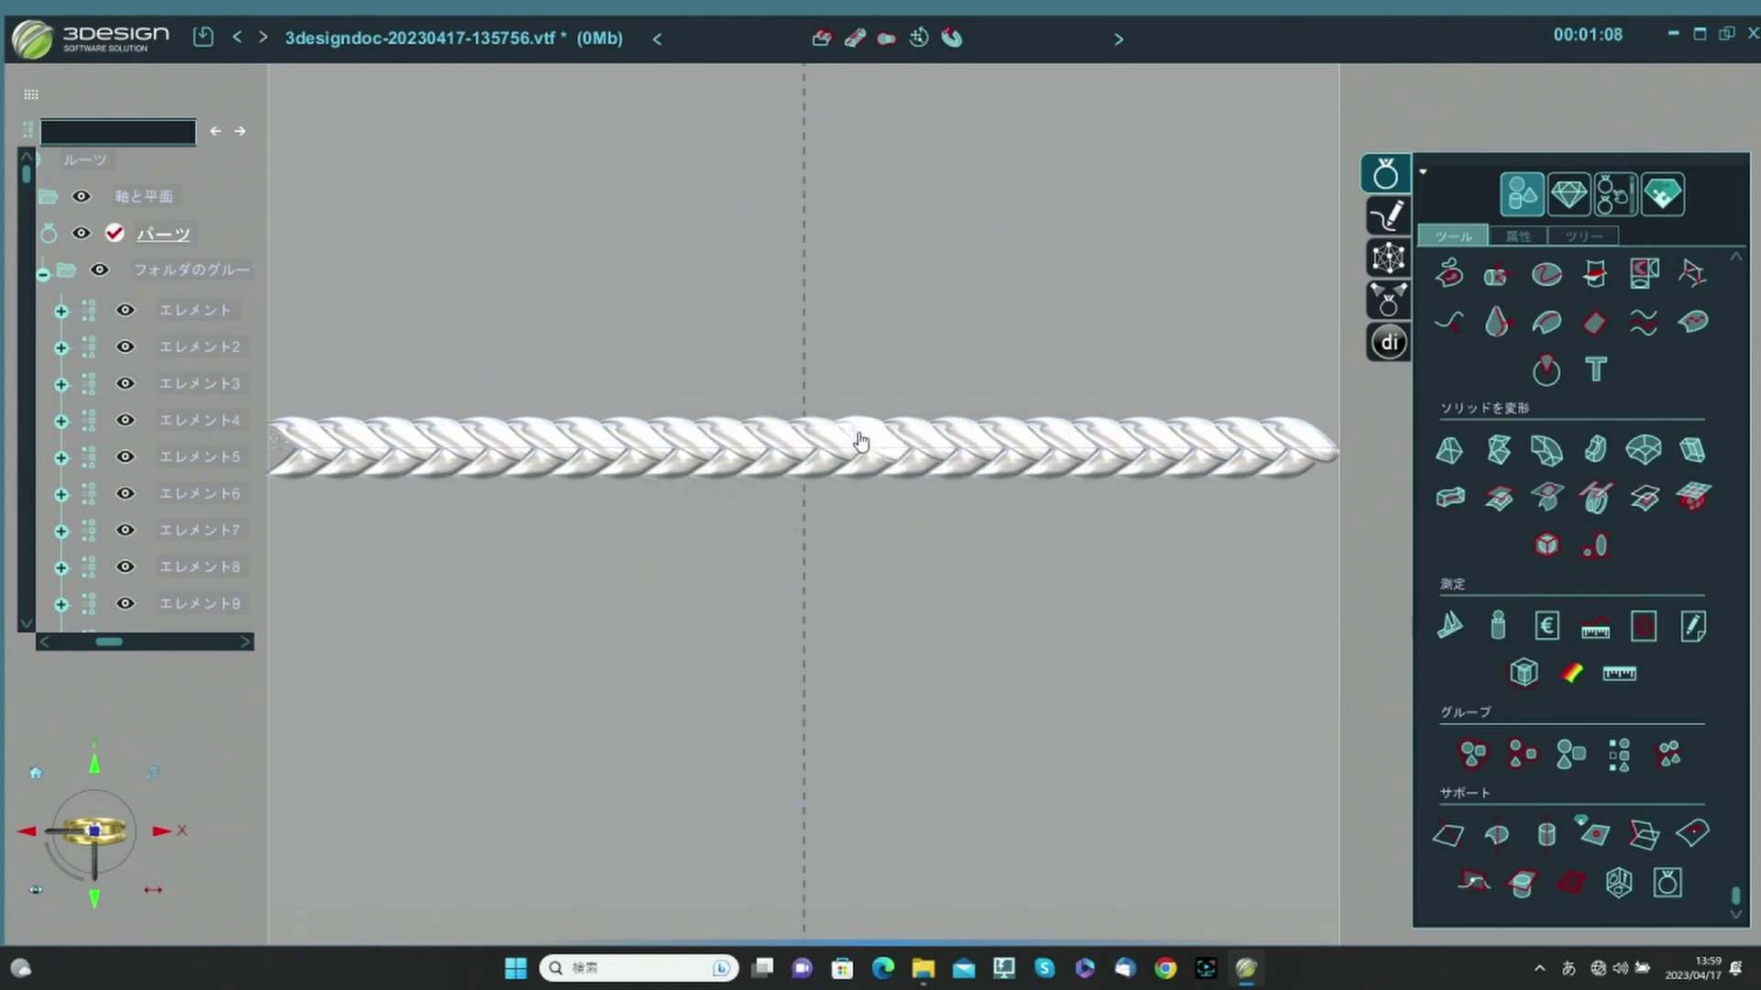
type("pppppppppppppppppp")
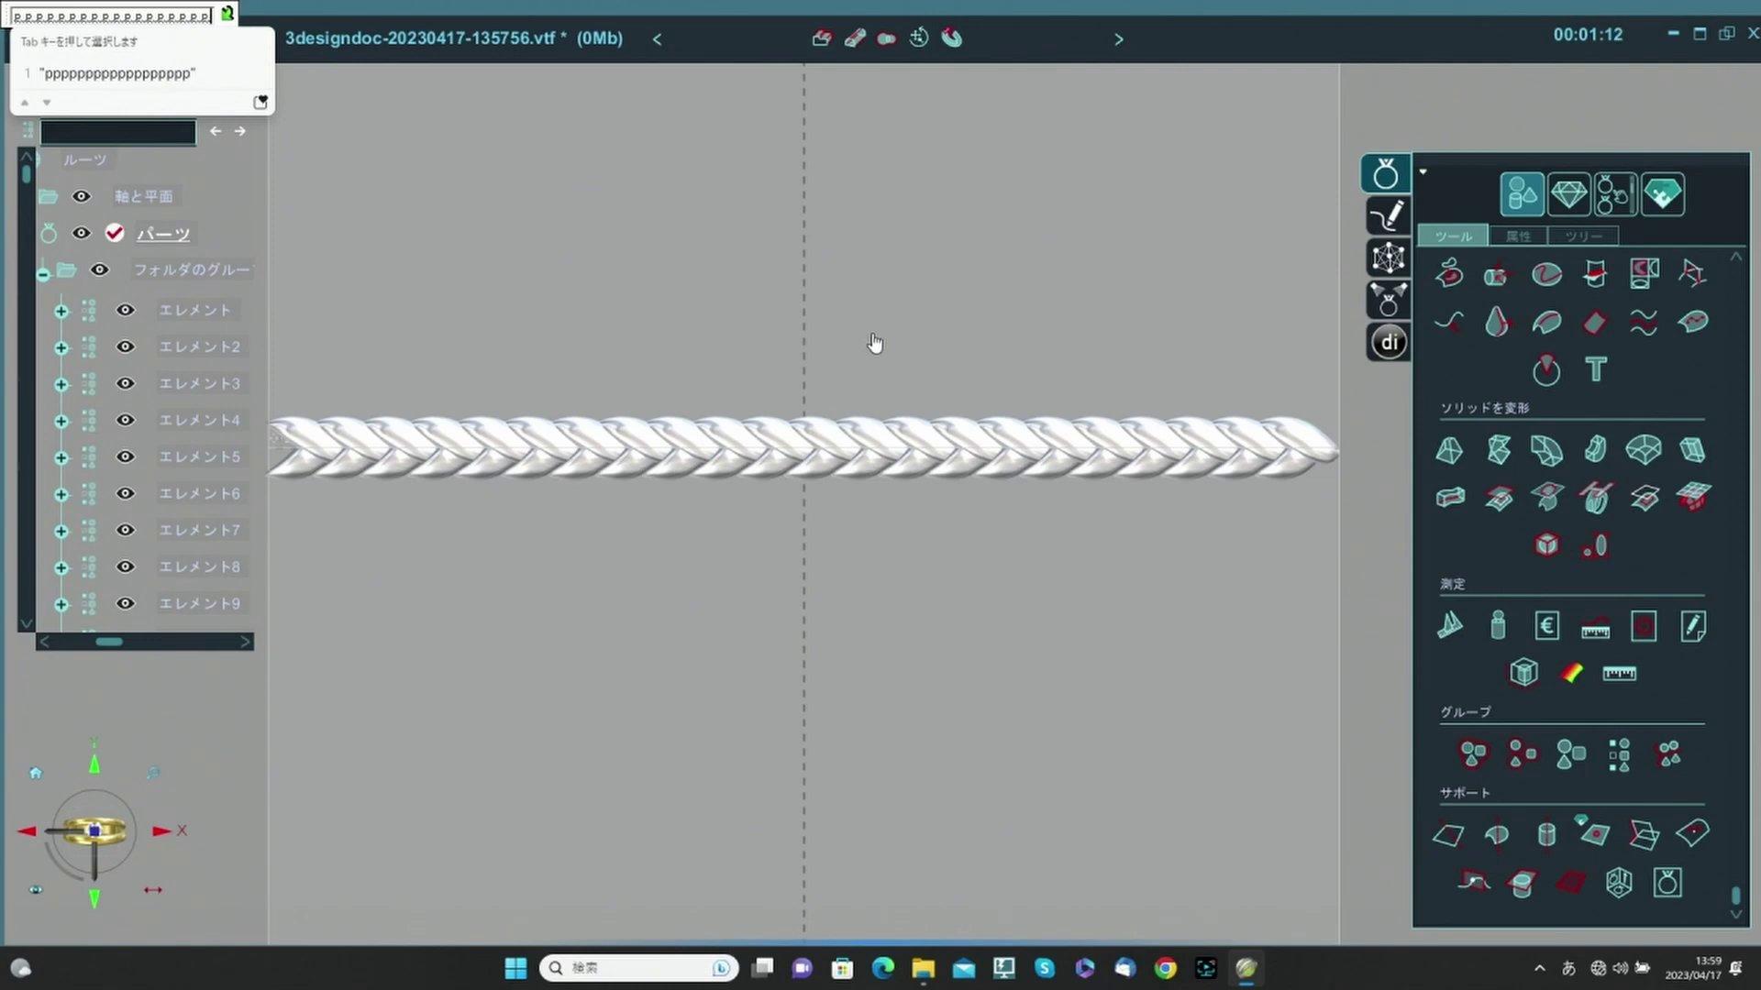
key("Escape")
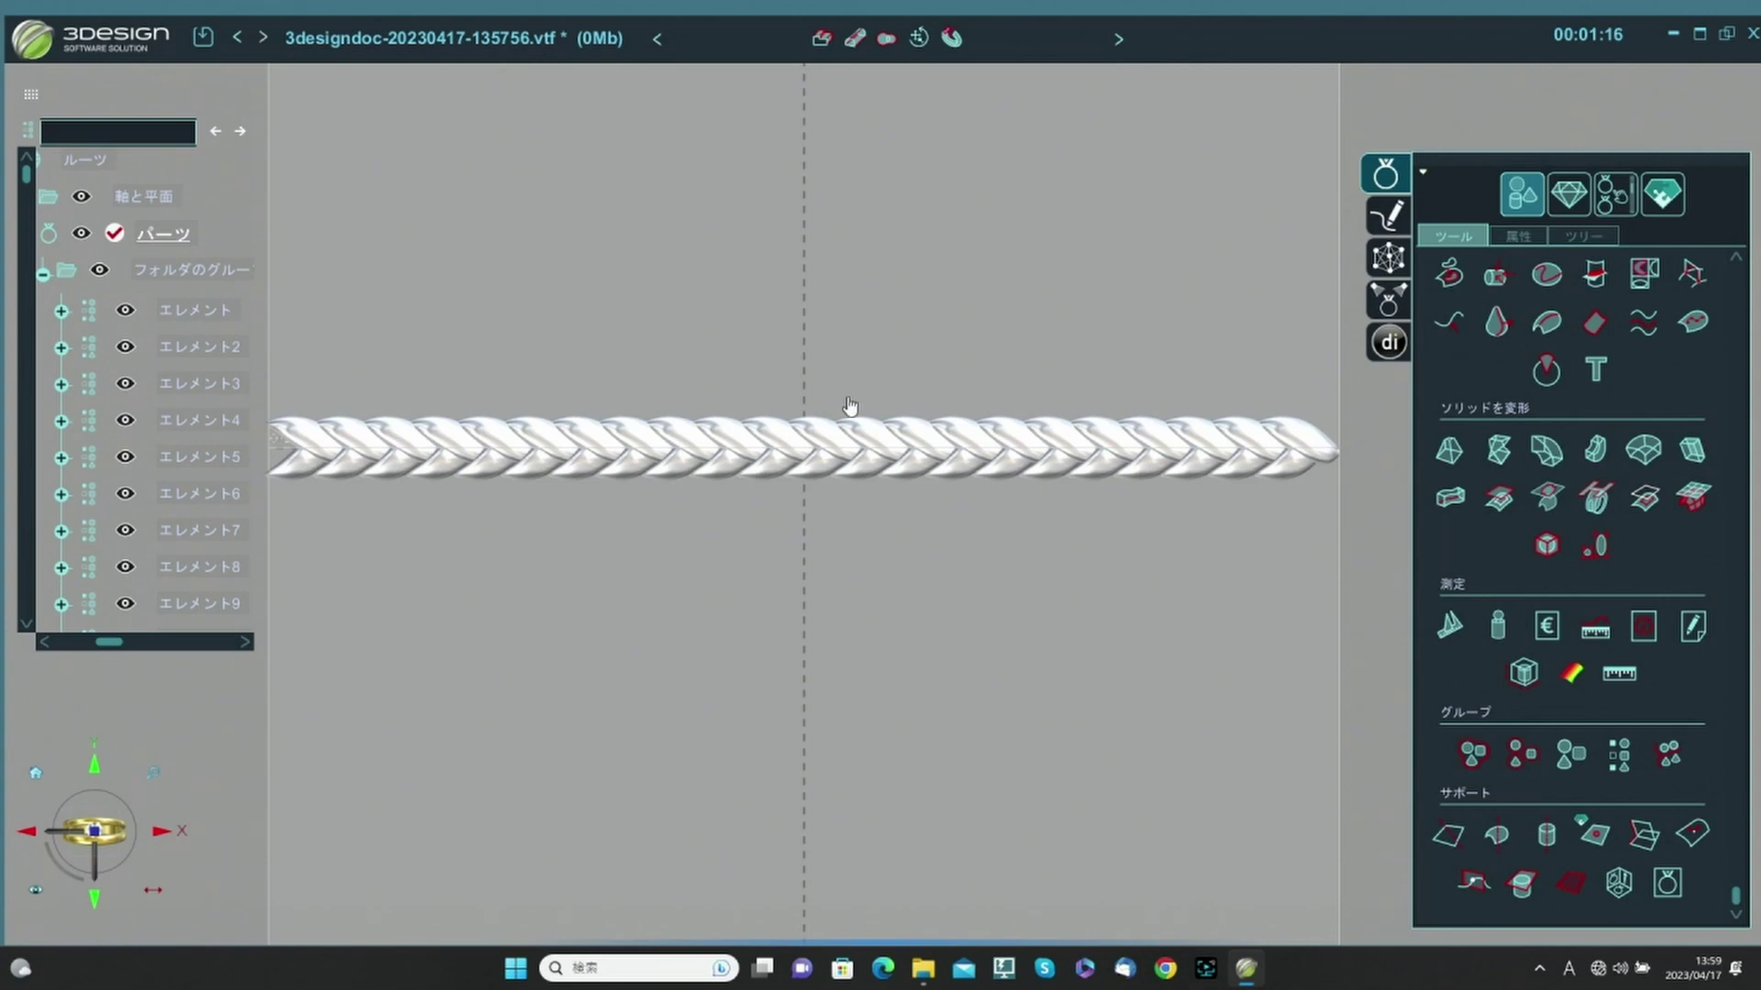
Delete all braid elements except the pair of strands beside the vertical axis, without restoring their contained elements.
left_click(857, 439)
left_click(992, 441)
left_click(947, 447)
mouse_move(947, 446)
left_mouse_down()
mouse_move(1312, 433)
mouse_move(1304, 474)
mouse_move(885, 481)
mouse_move(860, 500)
mouse_move(836, 442)
left_mouse_up()
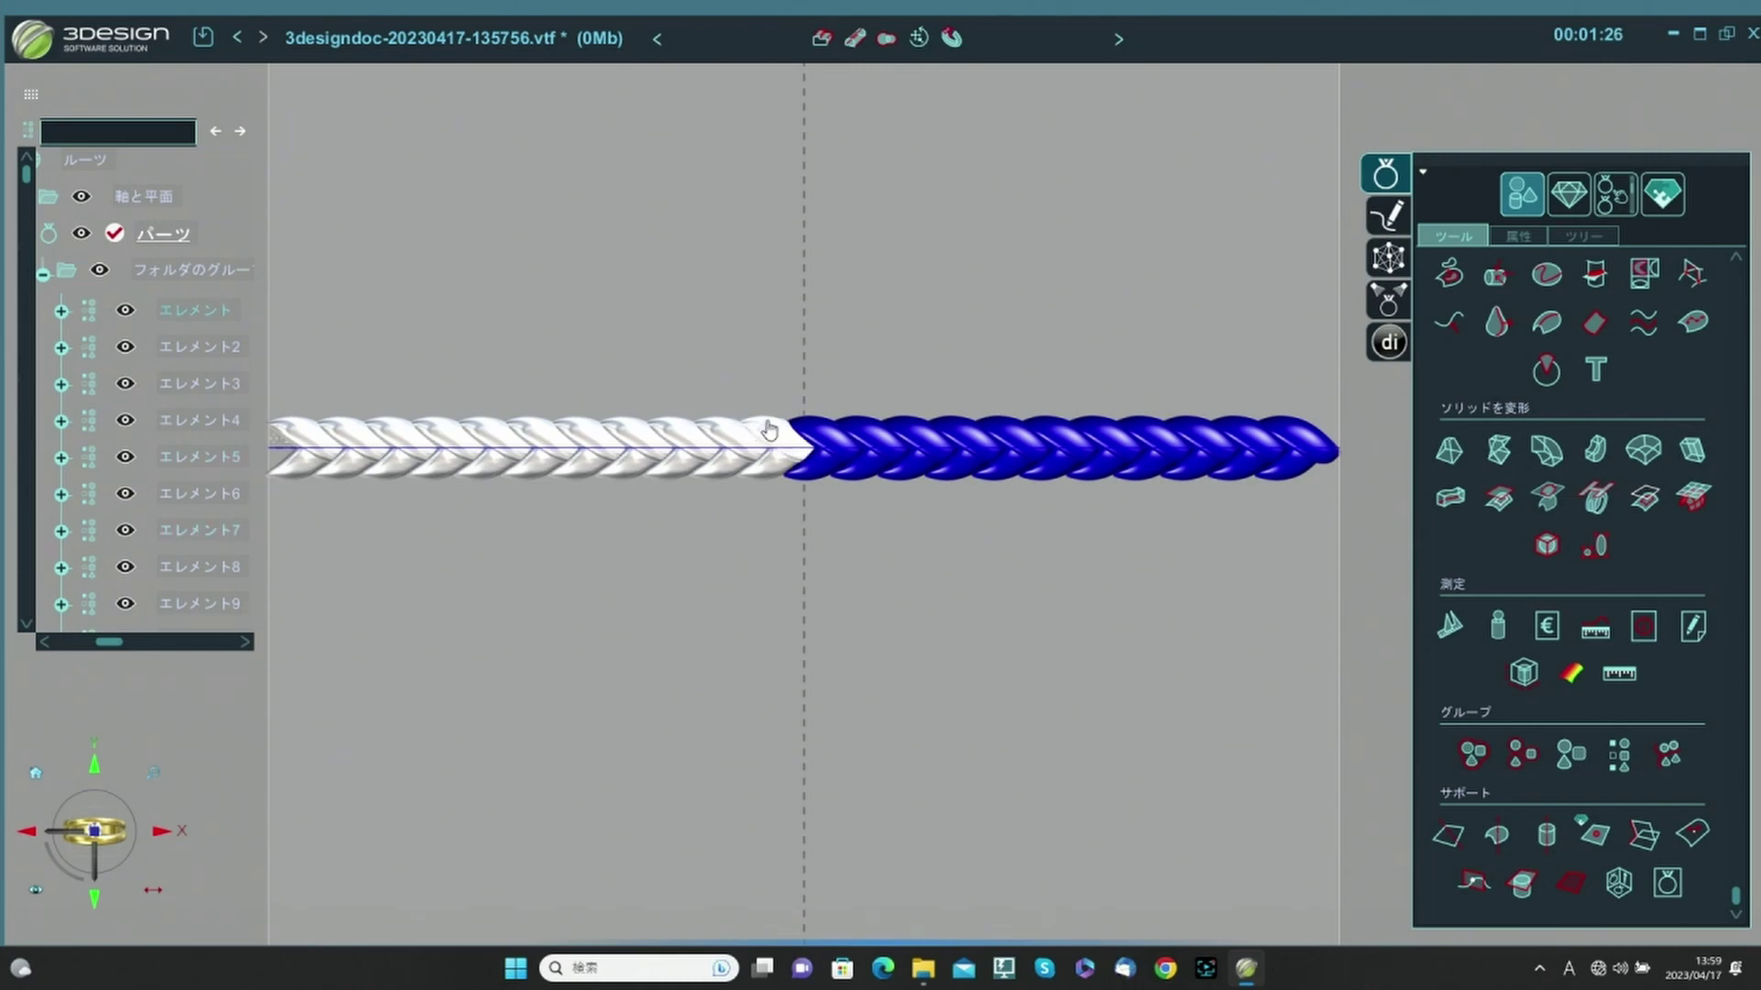
mouse_move(762, 429)
left_mouse_down()
mouse_move(289, 431)
mouse_move(275, 463)
mouse_move(719, 473)
mouse_move(690, 636)
left_mouse_up()
key("Delete")
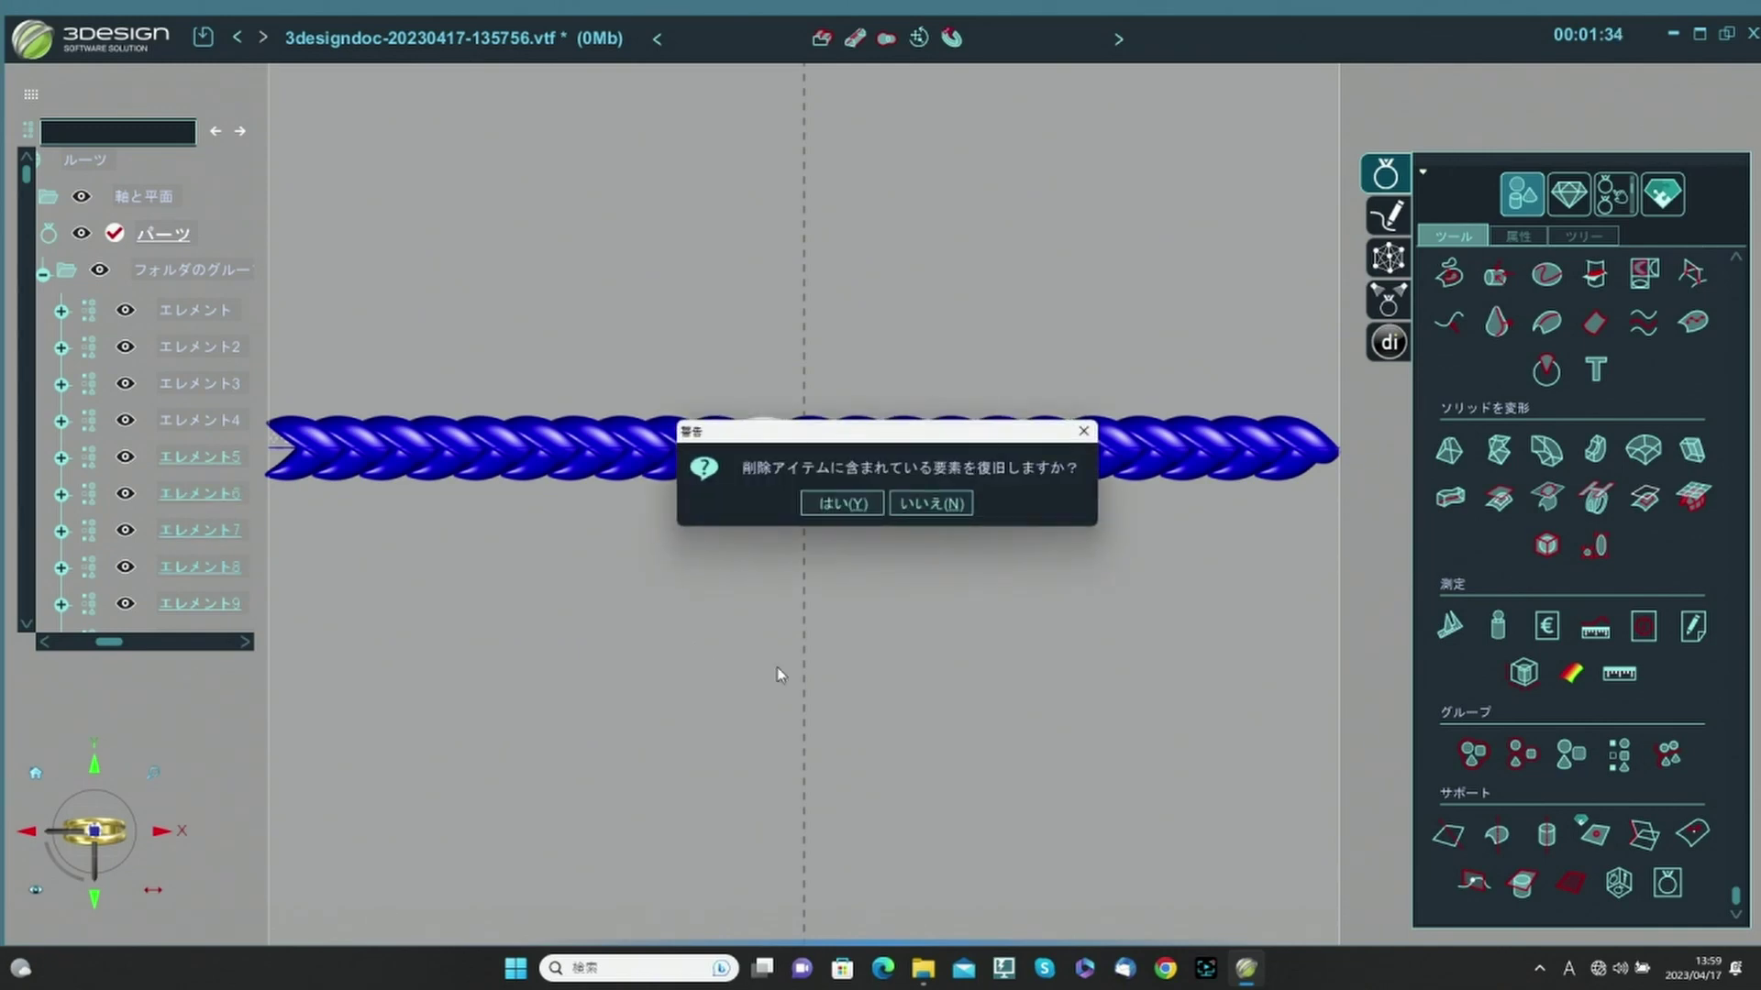
left_click(930, 503)
scroll(830, 574, "up", 4)
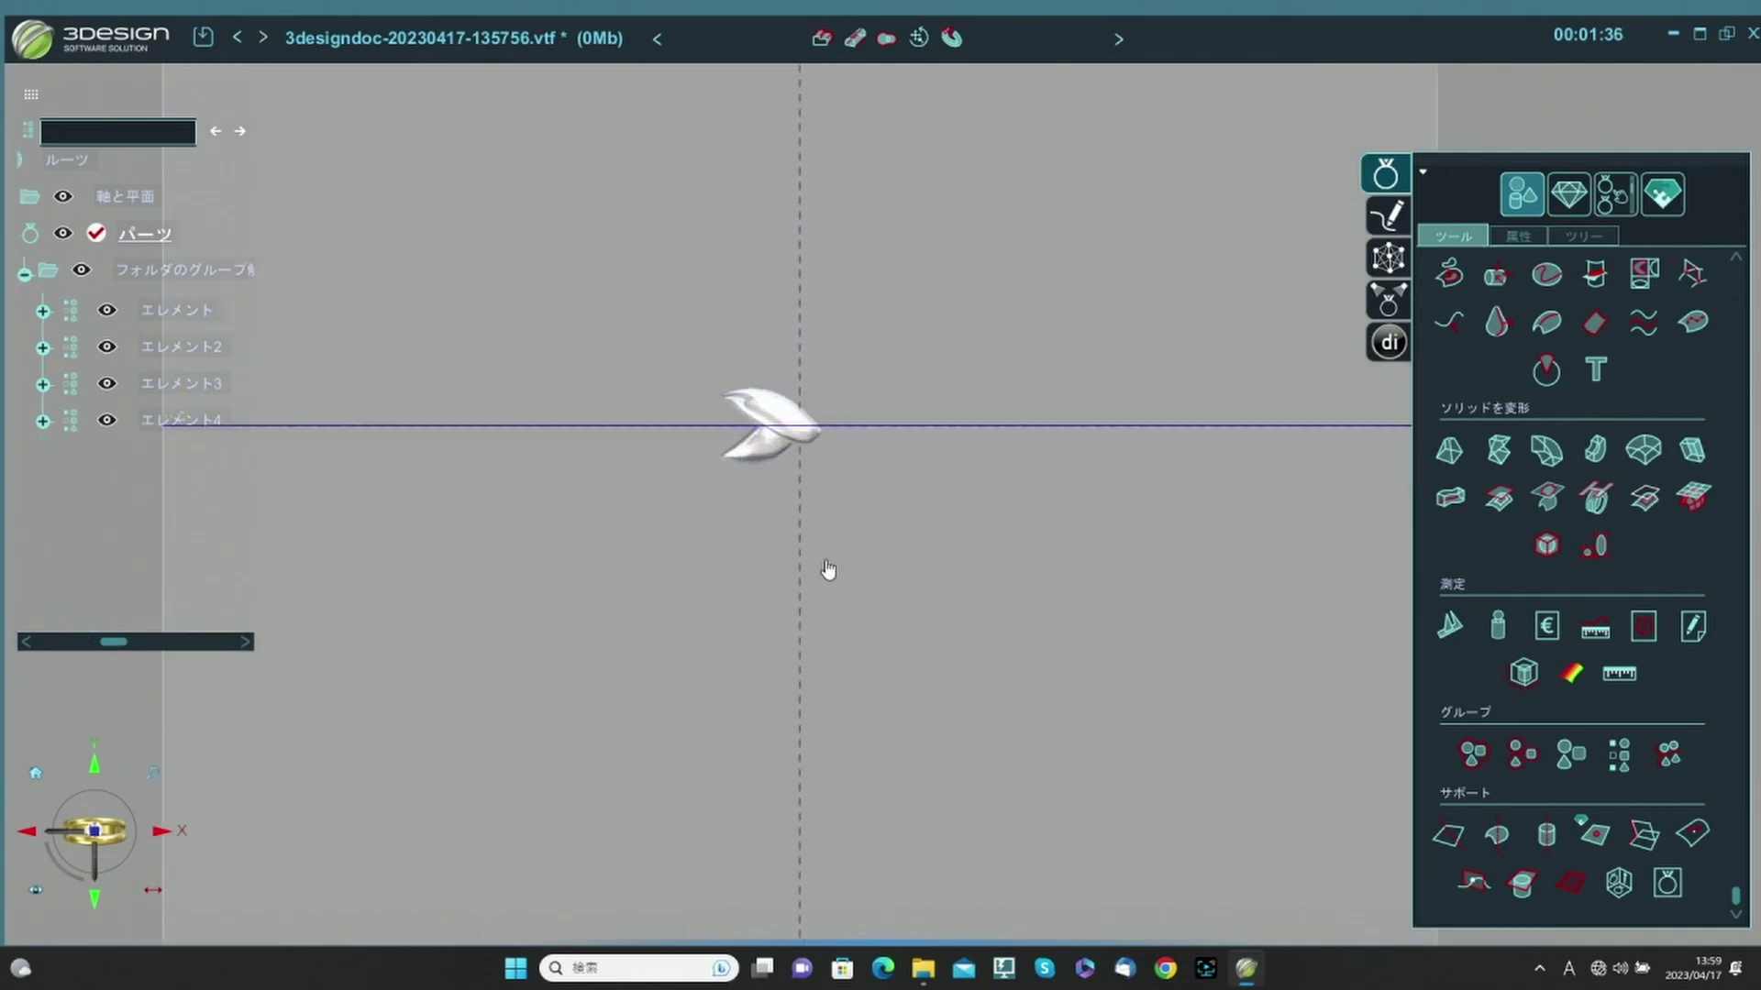
Delete the overlapping elements エレメント and エレメント2 at the remaining strand pair without restoring their contained elements.
left_click(729, 393)
left_click(729, 328)
right_click(882, 472)
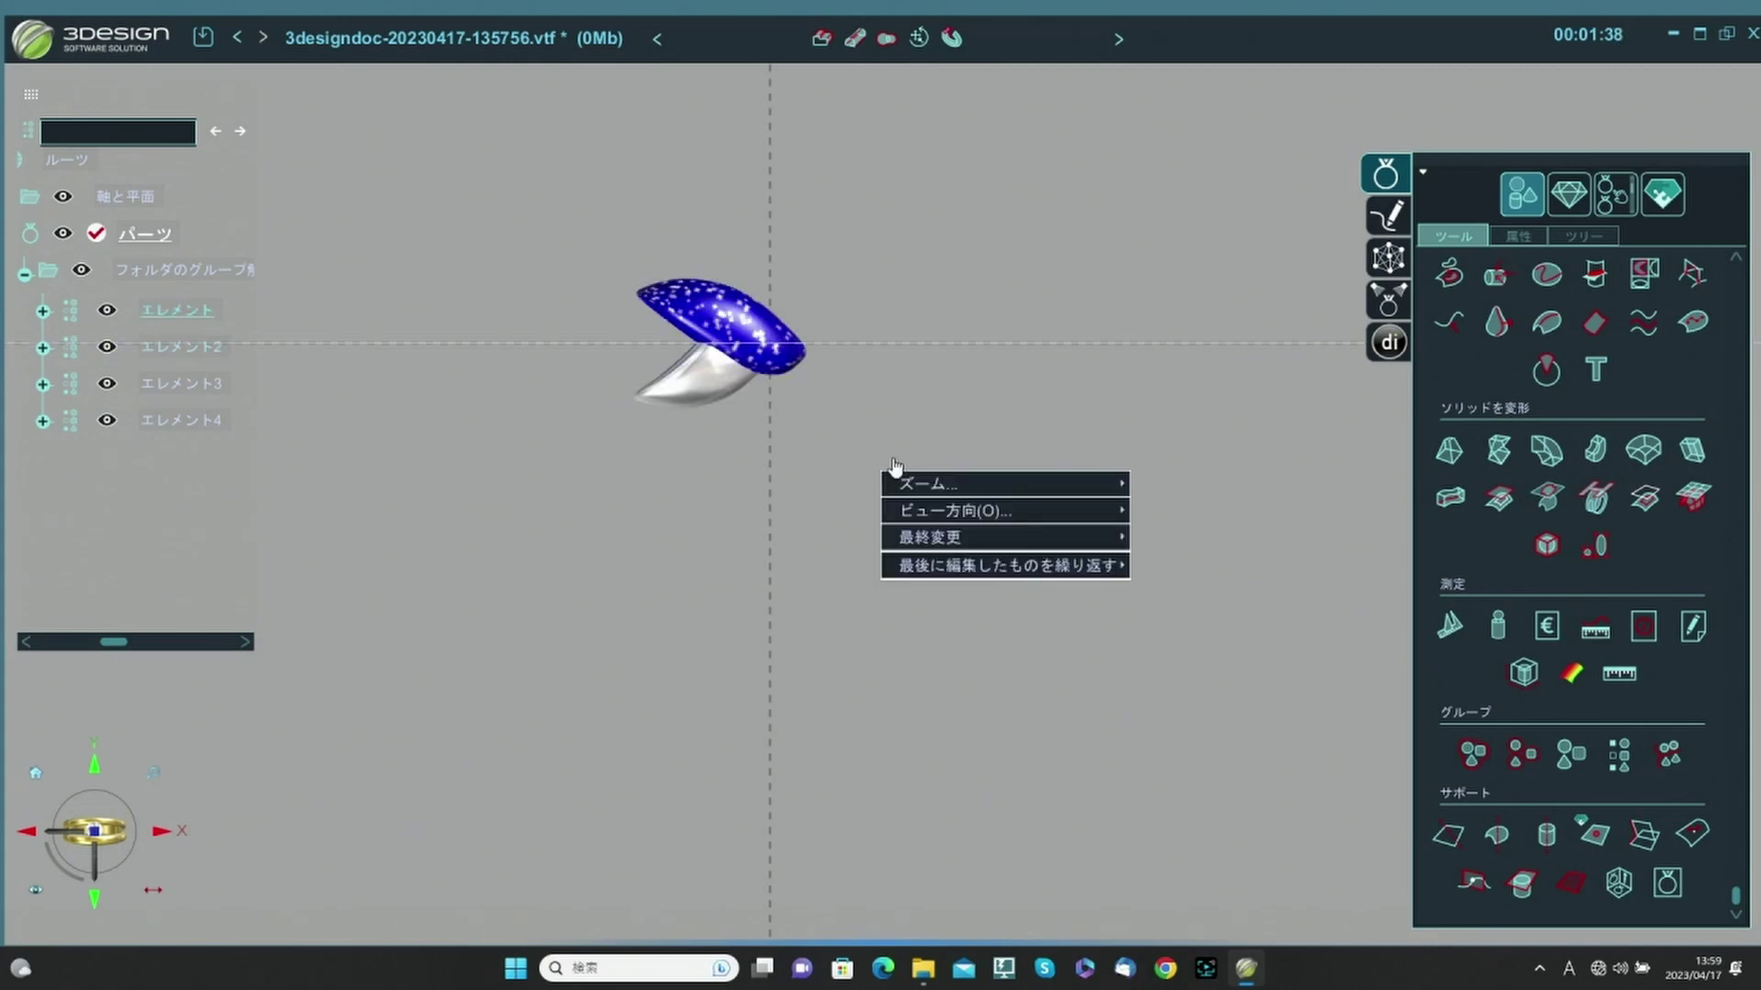
key("Delete")
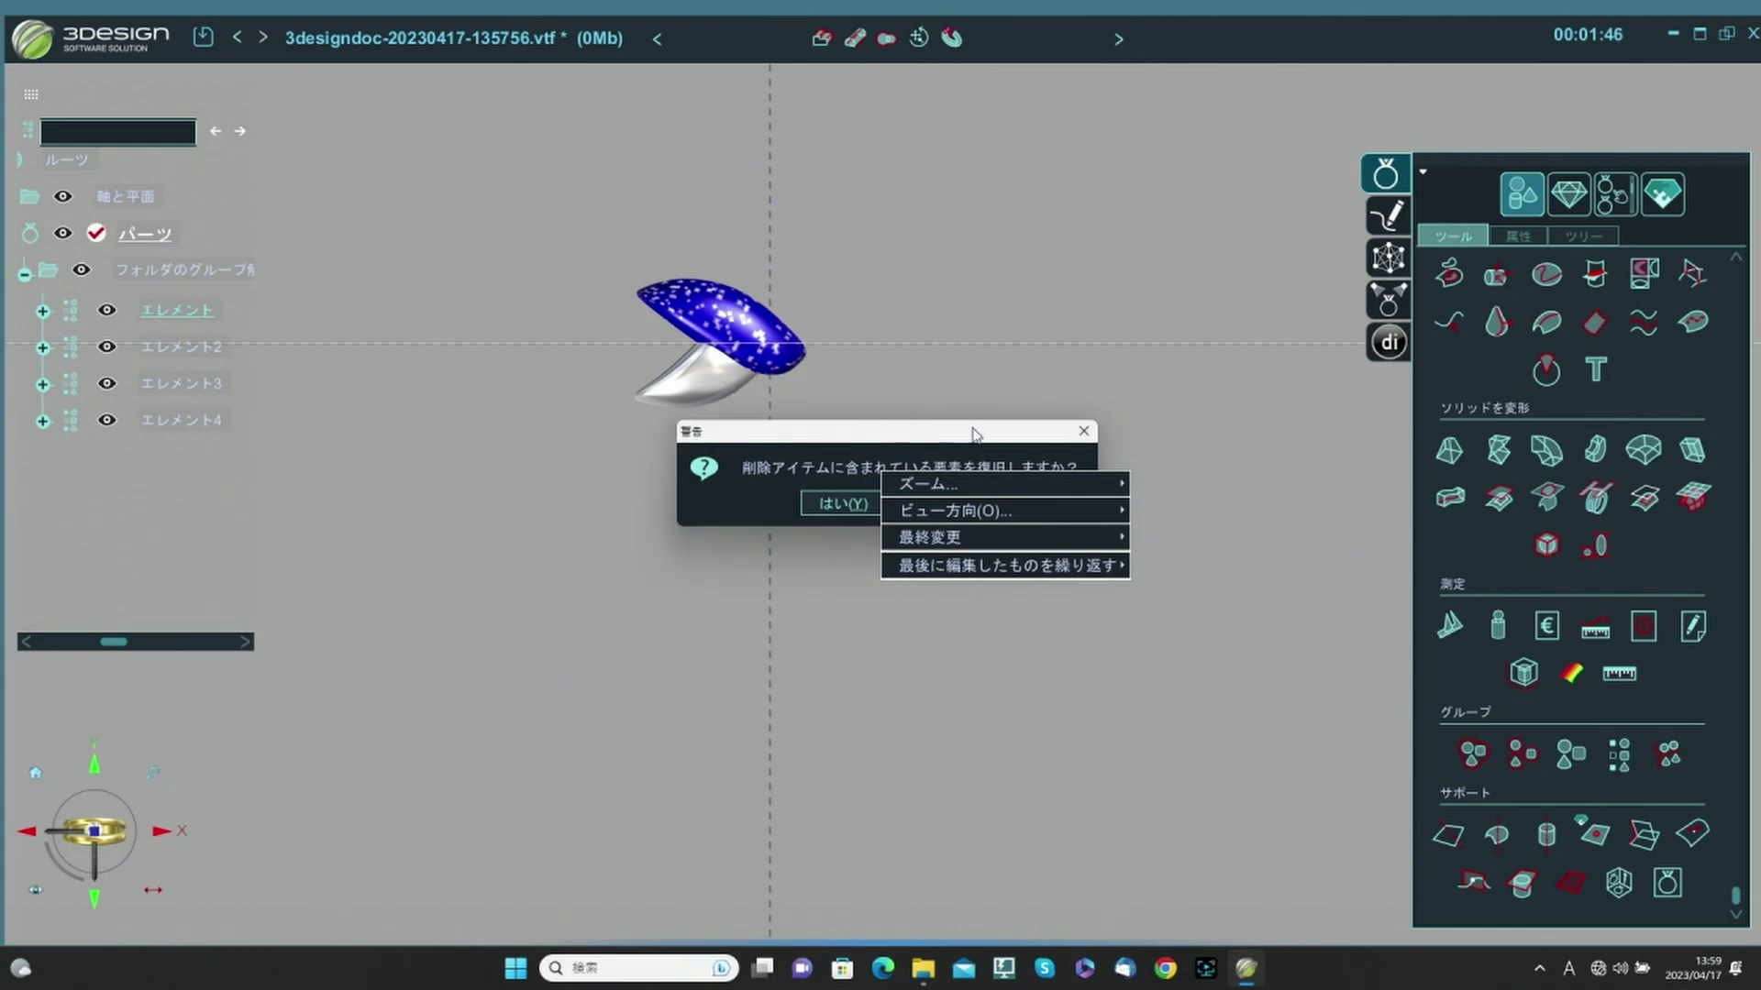
left_click(1084, 432)
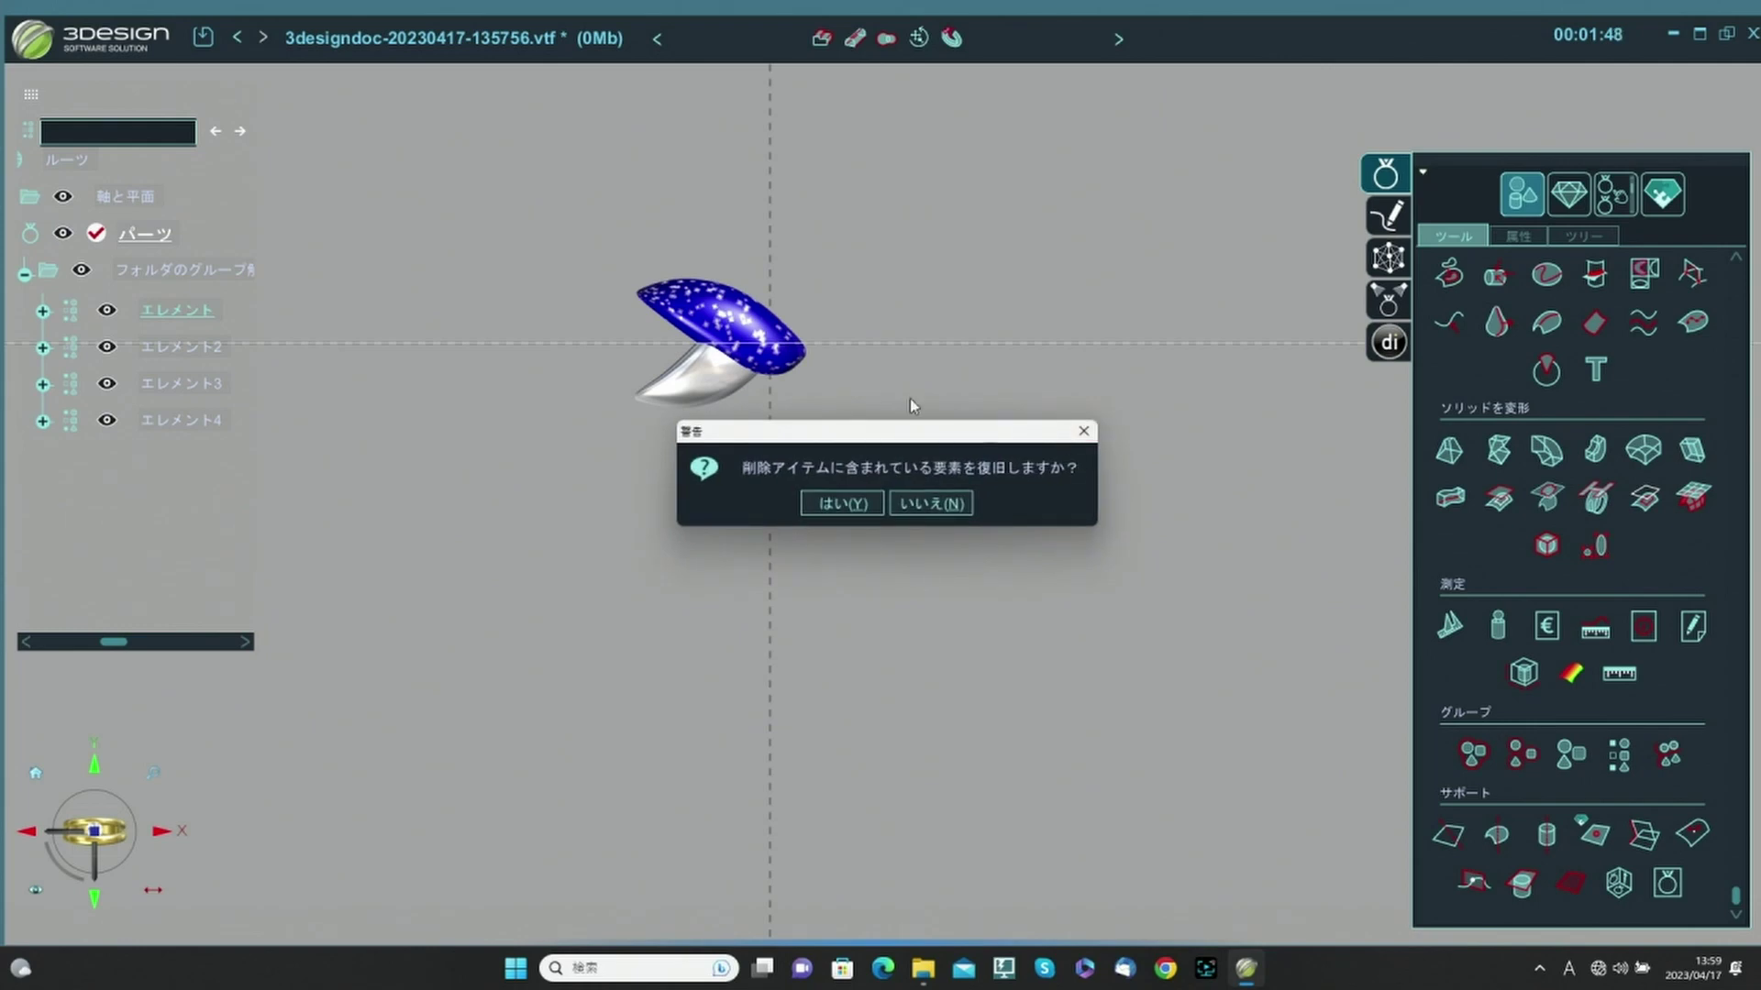
left_click(932, 503)
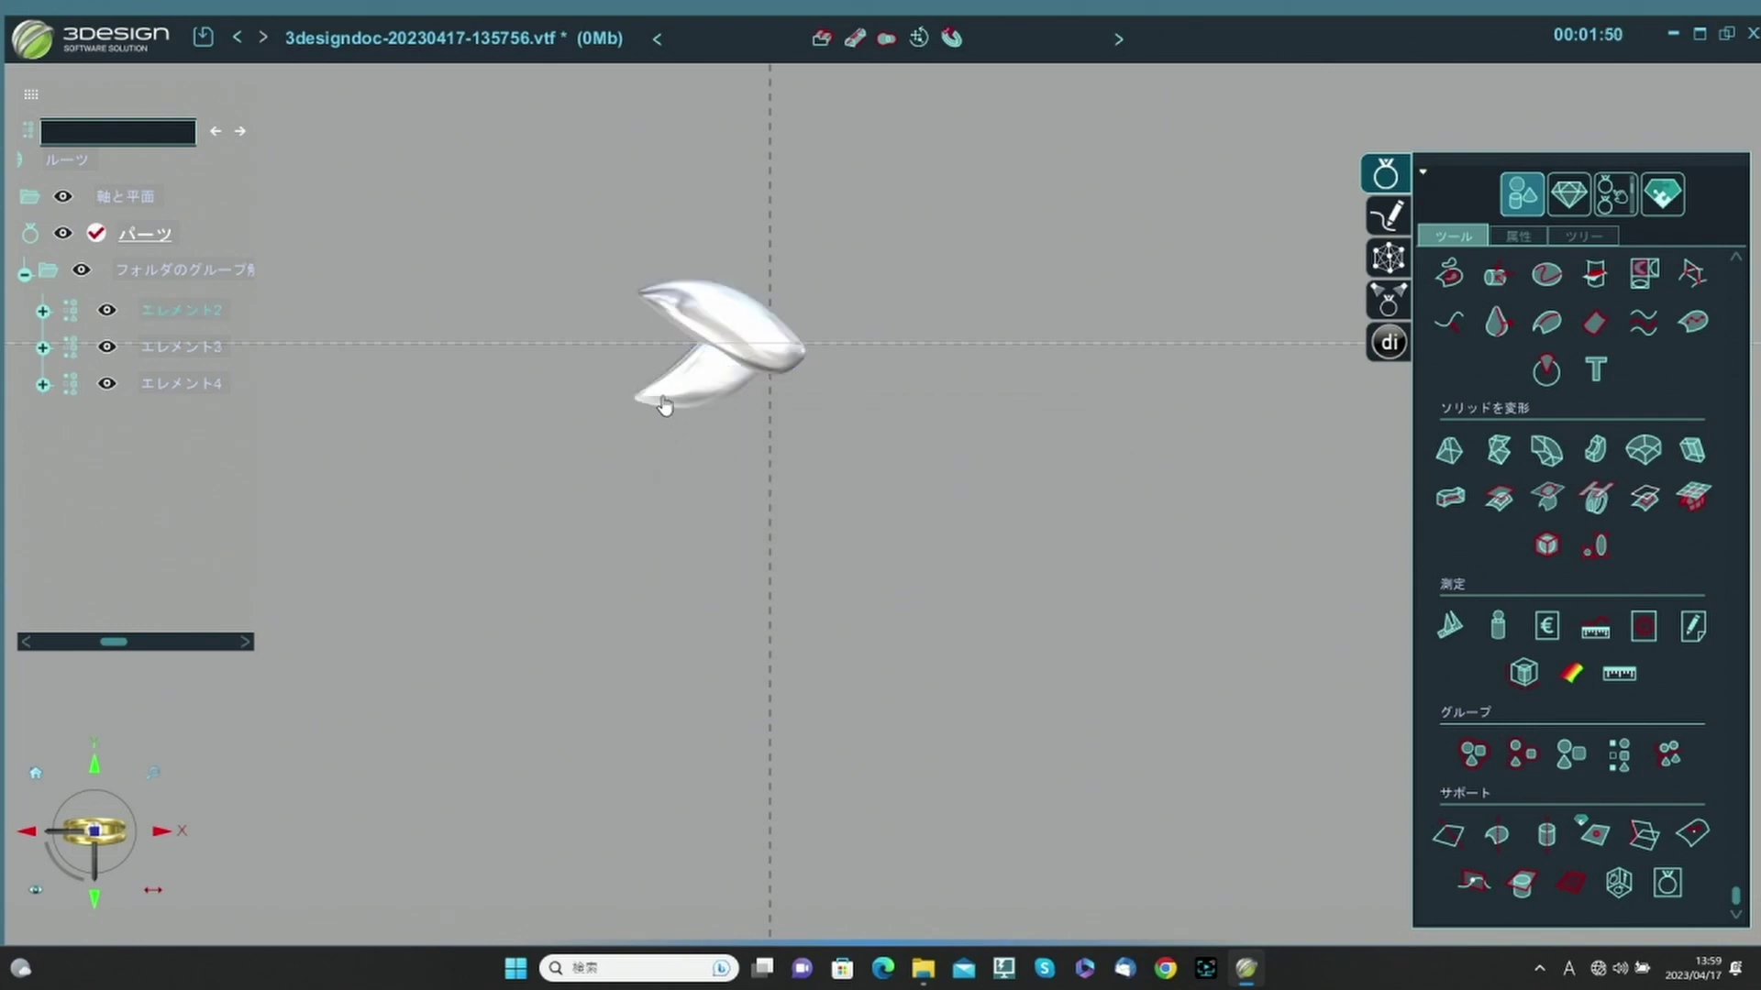
key("Delete")
left_click(965, 512)
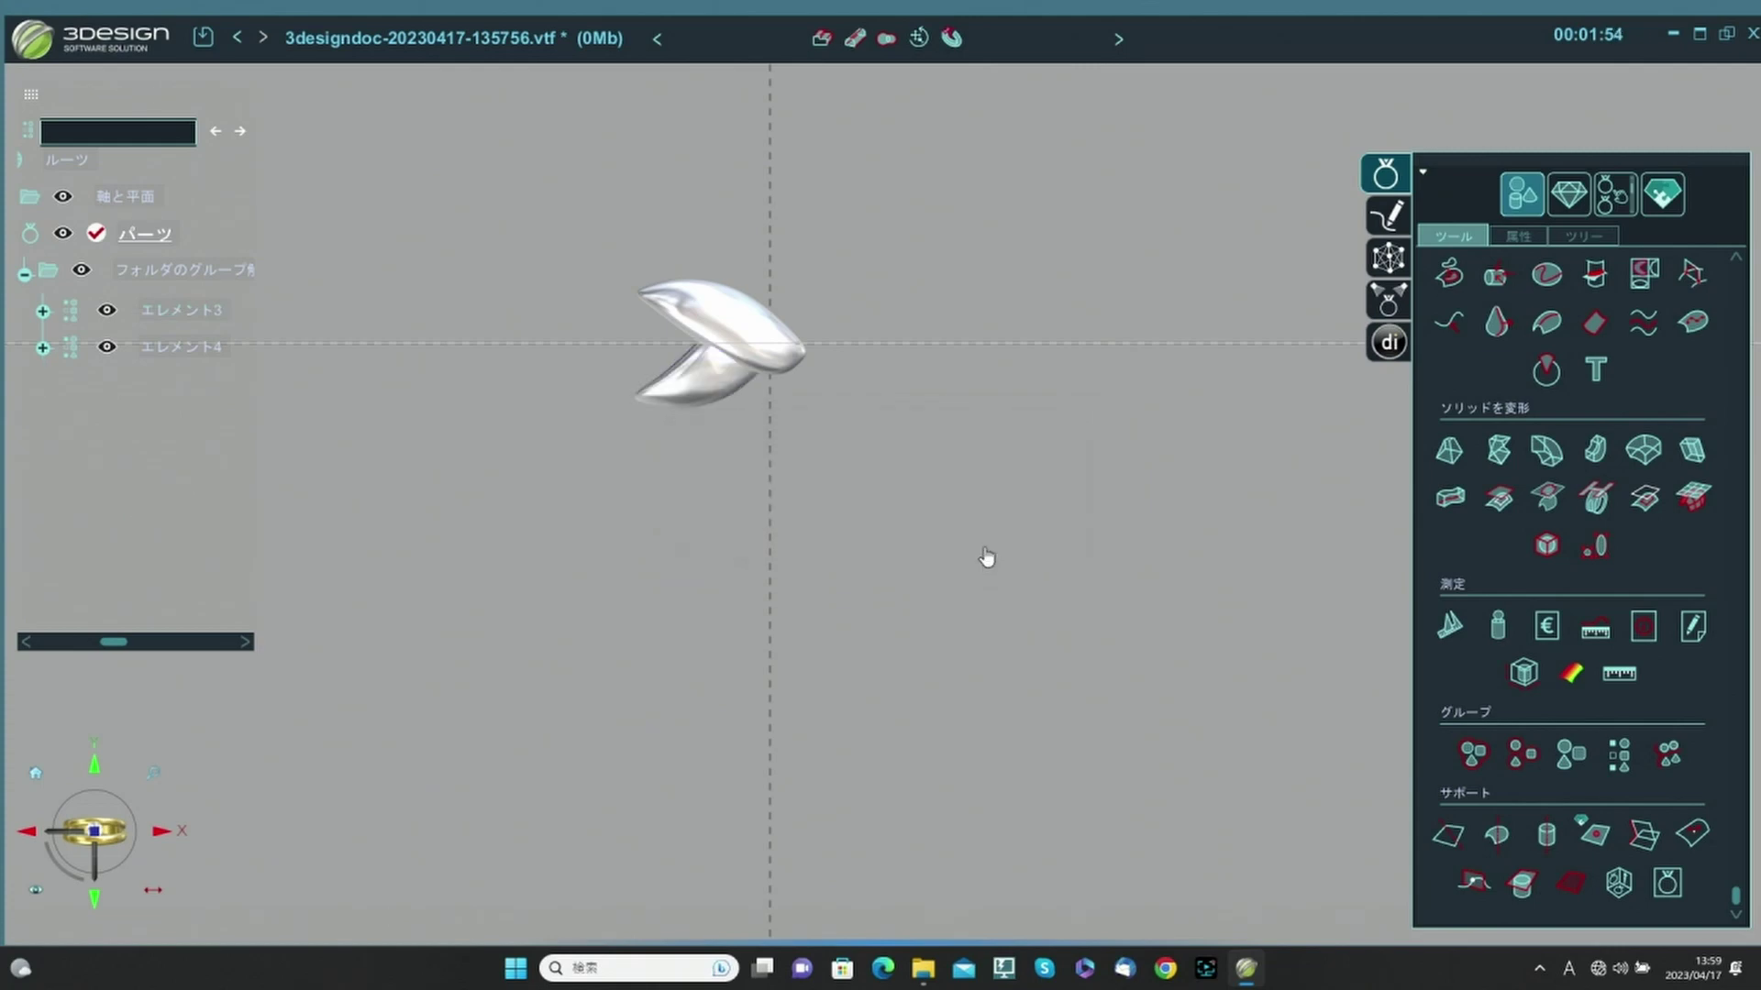
Import the upper strand エレメント3 as a subdivision mesh at the default precision.
left_click(760, 347)
left_click(704, 383)
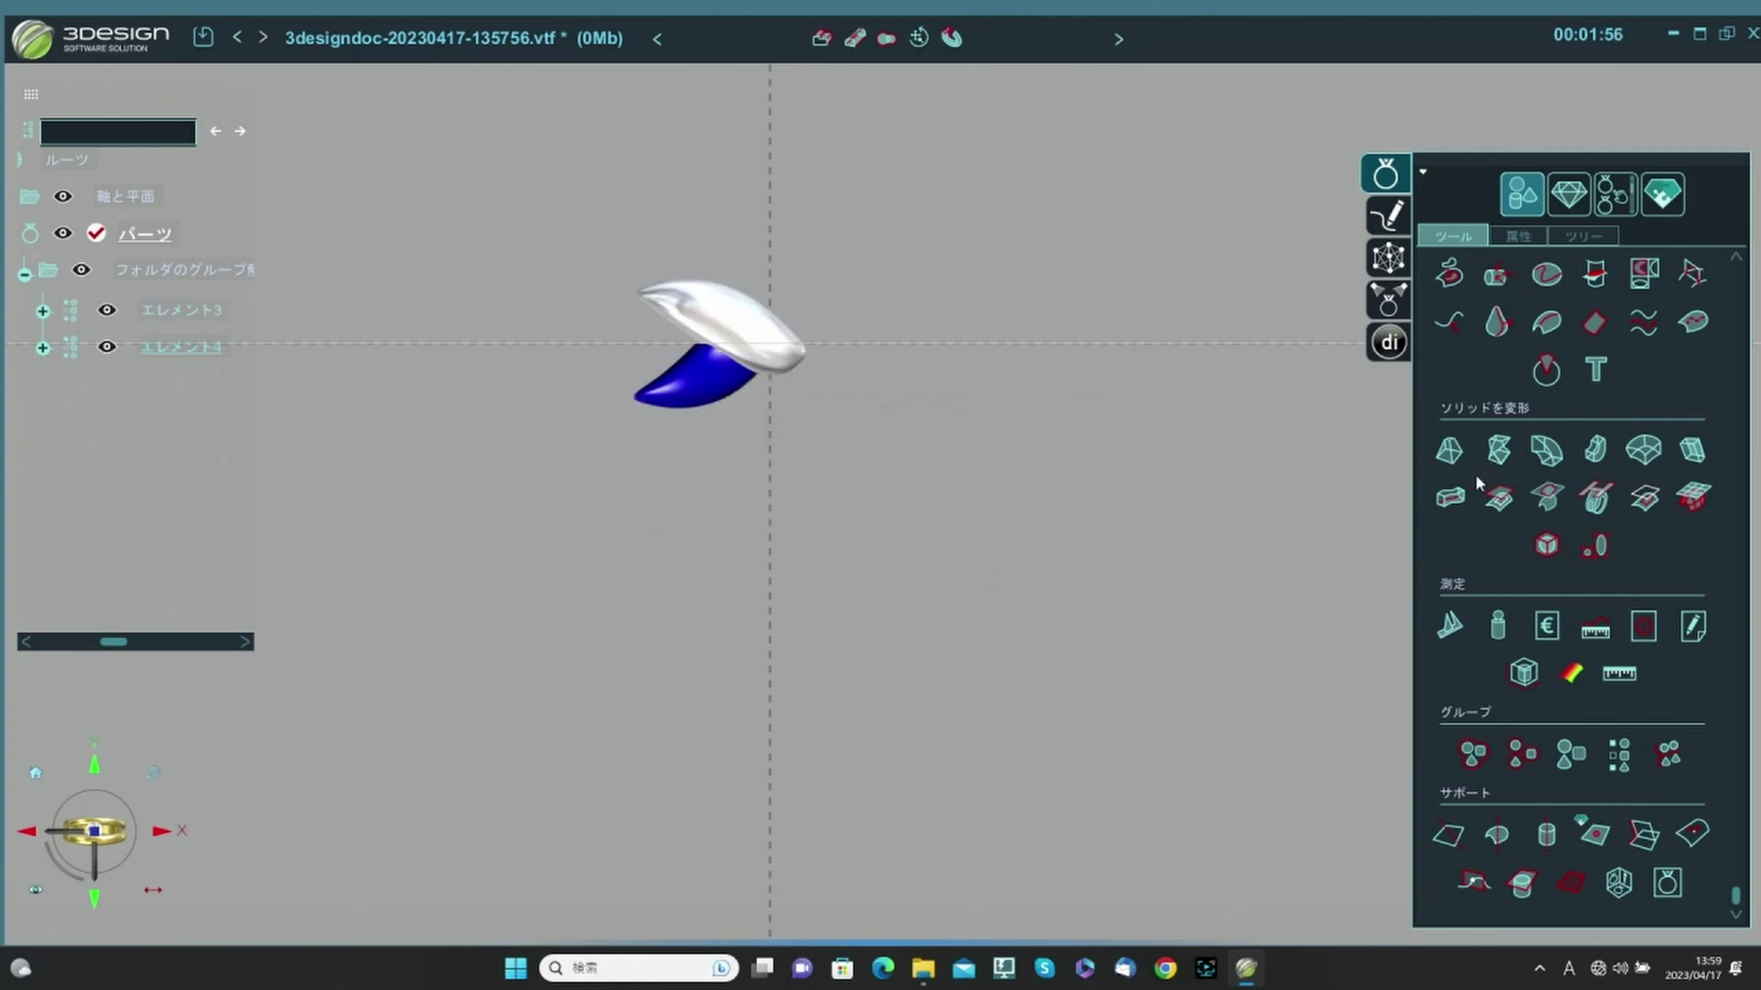
left_click(737, 328)
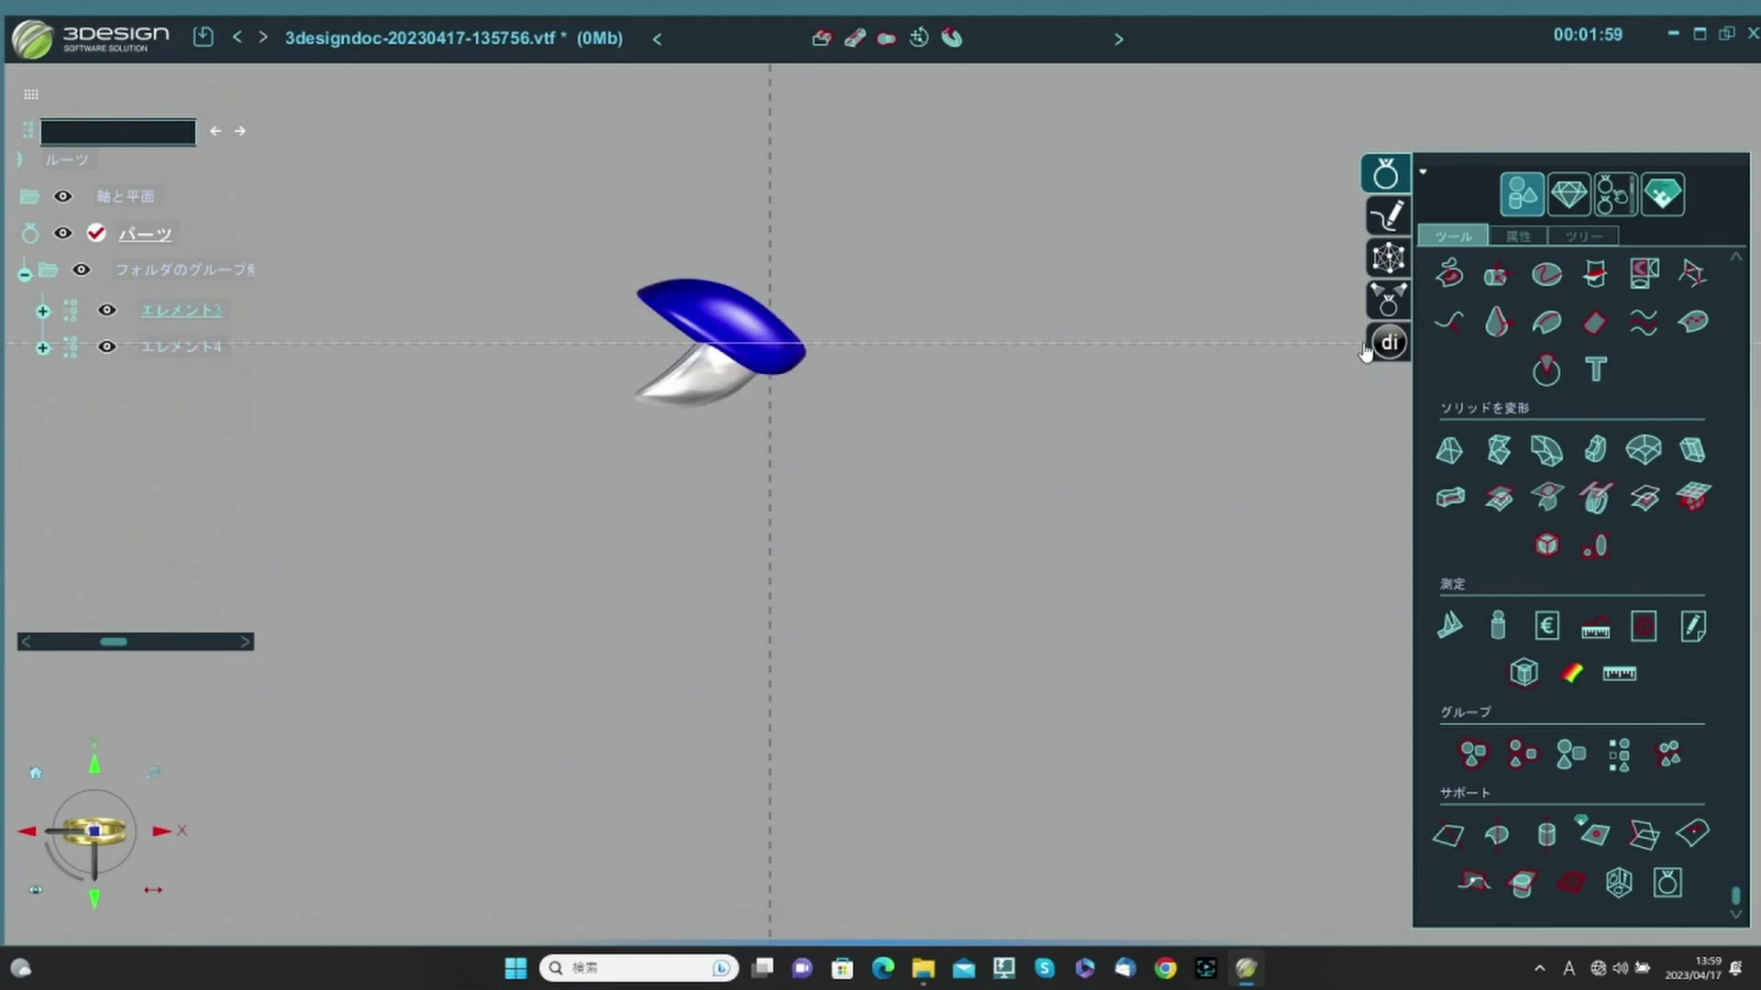
left_click(1386, 258)
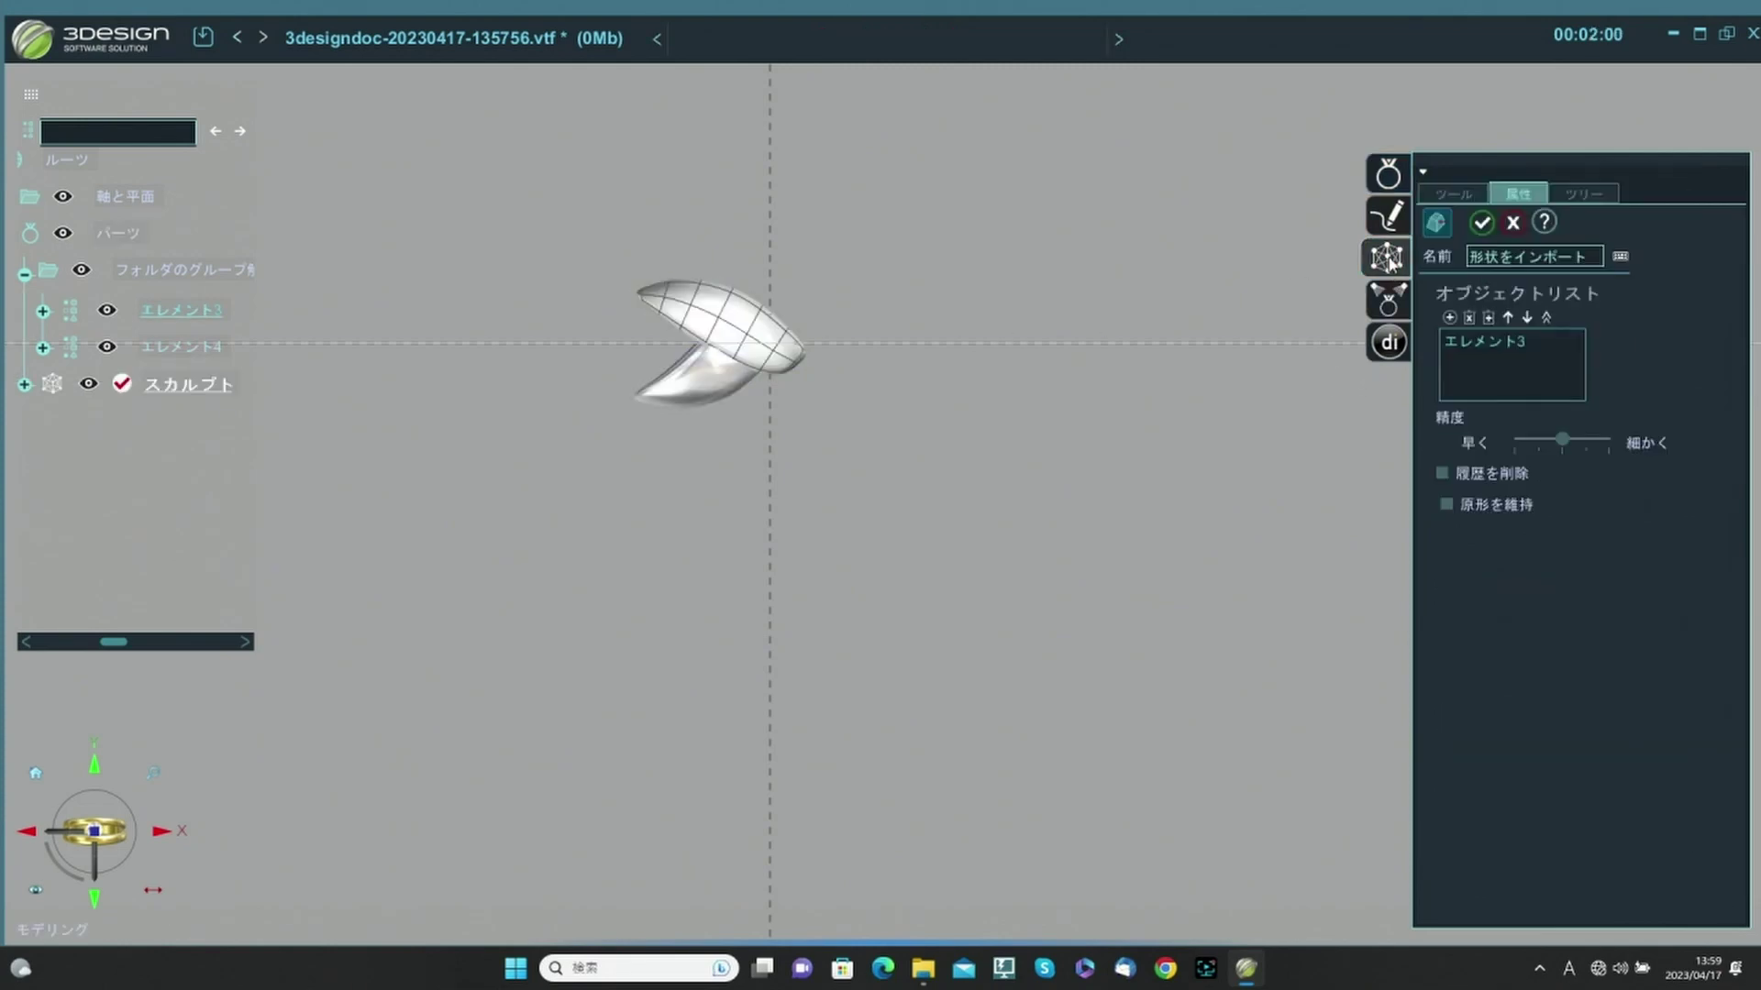
left_click(1486, 226)
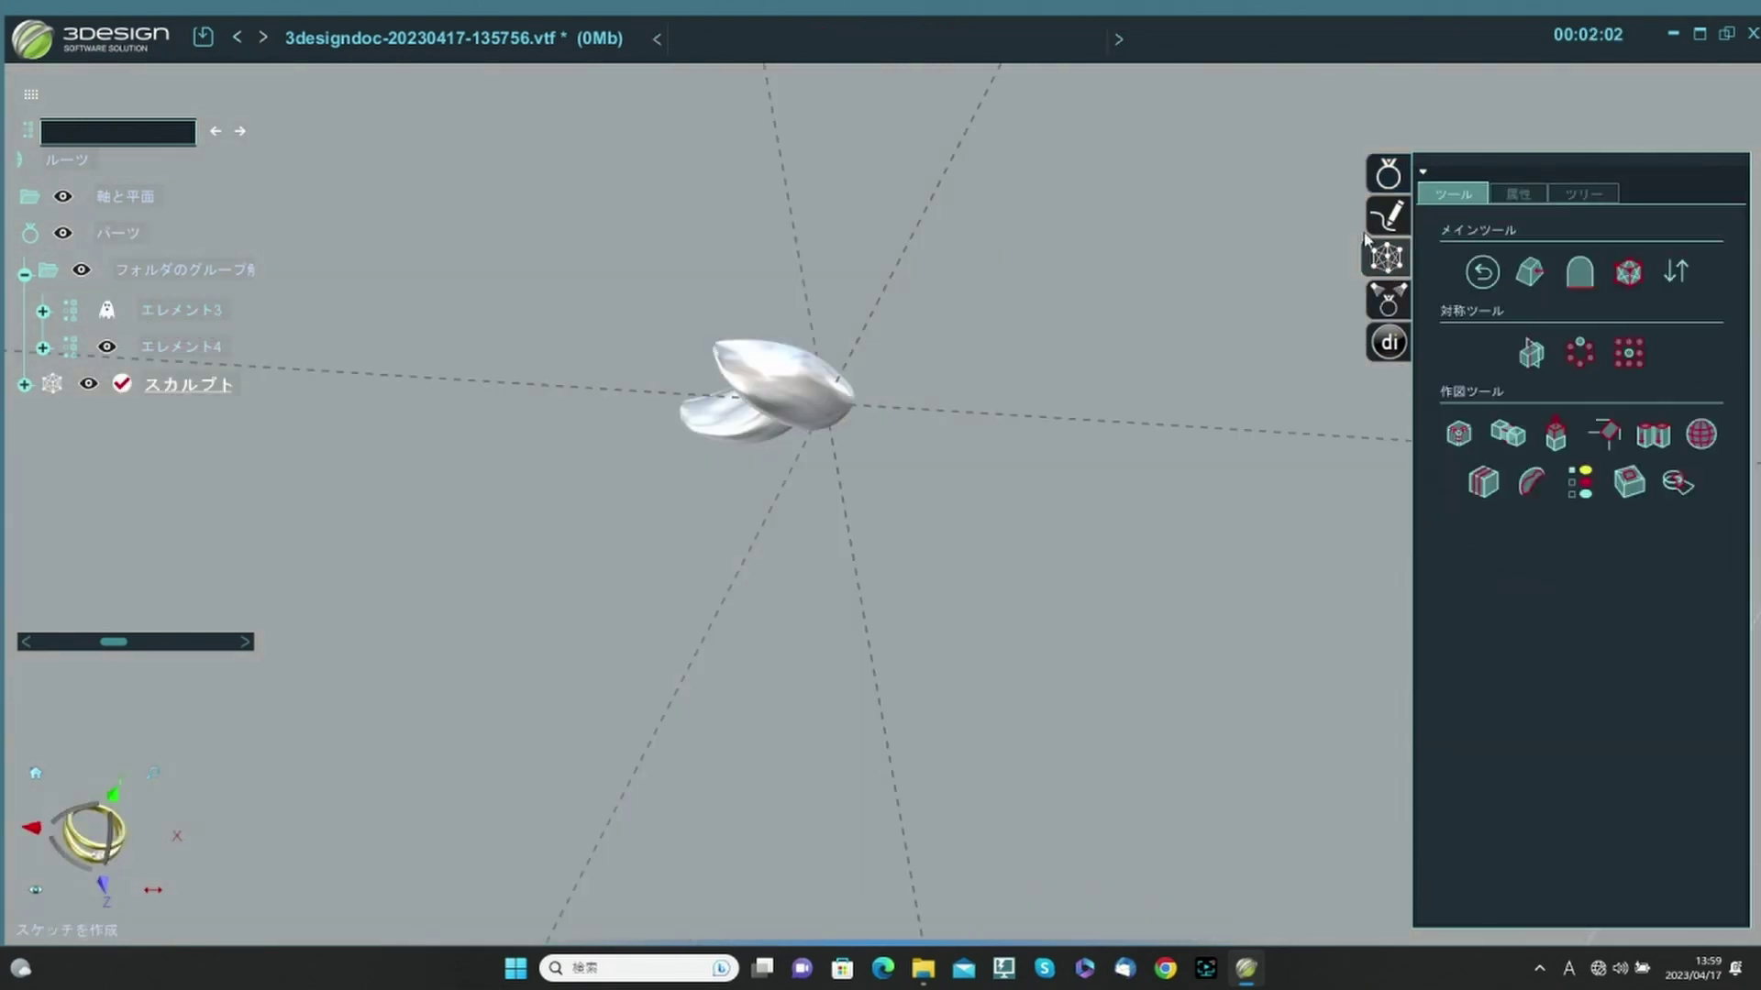
Try to rotate the upper strand's mesh with OXY as the reference axis system.
left_click(1623, 272)
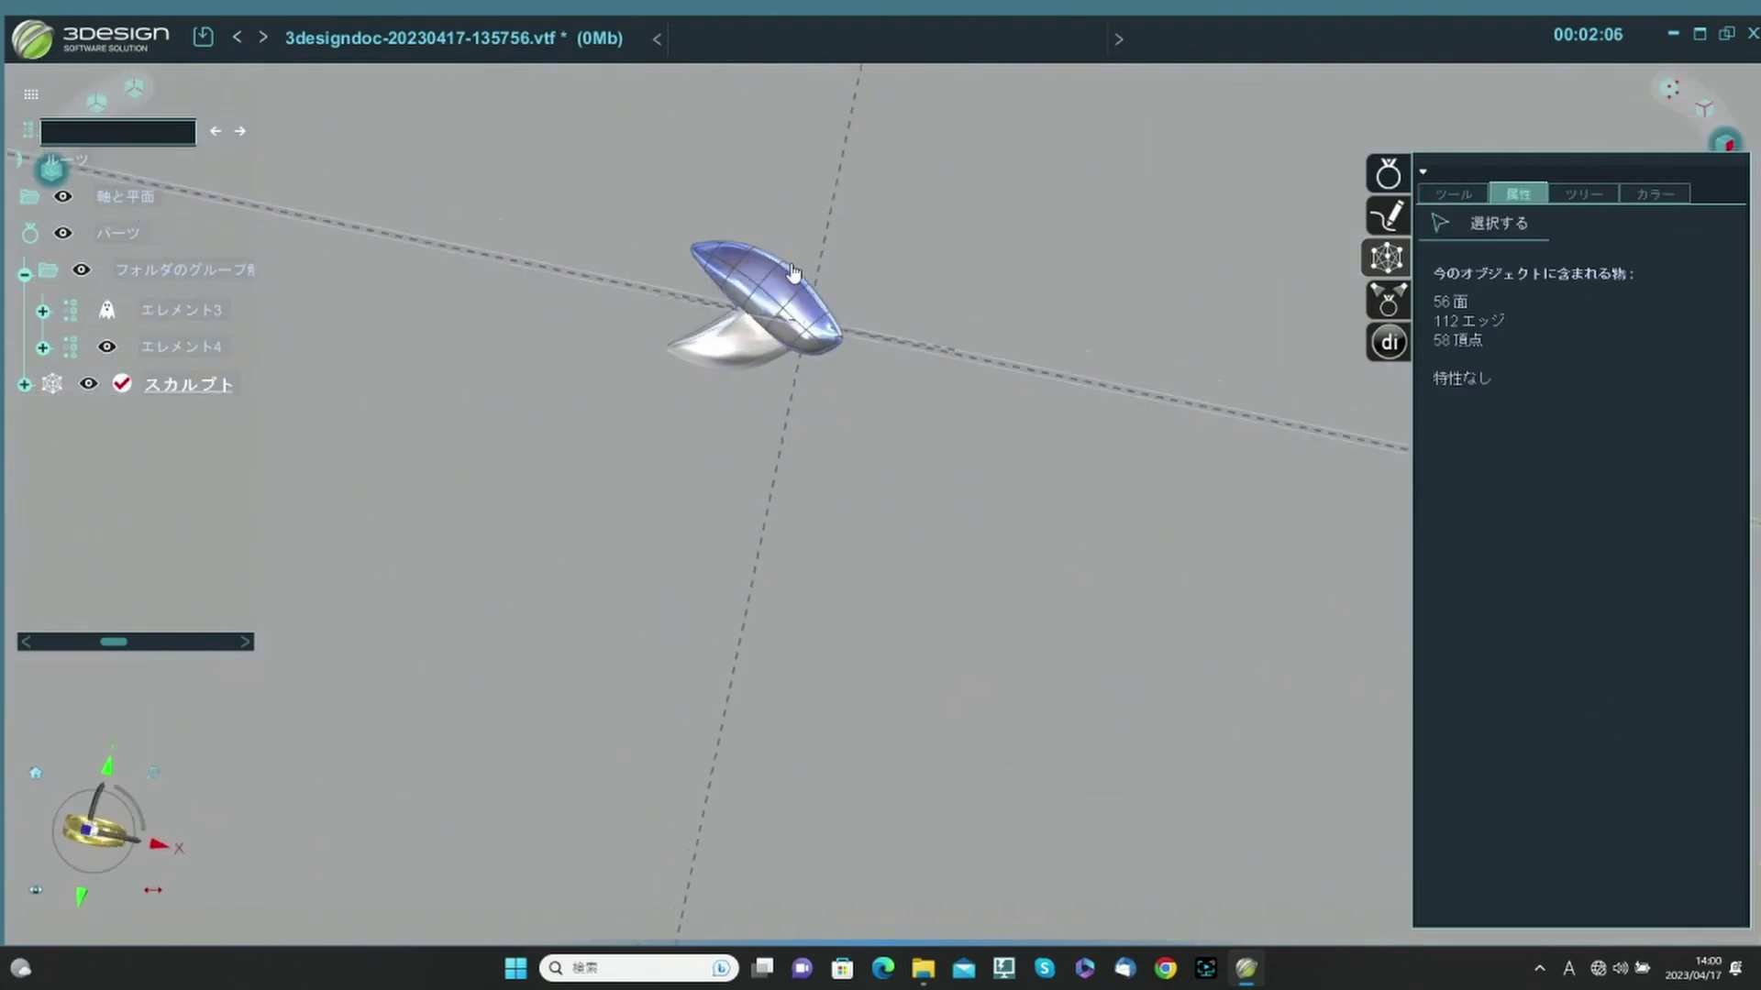
right_click(812, 244)
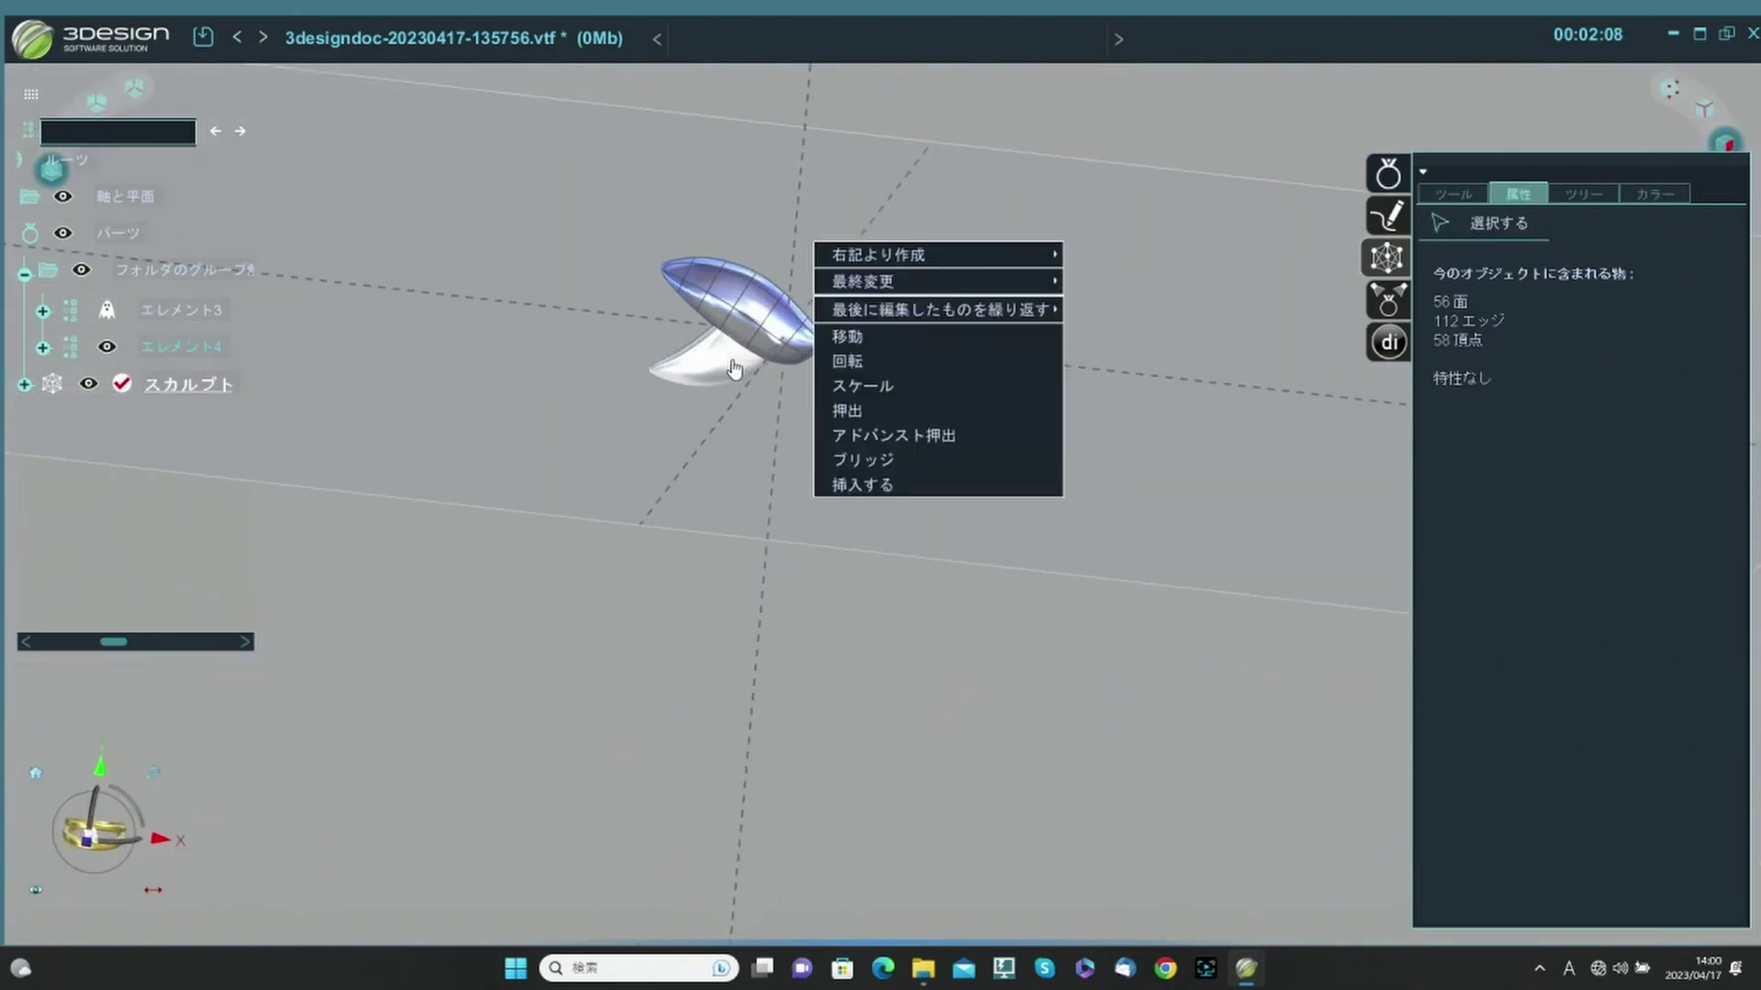
left_click(836, 361)
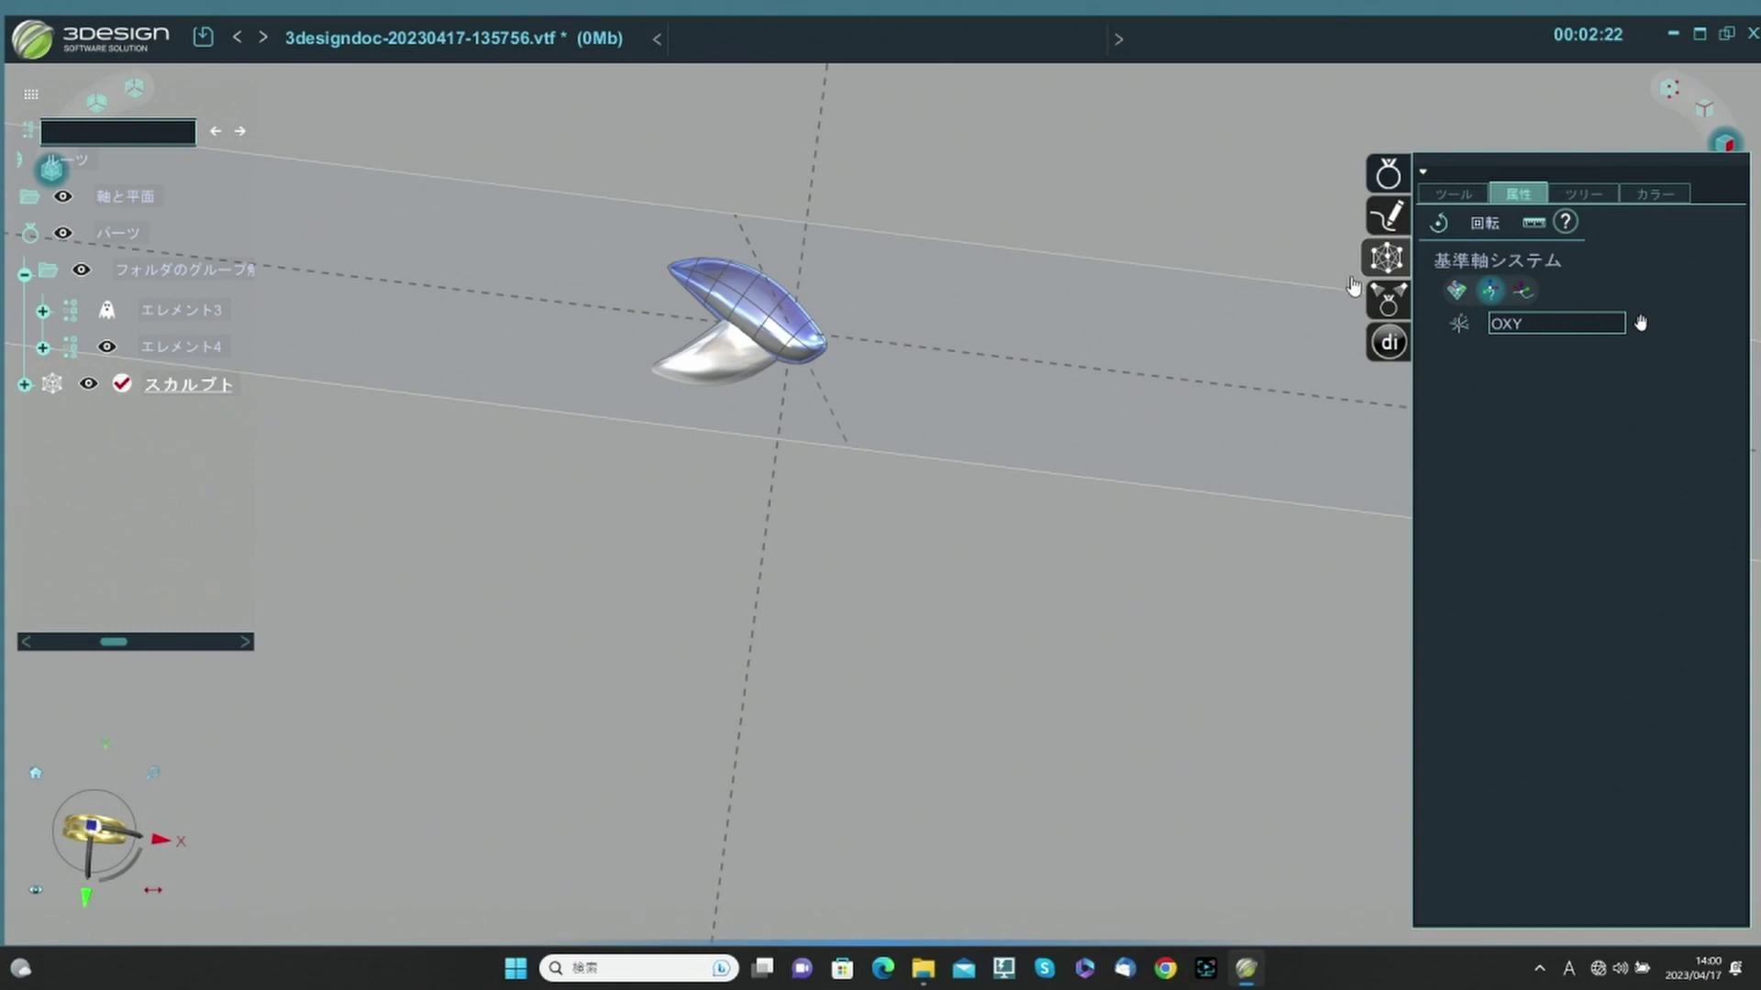
key("Escape")
left_click(1451, 194)
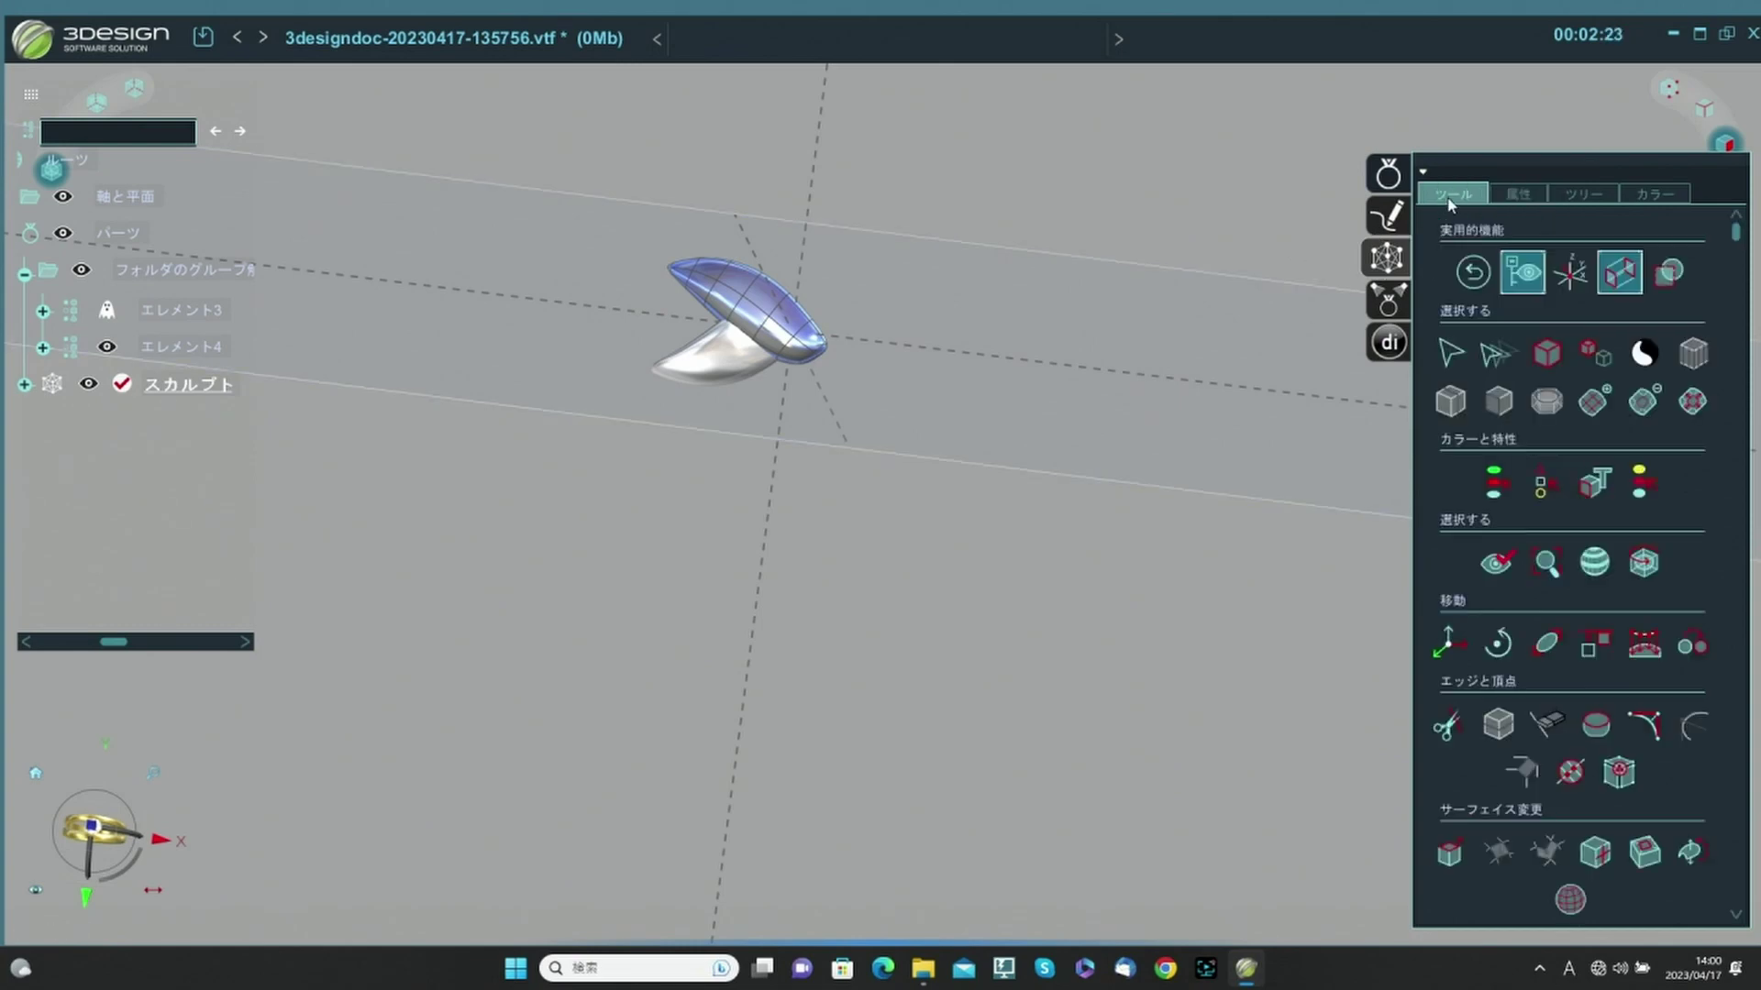
left_click(1478, 271)
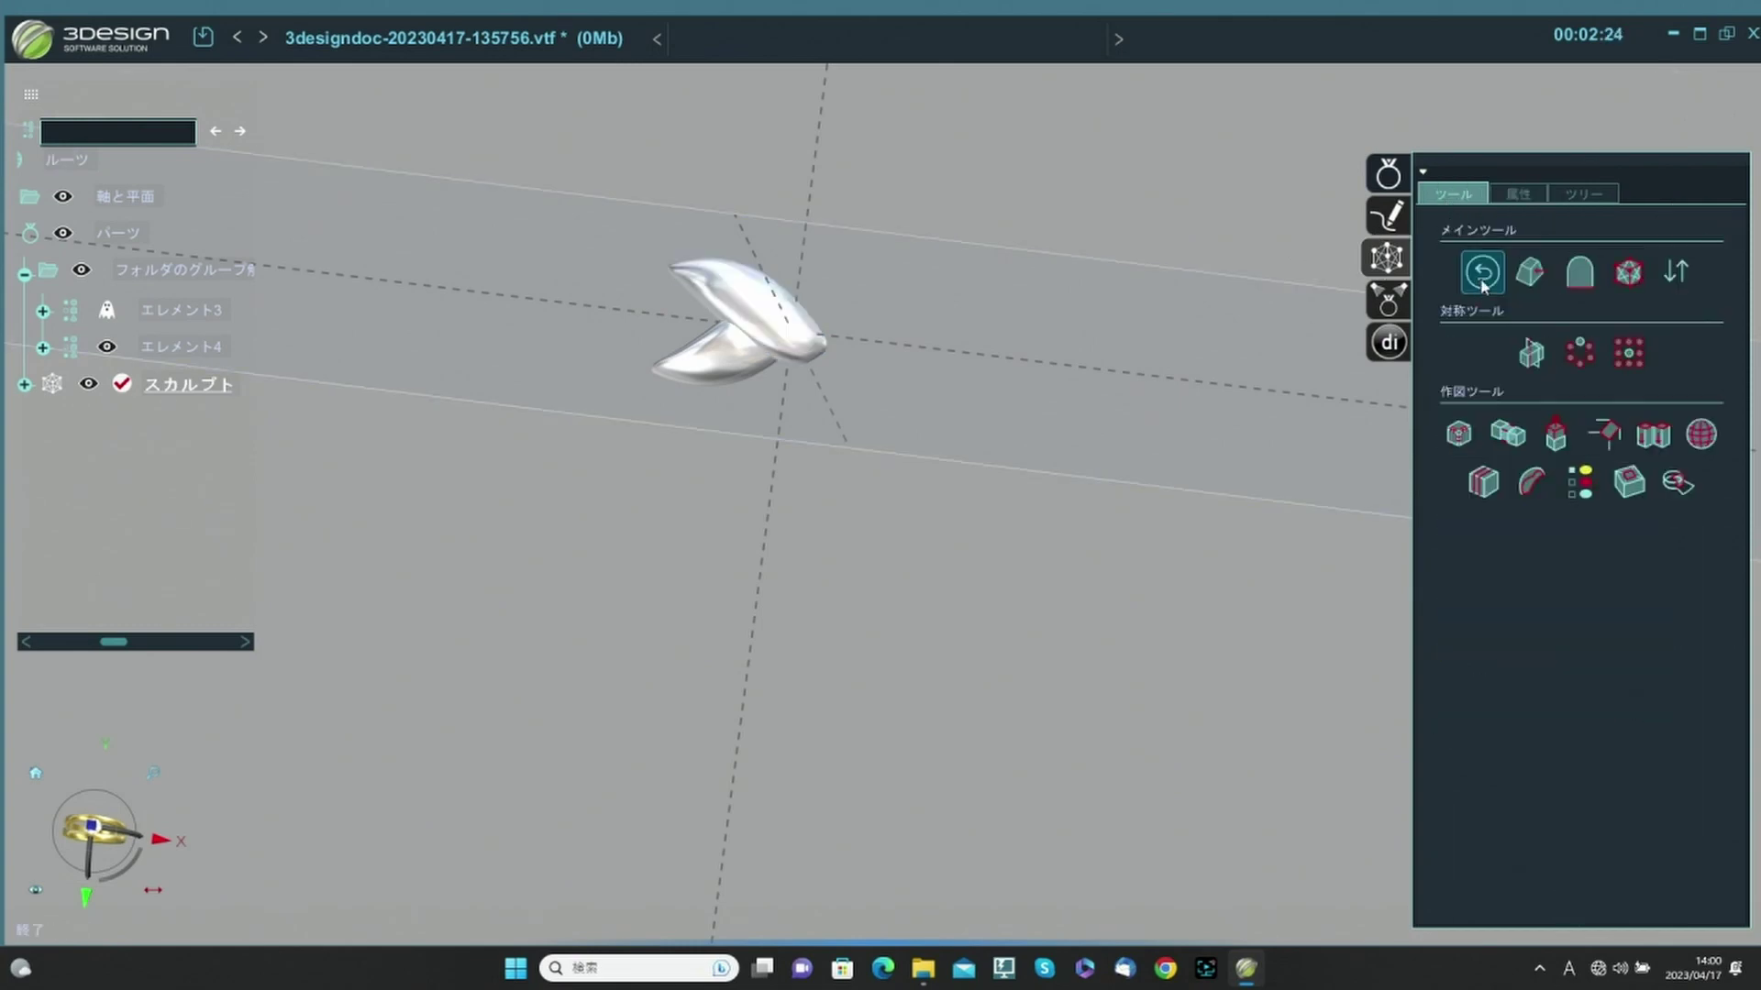
Move the upper strand mesh and the lower strand together in positive X, centring them on the vertical axis.
left_click(759, 311)
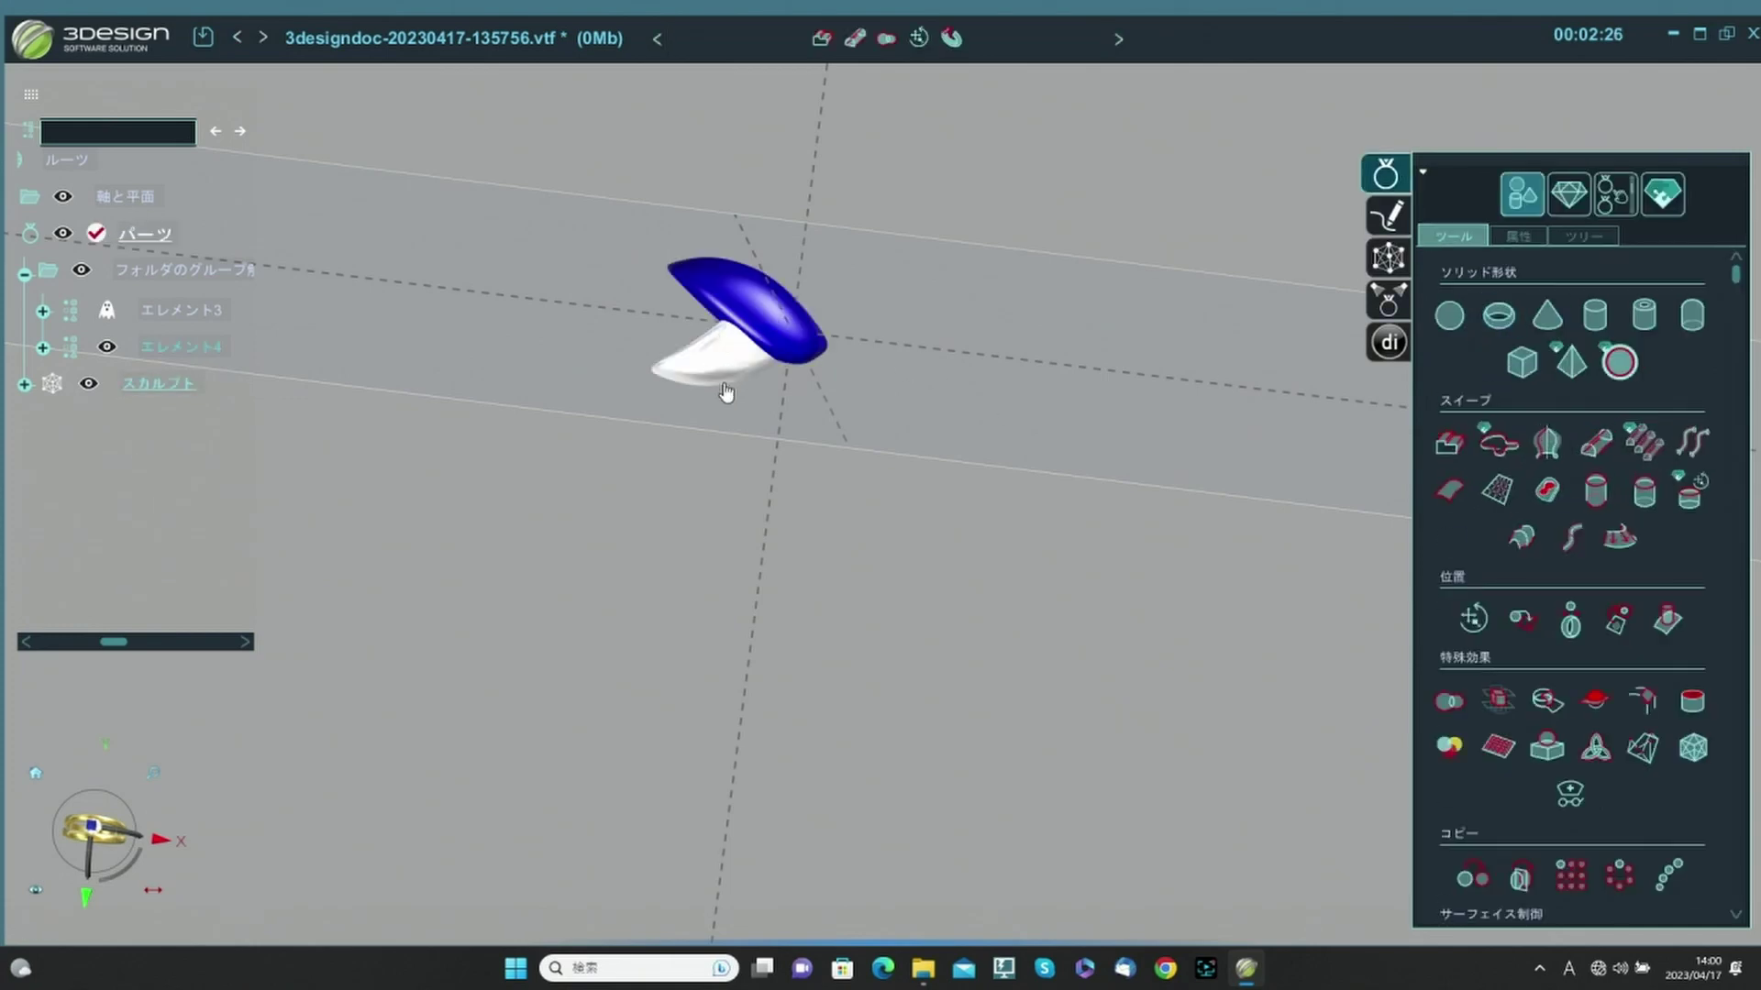
left_click(96, 846)
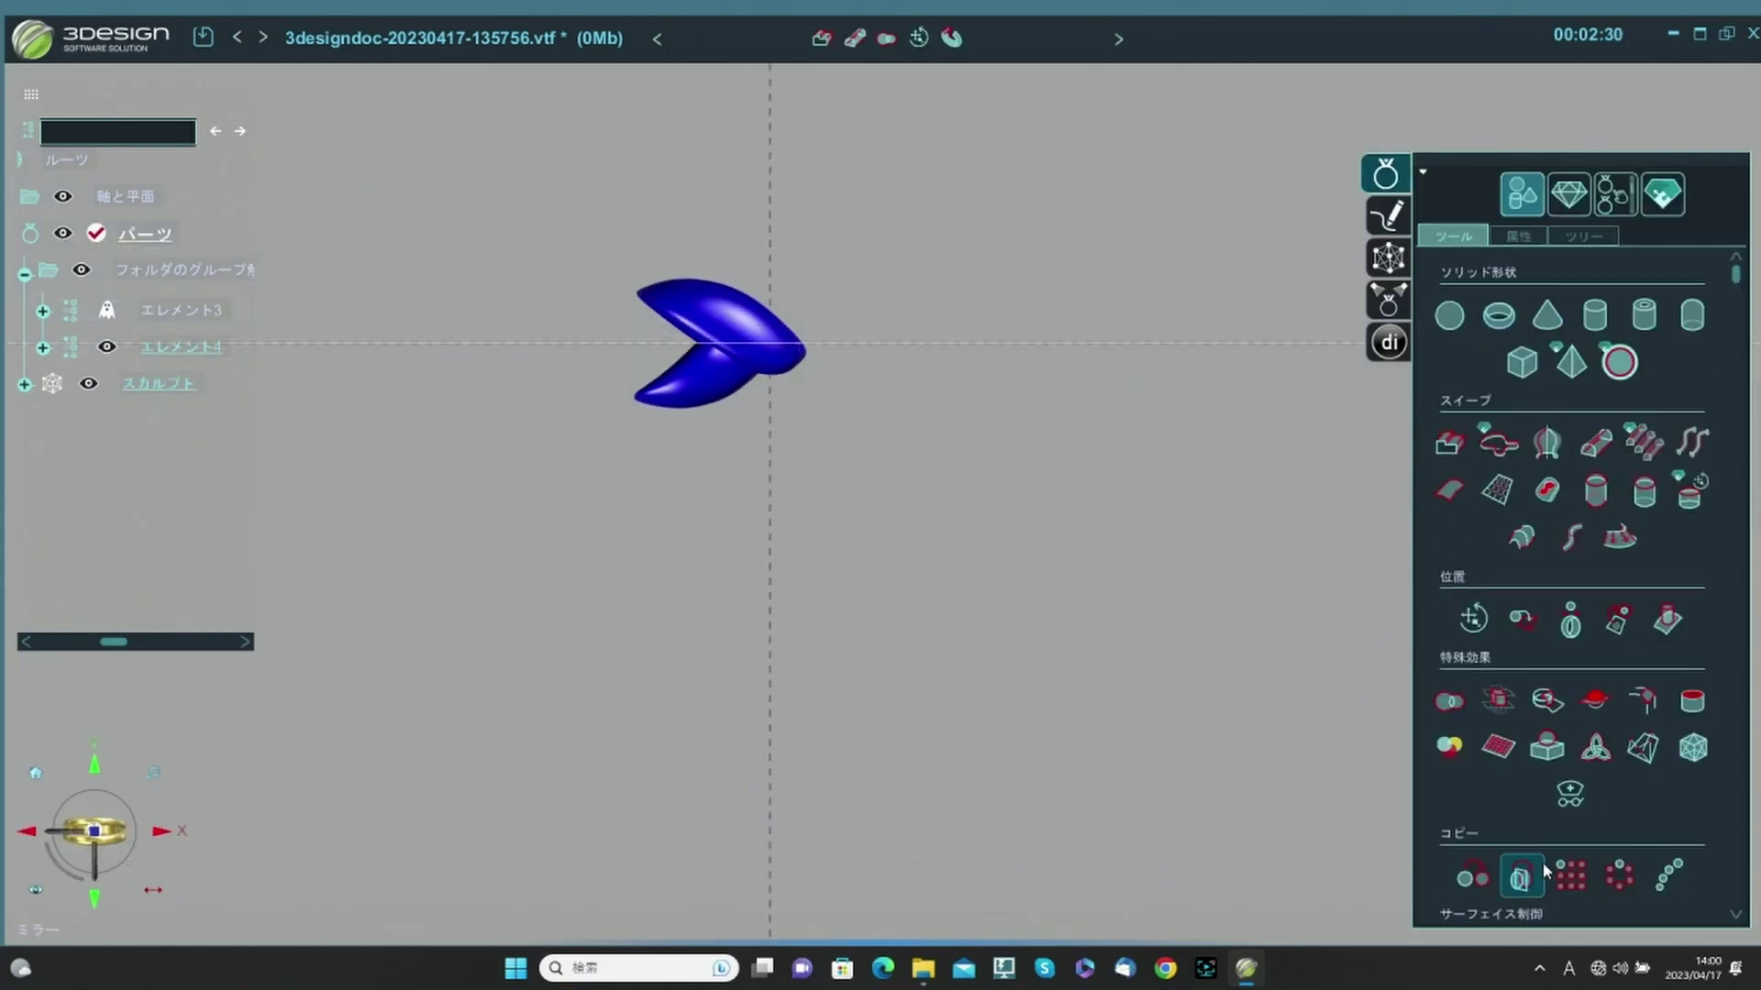
left_click(1473, 620)
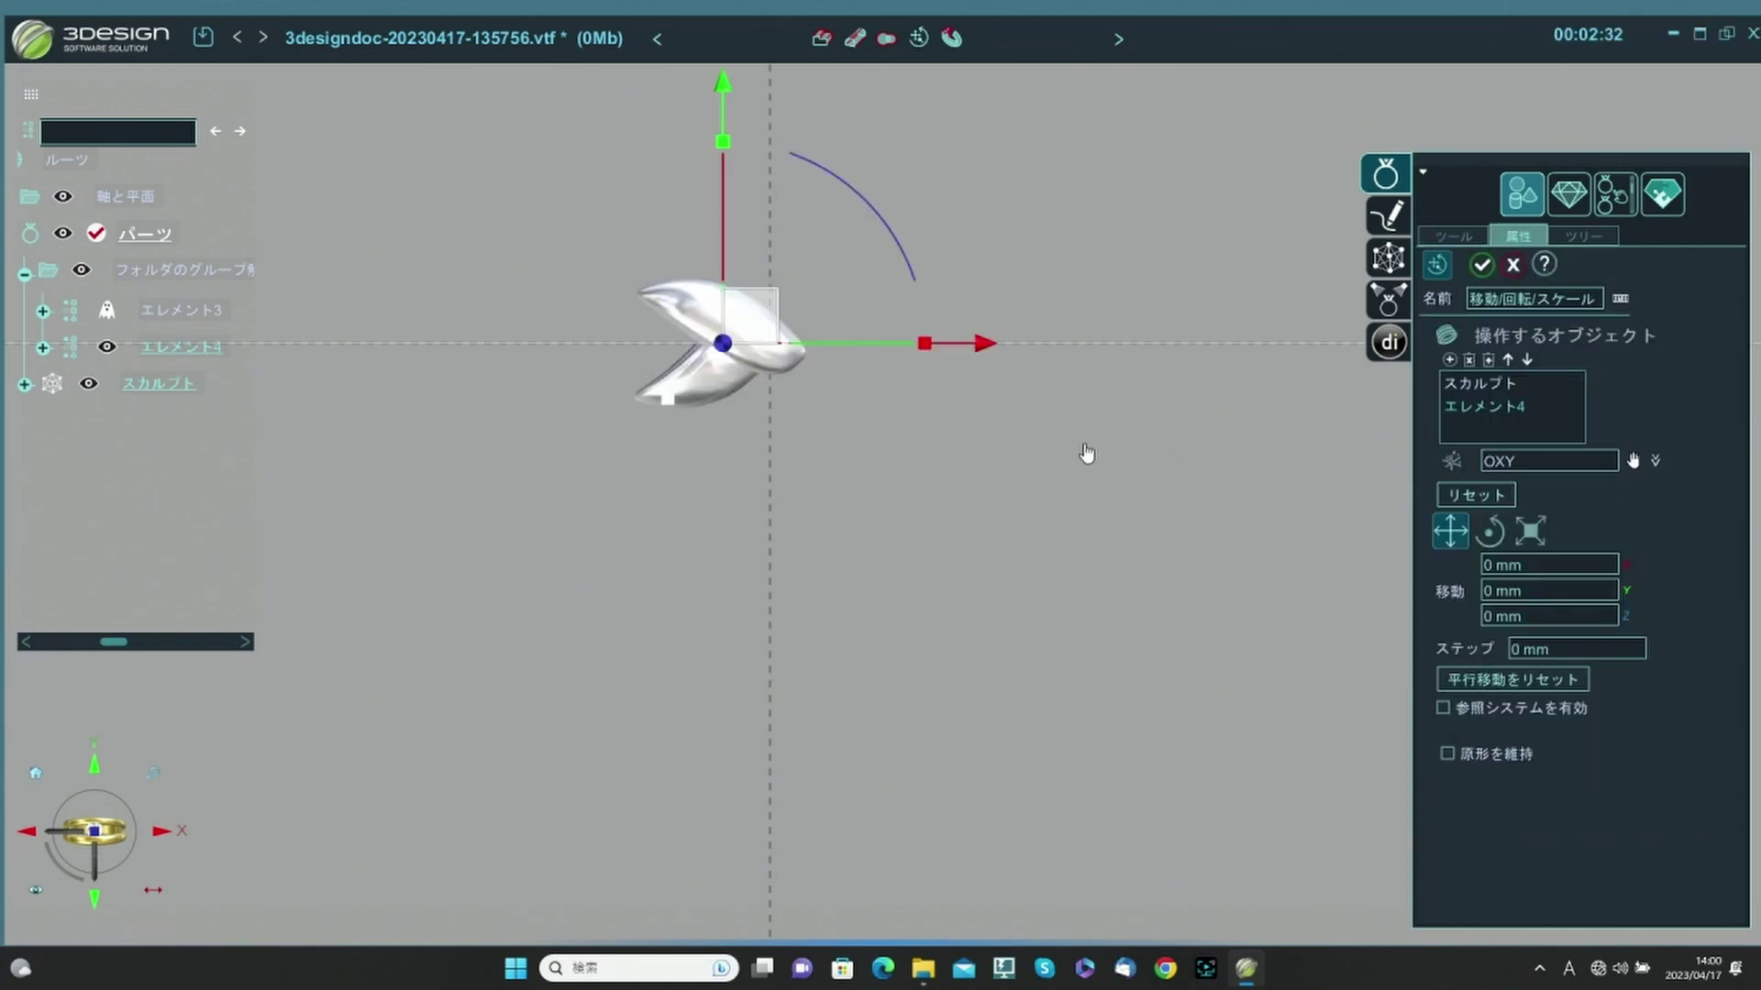
left_click_drag(983, 344, 1030, 344)
left_click(1481, 265)
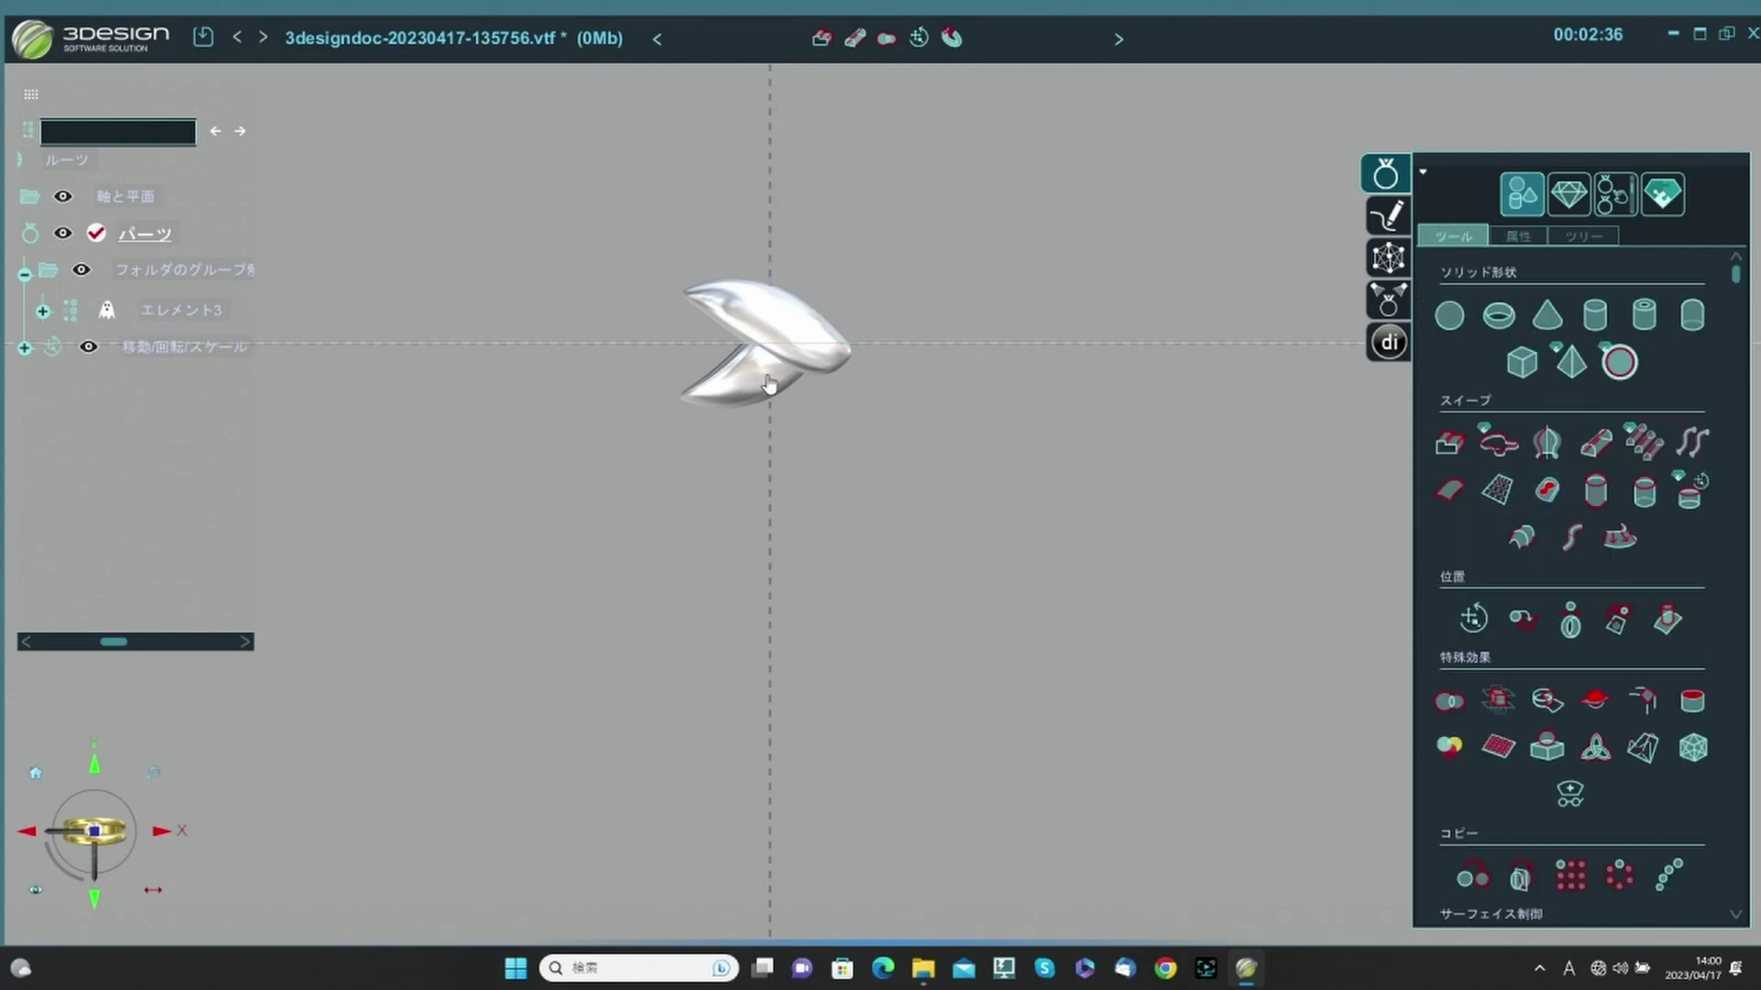
Clone the moved strand pair along X, slightly closer than the 2.2 mm offset so the copies interlock.
scroll(1476, 575, "down", 3)
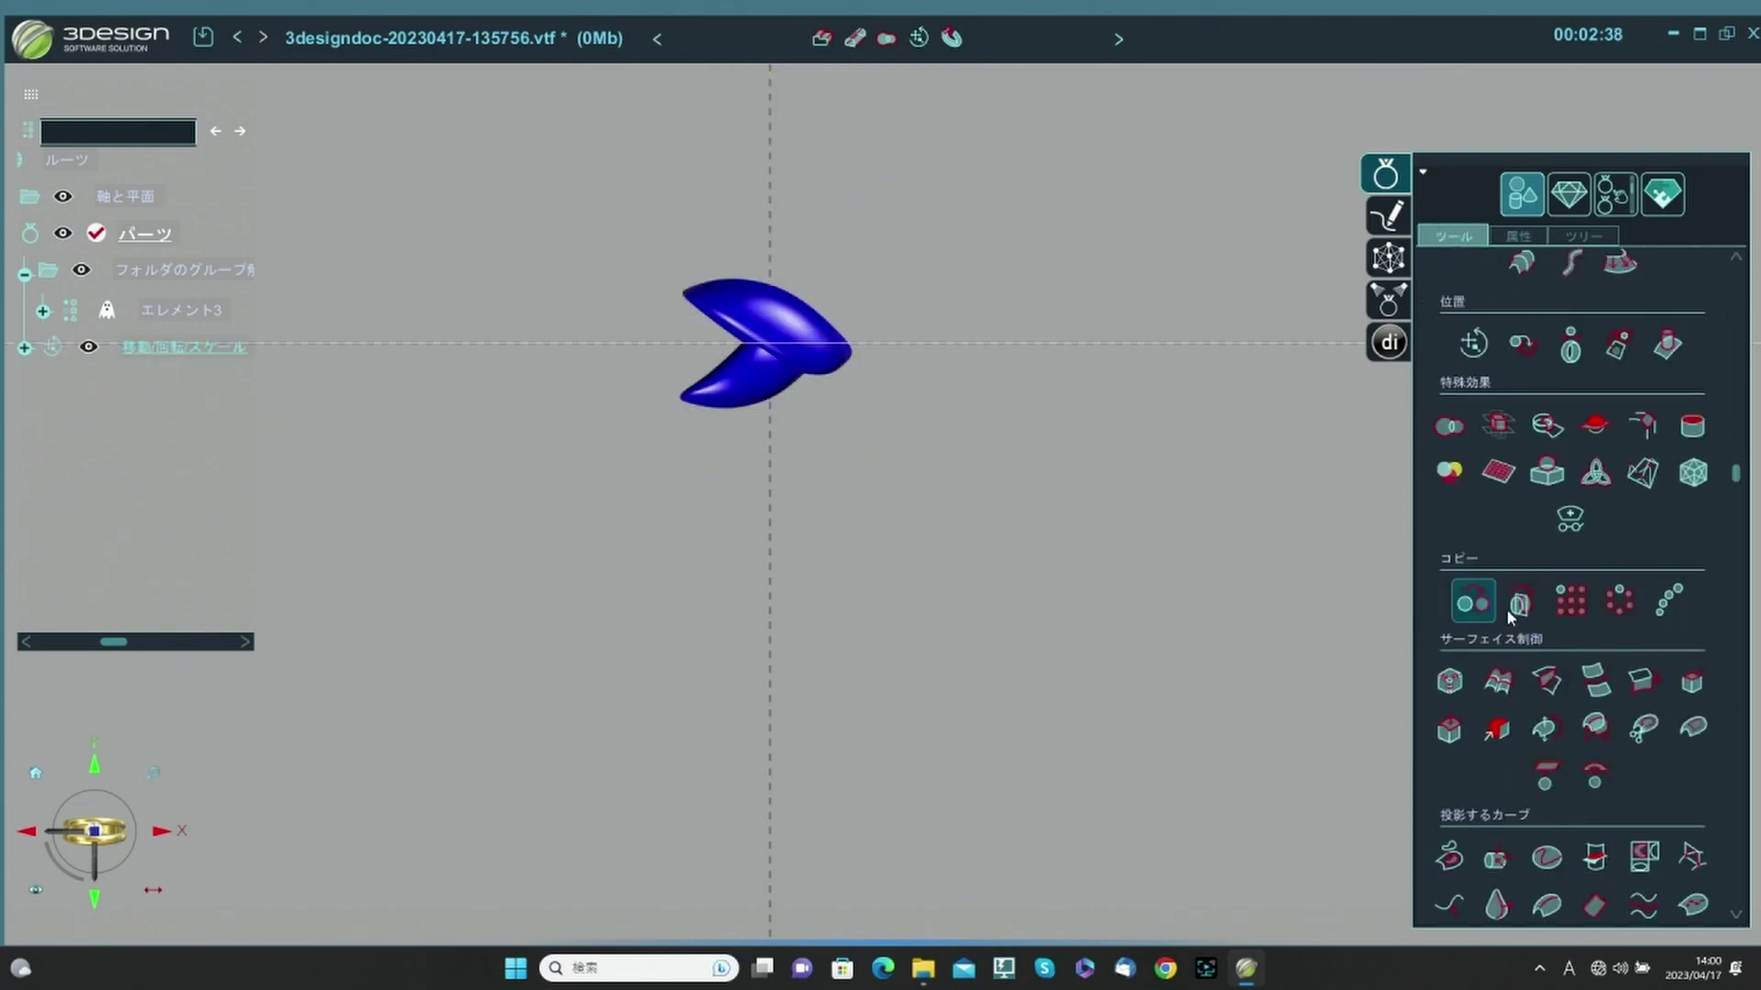
left_click(1472, 601)
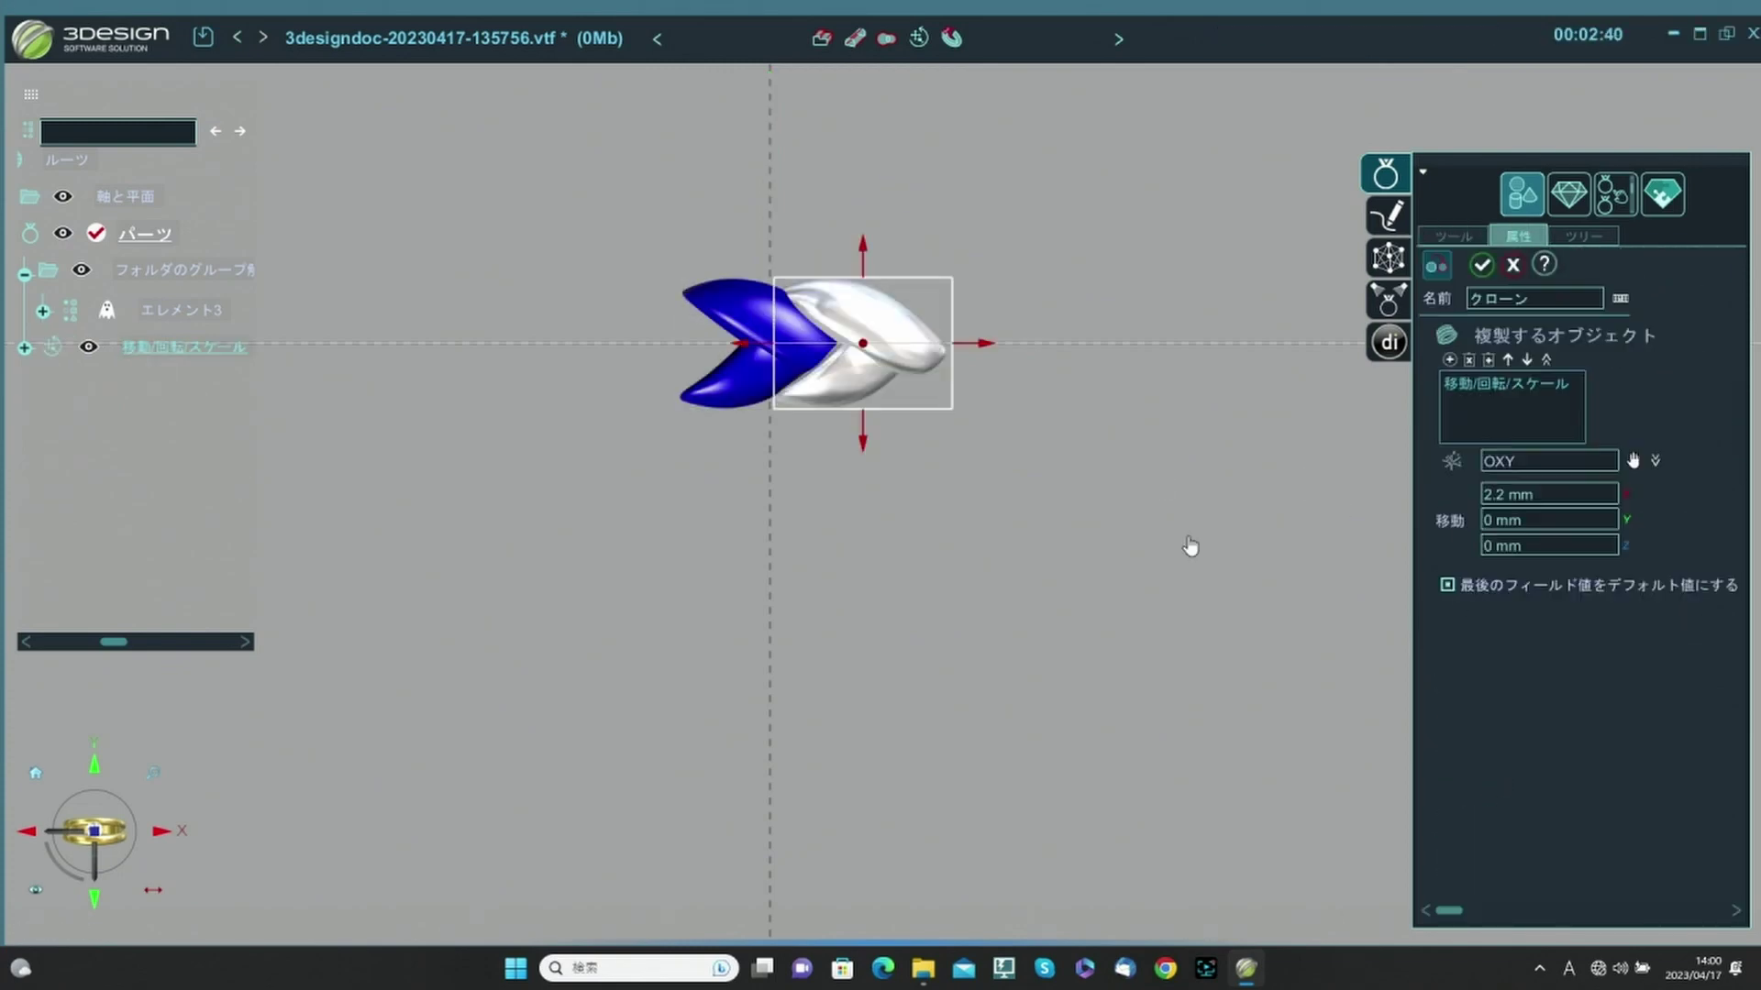
left_click_drag(977, 344, 968, 344)
left_click(1481, 265)
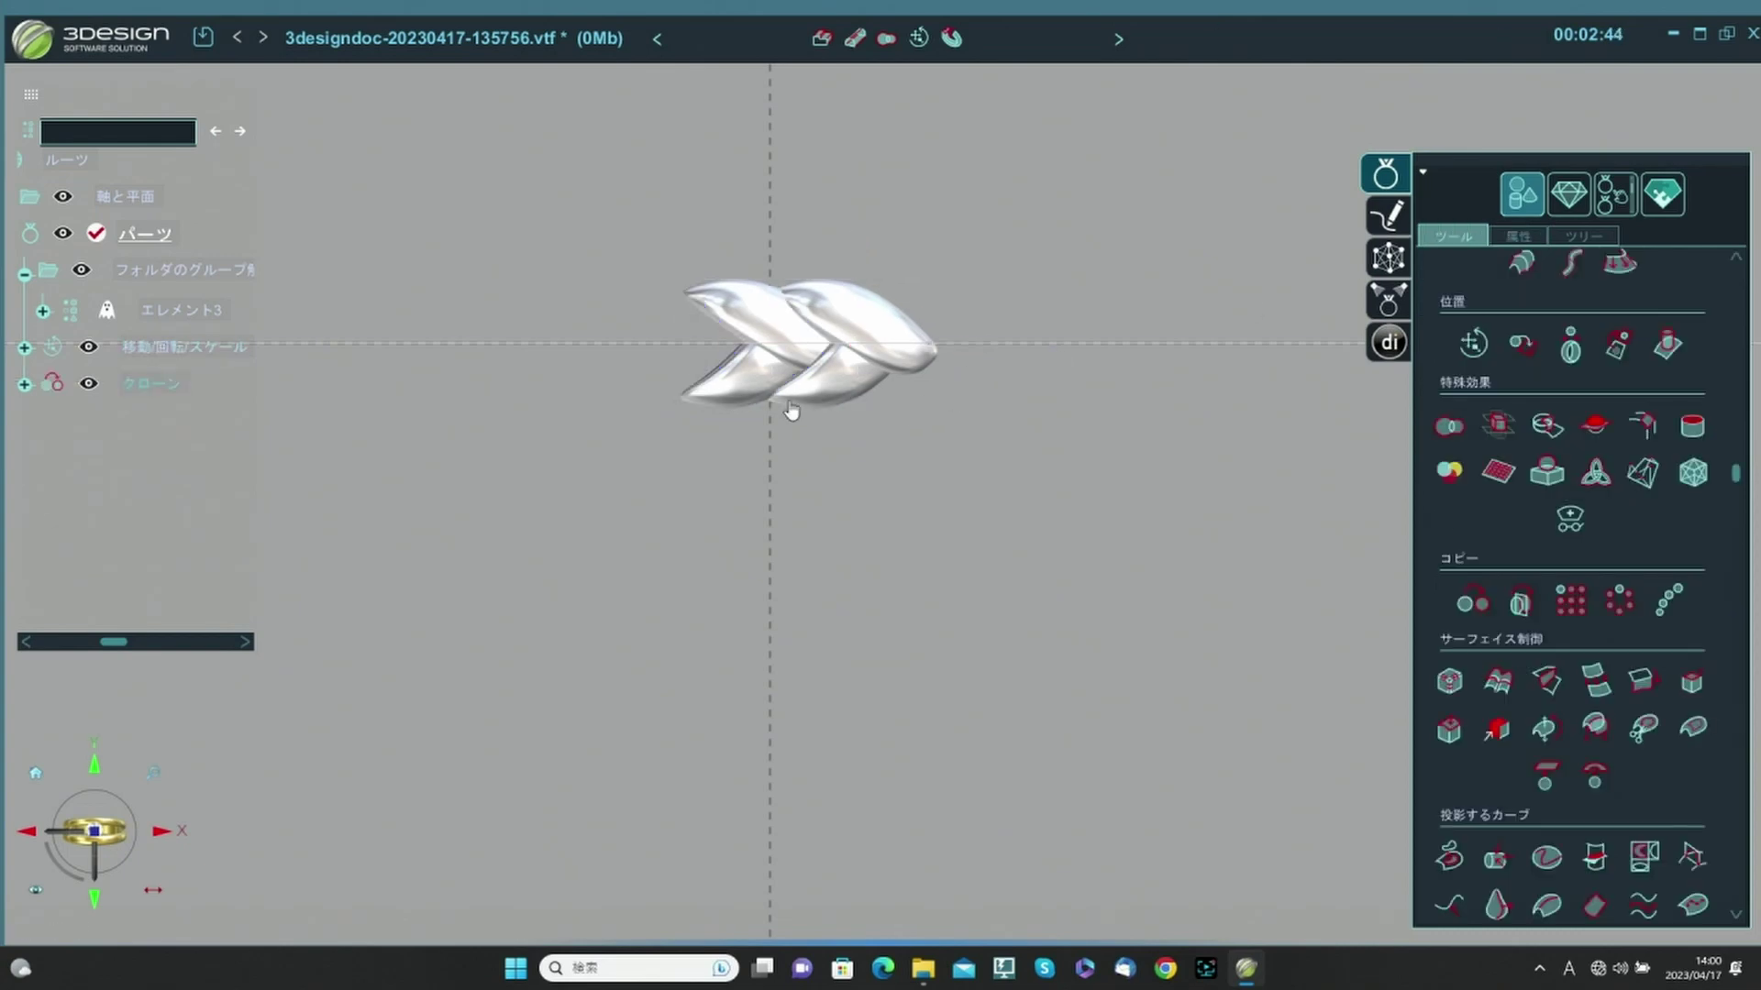
Clone the end strand pair two more times along X with the same offset, extending the braid to four pairs.
left_click(829, 396)
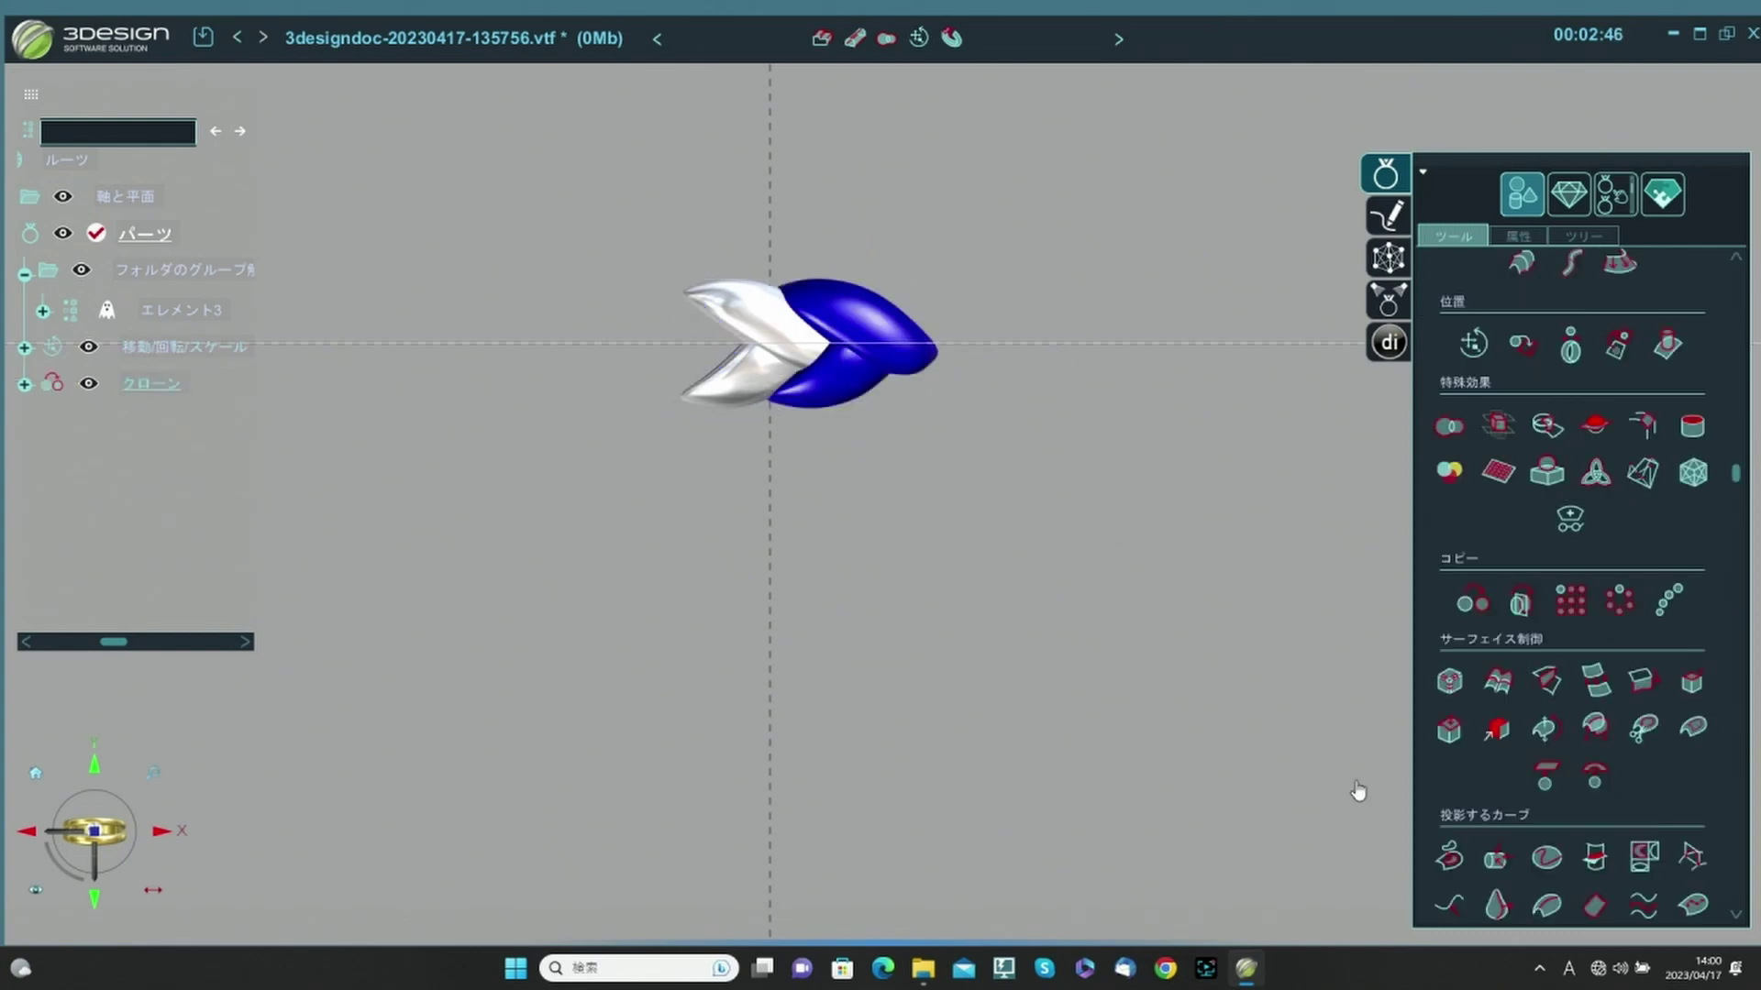
left_click(1471, 597)
key("Return")
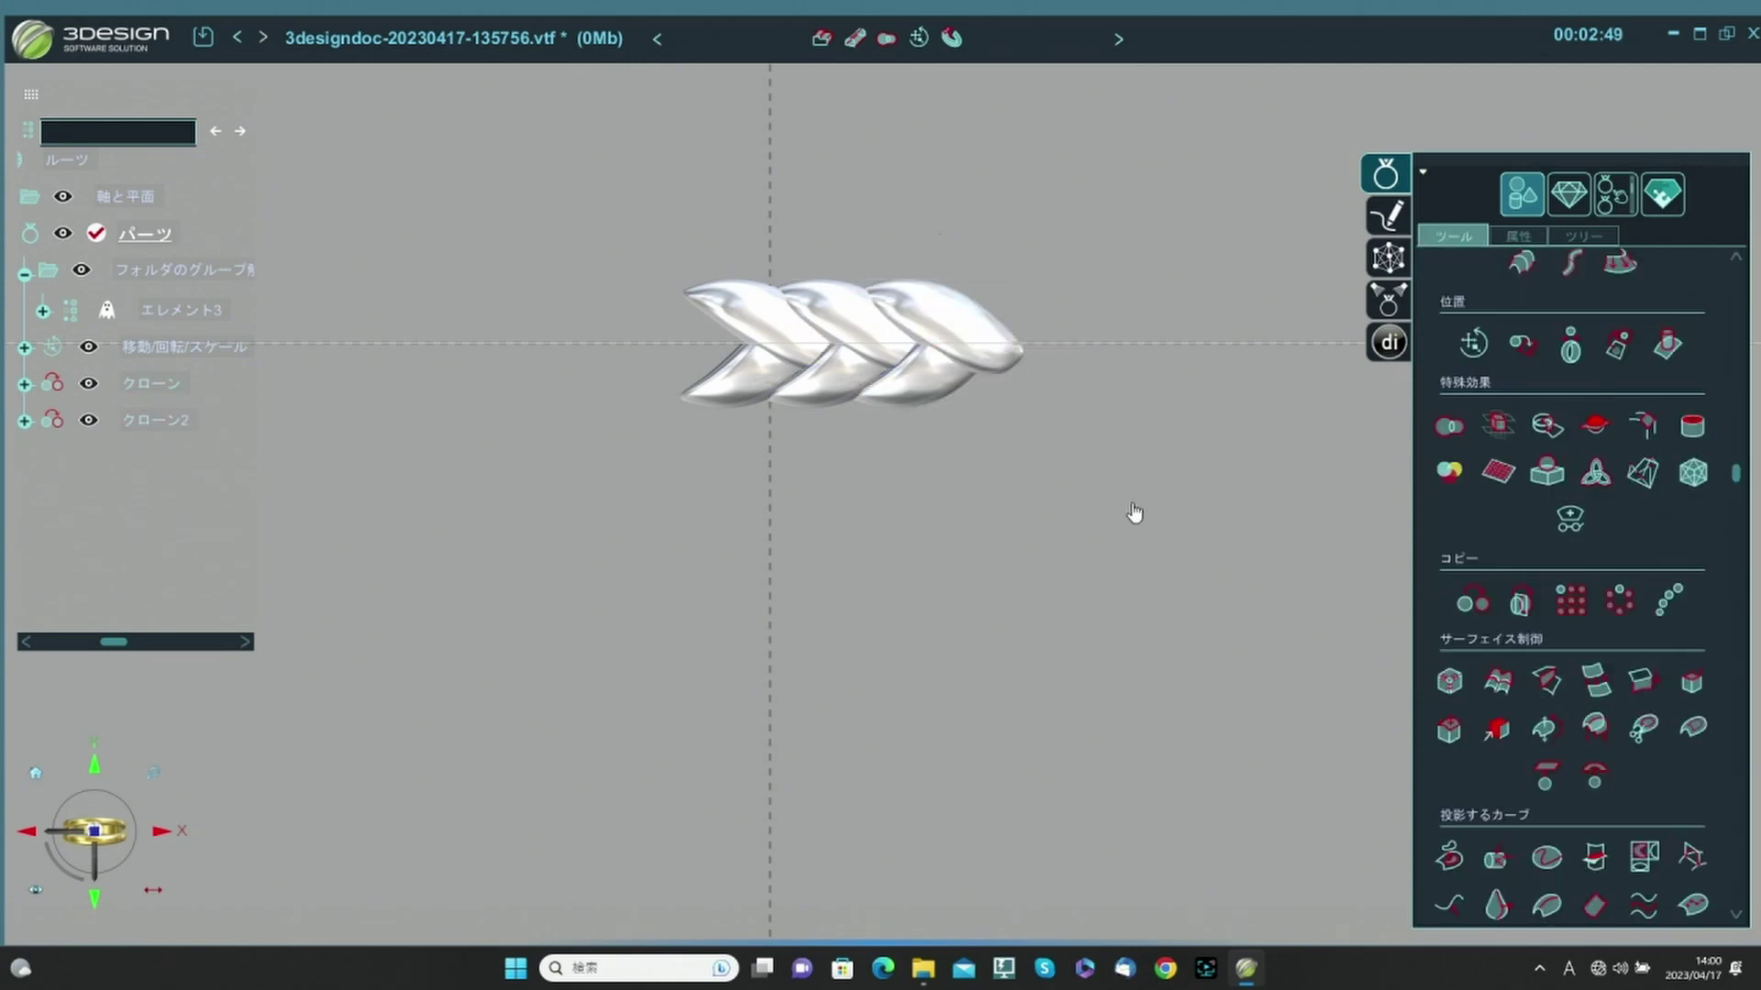
left_click(979, 365)
left_click(1472, 602)
right_click(1260, 486)
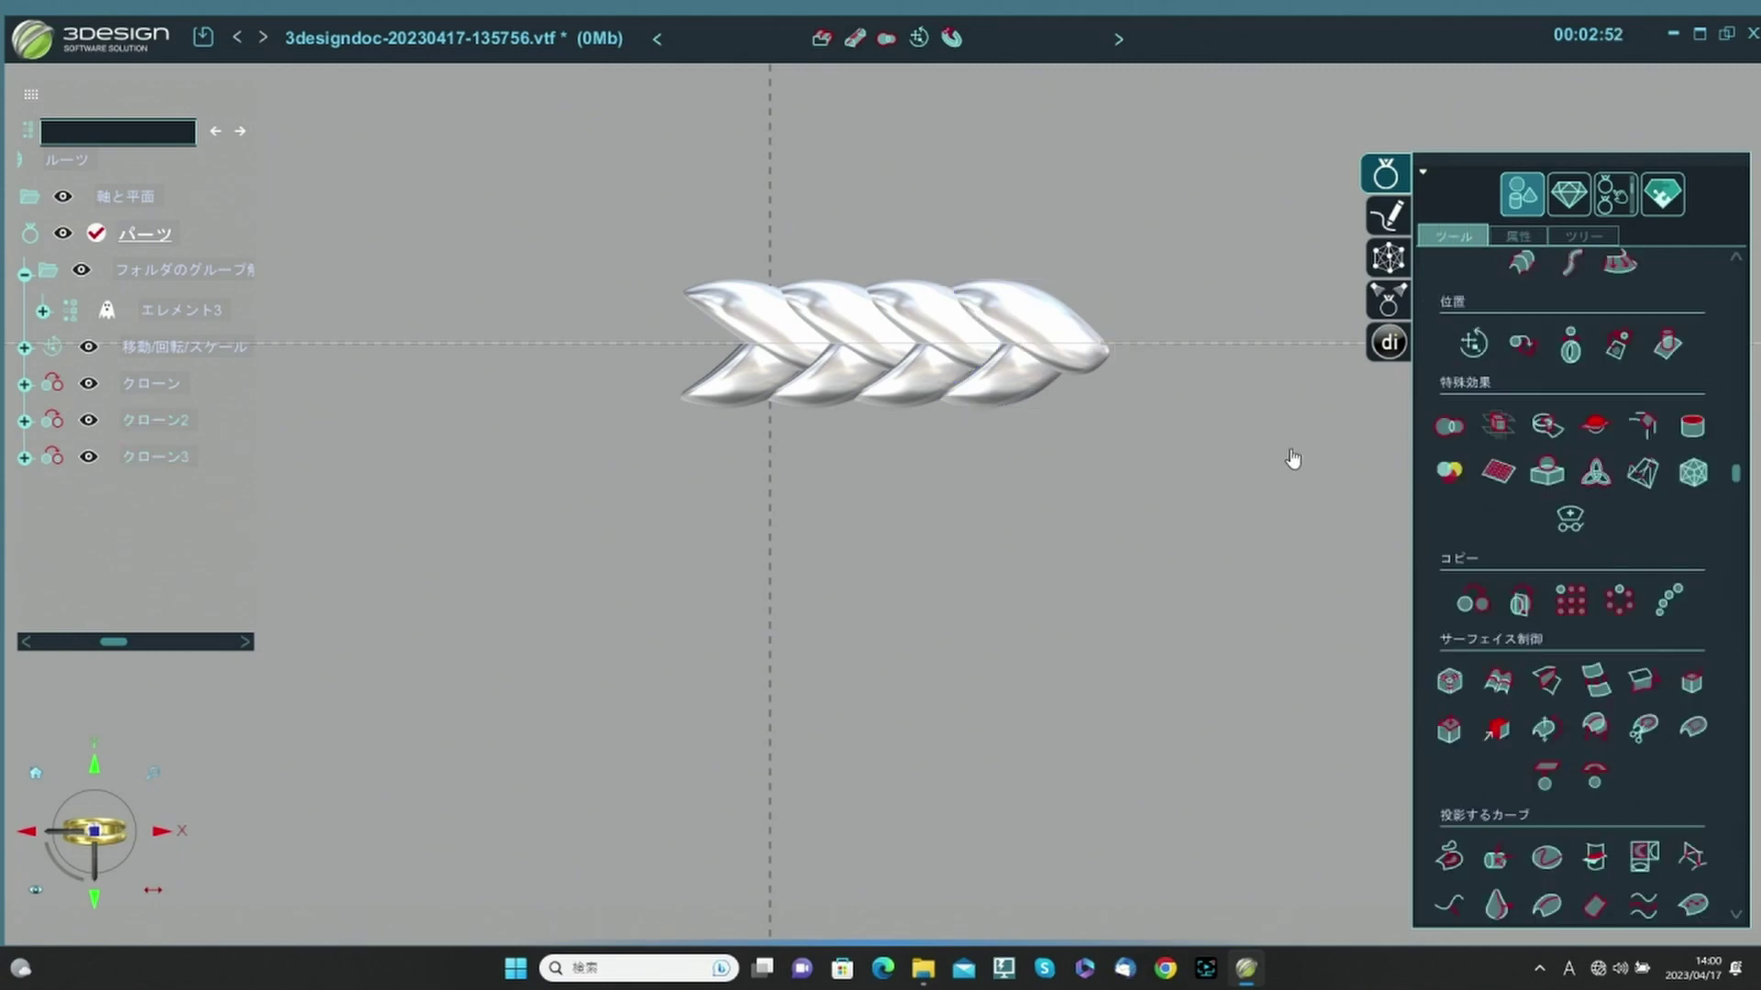
Clone the end strand pair three times along X with the same offset, extending the braid to seven pairs.
left_click(1471, 602)
right_click(1309, 562)
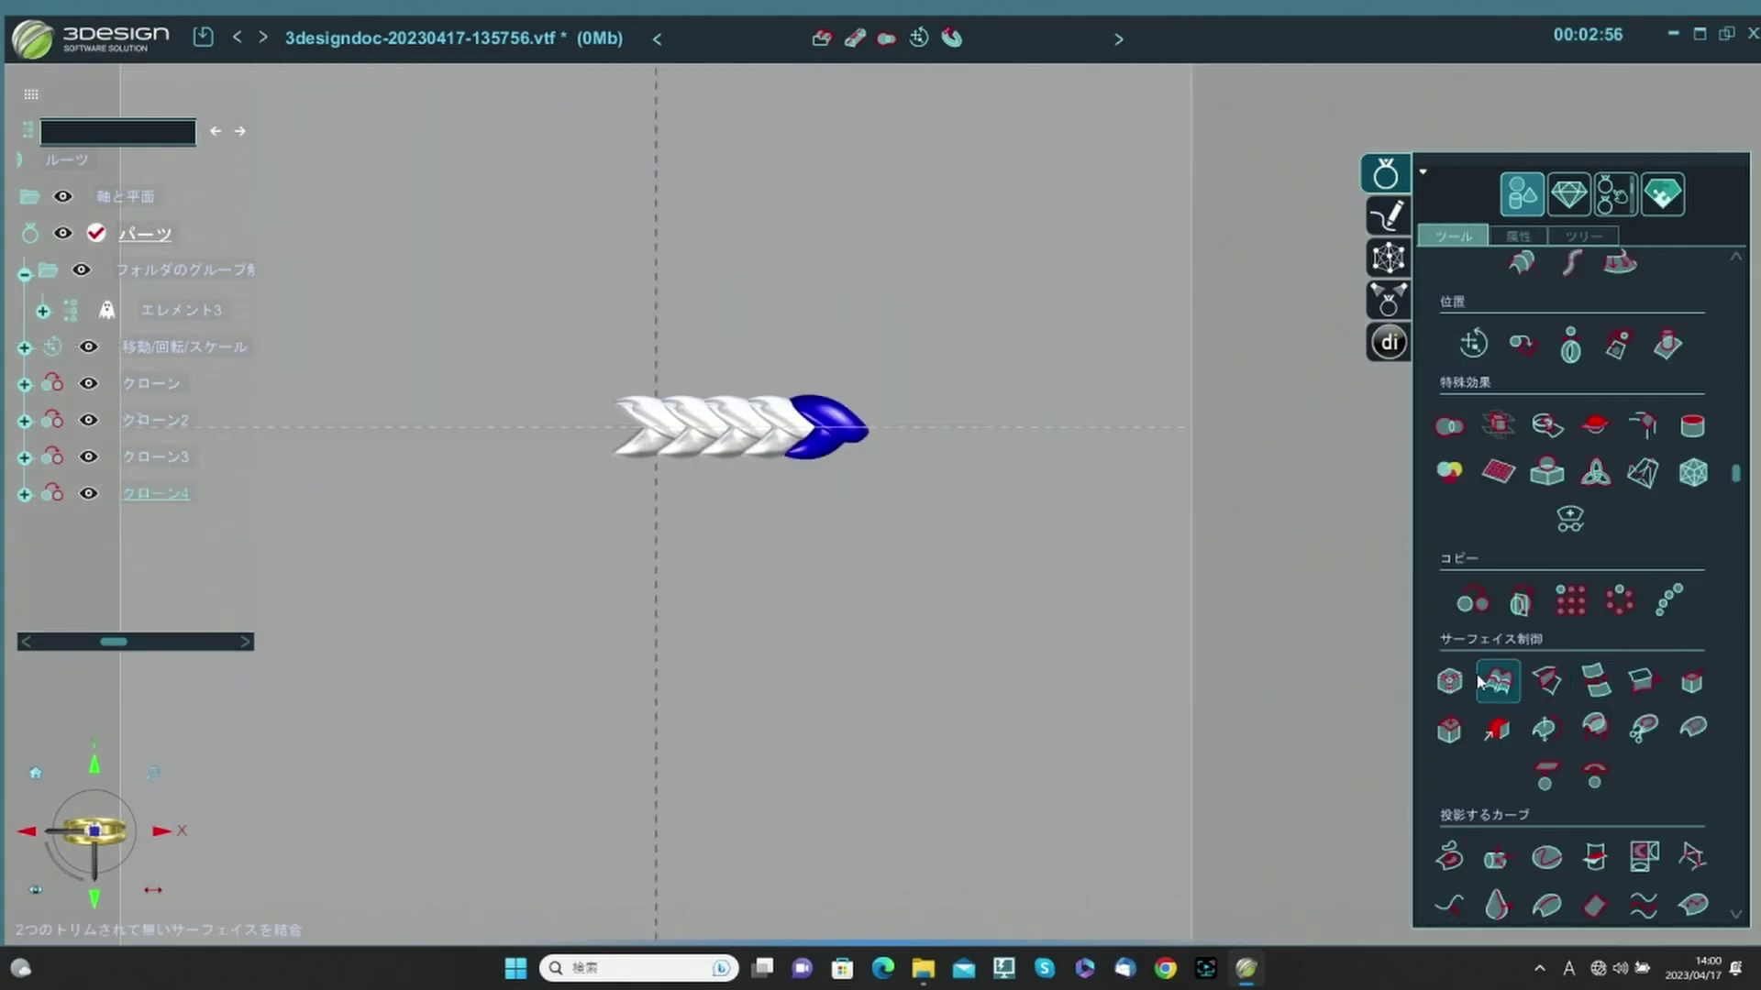
left_click(1470, 602)
right_click(1053, 551)
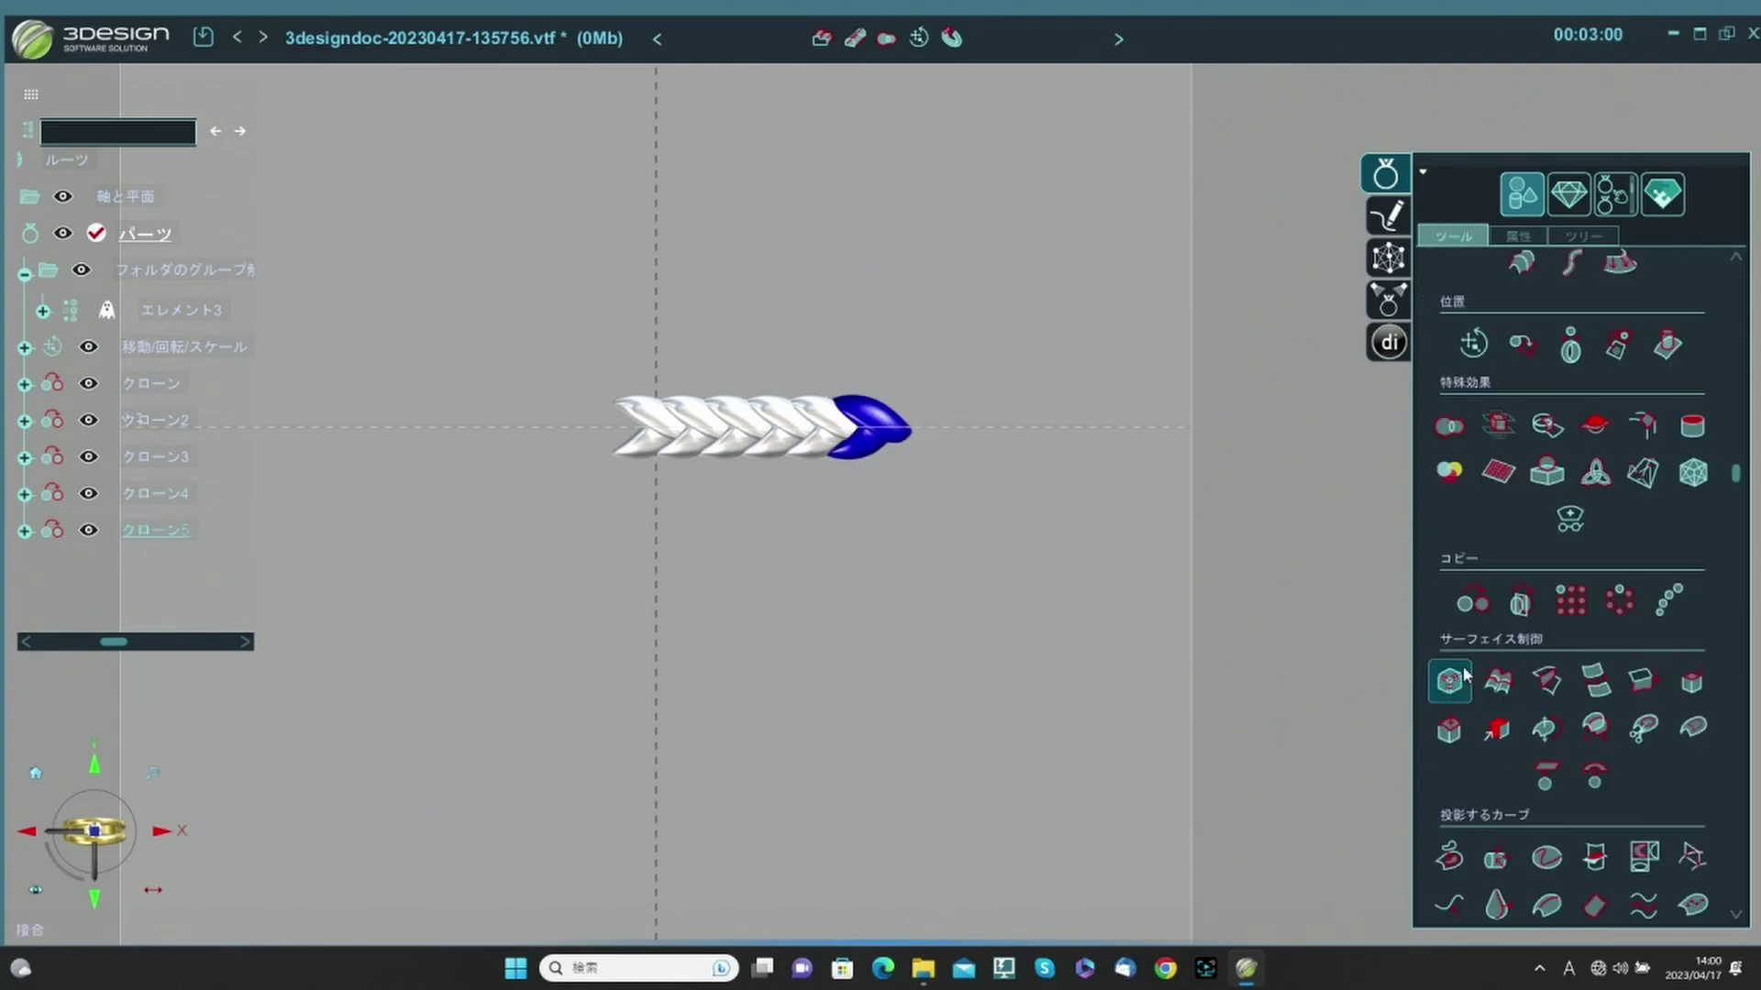
left_click(1470, 602)
right_click(1057, 446)
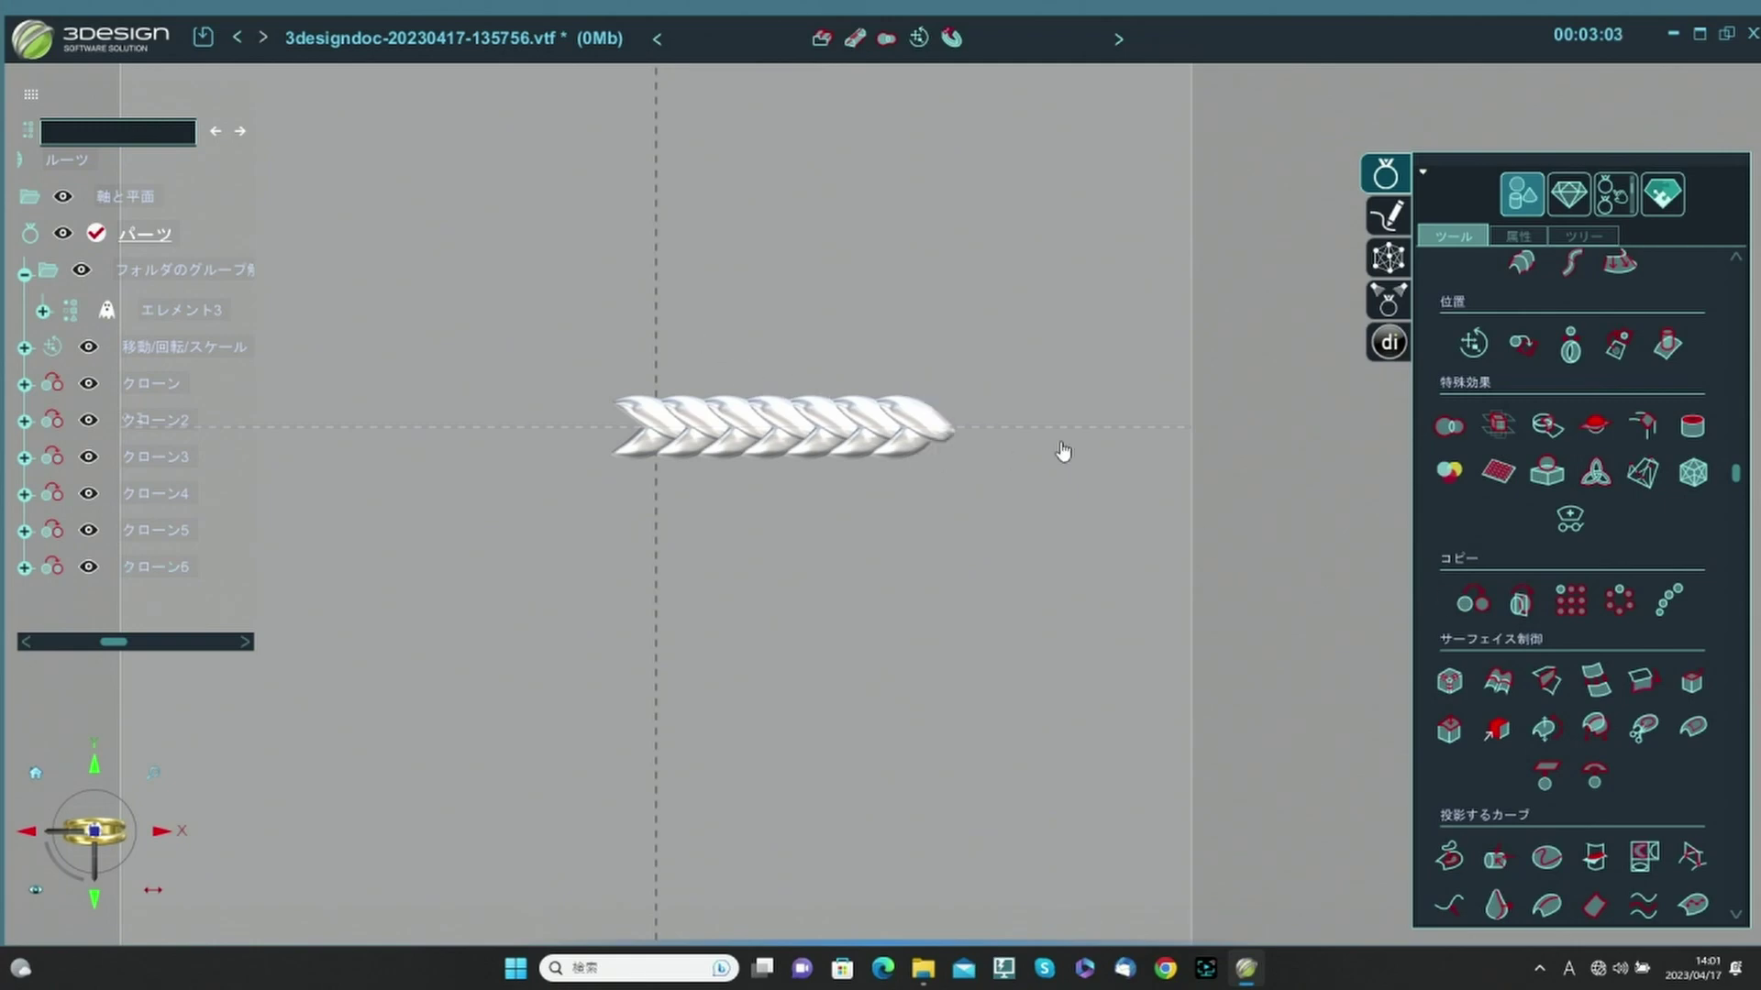
Clone the end pair three more times along X with the same offset, extending the braid to ten pairs.
left_click(928, 426)
left_click(1470, 598)
right_click(1309, 507)
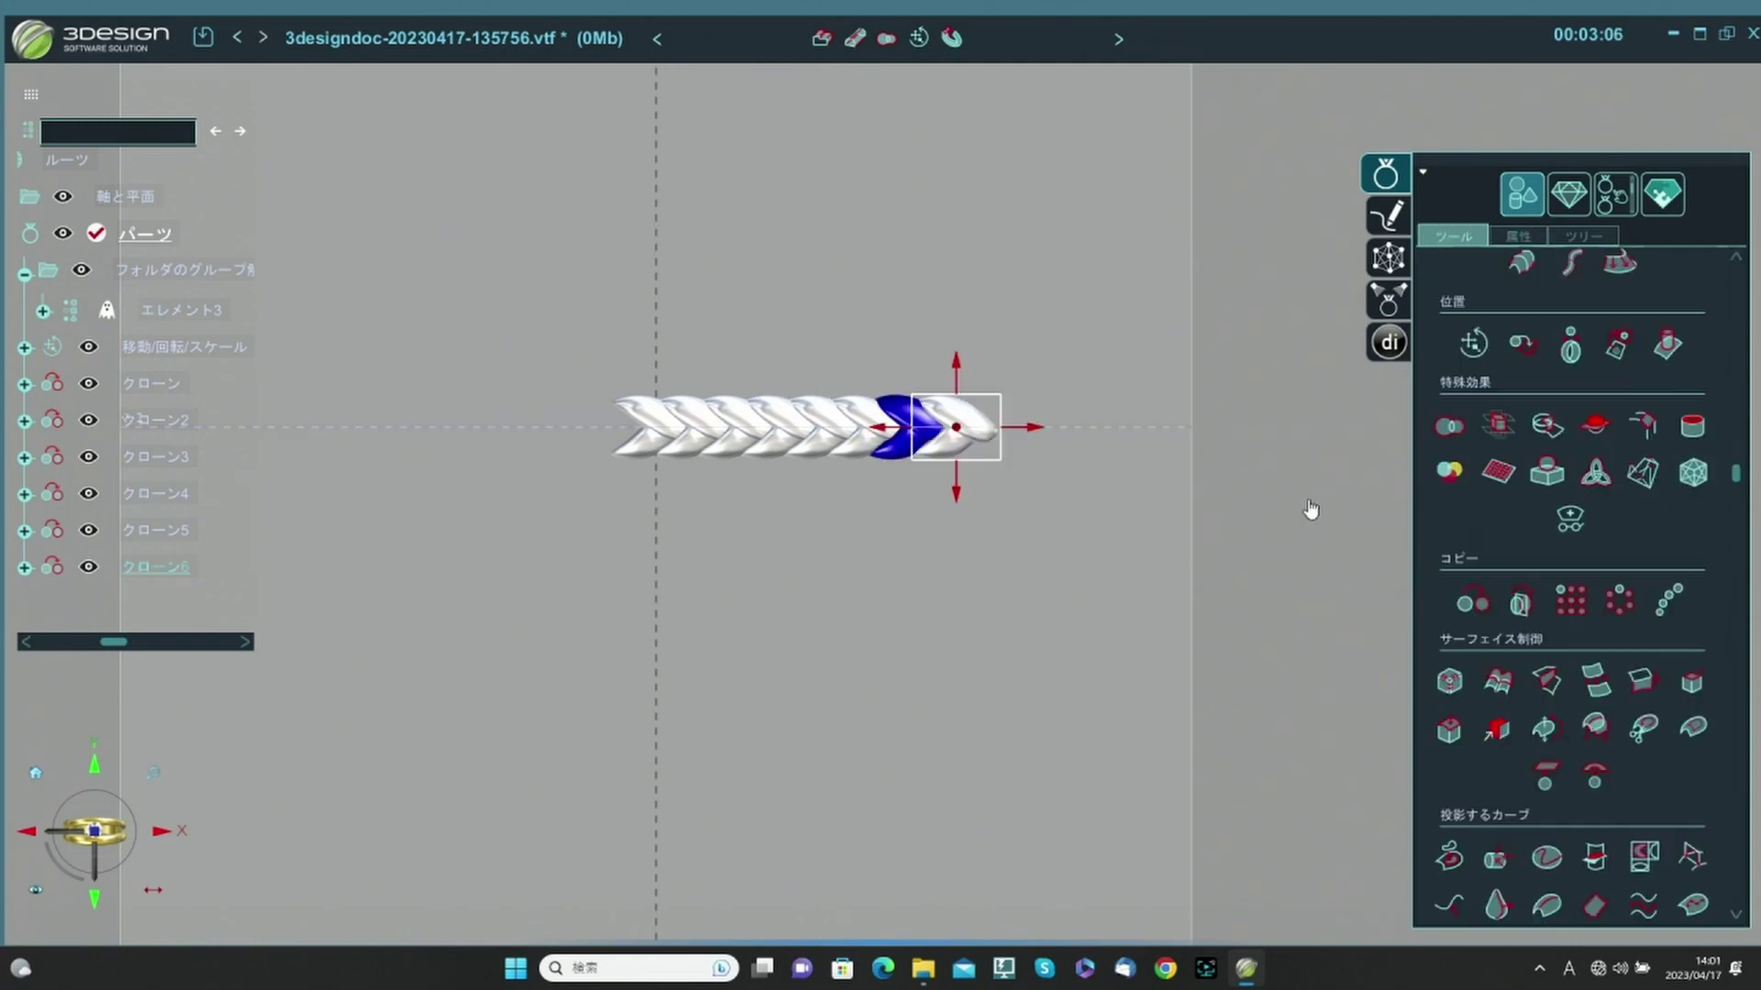
left_click(1475, 601)
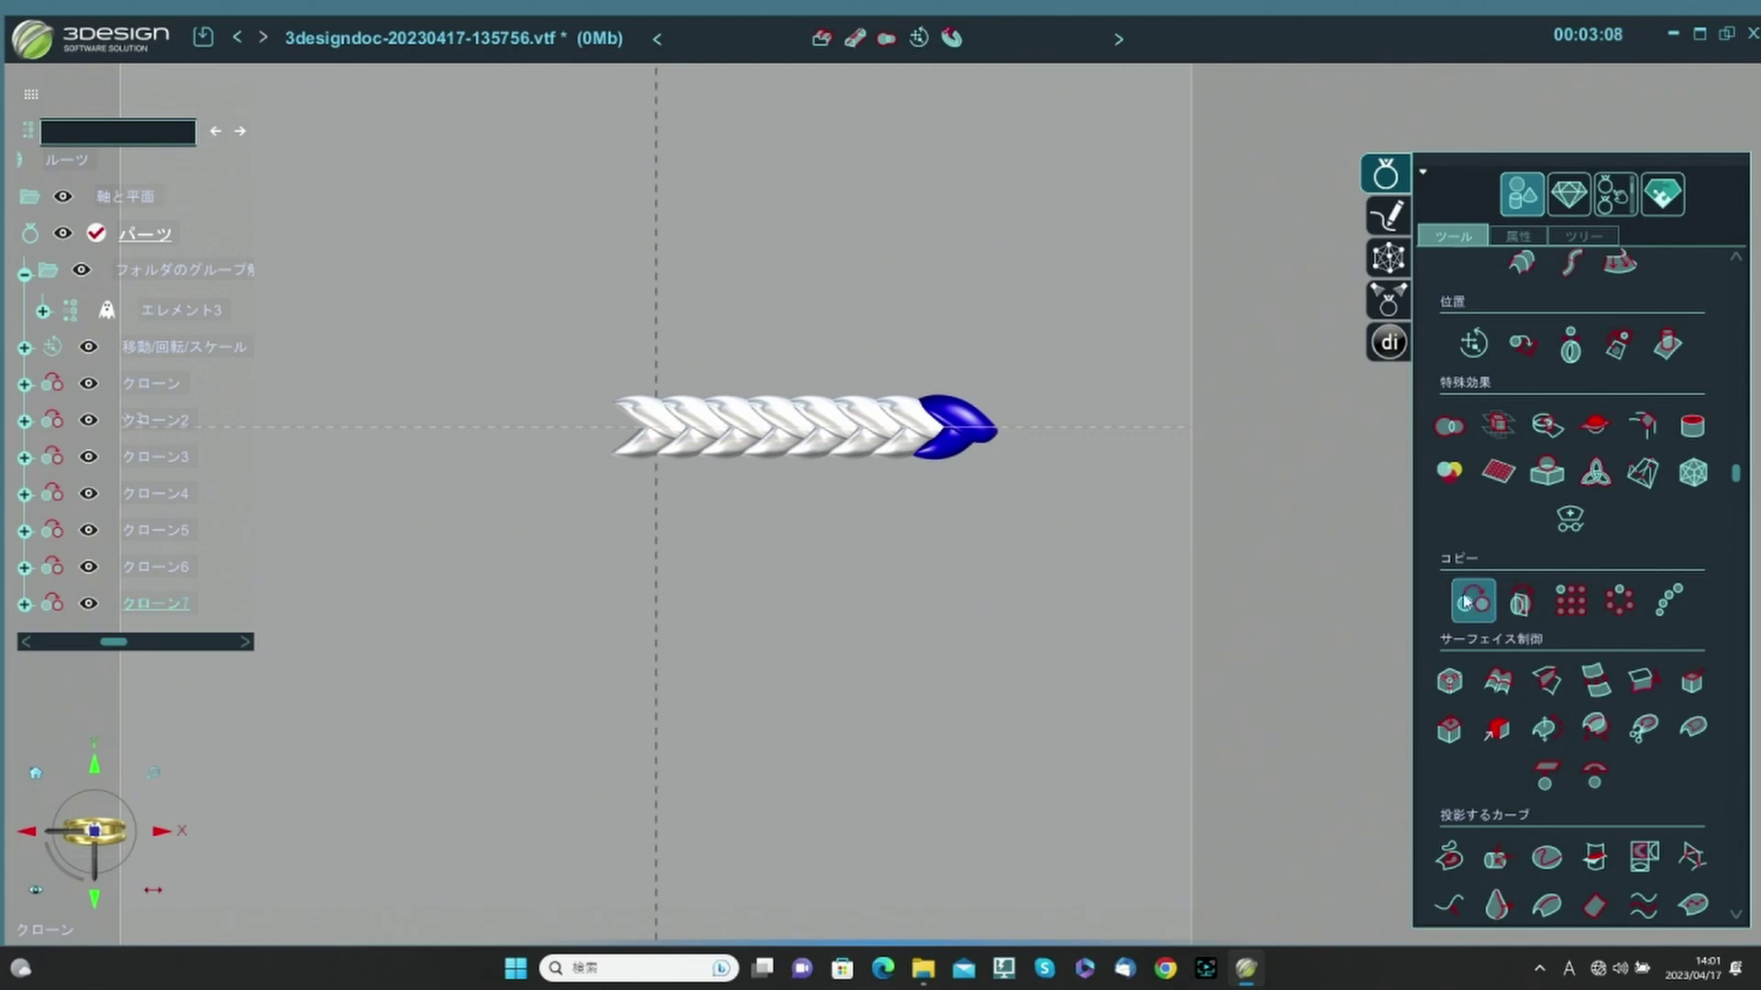
right_click(1140, 483)
left_click(989, 406)
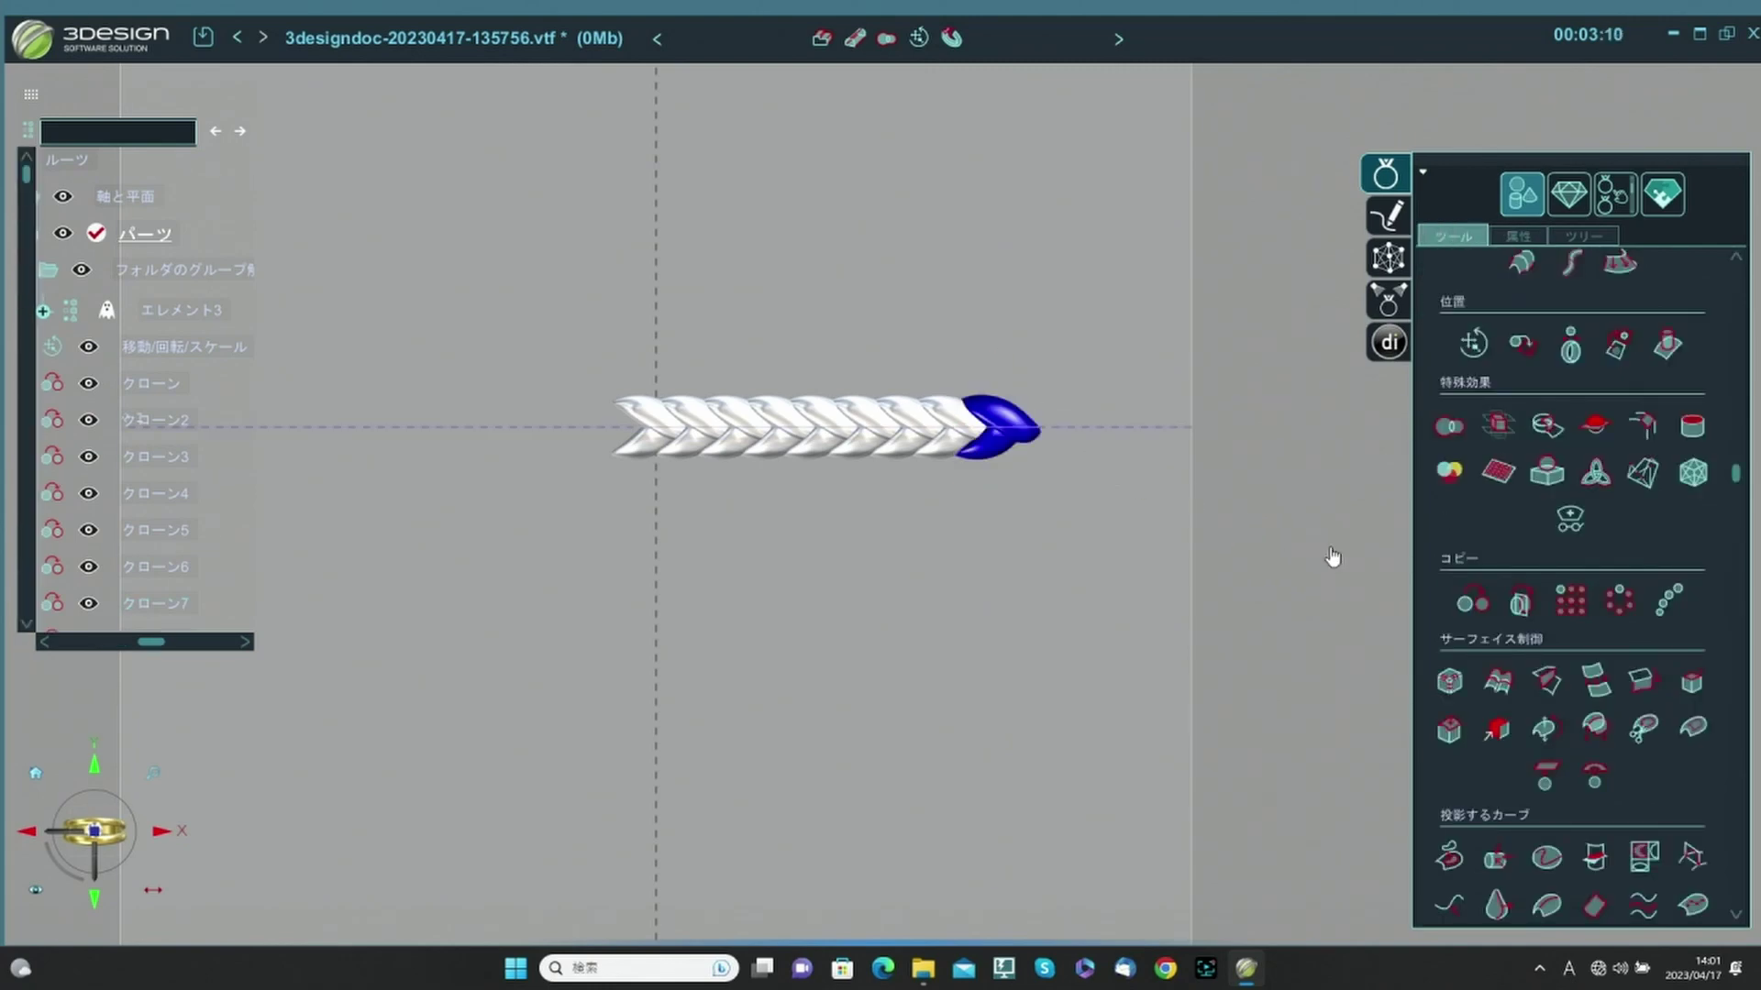
left_click(1475, 601)
right_click(1163, 514)
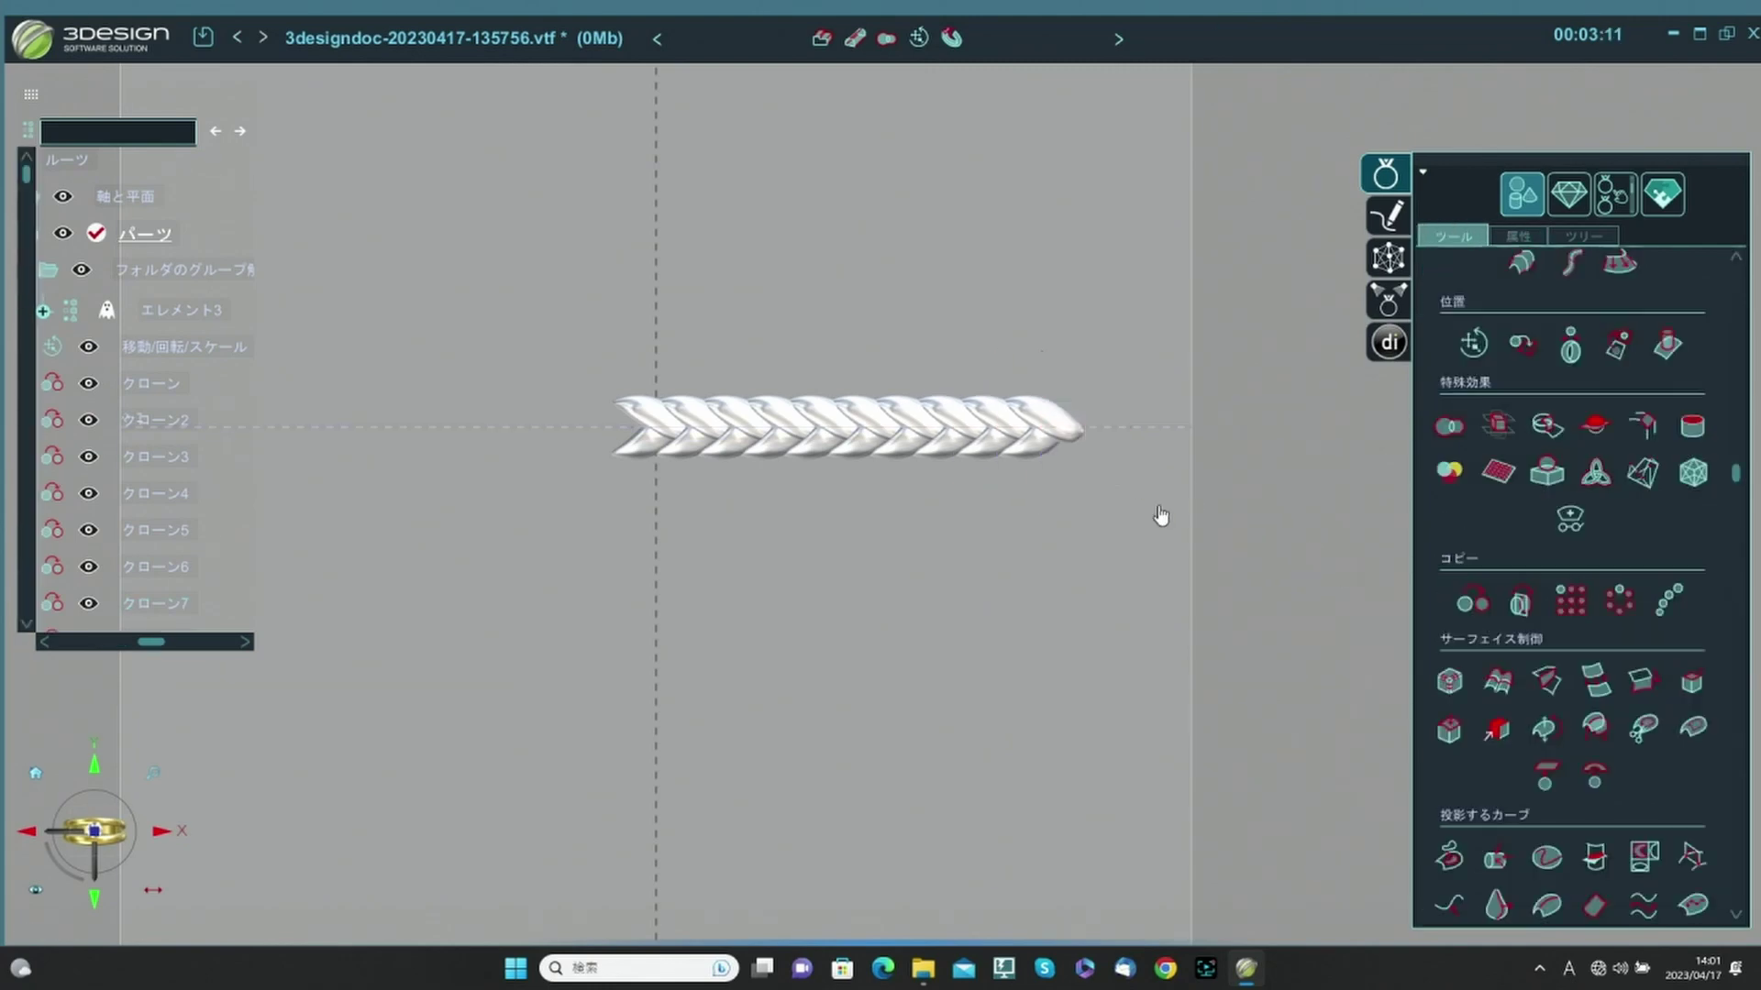
Add four more clones of the end pair, each offset 2.007 mm along X, making fourteen pairs.
left_click(1042, 409)
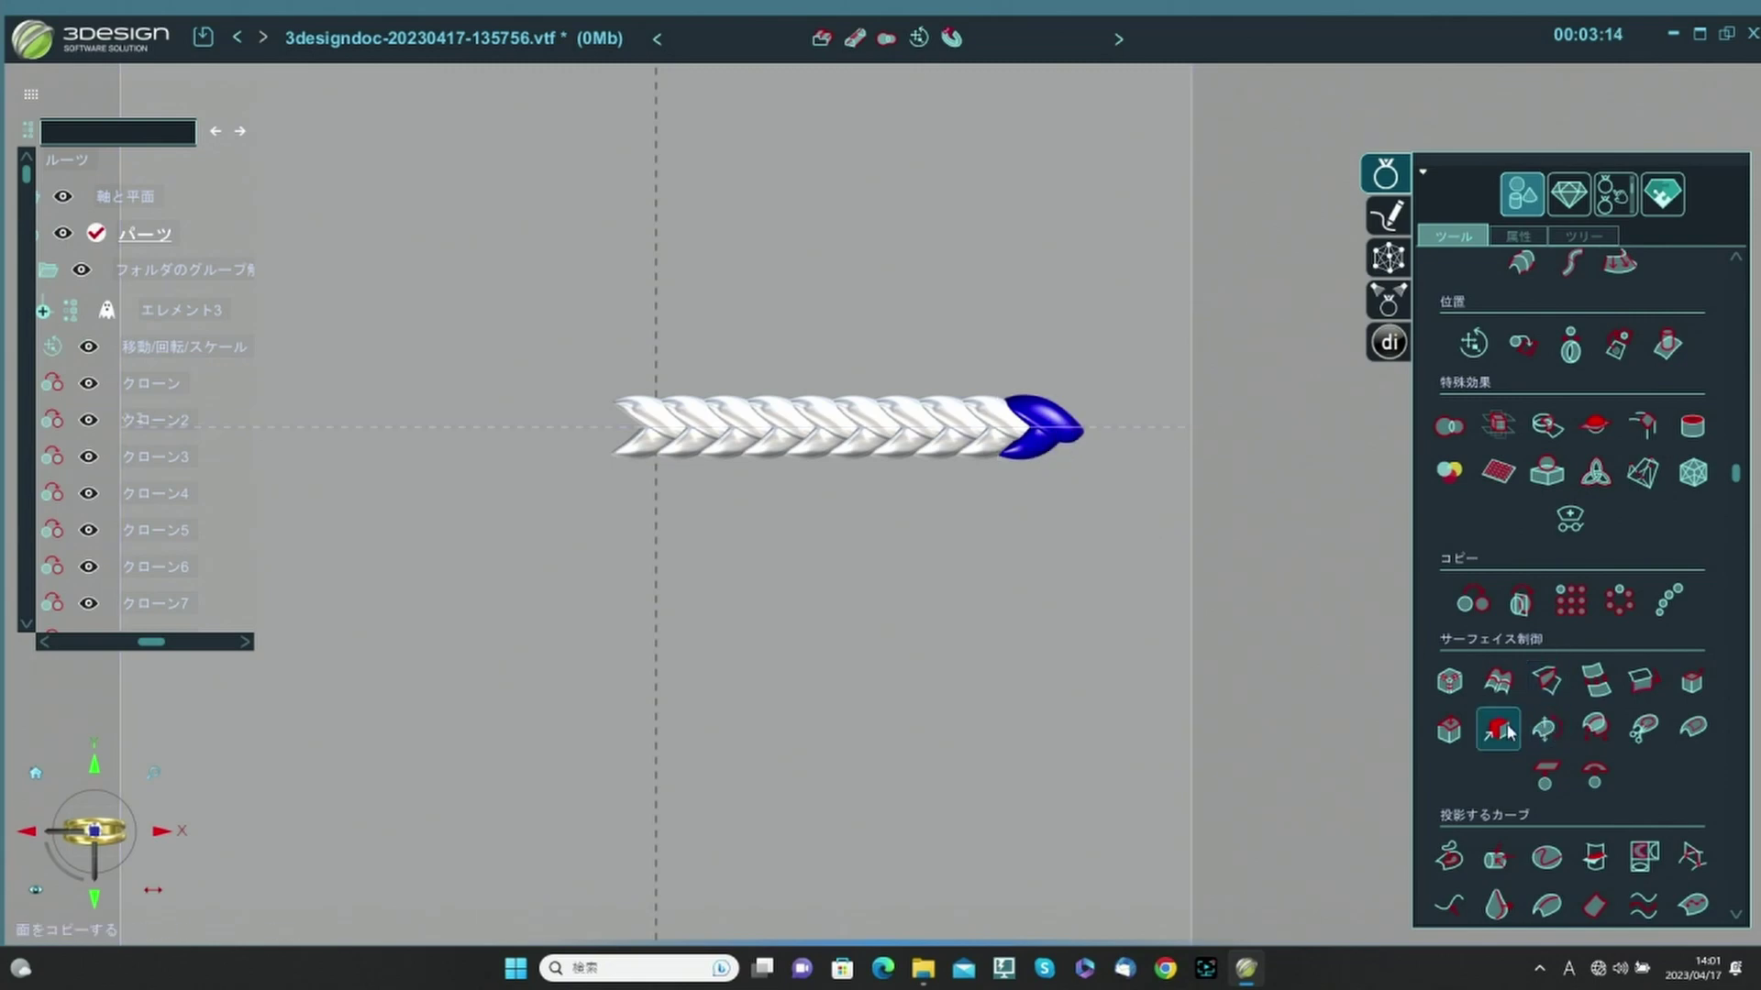
left_click(1470, 604)
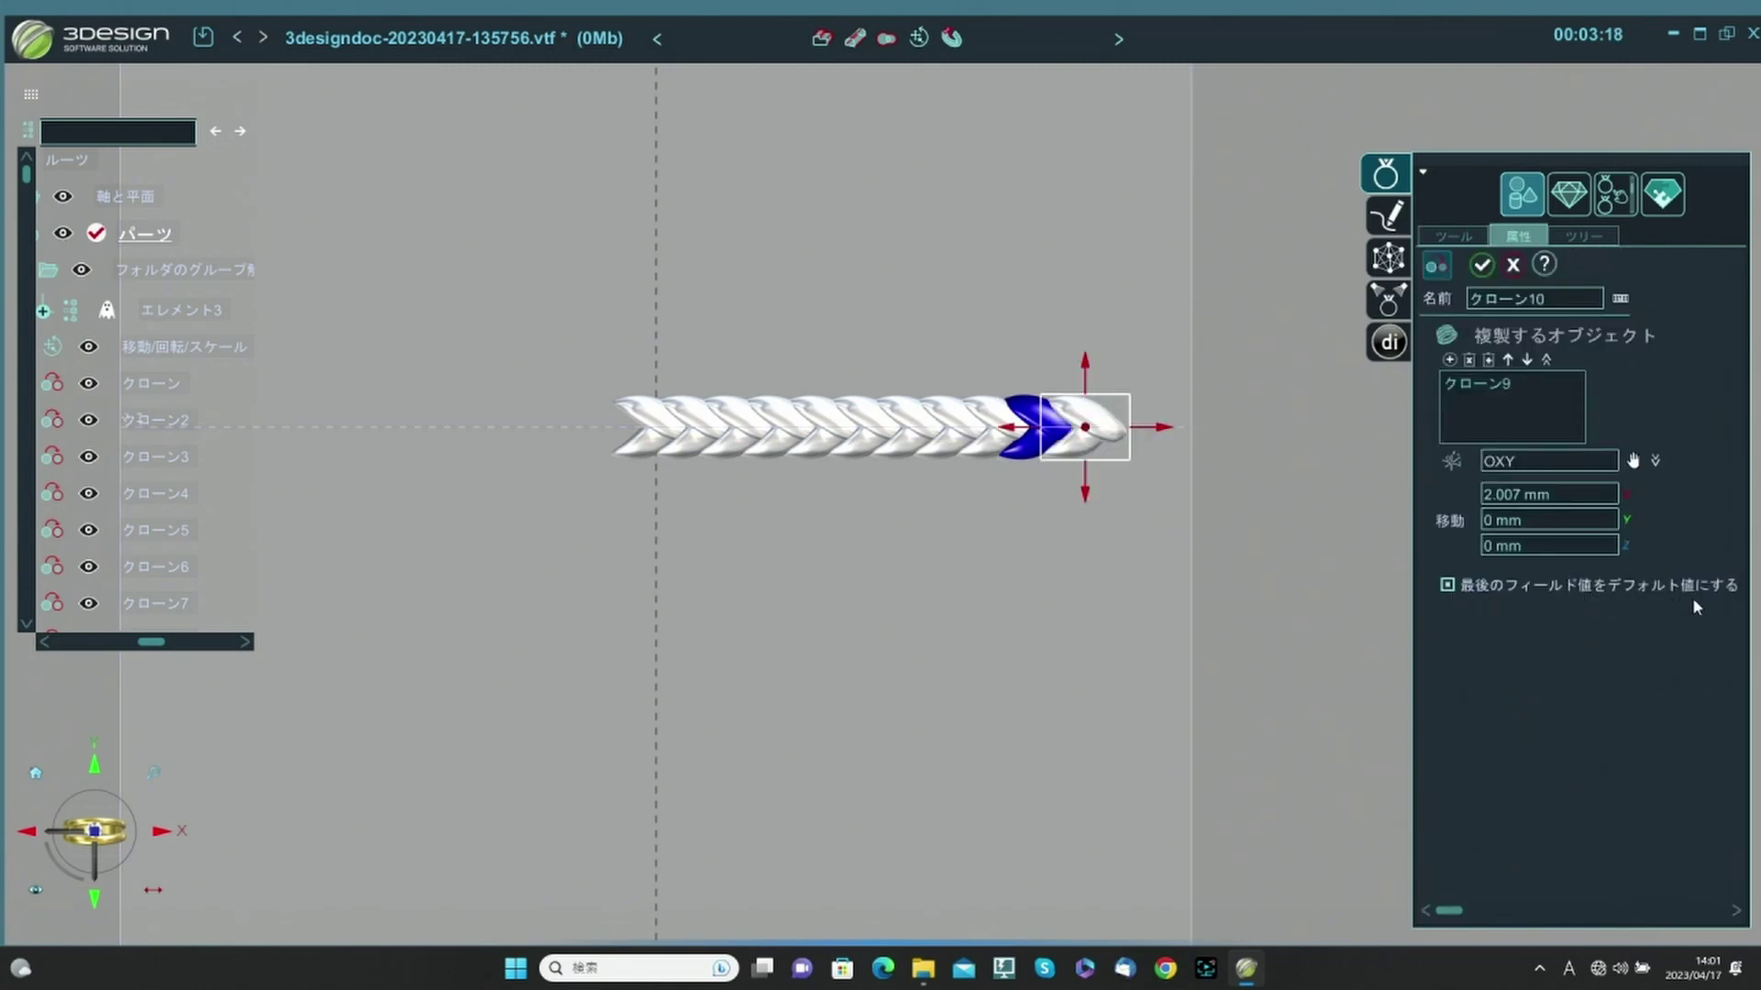
left_click(1479, 266)
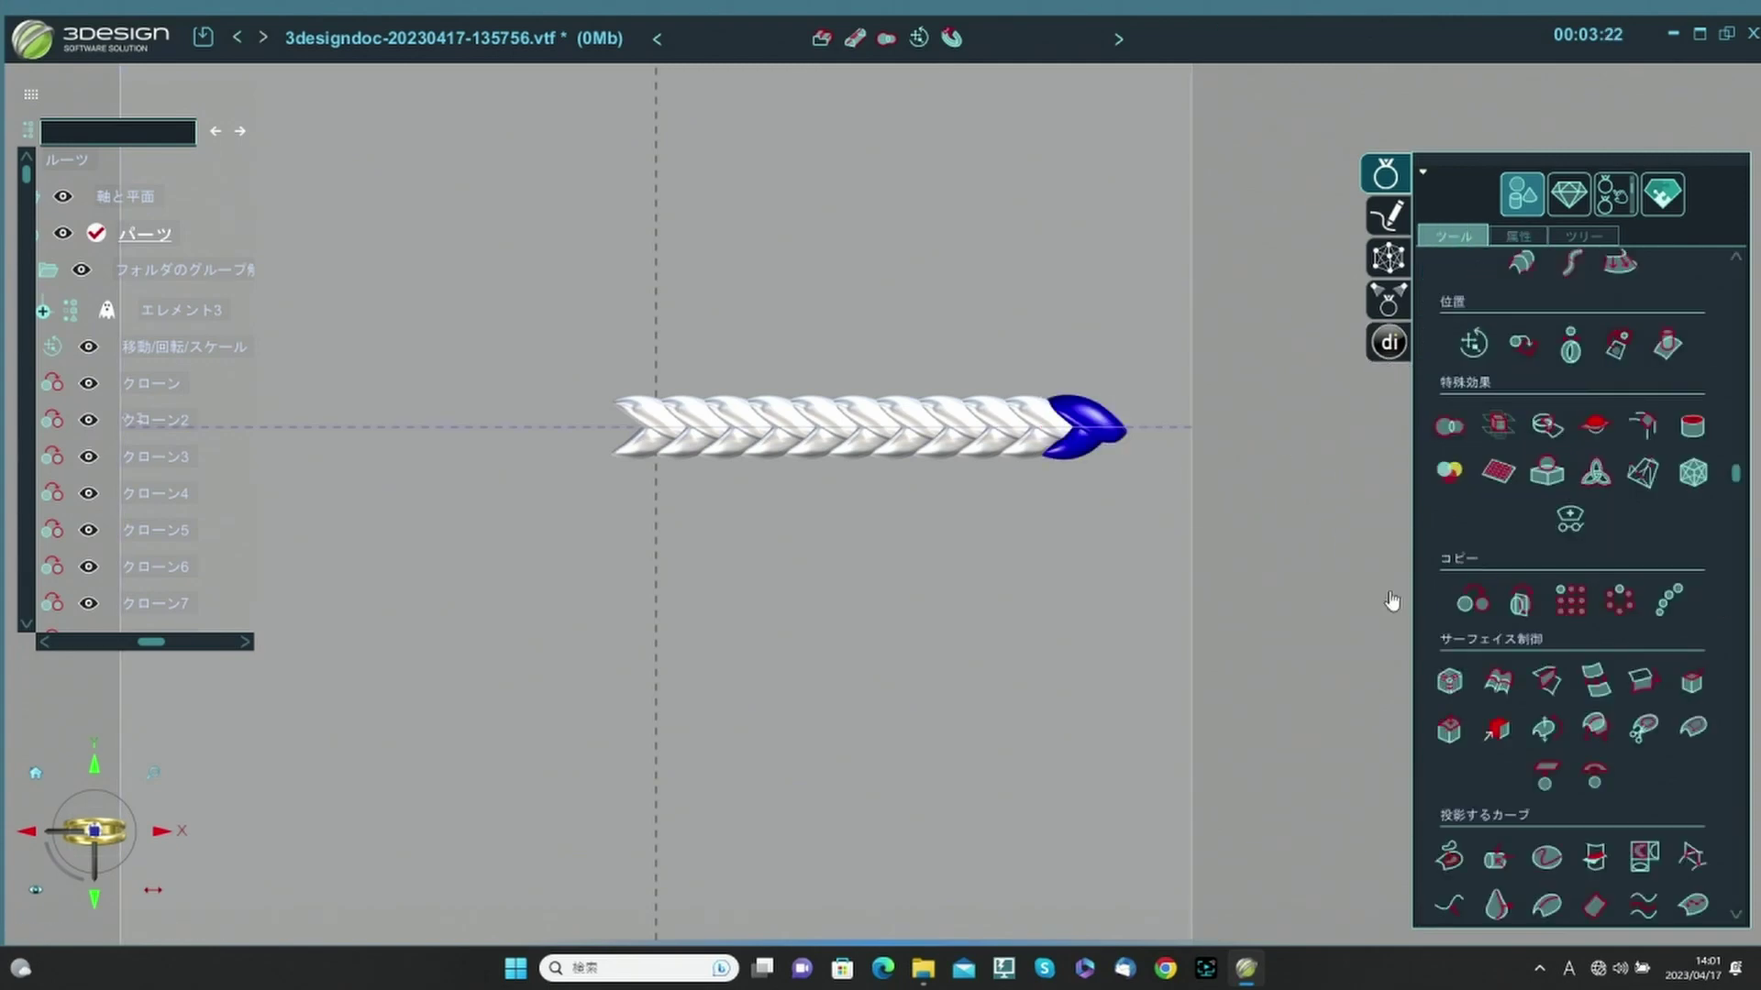
left_click(1469, 610)
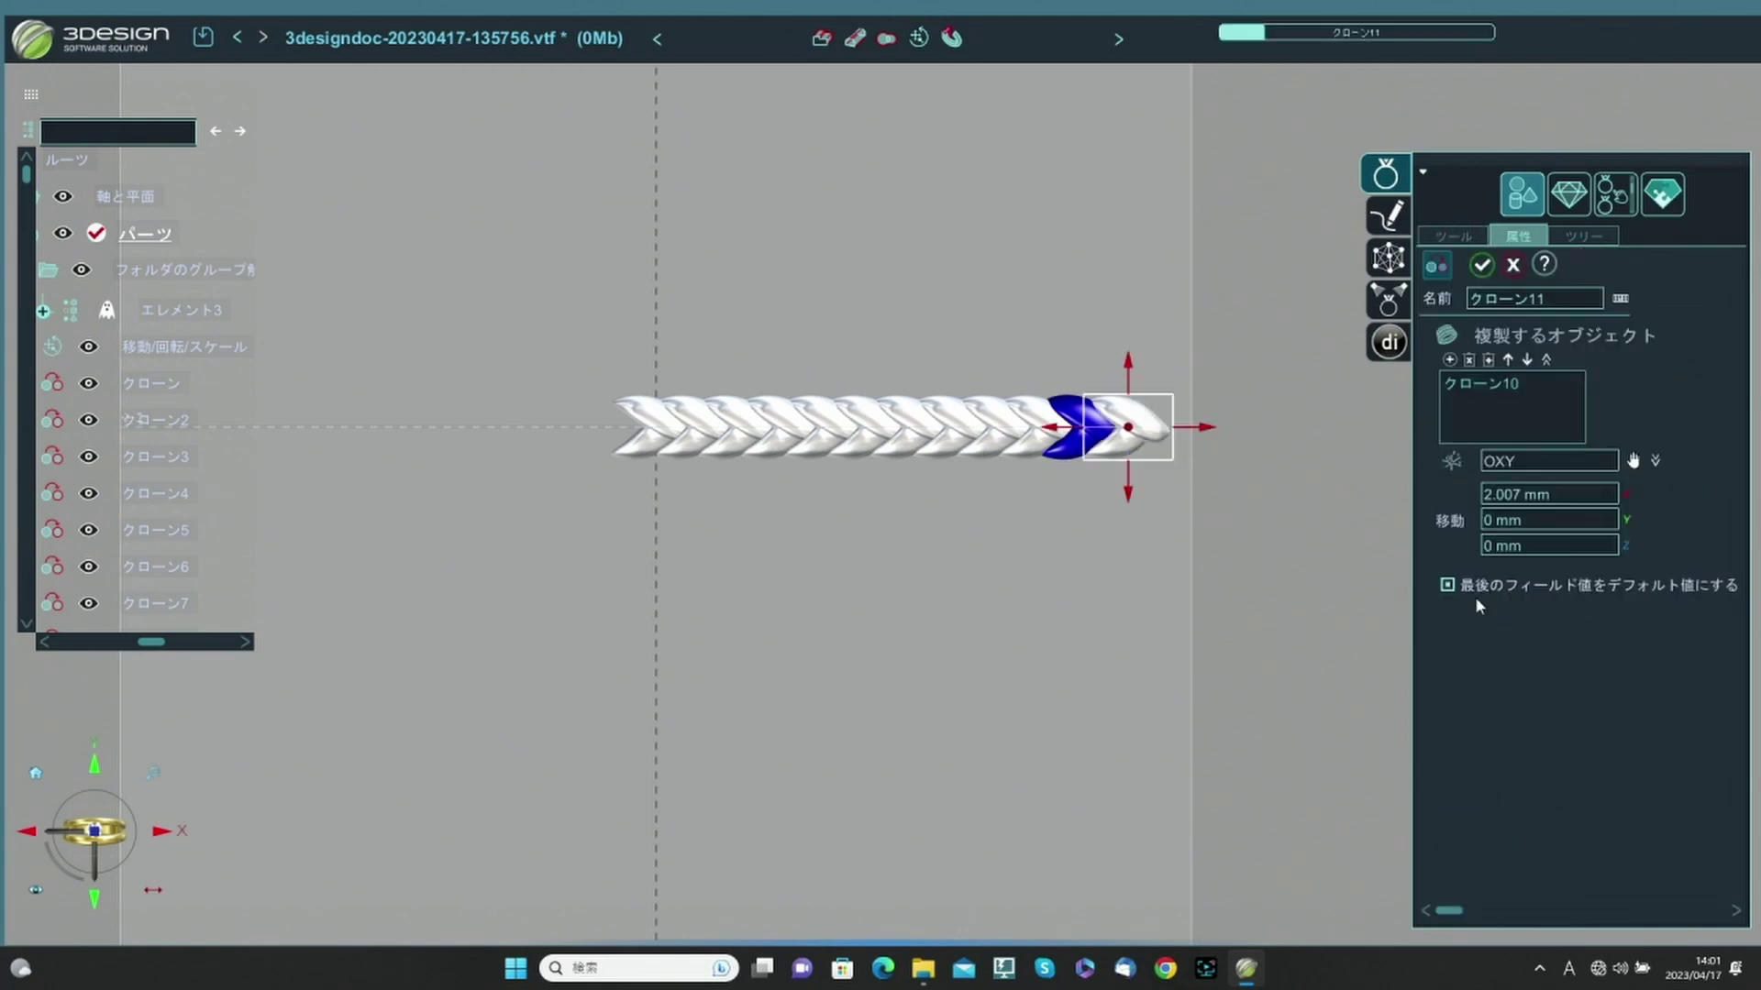
key("Return")
left_click(1186, 444)
left_click(1478, 603)
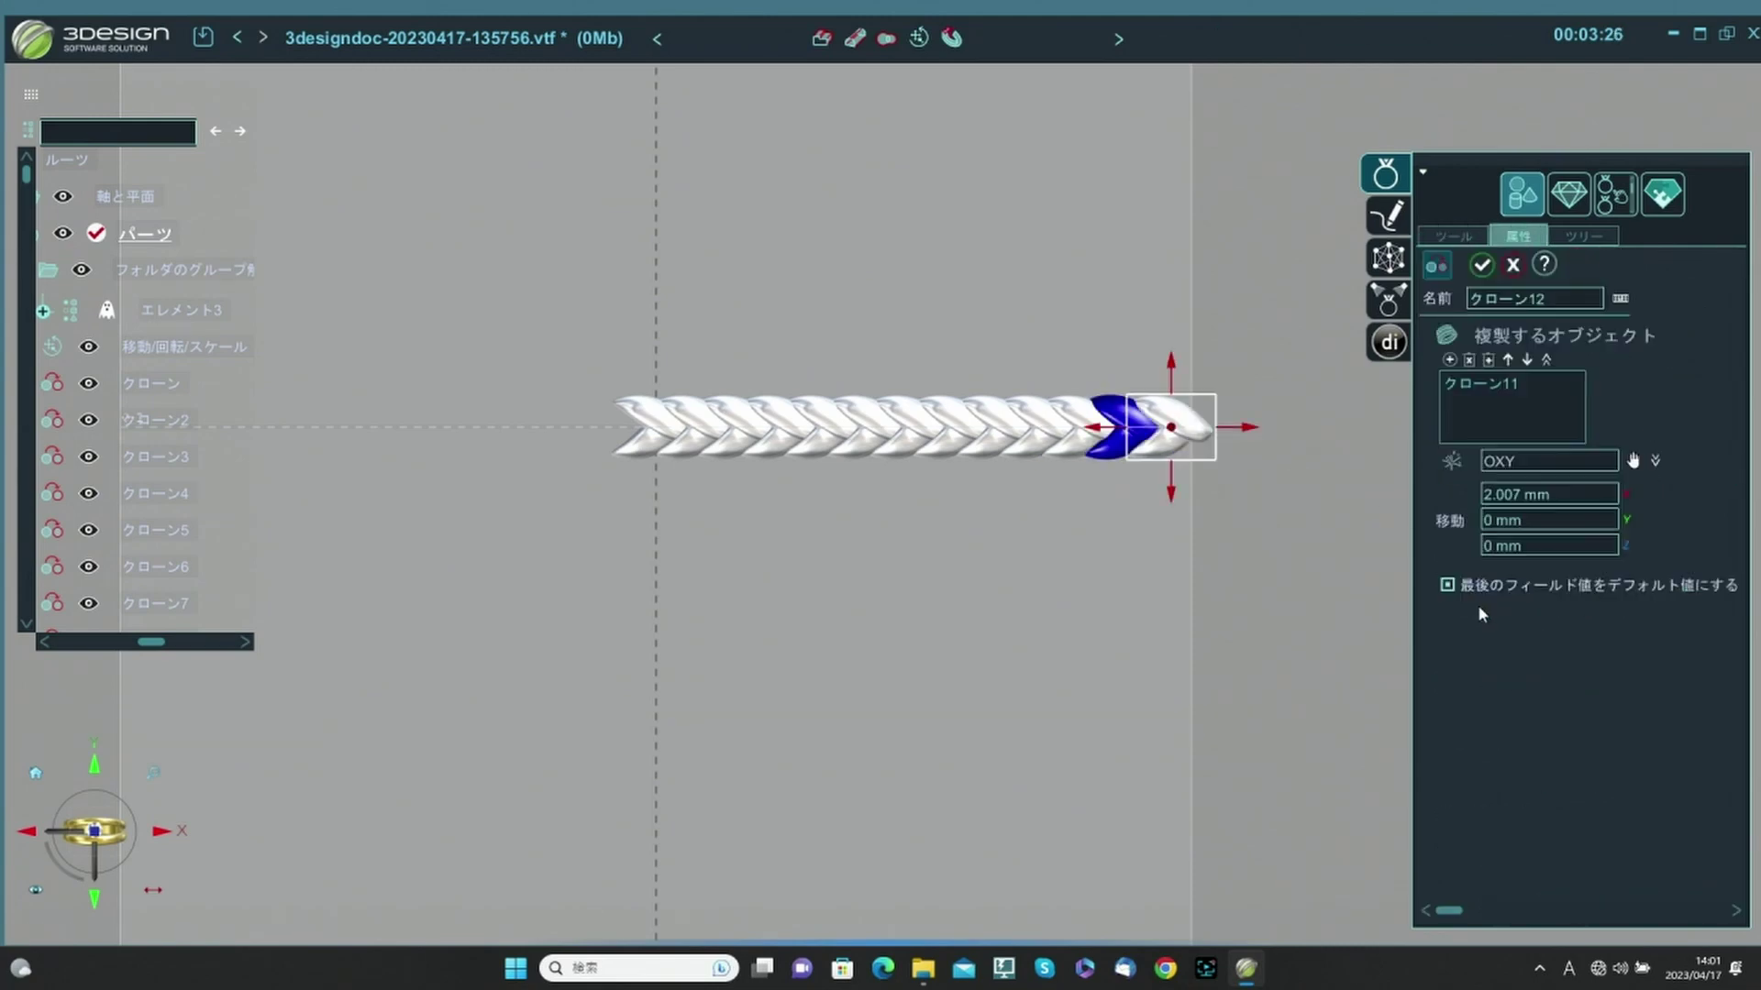
key("Return")
left_click(1167, 414)
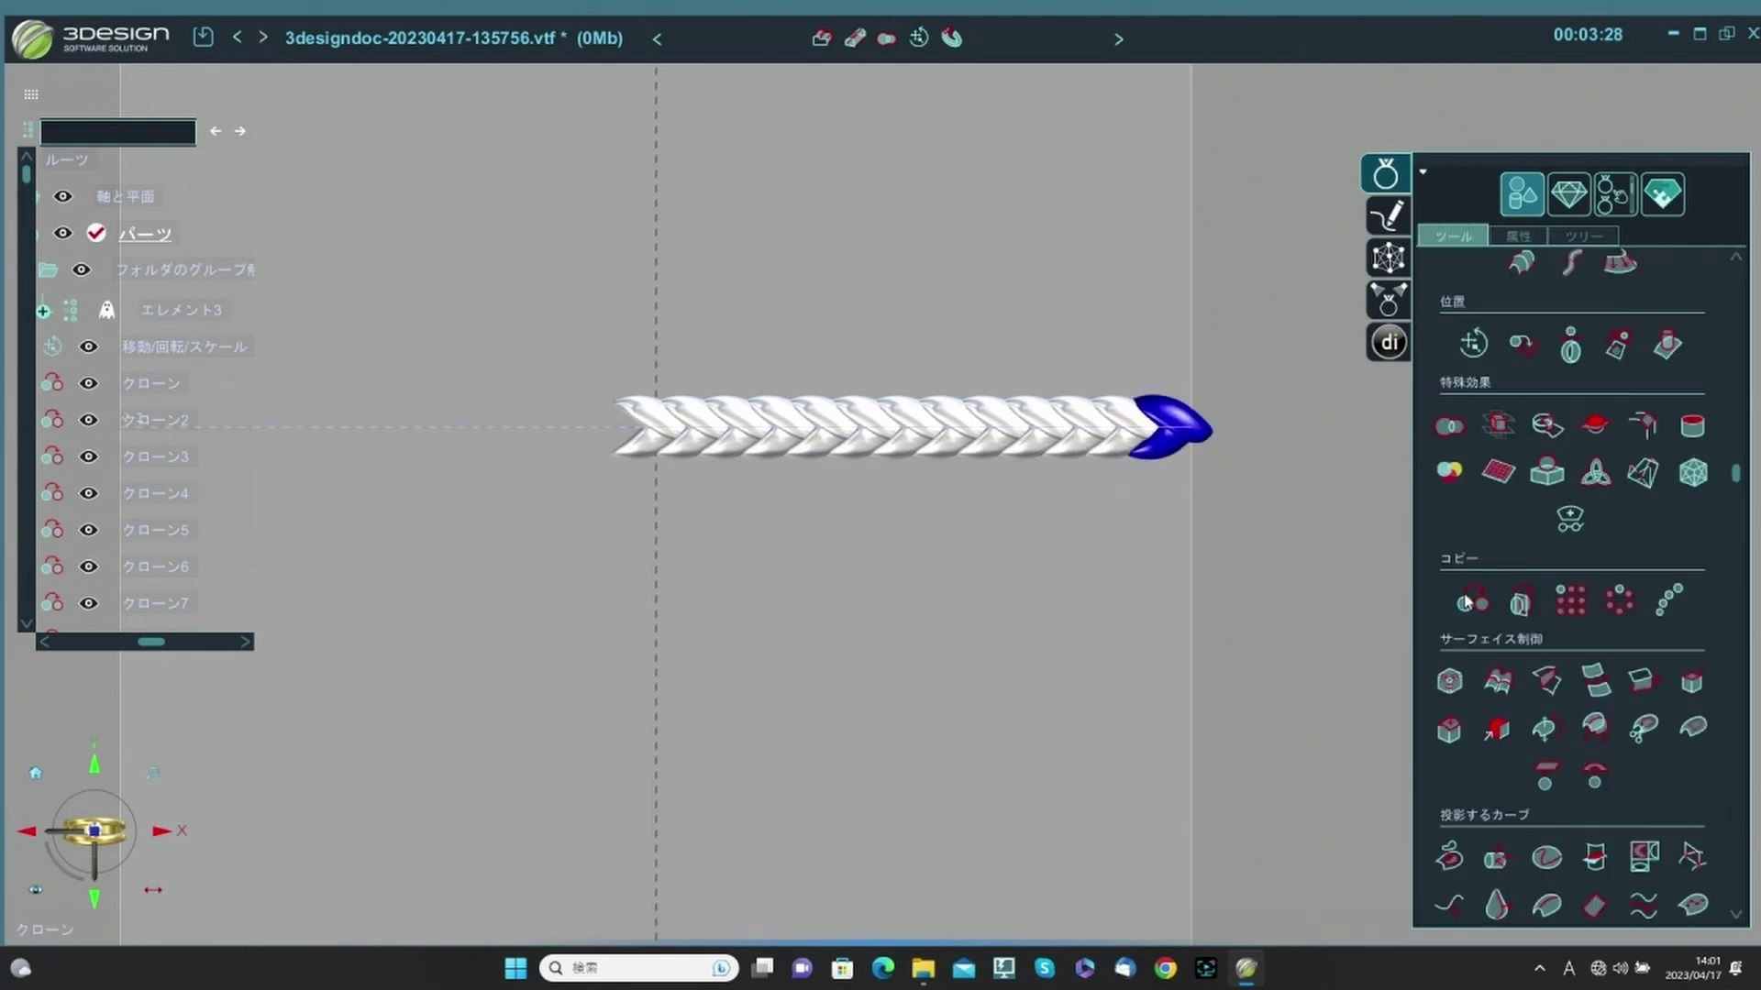
left_click(1473, 603)
key("Return")
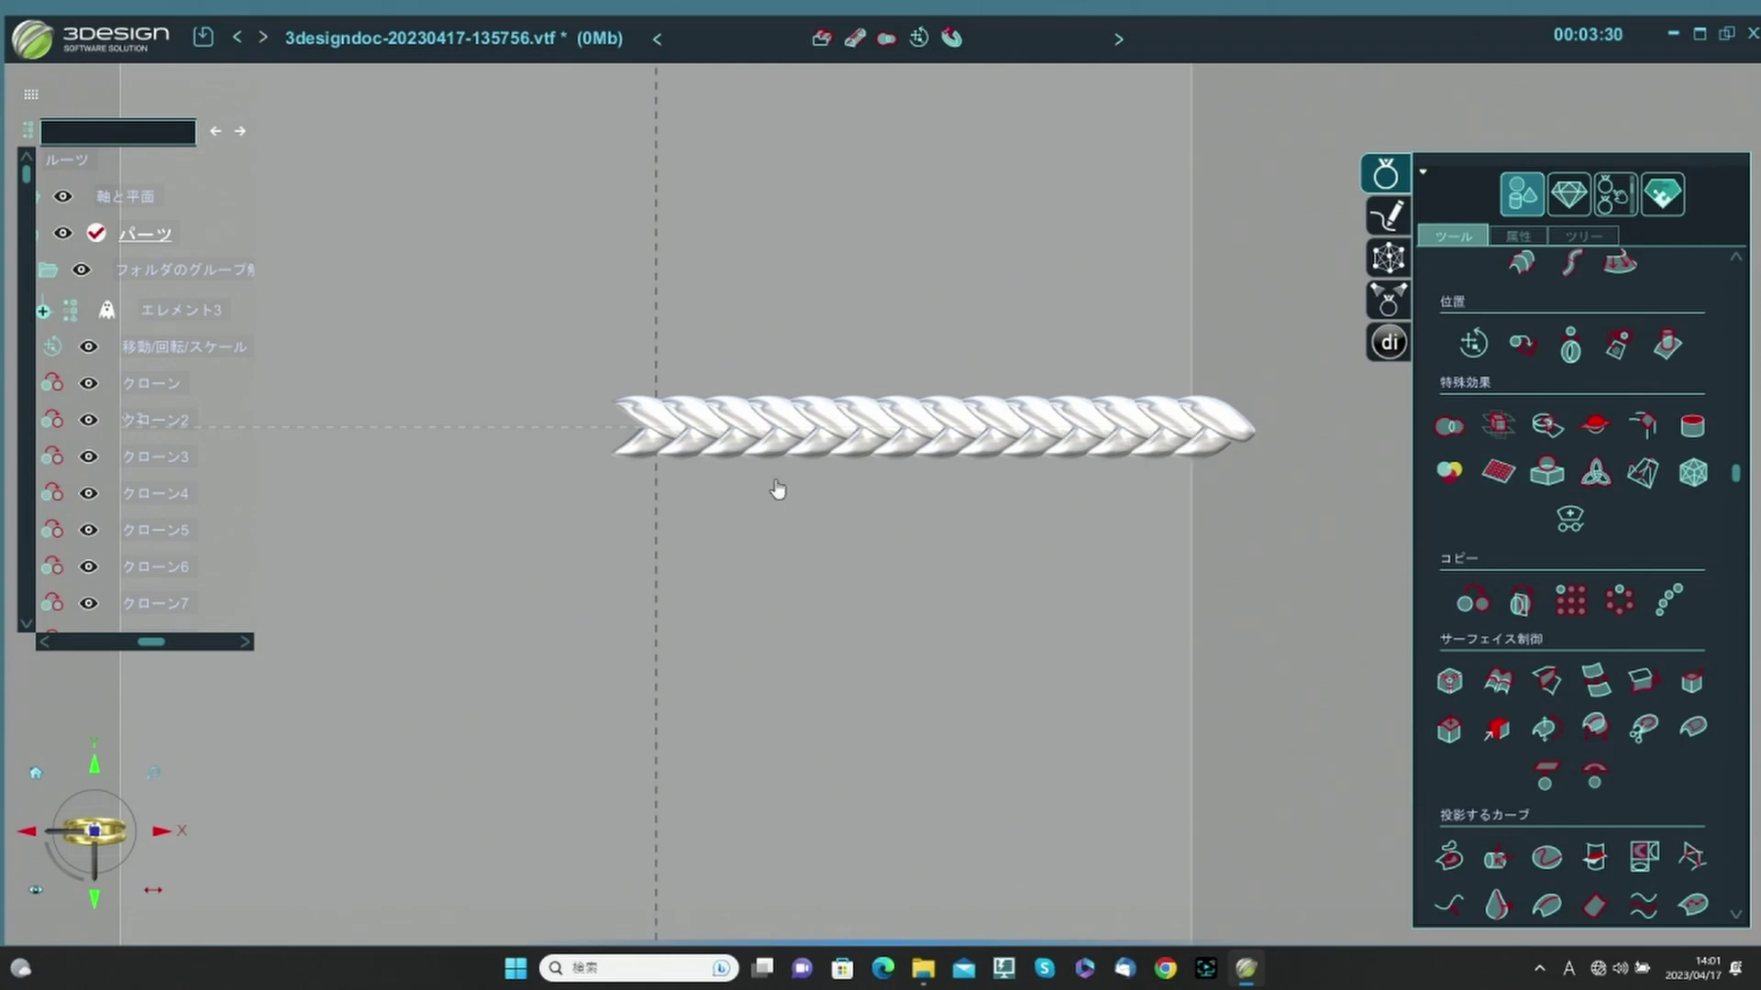
Select all thirteen cloned strand pairs, leaving out the original pair at the vertical axis.
left_click(704, 424)
left_click(1183, 419)
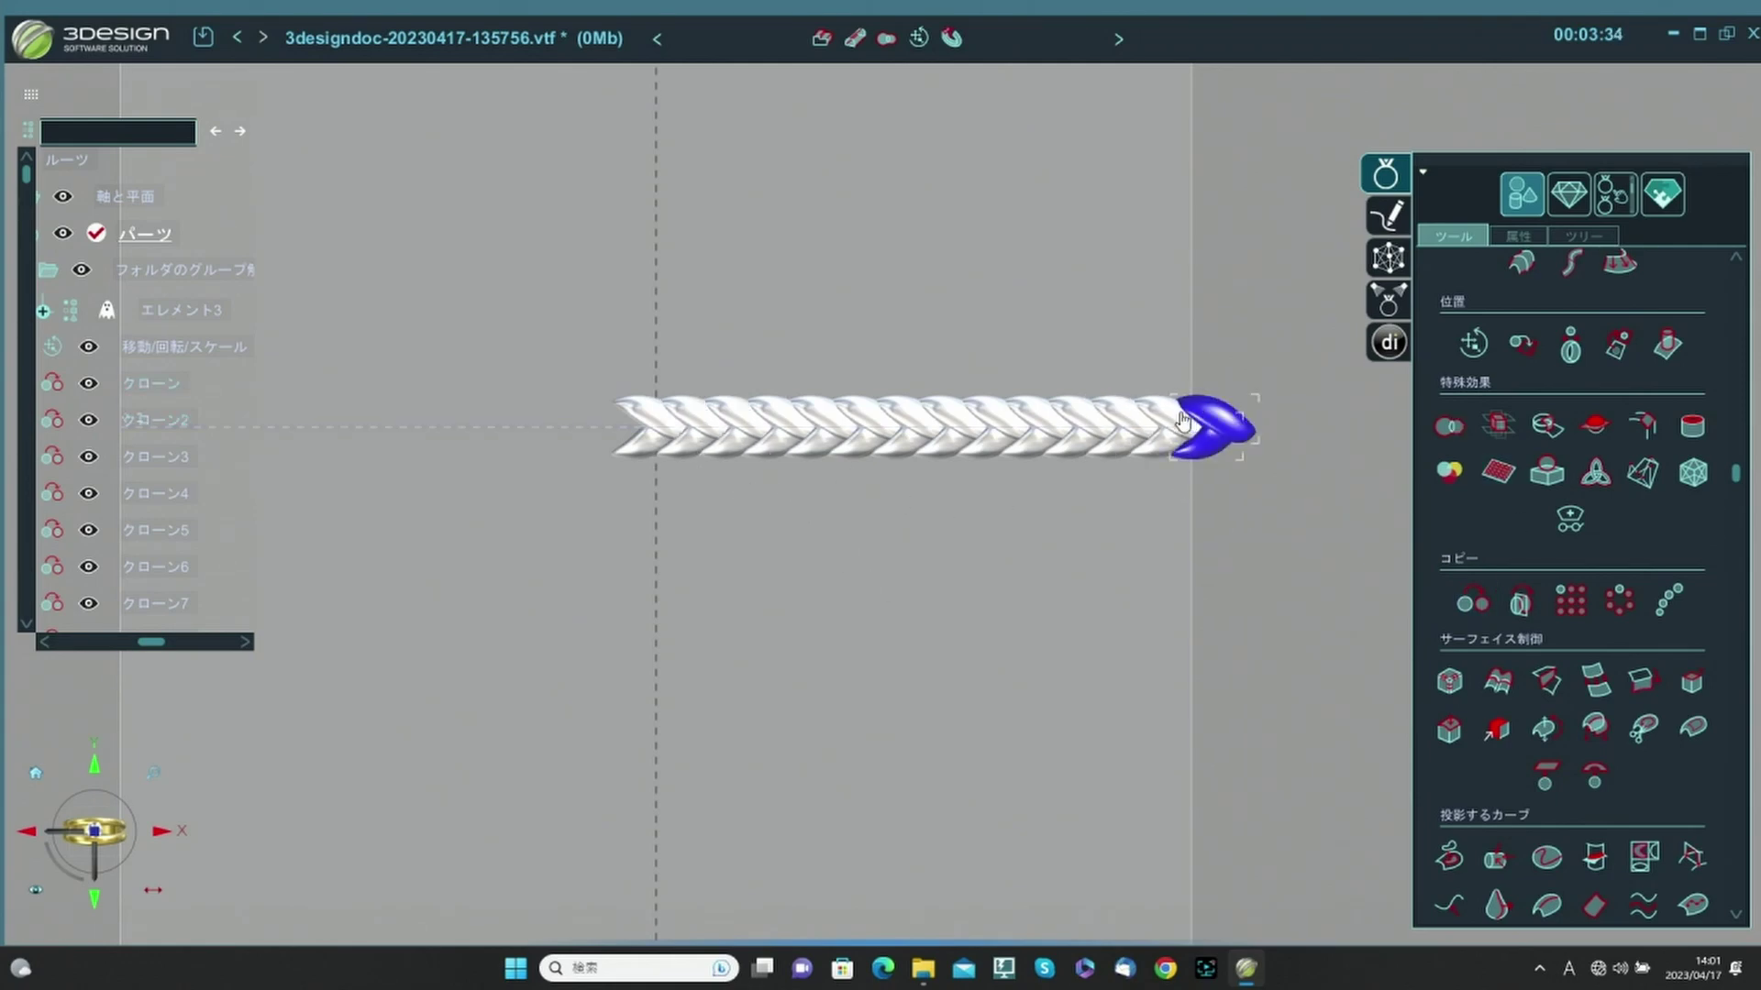
left_click_drag(1182, 419, 671, 415)
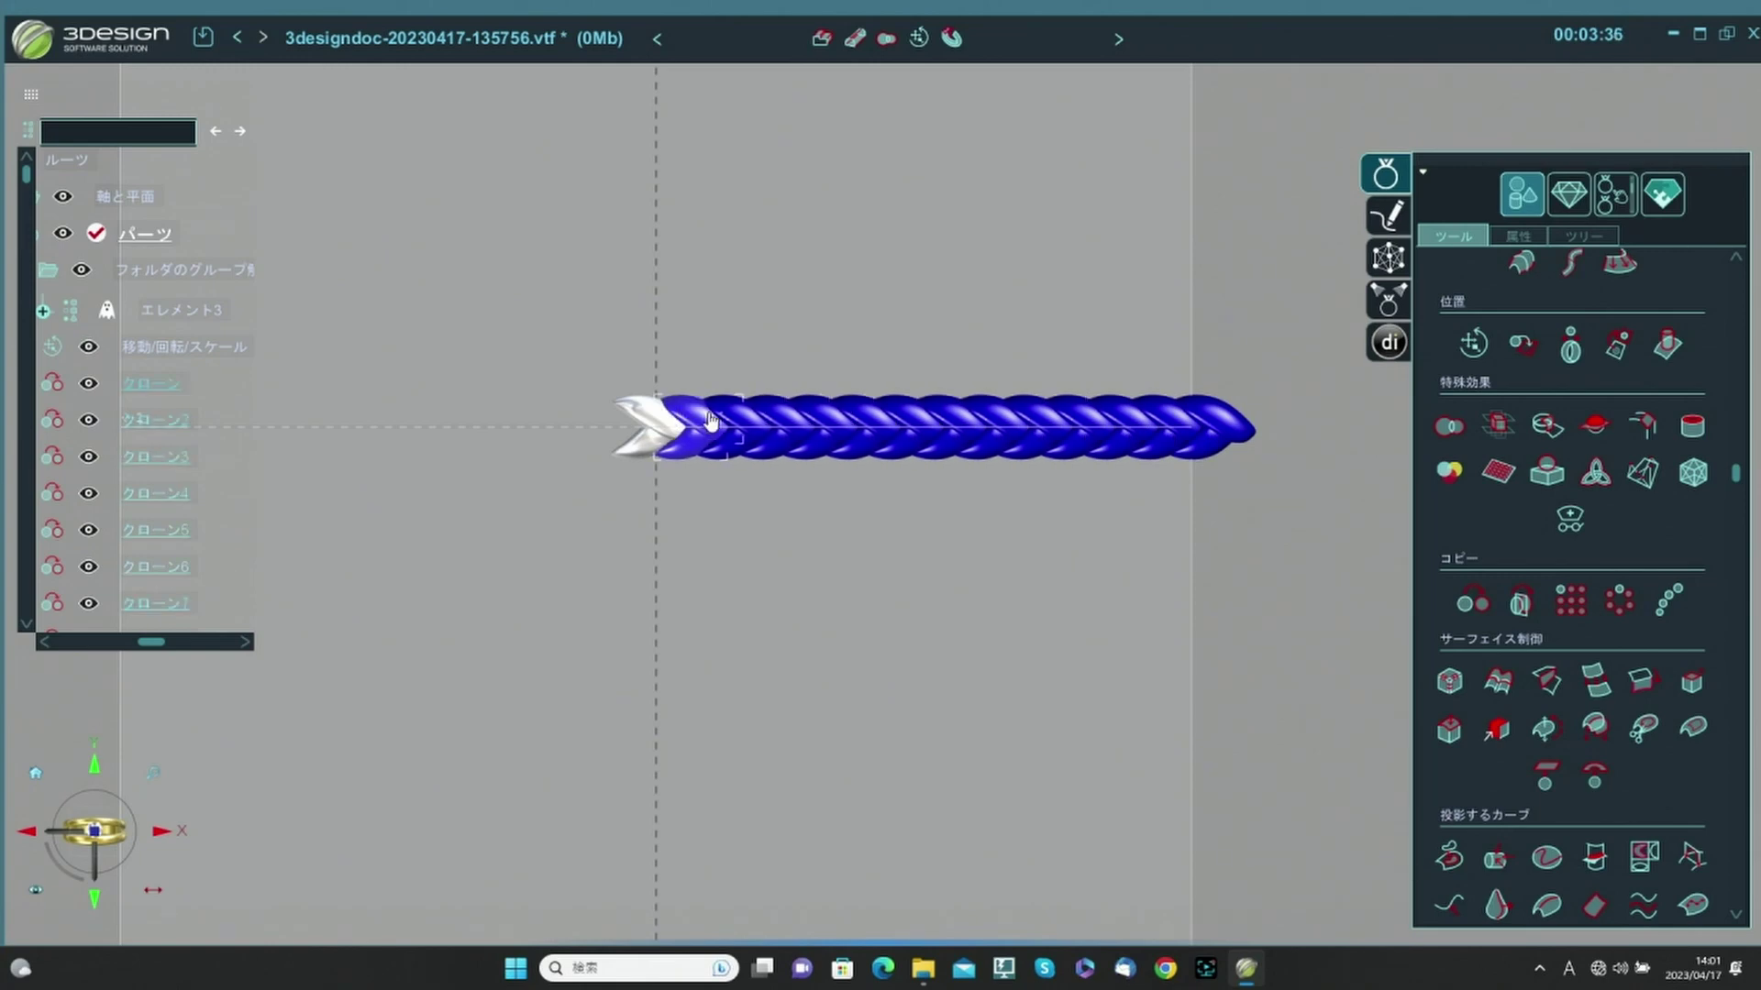
scroll(1584, 602, "down", 5)
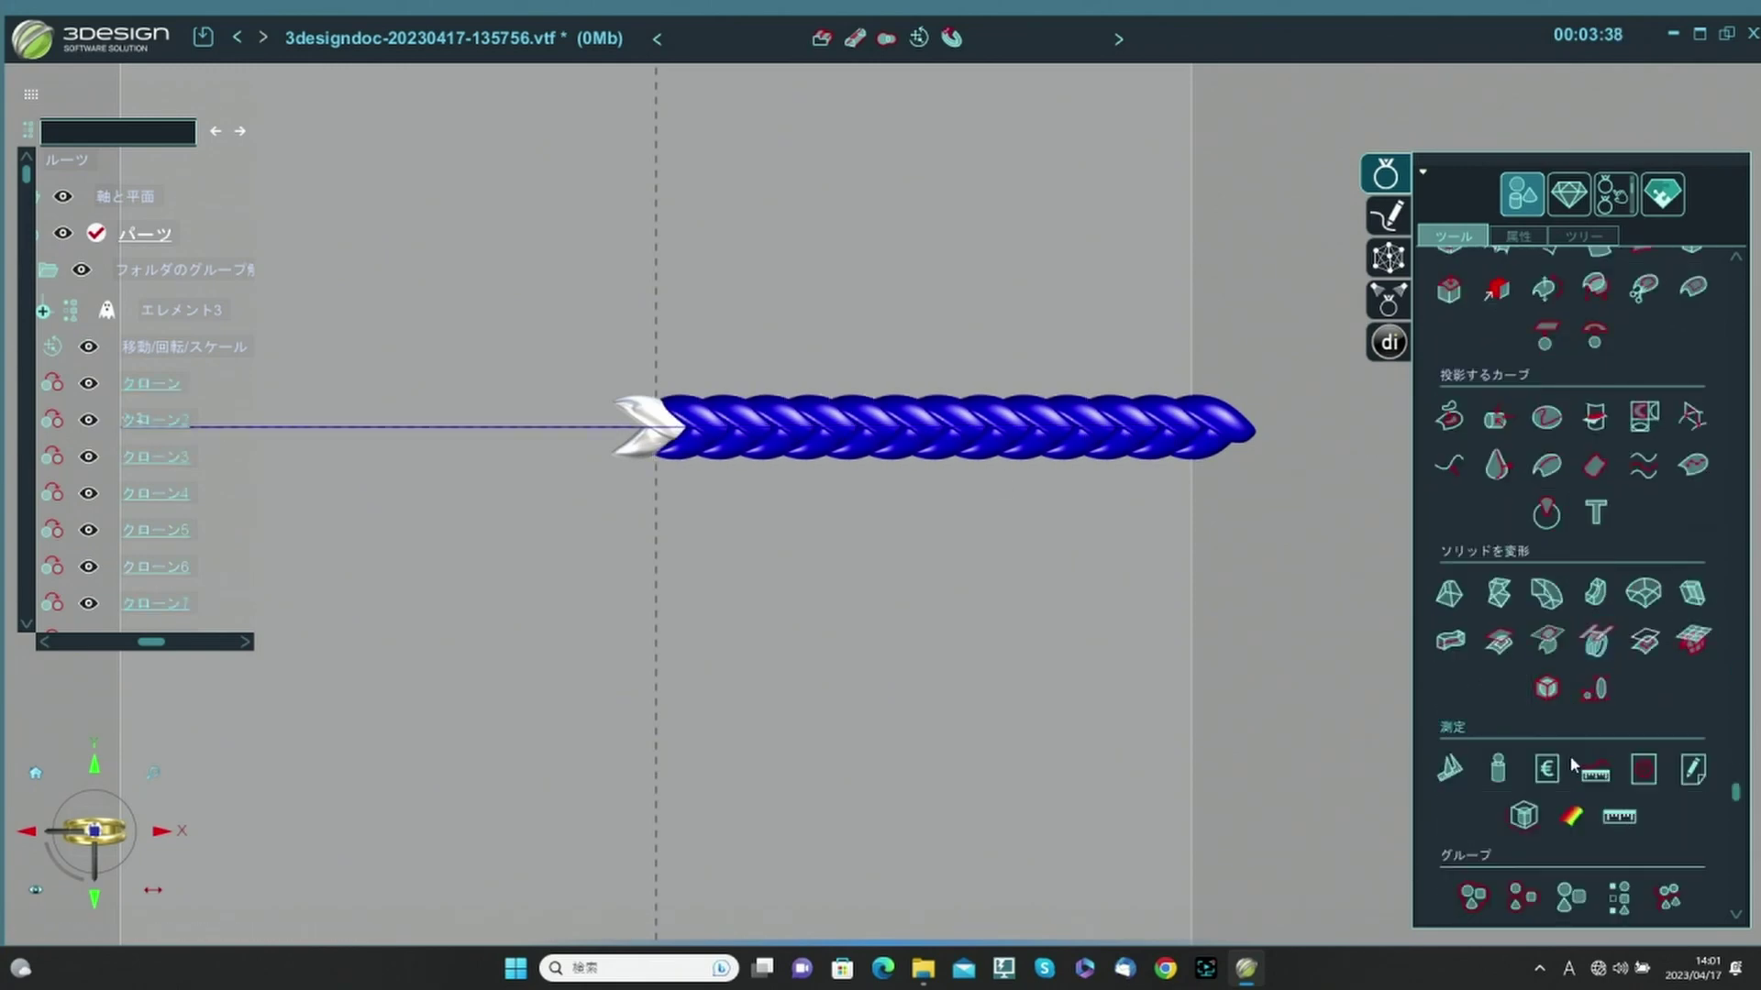
scroll(1593, 740, "down", 2)
scroll(1628, 561, "up", 7)
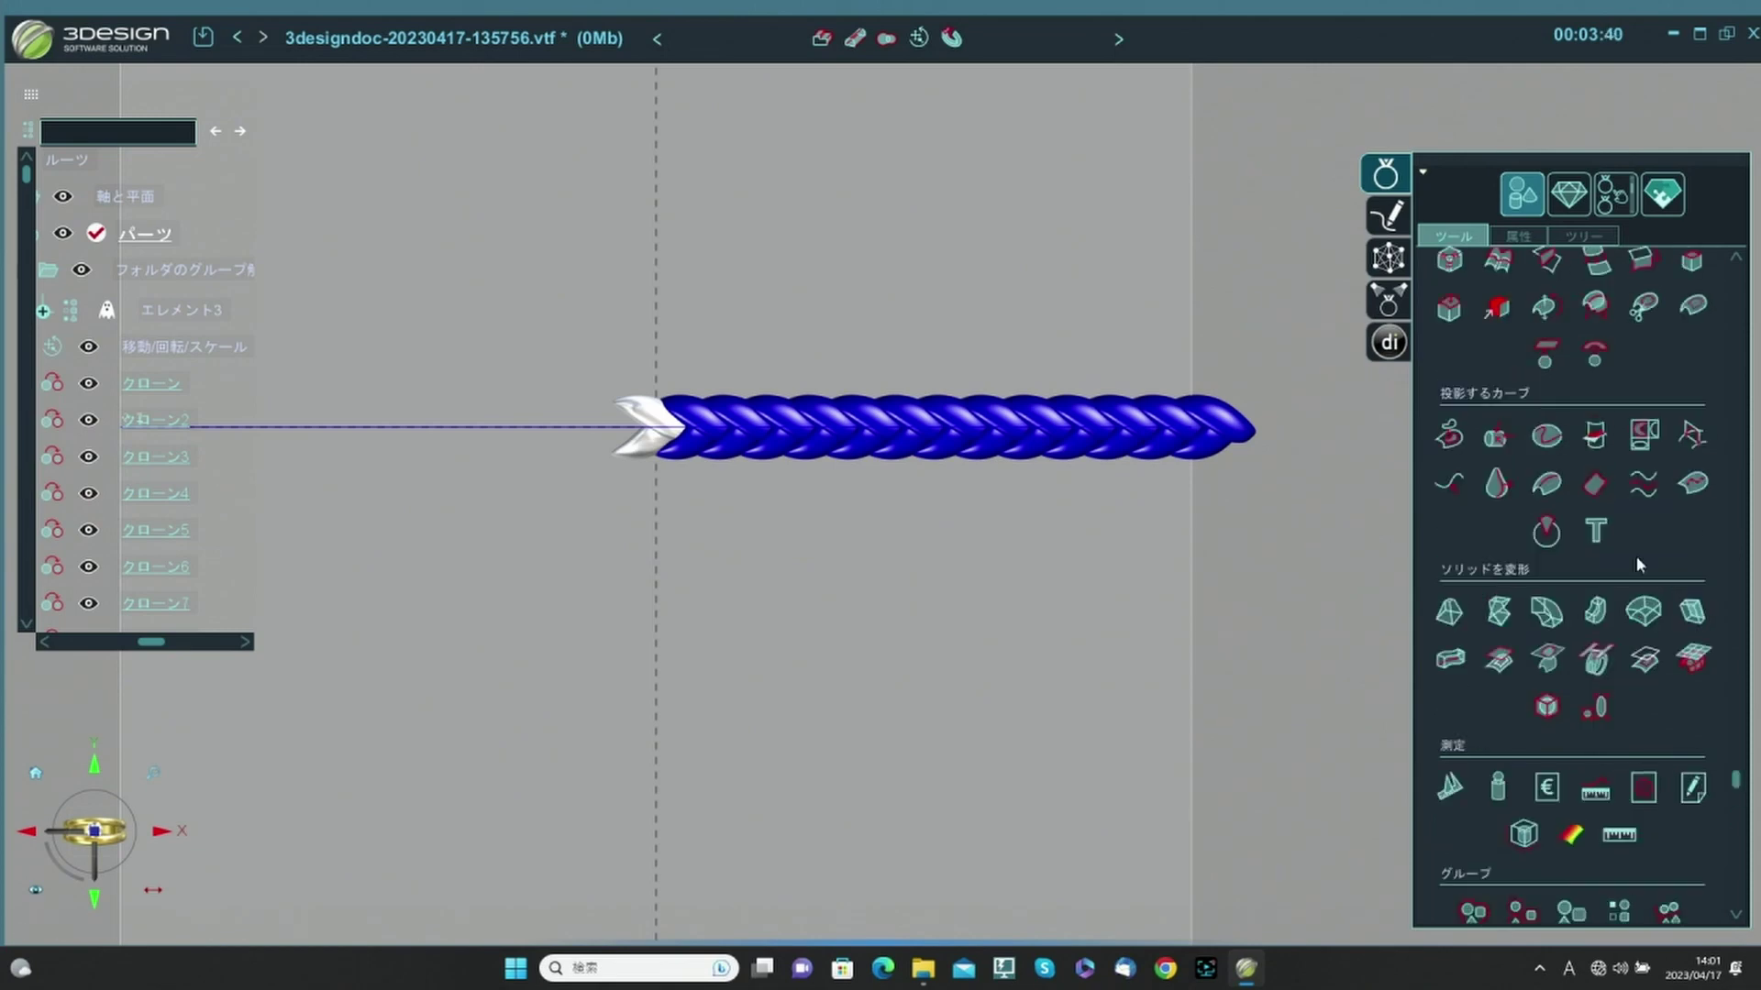
left_click(1627, 561)
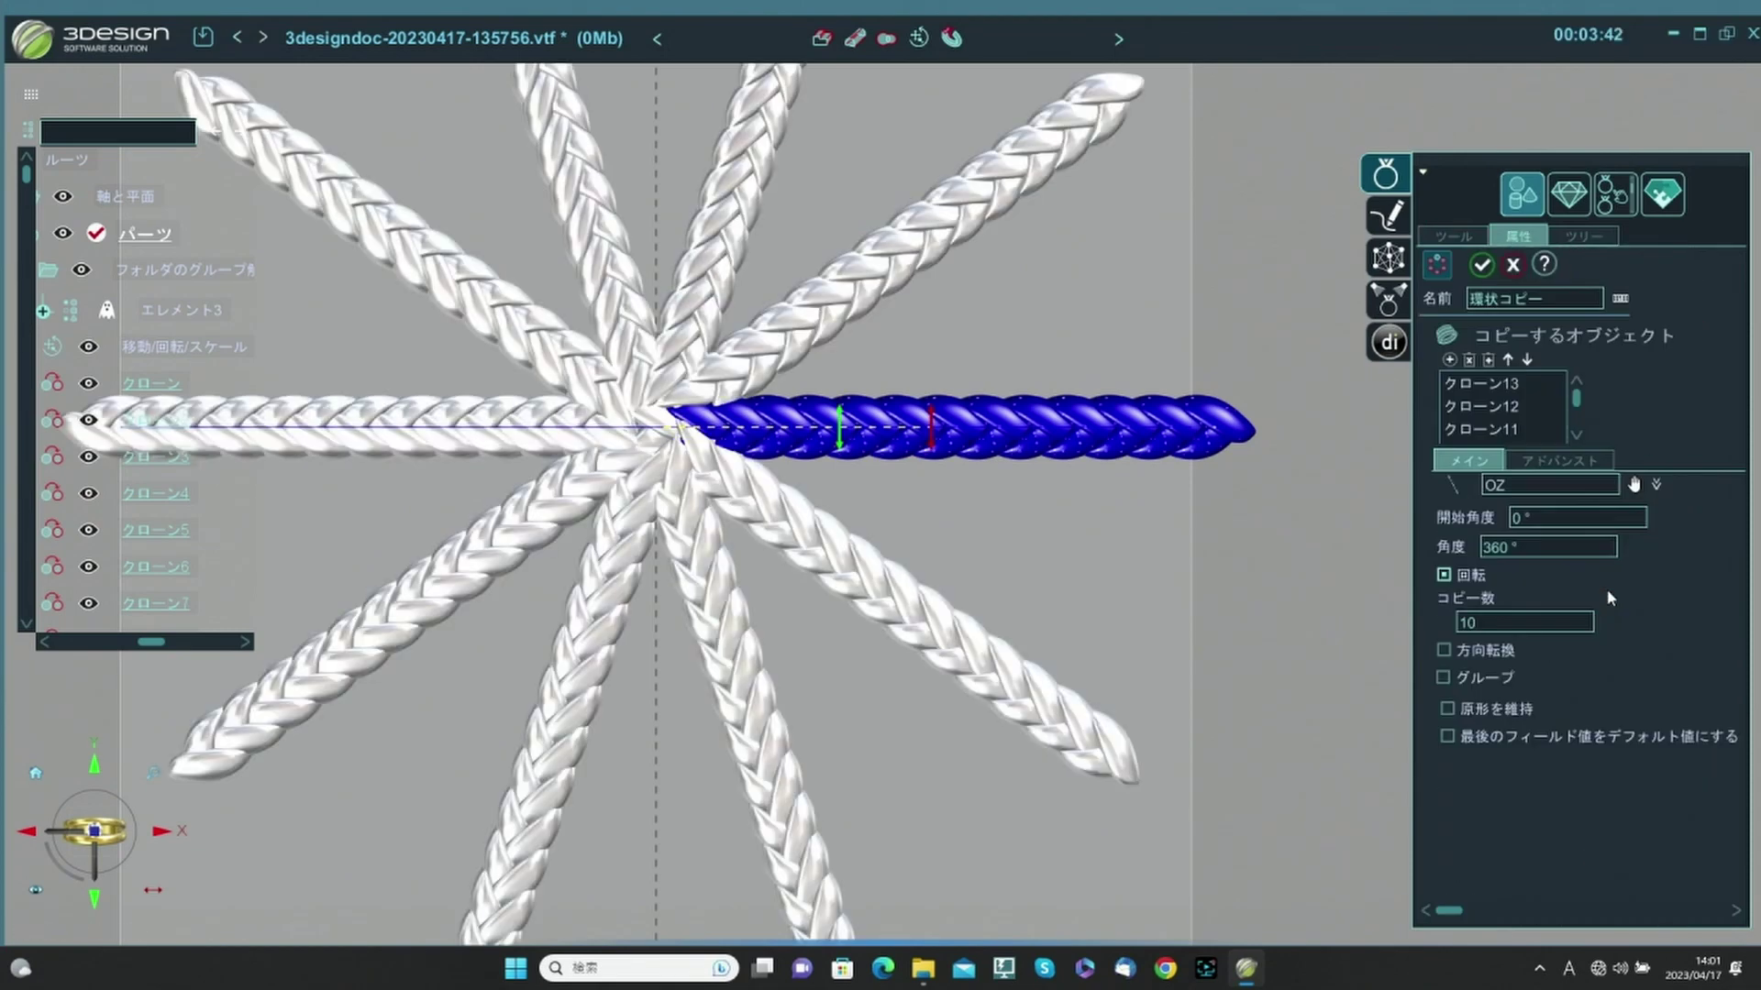
type("2")
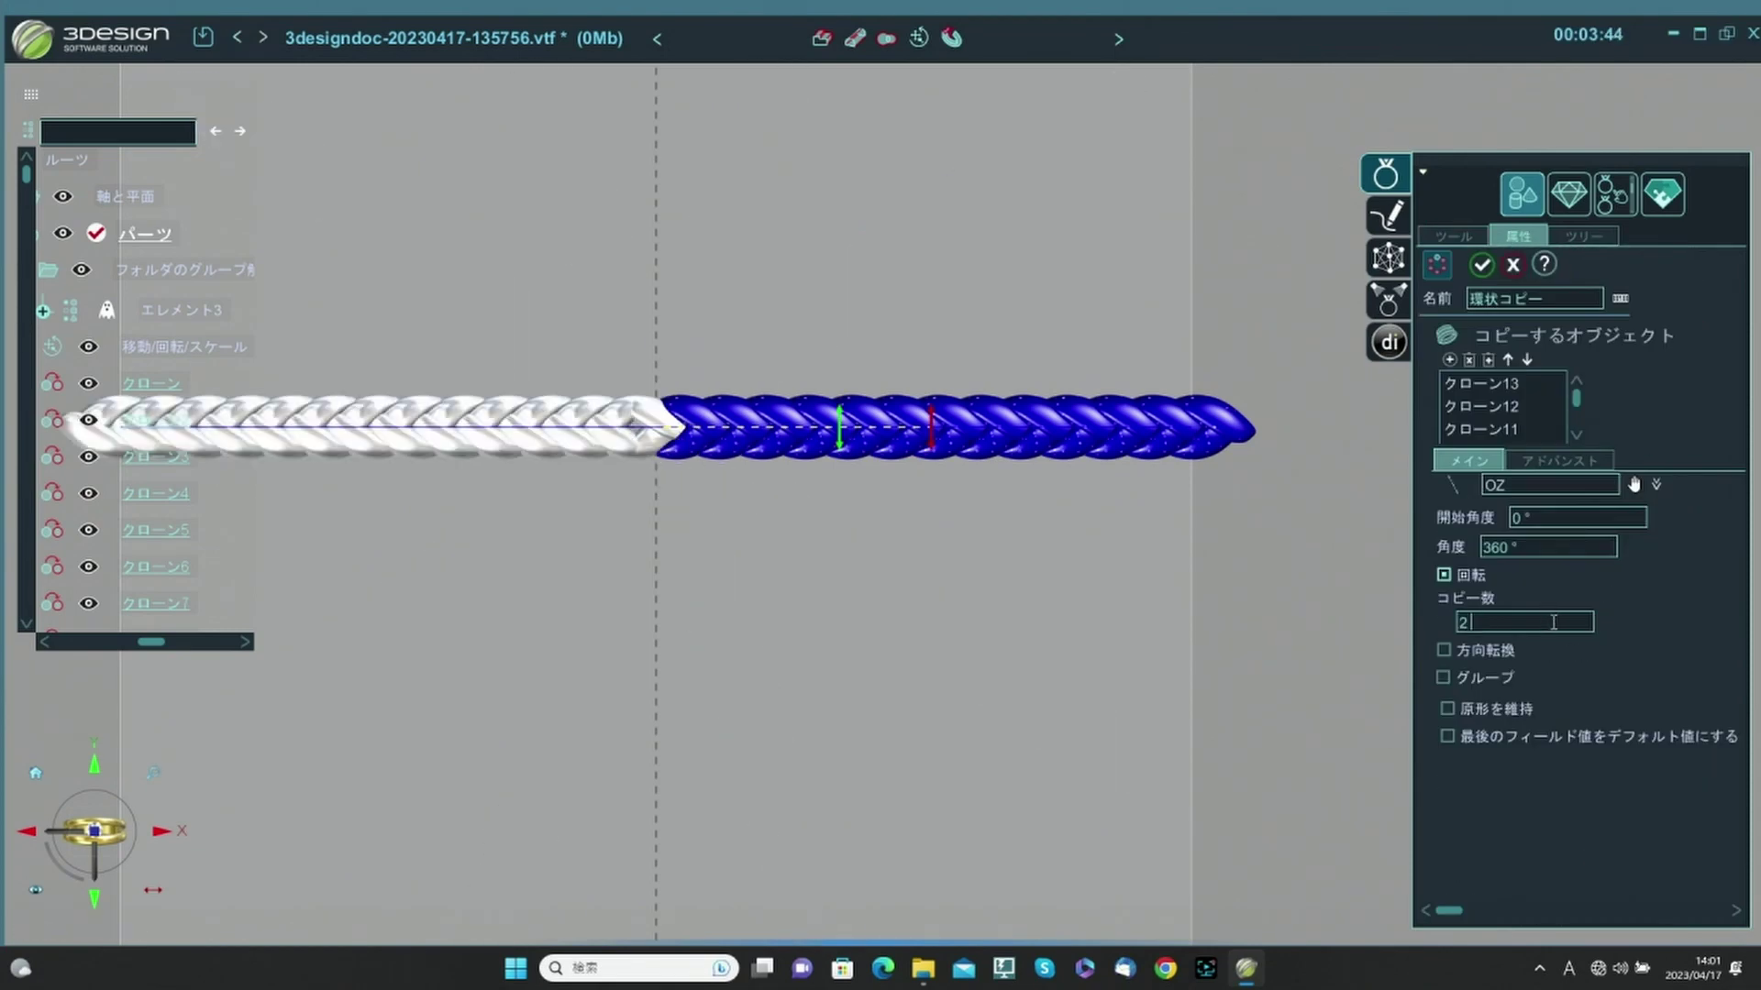
key("BackSpace")
type("7")
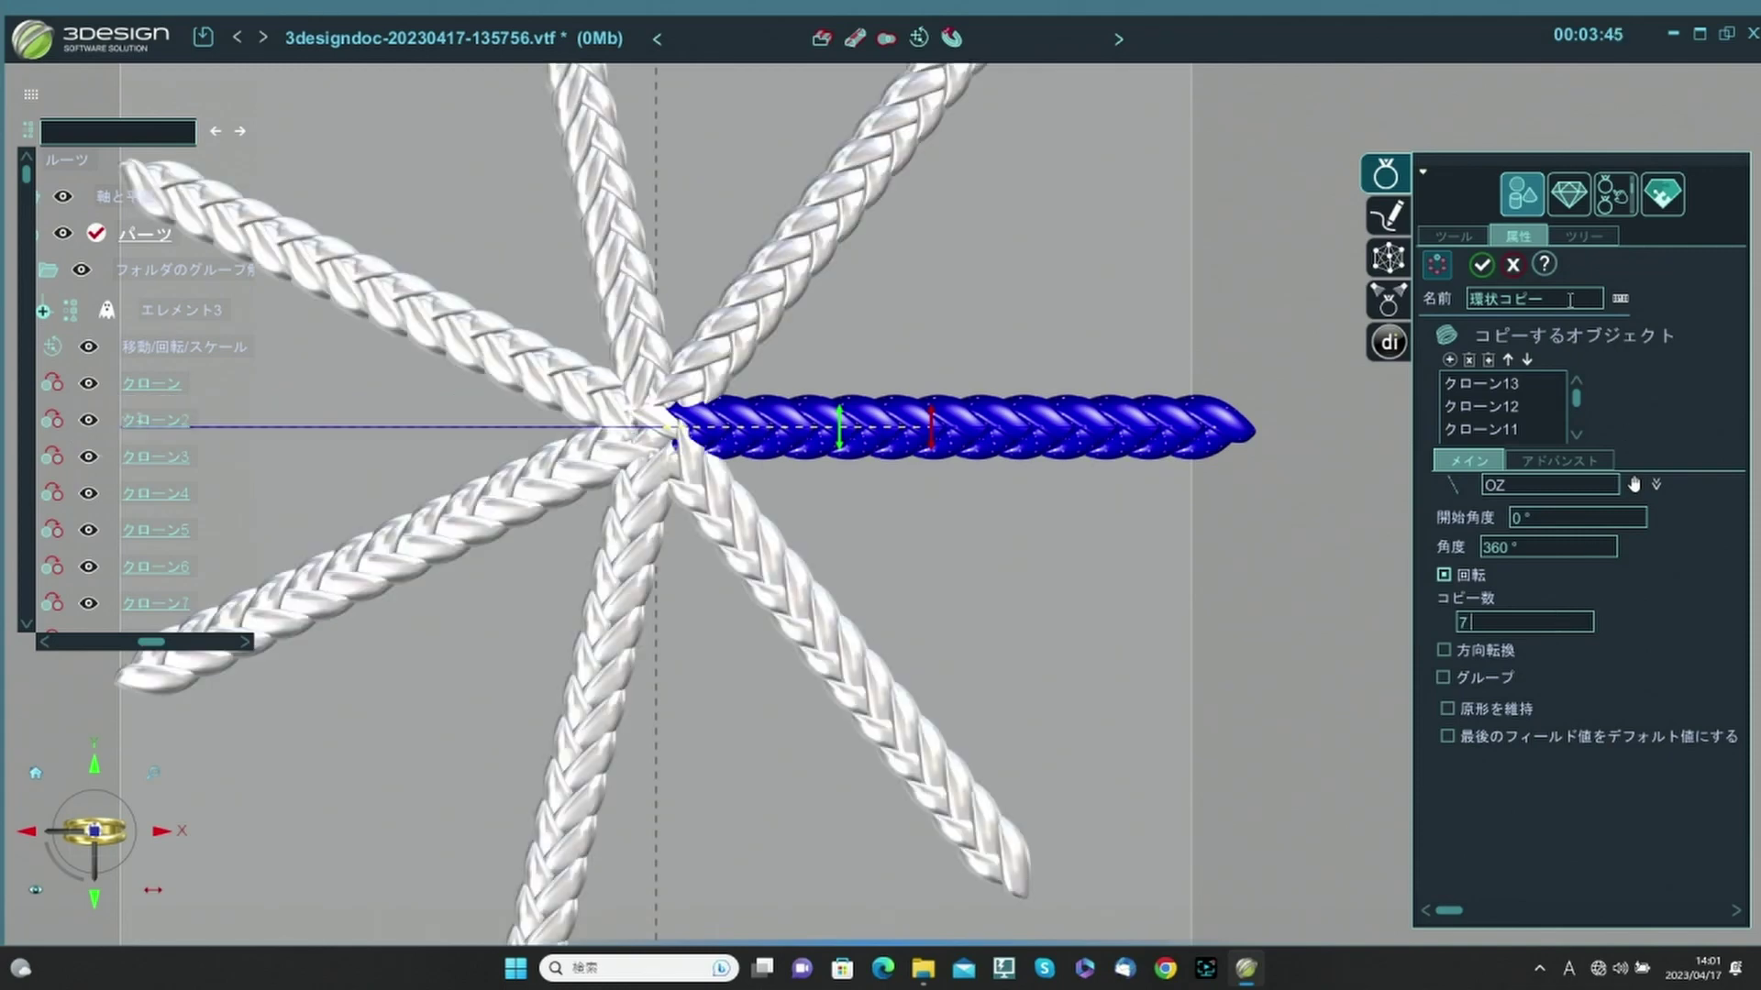
left_click(1513, 266)
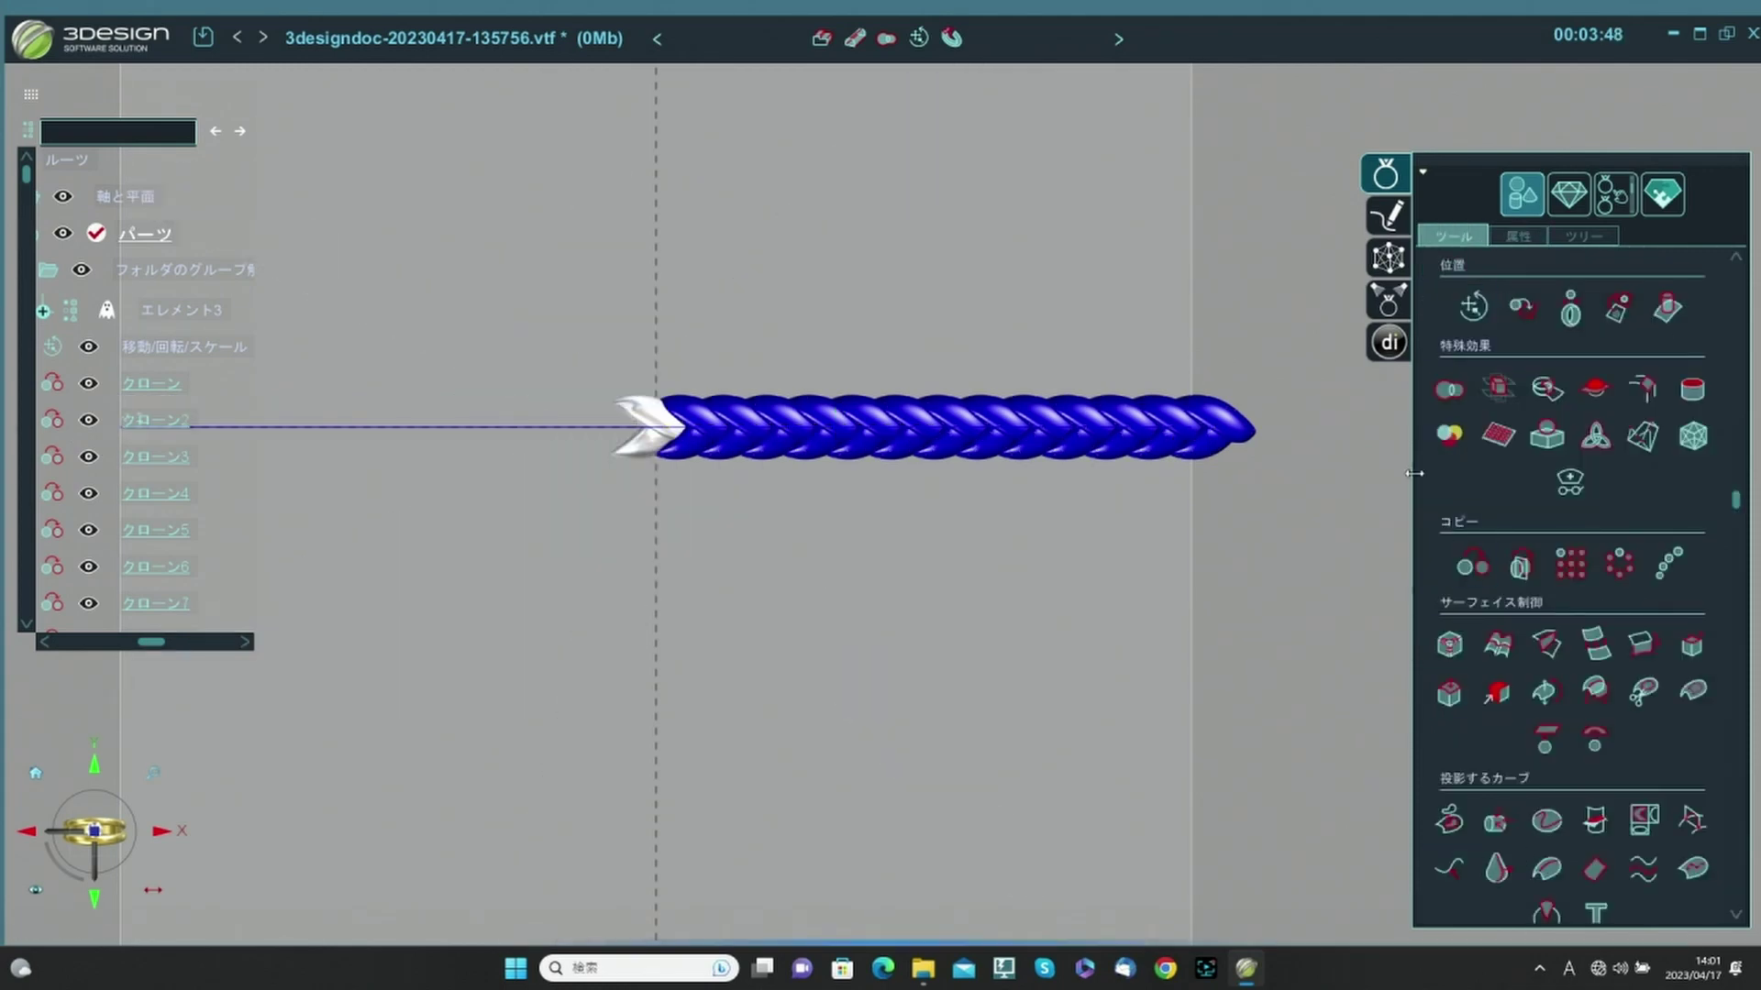
Move a copy of the selected clones in negative X, keeping the originals, until it interlocks with the first strand pair.
scroll(1462, 366, "up", 1)
left_click(1470, 362)
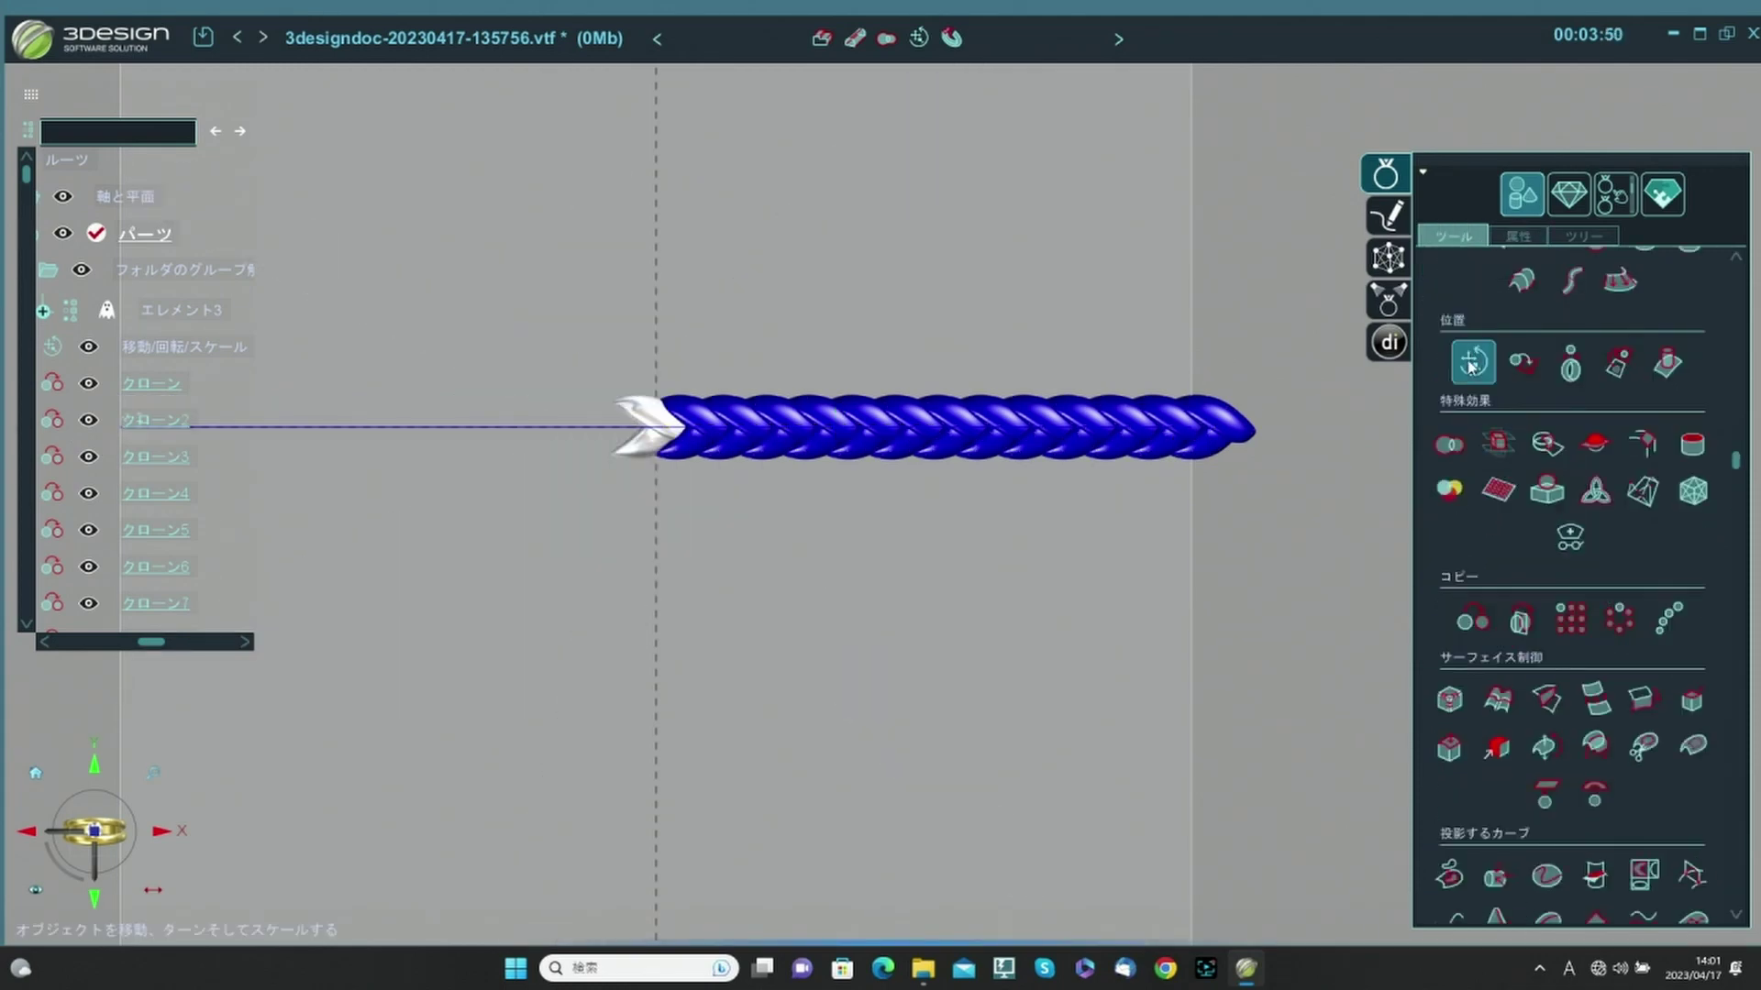
left_click_drag(1215, 433, 647, 429)
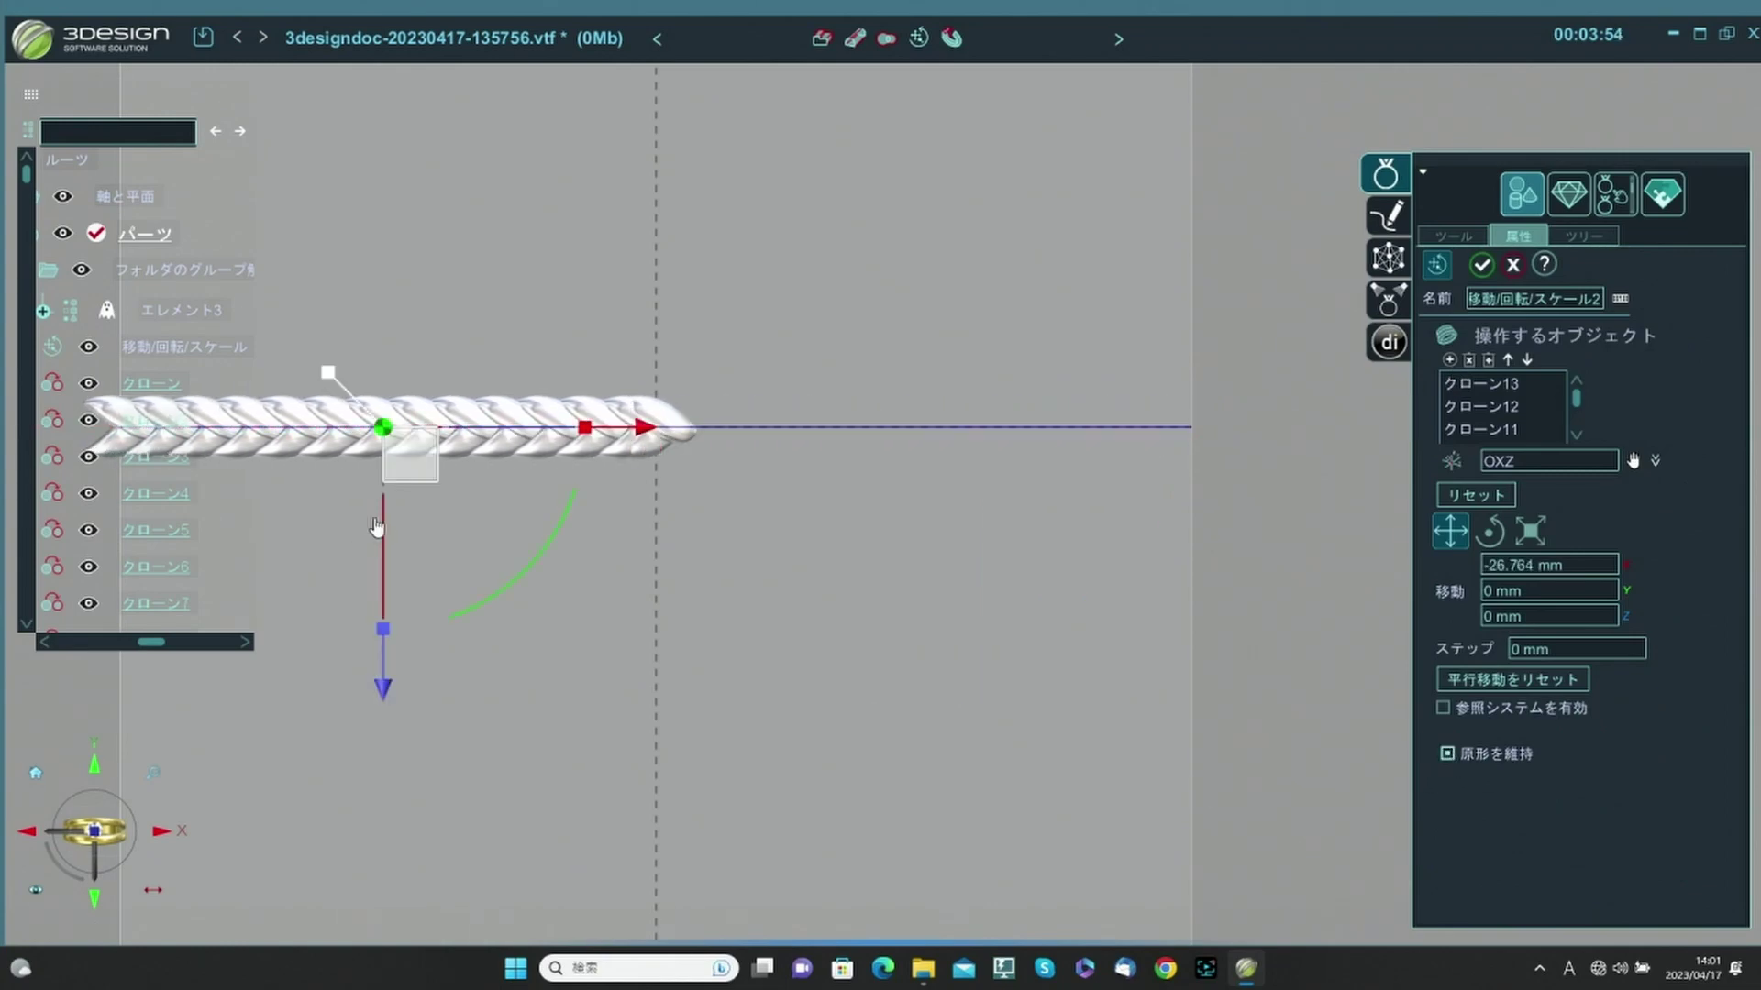
left_click_drag(640, 438, 602, 433)
left_click(1482, 265)
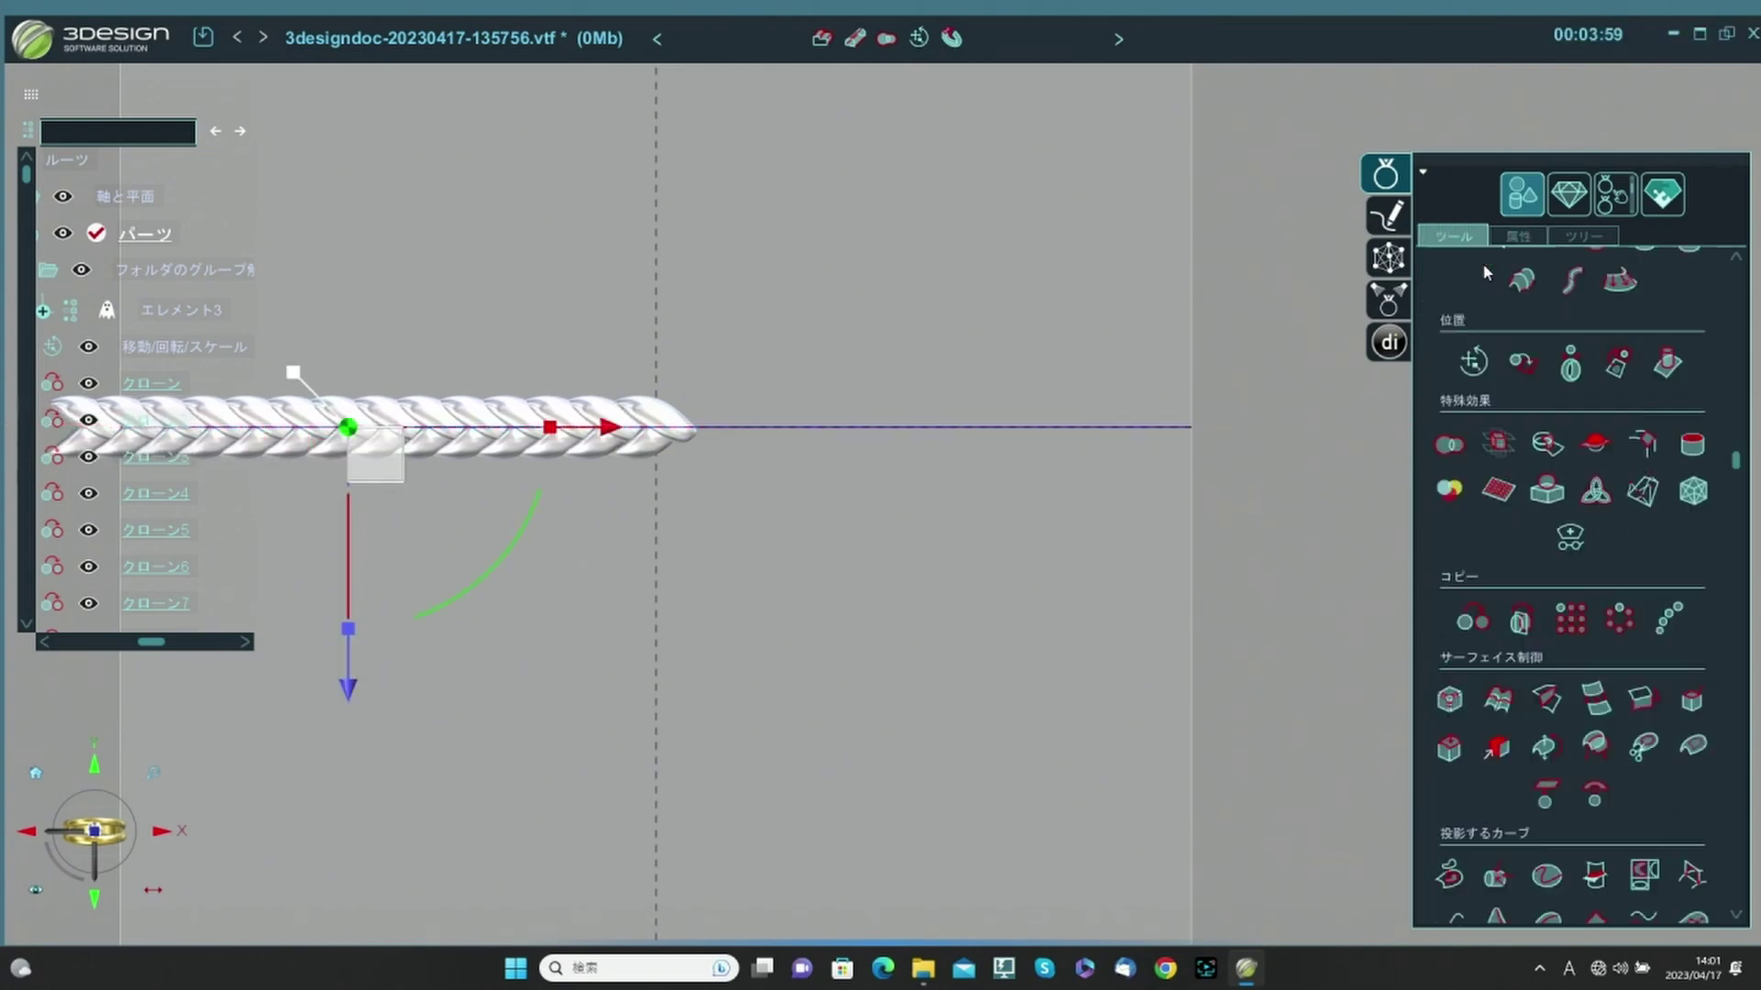
Select the whole braid and double-bend (二重曲げ) it on the bottom face (底面) into a ring of about 364.55°.
scroll(926, 633, "down", 2)
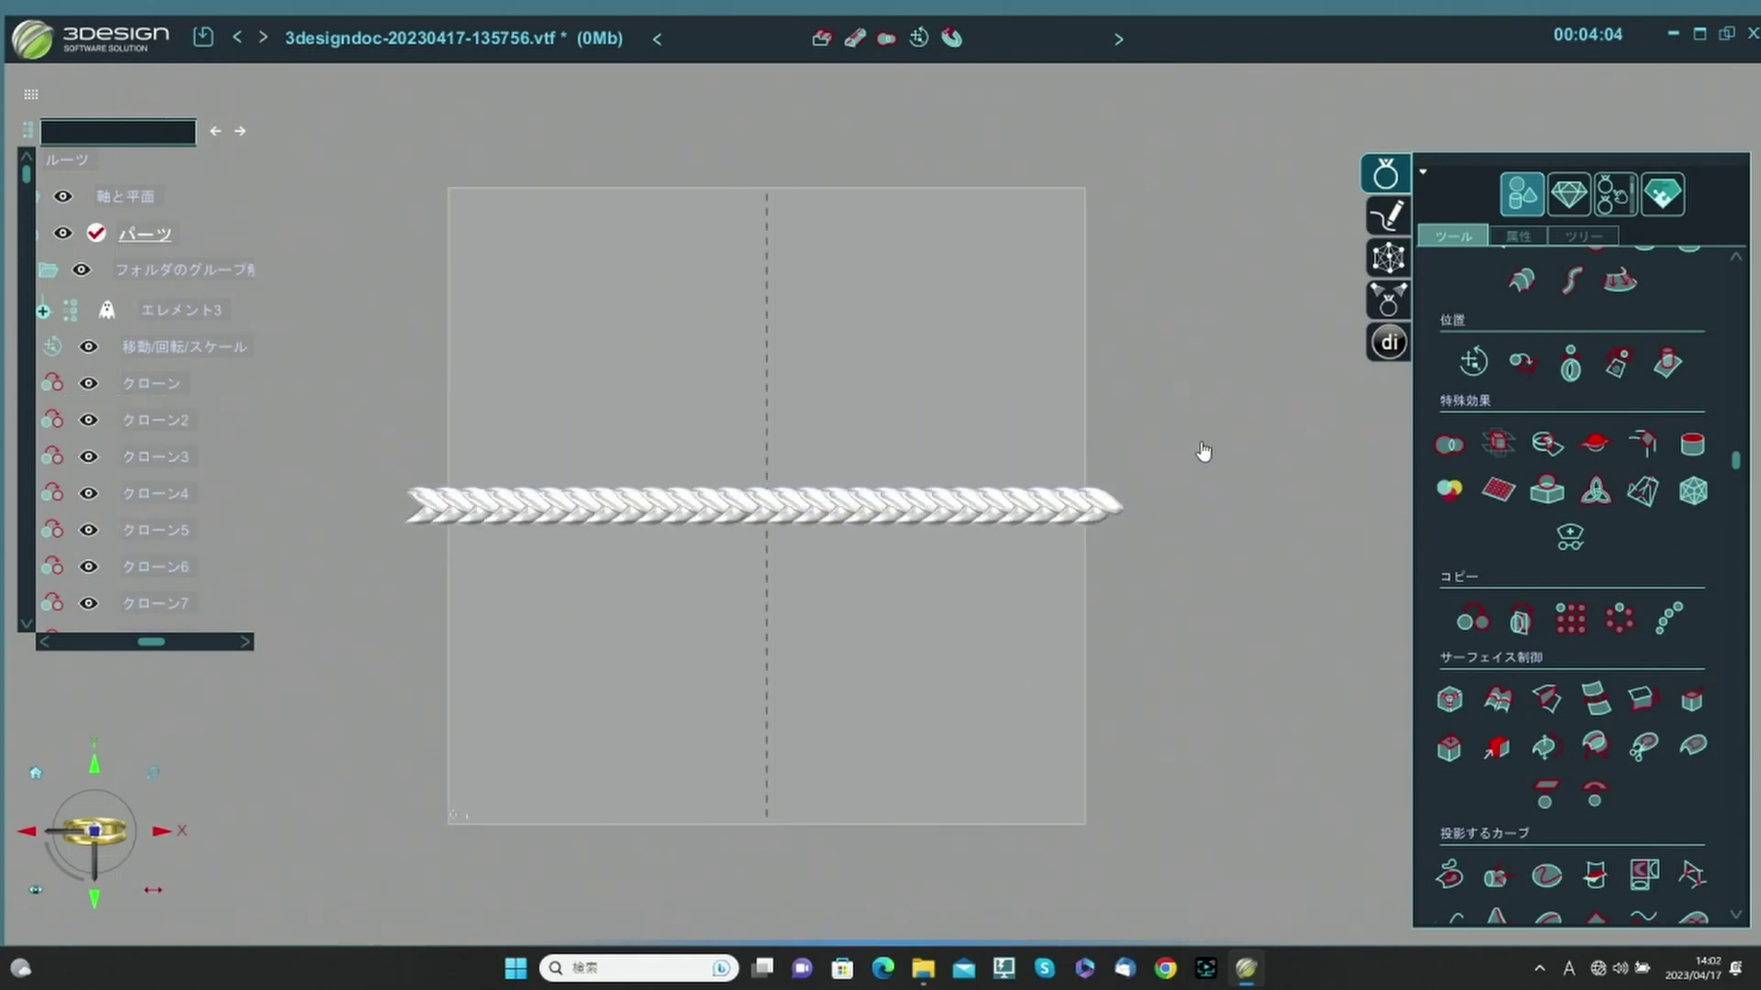
mouse_move(1170, 448)
left_mouse_down()
mouse_move(269, 382)
mouse_move(211, 600)
left_mouse_up()
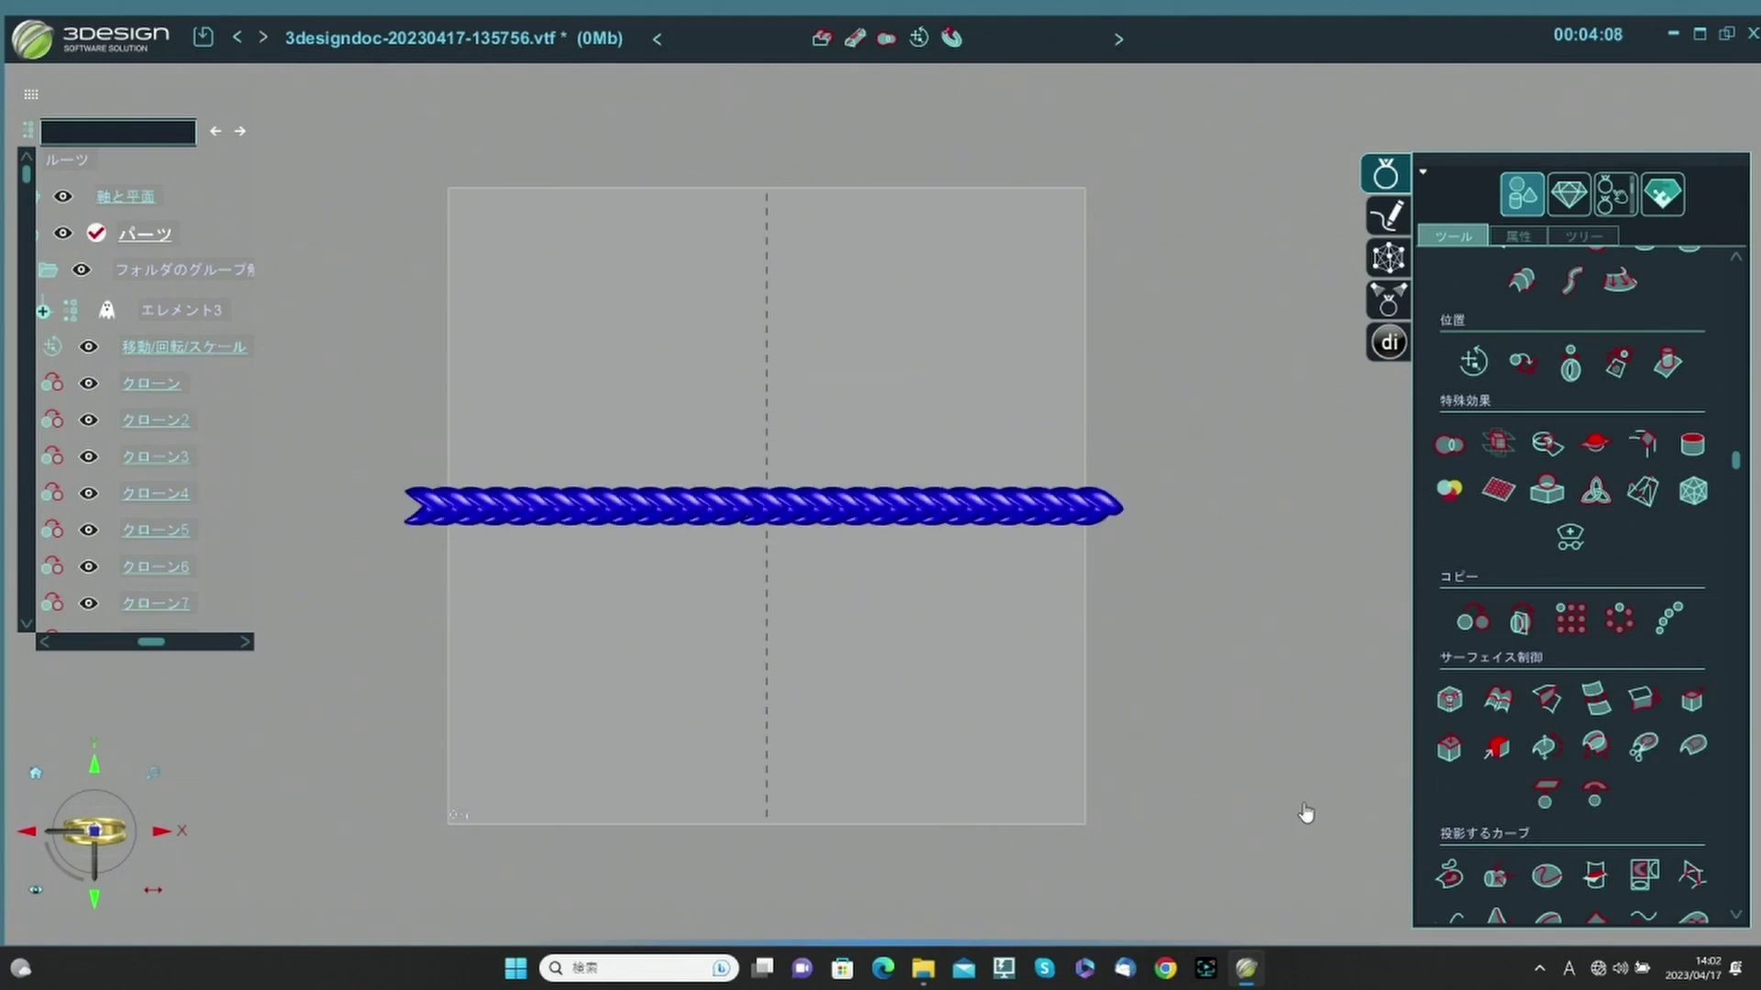
scroll(1481, 779, "down", 3)
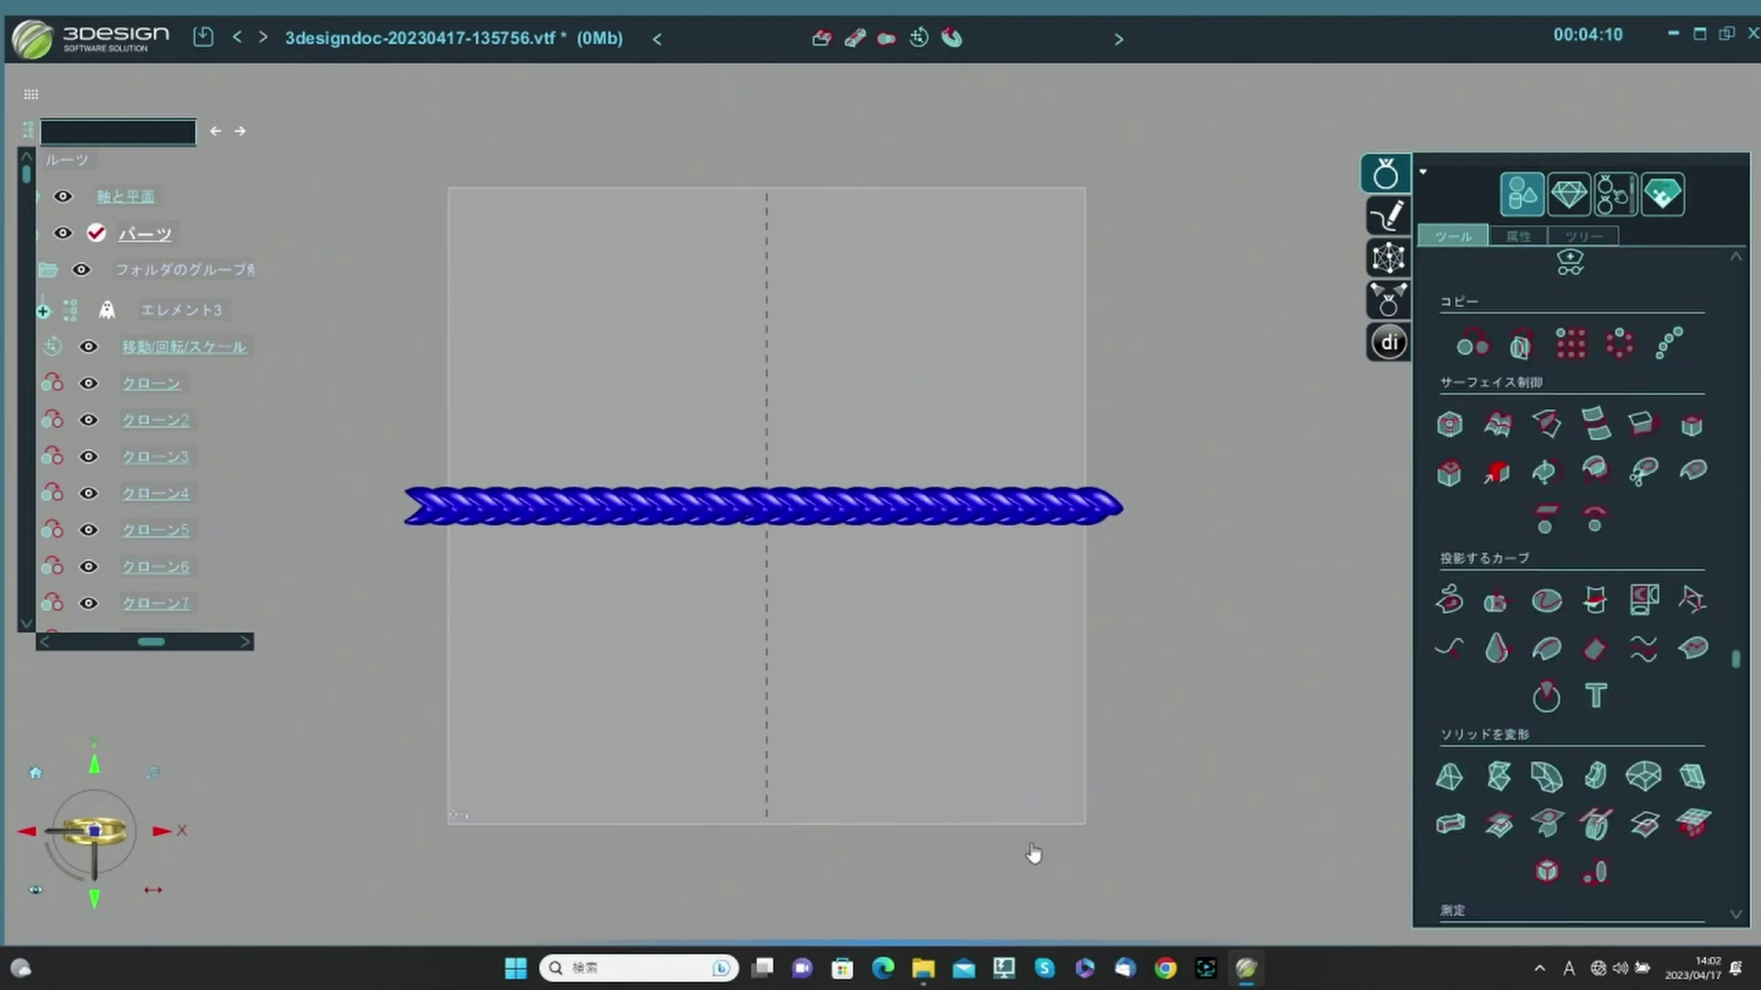
middle_click_drag(930, 745, 940, 345)
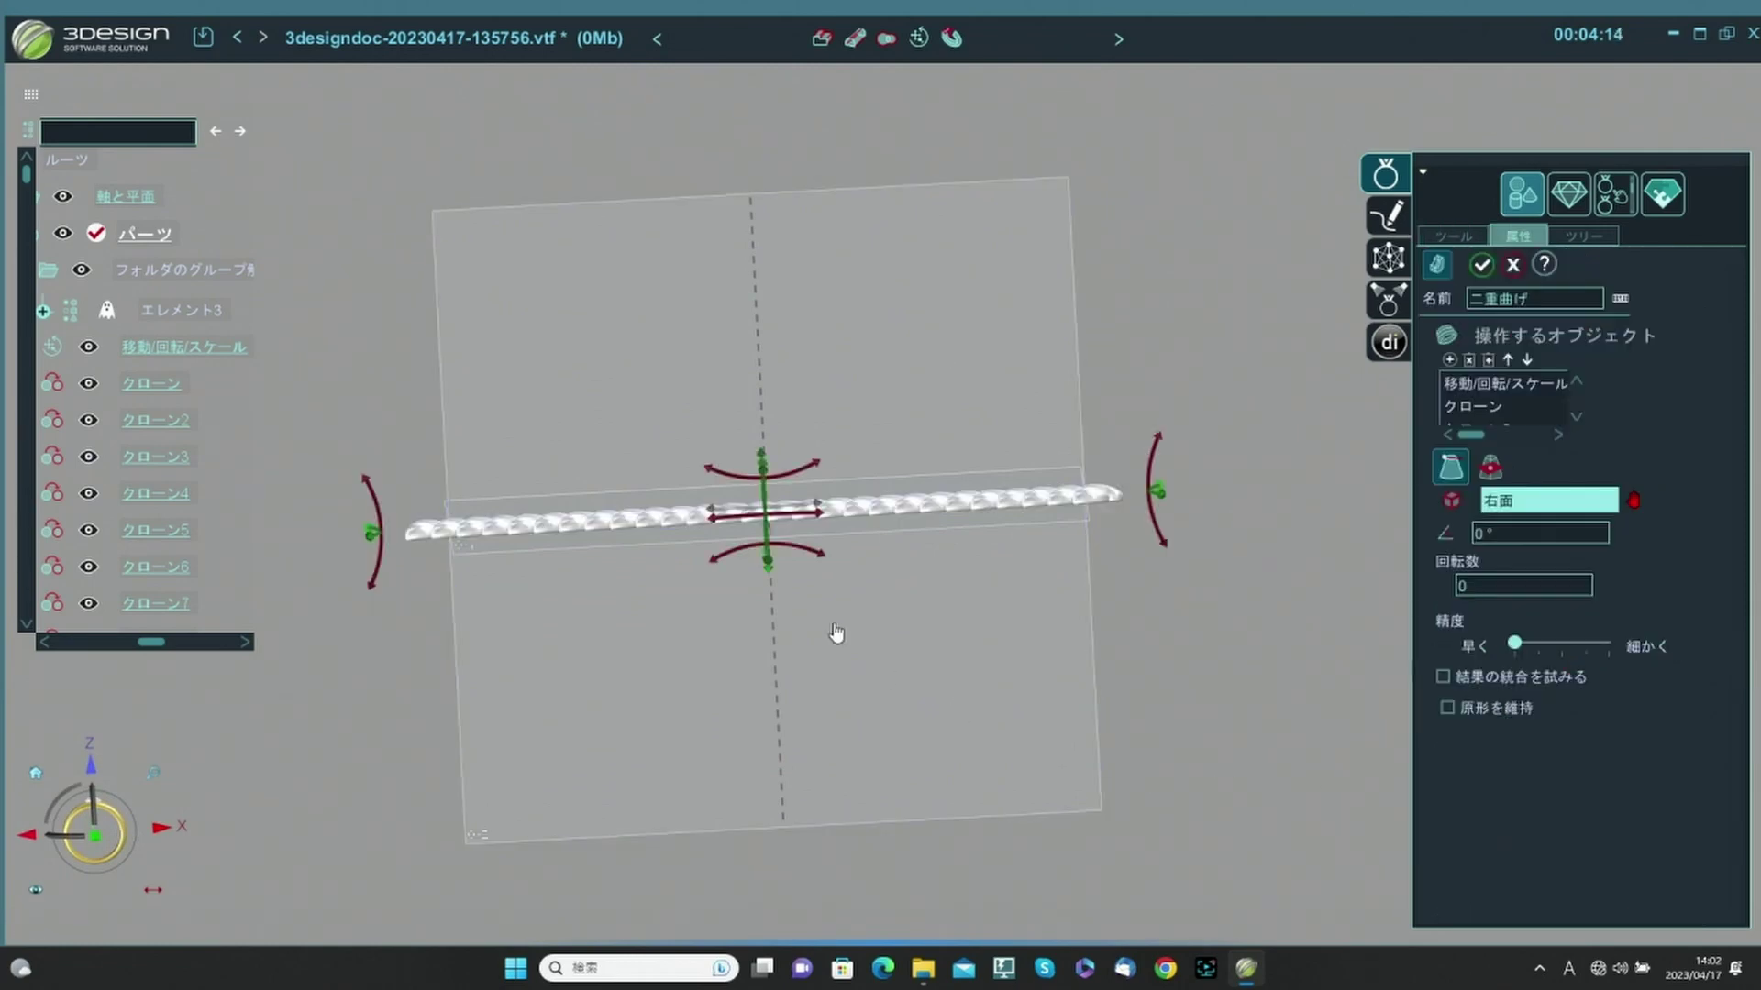
left_click(816, 563)
left_click_drag(796, 559, 730, 565)
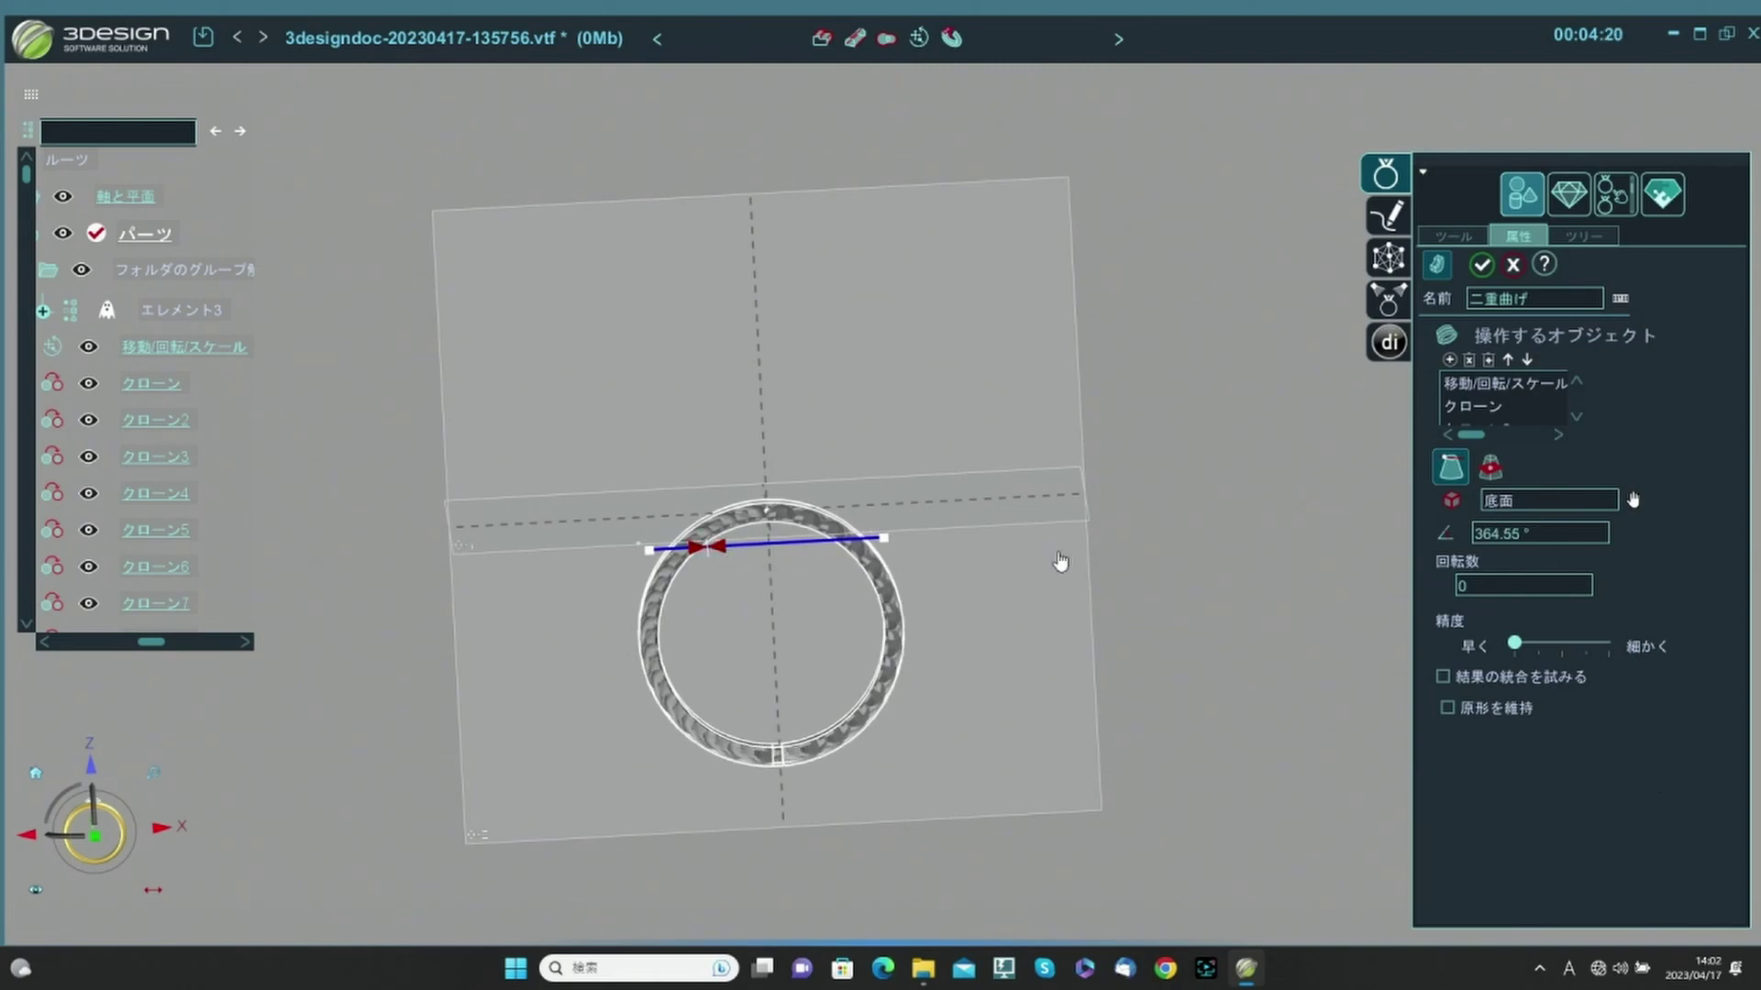
Increase the double-bend angle to about 371.25° until the braid's ends interlock, and apply the bend.
middle_click_drag(1060, 561, 899, 632)
scroll(688, 702, "up", 5)
middle_click_drag(684, 707, 1001, 605)
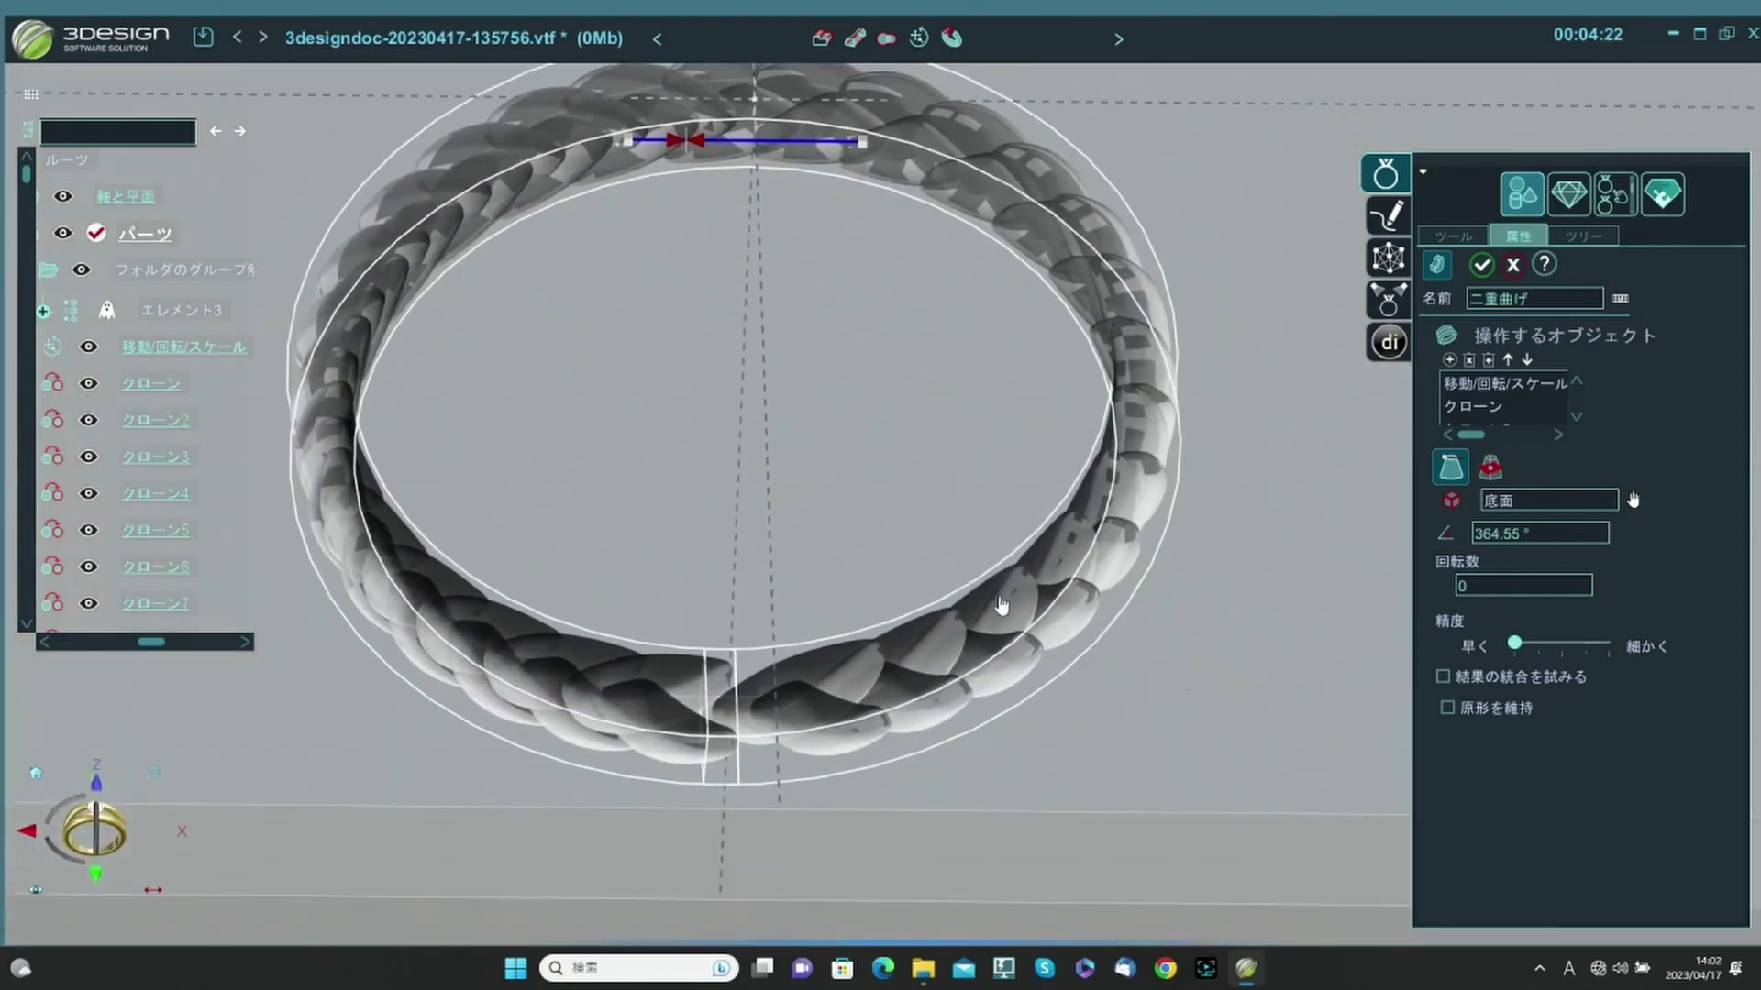
right_click_drag(1001, 605, 1488, 757)
double_click(1542, 539)
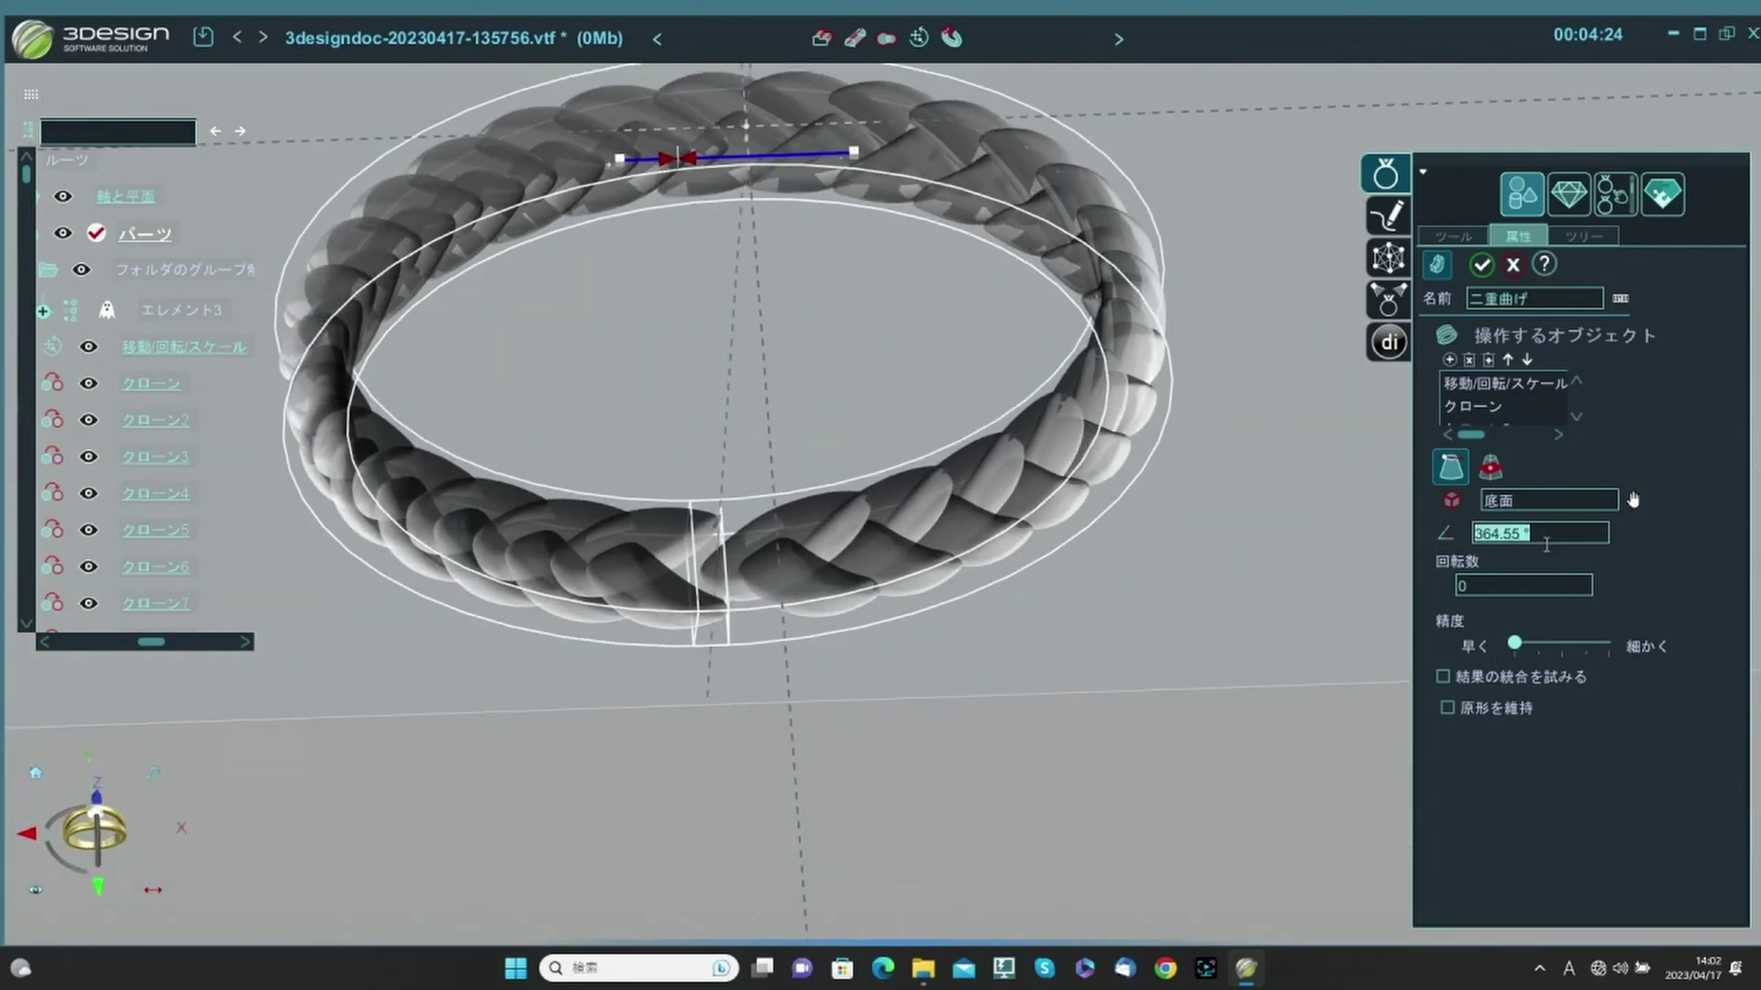
type("367.35")
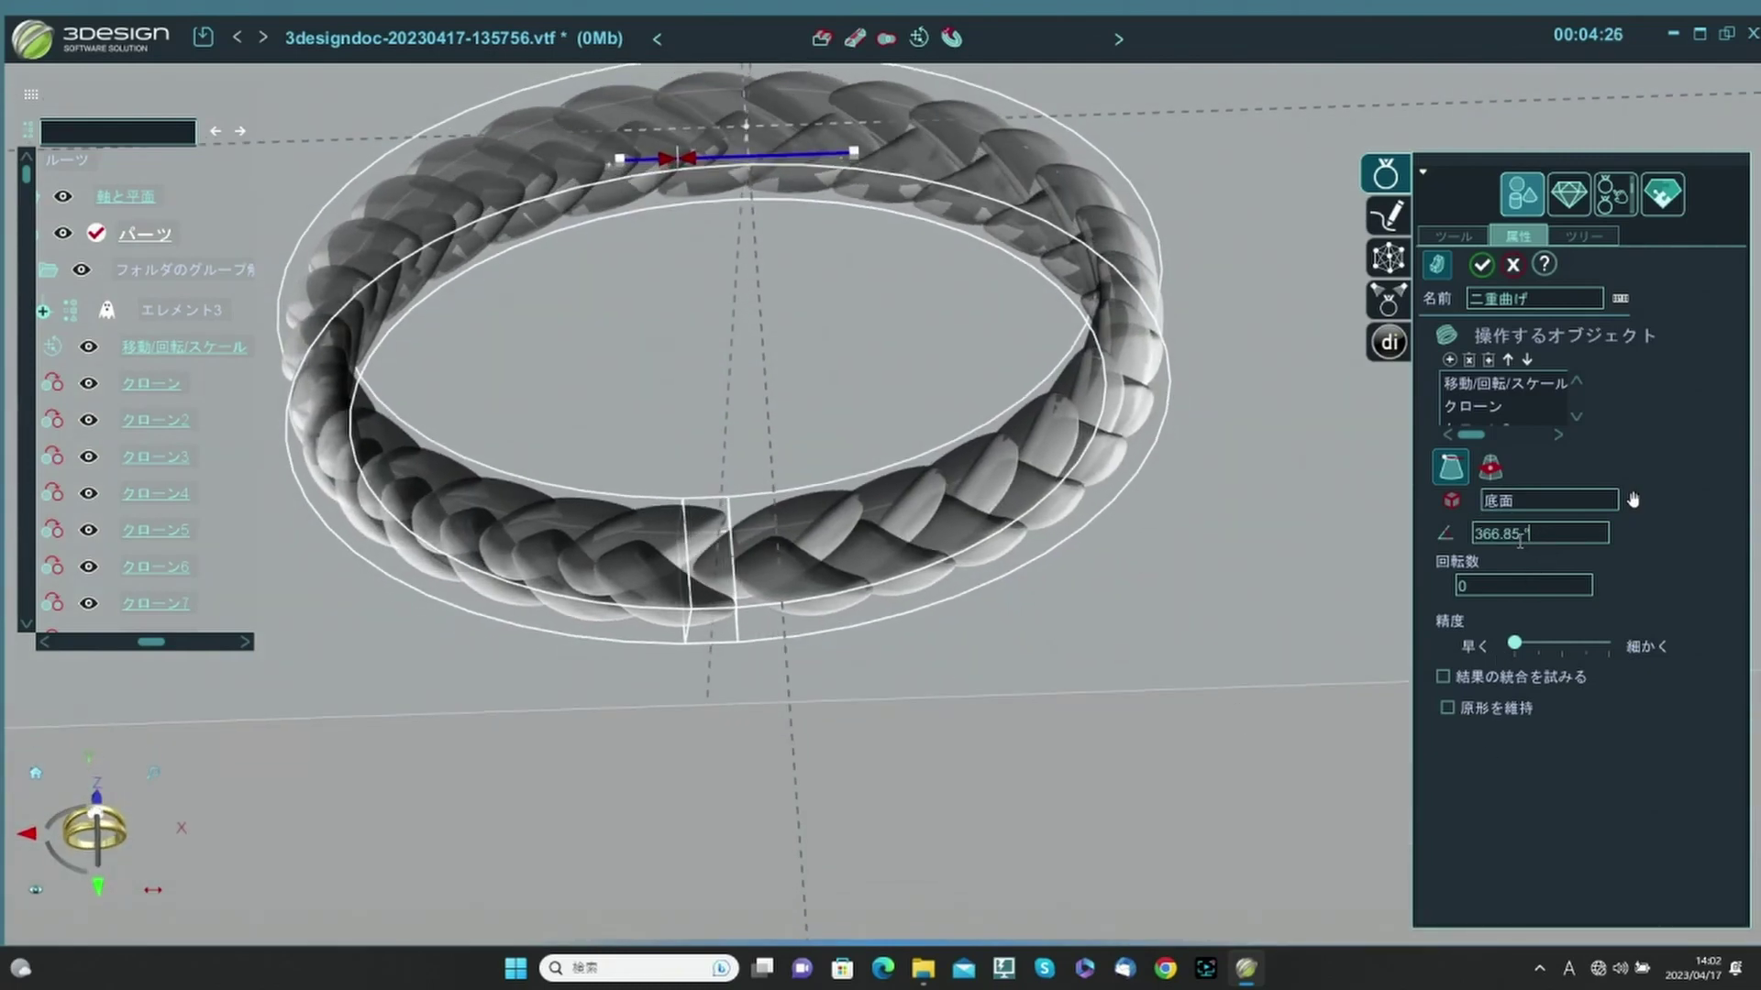
scroll(1544, 535, "up", 20)
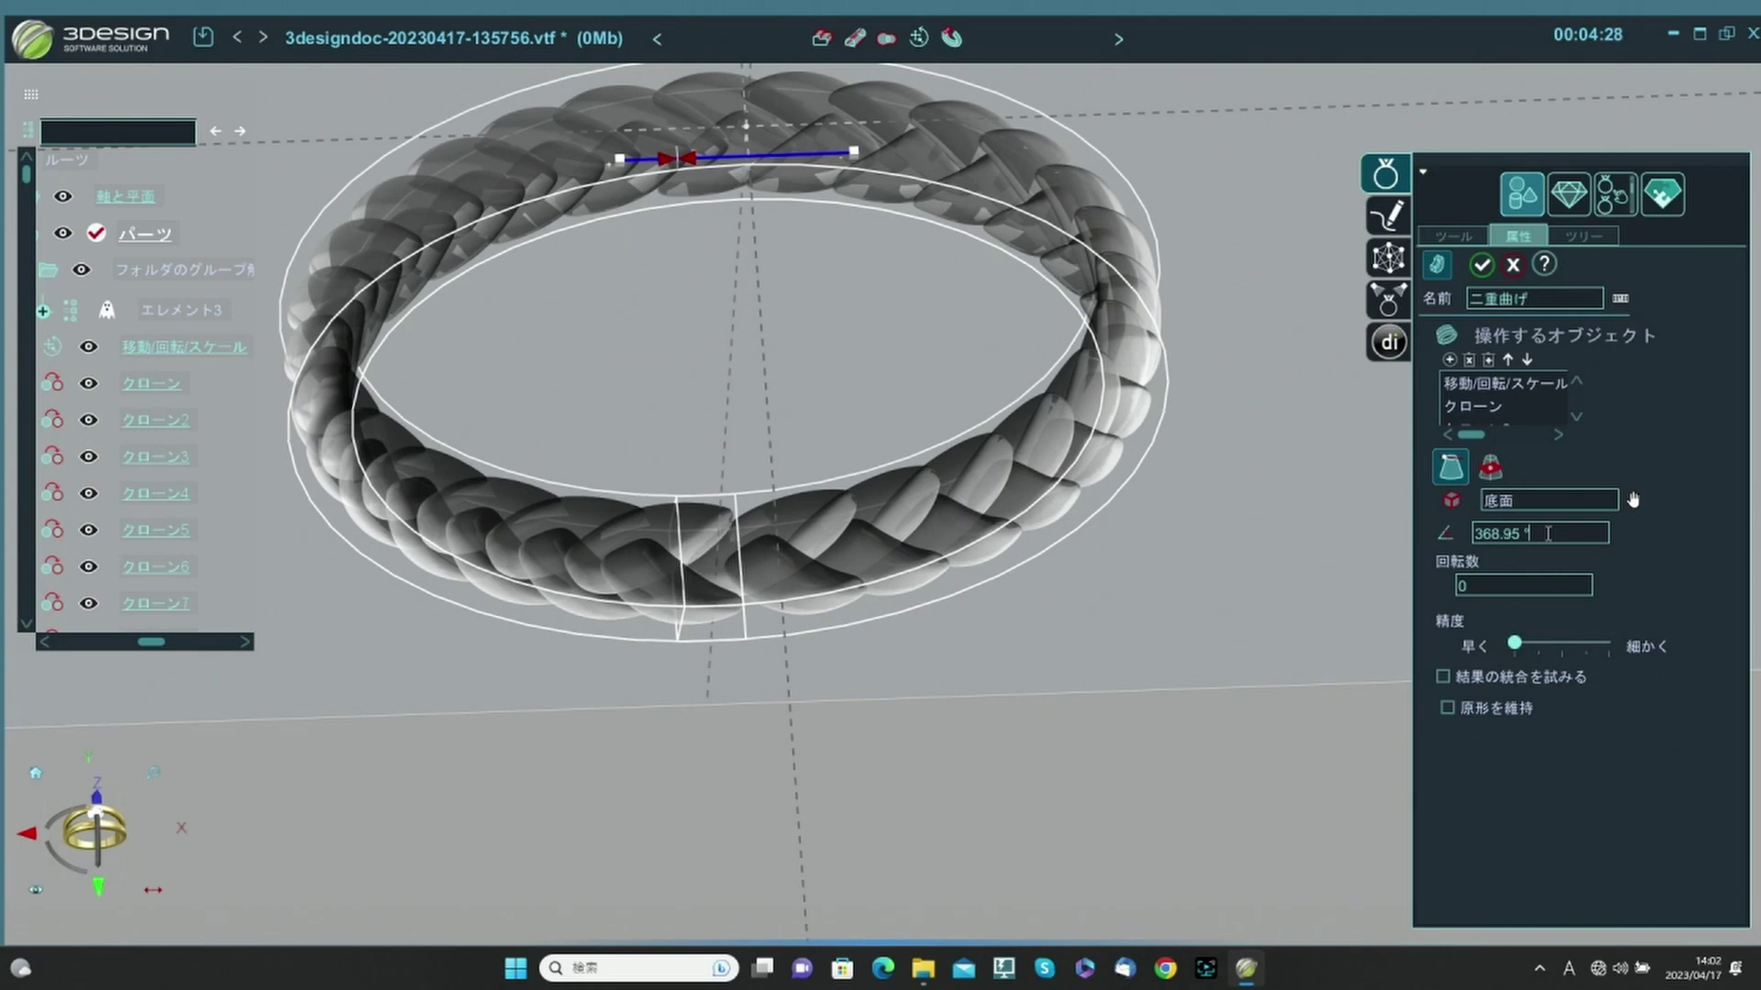
scroll(1544, 536, "up", 17)
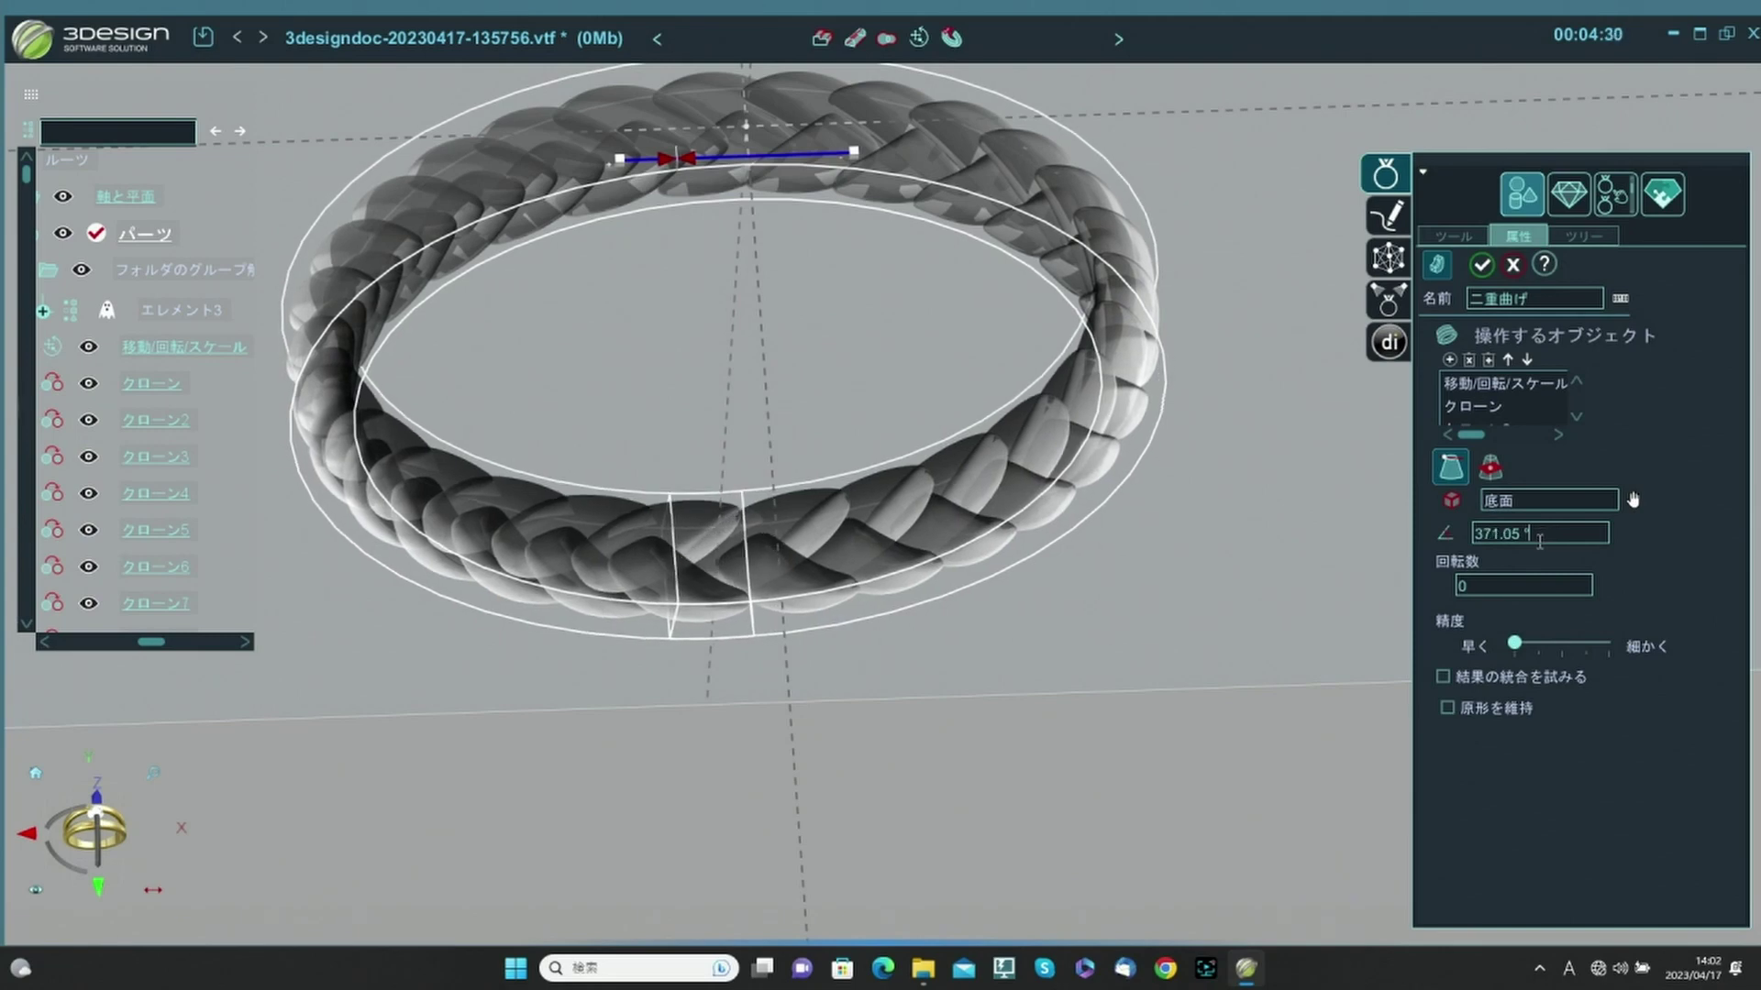
left_click(1478, 265)
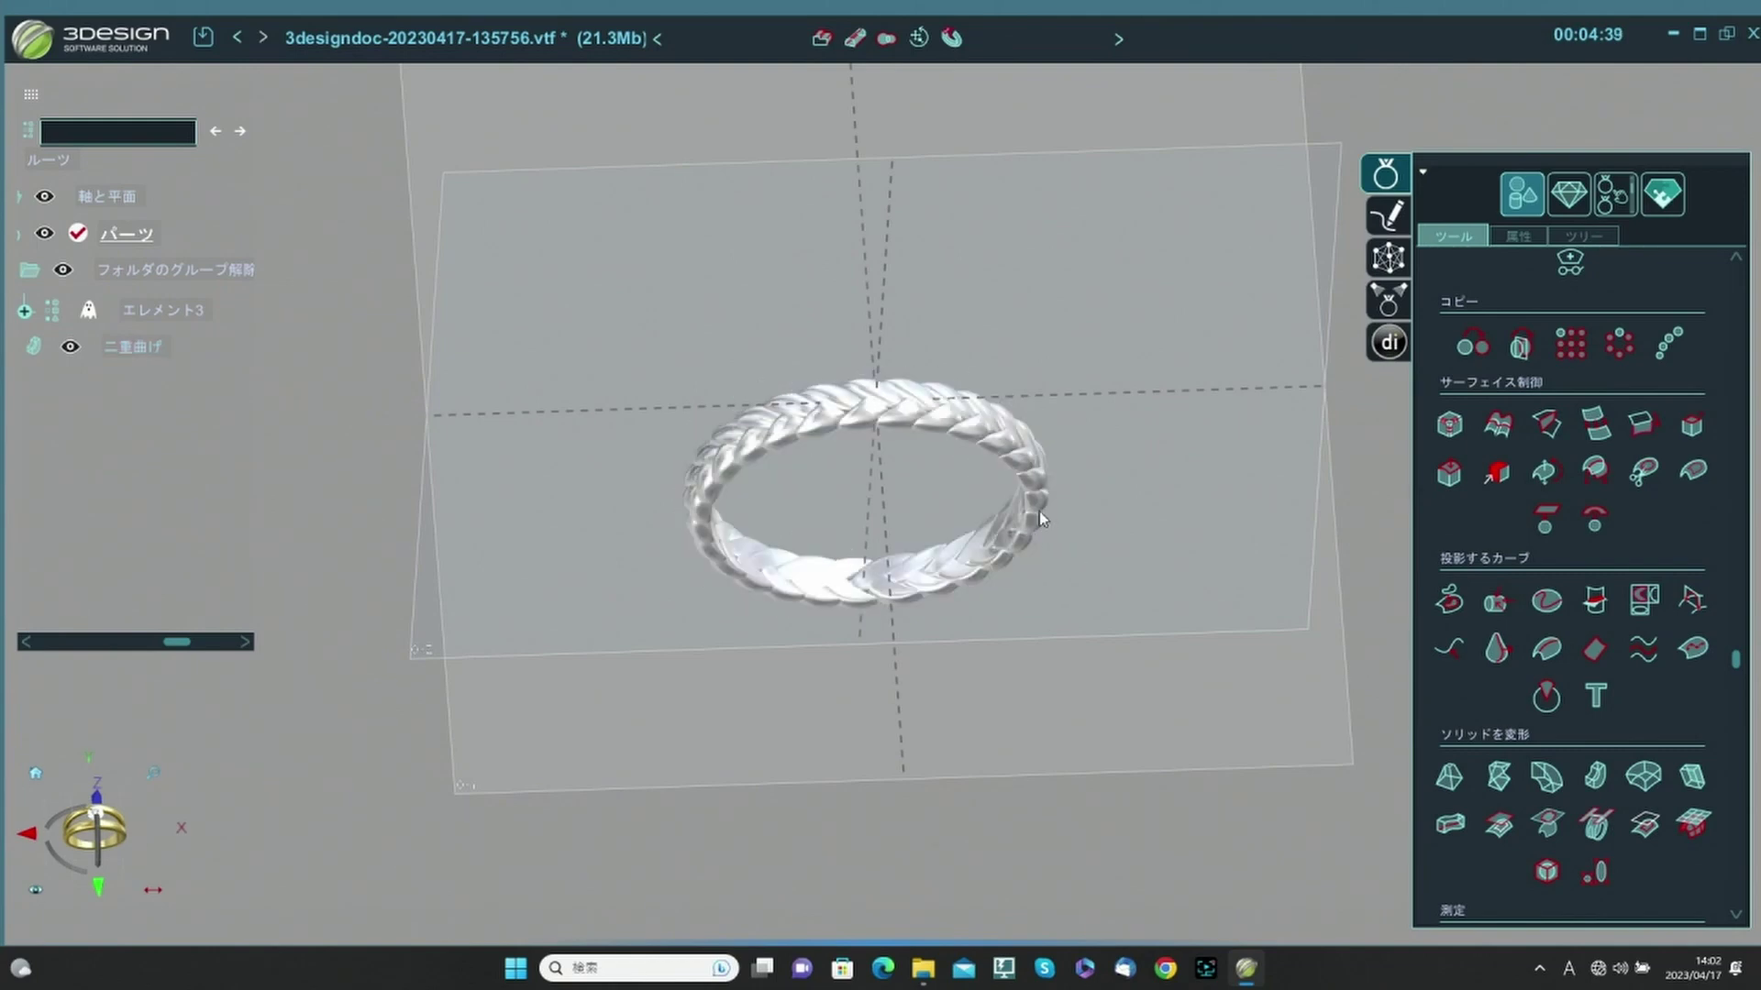
Reopen the braid ring's 二重曲げ operation and set its bend angle to 372.15°.
left_click(1039, 515)
left_click(1040, 514)
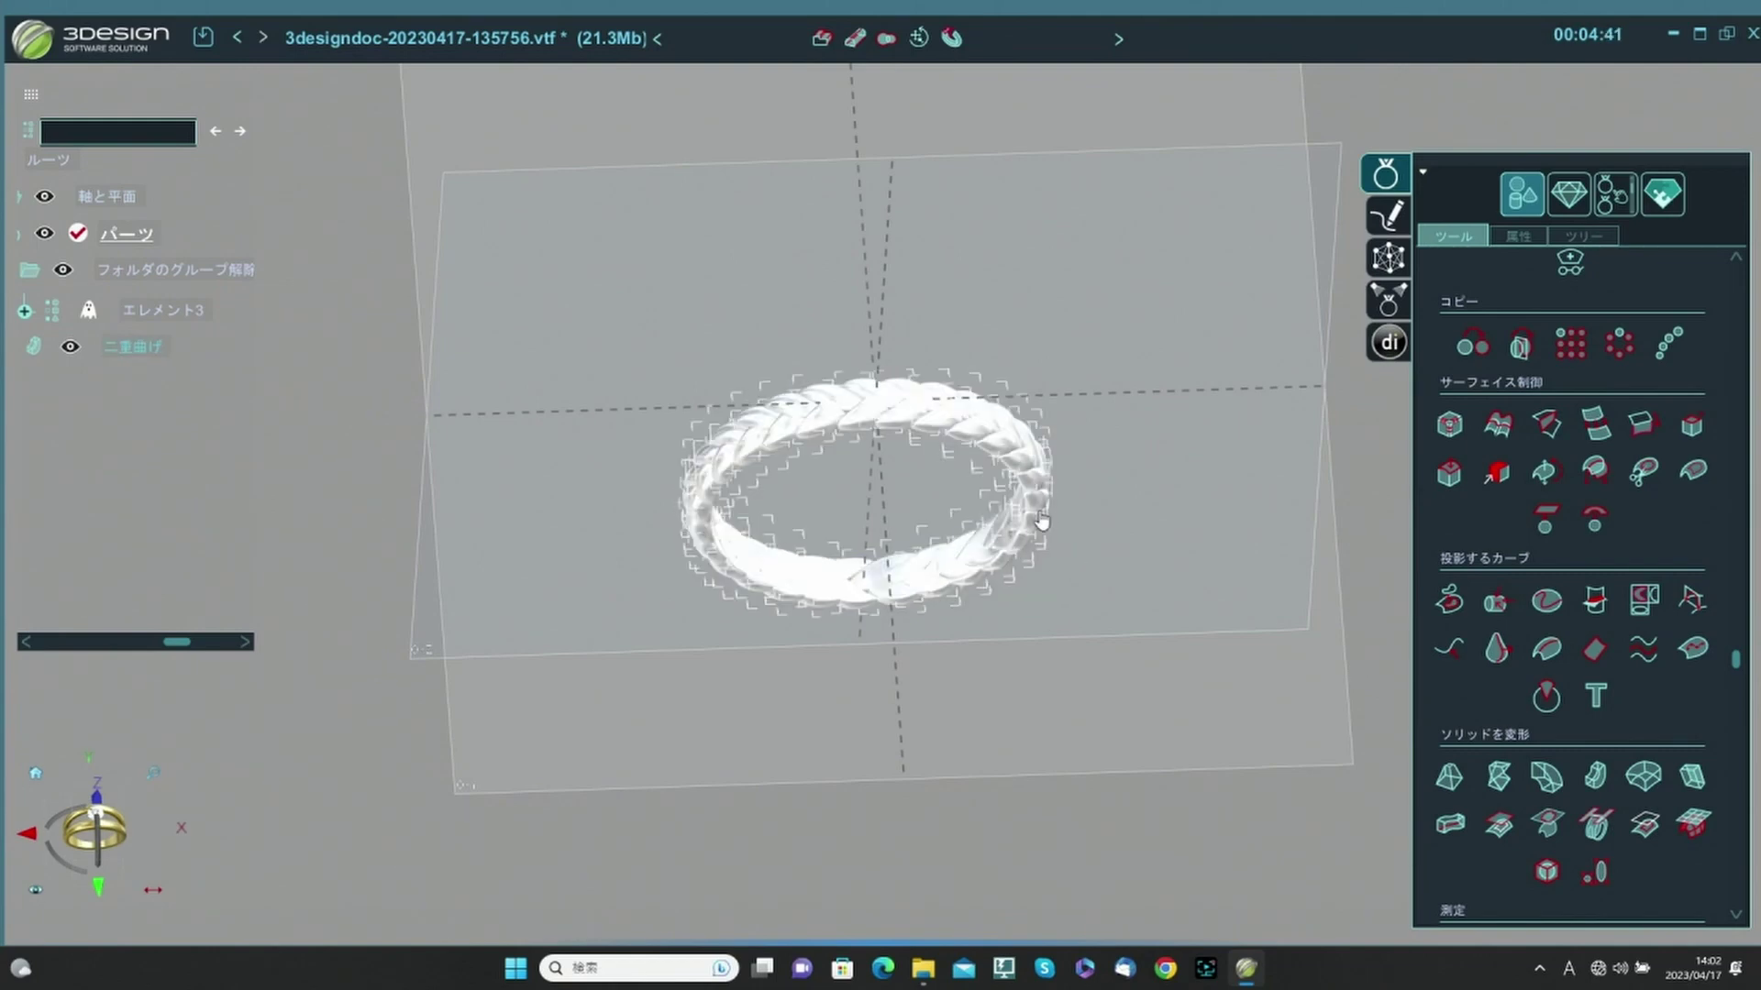
left_click(1035, 457)
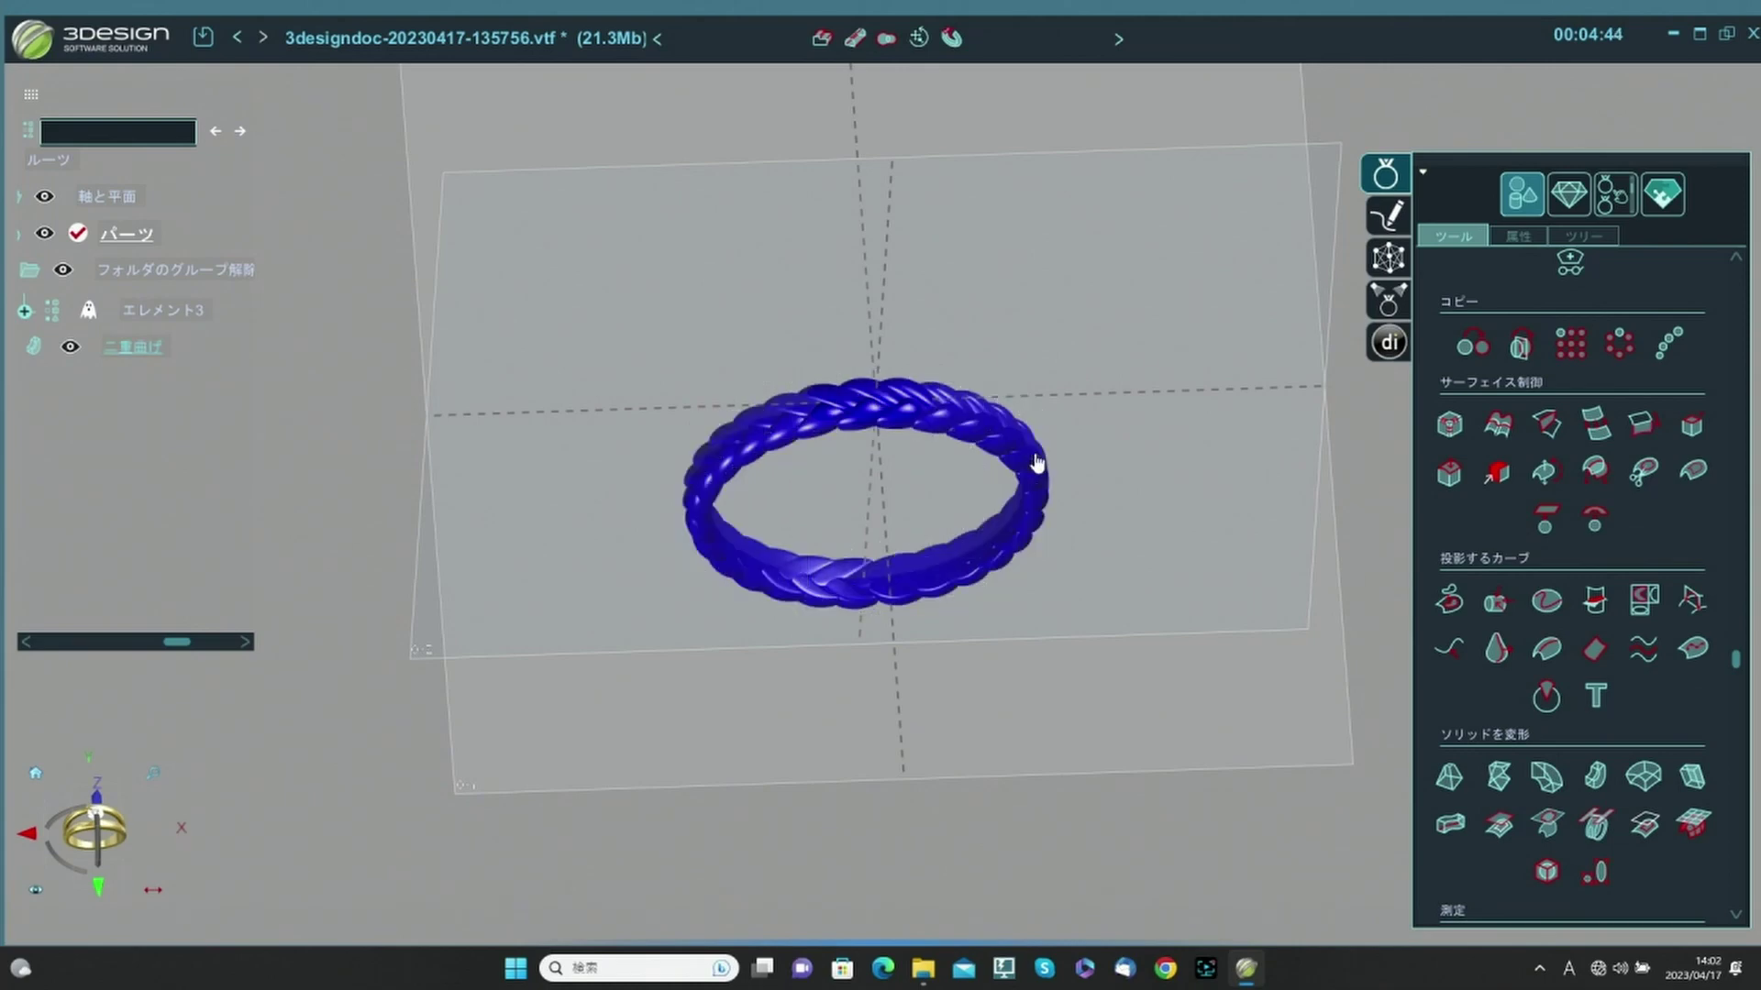
left_click(1039, 463)
left_click(1583, 236)
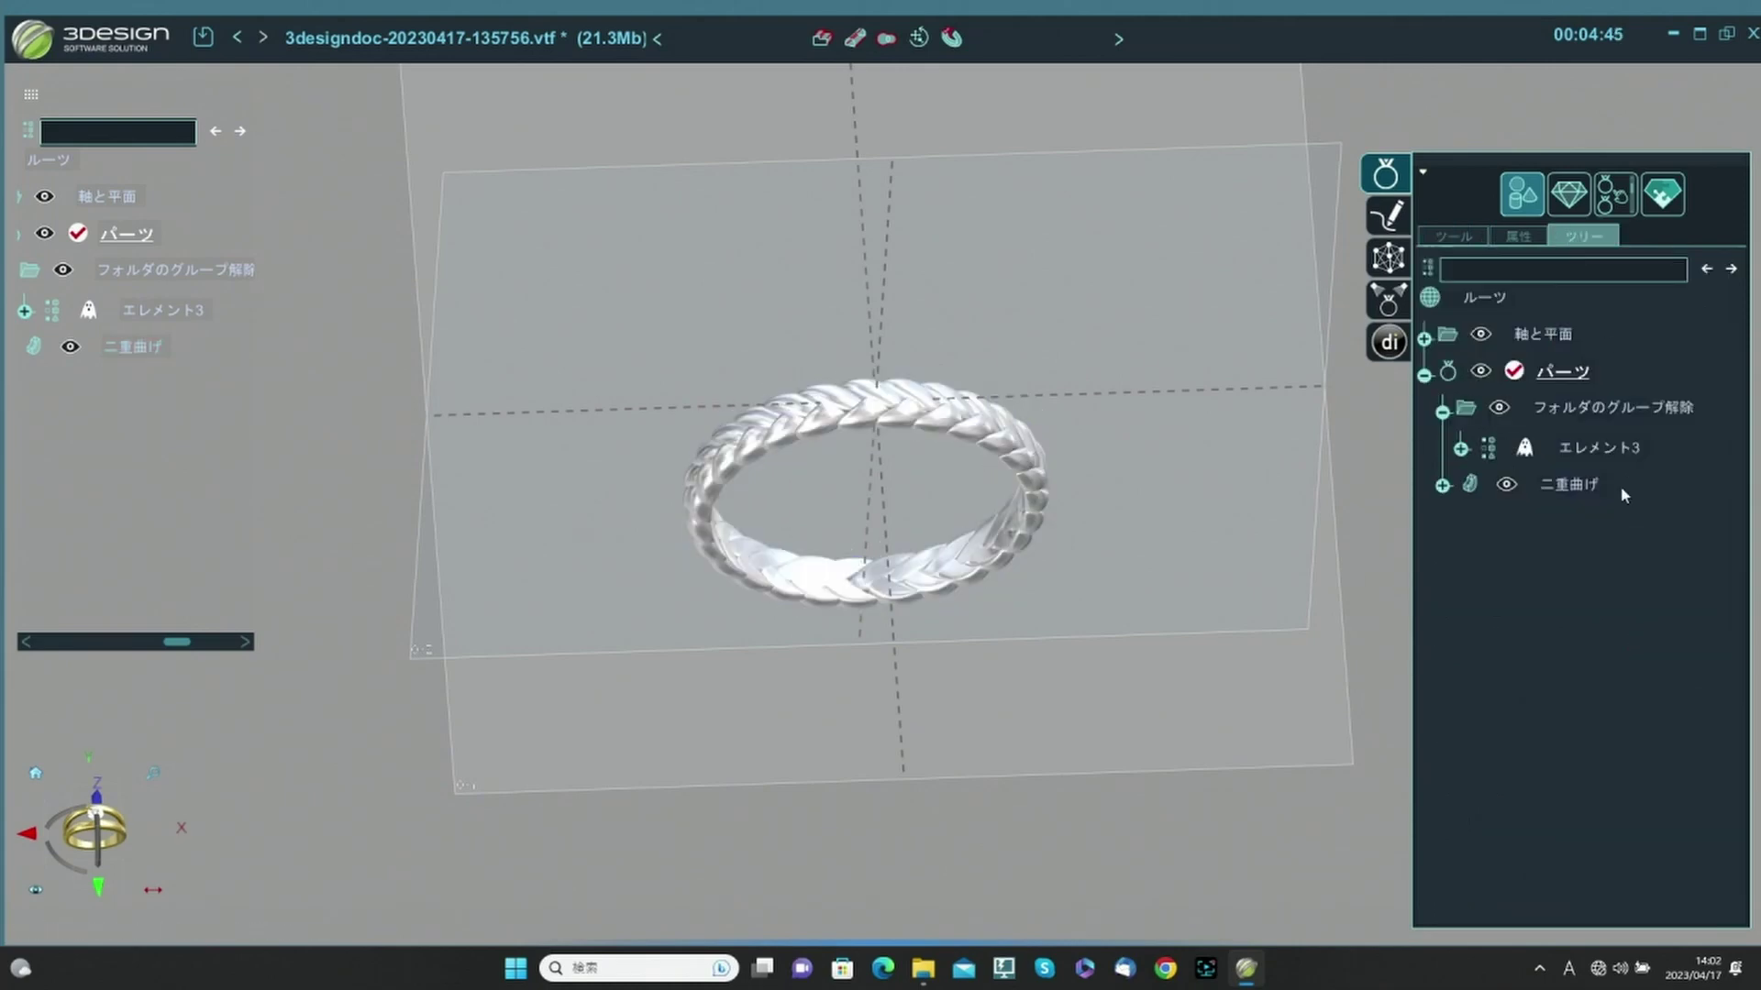
double_click(1573, 493)
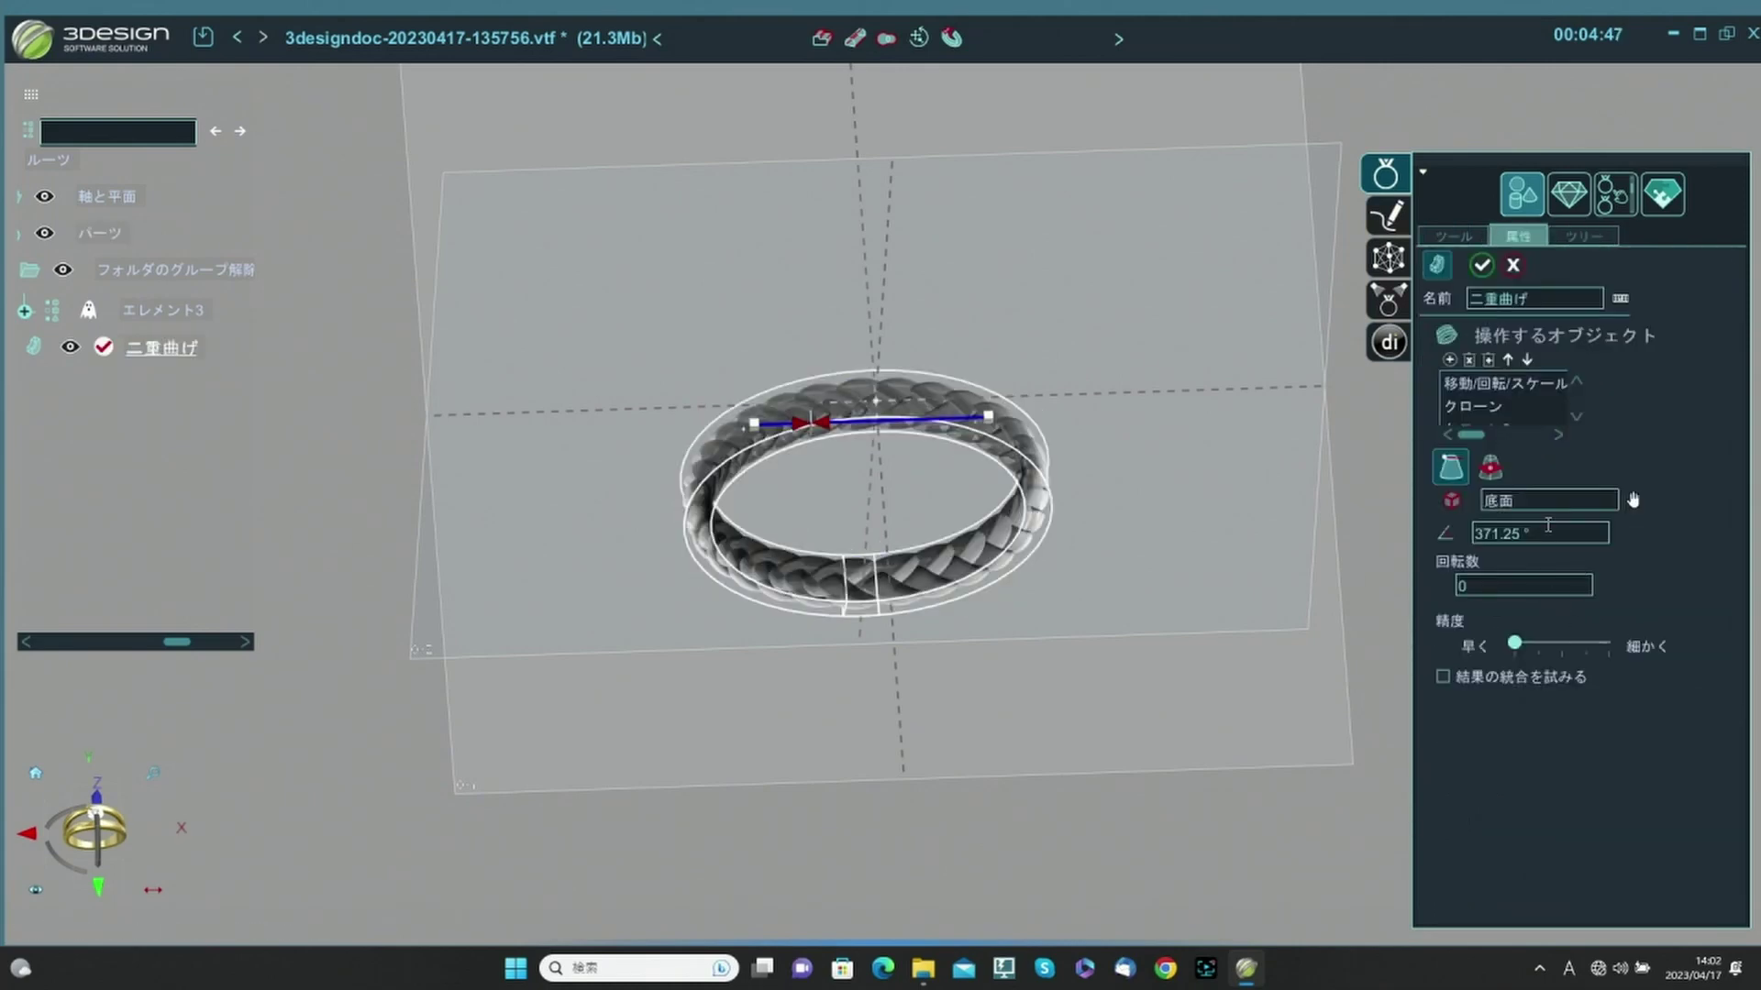
double_click(1548, 525)
type("371.55")
scroll(1550, 535, "up", 4)
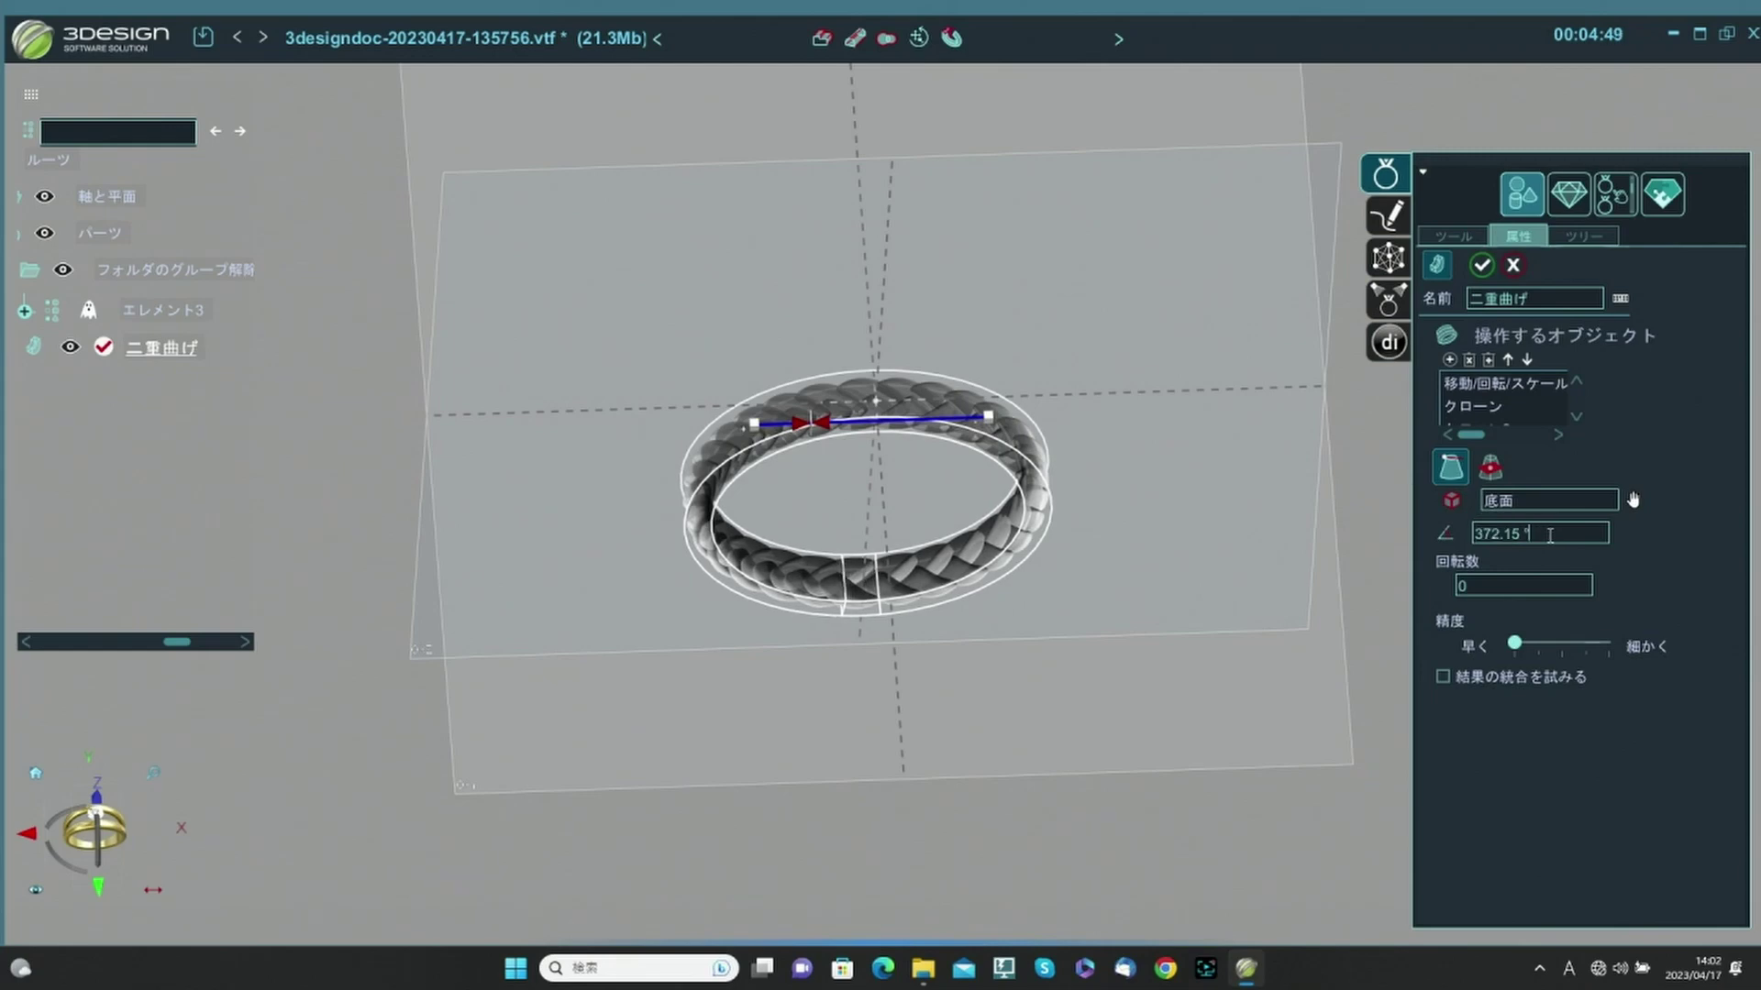
left_click(1481, 266)
Centre the bent braid ring on the origin (0, 0, 0 mm) with the Positioning (ポジションニング) command.
right_click_drag(1234, 444, 752, 385)
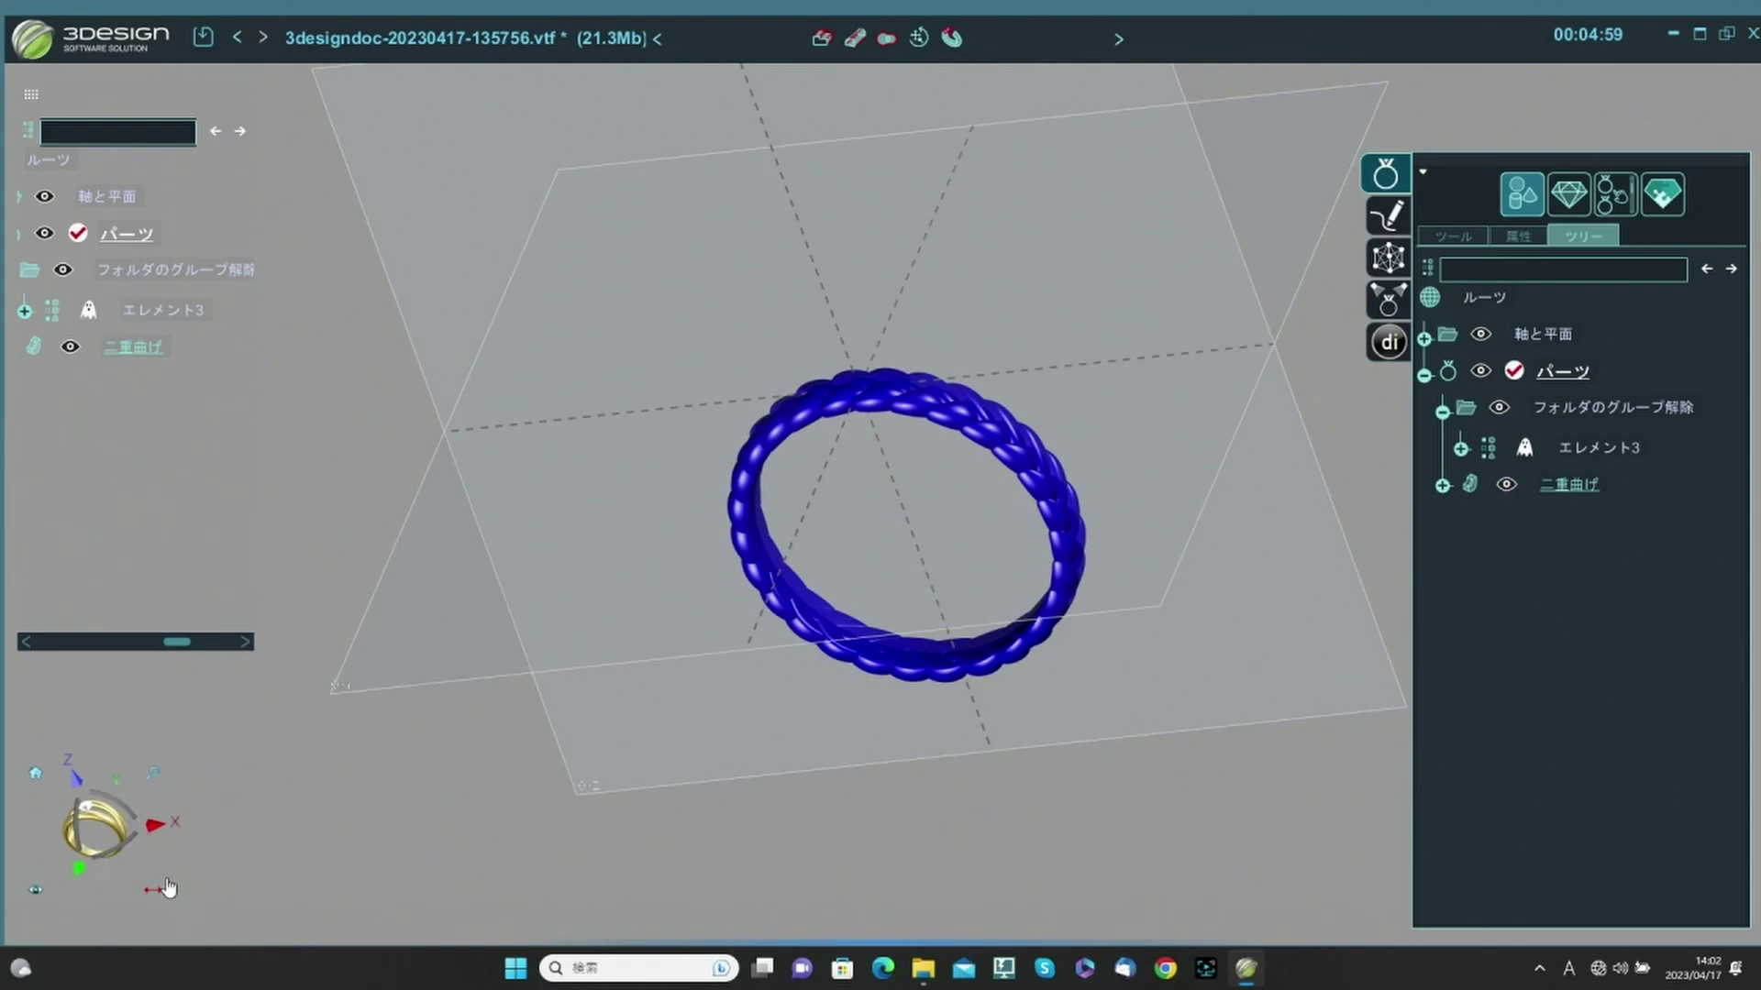
left_click(80, 867)
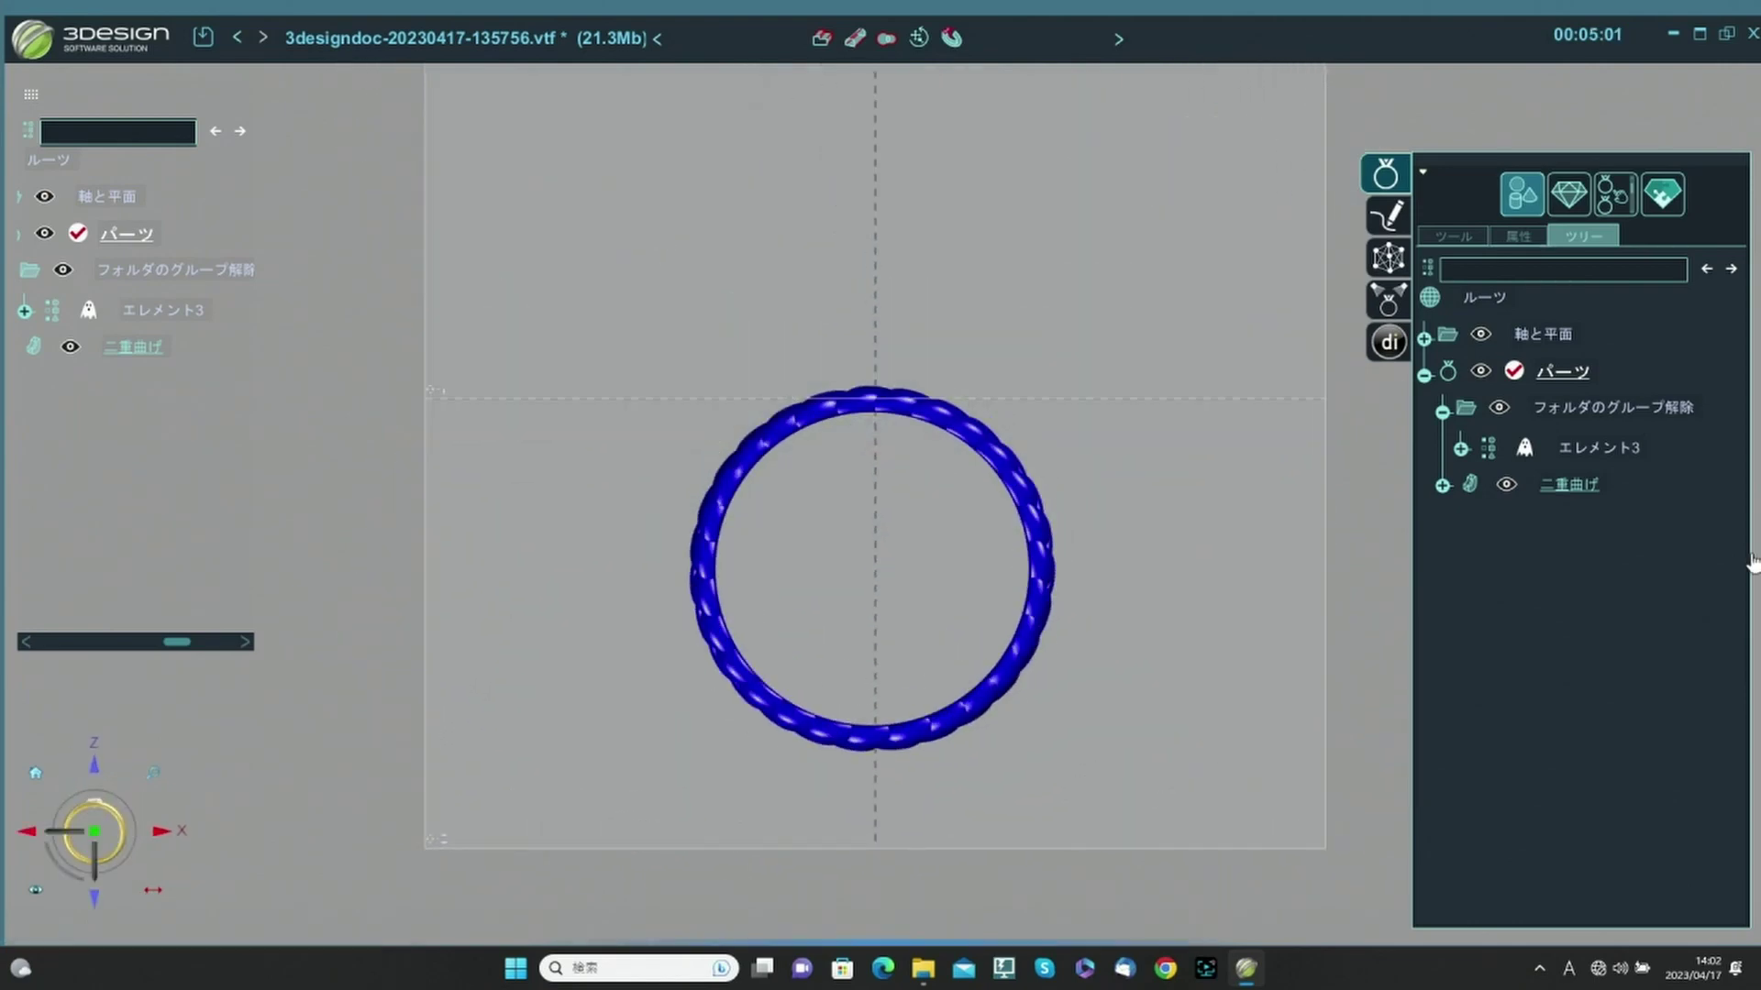
left_click(1446, 234)
scroll(1587, 475, "down", 5)
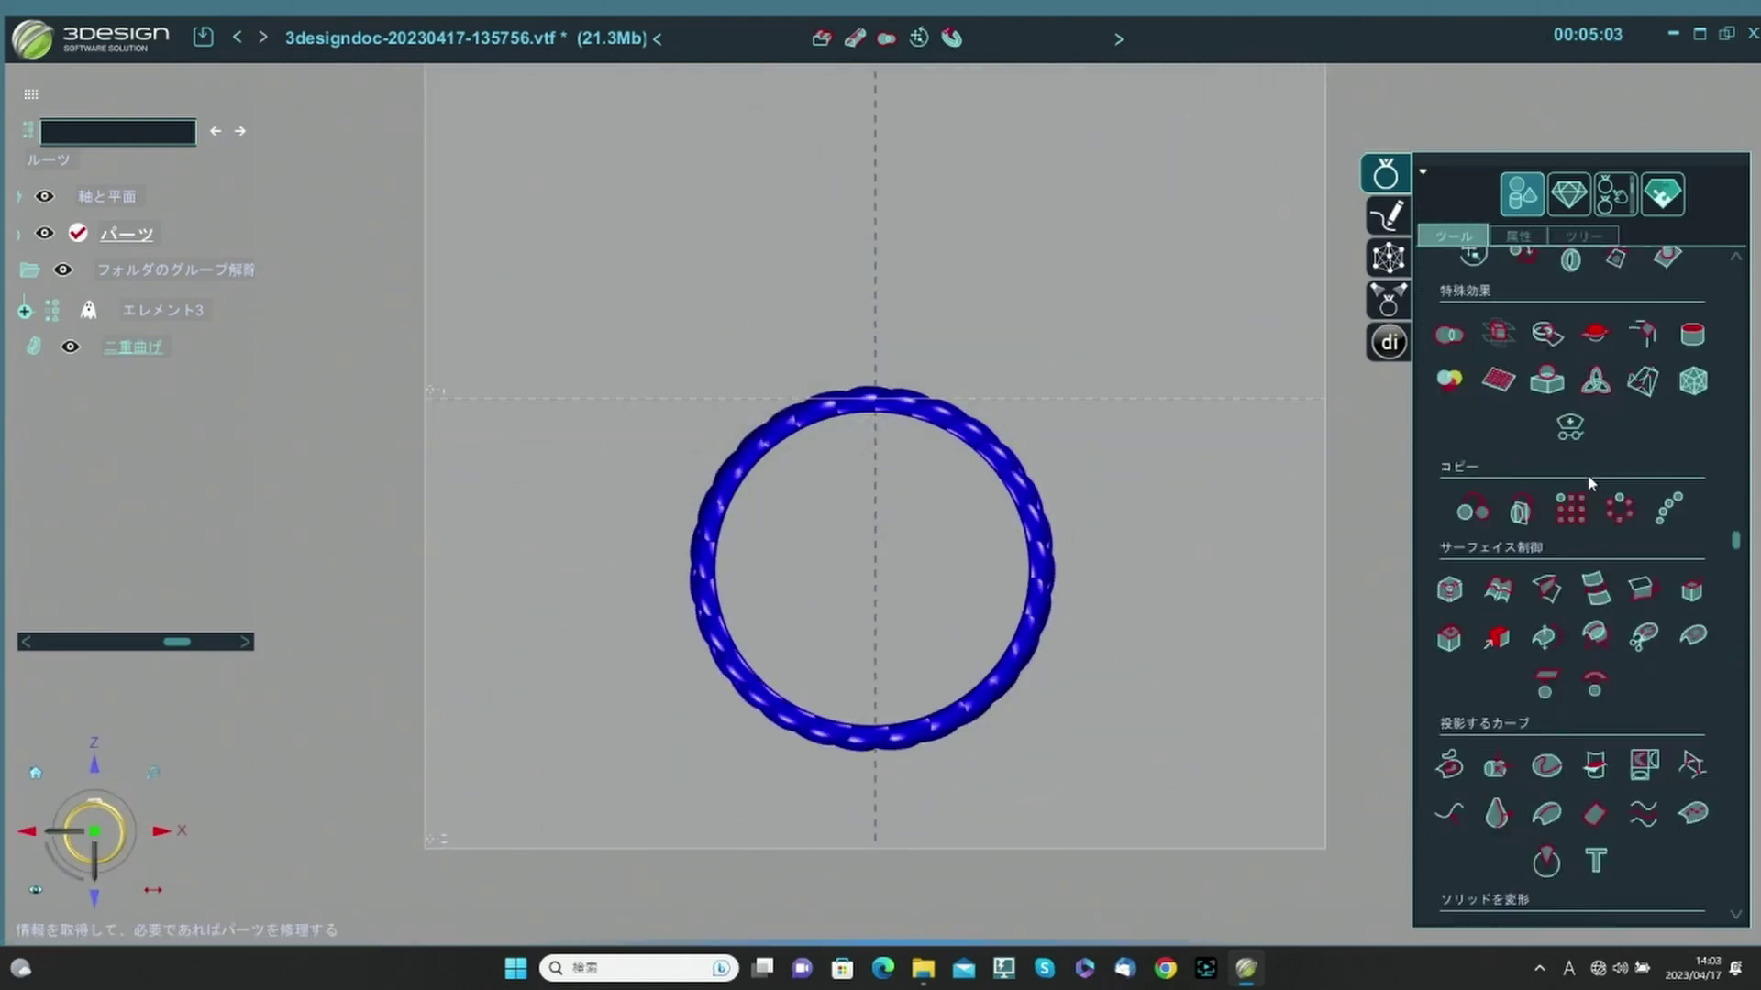
scroll(1583, 483, "up", 5)
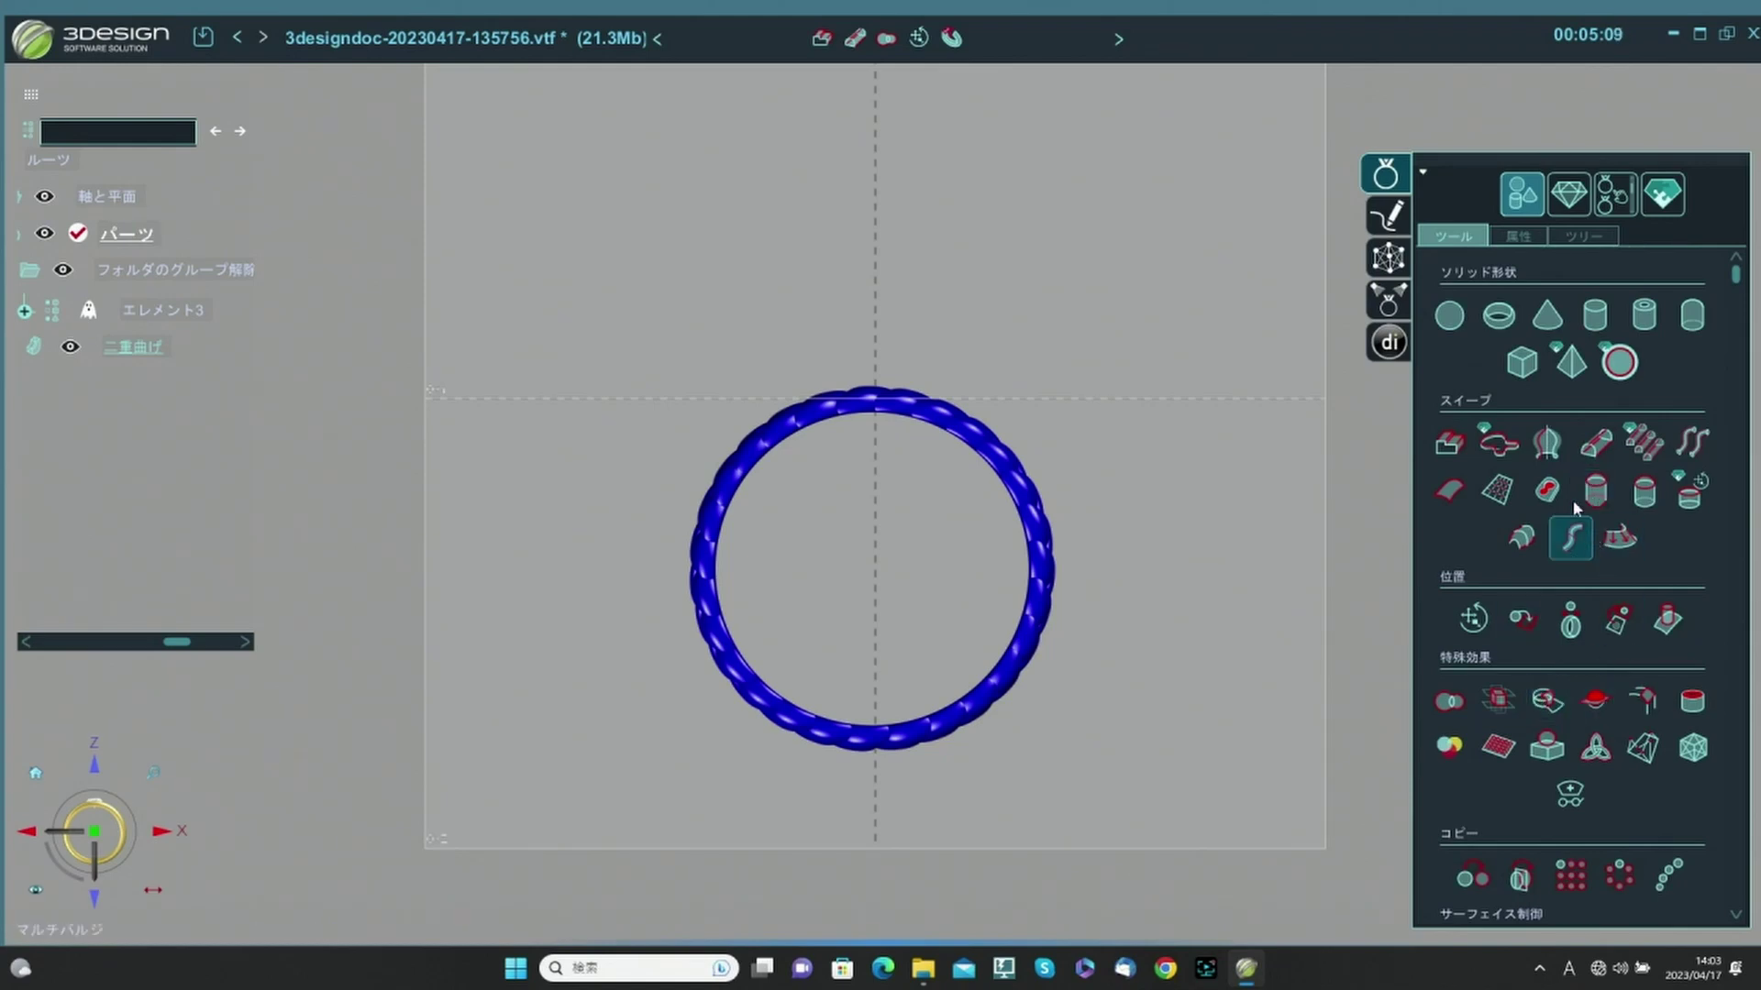
left_click(1521, 620)
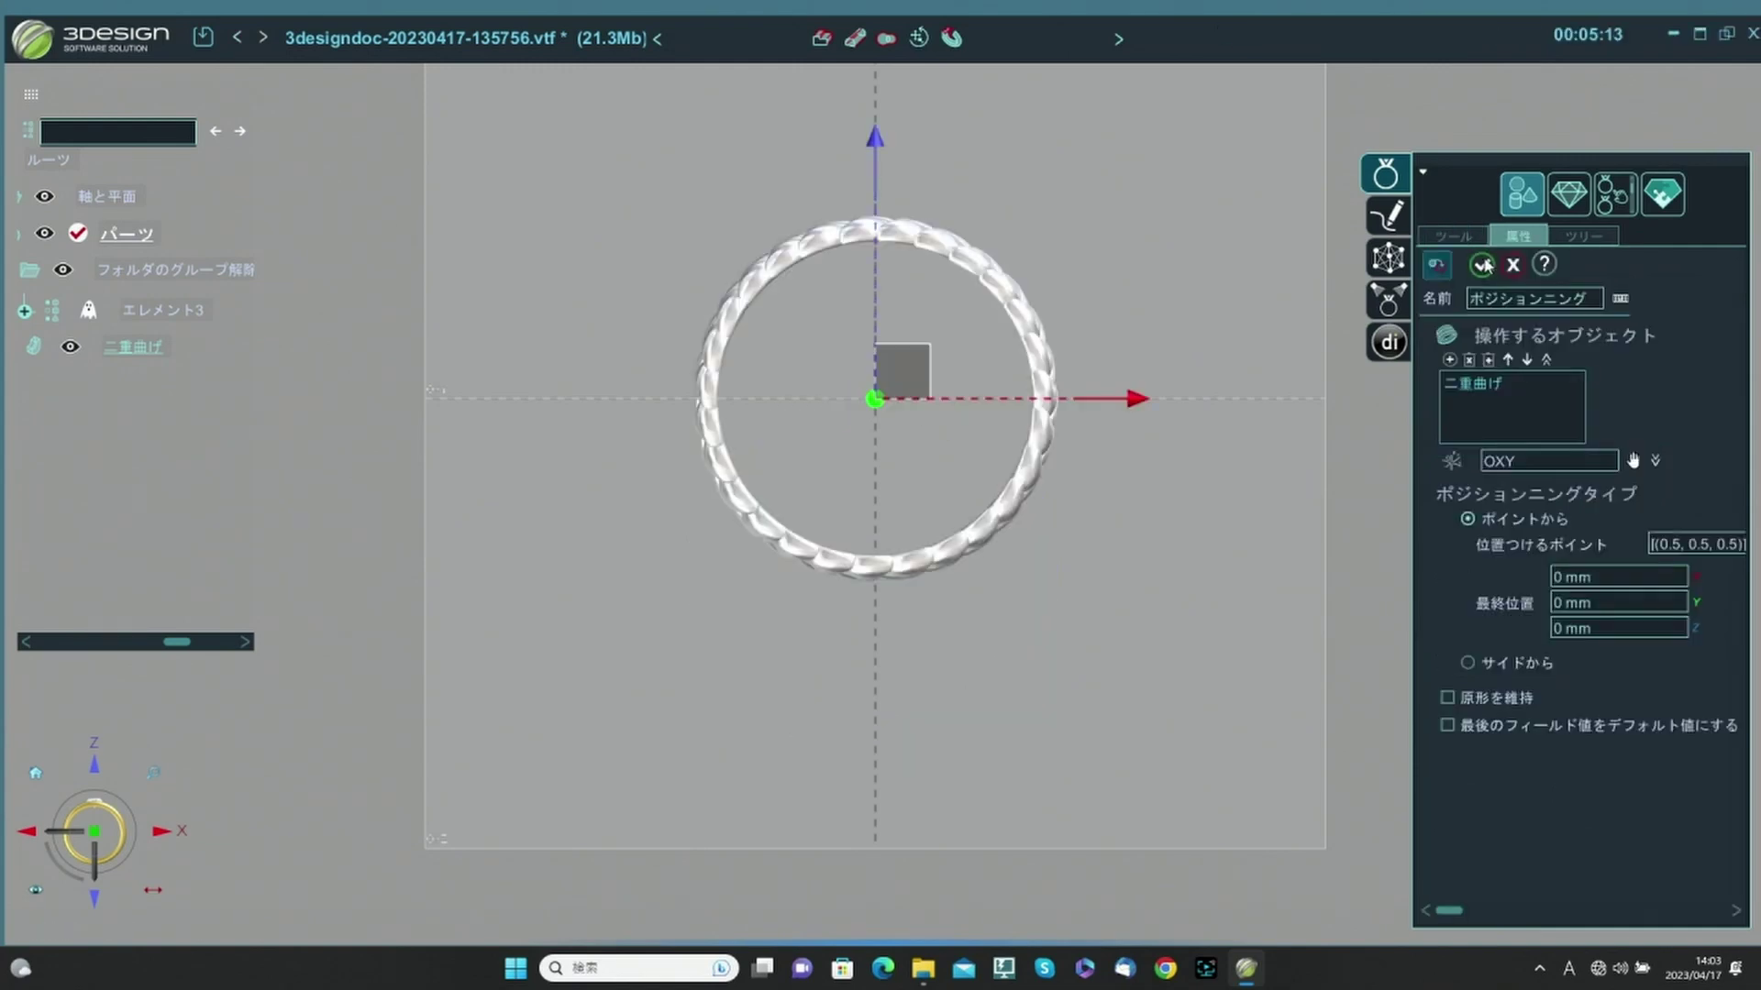
left_click(1486, 264)
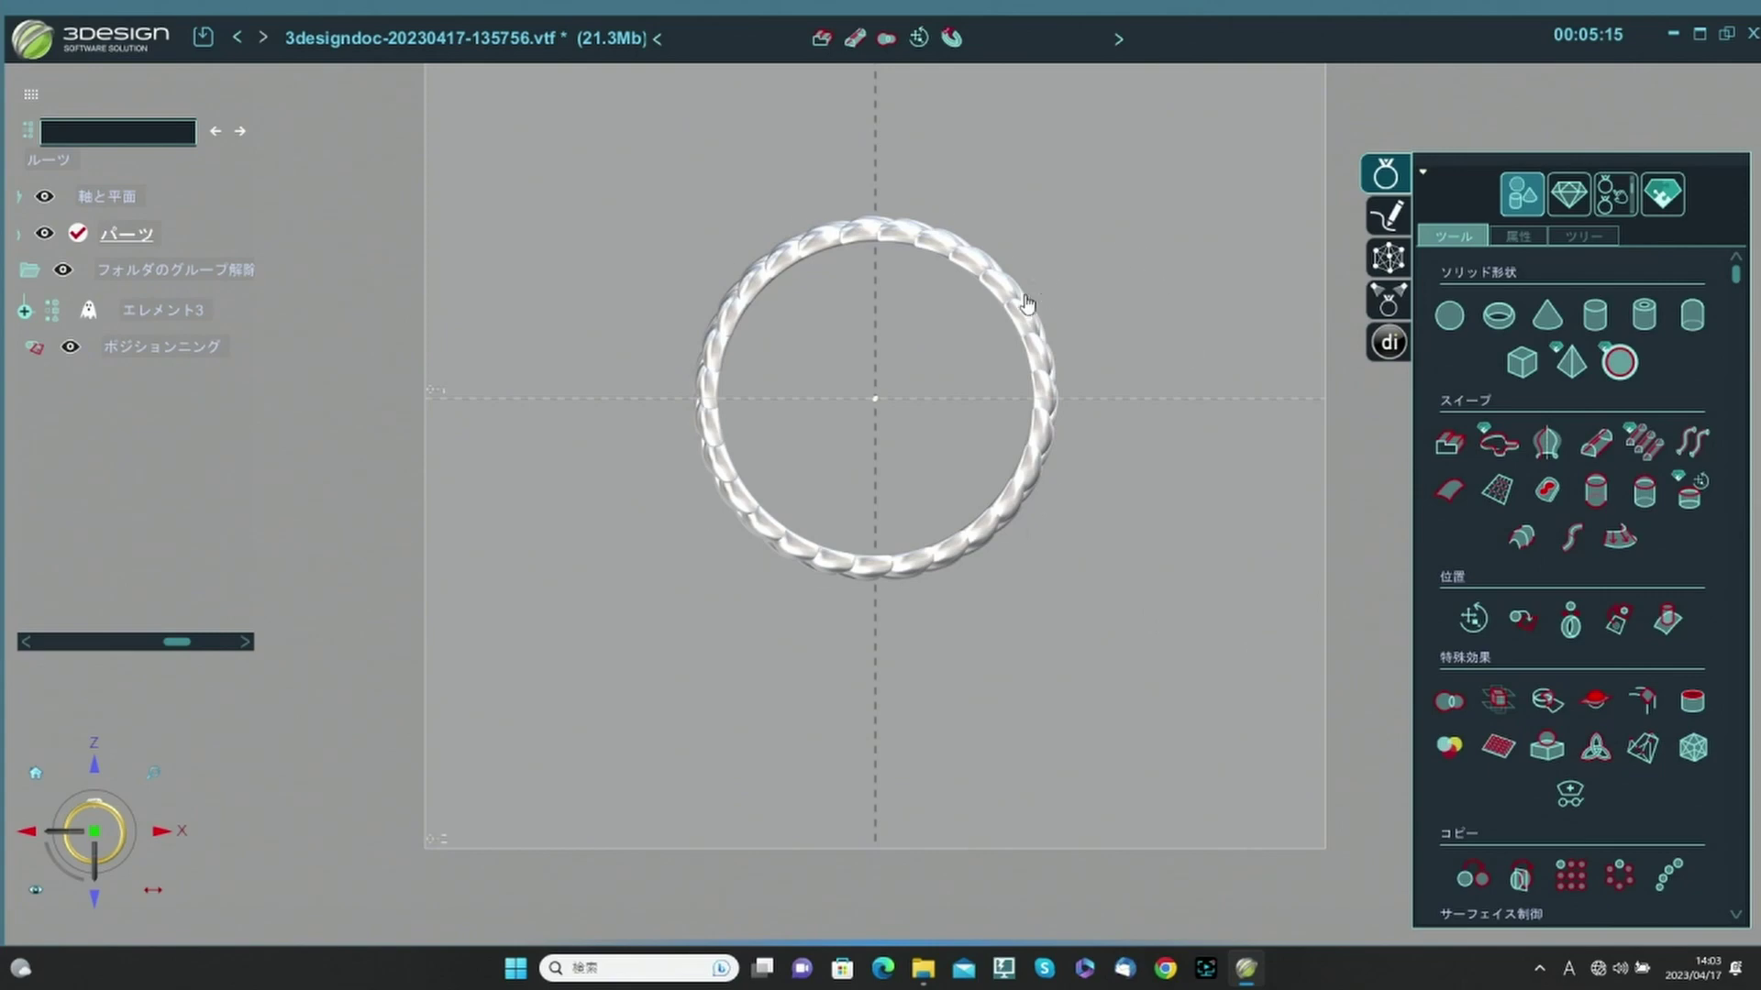
Apply リングサイズ変更 to the braid ring, using the Japanese scale for the initial size and Japanese size 20 as the new size.
left_click(1570, 196)
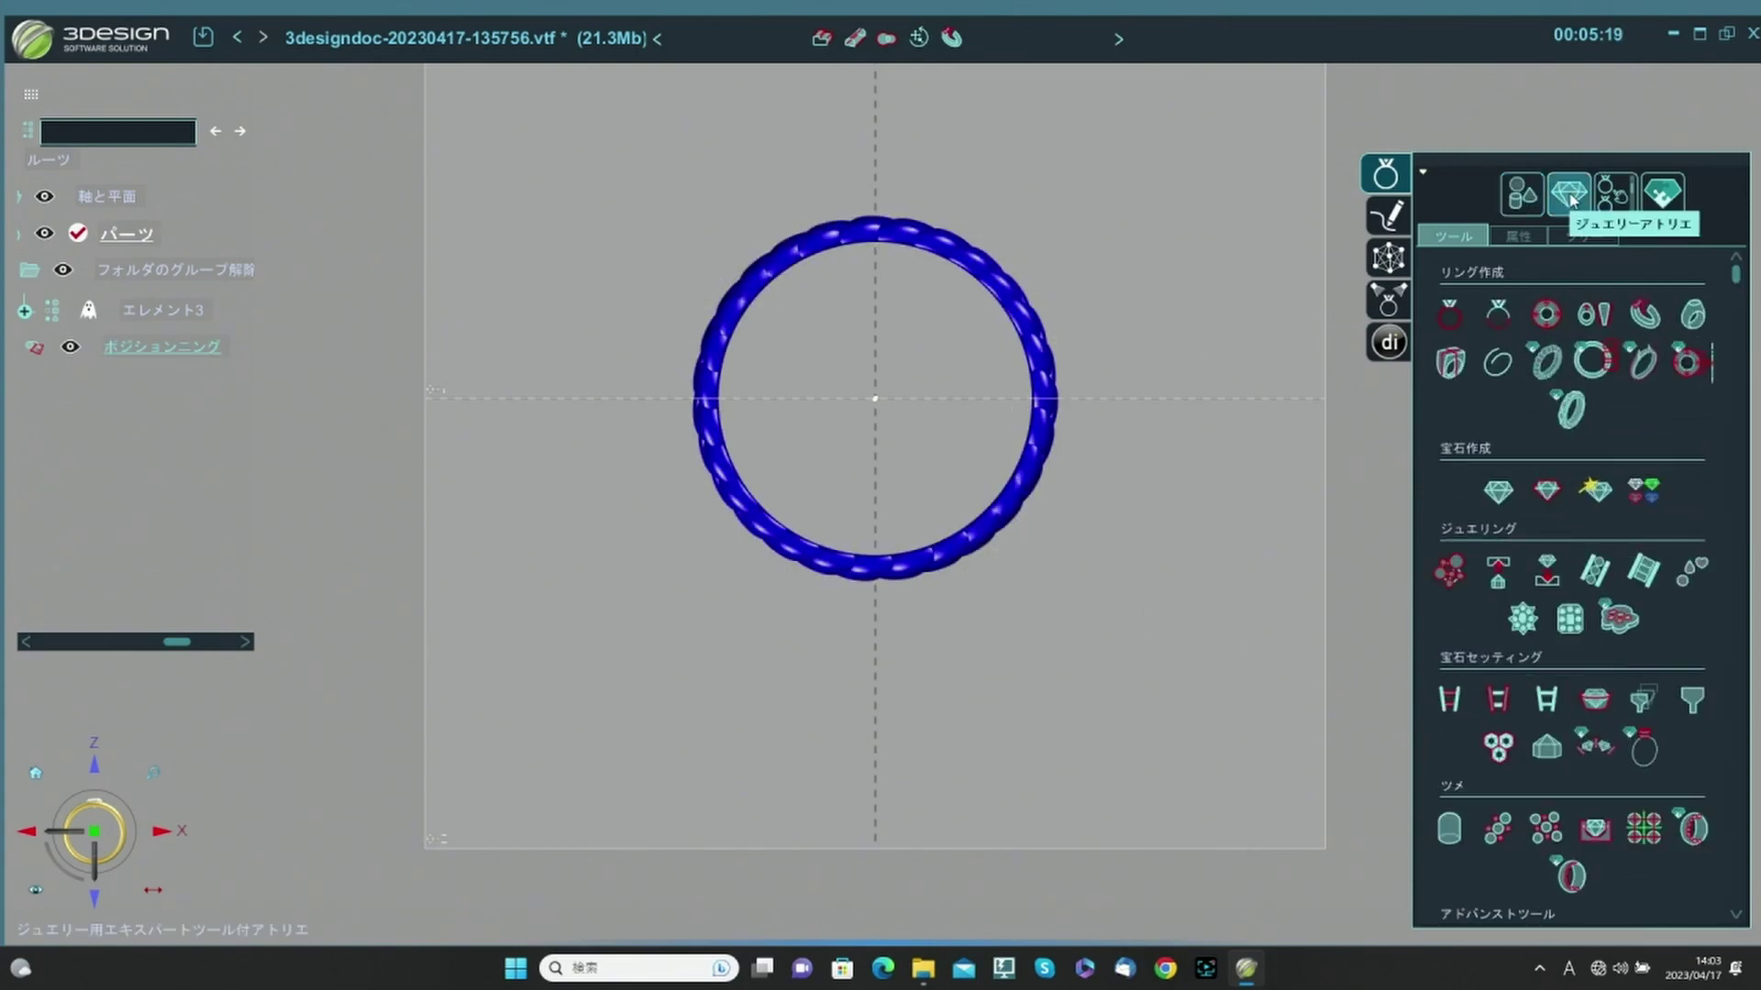
scroll(1583, 244, "down", 3)
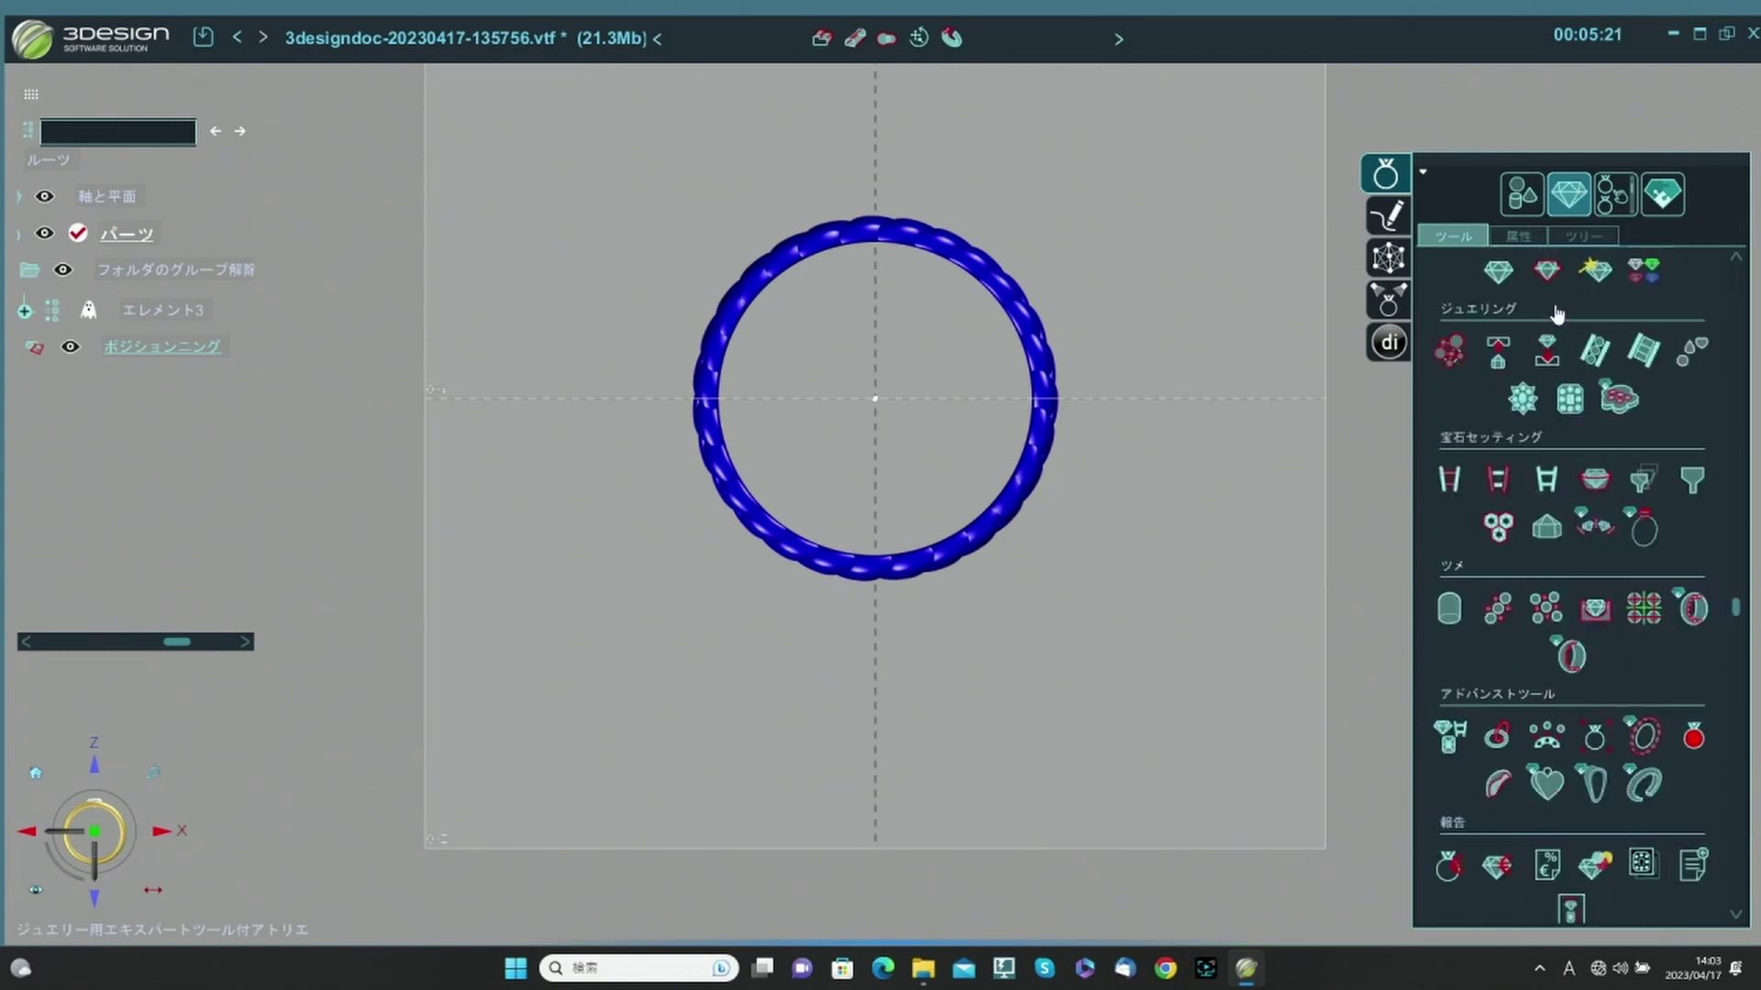
left_click(1595, 739)
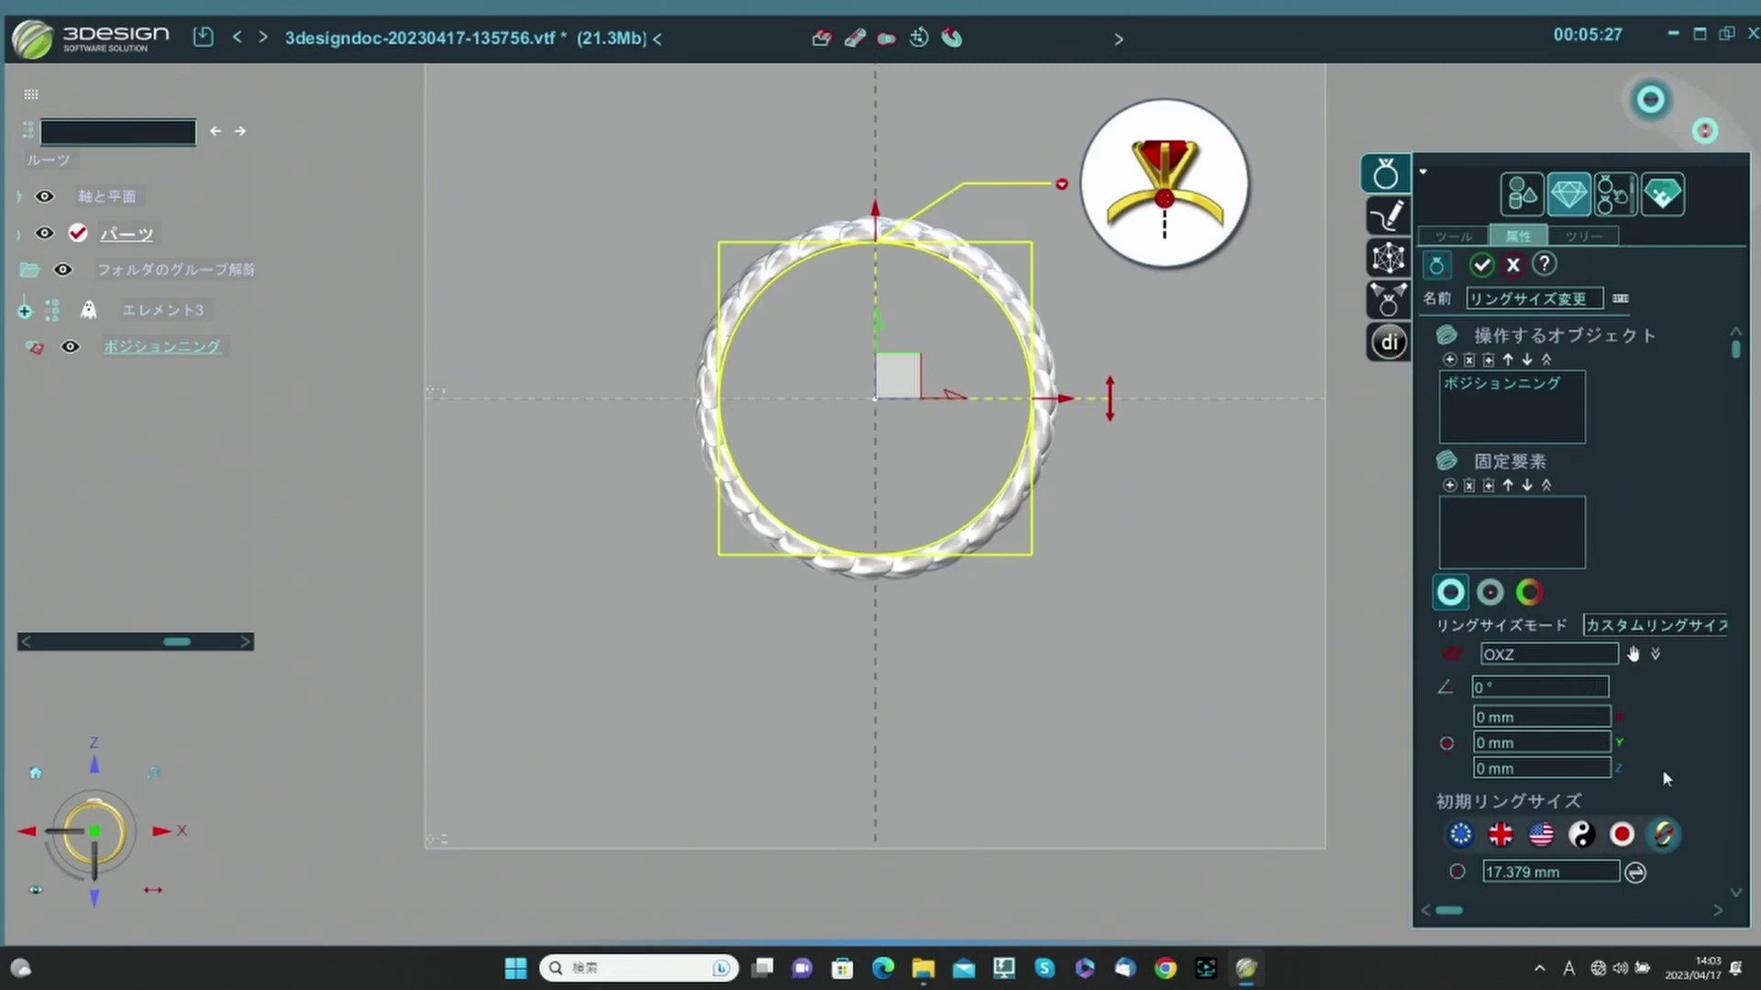
left_click(1621, 836)
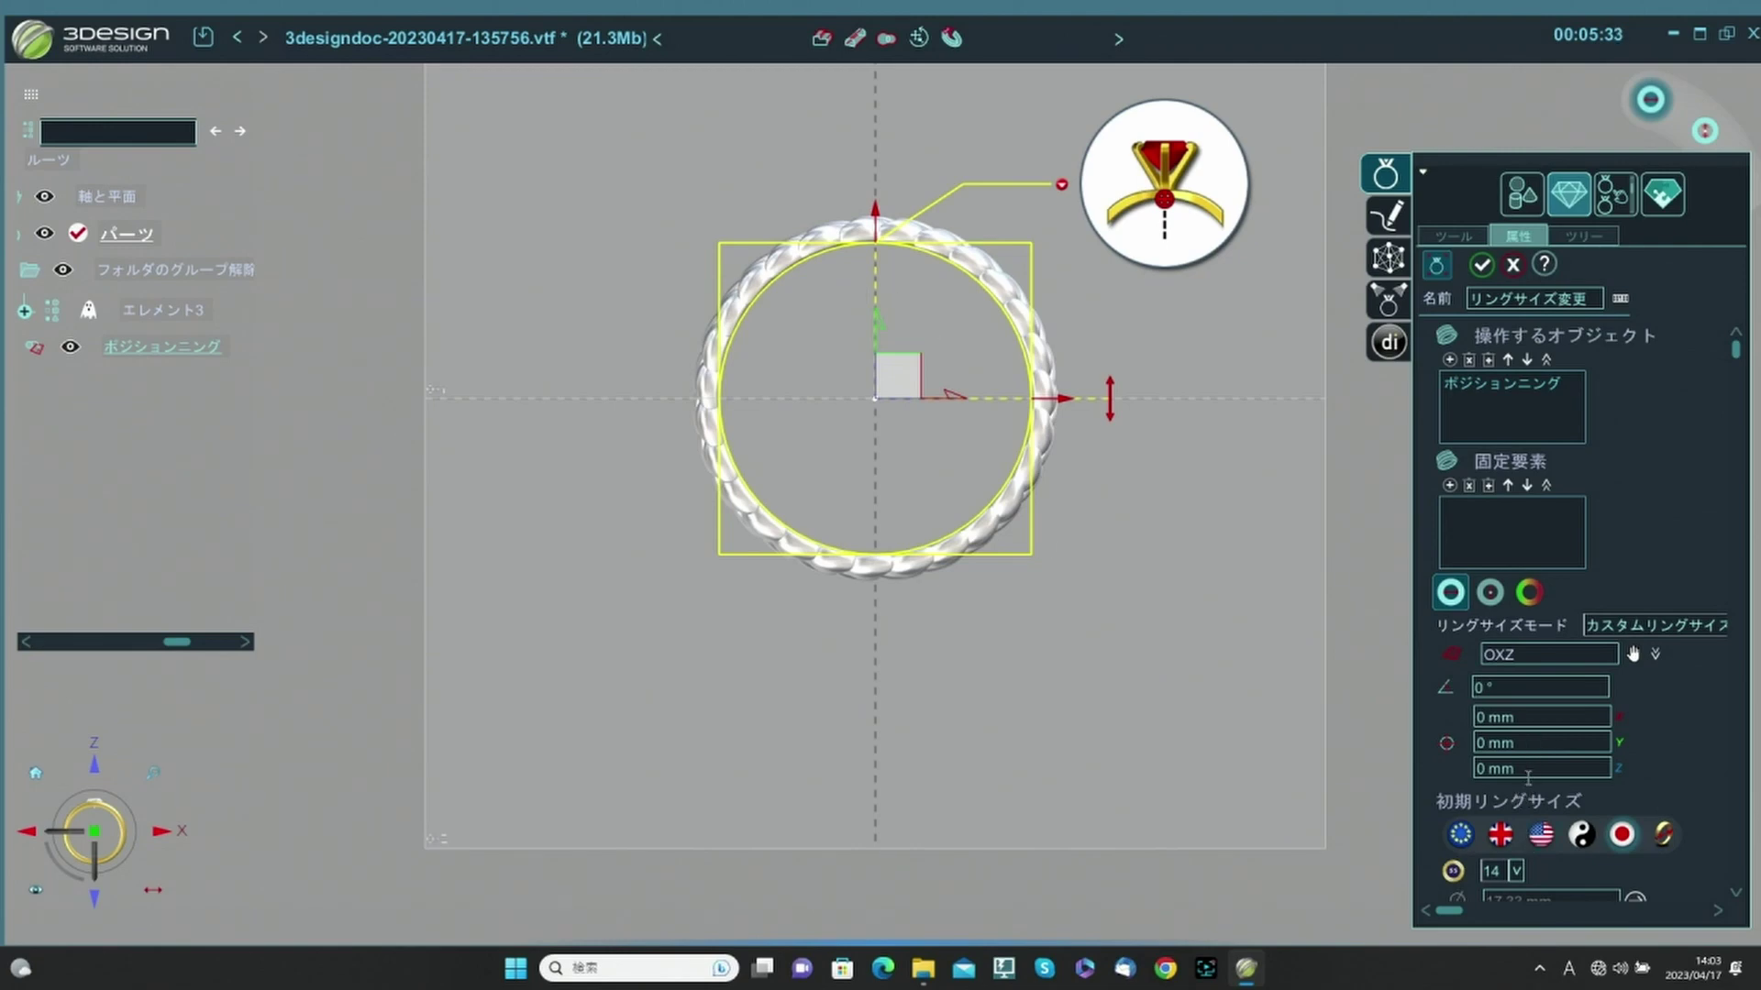
left_click(1490, 593)
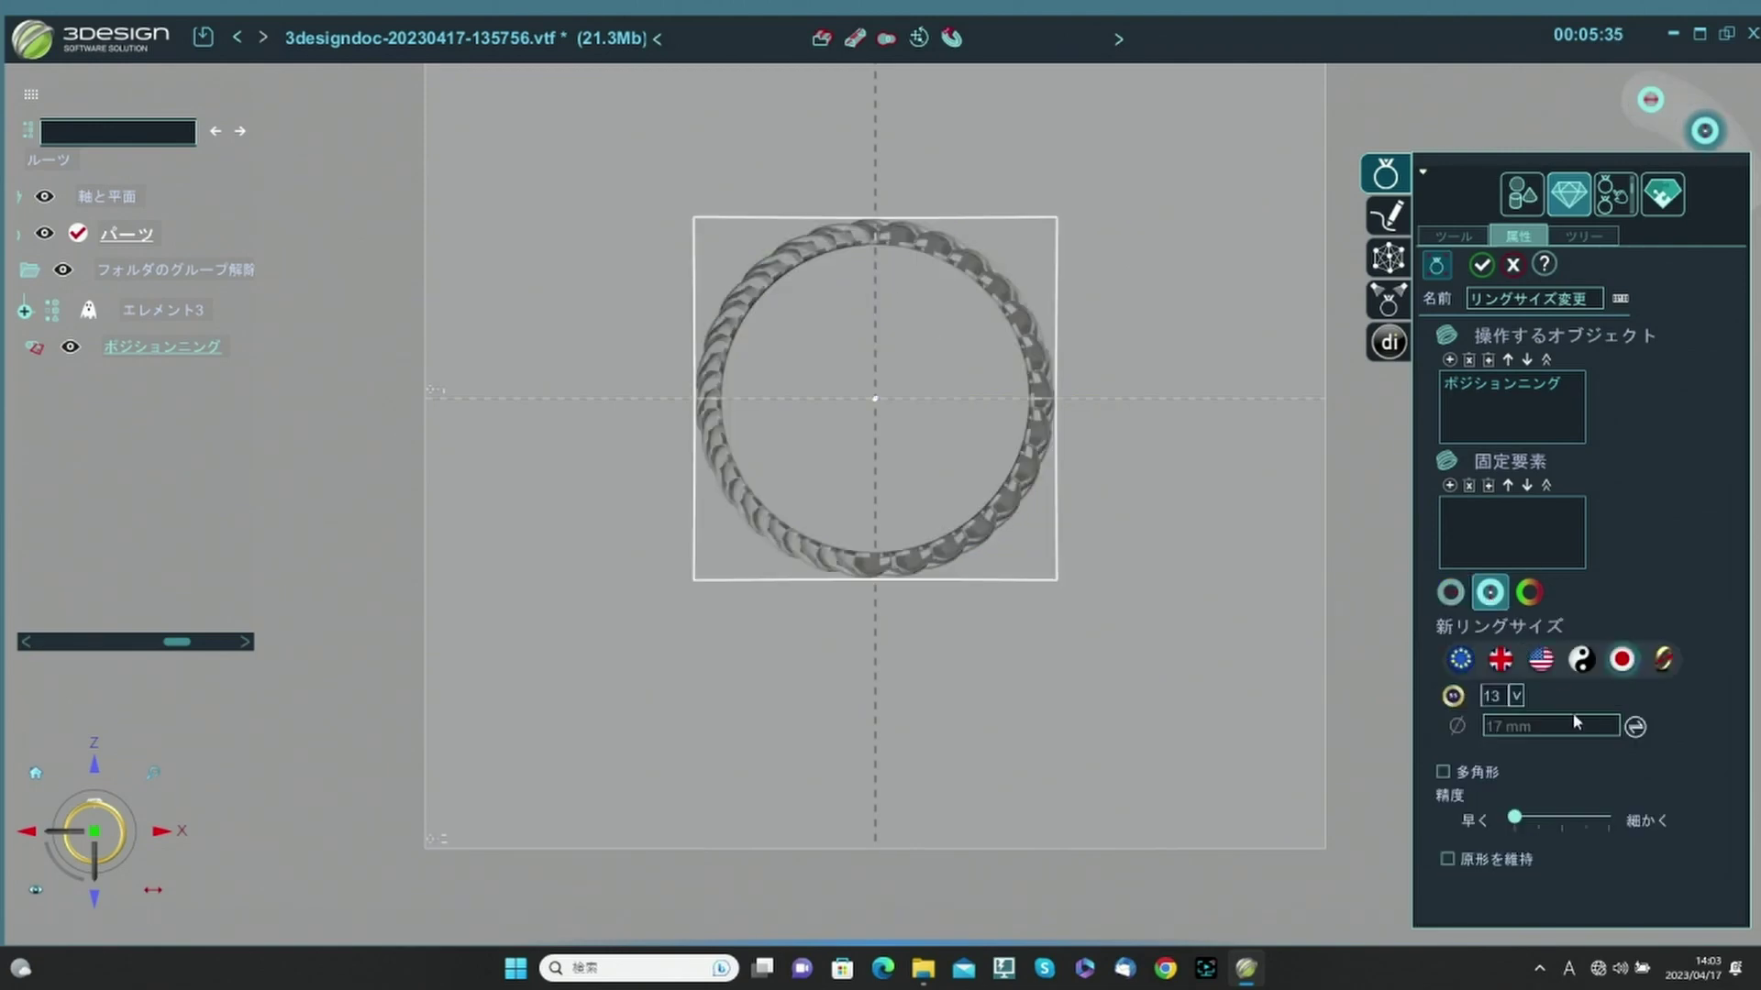
left_click(1516, 696)
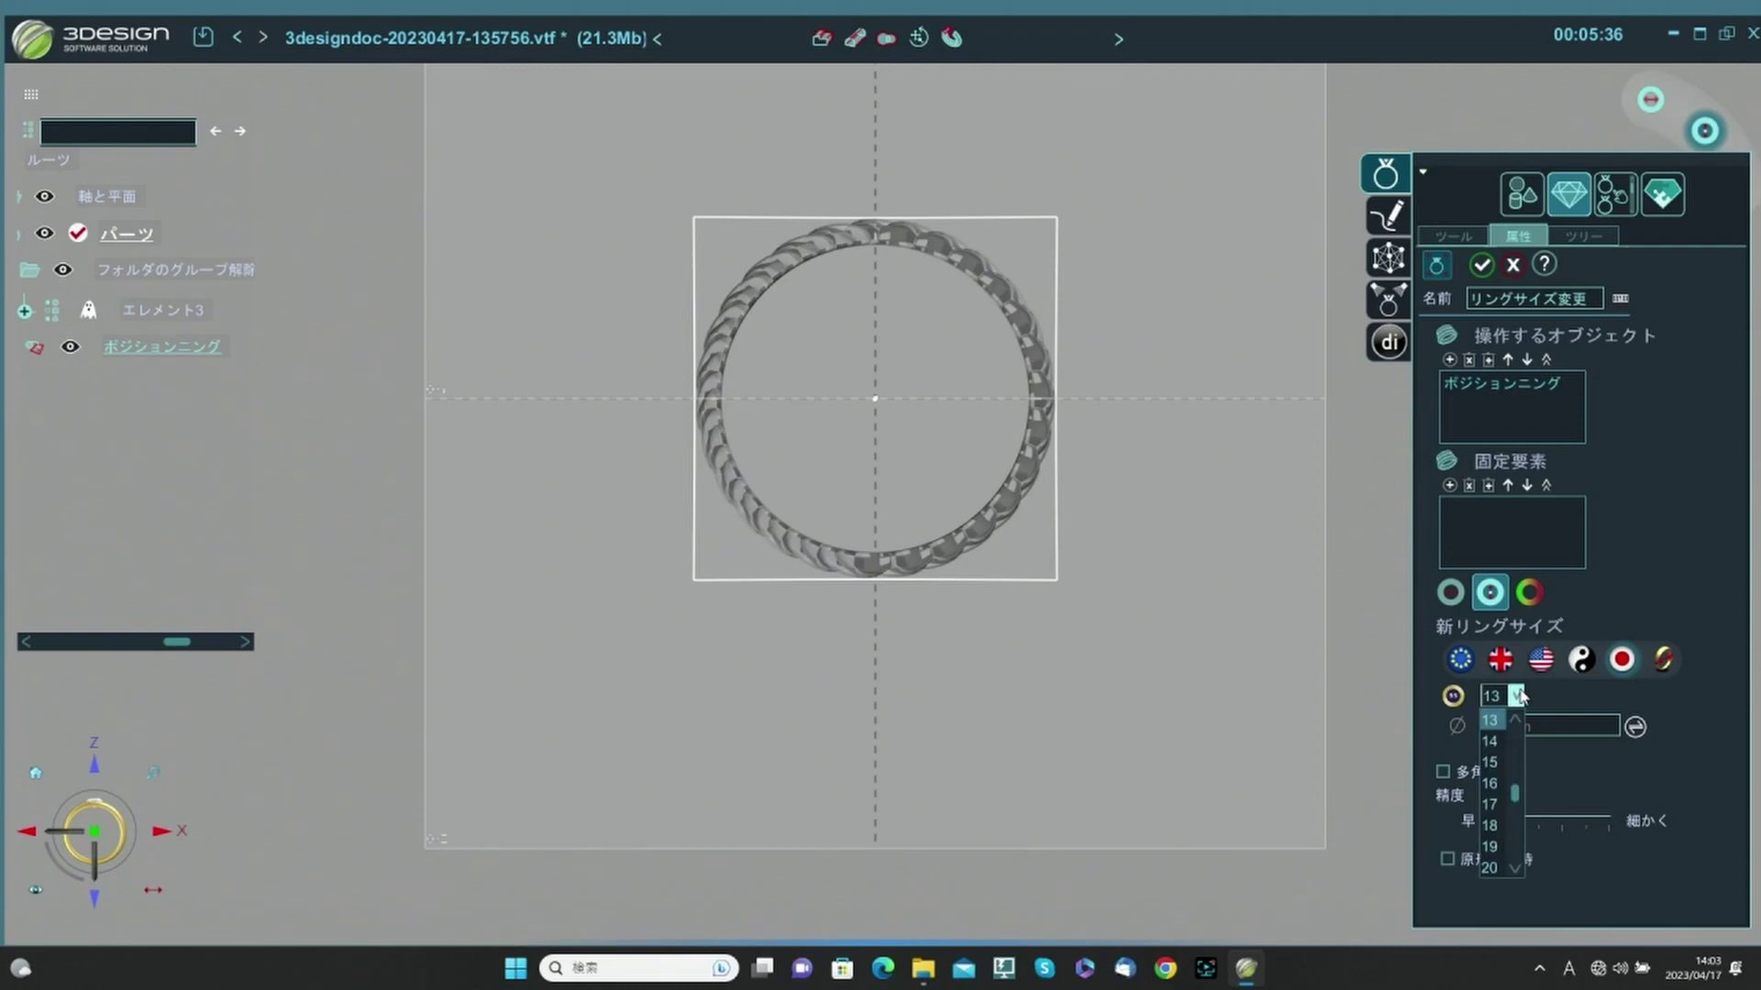
left_click(1504, 866)
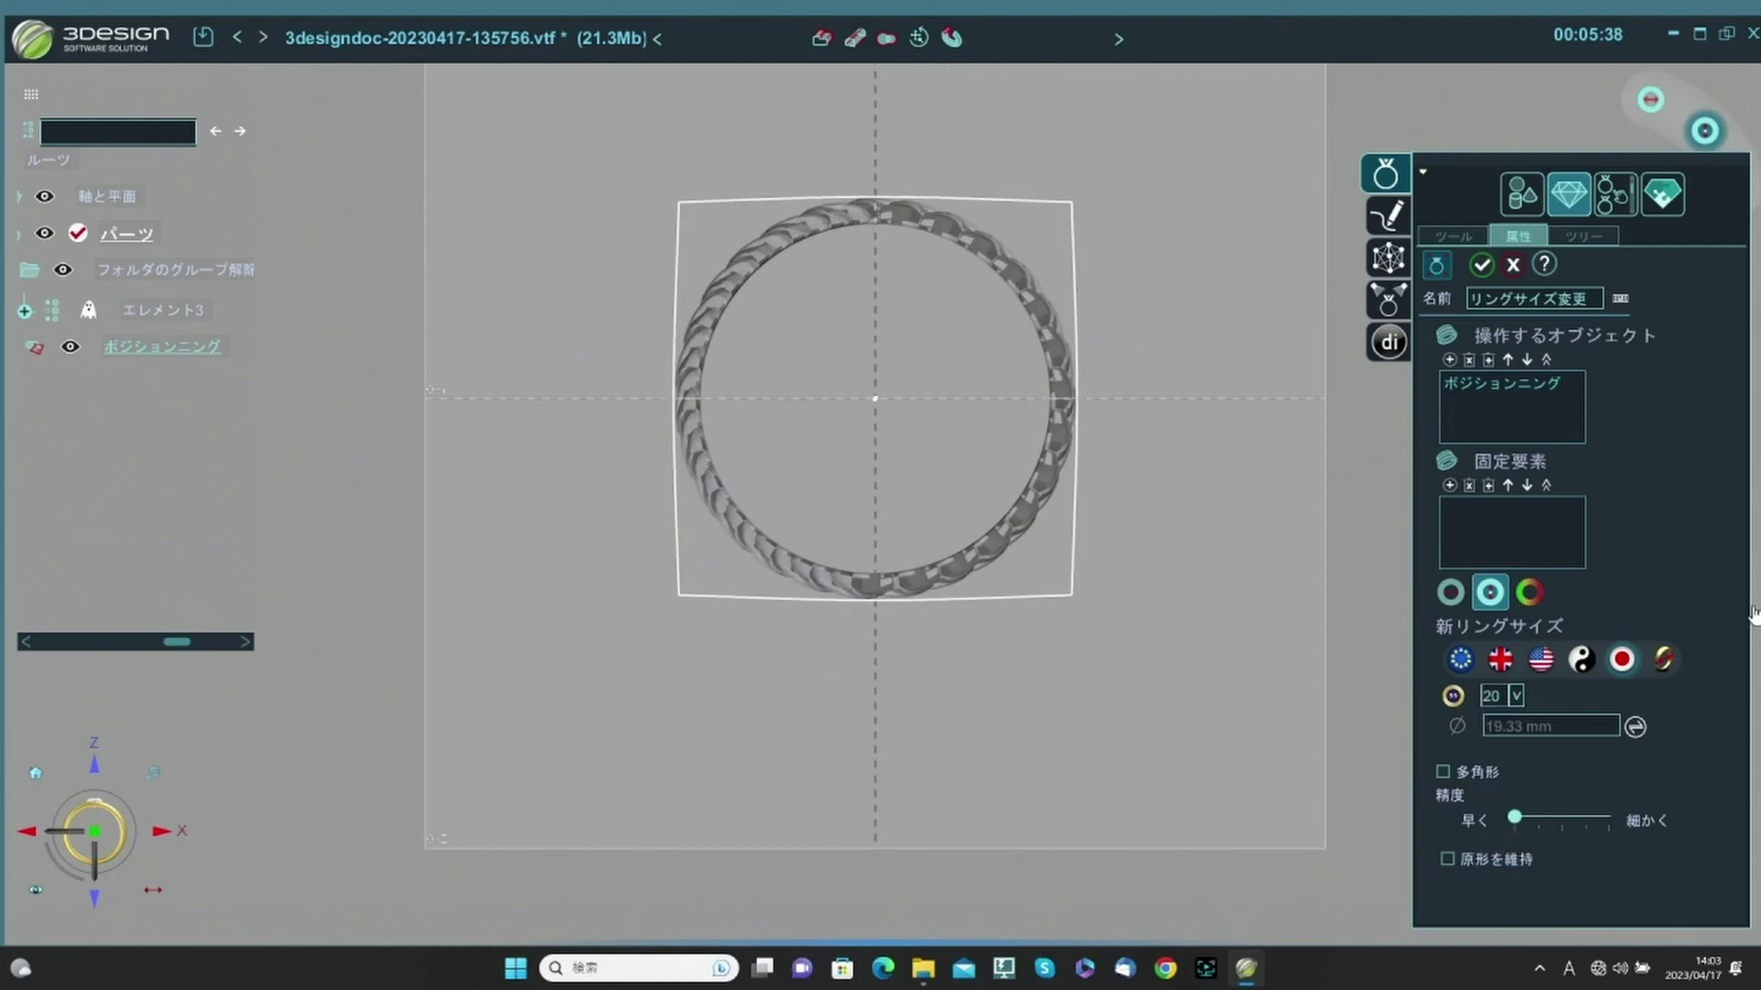
left_click(1492, 268)
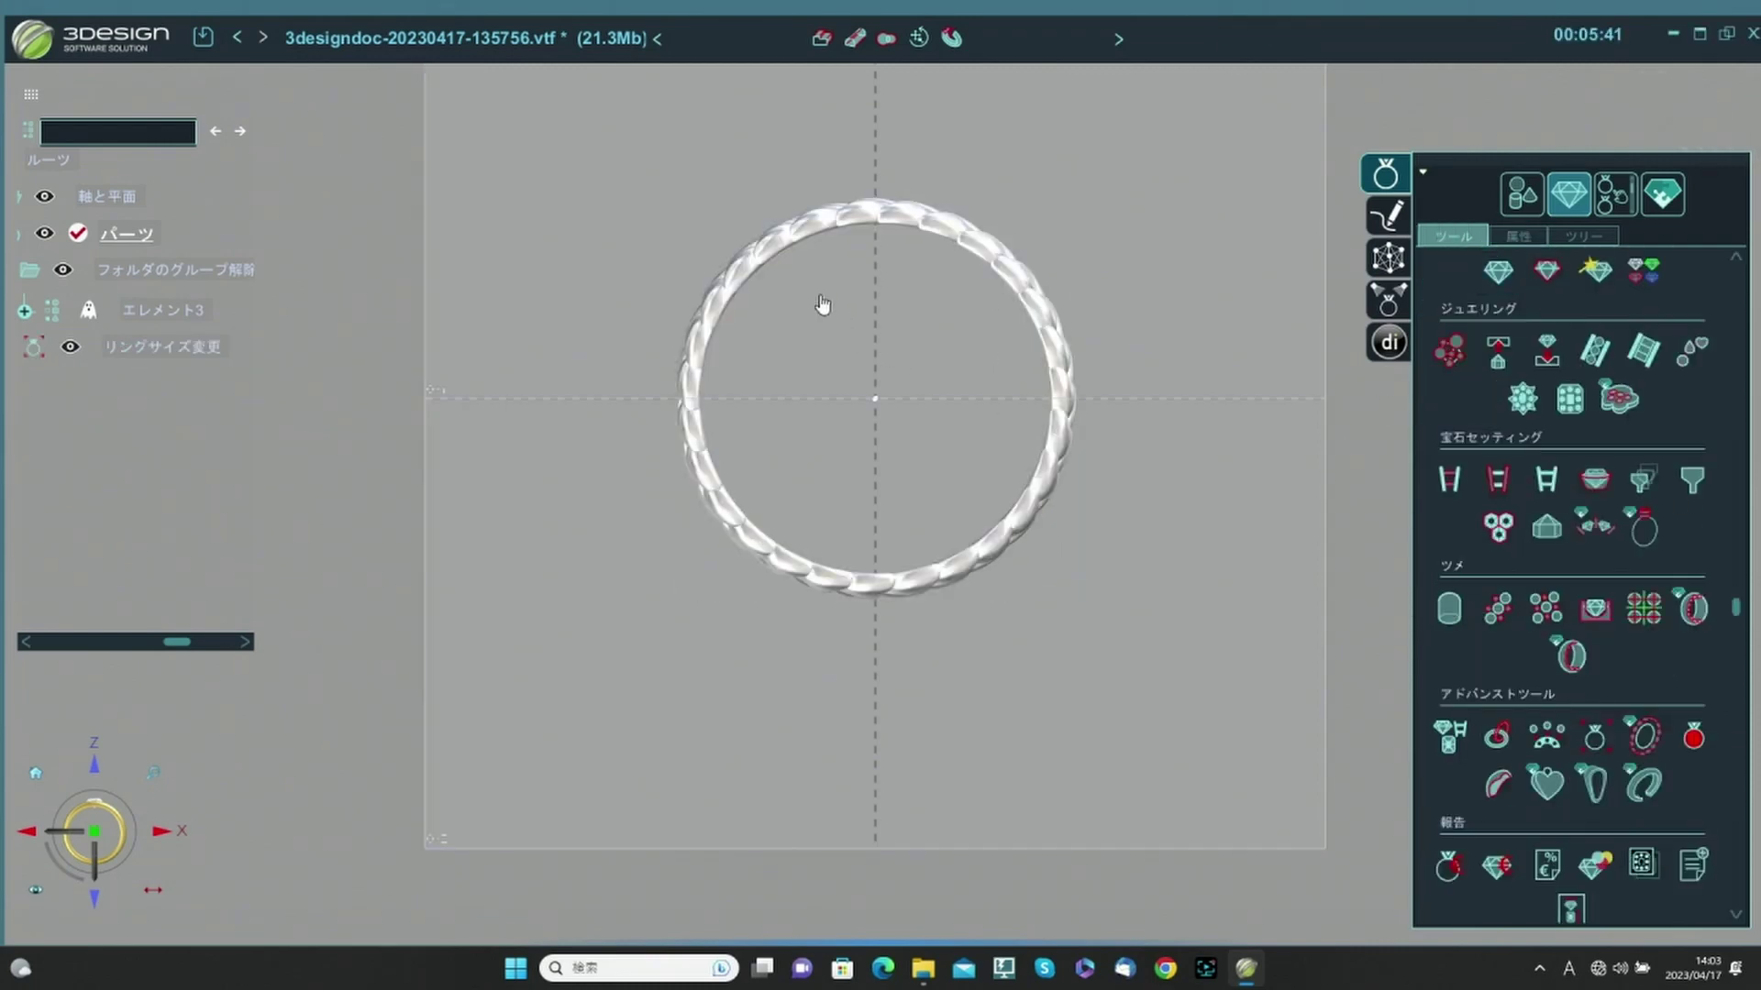
Reopen the ring's リングサイズ変更 operation and set the new Japanese ring size to 6.
middle_click_drag(701, 268, 537, 539)
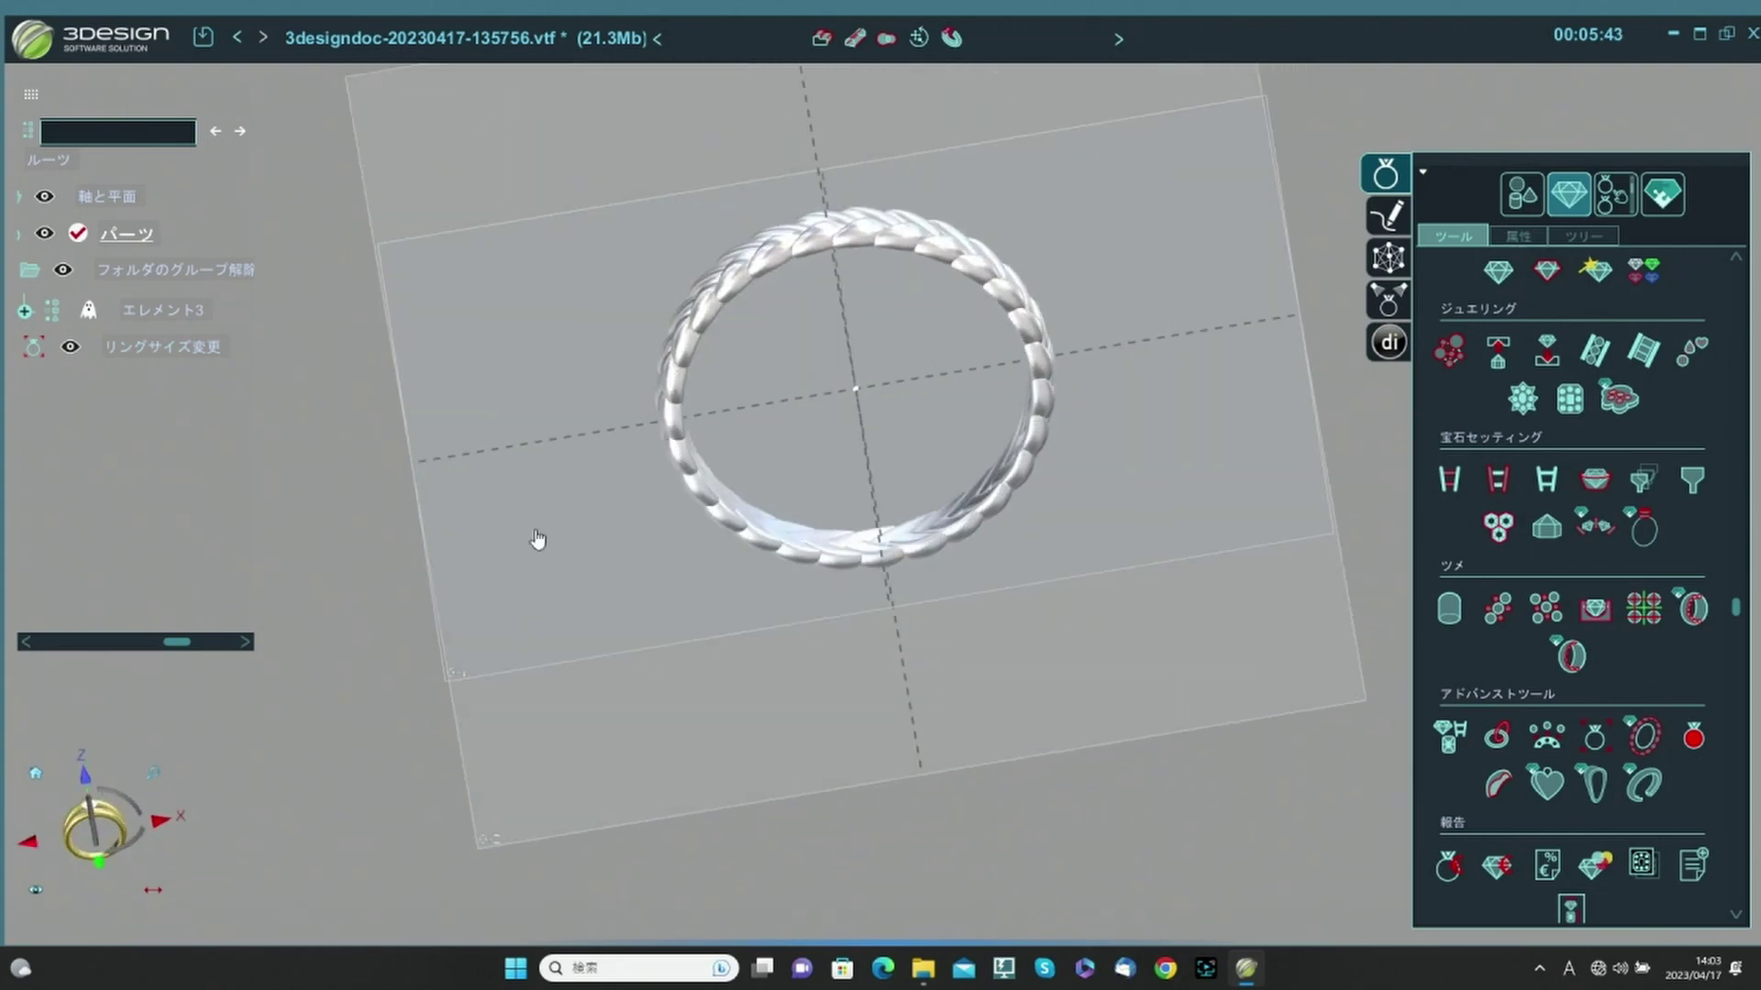
middle_click_drag(947, 444, 916, 751)
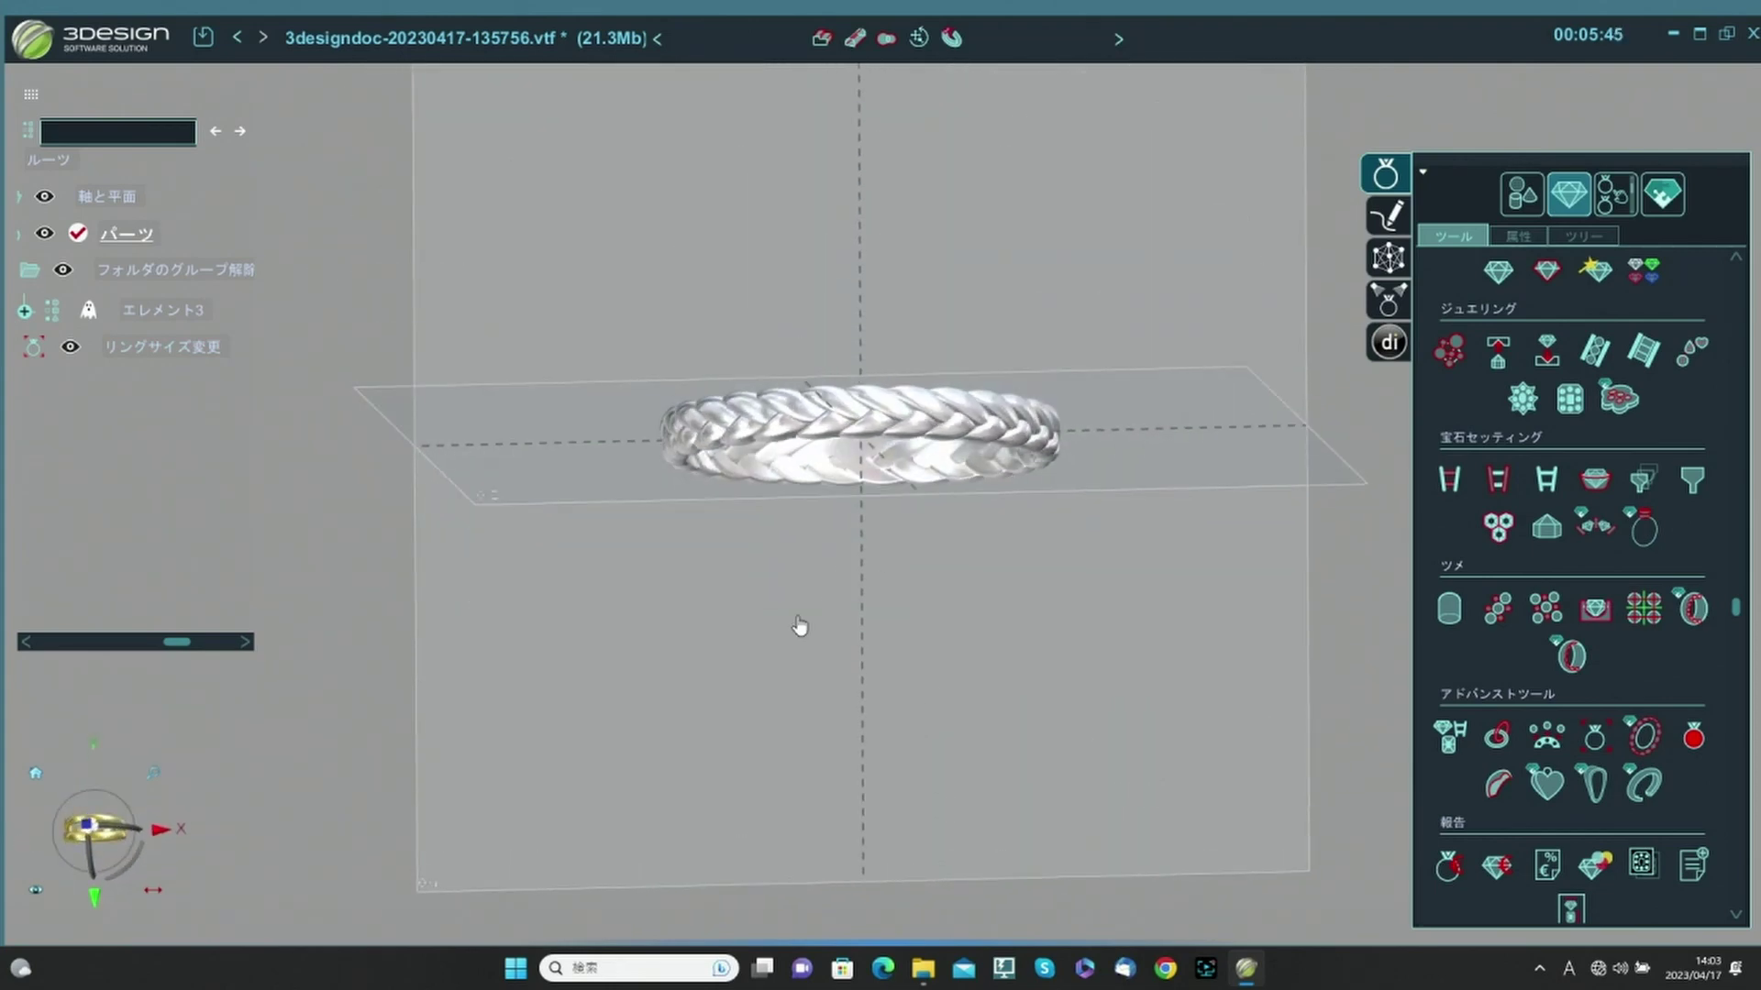
middle_click_drag(739, 602, 789, 294)
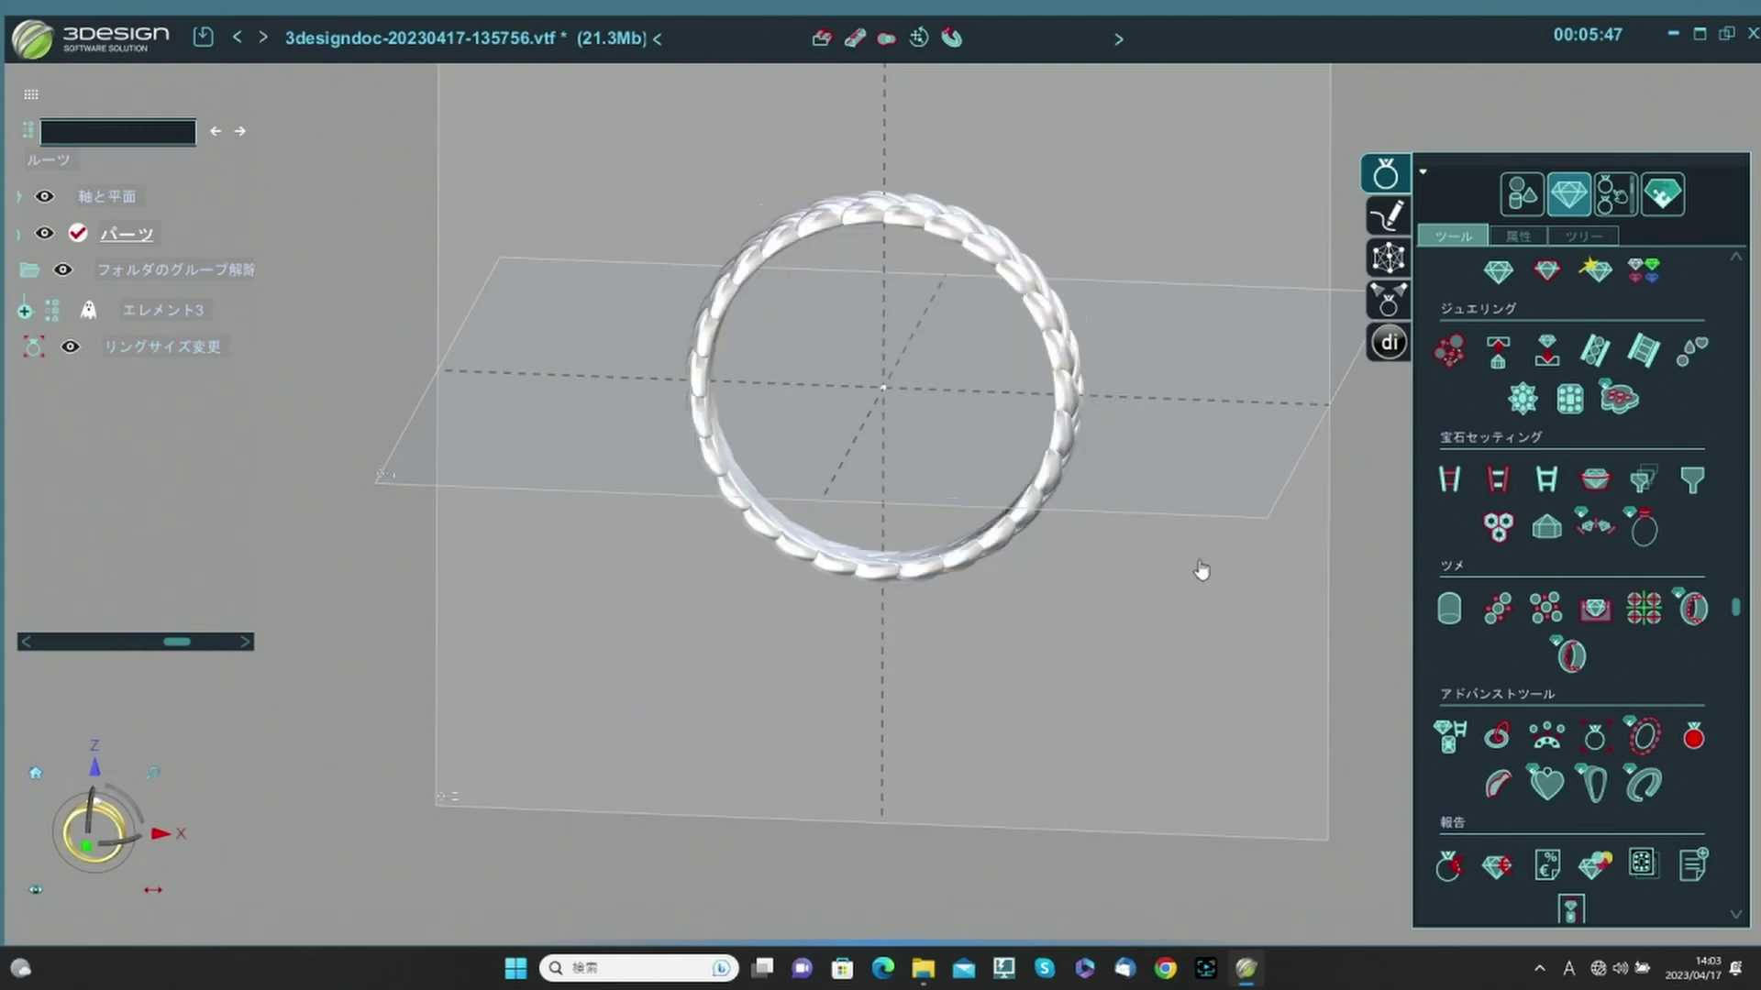
left_click(1075, 442)
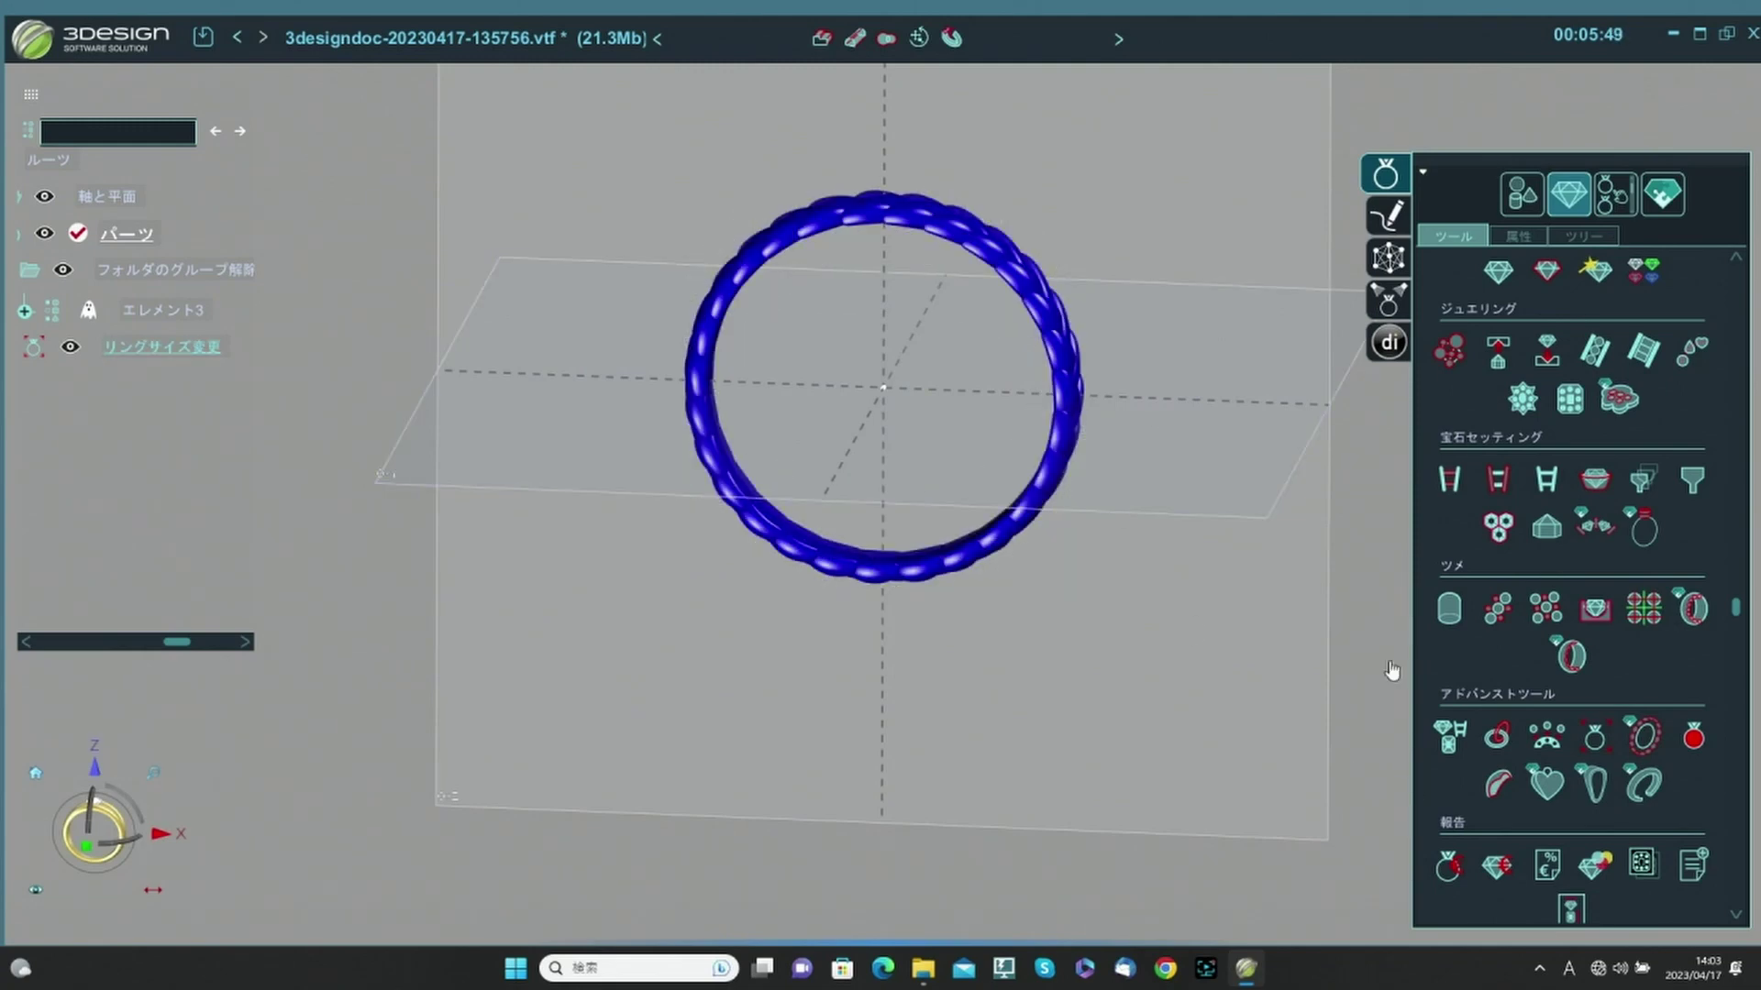
left_click(1584, 236)
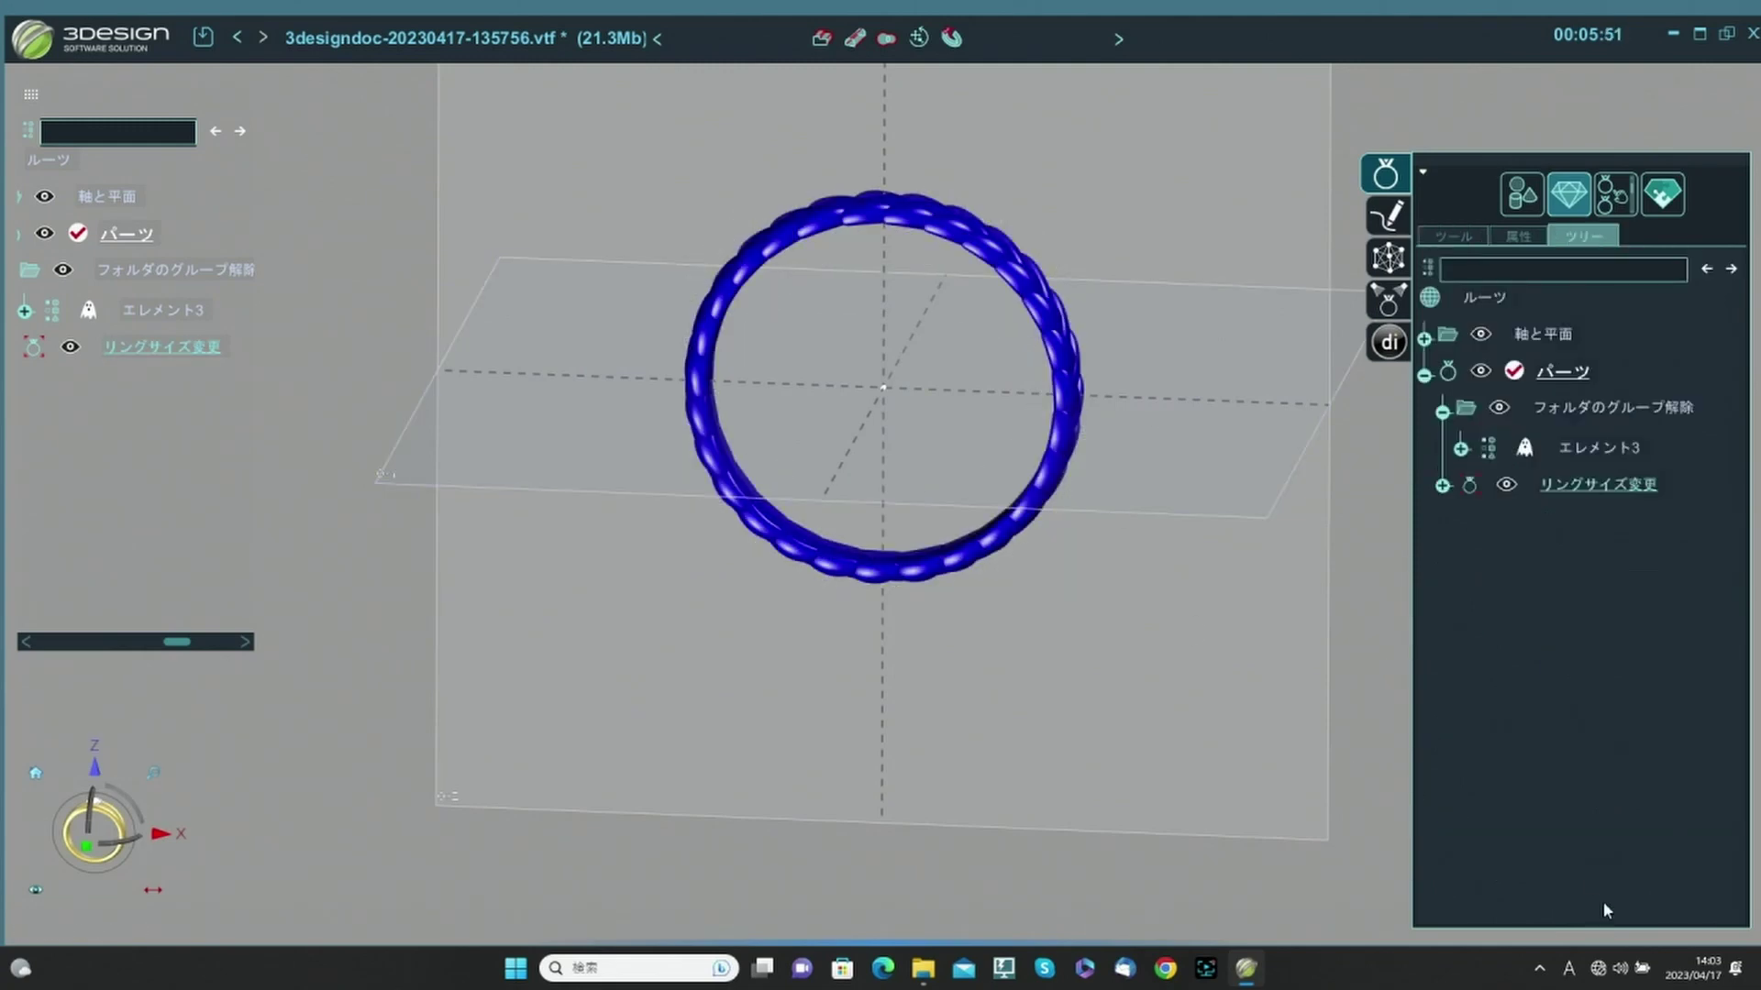
double_click(1576, 490)
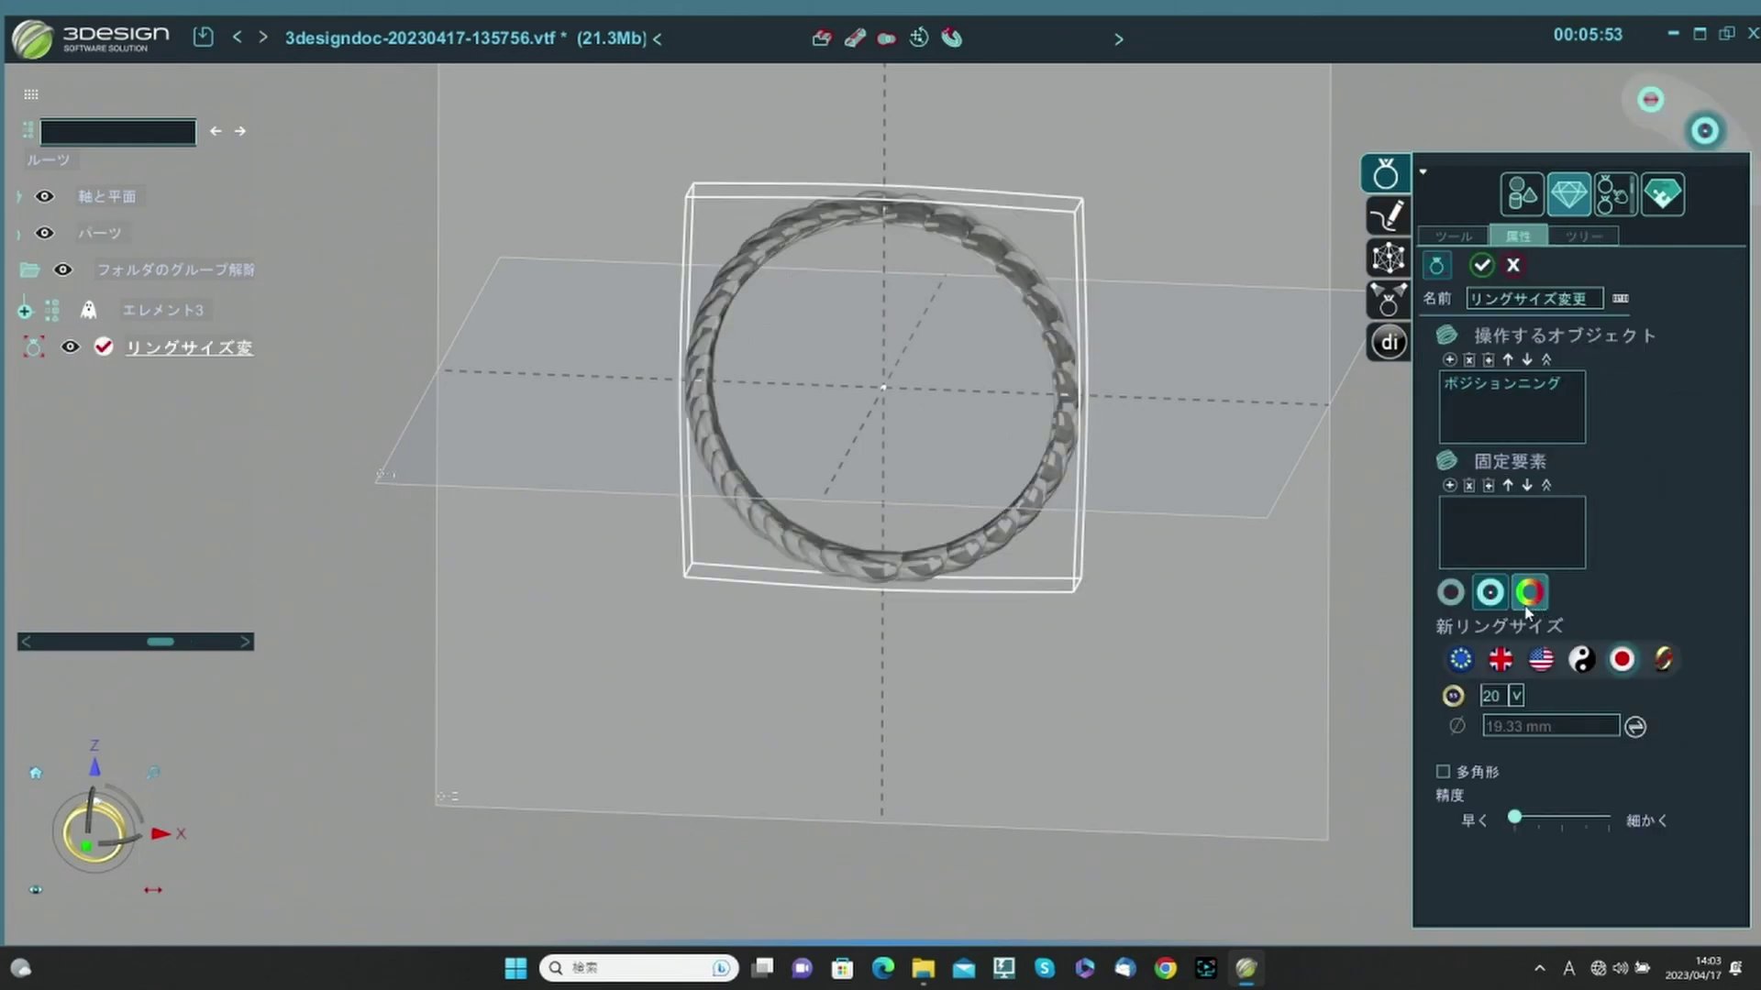
left_click(1516, 696)
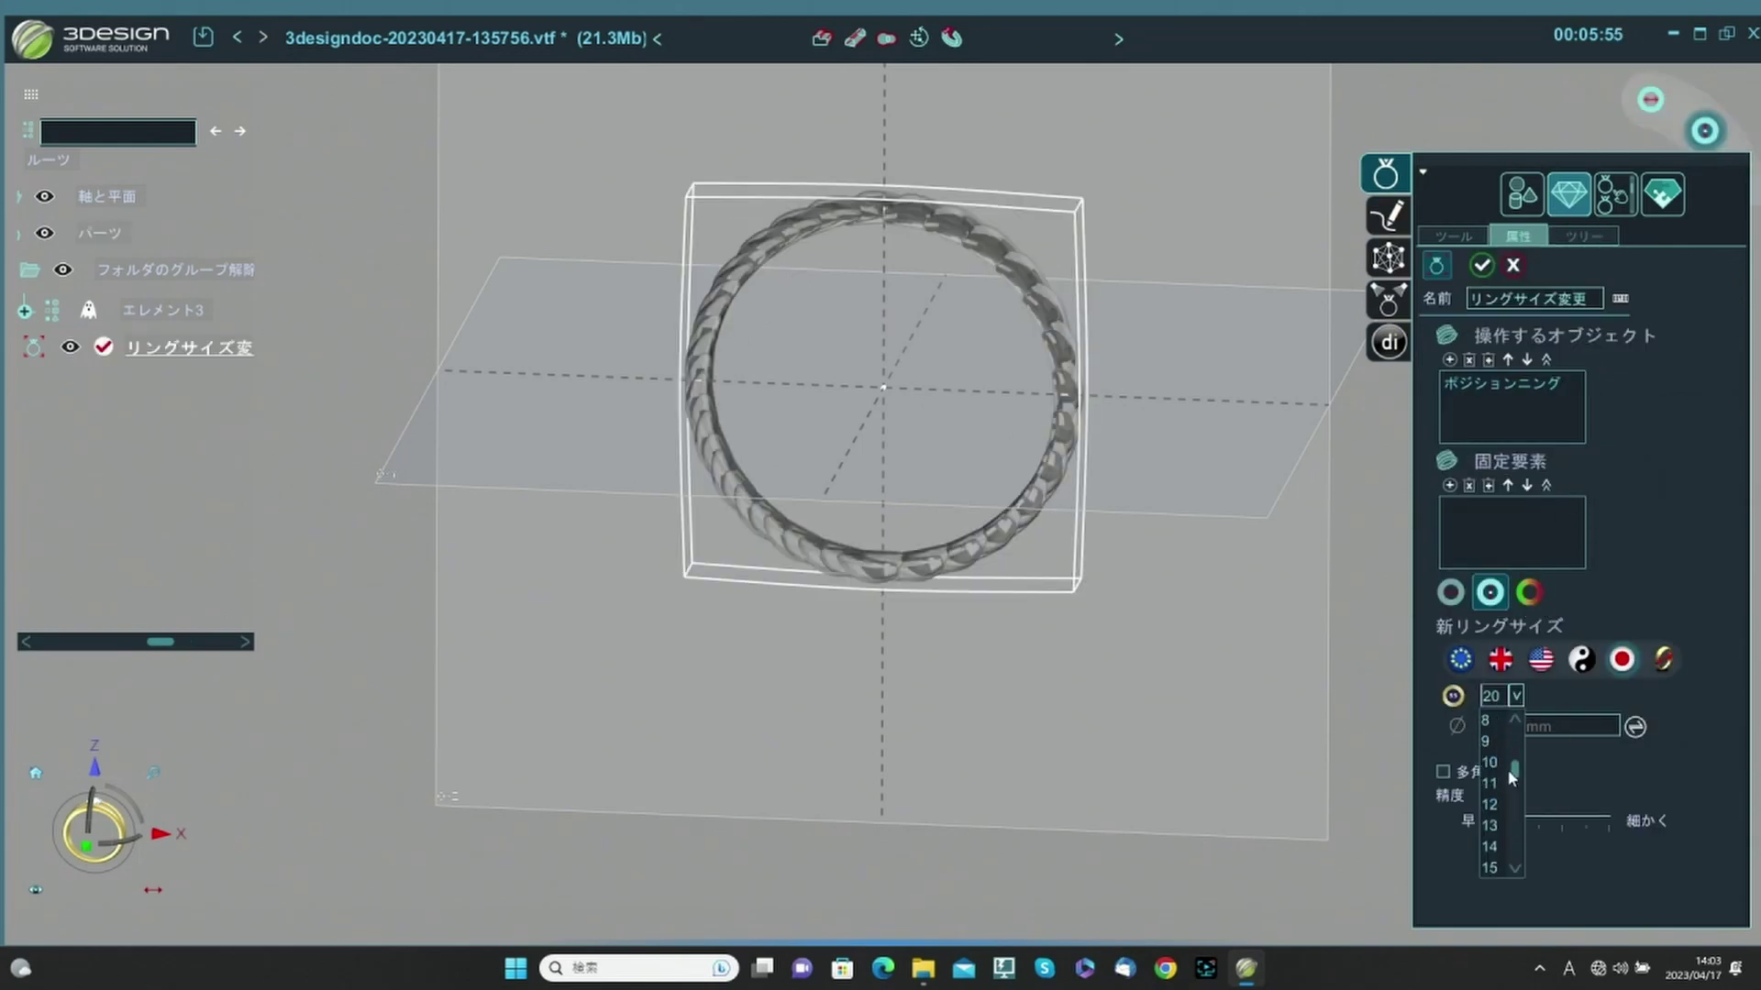
scroll(1510, 746, "up", 1)
left_click(1489, 742)
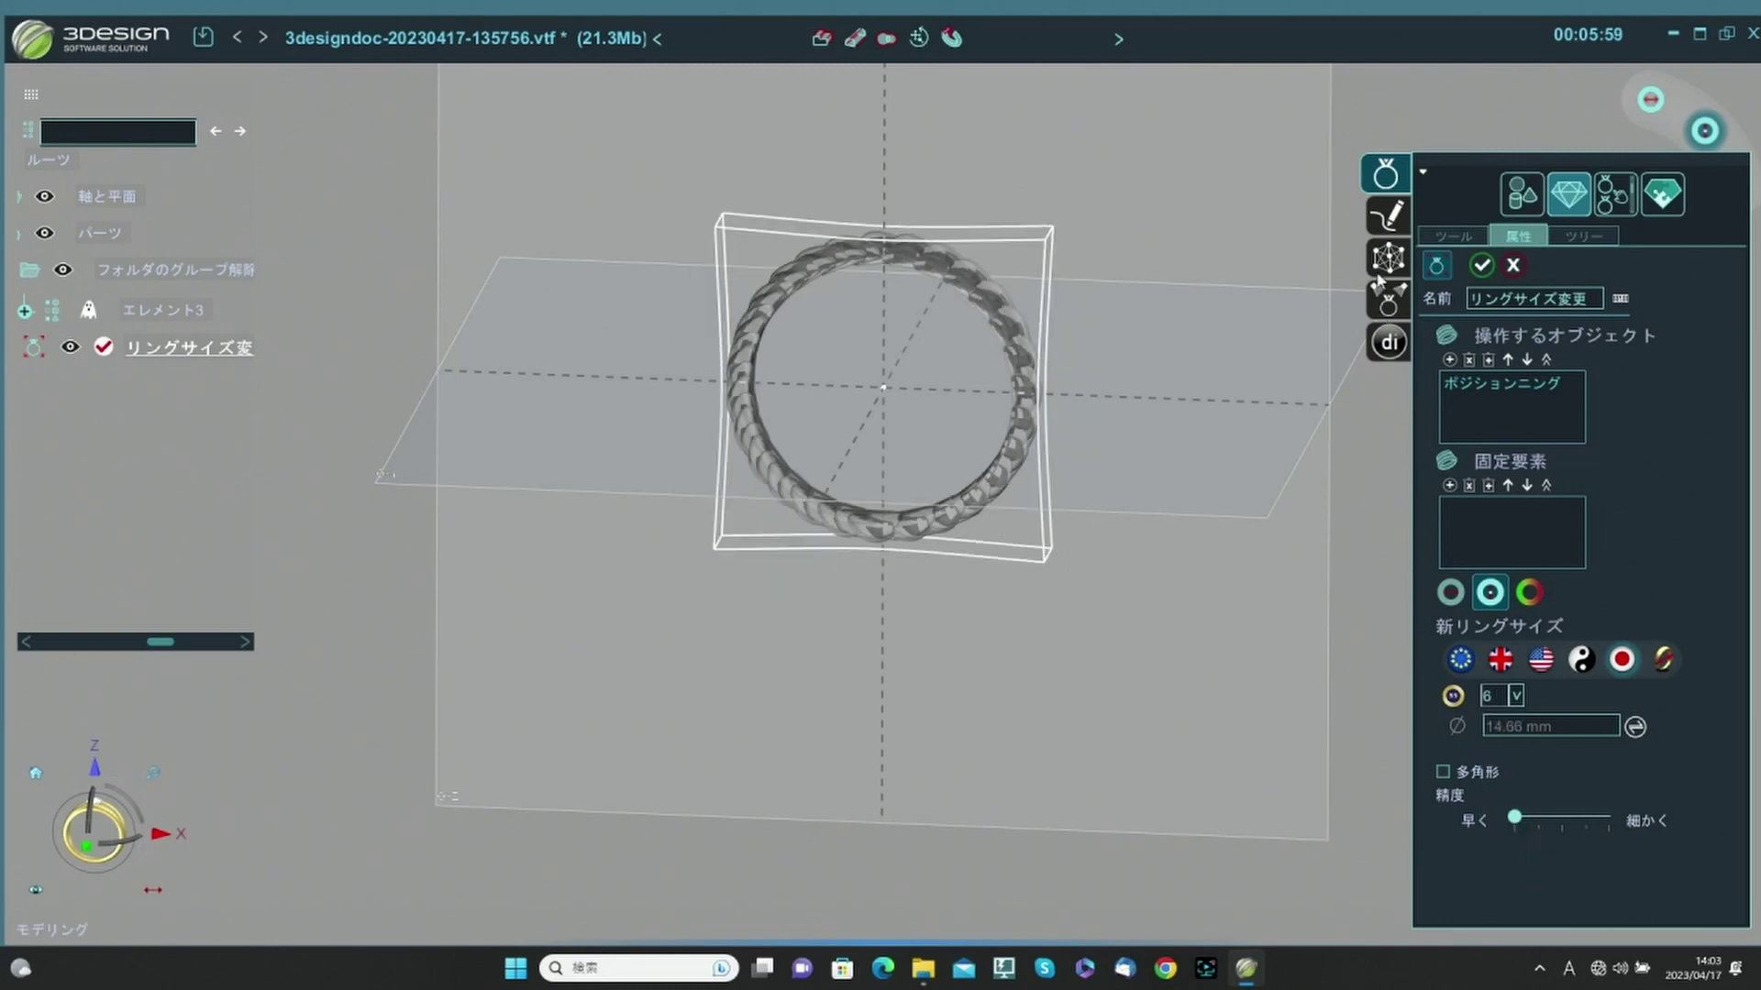
left_click(1482, 266)
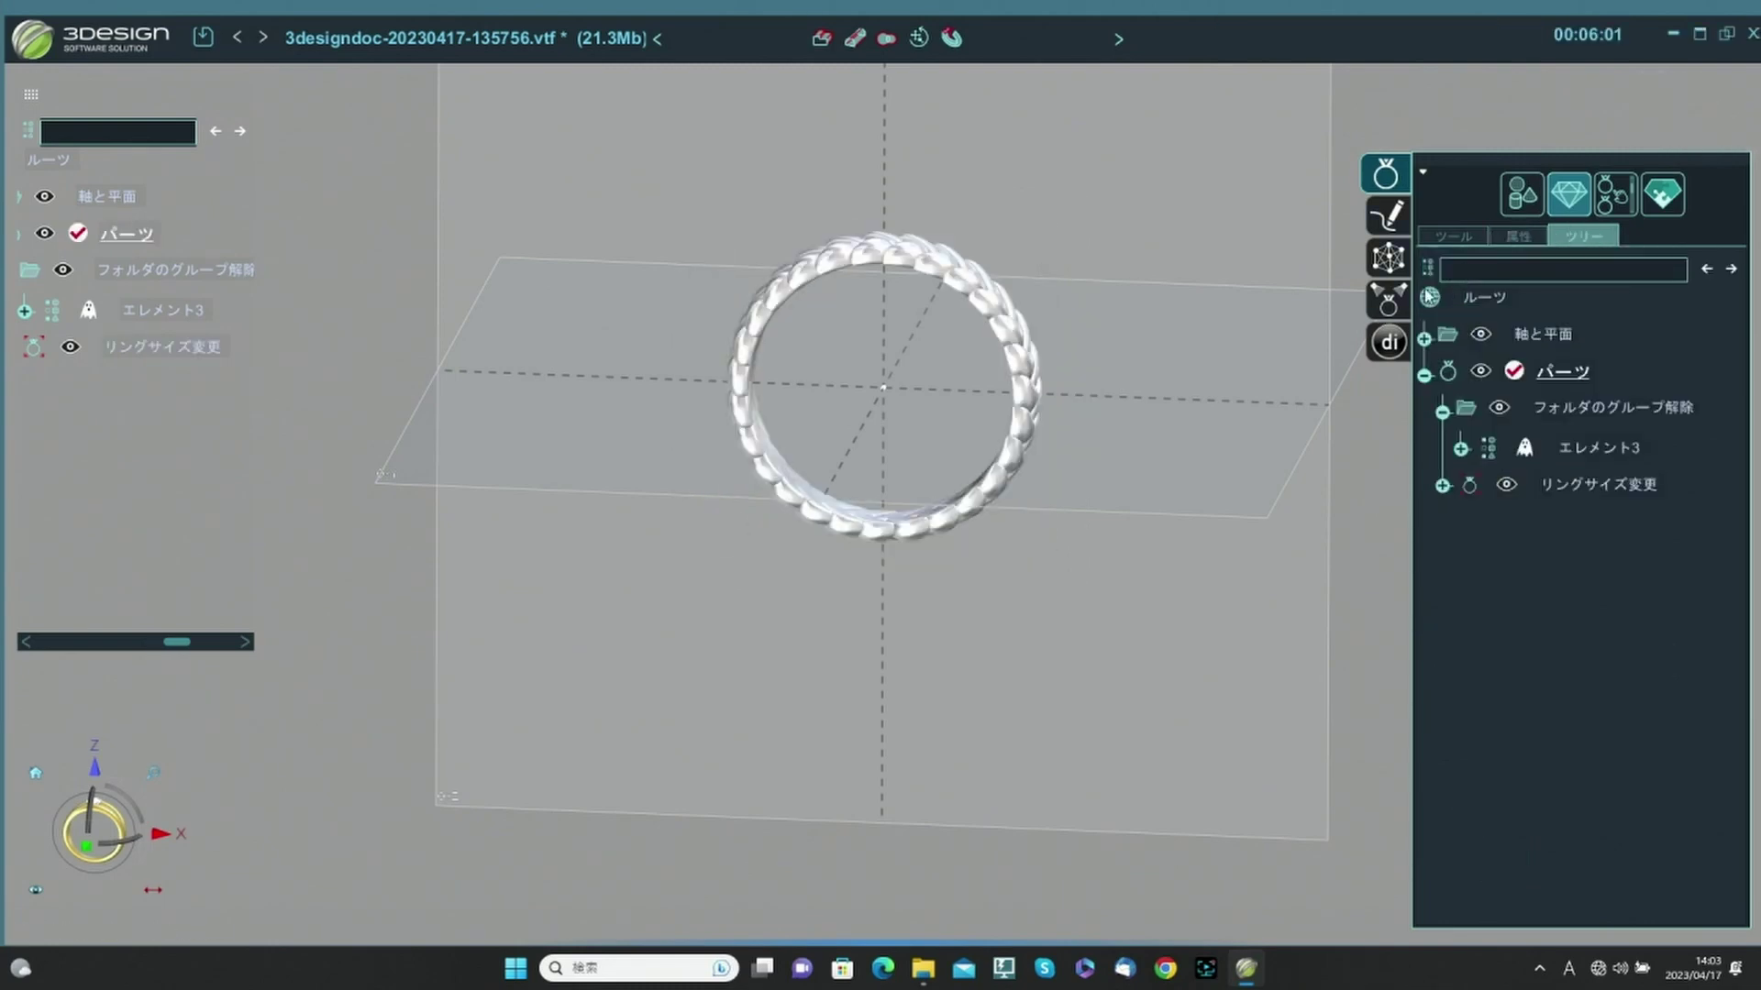
mouse_move(1069, 329)
right_mouse_down()
mouse_move(1014, 656)
mouse_move(1119, 313)
right_mouse_up()
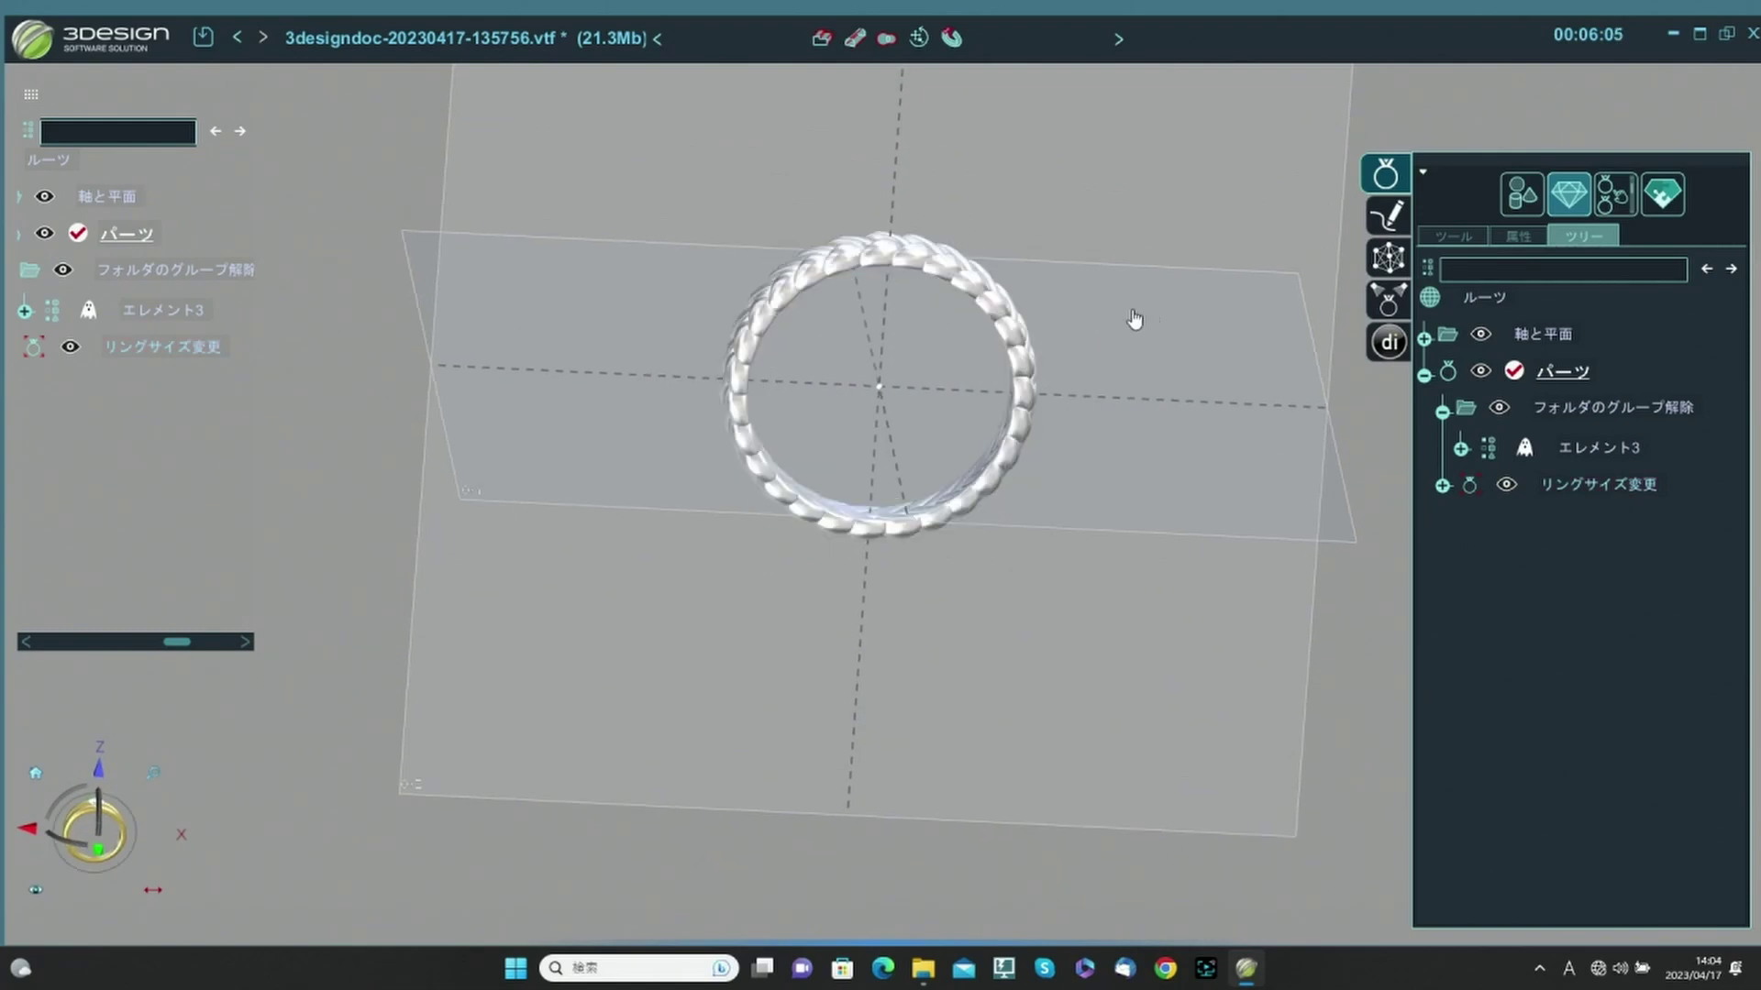
right_click_drag(1152, 354, 783, 690)
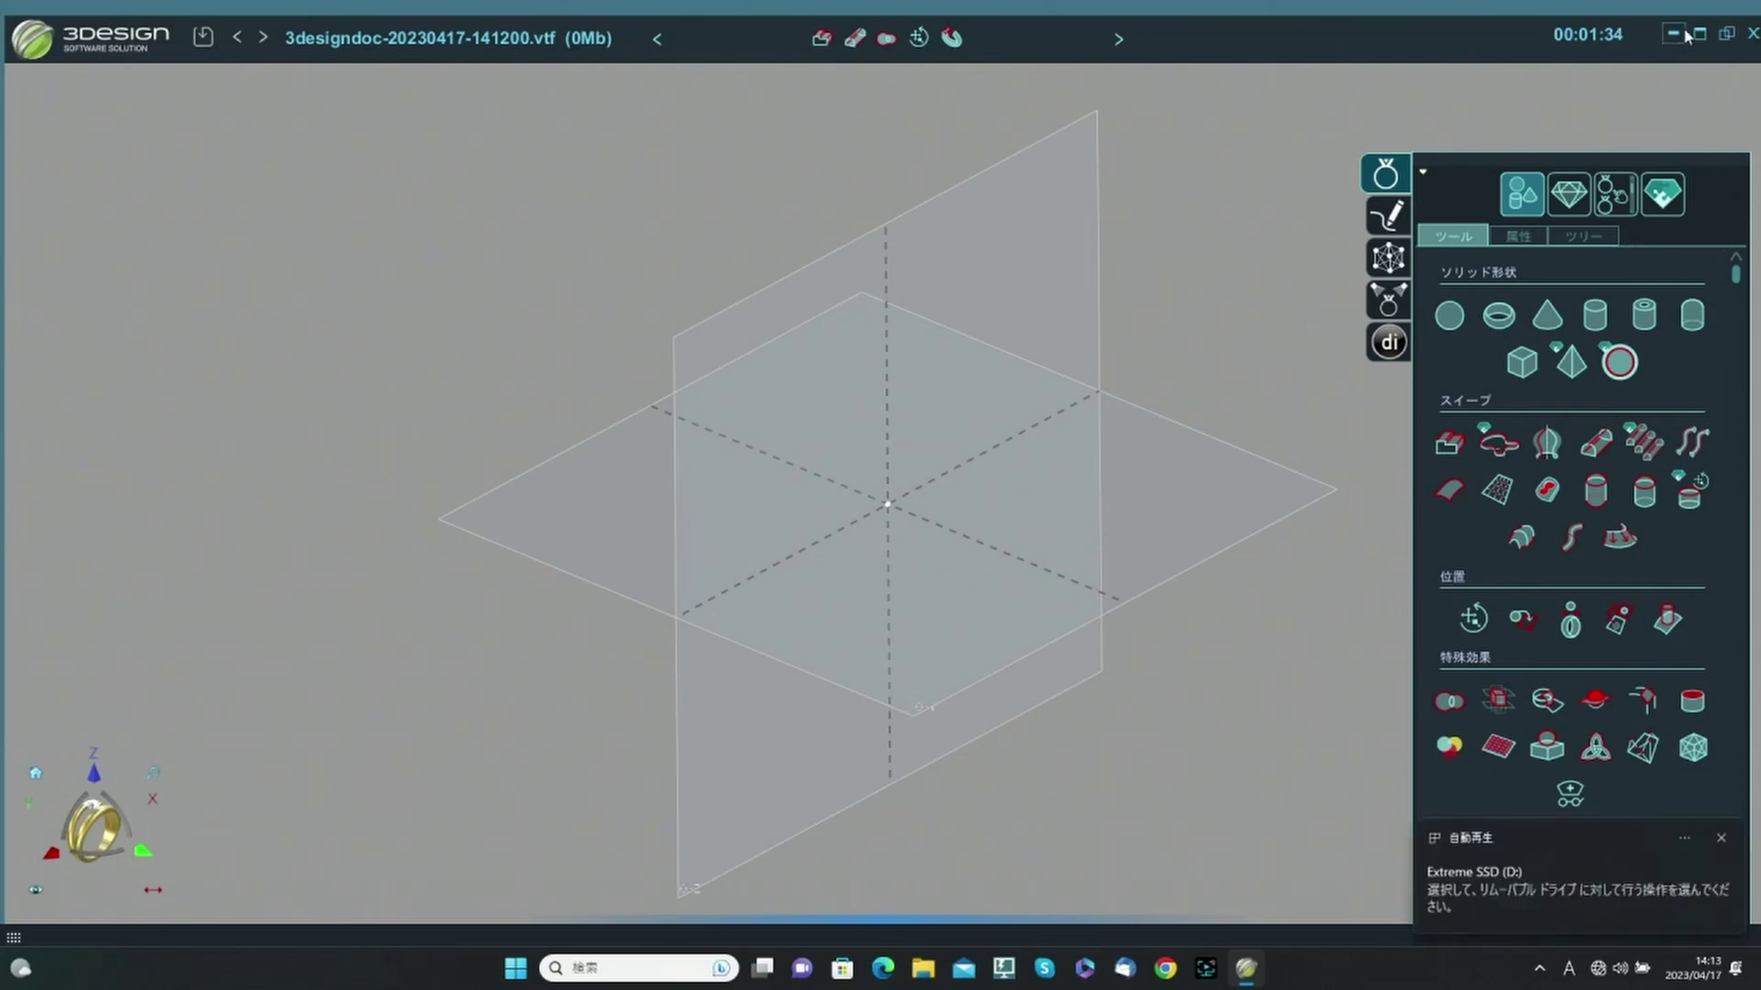
Switch to File Explorer's リング folder of rendered design samples and open the NO4 image.
left_click(1673, 35)
double_click(504, 182)
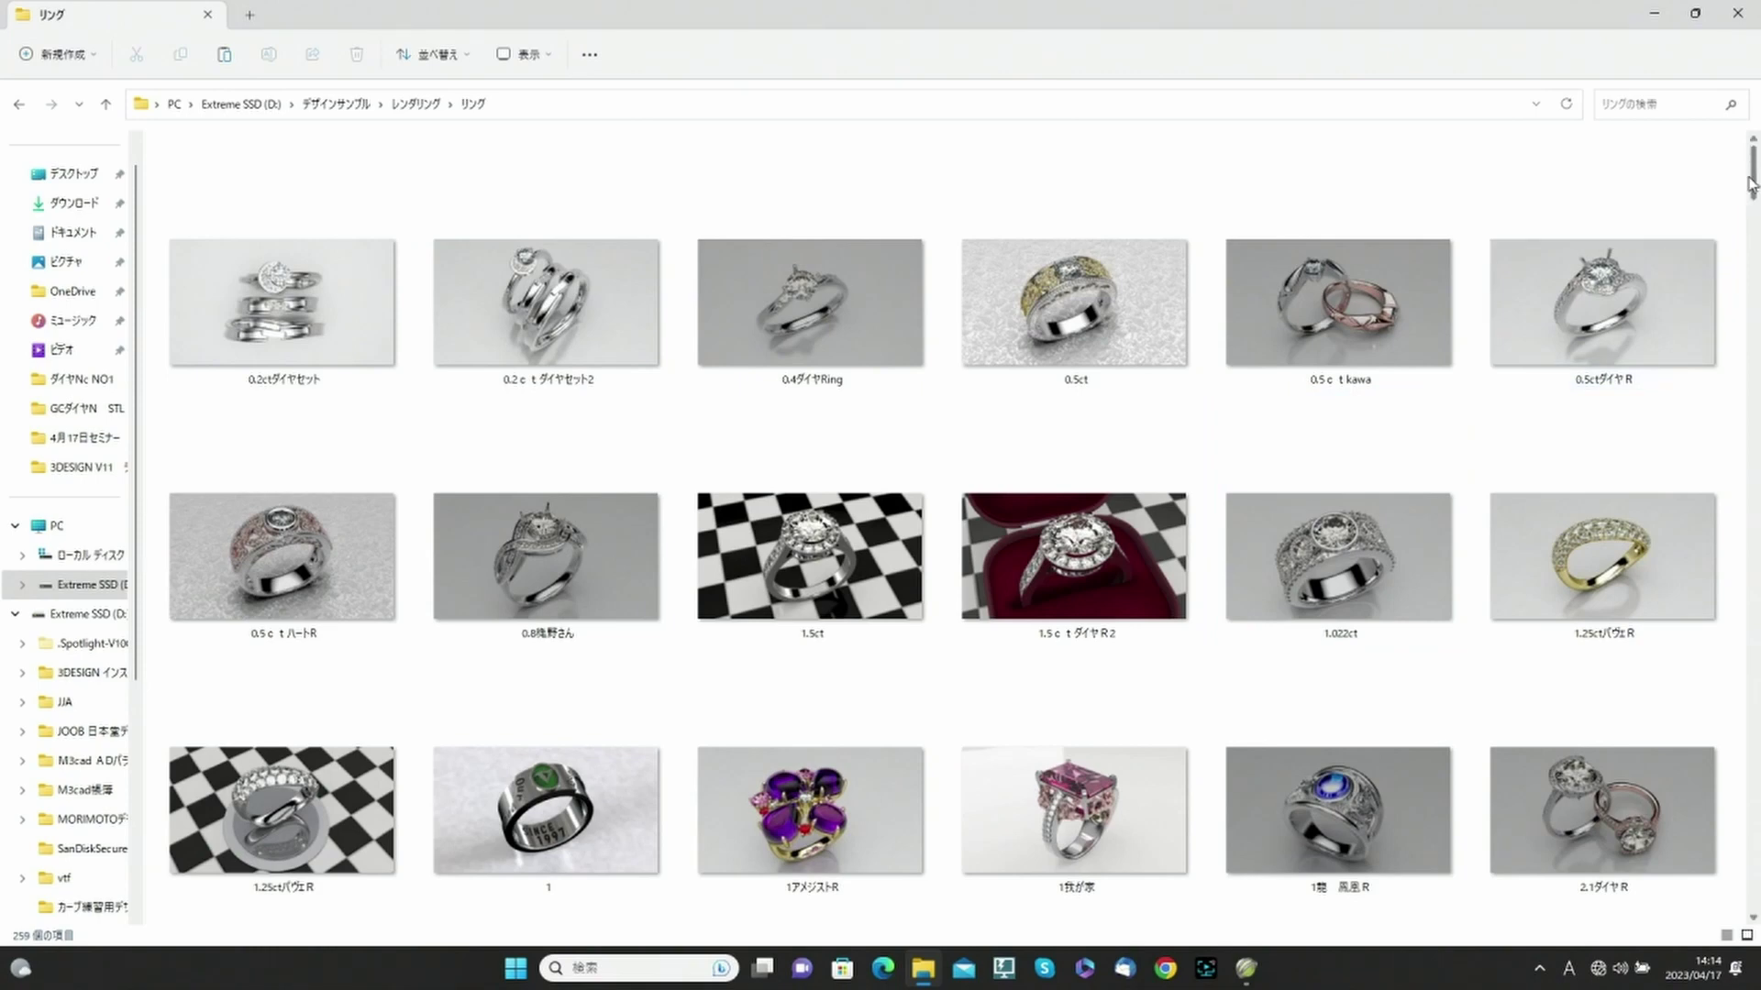
left_click_drag(1751, 183, 1754, 355)
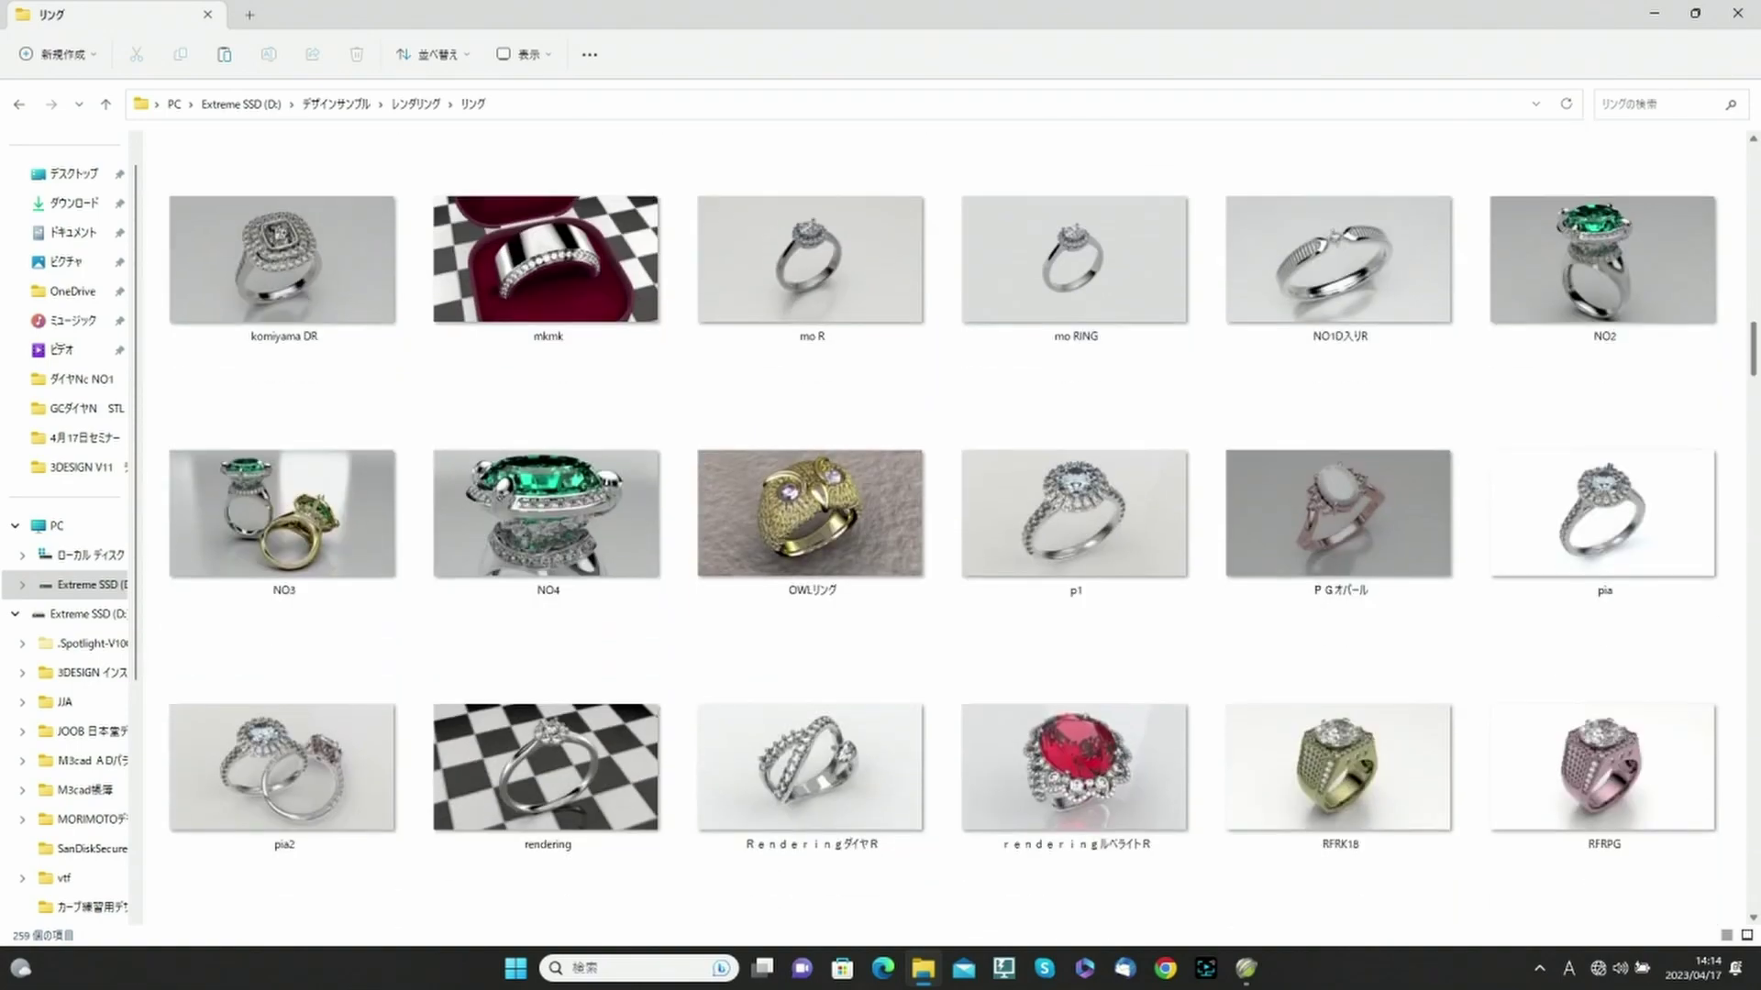
double_click(551, 503)
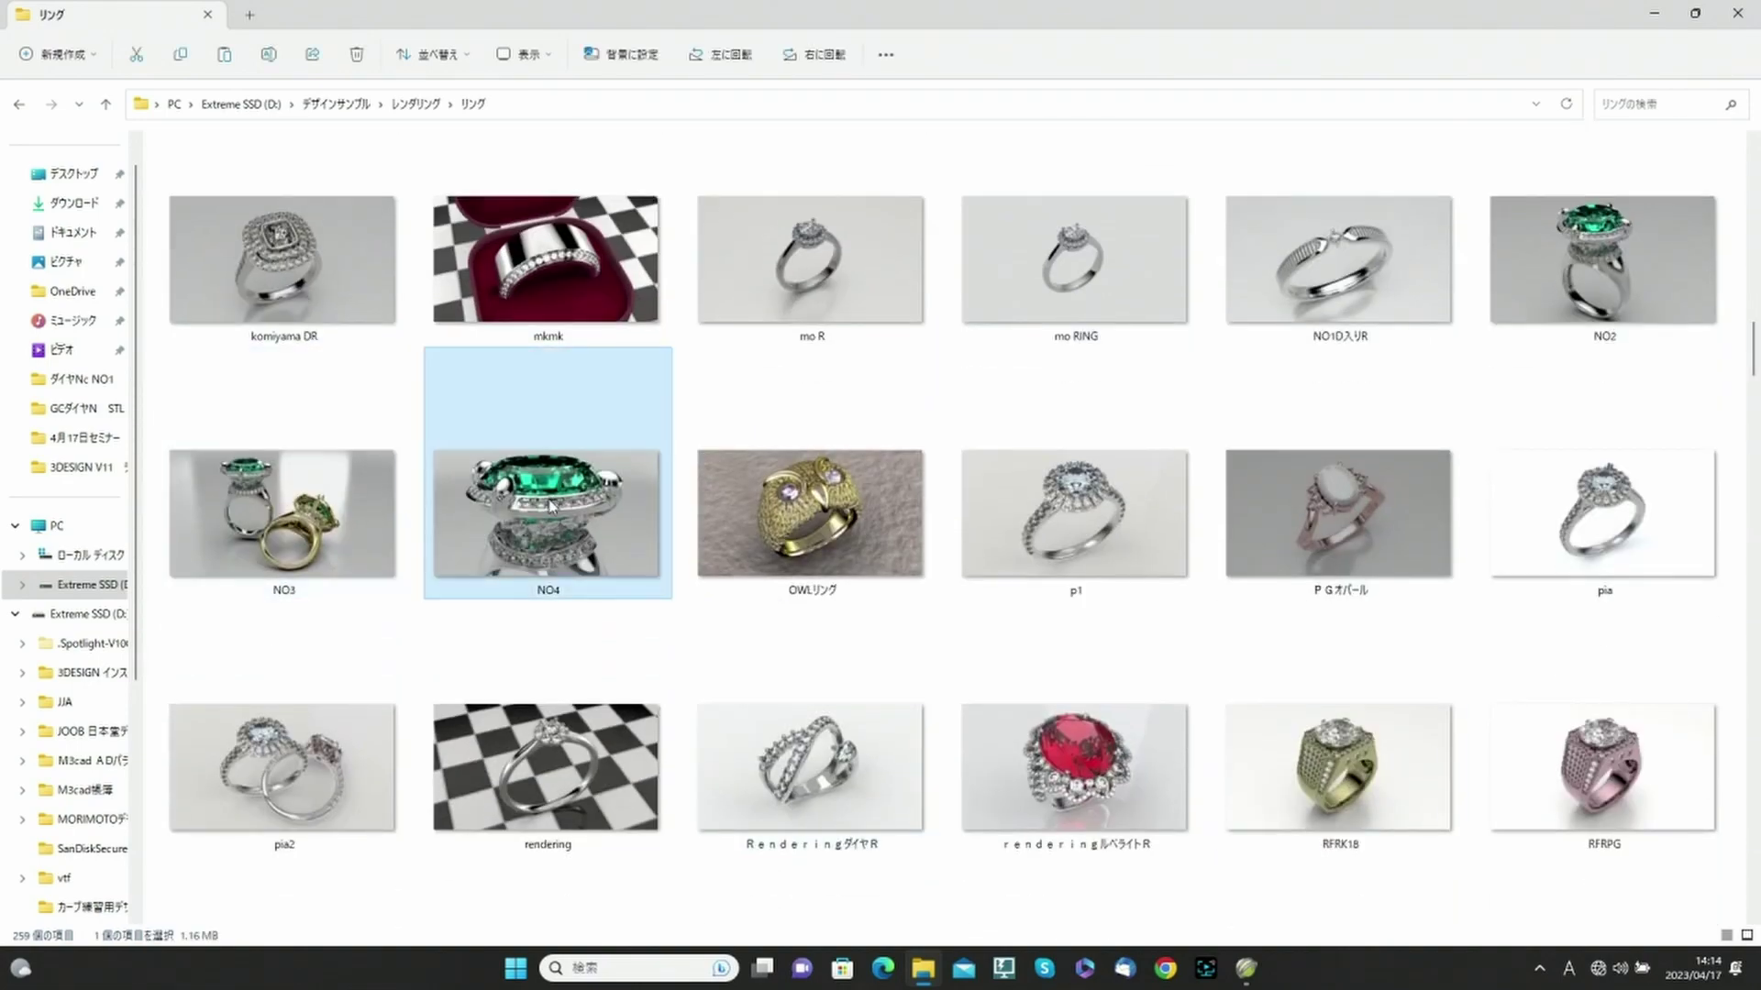